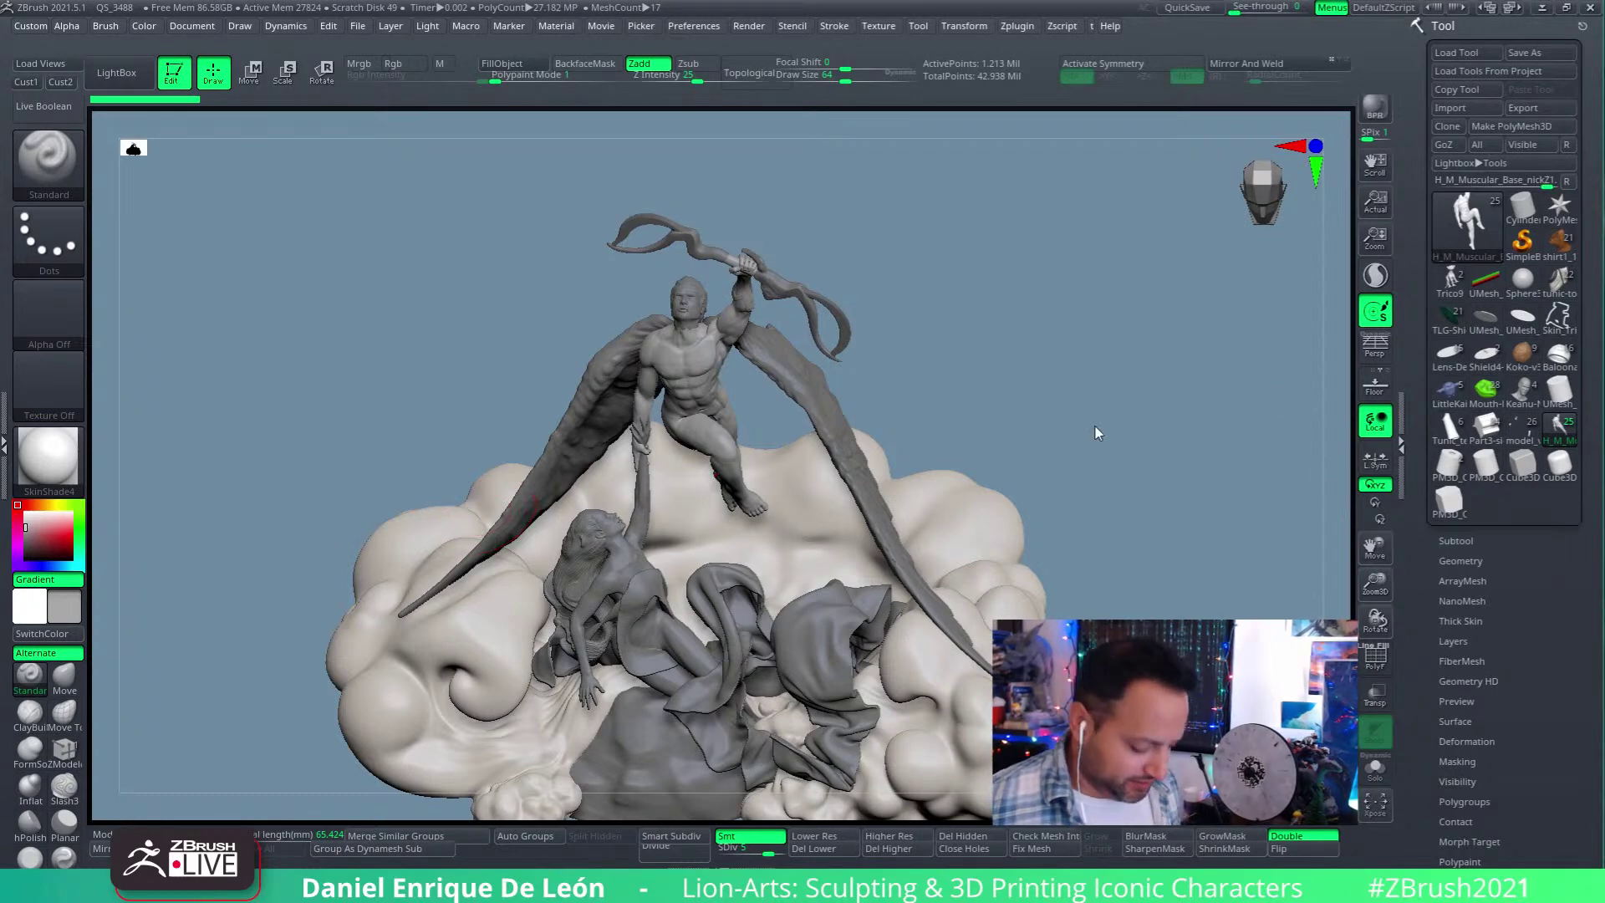
Step: Examine the full winged figure sculpture from several angles, including the clouds and the woman at the base
{"action": "mouse_move", "coordinate": [1064, 448]}
{"action": "left_mouse_down"}
{"action": "mouse_move", "coordinate": [1055, 368]}
{"action": "mouse_move", "coordinate": [1081, 347]}
{"action": "mouse_move", "coordinate": [1079, 455]}
{"action": "mouse_move", "coordinate": [1028, 444]}
{"action": "left_mouse_up"}
{"action": "key", "text": "f"}
{"action": "mouse_move", "coordinate": [1254, 537]}
{"action": "left_mouse_down"}
{"action": "mouse_move", "coordinate": [1243, 473]}
{"action": "mouse_move", "coordinate": [1201, 553]}
{"action": "left_mouse_up"}
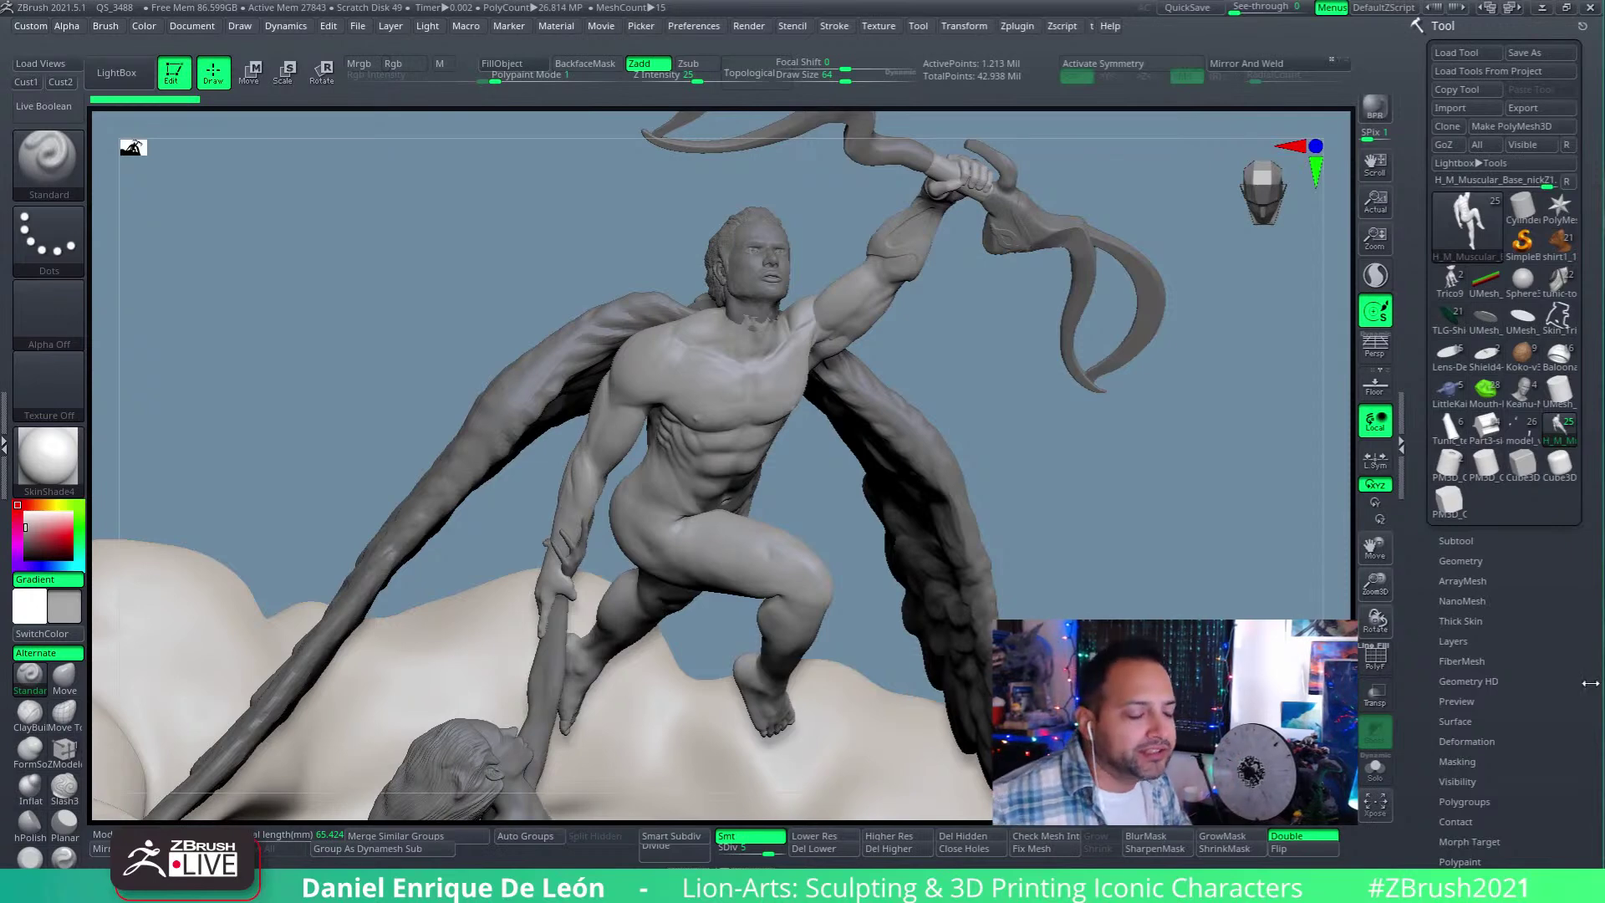
{"action": "mouse_move", "coordinate": [1139, 573]}
{"action": "left_mouse_down"}
{"action": "mouse_move", "coordinate": [1131, 448]}
{"action": "mouse_move", "coordinate": [914, 179]}
{"action": "left_mouse_up"}
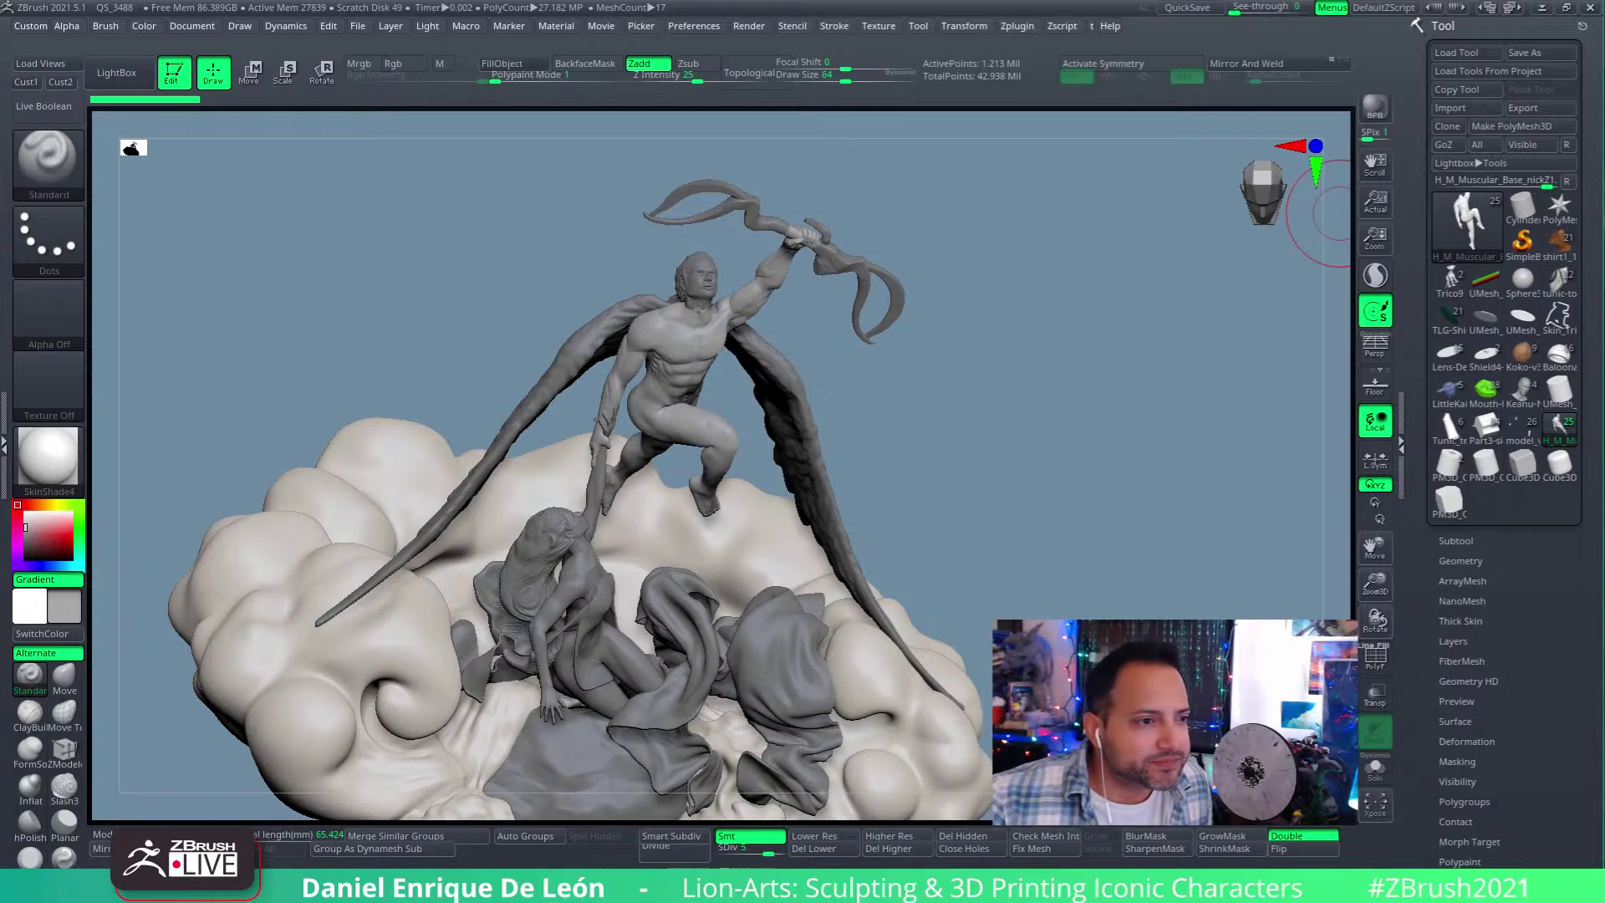
Step: Switch to Chrome and examine the marble statue photo, followed by the Lion-Arts portfolio images of the Cupid and Psyche piece
{"action": "left_click_drag", "start_coordinate": [1604, 171], "coordinate": [246, 10]}
{"action": "left_click_drag", "start_coordinate": [610, 11], "coordinate": [570, 15]}
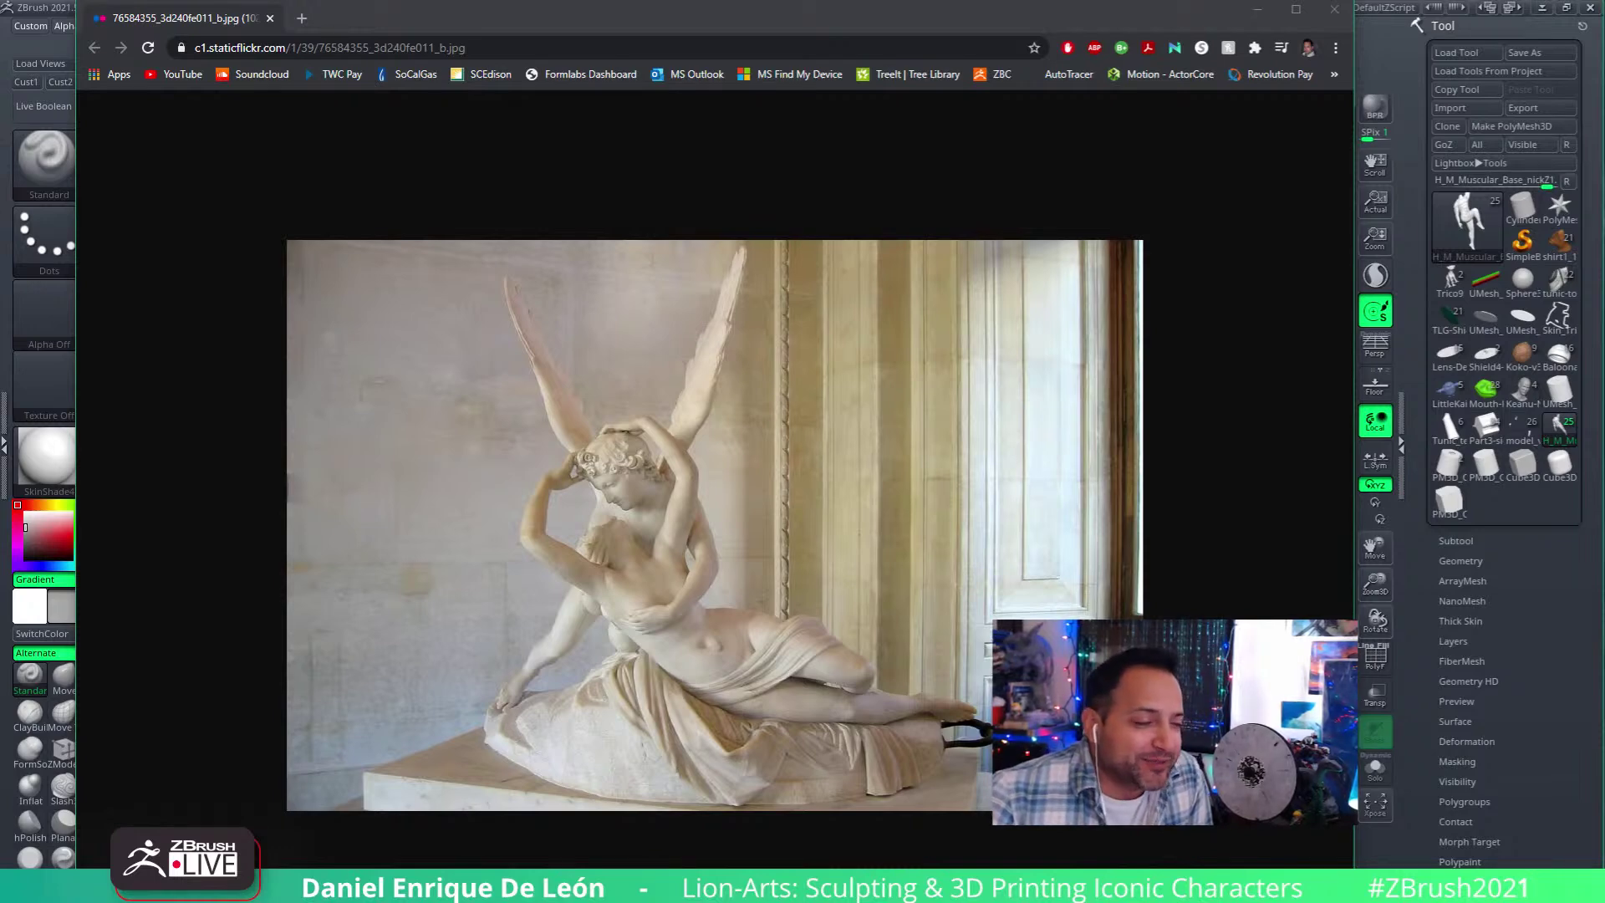
{"action": "left_click_drag", "start_coordinate": [1604, 259], "coordinate": [172, 13]}
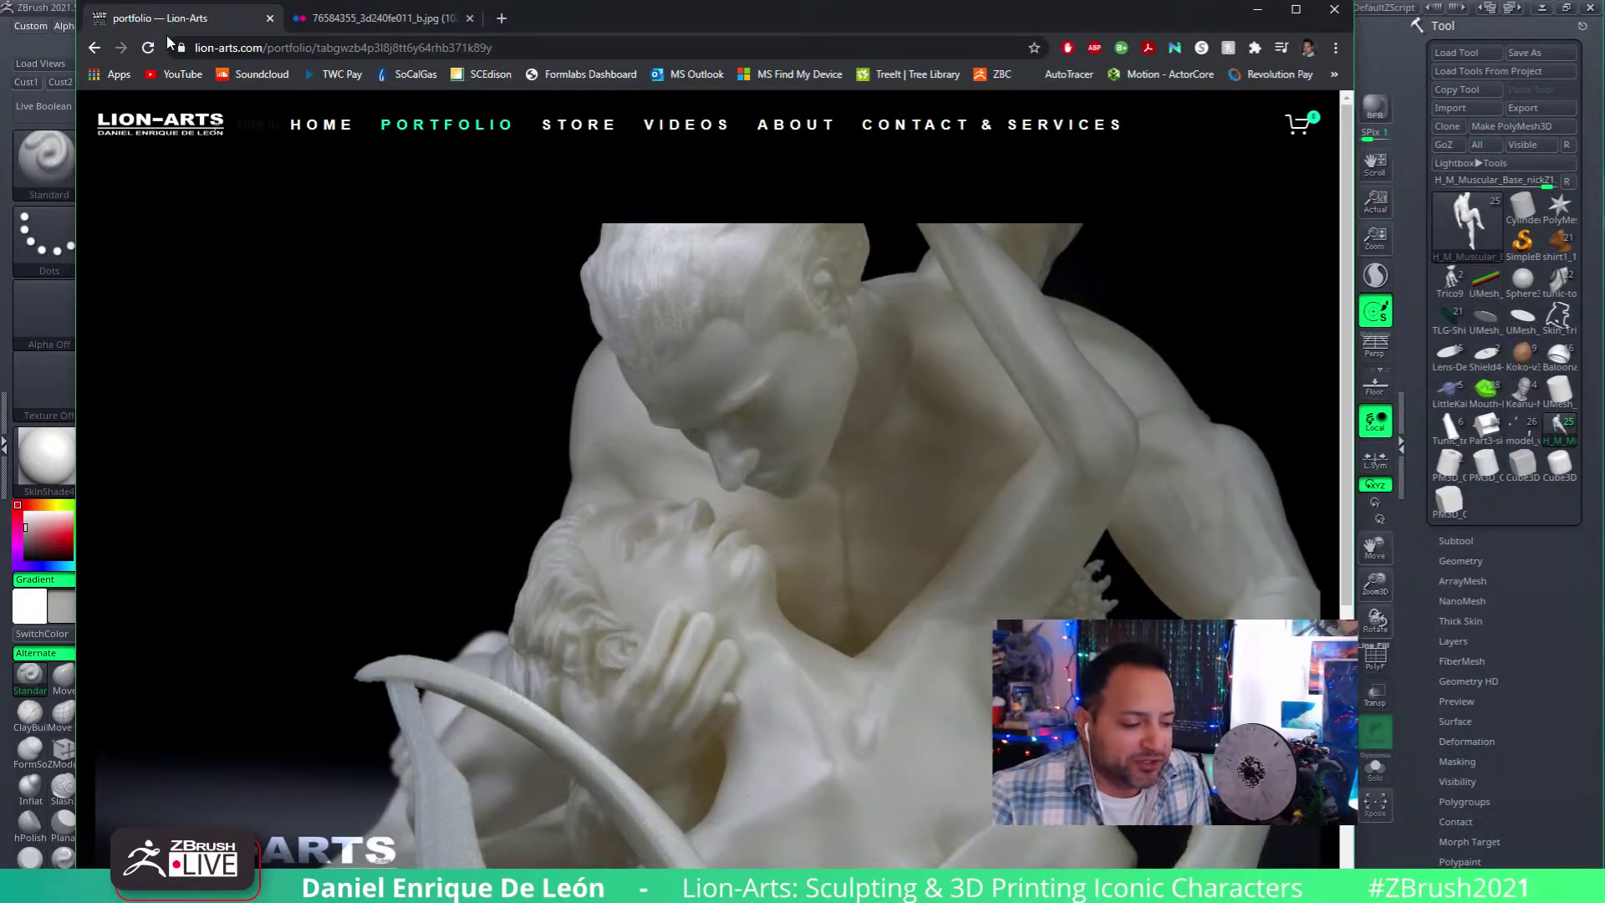
{"action": "scroll", "coordinate": [996, 555], "scroll_direction": "down", "scroll_amount": 2}
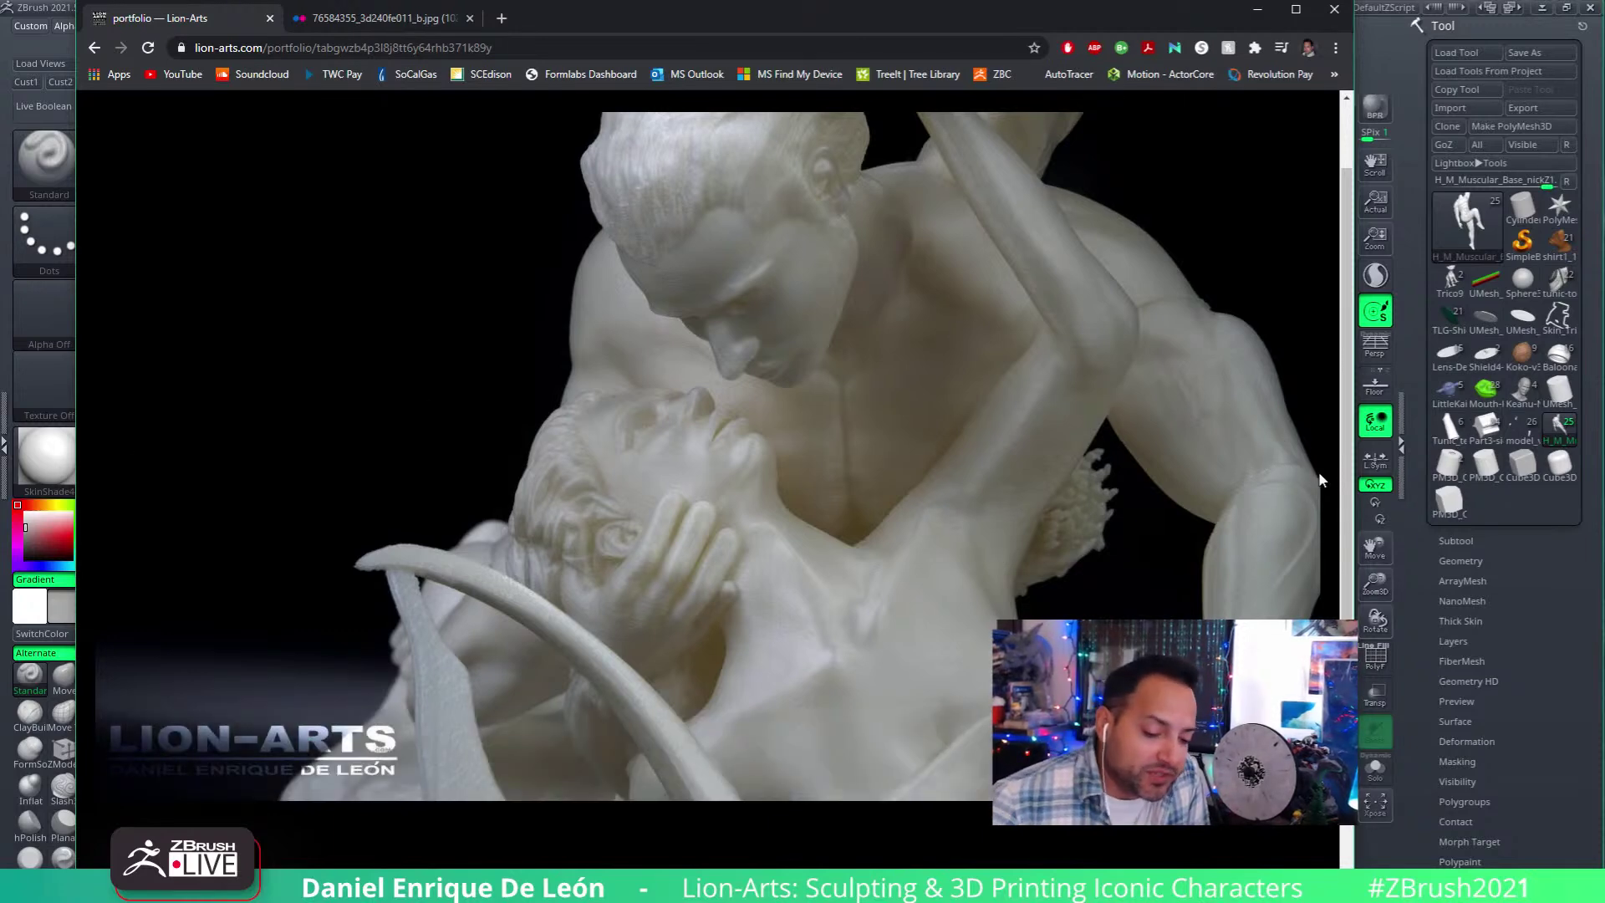
{"action": "left_click", "coordinate": [1279, 456]}
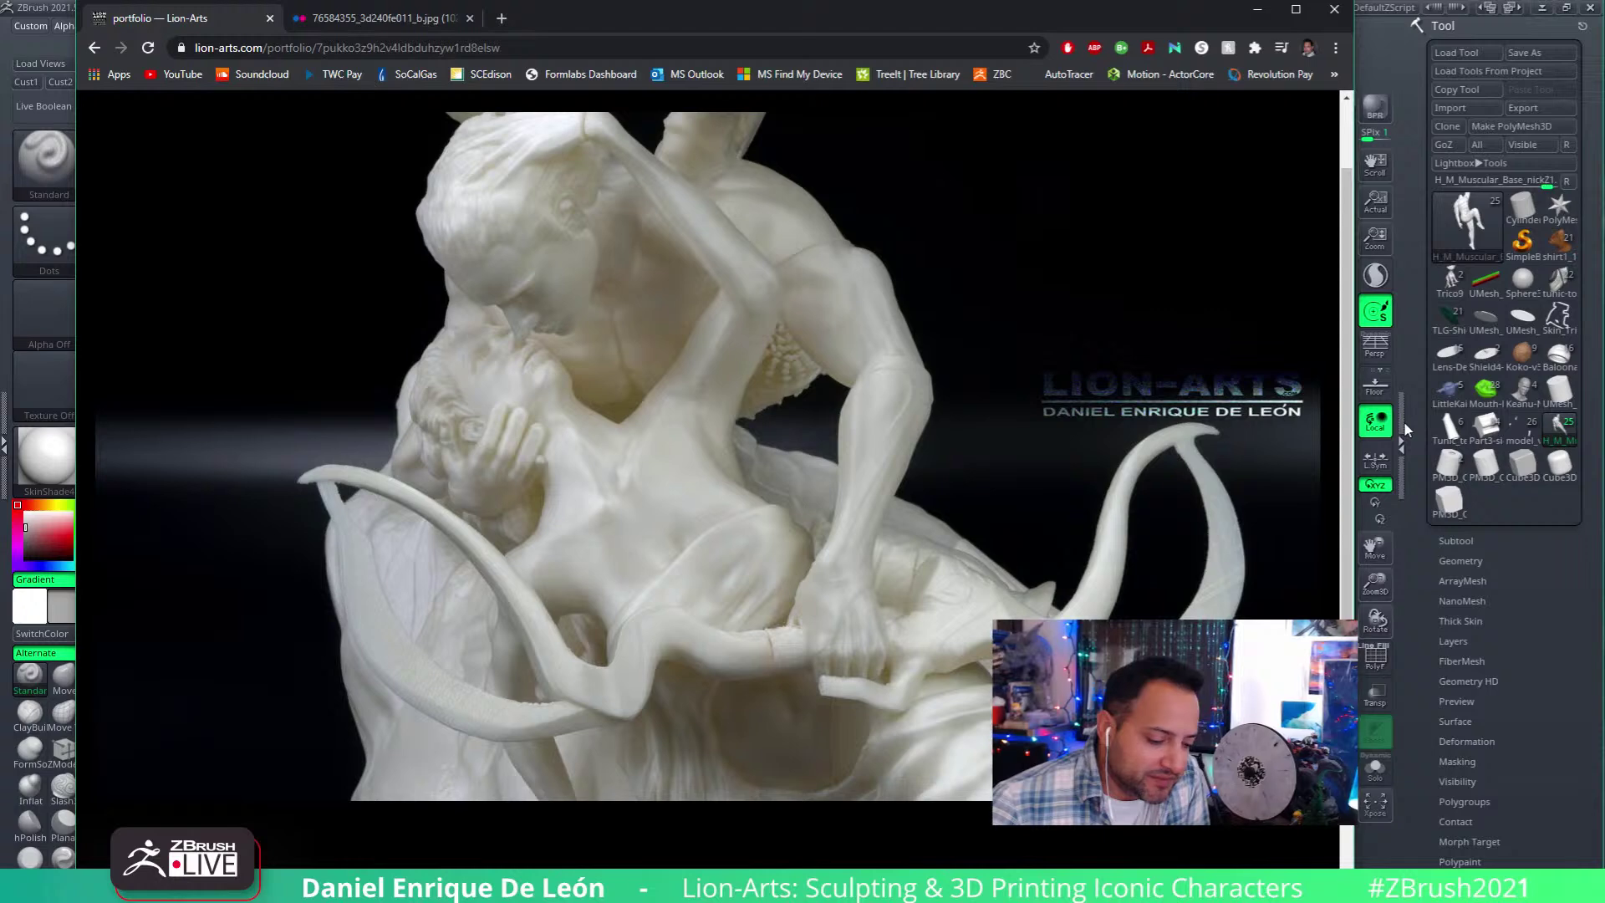
{"action": "mouse_move", "coordinate": [1289, 476]}
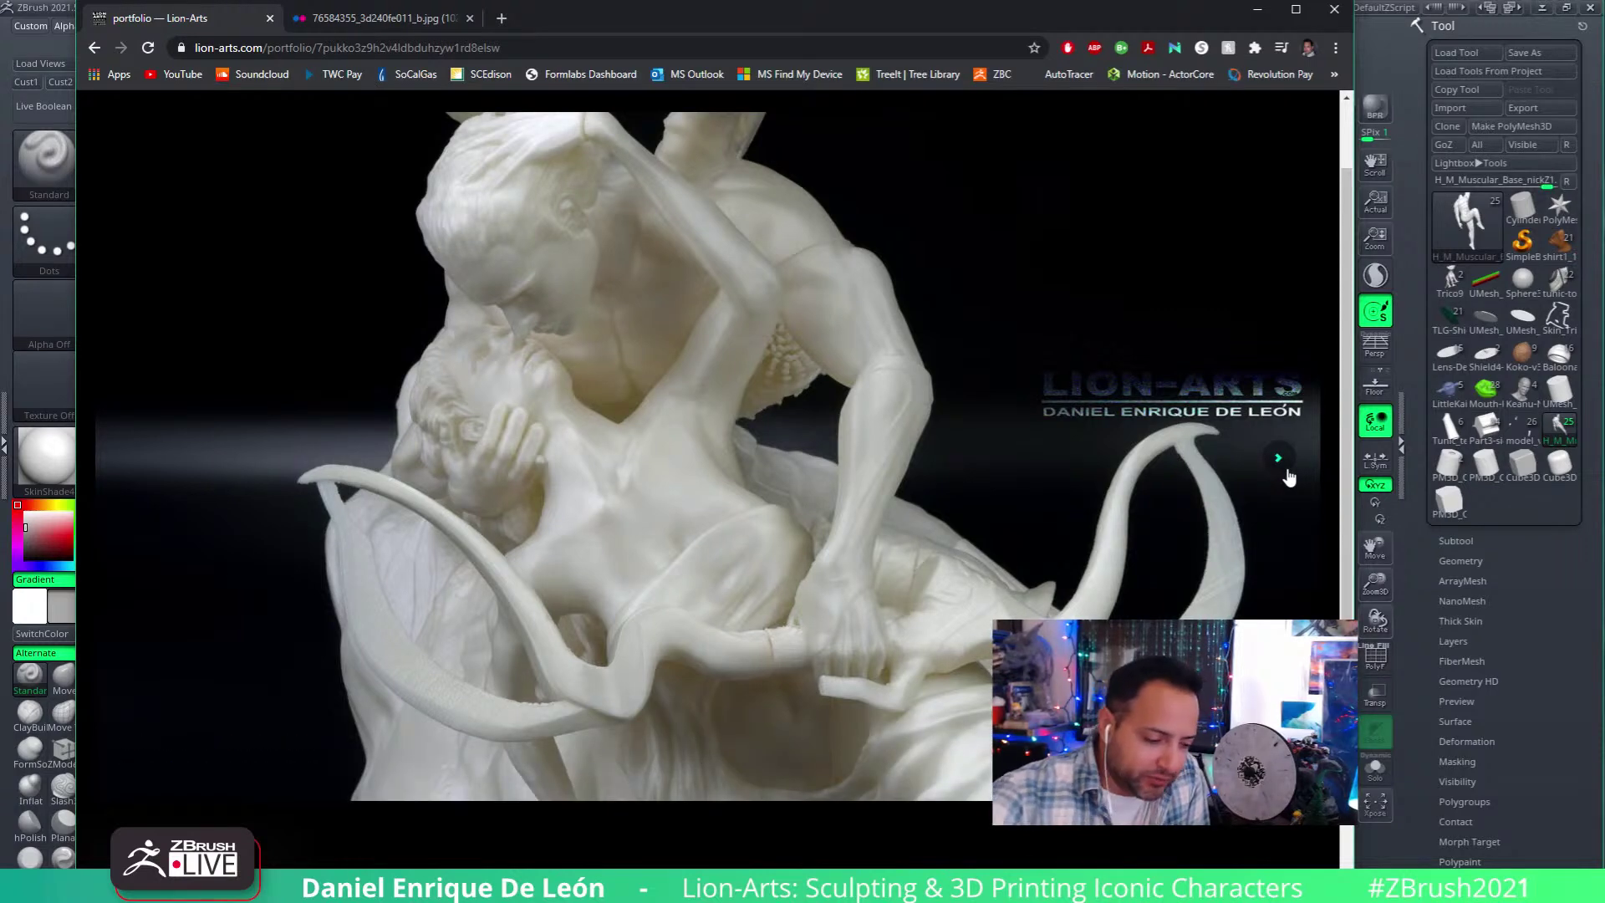
{"action": "left_click", "coordinate": [1278, 458]}
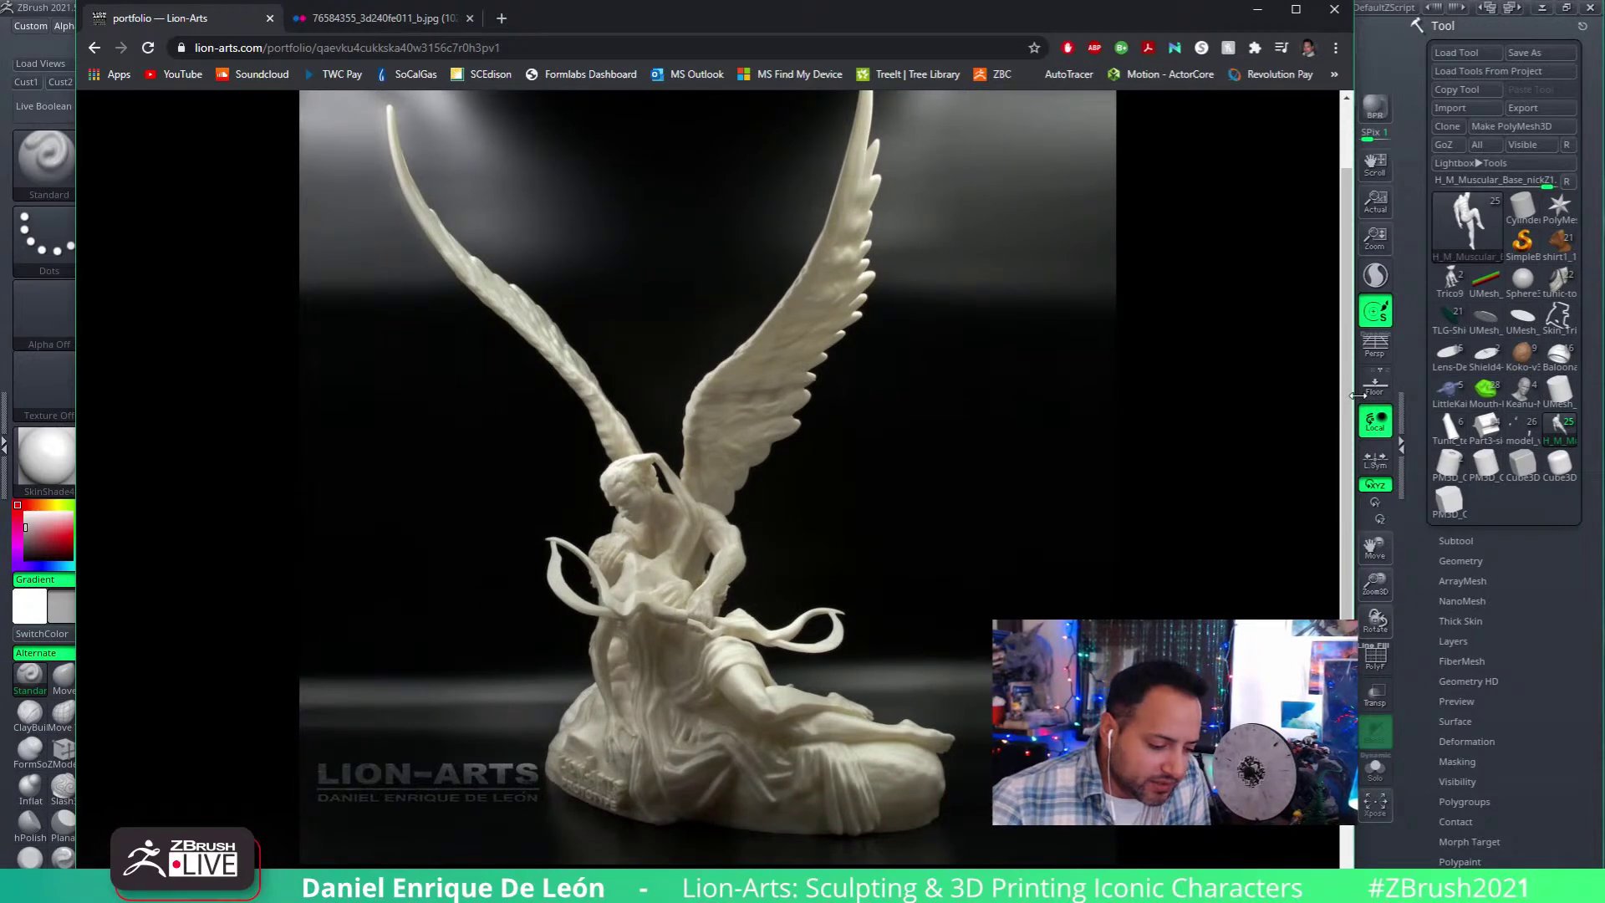
{"action": "left_click", "coordinate": [1270, 459]}
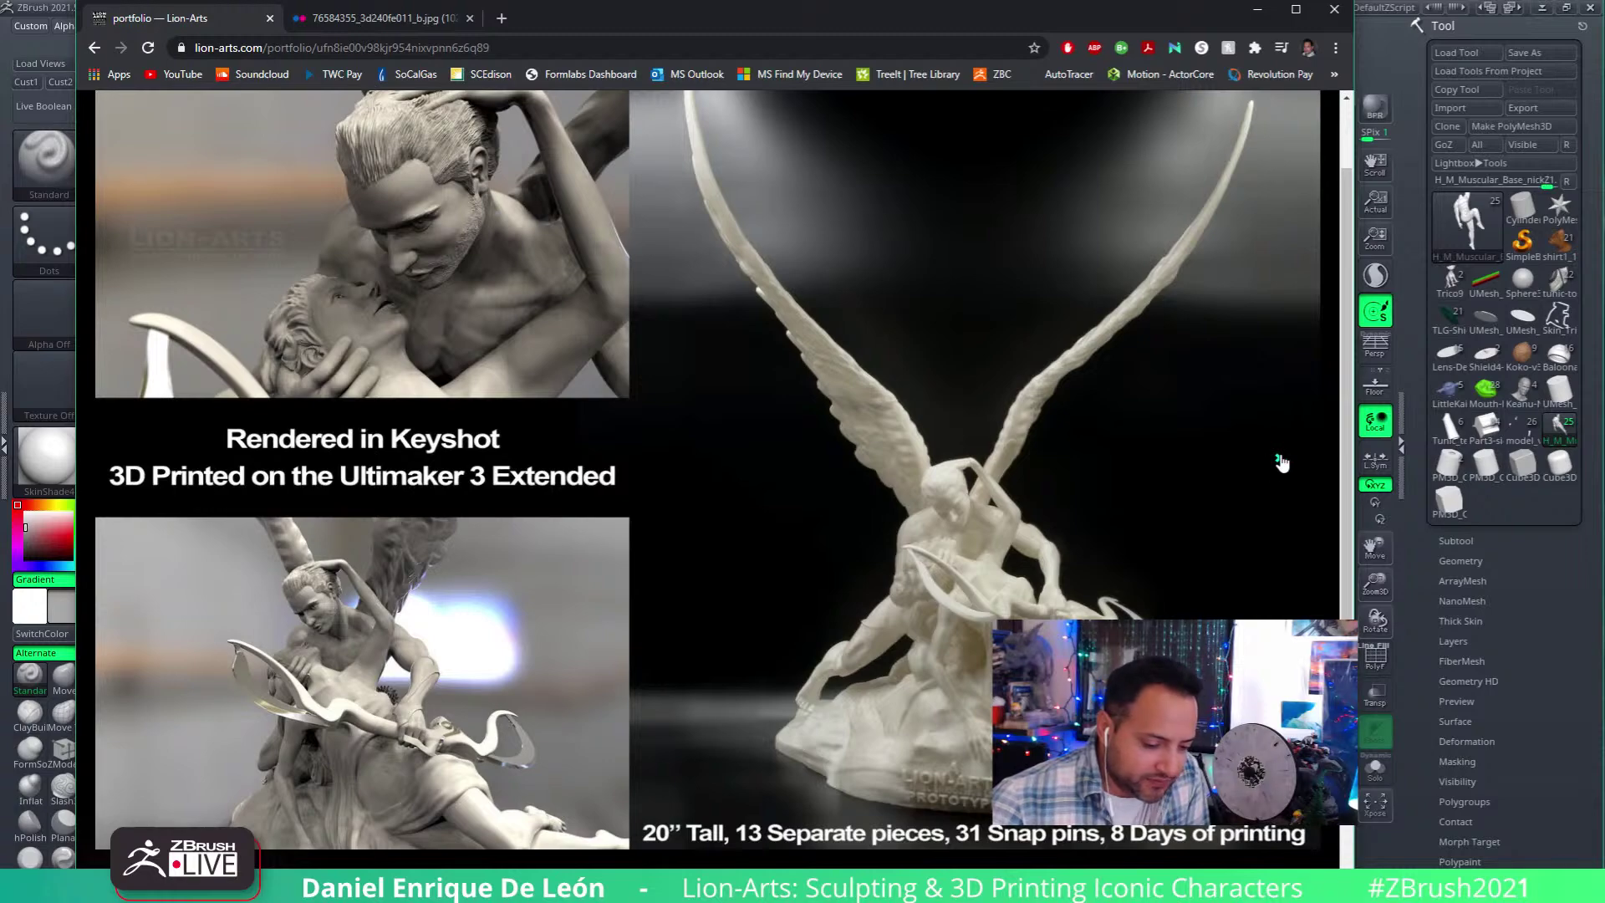
{"action": "left_click", "coordinate": [1281, 461]}
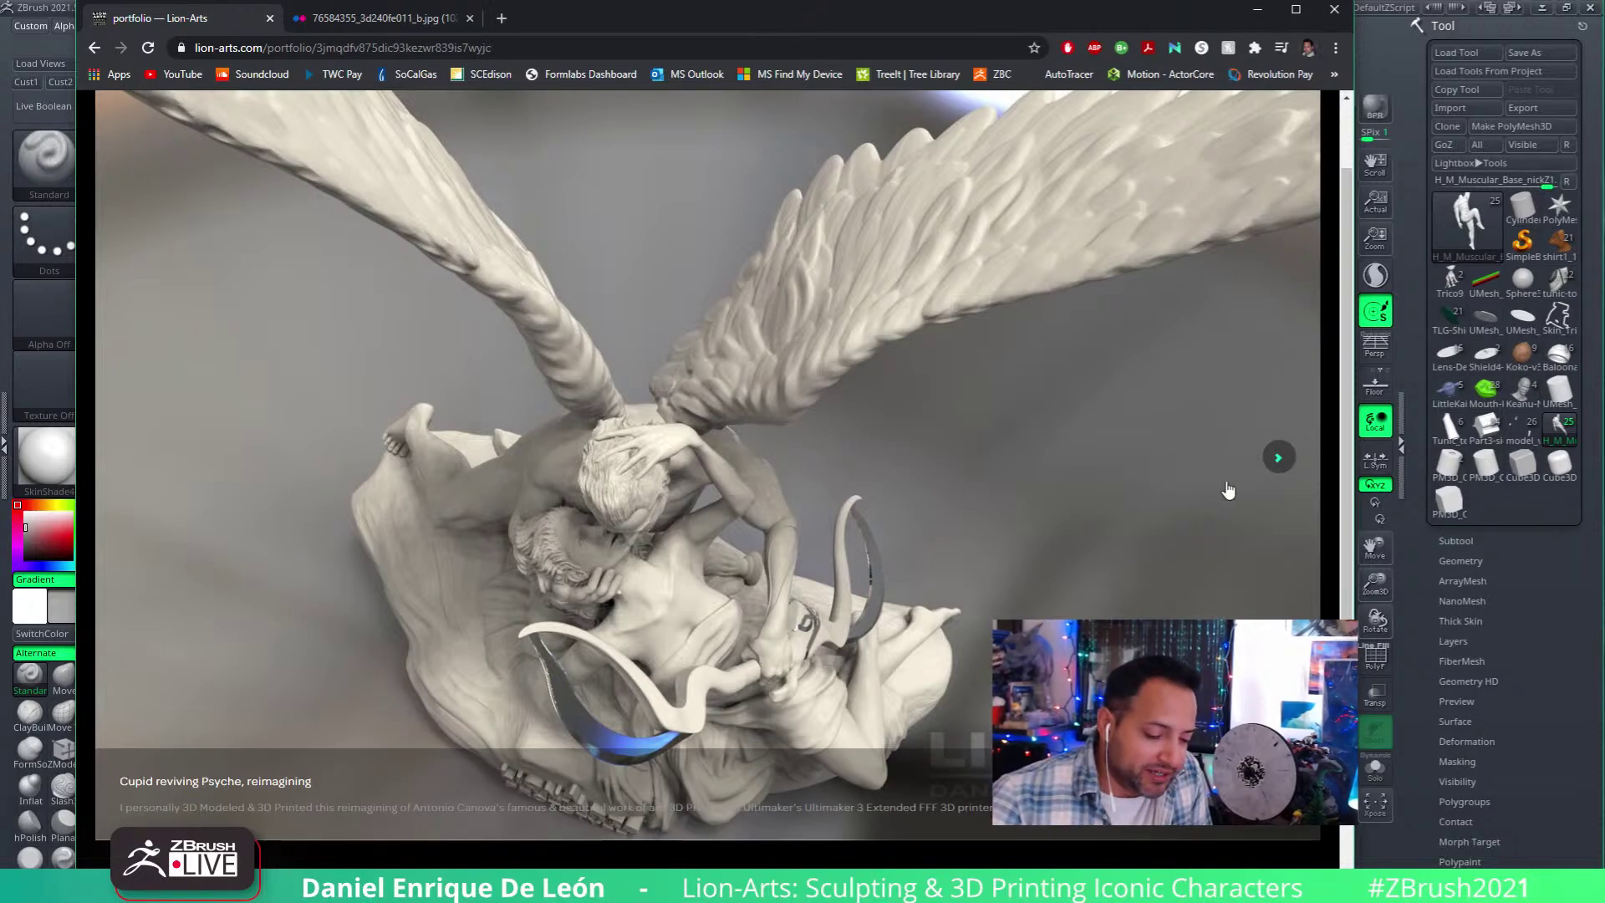
{"action": "left_click", "coordinate": [1278, 457]}
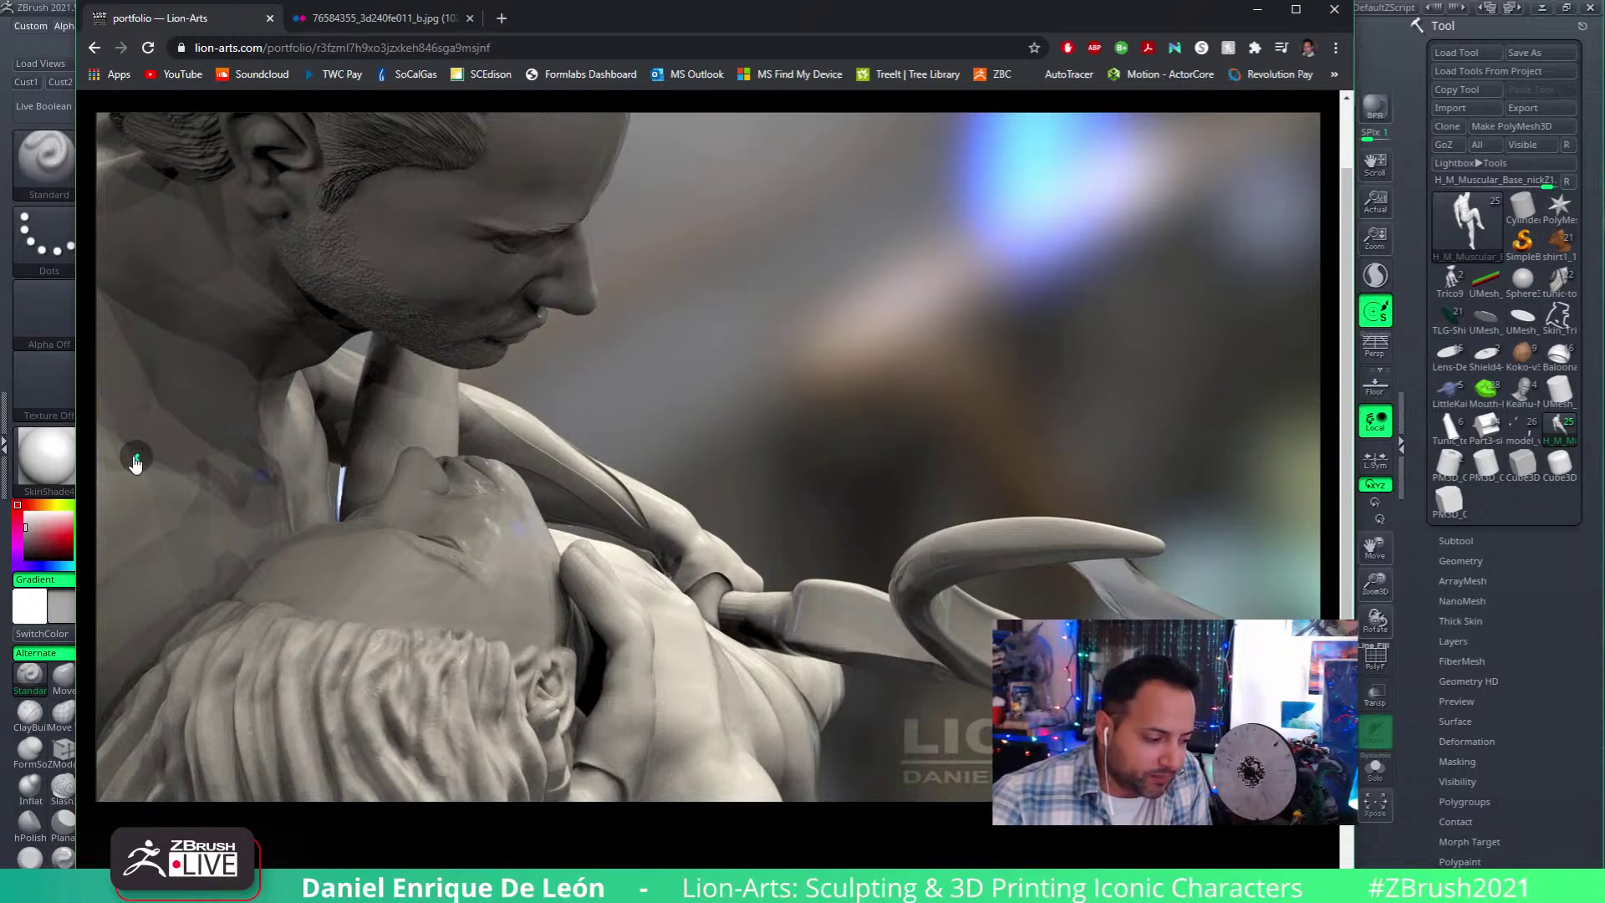
Step: Review the earlier portfolio images again, compare them with the marble statue photo, and return to ZBrush
{"action": "left_click", "coordinate": [136, 459]}
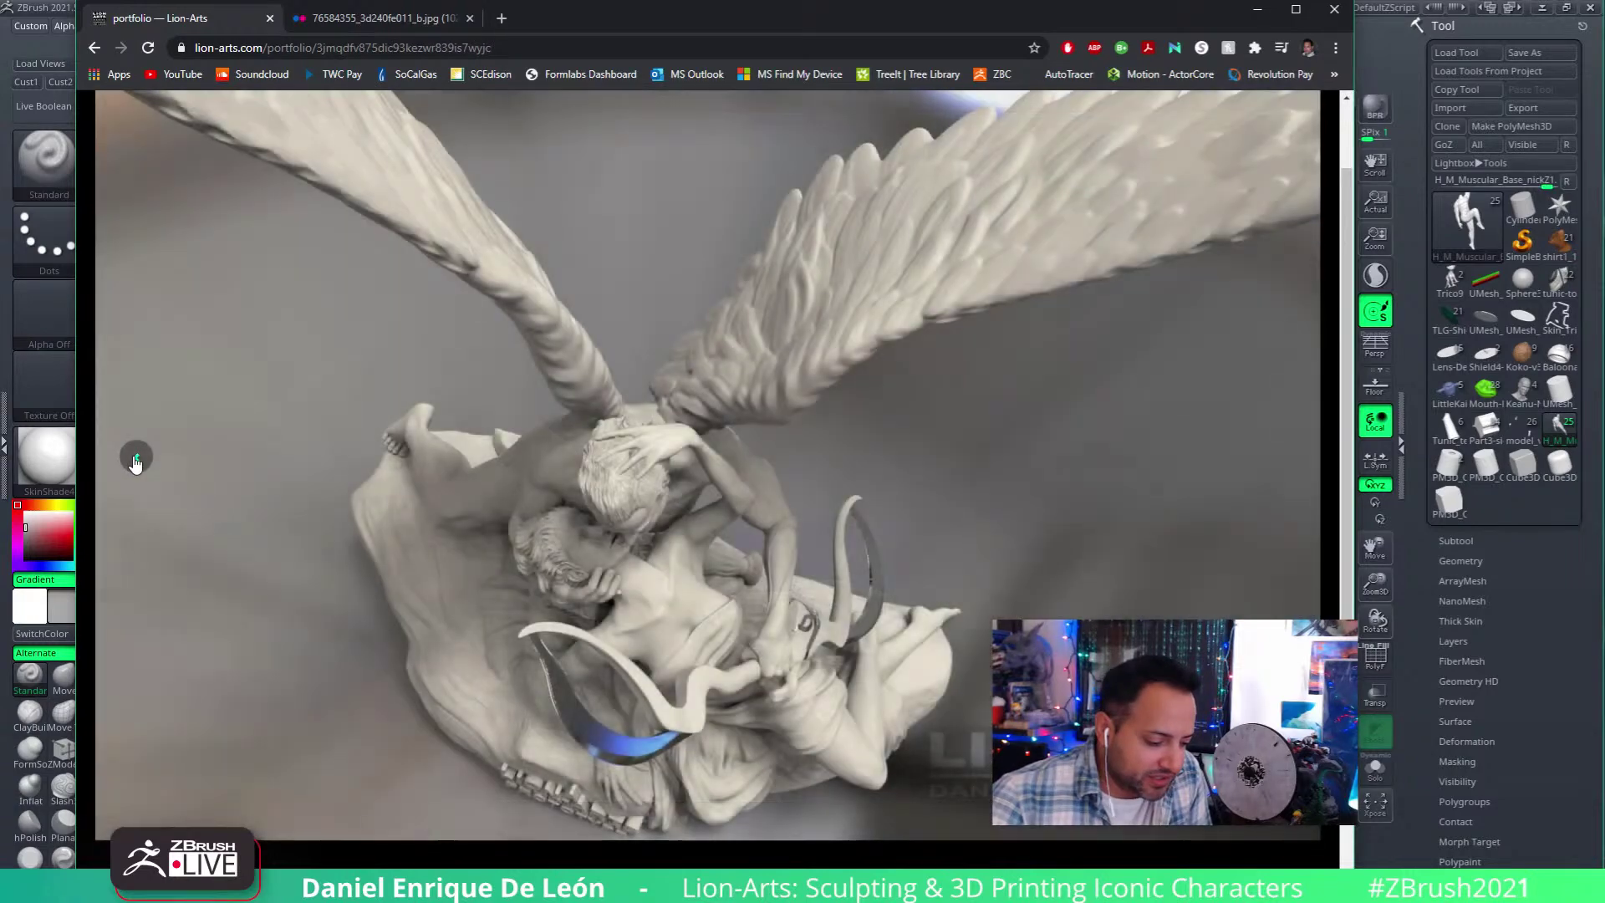
{"action": "left_click", "coordinate": [135, 459]}
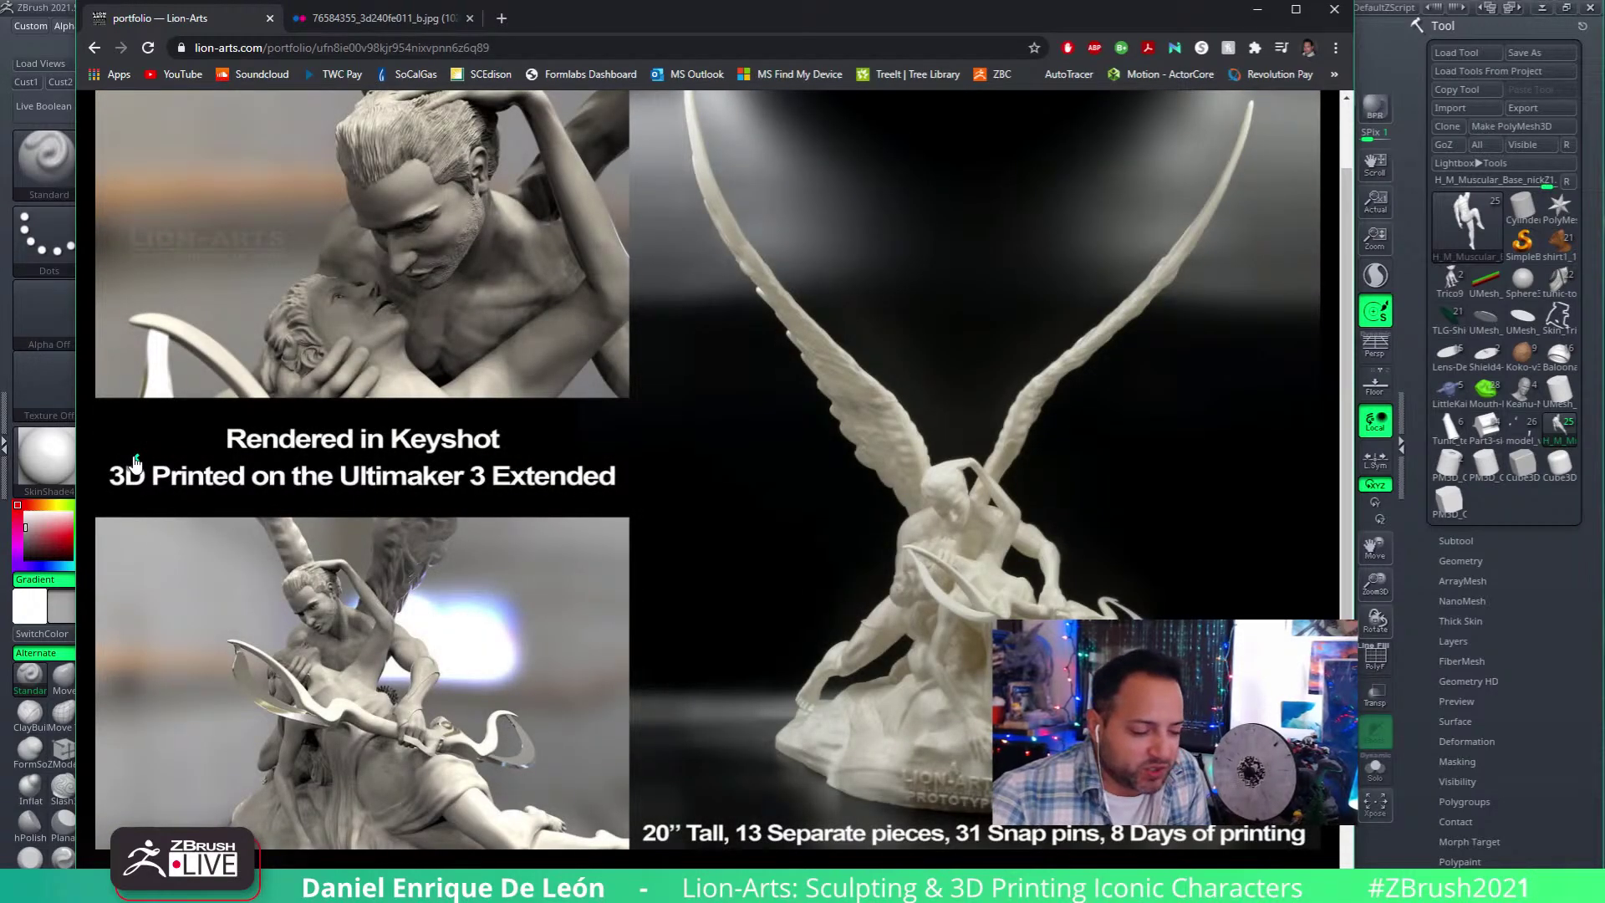
{"action": "left_click", "coordinate": [136, 459]}
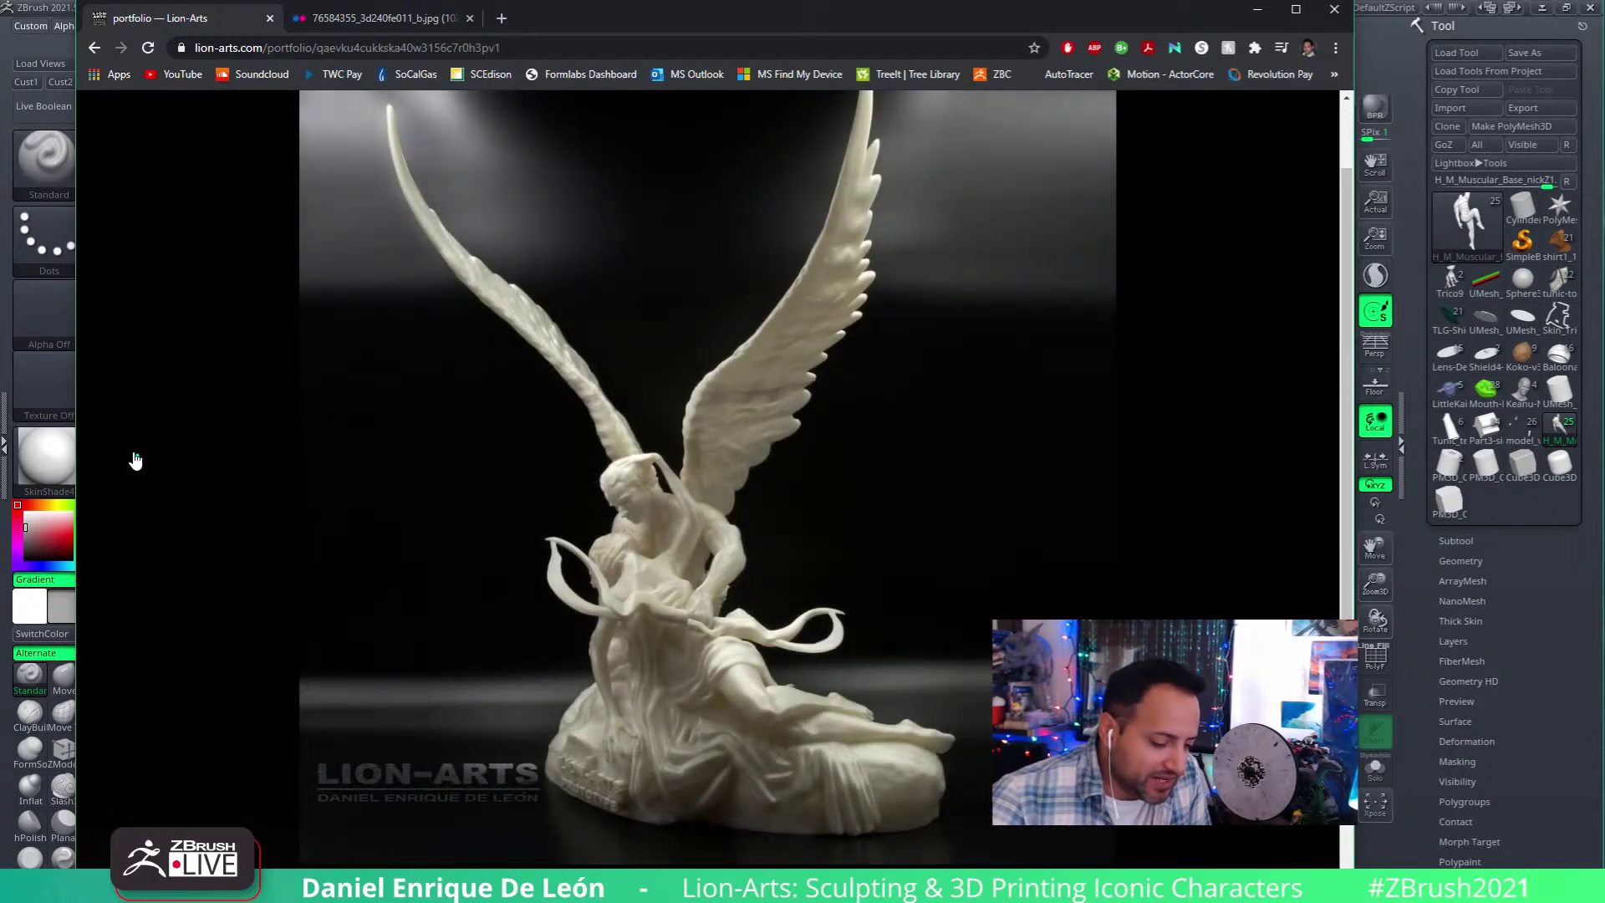
{"action": "left_click", "coordinate": [135, 459]}
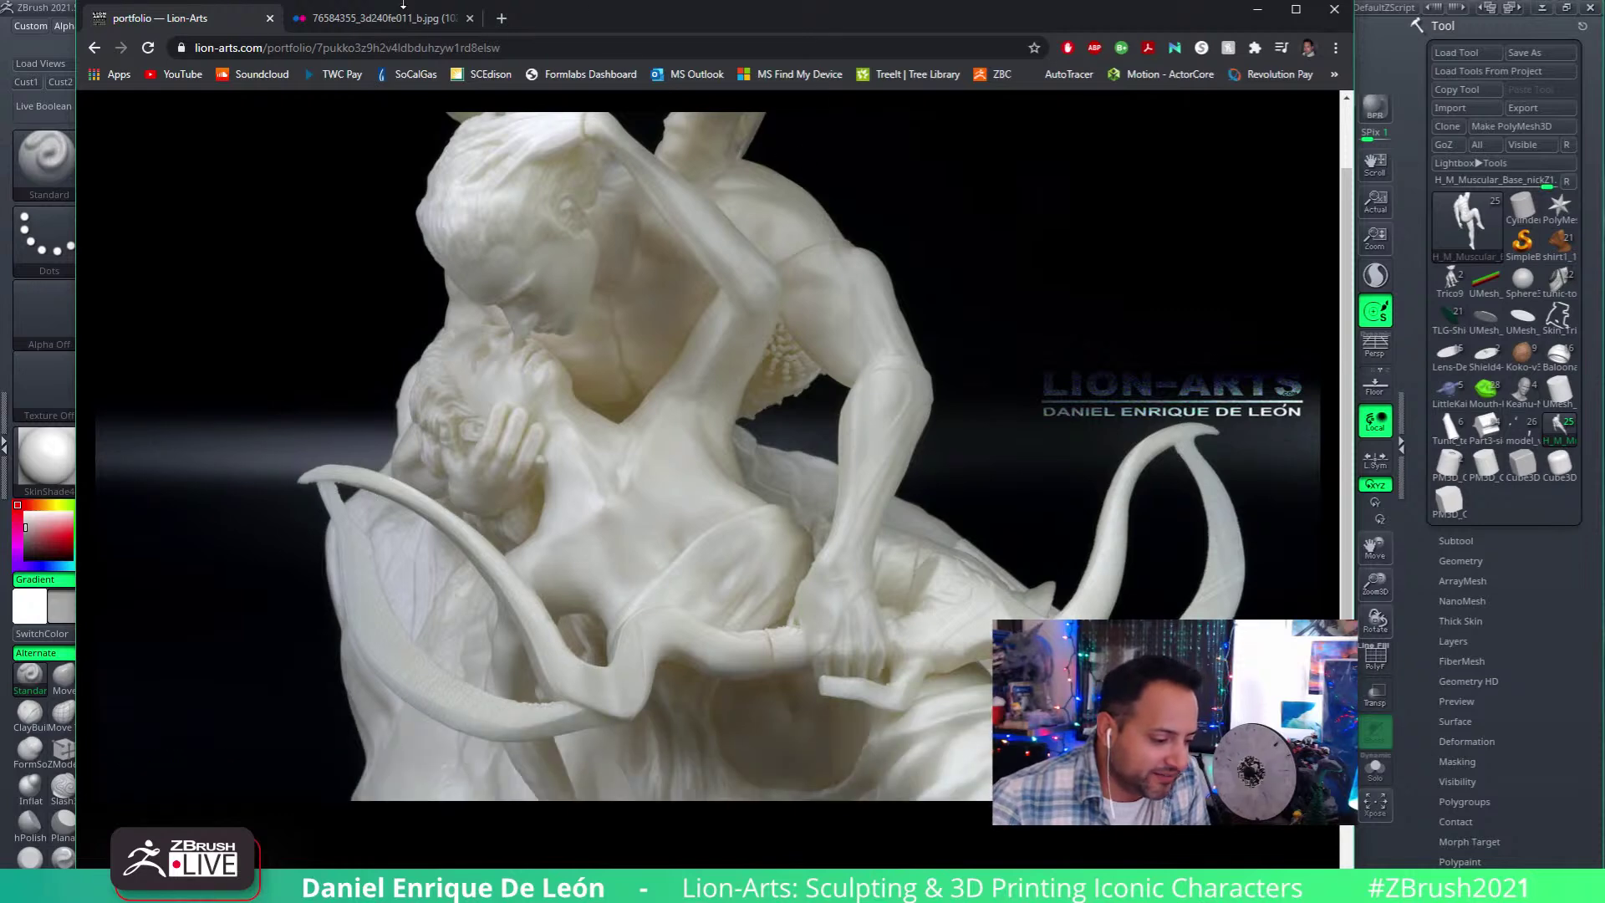
{"action": "left_click", "coordinate": [396, 19]}
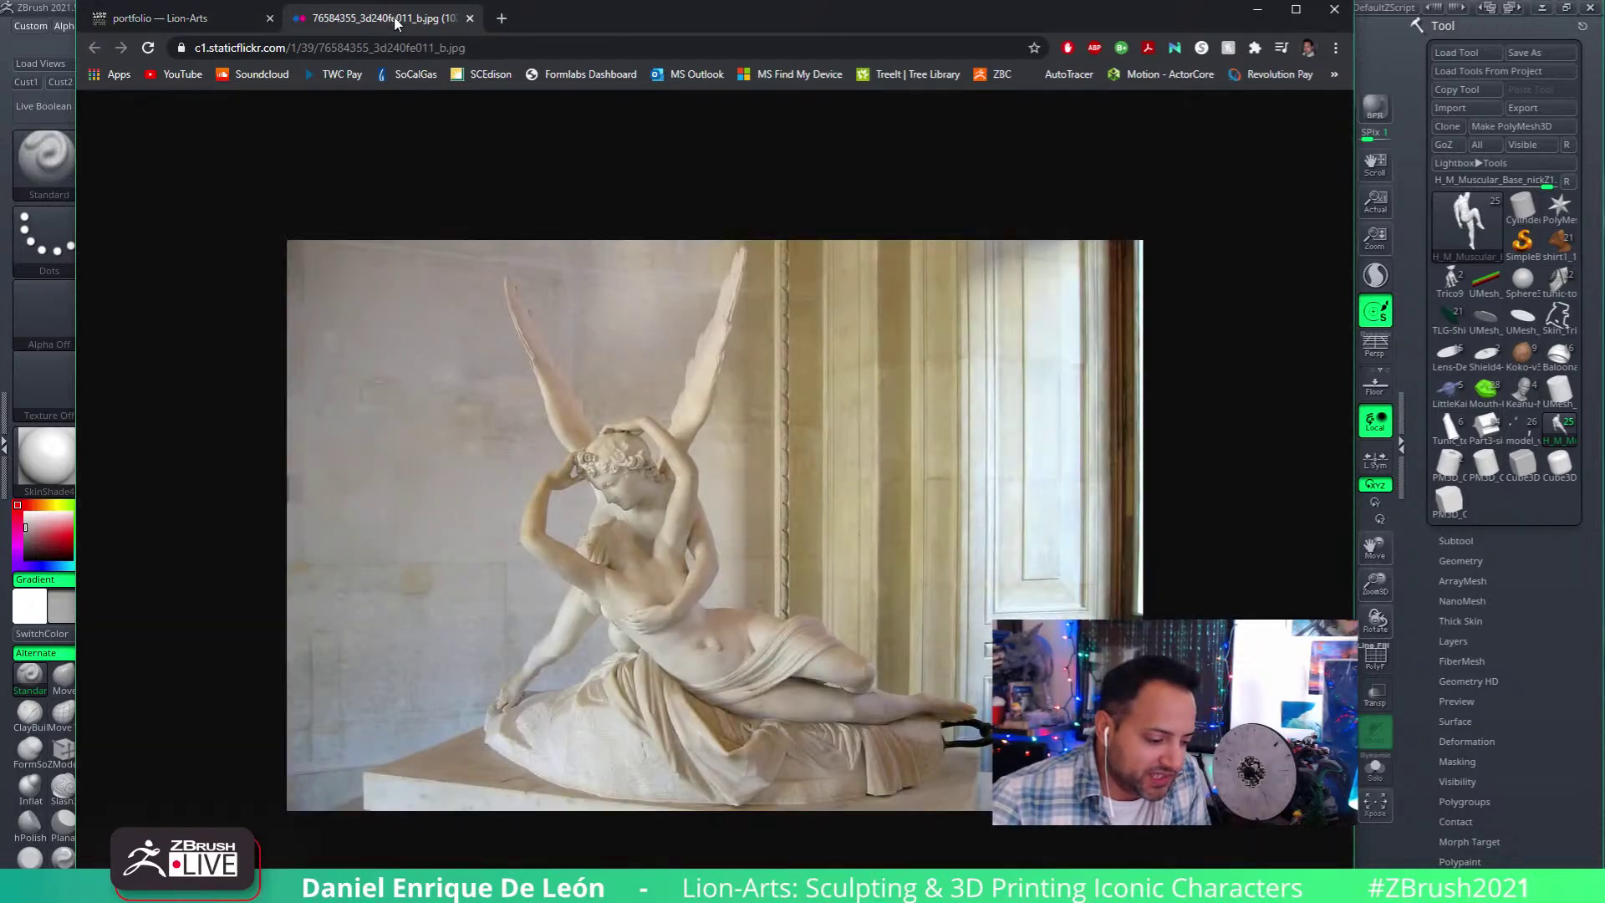
{"action": "left_click", "coordinate": [163, 18]}
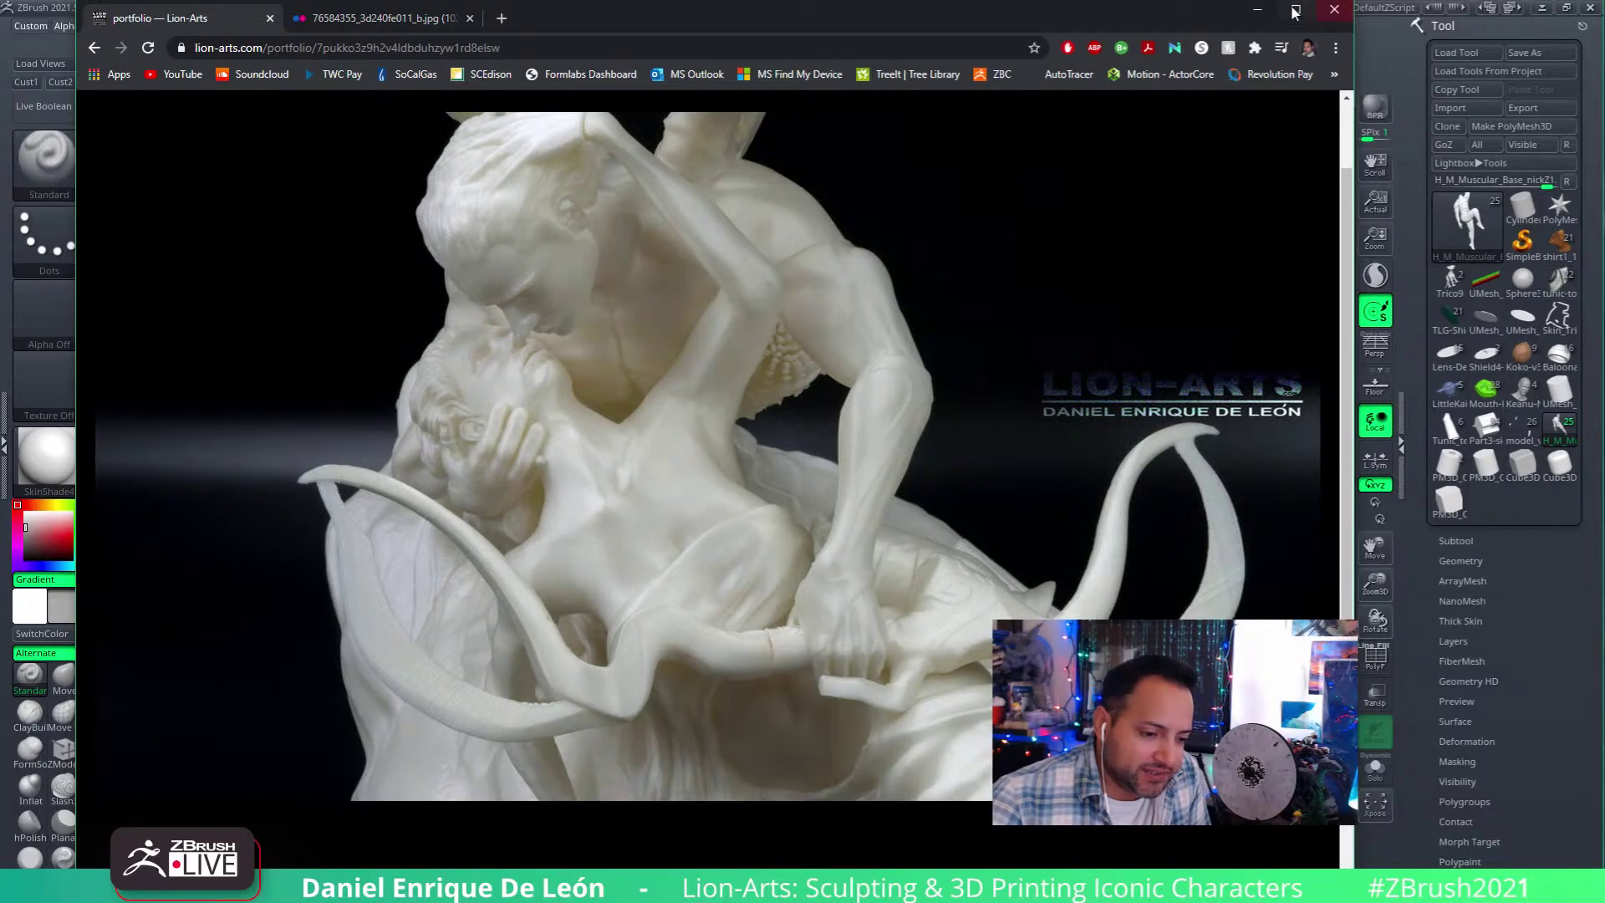
{"action": "left_click", "coordinate": [1257, 10]}
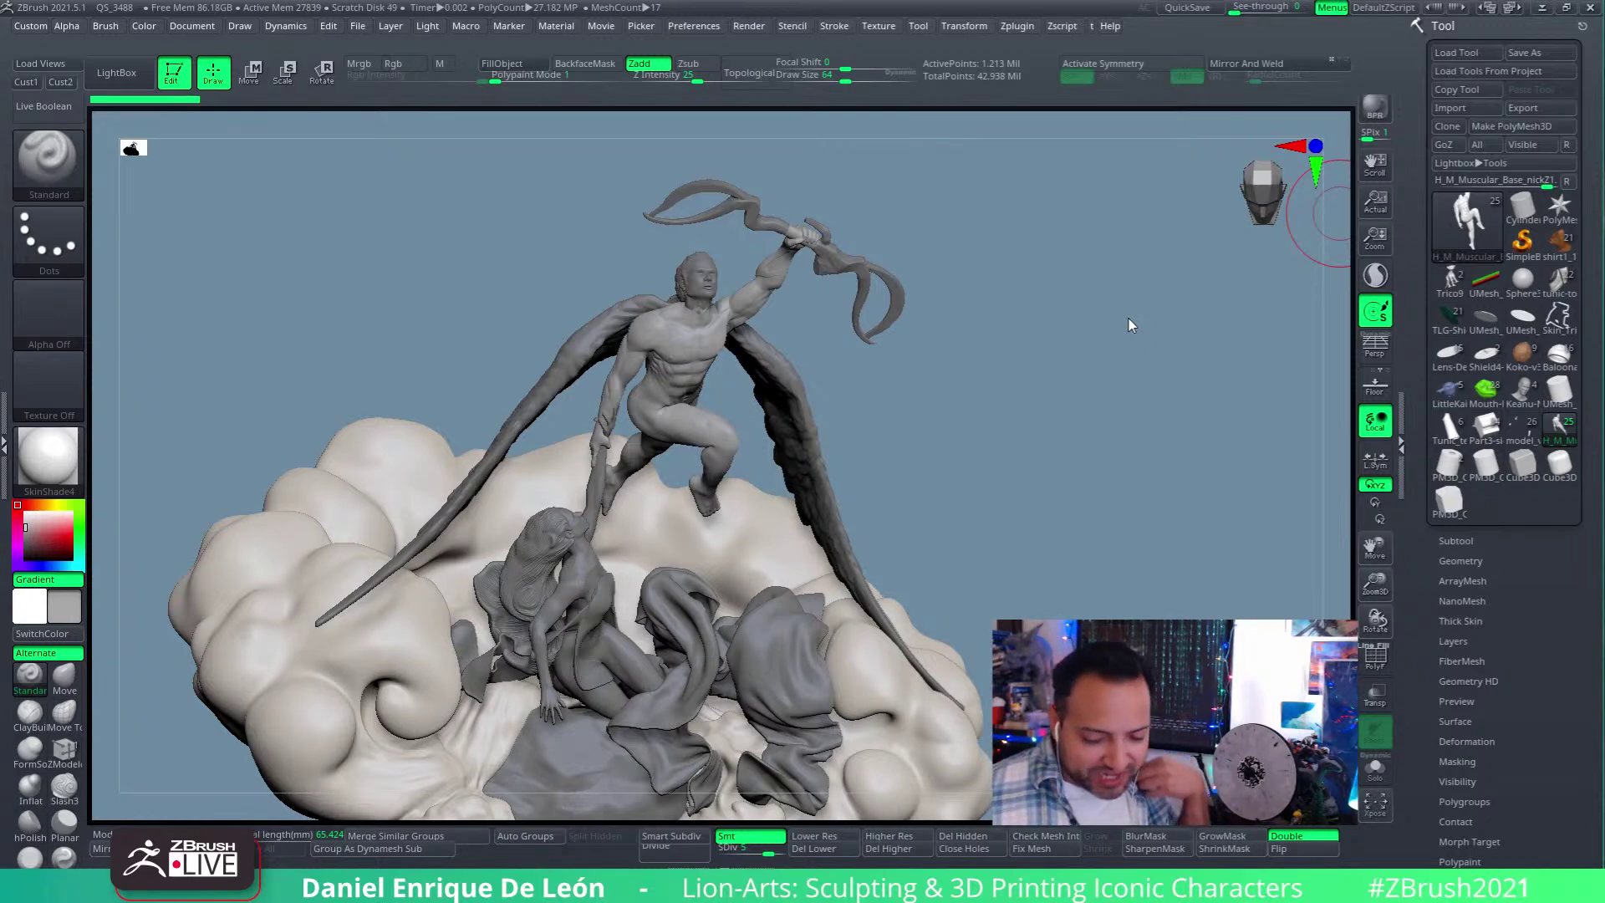
Step: Examine the male figure's torso, ribs and raised-arm side up close from several angles
{"action": "mouse_move", "coordinate": [1146, 434]}
{"action": "left_mouse_down"}
{"action": "mouse_move", "coordinate": [1075, 529]}
{"action": "mouse_move", "coordinate": [1089, 444]}
{"action": "mouse_move", "coordinate": [1059, 476]}
{"action": "mouse_move", "coordinate": [1050, 466]}
{"action": "mouse_move", "coordinate": [1056, 437]}
{"action": "mouse_move", "coordinate": [1203, 501]}
{"action": "mouse_move", "coordinate": [1139, 530]}
{"action": "mouse_move", "coordinate": [755, 478]}
{"action": "left_mouse_up"}
{"action": "mouse_move", "coordinate": [673, 293]}
{"action": "left_mouse_down", "text": "alt"}
{"action": "mouse_move", "coordinate": [686, 438]}
{"action": "mouse_move", "coordinate": [849, 583]}
{"action": "mouse_move", "coordinate": [871, 423]}
{"action": "mouse_move", "coordinate": [927, 443]}
{"action": "mouse_move", "coordinate": [800, 445]}
{"action": "left_mouse_up", "text": "alt"}
{"action": "mouse_move", "coordinate": [857, 532]}
{"action": "left_mouse_down"}
{"action": "mouse_move", "coordinate": [875, 485]}
{"action": "mouse_move", "coordinate": [831, 465]}
{"action": "mouse_move", "coordinate": [863, 472]}
{"action": "mouse_move", "coordinate": [910, 439]}
{"action": "mouse_move", "coordinate": [896, 449]}
{"action": "mouse_move", "coordinate": [913, 473]}
{"action": "left_mouse_up"}
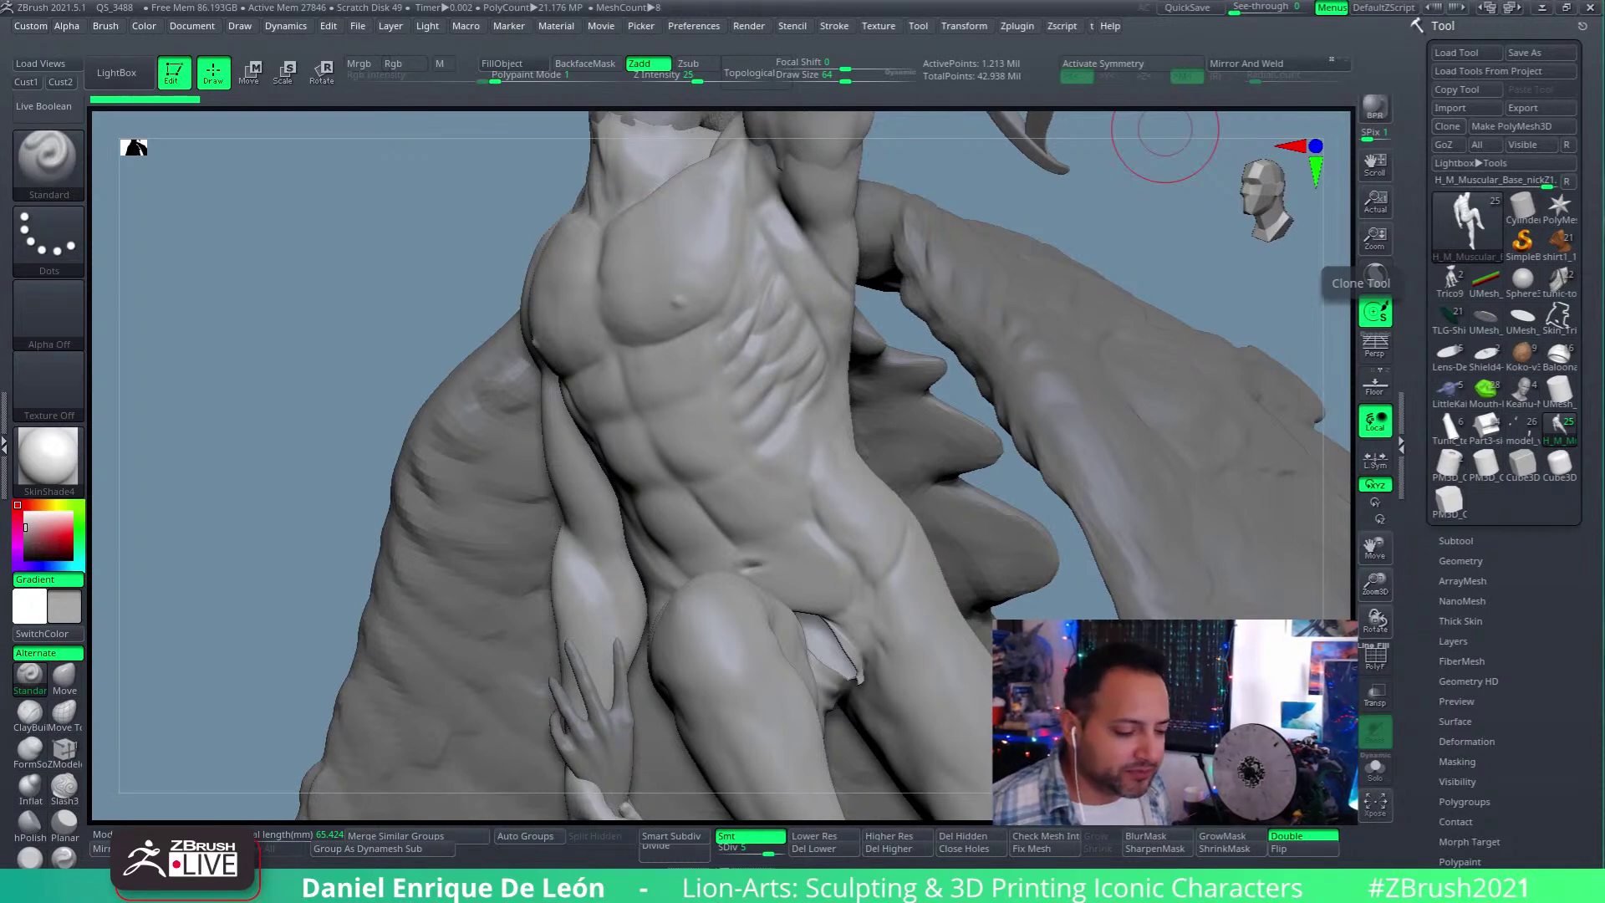
{"action": "mouse_move", "coordinate": [1063, 211]}
{"action": "left_mouse_down"}
{"action": "mouse_move", "coordinate": [836, 376]}
{"action": "mouse_move", "coordinate": [761, 535]}
{"action": "mouse_move", "coordinate": [806, 452]}
{"action": "mouse_move", "coordinate": [831, 458]}
{"action": "left_mouse_up"}
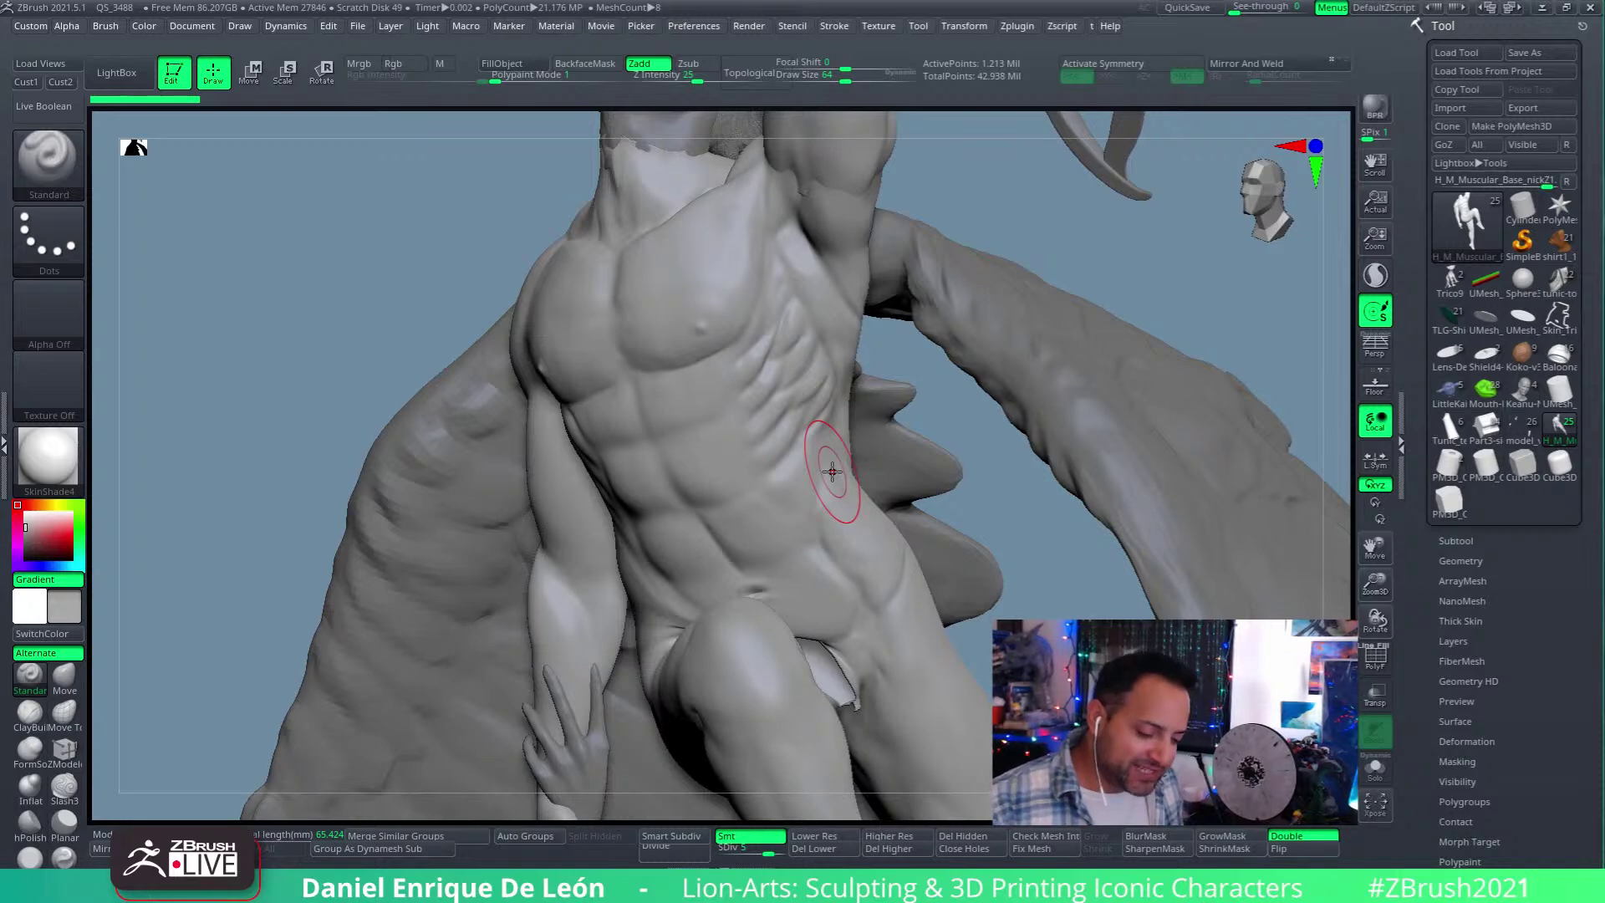
{"action": "mouse_move", "coordinate": [788, 501]}
{"action": "right_mouse_down"}
{"action": "mouse_move", "coordinate": [870, 555]}
{"action": "mouse_move", "coordinate": [843, 544]}
{"action": "right_mouse_up"}
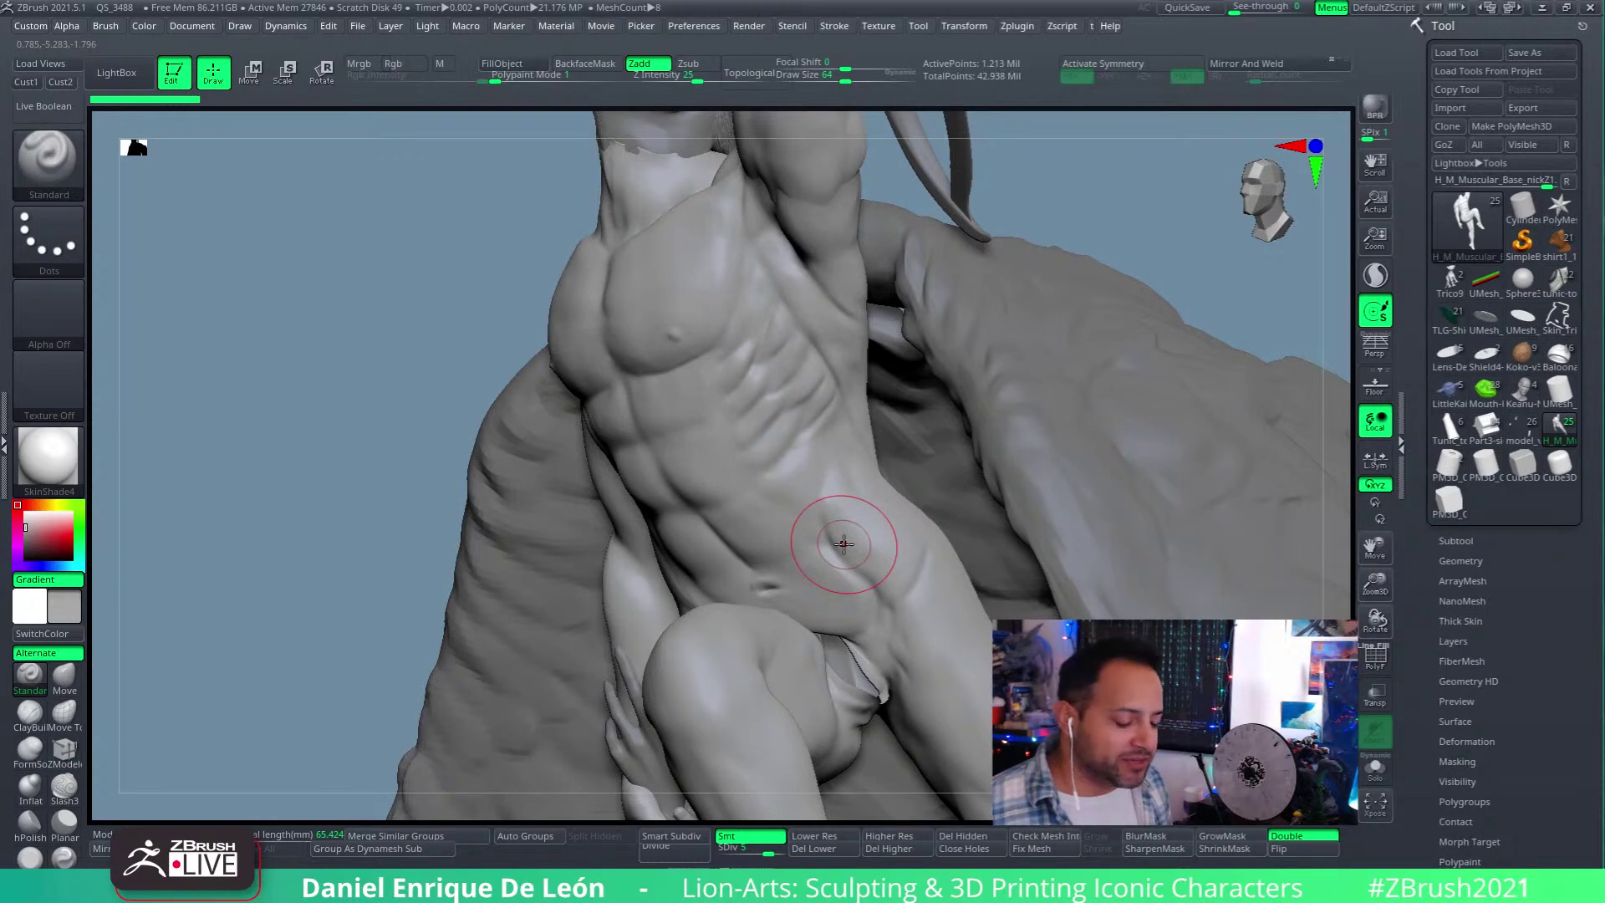
{"action": "right_click_drag", "start_coordinate": [828, 524], "coordinate": [852, 509]}
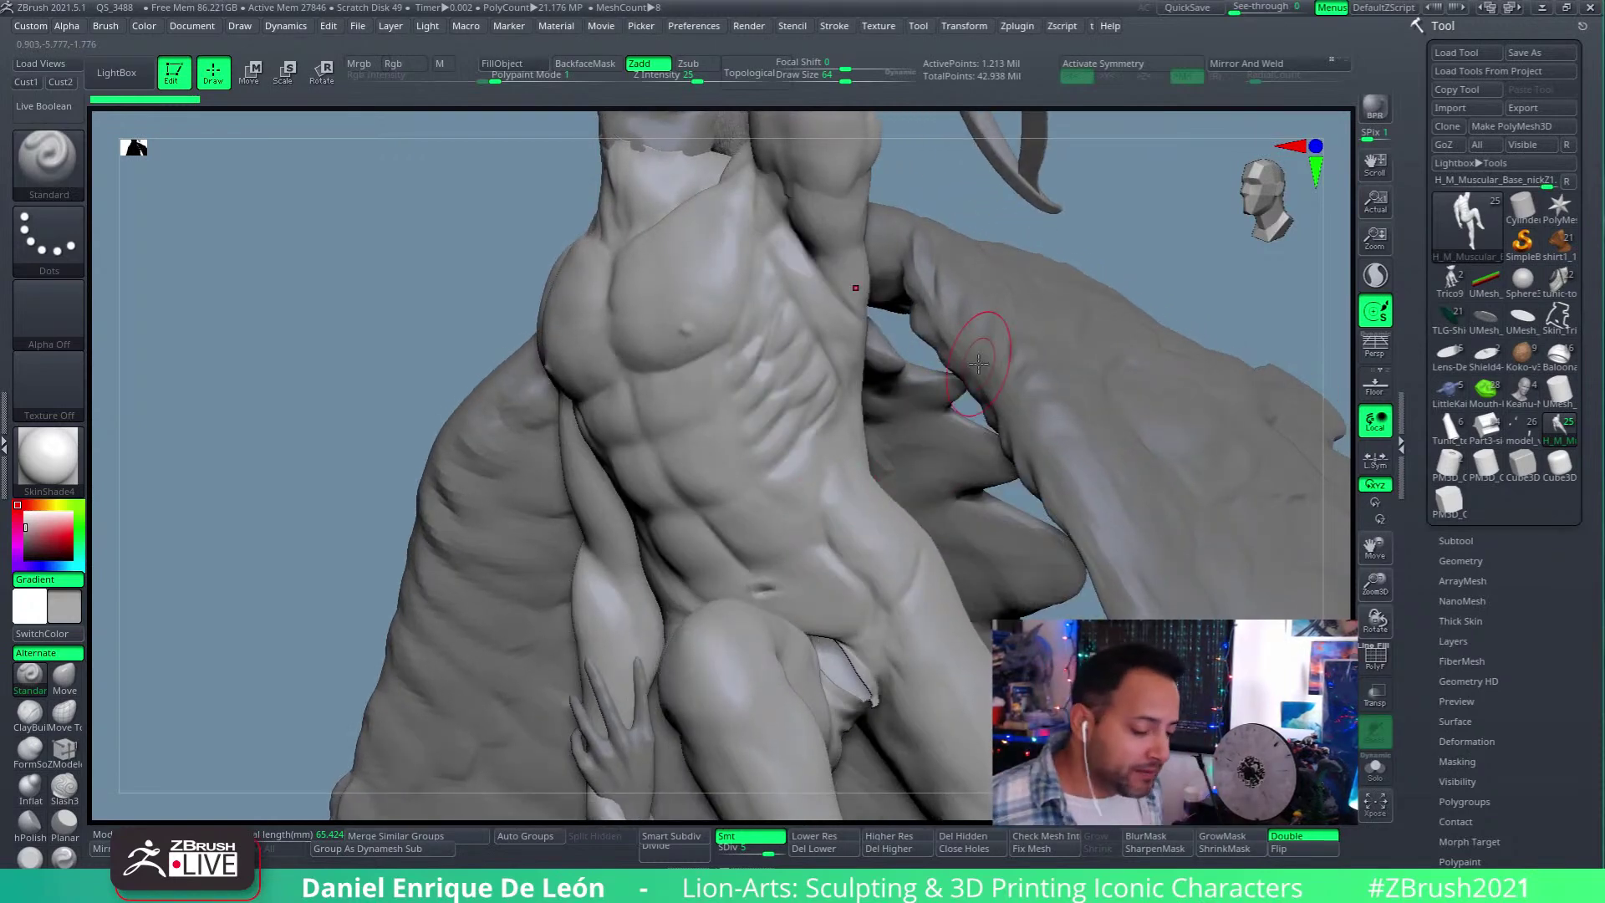
{"action": "mouse_move", "coordinate": [792, 473]}
{"action": "right_mouse_down"}
{"action": "mouse_move", "coordinate": [822, 524]}
{"action": "mouse_move", "coordinate": [823, 448]}
{"action": "mouse_move", "coordinate": [842, 465]}
{"action": "mouse_move", "coordinate": [830, 477]}
{"action": "mouse_move", "coordinate": [848, 465]}
{"action": "mouse_move", "coordinate": [728, 407]}
{"action": "right_mouse_up"}
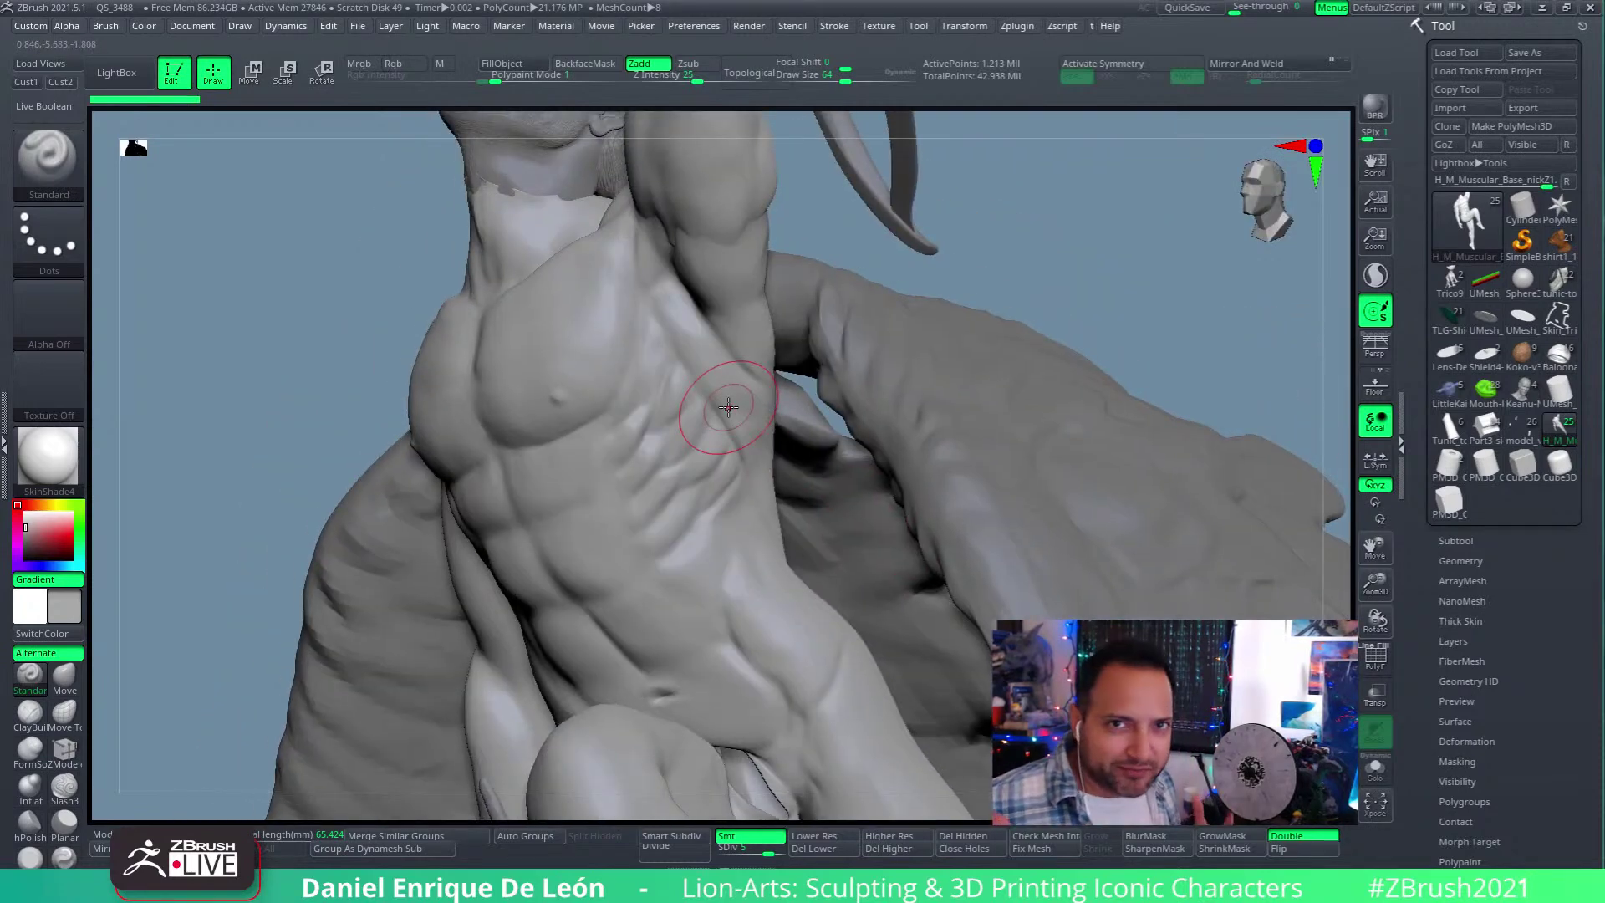
{"action": "mouse_move", "coordinate": [756, 469]}
{"action": "right_mouse_down"}
{"action": "mouse_move", "coordinate": [763, 387]}
{"action": "mouse_move", "coordinate": [807, 493]}
{"action": "mouse_move", "coordinate": [836, 267]}
{"action": "mouse_move", "coordinate": [848, 393]}
{"action": "right_mouse_up"}
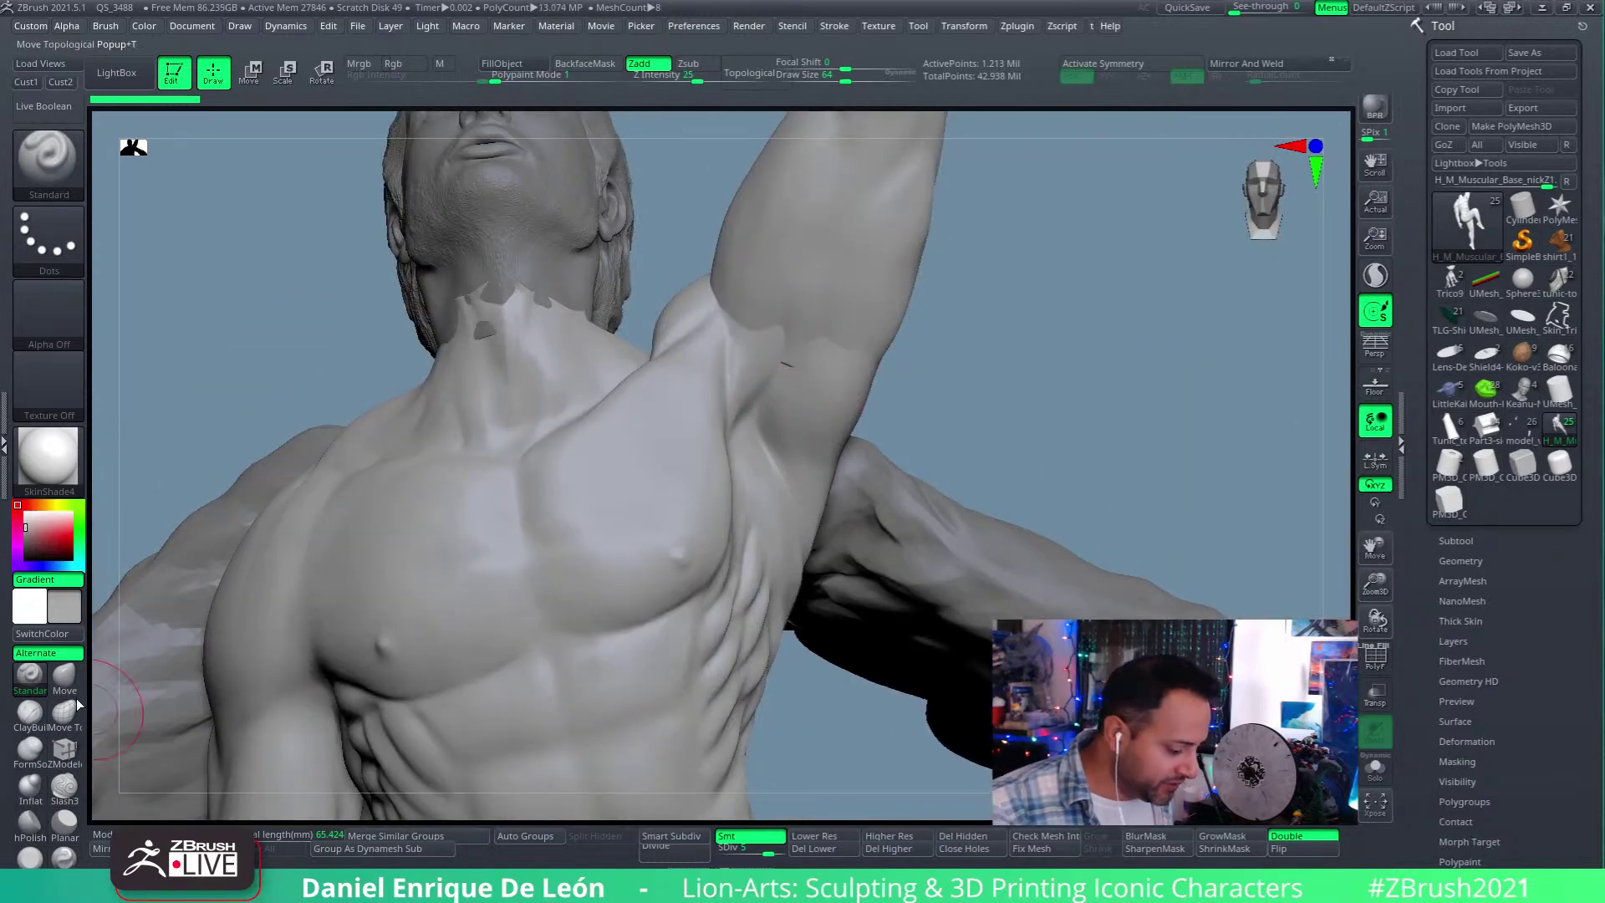
Step: Choose the Move brush and reshape the area where the raised arm meets the chest
{"action": "key", "text": "b"}
{"action": "key", "text": "m"}
{"action": "key", "text": "v"}
{"action": "left_click_drag", "start_coordinate": [791, 374], "coordinate": [795, 330]}
Step: Examine the male figure's hips, abdomen and chest from the front and both sides
{"action": "mouse_move", "coordinate": [820, 351]}
{"action": "right_mouse_down"}
{"action": "mouse_move", "coordinate": [806, 385]}
{"action": "mouse_move", "coordinate": [782, 360]}
{"action": "mouse_move", "coordinate": [851, 324]}
{"action": "mouse_move", "coordinate": [788, 399]}
{"action": "mouse_move", "coordinate": [831, 369]}
{"action": "mouse_move", "coordinate": [827, 435]}
{"action": "mouse_move", "coordinate": [791, 415]}
{"action": "mouse_move", "coordinate": [763, 494]}
{"action": "mouse_move", "coordinate": [785, 507]}
{"action": "right_mouse_up"}
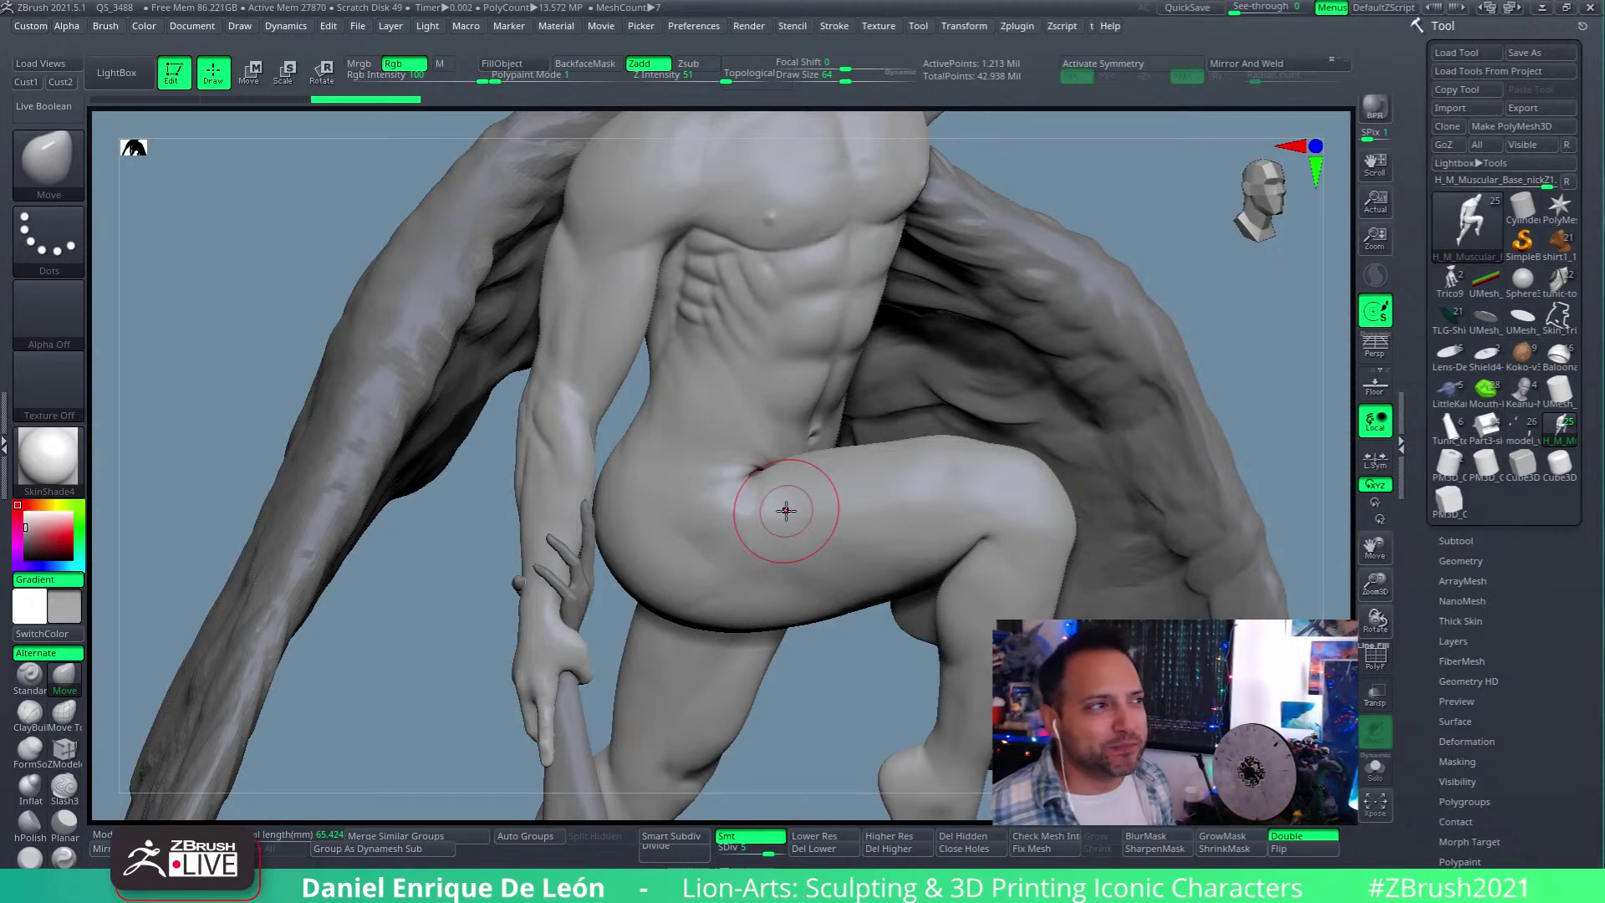
{"action": "right_click_drag", "start_coordinate": [791, 380], "coordinate": [797, 537], "text": "alt"}
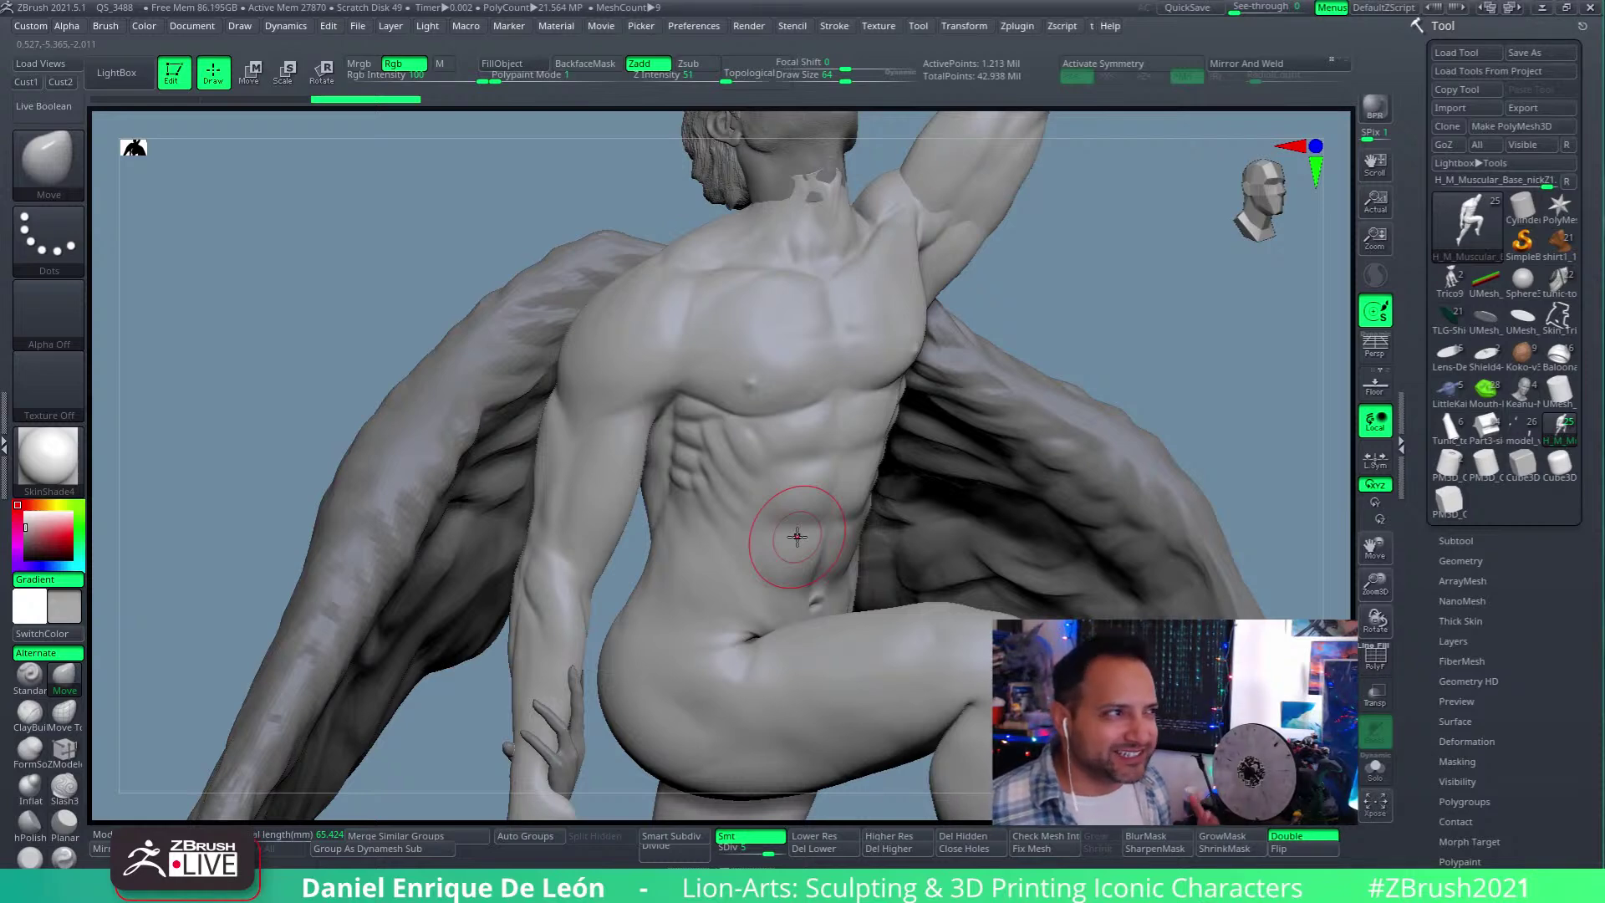
{"action": "mouse_move", "coordinate": [797, 536]}
{"action": "right_mouse_down"}
{"action": "mouse_move", "coordinate": [735, 448]}
{"action": "mouse_move", "coordinate": [824, 423]}
{"action": "mouse_move", "coordinate": [773, 502]}
{"action": "right_mouse_up"}
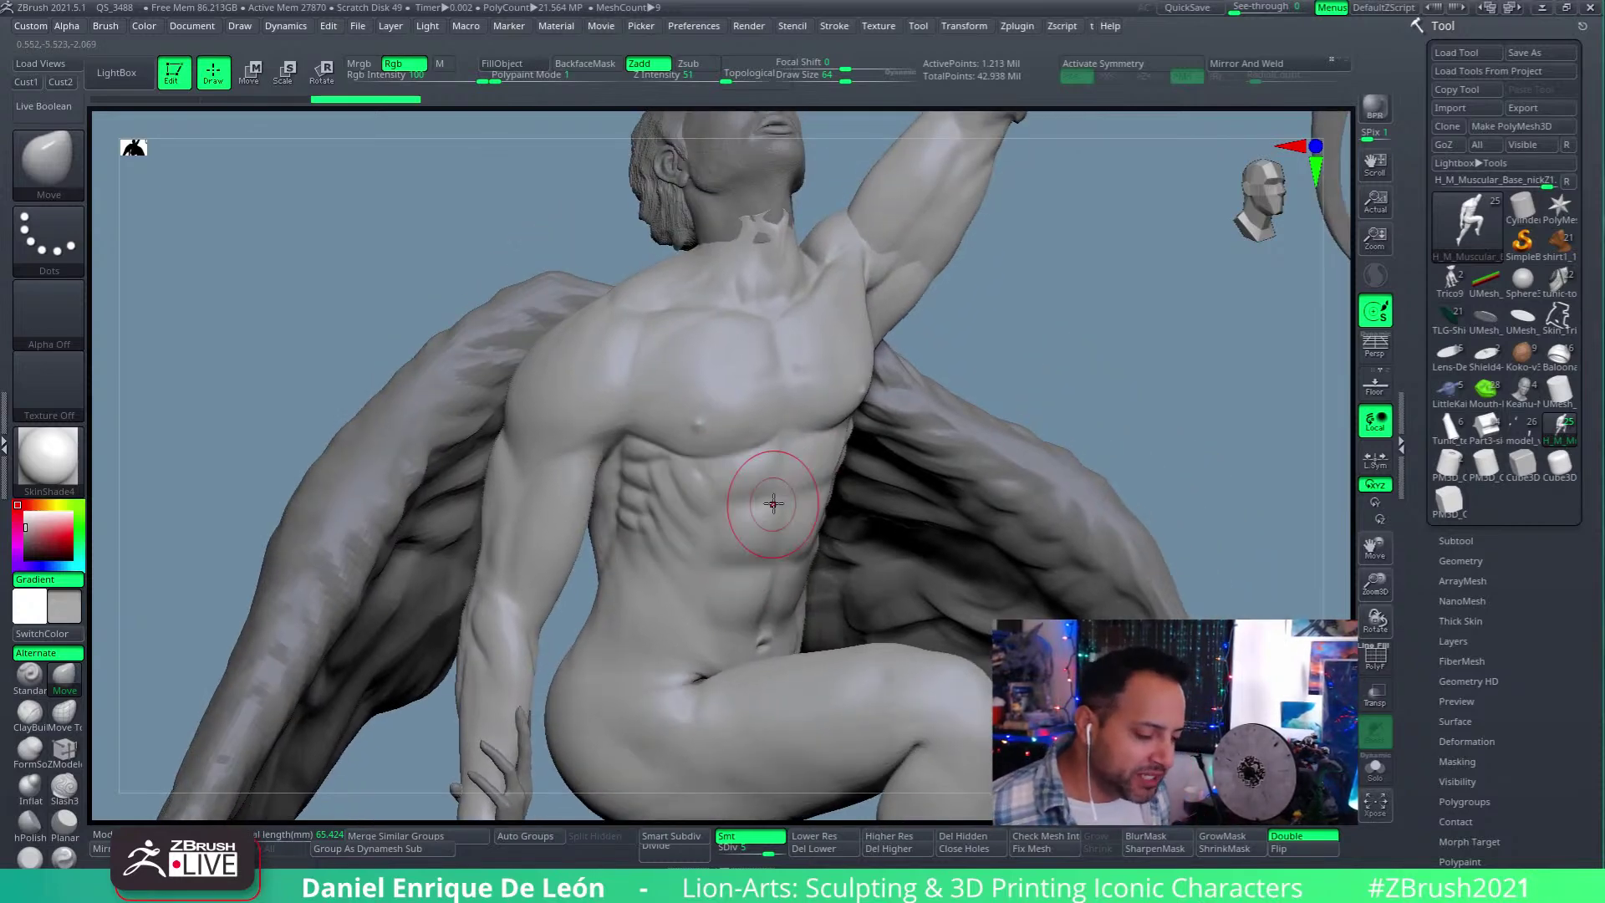
{"action": "mouse_move", "coordinate": [763, 511]}
{"action": "right_mouse_down"}
{"action": "mouse_move", "coordinate": [817, 415]}
{"action": "mouse_move", "coordinate": [781, 466]}
{"action": "right_mouse_up"}
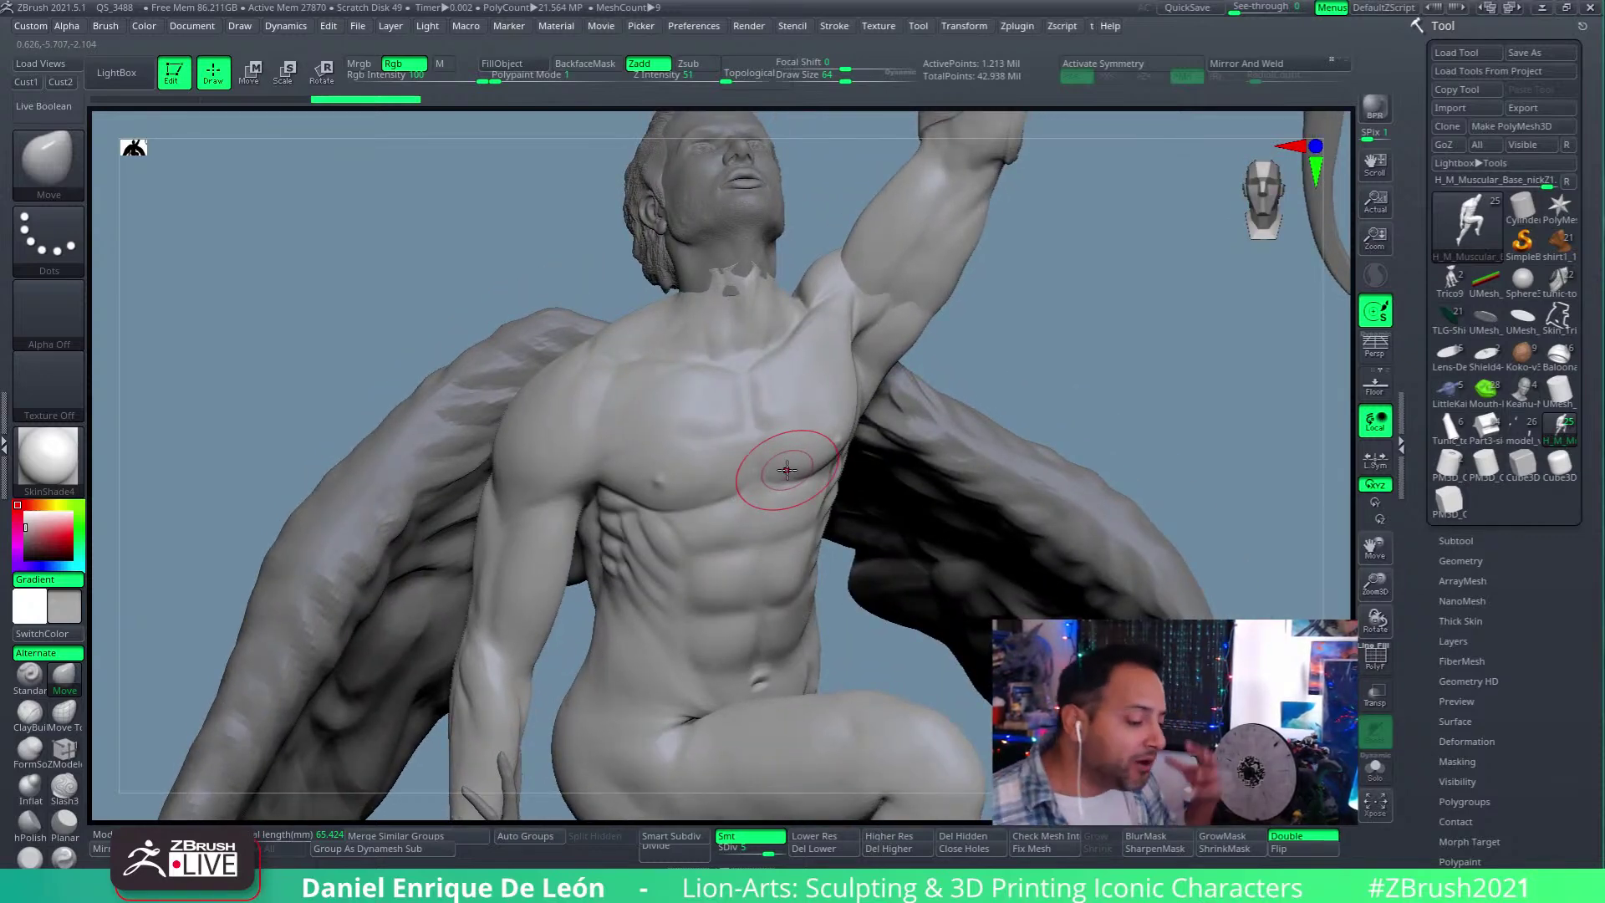
{"action": "mouse_move", "coordinate": [781, 465]}
{"action": "right_mouse_down"}
{"action": "mouse_move", "coordinate": [817, 434]}
{"action": "mouse_move", "coordinate": [877, 453]}
{"action": "mouse_move", "coordinate": [885, 359]}
{"action": "mouse_move", "coordinate": [877, 394]}
{"action": "right_mouse_up"}
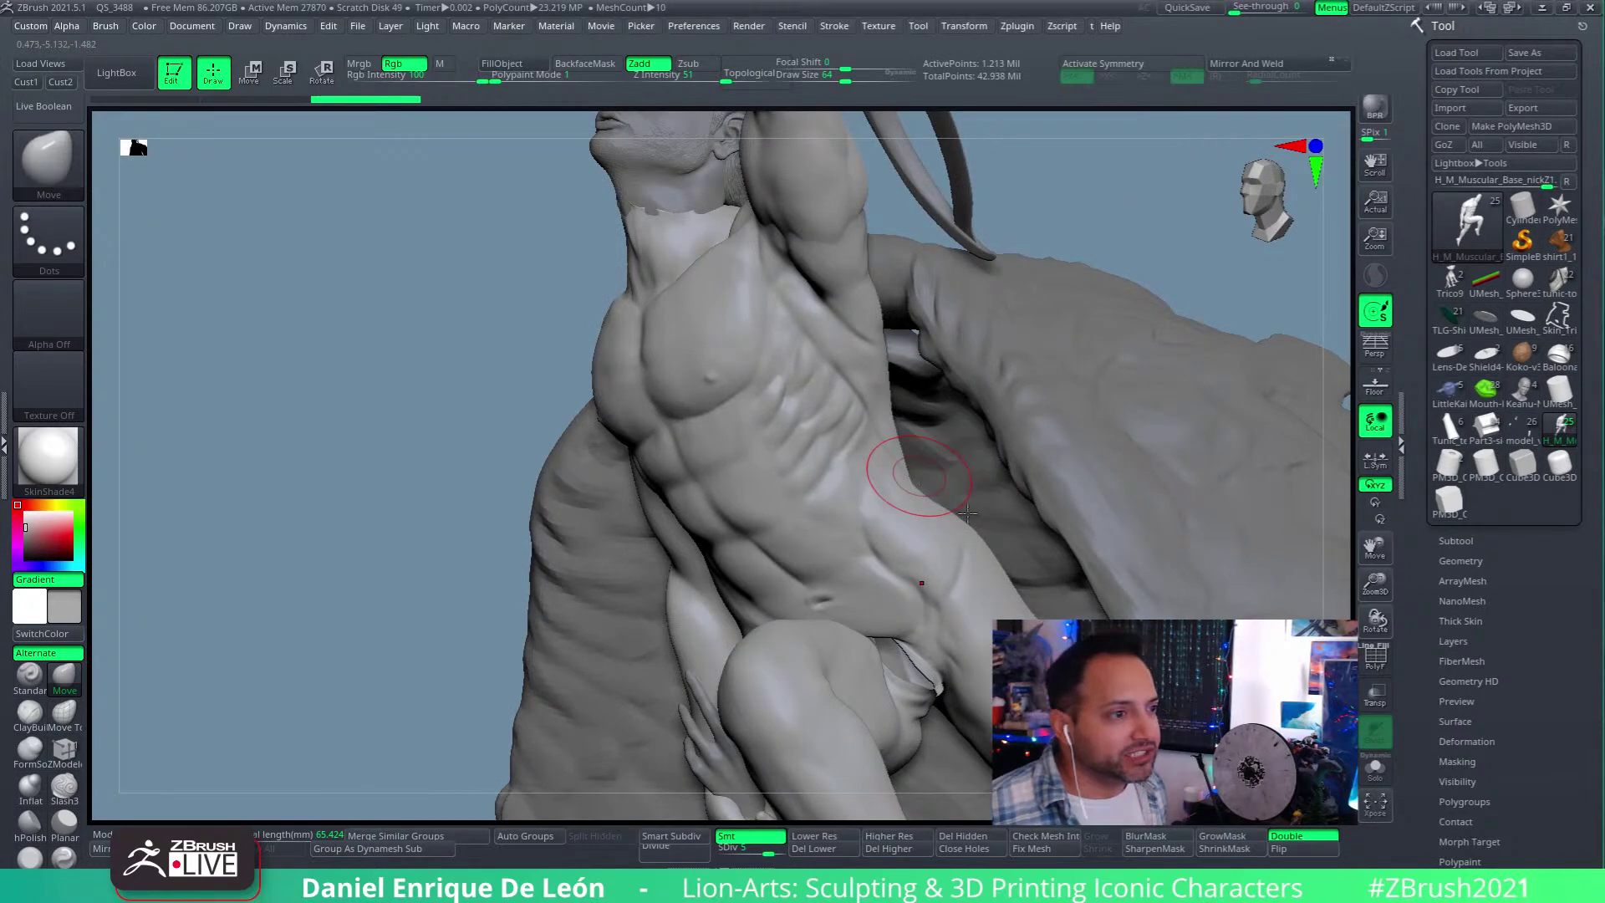
{"action": "mouse_move", "coordinate": [861, 418]}
{"action": "right_mouse_down"}
{"action": "mouse_move", "coordinate": [878, 351]}
{"action": "mouse_move", "coordinate": [853, 323]}
{"action": "mouse_move", "coordinate": [891, 330]}
{"action": "mouse_move", "coordinate": [844, 328]}
{"action": "mouse_move", "coordinate": [869, 336]}
{"action": "right_mouse_up"}
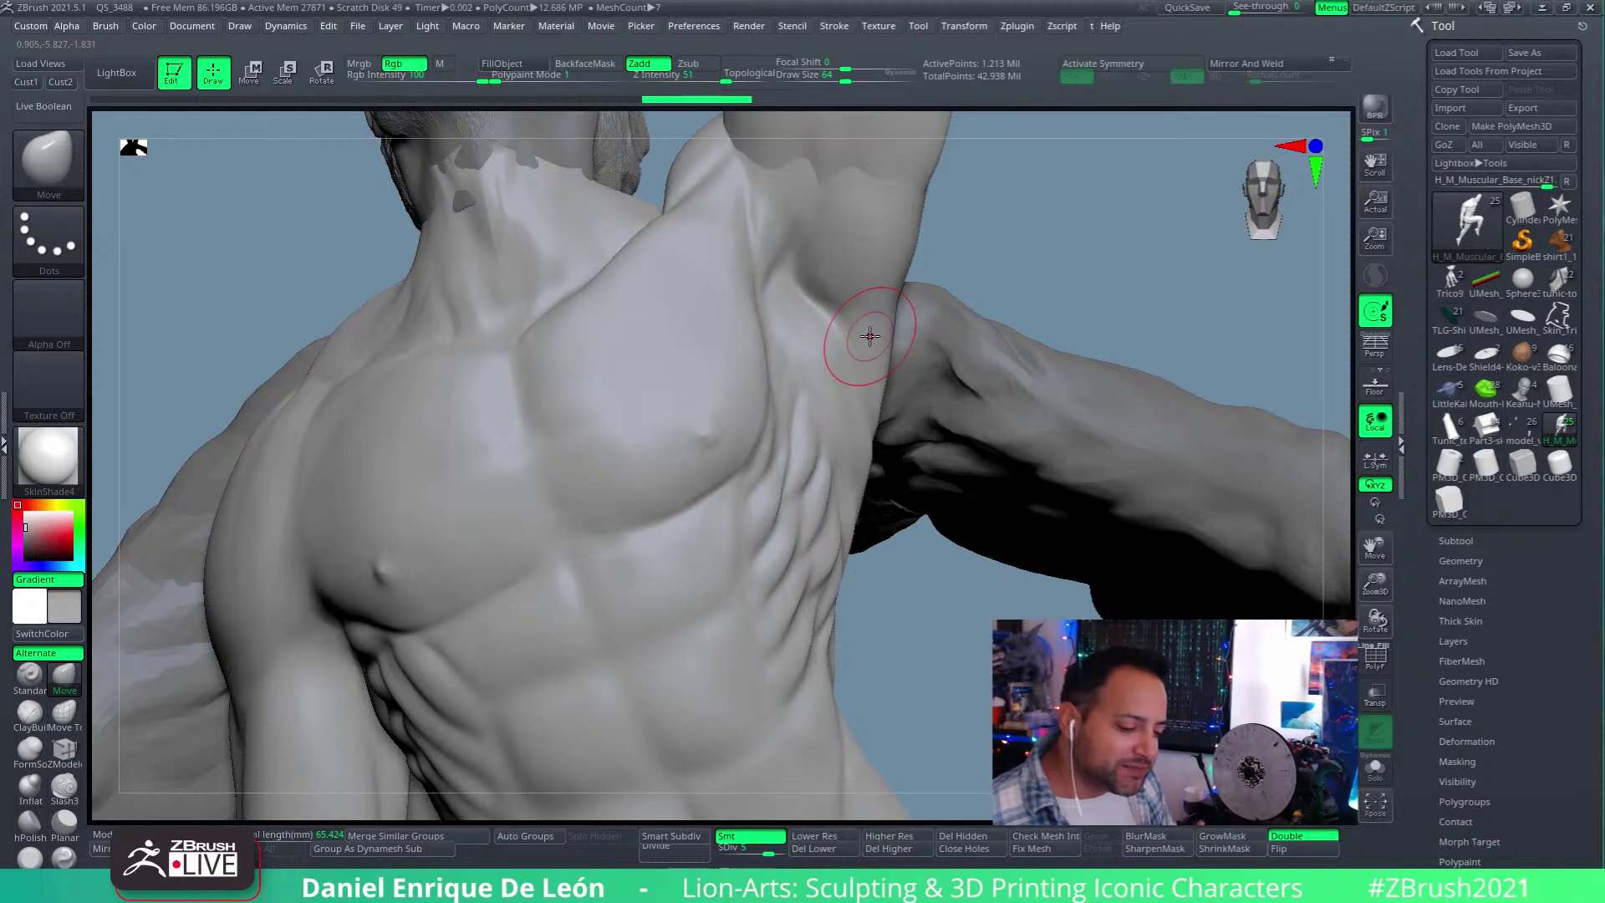
Step: Refine the armpit fold and shoulder of the raised arm with the Move brush and smoothing
{"action": "mouse_move", "coordinate": [830, 280]}
{"action": "right_mouse_down"}
{"action": "mouse_move", "coordinate": [795, 315]}
{"action": "mouse_move", "coordinate": [805, 284]}
{"action": "mouse_move", "coordinate": [842, 285]}
{"action": "right_mouse_up"}
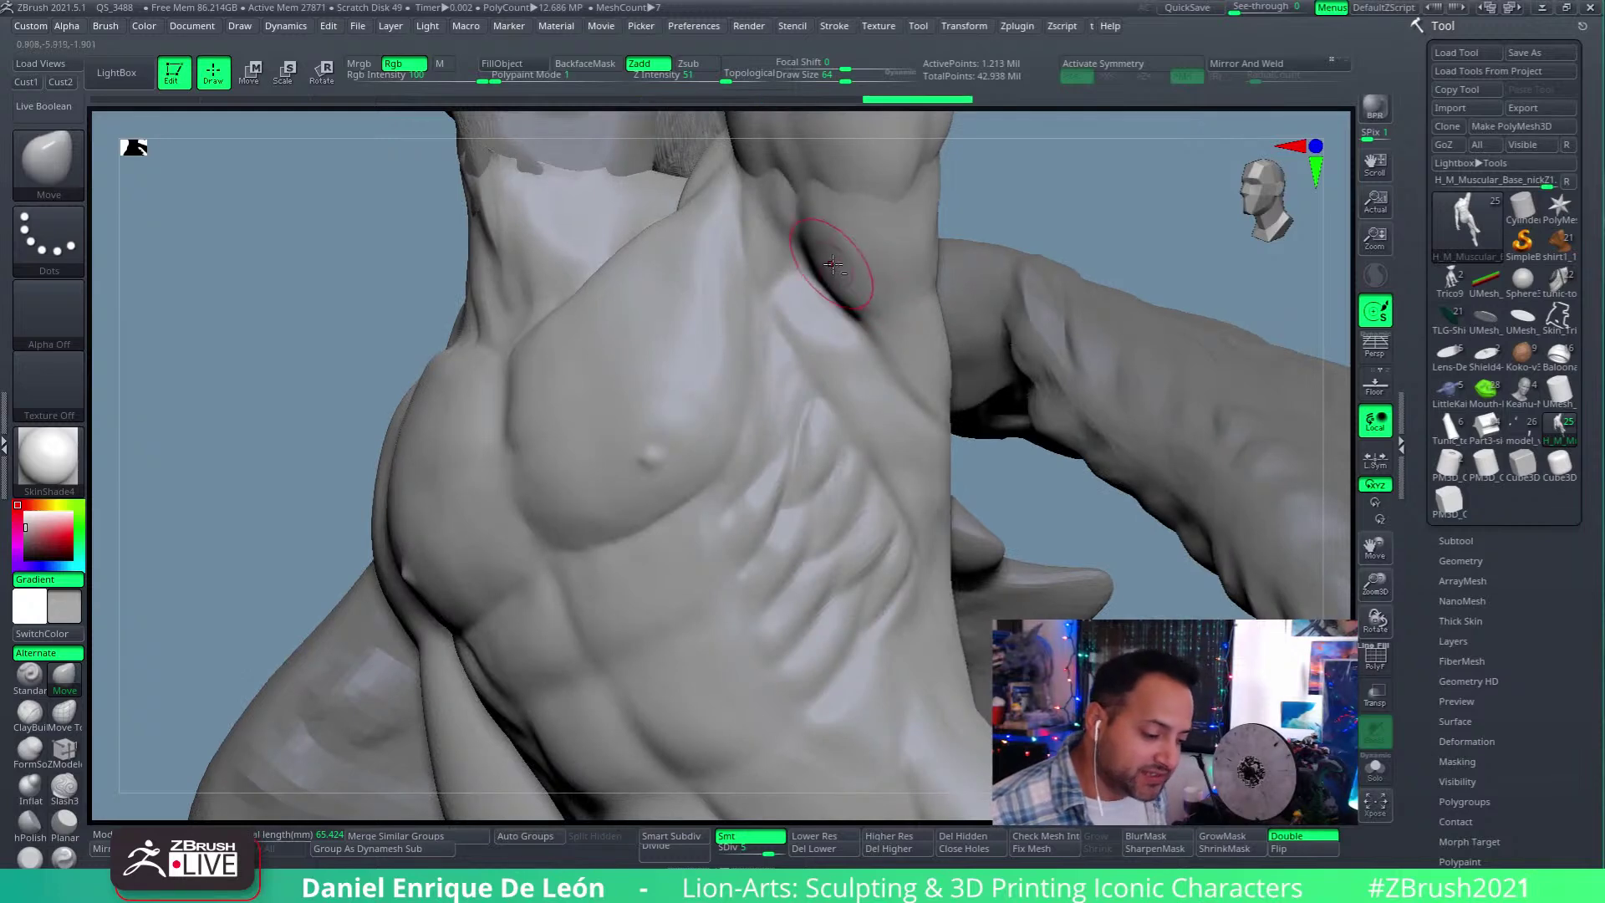
{"action": "key", "text": "shift"}
{"action": "mouse_move", "coordinate": [857, 287]}
{"action": "right_mouse_down"}
{"action": "mouse_move", "coordinate": [905, 265]}
{"action": "mouse_move", "coordinate": [845, 258]}
{"action": "mouse_move", "coordinate": [849, 243]}
{"action": "mouse_move", "coordinate": [823, 276]}
{"action": "mouse_move", "coordinate": [835, 258]}
{"action": "mouse_move", "coordinate": [754, 252]}
{"action": "mouse_move", "coordinate": [752, 234]}
{"action": "mouse_move", "coordinate": [805, 358]}
{"action": "mouse_move", "coordinate": [835, 348]}
{"action": "mouse_move", "coordinate": [824, 358]}
{"action": "mouse_move", "coordinate": [865, 290]}
{"action": "mouse_move", "coordinate": [827, 393]}
{"action": "right_mouse_up"}
{"action": "key", "text": "shift"}
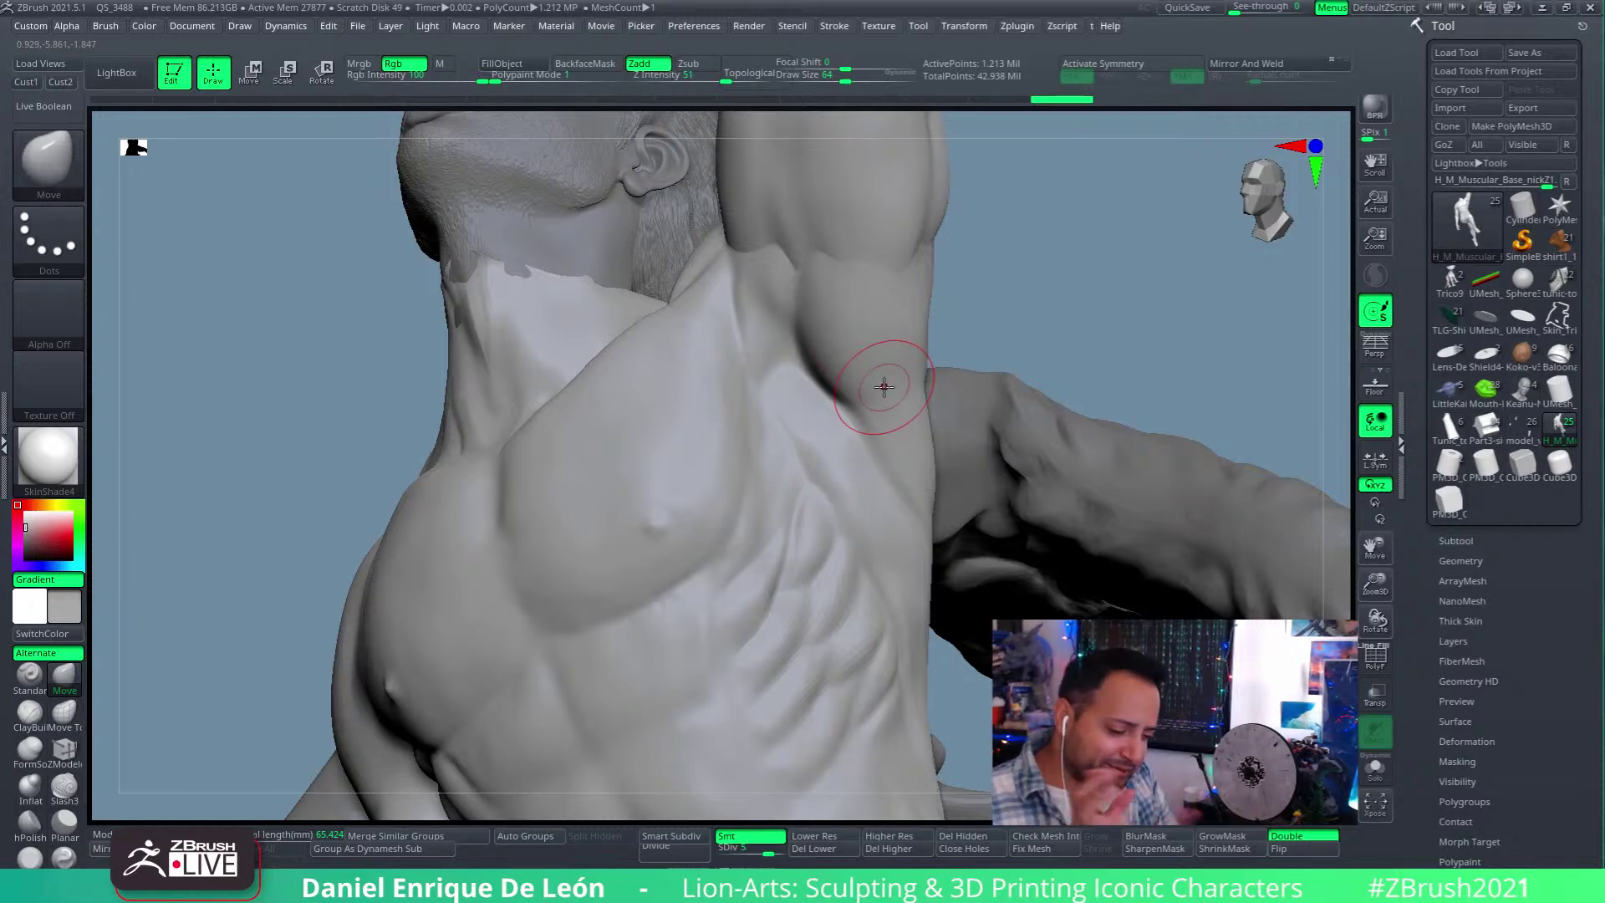
{"action": "mouse_move", "coordinate": [885, 425]}
{"action": "right_mouse_down"}
{"action": "mouse_move", "coordinate": [925, 385]}
{"action": "mouse_move", "coordinate": [925, 423]}
{"action": "mouse_move", "coordinate": [882, 381]}
{"action": "mouse_move", "coordinate": [911, 384]}
{"action": "mouse_move", "coordinate": [895, 434]}
{"action": "right_mouse_up"}
{"action": "mouse_move", "coordinate": [810, 448]}
{"action": "left_mouse_down"}
{"action": "mouse_move", "coordinate": [815, 403]}
{"action": "mouse_move", "coordinate": [801, 397]}
{"action": "mouse_move", "coordinate": [819, 403]}
{"action": "left_mouse_up"}
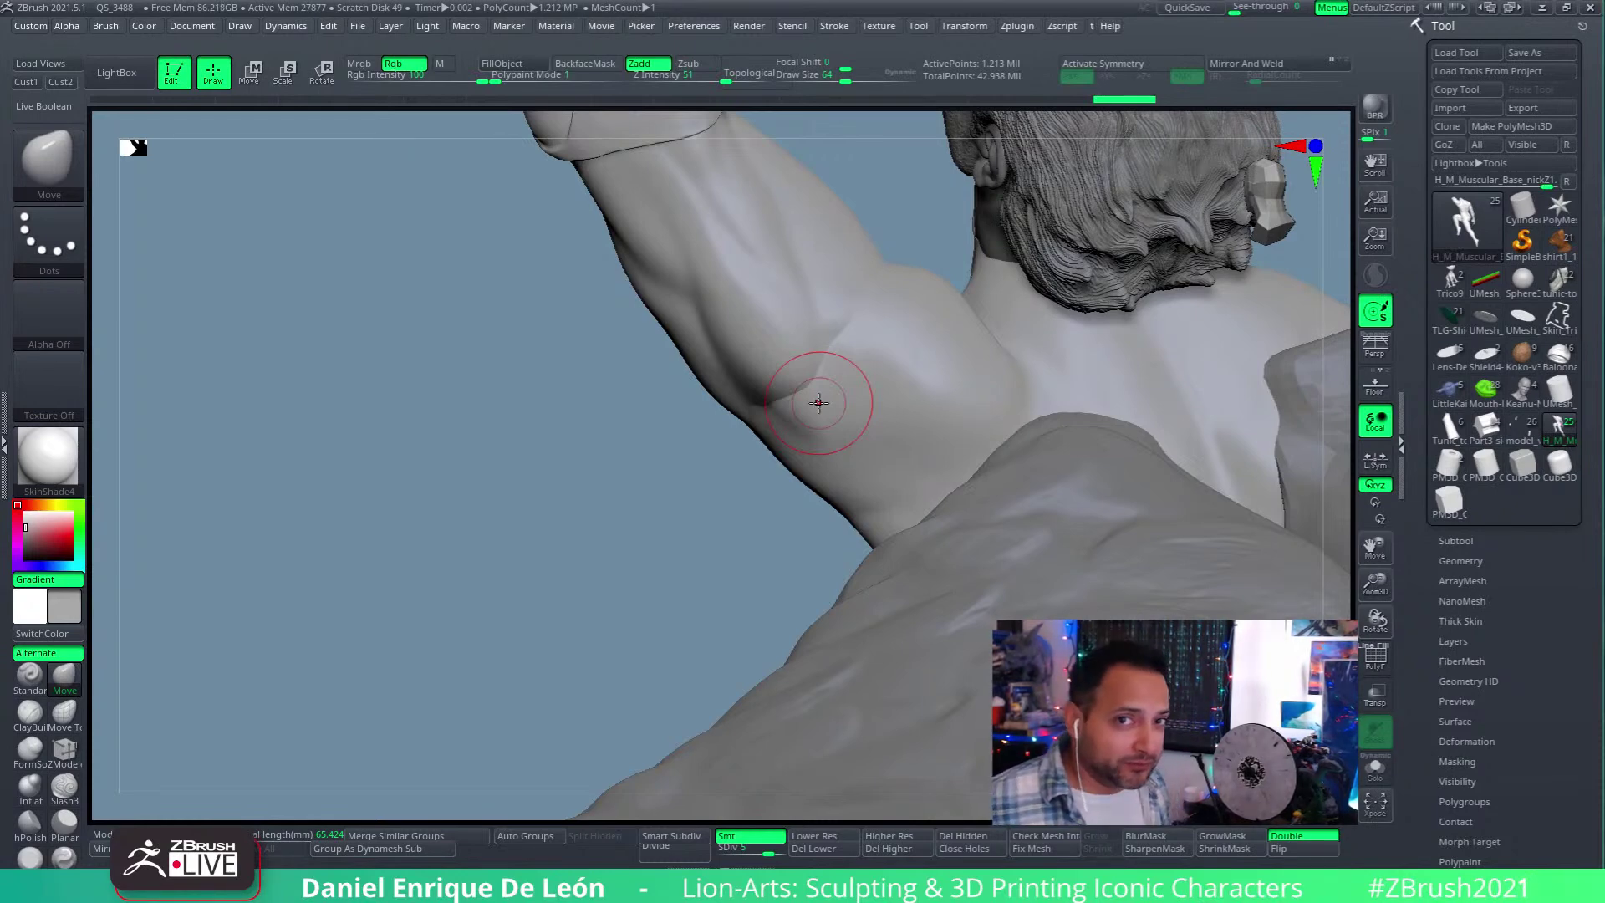
Step: Return to the underside of the raised arm and lower the body mesh to subdivision level 4
{"action": "mouse_move", "coordinate": [816, 398]}
{"action": "right_mouse_down"}
{"action": "mouse_move", "coordinate": [878, 376]}
{"action": "mouse_move", "coordinate": [874, 352]}
{"action": "mouse_move", "coordinate": [763, 329]}
{"action": "mouse_move", "coordinate": [807, 432]}
{"action": "mouse_move", "coordinate": [788, 418]}
{"action": "mouse_move", "coordinate": [726, 454]}
{"action": "right_mouse_up"}
{"action": "mouse_move", "coordinate": [816, 423]}
{"action": "right_mouse_down"}
{"action": "mouse_move", "coordinate": [775, 425]}
{"action": "mouse_move", "coordinate": [790, 579]}
{"action": "mouse_move", "coordinate": [745, 563]}
{"action": "right_mouse_up"}
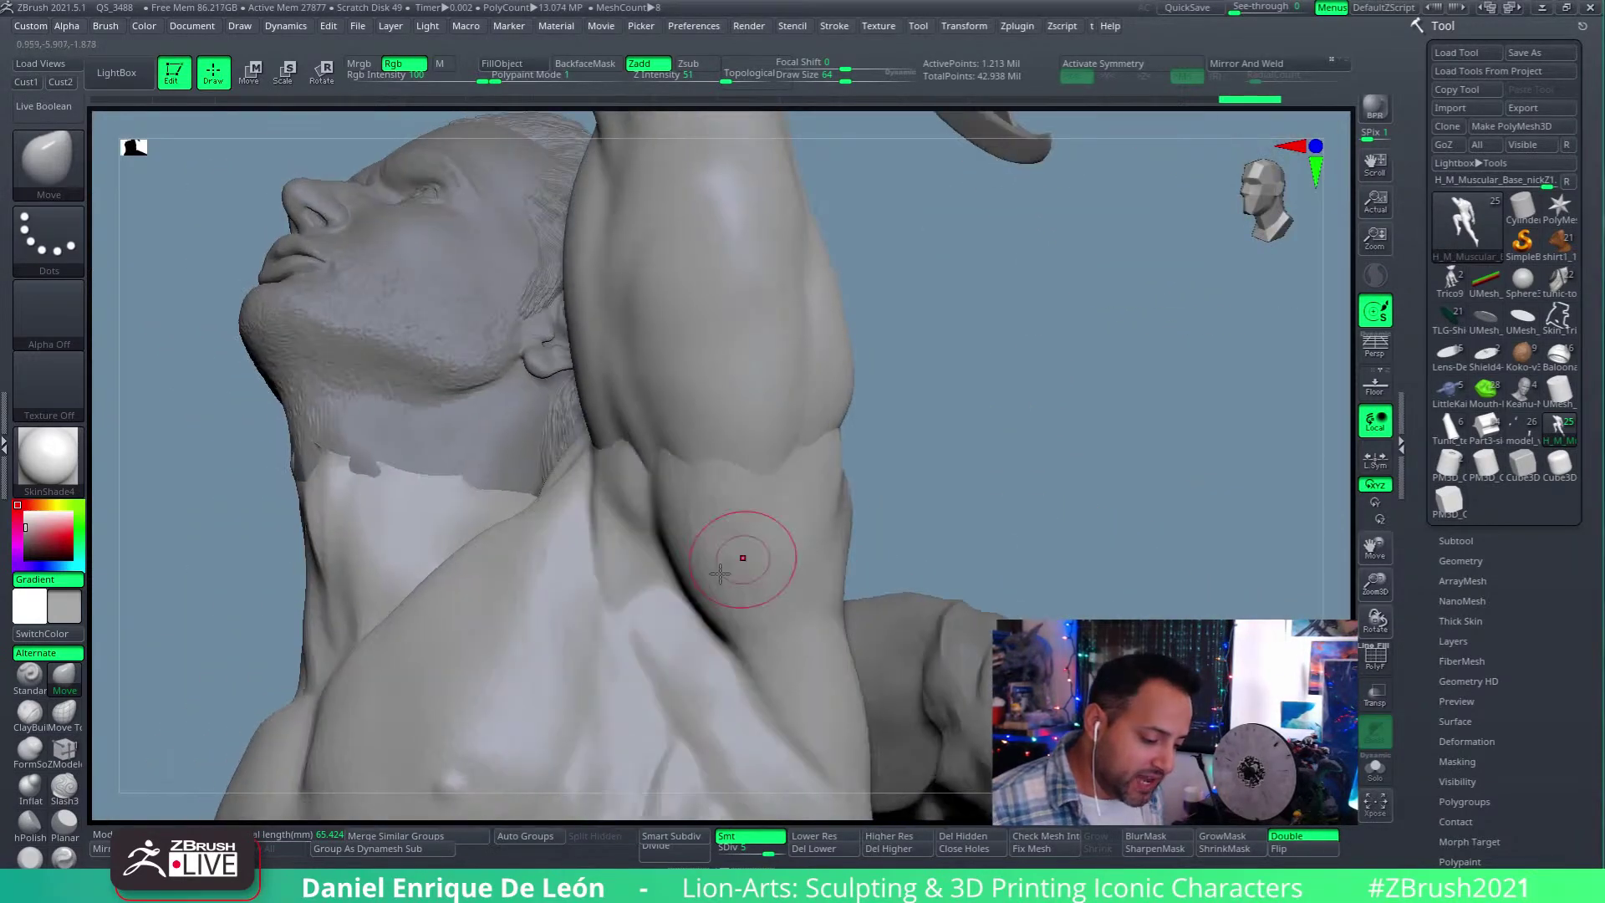
{"action": "key", "text": "shift"}
{"action": "key", "text": "shift+d"}
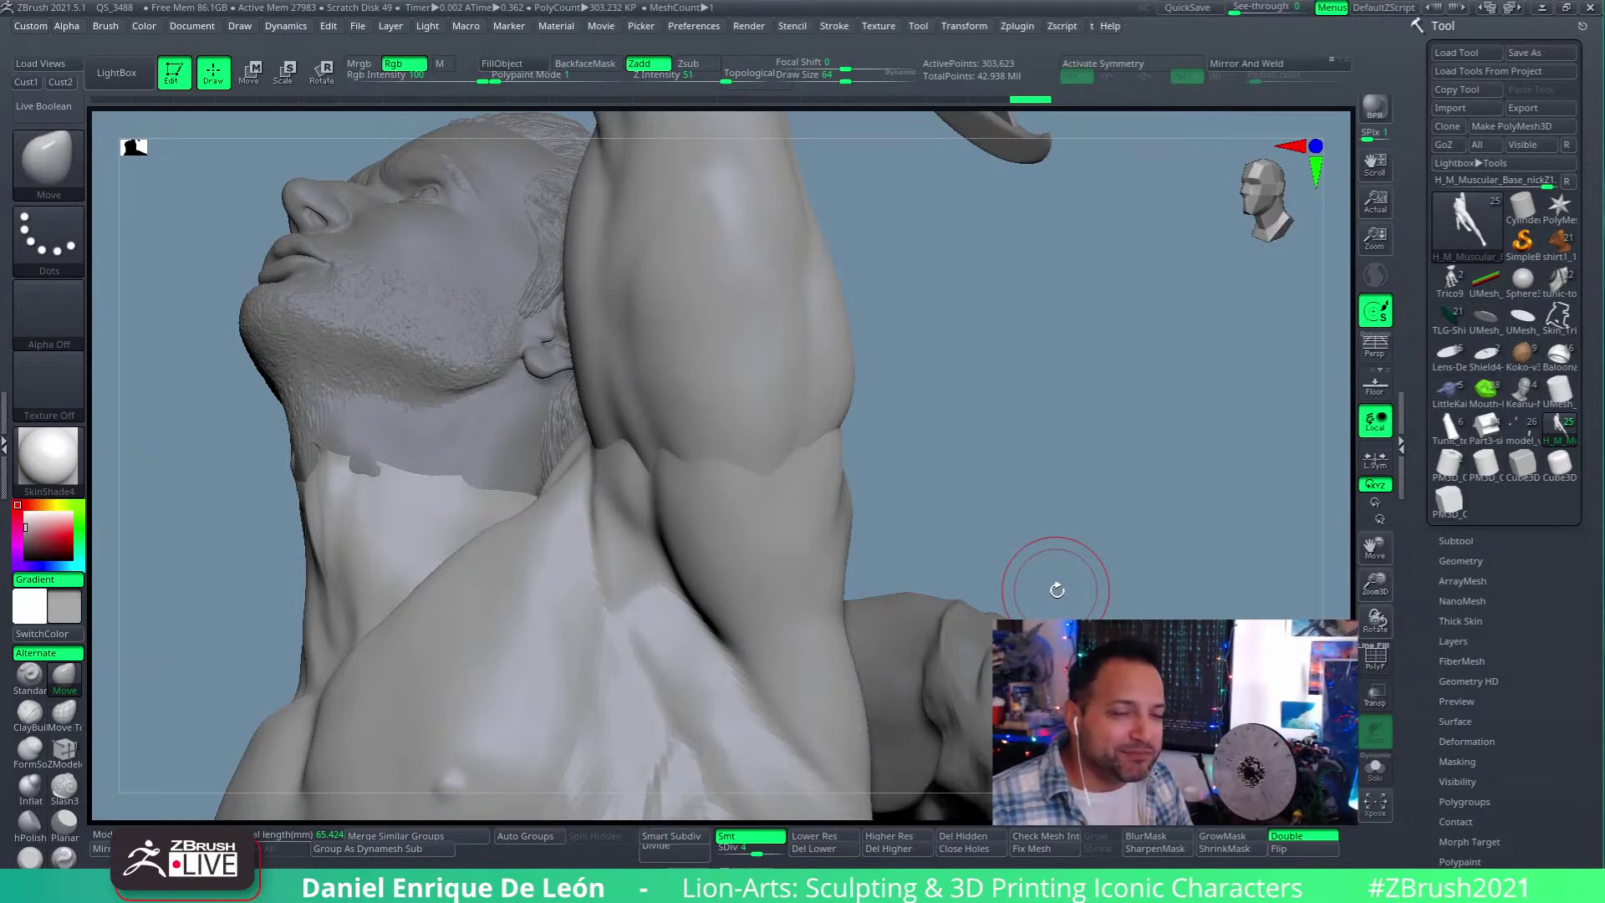
Step: Refine the area between the collarbone and armpit of the raised arm with the Move brush and smoothing
{"action": "mouse_move", "coordinate": [760, 512]}
{"action": "right_mouse_down"}
{"action": "mouse_move", "coordinate": [806, 446]}
{"action": "mouse_move", "coordinate": [800, 475]}
{"action": "right_mouse_up"}
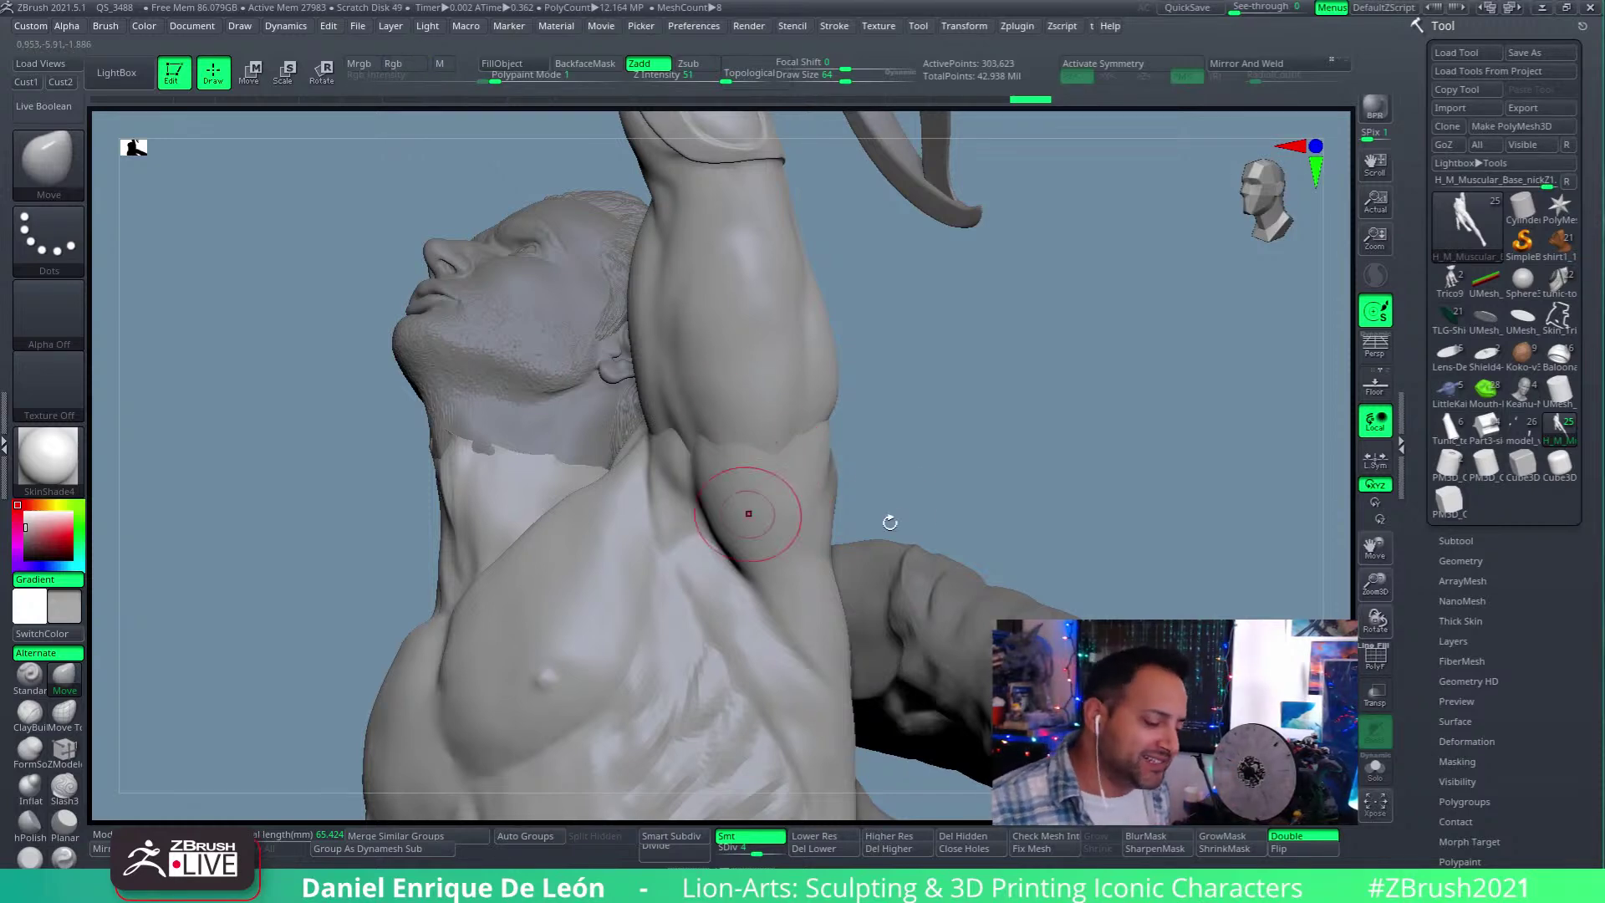
{"action": "mouse_move", "coordinate": [766, 478]}
{"action": "right_mouse_down"}
{"action": "mouse_move", "coordinate": [833, 422]}
{"action": "mouse_move", "coordinate": [820, 369]}
{"action": "mouse_move", "coordinate": [836, 426]}
{"action": "mouse_move", "coordinate": [861, 390]}
{"action": "mouse_move", "coordinate": [781, 390]}
{"action": "mouse_move", "coordinate": [805, 401]}
{"action": "mouse_move", "coordinate": [806, 360]}
{"action": "mouse_move", "coordinate": [838, 416]}
{"action": "mouse_move", "coordinate": [820, 368]}
{"action": "mouse_move", "coordinate": [791, 391]}
{"action": "right_mouse_up"}
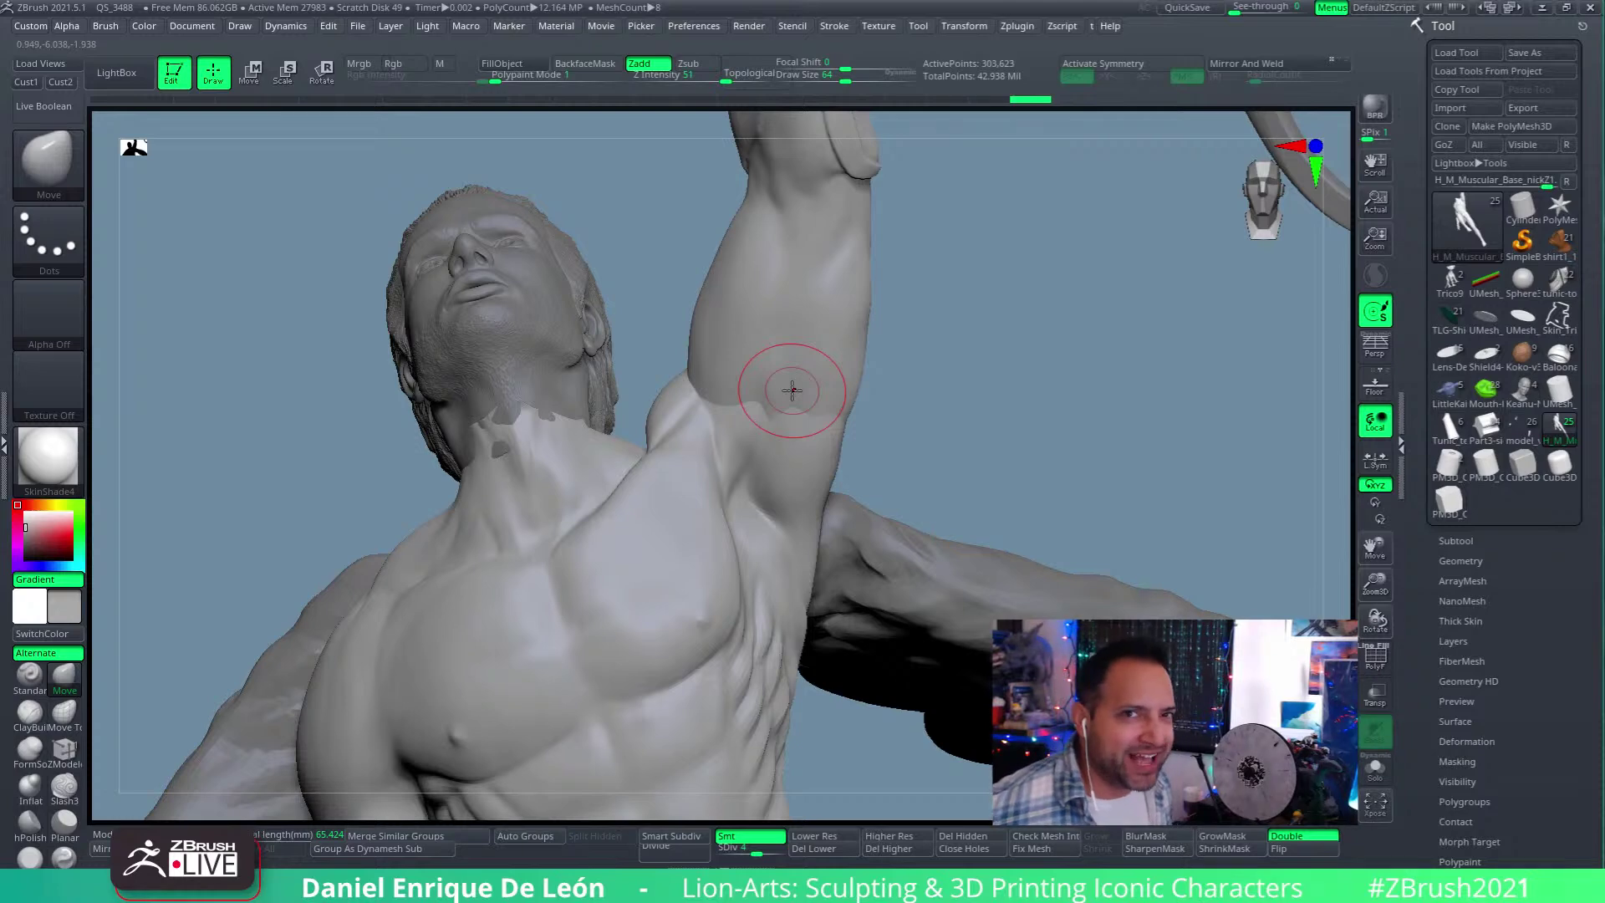
{"action": "right_click_drag", "start_coordinate": [792, 390], "coordinate": [773, 376]}
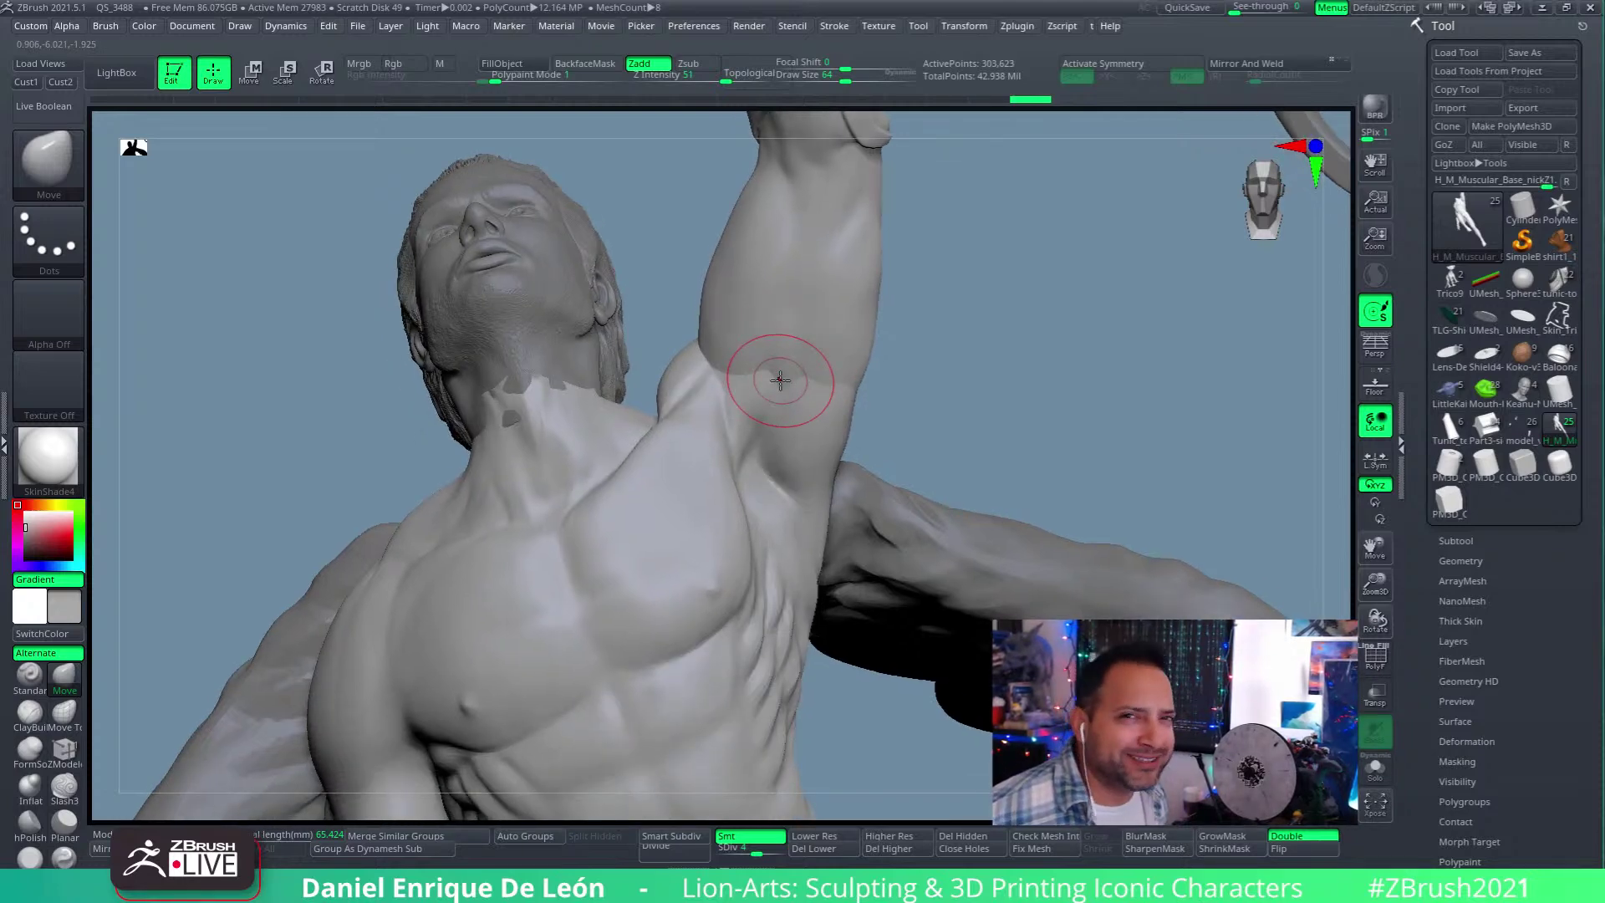
{"action": "mouse_move", "coordinate": [780, 378]}
{"action": "right_mouse_down"}
{"action": "mouse_move", "coordinate": [783, 442]}
{"action": "mouse_move", "coordinate": [835, 484]}
{"action": "right_mouse_up"}
{"action": "right_click_drag", "start_coordinate": [803, 391], "coordinate": [757, 201]}
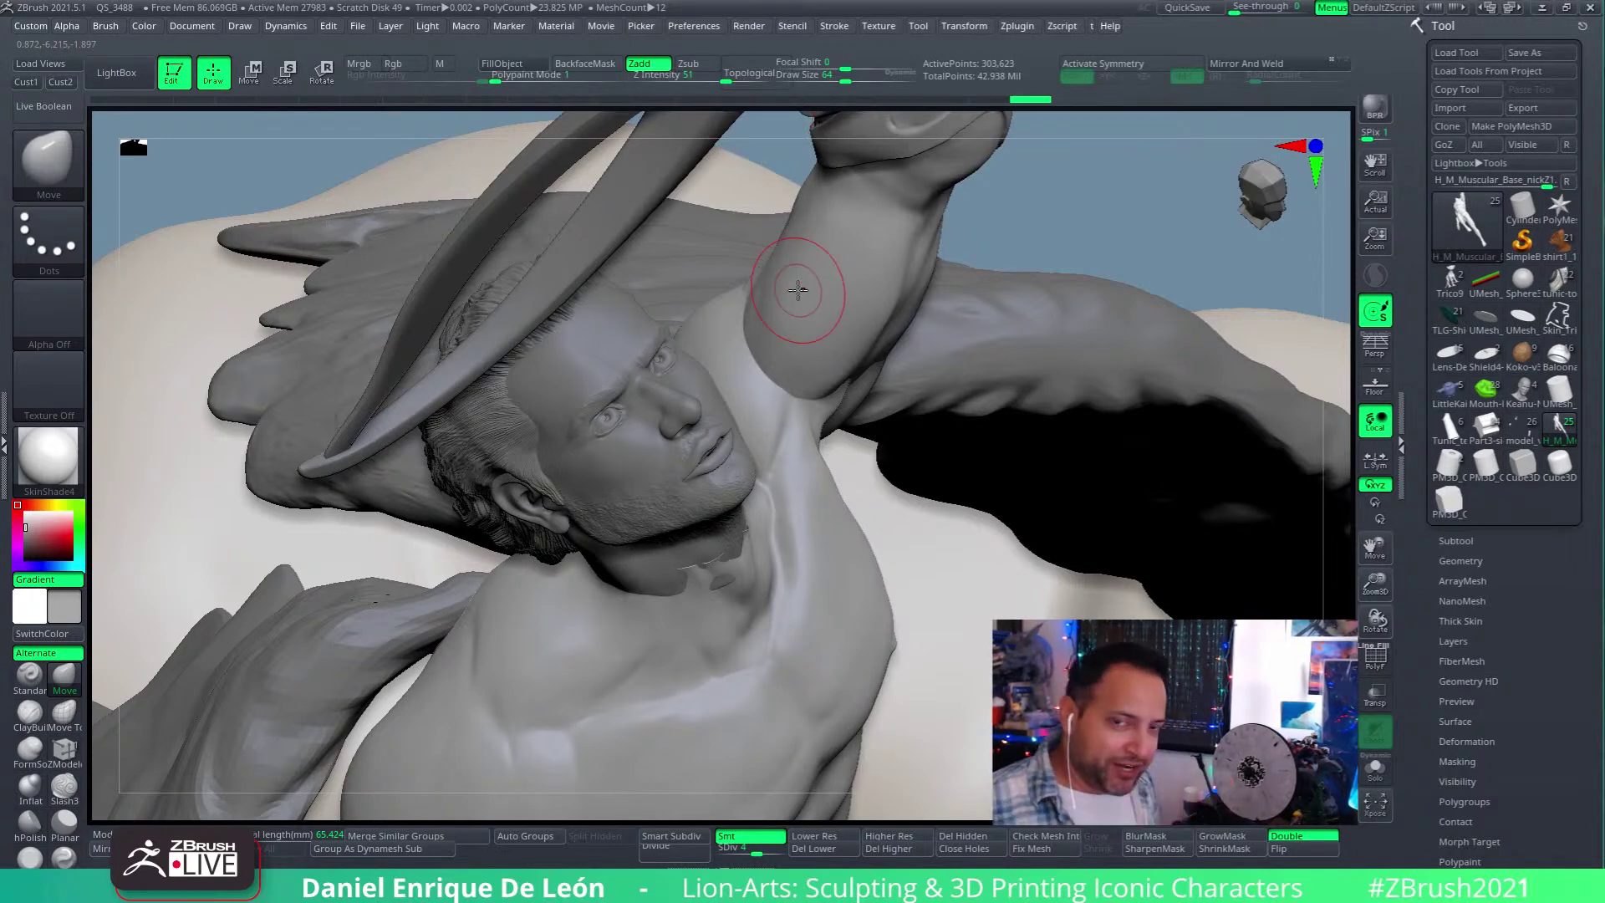
{"action": "mouse_move", "coordinate": [835, 276]}
{"action": "right_mouse_down"}
{"action": "mouse_move", "coordinate": [840, 351]}
{"action": "mouse_move", "coordinate": [777, 476]}
{"action": "mouse_move", "coordinate": [781, 526]}
{"action": "mouse_move", "coordinate": [786, 486]}
{"action": "right_mouse_up"}
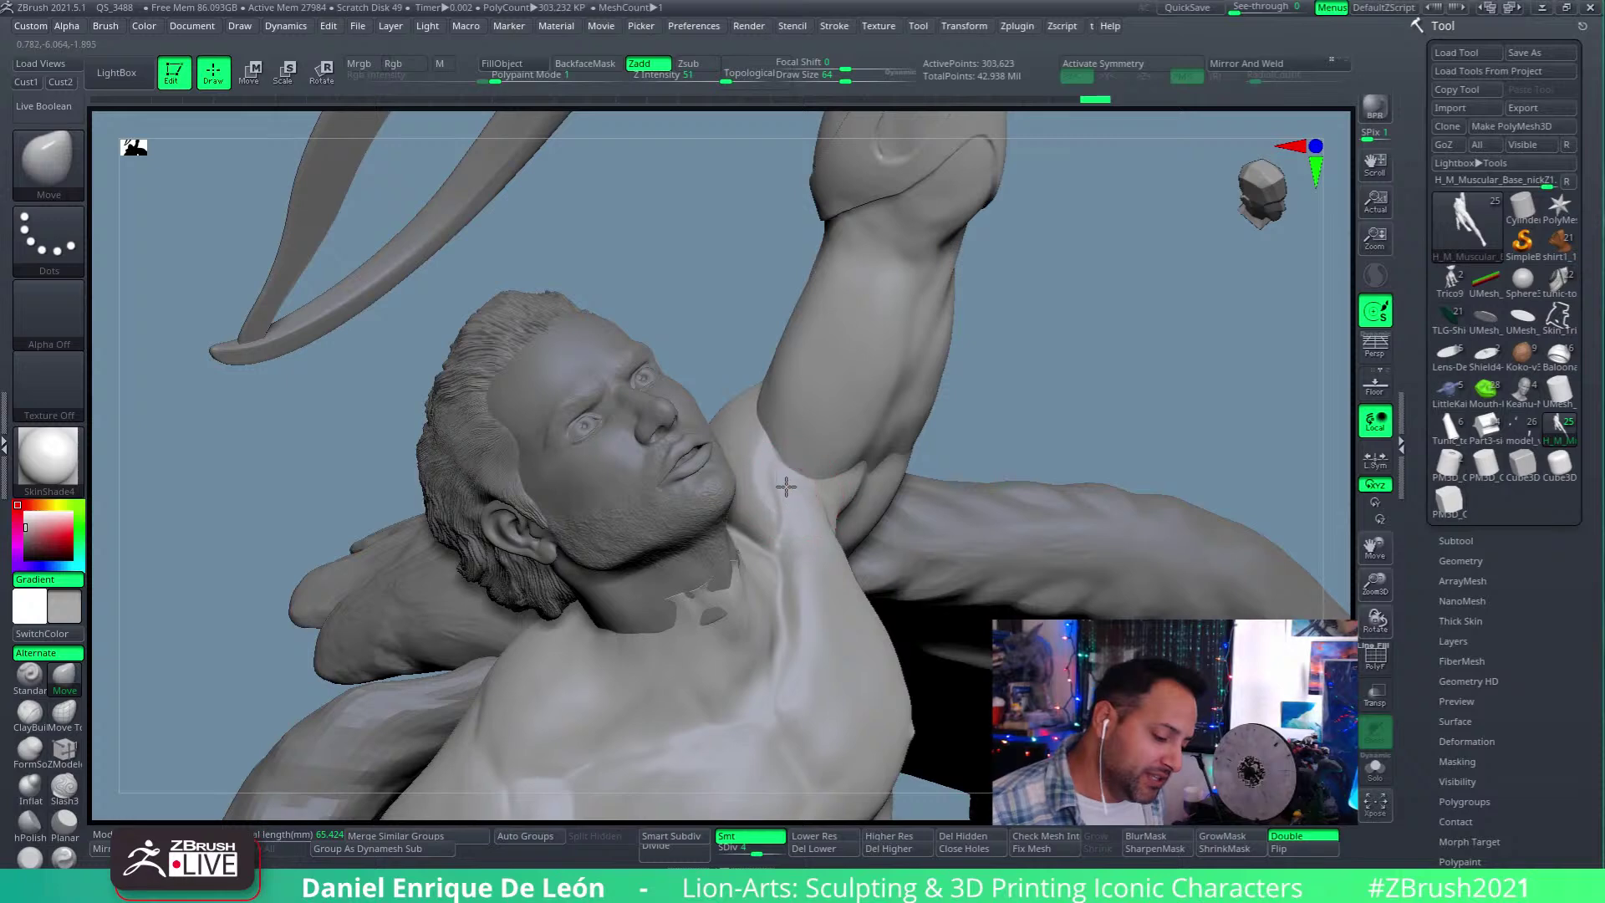
{"action": "key", "text": "shift"}
{"action": "left_click_drag", "start_coordinate": [799, 474], "coordinate": [853, 517], "text": "shift"}
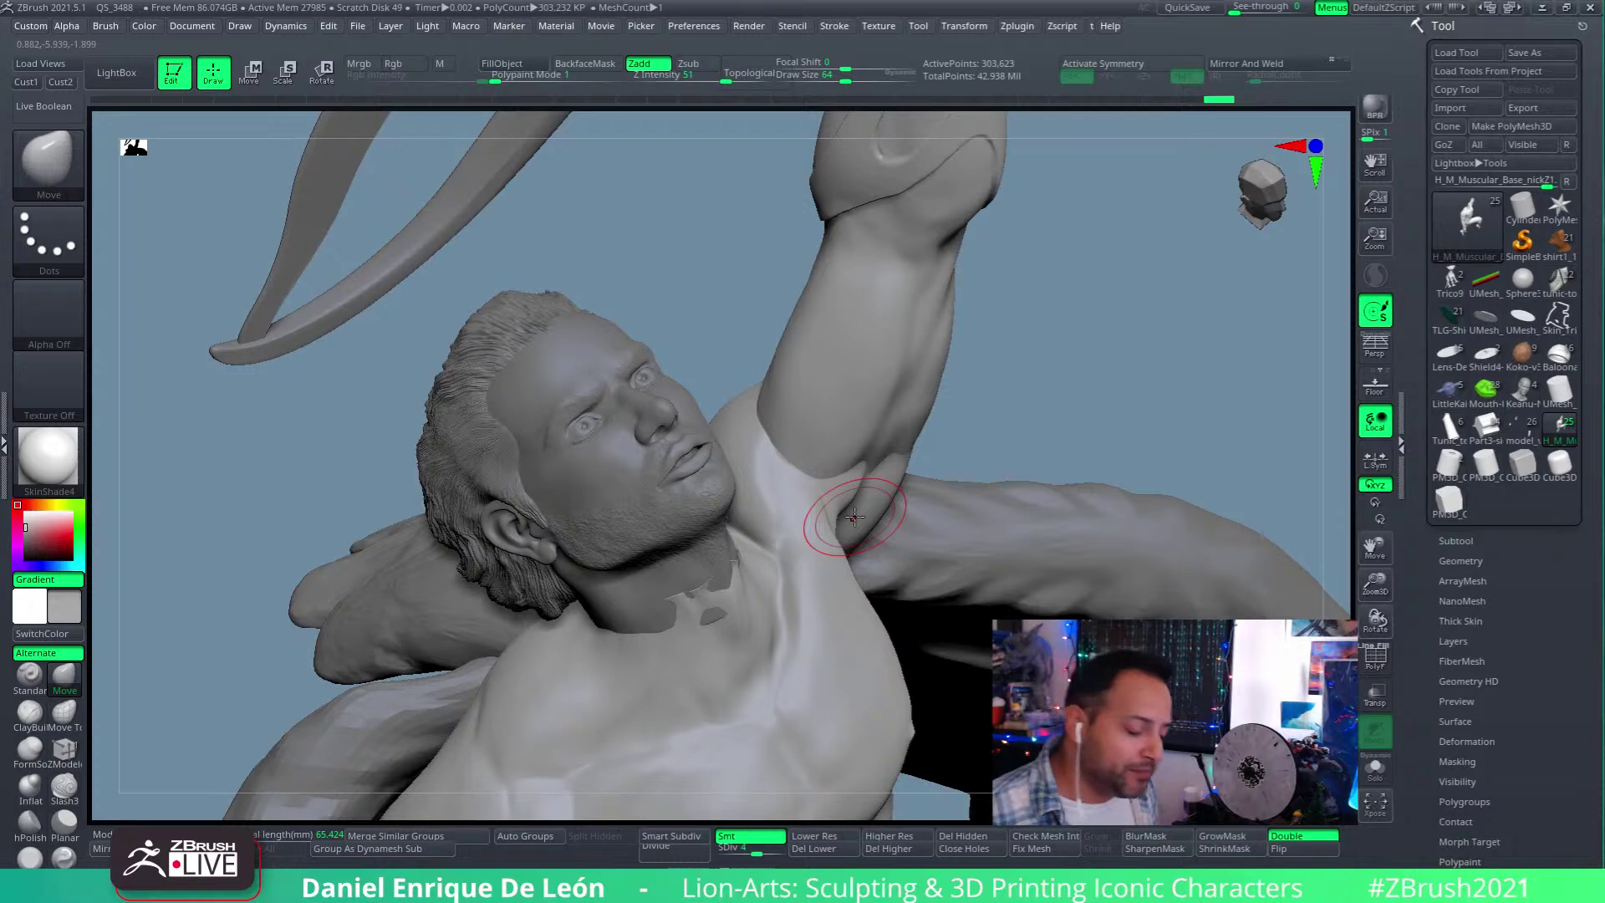
{"action": "right_click_drag", "start_coordinate": [795, 501], "coordinate": [777, 366]}
{"action": "mouse_move", "coordinate": [779, 366]}
{"action": "left_mouse_down"}
{"action": "mouse_move", "coordinate": [770, 340]}
{"action": "mouse_move", "coordinate": [752, 369]}
{"action": "mouse_move", "coordinate": [741, 340]}
{"action": "mouse_move", "coordinate": [763, 359]}
{"action": "mouse_move", "coordinate": [740, 424]}
{"action": "left_mouse_up"}
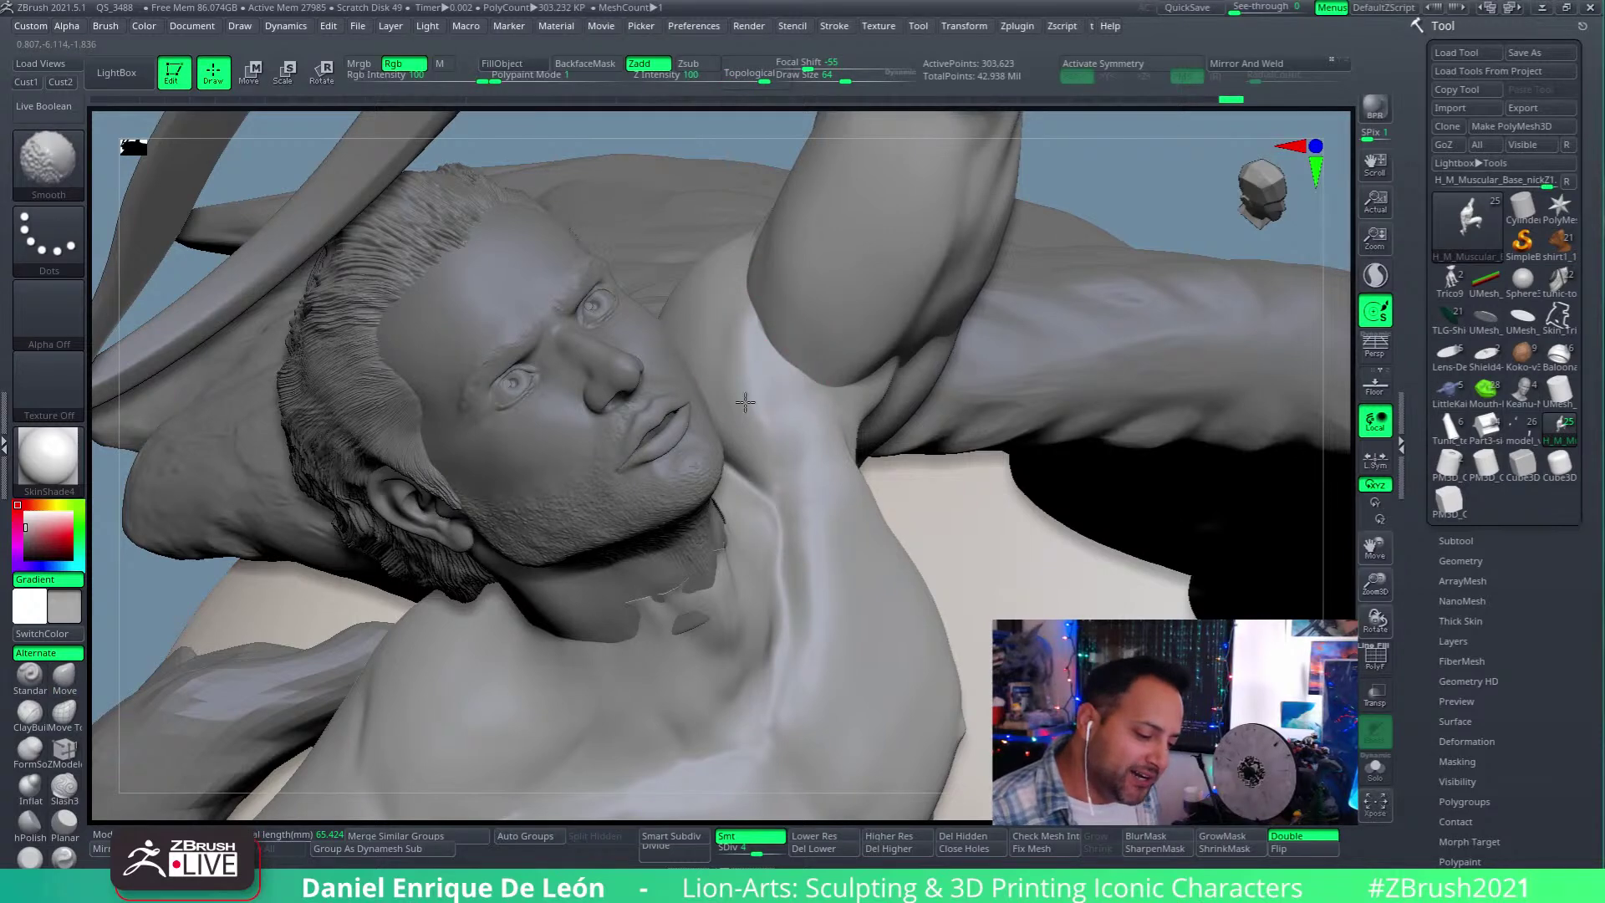
{"action": "right_click_drag", "start_coordinate": [735, 392], "coordinate": [819, 387]}
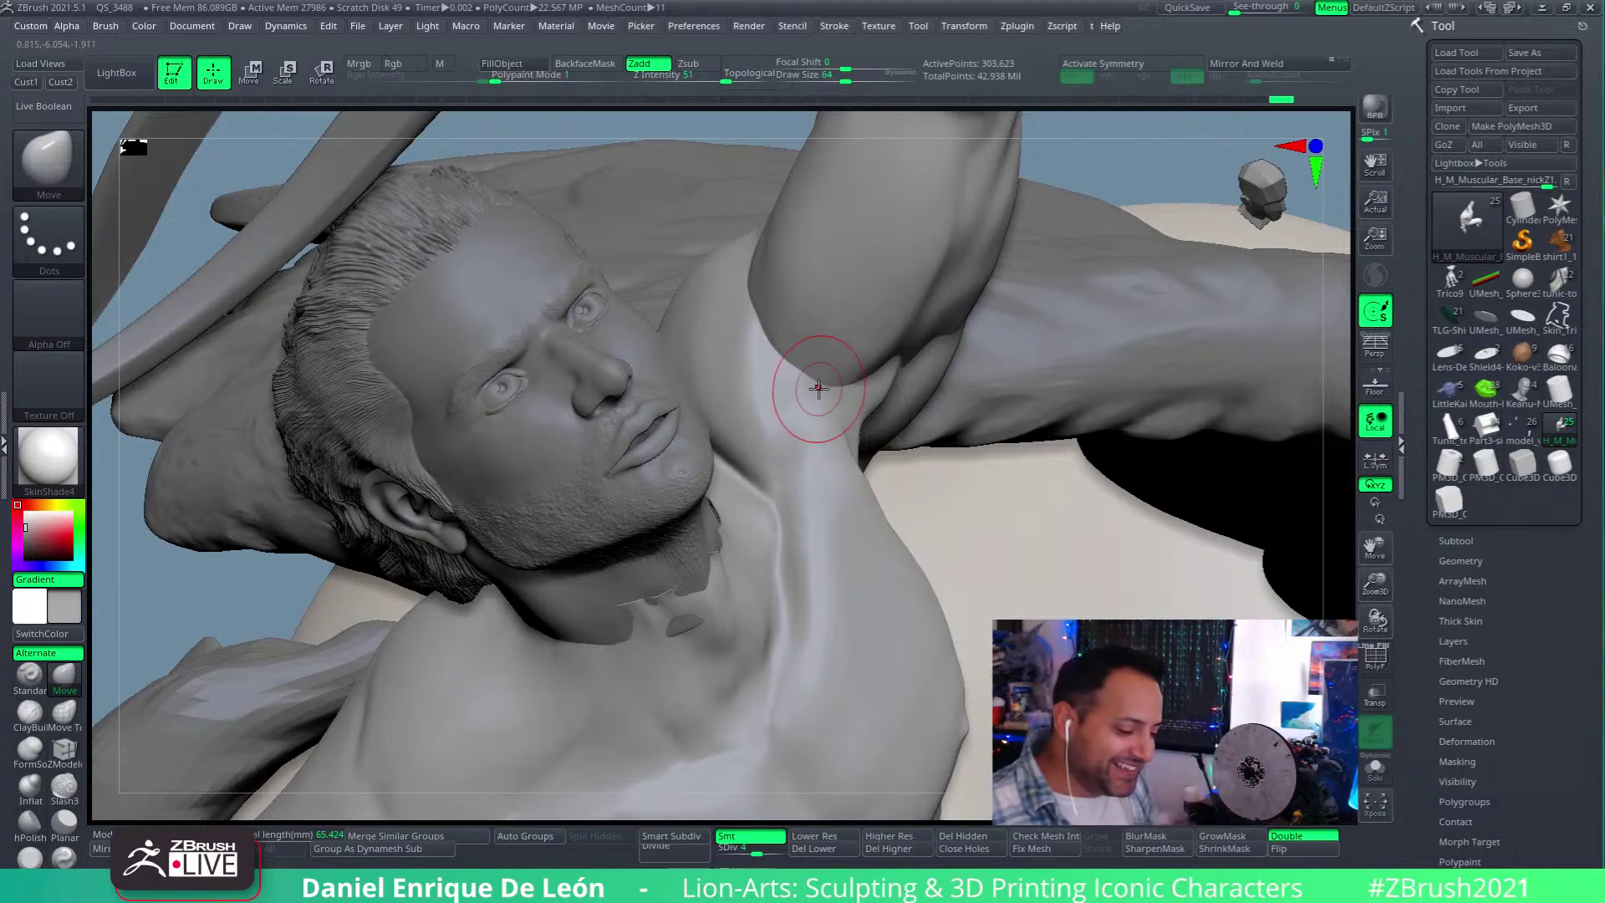
Step: Examine the raised shoulder, armpit, chest and ribs from the front, above and the side
{"action": "right_click_drag", "start_coordinate": [819, 388], "coordinate": [813, 286]}
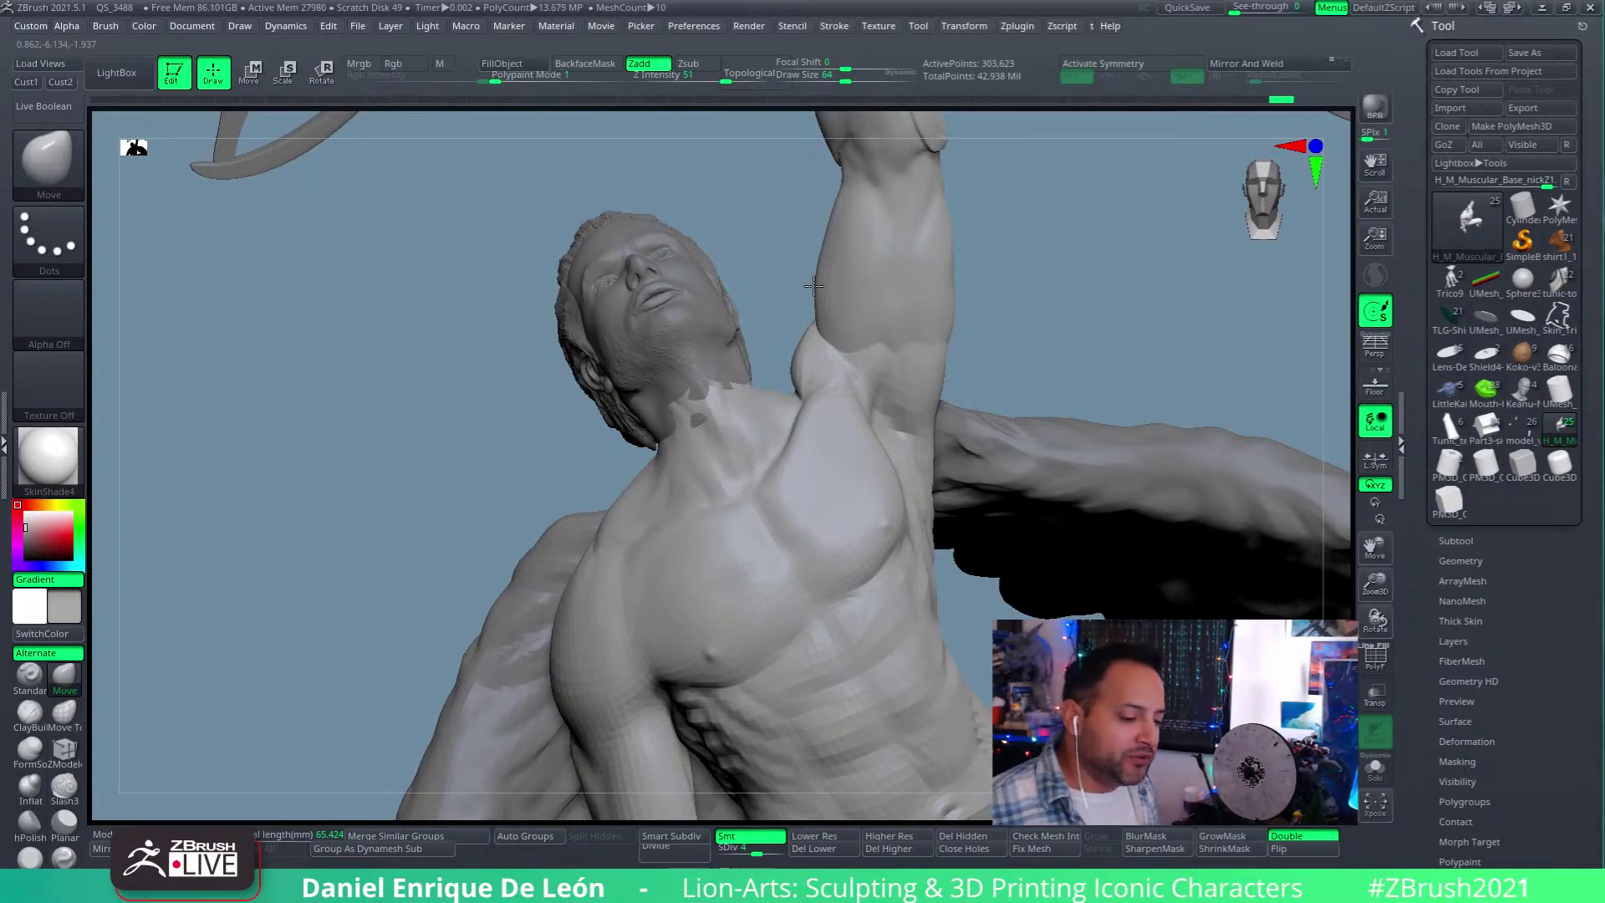
{"action": "mouse_move", "coordinate": [864, 371]}
{"action": "right_mouse_down"}
{"action": "mouse_move", "coordinate": [877, 412]}
{"action": "mouse_move", "coordinate": [903, 416]}
{"action": "mouse_move", "coordinate": [854, 453]}
{"action": "right_mouse_up"}
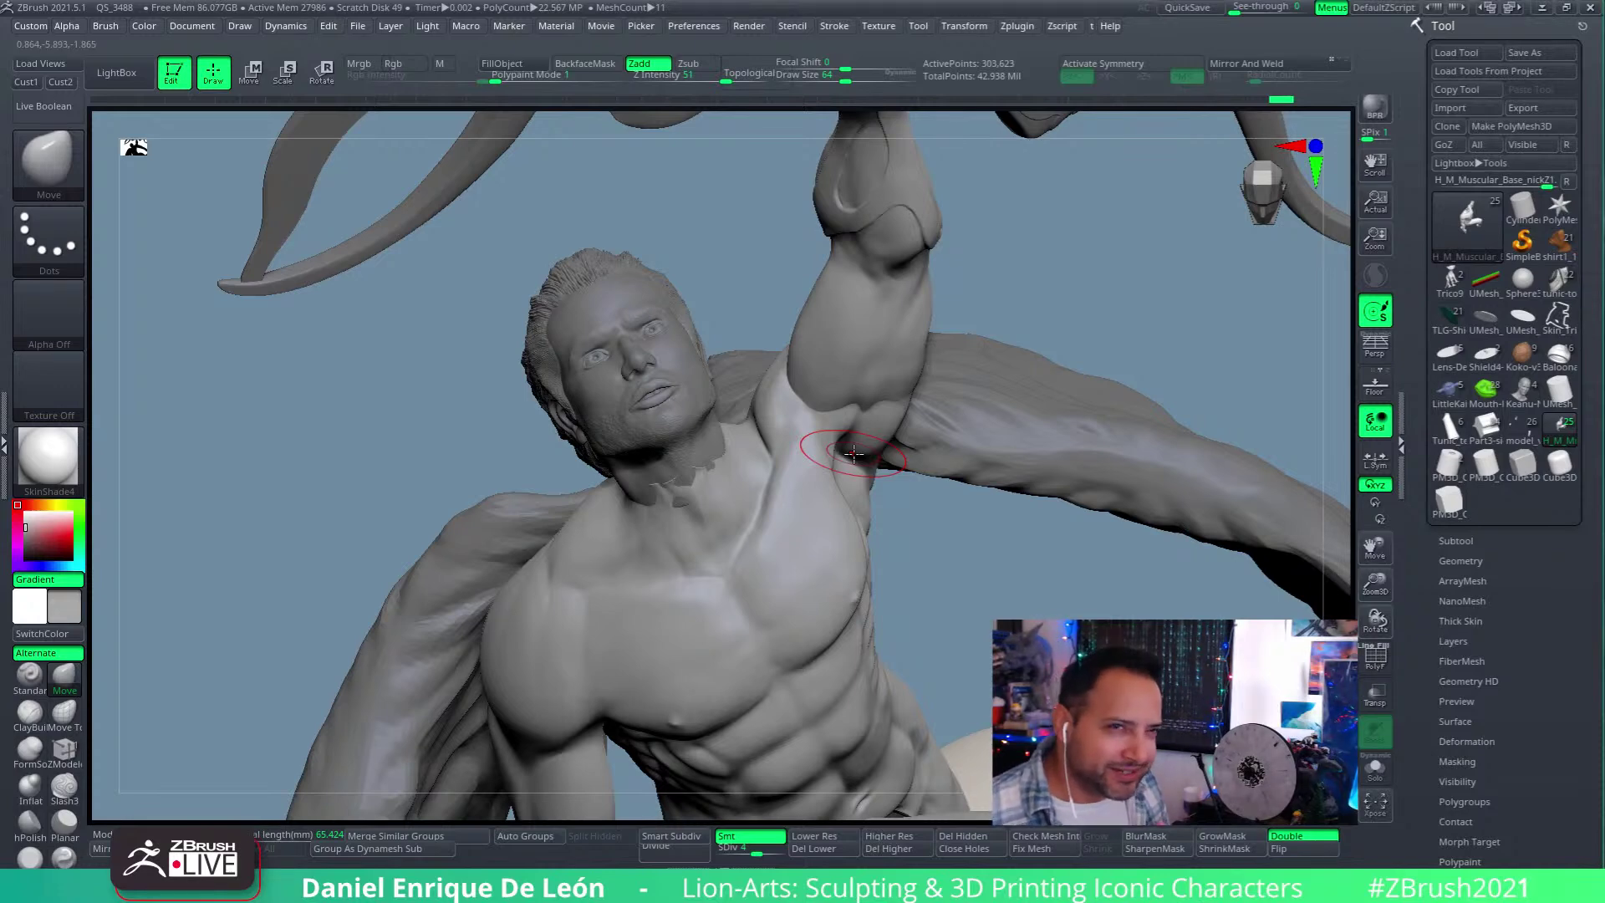
{"action": "mouse_move", "coordinate": [854, 452]}
{"action": "right_mouse_down"}
{"action": "mouse_move", "coordinate": [817, 412]}
{"action": "mouse_move", "coordinate": [938, 301]}
{"action": "right_mouse_up"}
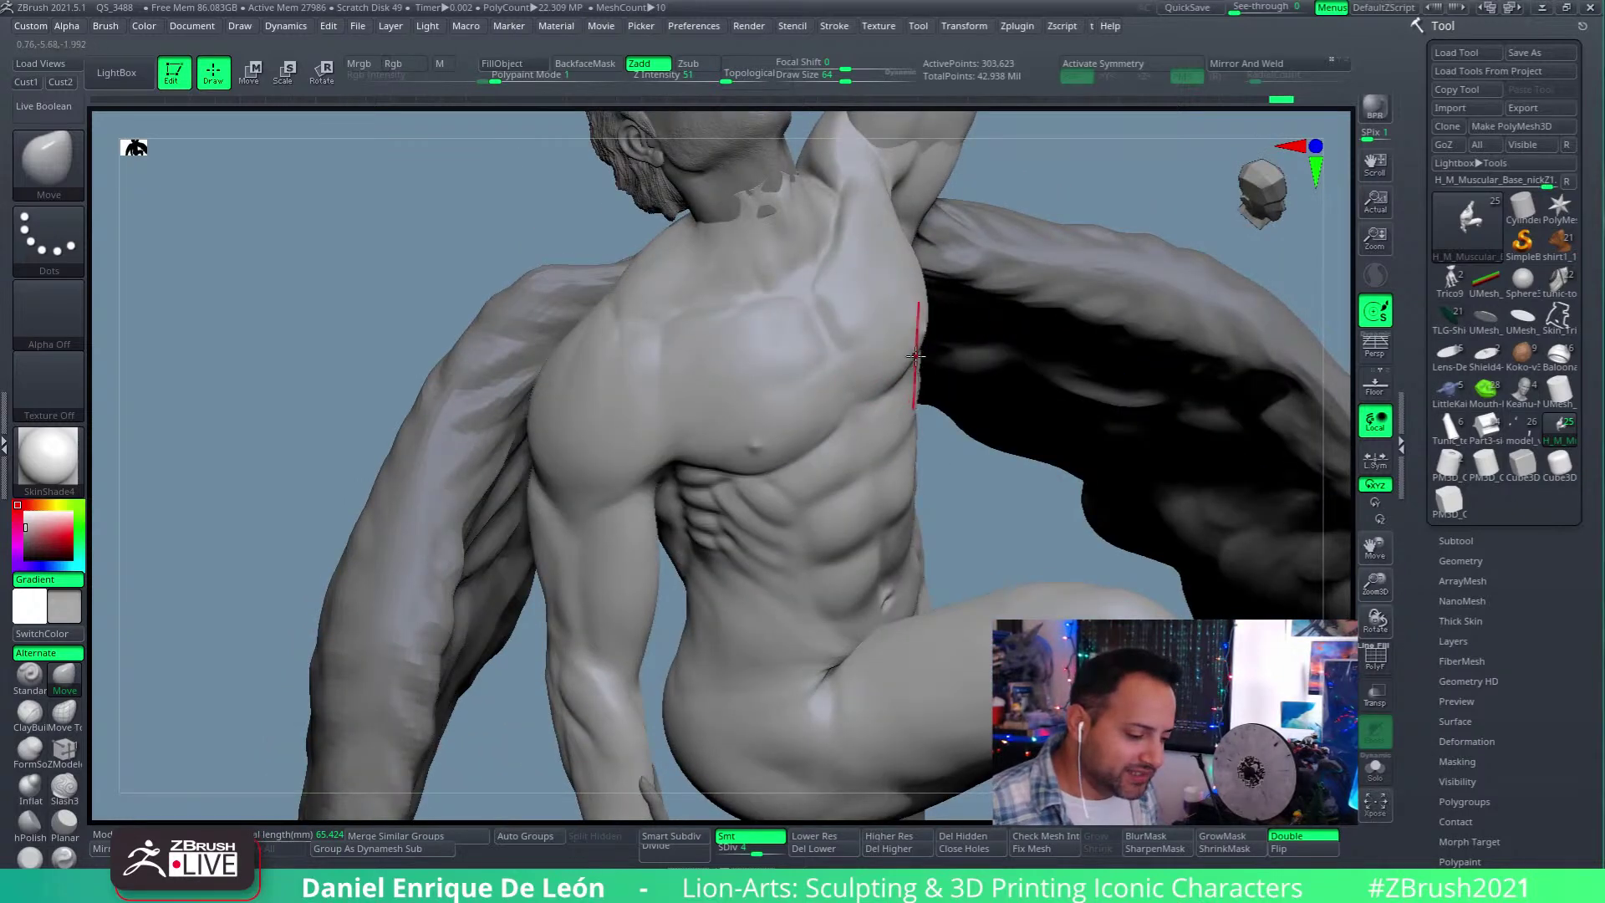
{"action": "mouse_move", "coordinate": [845, 372]}
{"action": "right_mouse_down"}
{"action": "mouse_move", "coordinate": [872, 400]}
{"action": "mouse_move", "coordinate": [817, 465]}
{"action": "mouse_move", "coordinate": [874, 401]}
{"action": "mouse_move", "coordinate": [851, 363]}
{"action": "mouse_move", "coordinate": [774, 448]}
{"action": "mouse_move", "coordinate": [861, 537]}
{"action": "mouse_move", "coordinate": [802, 491]}
{"action": "mouse_move", "coordinate": [909, 438]}
{"action": "right_mouse_up"}
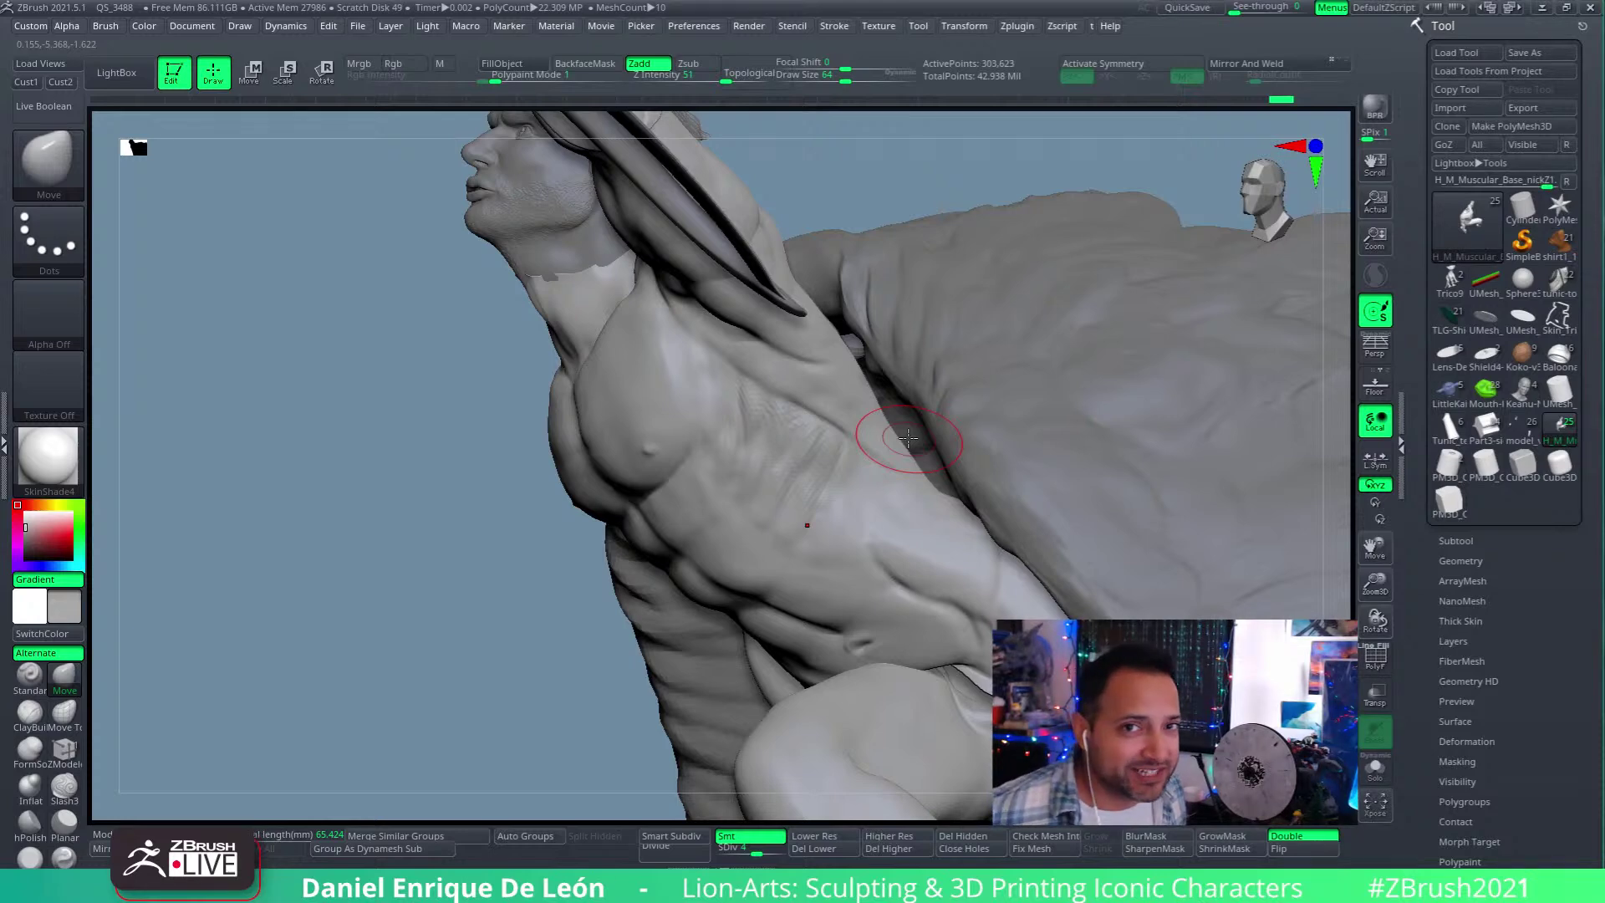
{"action": "mouse_move", "coordinate": [810, 429]}
{"action": "right_mouse_down"}
{"action": "mouse_move", "coordinate": [860, 401]}
{"action": "mouse_move", "coordinate": [777, 401]}
{"action": "mouse_move", "coordinate": [806, 412]}
{"action": "mouse_move", "coordinate": [825, 385]}
{"action": "right_mouse_up"}
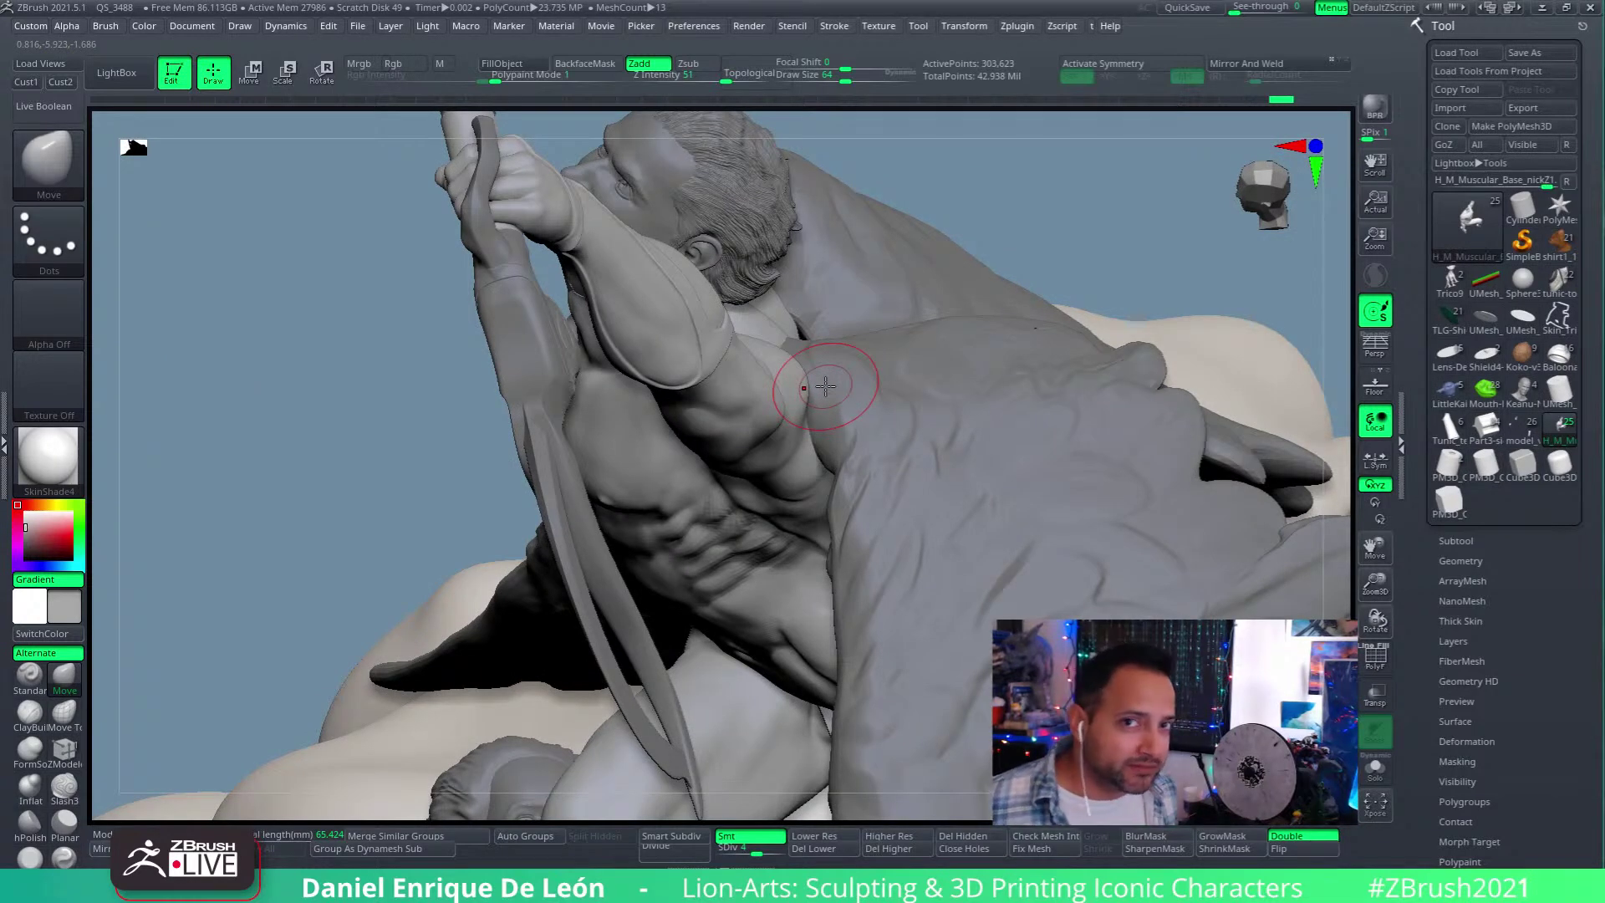
{"action": "mouse_move", "coordinate": [825, 385]}
{"action": "right_mouse_down"}
{"action": "mouse_move", "coordinate": [833, 360]}
{"action": "mouse_move", "coordinate": [833, 377]}
{"action": "mouse_move", "coordinate": [865, 373]}
{"action": "mouse_move", "coordinate": [834, 318]}
{"action": "mouse_move", "coordinate": [874, 435]}
{"action": "mouse_move", "coordinate": [895, 425]}
{"action": "right_mouse_up"}
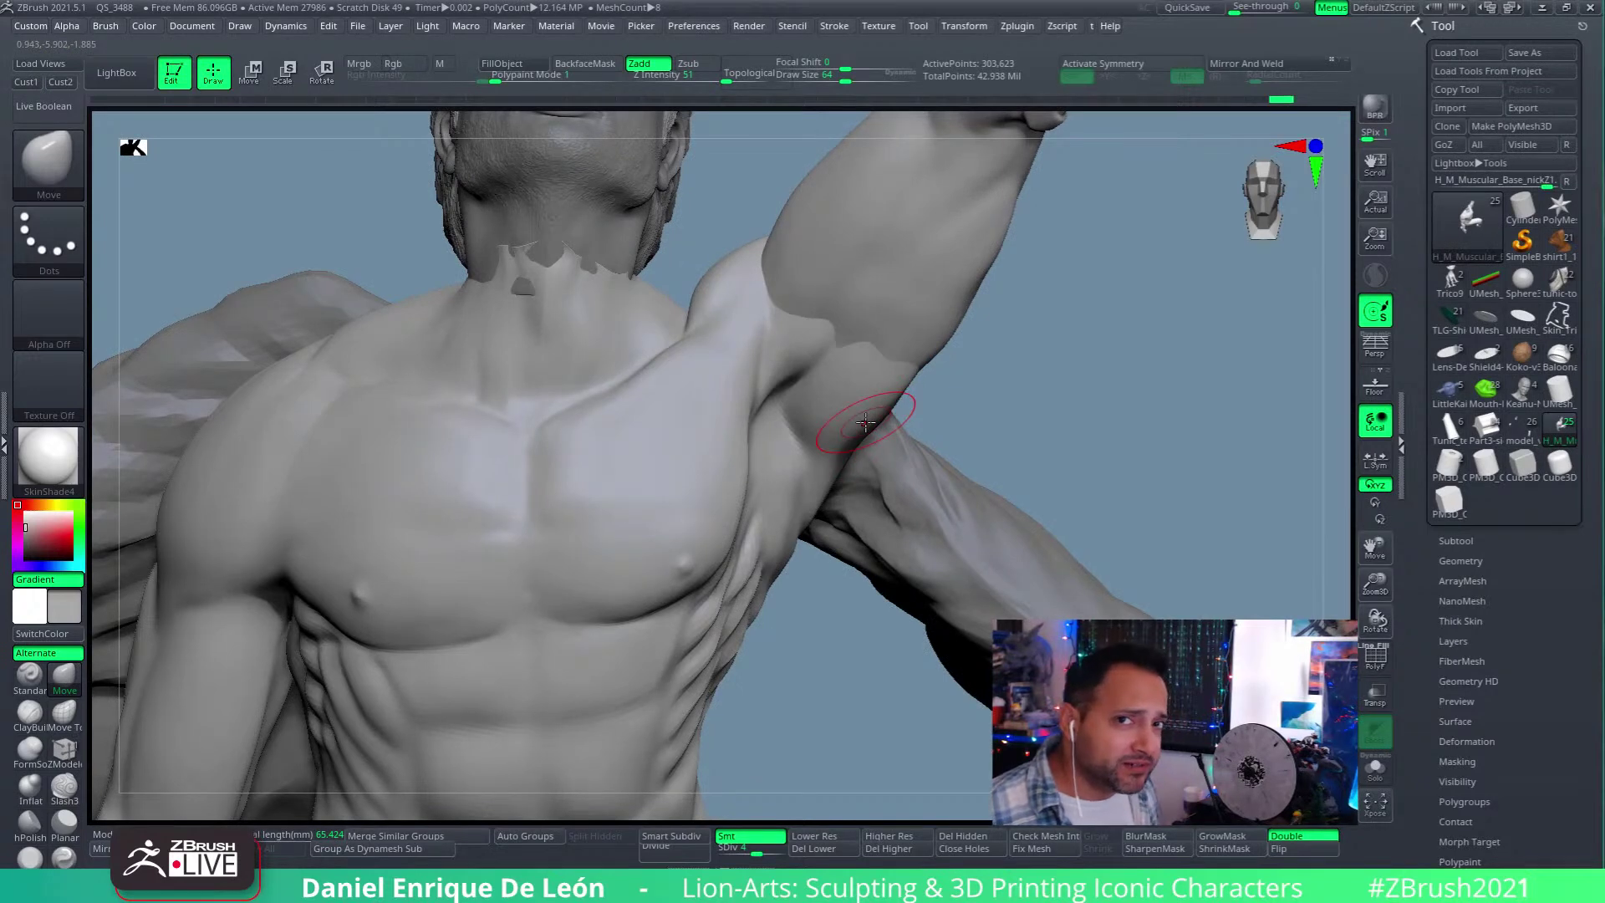
{"action": "mouse_move", "coordinate": [888, 353]}
{"action": "right_mouse_down"}
{"action": "mouse_move", "coordinate": [853, 359]}
{"action": "mouse_move", "coordinate": [853, 376]}
{"action": "mouse_move", "coordinate": [870, 358]}
{"action": "mouse_move", "coordinate": [877, 370]}
{"action": "right_mouse_up"}
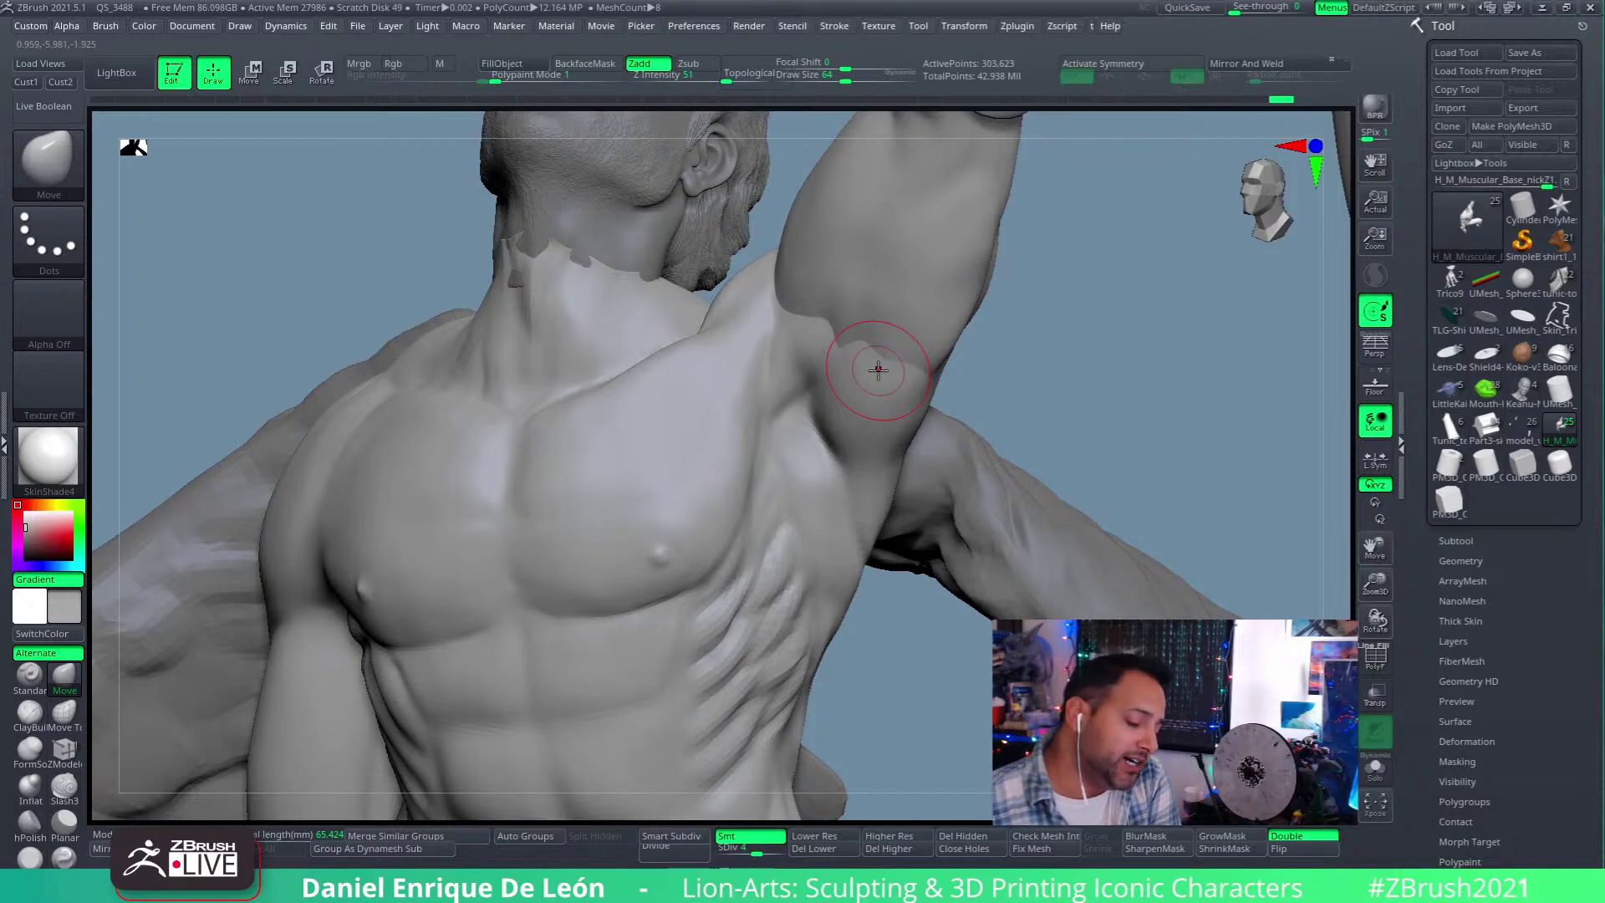
{"action": "mouse_move", "coordinate": [795, 464]}
{"action": "right_mouse_down"}
{"action": "mouse_move", "coordinate": [831, 373]}
{"action": "mouse_move", "coordinate": [817, 373]}
{"action": "mouse_move", "coordinate": [851, 363]}
{"action": "mouse_move", "coordinate": [842, 276]}
{"action": "mouse_move", "coordinate": [838, 369]}
{"action": "right_mouse_up"}
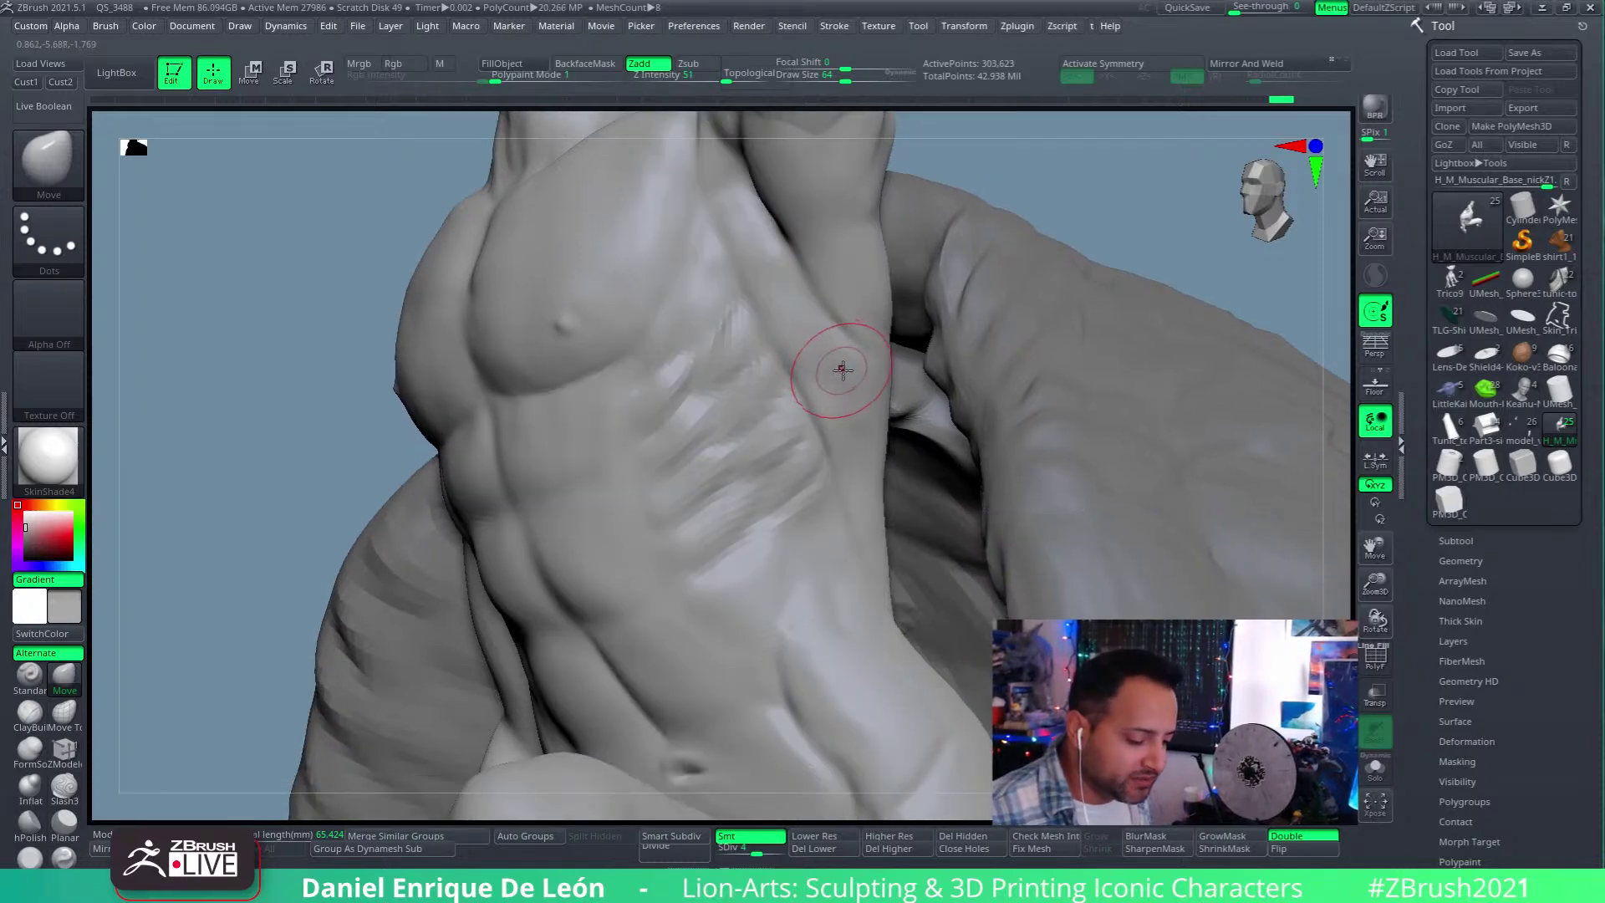
Step: Raise the body mesh to subdivision level 5 and inspect the ribs, chest and raised arm's armpit
{"action": "left_click_drag", "start_coordinate": [762, 848], "coordinate": [770, 848]}
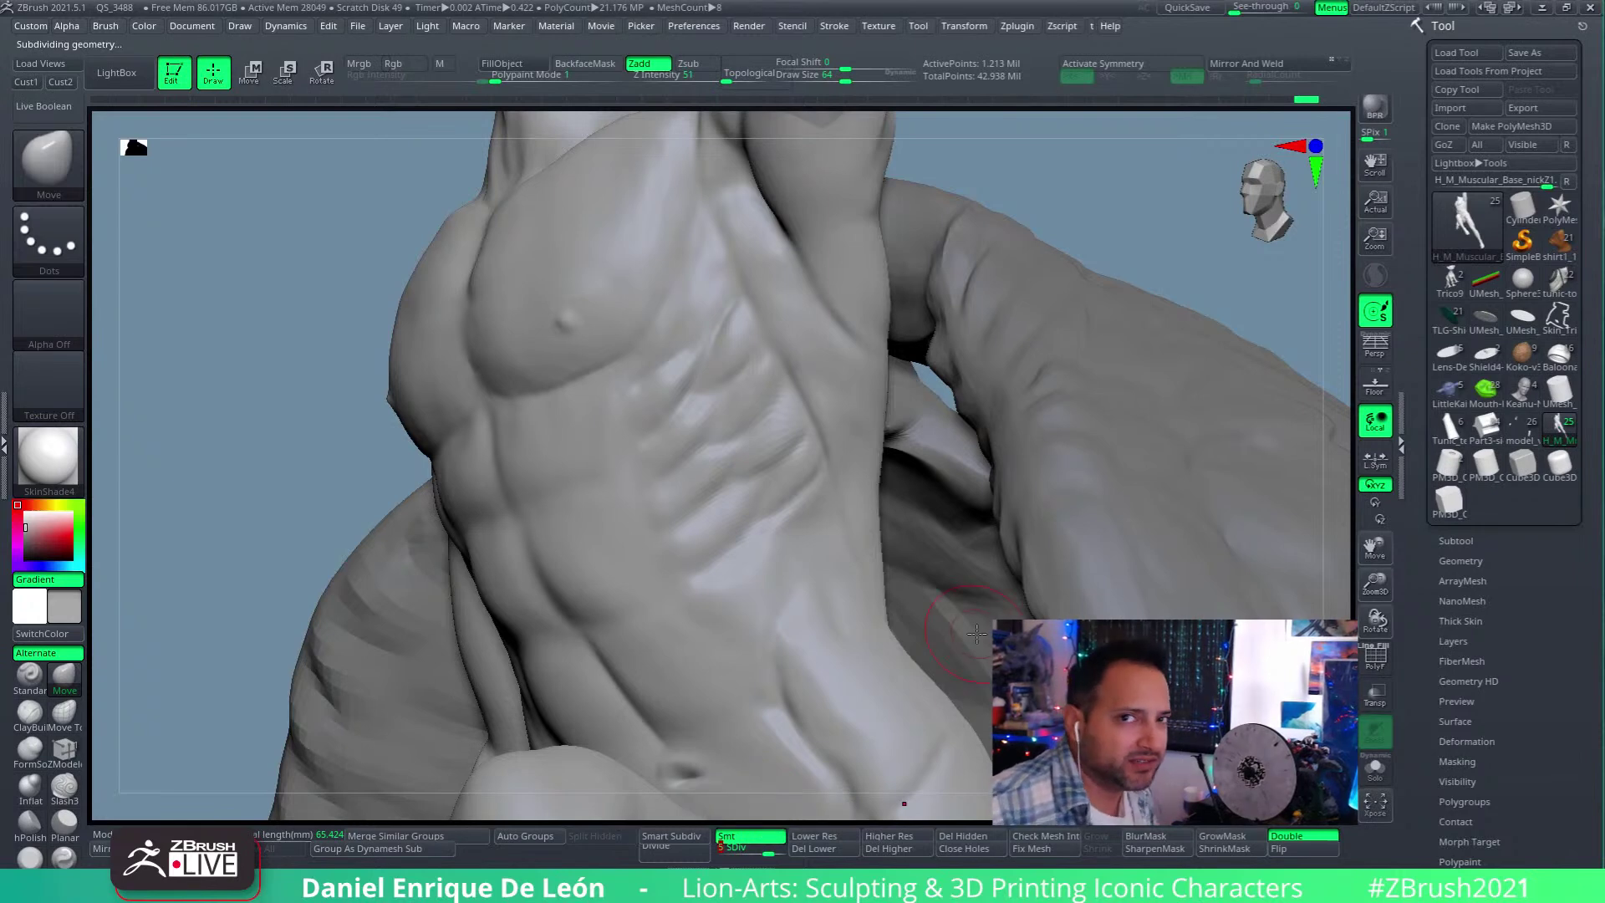
{"action": "right_click_drag", "start_coordinate": [835, 519], "coordinate": [870, 487]}
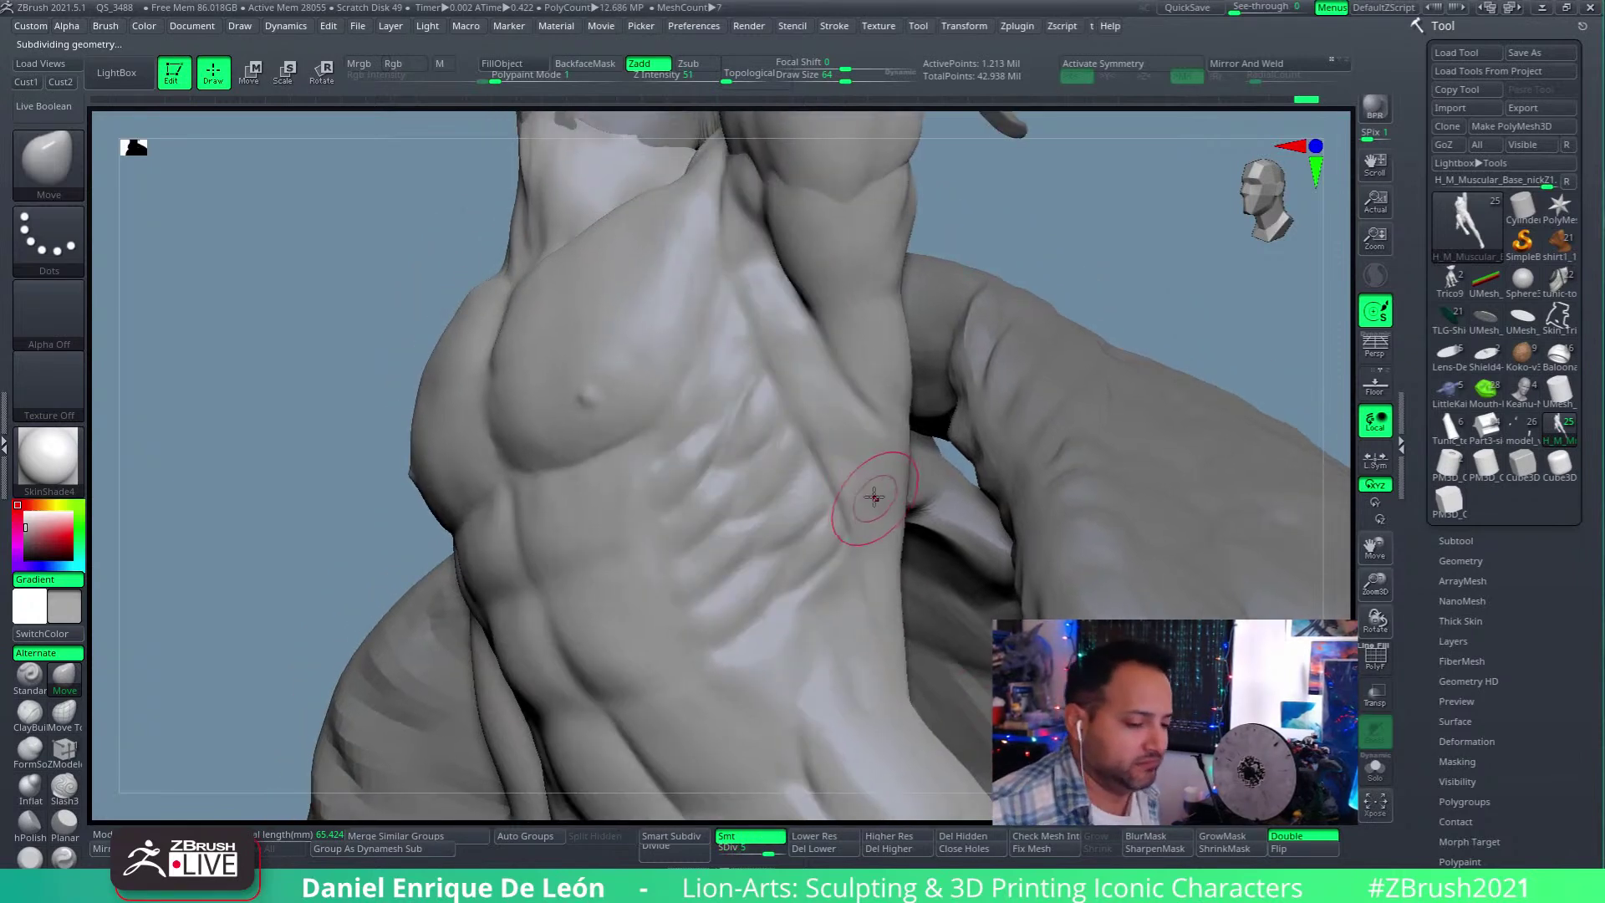
{"action": "mouse_move", "coordinate": [850, 428]}
{"action": "right_mouse_down"}
{"action": "mouse_move", "coordinate": [860, 414]}
{"action": "mouse_move", "coordinate": [851, 437]}
{"action": "mouse_move", "coordinate": [888, 477]}
{"action": "right_mouse_up"}
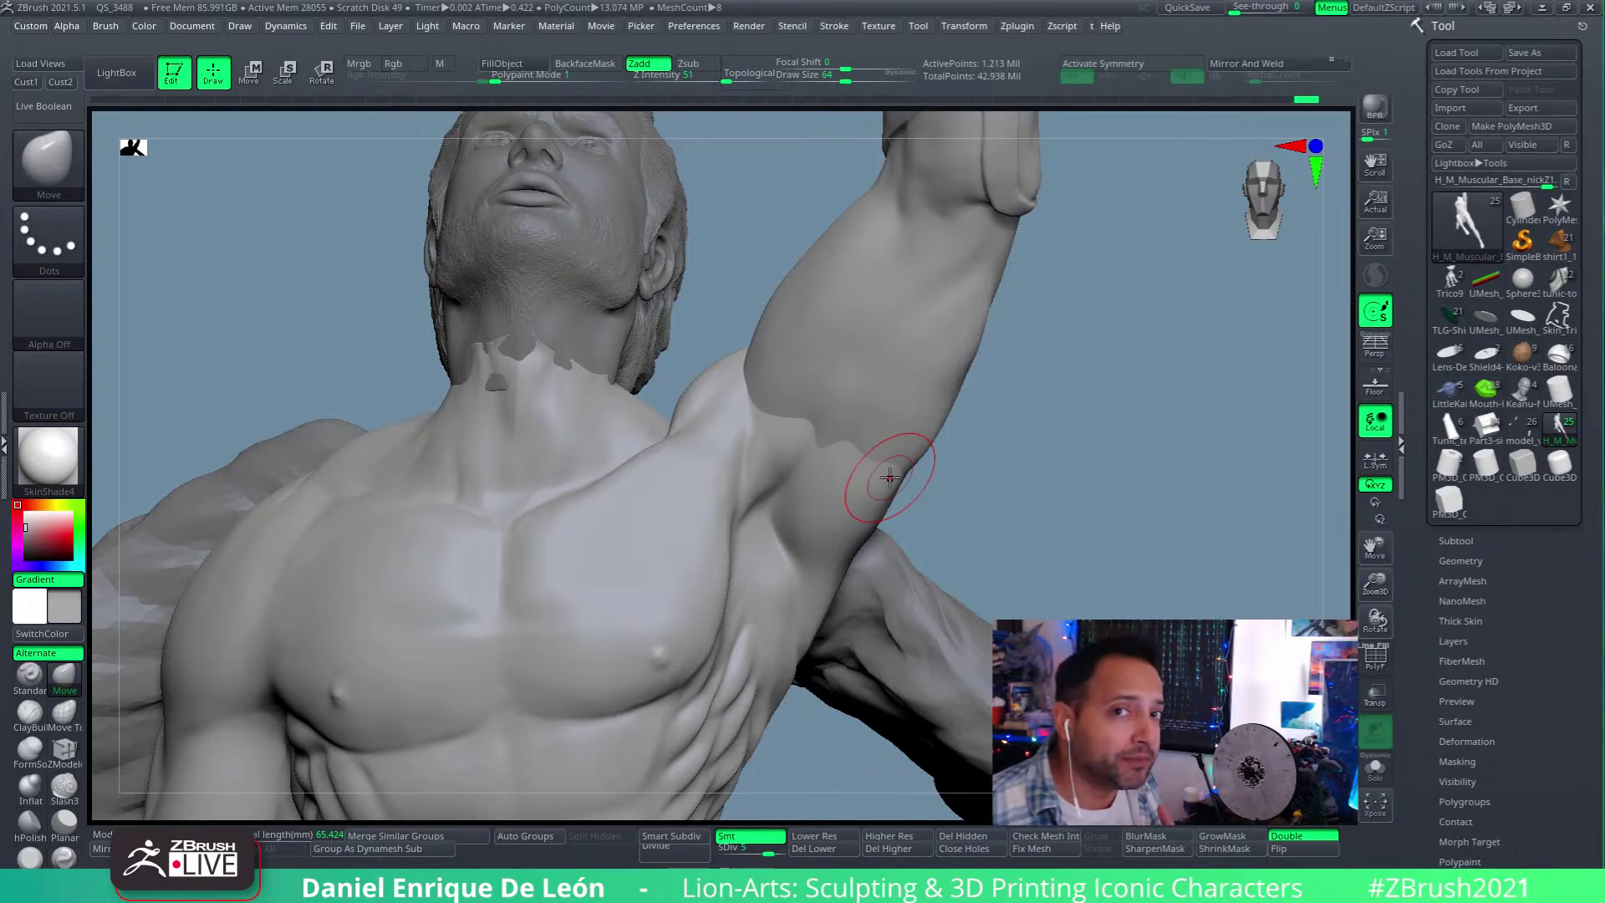
{"action": "right_click_drag", "start_coordinate": [882, 472], "coordinate": [868, 426]}
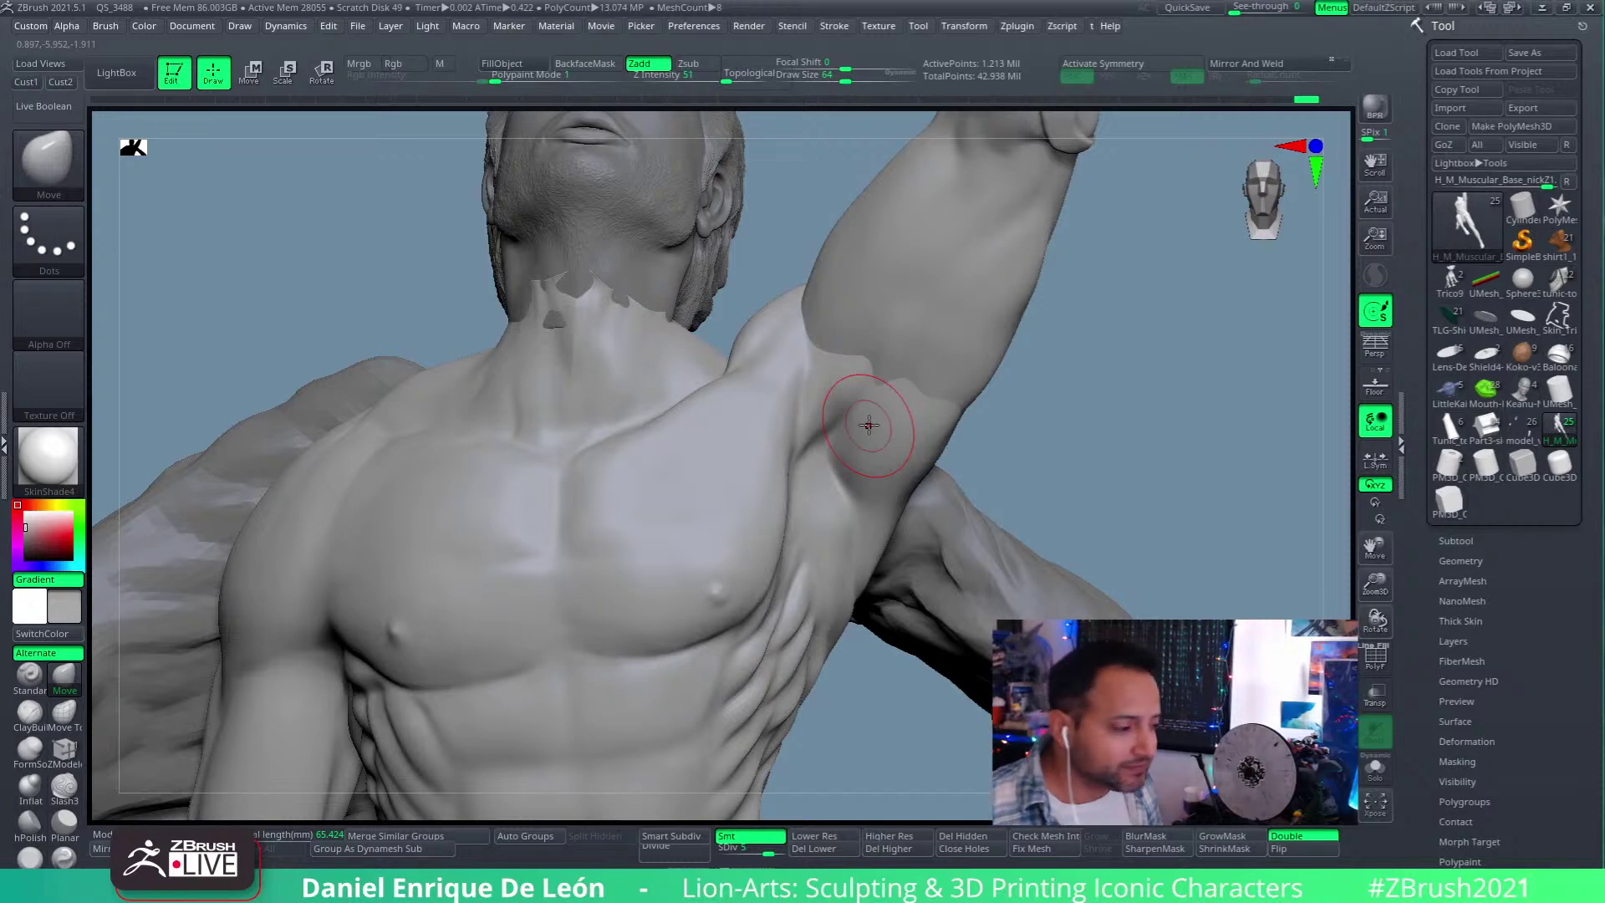
Step: Adjust the chest around the nipple on the lowered-arm side at subdivision level 4, and return the mesh to level 5
{"action": "mouse_move", "coordinate": [869, 426]}
{"action": "right_mouse_down"}
{"action": "mouse_move", "coordinate": [924, 372]}
{"action": "mouse_move", "coordinate": [940, 323]}
{"action": "mouse_move", "coordinate": [872, 396]}
{"action": "mouse_move", "coordinate": [682, 483]}
{"action": "mouse_move", "coordinate": [626, 473]}
{"action": "mouse_move", "coordinate": [645, 454]}
{"action": "right_mouse_up"}
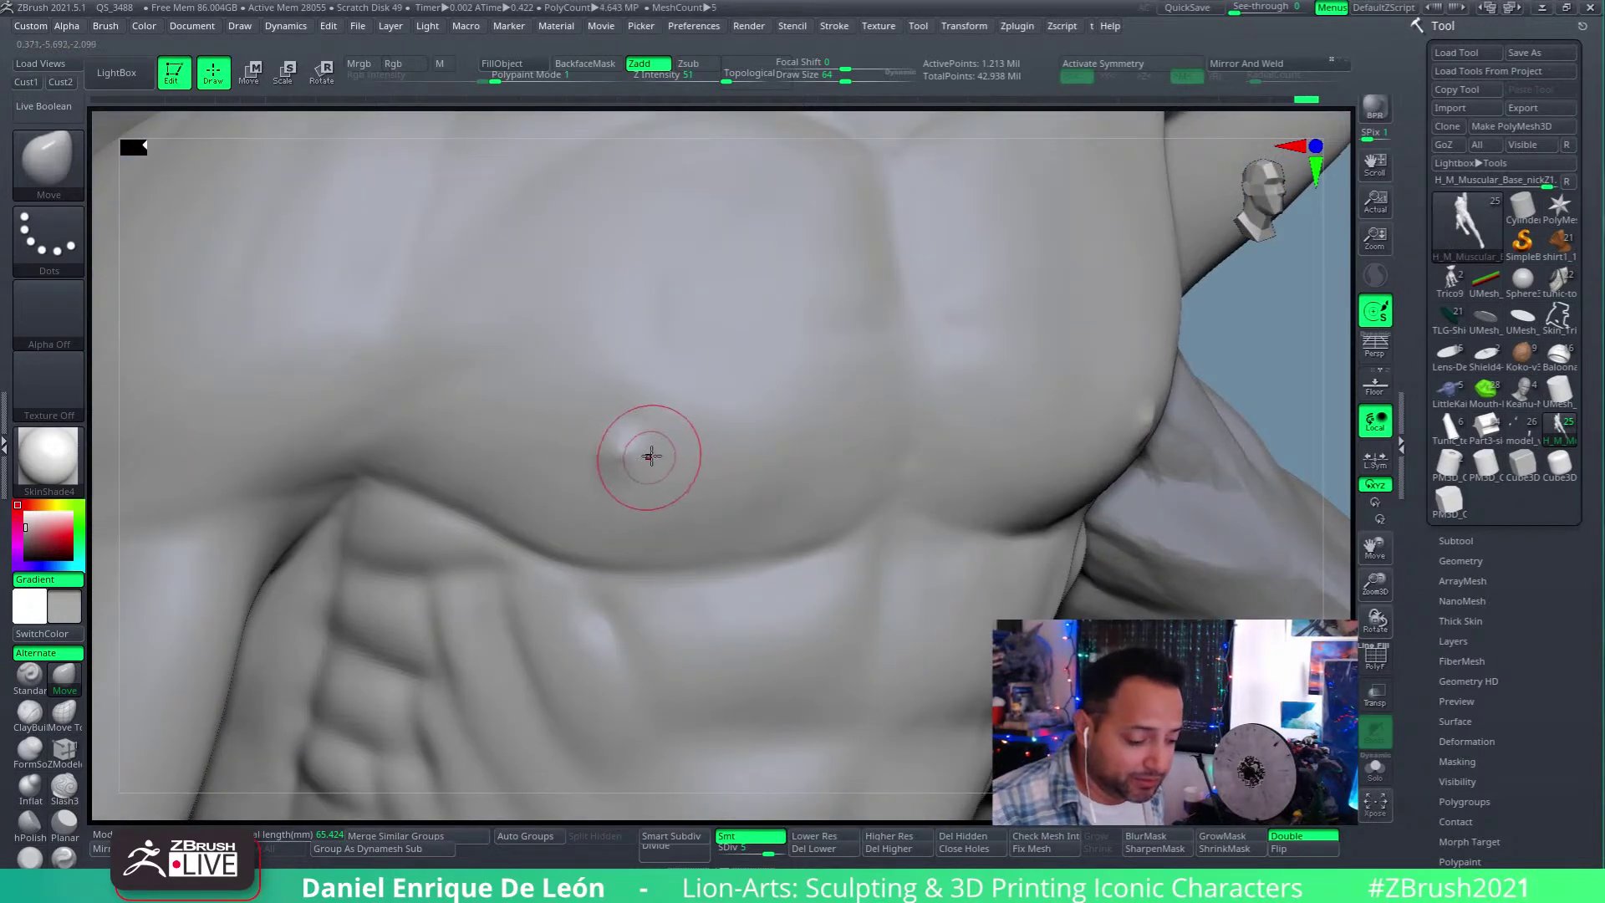
{"action": "left_click", "coordinate": [761, 844]}
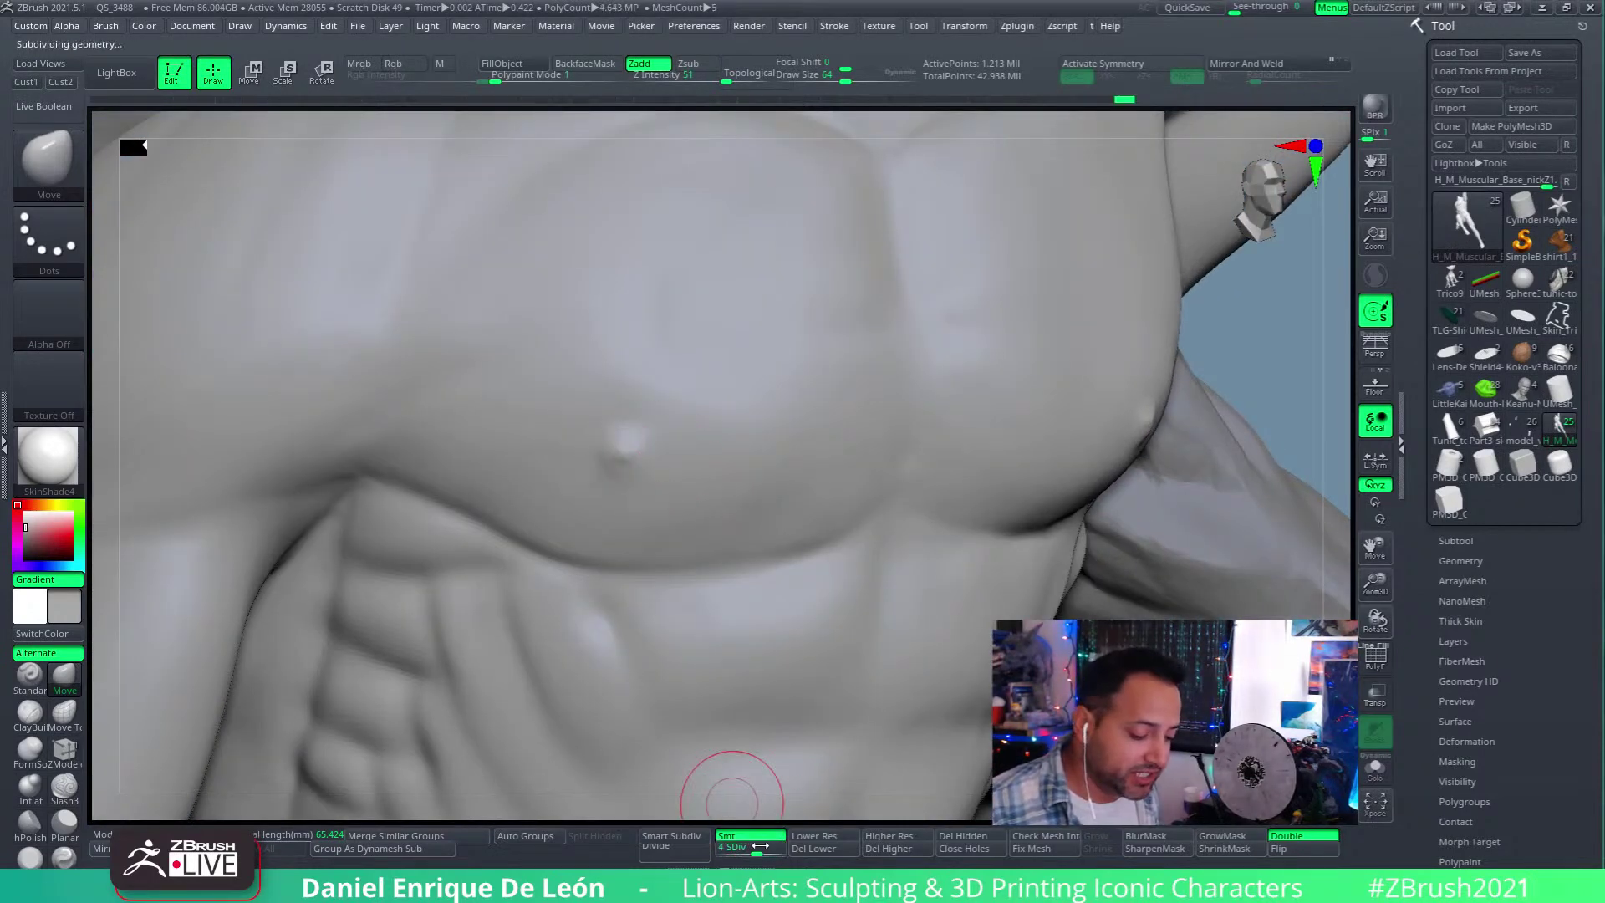
{"action": "mouse_move", "coordinate": [638, 376]}
{"action": "right_mouse_down"}
{"action": "mouse_move", "coordinate": [652, 440]}
{"action": "mouse_move", "coordinate": [638, 451]}
{"action": "right_mouse_up"}
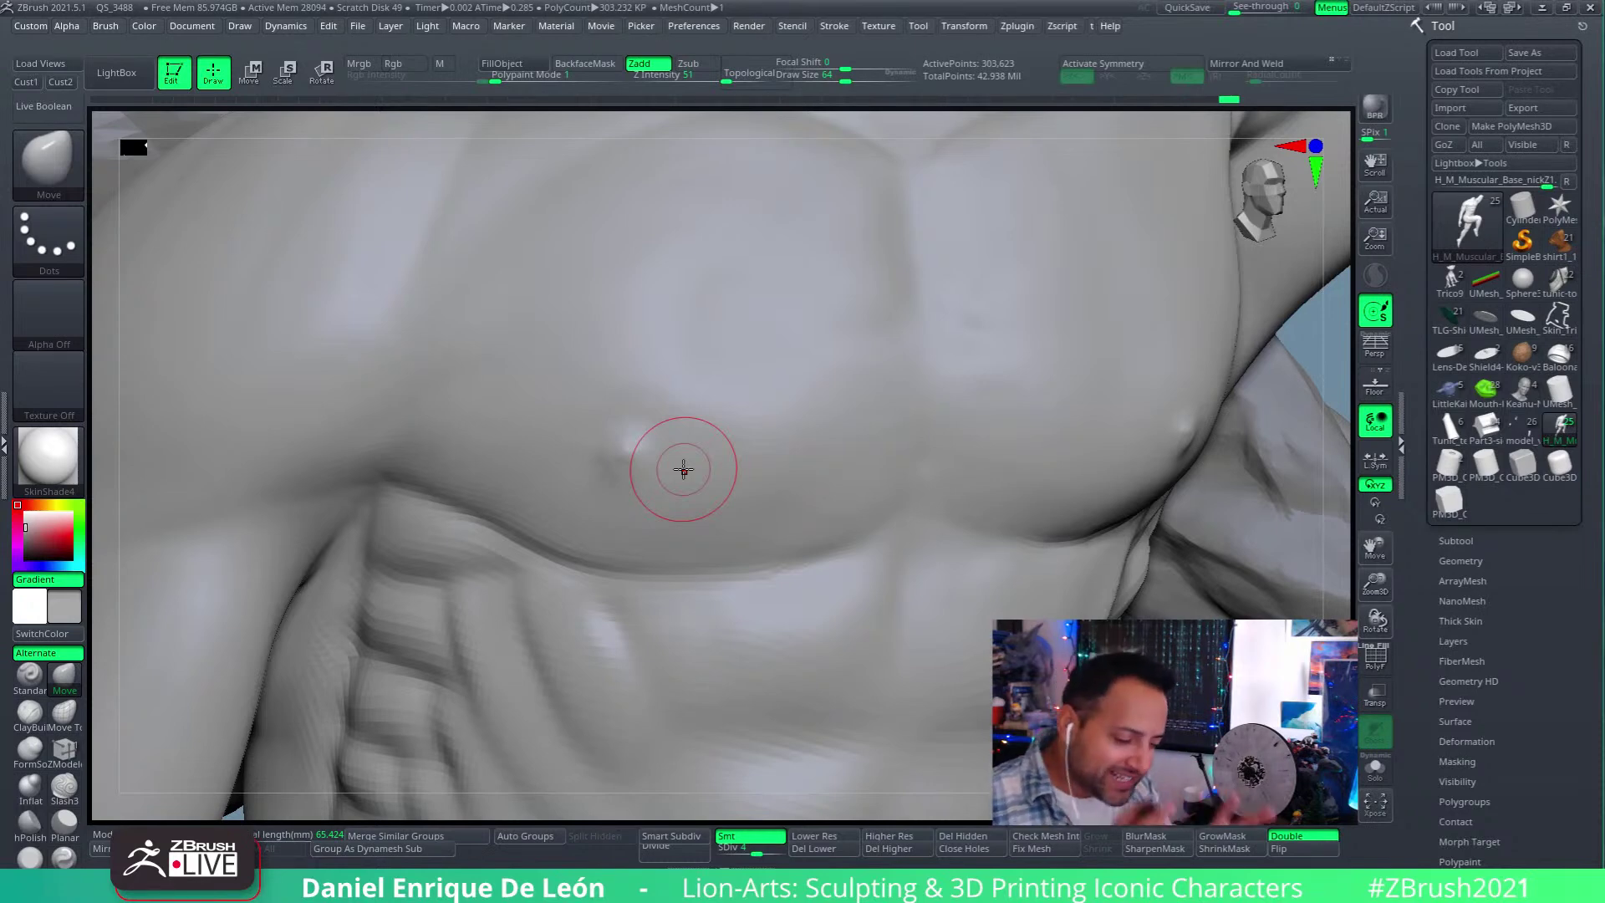
{"action": "mouse_move", "coordinate": [681, 459]}
{"action": "right_mouse_down"}
{"action": "mouse_move", "coordinate": [939, 444]}
{"action": "mouse_move", "coordinate": [824, 428]}
{"action": "mouse_move", "coordinate": [1025, 503]}
{"action": "mouse_move", "coordinate": [947, 446]}
{"action": "mouse_move", "coordinate": [992, 459]}
{"action": "mouse_move", "coordinate": [915, 434]}
{"action": "mouse_move", "coordinate": [924, 376]}
{"action": "right_mouse_up"}
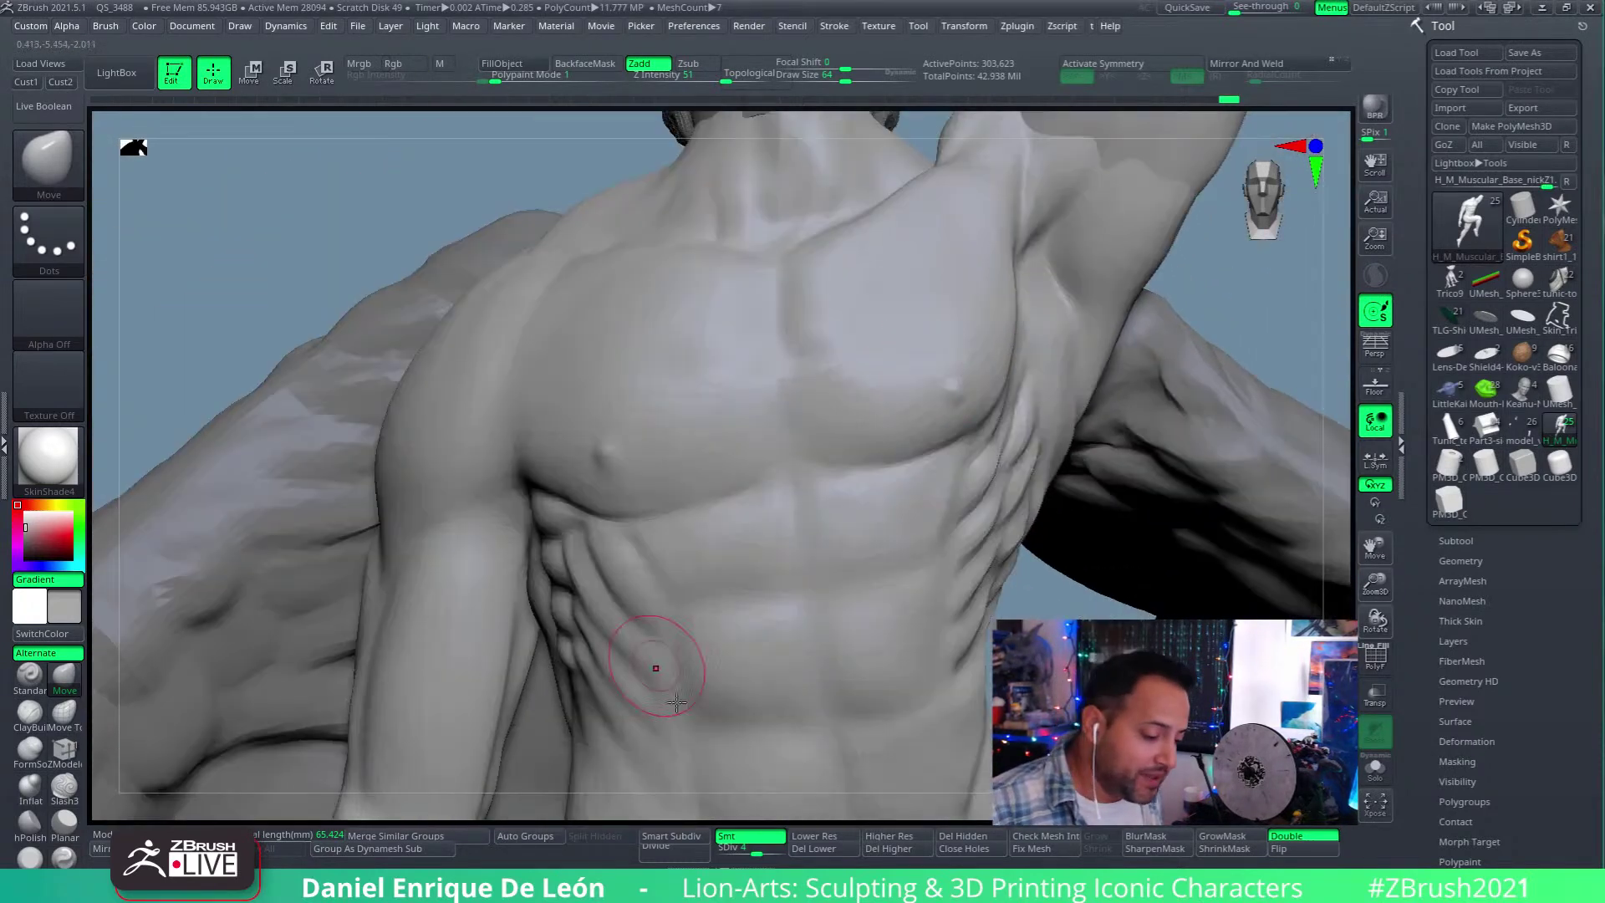
{"action": "left_click", "coordinate": [761, 852]}
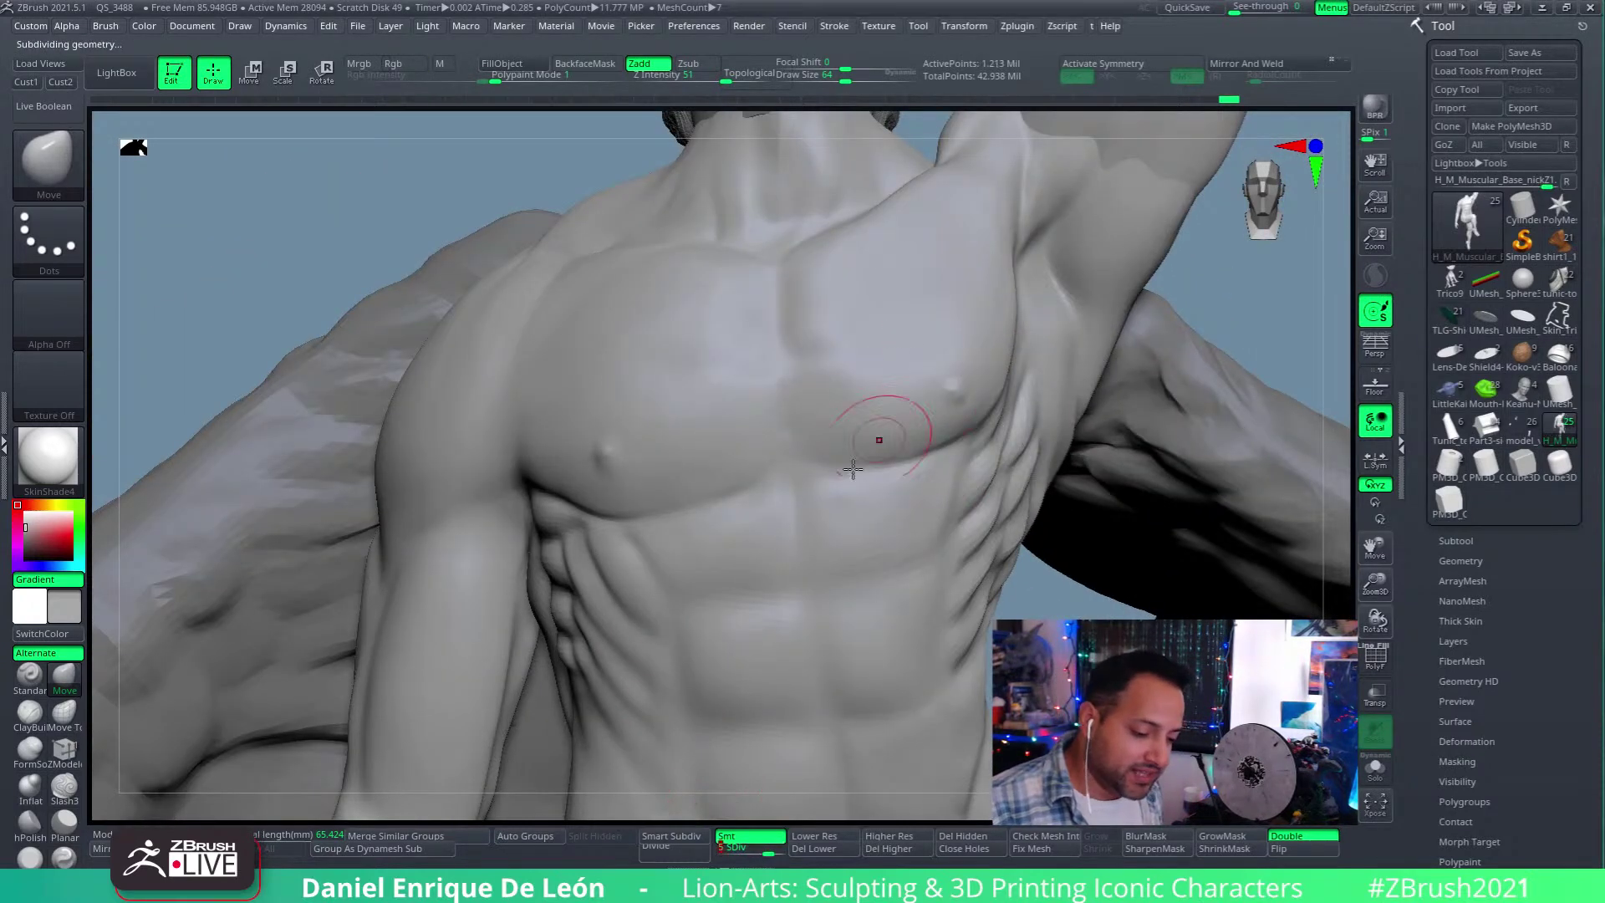
Step: Adjust the chest and ribcage below the raised arm with the Move brush, checking the torso from both sides
{"action": "mouse_move", "coordinate": [789, 450]}
{"action": "right_mouse_down"}
{"action": "mouse_move", "coordinate": [835, 455]}
{"action": "mouse_move", "coordinate": [849, 484]}
{"action": "mouse_move", "coordinate": [870, 444]}
{"action": "mouse_move", "coordinate": [872, 553]}
{"action": "right_mouse_up"}
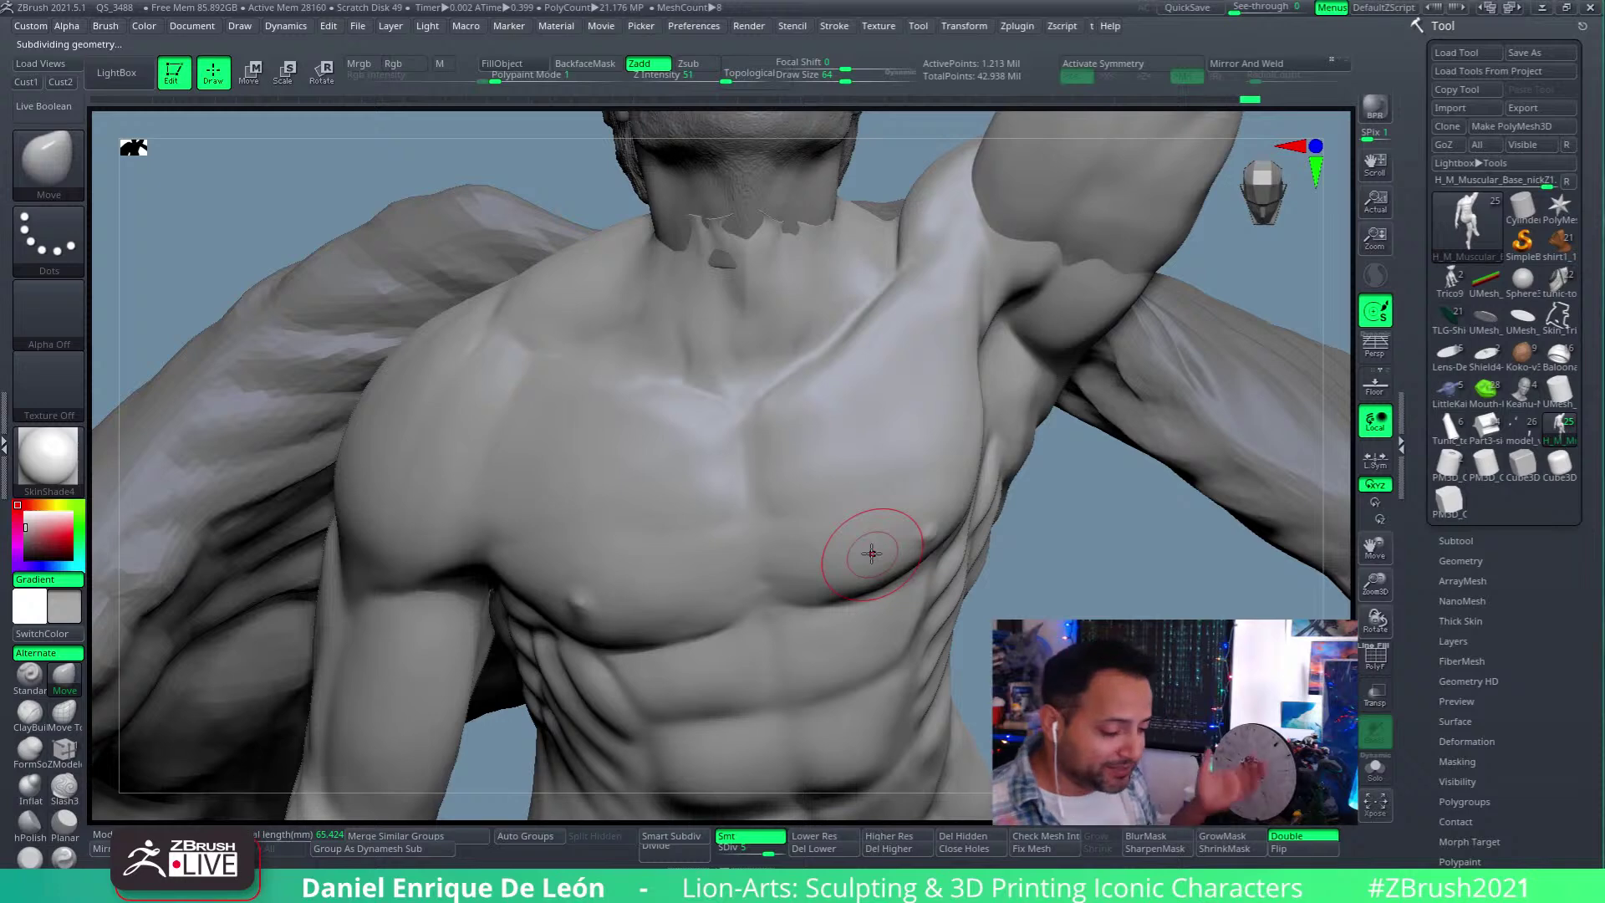
{"action": "mouse_move", "coordinate": [867, 544]}
{"action": "right_mouse_down"}
{"action": "mouse_move", "coordinate": [835, 477]}
{"action": "mouse_move", "coordinate": [862, 486]}
{"action": "mouse_move", "coordinate": [842, 437]}
{"action": "mouse_move", "coordinate": [853, 458]}
{"action": "right_mouse_up"}
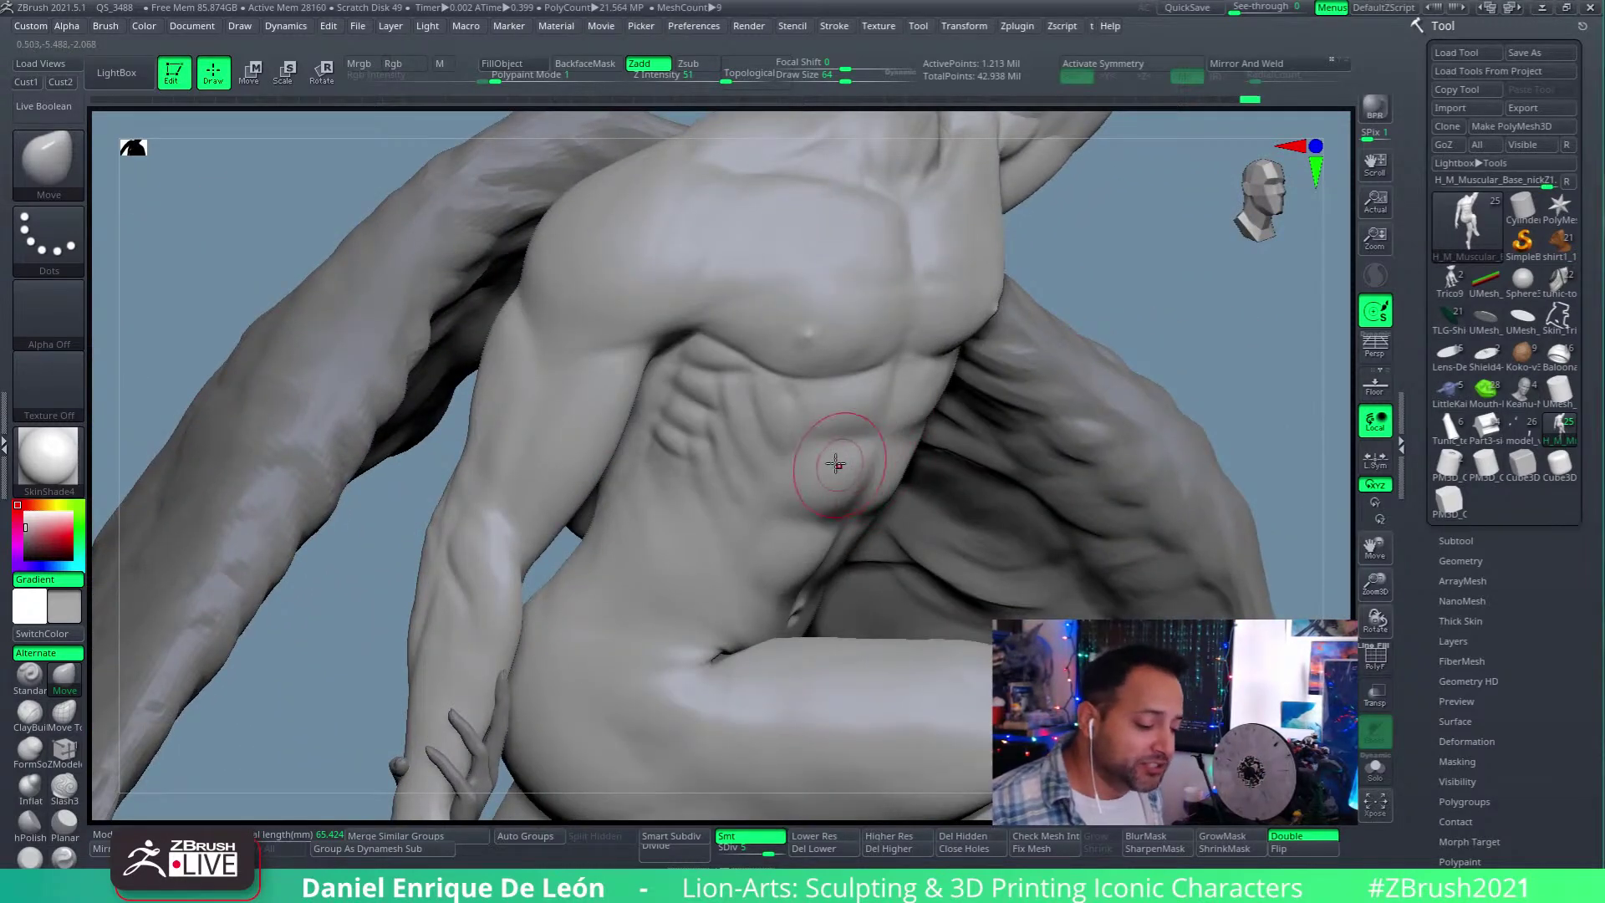
{"action": "mouse_move", "coordinate": [754, 456]}
{"action": "right_mouse_down"}
{"action": "mouse_move", "coordinate": [763, 433]}
{"action": "mouse_move", "coordinate": [698, 418]}
{"action": "mouse_move", "coordinate": [770, 287]}
{"action": "mouse_move", "coordinate": [763, 268]}
{"action": "right_mouse_up"}
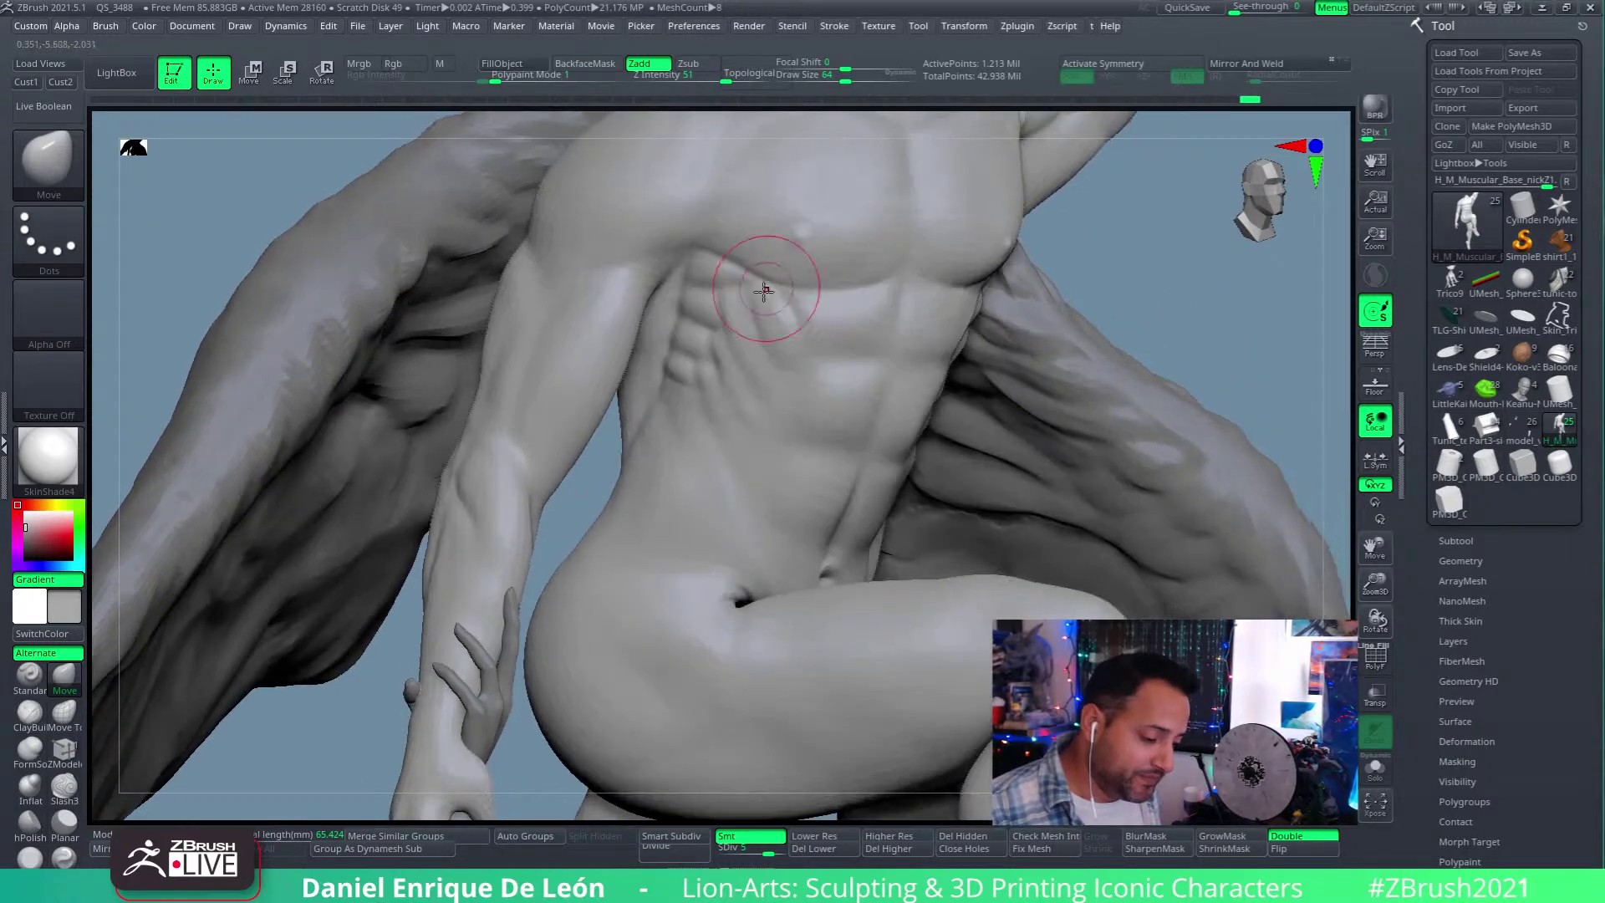
{"action": "mouse_move", "coordinate": [691, 370]}
{"action": "right_mouse_down"}
{"action": "mouse_move", "coordinate": [694, 393]}
{"action": "mouse_move", "coordinate": [744, 318]}
{"action": "right_mouse_up"}
{"action": "mouse_move", "coordinate": [1018, 339]}
{"action": "right_mouse_down"}
{"action": "mouse_move", "coordinate": [938, 358]}
{"action": "mouse_move", "coordinate": [938, 485]}
{"action": "mouse_move", "coordinate": [905, 450]}
{"action": "right_mouse_up"}
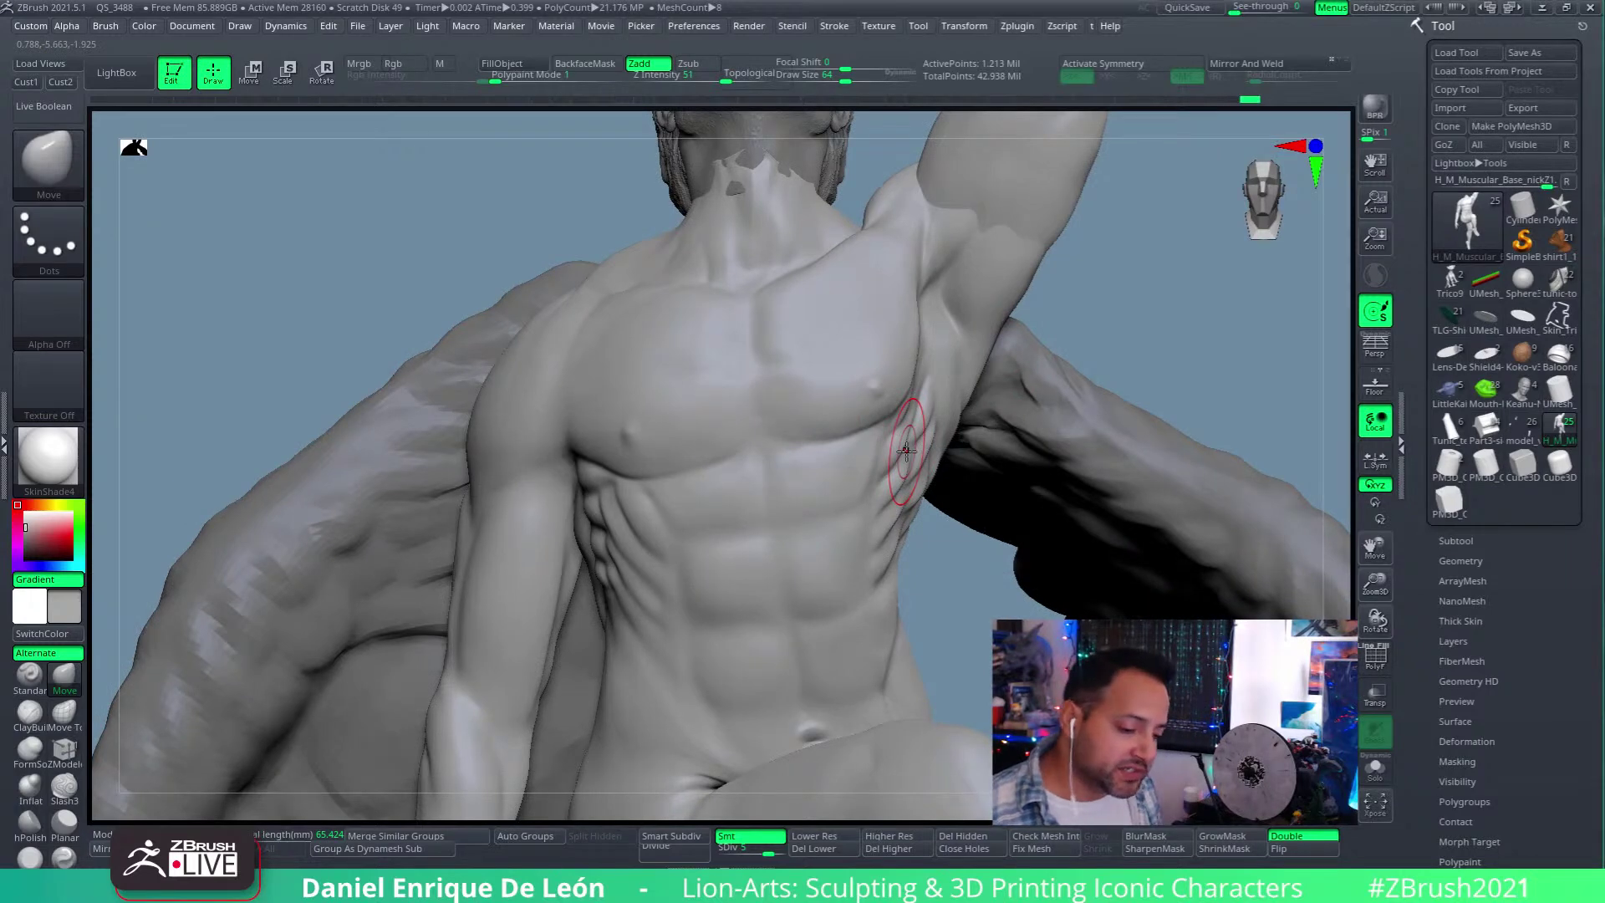
{"action": "mouse_move", "coordinate": [890, 371]}
{"action": "right_mouse_down"}
{"action": "mouse_move", "coordinate": [924, 412]}
{"action": "mouse_move", "coordinate": [916, 434]}
{"action": "mouse_move", "coordinate": [939, 418]}
{"action": "mouse_move", "coordinate": [806, 466]}
{"action": "right_mouse_up"}
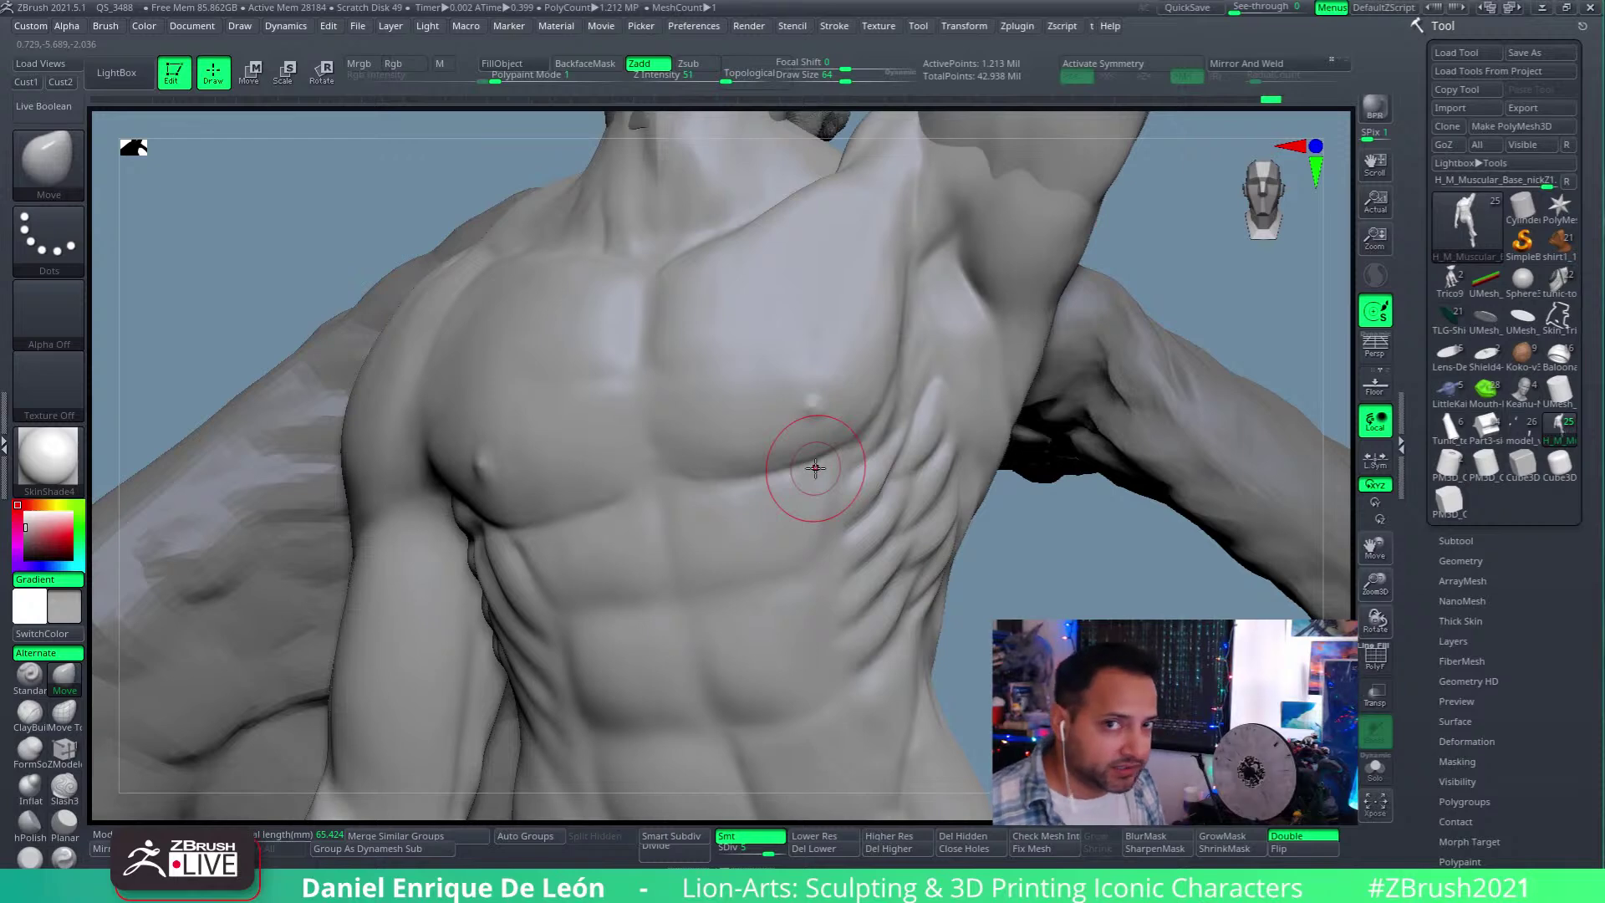
{"action": "mouse_move", "coordinate": [840, 436]}
{"action": "right_mouse_down"}
{"action": "mouse_move", "coordinate": [869, 436]}
{"action": "mouse_move", "coordinate": [888, 393]}
{"action": "mouse_move", "coordinate": [925, 393]}
{"action": "mouse_move", "coordinate": [902, 394]}
{"action": "mouse_move", "coordinate": [906, 316]}
{"action": "mouse_move", "coordinate": [846, 387]}
{"action": "mouse_move", "coordinate": [835, 335]}
{"action": "mouse_move", "coordinate": [905, 355]}
{"action": "mouse_move", "coordinate": [941, 423]}
{"action": "mouse_move", "coordinate": [886, 355]}
{"action": "mouse_move", "coordinate": [835, 355]}
{"action": "right_mouse_up"}
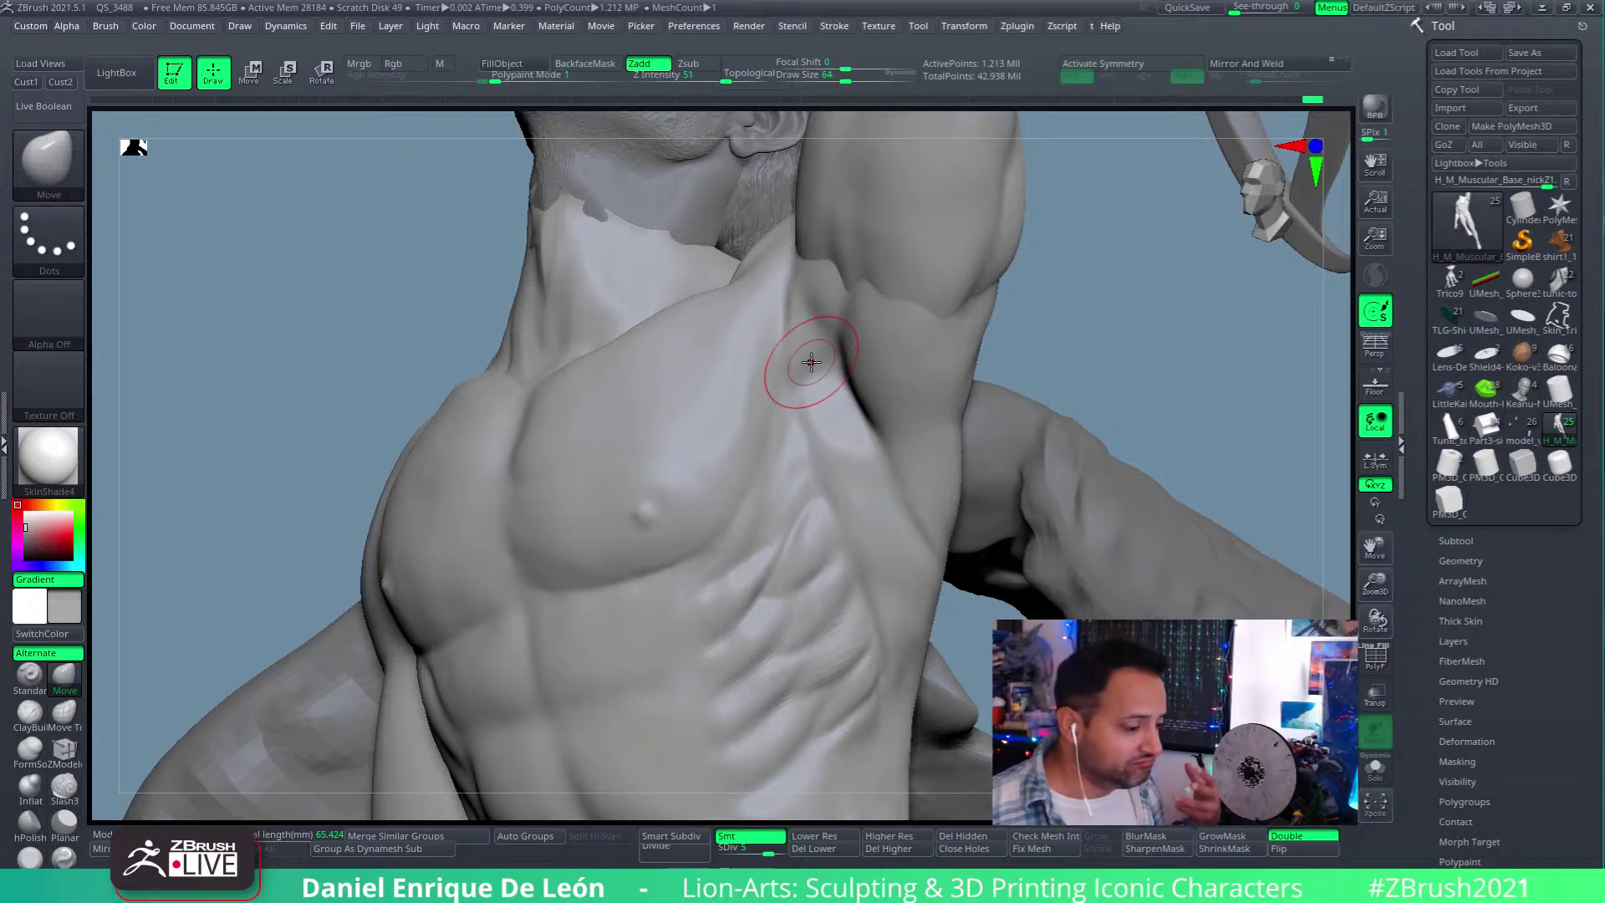
Step: Smooth the side of the abdomen above the hip and check the waist contour on the raised-arm side
{"action": "right_click_drag", "start_coordinate": [810, 362], "coordinate": [887, 341]}
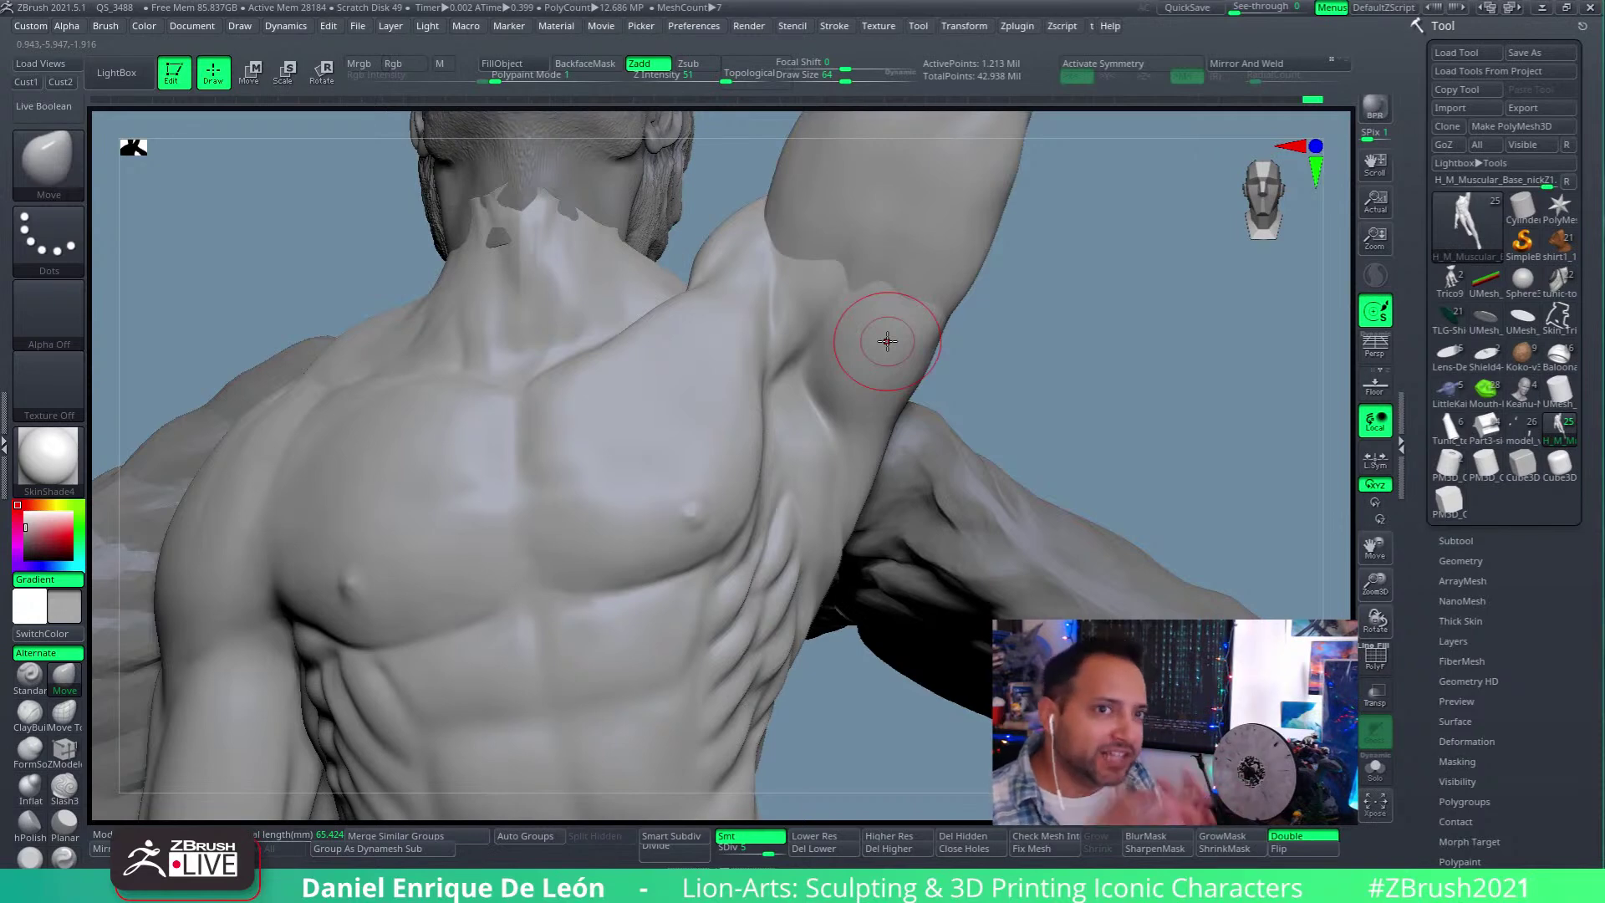
{"action": "right_click_drag", "start_coordinate": [846, 368], "coordinate": [885, 307]}
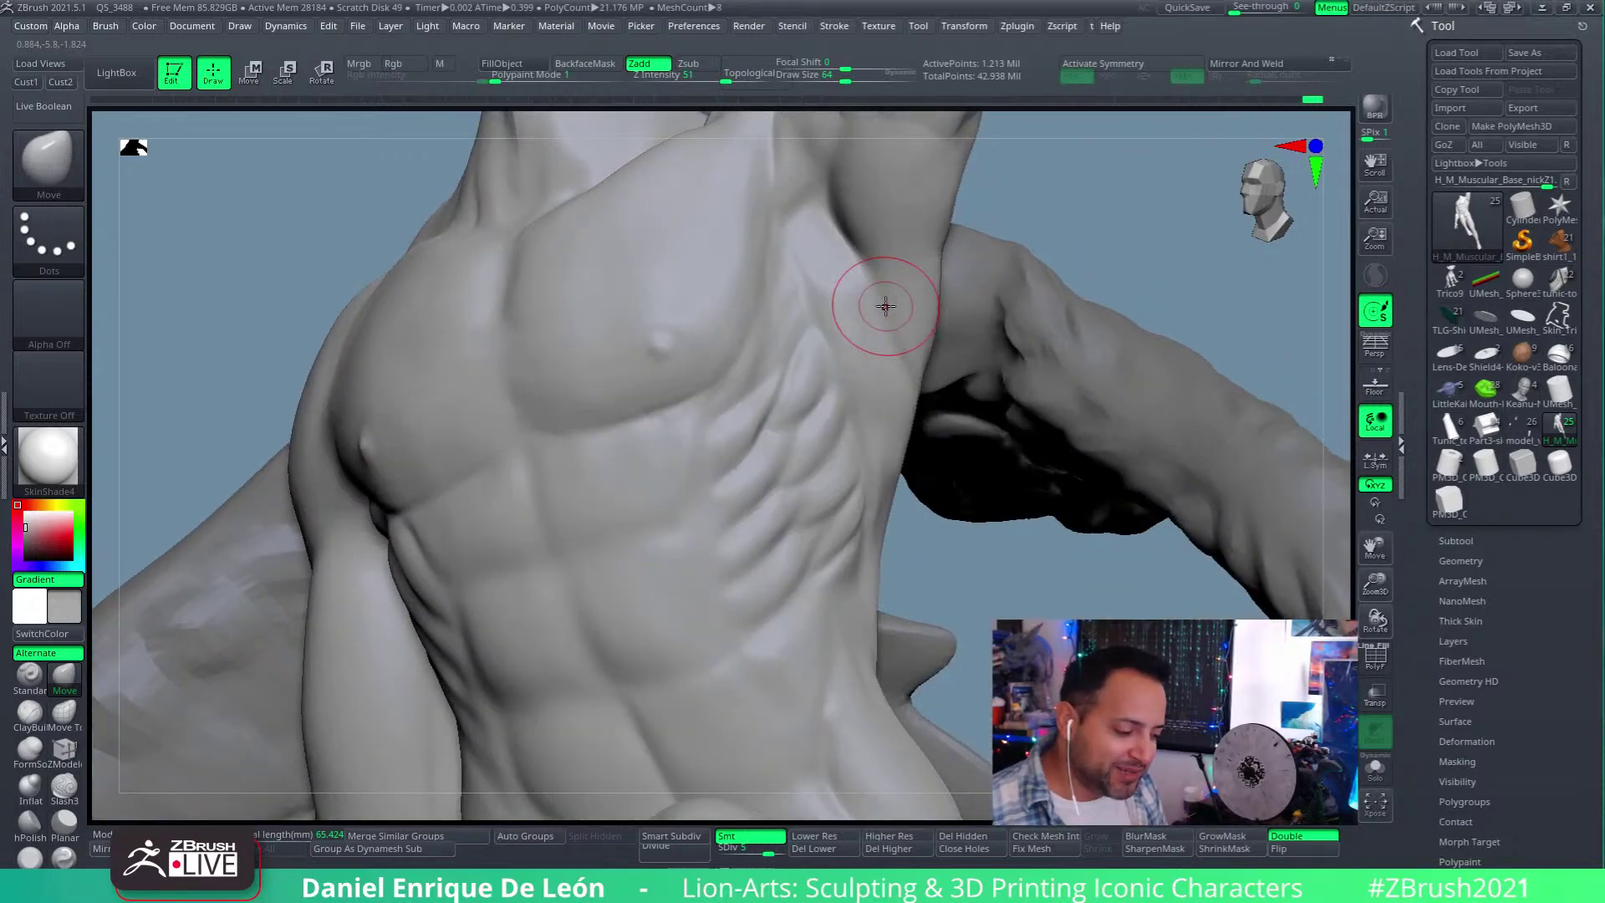
{"action": "mouse_move", "coordinate": [825, 358]}
{"action": "right_mouse_down"}
{"action": "mouse_move", "coordinate": [815, 371]}
{"action": "mouse_move", "coordinate": [874, 369]}
{"action": "mouse_move", "coordinate": [886, 448]}
{"action": "mouse_move", "coordinate": [937, 399]}
{"action": "mouse_move", "coordinate": [878, 412]}
{"action": "right_mouse_up"}
{"action": "key", "text": "shift"}
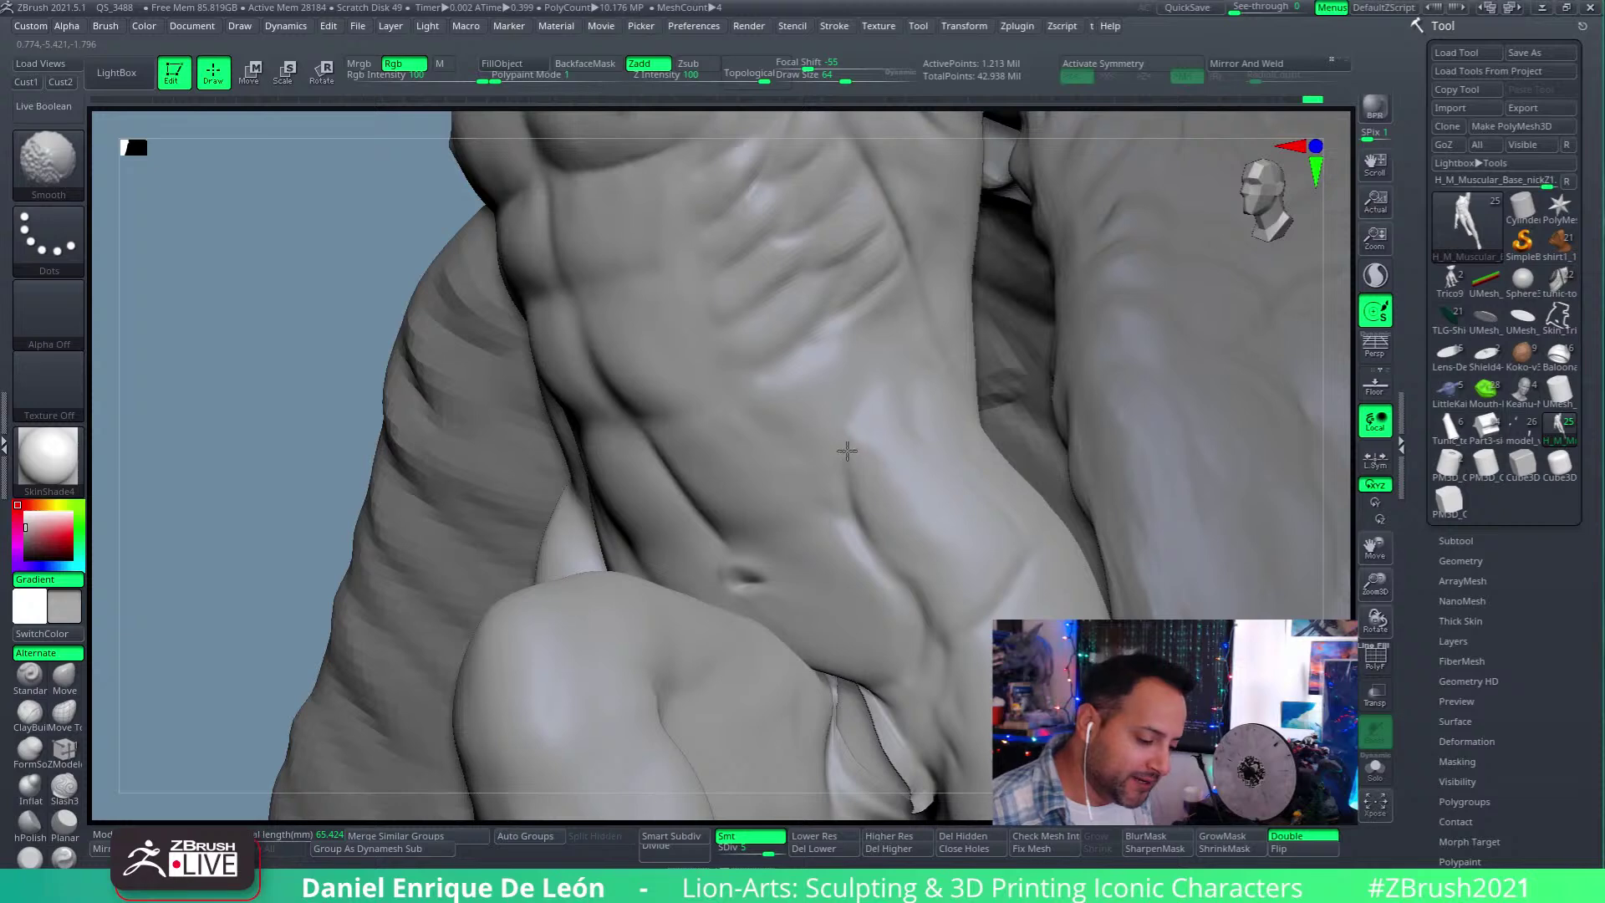
{"action": "mouse_move", "coordinate": [835, 483]}
{"action": "right_mouse_down"}
{"action": "mouse_move", "coordinate": [928, 443]}
{"action": "mouse_move", "coordinate": [806, 449]}
{"action": "mouse_move", "coordinate": [886, 410]}
{"action": "right_mouse_up"}
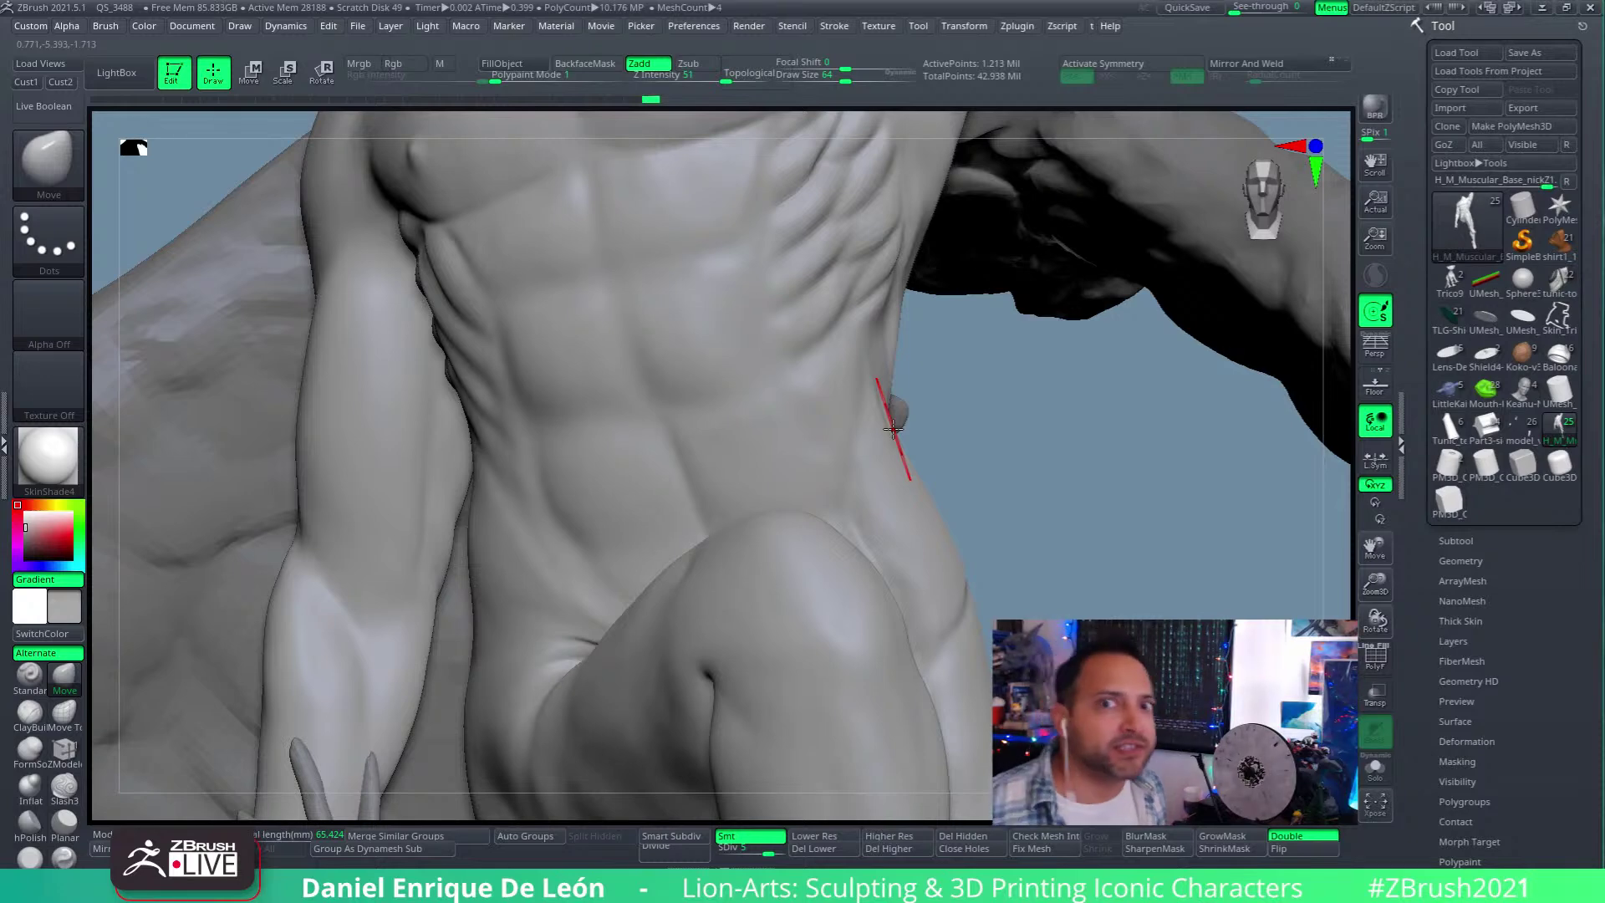
Step: Carve and smooth the muscle creases around the raised arm's armpit with the Slash3 brush at draw size about 60
{"action": "right_click_drag", "start_coordinate": [893, 429], "coordinate": [843, 518]}
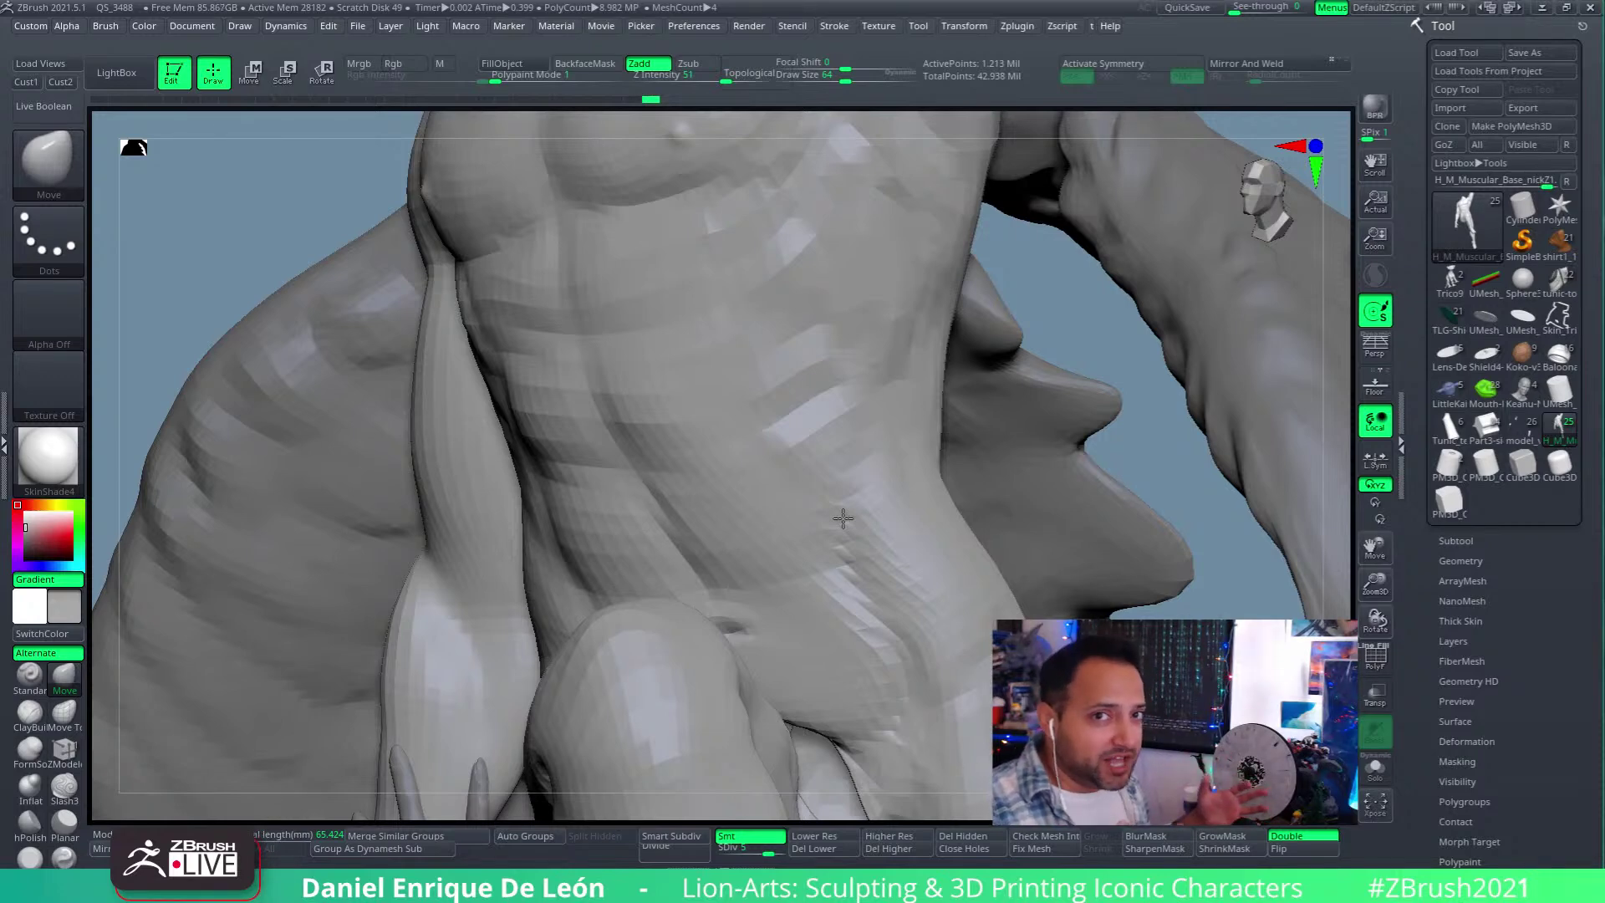
{"action": "right_click_drag", "start_coordinate": [843, 518], "coordinate": [875, 438]}
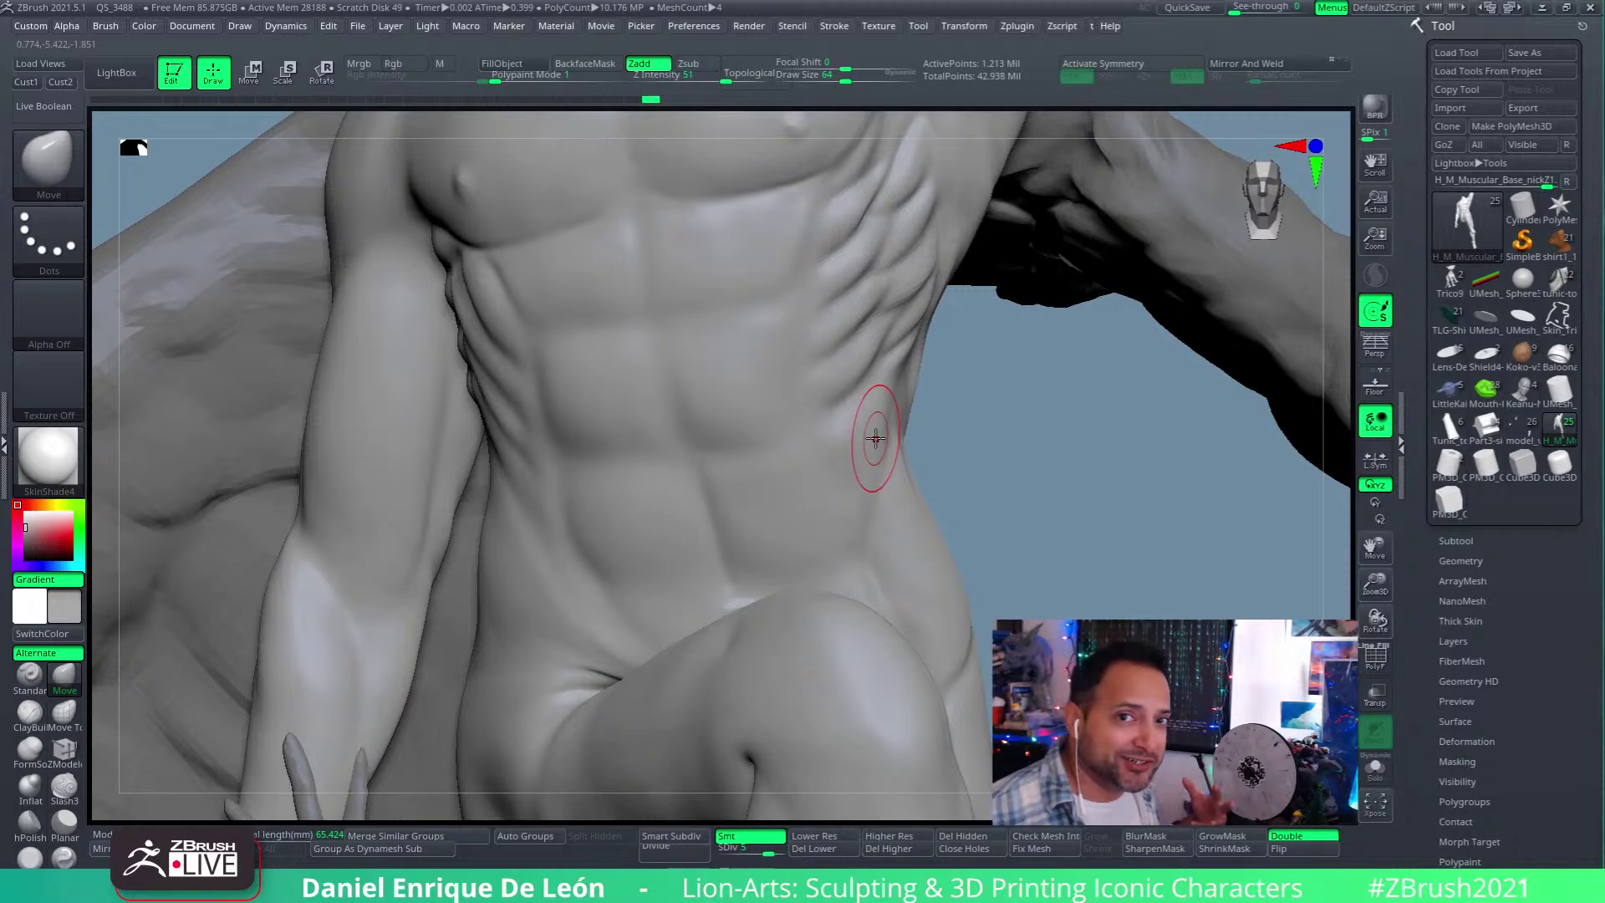
{"action": "right_click_drag", "start_coordinate": [876, 438], "coordinate": [863, 608]}
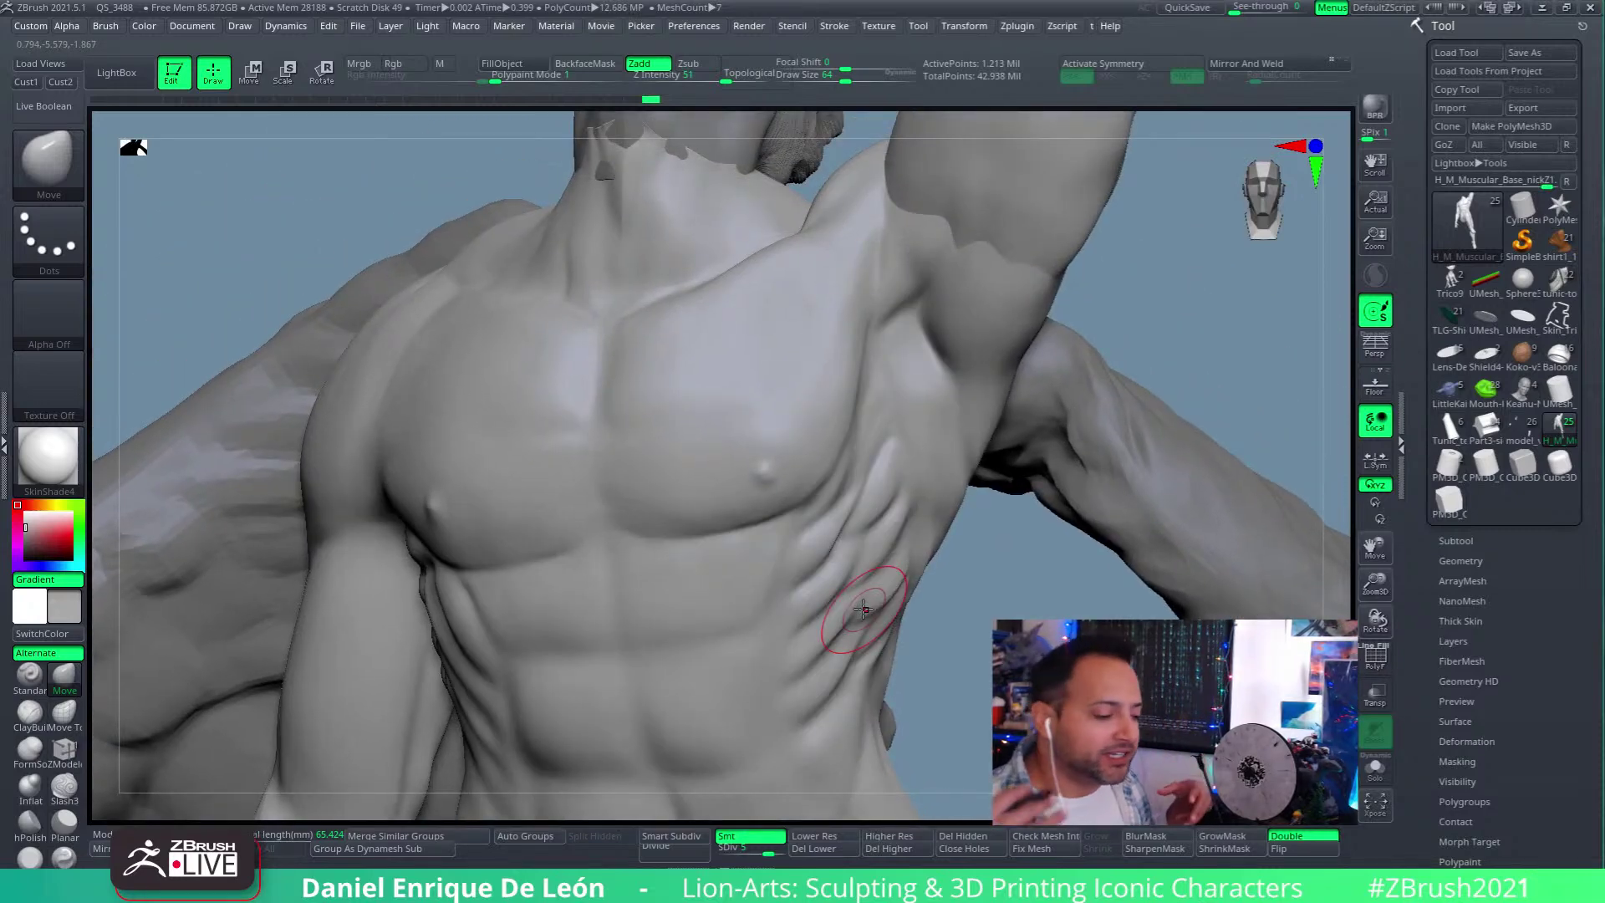
{"action": "mouse_move", "coordinate": [925, 405]}
{"action": "right_mouse_down"}
{"action": "mouse_move", "coordinate": [842, 530]}
{"action": "mouse_move", "coordinate": [885, 434]}
{"action": "mouse_move", "coordinate": [861, 464]}
{"action": "mouse_move", "coordinate": [885, 491]}
{"action": "mouse_move", "coordinate": [789, 542]}
{"action": "mouse_move", "coordinate": [815, 493]}
{"action": "mouse_move", "coordinate": [790, 523]}
{"action": "right_mouse_up"}
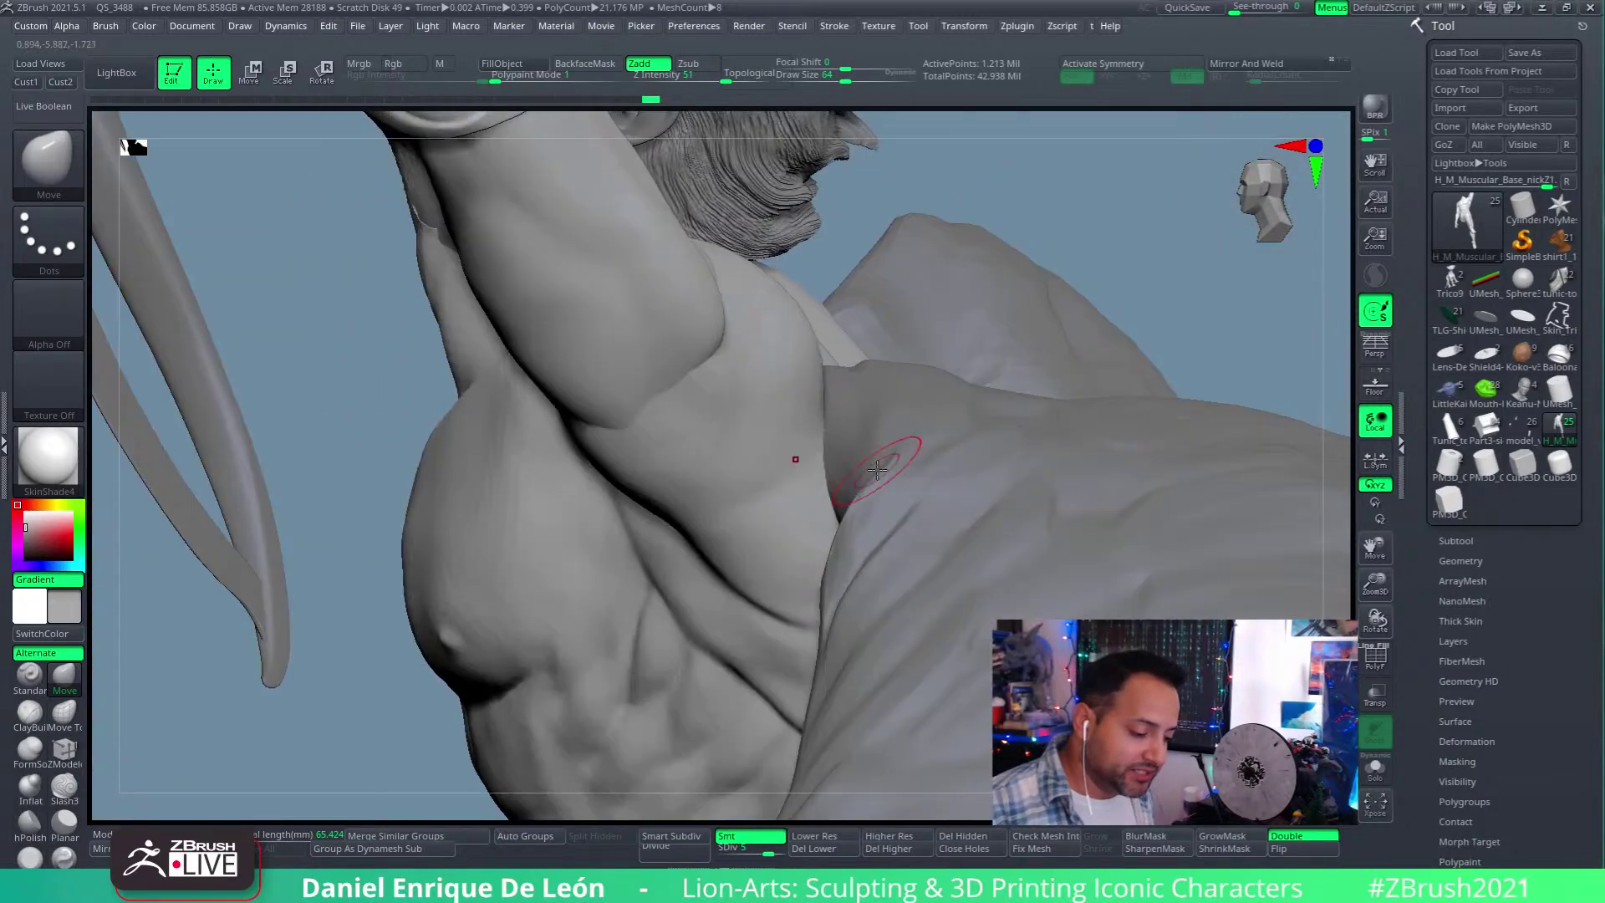
{"action": "left_click", "coordinate": [65, 785]}
{"action": "left_click", "coordinate": [393, 63]}
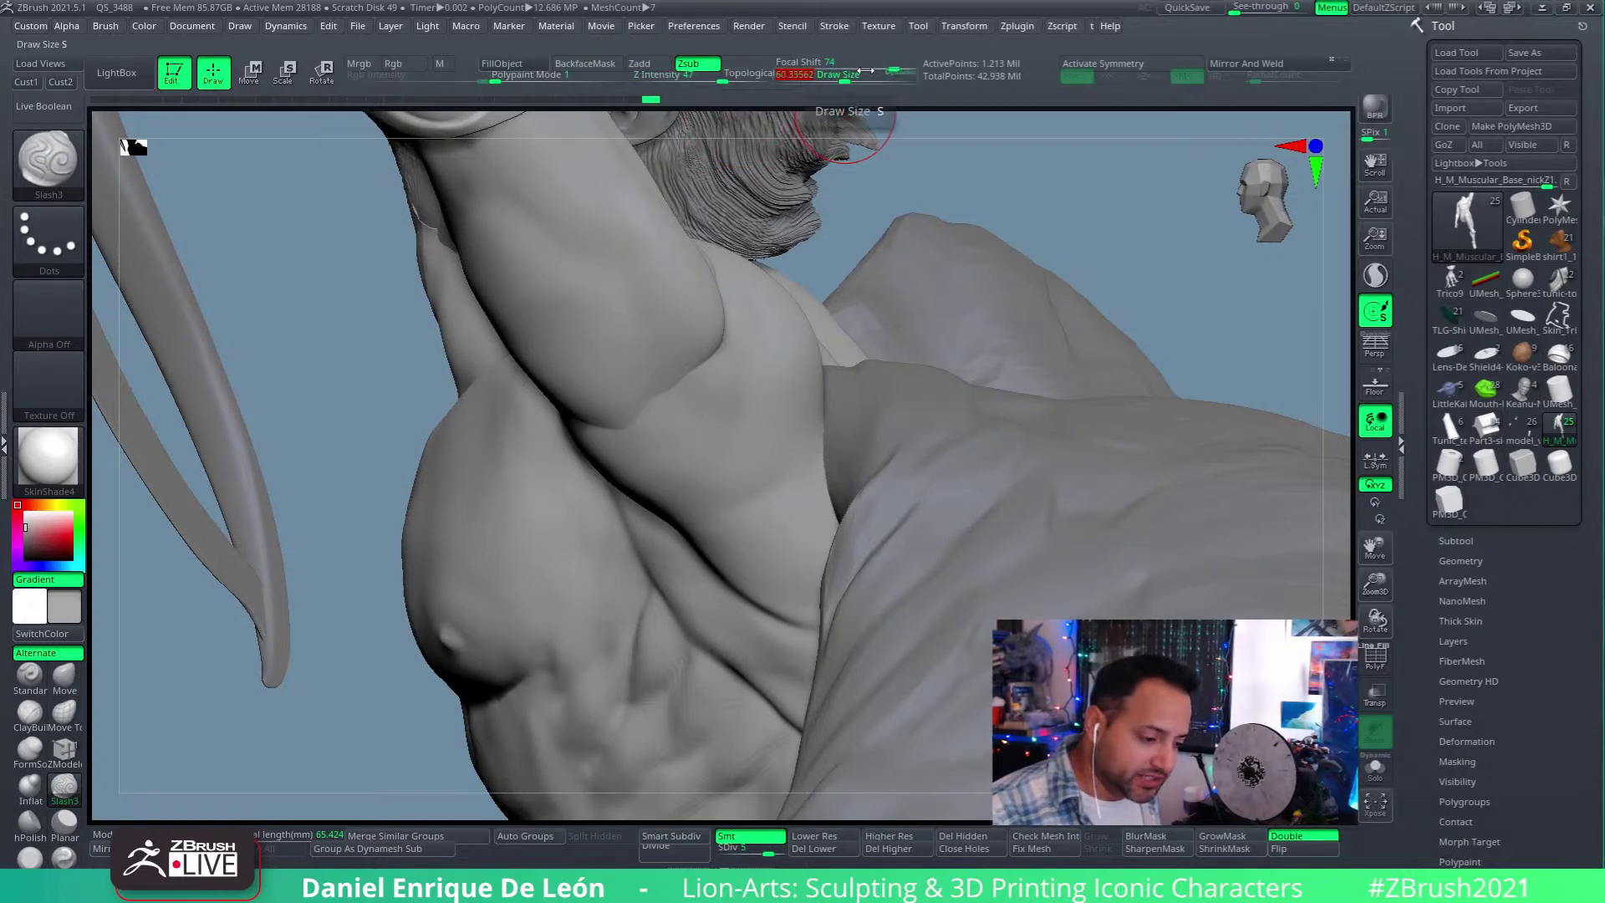
{"action": "mouse_move", "coordinate": [820, 466]}
{"action": "right_mouse_down"}
{"action": "mouse_move", "coordinate": [770, 473]}
{"action": "mouse_move", "coordinate": [778, 493]}
{"action": "mouse_move", "coordinate": [769, 481]}
{"action": "mouse_move", "coordinate": [856, 496]}
{"action": "mouse_move", "coordinate": [870, 440]}
{"action": "right_mouse_up"}
{"action": "key", "text": "shift"}
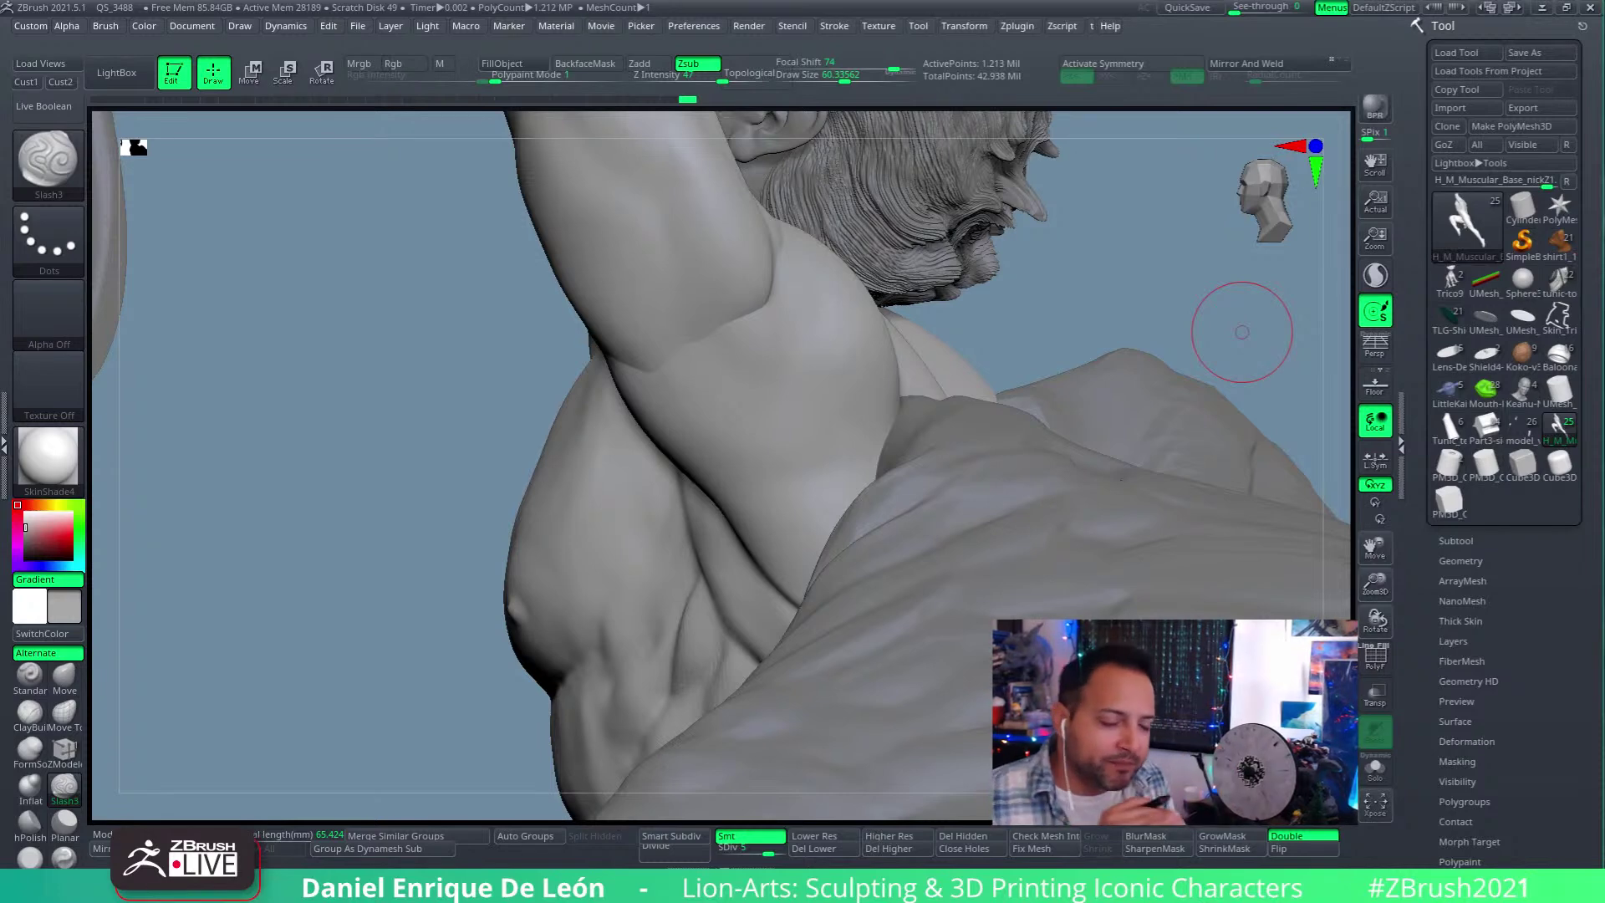
Step: Examine the winged figure's torso from the front and the raised-arm side, then the whole sculpture
{"action": "mouse_move", "coordinate": [802, 394]}
{"action": "right_mouse_down"}
{"action": "mouse_move", "coordinate": [885, 261]}
{"action": "mouse_move", "coordinate": [894, 437]}
{"action": "mouse_move", "coordinate": [997, 382]}
{"action": "mouse_move", "coordinate": [933, 344]}
{"action": "right_mouse_up"}
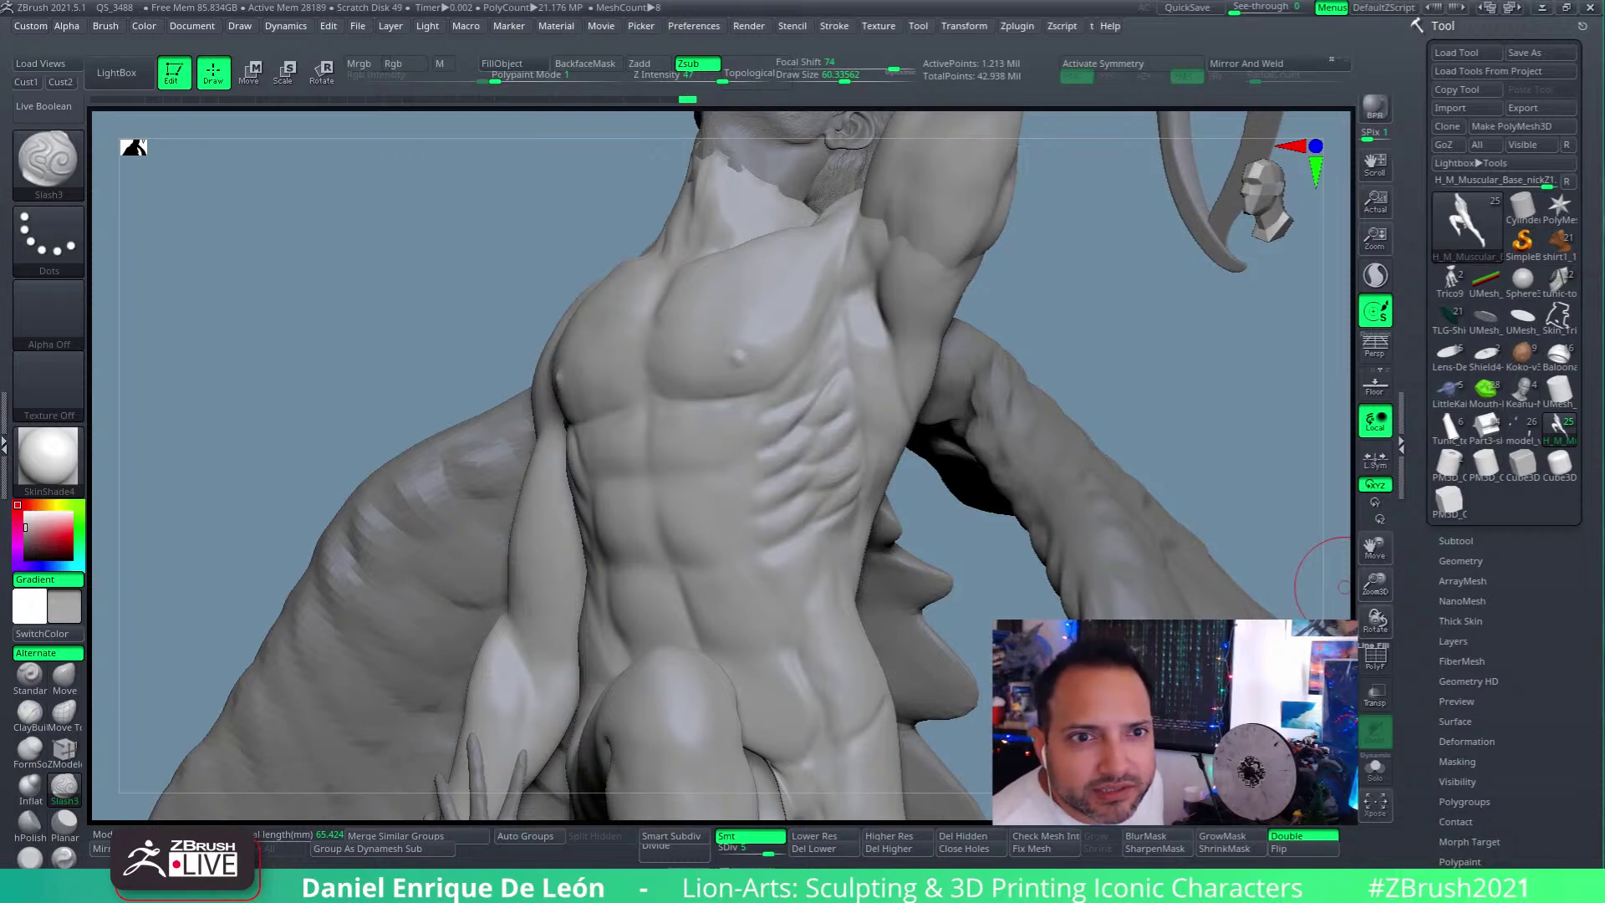
{"action": "left_click_drag", "start_coordinate": [1139, 345], "coordinate": [1110, 377]}
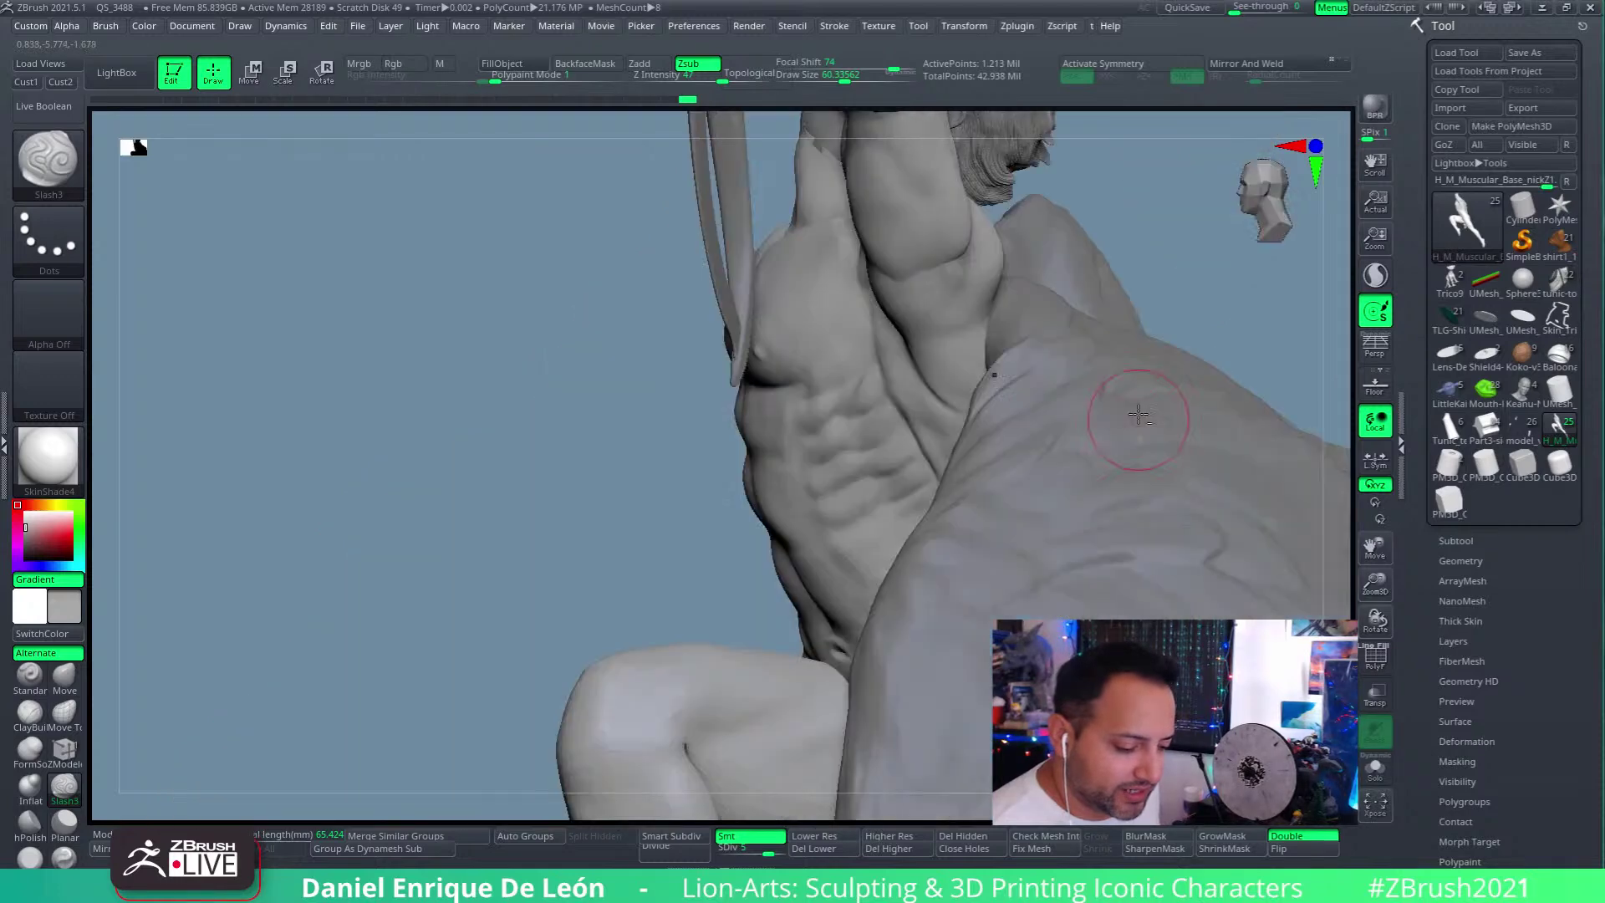
{"action": "left_click_drag", "start_coordinate": [574, 548], "coordinate": [526, 451]}
{"action": "mouse_move", "coordinate": [1146, 412]}
{"action": "left_mouse_down"}
{"action": "mouse_move", "coordinate": [1200, 405]}
{"action": "mouse_move", "coordinate": [1254, 469]}
{"action": "mouse_move", "coordinate": [1187, 401]}
{"action": "mouse_move", "coordinate": [1086, 348]}
{"action": "mouse_move", "coordinate": [1146, 438]}
{"action": "mouse_move", "coordinate": [1140, 416]}
{"action": "left_mouse_up"}
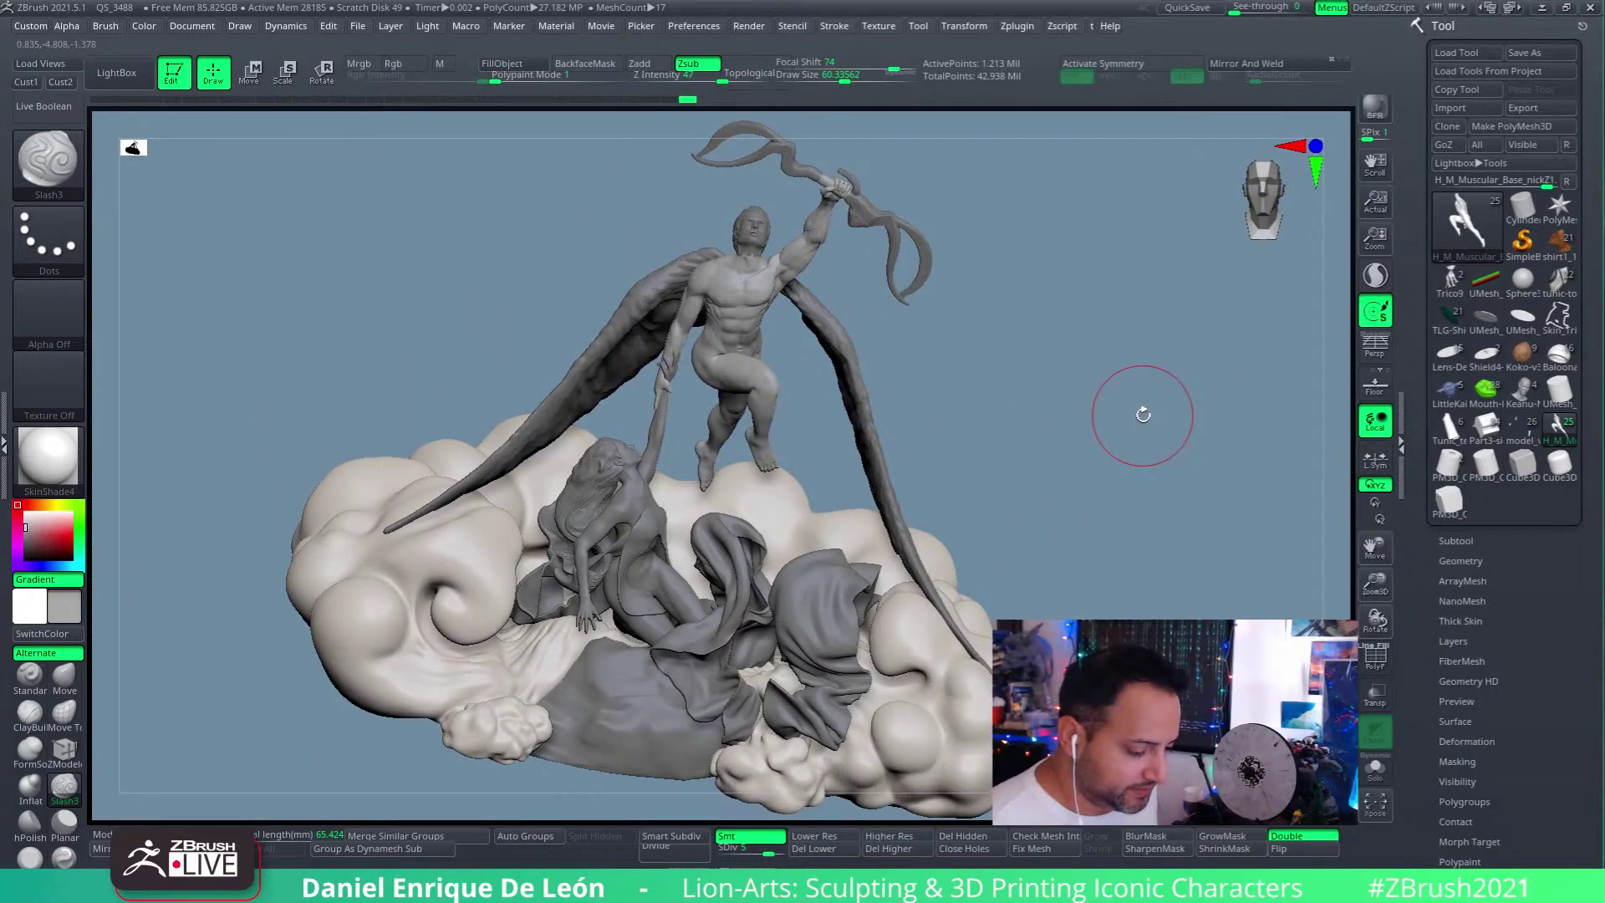
Step: Turn on perspective and examine Psyche, her drapery and the winged figure's legs and torso
{"action": "mouse_move", "coordinate": [684, 552]}
{"action": "right_mouse_down"}
{"action": "mouse_move", "coordinate": [841, 555]}
{"action": "mouse_move", "coordinate": [860, 544]}
{"action": "mouse_move", "coordinate": [844, 535]}
{"action": "mouse_move", "coordinate": [967, 494]}
{"action": "mouse_move", "coordinate": [957, 502]}
{"action": "right_mouse_up"}
{"action": "key", "text": "p"}
{"action": "right_click_drag", "start_coordinate": [824, 423], "coordinate": [928, 428]}
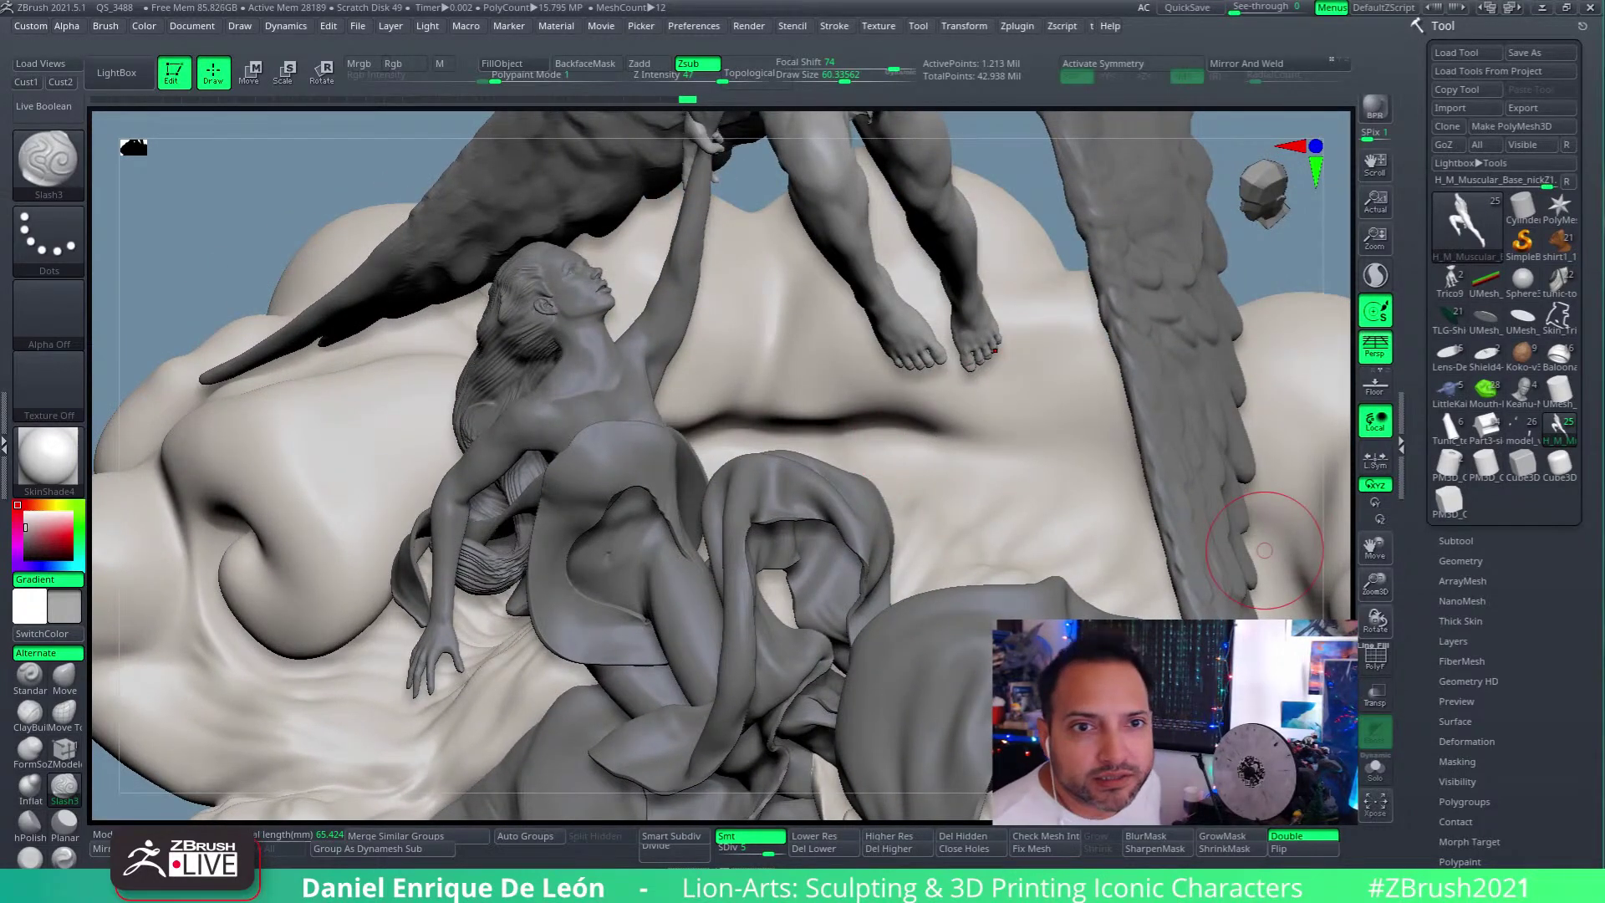
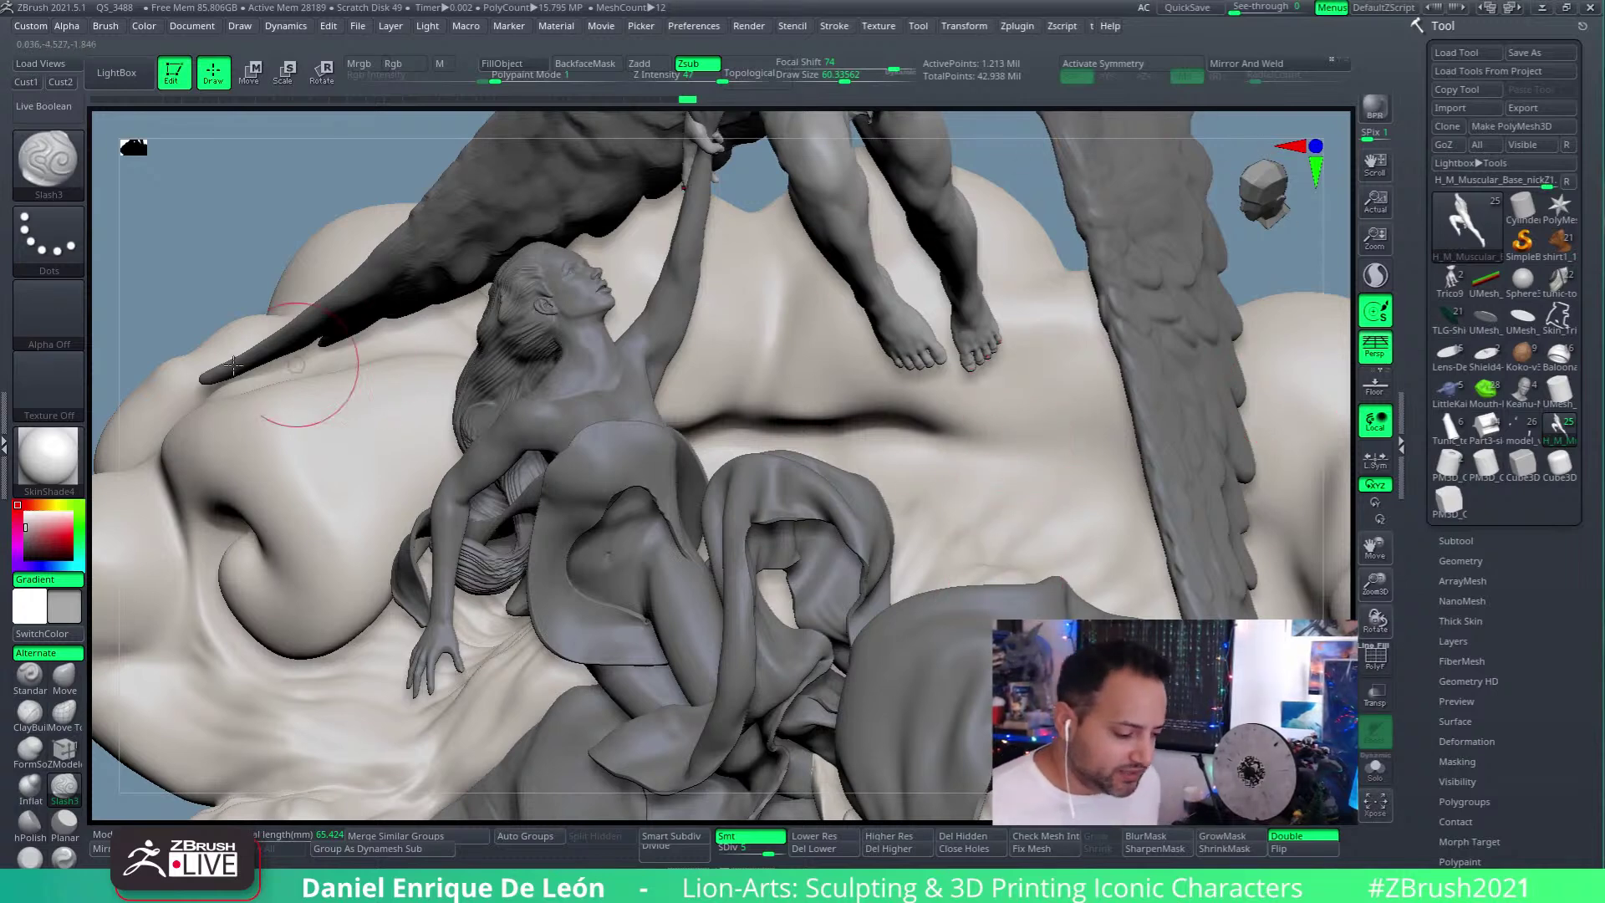
{"action": "right_click_drag", "start_coordinate": [797, 431], "coordinate": [806, 357]}
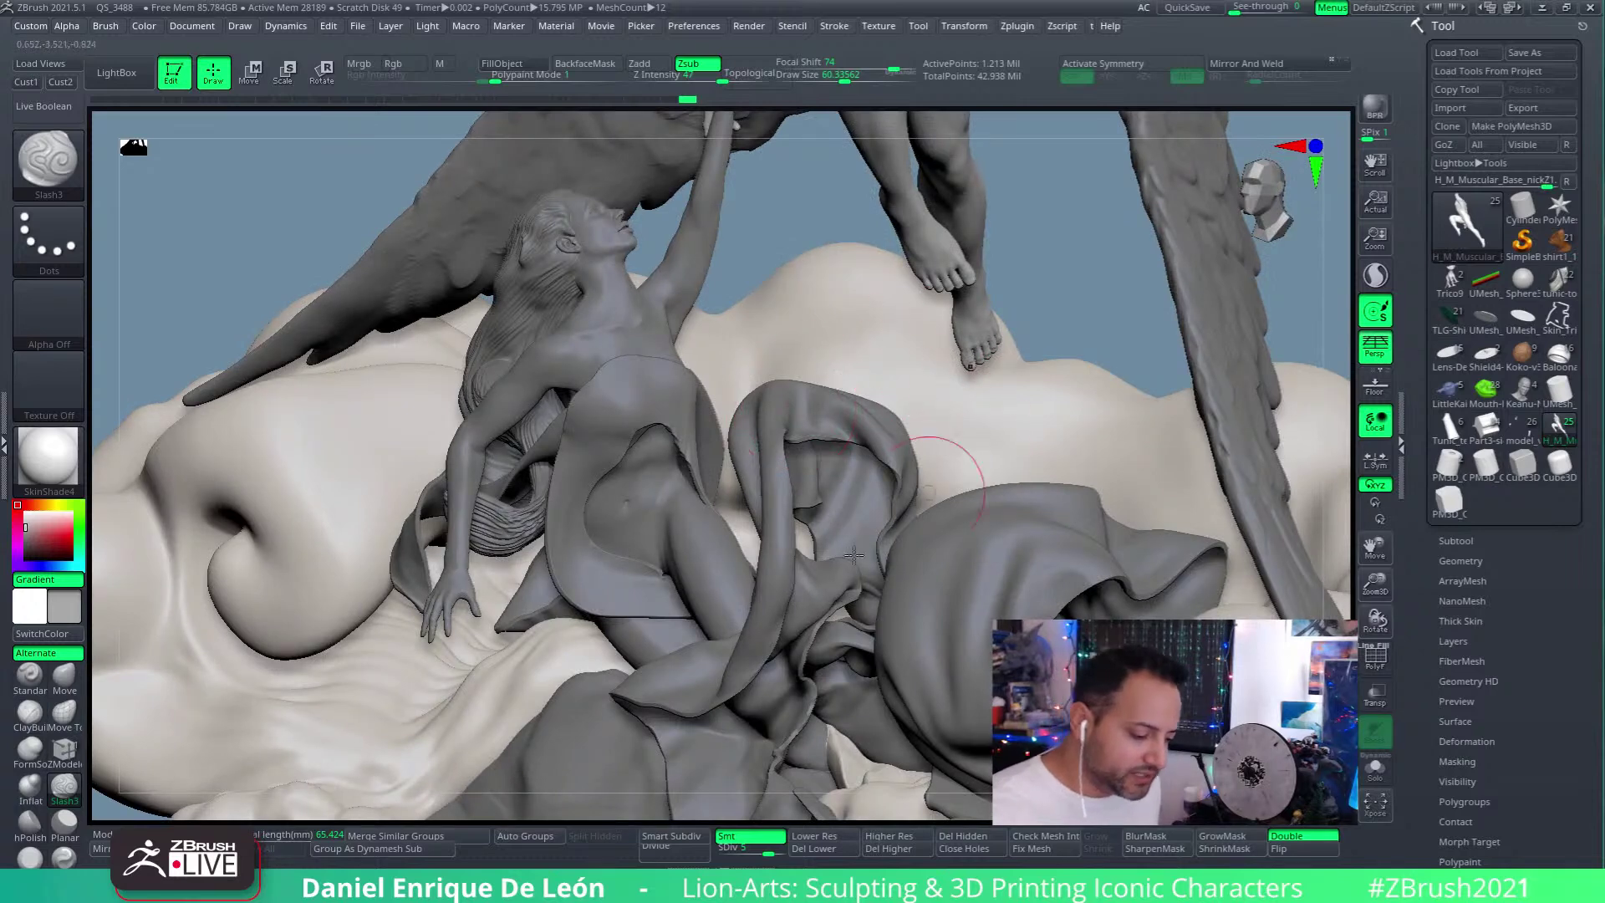
{"action": "right_click_drag", "start_coordinate": [709, 677], "coordinate": [905, 590]}
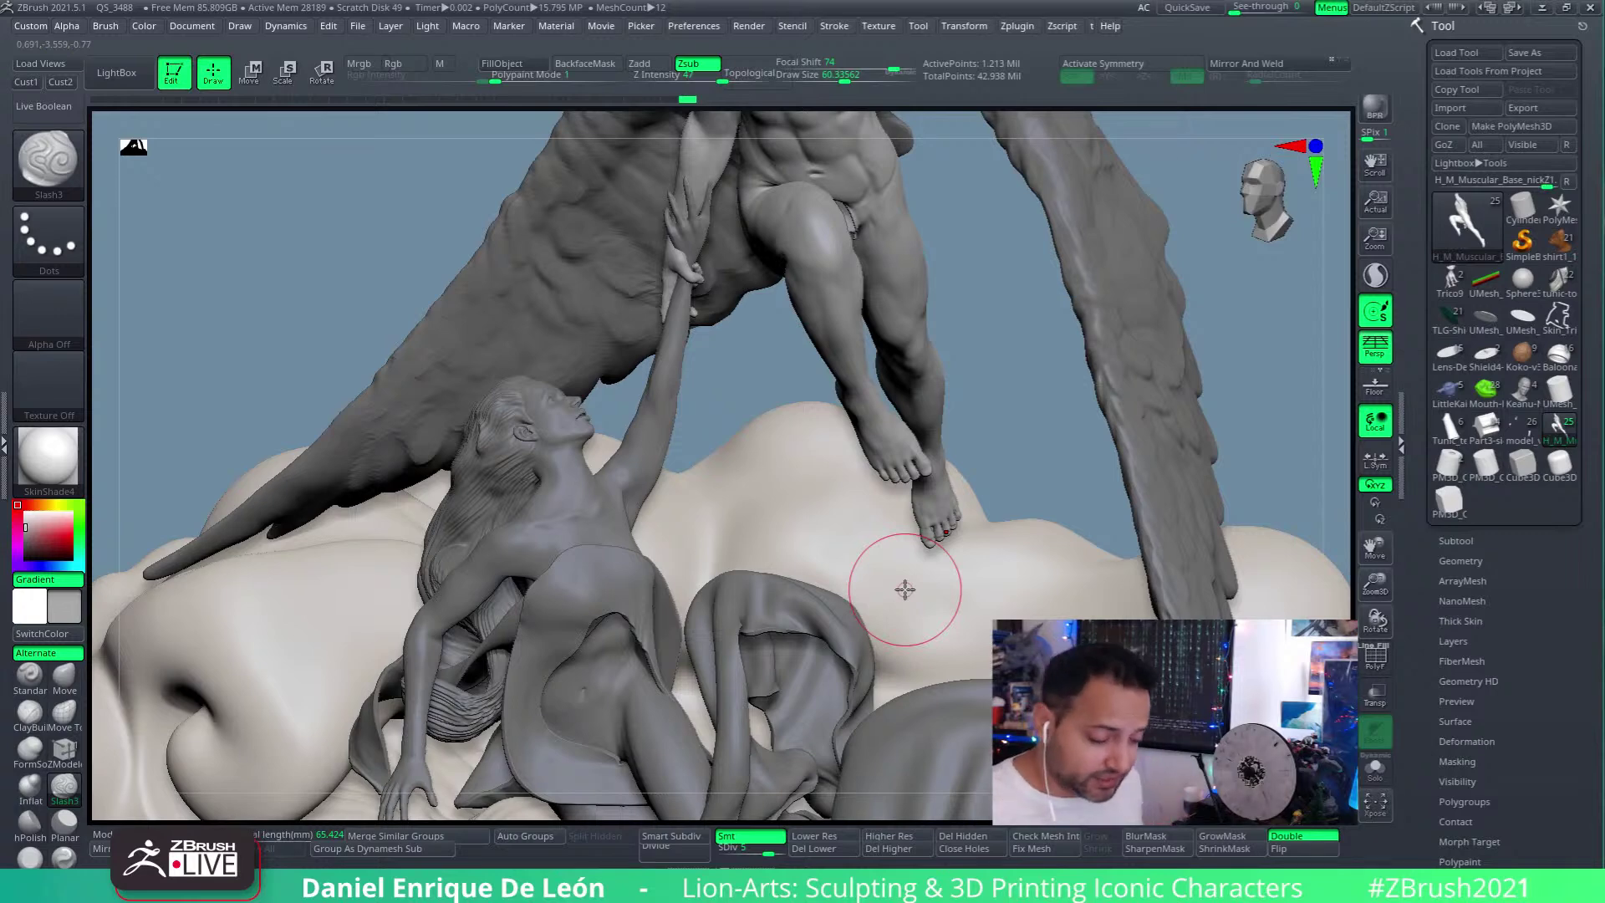
{"action": "mouse_move", "coordinate": [902, 585]}
{"action": "right_mouse_down"}
{"action": "mouse_move", "coordinate": [884, 452]}
{"action": "mouse_move", "coordinate": [906, 474]}
{"action": "right_mouse_up"}
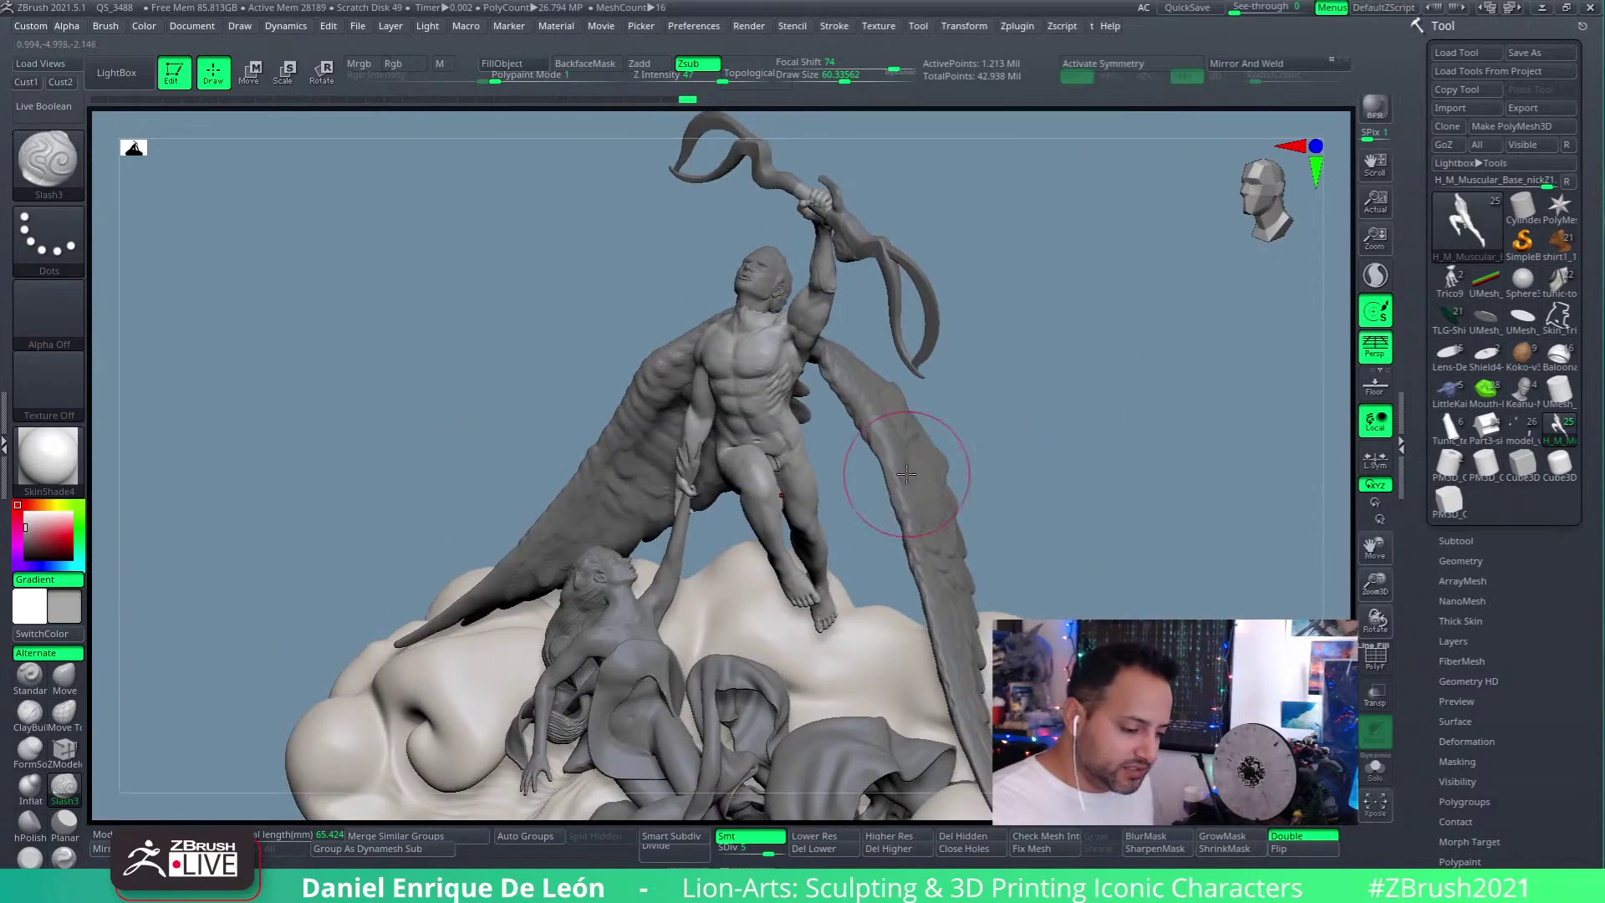
{"action": "mouse_move", "coordinate": [790, 493]}
{"action": "right_mouse_down"}
{"action": "mouse_move", "coordinate": [844, 402]}
{"action": "mouse_move", "coordinate": [886, 385]}
{"action": "mouse_move", "coordinate": [779, 429]}
{"action": "mouse_move", "coordinate": [835, 389]}
{"action": "mouse_move", "coordinate": [917, 434]}
{"action": "mouse_move", "coordinate": [851, 442]}
{"action": "mouse_move", "coordinate": [896, 408]}
{"action": "mouse_move", "coordinate": [926, 409]}
{"action": "mouse_move", "coordinate": [941, 380]}
{"action": "mouse_move", "coordinate": [979, 382]}
{"action": "right_mouse_up"}
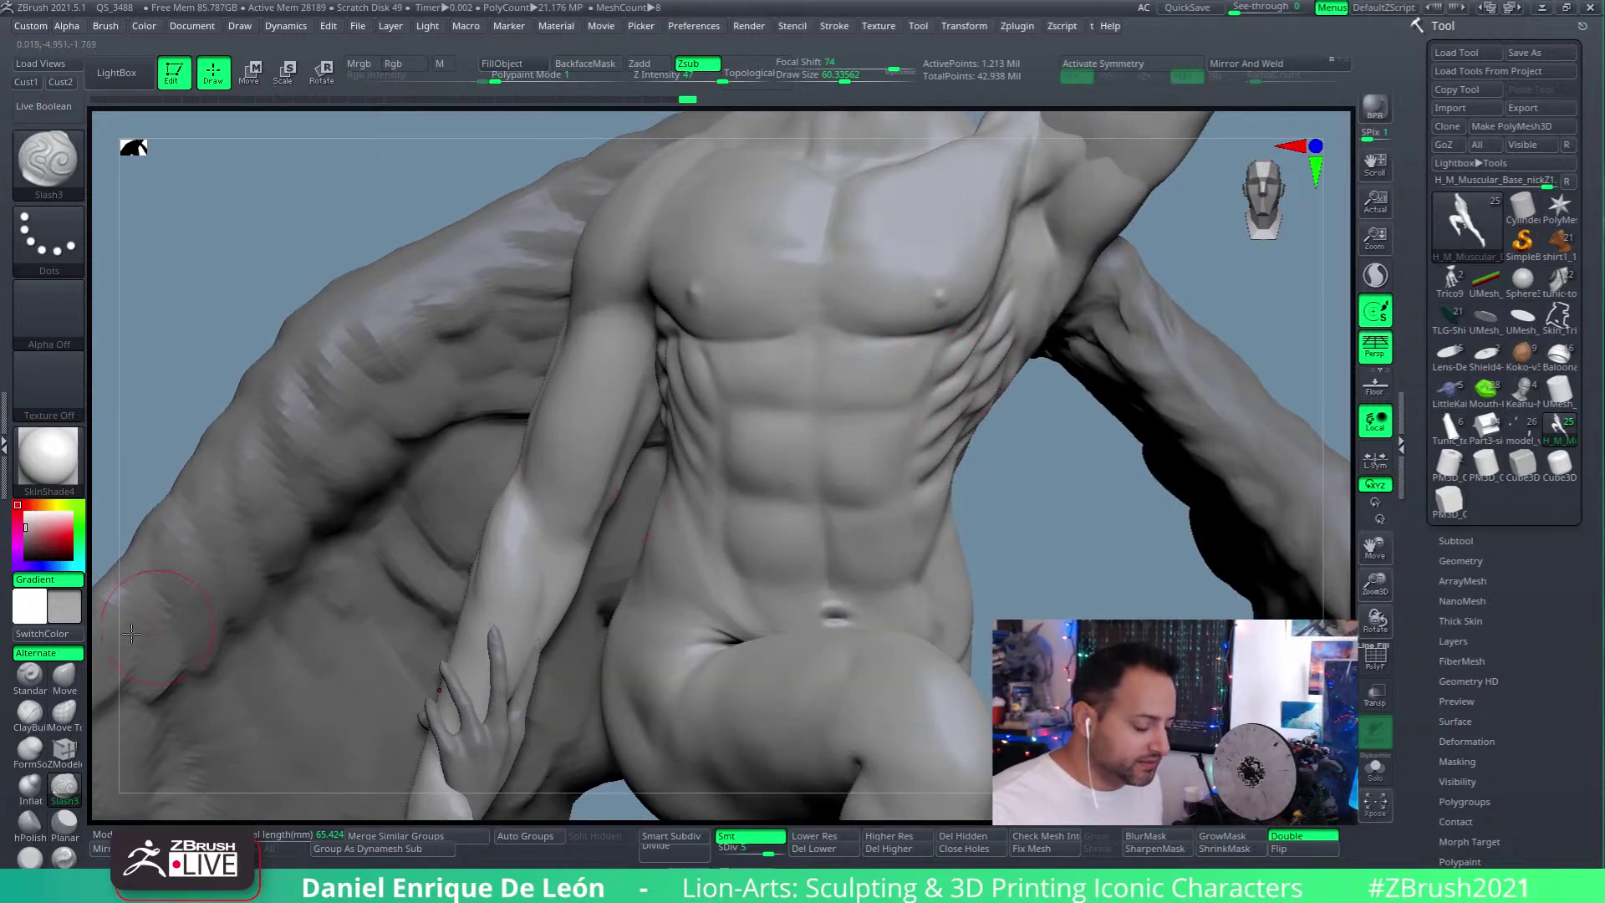
Step: Switch to the Move brush and set its draw size to about 49
{"action": "left_click", "coordinate": [64, 673]}
{"action": "left_click_drag", "start_coordinate": [838, 79], "coordinate": [840, 78]}
{"action": "mouse_move", "coordinate": [886, 318]}
{"action": "right_mouse_down"}
{"action": "mouse_move", "coordinate": [920, 379]}
{"action": "mouse_move", "coordinate": [944, 627]}
{"action": "mouse_move", "coordinate": [898, 501]}
{"action": "mouse_move", "coordinate": [736, 555]}
{"action": "mouse_move", "coordinate": [710, 591]}
{"action": "mouse_move", "coordinate": [956, 587]}
{"action": "mouse_move", "coordinate": [790, 559]}
{"action": "mouse_move", "coordinate": [677, 485]}
{"action": "mouse_move", "coordinate": [978, 600]}
{"action": "mouse_move", "coordinate": [975, 329]}
{"action": "mouse_move", "coordinate": [1023, 281]}
{"action": "mouse_move", "coordinate": [900, 391]}
{"action": "mouse_move", "coordinate": [968, 359]}
{"action": "right_mouse_up"}
Step: Select Psyche's body subtool and turn on ghosted transparency to examine her legs through the drapery and clouds
{"action": "left_click", "coordinate": [907, 219], "text": "alt"}
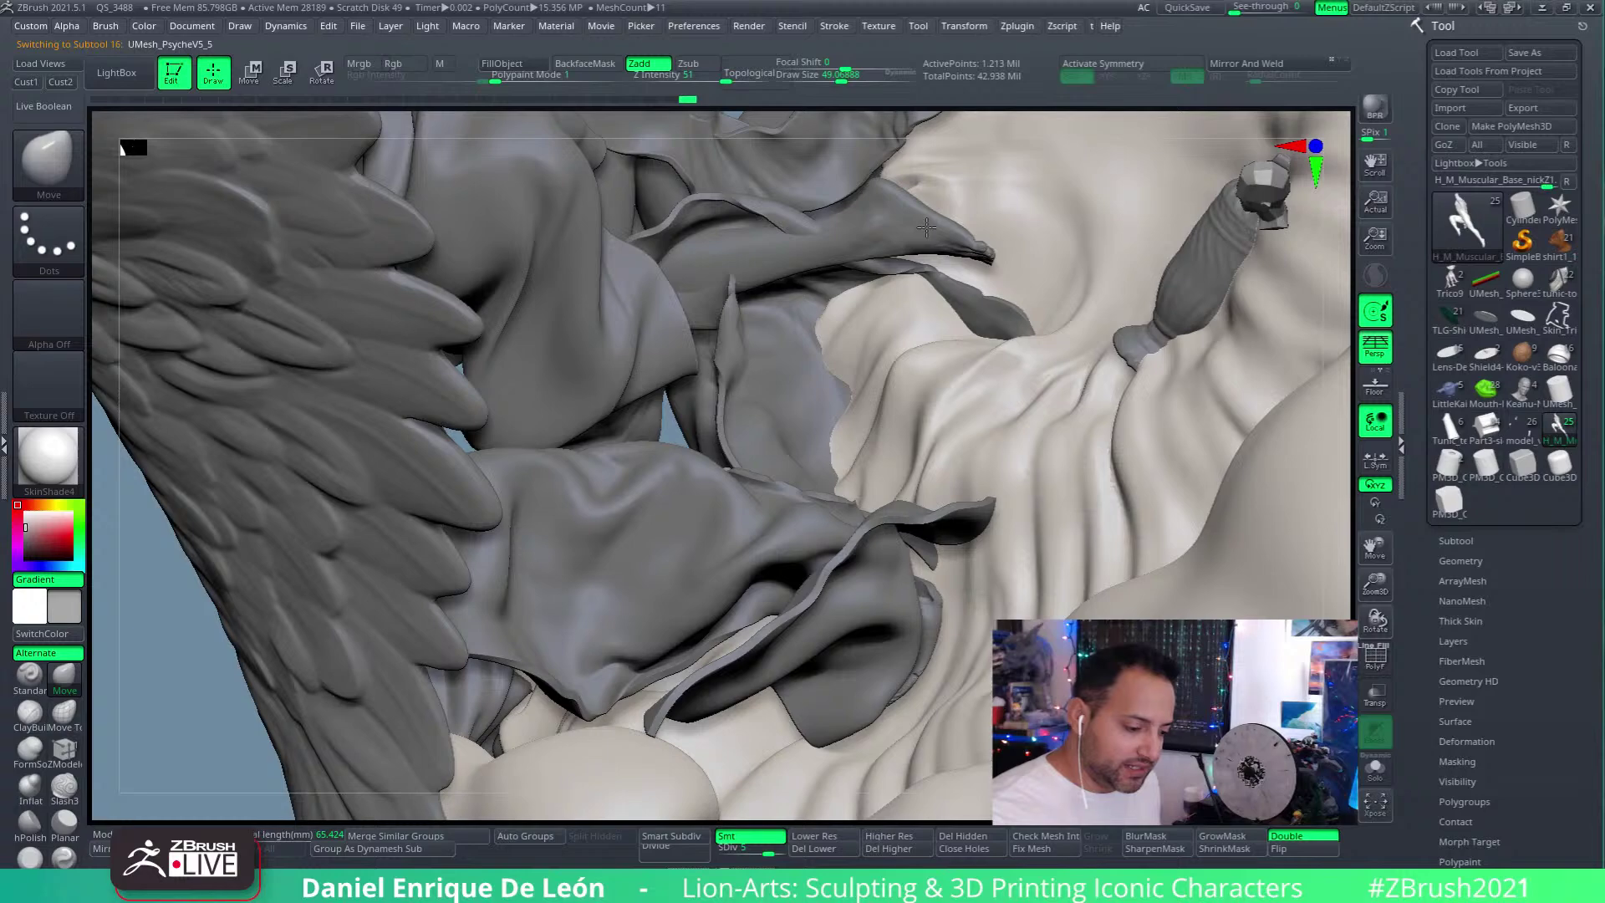
{"action": "left_click", "coordinate": [1371, 662]}
{"action": "left_click", "coordinate": [1375, 694]}
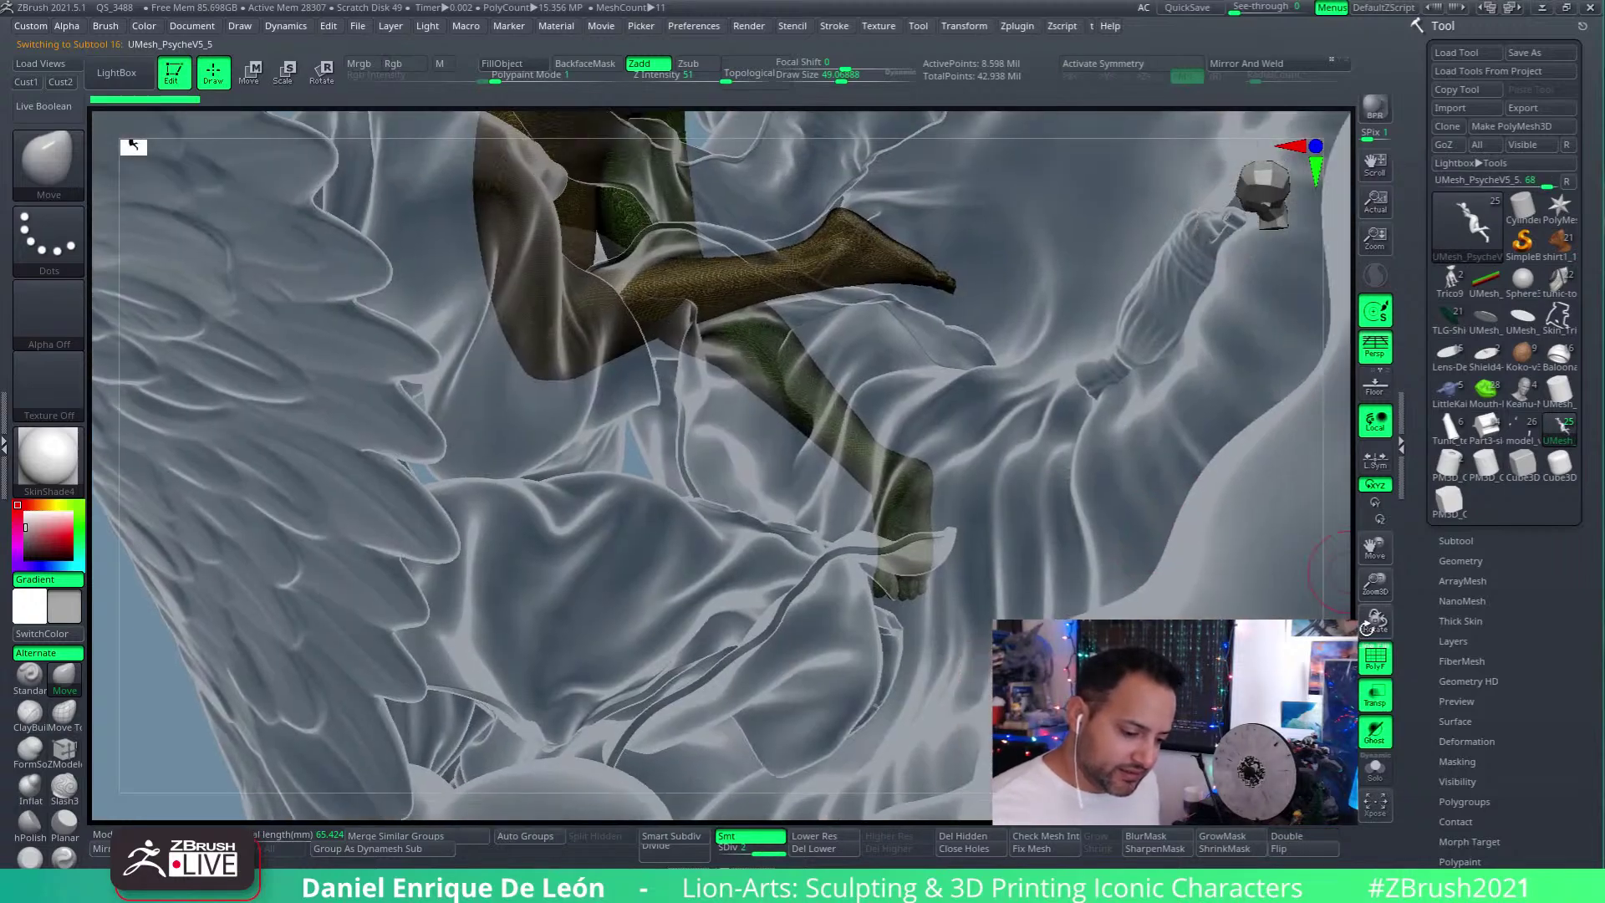
{"action": "left_click", "coordinate": [1375, 661]}
{"action": "right_click_drag", "start_coordinate": [1252, 610], "coordinate": [900, 588]}
Step: Hide the mid-left-clouds1 subtool, examine Psyche's legs and feet from the side, and show the clouds again
{"action": "left_click", "coordinate": [835, 590], "text": "alt"}
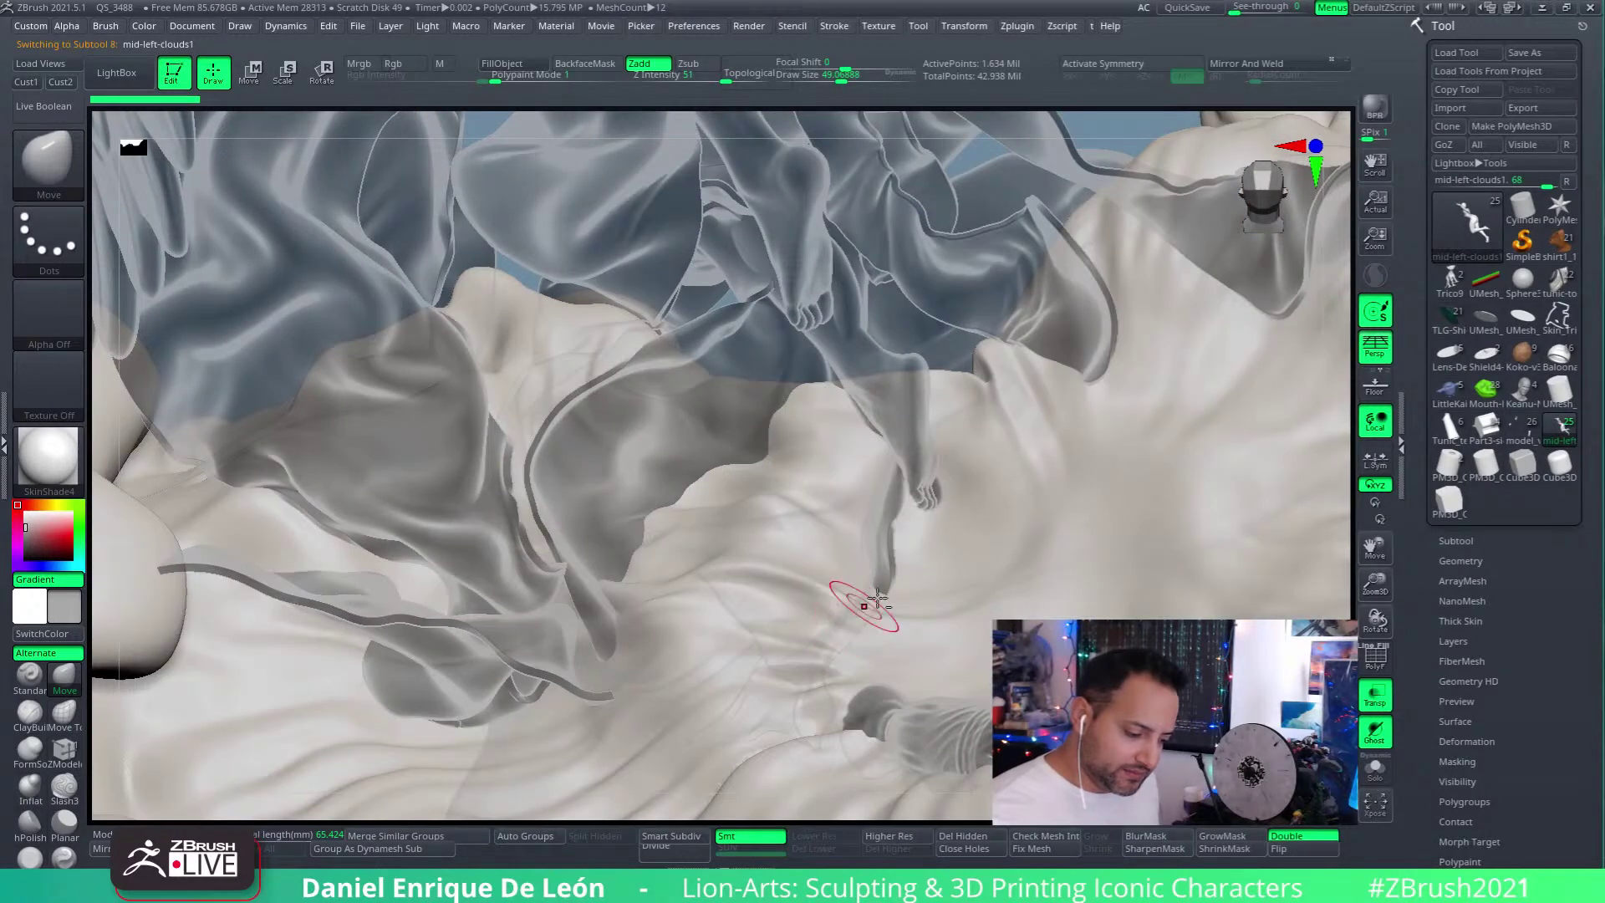
{"action": "left_click", "coordinate": [1461, 541]}
{"action": "left_click_drag", "start_coordinate": [1579, 523], "coordinate": [1560, 246]}
{"action": "mouse_move", "coordinate": [1454, 200]}
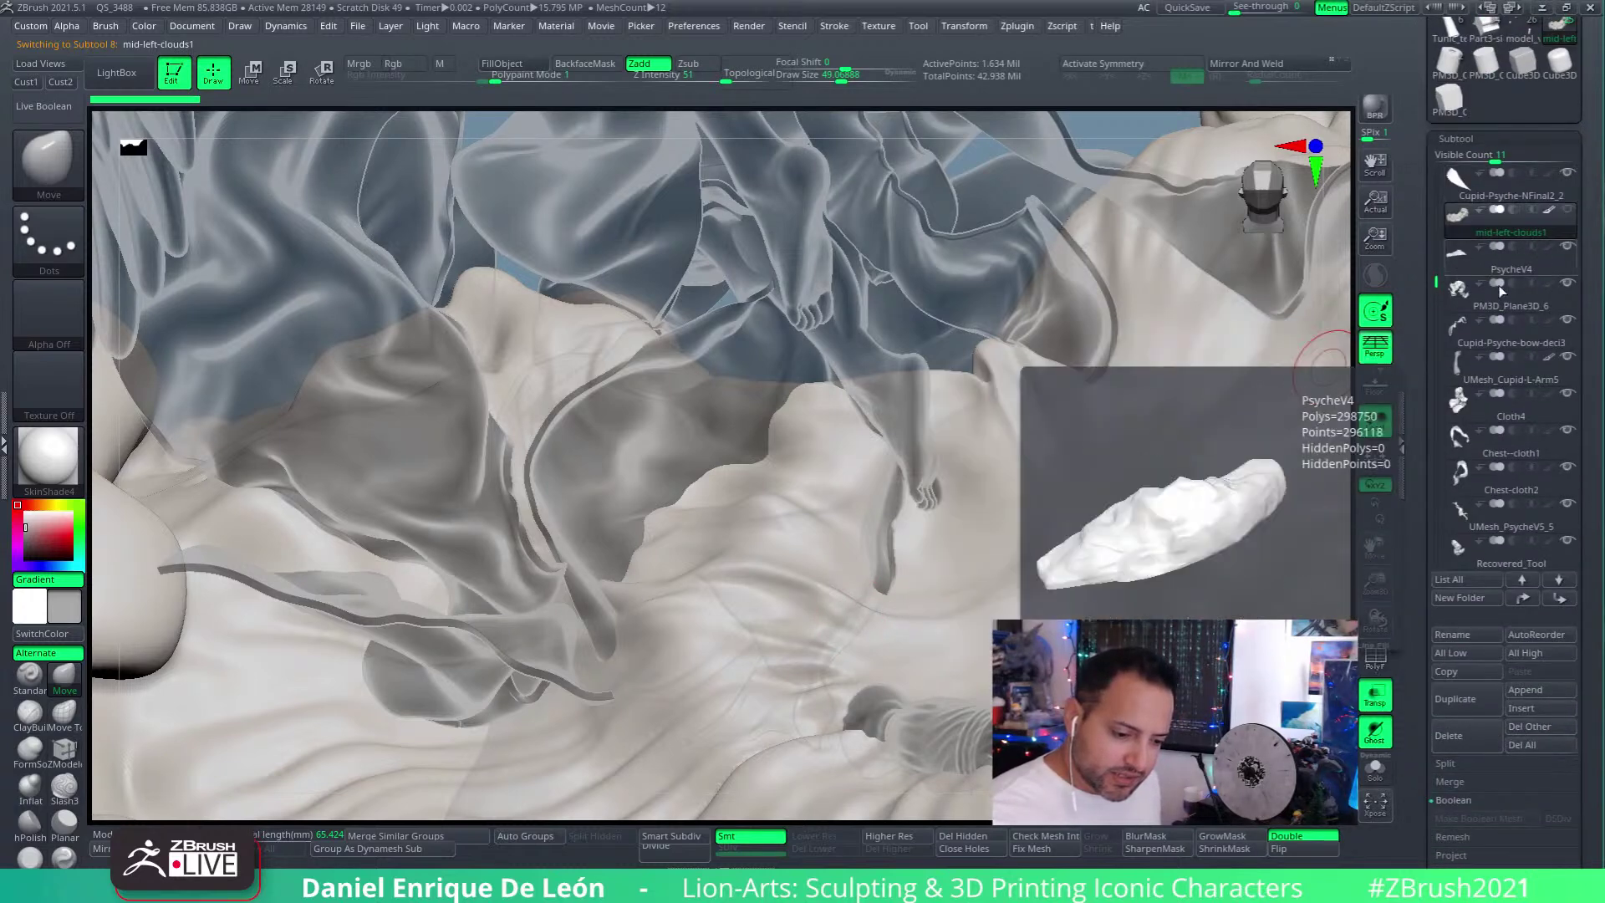
{"action": "left_click", "coordinate": [920, 455], "text": "alt"}
{"action": "right_click_drag", "start_coordinate": [894, 424], "coordinate": [1079, 410]}
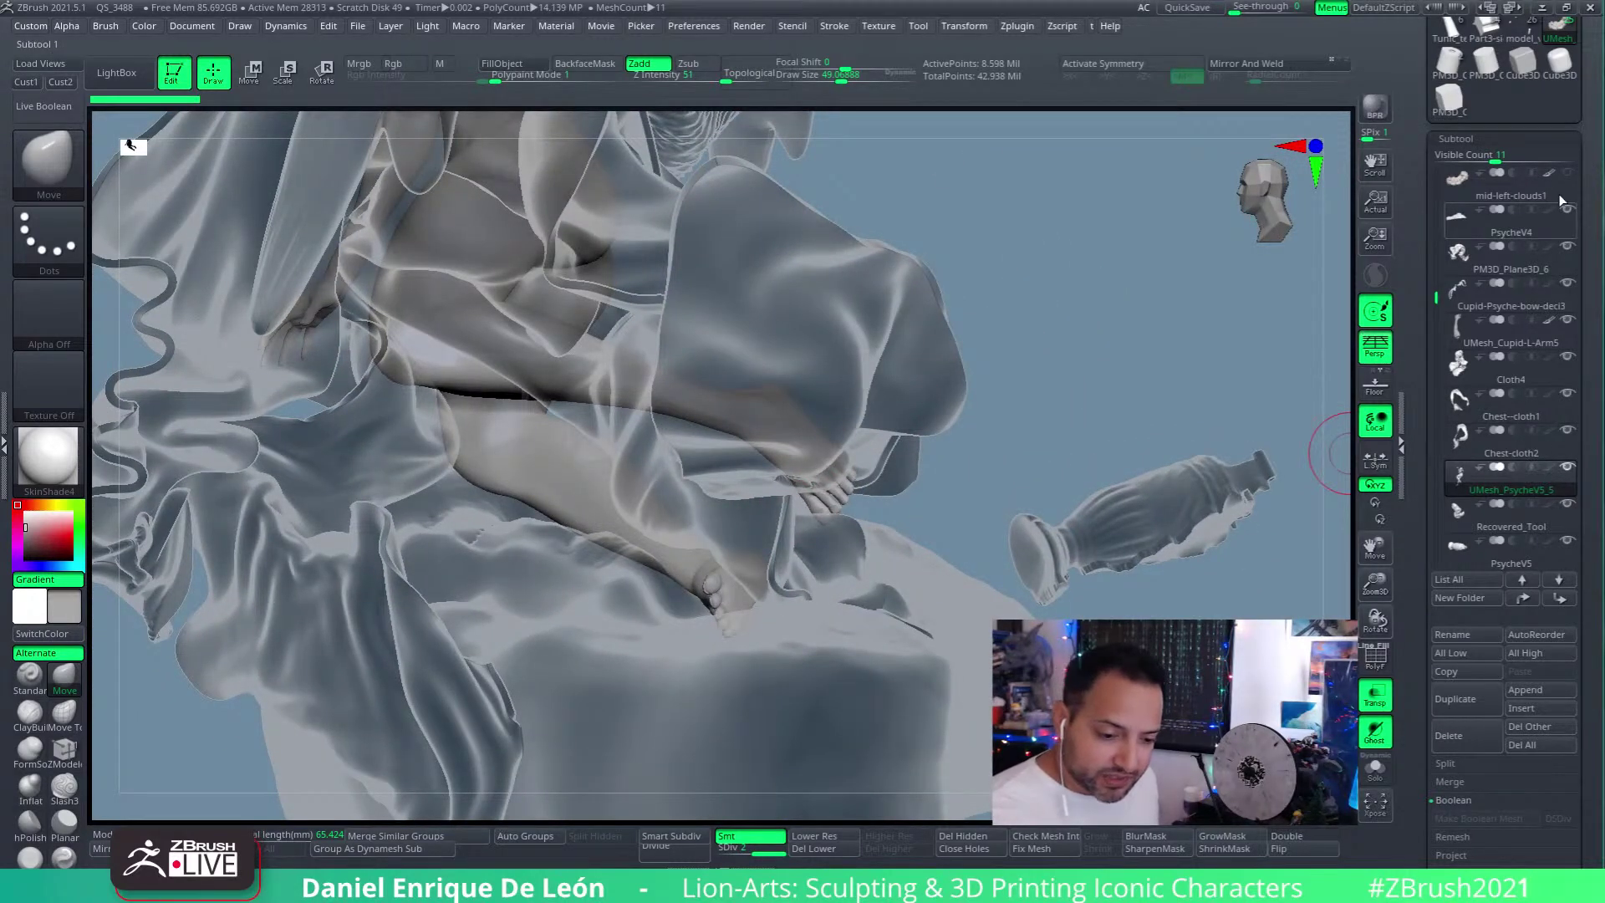
{"action": "left_click", "coordinate": [1566, 172]}
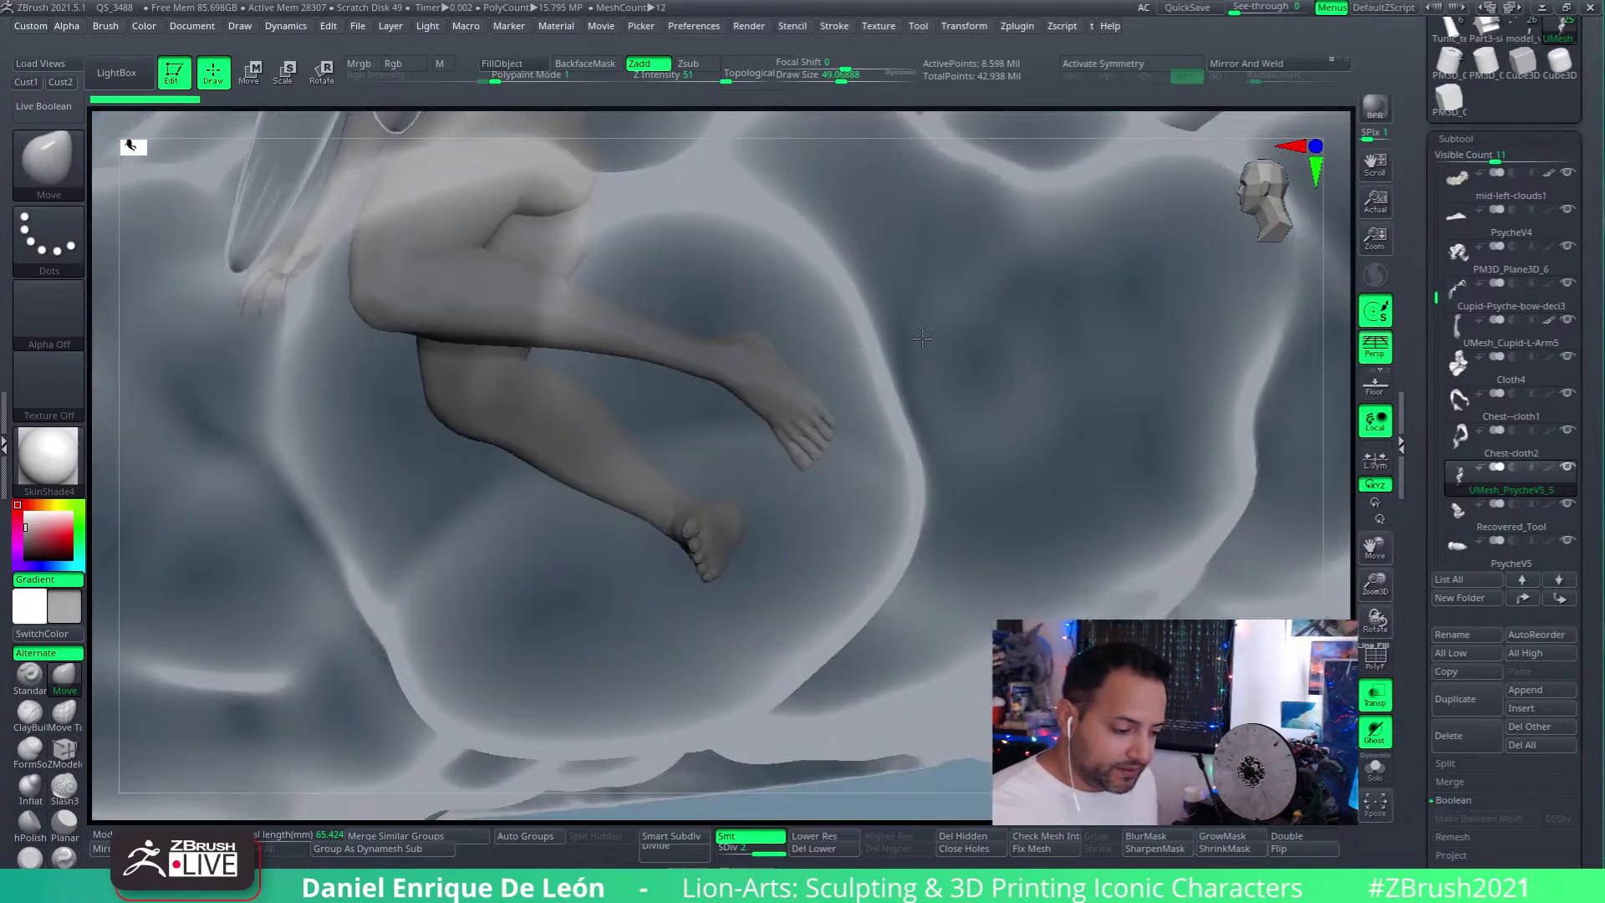
Step: Frame the whole sculpture, reselect the winged male's body subtool and turn off transparency
{"action": "key", "text": "f"}
{"action": "right_click_drag", "start_coordinate": [920, 354], "coordinate": [961, 585]}
{"action": "right_click_drag", "start_coordinate": [783, 346], "coordinate": [786, 351]}
{"action": "left_click", "coordinate": [786, 351], "text": "alt"}
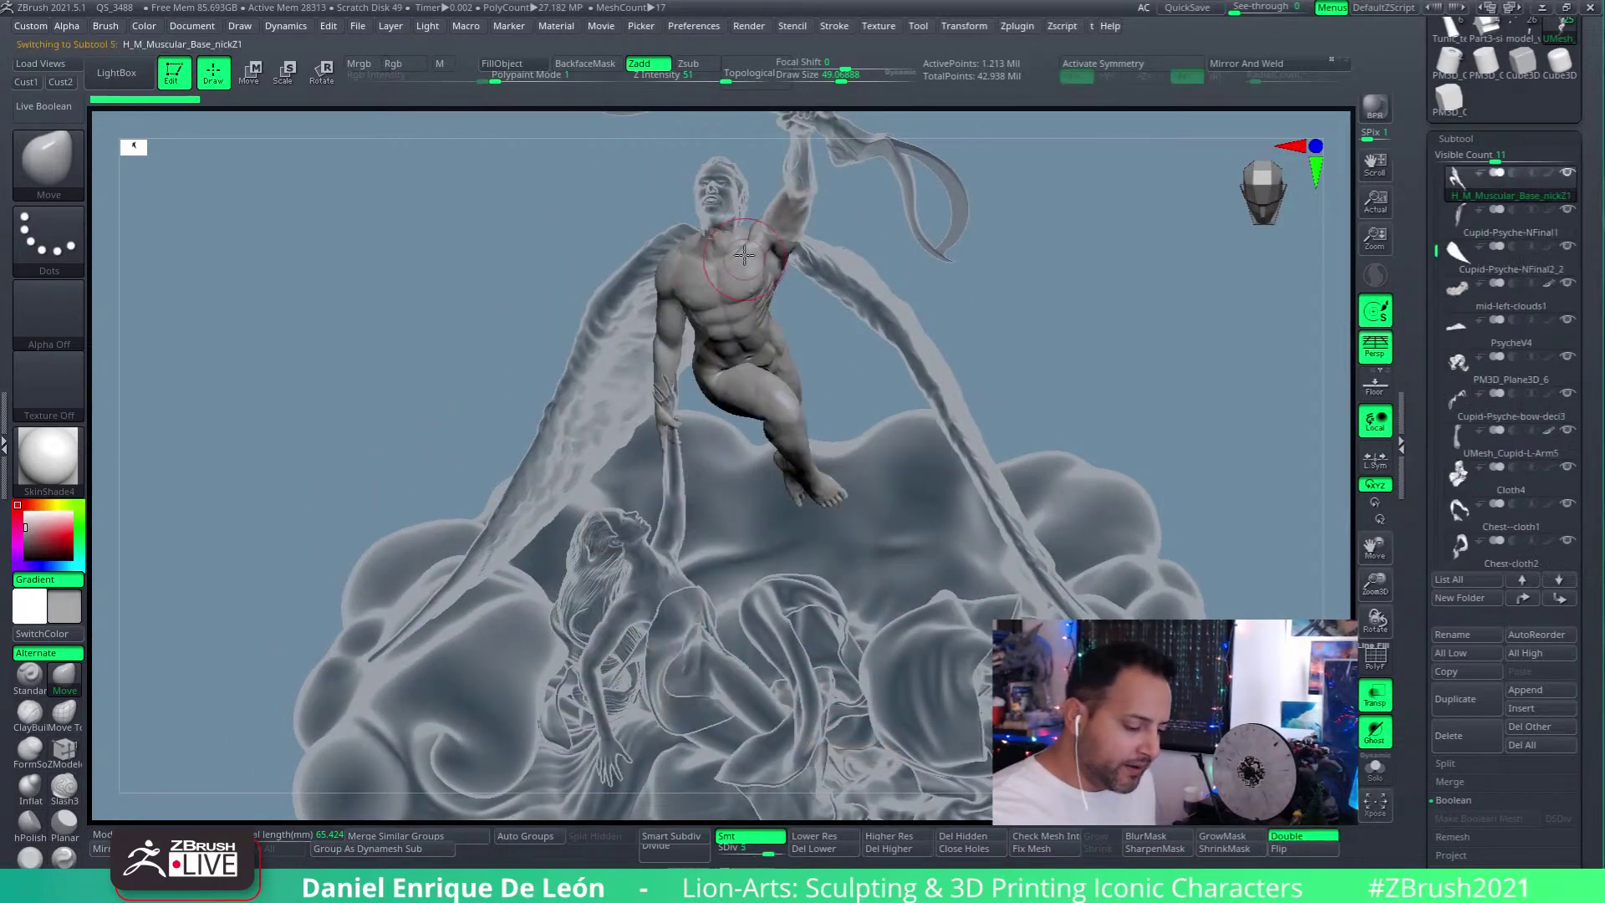
{"action": "left_click", "coordinate": [1375, 694]}
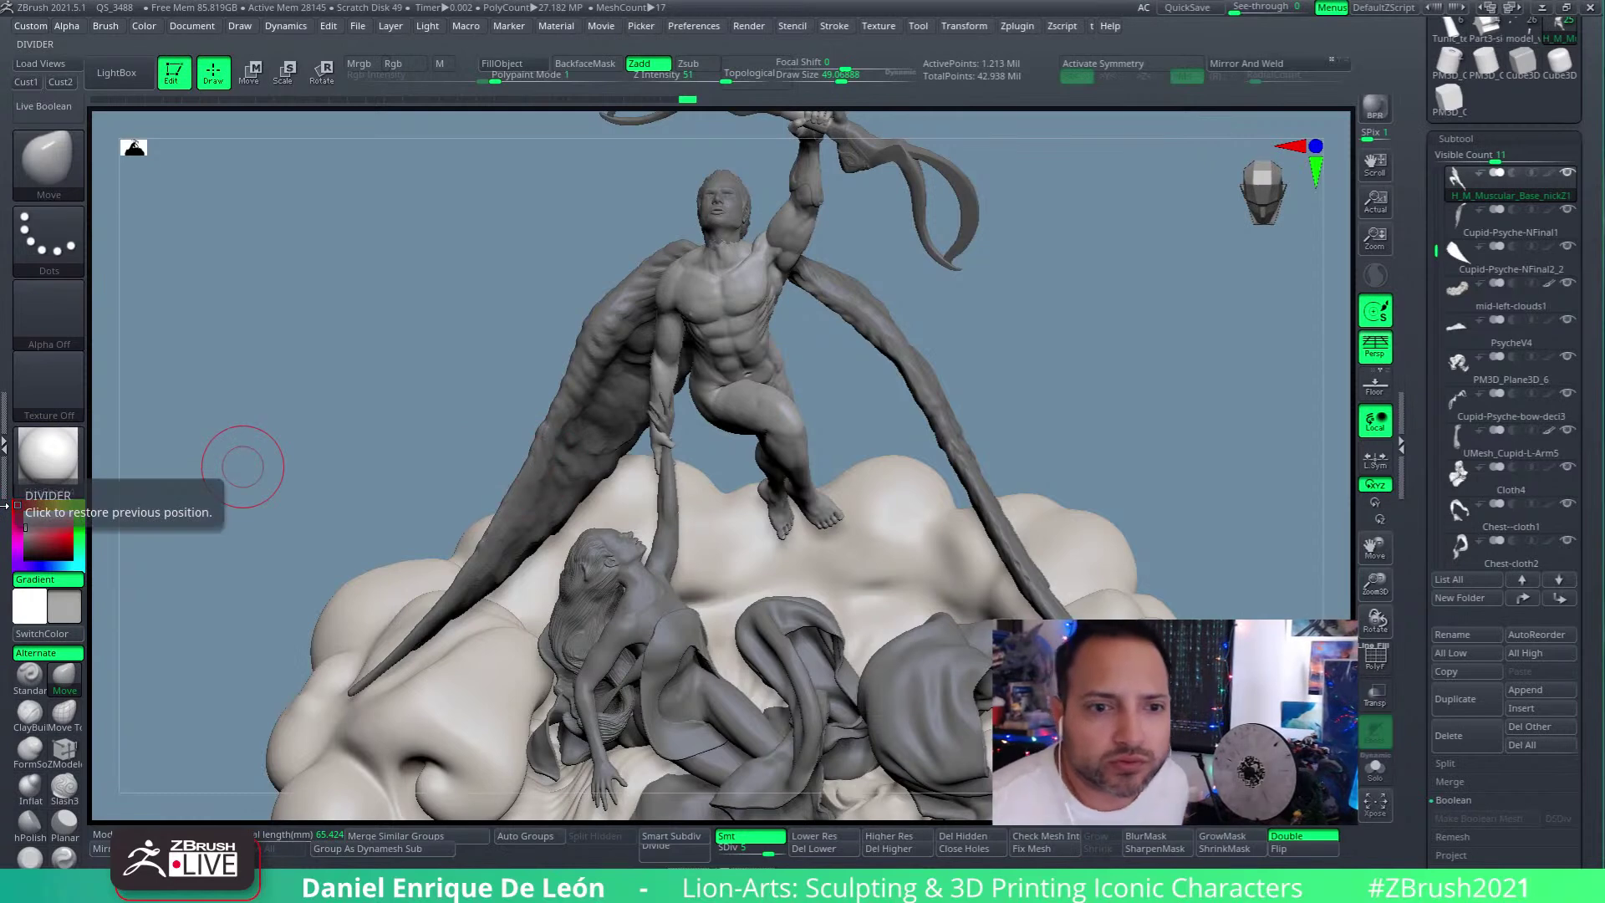
Step: Adjust the ribcage and torso on the lowered-arm side with the Move brush at draw sizes of about 85 and 148
{"action": "mouse_move", "coordinate": [502, 334]}
{"action": "left_mouse_down"}
{"action": "mouse_move", "coordinate": [739, 320]}
{"action": "mouse_move", "coordinate": [790, 491]}
{"action": "mouse_move", "coordinate": [735, 387]}
{"action": "mouse_move", "coordinate": [866, 629]}
{"action": "left_mouse_up"}
{"action": "mouse_move", "coordinate": [791, 416]}
{"action": "left_mouse_down"}
{"action": "mouse_move", "coordinate": [795, 448]}
{"action": "mouse_move", "coordinate": [834, 464]}
{"action": "mouse_move", "coordinate": [786, 320]}
{"action": "mouse_move", "coordinate": [878, 340]}
{"action": "mouse_move", "coordinate": [921, 392]}
{"action": "mouse_move", "coordinate": [884, 466]}
{"action": "left_mouse_up"}
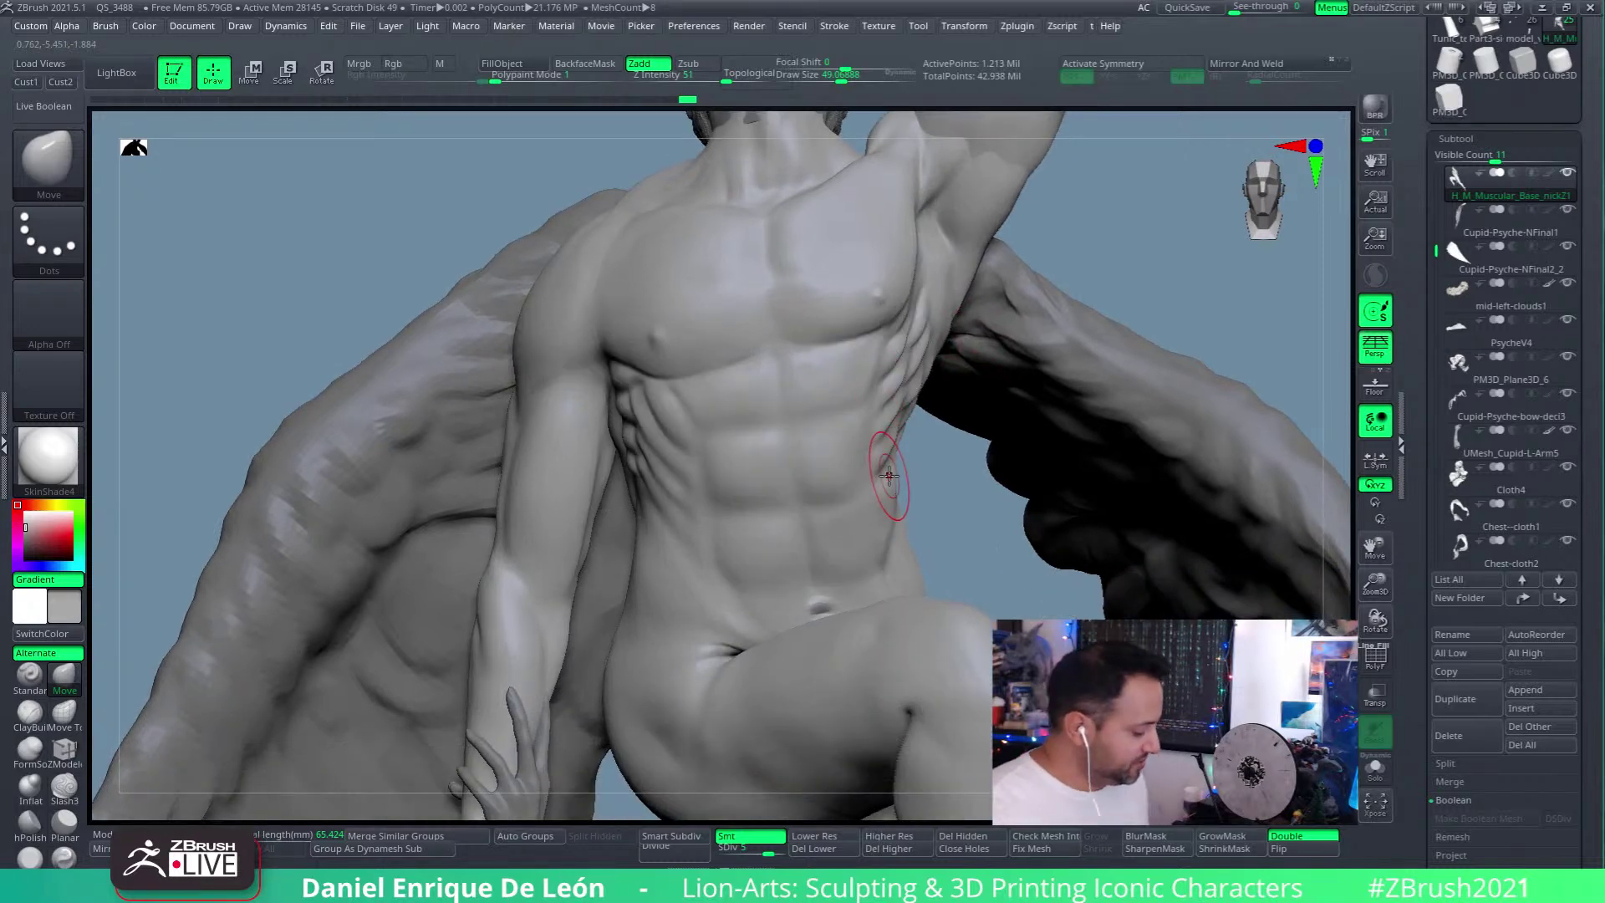
{"action": "mouse_move", "coordinate": [858, 376]}
{"action": "right_mouse_down"}
{"action": "mouse_move", "coordinate": [865, 418]}
{"action": "mouse_move", "coordinate": [869, 368]}
{"action": "mouse_move", "coordinate": [915, 380]}
{"action": "right_mouse_up"}
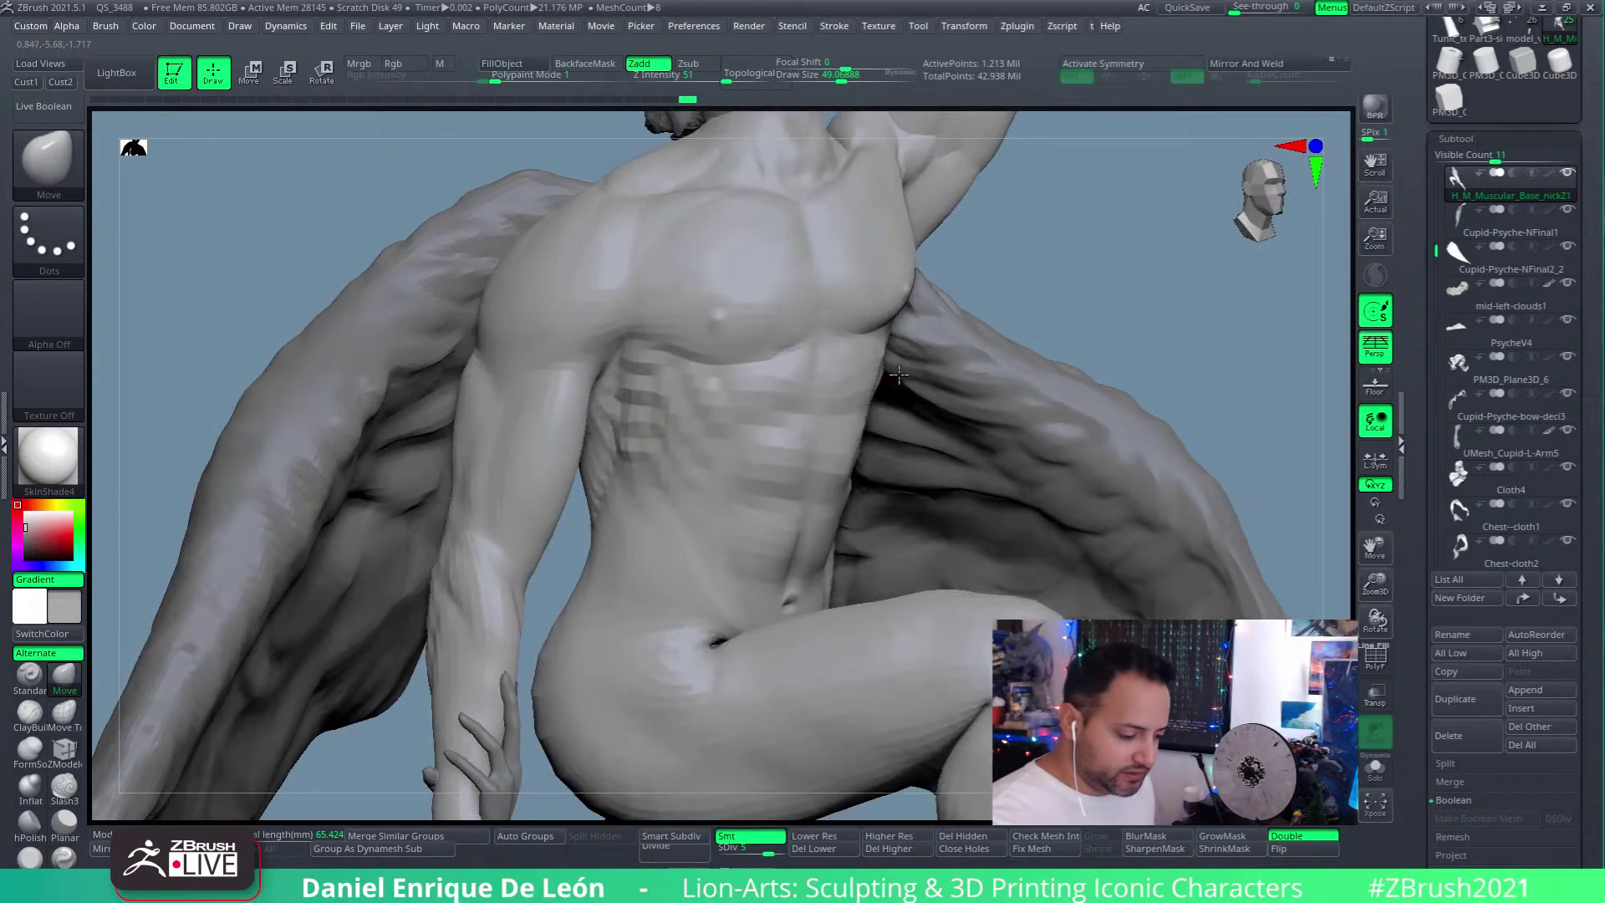
{"action": "right_click_drag", "start_coordinate": [742, 383], "coordinate": [782, 495], "text": "ctrl"}
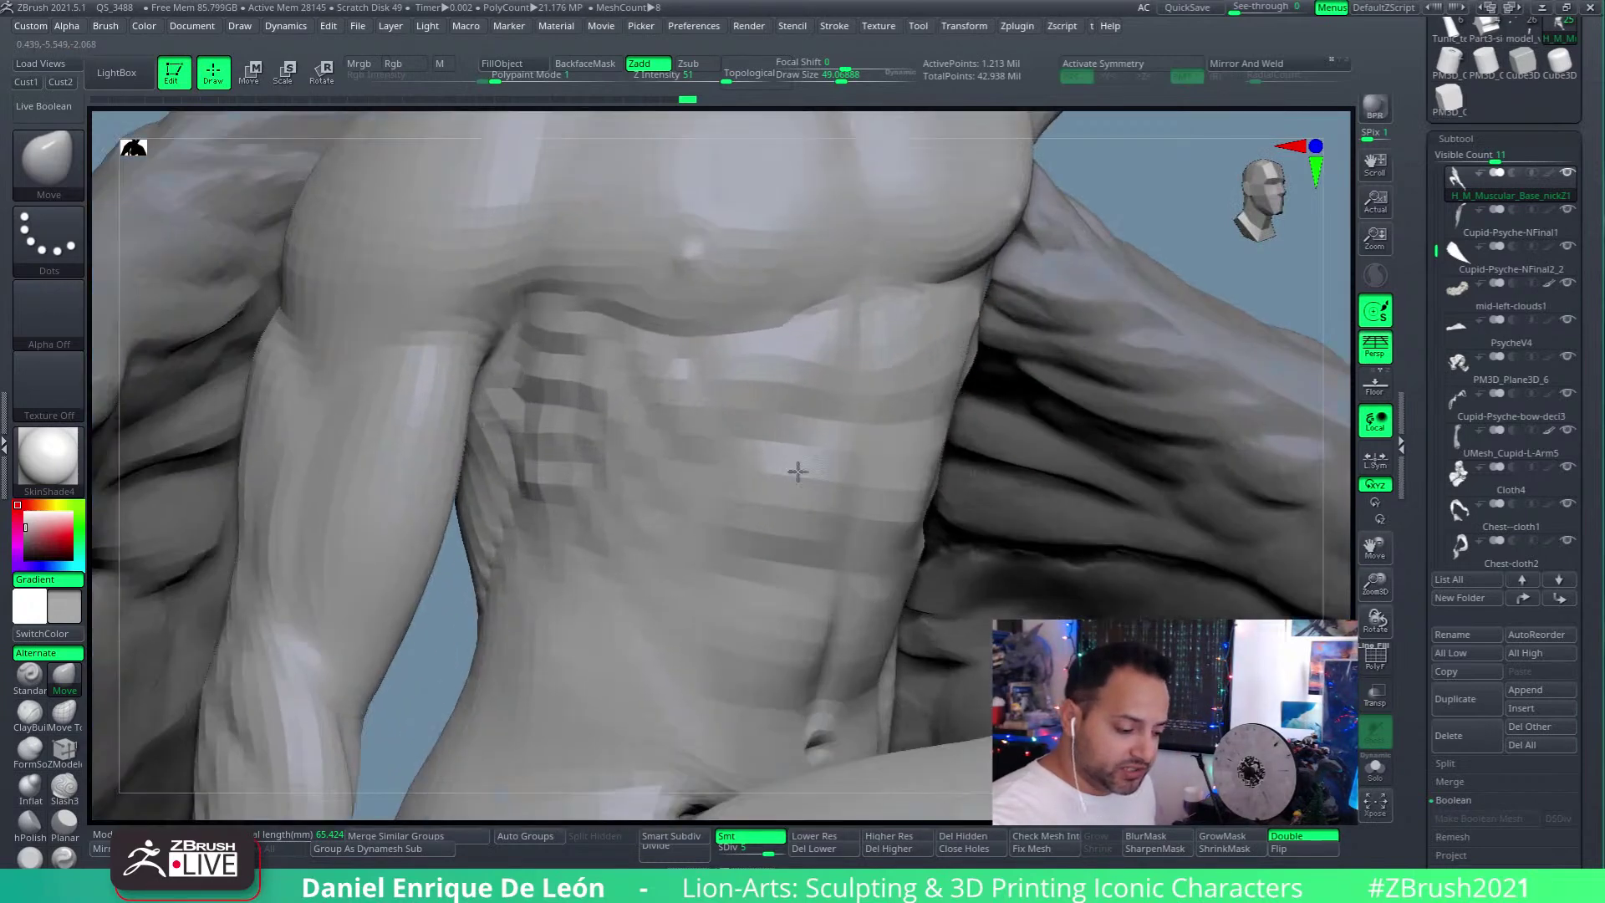
{"action": "left_click_drag", "start_coordinate": [841, 81], "coordinate": [849, 81]}
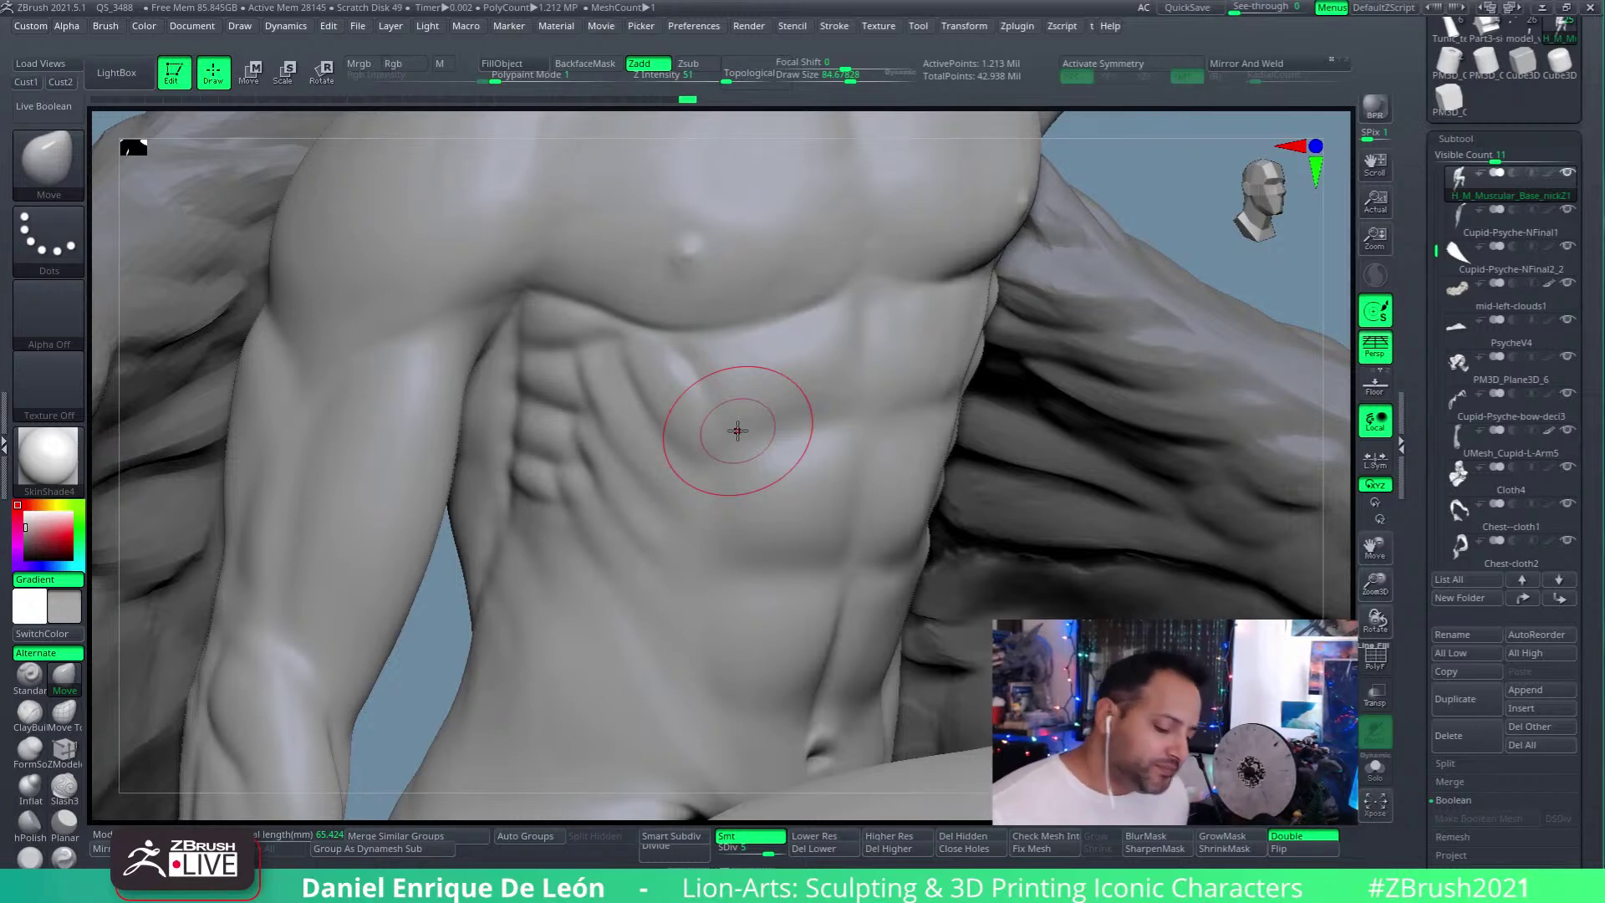
{"action": "mouse_move", "coordinate": [780, 405]}
{"action": "right_mouse_down"}
{"action": "mouse_move", "coordinate": [745, 419]}
{"action": "mouse_move", "coordinate": [842, 359]}
{"action": "mouse_move", "coordinate": [884, 386]}
{"action": "mouse_move", "coordinate": [790, 418]}
{"action": "mouse_move", "coordinate": [706, 412]}
{"action": "right_mouse_up"}
{"action": "left_click_drag", "start_coordinate": [850, 80], "coordinate": [862, 80]}
{"action": "right_click_drag", "start_coordinate": [735, 388], "coordinate": [831, 381], "text": "ctrl"}
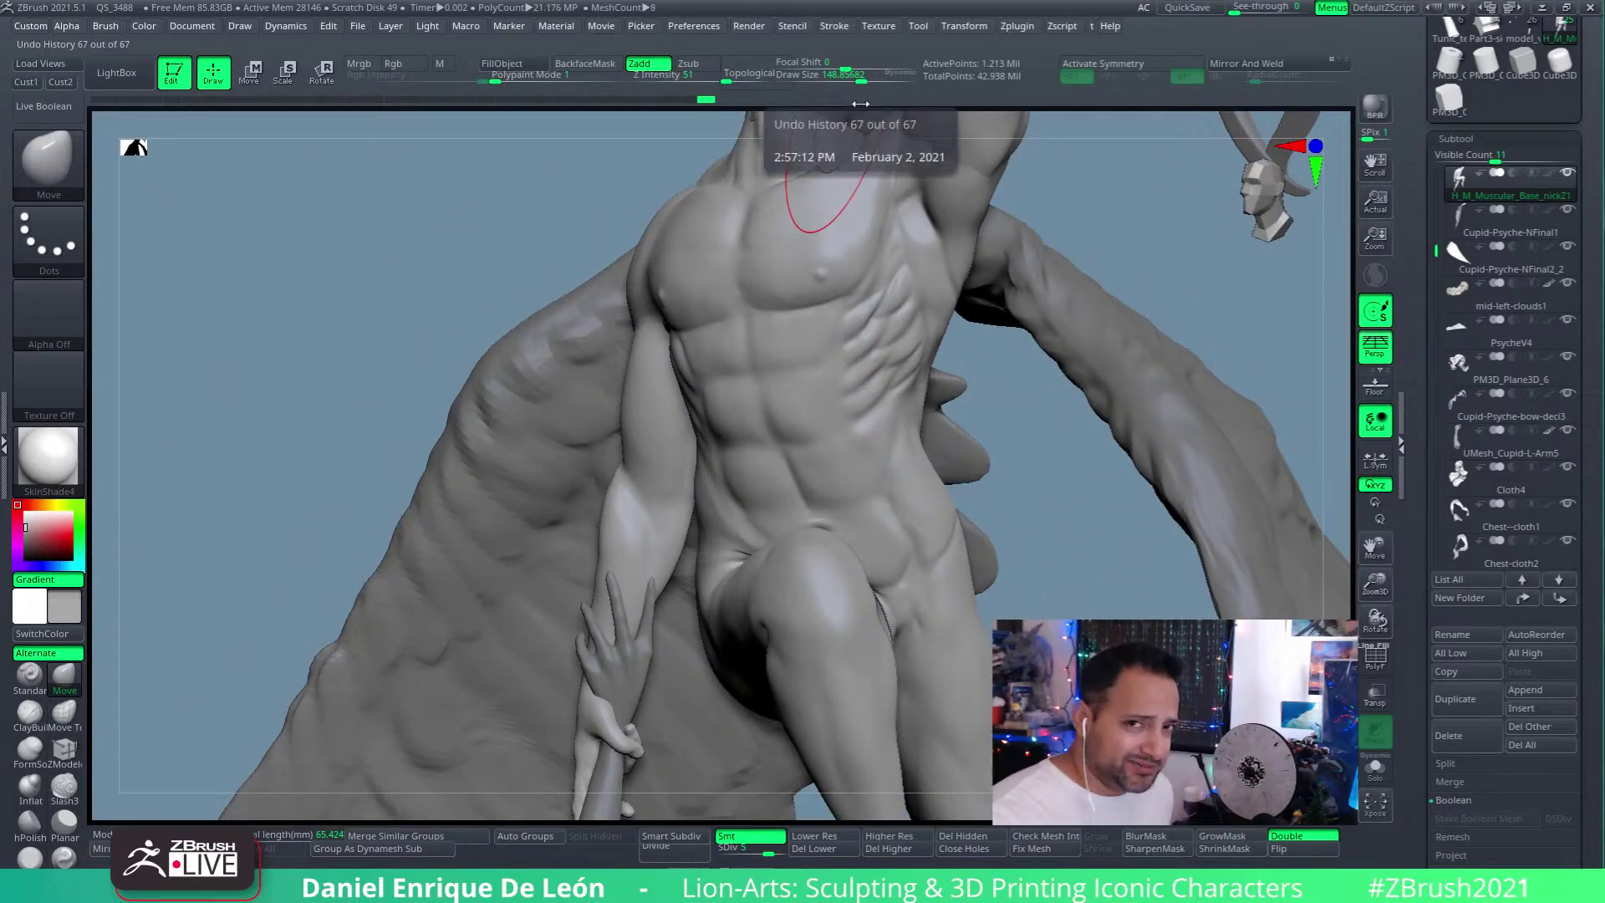
Step: Reduce the draw size to about 67, lower the body to subdivision level 4 and smooth the abdominals above the navel
{"action": "left_click_drag", "start_coordinate": [863, 79], "coordinate": [831, 78]}
{"action": "mouse_move", "coordinate": [895, 334]}
{"action": "right_mouse_down"}
{"action": "mouse_move", "coordinate": [828, 334]}
{"action": "mouse_move", "coordinate": [840, 393]}
{"action": "mouse_move", "coordinate": [851, 295]}
{"action": "mouse_move", "coordinate": [811, 343]}
{"action": "right_mouse_up"}
{"action": "left_click_drag", "start_coordinate": [830, 78], "coordinate": [821, 78]}
{"action": "mouse_move", "coordinate": [786, 218]}
{"action": "right_mouse_down"}
{"action": "mouse_move", "coordinate": [833, 427]}
{"action": "mouse_move", "coordinate": [798, 303]}
{"action": "right_mouse_up"}
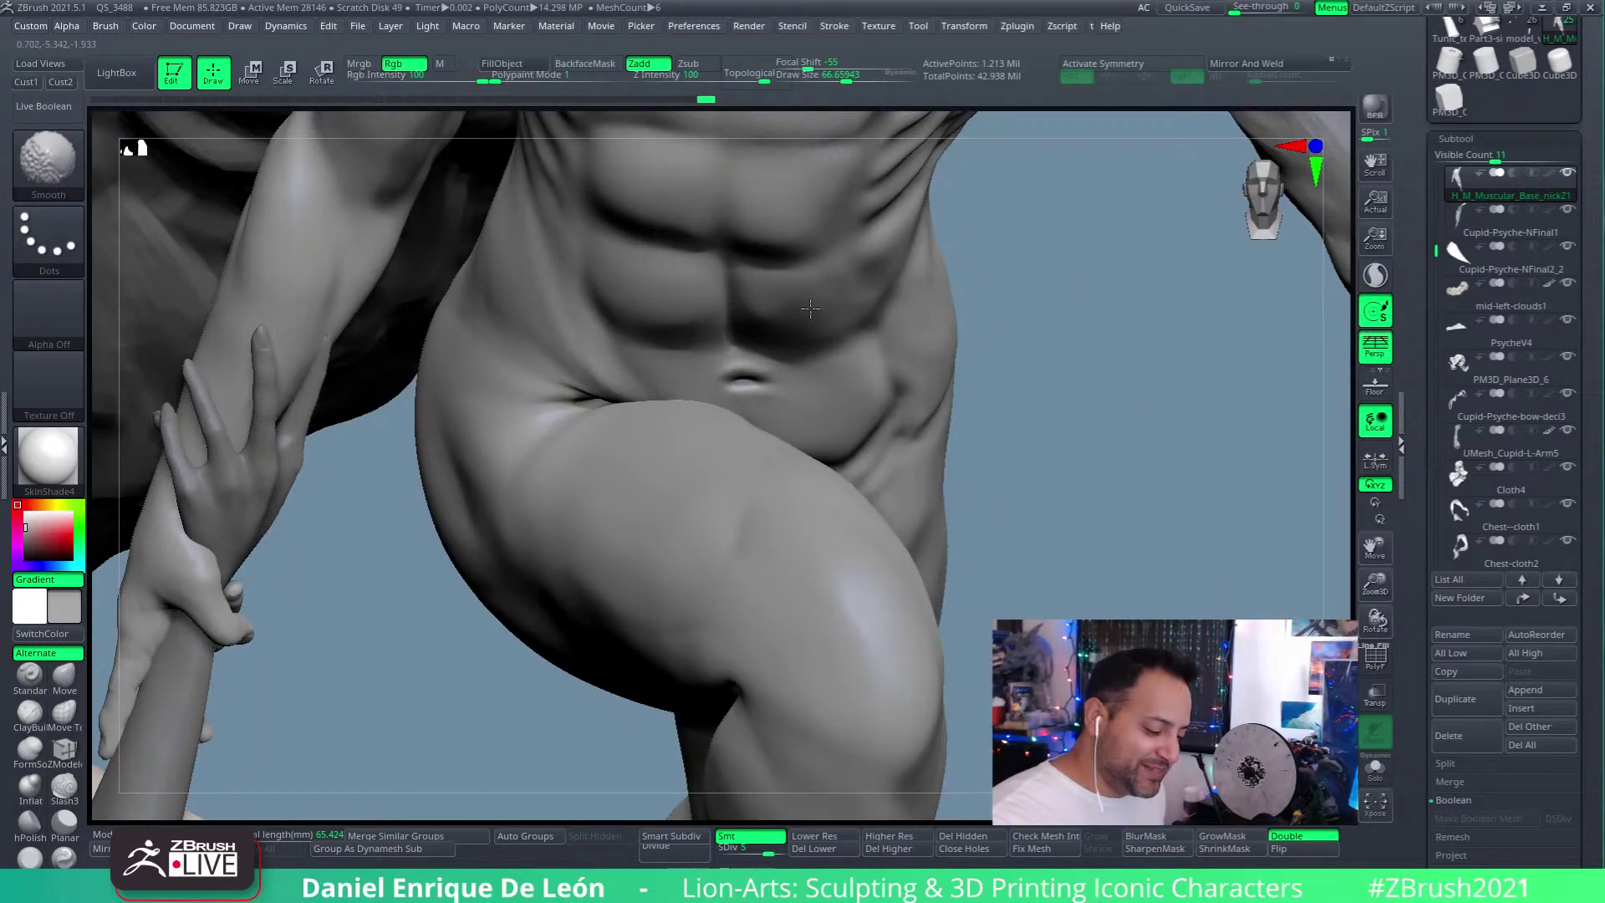
{"action": "left_click_drag", "start_coordinate": [767, 852], "coordinate": [757, 851]}
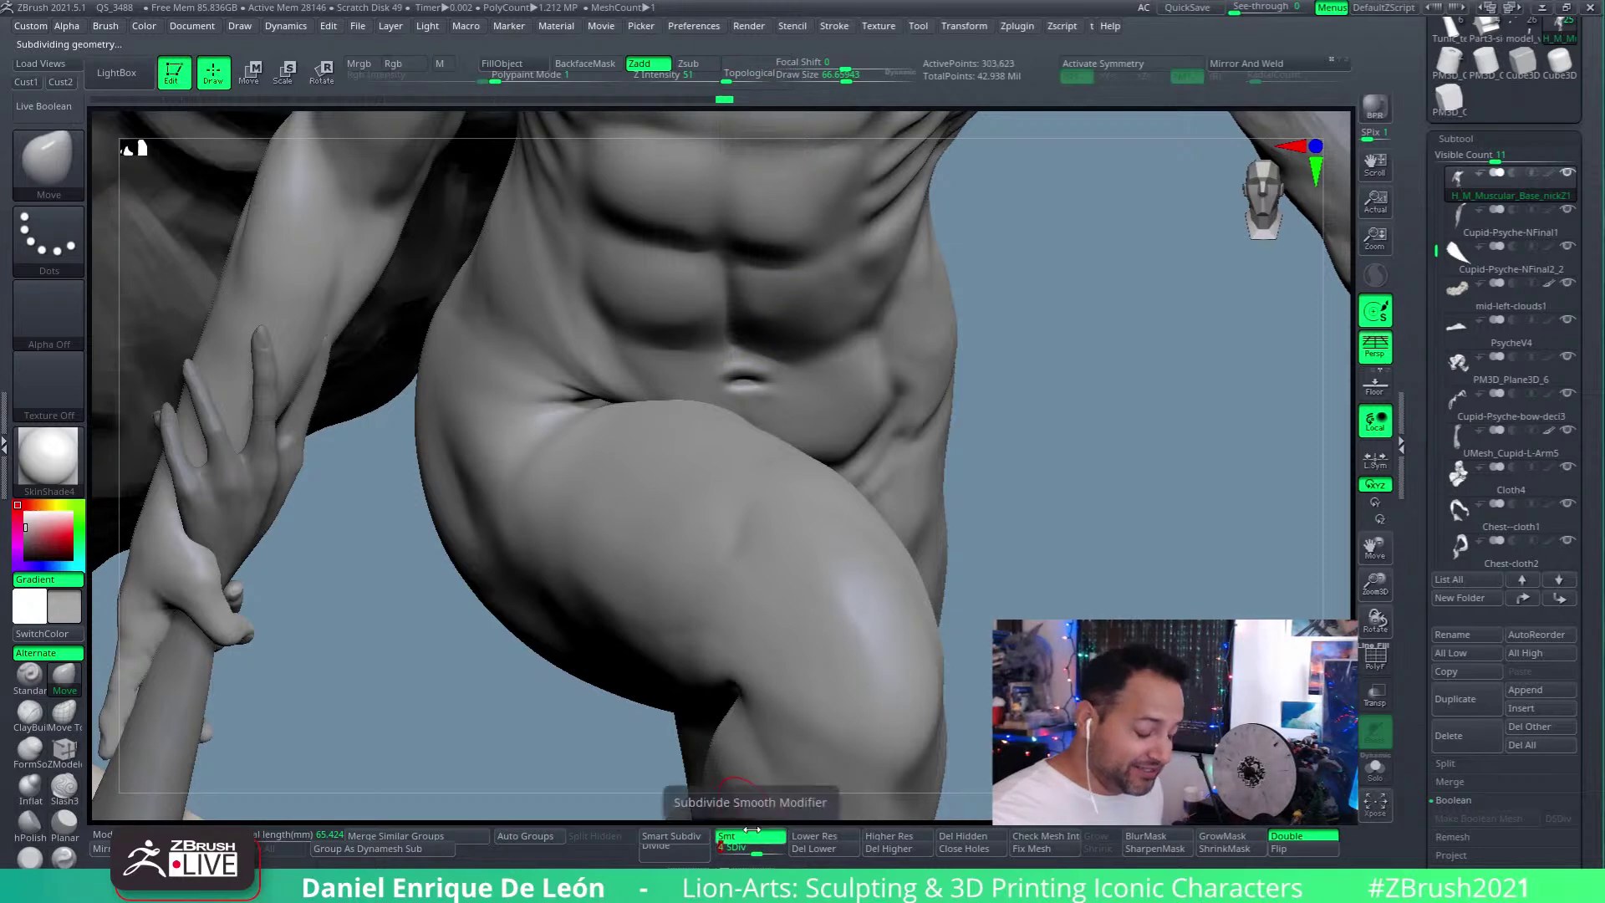
{"action": "left_click_drag", "start_coordinate": [735, 288], "coordinate": [808, 311], "text": "shift"}
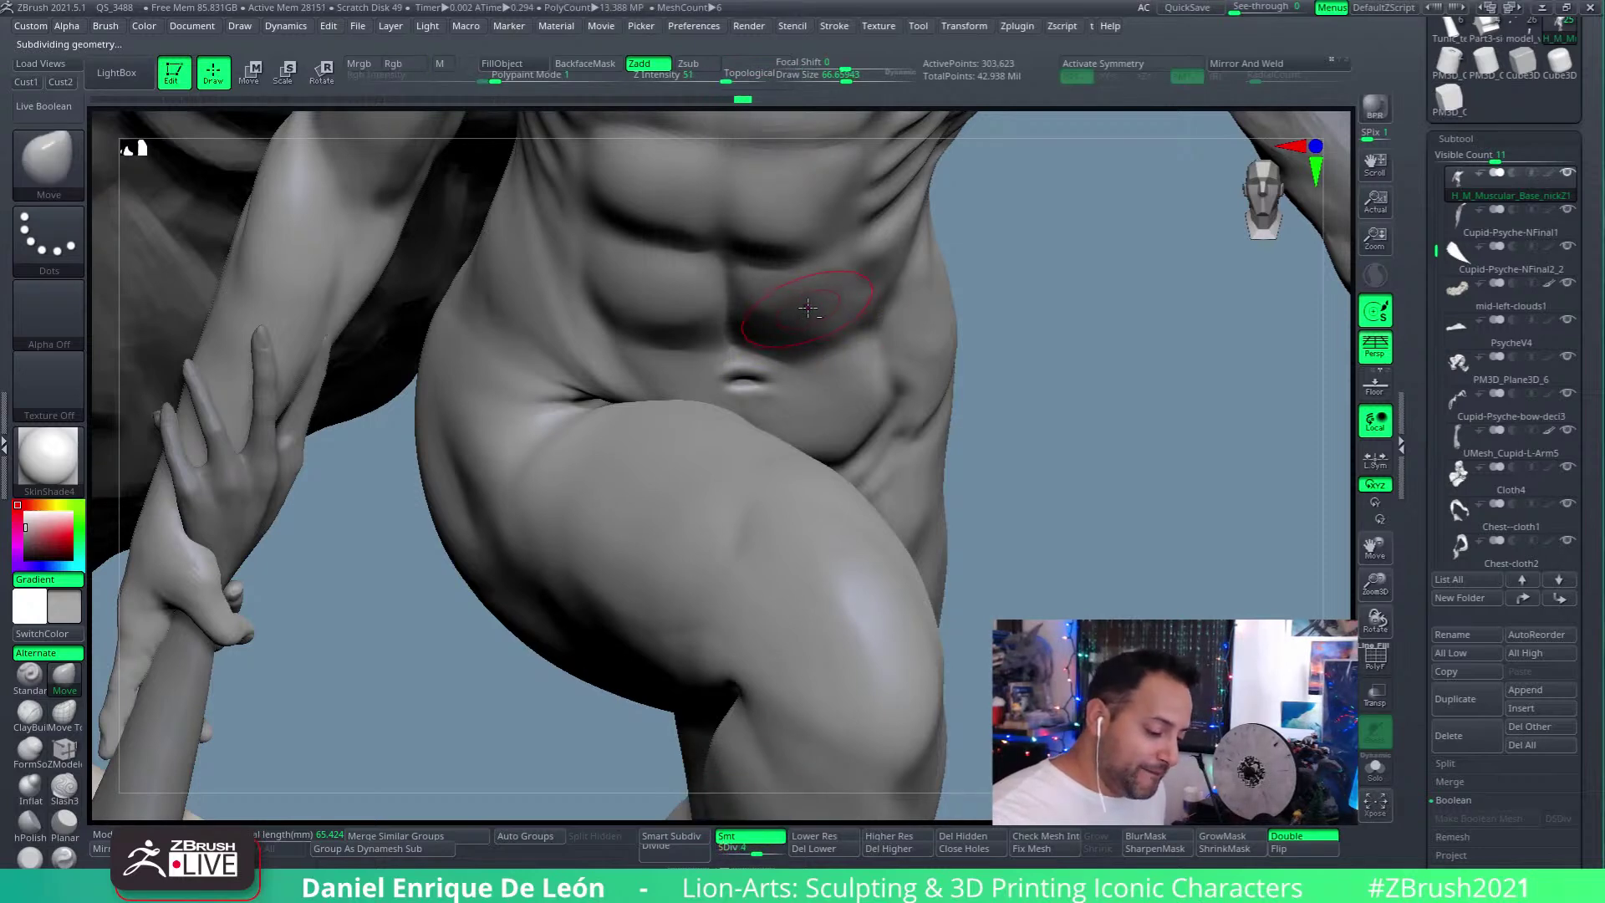
Step: Reshape and smooth the abdominal muscles beside the navel on the raised-arm side with the Move brush
{"action": "mouse_move", "coordinate": [810, 312]}
{"action": "right_mouse_down"}
{"action": "mouse_move", "coordinate": [861, 287]}
{"action": "mouse_move", "coordinate": [833, 313]}
{"action": "mouse_move", "coordinate": [829, 298]}
{"action": "mouse_move", "coordinate": [870, 329]}
{"action": "mouse_move", "coordinate": [811, 336]}
{"action": "mouse_move", "coordinate": [886, 447]}
{"action": "mouse_move", "coordinate": [845, 358]}
{"action": "mouse_move", "coordinate": [912, 333]}
{"action": "mouse_move", "coordinate": [889, 359]}
{"action": "mouse_move", "coordinate": [898, 387]}
{"action": "mouse_move", "coordinate": [850, 369]}
{"action": "mouse_move", "coordinate": [878, 368]}
{"action": "mouse_move", "coordinate": [917, 330]}
{"action": "mouse_move", "coordinate": [889, 358]}
{"action": "mouse_move", "coordinate": [906, 412]}
{"action": "mouse_move", "coordinate": [774, 368]}
{"action": "mouse_move", "coordinate": [912, 370]}
{"action": "right_mouse_up"}
{"action": "key", "text": "shift"}
{"action": "key", "text": "shift"}
{"action": "right_click_drag", "start_coordinate": [932, 396], "coordinate": [932, 413]}
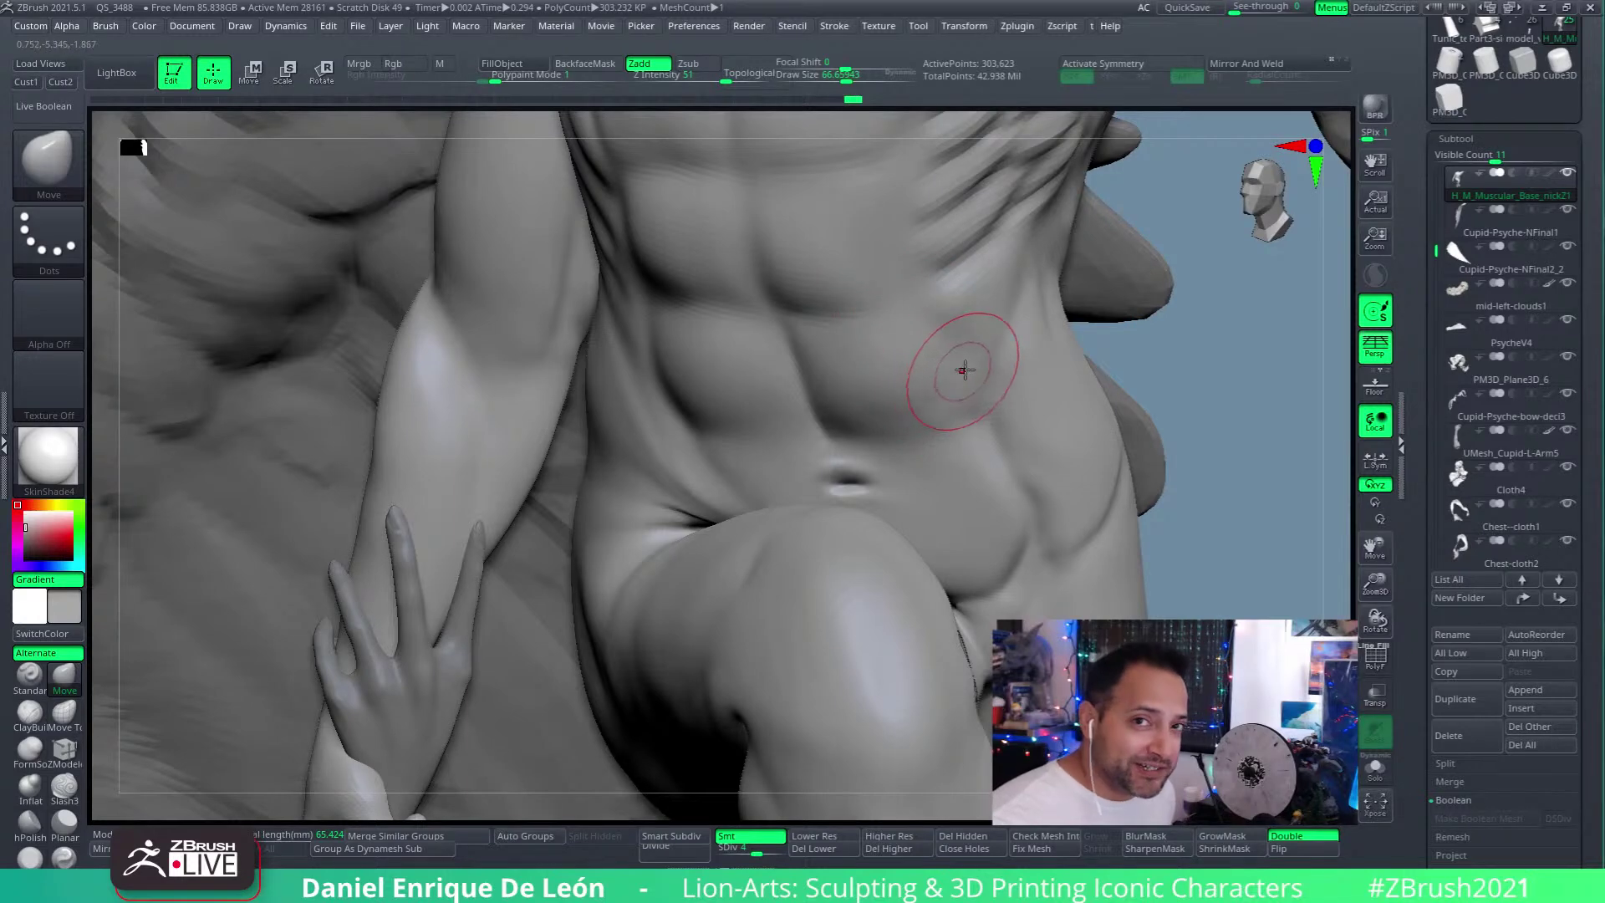
{"action": "key", "text": "shift"}
Step: Refine and smooth the lower abdomen and oblique above the hip on the raised-arm side
{"action": "mouse_move", "coordinate": [916, 373]}
{"action": "right_mouse_down"}
{"action": "mouse_move", "coordinate": [939, 416]}
{"action": "mouse_move", "coordinate": [917, 359]}
{"action": "mouse_move", "coordinate": [950, 451]}
{"action": "mouse_move", "coordinate": [951, 378]}
{"action": "mouse_move", "coordinate": [960, 398]}
{"action": "right_mouse_up"}
{"action": "key", "text": "shift"}
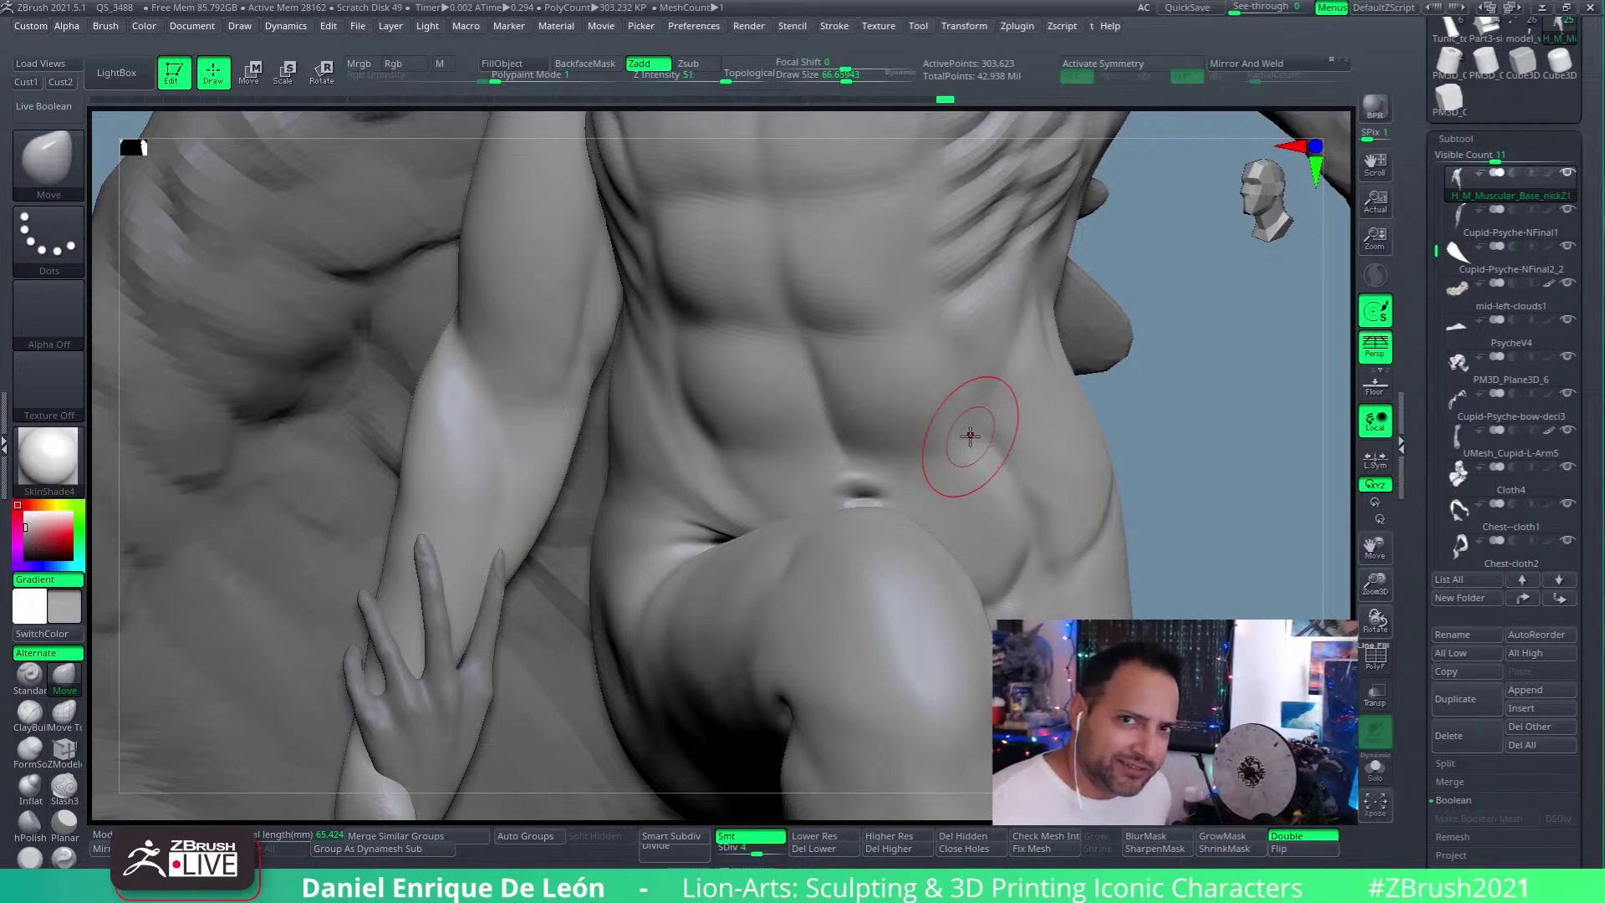
{"action": "mouse_move", "coordinate": [888, 412]}
{"action": "right_mouse_down"}
{"action": "mouse_move", "coordinate": [985, 322]}
{"action": "mouse_move", "coordinate": [941, 391]}
{"action": "mouse_move", "coordinate": [1028, 443]}
{"action": "mouse_move", "coordinate": [1000, 479]}
{"action": "mouse_move", "coordinate": [1000, 429]}
{"action": "mouse_move", "coordinate": [982, 431]}
{"action": "mouse_move", "coordinate": [1001, 503]}
{"action": "mouse_move", "coordinate": [1226, 325]}
{"action": "mouse_move", "coordinate": [997, 469]}
{"action": "right_mouse_up"}
{"action": "key", "text": "shift"}
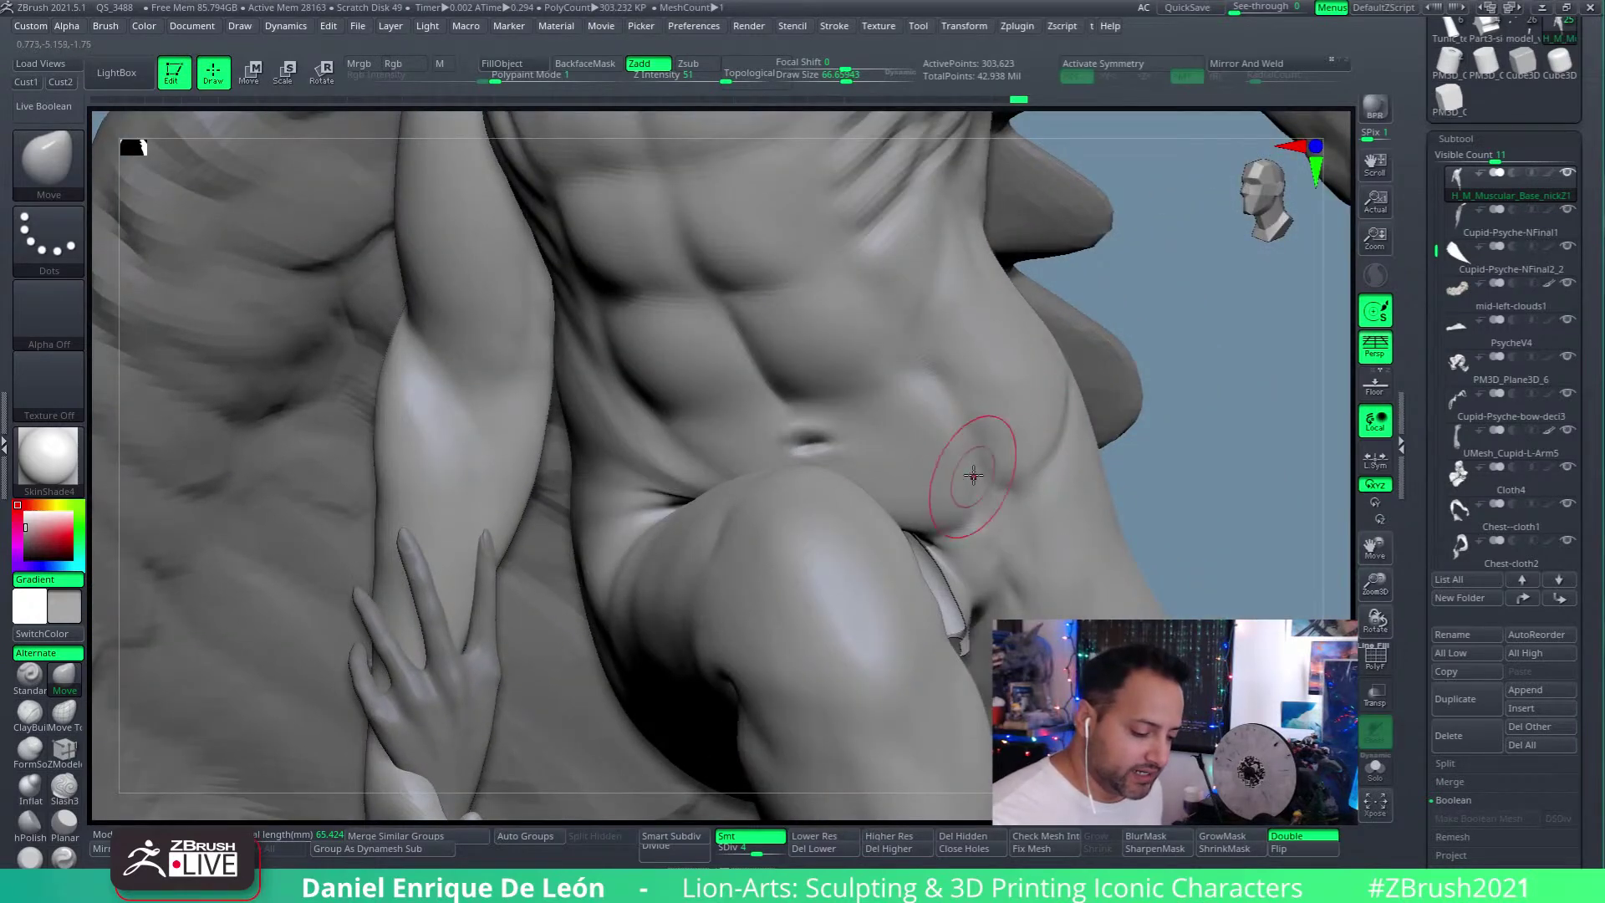
{"action": "right_click_drag", "start_coordinate": [967, 401], "coordinate": [989, 379], "text": "ctrl"}
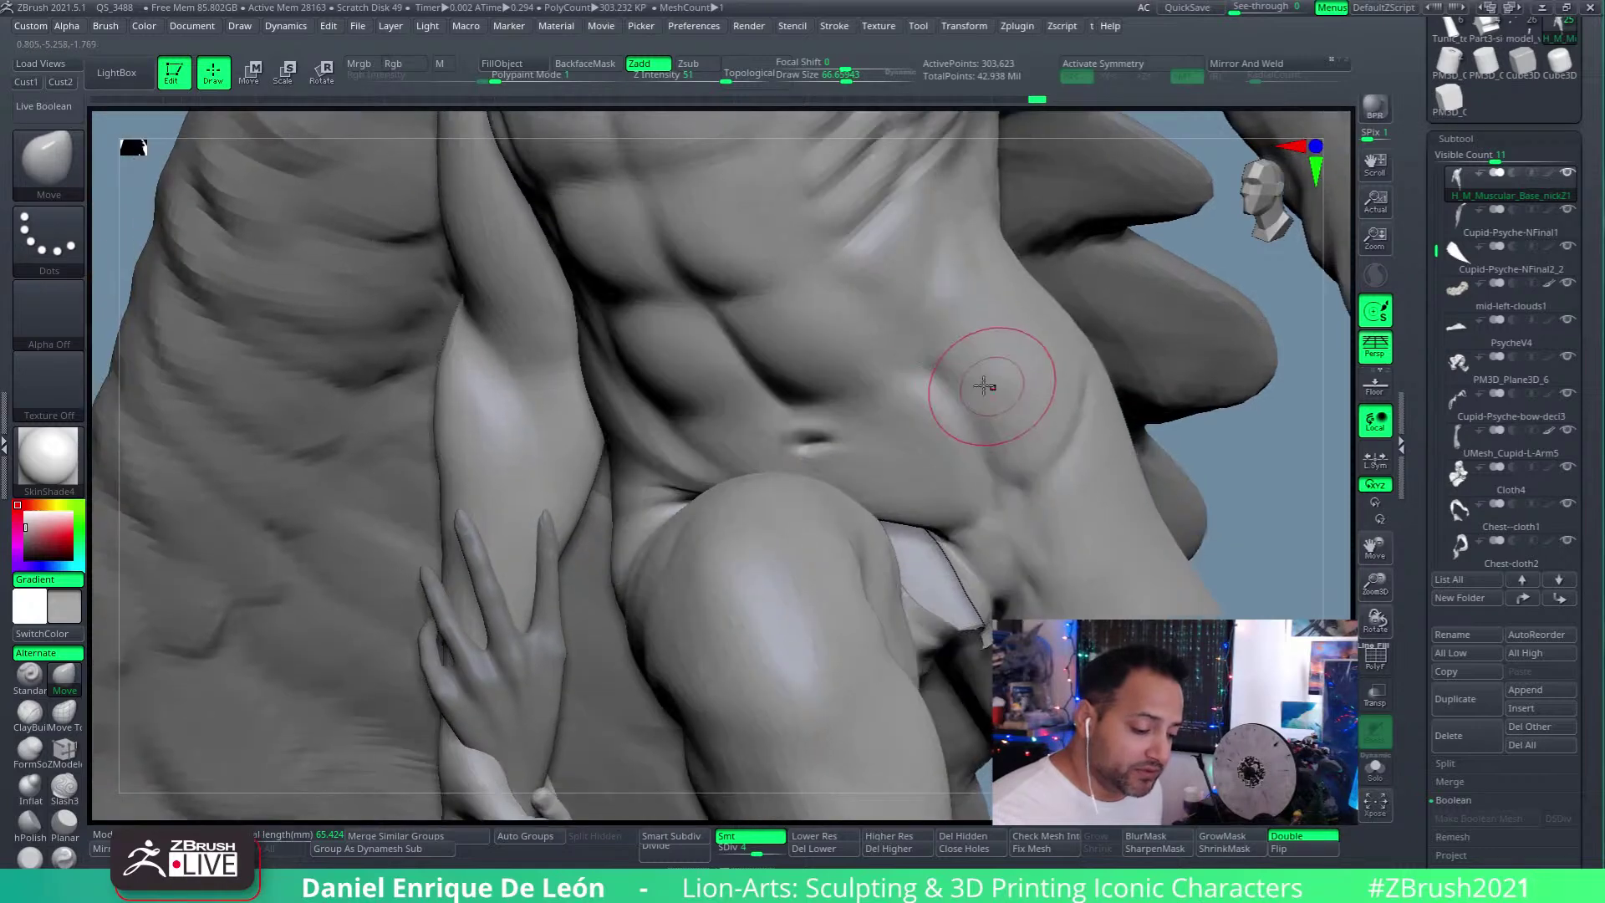
Step: Carve and smooth the crease between the oblique and hip on the raised-arm side, using the Slash3 brush at a draw size of about 42
{"action": "left_click", "coordinate": [66, 786]}
{"action": "left_click_drag", "start_coordinate": [845, 80], "coordinate": [838, 80]}
{"action": "key", "text": "shift"}
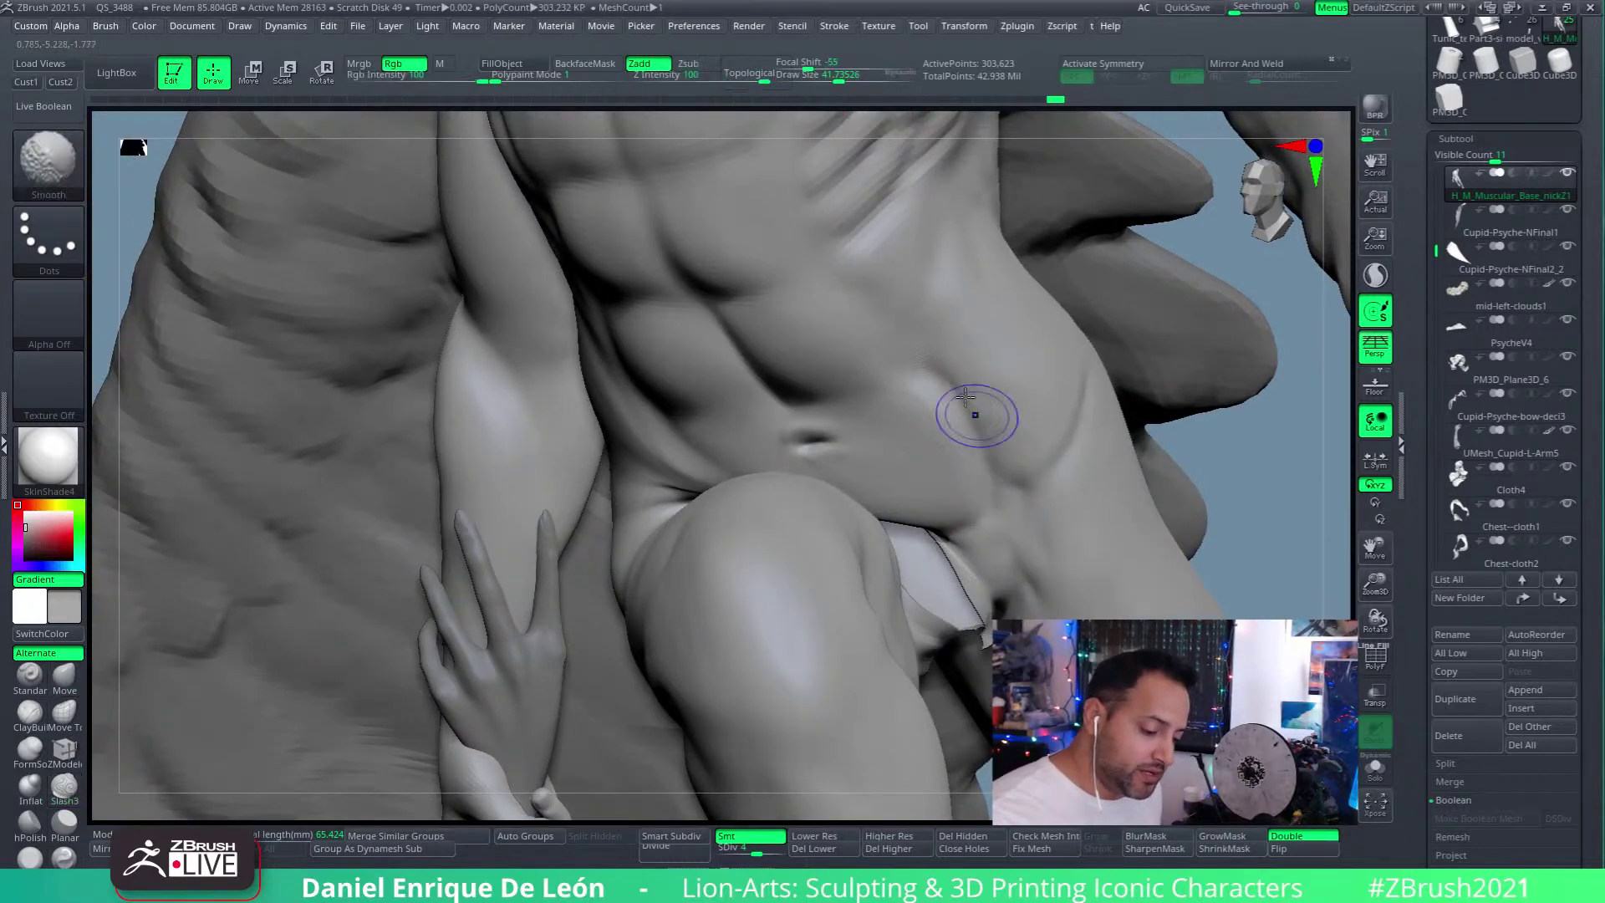
{"action": "right_click_drag", "start_coordinate": [1003, 489], "coordinate": [1044, 428]}
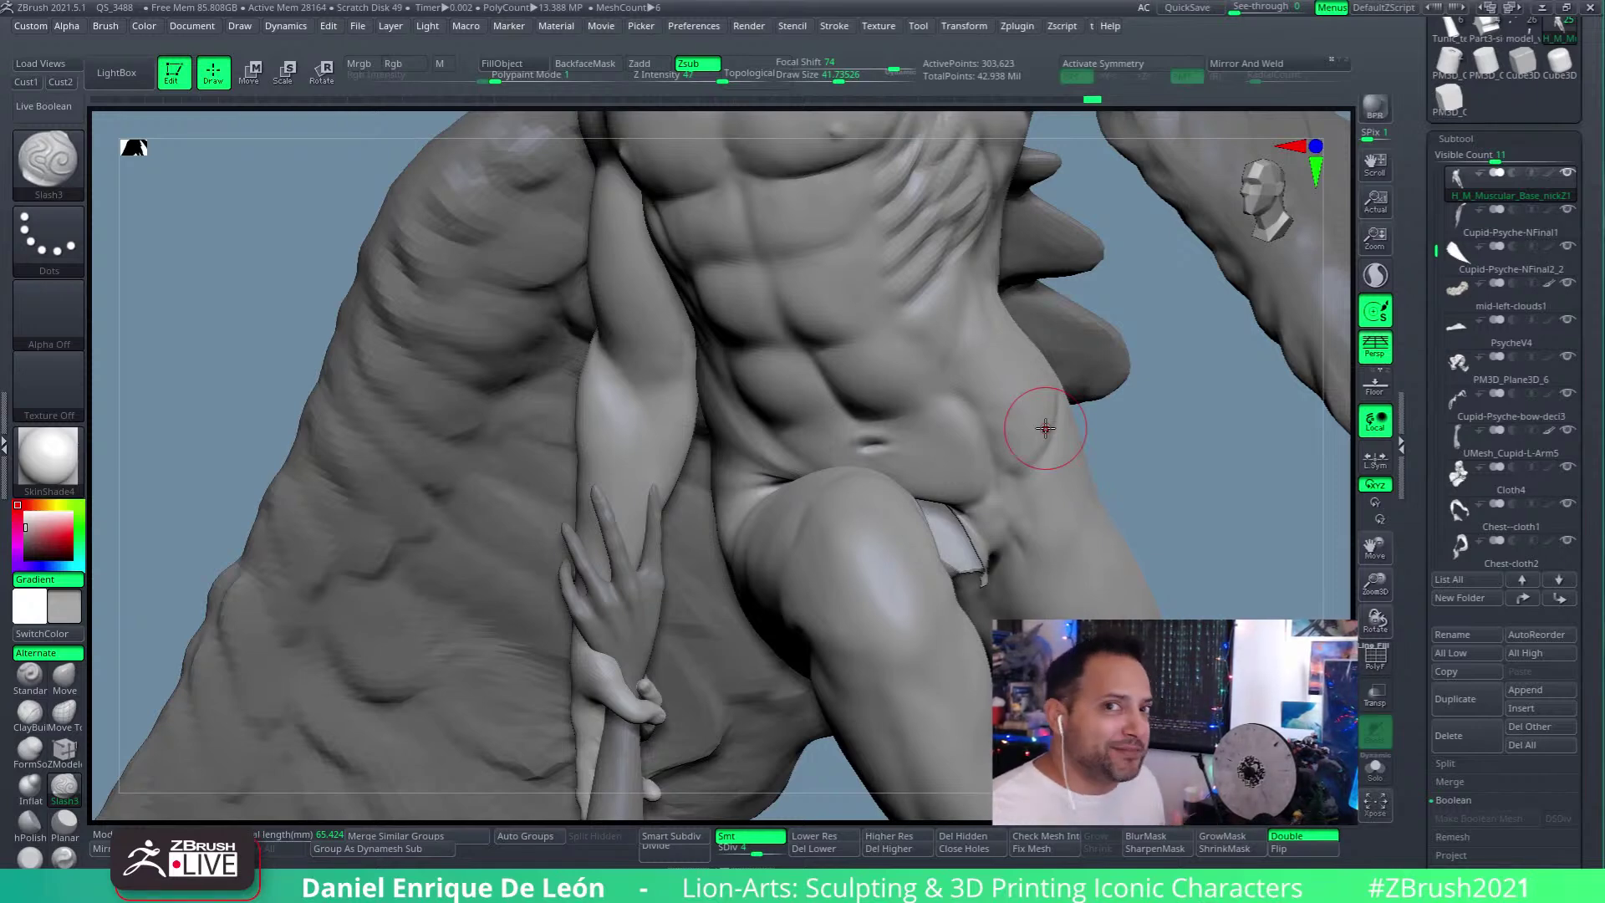
{"action": "right_click_drag", "start_coordinate": [1045, 428], "coordinate": [933, 443]}
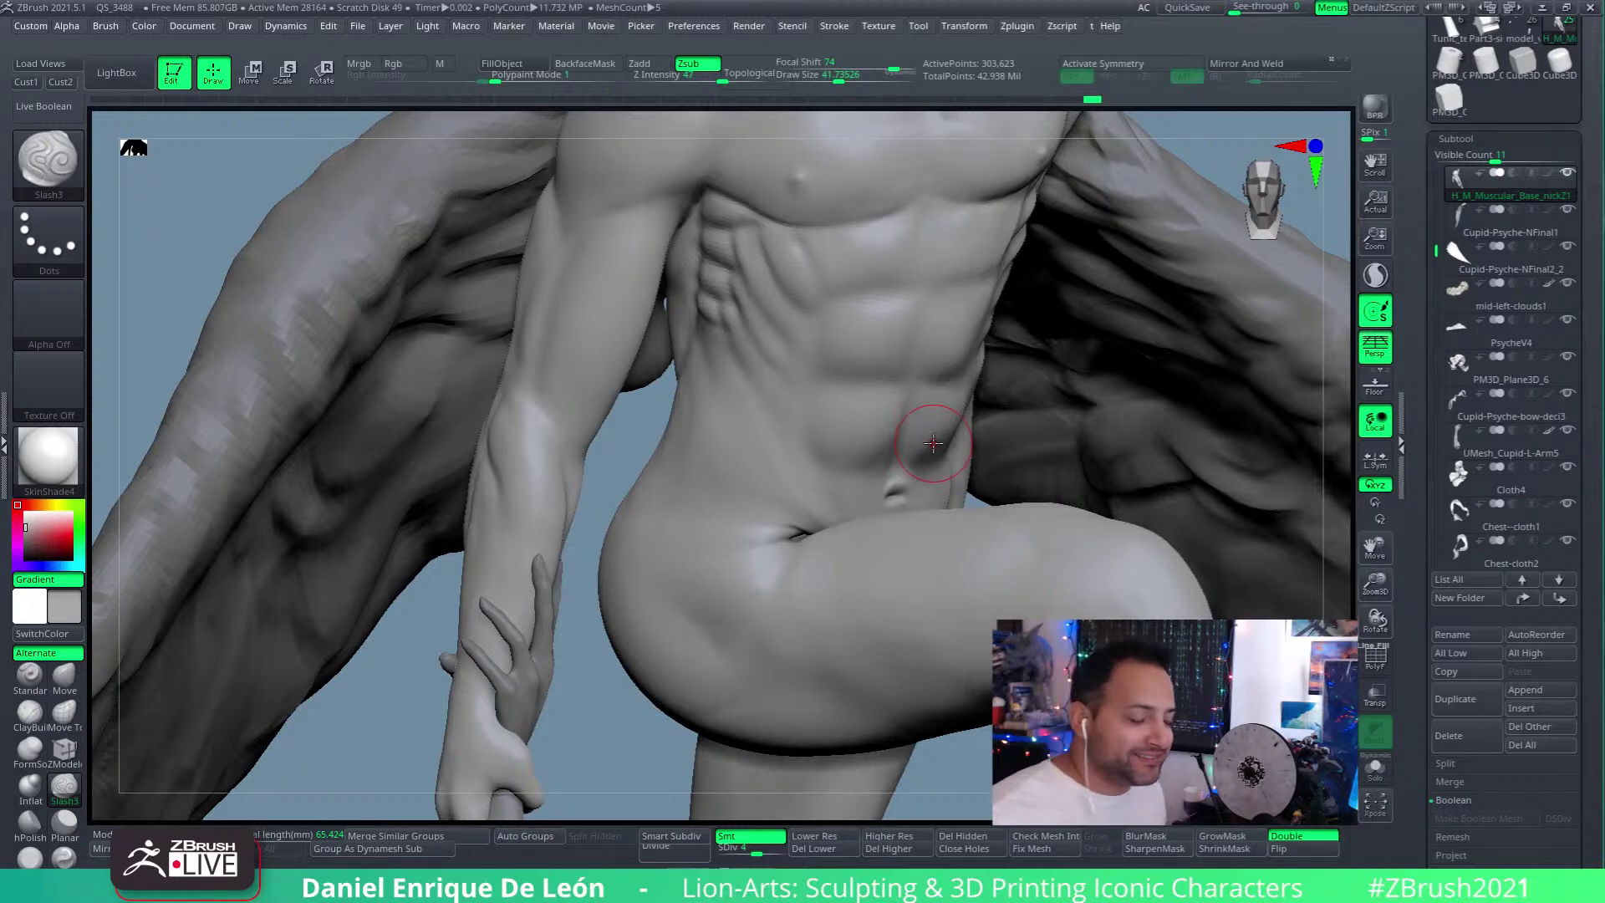
{"action": "right_click_drag", "start_coordinate": [932, 443], "coordinate": [873, 408]}
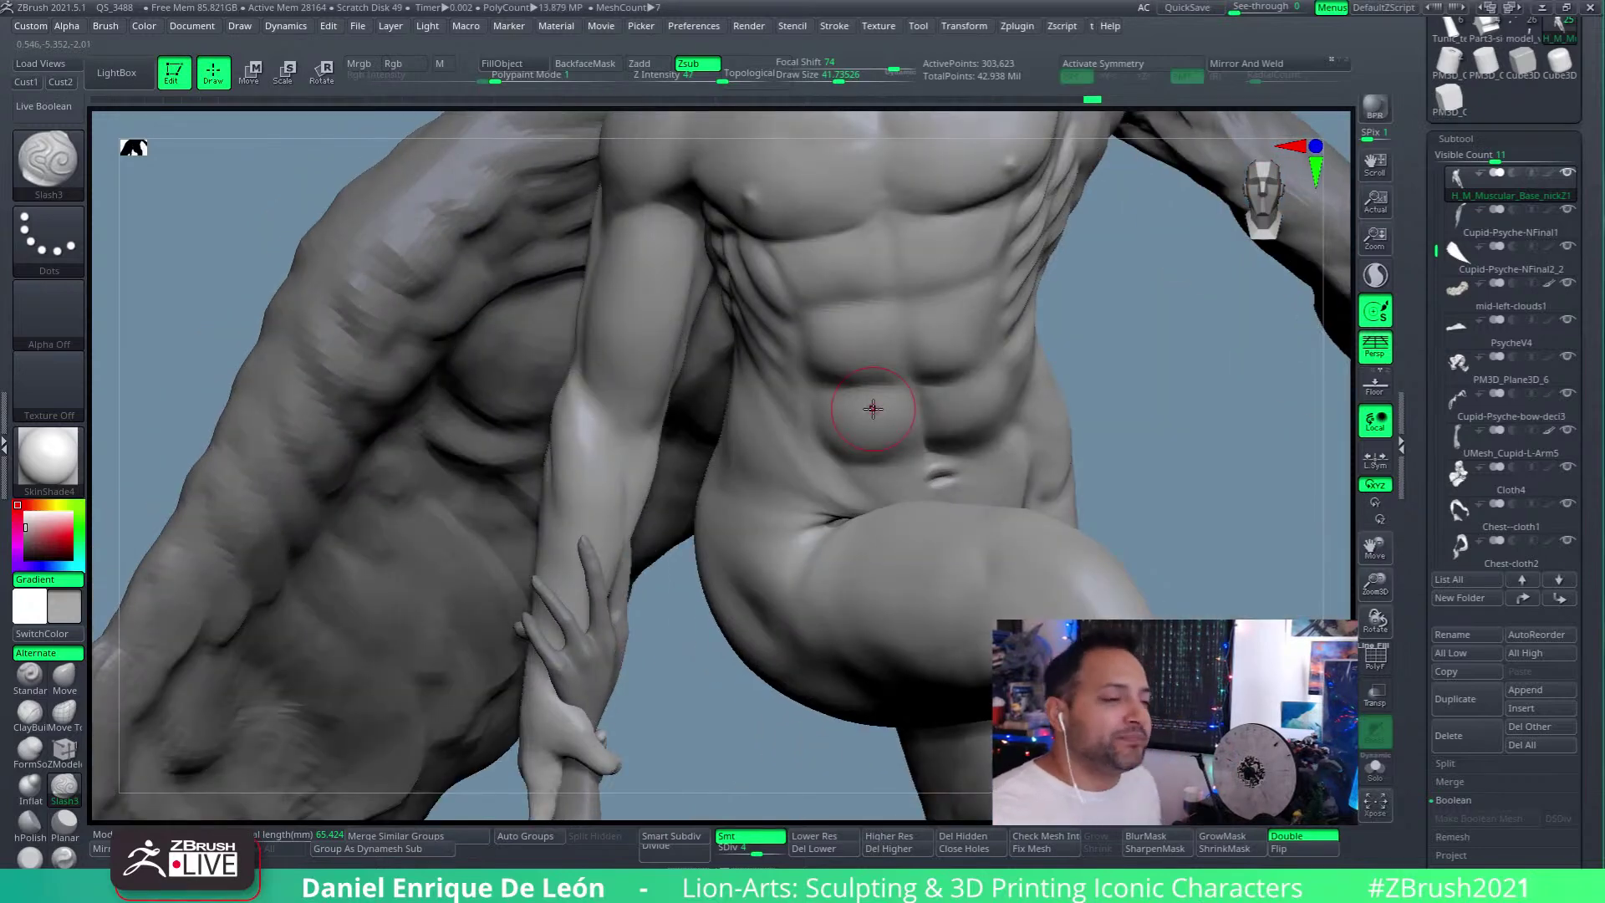
{"action": "mouse_move", "coordinate": [873, 408]}
{"action": "right_mouse_down"}
{"action": "mouse_move", "coordinate": [919, 436]}
{"action": "mouse_move", "coordinate": [906, 377]}
{"action": "mouse_move", "coordinate": [853, 413]}
{"action": "mouse_move", "coordinate": [886, 447]}
{"action": "mouse_move", "coordinate": [859, 461]}
{"action": "right_mouse_up"}
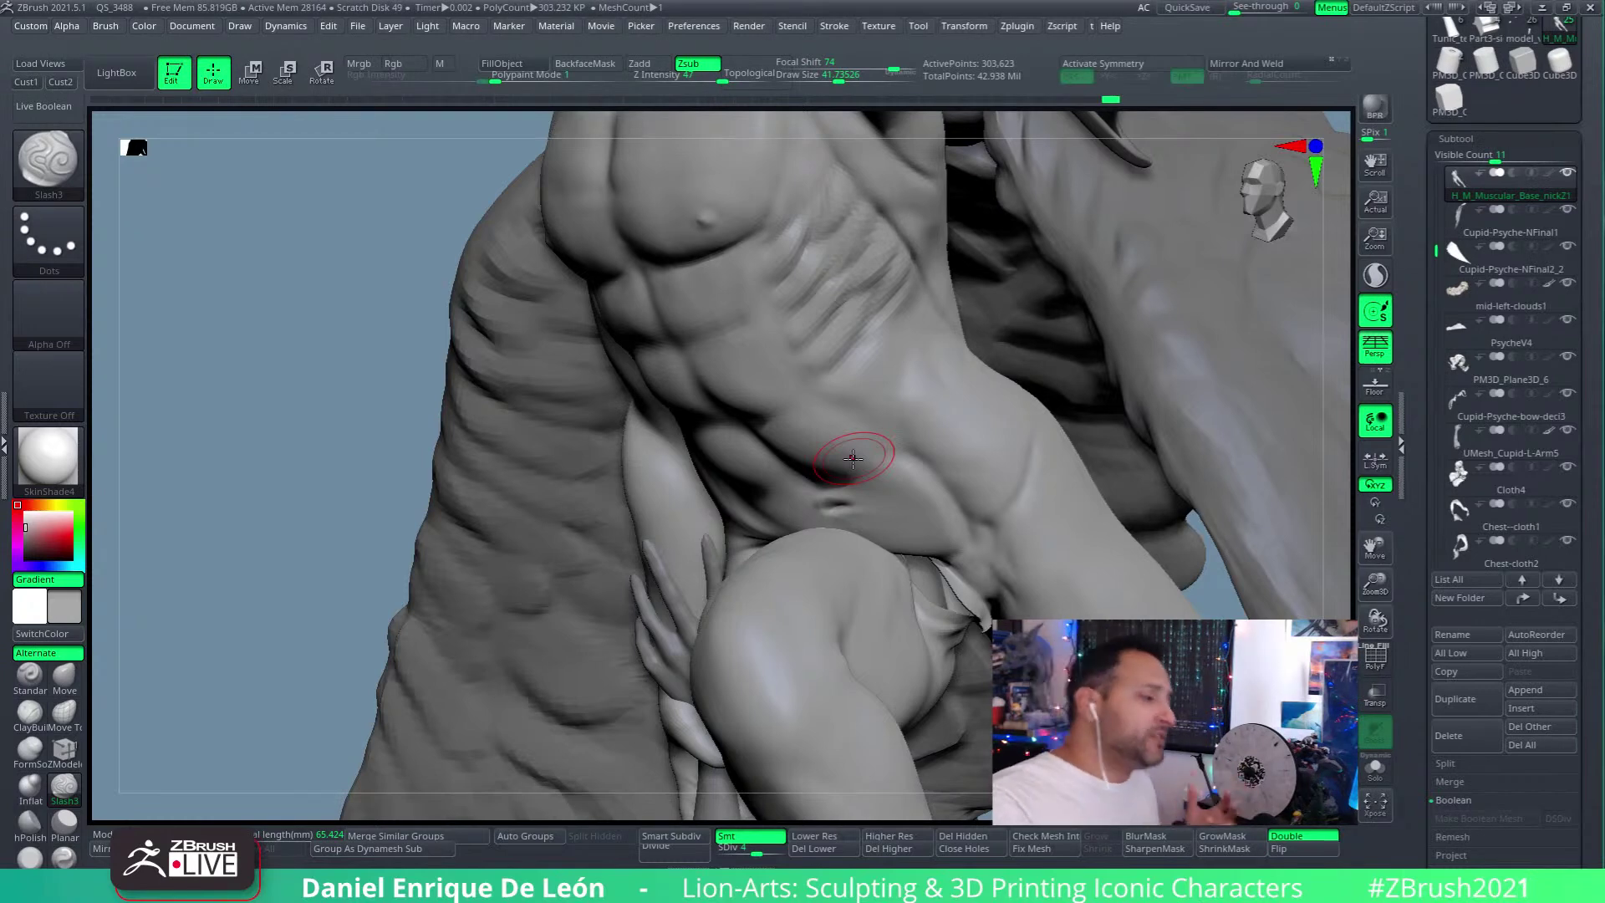
Step: Reshape the hip and buttock of the raised leg with the Move brush at a draw size of about 126
{"action": "mouse_move", "coordinate": [896, 422]}
{"action": "right_mouse_down"}
{"action": "mouse_move", "coordinate": [928, 393]}
{"action": "mouse_move", "coordinate": [973, 410]}
{"action": "mouse_move", "coordinate": [886, 406]}
{"action": "mouse_move", "coordinate": [890, 452]}
{"action": "mouse_move", "coordinate": [829, 431]}
{"action": "mouse_move", "coordinate": [831, 484]}
{"action": "mouse_move", "coordinate": [853, 501]}
{"action": "mouse_move", "coordinate": [862, 474]}
{"action": "right_mouse_up"}
{"action": "key", "text": "bracketright"}
{"action": "key", "text": "bracketright"}
{"action": "mouse_move", "coordinate": [734, 519]}
{"action": "right_mouse_down"}
{"action": "mouse_move", "coordinate": [820, 423]}
{"action": "mouse_move", "coordinate": [860, 501]}
{"action": "right_mouse_up"}
{"action": "left_click_drag", "start_coordinate": [815, 75], "coordinate": [844, 75]}
{"action": "left_click", "coordinate": [82, 674]}
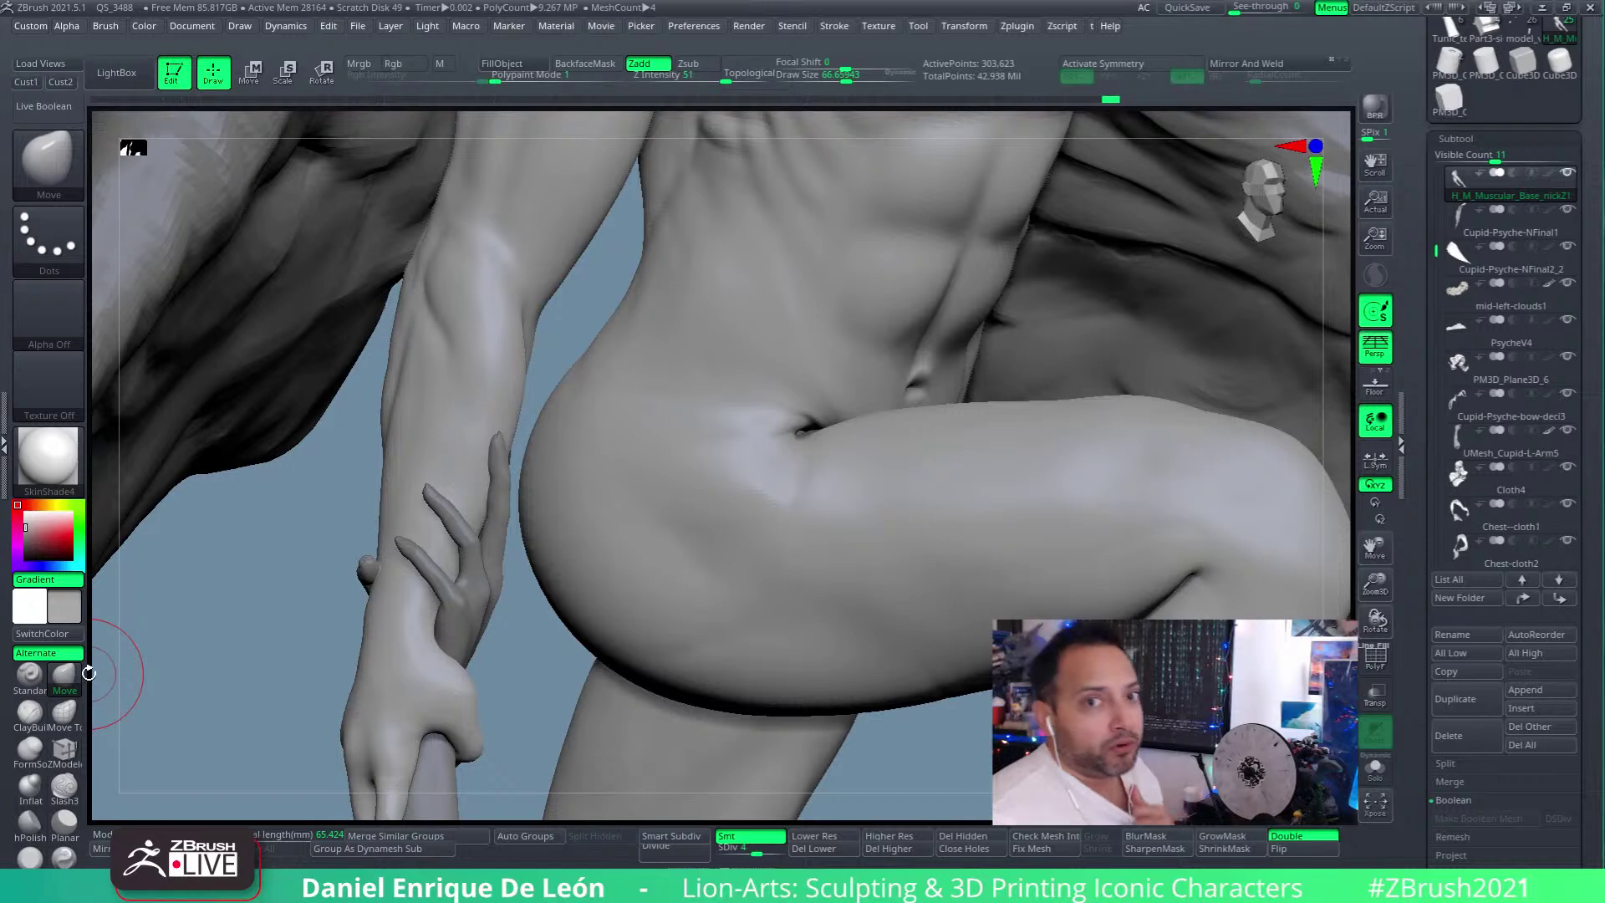
{"action": "mouse_move", "coordinate": [857, 437]}
{"action": "right_mouse_down"}
{"action": "mouse_move", "coordinate": [913, 483]}
{"action": "mouse_move", "coordinate": [911, 301]}
{"action": "right_mouse_up"}
{"action": "left_click_drag", "start_coordinate": [848, 74], "coordinate": [857, 73]}
{"action": "mouse_move", "coordinate": [911, 489]}
{"action": "right_mouse_down", "text": "ctrl"}
{"action": "mouse_move", "coordinate": [911, 418]}
{"action": "mouse_move", "coordinate": [911, 477]}
{"action": "right_mouse_up", "text": "ctrl"}
{"action": "key", "text": "b"}
{"action": "key", "text": "m"}
{"action": "key", "text": "v"}
{"action": "mouse_move", "coordinate": [871, 401]}
{"action": "right_mouse_down"}
{"action": "mouse_move", "coordinate": [975, 419]}
{"action": "mouse_move", "coordinate": [949, 360]}
{"action": "right_mouse_up"}
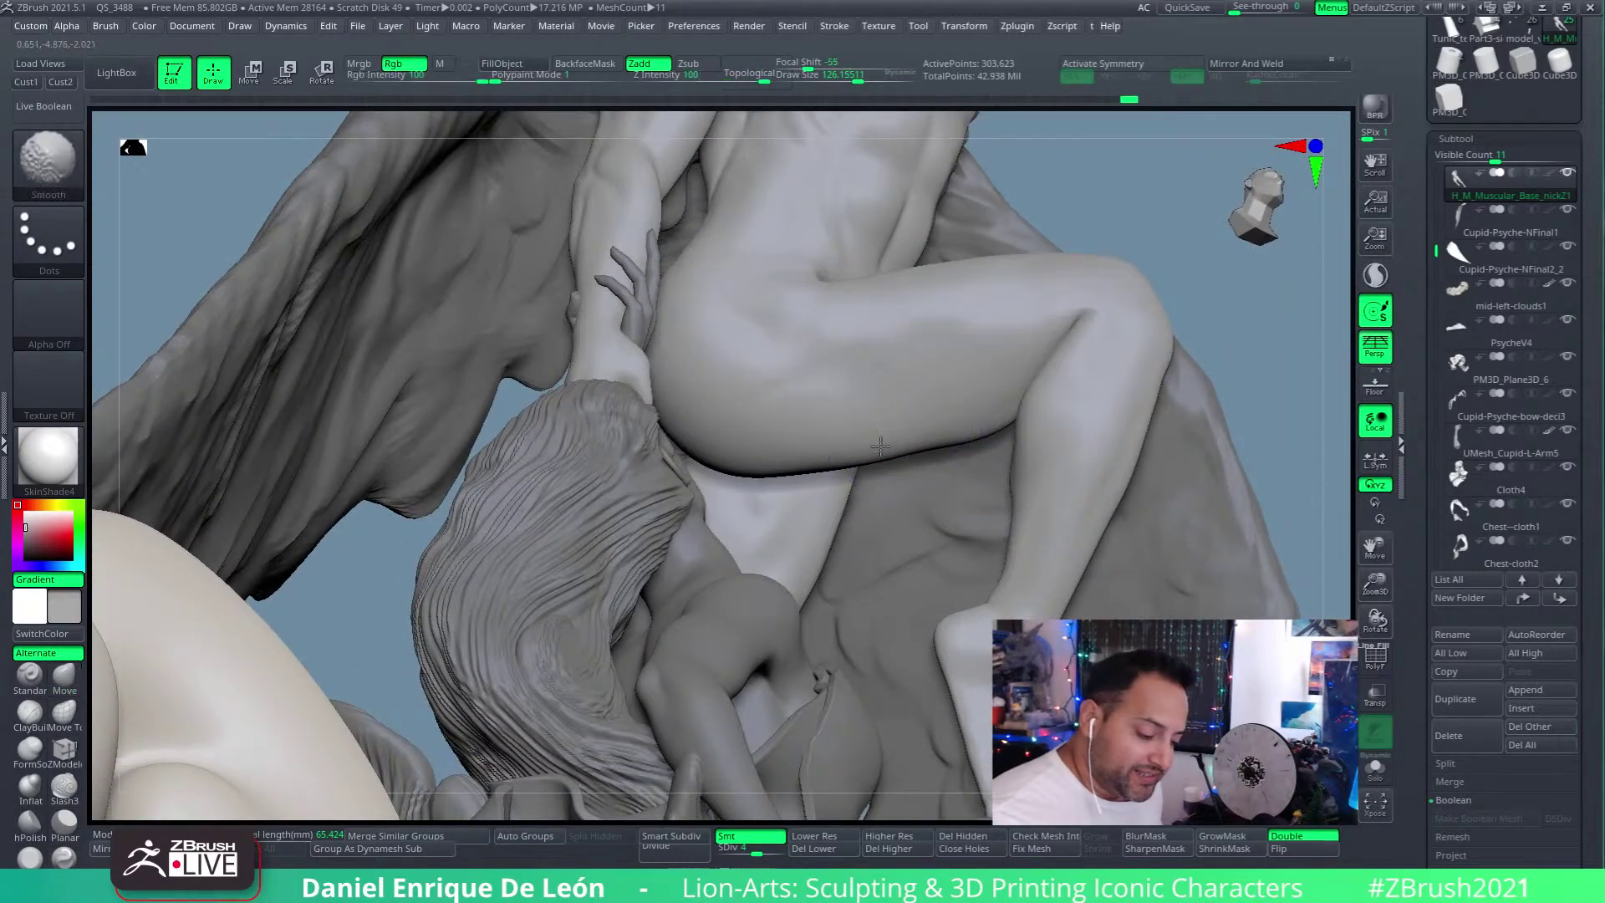
Step: Smooth the underside of the raised thigh and check the leg's contour from the front and below
{"action": "mouse_move", "coordinate": [848, 410]}
{"action": "right_mouse_down"}
{"action": "mouse_move", "coordinate": [939, 377]}
{"action": "mouse_move", "coordinate": [907, 460]}
{"action": "mouse_move", "coordinate": [1053, 414]}
{"action": "mouse_move", "coordinate": [1006, 431]}
{"action": "mouse_move", "coordinate": [1087, 456]}
{"action": "mouse_move", "coordinate": [999, 497]}
{"action": "right_mouse_up"}
{"action": "key", "text": "shift"}
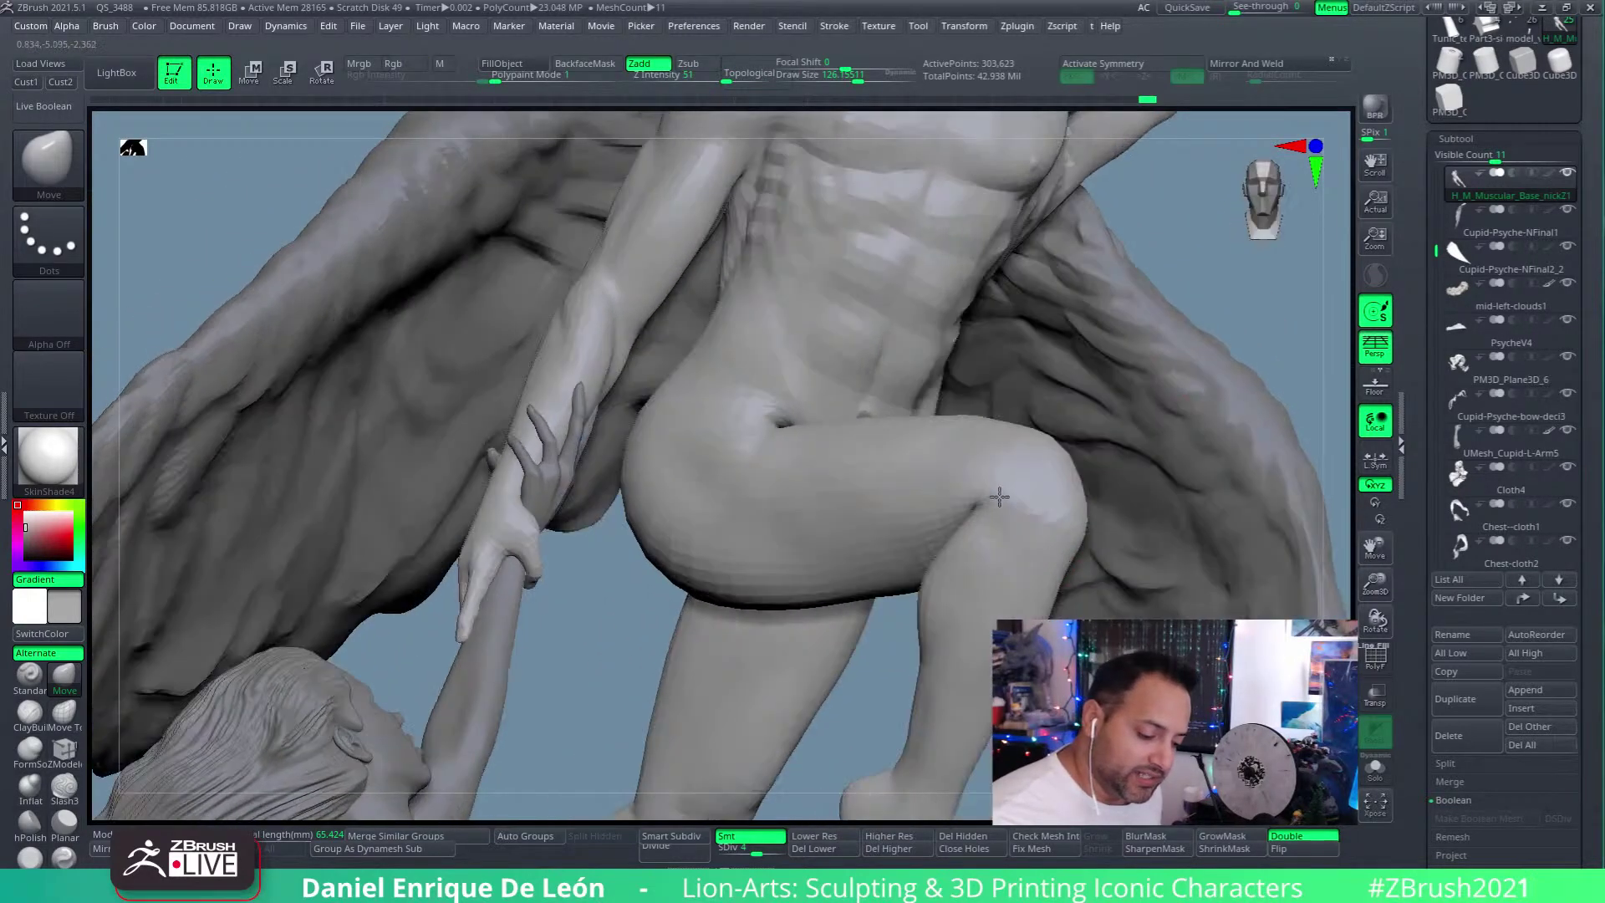
{"action": "right_click_drag", "start_coordinate": [888, 511], "coordinate": [909, 524]}
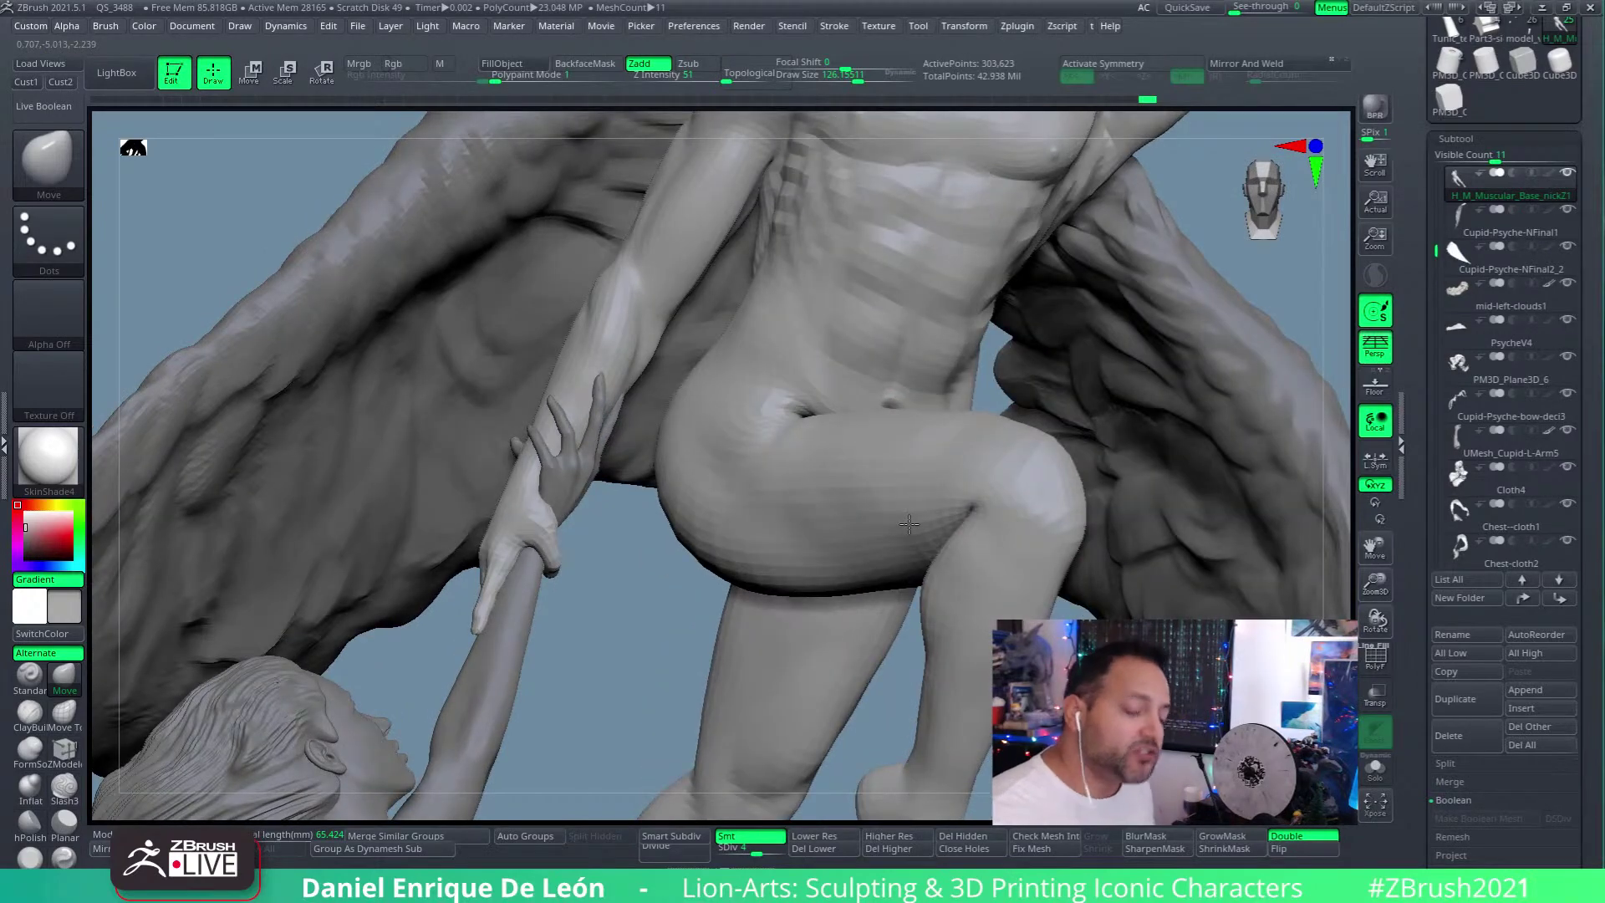
{"action": "mouse_move", "coordinate": [974, 459]}
{"action": "right_mouse_down"}
{"action": "mouse_move", "coordinate": [1037, 457]}
{"action": "mouse_move", "coordinate": [878, 590]}
{"action": "mouse_move", "coordinate": [895, 483]}
{"action": "mouse_move", "coordinate": [860, 466]}
{"action": "right_mouse_up"}
{"action": "right_click_drag", "start_coordinate": [903, 544], "coordinate": [900, 520]}
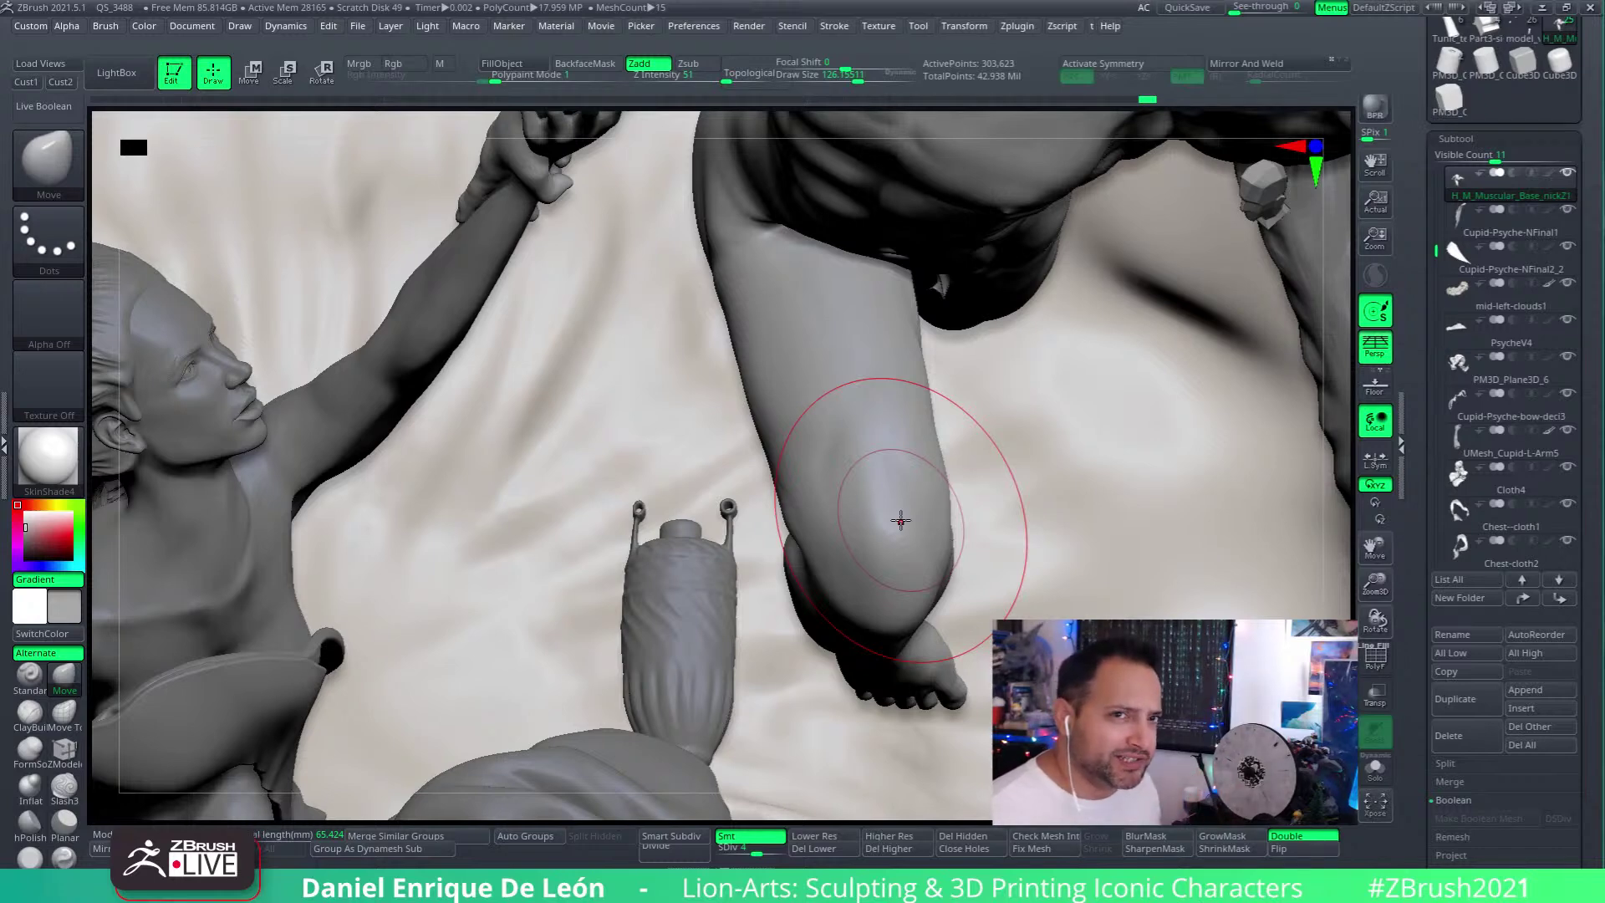
Step: Adjust and smooth the hips and upper thighs with the Move brush at a draw size of about 89
{"action": "mouse_move", "coordinate": [900, 521]}
{"action": "right_mouse_down"}
{"action": "mouse_move", "coordinate": [1029, 401]}
{"action": "mouse_move", "coordinate": [973, 437]}
{"action": "mouse_move", "coordinate": [832, 343]}
{"action": "mouse_move", "coordinate": [847, 372]}
{"action": "mouse_move", "coordinate": [835, 401]}
{"action": "mouse_move", "coordinate": [878, 359]}
{"action": "mouse_move", "coordinate": [834, 362]}
{"action": "mouse_move", "coordinate": [795, 405]}
{"action": "mouse_move", "coordinate": [989, 451]}
{"action": "right_mouse_up"}
{"action": "key", "text": "b"}
{"action": "key", "text": "m"}
{"action": "key", "text": "v"}
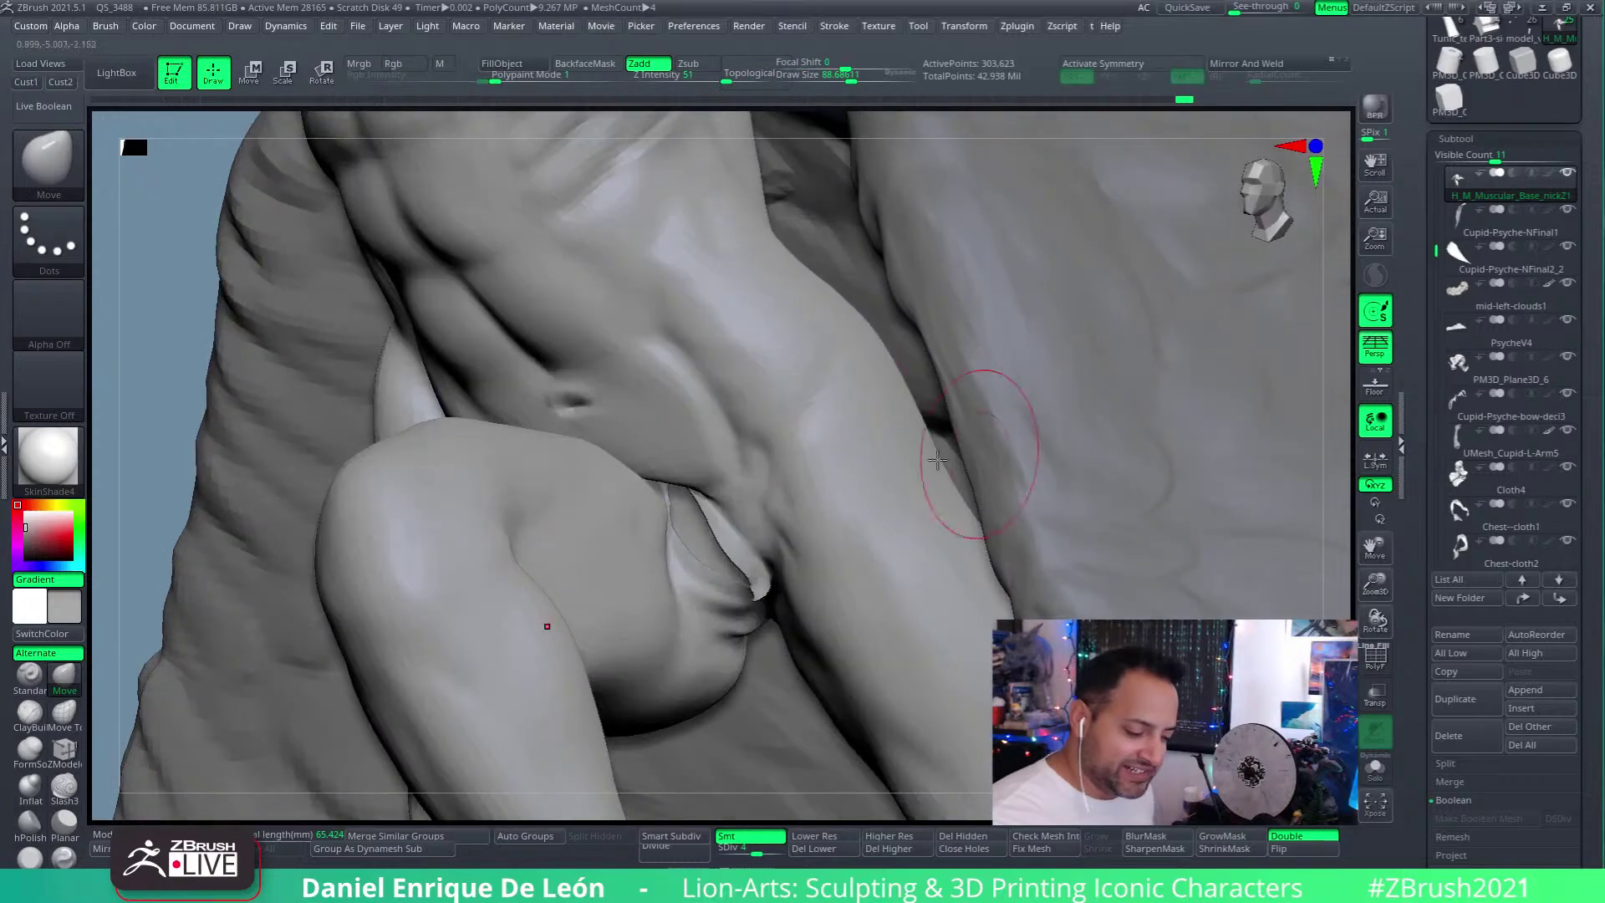
{"action": "mouse_move", "coordinate": [824, 348]}
{"action": "right_mouse_down"}
{"action": "mouse_move", "coordinate": [808, 527]}
{"action": "mouse_move", "coordinate": [881, 580]}
{"action": "mouse_move", "coordinate": [860, 315]}
{"action": "mouse_move", "coordinate": [916, 373]}
{"action": "mouse_move", "coordinate": [959, 355]}
{"action": "mouse_move", "coordinate": [870, 422]}
{"action": "mouse_move", "coordinate": [941, 408]}
{"action": "mouse_move", "coordinate": [936, 535]}
{"action": "mouse_move", "coordinate": [915, 461]}
{"action": "mouse_move", "coordinate": [917, 630]}
{"action": "mouse_move", "coordinate": [979, 512]}
{"action": "mouse_move", "coordinate": [961, 469]}
{"action": "mouse_move", "coordinate": [1037, 439]}
{"action": "right_mouse_up"}
{"action": "key", "text": "shift"}
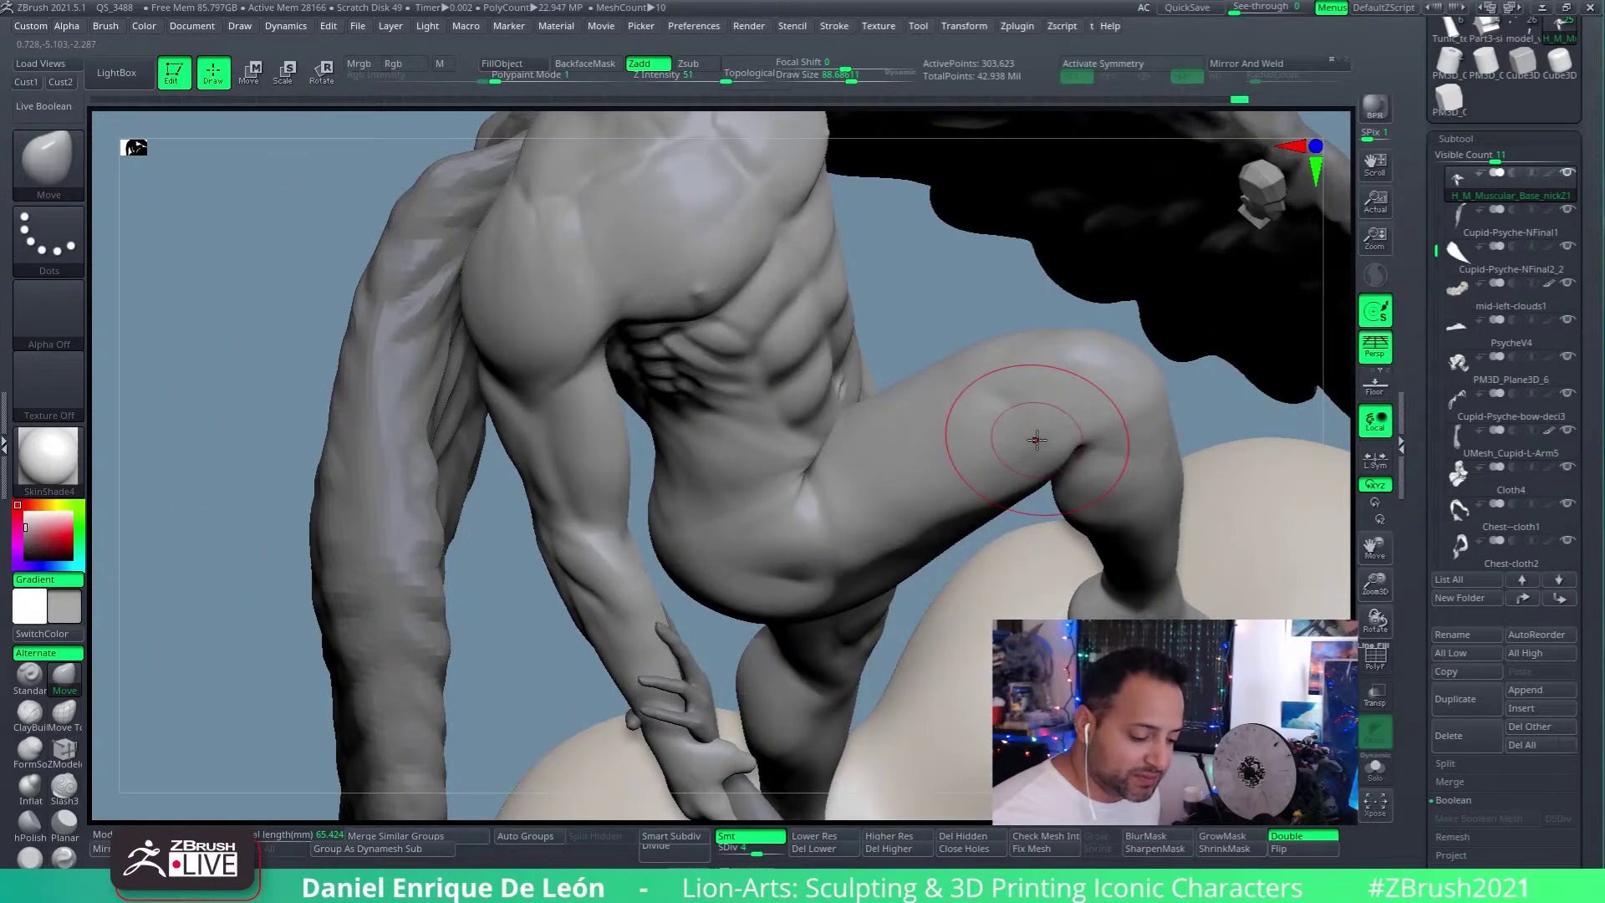
Step: Reshape the ribs and upper abdomen on the lowered-arm side with the Move brush at draw sizes of about 85 to 89
{"action": "mouse_move", "coordinate": [1014, 418]}
{"action": "right_mouse_down"}
{"action": "mouse_move", "coordinate": [985, 437]}
{"action": "mouse_move", "coordinate": [780, 399]}
{"action": "mouse_move", "coordinate": [767, 423]}
{"action": "mouse_move", "coordinate": [743, 405]}
{"action": "right_mouse_up"}
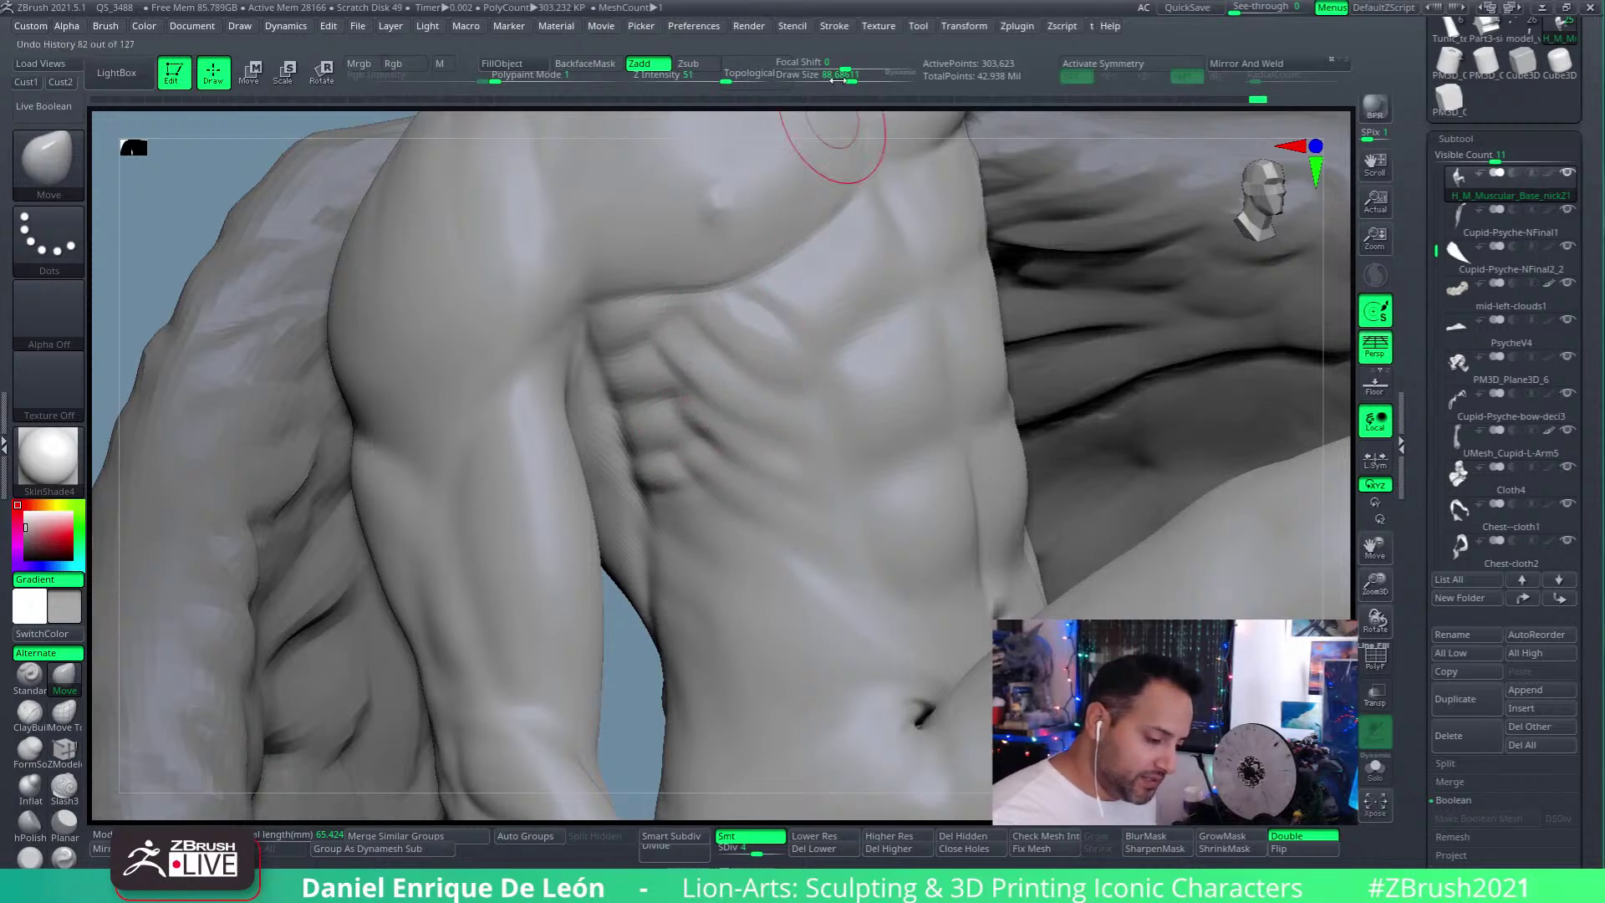
{"action": "right_click_drag", "start_coordinate": [759, 382], "coordinate": [743, 428]}
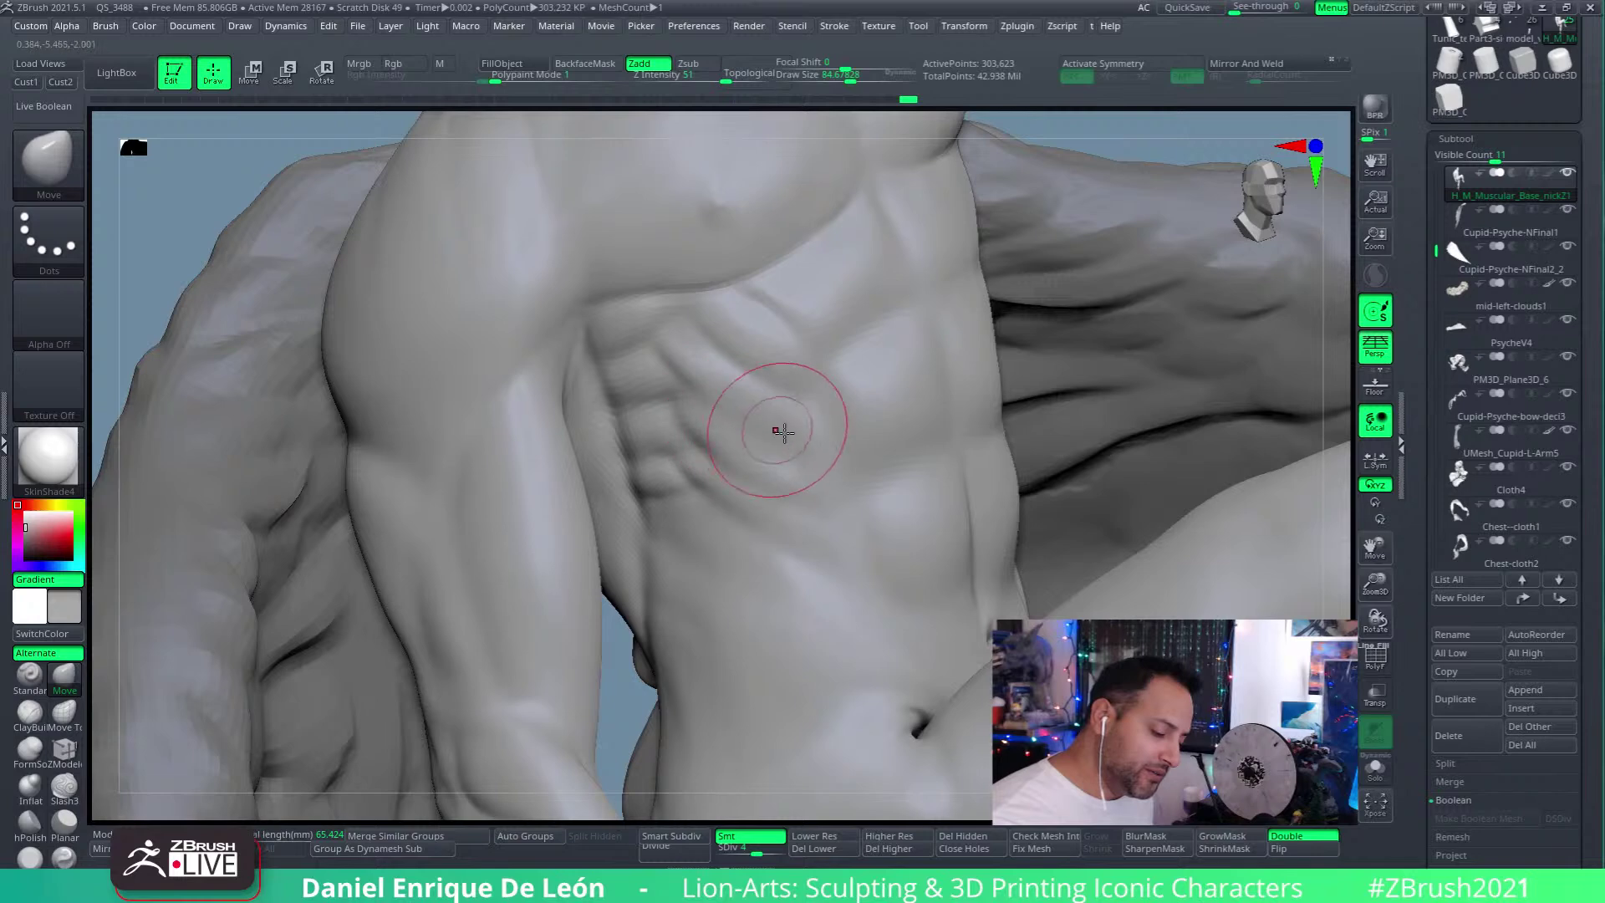
{"action": "mouse_move", "coordinate": [879, 417]}
{"action": "right_mouse_down"}
{"action": "mouse_move", "coordinate": [920, 469]}
{"action": "mouse_move", "coordinate": [849, 501]}
{"action": "mouse_move", "coordinate": [852, 423]}
{"action": "mouse_move", "coordinate": [845, 541]}
{"action": "mouse_move", "coordinate": [945, 444]}
{"action": "mouse_move", "coordinate": [932, 542]}
{"action": "mouse_move", "coordinate": [781, 393]}
{"action": "right_mouse_up"}
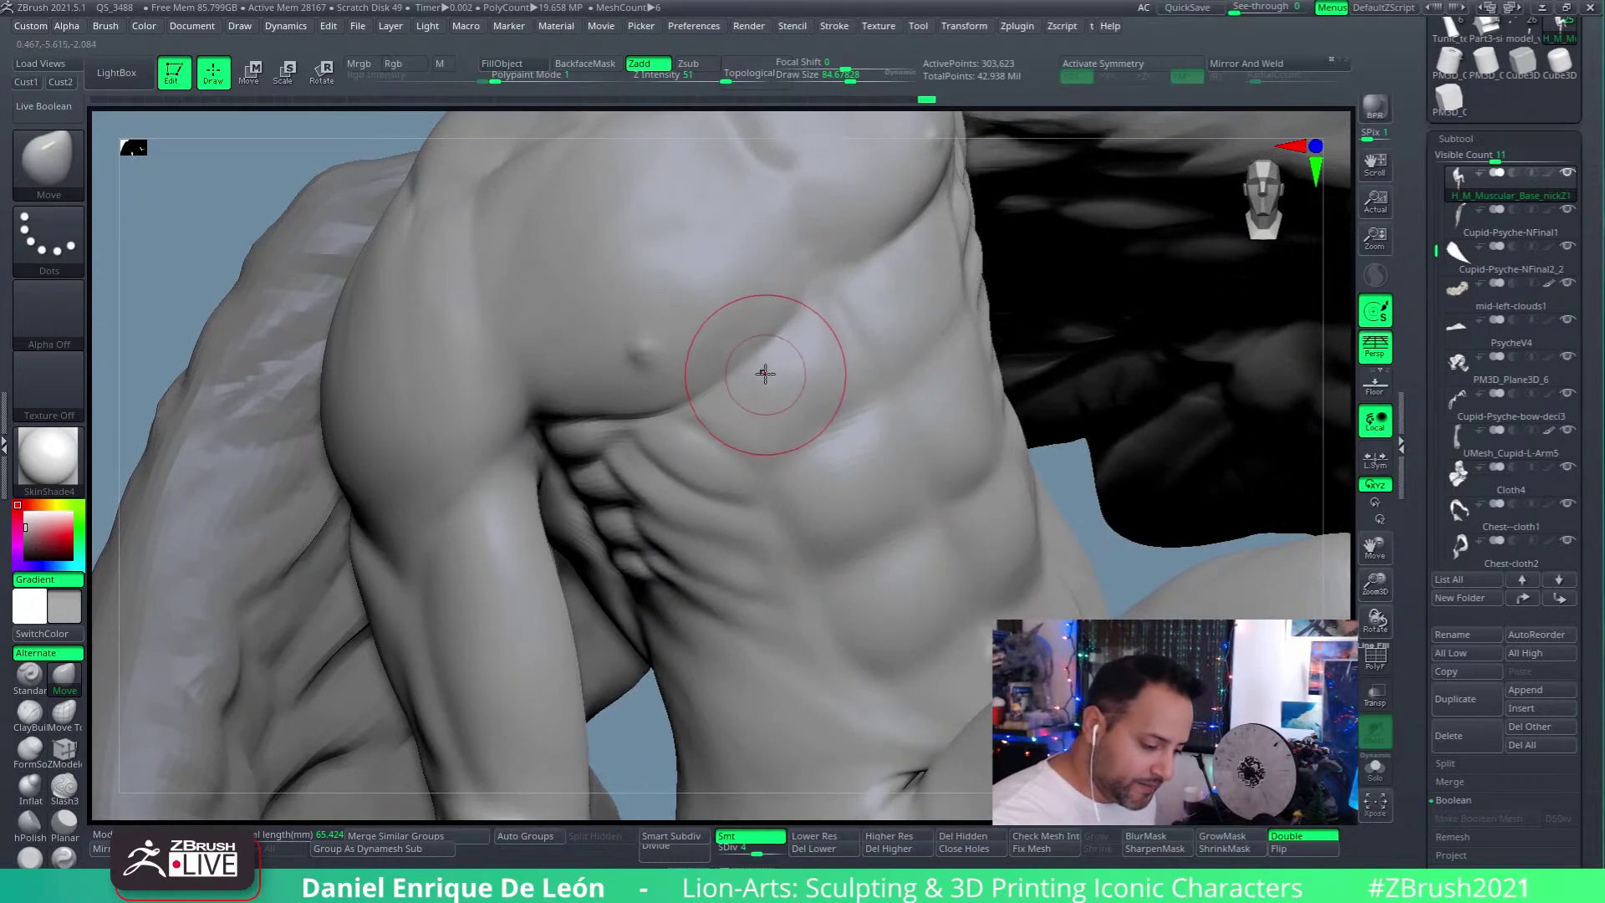
{"action": "right_click_drag", "start_coordinate": [838, 475], "coordinate": [918, 449]}
{"action": "mouse_move", "coordinate": [808, 384]}
{"action": "right_mouse_down", "text": "ctrl"}
{"action": "mouse_move", "coordinate": [874, 528]}
{"action": "mouse_move", "coordinate": [874, 351]}
{"action": "mouse_move", "coordinate": [947, 614]}
{"action": "mouse_move", "coordinate": [849, 456]}
{"action": "mouse_move", "coordinate": [870, 359]}
{"action": "mouse_move", "coordinate": [925, 387]}
{"action": "mouse_move", "coordinate": [806, 75]}
{"action": "right_mouse_up", "text": "ctrl"}
{"action": "mouse_move", "coordinate": [816, 171]}
{"action": "right_mouse_down"}
{"action": "mouse_move", "coordinate": [895, 429]}
{"action": "mouse_move", "coordinate": [870, 457]}
{"action": "mouse_move", "coordinate": [836, 401]}
{"action": "mouse_move", "coordinate": [877, 545]}
{"action": "mouse_move", "coordinate": [861, 518]}
{"action": "mouse_move", "coordinate": [878, 591]}
{"action": "mouse_move", "coordinate": [853, 596]}
{"action": "mouse_move", "coordinate": [836, 251]}
{"action": "right_mouse_up"}
{"action": "left_click_drag", "start_coordinate": [860, 82], "coordinate": [843, 84]}
Step: Examine the legs, the wings and the upper back where the wings attach from several angles
{"action": "mouse_move", "coordinate": [836, 392]}
{"action": "right_mouse_down"}
{"action": "mouse_move", "coordinate": [855, 508]}
{"action": "mouse_move", "coordinate": [716, 602]}
{"action": "right_mouse_up"}
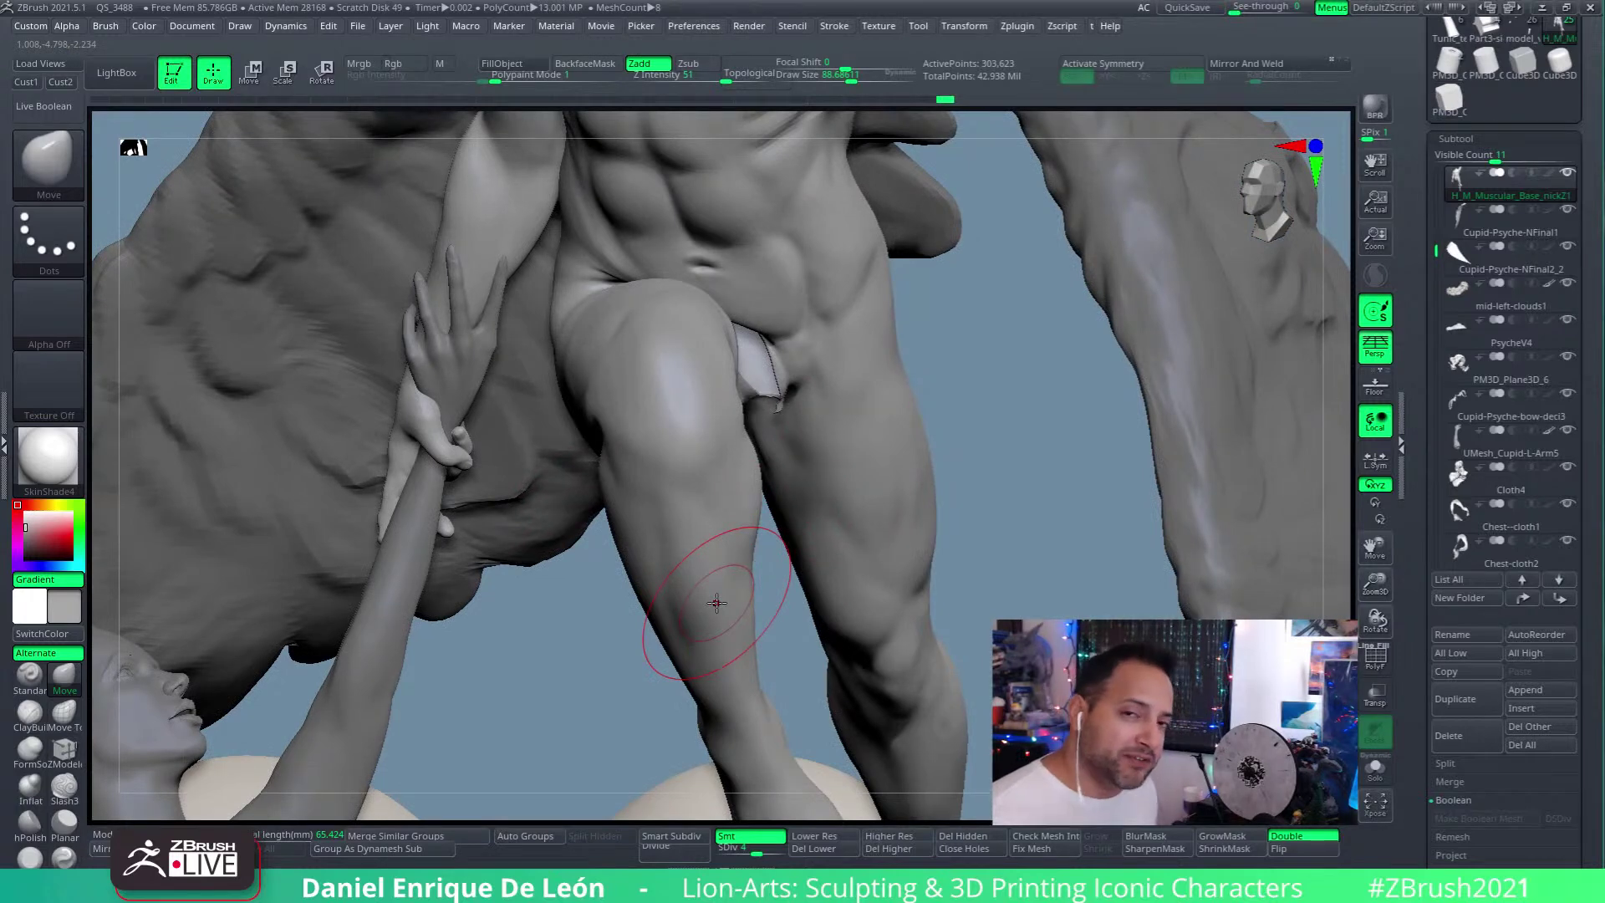
{"action": "right_click_drag", "start_coordinate": [889, 466], "coordinate": [902, 359]}
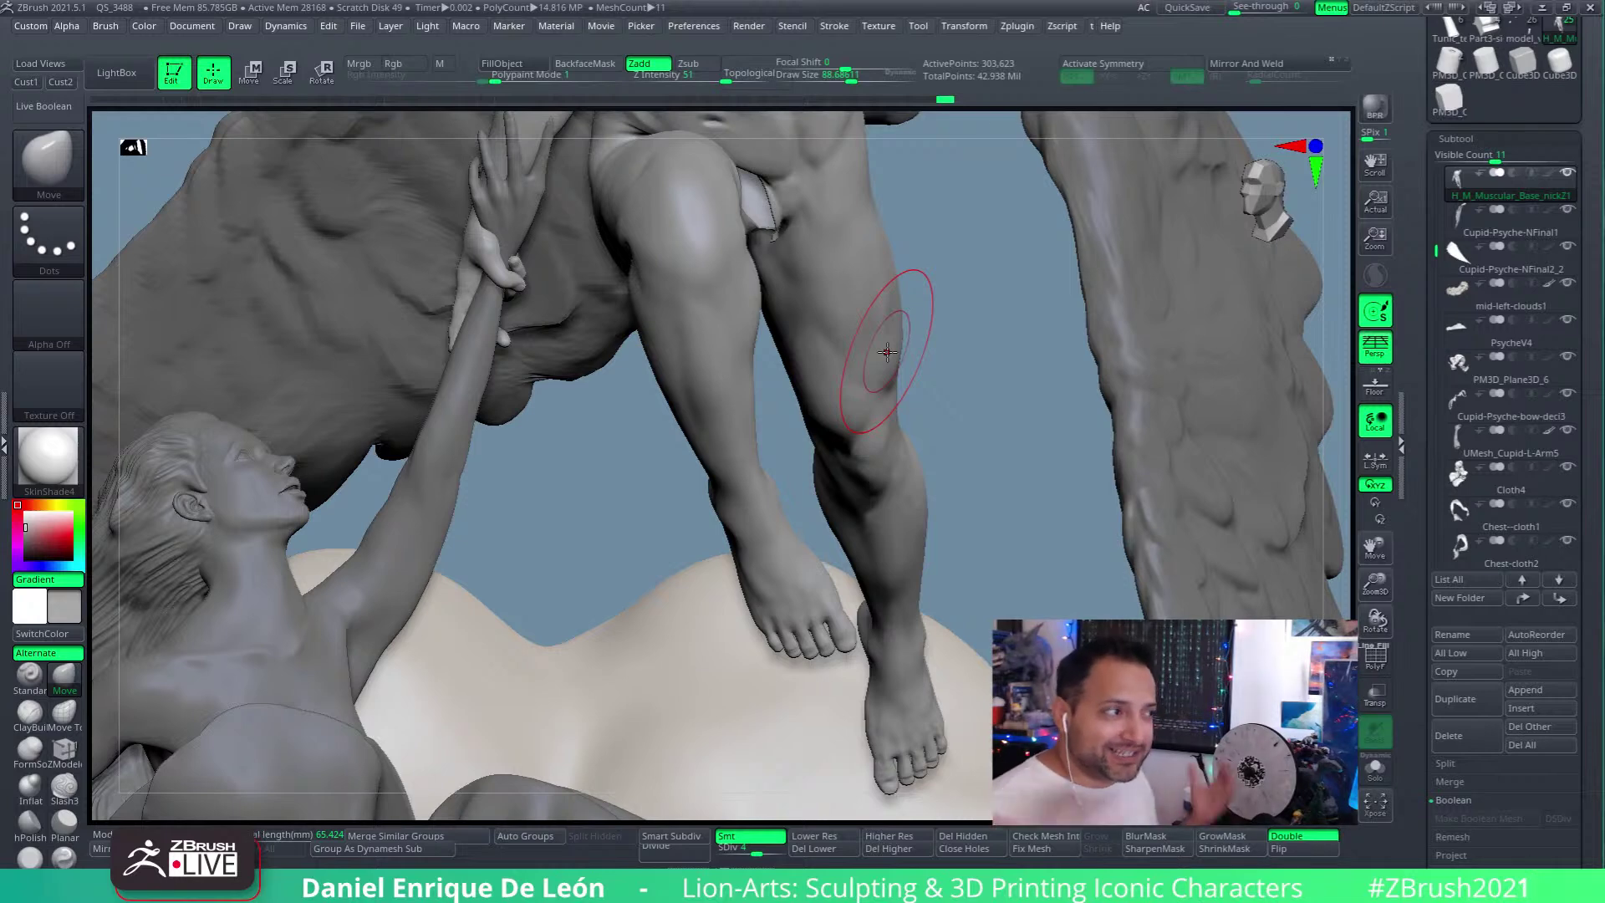
{"action": "right_click_drag", "start_coordinate": [773, 372], "coordinate": [860, 455]}
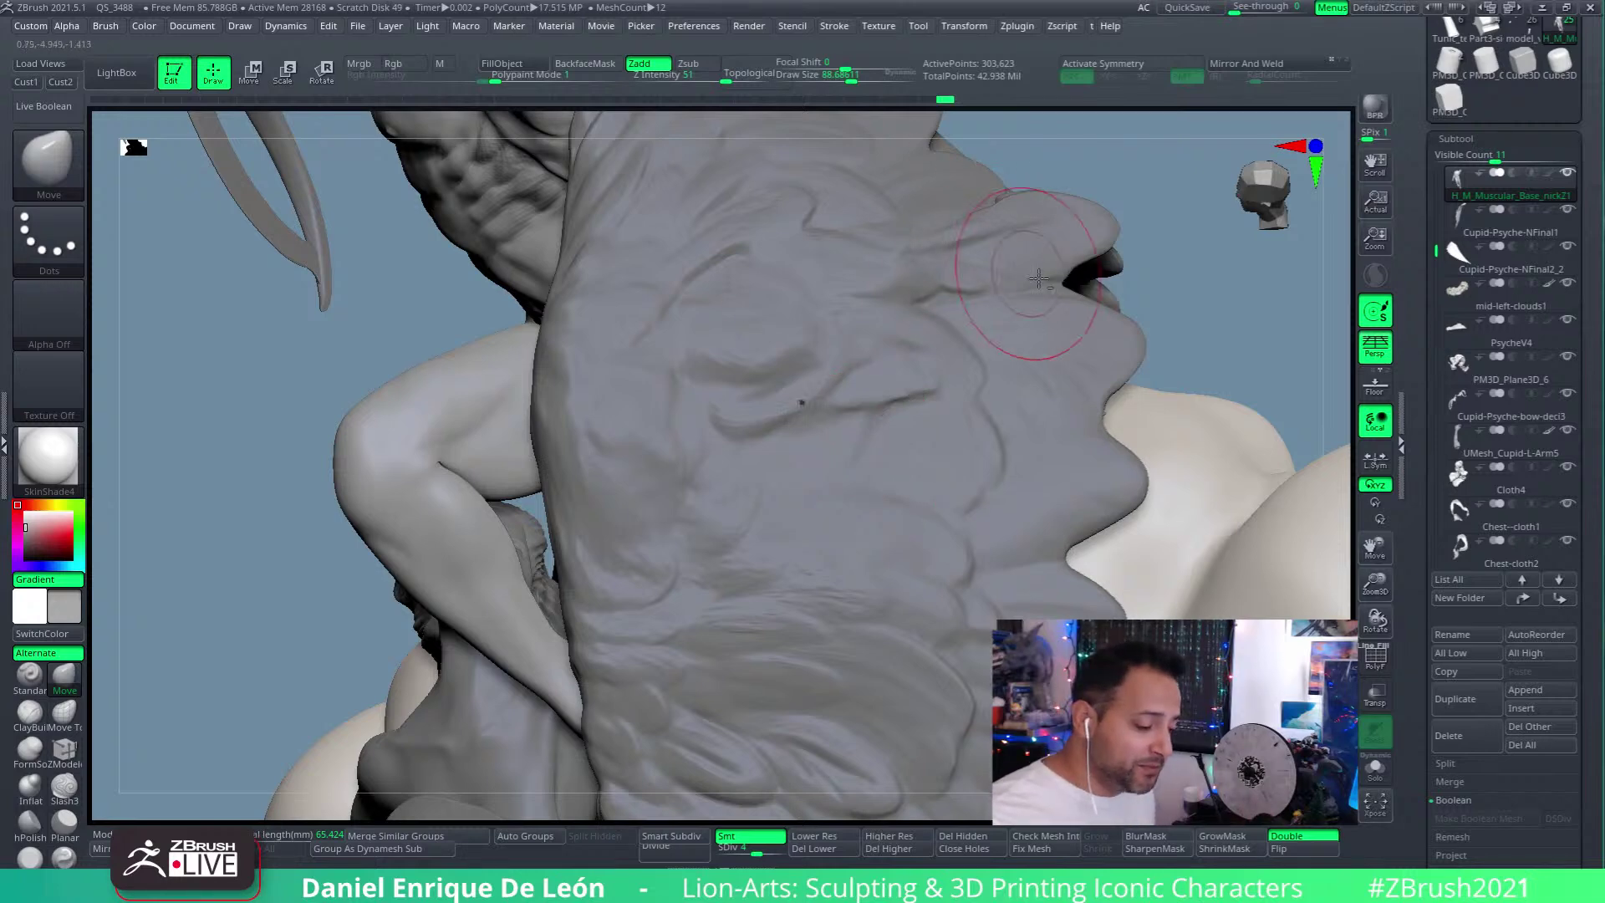
{"action": "right_click_drag", "start_coordinate": [1015, 276], "coordinate": [914, 469]}
{"action": "right_click_drag", "start_coordinate": [842, 423], "coordinate": [806, 376]}
{"action": "right_click_drag", "start_coordinate": [645, 470], "coordinate": [621, 158]}
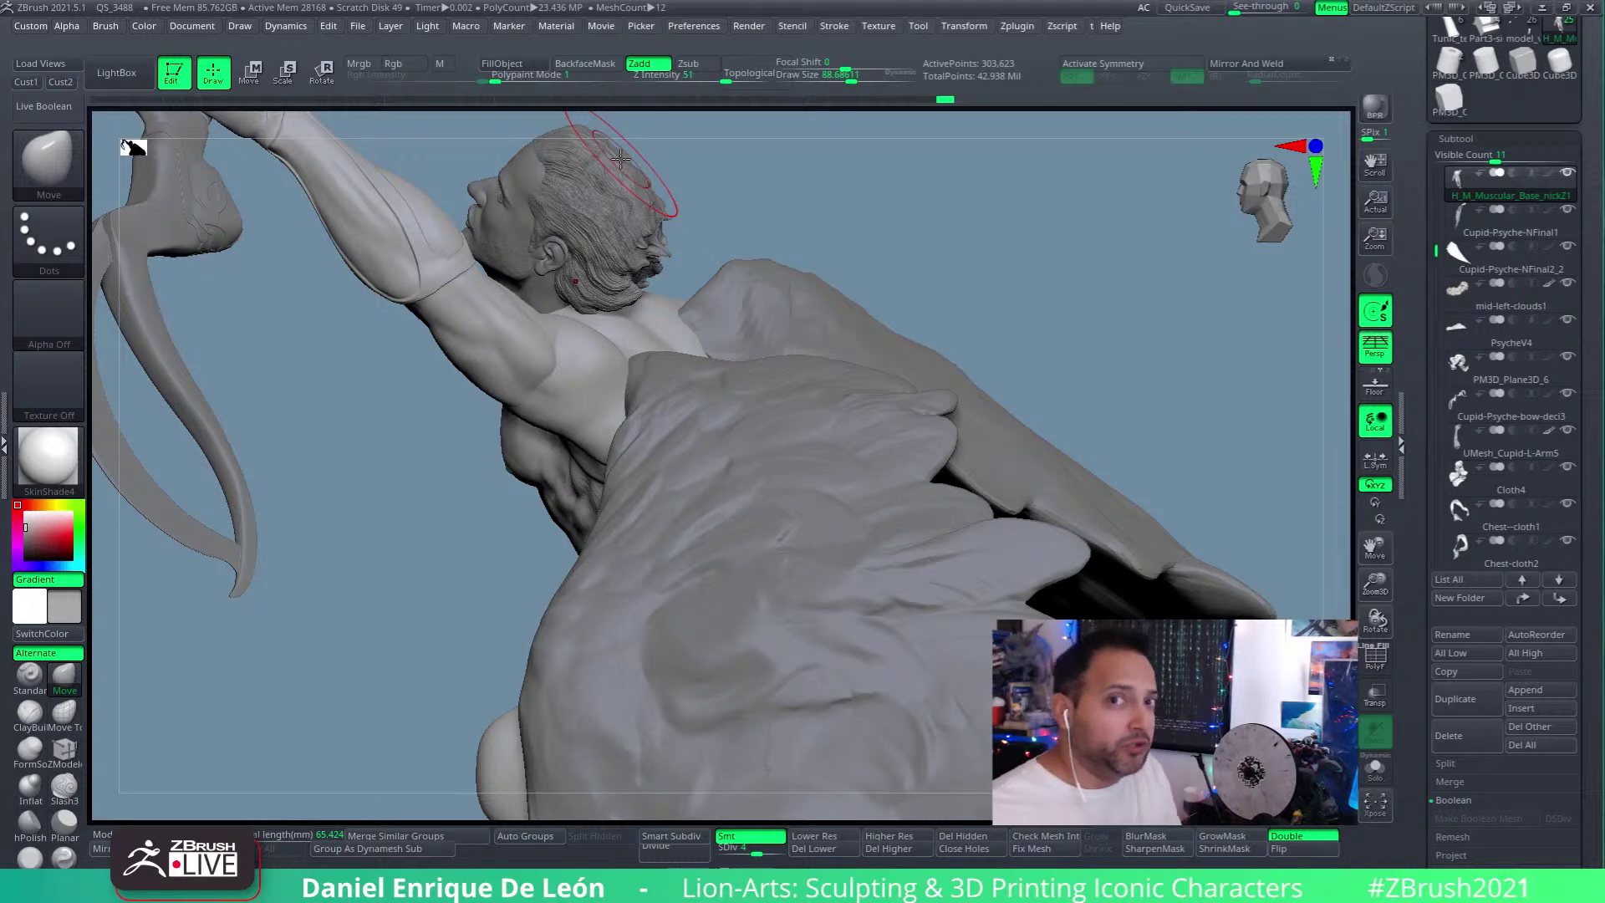
{"action": "mouse_move", "coordinate": [623, 163]}
{"action": "right_mouse_down"}
{"action": "mouse_move", "coordinate": [832, 393]}
{"action": "mouse_move", "coordinate": [843, 439]}
{"action": "right_mouse_up"}
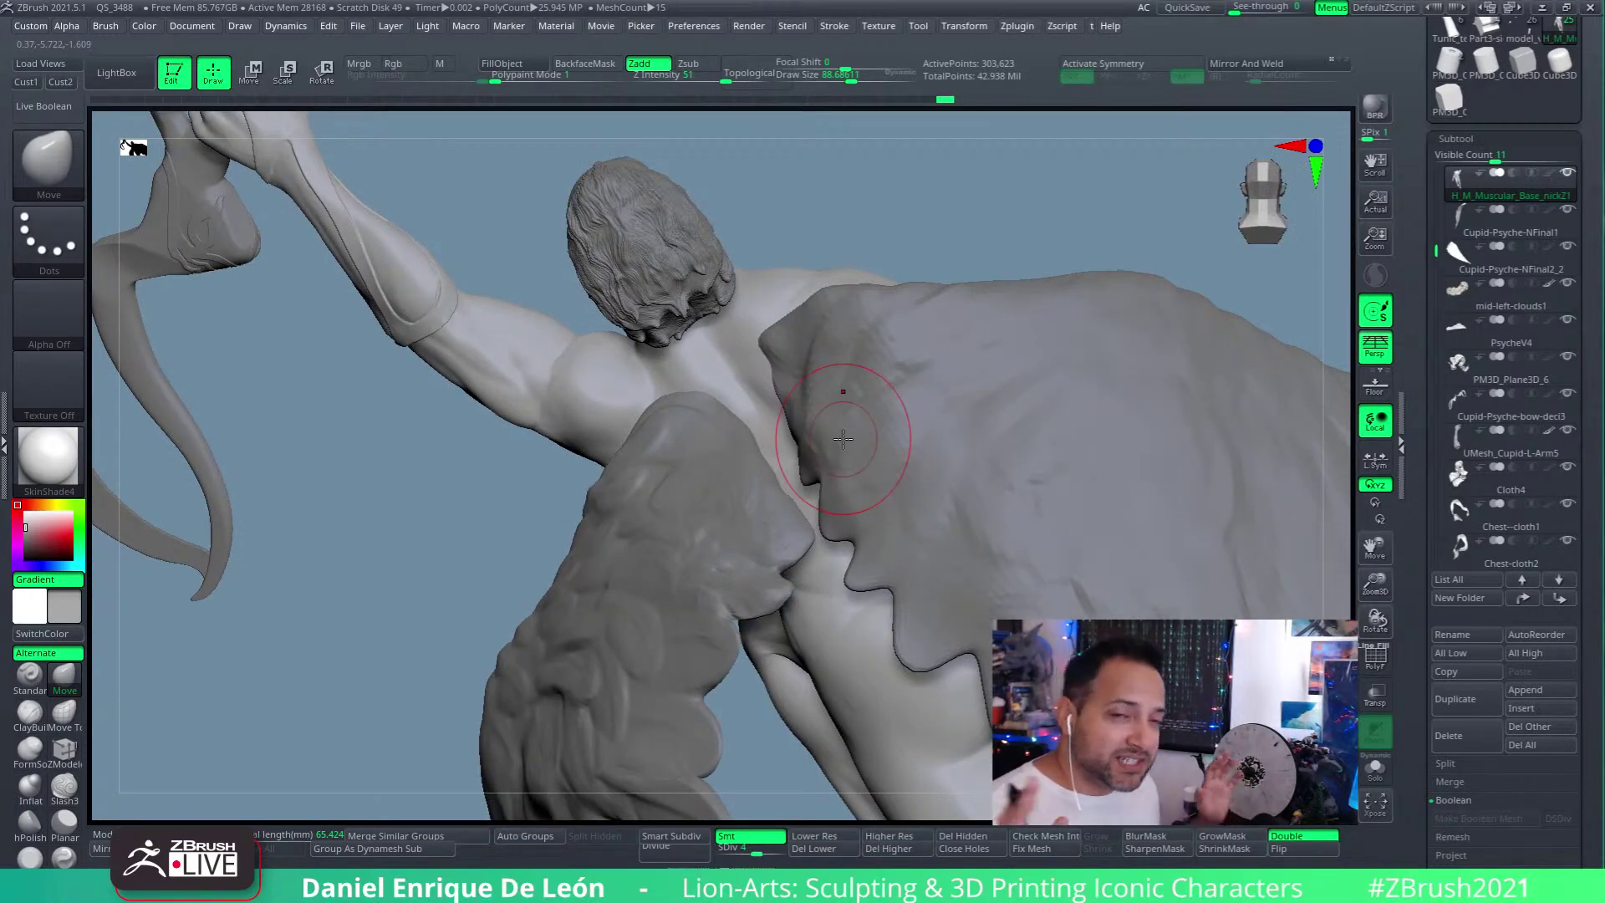
{"action": "mouse_move", "coordinate": [844, 439]}
{"action": "right_mouse_down"}
{"action": "mouse_move", "coordinate": [798, 353]}
{"action": "mouse_move", "coordinate": [870, 449]}
{"action": "mouse_move", "coordinate": [912, 373]}
{"action": "mouse_move", "coordinate": [938, 469]}
{"action": "mouse_move", "coordinate": [892, 440]}
{"action": "mouse_move", "coordinate": [879, 466]}
{"action": "right_mouse_up"}
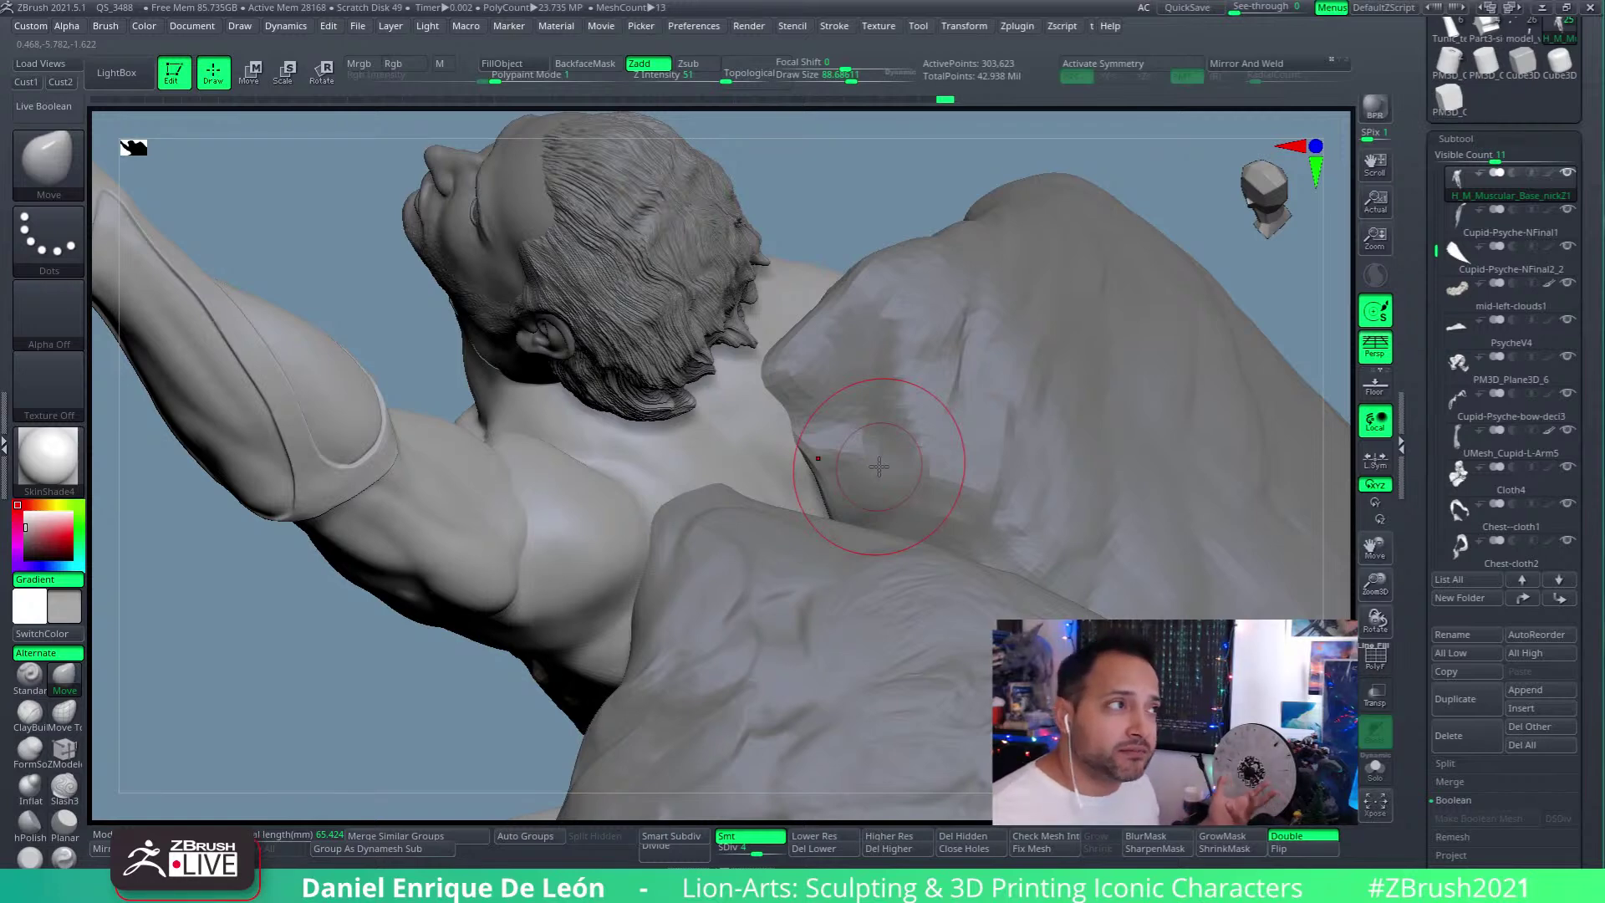
{"action": "mouse_move", "coordinate": [879, 466]}
{"action": "right_mouse_down"}
{"action": "mouse_move", "coordinate": [786, 411]}
{"action": "mouse_move", "coordinate": [819, 403]}
{"action": "mouse_move", "coordinate": [821, 425]}
{"action": "mouse_move", "coordinate": [891, 398]}
{"action": "mouse_move", "coordinate": [796, 393]}
{"action": "mouse_move", "coordinate": [805, 408]}
{"action": "right_mouse_up"}
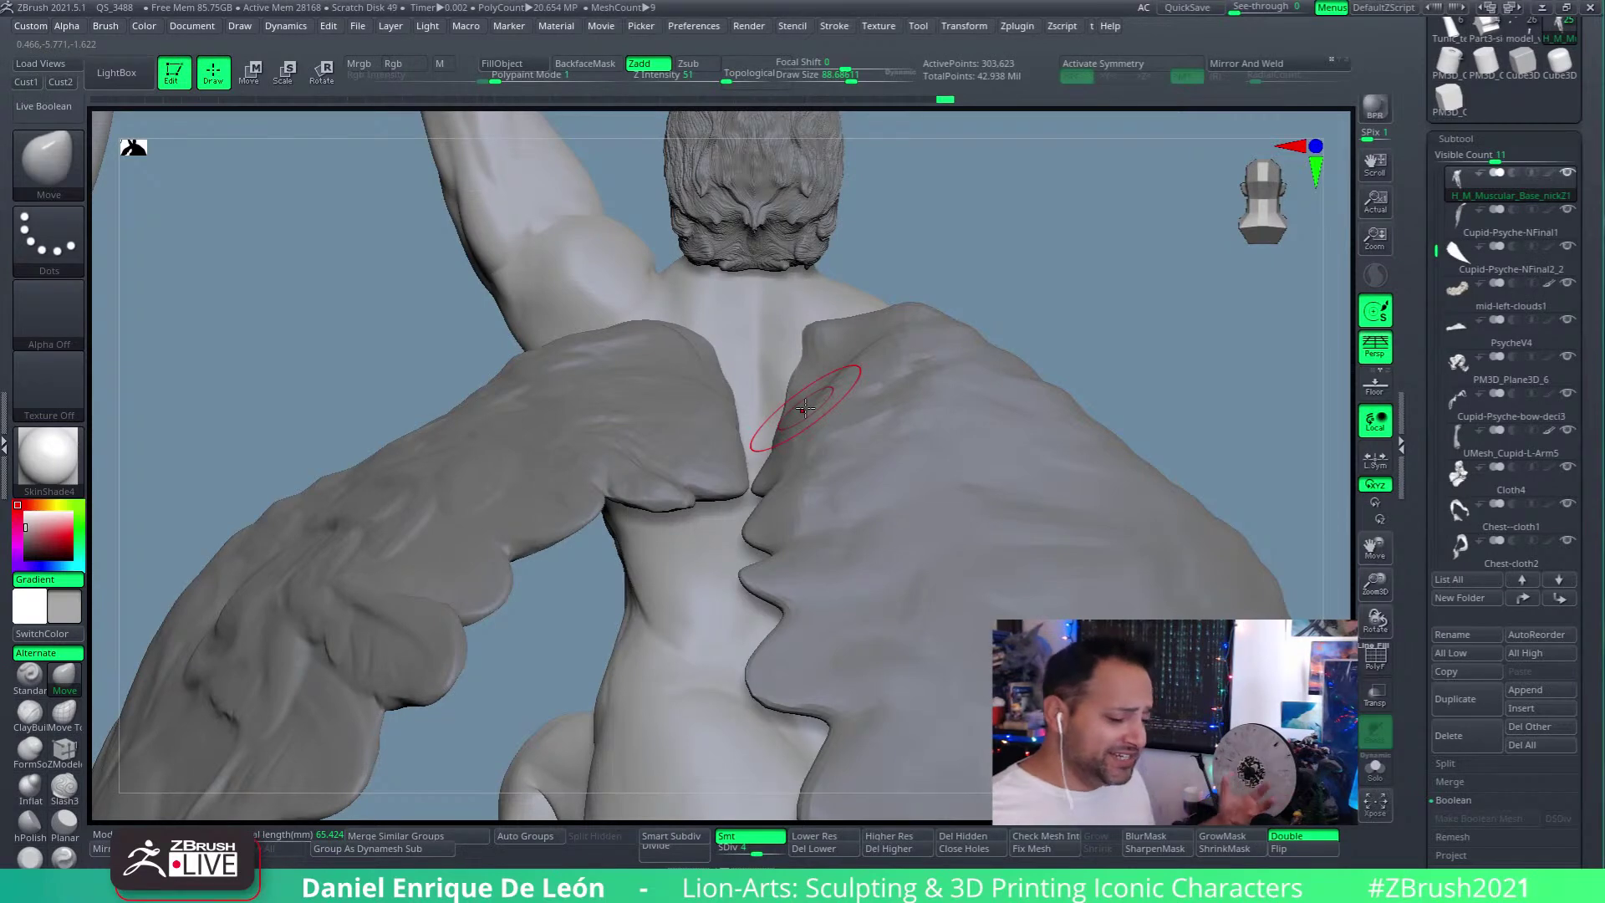
Step: Smooth the back muscles and side of the ribcage beneath the wing on the raised-arm side
{"action": "mouse_move", "coordinate": [771, 393]}
{"action": "right_mouse_down"}
{"action": "mouse_move", "coordinate": [817, 365]}
{"action": "mouse_move", "coordinate": [809, 301]}
{"action": "mouse_move", "coordinate": [823, 420]}
{"action": "right_mouse_up"}
{"action": "mouse_move", "coordinate": [795, 329]}
{"action": "right_mouse_down"}
{"action": "mouse_move", "coordinate": [816, 388]}
{"action": "mouse_move", "coordinate": [845, 393]}
{"action": "mouse_move", "coordinate": [844, 426]}
{"action": "mouse_move", "coordinate": [847, 374]}
{"action": "mouse_move", "coordinate": [871, 519]}
{"action": "mouse_move", "coordinate": [773, 404]}
{"action": "mouse_move", "coordinate": [655, 418]}
{"action": "right_mouse_up"}
{"action": "key", "text": "shift"}
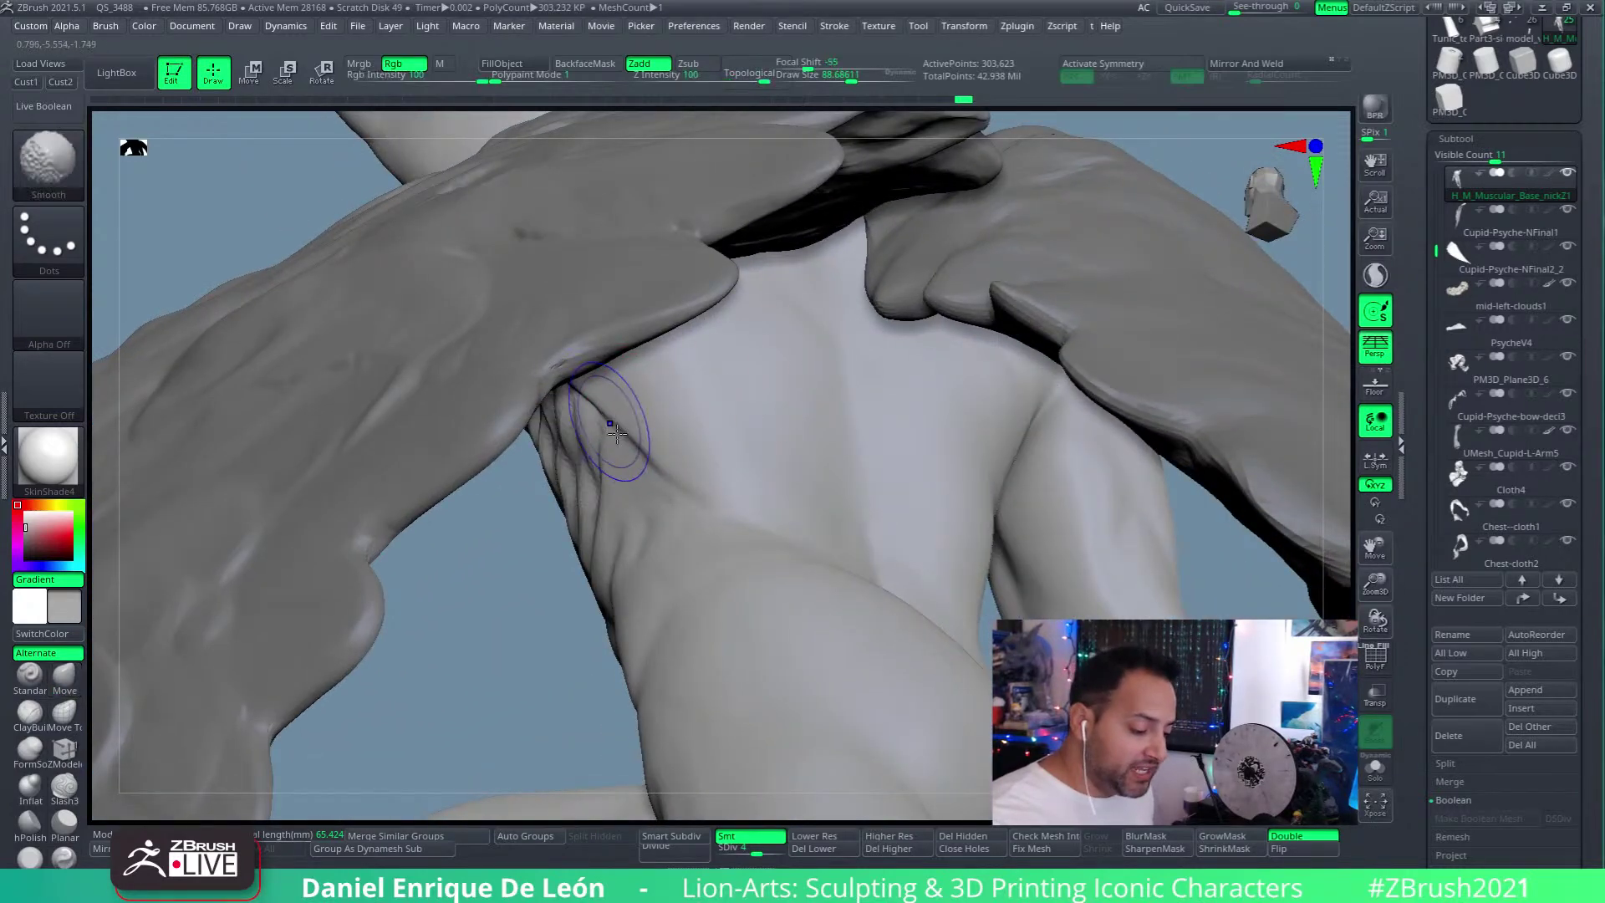
{"action": "mouse_move", "coordinate": [702, 440]}
{"action": "right_mouse_down"}
{"action": "mouse_move", "coordinate": [723, 428]}
{"action": "mouse_move", "coordinate": [649, 530]}
{"action": "mouse_move", "coordinate": [687, 508]}
{"action": "right_mouse_up"}
{"action": "mouse_move", "coordinate": [770, 673]}
{"action": "right_mouse_down"}
{"action": "mouse_move", "coordinate": [831, 390]}
{"action": "mouse_move", "coordinate": [735, 564]}
{"action": "mouse_move", "coordinate": [806, 538]}
{"action": "mouse_move", "coordinate": [781, 502]}
{"action": "mouse_move", "coordinate": [821, 535]}
{"action": "mouse_move", "coordinate": [781, 343]}
{"action": "mouse_move", "coordinate": [836, 401]}
{"action": "mouse_move", "coordinate": [916, 435]}
{"action": "mouse_move", "coordinate": [860, 459]}
{"action": "mouse_move", "coordinate": [881, 376]}
{"action": "mouse_move", "coordinate": [738, 428]}
{"action": "mouse_move", "coordinate": [939, 374]}
{"action": "mouse_move", "coordinate": [914, 401]}
{"action": "mouse_move", "coordinate": [934, 380]}
{"action": "mouse_move", "coordinate": [822, 418]}
{"action": "right_mouse_up"}
Step: Reshape and smooth the uppermost abdominals just below the chest on the raised-arm side
{"action": "right_click_drag", "start_coordinate": [953, 369], "coordinate": [735, 380]}
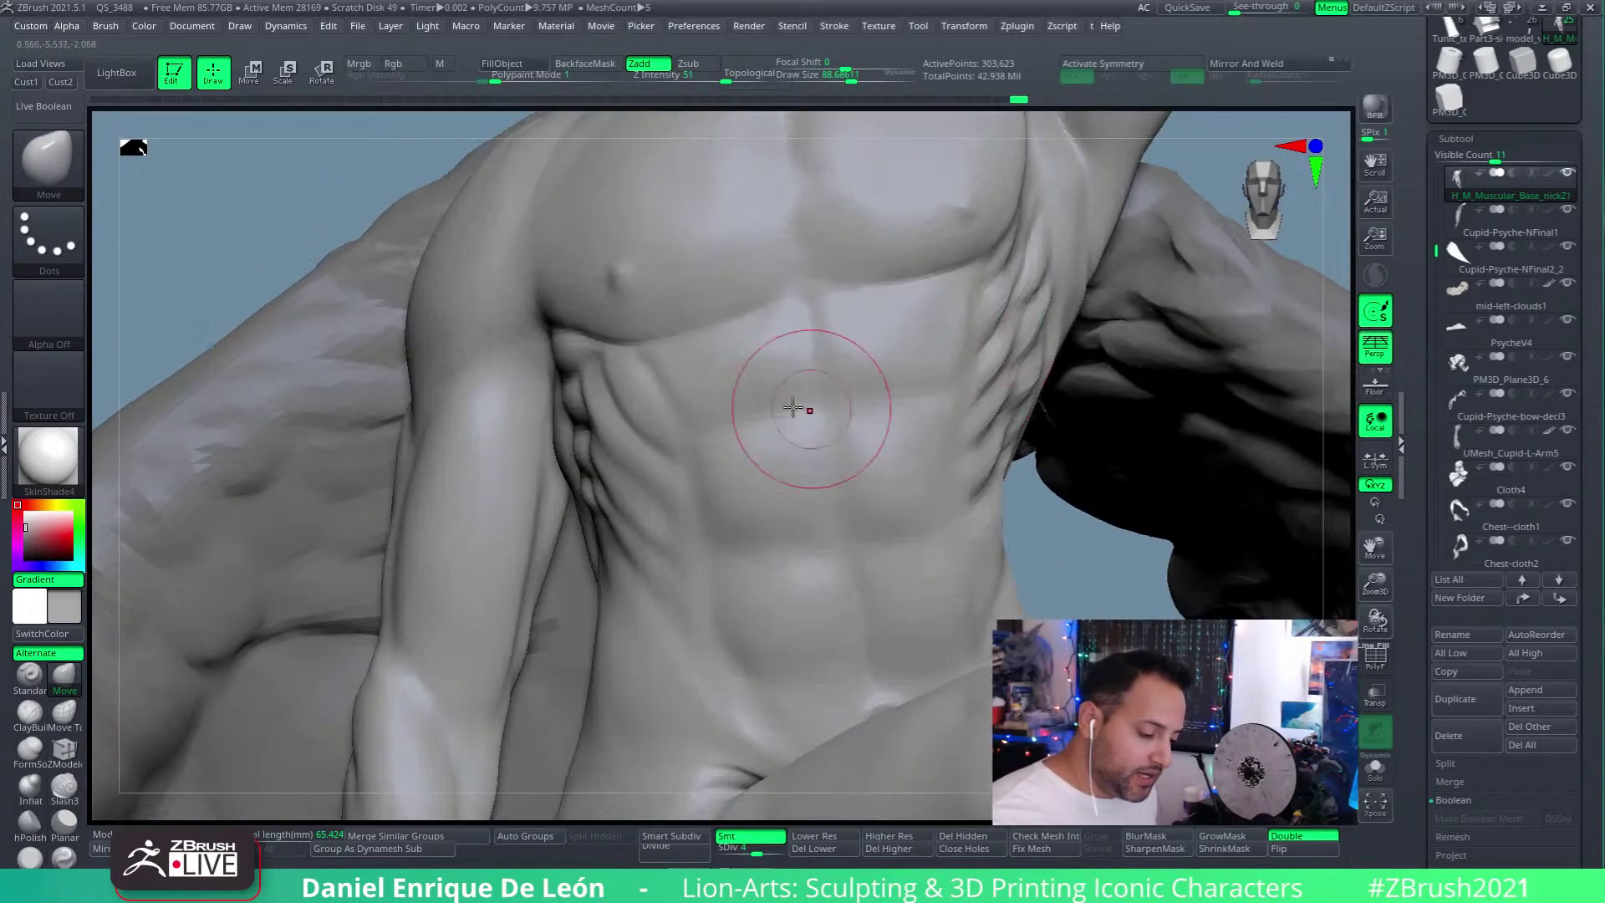
{"action": "mouse_move", "coordinate": [959, 309]}
{"action": "right_mouse_down"}
{"action": "mouse_move", "coordinate": [860, 376]}
{"action": "mouse_move", "coordinate": [957, 368]}
{"action": "mouse_move", "coordinate": [978, 330]}
{"action": "mouse_move", "coordinate": [956, 367]}
{"action": "right_mouse_up"}
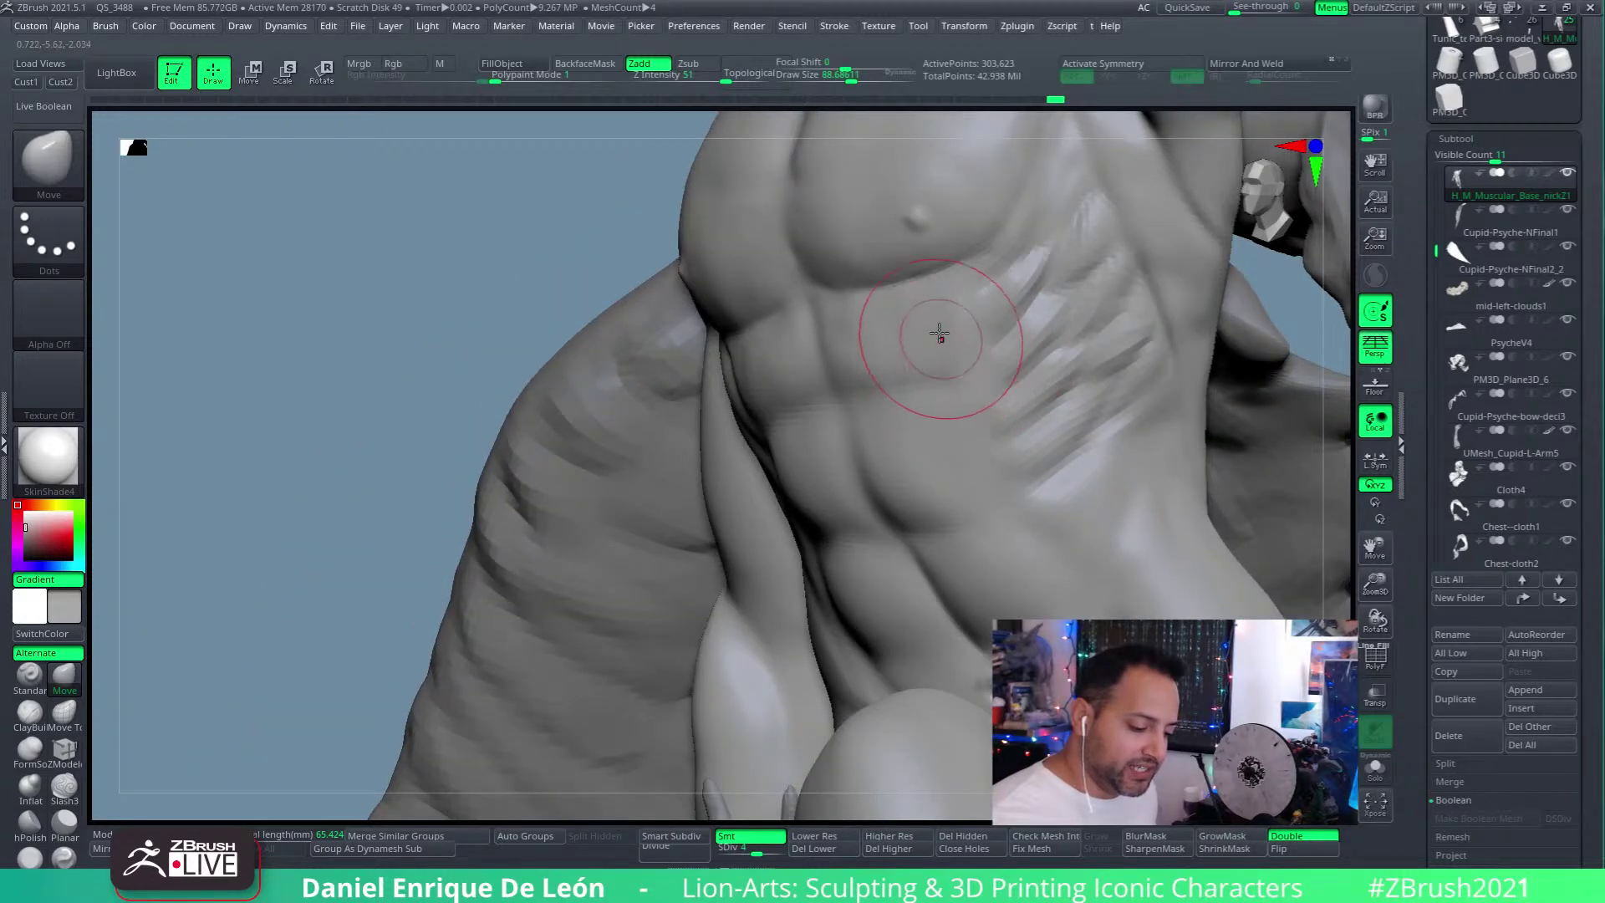
{"action": "key", "text": "shift"}
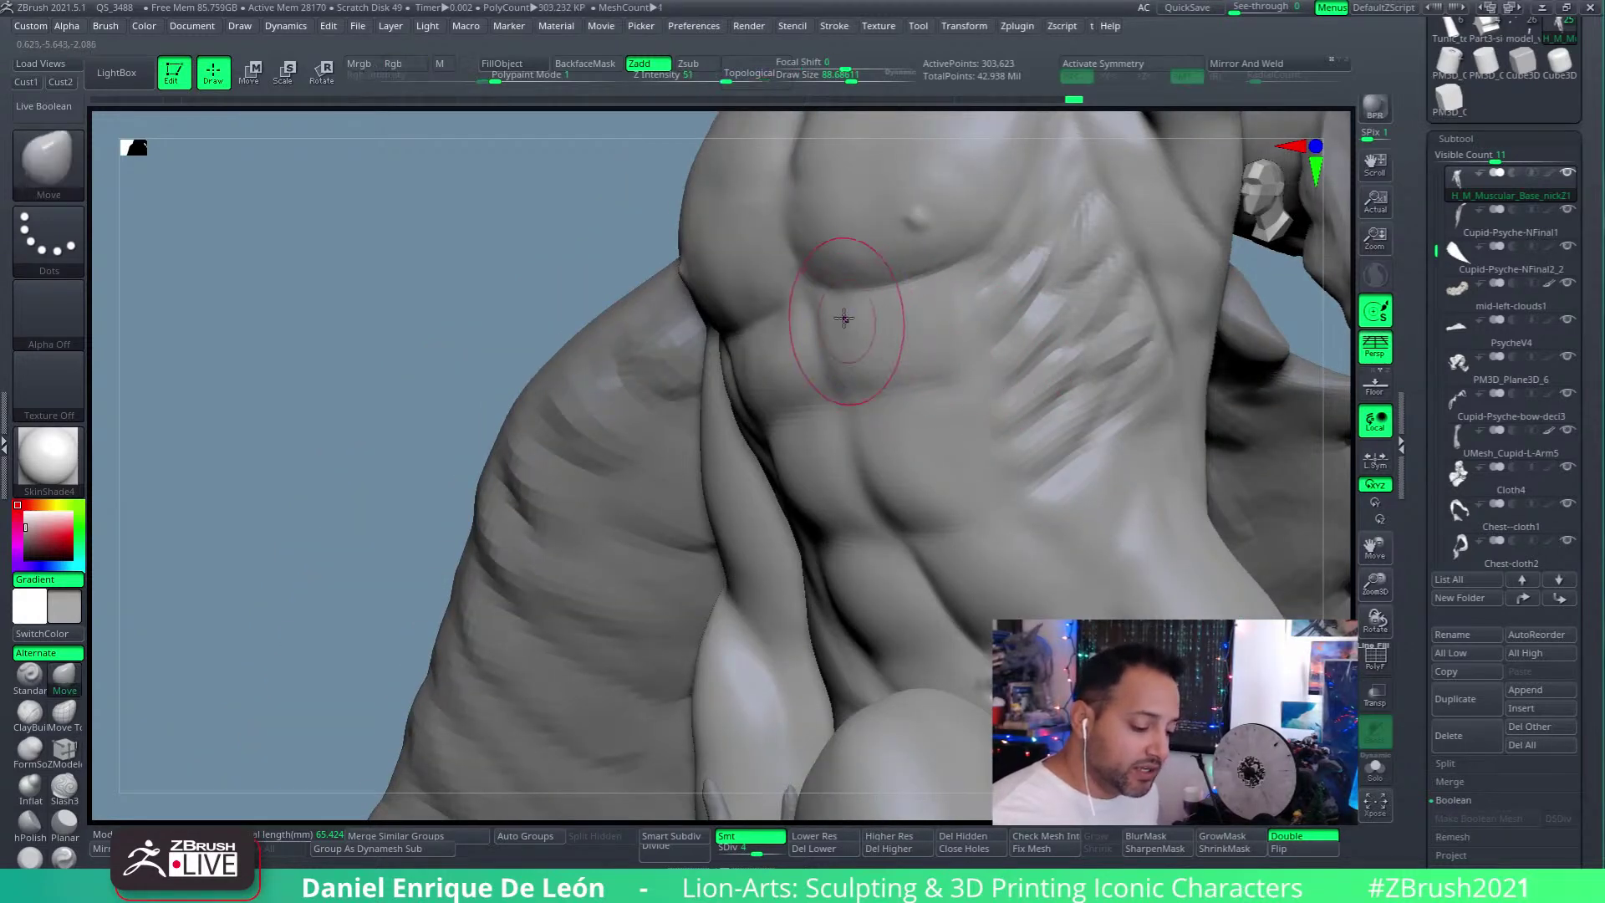
{"action": "mouse_move", "coordinate": [903, 312]}
{"action": "right_mouse_down"}
{"action": "mouse_move", "coordinate": [950, 312]}
{"action": "mouse_move", "coordinate": [941, 347]}
{"action": "mouse_move", "coordinate": [950, 329]}
{"action": "right_mouse_up"}
{"action": "key", "text": "shift"}
Step: Refine the upper abdomen around the midline below the pectorals with the Move brush
{"action": "mouse_move", "coordinate": [741, 351]}
{"action": "right_mouse_down"}
{"action": "mouse_move", "coordinate": [949, 348]}
{"action": "mouse_move", "coordinate": [961, 444]}
{"action": "mouse_move", "coordinate": [1046, 326]}
{"action": "right_mouse_up"}
{"action": "right_click_drag", "start_coordinate": [903, 350], "coordinate": [842, 359]}
{"action": "mouse_move", "coordinate": [904, 496]}
{"action": "right_mouse_down"}
{"action": "mouse_move", "coordinate": [856, 451]}
{"action": "mouse_move", "coordinate": [948, 455]}
{"action": "right_mouse_up"}
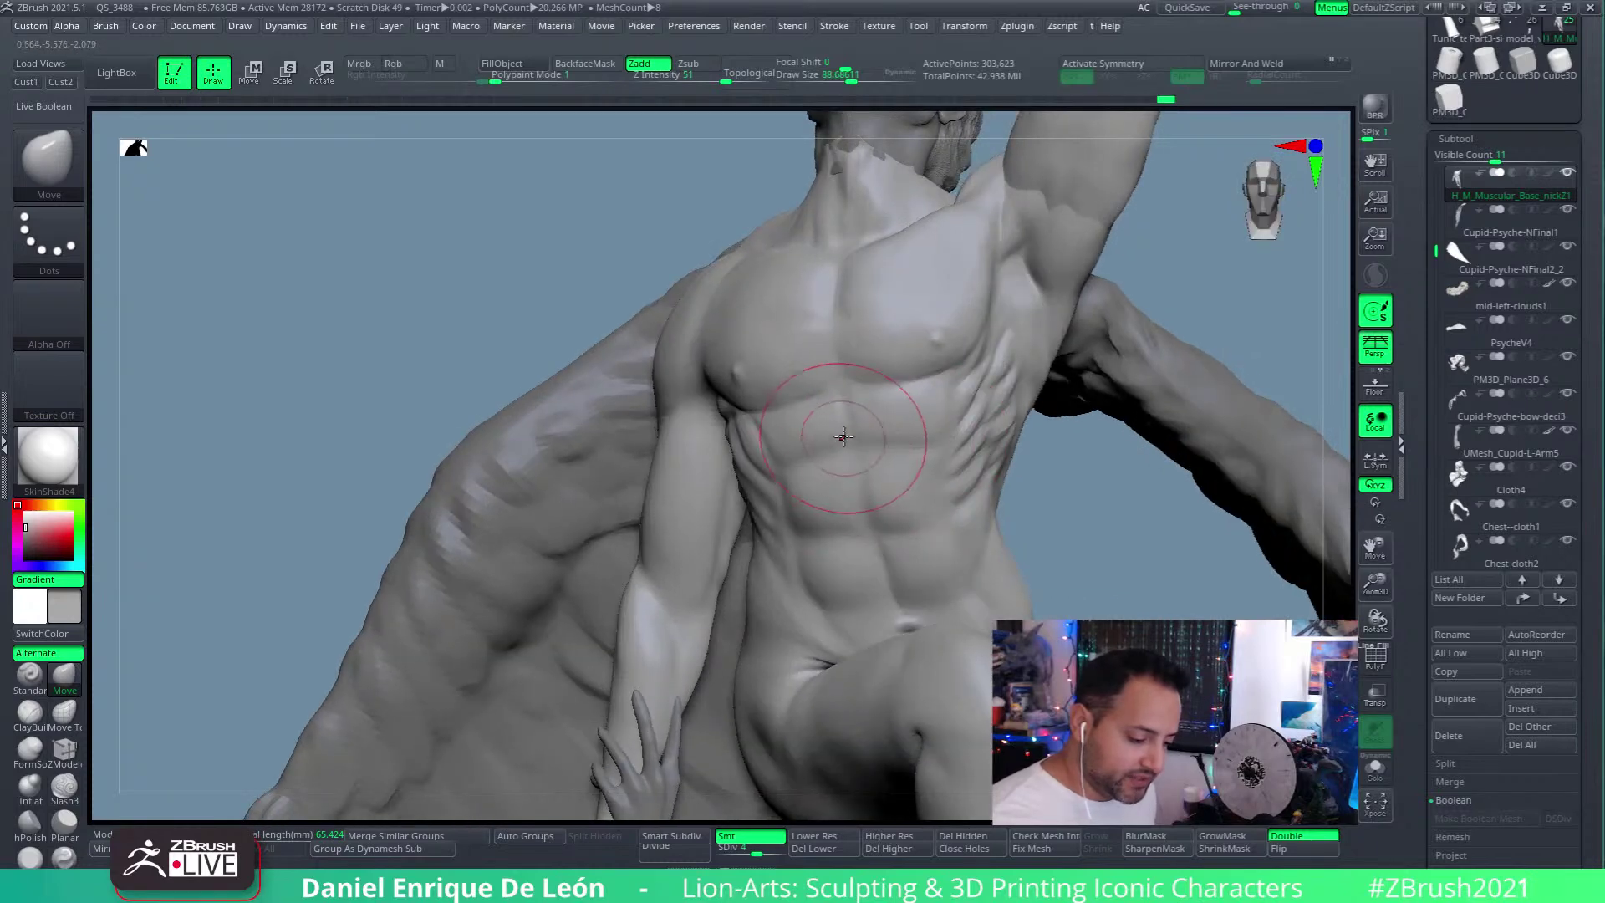
{"action": "right_click_drag", "start_coordinate": [897, 448], "coordinate": [924, 412]}
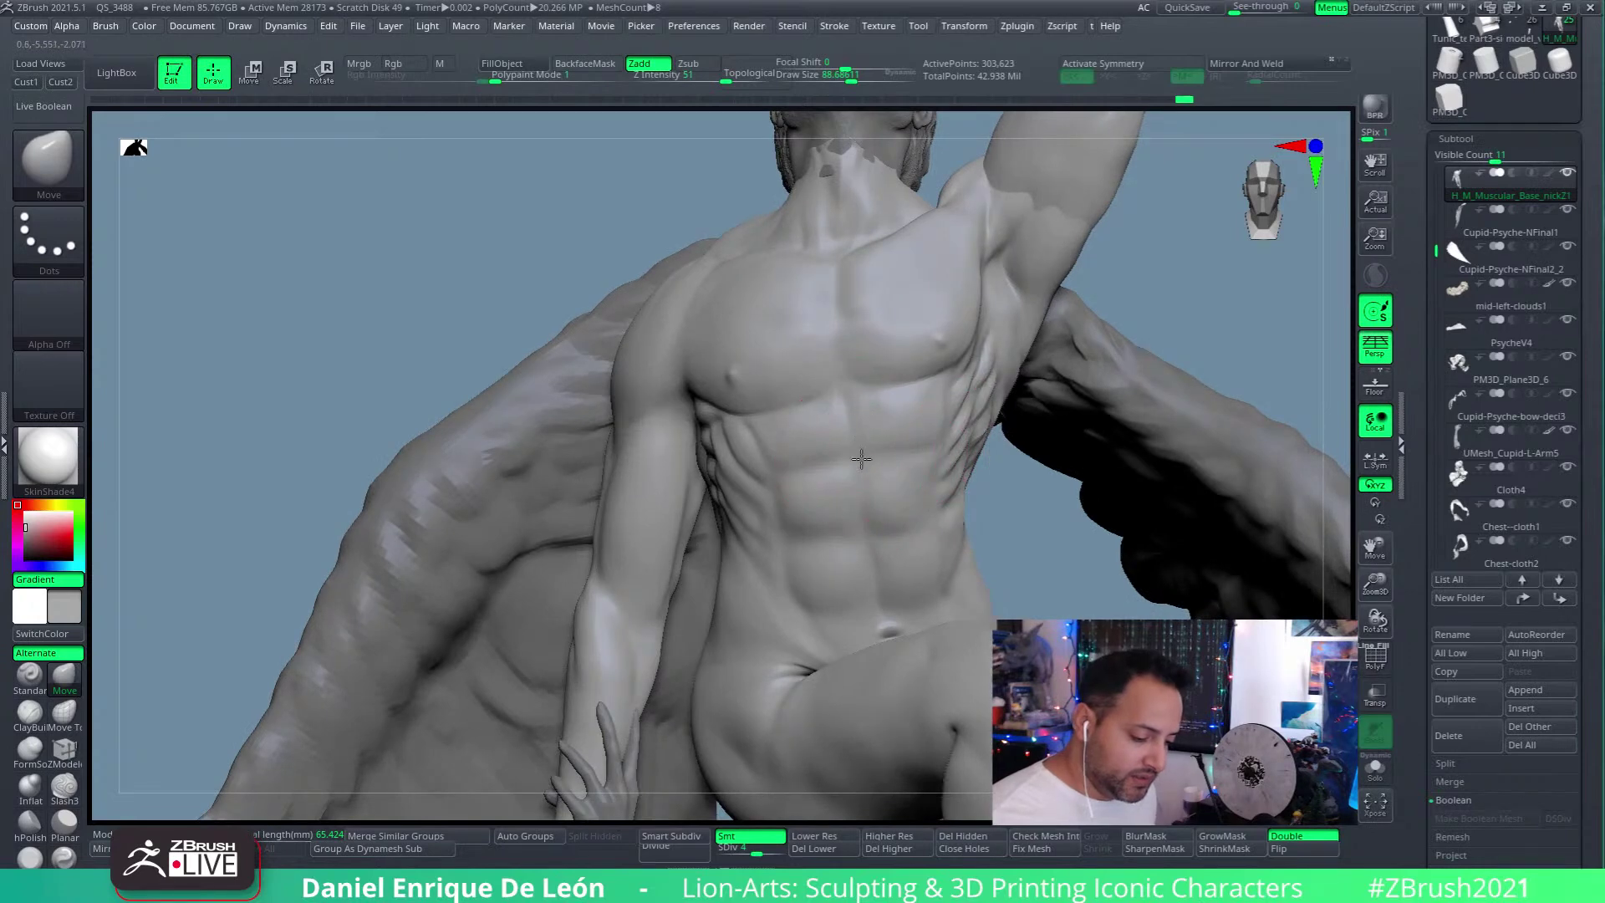
Step: Examine the torso, raised arm, shoulders and ribcage from the front, back and sides
{"action": "mouse_move", "coordinate": [878, 466]}
{"action": "right_mouse_down"}
{"action": "mouse_move", "coordinate": [964, 473]}
{"action": "mouse_move", "coordinate": [1036, 543]}
{"action": "right_mouse_up"}
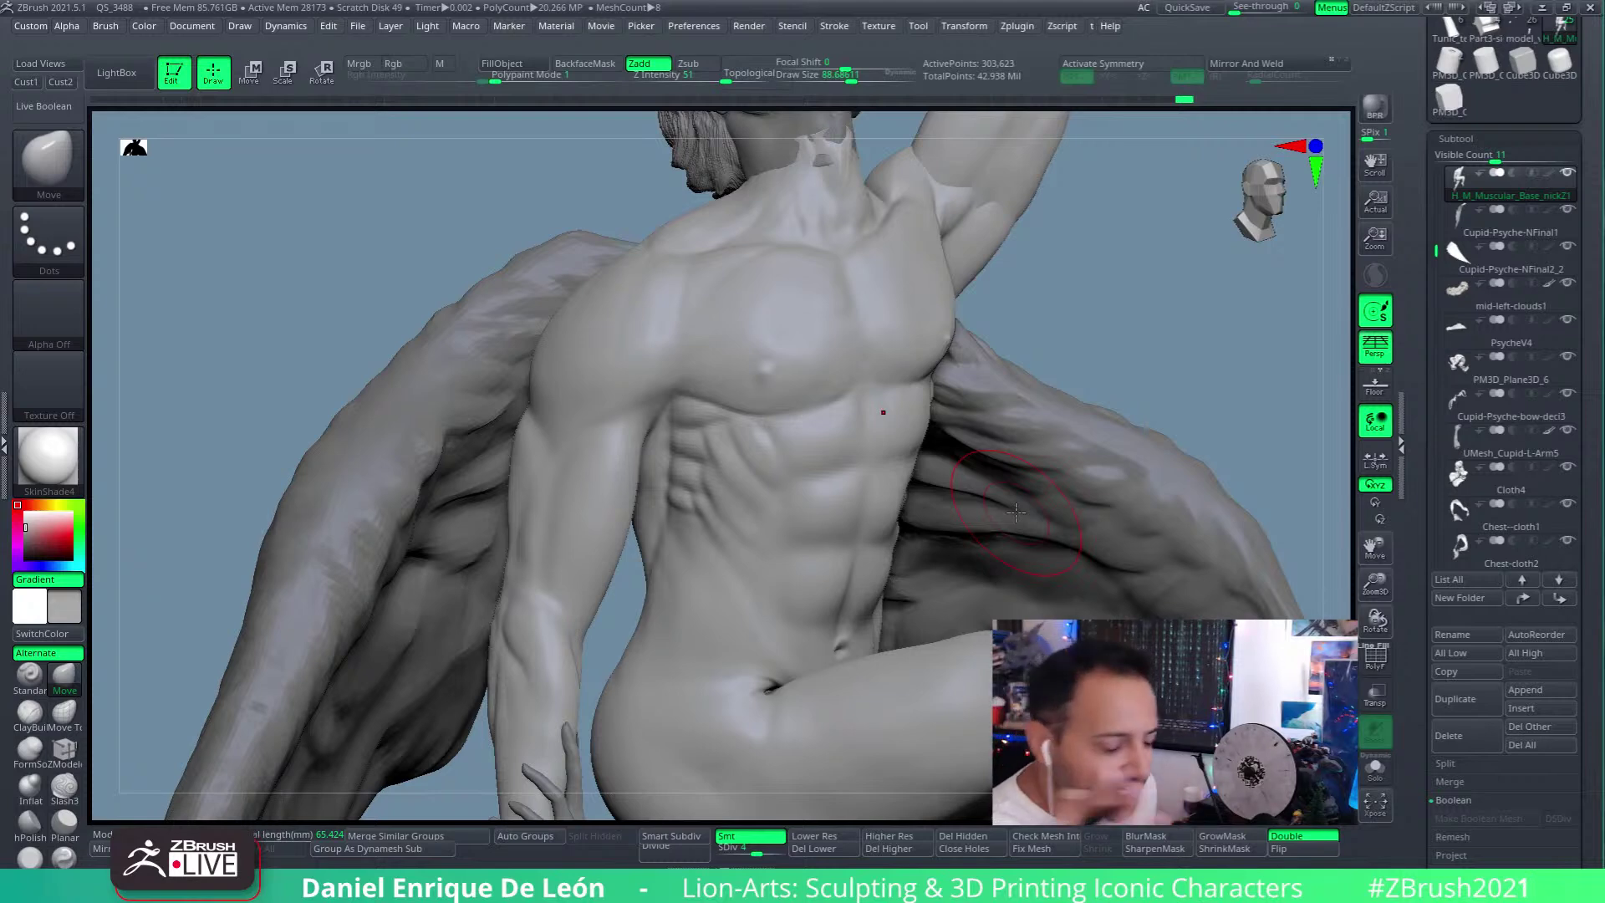
{"action": "right_click_drag", "start_coordinate": [827, 373], "coordinate": [727, 268]}
{"action": "mouse_move", "coordinate": [954, 456]}
{"action": "right_mouse_down"}
{"action": "mouse_move", "coordinate": [942, 416]}
{"action": "mouse_move", "coordinate": [964, 415]}
{"action": "mouse_move", "coordinate": [890, 447]}
{"action": "mouse_move", "coordinate": [918, 405]}
{"action": "right_mouse_up"}
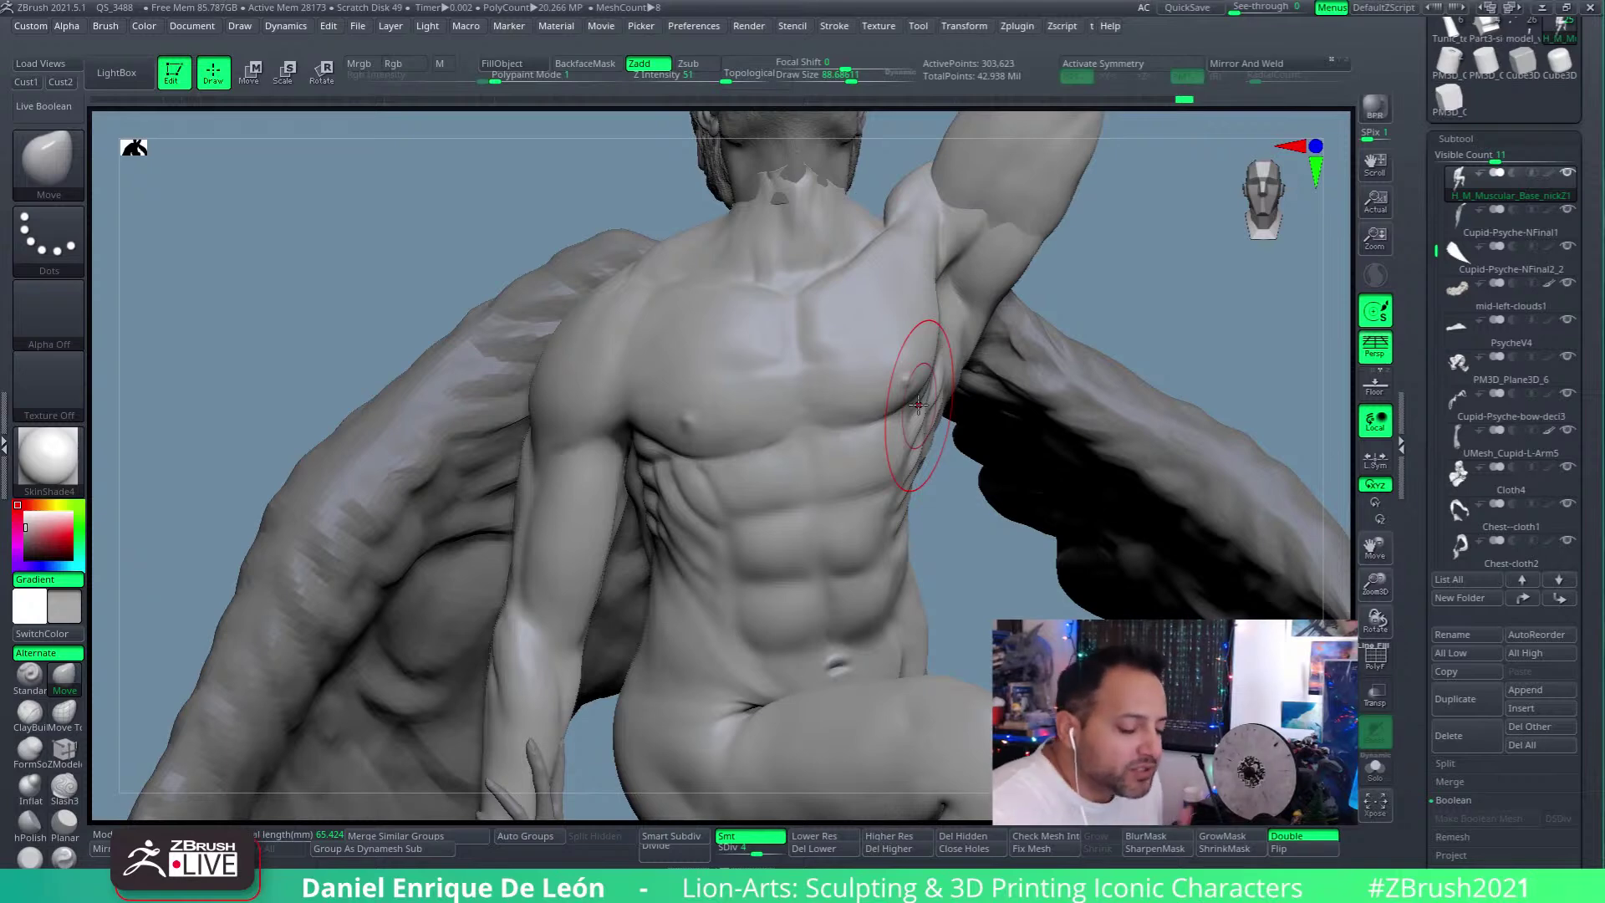
{"action": "right_click_drag", "start_coordinate": [924, 340], "coordinate": [836, 332], "text": "alt"}
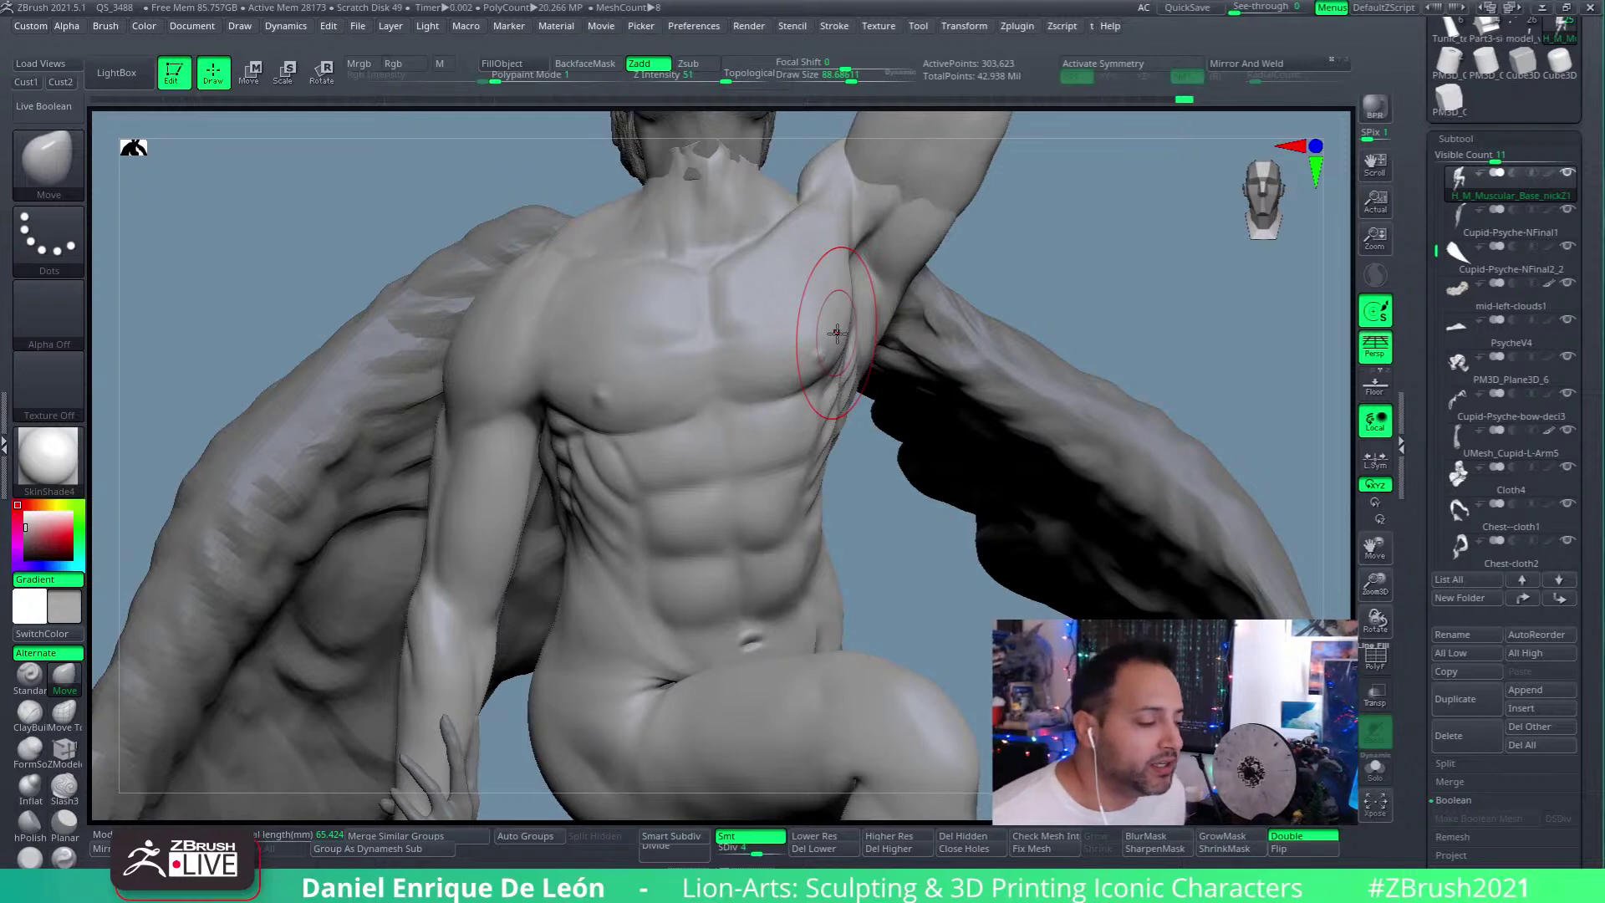
{"action": "mouse_move", "coordinate": [795, 305]}
{"action": "right_mouse_down"}
{"action": "mouse_move", "coordinate": [770, 287]}
{"action": "mouse_move", "coordinate": [937, 402]}
{"action": "mouse_move", "coordinate": [805, 466]}
{"action": "mouse_move", "coordinate": [907, 378]}
{"action": "mouse_move", "coordinate": [890, 493]}
{"action": "mouse_move", "coordinate": [1020, 485]}
{"action": "mouse_move", "coordinate": [924, 437]}
{"action": "right_mouse_up"}
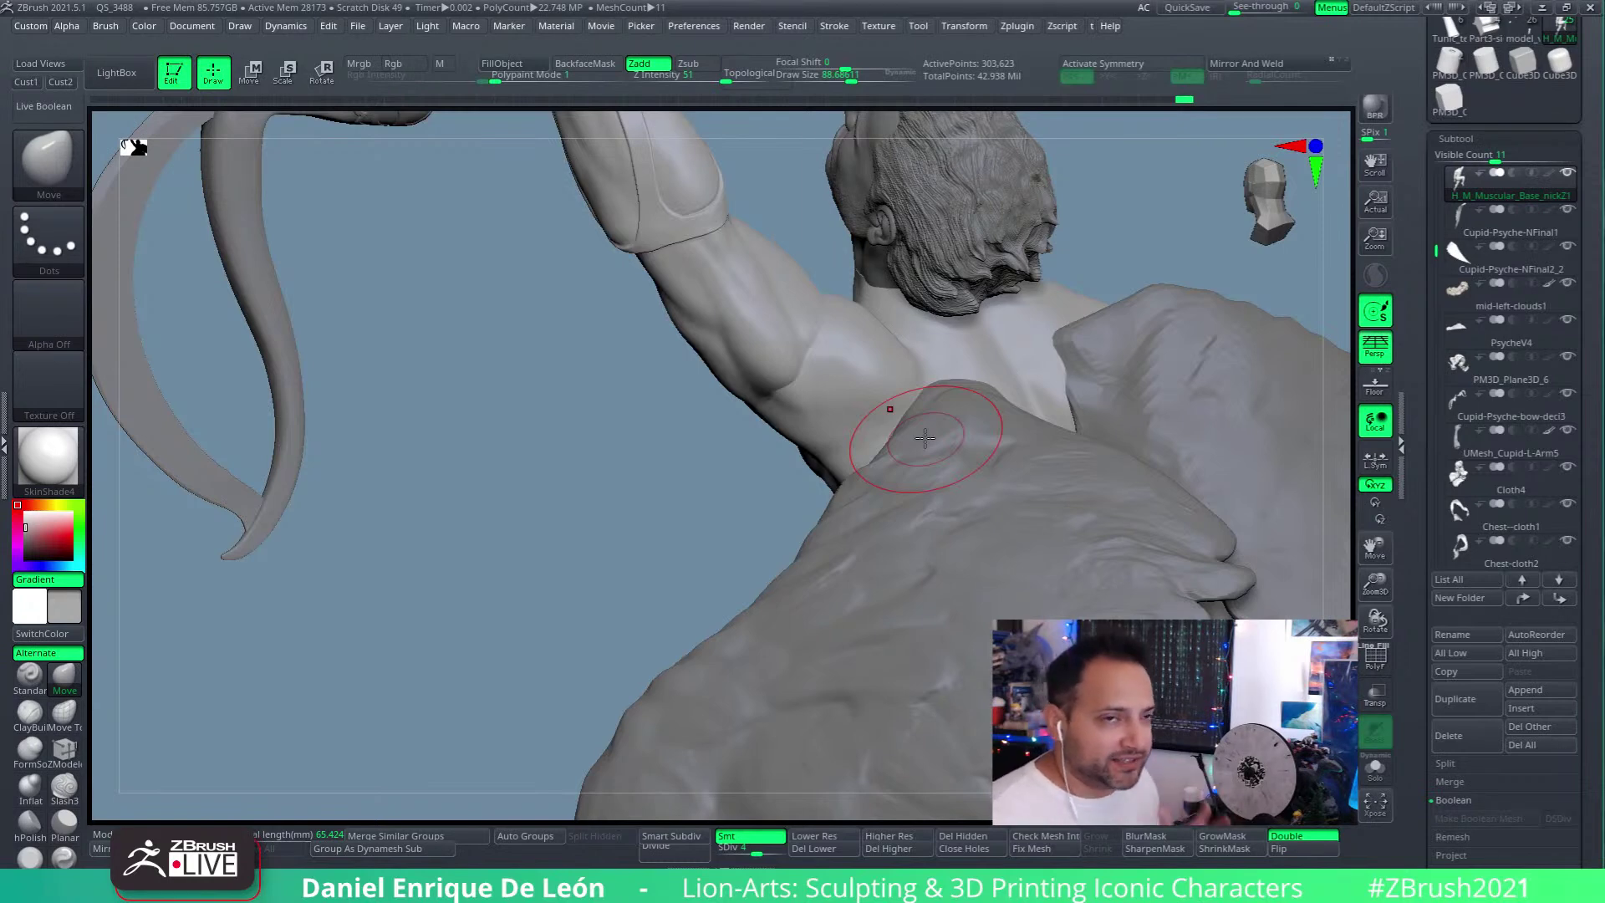
{"action": "right_click_drag", "start_coordinate": [902, 369], "coordinate": [924, 463]}
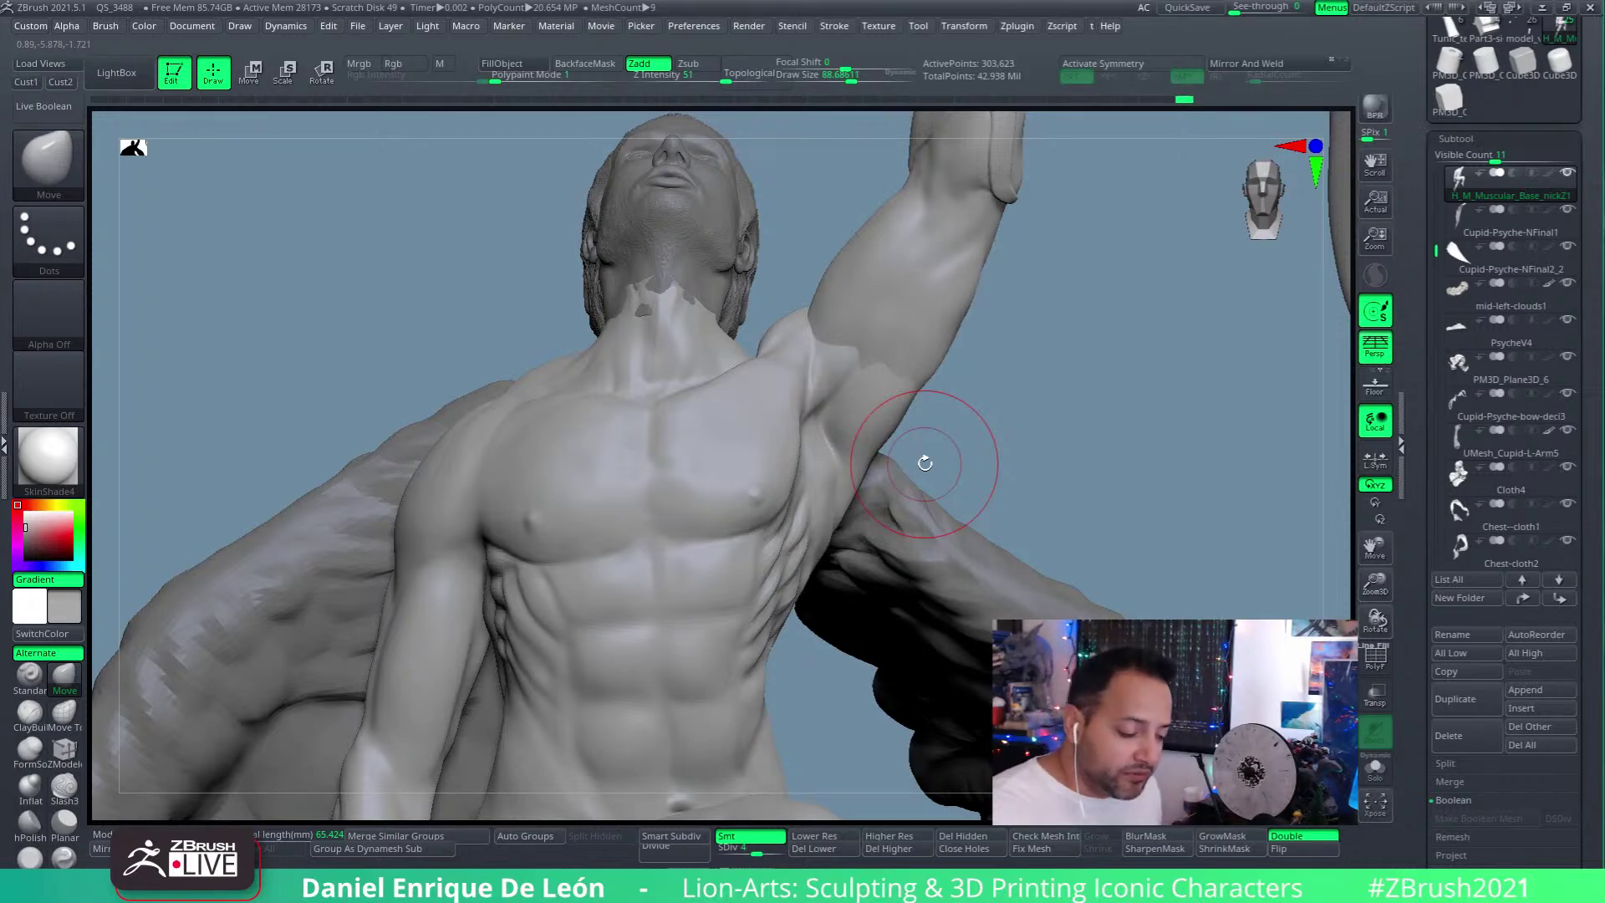
{"action": "mouse_move", "coordinate": [822, 397]}
{"action": "right_mouse_down"}
{"action": "mouse_move", "coordinate": [781, 469]}
{"action": "mouse_move", "coordinate": [945, 418]}
{"action": "right_mouse_up"}
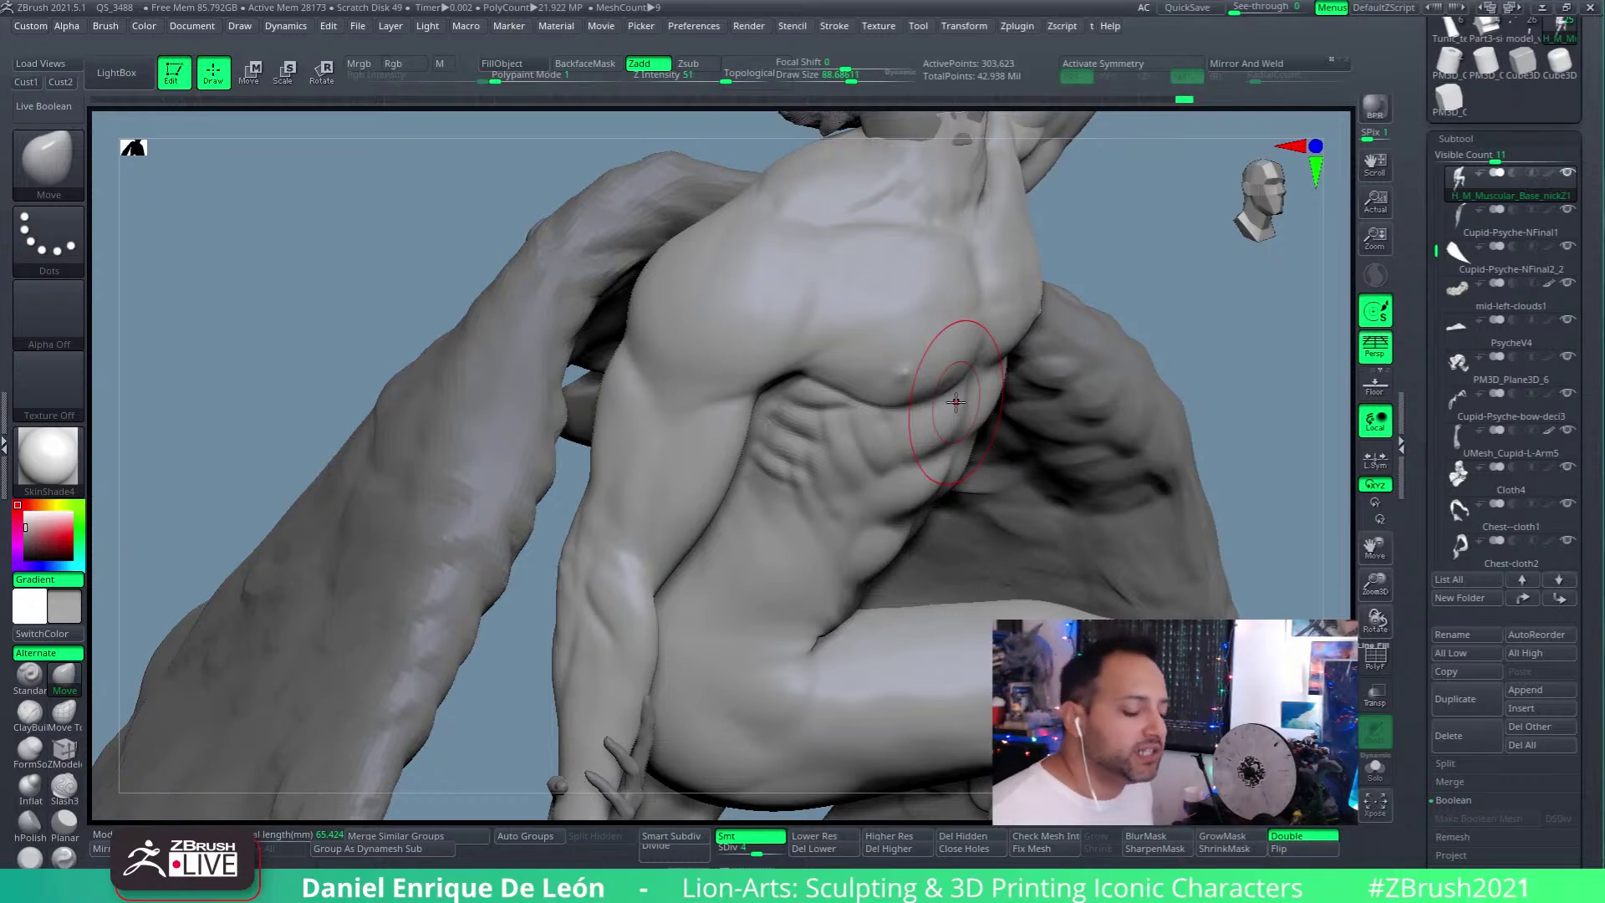
{"action": "mouse_move", "coordinate": [956, 402]}
{"action": "right_mouse_down", "text": "alt"}
{"action": "mouse_move", "coordinate": [956, 442]}
{"action": "mouse_move", "coordinate": [974, 416]}
{"action": "right_mouse_up", "text": "alt"}
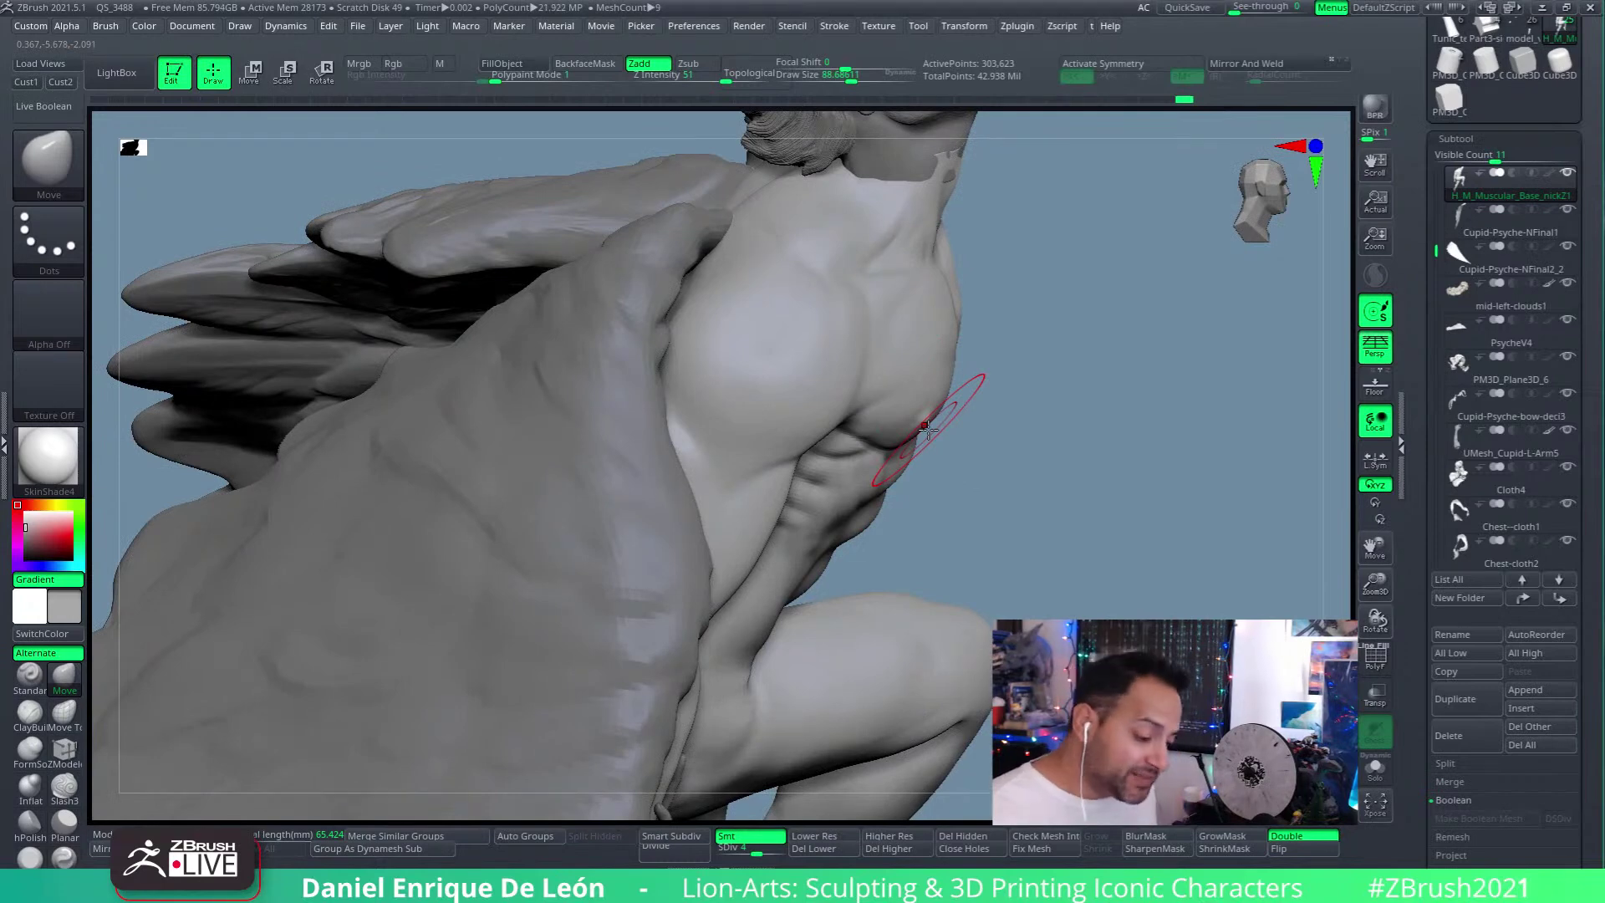
Step: Smooth the front of the winged man's neck just above the collarbones and the pit of the throat
{"action": "mouse_move", "coordinate": [928, 428]}
{"action": "right_mouse_down"}
{"action": "mouse_move", "coordinate": [895, 373]}
{"action": "mouse_move", "coordinate": [914, 437]}
{"action": "mouse_move", "coordinate": [948, 465]}
{"action": "right_mouse_up"}
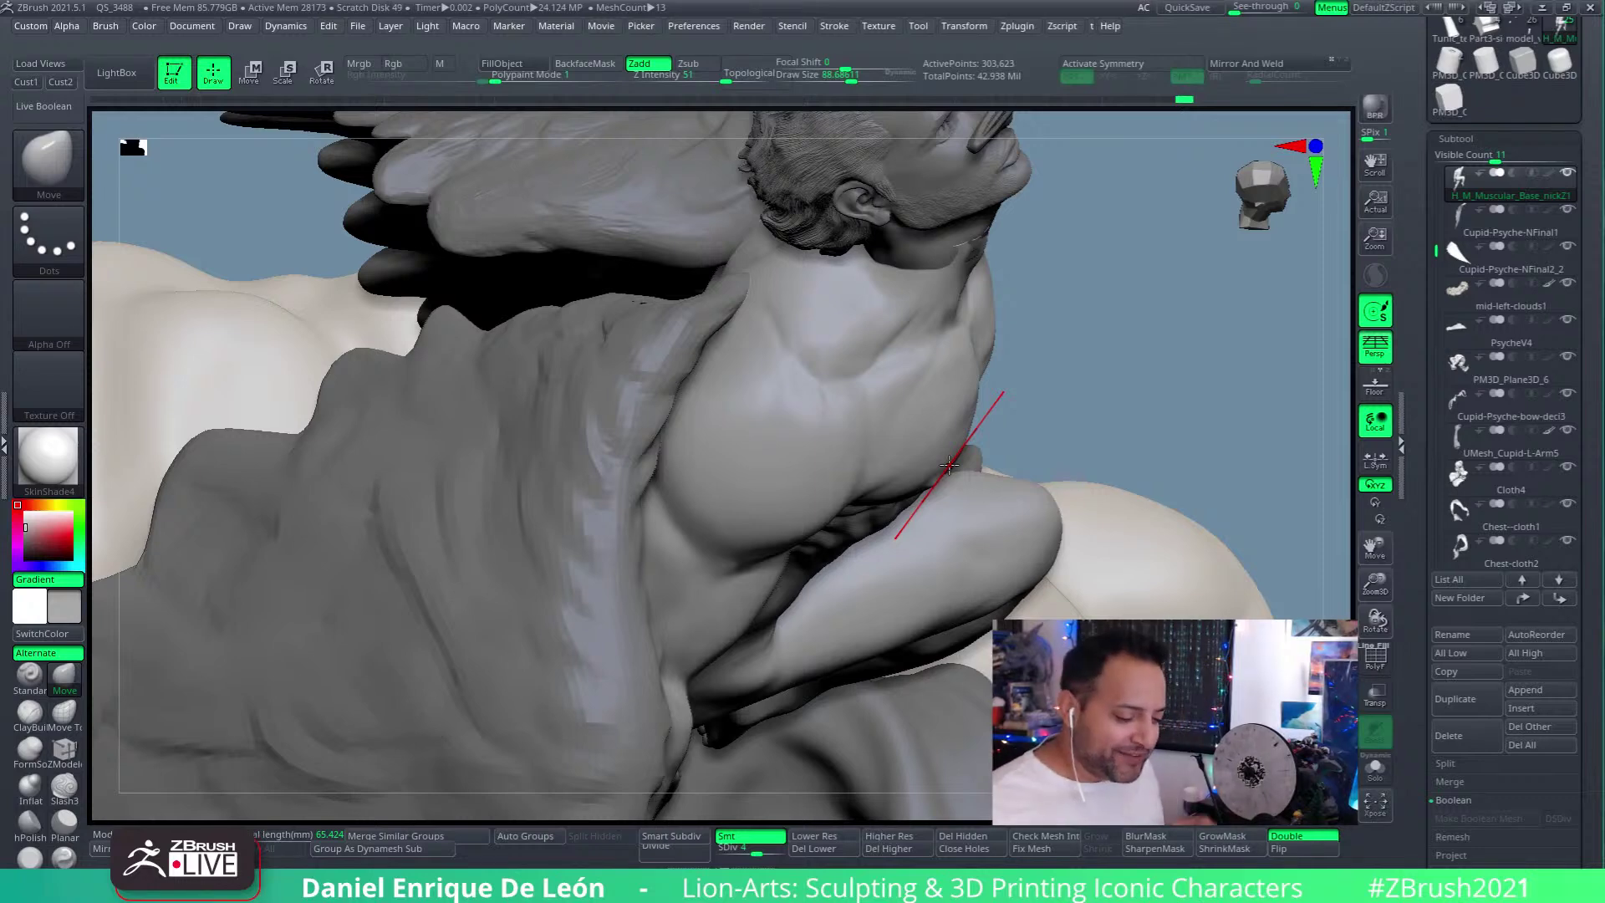
{"action": "right_click_drag", "start_coordinate": [828, 419], "coordinate": [847, 401]}
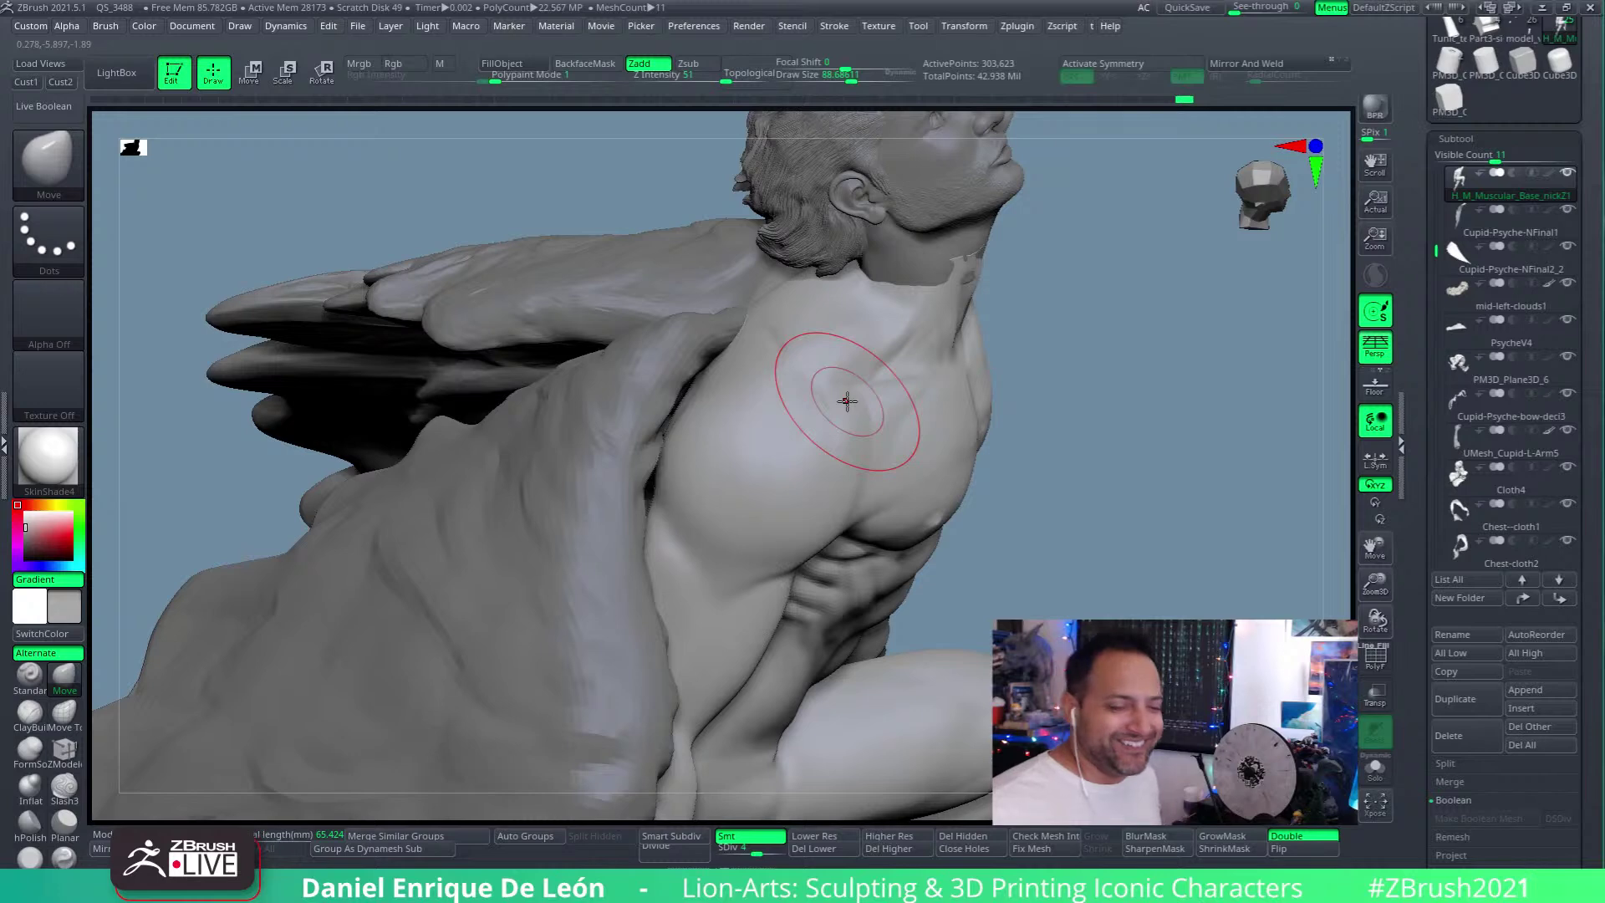
{"action": "right_click_drag", "start_coordinate": [917, 412], "coordinate": [924, 444]}
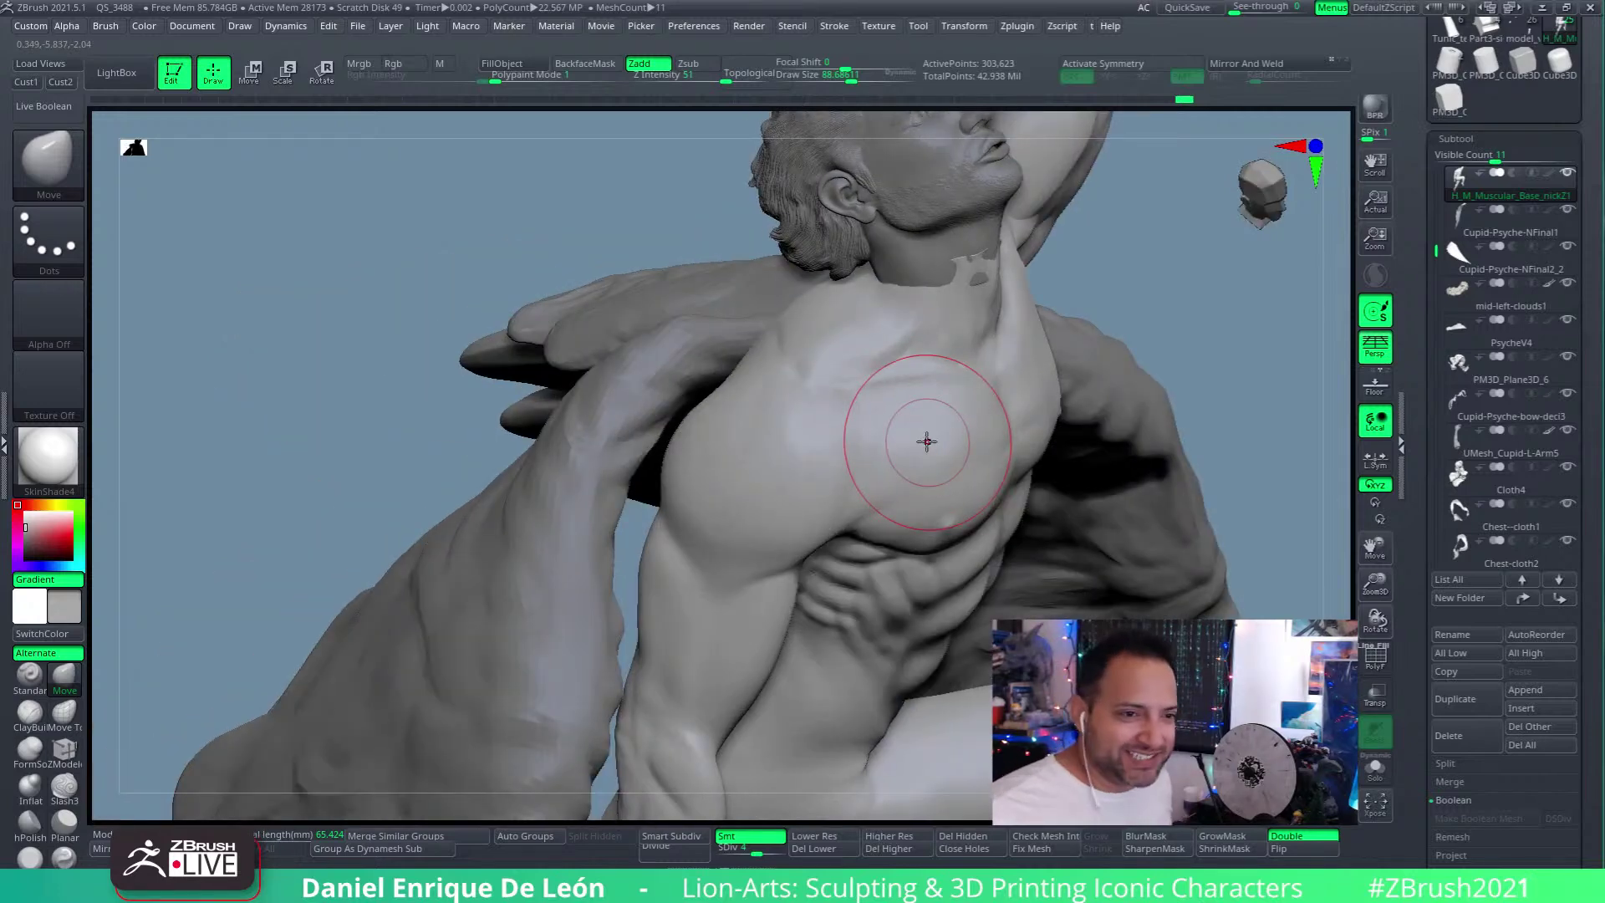
{"action": "right_click_drag", "start_coordinate": [949, 355], "coordinate": [815, 442]}
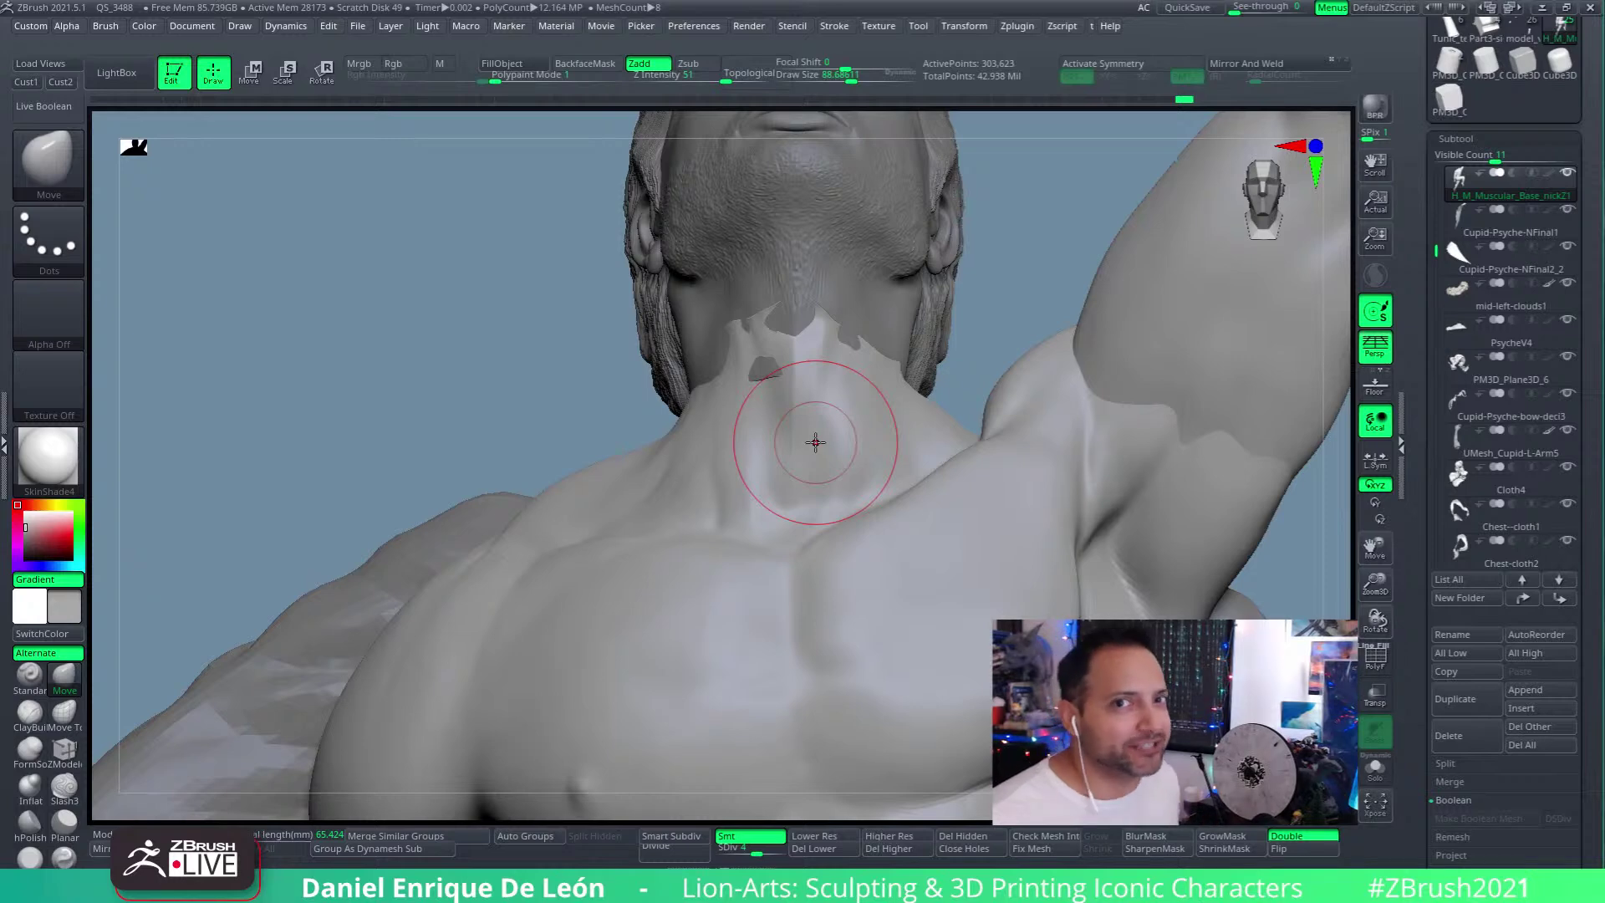
{"action": "right_click_drag", "start_coordinate": [827, 393], "coordinate": [882, 422]}
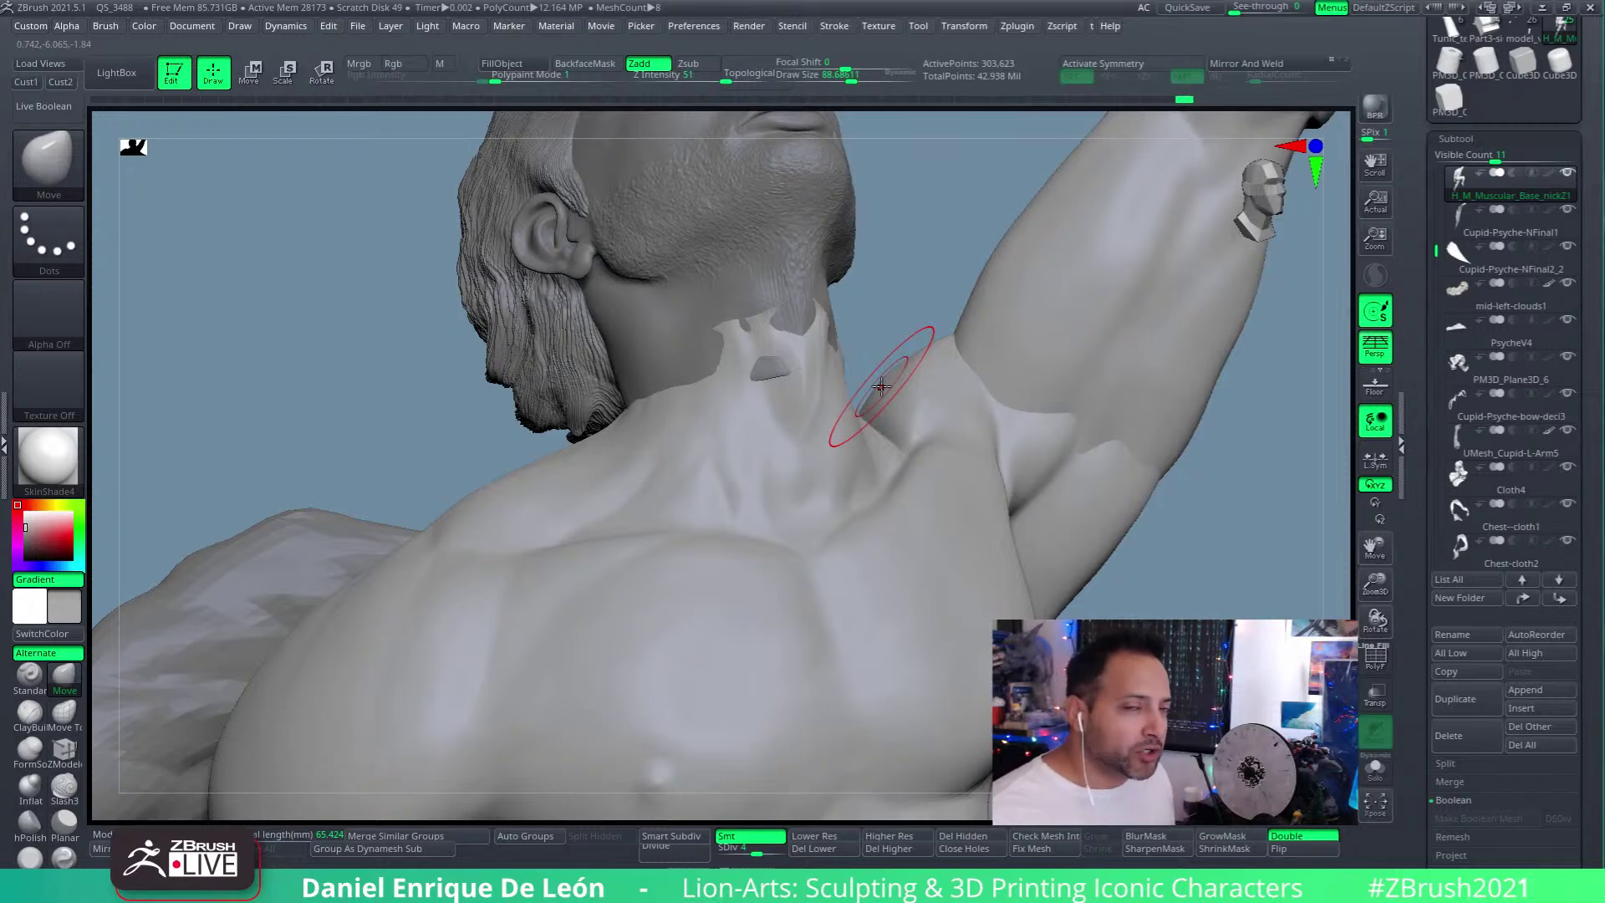
{"action": "mouse_move", "coordinate": [823, 394]}
{"action": "right_mouse_down"}
{"action": "mouse_move", "coordinate": [859, 244]}
{"action": "mouse_move", "coordinate": [835, 425]}
{"action": "right_mouse_up"}
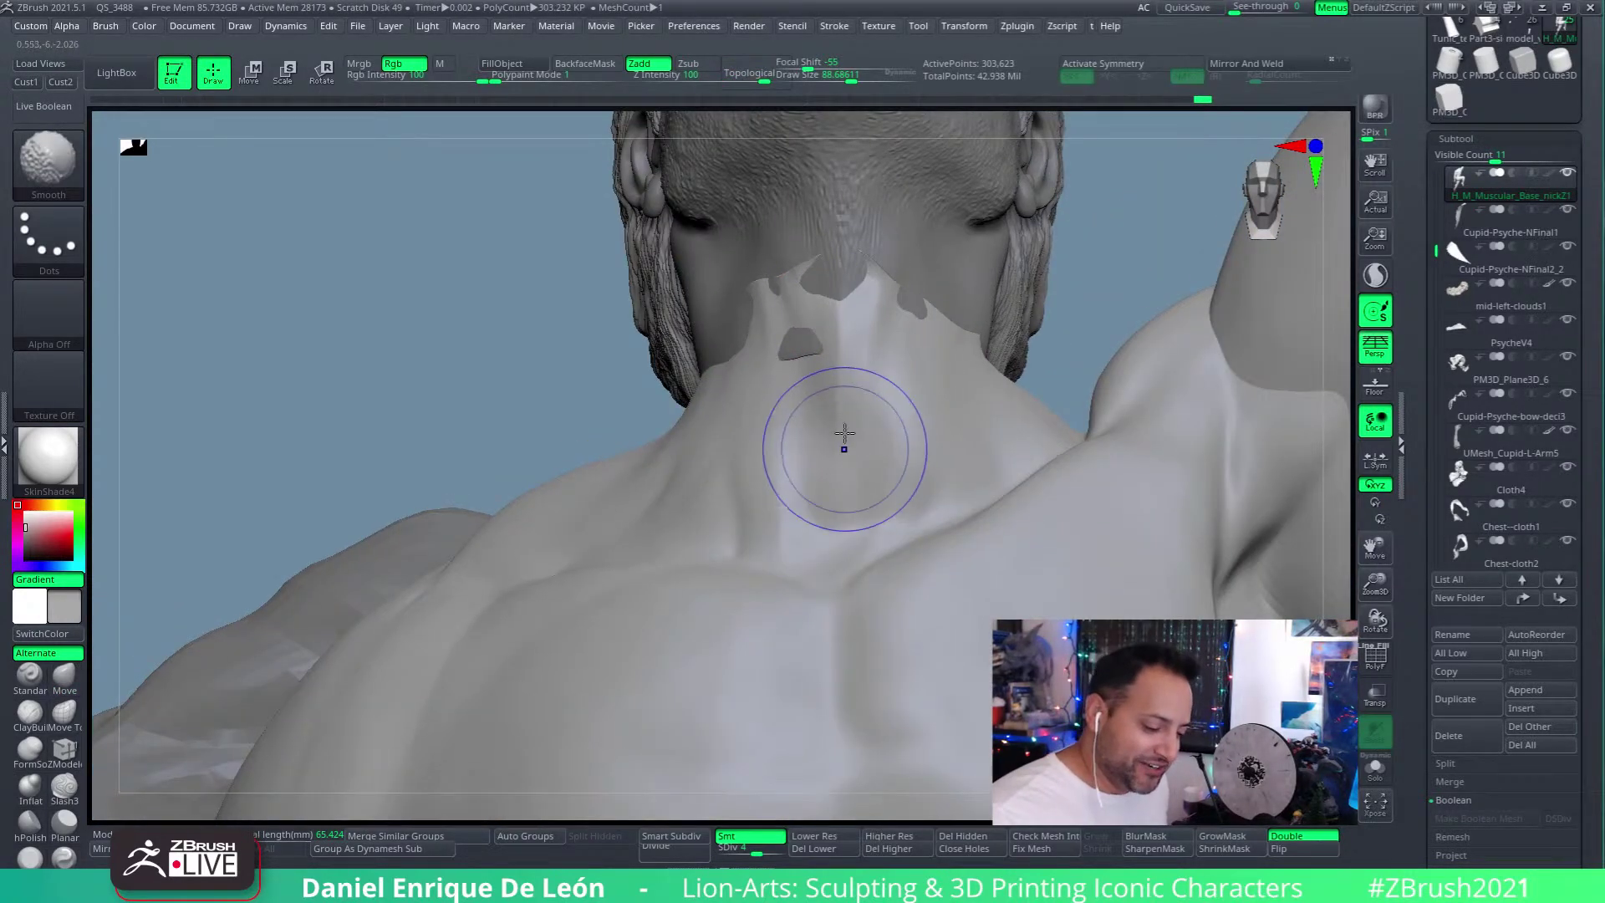
{"action": "key", "text": "shift"}
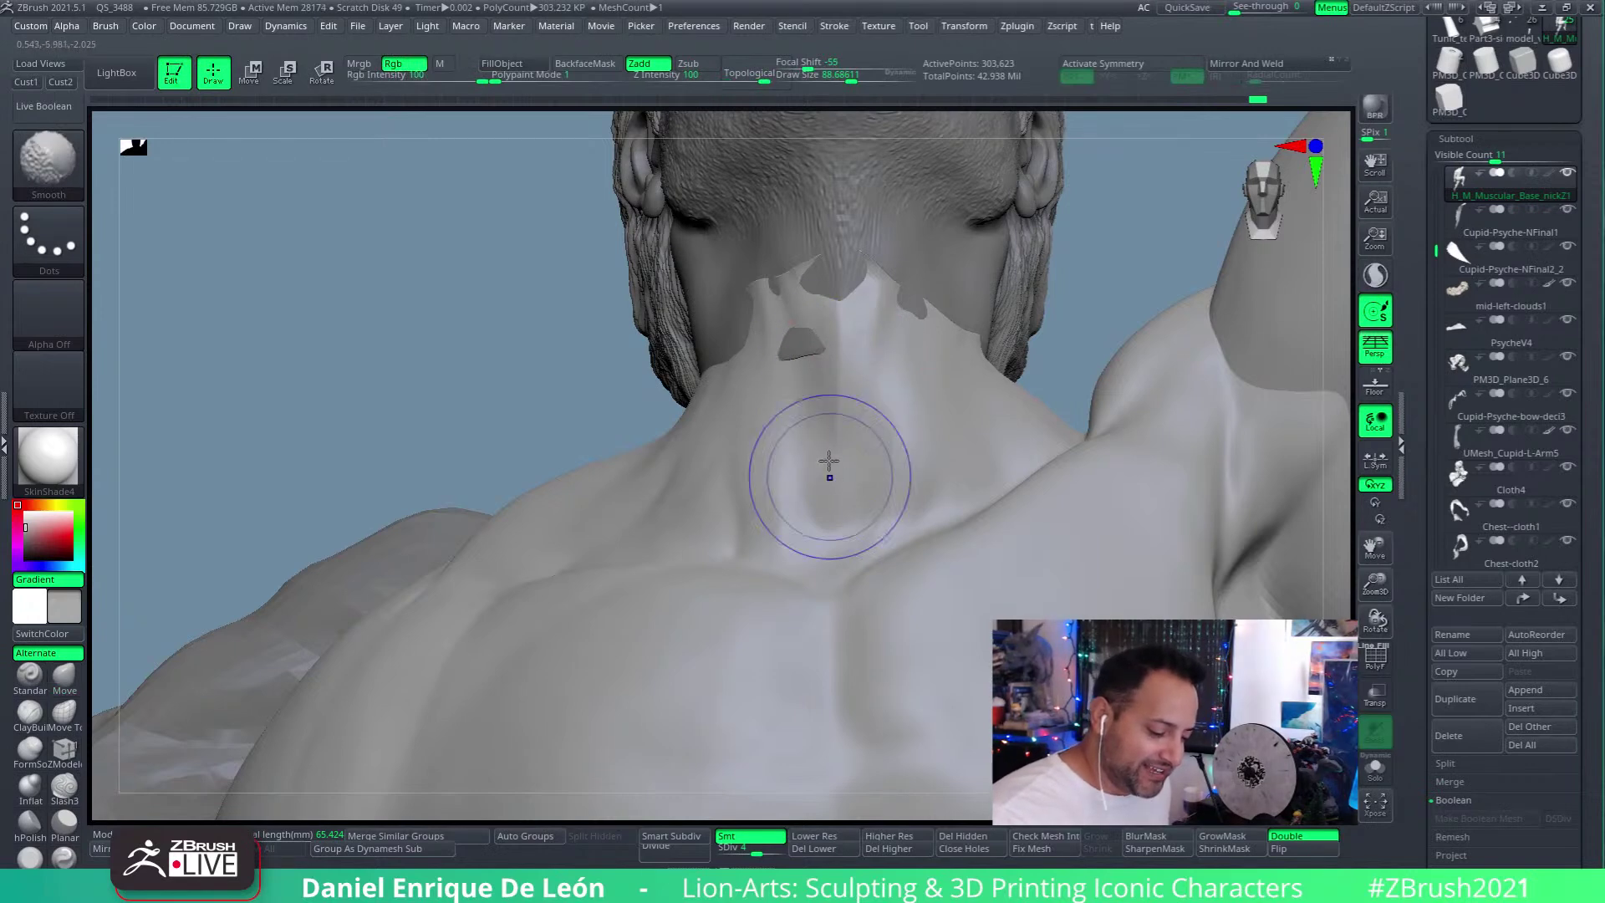
{"action": "right_click_drag", "start_coordinate": [860, 519], "coordinate": [817, 344]}
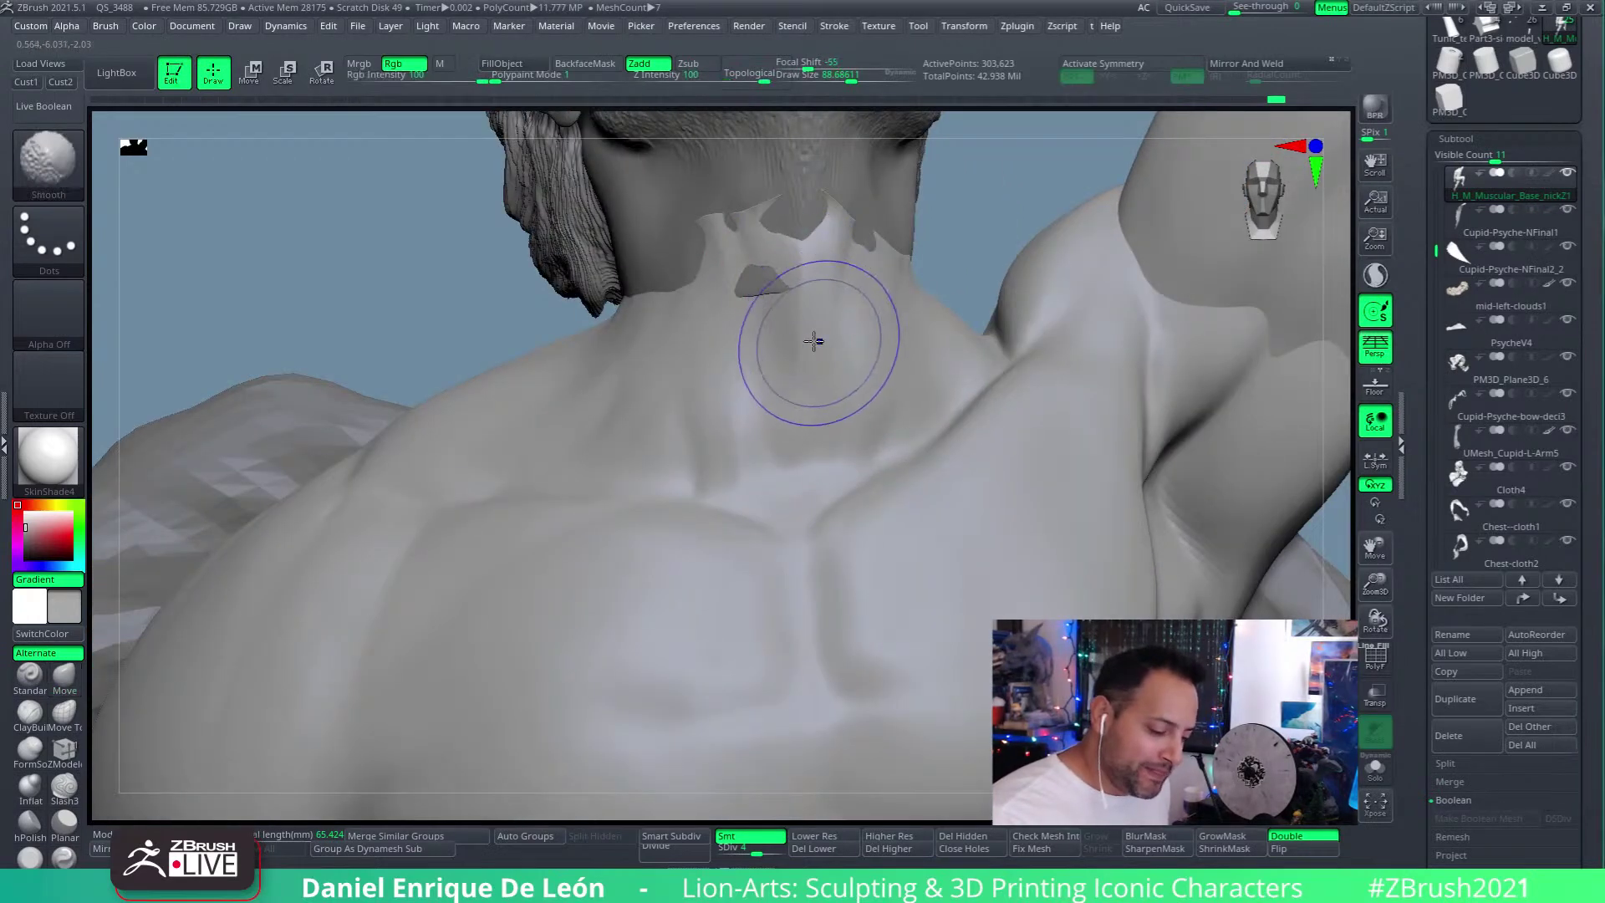
{"action": "key", "text": "shift"}
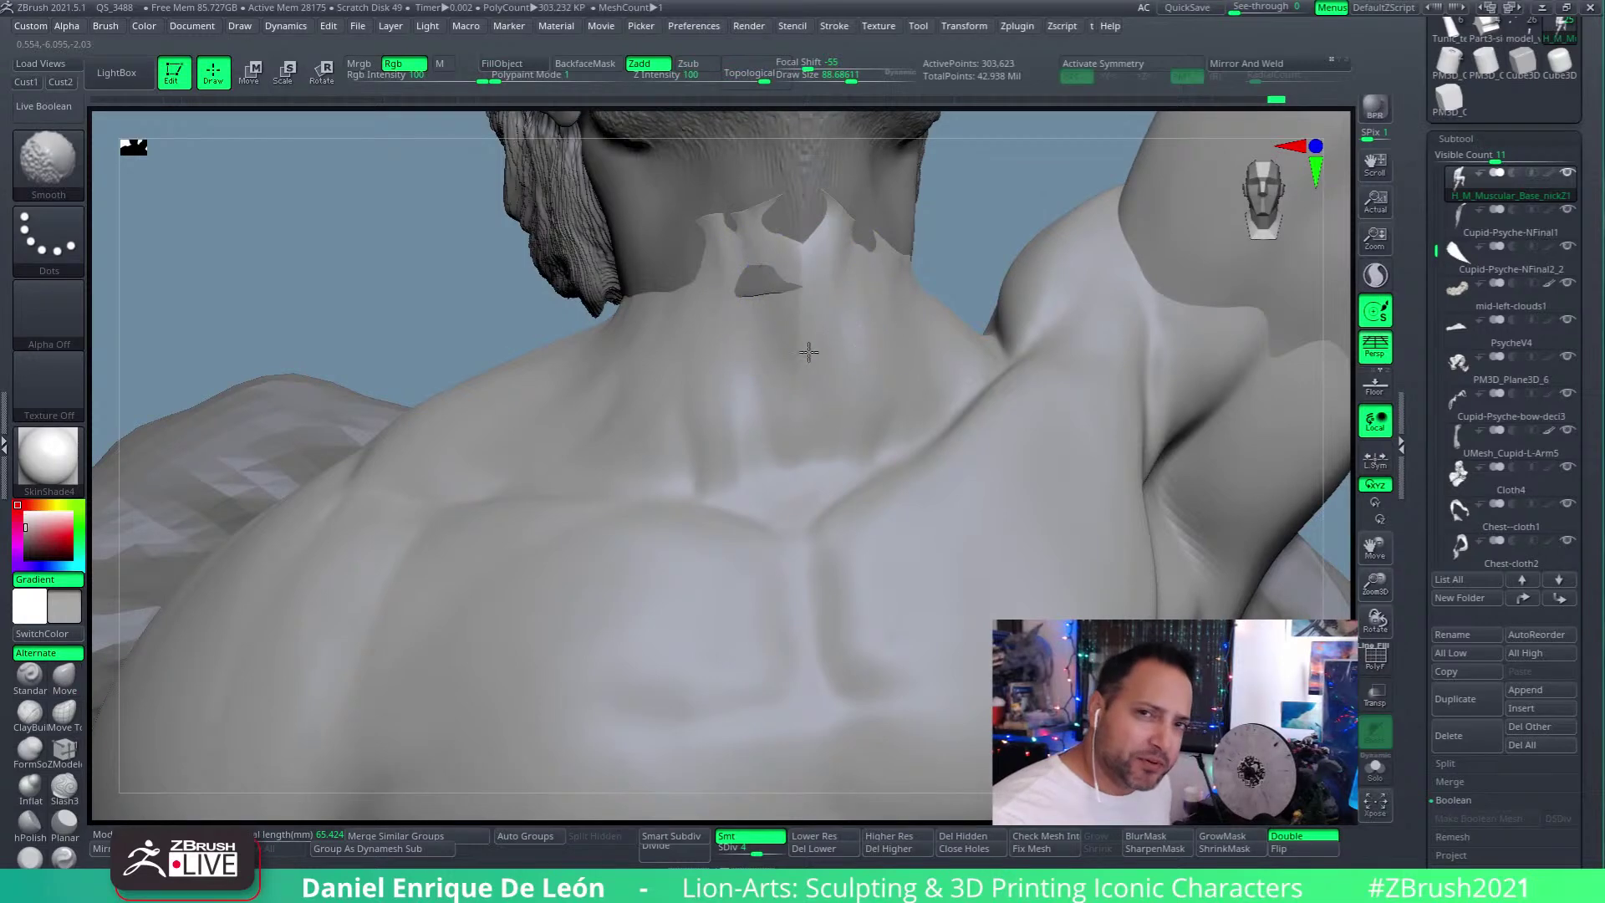
Step: Reshape the base of the neck and inner collarbone on the raised-arm side with the Move brush, and smooth it
{"action": "mouse_move", "coordinate": [802, 314]}
{"action": "right_mouse_down"}
{"action": "mouse_move", "coordinate": [816, 384]}
{"action": "mouse_move", "coordinate": [869, 370]}
{"action": "mouse_move", "coordinate": [779, 369]}
{"action": "mouse_move", "coordinate": [870, 393]}
{"action": "mouse_move", "coordinate": [932, 437]}
{"action": "mouse_move", "coordinate": [917, 351]}
{"action": "right_mouse_up"}
{"action": "right_click_drag", "start_coordinate": [901, 349], "coordinate": [875, 345]}
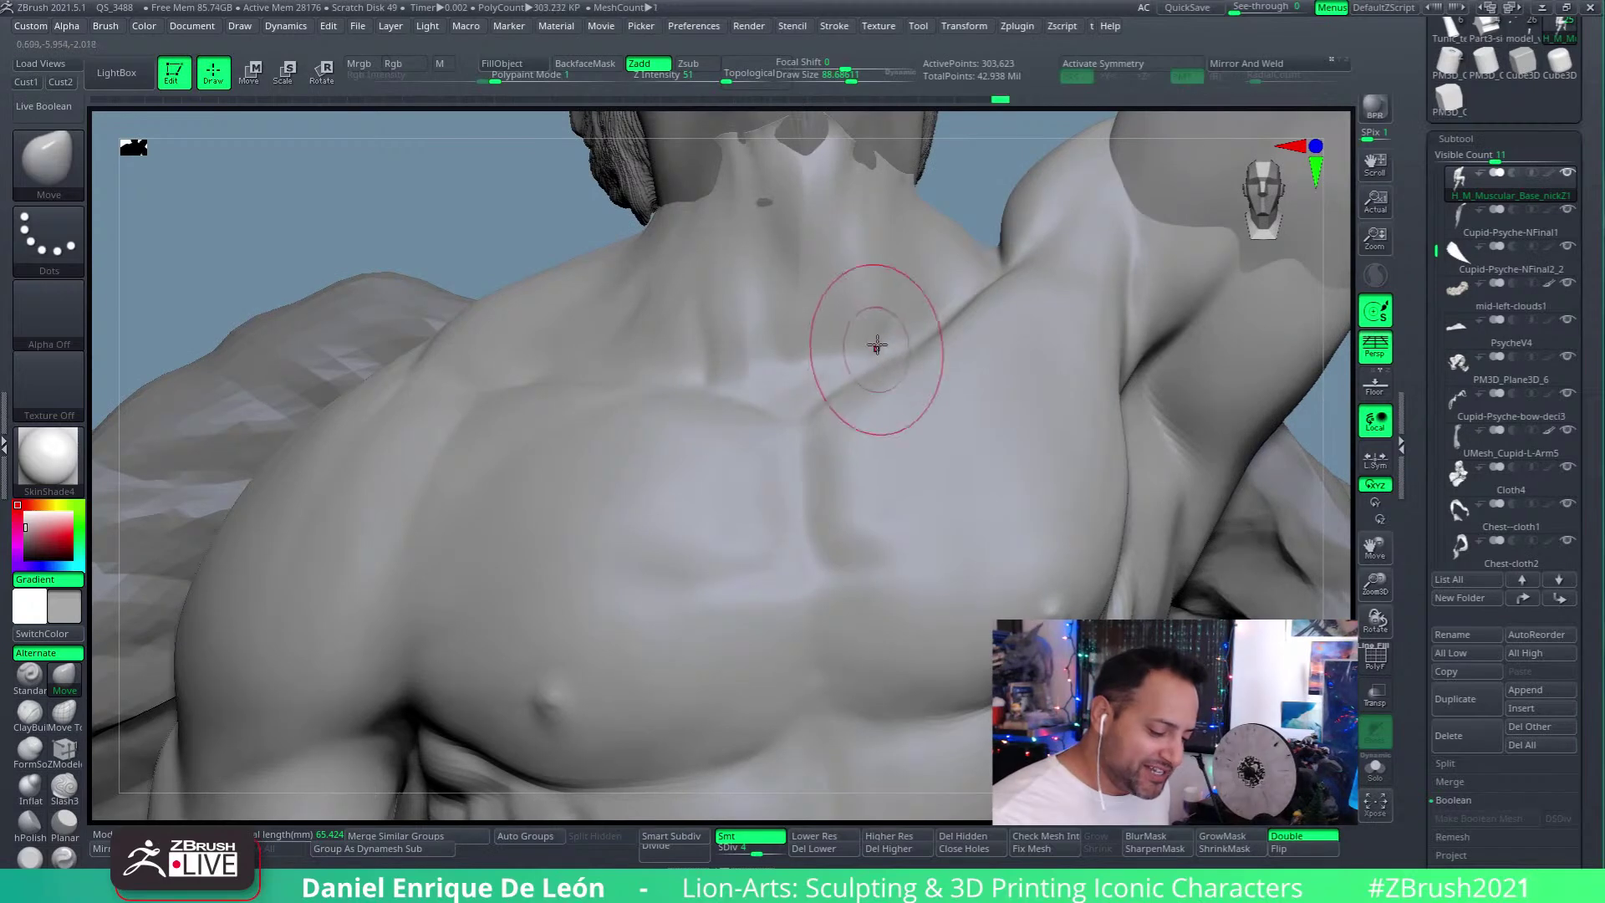
{"action": "mouse_move", "coordinate": [879, 313]}
{"action": "right_mouse_down"}
{"action": "mouse_move", "coordinate": [824, 358]}
{"action": "mouse_move", "coordinate": [892, 321]}
{"action": "mouse_move", "coordinate": [873, 302]}
{"action": "right_mouse_up"}
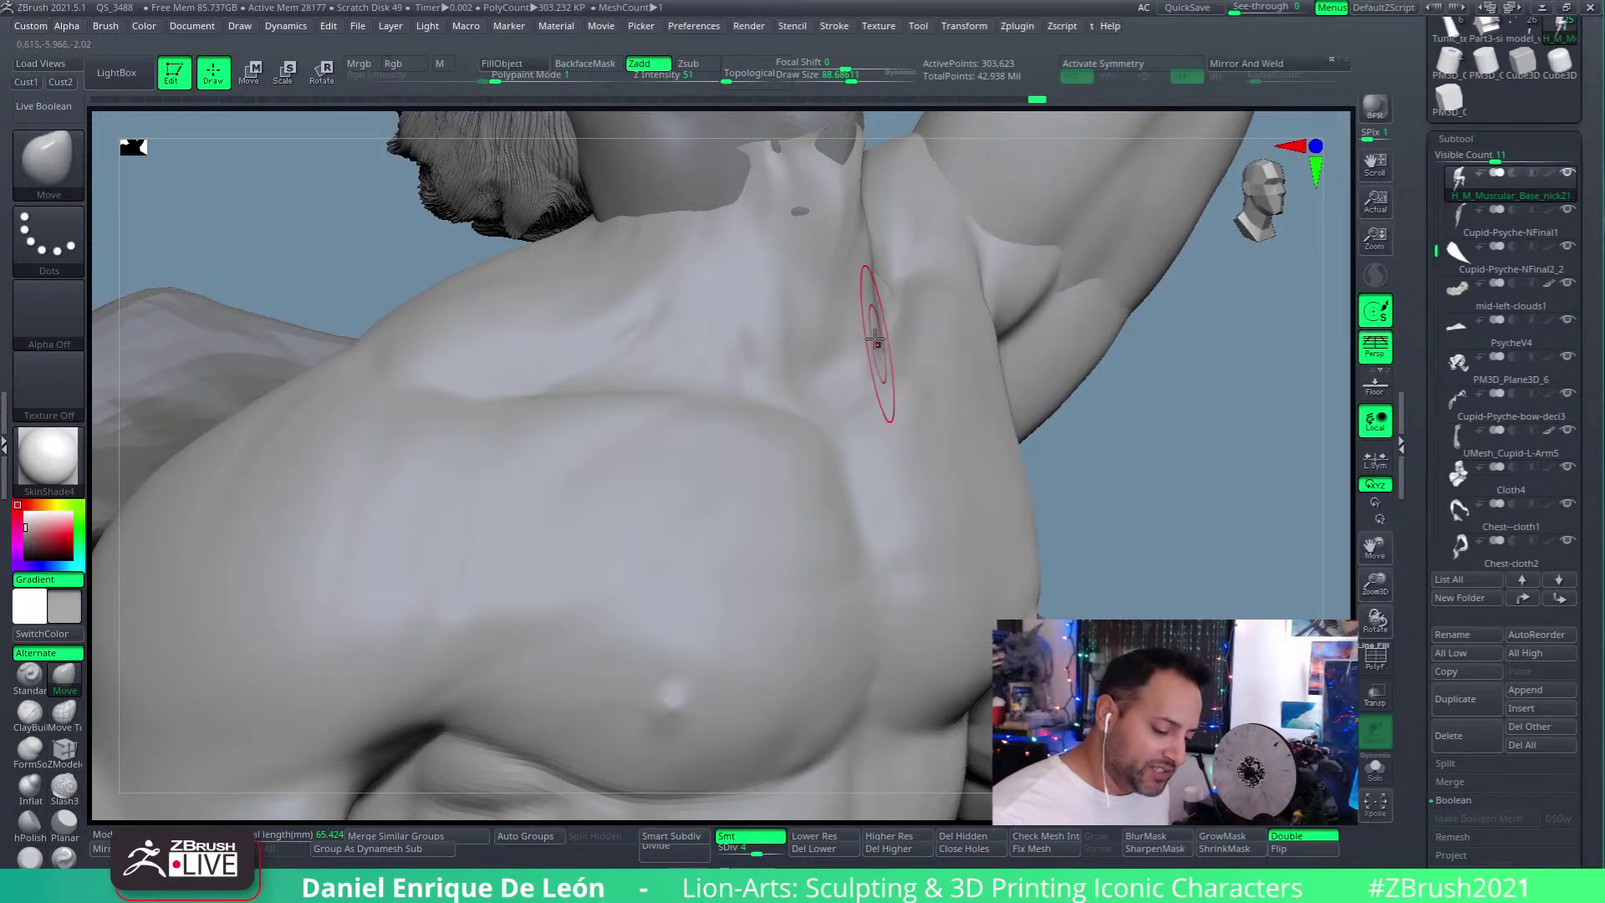
{"action": "key", "text": "shift"}
Step: Examine the winged man's hips and legs, and check the overall composition of the two figures, wings and clouds
{"action": "mouse_move", "coordinate": [866, 235]}
{"action": "right_mouse_down"}
{"action": "mouse_move", "coordinate": [914, 268]}
{"action": "mouse_move", "coordinate": [1032, 303]}
{"action": "mouse_move", "coordinate": [895, 455]}
{"action": "mouse_move", "coordinate": [956, 348]}
{"action": "mouse_move", "coordinate": [960, 454]}
{"action": "mouse_move", "coordinate": [939, 348]}
{"action": "mouse_move", "coordinate": [888, 555]}
{"action": "mouse_move", "coordinate": [933, 370]}
{"action": "mouse_move", "coordinate": [935, 448]}
{"action": "mouse_move", "coordinate": [888, 380]}
{"action": "mouse_move", "coordinate": [915, 359]}
{"action": "mouse_move", "coordinate": [738, 408]}
{"action": "mouse_move", "coordinate": [729, 523]}
{"action": "mouse_move", "coordinate": [763, 548]}
{"action": "mouse_move", "coordinate": [785, 610]}
{"action": "mouse_move", "coordinate": [785, 448]}
{"action": "mouse_move", "coordinate": [807, 414]}
{"action": "mouse_move", "coordinate": [789, 640]}
{"action": "mouse_move", "coordinate": [817, 430]}
{"action": "right_mouse_up"}
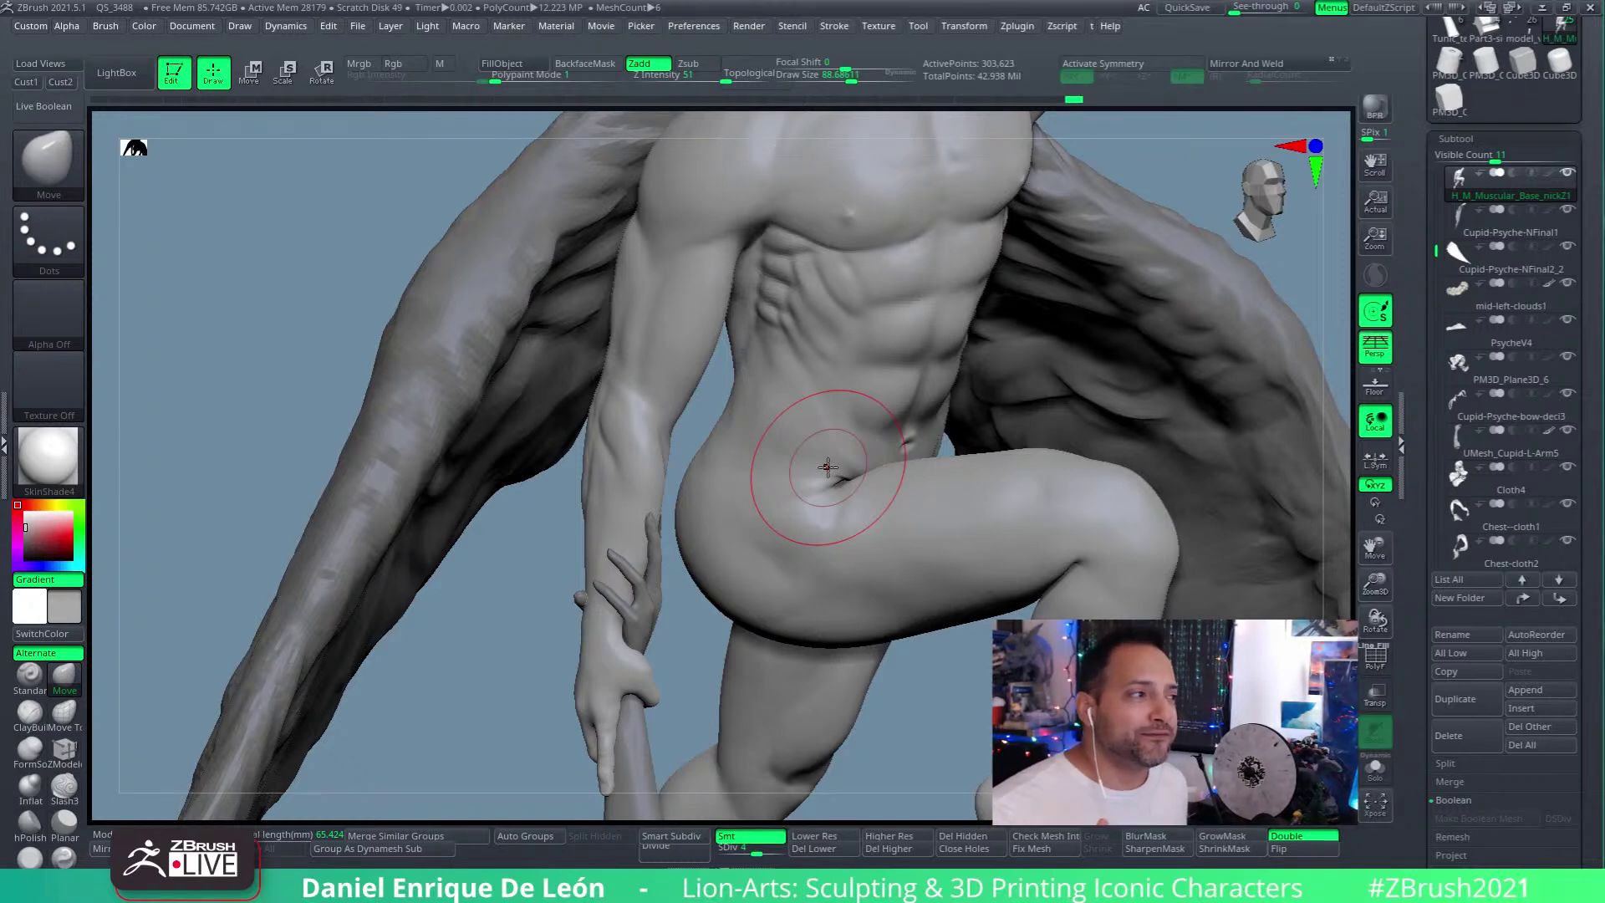
{"action": "mouse_move", "coordinate": [798, 405]}
{"action": "right_mouse_down", "text": "alt"}
{"action": "mouse_move", "coordinate": [845, 340]}
{"action": "mouse_move", "coordinate": [834, 375]}
{"action": "mouse_move", "coordinate": [769, 340]}
{"action": "mouse_move", "coordinate": [939, 333]}
{"action": "mouse_move", "coordinate": [879, 345]}
{"action": "mouse_move", "coordinate": [899, 339]}
{"action": "mouse_move", "coordinate": [949, 376]}
{"action": "mouse_move", "coordinate": [967, 340]}
{"action": "mouse_move", "coordinate": [1000, 398]}
{"action": "mouse_move", "coordinate": [895, 376]}
{"action": "mouse_move", "coordinate": [924, 473]}
{"action": "mouse_move", "coordinate": [817, 302]}
{"action": "right_mouse_up", "text": "alt"}
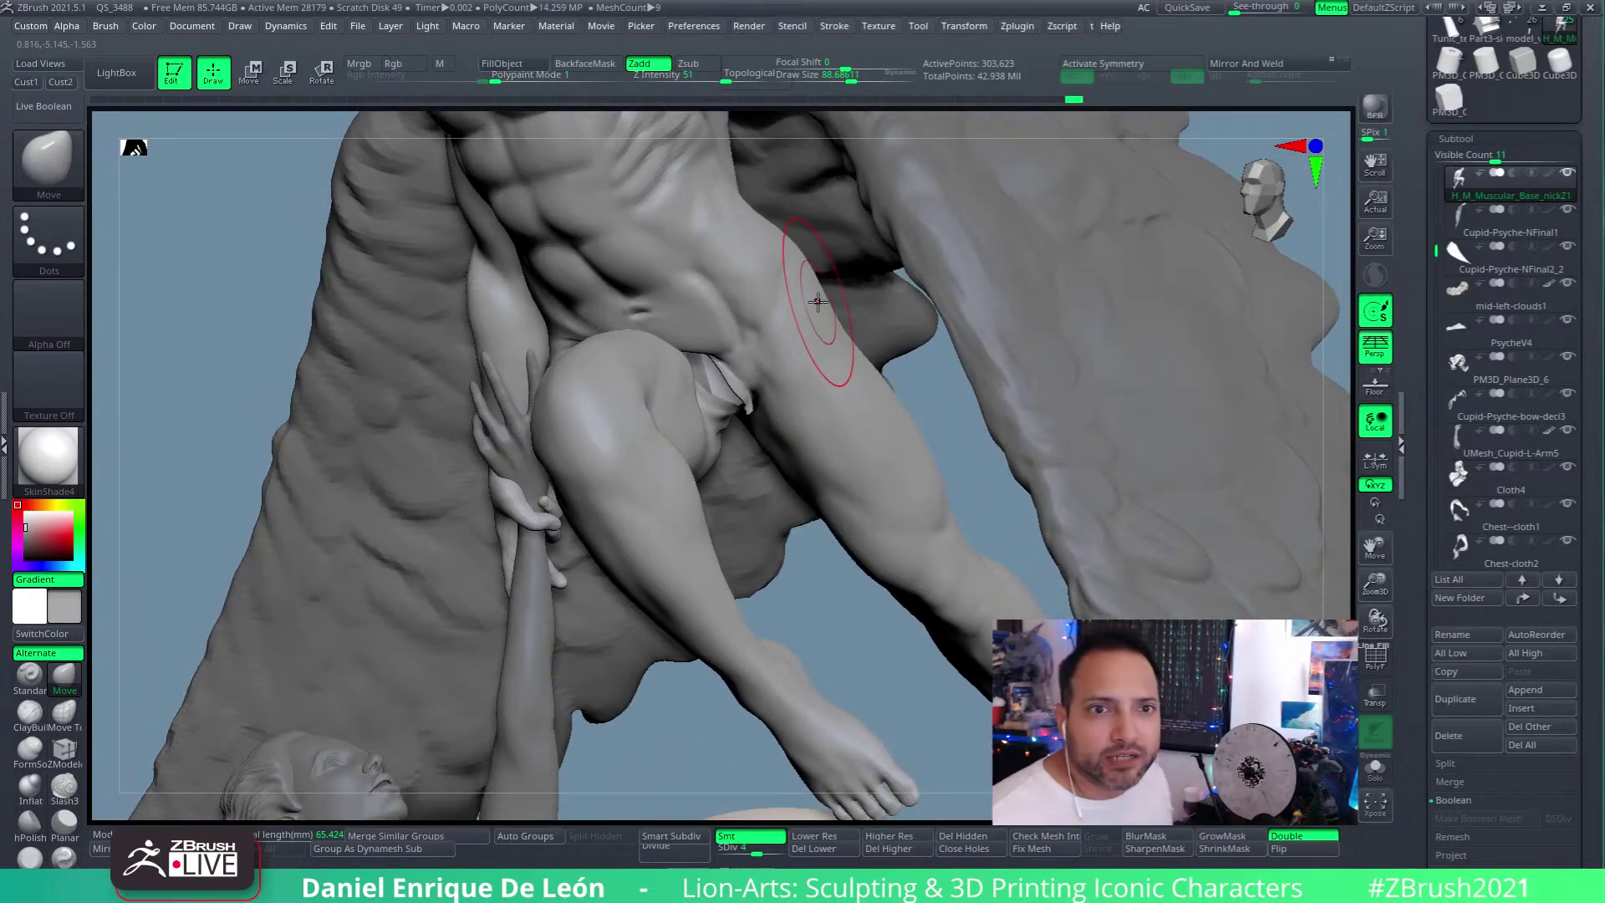
{"action": "mouse_move", "coordinate": [1449, 102]}
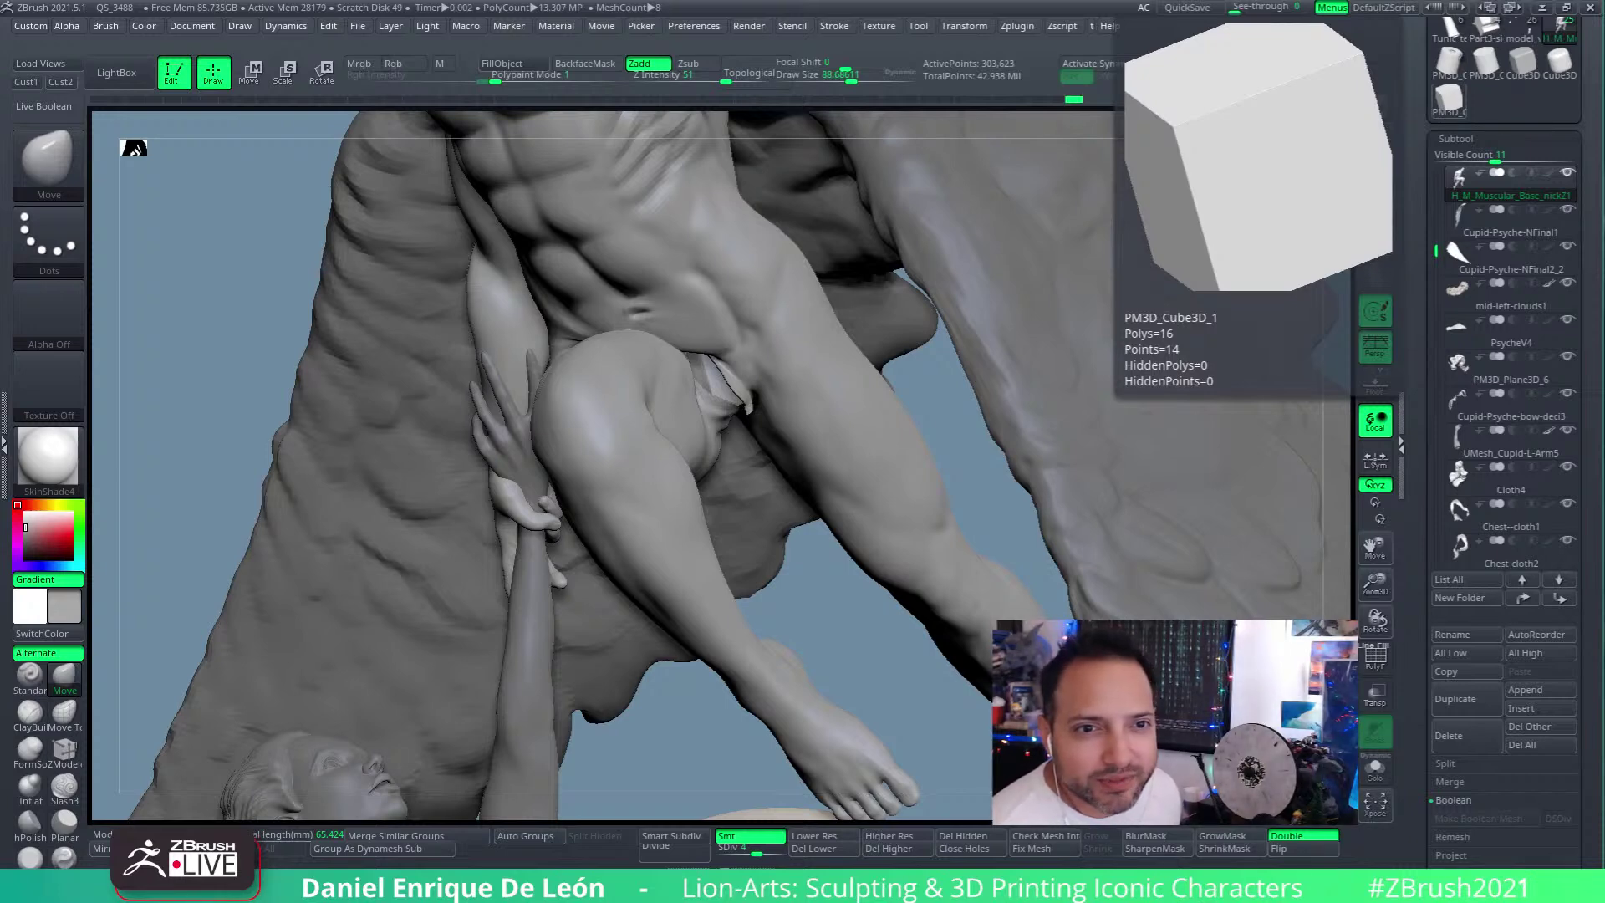
{"action": "key", "text": "f"}
{"action": "mouse_move", "coordinate": [1053, 549]}
{"action": "left_mouse_down"}
{"action": "mouse_move", "coordinate": [944, 455]}
{"action": "mouse_move", "coordinate": [1016, 418]}
{"action": "mouse_move", "coordinate": [1029, 442]}
{"action": "mouse_move", "coordinate": [1009, 439]}
{"action": "left_mouse_up"}
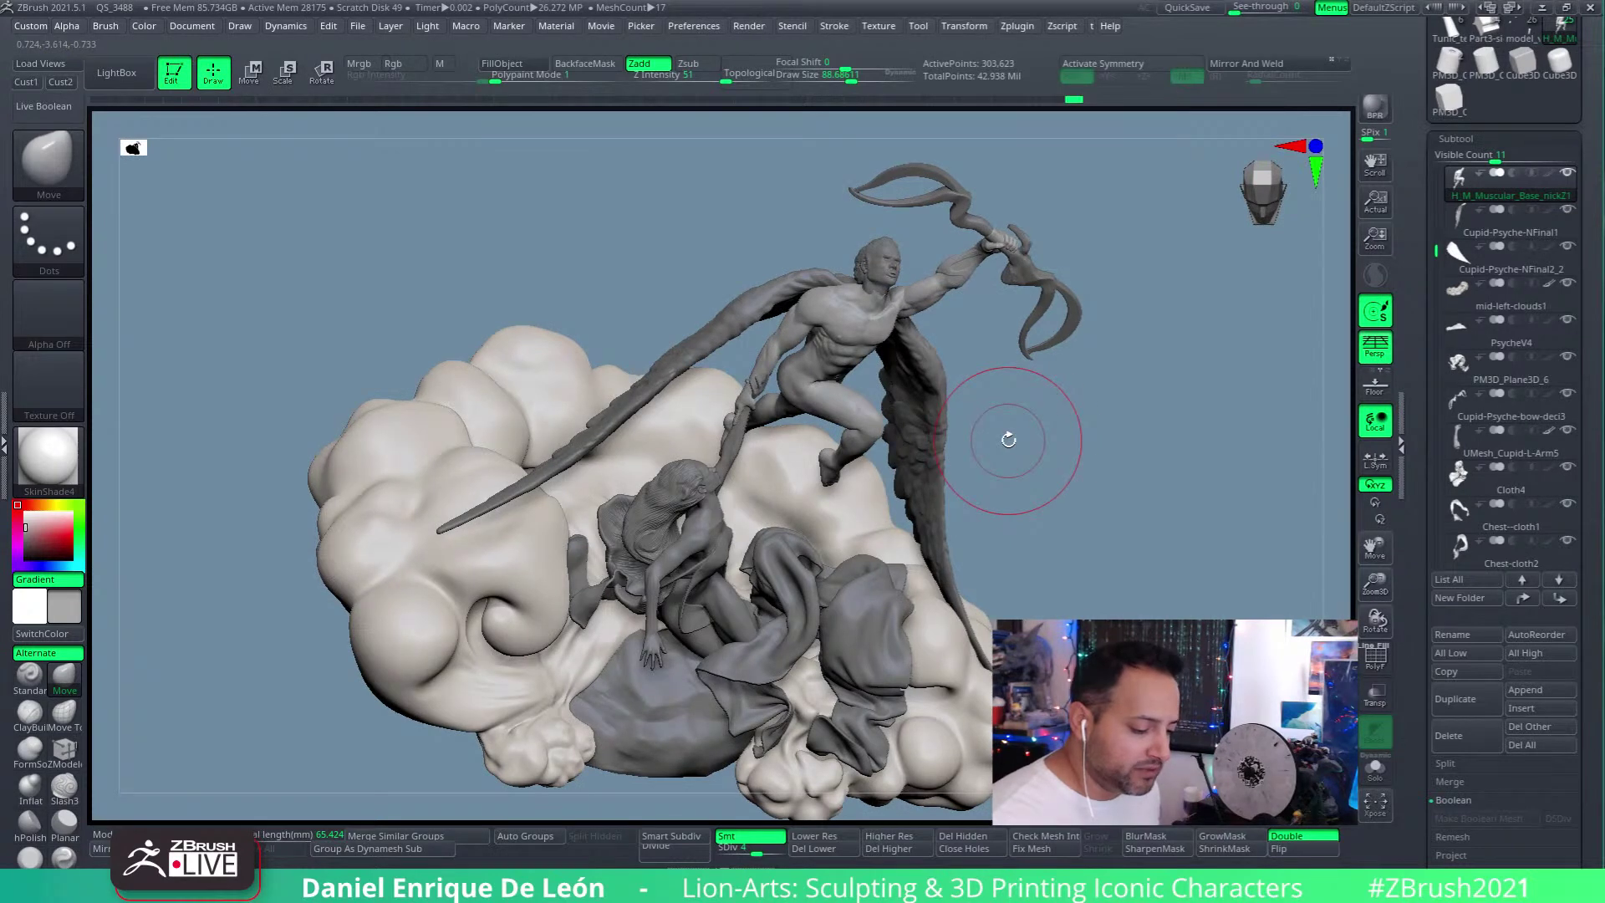
{"action": "mouse_move", "coordinate": [1458, 361]}
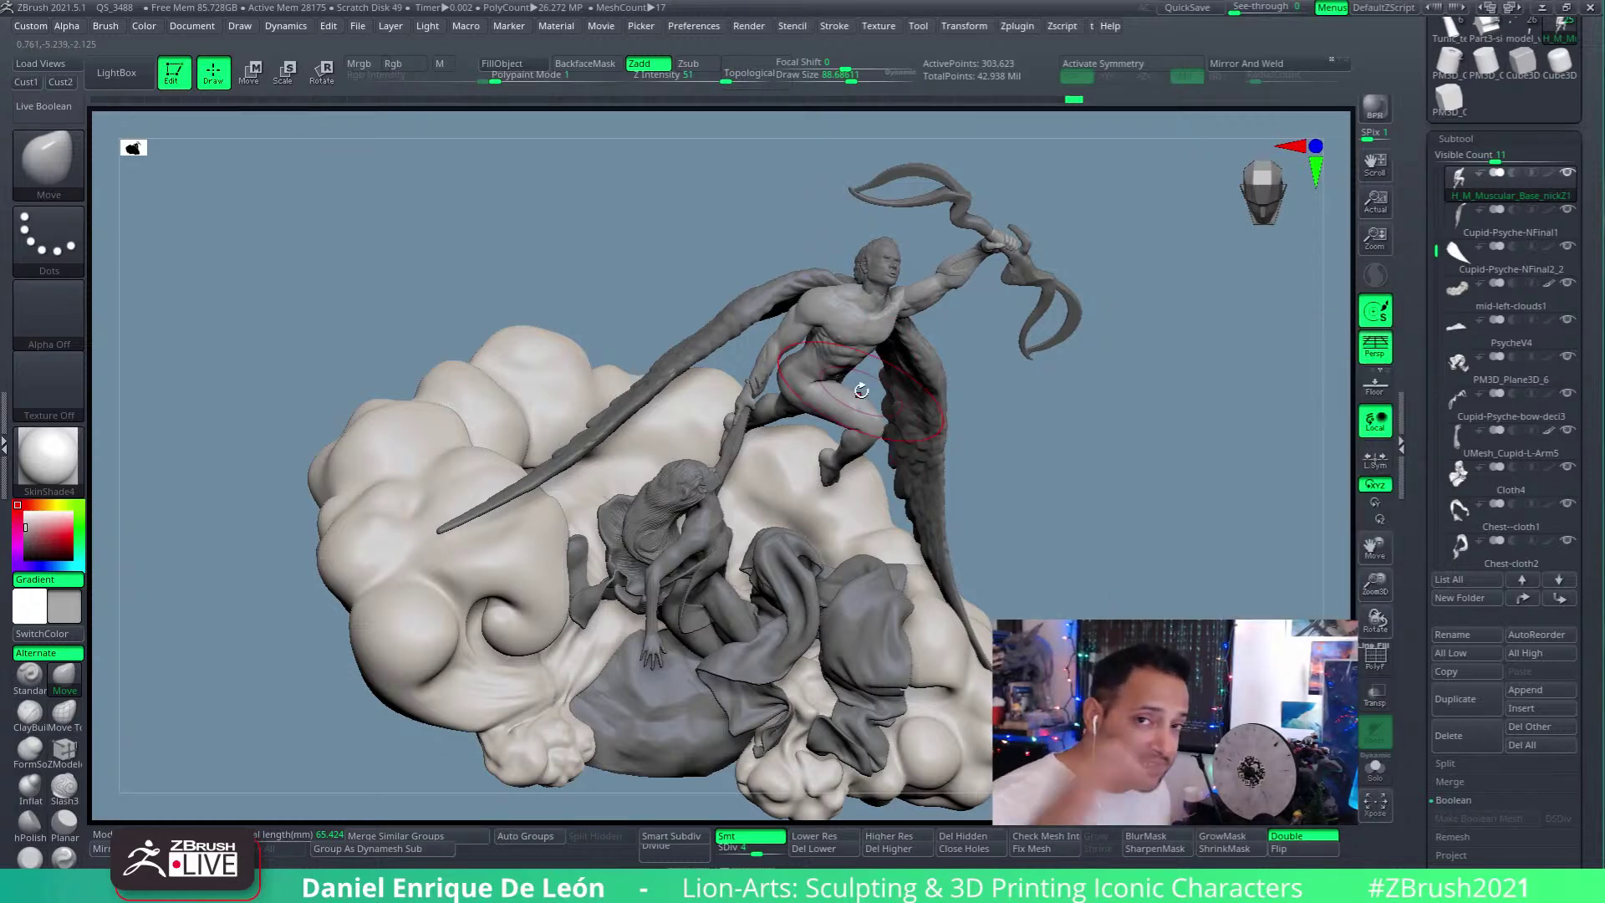
{"action": "scroll", "coordinate": [1577, 197], "scroll_direction": "up", "scroll_amount": 2}
{"action": "scroll", "coordinate": [1576, 197], "scroll_direction": "up", "scroll_amount": 5}
Step: Enter Transpose move mode close to the winged man's legs and display the body's polygroups
{"action": "left_click", "coordinate": [253, 73]}
{"action": "left_click_drag", "start_coordinate": [1093, 448], "coordinate": [962, 456]}
{"action": "mouse_move", "coordinate": [988, 330]}
{"action": "left_mouse_down", "text": "alt"}
{"action": "mouse_move", "coordinate": [1010, 394]}
{"action": "mouse_move", "coordinate": [970, 376]}
{"action": "mouse_move", "coordinate": [904, 386]}
{"action": "mouse_move", "coordinate": [915, 403]}
{"action": "mouse_move", "coordinate": [899, 443]}
{"action": "mouse_move", "coordinate": [861, 438]}
{"action": "mouse_move", "coordinate": [823, 555]}
{"action": "left_mouse_up", "text": "alt"}
{"action": "key", "text": "ctrl+b"}
{"action": "left_click", "coordinate": [387, 249]}
{"action": "left_click", "coordinate": [1375, 658]}
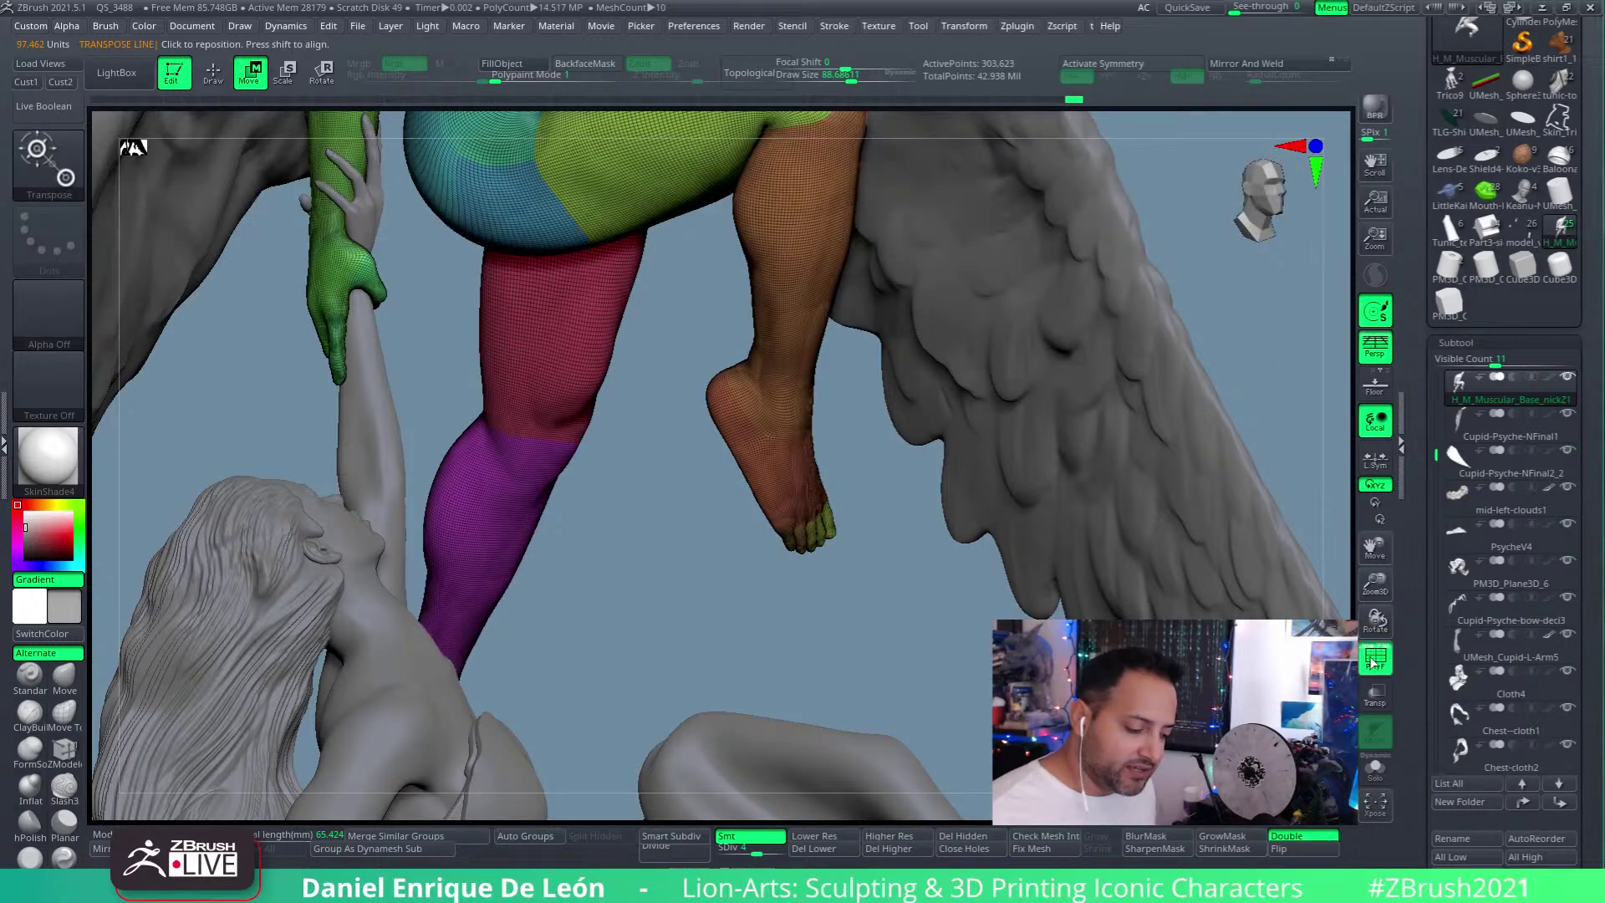
Step: Mask the winged man's body by polygroup, leaving only the foot of the bent leg free for posing
{"action": "key", "text": "ctrl"}
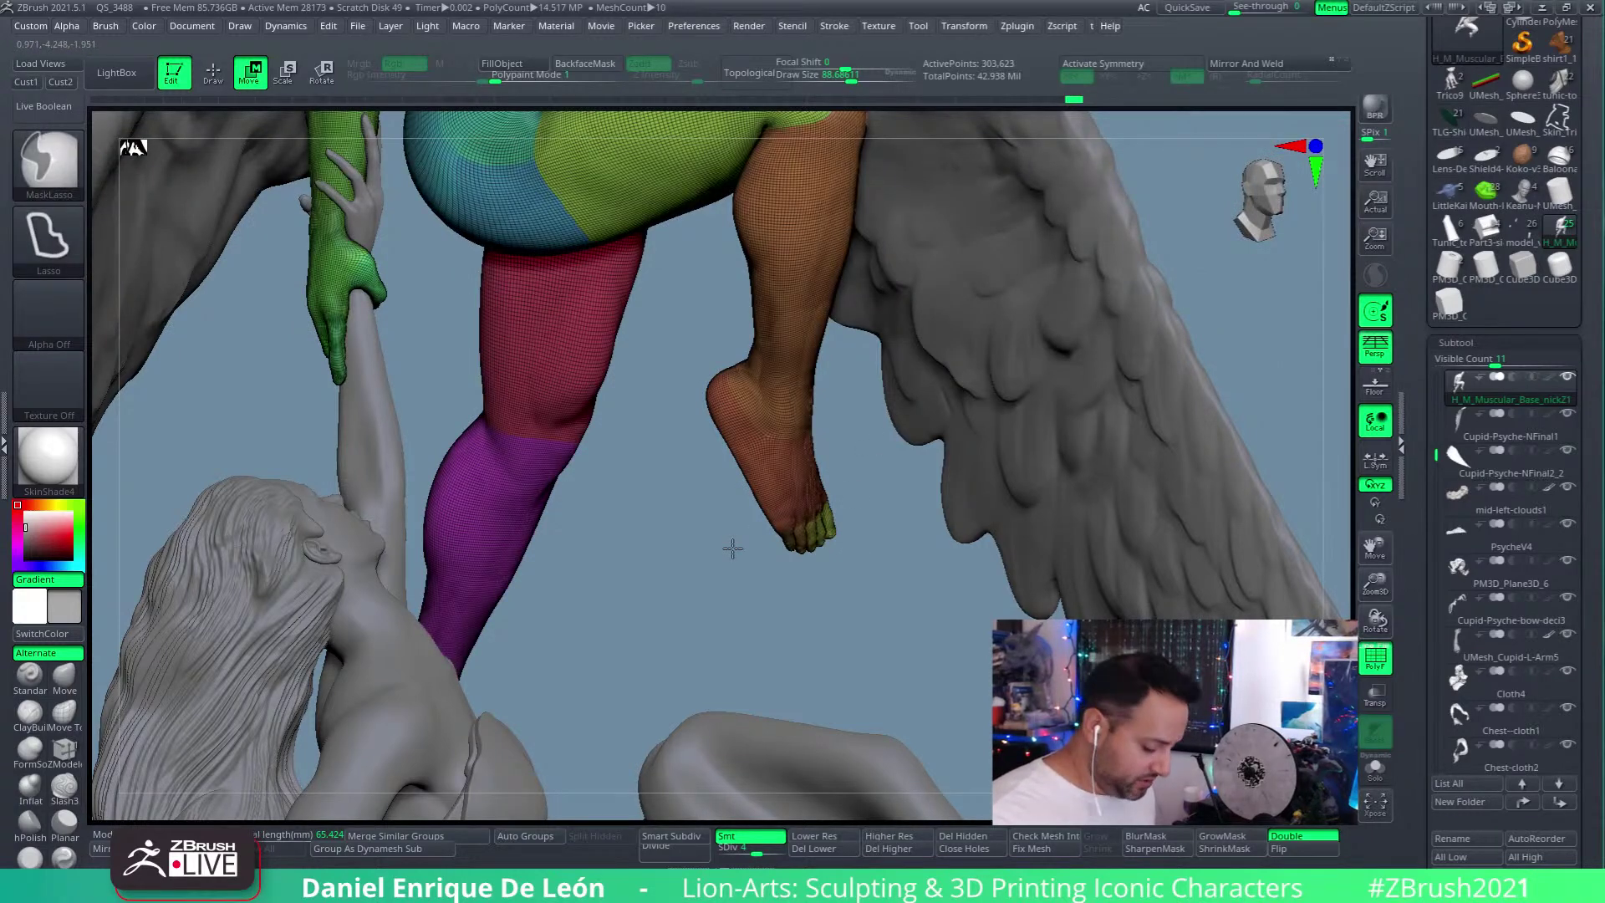
{"action": "mouse_move", "coordinate": [815, 161]}
{"action": "left_mouse_down", "text": "ctrl"}
{"action": "mouse_move", "coordinate": [769, 439]}
{"action": "mouse_move", "coordinate": [795, 560]}
{"action": "left_mouse_up", "text": "ctrl"}
{"action": "mouse_move", "coordinate": [978, 548]}
{"action": "left_mouse_down"}
{"action": "mouse_move", "coordinate": [906, 631]}
{"action": "mouse_move", "coordinate": [781, 555]}
{"action": "mouse_move", "coordinate": [875, 195]}
{"action": "mouse_move", "coordinate": [967, 471]}
{"action": "mouse_move", "coordinate": [1037, 569]}
{"action": "mouse_move", "coordinate": [1019, 681]}
{"action": "left_mouse_up"}
{"action": "left_click_drag", "start_coordinate": [1035, 471], "coordinate": [1016, 473]}
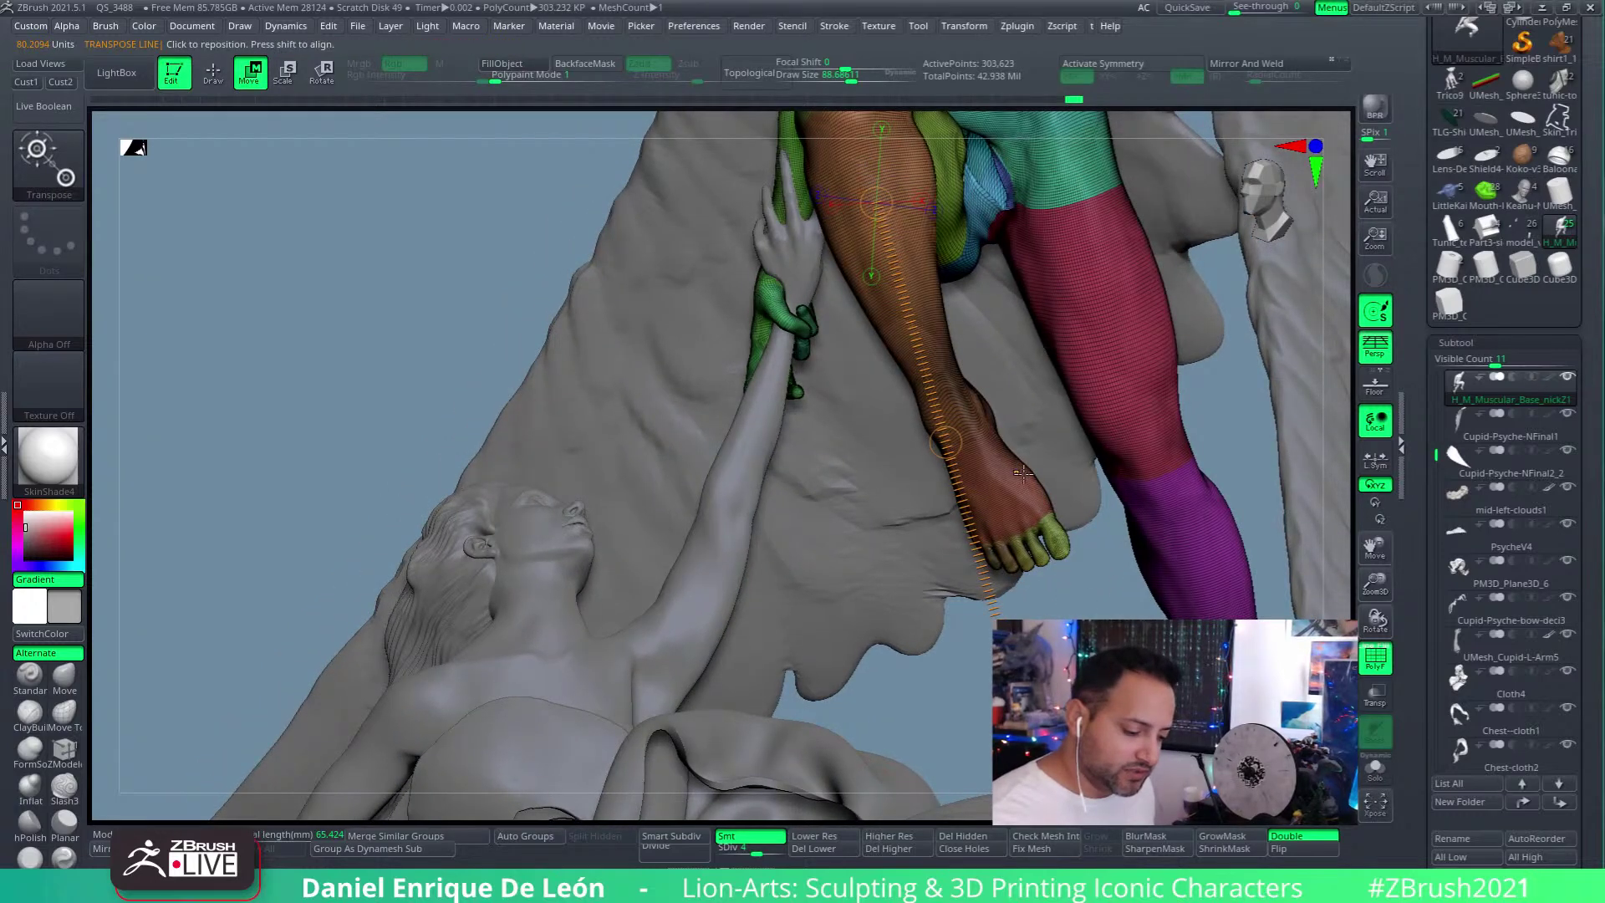
{"action": "left_click", "coordinate": [1376, 658]}
{"action": "left_click_drag", "start_coordinate": [996, 465], "coordinate": [982, 401], "text": "ctrl"}
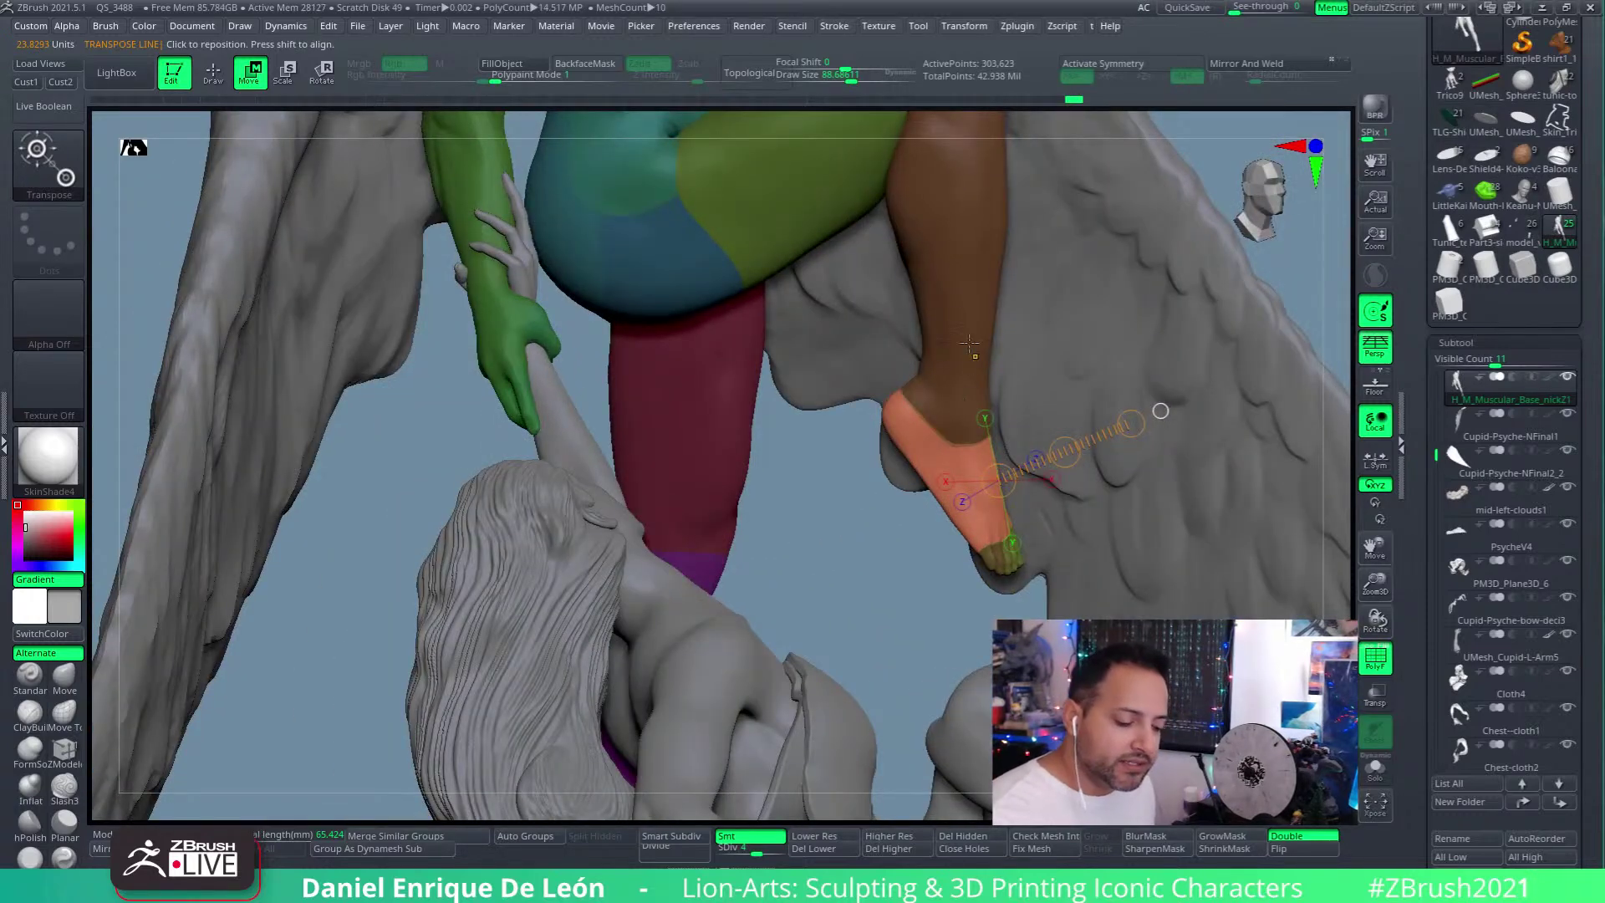
{"action": "left_click", "coordinate": [966, 308], "text": "ctrl"}
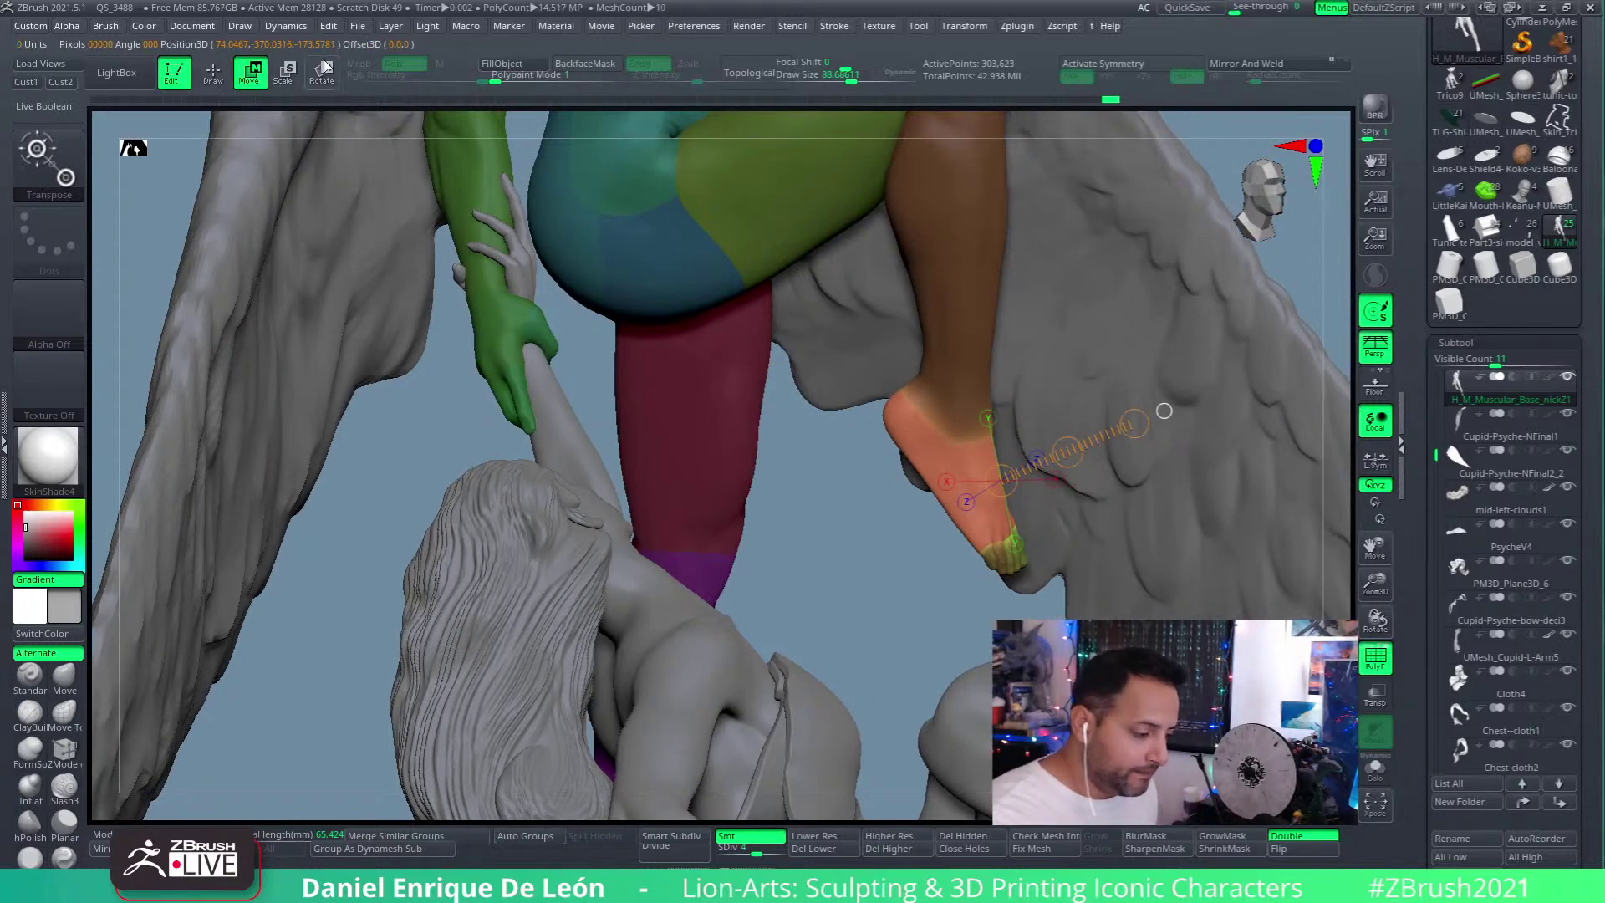
Step: Try to rotate the bent leg's foot with a Transpose line at the ankle, and clear the mask
{"action": "key", "text": "r"}
{"action": "left_click_drag", "start_coordinate": [952, 407], "coordinate": [1103, 543]}
{"action": "right_click_drag", "start_coordinate": [952, 520], "coordinate": [1023, 271]}
{"action": "left_click_drag", "start_coordinate": [983, 357], "coordinate": [962, 409], "text": "alt"}
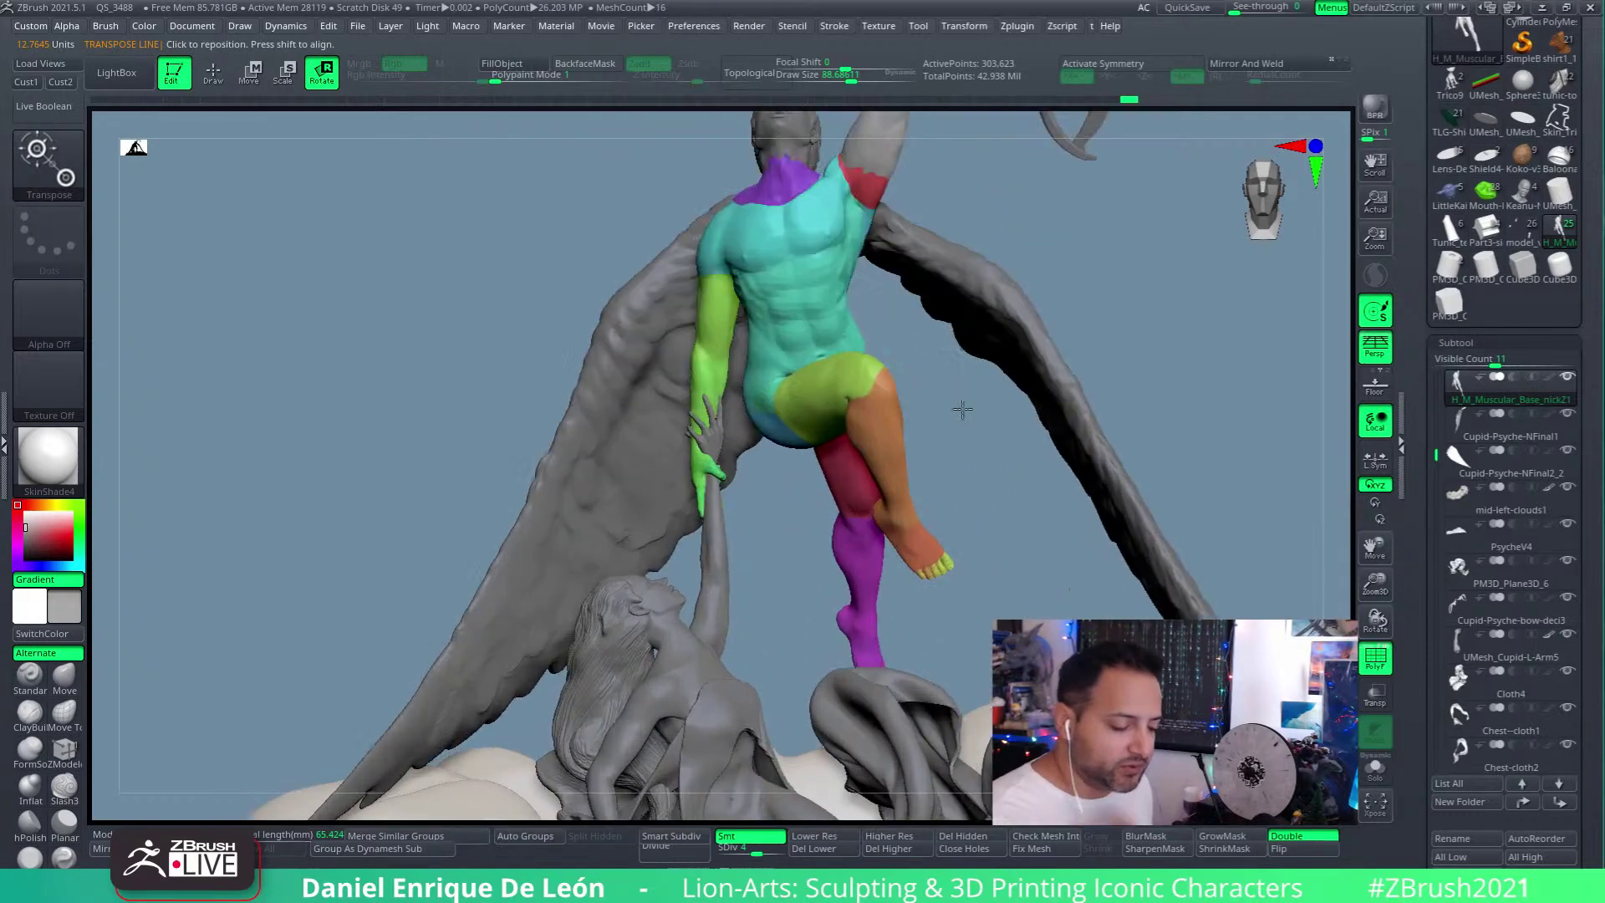
Step: Lower the winged man's body to subdivision level 1 while keeping its polygroups displayed
{"action": "key", "text": "shift+d"}
{"action": "key", "text": "shift+d"}
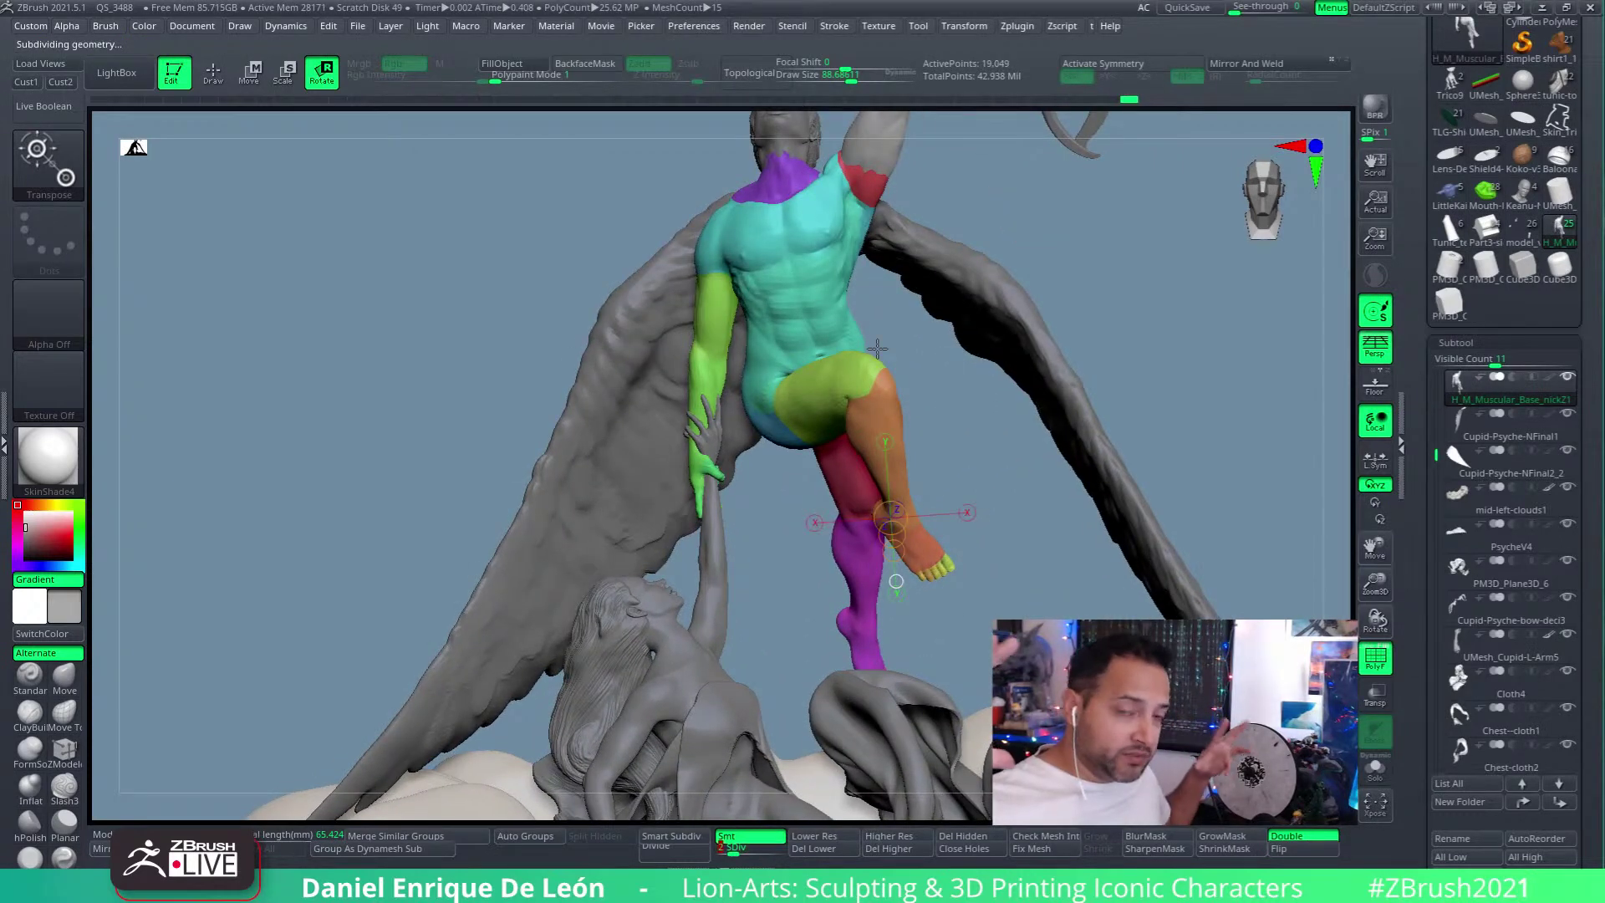
{"action": "key", "text": "shift+d"}
{"action": "mouse_move", "coordinate": [1011, 418]}
{"action": "left_mouse_down"}
{"action": "mouse_move", "coordinate": [953, 267]}
{"action": "mouse_move", "coordinate": [961, 334]}
{"action": "mouse_move", "coordinate": [897, 503]}
{"action": "left_mouse_up"}
{"action": "left_click", "coordinate": [1375, 661]}
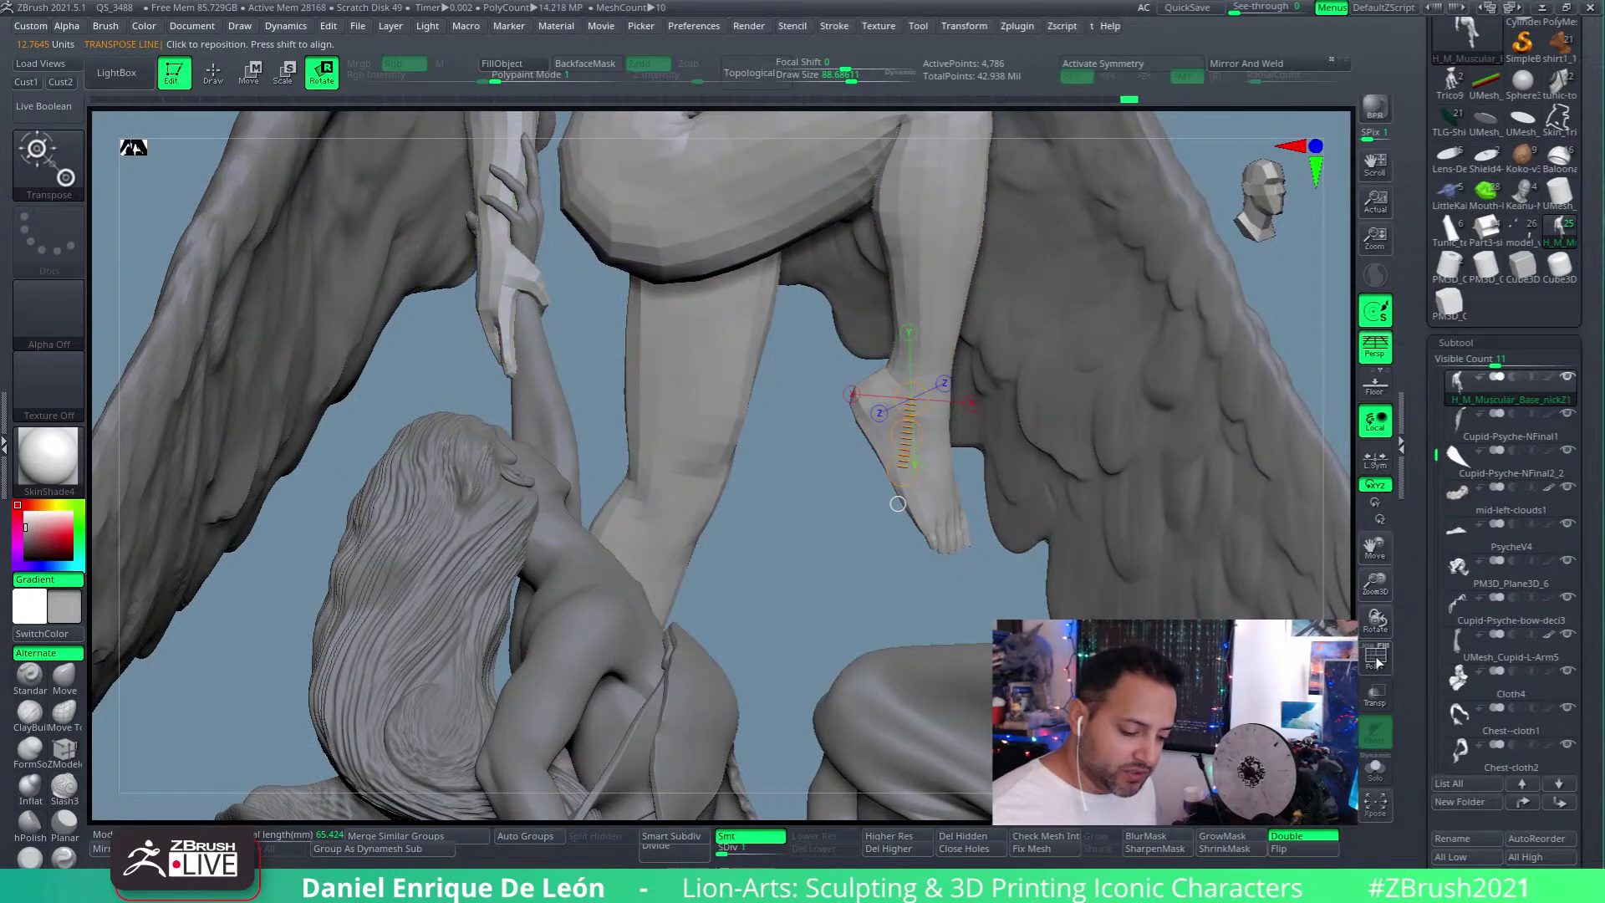
{"action": "left_click", "coordinate": [1375, 661]}
Step: Mask everything except the bent leg's foot and rotate the foot outward and upward at the ankle
{"action": "mouse_move", "coordinate": [882, 585]}
{"action": "left_mouse_down", "text": "ctrl"}
{"action": "mouse_move", "coordinate": [1020, 535]}
{"action": "mouse_move", "coordinate": [982, 397]}
{"action": "mouse_move", "coordinate": [923, 378]}
{"action": "mouse_move", "coordinate": [870, 402]}
{"action": "left_mouse_up", "text": "ctrl"}
{"action": "left_click", "coordinate": [985, 583], "text": "ctrl"}
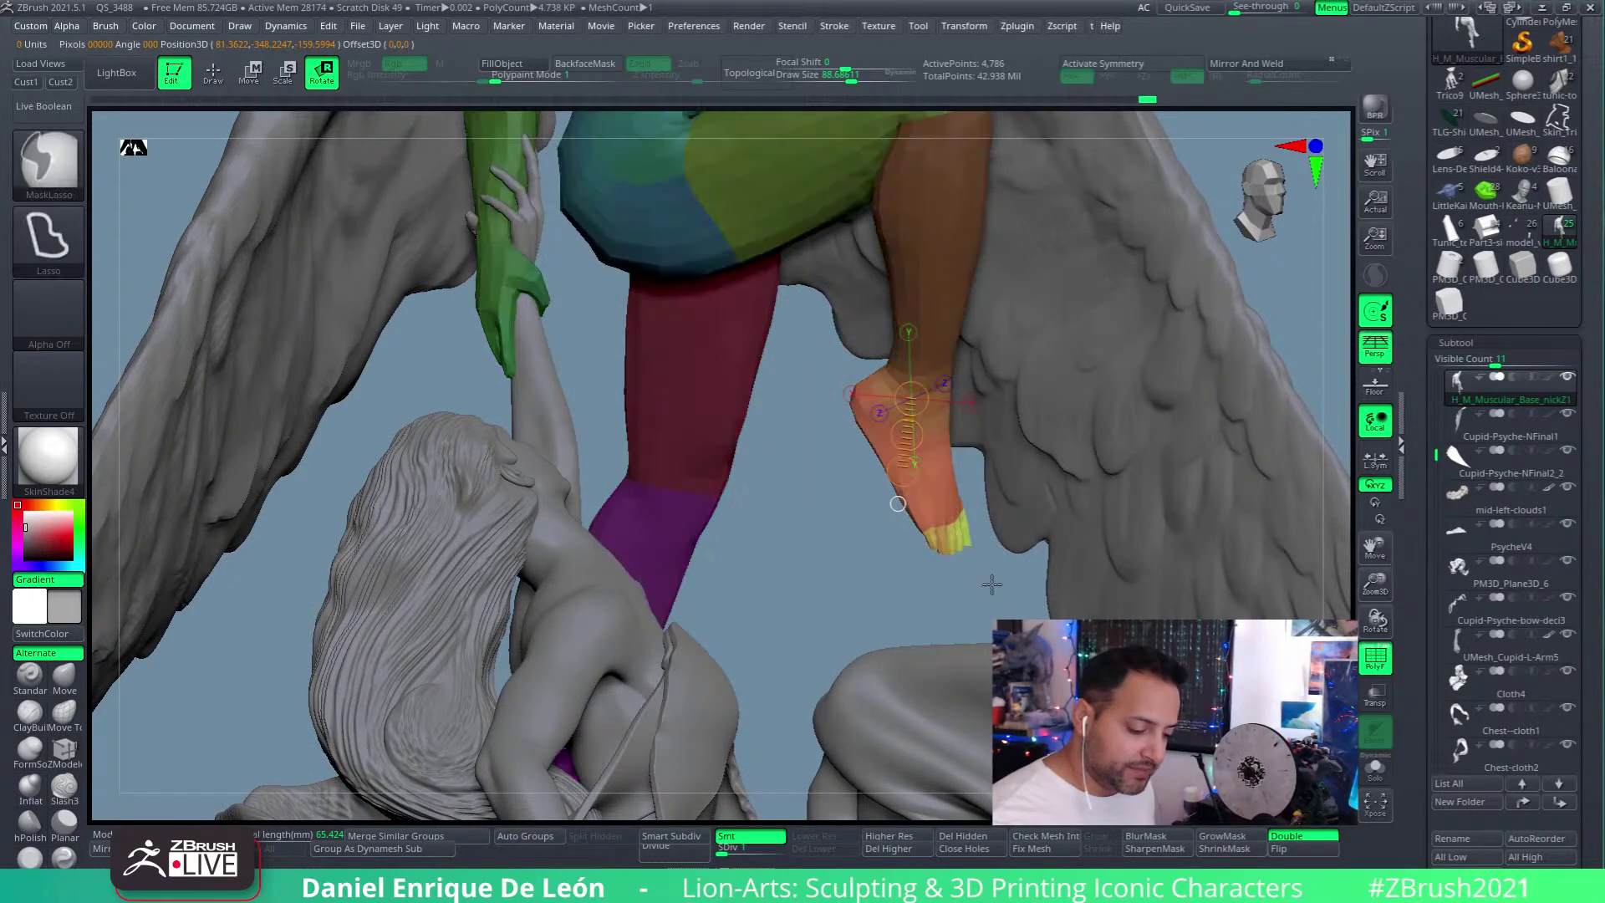
{"action": "left_click_drag", "start_coordinate": [932, 209], "coordinate": [940, 338]}
{"action": "left_click_drag", "start_coordinate": [911, 393], "coordinate": [990, 468]}
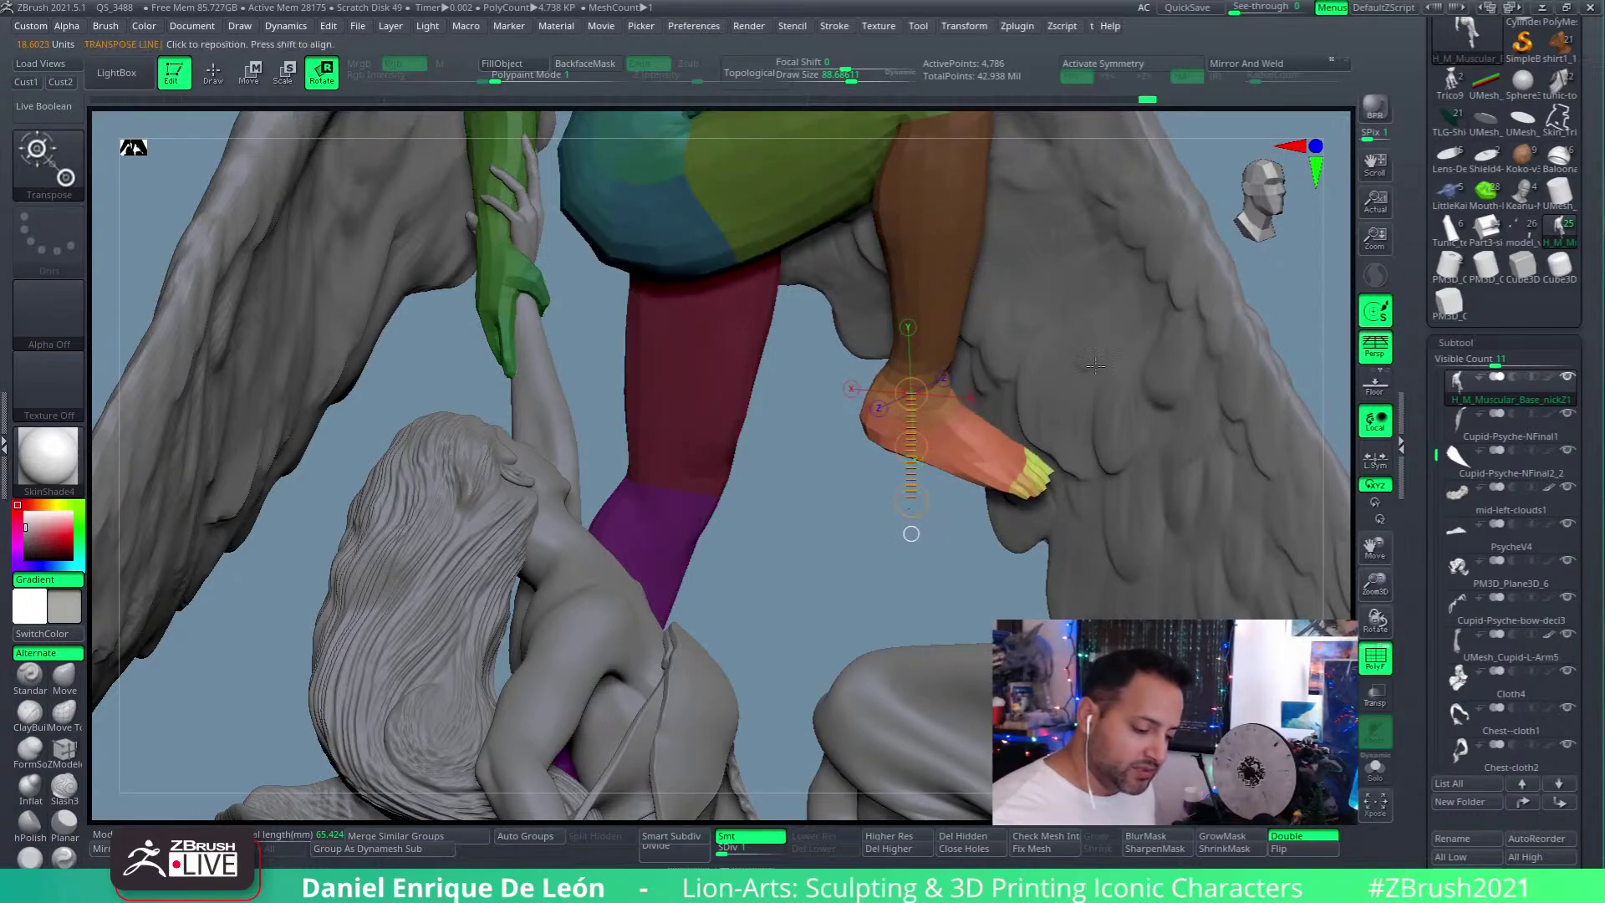
{"action": "left_click_drag", "start_coordinate": [1110, 358], "coordinate": [585, 209]}
Step: Adjust the bent leg's foot further by moving and rotating it, checking the pose from other angles
{"action": "left_click", "coordinate": [251, 75]}
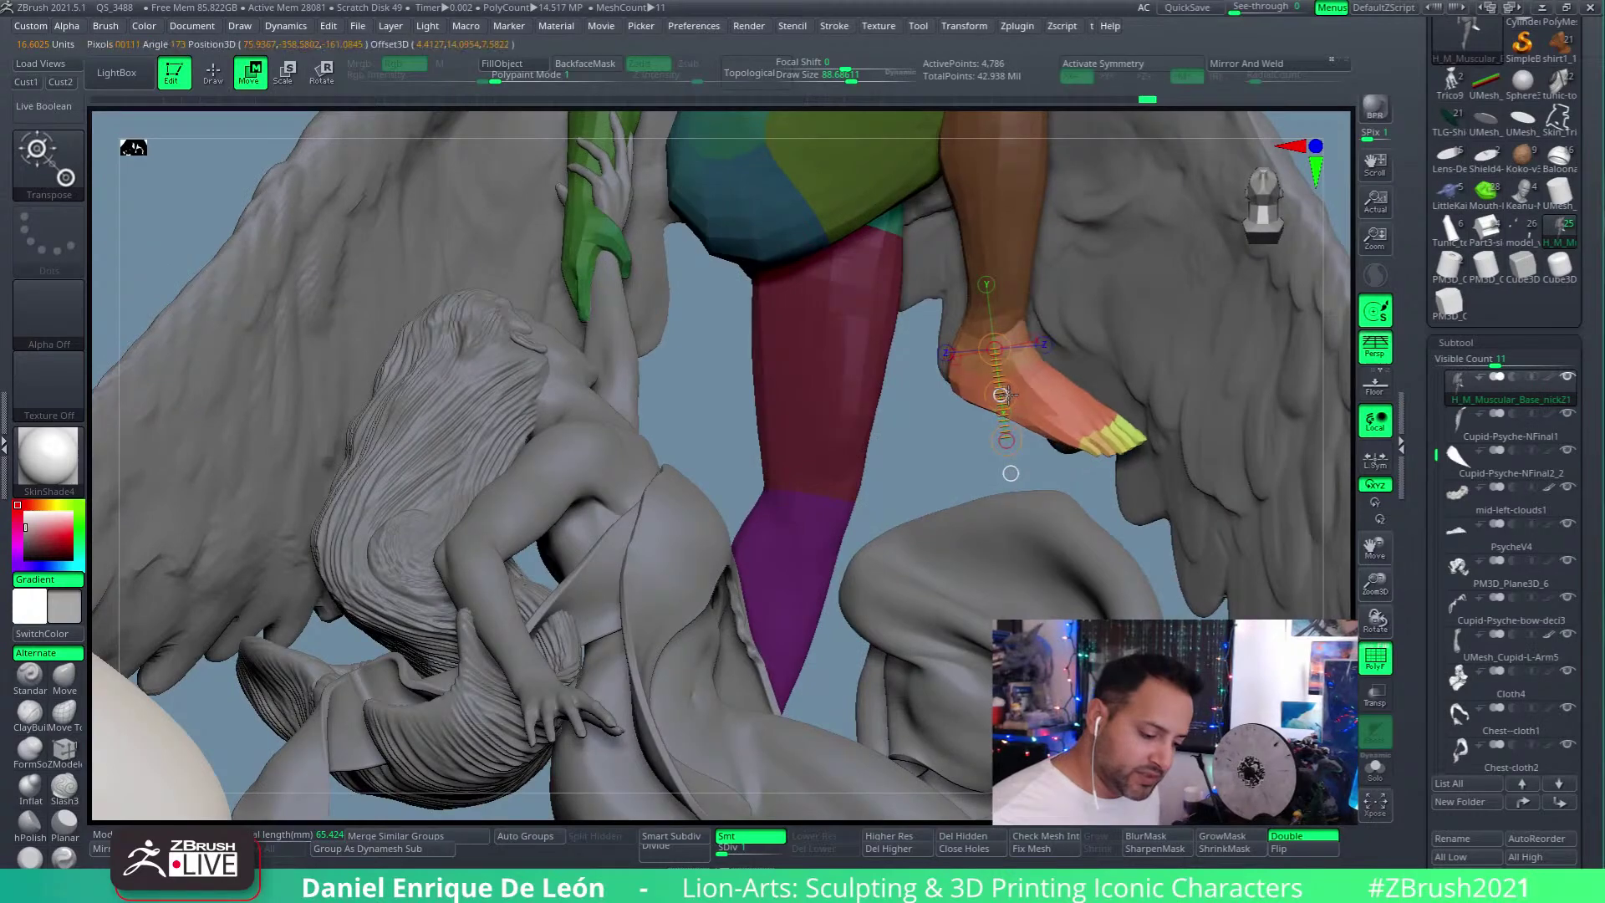
{"action": "left_click_drag", "start_coordinate": [1137, 443], "coordinate": [605, 237]}
{"action": "left_click", "coordinate": [326, 75]}
{"action": "left_click_drag", "start_coordinate": [1019, 407], "coordinate": [1015, 412]}
{"action": "left_click_drag", "start_coordinate": [1254, 409], "coordinate": [978, 355]}
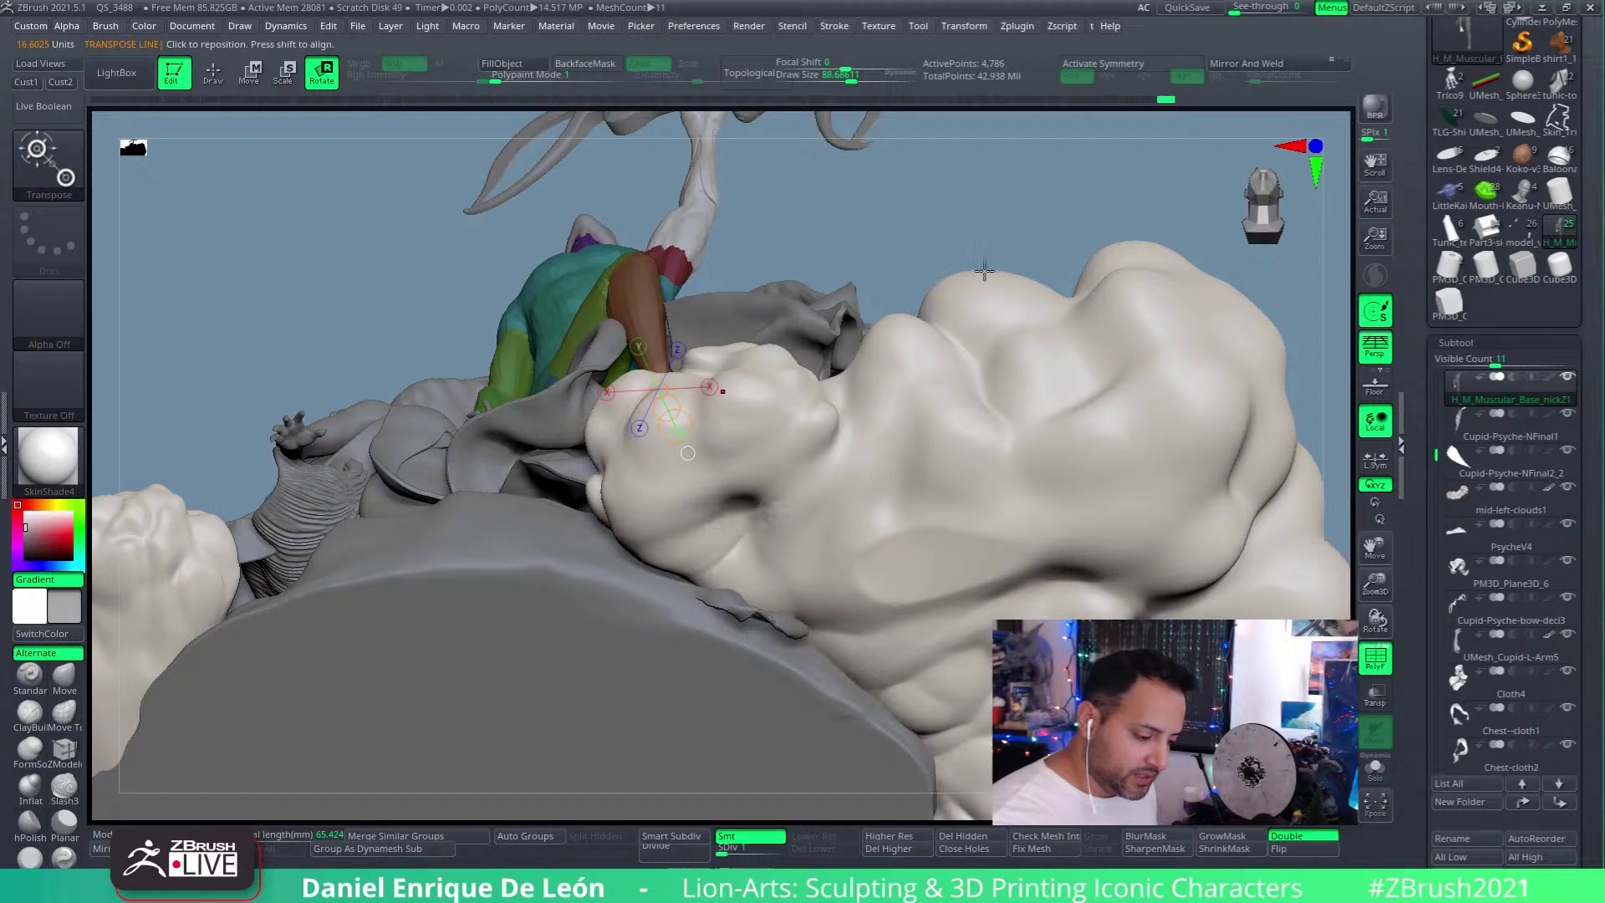
{"action": "key", "text": "f"}
{"action": "left_click_drag", "start_coordinate": [1044, 265], "coordinate": [903, 635]}
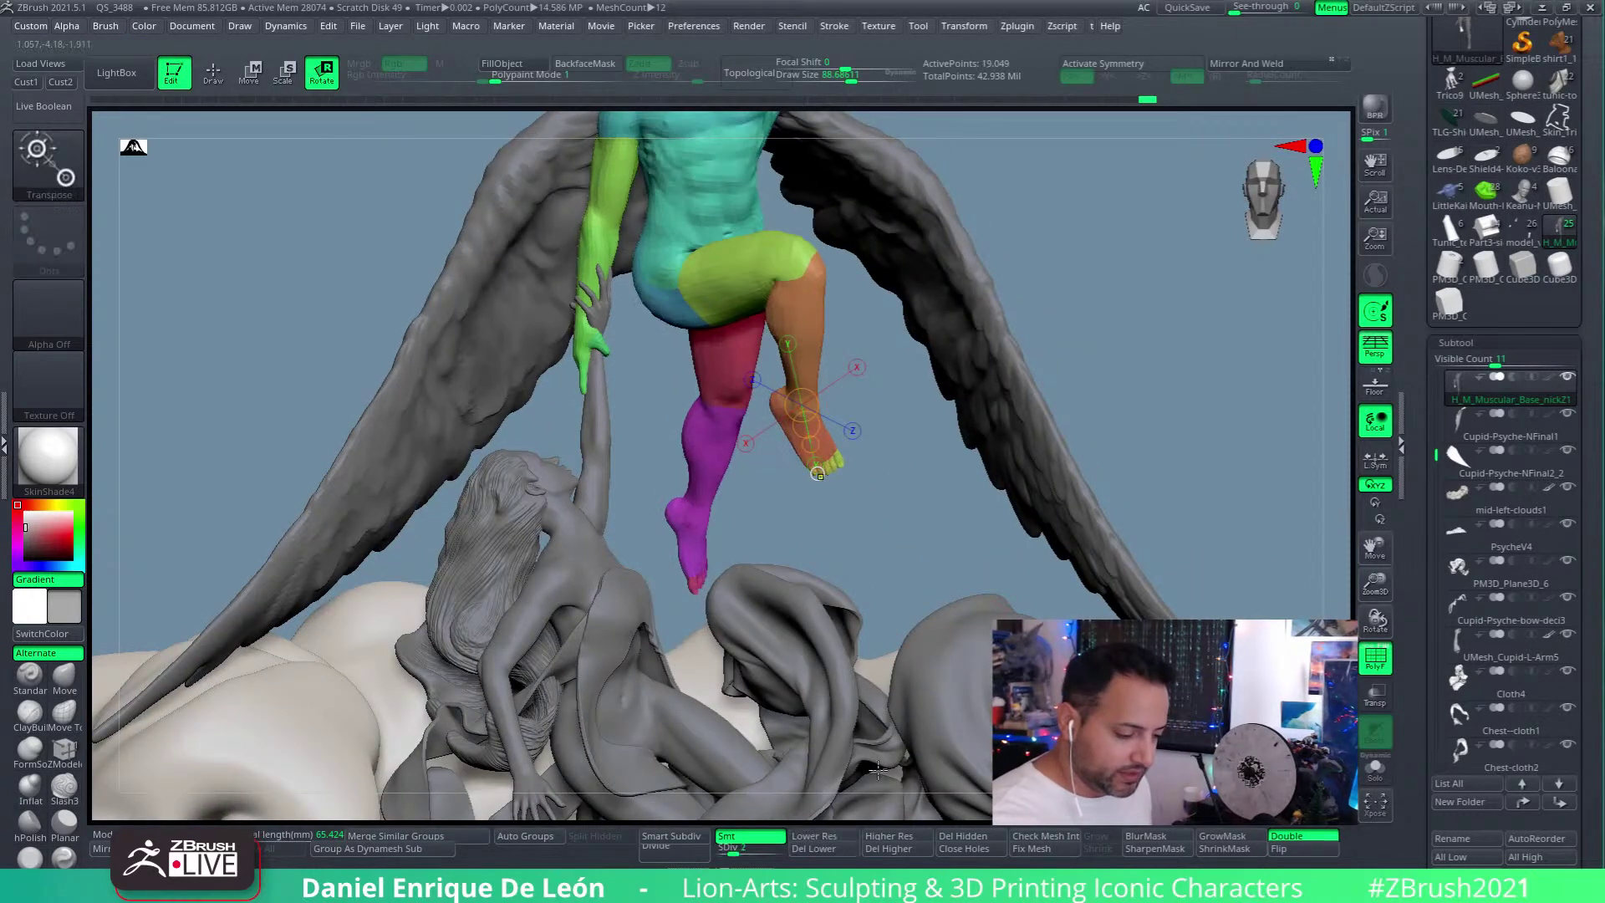
Step: Restore the body's highest subdivision level and undo the posing and masking of the bent leg's foot
{"action": "key", "text": "d"}
{"action": "key", "text": "d"}
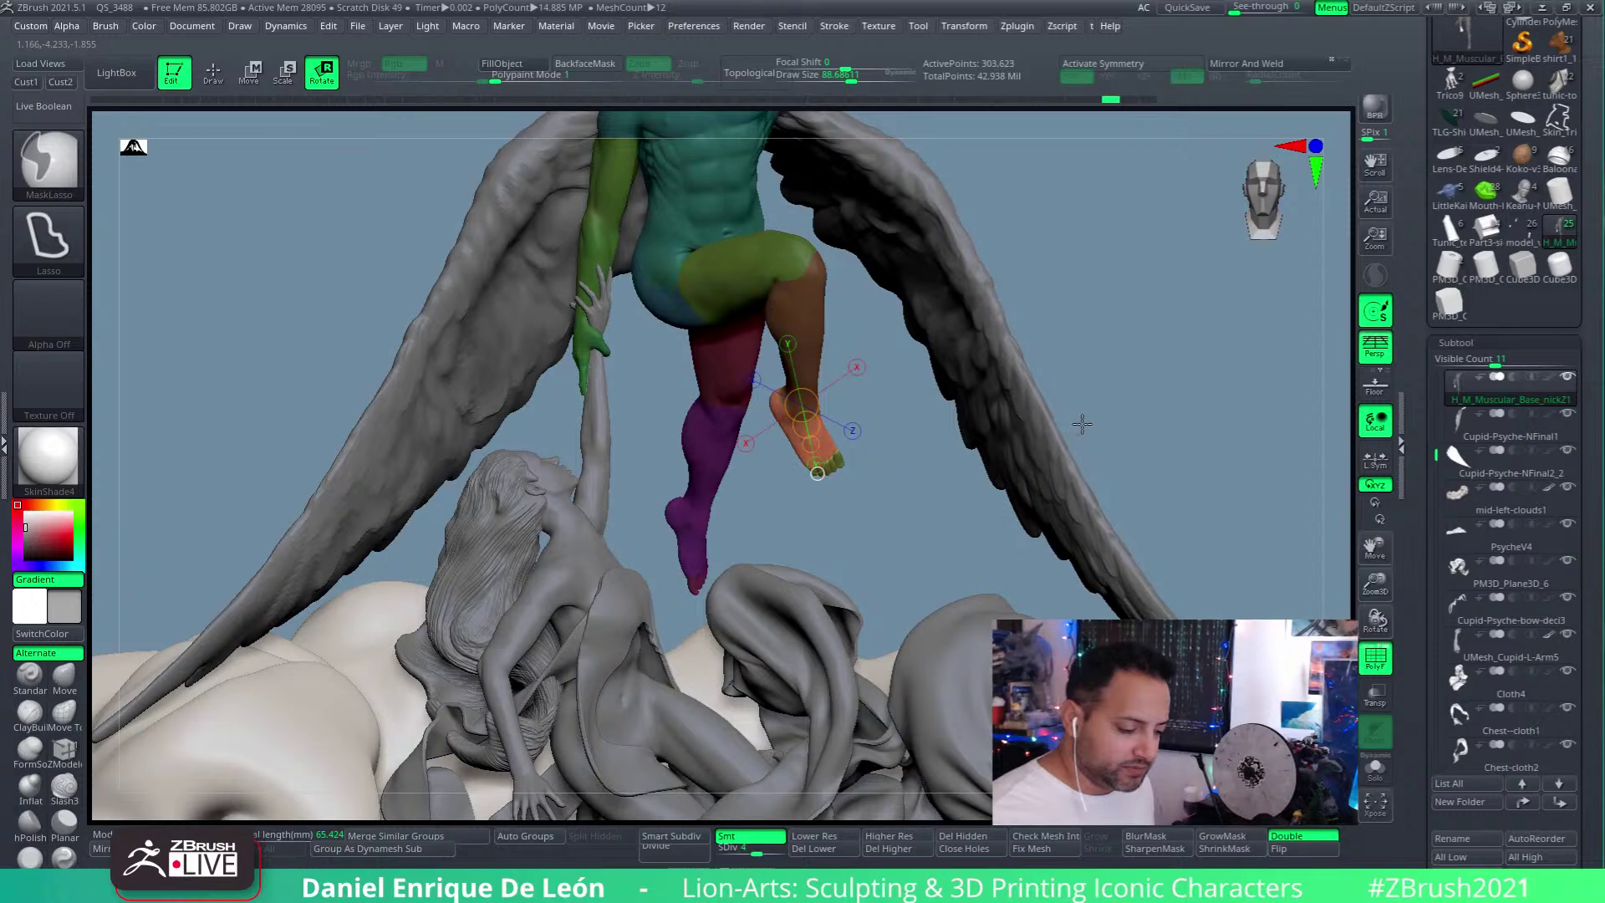
{"action": "key", "text": "ctrl+z"}
{"action": "key", "text": "ctrl+z"}
{"action": "key", "text": "ctrl+z"}
{"action": "key", "text": "ctrl+shift+z"}
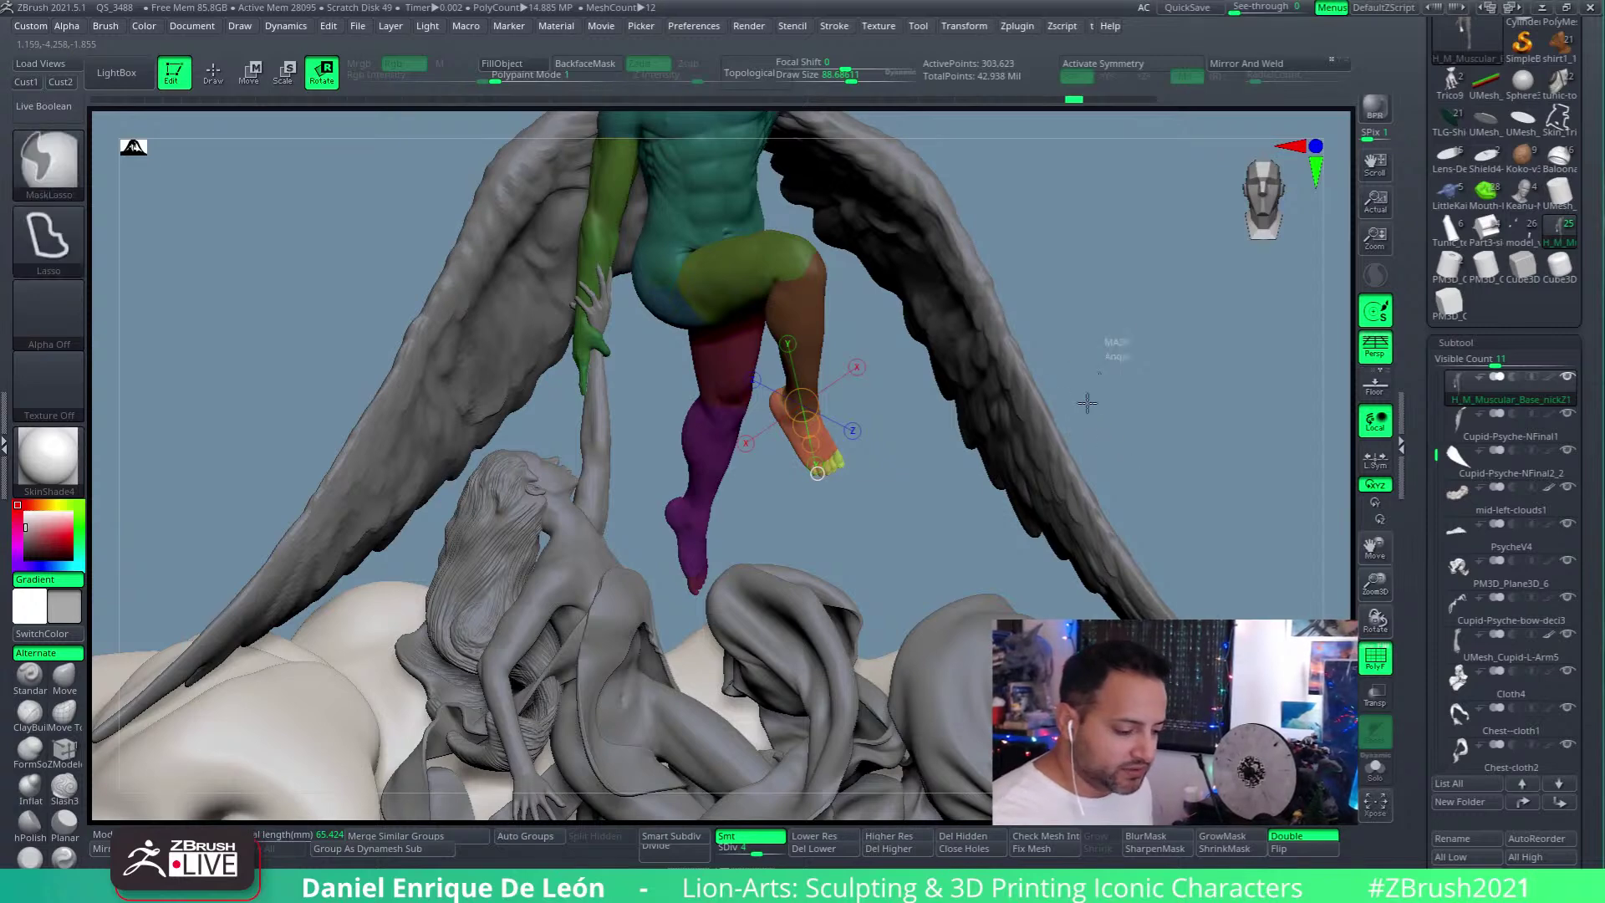
{"action": "left_click_drag", "start_coordinate": [1104, 382], "coordinate": [946, 419]}
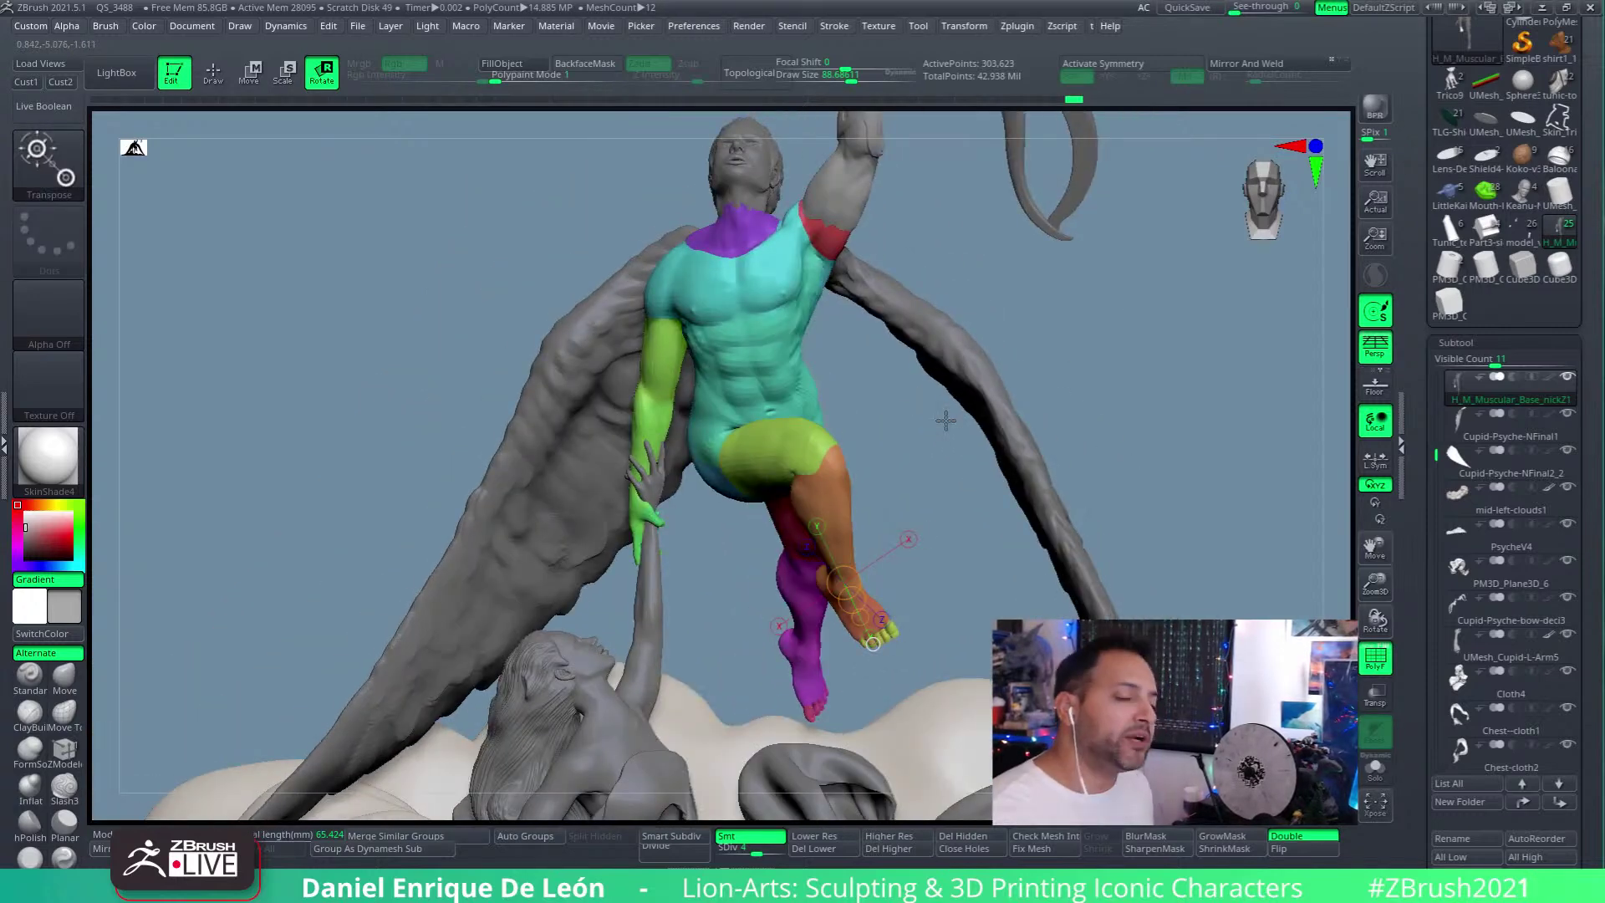
Step: Return to Draw mode with the Move brush and hide the polygroup display
{"action": "key", "text": "q"}
{"action": "right_click_drag", "start_coordinate": [845, 491], "coordinate": [856, 571], "text": "alt"}
{"action": "key", "text": "q"}
{"action": "mouse_move", "coordinate": [800, 403]}
{"action": "right_mouse_down", "text": "alt"}
{"action": "mouse_move", "coordinate": [807, 457]}
{"action": "mouse_move", "coordinate": [800, 418]}
{"action": "right_mouse_up", "text": "alt"}
{"action": "key", "text": "shift+f"}
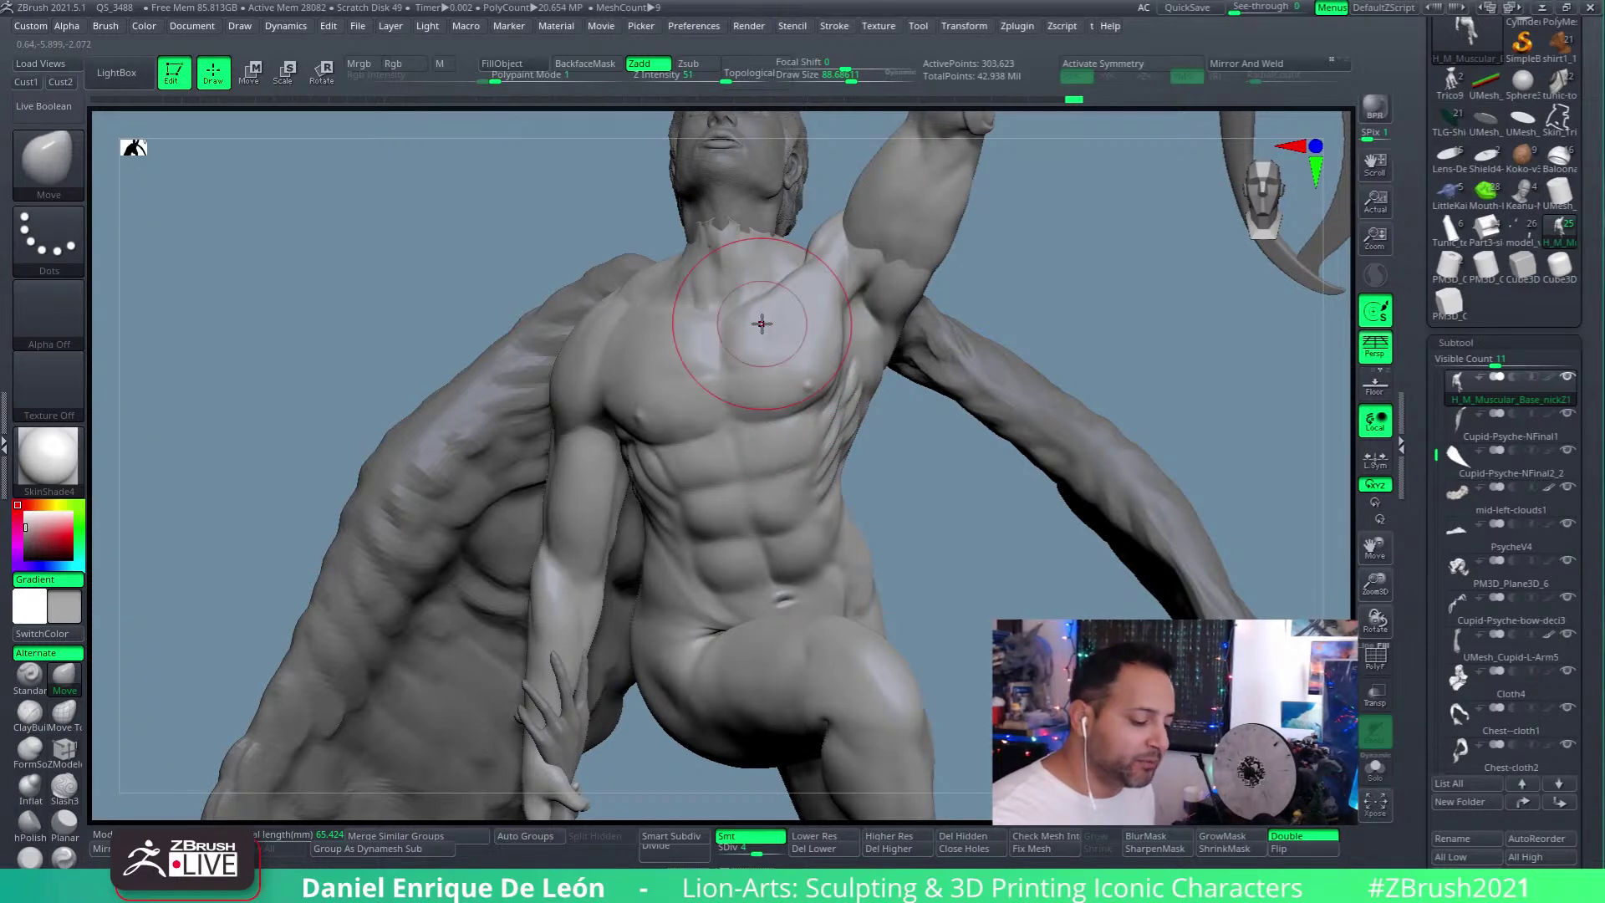
Step: Enlarge the Move brush to a draw size of about 121 for the hip beside the lowered arm
{"action": "mouse_move", "coordinate": [760, 323]}
{"action": "right_mouse_down"}
{"action": "mouse_move", "coordinate": [817, 414]}
{"action": "mouse_move", "coordinate": [923, 424]}
{"action": "mouse_move", "coordinate": [907, 466]}
{"action": "mouse_move", "coordinate": [926, 437]}
{"action": "right_mouse_up"}
{"action": "mouse_move", "coordinate": [602, 514]}
{"action": "right_mouse_down"}
{"action": "mouse_move", "coordinate": [910, 419]}
{"action": "mouse_move", "coordinate": [691, 468]}
{"action": "mouse_move", "coordinate": [752, 351]}
{"action": "right_mouse_up"}
{"action": "left_click_drag", "start_coordinate": [850, 78], "coordinate": [859, 78]}
{"action": "mouse_move", "coordinate": [782, 359]}
{"action": "right_mouse_down"}
{"action": "mouse_move", "coordinate": [778, 372]}
{"action": "mouse_move", "coordinate": [802, 369]}
{"action": "right_mouse_up"}
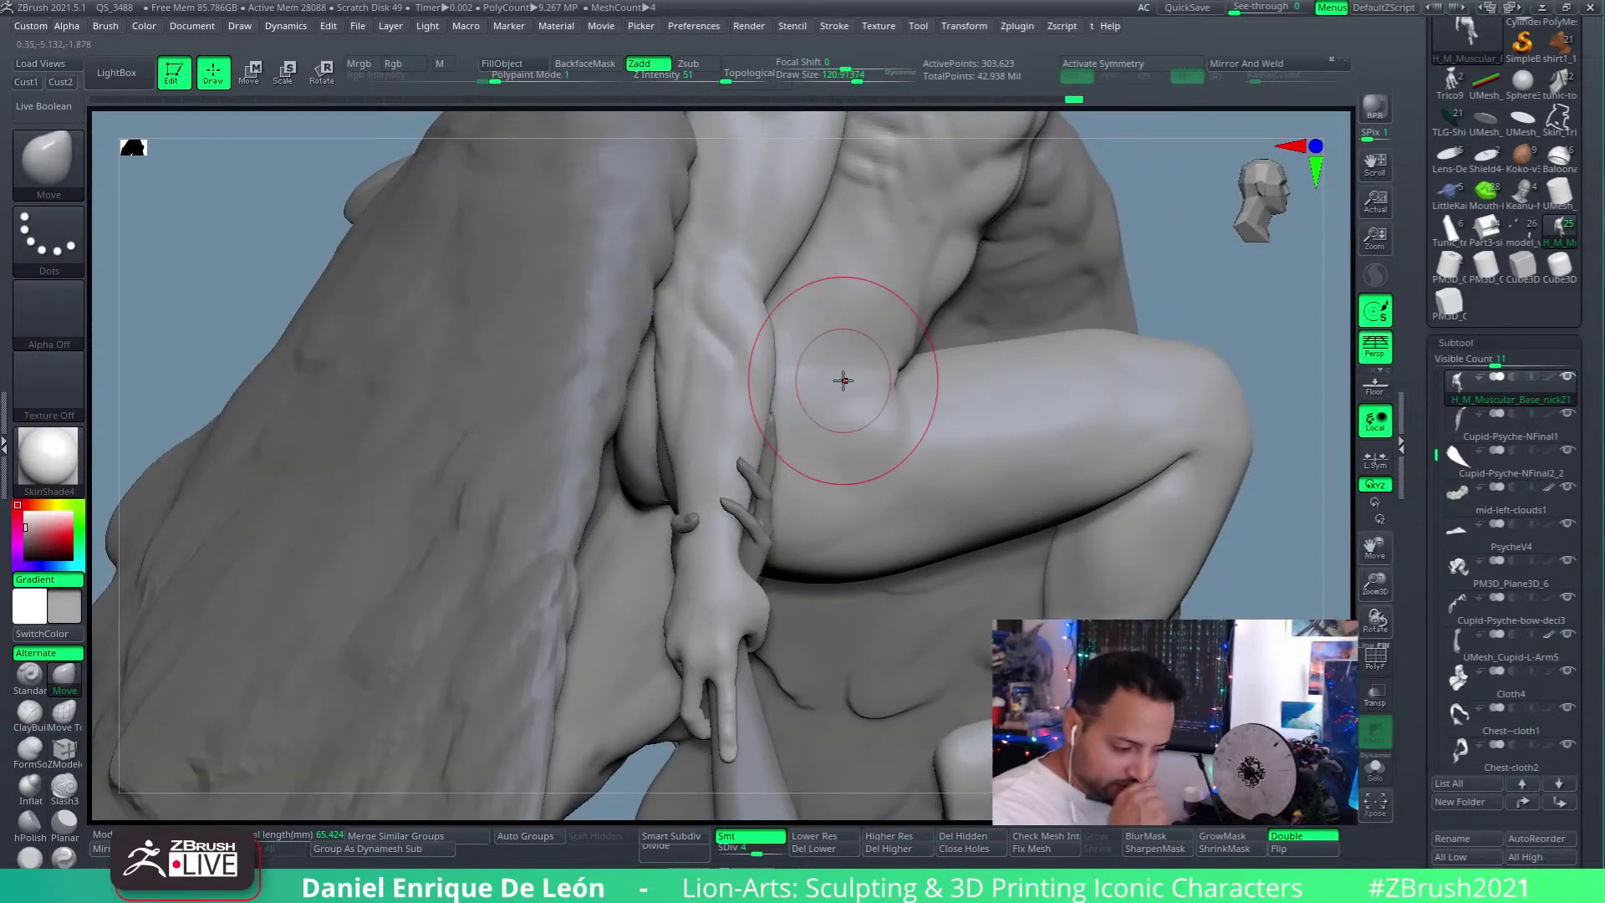
Step: Carve and soften the muscle lines on the lowered arm's forearm with the Slash3 brush, reducing its draw size to about 39
{"action": "left_click", "coordinate": [64, 785]}
{"action": "right_click_drag", "start_coordinate": [861, 197], "coordinate": [774, 143]}
{"action": "left_click_drag", "start_coordinate": [861, 78], "coordinate": [838, 80]}
{"action": "right_click_drag", "start_coordinate": [740, 208], "coordinate": [728, 278]}
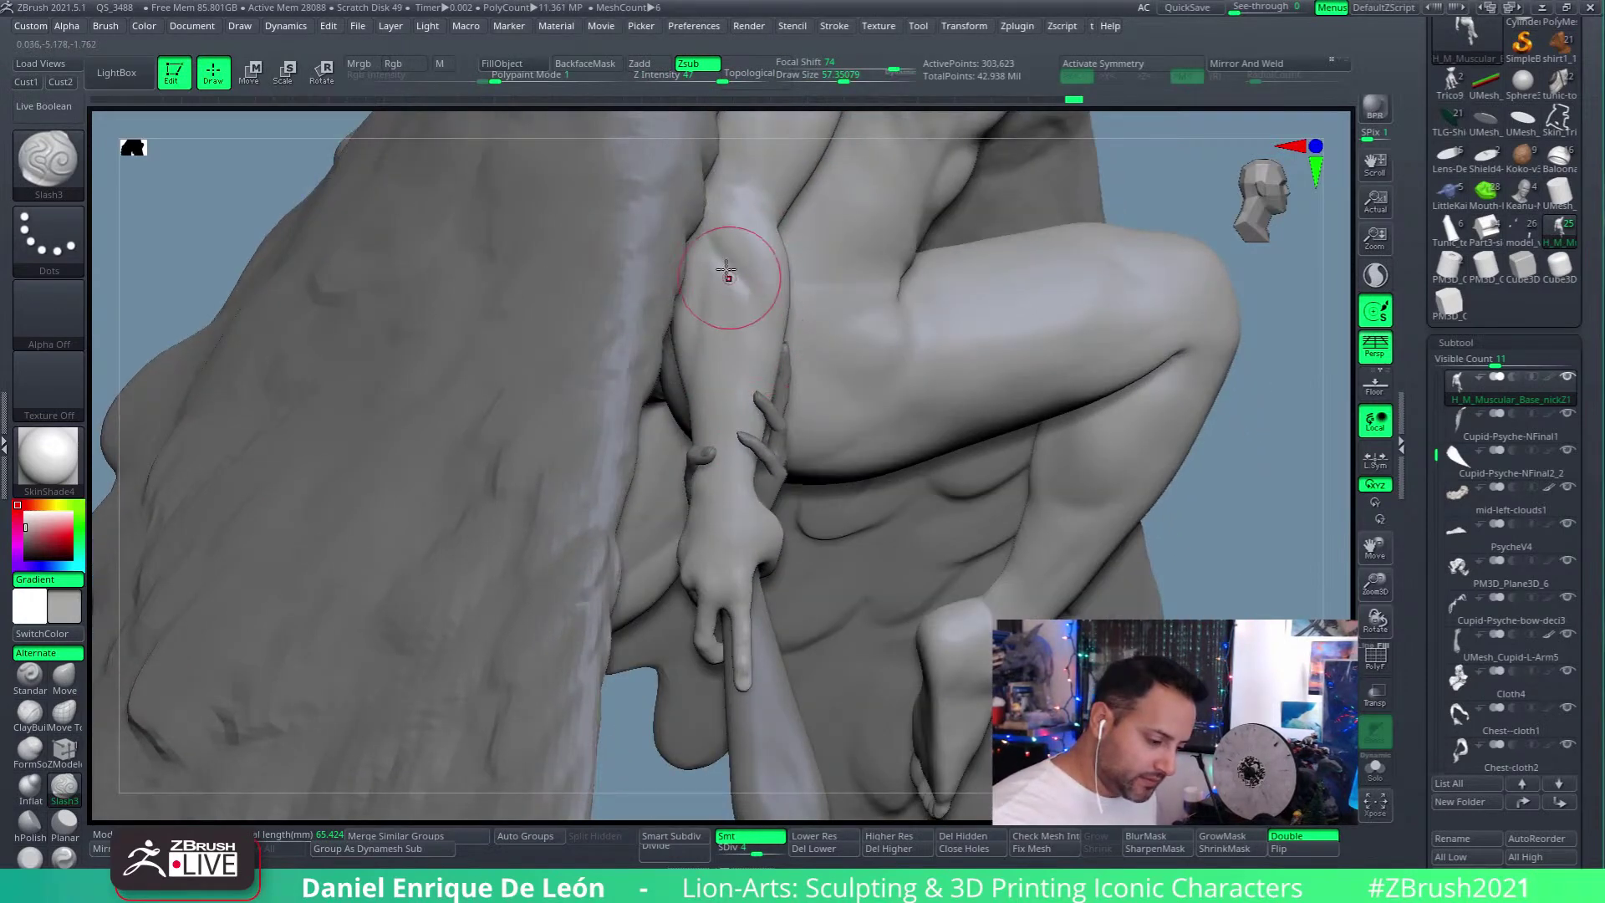
{"action": "left_click_drag", "start_coordinate": [849, 81], "coordinate": [835, 81]}
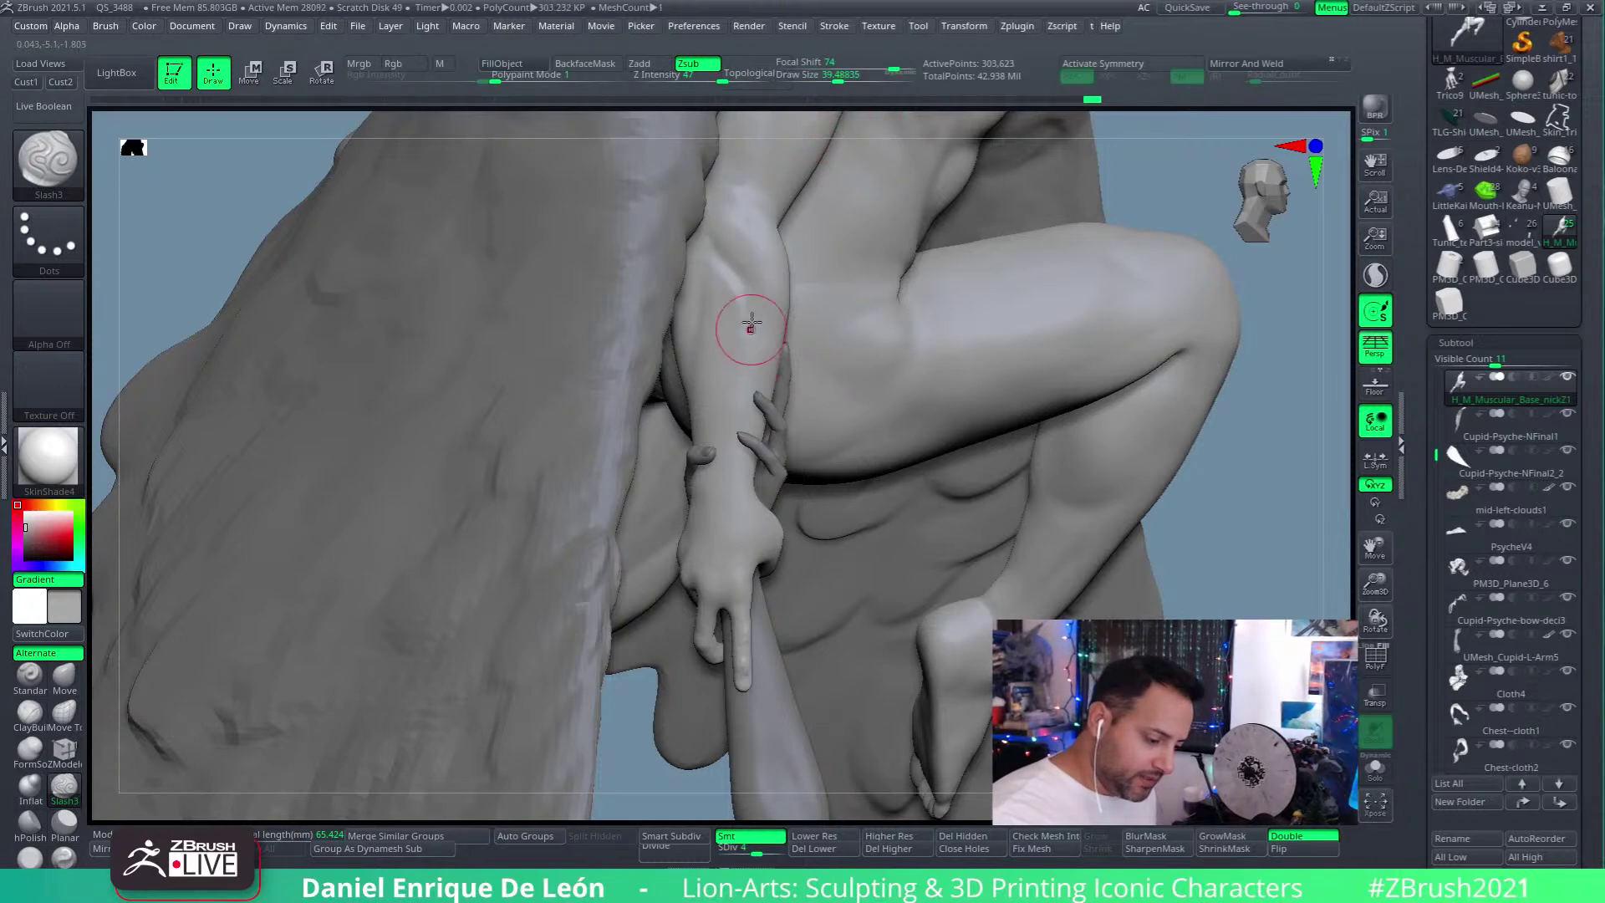
{"action": "right_click_drag", "start_coordinate": [776, 344], "coordinate": [807, 291]}
{"action": "key", "text": "ctrl"}
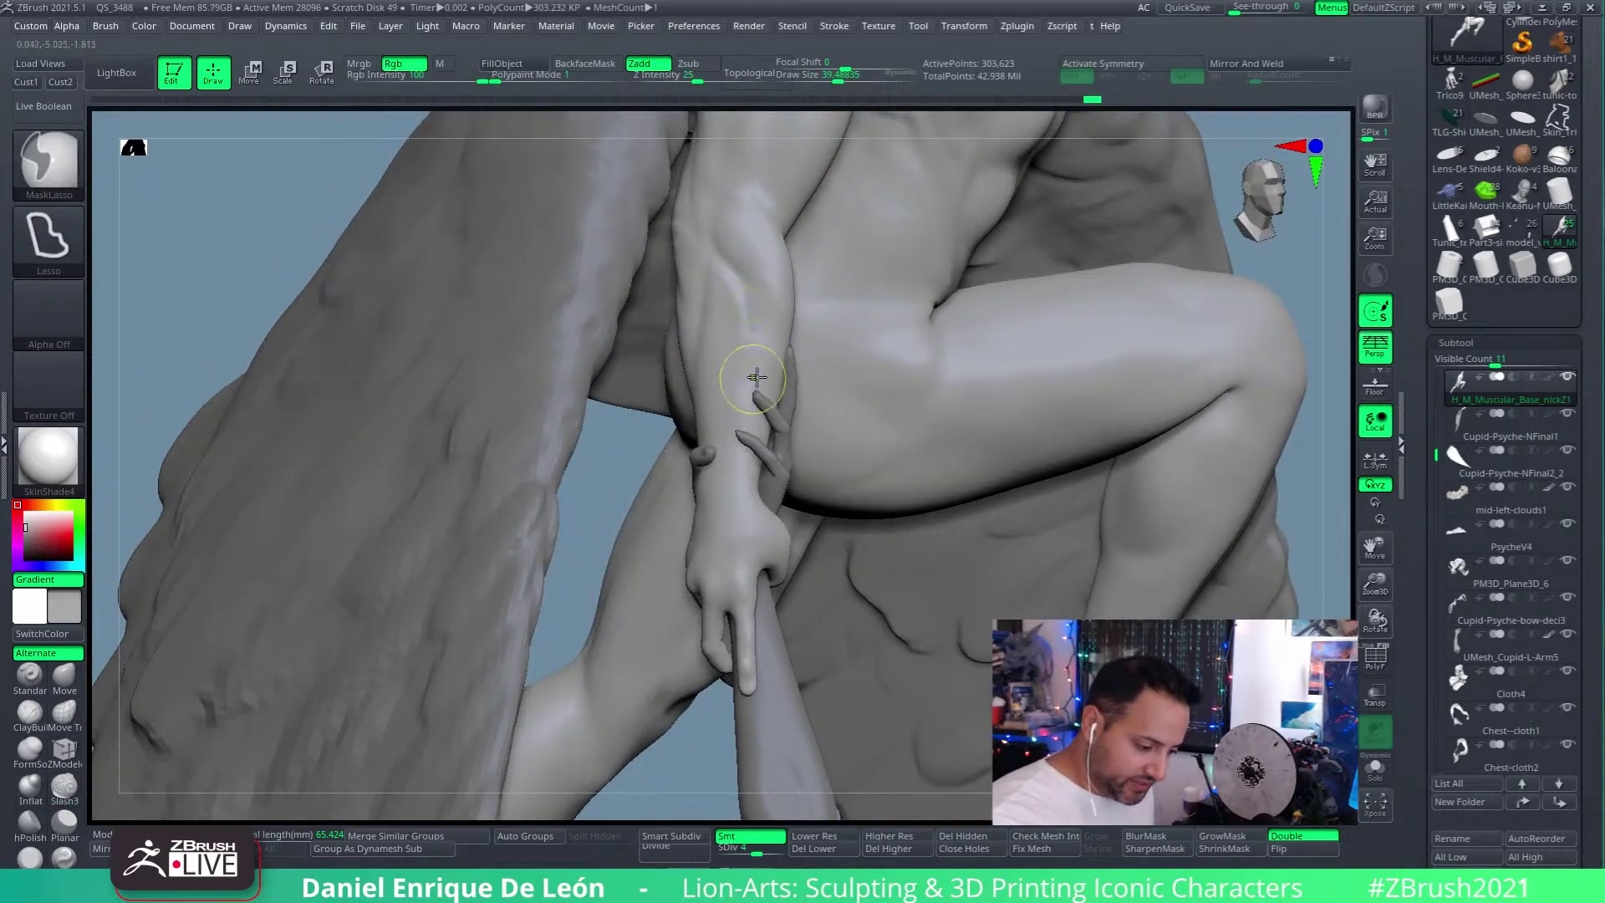
{"action": "key", "text": "shift"}
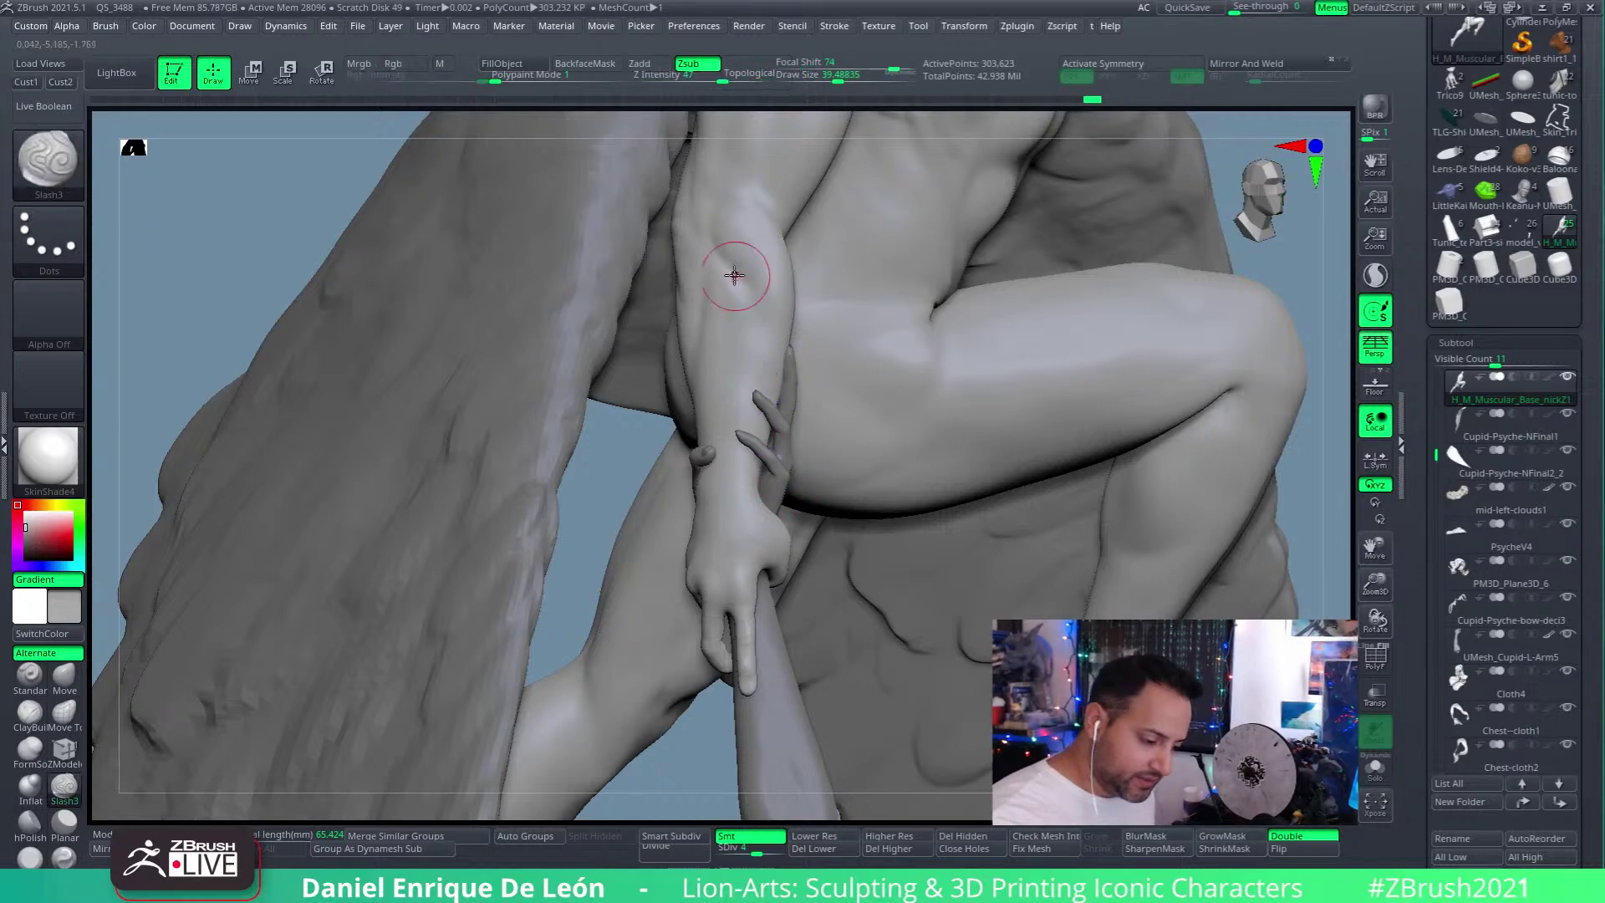
Step: Examine the lowered arm, hips and legs from behind and from the side, and the whole winged figure from the back and front
{"action": "right_click_drag", "start_coordinate": [747, 383], "coordinate": [851, 328]}
{"action": "right_click_drag", "start_coordinate": [715, 390], "coordinate": [780, 261]}
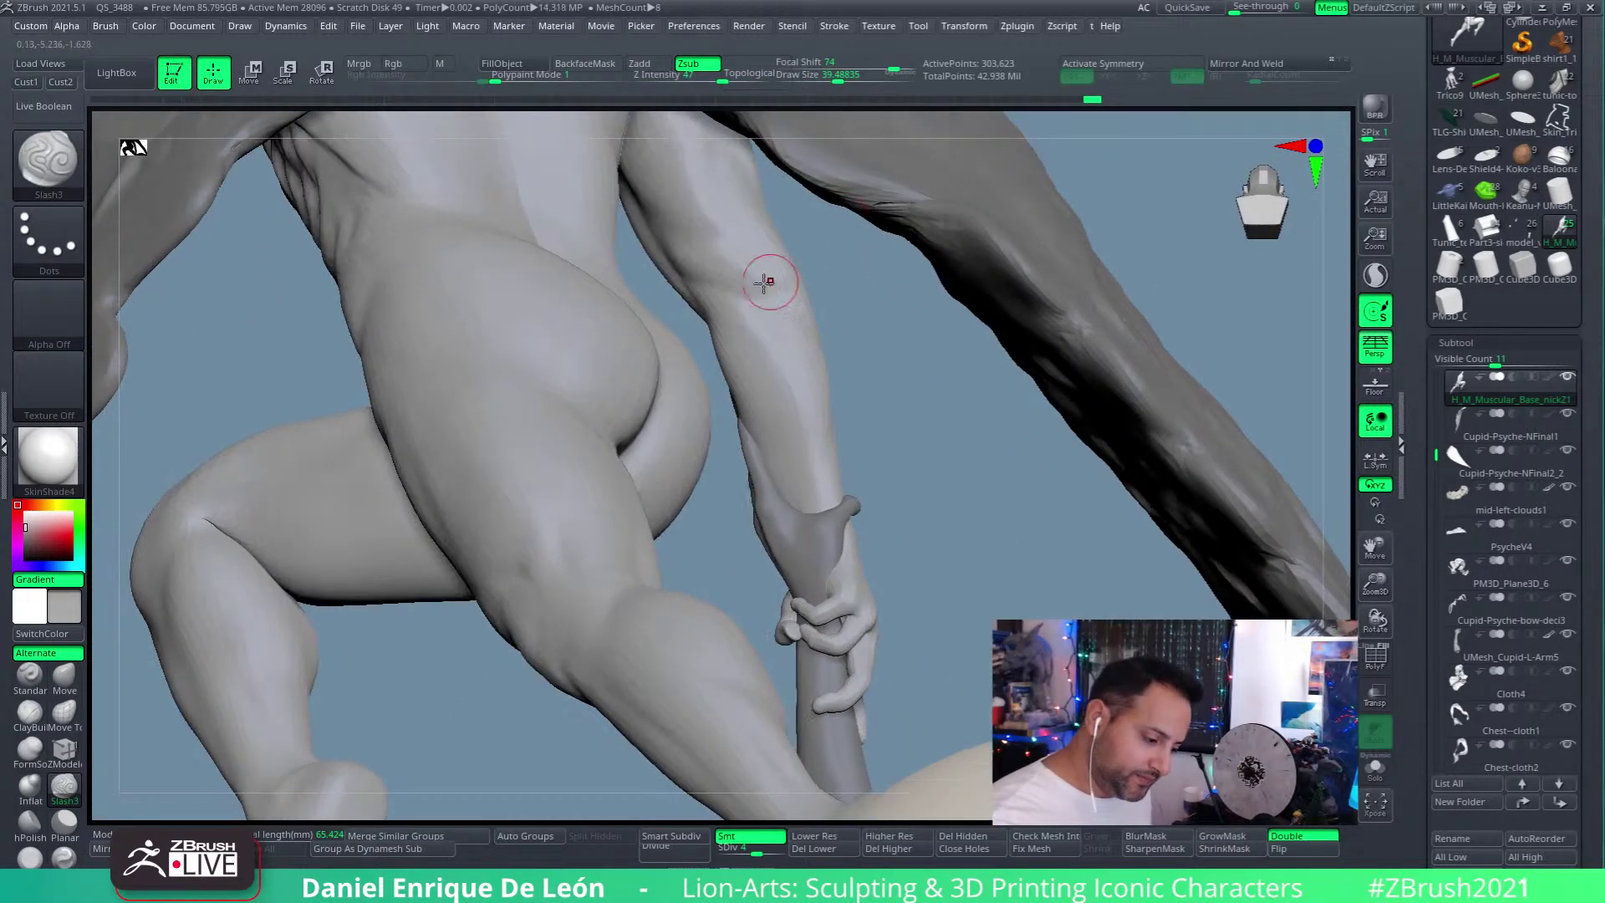
{"action": "right_click_drag", "start_coordinate": [860, 294], "coordinate": [853, 359], "text": "alt"}
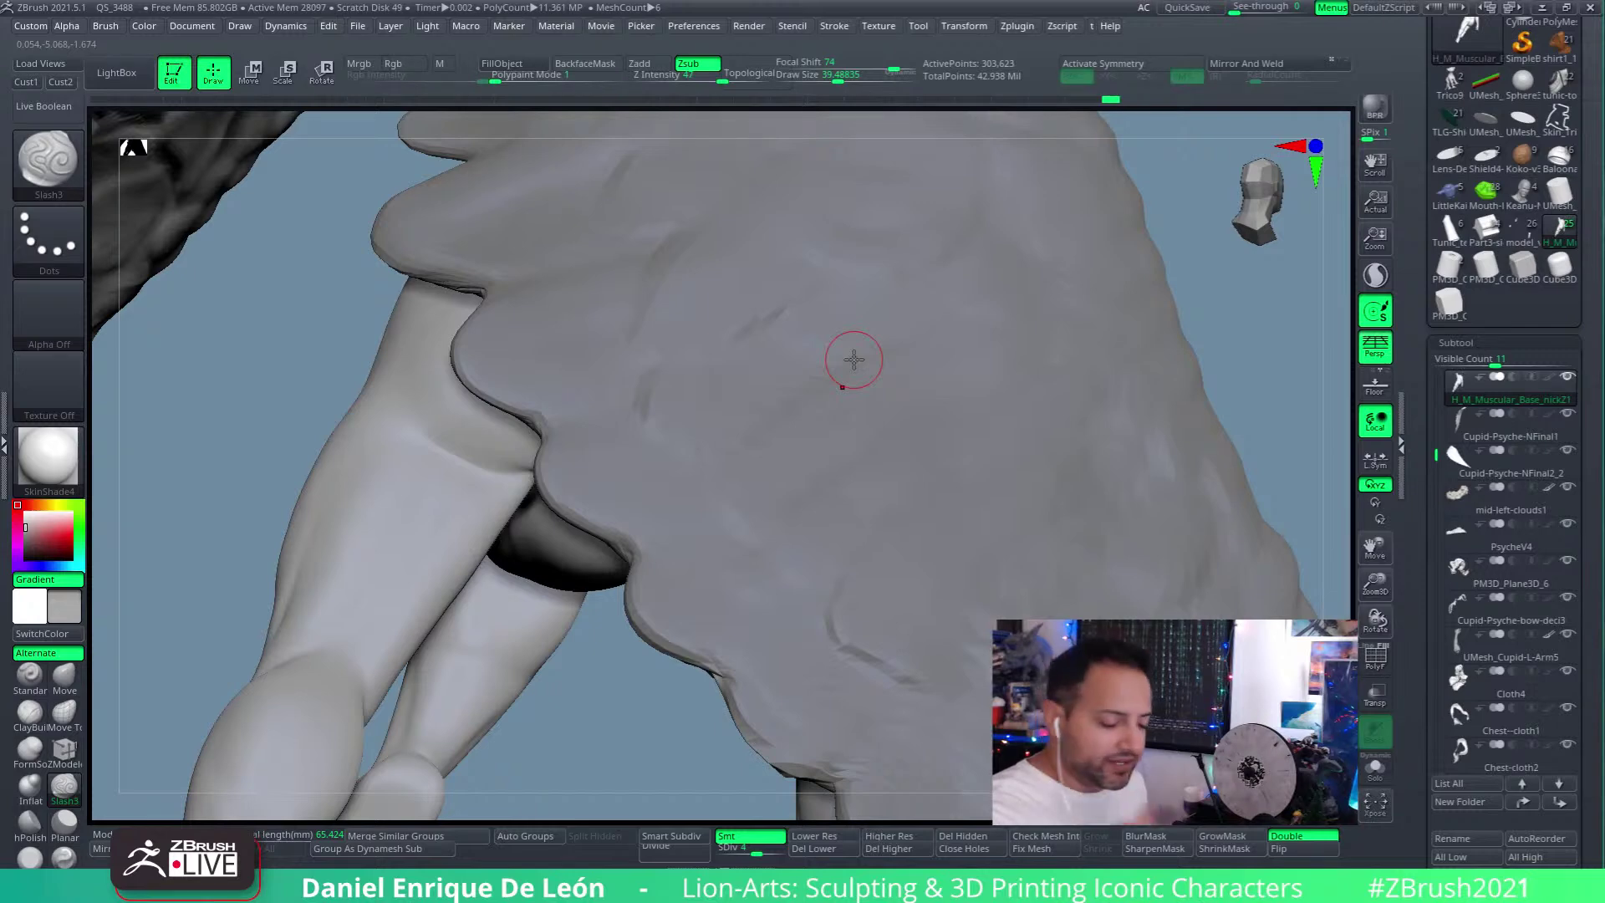
{"action": "right_click_drag", "start_coordinate": [563, 484], "coordinate": [728, 412]}
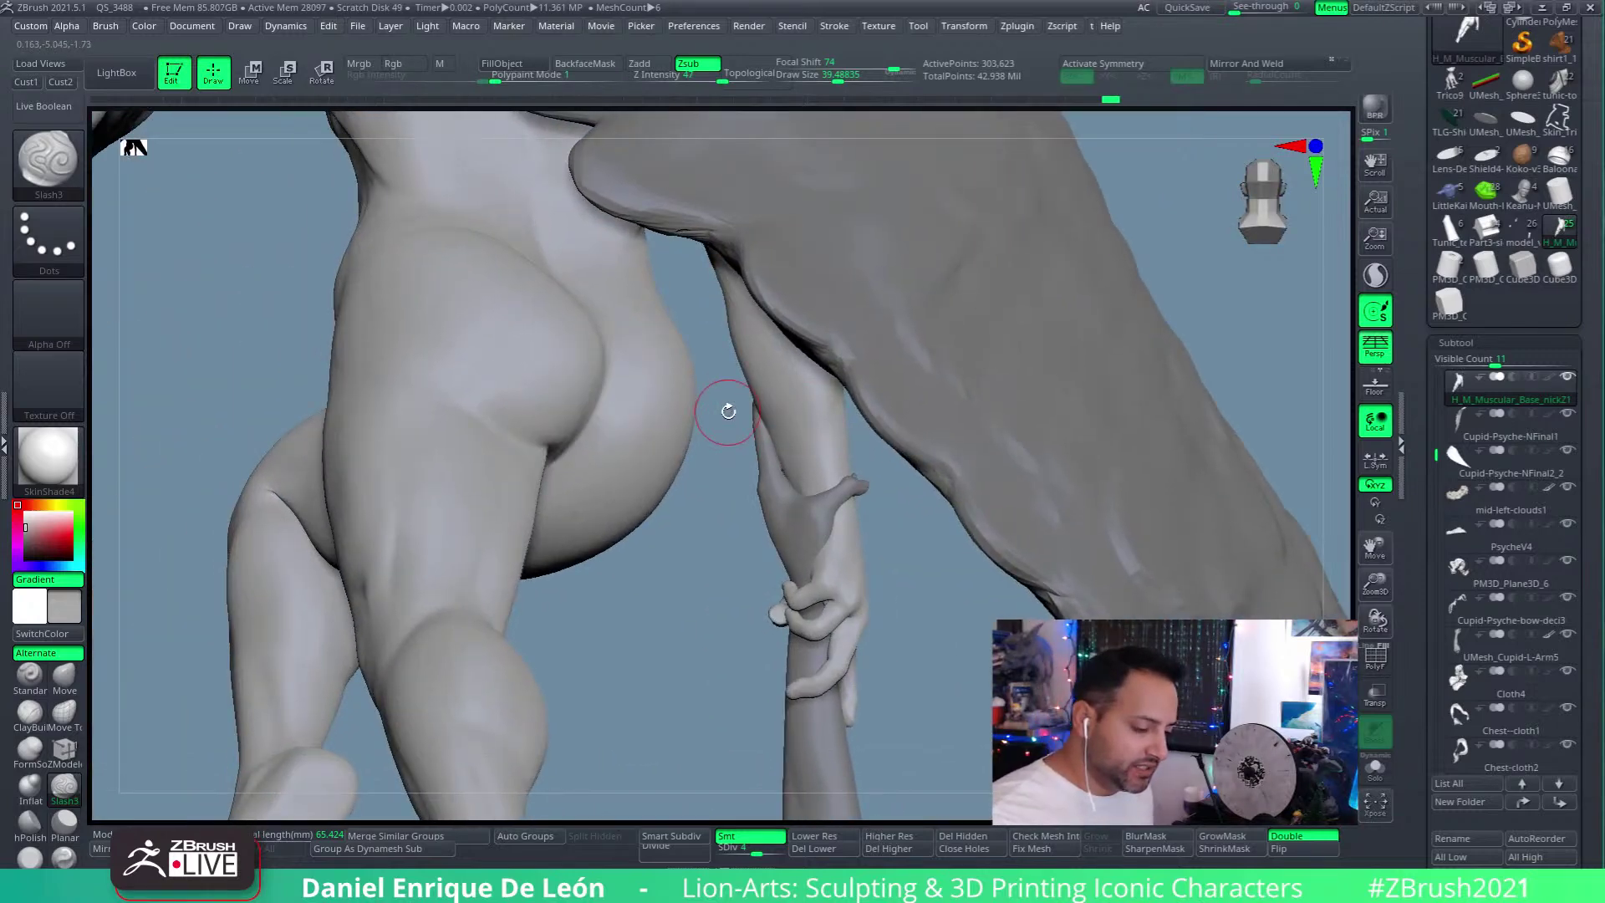
{"action": "right_click_drag", "start_coordinate": [627, 405], "coordinate": [992, 505]}
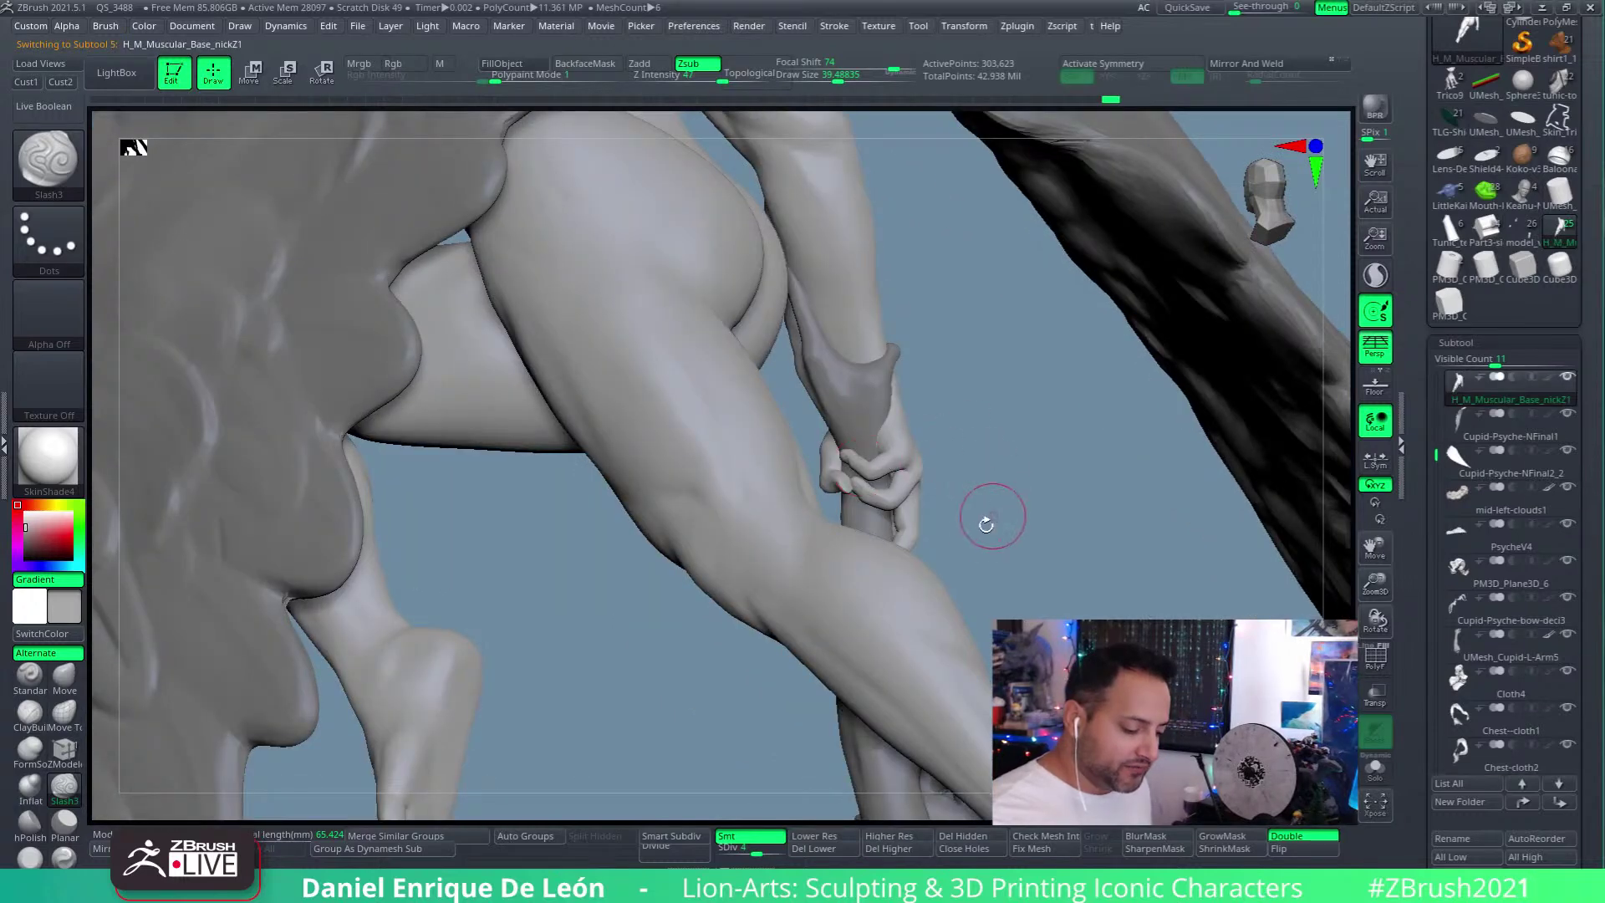
{"action": "right_click_drag", "start_coordinate": [915, 447], "coordinate": [726, 490]}
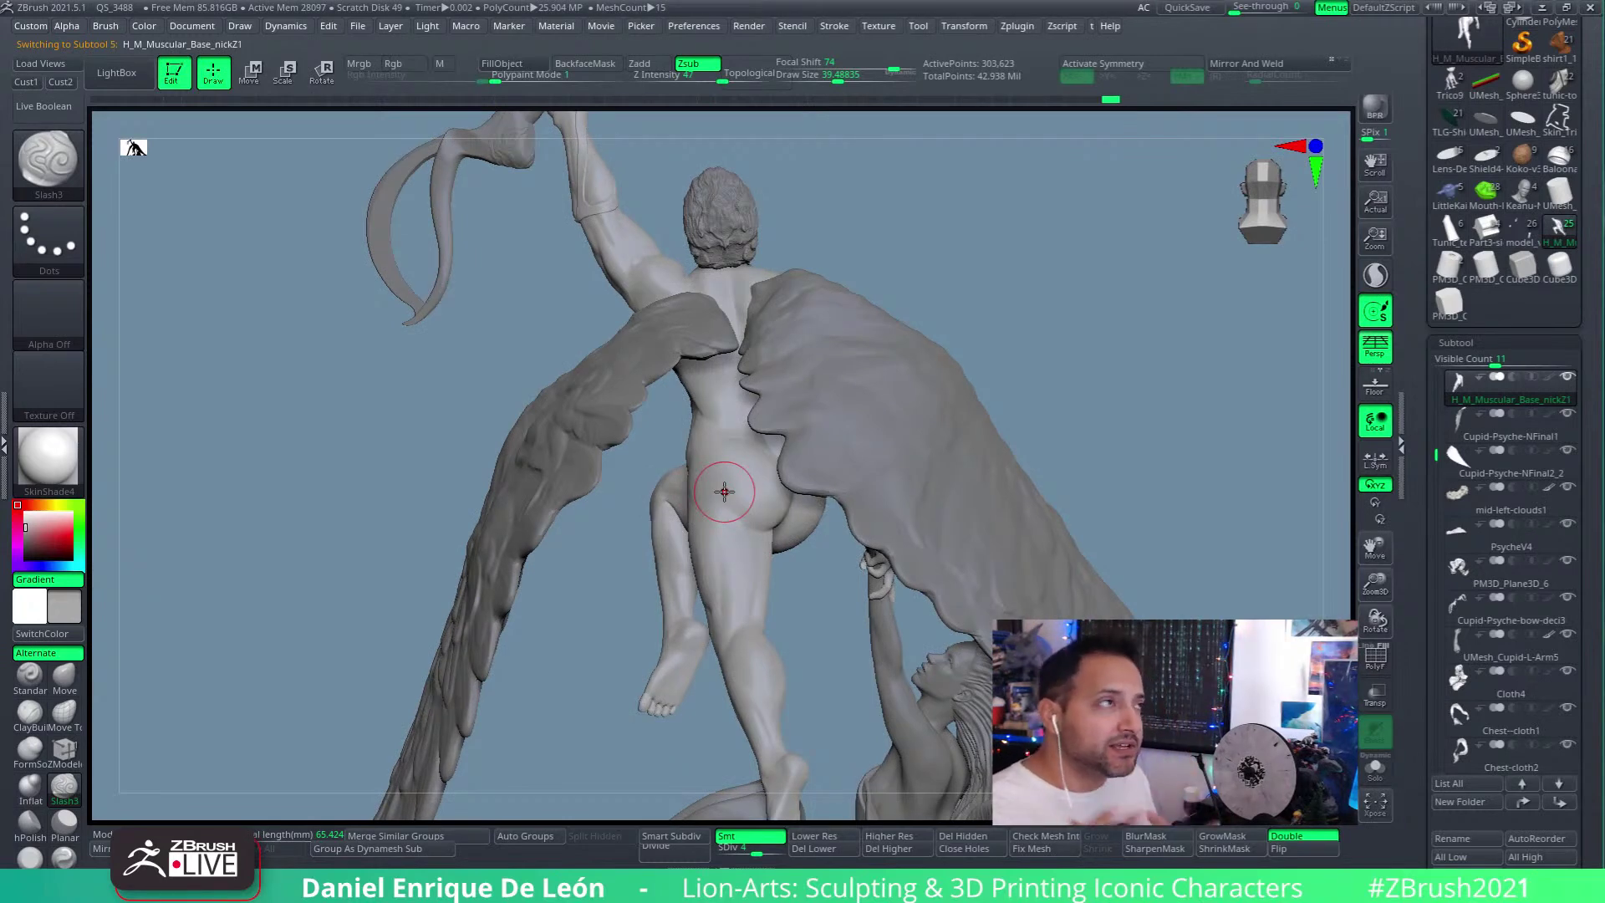
{"action": "right_click_drag", "start_coordinate": [725, 492], "coordinate": [827, 367]}
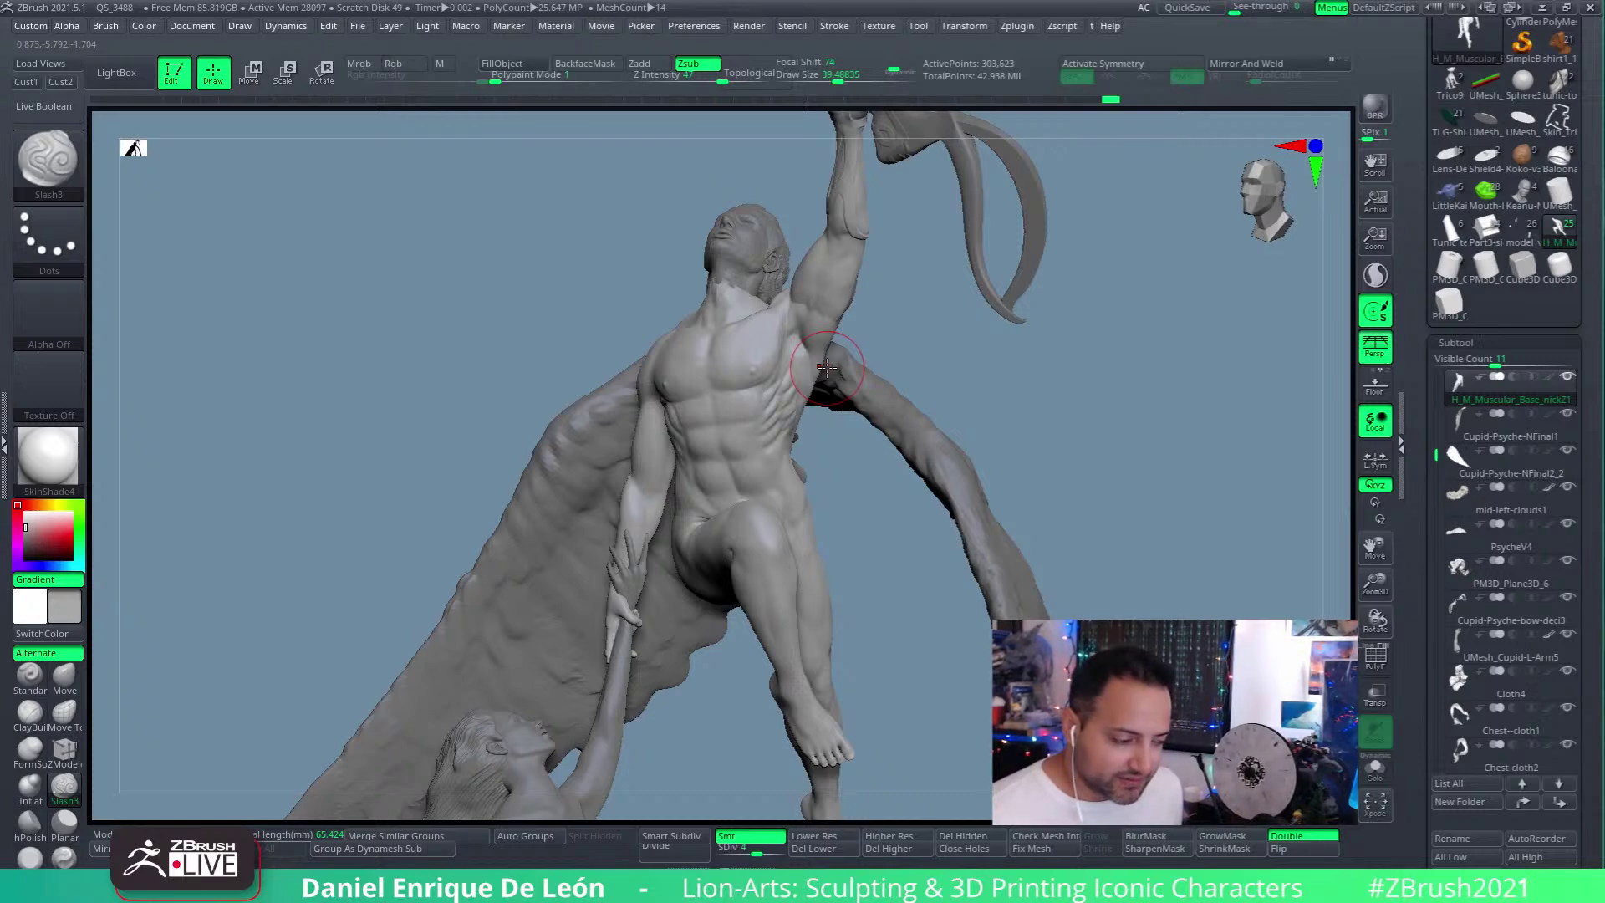
{"action": "right_click_drag", "start_coordinate": [773, 389], "coordinate": [914, 548]}
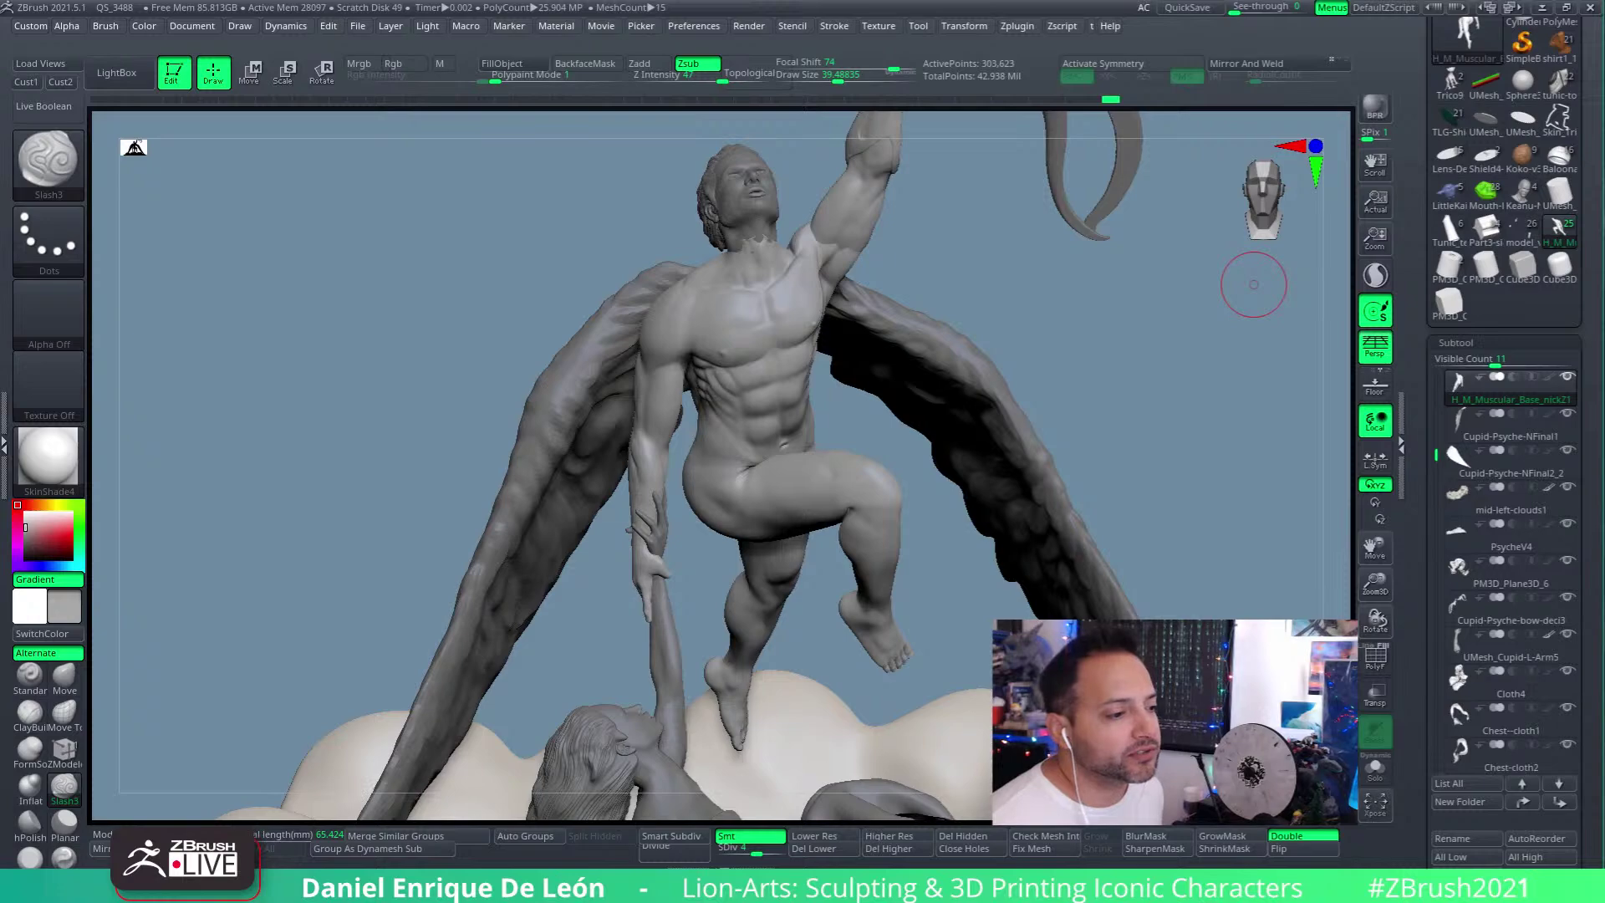
Step: Switch to the browser to look at the portfolio photo of the Cupid and Psyche sculpture, and move its window off the model
{"action": "key", "text": "alt+Tab"}
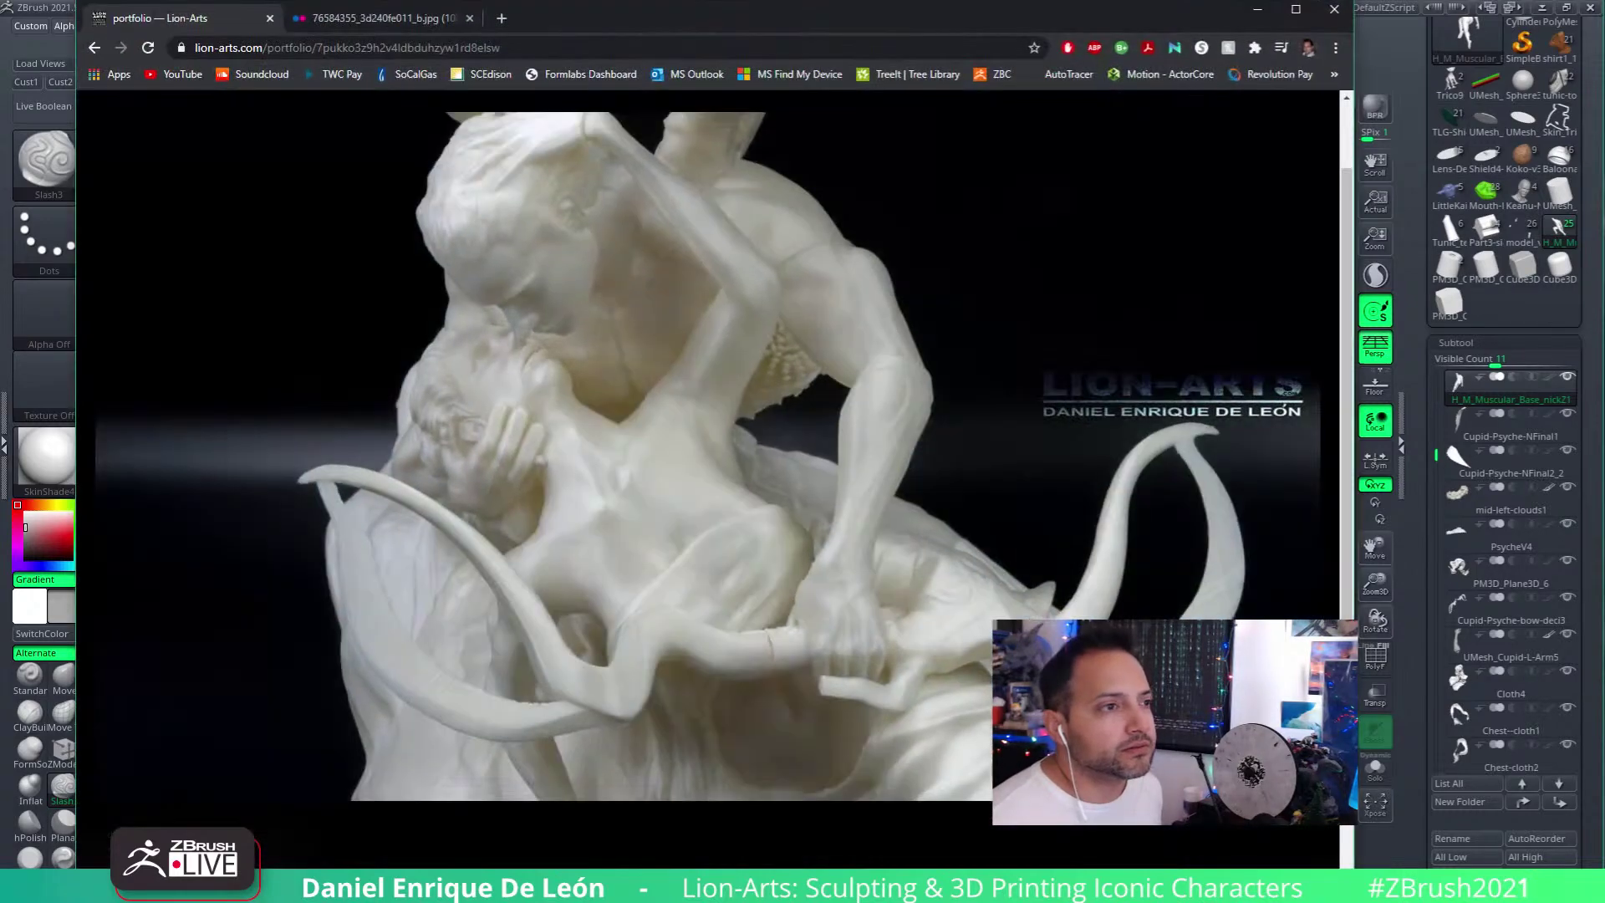
{"action": "left_click_drag", "start_coordinate": [629, 17], "coordinate": [1604, 17]}
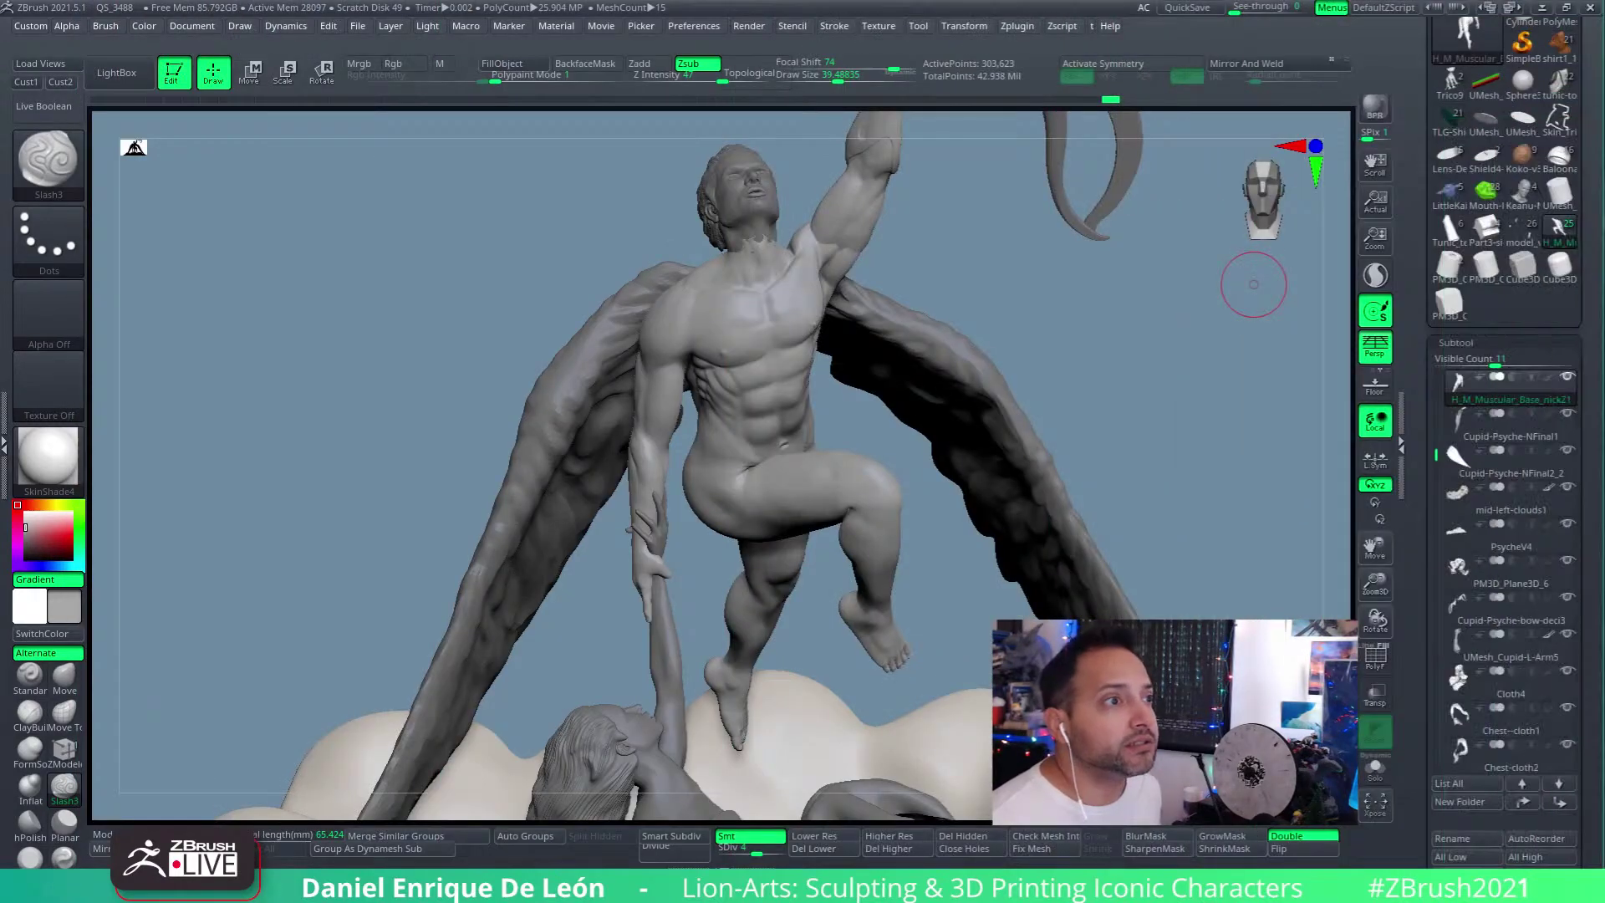
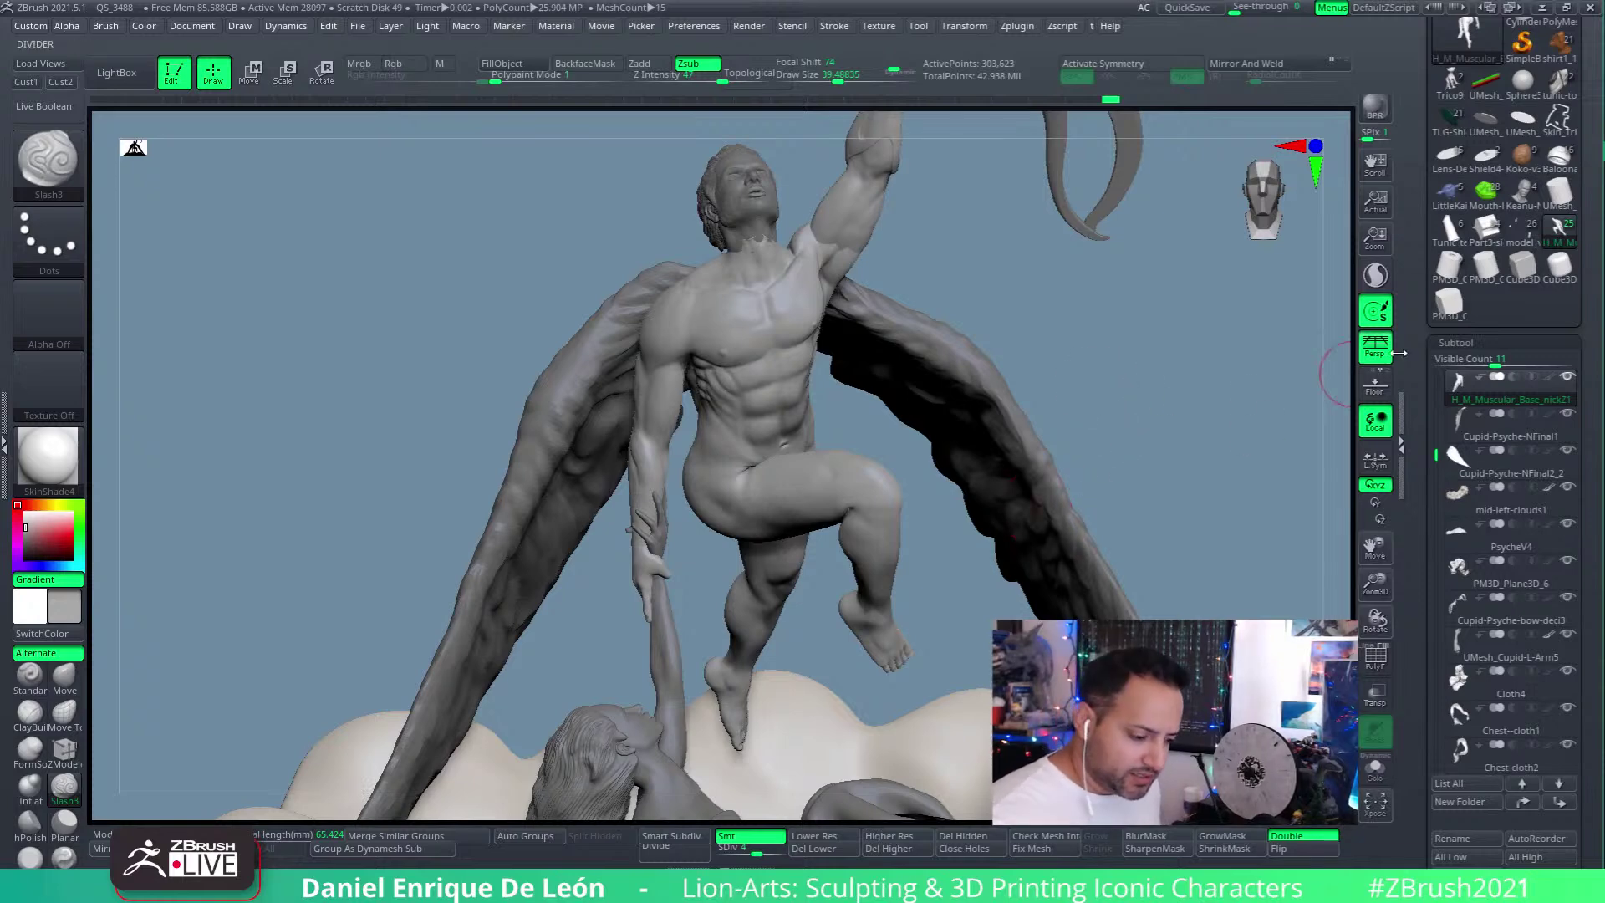
Step: Save the sculpture tool as C-P2020-10 in the Cupid-Psyche_2020 folder, replacing the existing file
{"action": "left_click_drag", "start_coordinate": [1578, 322], "coordinate": [1585, 519]}
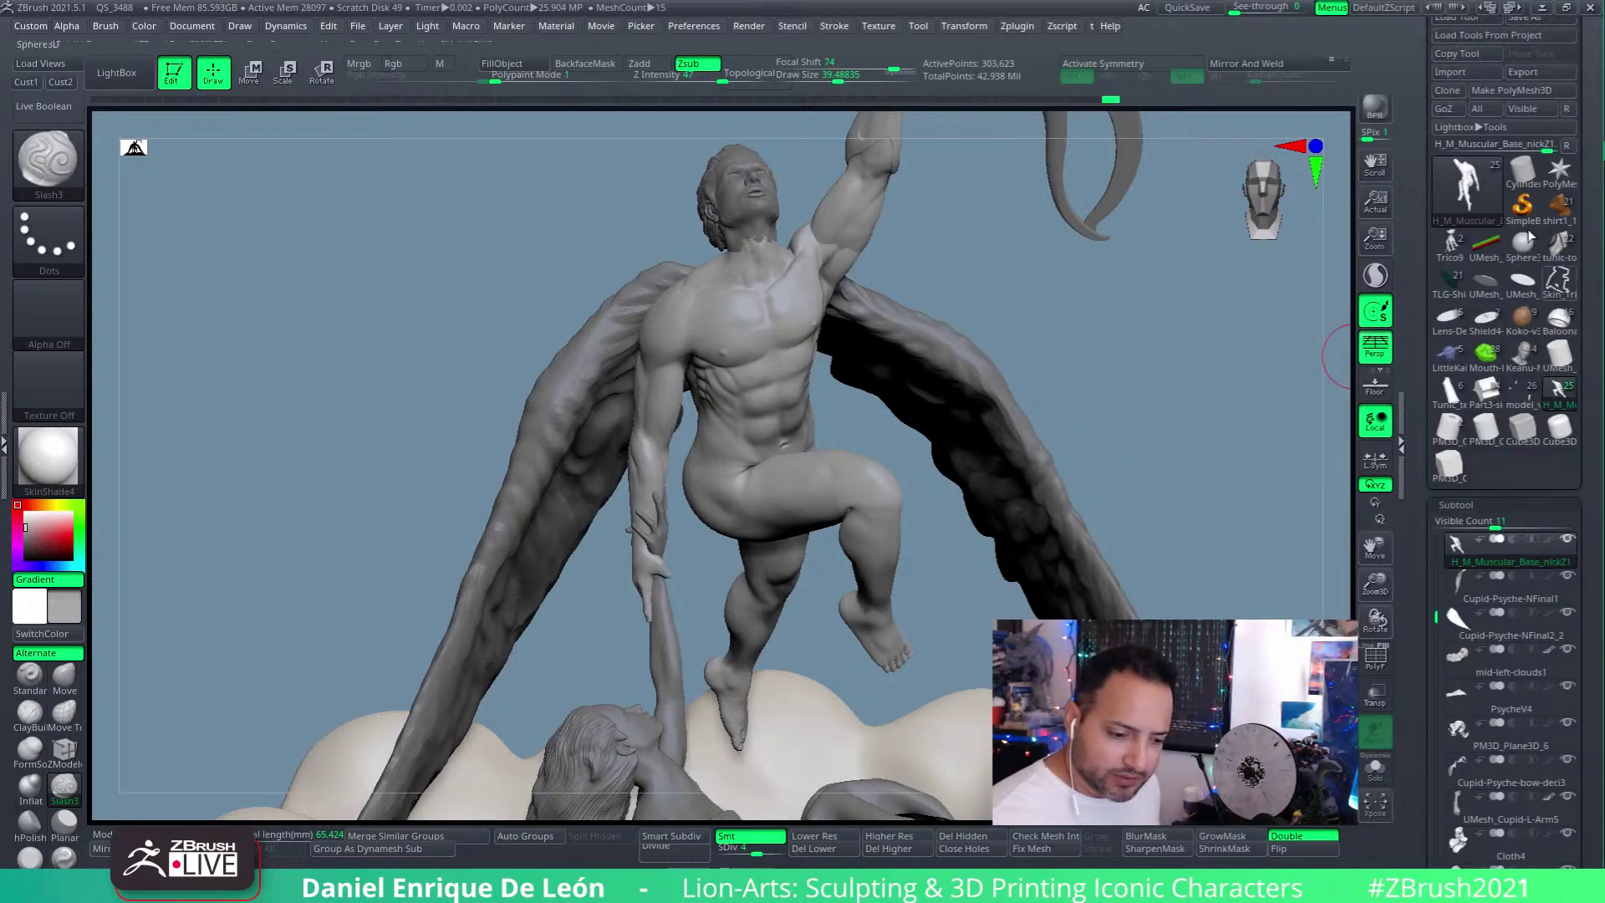
{"action": "left_click", "coordinate": [1542, 54]}
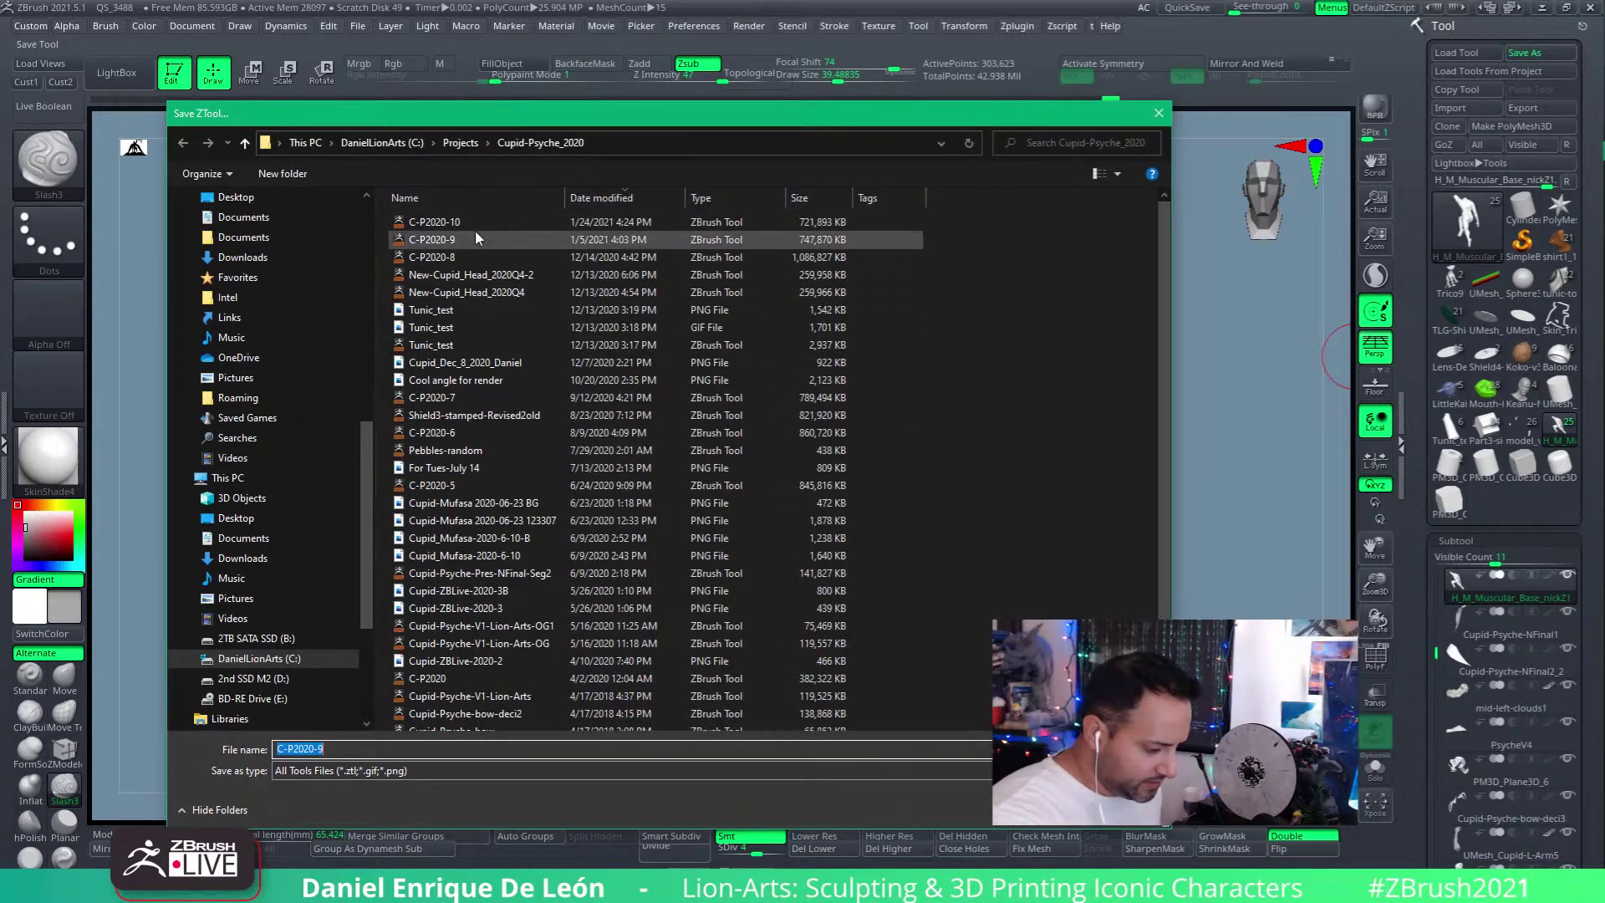
{"action": "left_click", "coordinate": [452, 221]}
{"action": "key", "text": "Return"}
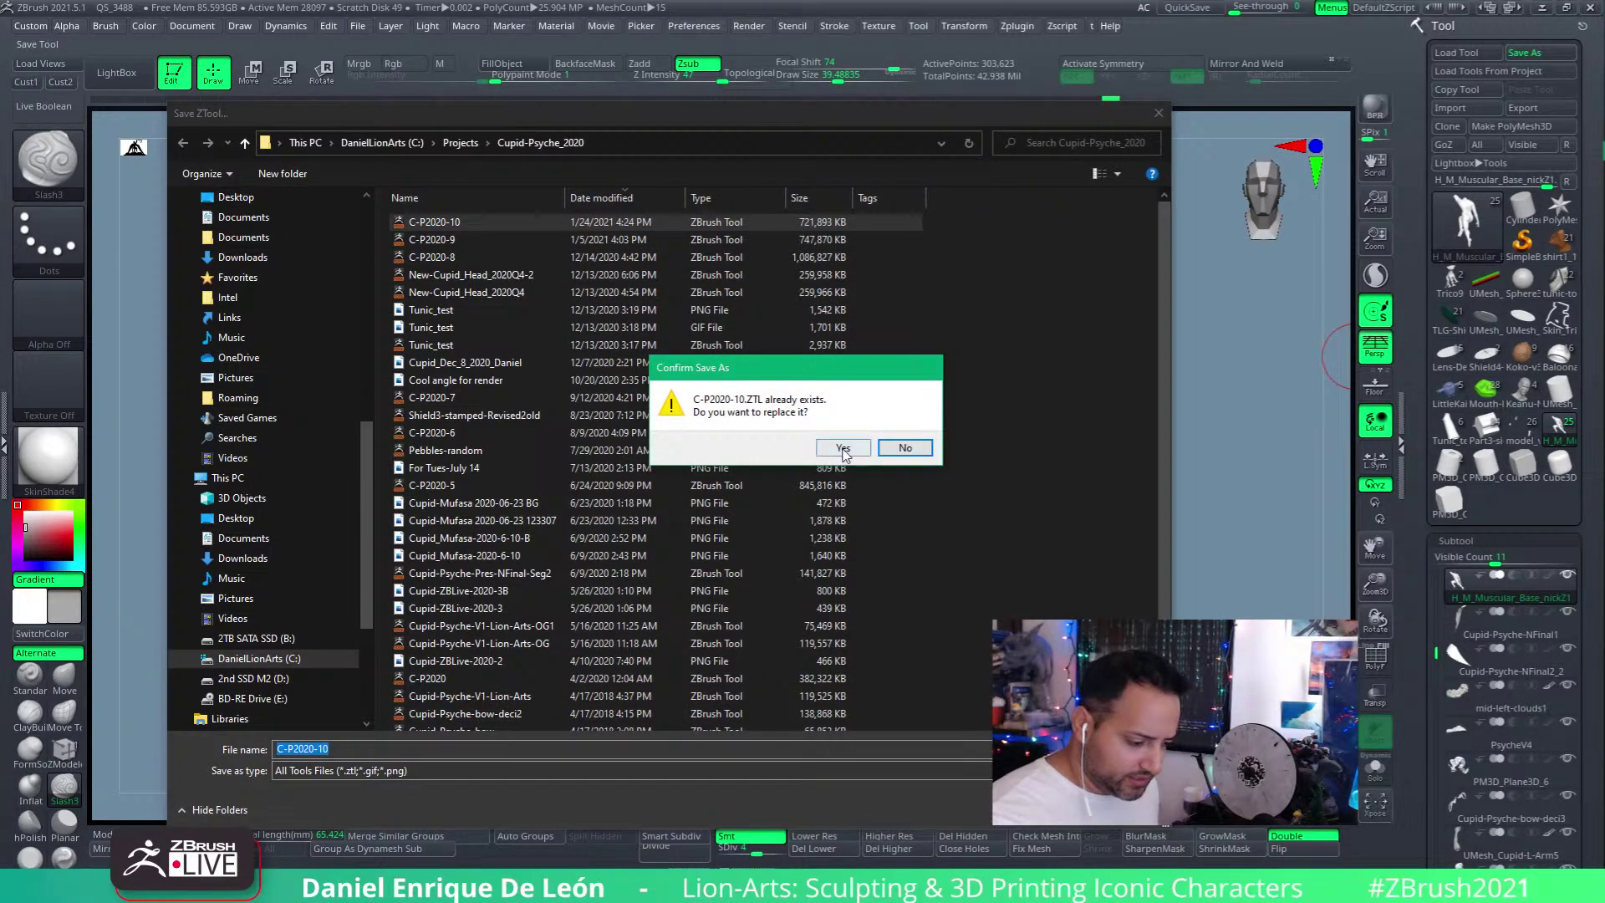
{"action": "left_click", "coordinate": [841, 447]}
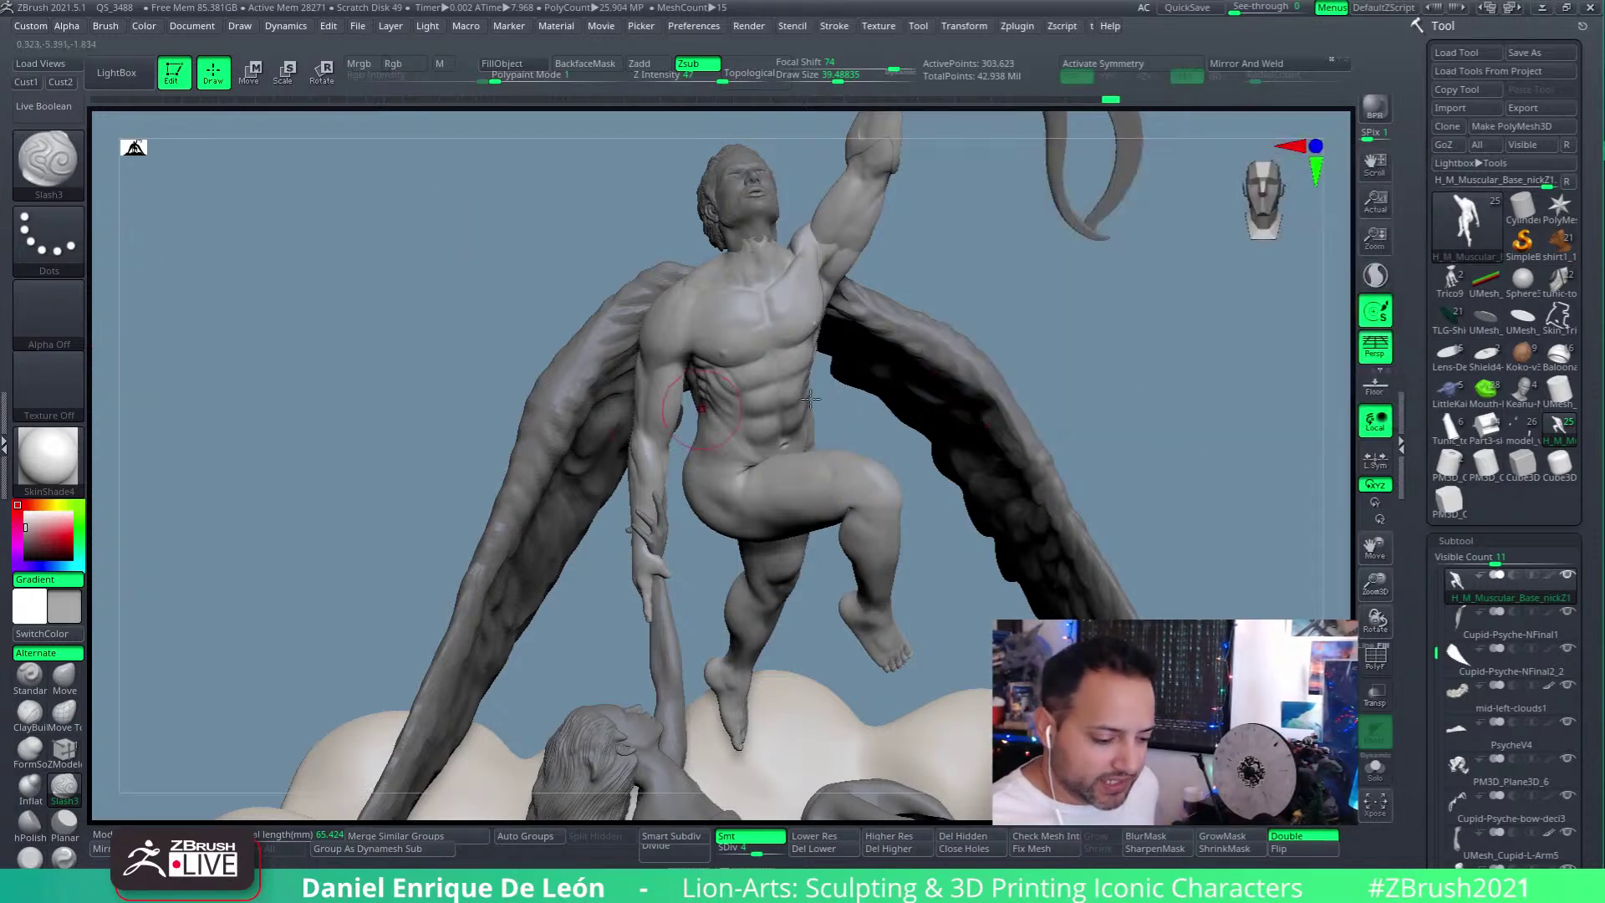
Step: Switch to the Keanu-Neo1-Snear head tool and examine the face from the front and slightly turned
{"action": "left_click", "coordinate": [1517, 393]}
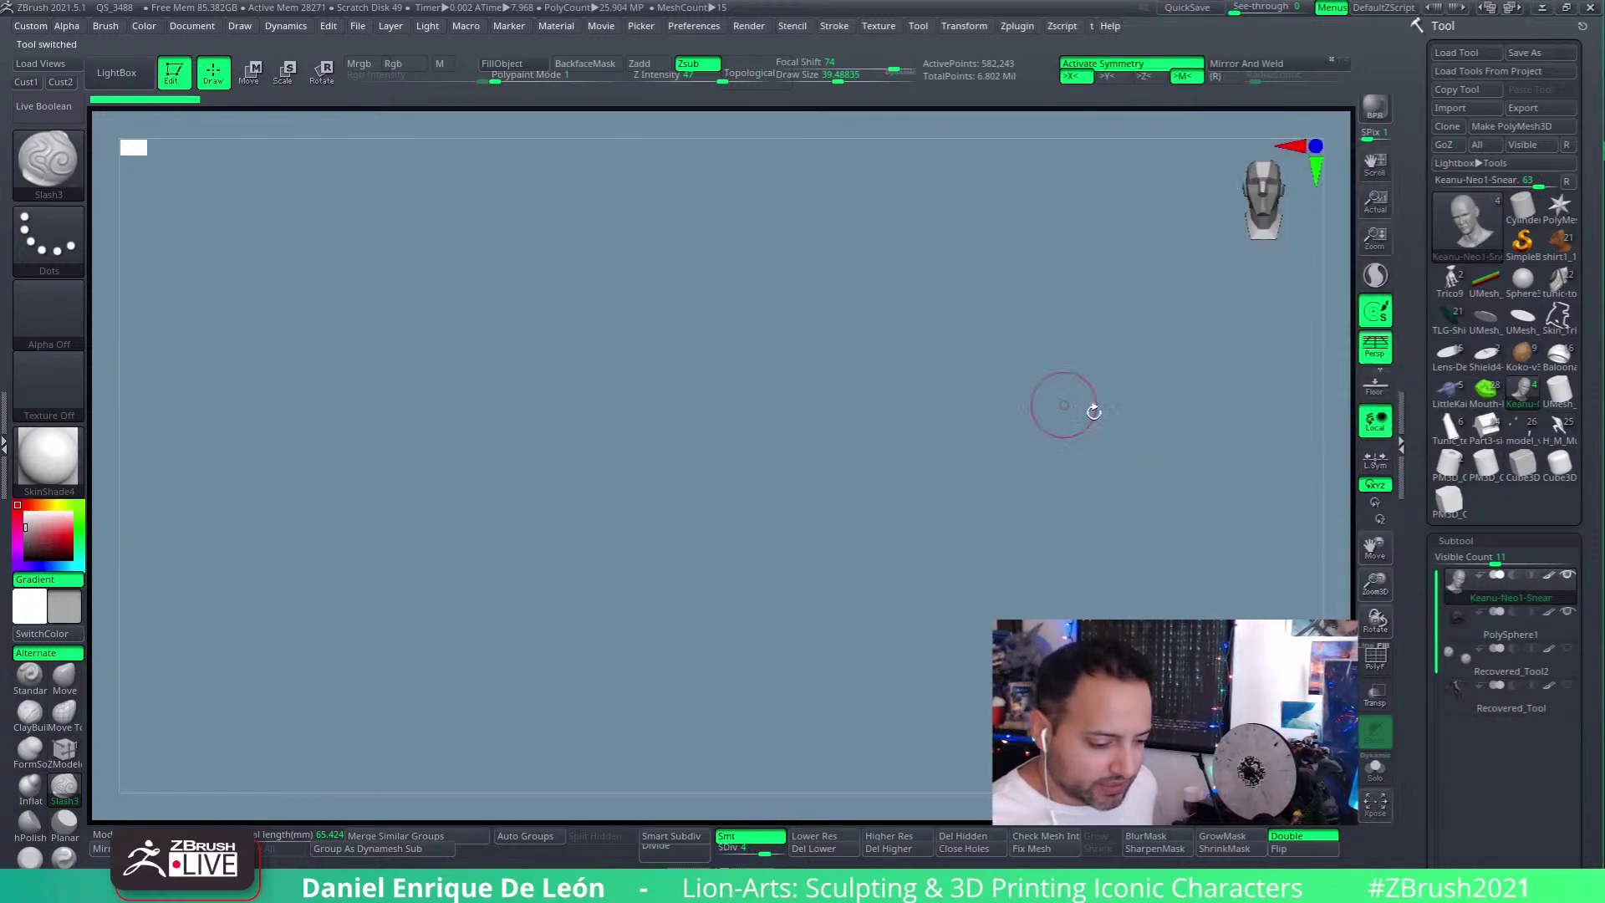
{"action": "mouse_move", "coordinate": [1176, 551]}
{"action": "left_mouse_down"}
{"action": "mouse_move", "coordinate": [1111, 515]}
{"action": "mouse_move", "coordinate": [1096, 545]}
{"action": "mouse_move", "coordinate": [1254, 569]}
{"action": "mouse_move", "coordinate": [1177, 552]}
{"action": "left_mouse_up"}
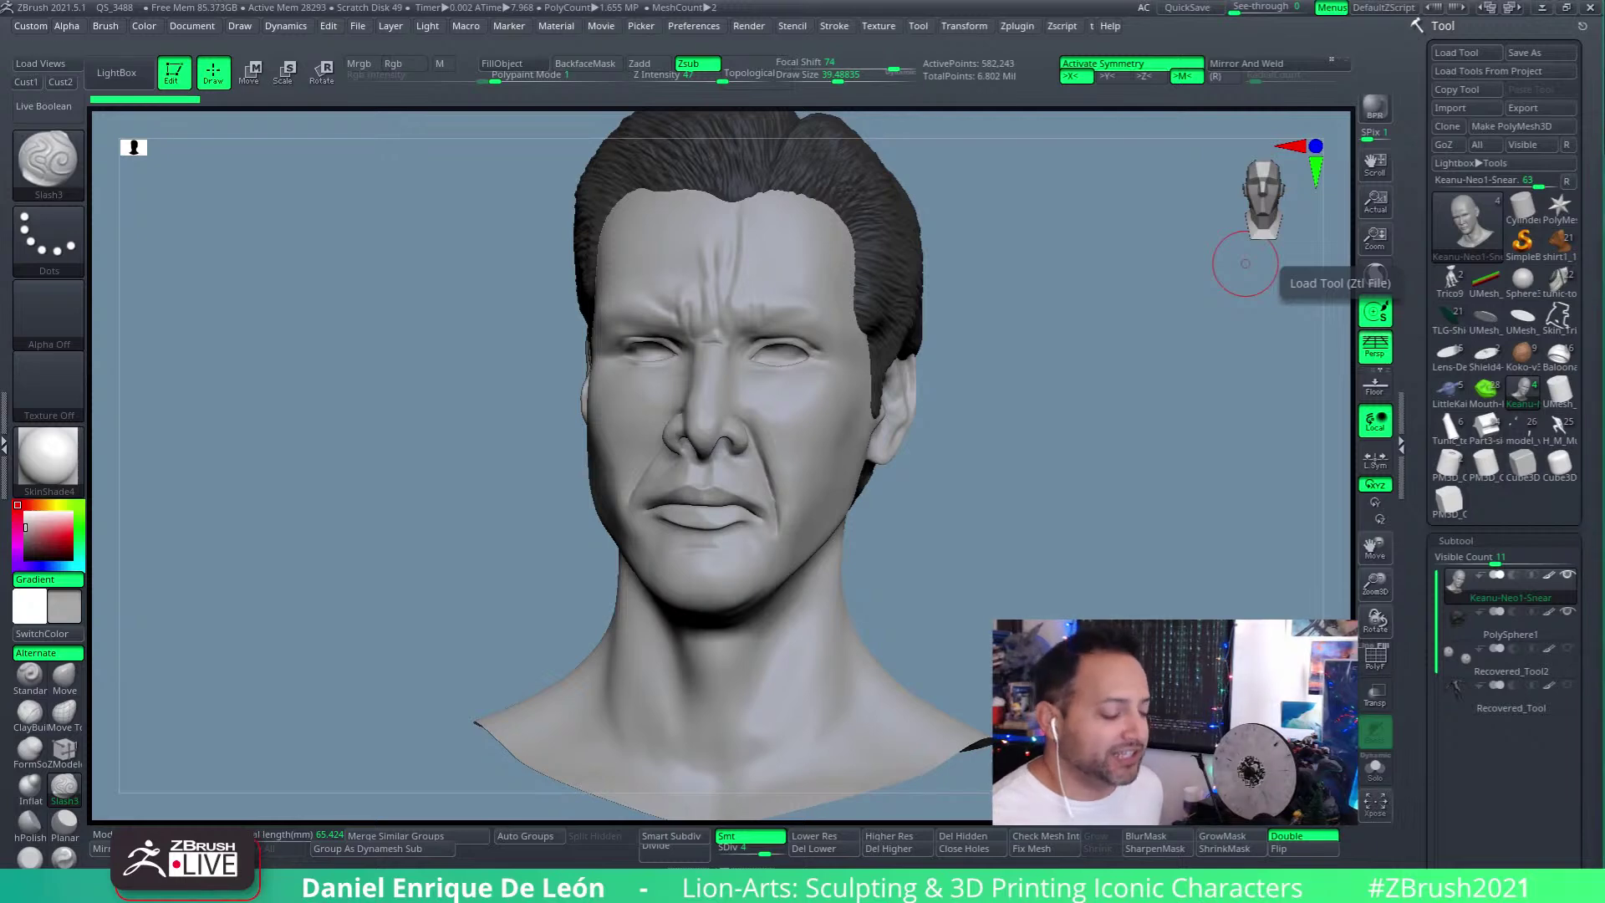
{"action": "left_click_drag", "start_coordinate": [1093, 476], "coordinate": [1075, 505]}
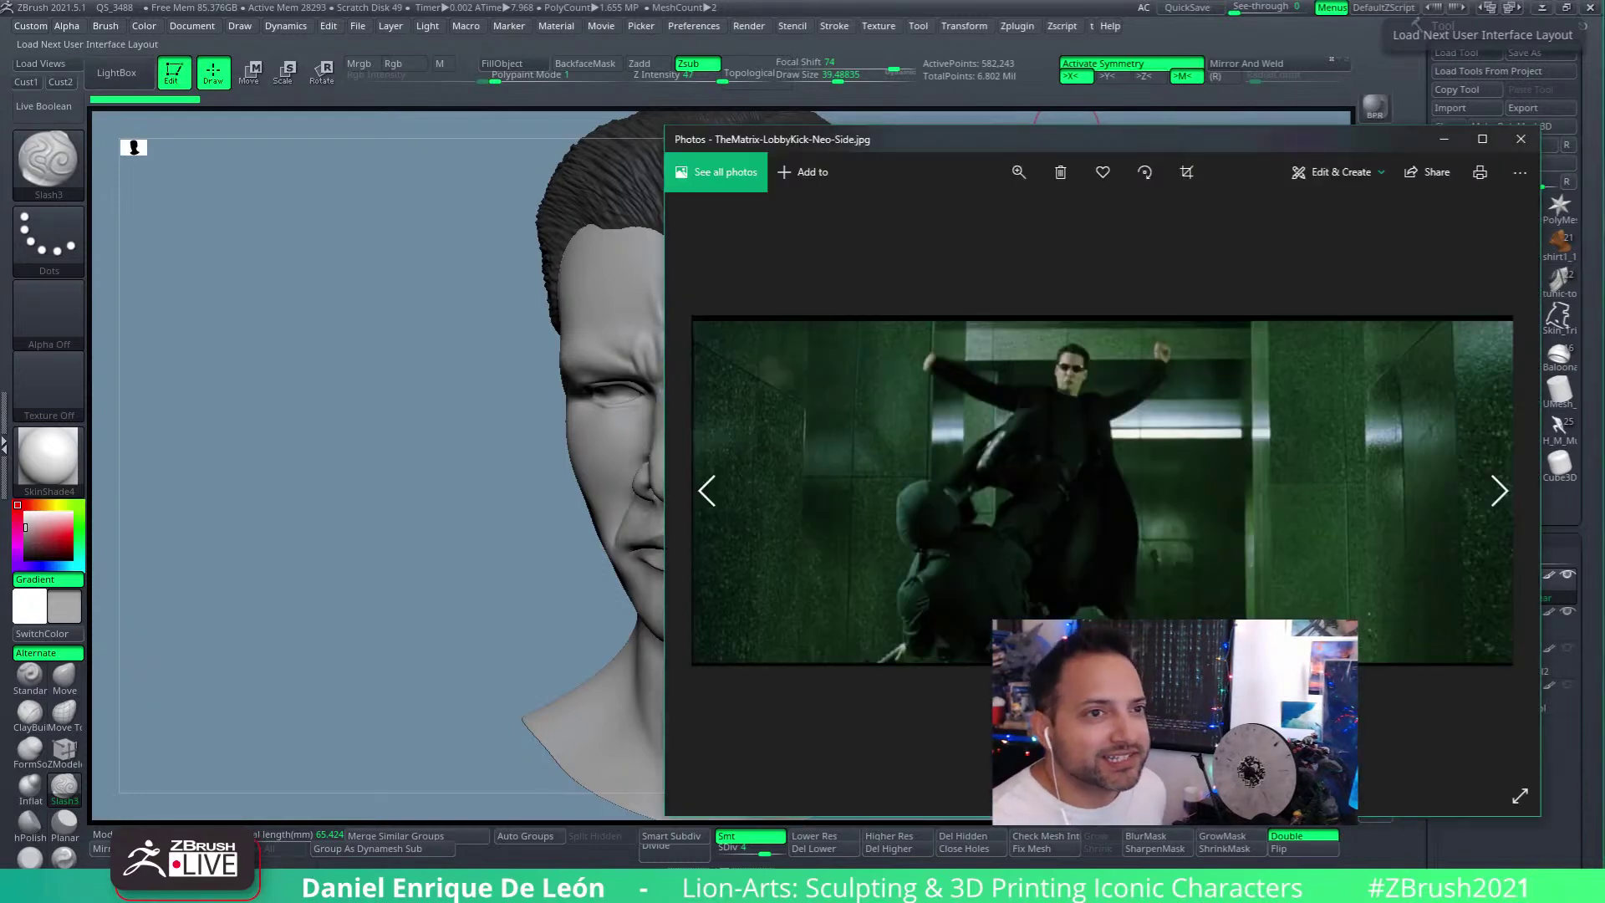
Step: Enlarge the TheMatrix-LobbyKick-Neo-Side.jpg photo window, zoom in on the kicking figure to examine the pose, and minimize the window
{"action": "left_click_drag", "start_coordinate": [1254, 149], "coordinate": [717, 20]}
{"action": "left_click_drag", "start_coordinate": [1003, 685], "coordinate": [1528, 788]}
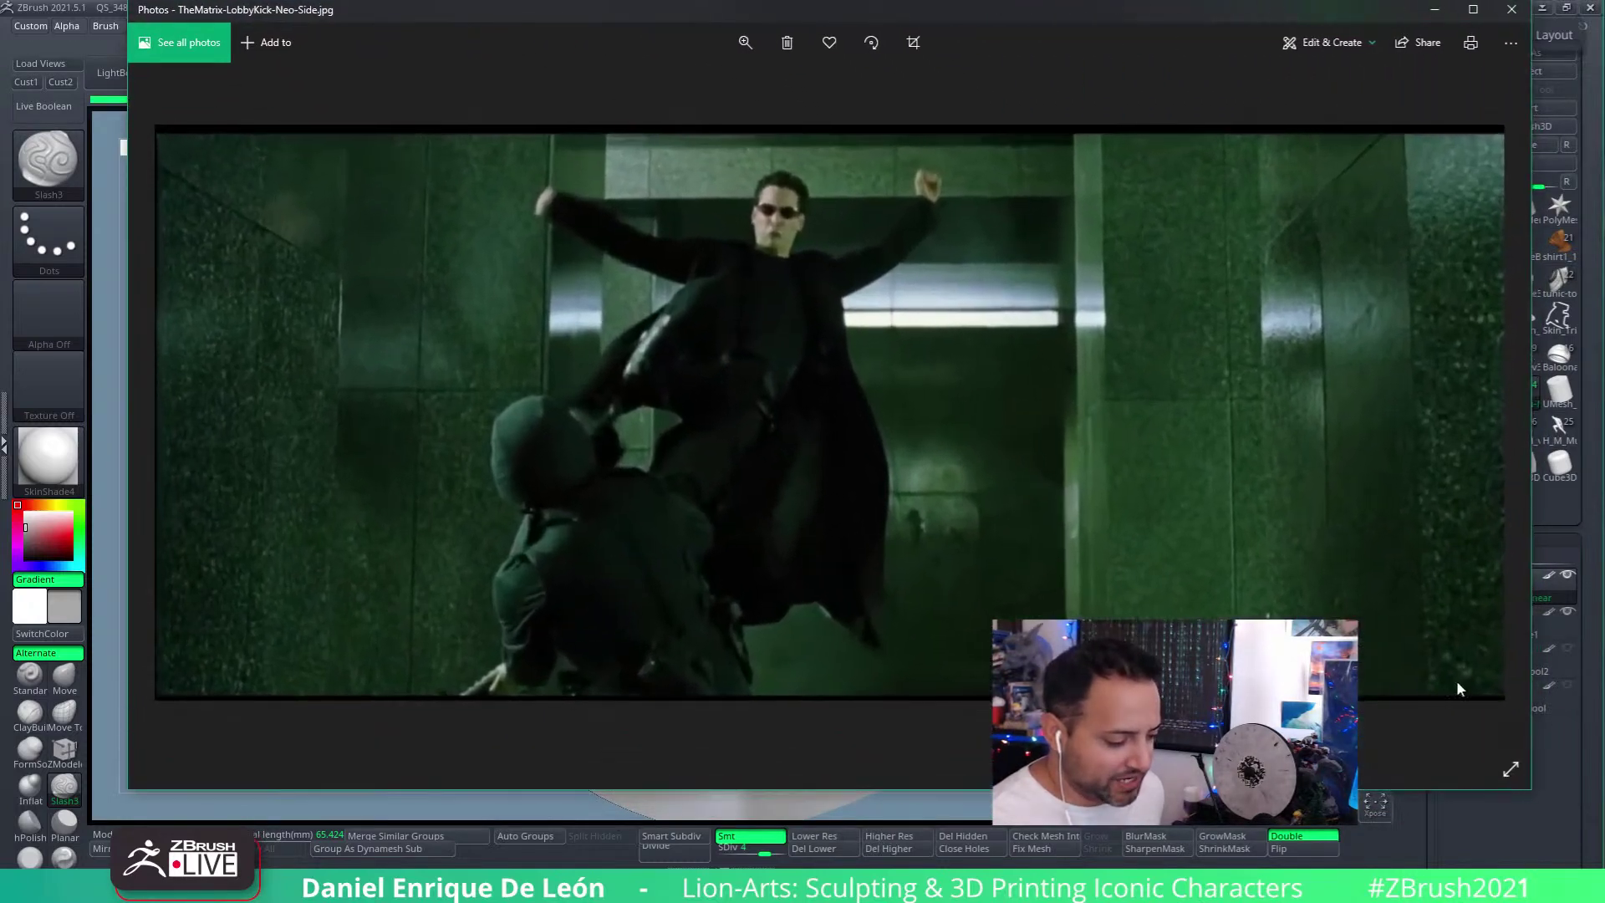
{"action": "left_click", "coordinate": [743, 43]}
{"action": "left_click_drag", "start_coordinate": [668, 94], "coordinate": [712, 96]}
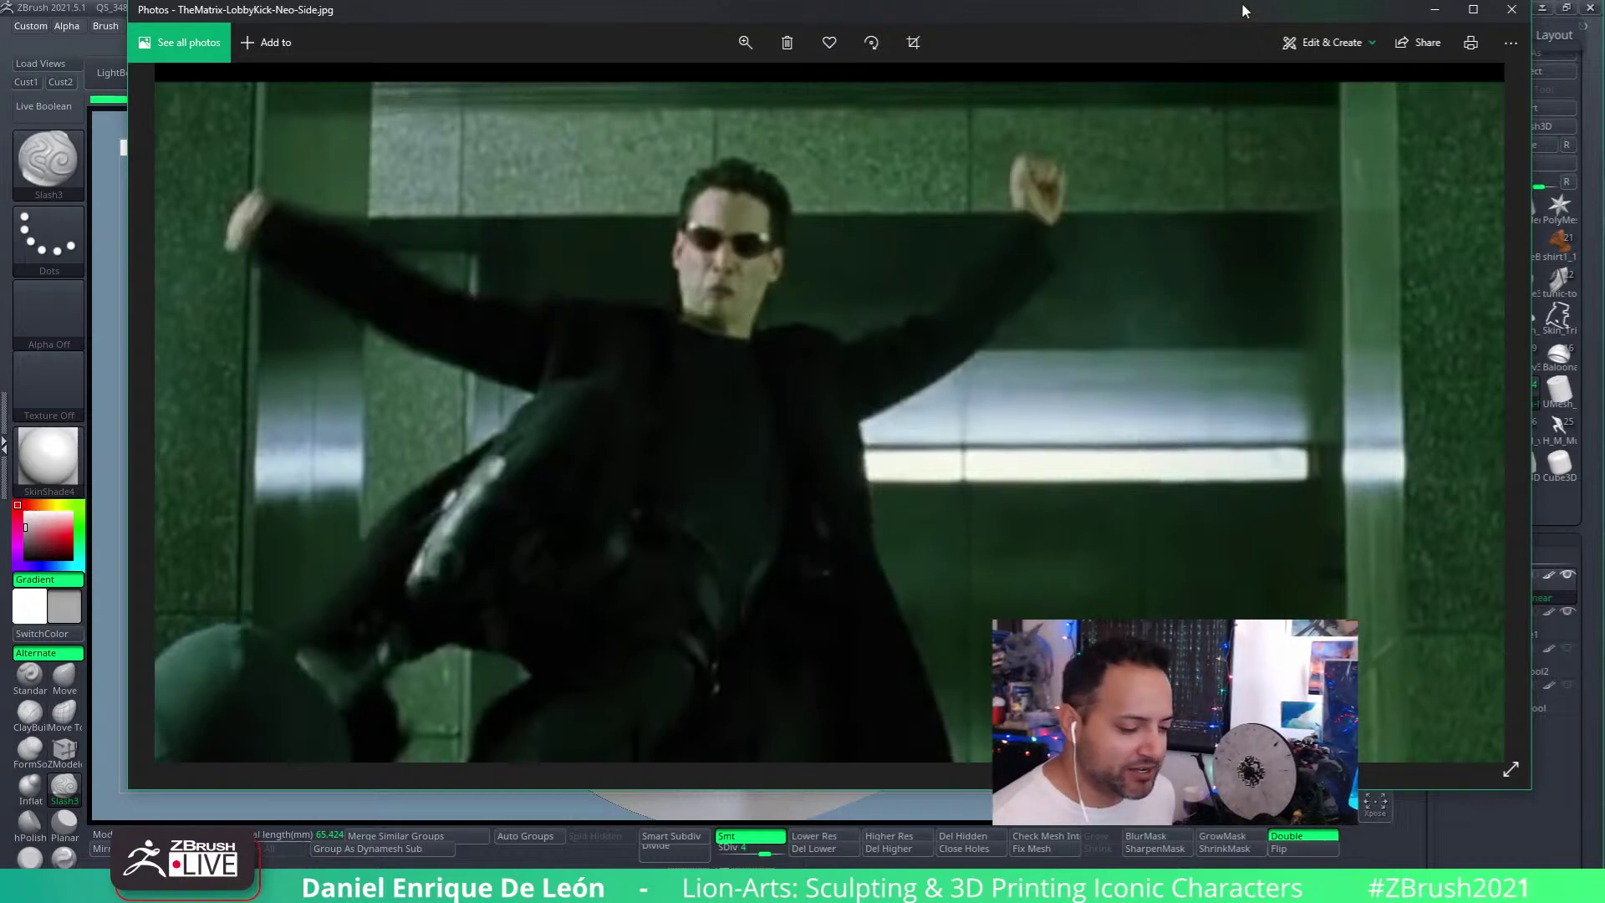
{"action": "left_click_drag", "start_coordinate": [1245, 10], "coordinate": [1185, 33]}
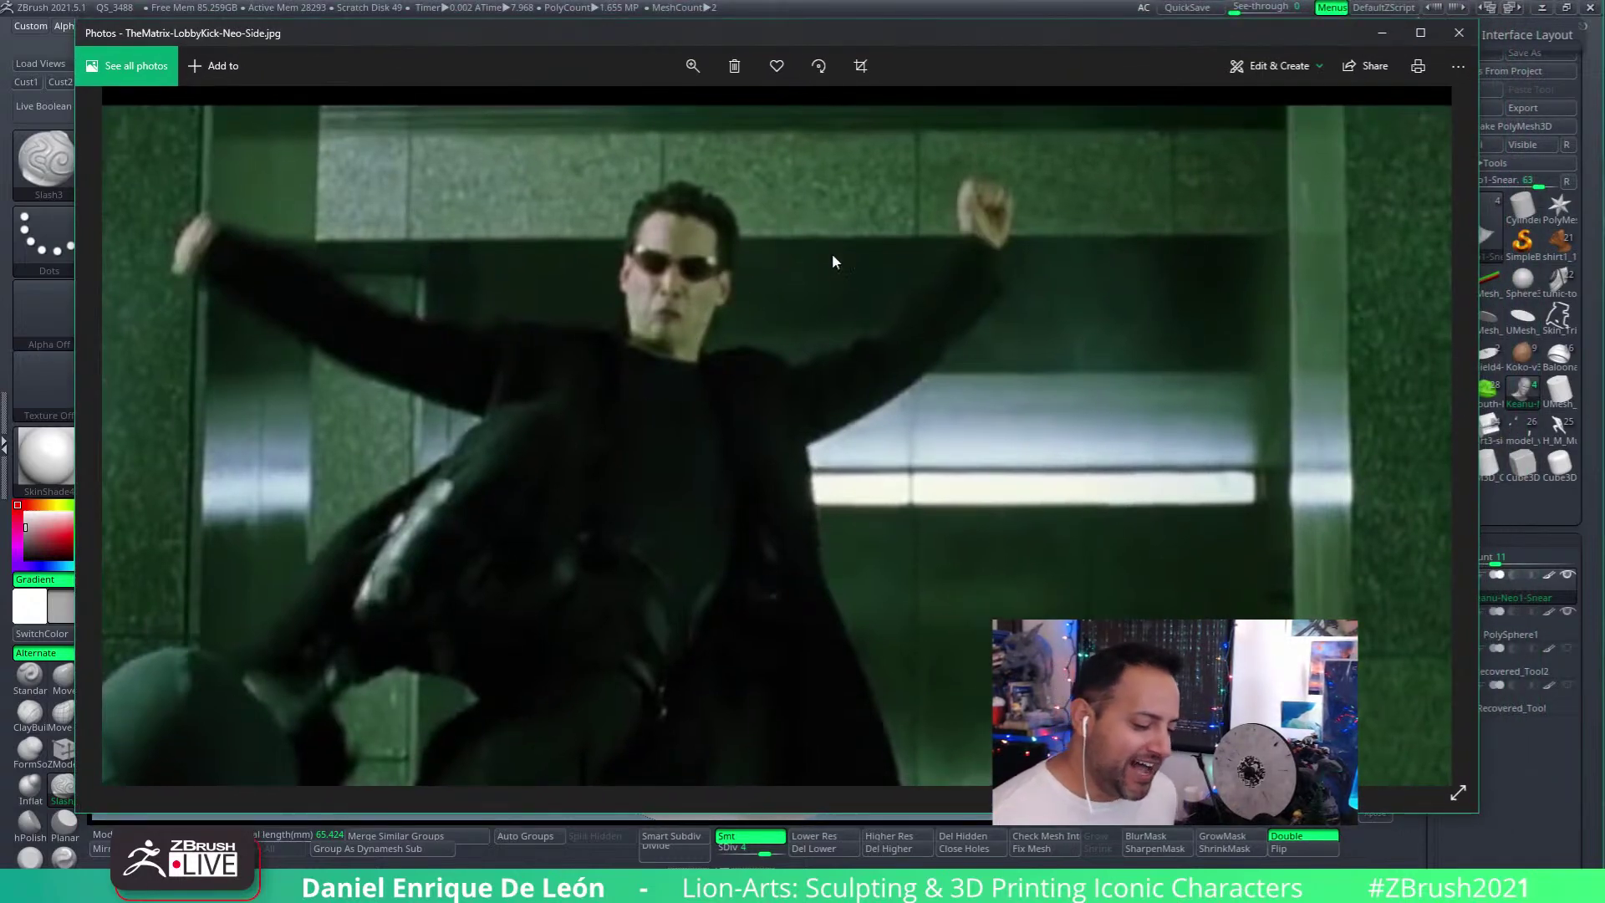
{"action": "mouse_move", "coordinate": [823, 30]}
{"action": "left_mouse_down"}
{"action": "mouse_move", "coordinate": [911, 421]}
{"action": "mouse_move", "coordinate": [862, 660]}
{"action": "mouse_move", "coordinate": [870, 406]}
{"action": "mouse_move", "coordinate": [835, 33]}
{"action": "mouse_move", "coordinate": [823, 740]}
{"action": "mouse_move", "coordinate": [800, 2]}
{"action": "left_mouse_up"}
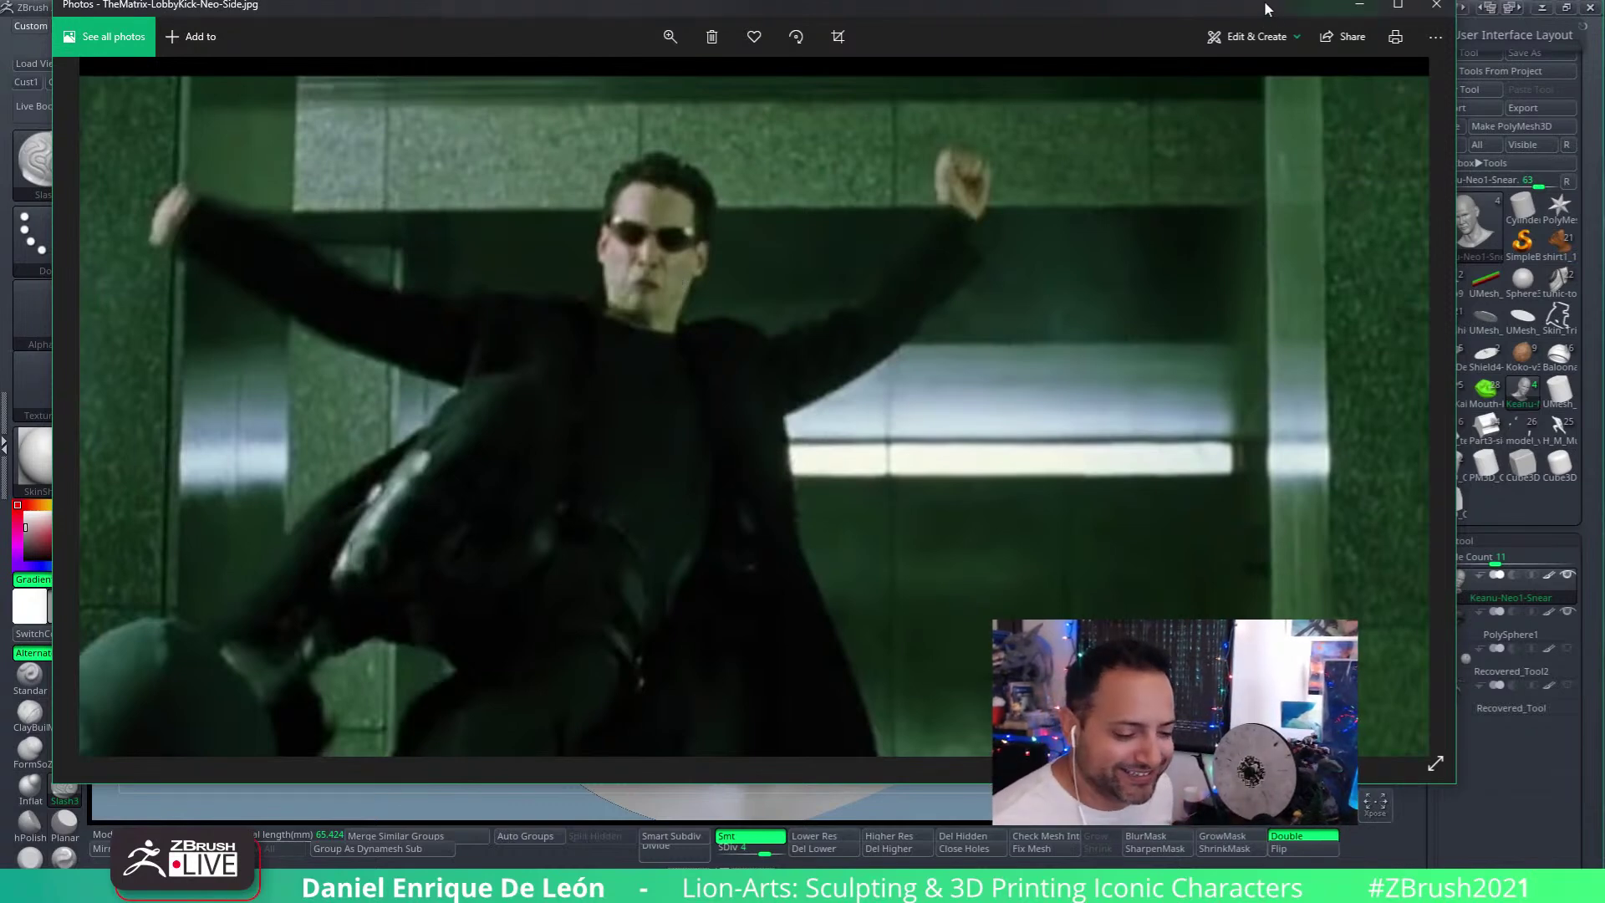
{"action": "left_click_drag", "start_coordinate": [1264, 2], "coordinate": [1277, 23]}
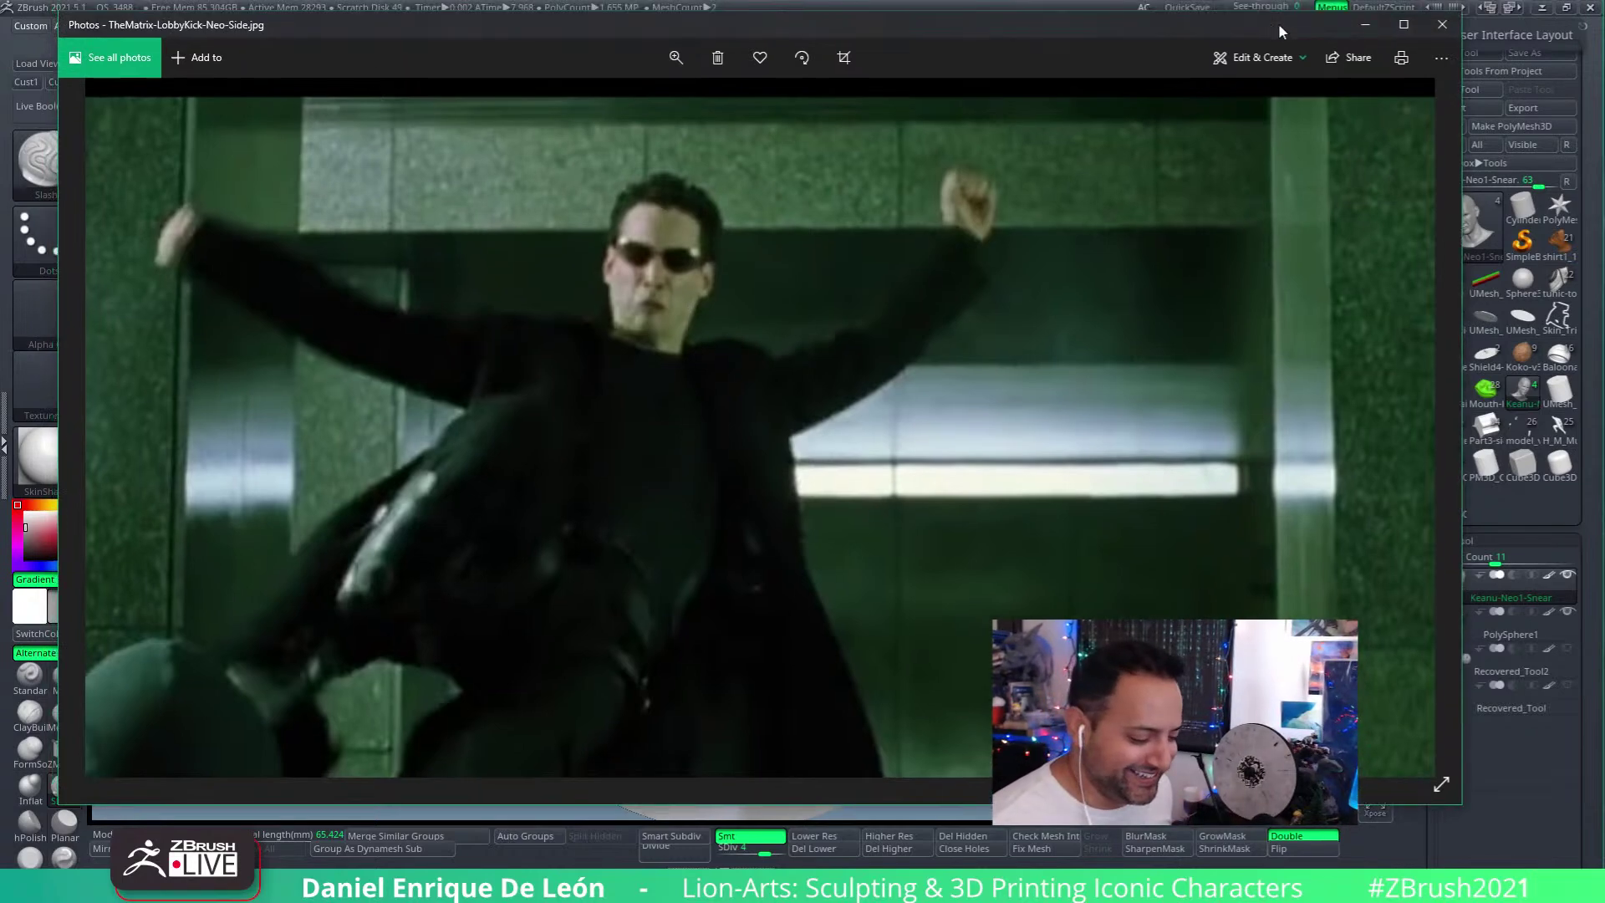
{"action": "left_click", "coordinate": [1361, 26]}
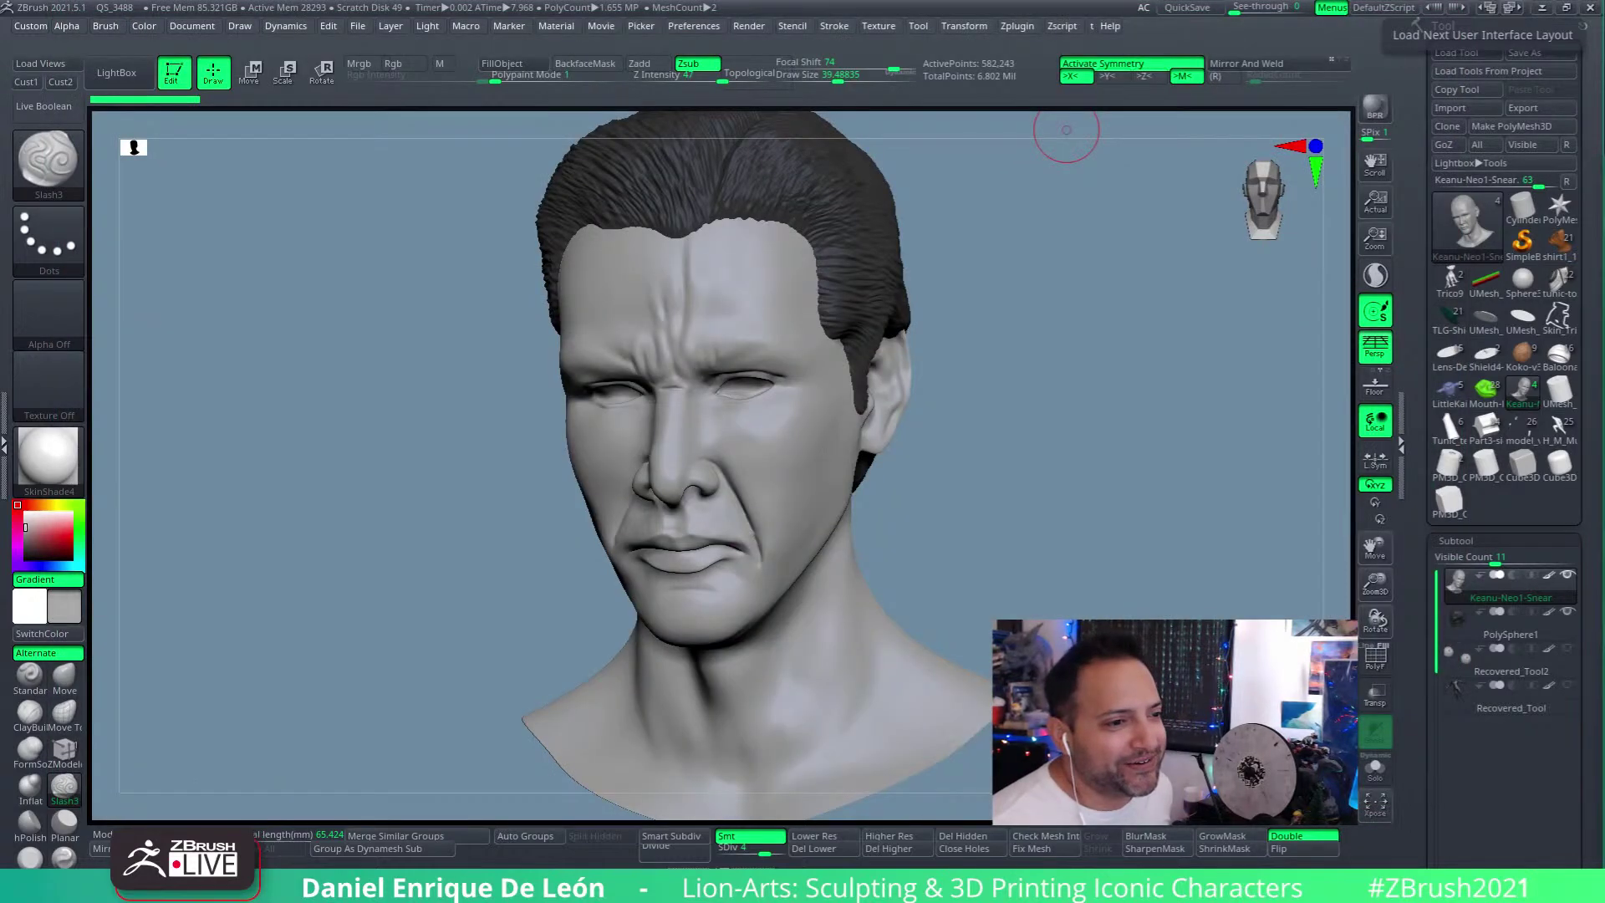
Step: Switch to the TheMatrix-LobbyKick-Straight-on.jpg photo, enlarge its window to examine the kick in profile, and minimize it
{"action": "key", "text": "alt+Tab"}
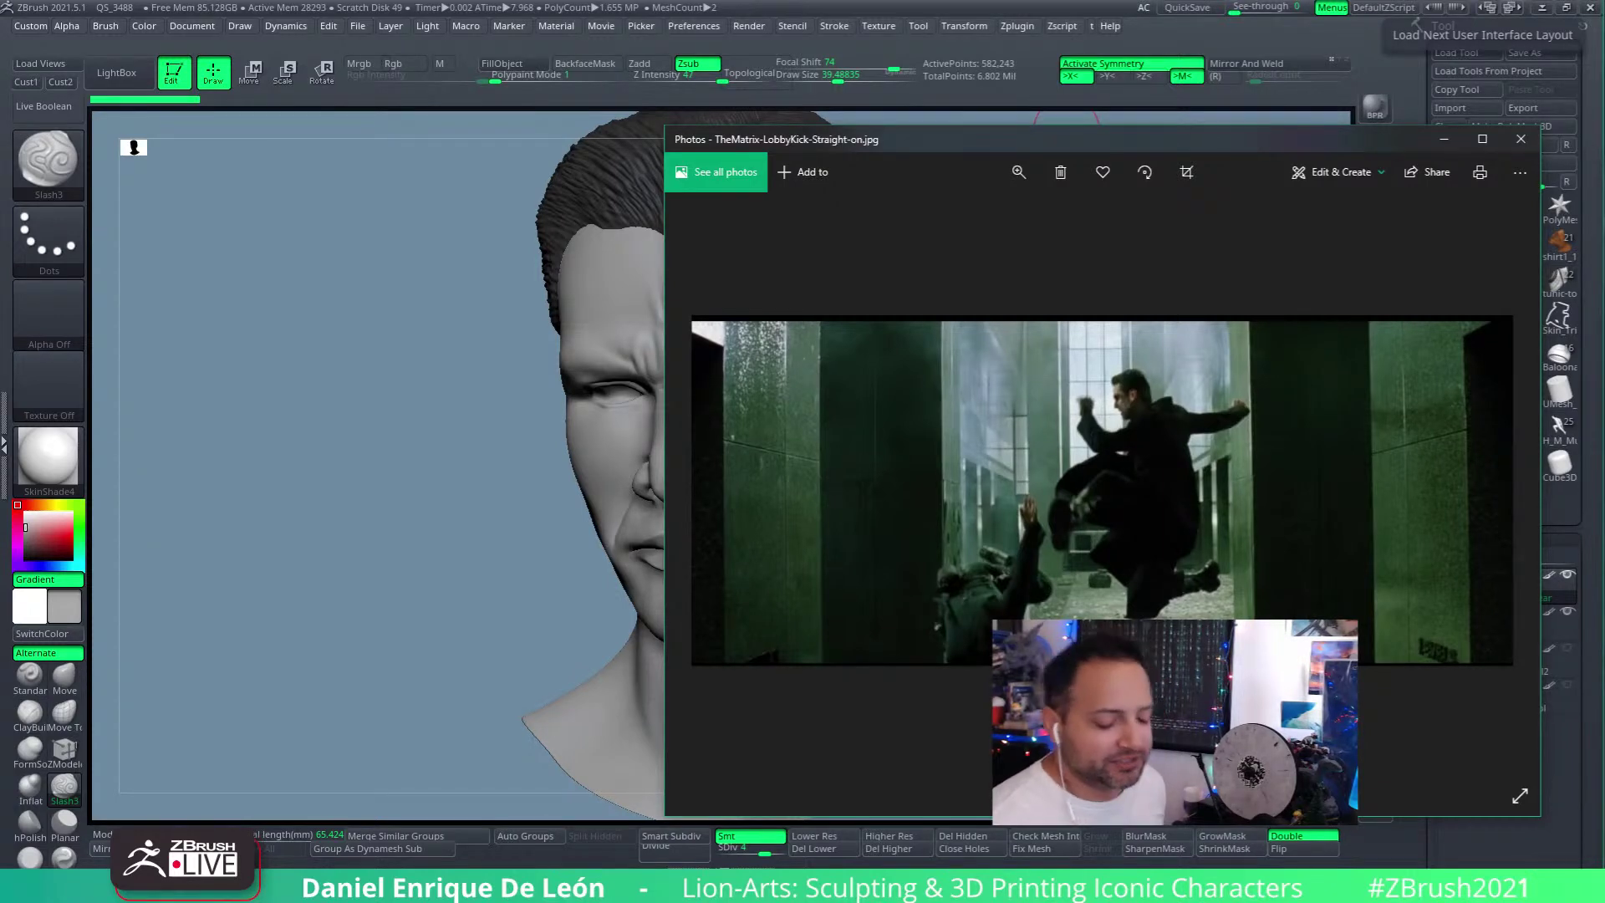
{"action": "left_click_drag", "start_coordinate": [1204, 139], "coordinate": [738, 35]}
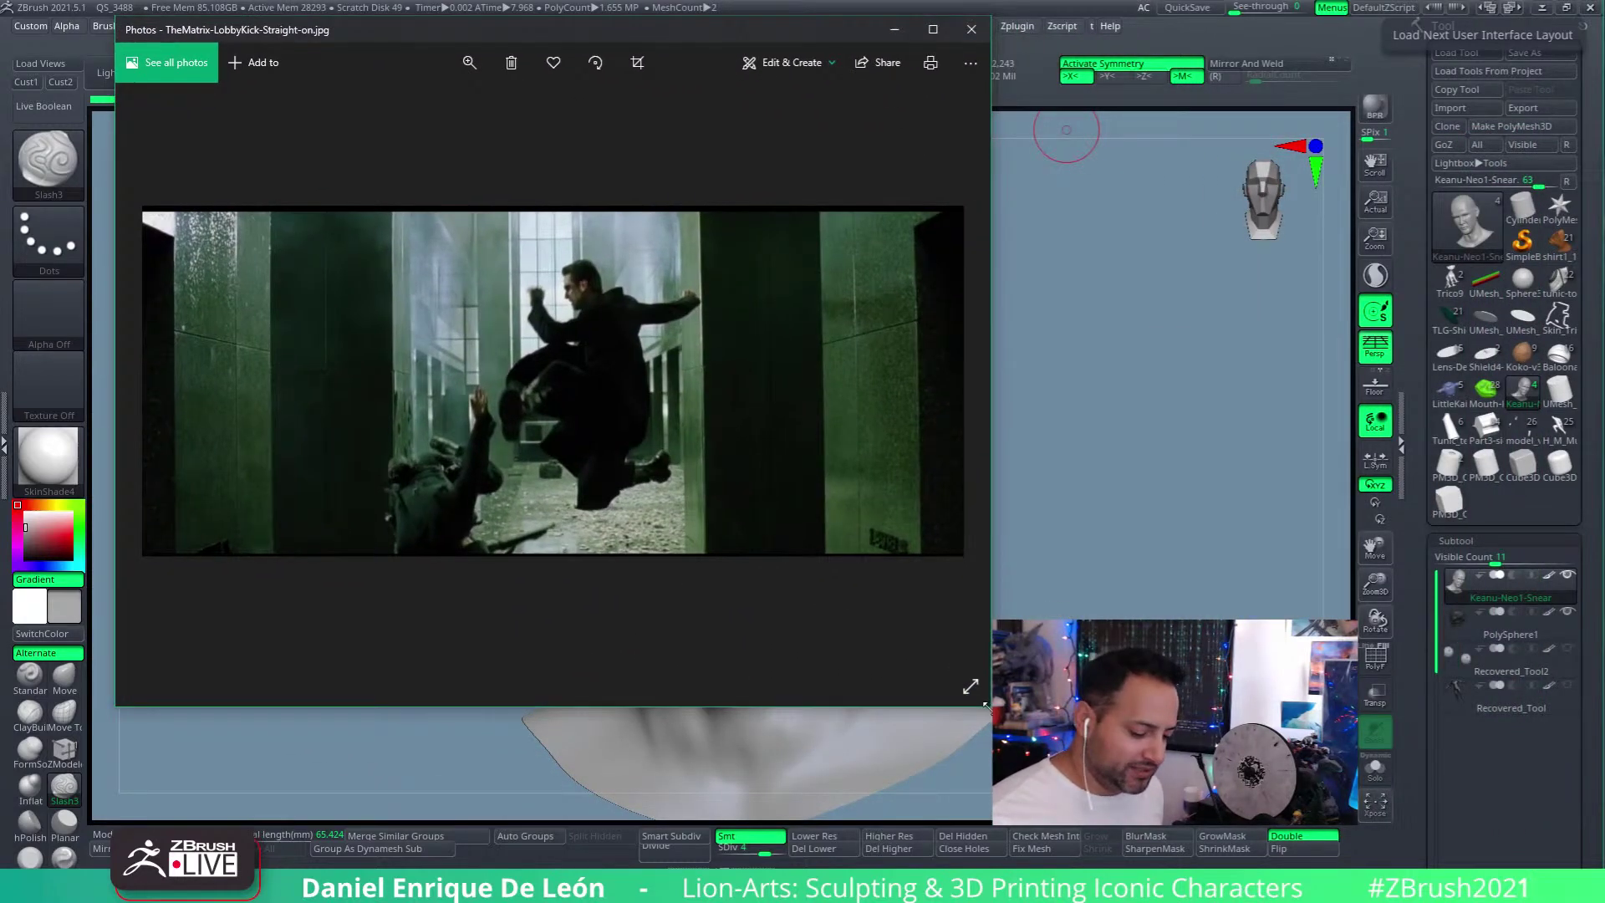
{"action": "left_click_drag", "start_coordinate": [986, 707], "coordinate": [1503, 820]}
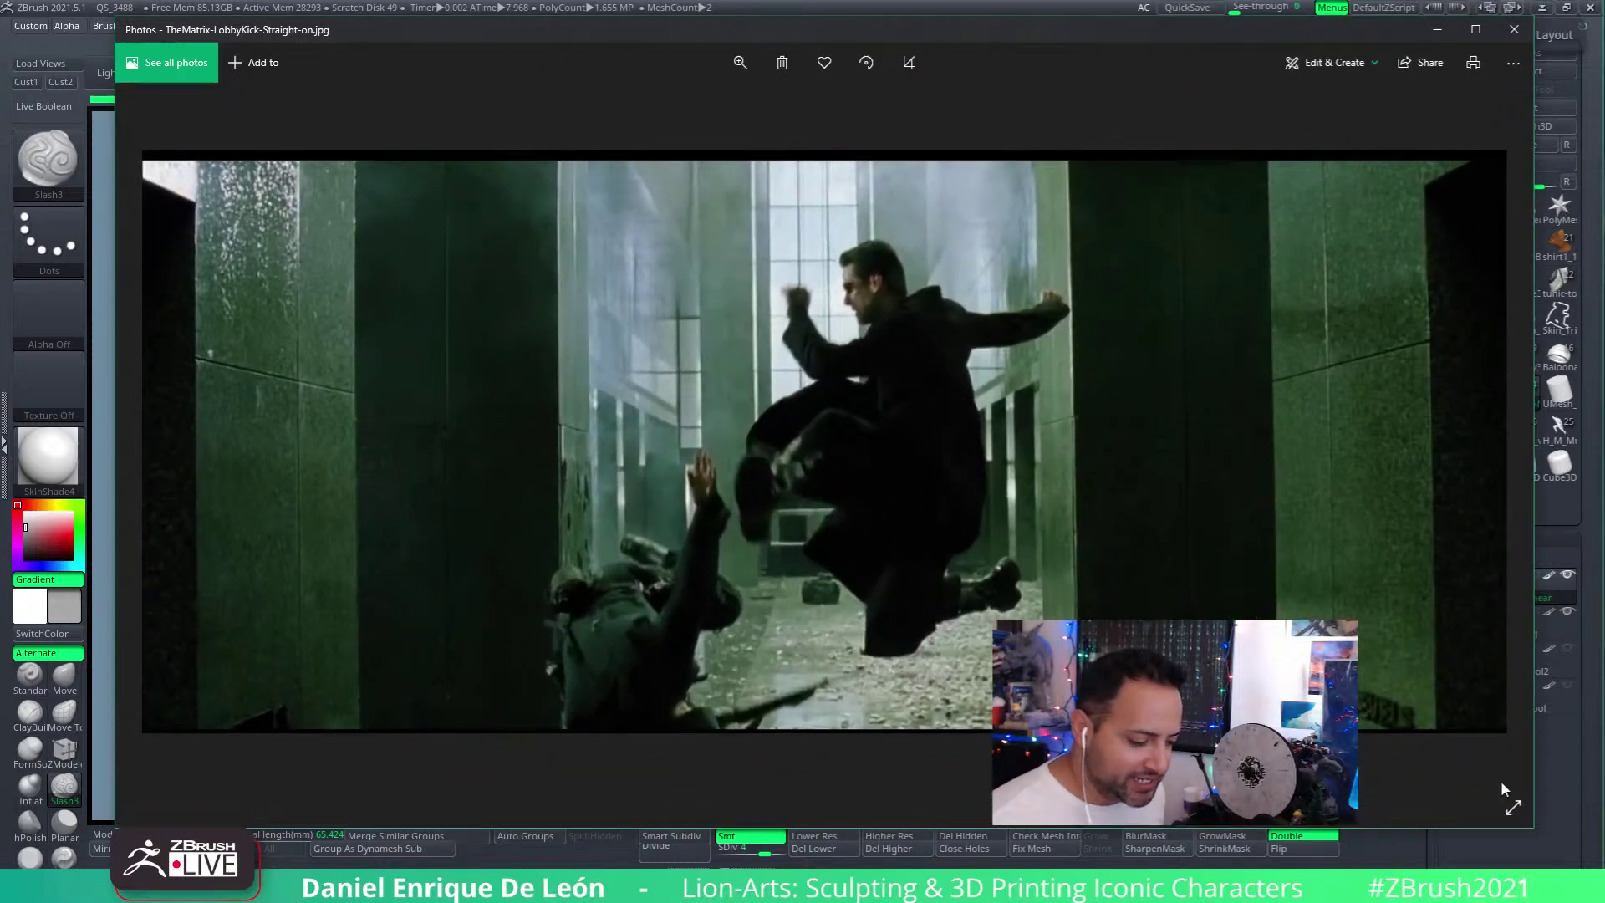
{"action": "left_click_drag", "start_coordinate": [1136, 37], "coordinate": [1041, 34]}
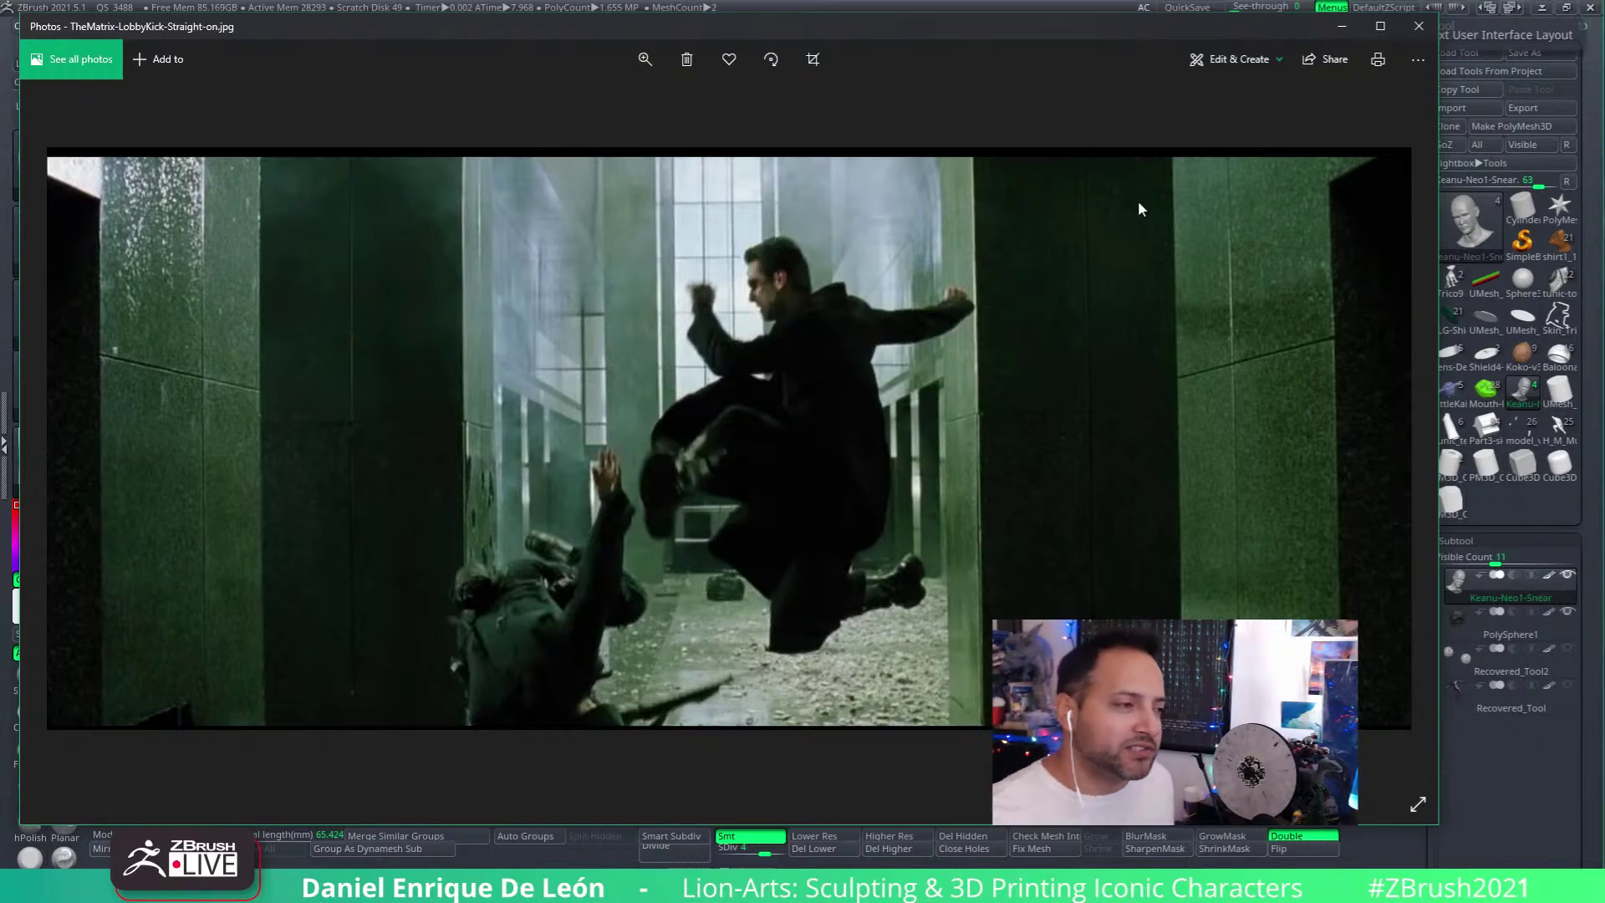
{"action": "left_click", "coordinate": [1340, 29]}
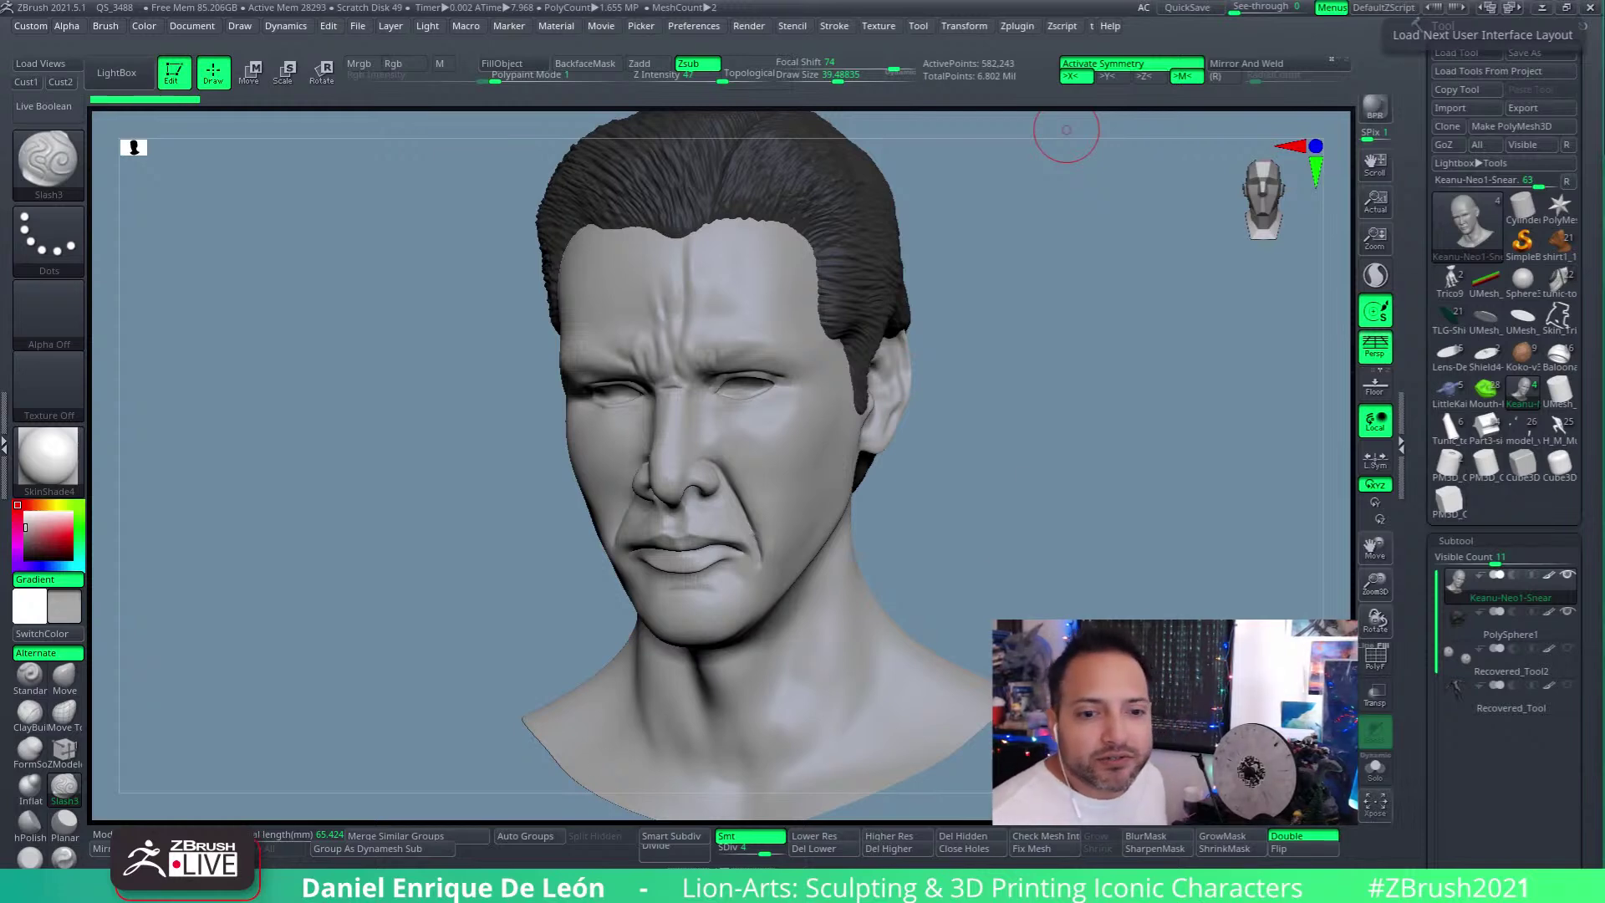
Step: Bring back both lobby kick photos and offset the straight-on photo's window in front of the side photo
{"action": "key", "text": "alt+Tab"}
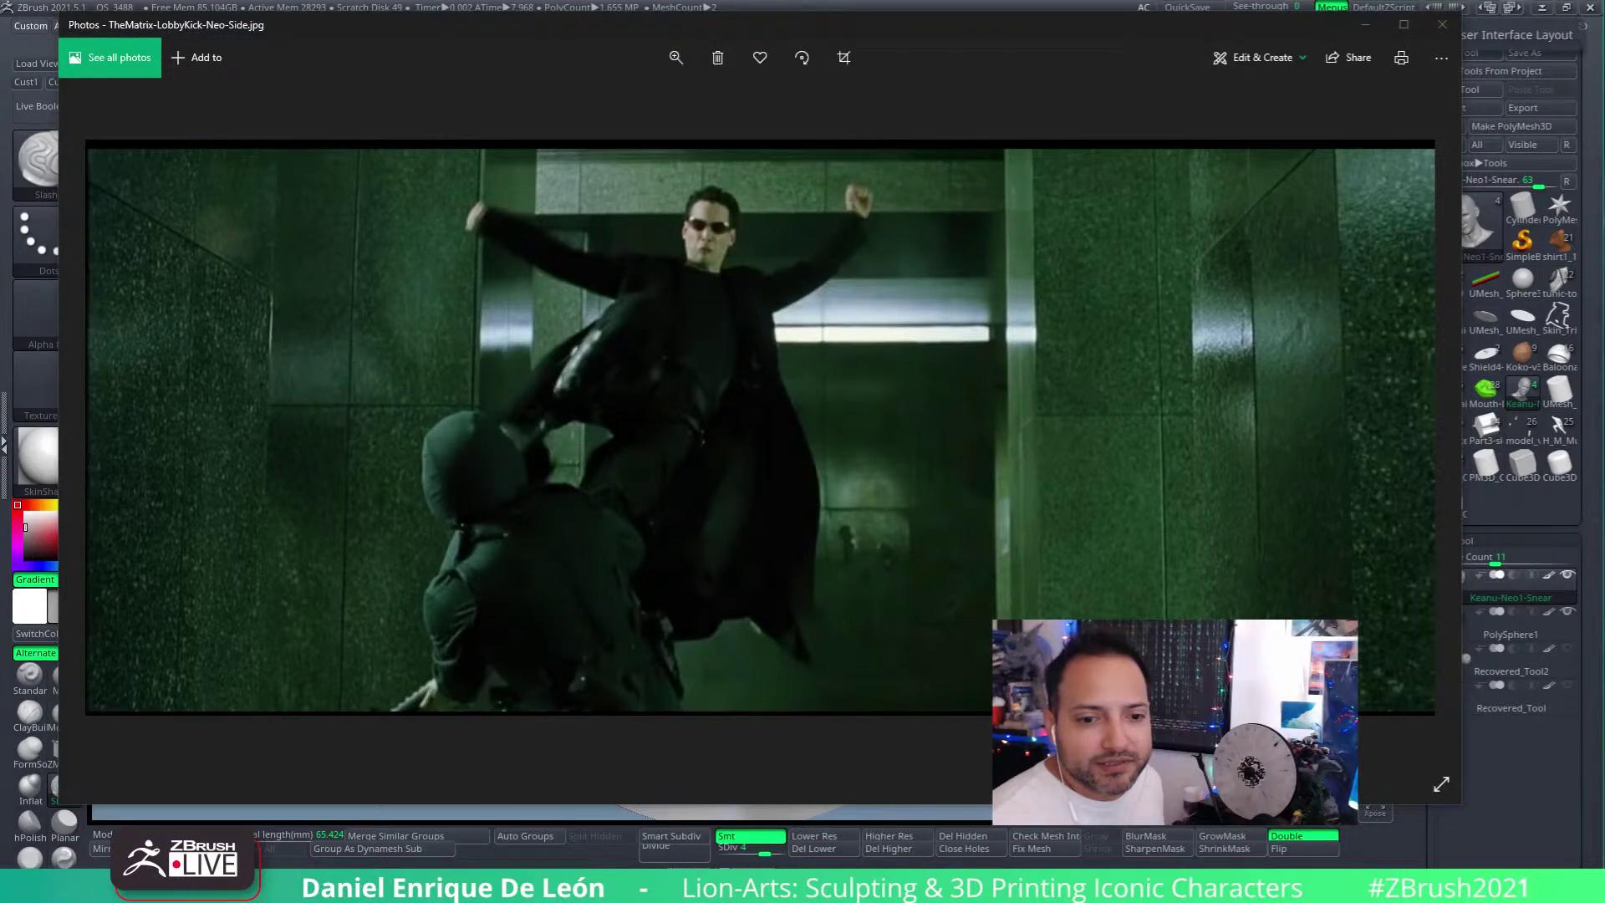
{"action": "key", "text": "alt+Tab"}
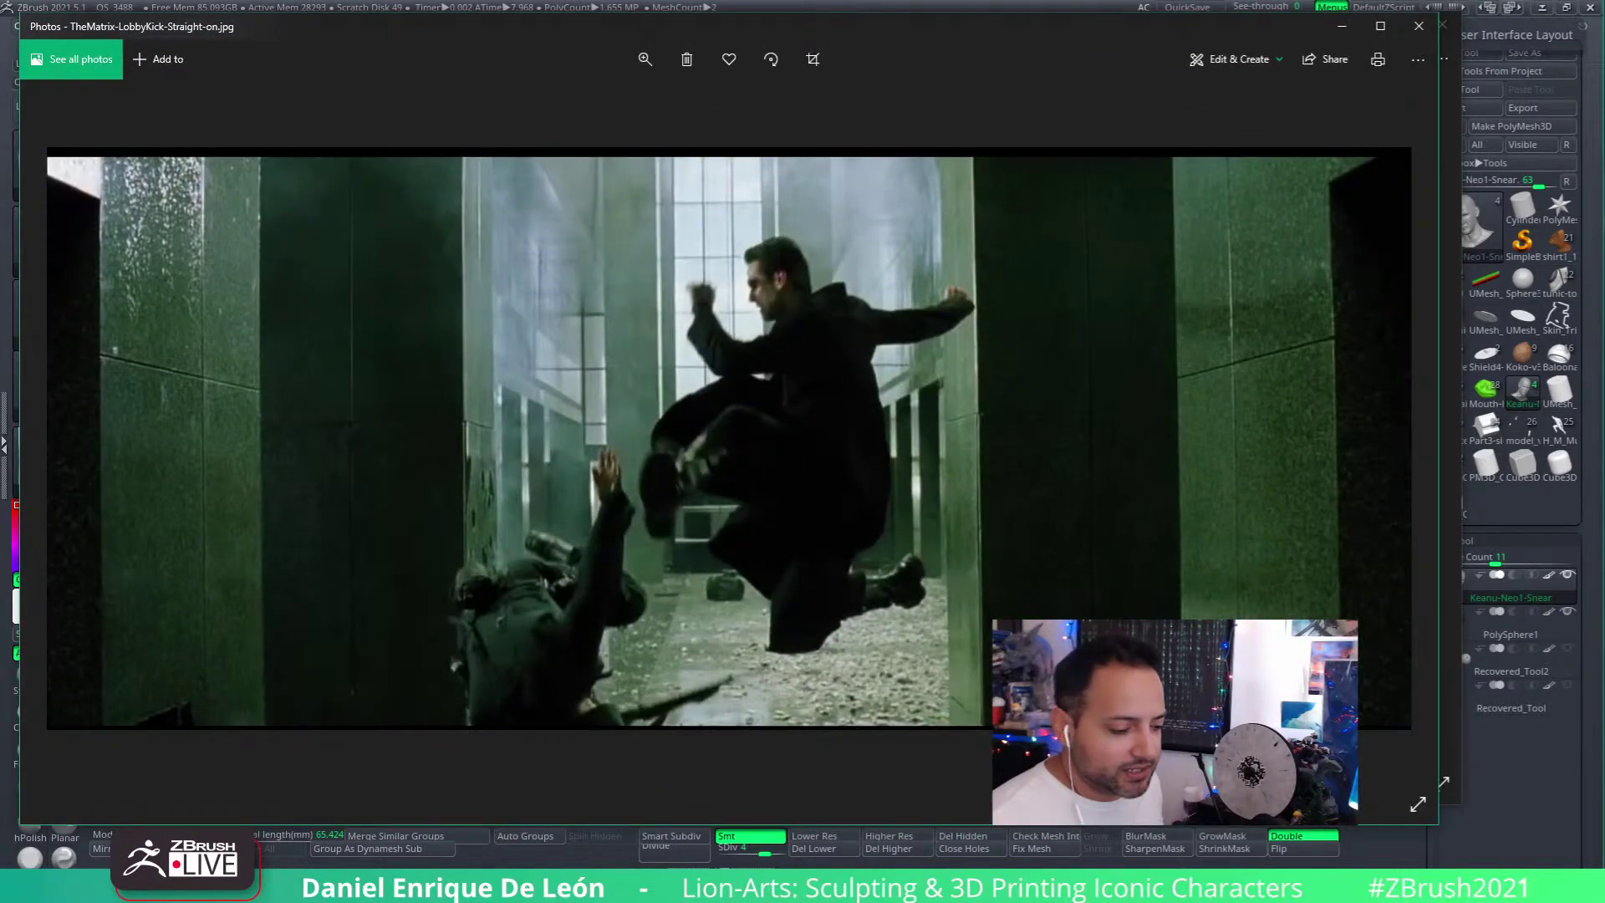
{"action": "left_click_drag", "start_coordinate": [1017, 34], "coordinate": [1090, 92]}
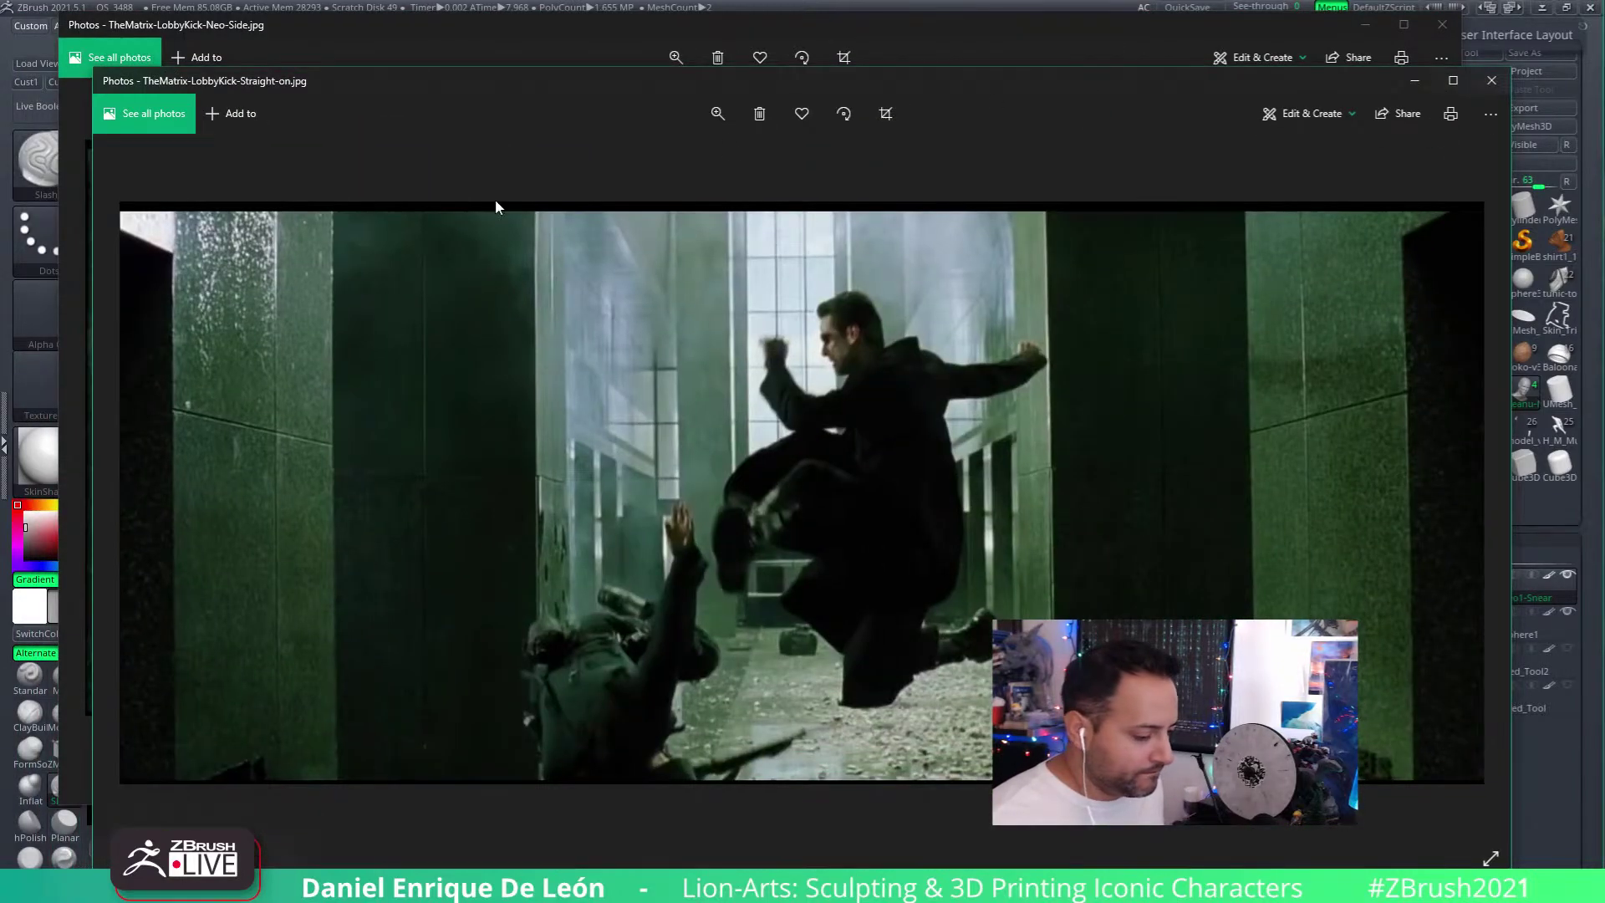
Step: Narrow the TheMatrix-LobbyKick-Straight-on.jpg photo window, zoom in on the kicking figure, and move the window clear of the side photo
{"action": "left_click_drag", "start_coordinate": [93, 280], "coordinate": [830, 280]}
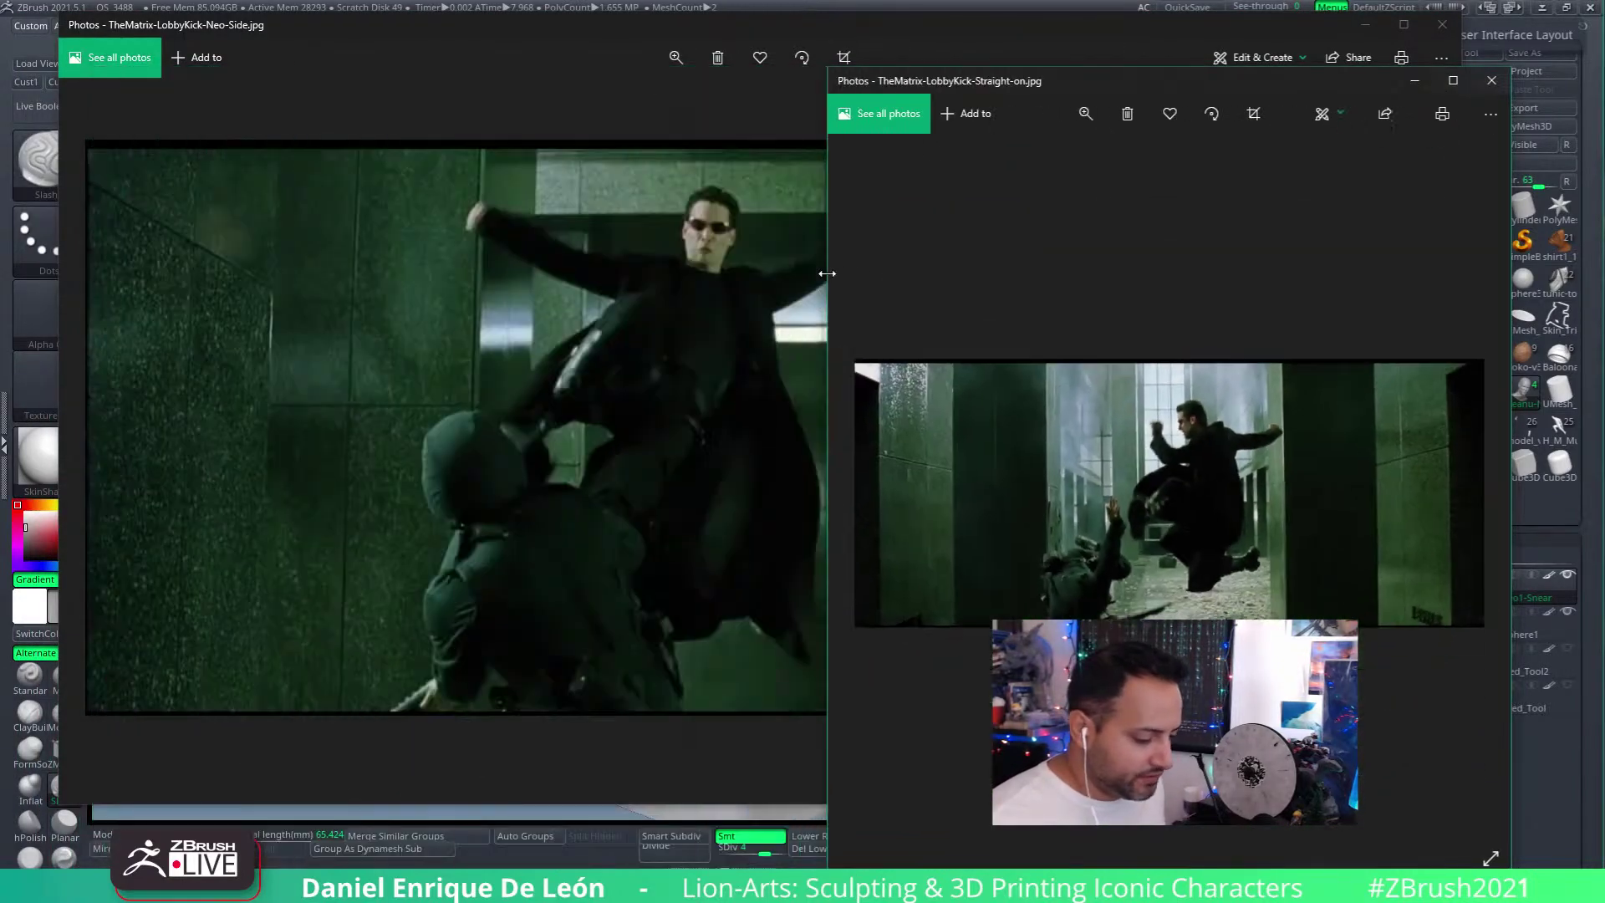
{"action": "left_click", "coordinate": [1084, 99]}
{"action": "left_click_drag", "start_coordinate": [1015, 156], "coordinate": [1030, 197]}
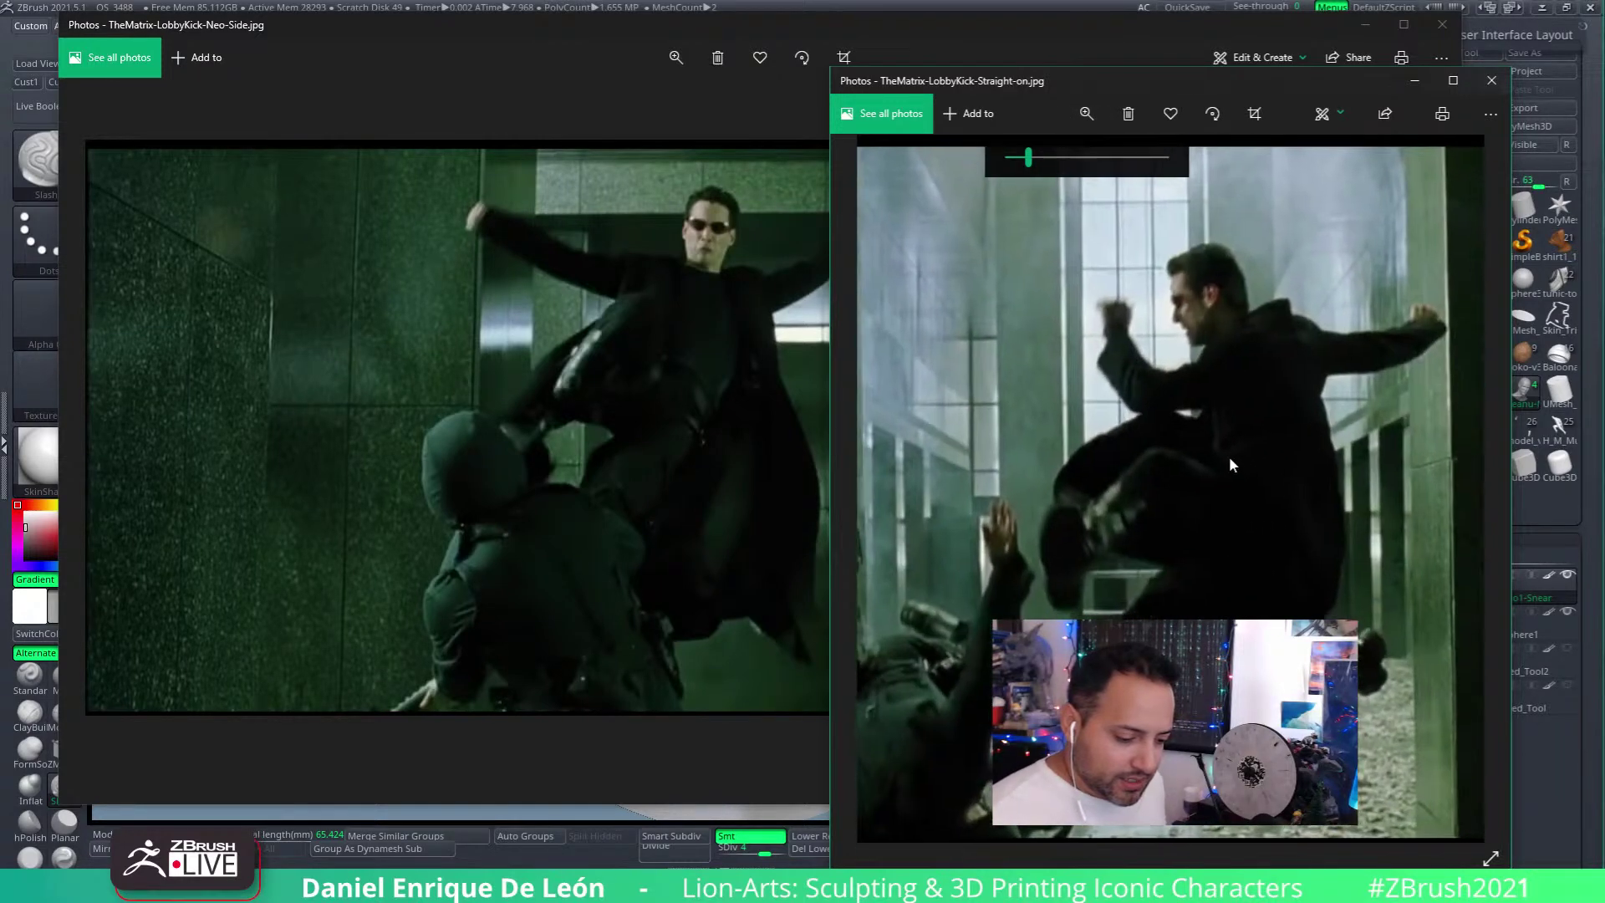
{"action": "left_click_drag", "start_coordinate": [1177, 87], "coordinate": [1241, 34]}
Step: Narrow the TheMatrix-LobbyKick-Neo-Side.jpg window, zoom in on Neo, and place both kick photos side by side around the sculpted head
{"action": "left_click", "coordinate": [832, 33]}
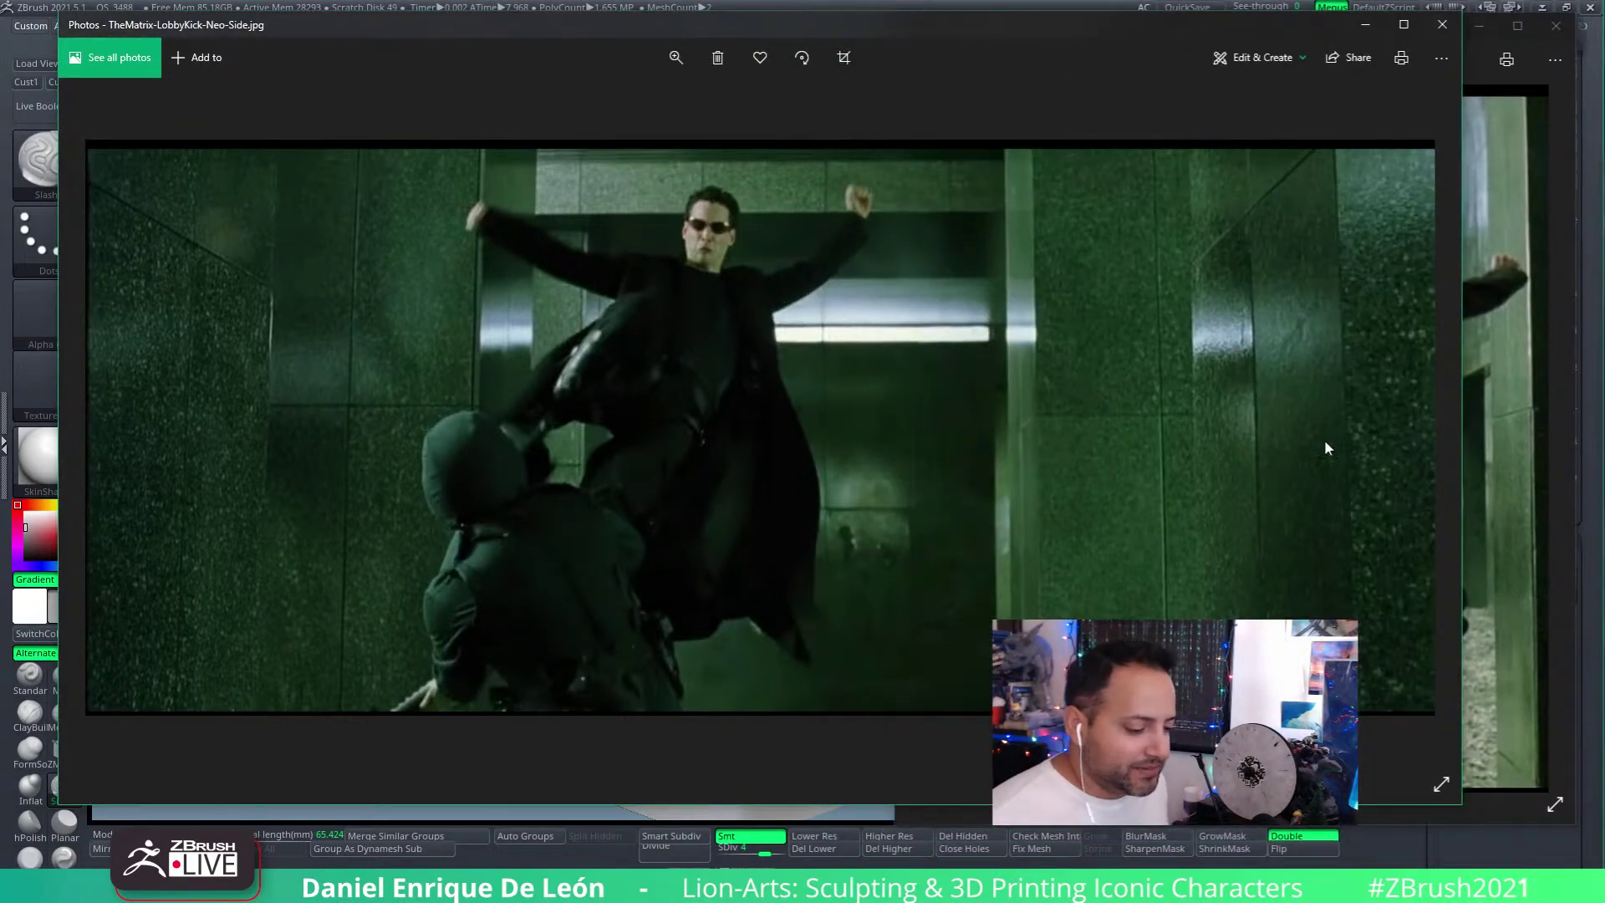
{"action": "left_click_drag", "start_coordinate": [1455, 407], "coordinate": [701, 410]}
{"action": "left_click", "coordinate": [295, 58]}
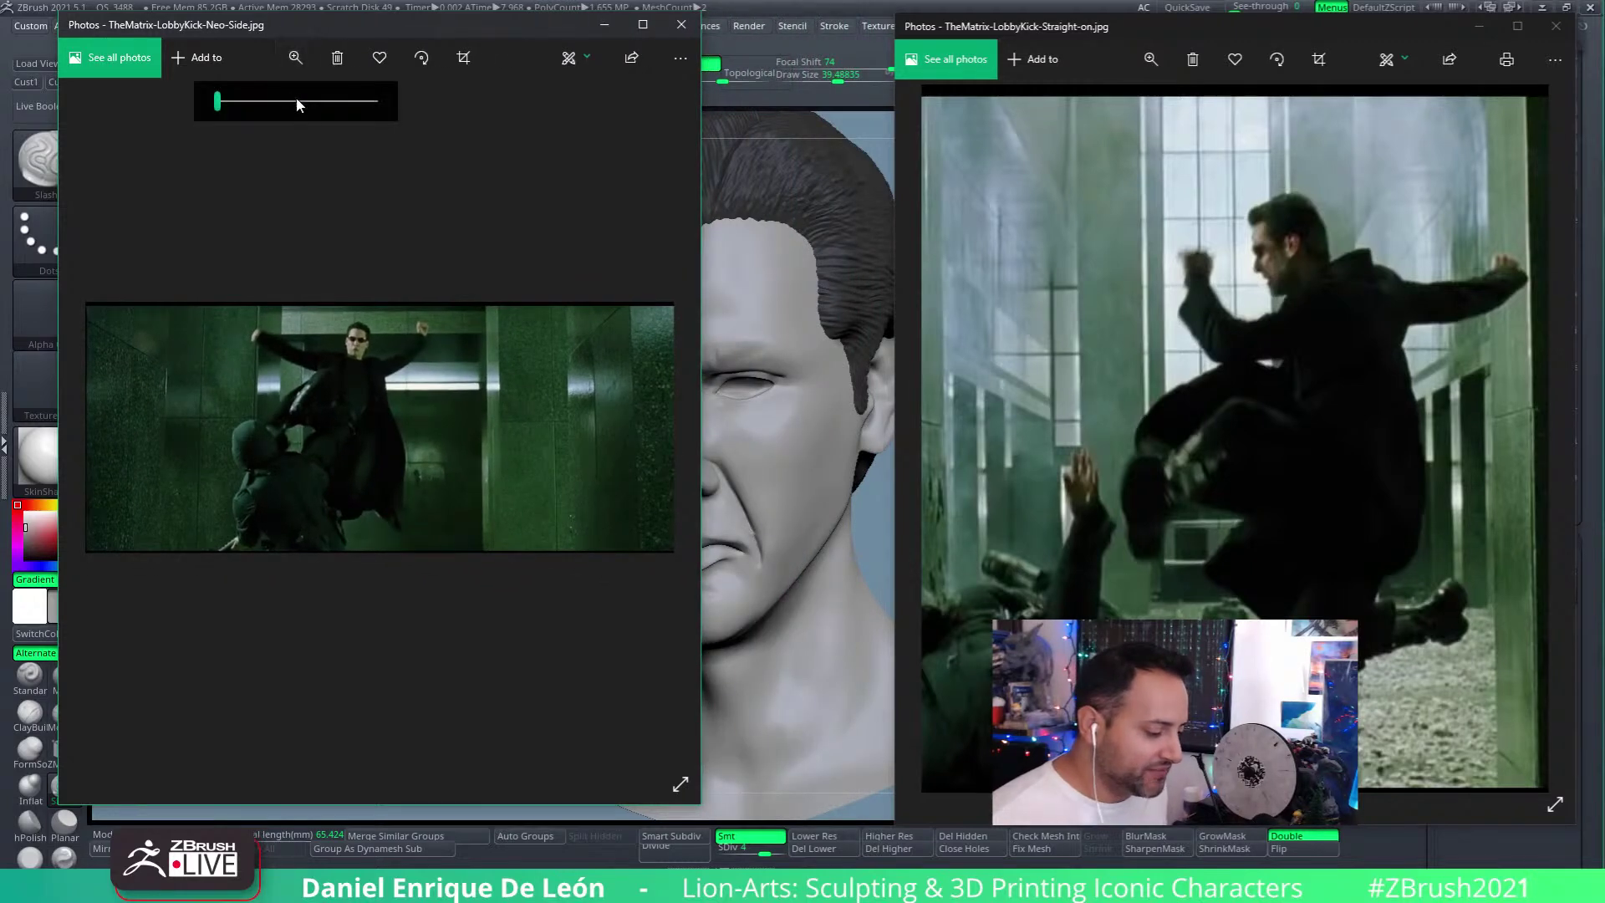
{"action": "mouse_move", "coordinate": [223, 105]}
{"action": "left_mouse_down"}
{"action": "mouse_move", "coordinate": [251, 107]}
{"action": "mouse_move", "coordinate": [237, 113]}
{"action": "left_mouse_up"}
{"action": "left_click_drag", "start_coordinate": [368, 371], "coordinate": [378, 368]}
{"action": "left_click_drag", "start_coordinate": [511, 33], "coordinate": [473, 55]}
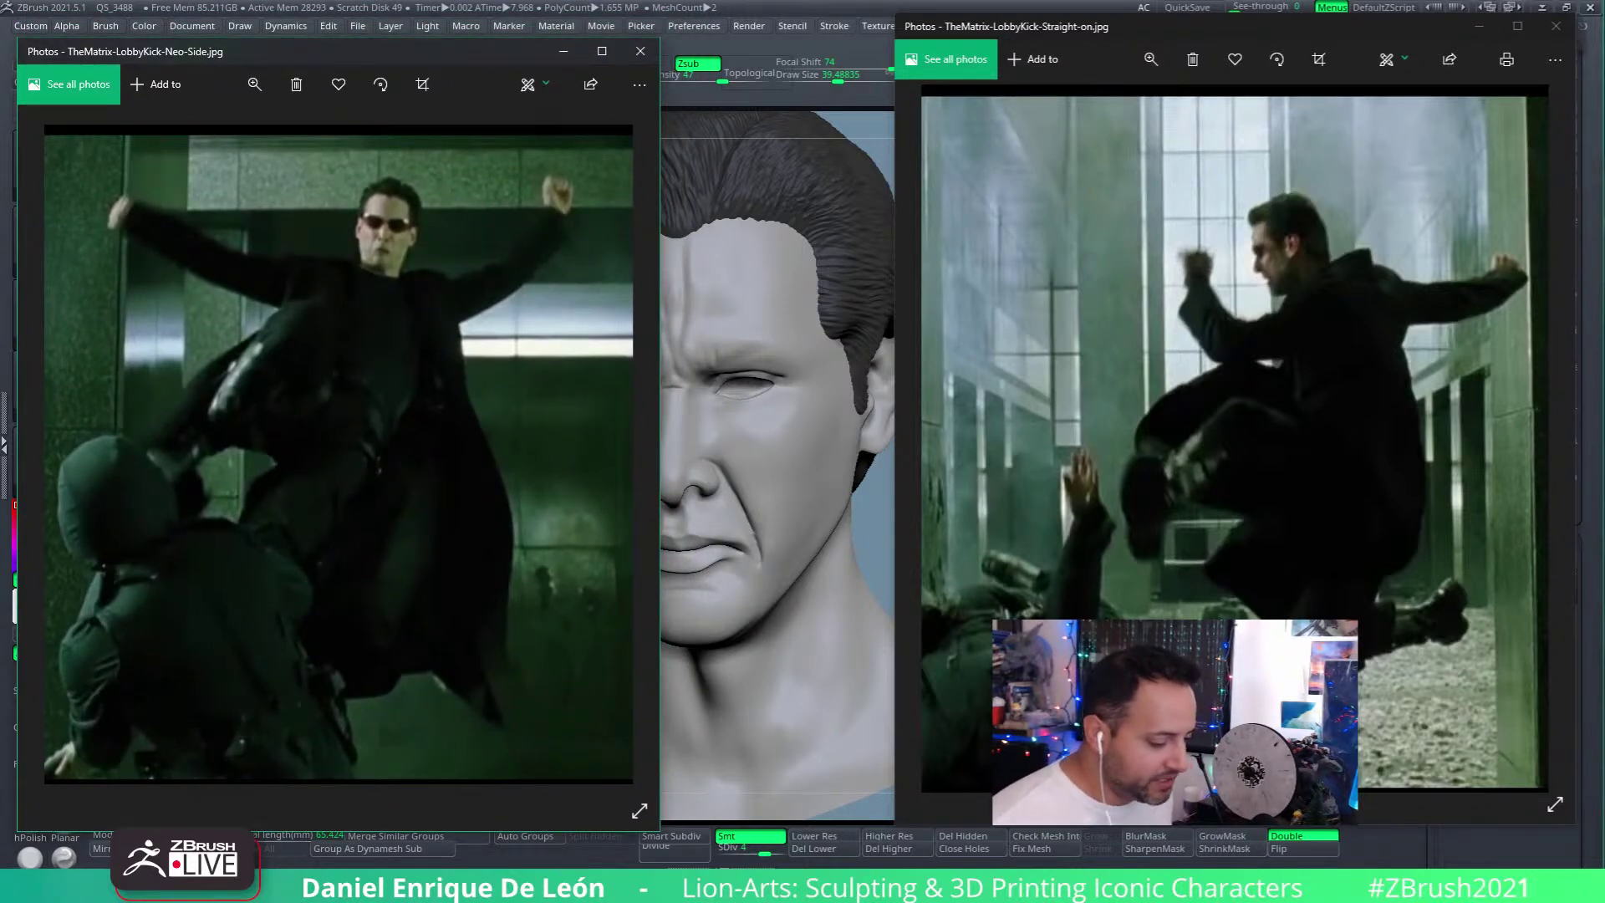
{"action": "left_click_drag", "start_coordinate": [1389, 25], "coordinate": [1398, 36]}
{"action": "left_click_drag", "start_coordinate": [403, 54], "coordinate": [393, 51]}
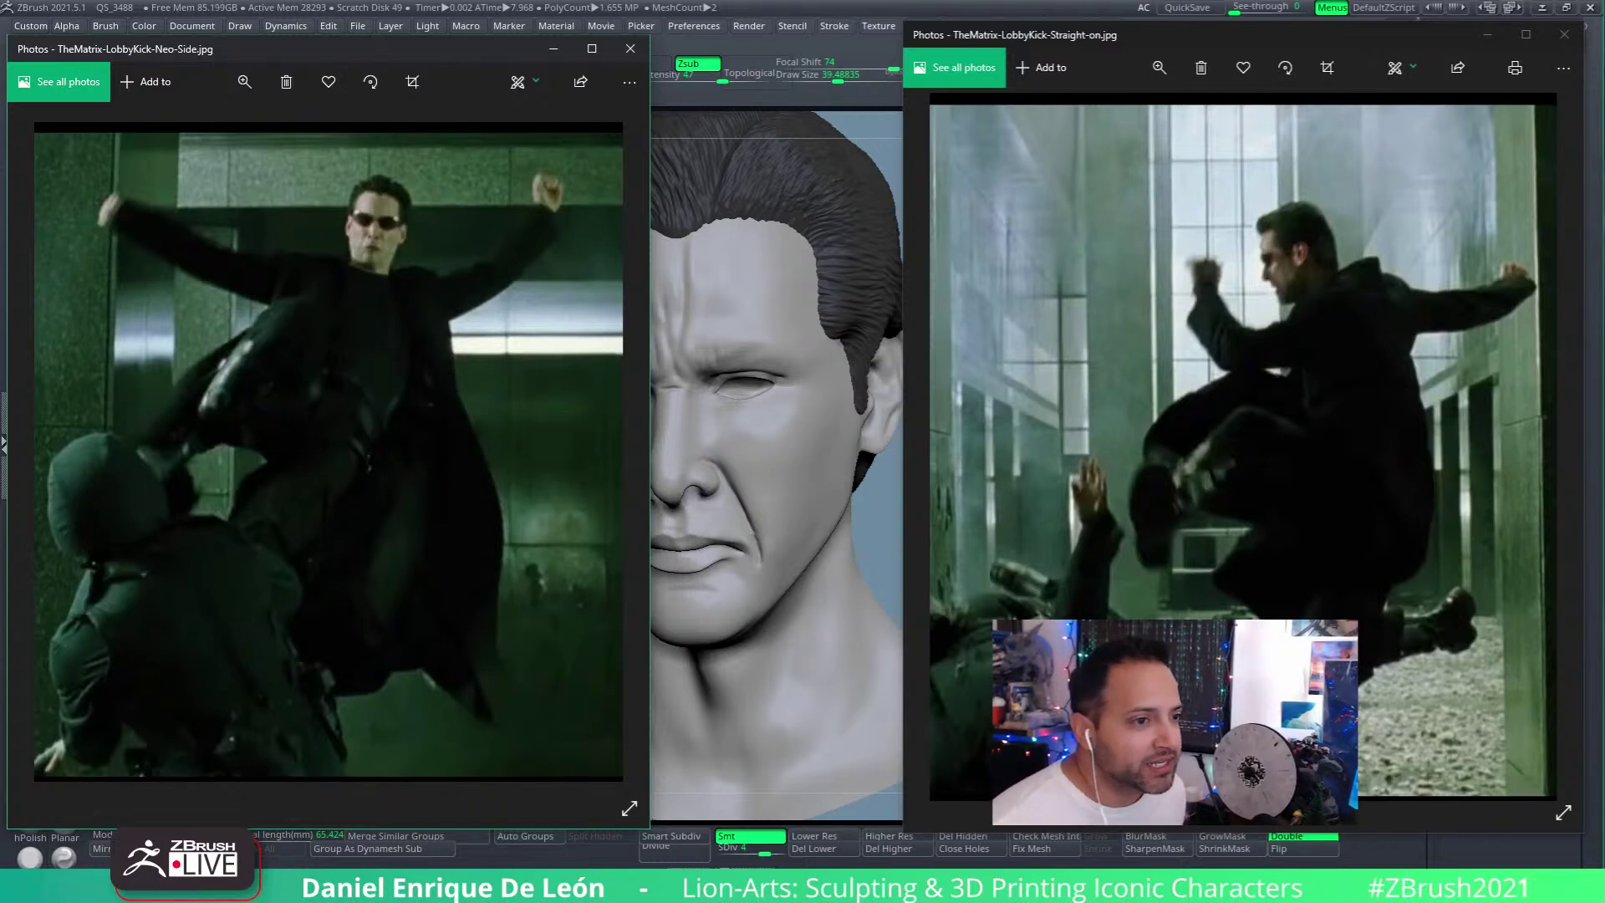
Step: Bring up the keanu-side-view-TMR.JPG photo, zoom in on the profile to examine it, and minimize the window
{"action": "key", "text": "alt+Tab"}
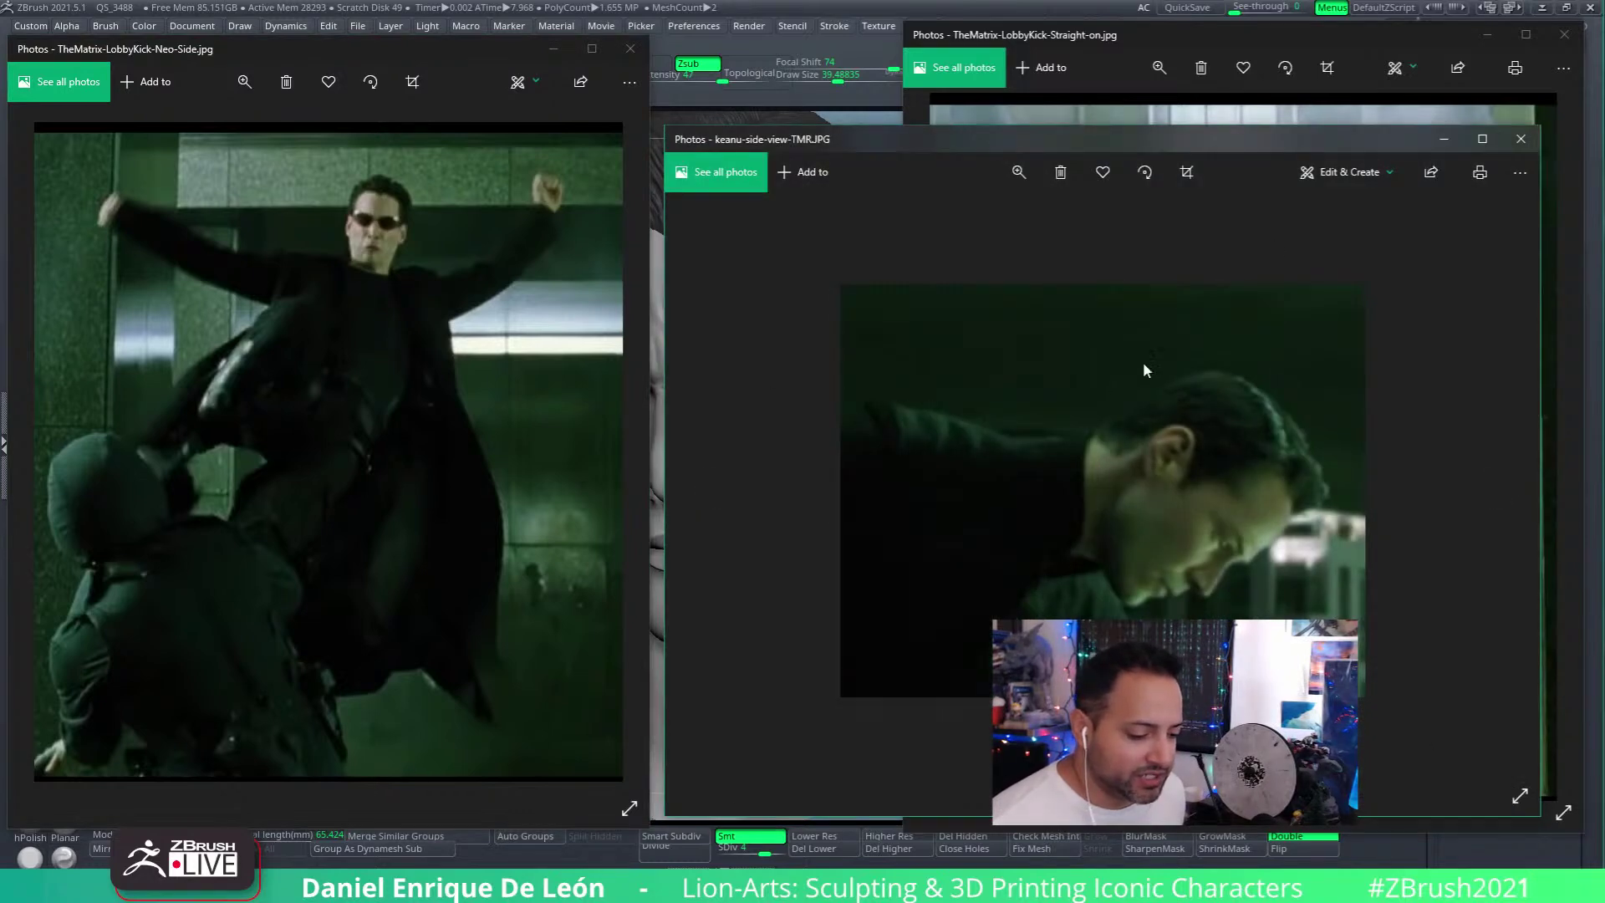
{"action": "left_click_drag", "start_coordinate": [1299, 135], "coordinate": [972, 102]}
{"action": "left_click", "coordinate": [704, 136]}
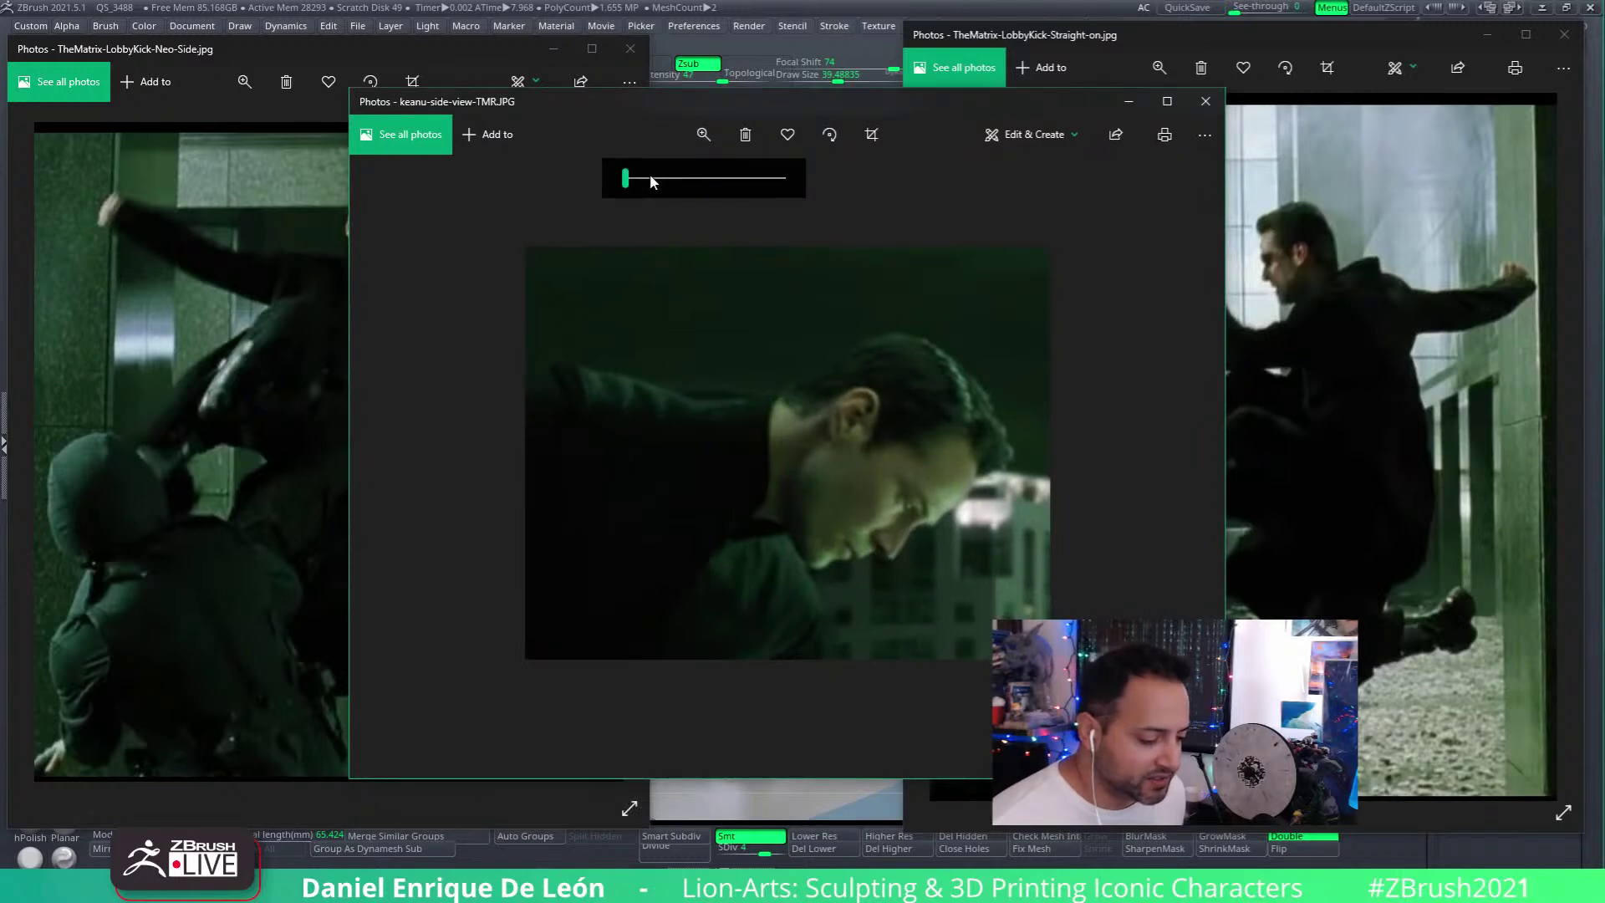
{"action": "left_click", "coordinate": [655, 176]}
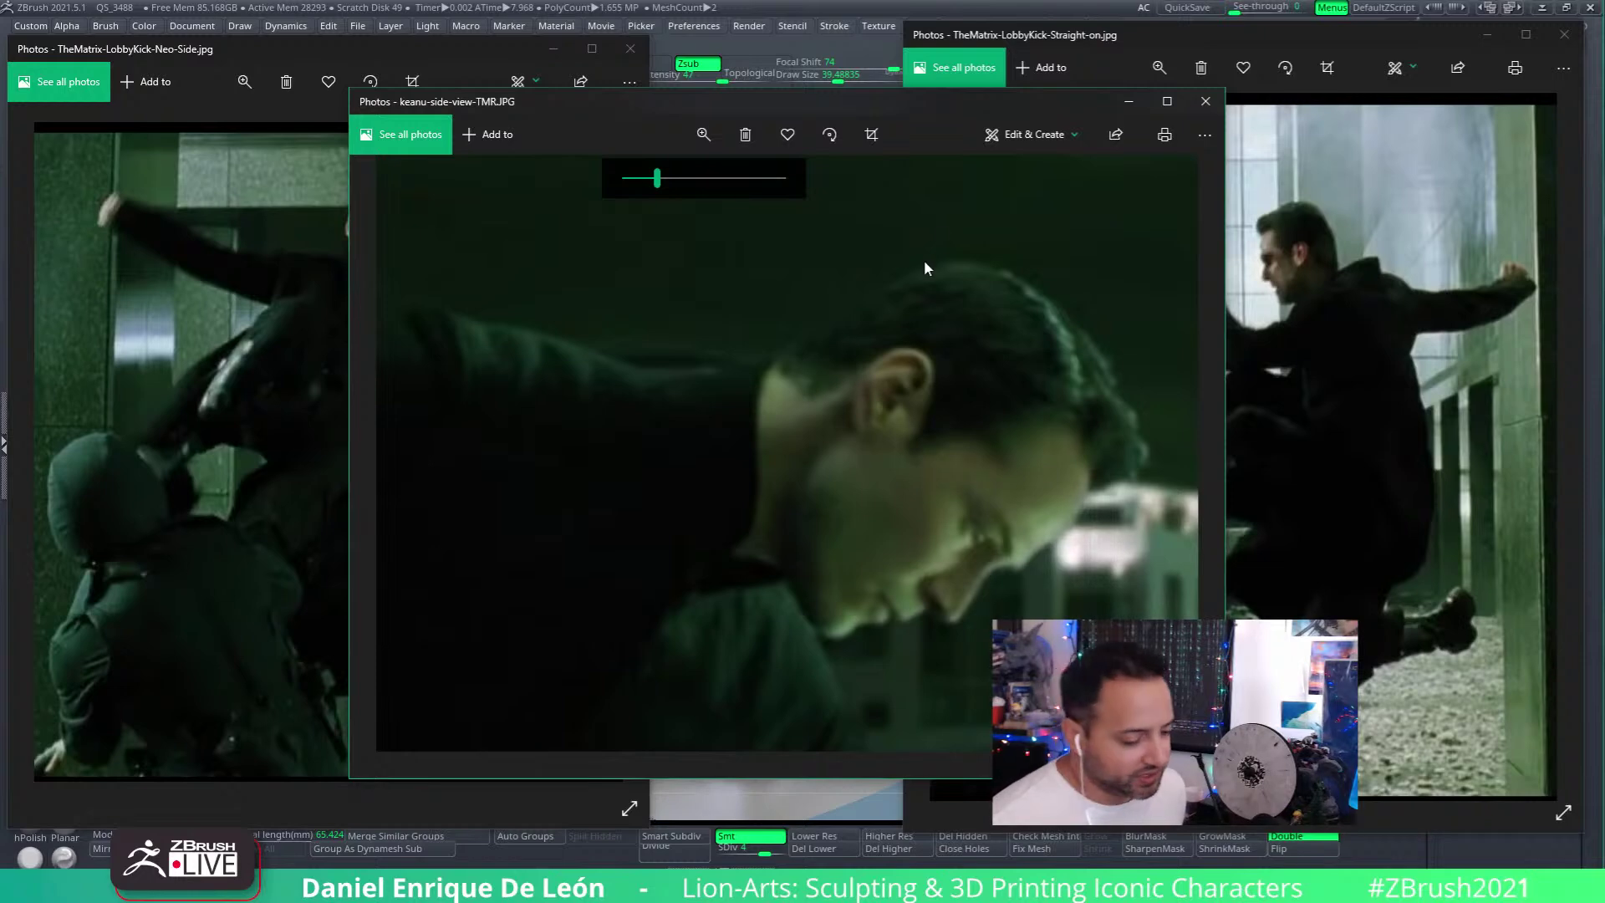
{"action": "left_click", "coordinate": [1128, 104]}
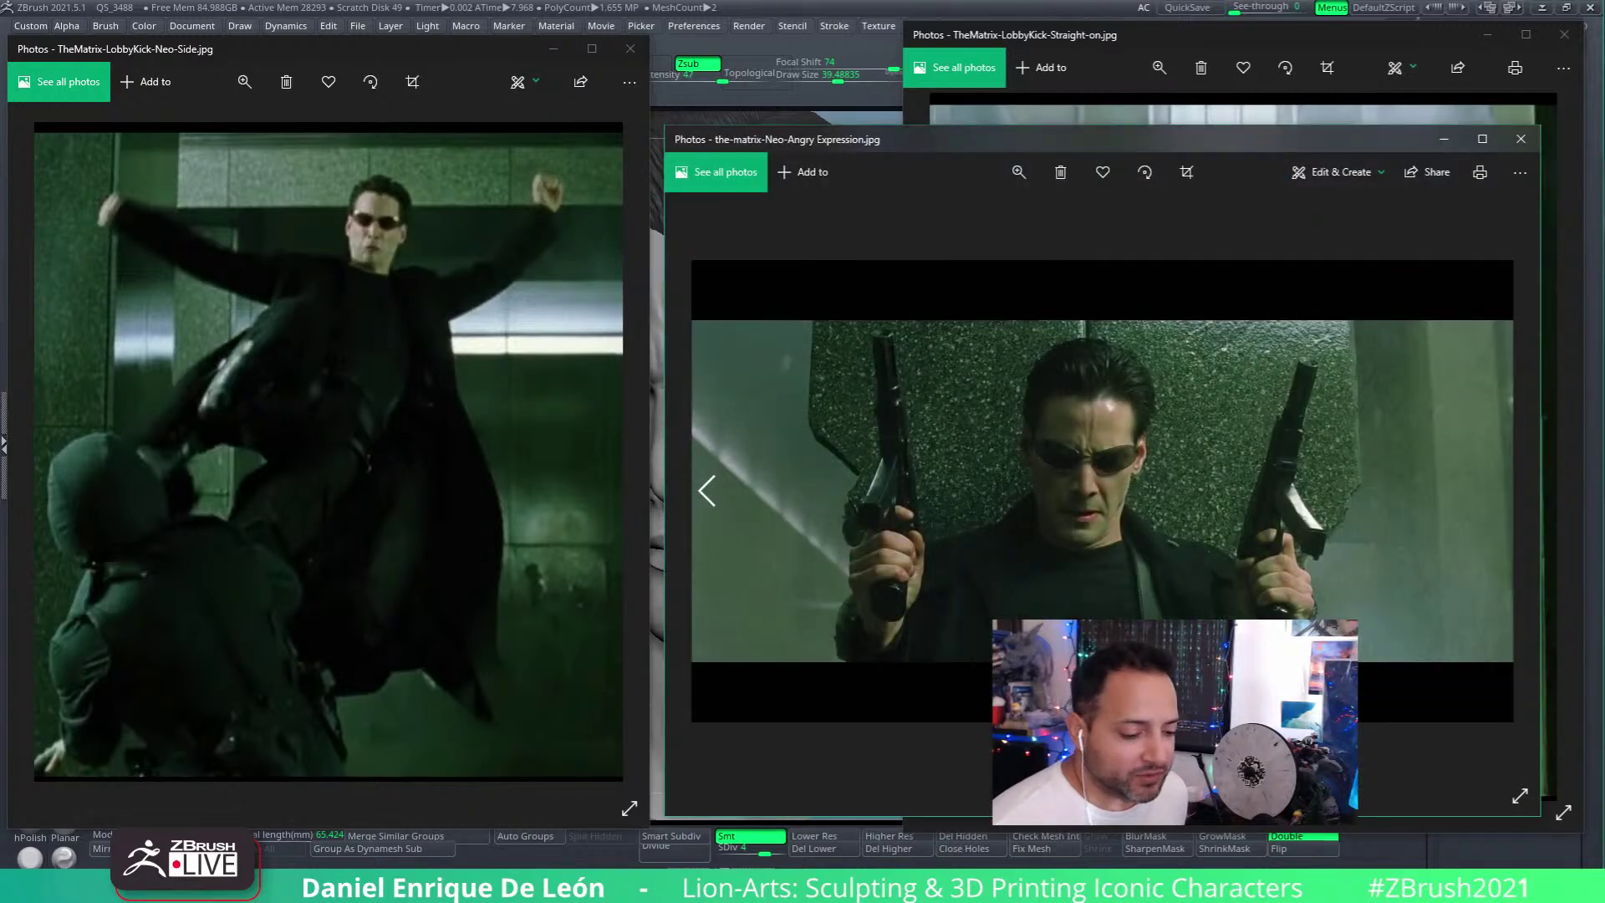
Step: Move the the-matrix-Neo-Angry Expression.jpg photo between the two kick photos and zoom in on the frowning face
{"action": "left_click_drag", "start_coordinate": [953, 132], "coordinate": [569, 70]}
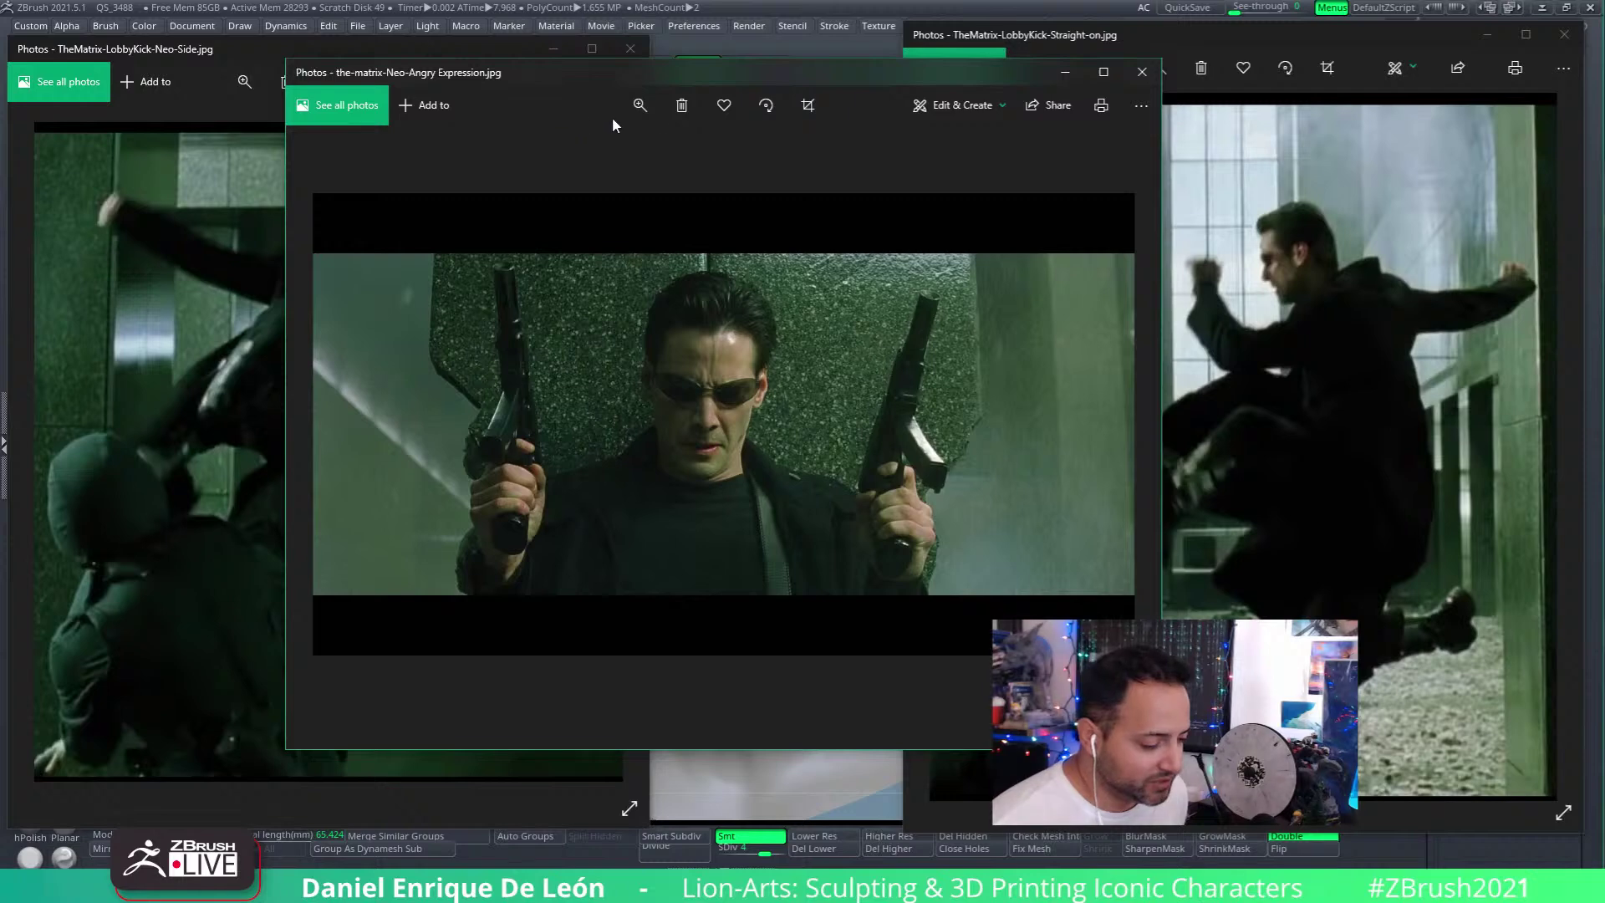
{"action": "left_click", "coordinate": [640, 105]}
{"action": "left_click_drag", "start_coordinate": [562, 148], "coordinate": [583, 148]}
{"action": "left_click_drag", "start_coordinate": [739, 366], "coordinate": [786, 424]}
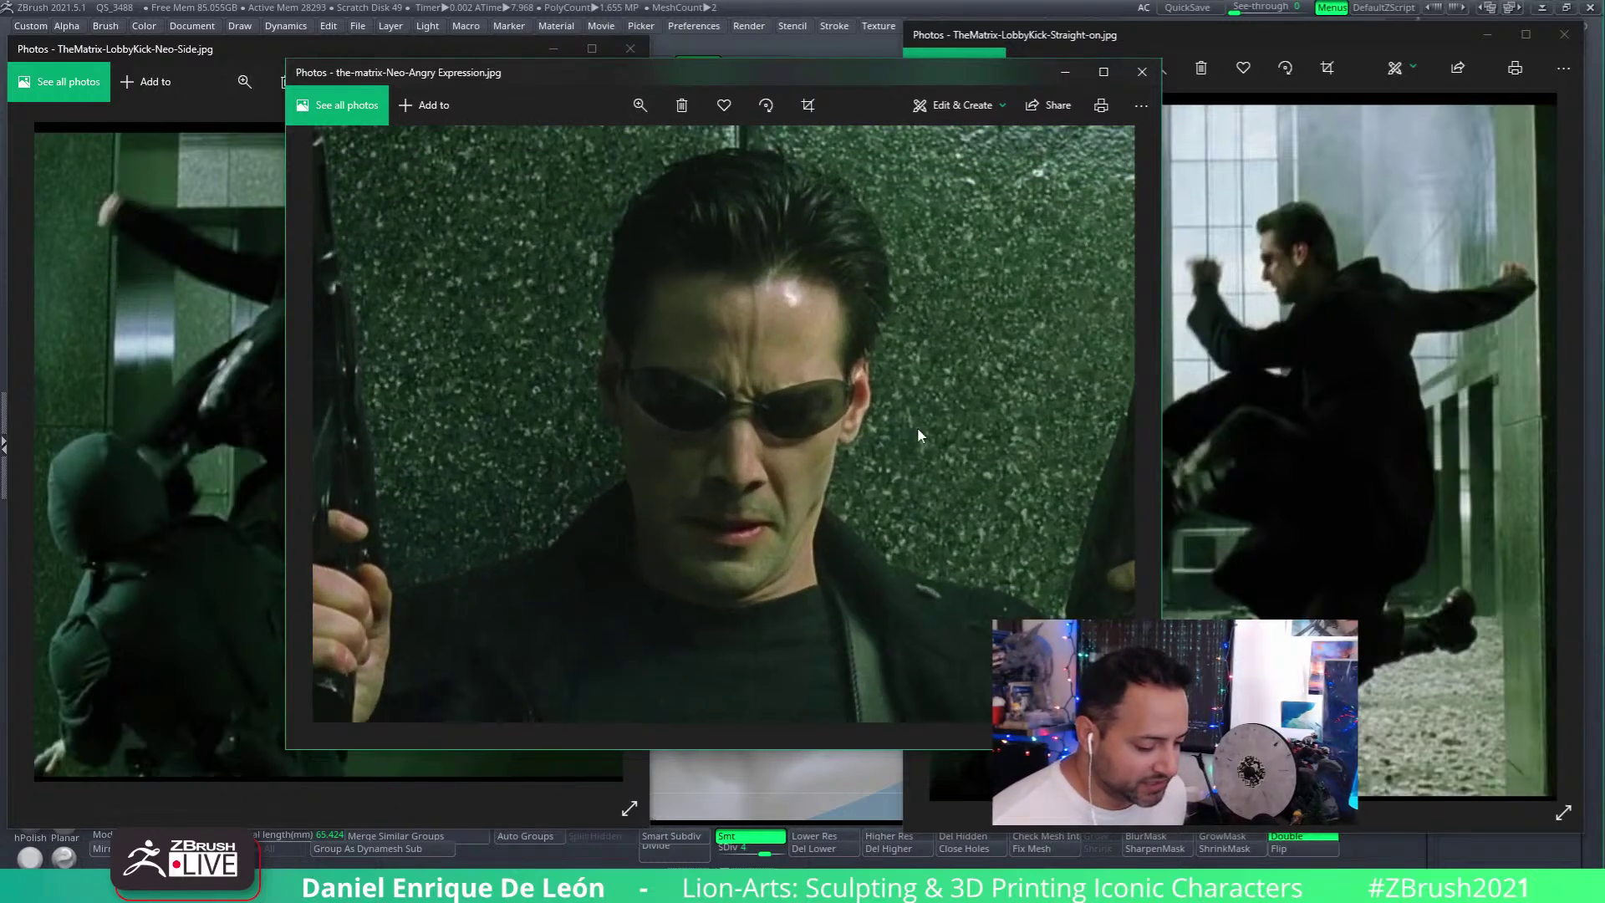
{"action": "left_click_drag", "start_coordinate": [918, 435], "coordinate": [900, 452]}
{"action": "left_click_drag", "start_coordinate": [692, 79], "coordinate": [727, 148]}
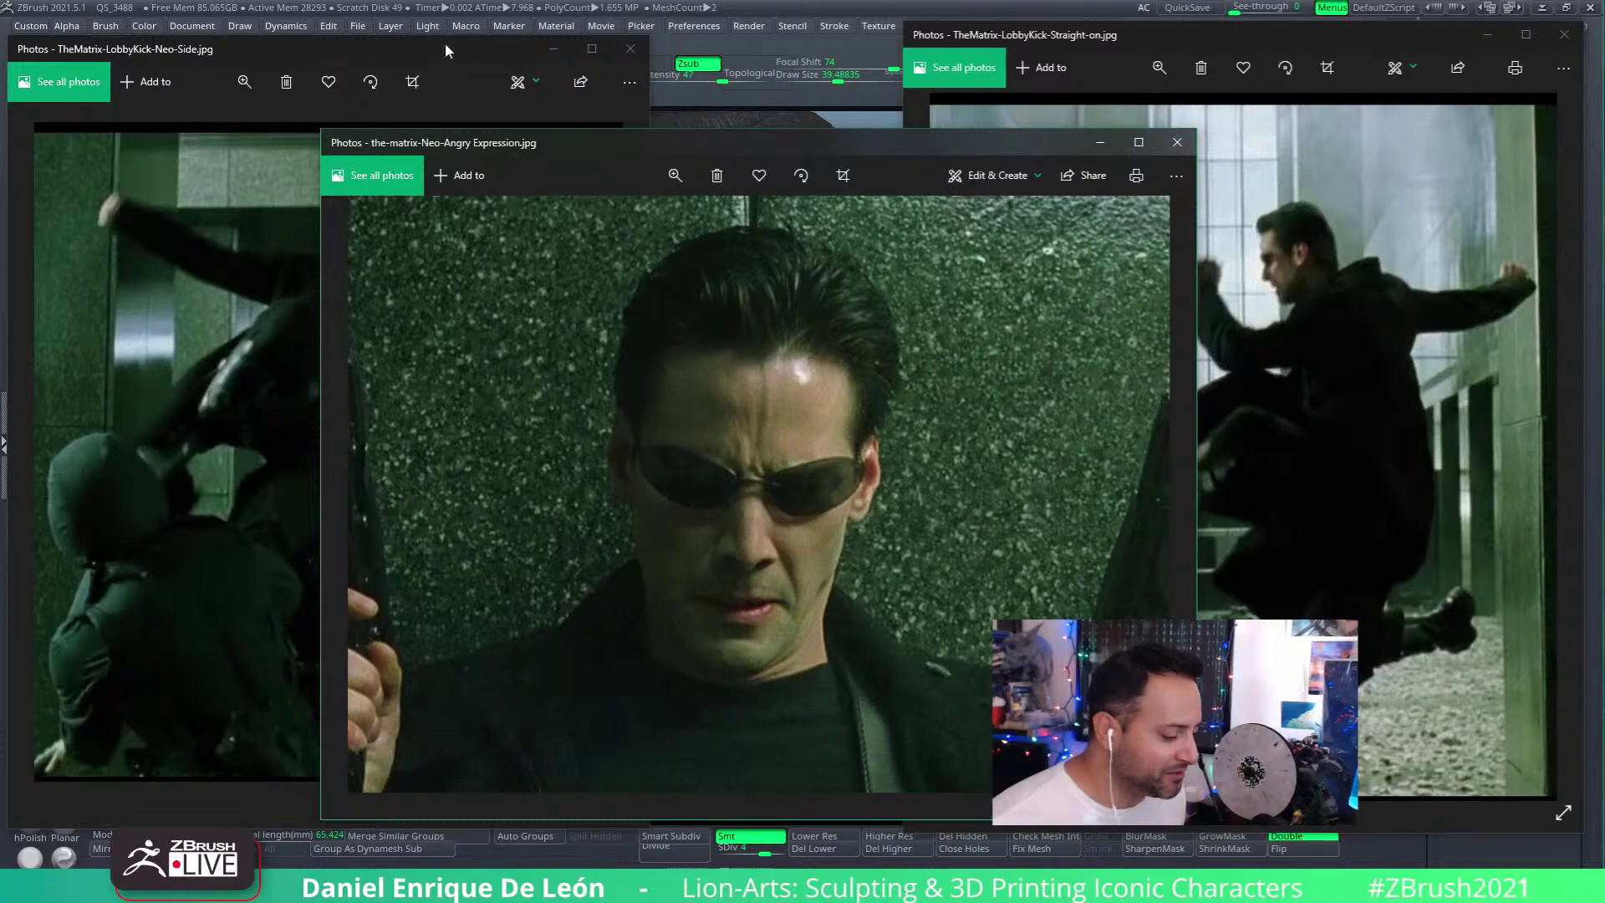
Step: Spread the two lobby kick photo windows apart and place the angry expression photo in the gap between them
{"action": "left_click_drag", "start_coordinate": [448, 47], "coordinate": [267, 61]}
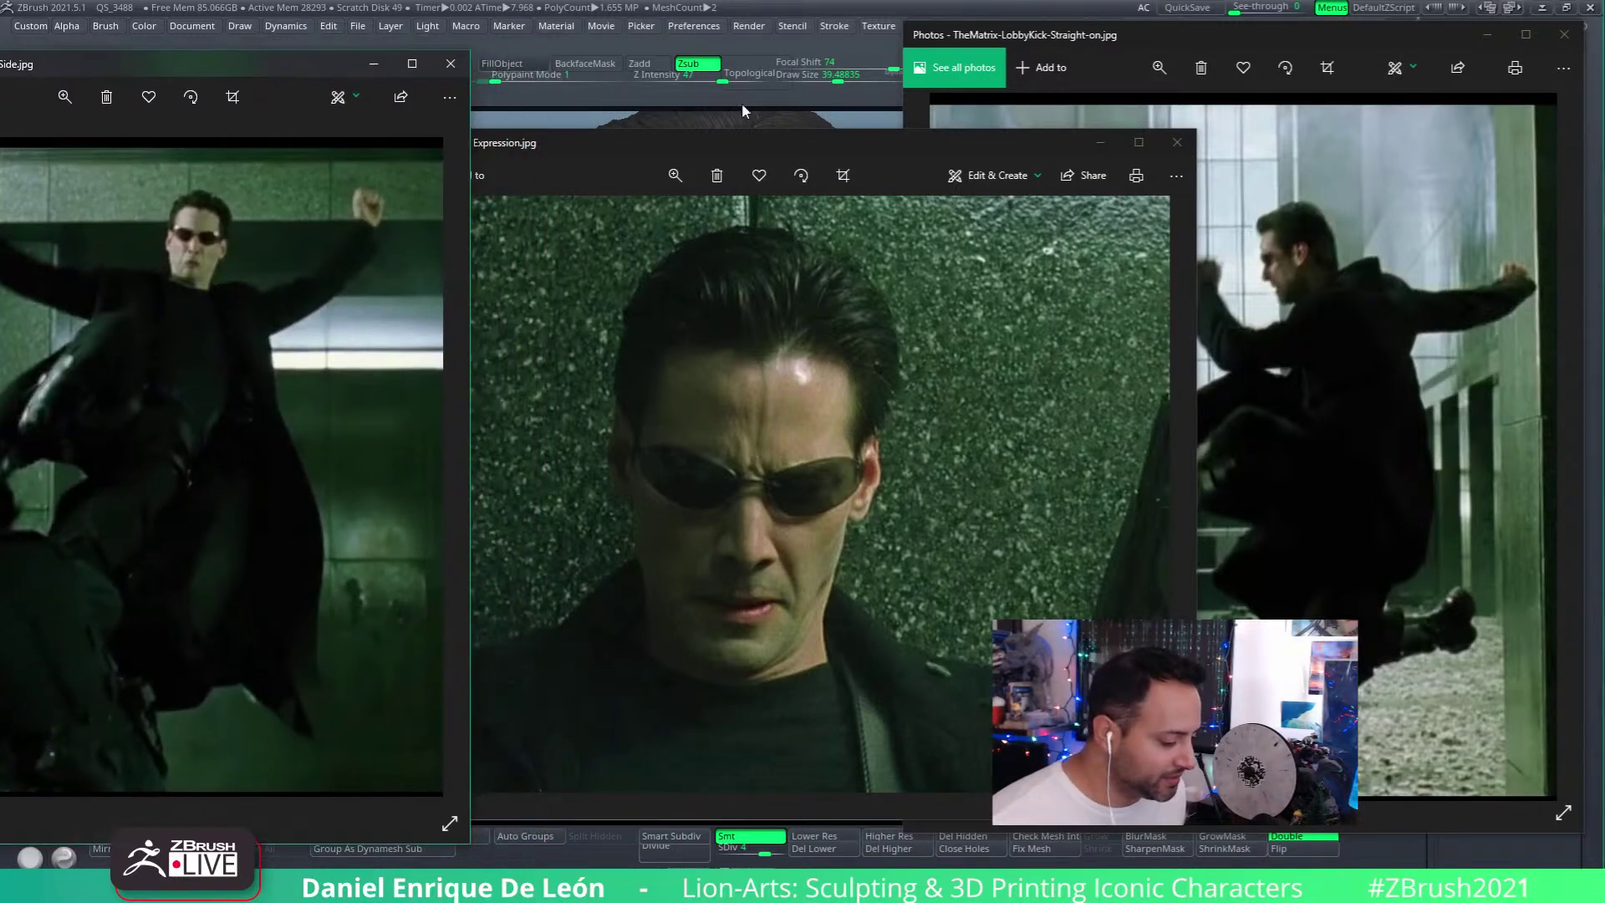
{"action": "left_click_drag", "start_coordinate": [1094, 35], "coordinate": [1252, 37]}
{"action": "left_click_drag", "start_coordinate": [884, 143], "coordinate": [869, 86]}
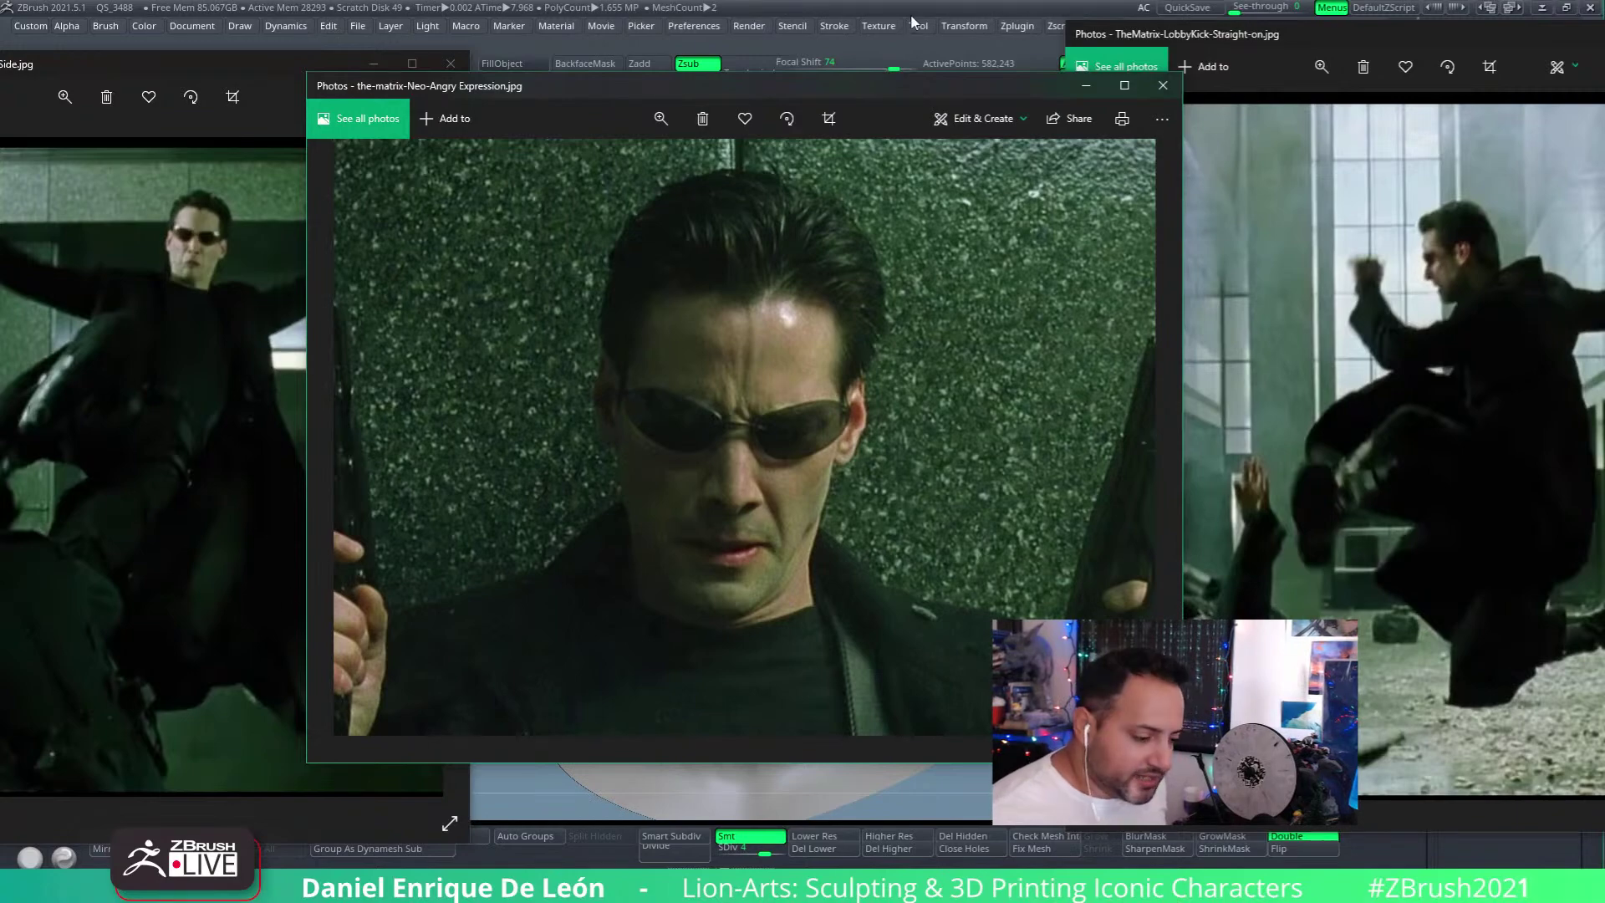
Step: Return to ZBrush, turn the Neo head to face forward, and raise See-through to reveal the angry expression photo behind it
{"action": "left_click", "coordinate": [956, 4]}
{"action": "left_click_drag", "start_coordinate": [1014, 253], "coordinate": [1181, 530], "text": "shift"}
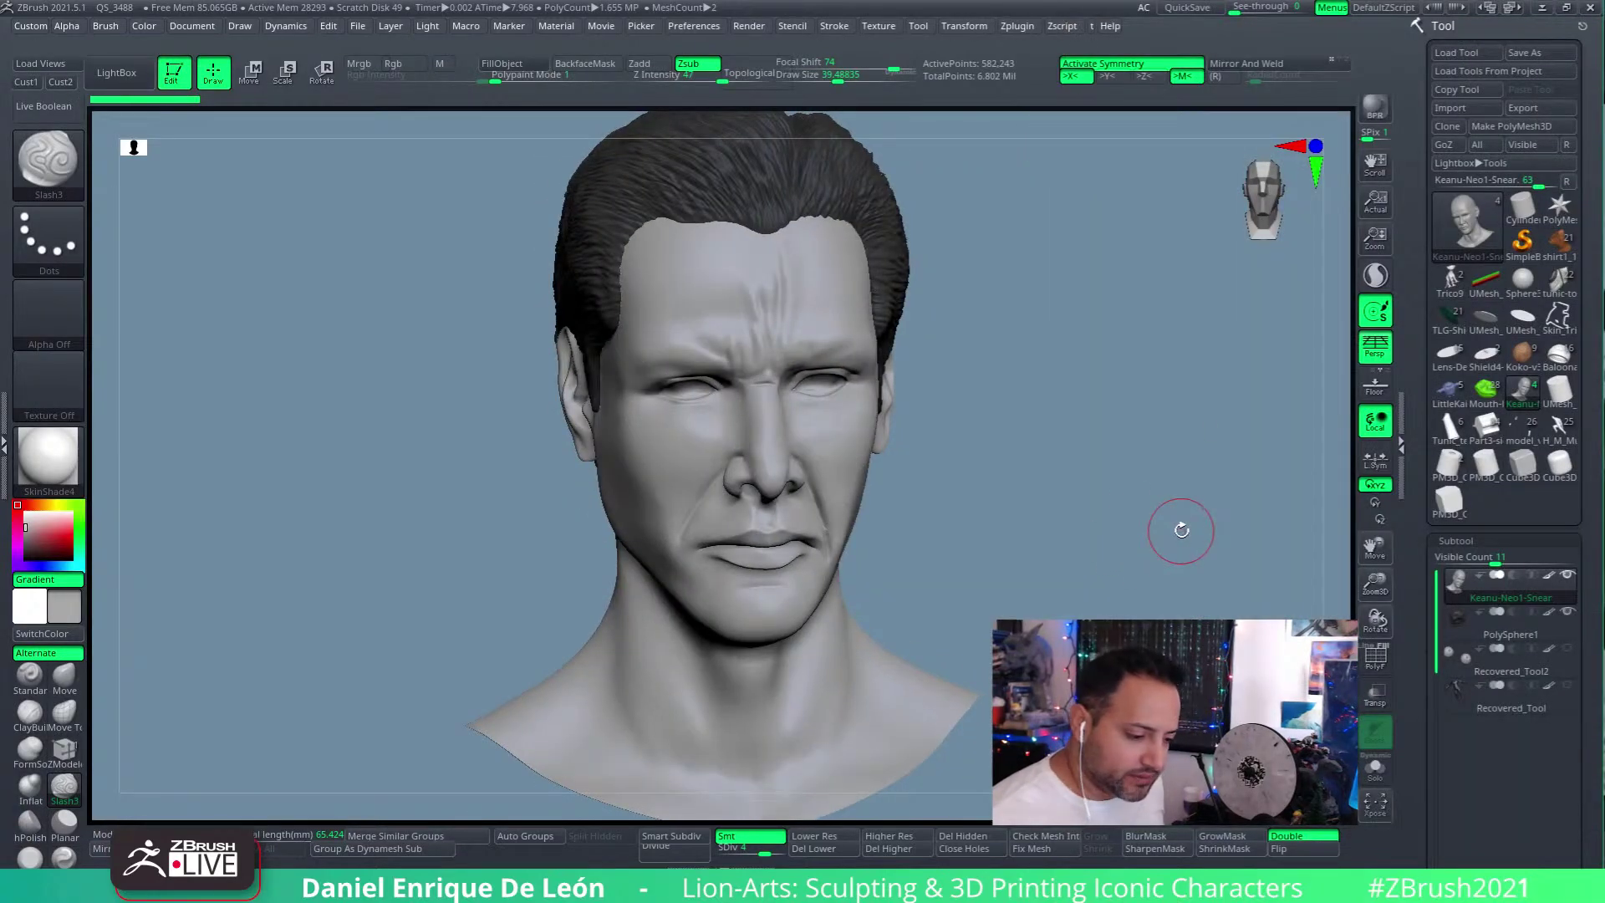
{"action": "left_click_drag", "start_coordinate": [1234, 7], "coordinate": [1304, 9]}
{"action": "mouse_move", "coordinate": [1120, 393]}
{"action": "left_mouse_down", "text": "alt"}
{"action": "mouse_move", "coordinate": [1120, 484]}
{"action": "mouse_move", "coordinate": [1149, 440]}
{"action": "mouse_move", "coordinate": [1167, 469]}
{"action": "mouse_move", "coordinate": [1326, 462]}
{"action": "left_mouse_up", "text": "alt"}
{"action": "left_click_drag", "start_coordinate": [1154, 463], "coordinate": [1378, 445]}
{"action": "mouse_move", "coordinate": [1281, 9]}
{"action": "left_mouse_down"}
{"action": "mouse_move", "coordinate": [1228, 9]}
{"action": "mouse_move", "coordinate": [1281, 8]}
{"action": "left_mouse_up"}
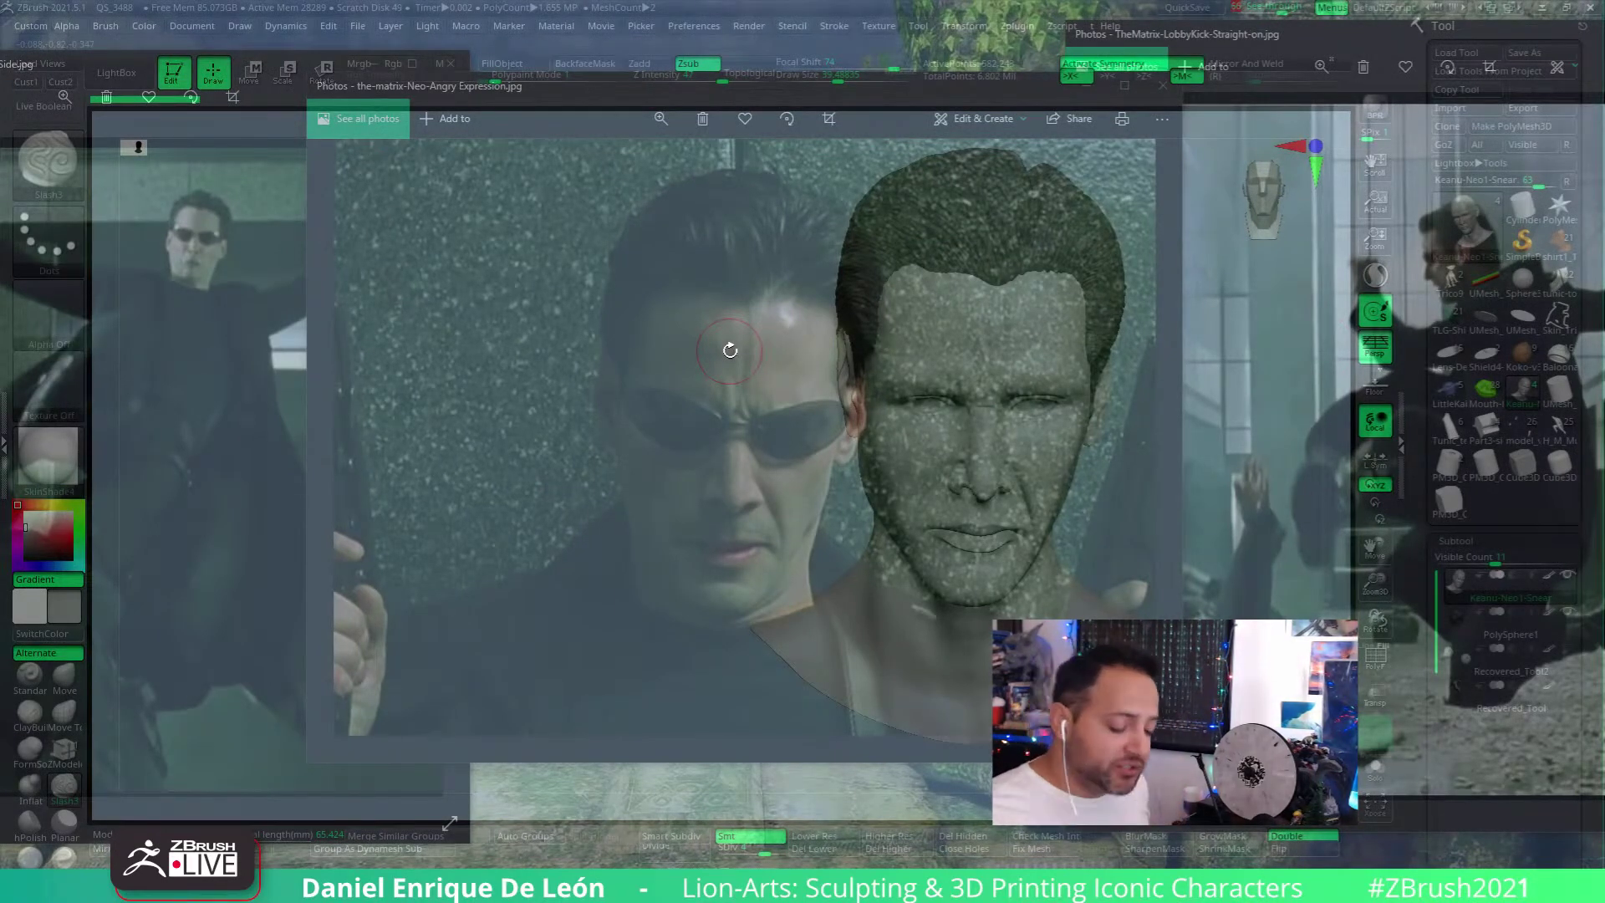
Step: Overlay the head on the photo's face to compare the expression, reset See-through to 0, and examine the head in three-quarter view
{"action": "left_click_drag", "start_coordinate": [730, 351], "coordinate": [562, 375], "text": "alt"}
{"action": "left_click_drag", "start_coordinate": [1064, 441], "coordinate": [1137, 430]}
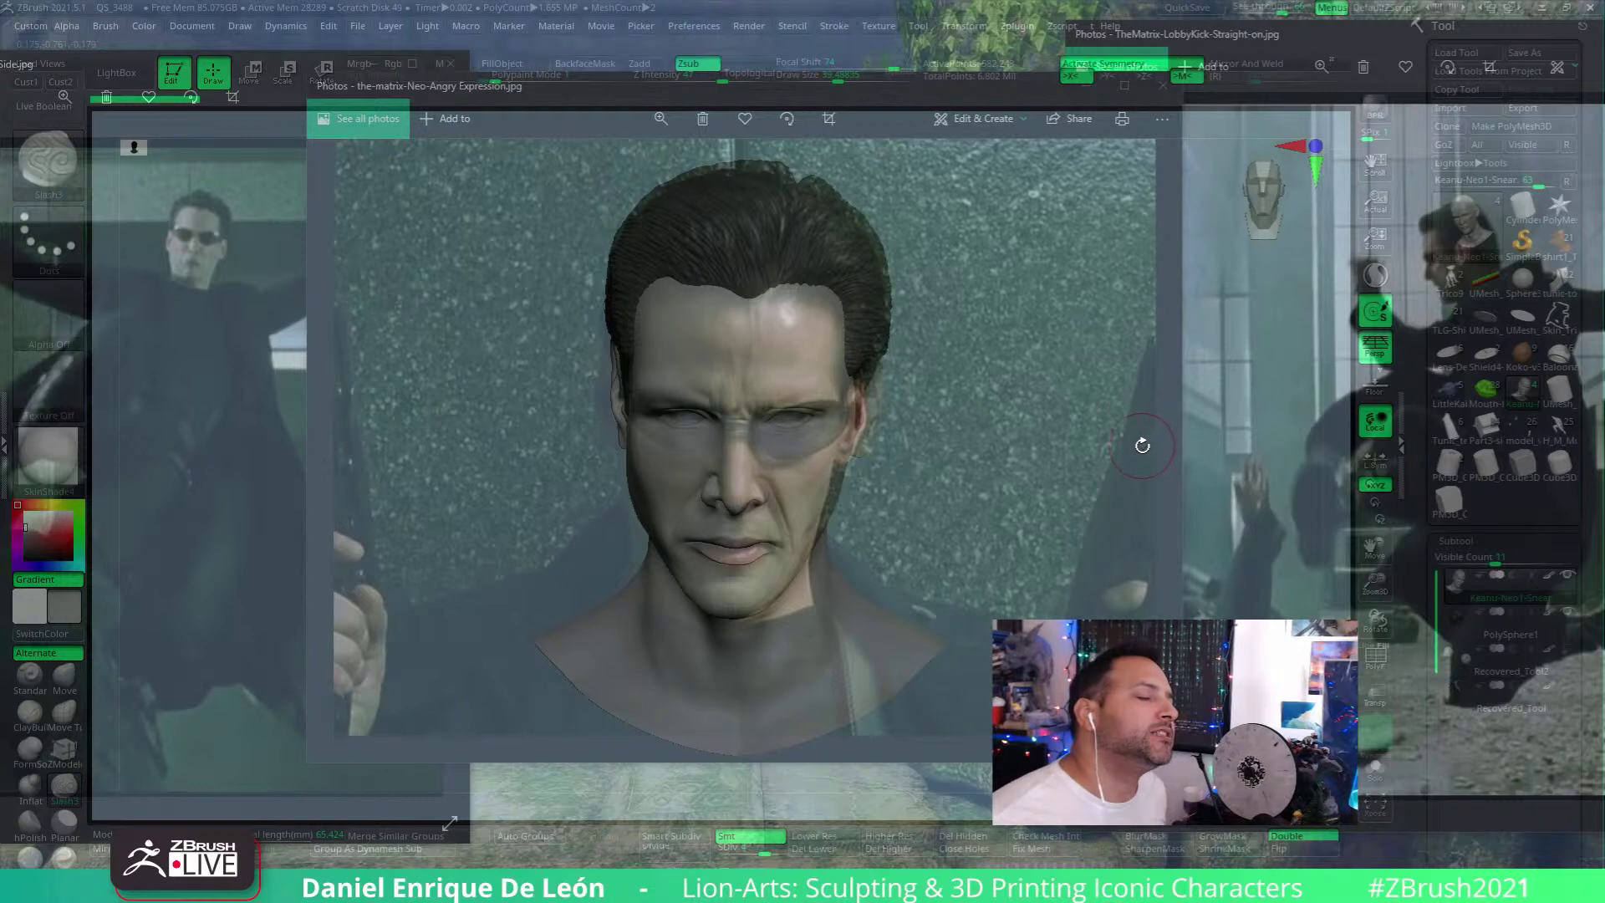
{"action": "left_click_drag", "start_coordinate": [1150, 403], "coordinate": [1285, 416]}
{"action": "left_click", "coordinate": [1233, 7]}
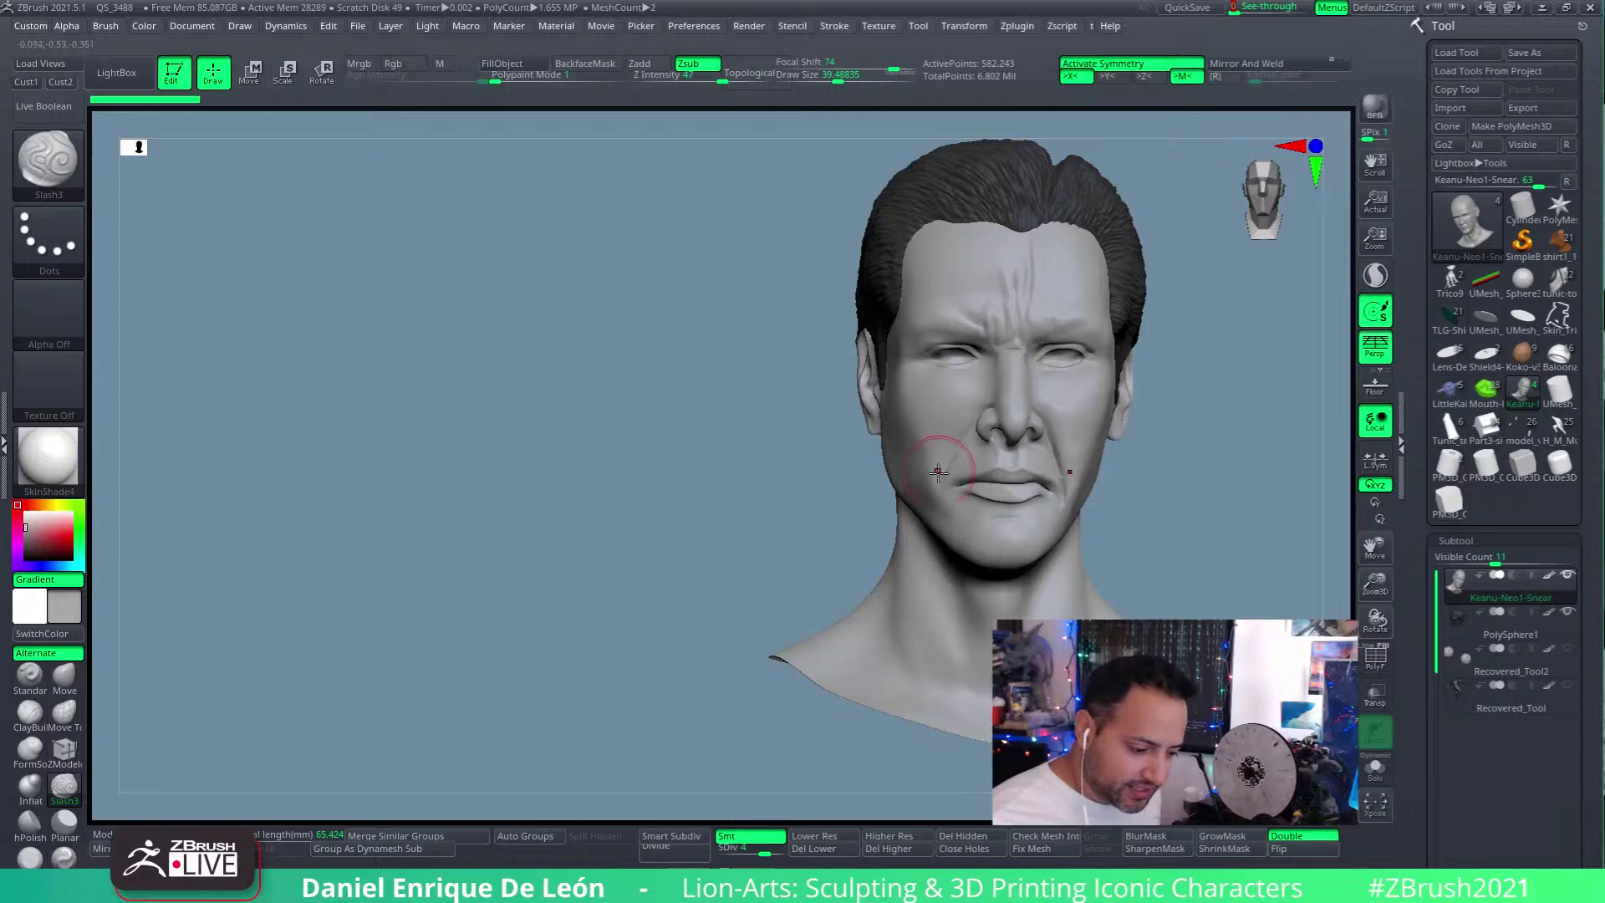
{"action": "mouse_move", "coordinate": [1060, 478]}
{"action": "right_mouse_down"}
{"action": "mouse_move", "coordinate": [1100, 437]}
{"action": "mouse_move", "coordinate": [963, 510]}
{"action": "mouse_move", "coordinate": [995, 435]}
{"action": "mouse_move", "coordinate": [989, 465]}
{"action": "mouse_move", "coordinate": [920, 489]}
{"action": "mouse_move", "coordinate": [960, 466]}
{"action": "right_mouse_up"}
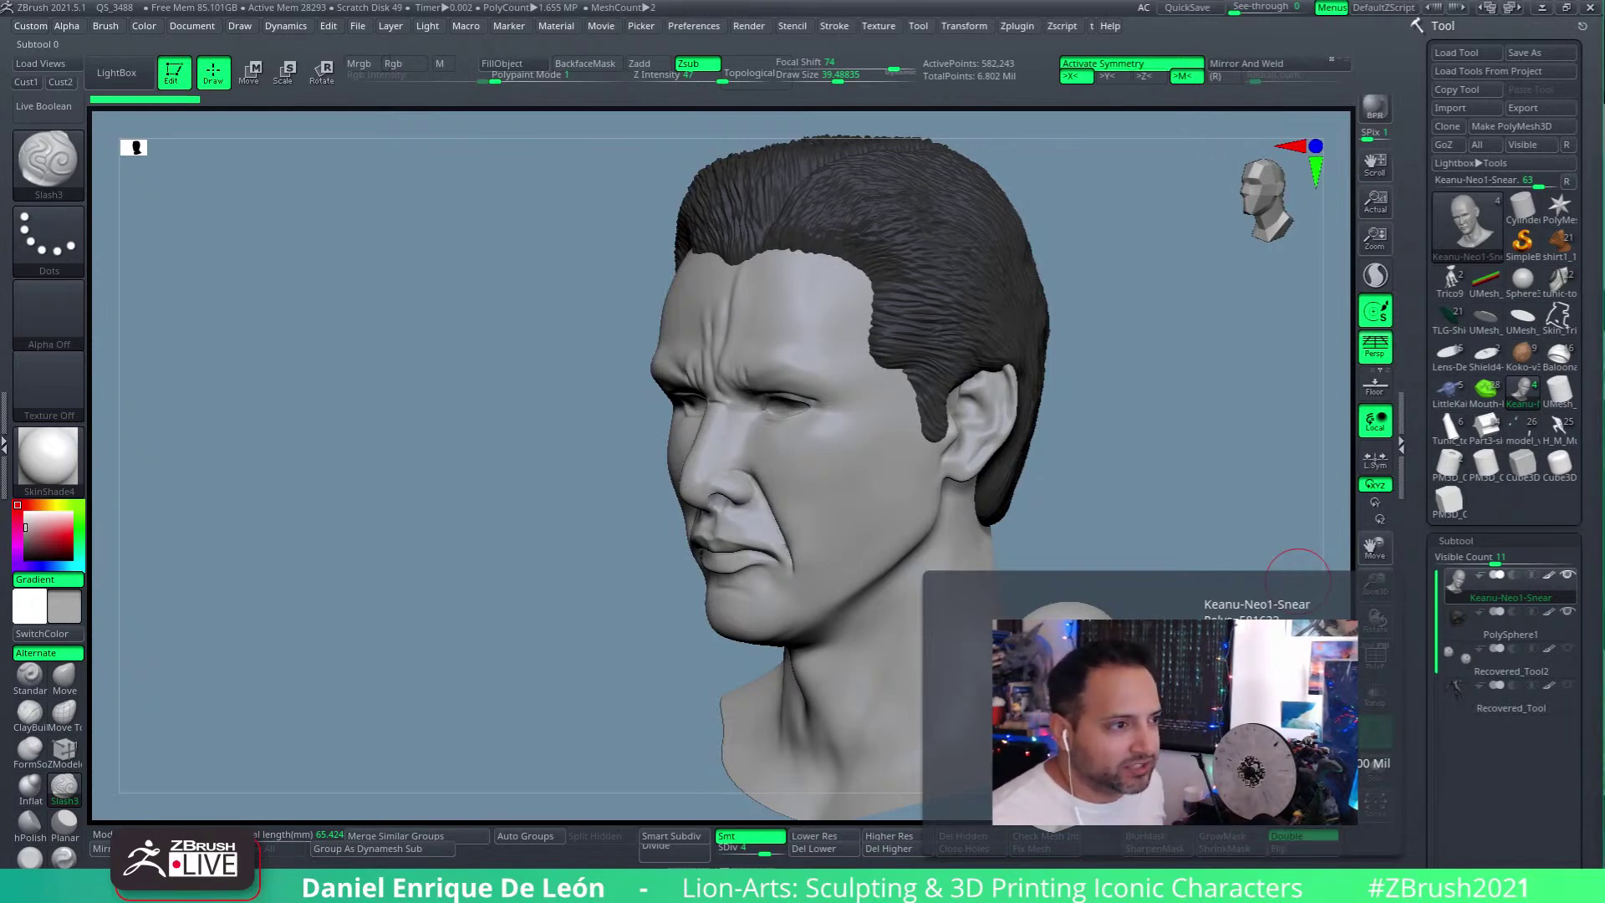
Step: Open Keanu-Reeves-face-BW.jpg and browse forward through the color face references to the Empire magazine cover
{"action": "key", "text": "alt+Tab"}
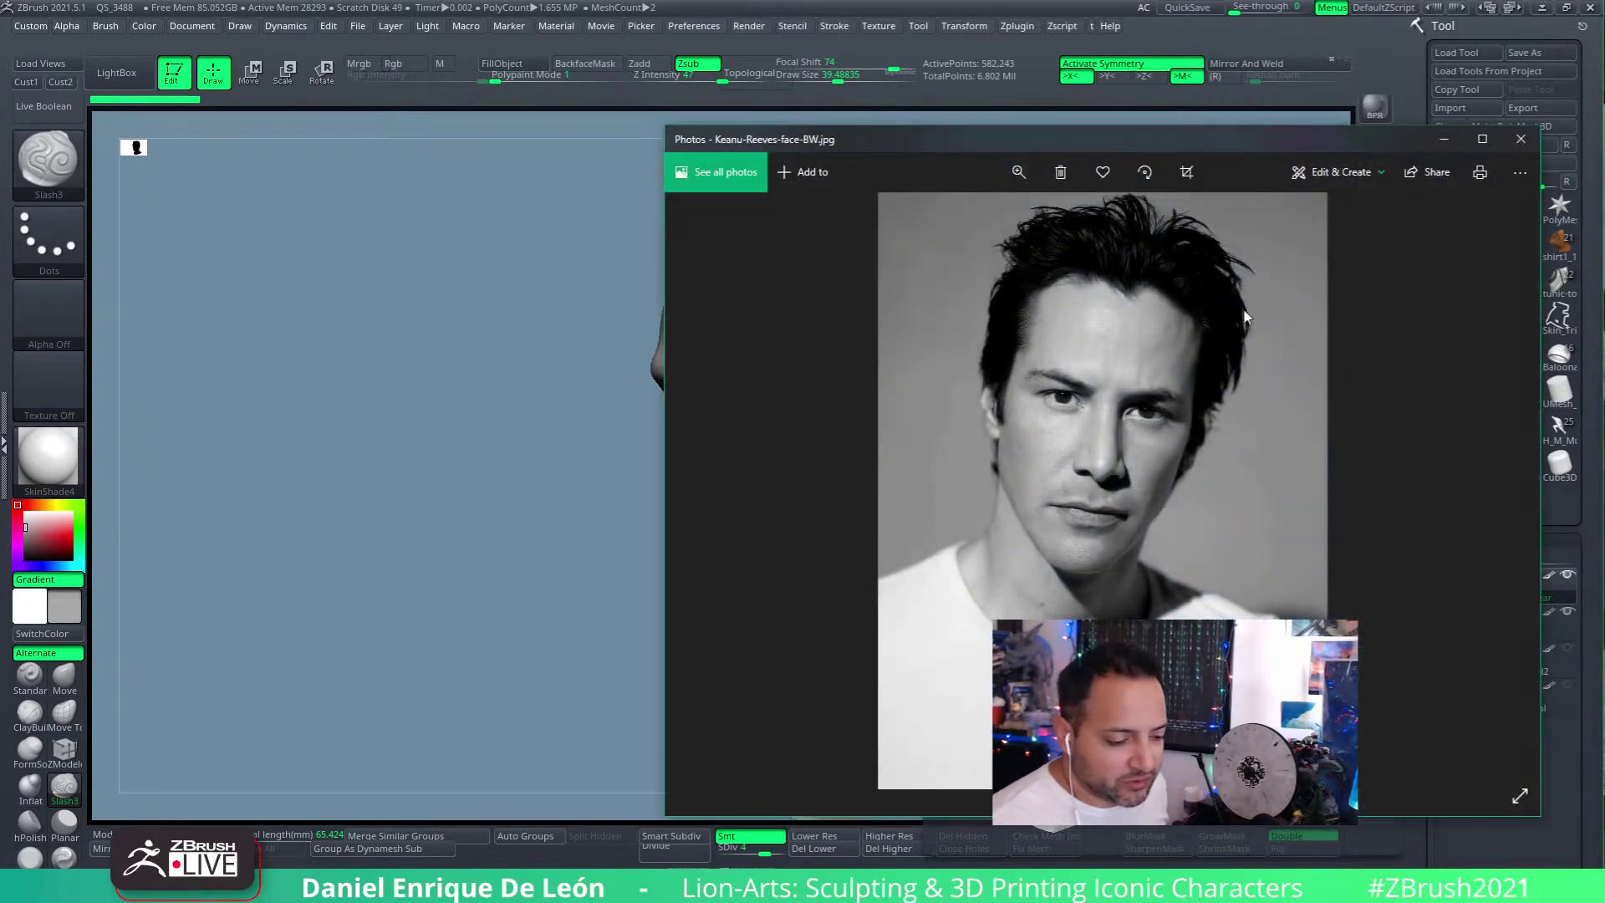
{"action": "left_click_drag", "start_coordinate": [1142, 140], "coordinate": [750, 107]}
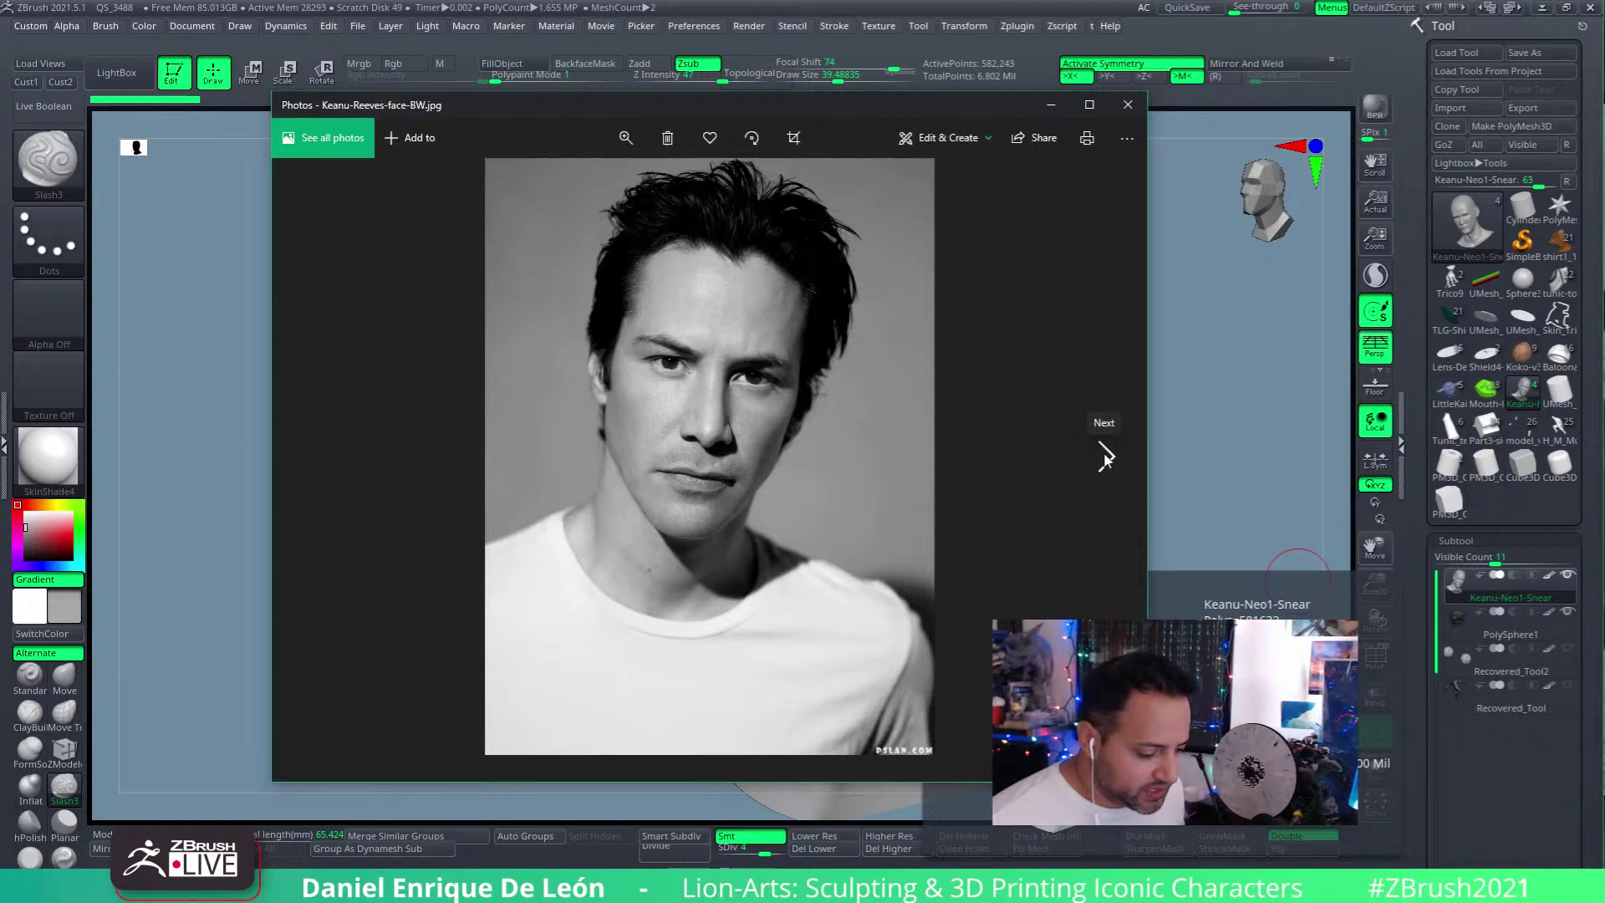
{"action": "left_click", "coordinate": [1105, 458]}
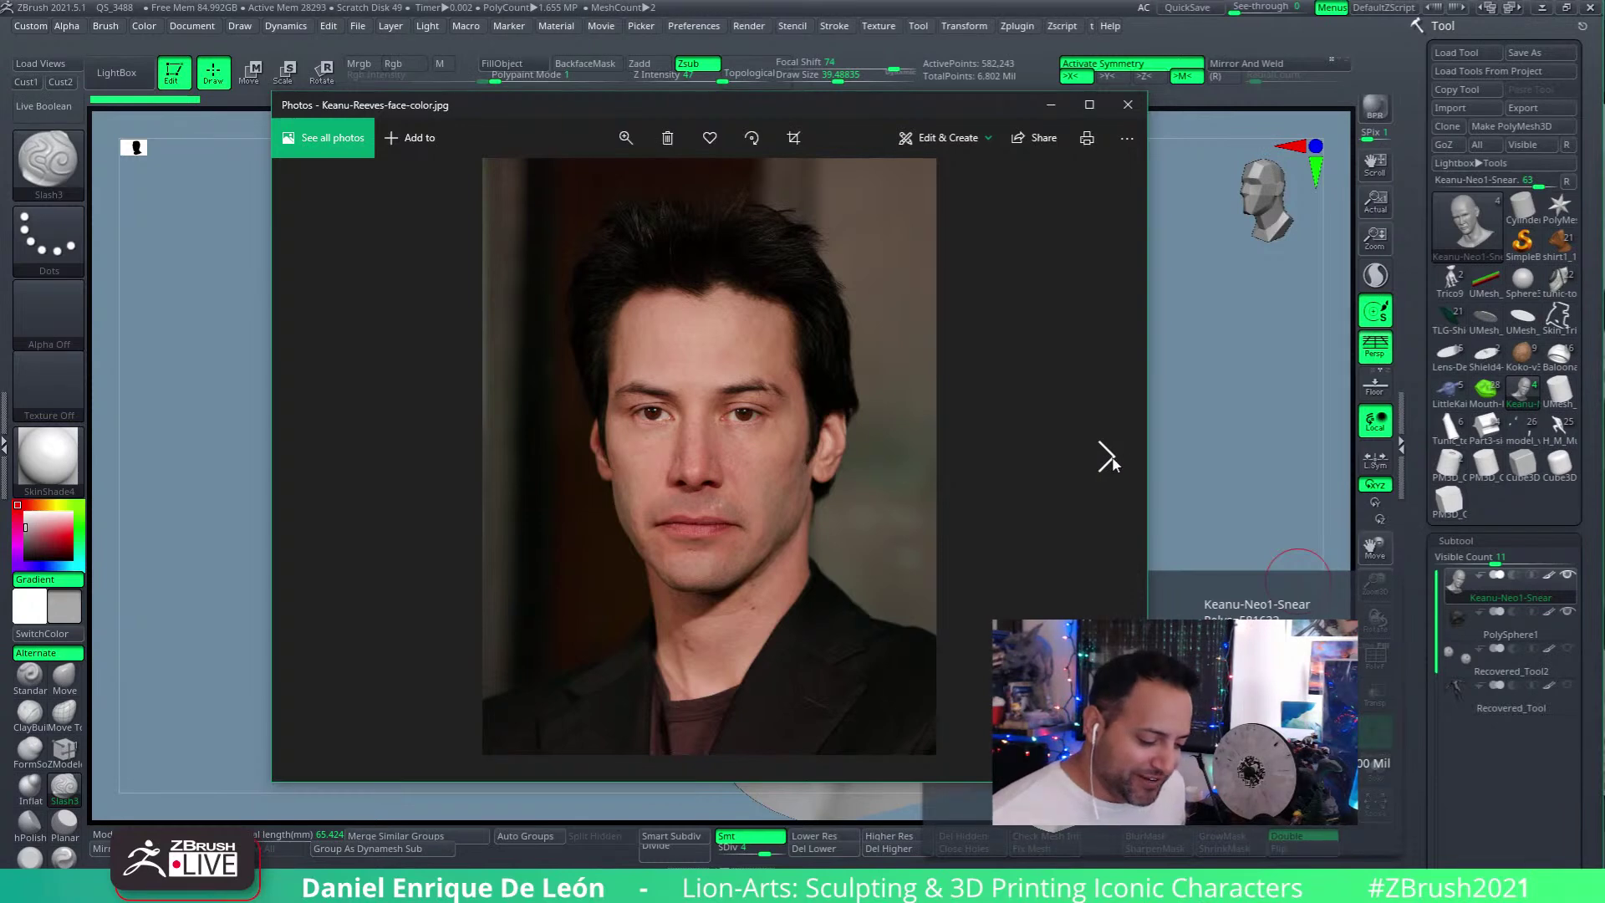
{"action": "left_click", "coordinate": [1108, 457]}
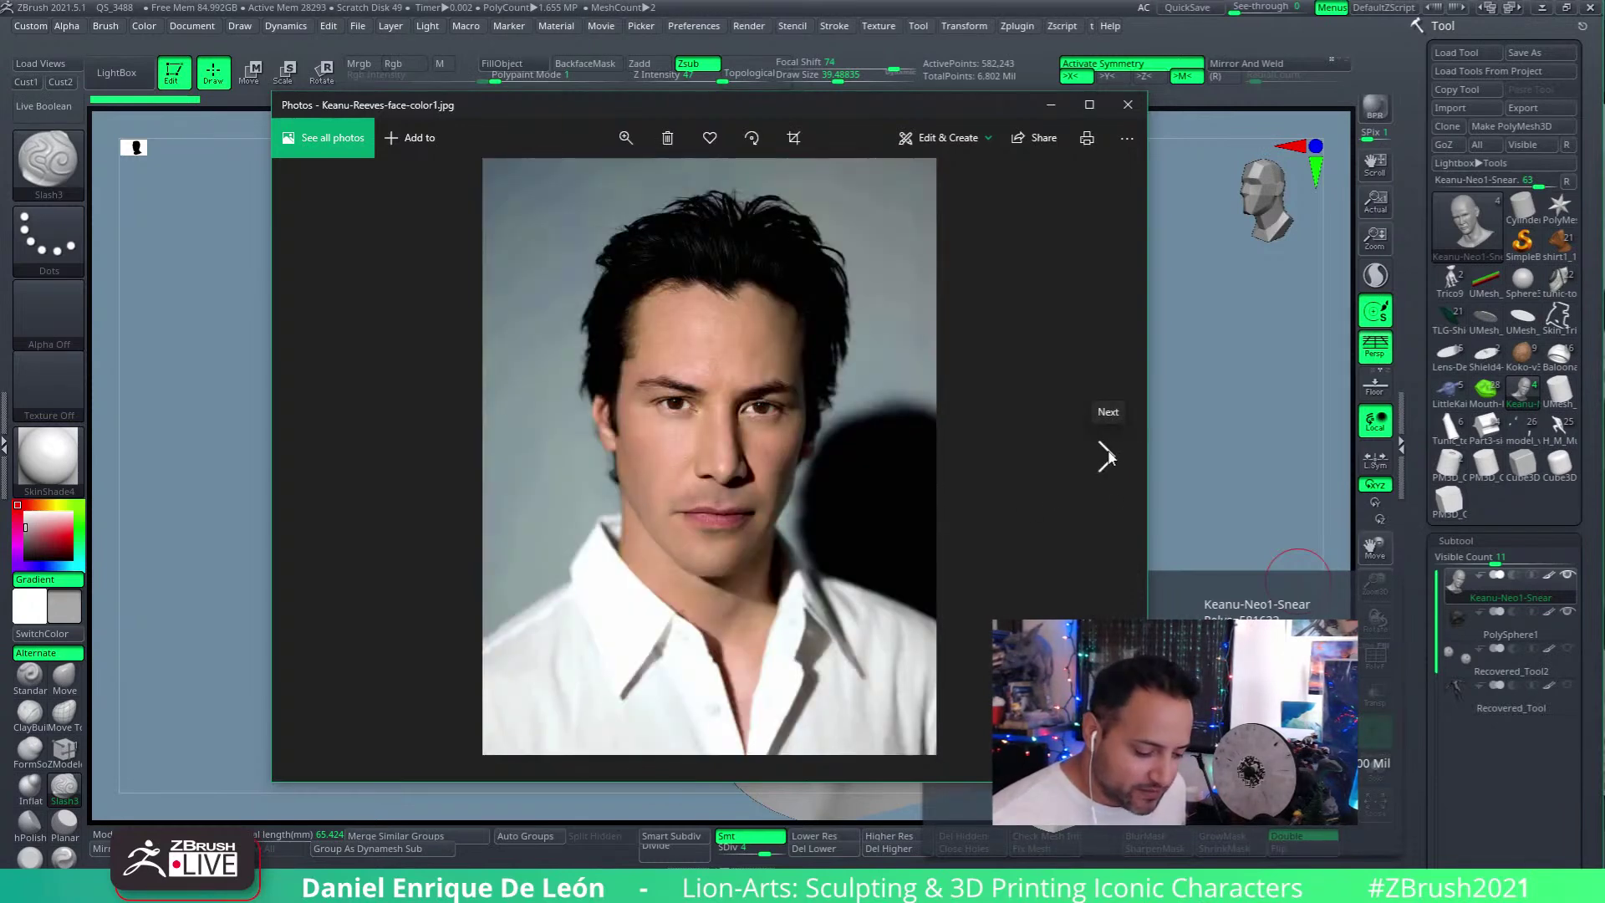
{"action": "left_click", "coordinate": [1107, 456]}
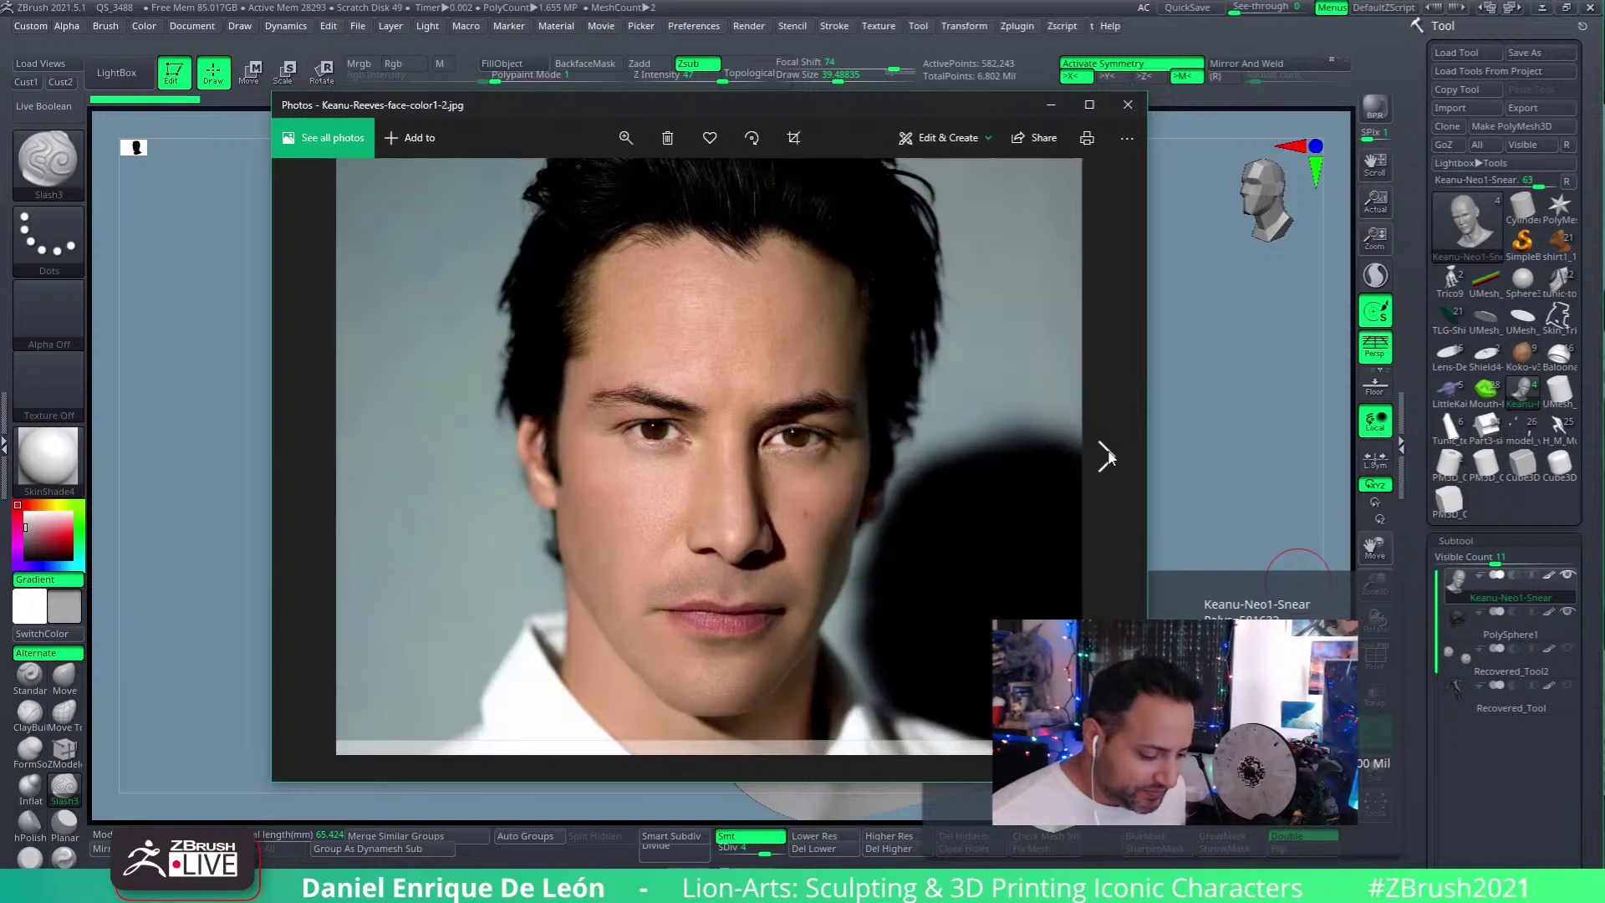
{"action": "left_click", "coordinate": [1107, 457]}
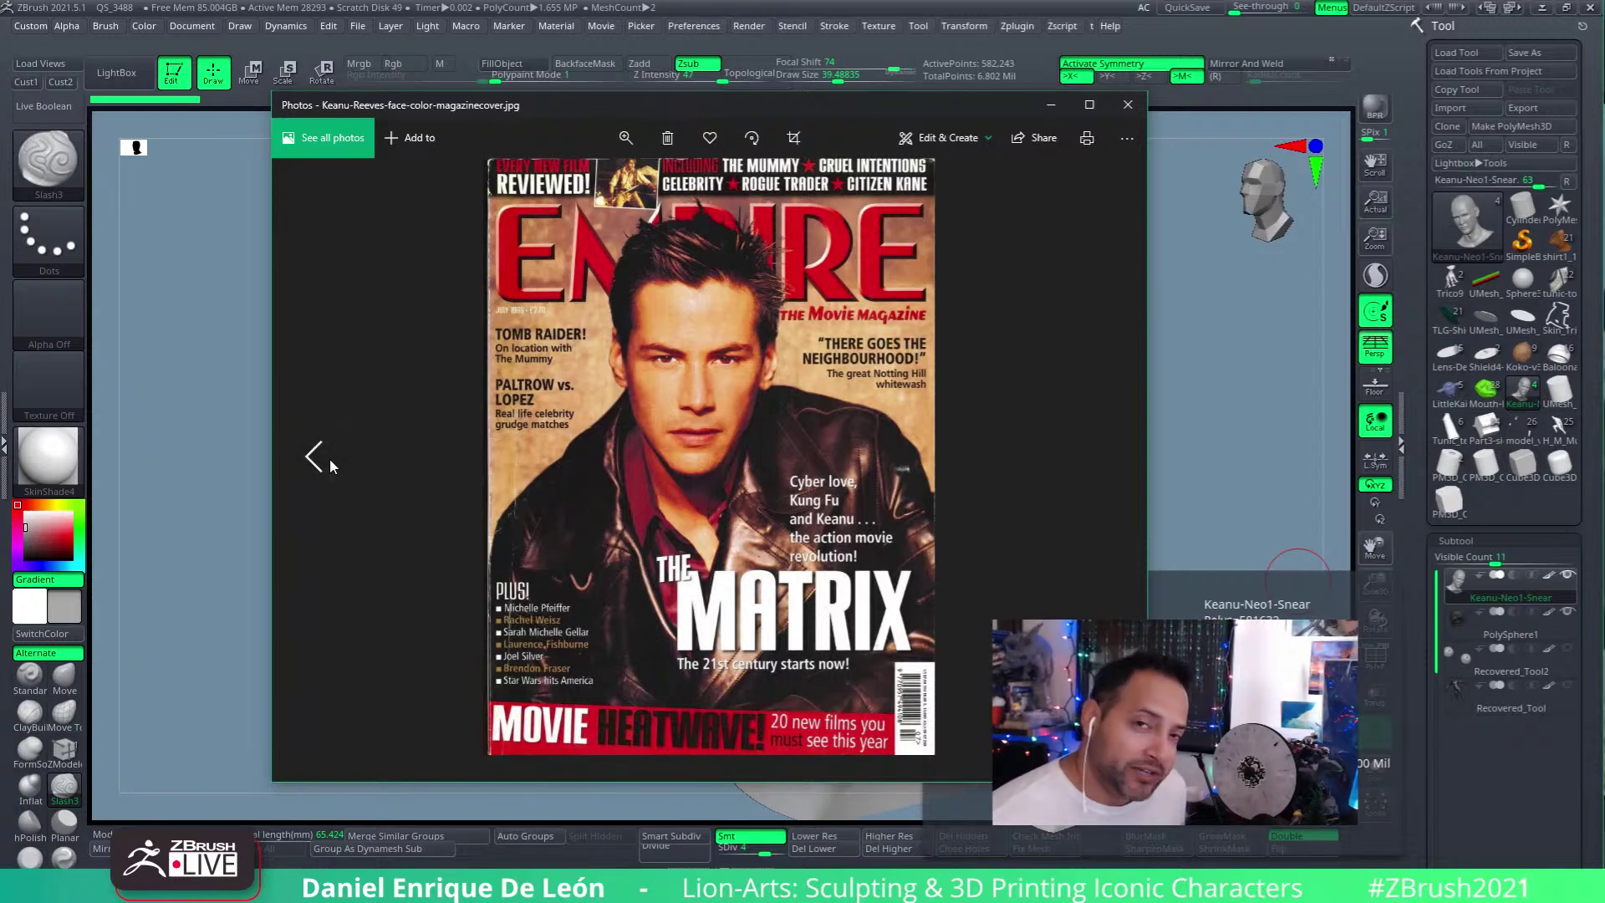
Step: Browse back through the face references to the black-and-white portrait and return to the sculpted head in ZBrush
{"action": "left_click", "coordinate": [315, 458]}
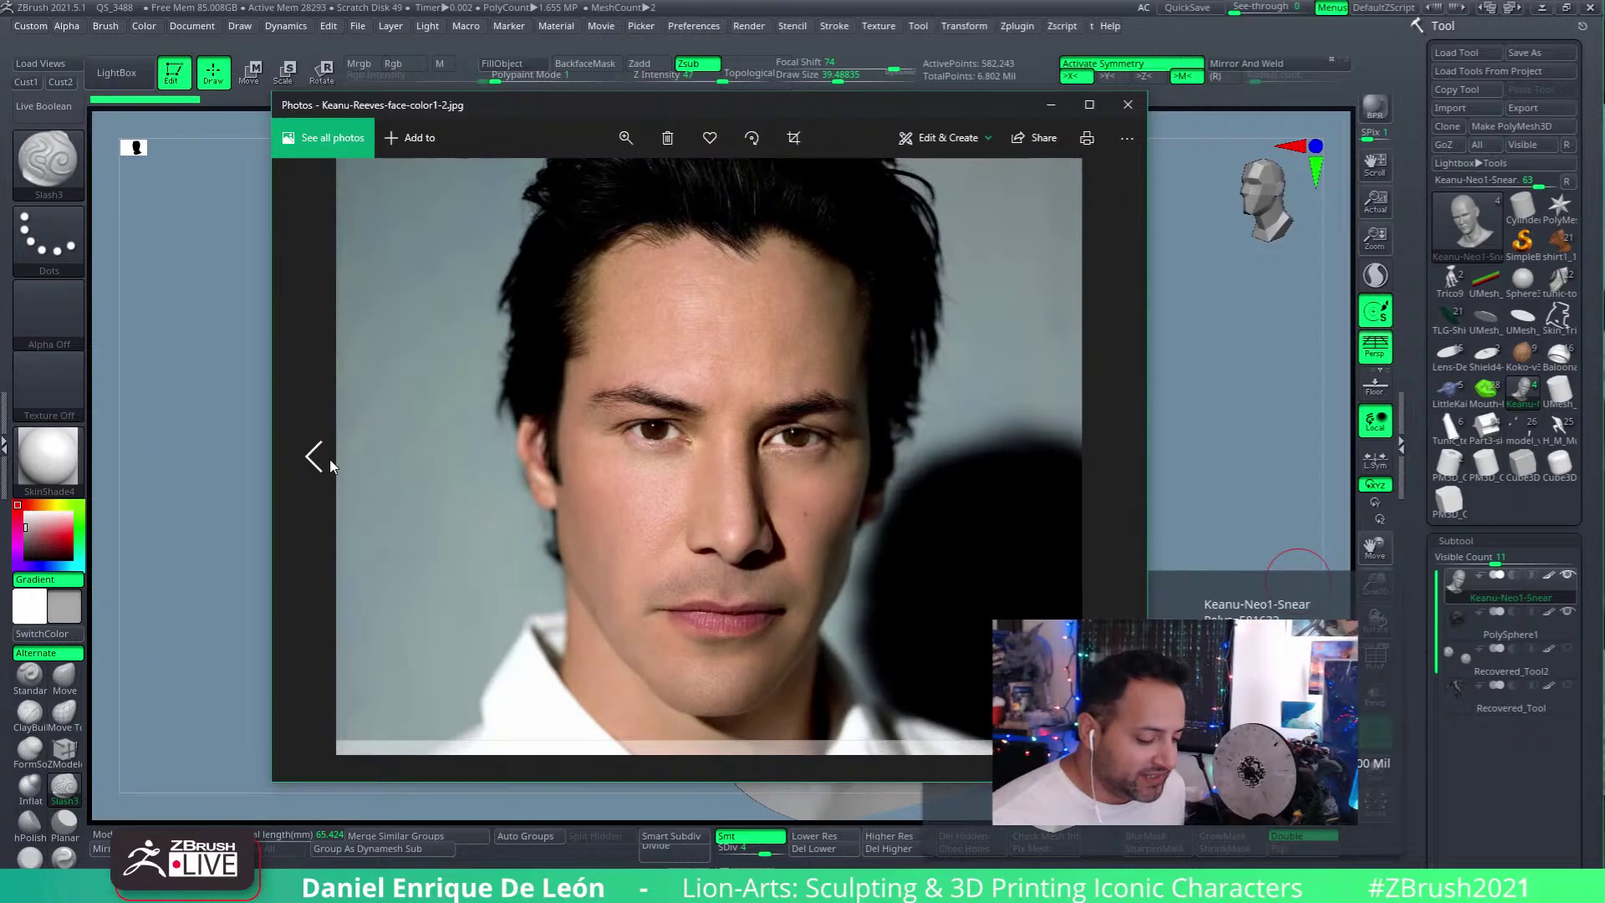
{"action": "left_click", "coordinate": [329, 459]}
{"action": "left_click", "coordinate": [332, 464]}
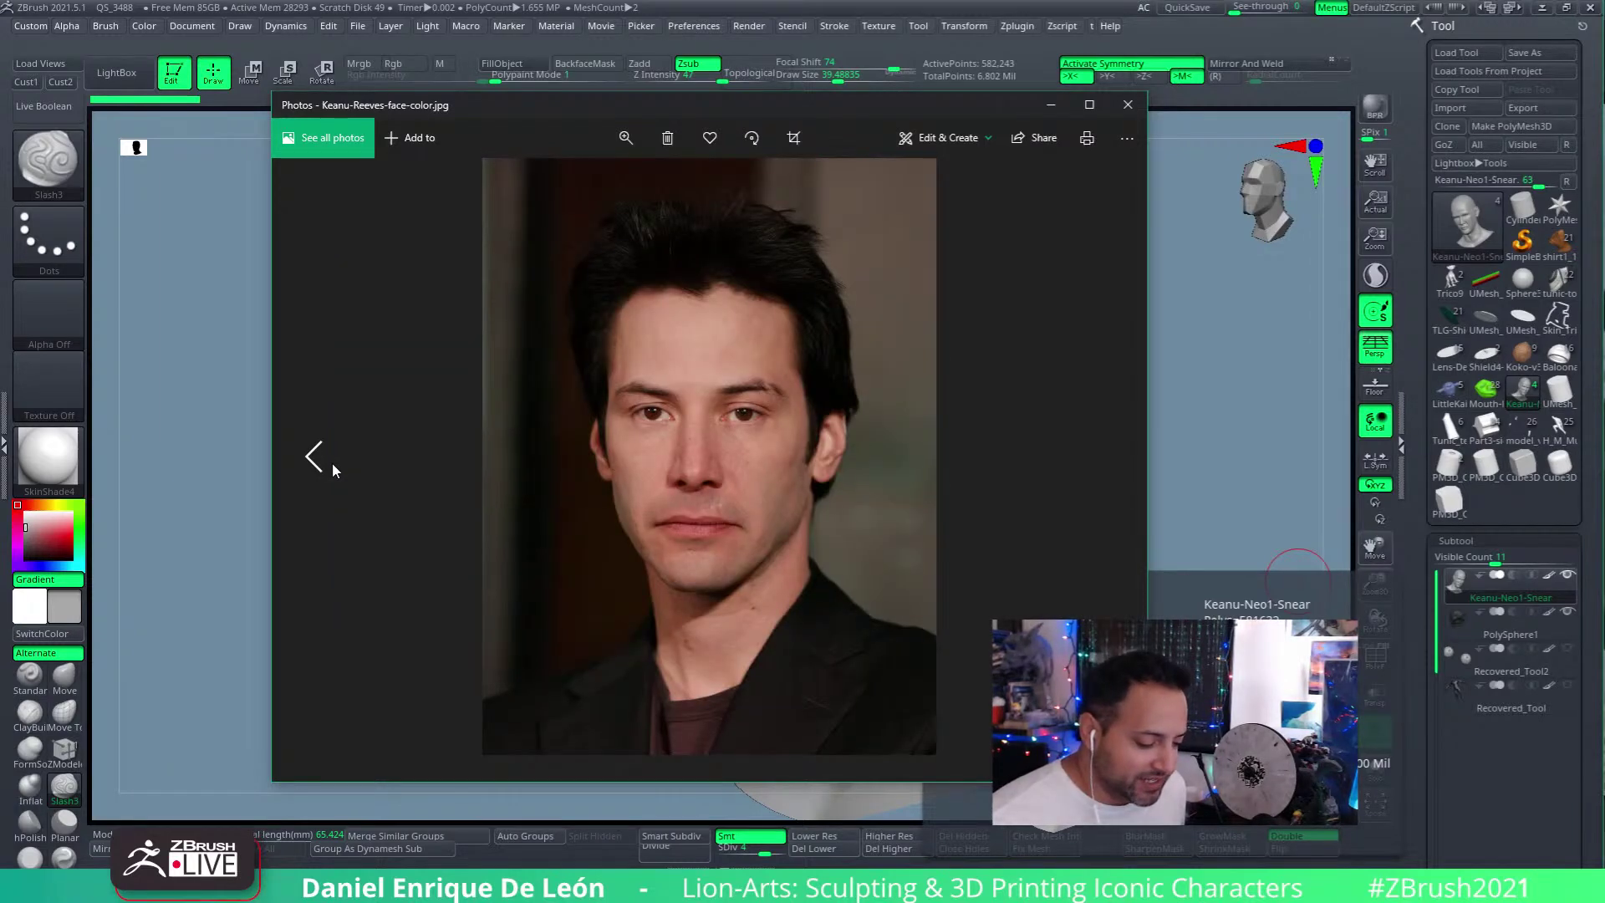
{"action": "left_click", "coordinate": [331, 463]}
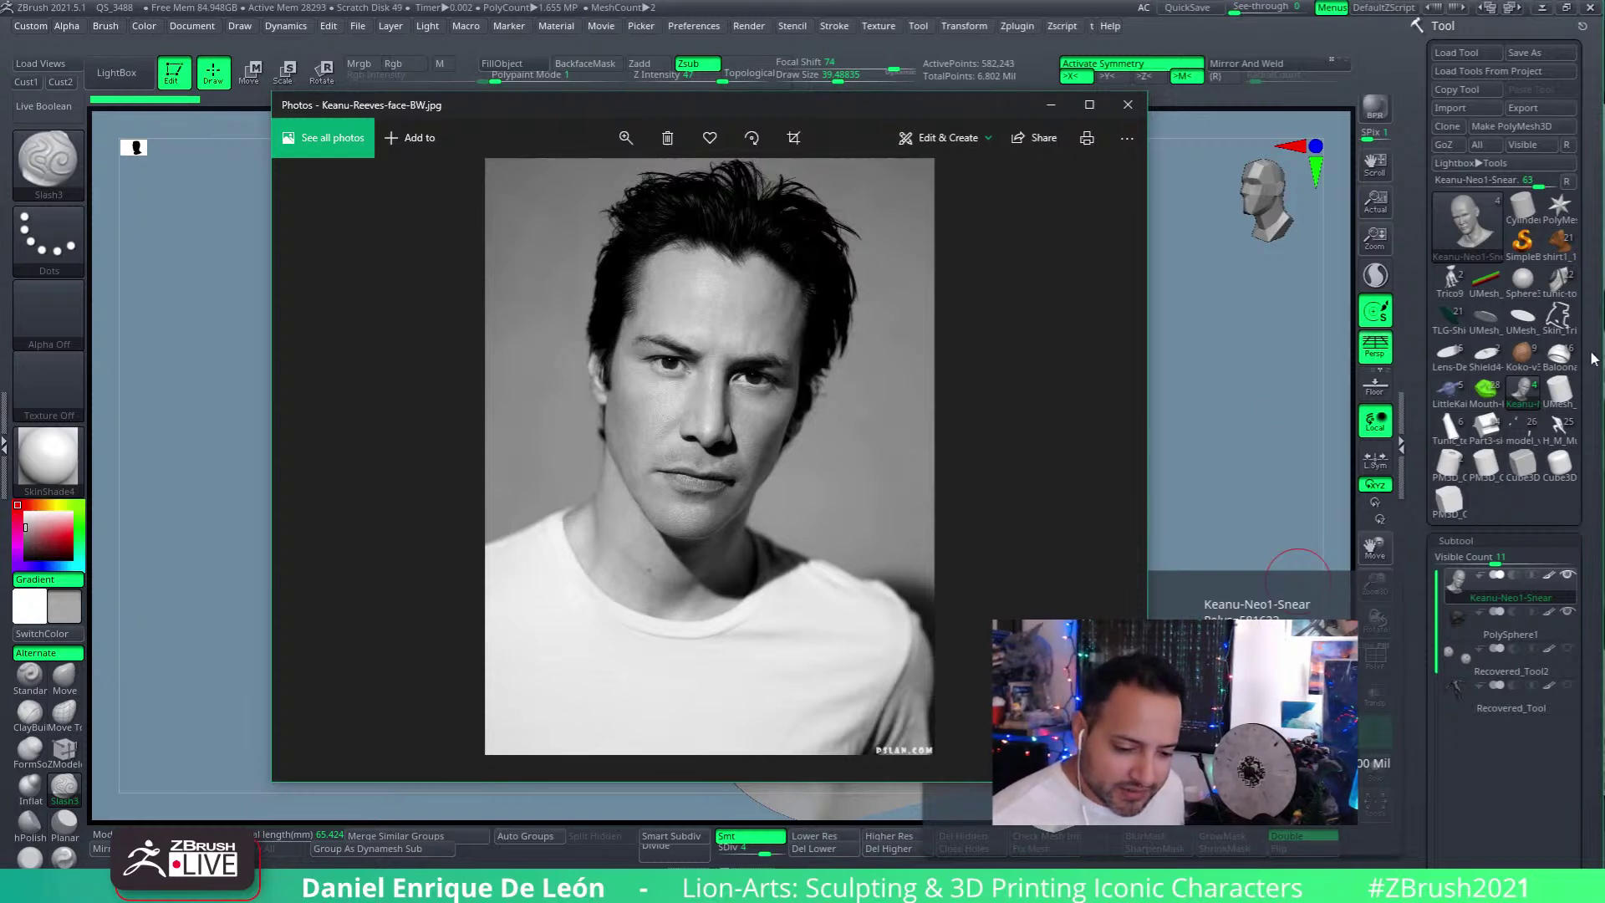
{"action": "left_click", "coordinate": [1523, 507]}
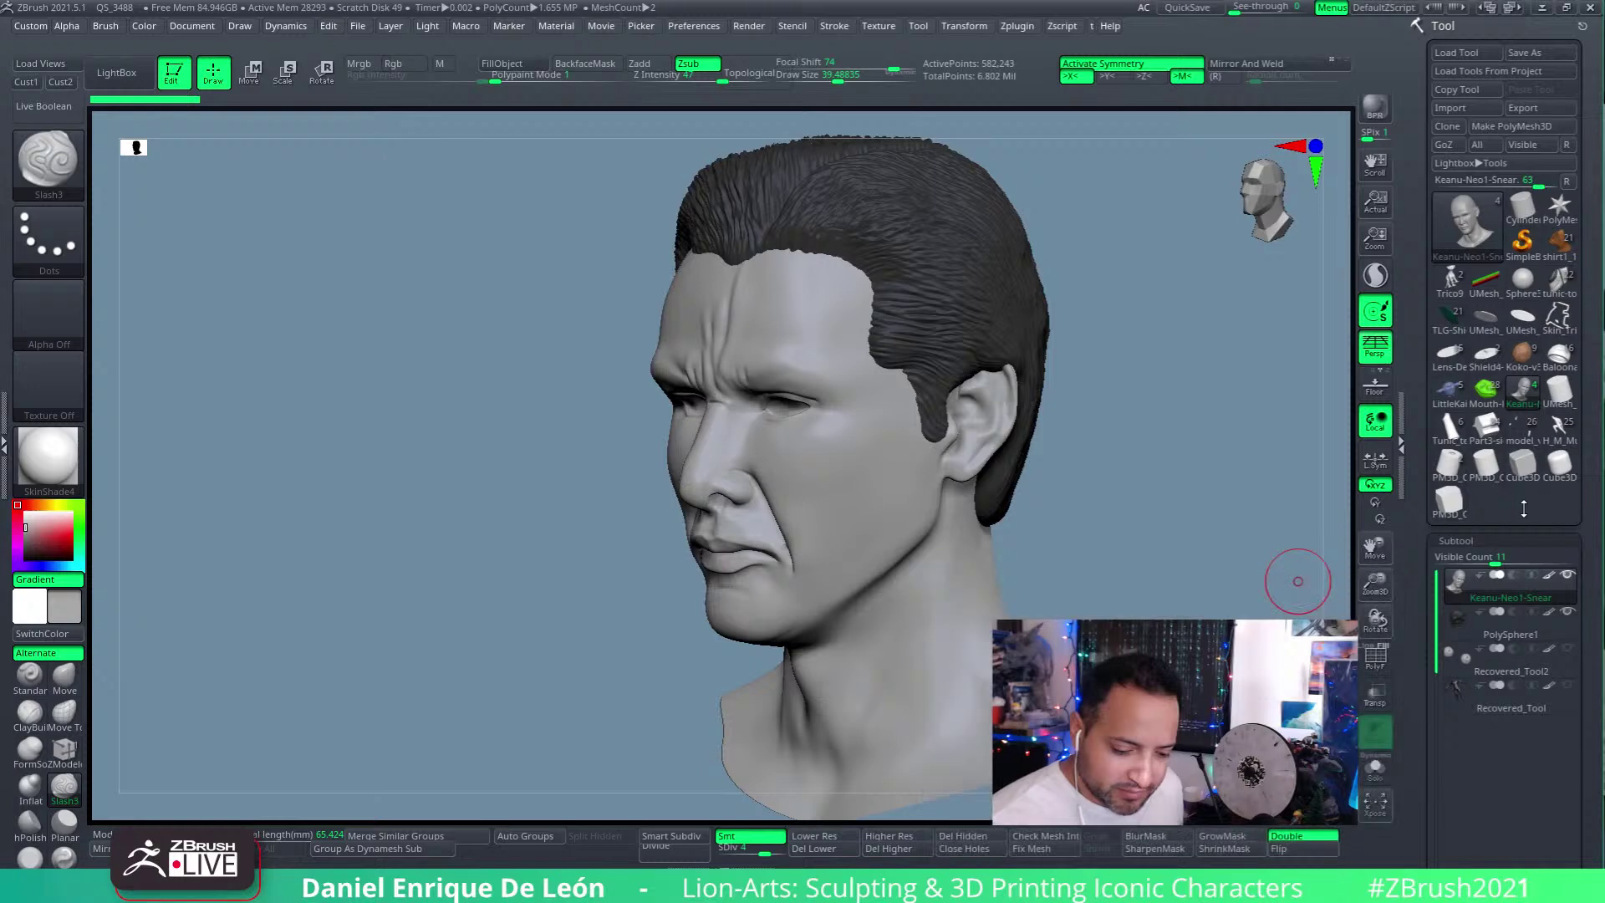
Step: Switch to the PolyMesh3D star and browse the mesh import to the Keanu 3D model folder in The Matrix project
{"action": "left_click", "coordinate": [1465, 224]}
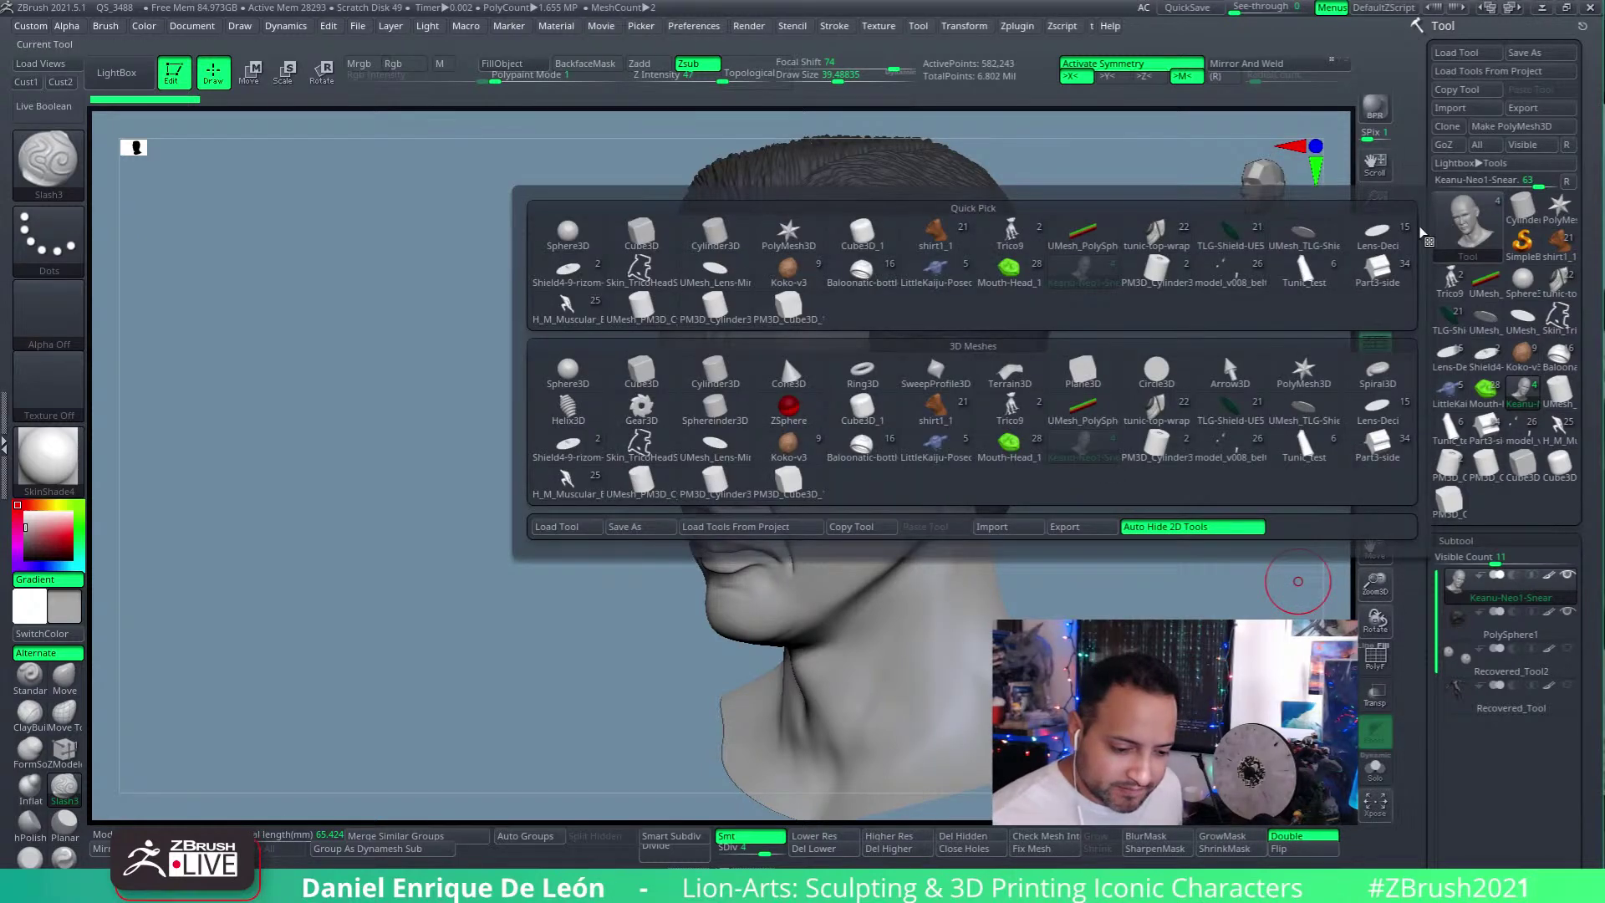
{"action": "left_click", "coordinate": [786, 235]}
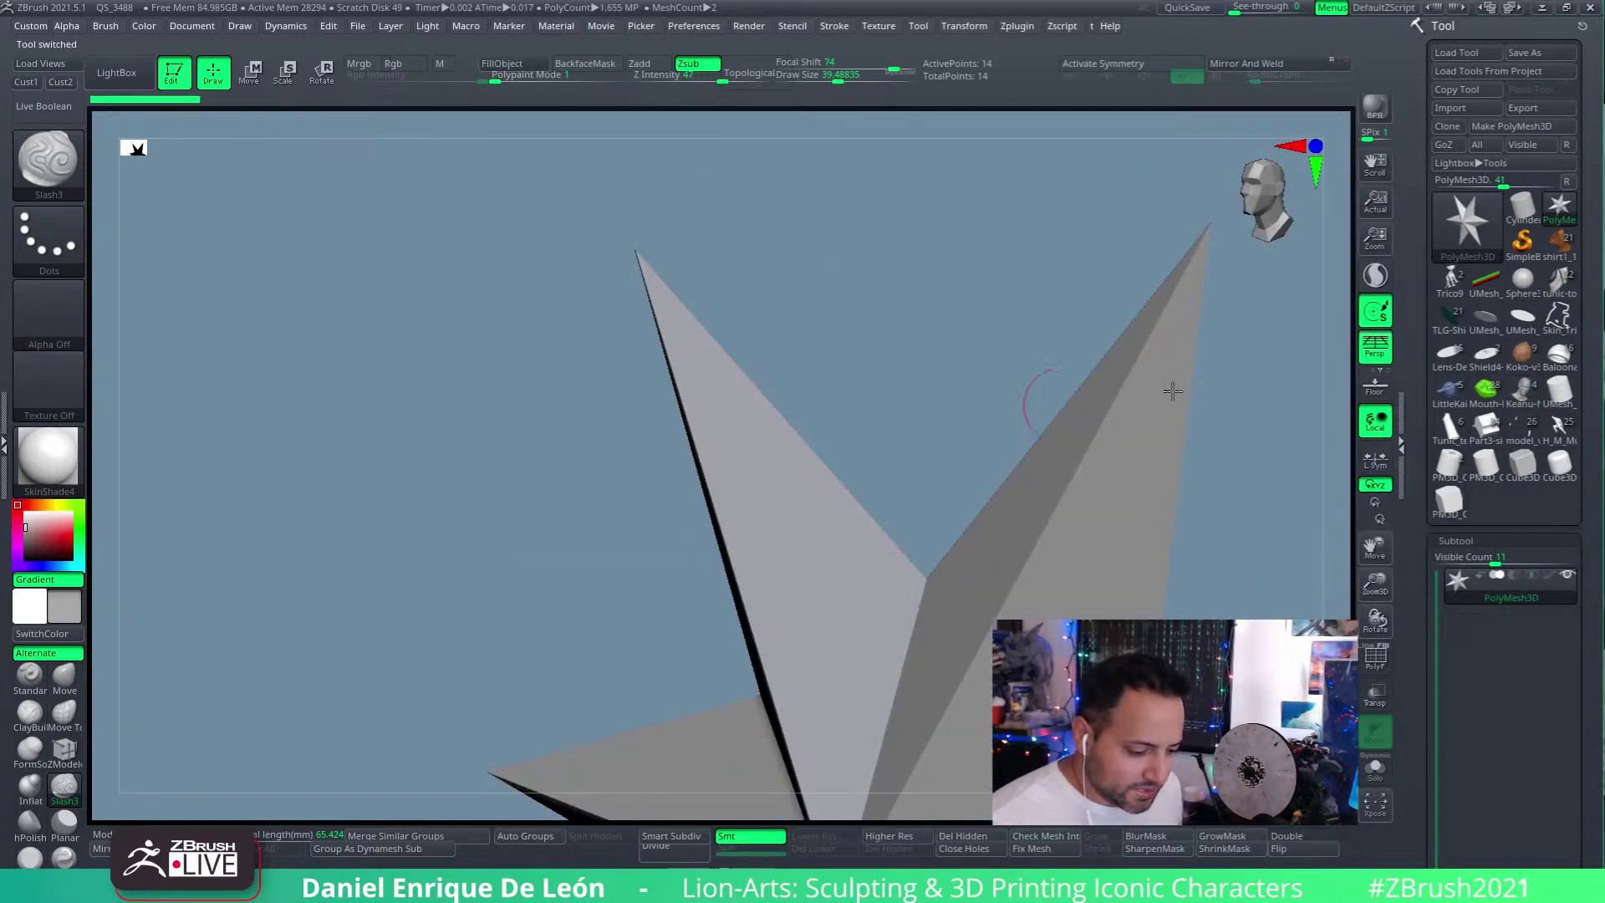
{"action": "left_click", "coordinate": [1441, 110]}
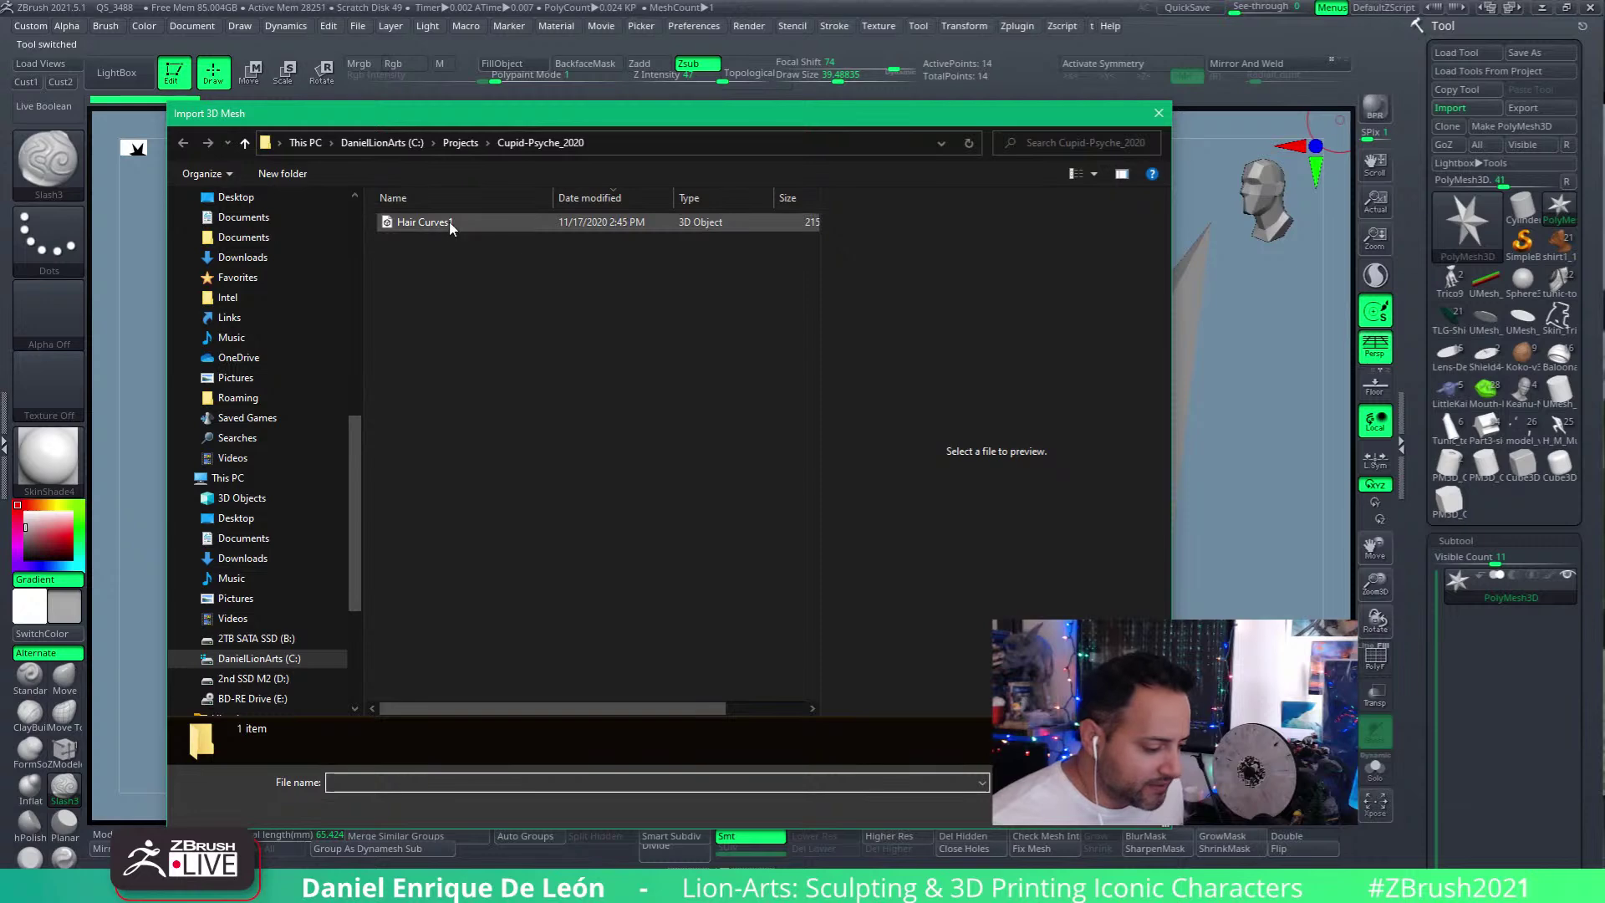
{"action": "left_click", "coordinate": [462, 143]}
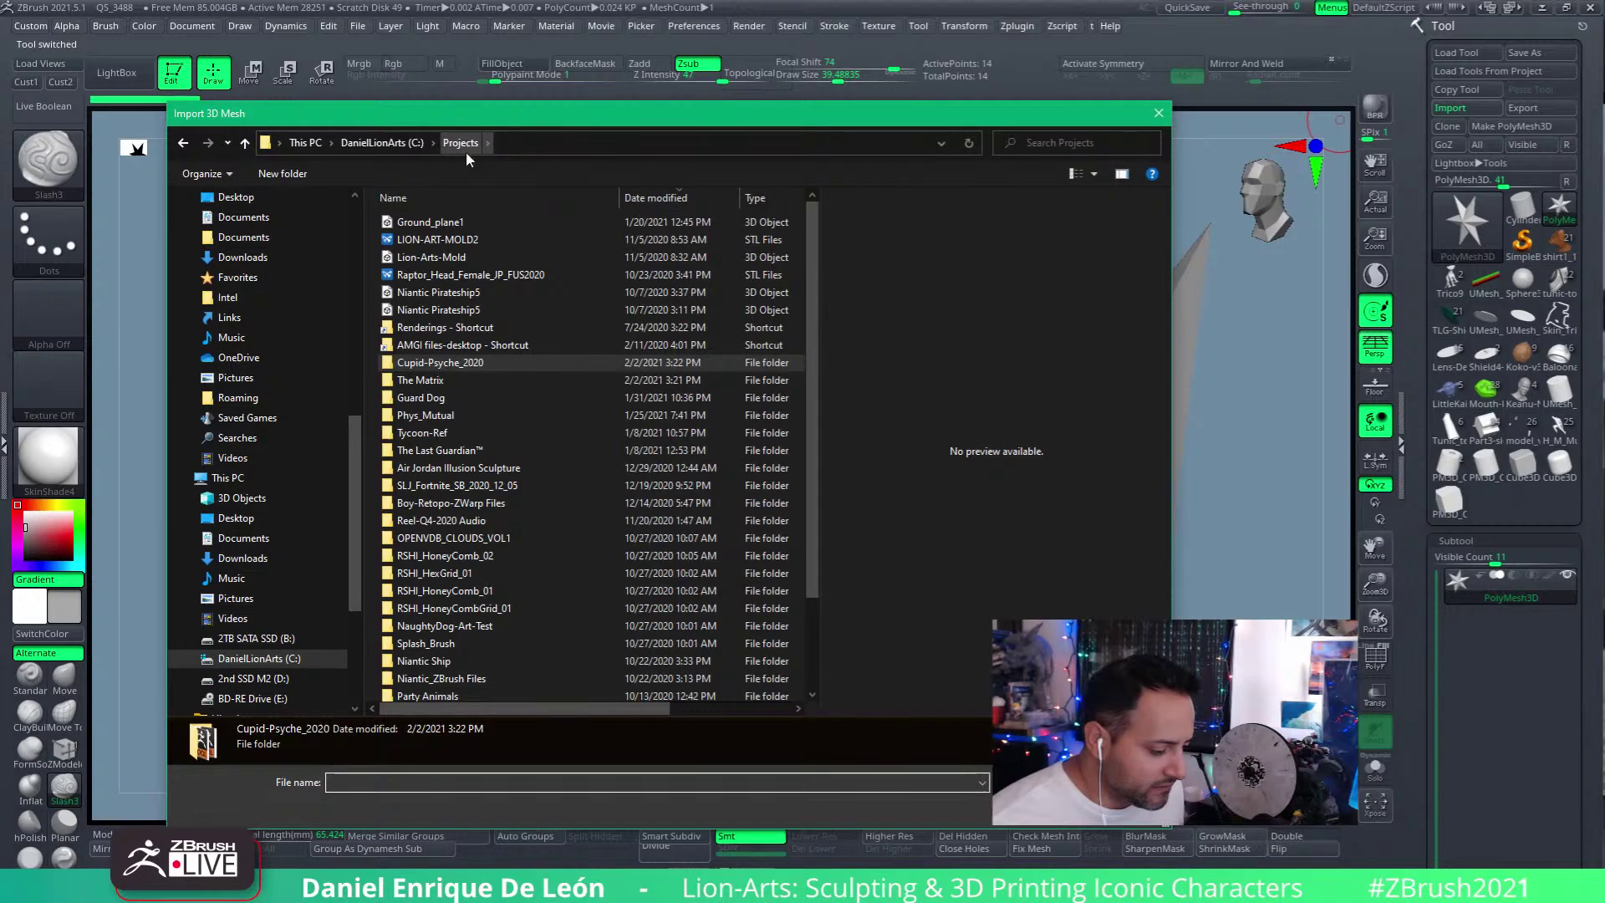
{"action": "double_click", "coordinate": [433, 380]}
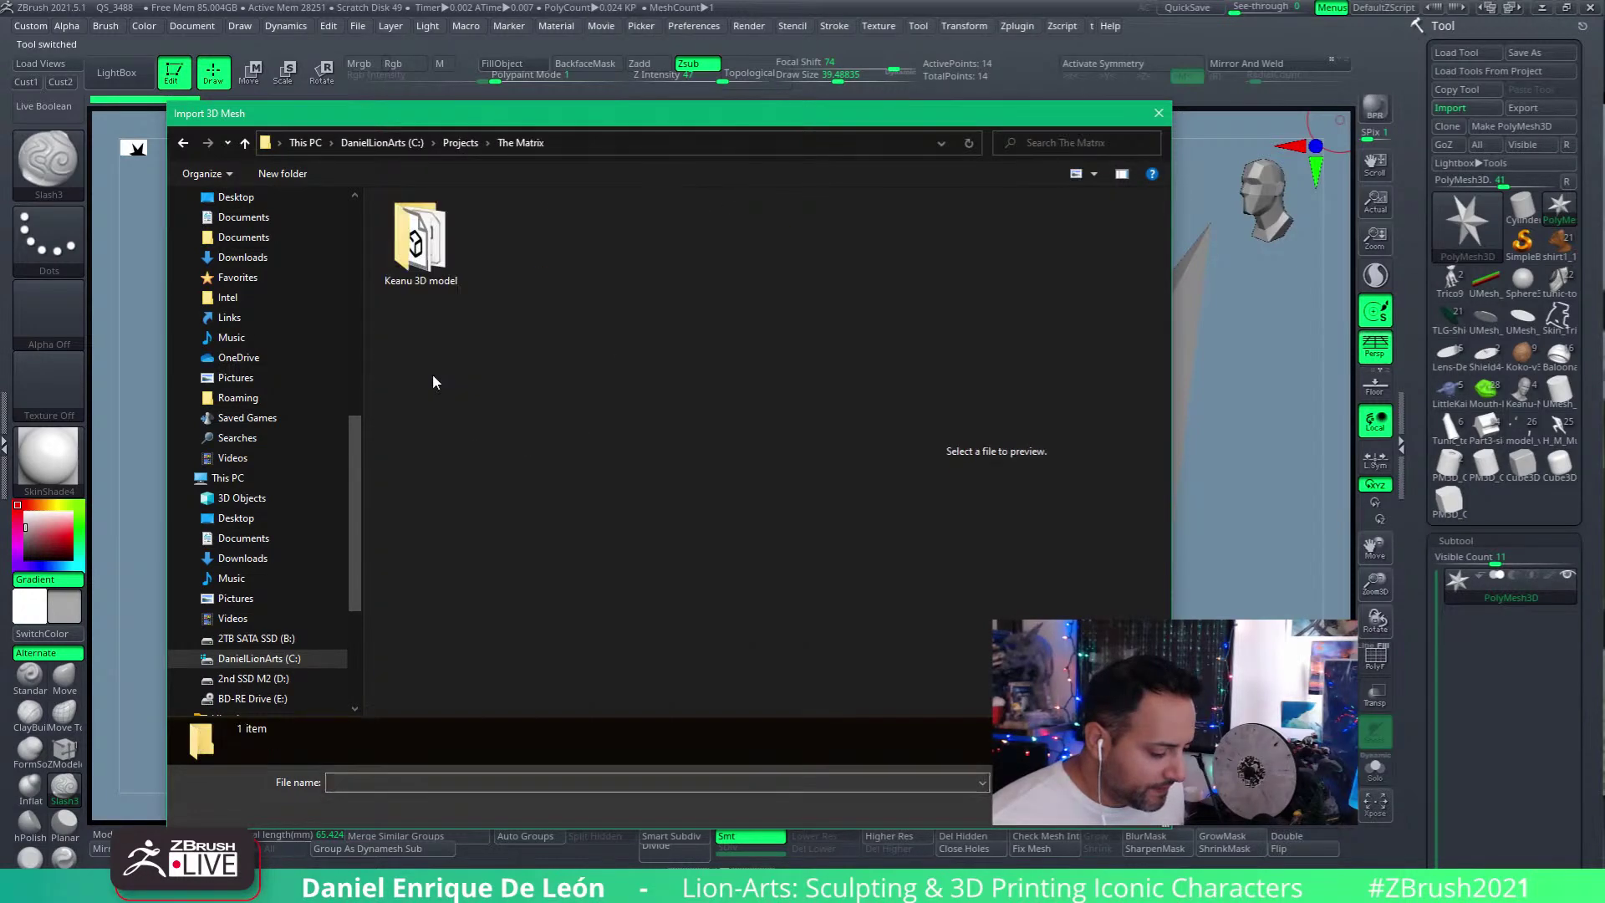
{"action": "double_click", "coordinate": [425, 264]}
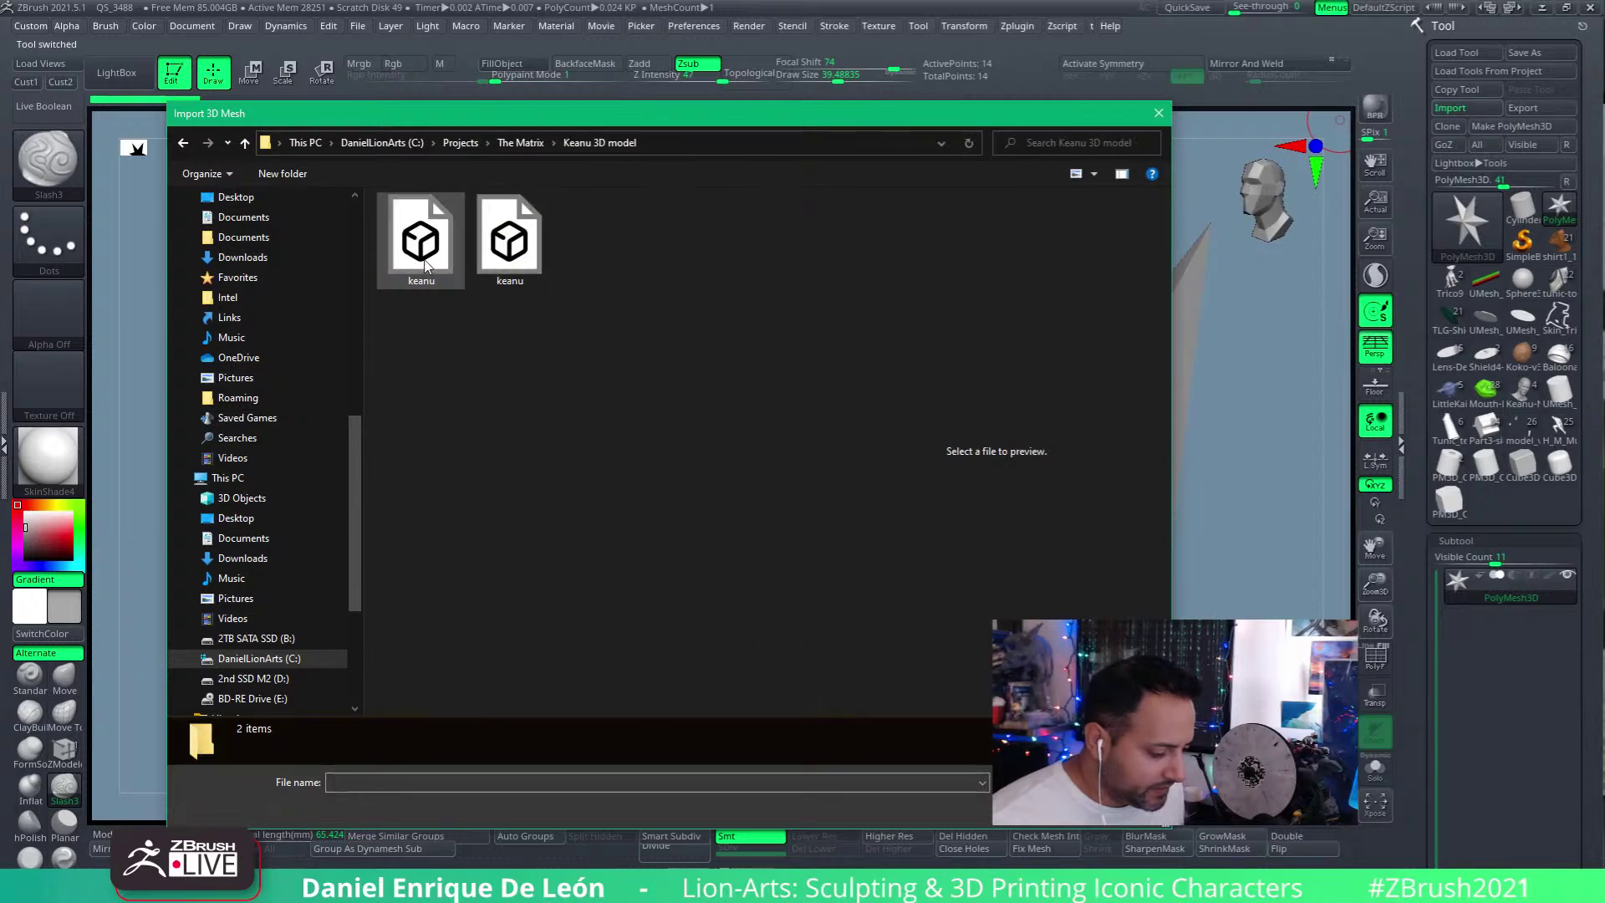
Step: Check the file type of the first keanu model in its properties and preview the second keanu file
{"action": "left_click", "coordinate": [426, 265]}
{"action": "right_click", "coordinate": [425, 265]}
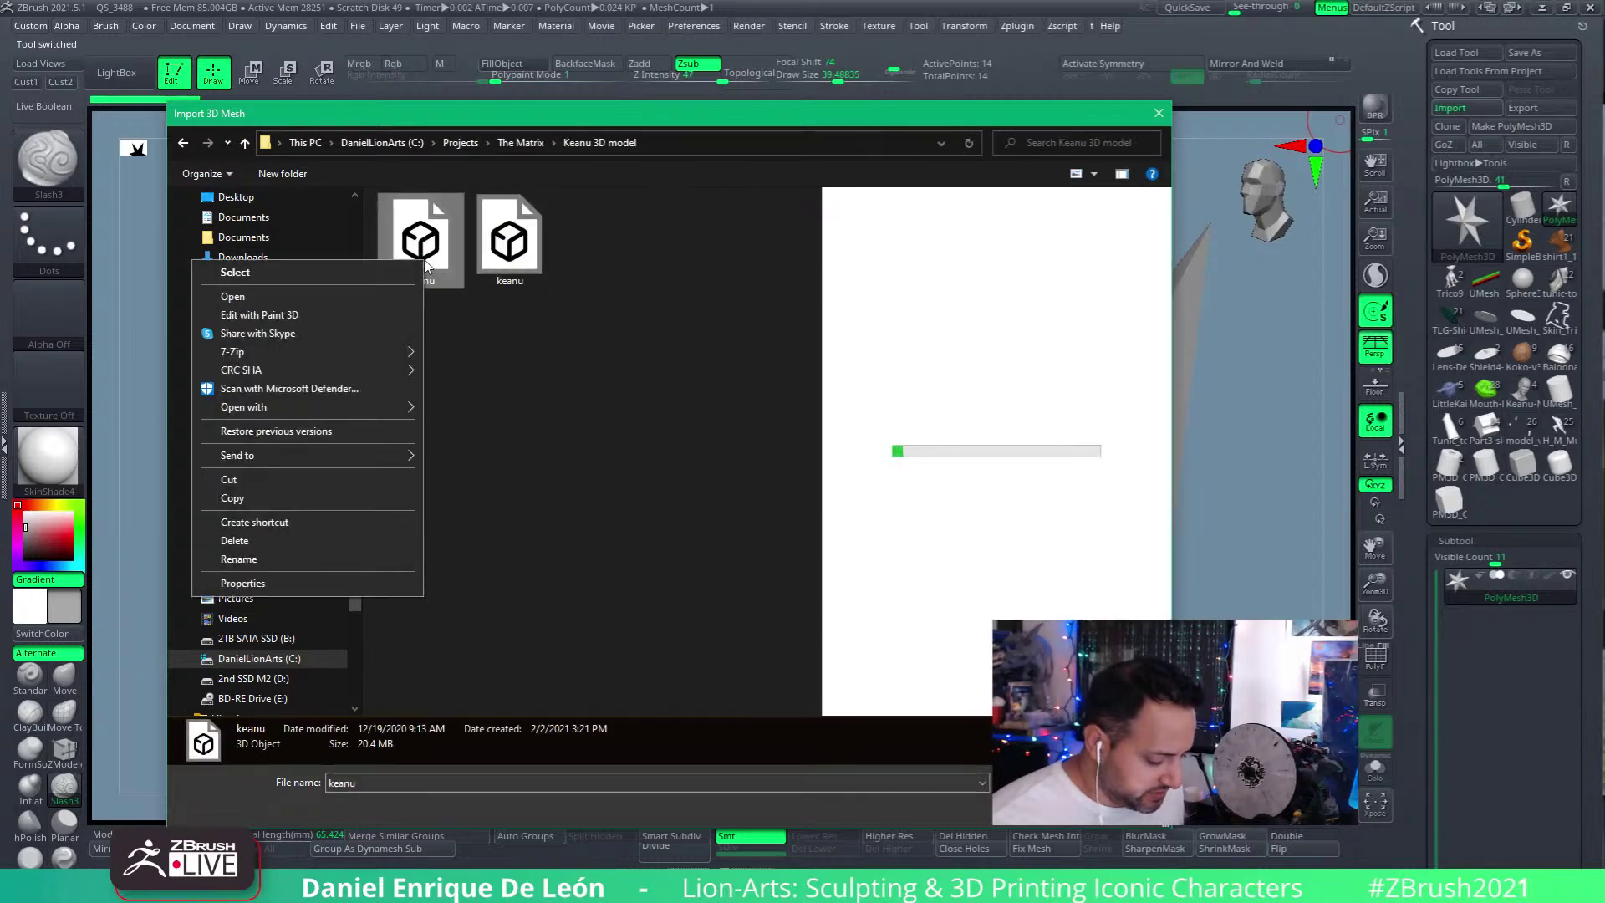
{"action": "left_click", "coordinate": [328, 588]}
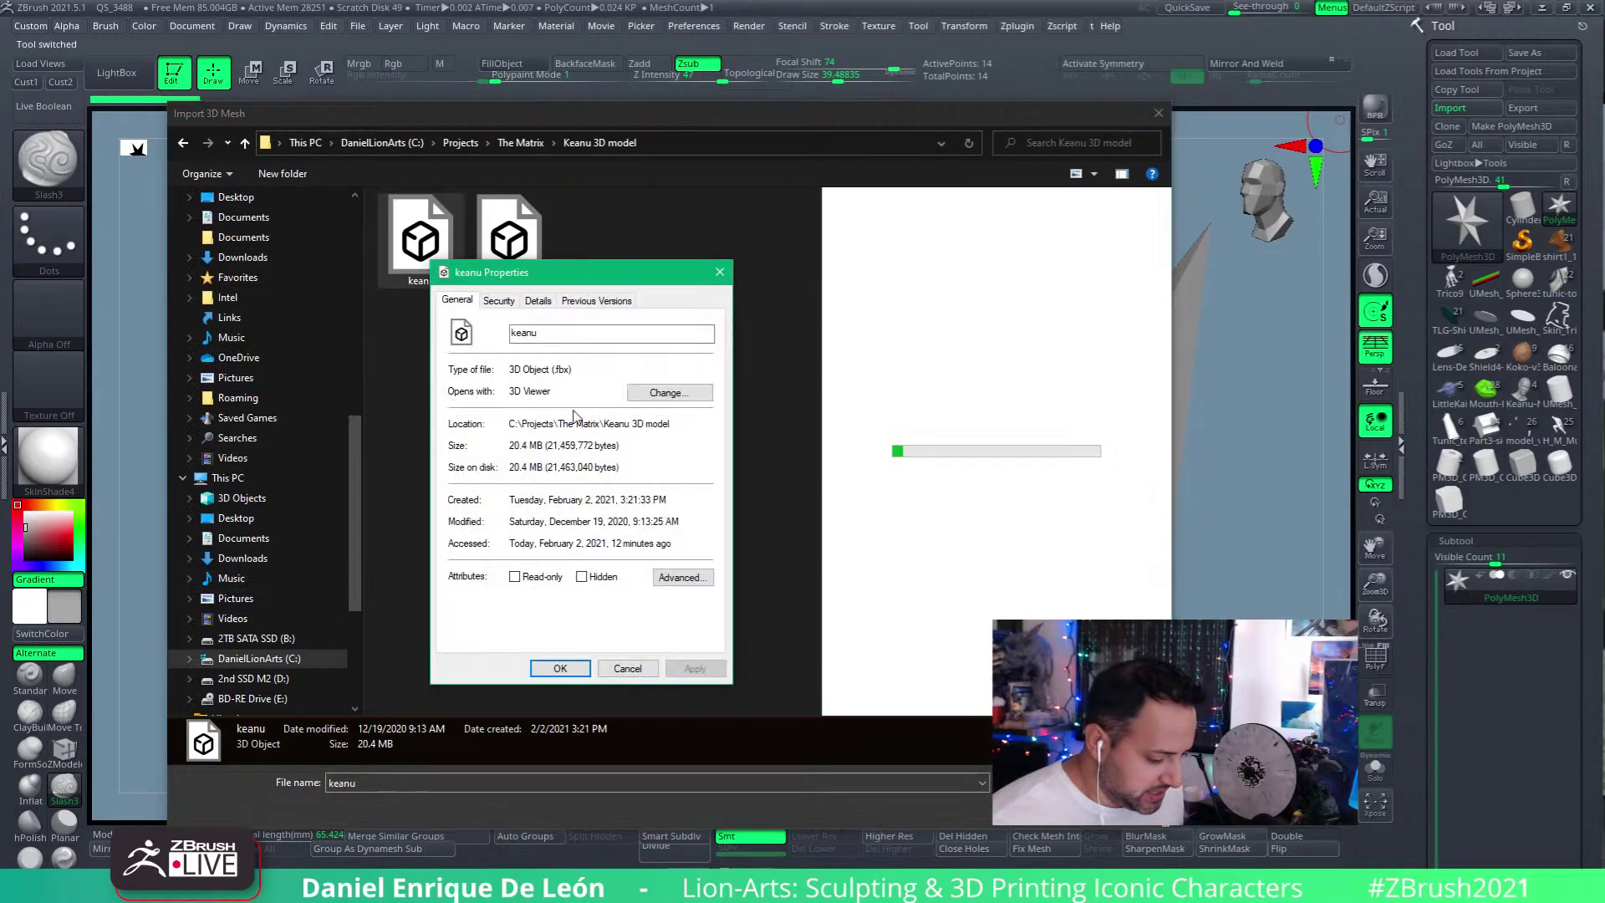
{"action": "left_click", "coordinate": [720, 272]}
{"action": "left_click", "coordinate": [534, 255]}
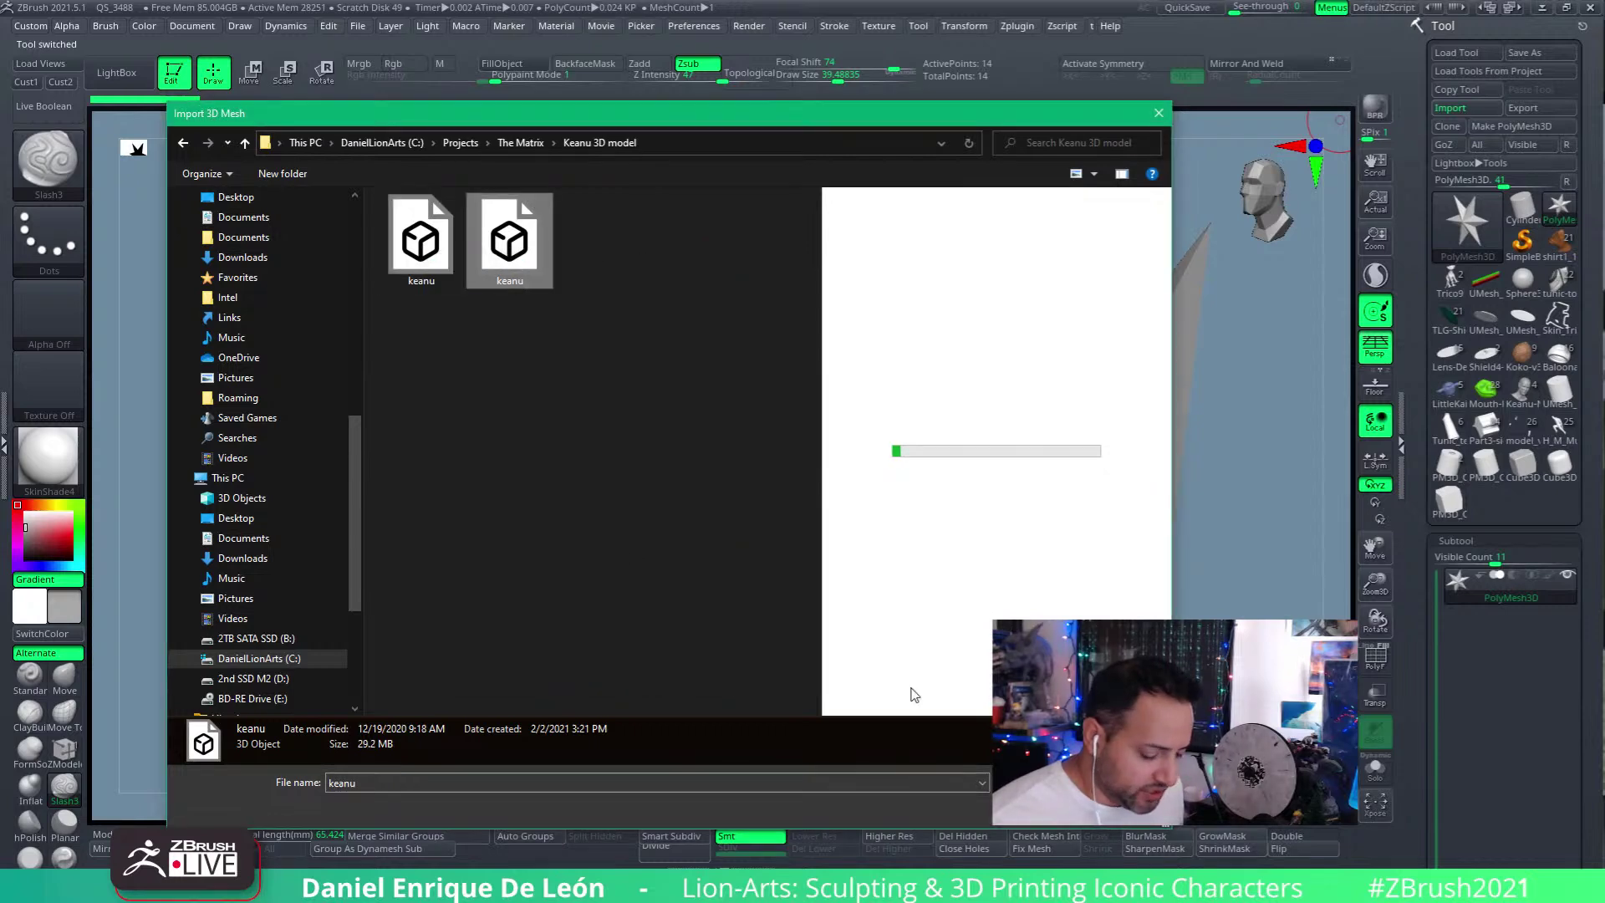
Step: Import the keanu FBX model with Import Cameras turned off
{"action": "double_click", "coordinate": [439, 268]}
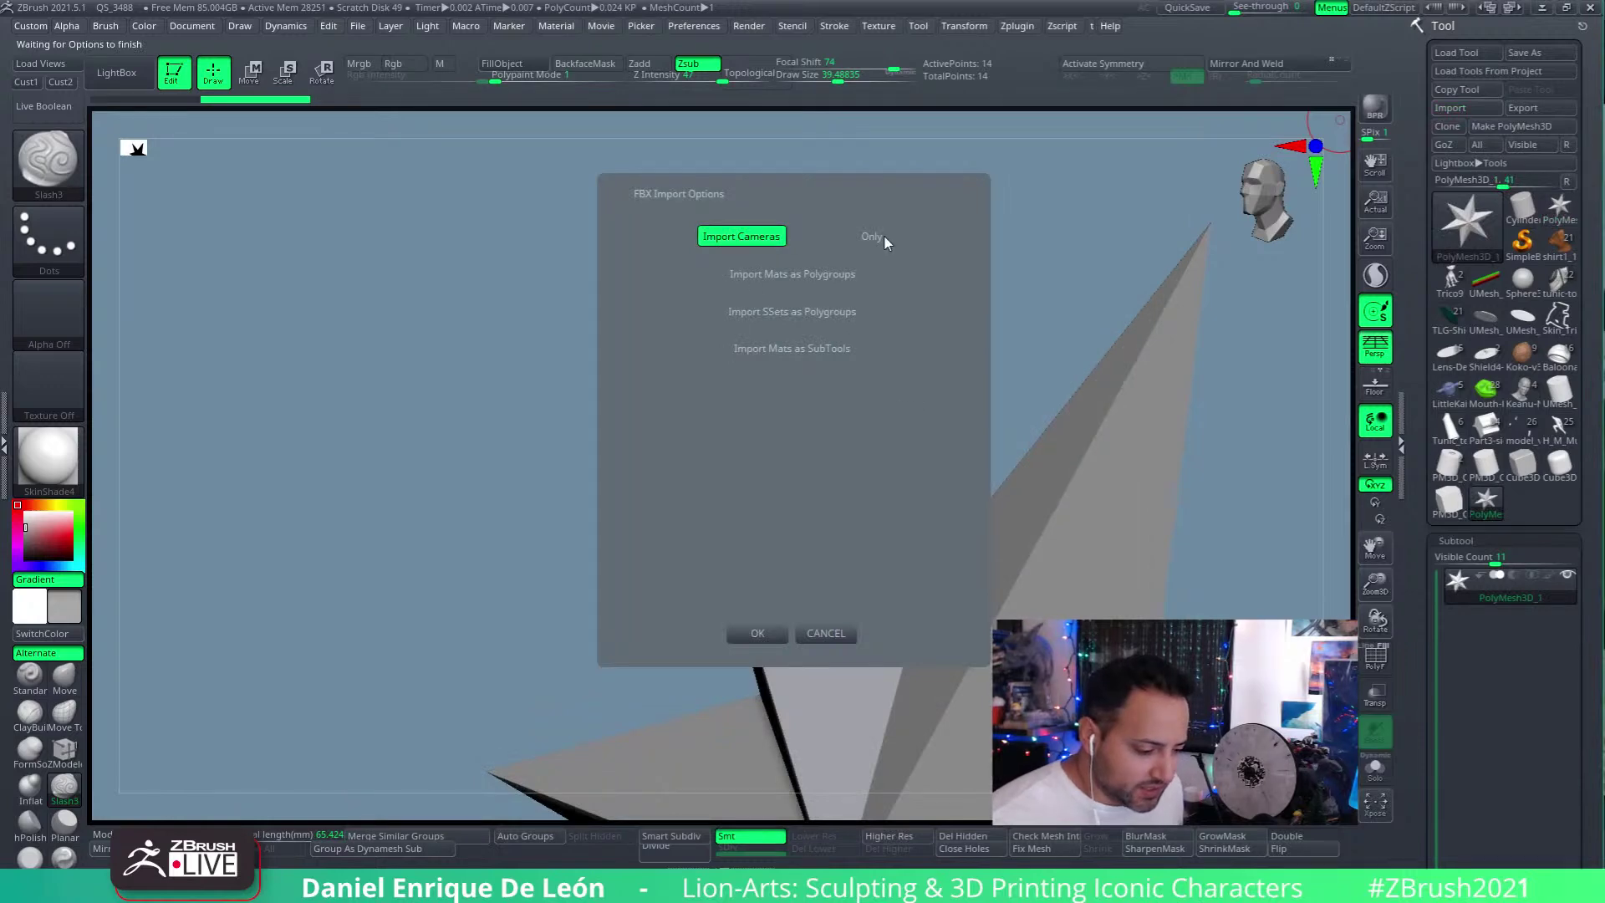
{"action": "left_click", "coordinate": [762, 239]}
{"action": "left_click", "coordinate": [758, 633]}
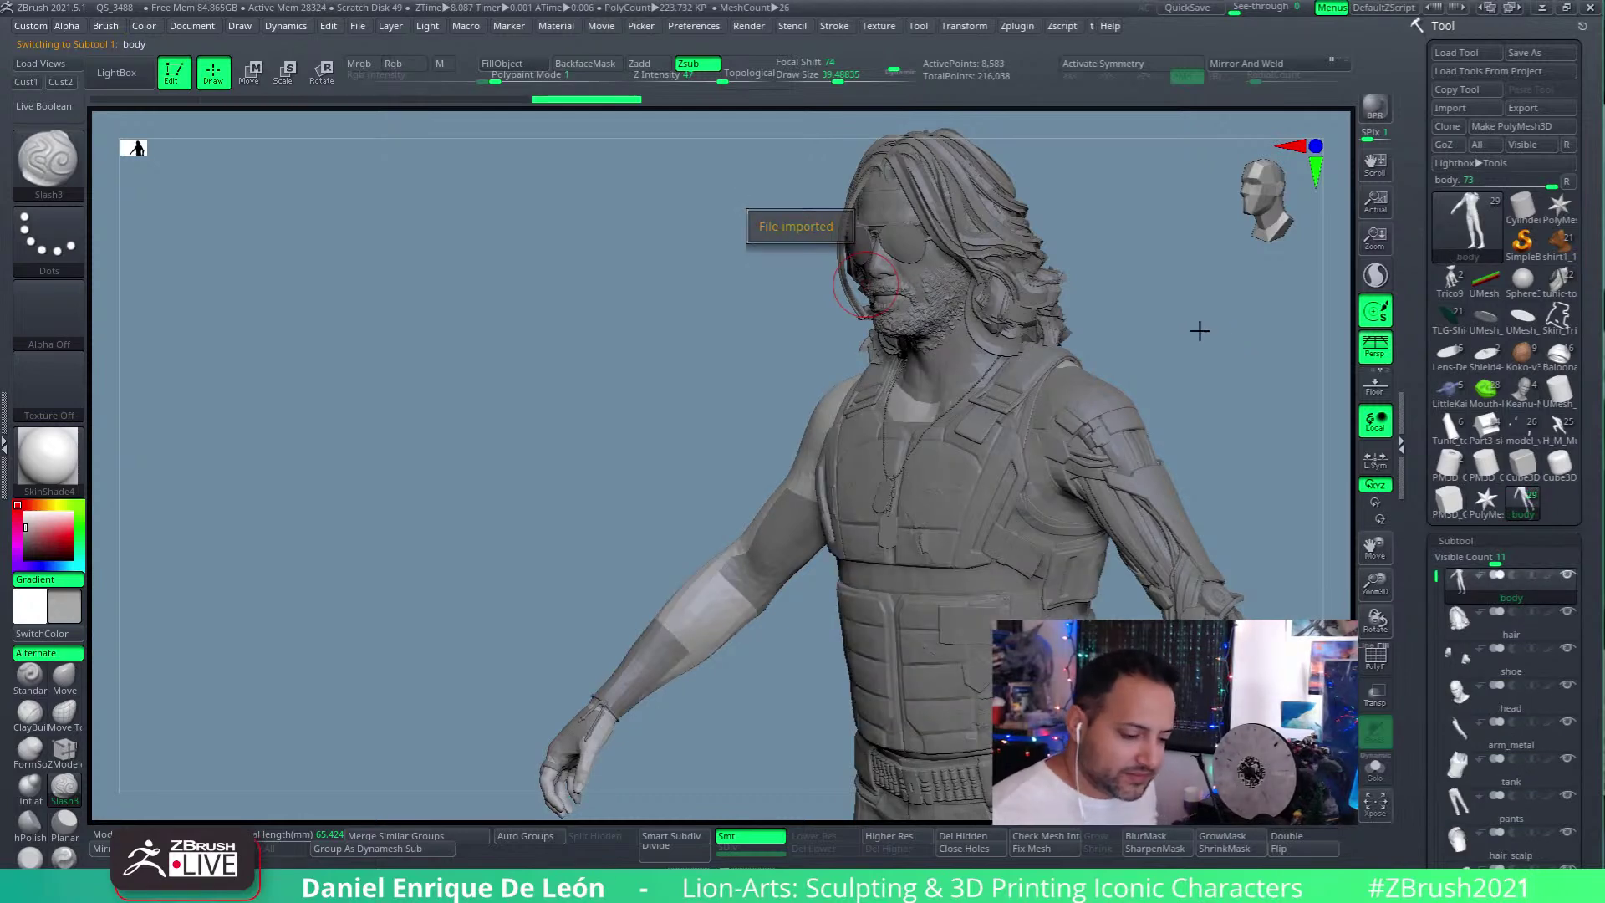
Step: Turn the figure to face forward, select its head subtool, and examine the head on its own in Solo mode
{"action": "left_click_drag", "start_coordinate": [1111, 355], "coordinate": [1289, 440]}
{"action": "left_click", "coordinate": [930, 472], "text": "alt"}
{"action": "left_click_drag", "start_coordinate": [969, 445], "coordinate": [1121, 430], "text": "alt"}
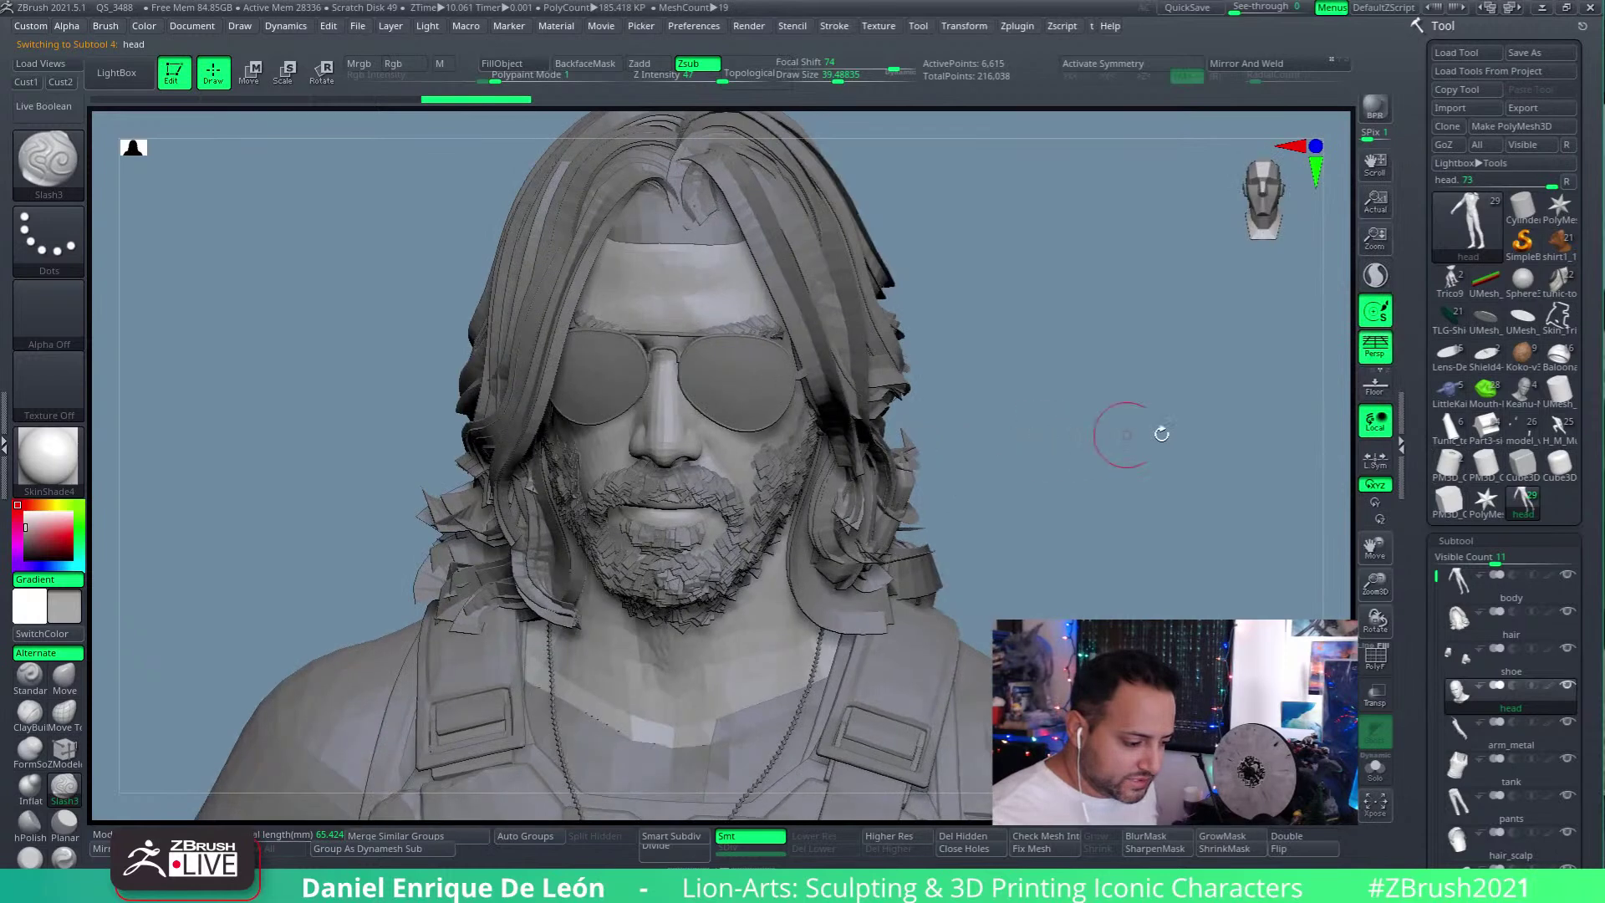
{"action": "left_click", "coordinate": [1375, 767]}
{"action": "mouse_move", "coordinate": [962, 585]}
{"action": "left_mouse_down"}
{"action": "mouse_move", "coordinate": [1043, 512]}
{"action": "mouse_move", "coordinate": [900, 498]}
{"action": "mouse_move", "coordinate": [1354, 402]}
{"action": "mouse_move", "coordinate": [1042, 466]}
{"action": "mouse_move", "coordinate": [1103, 526]}
{"action": "mouse_move", "coordinate": [1071, 587]}
{"action": "mouse_move", "coordinate": [1067, 544]}
{"action": "mouse_move", "coordinate": [1118, 513]}
{"action": "mouse_move", "coordinate": [1133, 532]}
{"action": "left_mouse_up"}
{"action": "mouse_move", "coordinate": [1007, 488]}
{"action": "left_mouse_down"}
{"action": "mouse_move", "coordinate": [1125, 558]}
{"action": "mouse_move", "coordinate": [1056, 449]}
{"action": "mouse_move", "coordinate": [1290, 530]}
{"action": "left_mouse_up"}
{"action": "left_click", "coordinate": [1375, 767]}
{"action": "mouse_move", "coordinate": [1128, 561]}
{"action": "left_mouse_down", "text": "shift"}
{"action": "mouse_move", "coordinate": [1106, 526]}
{"action": "mouse_move", "coordinate": [1107, 373]}
{"action": "mouse_move", "coordinate": [1155, 405]}
{"action": "mouse_move", "coordinate": [1014, 402]}
{"action": "mouse_move", "coordinate": [1029, 550]}
{"action": "mouse_move", "coordinate": [1079, 359]}
{"action": "mouse_move", "coordinate": [1064, 444]}
{"action": "mouse_move", "coordinate": [1092, 412]}
{"action": "mouse_move", "coordinate": [991, 600]}
{"action": "left_mouse_up", "text": "shift"}
Step: Examine the figure's clothing from the shoes and pants up to the belt and vest
{"action": "left_click", "coordinate": [1372, 664]}
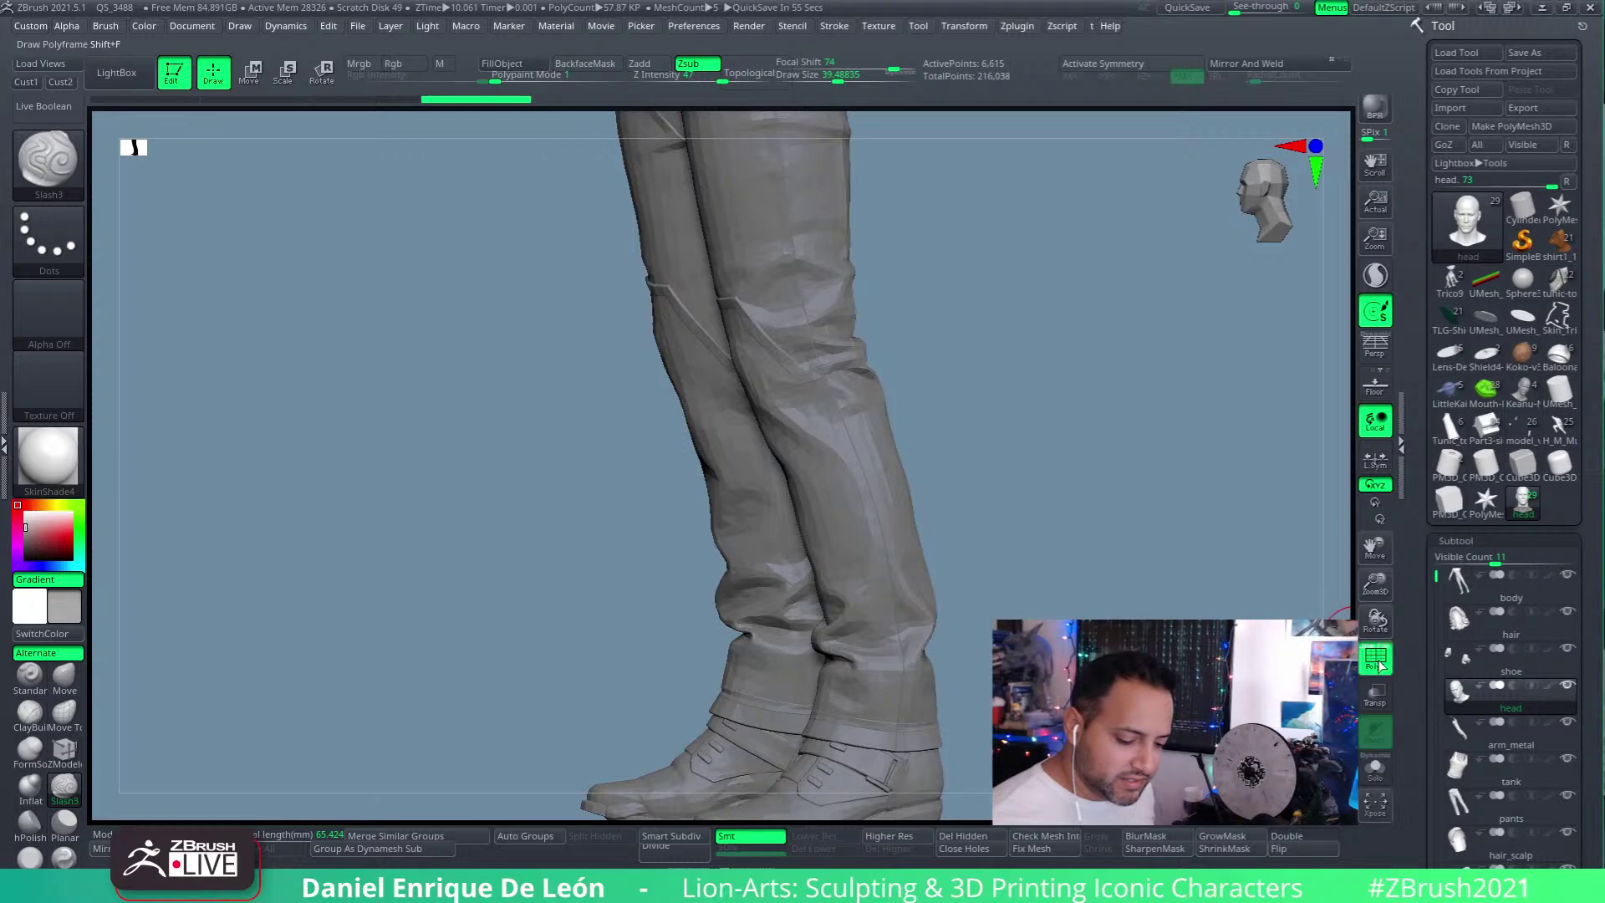
{"action": "left_click", "coordinate": [1375, 660]}
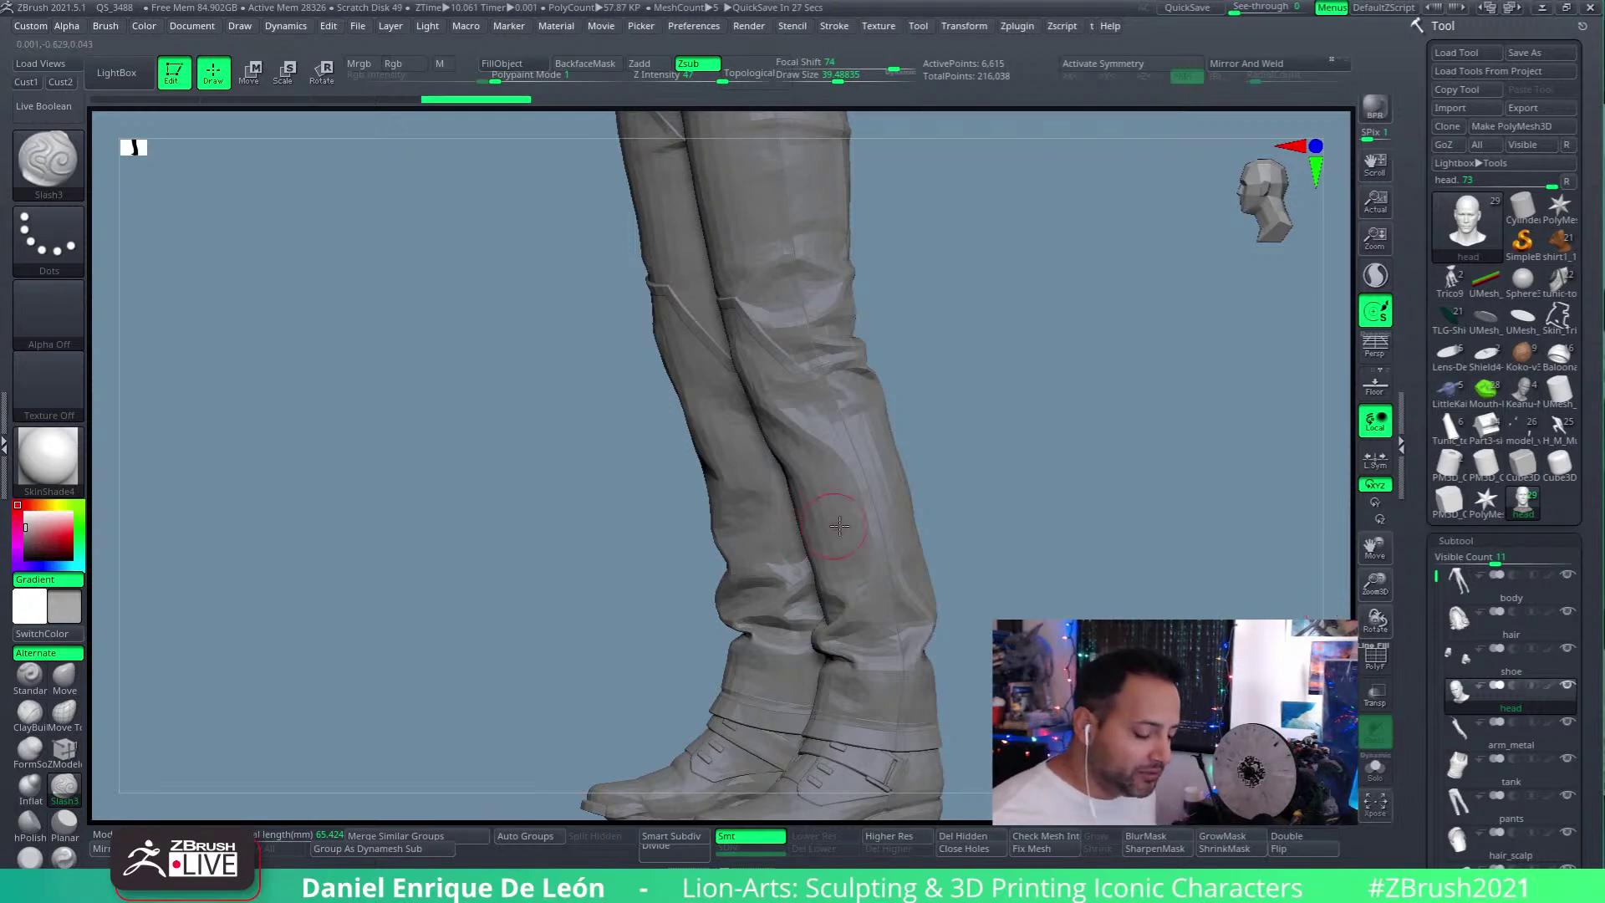
{"action": "left_click_drag", "start_coordinate": [1339, 607], "coordinate": [896, 483], "text": "shift"}
{"action": "right_click_drag", "start_coordinate": [894, 403], "coordinate": [896, 386], "text": "alt"}
{"action": "right_click_drag", "start_coordinate": [932, 465], "coordinate": [899, 652], "text": "alt"}
{"action": "right_click_drag", "start_coordinate": [878, 459], "coordinate": [881, 587], "text": "alt"}
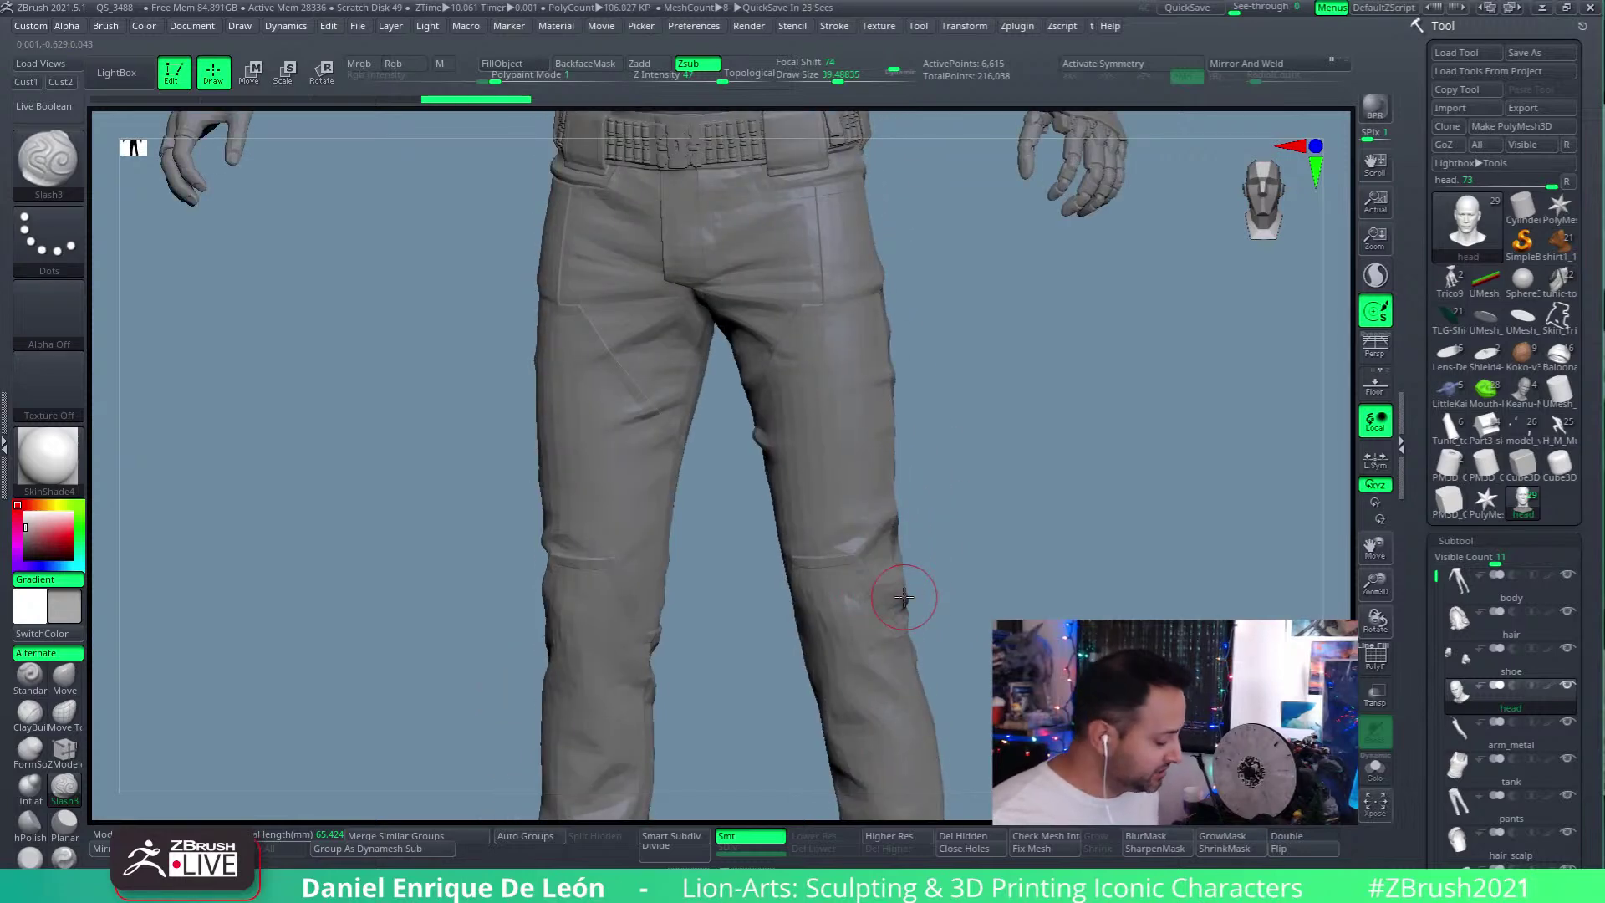
{"action": "right_click_drag", "start_coordinate": [850, 376], "coordinate": [851, 613], "text": "alt"}
{"action": "scroll", "coordinate": [852, 613], "scroll_direction": "up", "scroll_amount": 3}
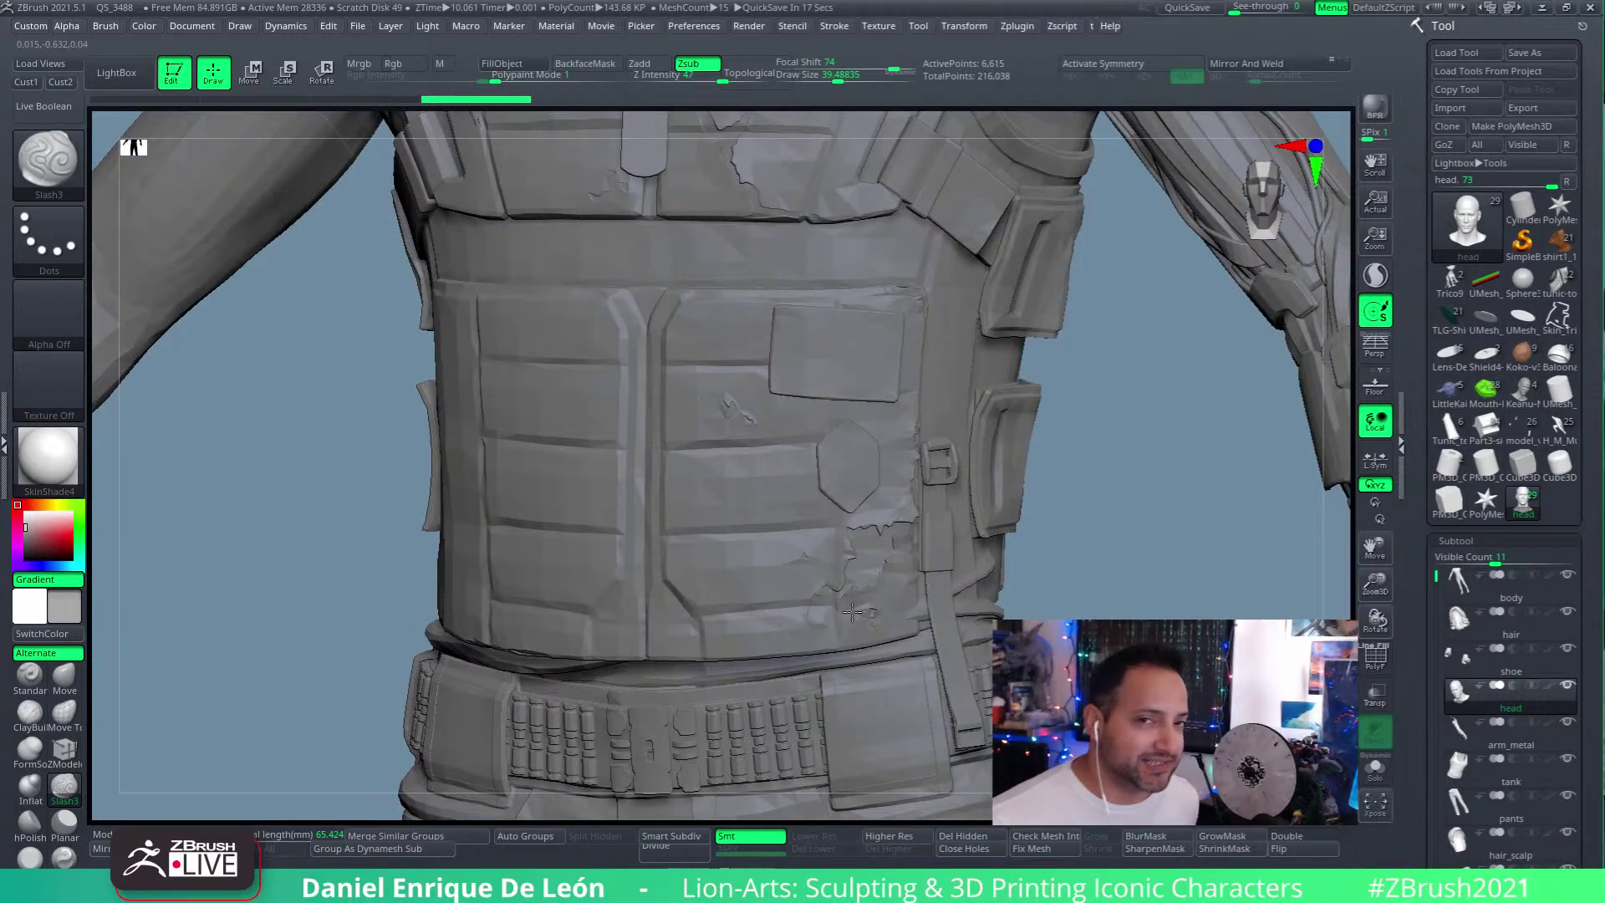
{"action": "right_click_drag", "start_coordinate": [852, 613], "coordinate": [945, 510], "text": "alt"}
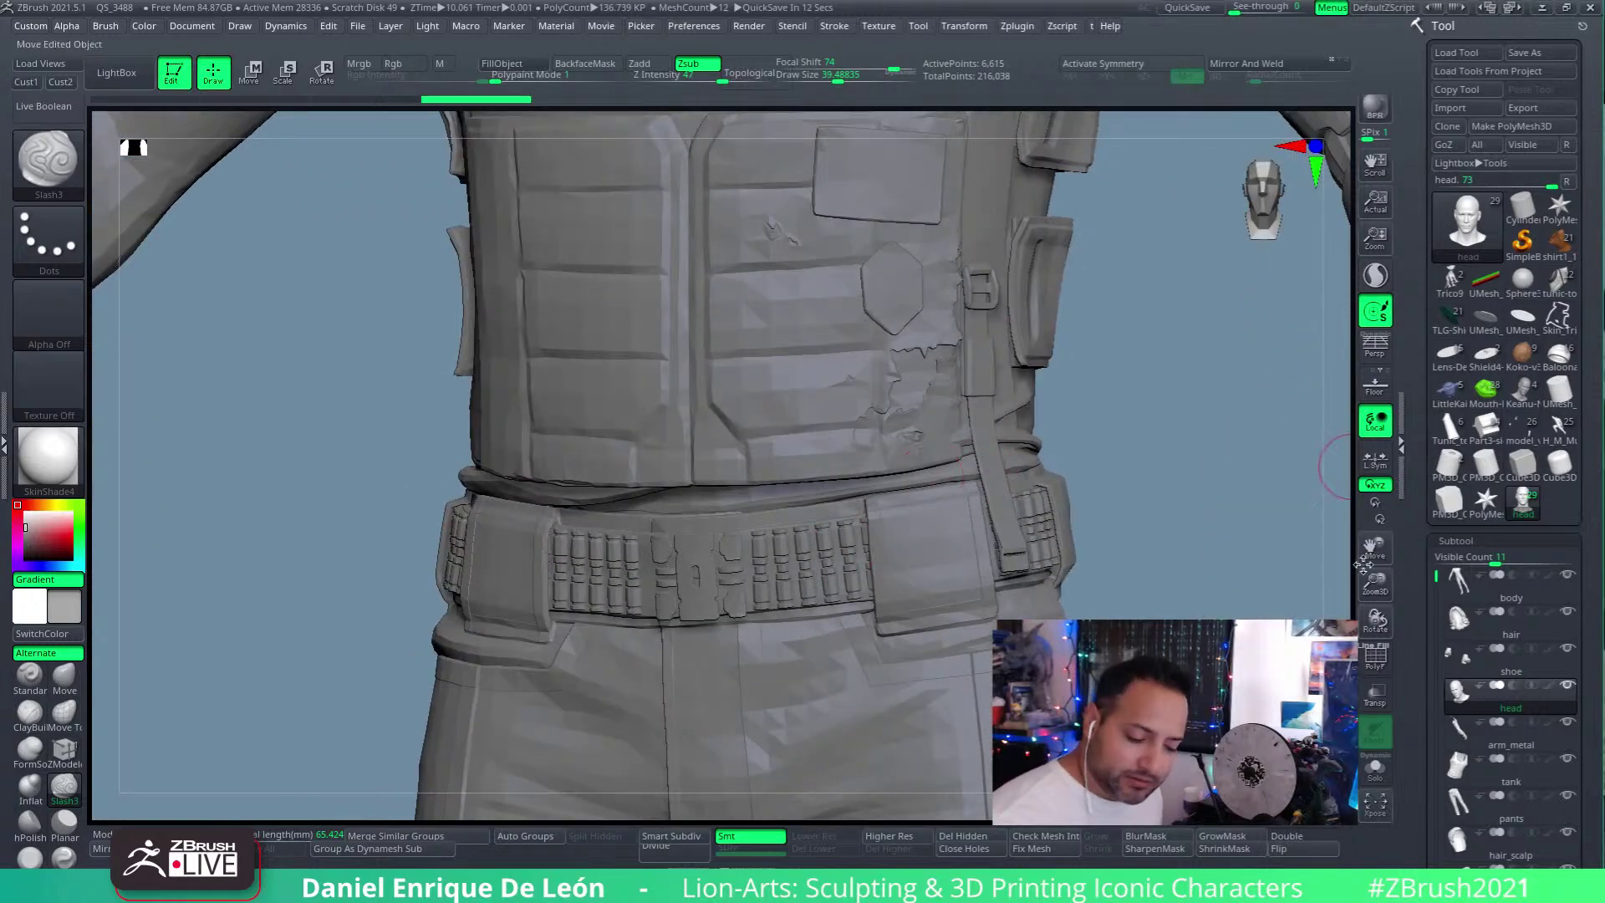
Step: Turn on PolyFrame and select the pants subtool to examine the mesh around the belt and pockets
{"action": "left_click", "coordinate": [1375, 658]}
{"action": "left_click", "coordinate": [885, 569], "text": "alt"}
{"action": "right_click_drag", "start_coordinate": [885, 569], "coordinate": [1032, 554]}
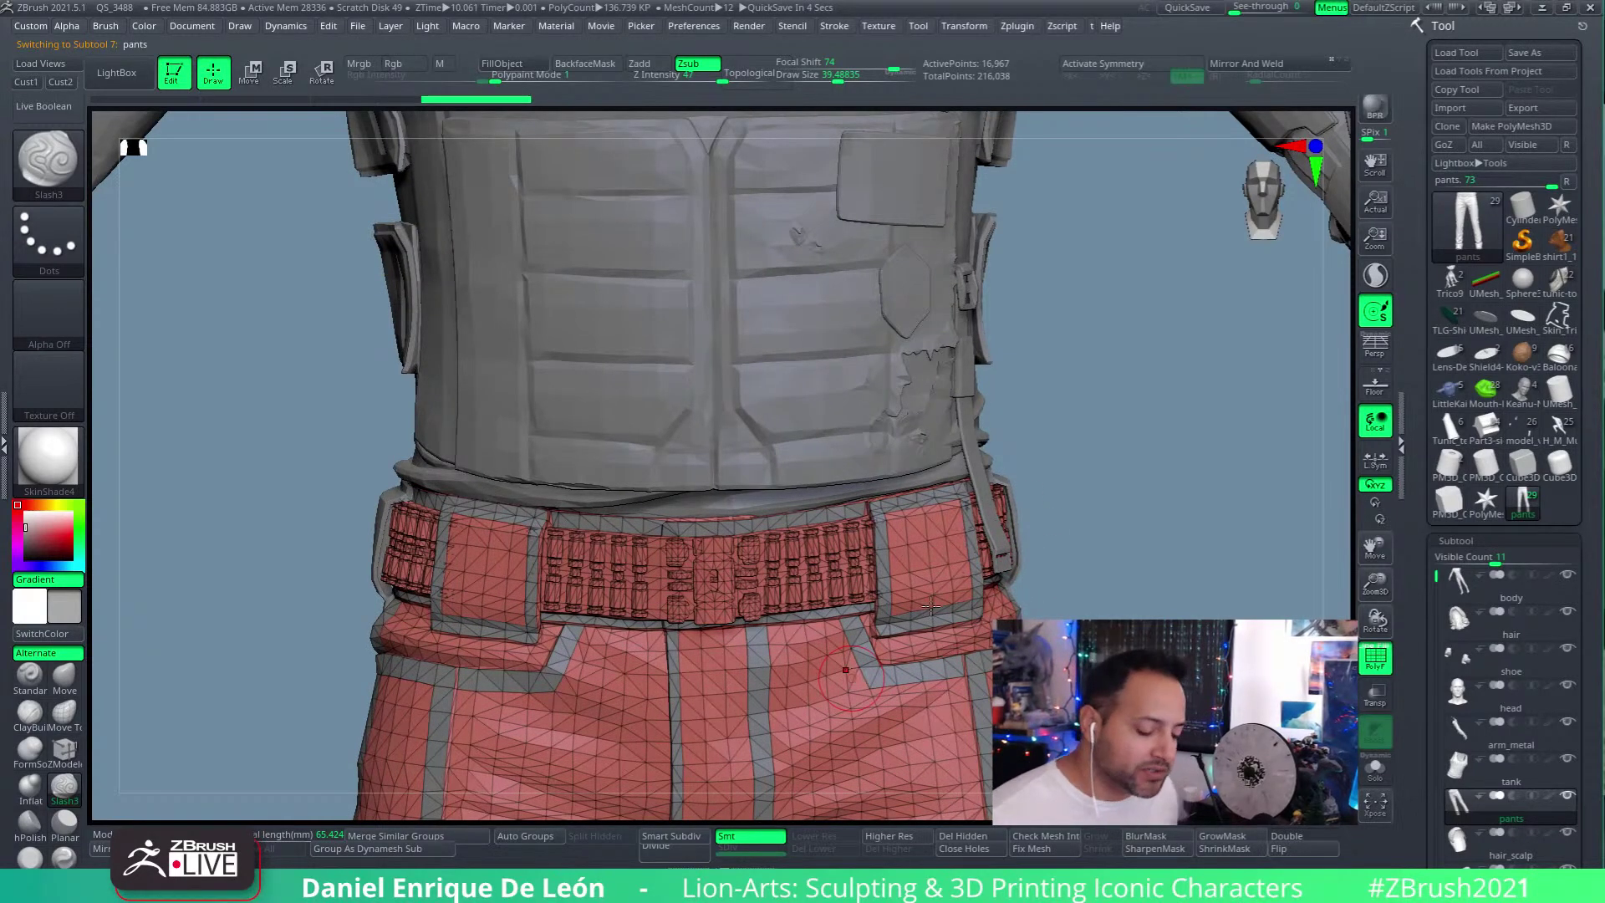
{"action": "right_click_drag", "start_coordinate": [890, 748], "coordinate": [920, 807], "text": "alt"}
Step: Select the vest subtool, isolate it with Solo, and inspect the mesh inside the armhole
{"action": "left_click", "coordinate": [810, 468], "text": "alt"}
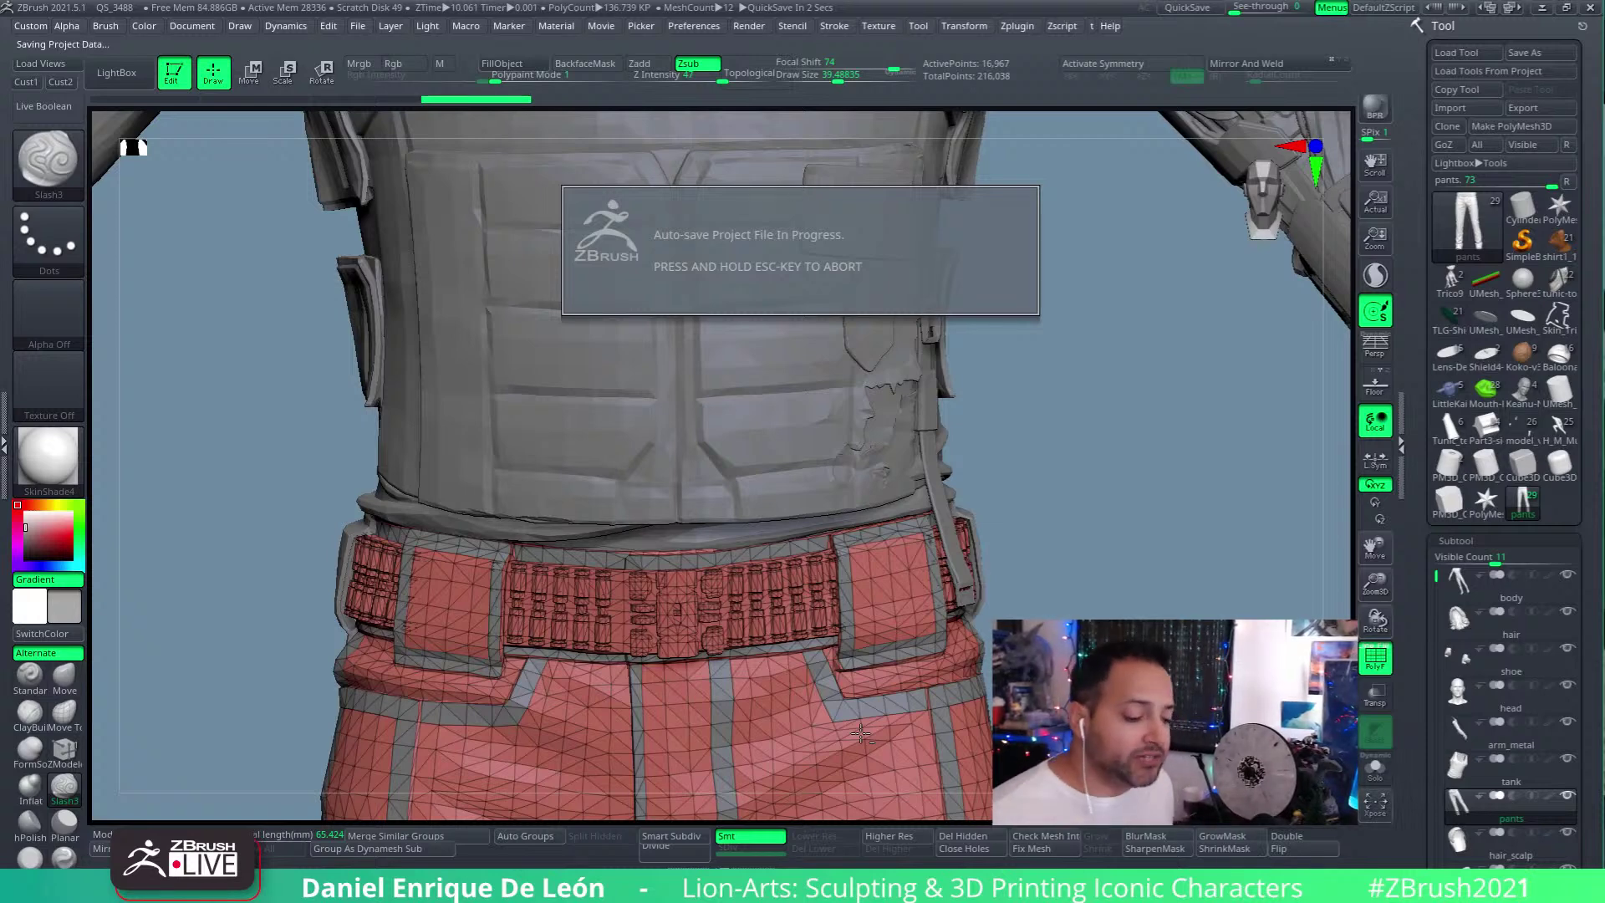
{"action": "key", "text": "ctrl+z"}
{"action": "right_click_drag", "start_coordinate": [858, 309], "coordinate": [848, 590], "text": "alt"}
{"action": "right_click_drag", "start_coordinate": [929, 219], "coordinate": [945, 469], "text": "alt"}
{"action": "right_click_drag", "start_coordinate": [1204, 418], "coordinate": [1271, 518], "text": "ctrl"}
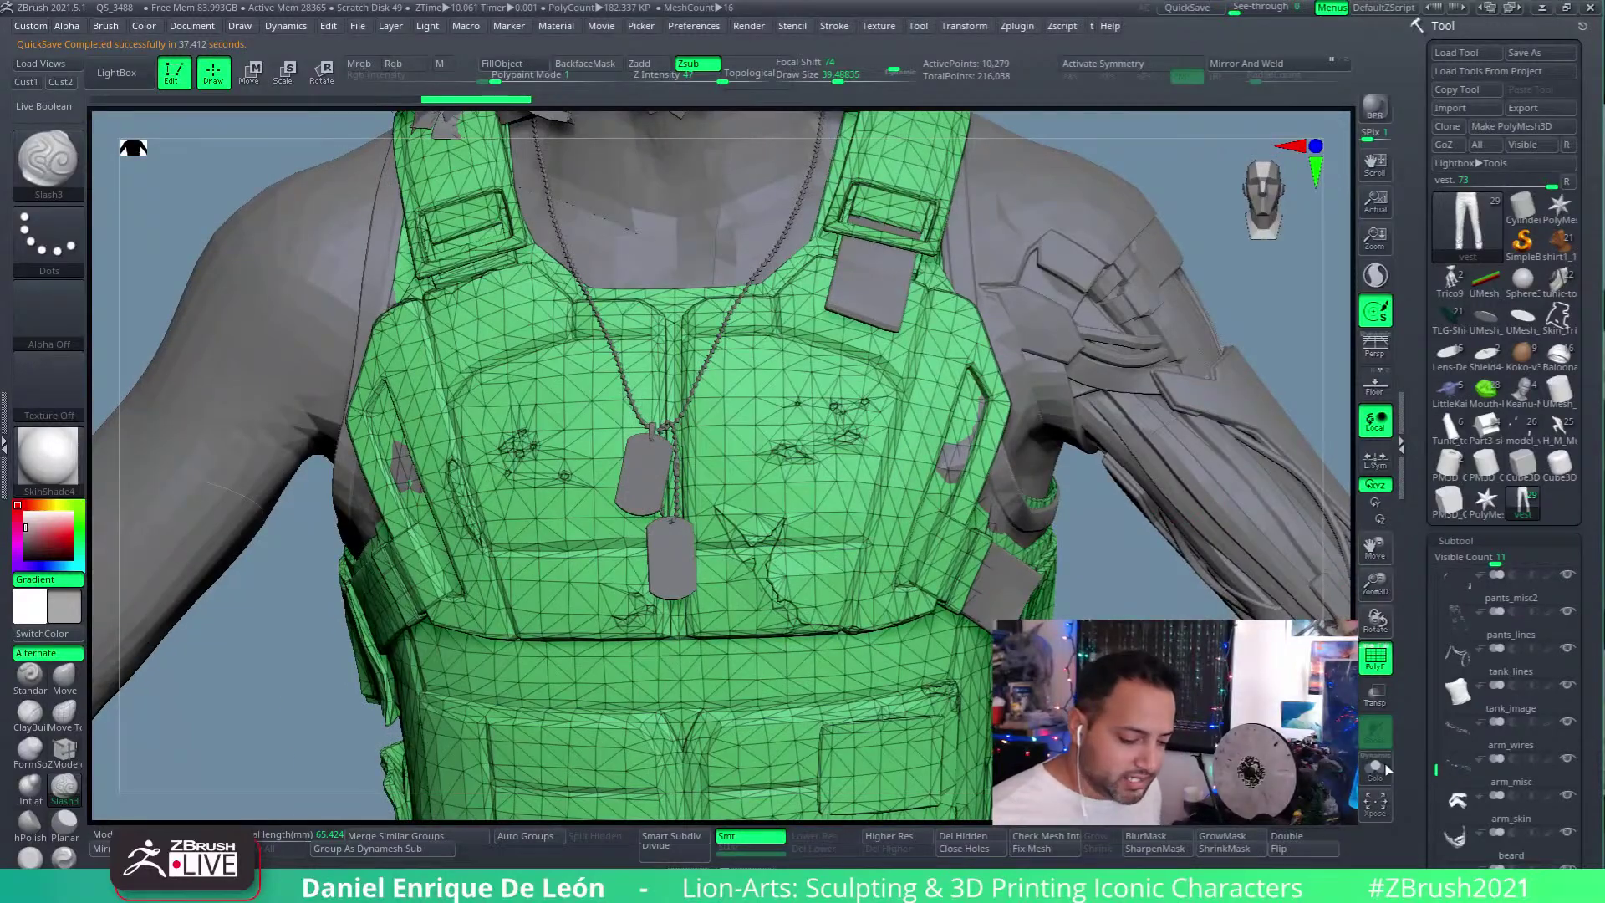
{"action": "left_click", "coordinate": [1375, 765]}
{"action": "right_click_drag", "start_coordinate": [1045, 468], "coordinate": [922, 343]}
{"action": "right_click_drag", "start_coordinate": [883, 402], "coordinate": [992, 576]}
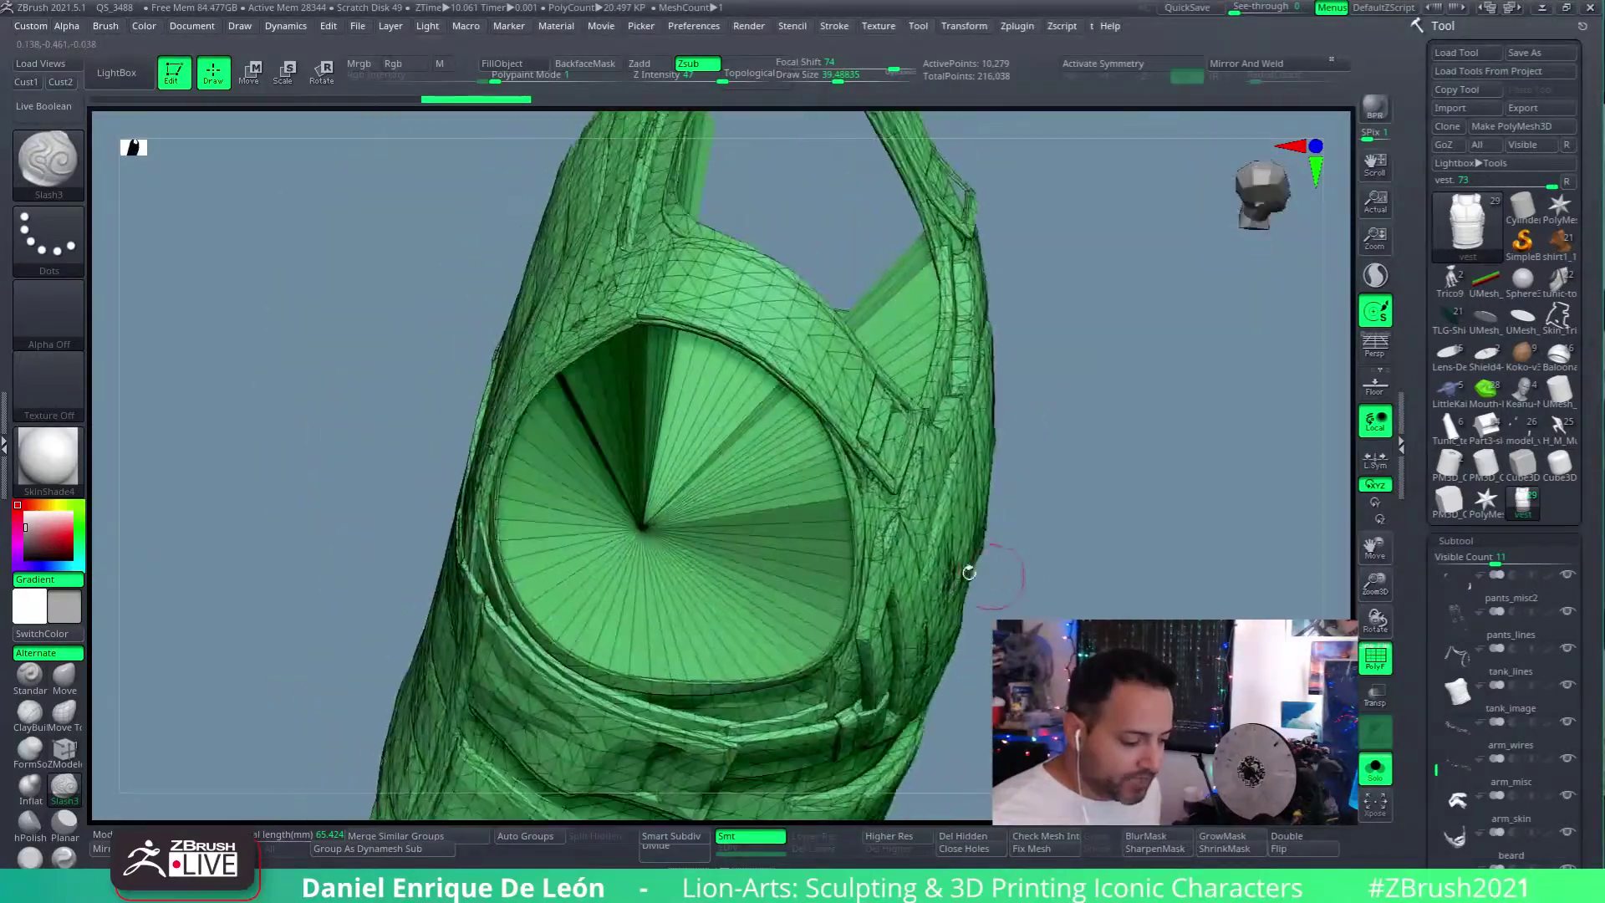
{"action": "right_click_drag", "start_coordinate": [709, 533], "coordinate": [836, 468]}
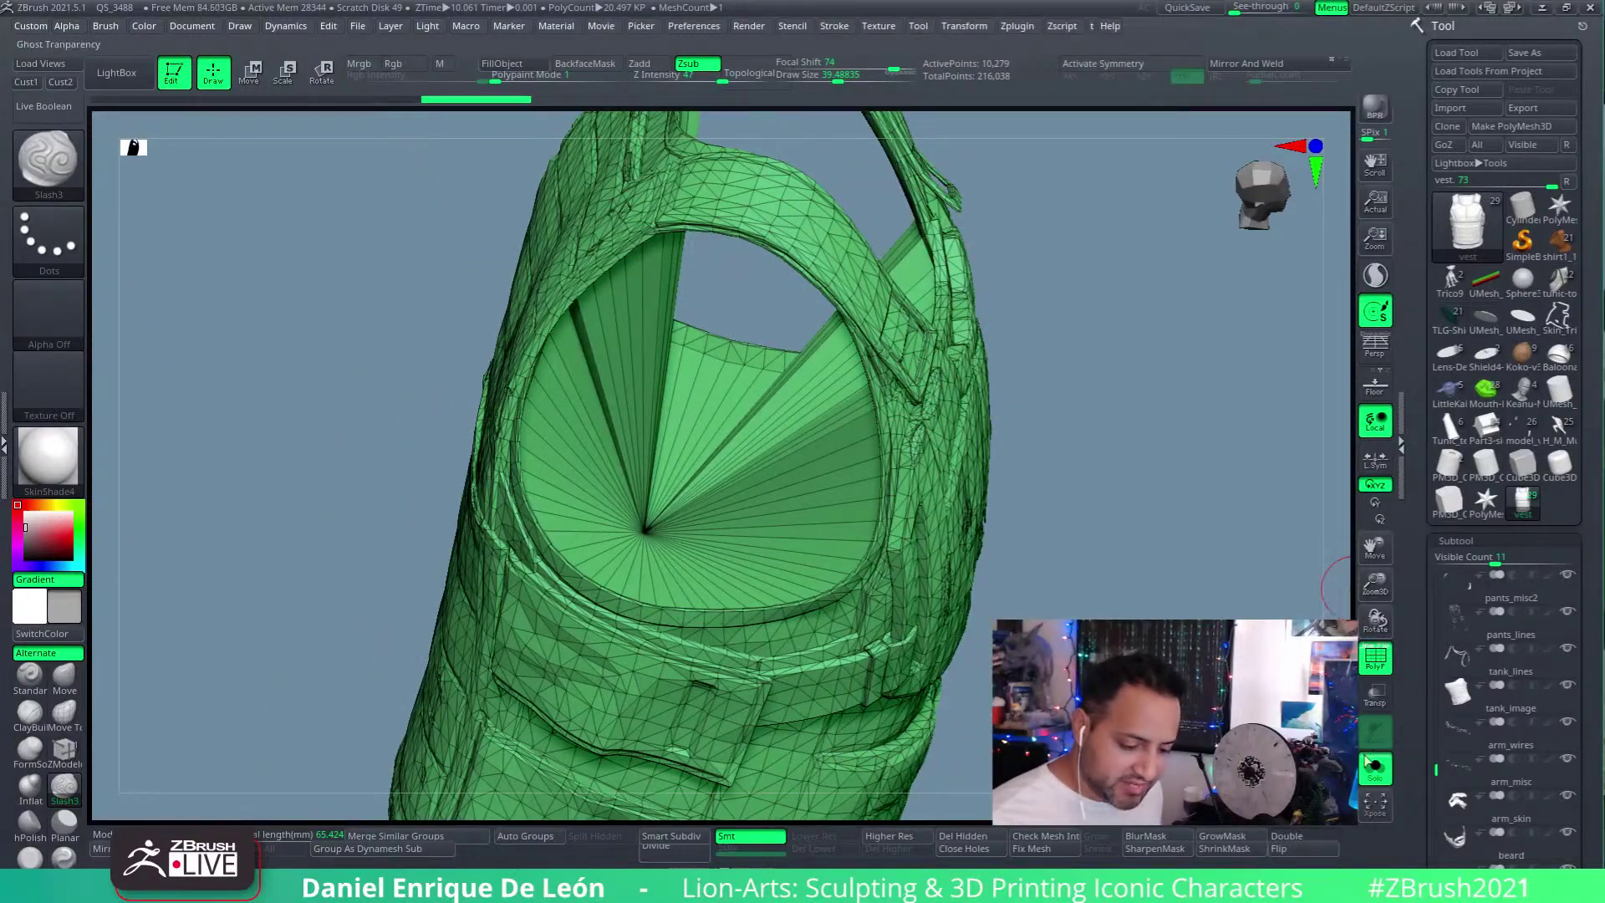
Step: Leave the isolated vest and examine other parts of the figure in and out of Solo mode
{"action": "left_click", "coordinate": [1375, 767]}
{"action": "right_click_drag", "start_coordinate": [1120, 544], "coordinate": [1254, 585]}
{"action": "left_click", "coordinate": [1511, 672]}
{"action": "left_click", "coordinate": [1375, 767]}
{"action": "left_click", "coordinate": [1375, 767]}
{"action": "right_click_drag", "start_coordinate": [961, 585], "coordinate": [1369, 729]}
{"action": "left_click", "coordinate": [783, 684], "text": "alt"}
{"action": "left_click", "coordinate": [1375, 767]}
{"action": "right_click_drag", "start_coordinate": [953, 250], "coordinate": [960, 463], "text": "ctrl"}
Step: Select the arm_metal subtool and isolate it with Solo to view it from several angles
{"action": "left_click", "coordinate": [1371, 770]}
{"action": "right_click_drag", "start_coordinate": [1050, 419], "coordinate": [844, 473]}
{"action": "left_click", "coordinate": [945, 458], "text": "alt"}
{"action": "right_click_drag", "start_coordinate": [961, 455], "coordinate": [1139, 537]}
{"action": "left_click", "coordinate": [1375, 769]}
{"action": "right_click_drag", "start_coordinate": [886, 535], "coordinate": [719, 552]}
Step: Isolate individual polygroups of the metal arm down to a single small finger piece
{"action": "key", "text": "shift+f"}
{"action": "left_click", "coordinate": [744, 415], "text": "ctrl+shift"}
{"action": "left_click", "coordinate": [831, 387], "text": "ctrl+shift"}
{"action": "left_click", "coordinate": [717, 556], "text": "ctrl+shift"}
{"action": "left_click", "coordinate": [916, 474], "text": "ctrl+shift"}
{"action": "right_click_drag", "start_coordinate": [1010, 476], "coordinate": [803, 535]}
{"action": "left_click", "coordinate": [802, 535], "text": "ctrl+shift"}
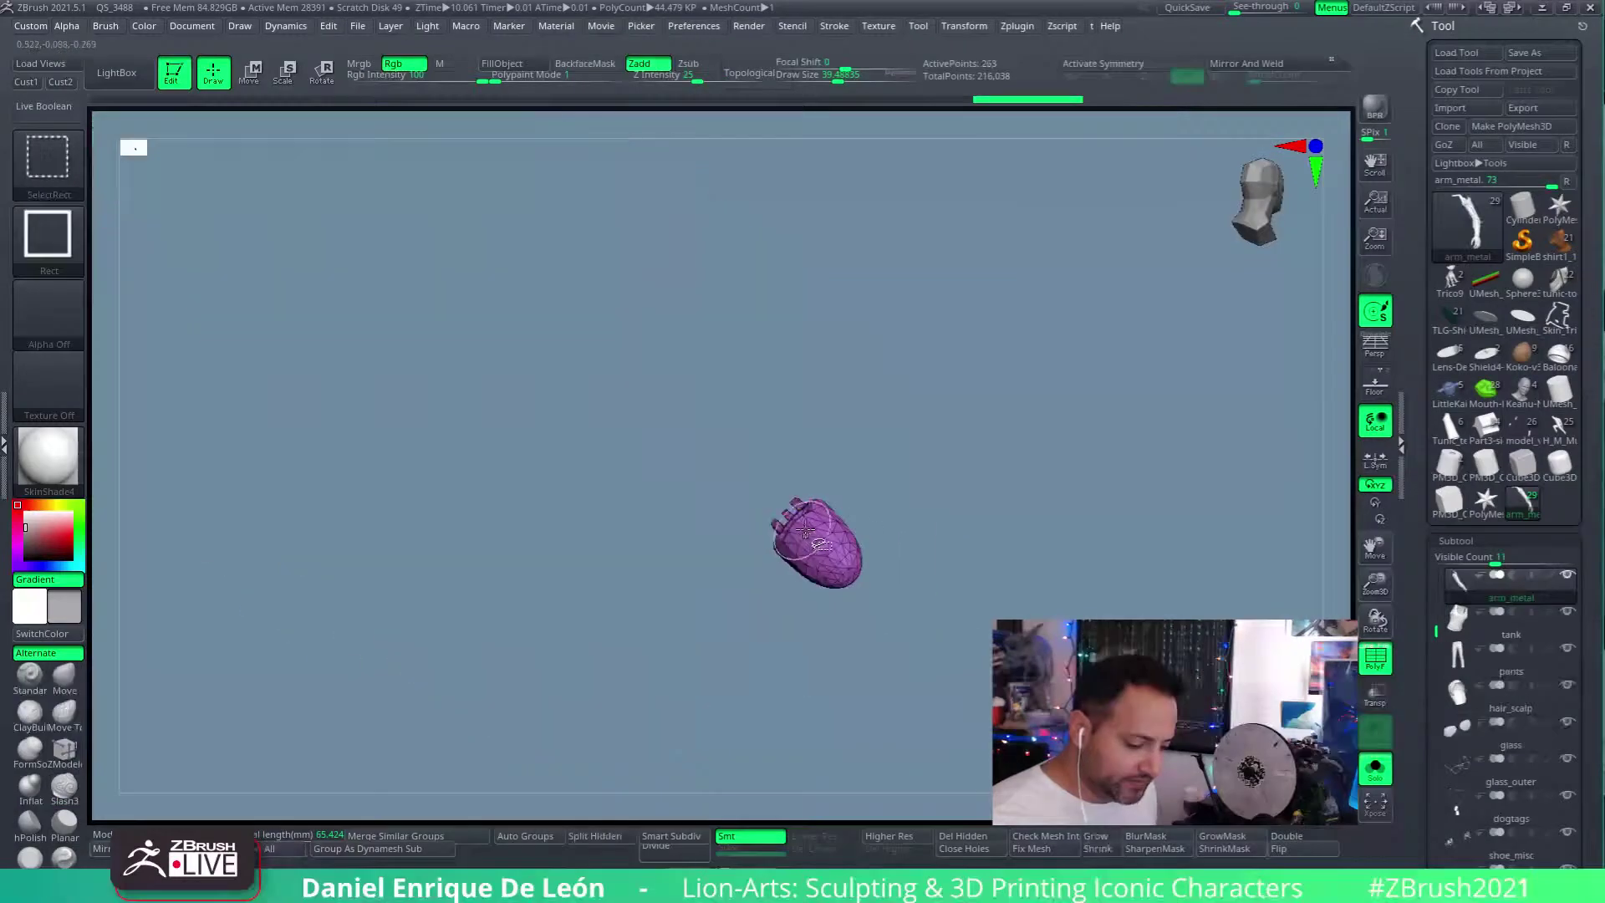
Step: Inspect another isolated finger piece with its prongs, restore the whole arm, and look closely at the finger joint
{"action": "mouse_move", "coordinate": [914, 530]}
{"action": "right_mouse_down"}
{"action": "mouse_move", "coordinate": [1057, 509]}
{"action": "mouse_move", "coordinate": [924, 583]}
{"action": "mouse_move", "coordinate": [924, 455]}
{"action": "mouse_move", "coordinate": [945, 627]}
{"action": "mouse_move", "coordinate": [925, 423]}
{"action": "mouse_move", "coordinate": [1036, 454]}
{"action": "right_mouse_up"}
{"action": "left_click", "coordinate": [1056, 509], "text": "ctrl+shift"}
{"action": "left_click", "coordinate": [924, 423], "text": "ctrl+shift"}
{"action": "right_click_drag", "start_coordinate": [815, 450], "coordinate": [840, 399]}
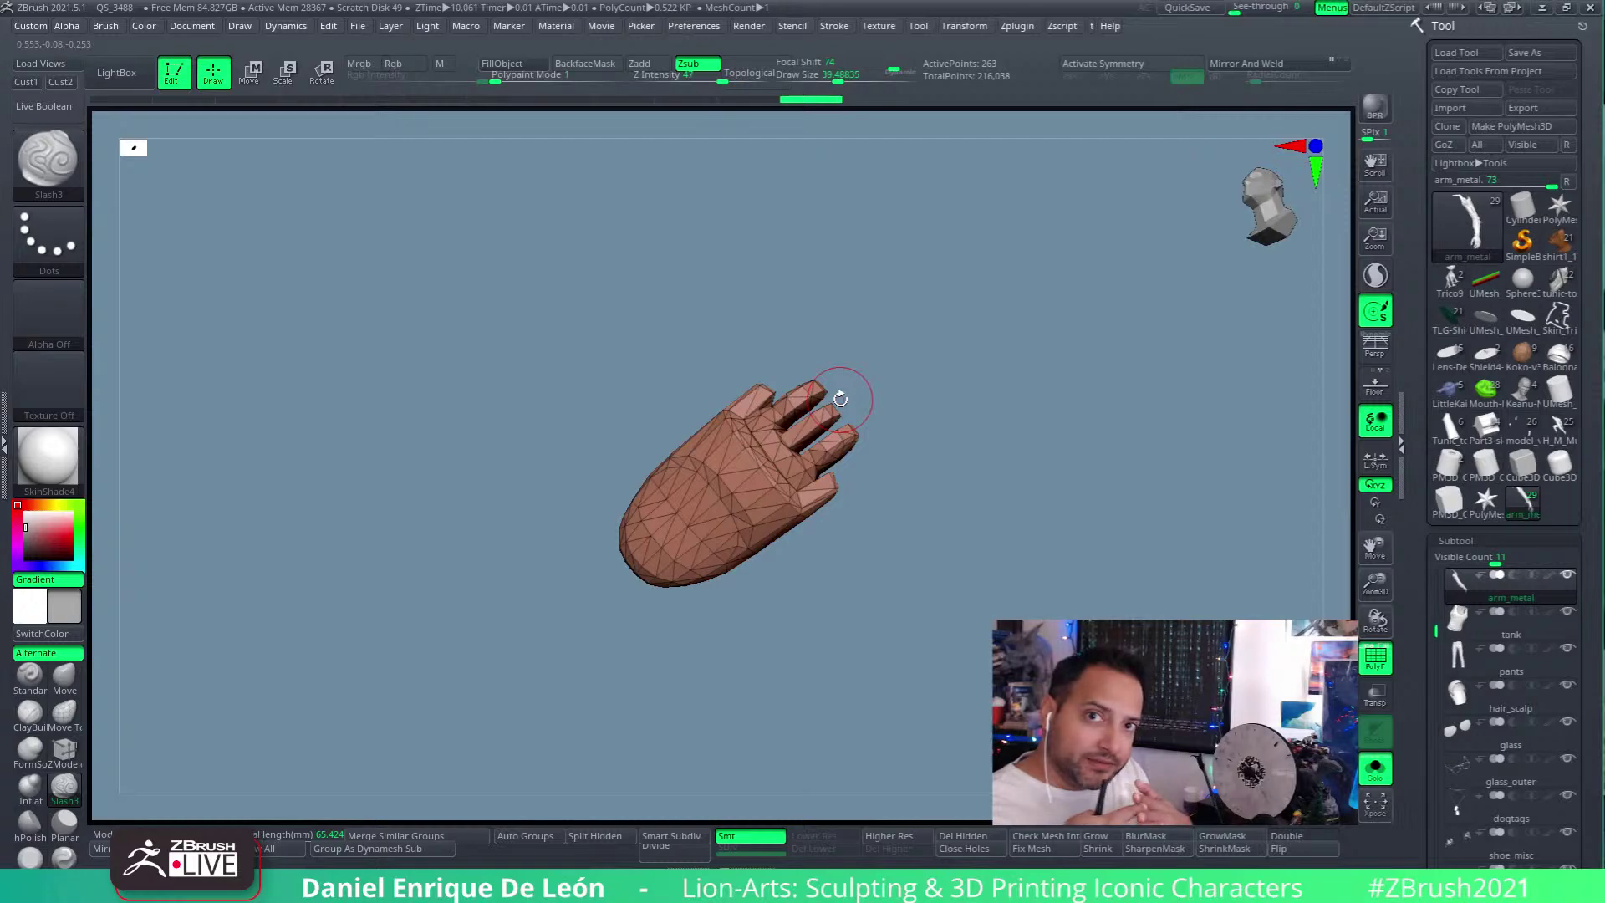
{"action": "left_click", "coordinate": [1013, 501], "text": "ctrl+shift"}
{"action": "right_click_drag", "start_coordinate": [1013, 501], "coordinate": [871, 352], "text": "ctrl"}
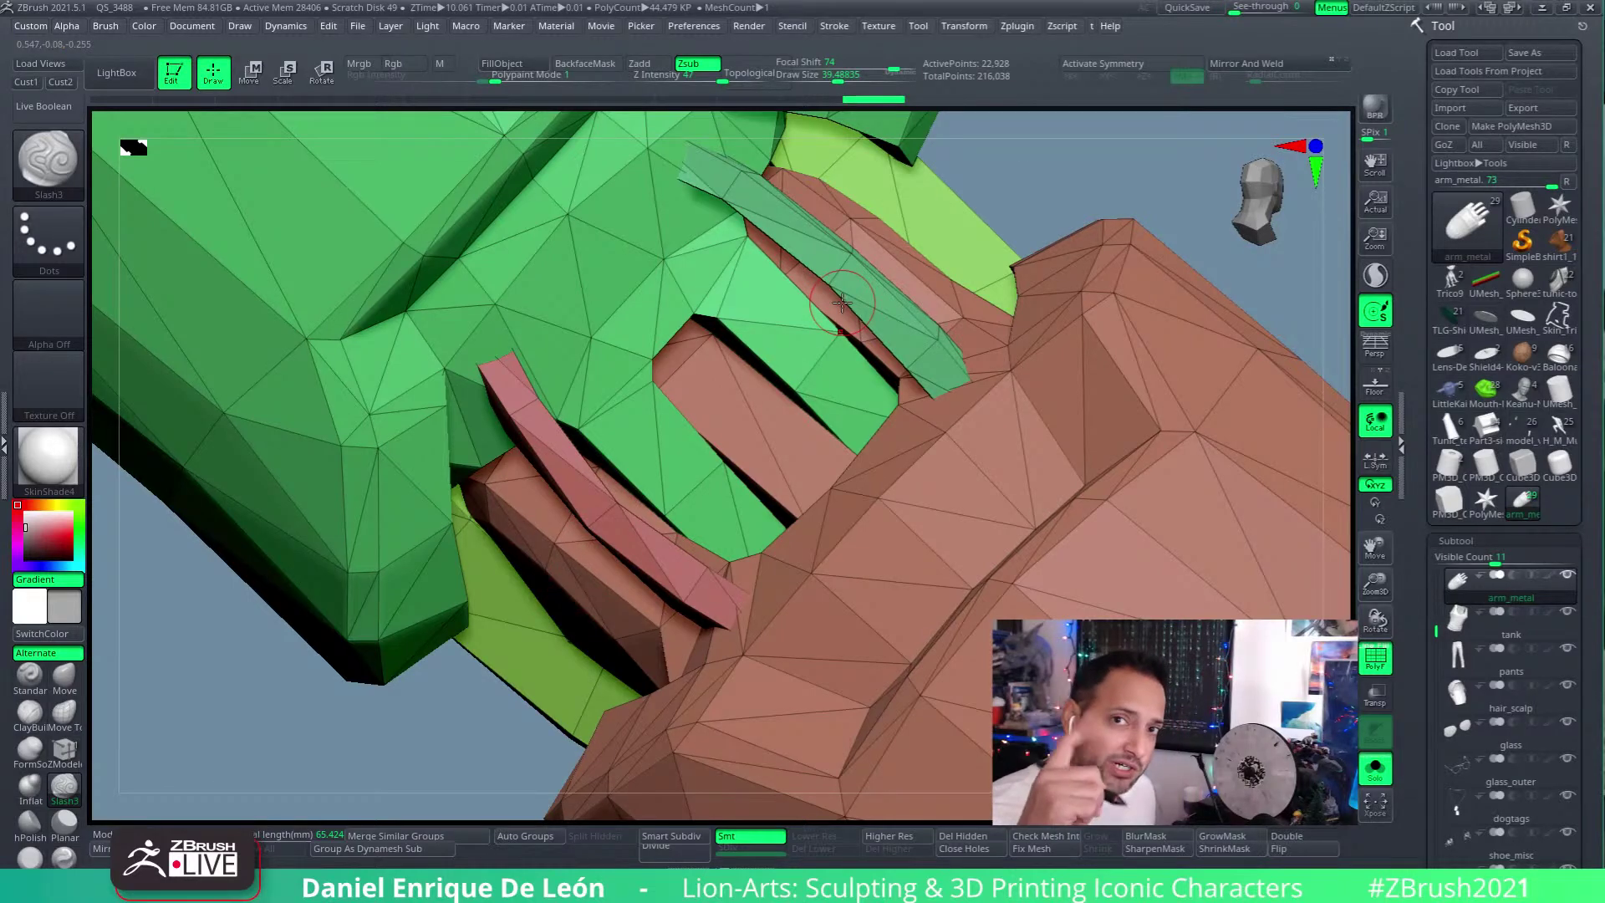
Step: Examine the polygroups across the metal hand's fingertips, palm, wrist cables, and forearm
{"action": "right_click_drag", "start_coordinate": [842, 303], "coordinate": [888, 368]}
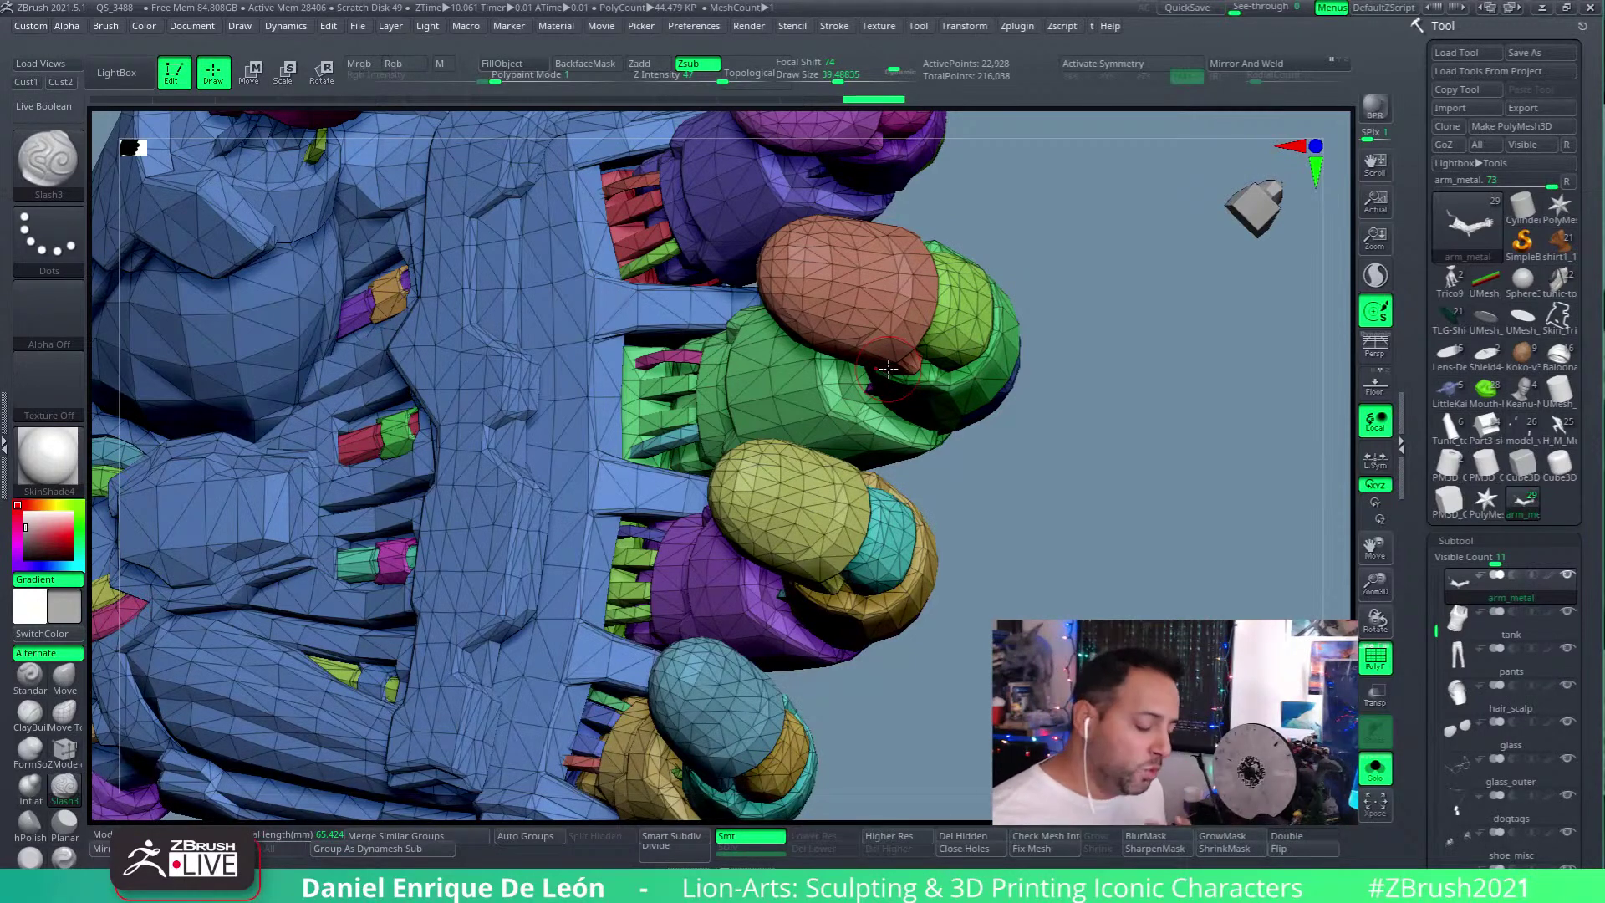
{"action": "right_click_drag", "start_coordinate": [748, 539], "coordinate": [893, 473]}
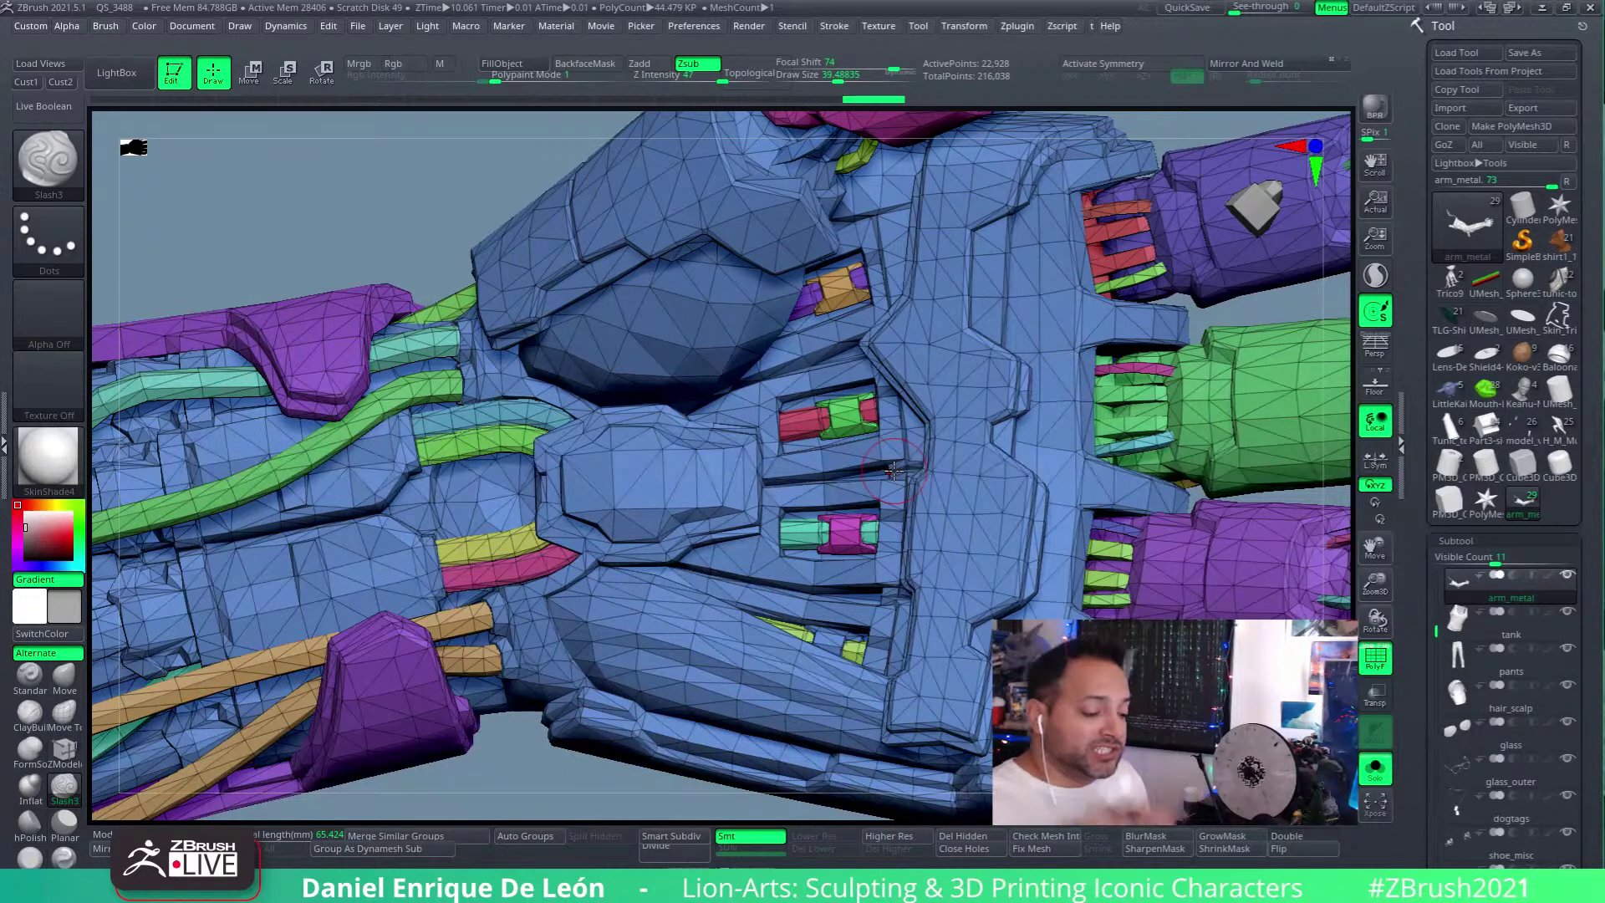
{"action": "right_click_drag", "start_coordinate": [893, 471], "coordinate": [893, 443]}
{"action": "right_click_drag", "start_coordinate": [885, 506], "coordinate": [985, 478]}
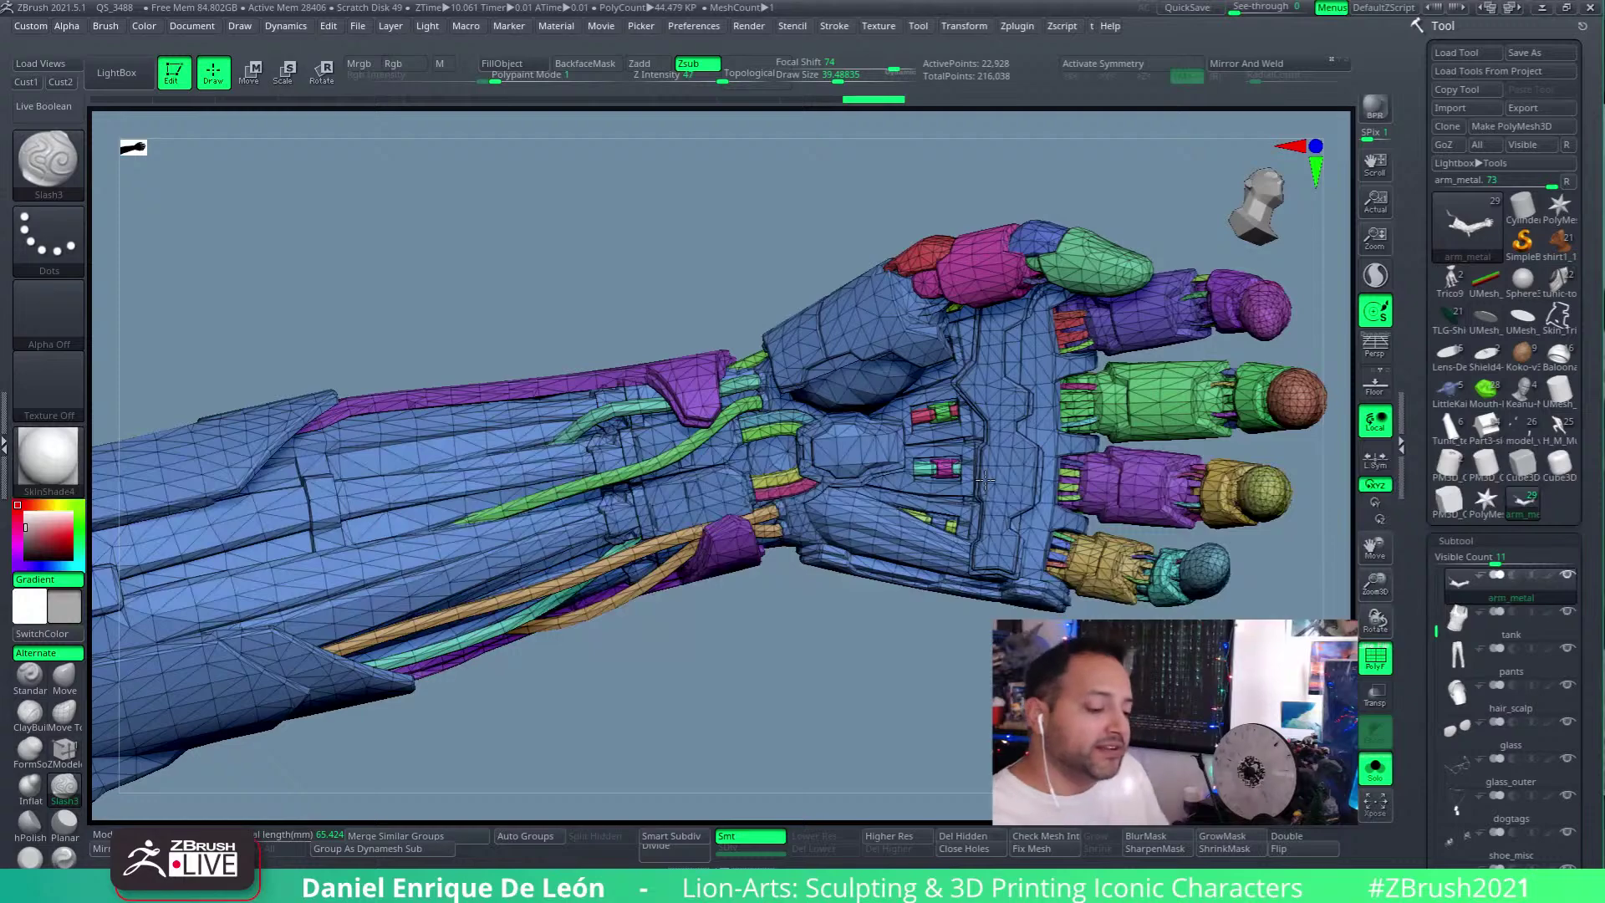
{"action": "right_click_drag", "start_coordinate": [984, 478], "coordinate": [930, 304]}
{"action": "right_click_drag", "start_coordinate": [910, 474], "coordinate": [631, 544]}
Step: Isolate a single cable polygroup of the metal arm
{"action": "left_click", "coordinate": [1374, 656]}
{"action": "right_click_drag", "start_coordinate": [1045, 519], "coordinate": [962, 472]}
{"action": "right_click_drag", "start_coordinate": [917, 379], "coordinate": [963, 423]}
{"action": "left_click", "coordinate": [745, 359], "text": "alt"}
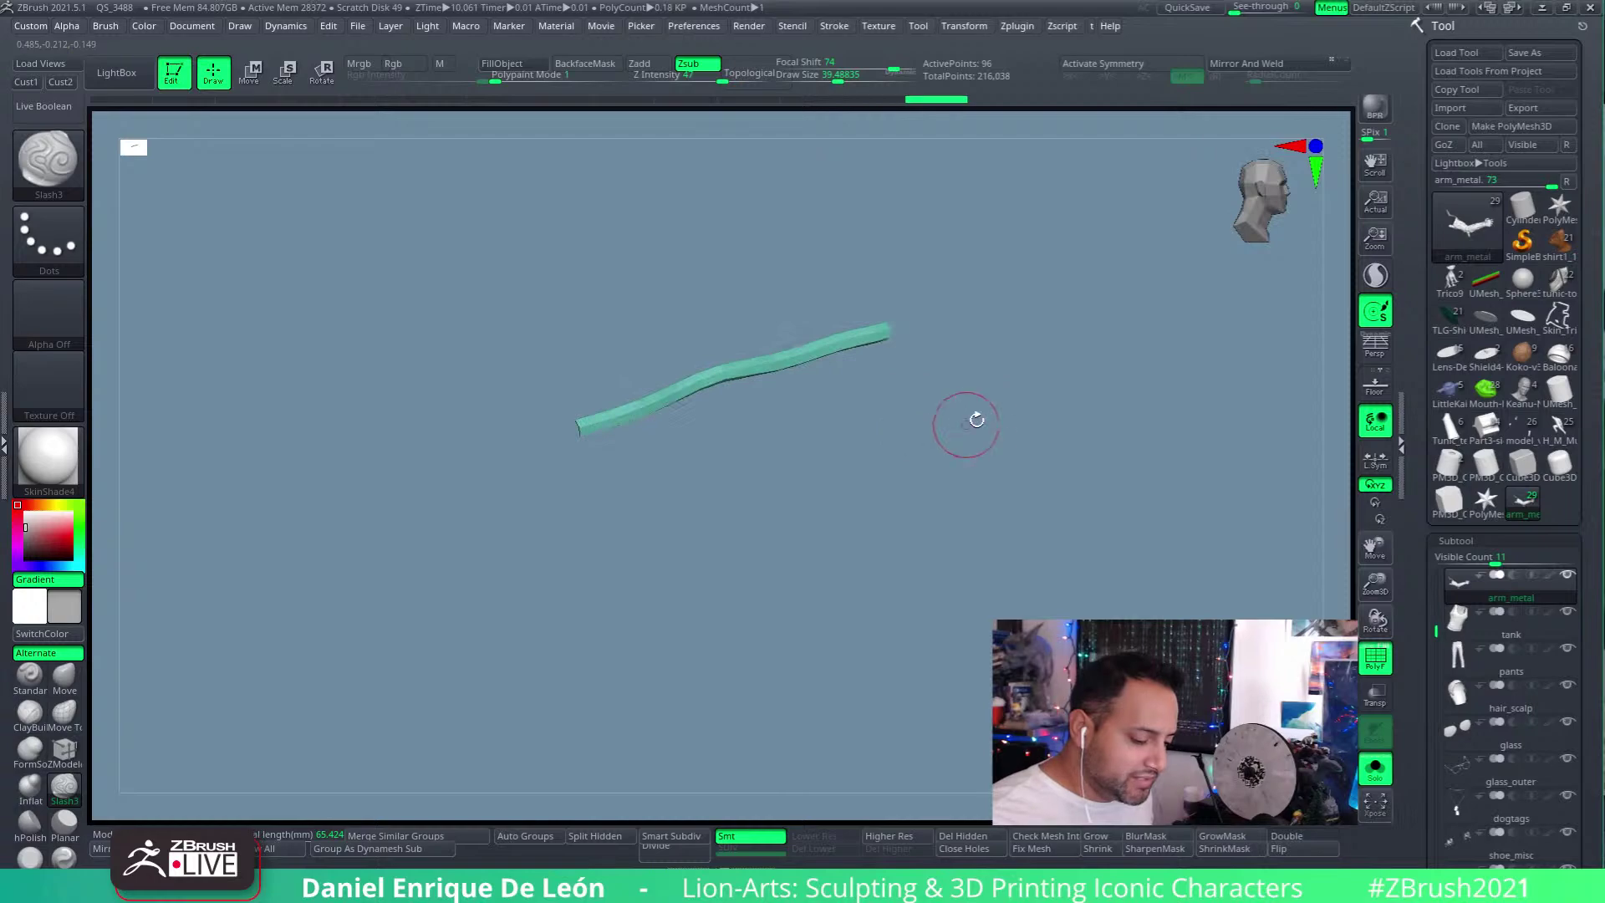
Step: Restore the full metal arm and isolate its upper arm polygroup to inspect it from several angles
{"action": "left_click", "coordinate": [1020, 370], "text": "ctrl+shift"}
{"action": "right_click_drag", "start_coordinate": [1020, 369], "coordinate": [869, 422]}
{"action": "left_click", "coordinate": [754, 562], "text": "ctrl+shift"}
{"action": "right_click_drag", "start_coordinate": [1035, 575], "coordinate": [1137, 443]}
{"action": "right_click_drag", "start_coordinate": [1110, 605], "coordinate": [1288, 822]}
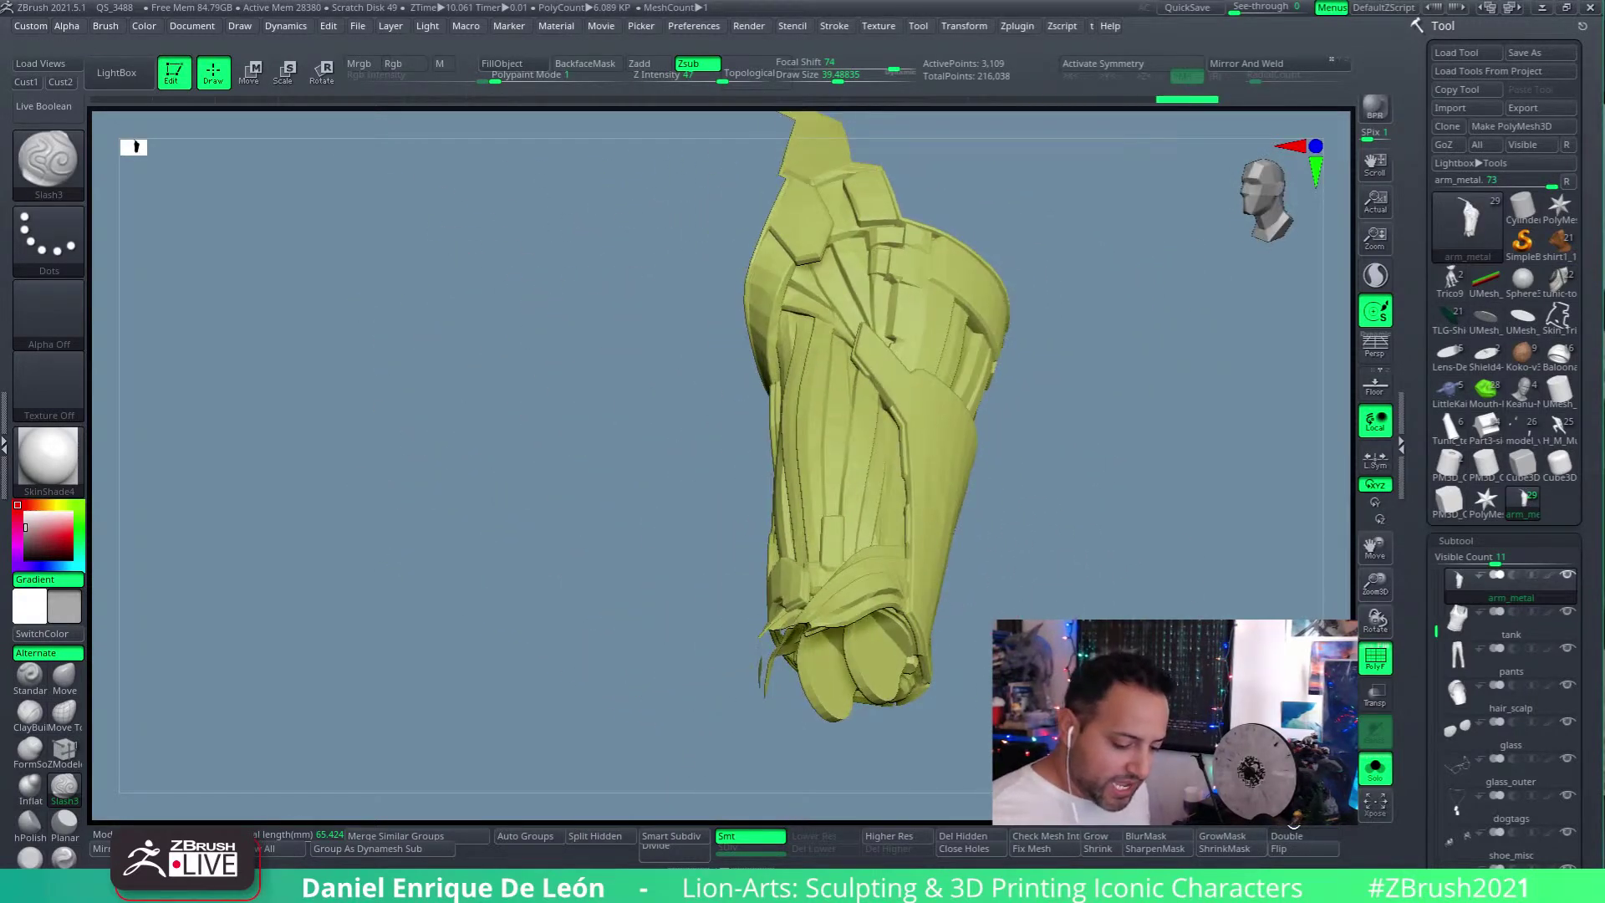
Step: Show the whole figure again and review its subtool list down to the teeth
{"action": "left_click", "coordinate": [1375, 767]}
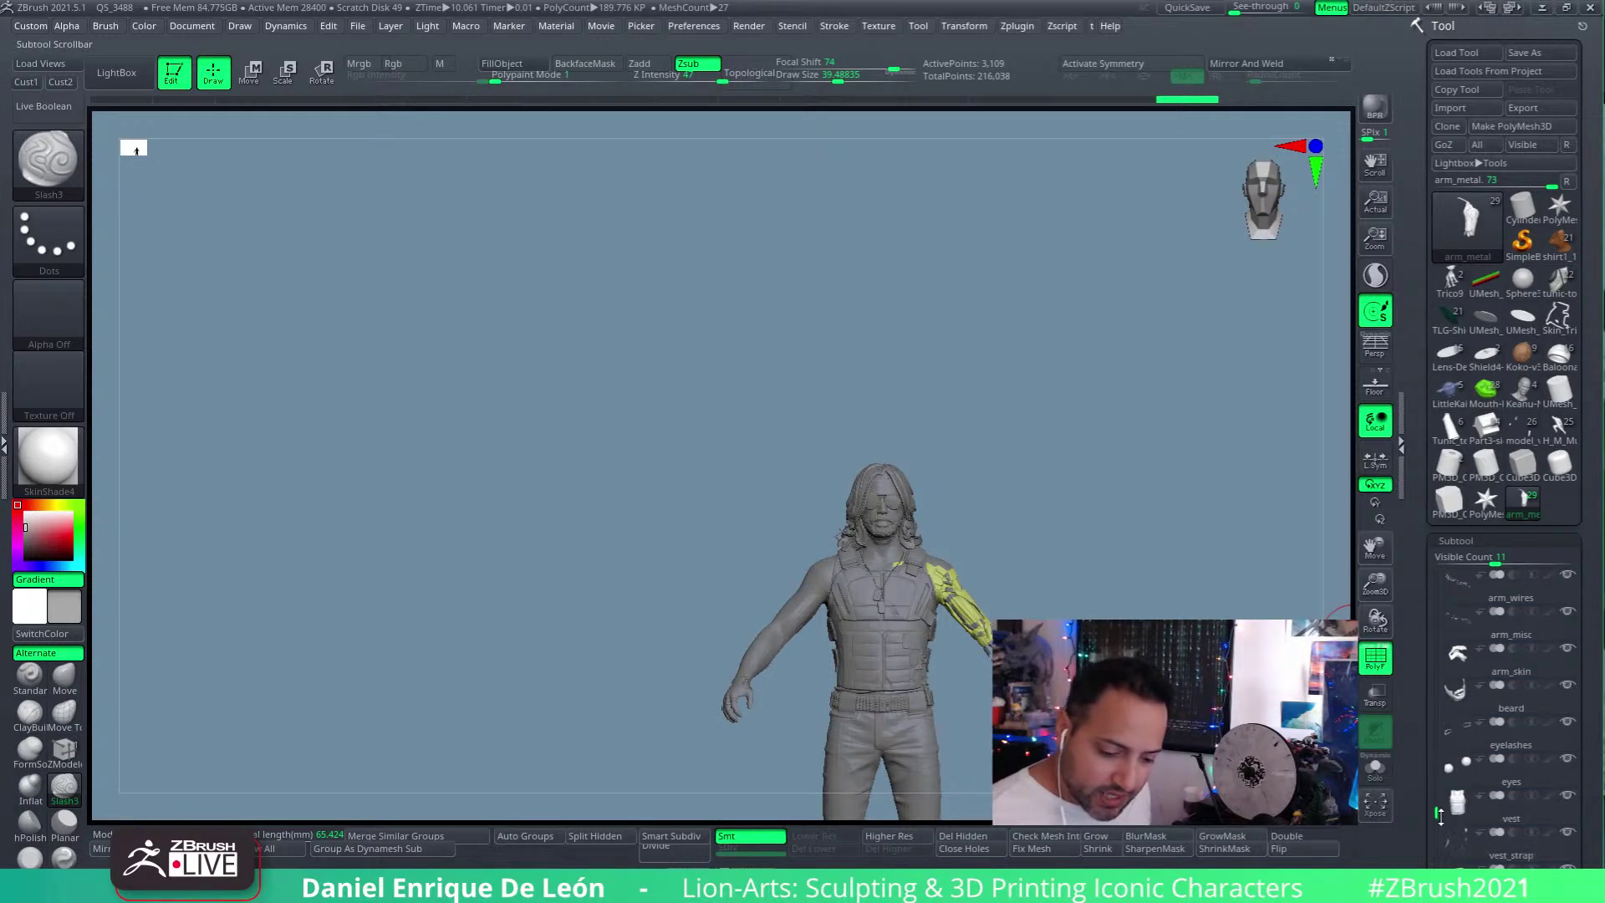
{"action": "left_click_drag", "start_coordinate": [1458, 650], "coordinate": [1484, 444]}
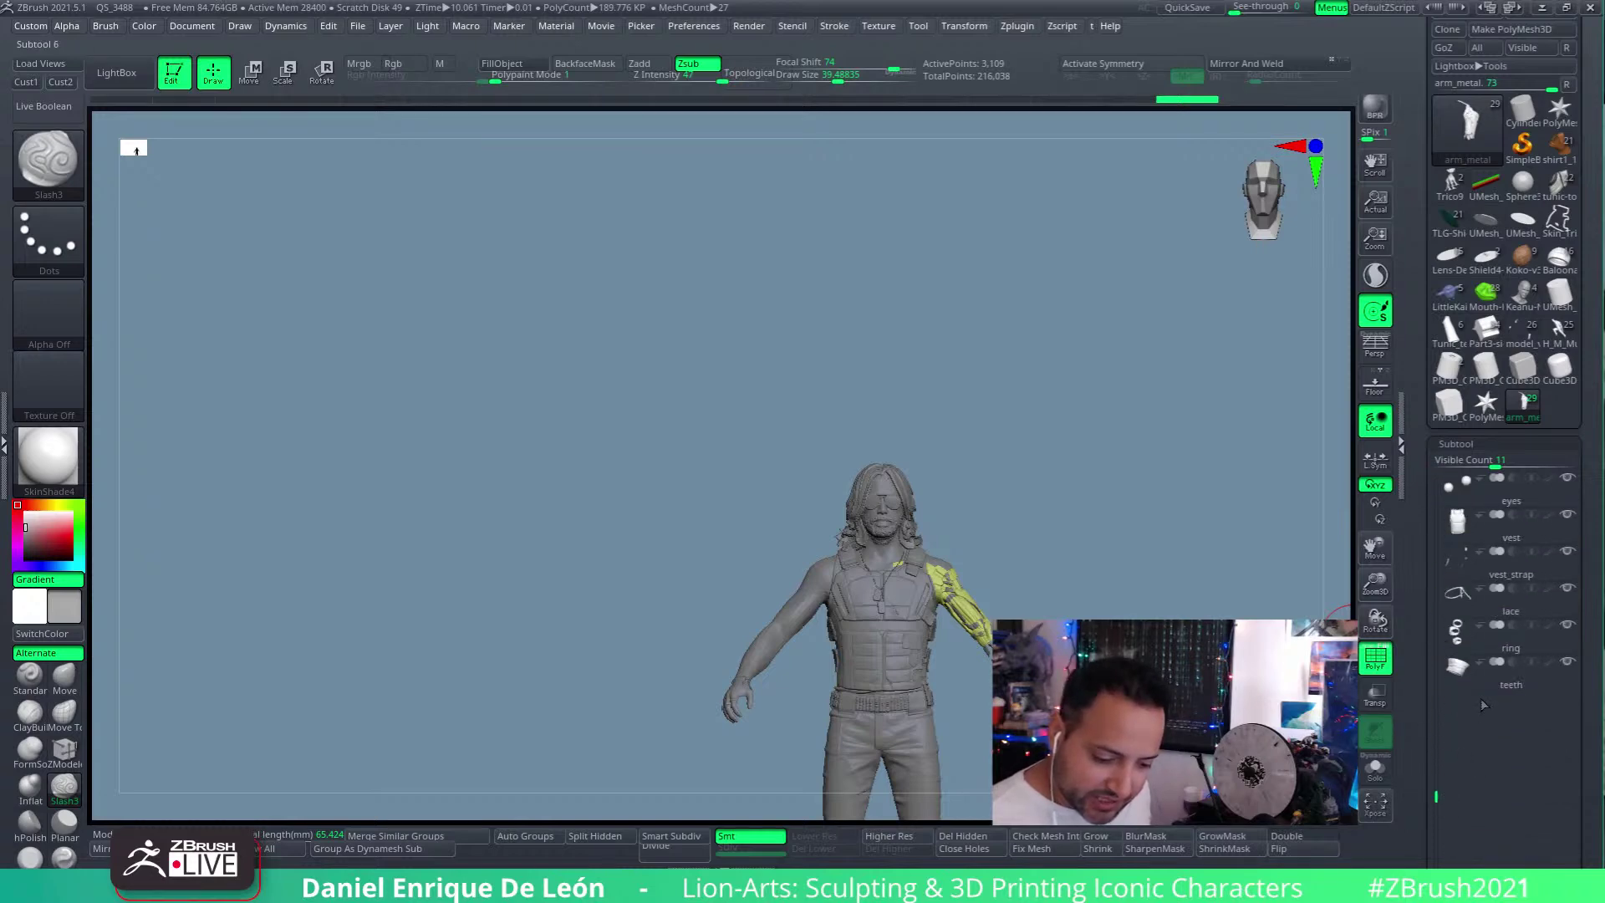
Step: Restore the hidden arm polygroups and examine the figure's face, sunglasses, hair, and beard up close from the front
{"action": "key", "text": "ctrl+shift"}
{"action": "right_click_drag", "start_coordinate": [942, 595], "coordinate": [893, 528], "text": "alt"}
{"action": "right_click_drag", "start_coordinate": [851, 425], "coordinate": [963, 652], "text": "alt"}
{"action": "right_click_drag", "start_coordinate": [800, 328], "coordinate": [808, 470], "text": "alt"}
{"action": "right_click_drag", "start_coordinate": [783, 404], "coordinate": [917, 693], "text": "alt"}
{"action": "right_click_drag", "start_coordinate": [848, 528], "coordinate": [827, 462], "text": "alt"}
{"action": "key", "text": "ctrl+shift"}
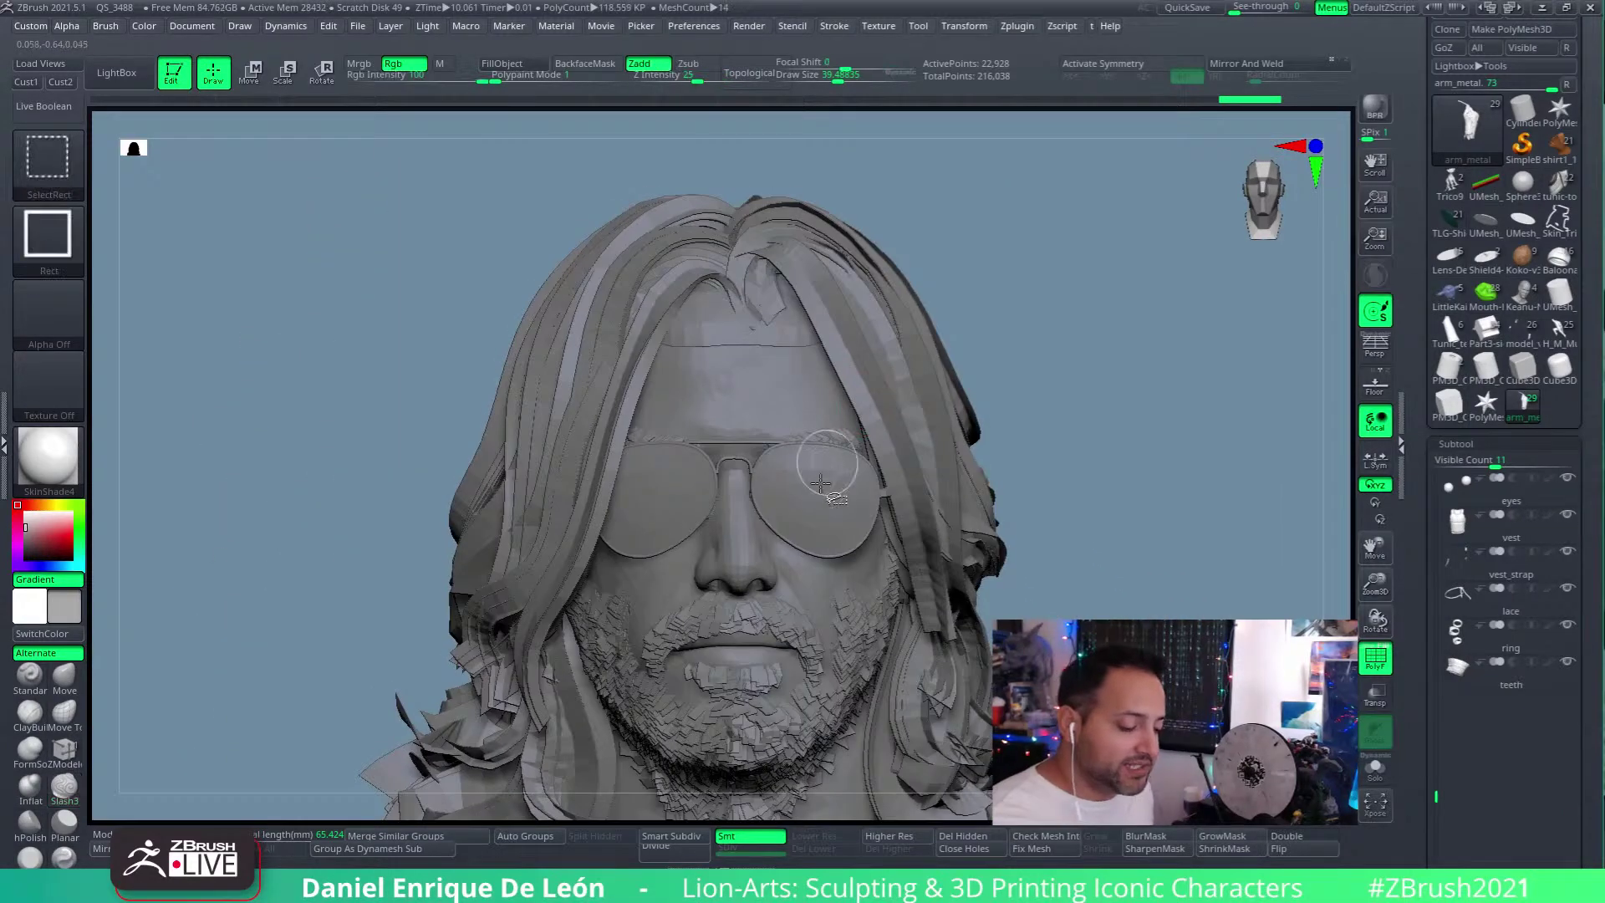
{"action": "key", "text": "alt"}
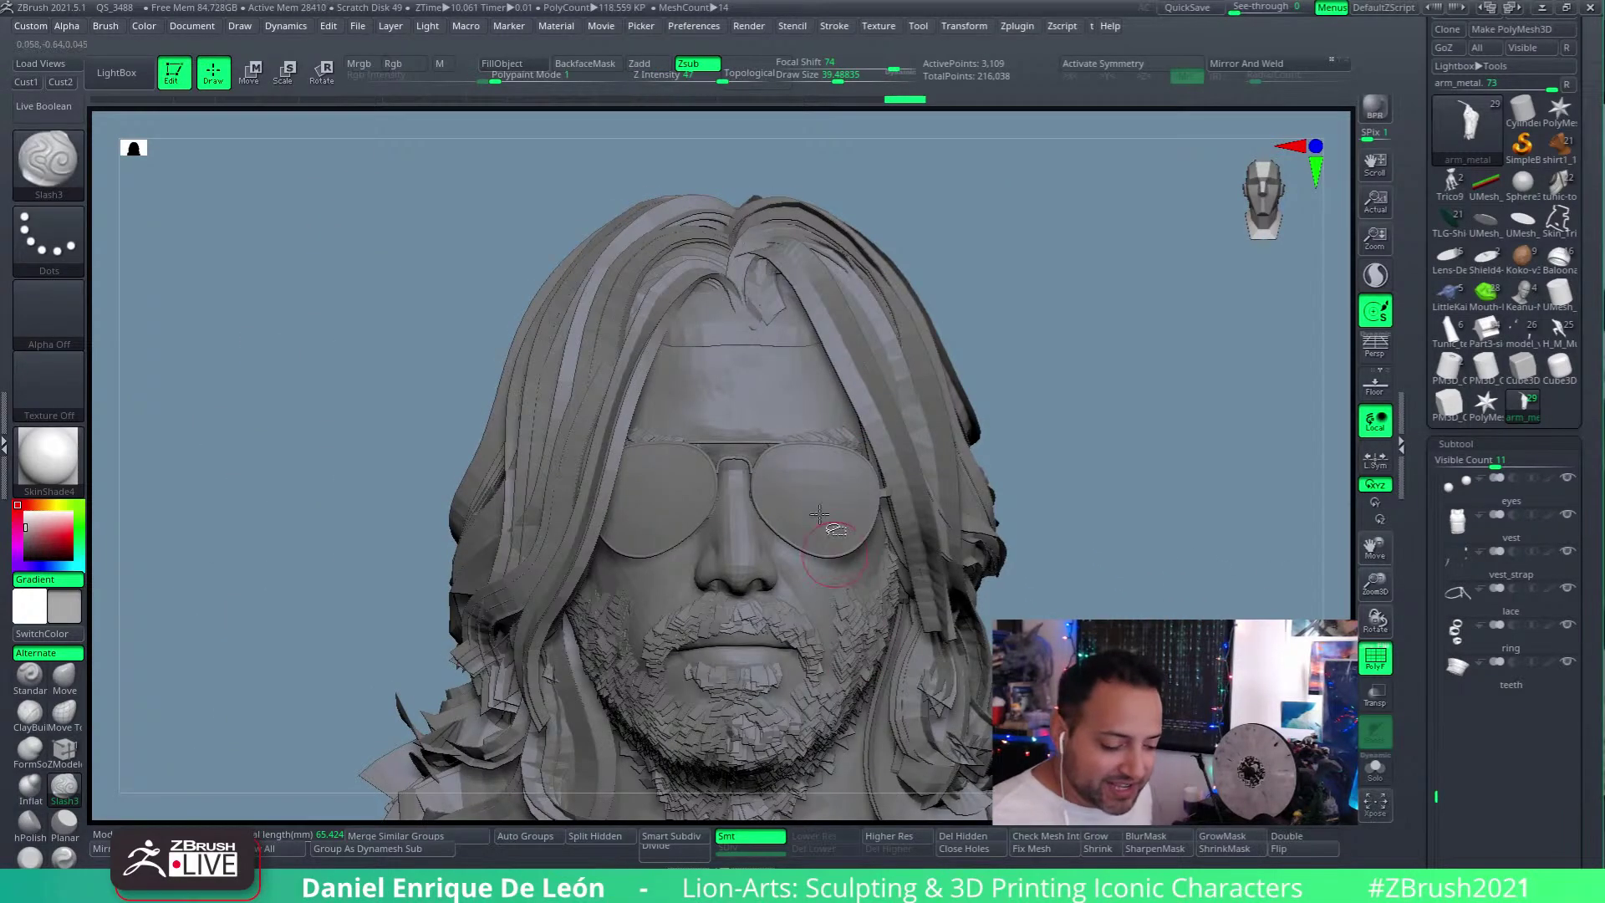
{"action": "key", "text": "ctrl+shift"}
{"action": "key", "text": "alt"}
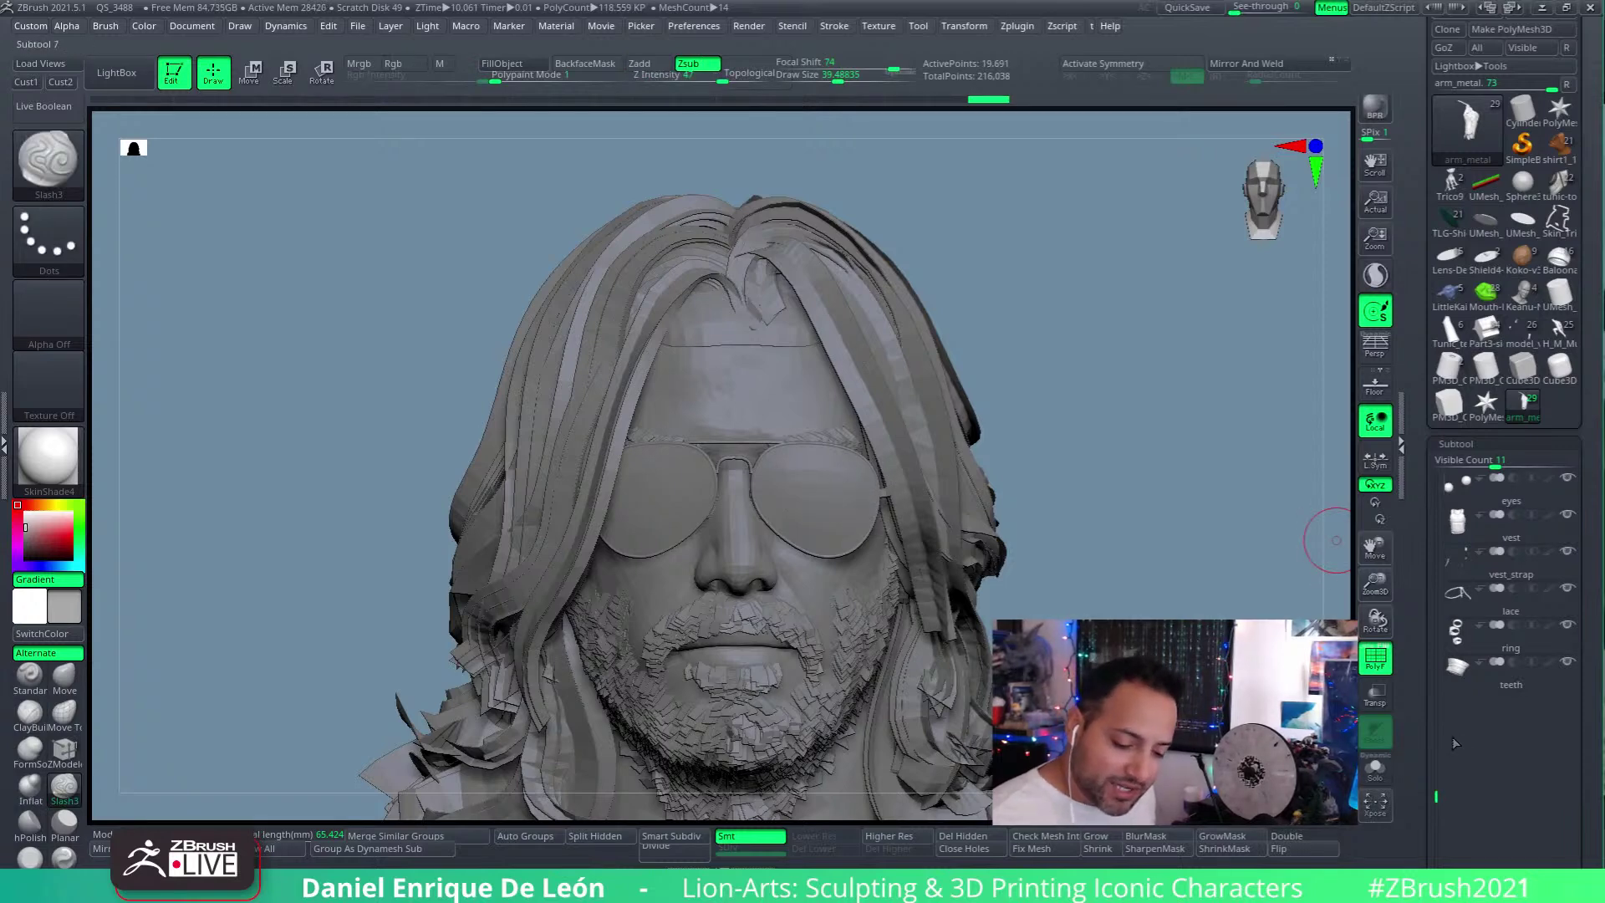
Step: Hide the sunglasses' lenses and outer frame, and select the head to reveal the eyes and brows
{"action": "left_click", "coordinate": [851, 510], "text": "alt"}
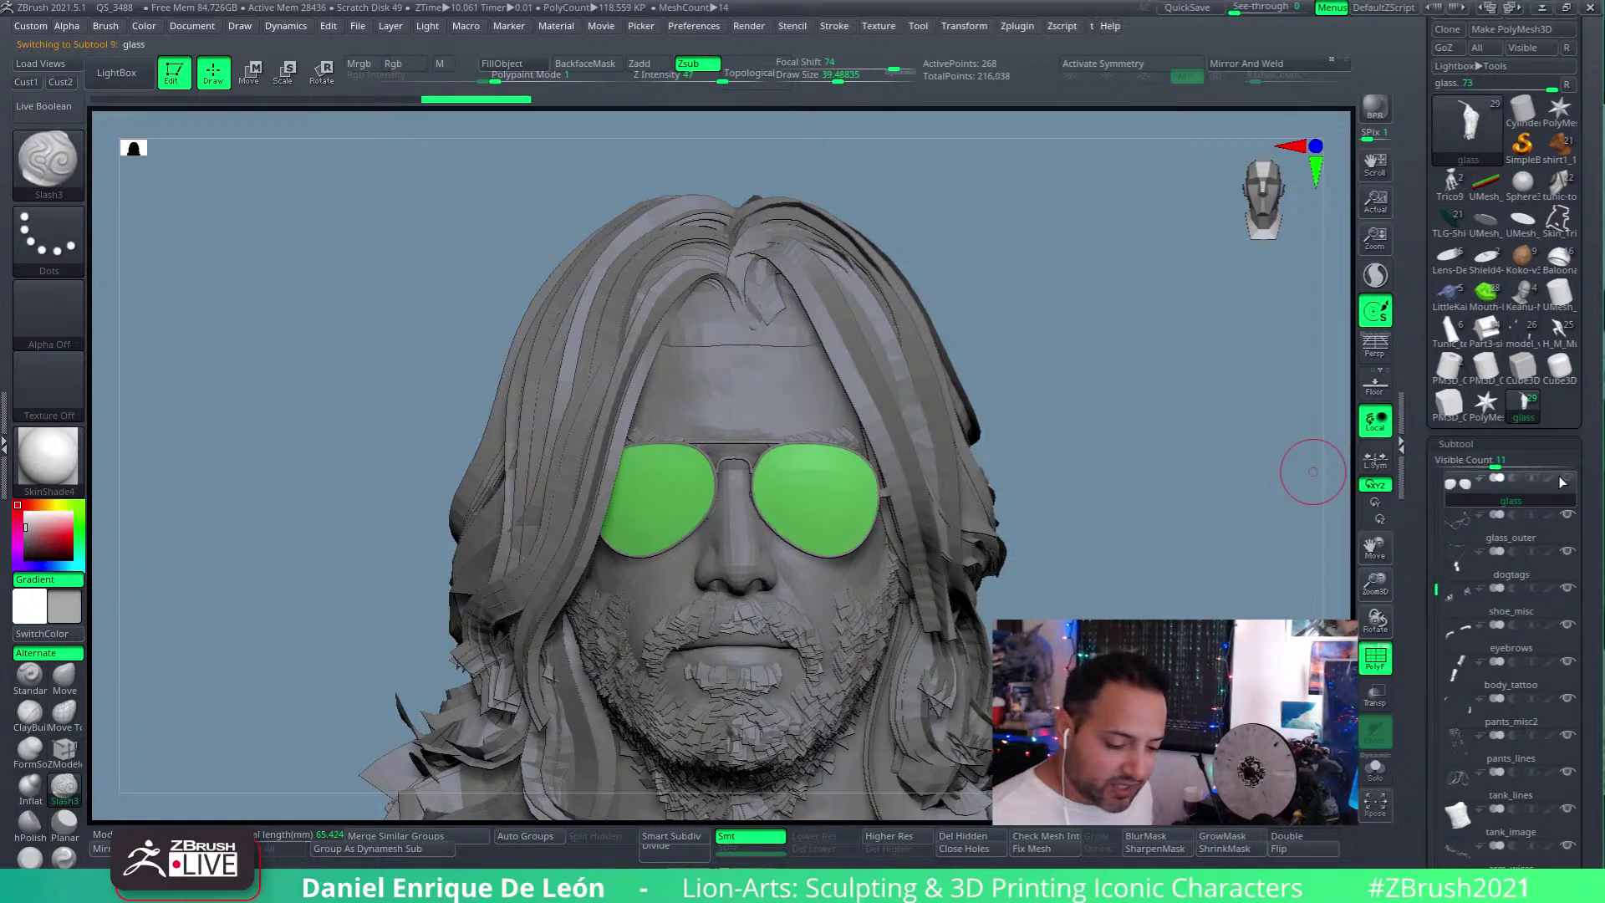
{"action": "scroll", "coordinate": [757, 452], "scroll_direction": "up", "scroll_amount": 5}
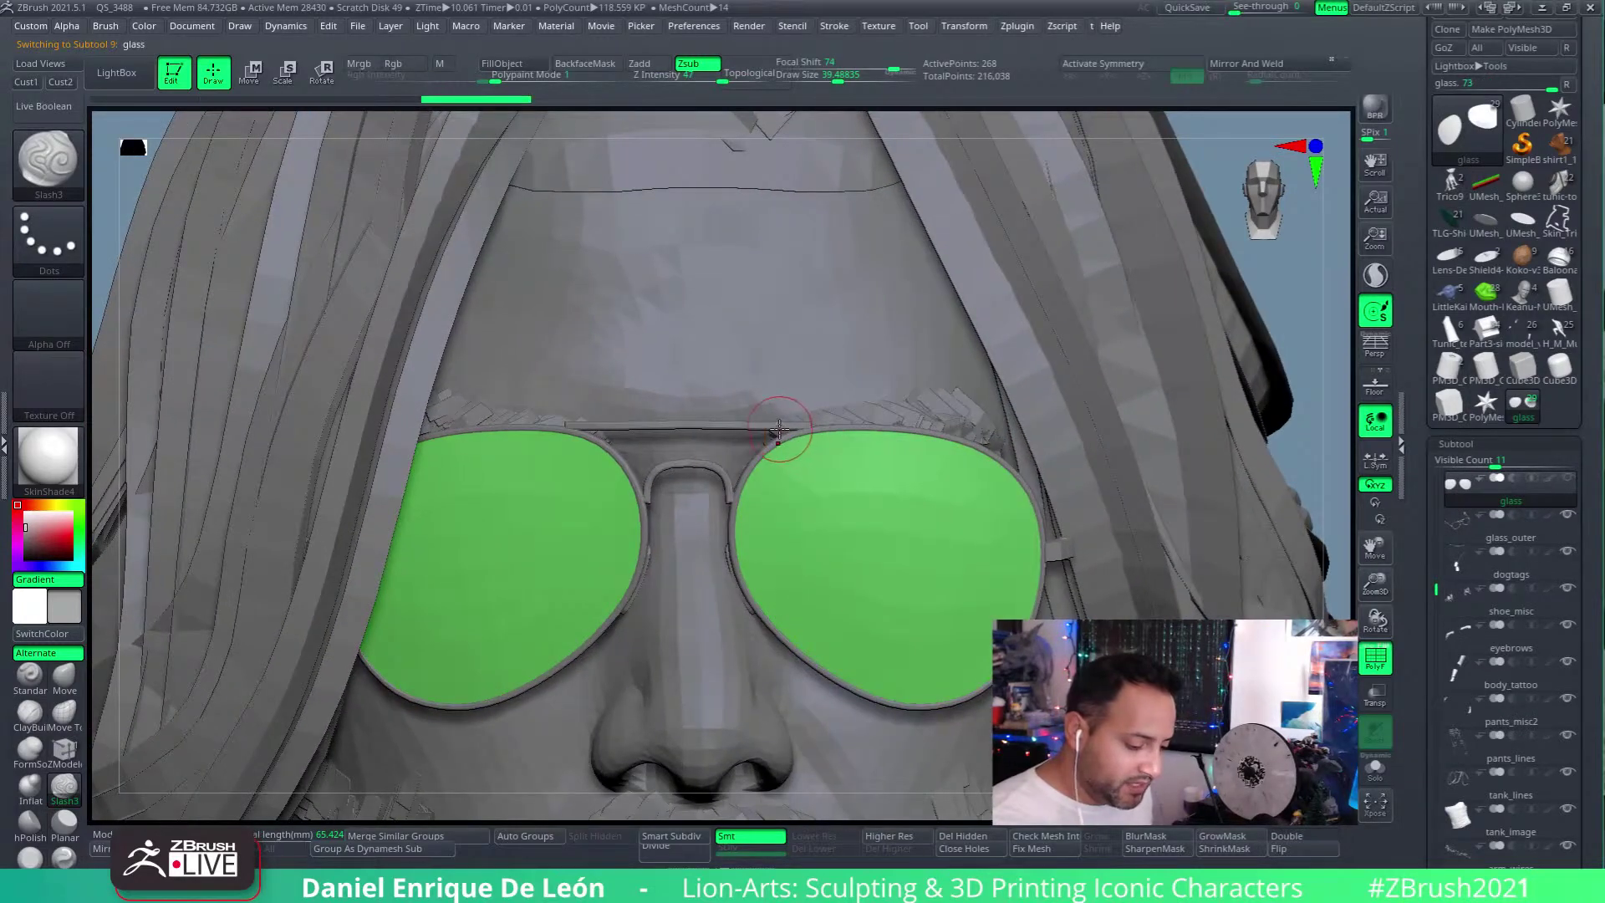
{"action": "left_click", "coordinate": [786, 430], "text": "alt"}
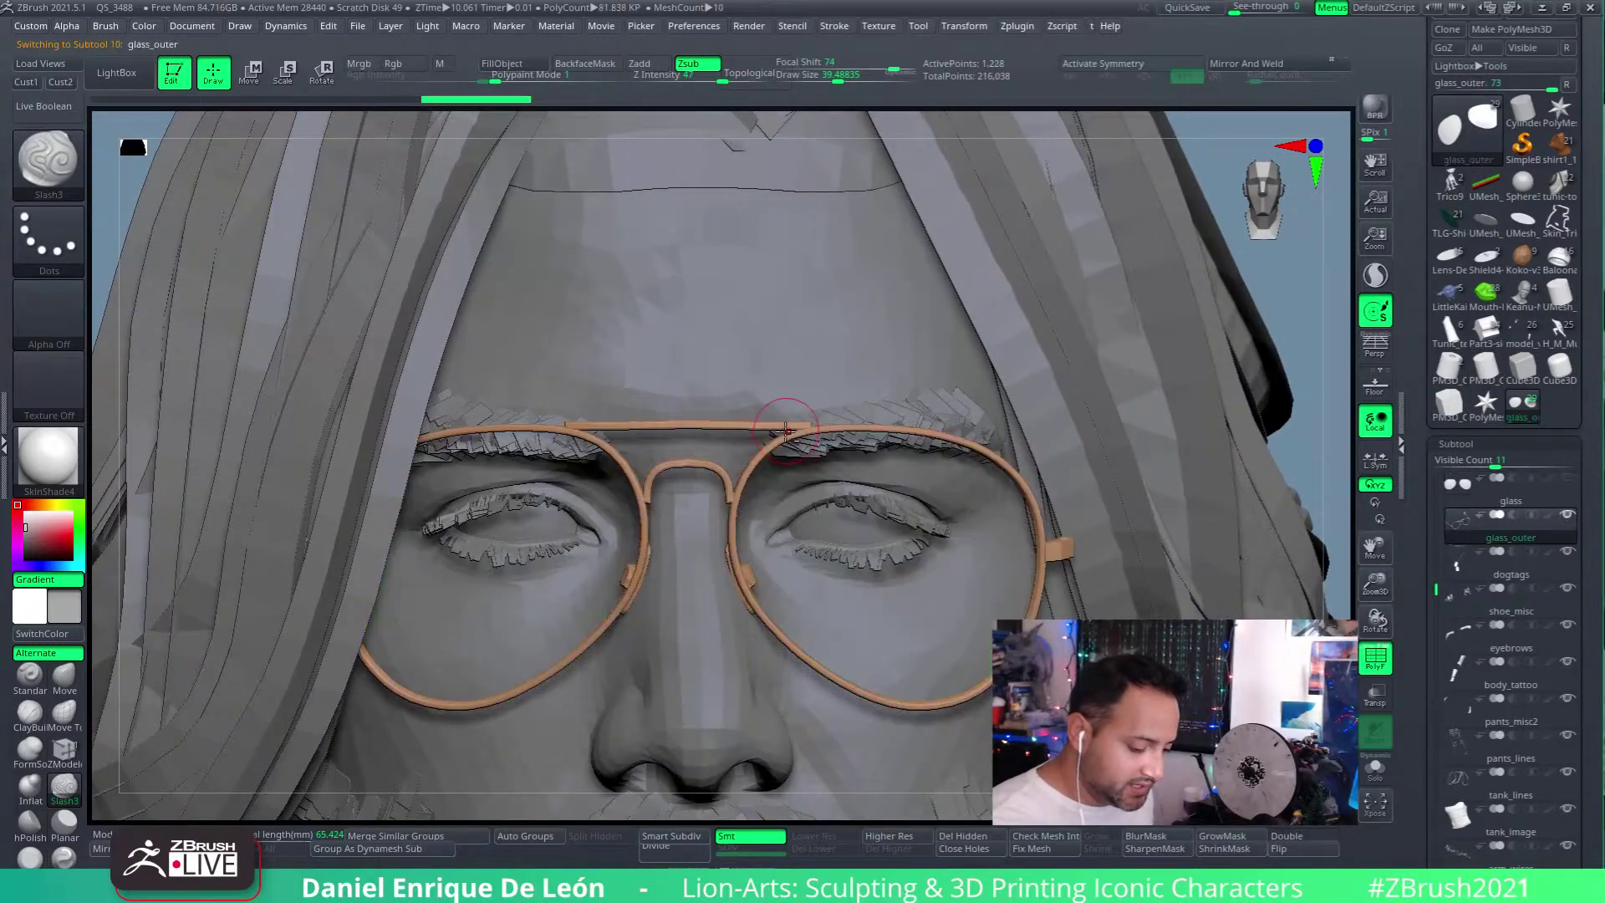
{"action": "left_click", "coordinate": [1568, 515]}
{"action": "left_click", "coordinate": [888, 351], "text": "alt"}
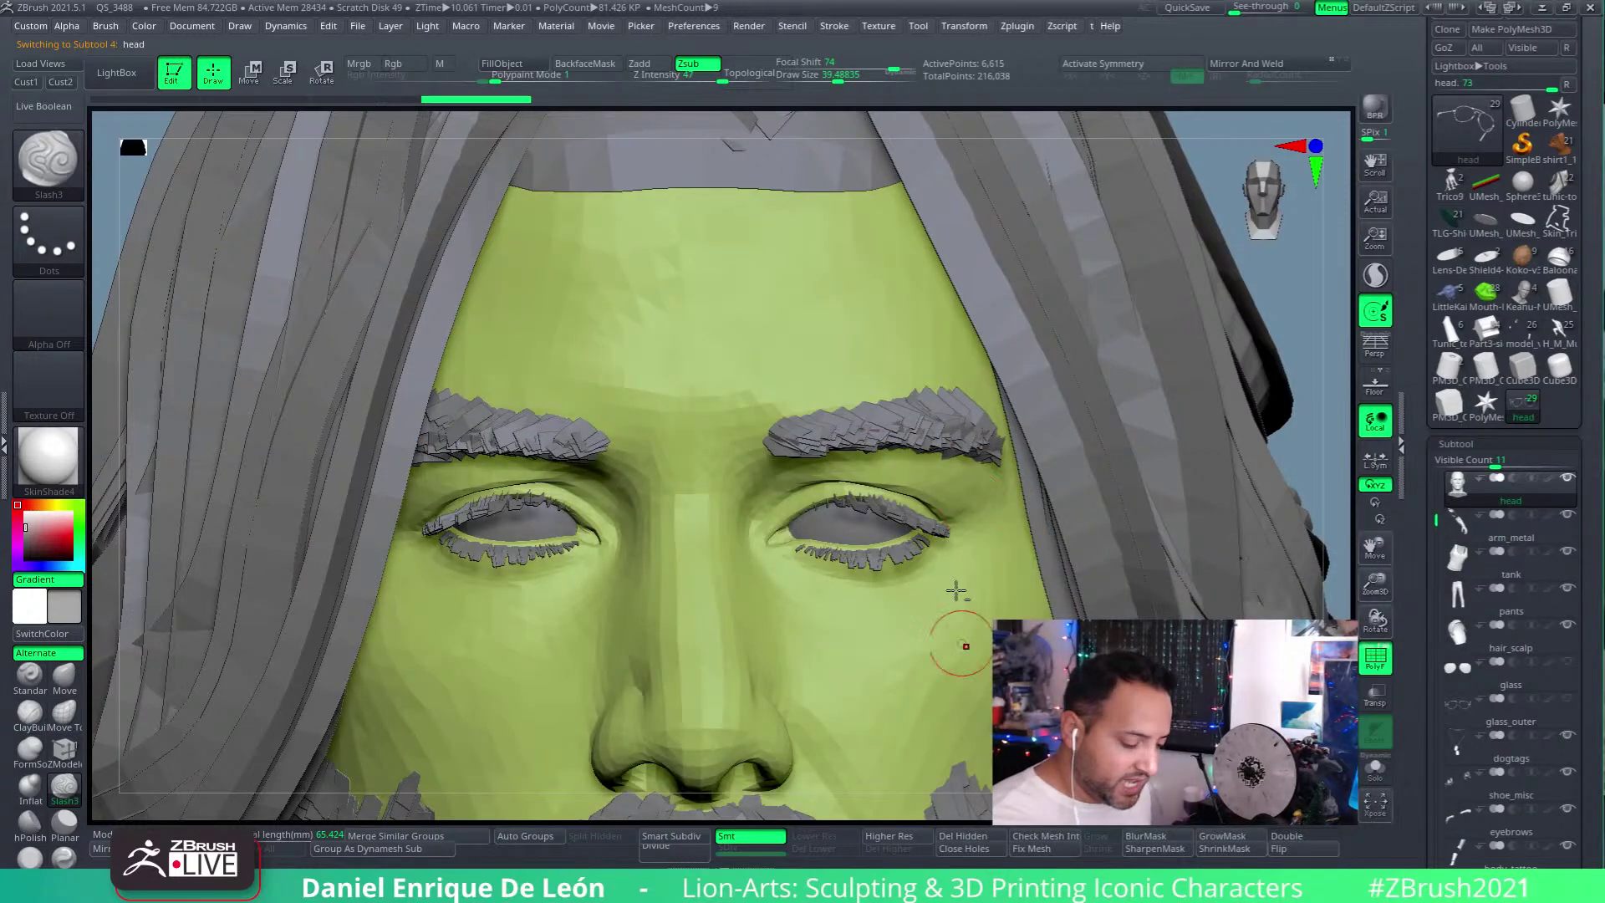
{"action": "scroll", "coordinate": [965, 648], "scroll_direction": "down", "scroll_amount": 5}
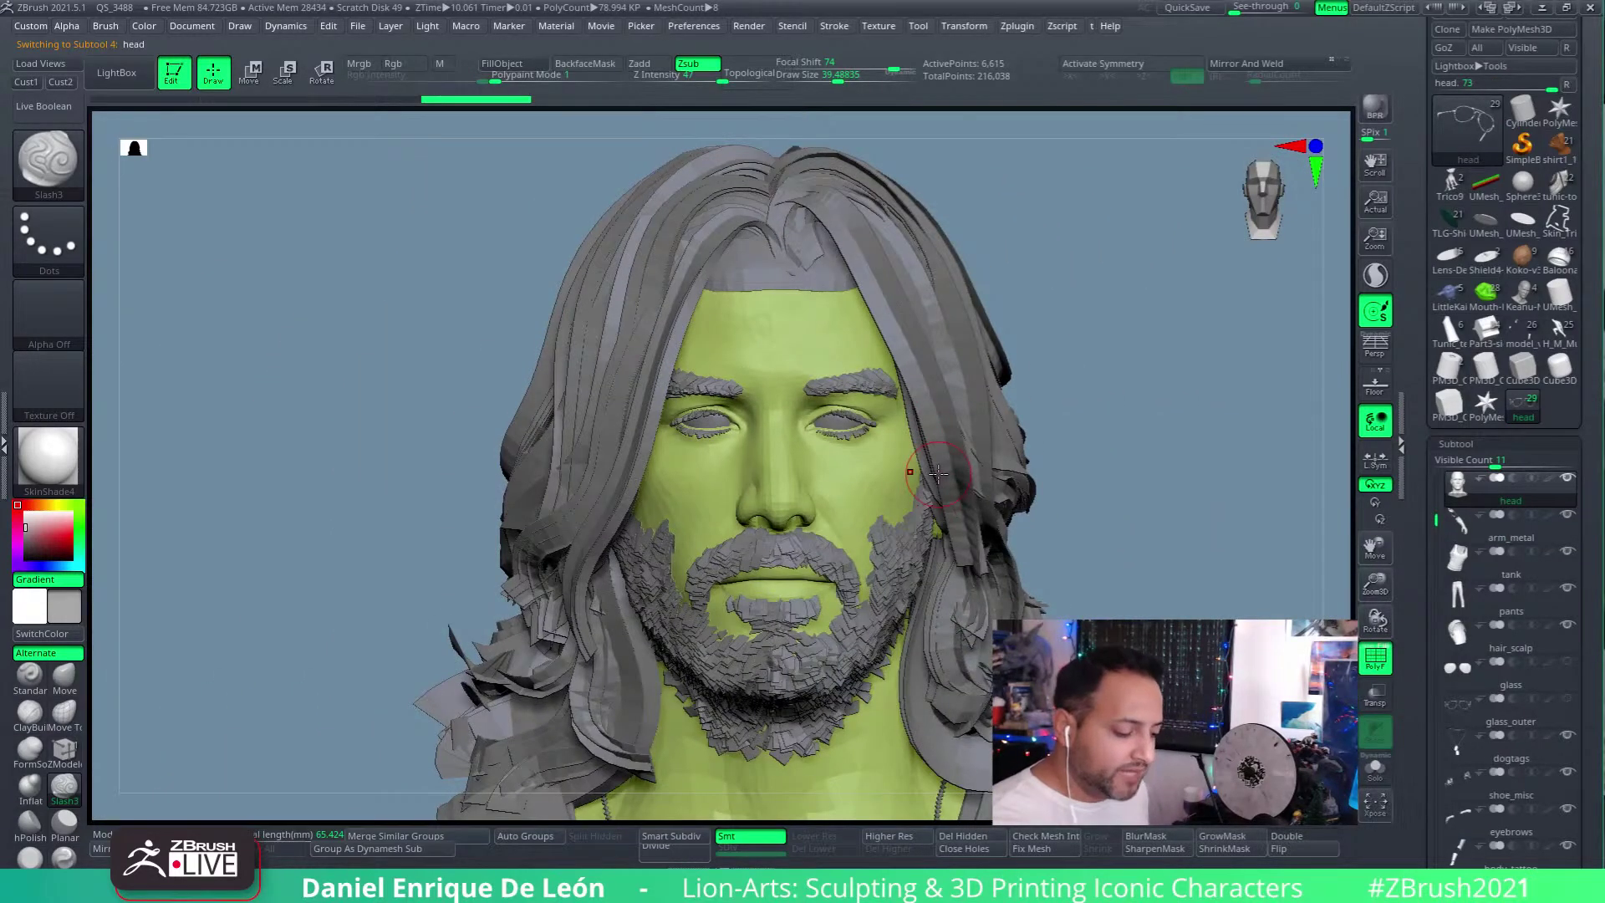
{"action": "right_click_drag", "start_coordinate": [886, 473], "coordinate": [891, 405], "text": "alt"}
{"action": "right_click_drag", "start_coordinate": [940, 276], "coordinate": [903, 373], "text": "alt"}
Step: Hide the hair and the beard to leave the figure's head bare
{"action": "left_click", "coordinate": [897, 365], "text": "alt"}
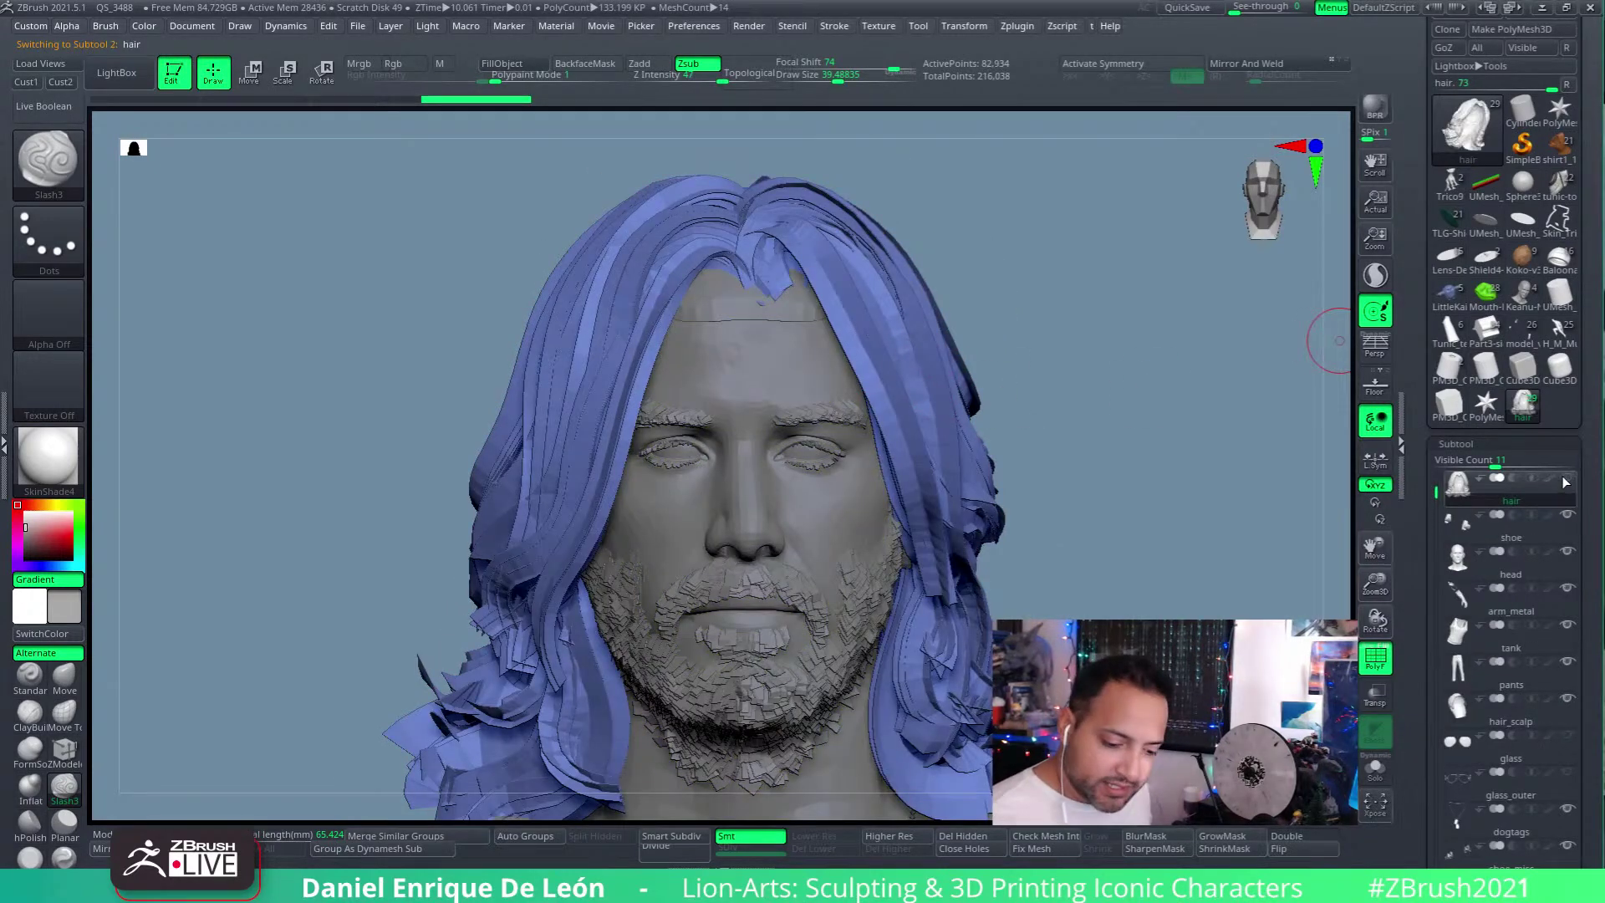
{"action": "left_click", "coordinate": [830, 536], "text": "alt"}
{"action": "right_click_drag", "start_coordinate": [839, 573], "coordinate": [756, 587]}
{"action": "left_click", "coordinate": [770, 614], "text": "alt"}
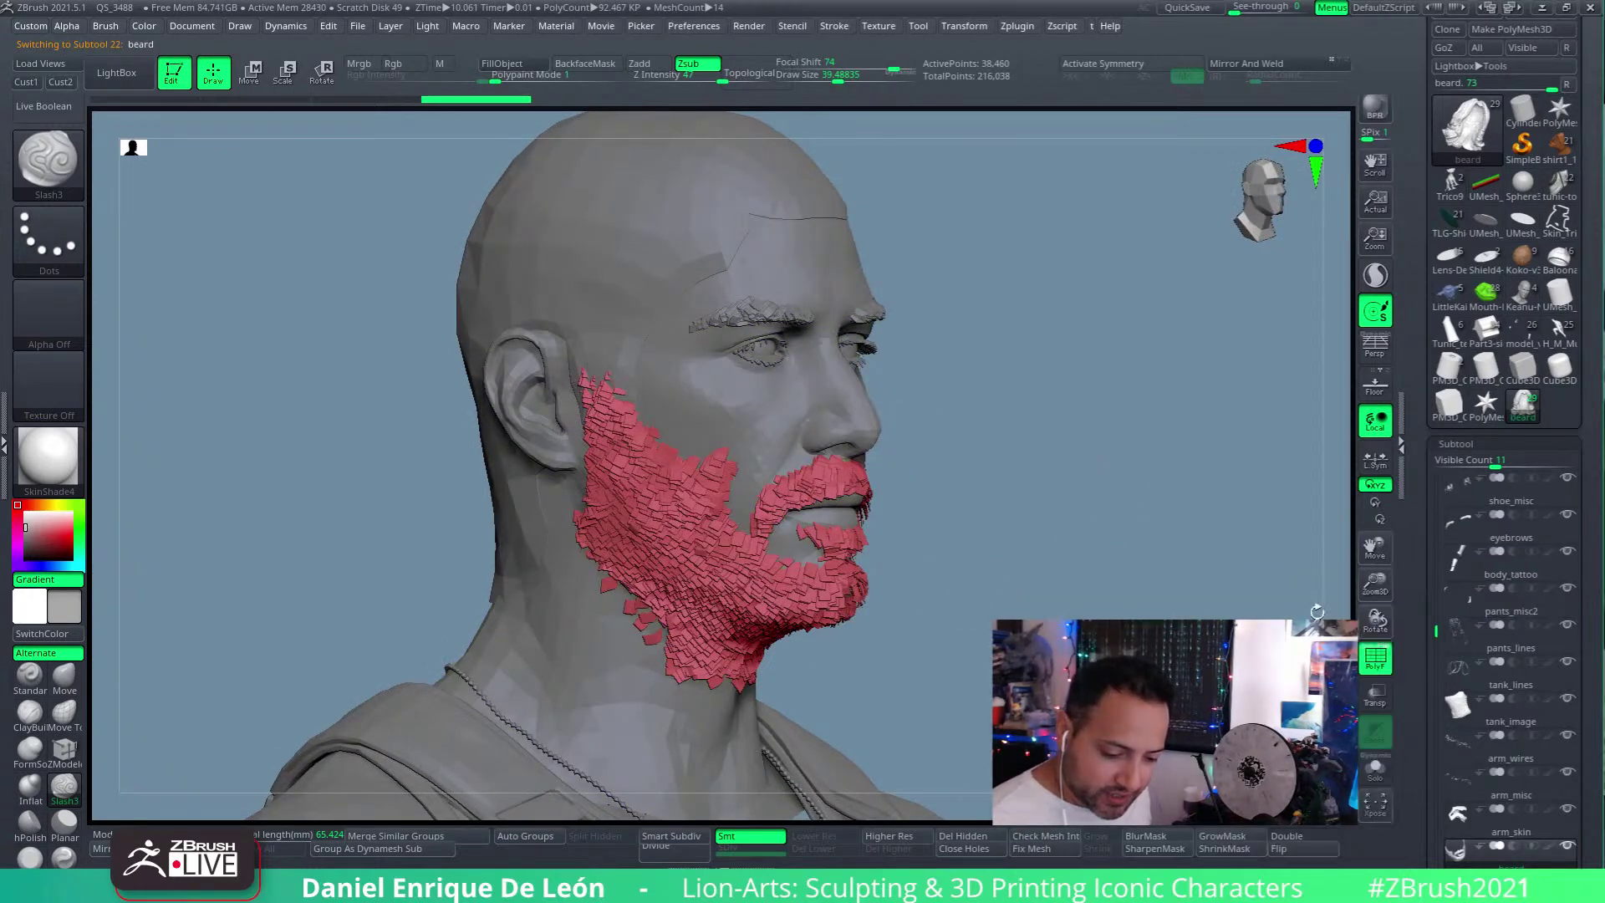
Step: Select the hair_scalp subtool, inspect it in isolation from several angles, and show the rest of the figure again
{"action": "right_click_drag", "start_coordinate": [993, 439], "coordinate": [893, 466]}
{"action": "mouse_move", "coordinate": [890, 397]}
{"action": "right_mouse_down", "text": "ctrl"}
{"action": "mouse_move", "coordinate": [892, 326]}
{"action": "mouse_move", "coordinate": [875, 462]}
{"action": "mouse_move", "coordinate": [856, 435]}
{"action": "mouse_move", "coordinate": [887, 418]}
{"action": "mouse_move", "coordinate": [887, 443]}
{"action": "mouse_move", "coordinate": [1116, 427]}
{"action": "mouse_move", "coordinate": [1034, 427]}
{"action": "mouse_move", "coordinate": [953, 306]}
{"action": "mouse_move", "coordinate": [1081, 355]}
{"action": "mouse_move", "coordinate": [1091, 392]}
{"action": "mouse_move", "coordinate": [1002, 437]}
{"action": "mouse_move", "coordinate": [1235, 476]}
{"action": "mouse_move", "coordinate": [1304, 434]}
{"action": "right_mouse_up", "text": "ctrl"}
{"action": "left_click", "coordinate": [1116, 426], "text": "alt"}
{"action": "left_click", "coordinate": [953, 306], "text": "alt"}
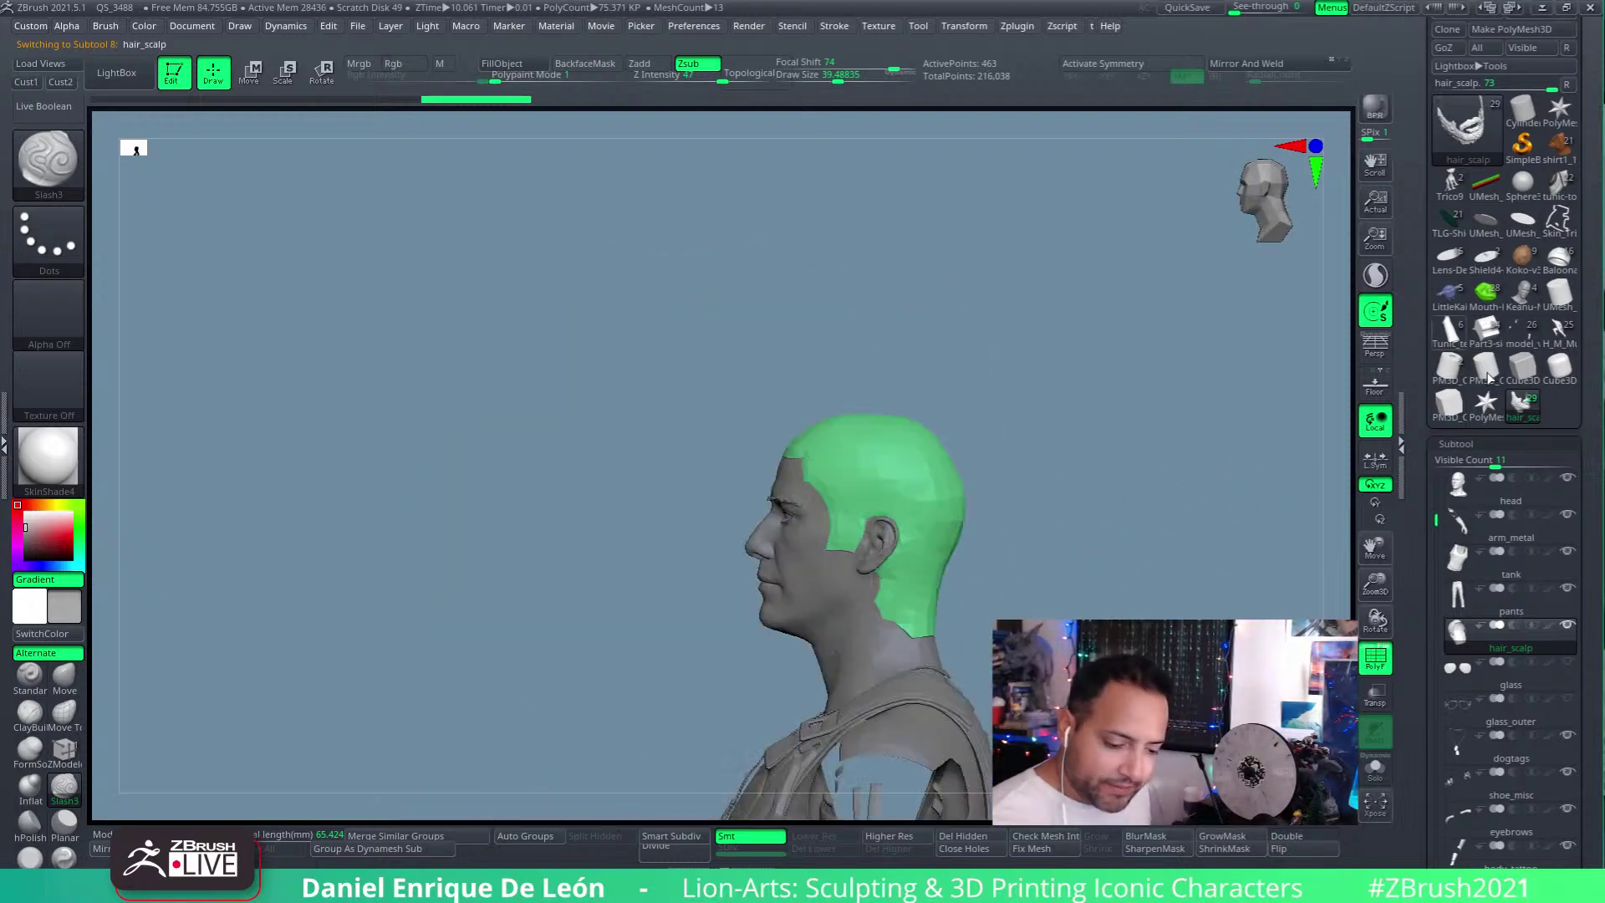
{"action": "right_click_drag", "start_coordinate": [836, 544], "coordinate": [1319, 618], "text": "ctrl"}
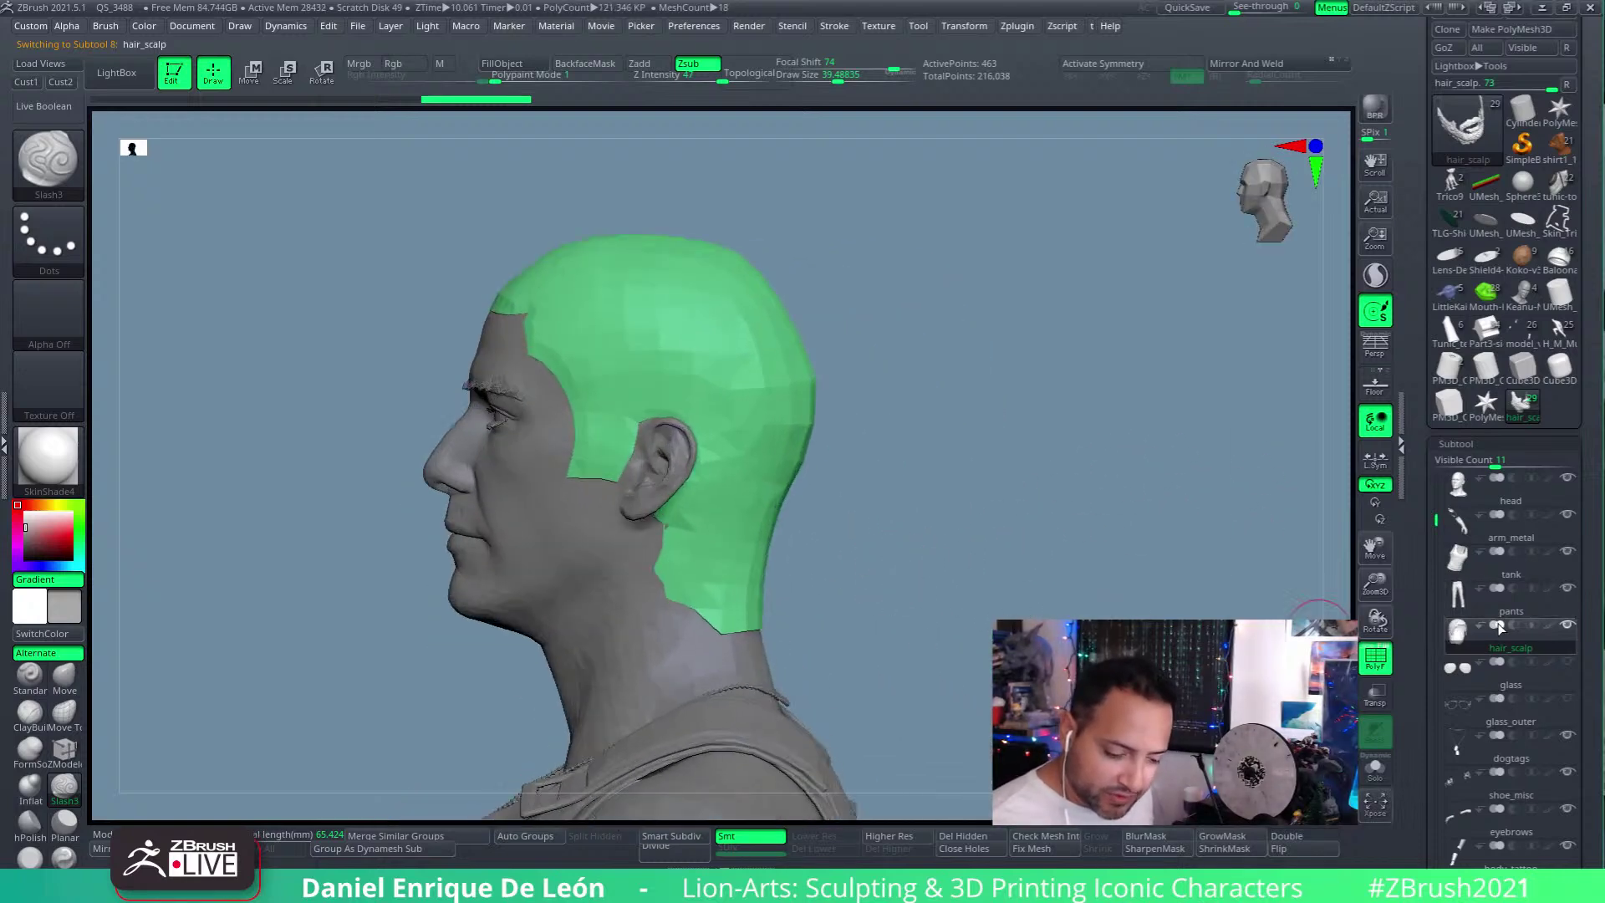
{"action": "left_click", "coordinate": [1375, 769]}
{"action": "mouse_move", "coordinate": [1064, 591]}
{"action": "right_mouse_down"}
{"action": "mouse_move", "coordinate": [1156, 573]}
{"action": "mouse_move", "coordinate": [1068, 587]}
{"action": "right_mouse_up"}
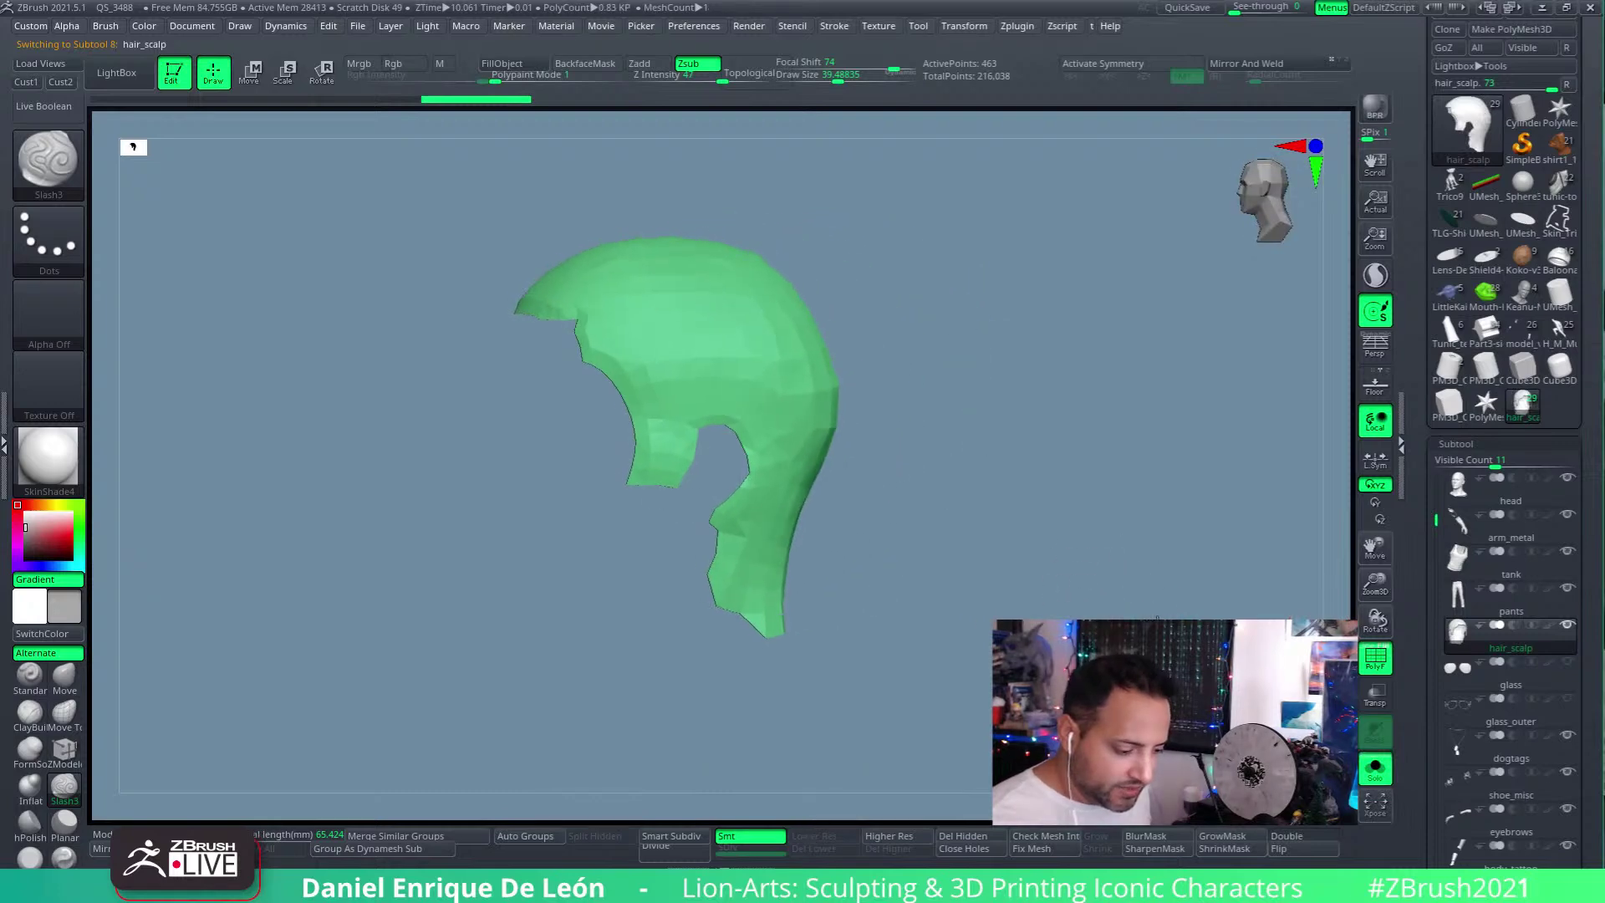
{"action": "right_click_drag", "start_coordinate": [1153, 621], "coordinate": [1334, 621]}
{"action": "right_click_drag", "start_coordinate": [1195, 622], "coordinate": [1172, 608]}
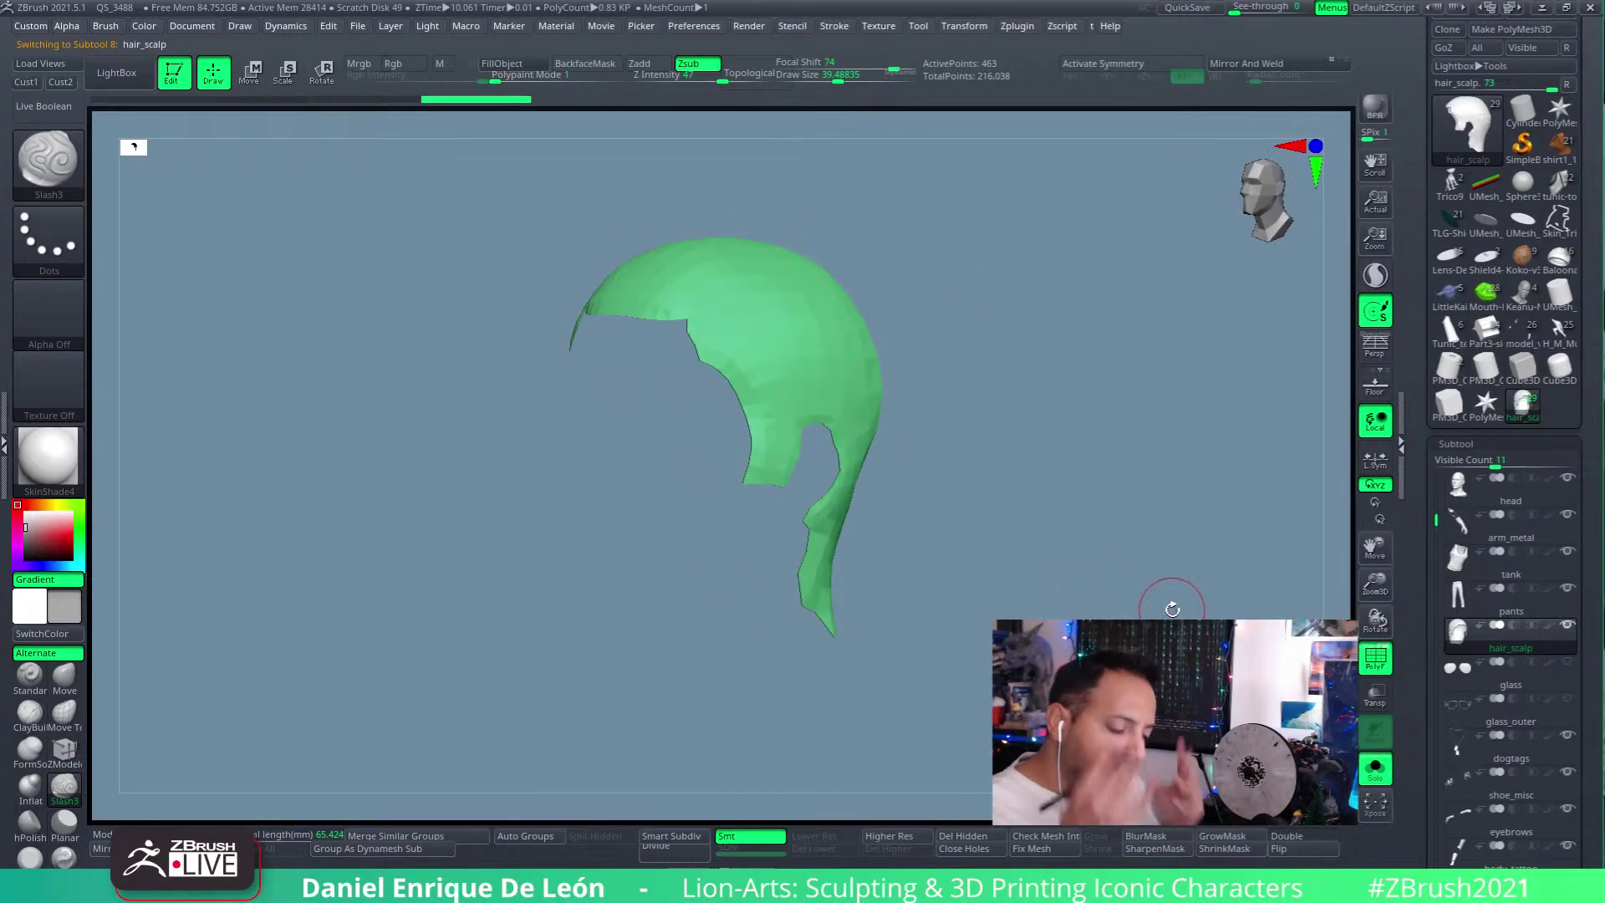
{"action": "left_click", "coordinate": [1375, 769]}
{"action": "mouse_move", "coordinate": [1128, 544]}
{"action": "right_mouse_down"}
{"action": "mouse_move", "coordinate": [1219, 591]}
{"action": "mouse_move", "coordinate": [1122, 548]}
{"action": "right_mouse_up"}
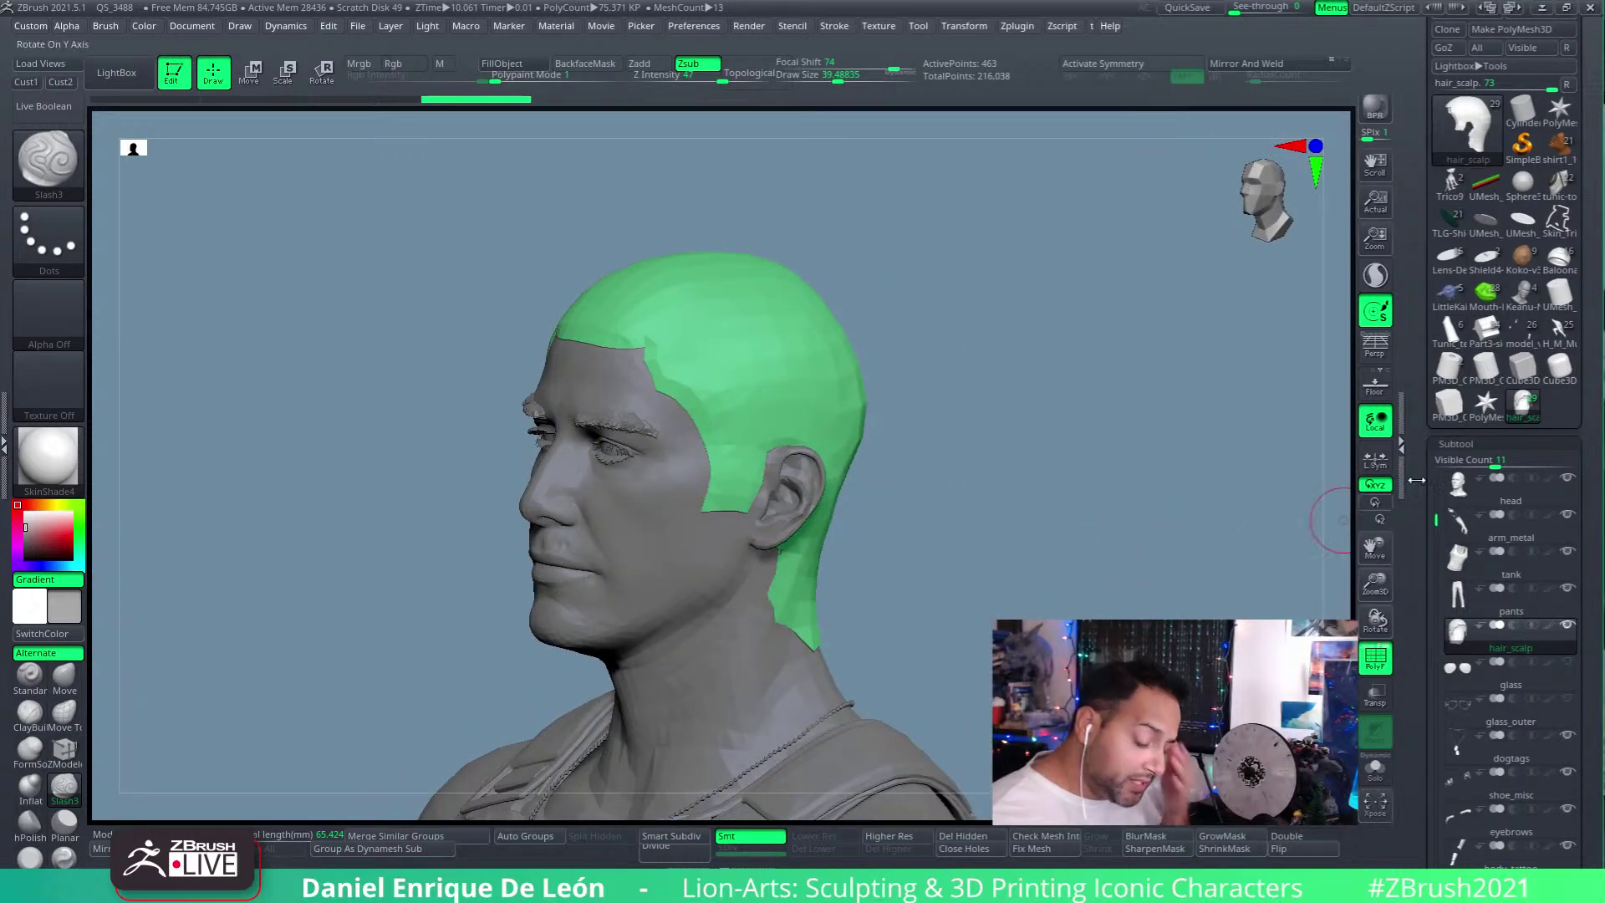
Step: Check the hair_scalp's texture map settings and hide the hair_scalp subtool
{"action": "left_click_drag", "start_coordinate": [1575, 602], "coordinate": [1560, 363]}
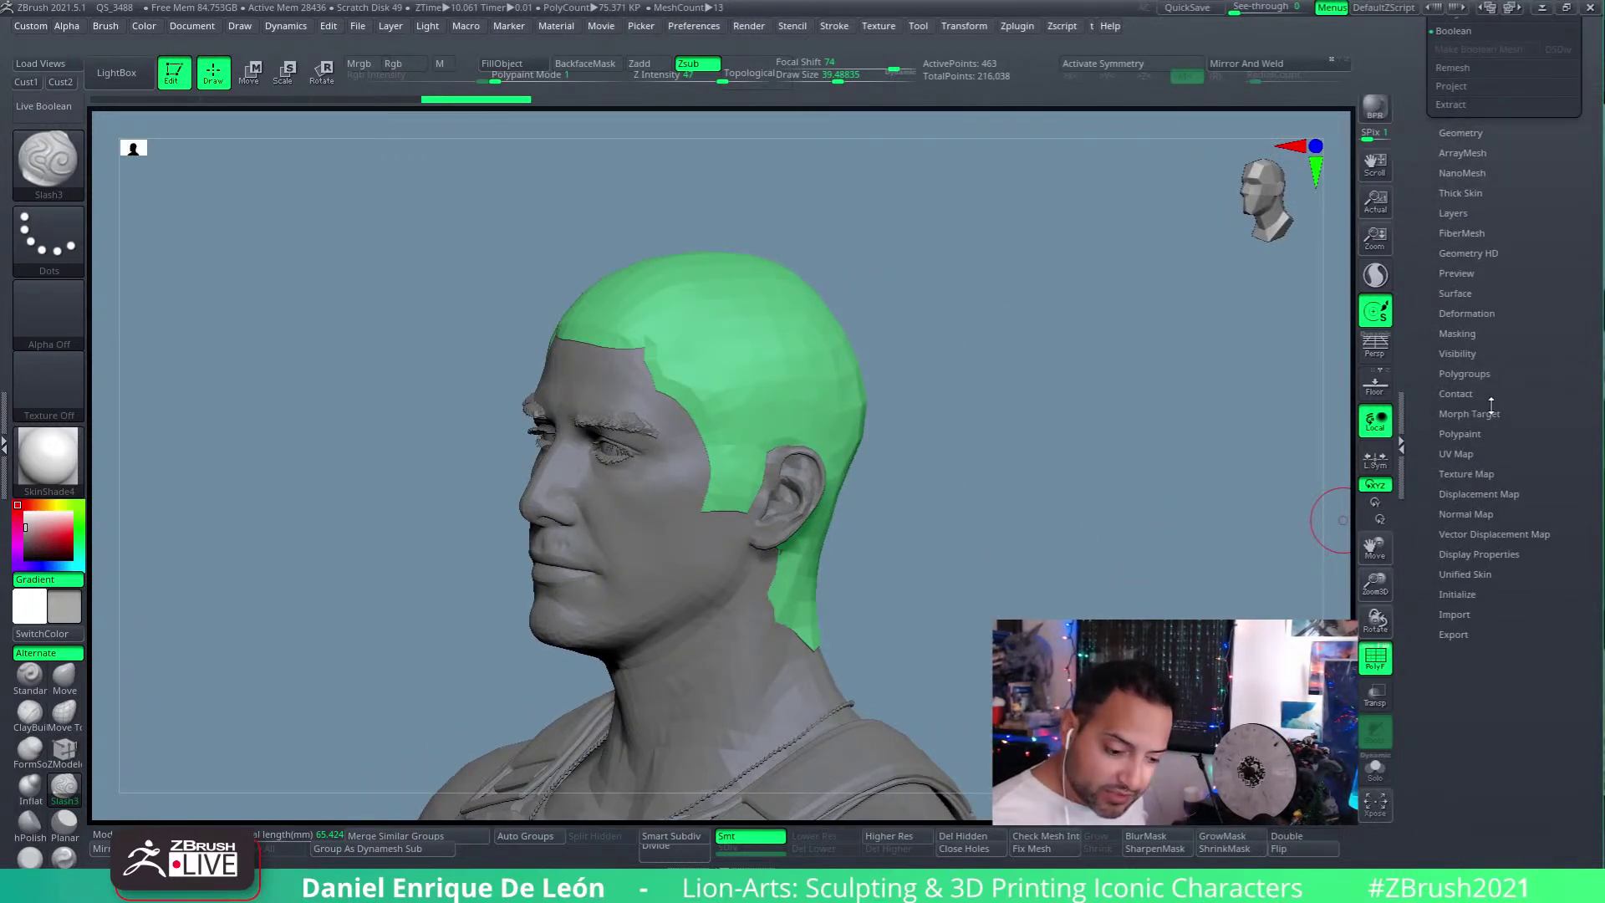
{"action": "left_click", "coordinate": [1485, 473]}
{"action": "left_click_drag", "start_coordinate": [1513, 353], "coordinate": [1568, 716]}
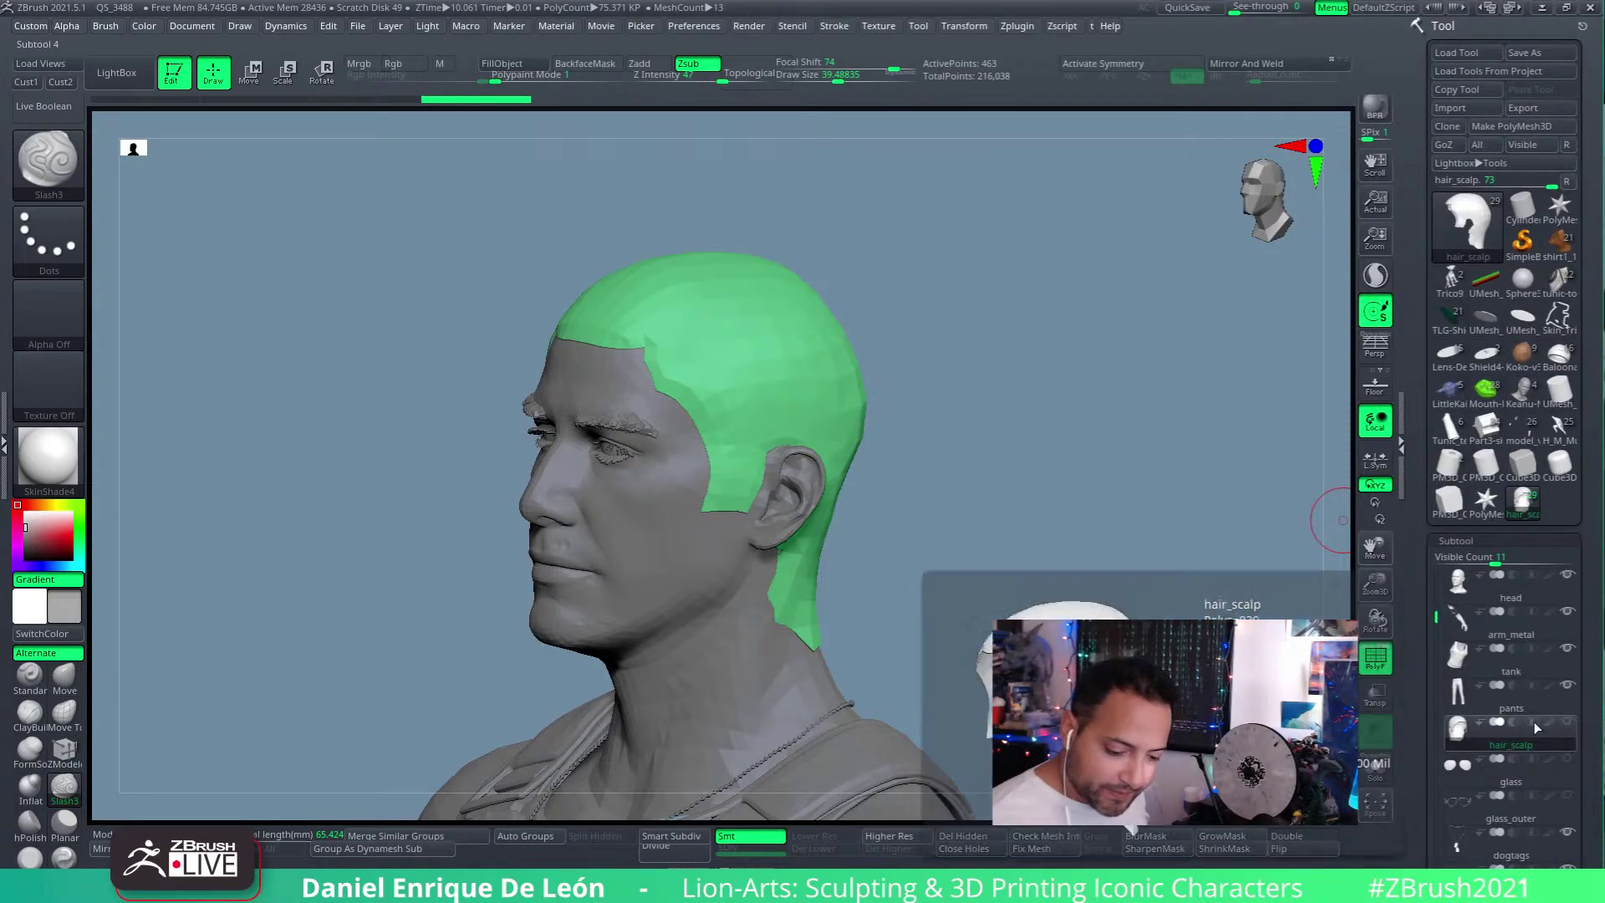
Step: Hide part of the head mesh, make it double-sided with wireframe display, and examine the inside of the mouth
{"action": "left_click", "coordinate": [666, 562], "text": "alt"}
{"action": "left_click_drag", "start_coordinate": [886, 535], "coordinate": [966, 531]}
{"action": "left_click_drag", "start_coordinate": [723, 361], "coordinate": [1121, 480]}
{"action": "left_click_drag", "start_coordinate": [1250, 366], "coordinate": [575, 687], "text": "ctrl+shift"}
{"action": "left_click", "coordinate": [994, 564], "text": "ctrl+shift"}
{"action": "mouse_move", "coordinate": [995, 564]}
{"action": "left_mouse_down"}
{"action": "mouse_move", "coordinate": [1028, 562]}
{"action": "mouse_move", "coordinate": [886, 616]}
{"action": "mouse_move", "coordinate": [819, 508]}
{"action": "mouse_move", "coordinate": [892, 512]}
{"action": "mouse_move", "coordinate": [866, 518]}
{"action": "mouse_move", "coordinate": [907, 445]}
{"action": "left_mouse_up"}
{"action": "left_click", "coordinate": [1287, 836]}
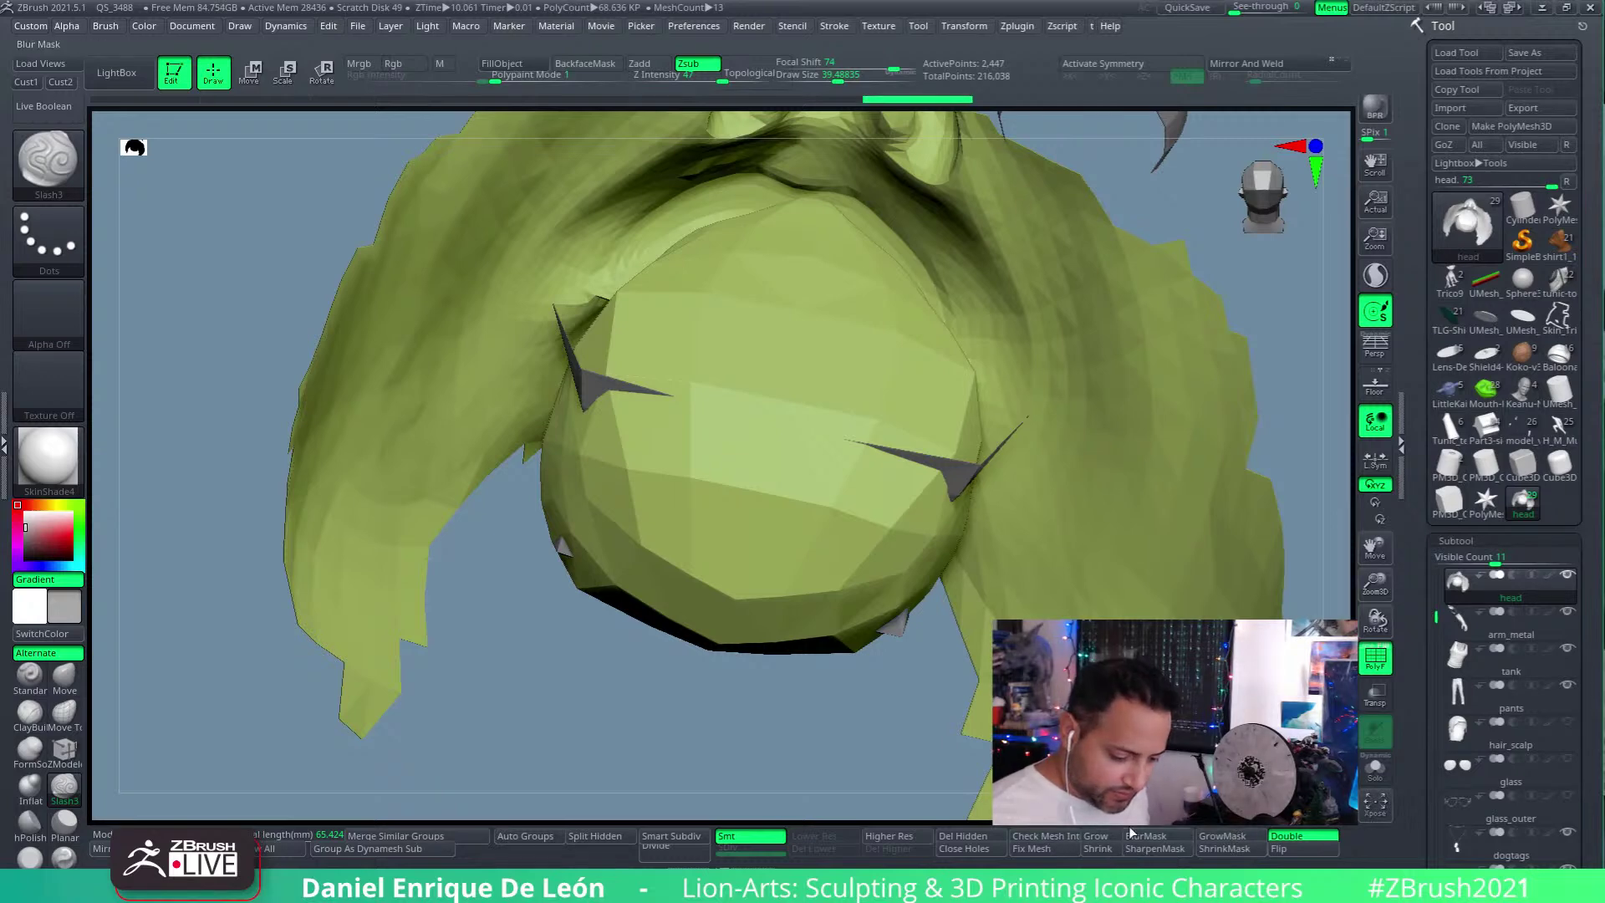
{"action": "left_click_drag", "start_coordinate": [836, 727], "coordinate": [896, 335]}
{"action": "left_click", "coordinate": [1369, 651]}
{"action": "left_click_drag", "start_coordinate": [1078, 614], "coordinate": [942, 545]}
{"action": "right_click_drag", "start_coordinate": [942, 545], "coordinate": [752, 493]}
{"action": "right_click_drag", "start_coordinate": [1217, 626], "coordinate": [858, 568], "text": "alt"}
Step: Select the teeth, inspect the teeth and tongue in isolation from several angles, and show the head around them again
{"action": "left_click", "coordinate": [815, 492], "text": "alt"}
{"action": "right_click_drag", "start_coordinate": [815, 492], "coordinate": [648, 802]}
{"action": "right_click_drag", "start_coordinate": [1013, 474], "coordinate": [1070, 469]}
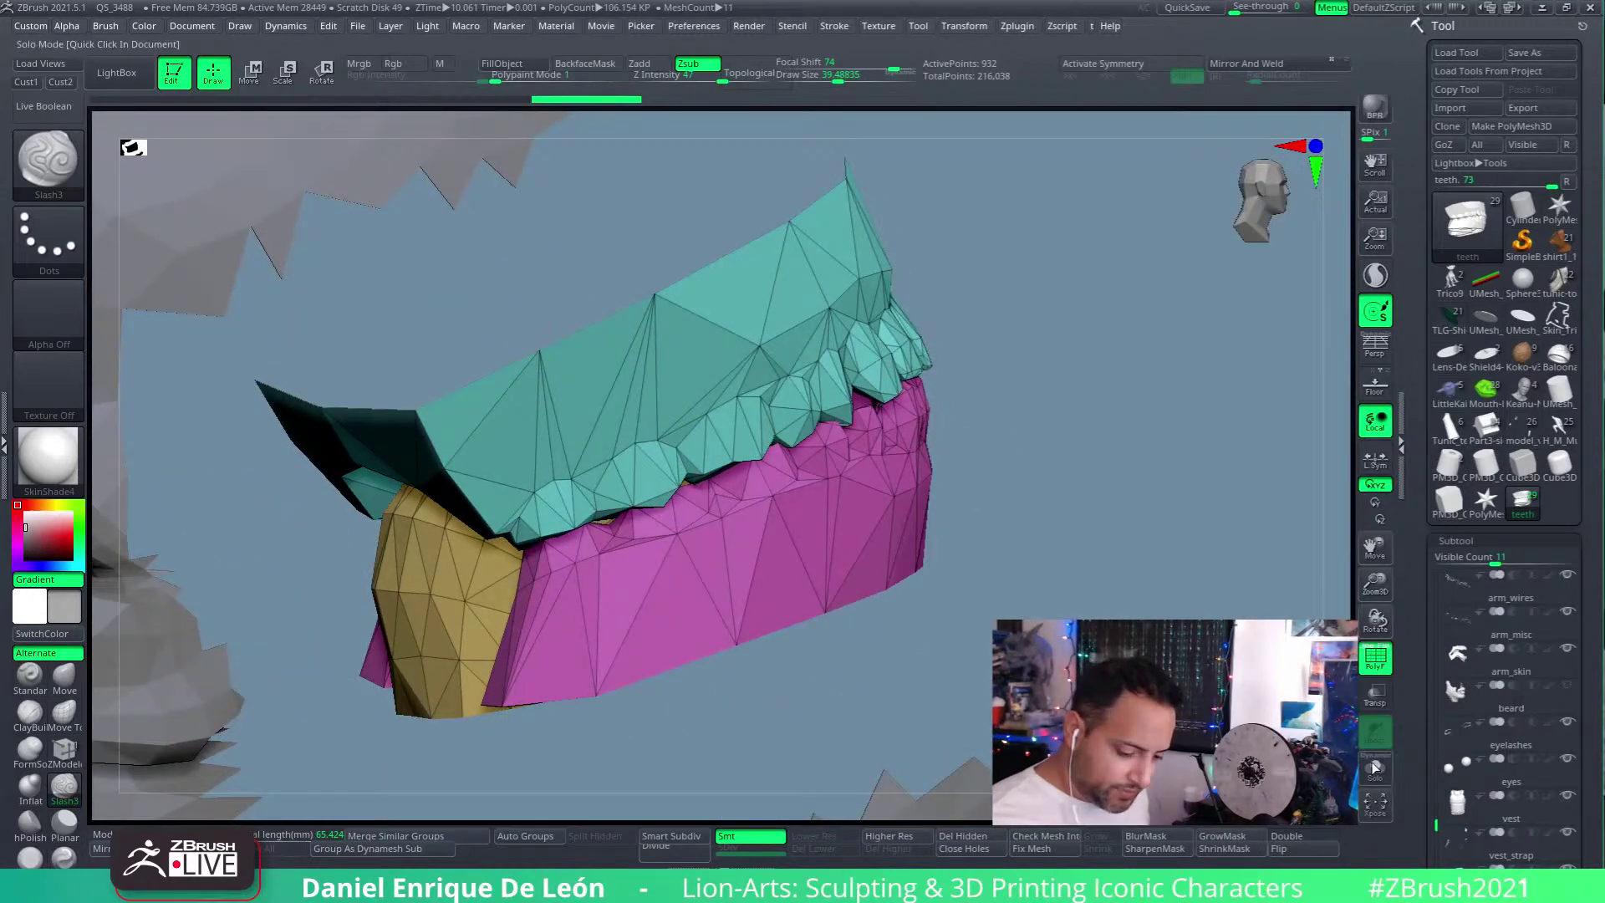
{"action": "left_click", "coordinate": [1375, 768]}
{"action": "right_click_drag", "start_coordinate": [836, 585], "coordinate": [899, 631]}
{"action": "right_click_drag", "start_coordinate": [851, 511], "coordinate": [812, 476]}
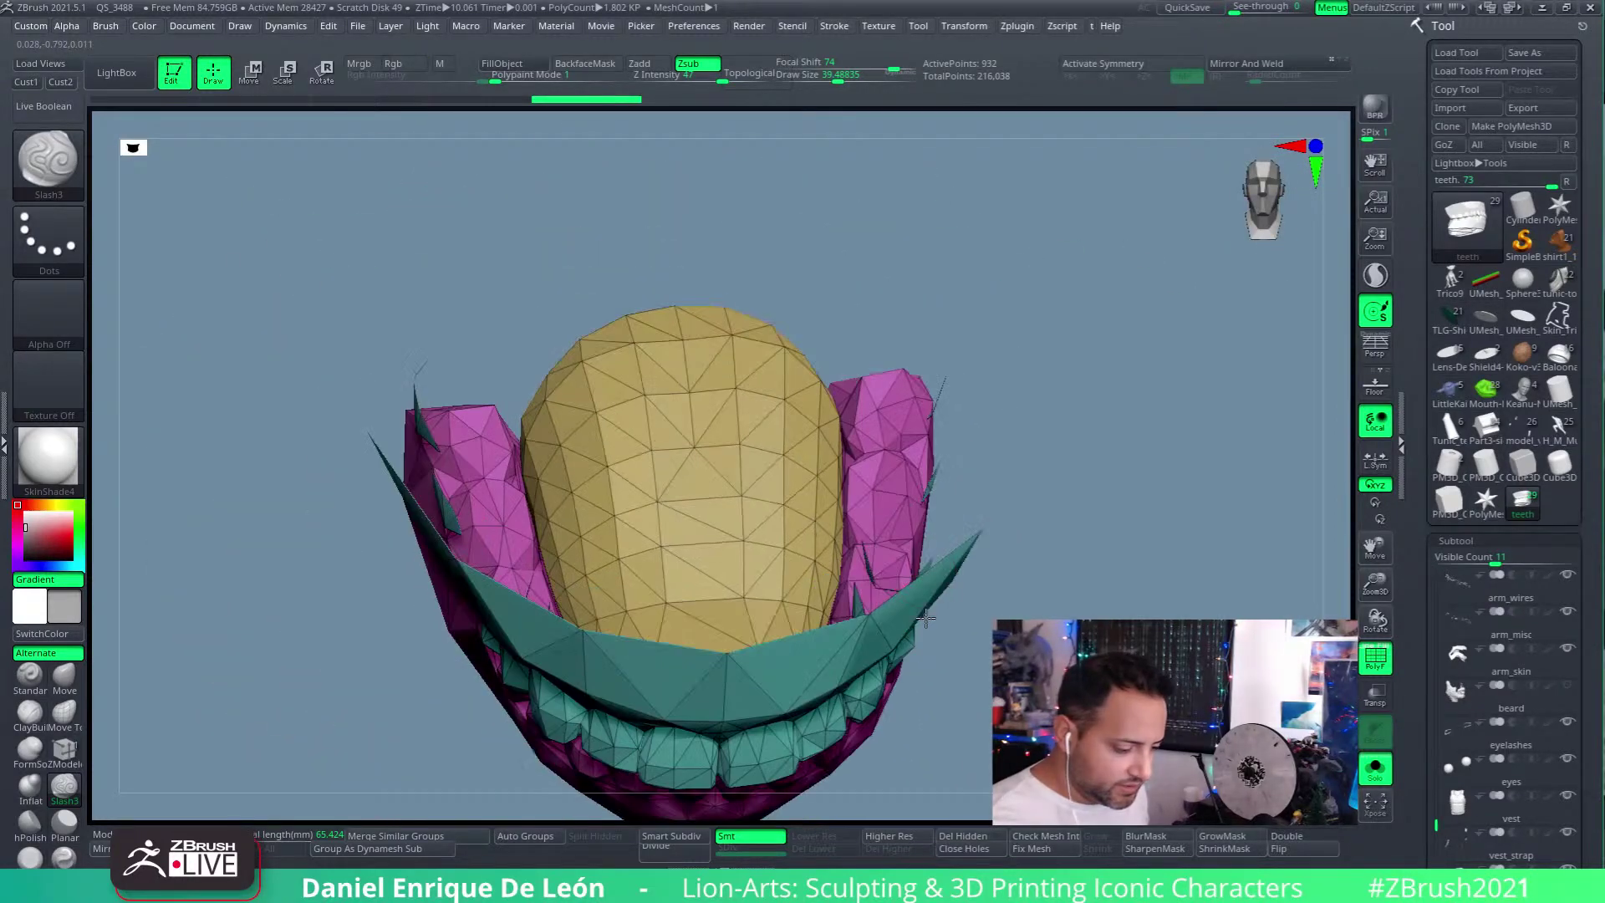
{"action": "mouse_move", "coordinate": [928, 676]}
{"action": "right_mouse_down"}
{"action": "mouse_move", "coordinate": [975, 452]}
{"action": "mouse_move", "coordinate": [960, 437]}
{"action": "mouse_move", "coordinate": [1025, 583]}
{"action": "right_mouse_up"}
{"action": "key", "text": "shift+s"}
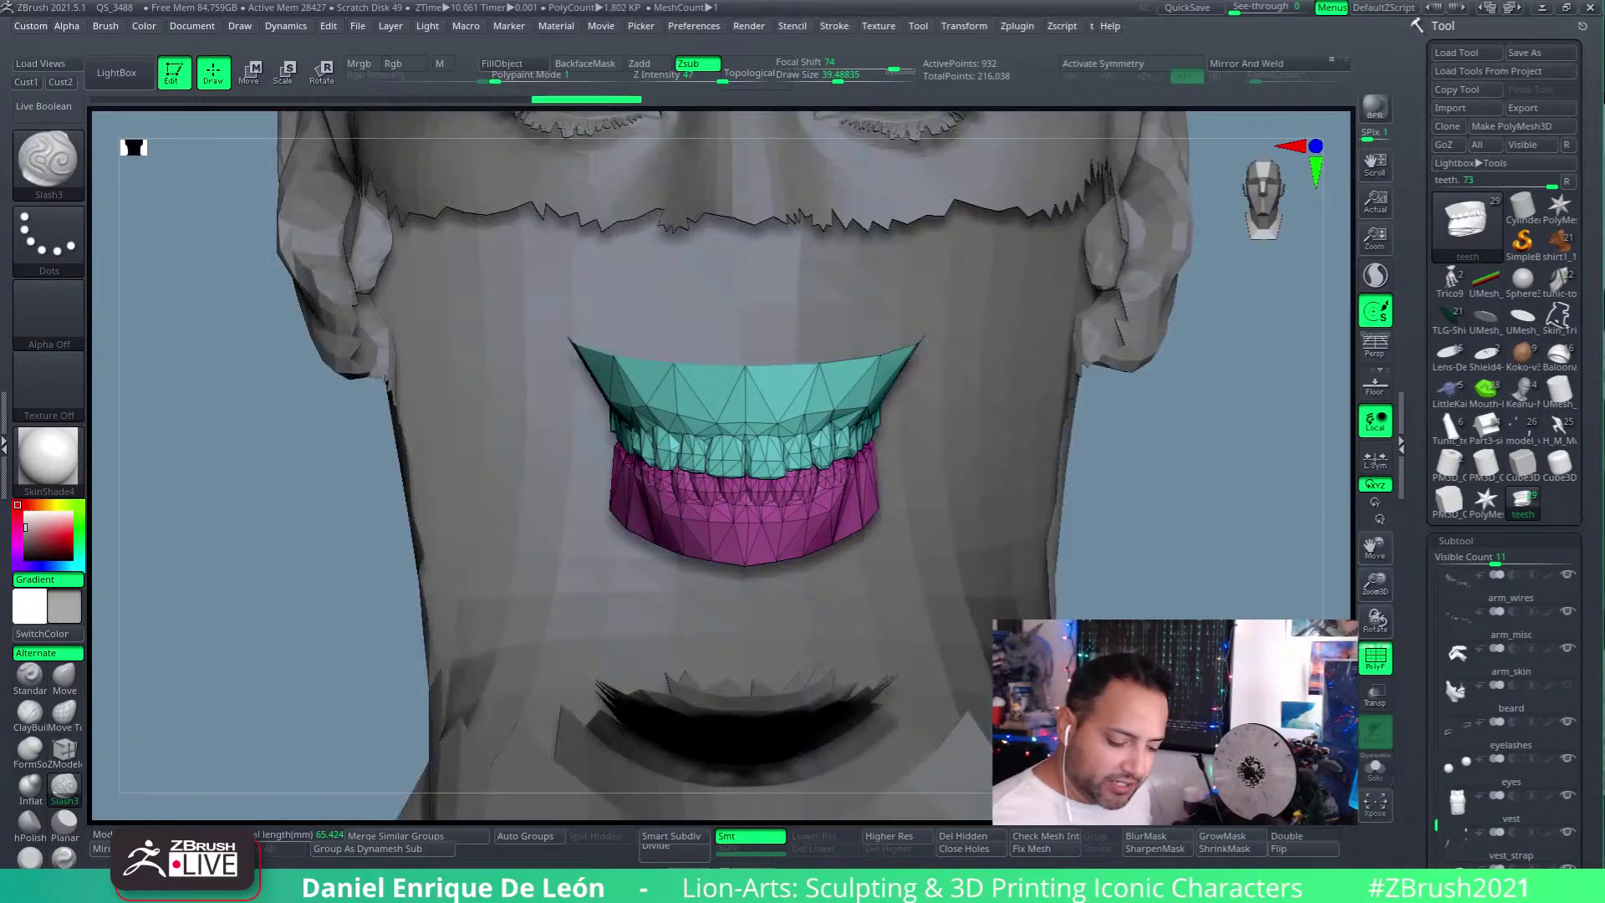
{"action": "right_click_drag", "start_coordinate": [1185, 537], "coordinate": [1039, 494]}
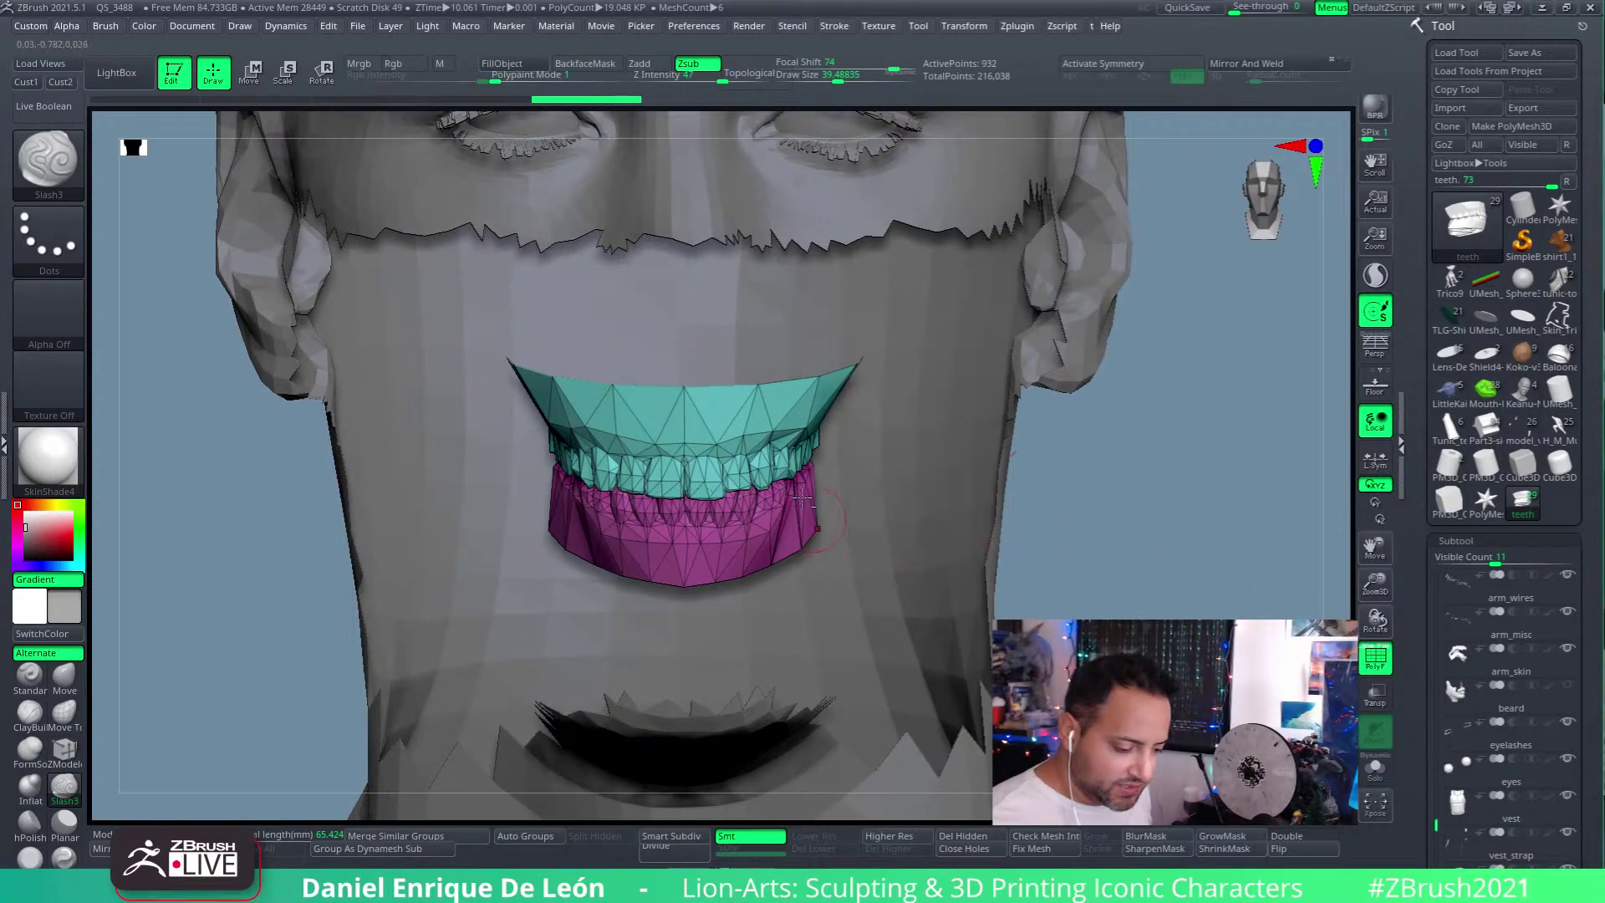
Step: Restore the full head mesh and examine its topology from the face to the neck, including in isolation
{"action": "left_click", "coordinate": [1051, 490], "text": "alt"}
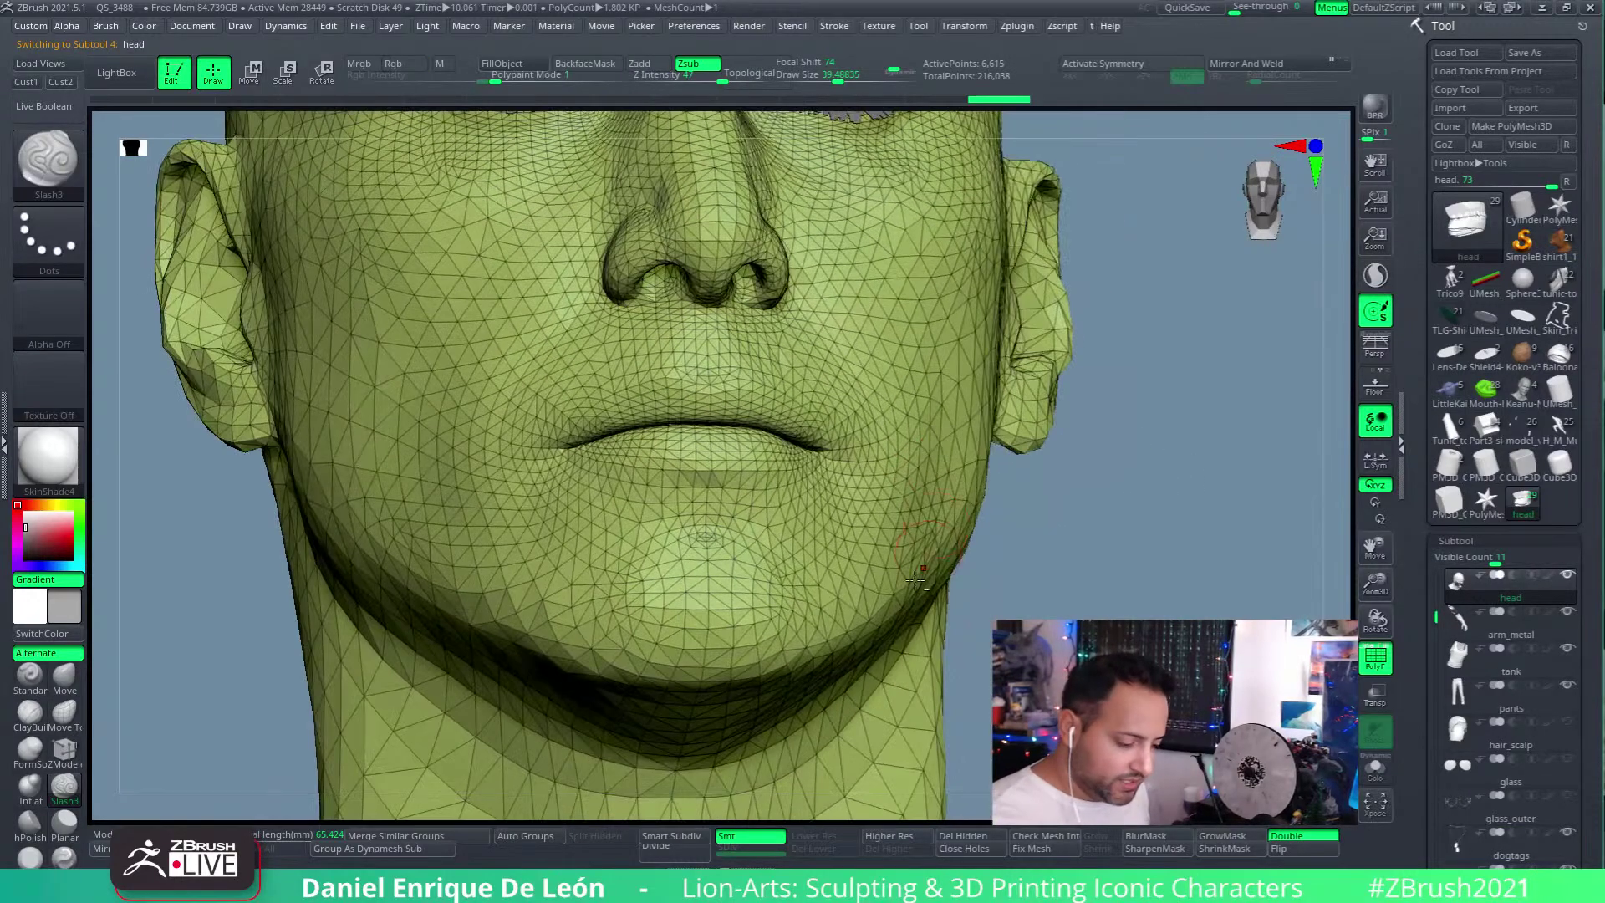
{"action": "right_click_drag", "start_coordinate": [917, 577], "coordinate": [616, 816]}
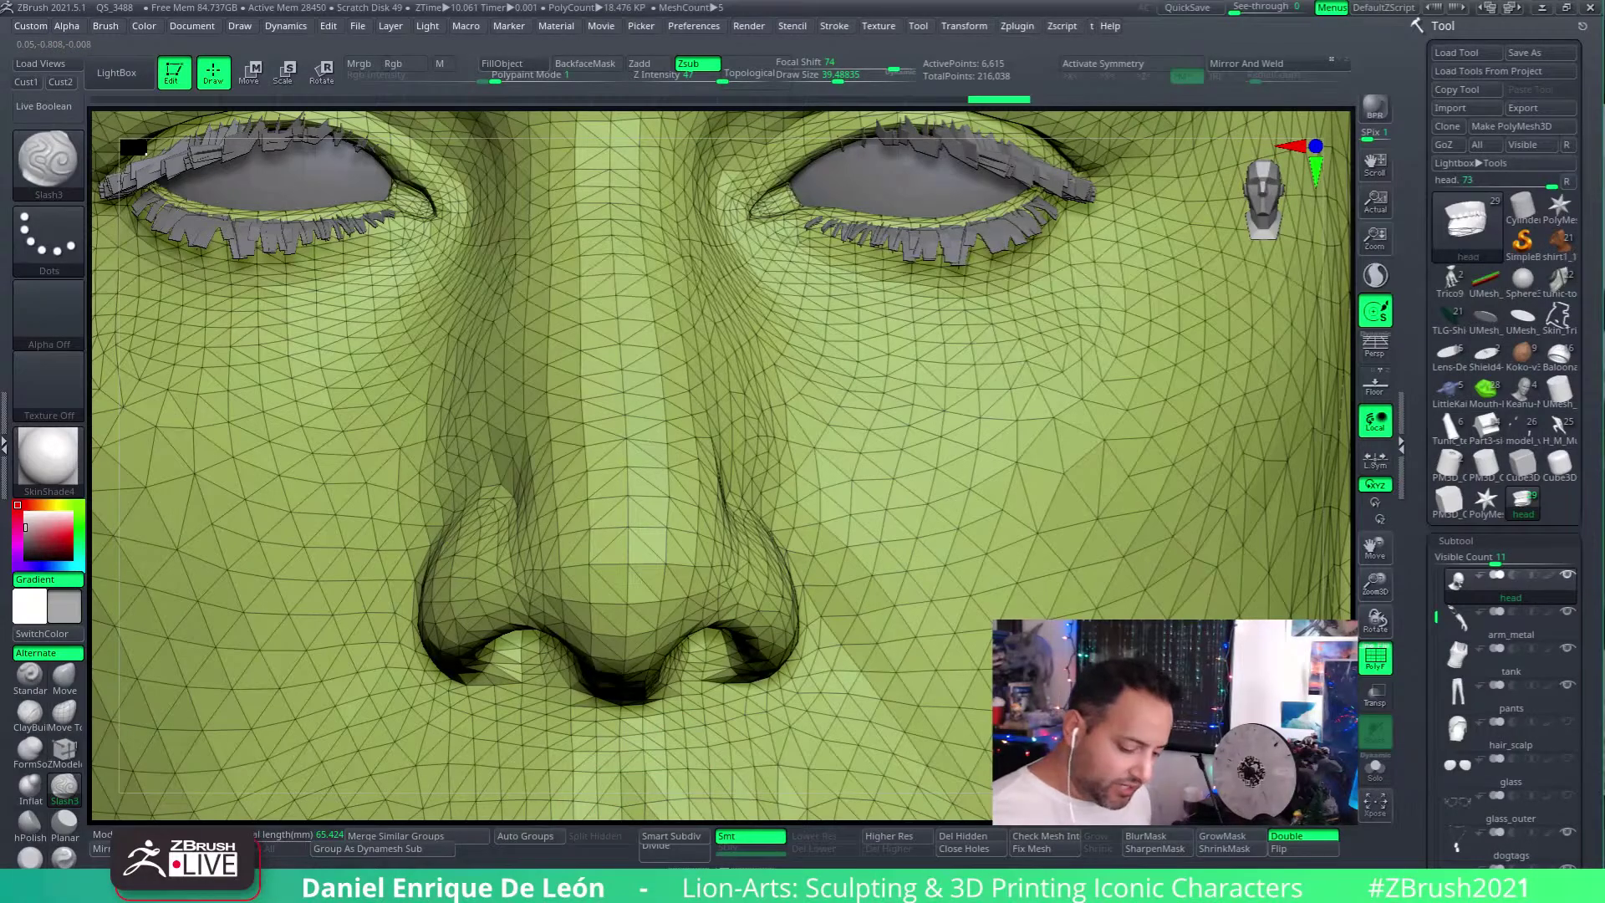
{"action": "mouse_move", "coordinate": [585, 786]}
{"action": "right_mouse_down"}
{"action": "mouse_move", "coordinate": [752, 585]}
{"action": "mouse_move", "coordinate": [947, 434]}
{"action": "mouse_move", "coordinate": [1072, 525]}
{"action": "mouse_move", "coordinate": [1035, 429]}
{"action": "mouse_move", "coordinate": [1014, 502]}
{"action": "mouse_move", "coordinate": [975, 549]}
{"action": "mouse_move", "coordinate": [938, 361]}
{"action": "right_mouse_up"}
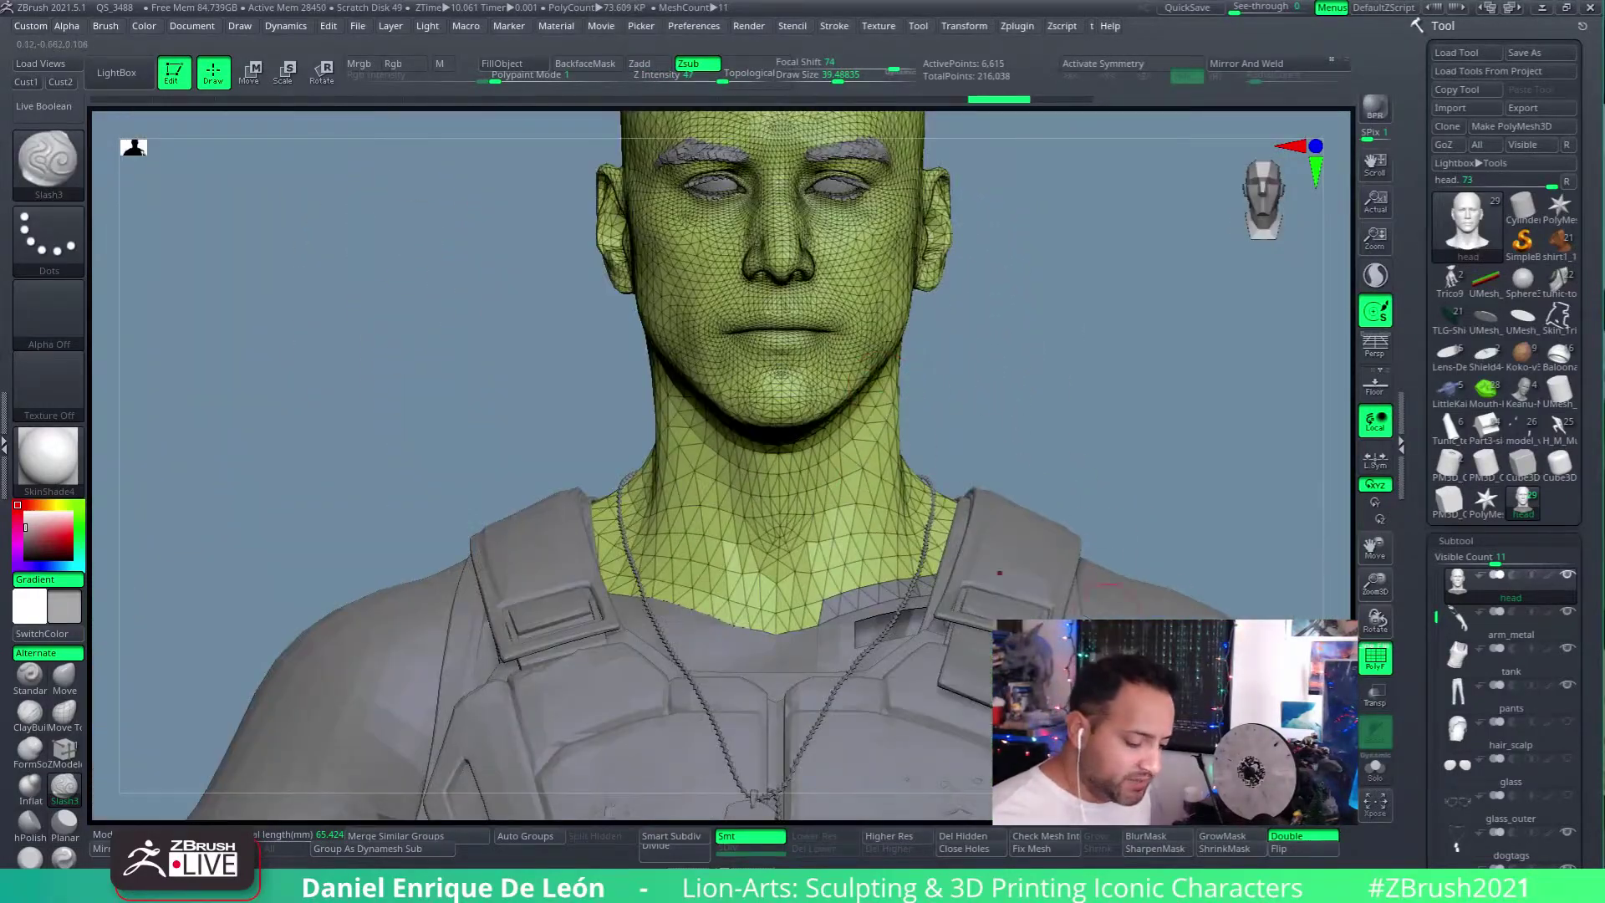
{"action": "left_click", "coordinate": [1375, 769]}
{"action": "left_click_drag", "start_coordinate": [351, 585], "coordinate": [1007, 544]}
{"action": "left_click", "coordinate": [1375, 769]}
Step: Examine the head's neighbouring parts, including the eyebrows, eyelashes, and eye area up close
{"action": "left_click_drag", "start_coordinate": [1087, 502], "coordinate": [1024, 507]}
{"action": "left_click", "coordinate": [920, 518], "text": "alt"}
{"action": "left_click", "coordinate": [1075, 487], "text": "ctrl+shift"}
{"action": "left_click", "coordinate": [648, 368], "text": "alt"}
{"action": "left_click_drag", "start_coordinate": [811, 481], "coordinate": [748, 328], "text": "alt"}
{"action": "right_click_drag", "start_coordinate": [748, 328], "coordinate": [955, 454]}
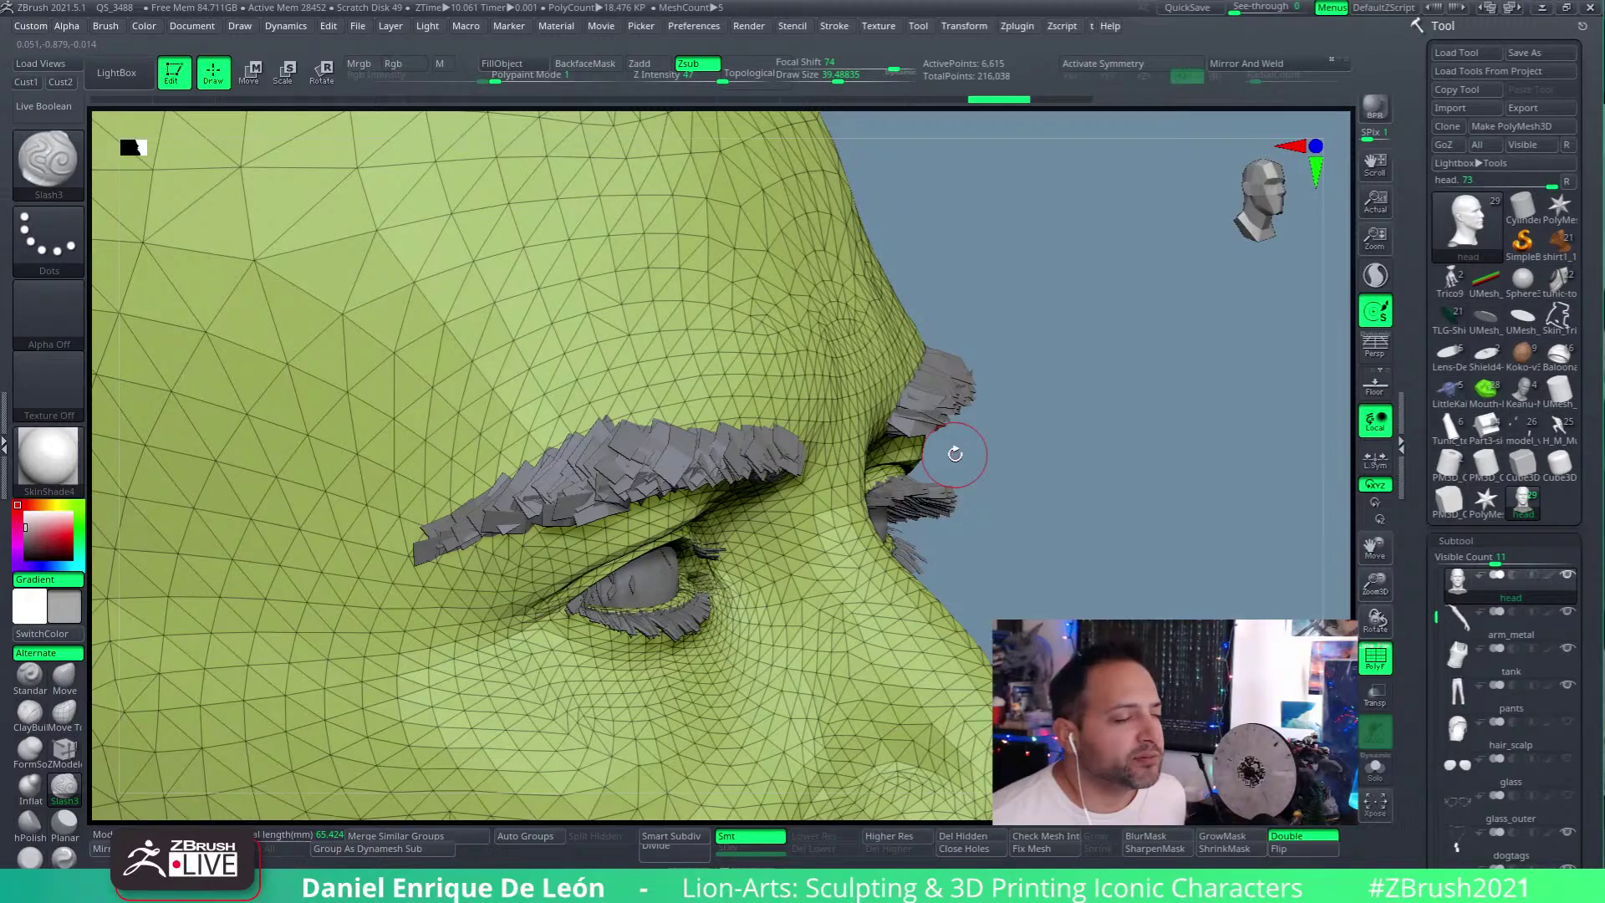
{"action": "mouse_move", "coordinate": [846, 353]}
{"action": "right_mouse_down"}
{"action": "mouse_move", "coordinate": [1025, 432]}
{"action": "mouse_move", "coordinate": [995, 418]}
{"action": "mouse_move", "coordinate": [961, 451]}
{"action": "mouse_move", "coordinate": [911, 436]}
{"action": "mouse_move", "coordinate": [928, 552]}
{"action": "mouse_move", "coordinate": [986, 540]}
{"action": "right_mouse_up"}
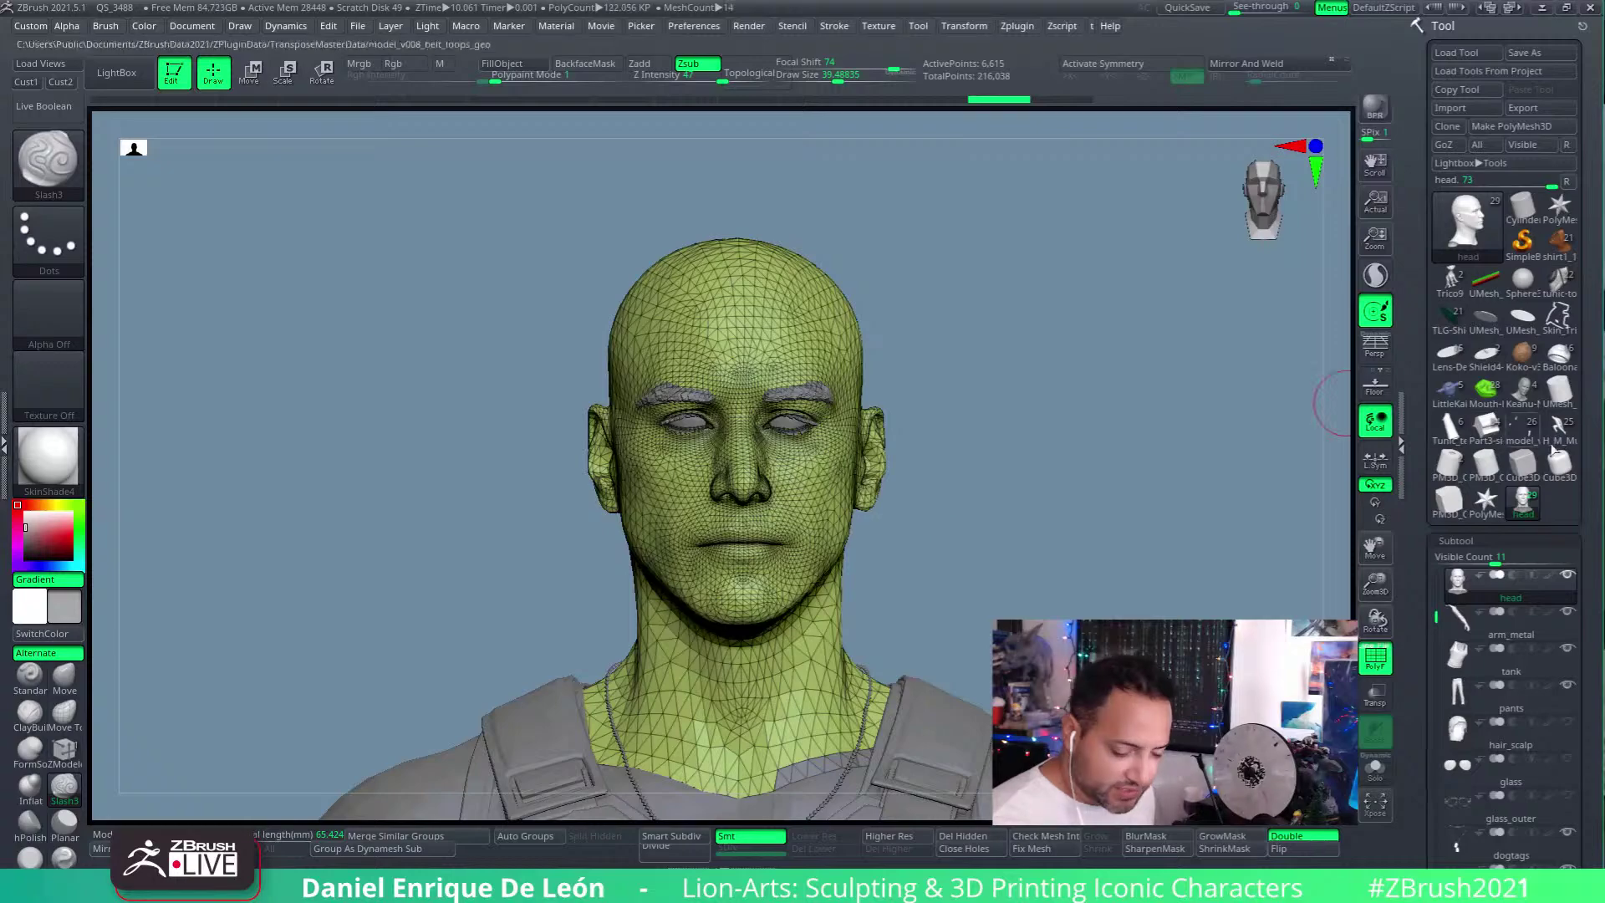
Step: Switch to the Keanu-Neo1-Snear model and turn off its wireframe display
{"action": "left_click", "coordinate": [1522, 389]}
{"action": "mouse_move", "coordinate": [1339, 545]}
{"action": "right_mouse_down"}
{"action": "mouse_move", "coordinate": [1117, 519]}
{"action": "mouse_move", "coordinate": [1075, 537]}
{"action": "mouse_move", "coordinate": [1106, 549]}
{"action": "mouse_move", "coordinate": [1073, 415]}
{"action": "right_mouse_up"}
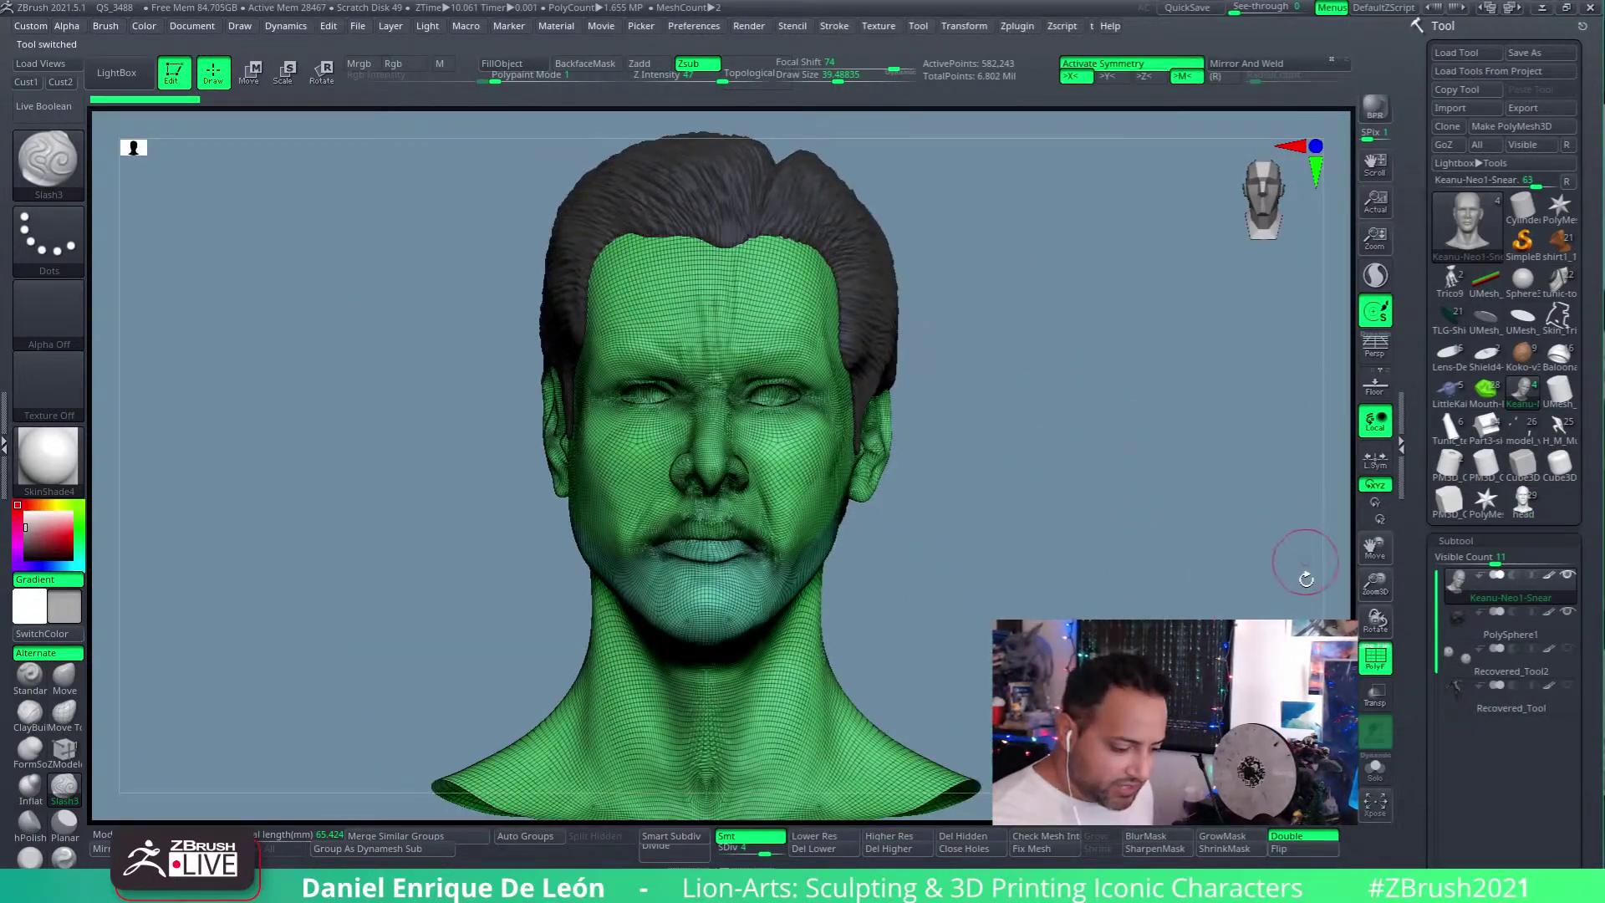
{"action": "left_click", "coordinate": [1375, 658]}
{"action": "mouse_move", "coordinate": [1337, 639]}
{"action": "right_mouse_down"}
{"action": "mouse_move", "coordinate": [1273, 613]}
{"action": "mouse_move", "coordinate": [1204, 535]}
{"action": "mouse_move", "coordinate": [1118, 491]}
{"action": "mouse_move", "coordinate": [939, 562]}
{"action": "mouse_move", "coordinate": [801, 554]}
{"action": "mouse_move", "coordinate": [1081, 527]}
{"action": "mouse_move", "coordinate": [1190, 544]}
{"action": "right_mouse_up"}
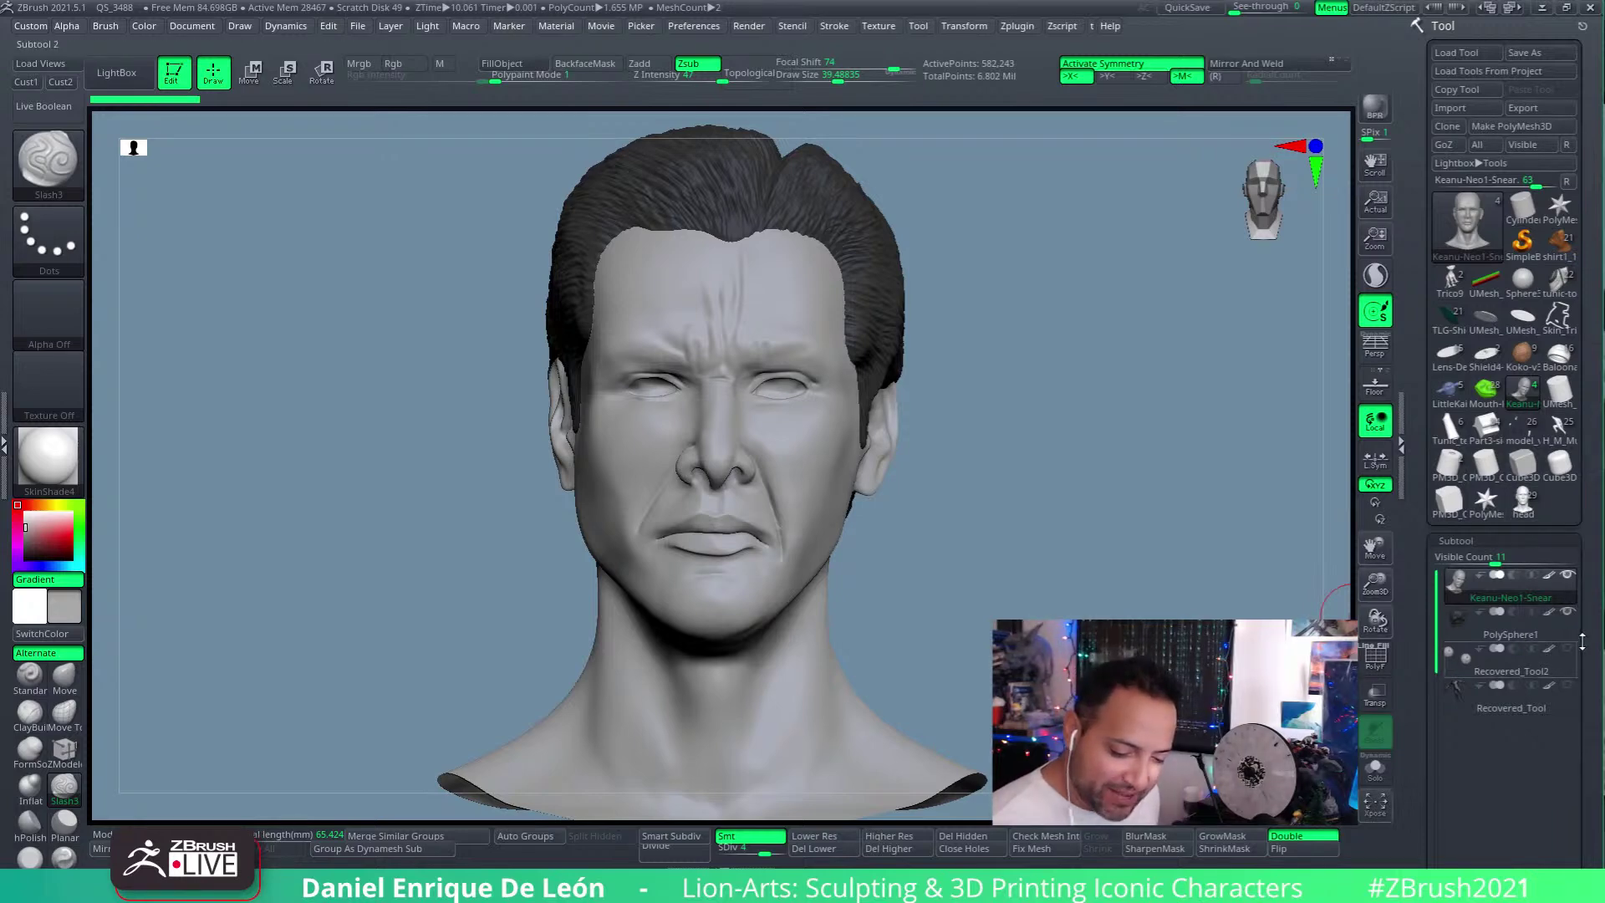
Step: Append the imported figure's head as a subtool of the Keanu-Neo1-Snear model
{"action": "scroll", "coordinate": [1580, 508], "scroll_direction": "down", "scroll_amount": 5}
{"action": "scroll", "coordinate": [1580, 509], "scroll_direction": "down", "scroll_amount": 1}
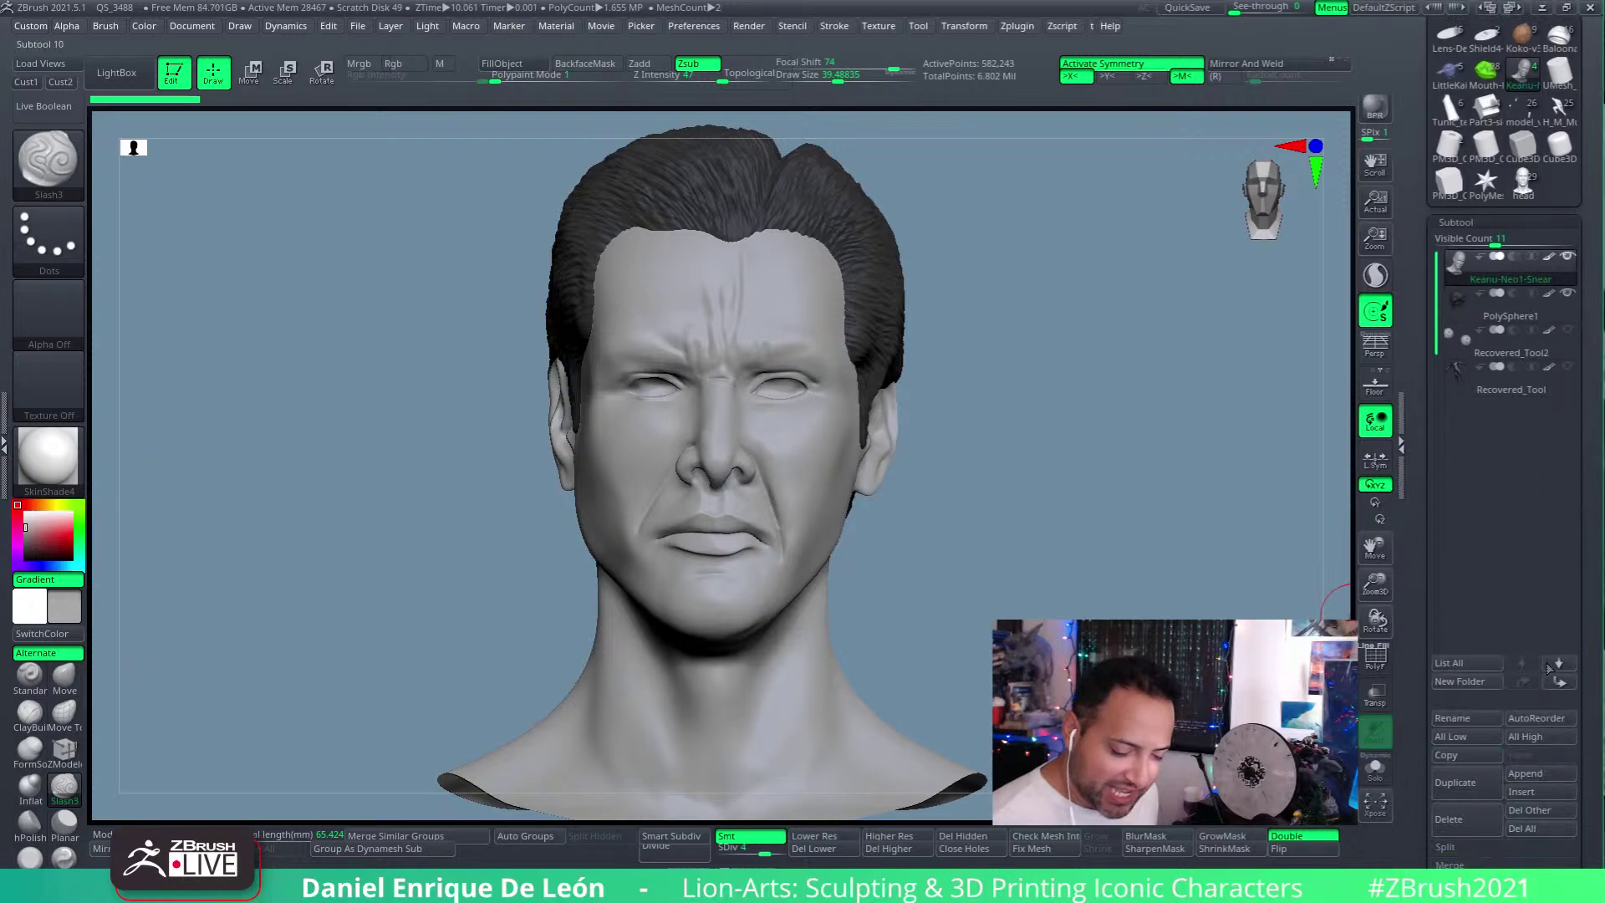
{"action": "left_click", "coordinate": [1533, 774]}
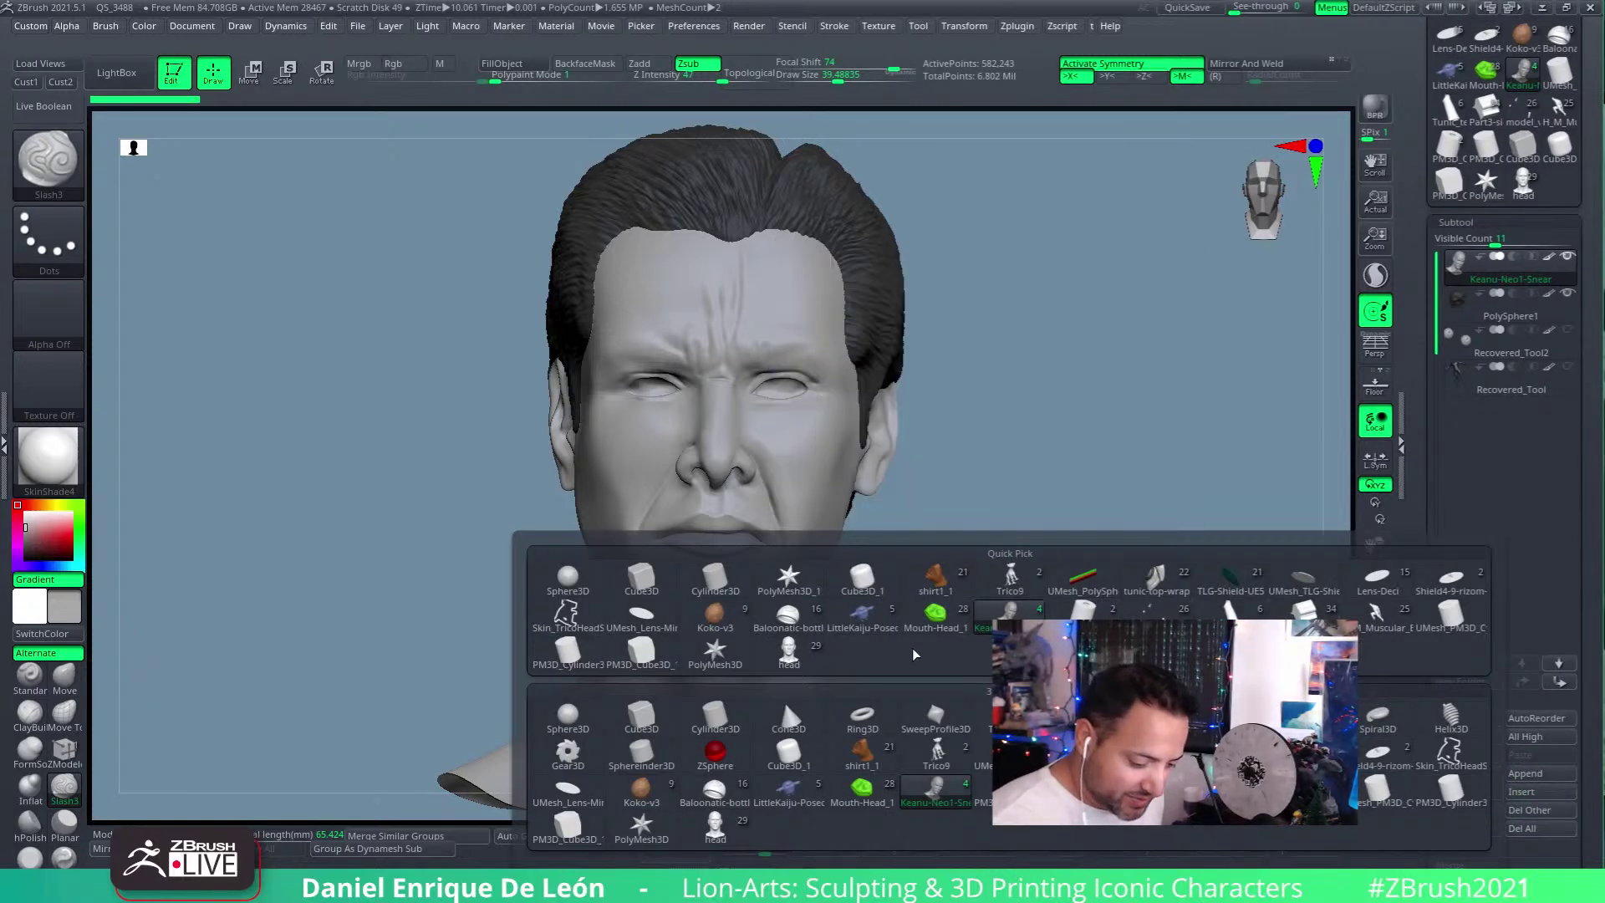
{"action": "left_click", "coordinate": [789, 656]}
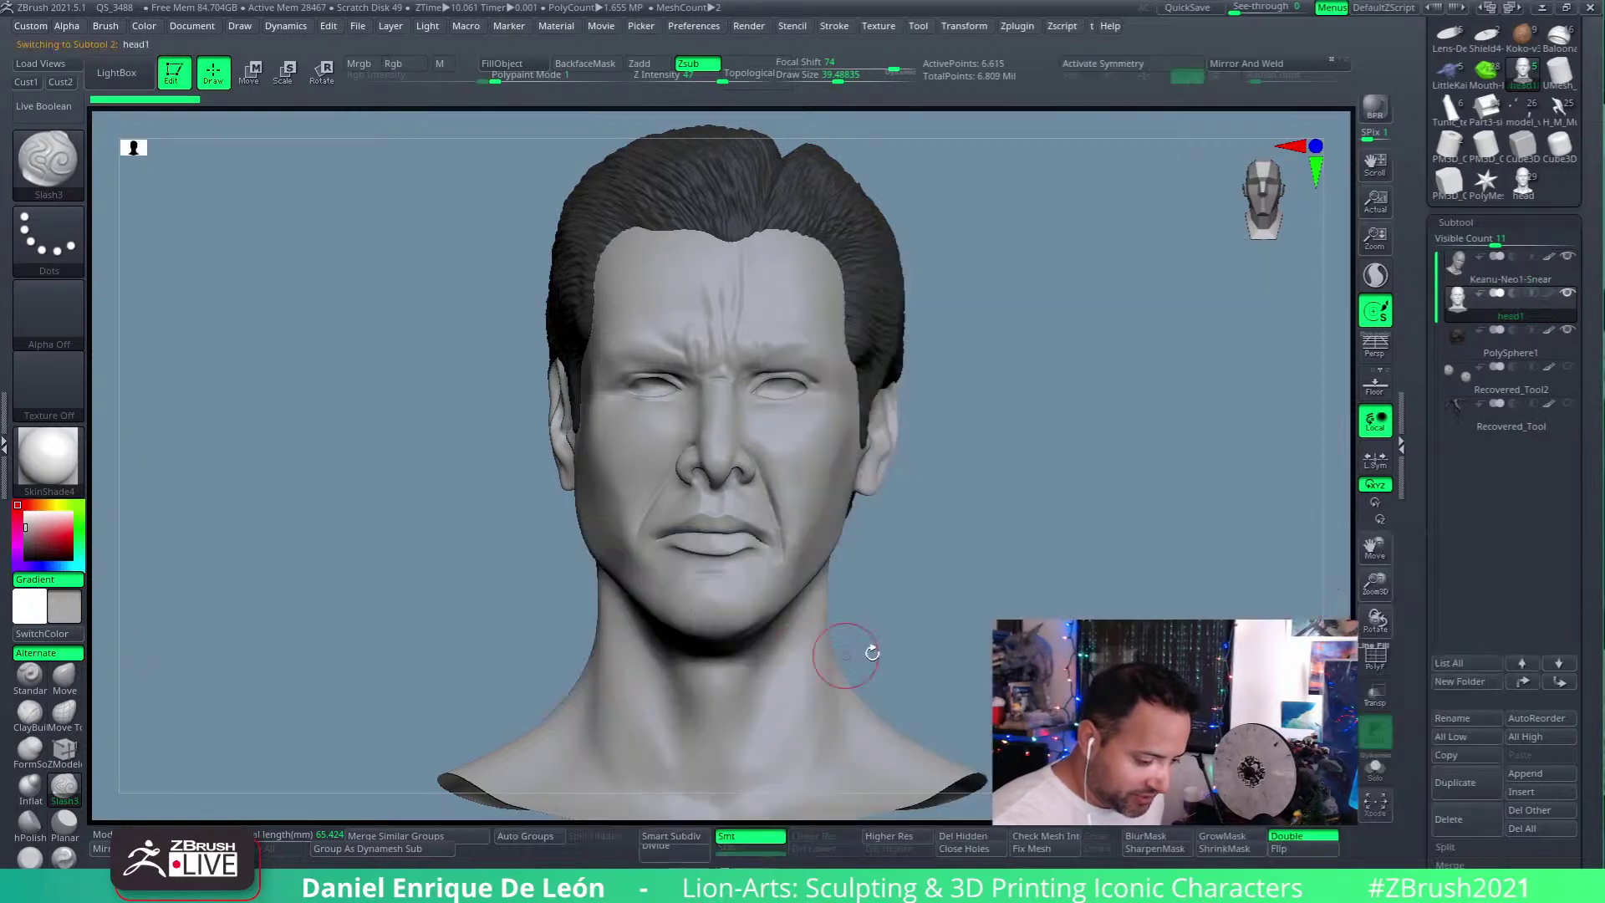
Step: Turn on ghost transparency and locate the appended head relative to the Neo head
{"action": "left_click_drag", "start_coordinate": [1067, 560], "coordinate": [1112, 420], "text": "alt"}
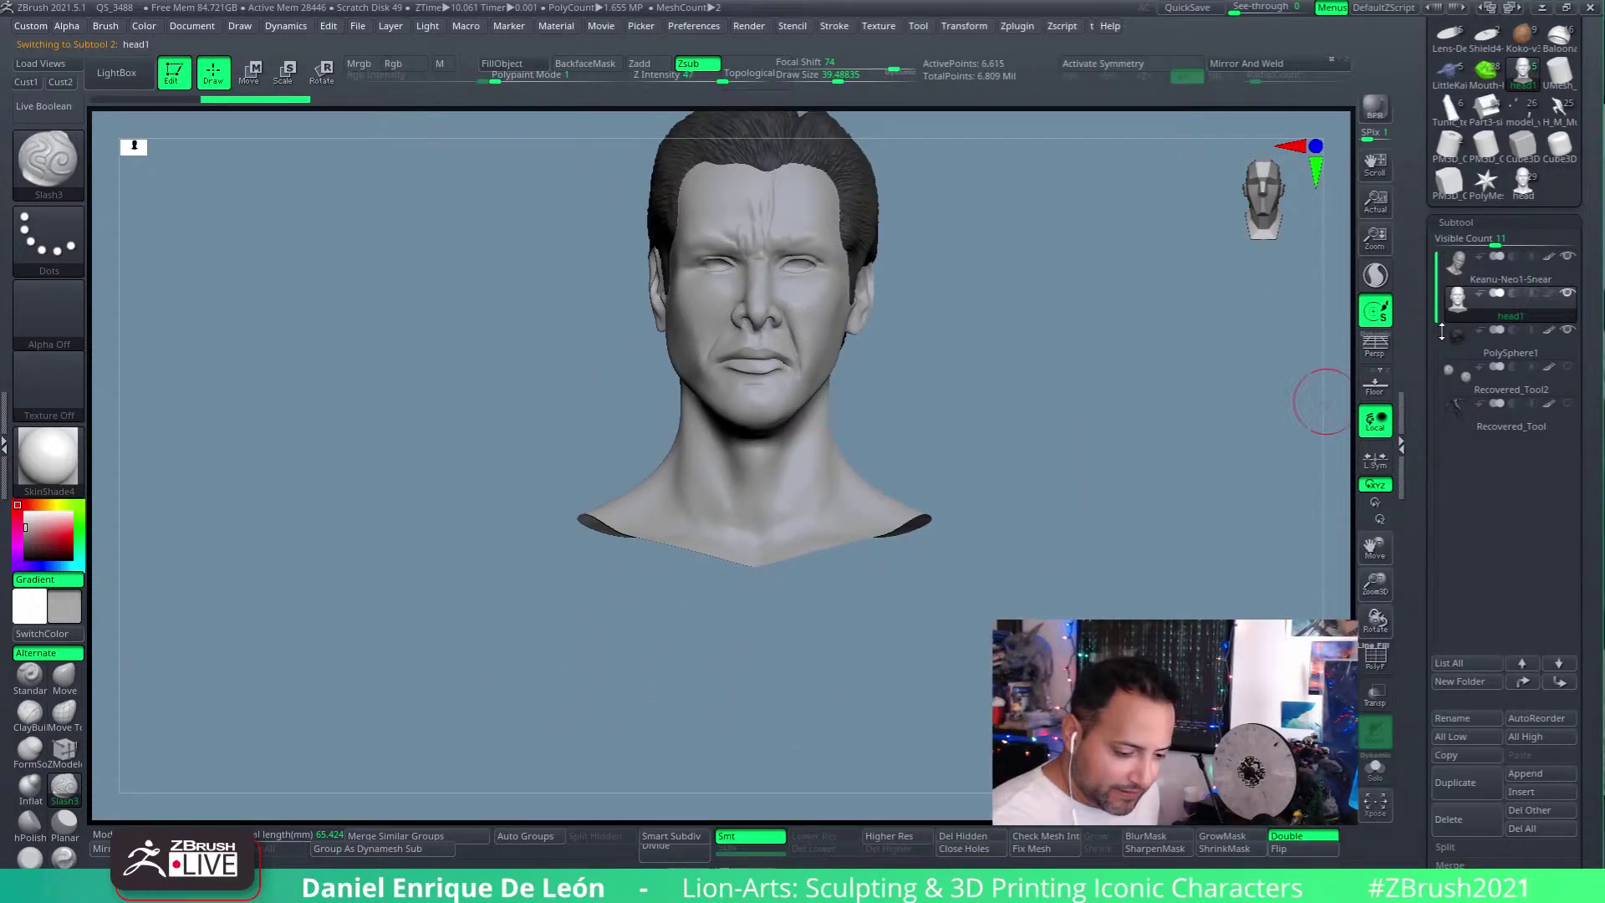
{"action": "left_click", "coordinate": [1376, 694]}
{"action": "left_click_drag", "start_coordinate": [1083, 484], "coordinate": [1271, 476]}
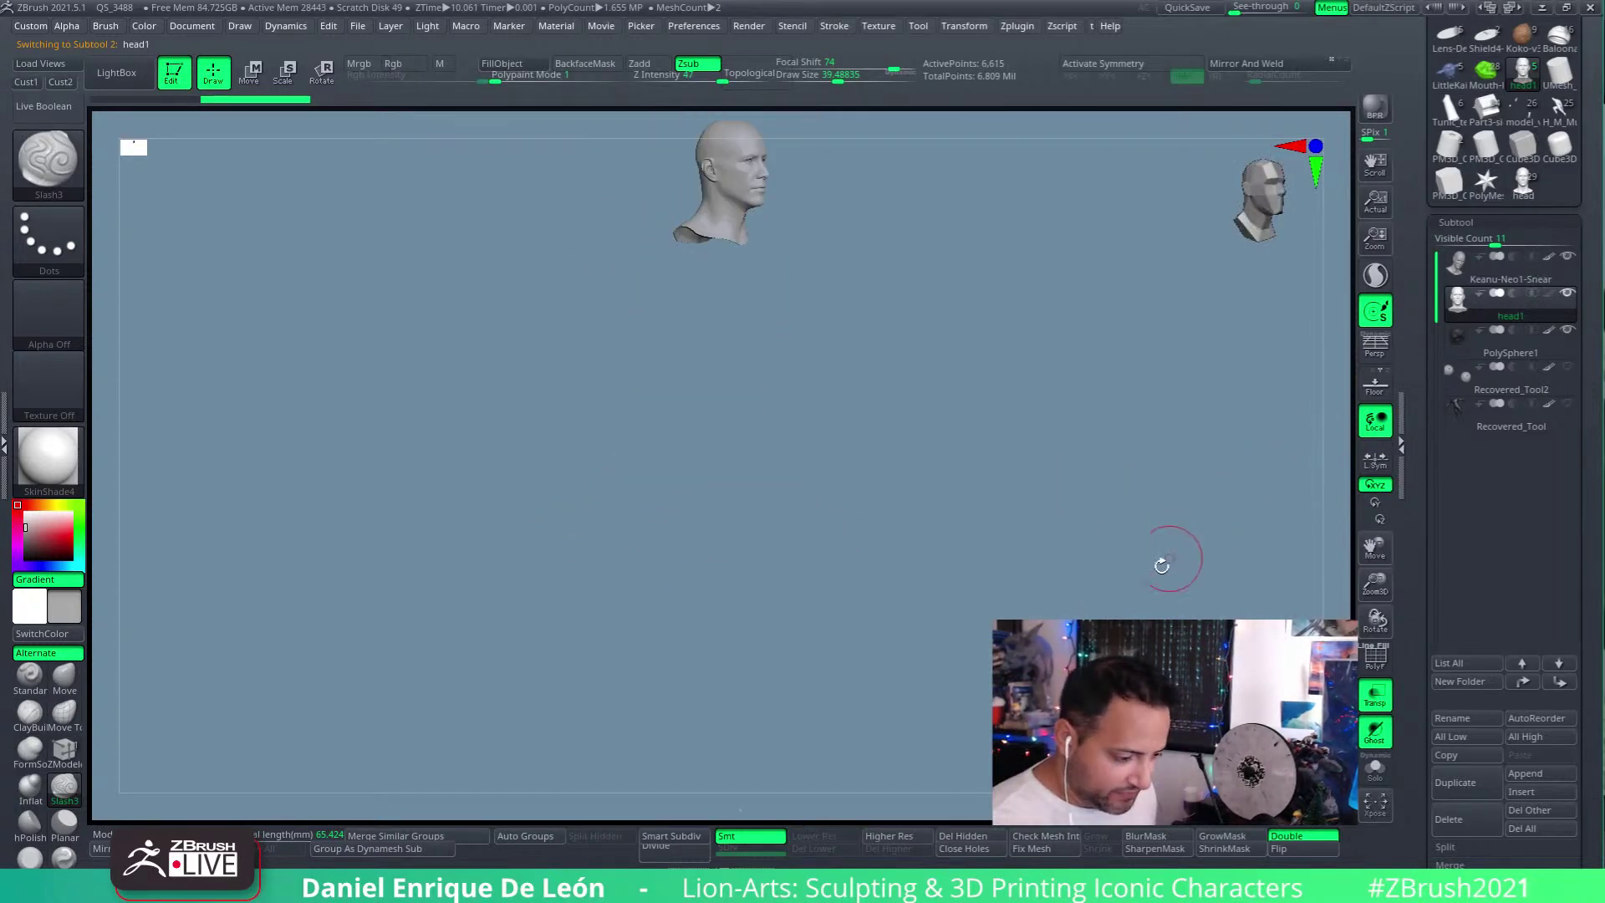
{"action": "left_click_drag", "start_coordinate": [878, 287], "coordinate": [1112, 605]}
Step: Unify the appended head1 subtool with the Deformation options, bring it into view and activate Scale mode
{"action": "scroll", "coordinate": [1504, 473], "scroll_direction": "down", "scroll_amount": 8}
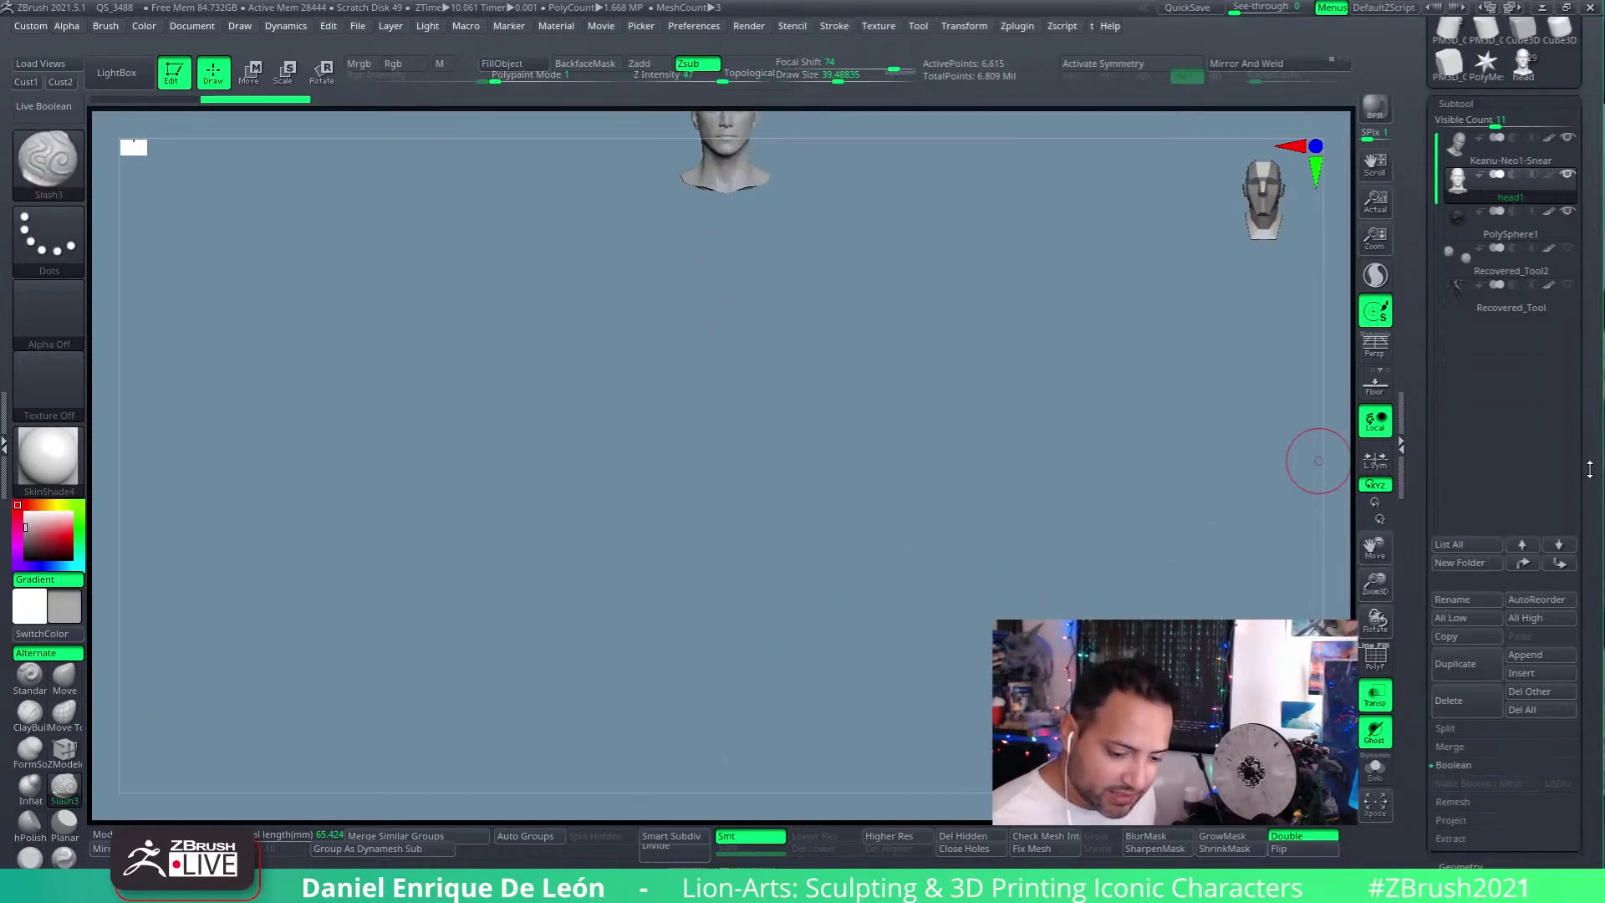
{"action": "left_click", "coordinate": [1496, 491]}
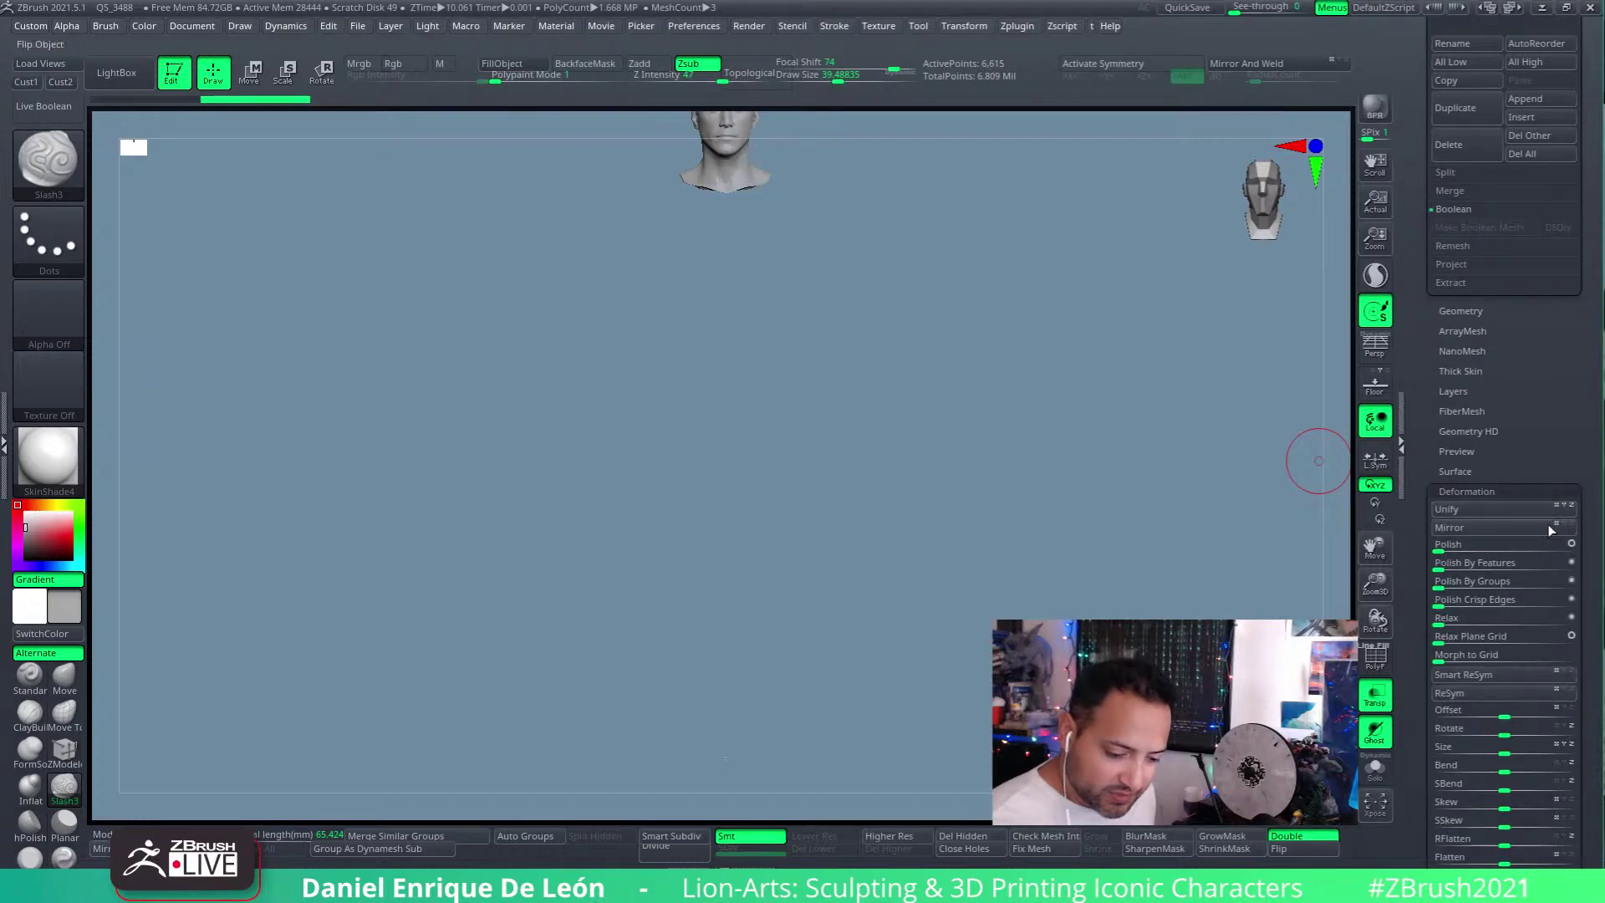
{"action": "left_click", "coordinate": [1502, 509]}
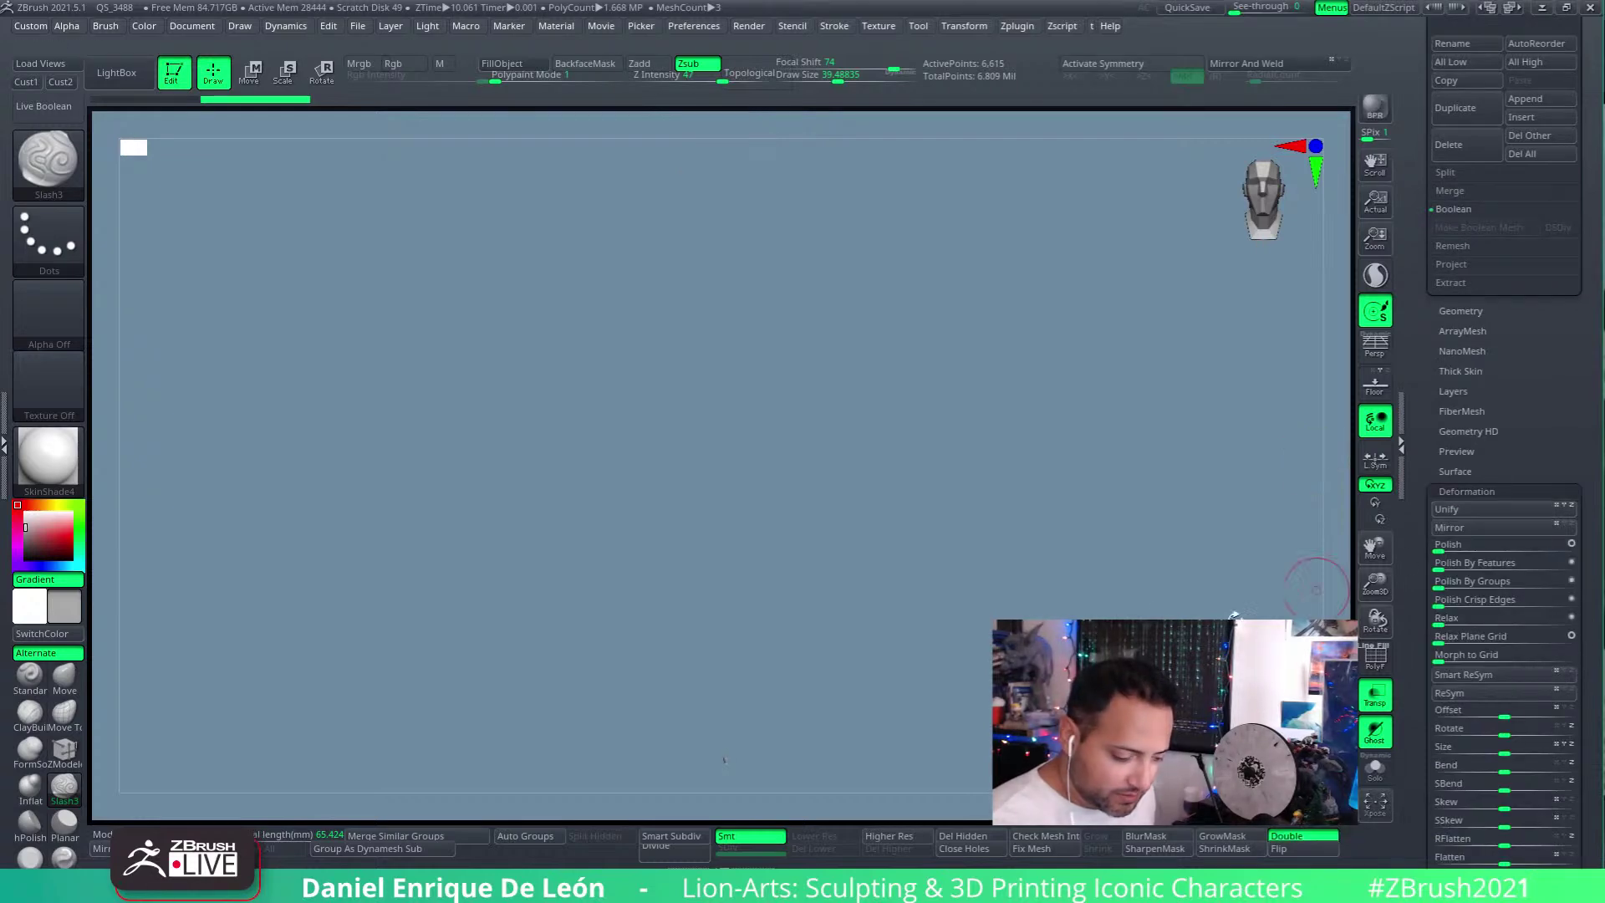
{"action": "left_click_drag", "start_coordinate": [931, 512], "coordinate": [1020, 491]}
{"action": "key", "text": "e"}
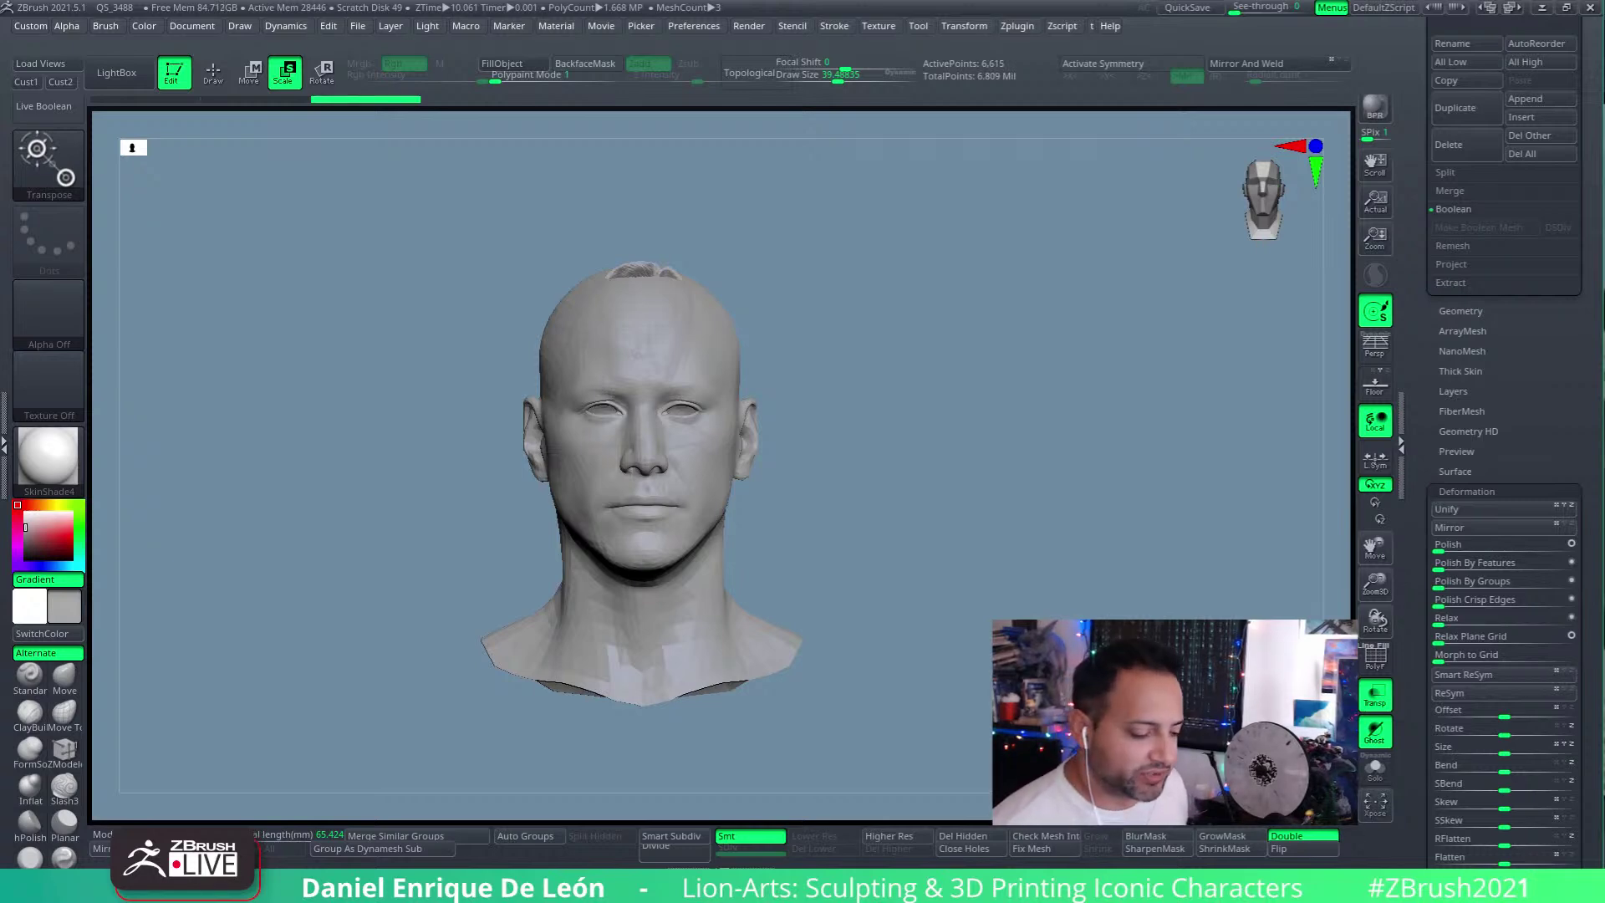
Step: Lay out canvas snapshots of the head side by side, showing one profile, the front and the opposite profile
{"action": "mouse_move", "coordinate": [985, 455]}
{"action": "left_mouse_down"}
{"action": "mouse_move", "coordinate": [1031, 487]}
{"action": "mouse_move", "coordinate": [1021, 444]}
{"action": "mouse_move", "coordinate": [1040, 411]}
{"action": "left_mouse_up"}
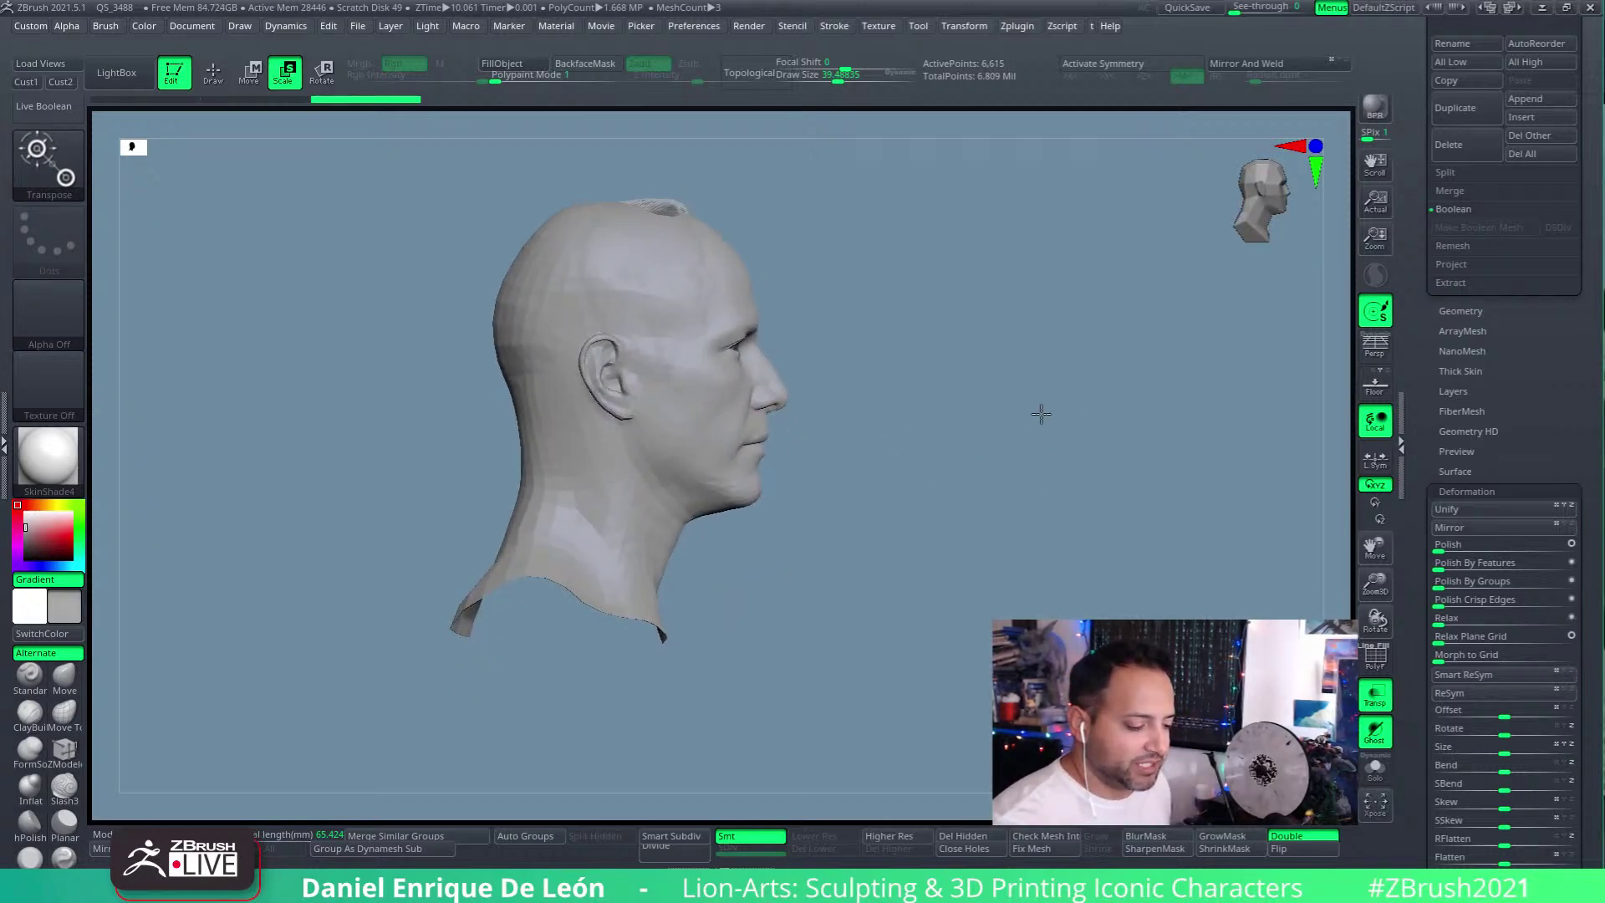
{"action": "left_click_drag", "start_coordinate": [1103, 480], "coordinate": [924, 423], "text": "alt"}
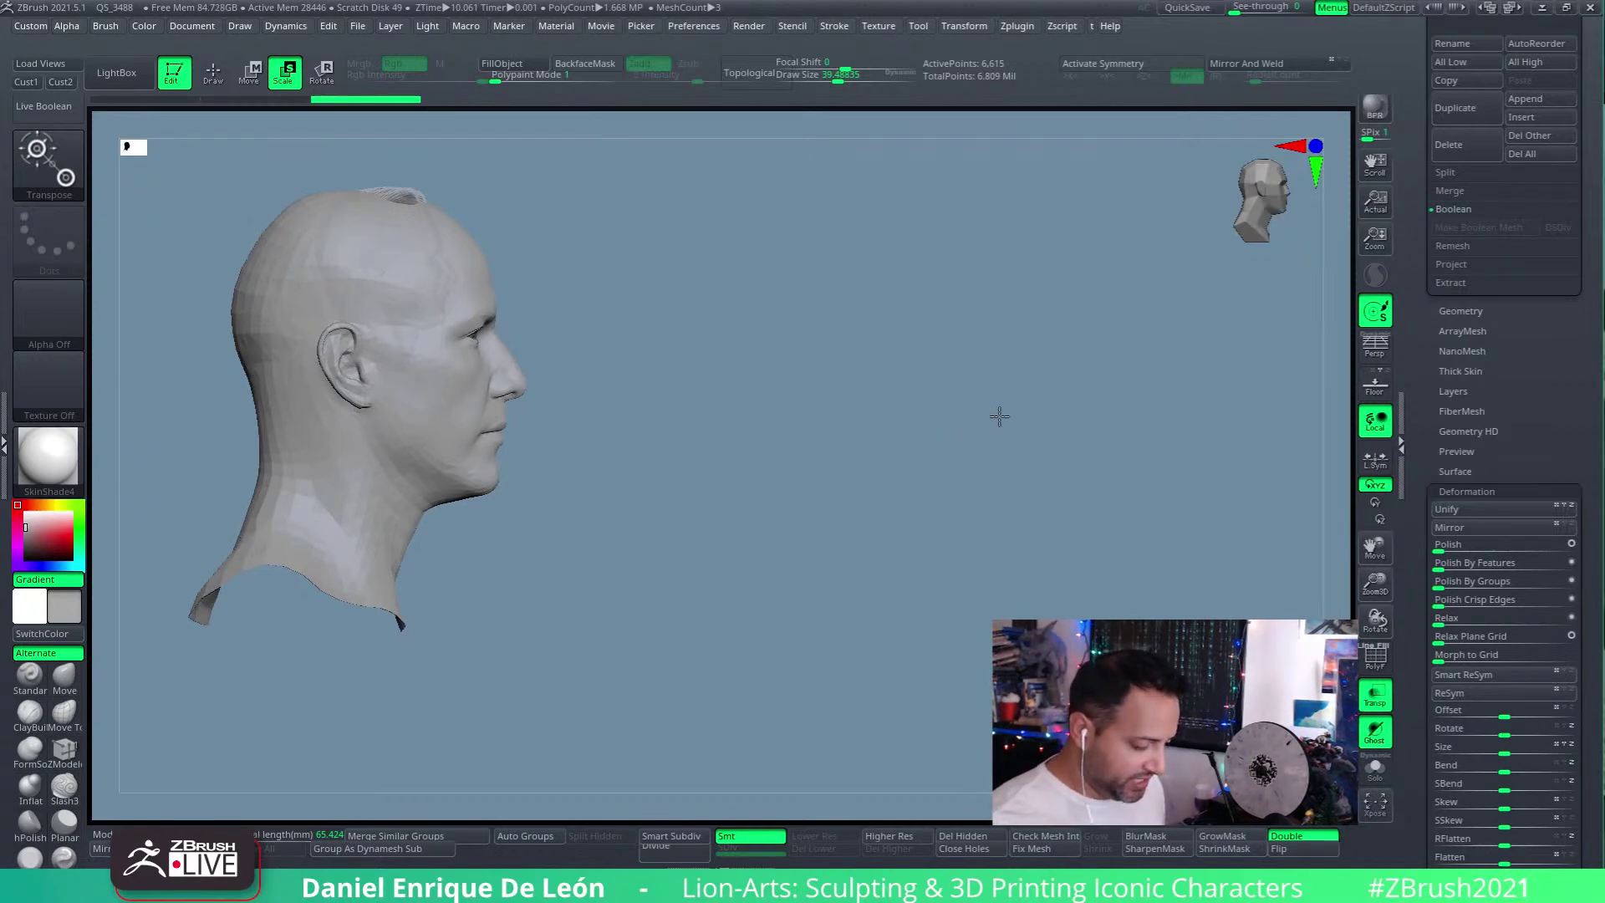
{"action": "key", "text": "shift+s"}
{"action": "left_click_drag", "start_coordinate": [809, 544], "coordinate": [1304, 510], "text": "alt"}
{"action": "key", "text": "shift+s"}
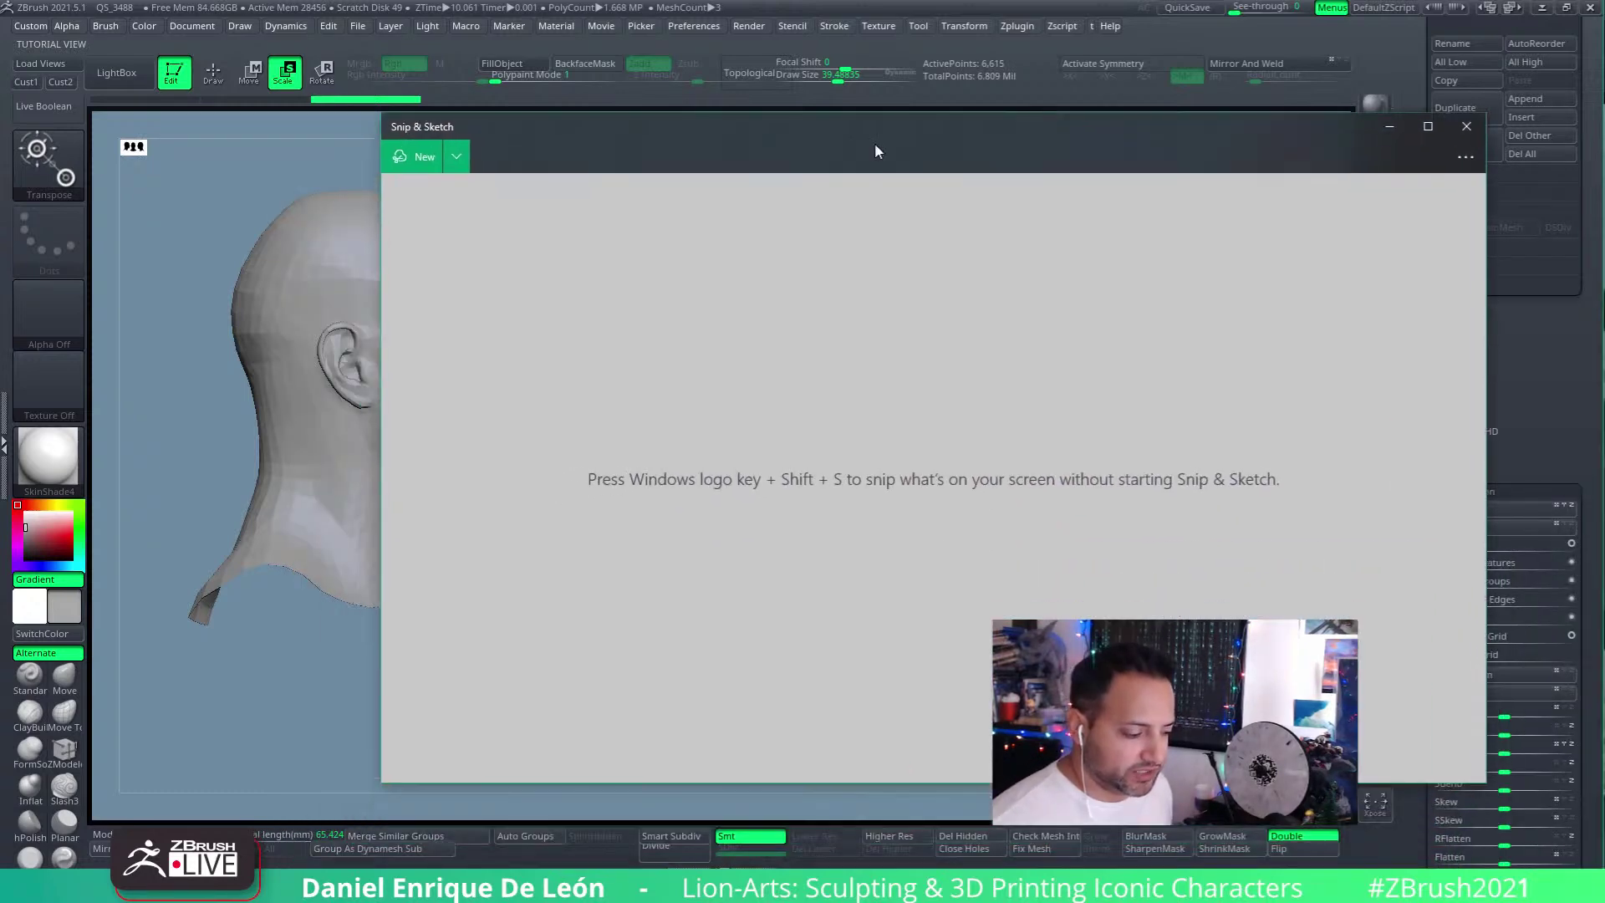
Step: Capture the three head views as a new snip in Snip & Sketch, close it and return to ZBrush
{"action": "left_click", "coordinate": [424, 161]}
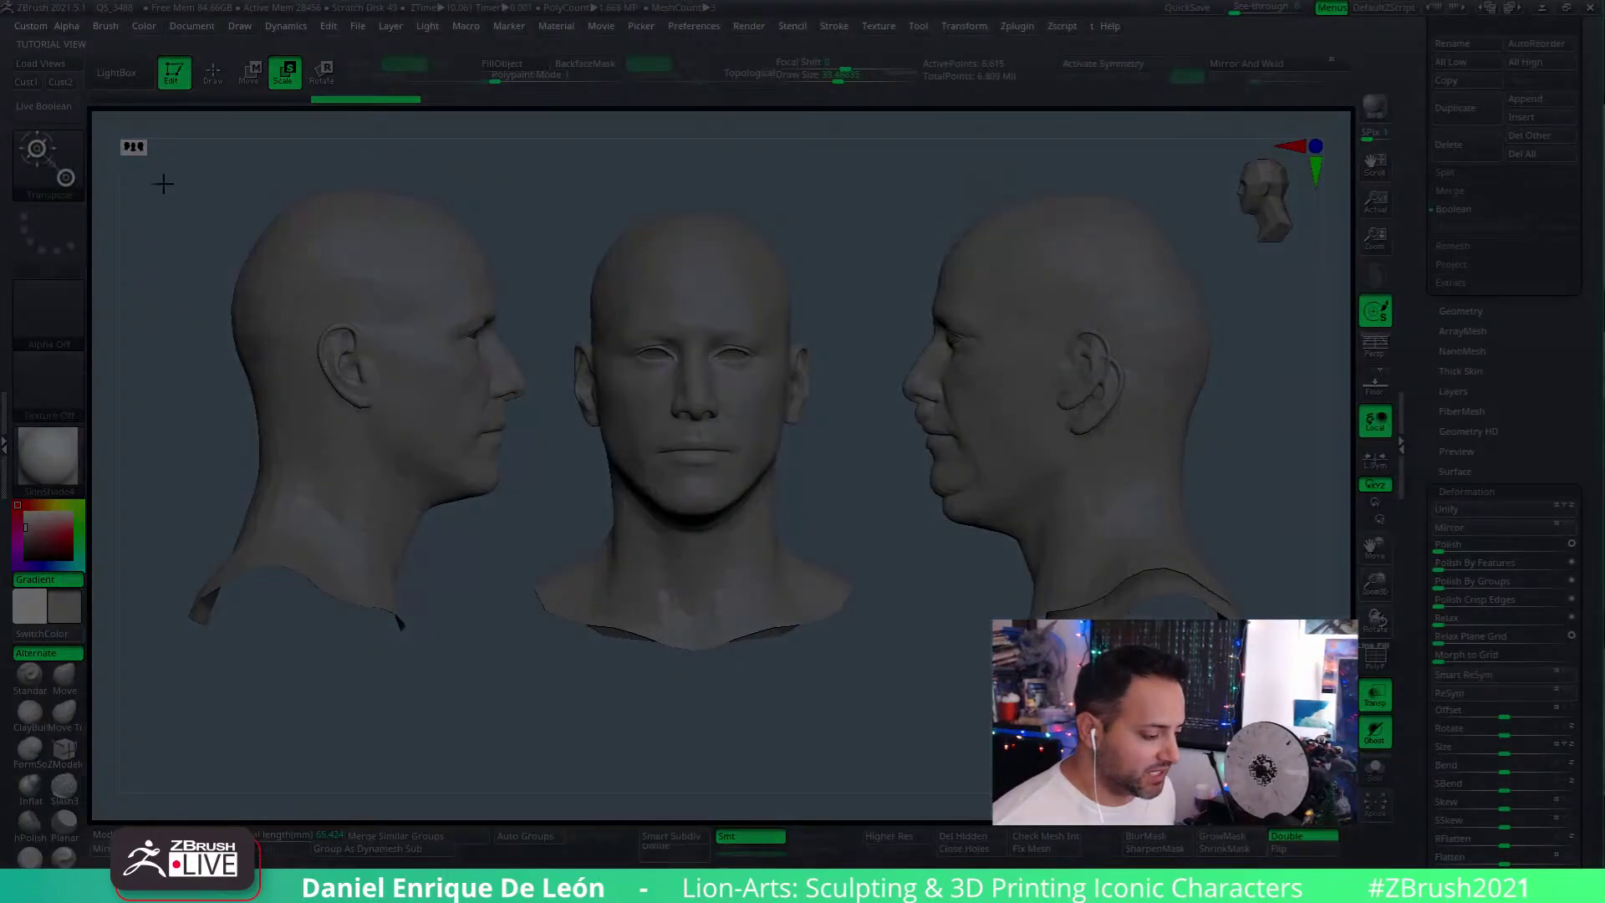
{"action": "left_click_drag", "start_coordinate": [162, 152], "coordinate": [1259, 676]}
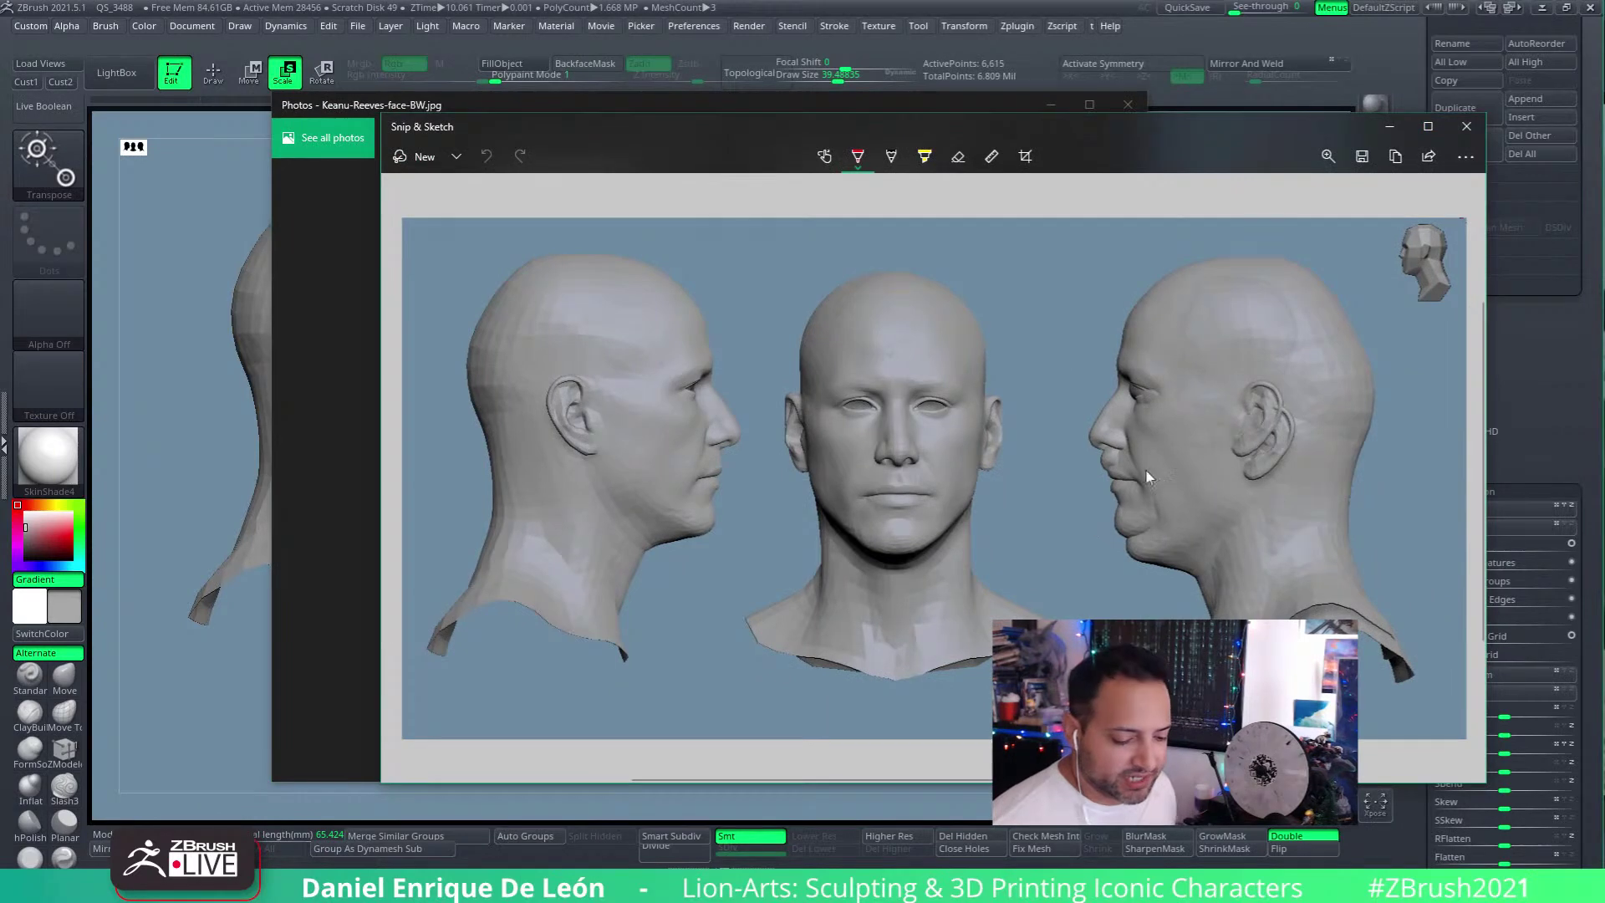
{"action": "left_click", "coordinate": [1466, 126]}
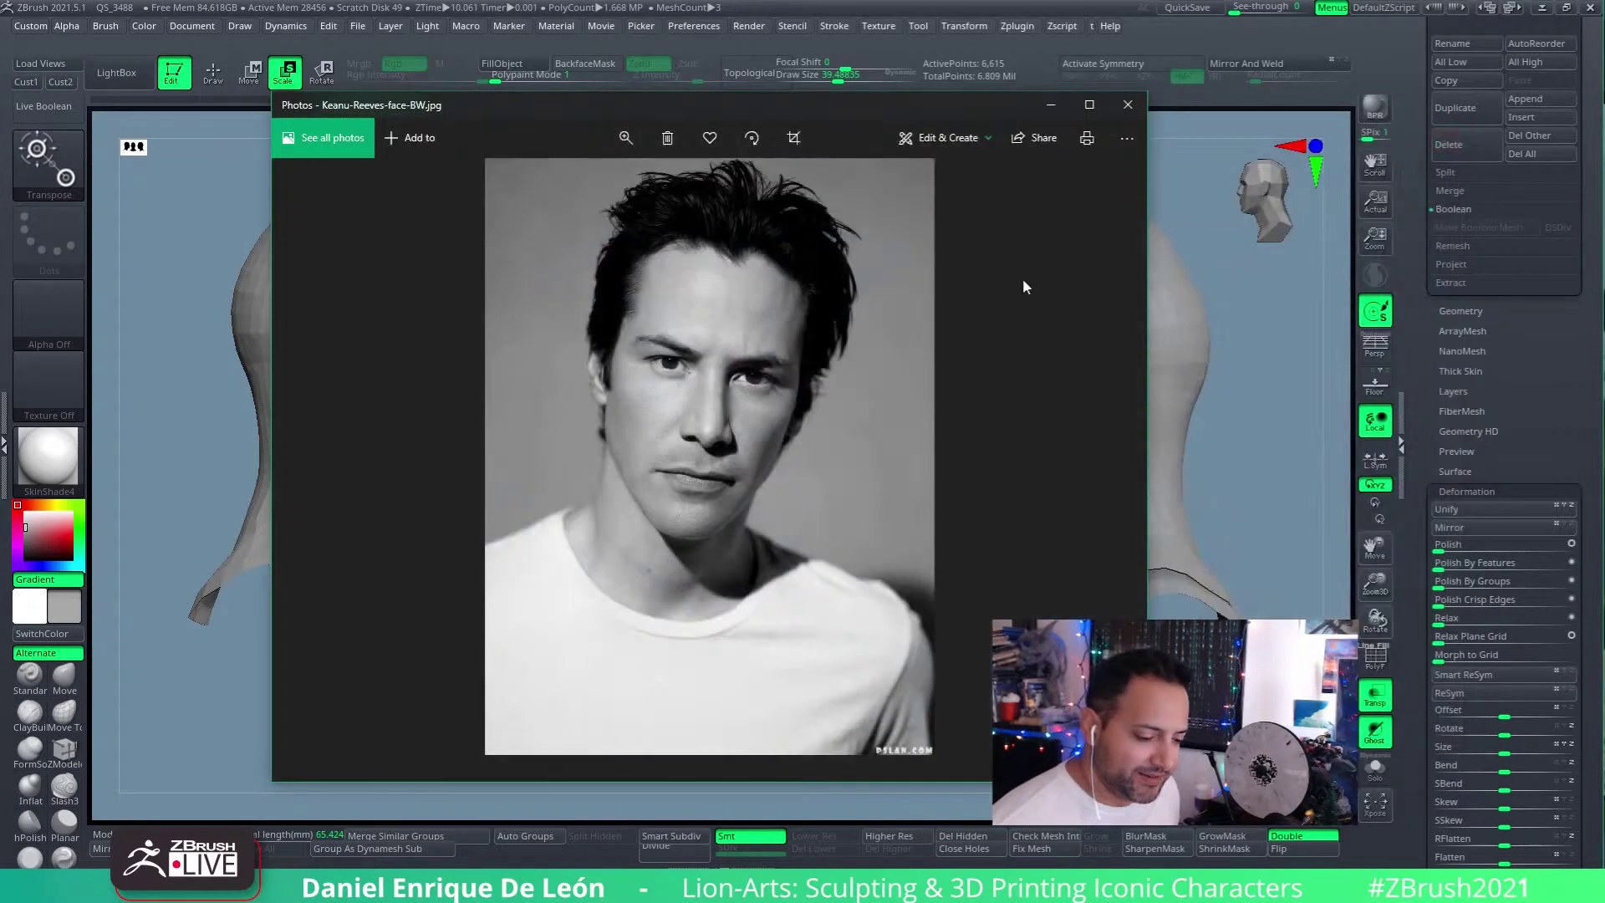
{"action": "left_click", "coordinate": [1196, 172]}
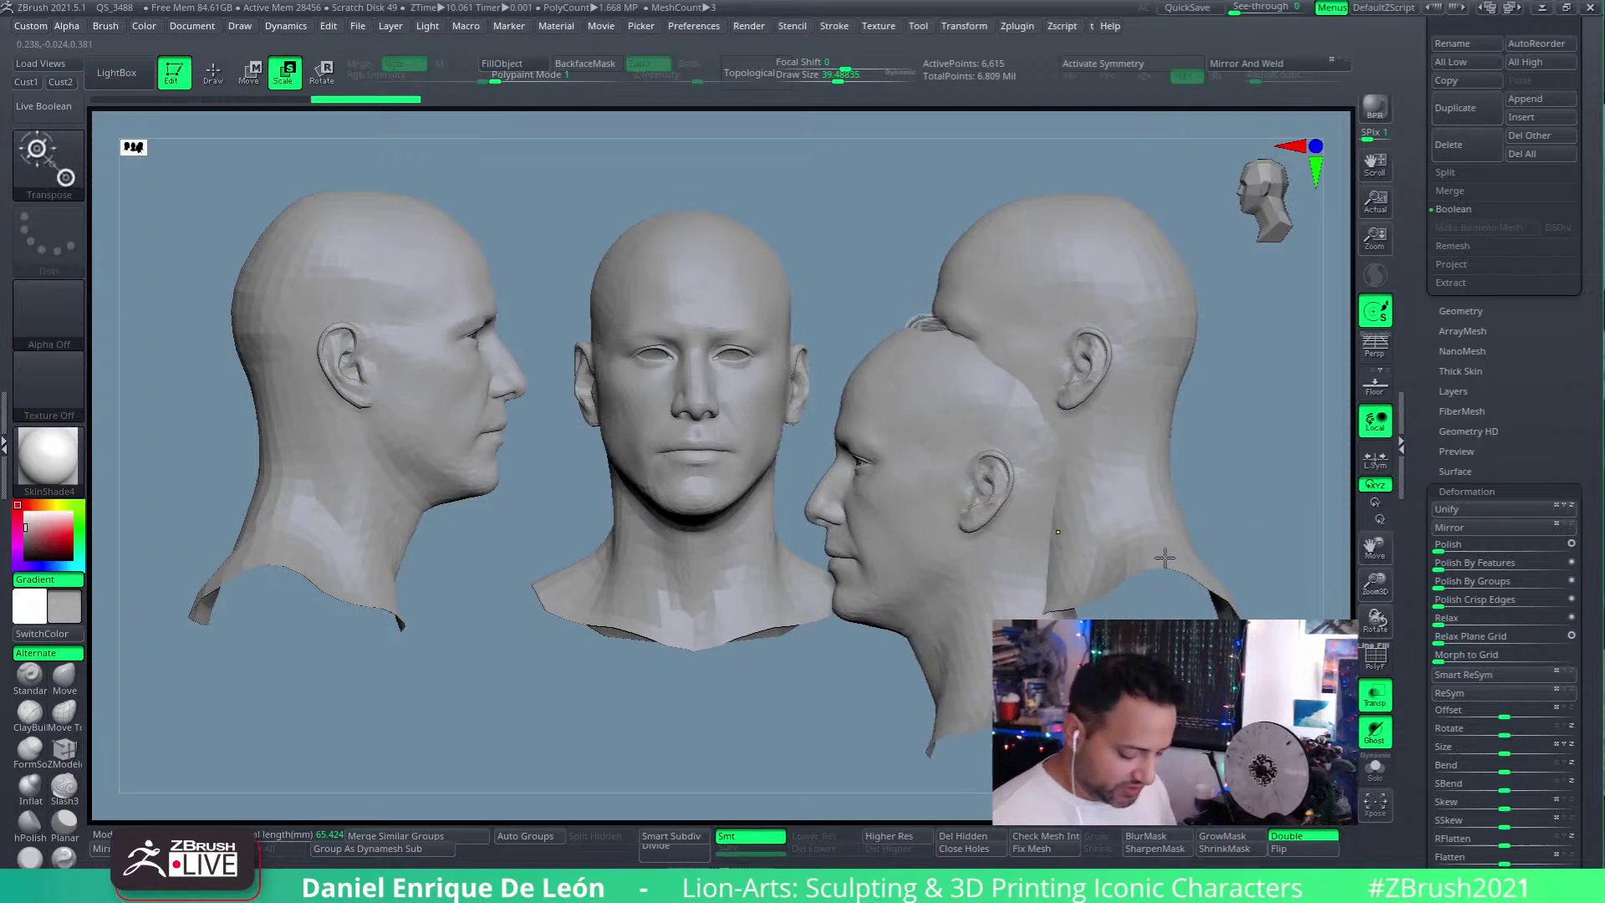
Step: Clear the head snapshots from the canvas and turn the head from the front to its left-facing profile
{"action": "left_click", "coordinate": [1087, 502], "text": "ctrl+shift"}
{"action": "left_click_drag", "start_coordinate": [1132, 501], "coordinate": [1018, 494], "text": "shift"}
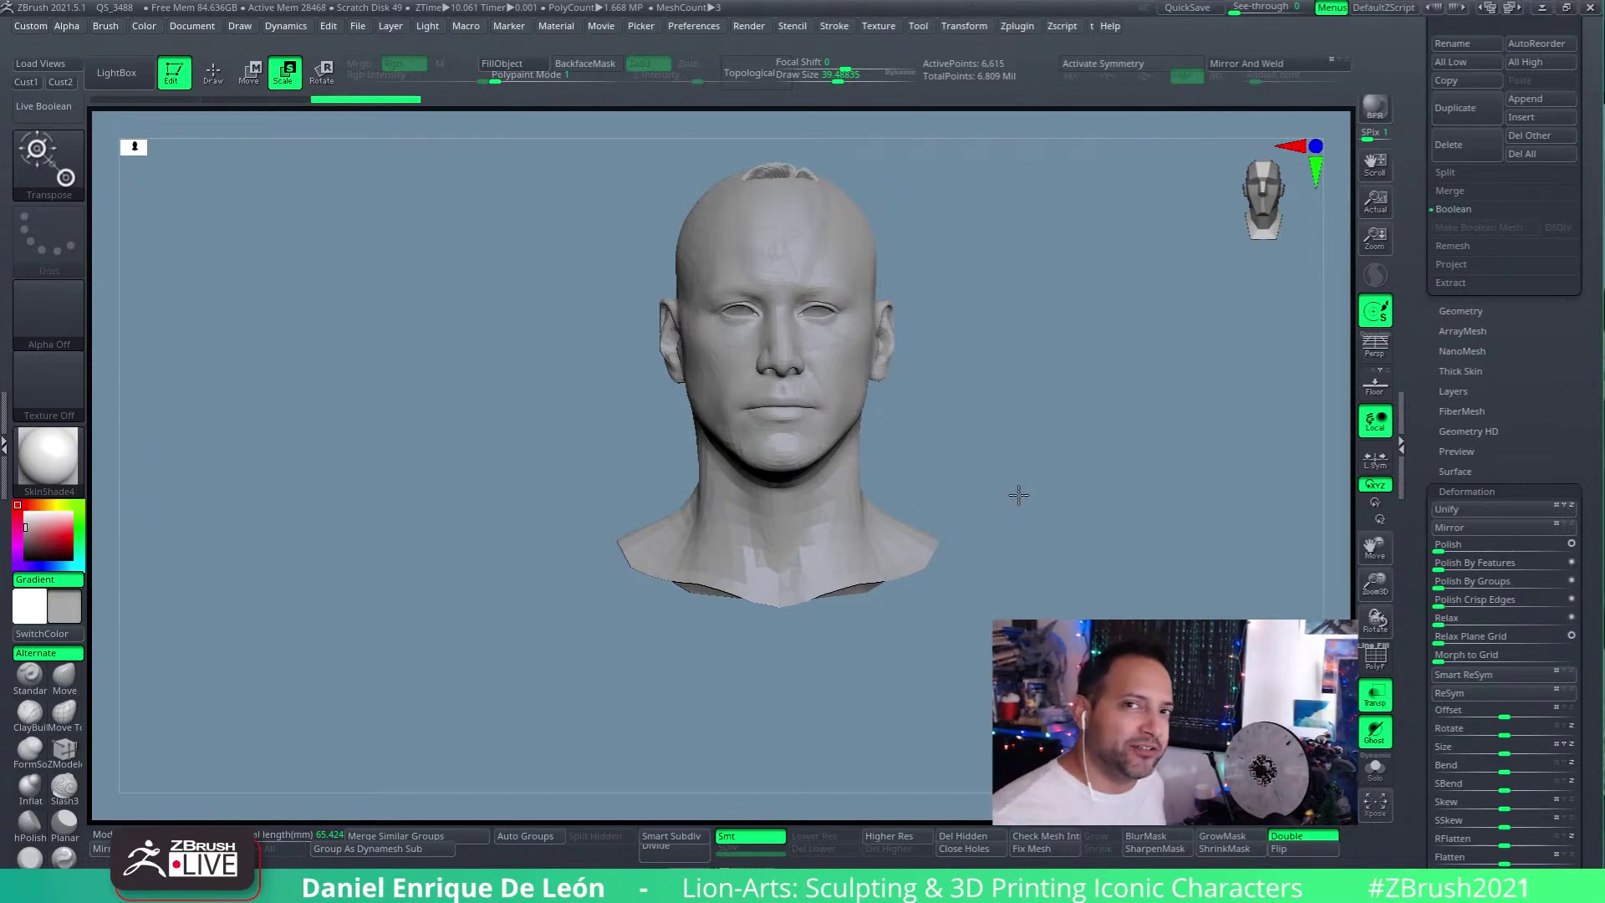
{"action": "mouse_move", "coordinate": [1018, 495]}
{"action": "left_mouse_down"}
{"action": "mouse_move", "coordinate": [1061, 430]}
{"action": "mouse_move", "coordinate": [902, 473]}
{"action": "mouse_move", "coordinate": [812, 343]}
{"action": "mouse_move", "coordinate": [828, 423]}
{"action": "mouse_move", "coordinate": [853, 308]}
{"action": "left_mouse_up"}
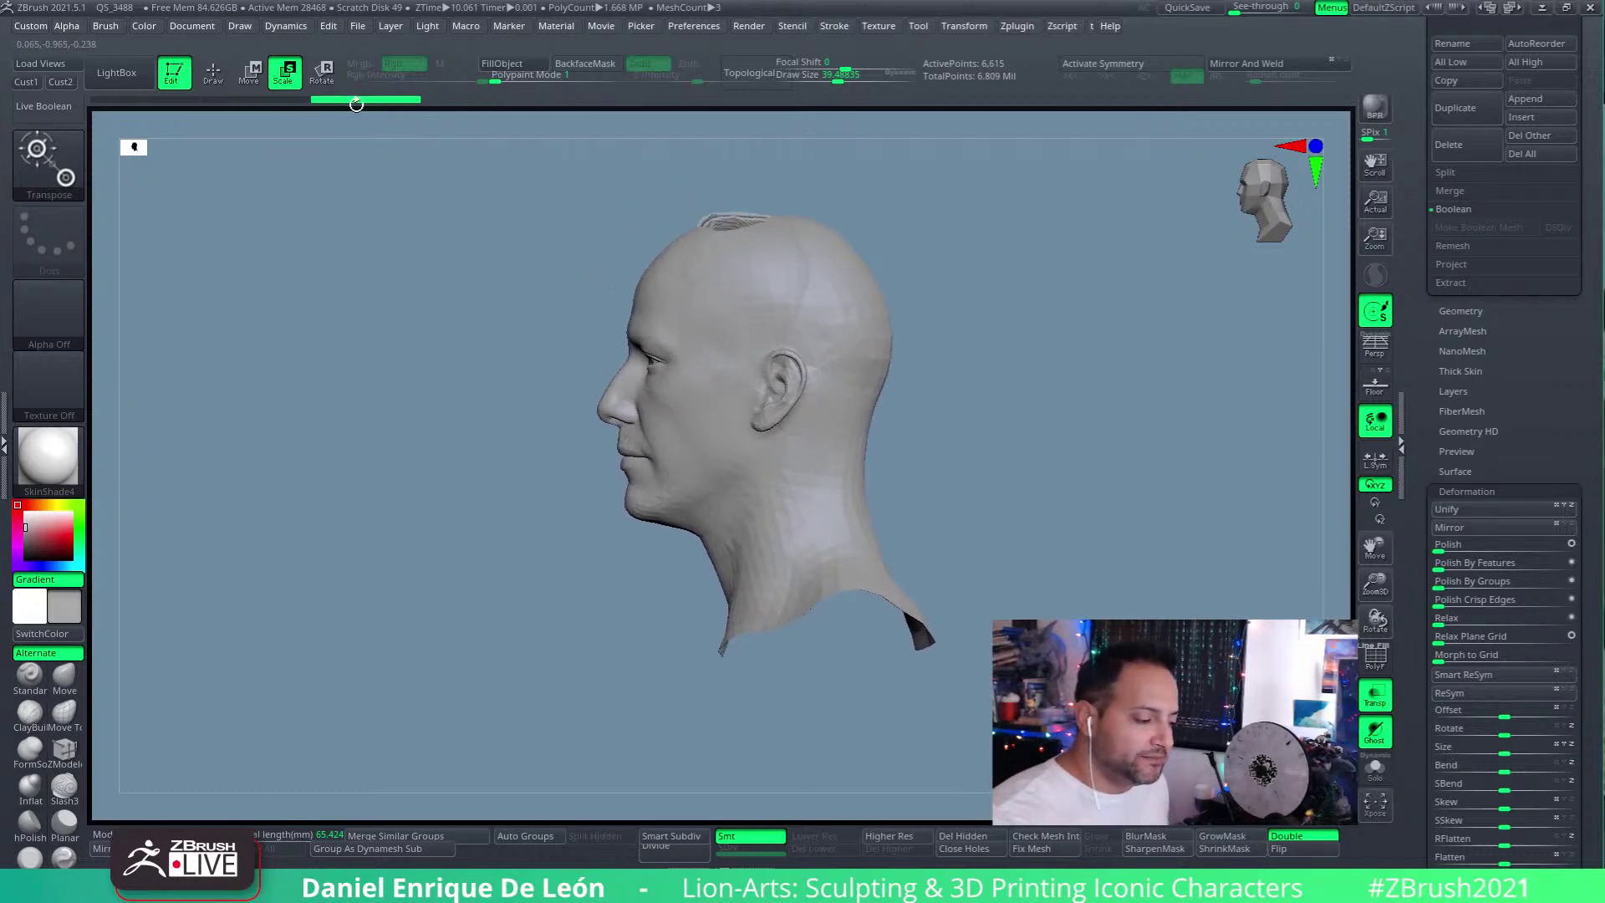
Step: Scale the appended head down in profile with a horizontal transpose line toward the ghosted Neo head's size
{"action": "left_click_drag", "start_coordinate": [752, 373], "coordinate": [1074, 373]}
{"action": "left_click_drag", "start_coordinate": [519, 456], "coordinate": [879, 462]}
{"action": "left_click_drag", "start_coordinate": [771, 462], "coordinate": [894, 479]}
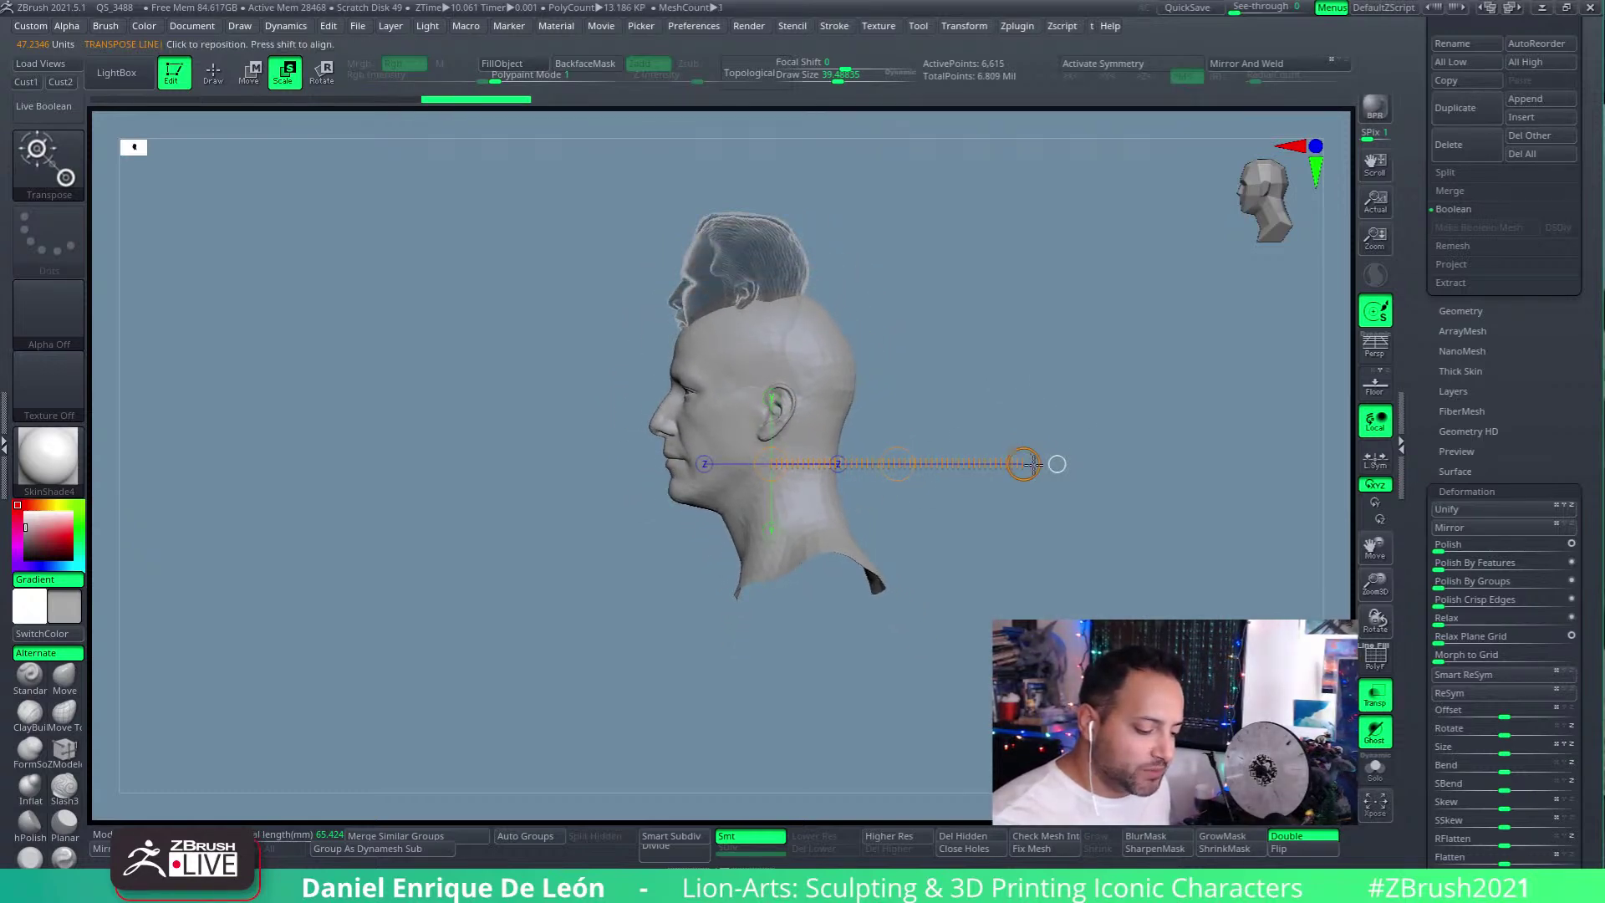
Step: Scale down the head1 bust and move it up over the Keanu reference head in side view
{"action": "left_click_drag", "start_coordinate": [1023, 464], "coordinate": [920, 468]}
{"action": "left_click", "coordinate": [249, 73]}
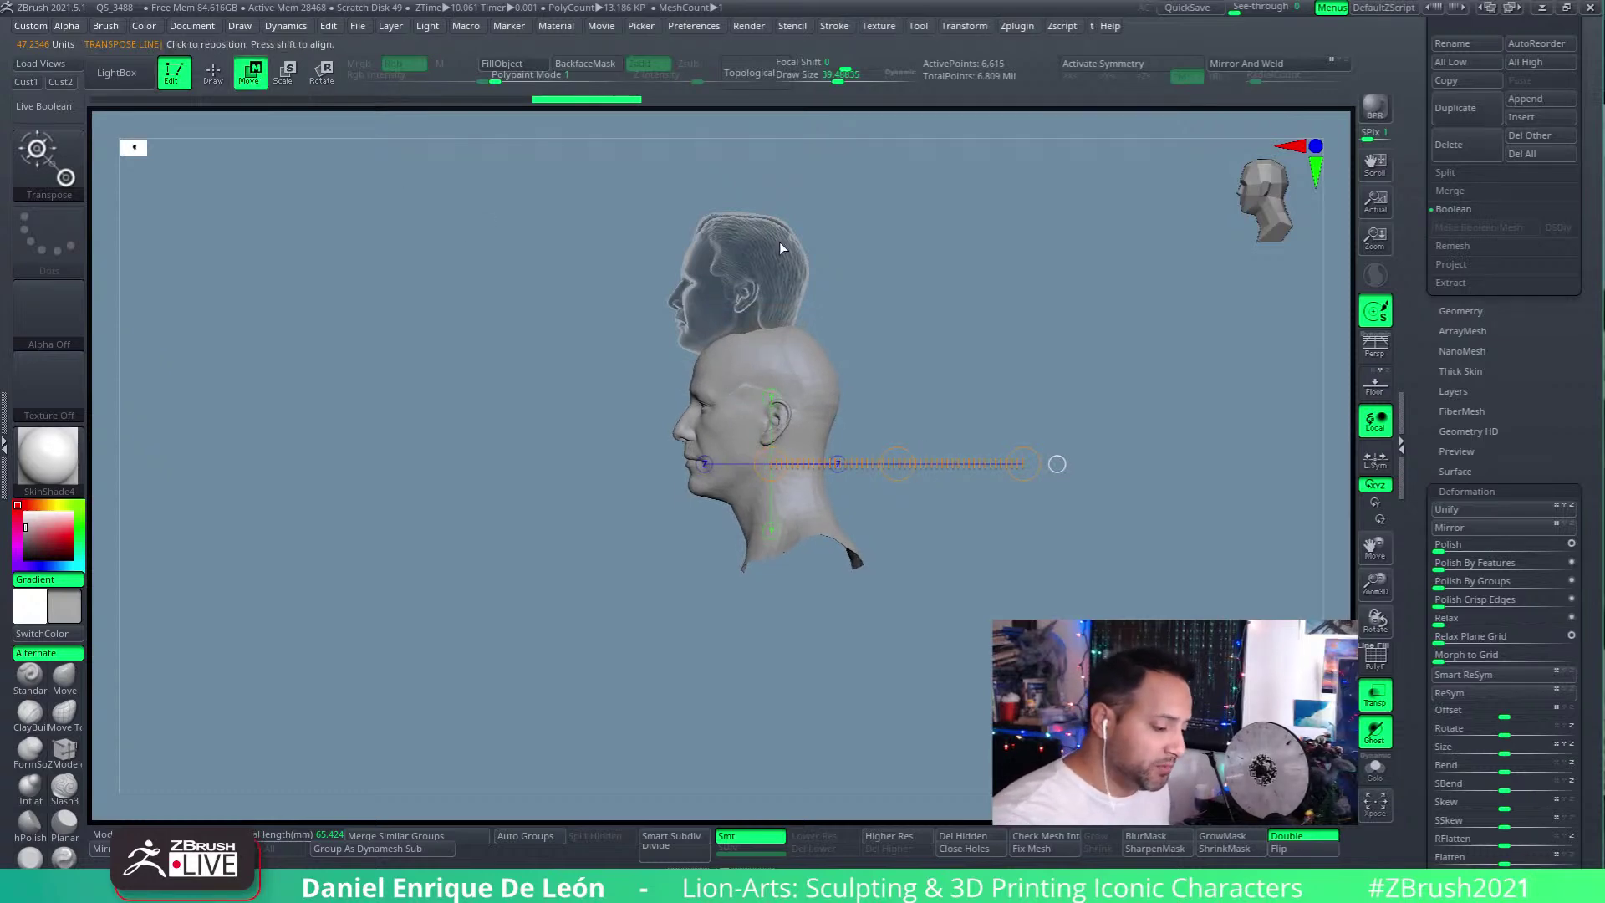
{"action": "left_click_drag", "start_coordinate": [816, 412], "coordinate": [982, 258]}
{"action": "left_click_drag", "start_coordinate": [889, 344], "coordinate": [876, 237]}
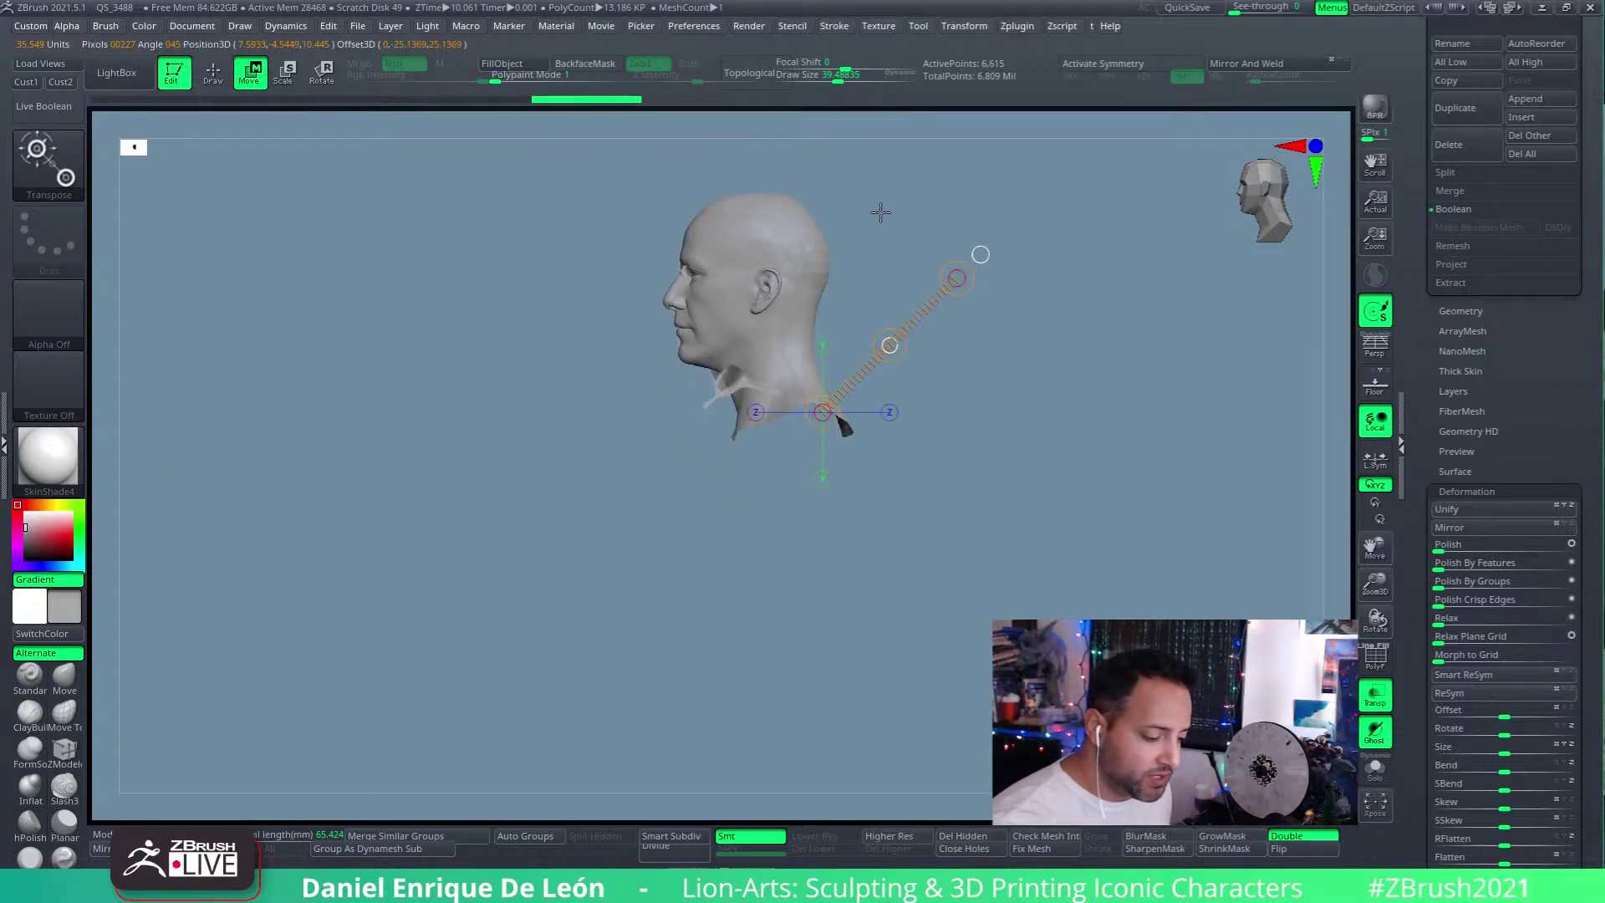
Step: Resize the head1 bust with the transpose line and move it up to overlap the reference head in front view
{"action": "key", "text": "f"}
{"action": "key", "text": "e"}
{"action": "left_click_drag", "start_coordinate": [736, 420], "coordinate": [1055, 419]}
{"action": "left_click_drag", "start_coordinate": [771, 451], "coordinate": [1018, 484]}
{"action": "key", "text": "w"}
{"action": "left_click_drag", "start_coordinate": [938, 450], "coordinate": [960, 376]}
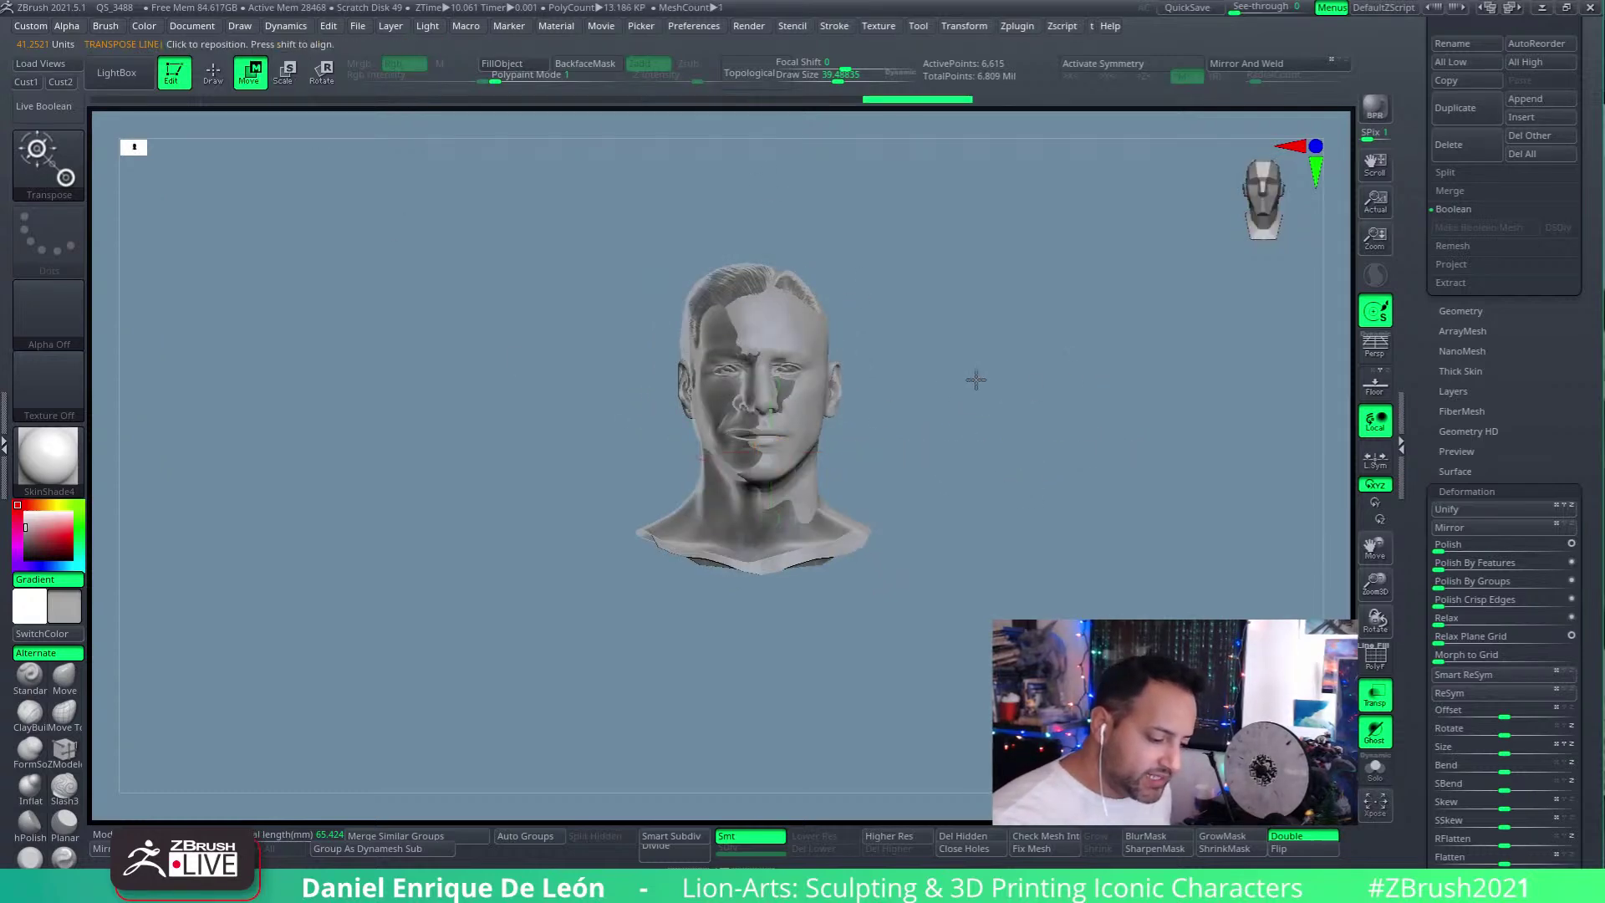
Step: Fine-tune the head1 bust's position over the reference face with the Move transpose line
{"action": "key", "text": "f"}
{"action": "left_click_drag", "start_coordinate": [860, 438], "coordinate": [1189, 437]}
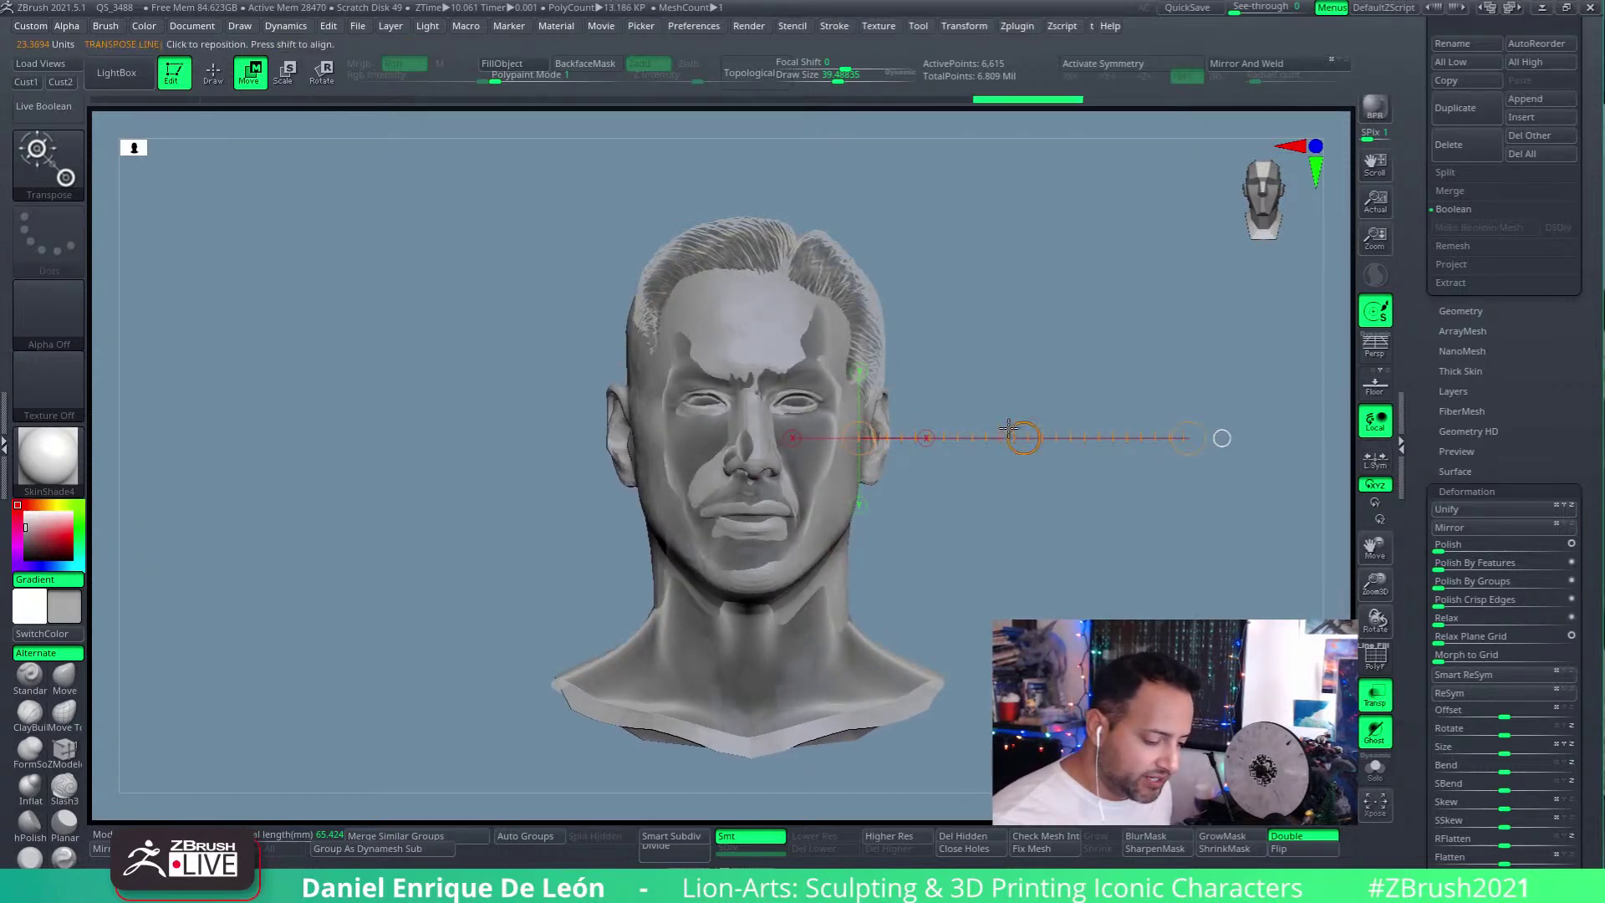
{"action": "key", "text": "f"}
{"action": "mouse_move", "coordinate": [1009, 445]}
{"action": "left_mouse_down"}
{"action": "mouse_move", "coordinate": [1103, 439]}
{"action": "mouse_move", "coordinate": [1036, 431]}
{"action": "left_mouse_up"}
{"action": "left_click_drag", "start_coordinate": [781, 399], "coordinate": [1193, 404]}
{"action": "mouse_move", "coordinate": [1033, 400]}
{"action": "left_mouse_down"}
{"action": "mouse_move", "coordinate": [959, 341]}
{"action": "mouse_move", "coordinate": [1028, 402]}
{"action": "mouse_move", "coordinate": [975, 438]}
{"action": "mouse_move", "coordinate": [187, 440]}
{"action": "left_mouse_up"}
Step: Scale the head1 bust from just below the ear in side view to match the reference profile
{"action": "left_click", "coordinate": [283, 73]}
{"action": "left_click_drag", "start_coordinate": [675, 426], "coordinate": [1245, 425]}
{"action": "left_click_drag", "start_coordinate": [1244, 426], "coordinate": [1140, 489]}
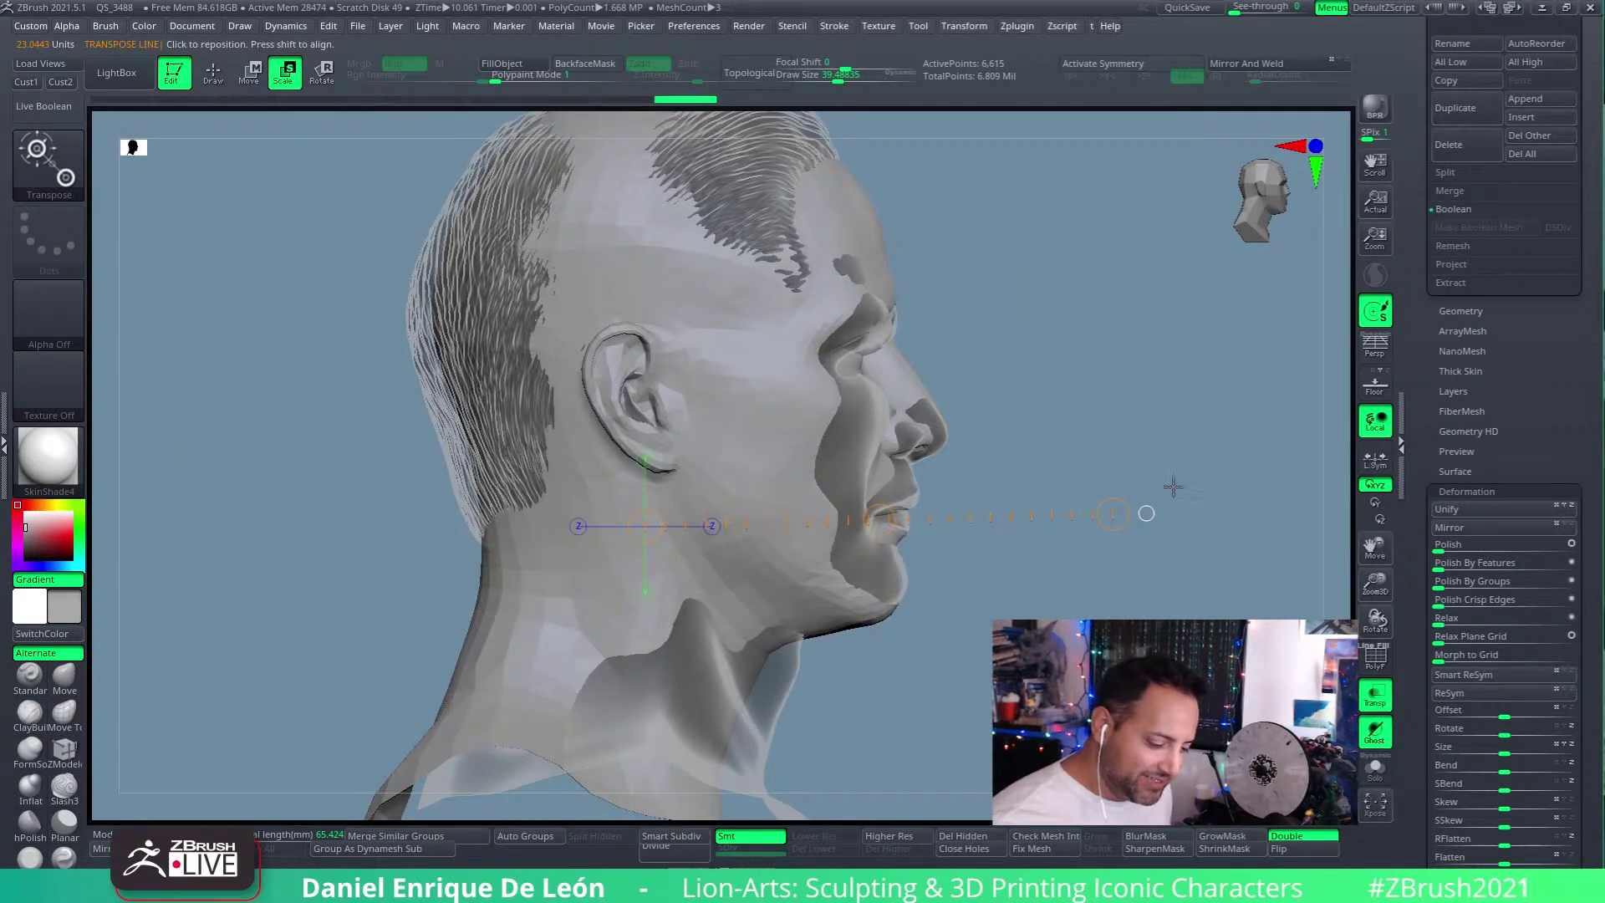
{"action": "left_click", "coordinate": [1111, 510]}
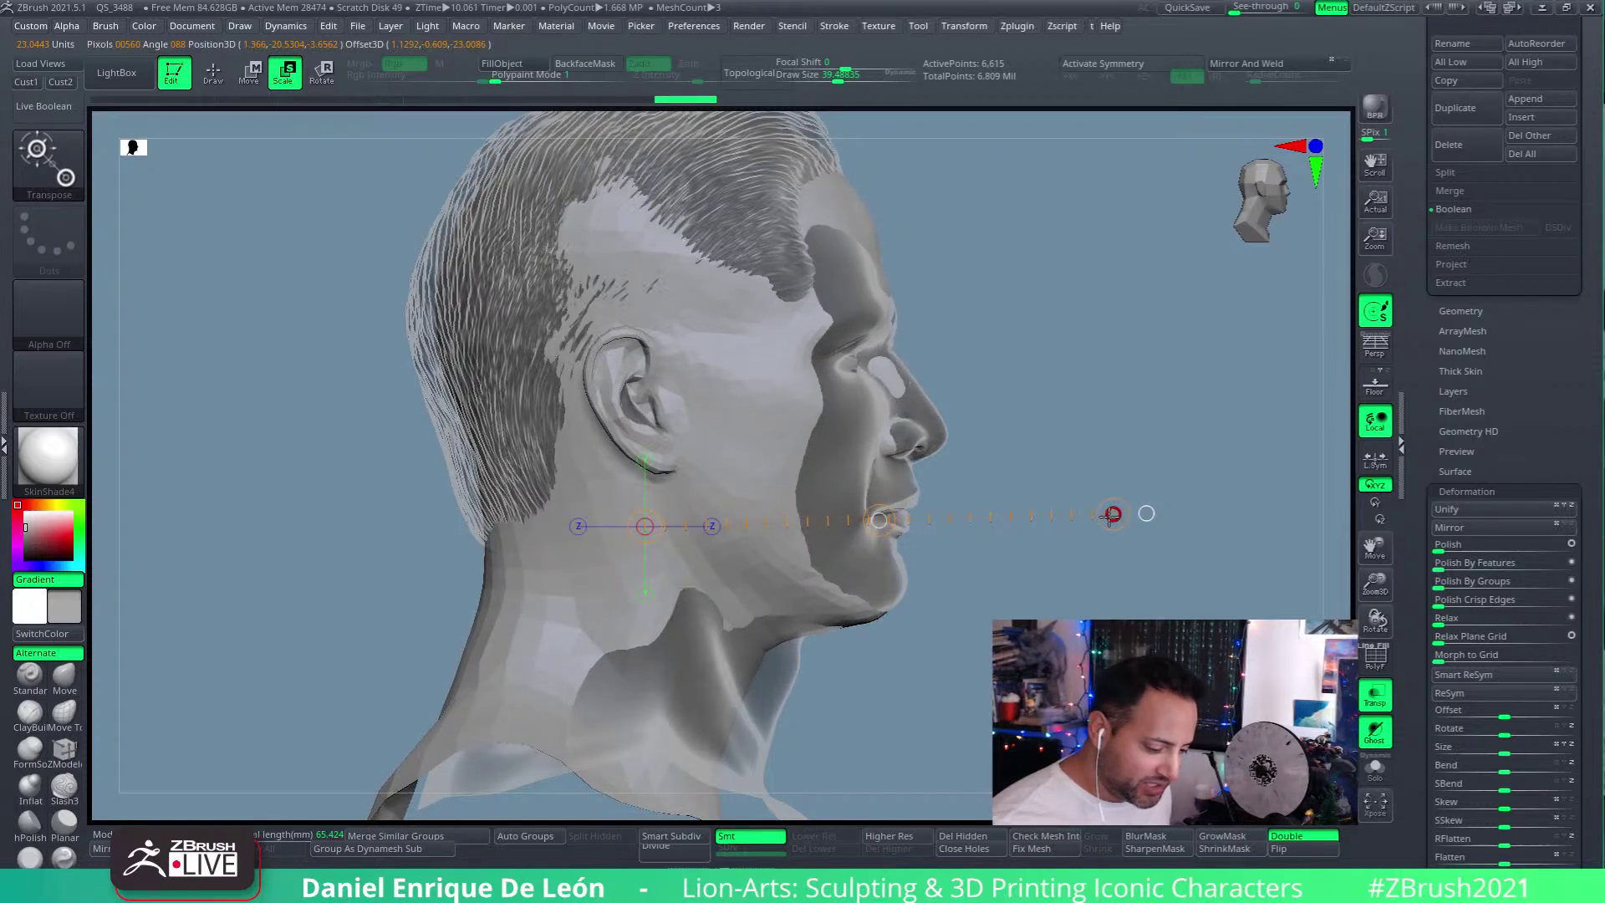
{"action": "left_click_drag", "start_coordinate": [1111, 510], "coordinate": [1065, 454]}
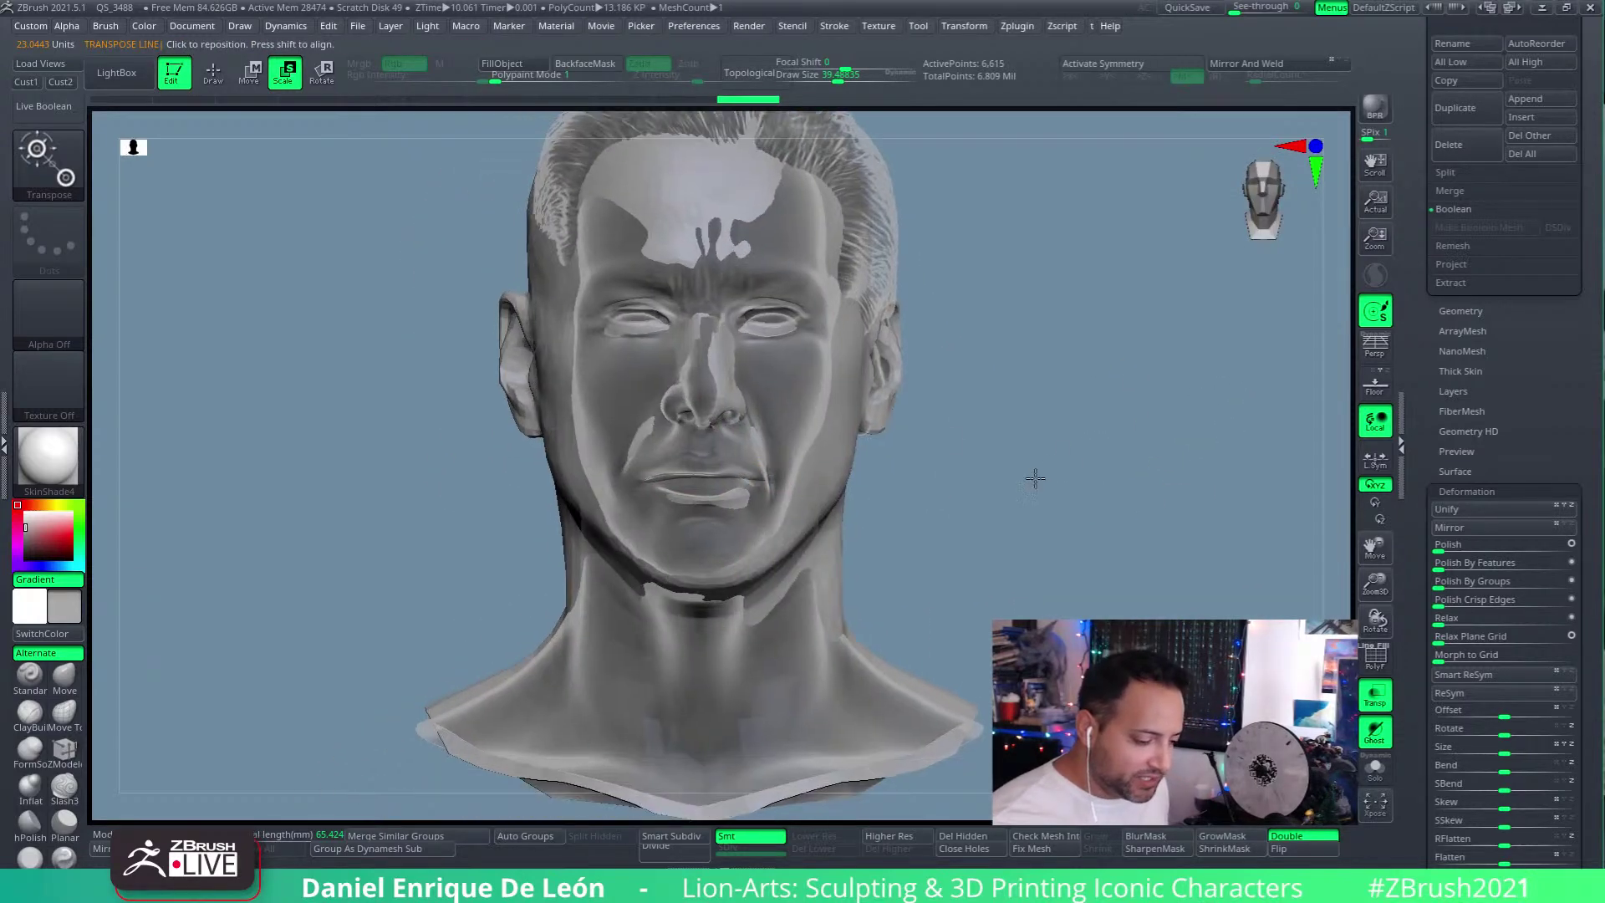
Step: Nudge the head1 bust in side view so its ear and face line up with the reference head
{"action": "mouse_move", "coordinate": [876, 300]}
{"action": "left_mouse_down"}
{"action": "mouse_move", "coordinate": [907, 484]}
{"action": "mouse_move", "coordinate": [936, 351]}
{"action": "mouse_move", "coordinate": [976, 399]}
{"action": "mouse_move", "coordinate": [994, 334]}
{"action": "mouse_move", "coordinate": [990, 434]}
{"action": "mouse_move", "coordinate": [1205, 439]}
{"action": "left_mouse_up"}
{"action": "key", "text": "w"}
{"action": "left_click_drag", "start_coordinate": [1070, 439], "coordinate": [1068, 433]}
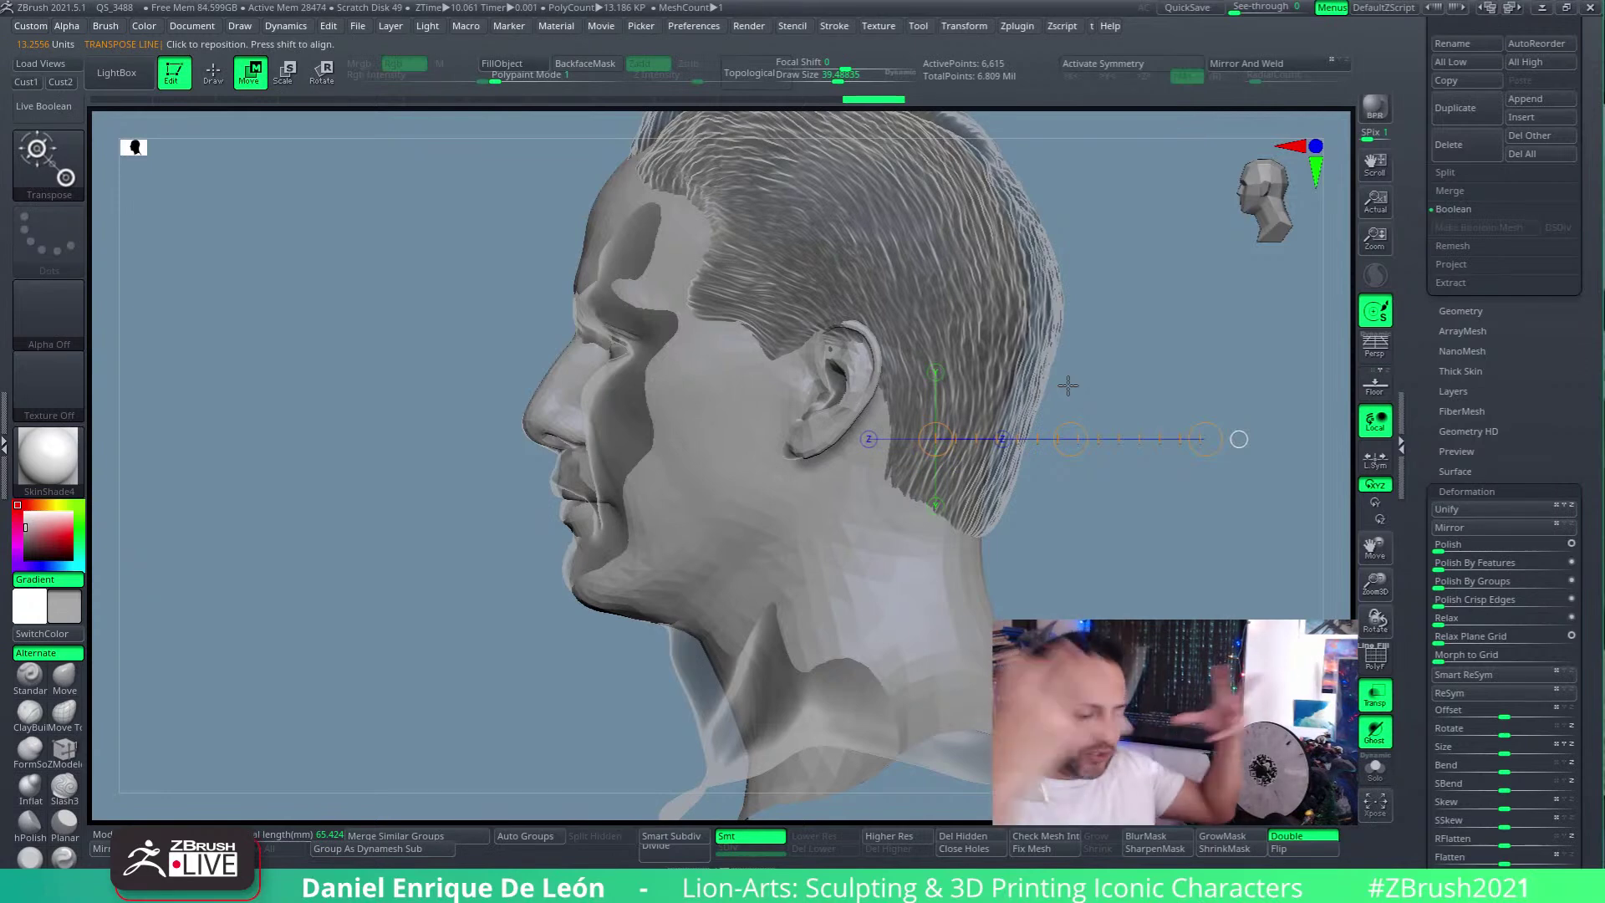
{"action": "left_click_drag", "start_coordinate": [1067, 386], "coordinate": [1168, 558]}
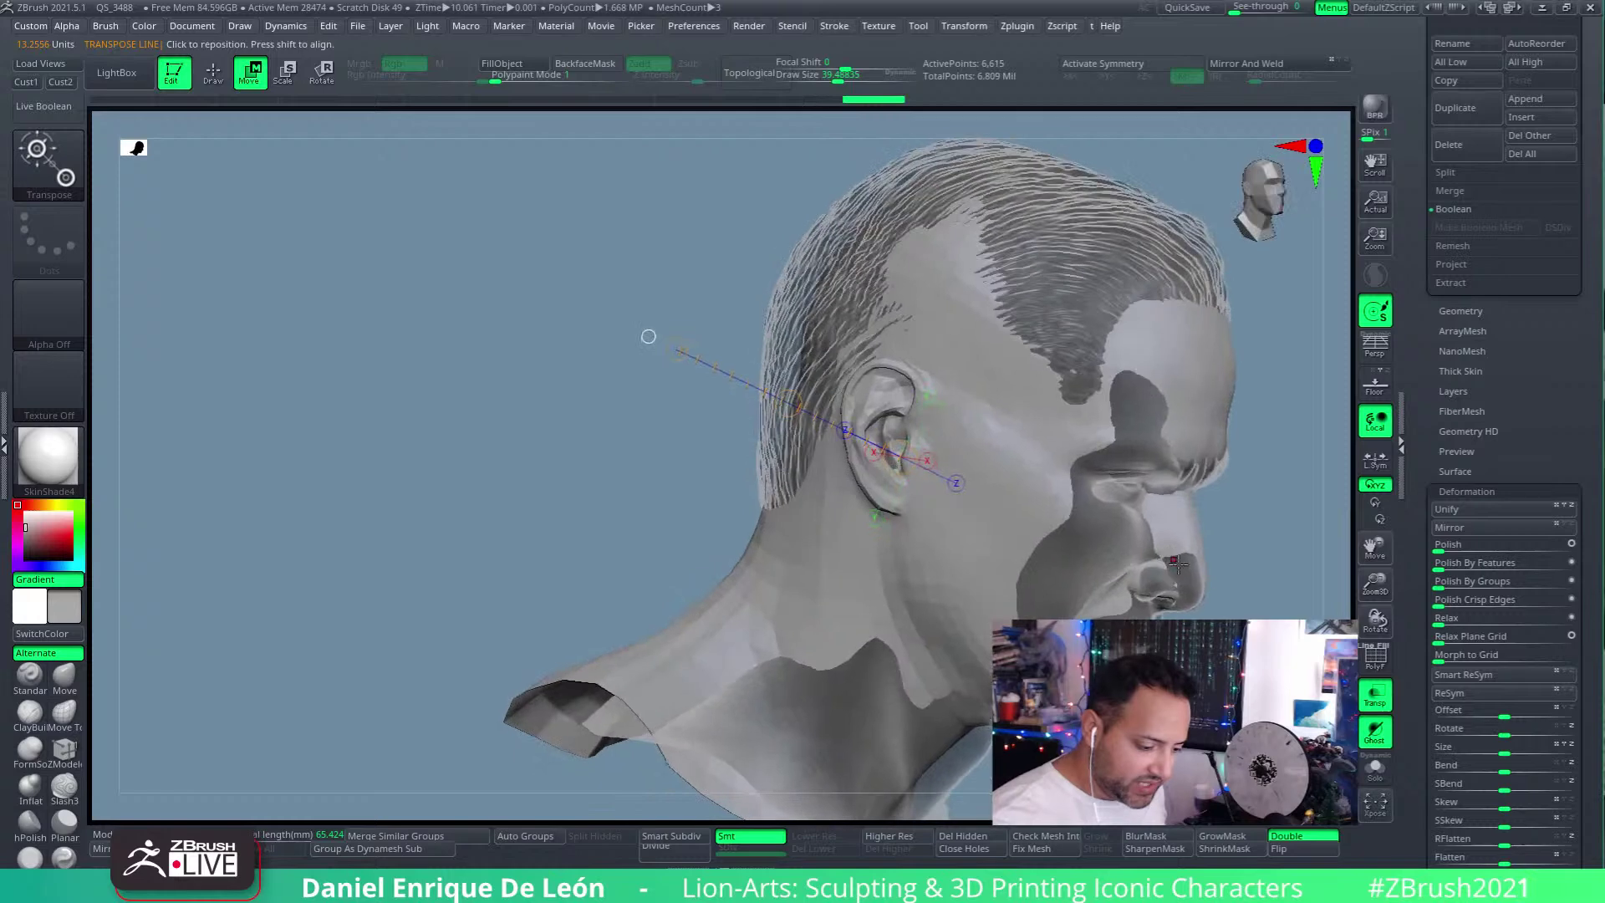
Step: Hide the PolySphere1 hair subtool and show the polygon wireframe on the bald head
{"action": "scroll", "coordinate": [1543, 264], "scroll_direction": "up", "scroll_amount": 6}
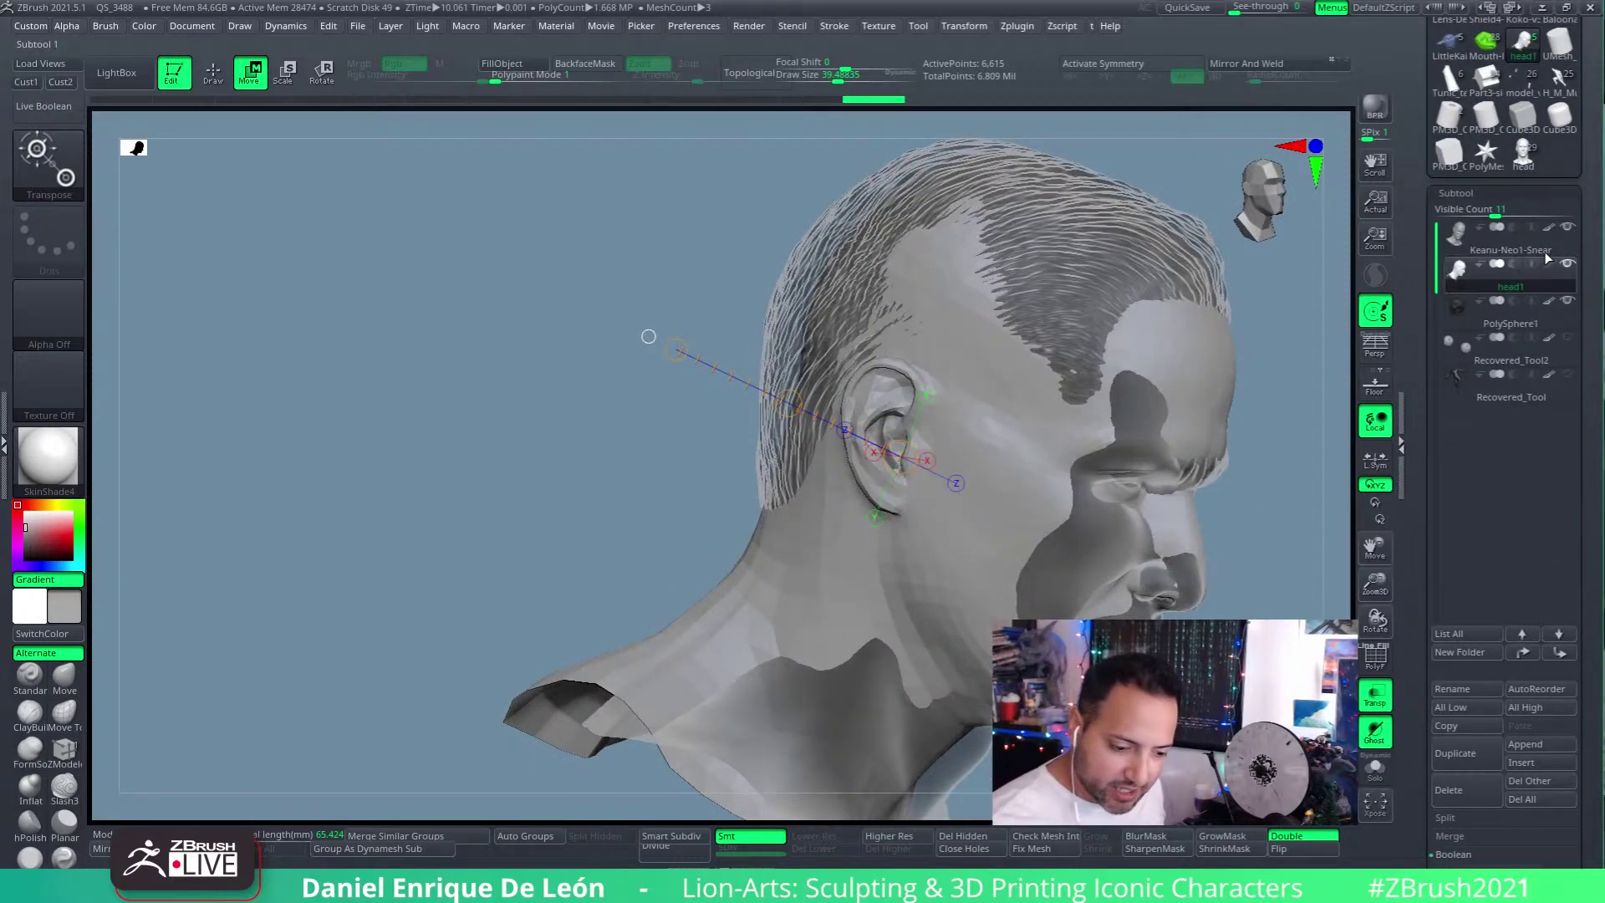
{"action": "left_click", "coordinate": [1566, 299]}
{"action": "mouse_move", "coordinate": [1212, 360]}
{"action": "left_mouse_down"}
{"action": "mouse_move", "coordinate": [1039, 368]}
{"action": "mouse_move", "coordinate": [983, 413]}
{"action": "mouse_move", "coordinate": [1126, 465]}
{"action": "mouse_move", "coordinate": [1093, 455]}
{"action": "mouse_move", "coordinate": [1125, 369]}
{"action": "mouse_move", "coordinate": [1109, 483]}
{"action": "mouse_move", "coordinate": [1141, 489]}
{"action": "mouse_move", "coordinate": [1151, 591]}
{"action": "left_mouse_up"}
{"action": "key", "text": "shift+f"}
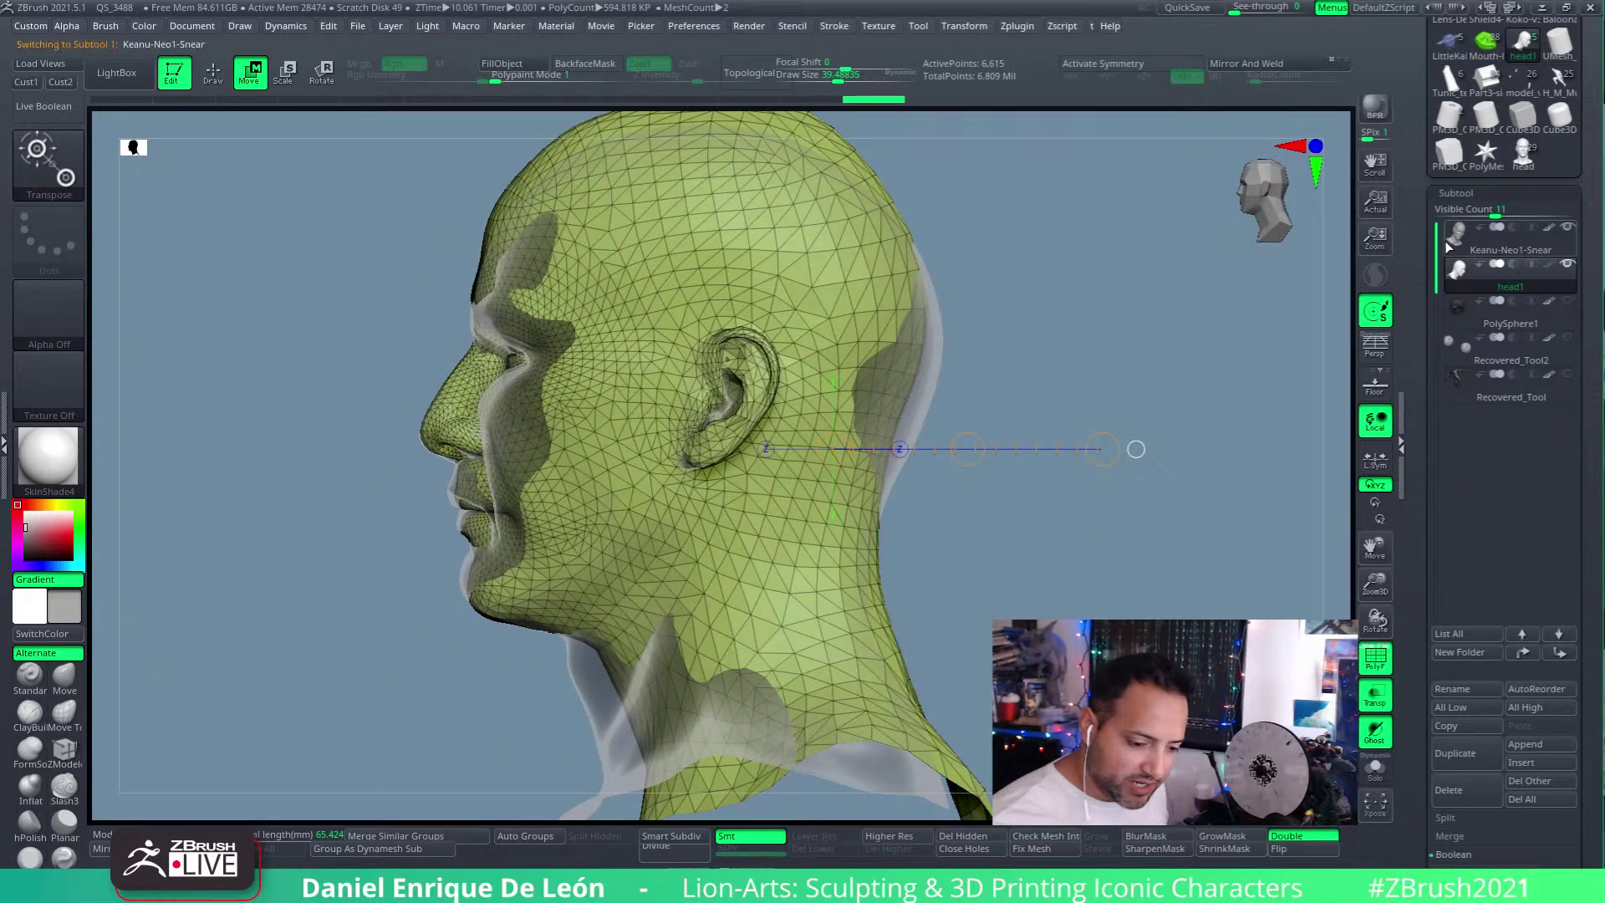
Step: Lower the Keanu-Neo1-Snear subtool to subdivision level 2 and compare its mesh with the head1 overlay
{"action": "left_click", "coordinate": [1456, 238]}
{"action": "key", "text": "shift+d"}
{"action": "key", "text": "shift+d"}
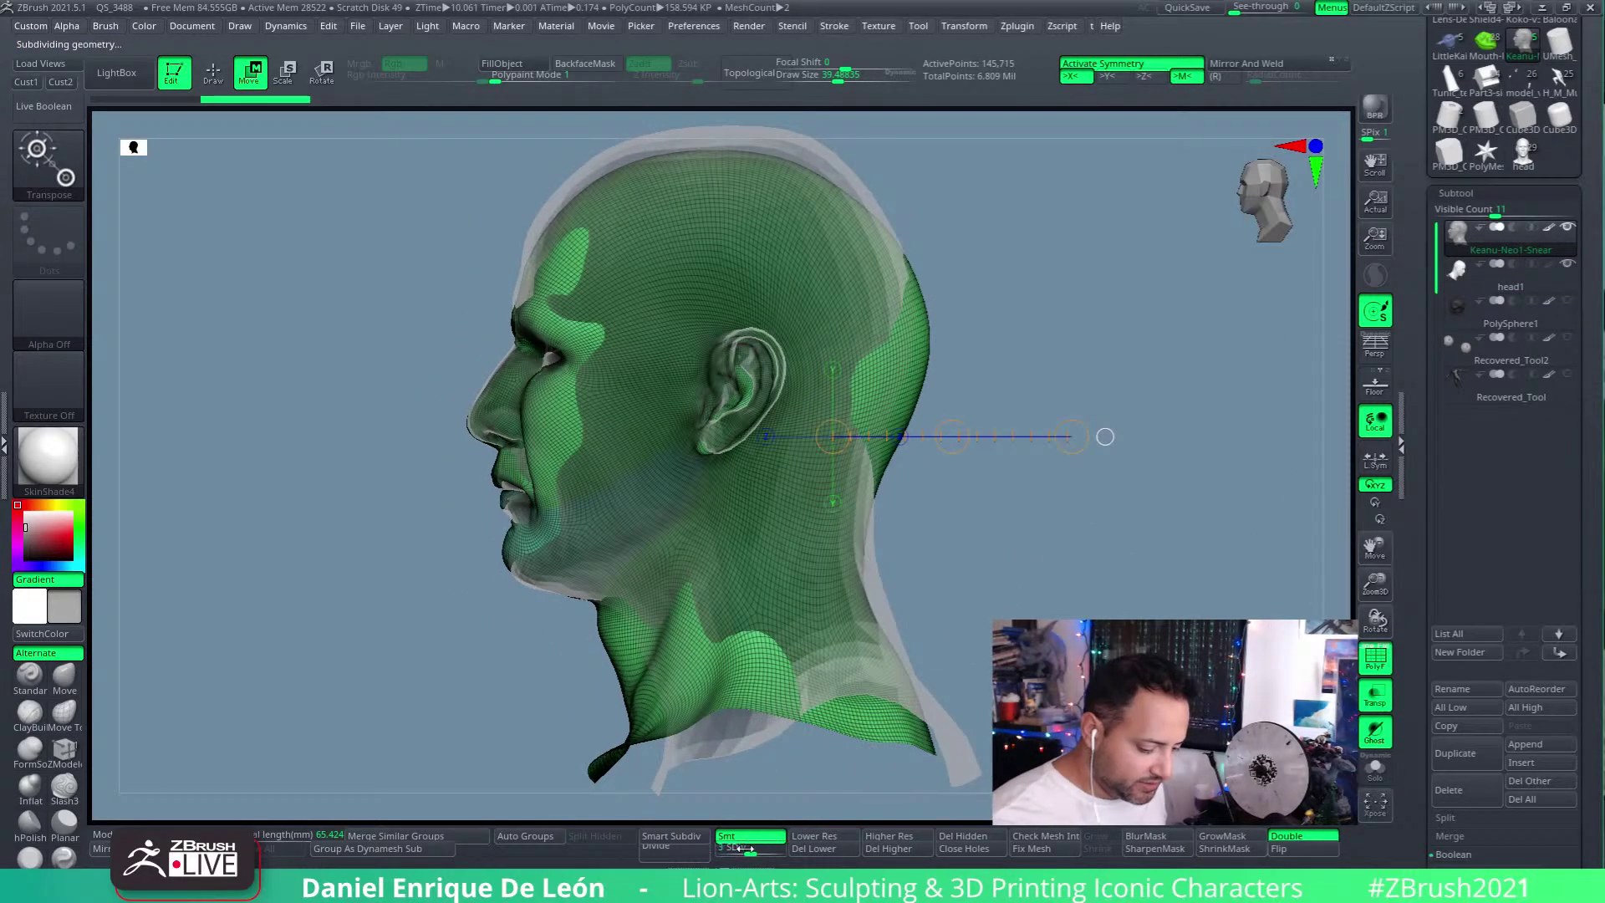
{"action": "left_click_drag", "start_coordinate": [954, 648], "coordinate": [1112, 602]}
{"action": "left_click_drag", "start_coordinate": [1248, 542], "coordinate": [931, 355]}
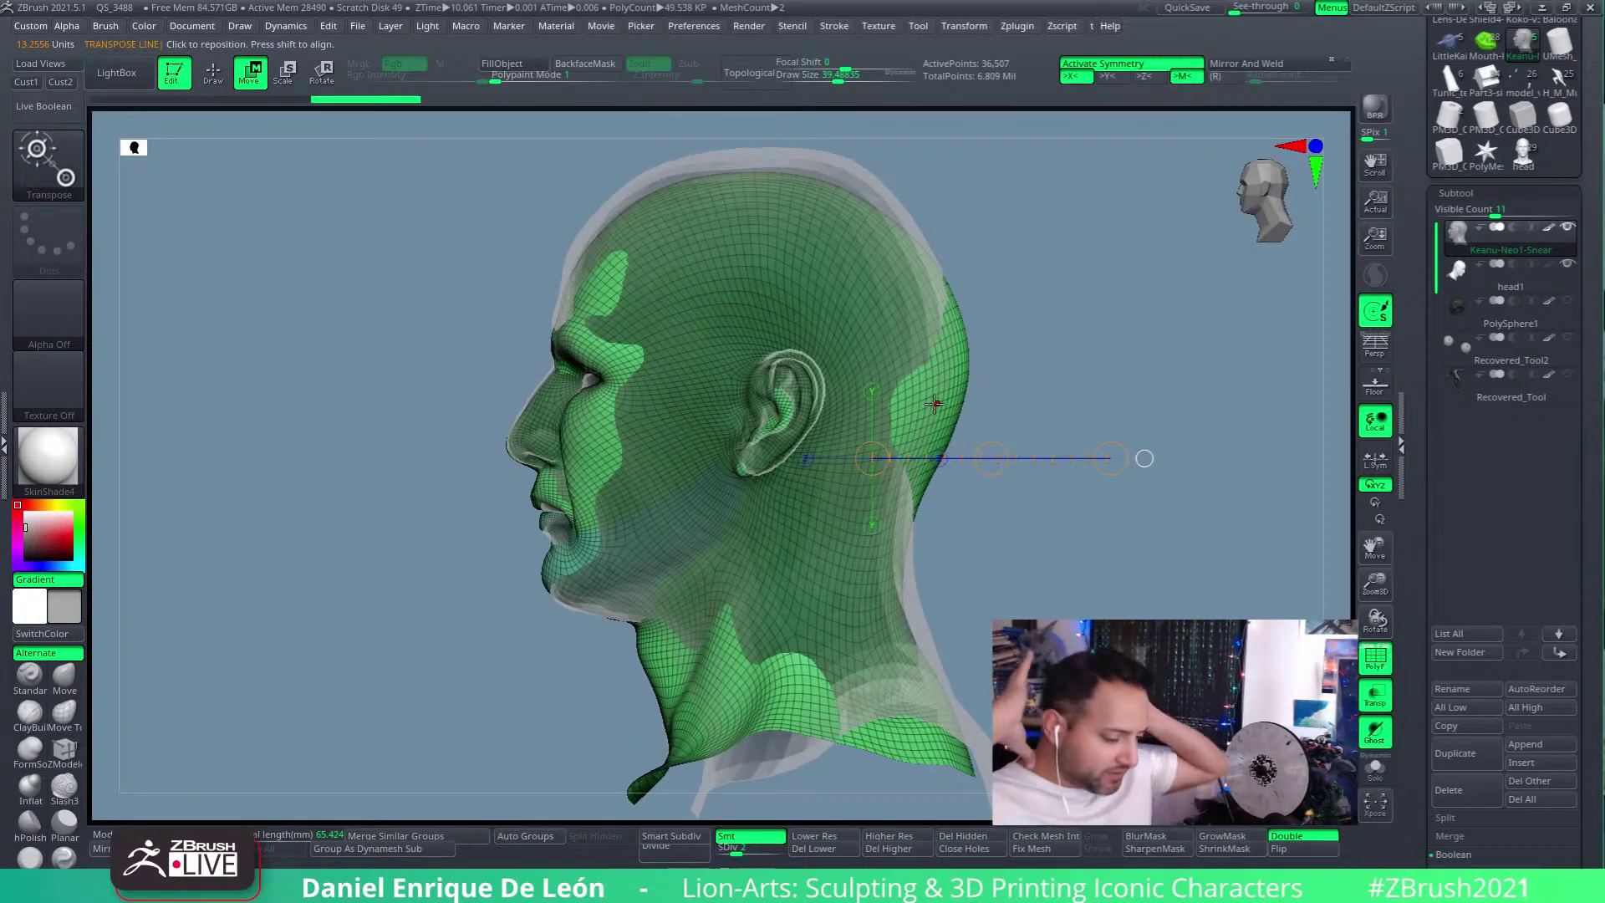
{"action": "left_click_drag", "start_coordinate": [1078, 543], "coordinate": [1032, 447]}
Step: Select the head1 subtool and scale it down uniformly from the nose in front view to fit the reference face
{"action": "key", "text": "Down"}
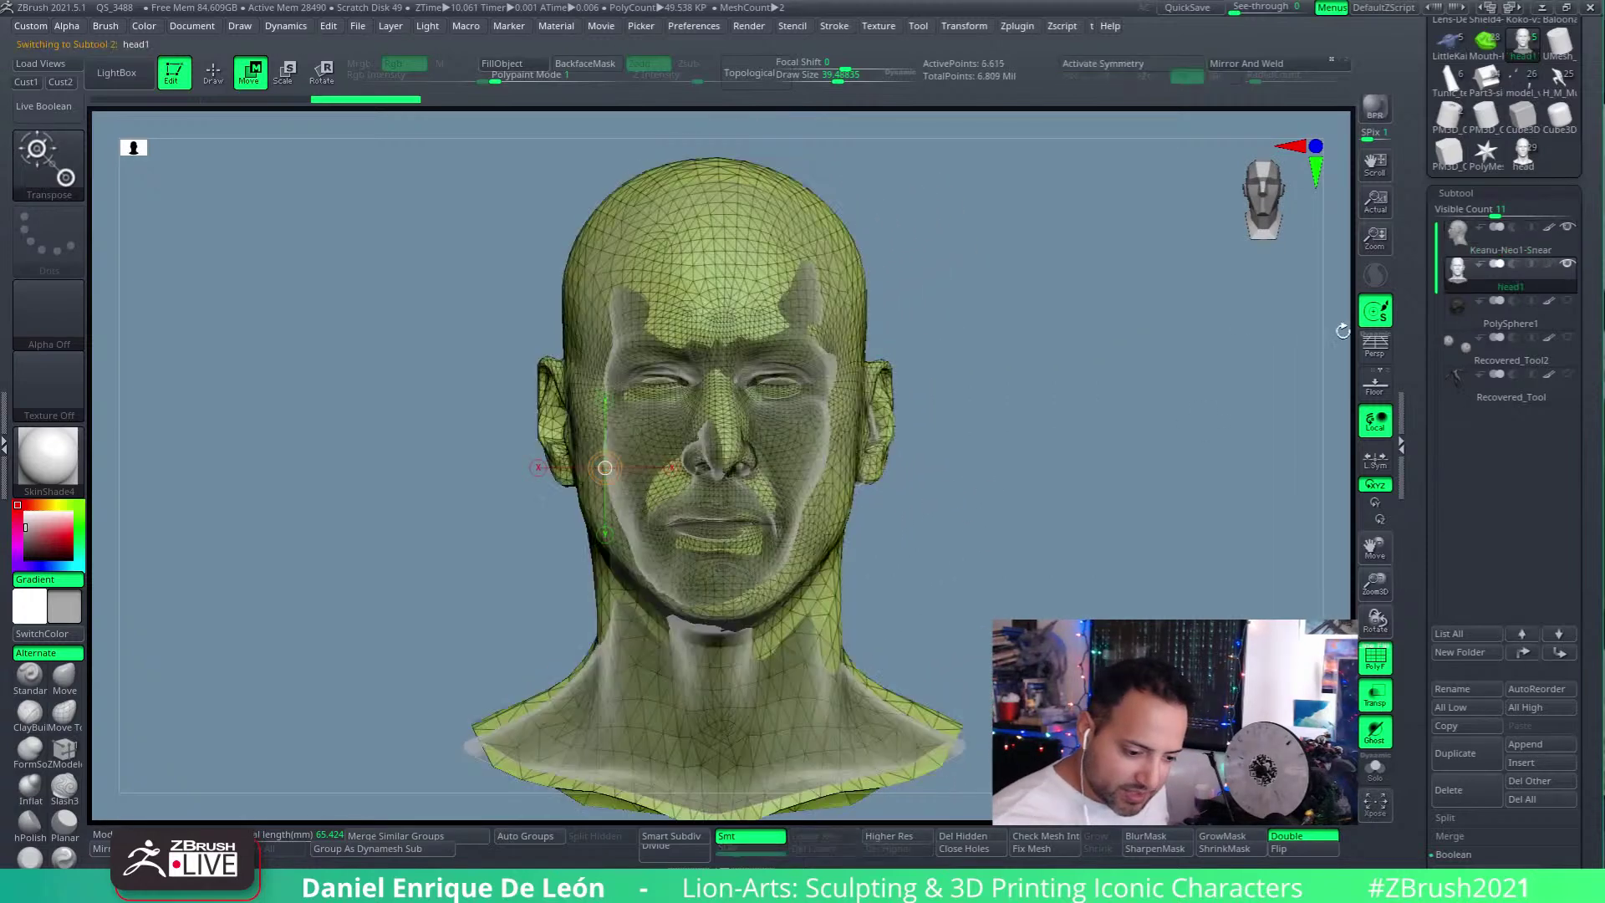
{"action": "left_click", "coordinate": [289, 76]}
{"action": "mouse_move", "coordinate": [736, 428]}
{"action": "left_mouse_down"}
{"action": "mouse_move", "coordinate": [1104, 432]}
{"action": "mouse_move", "coordinate": [1047, 413]}
{"action": "mouse_move", "coordinate": [1086, 393]}
{"action": "mouse_move", "coordinate": [1096, 427]}
{"action": "mouse_move", "coordinate": [1003, 415]}
{"action": "mouse_move", "coordinate": [1068, 460]}
{"action": "mouse_move", "coordinate": [926, 278]}
{"action": "left_mouse_up"}
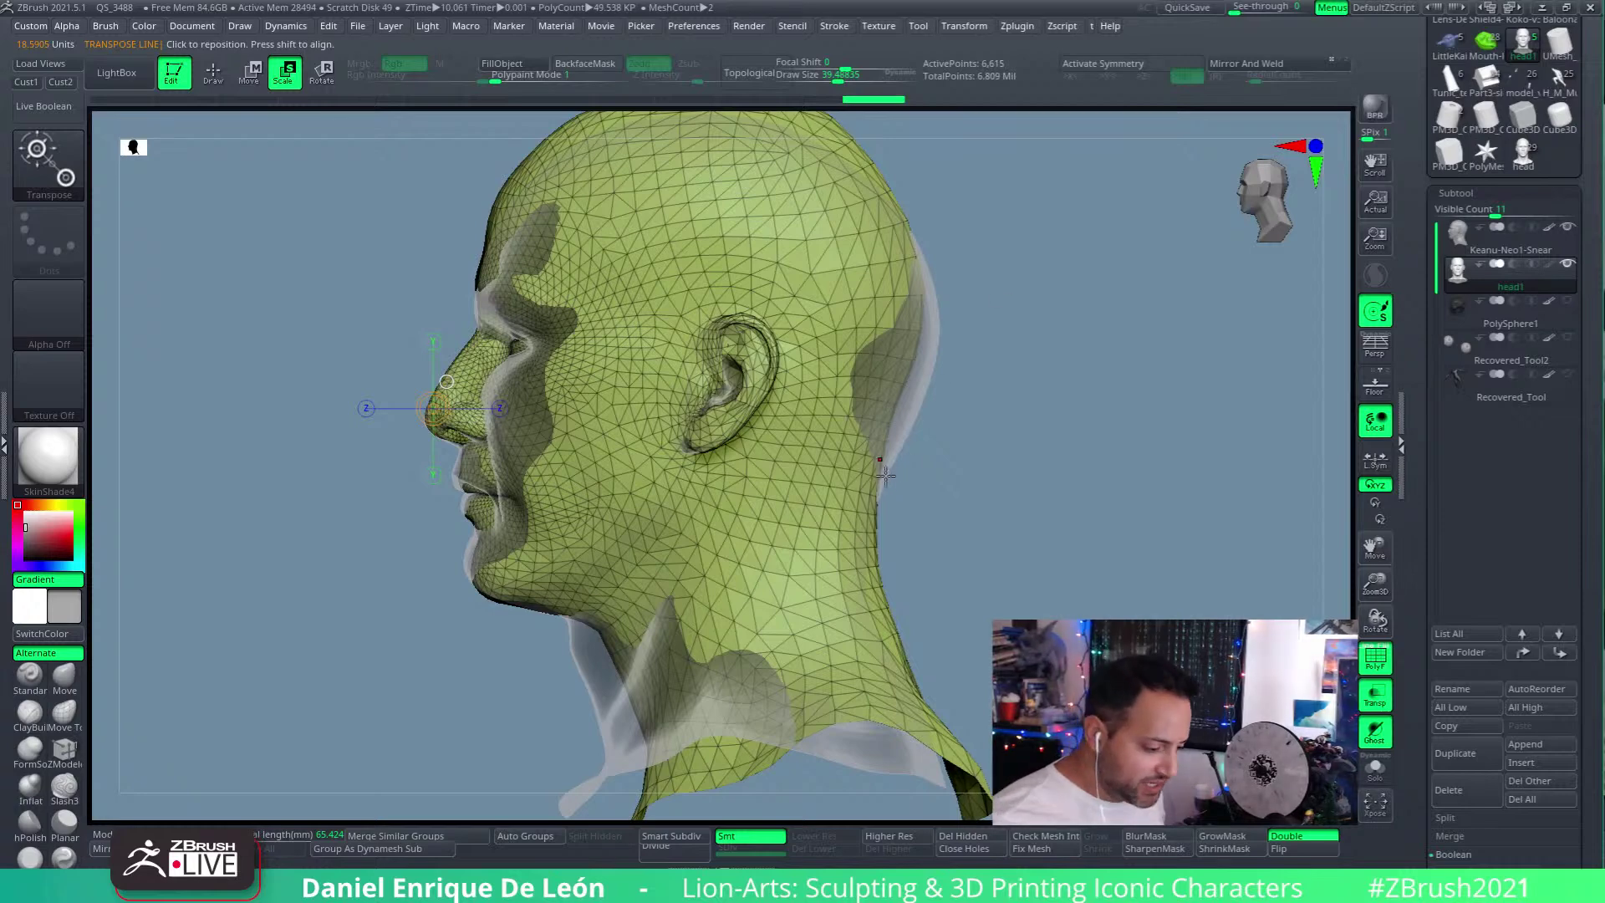
{"action": "left_click_drag", "start_coordinate": [901, 473], "coordinate": [992, 452], "text": "shift"}
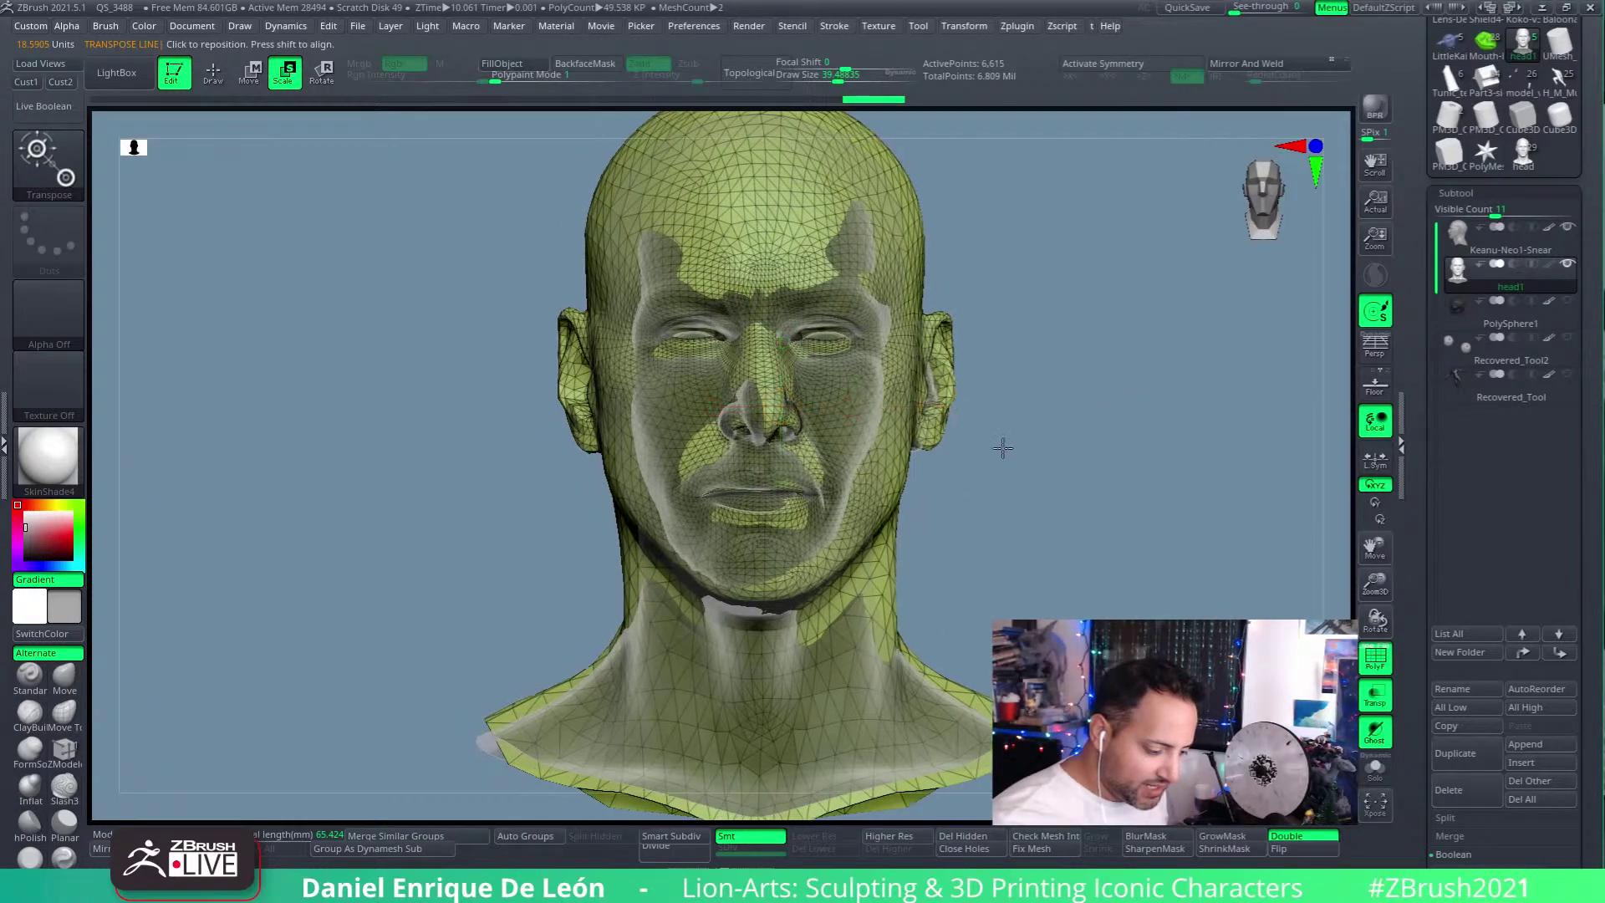
{"action": "left_click", "coordinate": [1196, 405]}
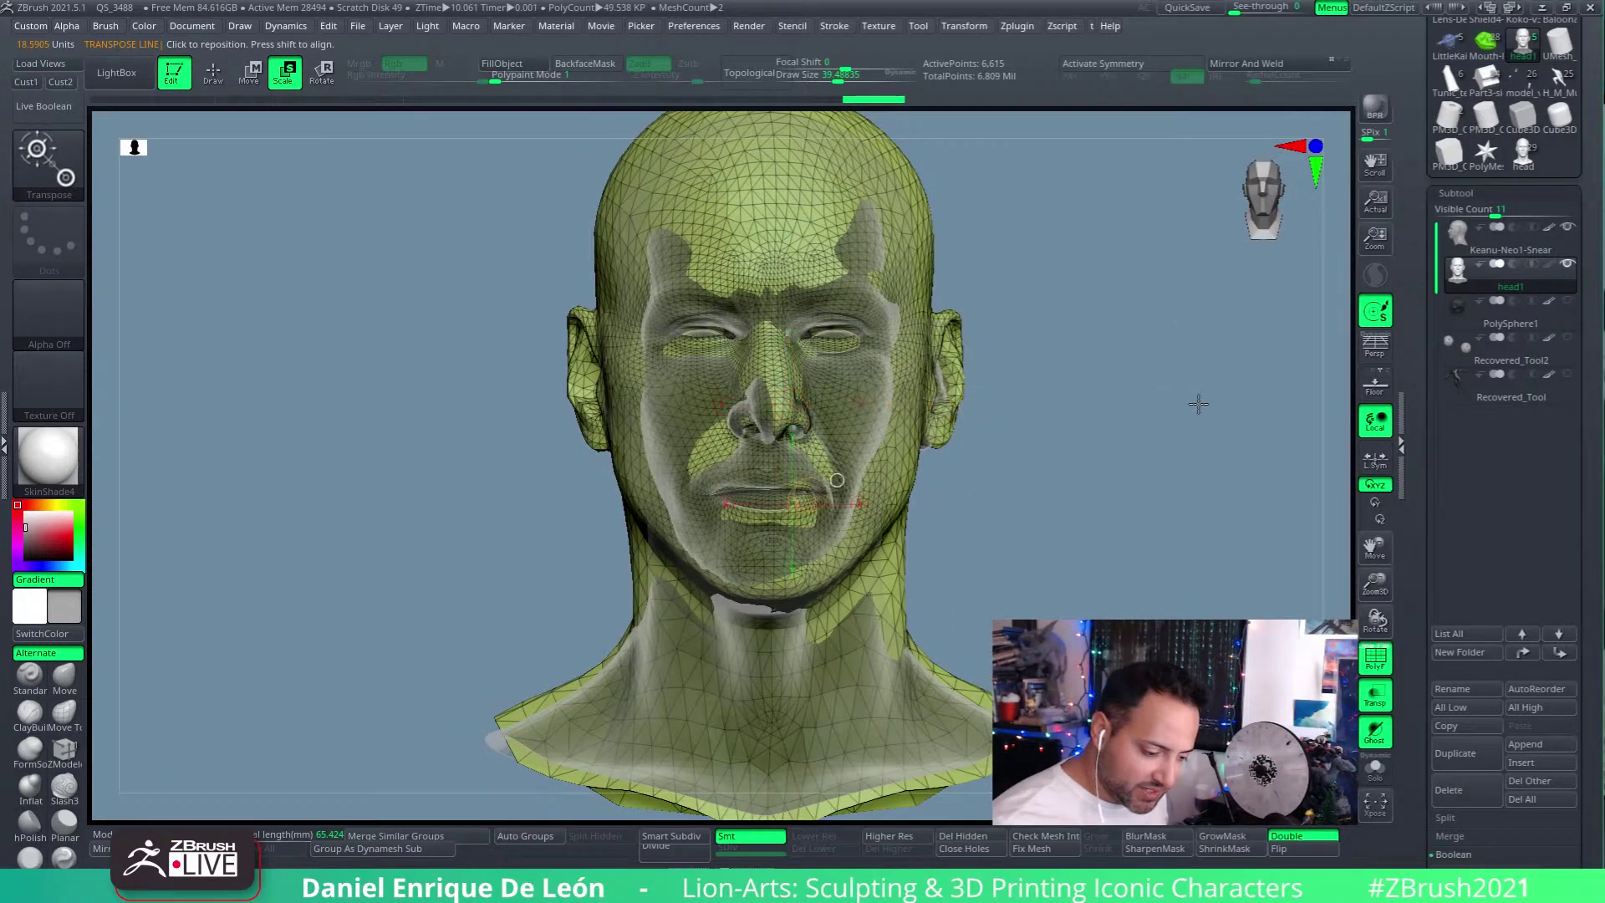
{"action": "left_click_drag", "start_coordinate": [709, 397], "coordinate": [1191, 397]}
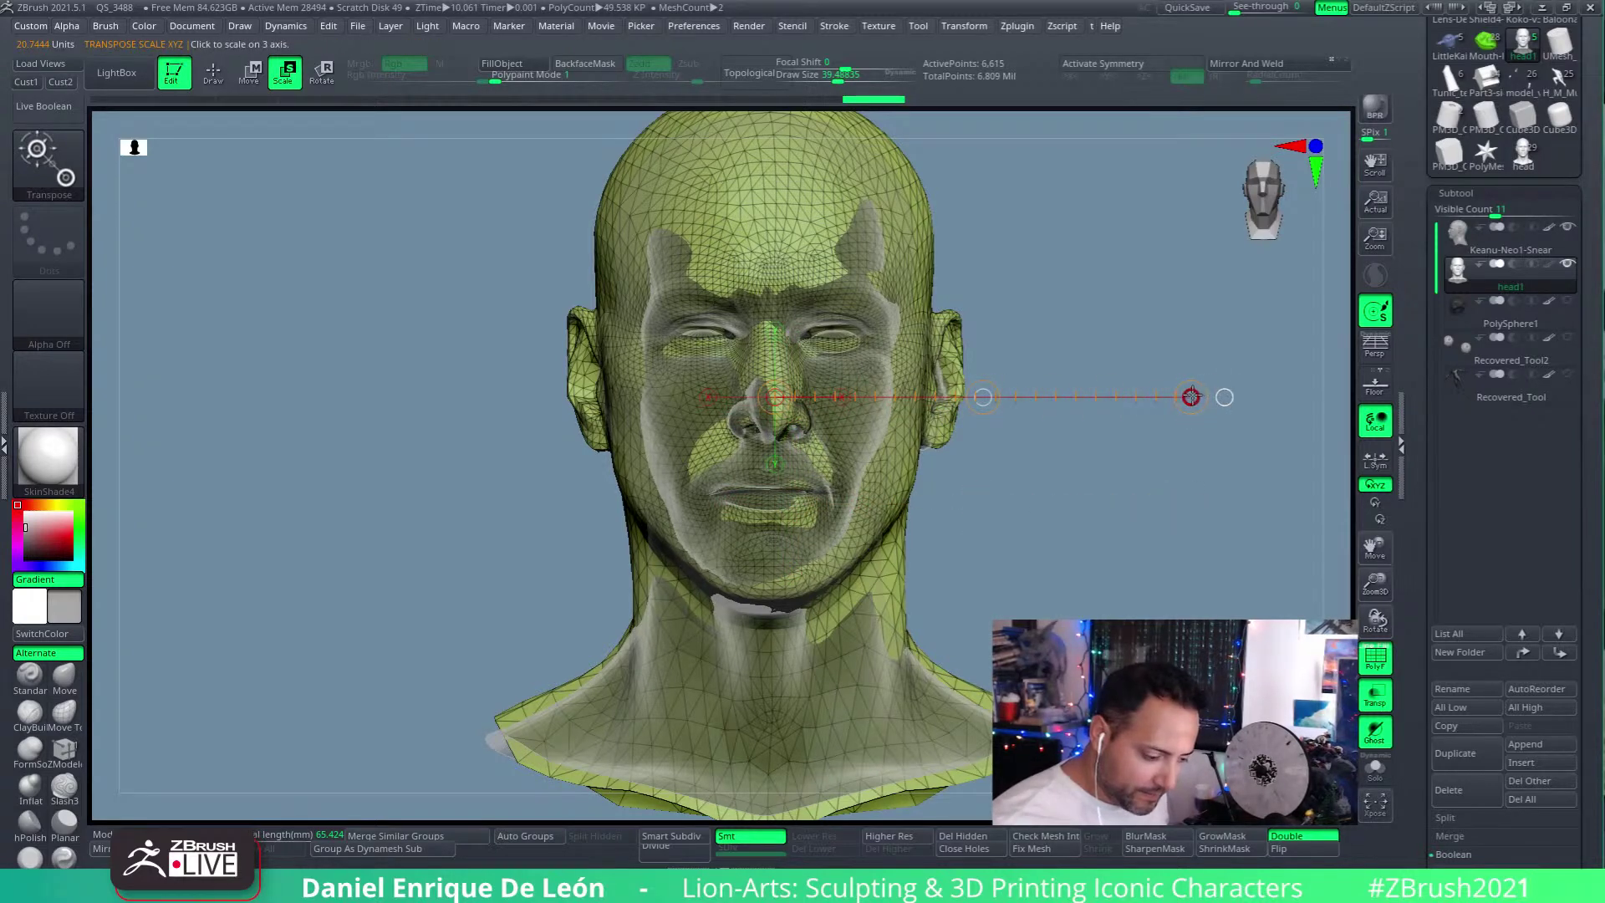
{"action": "left_click_drag", "start_coordinate": [993, 389], "coordinate": [985, 389]}
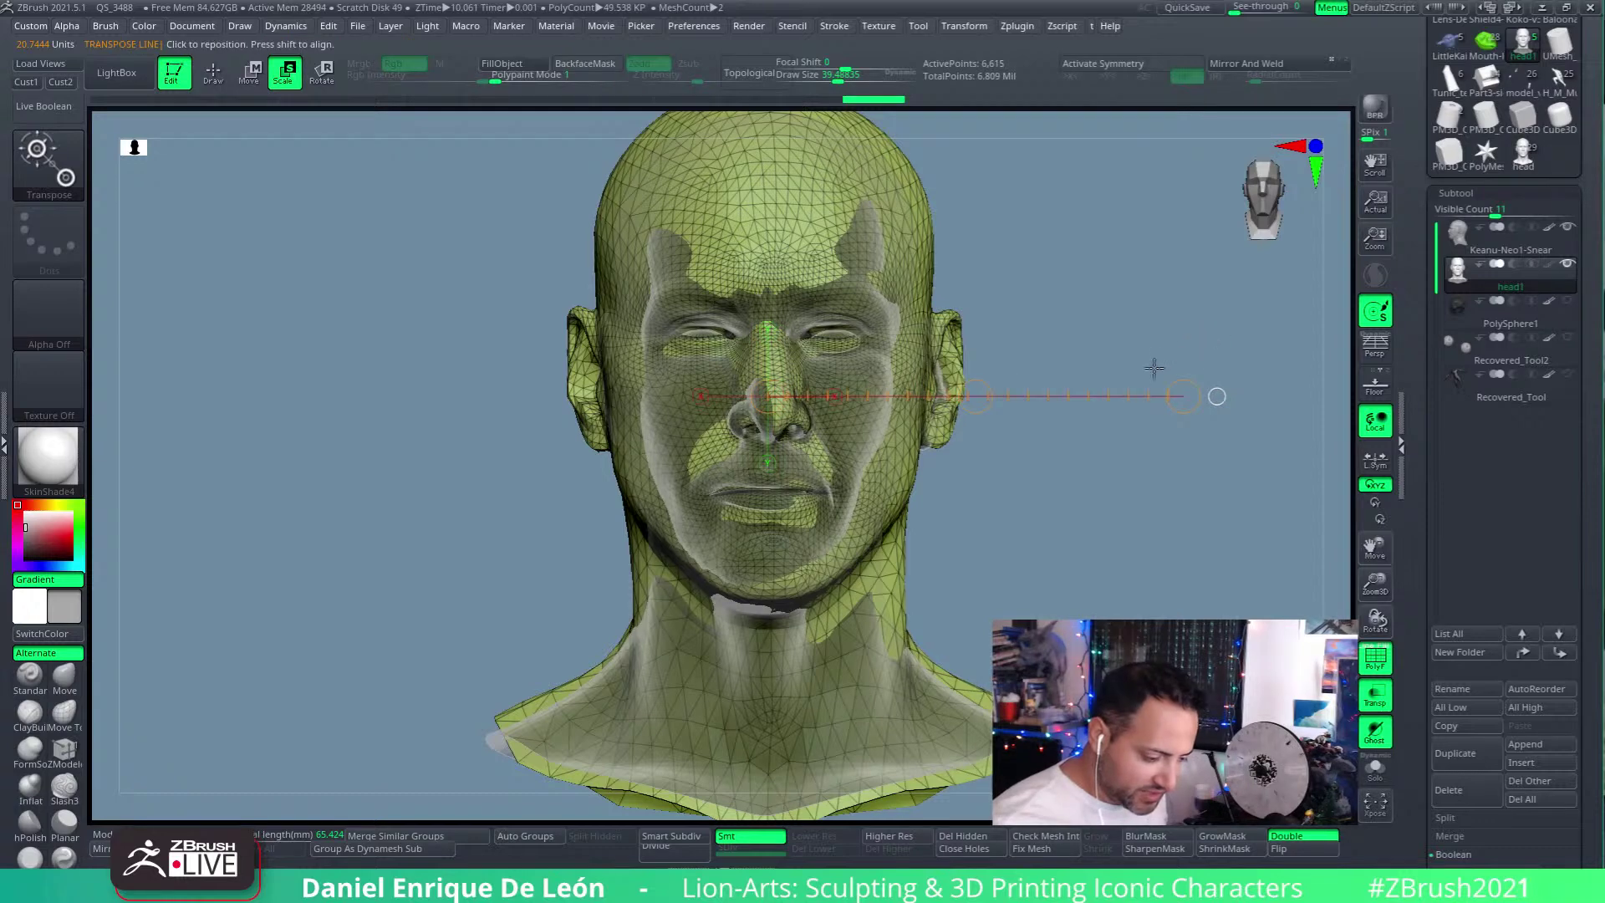
{"action": "mouse_move", "coordinate": [1182, 396]}
{"action": "left_mouse_down"}
{"action": "mouse_move", "coordinate": [1138, 410]}
{"action": "mouse_move", "coordinate": [1167, 407]}
{"action": "left_mouse_up"}
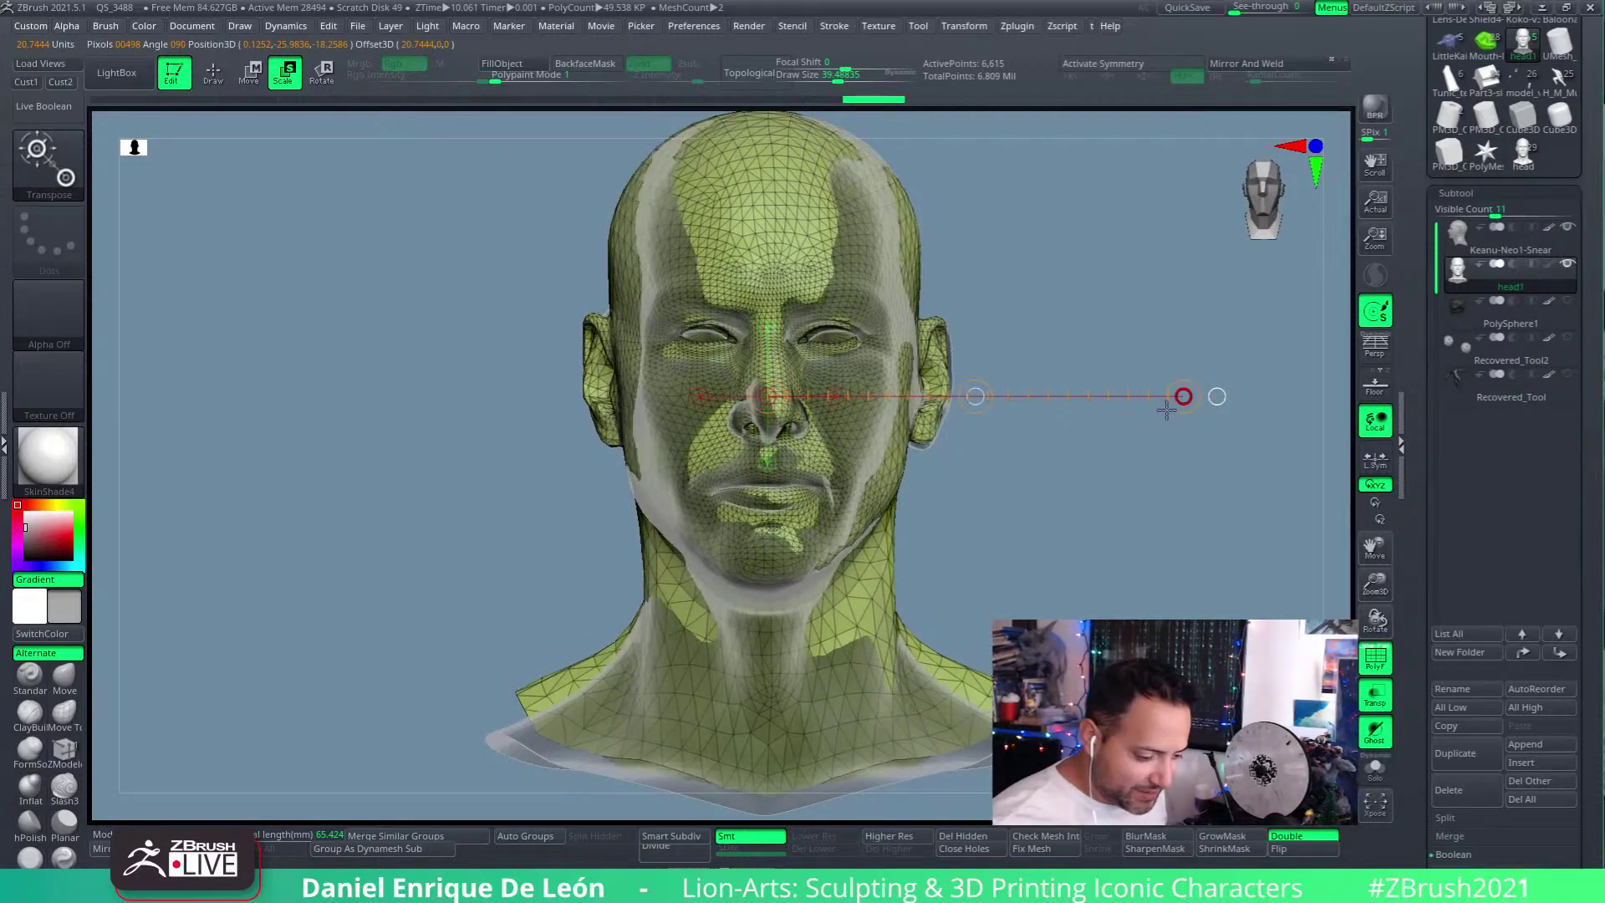
Step: Move the head1 bust in side view to align its face and ear with the reference profile
{"action": "left_click_drag", "start_coordinate": [1195, 518], "coordinate": [1068, 536]}
{"action": "right_click_drag", "start_coordinate": [1067, 535], "coordinate": [944, 378]}
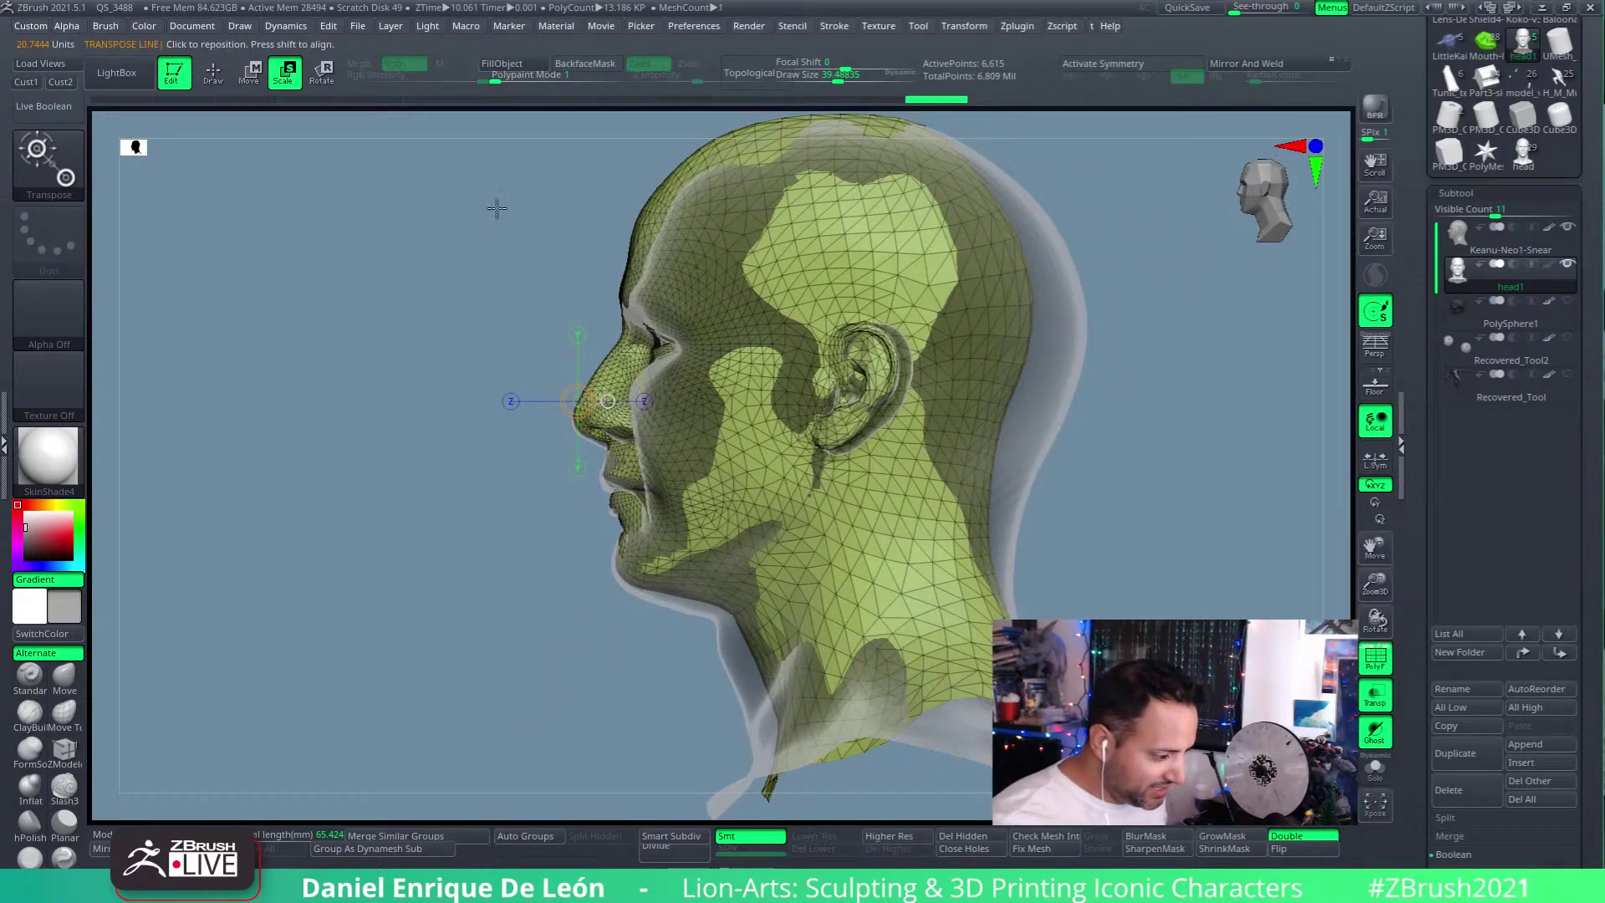
{"action": "left_click", "coordinate": [249, 73]}
{"action": "left_click_drag", "start_coordinate": [888, 429], "coordinate": [1320, 429]}
{"action": "mouse_move", "coordinate": [1087, 429]}
{"action": "left_mouse_down"}
{"action": "mouse_move", "coordinate": [1100, 435]}
{"action": "mouse_move", "coordinate": [1087, 429]}
{"action": "left_mouse_up"}
{"action": "right_click_drag", "start_coordinate": [786, 351], "coordinate": [856, 340]}
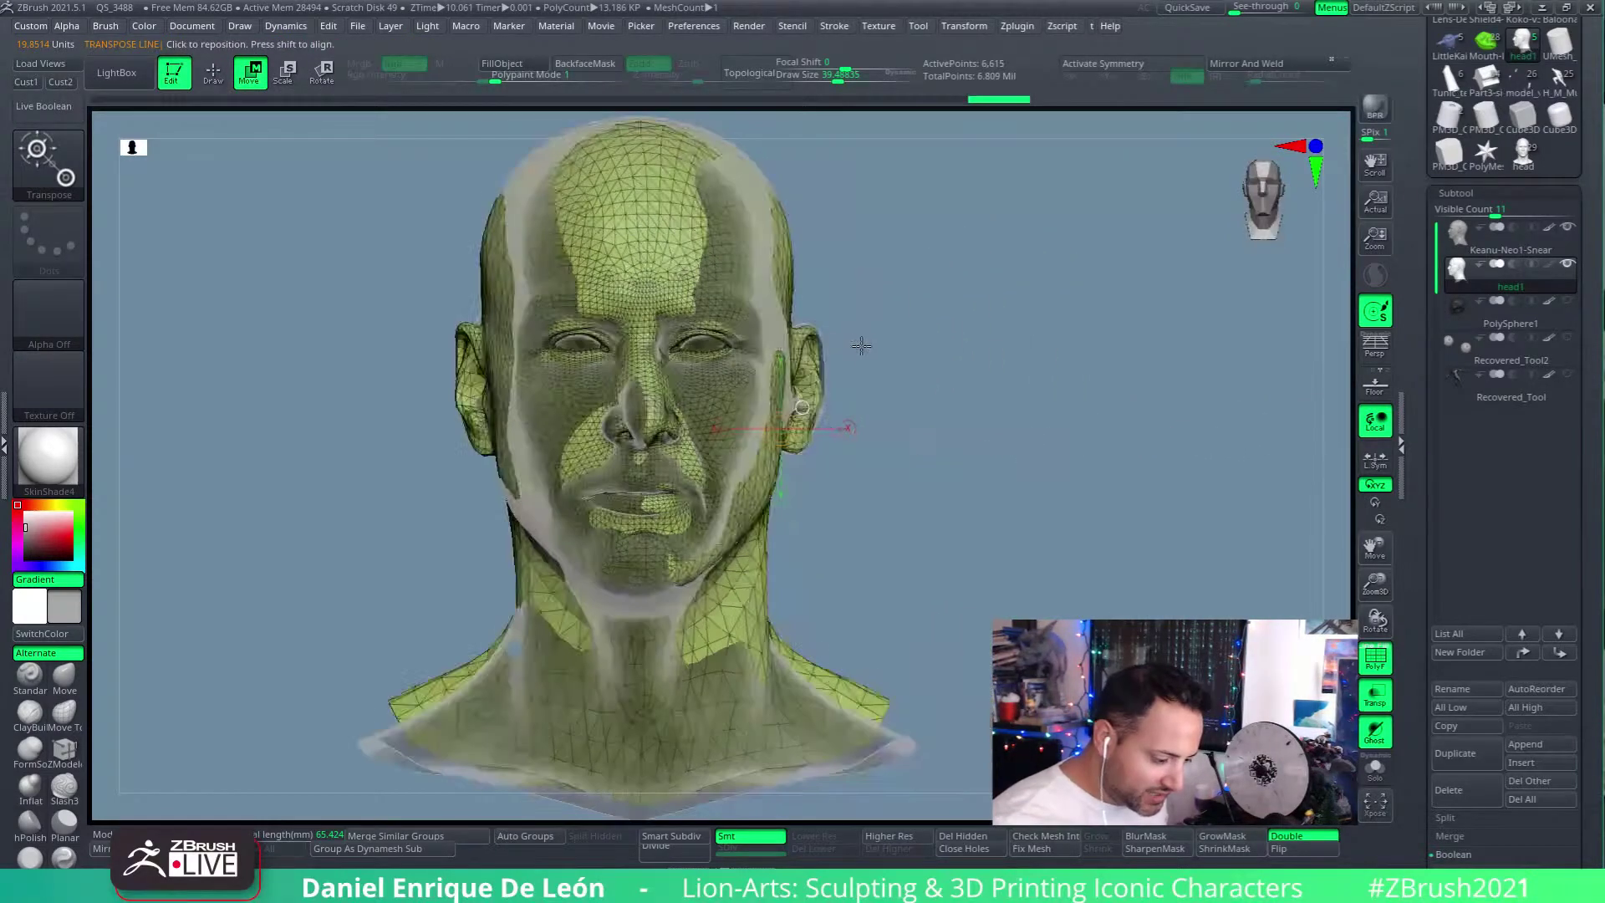
Step: Turn off subtool transparency and nudge the head1 bust in side view against the solid reference head
{"action": "right_click_drag", "start_coordinate": [981, 379], "coordinate": [777, 433], "text": "ctrl"}
{"action": "mouse_move", "coordinate": [1148, 562]}
{"action": "right_mouse_down"}
{"action": "mouse_move", "coordinate": [1100, 498]}
{"action": "mouse_move", "coordinate": [1154, 563]}
{"action": "mouse_move", "coordinate": [1122, 482]}
{"action": "mouse_move", "coordinate": [1165, 484]}
{"action": "mouse_move", "coordinate": [1139, 548]}
{"action": "mouse_move", "coordinate": [1173, 579]}
{"action": "mouse_move", "coordinate": [1170, 557]}
{"action": "right_mouse_up"}
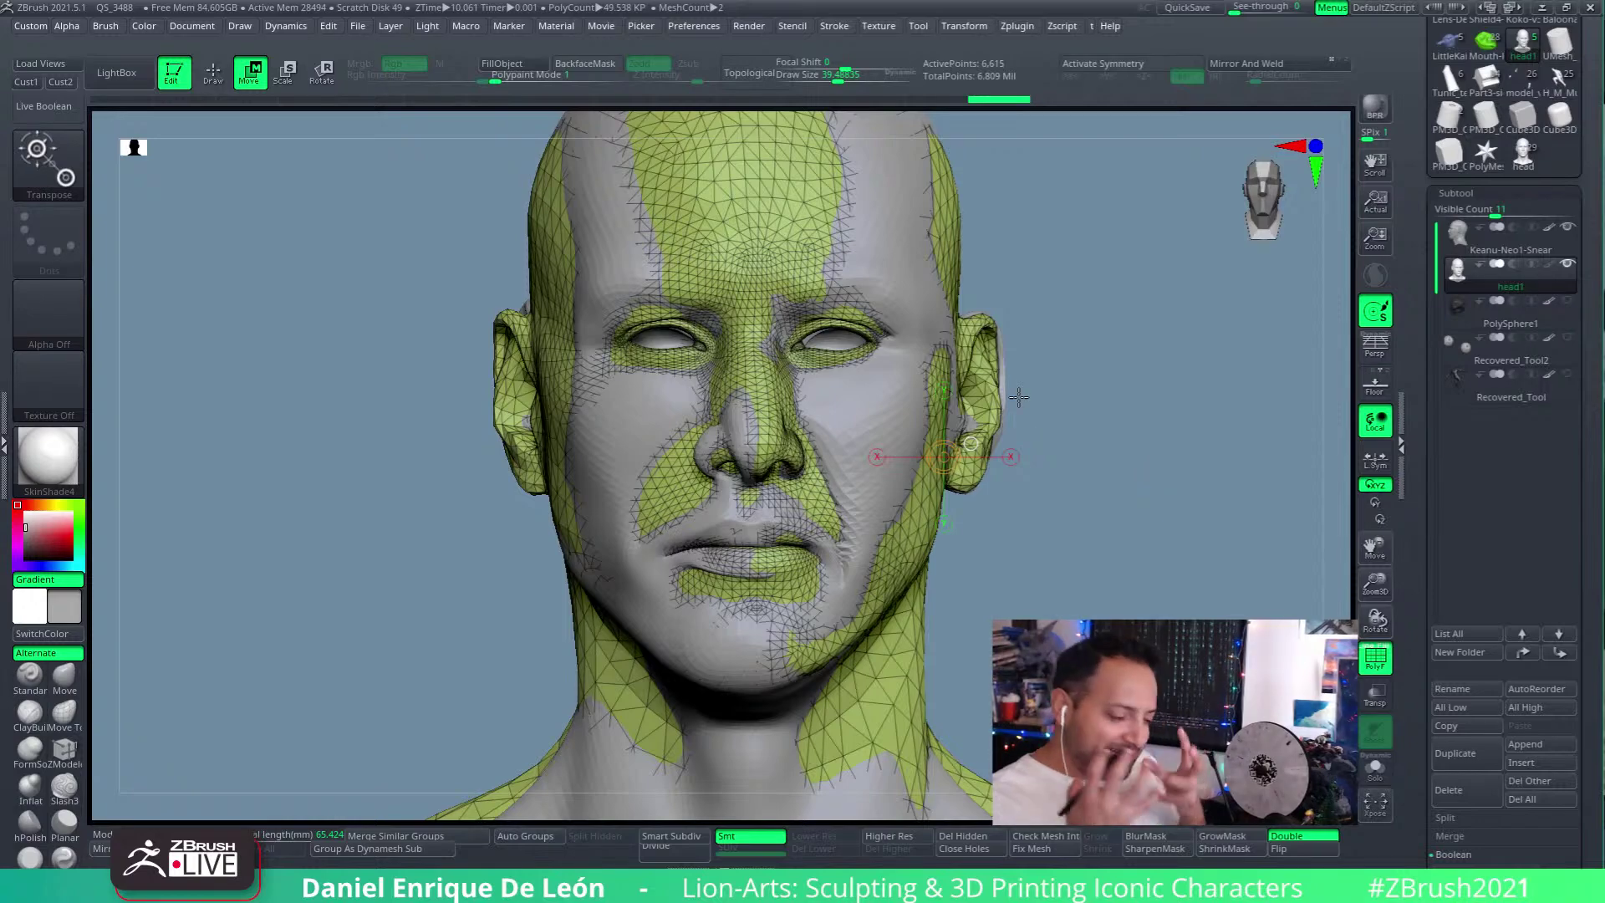
{"action": "mouse_move", "coordinate": [1061, 519]}
{"action": "left_mouse_down"}
{"action": "mouse_move", "coordinate": [1003, 534]}
{"action": "mouse_move", "coordinate": [1021, 503]}
{"action": "mouse_move", "coordinate": [1148, 565]}
{"action": "mouse_move", "coordinate": [1075, 502]}
{"action": "mouse_move", "coordinate": [1046, 538]}
{"action": "left_mouse_up"}
{"action": "mouse_move", "coordinate": [861, 475]}
{"action": "left_mouse_down"}
{"action": "mouse_move", "coordinate": [1153, 585]}
{"action": "mouse_move", "coordinate": [1177, 538]}
{"action": "mouse_move", "coordinate": [844, 501]}
{"action": "left_mouse_up"}
{"action": "left_click_drag", "start_coordinate": [1065, 562], "coordinate": [1033, 599], "text": "alt"}
{"action": "left_click_drag", "start_coordinate": [1140, 577], "coordinate": [1025, 591], "text": "alt"}
{"action": "left_click_drag", "start_coordinate": [637, 416], "coordinate": [1195, 417]}
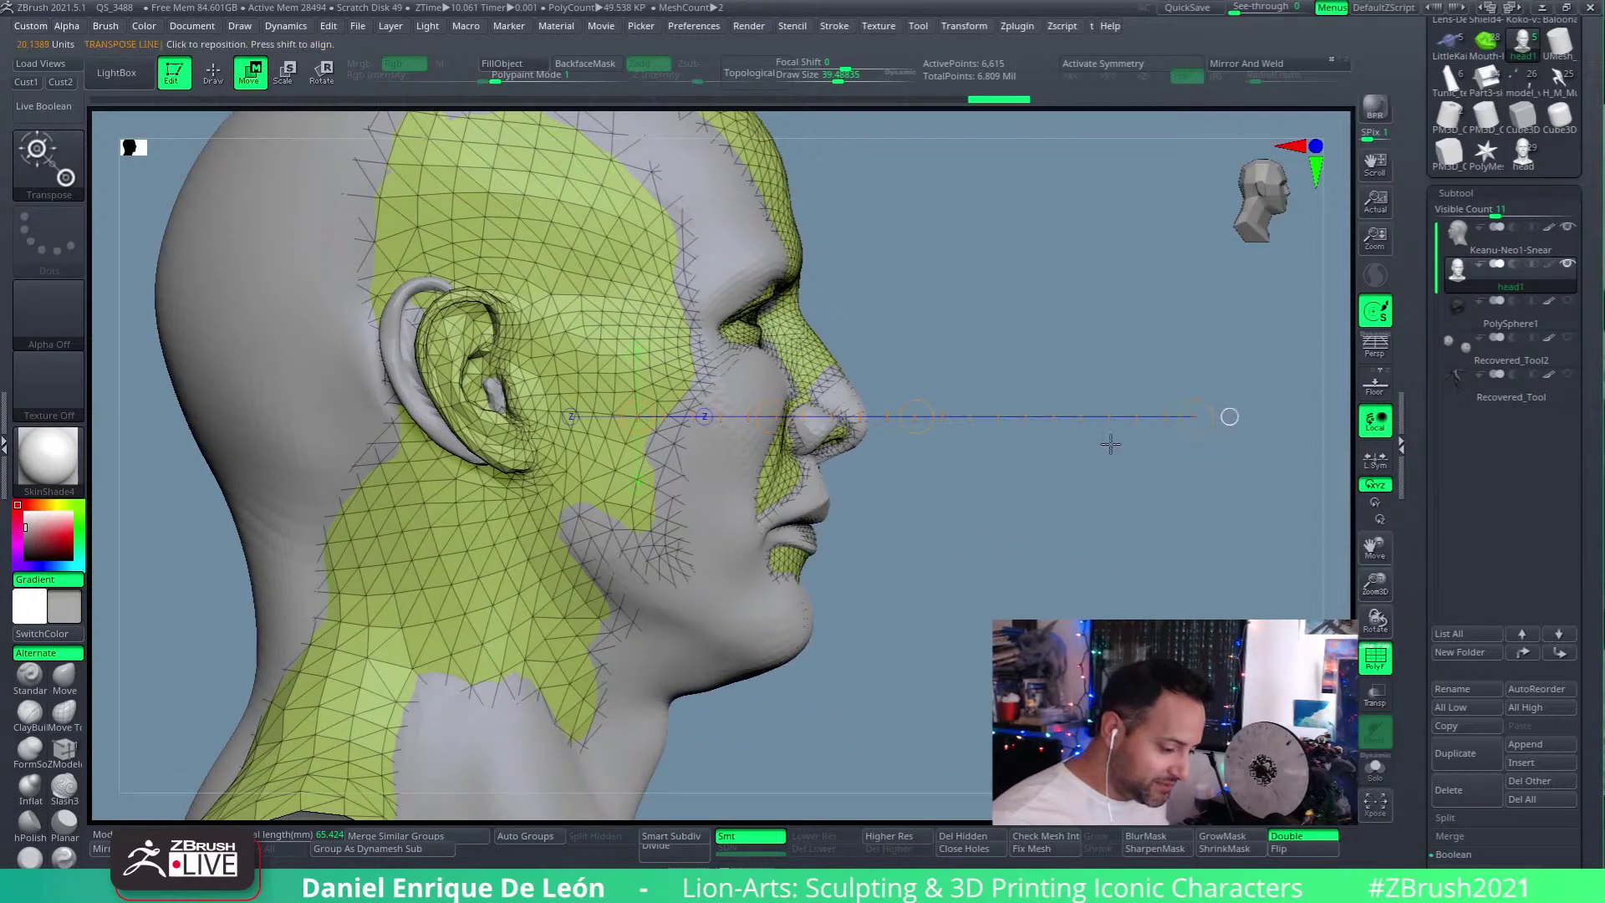
{"action": "left_click_drag", "start_coordinate": [916, 416], "coordinate": [916, 417]}
Step: Turn transparency back on, return to Draw mode and compare both overlapping heads from the front and sides
{"action": "left_click_drag", "start_coordinate": [1212, 501], "coordinate": [879, 409]}
{"action": "left_click", "coordinate": [1375, 692]}
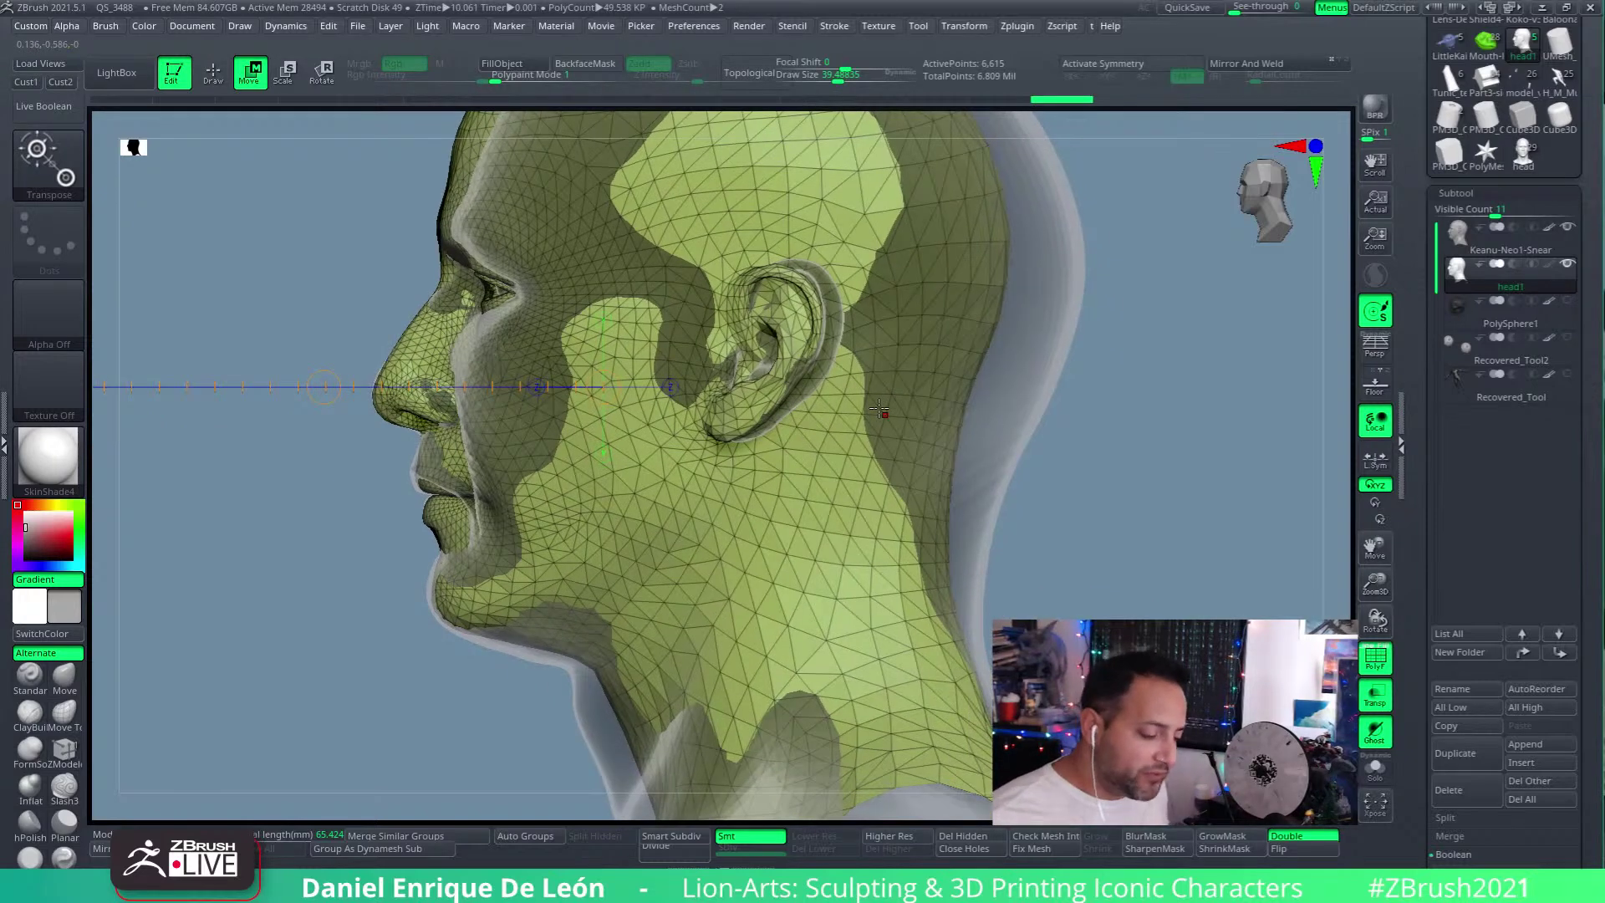
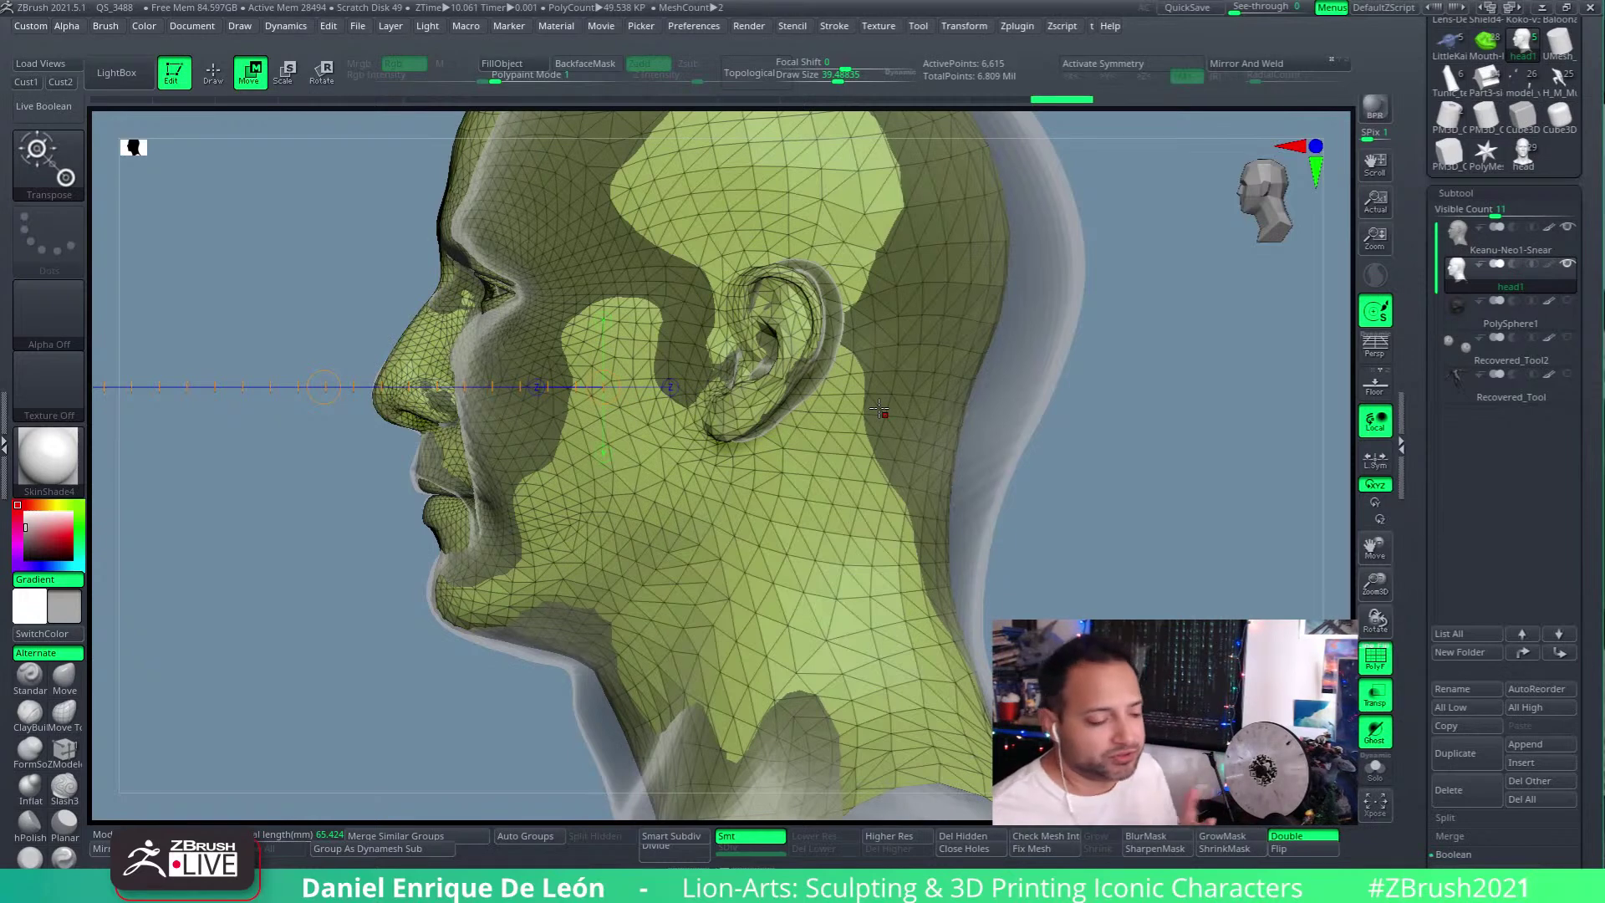
{"action": "left_click_drag", "start_coordinate": [1056, 433], "coordinate": [1003, 505]}
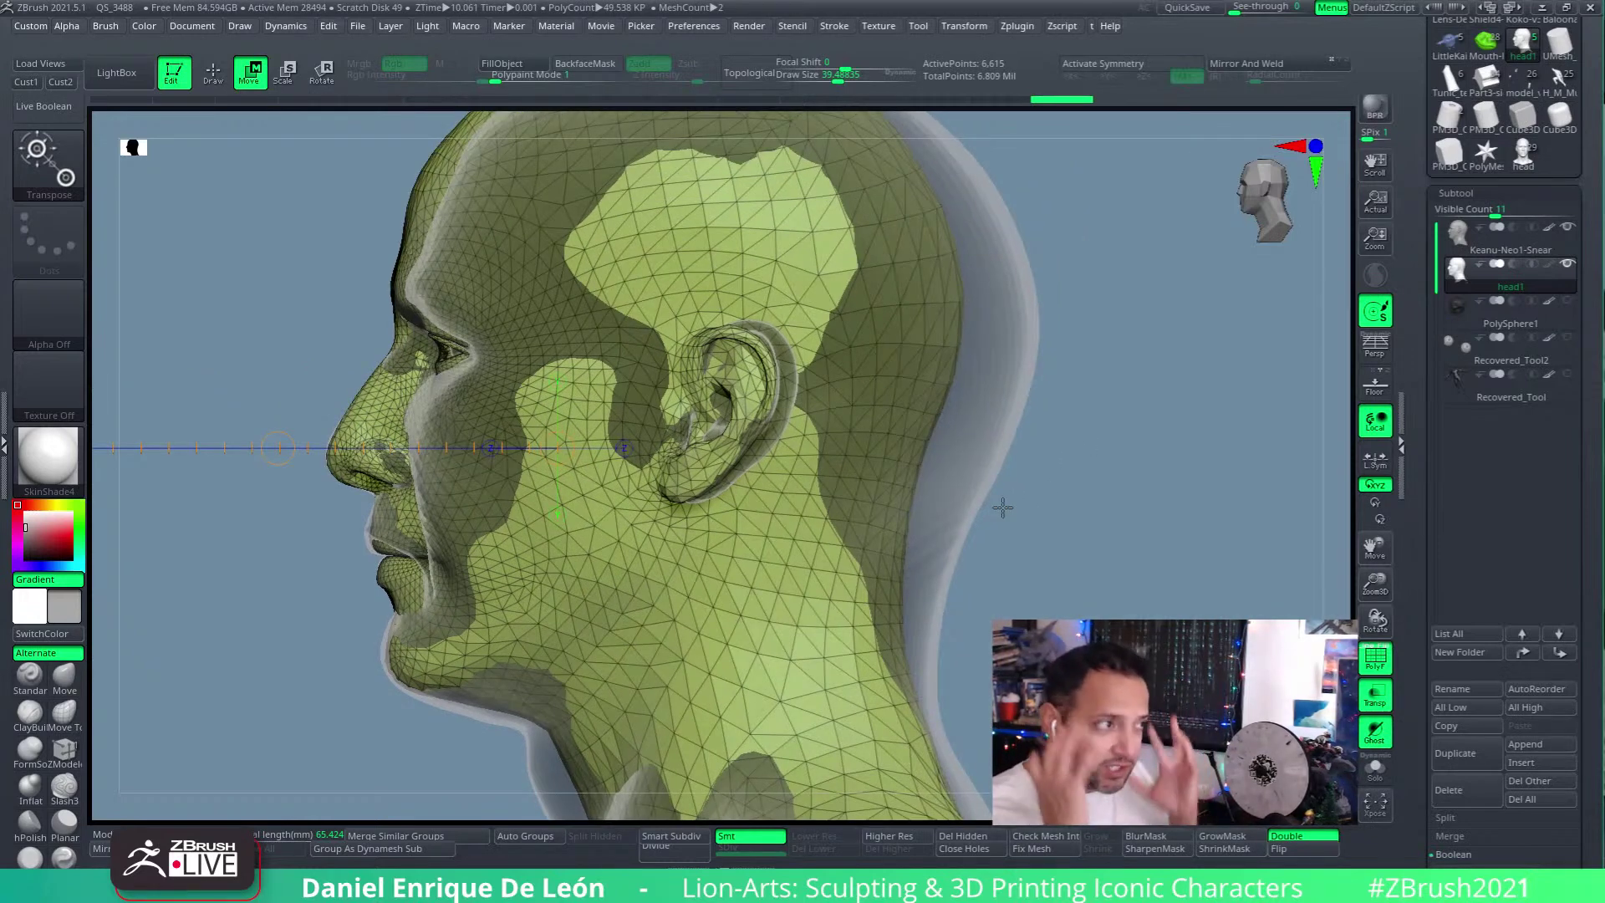
{"action": "left_click_drag", "start_coordinate": [839, 476], "coordinate": [986, 579]}
{"action": "mouse_move", "coordinate": [912, 471]}
{"action": "left_mouse_down"}
{"action": "mouse_move", "coordinate": [992, 513]}
{"action": "mouse_move", "coordinate": [831, 459]}
{"action": "mouse_move", "coordinate": [877, 418]}
{"action": "mouse_move", "coordinate": [1028, 438]}
{"action": "left_mouse_up"}
{"action": "left_click", "coordinate": [213, 72]}
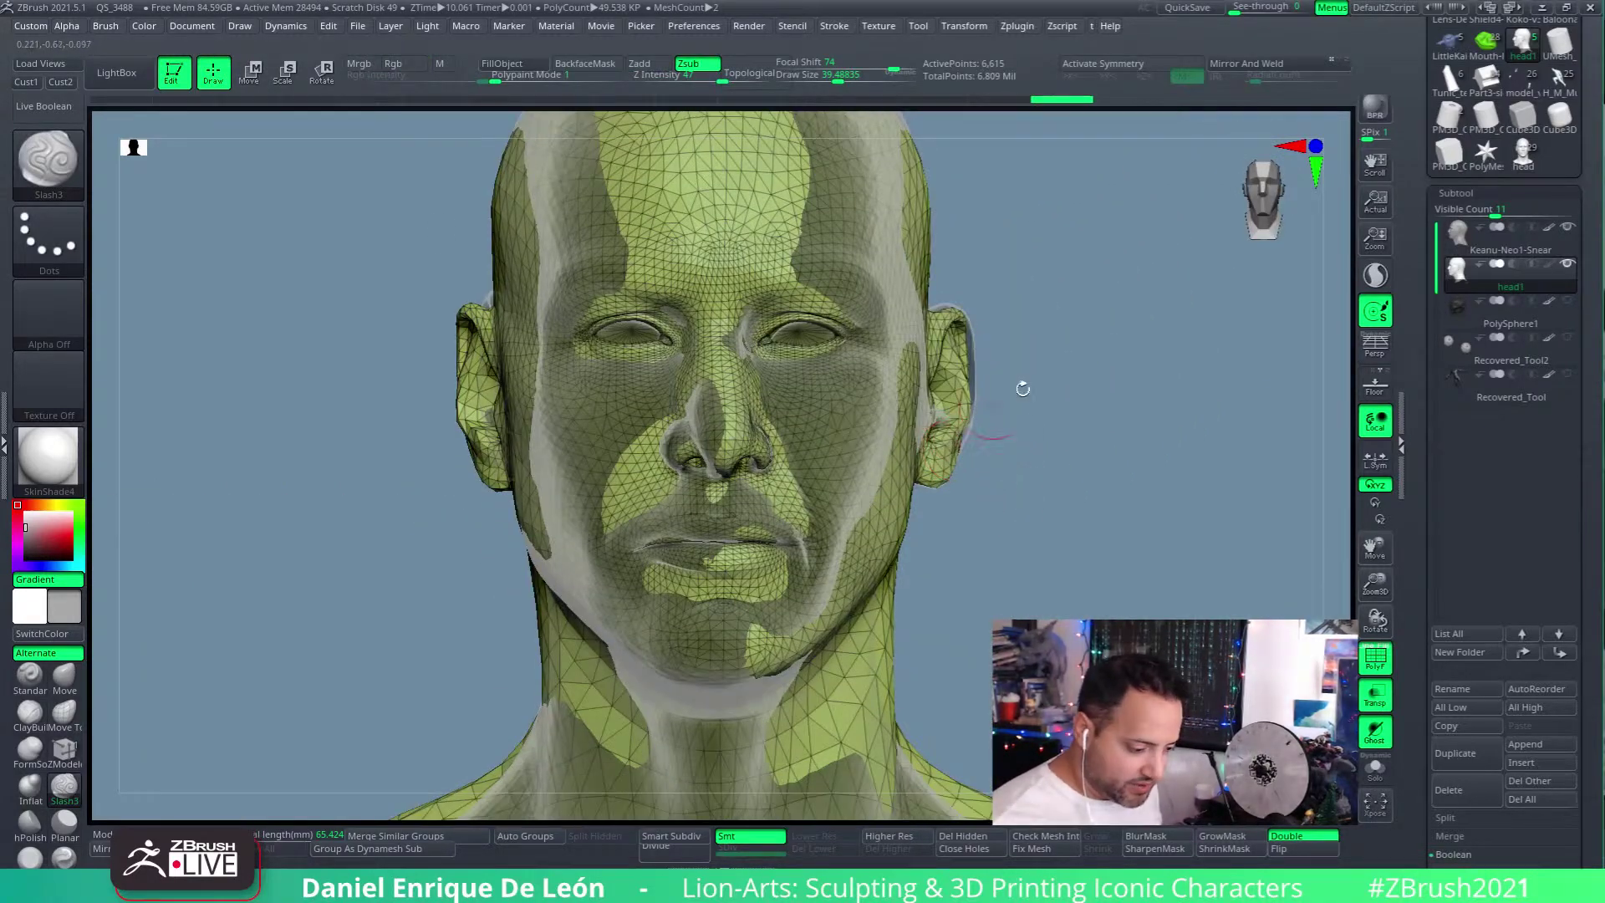
{"action": "mouse_move", "coordinate": [942, 519]}
{"action": "left_mouse_down"}
{"action": "mouse_move", "coordinate": [848, 383]}
{"action": "mouse_move", "coordinate": [953, 467]}
{"action": "mouse_move", "coordinate": [978, 458]}
{"action": "mouse_move", "coordinate": [1035, 426]}
{"action": "mouse_move", "coordinate": [1003, 314]}
{"action": "mouse_move", "coordinate": [1067, 398]}
{"action": "mouse_move", "coordinate": [1004, 452]}
{"action": "left_mouse_up"}
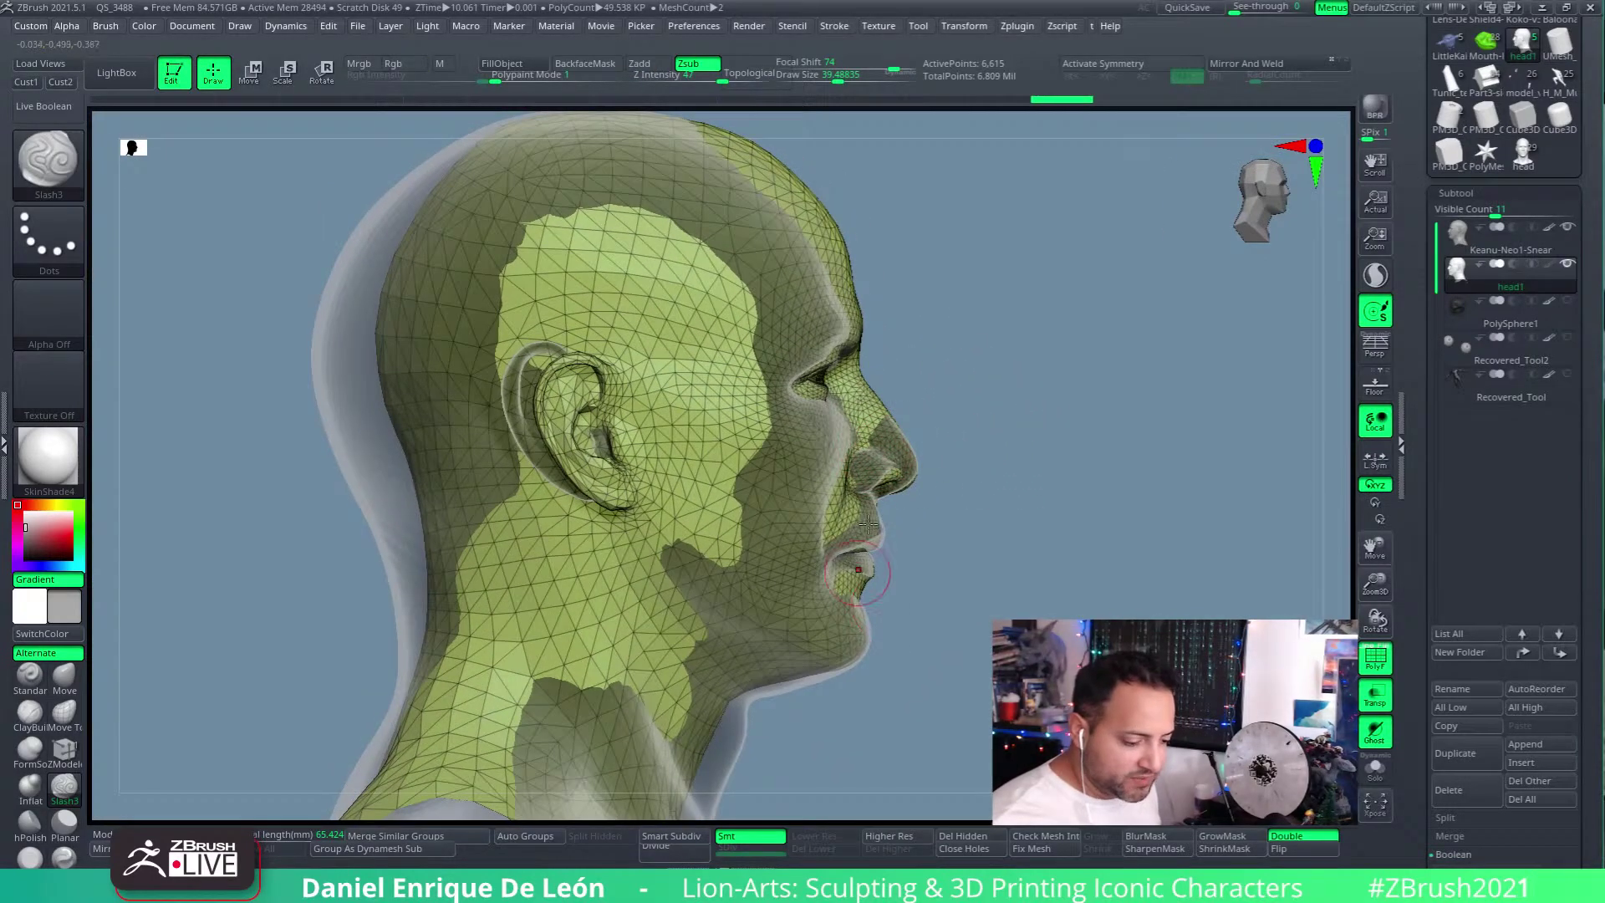
{"action": "mouse_move", "coordinate": [957, 341]}
{"action": "left_mouse_down"}
{"action": "mouse_move", "coordinate": [880, 462]}
{"action": "mouse_move", "coordinate": [928, 434]}
{"action": "mouse_move", "coordinate": [859, 421]}
{"action": "mouse_move", "coordinate": [864, 434]}
{"action": "mouse_move", "coordinate": [861, 421]}
{"action": "mouse_move", "coordinate": [929, 393]}
{"action": "left_mouse_up"}
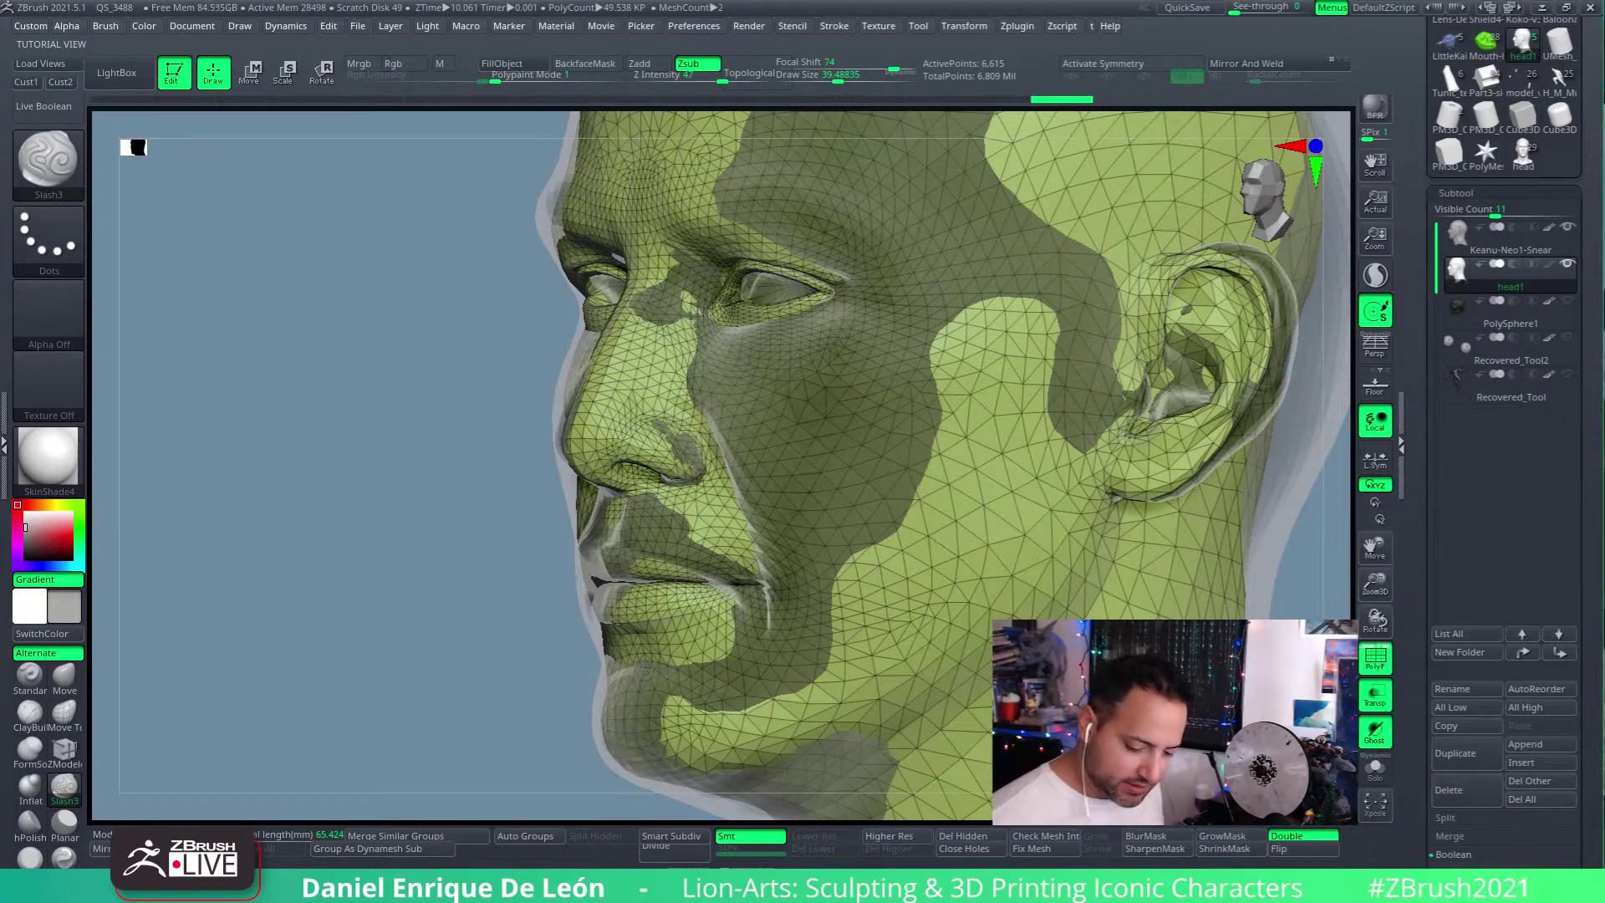
Step: Open the reference photos the-matrix-Neo-Angry Expression.jpg and Keanu-Reeves-face-BW.jpg in Photos and arrange their windows to compare the faces
{"action": "mouse_move", "coordinate": [288, 836]}
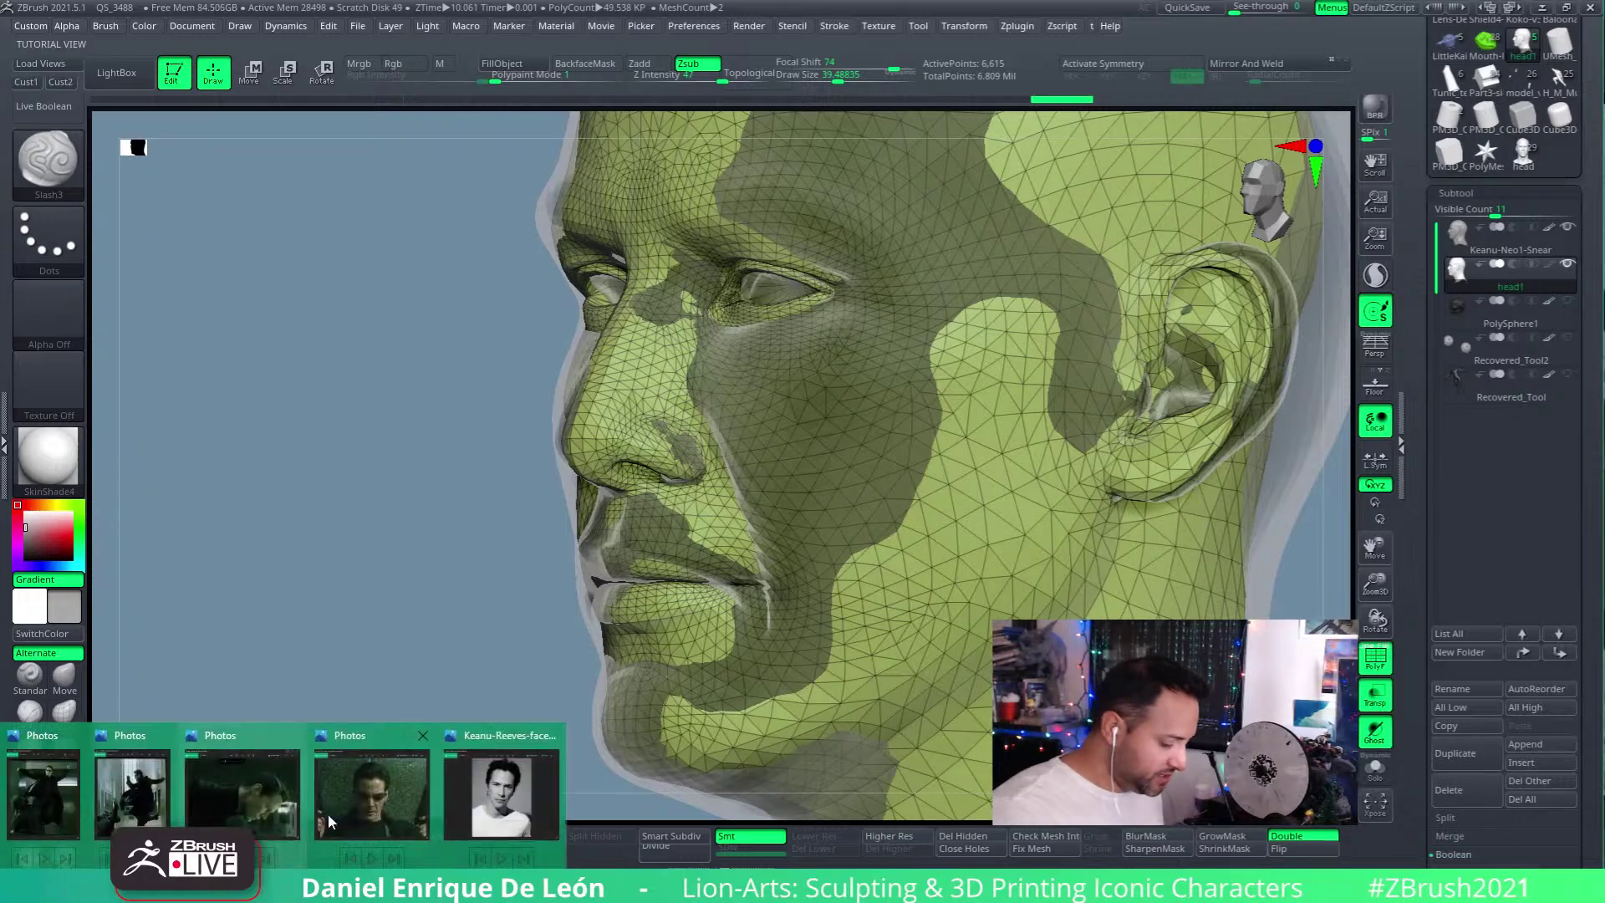
{"action": "left_click", "coordinate": [388, 800]}
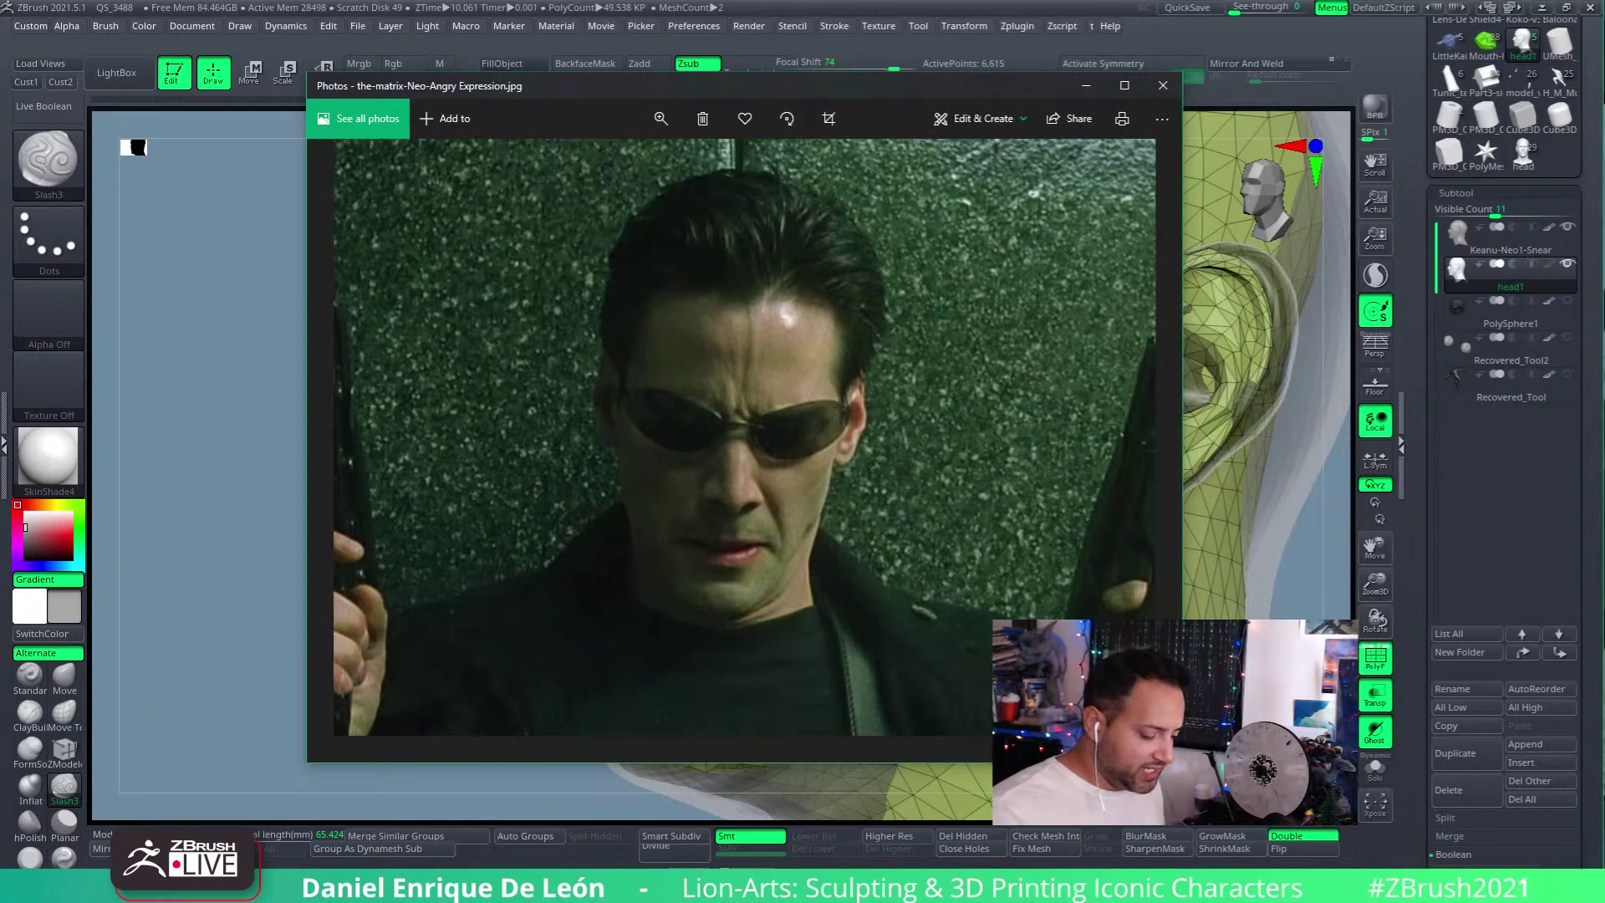
{"action": "mouse_move", "coordinate": [287, 869]}
{"action": "left_click", "coordinate": [511, 801]}
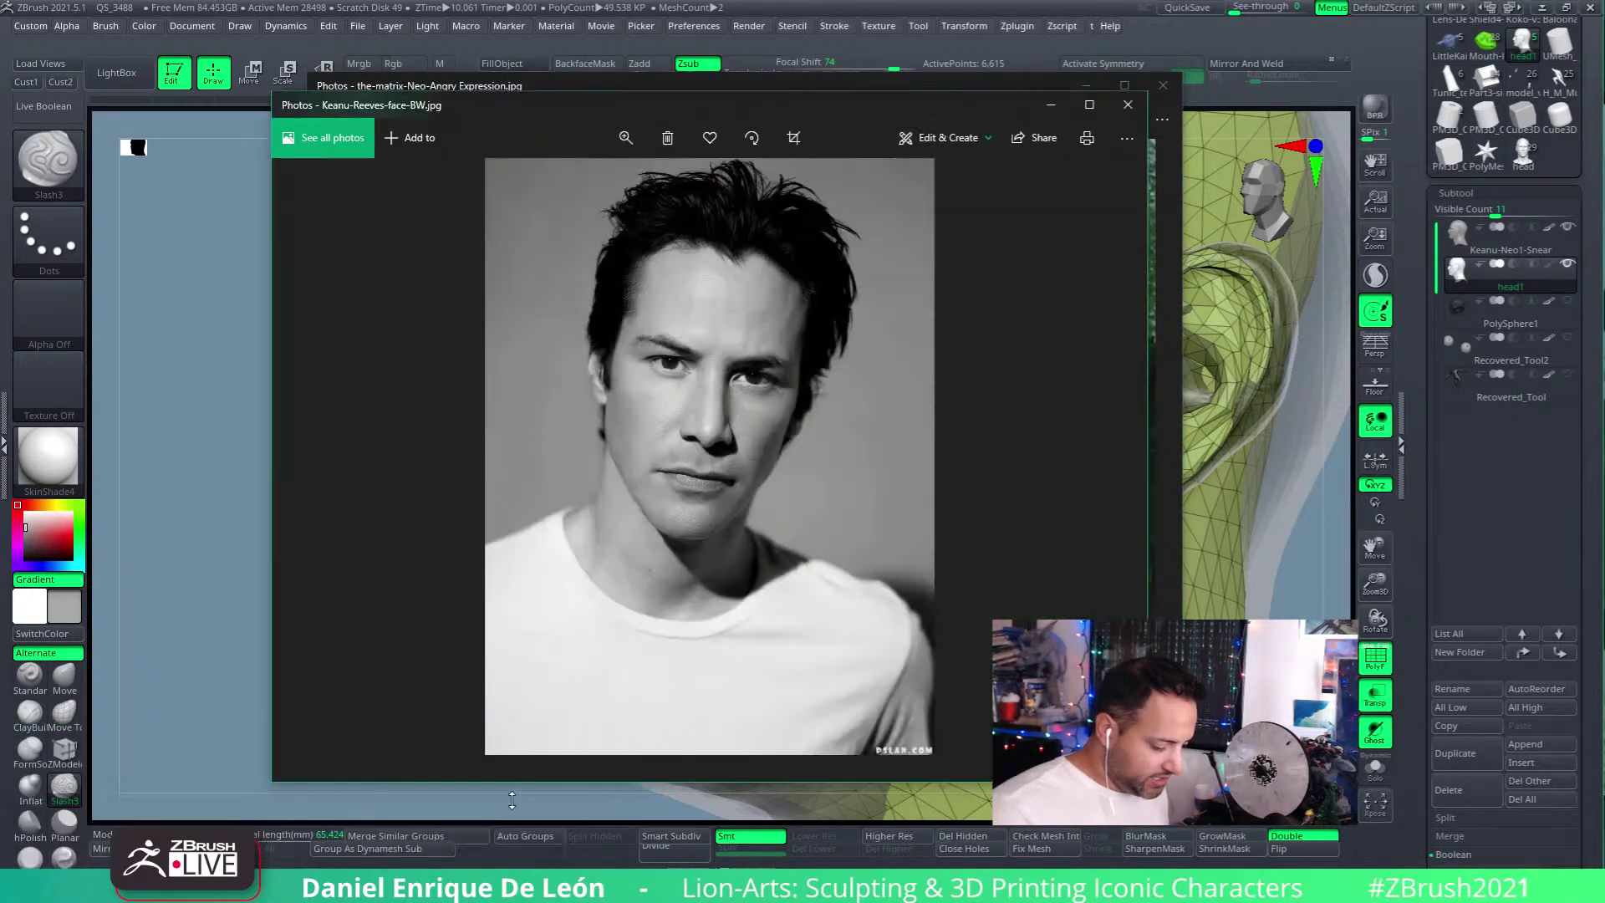
{"action": "left_click_drag", "start_coordinate": [1003, 99], "coordinate": [973, 660]}
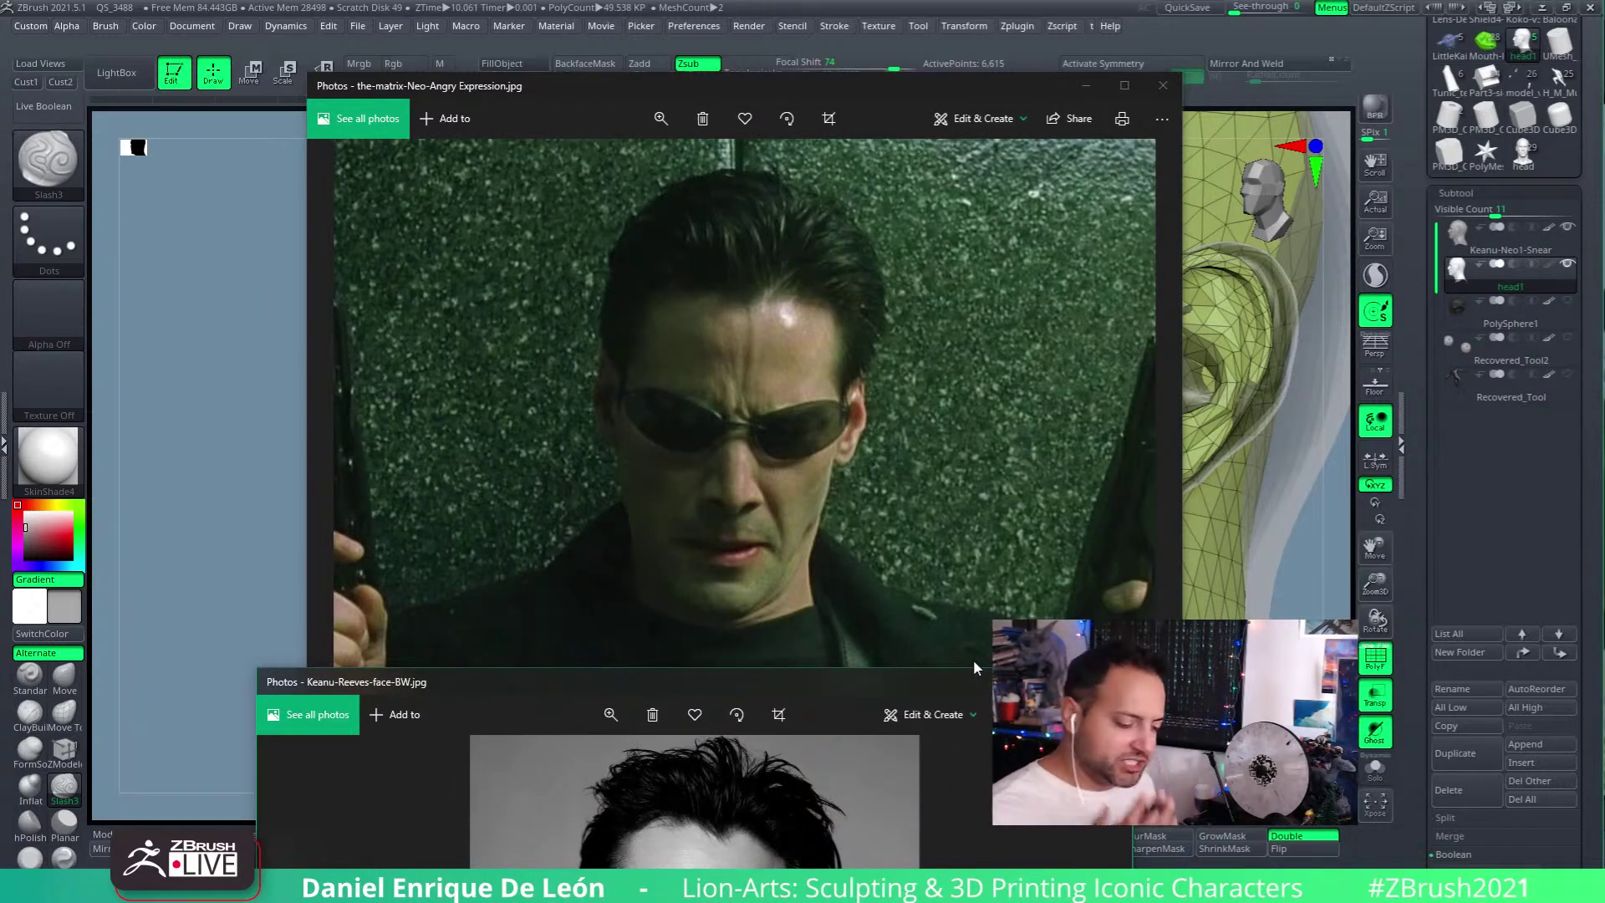
{"action": "left_click_drag", "start_coordinate": [925, 687], "coordinate": [936, 595]}
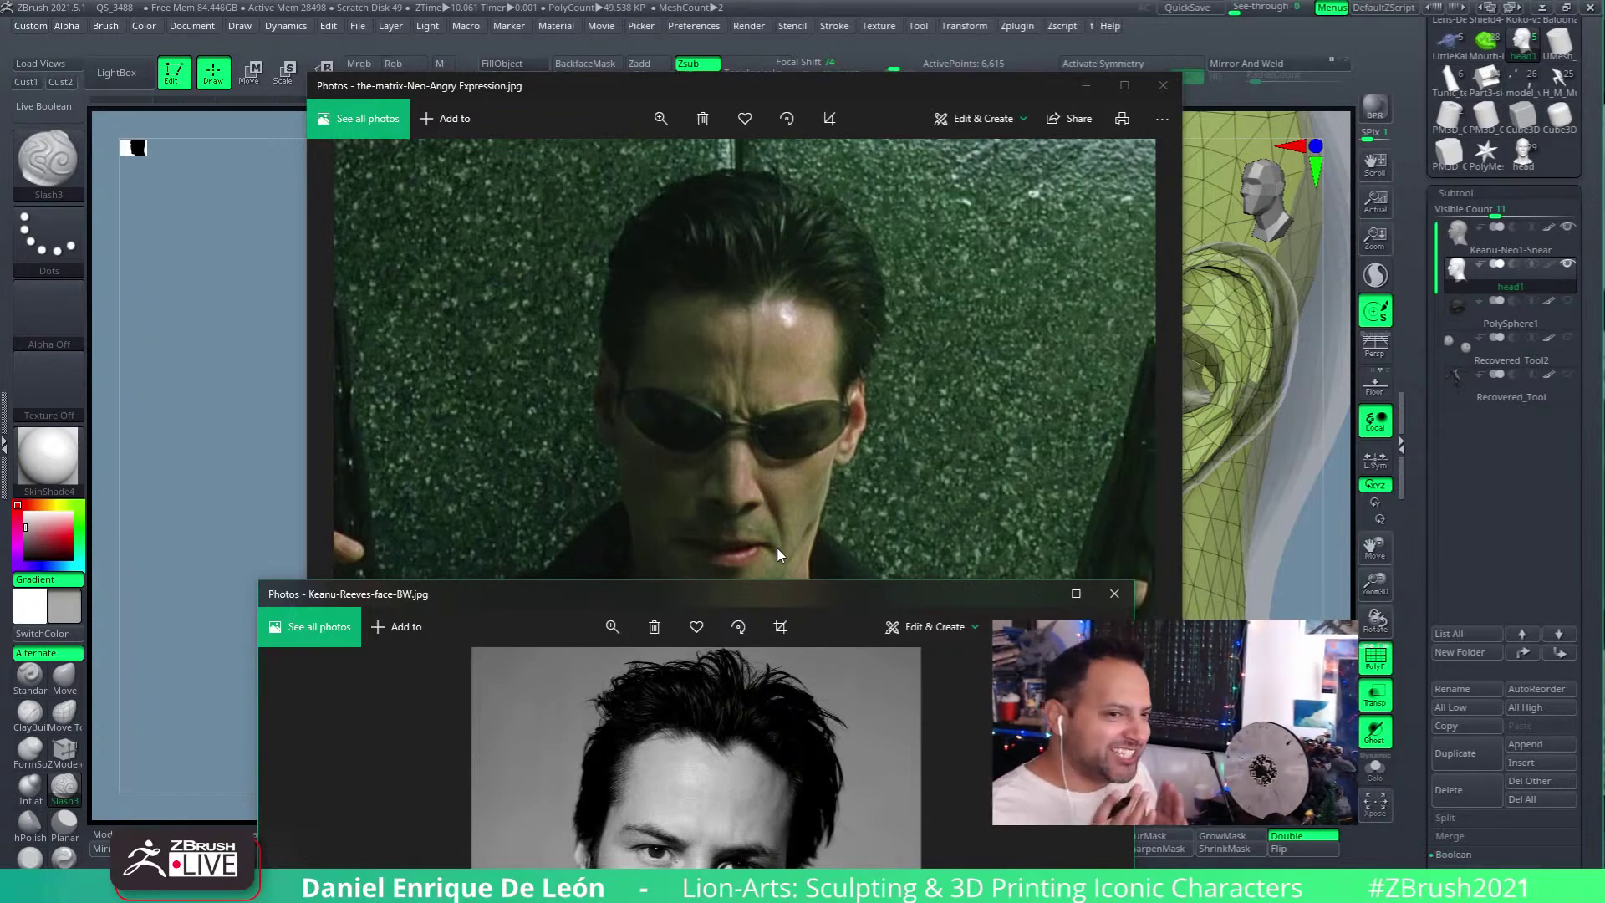
Step: Compare the Keanu-Reeves-face-BW.jpg photo with the Neo photo, put both windows away and return to the overlapping heads in ZBrush
{"action": "left_click_drag", "start_coordinate": [937, 596], "coordinate": [921, 164]}
{"action": "left_click", "coordinate": [1020, 170]}
{"action": "left_click", "coordinate": [1339, 421]}
{"action": "left_click_drag", "start_coordinate": [468, 502], "coordinate": [922, 451]}
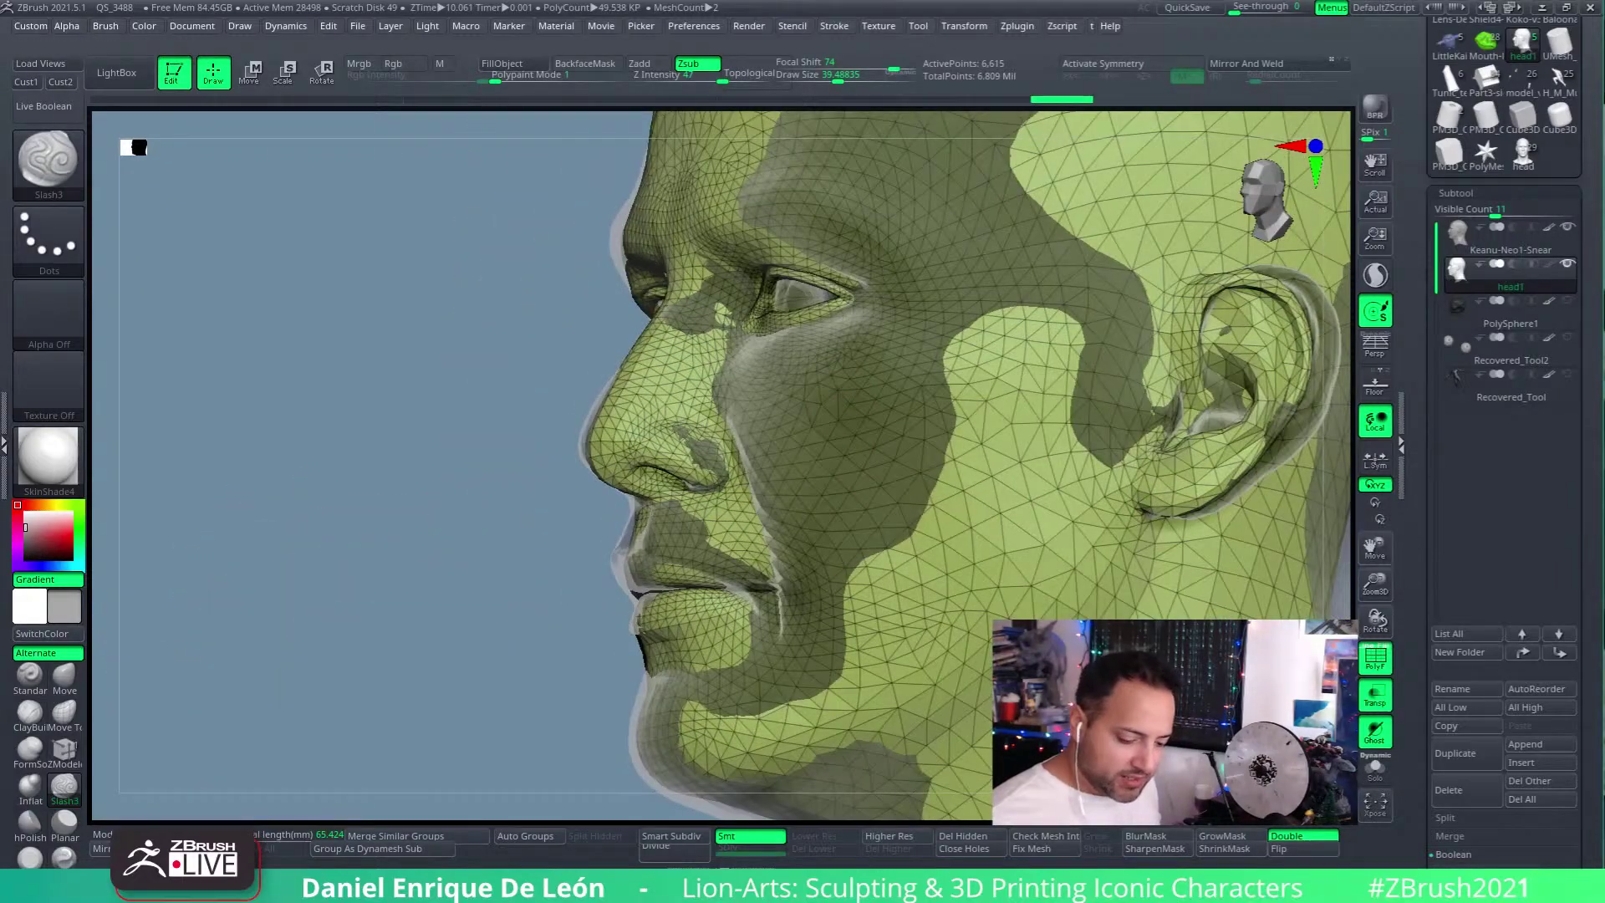
Step: Isolate the head1 bust to view it from the front, and show both heads again
{"action": "left_click", "coordinate": [1378, 761]}
{"action": "left_click_drag", "start_coordinate": [836, 502], "coordinate": [978, 480]}
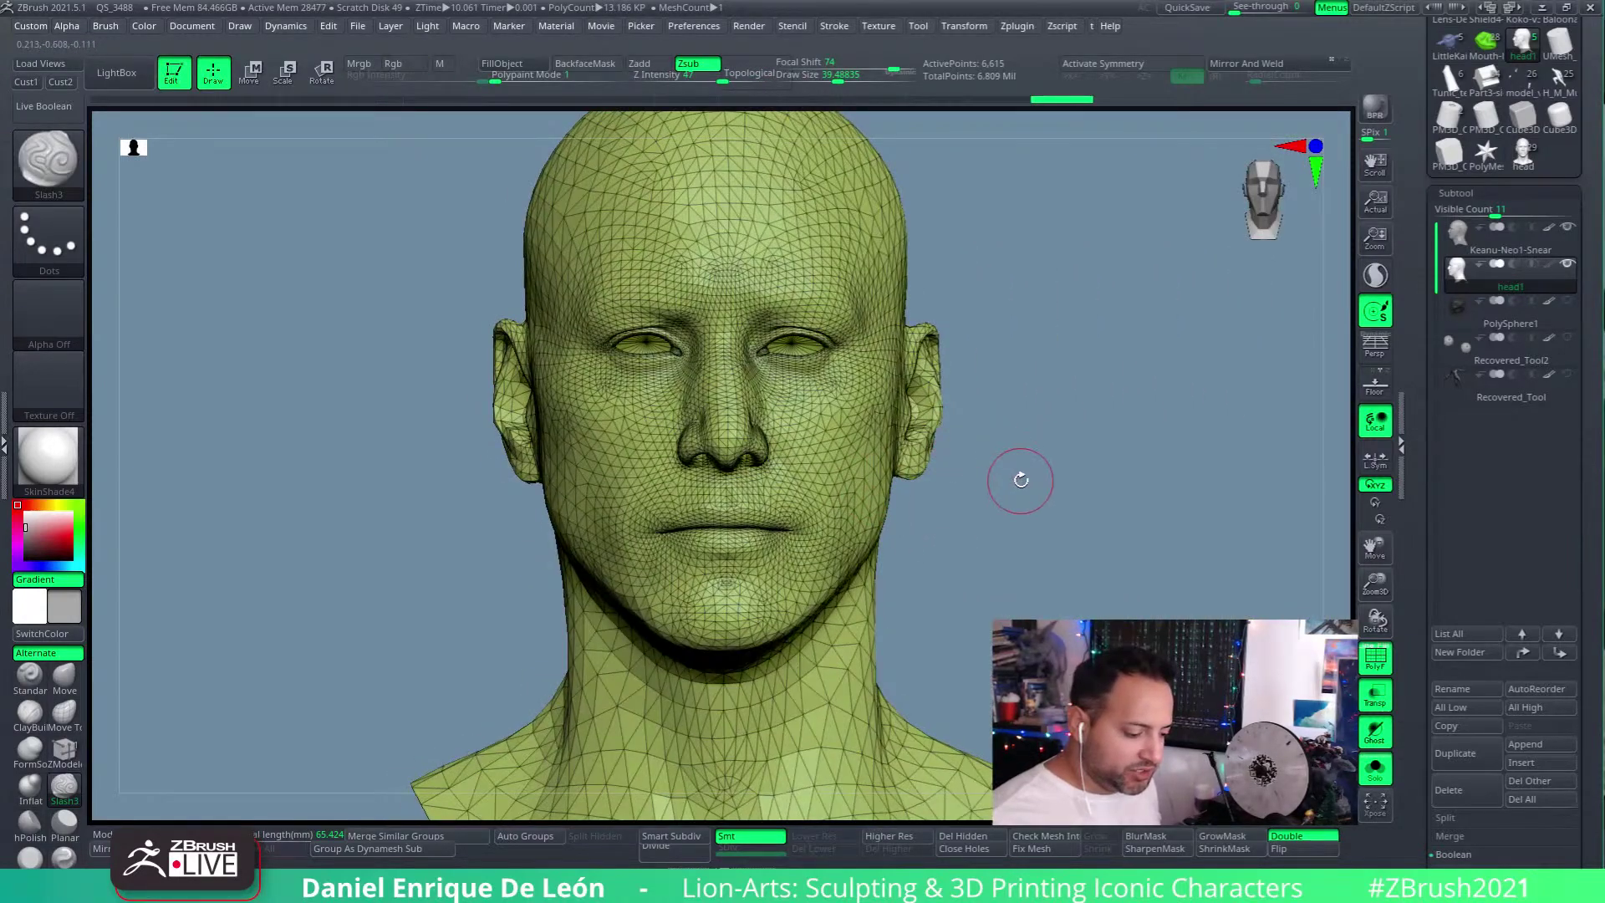
{"action": "left_click", "coordinate": [1375, 767]}
{"action": "left_click_drag", "start_coordinate": [1337, 585], "coordinate": [1237, 585]}
Step: Select and isolate the Keanu-Neo1-Snear subtool and examine its face and skull shape from the front and from above
{"action": "left_click", "coordinate": [1505, 243]}
{"action": "left_click", "coordinate": [1376, 767]}
{"action": "left_click_drag", "start_coordinate": [1170, 502], "coordinate": [1102, 577]}
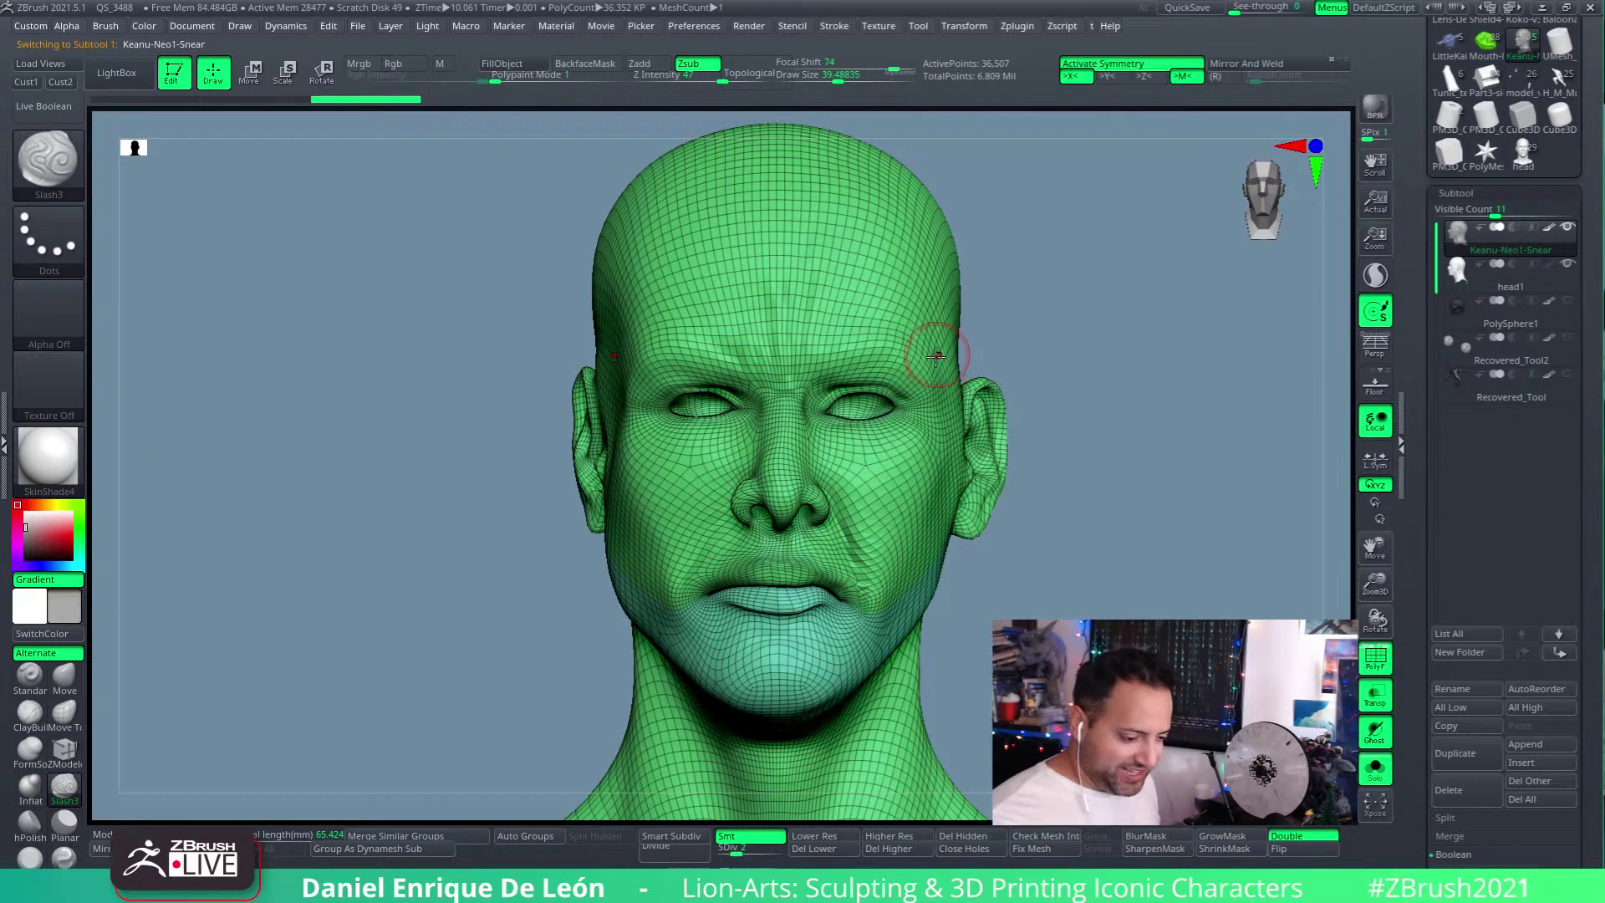
{"action": "mouse_move", "coordinate": [936, 410]}
{"action": "right_mouse_down"}
{"action": "mouse_move", "coordinate": [960, 494]}
{"action": "mouse_move", "coordinate": [953, 464]}
{"action": "mouse_move", "coordinate": [996, 455]}
{"action": "mouse_move", "coordinate": [907, 435]}
{"action": "right_mouse_up"}
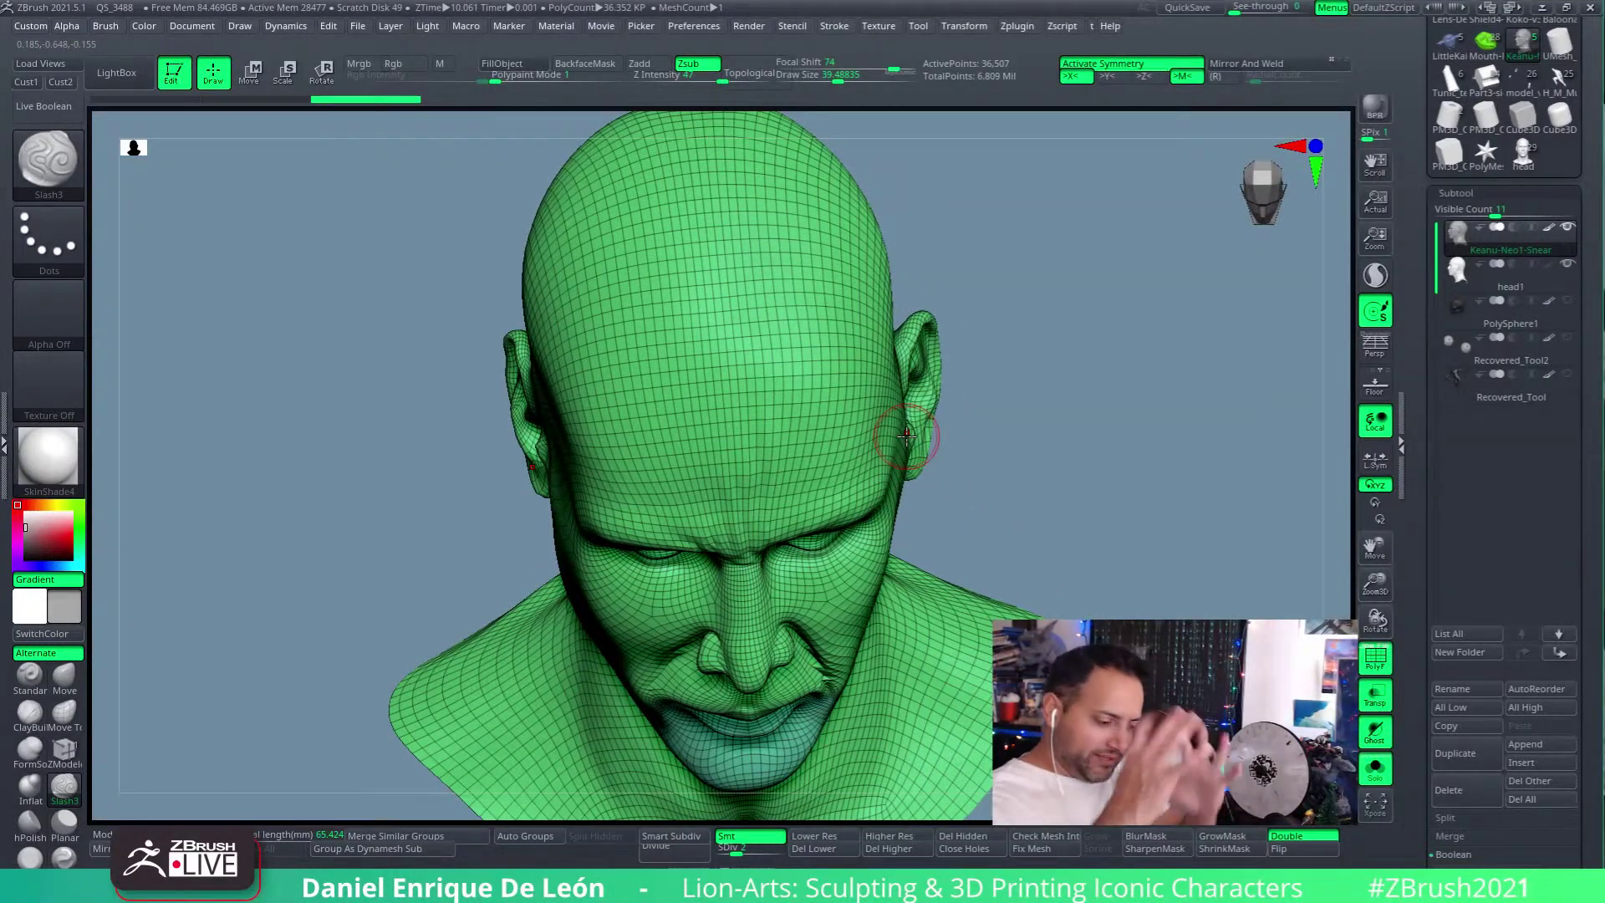
{"action": "mouse_move", "coordinate": [596, 421]}
{"action": "right_mouse_down"}
{"action": "mouse_move", "coordinate": [630, 259]}
{"action": "mouse_move", "coordinate": [638, 352]}
{"action": "right_mouse_up"}
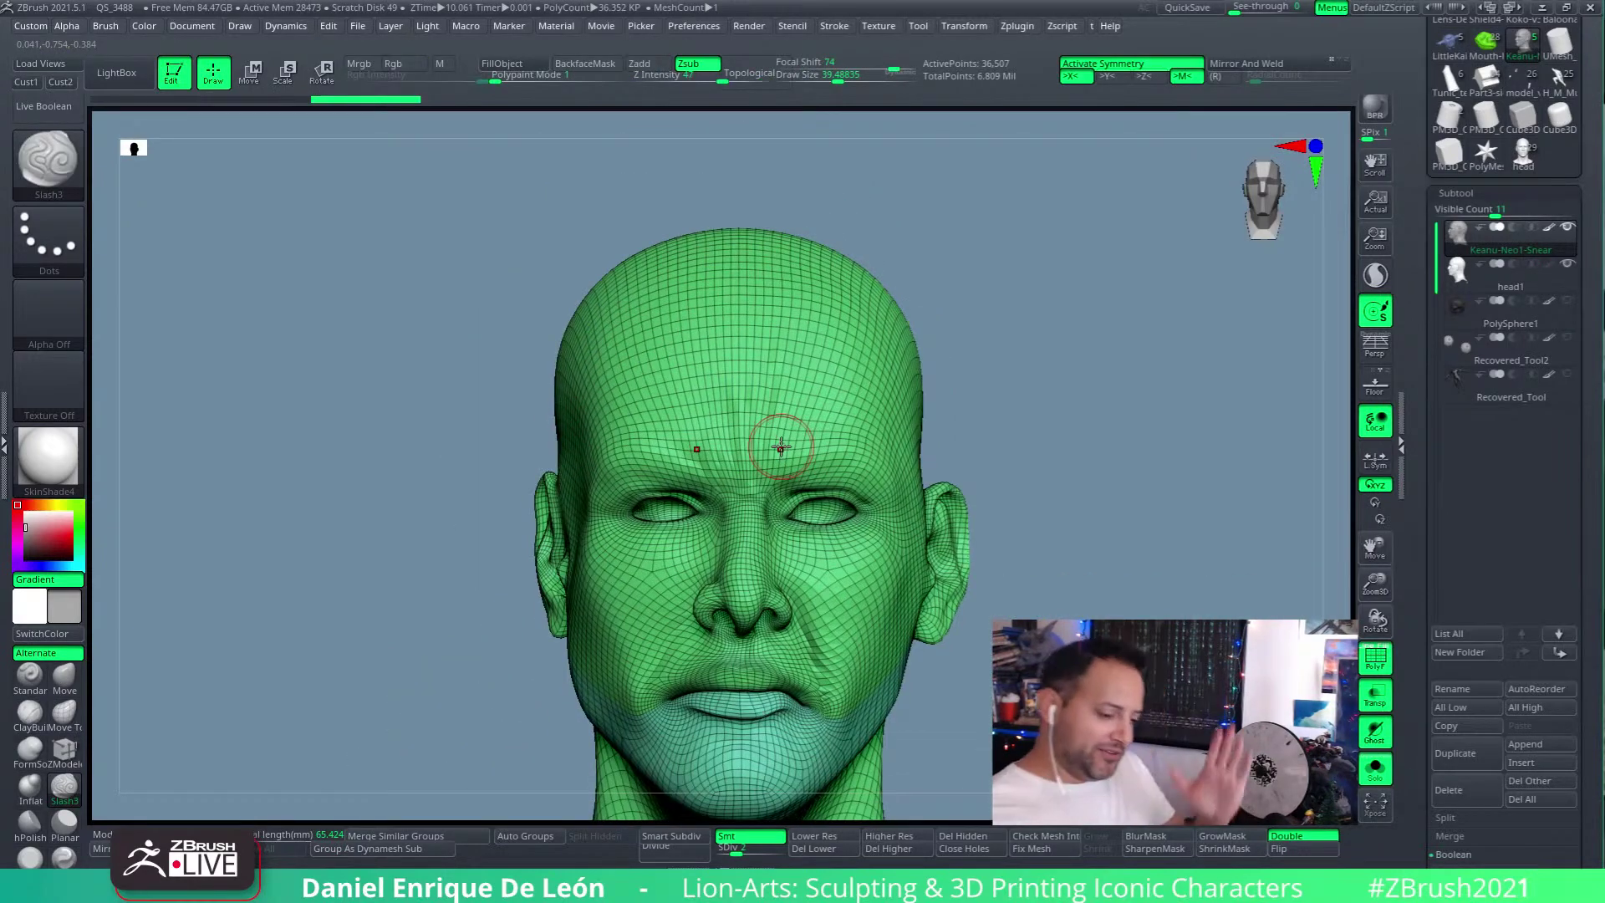
{"action": "right_click_drag", "start_coordinate": [781, 447], "coordinate": [1067, 337]}
Step: Turn off Solo and frame both heads to compare their overlapping proportions from the front
{"action": "left_click", "coordinate": [1375, 767]}
{"action": "mouse_move", "coordinate": [1068, 535]}
{"action": "right_mouse_down"}
{"action": "mouse_move", "coordinate": [1067, 476]}
{"action": "mouse_move", "coordinate": [1139, 491]}
{"action": "mouse_move", "coordinate": [1104, 476]}
{"action": "mouse_move", "coordinate": [1045, 495]}
{"action": "mouse_move", "coordinate": [1104, 498]}
{"action": "mouse_move", "coordinate": [1087, 502]}
{"action": "mouse_move", "coordinate": [1110, 545]}
{"action": "right_mouse_up"}
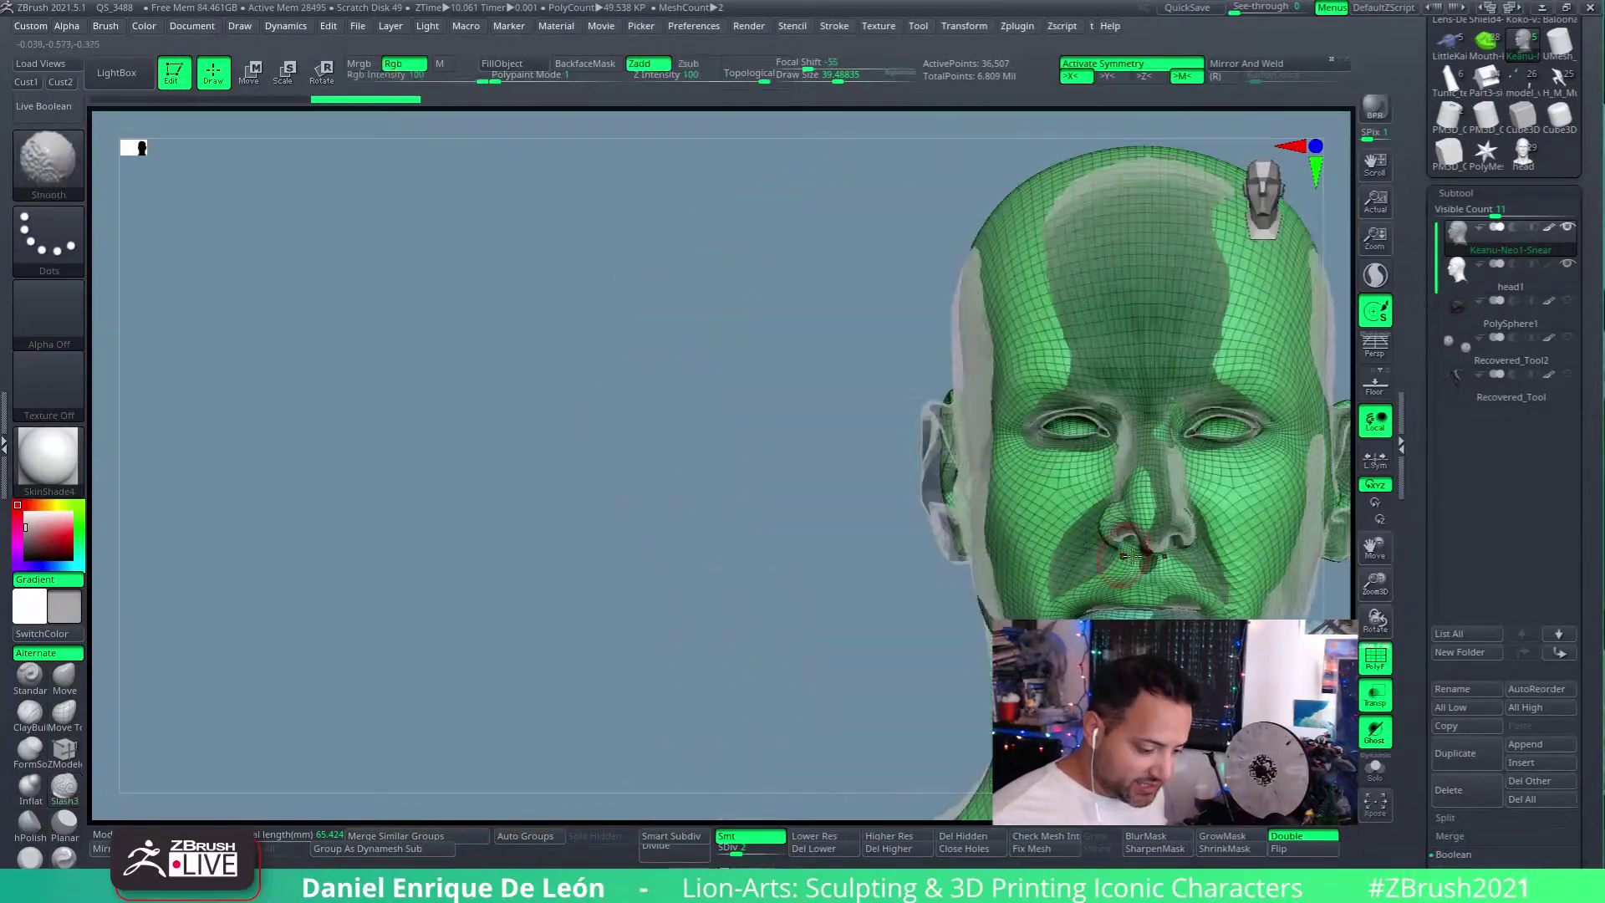
{"action": "key", "text": "f"}
{"action": "mouse_move", "coordinate": [903, 483]}
{"action": "right_mouse_down", "text": "ctrl"}
{"action": "mouse_move", "coordinate": [917, 510]}
{"action": "mouse_move", "coordinate": [1014, 466]}
{"action": "right_mouse_up", "text": "ctrl"}
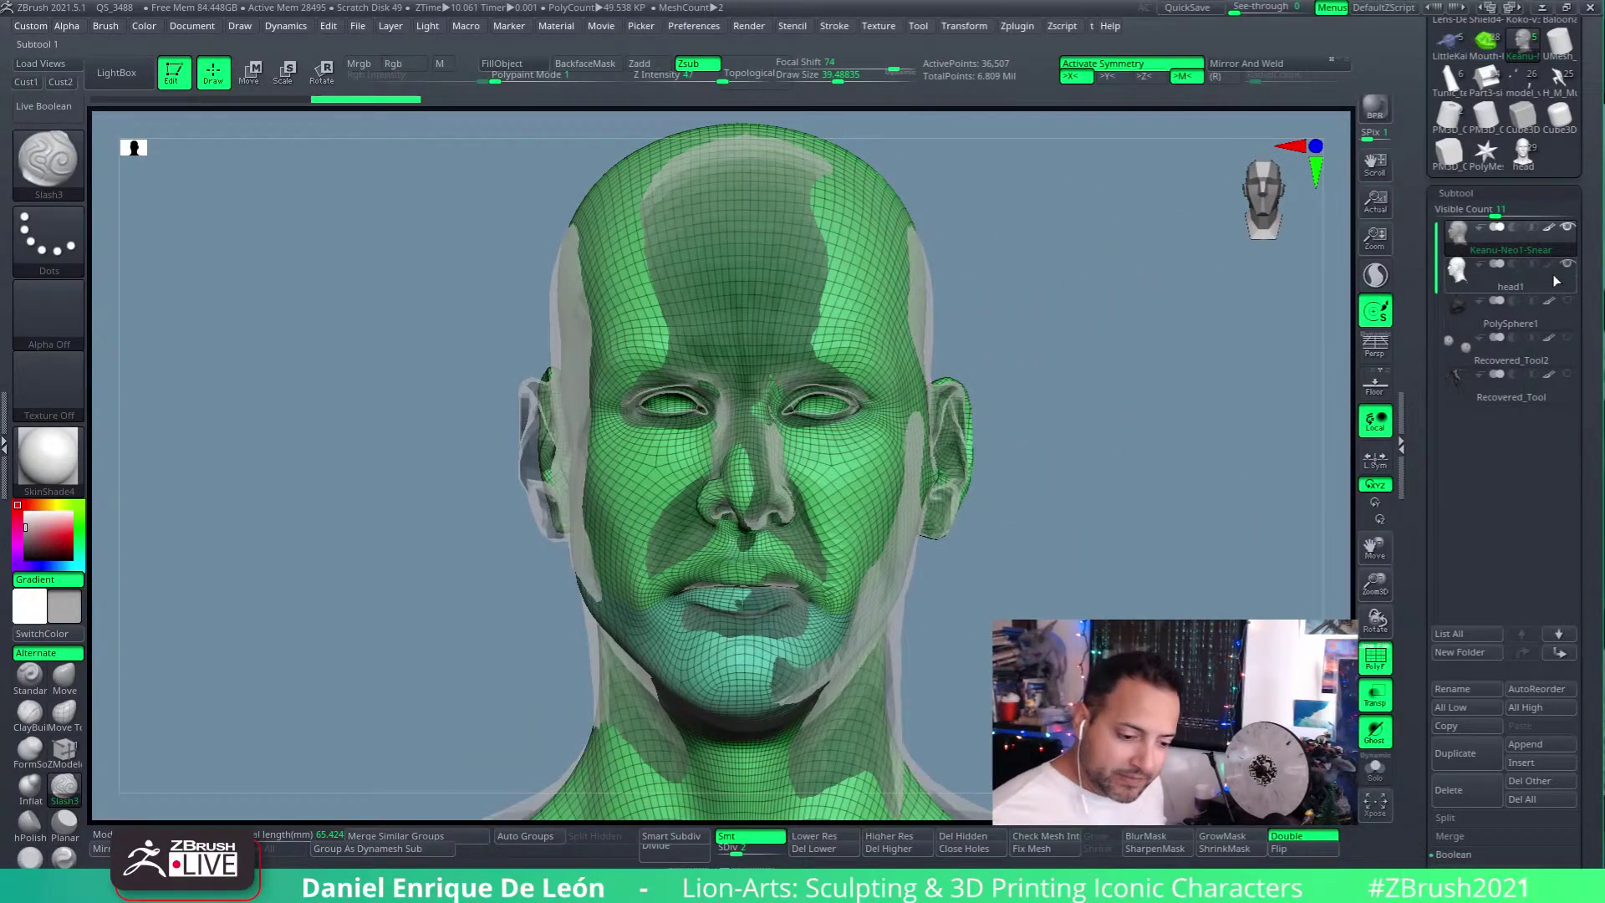
{"action": "right_click_drag", "start_coordinate": [1120, 535], "coordinate": [1104, 520]}
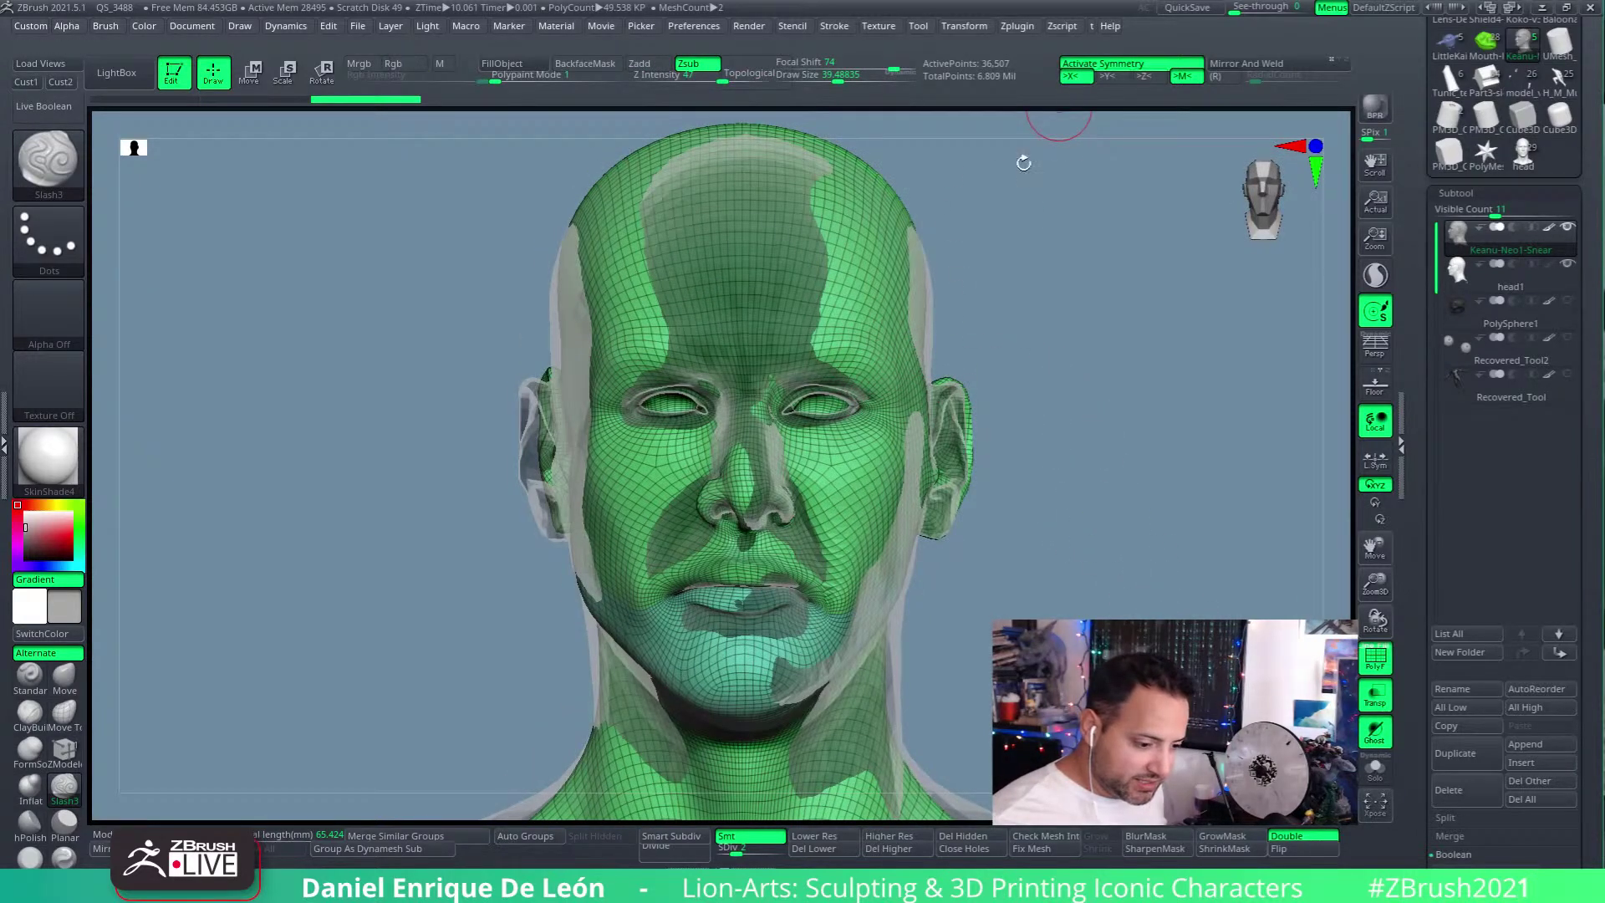
{"action": "right_click_drag", "start_coordinate": [932, 373], "coordinate": [939, 406], "text": "alt"}
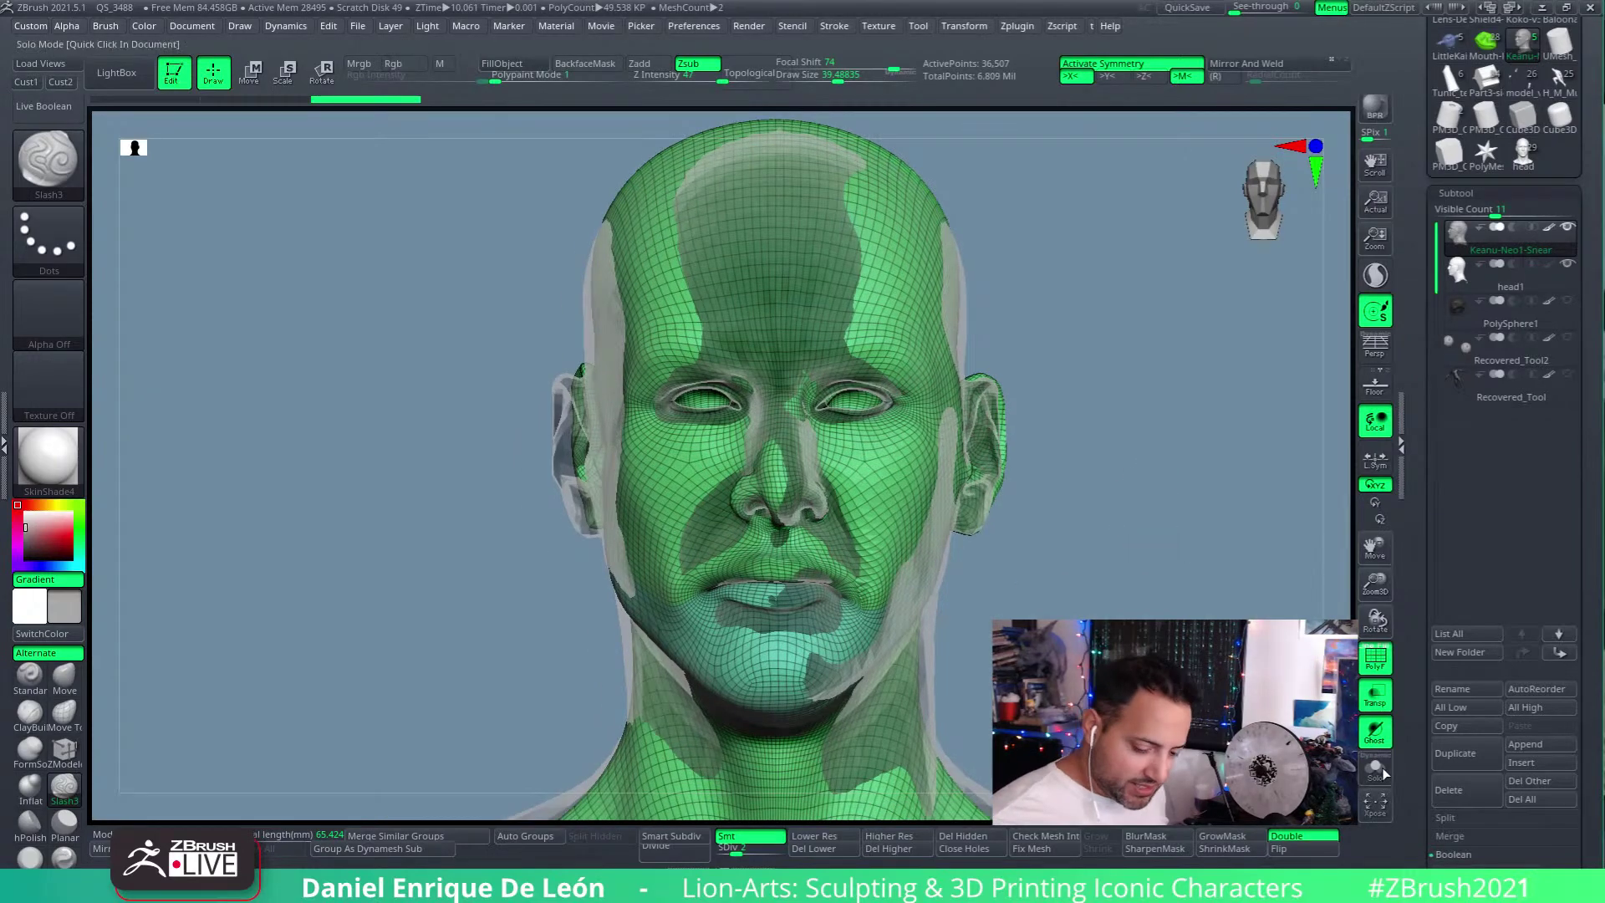
Step: Examine how the eyes, nose and mouth of the two overlapping heads line up, in close-up and three-quarter views
{"action": "right_click_drag", "start_coordinate": [881, 407], "coordinate": [802, 444], "text": "ctrl"}
{"action": "left_click_drag", "start_coordinate": [802, 443], "coordinate": [759, 424]}
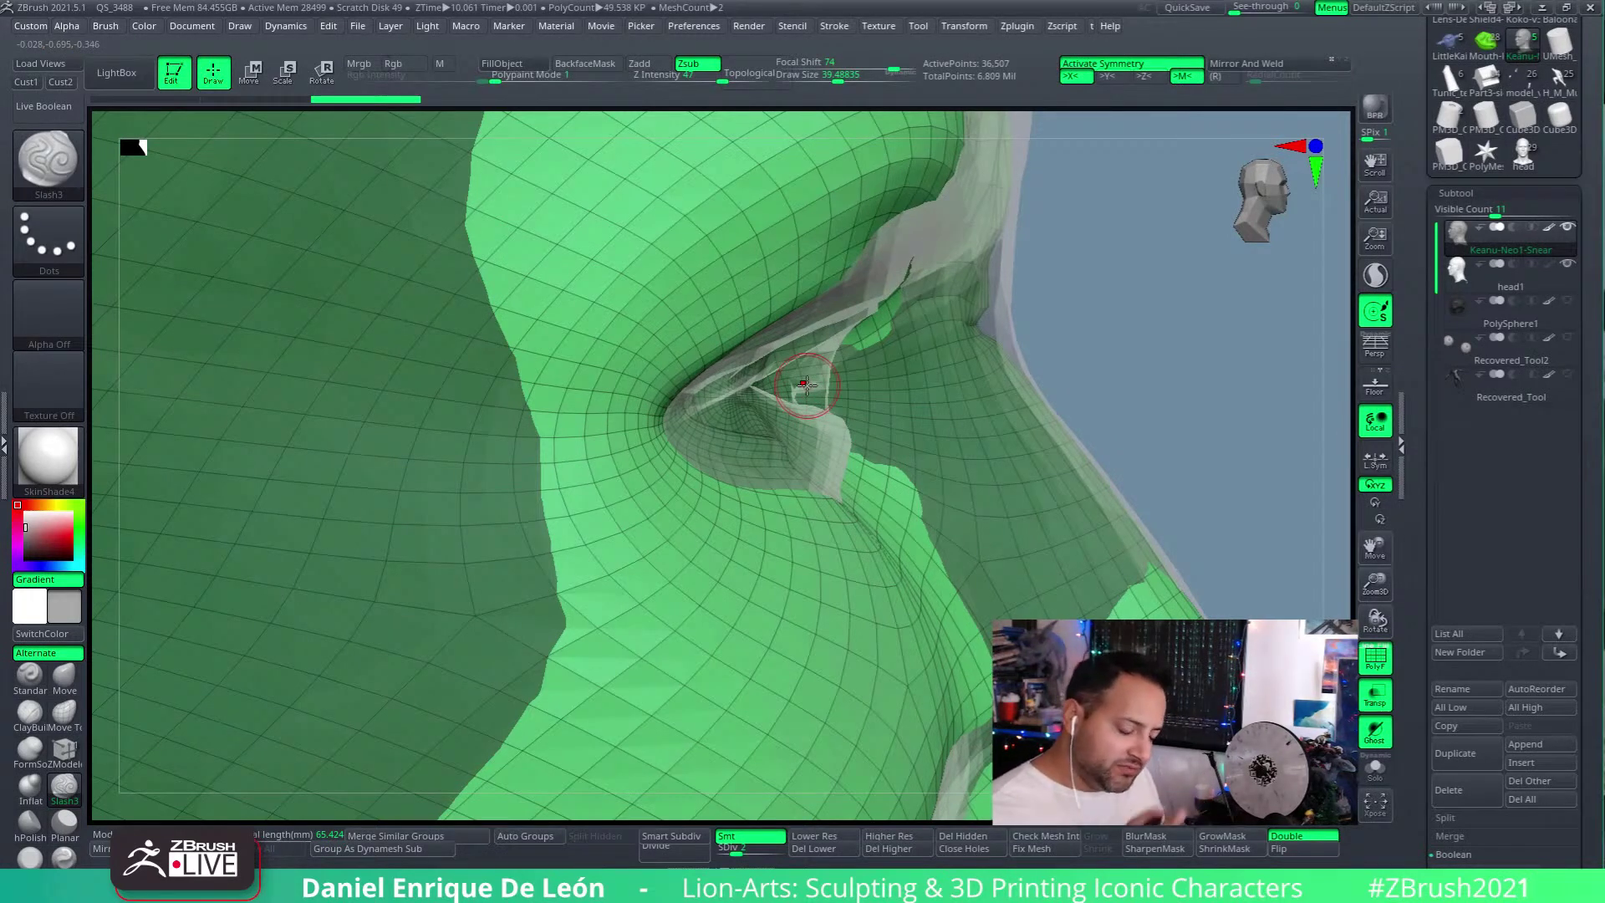
{"action": "mouse_move", "coordinate": [804, 385]}
{"action": "right_mouse_down"}
{"action": "mouse_move", "coordinate": [800, 405]}
{"action": "mouse_move", "coordinate": [811, 387]}
{"action": "mouse_move", "coordinate": [962, 386]}
{"action": "mouse_move", "coordinate": [1029, 569]}
{"action": "mouse_move", "coordinate": [967, 362]}
{"action": "mouse_move", "coordinate": [870, 404]}
{"action": "mouse_move", "coordinate": [866, 381]}
{"action": "mouse_move", "coordinate": [861, 422]}
{"action": "mouse_move", "coordinate": [709, 306]}
{"action": "right_mouse_up"}
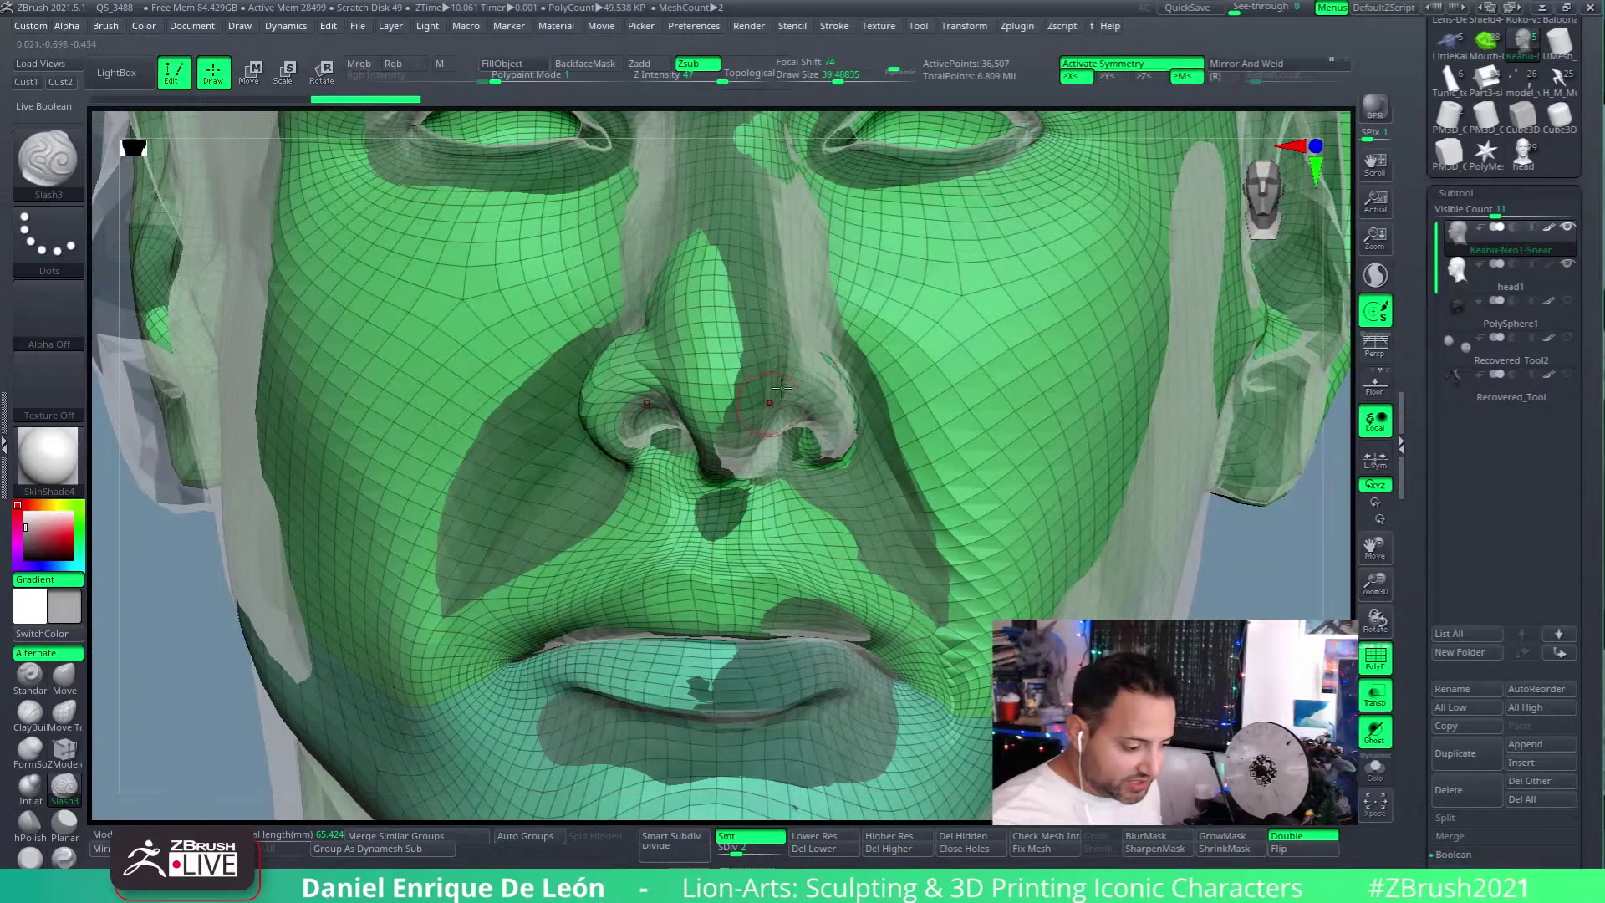
{"action": "right_click_drag", "start_coordinate": [878, 380], "coordinate": [821, 439]}
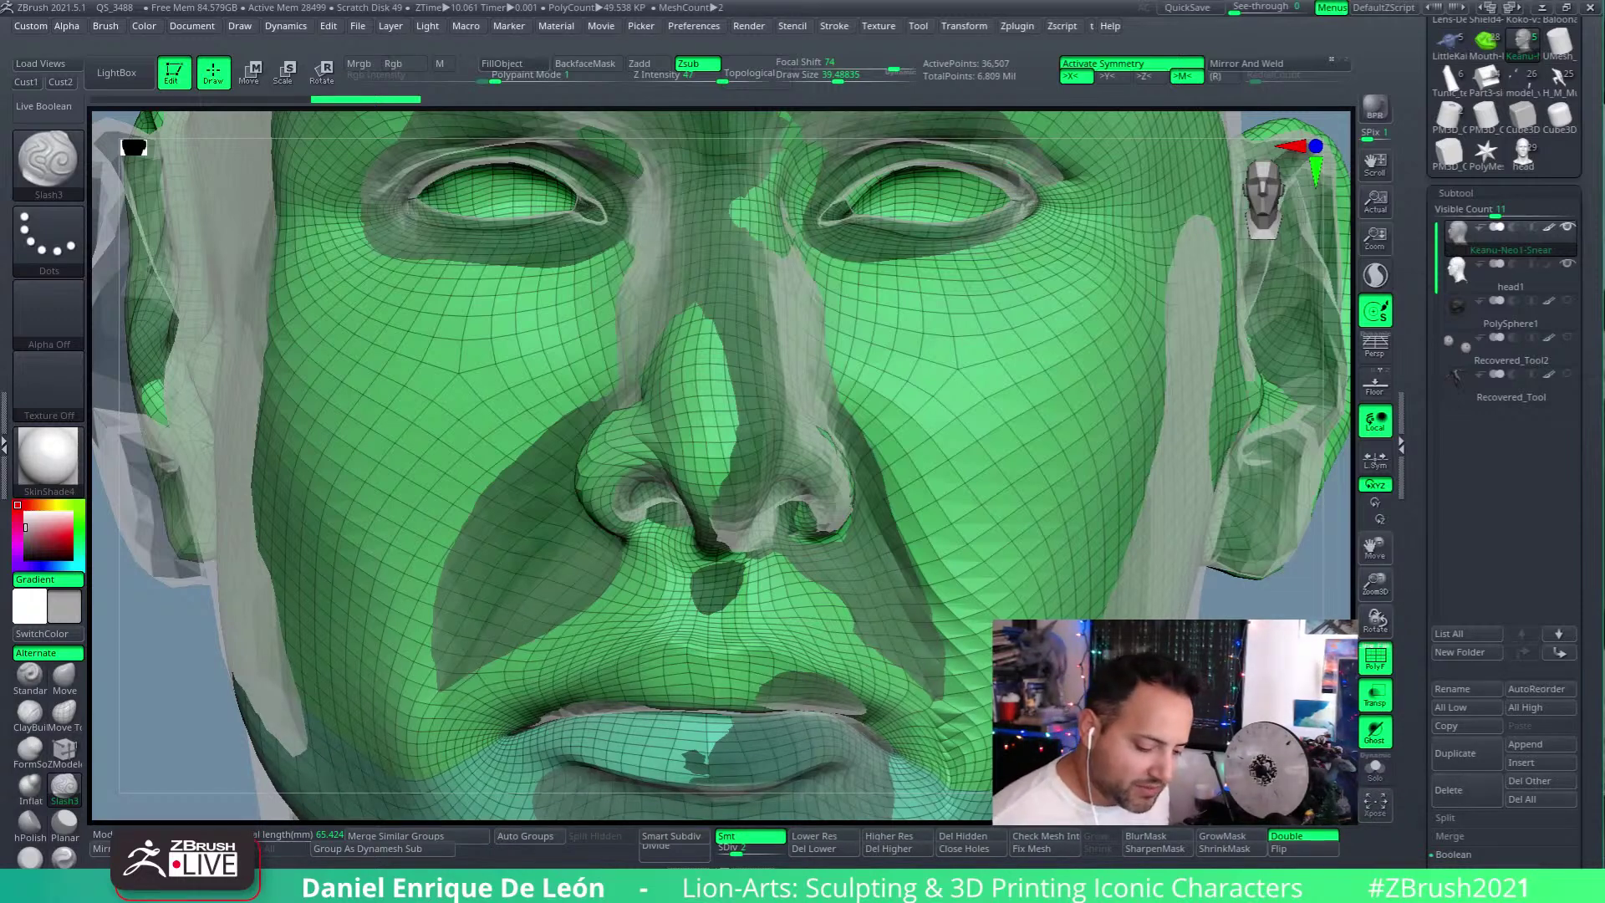
{"action": "scroll", "coordinate": [985, 398], "scroll_direction": "down", "scroll_amount": 5}
{"action": "mouse_move", "coordinate": [984, 397]}
{"action": "right_mouse_down"}
{"action": "mouse_move", "coordinate": [1011, 508]}
{"action": "mouse_move", "coordinate": [969, 556]}
{"action": "mouse_move", "coordinate": [916, 462]}
{"action": "mouse_move", "coordinate": [1335, 19]}
{"action": "mouse_move", "coordinate": [1210, 428]}
{"action": "mouse_move", "coordinate": [1139, 394]}
{"action": "mouse_move", "coordinate": [1128, 359]}
{"action": "right_mouse_up"}
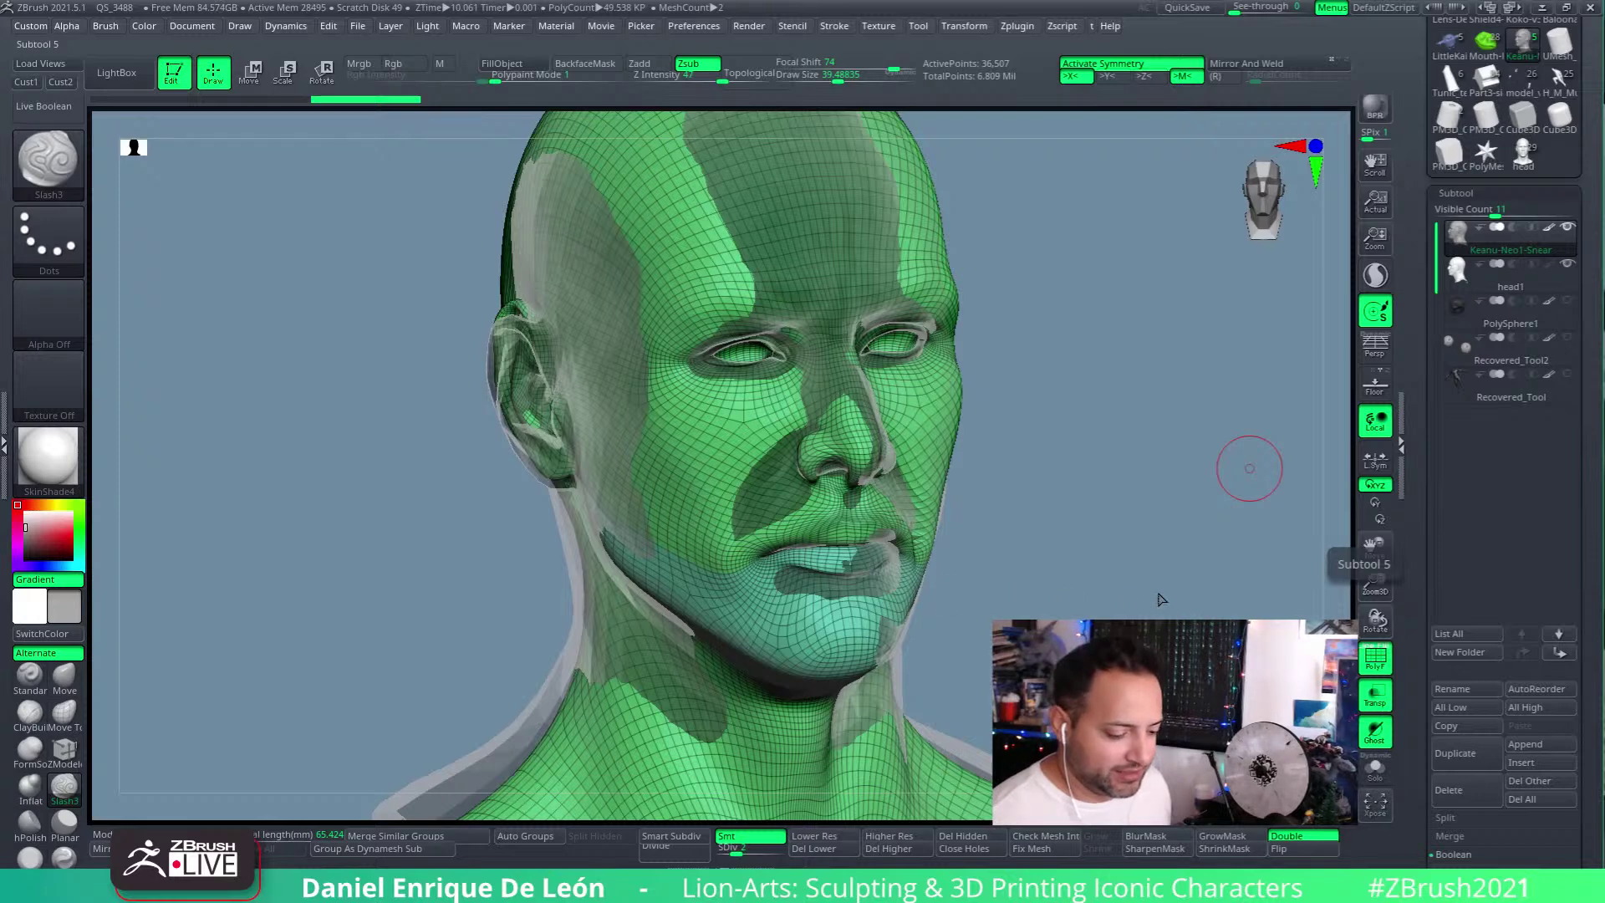
{"action": "left_click_drag", "start_coordinate": [1248, 467], "coordinate": [1163, 590]}
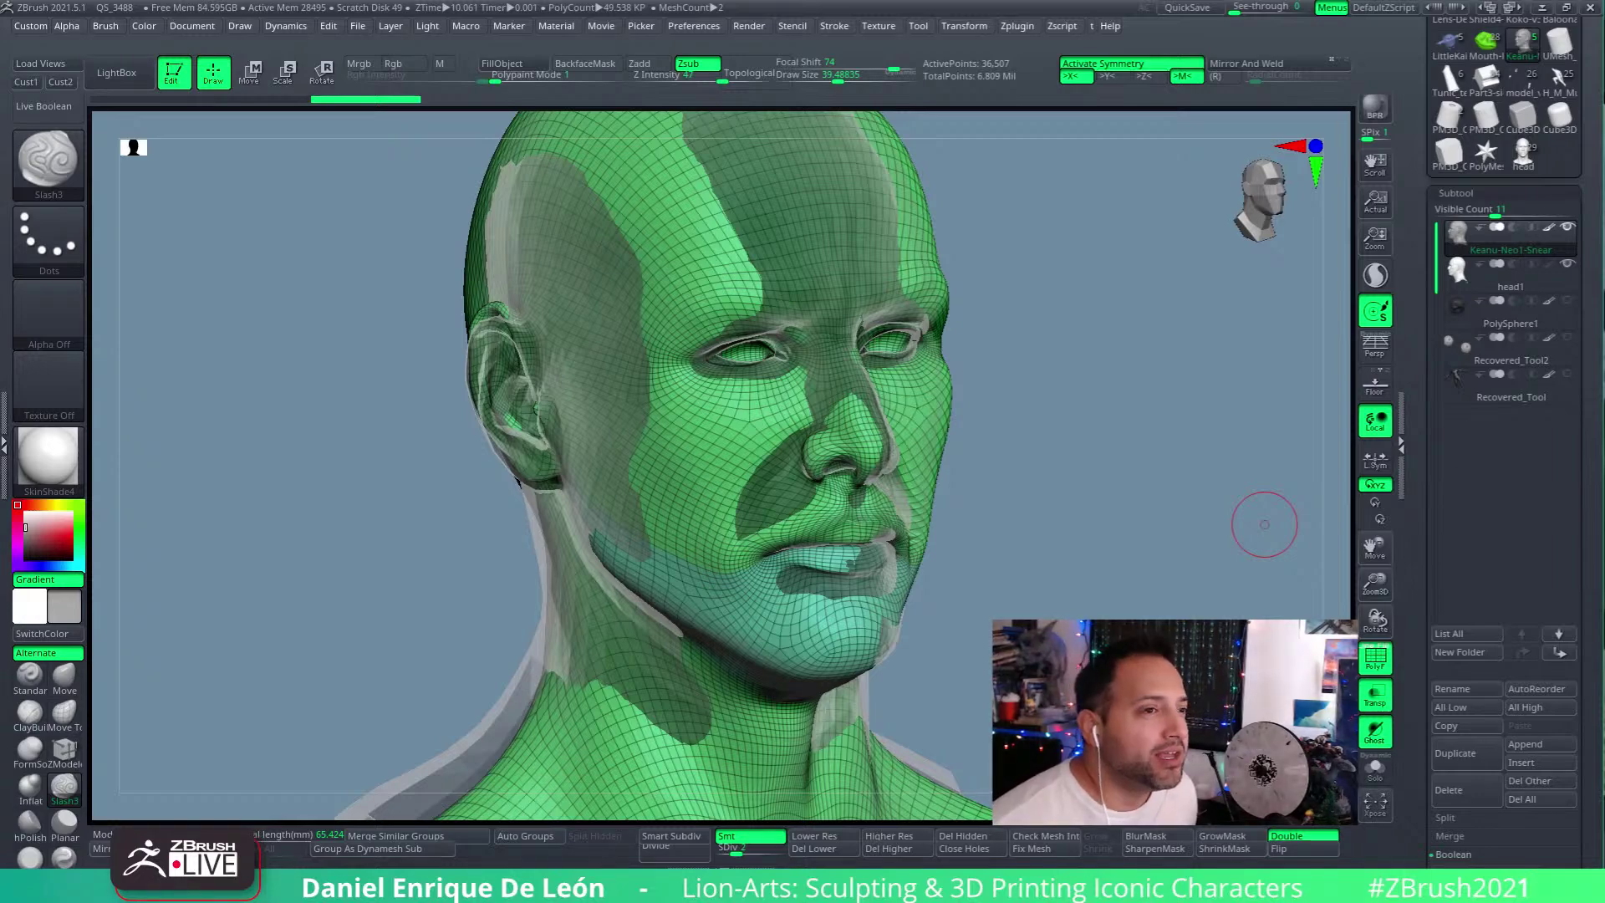
Step: Show the Montezuma's Revenge game video on YouTube in the browser, and put its window away to return to ZBrush
{"action": "left_click_drag", "start_coordinate": [1604, 188], "coordinate": [850, 44]}
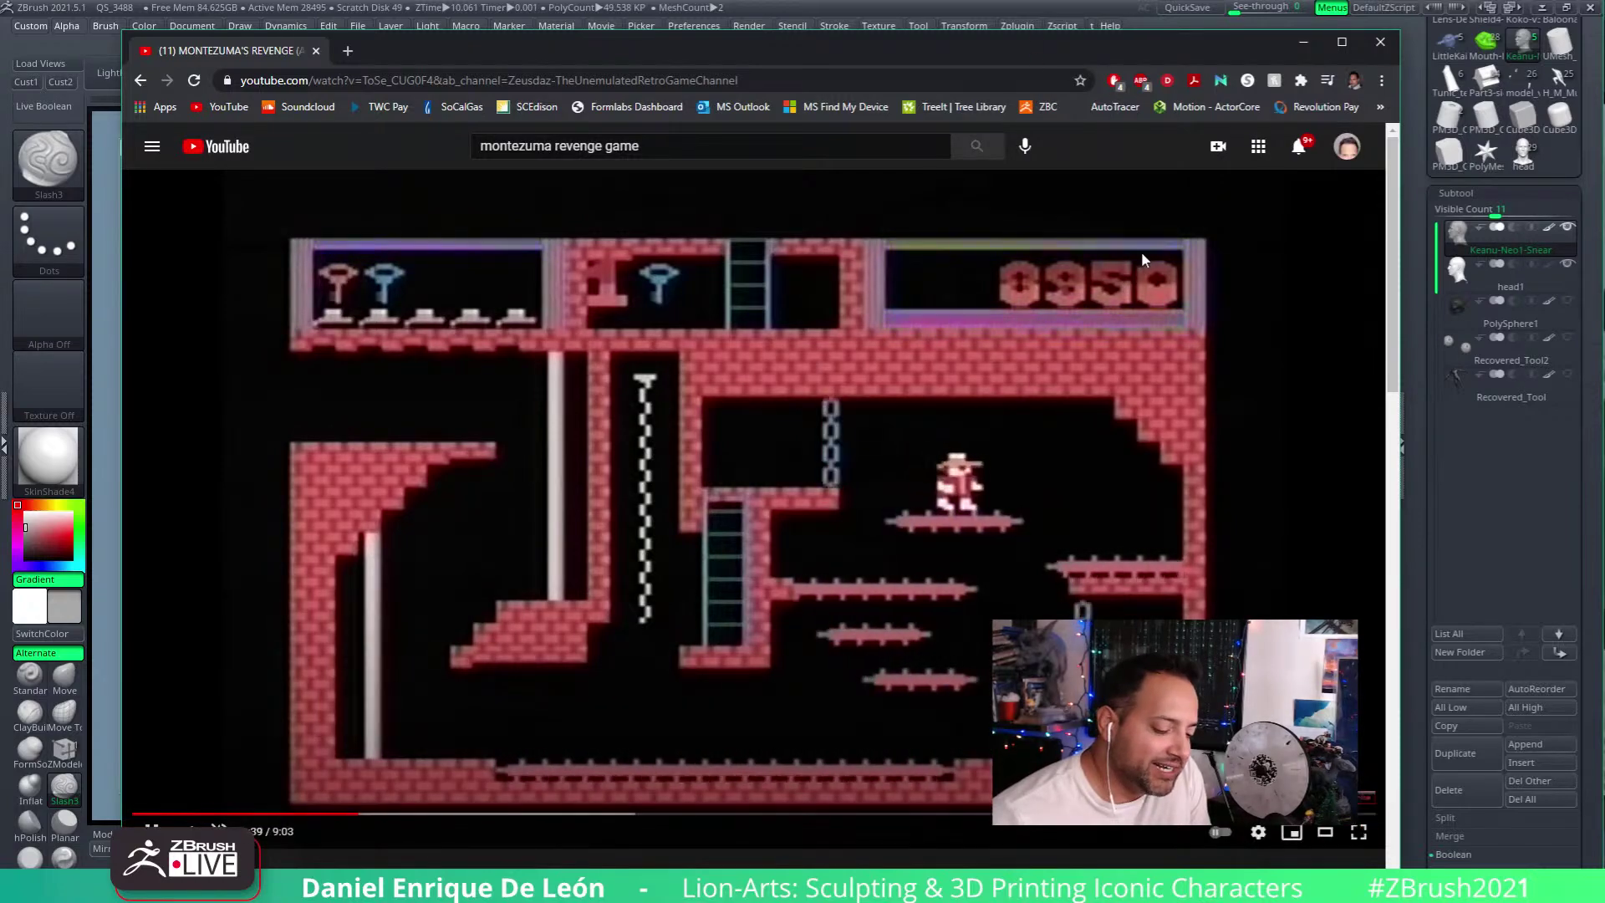
{"action": "left_click_drag", "start_coordinate": [636, 49], "coordinate": [1600, 37]}
{"action": "left_click", "coordinate": [1264, 524]}
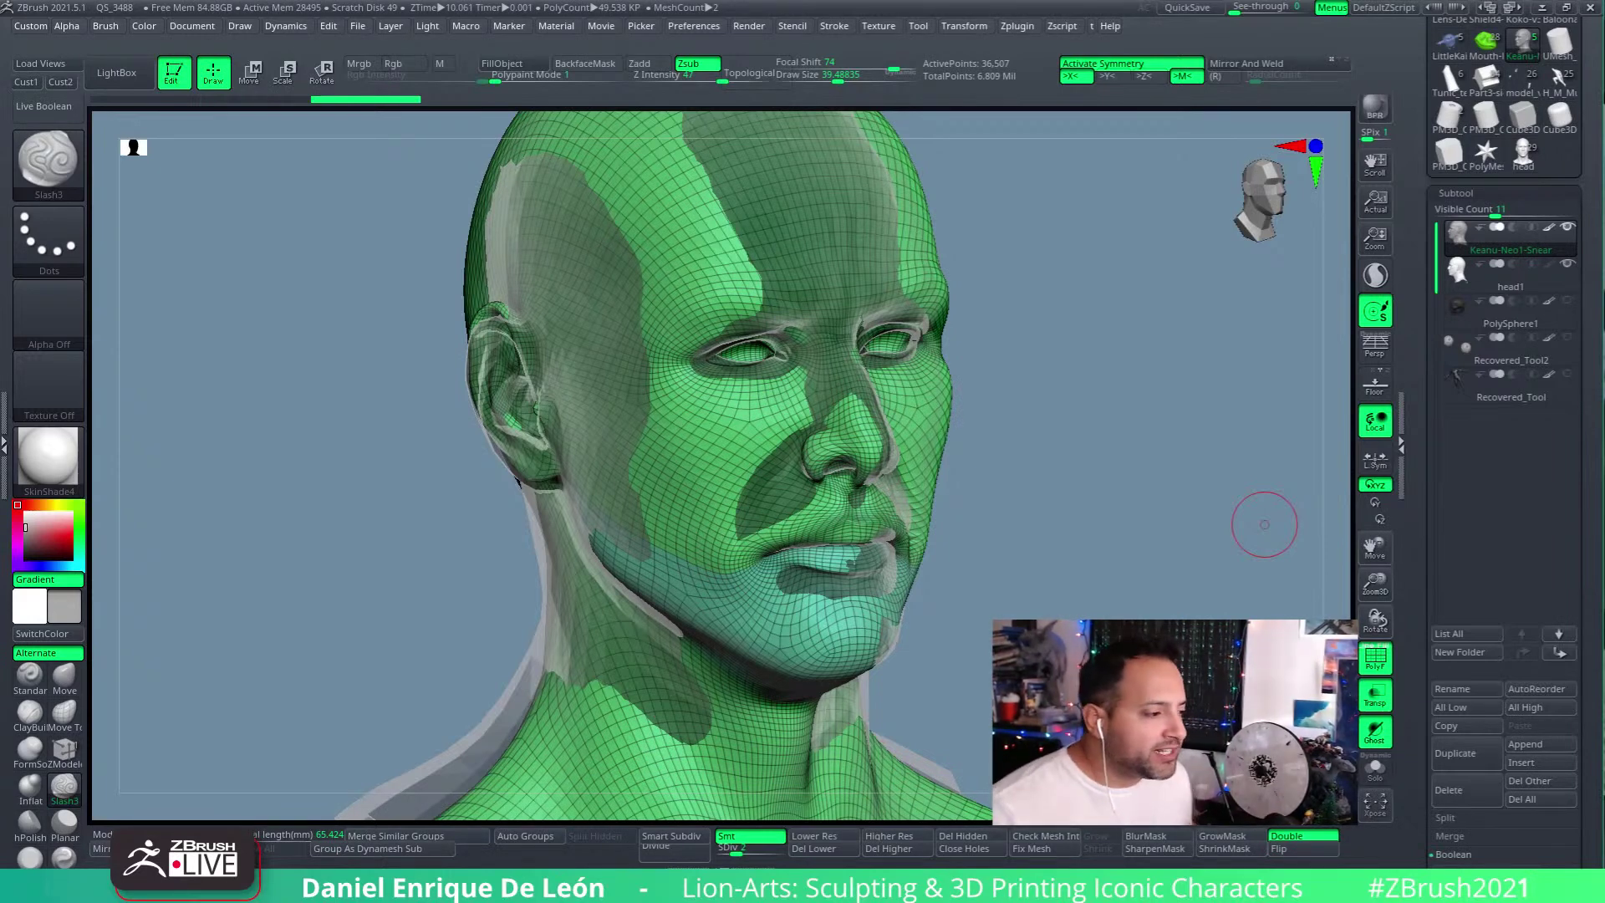
Step: Switch to the Move brush with a draw size of about 121 for reshaping the Keanu head
{"action": "mouse_move", "coordinate": [1261, 523]}
{"action": "left_mouse_down"}
{"action": "mouse_move", "coordinate": [1071, 473]}
{"action": "mouse_move", "coordinate": [963, 494]}
{"action": "mouse_move", "coordinate": [889, 476]}
{"action": "mouse_move", "coordinate": [980, 422]}
{"action": "mouse_move", "coordinate": [1028, 468]}
{"action": "mouse_move", "coordinate": [1008, 505]}
{"action": "mouse_move", "coordinate": [1073, 477]}
{"action": "mouse_move", "coordinate": [874, 497]}
{"action": "left_mouse_up"}
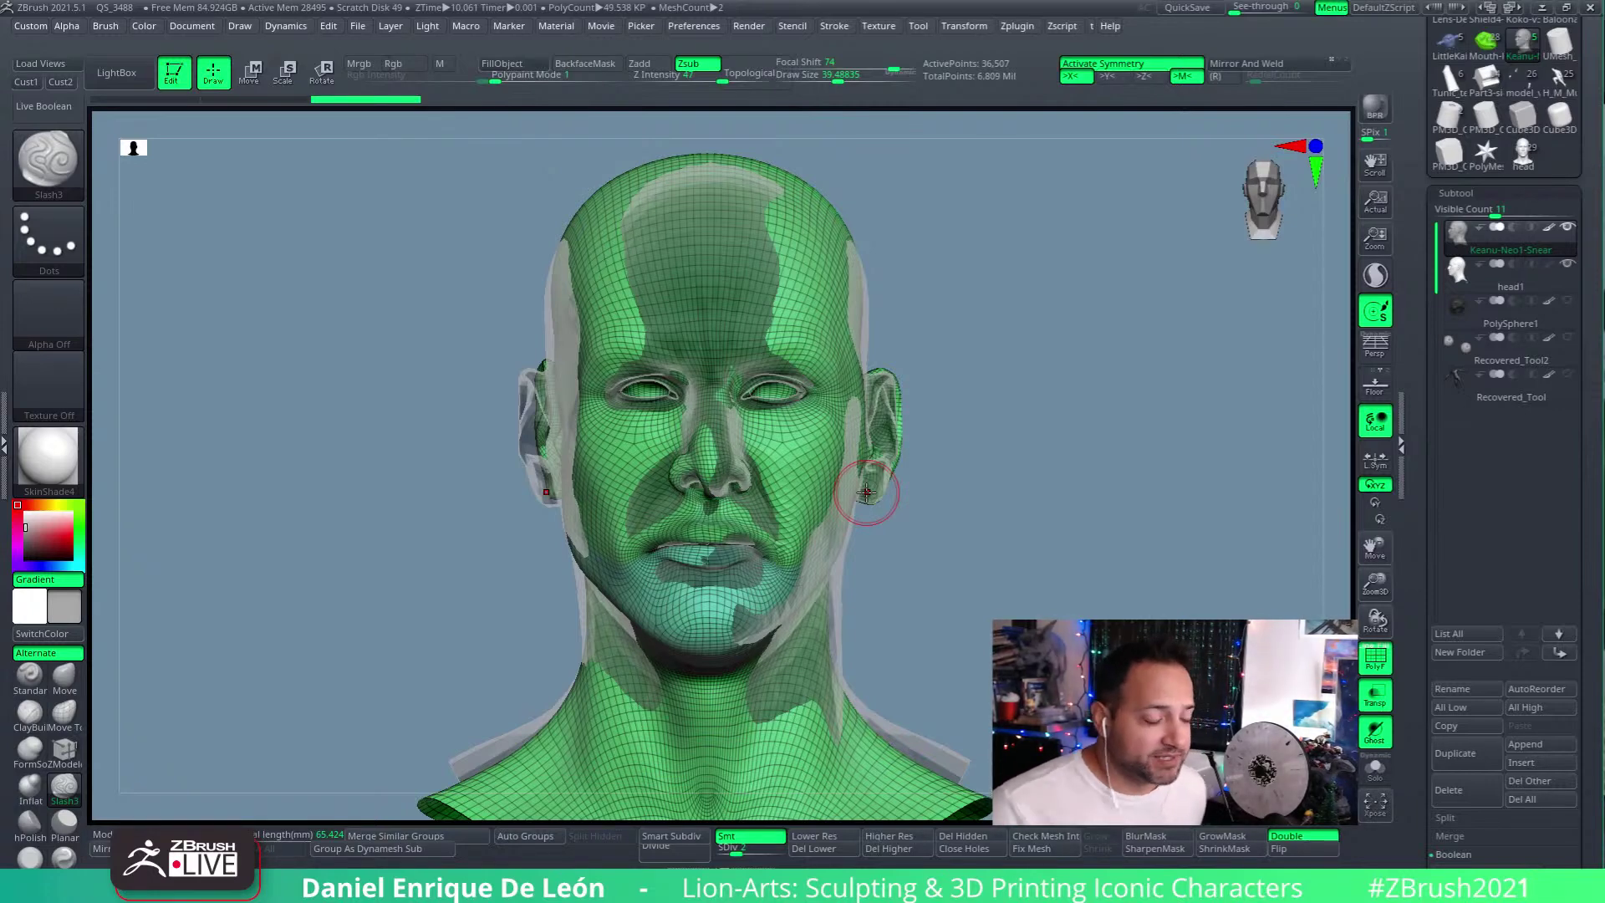
{"action": "left_click_drag", "start_coordinate": [900, 340], "coordinate": [863, 280]}
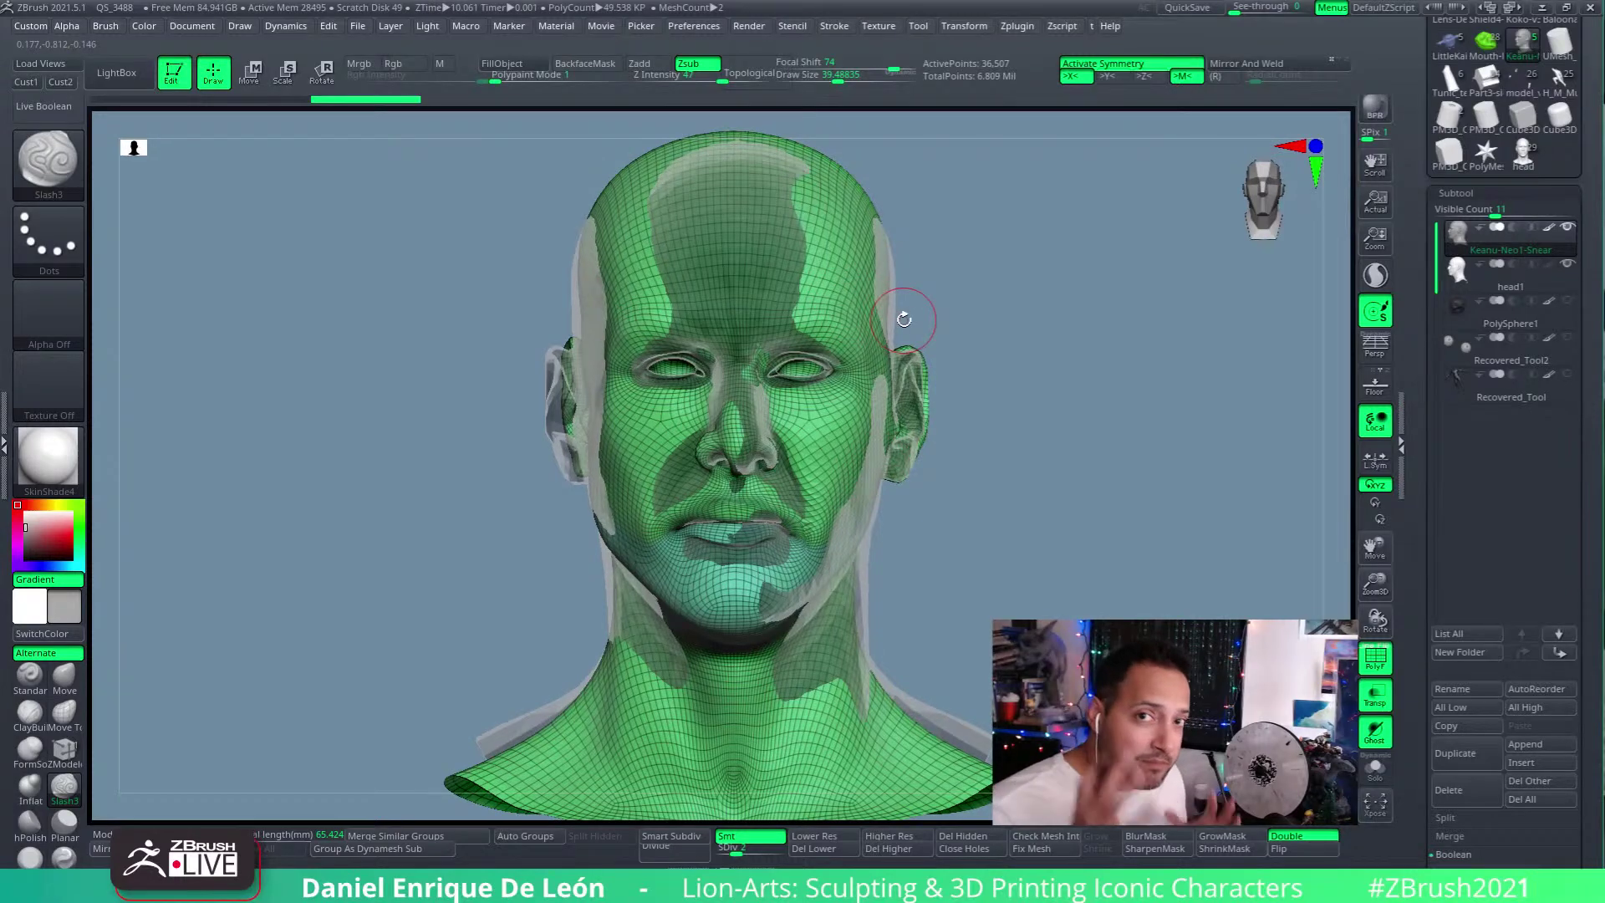
{"action": "mouse_move", "coordinate": [865, 335]}
{"action": "left_mouse_down"}
{"action": "mouse_move", "coordinate": [844, 334]}
{"action": "mouse_move", "coordinate": [919, 331]}
{"action": "mouse_move", "coordinate": [907, 343]}
{"action": "left_mouse_up"}
{"action": "left_click_drag", "start_coordinate": [835, 79], "coordinate": [846, 80]}
{"action": "key", "text": "b"}
{"action": "key", "text": "m"}
{"action": "key", "text": "v"}
{"action": "left_click_drag", "start_coordinate": [347, 676], "coordinate": [713, 422]}
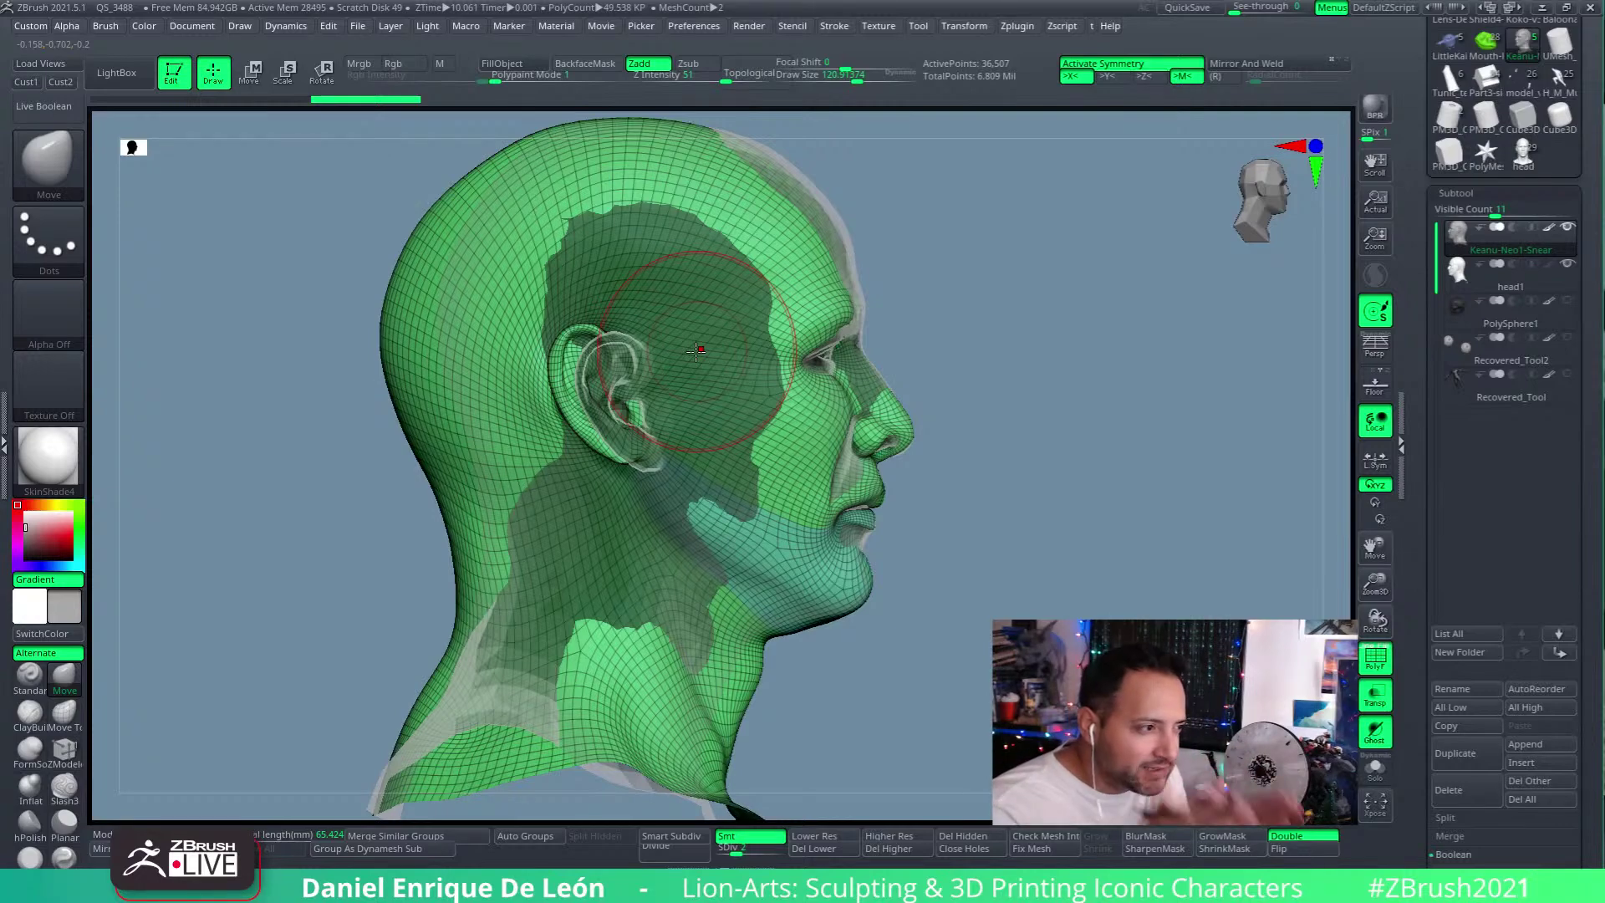
Step: Turn off symmetry and display the floor grid beneath the overlapping busts
{"action": "mouse_move", "coordinate": [685, 427]}
{"action": "right_mouse_down", "text": "alt"}
{"action": "mouse_move", "coordinate": [764, 363]}
{"action": "mouse_move", "coordinate": [756, 531]}
{"action": "right_mouse_up", "text": "alt"}
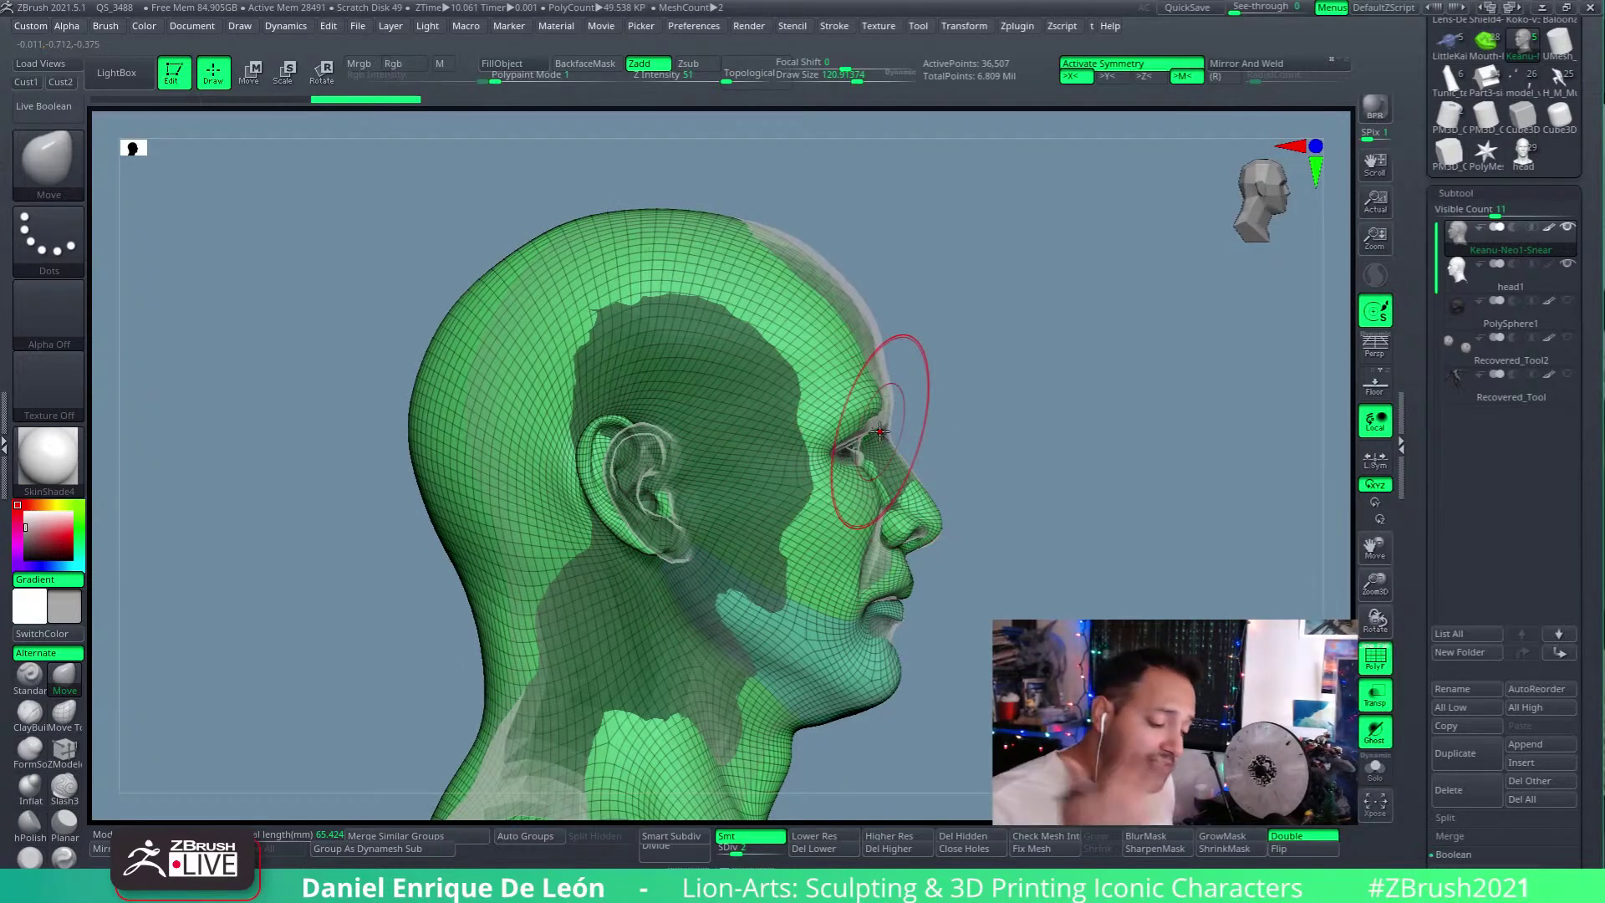
{"action": "right_click_drag", "start_coordinate": [873, 423], "coordinate": [726, 353]}
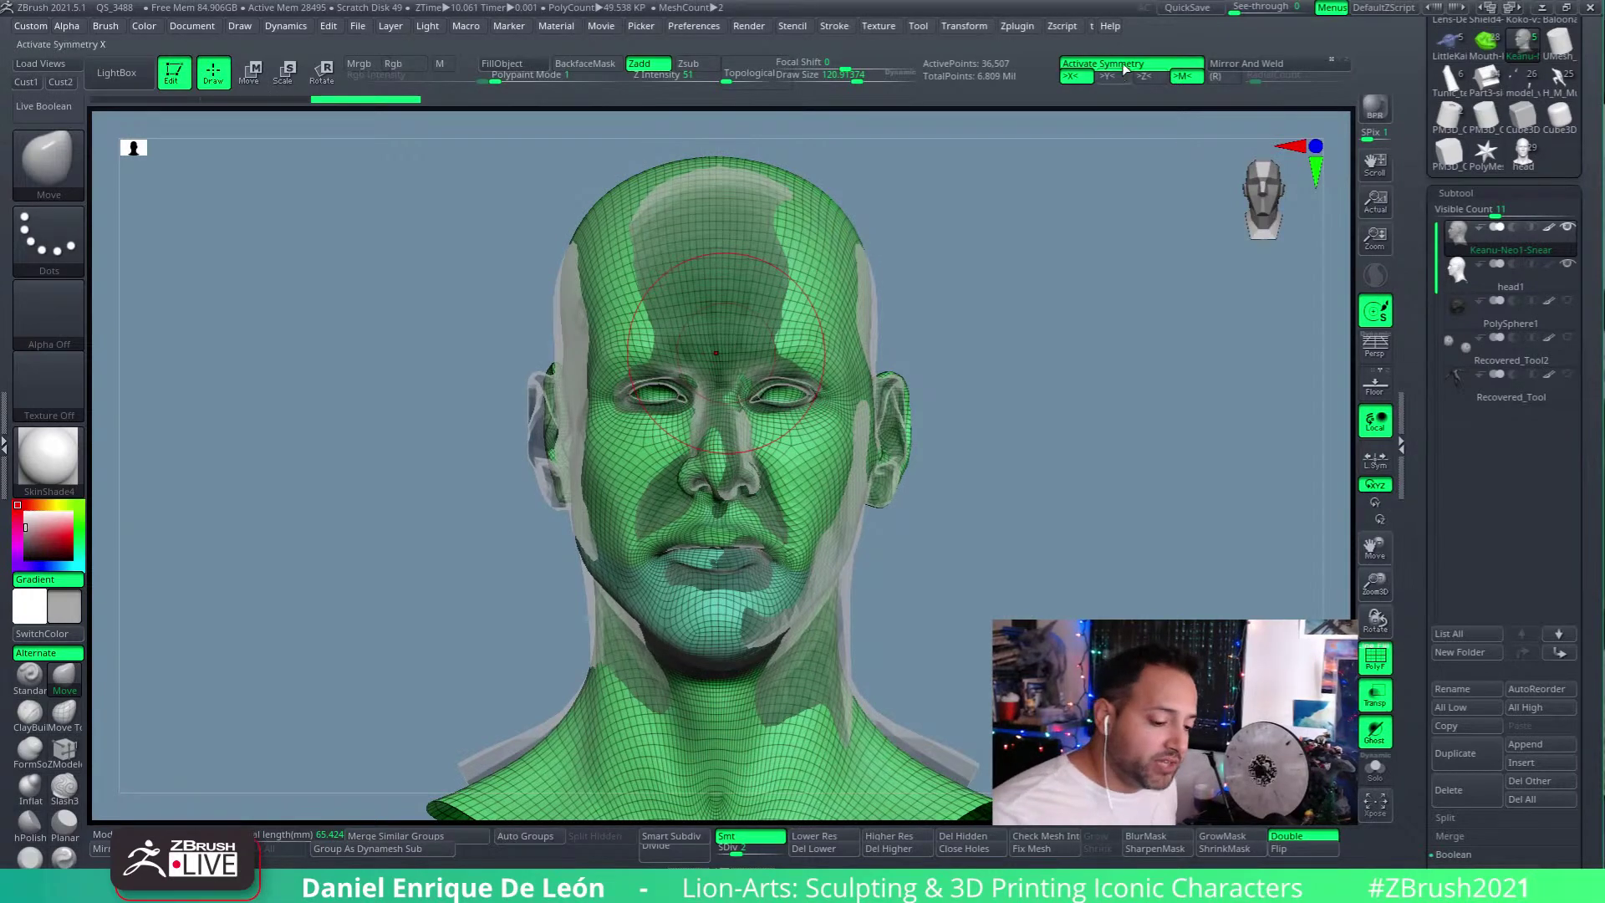
{"action": "key", "text": "x"}
{"action": "mouse_move", "coordinate": [810, 470]}
{"action": "right_mouse_down"}
{"action": "mouse_move", "coordinate": [856, 374]}
{"action": "mouse_move", "coordinate": [767, 428]}
{"action": "mouse_move", "coordinate": [794, 355]}
{"action": "right_mouse_up"}
{"action": "mouse_move", "coordinate": [782, 447]}
{"action": "right_mouse_down"}
{"action": "mouse_move", "coordinate": [635, 339]}
{"action": "mouse_move", "coordinate": [661, 635]}
{"action": "mouse_move", "coordinate": [736, 502]}
{"action": "mouse_move", "coordinate": [818, 443]}
{"action": "mouse_move", "coordinate": [871, 276]}
{"action": "mouse_move", "coordinate": [978, 348]}
{"action": "mouse_move", "coordinate": [1086, 317]}
{"action": "mouse_move", "coordinate": [1304, 301]}
{"action": "right_mouse_up"}
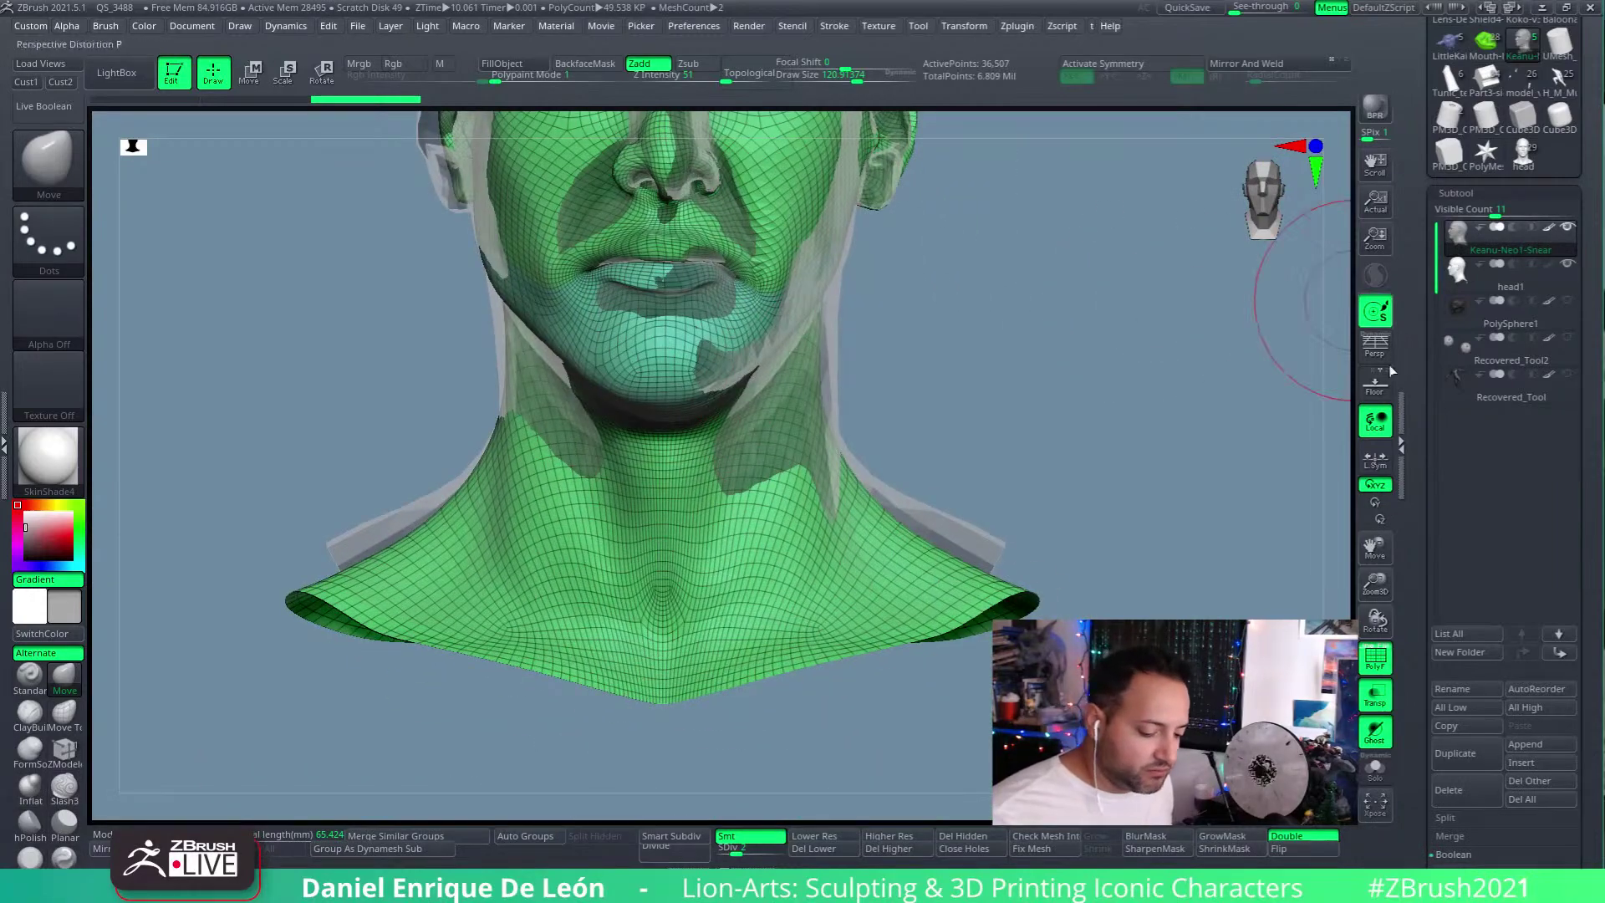
{"action": "left_click", "coordinate": [1375, 387]}
Step: Compare the alignment of both busts against the floor axes from below, from the front and in profile
{"action": "right_click_drag", "start_coordinate": [873, 589], "coordinate": [916, 430]}
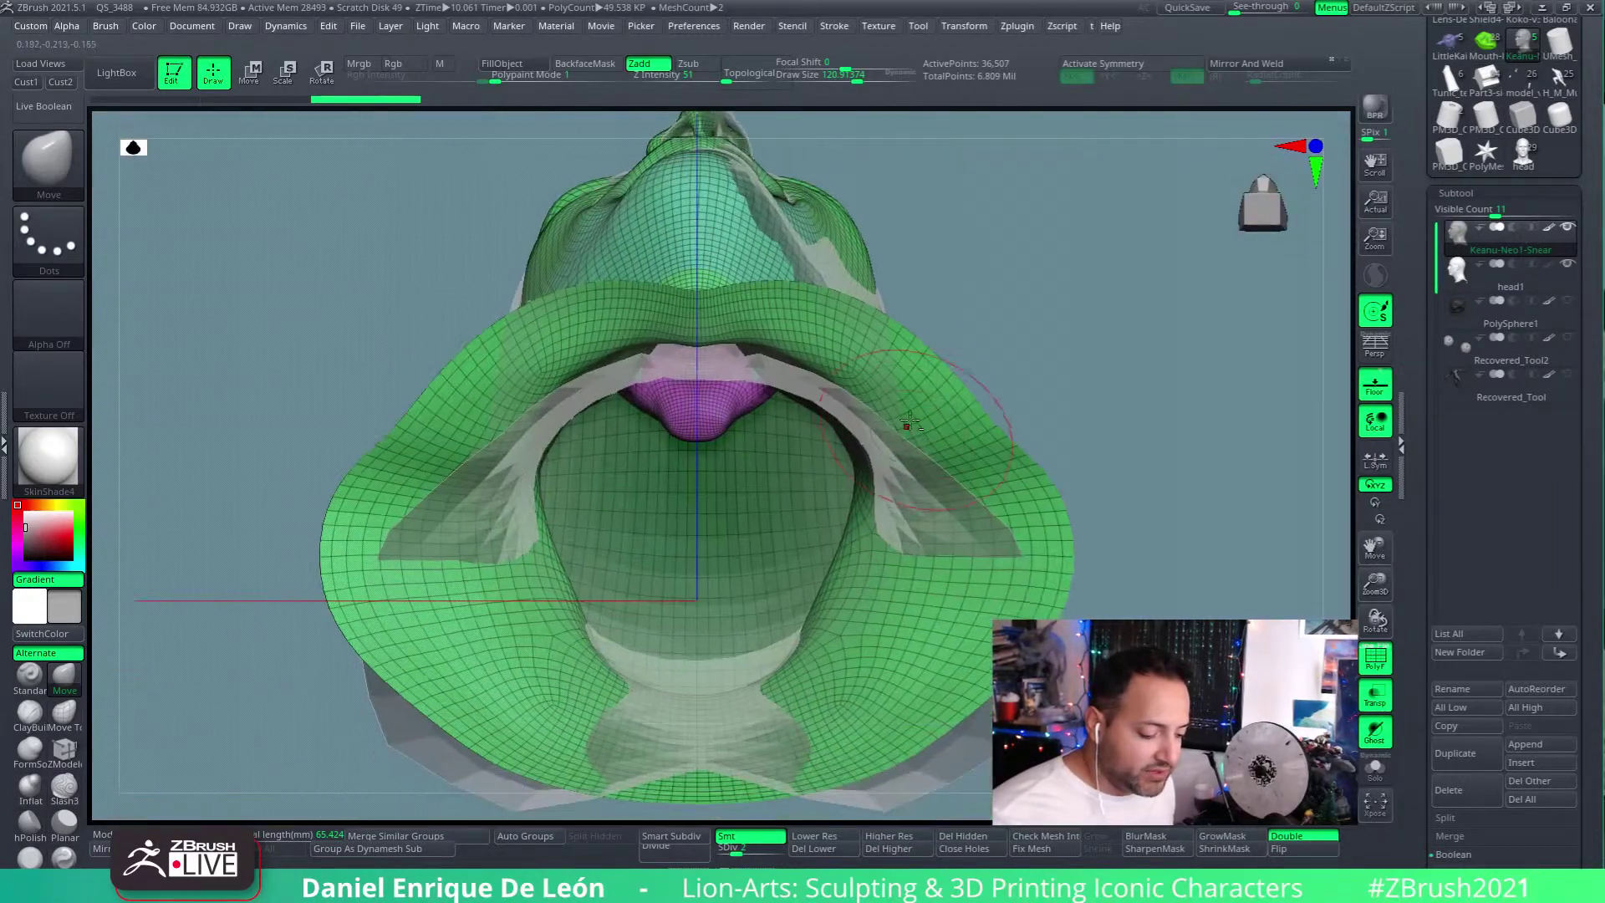
{"action": "right_click_drag", "start_coordinate": [698, 210], "coordinate": [897, 427]}
{"action": "mouse_move", "coordinate": [967, 359]}
{"action": "right_mouse_down"}
{"action": "mouse_move", "coordinate": [909, 424]}
{"action": "mouse_move", "coordinate": [820, 458]}
{"action": "mouse_move", "coordinate": [920, 510]}
{"action": "right_mouse_up"}
{"action": "mouse_move", "coordinate": [894, 627]}
{"action": "right_mouse_down"}
{"action": "mouse_move", "coordinate": [956, 627]}
{"action": "mouse_move", "coordinate": [826, 462]}
{"action": "right_mouse_up"}
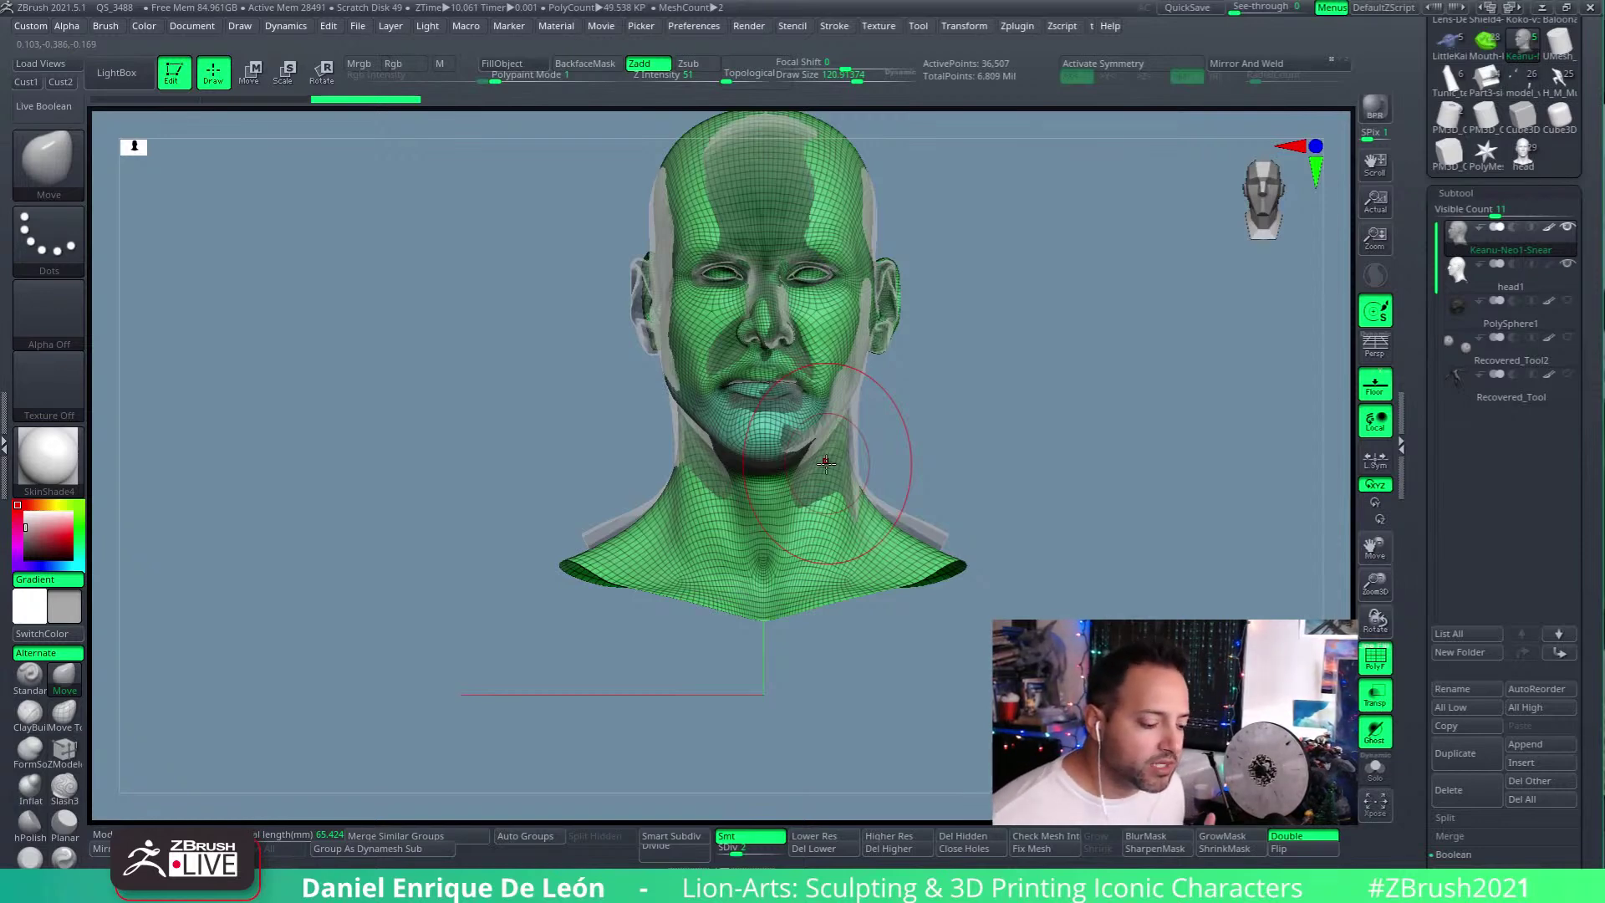
{"action": "mouse_move", "coordinate": [839, 339]}
{"action": "right_mouse_down"}
{"action": "mouse_move", "coordinate": [949, 392]}
{"action": "mouse_move", "coordinate": [1018, 370]}
{"action": "mouse_move", "coordinate": [802, 308]}
{"action": "right_mouse_up"}
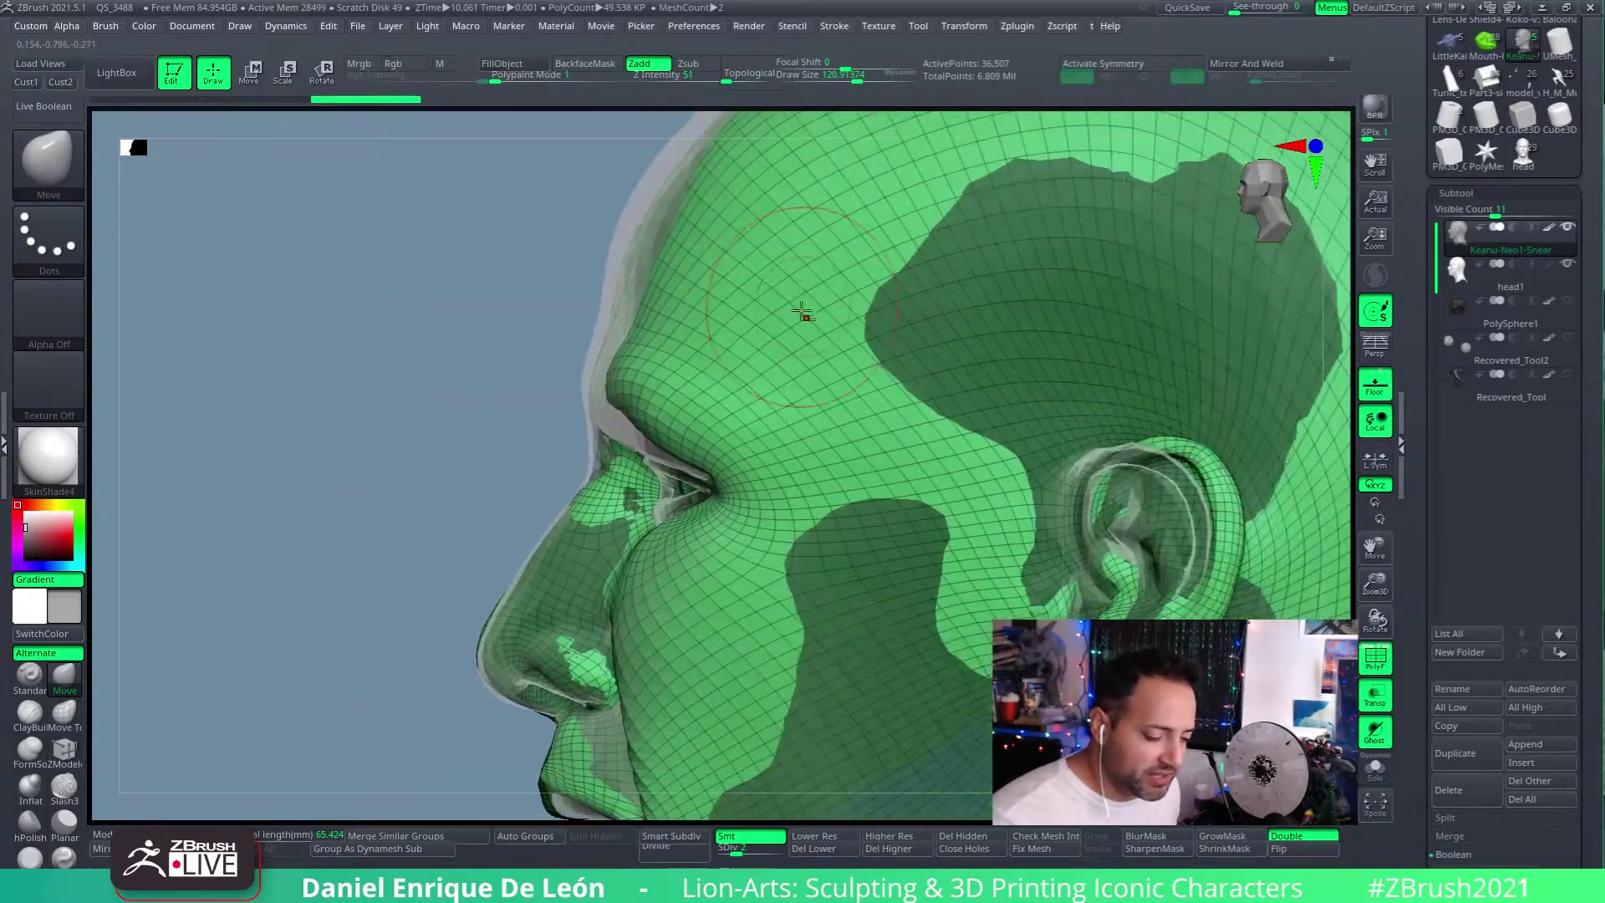
{"action": "right_click_drag", "start_coordinate": [910, 434], "coordinate": [960, 279], "text": "alt"}
{"action": "mouse_move", "coordinate": [947, 469]}
{"action": "right_mouse_down", "text": "alt"}
{"action": "mouse_move", "coordinate": [854, 426]}
{"action": "mouse_move", "coordinate": [903, 417]}
{"action": "mouse_move", "coordinate": [848, 345]}
{"action": "mouse_move", "coordinate": [939, 358]}
{"action": "mouse_move", "coordinate": [936, 403]}
{"action": "mouse_move", "coordinate": [875, 499]}
{"action": "mouse_move", "coordinate": [886, 359]}
{"action": "mouse_move", "coordinate": [874, 401]}
{"action": "mouse_move", "coordinate": [862, 451]}
{"action": "mouse_move", "coordinate": [897, 517]}
{"action": "mouse_move", "coordinate": [883, 554]}
{"action": "right_mouse_up", "text": "alt"}
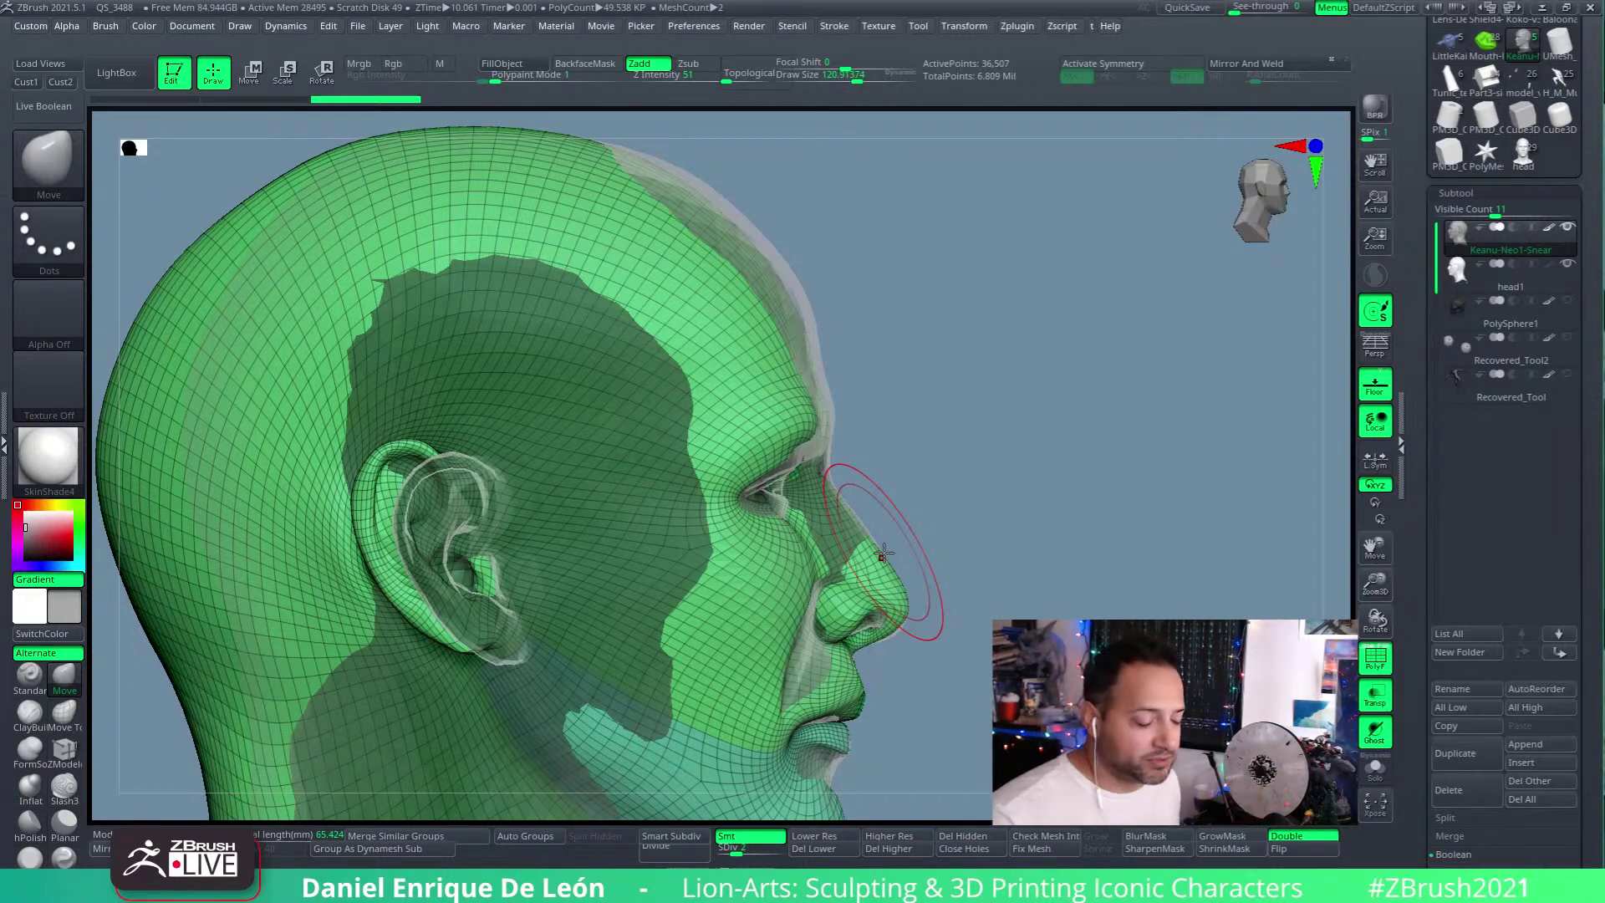
Step: Set the Move brush's draw size to about 196 and turn X symmetry back on for the Keanu head
{"action": "mouse_move", "coordinate": [786, 229]}
{"action": "left_mouse_down", "text": "alt"}
{"action": "mouse_move", "coordinate": [964, 315]}
{"action": "mouse_move", "coordinate": [995, 298]}
{"action": "left_mouse_up", "text": "alt"}
{"action": "left_click_drag", "start_coordinate": [848, 81], "coordinate": [870, 82]}
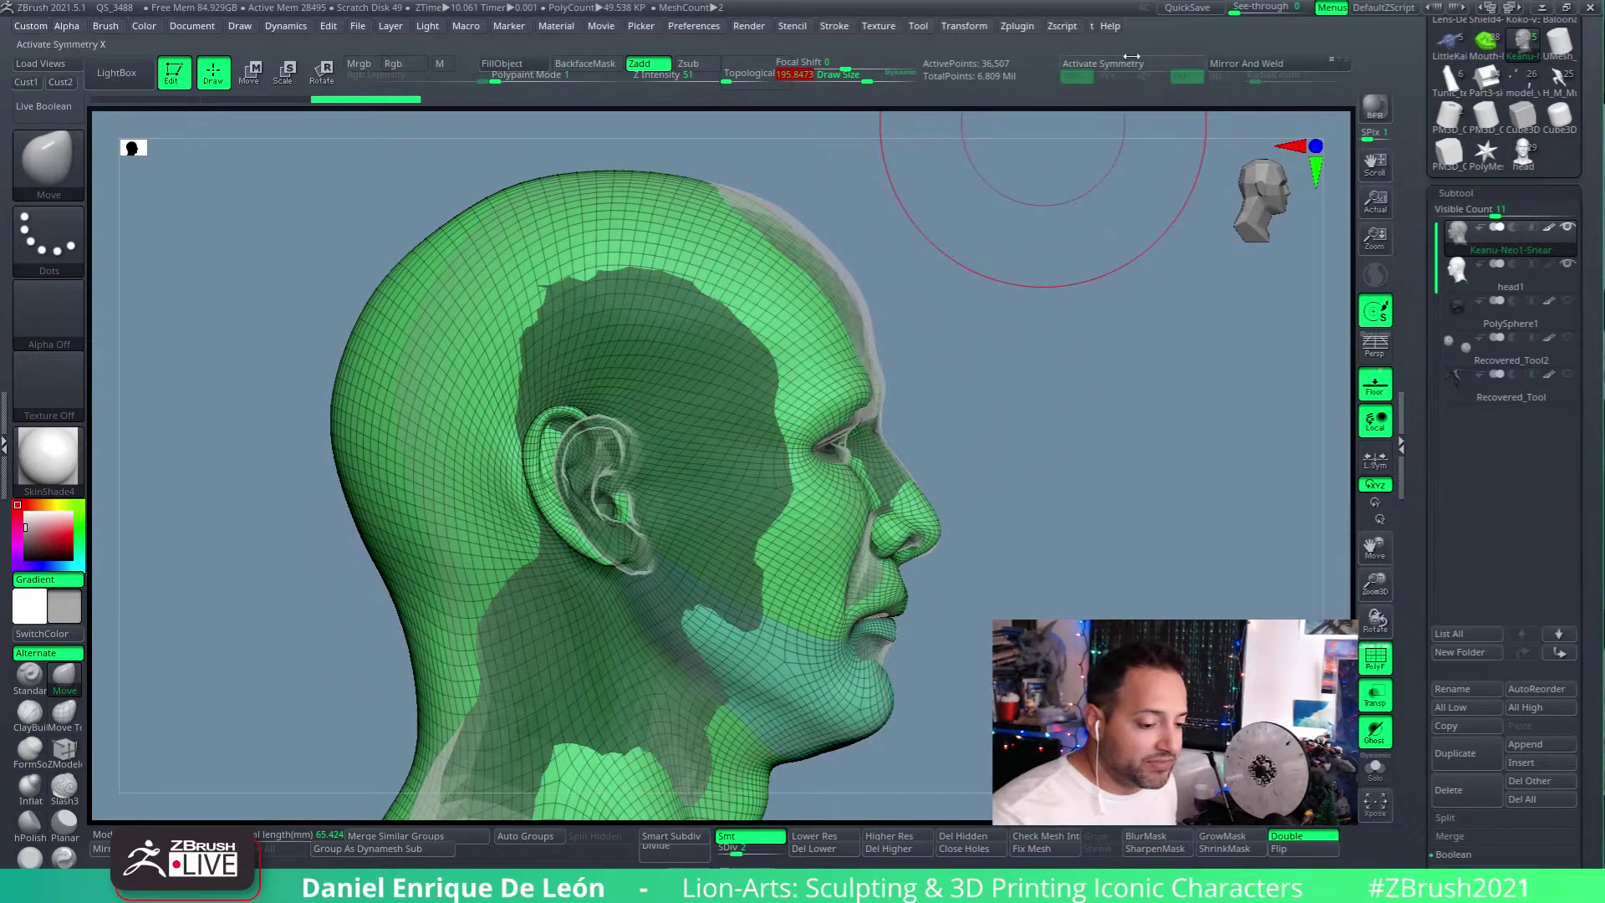
{"action": "key", "text": "x"}
{"action": "mouse_move", "coordinate": [964, 325]}
{"action": "left_mouse_down", "text": "alt"}
{"action": "mouse_move", "coordinate": [1049, 376]}
{"action": "mouse_move", "coordinate": [939, 334]}
{"action": "mouse_move", "coordinate": [911, 343]}
{"action": "mouse_move", "coordinate": [860, 412]}
{"action": "mouse_move", "coordinate": [880, 232]}
{"action": "mouse_move", "coordinate": [874, 274]}
{"action": "left_mouse_up", "text": "alt"}
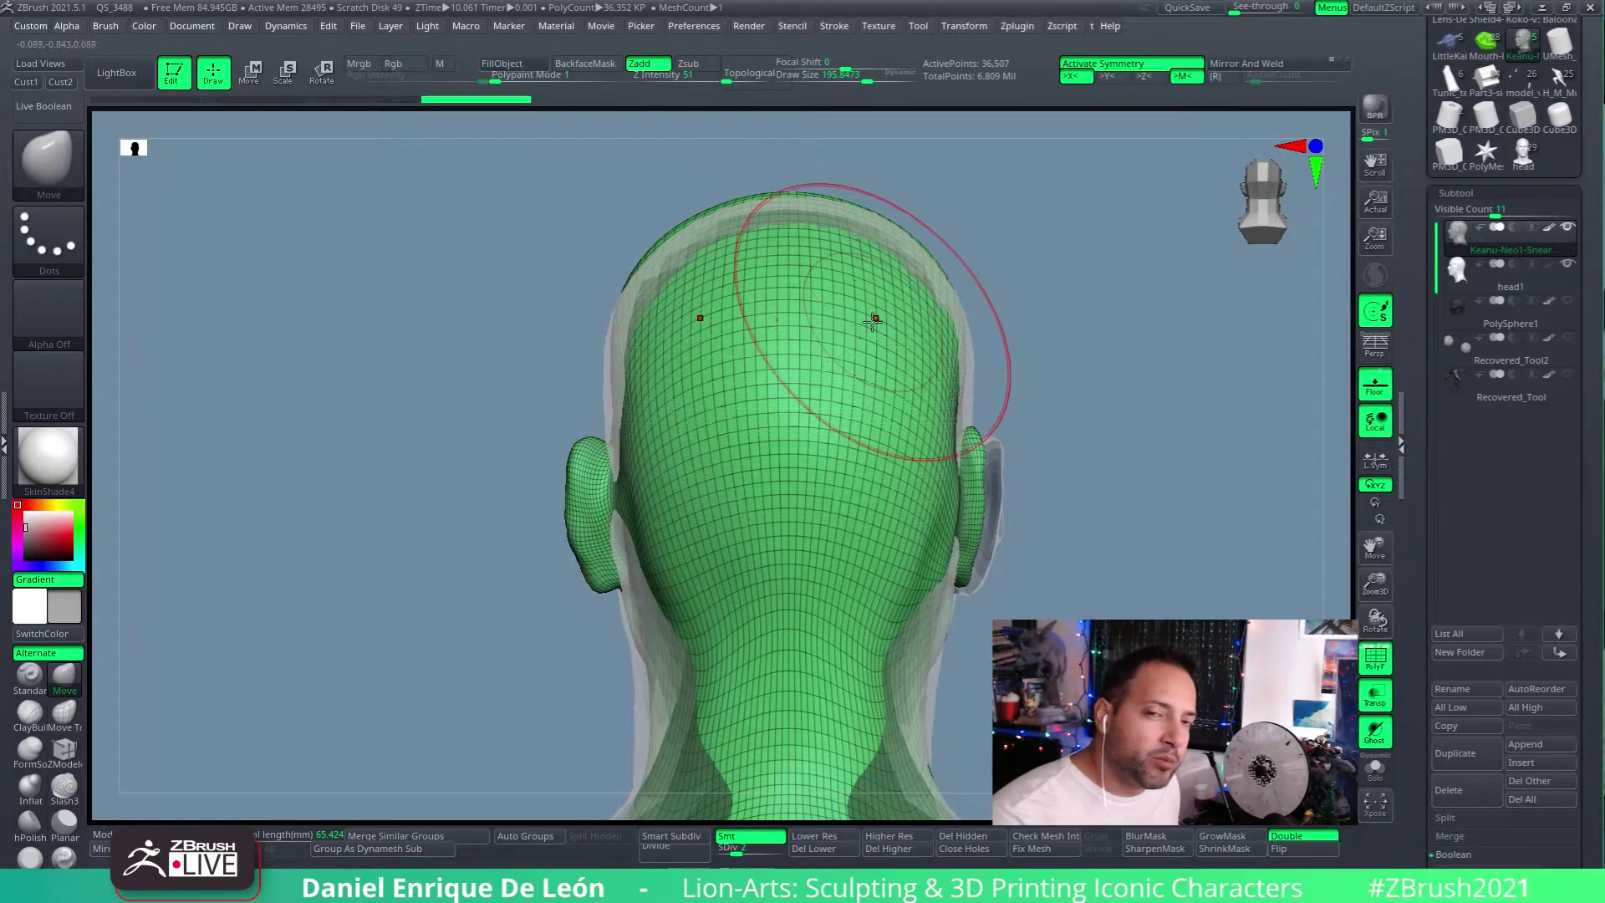
Step: Push the back of the Keanu skull inward in profile toward the head1 outline and smooth it up to the crown
{"action": "right_click_drag", "start_coordinate": [900, 345], "coordinate": [589, 280]}
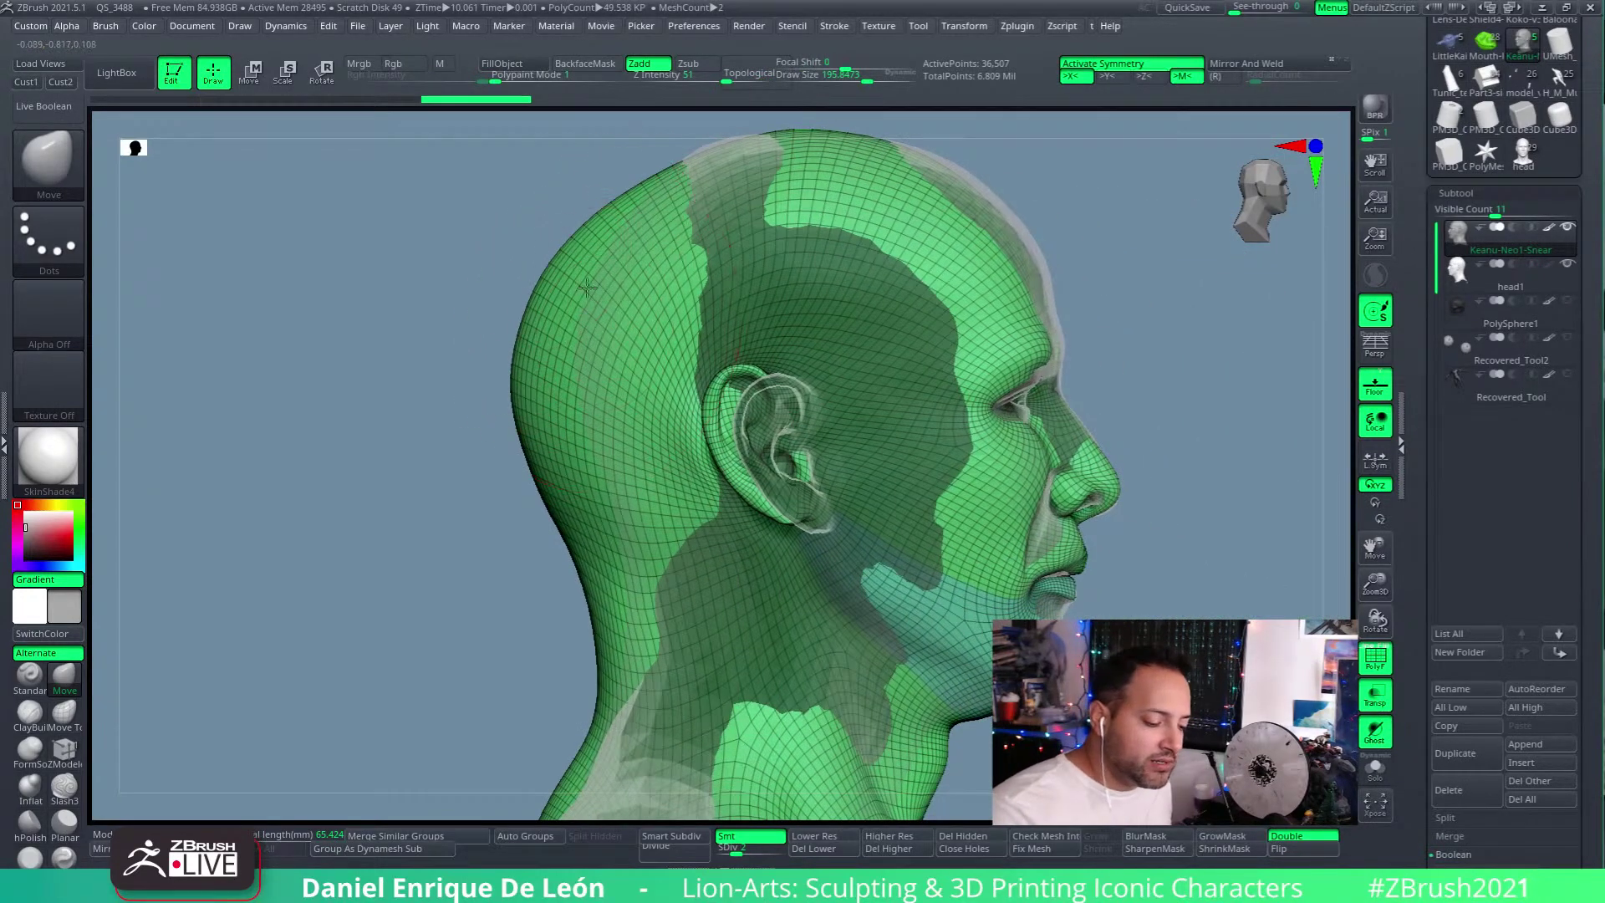
{"action": "left_click_drag", "start_coordinate": [519, 412], "coordinate": [537, 448]}
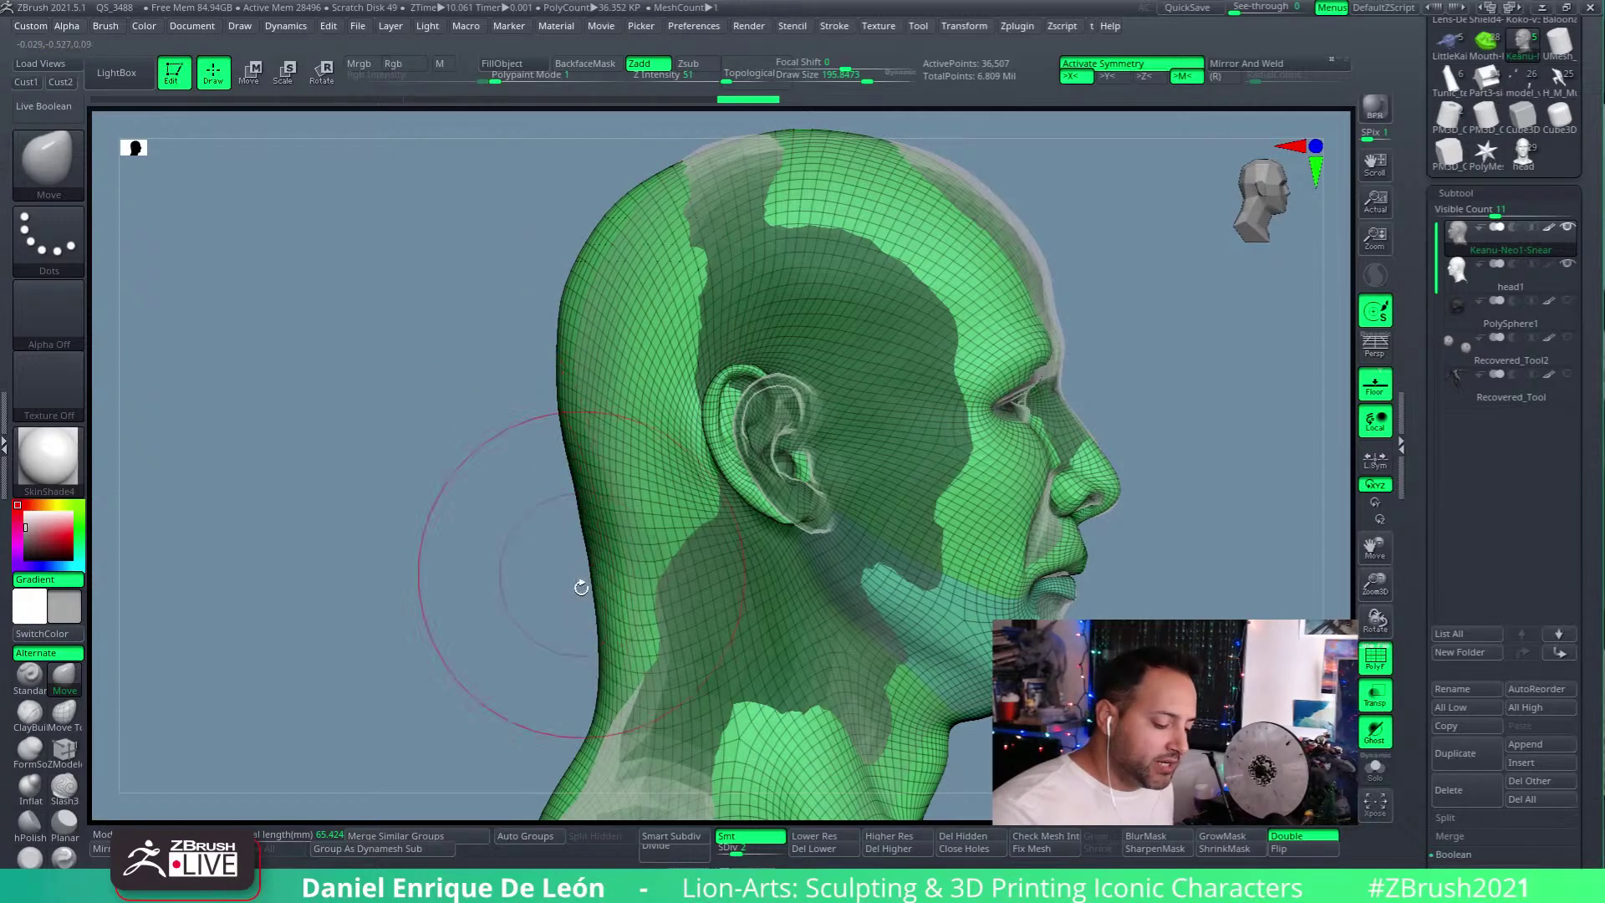
{"action": "mouse_move", "coordinate": [585, 535]}
{"action": "left_mouse_down", "text": "shift"}
{"action": "mouse_move", "coordinate": [537, 340]}
{"action": "mouse_move", "coordinate": [576, 468]}
{"action": "mouse_move", "coordinate": [573, 312]}
{"action": "mouse_move", "coordinate": [602, 251]}
{"action": "mouse_move", "coordinate": [627, 268]}
{"action": "left_mouse_up", "text": "shift"}
{"action": "right_click_drag", "start_coordinate": [669, 242], "coordinate": [733, 305], "text": "alt"}
{"action": "mouse_move", "coordinate": [743, 240]}
{"action": "right_mouse_down"}
{"action": "mouse_move", "coordinate": [791, 315]}
{"action": "mouse_move", "coordinate": [835, 280]}
{"action": "right_mouse_up"}
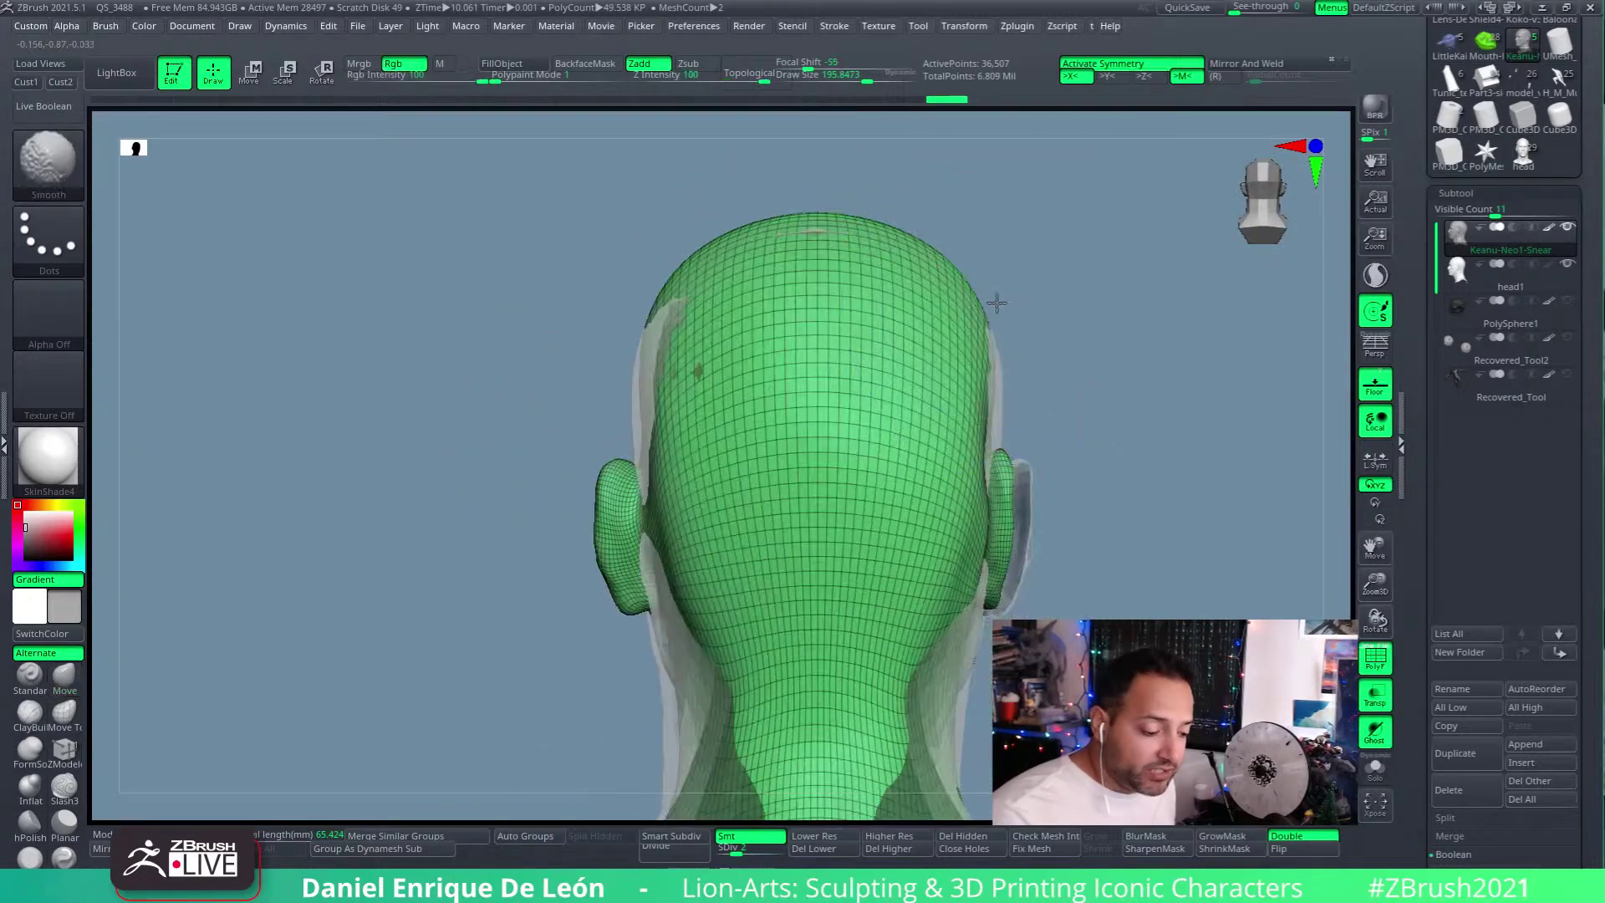
Step: Reduce the draw size to about 143 and smooth the crown and upper back of the Keanu head
{"action": "right_click_drag", "start_coordinate": [846, 188], "coordinate": [778, 181], "text": "alt"}
{"action": "key", "text": "["}
{"action": "key", "text": "["}
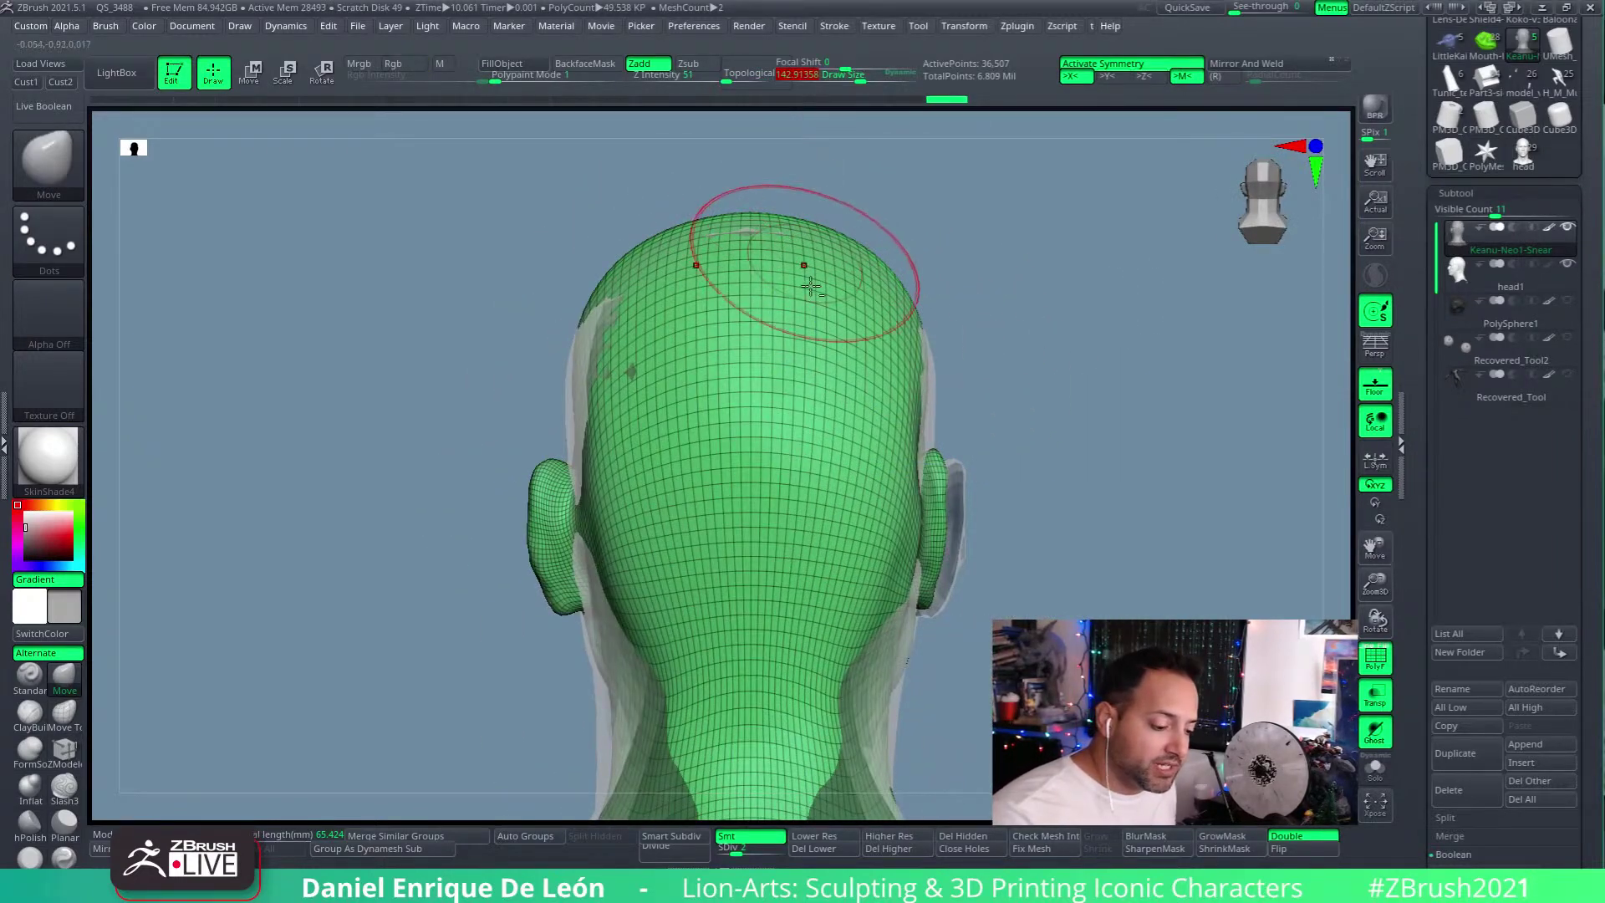
{"action": "left_click_drag", "start_coordinate": [786, 244], "coordinate": [752, 243], "text": "shift"}
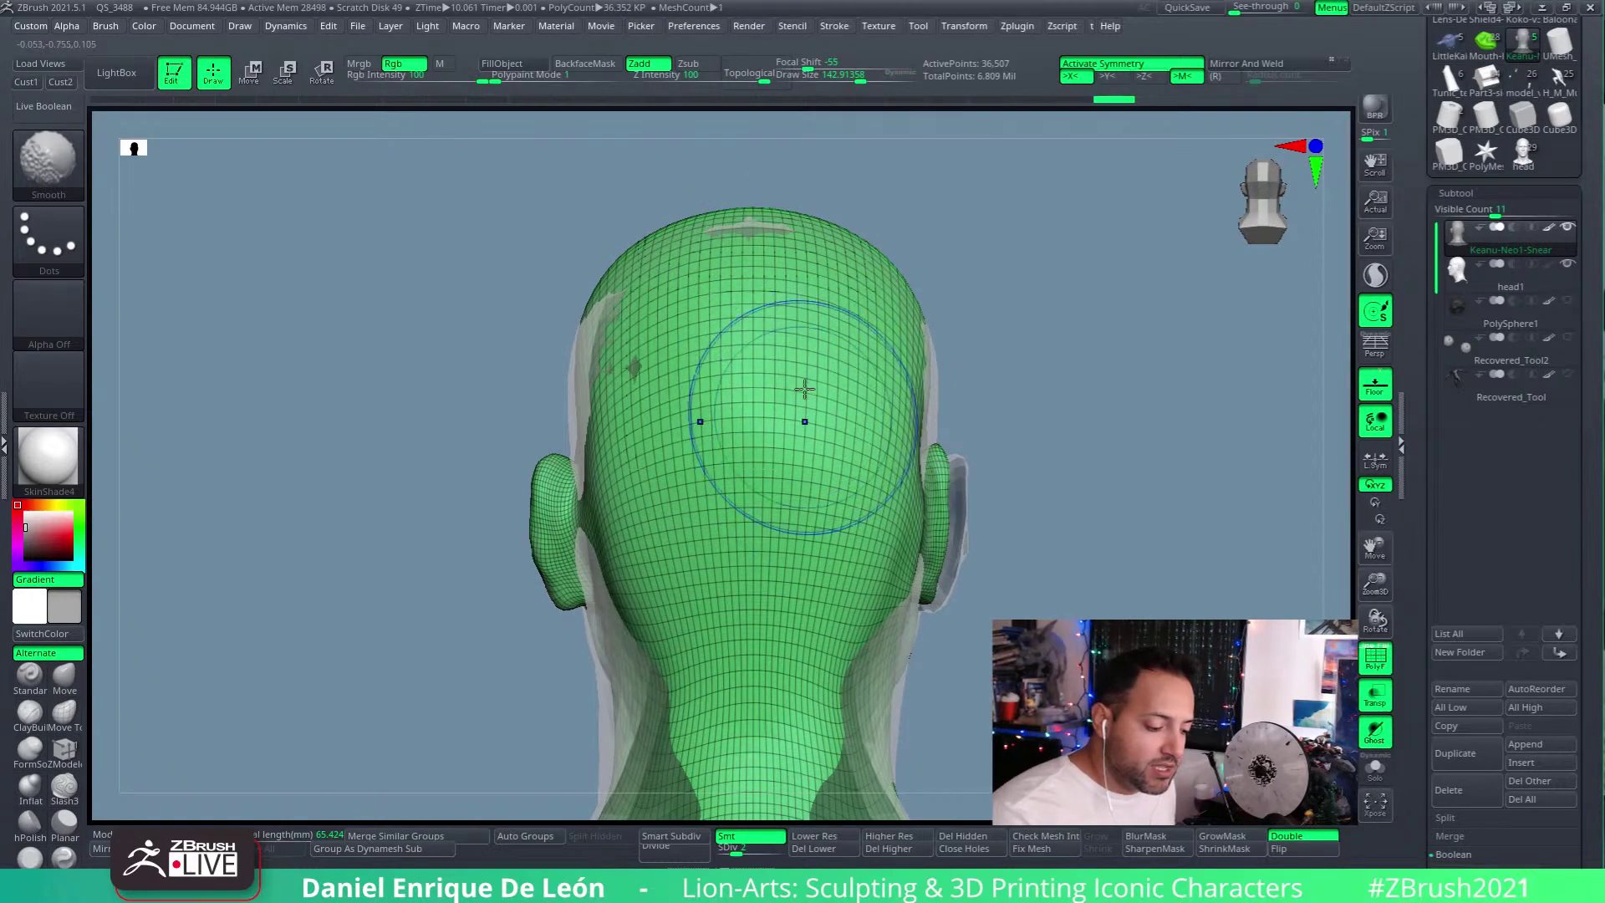
{"action": "mouse_move", "coordinate": [775, 357]}
{"action": "left_mouse_down", "text": "shift"}
{"action": "mouse_move", "coordinate": [652, 361]}
{"action": "mouse_move", "coordinate": [742, 376]}
{"action": "mouse_move", "coordinate": [795, 316]}
{"action": "left_mouse_up", "text": "shift"}
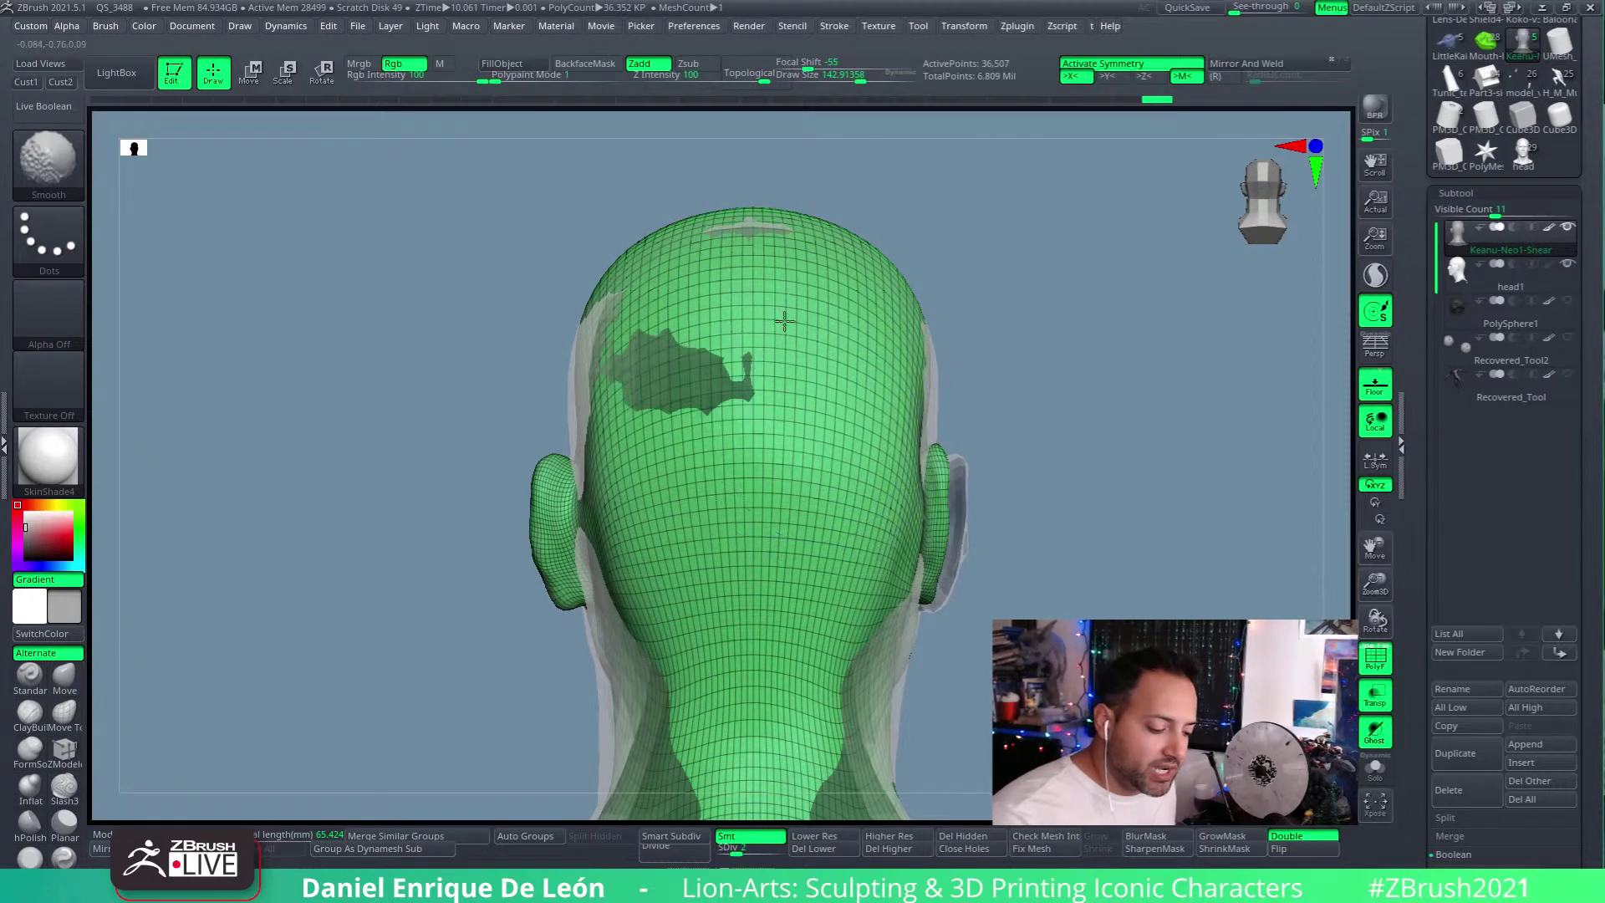
Step: Smooth the middle of the Keanu head's back further and check its shape from behind
{"action": "right_click_drag", "start_coordinate": [857, 290], "coordinate": [840, 589]}
{"action": "mouse_move", "coordinate": [719, 501]}
{"action": "left_mouse_down", "text": "shift"}
{"action": "mouse_move", "coordinate": [719, 393]}
{"action": "mouse_move", "coordinate": [852, 469]}
{"action": "mouse_move", "coordinate": [860, 404]}
{"action": "left_mouse_up", "text": "shift"}
{"action": "right_click_drag", "start_coordinate": [853, 348], "coordinate": [843, 520]}
{"action": "mouse_move", "coordinate": [843, 520]}
{"action": "left_mouse_down", "text": "ctrl+alt"}
{"action": "mouse_move", "coordinate": [831, 537]}
{"action": "mouse_move", "coordinate": [871, 502]}
{"action": "mouse_move", "coordinate": [890, 535]}
{"action": "left_mouse_up", "text": "ctrl+alt"}
{"action": "left_click", "coordinate": [890, 535], "text": "ctrl+alt"}
{"action": "mouse_move", "coordinate": [888, 527]}
{"action": "right_mouse_down"}
{"action": "mouse_move", "coordinate": [869, 434]}
{"action": "mouse_move", "coordinate": [920, 360]}
{"action": "mouse_move", "coordinate": [828, 542]}
{"action": "mouse_move", "coordinate": [831, 348]}
{"action": "mouse_move", "coordinate": [878, 333]}
{"action": "right_mouse_up"}
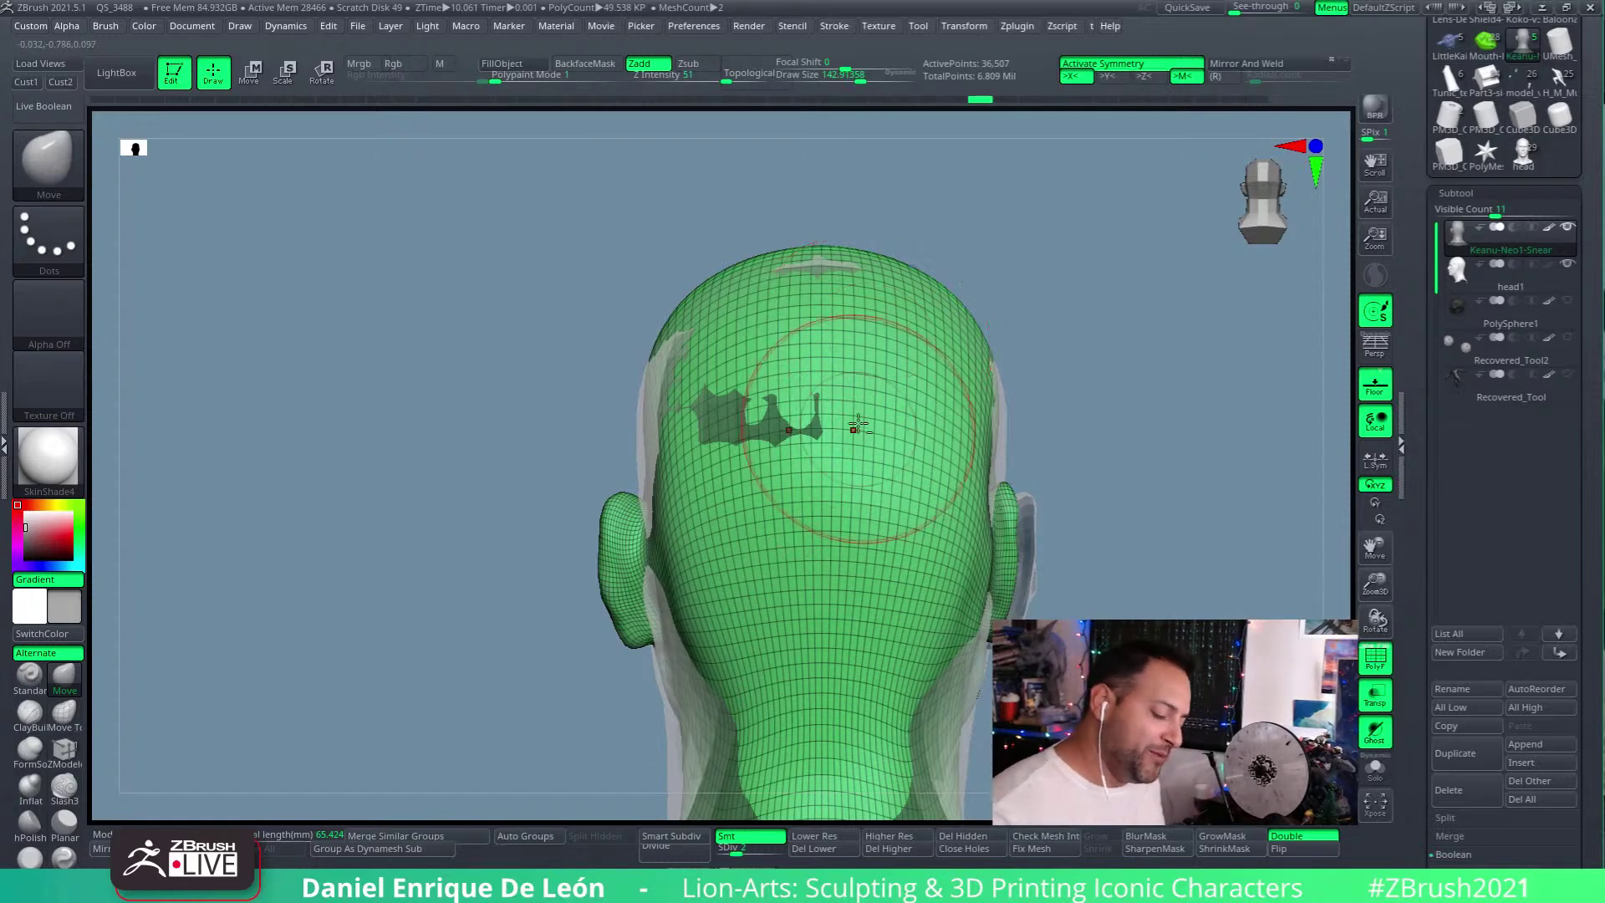
Step: Adjust the back of the Keanu skull from behind with the Move brush and smooth the nape where it meets the neck
{"action": "right_click_drag", "start_coordinate": [876, 335], "coordinate": [850, 338]}
{"action": "mouse_move", "coordinate": [850, 339]}
{"action": "left_mouse_down"}
{"action": "mouse_move", "coordinate": [795, 340]}
{"action": "mouse_move", "coordinate": [753, 311]}
{"action": "left_mouse_up"}
{"action": "right_click_drag", "start_coordinate": [859, 399], "coordinate": [840, 516], "text": "alt"}
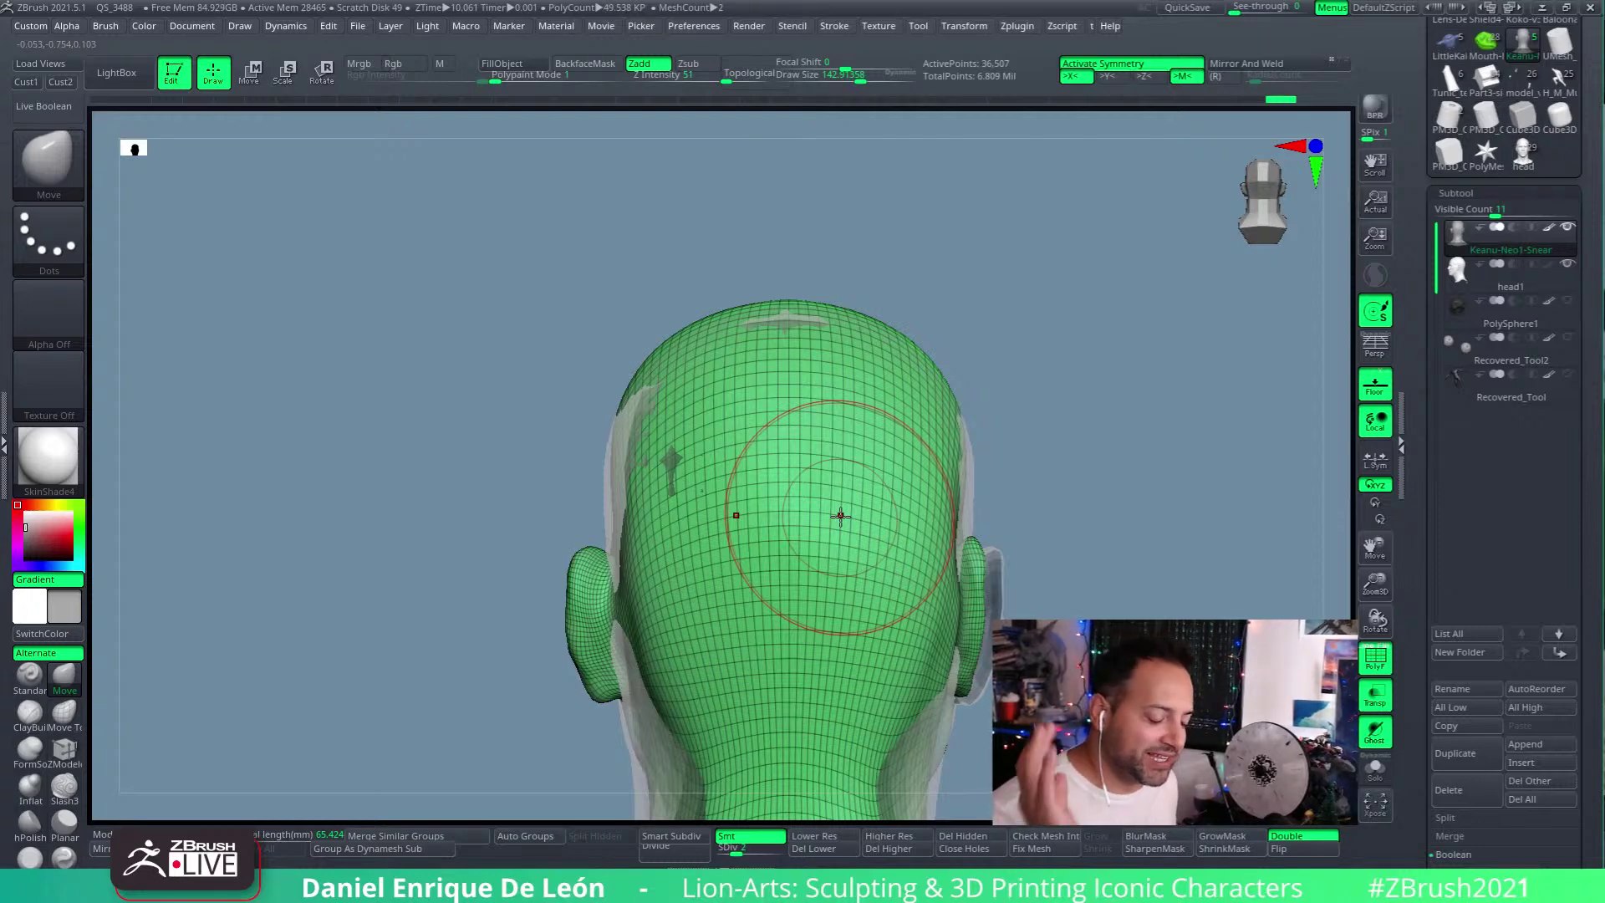
{"action": "right_click_drag", "start_coordinate": [840, 558], "coordinate": [870, 316], "text": "alt"}
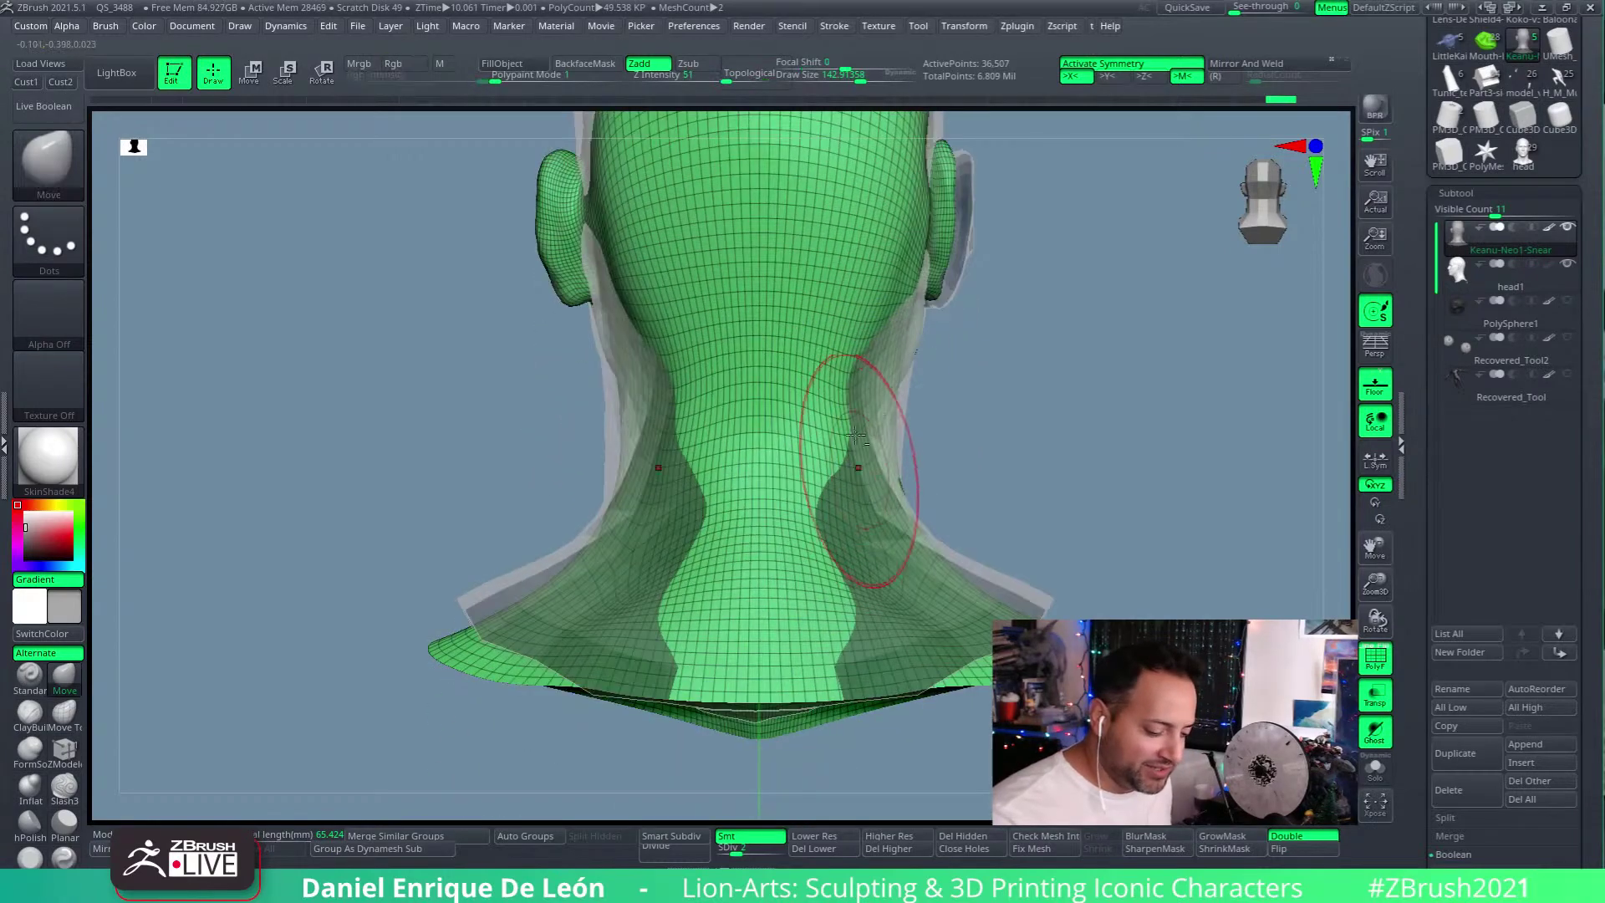
{"action": "left_click_drag", "start_coordinate": [880, 415], "coordinate": [880, 413]}
{"action": "key", "text": "shift"}
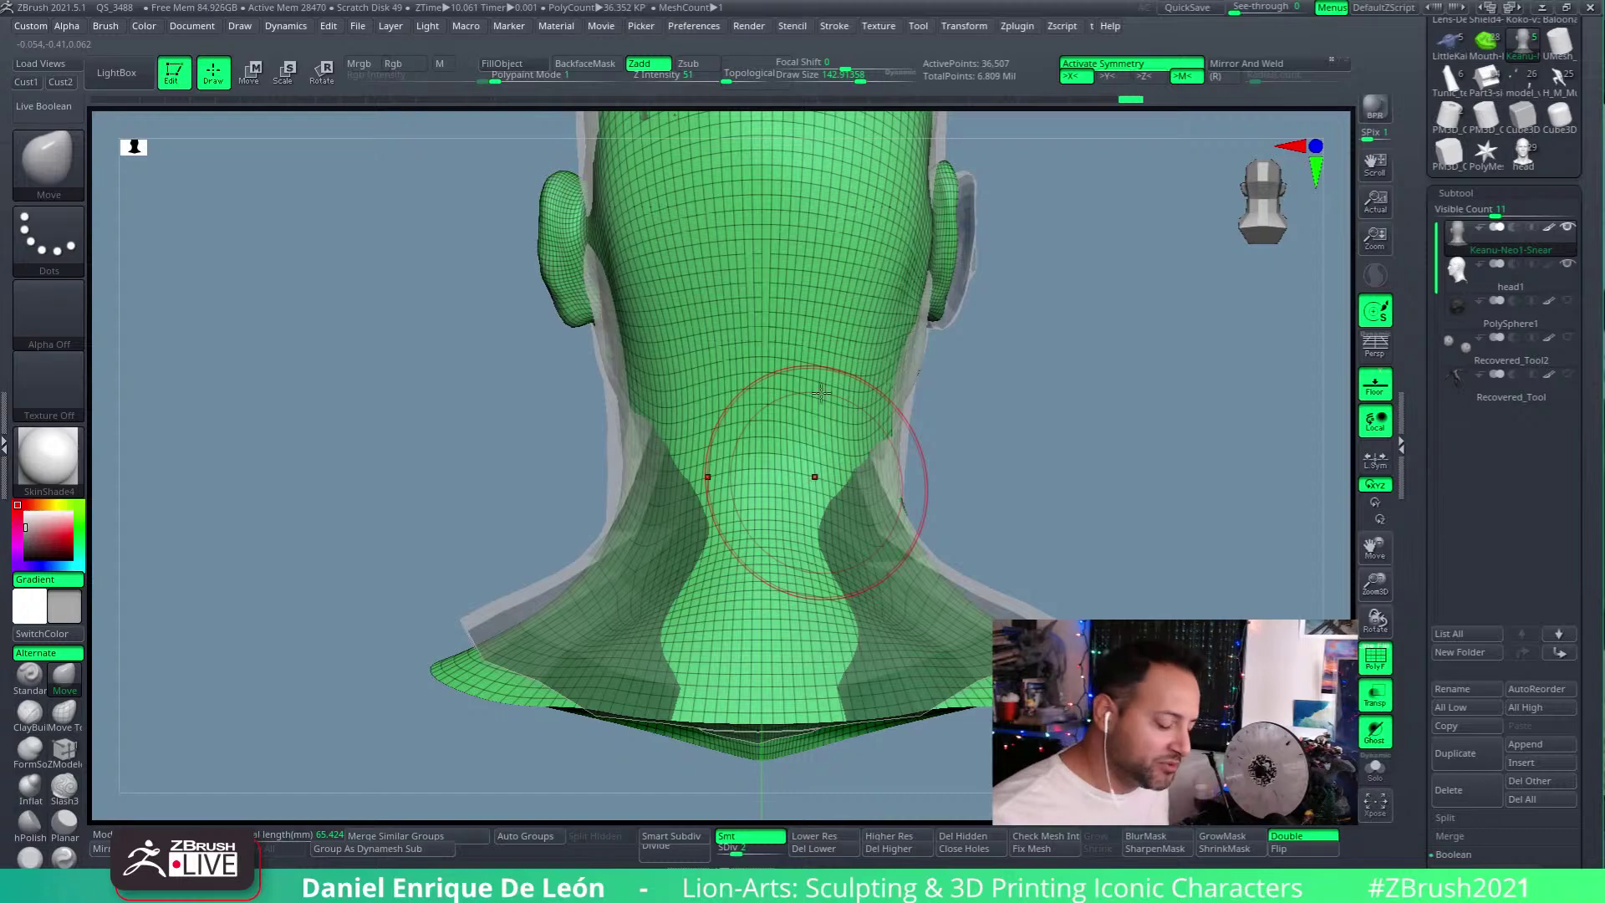
{"action": "mouse_move", "coordinate": [842, 347]}
{"action": "right_mouse_down"}
{"action": "mouse_move", "coordinate": [895, 323]}
{"action": "mouse_move", "coordinate": [835, 454]}
{"action": "right_mouse_up"}
{"action": "key", "text": "shift"}
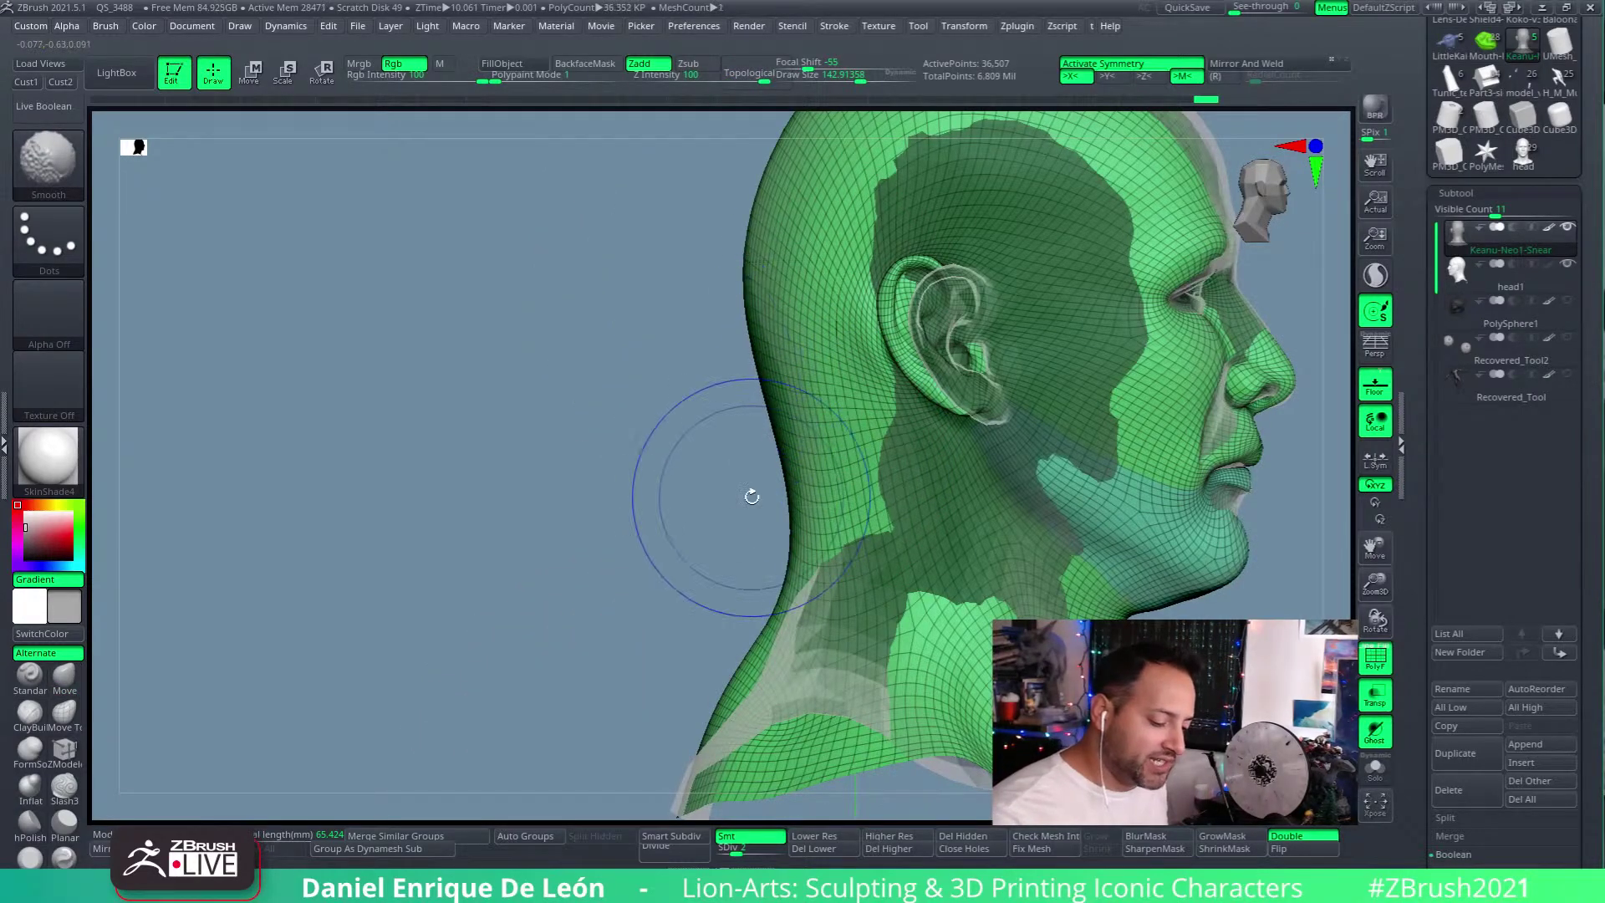
Step: Drop the Keanu head to its lowest subdivision level and push the nape inward in profile to deepen the curve below the skull
{"action": "mouse_move", "coordinate": [800, 267]}
{"action": "right_mouse_down", "text": "ctrl"}
{"action": "mouse_move", "coordinate": [765, 305]}
{"action": "mouse_move", "coordinate": [767, 456]}
{"action": "right_mouse_up", "text": "ctrl"}
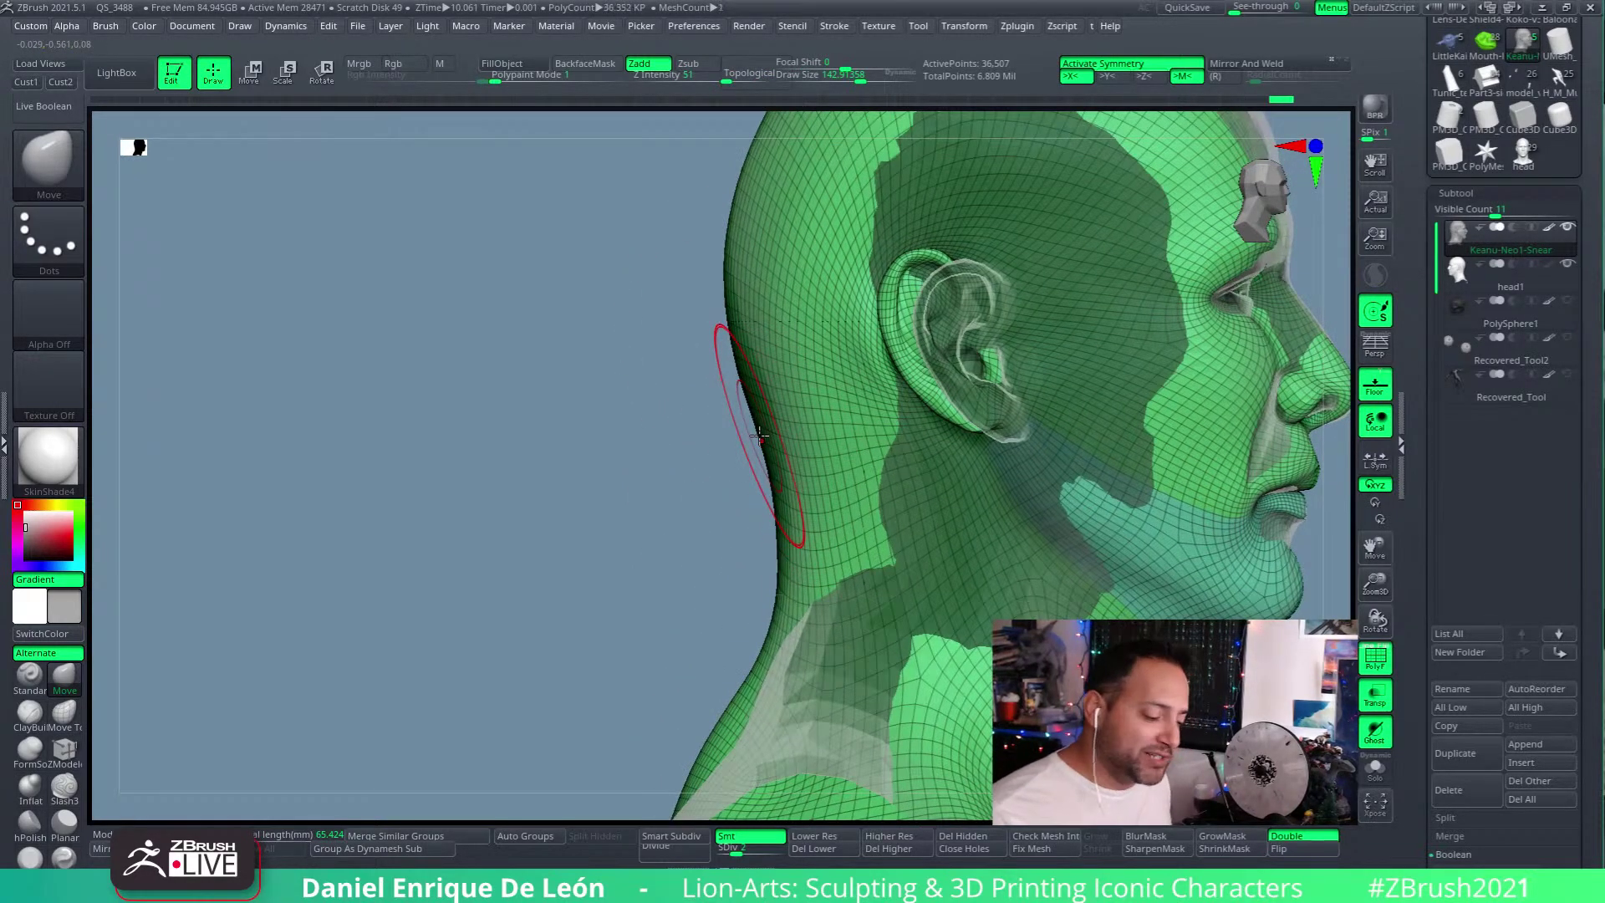
{"action": "key", "text": "shift"}
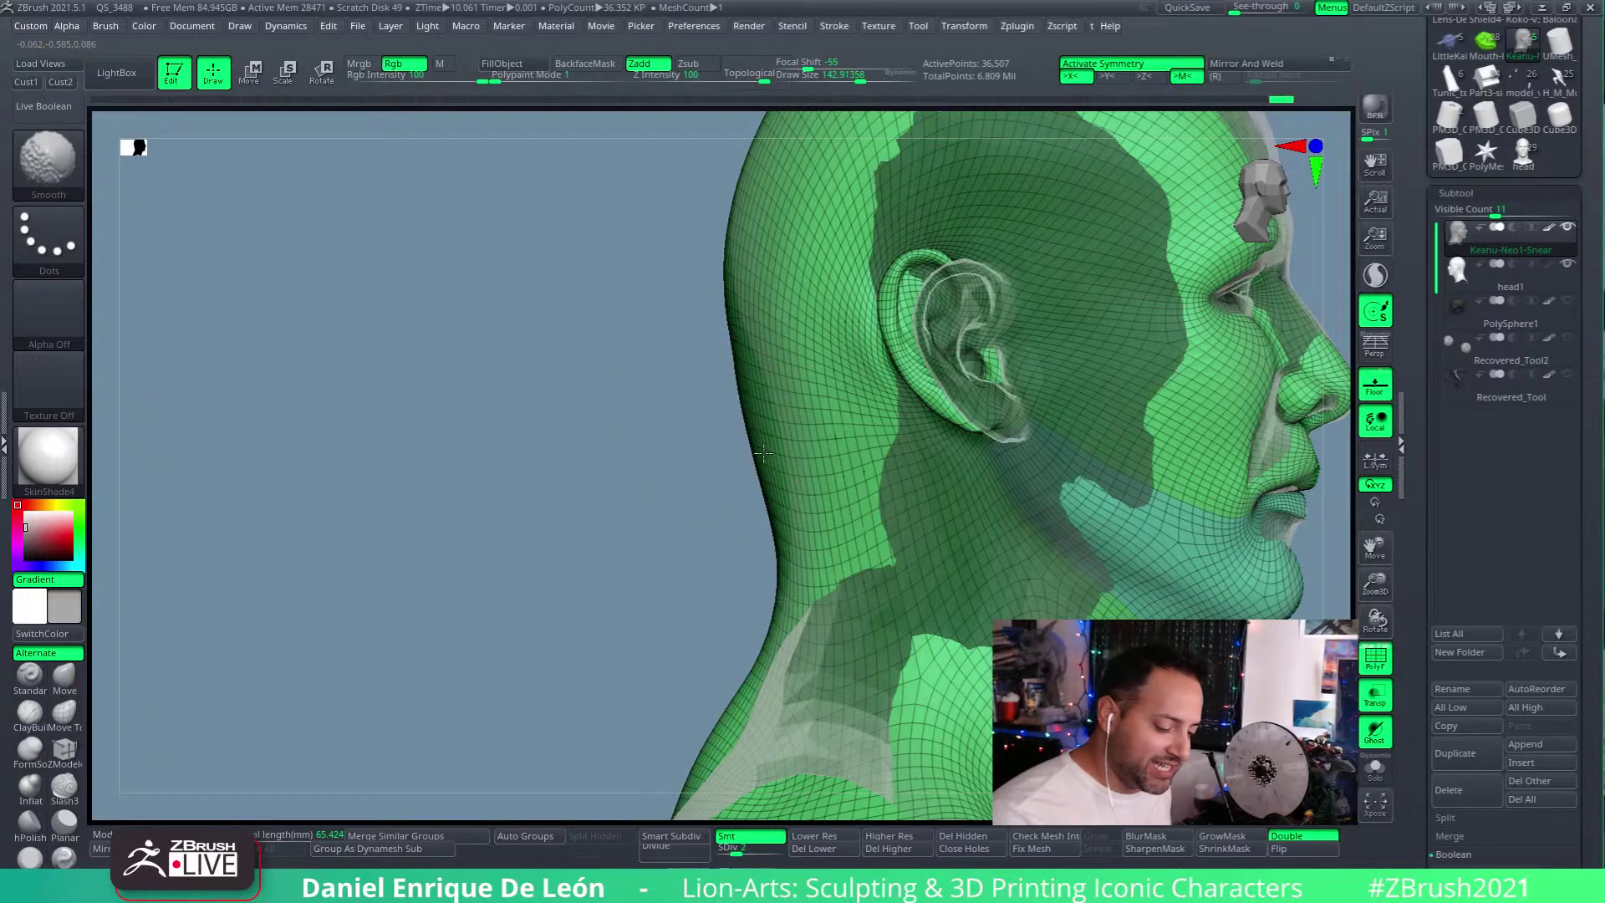
{"action": "key", "text": "shift+d"}
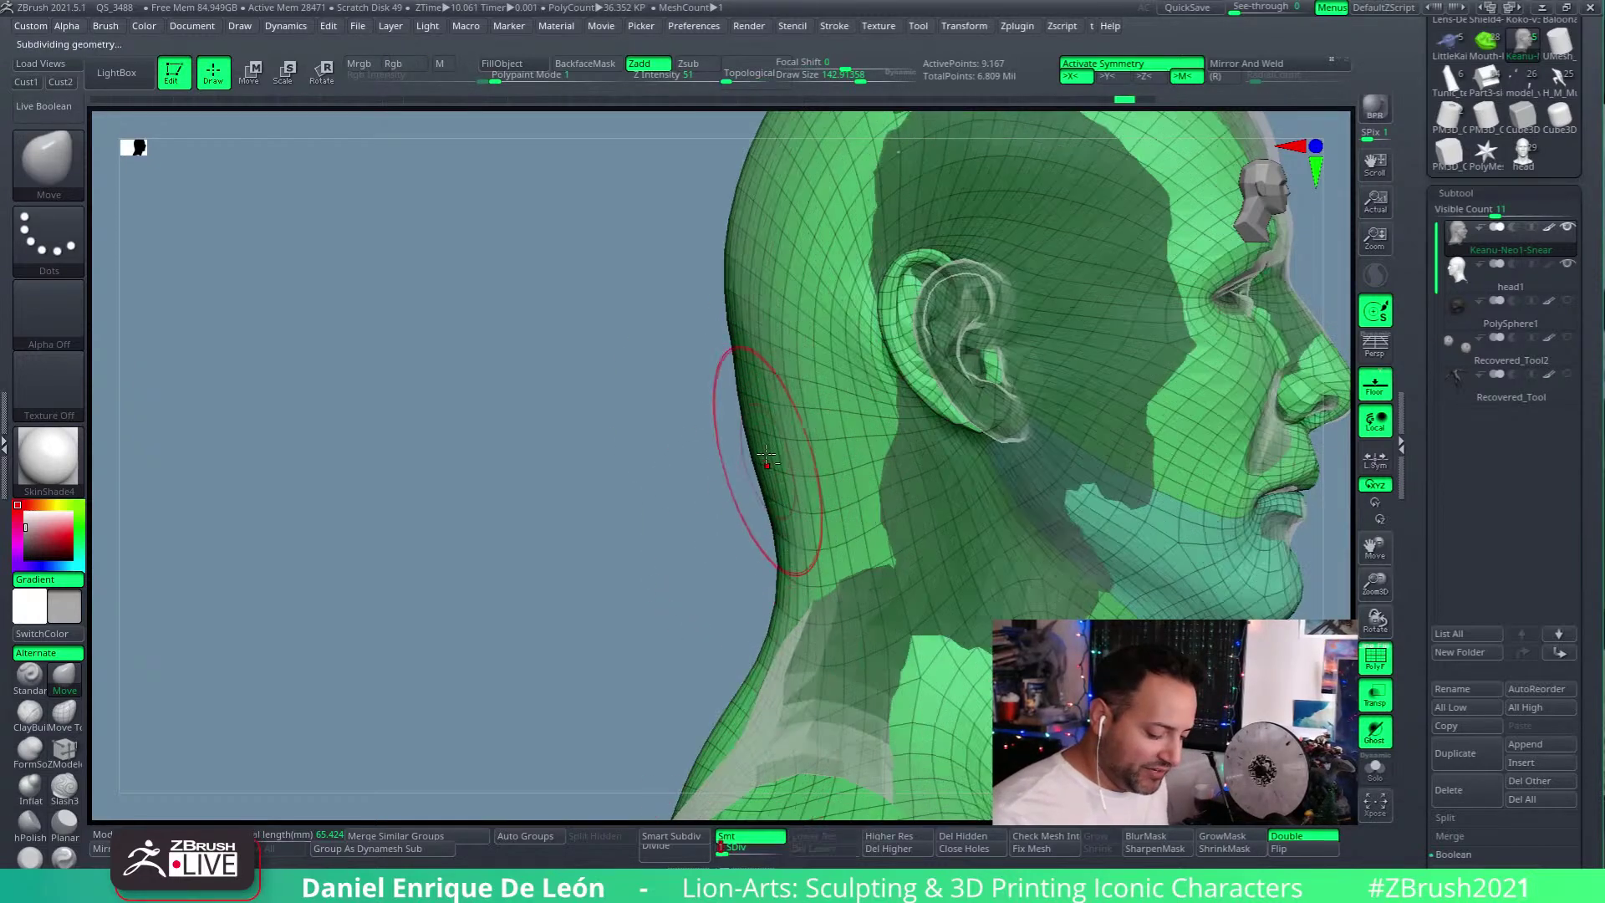
{"action": "right_click_drag", "start_coordinate": [767, 461], "coordinate": [765, 469]}
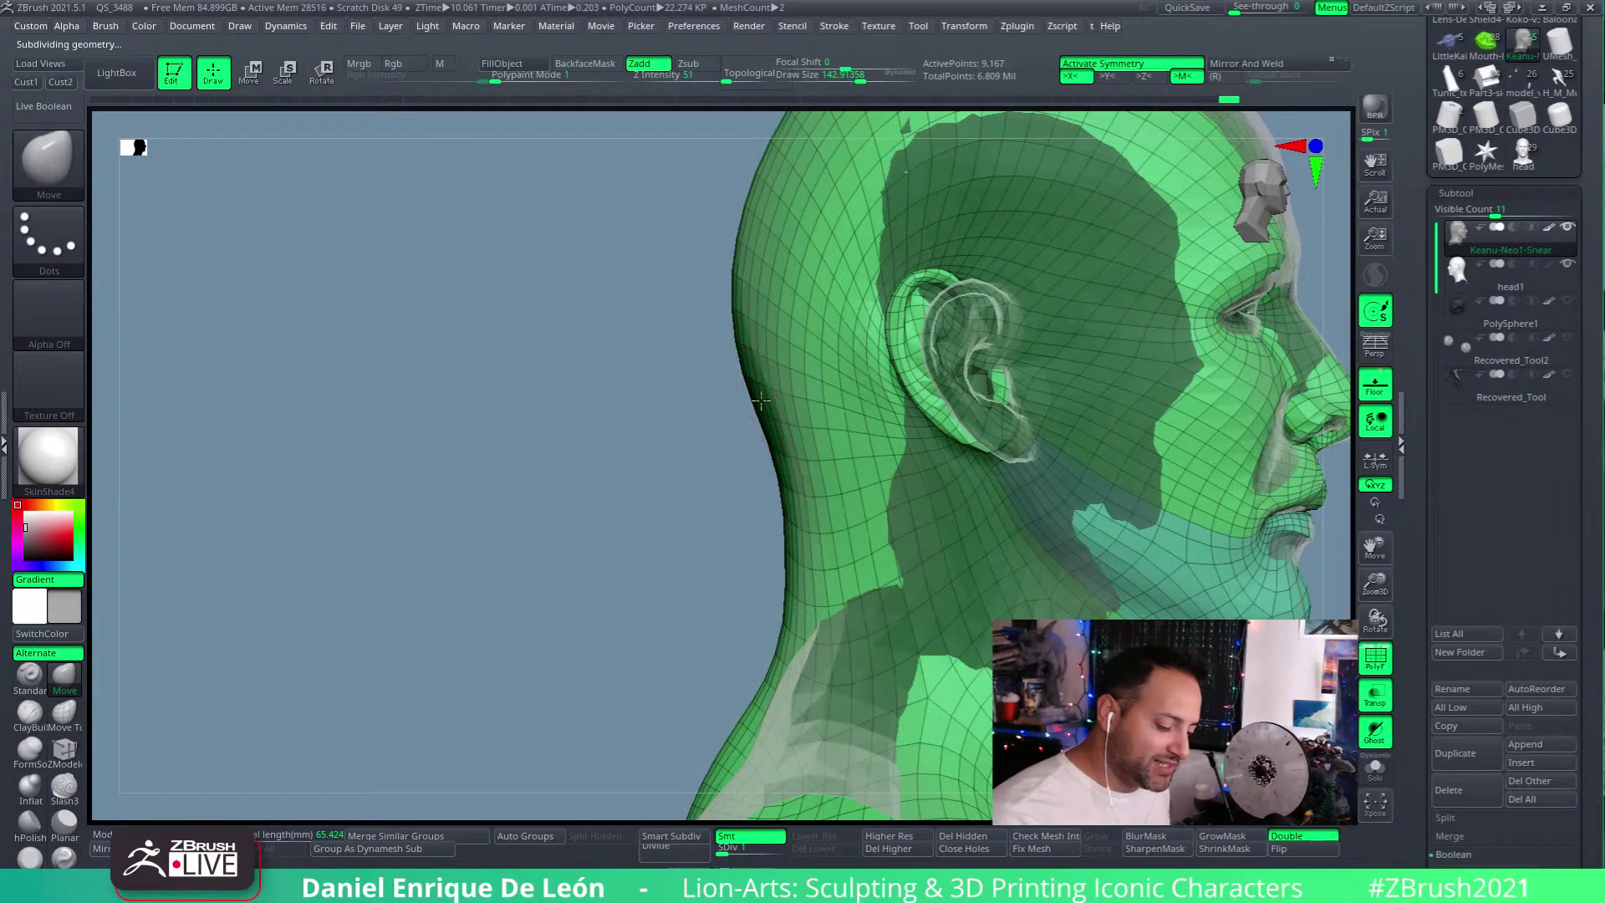
{"action": "right_click_drag", "start_coordinate": [752, 443], "coordinate": [756, 393]}
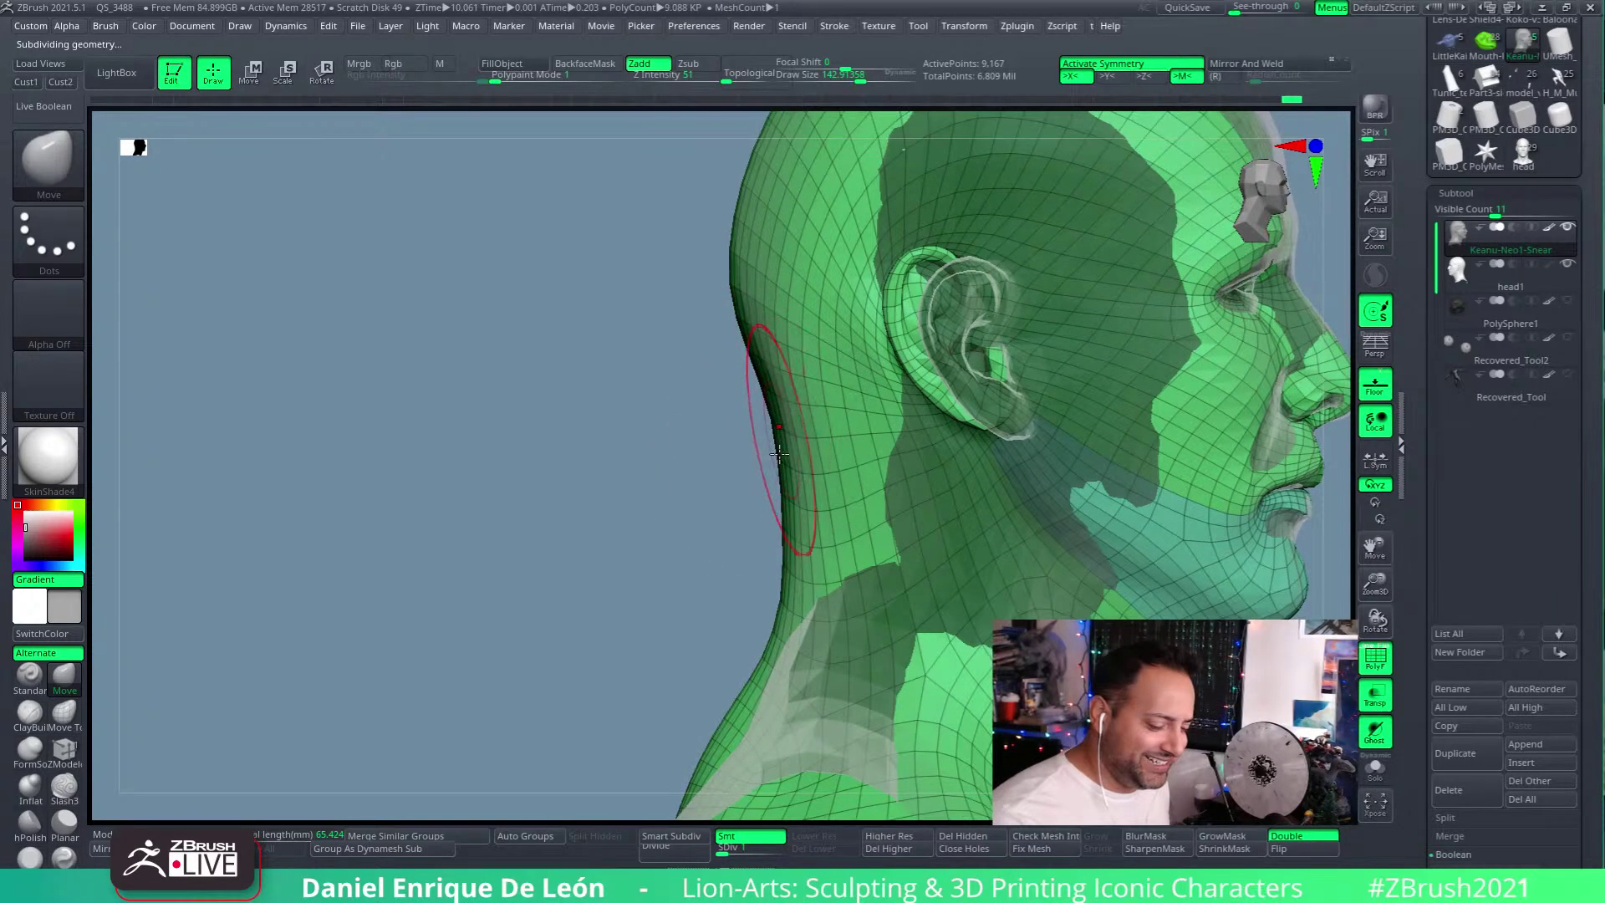
{"action": "mouse_move", "coordinate": [778, 537]}
{"action": "right_mouse_down"}
{"action": "mouse_move", "coordinate": [867, 530]}
{"action": "mouse_move", "coordinate": [831, 505]}
{"action": "right_mouse_up"}
{"action": "key", "text": "shift"}
Step: Widen the sides of the Keanu neck toward head1's neck outline and smooth the transition into the shoulders
{"action": "right_click_drag", "start_coordinate": [765, 573], "coordinate": [878, 305]}
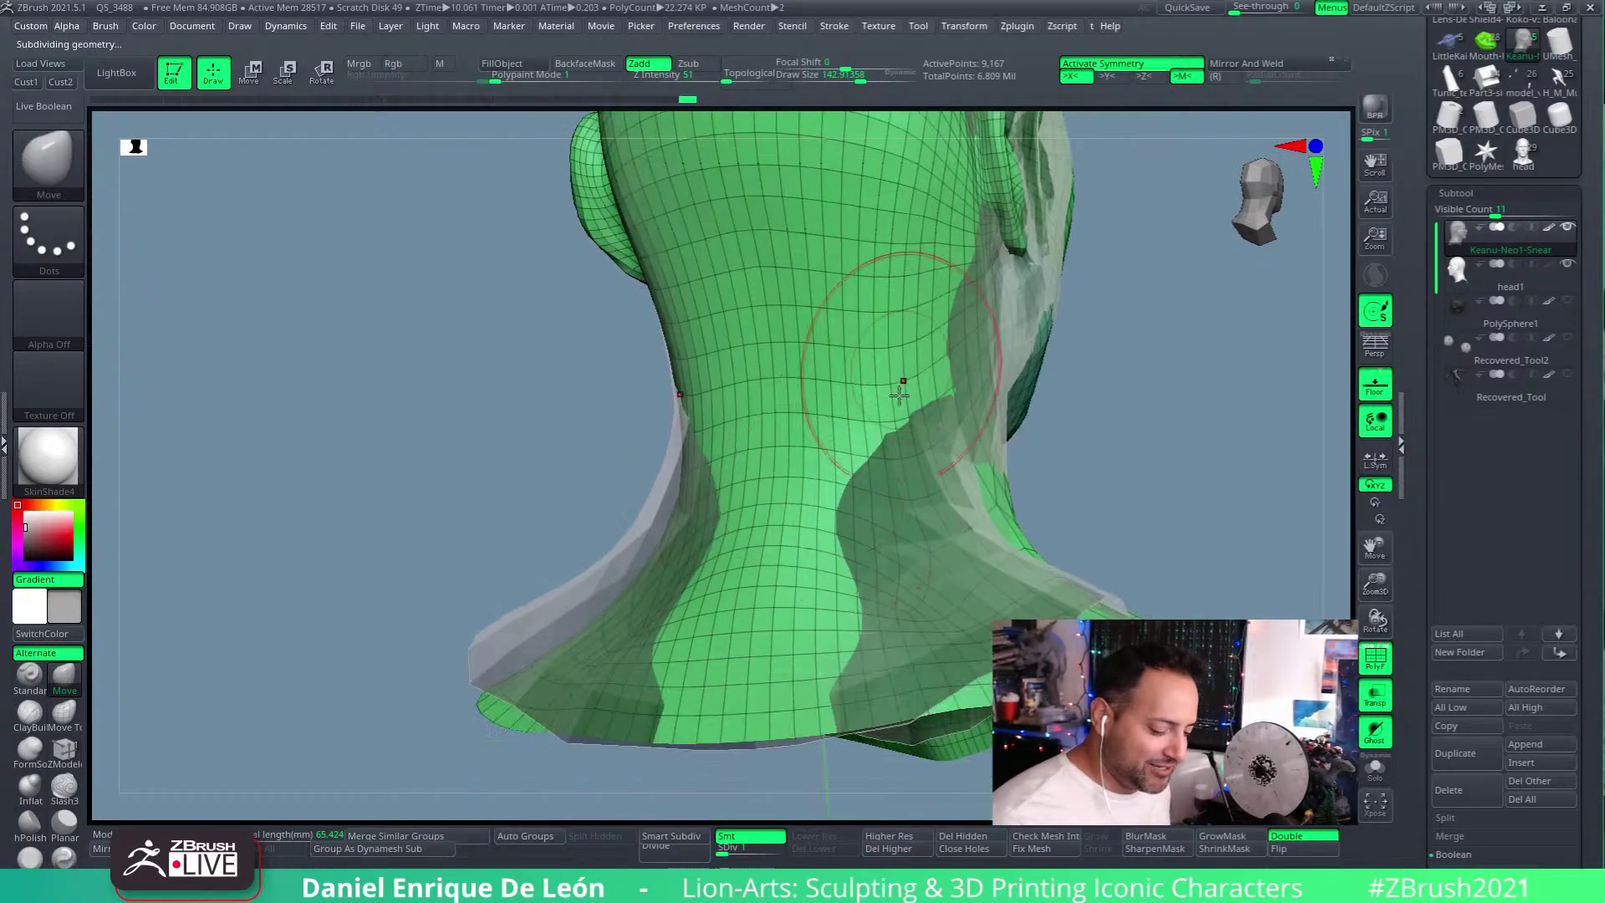
{"action": "mouse_move", "coordinate": [953, 541]}
{"action": "right_mouse_down"}
{"action": "mouse_move", "coordinate": [1003, 535]}
{"action": "mouse_move", "coordinate": [977, 512]}
{"action": "mouse_move", "coordinate": [995, 475]}
{"action": "right_mouse_up"}
{"action": "right_click_drag", "start_coordinate": [968, 422], "coordinate": [1037, 548]}
{"action": "mouse_move", "coordinate": [1036, 547]}
{"action": "left_mouse_down"}
{"action": "mouse_move", "coordinate": [1033, 527]}
{"action": "mouse_move", "coordinate": [1074, 514]}
{"action": "mouse_move", "coordinate": [1092, 554]}
{"action": "mouse_move", "coordinate": [1028, 660]}
{"action": "mouse_move", "coordinate": [1087, 558]}
{"action": "mouse_move", "coordinate": [940, 694]}
{"action": "mouse_move", "coordinate": [986, 681]}
{"action": "mouse_move", "coordinate": [1125, 568]}
{"action": "mouse_move", "coordinate": [1103, 571]}
{"action": "mouse_move", "coordinate": [1075, 538]}
{"action": "mouse_move", "coordinate": [1087, 568]}
{"action": "mouse_move", "coordinate": [854, 638]}
{"action": "left_mouse_up"}
{"action": "mouse_move", "coordinate": [1039, 573]}
{"action": "right_mouse_down"}
{"action": "mouse_move", "coordinate": [1021, 591]}
{"action": "mouse_move", "coordinate": [1068, 549]}
{"action": "mouse_move", "coordinate": [963, 600]}
{"action": "mouse_move", "coordinate": [1014, 512]}
{"action": "mouse_move", "coordinate": [1010, 530]}
{"action": "mouse_move", "coordinate": [939, 501]}
{"action": "mouse_move", "coordinate": [979, 561]}
{"action": "right_mouse_up"}
{"action": "mouse_move", "coordinate": [980, 561]}
{"action": "left_mouse_down", "text": "shift"}
{"action": "mouse_move", "coordinate": [969, 518]}
{"action": "mouse_move", "coordinate": [878, 430]}
{"action": "mouse_move", "coordinate": [968, 473]}
{"action": "mouse_move", "coordinate": [900, 514]}
{"action": "left_mouse_up", "text": "shift"}
{"action": "mouse_move", "coordinate": [900, 514]}
{"action": "right_mouse_down"}
{"action": "mouse_move", "coordinate": [1066, 499]}
{"action": "mouse_move", "coordinate": [909, 524]}
{"action": "mouse_move", "coordinate": [878, 501]}
{"action": "mouse_move", "coordinate": [887, 383]}
{"action": "mouse_move", "coordinate": [870, 469]}
{"action": "right_mouse_up"}
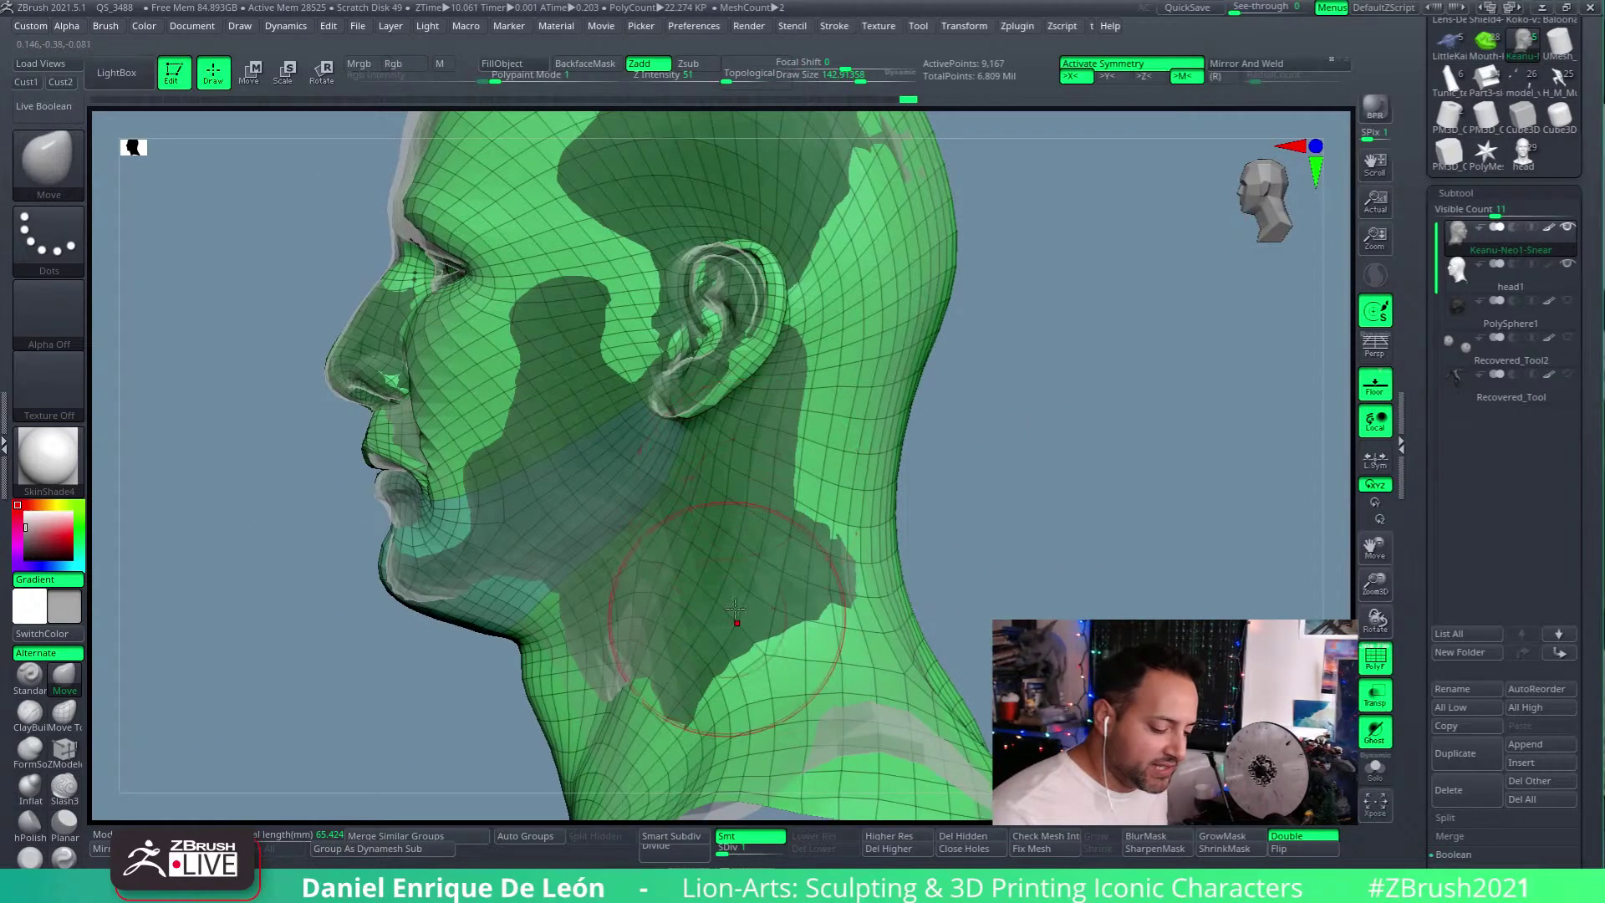
Step: Reduce the Move brush's draw size to about 97 and compare the back and profile of the Keanu skull with head1
{"action": "right_click_drag", "start_coordinate": [786, 428], "coordinate": [842, 591], "text": "alt"}
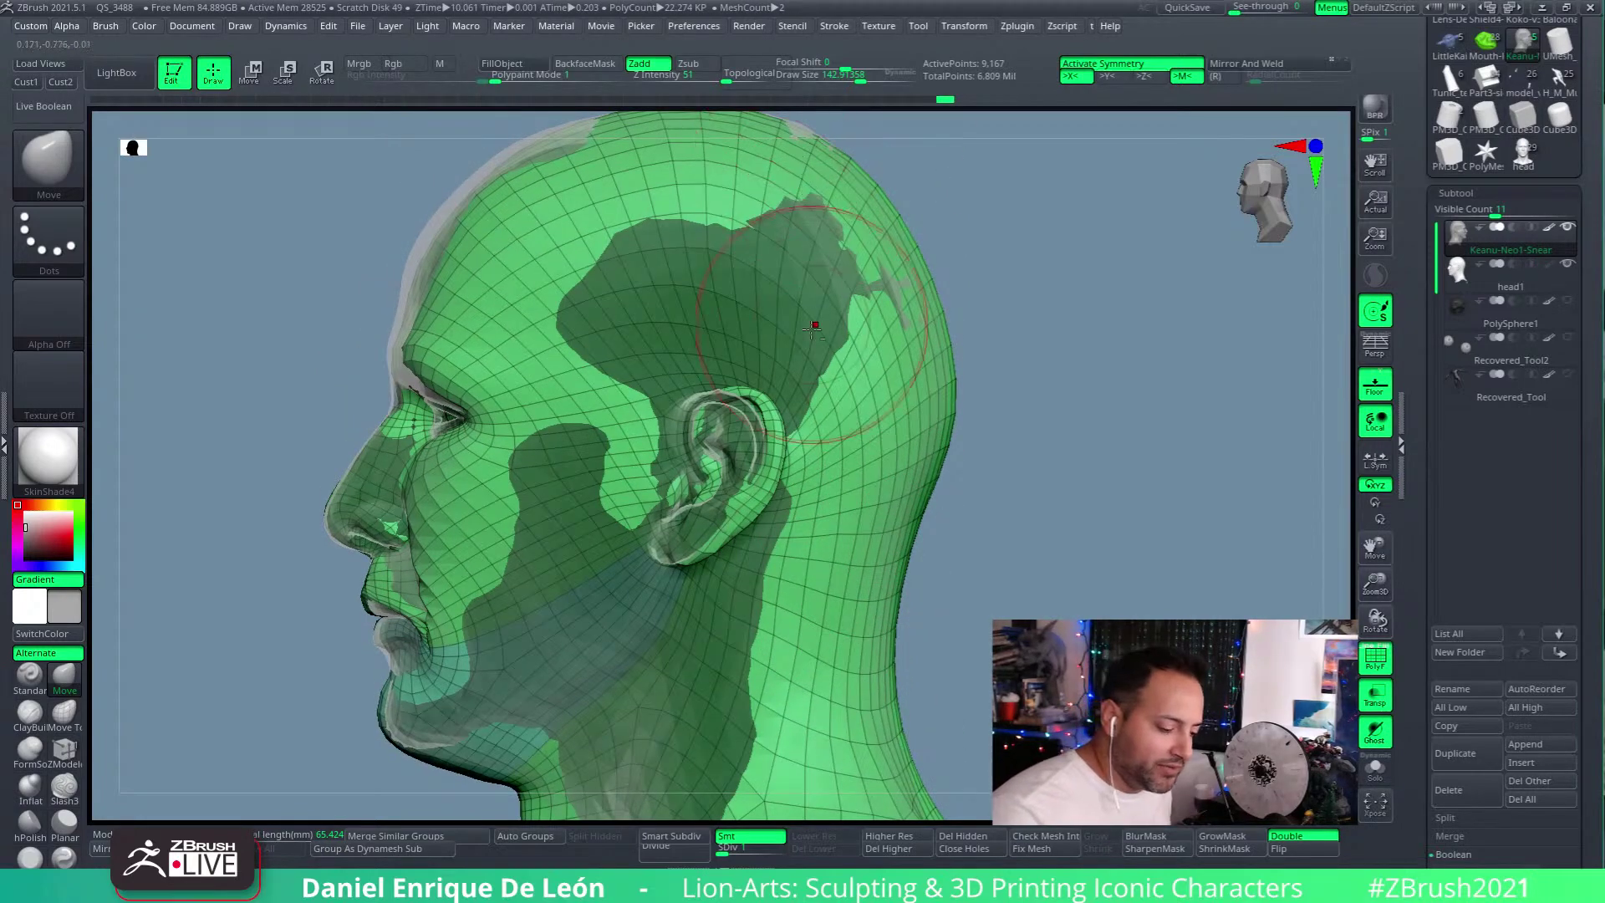
{"action": "right_click_drag", "start_coordinate": [806, 166], "coordinate": [776, 482], "text": "ctrl"}
{"action": "right_click_drag", "start_coordinate": [904, 417], "coordinate": [913, 471], "text": "alt"}
{"action": "right_click_drag", "start_coordinate": [892, 570], "coordinate": [833, 163], "text": "ctrl"}
{"action": "left_click_drag", "start_coordinate": [860, 77], "coordinate": [846, 103]}
{"action": "right_click_drag", "start_coordinate": [848, 184], "coordinate": [967, 312]}
{"action": "mouse_move", "coordinate": [975, 412]}
{"action": "right_mouse_down"}
{"action": "mouse_move", "coordinate": [888, 423]}
{"action": "mouse_move", "coordinate": [892, 502]}
{"action": "mouse_move", "coordinate": [747, 472]}
{"action": "mouse_move", "coordinate": [714, 342]}
{"action": "mouse_move", "coordinate": [730, 452]}
{"action": "mouse_move", "coordinate": [839, 444]}
{"action": "right_mouse_up"}
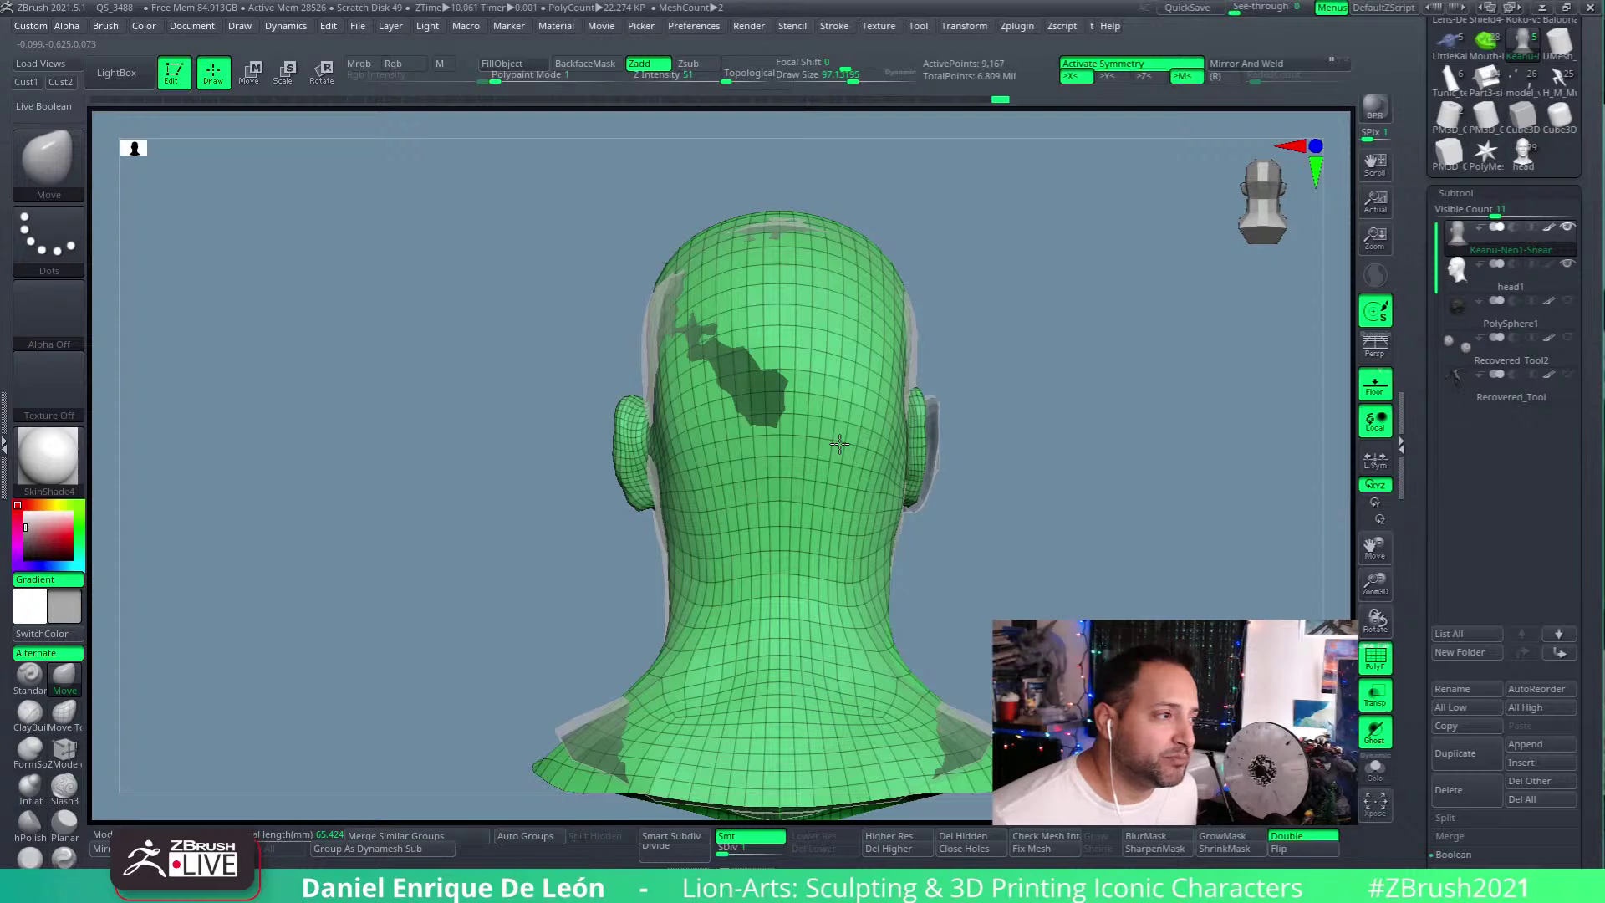
{"action": "right_click_drag", "start_coordinate": [839, 443], "coordinate": [896, 358]}
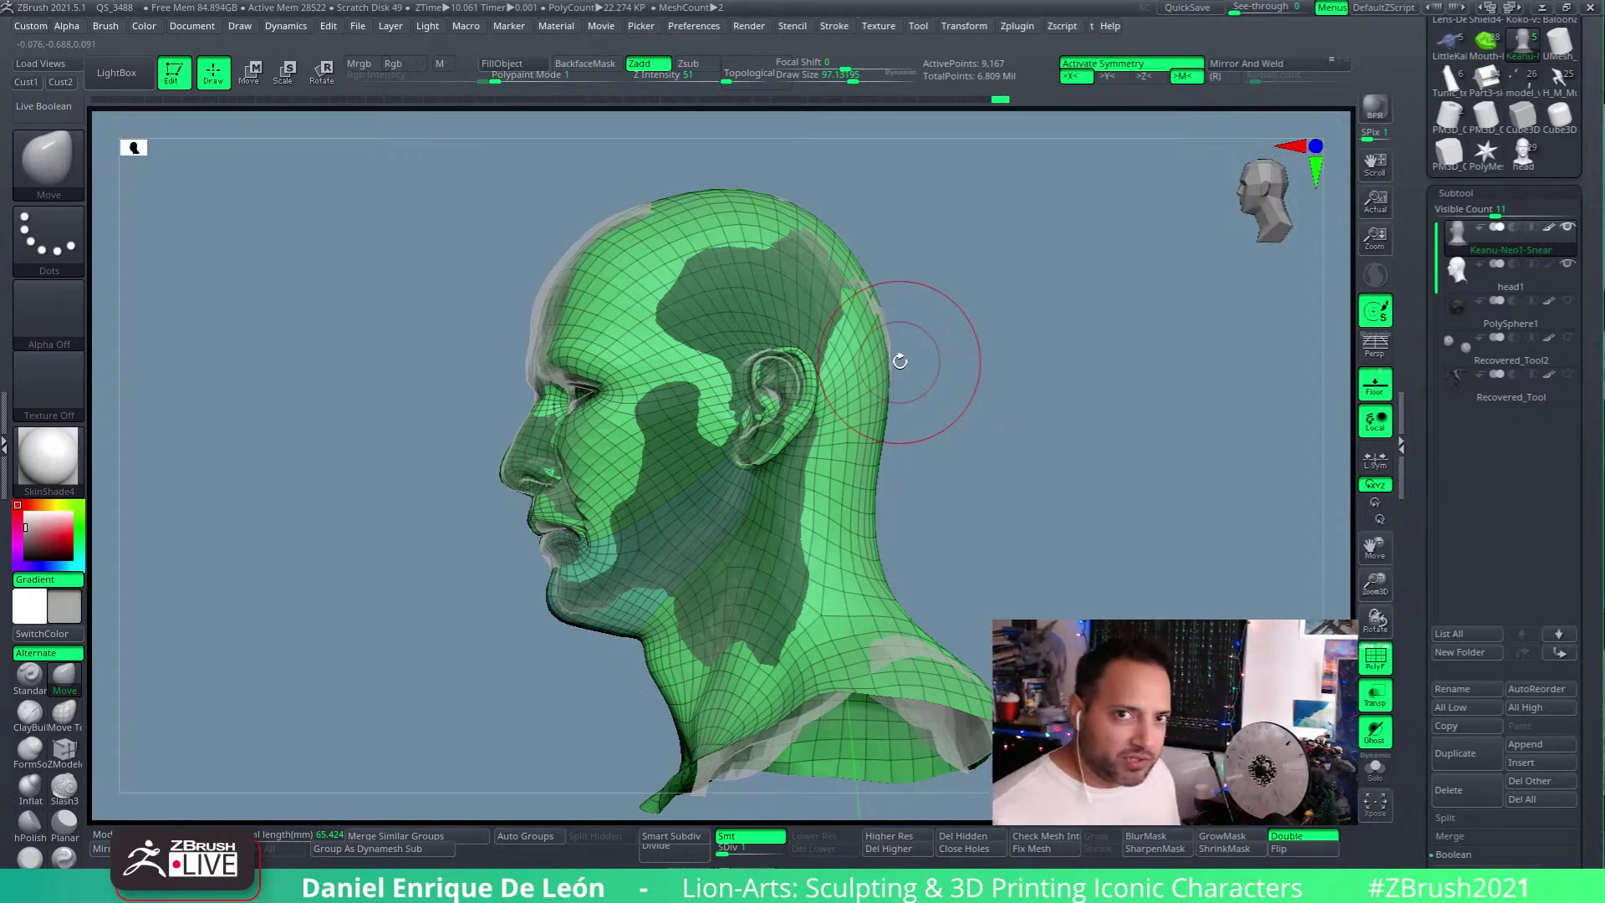
Step: Bring the Keanu forehead closer to head1 in front view and compare both surfaces by switching the active subtool
{"action": "left_click_drag", "start_coordinate": [900, 361], "coordinate": [840, 484]}
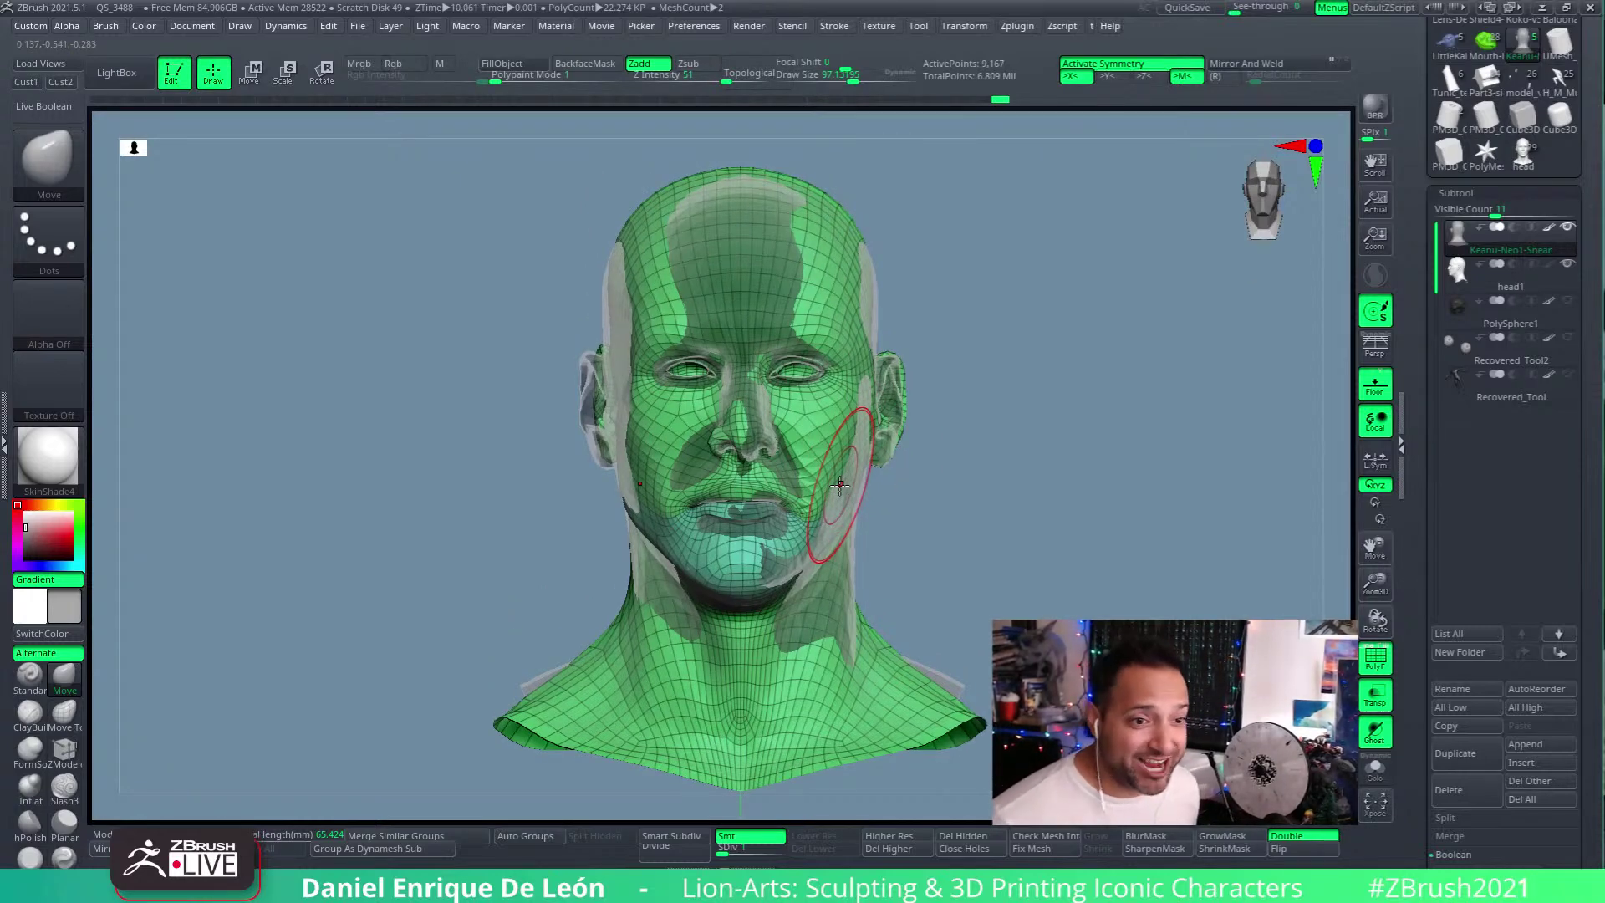
{"action": "mouse_move", "coordinate": [839, 483]}
{"action": "left_mouse_down"}
{"action": "mouse_move", "coordinate": [800, 439]}
{"action": "mouse_move", "coordinate": [812, 461]}
{"action": "left_mouse_up"}
{"action": "right_click_drag", "start_coordinate": [806, 335], "coordinate": [796, 345], "text": "alt"}
{"action": "left_click_drag", "start_coordinate": [795, 325], "coordinate": [809, 508]}
{"action": "left_click", "coordinate": [809, 507], "text": "alt"}
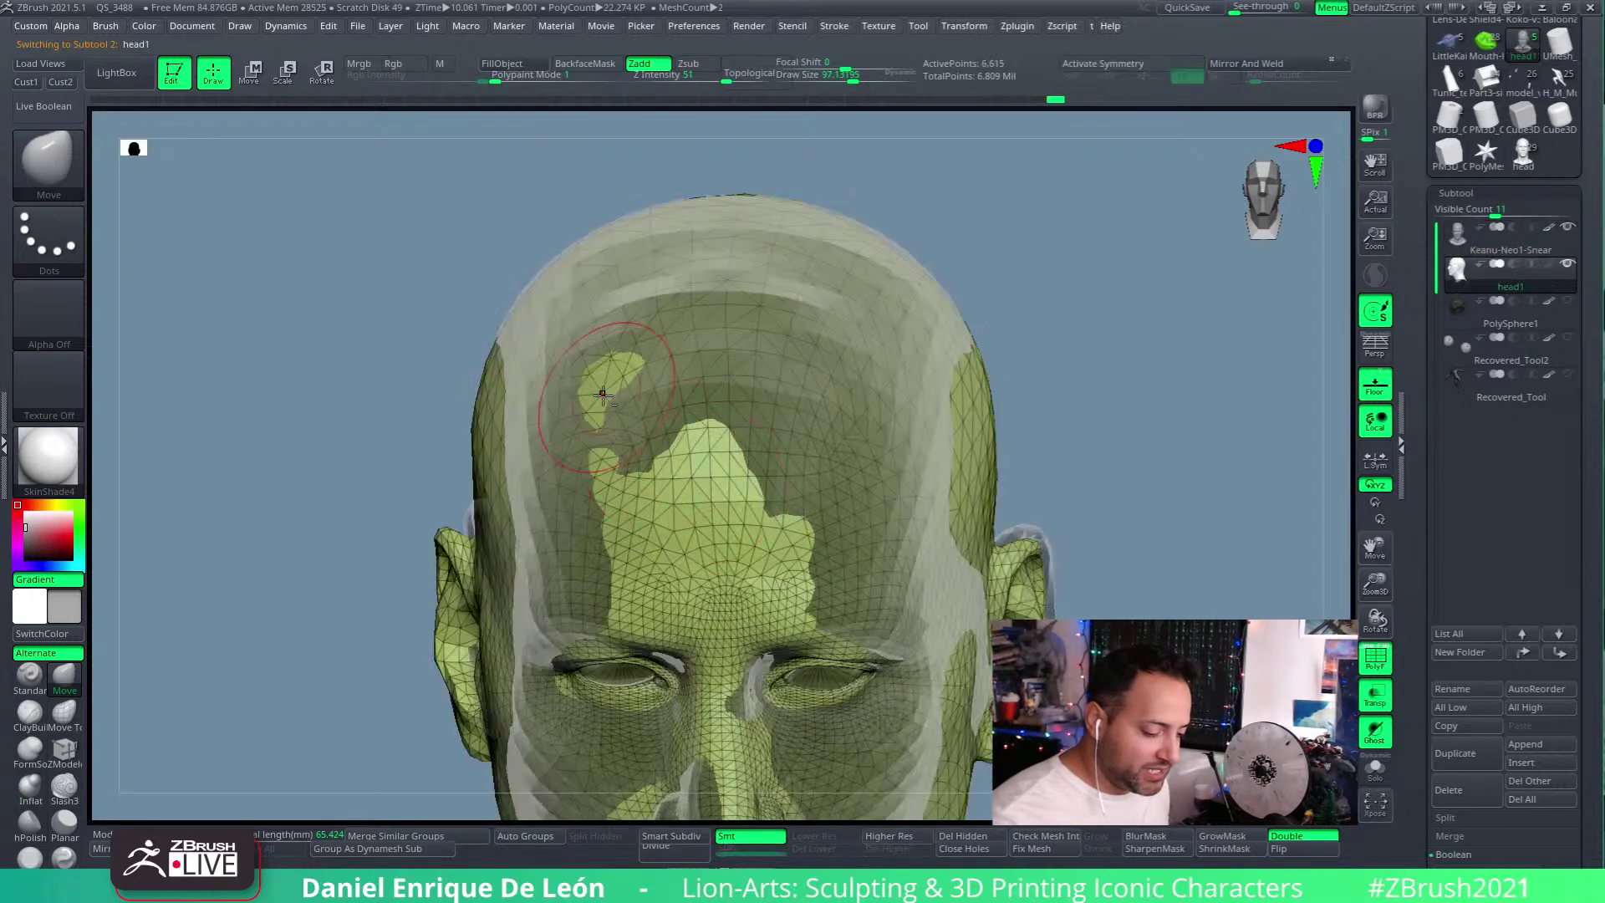
{"action": "left_click", "coordinate": [915, 318], "text": "alt"}
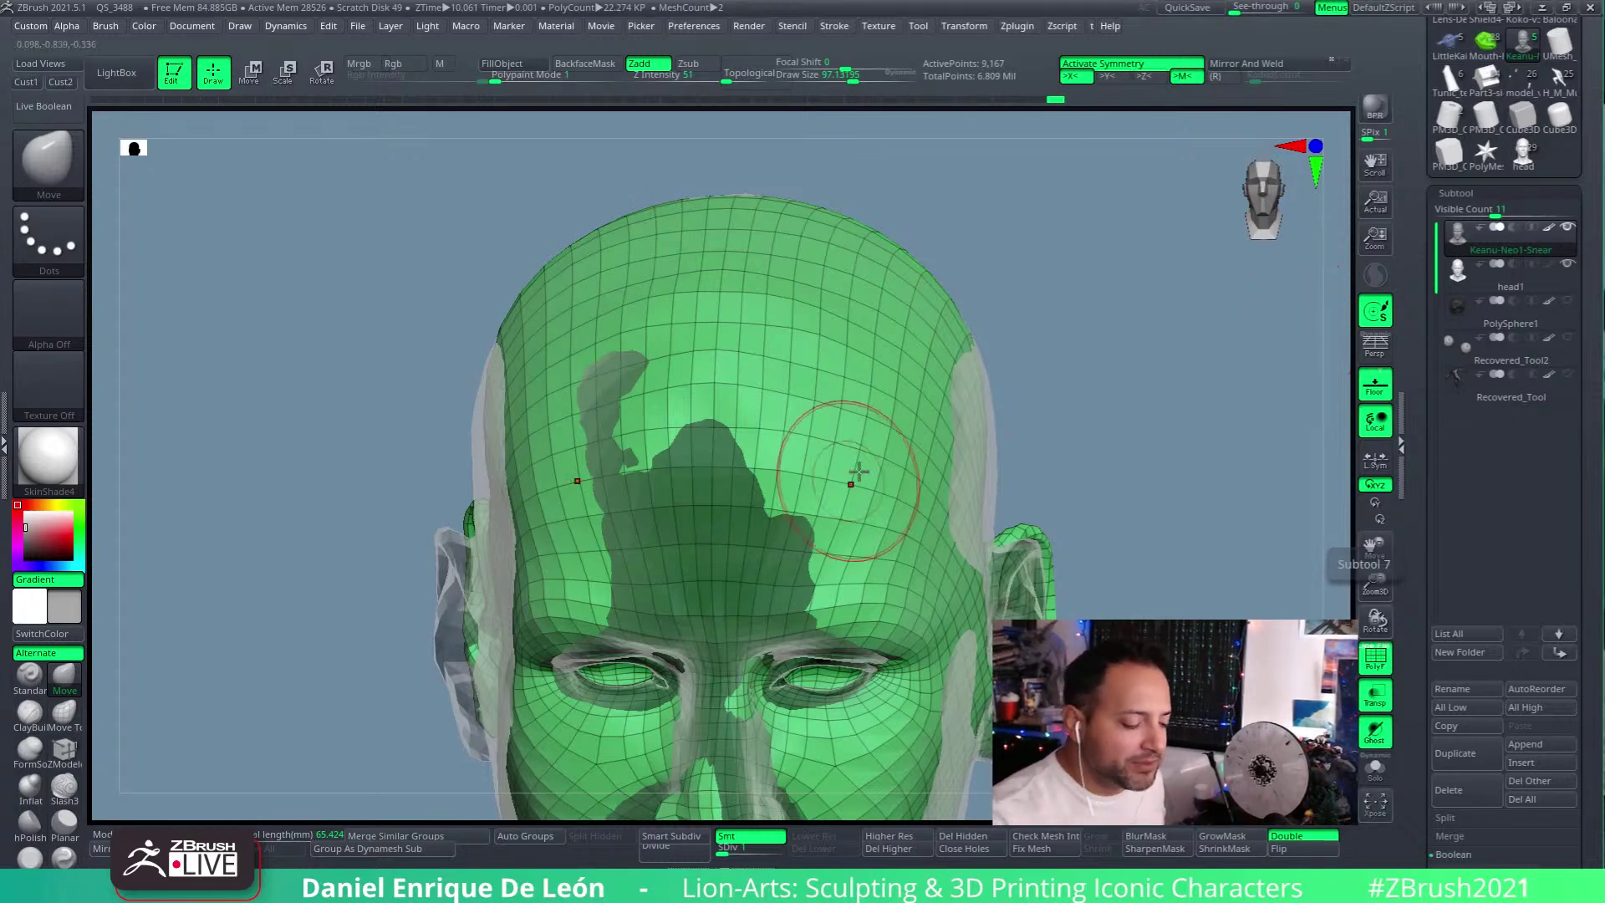
Step: Smooth the Keanu head's forehead and increase the Move brush's draw size to about 155
{"action": "right_click_drag", "start_coordinate": [869, 501], "coordinate": [883, 428], "text": "alt"}
{"action": "mouse_move", "coordinate": [769, 376]}
{"action": "left_mouse_down", "text": "shift"}
{"action": "mouse_move", "coordinate": [829, 214]}
{"action": "mouse_move", "coordinate": [735, 267]}
{"action": "mouse_move", "coordinate": [836, 376]}
{"action": "left_mouse_up", "text": "shift"}
{"action": "right_click_drag", "start_coordinate": [819, 343], "coordinate": [824, 401], "text": "alt"}
{"action": "mouse_move", "coordinate": [914, 423]}
{"action": "right_mouse_down"}
{"action": "mouse_move", "coordinate": [889, 269]}
{"action": "mouse_move", "coordinate": [956, 333]}
{"action": "mouse_move", "coordinate": [991, 316]}
{"action": "mouse_move", "coordinate": [986, 286]}
{"action": "mouse_move", "coordinate": [949, 269]}
{"action": "right_mouse_up"}
{"action": "left_click_drag", "start_coordinate": [840, 74], "coordinate": [850, 99]}
{"action": "mouse_move", "coordinate": [961, 268]}
{"action": "right_mouse_down"}
{"action": "mouse_move", "coordinate": [1004, 329]}
{"action": "mouse_move", "coordinate": [1061, 326]}
{"action": "mouse_move", "coordinate": [878, 340]}
{"action": "right_mouse_up"}
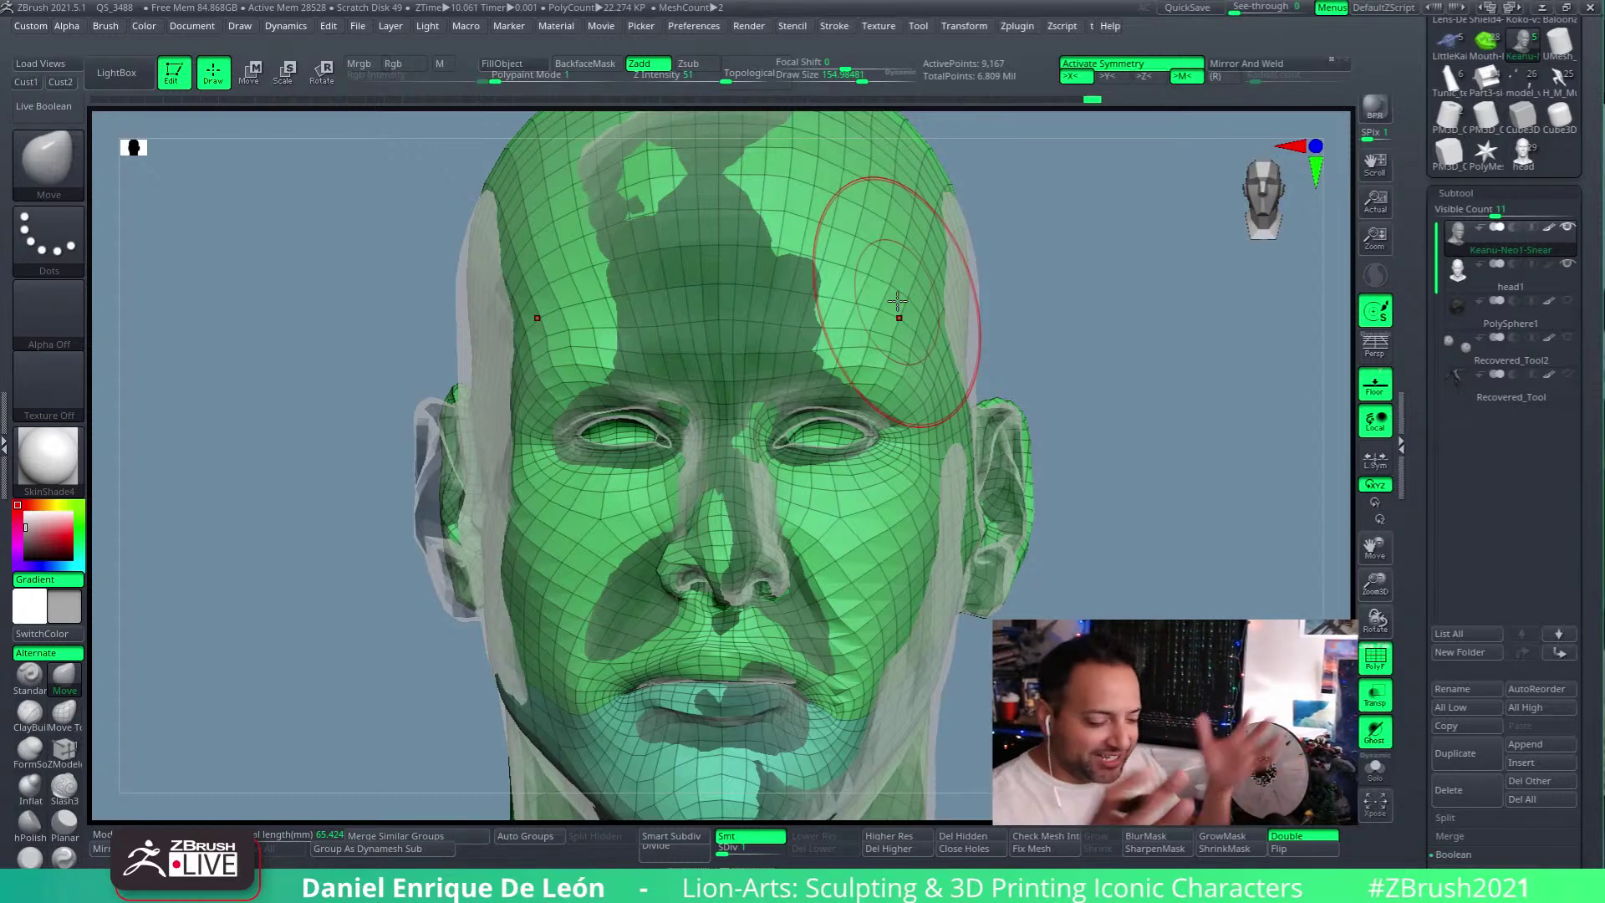
Step: Reshape the side of the Keanu skull above the ear, switching between it and head1 to compare the temples
{"action": "mouse_move", "coordinate": [844, 318]}
{"action": "right_mouse_down"}
{"action": "mouse_move", "coordinate": [780, 354]}
{"action": "mouse_move", "coordinate": [902, 352]}
{"action": "mouse_move", "coordinate": [994, 376]}
{"action": "mouse_move", "coordinate": [1023, 452]}
{"action": "mouse_move", "coordinate": [986, 493]}
{"action": "mouse_move", "coordinate": [992, 359]}
{"action": "right_mouse_up"}
{"action": "left_click", "coordinate": [994, 376], "text": "alt"}
{"action": "left_click", "coordinate": [1060, 413], "text": "alt"}
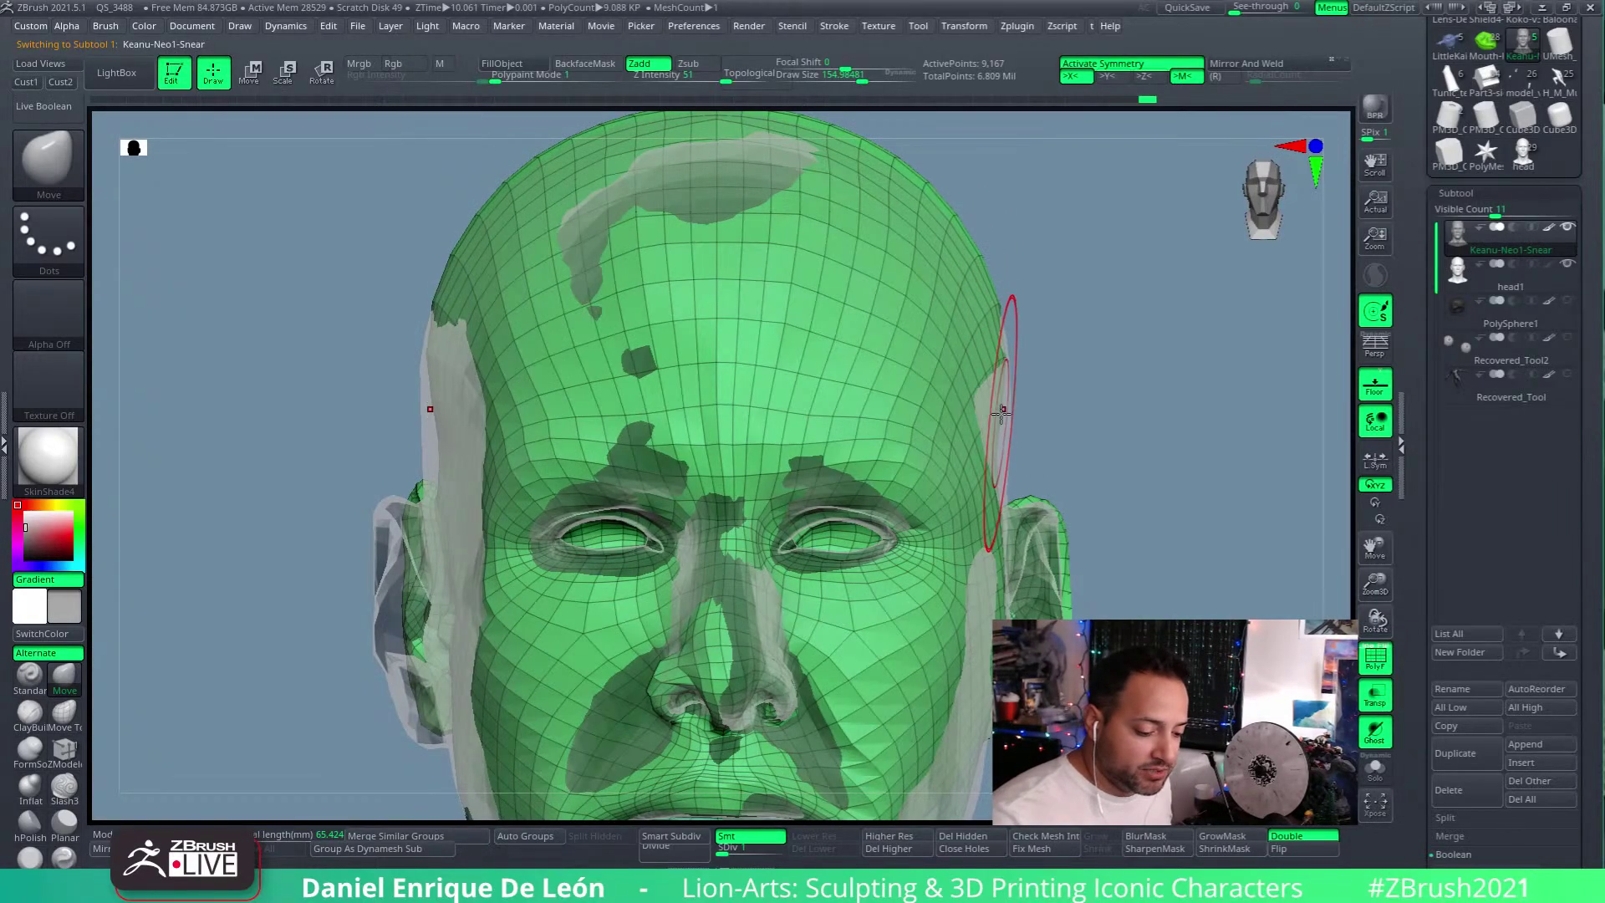
{"action": "right_click_drag", "start_coordinate": [1039, 405], "coordinate": [914, 230]}
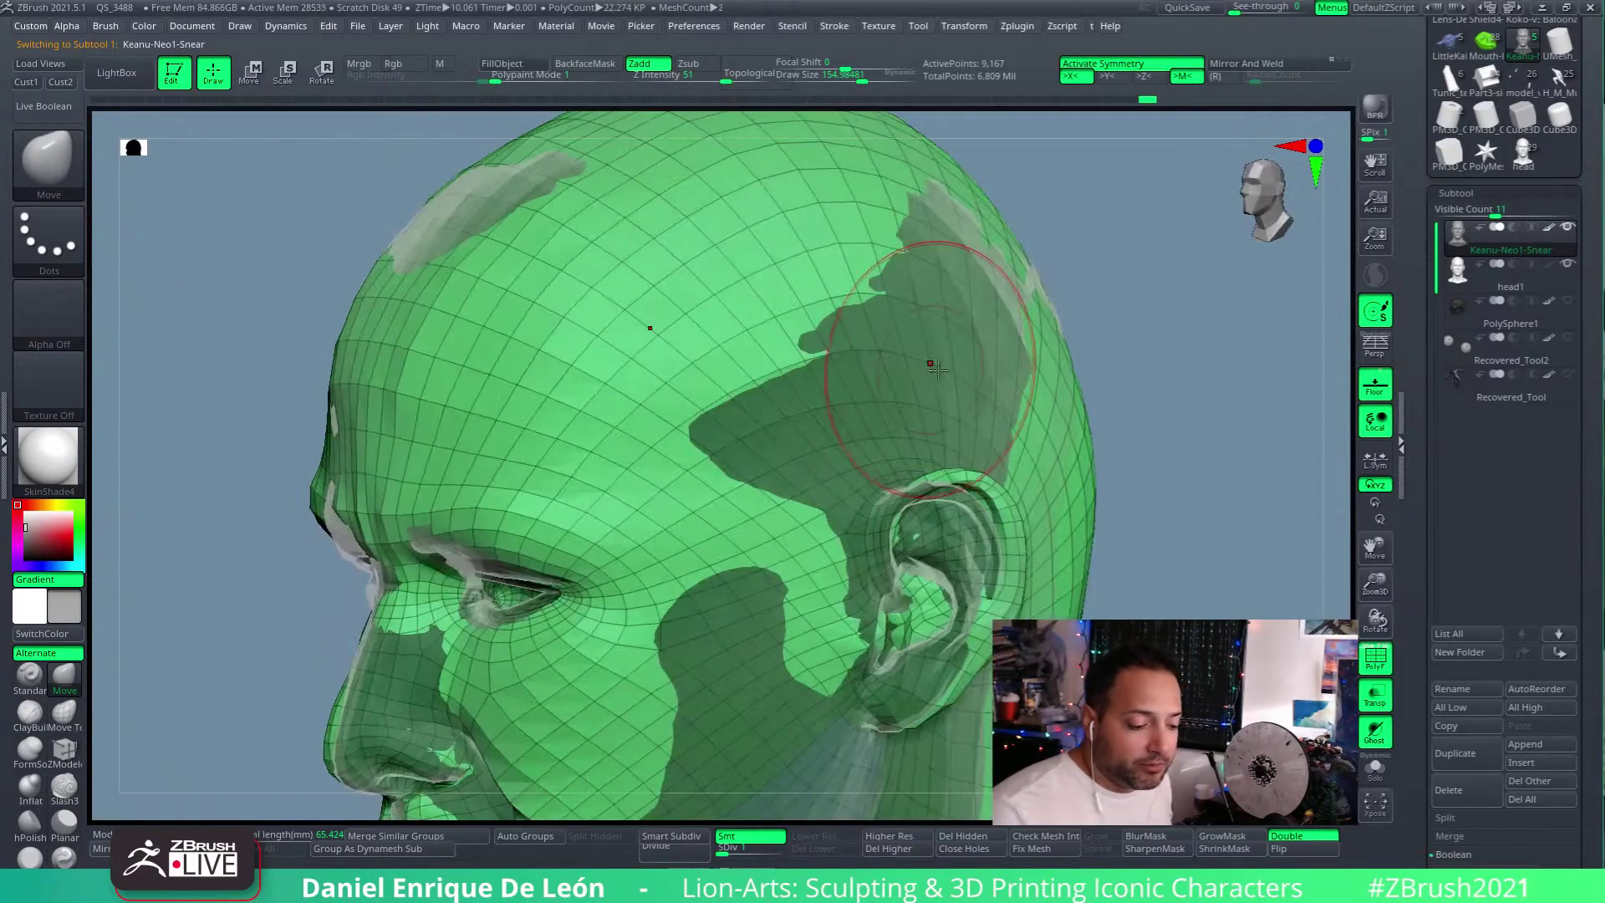
{"action": "mouse_move", "coordinate": [953, 351]}
{"action": "left_mouse_down"}
{"action": "mouse_move", "coordinate": [967, 323]}
{"action": "mouse_move", "coordinate": [1003, 358]}
{"action": "left_mouse_up"}
{"action": "left_click", "coordinate": [728, 217], "text": "alt"}
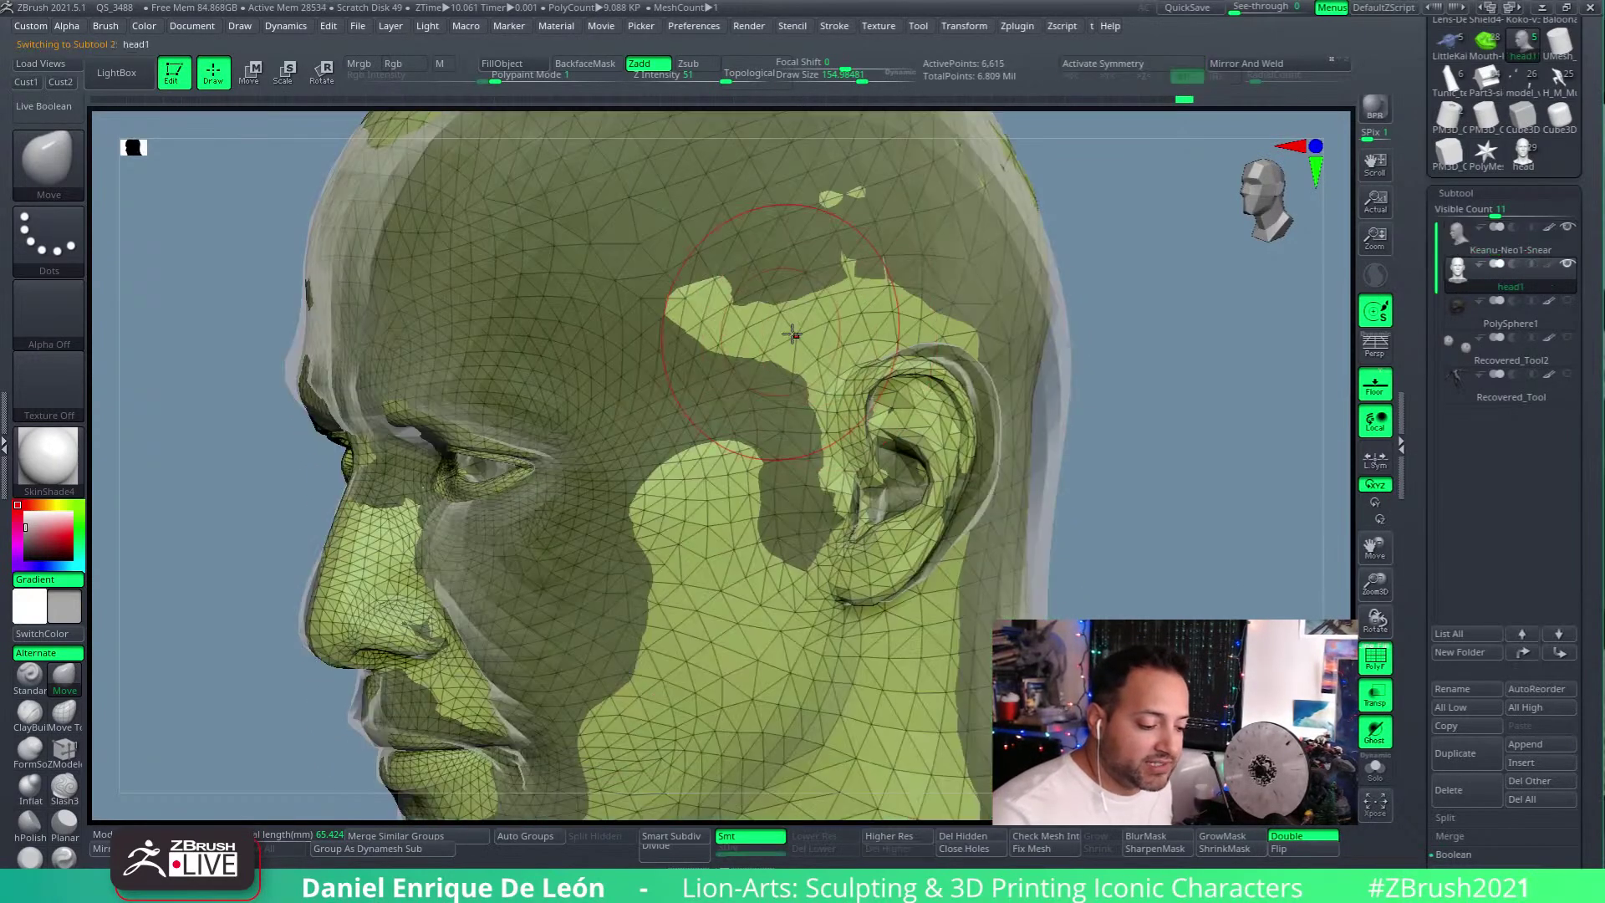
{"action": "left_click", "coordinate": [343, 237], "text": "alt"}
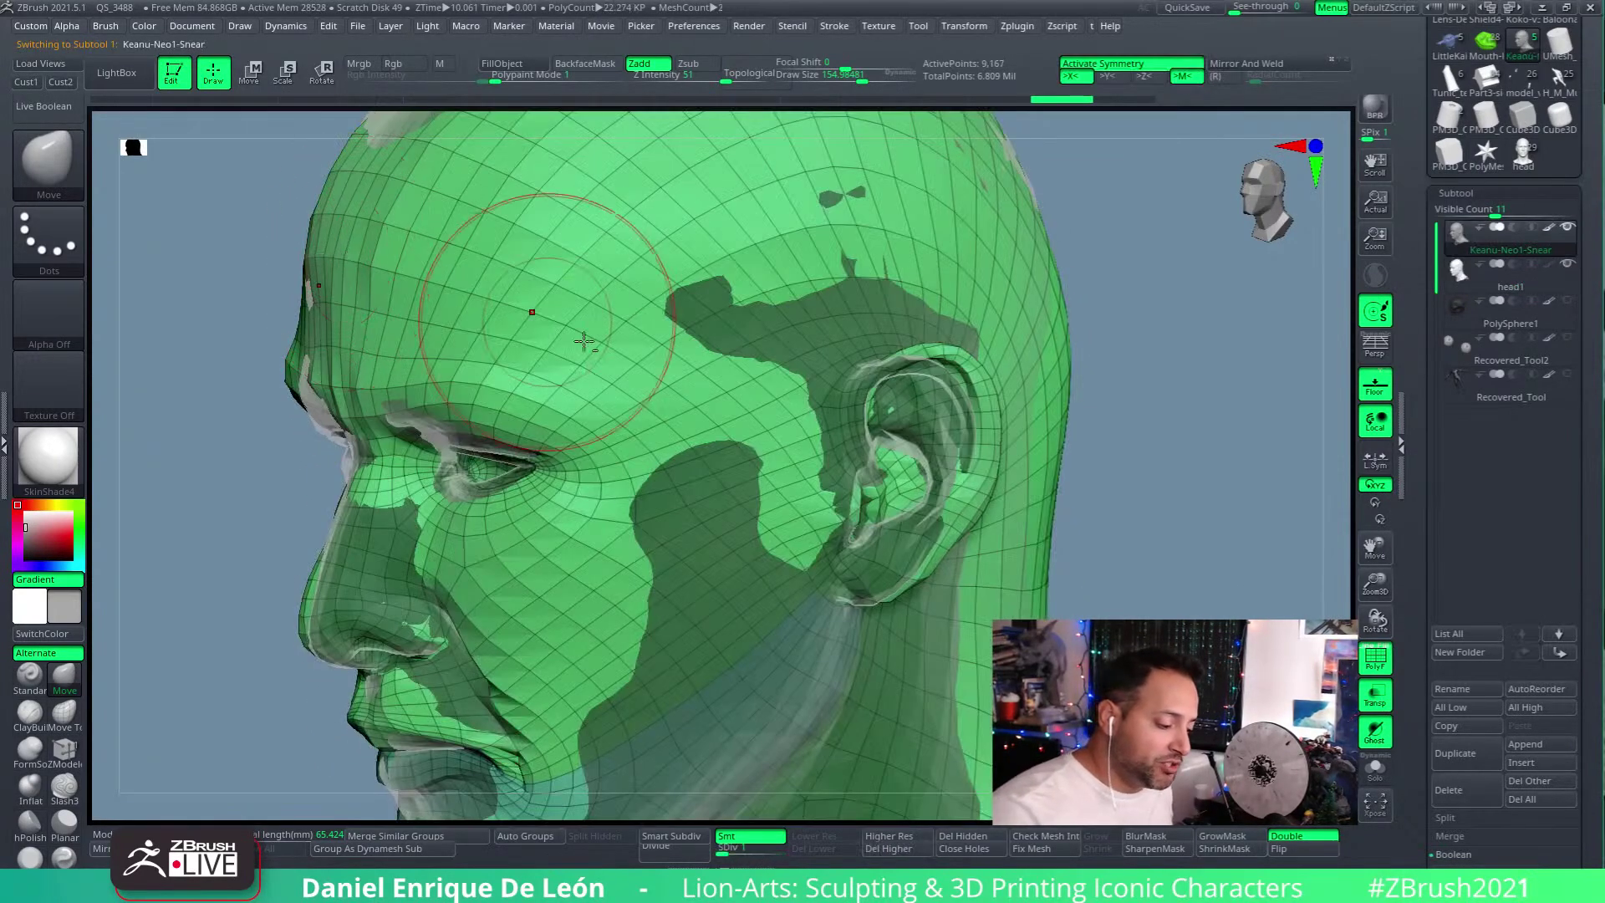
Step: Move the upper side of the Keanu forehead toward head1 and check the cranium's roundness from the front
{"action": "right_click_drag", "start_coordinate": [642, 374], "coordinate": [811, 519], "text": "alt"}
{"action": "left_click_drag", "start_coordinate": [638, 208], "coordinate": [681, 223]}
{"action": "right_click_drag", "start_coordinate": [681, 222], "coordinate": [821, 354]}
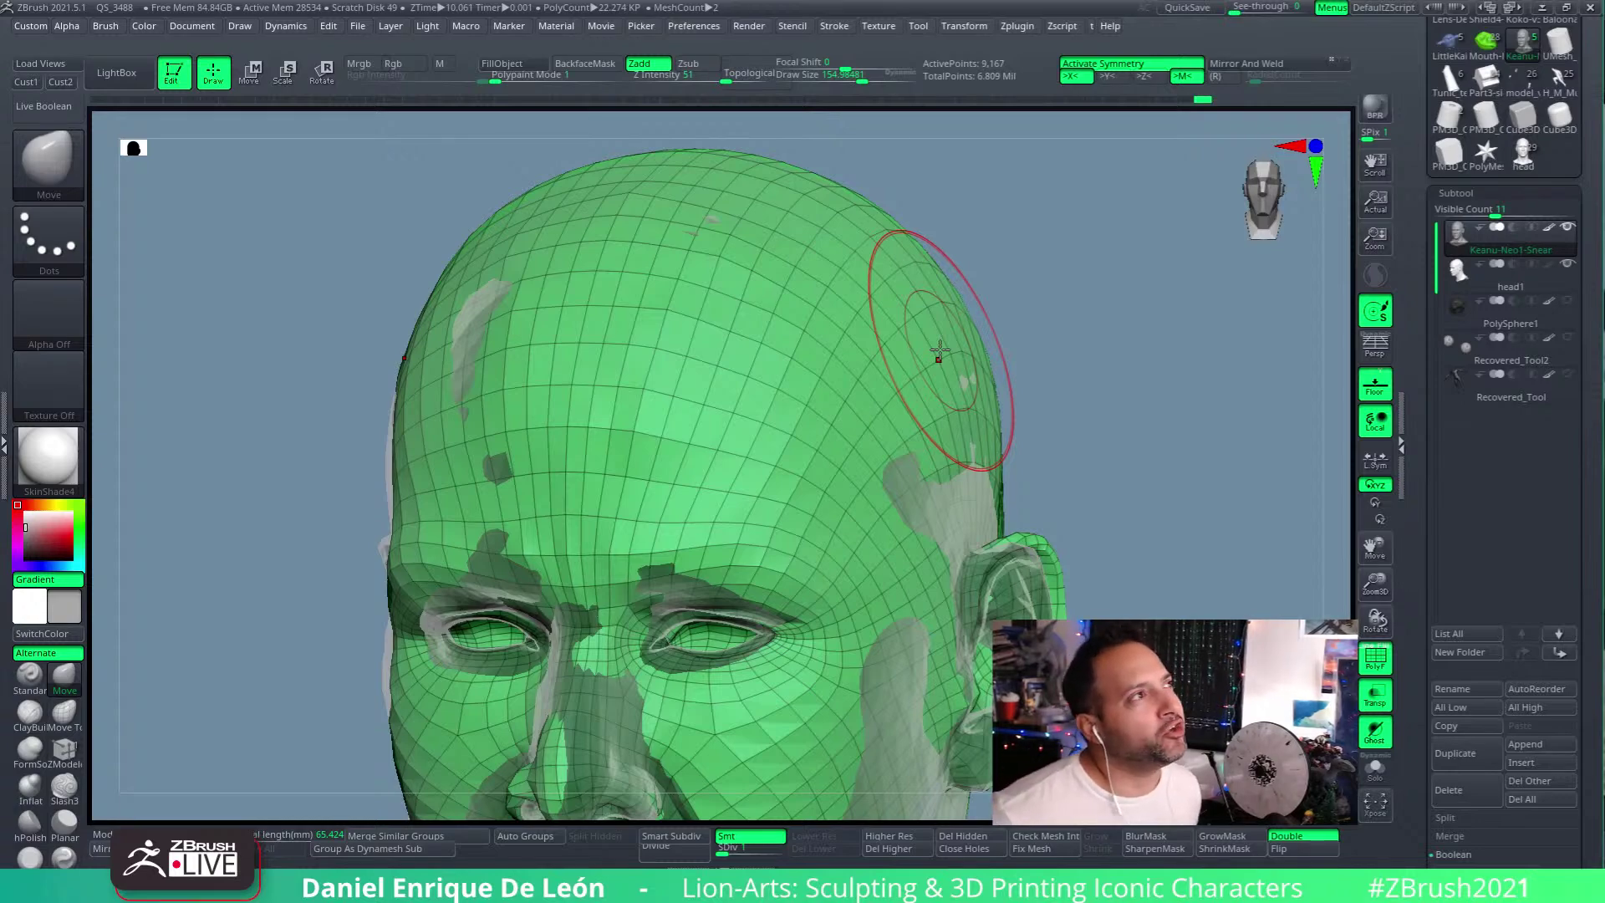
{"action": "right_click_drag", "start_coordinate": [834, 355], "coordinate": [963, 365]}
{"action": "mouse_move", "coordinate": [778, 452]}
{"action": "right_mouse_down"}
{"action": "mouse_move", "coordinate": [736, 434]}
{"action": "mouse_move", "coordinate": [713, 464]}
{"action": "mouse_move", "coordinate": [798, 500]}
{"action": "mouse_move", "coordinate": [777, 418]}
{"action": "right_mouse_up"}
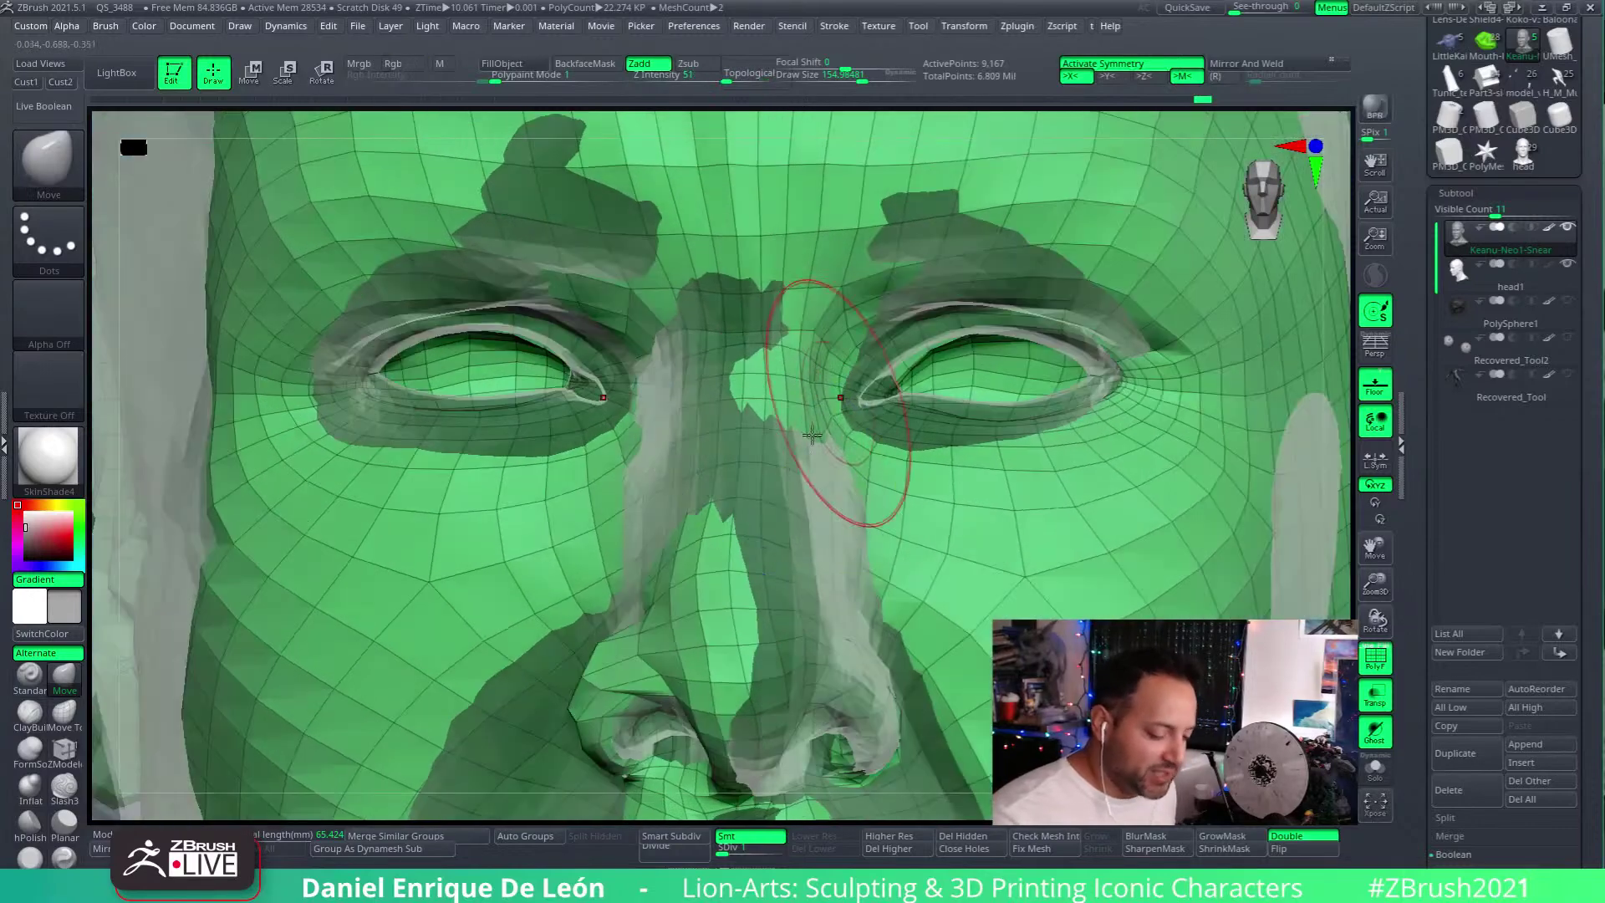
Step: Turn off symmetry and adjust the brow over one eye of the Keanu head to match head1
{"action": "left_click", "coordinate": [1134, 68]}
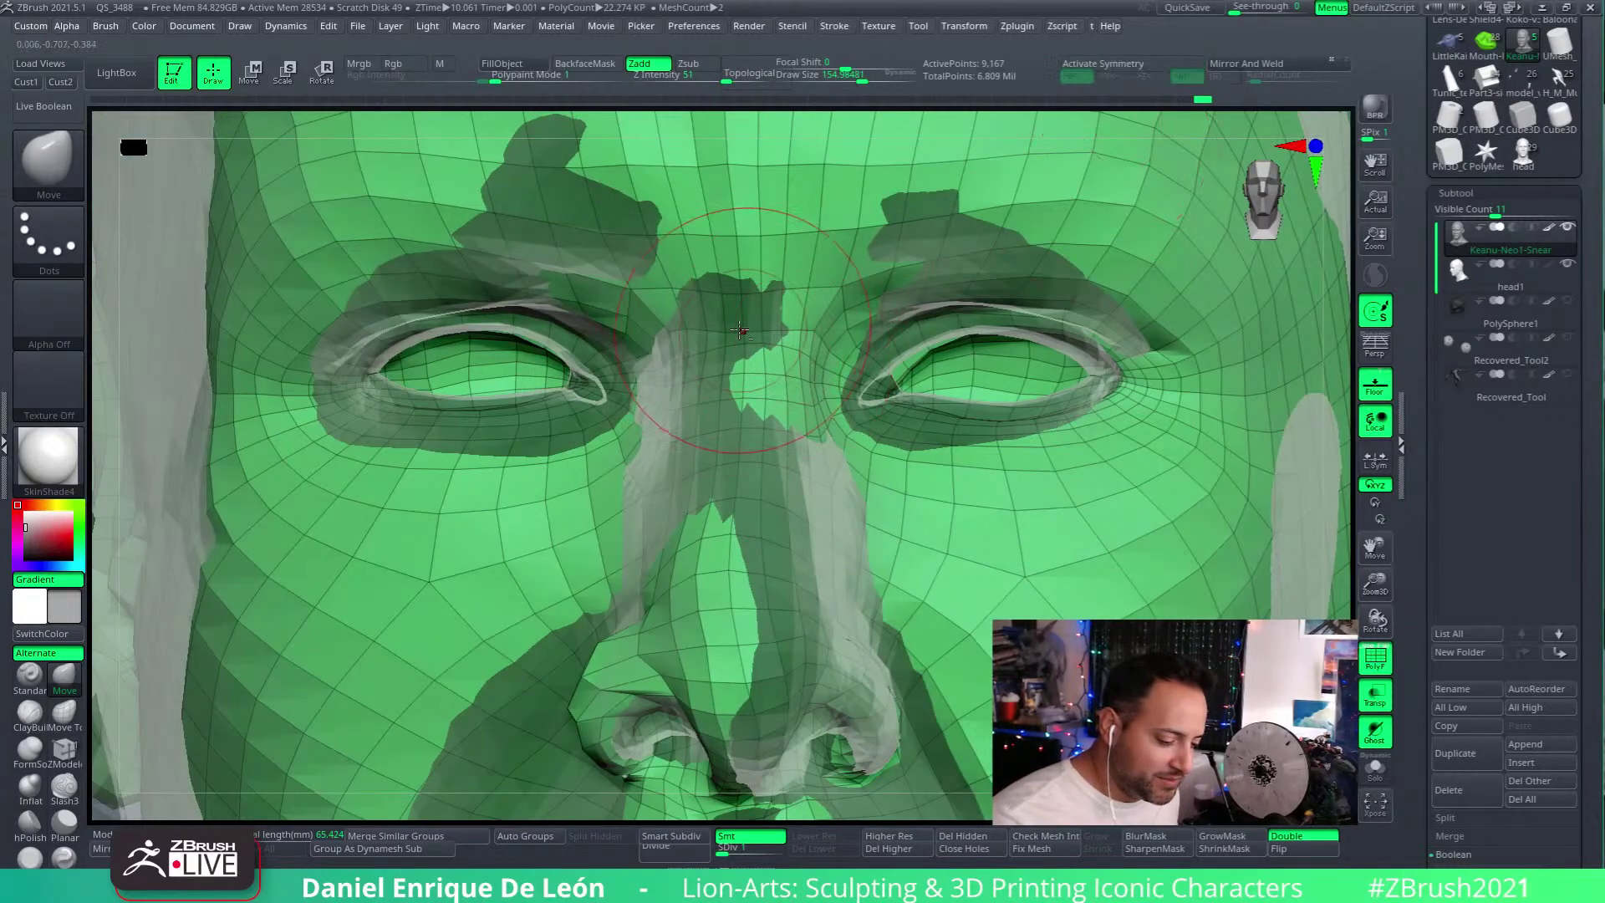
{"action": "right_click_drag", "start_coordinate": [731, 330], "coordinate": [667, 415], "text": "alt"}
{"action": "left_click_drag", "start_coordinate": [517, 299], "coordinate": [514, 351]}
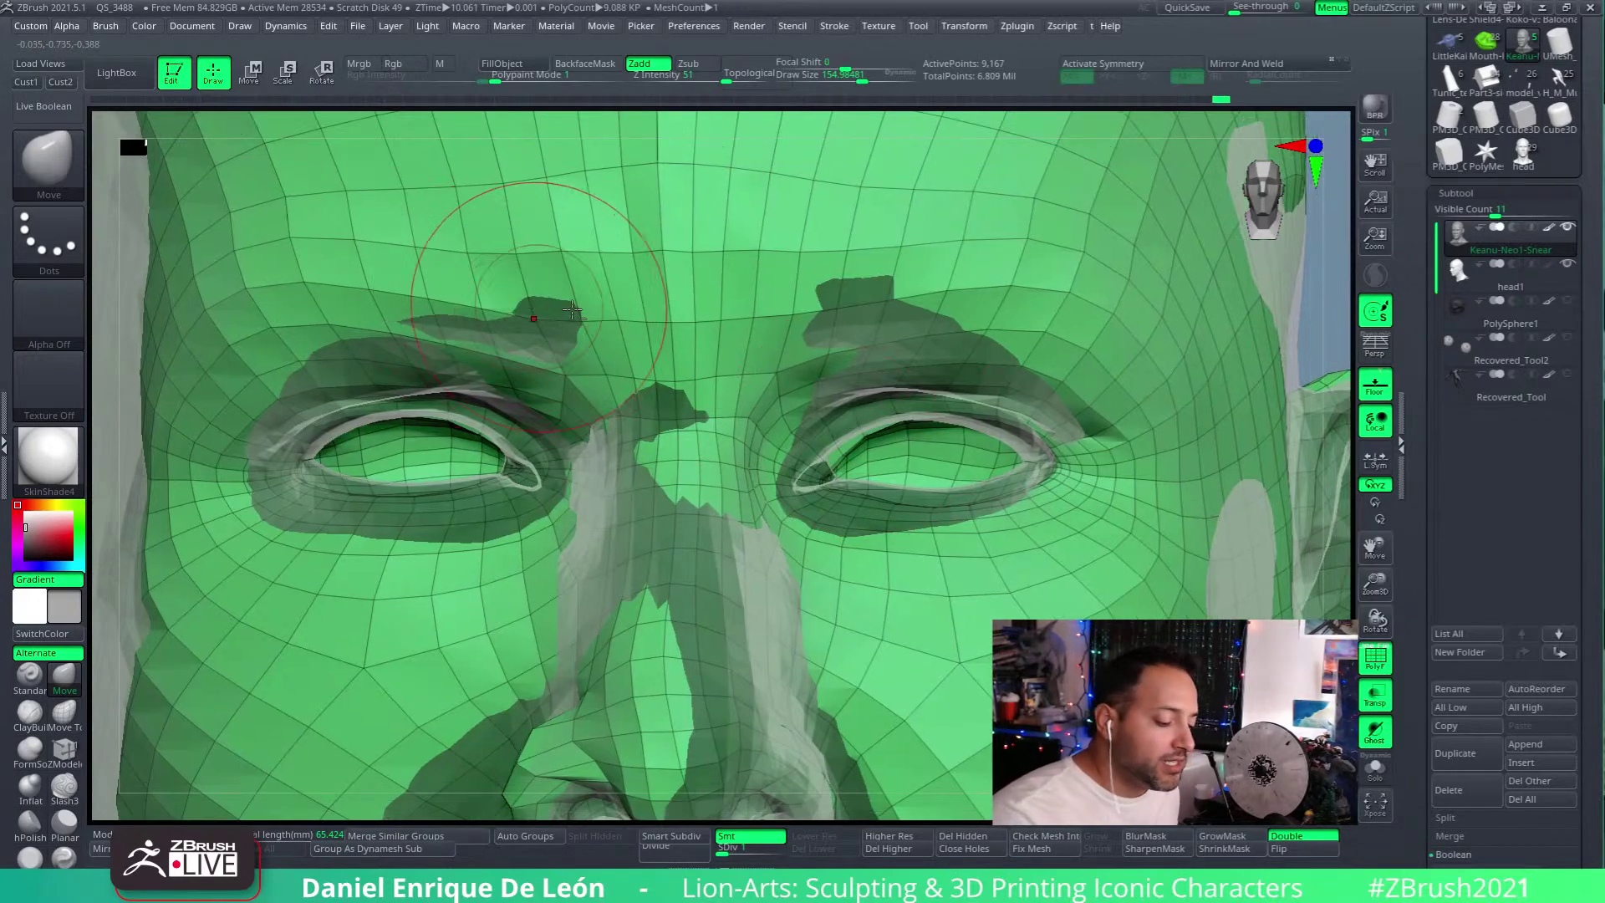
{"action": "mouse_move", "coordinate": [696, 381]}
{"action": "right_mouse_down", "text": "alt"}
{"action": "mouse_move", "coordinate": [754, 384]}
{"action": "mouse_move", "coordinate": [710, 399]}
{"action": "right_mouse_up", "text": "alt"}
Step: Examine the Keanu head's eyes, nose and overall shape against head1 from the front, from angles and in full view
{"action": "right_click_drag", "start_coordinate": [1011, 393], "coordinate": [960, 399], "text": "alt"}
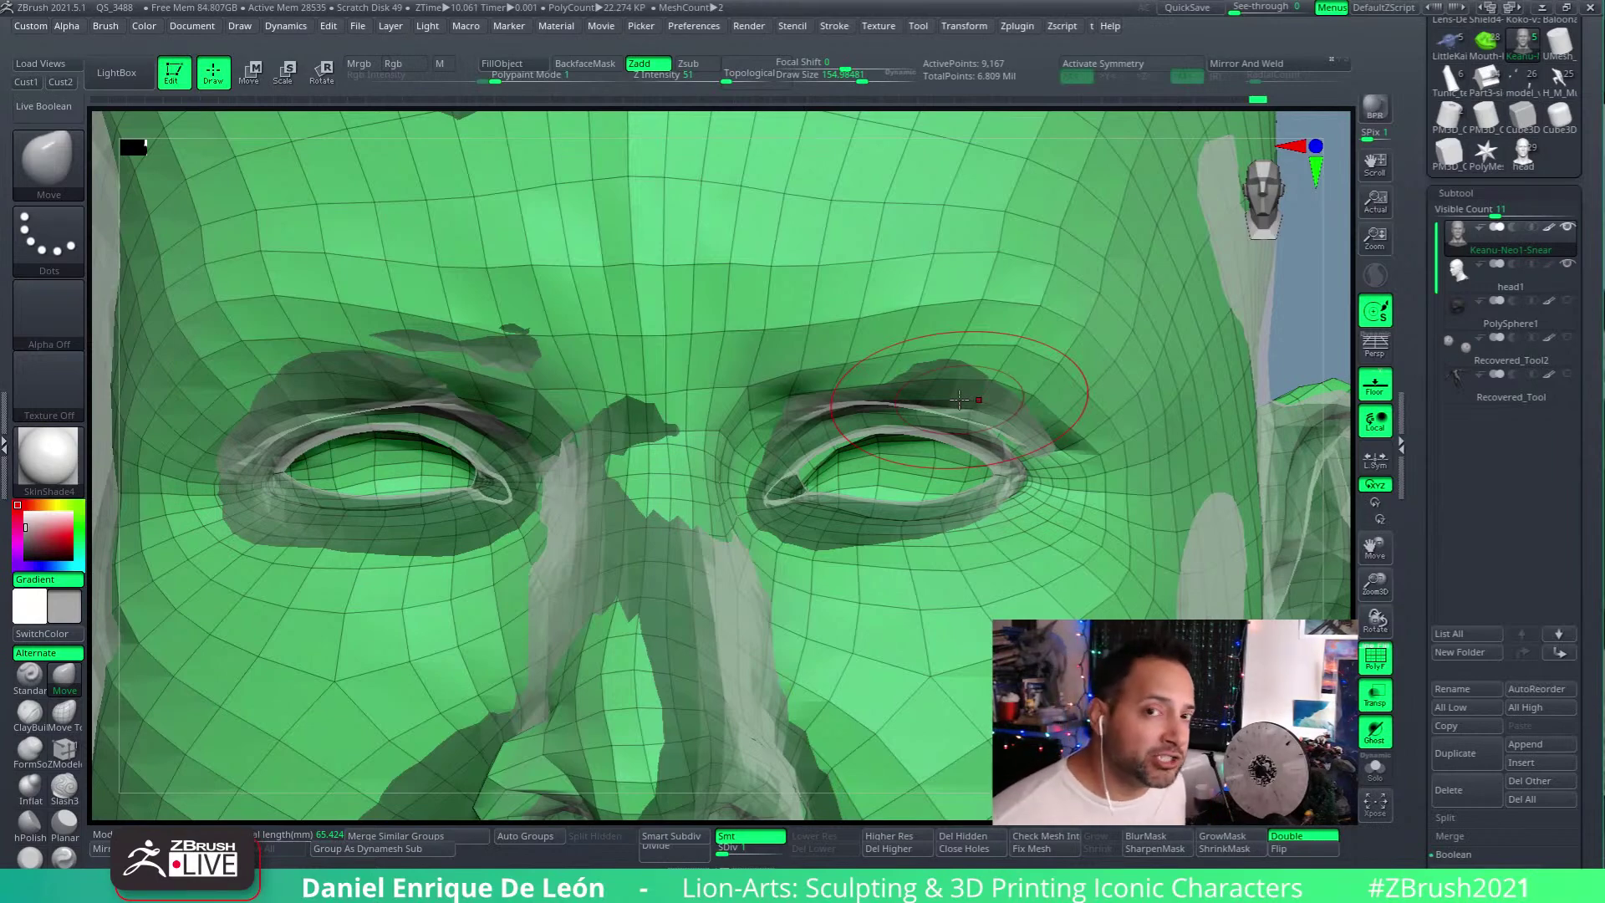
{"action": "mouse_move", "coordinate": [815, 569]}
{"action": "right_mouse_down"}
{"action": "mouse_move", "coordinate": [828, 501]}
{"action": "mouse_move", "coordinate": [861, 501]}
{"action": "right_mouse_up"}
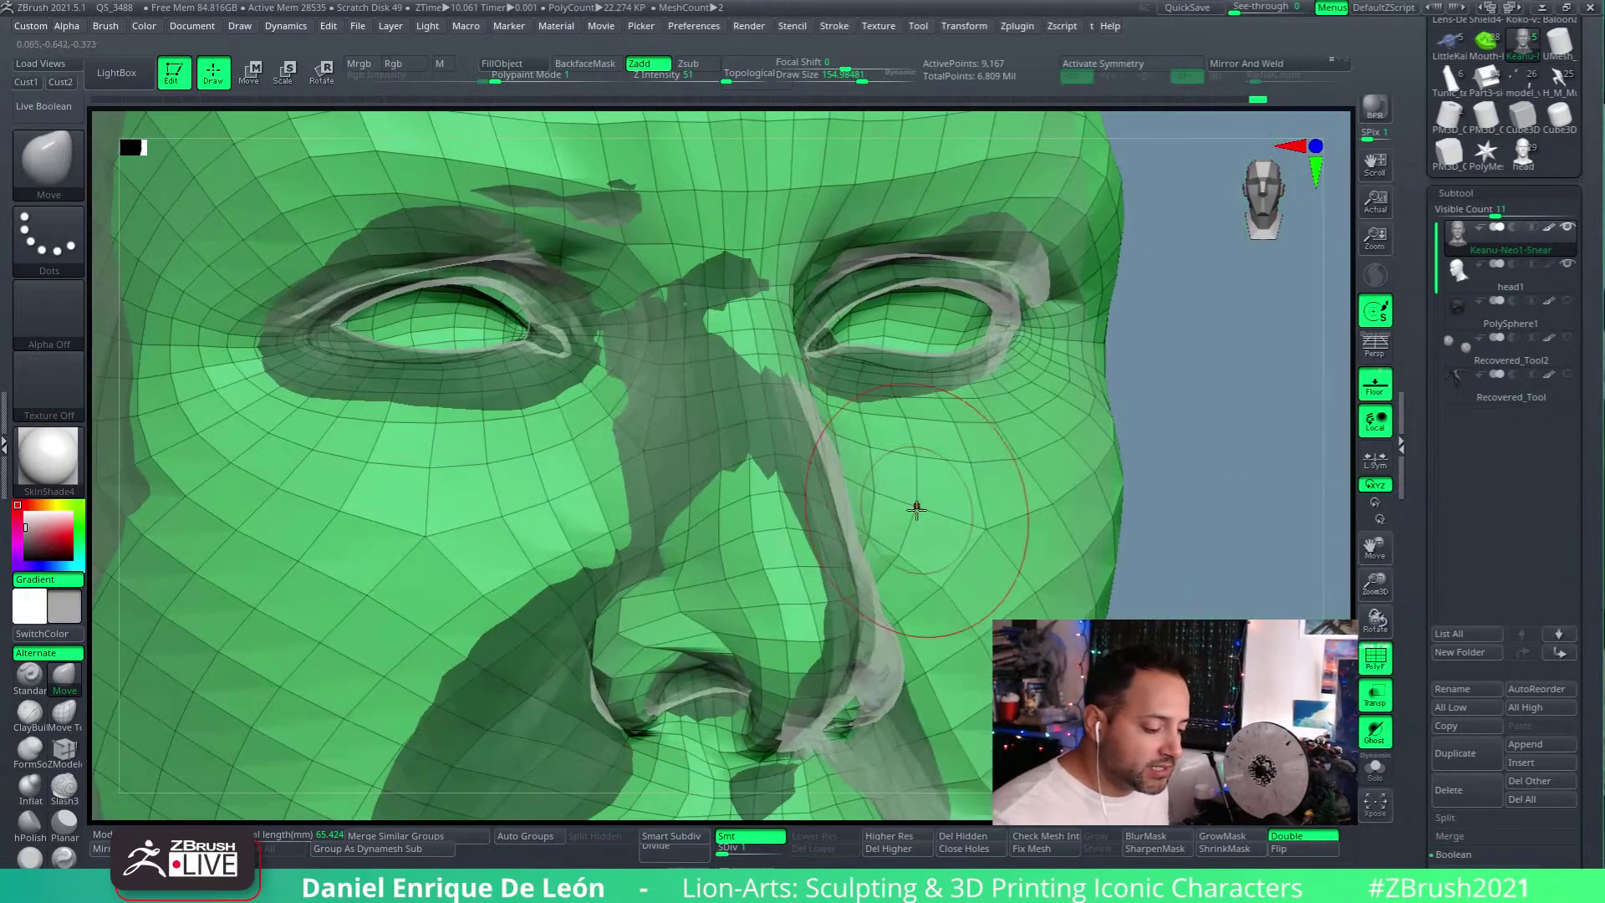
{"action": "right_click_drag", "start_coordinate": [1020, 376], "coordinate": [967, 344]}
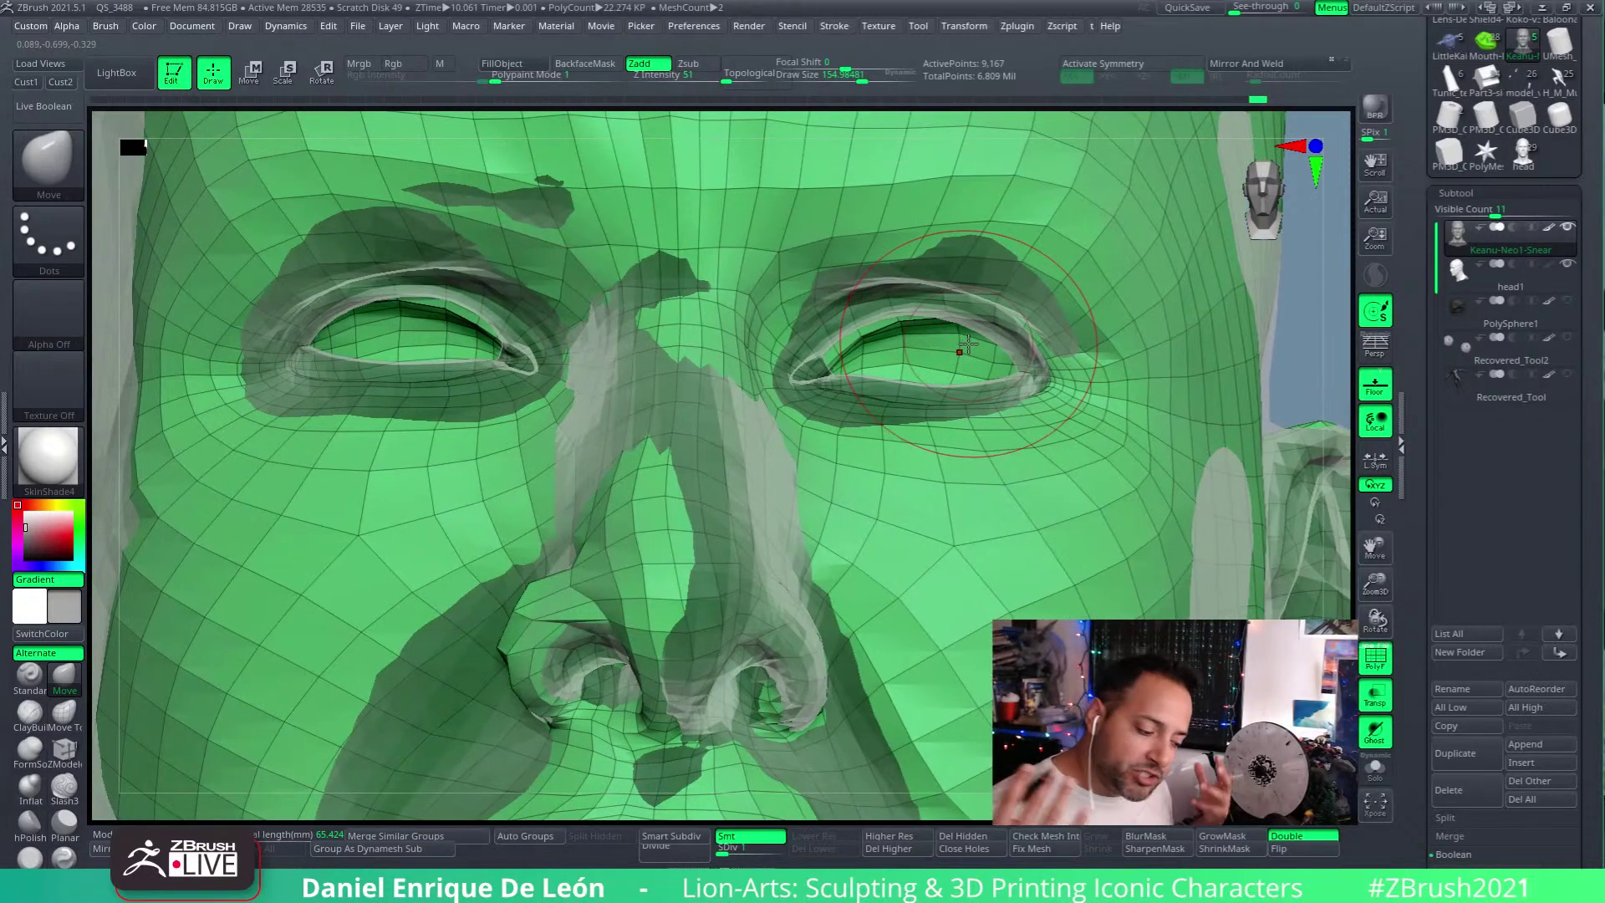
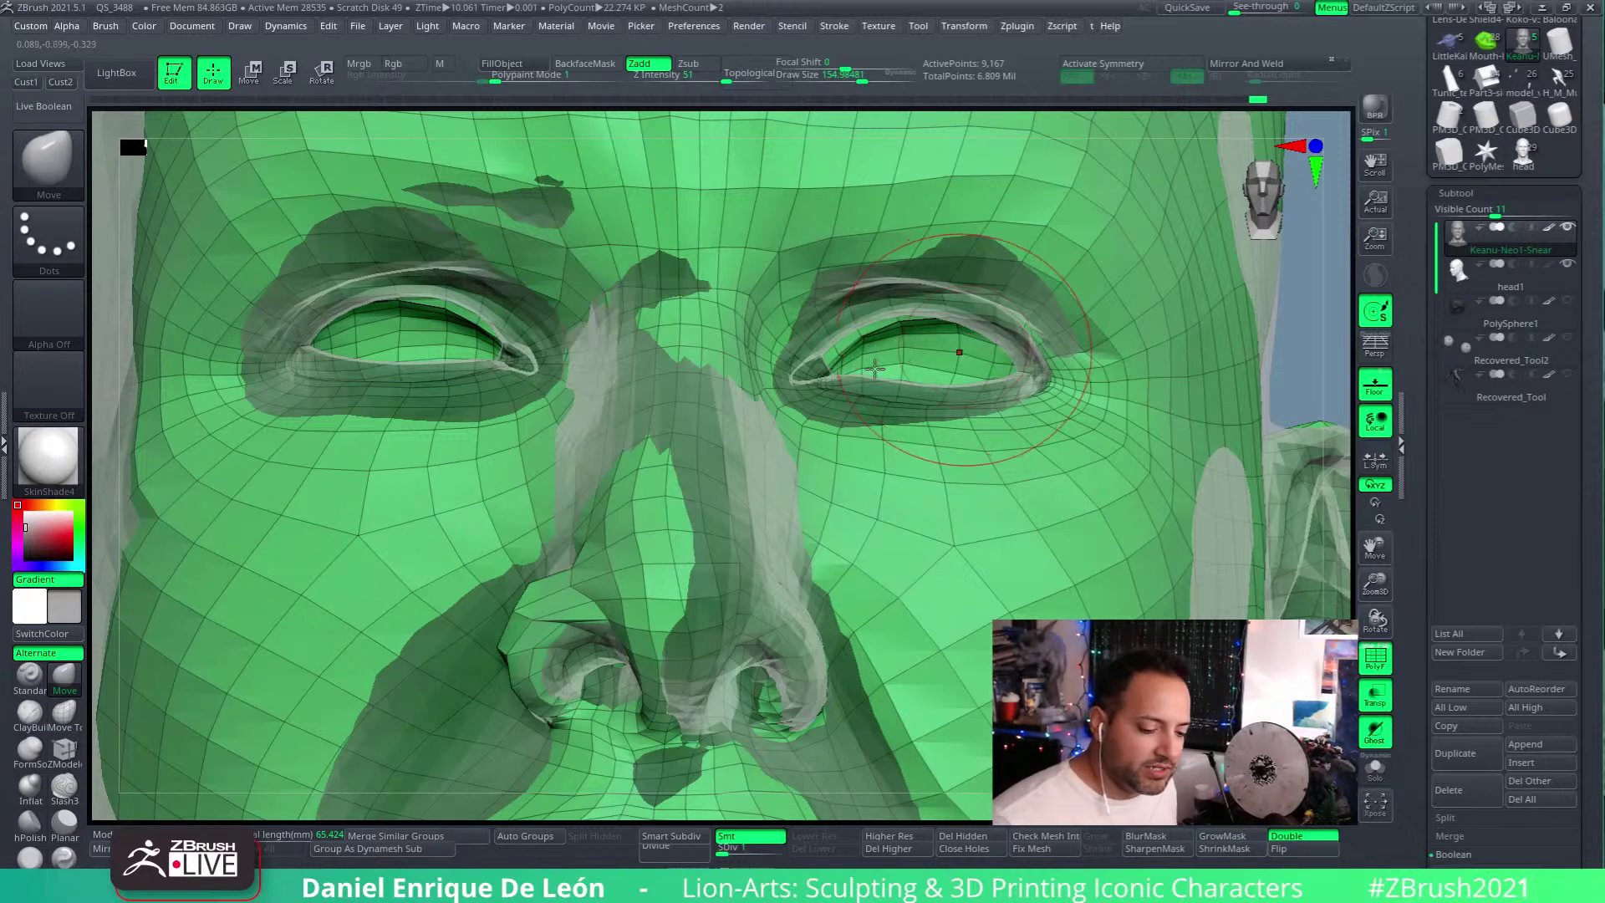
{"action": "left_click_drag", "start_coordinate": [1300, 272], "coordinate": [1330, 408]}
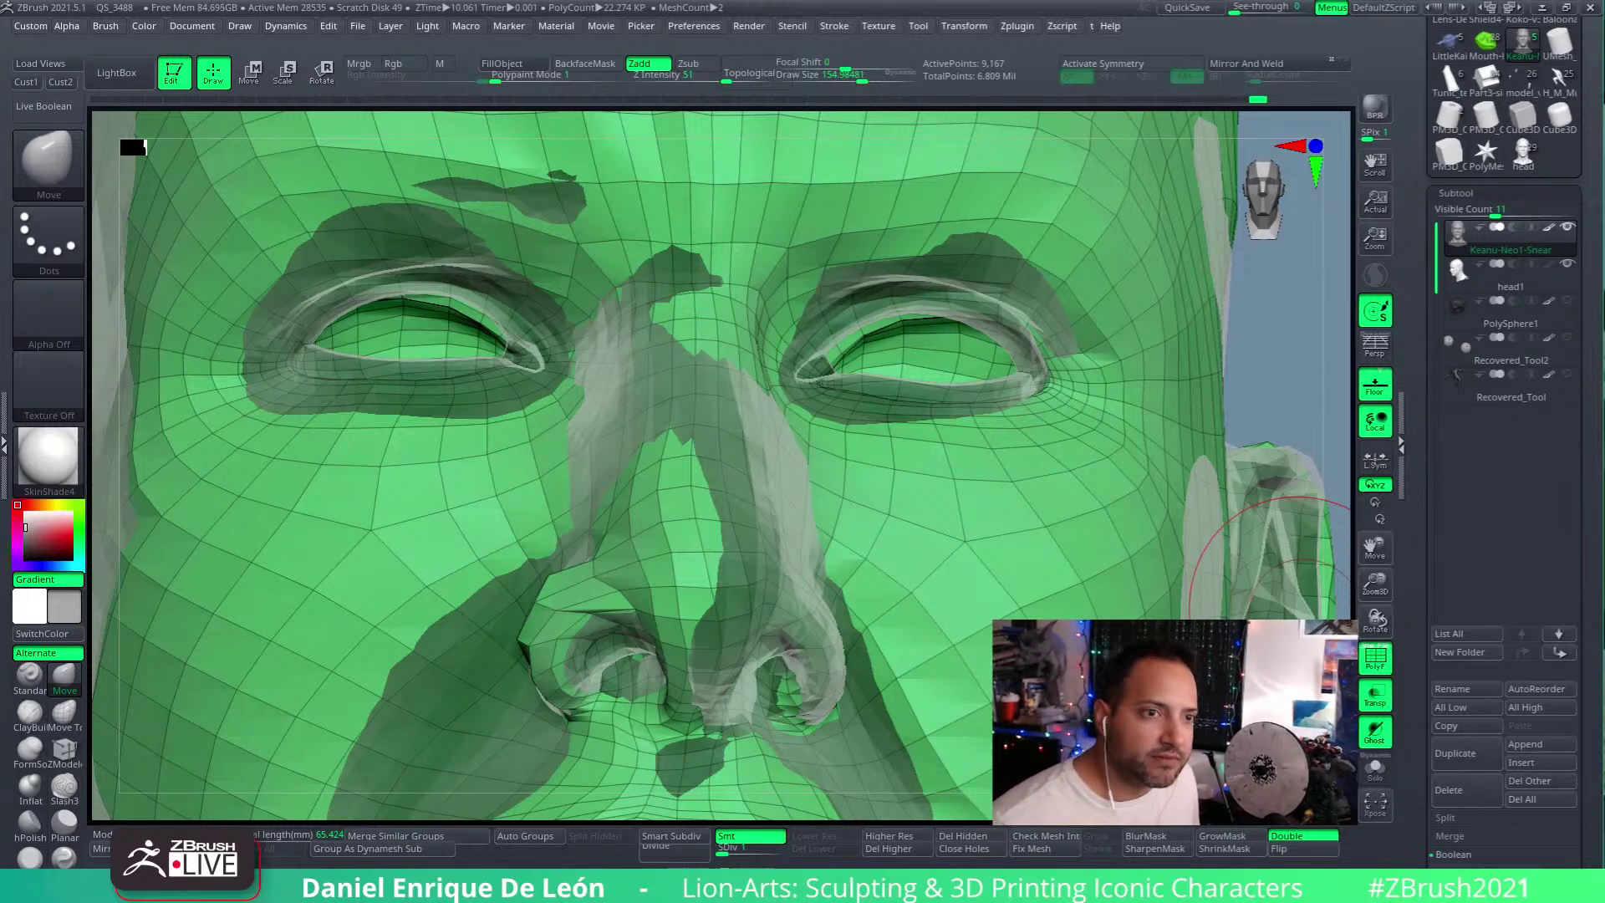
{"action": "left_click_drag", "start_coordinate": [1254, 397], "coordinate": [1261, 380]}
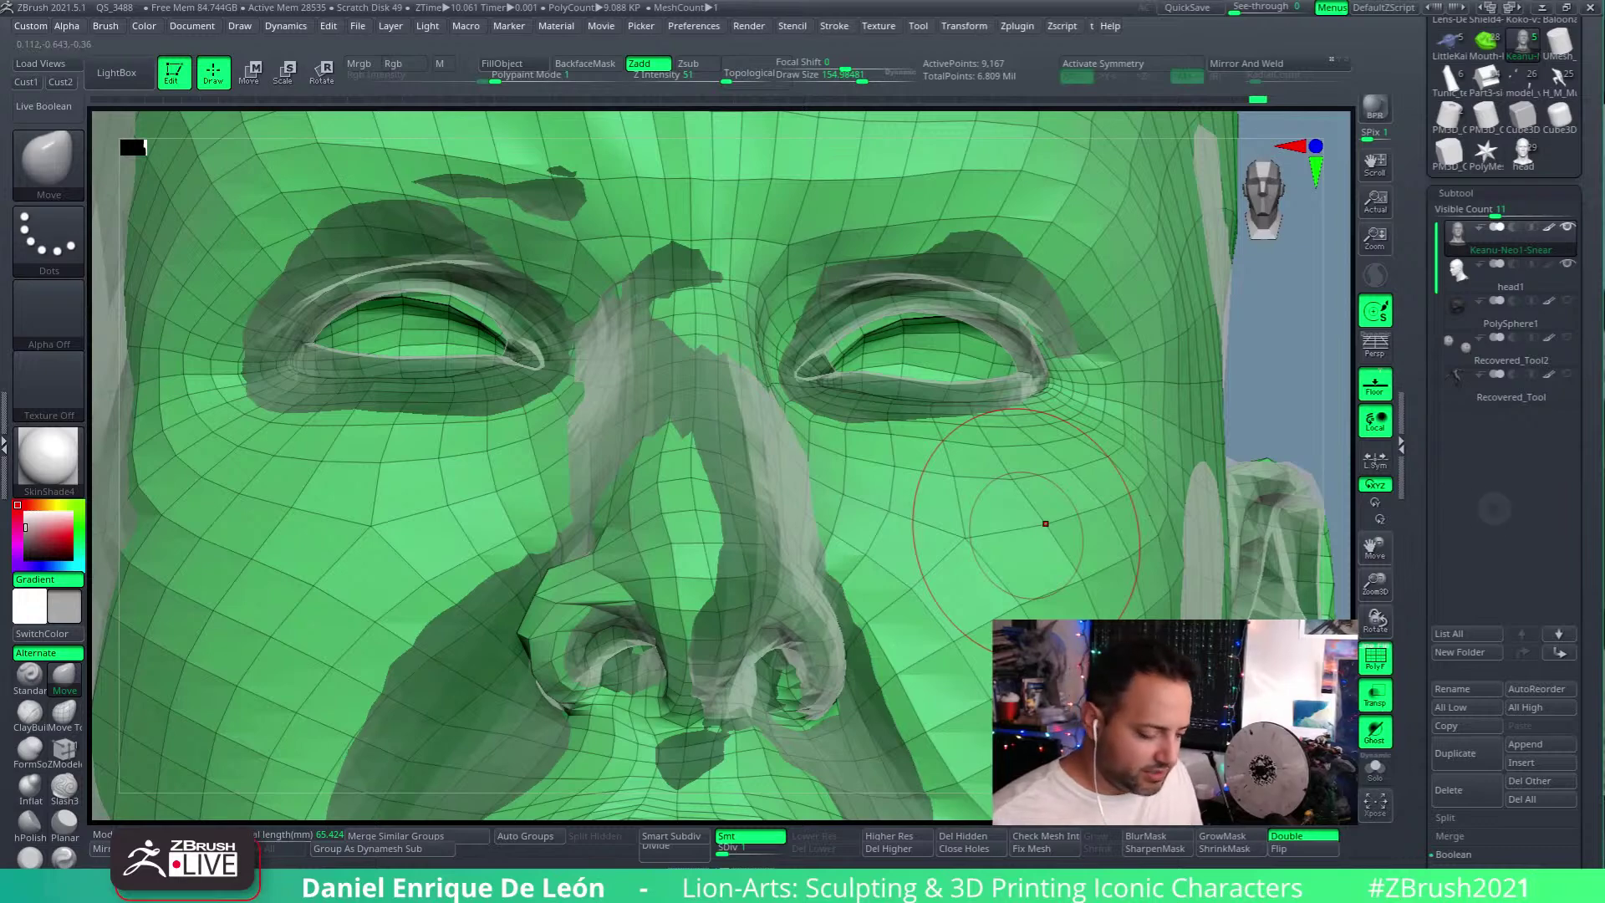
{"action": "key", "text": "f"}
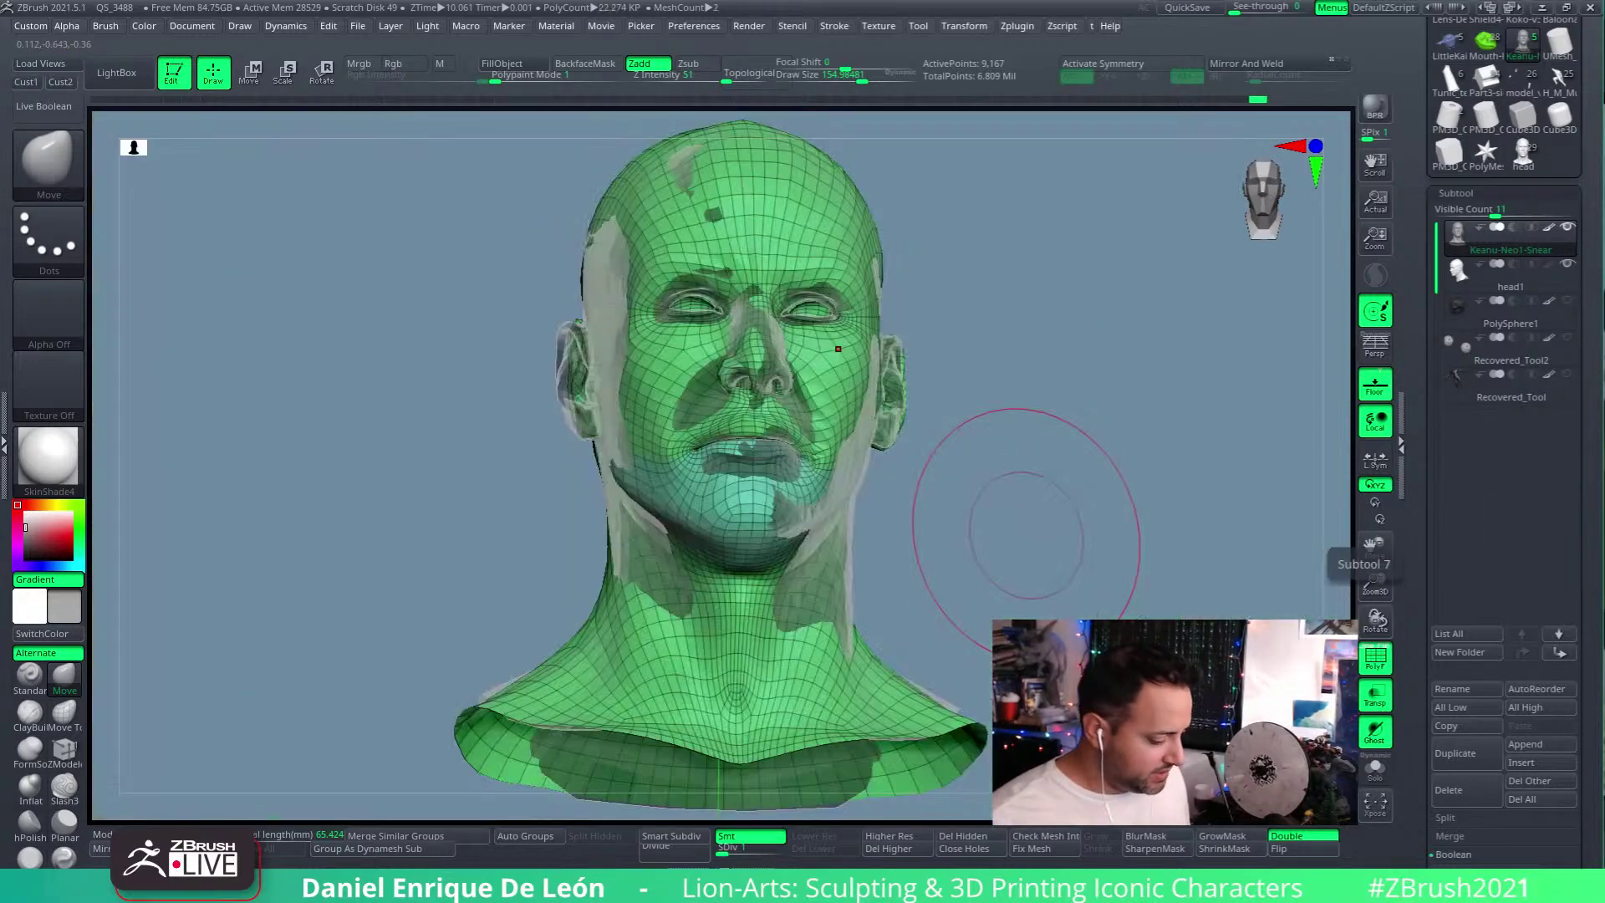
{"action": "mouse_move", "coordinate": [1087, 535]}
{"action": "left_mouse_down"}
{"action": "mouse_move", "coordinate": [1364, 578]}
{"action": "mouse_move", "coordinate": [1329, 635]}
{"action": "left_mouse_up"}
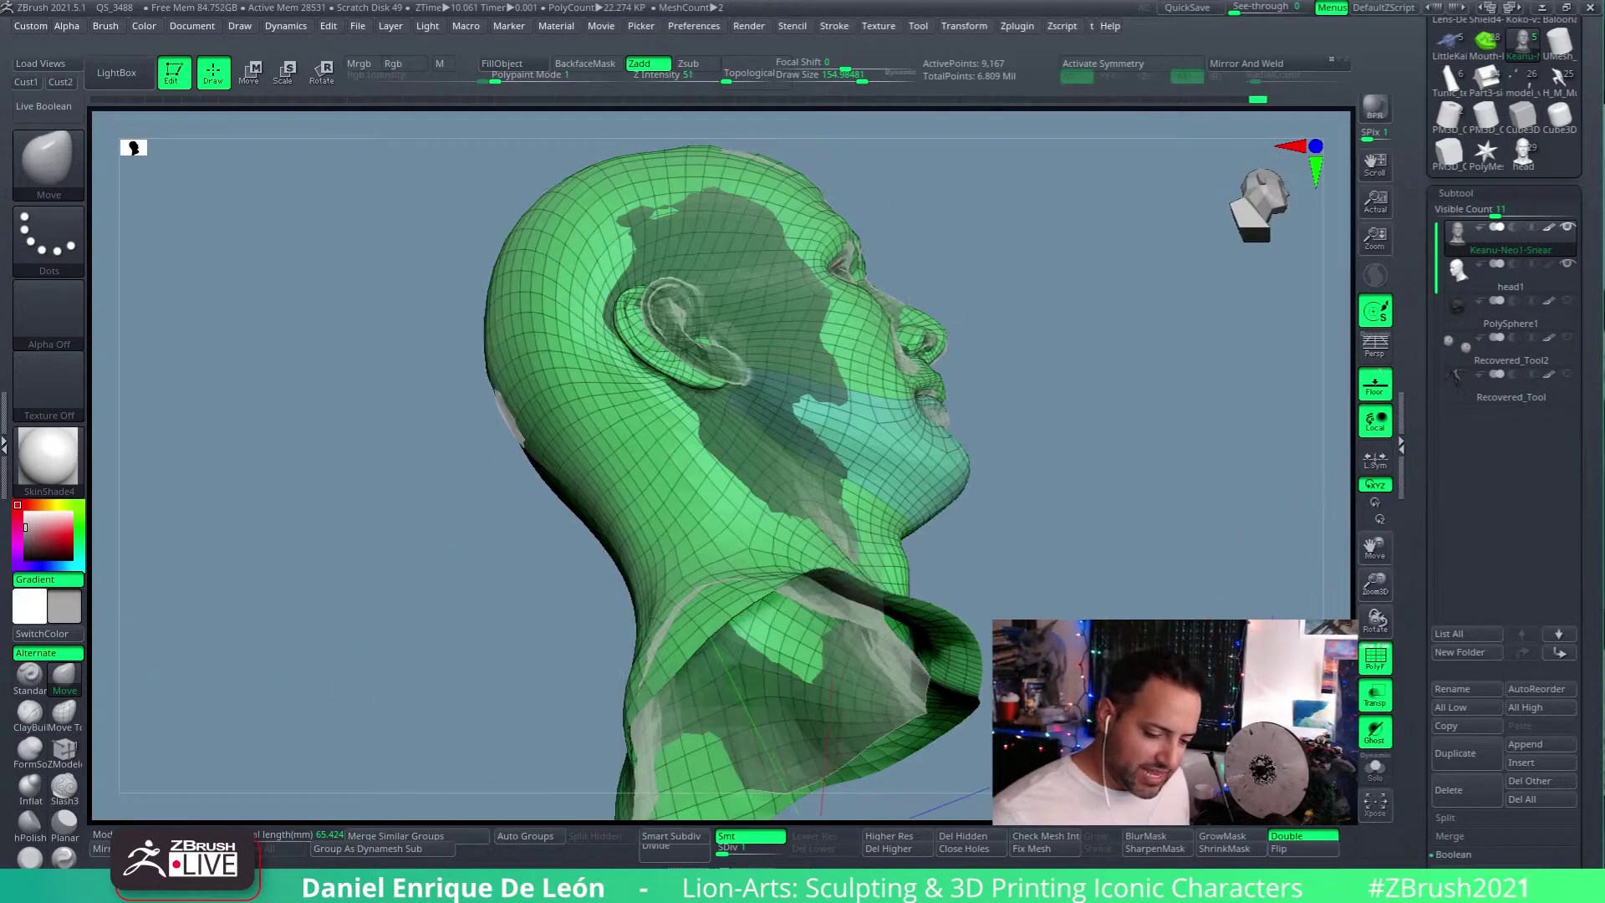
{"action": "mouse_move", "coordinate": [1304, 502]}
{"action": "left_mouse_down"}
{"action": "mouse_move", "coordinate": [1061, 577]}
{"action": "mouse_move", "coordinate": [1195, 543]}
{"action": "mouse_move", "coordinate": [1064, 580]}
{"action": "mouse_move", "coordinate": [1116, 574]}
{"action": "left_mouse_up"}
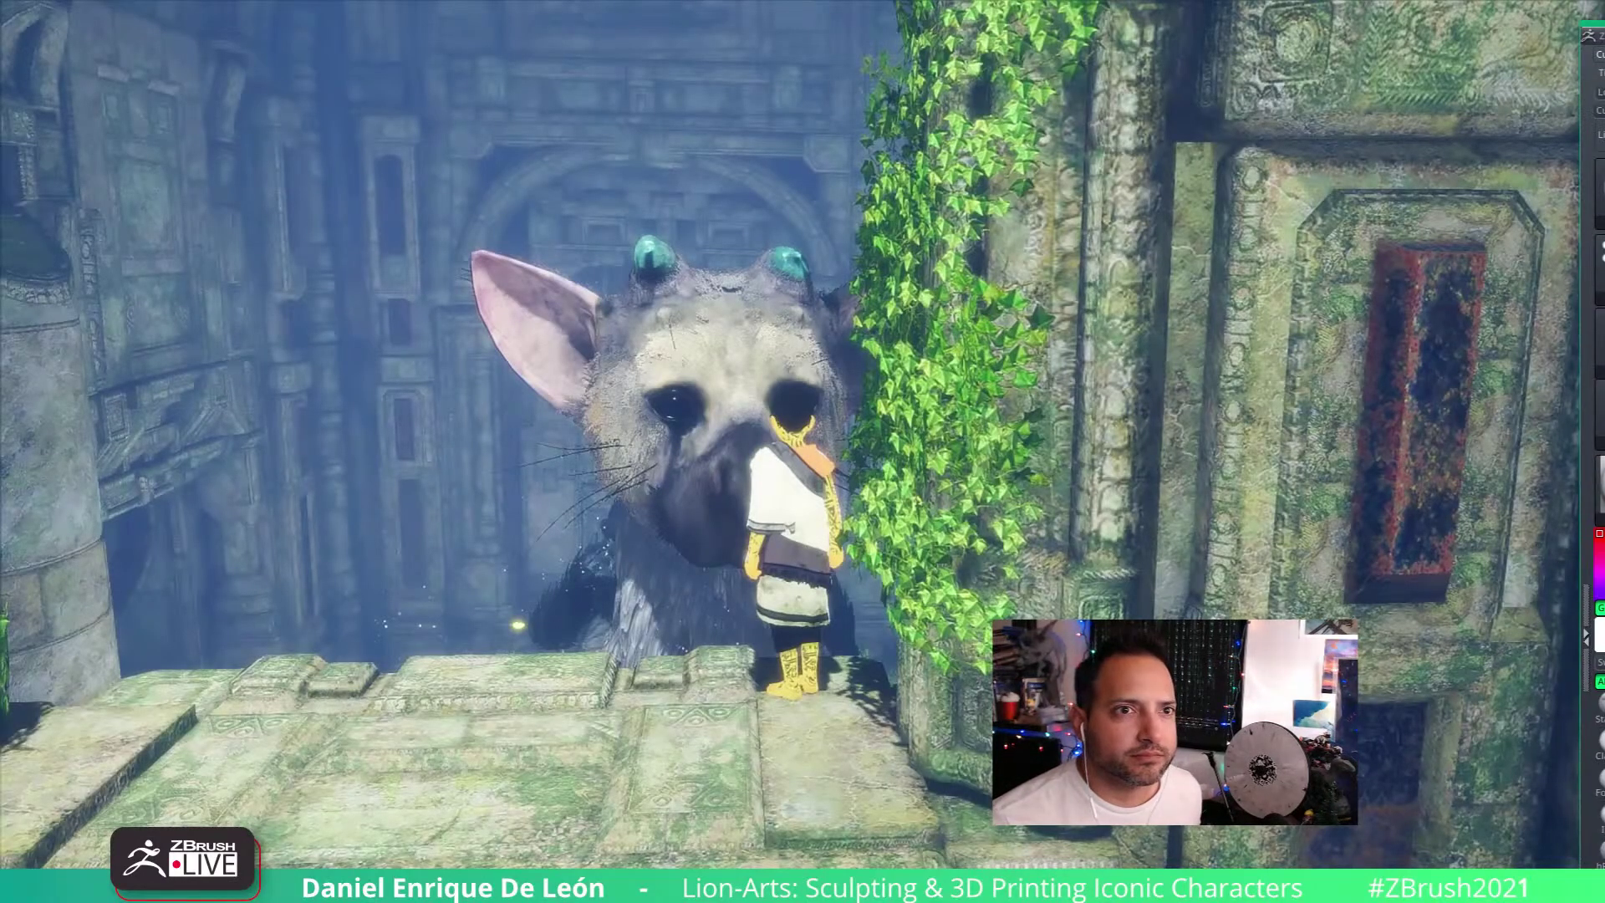
Step: Bring the ZBrush window back into view over the game picture and enlarge it to fill the screen
{"action": "left_click_drag", "start_coordinate": [1591, 33], "coordinate": [1424, 282]}
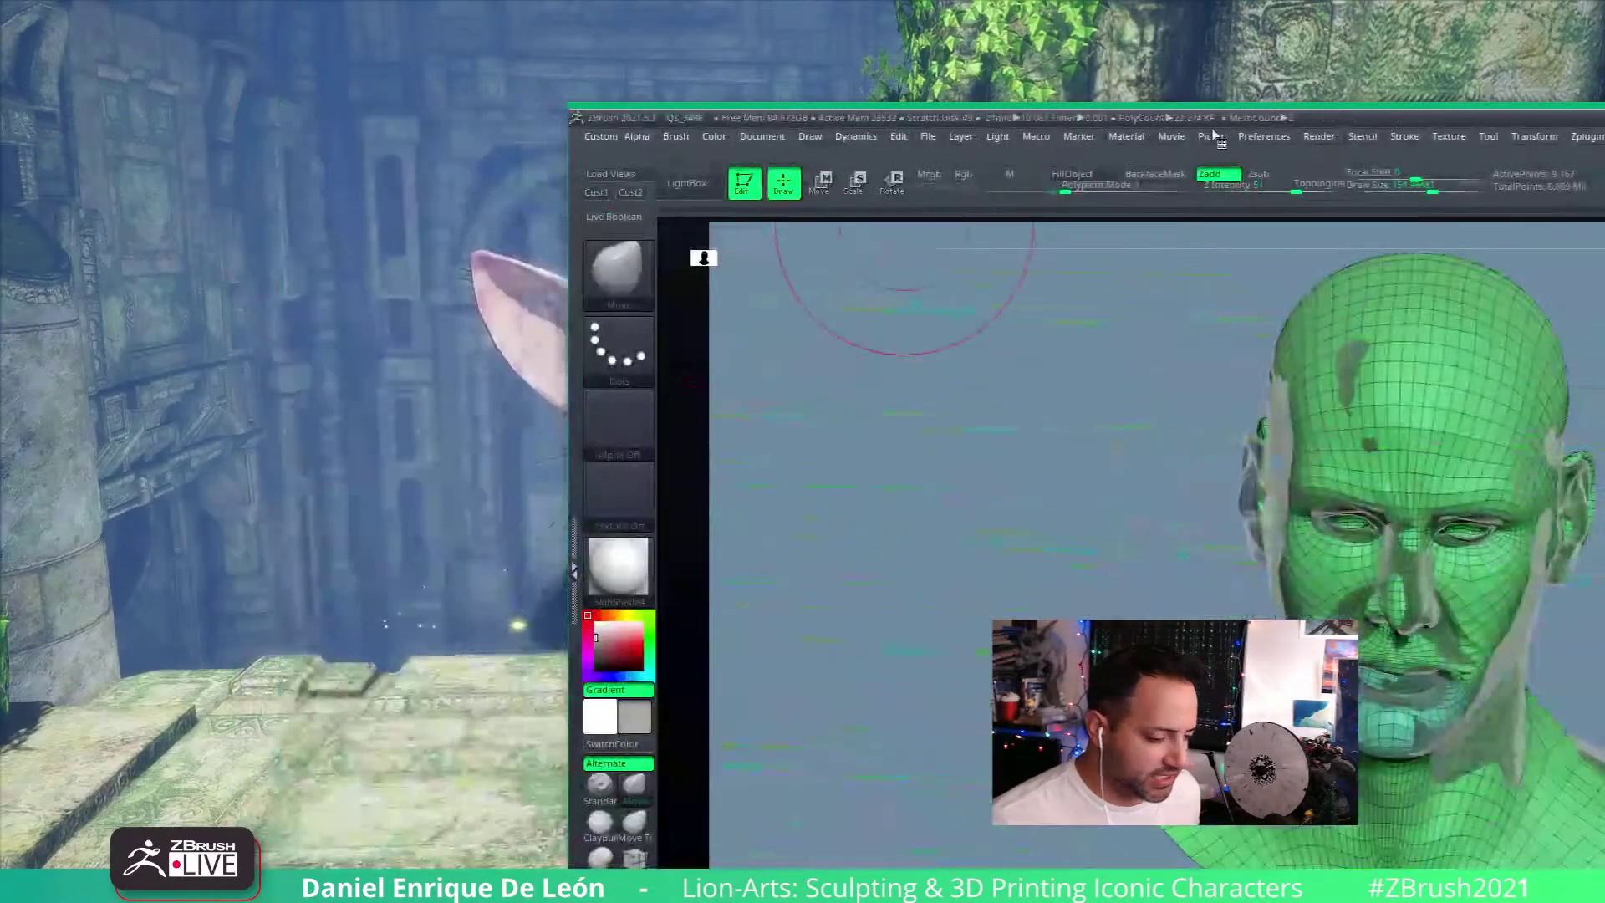
{"action": "left_click_drag", "start_coordinate": [1250, 117], "coordinate": [700, 14]}
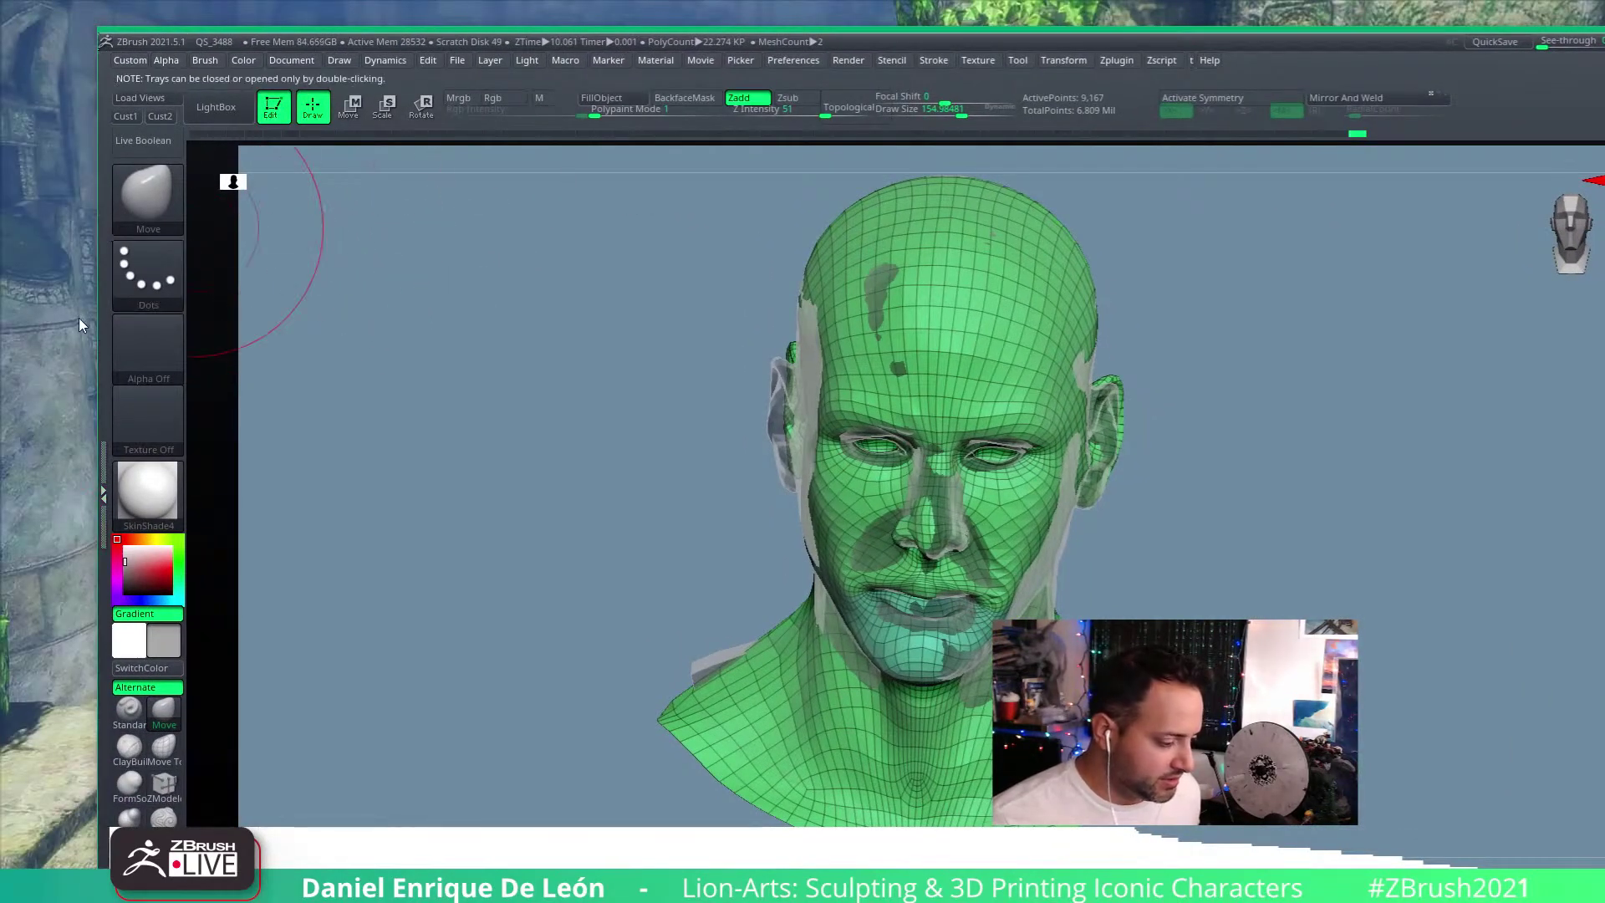
{"action": "left_click_drag", "start_coordinate": [96, 316], "coordinate": [481, 316]}
{"action": "left_click_drag", "start_coordinate": [1064, 46], "coordinate": [604, 19]}
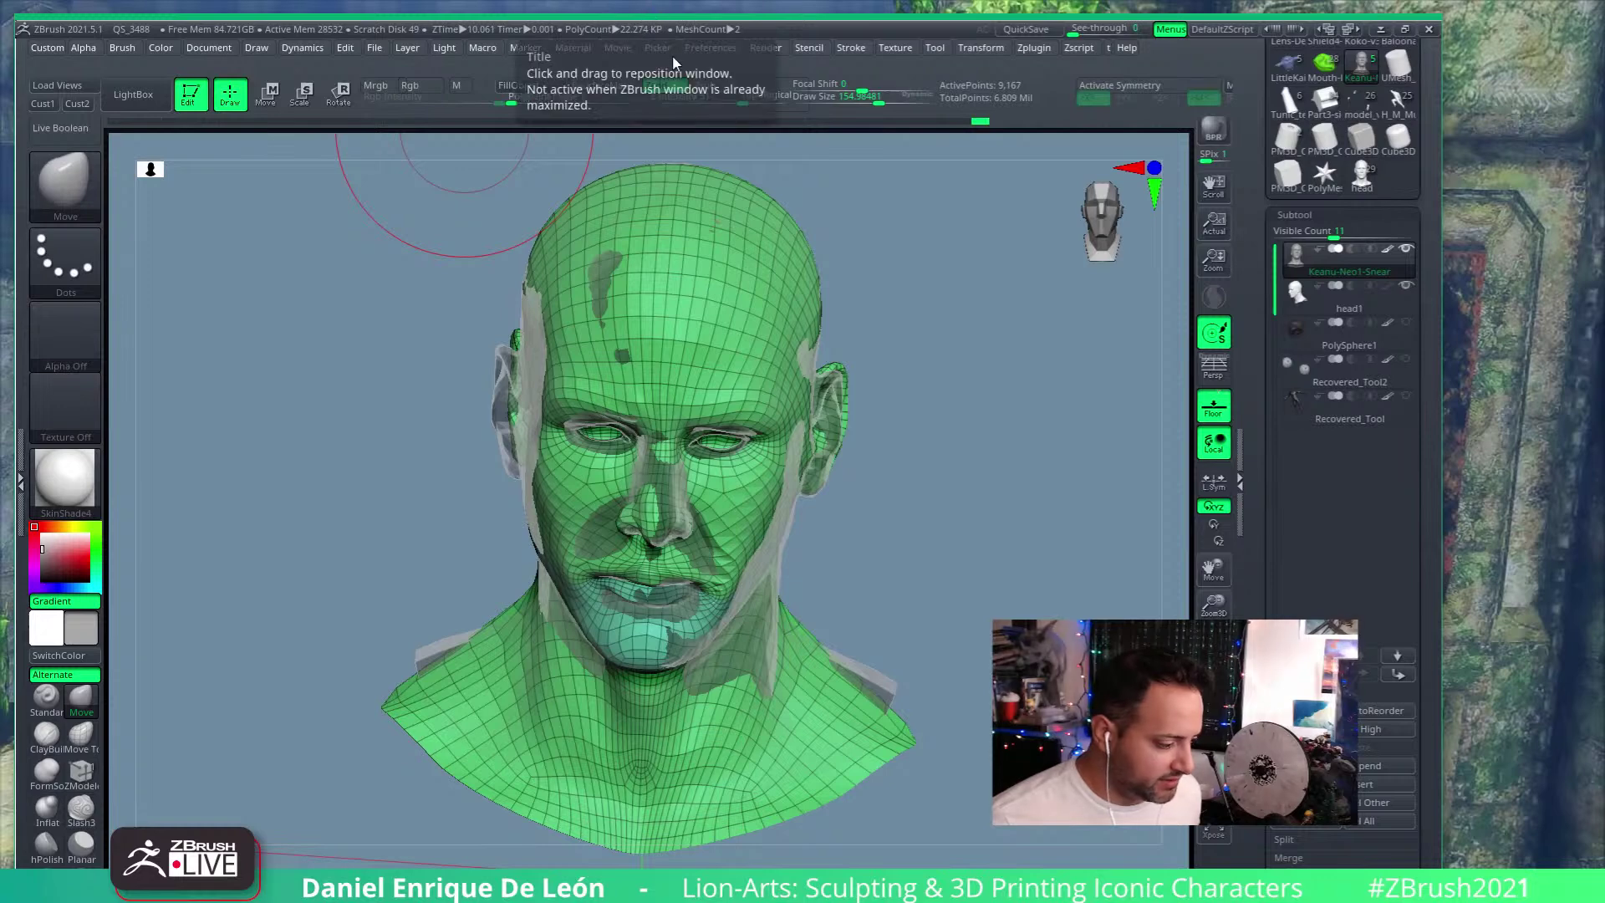
{"action": "left_click_drag", "start_coordinate": [673, 28], "coordinate": [666, 1]}
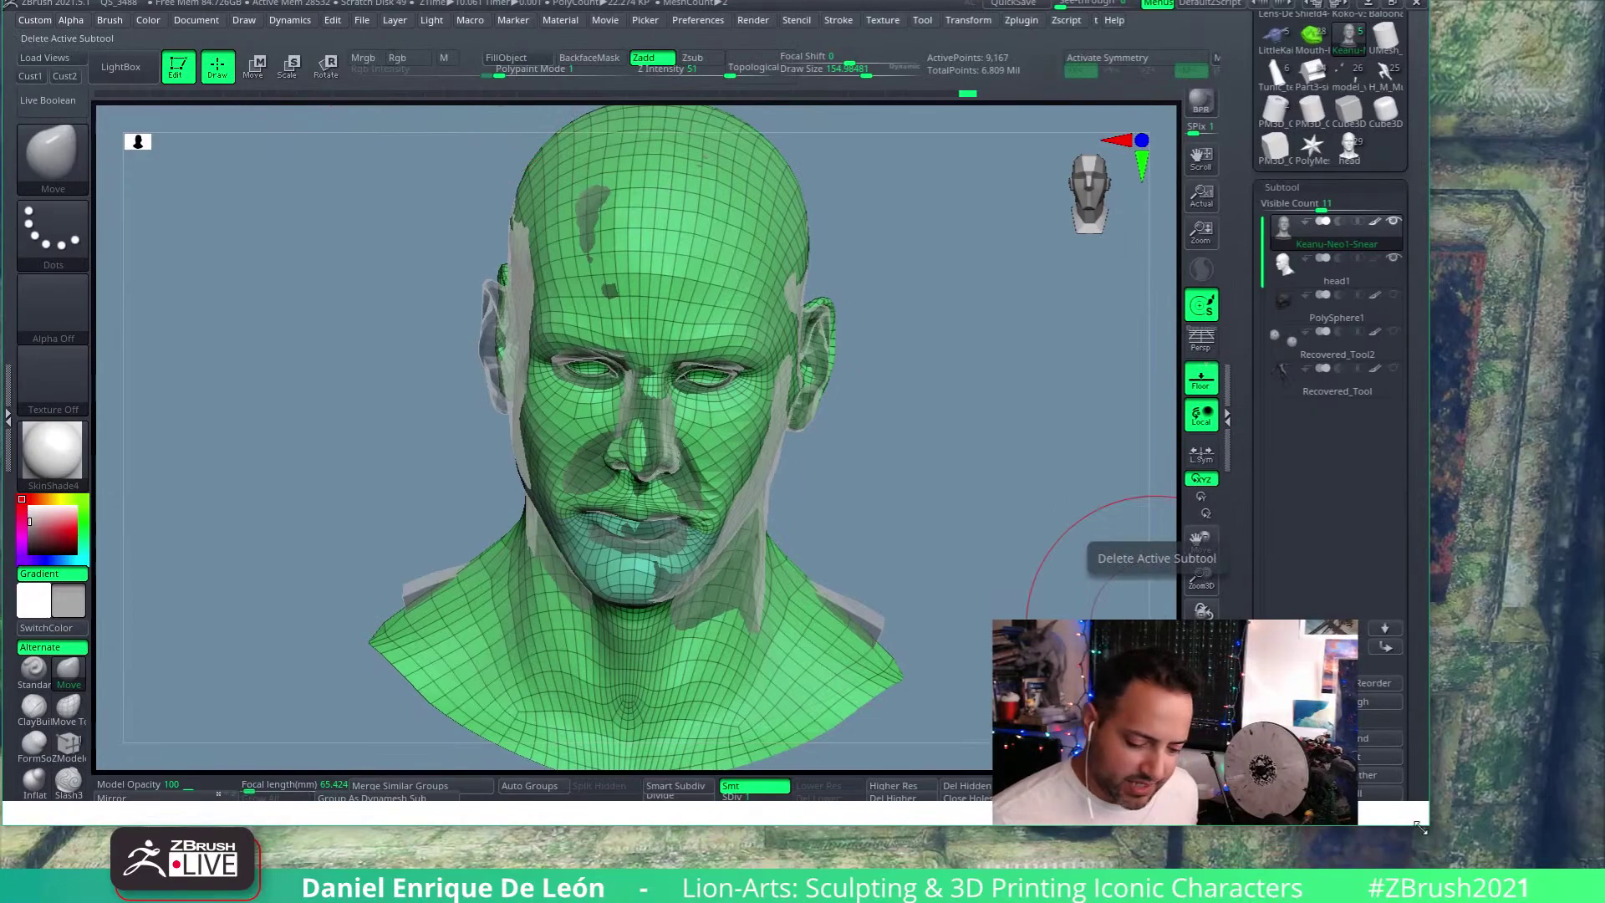
{"action": "left_click_drag", "start_coordinate": [1427, 824], "coordinate": [1597, 868]}
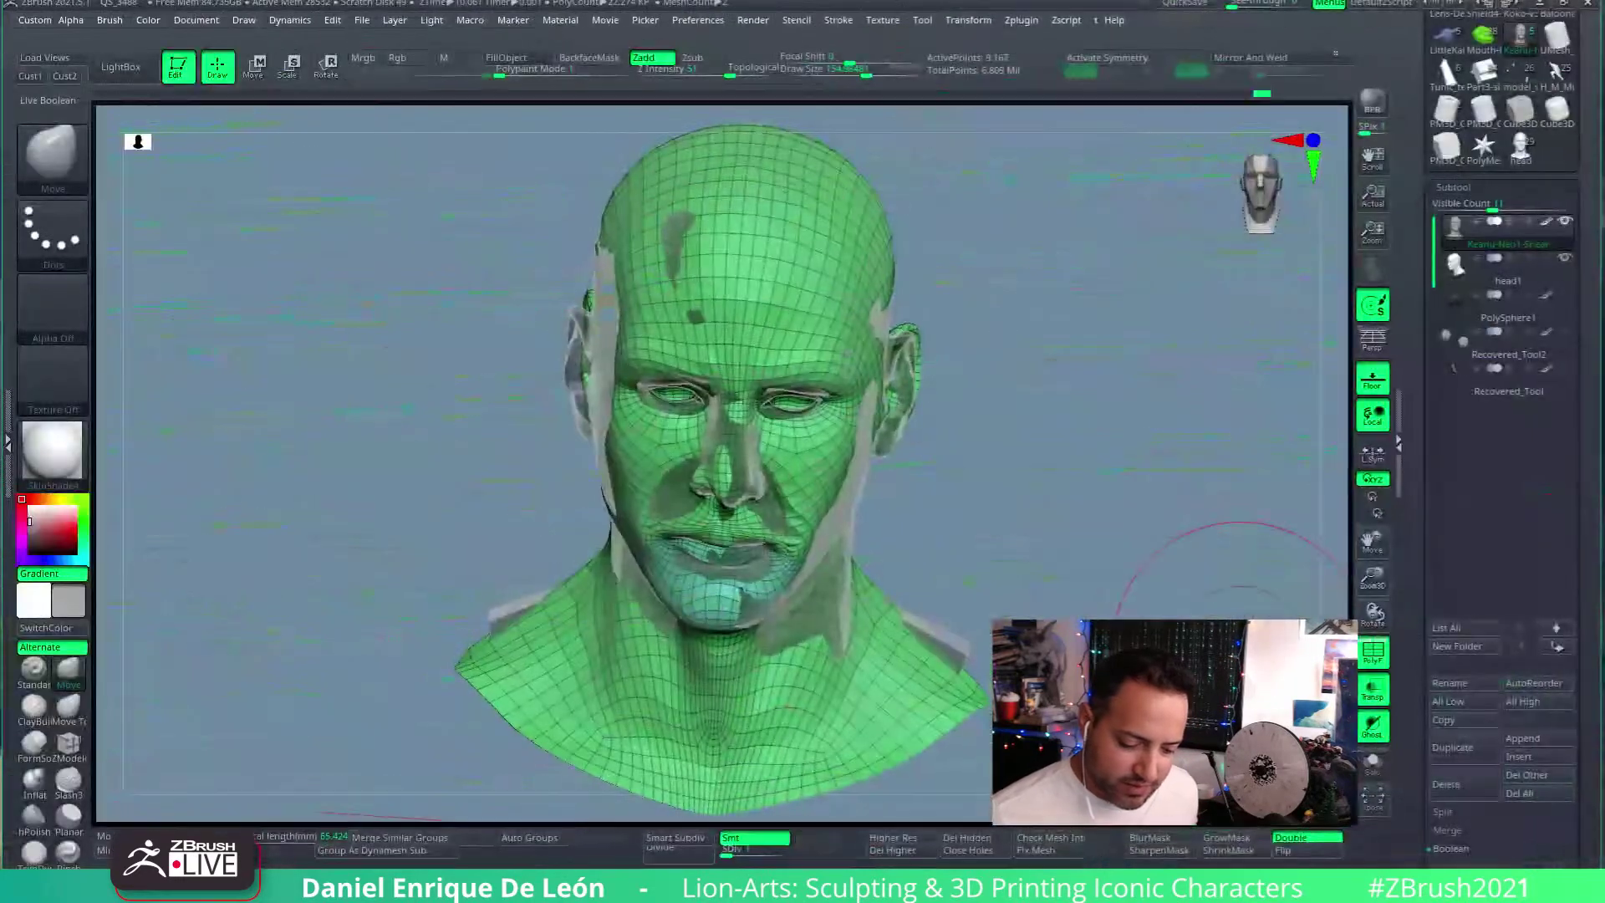
Step: Smooth and move the upper forehead and top of the Keanu head toward head1, checking it from several angles
{"action": "left_click_drag", "start_coordinate": [1132, 402], "coordinate": [1187, 500]}
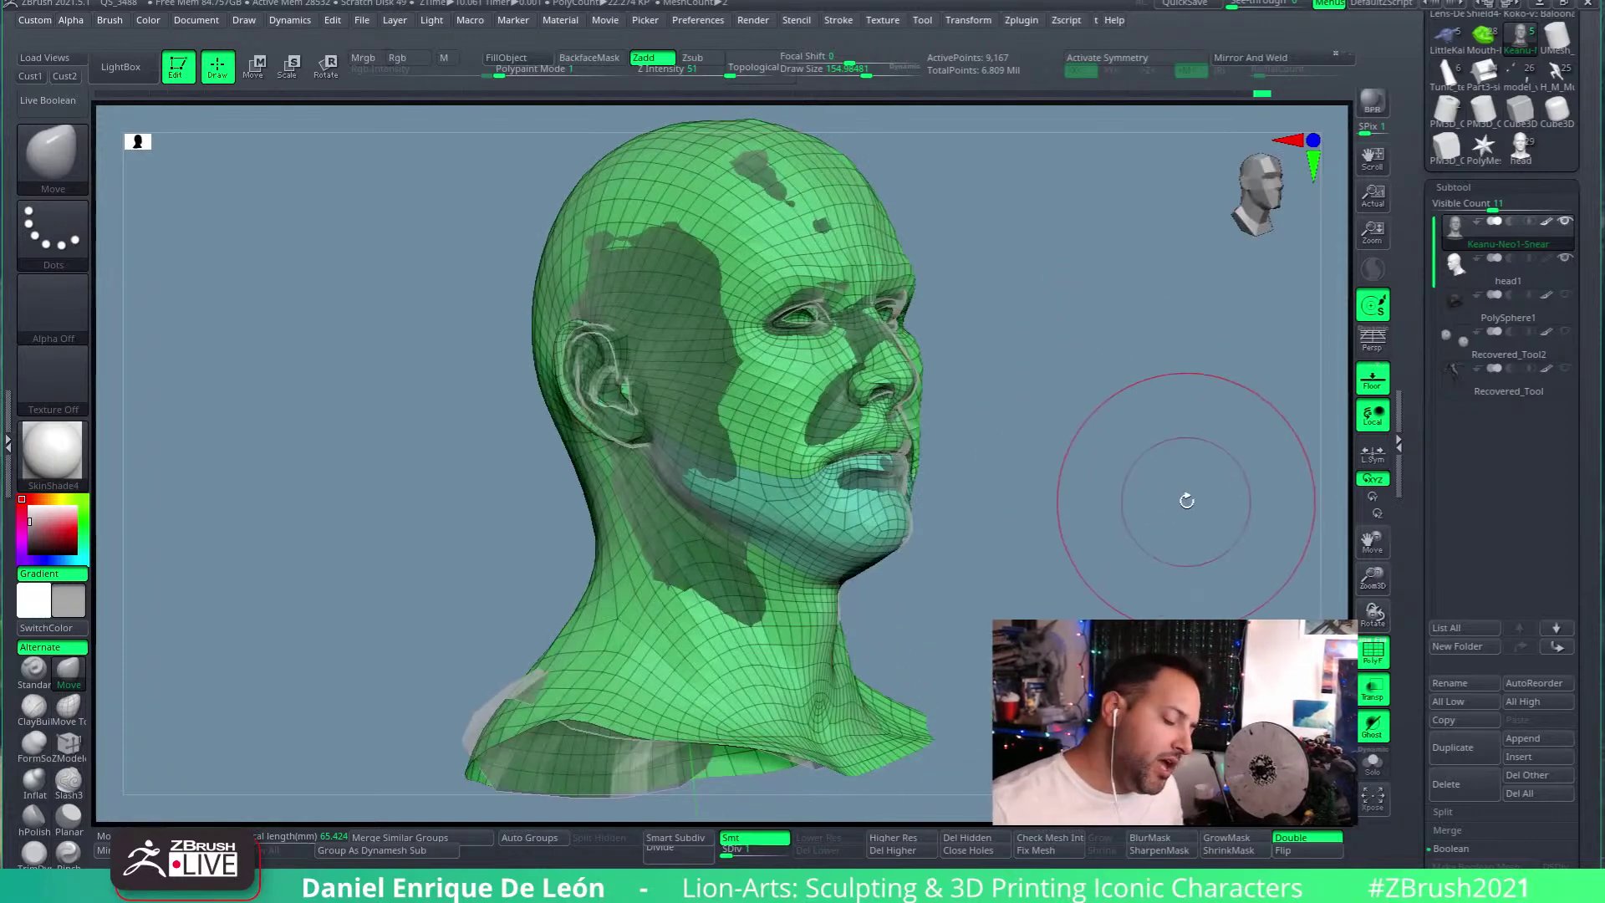
{"action": "mouse_move", "coordinate": [988, 460]}
{"action": "left_mouse_down", "text": "shift"}
{"action": "mouse_move", "coordinate": [1088, 427]}
{"action": "mouse_move", "coordinate": [920, 477]}
{"action": "mouse_move", "coordinate": [852, 422]}
{"action": "mouse_move", "coordinate": [928, 418]}
{"action": "mouse_move", "coordinate": [961, 518]}
{"action": "mouse_move", "coordinate": [807, 310]}
{"action": "mouse_move", "coordinate": [886, 686]}
{"action": "mouse_move", "coordinate": [863, 470]}
{"action": "left_mouse_up", "text": "shift"}
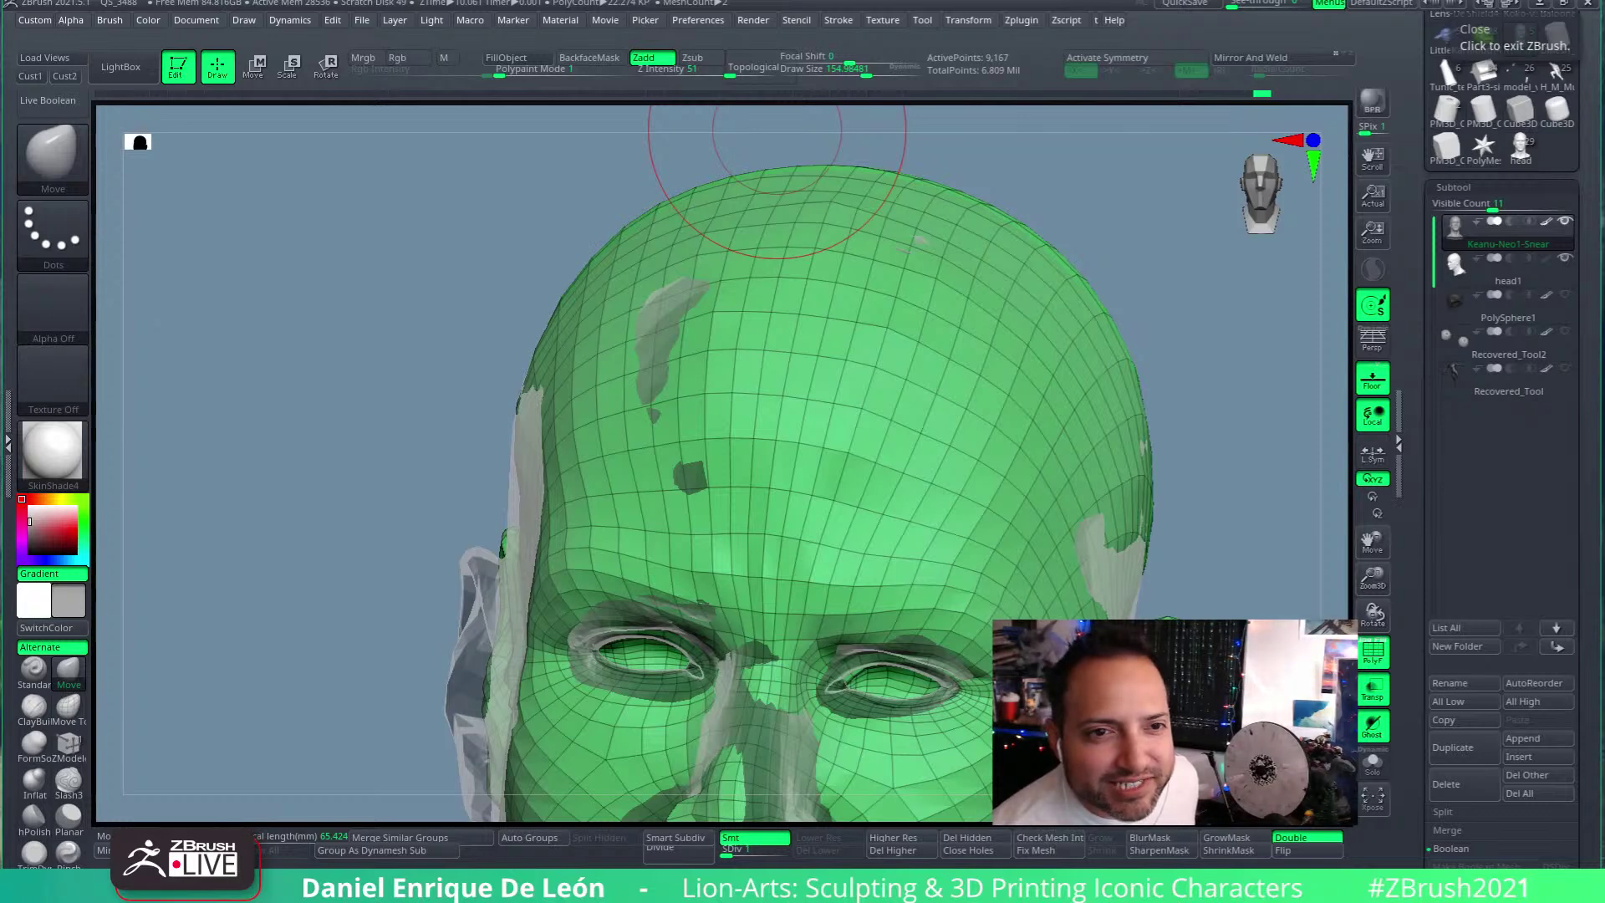
{"action": "mouse_move", "coordinate": [1233, 393]}
{"action": "left_mouse_down"}
{"action": "mouse_move", "coordinate": [1226, 502]}
{"action": "mouse_move", "coordinate": [992, 387]}
{"action": "mouse_move", "coordinate": [1079, 393]}
{"action": "mouse_move", "coordinate": [1208, 614]}
{"action": "mouse_move", "coordinate": [999, 462]}
{"action": "mouse_move", "coordinate": [967, 419]}
{"action": "mouse_move", "coordinate": [1132, 409]}
{"action": "left_mouse_up"}
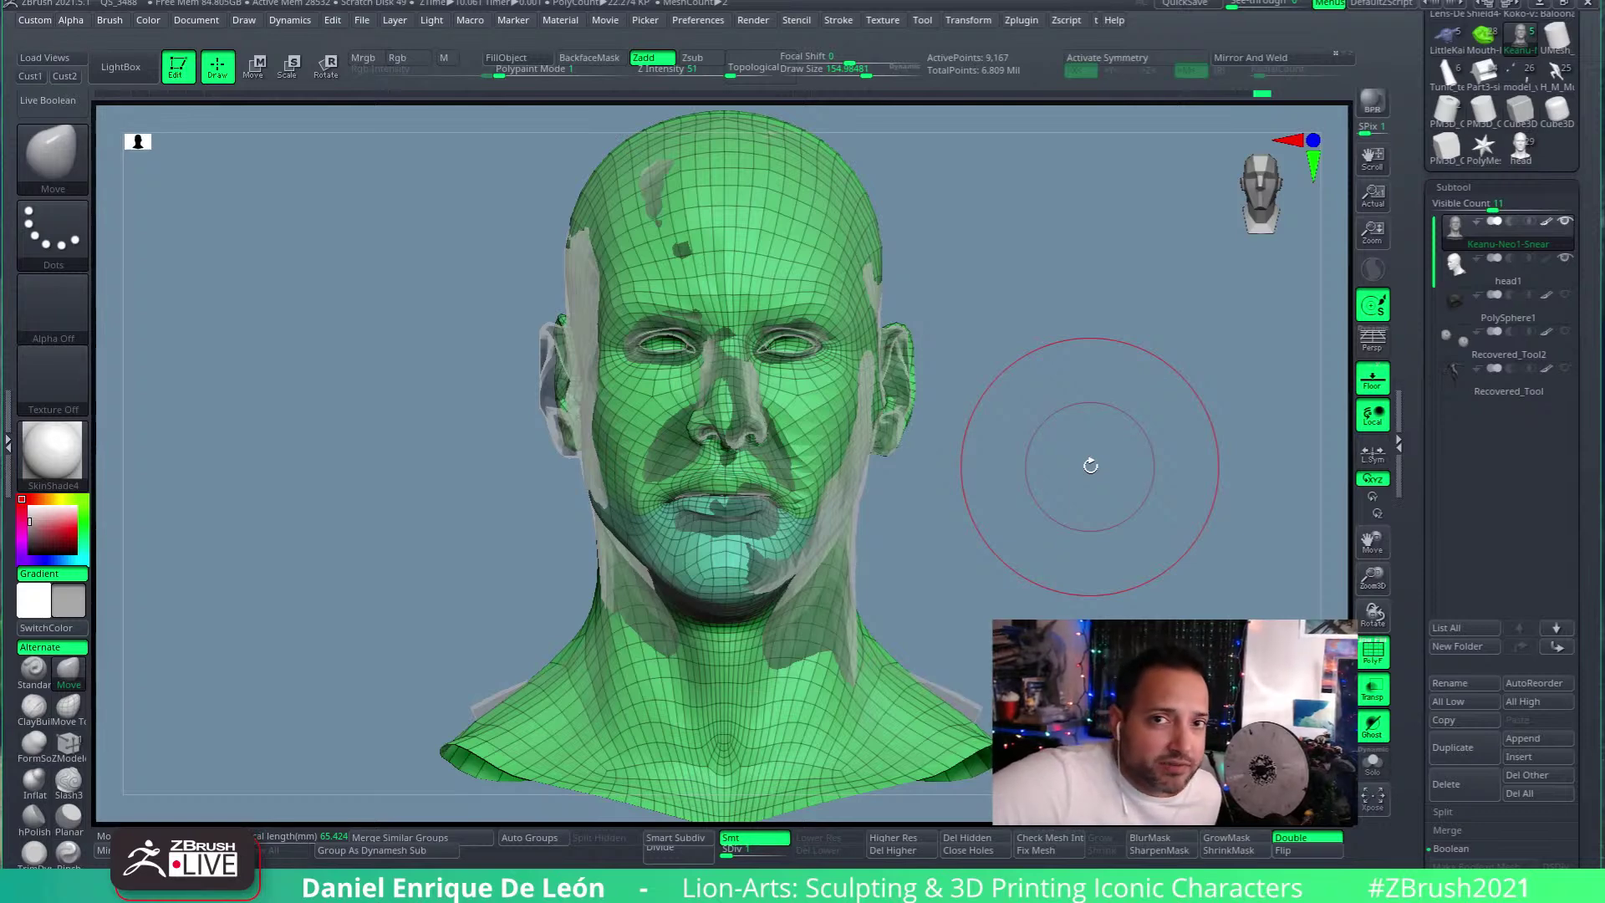
{"action": "mouse_move", "coordinate": [1085, 465]}
{"action": "left_mouse_down"}
{"action": "mouse_move", "coordinate": [1060, 494]}
{"action": "mouse_move", "coordinate": [1111, 458]}
{"action": "left_mouse_up"}
{"action": "mouse_move", "coordinate": [618, 342]}
{"action": "right_mouse_down"}
{"action": "mouse_move", "coordinate": [749, 346]}
{"action": "mouse_move", "coordinate": [702, 401]}
{"action": "right_mouse_up"}
{"action": "mouse_move", "coordinate": [703, 400]}
{"action": "left_mouse_down", "text": "ctrl+alt"}
{"action": "mouse_move", "coordinate": [543, 318]}
{"action": "mouse_move", "coordinate": [585, 251]}
{"action": "mouse_move", "coordinate": [619, 385]}
{"action": "left_mouse_up", "text": "ctrl+alt"}
{"action": "right_click_drag", "start_coordinate": [886, 219], "coordinate": [804, 318]}
{"action": "mouse_move", "coordinate": [804, 317]}
{"action": "left_mouse_down", "text": "ctrl+alt"}
{"action": "mouse_move", "coordinate": [763, 304]}
{"action": "mouse_move", "coordinate": [771, 320]}
{"action": "mouse_move", "coordinate": [761, 178]}
{"action": "left_mouse_up", "text": "ctrl+alt"}
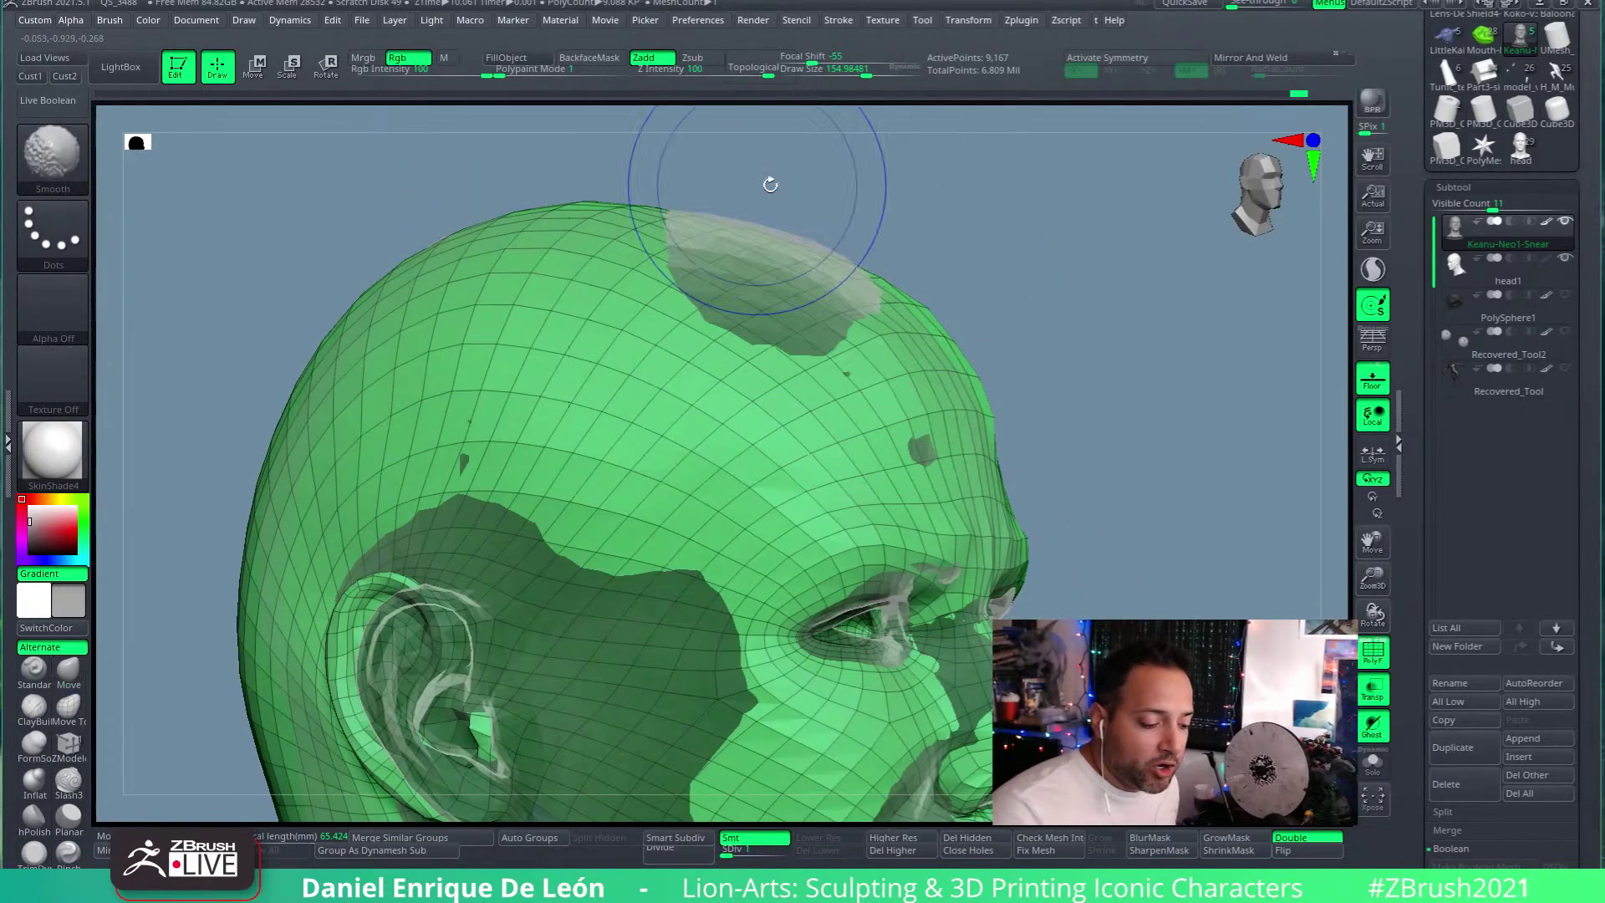
{"action": "right_click_drag", "start_coordinate": [761, 179], "coordinate": [801, 241]}
{"action": "mouse_move", "coordinate": [801, 240]}
{"action": "left_mouse_down", "text": "ctrl+alt"}
{"action": "mouse_move", "coordinate": [828, 251]}
{"action": "mouse_move", "coordinate": [886, 218]}
{"action": "left_mouse_up", "text": "ctrl+alt"}
{"action": "mouse_move", "coordinate": [886, 217]}
{"action": "right_mouse_down"}
{"action": "mouse_move", "coordinate": [861, 251]}
{"action": "mouse_move", "coordinate": [835, 241]}
{"action": "right_mouse_up"}
{"action": "mouse_move", "coordinate": [836, 240]}
{"action": "left_mouse_down", "text": "ctrl"}
{"action": "mouse_move", "coordinate": [735, 448]}
{"action": "mouse_move", "coordinate": [736, 535]}
{"action": "mouse_move", "coordinate": [777, 568]}
{"action": "left_mouse_up", "text": "ctrl"}
{"action": "mouse_move", "coordinate": [777, 568]}
{"action": "right_mouse_down"}
{"action": "mouse_move", "coordinate": [827, 326]}
{"action": "mouse_move", "coordinate": [914, 340]}
{"action": "right_mouse_up"}
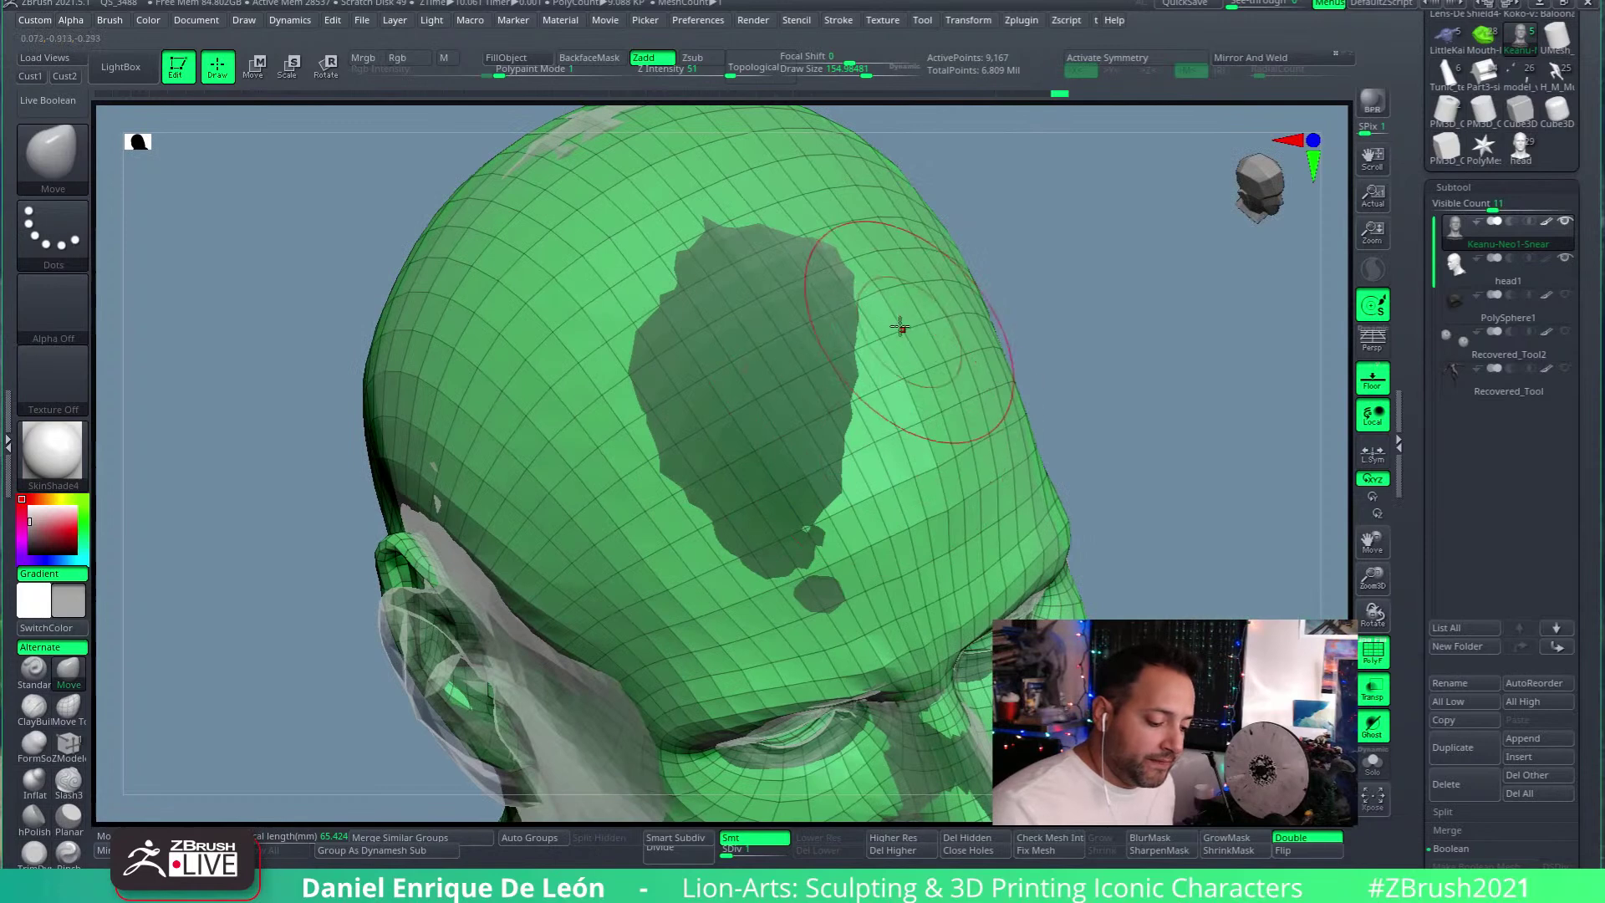
Step: Refine the top of the Keanu skull with the Move brush, switching to head1 and back to compare the crown
{"action": "left_click", "coordinate": [400, 57]}
{"action": "mouse_move", "coordinate": [752, 585]}
{"action": "left_mouse_down", "text": "ctrl+alt"}
{"action": "mouse_move", "coordinate": [836, 502]}
{"action": "mouse_move", "coordinate": [903, 468]}
{"action": "mouse_move", "coordinate": [870, 394]}
{"action": "left_mouse_up", "text": "ctrl+alt"}
{"action": "key", "text": "ctrl+shift+a"}
{"action": "key", "text": "b"}
{"action": "key", "text": "m"}
{"action": "key", "text": "v"}
{"action": "mouse_move", "coordinate": [860, 387]}
{"action": "right_mouse_down"}
{"action": "mouse_move", "coordinate": [753, 401]}
{"action": "mouse_move", "coordinate": [770, 448]}
{"action": "mouse_move", "coordinate": [627, 358]}
{"action": "right_mouse_up"}
{"action": "left_click", "coordinate": [619, 401], "text": "alt"}
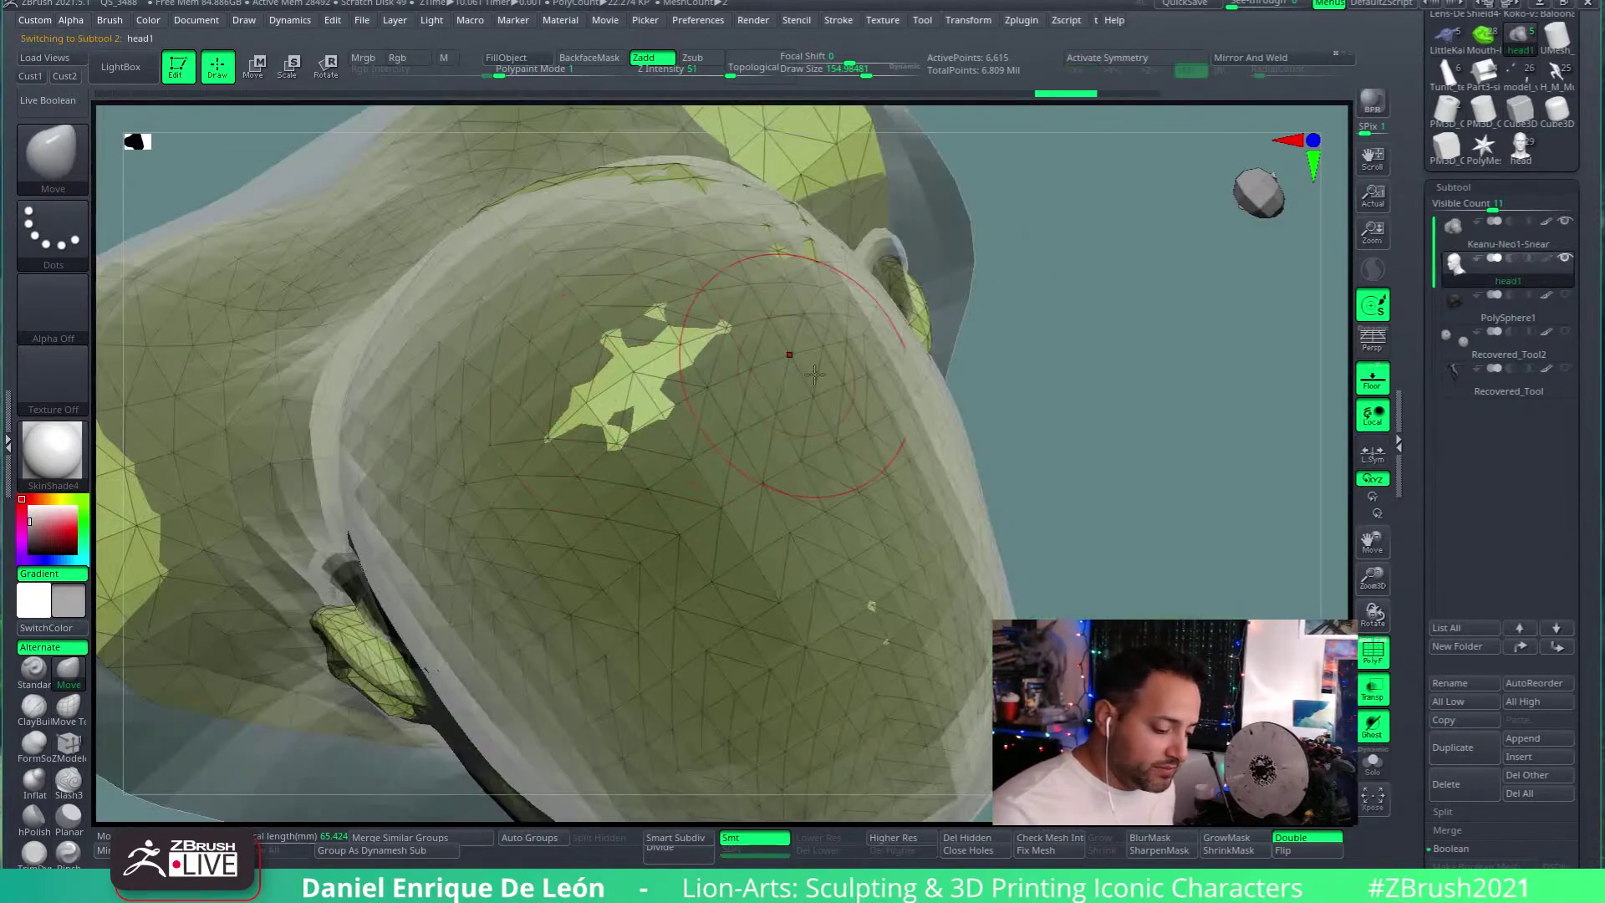
{"action": "left_click", "coordinate": [860, 376], "text": "alt"}
Step: Move the crown and upper sides of the Keanu skull onto head1's surface from above
{"action": "mouse_move", "coordinate": [631, 385]}
{"action": "left_mouse_down"}
{"action": "mouse_move", "coordinate": [695, 349]}
{"action": "mouse_move", "coordinate": [648, 387]}
{"action": "left_mouse_up"}
{"action": "mouse_move", "coordinate": [649, 387]}
{"action": "right_mouse_down"}
{"action": "mouse_move", "coordinate": [674, 549]}
{"action": "mouse_move", "coordinate": [728, 473]}
{"action": "mouse_move", "coordinate": [510, 260]}
{"action": "right_mouse_up"}
{"action": "mouse_move", "coordinate": [509, 260]}
{"action": "left_mouse_down"}
{"action": "mouse_move", "coordinate": [527, 180]}
{"action": "mouse_move", "coordinate": [451, 209]}
{"action": "mouse_move", "coordinate": [655, 243]}
{"action": "left_mouse_up"}
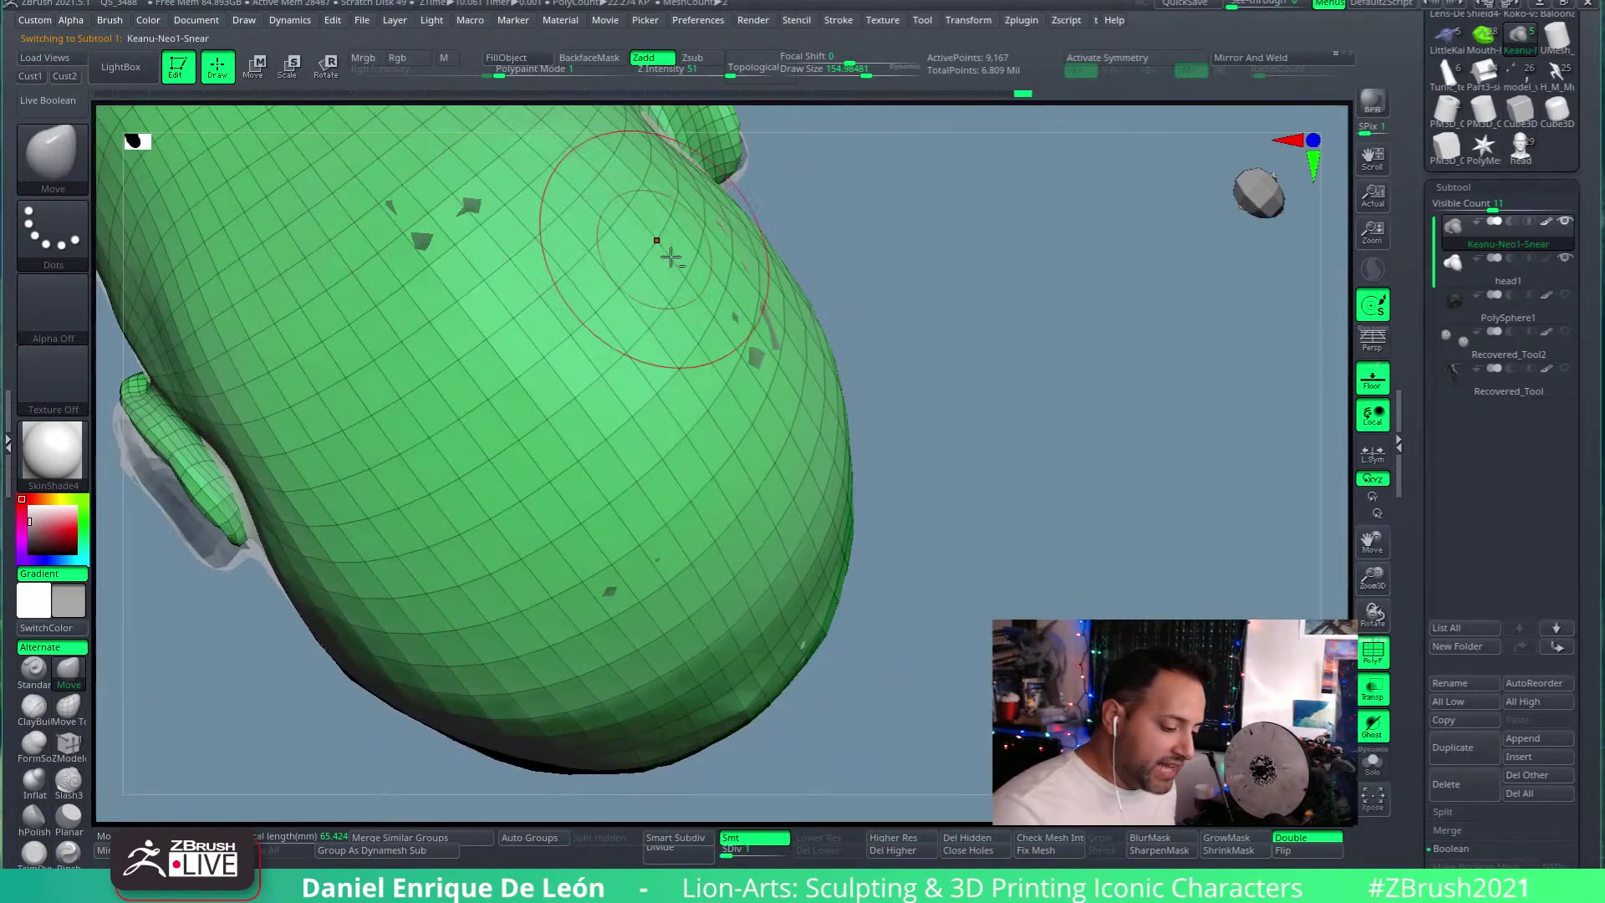
{"action": "right_click_drag", "start_coordinate": [656, 243], "coordinate": [737, 263]}
{"action": "right_click_drag", "start_coordinate": [781, 329], "coordinate": [859, 208]}
{"action": "key", "text": "shift"}
{"action": "mouse_move", "coordinate": [835, 394]}
{"action": "right_mouse_down", "text": "ctrl"}
{"action": "mouse_move", "coordinate": [781, 276]}
{"action": "mouse_move", "coordinate": [798, 296]}
{"action": "mouse_move", "coordinate": [746, 342]}
{"action": "right_mouse_up", "text": "ctrl"}
{"action": "mouse_move", "coordinate": [857, 332]}
{"action": "right_mouse_down", "text": "ctrl"}
{"action": "mouse_move", "coordinate": [756, 222]}
{"action": "mouse_move", "coordinate": [928, 200]}
{"action": "mouse_move", "coordinate": [895, 591]}
{"action": "mouse_move", "coordinate": [851, 288]}
{"action": "mouse_move", "coordinate": [832, 322]}
{"action": "mouse_move", "coordinate": [811, 316]}
{"action": "mouse_move", "coordinate": [813, 440]}
{"action": "mouse_move", "coordinate": [877, 424]}
{"action": "mouse_move", "coordinate": [844, 435]}
{"action": "right_mouse_up", "text": "ctrl"}
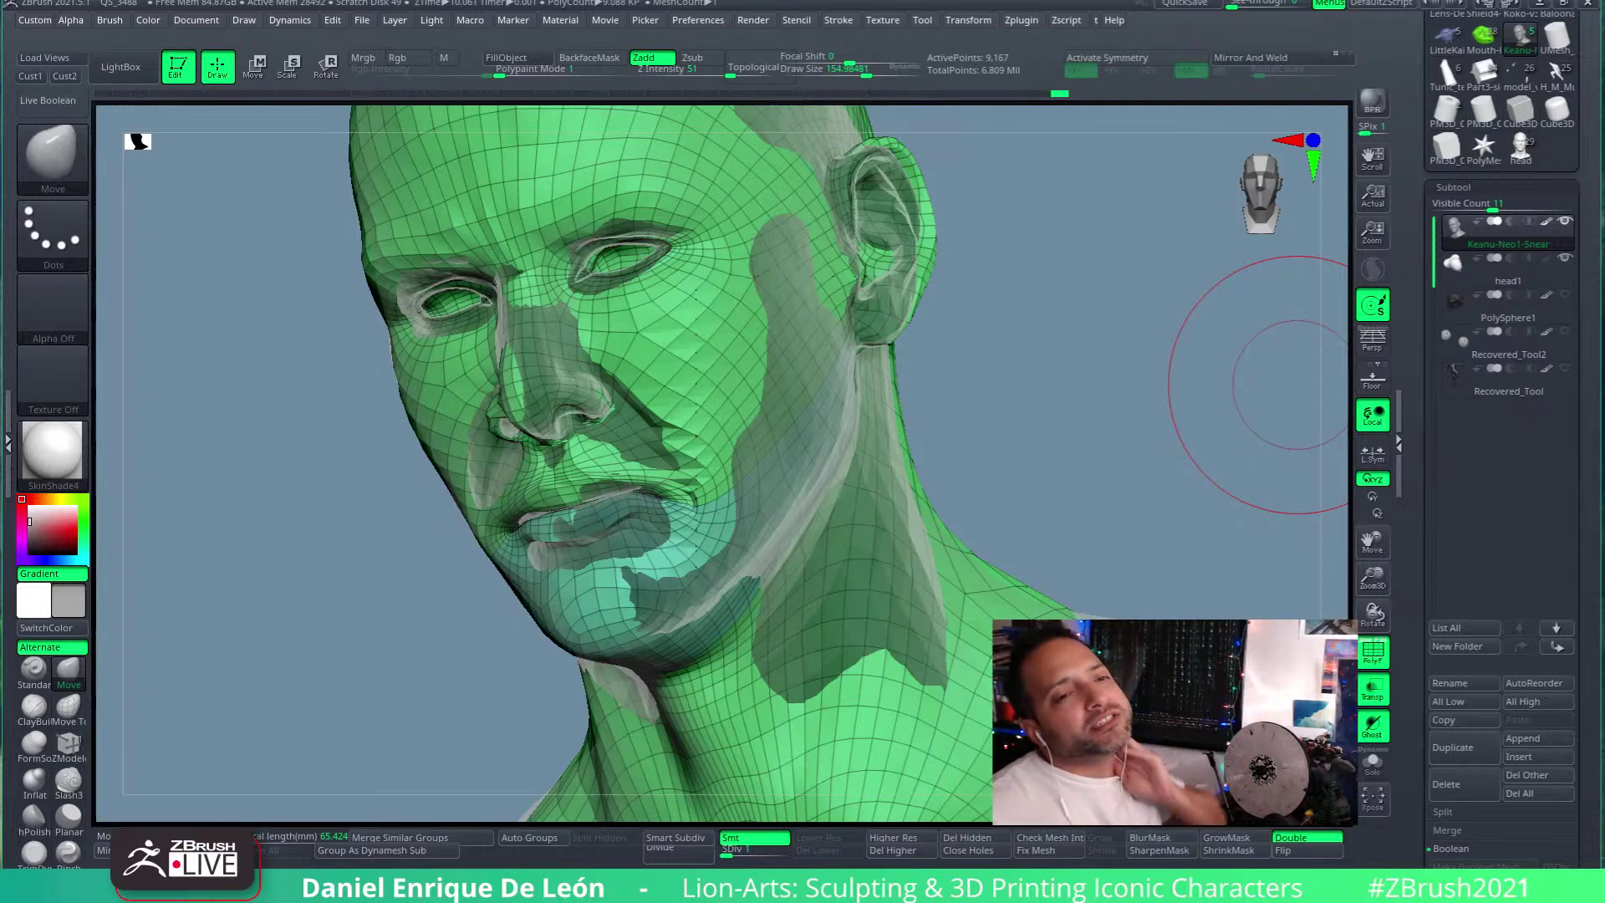
Step: Pull the cheek in front of the ear, the jaw and the neck below it on the Keanu head toward head1
{"action": "mouse_move", "coordinate": [1298, 384]}
{"action": "left_mouse_down"}
{"action": "mouse_move", "coordinate": [803, 447]}
{"action": "mouse_move", "coordinate": [892, 437]}
{"action": "mouse_move", "coordinate": [879, 475]}
{"action": "mouse_move", "coordinate": [971, 448]}
{"action": "mouse_move", "coordinate": [839, 328]}
{"action": "mouse_move", "coordinate": [781, 392]}
{"action": "mouse_move", "coordinate": [786, 416]}
{"action": "mouse_move", "coordinate": [799, 384]}
{"action": "mouse_move", "coordinate": [606, 459]}
{"action": "left_mouse_up"}
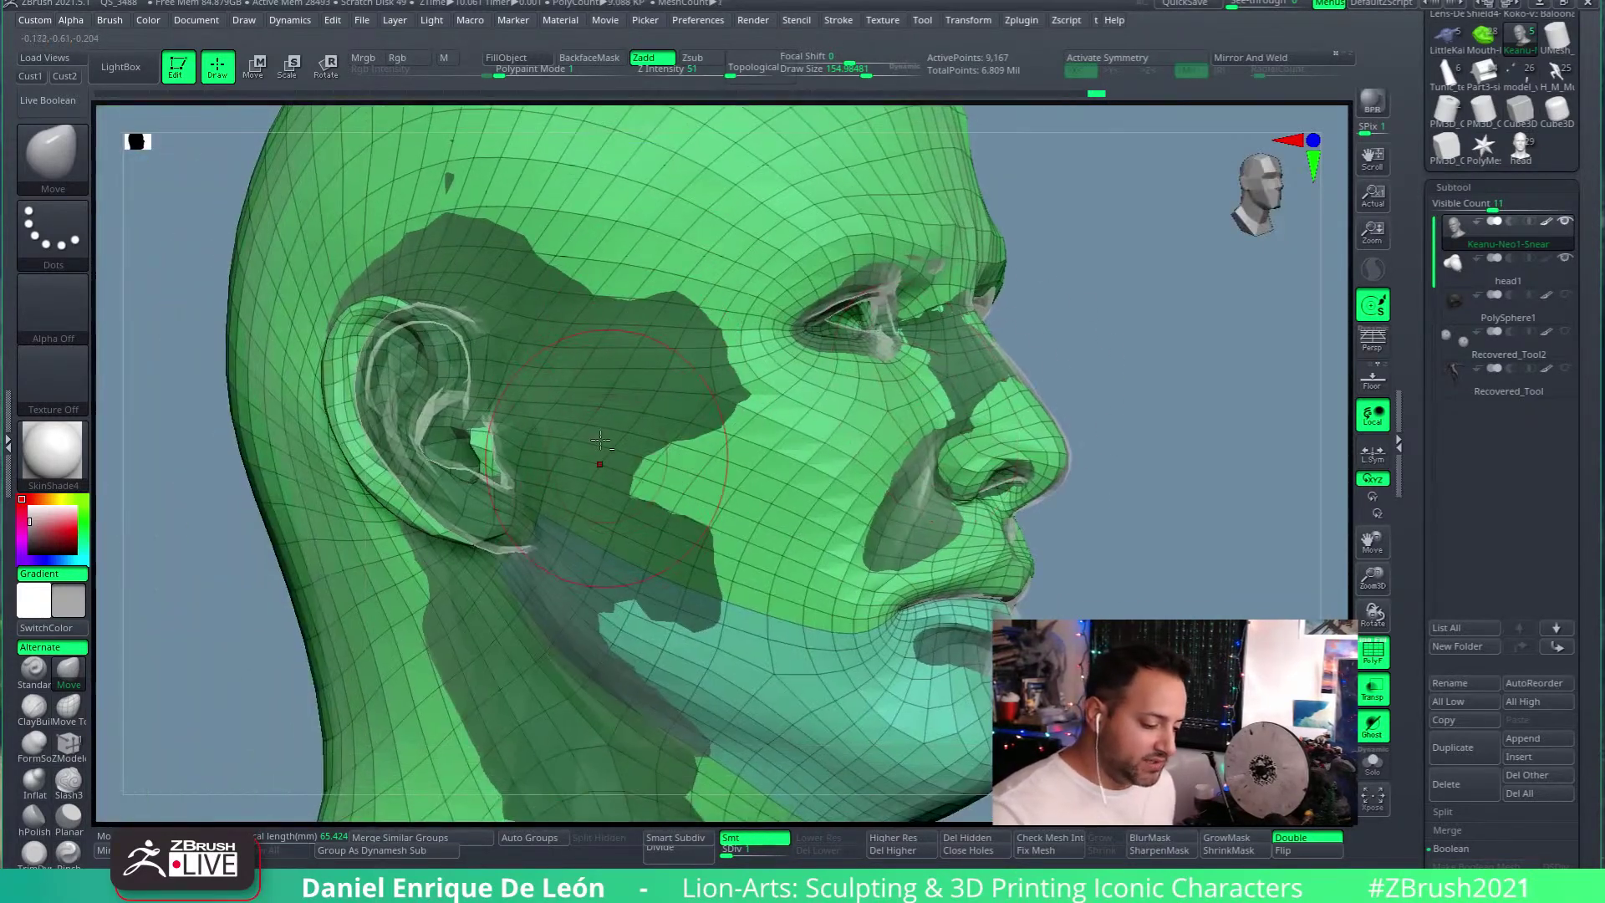
{"action": "left_click_drag", "start_coordinate": [583, 387], "coordinate": [699, 411]}
{"action": "mouse_move", "coordinate": [614, 294]}
{"action": "left_mouse_down"}
{"action": "mouse_move", "coordinate": [623, 276]}
{"action": "mouse_move", "coordinate": [777, 585]}
{"action": "mouse_move", "coordinate": [879, 697]}
{"action": "left_mouse_up"}
{"action": "right_click_drag", "start_coordinate": [879, 697], "coordinate": [665, 440]}
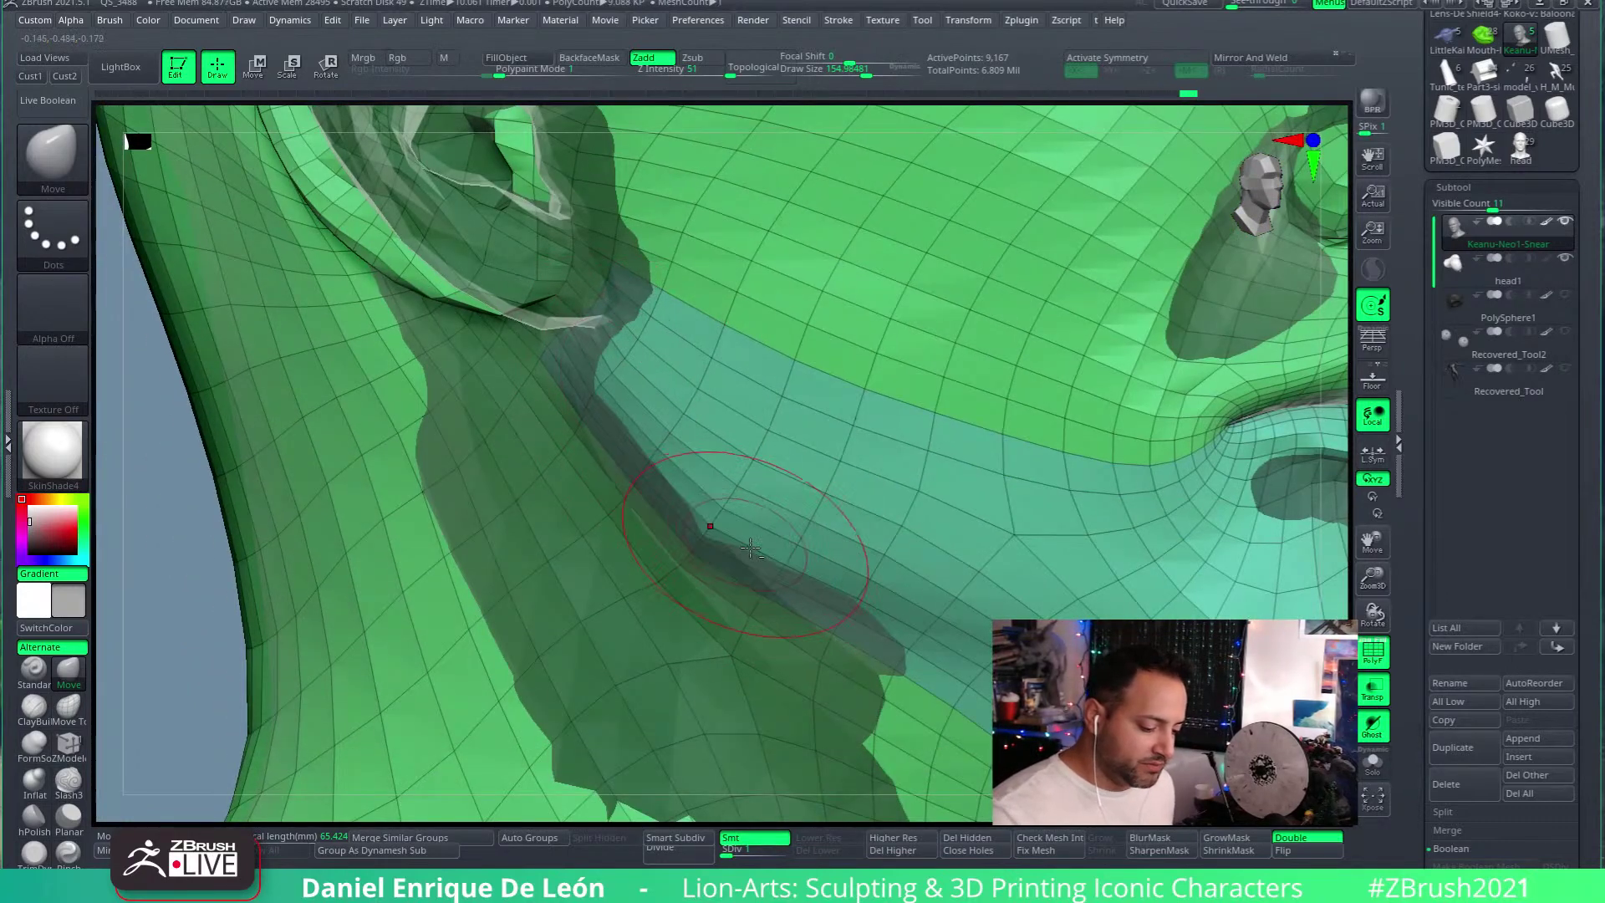
{"action": "right_click_drag", "start_coordinate": [649, 470], "coordinate": [725, 437]}
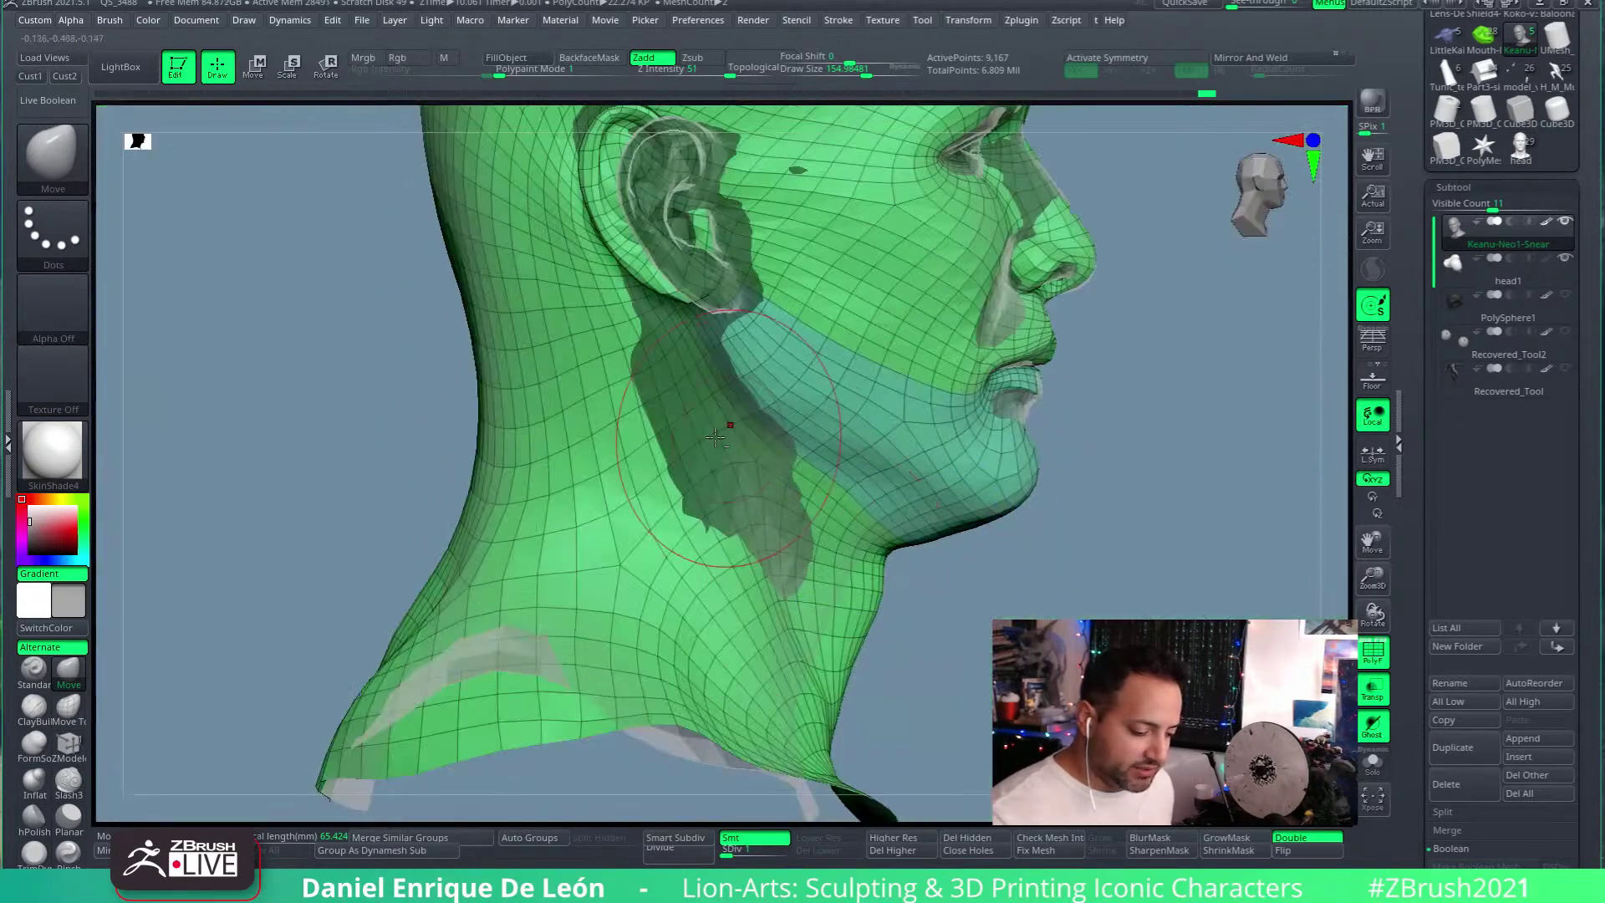
{"action": "left_click_drag", "start_coordinate": [733, 478], "coordinate": [782, 545]}
{"action": "mouse_move", "coordinate": [735, 422]}
{"action": "right_mouse_down"}
{"action": "mouse_move", "coordinate": [723, 472]}
{"action": "mouse_move", "coordinate": [749, 521]}
{"action": "mouse_move", "coordinate": [753, 404]}
{"action": "right_mouse_up"}
Step: Reshape the opposite jaw and side of the neck on the Keanu head, switching to head1 and back to compare
{"action": "mouse_move", "coordinate": [701, 344]}
{"action": "right_mouse_down"}
{"action": "mouse_move", "coordinate": [835, 344]}
{"action": "mouse_move", "coordinate": [789, 452]}
{"action": "mouse_move", "coordinate": [737, 491]}
{"action": "right_mouse_up"}
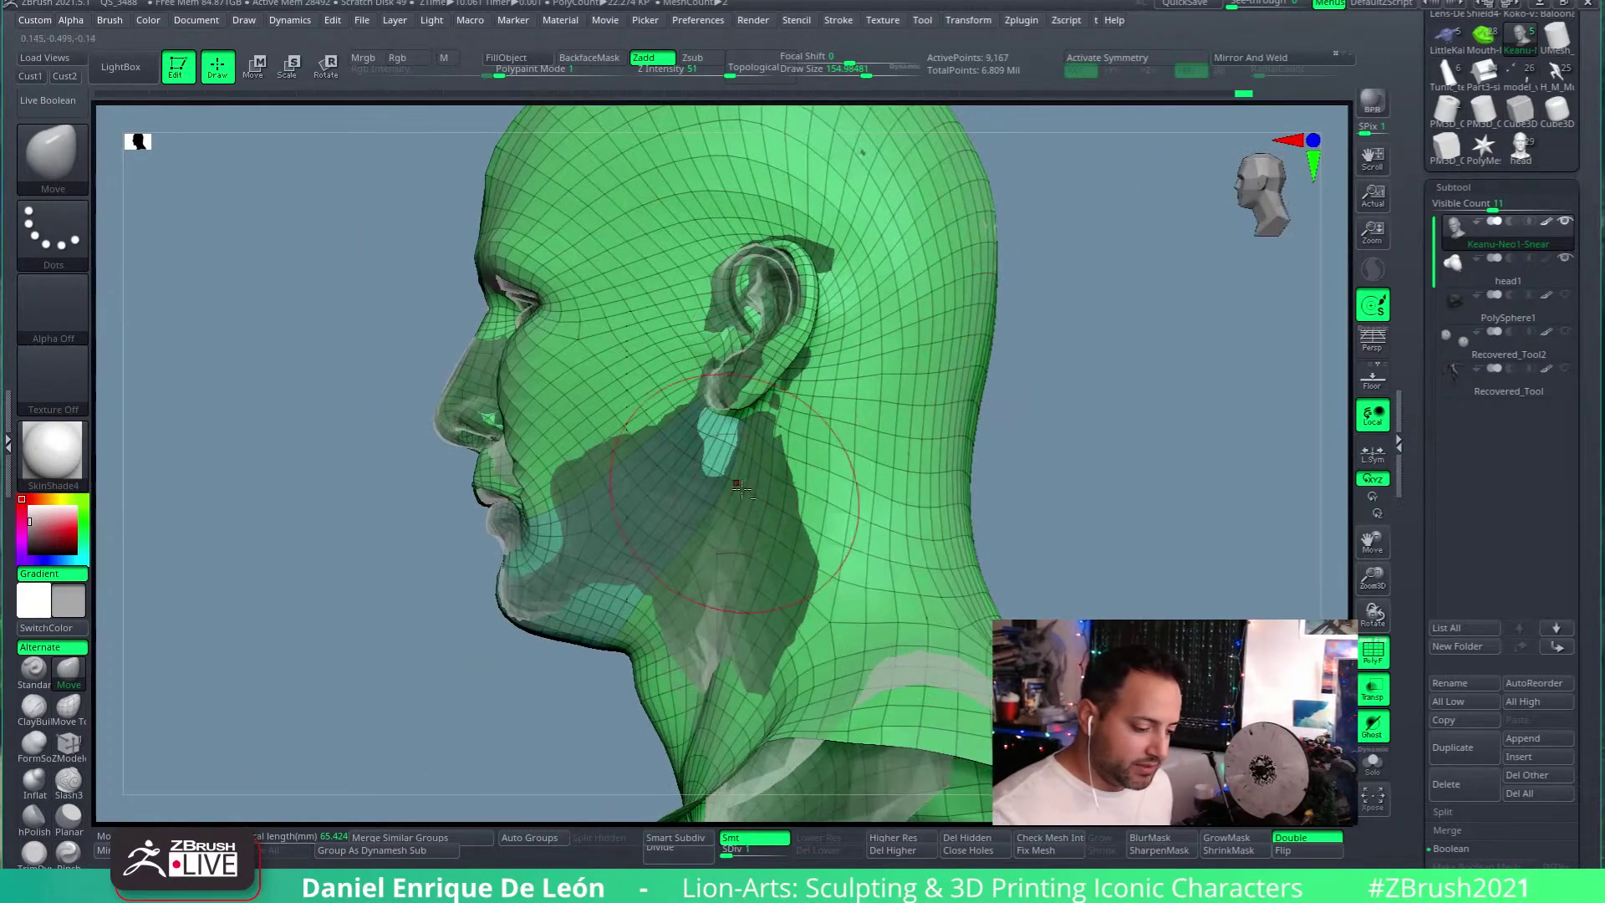
{"action": "left_click_drag", "start_coordinate": [648, 499], "coordinate": [732, 591]}
{"action": "right_click_drag", "start_coordinate": [733, 591], "coordinate": [781, 552]}
{"action": "left_click", "coordinate": [799, 535], "text": "alt"}
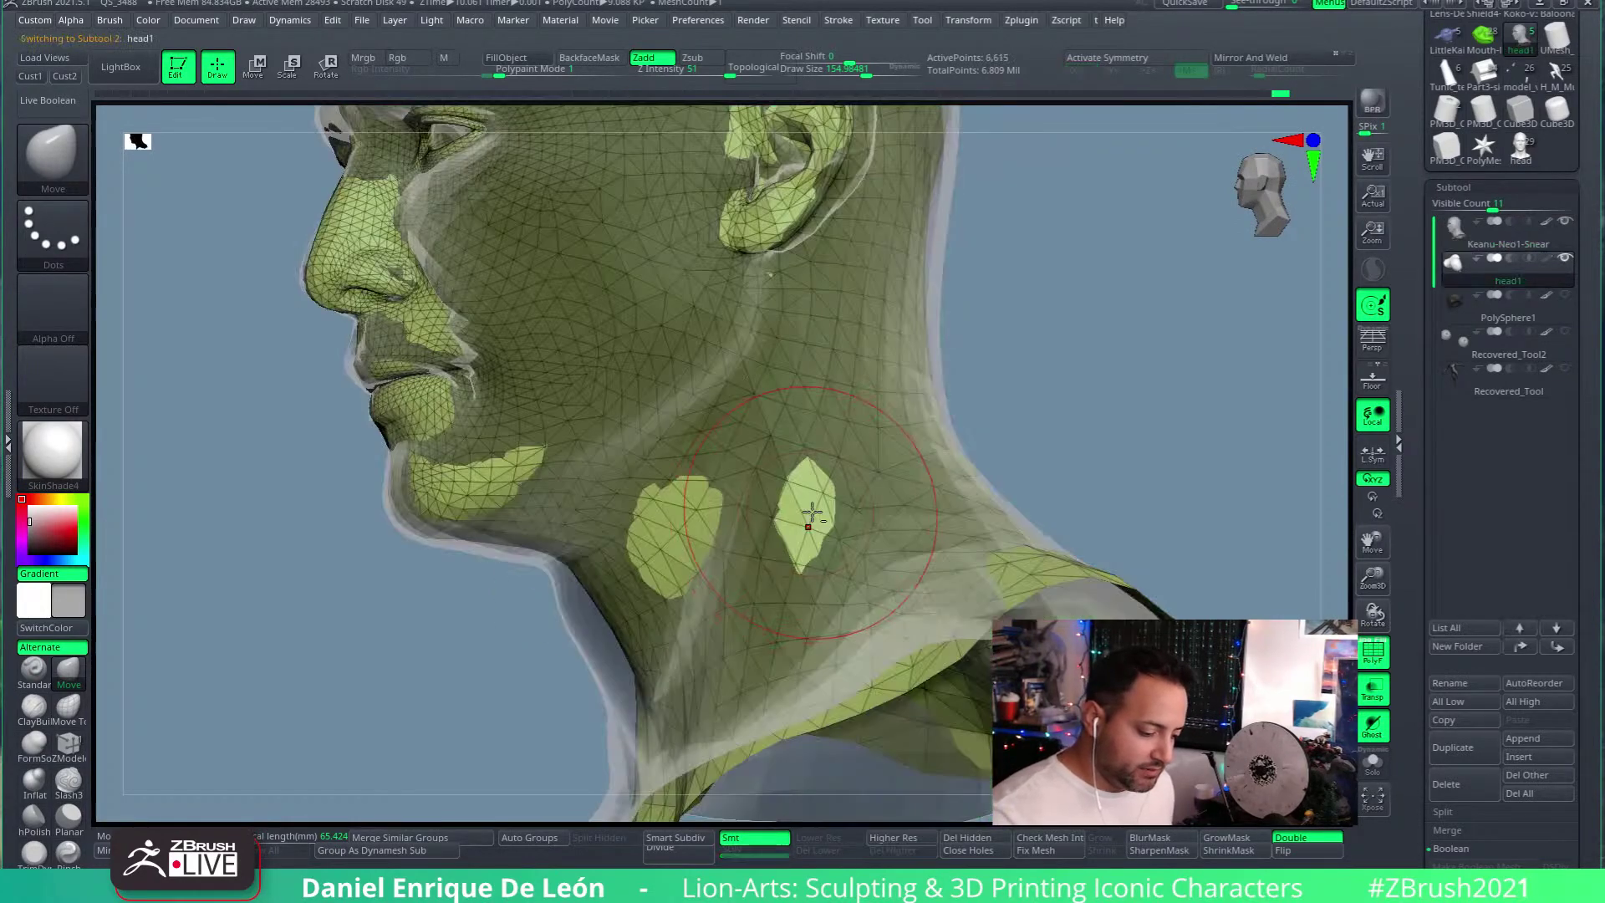
{"action": "key", "text": "ctrl+shift"}
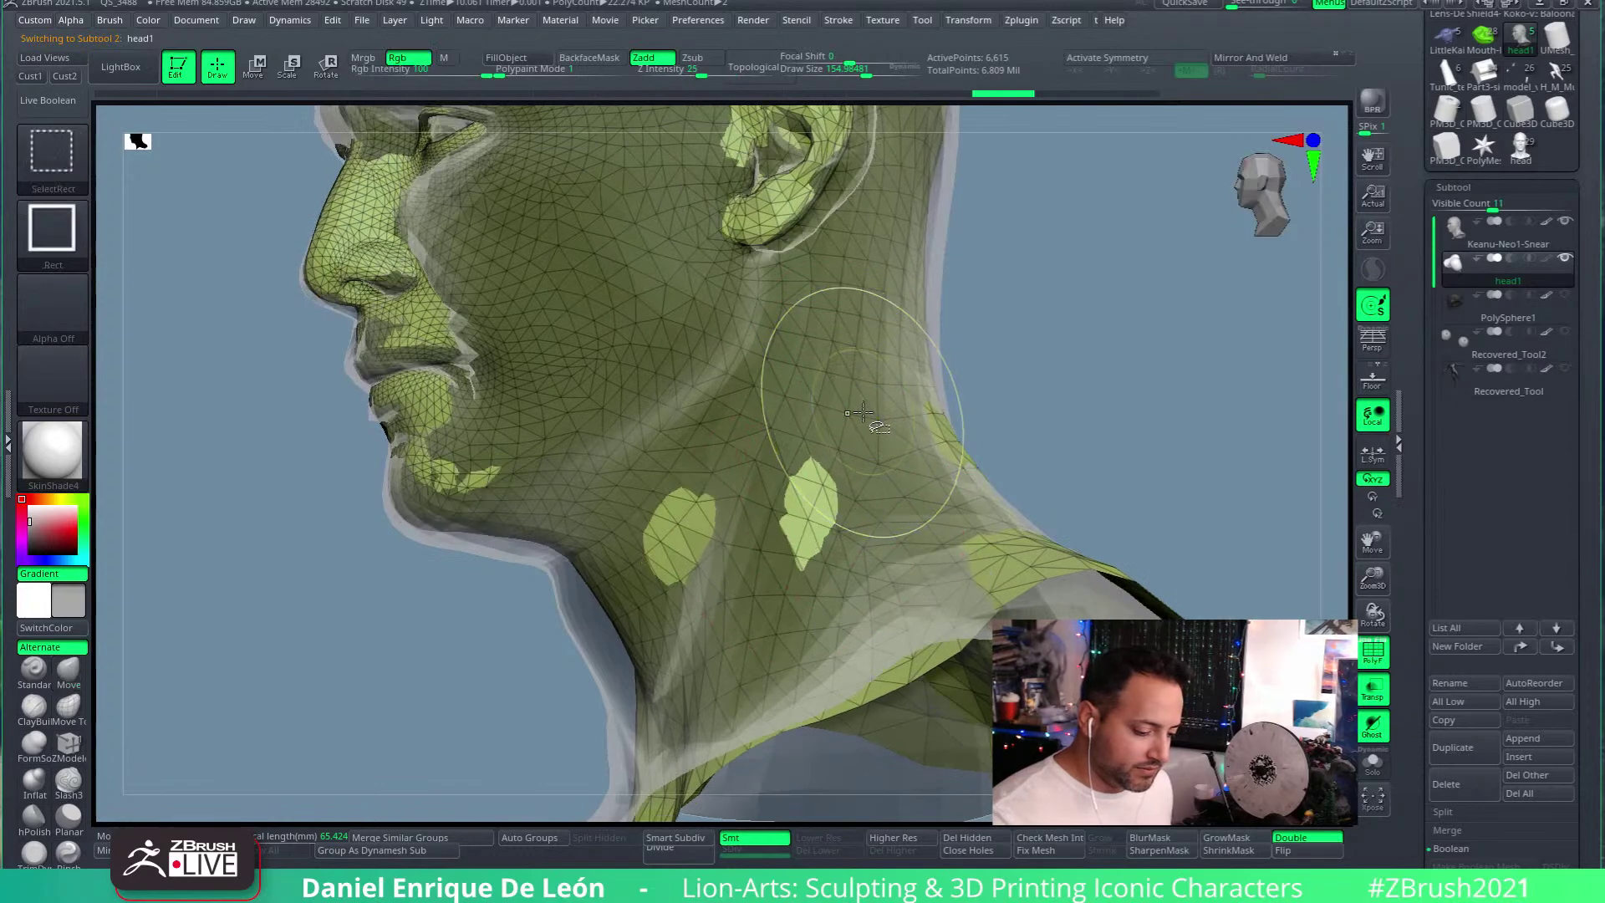
{"action": "left_click", "coordinate": [860, 392], "text": "alt"}
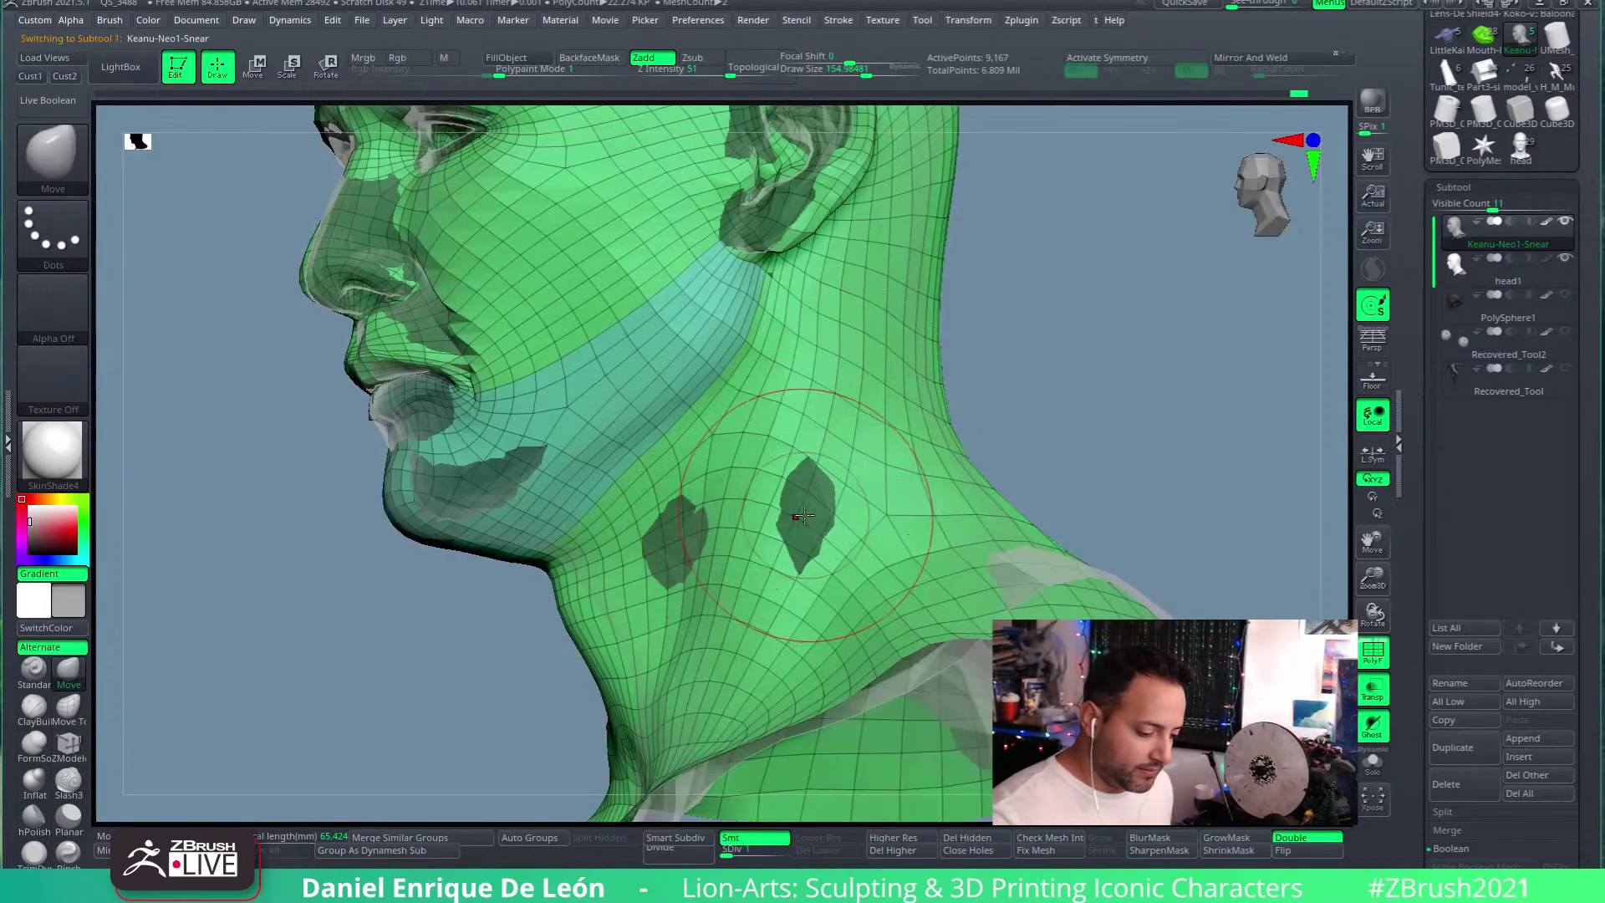
Step: Compare the shoulder slope with head1, then move the Keanu bust's shoulder surface toward it
{"action": "right_click_drag", "start_coordinate": [684, 547], "coordinate": [1029, 538]}
{"action": "left_click", "coordinate": [1021, 541], "text": "alt"}
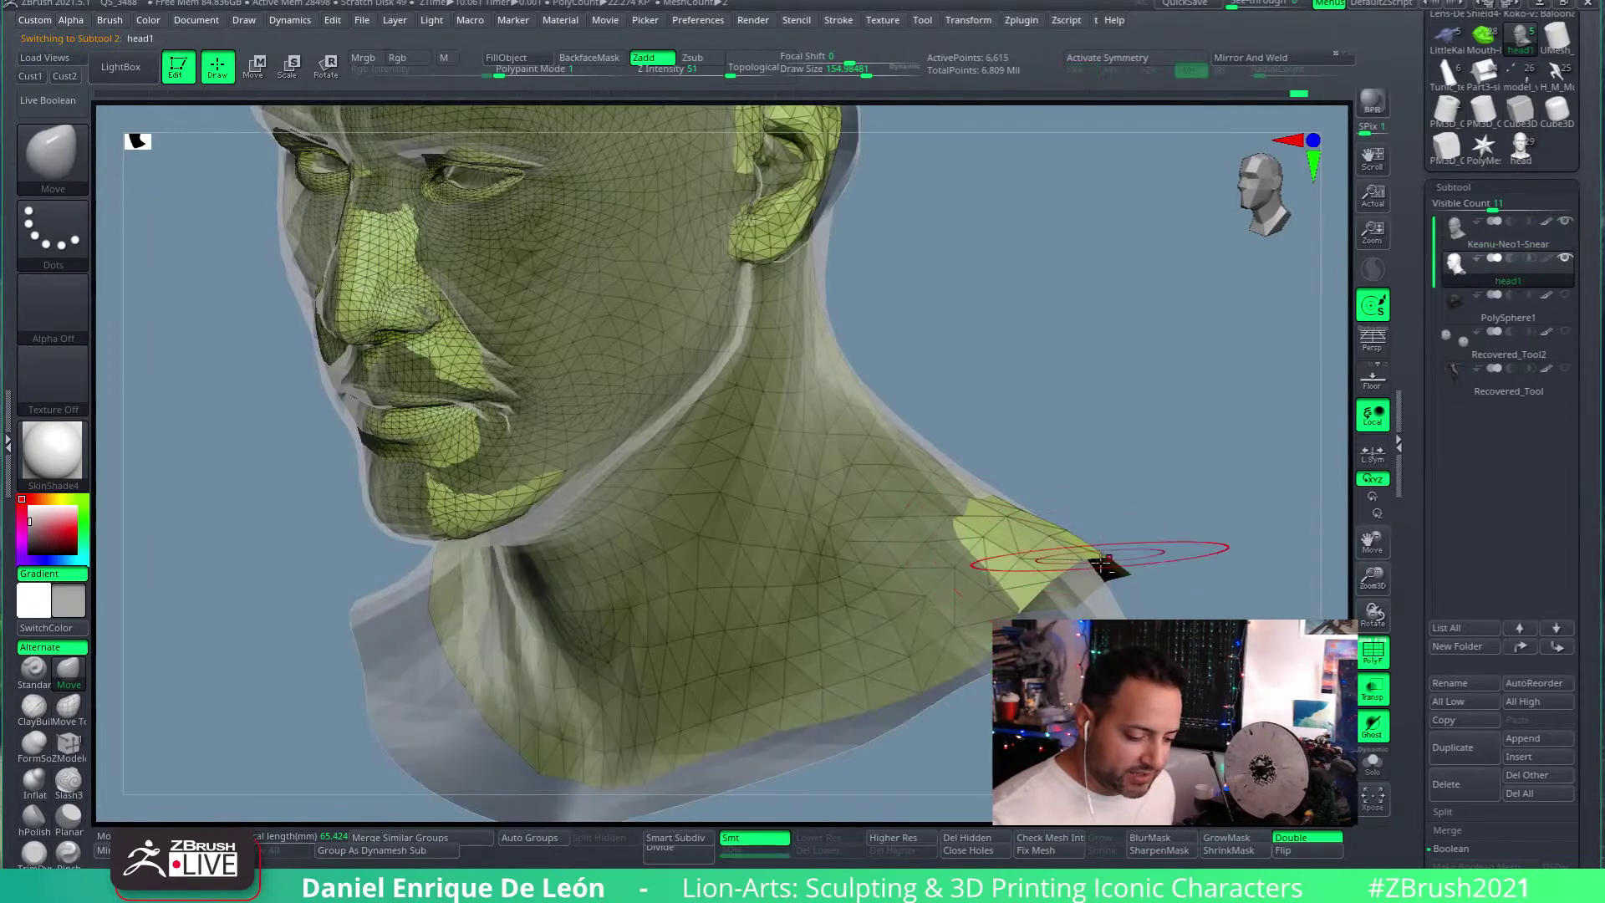
{"action": "left_click", "coordinate": [1049, 585], "text": "alt"}
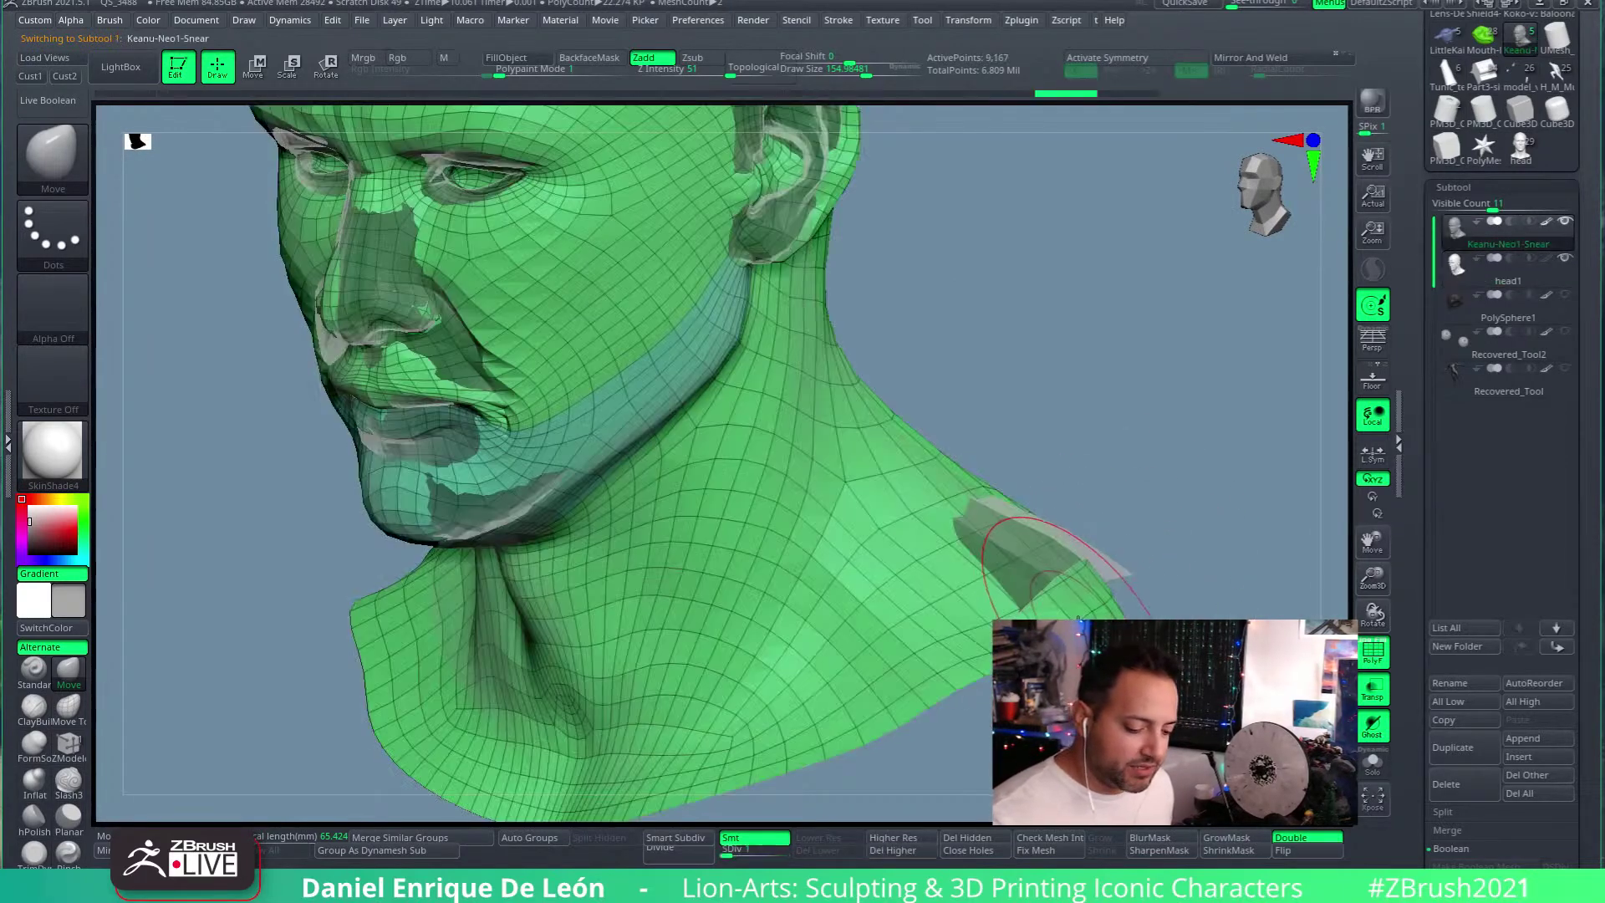
{"action": "right_click_drag", "start_coordinate": [1049, 585], "coordinate": [1034, 508]}
{"action": "right_click_drag", "start_coordinate": [1087, 558], "coordinate": [874, 616]}
{"action": "right_click_drag", "start_coordinate": [770, 664], "coordinate": [903, 579]}
{"action": "left_click_drag", "start_coordinate": [969, 617], "coordinate": [902, 520]}
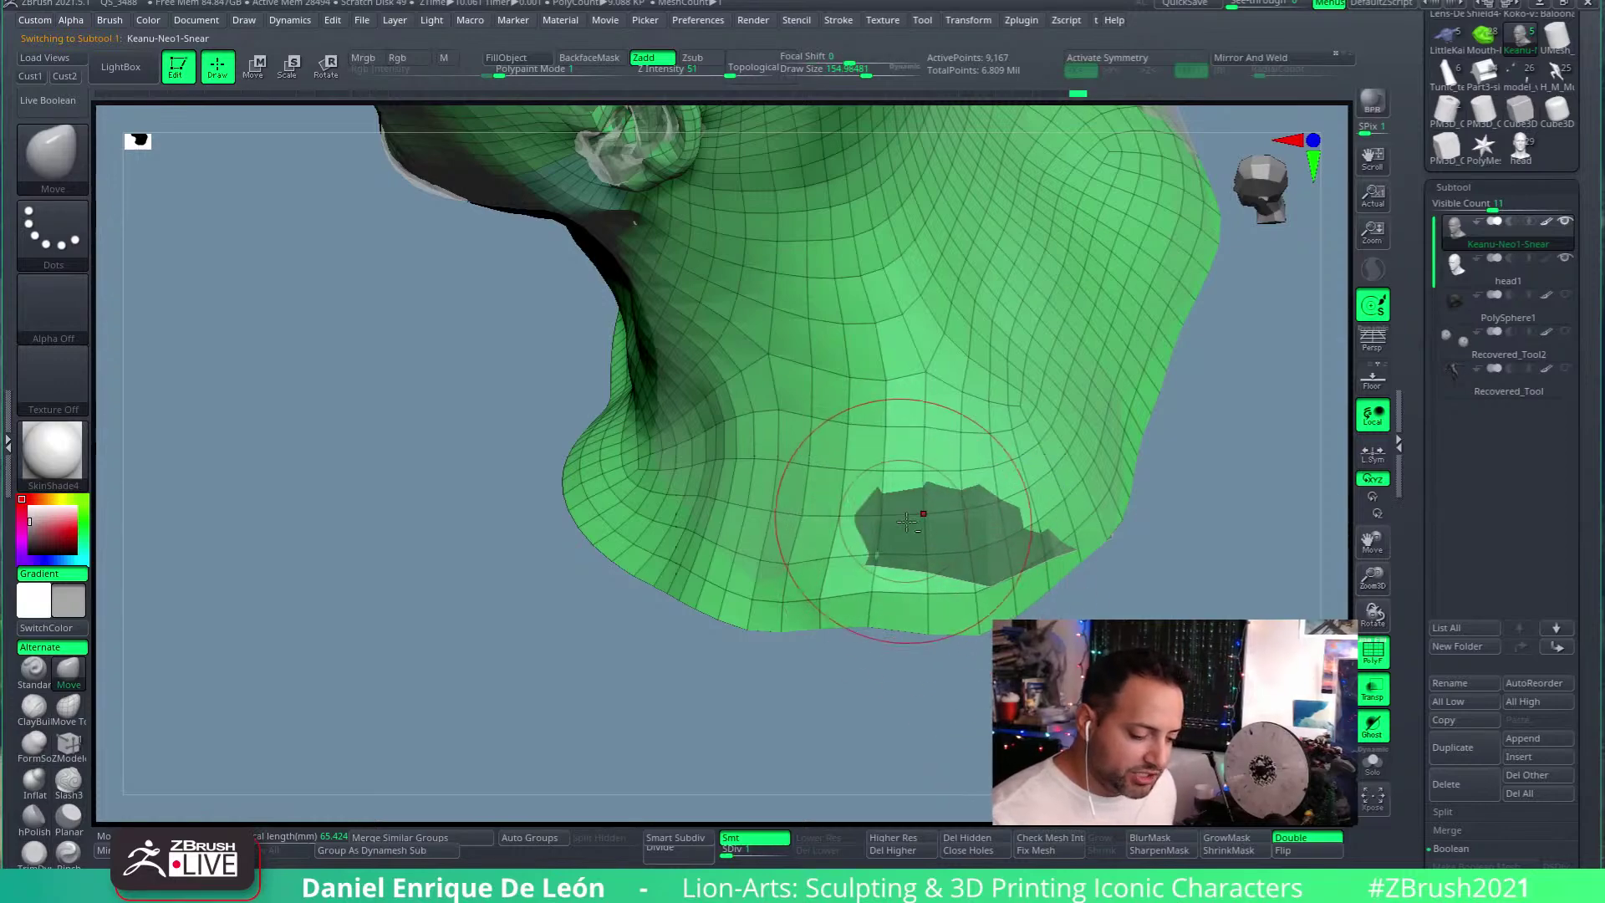
Step: Adjust the Keanu head's lower jawline around the chin, then select head1 to compare the two heads
{"action": "mouse_move", "coordinate": [1045, 575]}
{"action": "right_mouse_down"}
{"action": "mouse_move", "coordinate": [967, 574]}
{"action": "mouse_move", "coordinate": [1006, 509]}
{"action": "mouse_move", "coordinate": [967, 684]}
{"action": "mouse_move", "coordinate": [928, 585]}
{"action": "mouse_move", "coordinate": [938, 530]}
{"action": "mouse_move", "coordinate": [832, 436]}
{"action": "mouse_move", "coordinate": [903, 465]}
{"action": "mouse_move", "coordinate": [598, 478]}
{"action": "right_mouse_up"}
{"action": "left_click_drag", "start_coordinate": [598, 478], "coordinate": [587, 489]}
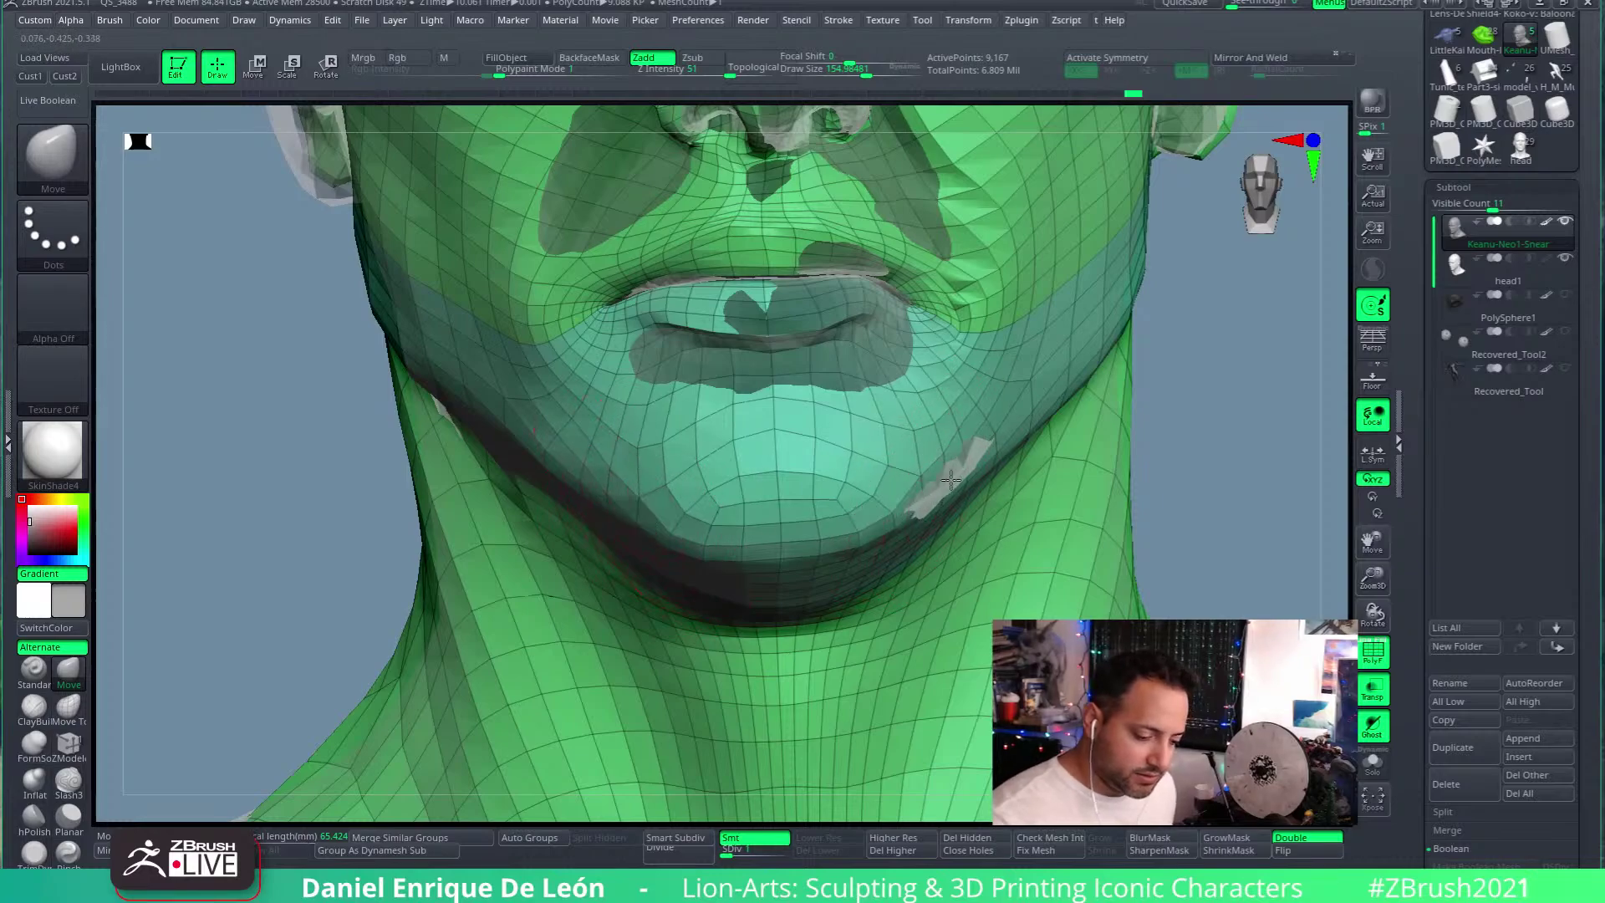
{"action": "mouse_move", "coordinate": [969, 458]}
{"action": "right_mouse_down"}
{"action": "mouse_move", "coordinate": [1002, 365]}
{"action": "mouse_move", "coordinate": [983, 458]}
{"action": "right_mouse_up"}
{"action": "mouse_move", "coordinate": [1052, 458]}
{"action": "right_mouse_down"}
{"action": "mouse_move", "coordinate": [903, 439]}
{"action": "mouse_move", "coordinate": [938, 469]}
{"action": "right_mouse_up"}
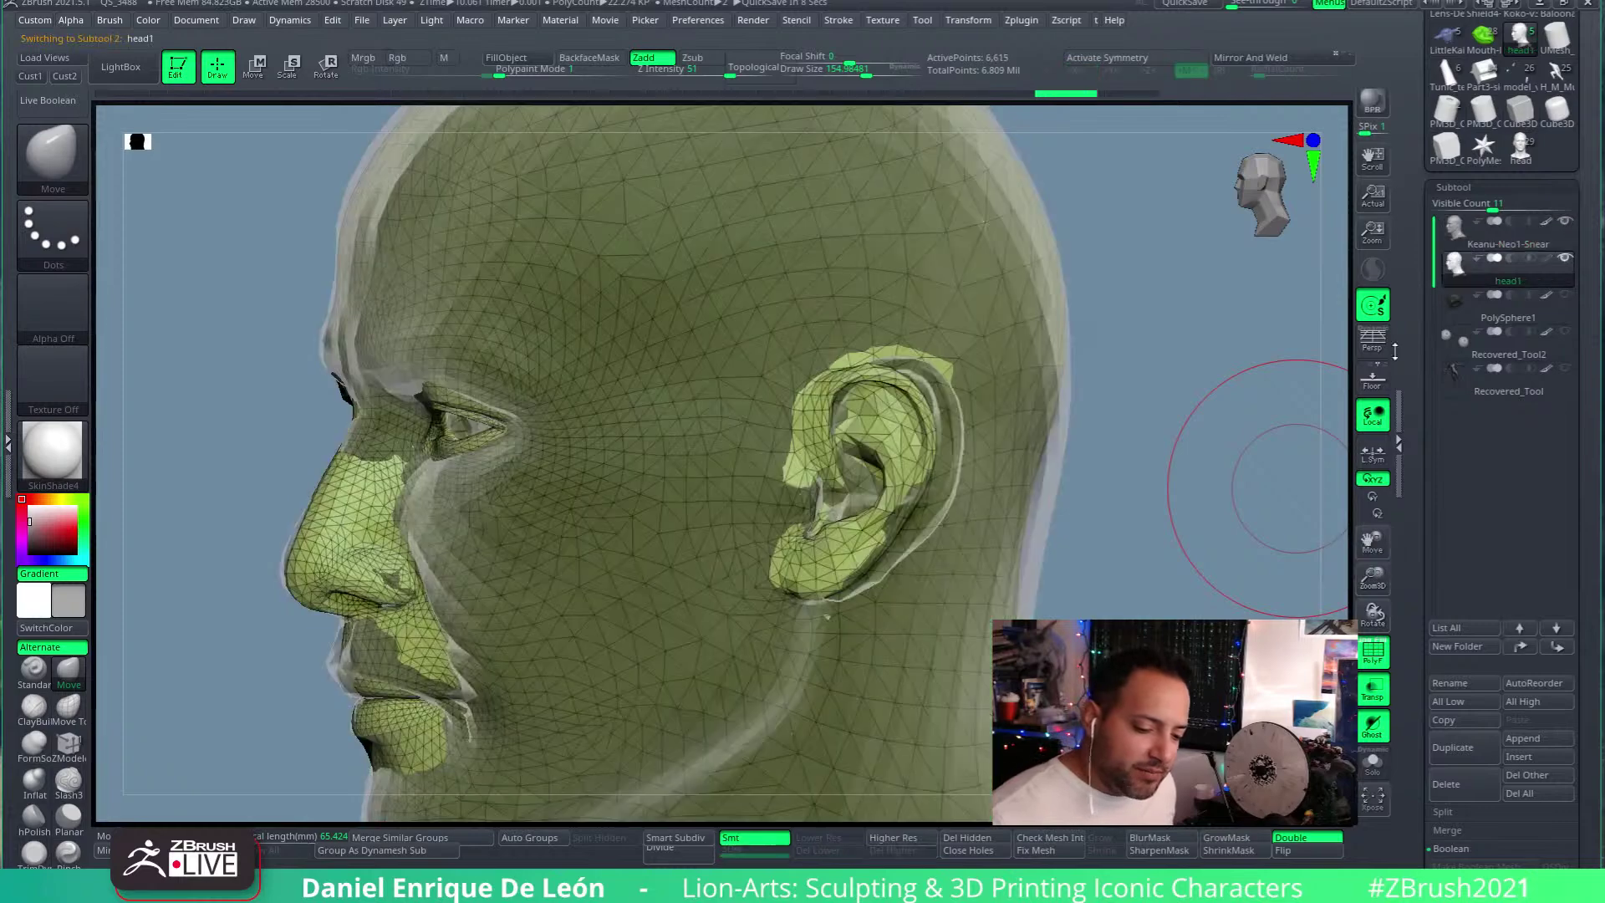
{"action": "left_click", "coordinate": [1470, 275]}
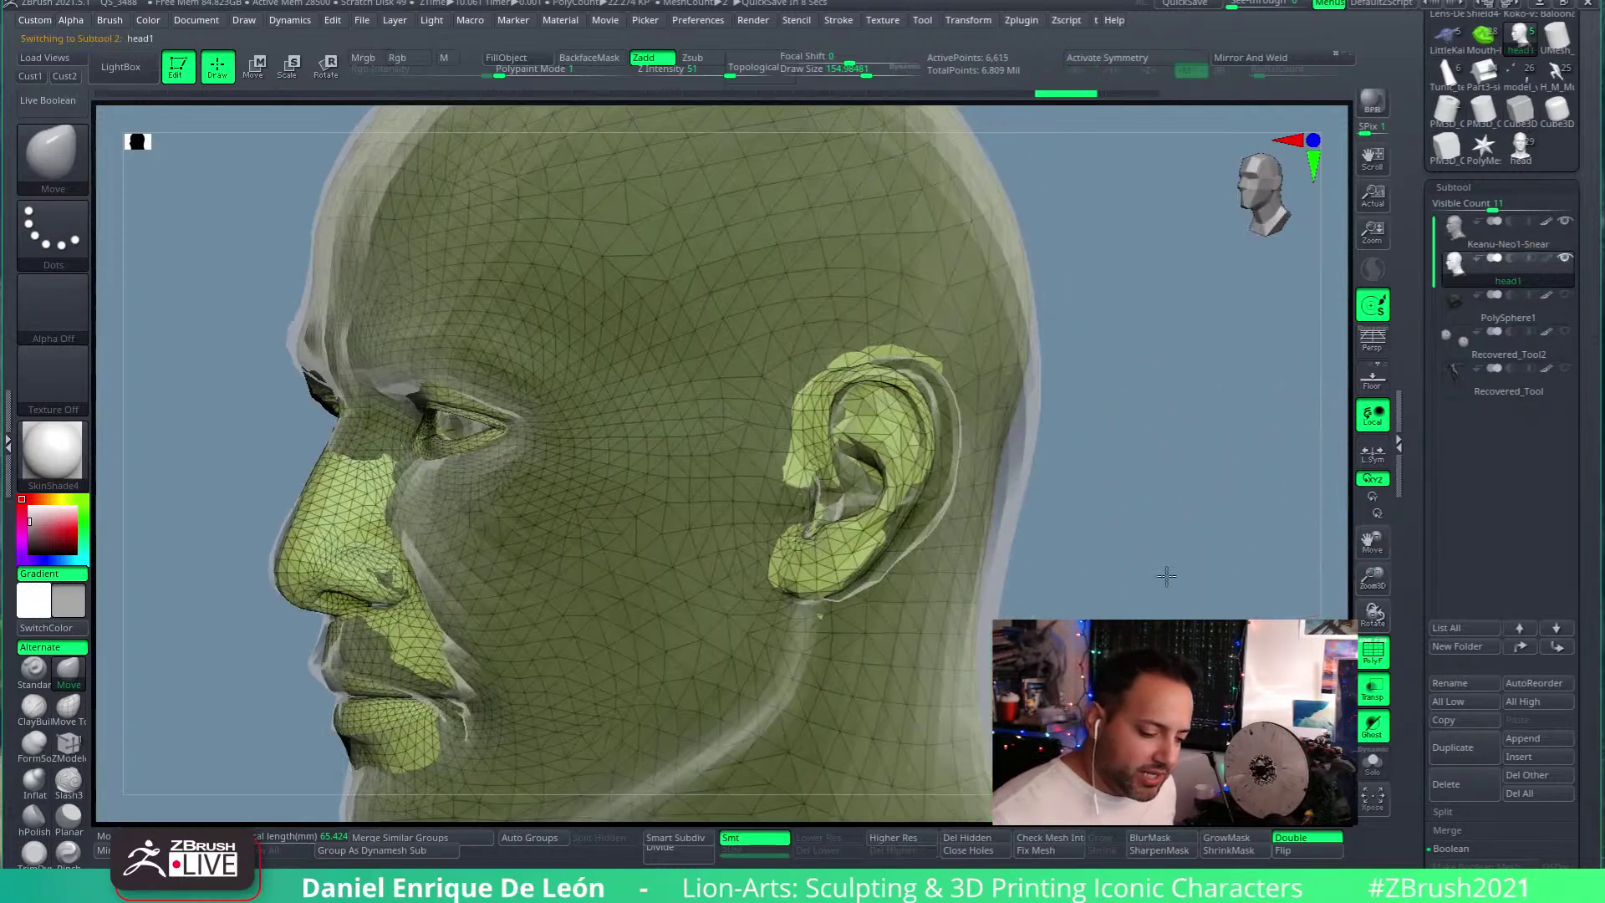
{"action": "left_click", "coordinate": [1373, 761]}
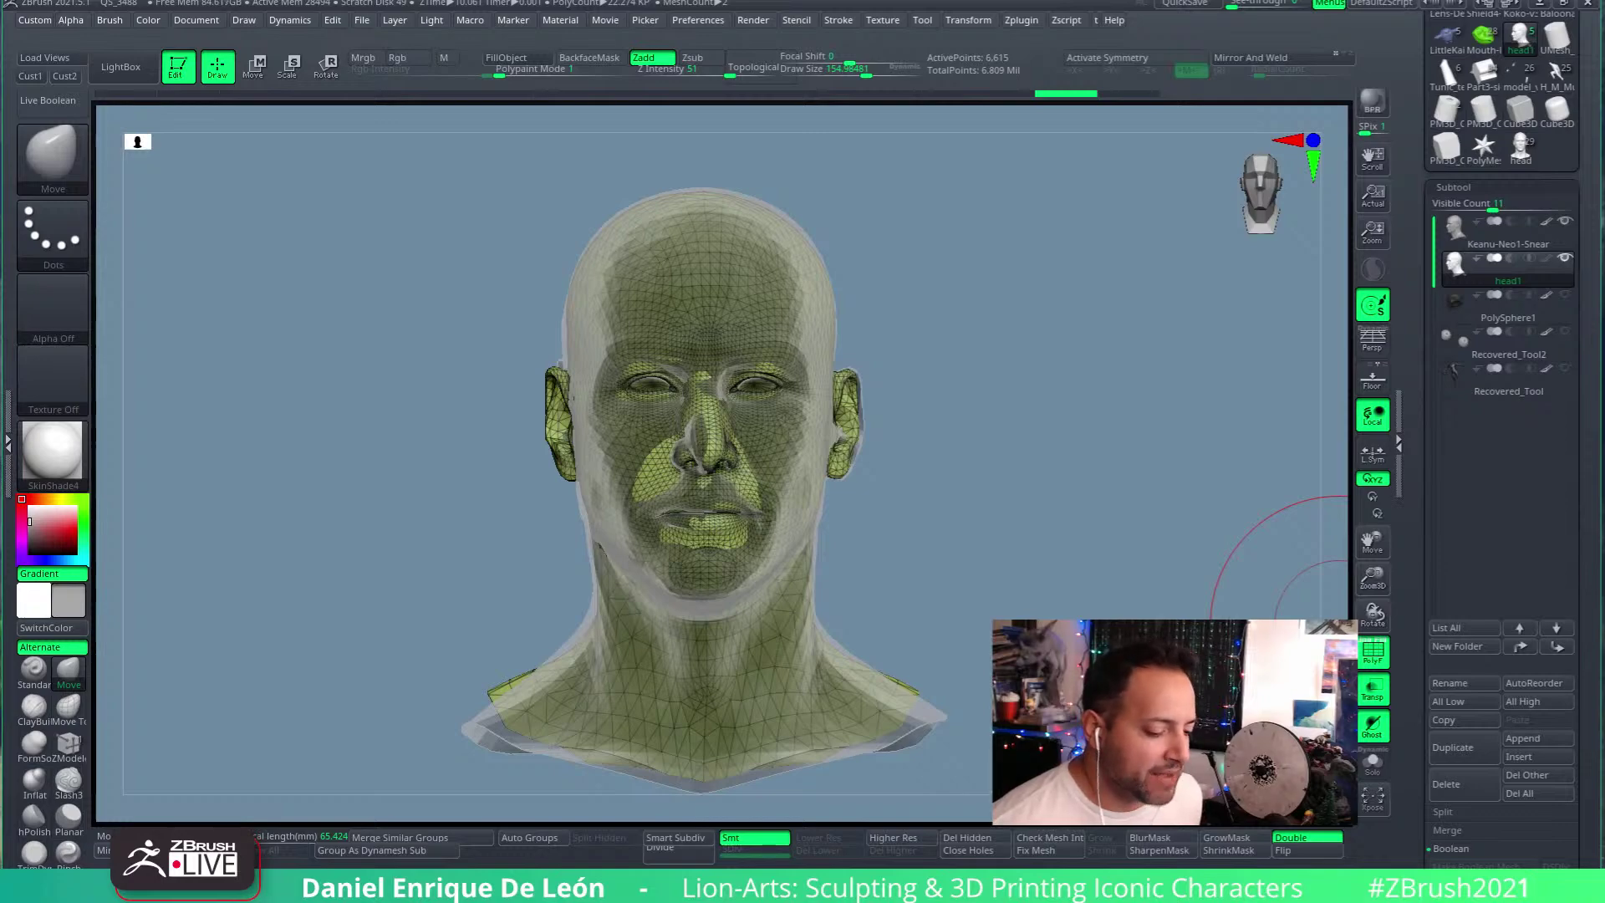
Step: Switch to the browser and look through the artworks in the artist's ArtStation portfolio
{"action": "key", "text": "alt+Tab"}
{"action": "left_click_drag", "start_coordinate": [913, 224], "coordinate": [841, 8]}
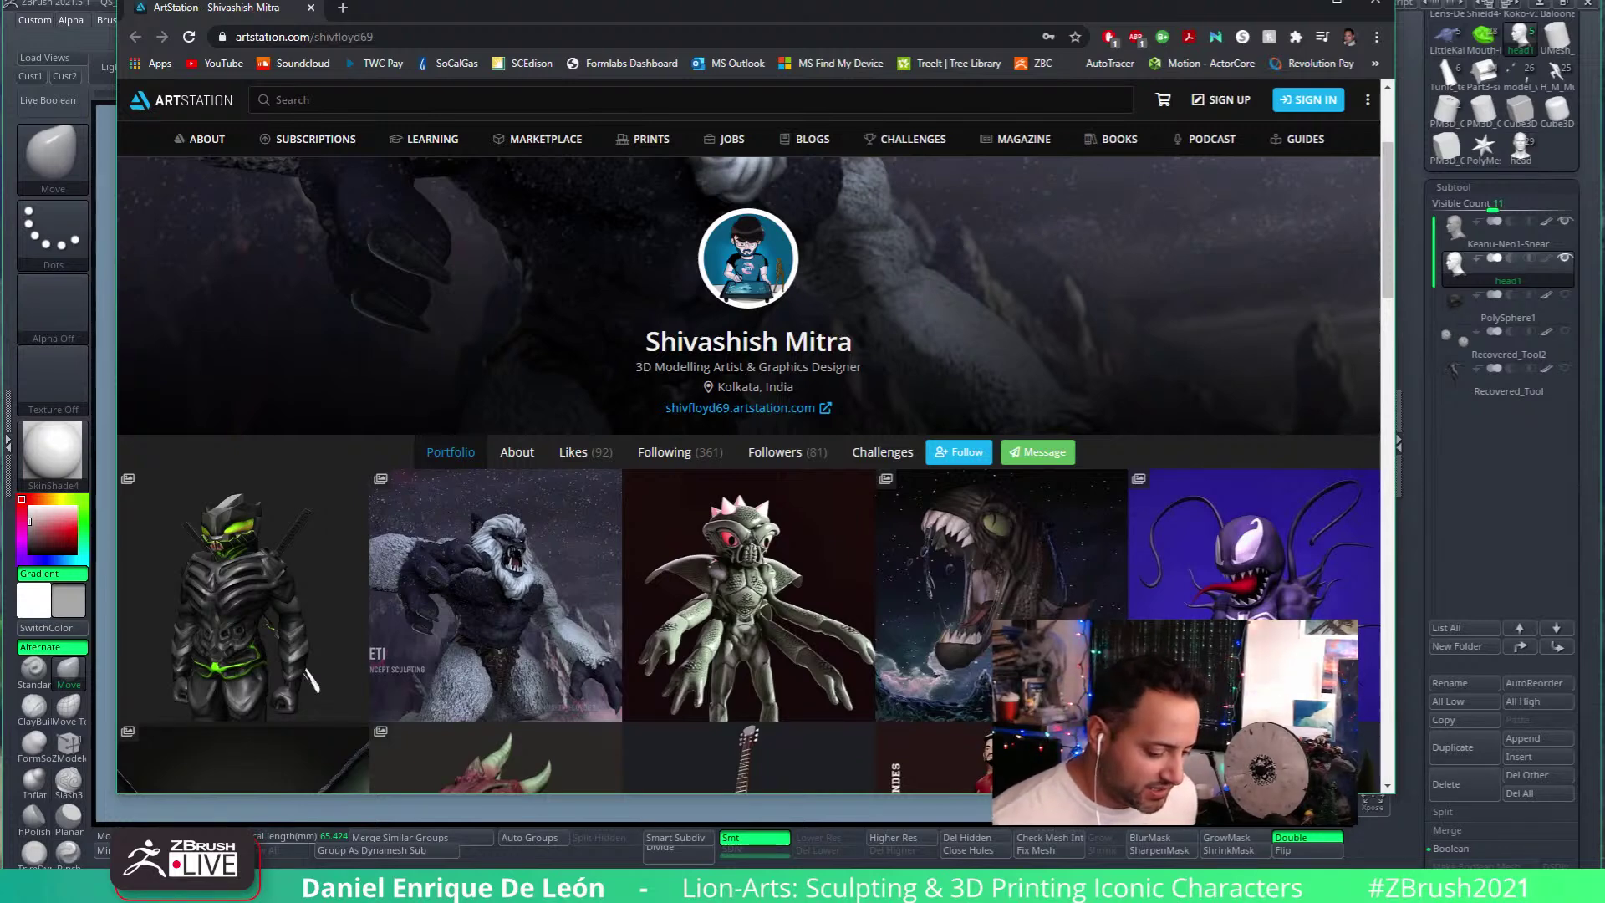
{"action": "scroll", "coordinate": [907, 458], "scroll_direction": "down", "scroll_amount": 2}
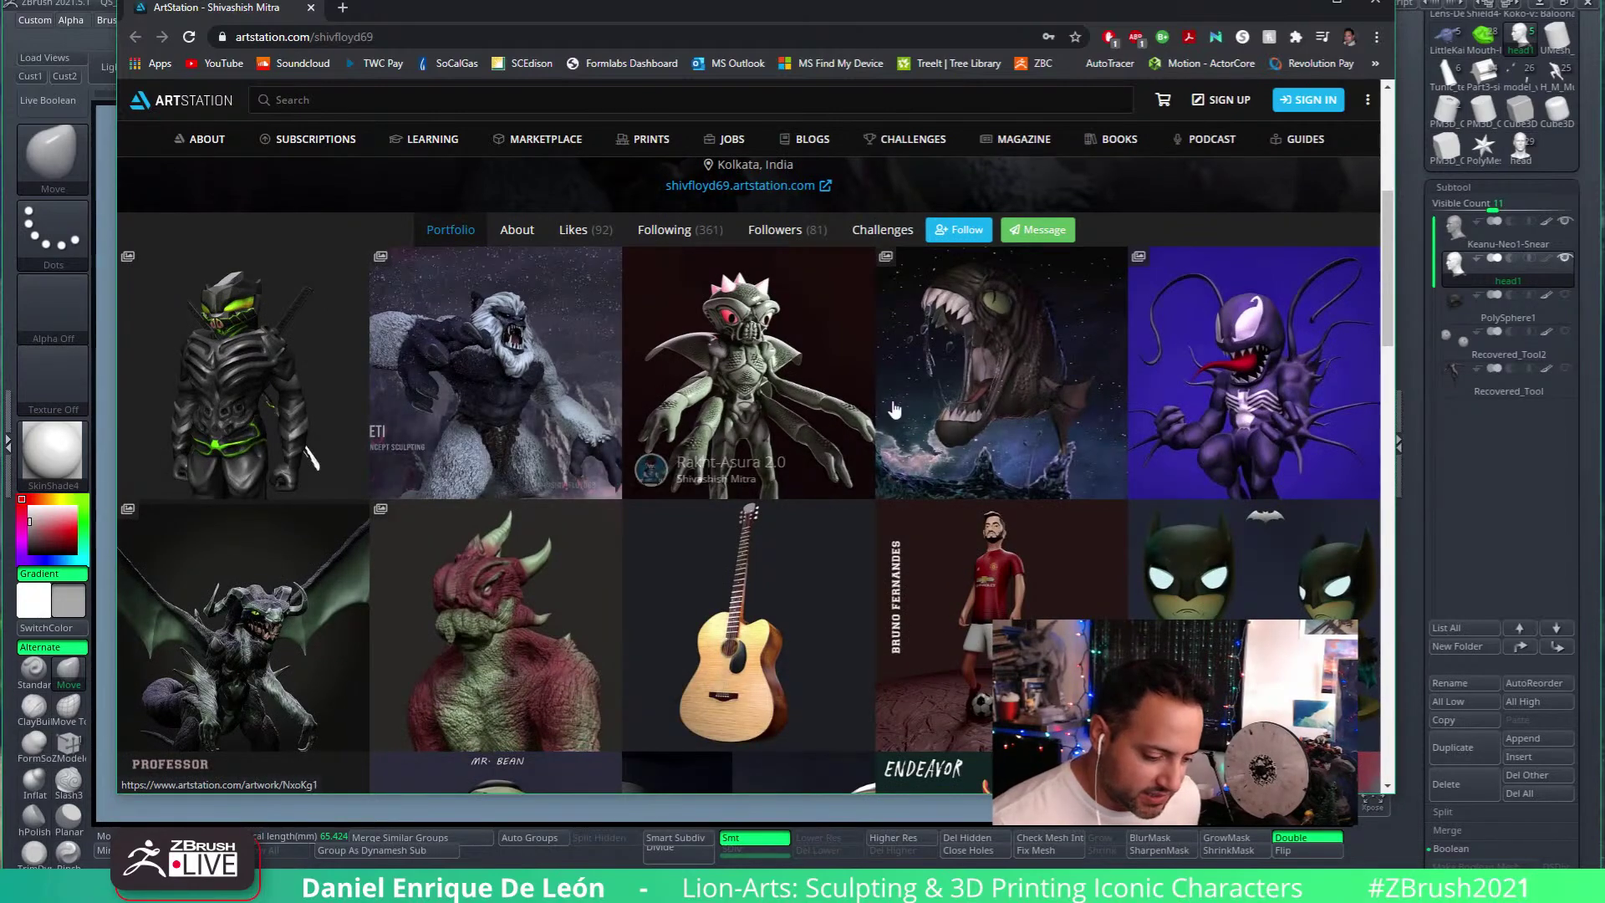
{"action": "scroll", "coordinate": [1229, 324], "scroll_direction": "down", "scroll_amount": 3}
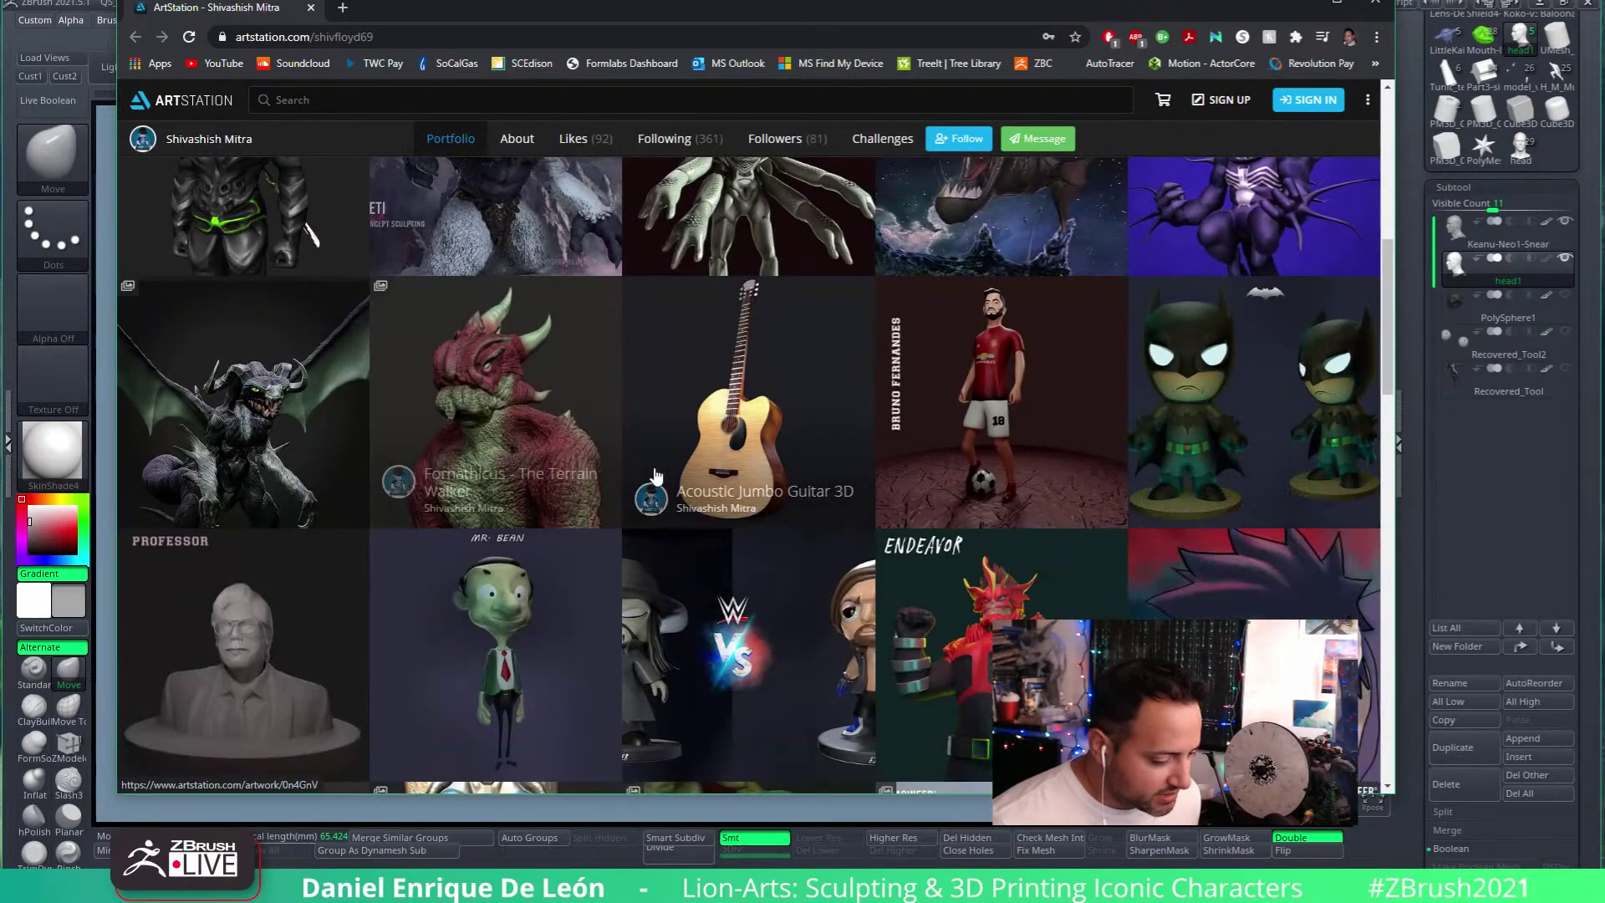
{"action": "scroll", "coordinate": [538, 406], "scroll_direction": "down", "scroll_amount": 3}
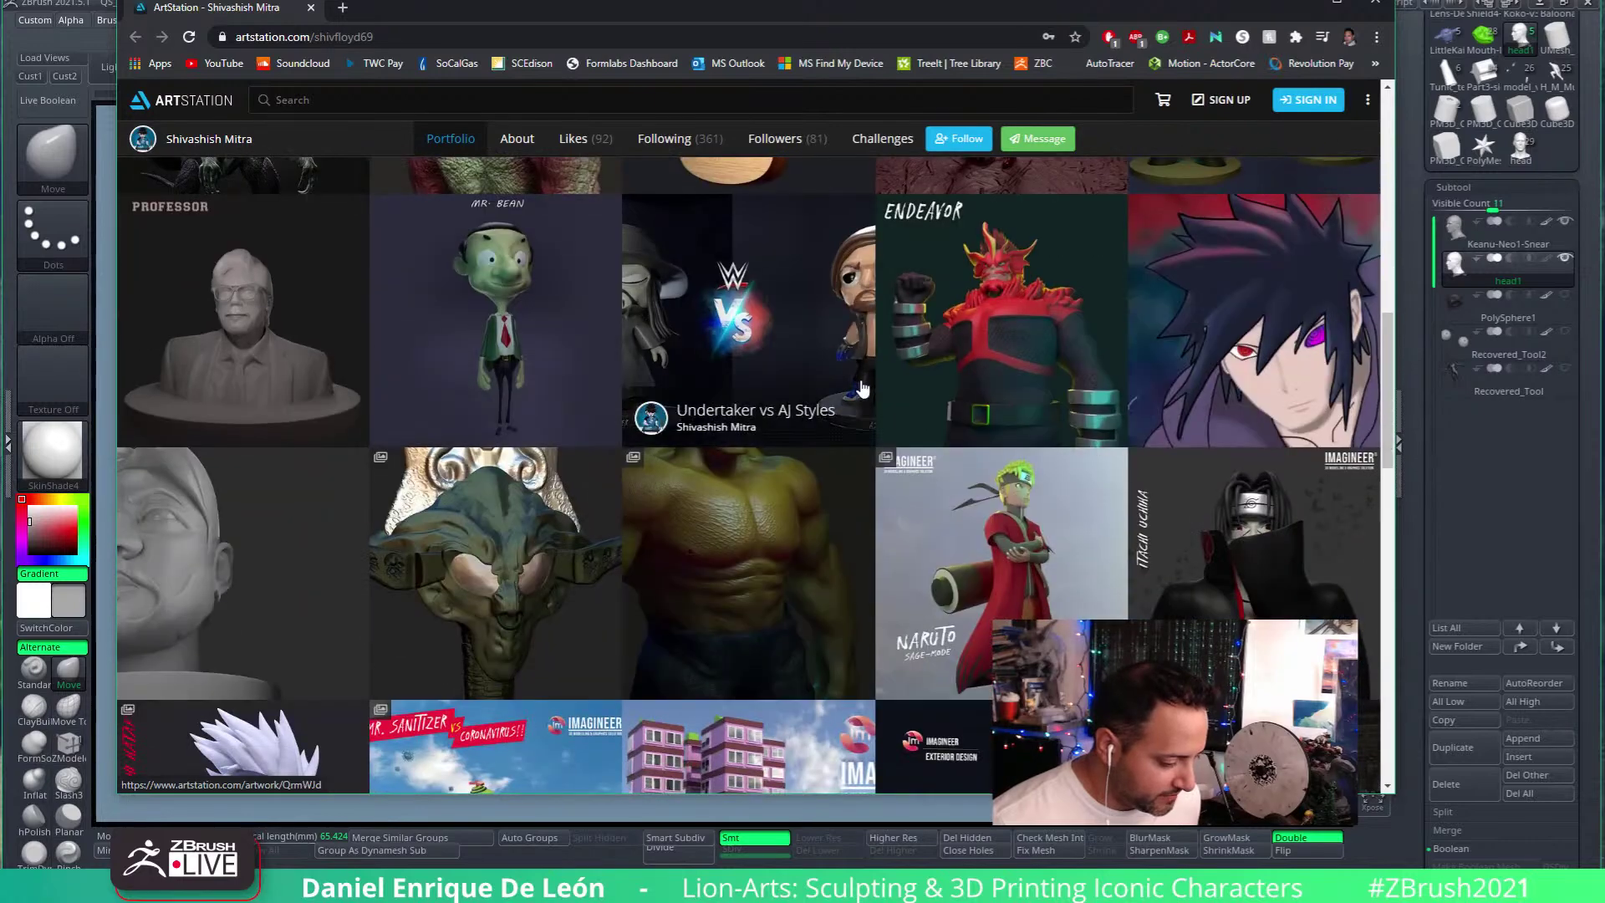
{"action": "scroll", "coordinate": [1034, 533], "scroll_direction": "down", "scroll_amount": 3}
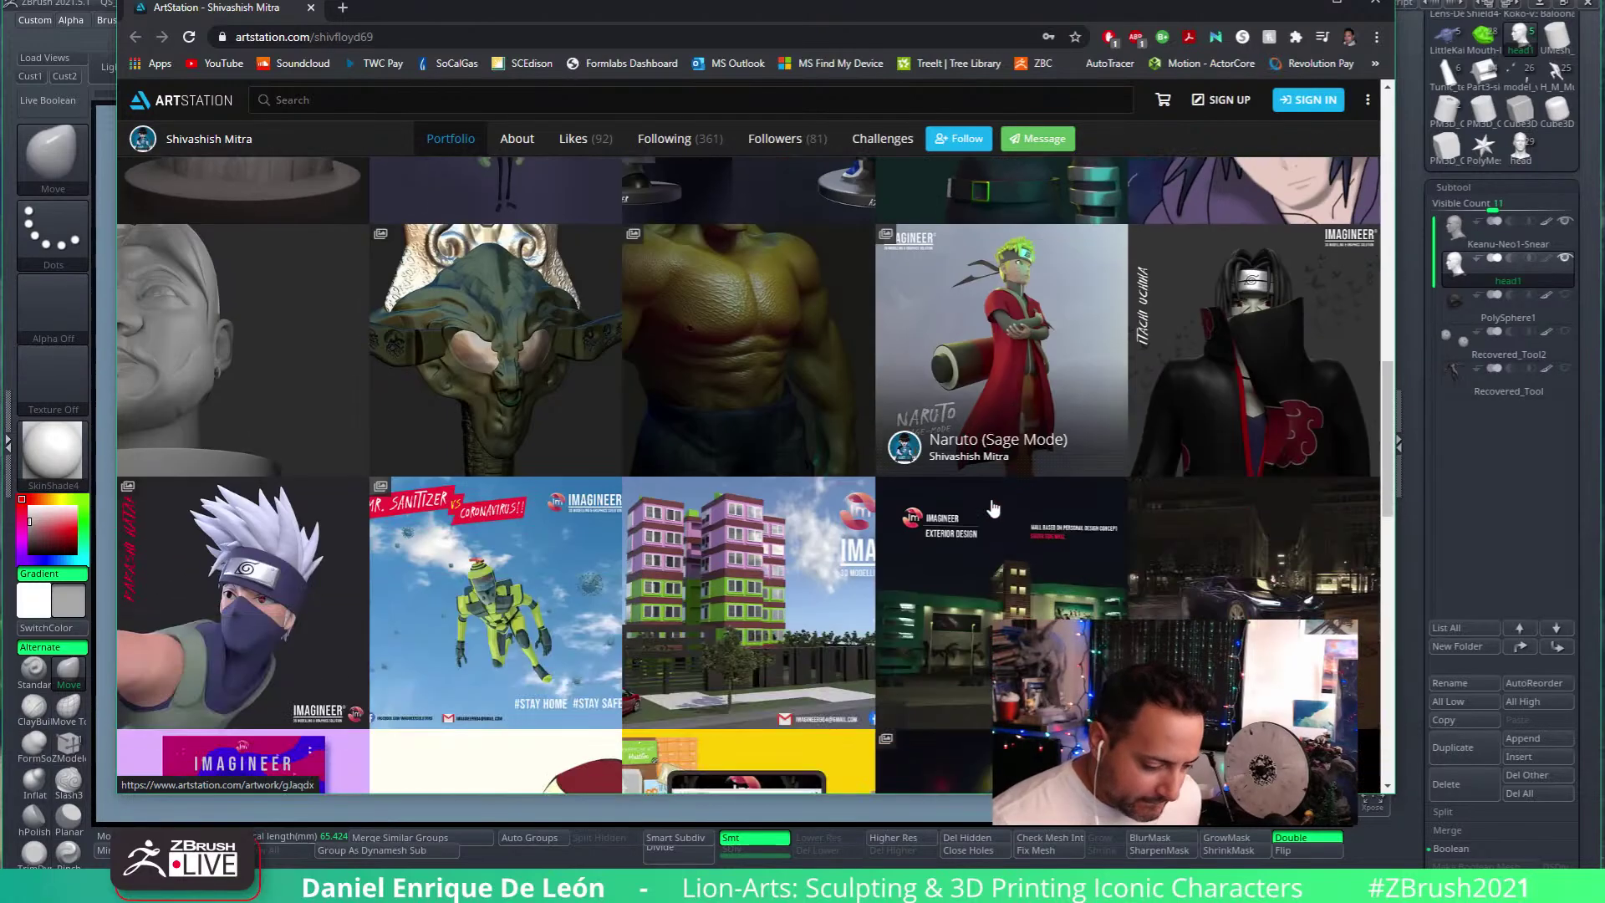
{"action": "scroll", "coordinate": [779, 493], "scroll_direction": "down", "scroll_amount": 3}
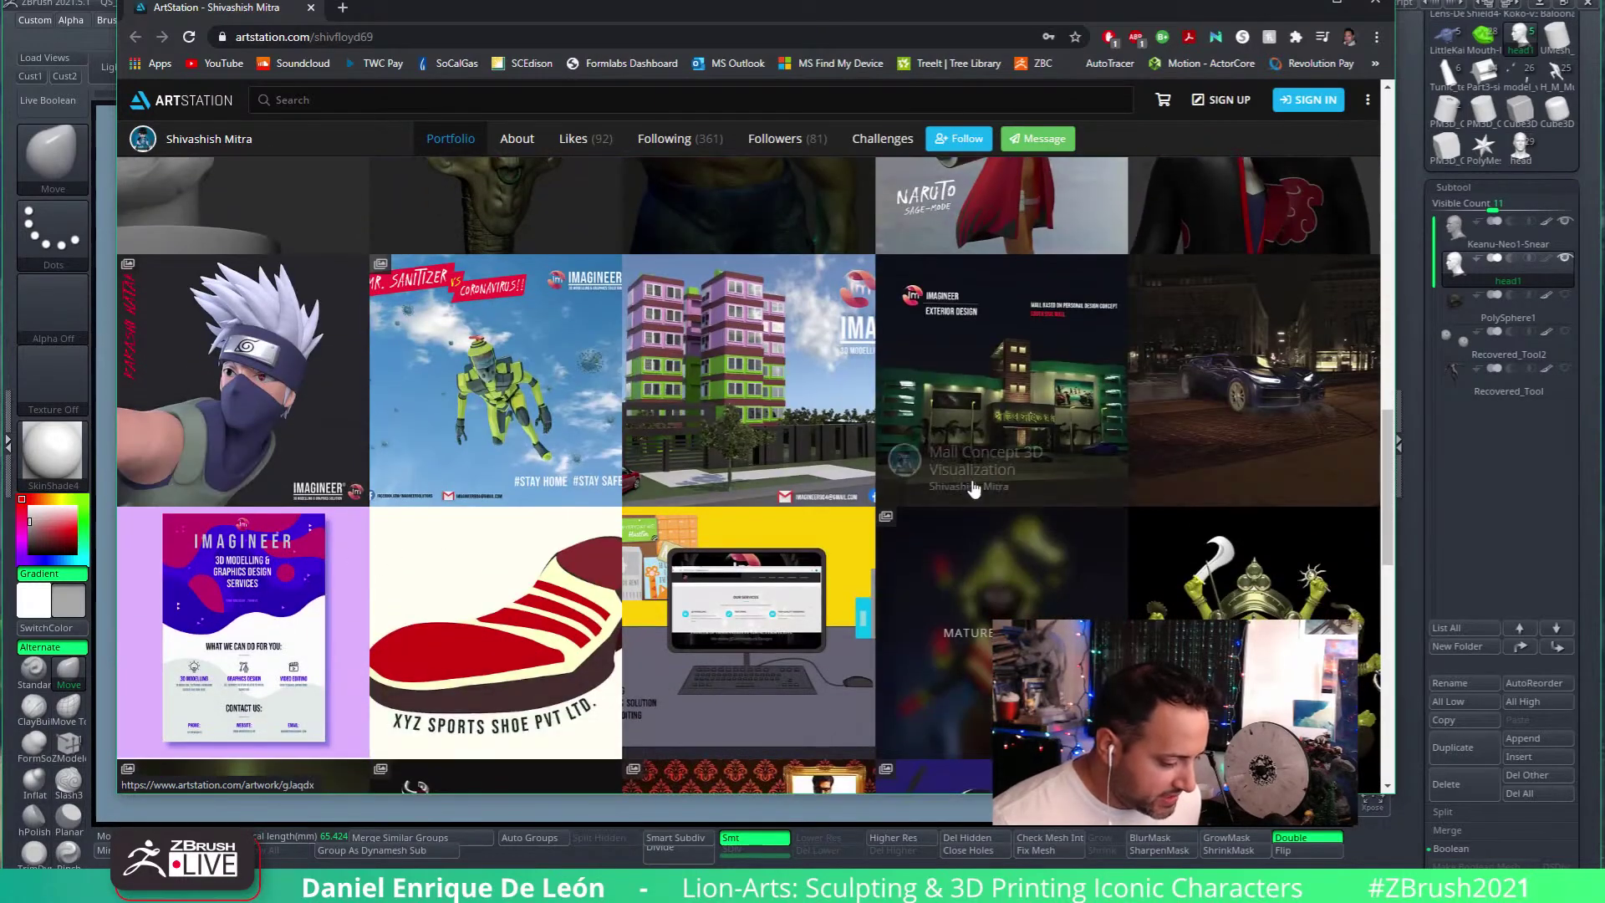
{"action": "scroll", "coordinate": [521, 457], "scroll_direction": "down", "scroll_amount": 5}
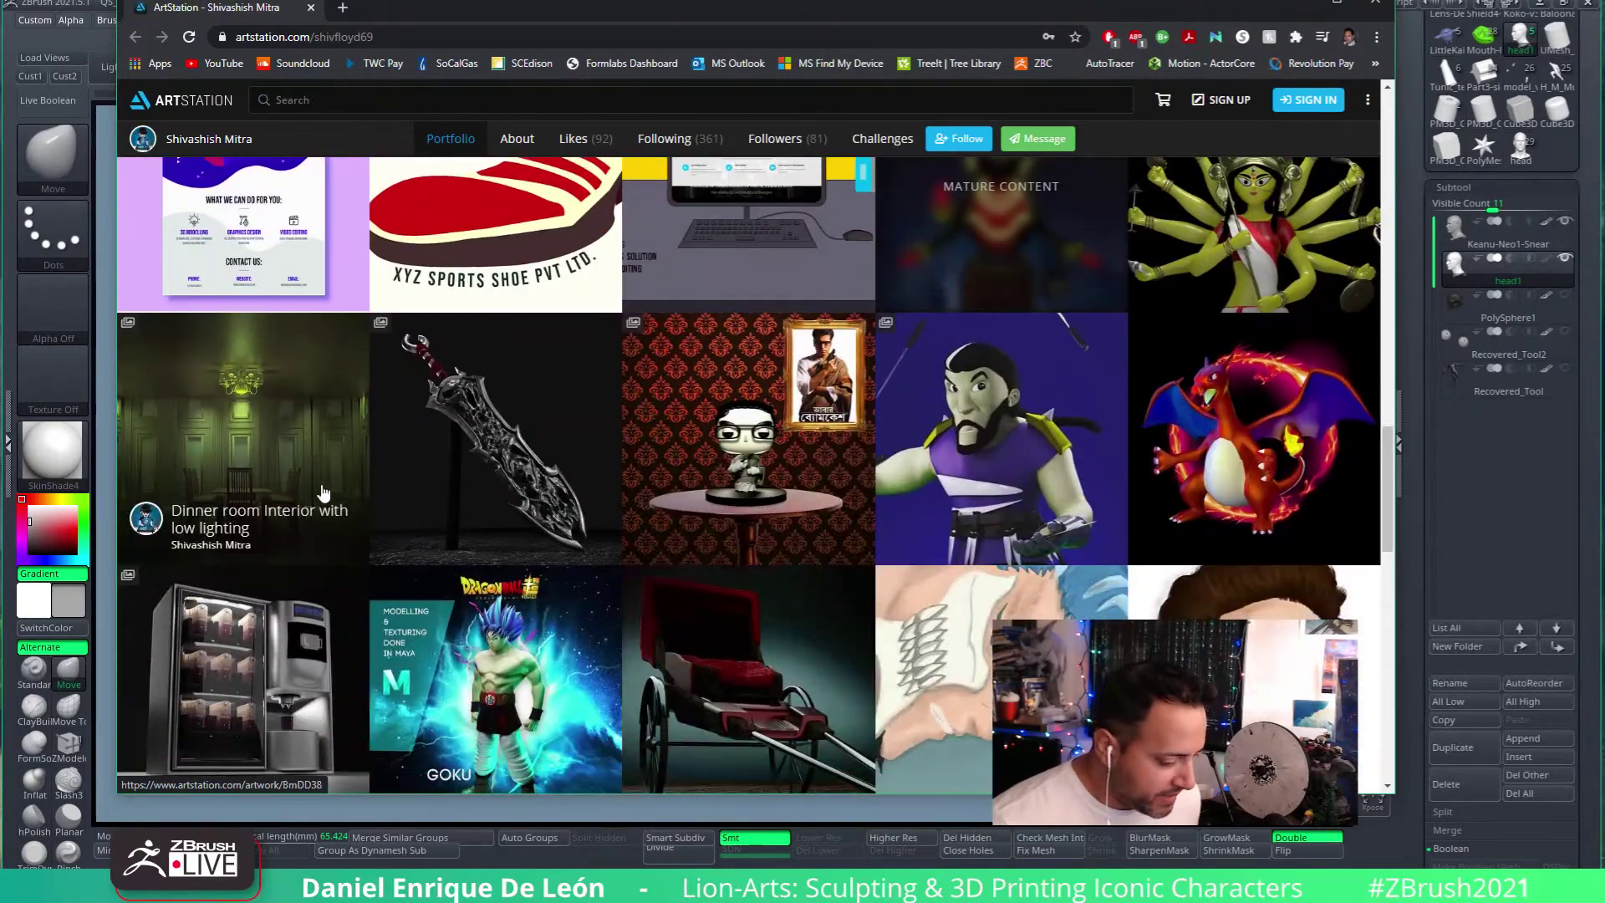
{"action": "scroll", "coordinate": [1070, 360], "scroll_direction": "down", "scroll_amount": 4}
{"action": "scroll", "coordinate": [1070, 357], "scroll_direction": "down", "scroll_amount": 9}
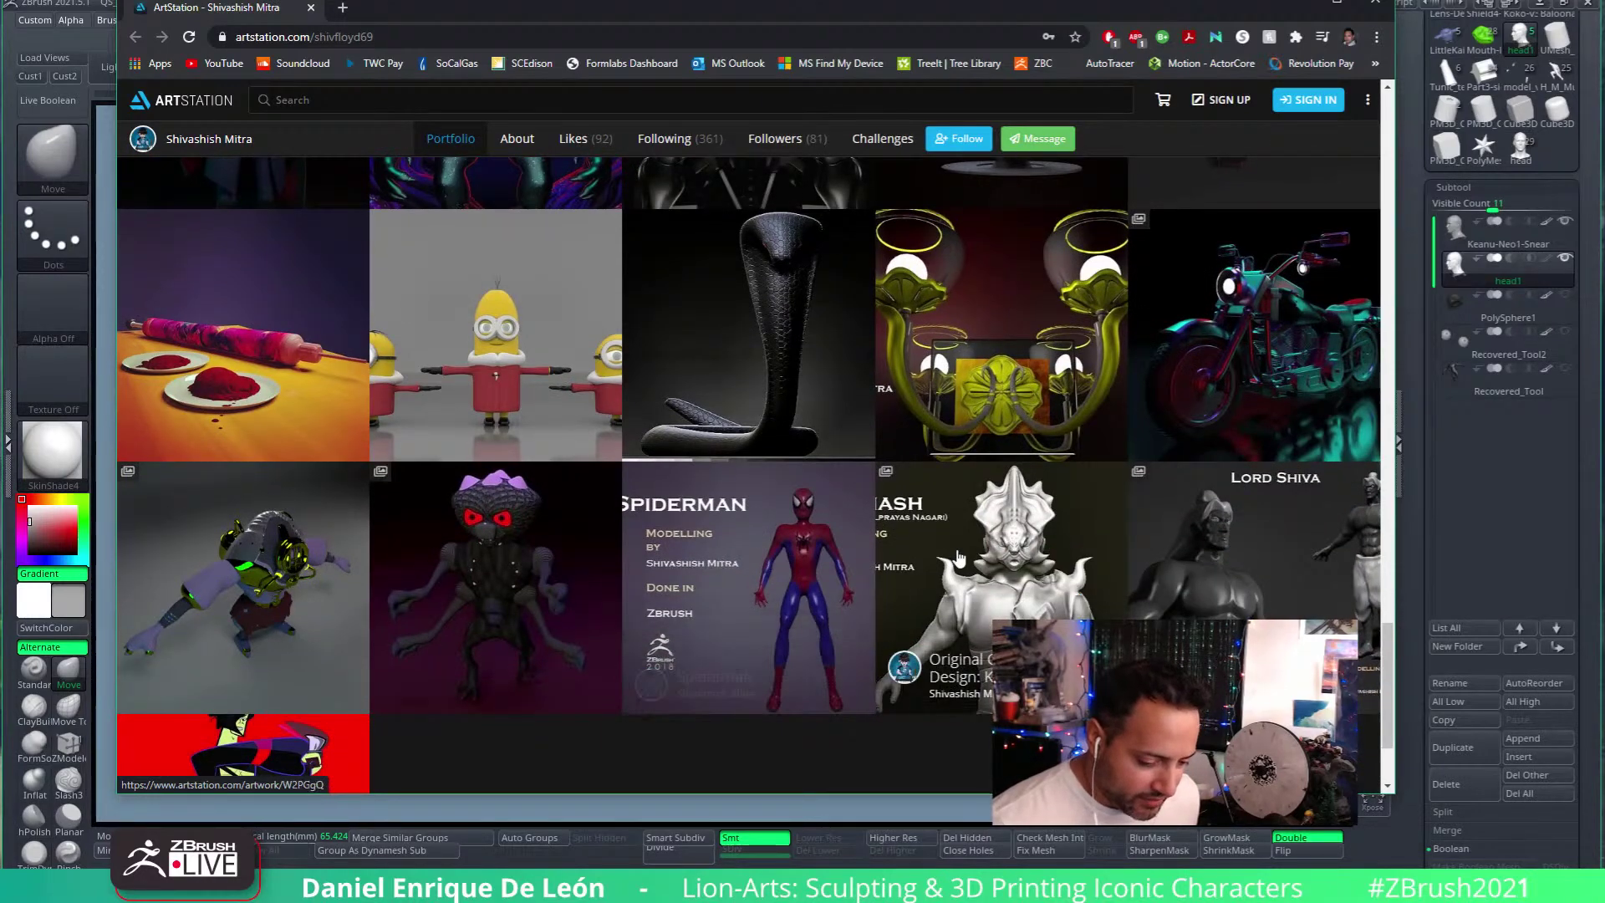
Step: Open the Harley Davidson Fatboy Chrome artwork, look through its images and description, and return to the portfolio
{"action": "scroll", "coordinate": [875, 554], "scroll_direction": "down", "scroll_amount": 2}
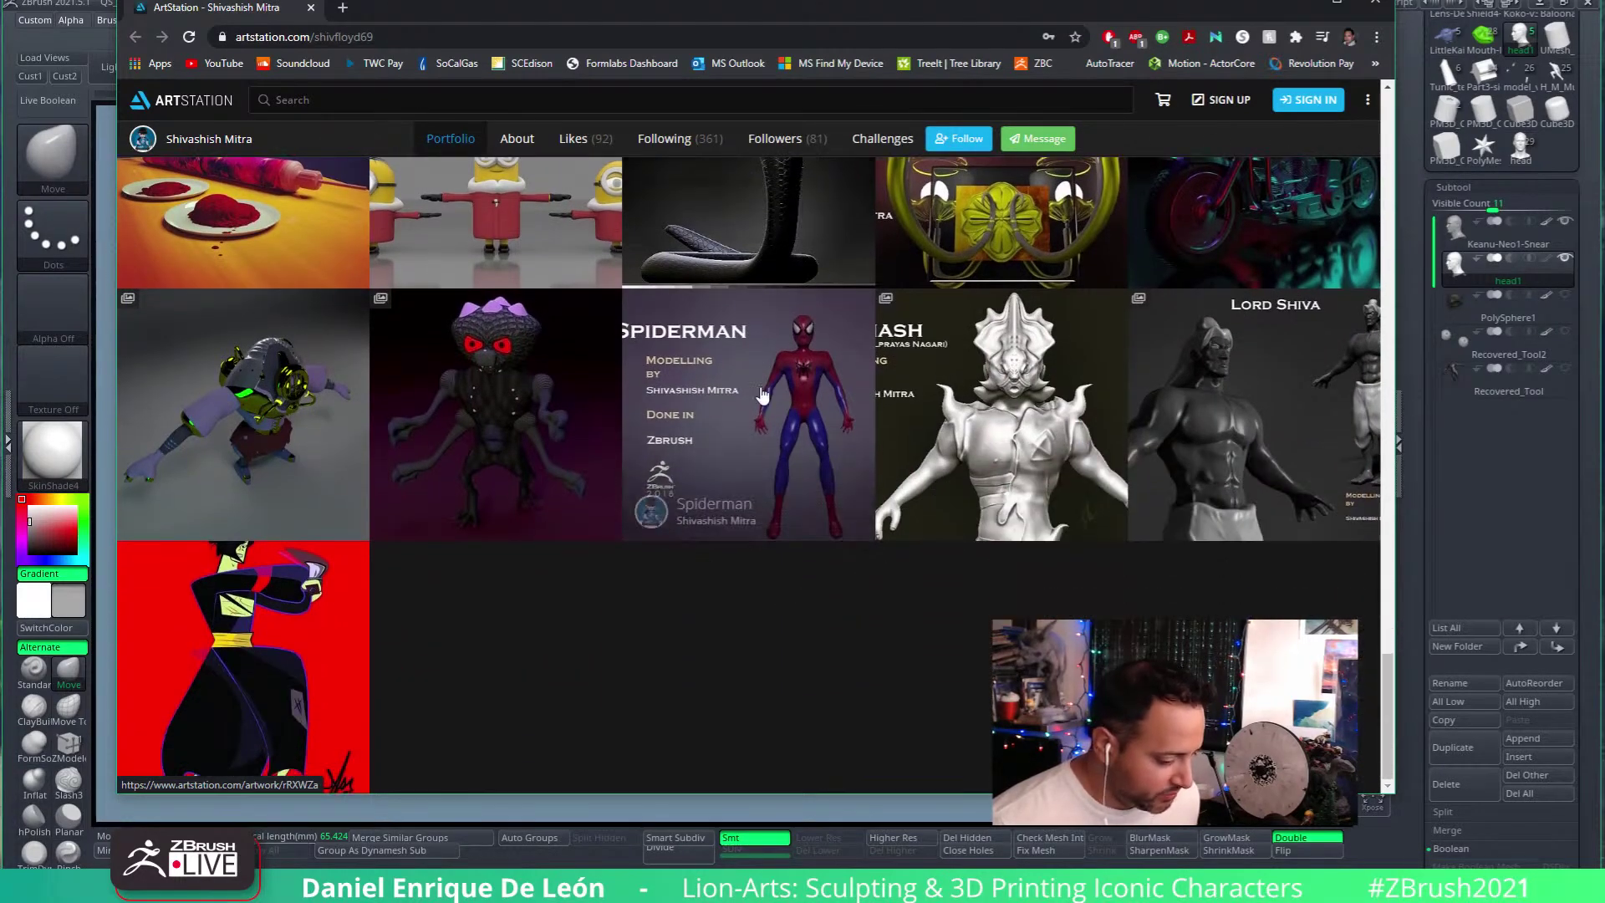
{"action": "scroll", "coordinate": [1256, 470], "scroll_direction": "up", "scroll_amount": 4}
{"action": "left_click", "coordinate": [1257, 471]}
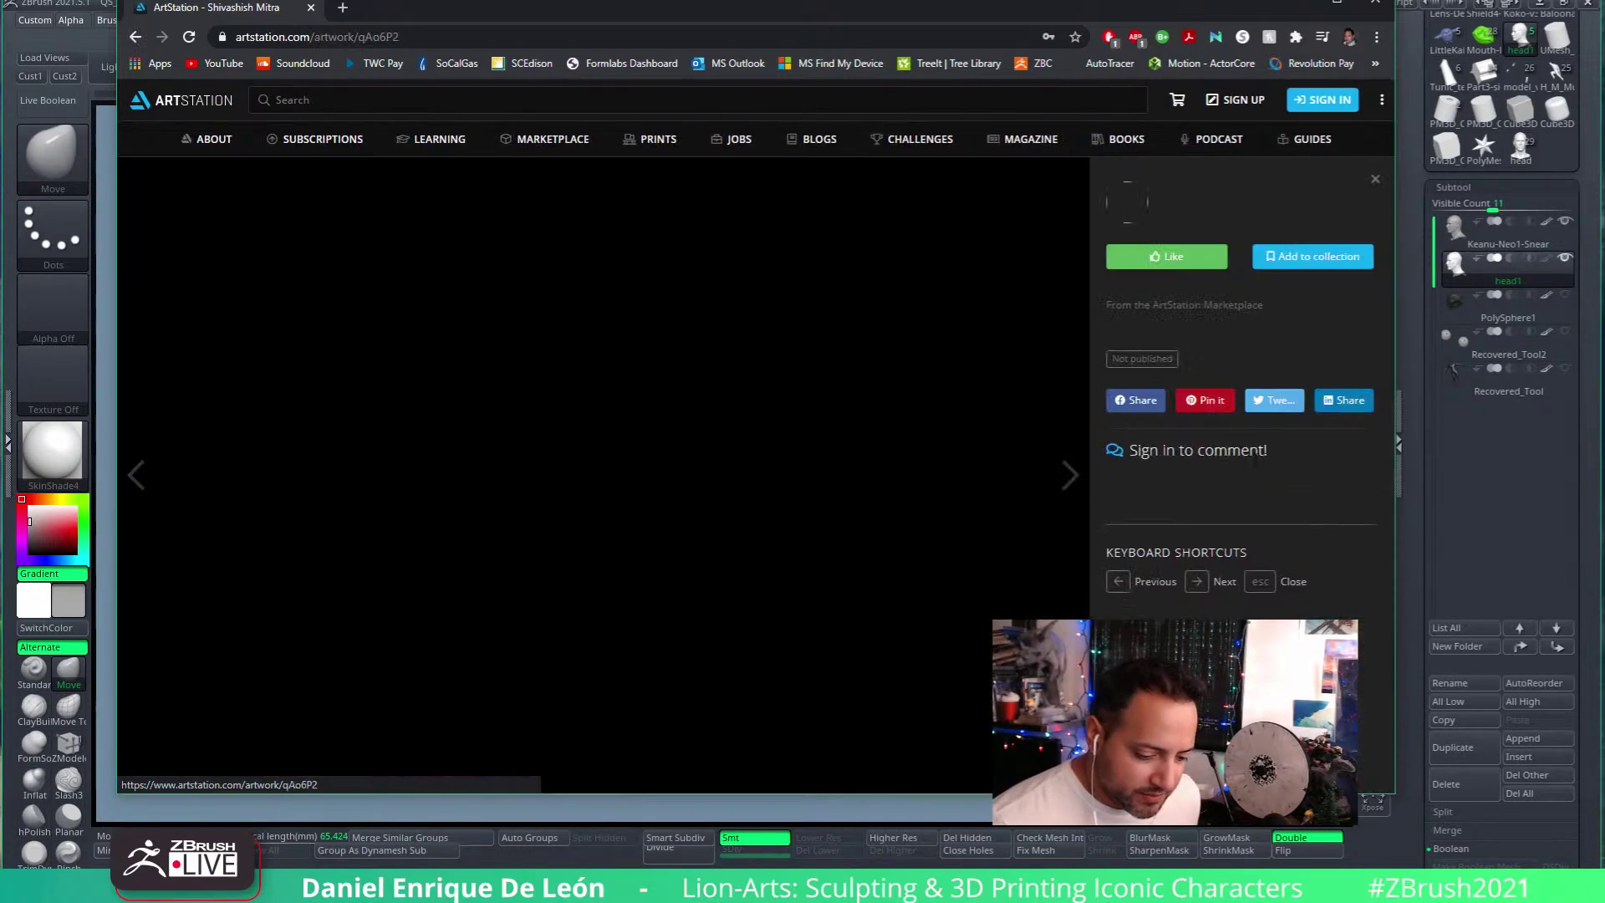
{"action": "scroll", "coordinate": [734, 414], "scroll_direction": "down", "scroll_amount": 4}
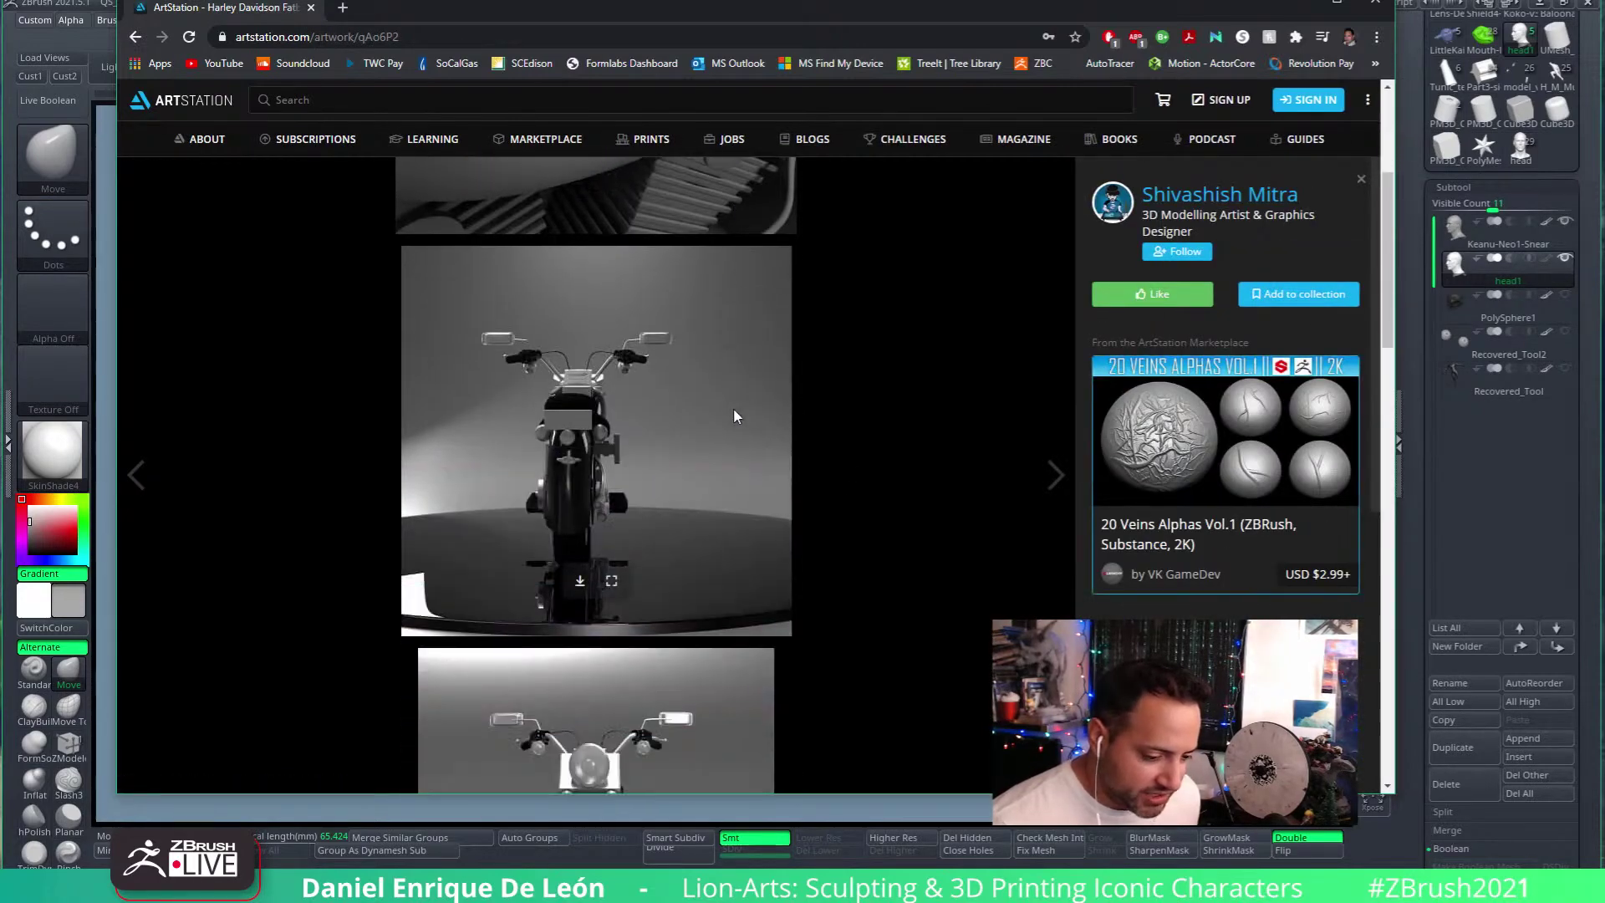
{"action": "scroll", "coordinate": [1297, 474], "scroll_direction": "down", "scroll_amount": 3}
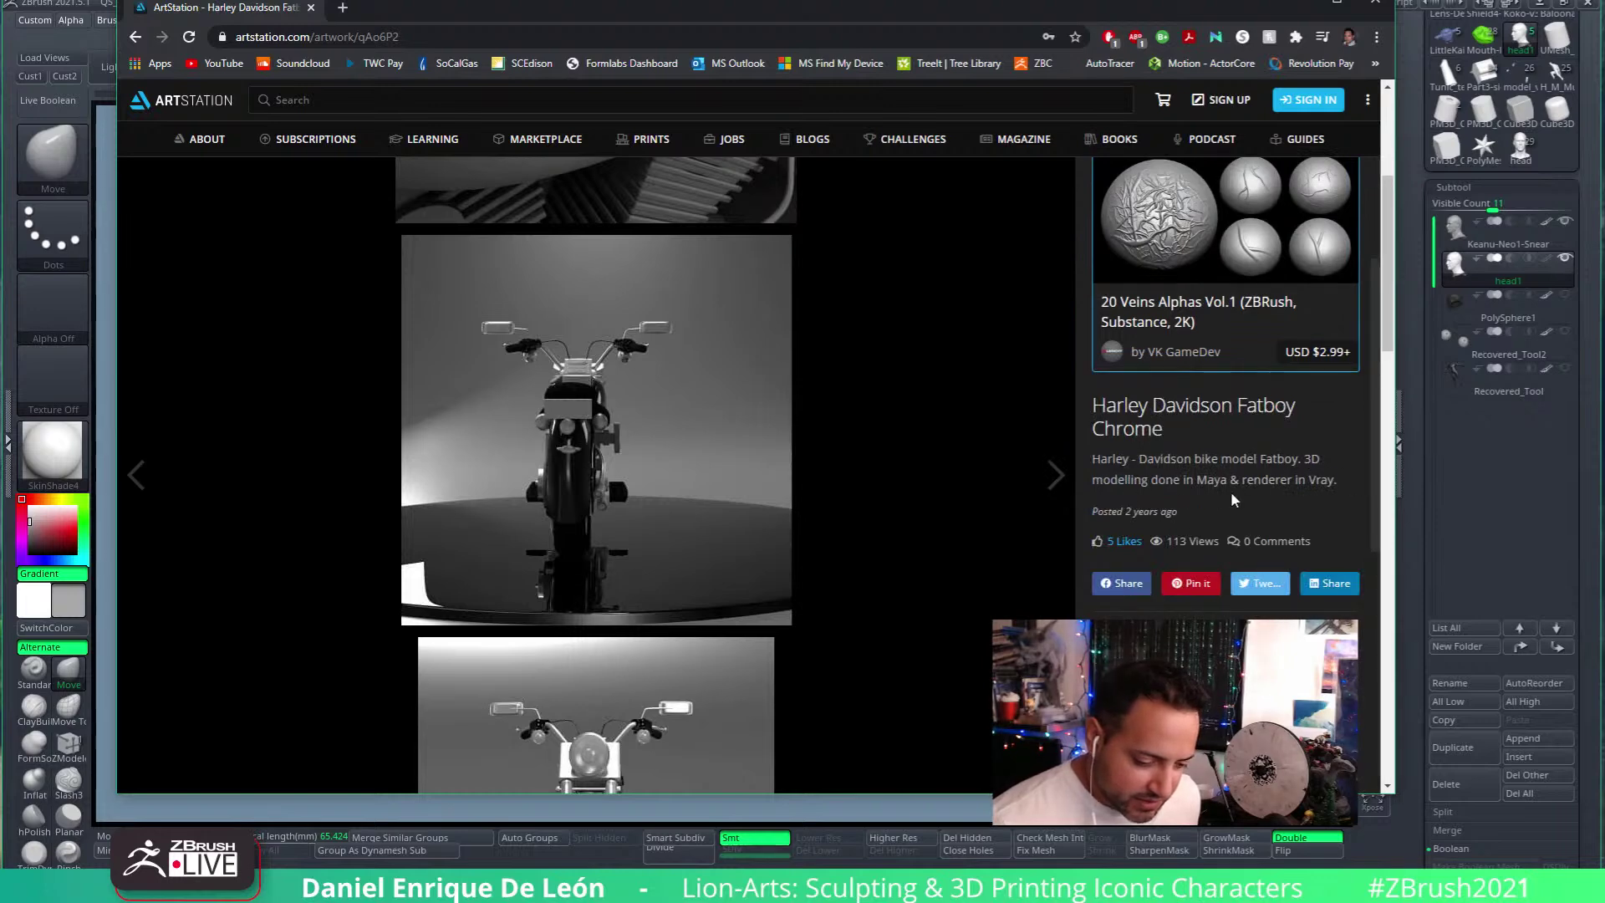
{"action": "scroll", "coordinate": [689, 560], "scroll_direction": "down", "scroll_amount": 8}
{"action": "scroll", "coordinate": [690, 560], "scroll_direction": "up", "scroll_amount": 3}
{"action": "scroll", "coordinate": [677, 531], "scroll_direction": "up", "scroll_amount": 4}
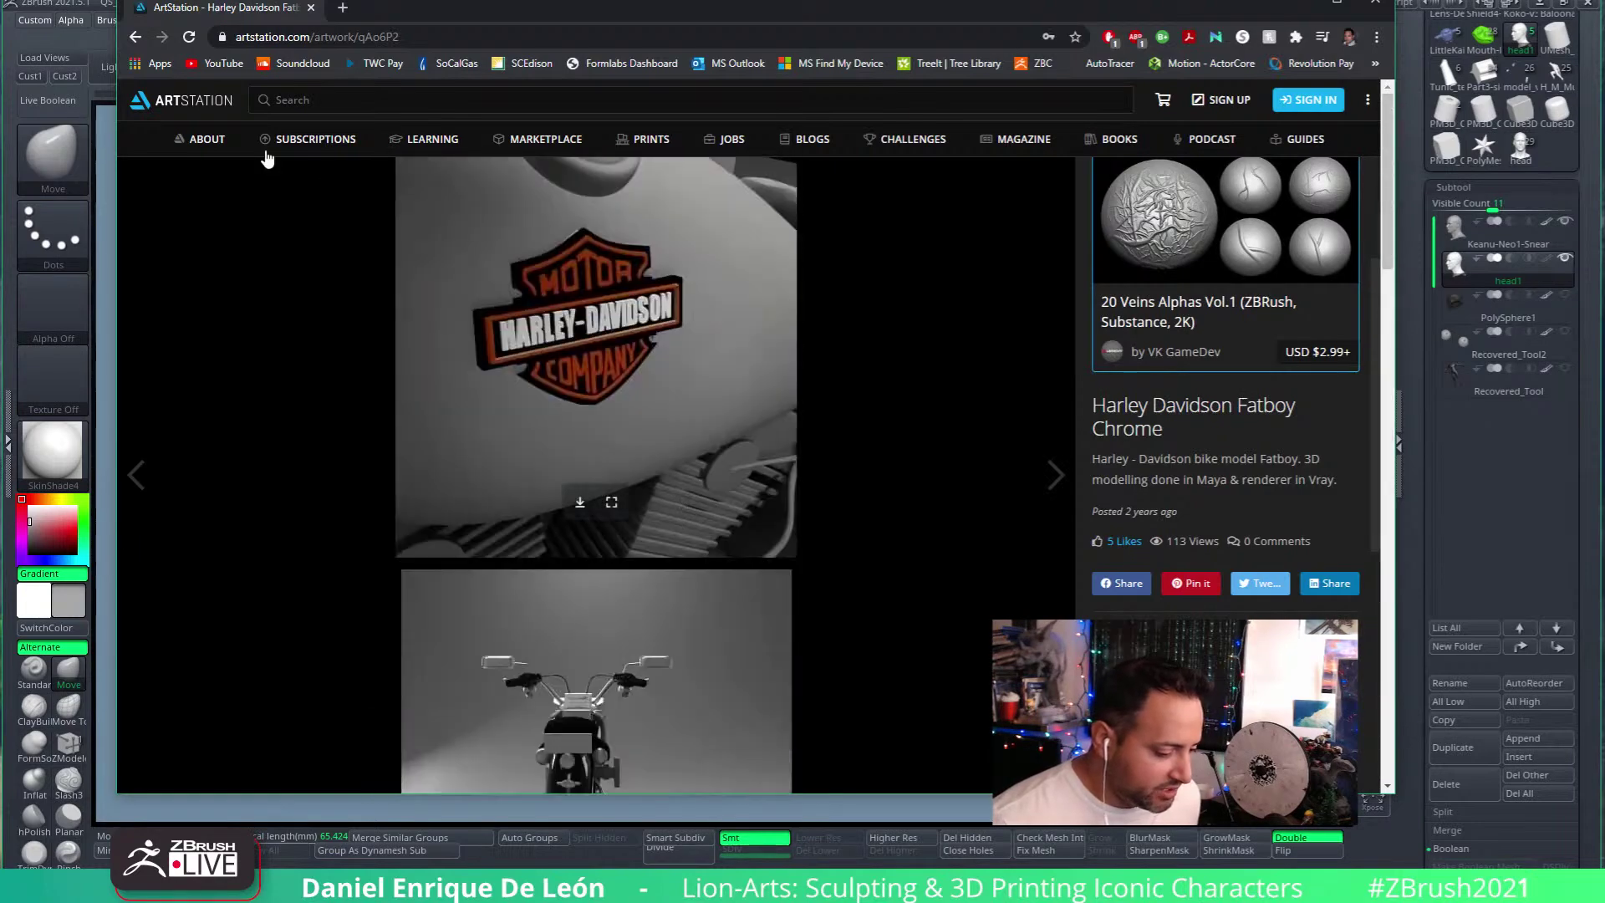
{"action": "left_click", "coordinate": [136, 38]}
Step: View all the renders of the Doctor Strange (Infinity War) artwork, and go back to the portfolio
{"action": "scroll", "coordinate": [365, 543], "scroll_direction": "up", "scroll_amount": 3}
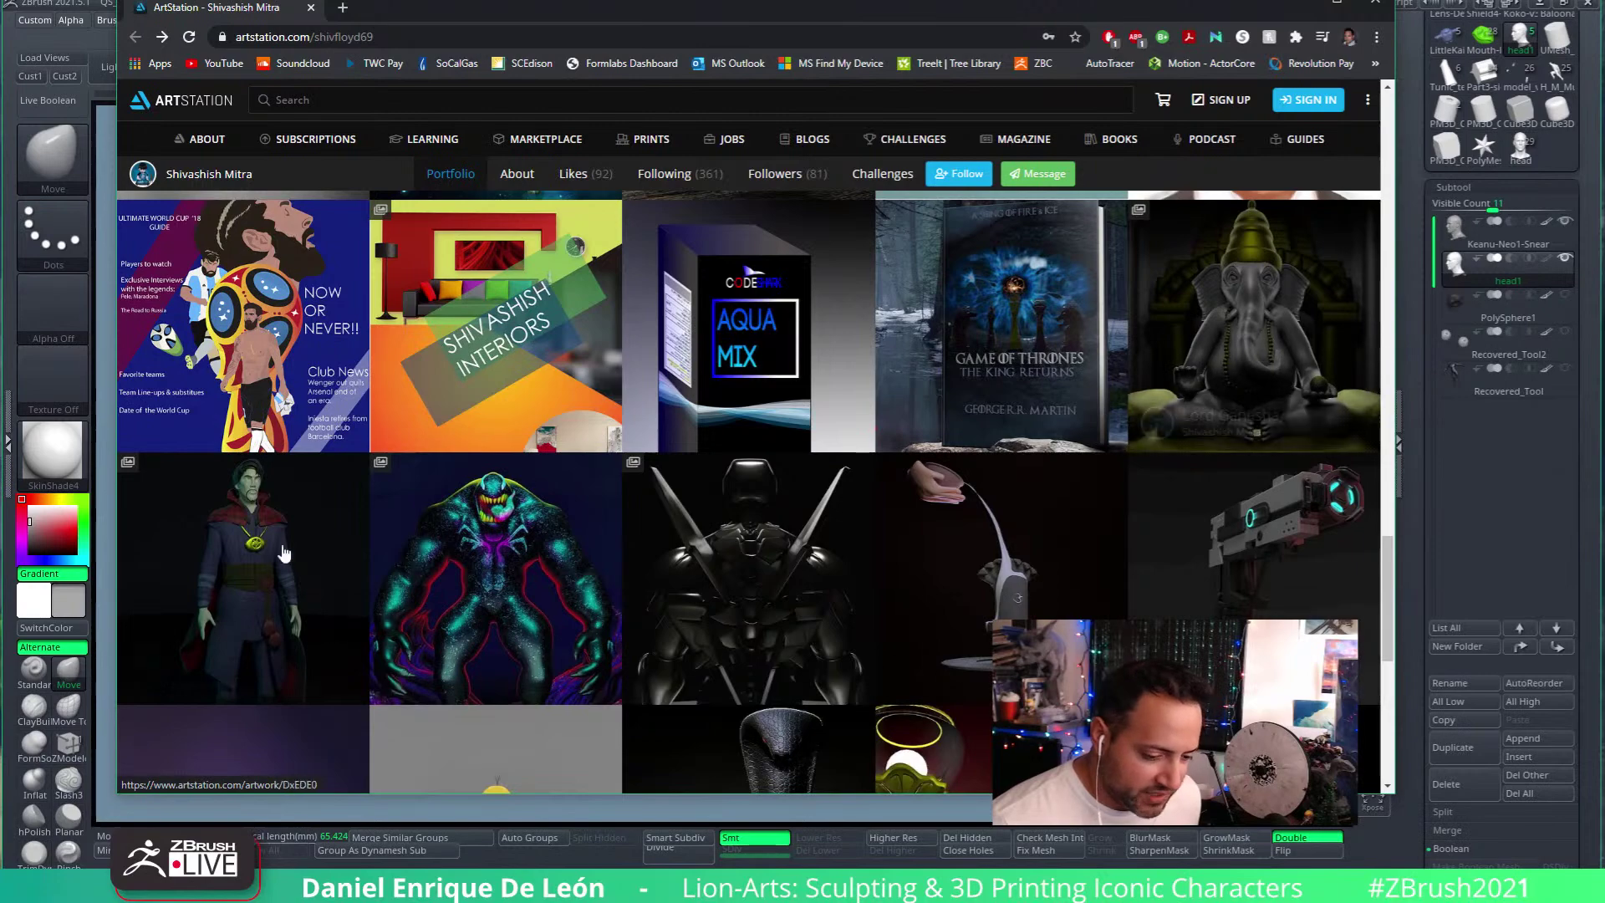
{"action": "left_click", "coordinate": [232, 546]}
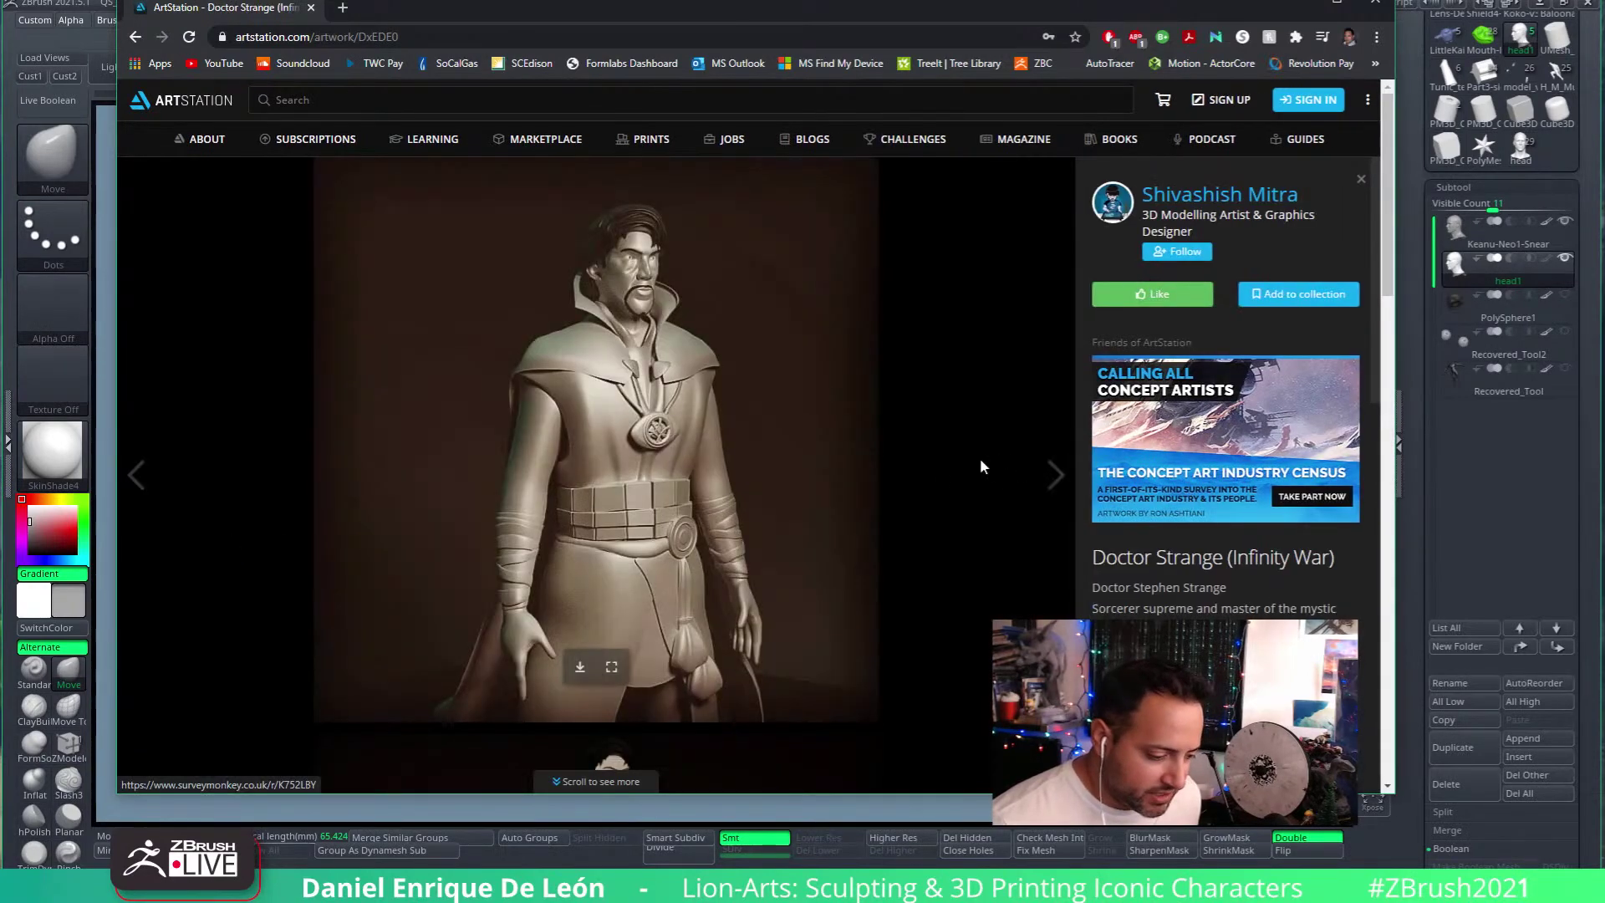
{"action": "scroll", "coordinate": [858, 480], "scroll_direction": "down", "scroll_amount": 15}
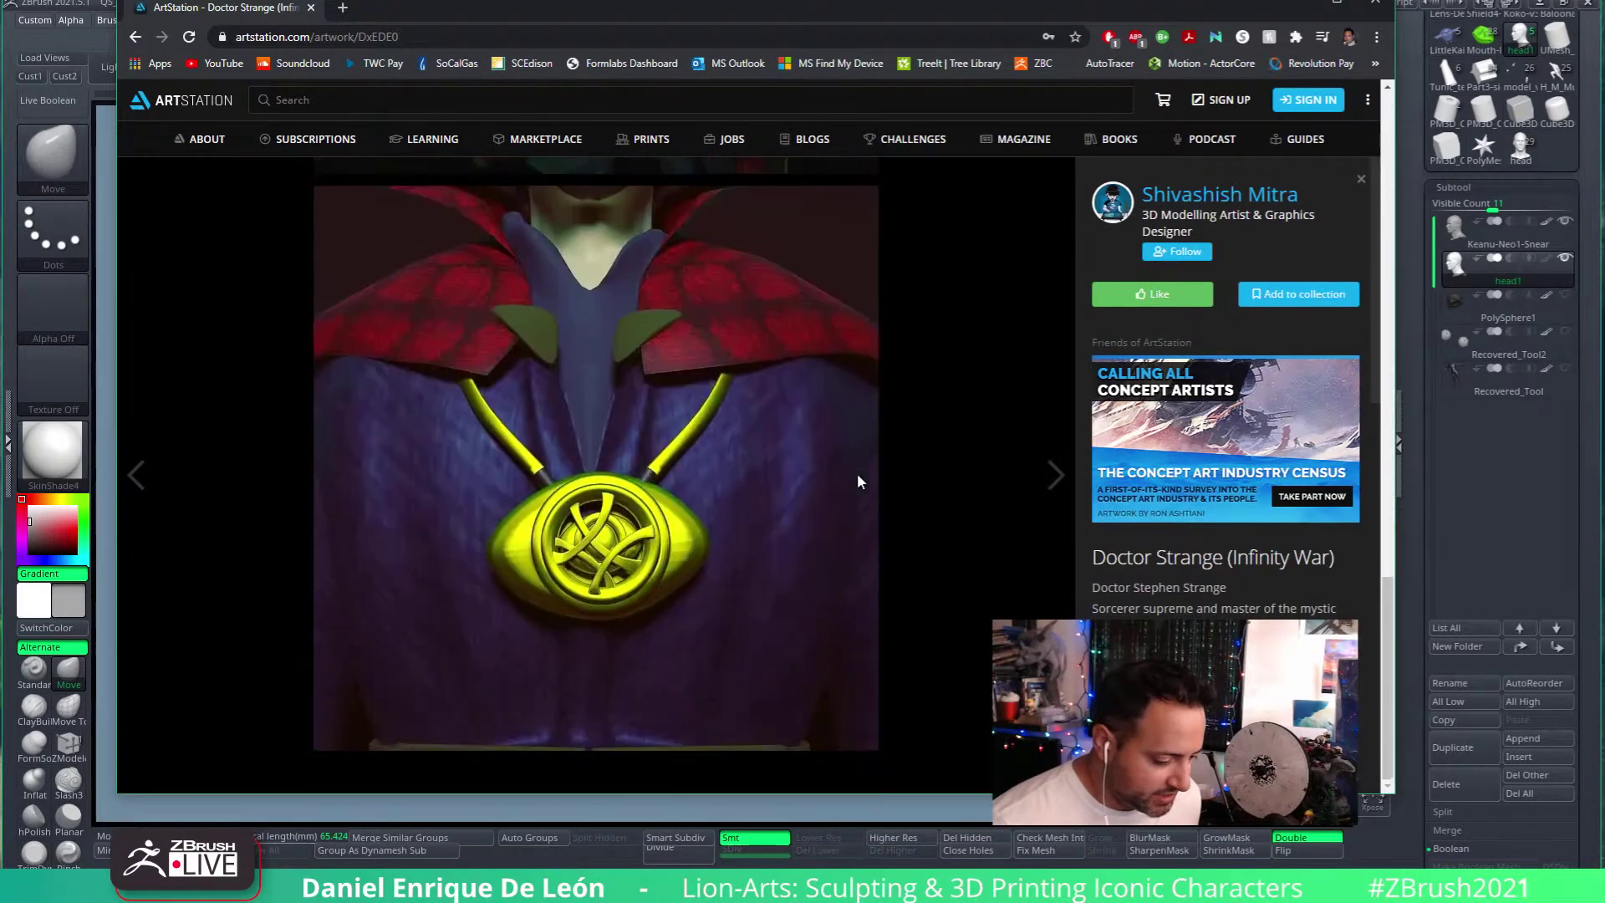
{"action": "scroll", "coordinate": [815, 324], "scroll_direction": "up", "scroll_amount": 8}
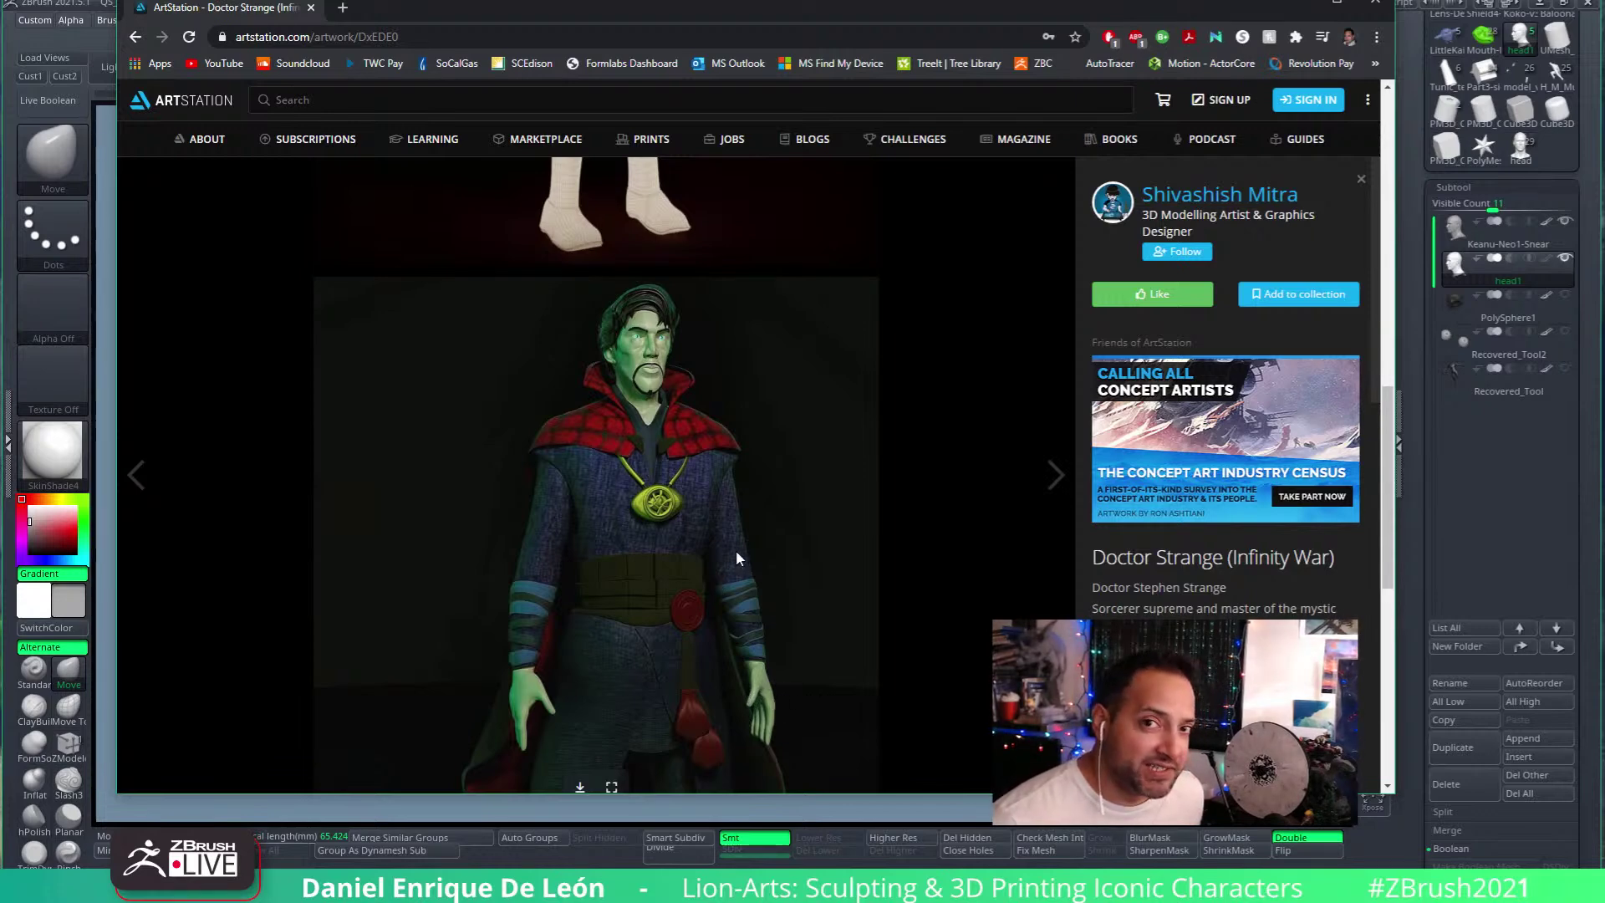
{"action": "left_click", "coordinate": [137, 37]}
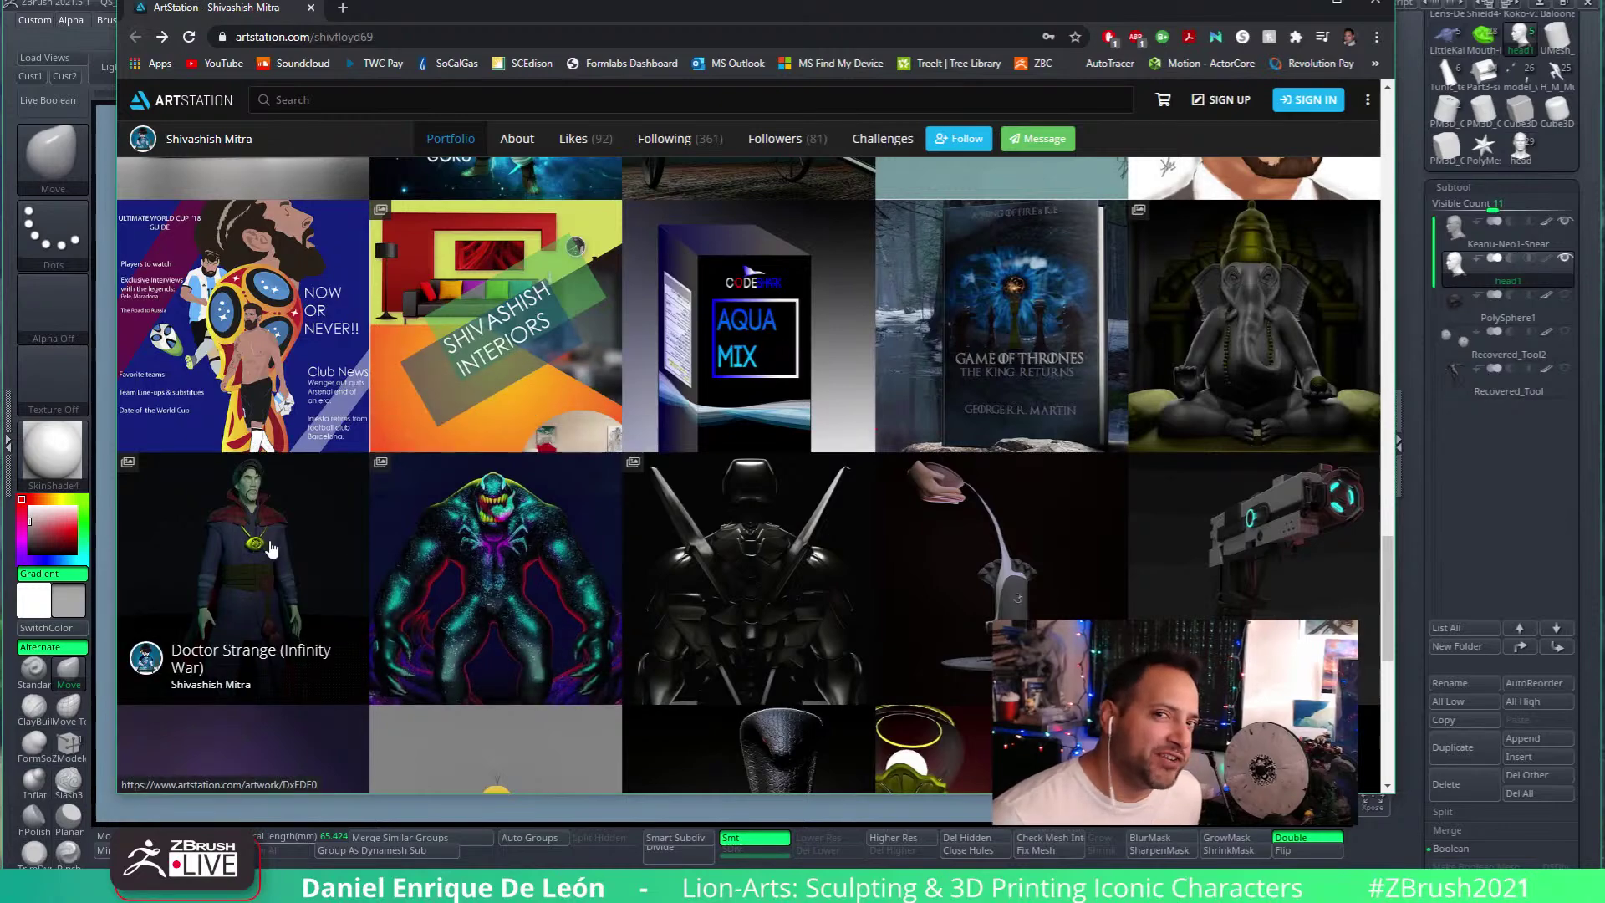
Step: Find the Chaoseater blade among the earlier portfolio pieces, examine its full and close-up renders, and return to the portfolio
{"action": "scroll", "coordinate": [907, 552], "scroll_direction": "up", "scroll_amount": 2}
{"action": "scroll", "coordinate": [907, 552], "scroll_direction": "up", "scroll_amount": 5}
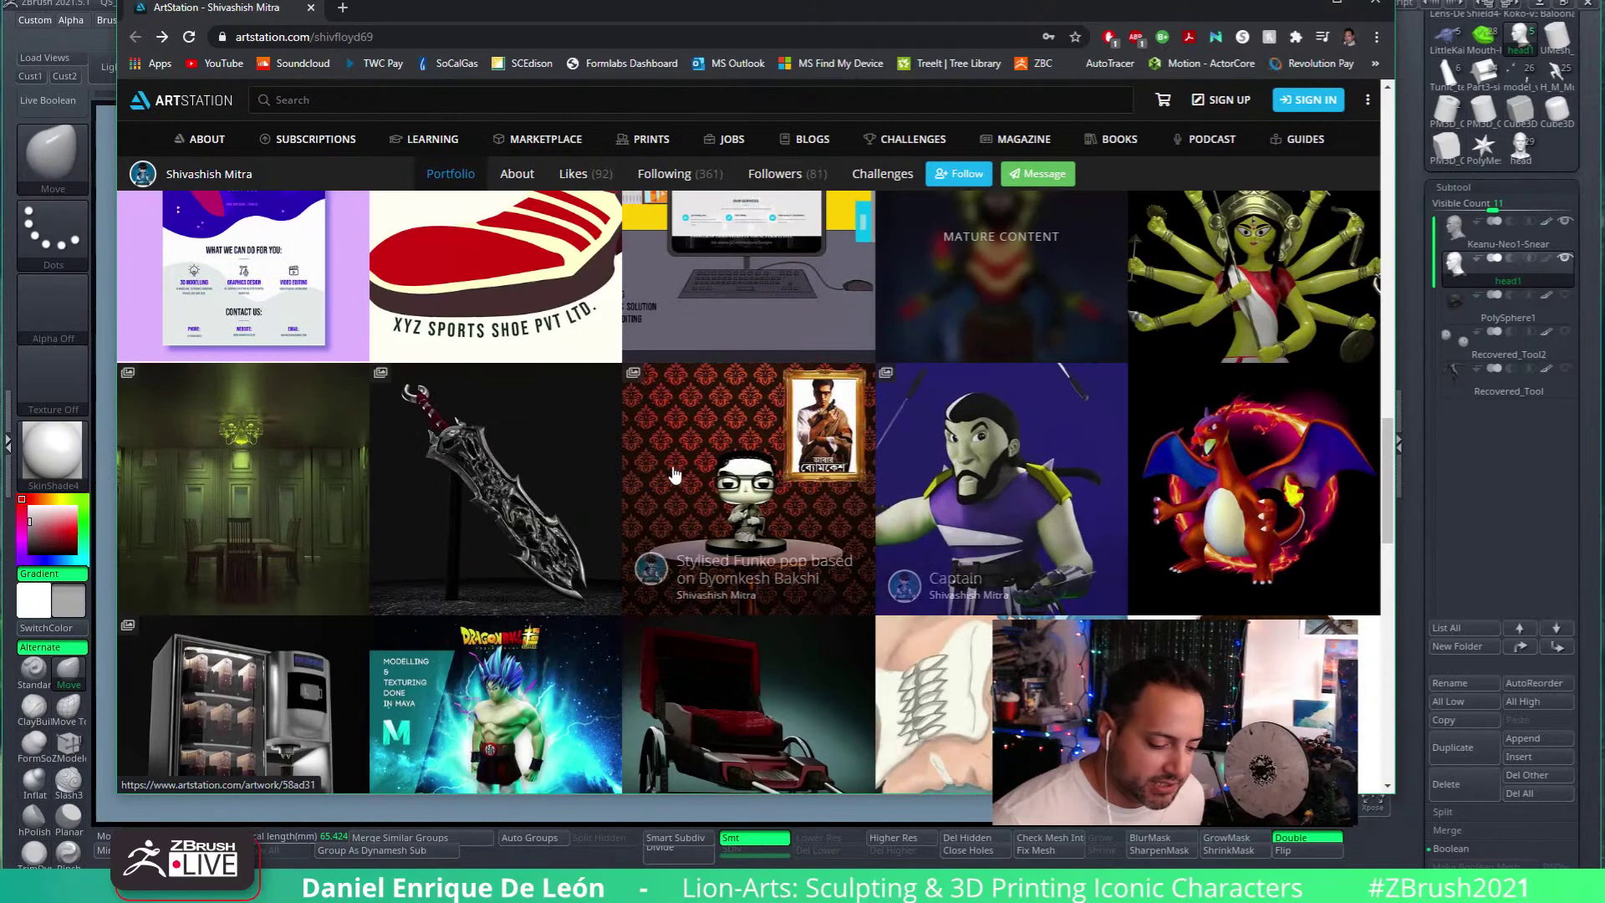
{"action": "scroll", "coordinate": [671, 474], "scroll_direction": "up", "scroll_amount": 3}
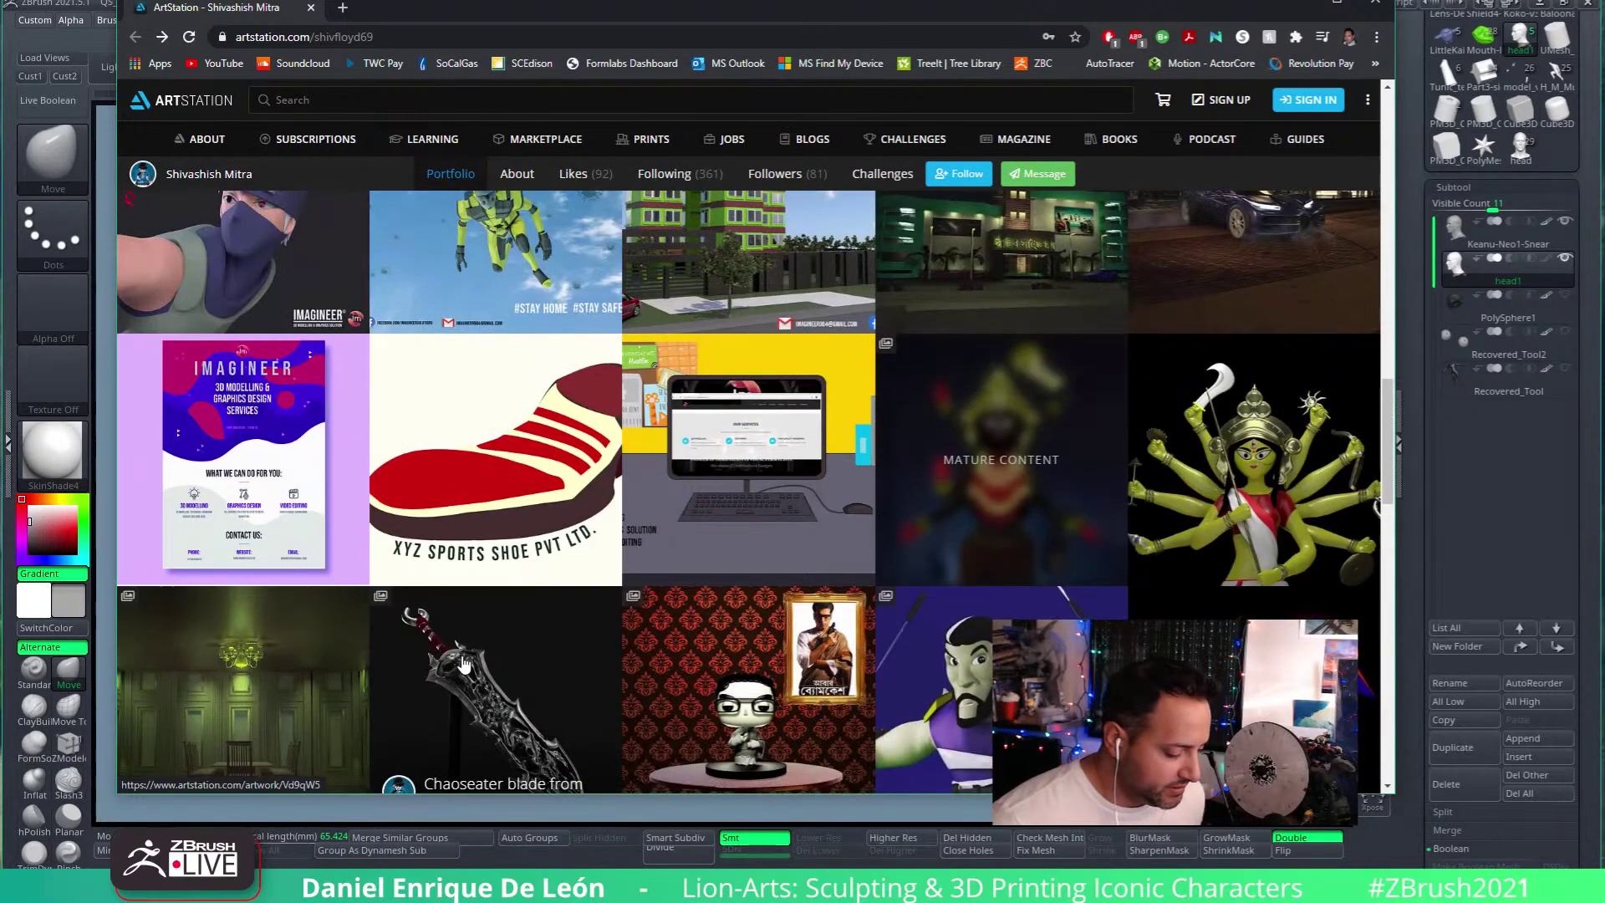
{"action": "left_click", "coordinate": [464, 666]}
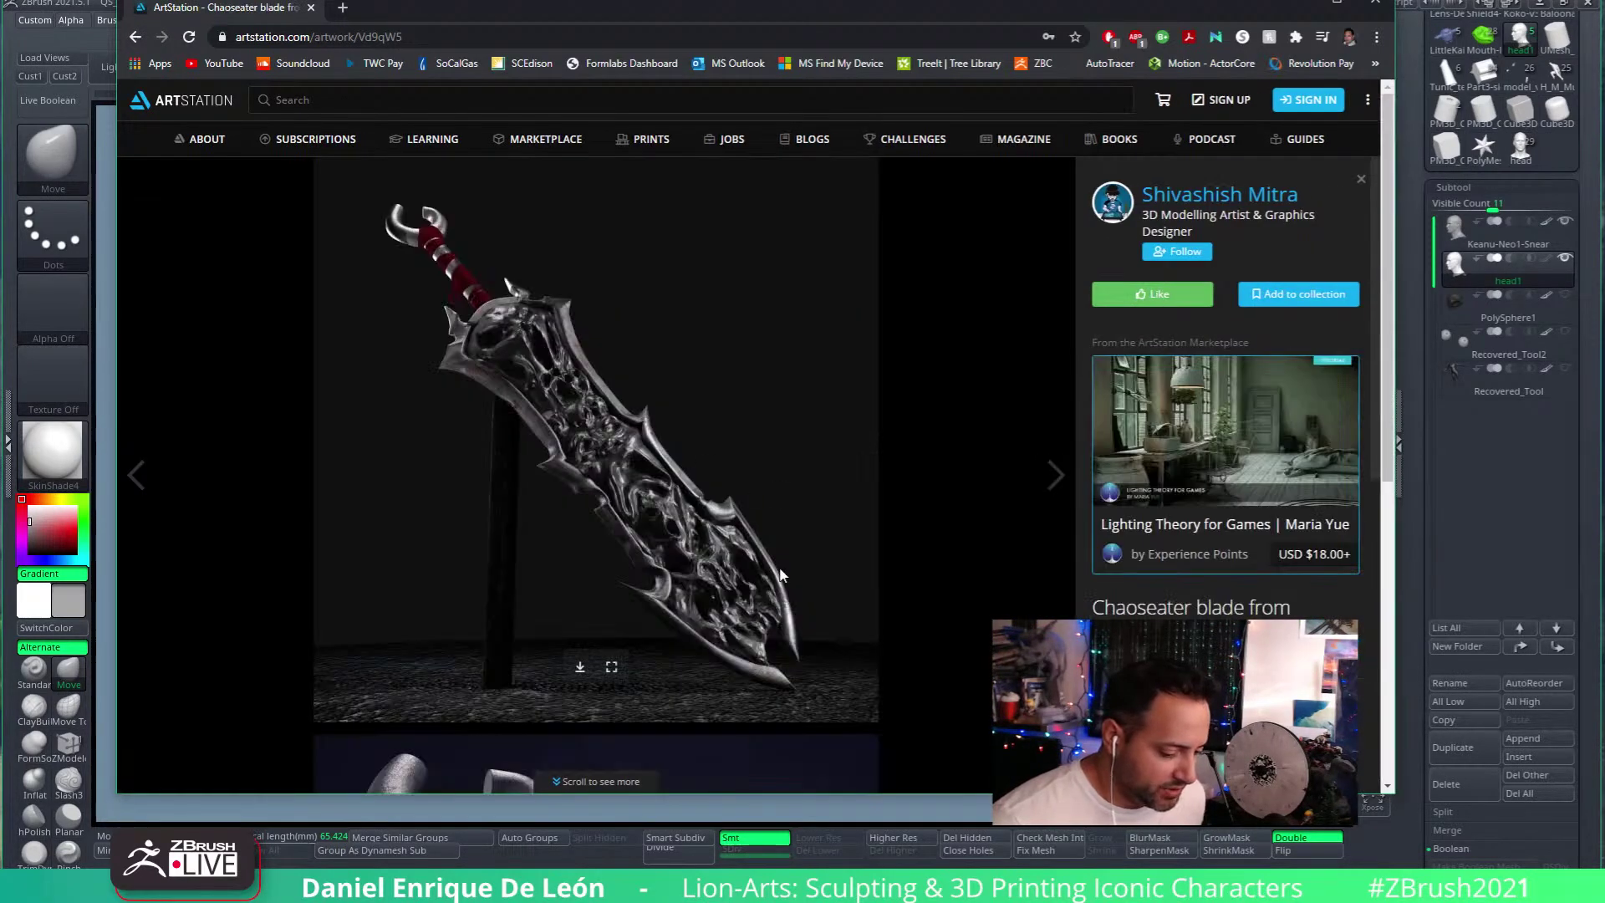
{"action": "scroll", "coordinate": [779, 575], "scroll_direction": "down", "scroll_amount": 6}
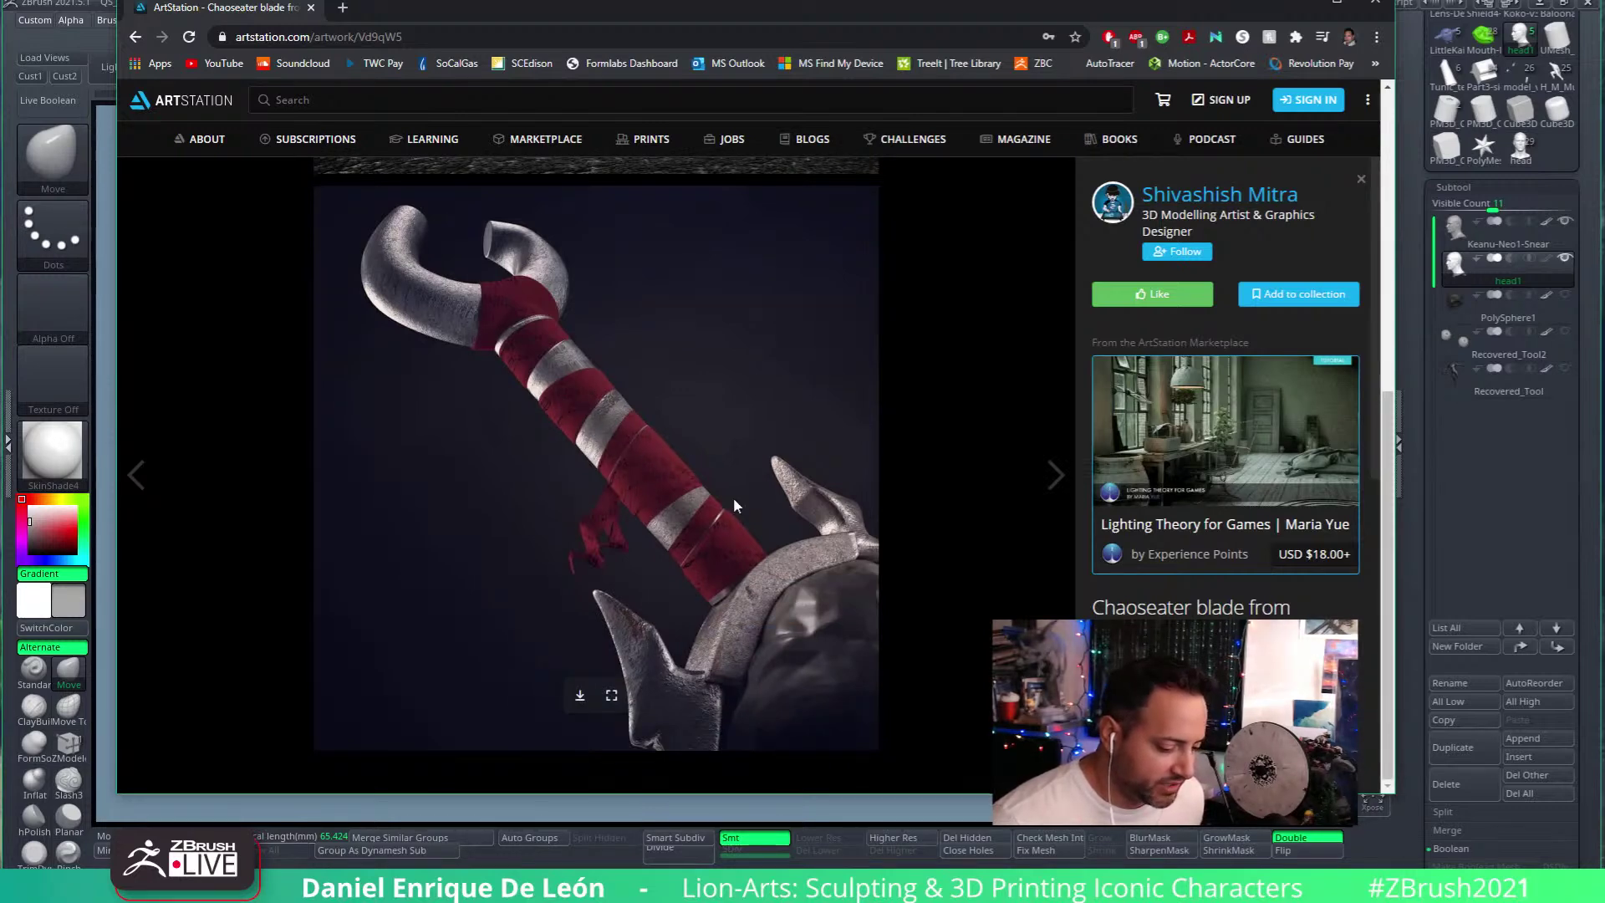
{"action": "scroll", "coordinate": [694, 470], "scroll_direction": "up", "scroll_amount": 6}
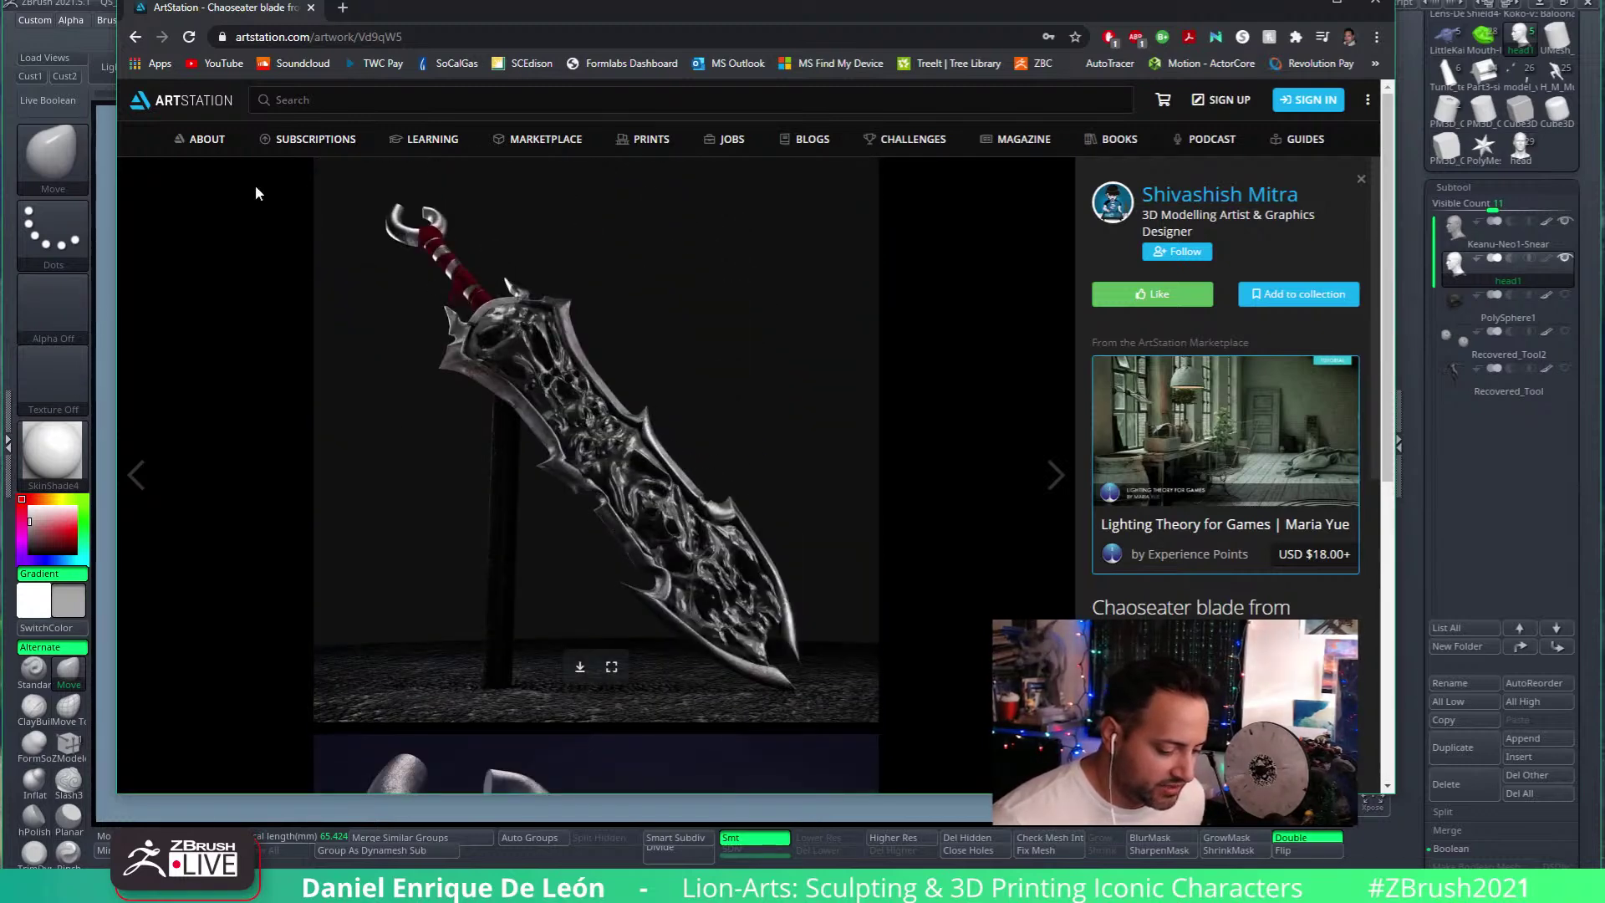
{"action": "left_click", "coordinate": [135, 37]}
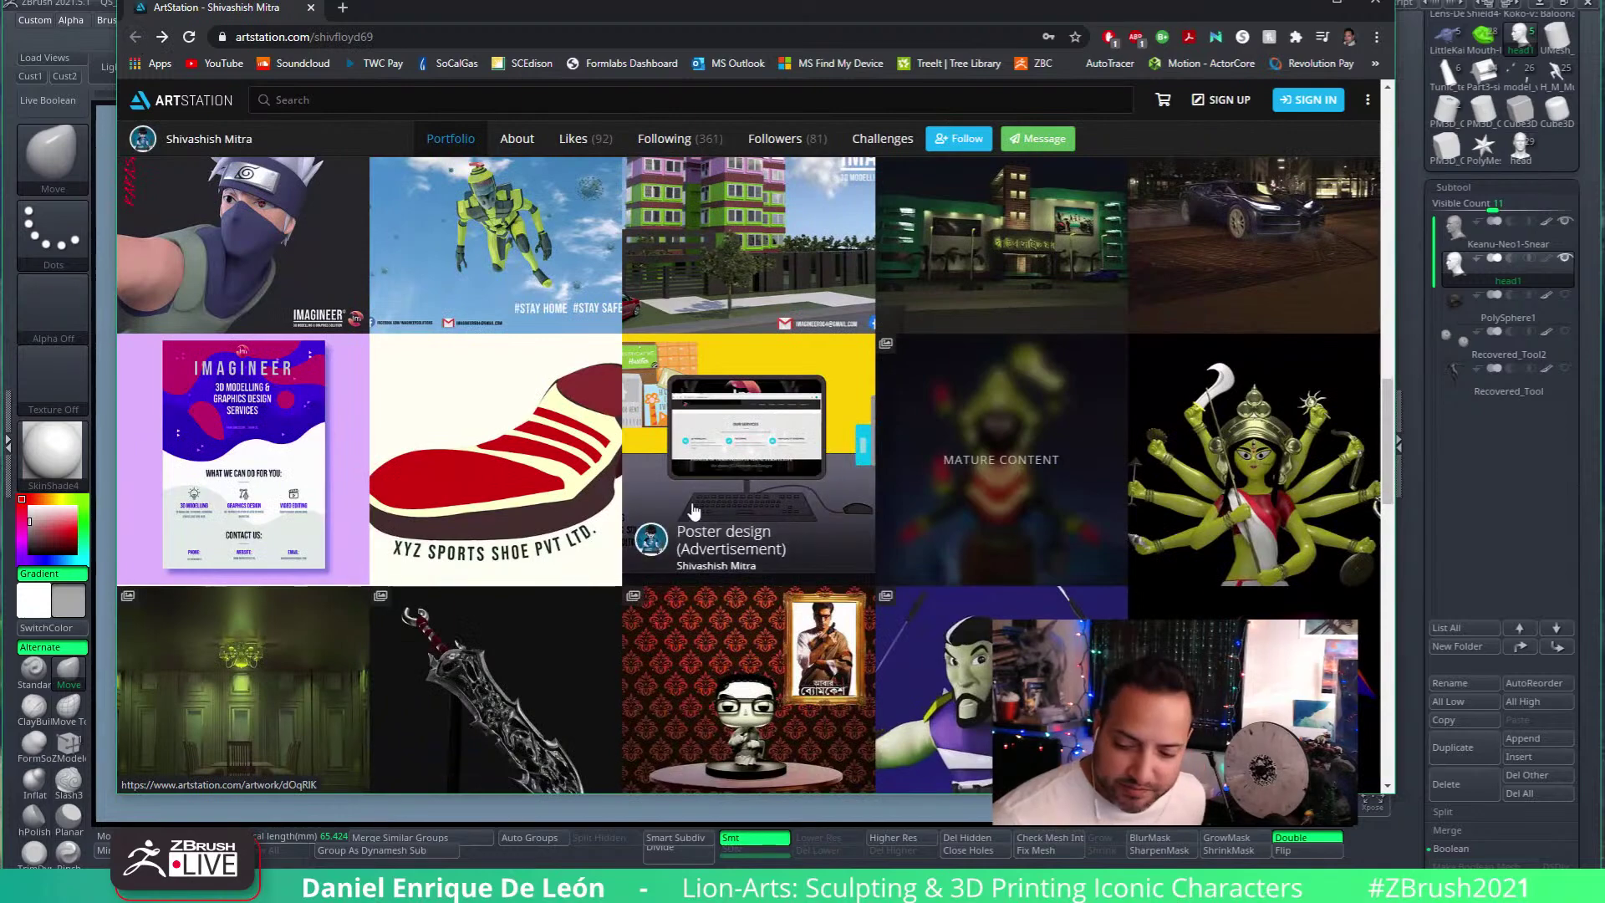
Step: Find the stylized Undertaker vs AJ Styles artwork in the portfolio, view it, and return to the gallery
{"action": "scroll", "coordinate": [690, 502], "scroll_direction": "up", "scroll_amount": 6}
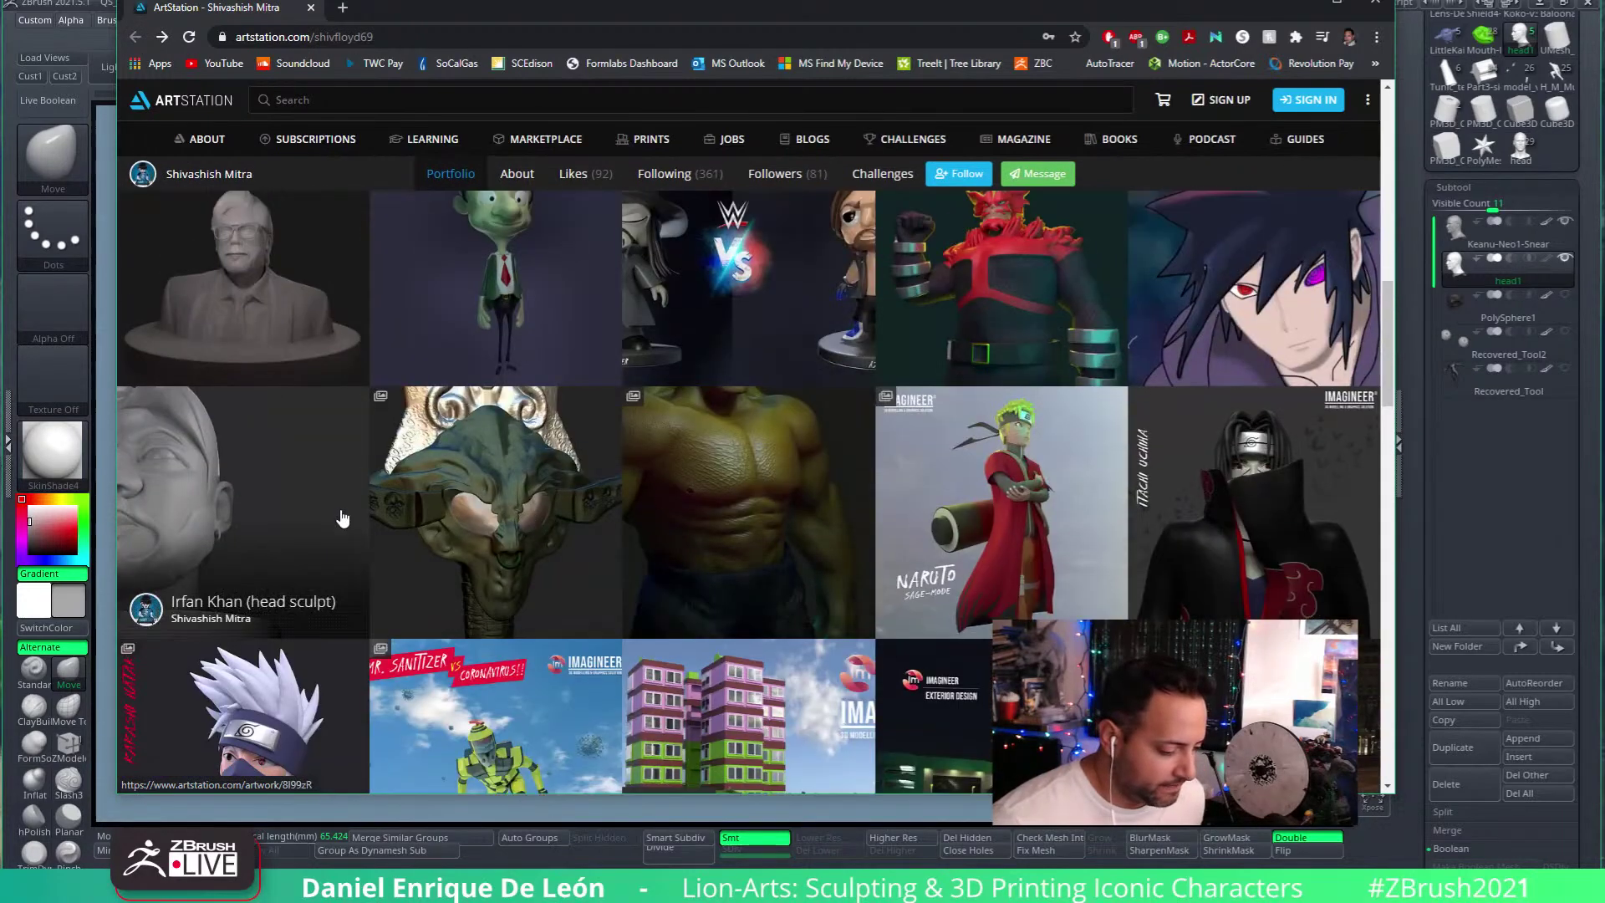
{"action": "scroll", "coordinate": [343, 518], "scroll_direction": "up", "scroll_amount": 3}
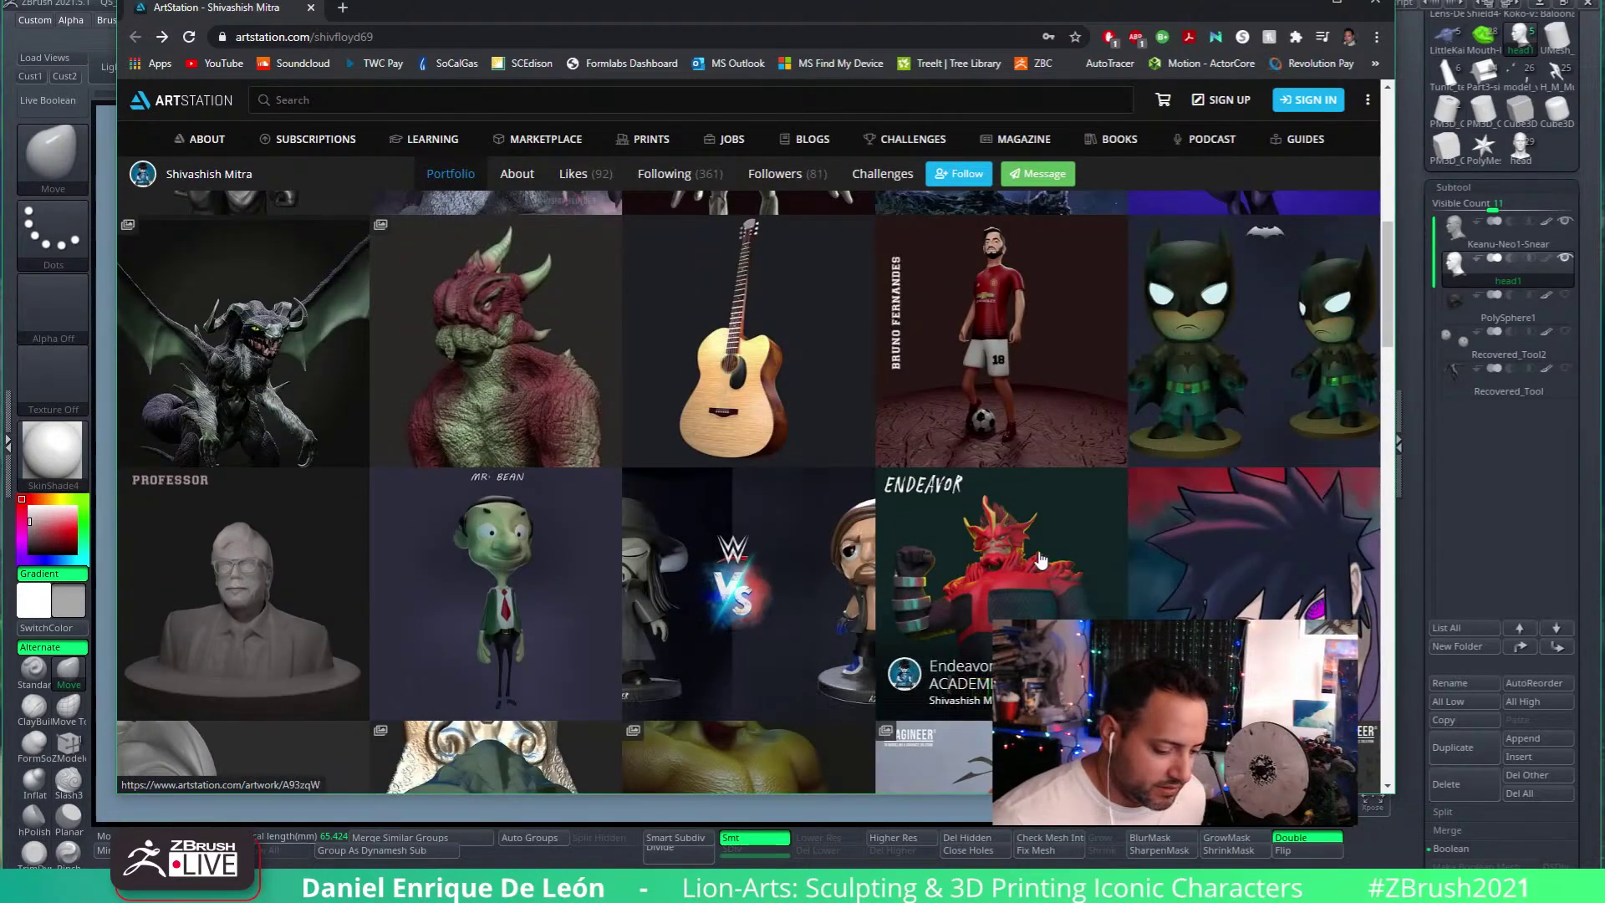
{"action": "left_click", "coordinate": [794, 554]}
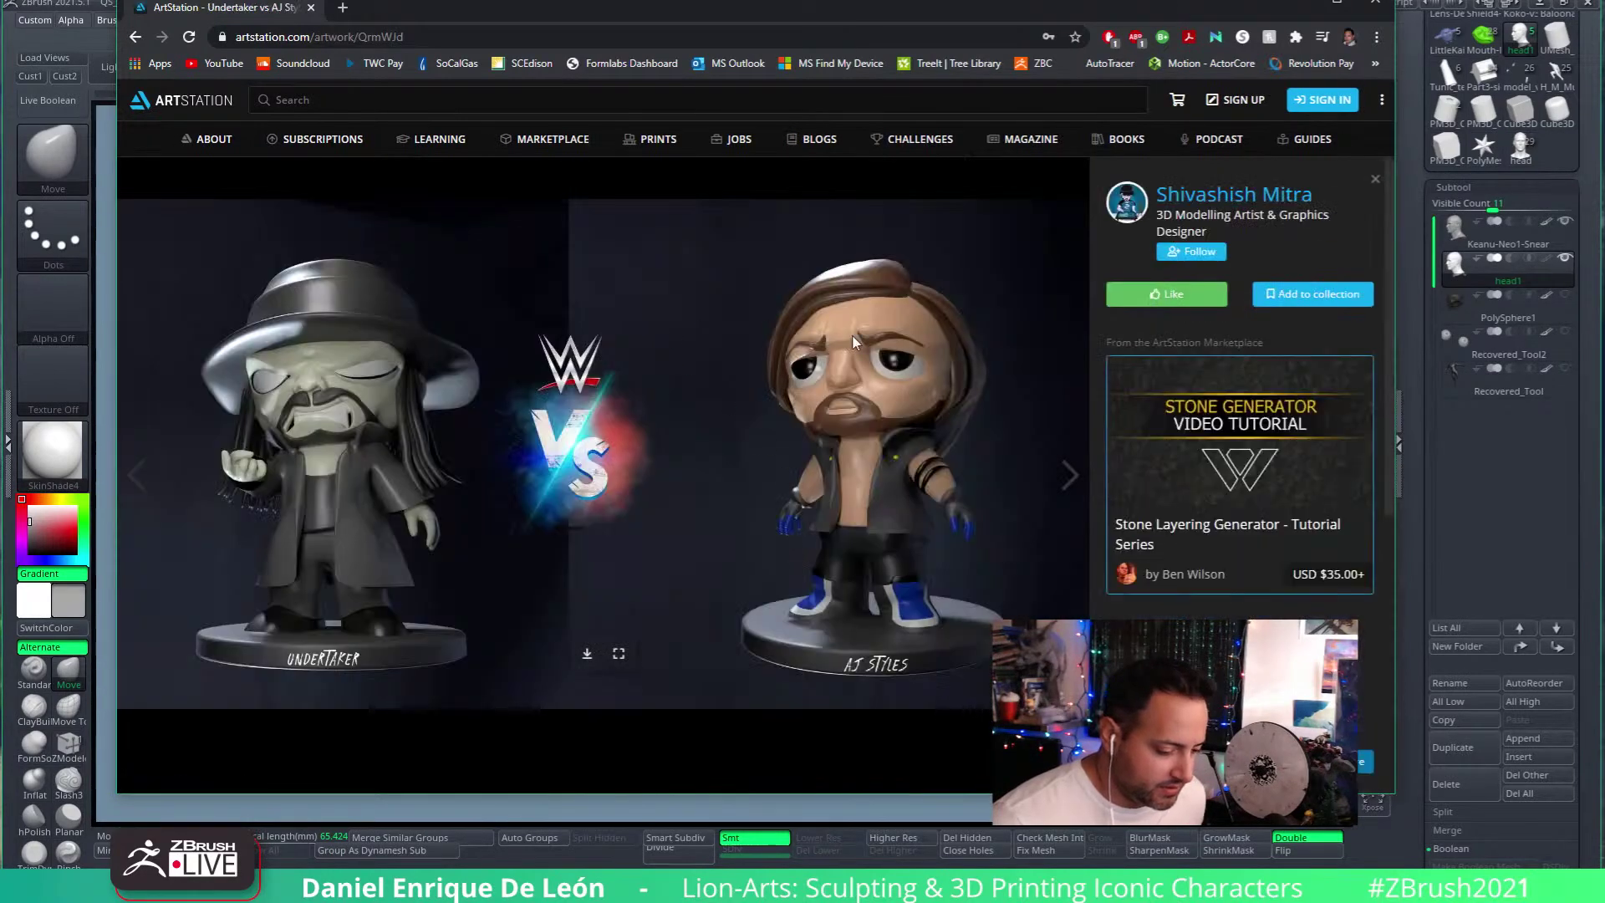
{"action": "left_click", "coordinate": [134, 37]}
Step: View the Batman Chibi style artwork and the Bruno Fernandes stylized model, returning to the portfolio after each
{"action": "left_click", "coordinate": [1239, 318]}
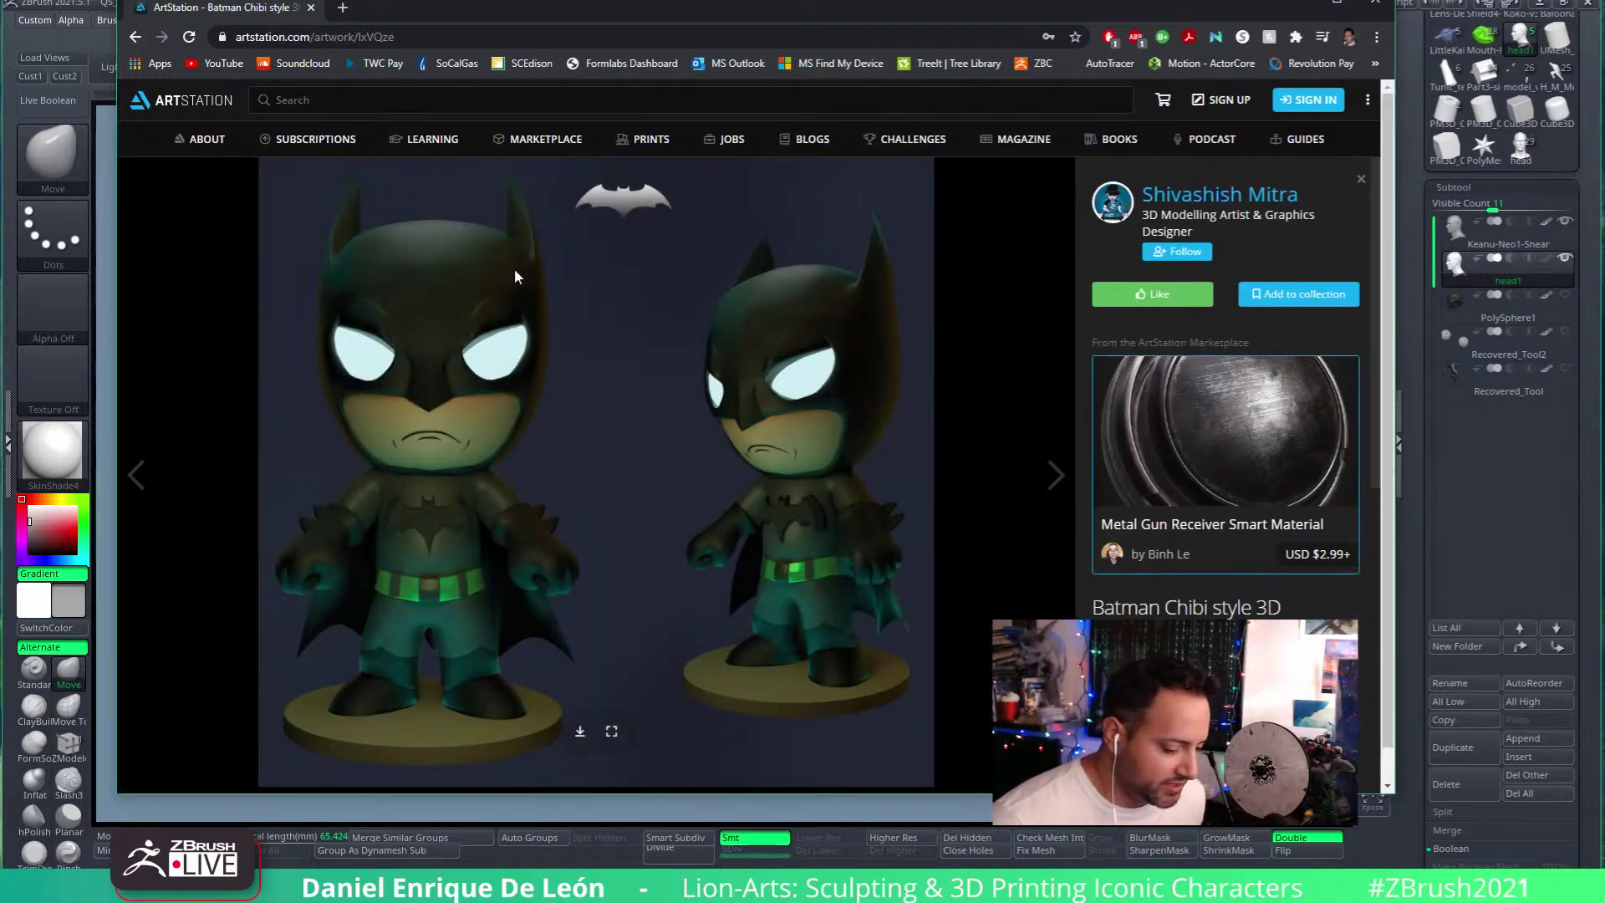
{"action": "left_click", "coordinate": [134, 38]}
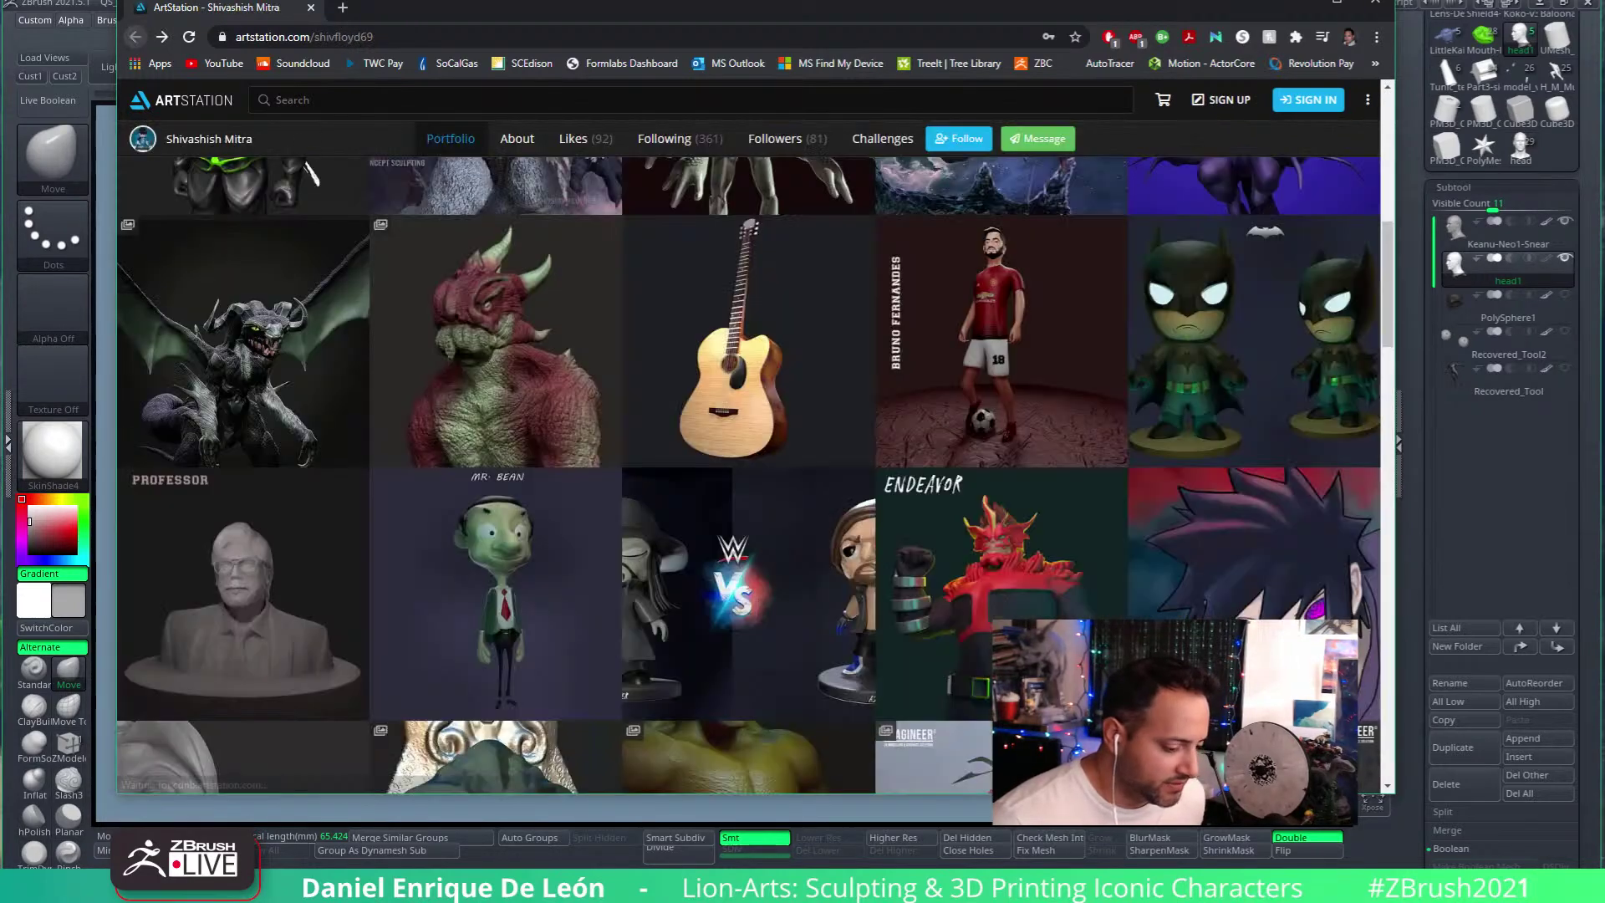
{"action": "left_click", "coordinate": [1040, 302]}
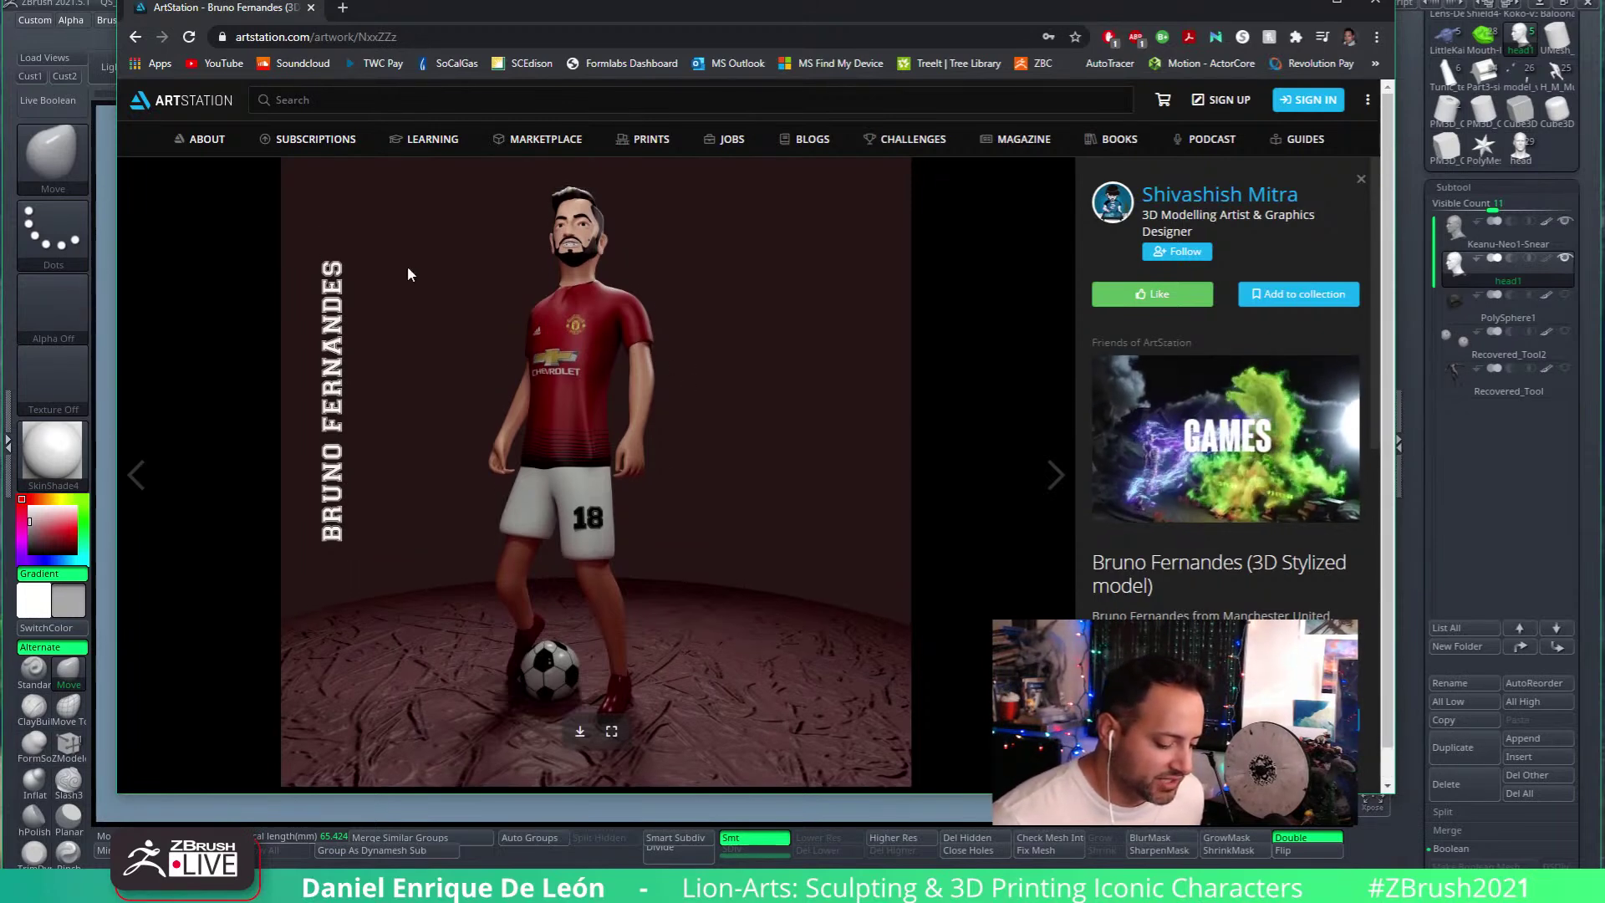
{"action": "key", "text": "alt+Left"}
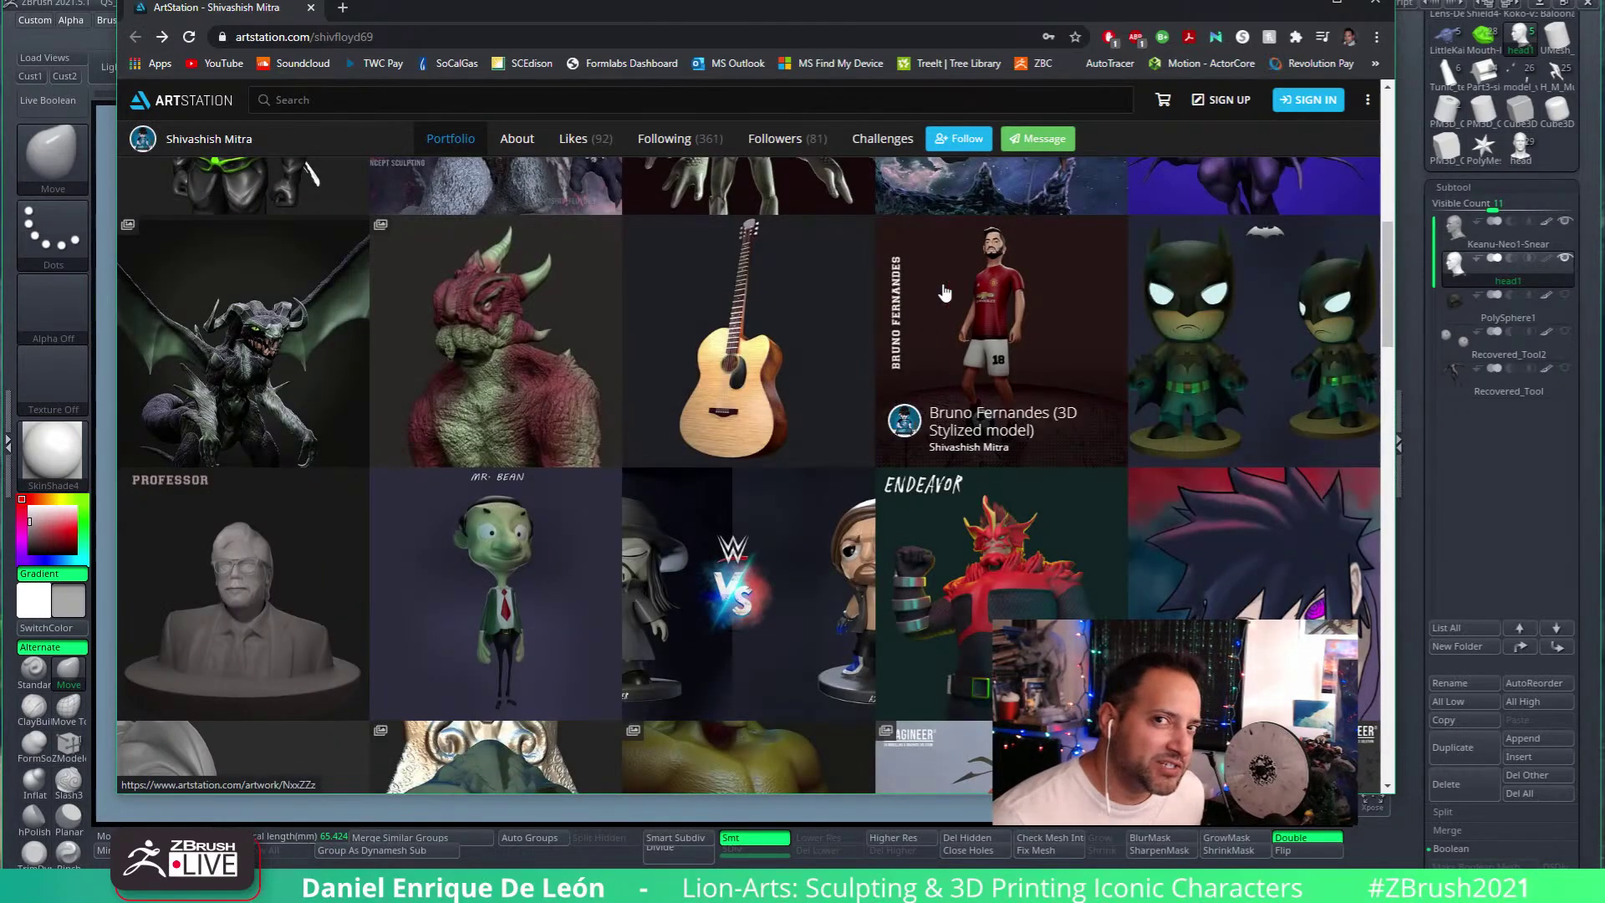
Step: Open the horned red Fornathicus creature artwork, examine its colour renders and grey sculpt turnaround views, and return to the portfolio
{"action": "left_click", "coordinate": [530, 303]}
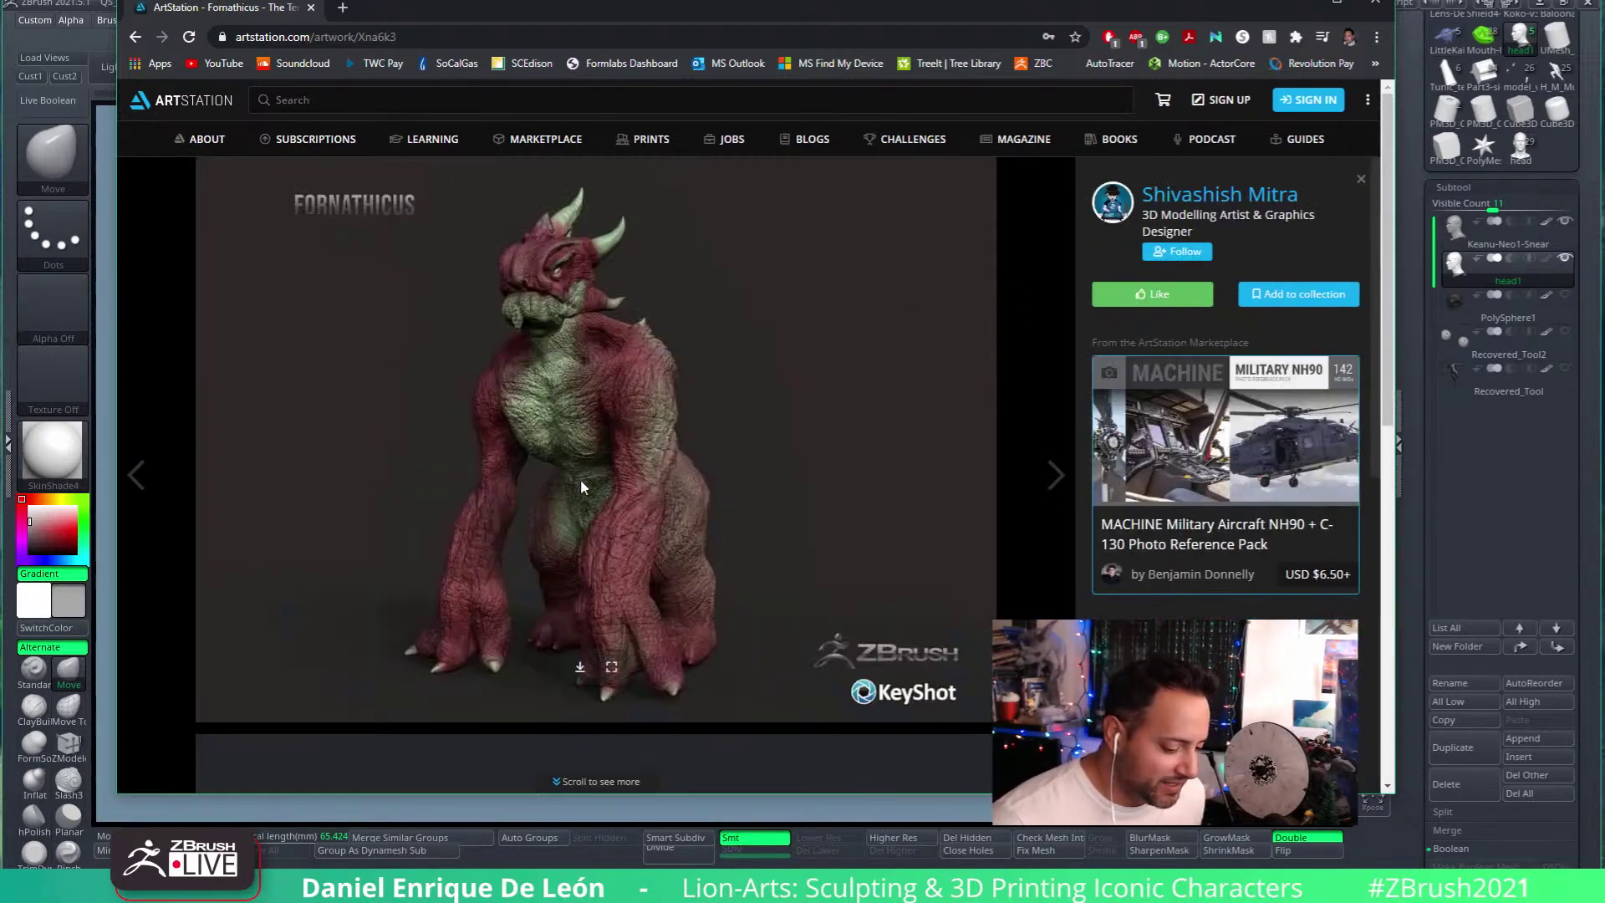
{"action": "scroll", "coordinate": [585, 485], "scroll_direction": "down", "scroll_amount": 5}
{"action": "scroll", "coordinate": [874, 572], "scroll_direction": "down", "scroll_amount": 4}
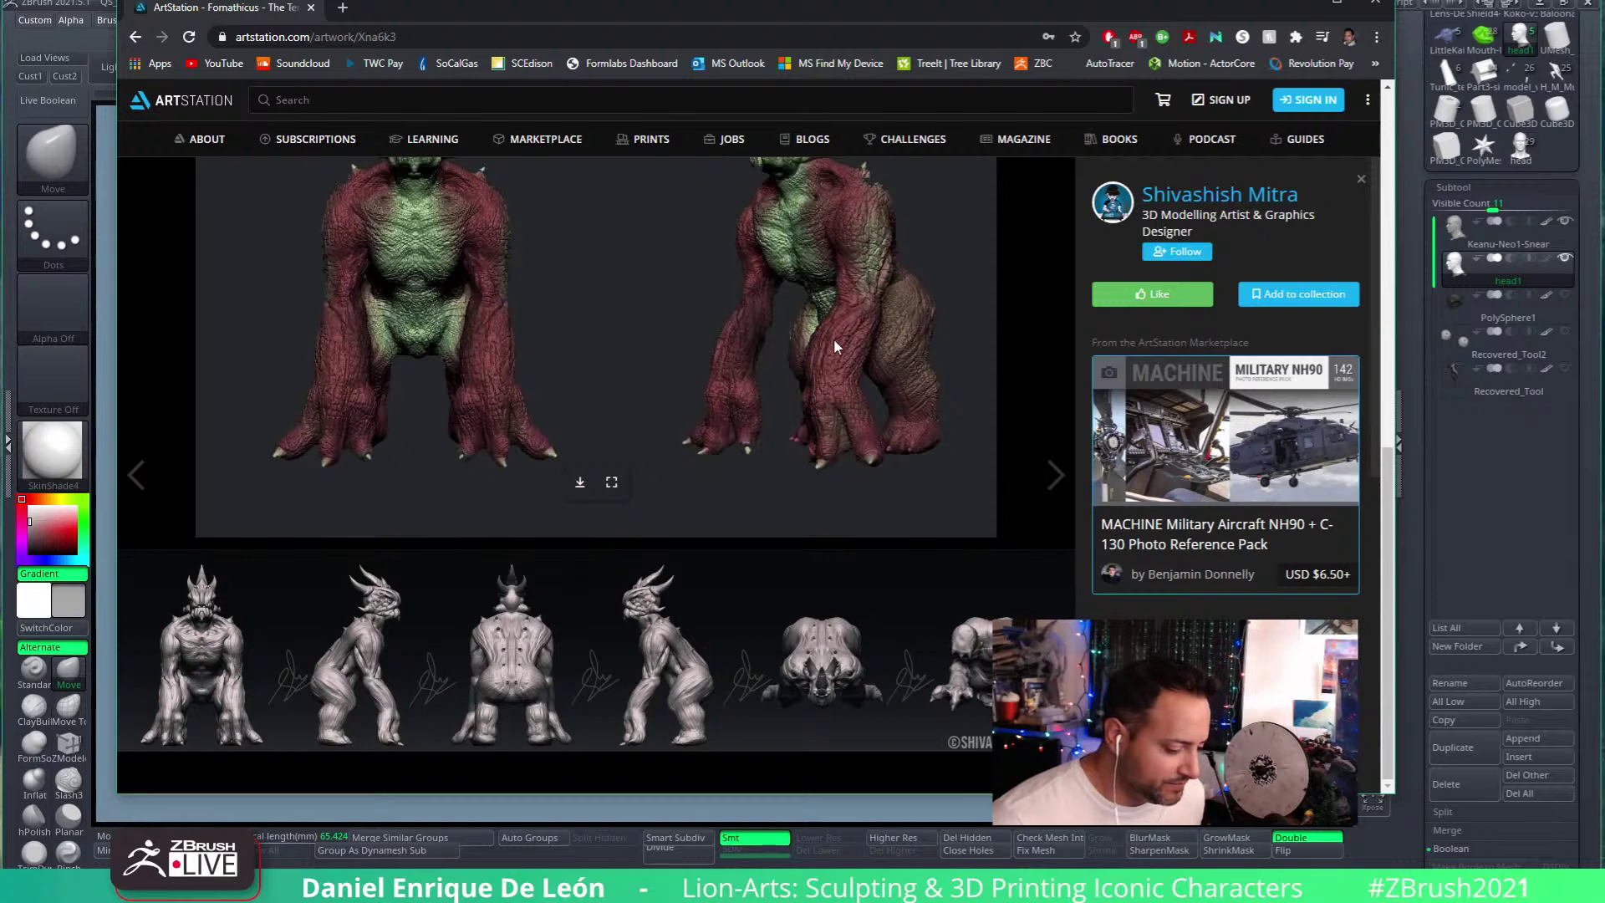
{"action": "scroll", "coordinate": [837, 341], "scroll_direction": "down", "scroll_amount": 11}
{"action": "scroll", "coordinate": [854, 368], "scroll_direction": "up", "scroll_amount": 4}
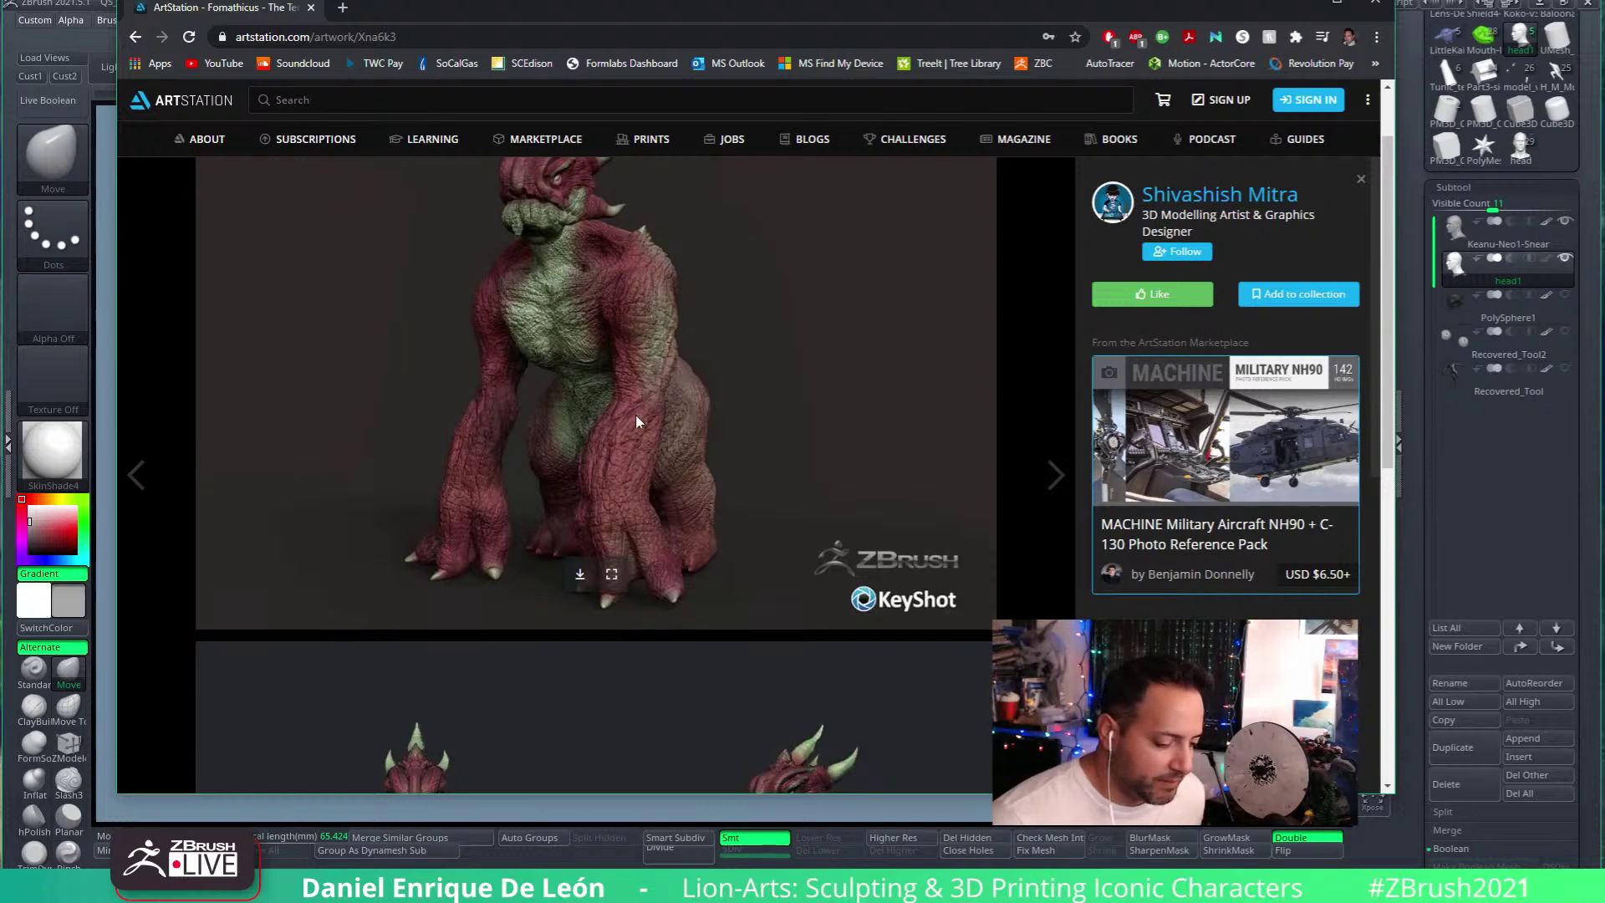
{"action": "scroll", "coordinate": [660, 333], "scroll_direction": "up", "scroll_amount": 1}
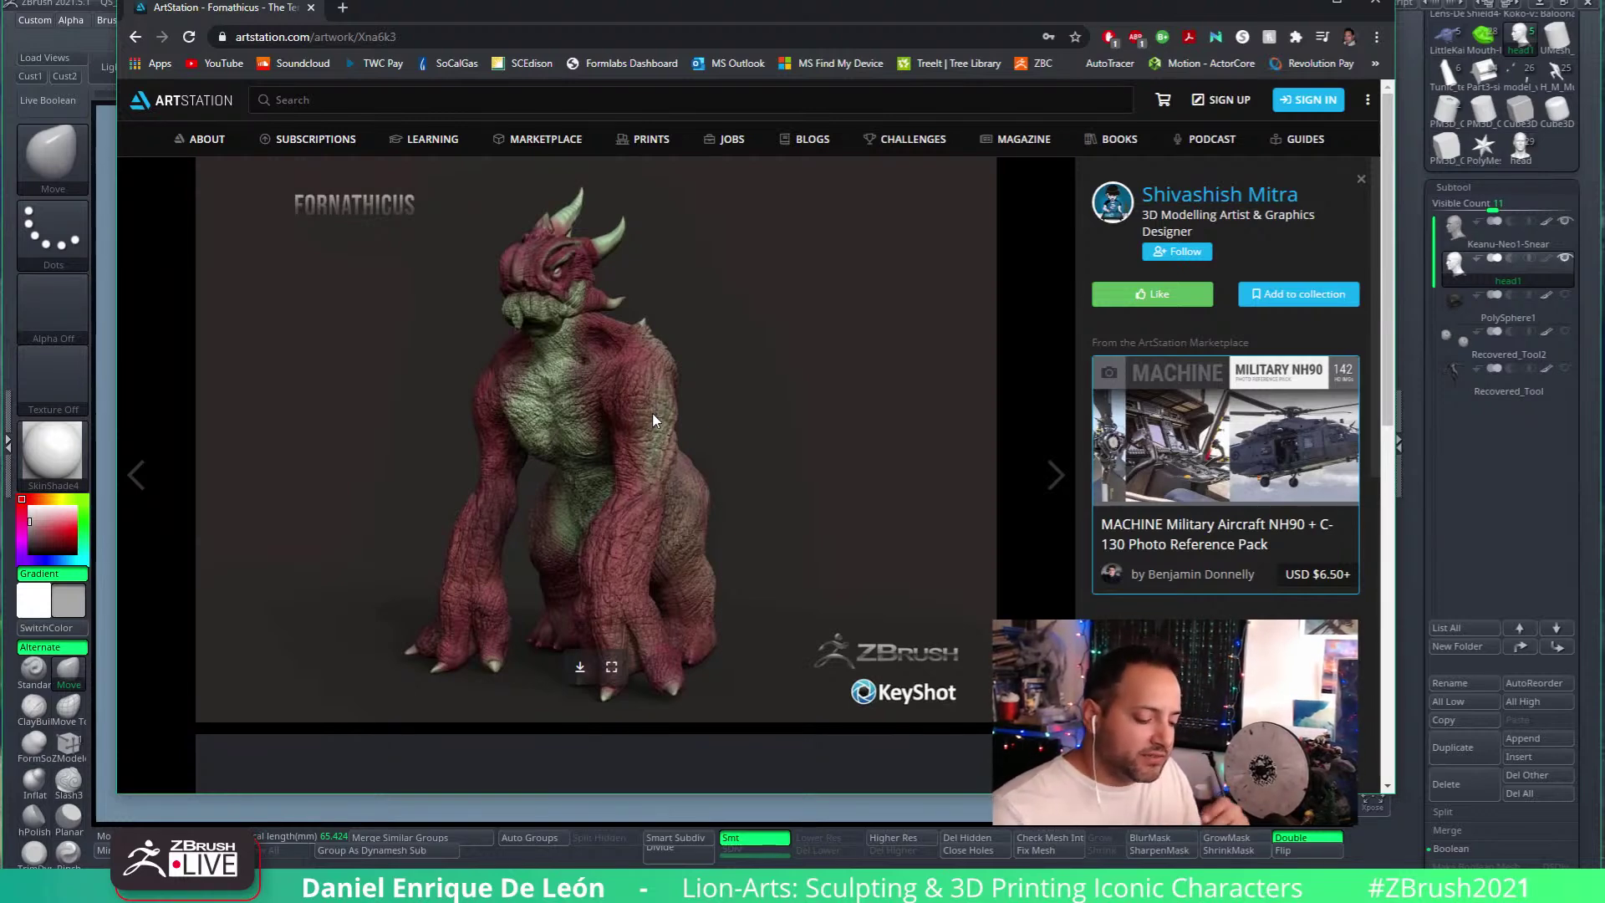
{"action": "scroll", "coordinate": [719, 434], "scroll_direction": "down", "scroll_amount": 8}
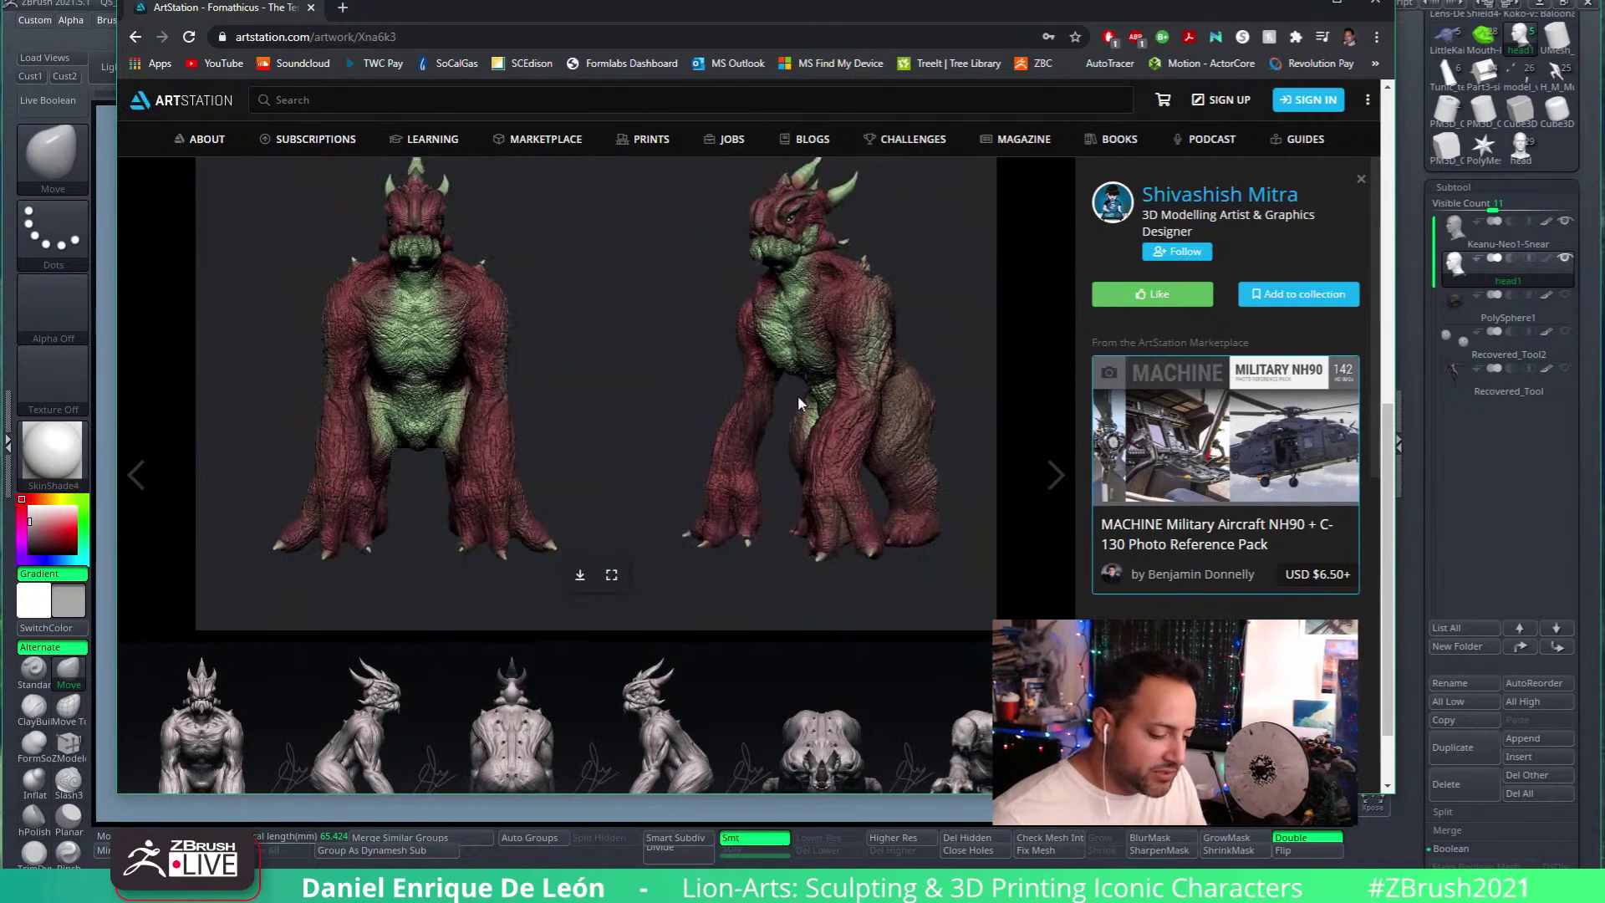
{"action": "scroll", "coordinate": [809, 388], "scroll_direction": "down", "scroll_amount": 2}
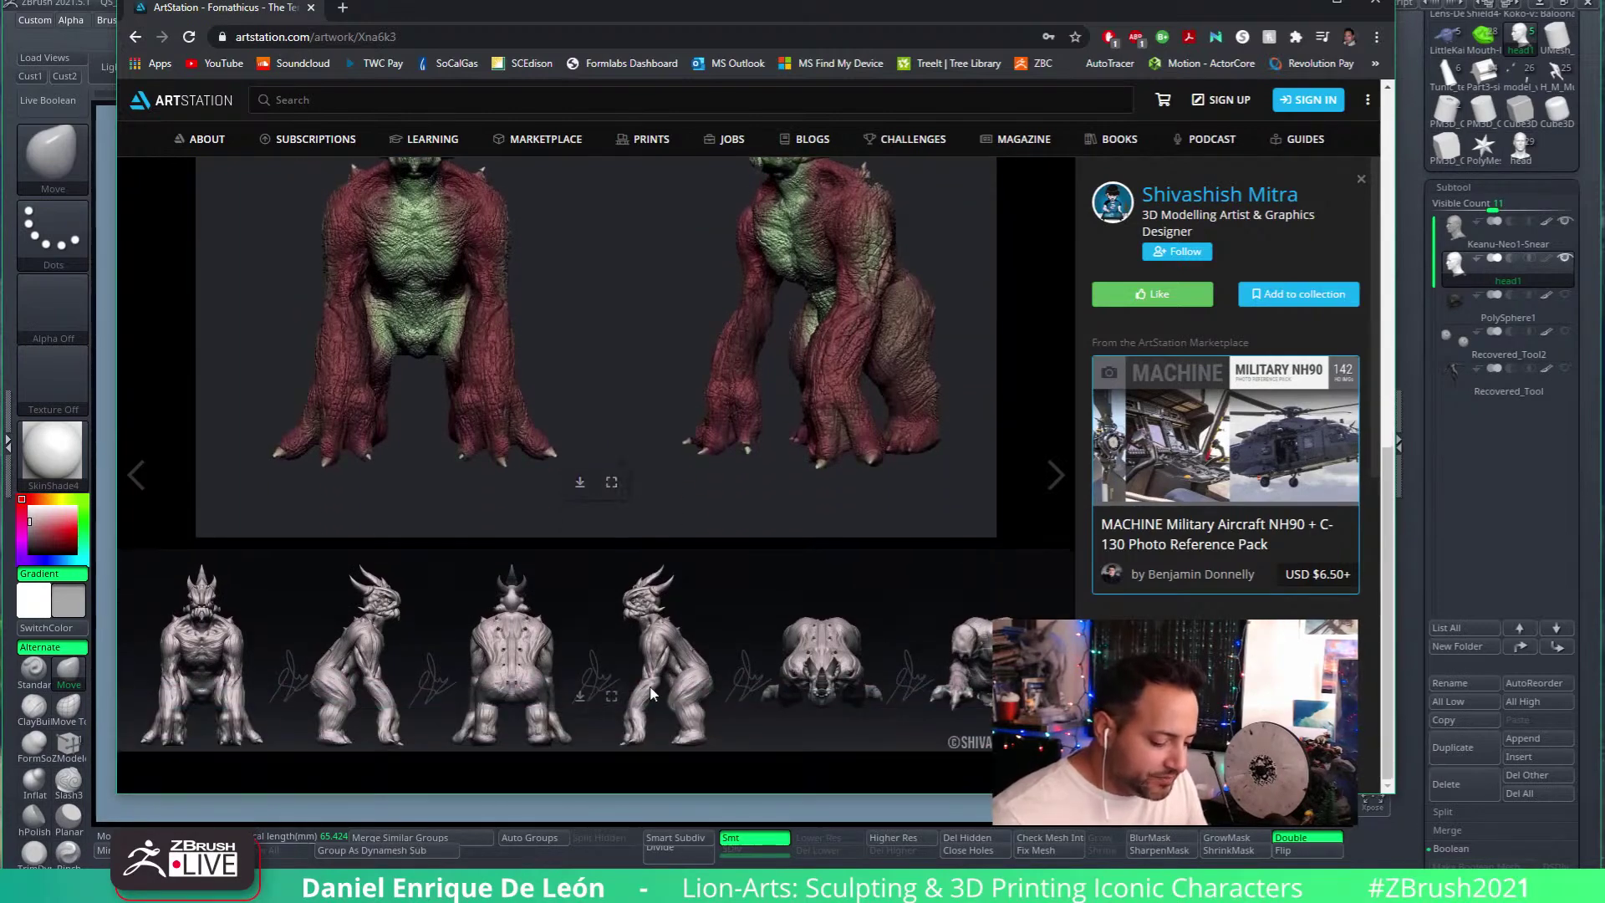
{"action": "scroll", "coordinate": [836, 428], "scroll_direction": "down", "scroll_amount": 5}
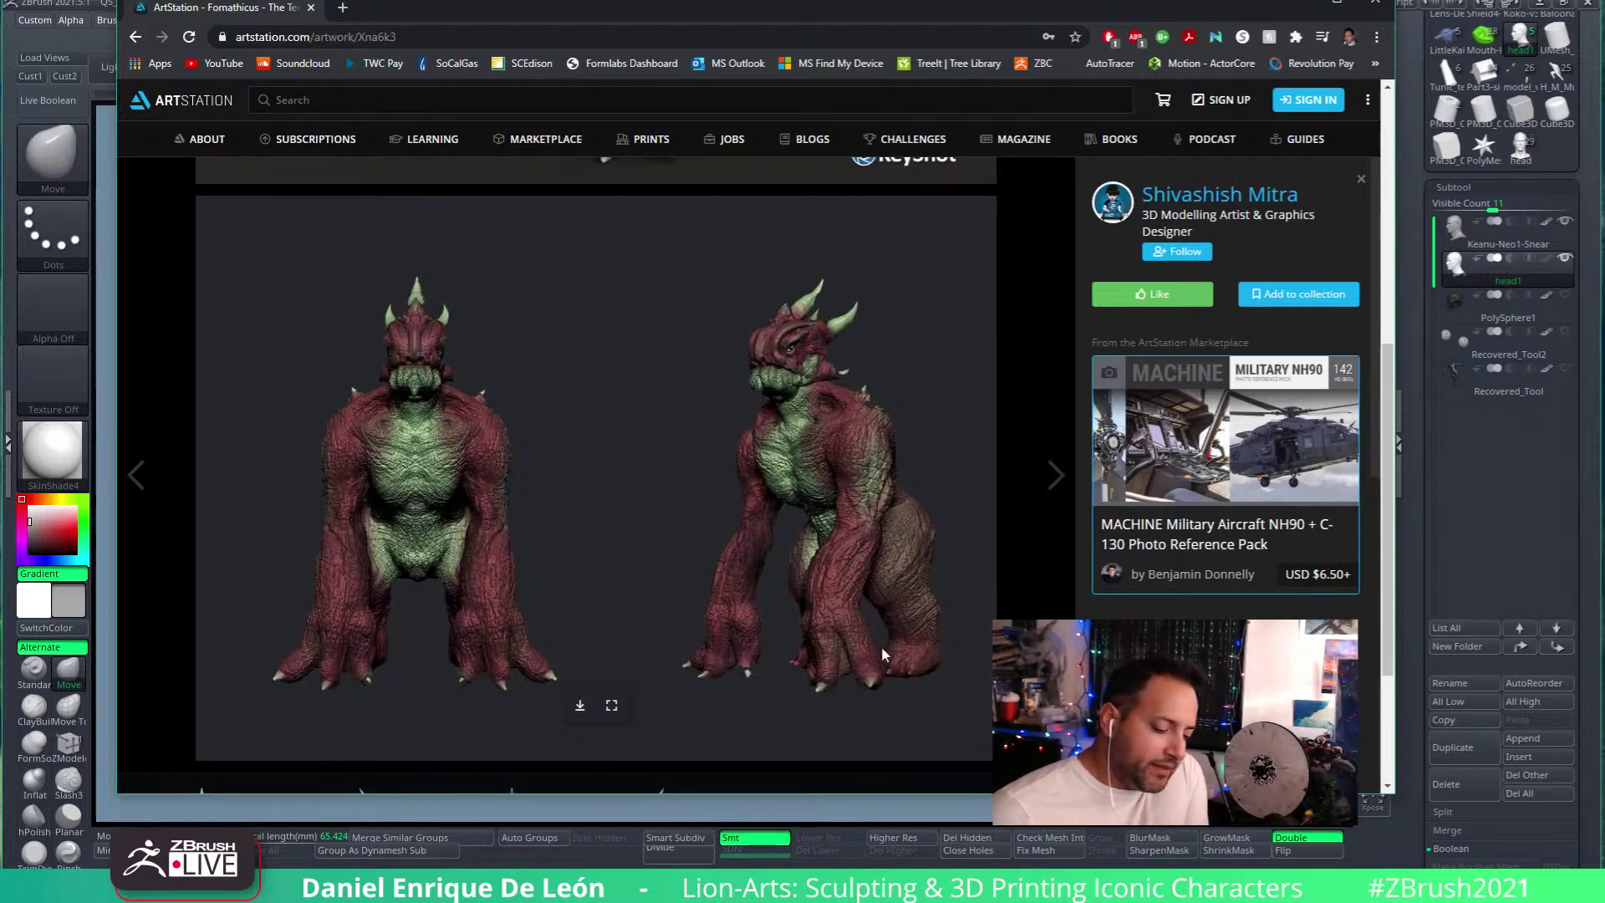
{"action": "scroll", "coordinate": [477, 240], "scroll_direction": "up", "scroll_amount": 6}
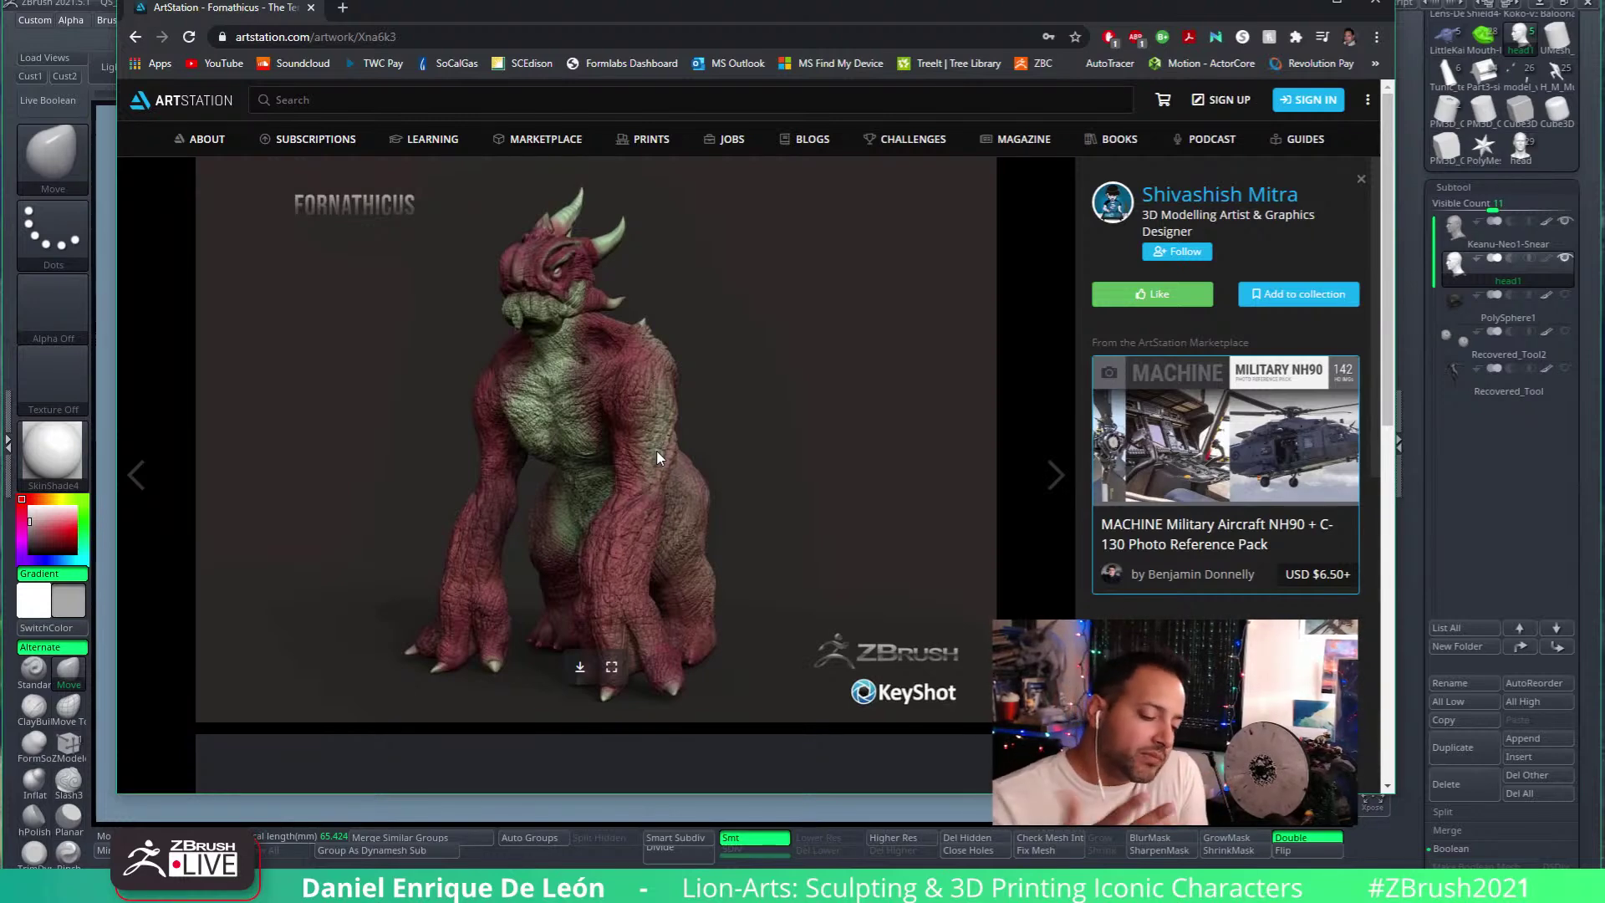
{"action": "left_click", "coordinate": [131, 39]}
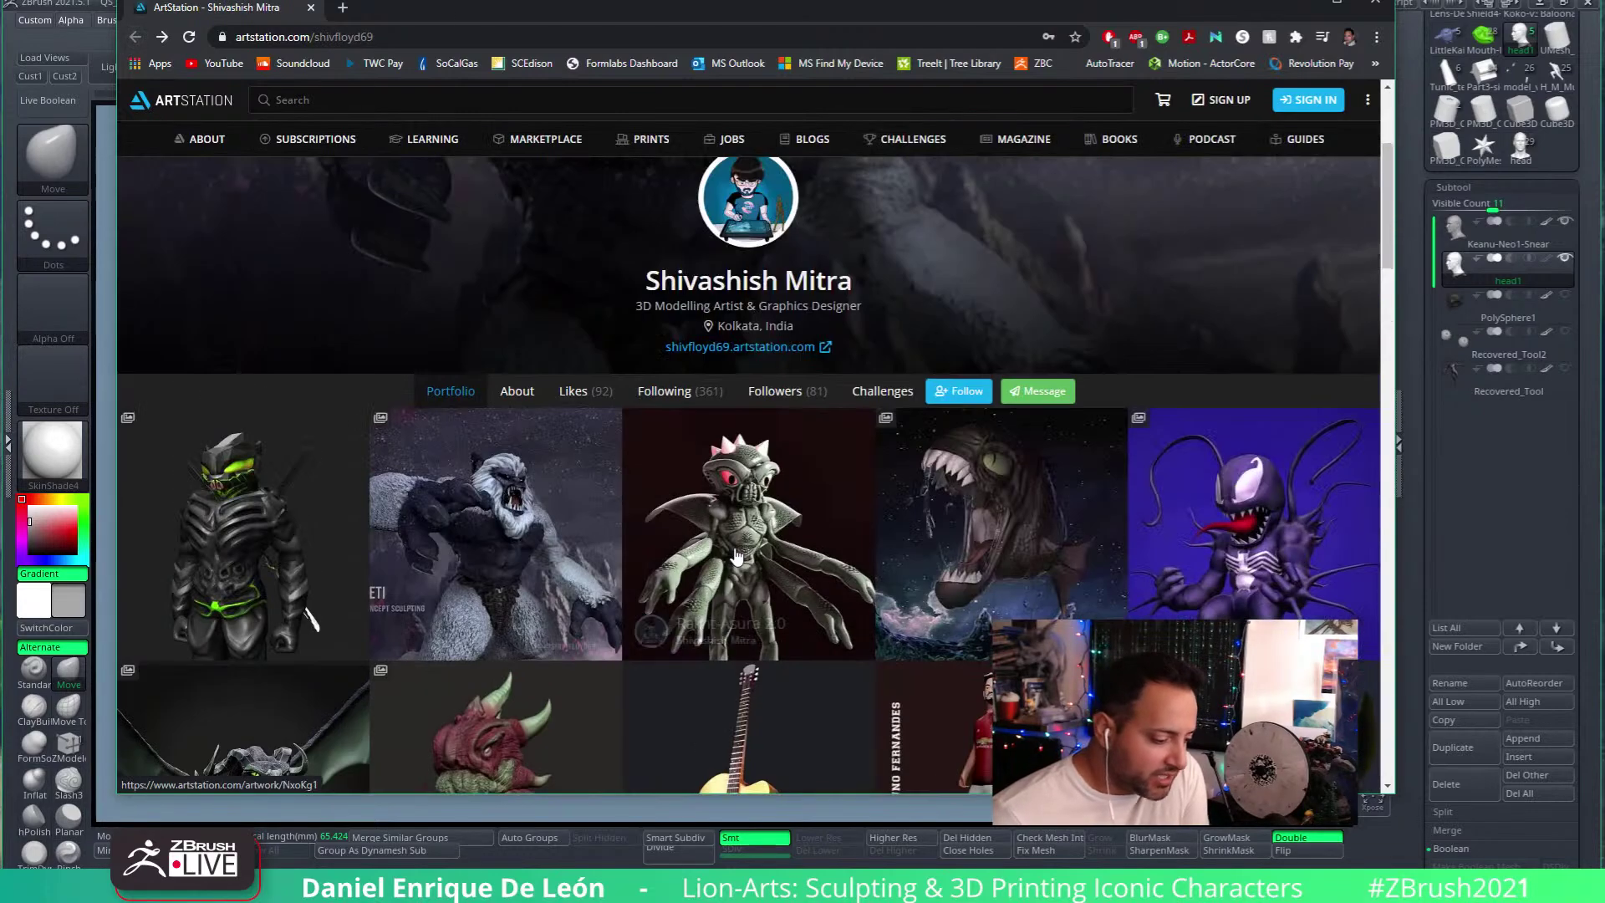
Step: Open the Kamenshi masked warrior artwork, examine its renders, concept drawing and side view, and return to the portfolio
{"action": "left_click", "coordinate": [214, 528]}
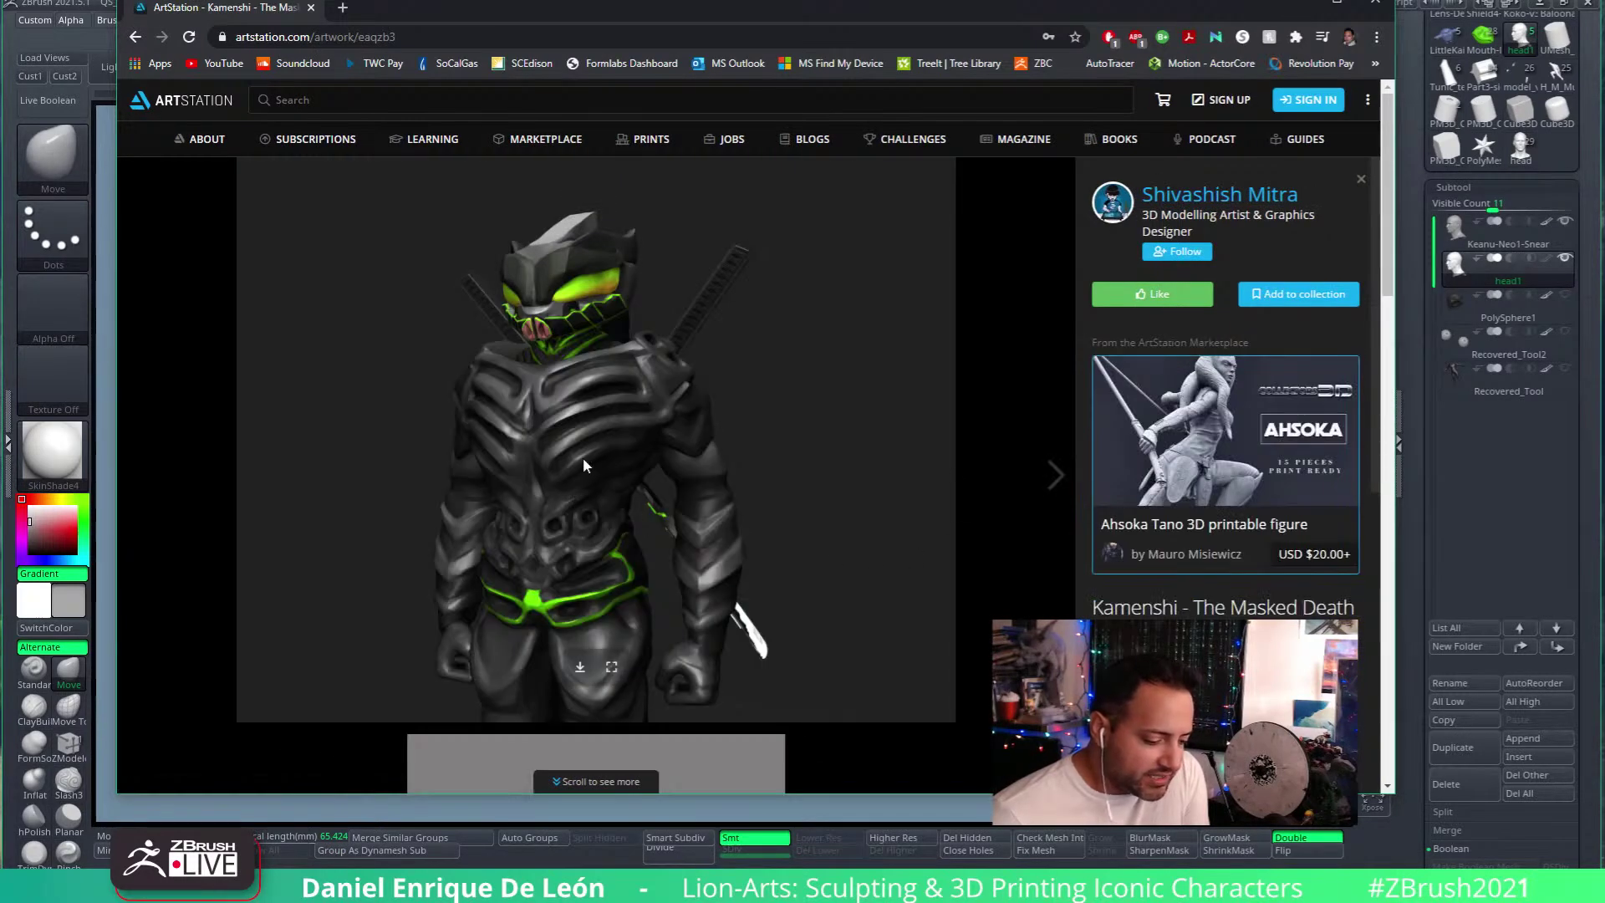
{"action": "scroll", "coordinate": [689, 557], "scroll_direction": "down", "scroll_amount": 15}
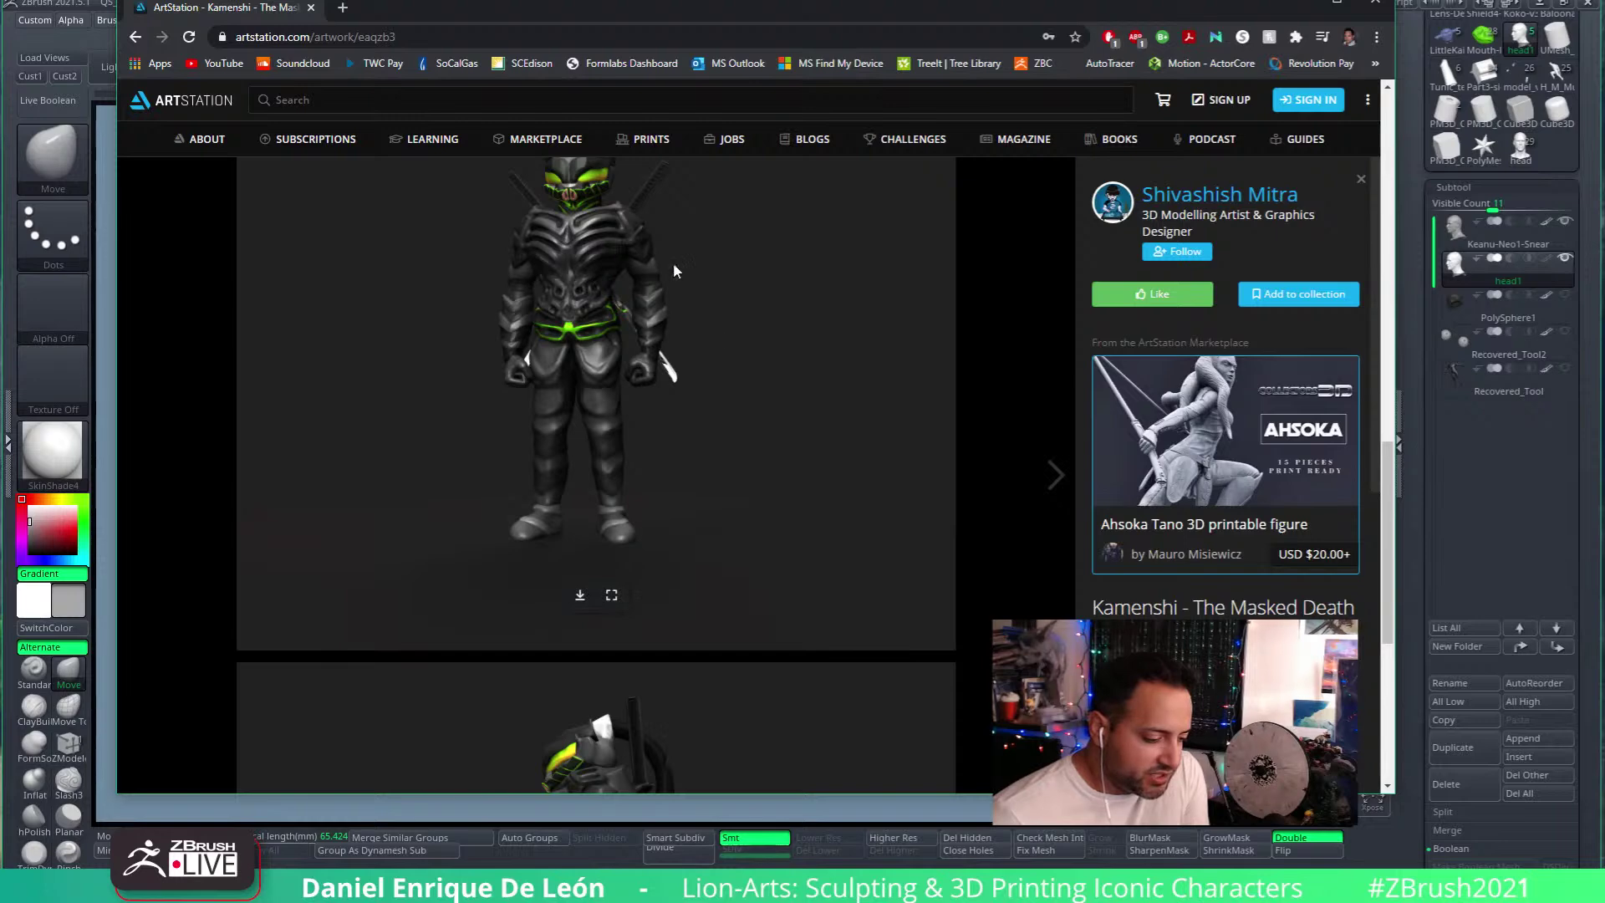
{"action": "scroll", "coordinate": [649, 249], "scroll_direction": "up", "scroll_amount": 7}
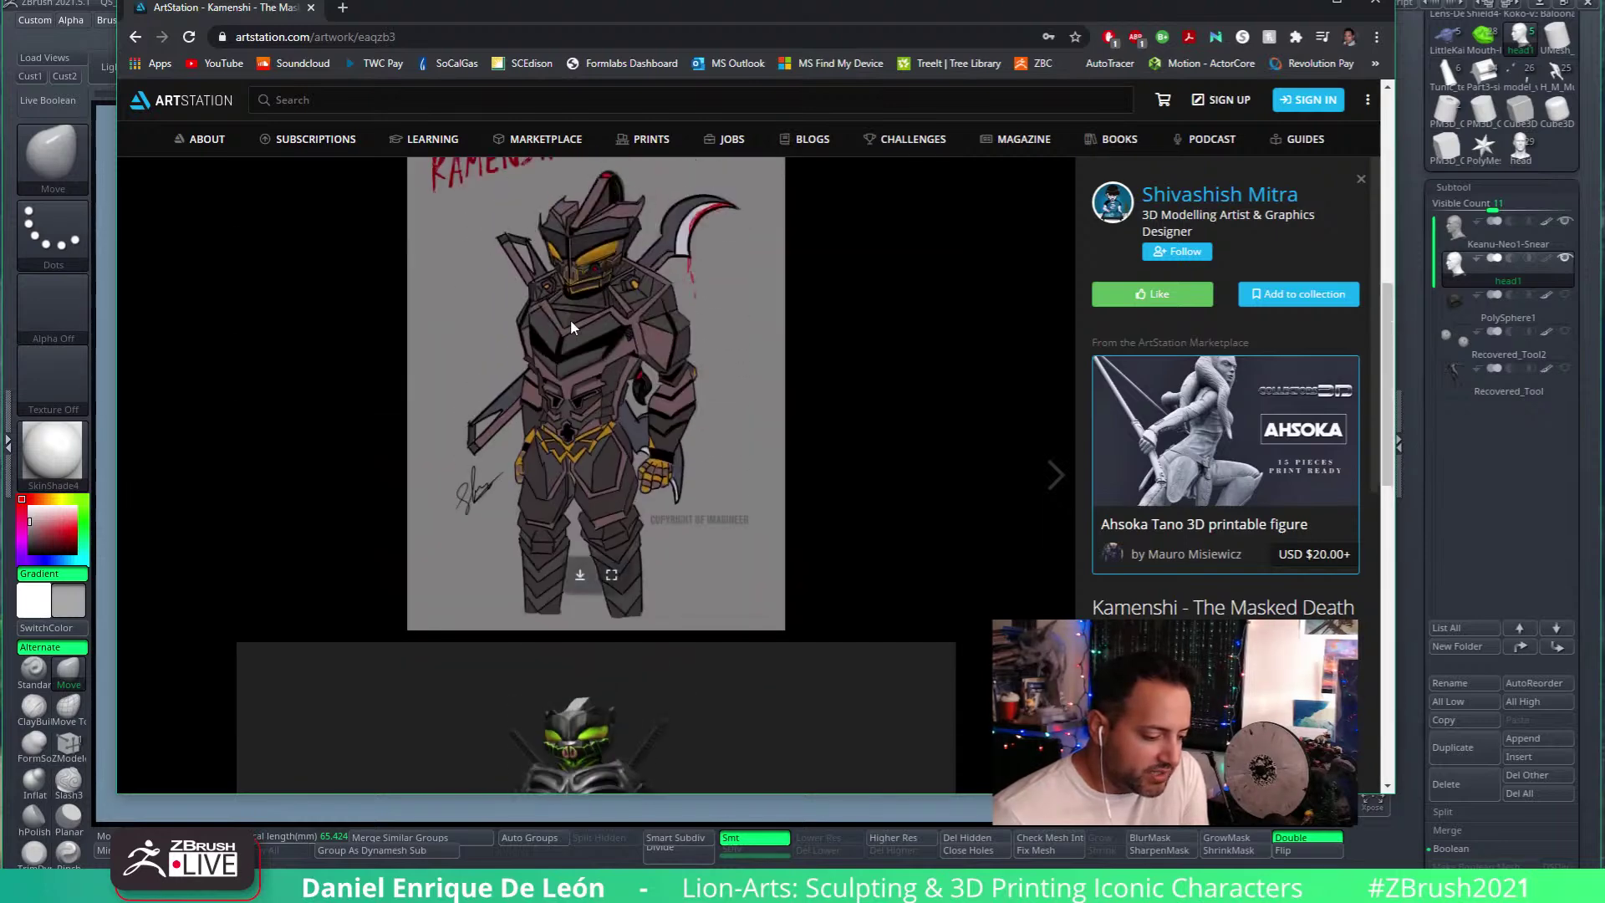
{"action": "scroll", "coordinate": [673, 322], "scroll_direction": "down", "scroll_amount": 4}
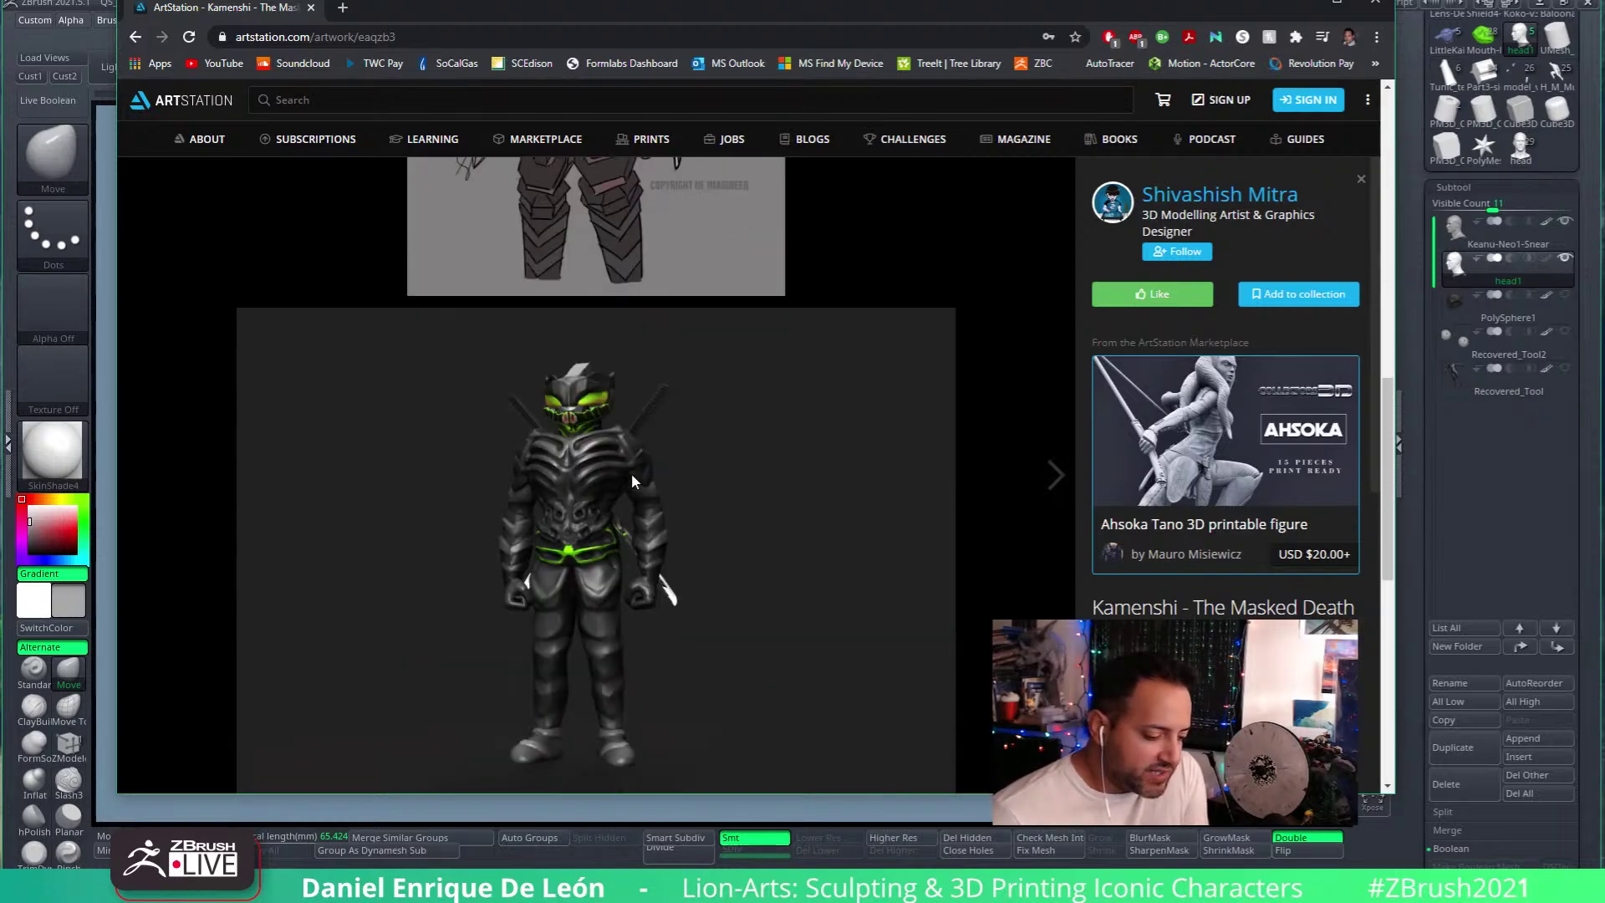
{"action": "scroll", "coordinate": [629, 473], "scroll_direction": "down", "scroll_amount": 10}
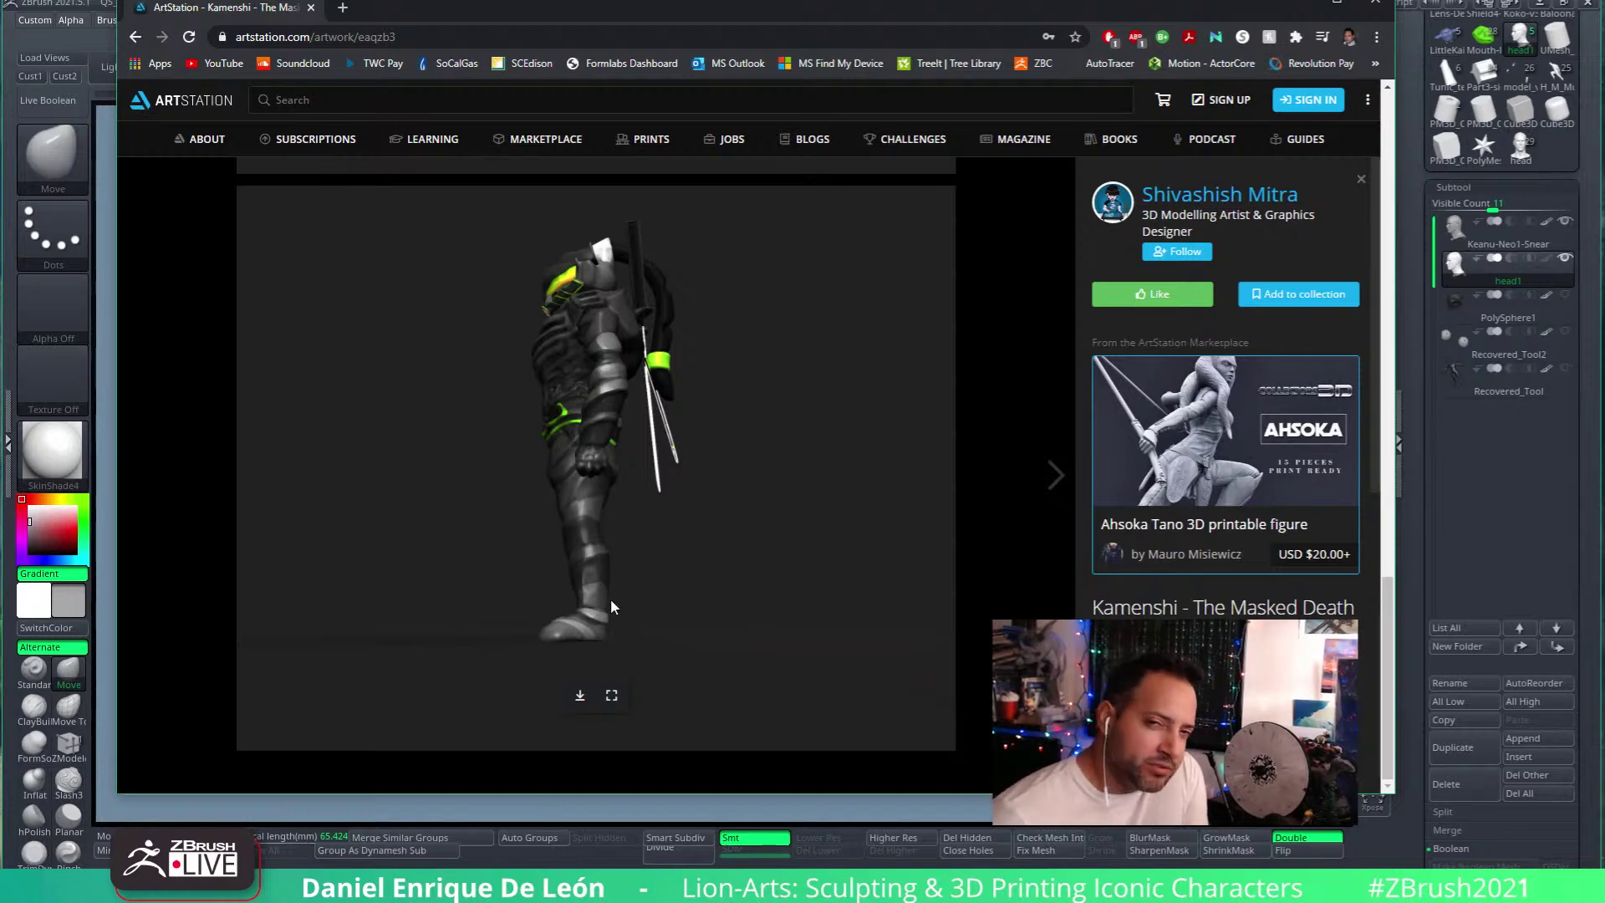
{"action": "scroll", "coordinate": [705, 428], "scroll_direction": "up", "scroll_amount": 4}
{"action": "scroll", "coordinate": [704, 428], "scroll_direction": "up", "scroll_amount": 15}
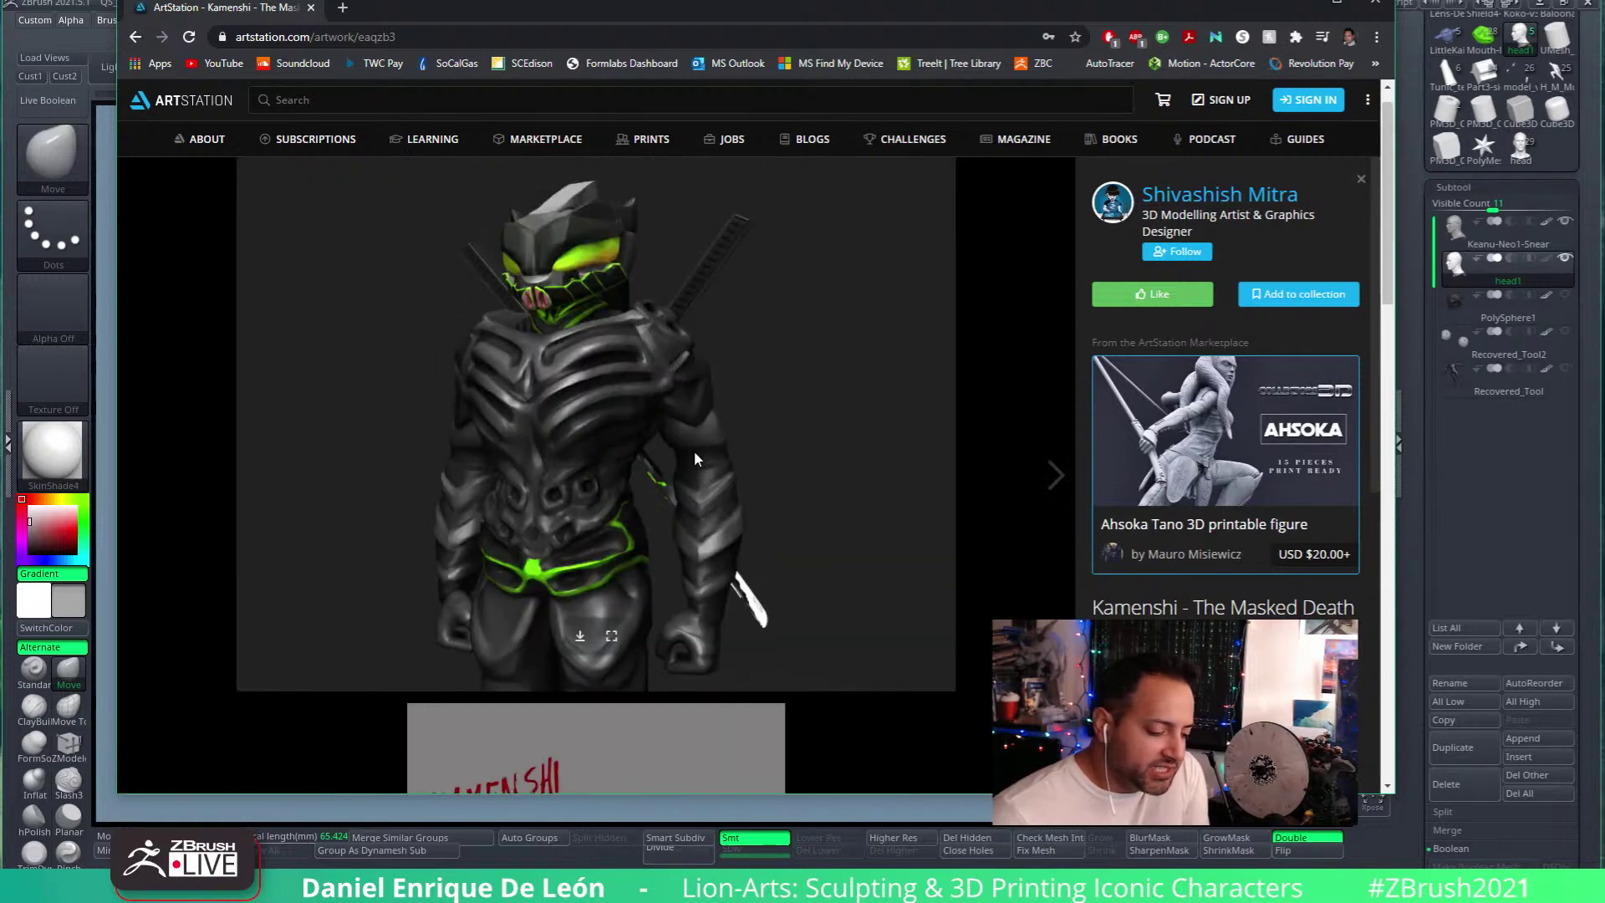
{"action": "left_click", "coordinate": [135, 37]}
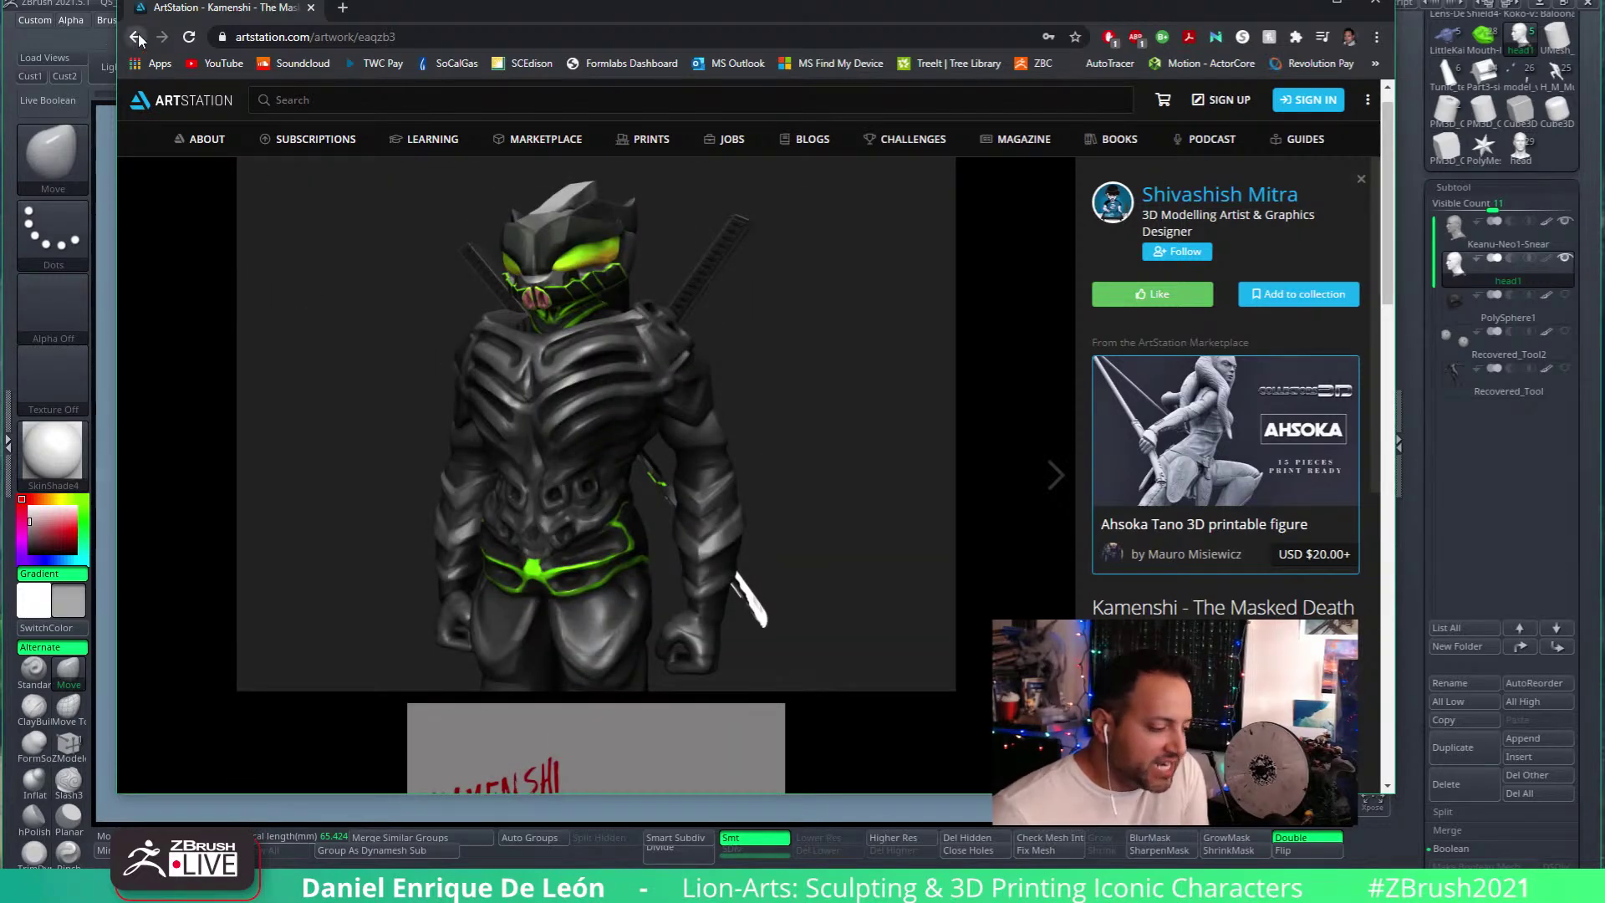
Step: Open the Neverwinter Yeti artwork and examine its snowy render, full-body view on the rock and grey sculpt
{"action": "left_click", "coordinate": [542, 481]}
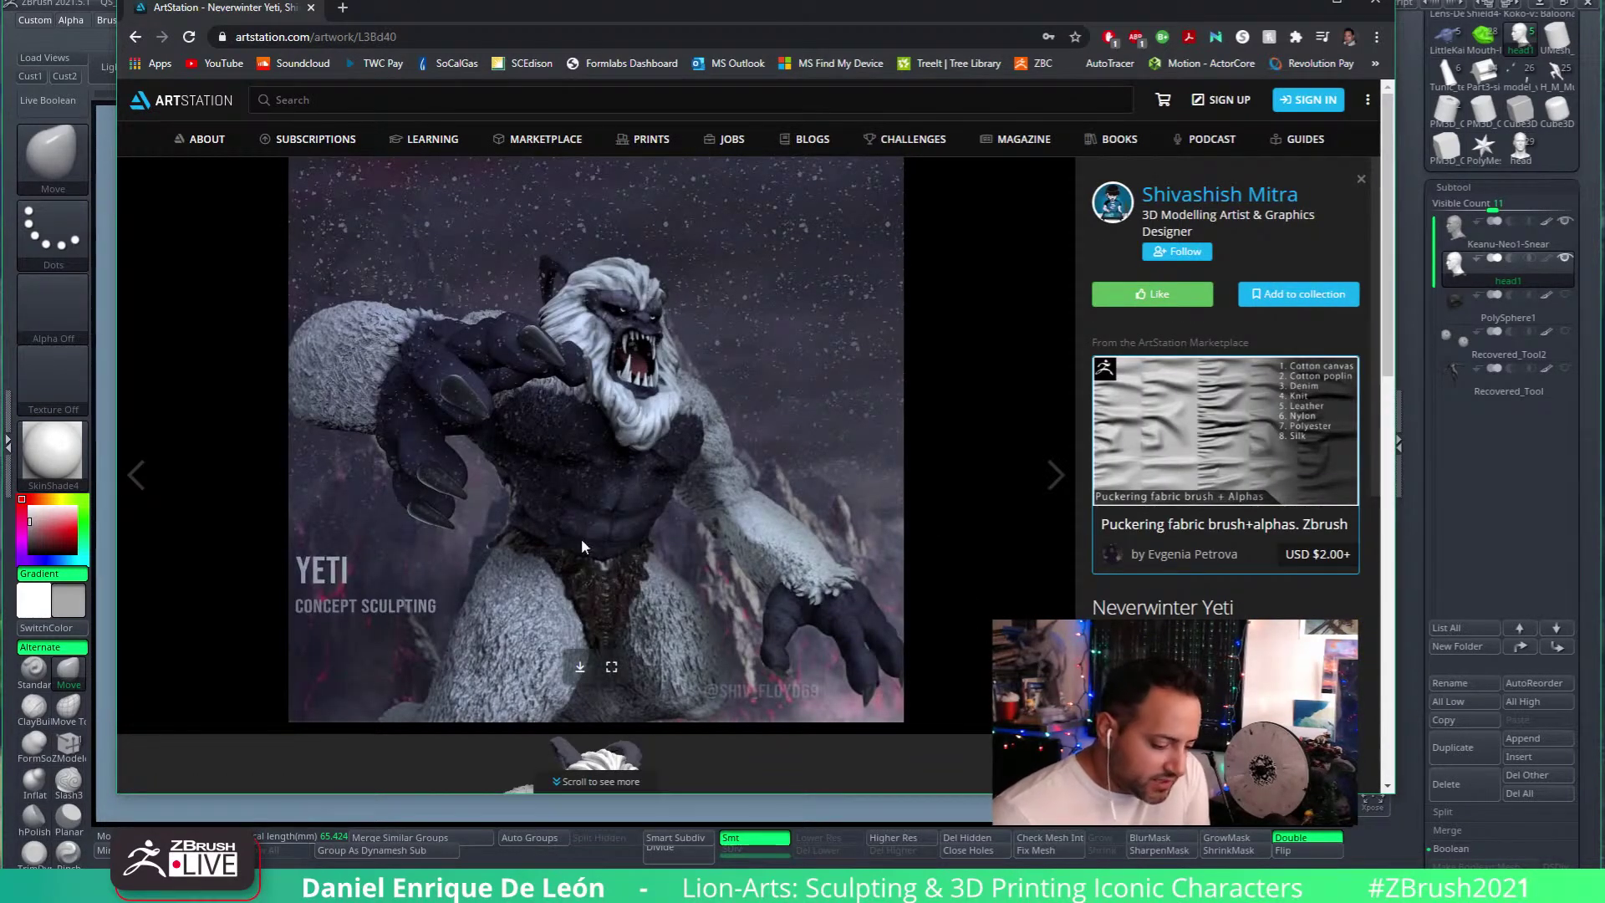
{"action": "scroll", "coordinate": [759, 443], "scroll_direction": "down", "scroll_amount": 6}
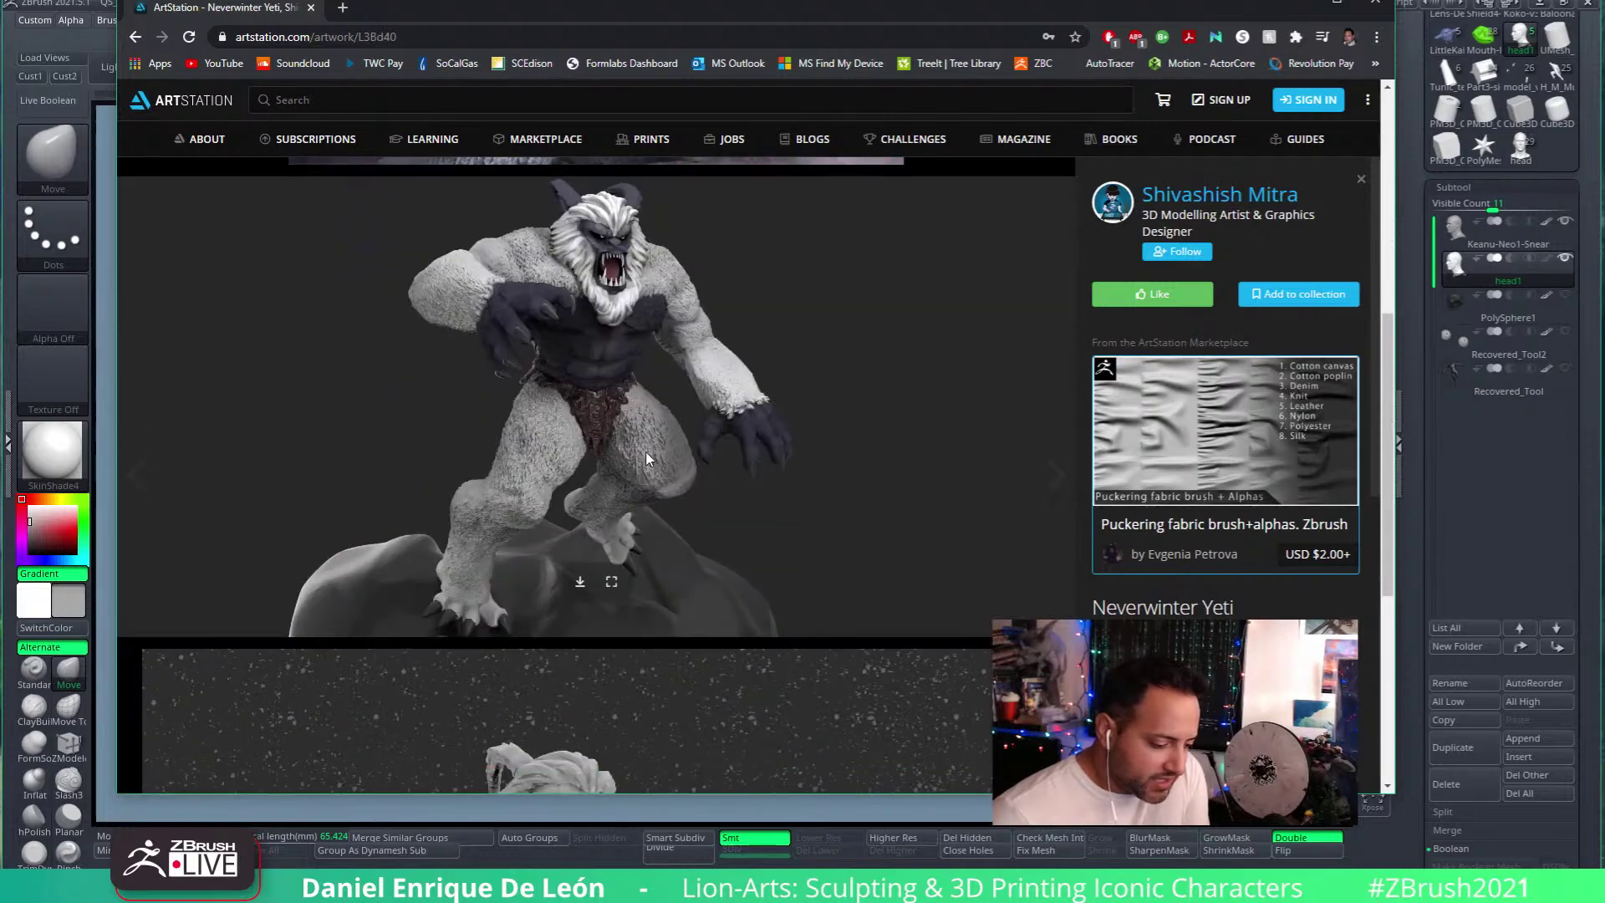
{"action": "scroll", "coordinate": [640, 456], "scroll_direction": "up", "scroll_amount": 6}
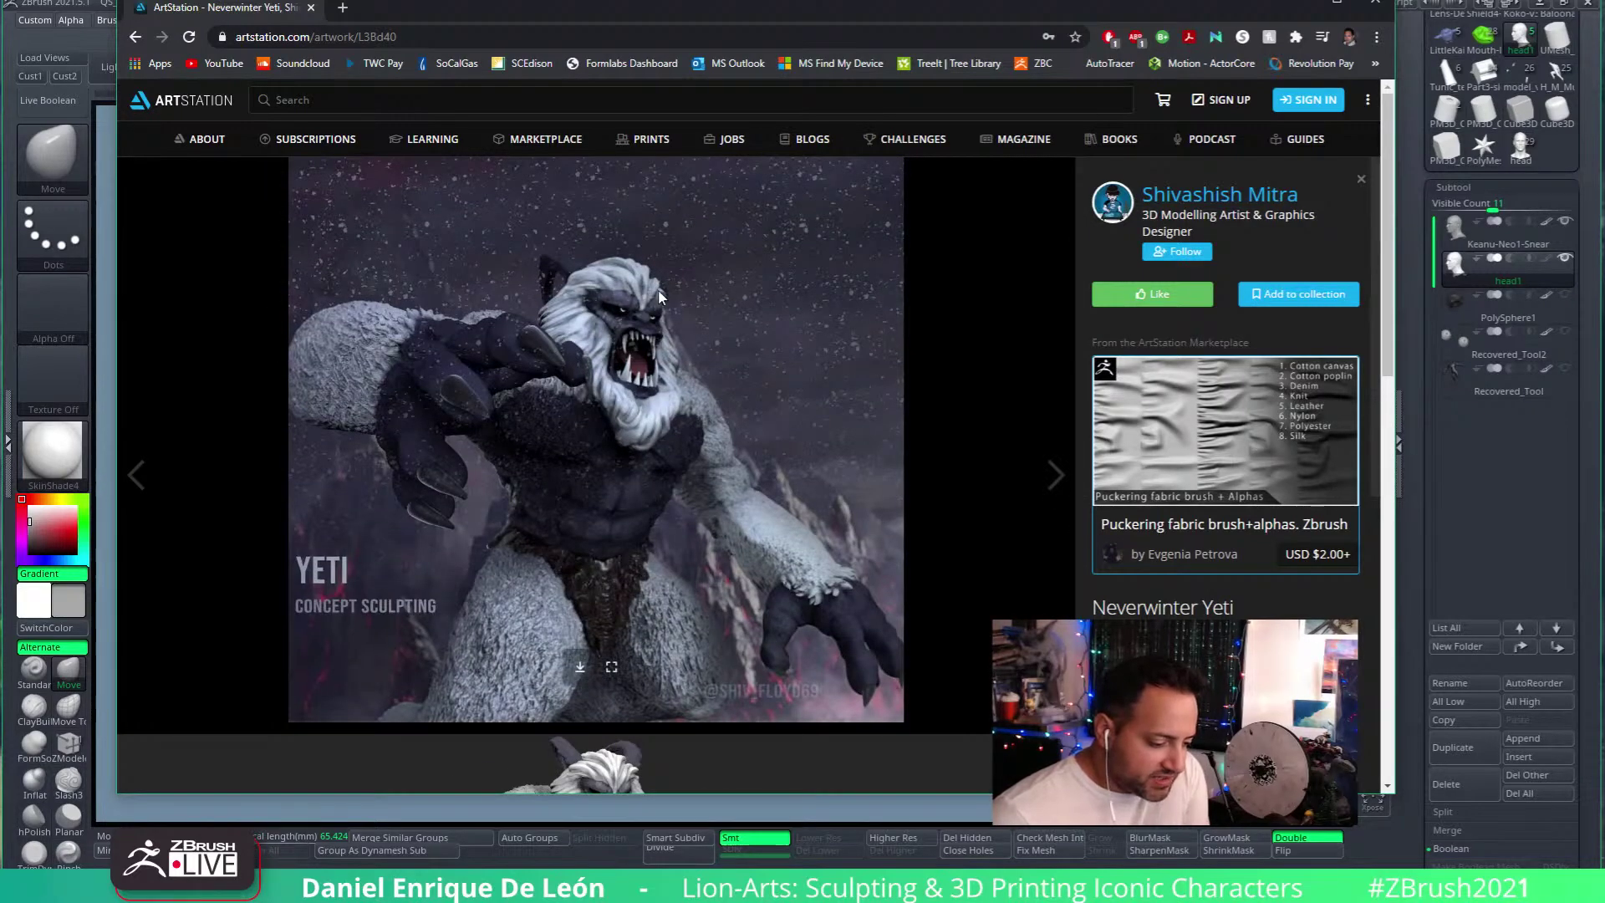
{"action": "scroll", "coordinate": [489, 383], "scroll_direction": "down", "scroll_amount": 5}
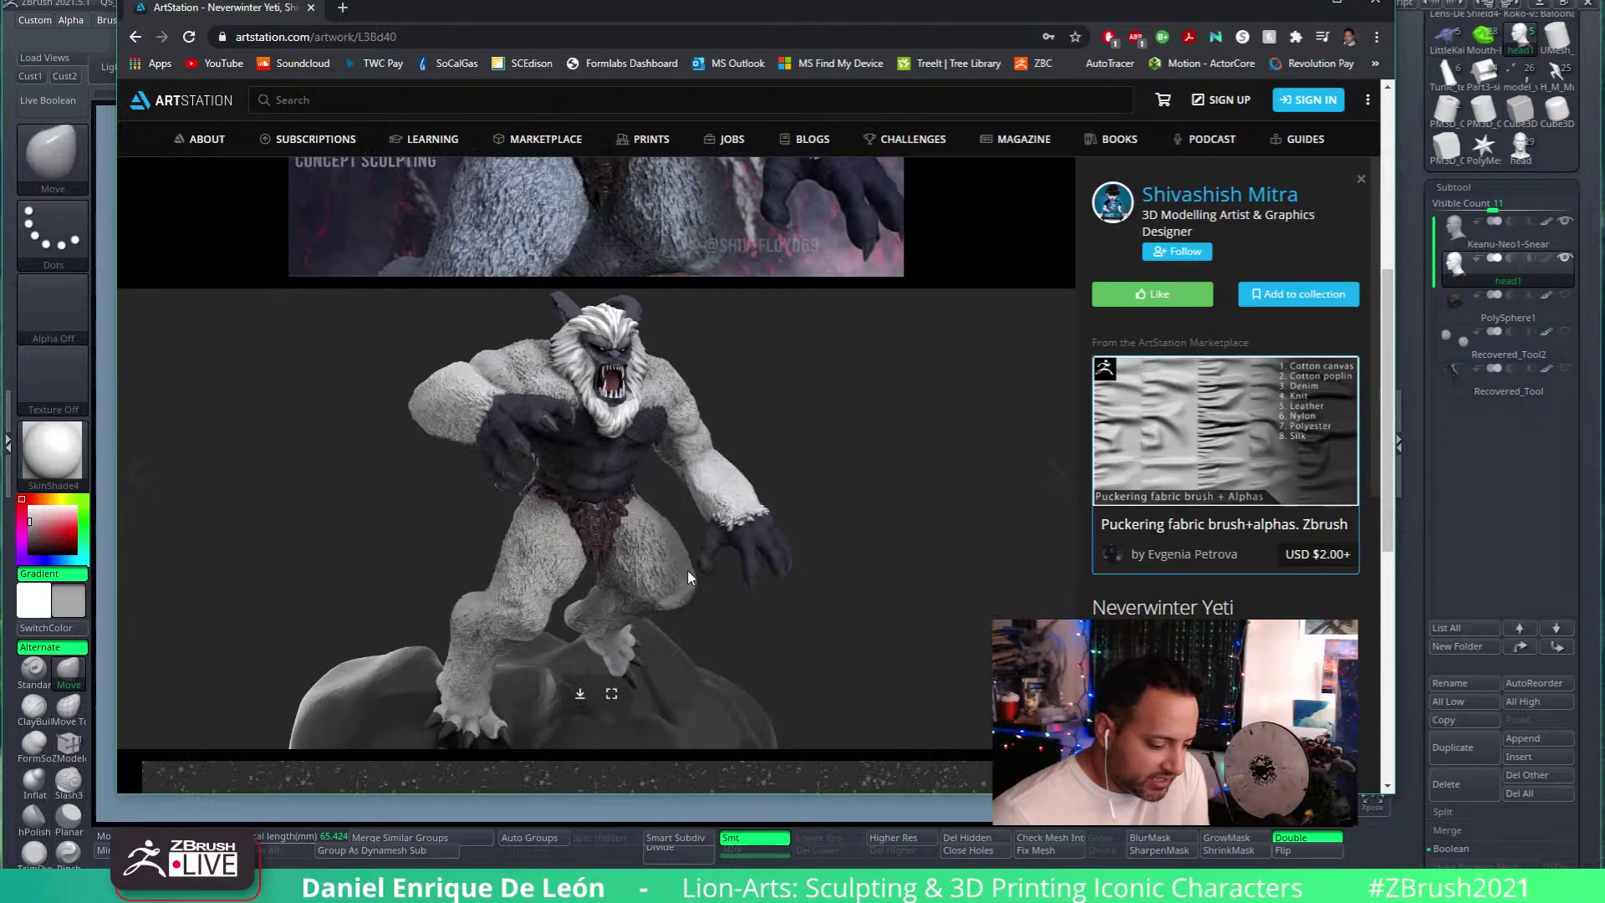
{"action": "scroll", "coordinate": [594, 353], "scroll_direction": "up", "scroll_amount": 5}
{"action": "scroll", "coordinate": [634, 441], "scroll_direction": "down", "scroll_amount": 6}
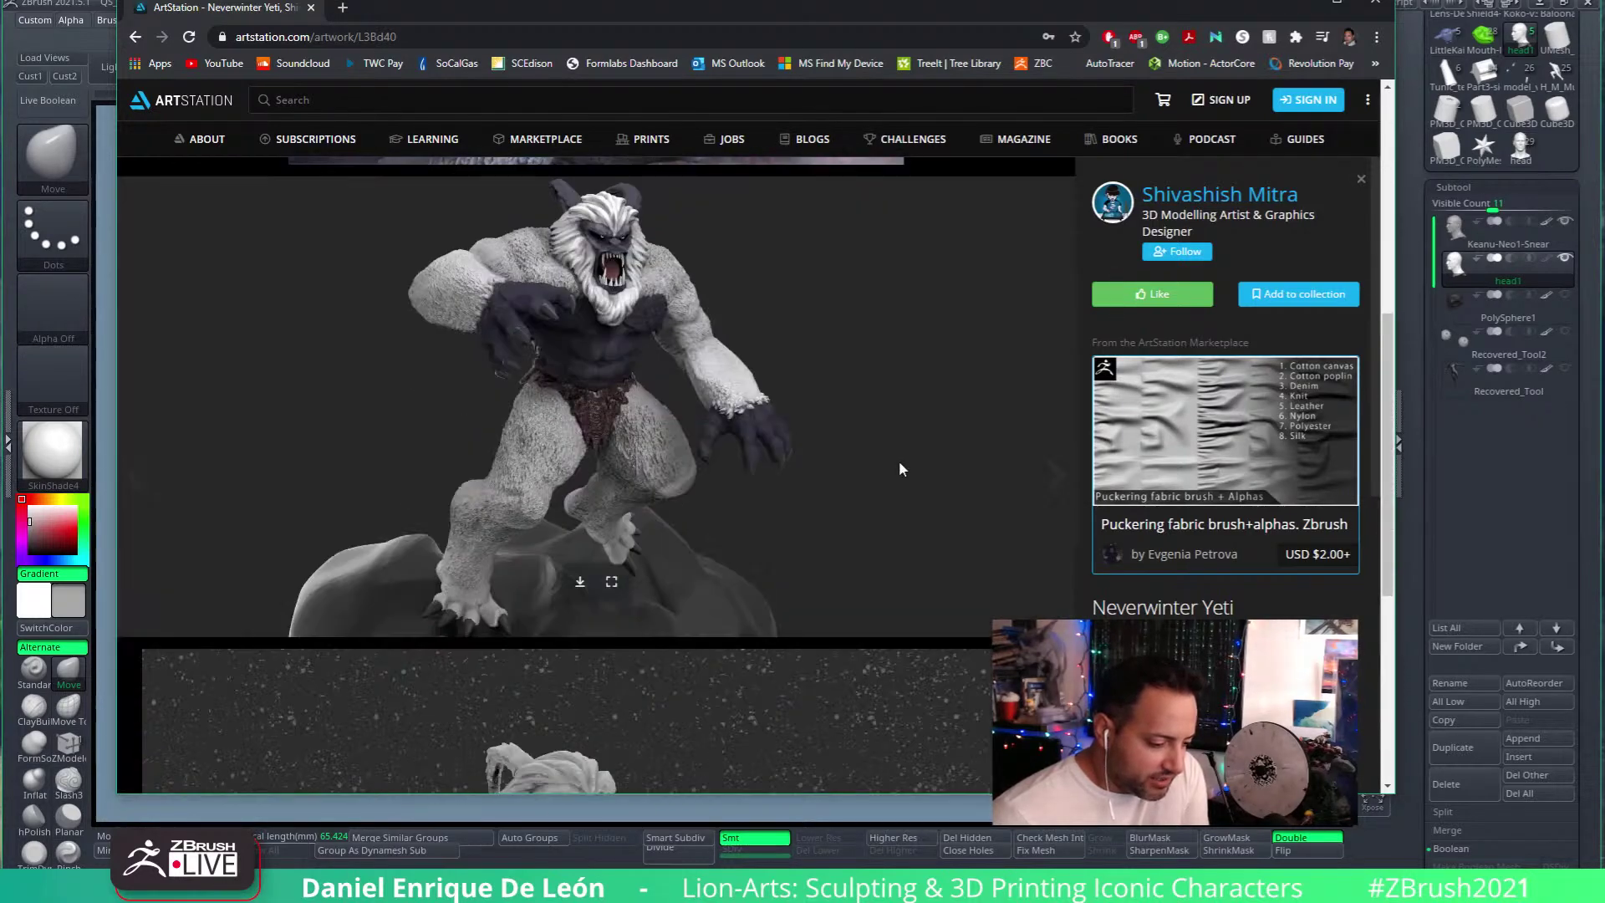
{"action": "scroll", "coordinate": [901, 497], "scroll_direction": "down", "scroll_amount": 5}
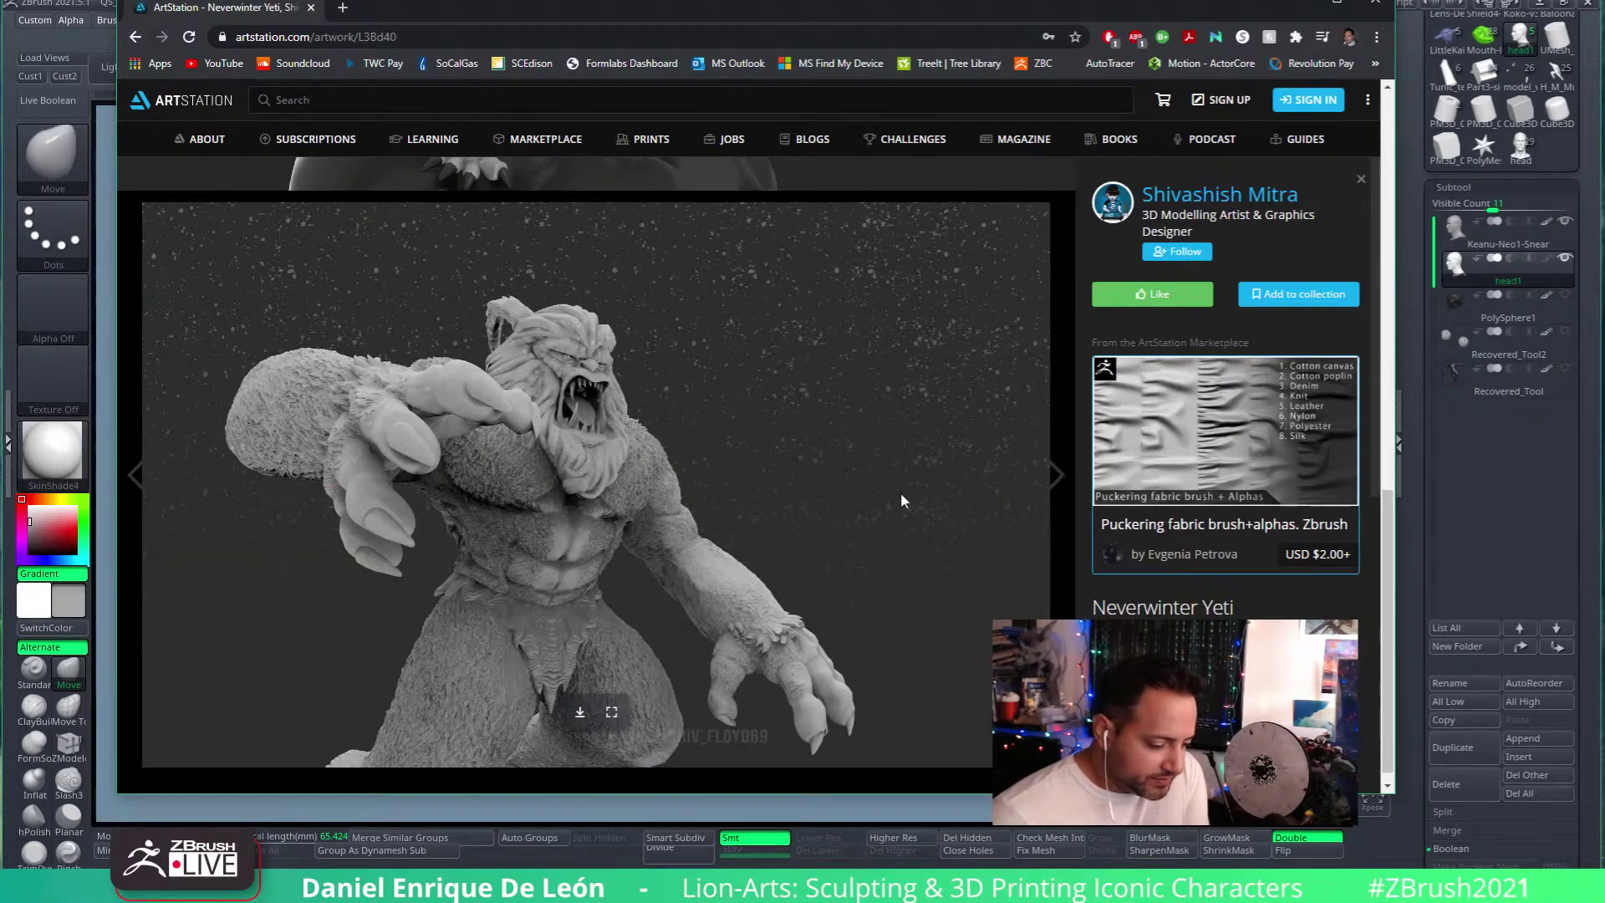
{"action": "scroll", "coordinate": [900, 500], "scroll_direction": "down", "scroll_amount": 1}
{"action": "scroll", "coordinate": [877, 460], "scroll_direction": "up", "scroll_amount": 5}
{"action": "scroll", "coordinate": [755, 569], "scroll_direction": "down", "scroll_amount": 5}
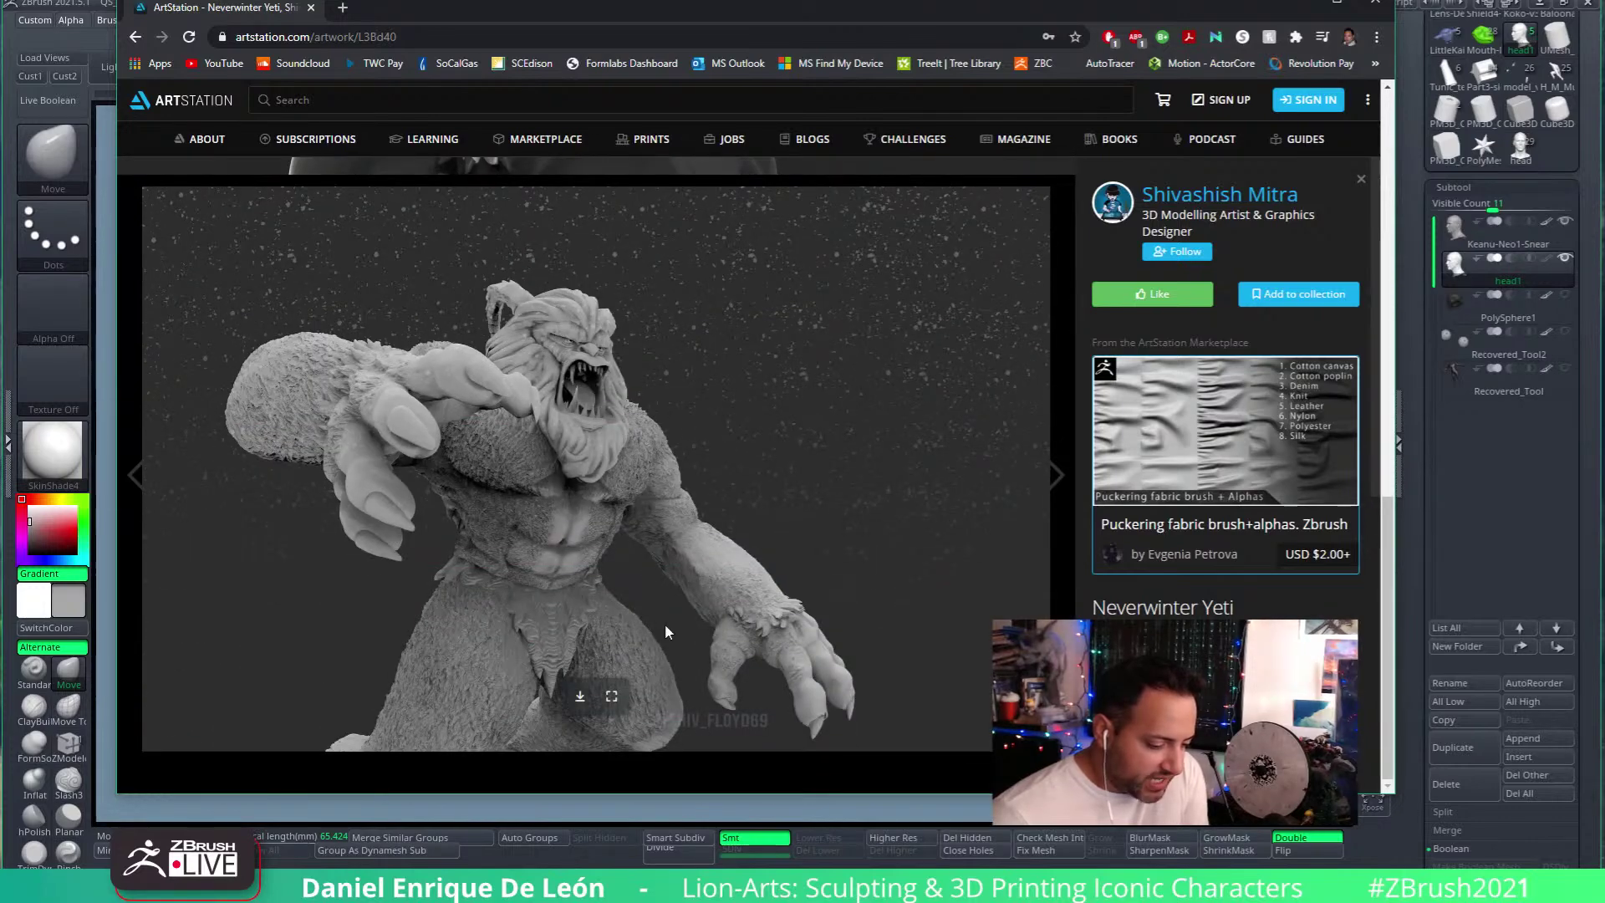
{"action": "scroll", "coordinate": [757, 485], "scroll_direction": "down", "scroll_amount": 8}
{"action": "scroll", "coordinate": [695, 359], "scroll_direction": "up", "scroll_amount": 1}
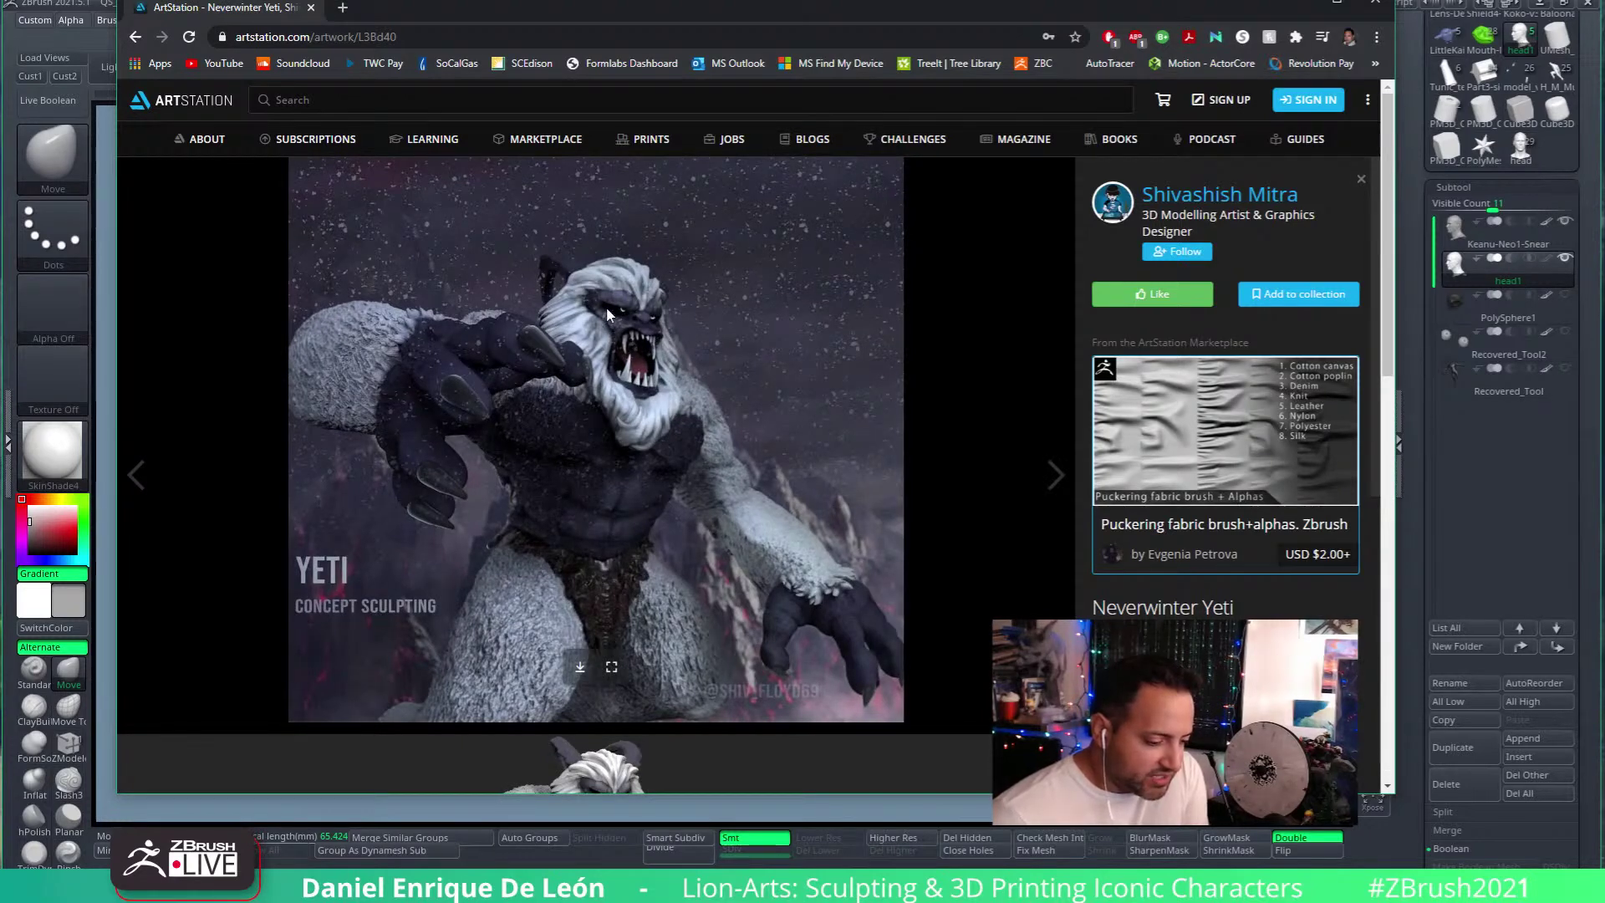
Step: Compare the Yeti's snowy main render with its full-body and grey sculpt views, and return to the portfolio
{"action": "scroll", "coordinate": [702, 603], "scroll_direction": "down", "scroll_amount": 10}
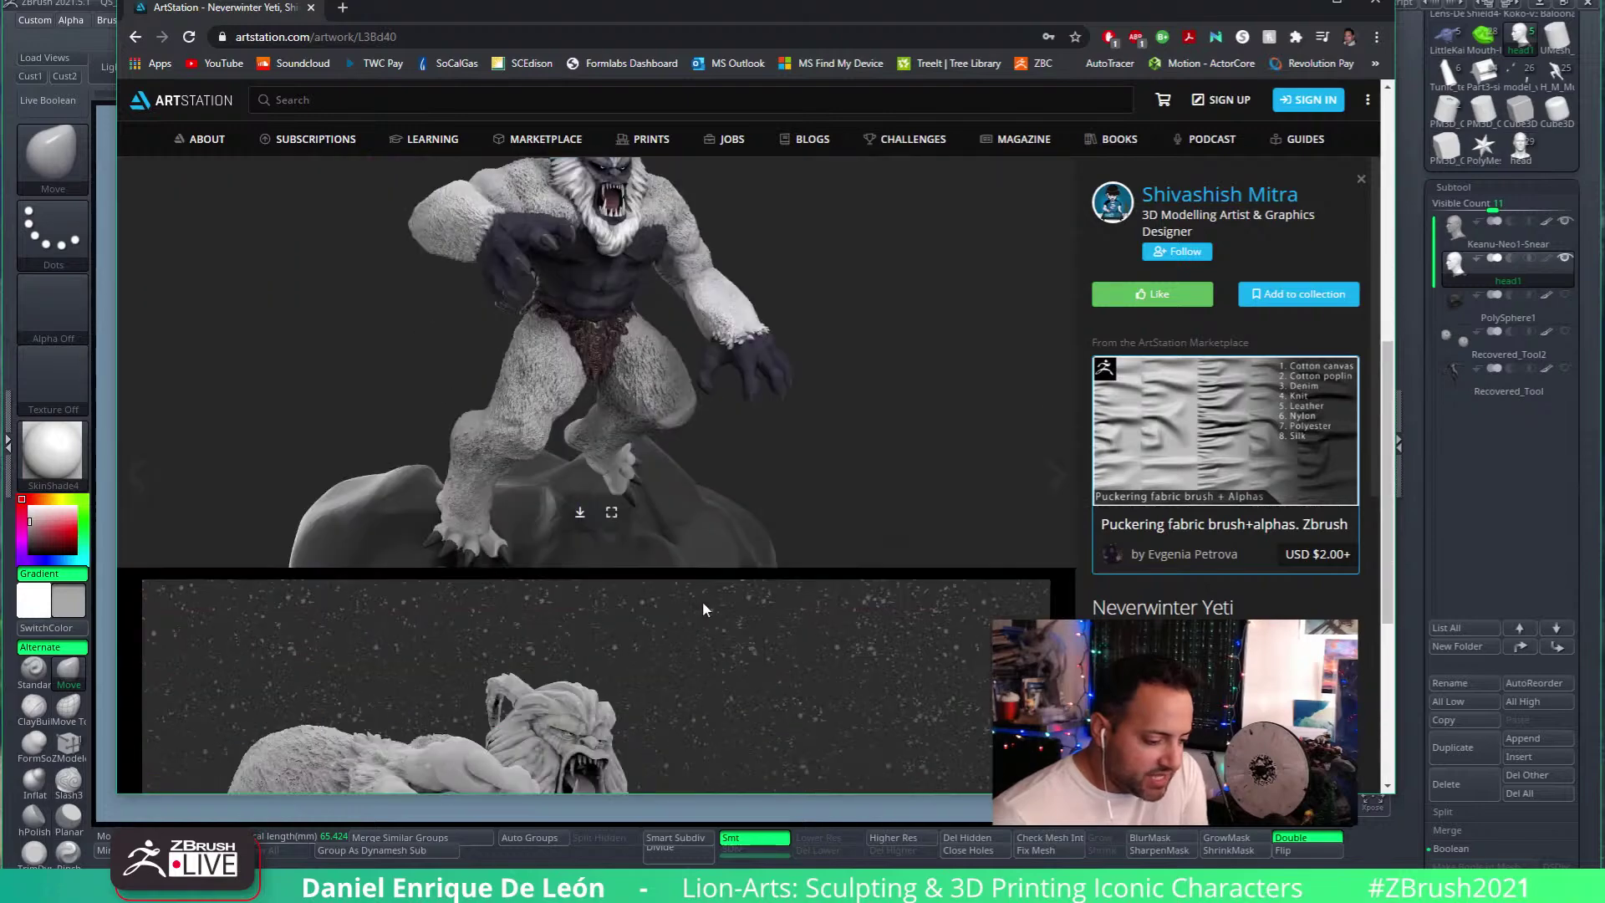
{"action": "scroll", "coordinate": [614, 690], "scroll_direction": "down", "scroll_amount": 1}
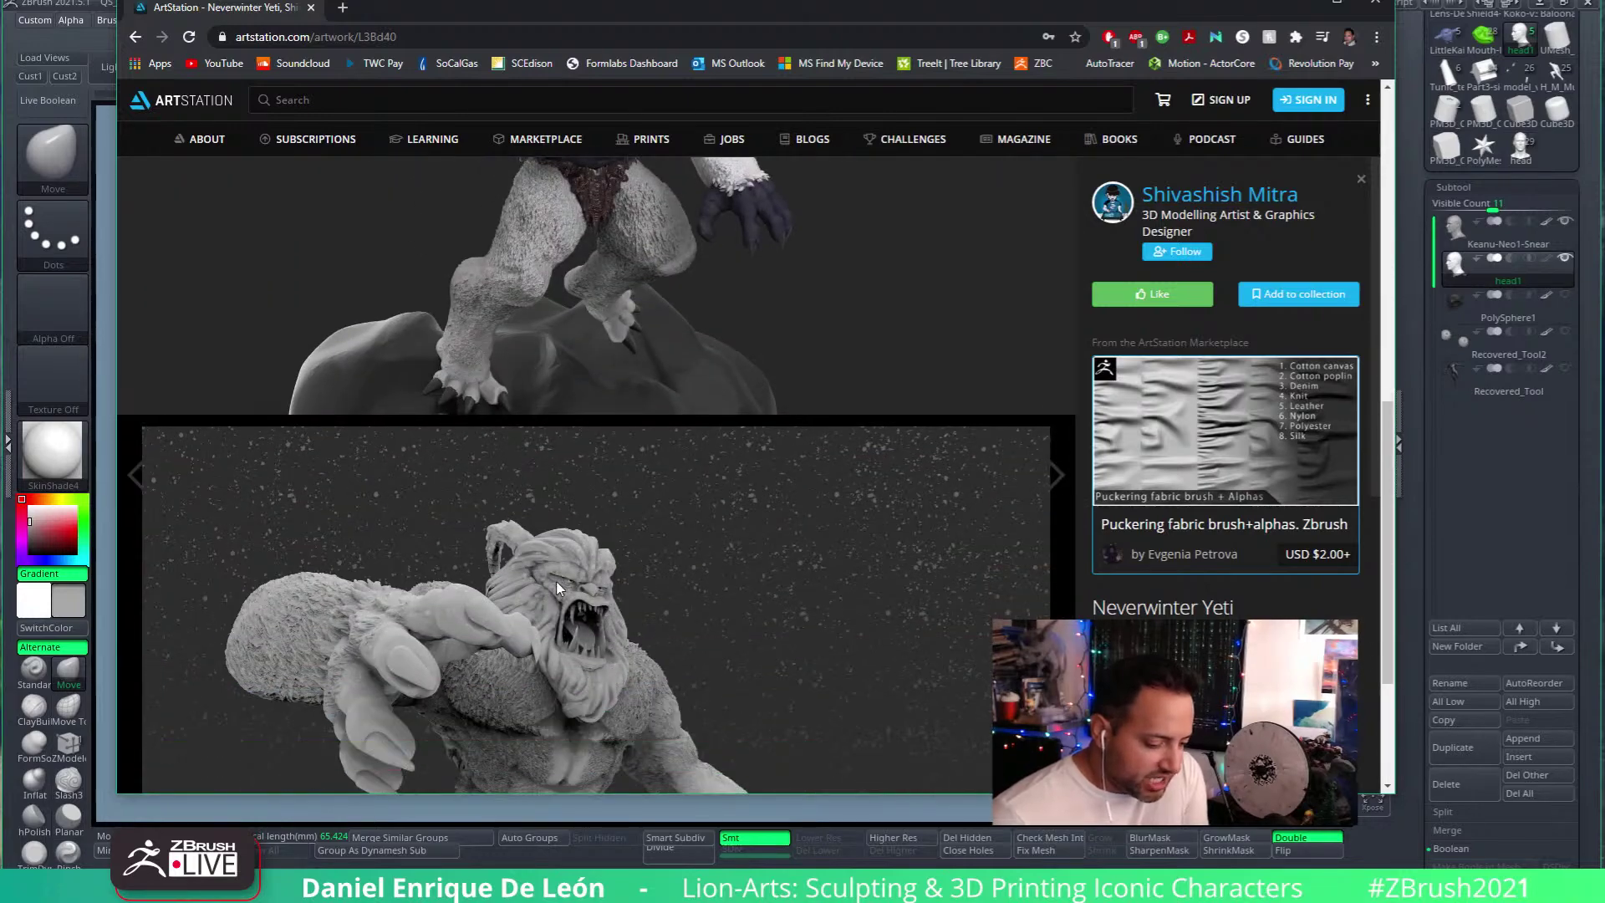
{"action": "scroll", "coordinate": [555, 580], "scroll_direction": "up", "scroll_amount": 10}
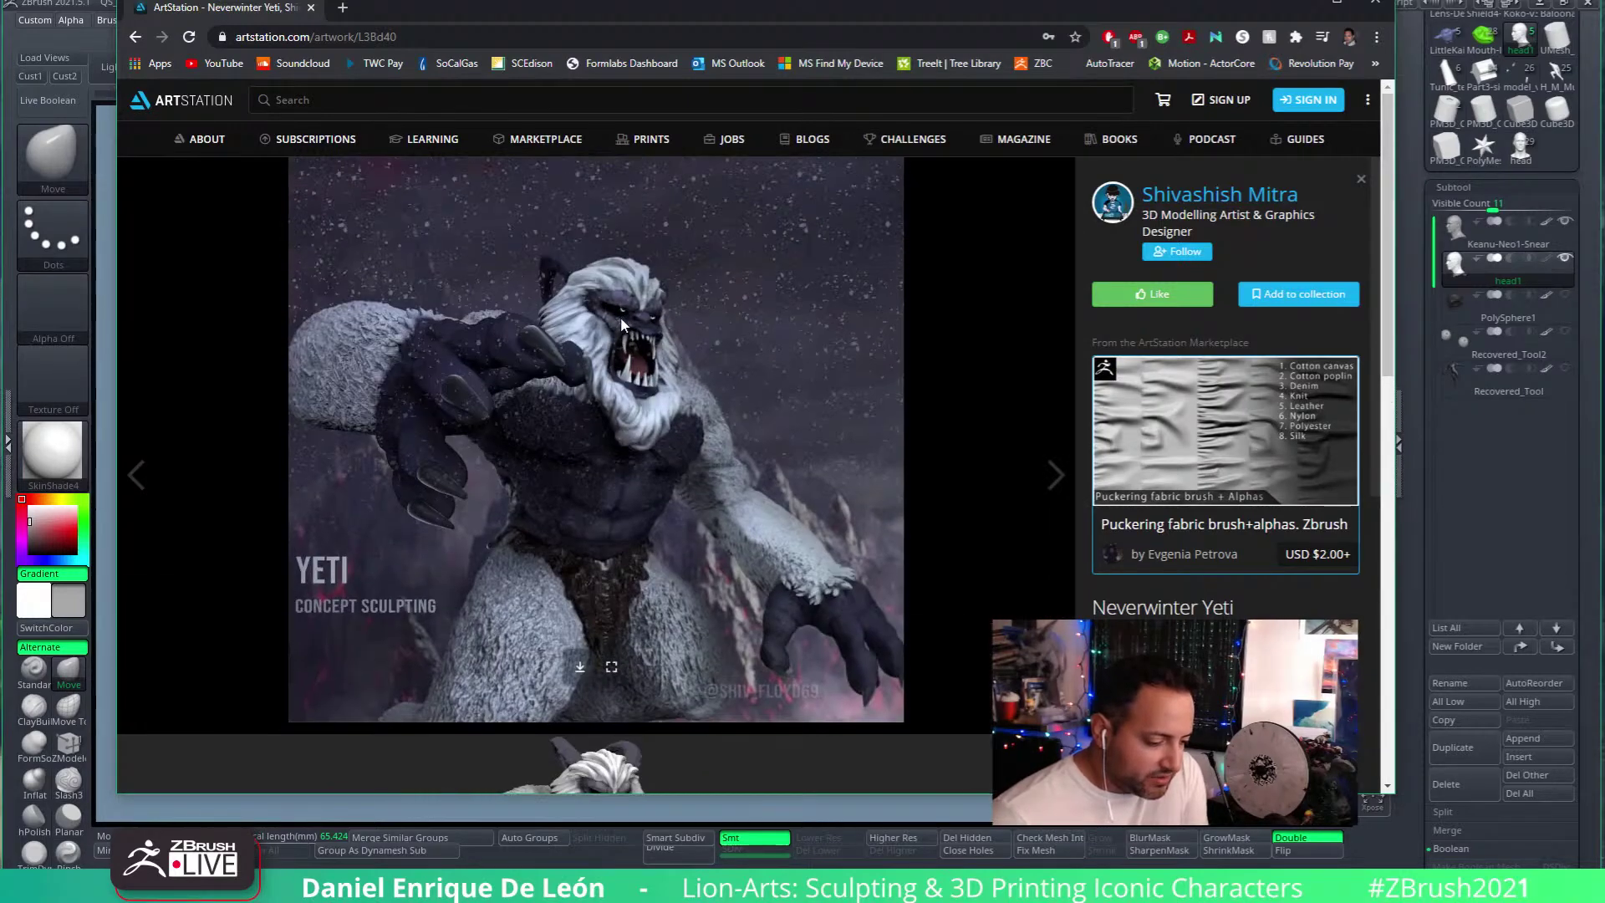
{"action": "scroll", "coordinate": [562, 691], "scroll_direction": "down", "scroll_amount": 7}
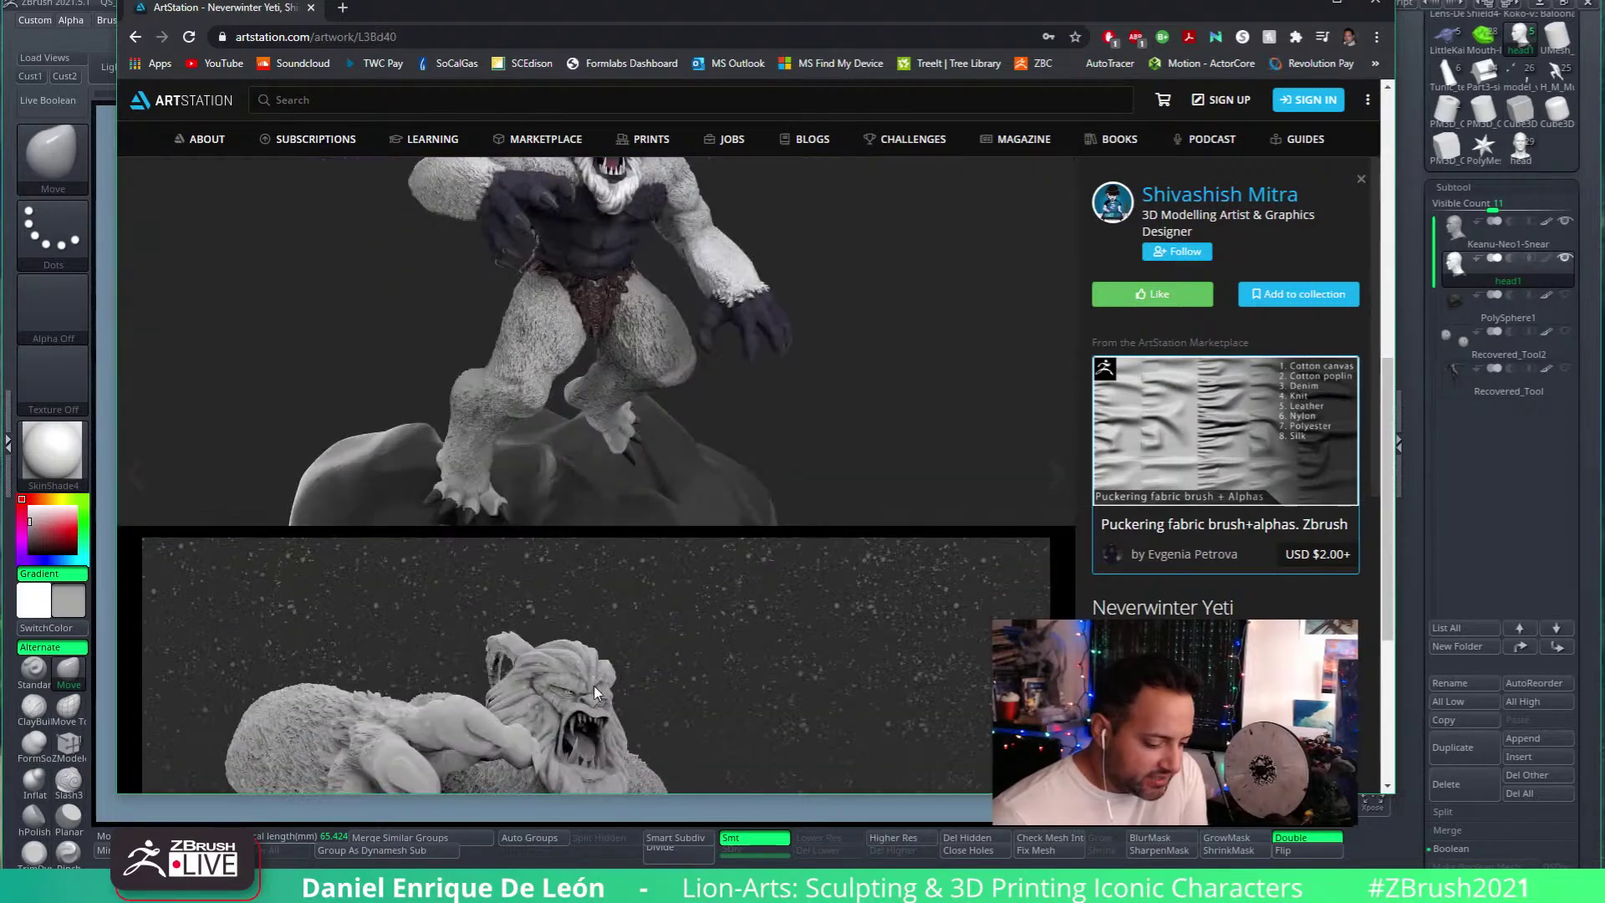
{"action": "scroll", "coordinate": [660, 655], "scroll_direction": "up", "scroll_amount": 4}
{"action": "scroll", "coordinate": [870, 531], "scroll_direction": "up", "scroll_amount": 4}
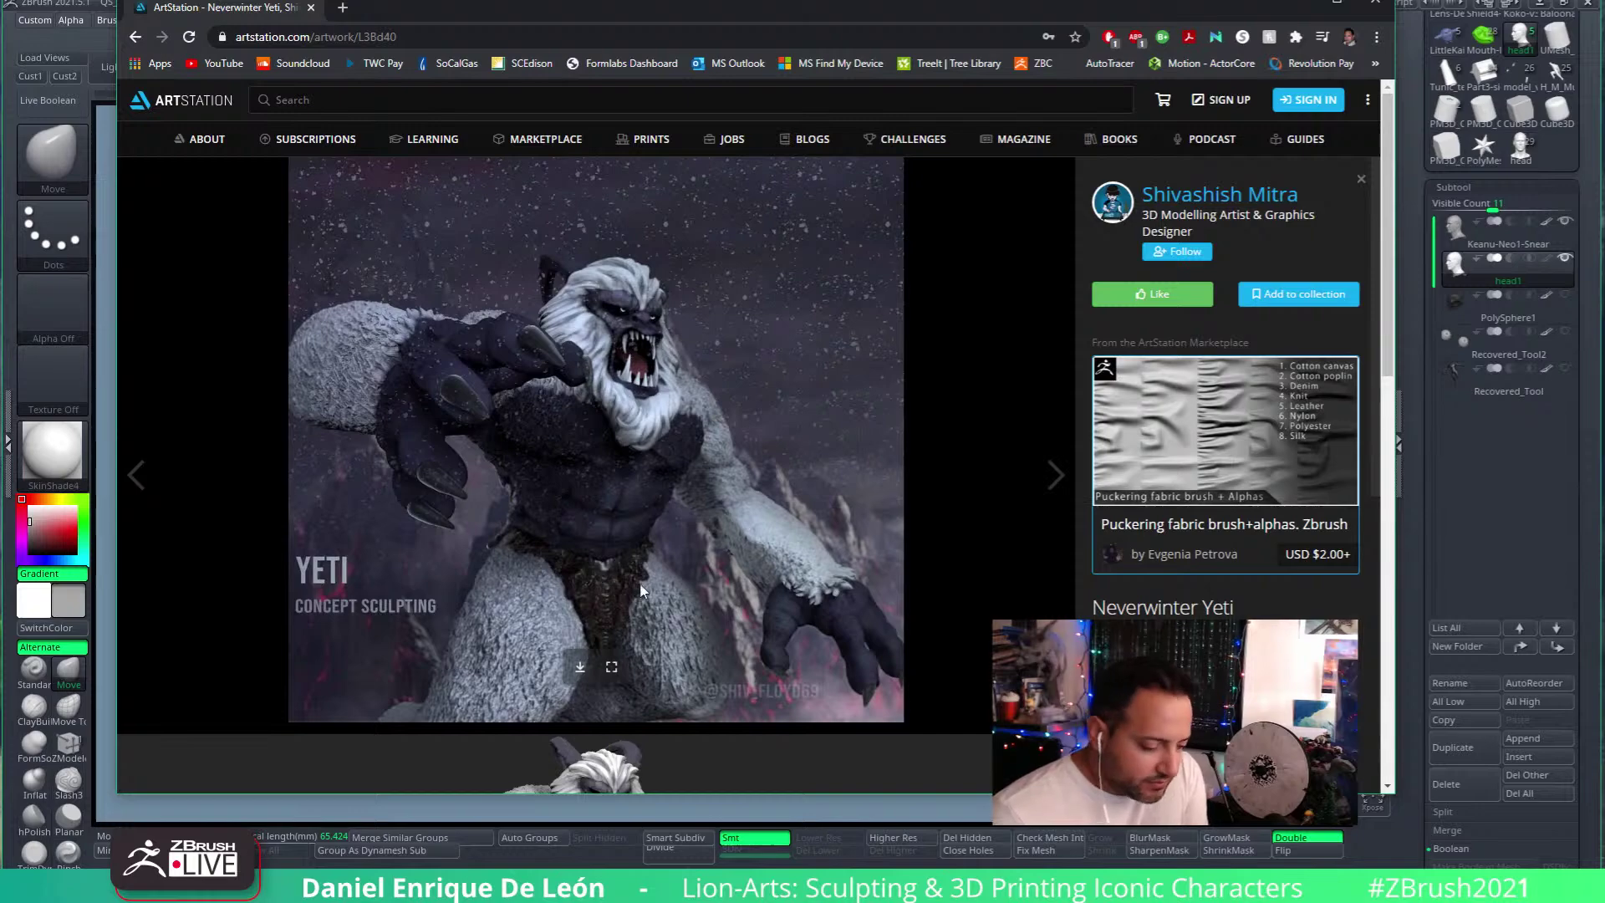
{"action": "scroll", "coordinate": [638, 410], "scroll_direction": "down", "scroll_amount": 4}
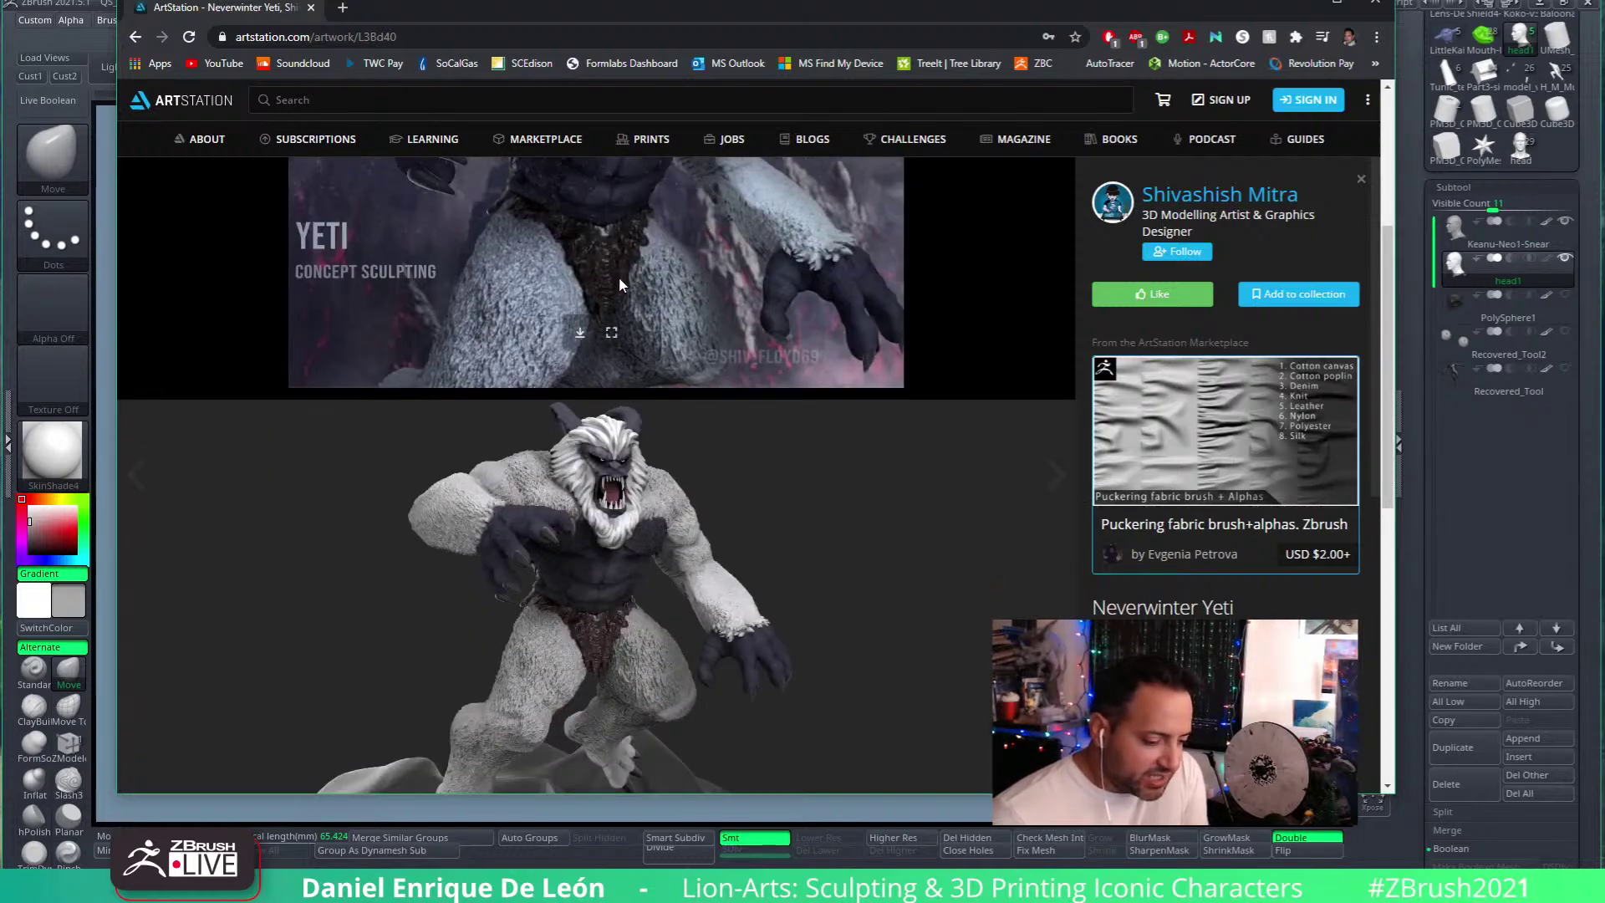
{"action": "scroll", "coordinate": [594, 589], "scroll_direction": "up", "scroll_amount": 4}
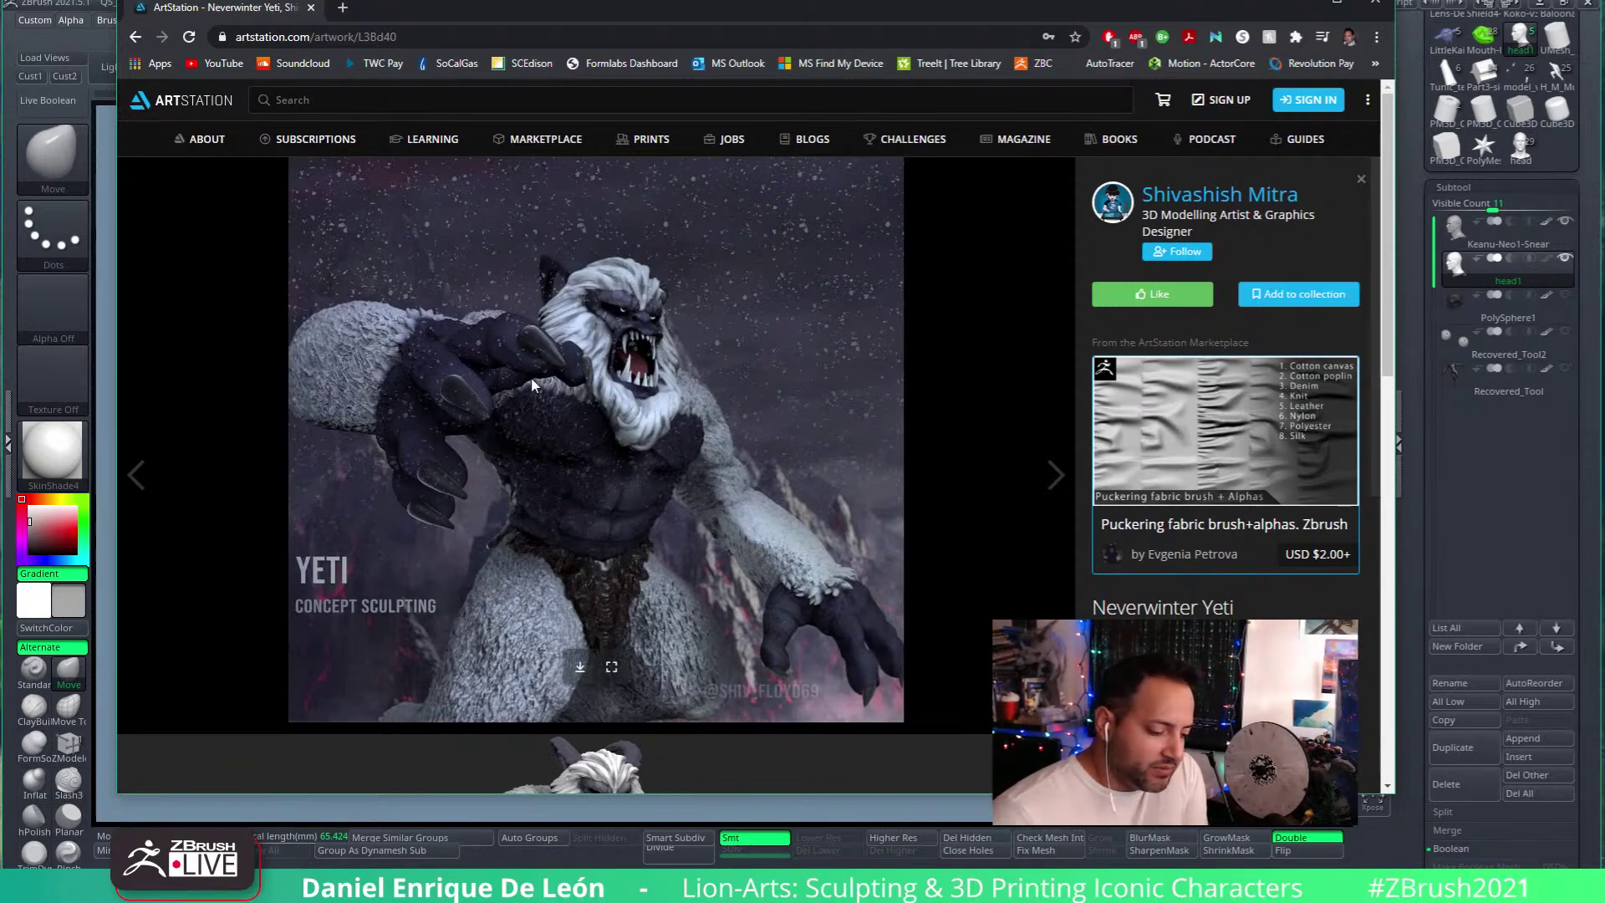
{"action": "scroll", "coordinate": [553, 583], "scroll_direction": "down", "scroll_amount": 4}
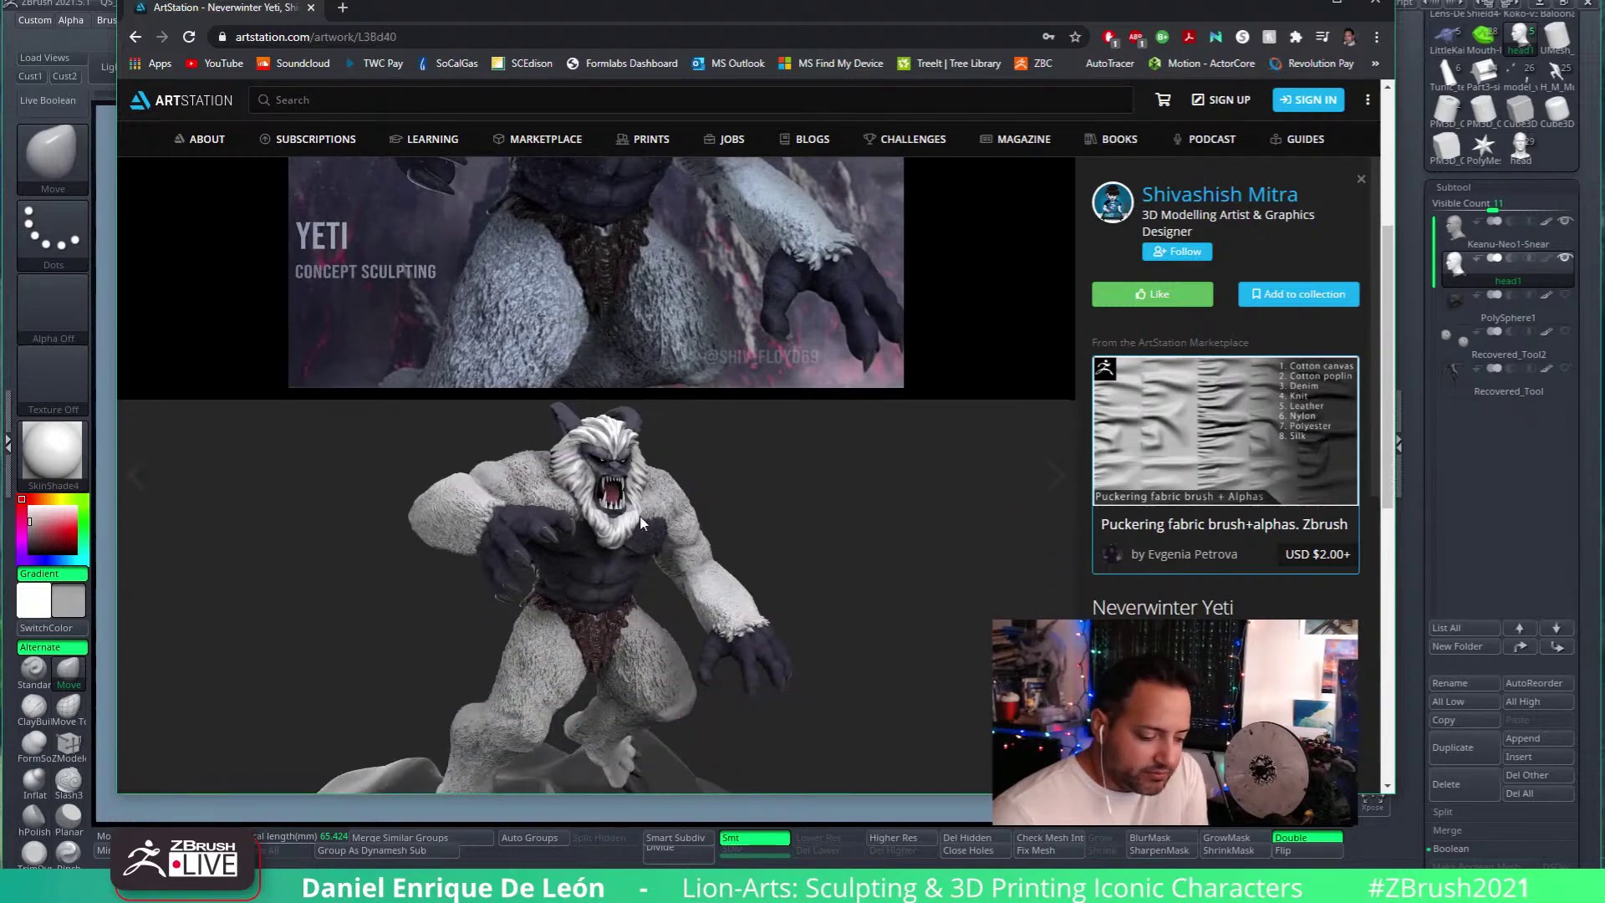
{"action": "scroll", "coordinate": [702, 539], "scroll_direction": "up", "scroll_amount": 4}
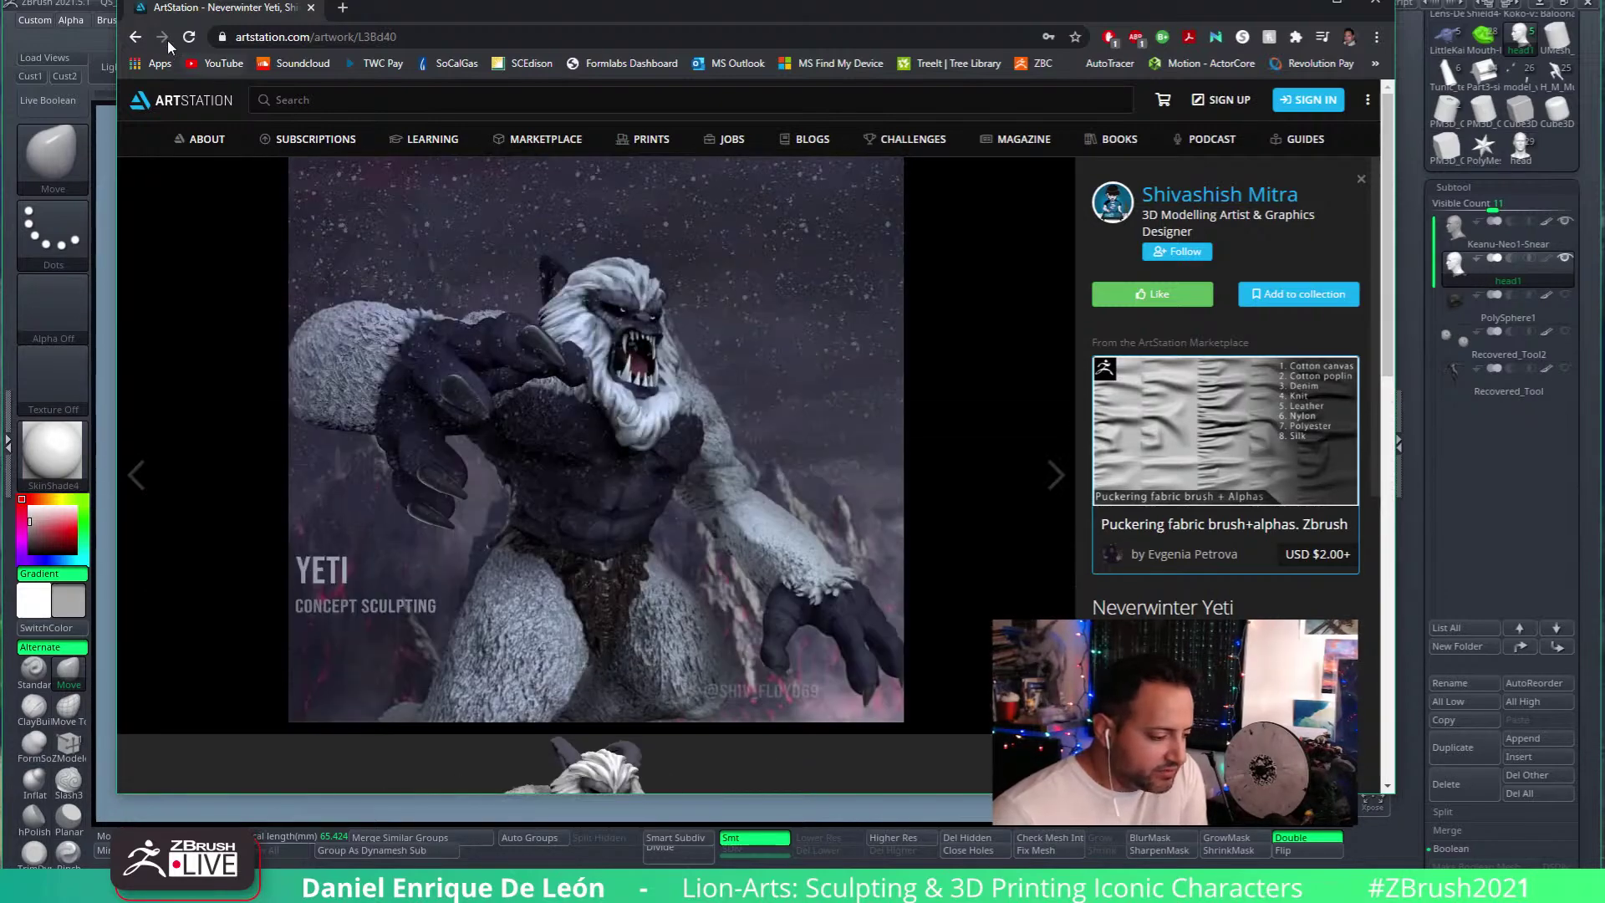
{"action": "left_click", "coordinate": [139, 37]}
Step: Open the Rakht-Asura 2.0 artwork, advance to the Piranha Monster Fish, and examine its night render, white sculpt and coloured model
{"action": "left_click", "coordinate": [806, 499]}
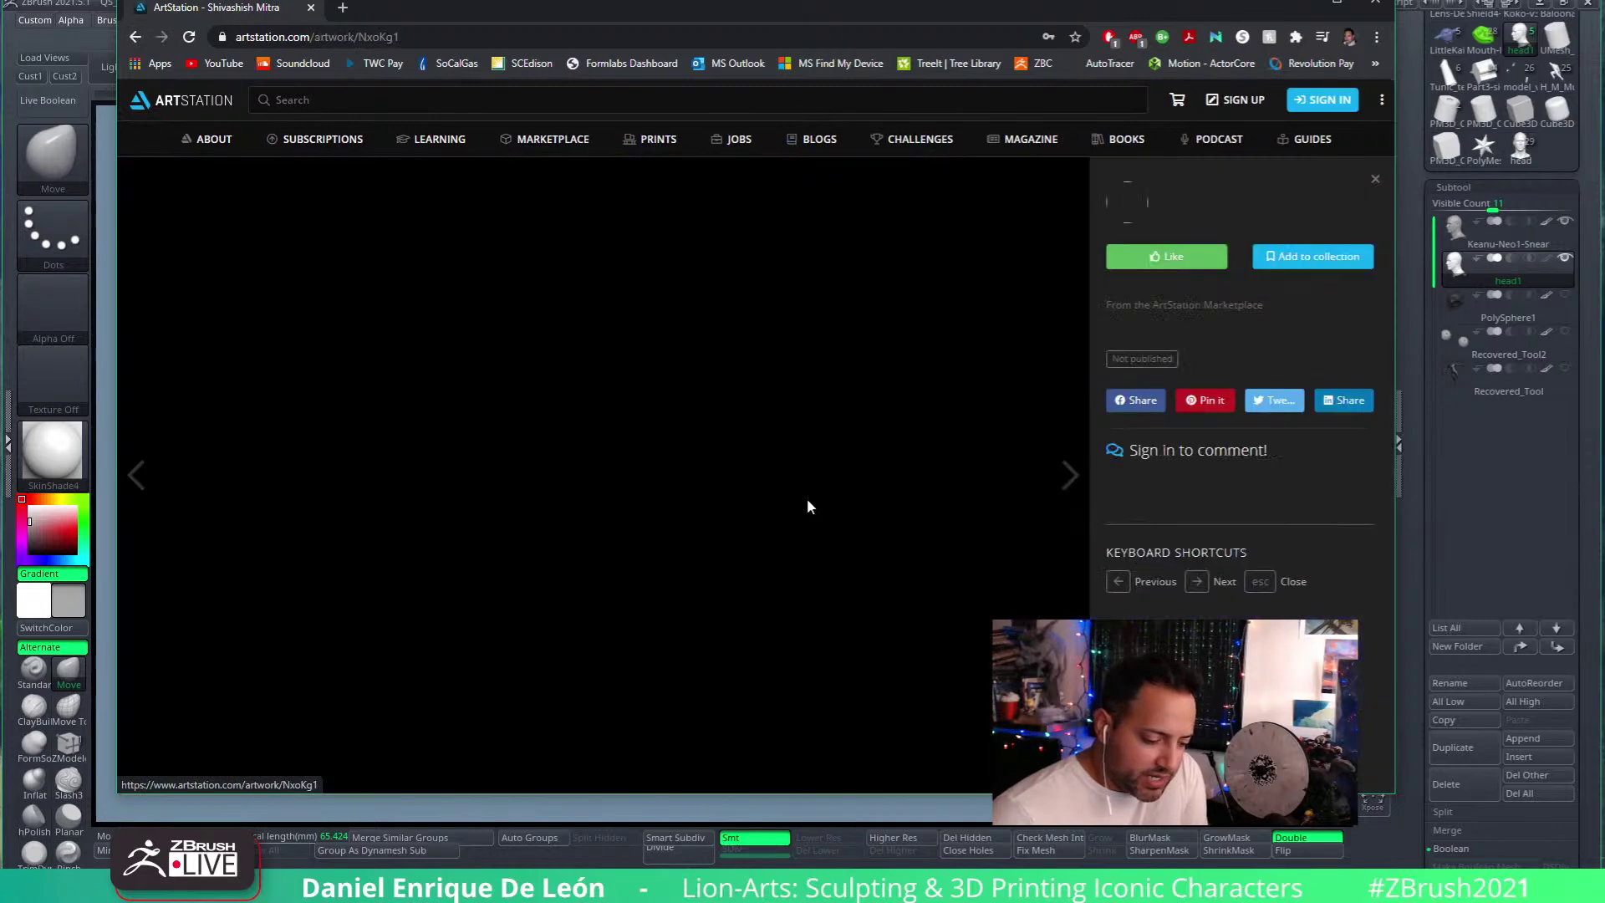
{"action": "left_click", "coordinate": [1053, 473]}
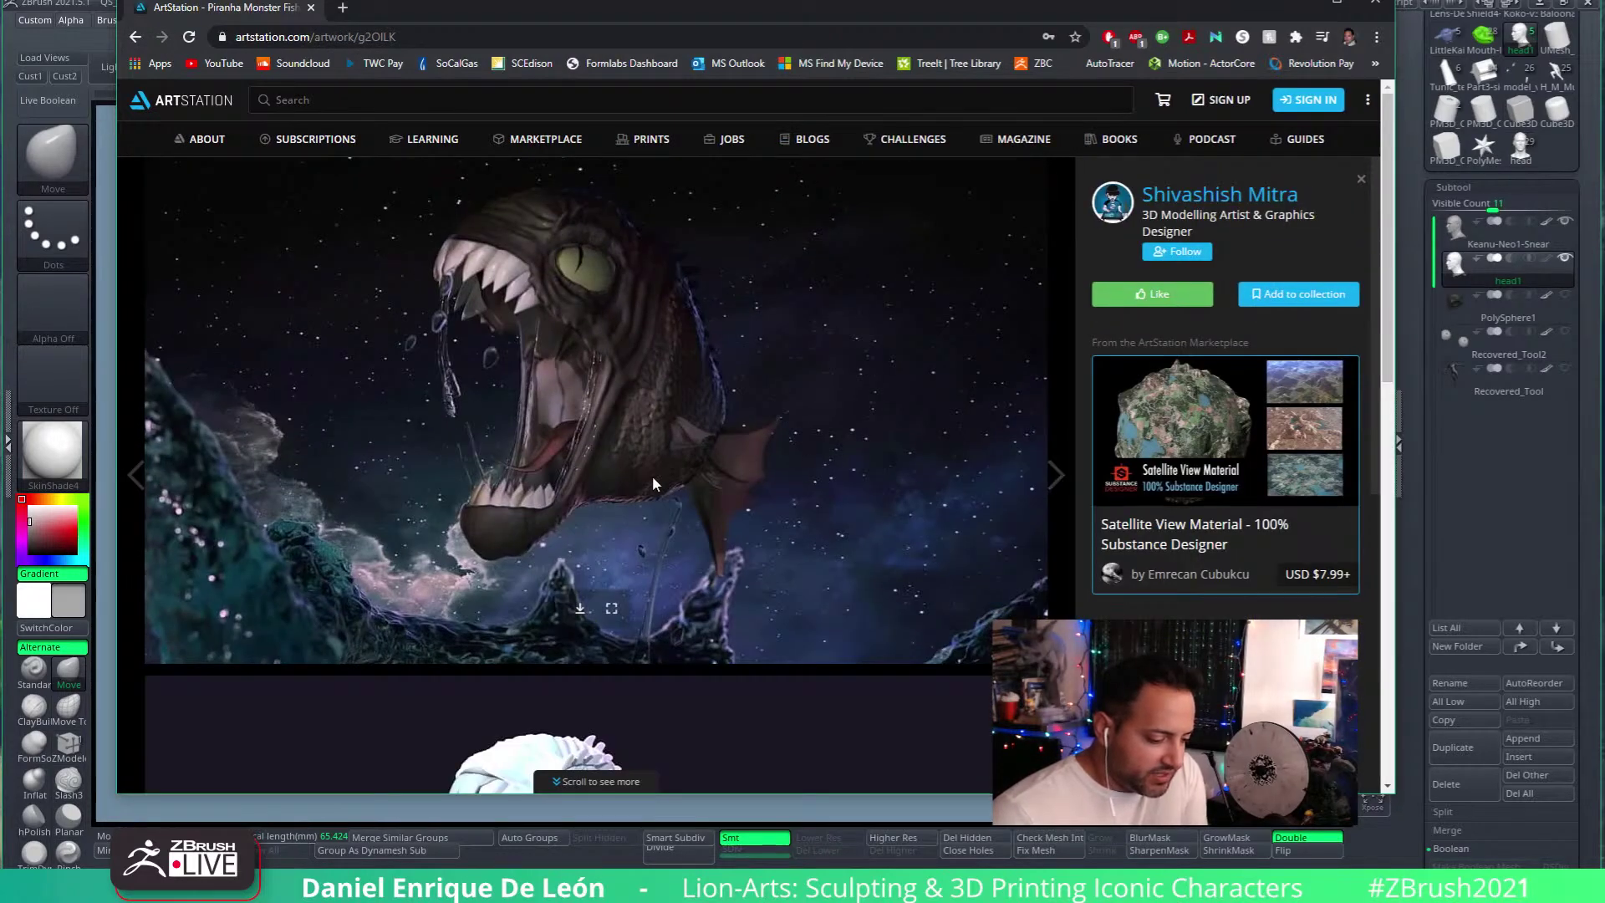
{"action": "scroll", "coordinate": [624, 427], "scroll_direction": "down", "scroll_amount": 6}
{"action": "scroll", "coordinate": [630, 444], "scroll_direction": "down", "scroll_amount": 6}
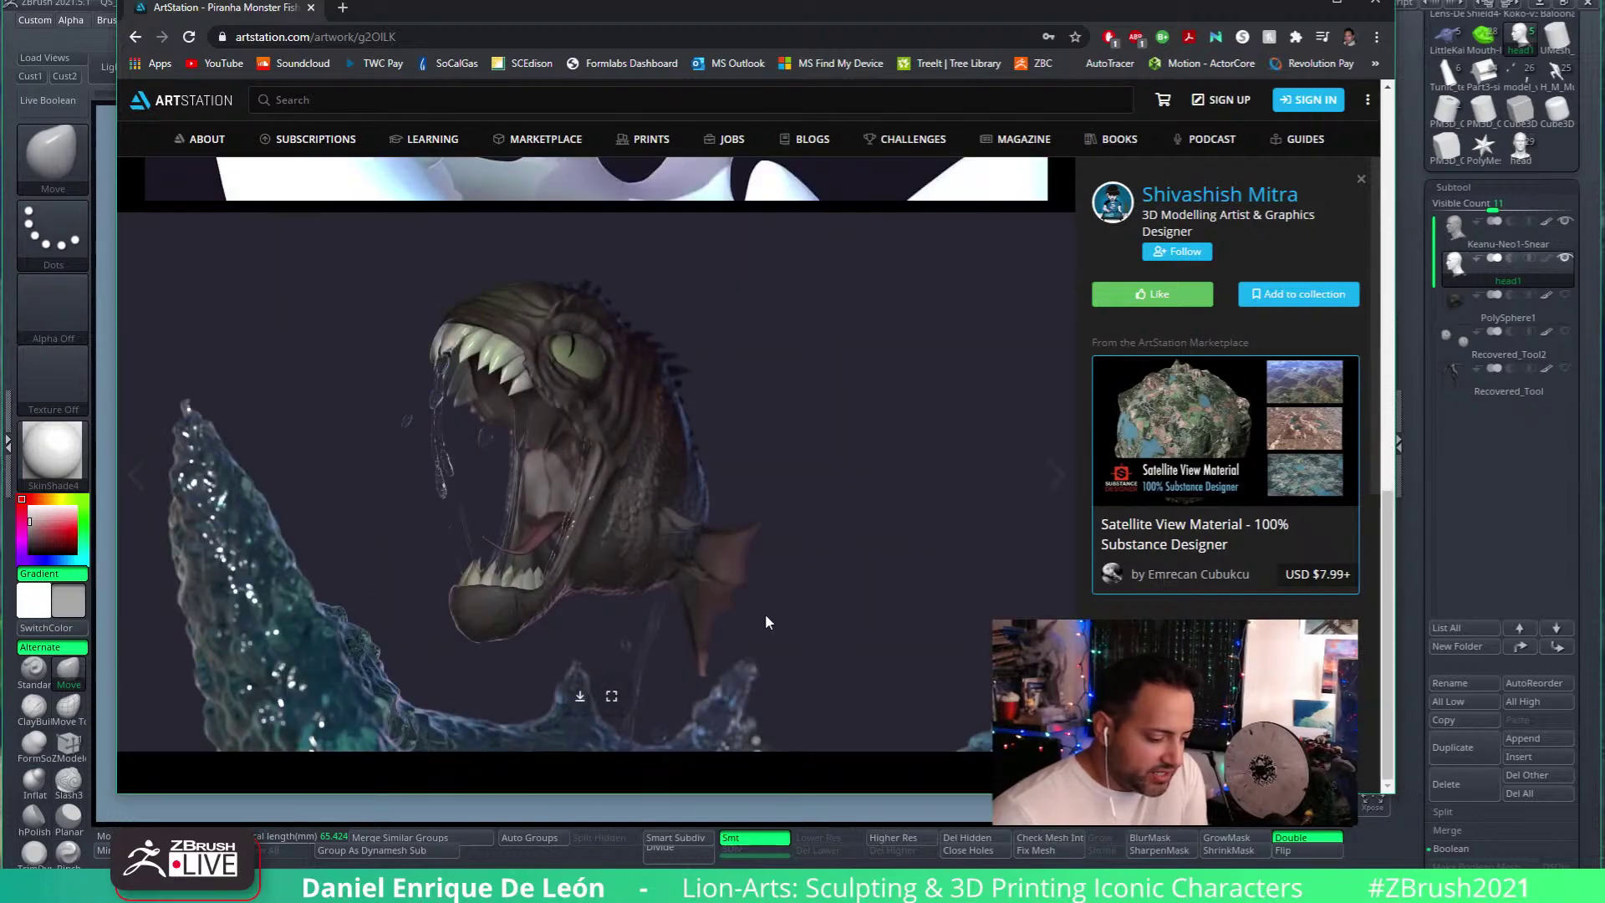
{"action": "scroll", "coordinate": [704, 580], "scroll_direction": "up", "scroll_amount": 5}
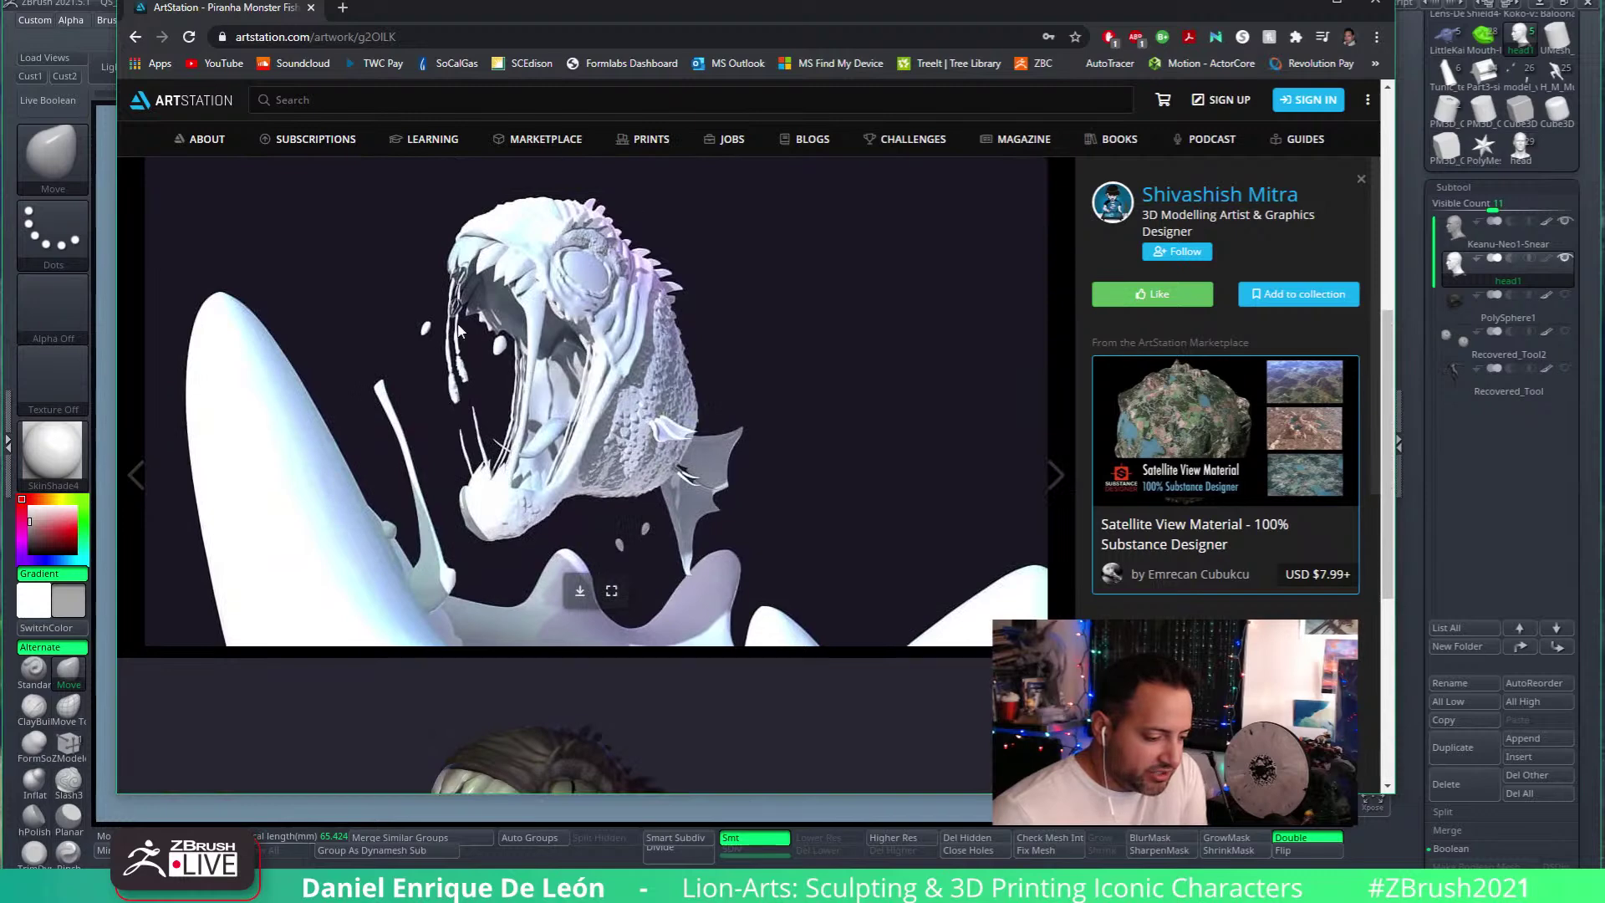
{"action": "scroll", "coordinate": [589, 705], "scroll_direction": "down", "scroll_amount": 4}
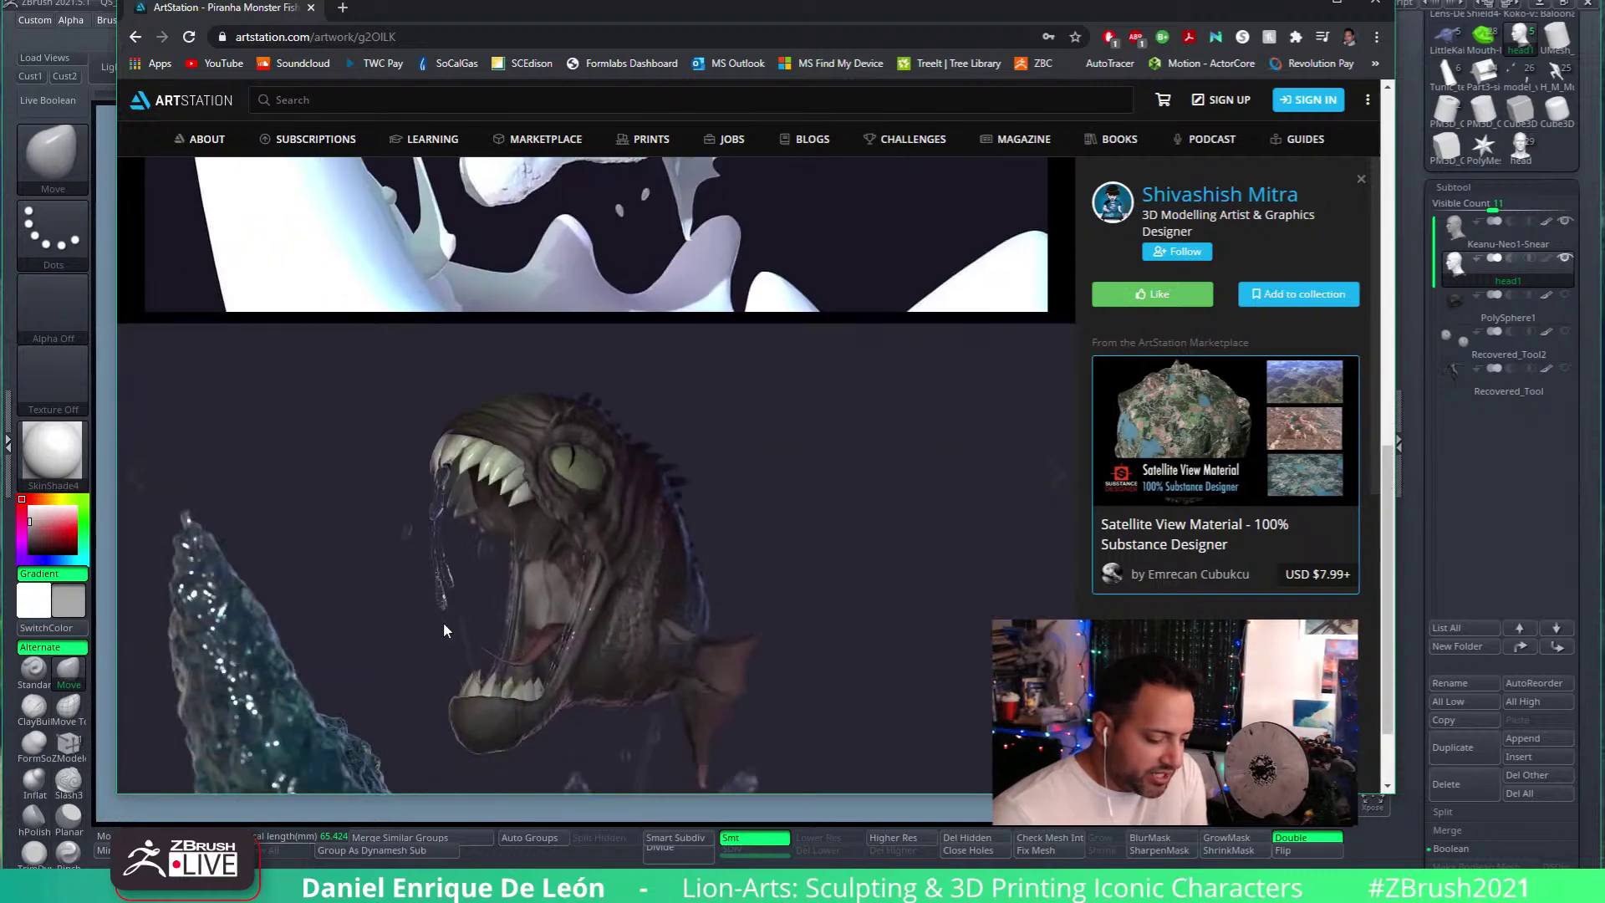
{"action": "scroll", "coordinate": [481, 543], "scroll_direction": "up", "scroll_amount": 4}
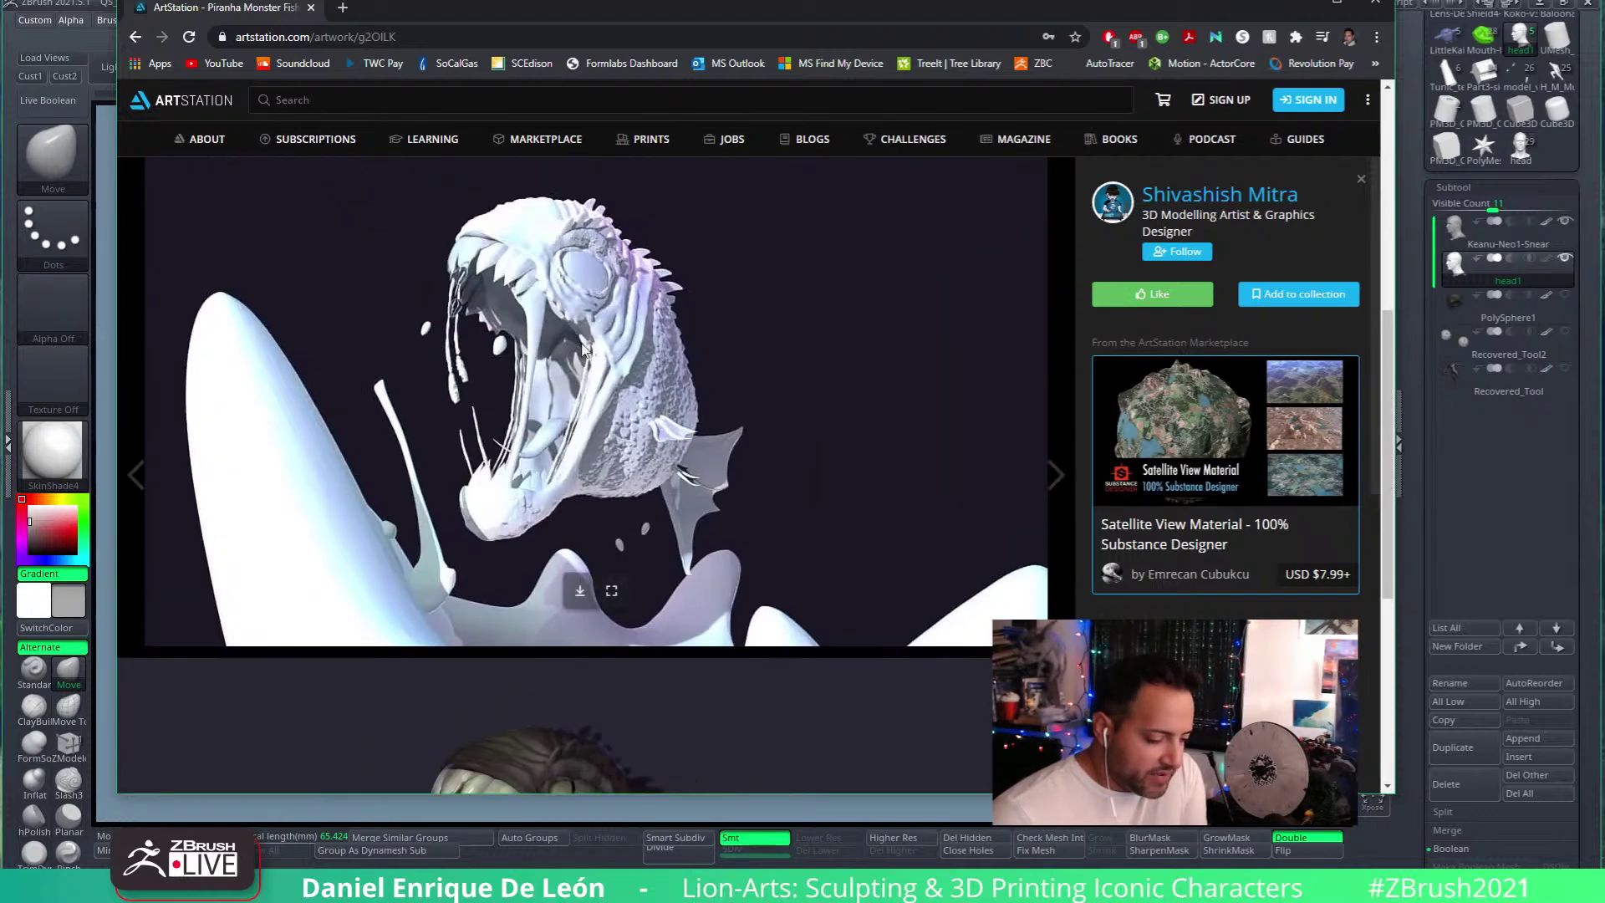
{"action": "scroll", "coordinate": [565, 519], "scroll_direction": "down", "scroll_amount": 4}
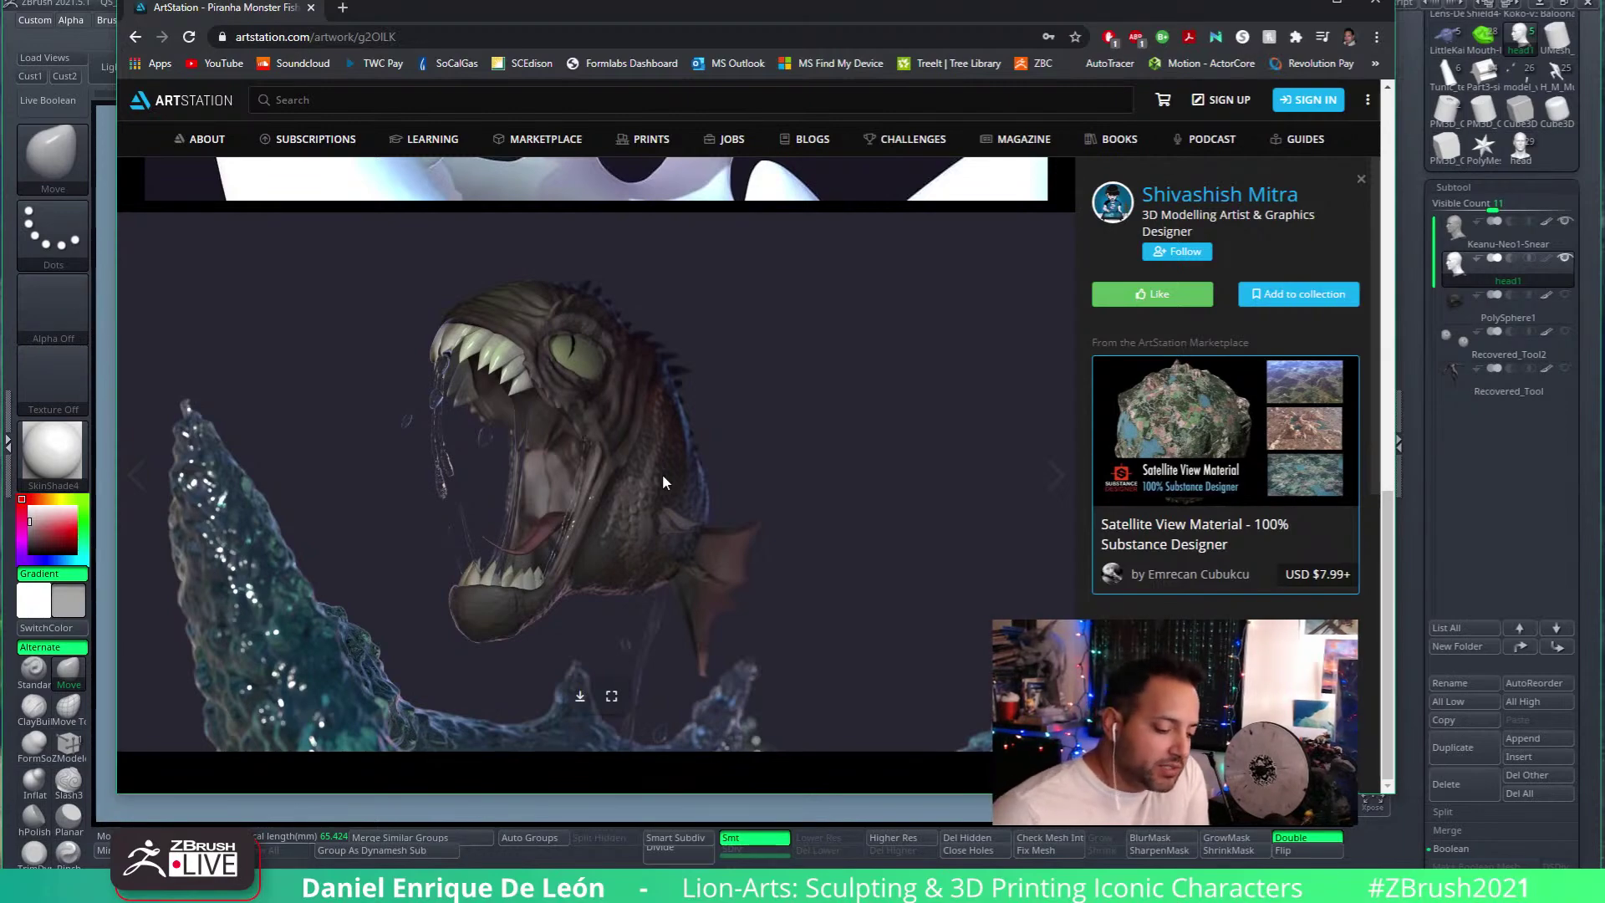
{"action": "scroll", "coordinate": [662, 472], "scroll_direction": "down", "scroll_amount": 1}
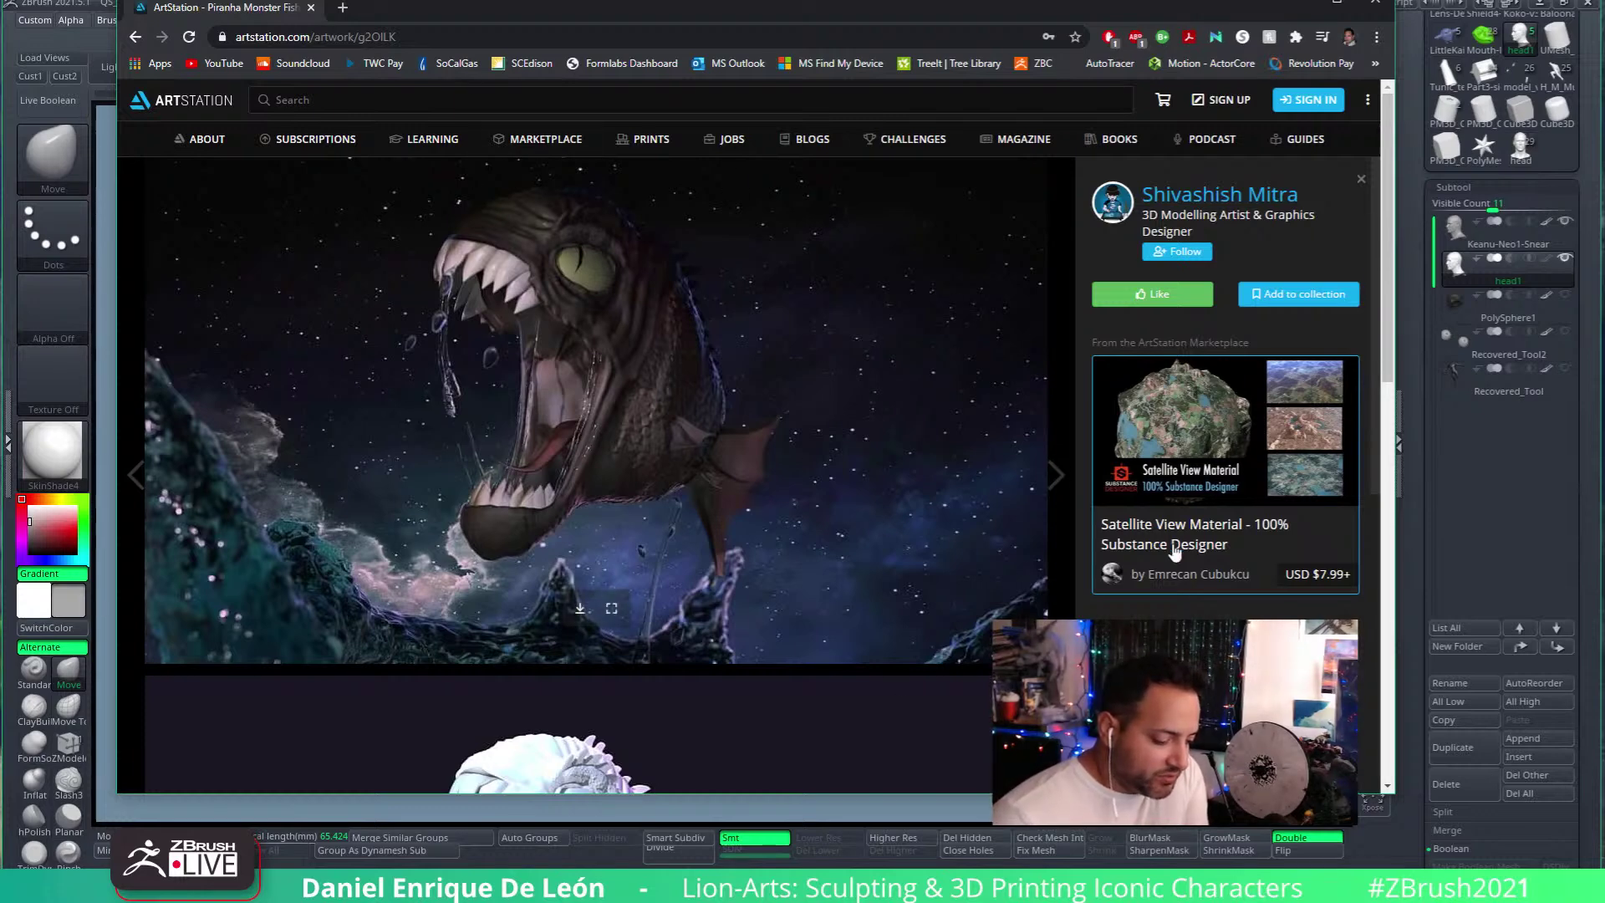
Step: Return from the Piranha Monster Fish through Rakht-Asura 2.0 to the portfolio and look over the artworks further down
{"action": "left_click", "coordinate": [136, 38]}
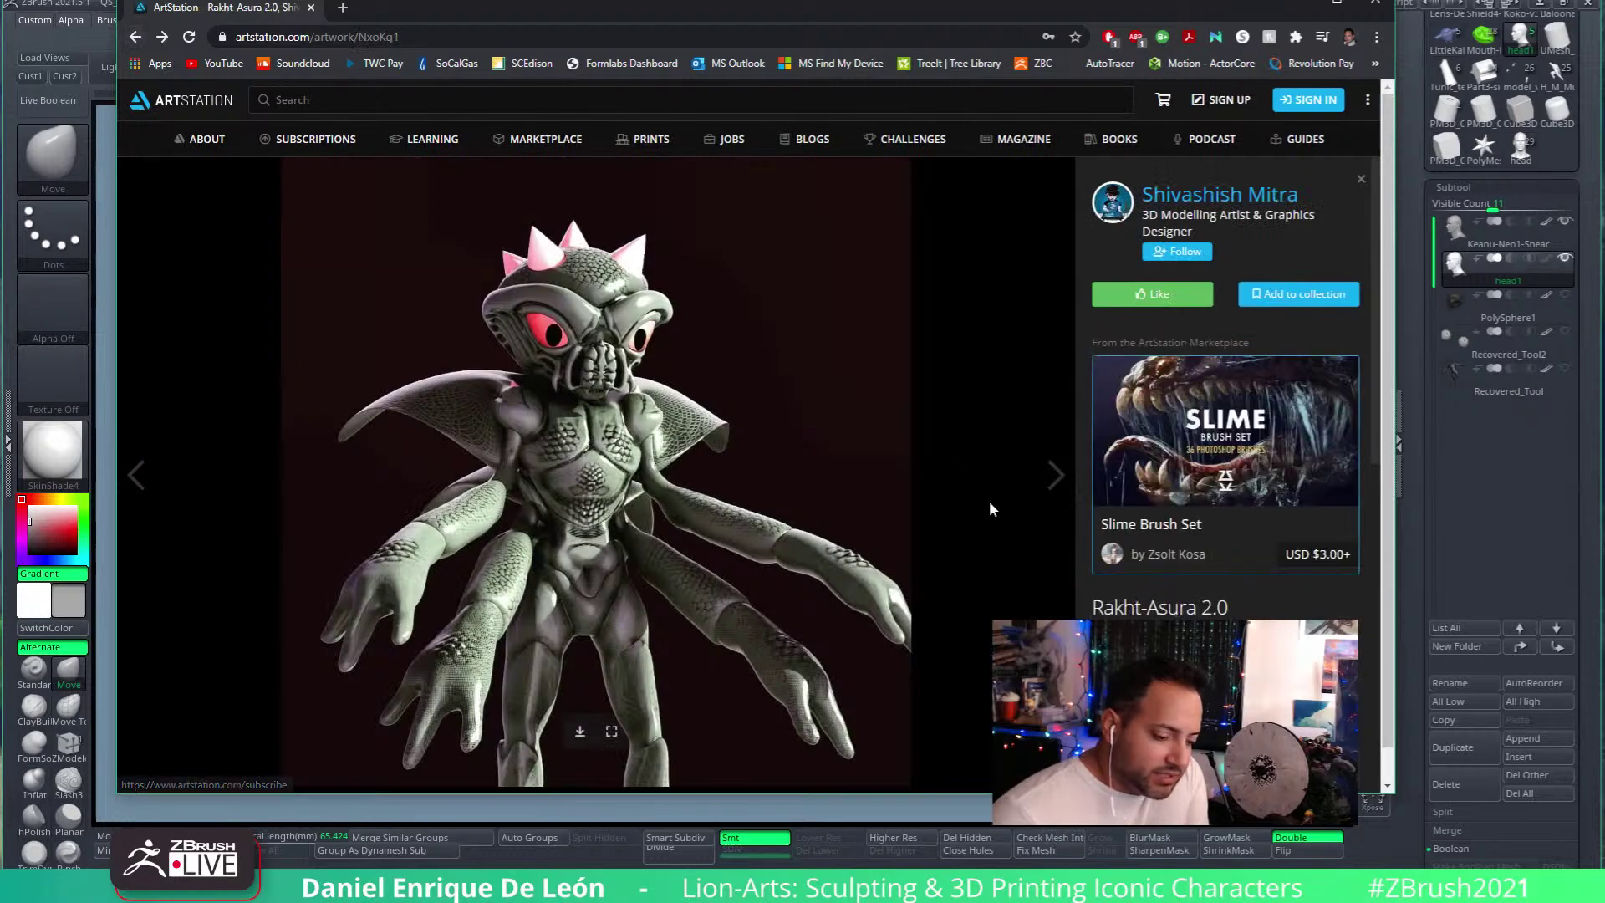
{"action": "left_click", "coordinate": [134, 39]}
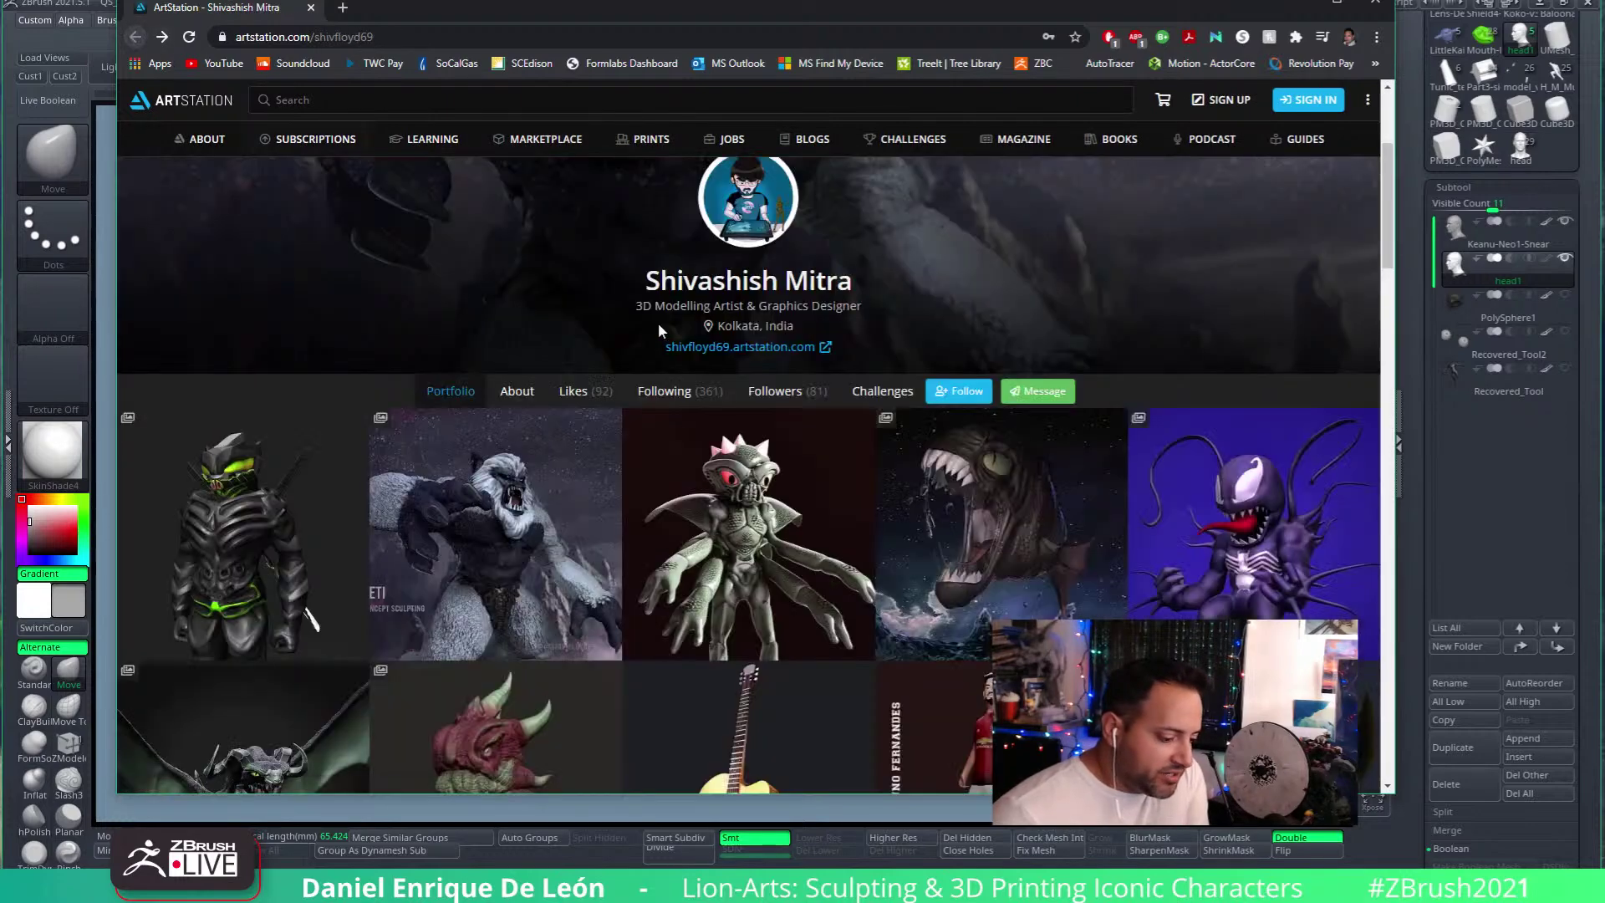
{"action": "scroll", "coordinate": [1057, 438], "scroll_direction": "down", "scroll_amount": 4}
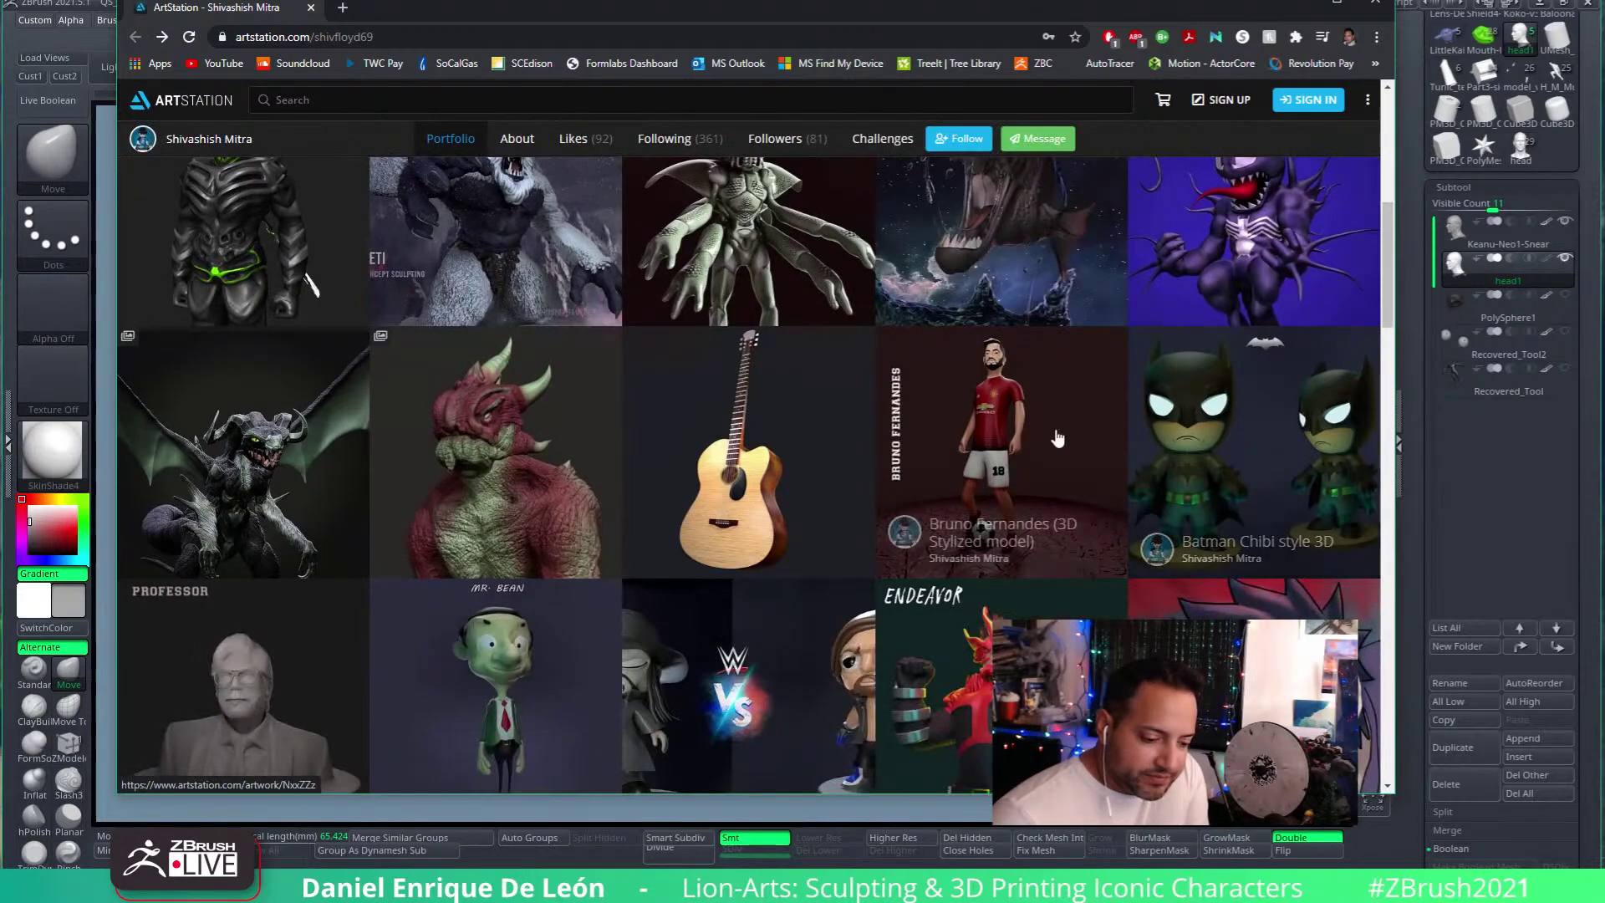
Step: Open the Venom Stylized Mini Figure Sculpting artwork, examine its close-up and full-figure renders, and return to the portfolio
{"action": "left_click", "coordinate": [1261, 196]}
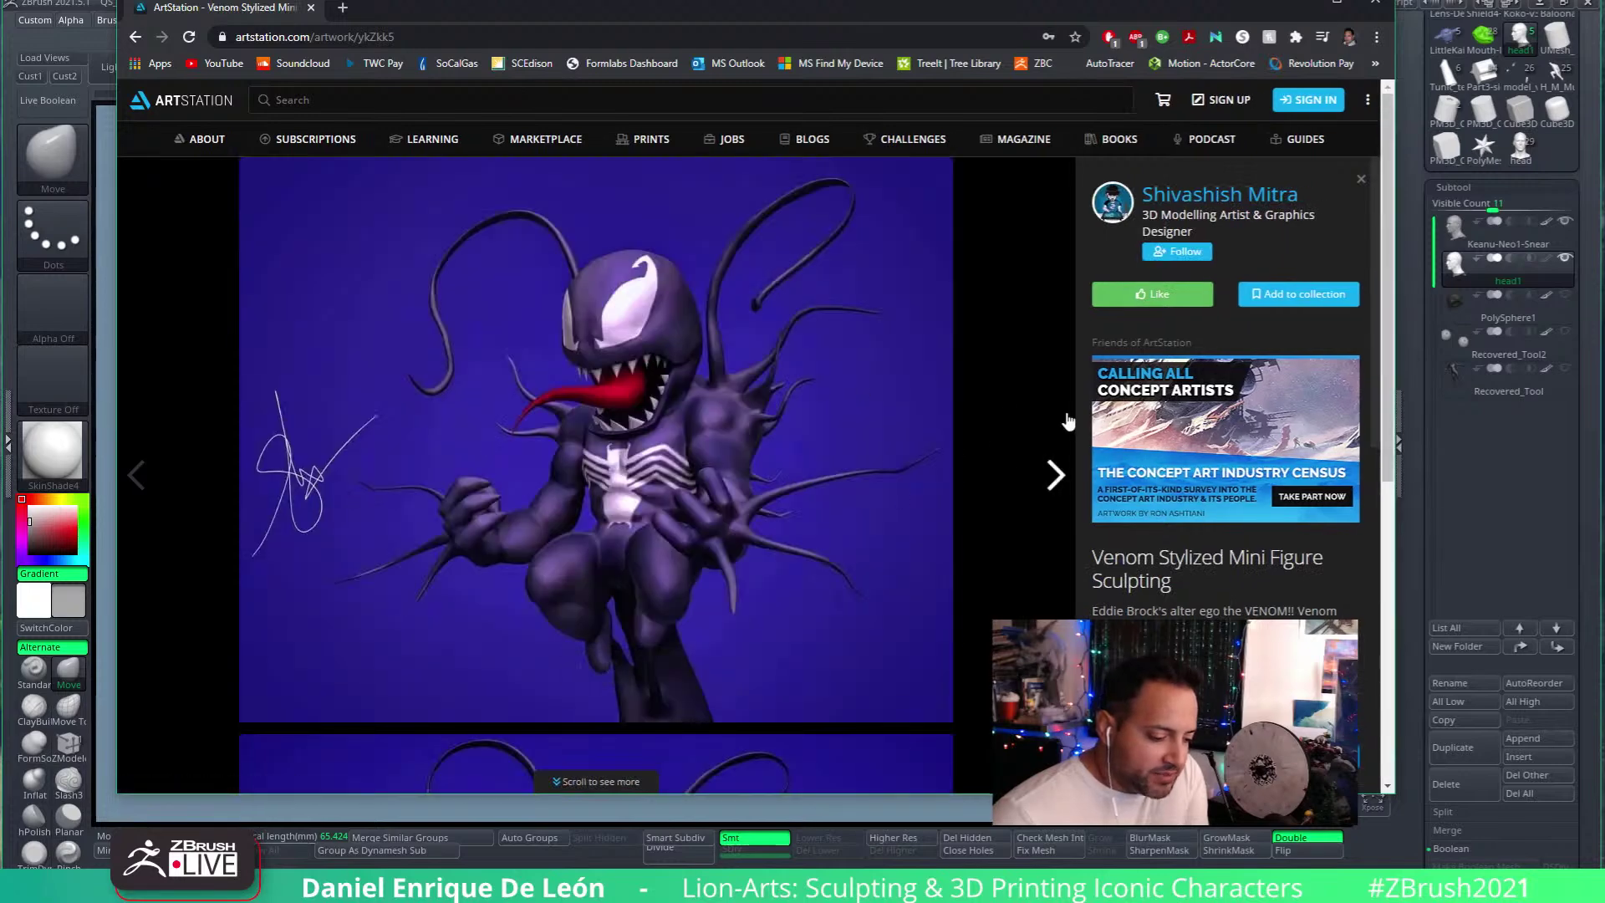
{"action": "scroll", "coordinate": [1069, 418], "scroll_direction": "down", "scroll_amount": 4}
{"action": "scroll", "coordinate": [1068, 418], "scroll_direction": "down", "scroll_amount": 3}
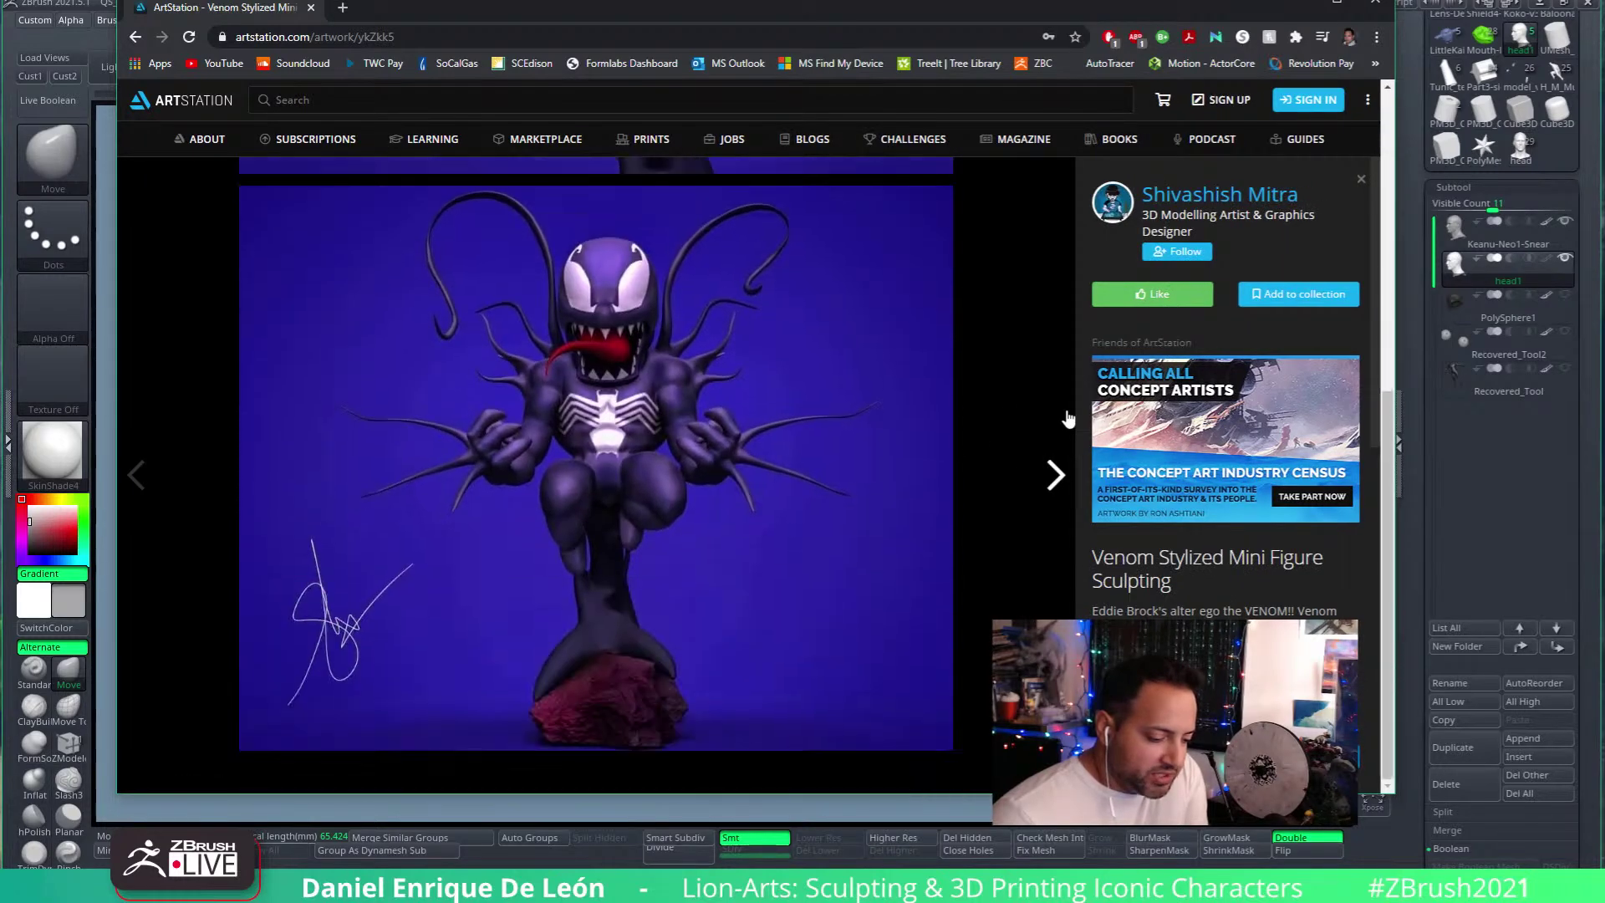
{"action": "scroll", "coordinate": [903, 473], "scroll_direction": "down", "scroll_amount": 5}
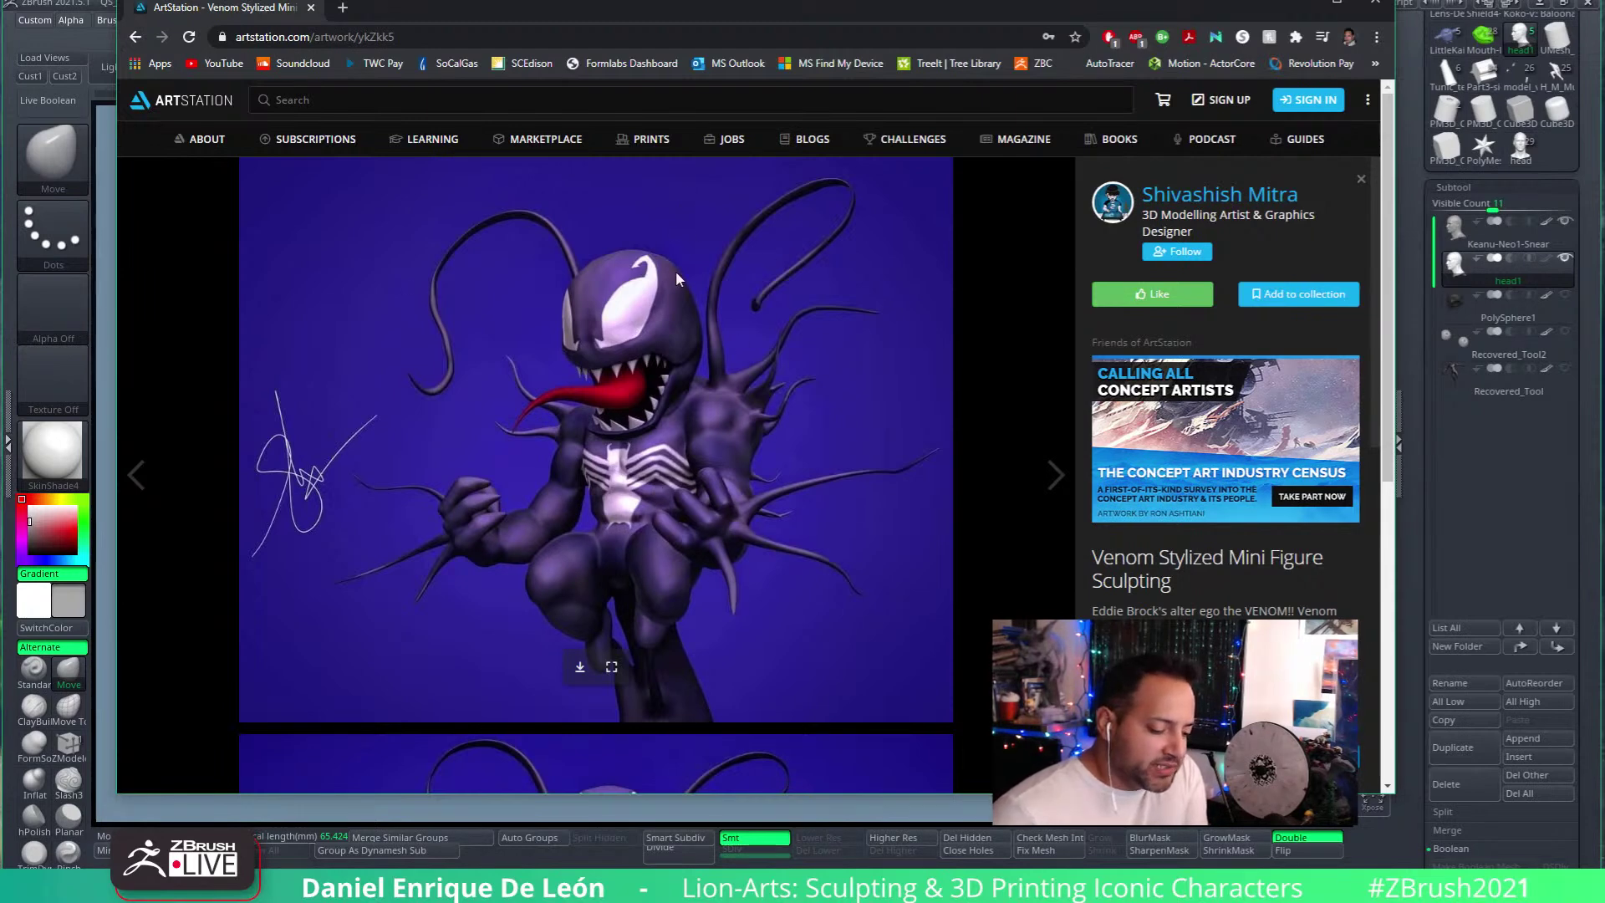
{"action": "key", "text": "alt+Left"}
Step: Look over the middle rows of the portfolio, open the Vendraculisk winged dragon artwork near its start, and return to the portfolio
{"action": "scroll", "coordinate": [911, 462], "scroll_direction": "down", "scroll_amount": 6}
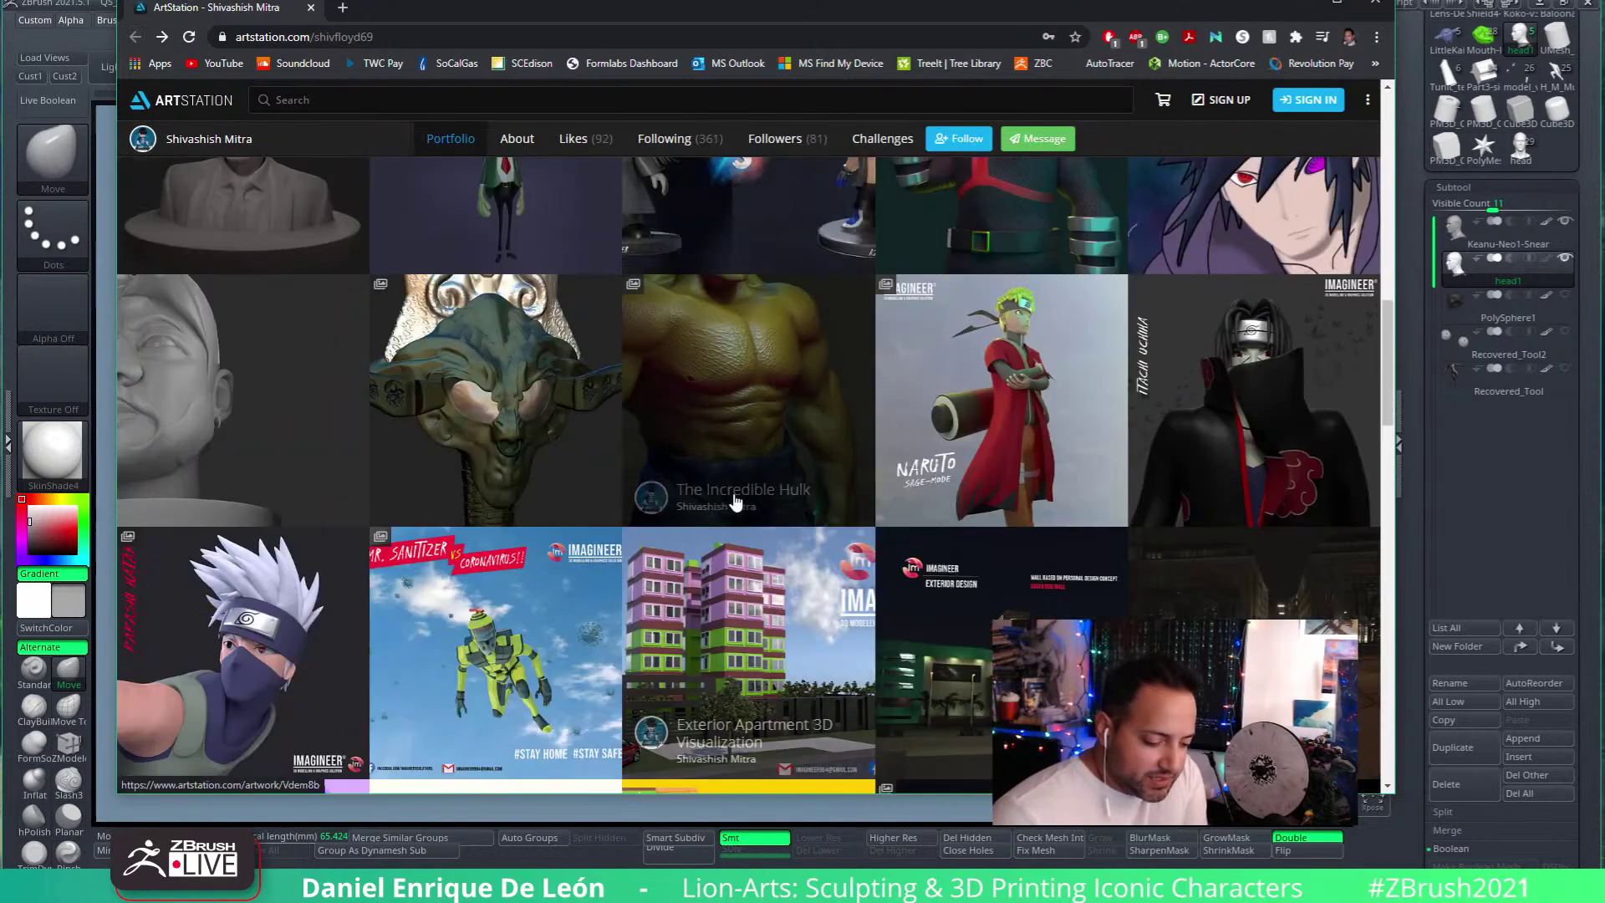
{"action": "scroll", "coordinate": [912, 462], "scroll_direction": "up", "scroll_amount": 1}
{"action": "scroll", "coordinate": [911, 462], "scroll_direction": "up", "scroll_amount": 8}
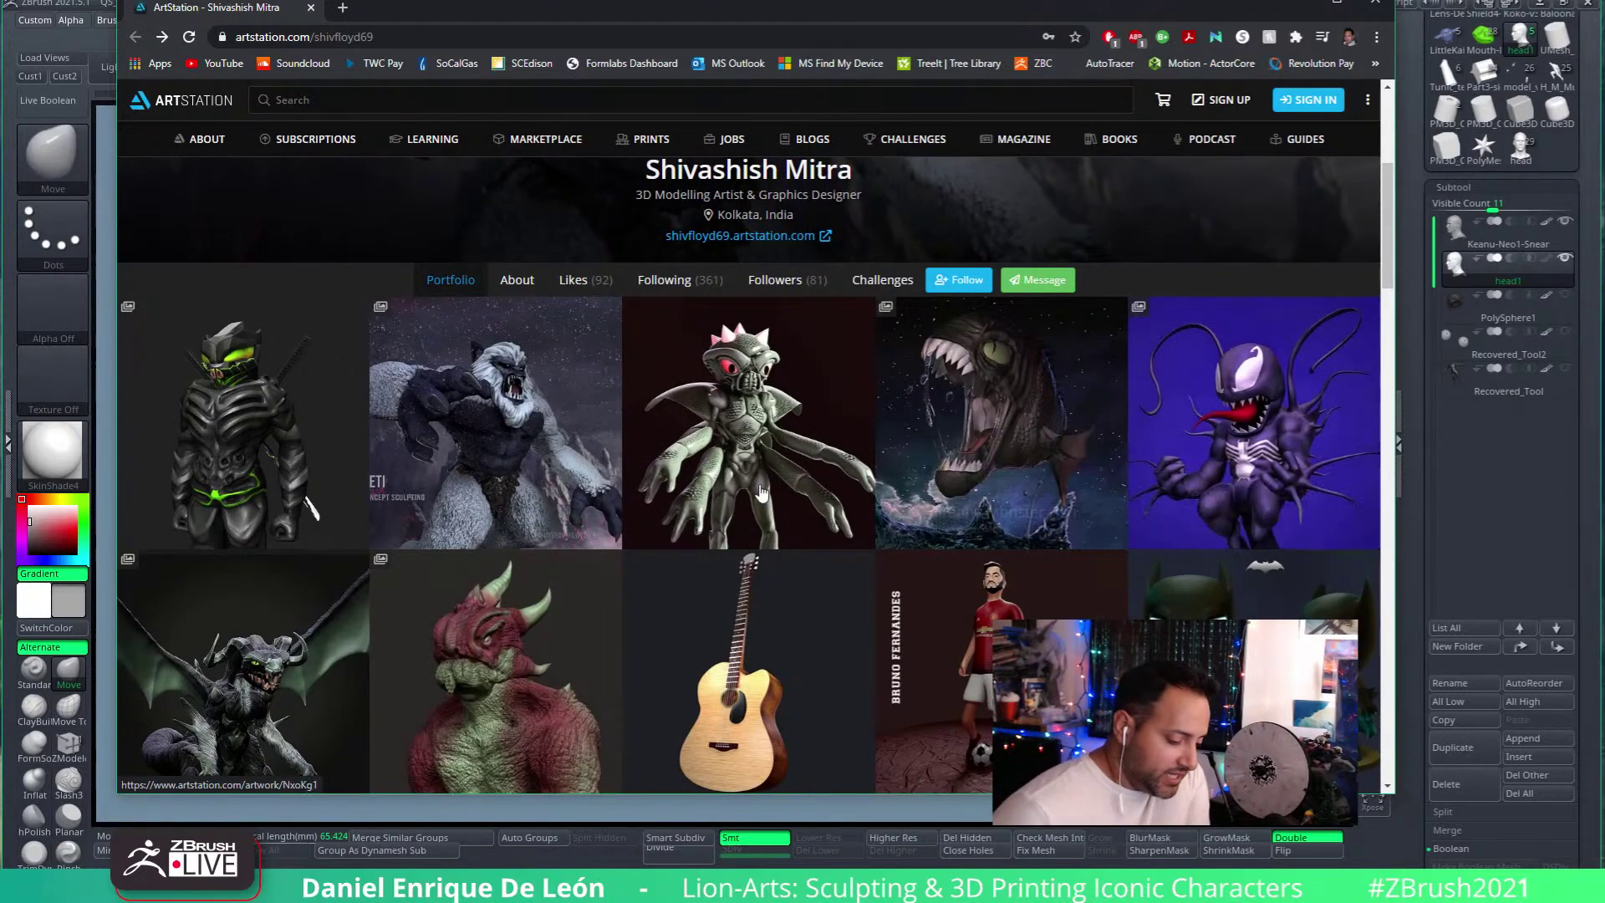
{"action": "left_click", "coordinate": [301, 660]}
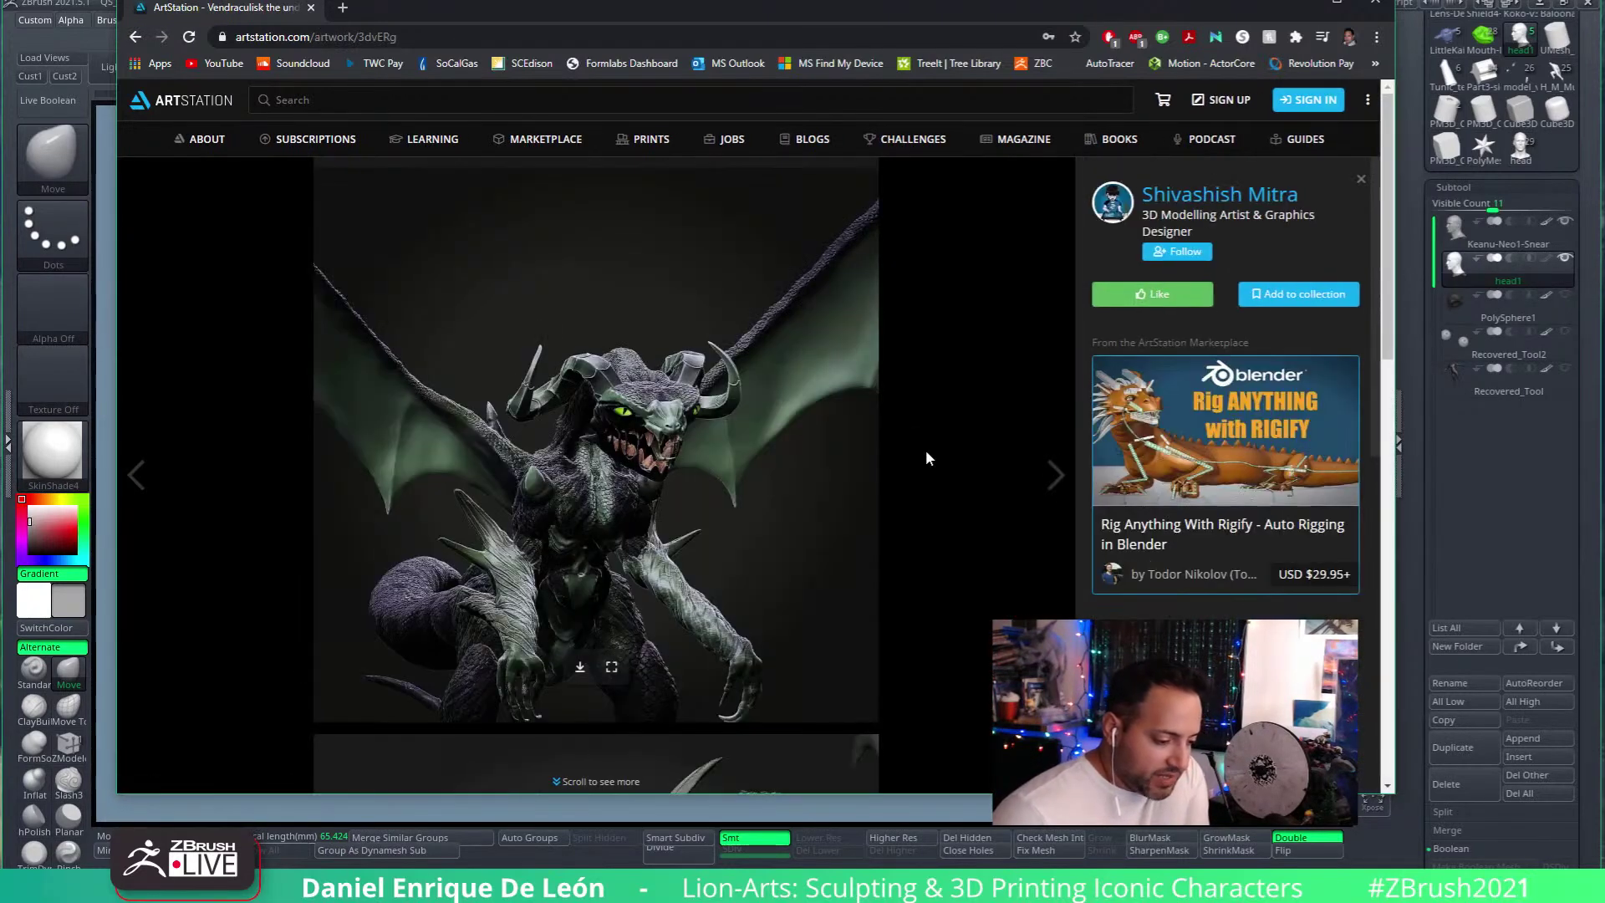
{"action": "left_click", "coordinate": [135, 37]}
Step: Examine the remaining portfolio artworks, from the stylized characters and busts down to the older props, paintings and dark creature models
{"action": "scroll", "coordinate": [836, 485], "scroll_direction": "down", "scroll_amount": 5}
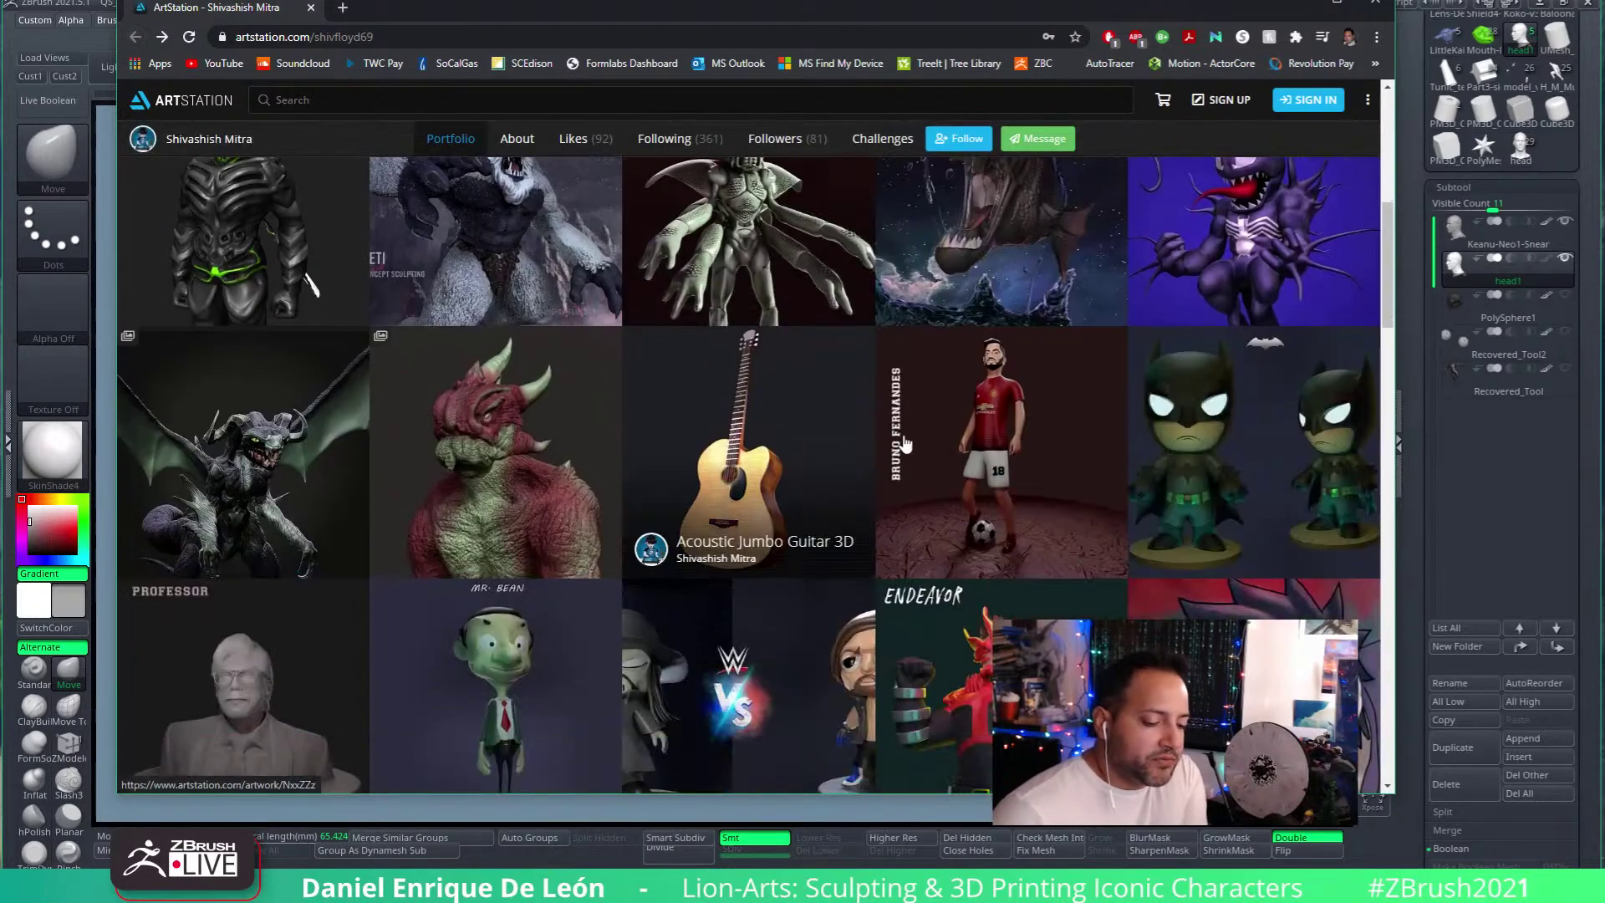
{"action": "scroll", "coordinate": [961, 502], "scroll_direction": "down", "scroll_amount": 3}
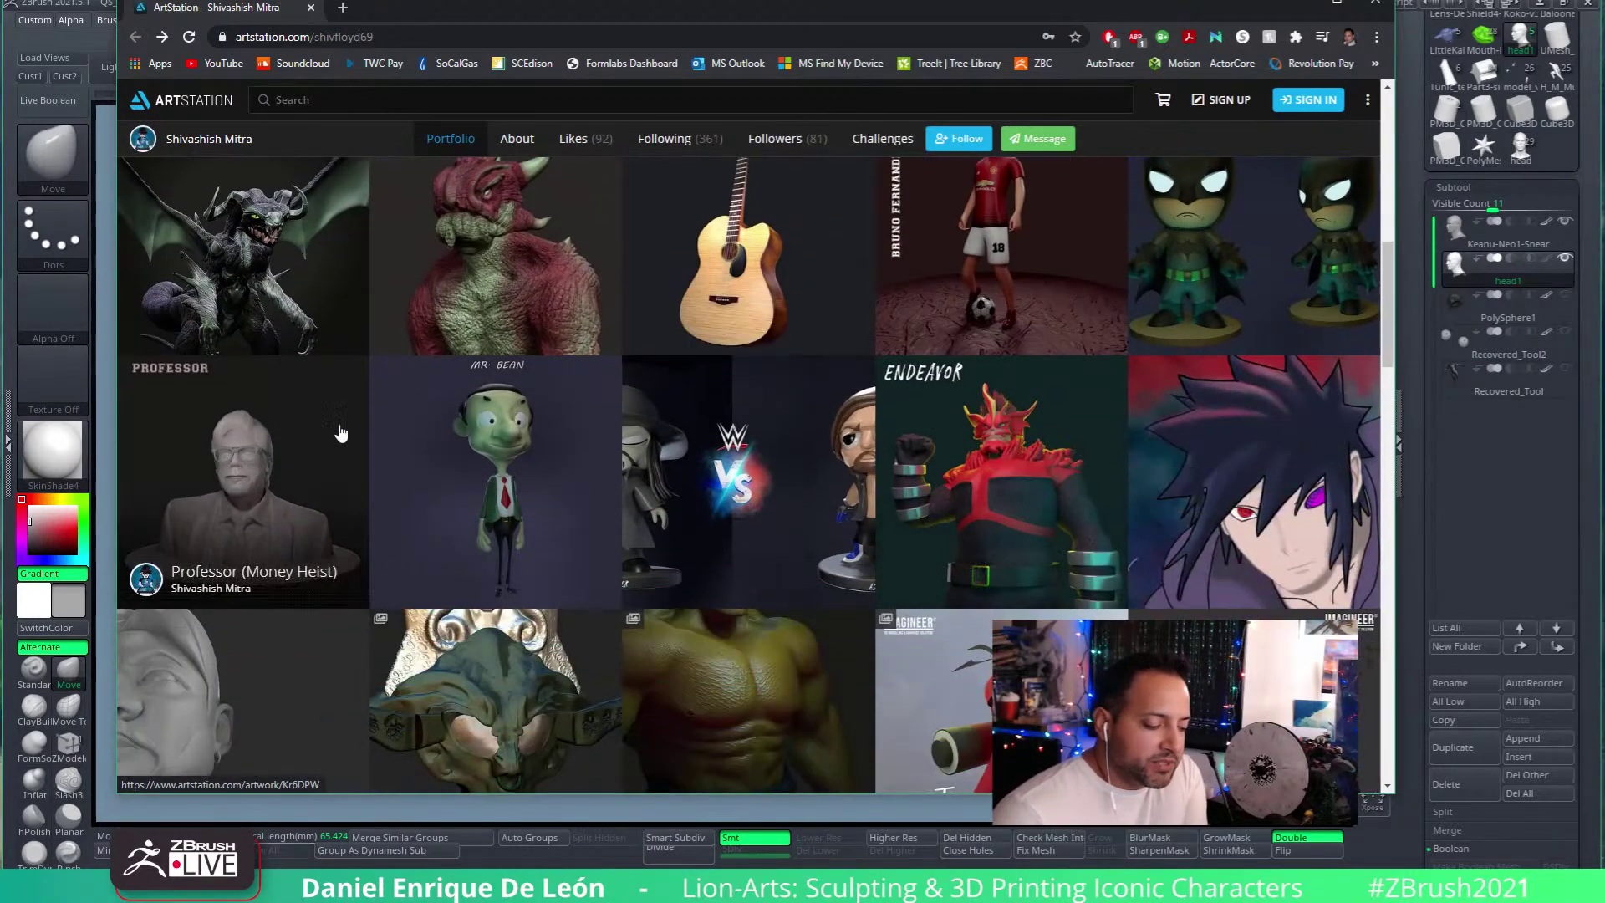
{"action": "scroll", "coordinate": [943, 499], "scroll_direction": "down", "scroll_amount": 6}
{"action": "scroll", "coordinate": [942, 499], "scroll_direction": "down", "scroll_amount": 5}
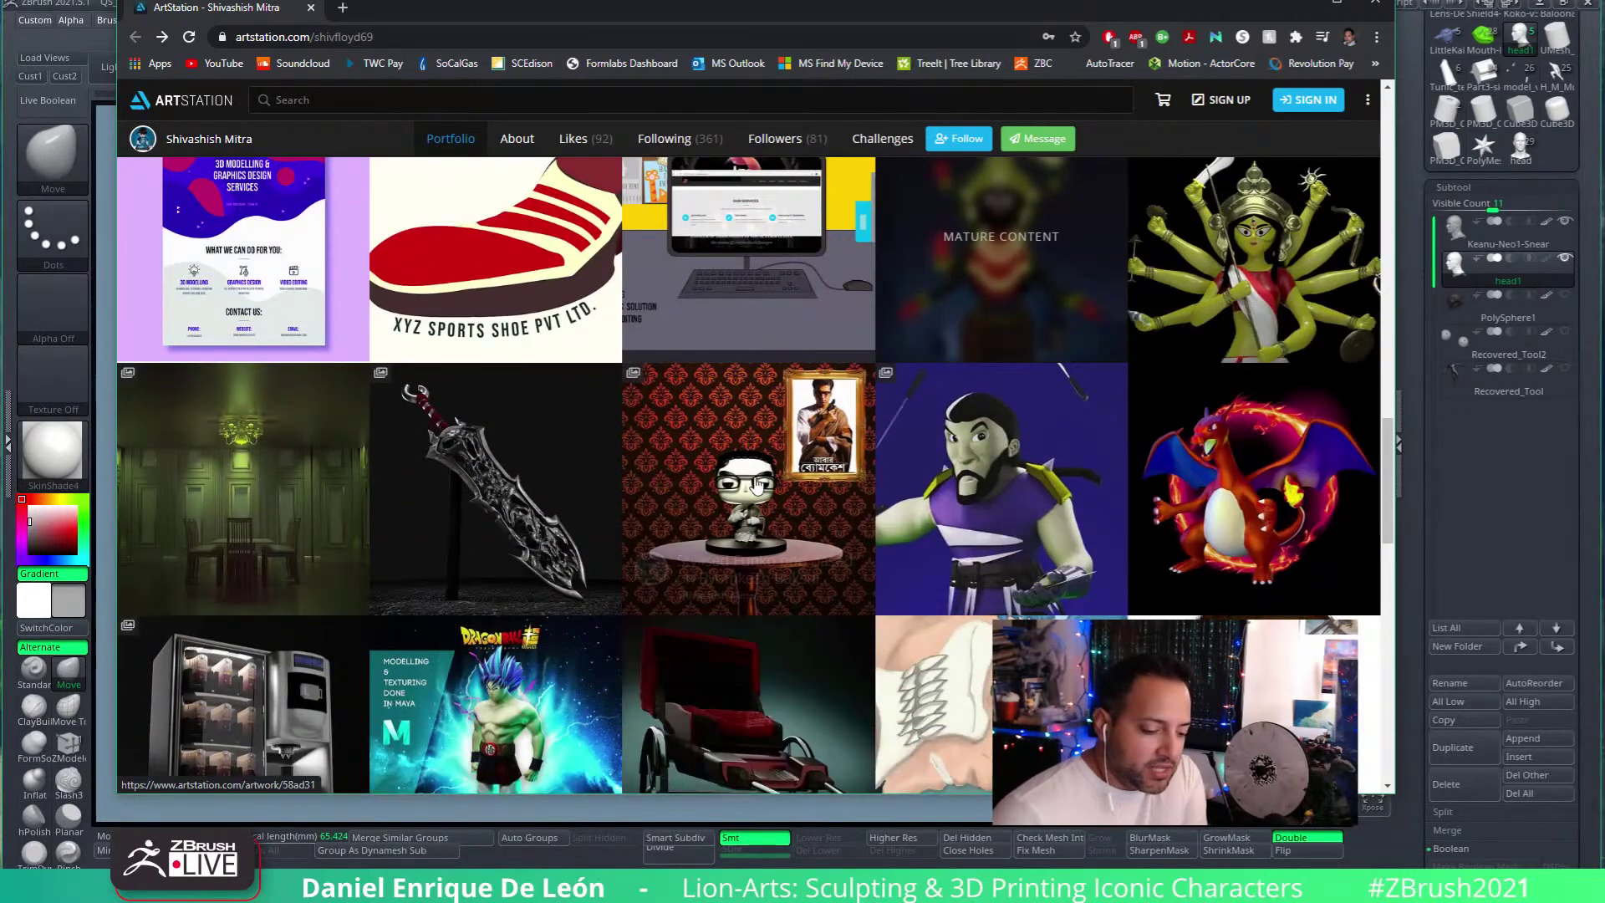
{"action": "scroll", "coordinate": [1087, 485], "scroll_direction": "down", "scroll_amount": 1}
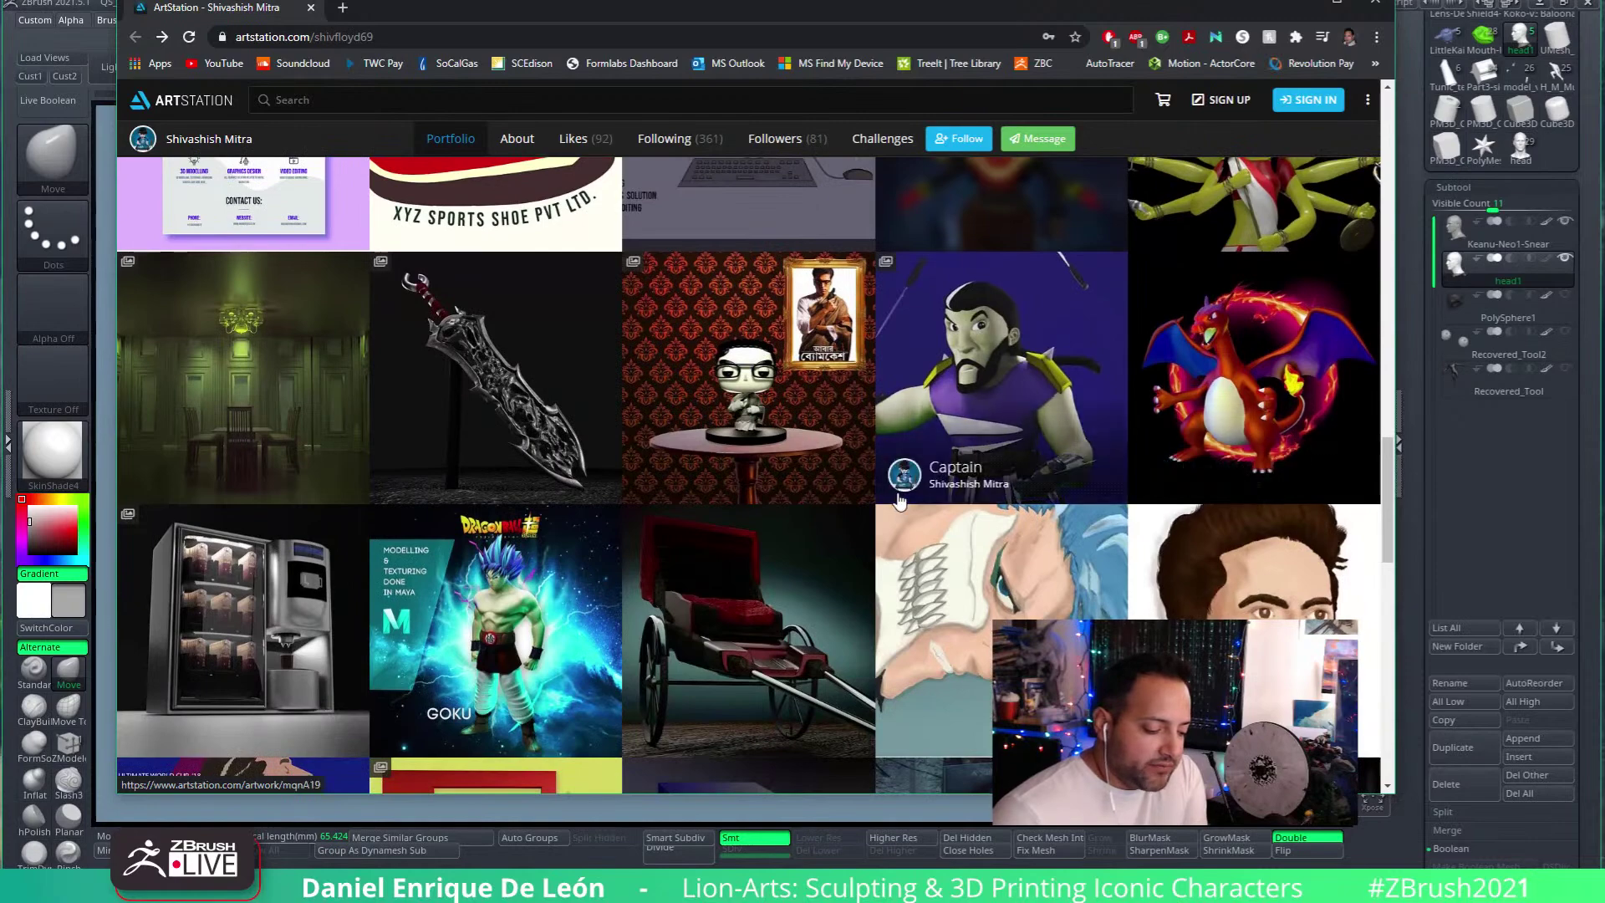
{"action": "scroll", "coordinate": [901, 500], "scroll_direction": "down", "scroll_amount": 2}
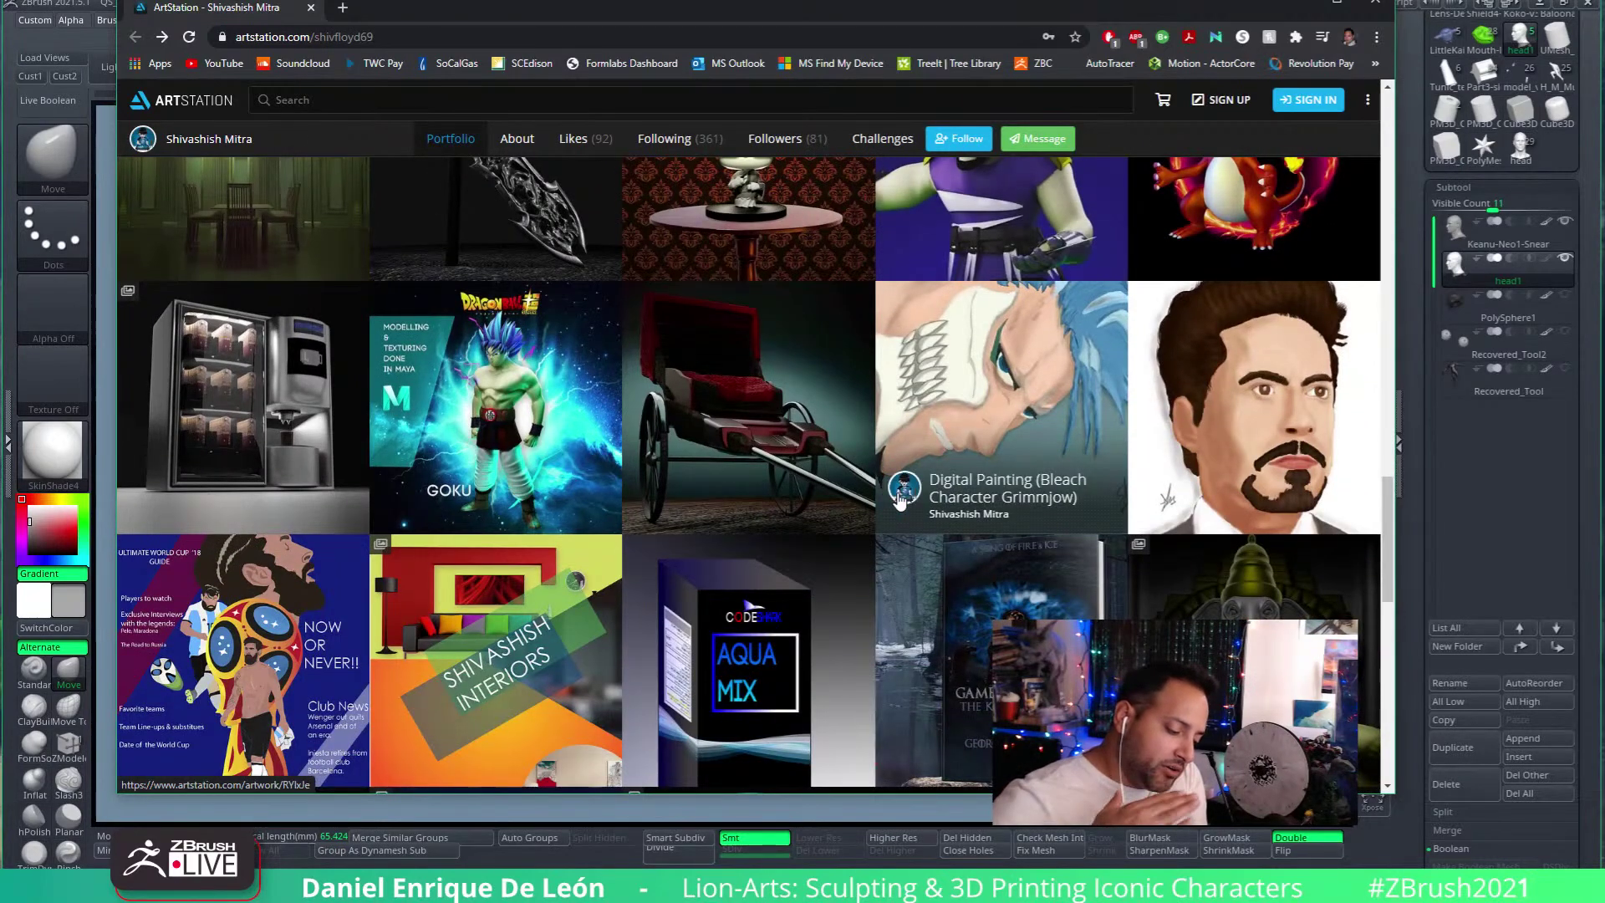
{"action": "scroll", "coordinate": [746, 300], "scroll_direction": "down", "scroll_amount": 4}
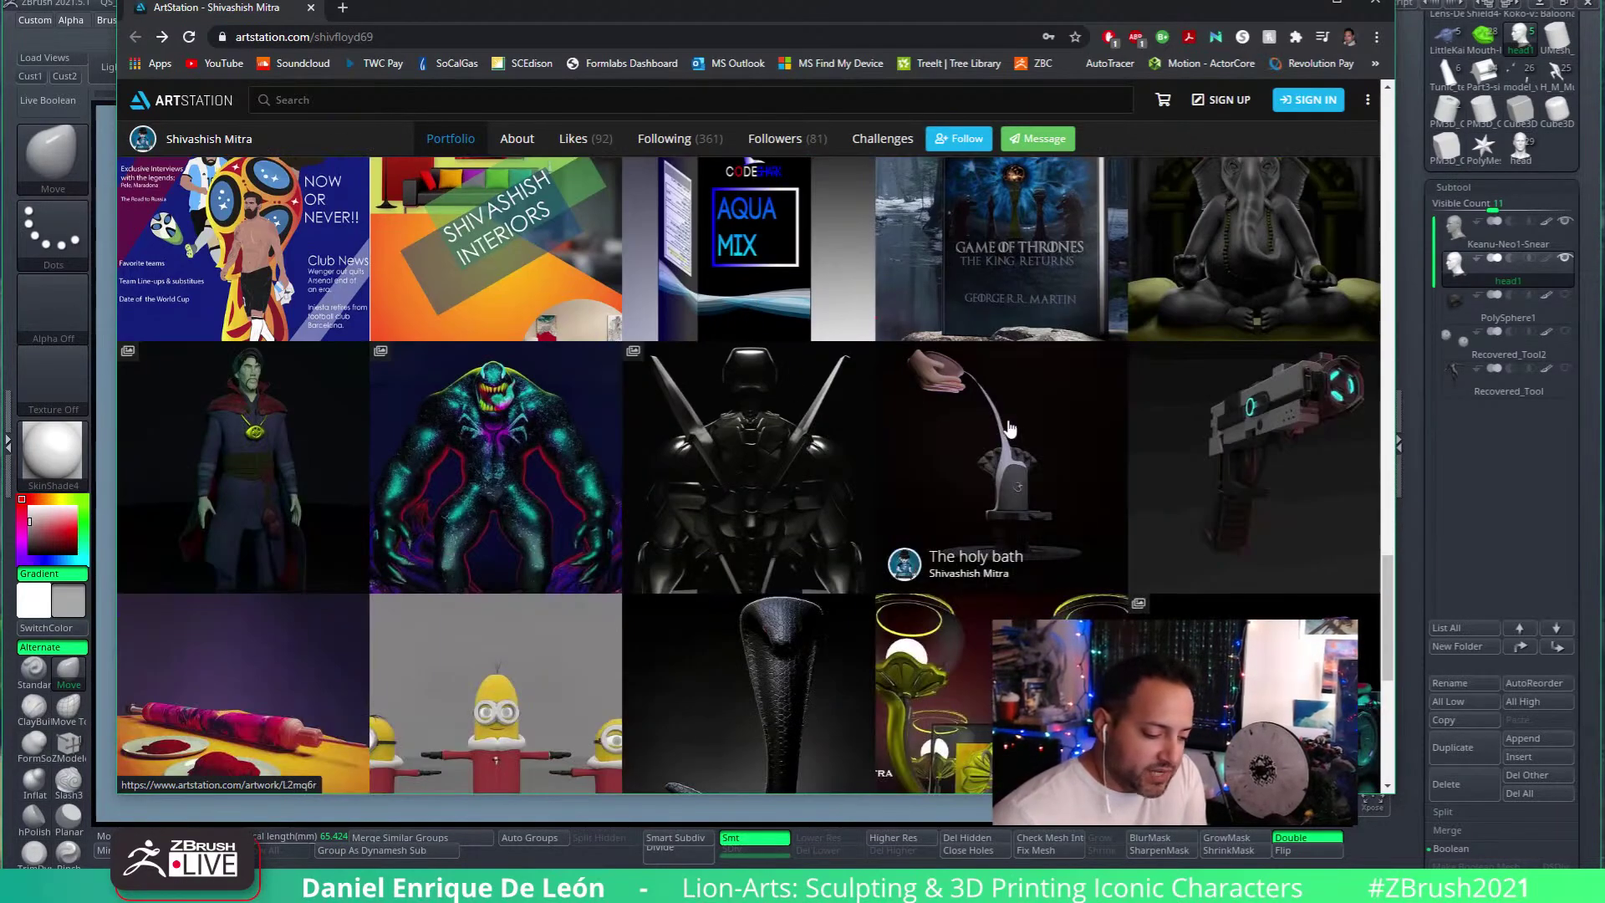
{"action": "scroll", "coordinate": [961, 543], "scroll_direction": "down", "scroll_amount": 2}
{"action": "scroll", "coordinate": [878, 560], "scroll_direction": "up", "scroll_amount": 5}
{"action": "scroll", "coordinate": [802, 571], "scroll_direction": "down", "scroll_amount": 3}
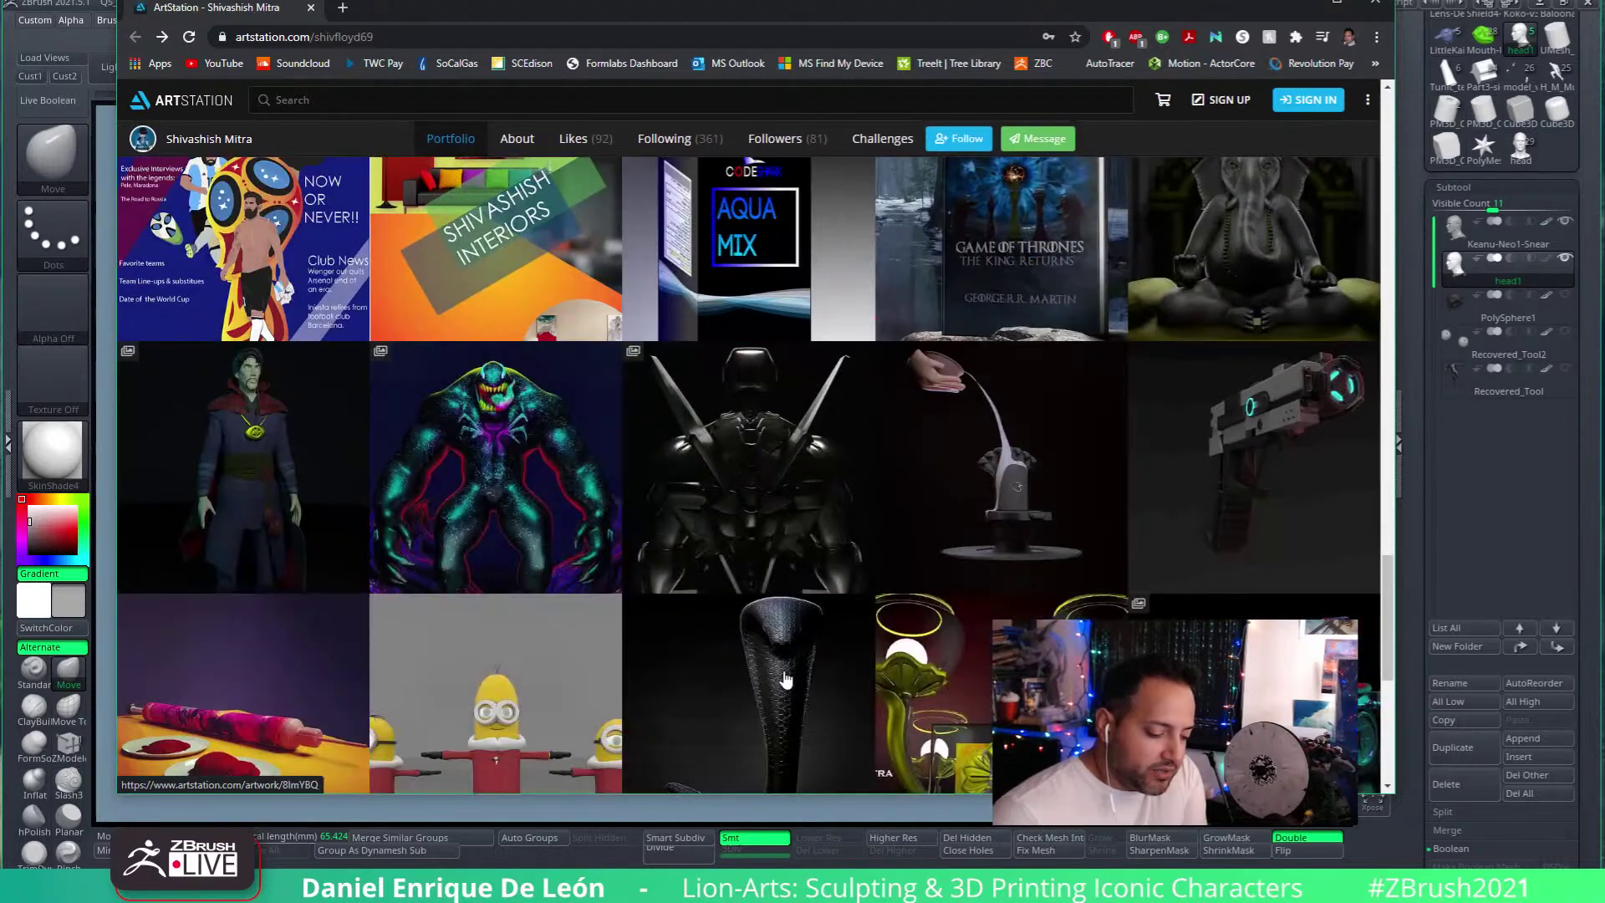
Step: Open the Cobra artwork to examine its scale texture, and return to the beginning of the portfolio
{"action": "left_click", "coordinate": [794, 660]}
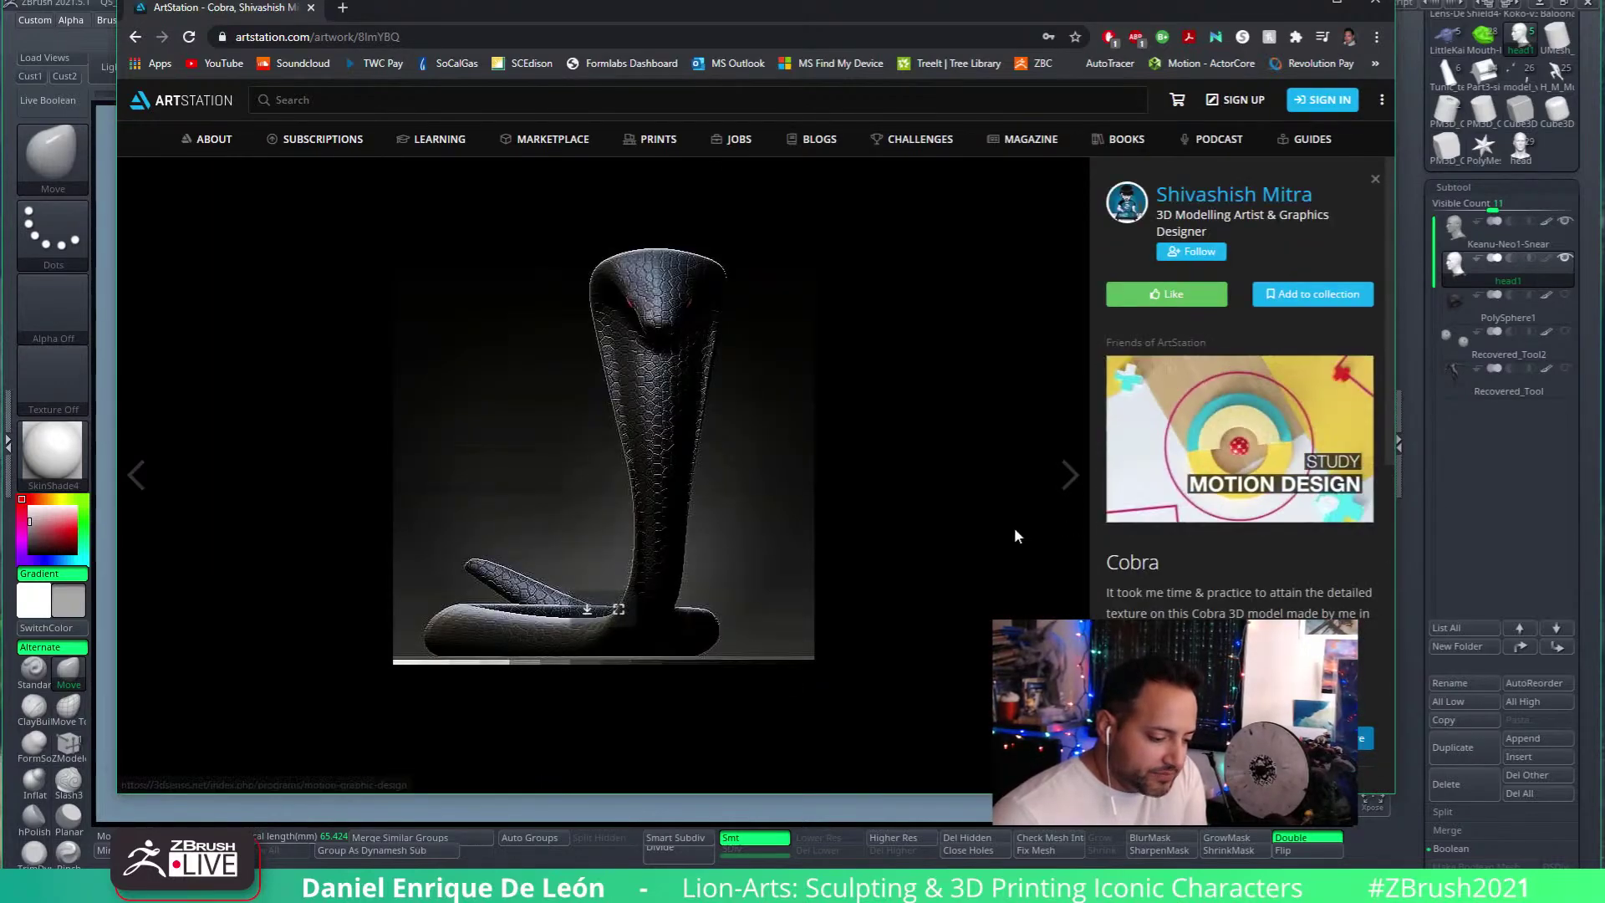
{"action": "left_click", "coordinate": [135, 37]}
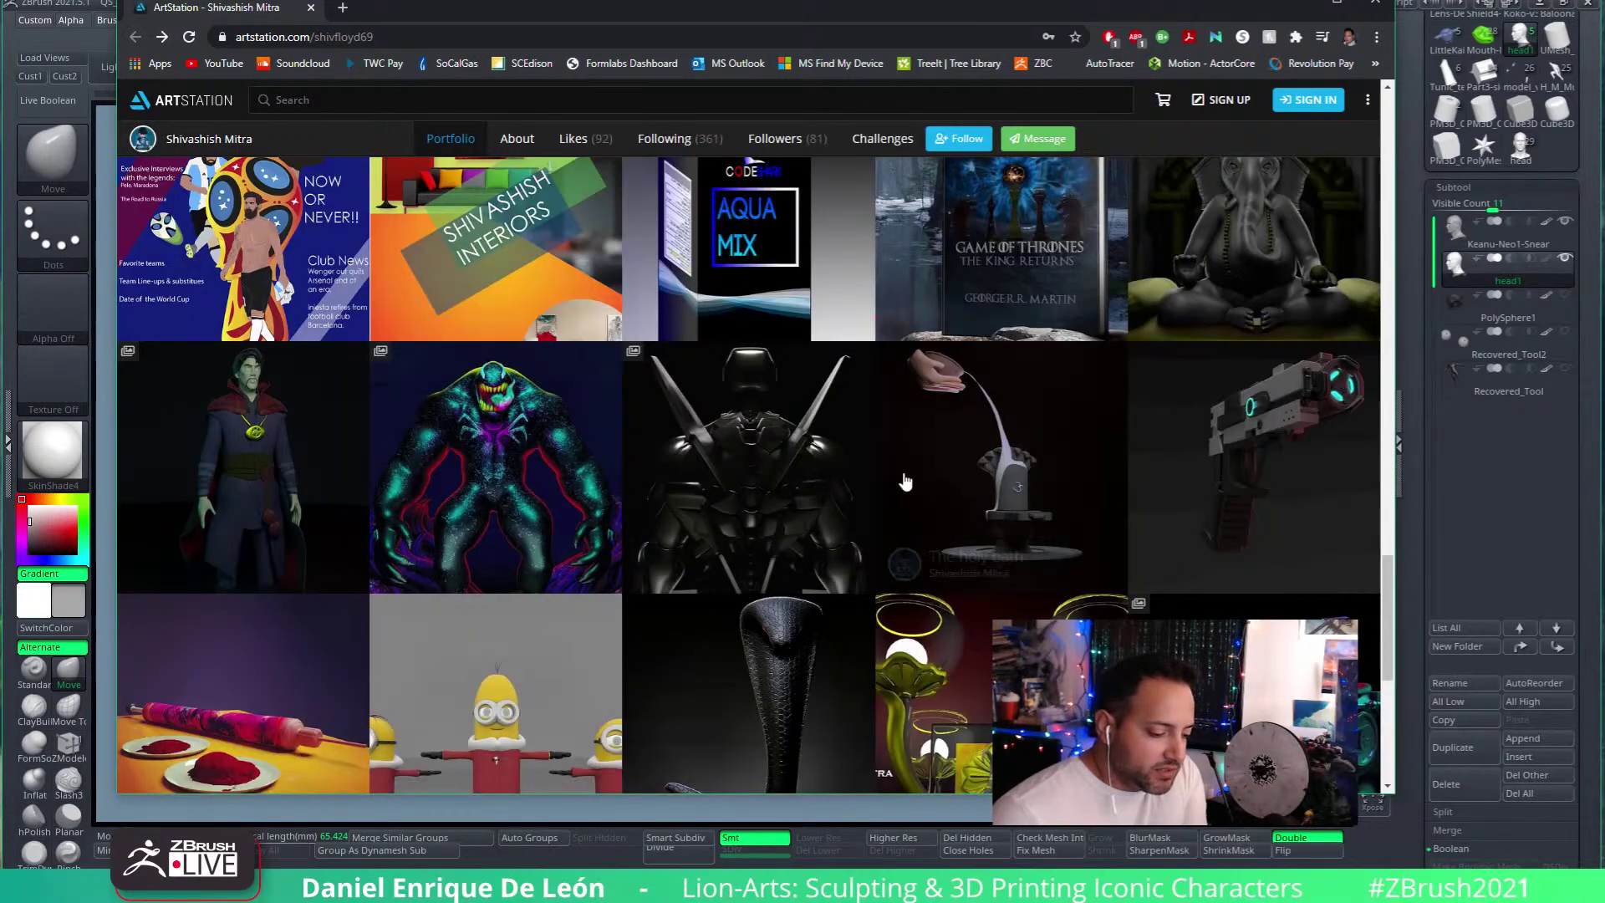
{"action": "scroll", "coordinate": [1037, 495], "scroll_direction": "up", "scroll_amount": 3}
{"action": "scroll", "coordinate": [1036, 495], "scroll_direction": "up", "scroll_amount": 15}
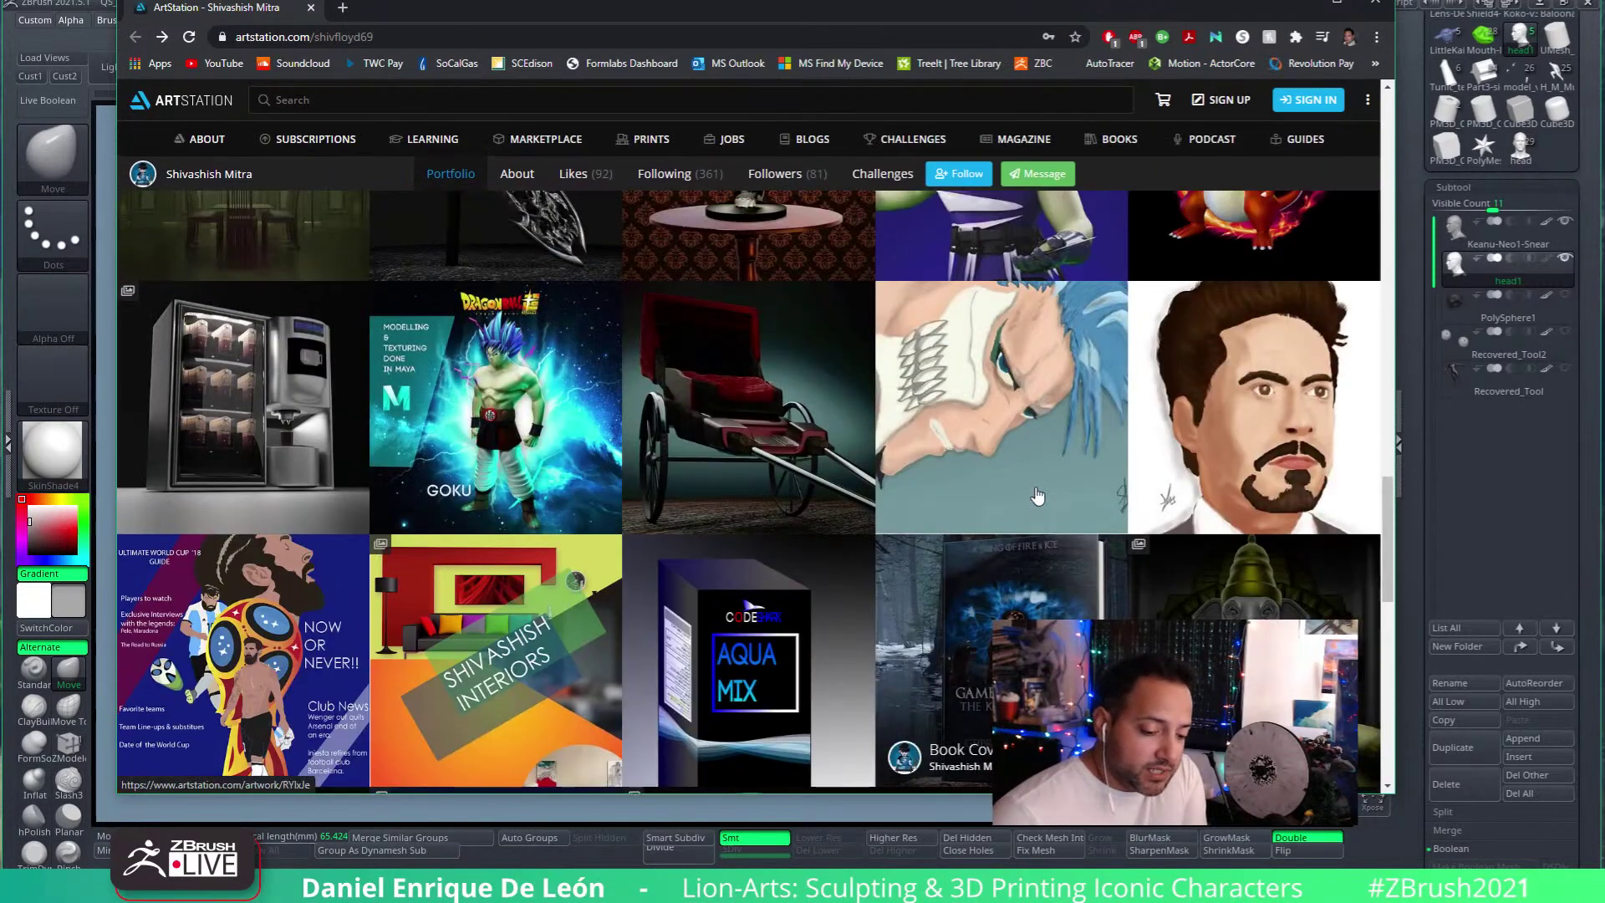
{"action": "scroll", "coordinate": [1039, 499], "scroll_direction": "up", "scroll_amount": 10}
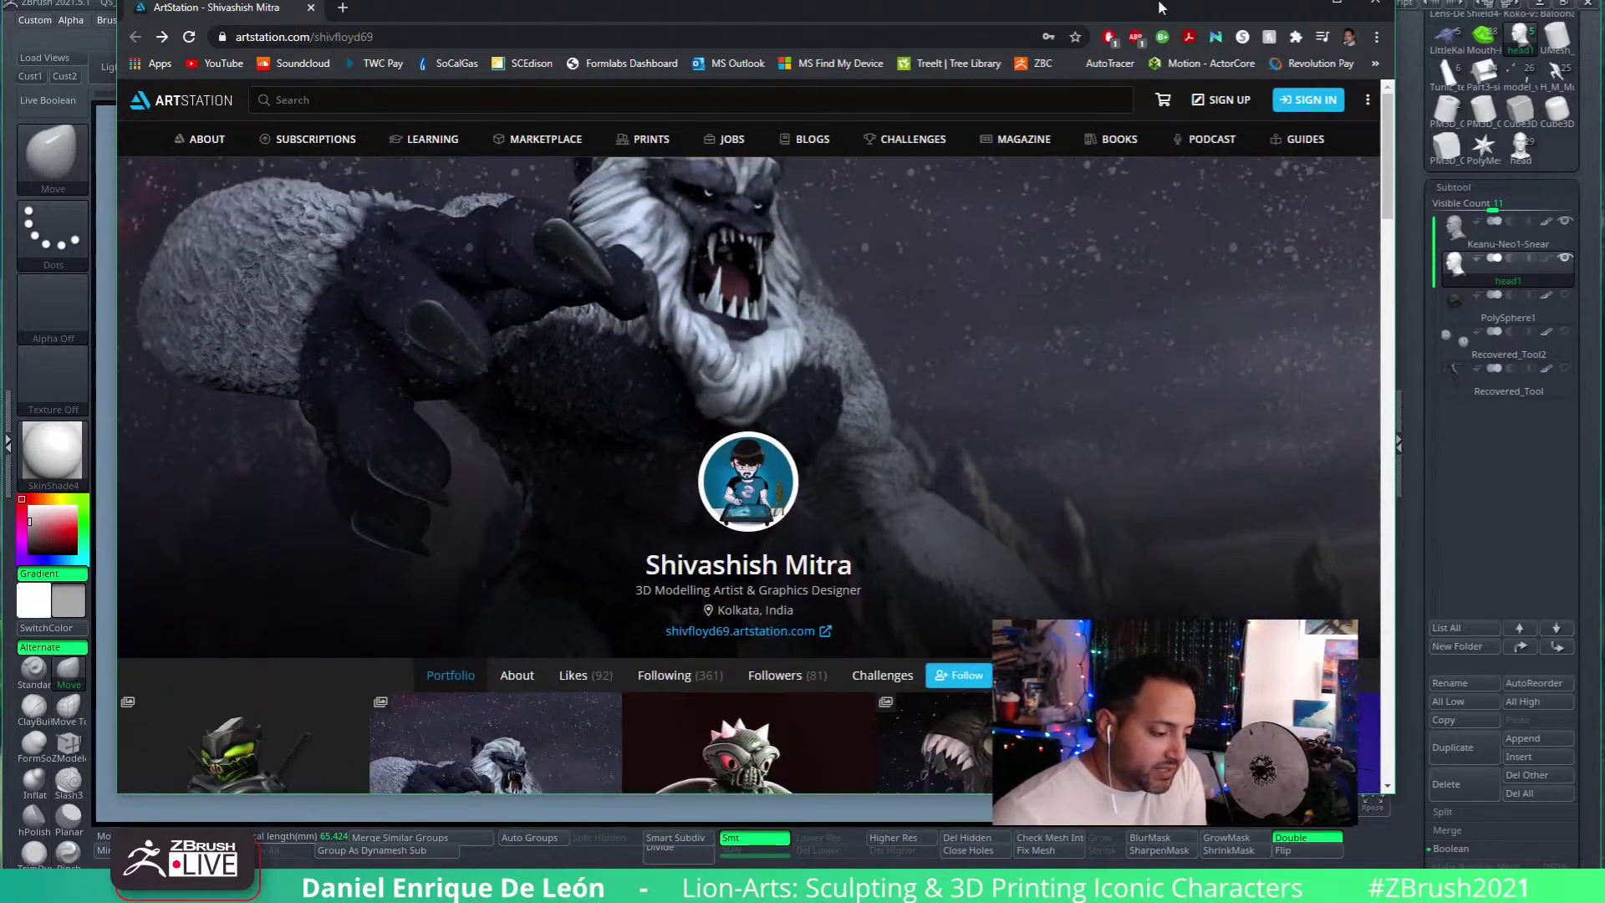
Step: Move the browser window away to return to ZBrush, and make the Keanu-Neo1-Snear head the active subtool
{"action": "left_click_drag", "start_coordinate": [1049, 2], "coordinate": [1062, 15]}
{"action": "left_click_drag", "start_coordinate": [814, 22], "coordinate": [1604, 26]}
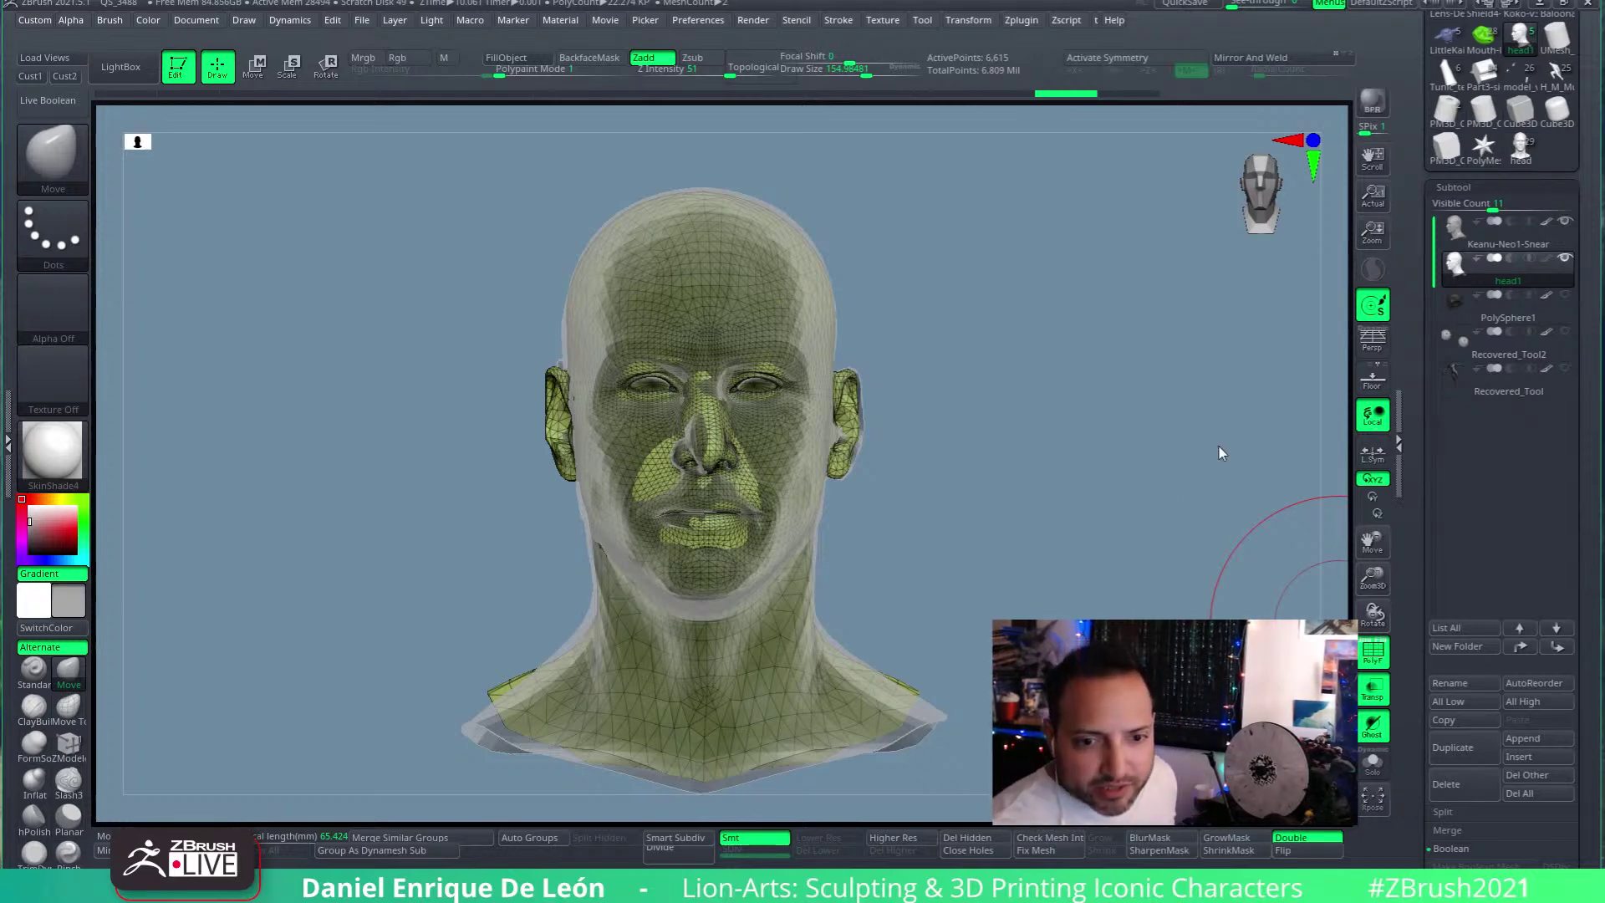
{"action": "left_click_drag", "start_coordinate": [1125, 535], "coordinate": [802, 510]}
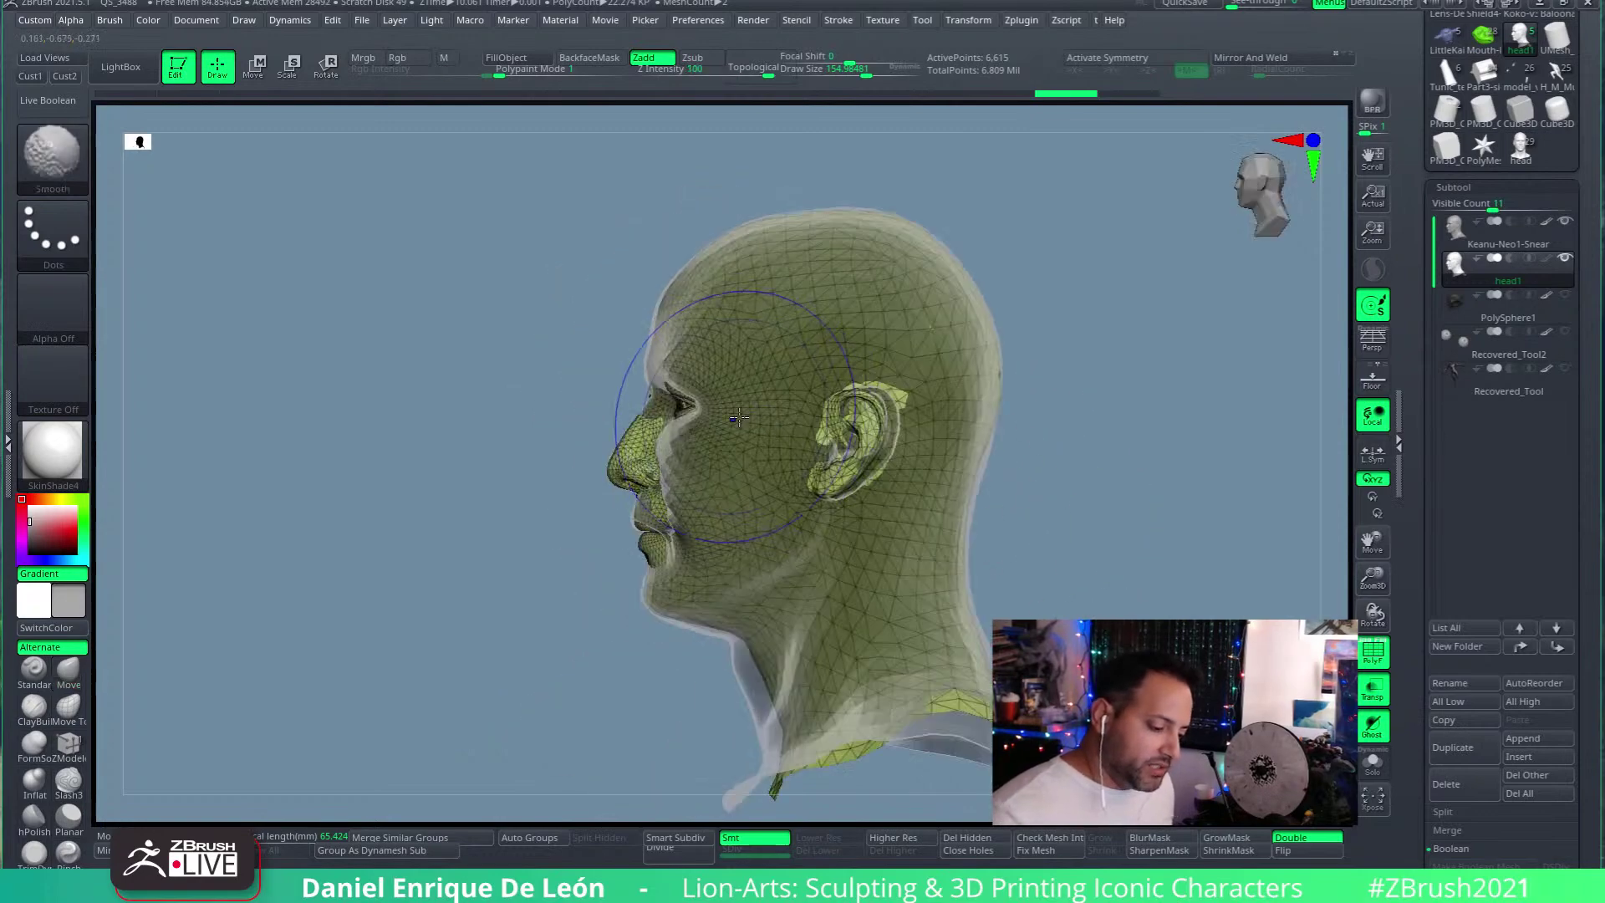
{"action": "left_click", "coordinate": [1452, 232]}
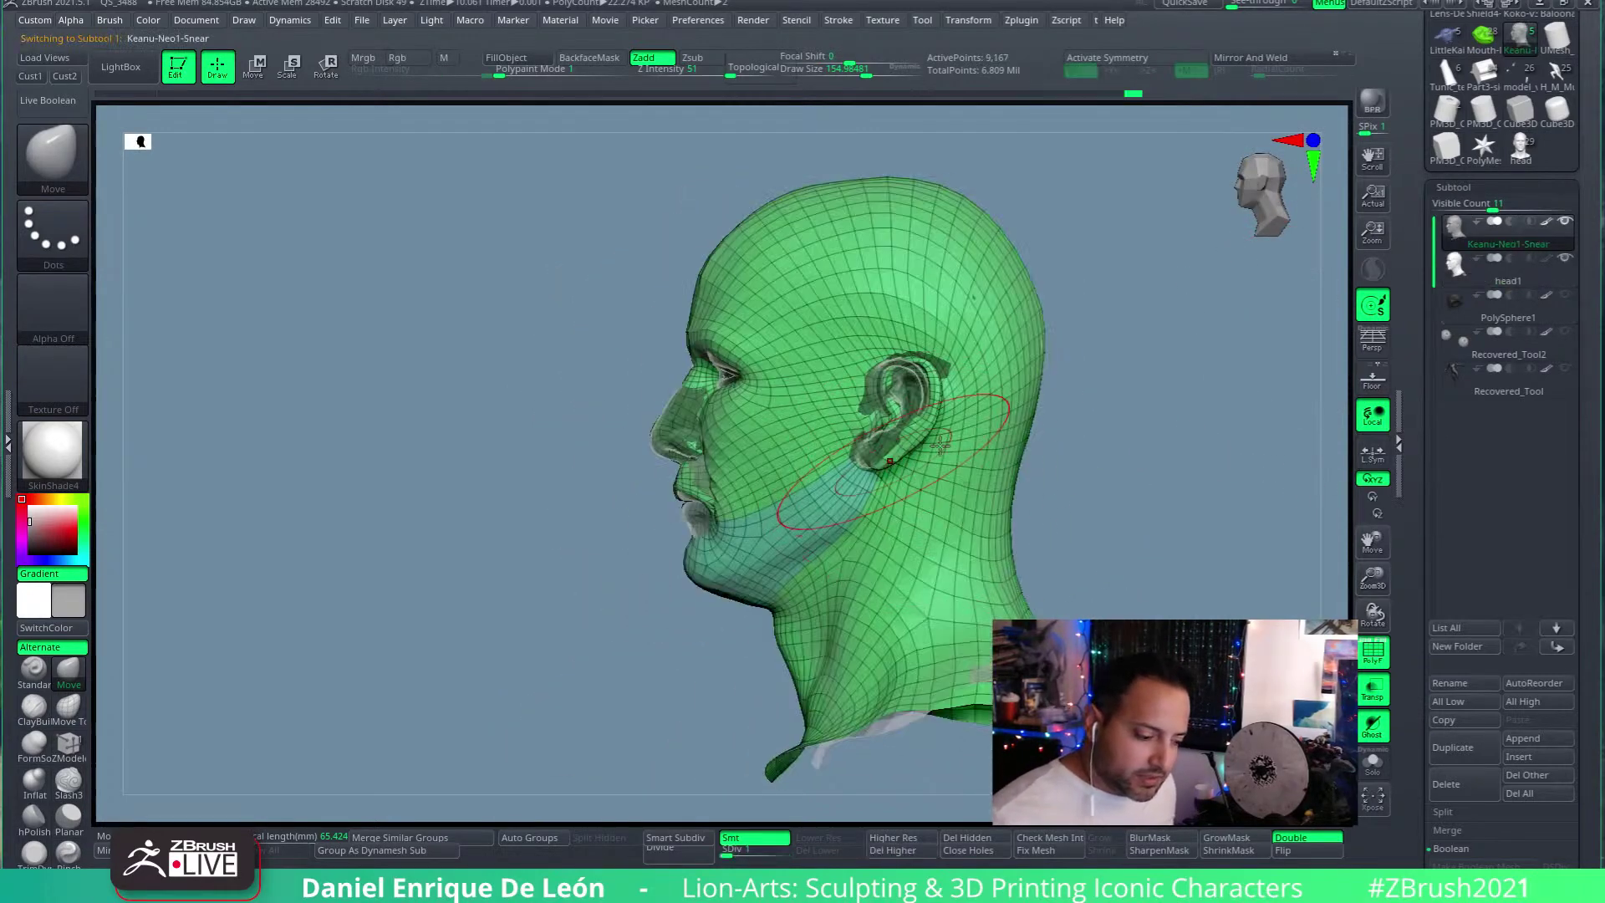
Step: Reshape the bridge and sides of the Keanu head's nose with the Move brush to match the base head from front and profile
{"action": "left_click_drag", "start_coordinate": [585, 460], "coordinate": [881, 462], "text": "shift"}
{"action": "right_click_drag", "start_coordinate": [881, 462], "coordinate": [820, 389], "text": "ctrl"}
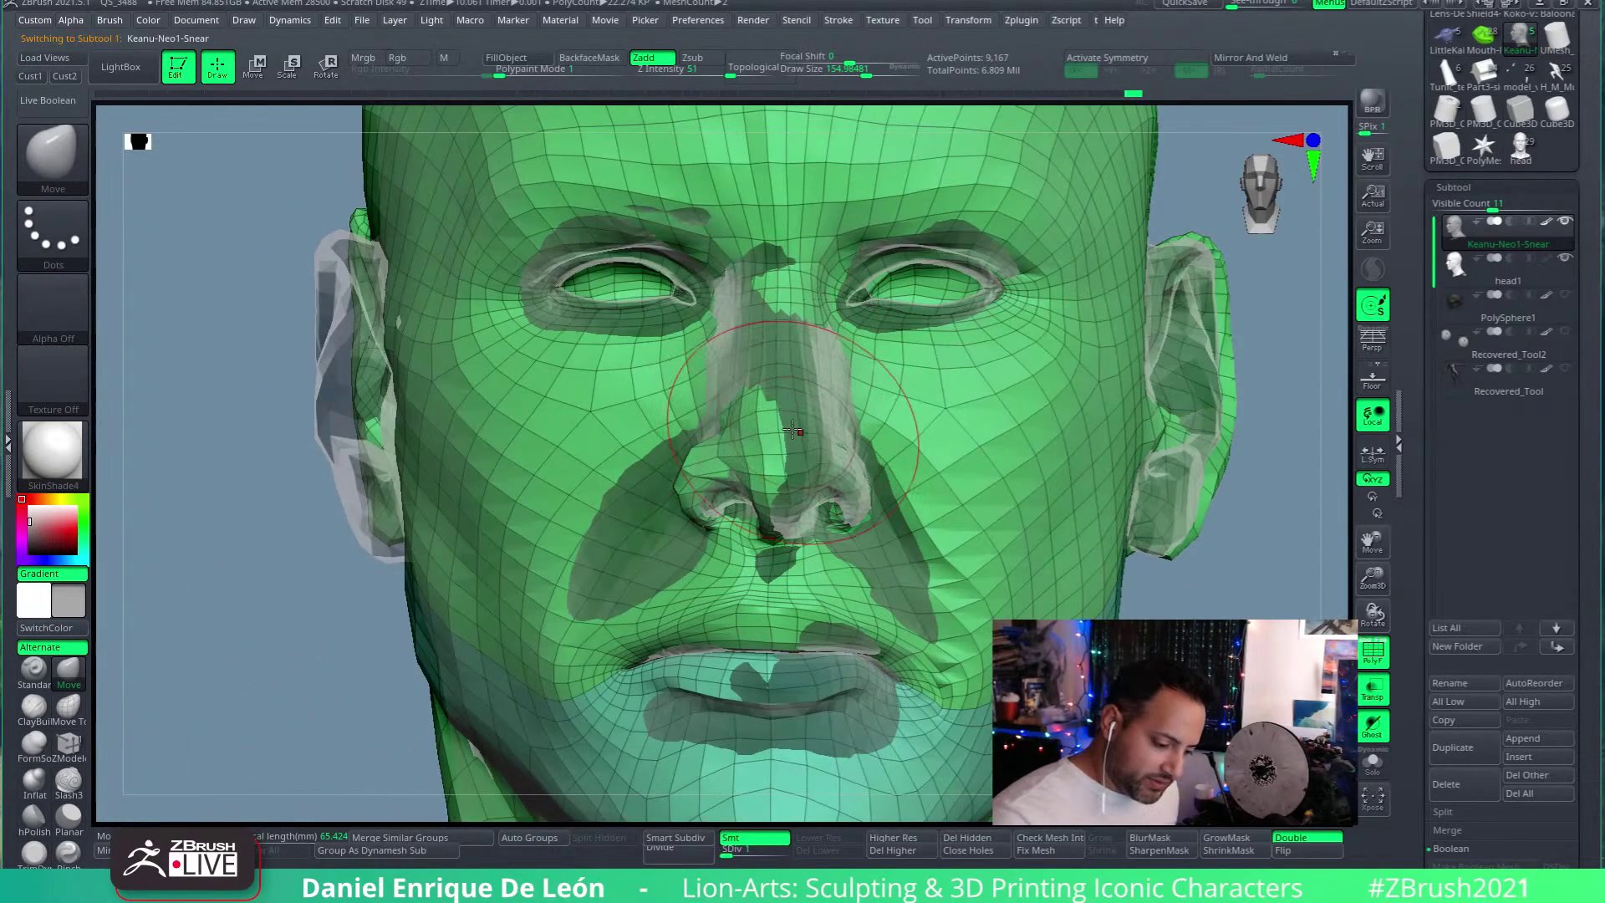
{"action": "right_click_drag", "start_coordinate": [801, 433], "coordinate": [824, 395]}
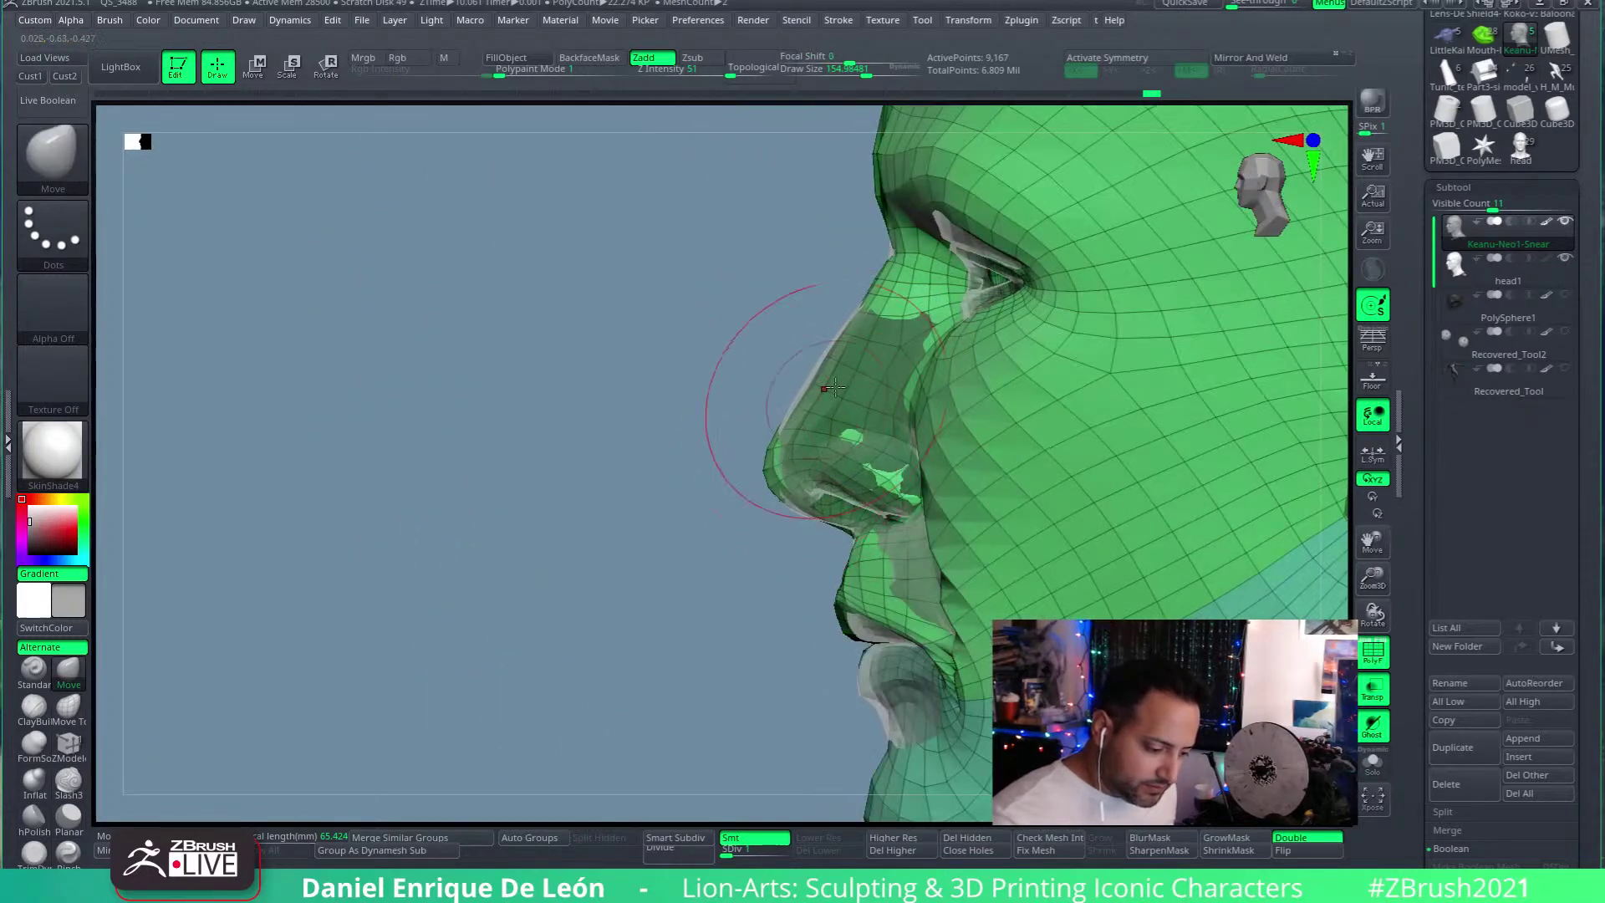
{"action": "right_click_drag", "start_coordinate": [828, 380], "coordinate": [801, 338]}
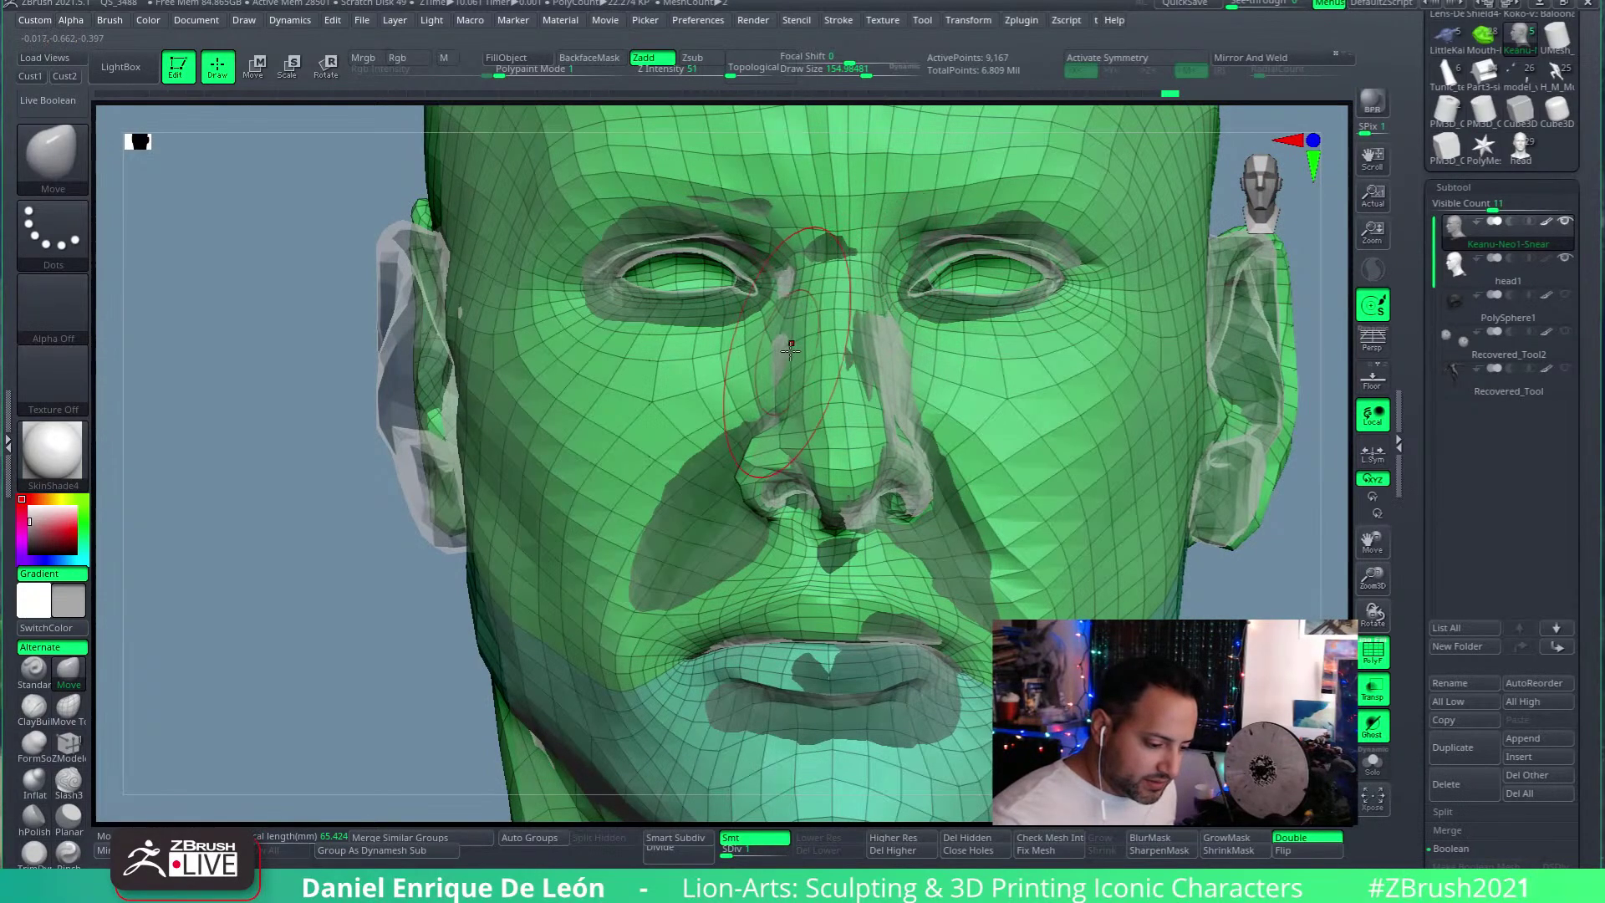
{"action": "right_click_drag", "start_coordinate": [786, 351], "coordinate": [892, 365]}
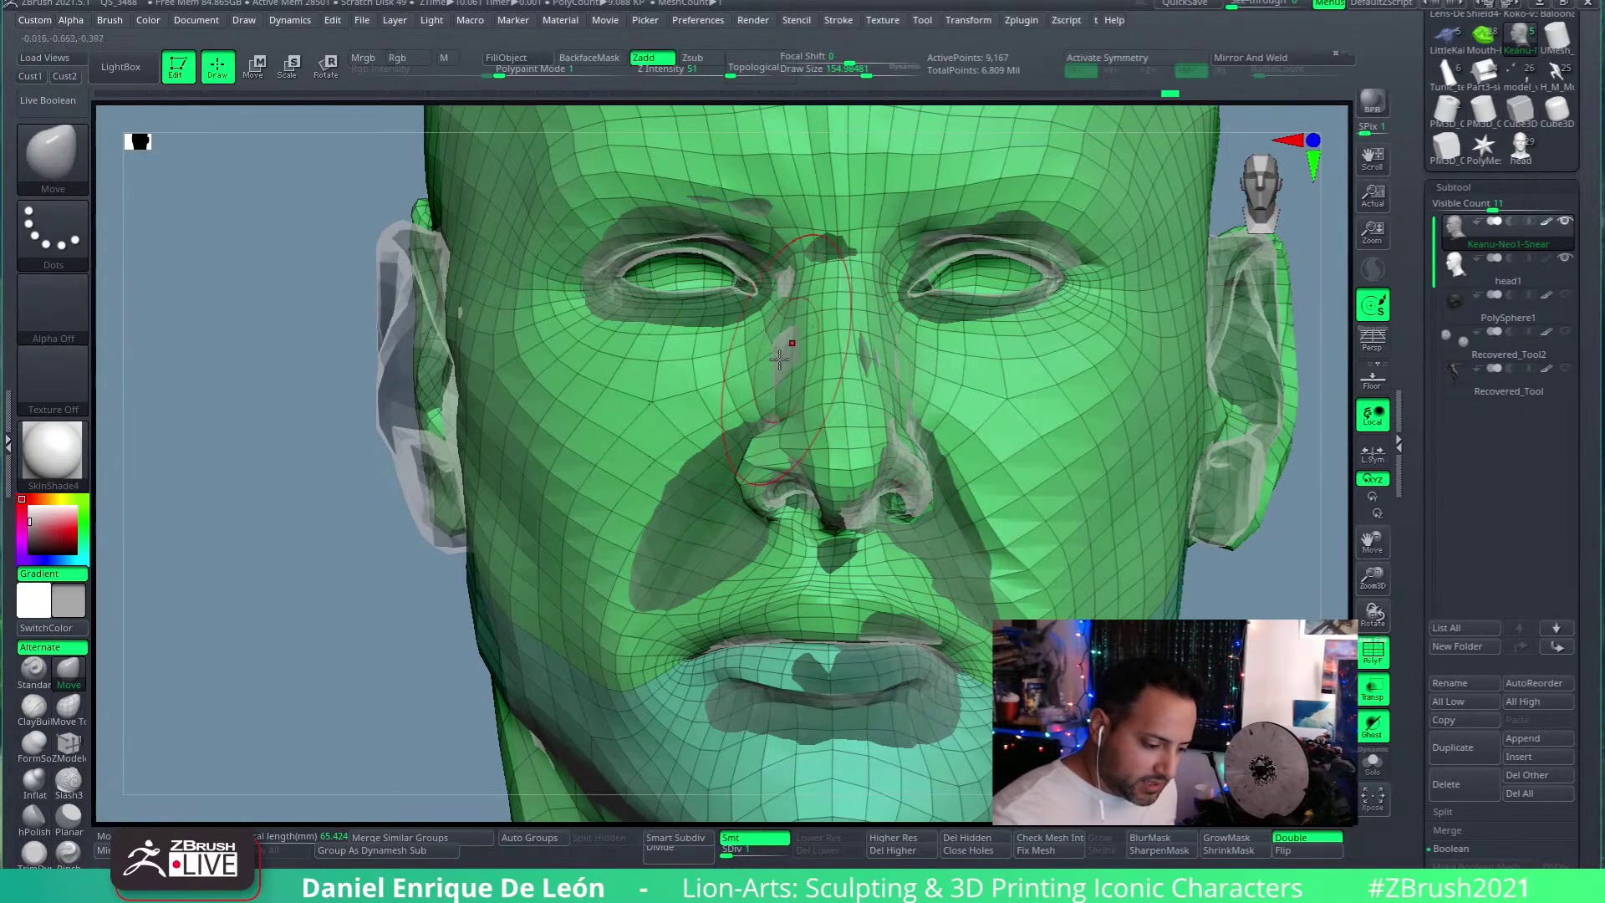
{"action": "mouse_move", "coordinate": [882, 367]}
{"action": "right_mouse_down"}
{"action": "mouse_move", "coordinate": [842, 359]}
{"action": "mouse_move", "coordinate": [894, 438]}
{"action": "mouse_move", "coordinate": [933, 433]}
{"action": "mouse_move", "coordinate": [871, 386]}
{"action": "mouse_move", "coordinate": [901, 357]}
{"action": "mouse_move", "coordinate": [648, 459]}
{"action": "right_mouse_up"}
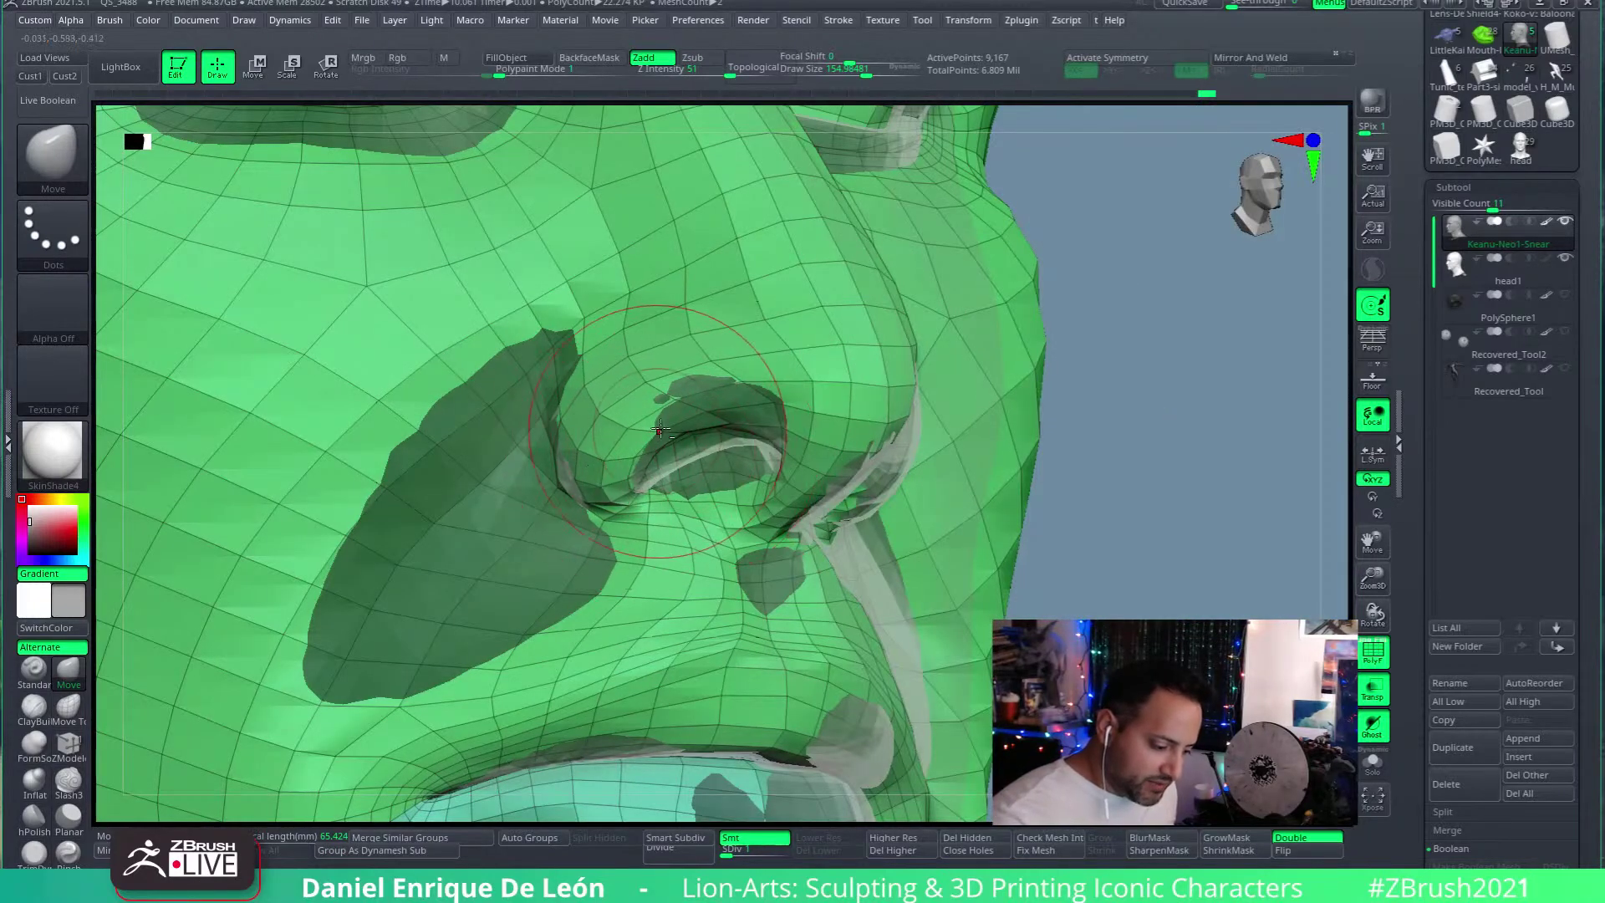
Step: Compare the nostril area with the head1 subtool, and move the Keanu head's cheek fold beside the nostril toward the base surface
{"action": "left_click", "coordinate": [811, 407], "text": "alt"}
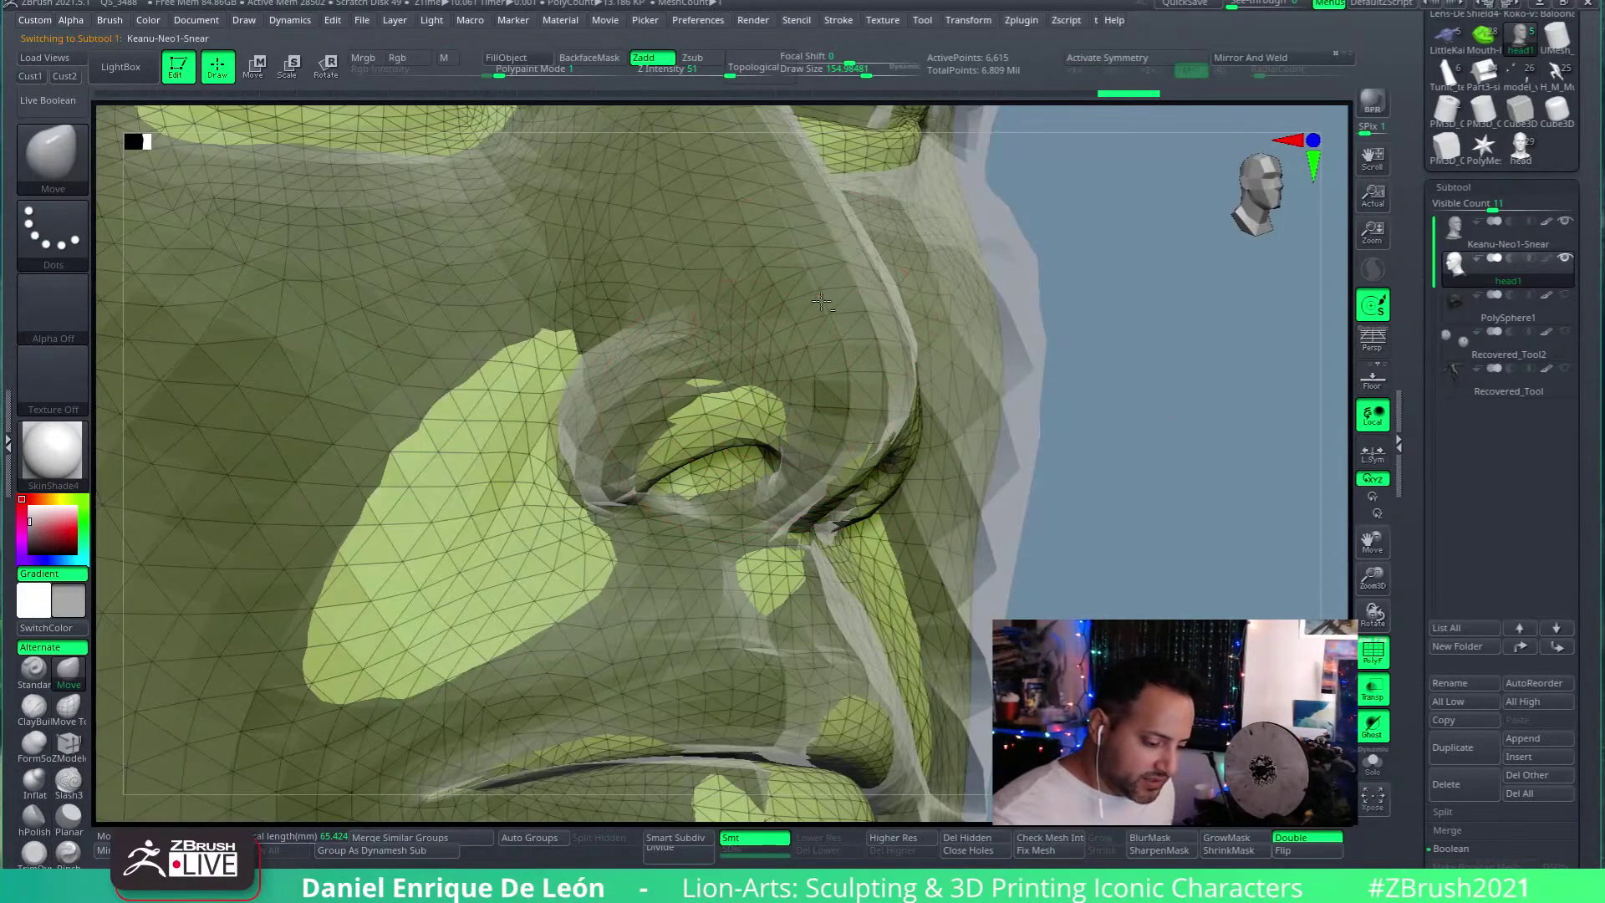
{"action": "left_click", "coordinate": [810, 408], "text": "alt"}
{"action": "right_click_drag", "start_coordinate": [811, 407], "coordinate": [854, 332]}
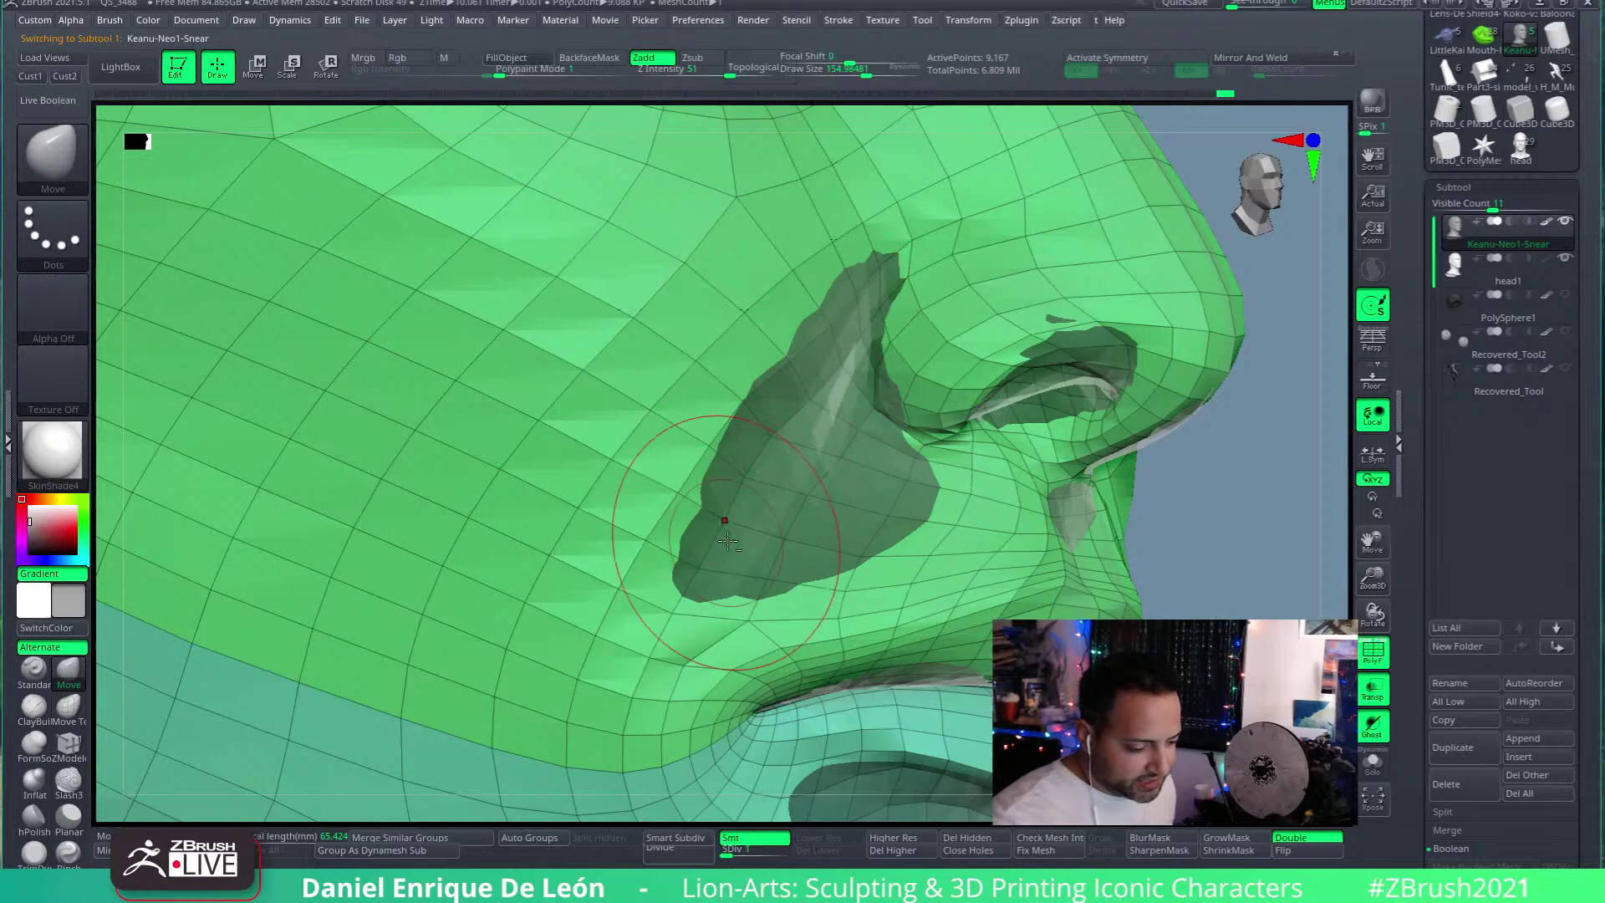
{"action": "mouse_move", "coordinate": [853, 552]}
{"action": "left_mouse_down"}
{"action": "mouse_move", "coordinate": [866, 491]}
{"action": "mouse_move", "coordinate": [789, 520]}
{"action": "left_mouse_up"}
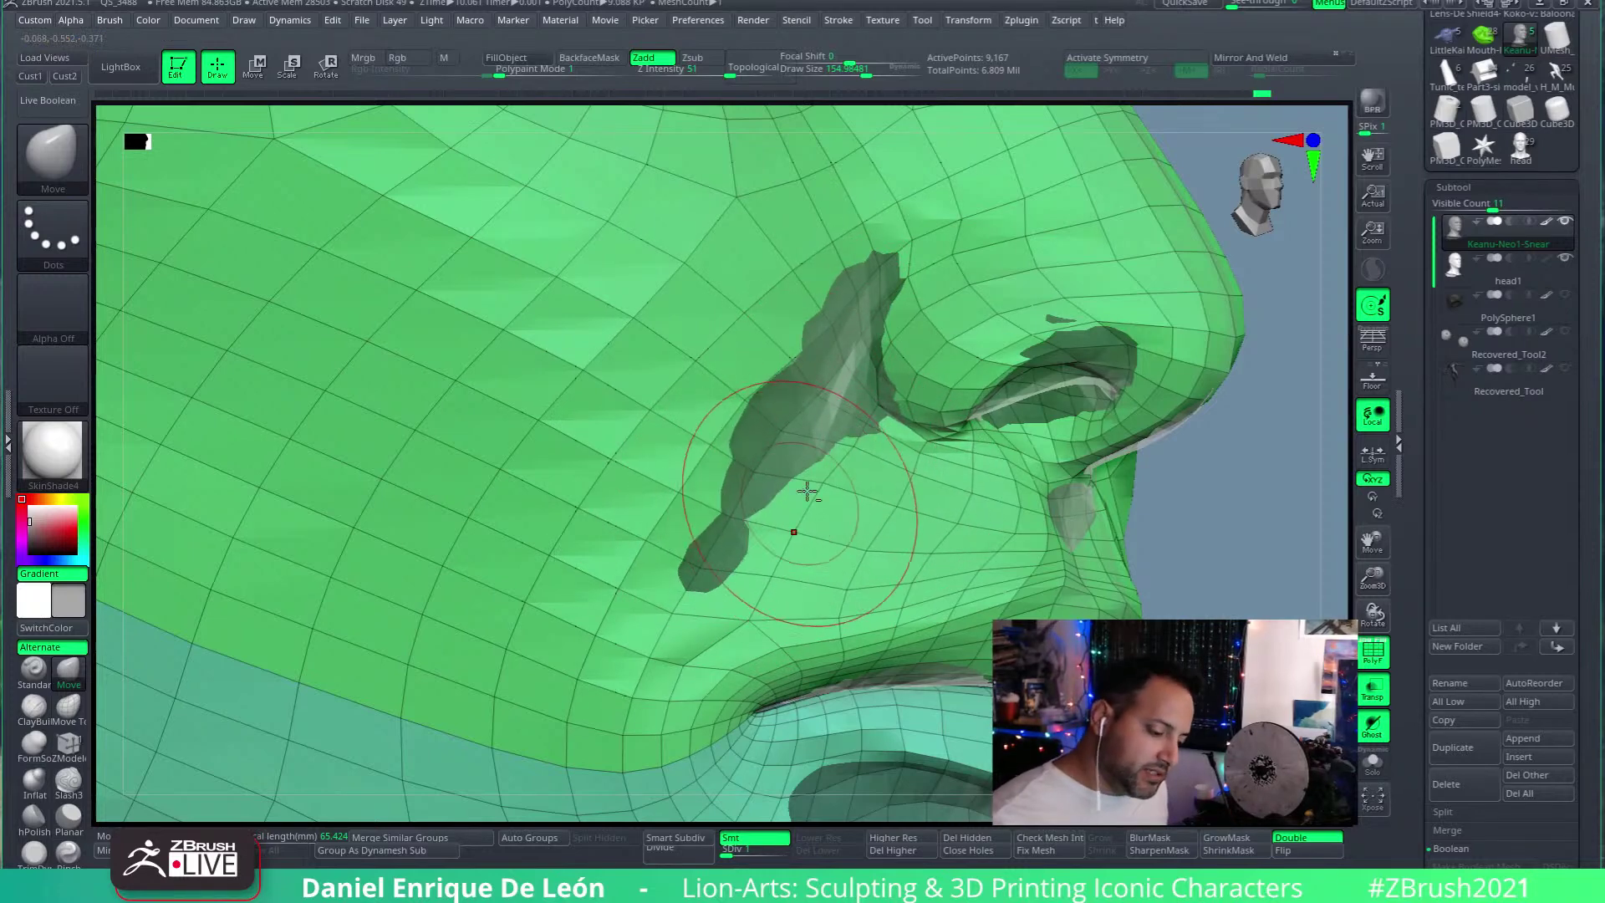
Step: Check the nostrils from below, and move the front of the nose bridge above the tip to match the base head
{"action": "mouse_move", "coordinate": [945, 451]}
{"action": "right_mouse_down"}
{"action": "mouse_move", "coordinate": [824, 360]}
{"action": "mouse_move", "coordinate": [823, 396]}
{"action": "mouse_move", "coordinate": [761, 474]}
{"action": "mouse_move", "coordinate": [779, 466]}
{"action": "right_mouse_up"}
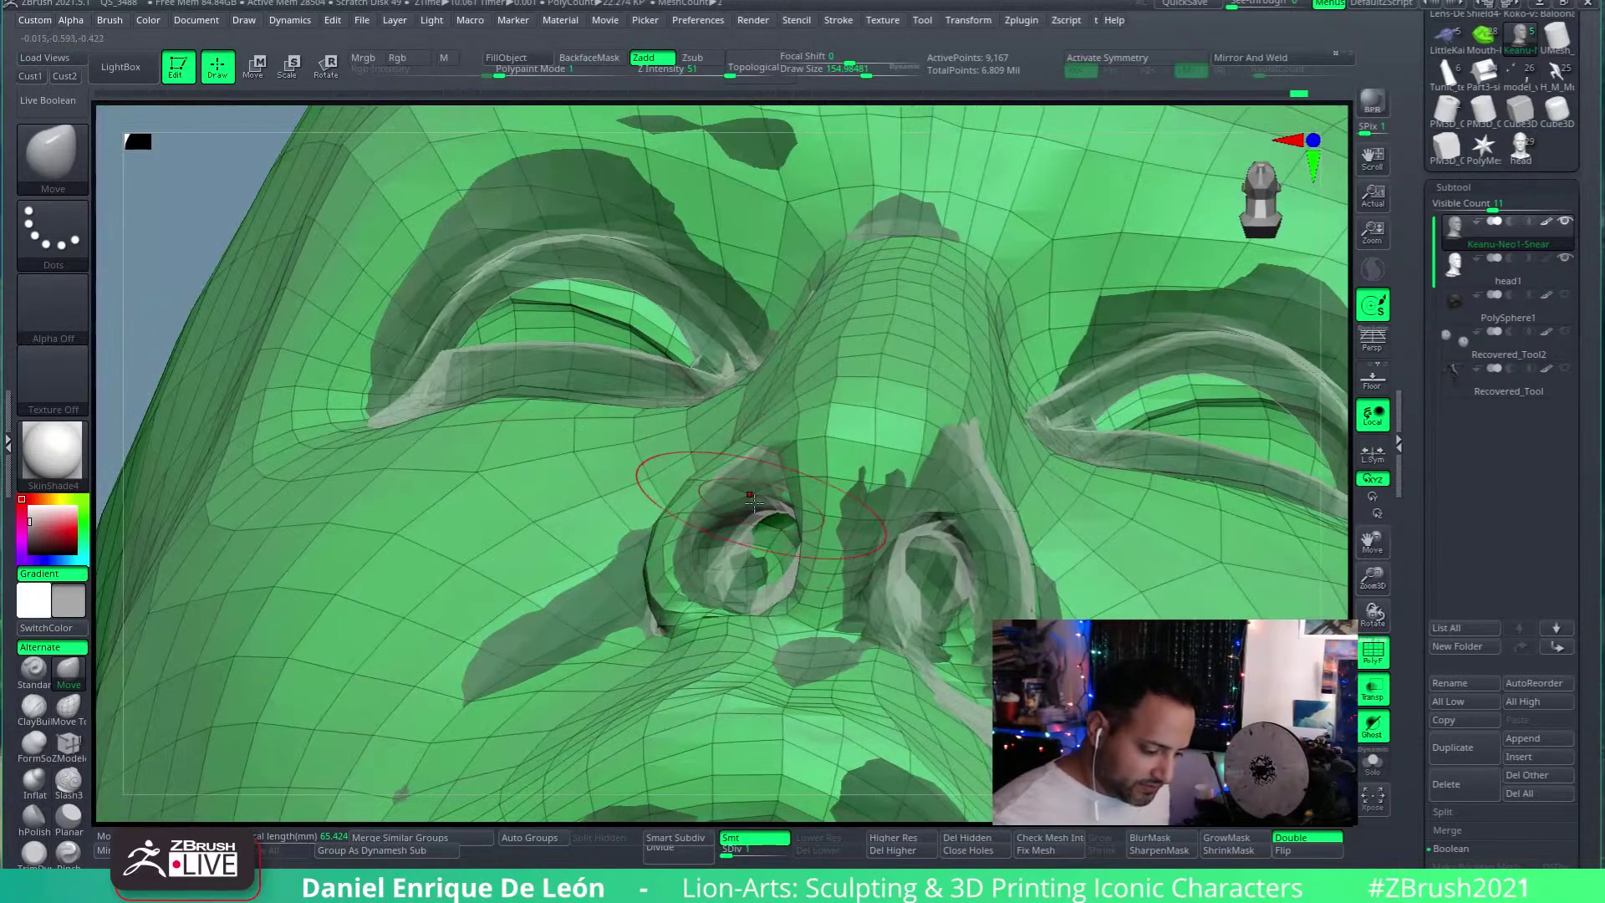
{"action": "right_click_drag", "start_coordinate": [772, 485], "coordinate": [855, 376]}
{"action": "mouse_move", "coordinate": [855, 376]}
{"action": "left_mouse_down", "text": "shift"}
{"action": "mouse_move", "coordinate": [780, 268]}
{"action": "mouse_move", "coordinate": [841, 334]}
{"action": "left_mouse_up", "text": "shift"}
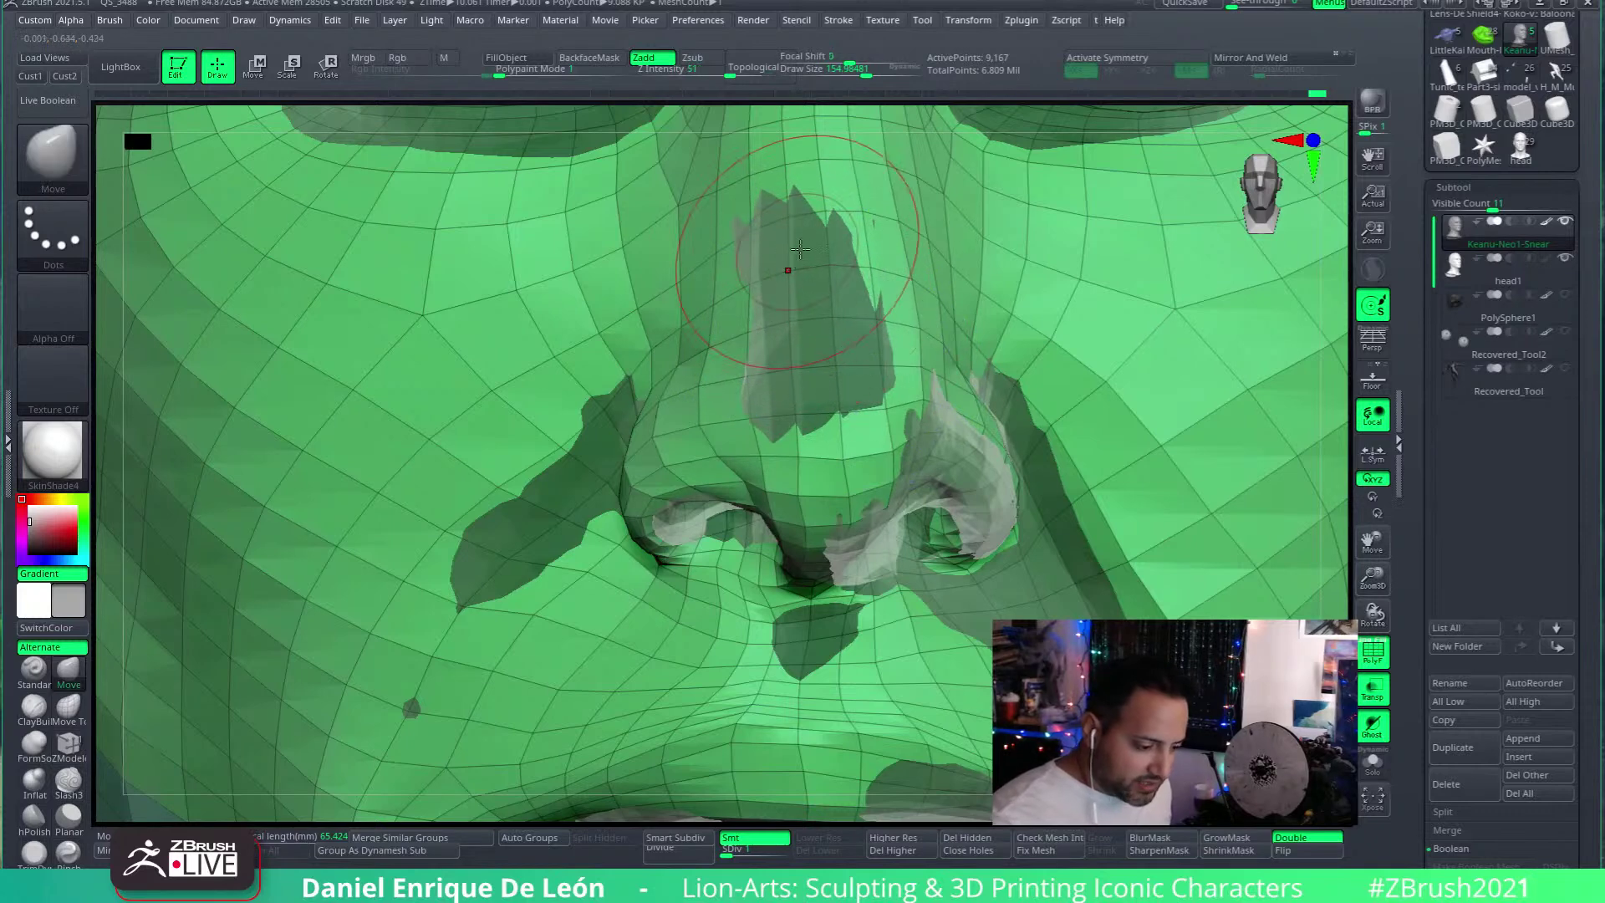
{"action": "left_click_drag", "start_coordinate": [799, 249], "coordinate": [803, 313]}
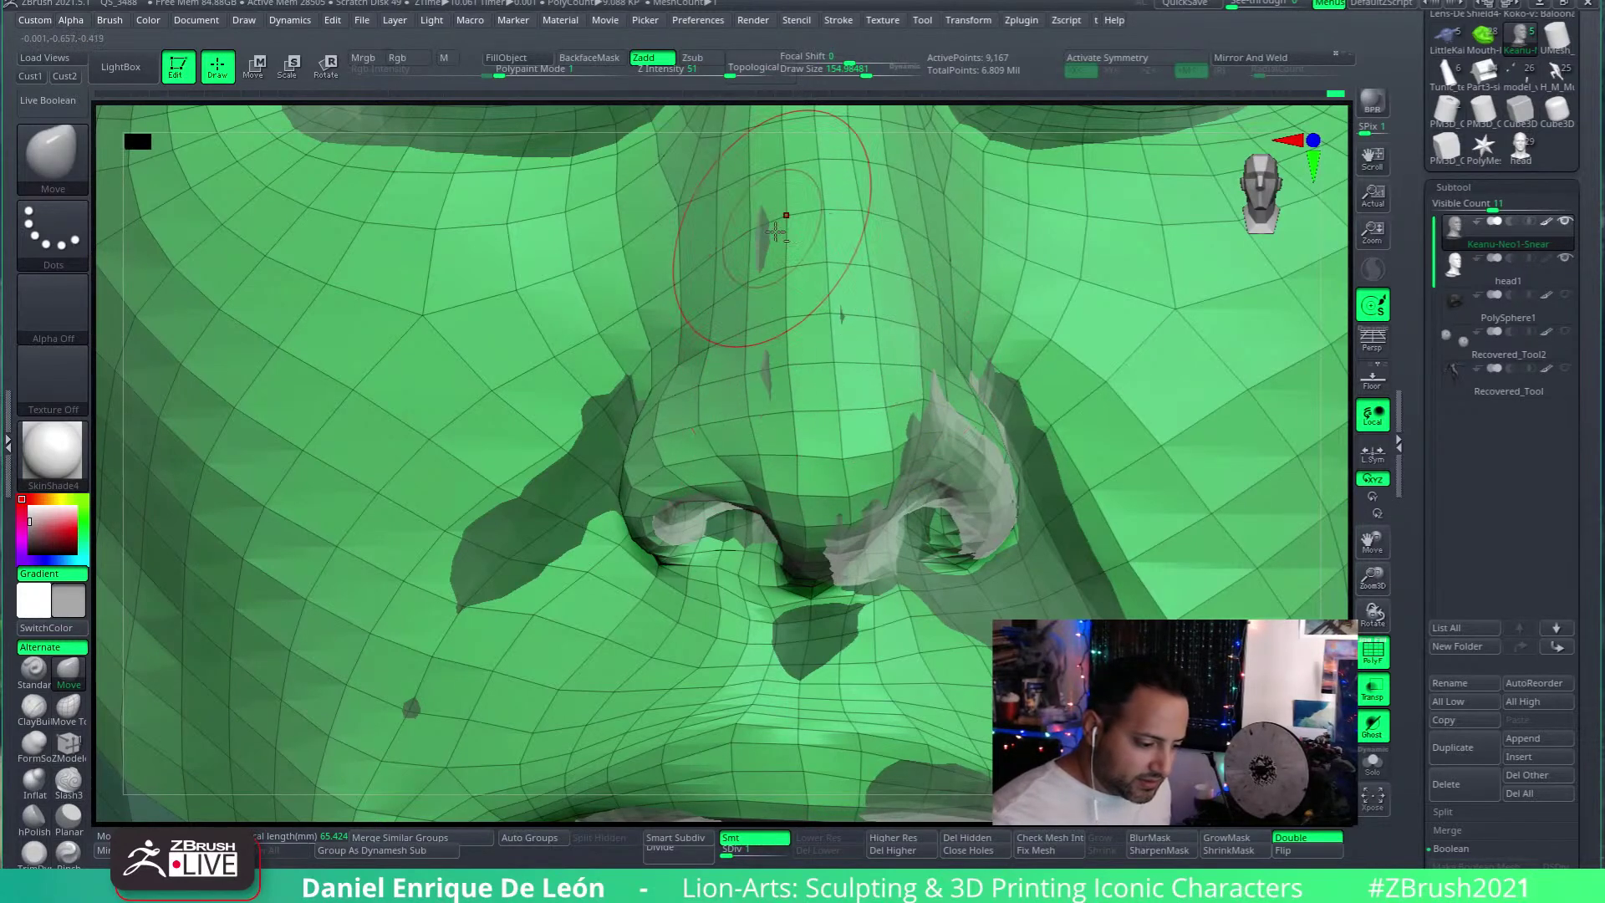
Step: Smooth and adjust the side of the nose bridge below the inner eye corner to match the base head, checking it from several angles
{"action": "right_click_drag", "start_coordinate": [772, 228], "coordinate": [810, 505]}
{"action": "right_click_drag", "start_coordinate": [786, 394], "coordinate": [878, 466]}
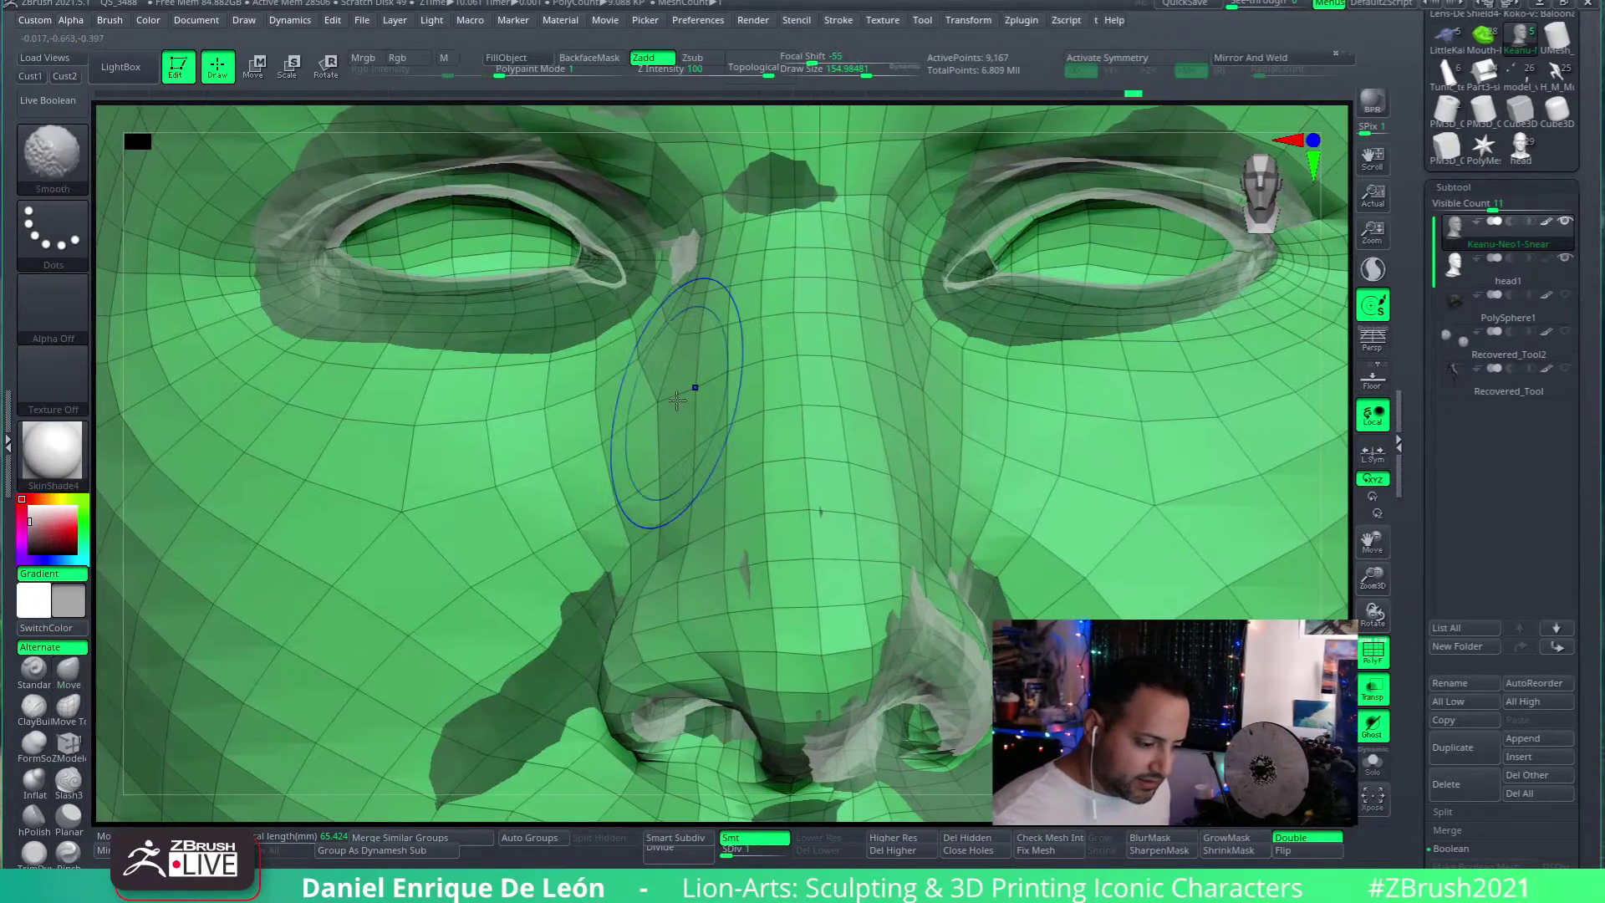
{"action": "left_click_drag", "start_coordinate": [669, 396], "coordinate": [666, 393], "text": "shift"}
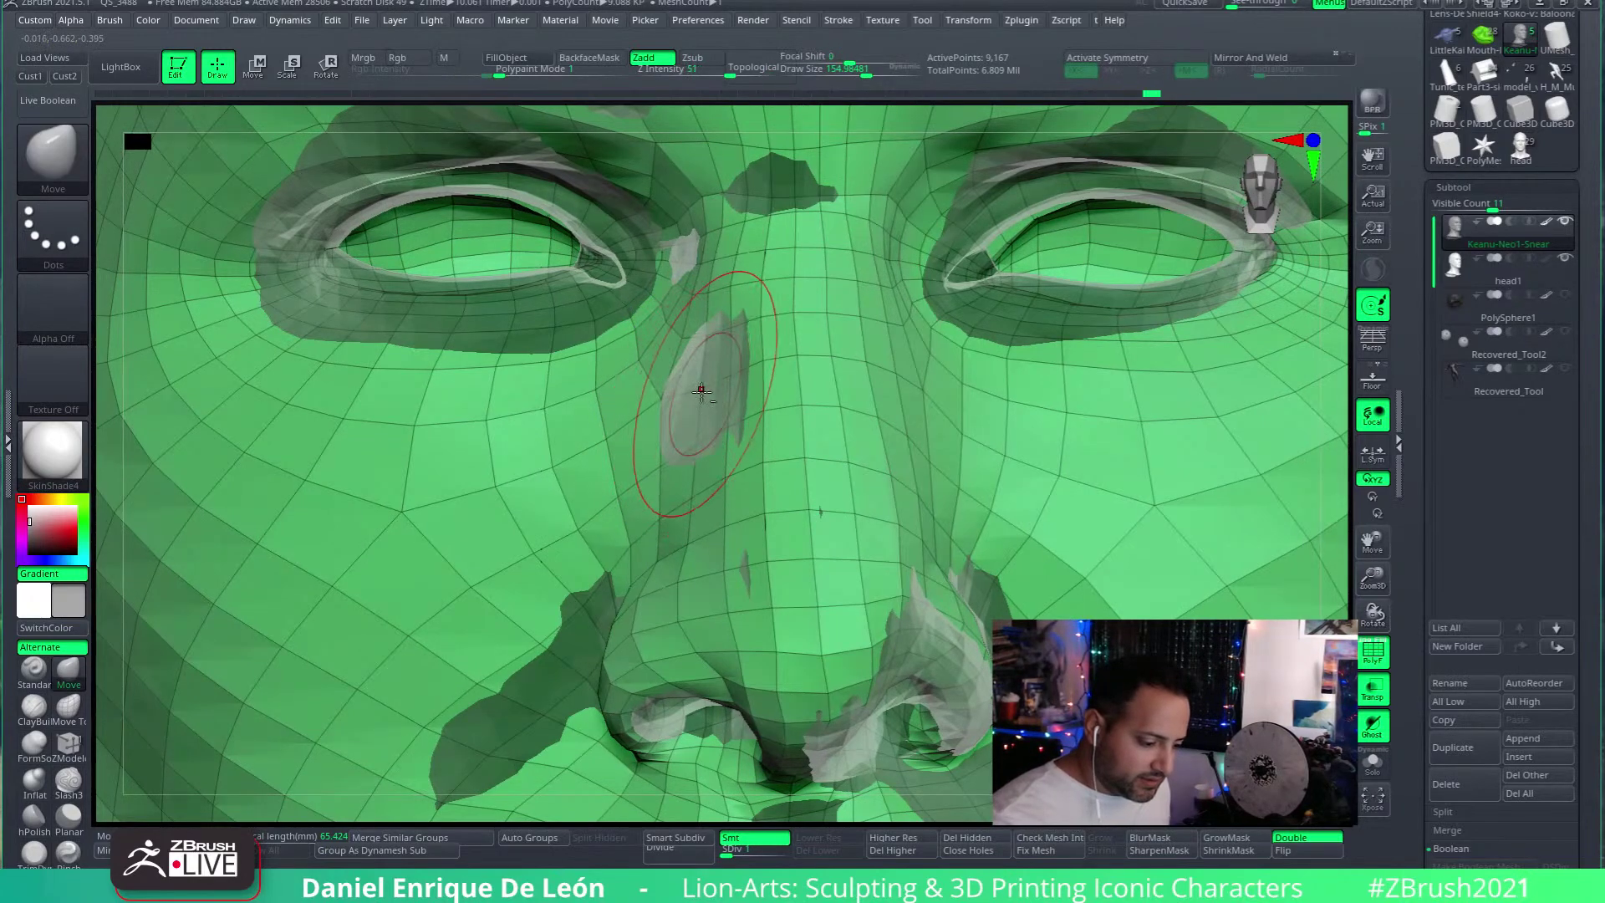
{"action": "mouse_move", "coordinate": [848, 376]}
{"action": "right_mouse_down"}
{"action": "mouse_move", "coordinate": [922, 396]}
{"action": "mouse_move", "coordinate": [958, 370]}
{"action": "right_mouse_up"}
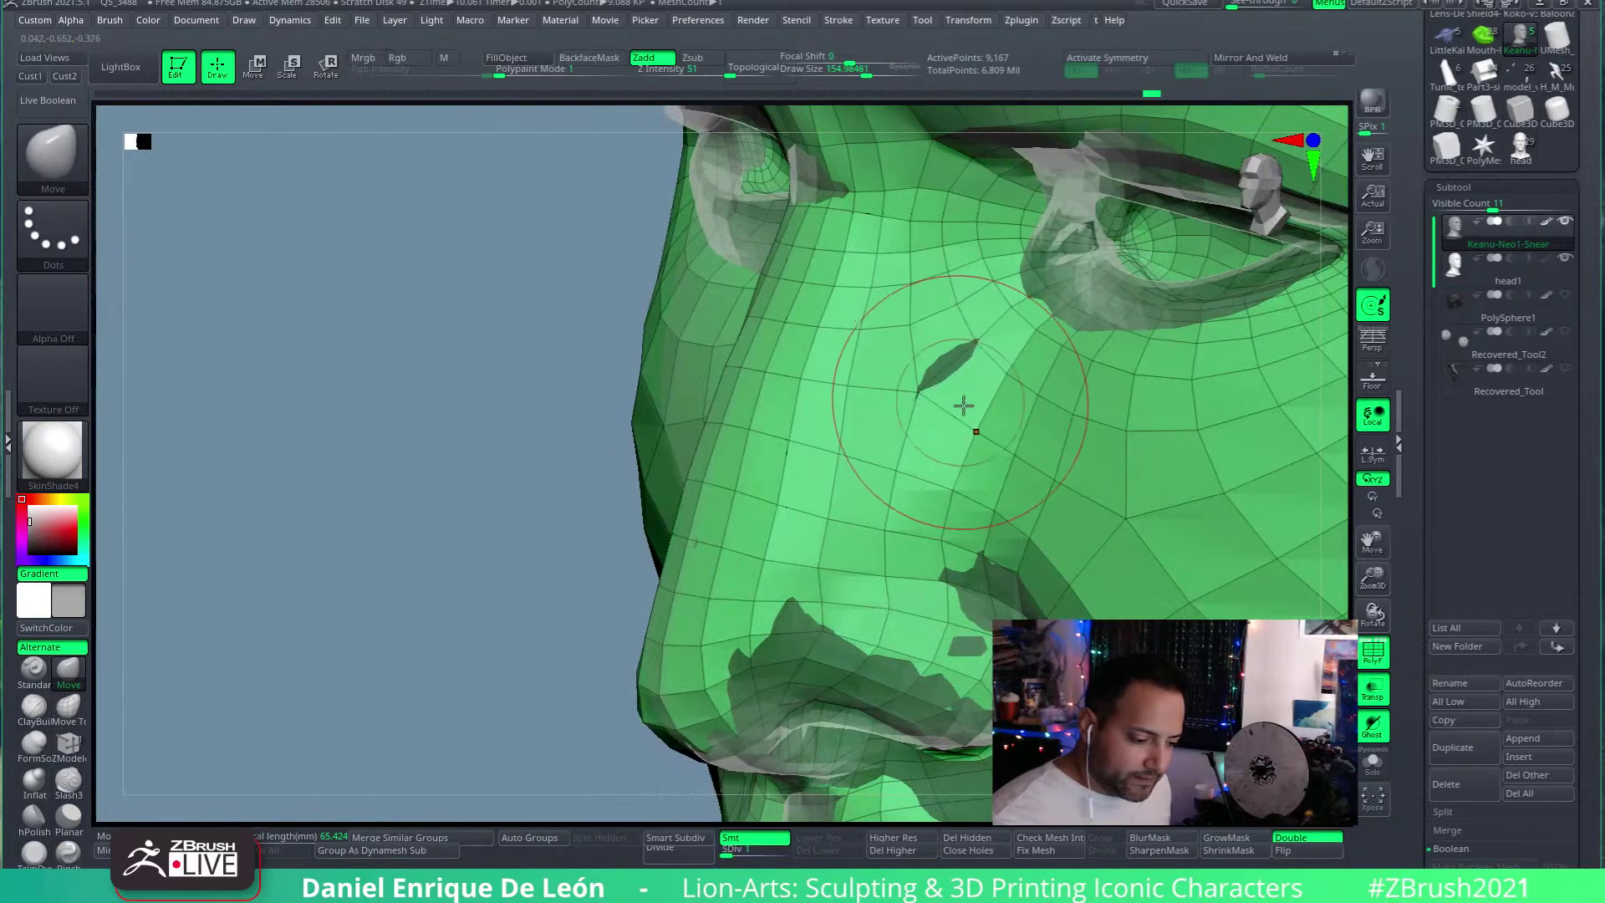
{"action": "mouse_move", "coordinate": [973, 509]}
{"action": "right_mouse_down"}
{"action": "mouse_move", "coordinate": [903, 493]}
{"action": "mouse_move", "coordinate": [940, 519]}
{"action": "mouse_move", "coordinate": [906, 514]}
{"action": "right_mouse_up"}
{"action": "mouse_move", "coordinate": [870, 579]}
{"action": "right_mouse_down"}
{"action": "mouse_move", "coordinate": [889, 441]}
{"action": "mouse_move", "coordinate": [840, 502]}
{"action": "right_mouse_up"}
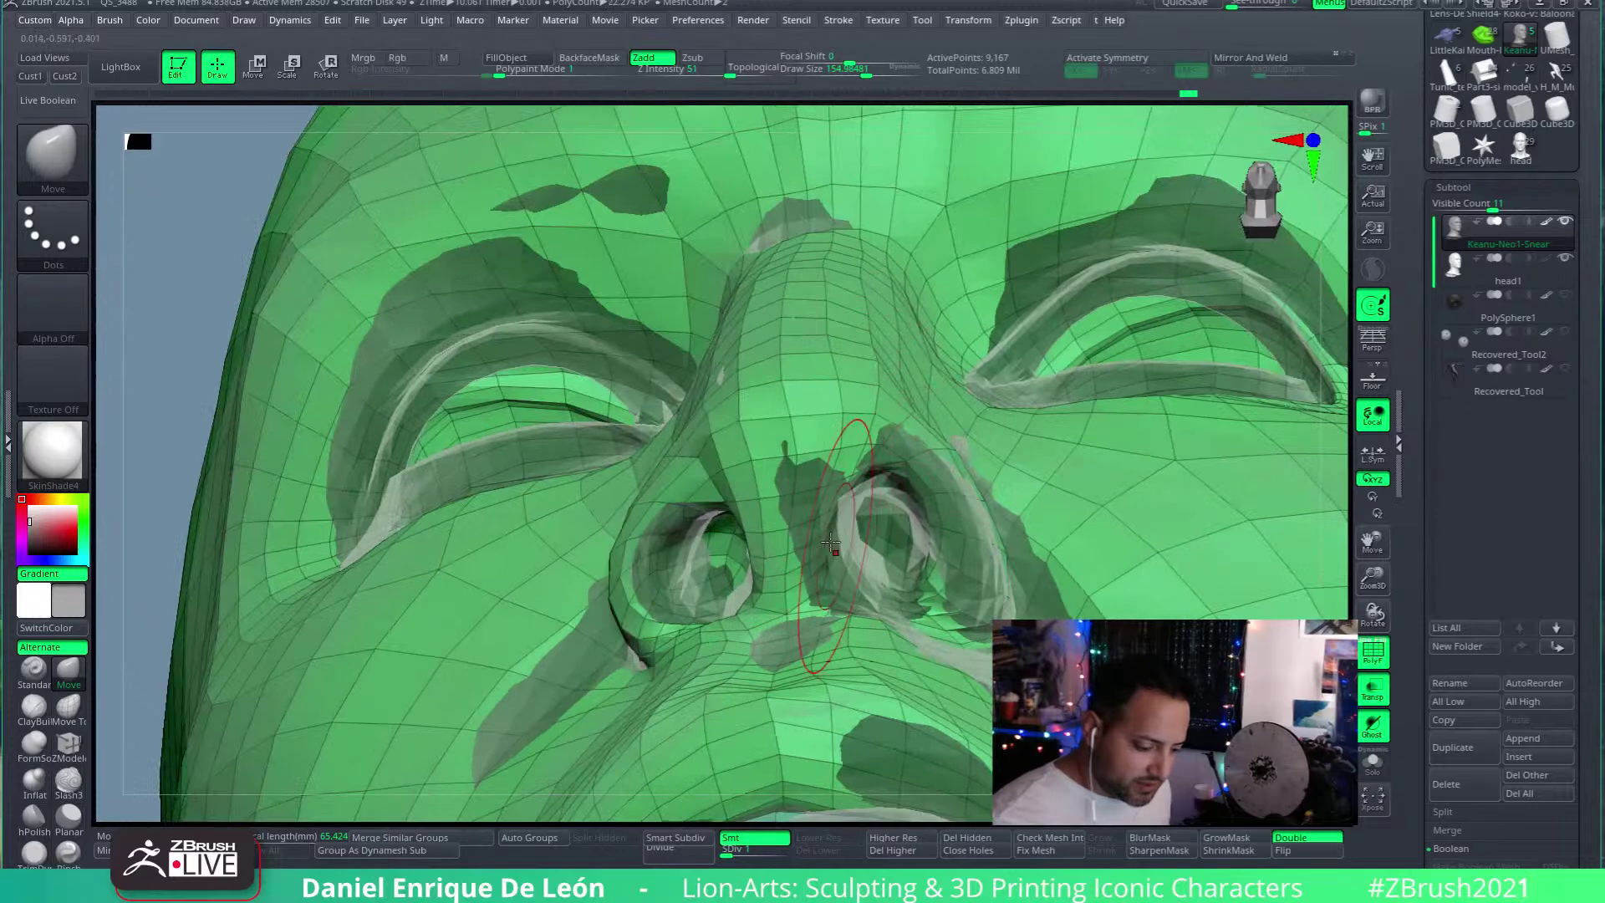
Step: Examine the fit of the Keanu head's nostrils and nearby cheek folds against the base head from the side, below and front
{"action": "mouse_move", "coordinate": [832, 571]}
{"action": "right_mouse_down"}
{"action": "mouse_move", "coordinate": [819, 560]}
{"action": "mouse_move", "coordinate": [840, 491]}
{"action": "mouse_move", "coordinate": [792, 403]}
{"action": "mouse_move", "coordinate": [842, 408]}
{"action": "mouse_move", "coordinate": [832, 438]}
{"action": "mouse_move", "coordinate": [961, 369]}
{"action": "mouse_move", "coordinate": [942, 402]}
{"action": "mouse_move", "coordinate": [989, 470]}
{"action": "mouse_move", "coordinate": [1087, 477]}
{"action": "mouse_move", "coordinate": [923, 475]}
{"action": "mouse_move", "coordinate": [968, 455]}
{"action": "right_mouse_up"}
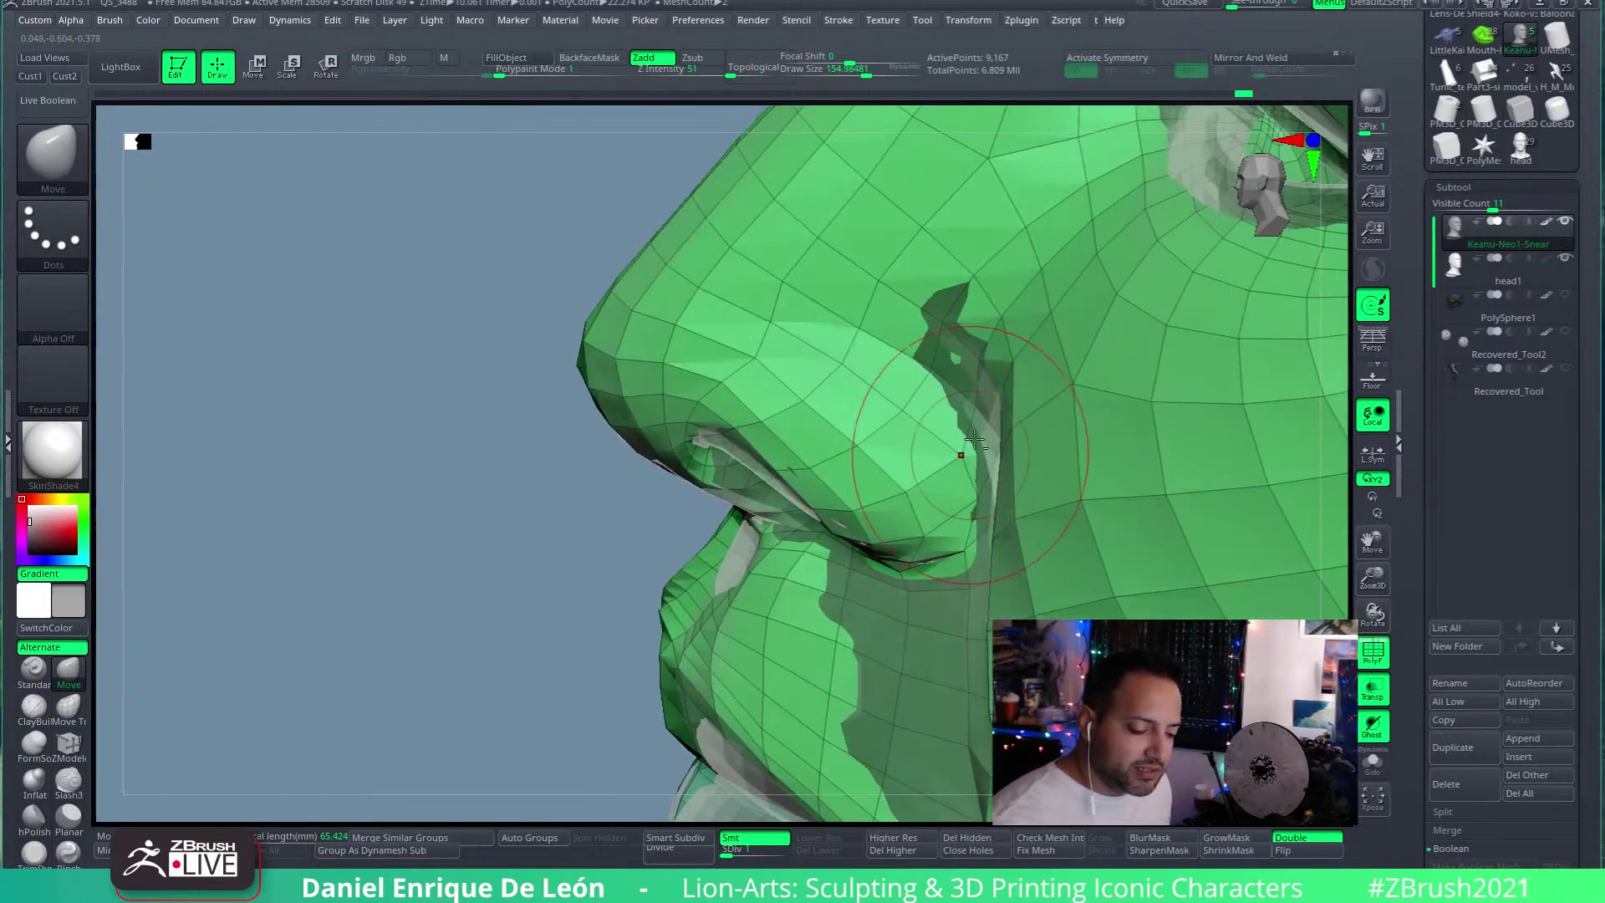
{"action": "right_click_drag", "start_coordinate": [961, 328], "coordinate": [873, 449]}
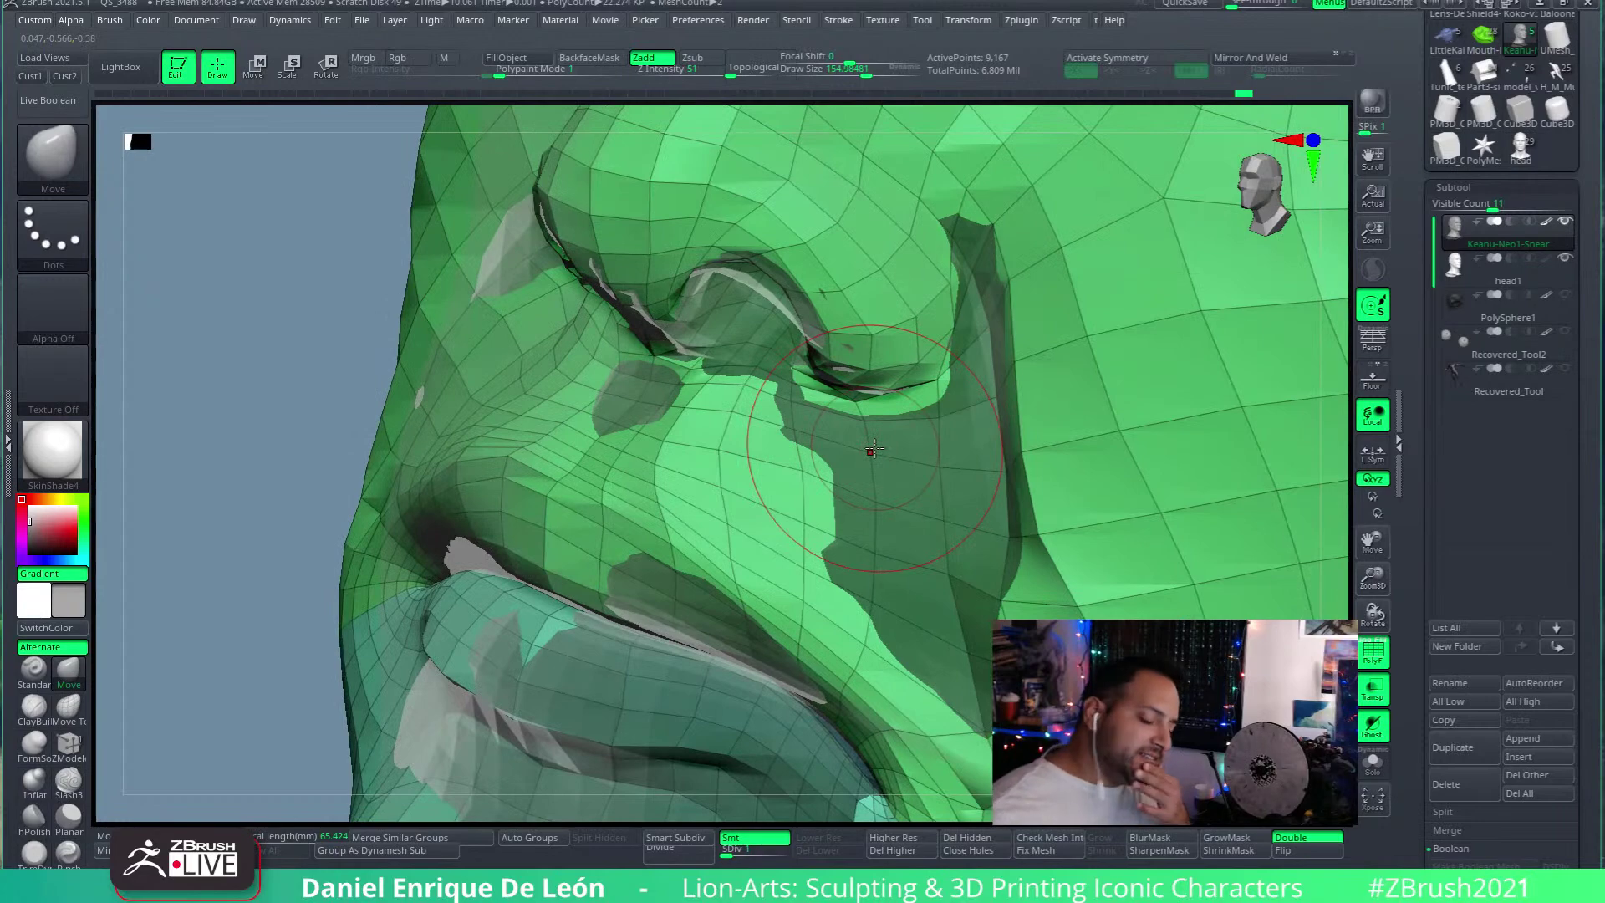
{"action": "mouse_move", "coordinate": [910, 517]}
{"action": "right_mouse_down"}
{"action": "mouse_move", "coordinate": [585, 409]}
{"action": "mouse_move", "coordinate": [895, 408]}
{"action": "mouse_move", "coordinate": [852, 351]}
{"action": "mouse_move", "coordinate": [920, 290]}
{"action": "mouse_move", "coordinate": [840, 288]}
{"action": "mouse_move", "coordinate": [920, 286]}
{"action": "right_mouse_up"}
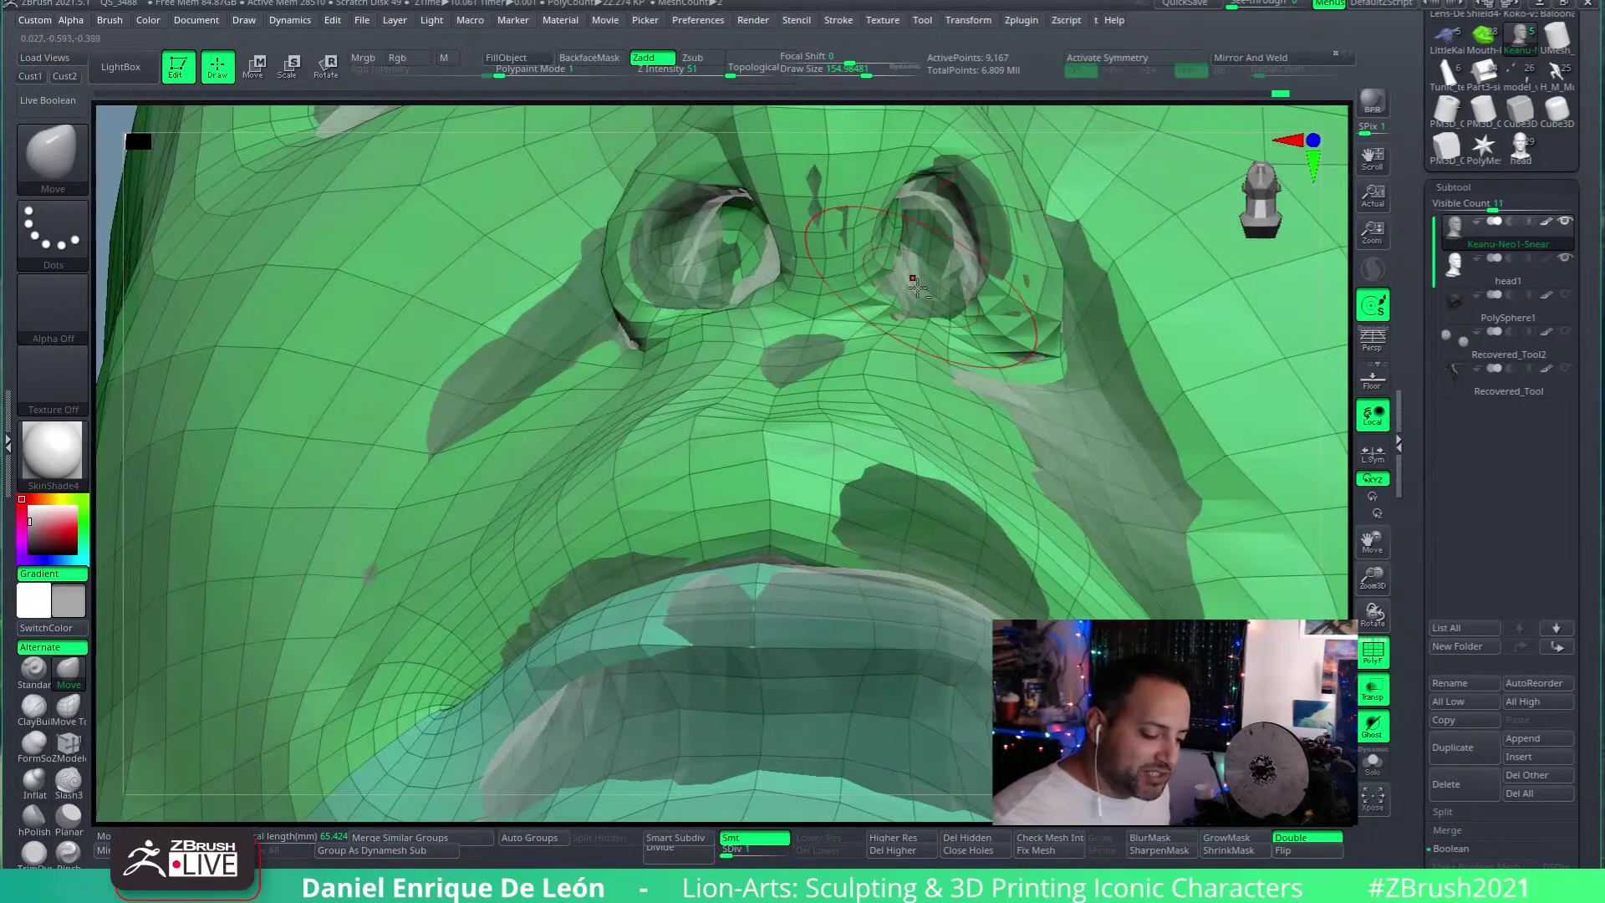
{"action": "mouse_move", "coordinate": [888, 232]}
{"action": "right_mouse_down"}
{"action": "mouse_move", "coordinate": [903, 251]}
{"action": "mouse_move", "coordinate": [807, 427]}
{"action": "mouse_move", "coordinate": [752, 408]}
{"action": "mouse_move", "coordinate": [794, 403]}
{"action": "mouse_move", "coordinate": [857, 465]}
{"action": "mouse_move", "coordinate": [830, 428]}
{"action": "mouse_move", "coordinate": [901, 419]}
{"action": "mouse_move", "coordinate": [831, 368]}
{"action": "mouse_move", "coordinate": [850, 316]}
{"action": "mouse_move", "coordinate": [895, 497]}
{"action": "right_mouse_up"}
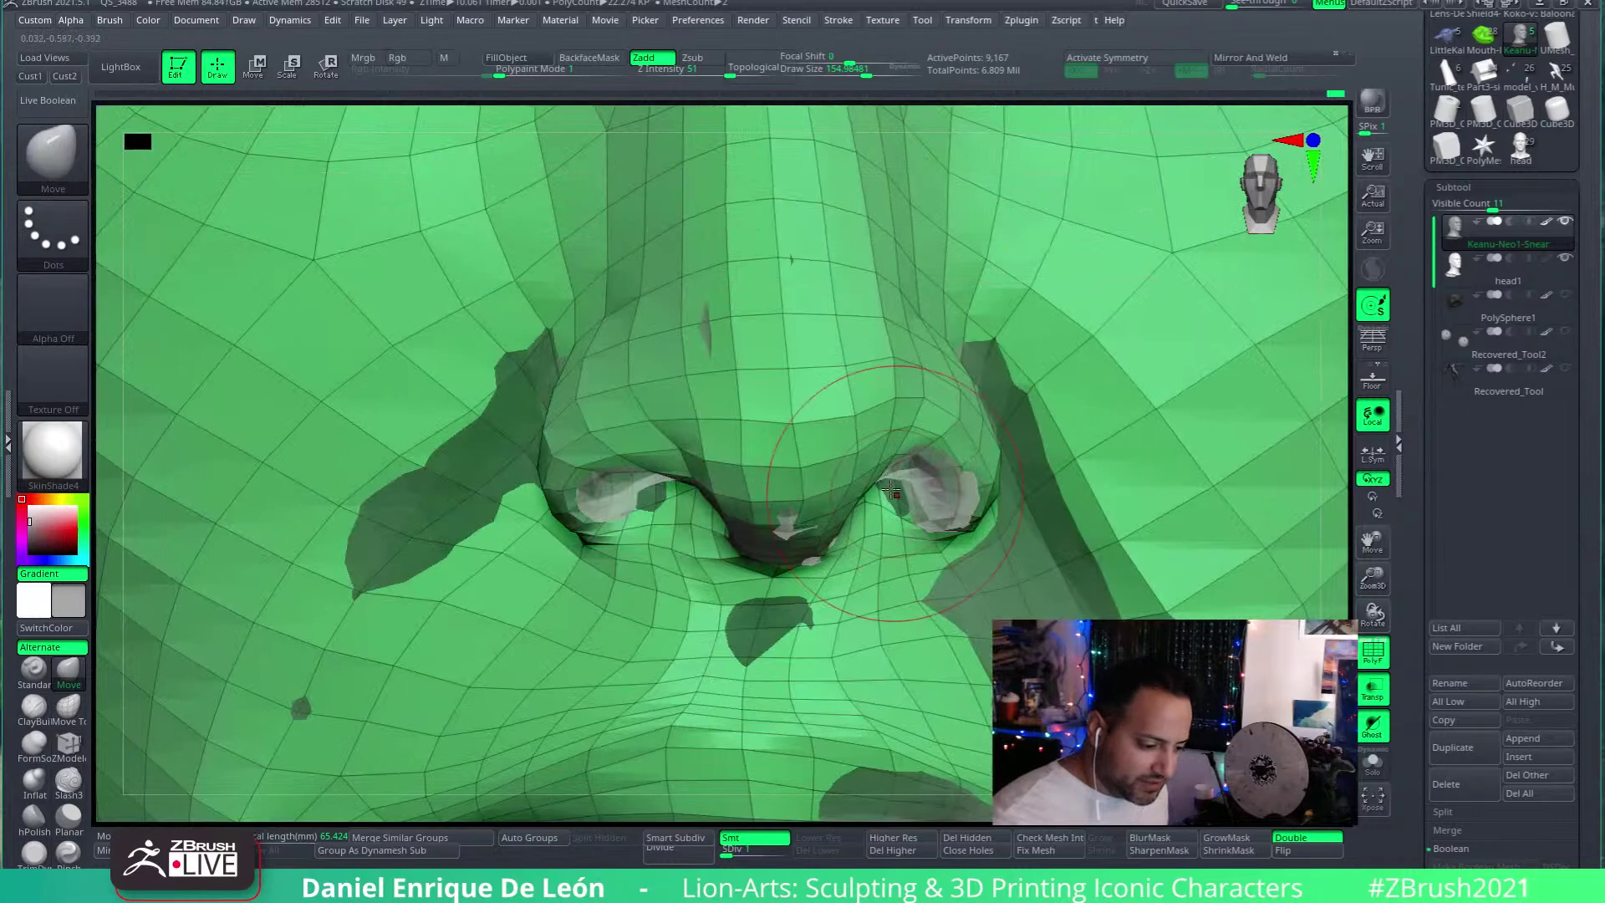
{"action": "right_click_drag", "start_coordinate": [924, 369], "coordinate": [902, 365]}
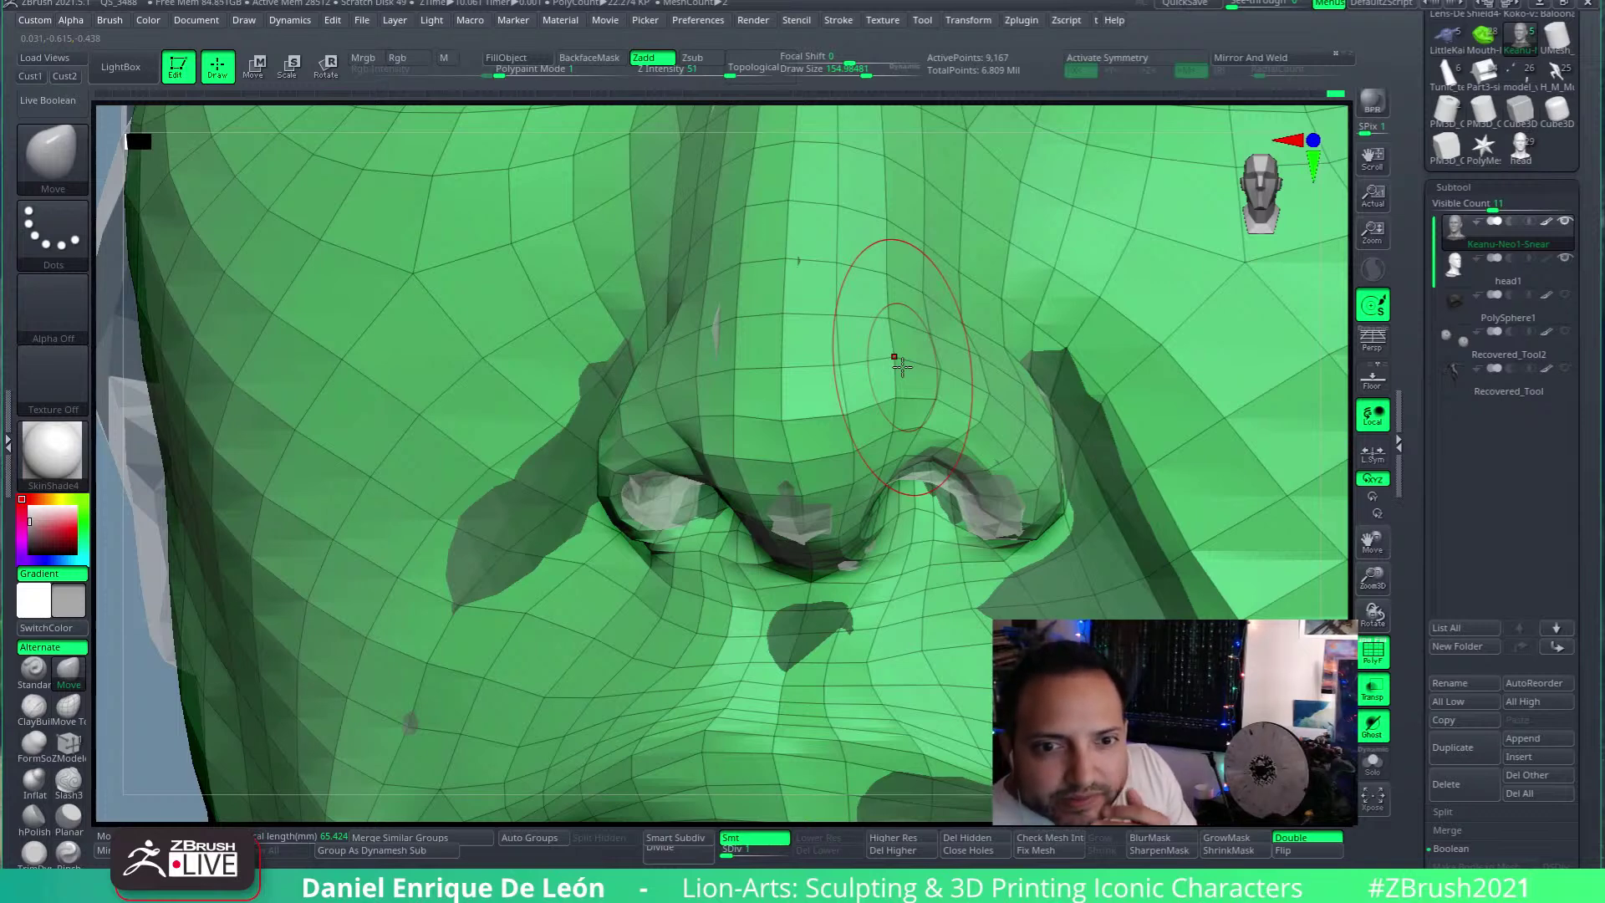
Step: Select the head1 subtool and isolate it to view the whole base head from the front
{"action": "right_click_drag", "start_coordinate": [902, 365], "coordinate": [1036, 494], "text": "ctrl"}
{"action": "left_click", "coordinate": [1036, 493], "text": "alt"}
{"action": "left_click_drag", "start_coordinate": [1373, 616], "coordinate": [1372, 728]}
{"action": "left_click", "coordinate": [1372, 762]}
{"action": "left_click_drag", "start_coordinate": [878, 464], "coordinate": [1001, 474]}
{"action": "left_click", "coordinate": [1277, 210]}
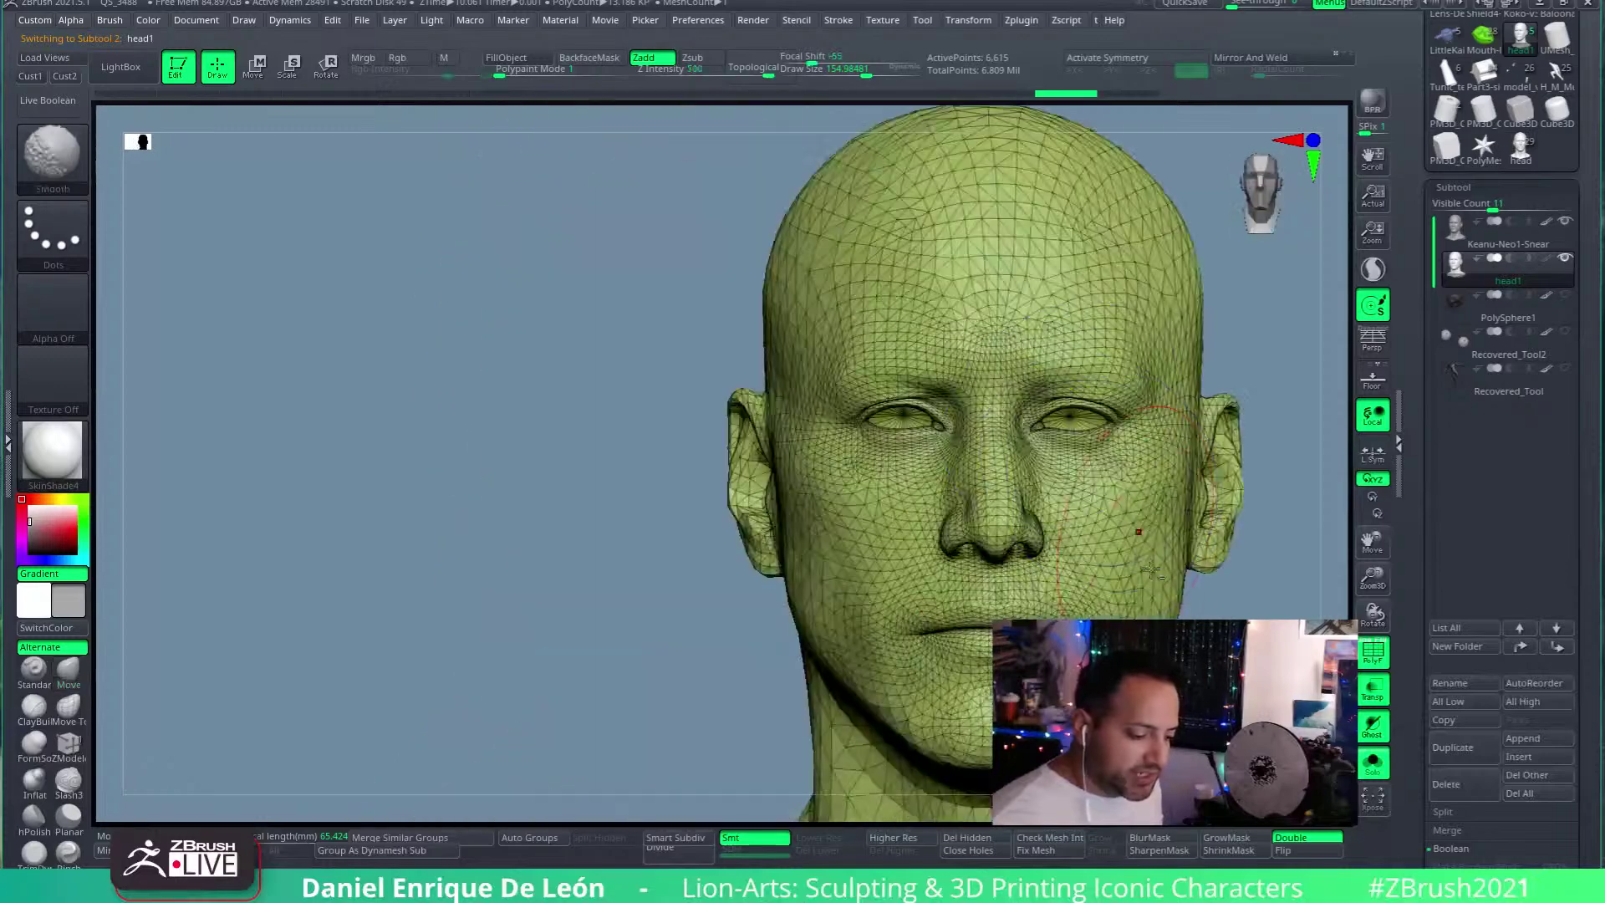
Step: Switch to the original full-character head tool, show all its visible subtools and turn off transparency
{"action": "left_click_drag", "start_coordinate": [1584, 122], "coordinate": [1589, 198]}
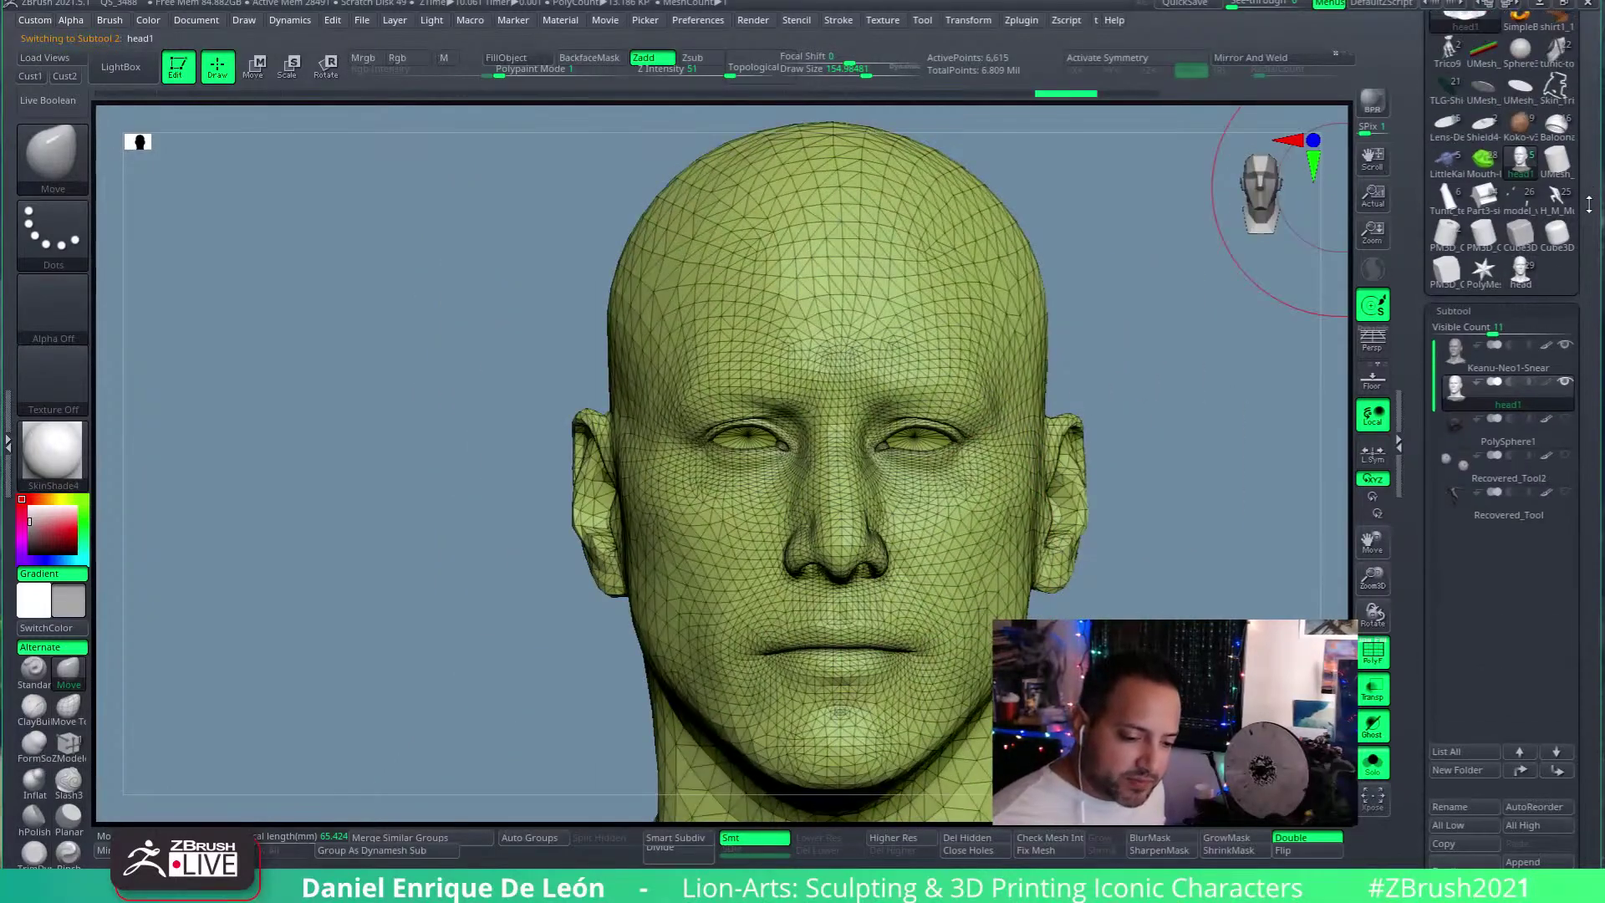
{"action": "left_click", "coordinate": [1521, 283]}
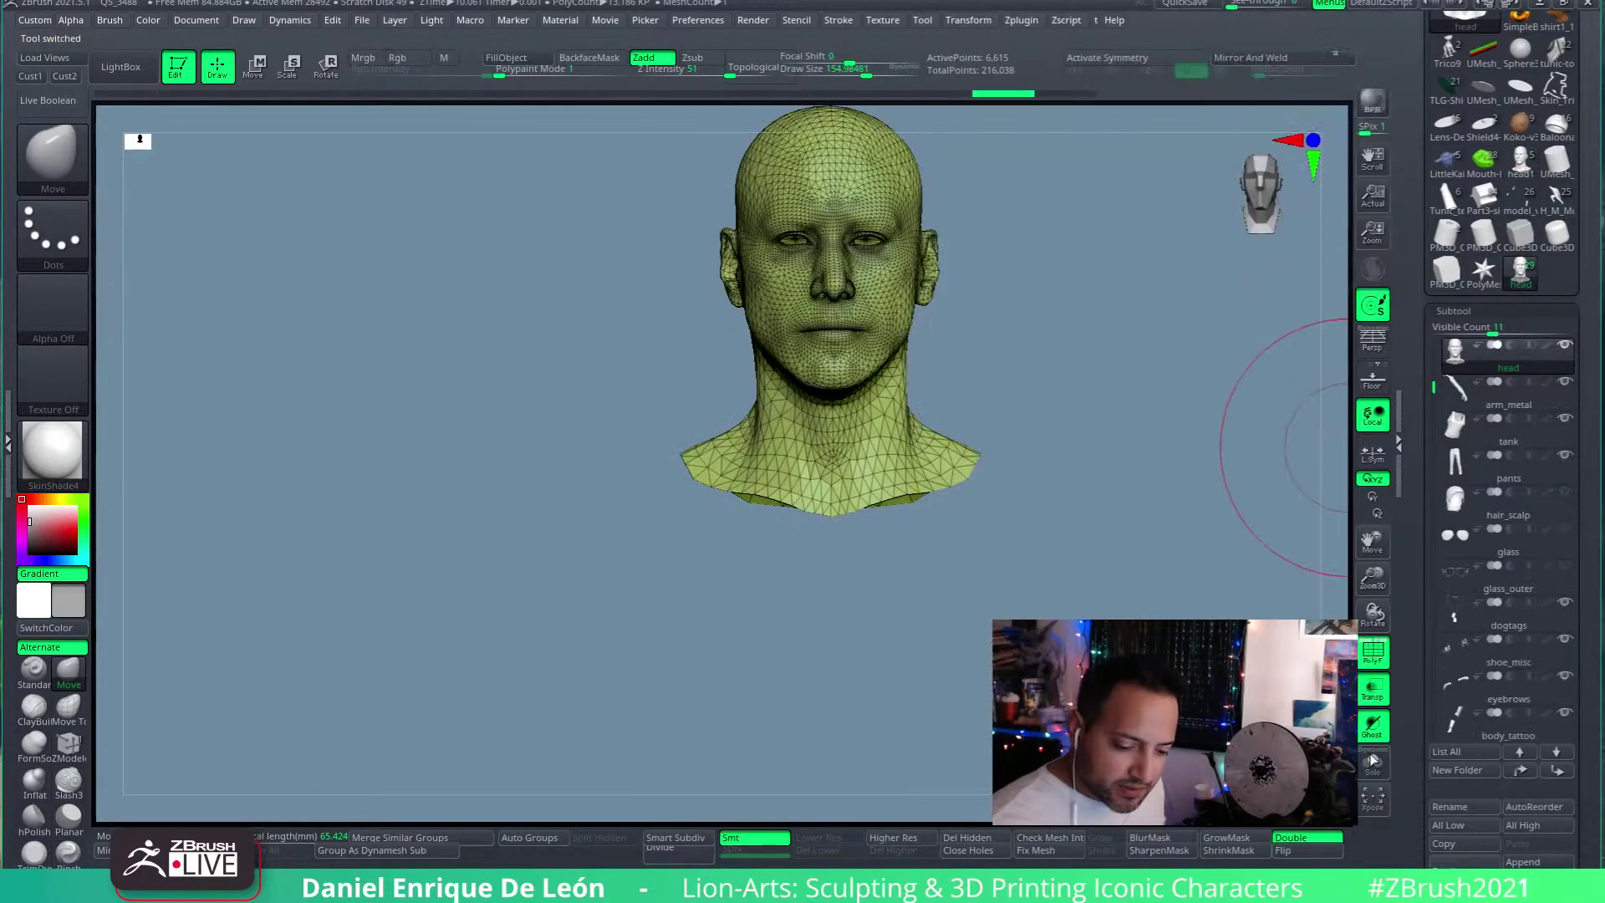
{"action": "left_click", "coordinate": [1374, 762]}
{"action": "left_click", "coordinate": [1372, 683]}
{"action": "left_click_drag", "start_coordinate": [1129, 571], "coordinate": [1174, 301], "text": "alt"}
{"action": "left_click_drag", "start_coordinate": [1179, 641], "coordinate": [977, 662], "text": "alt"}
{"action": "left_click_drag", "start_coordinate": [947, 491], "coordinate": [938, 455]}
Step: Inspect the full character's vest, neck and arm parts by selecting several subtools, ending with the head subtool selected
{"action": "left_click", "coordinate": [718, 531], "text": "alt"}
{"action": "left_click", "coordinate": [945, 468], "text": "alt"}
{"action": "left_click_drag", "start_coordinate": [694, 435], "coordinate": [831, 448]}
{"action": "left_click", "coordinate": [667, 511], "text": "alt"}
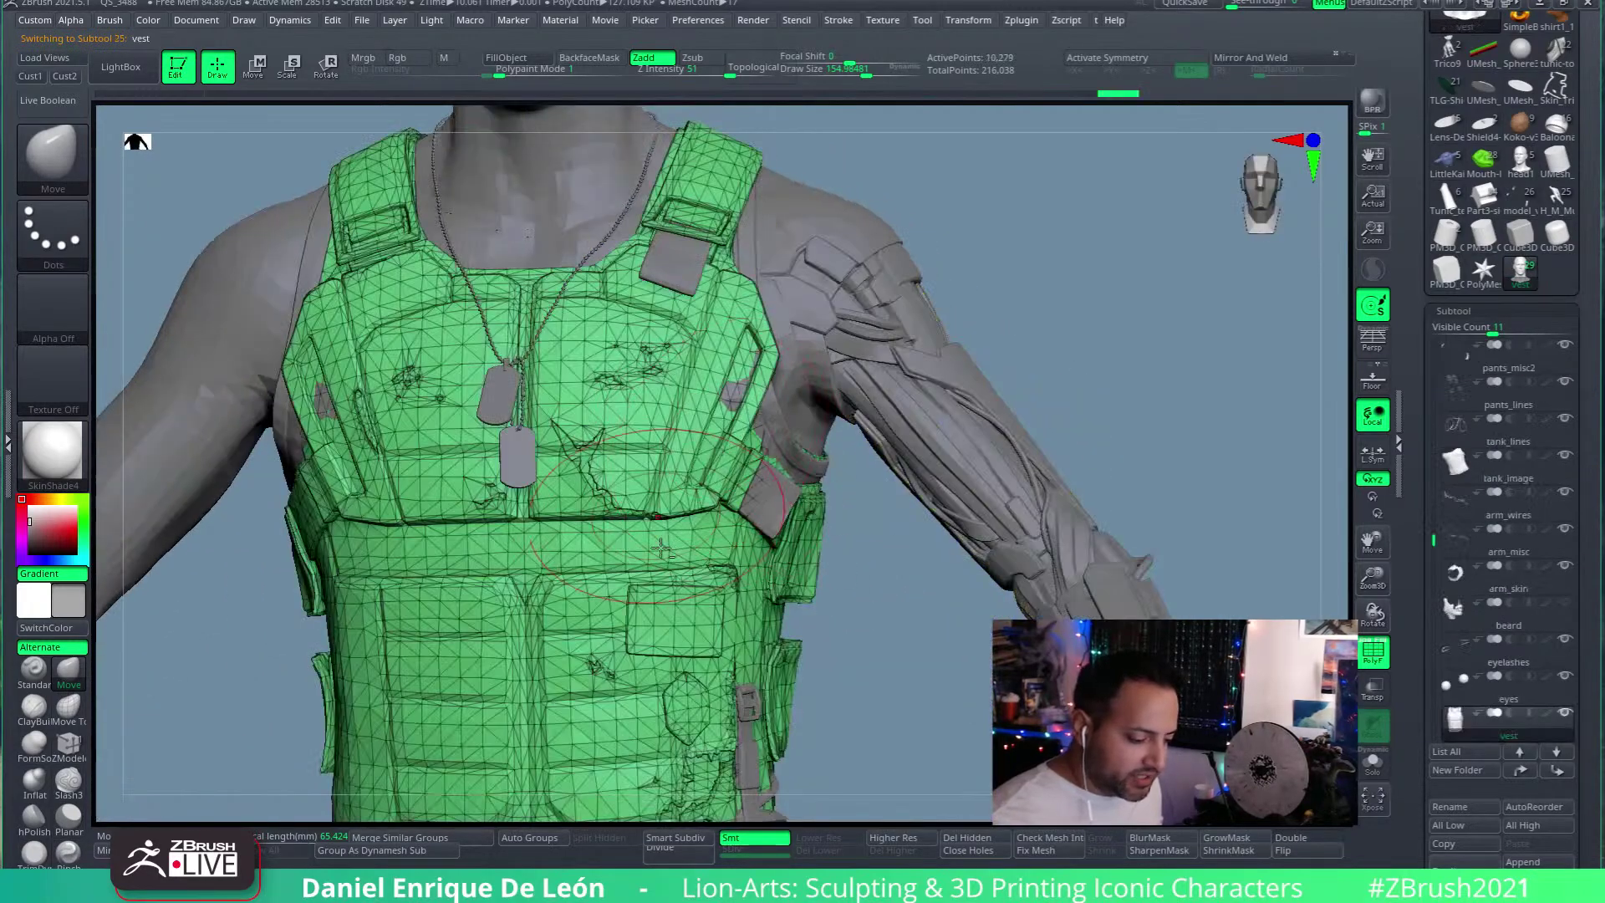
{"action": "left_click_drag", "start_coordinate": [655, 522], "coordinate": [1011, 481], "text": "alt"}
{"action": "left_click", "coordinate": [552, 426], "text": "alt"}
{"action": "left_click_drag", "start_coordinate": [645, 473], "coordinate": [752, 535], "text": "alt"}
{"action": "left_click", "coordinate": [641, 263], "text": "alt"}
{"action": "left_click_drag", "start_coordinate": [897, 477], "coordinate": [882, 545], "text": "alt"}
{"action": "left_click_drag", "start_coordinate": [969, 510], "coordinate": [1003, 443]}
{"action": "left_click", "coordinate": [819, 318], "text": "alt"}
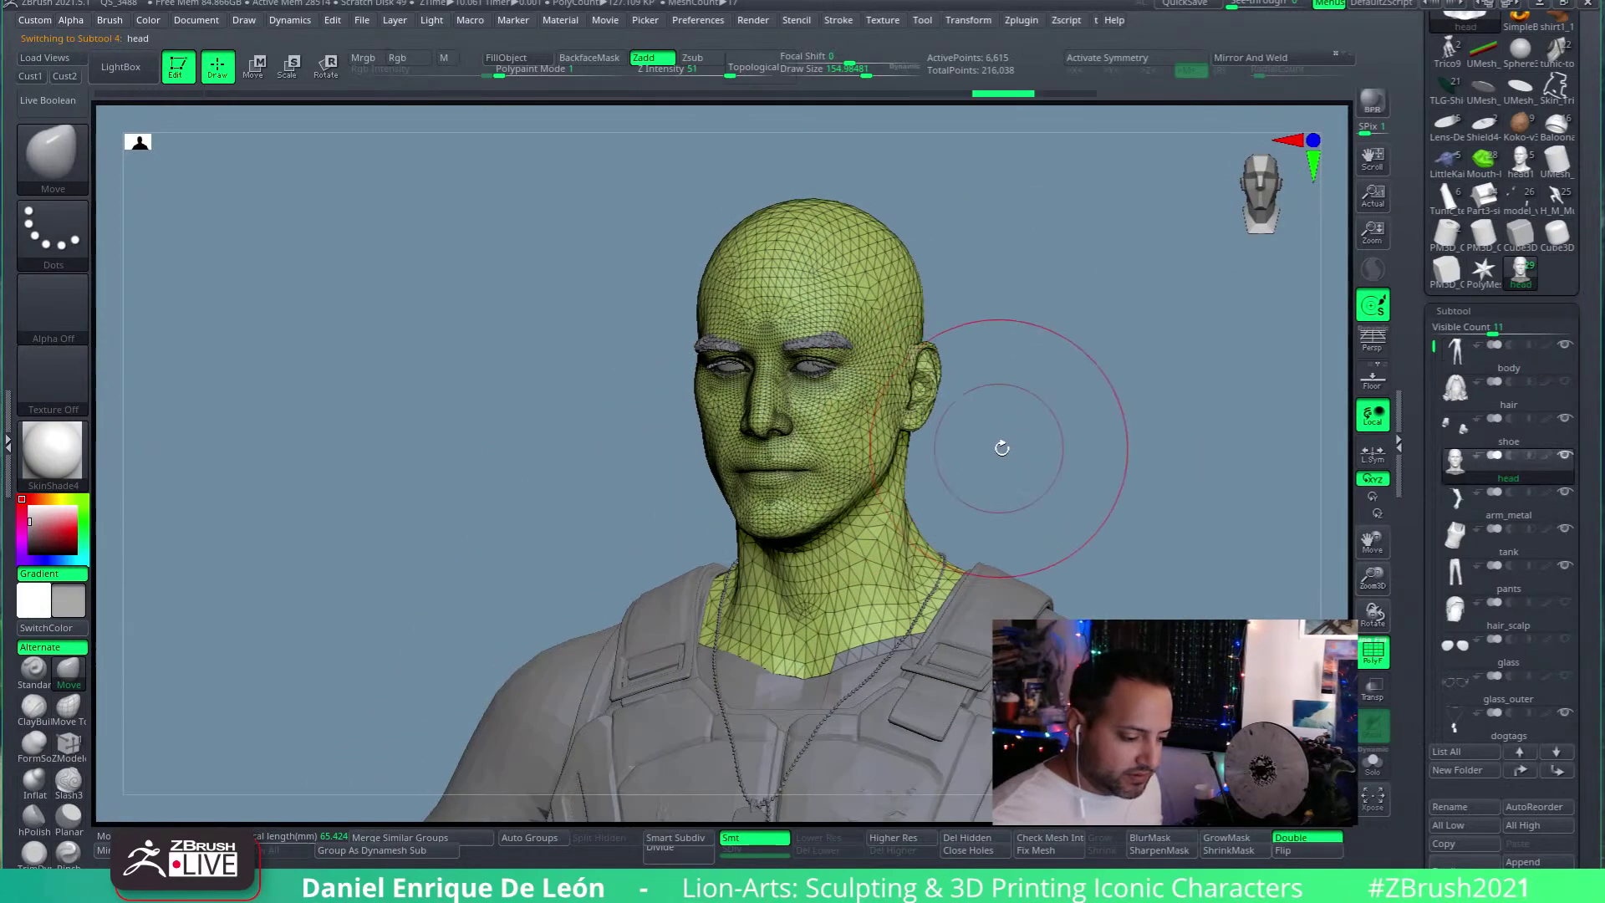
Step: Hide the polygon wireframe and inspect the character's head from three-quarter and front angles
{"action": "left_click", "coordinate": [1372, 655]}
{"action": "left_click_drag", "start_coordinate": [1176, 501], "coordinate": [1028, 427]}
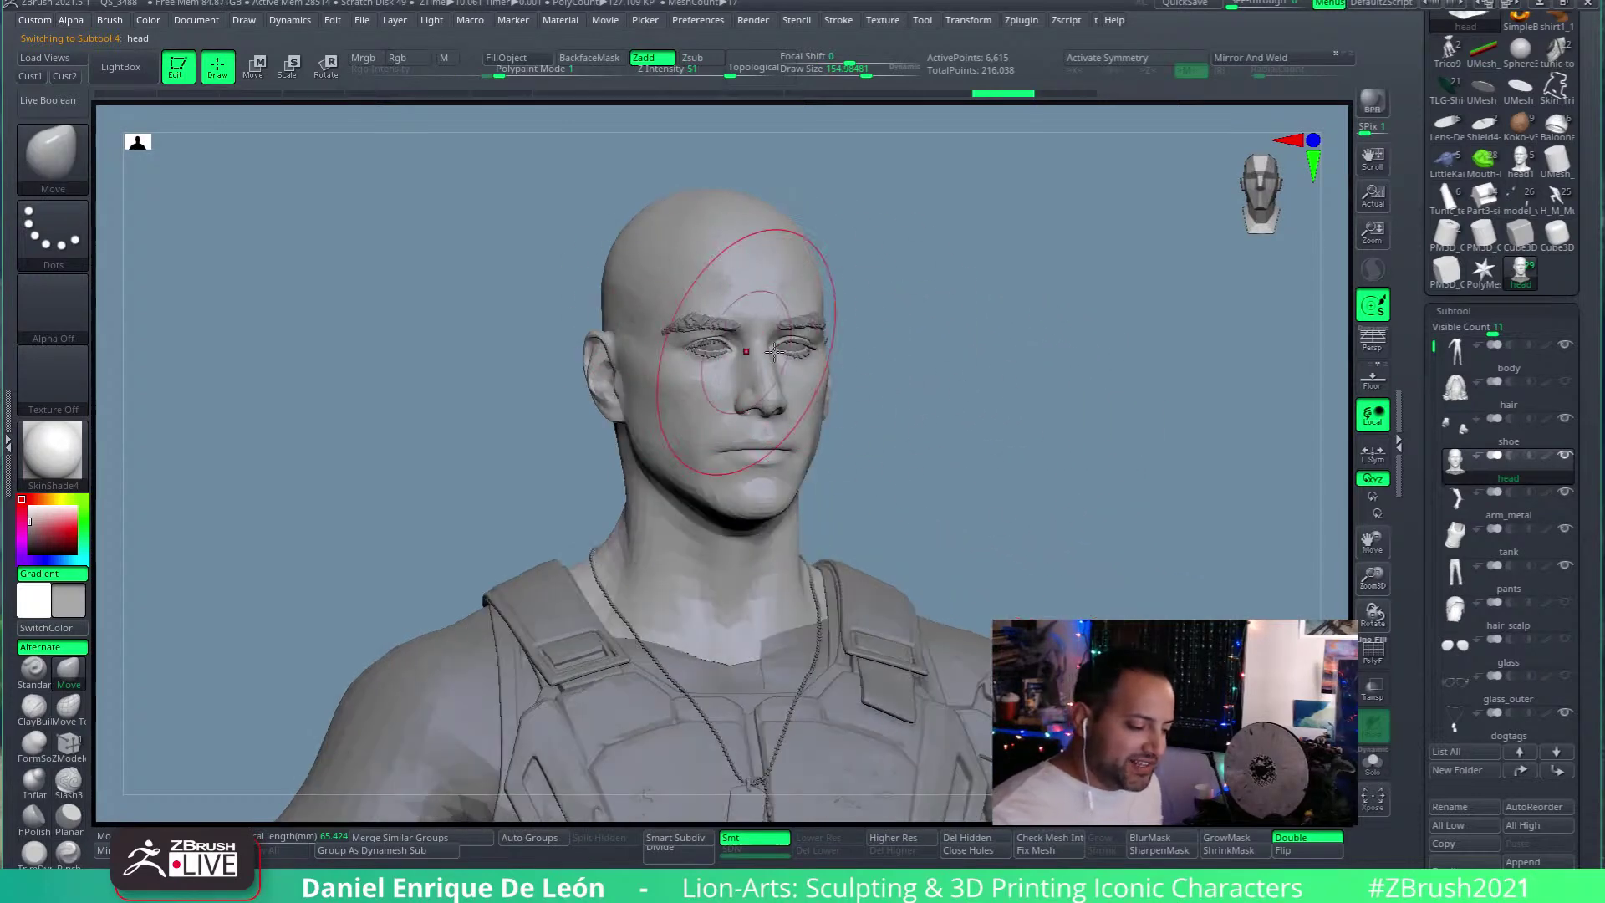
{"action": "mouse_move", "coordinate": [861, 451]}
{"action": "left_mouse_down"}
{"action": "mouse_move", "coordinate": [953, 415]}
{"action": "mouse_move", "coordinate": [1028, 430]}
{"action": "mouse_move", "coordinate": [1046, 460]}
{"action": "mouse_move", "coordinate": [1036, 437]}
{"action": "mouse_move", "coordinate": [1089, 448]}
{"action": "left_mouse_up"}
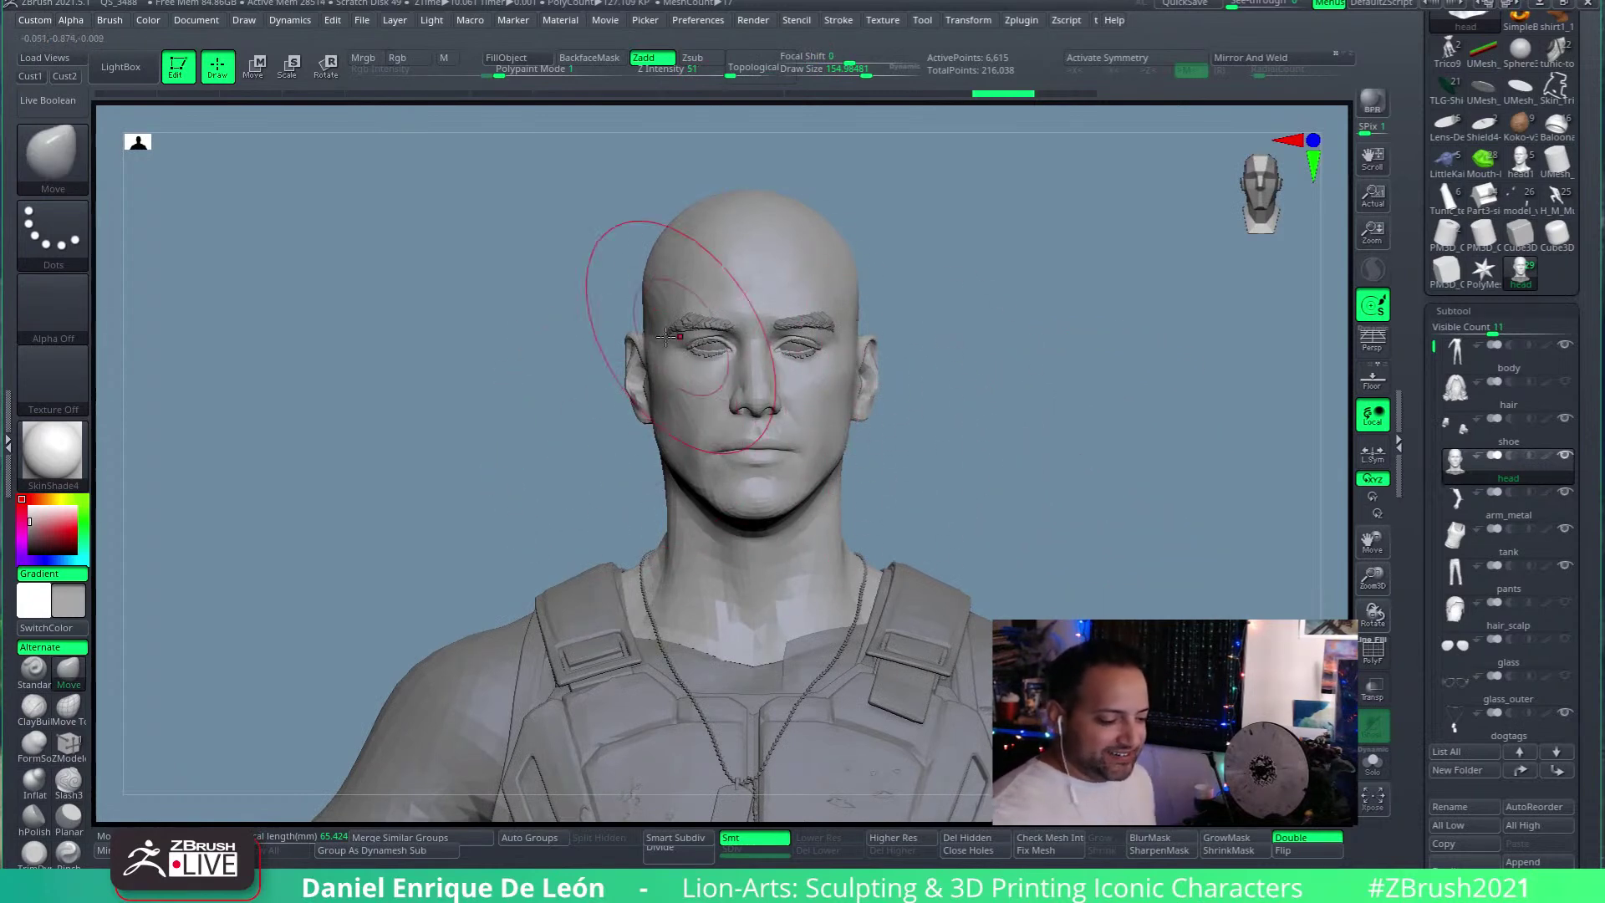
Step: Compare the character's face with perspective turned on and off while viewing it from several angles
{"action": "left_click", "coordinate": [1373, 341]}
{"action": "left_click_drag", "start_coordinate": [1110, 473], "coordinate": [825, 466]}
{"action": "left_click_drag", "start_coordinate": [866, 359], "coordinate": [773, 334]}
{"action": "mouse_move", "coordinate": [975, 355]}
{"action": "left_mouse_down"}
{"action": "mouse_move", "coordinate": [805, 384]}
{"action": "mouse_move", "coordinate": [878, 466]}
{"action": "mouse_move", "coordinate": [860, 304]}
{"action": "mouse_move", "coordinate": [870, 509]}
{"action": "mouse_move", "coordinate": [896, 358]}
{"action": "mouse_move", "coordinate": [920, 368]}
{"action": "mouse_move", "coordinate": [852, 197]}
{"action": "mouse_move", "coordinate": [967, 394]}
{"action": "mouse_move", "coordinate": [1014, 385]}
{"action": "mouse_move", "coordinate": [960, 305]}
{"action": "mouse_move", "coordinate": [907, 465]}
{"action": "mouse_move", "coordinate": [1014, 448]}
{"action": "mouse_move", "coordinate": [790, 387]}
{"action": "left_mouse_up"}
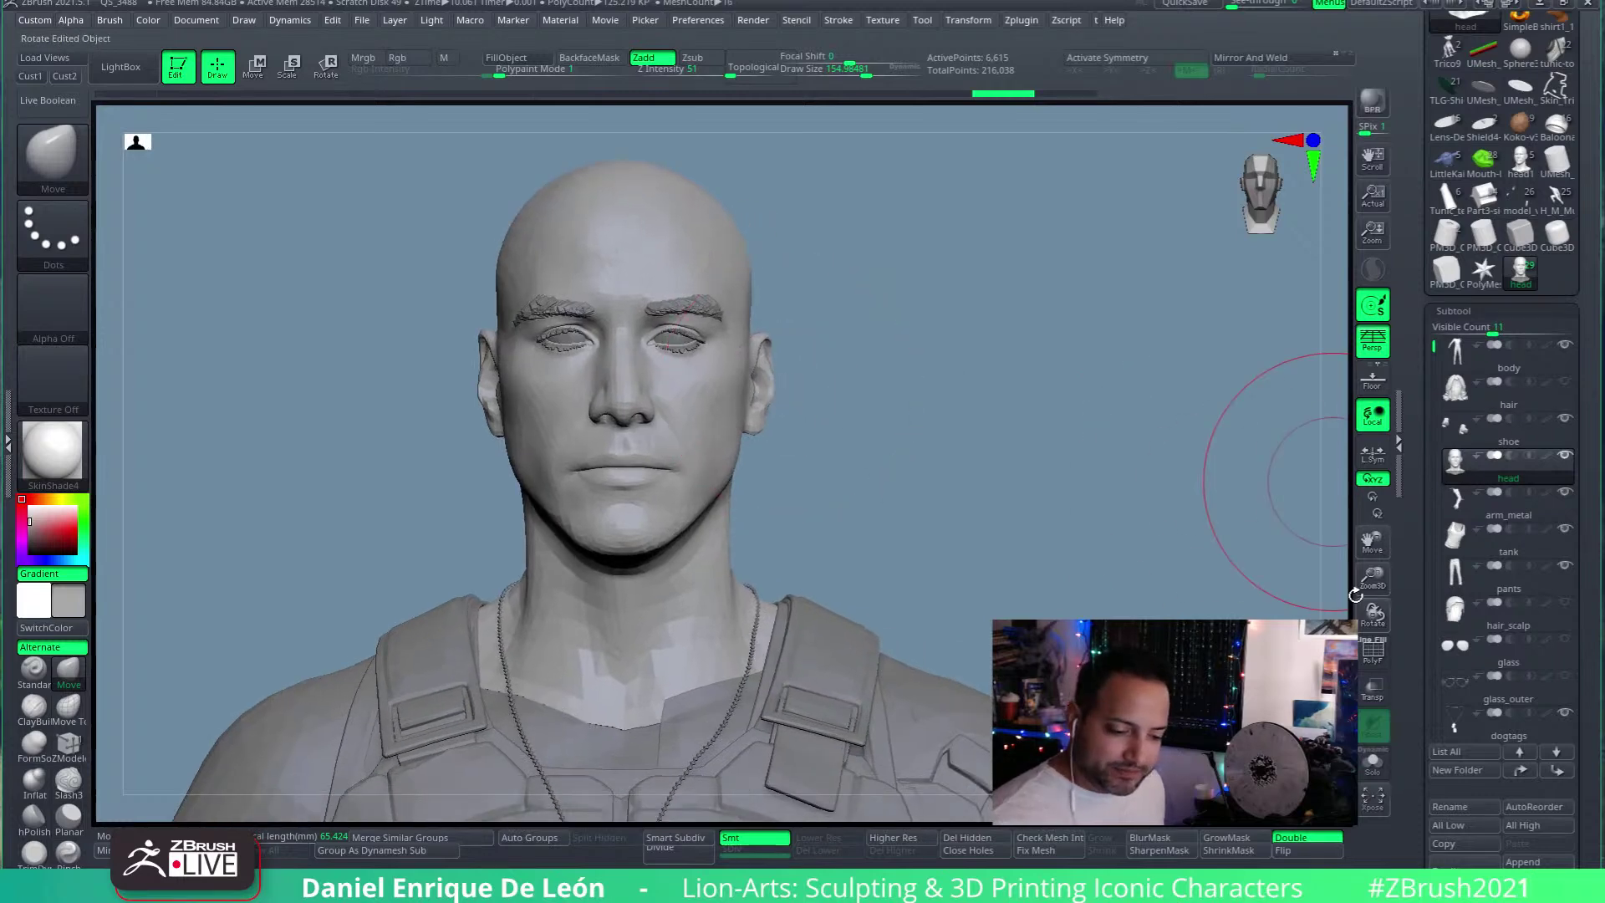
{"action": "left_click", "coordinate": [1366, 345]}
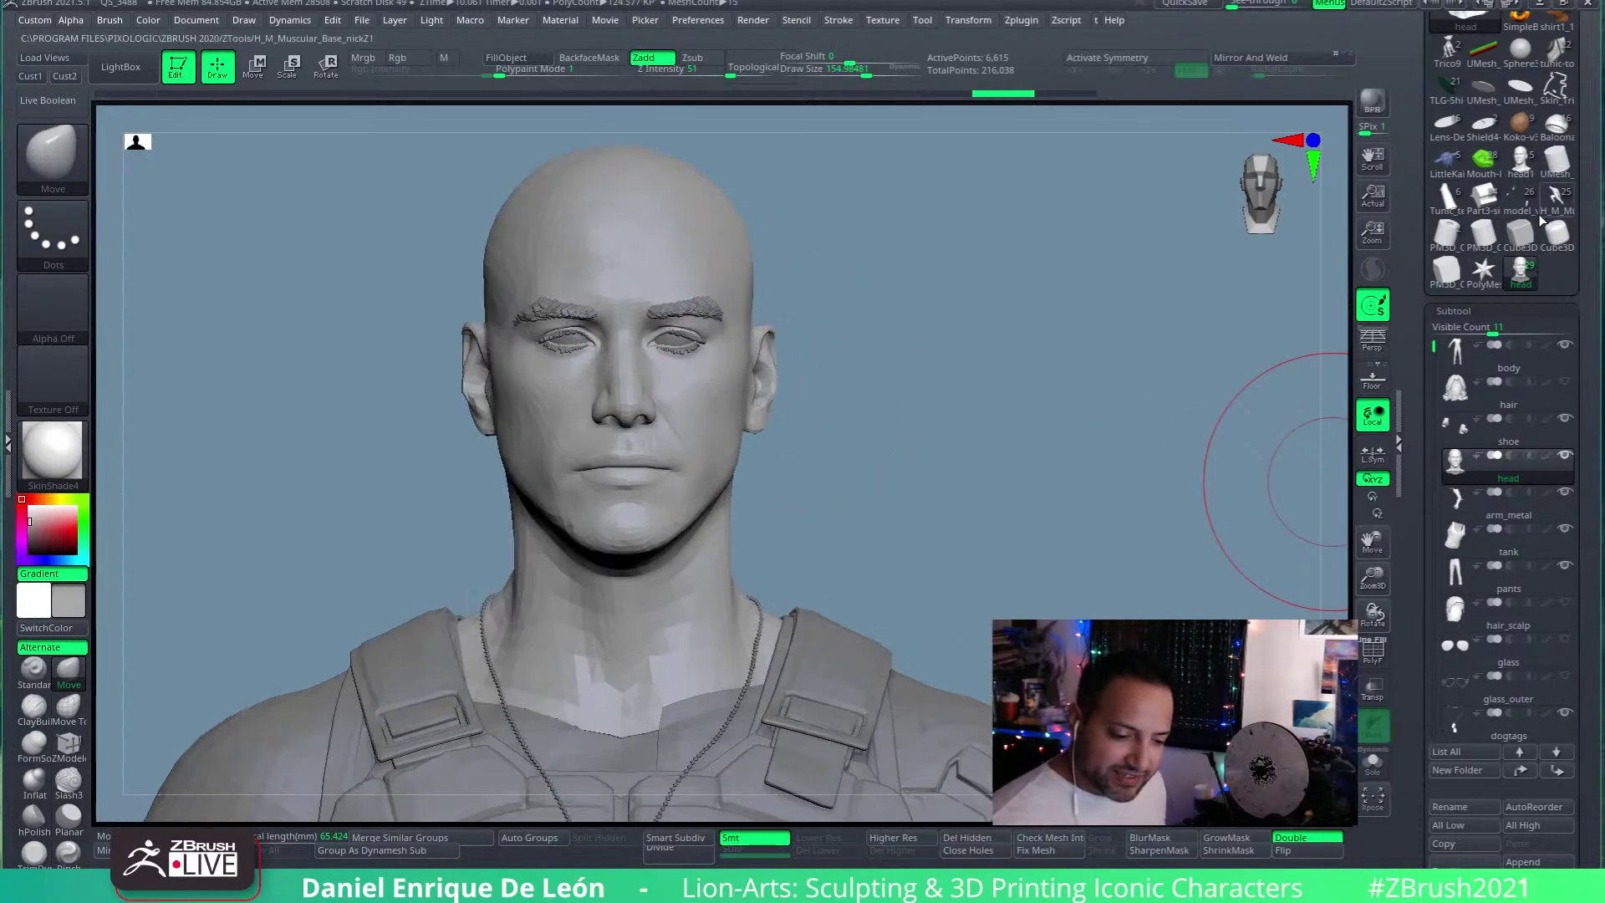
Step: Switch back to the head1 tool and select its Keanu-Neo1-Snear subtool
{"action": "scroll", "coordinate": [1534, 262], "scroll_direction": "up", "scroll_amount": 4}
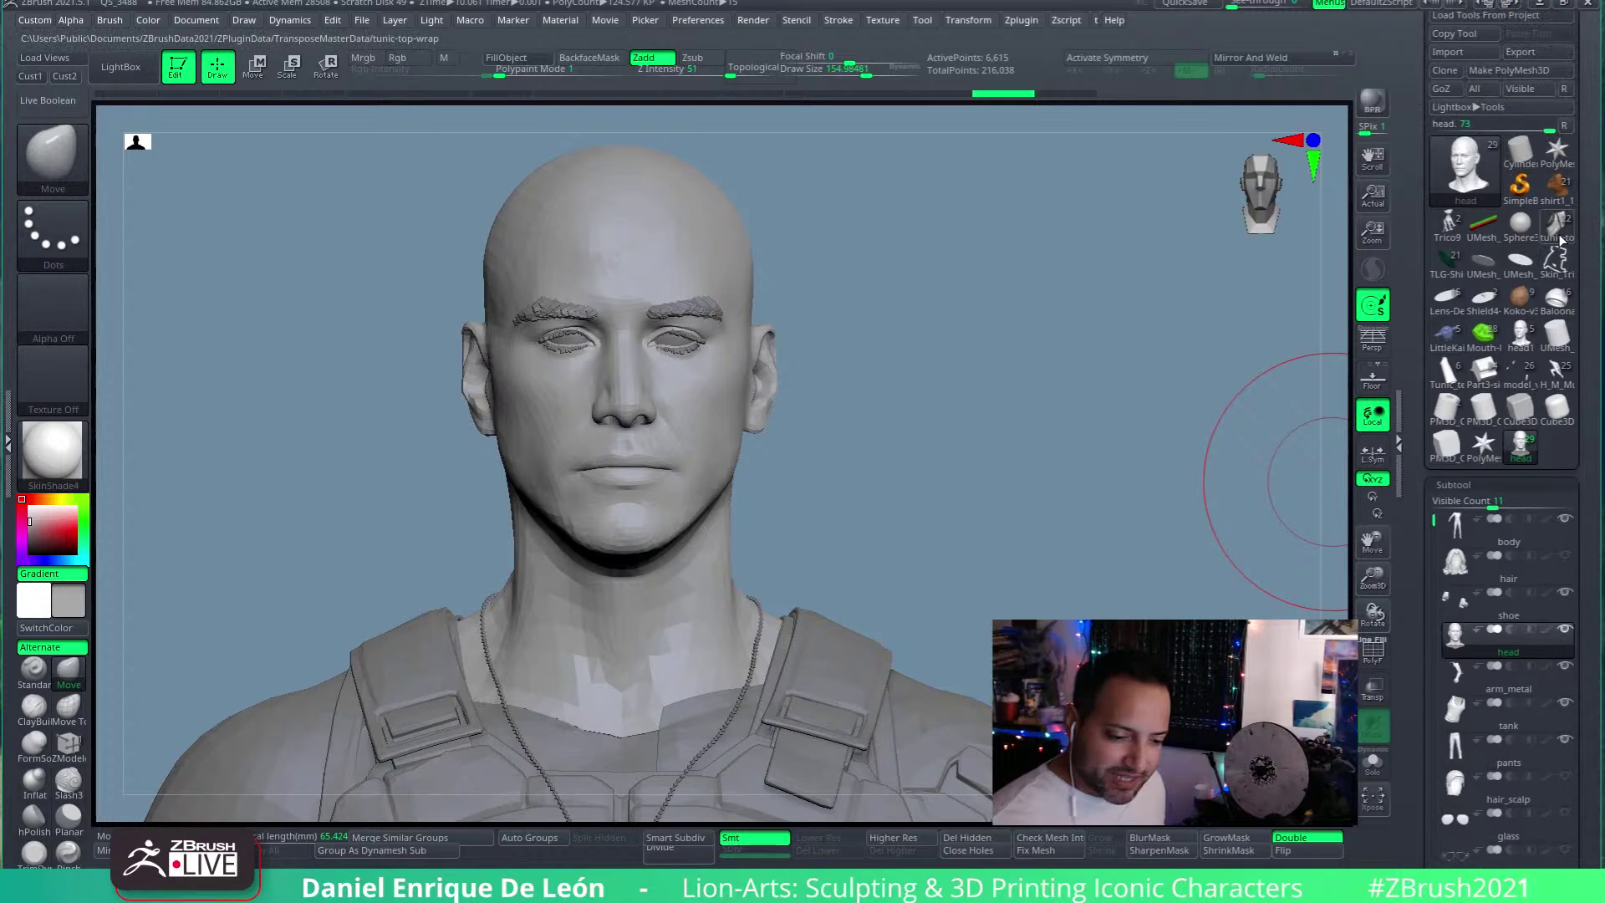
{"action": "mouse_move", "coordinate": [1496, 194]}
{"action": "left_click", "coordinate": [1465, 167]}
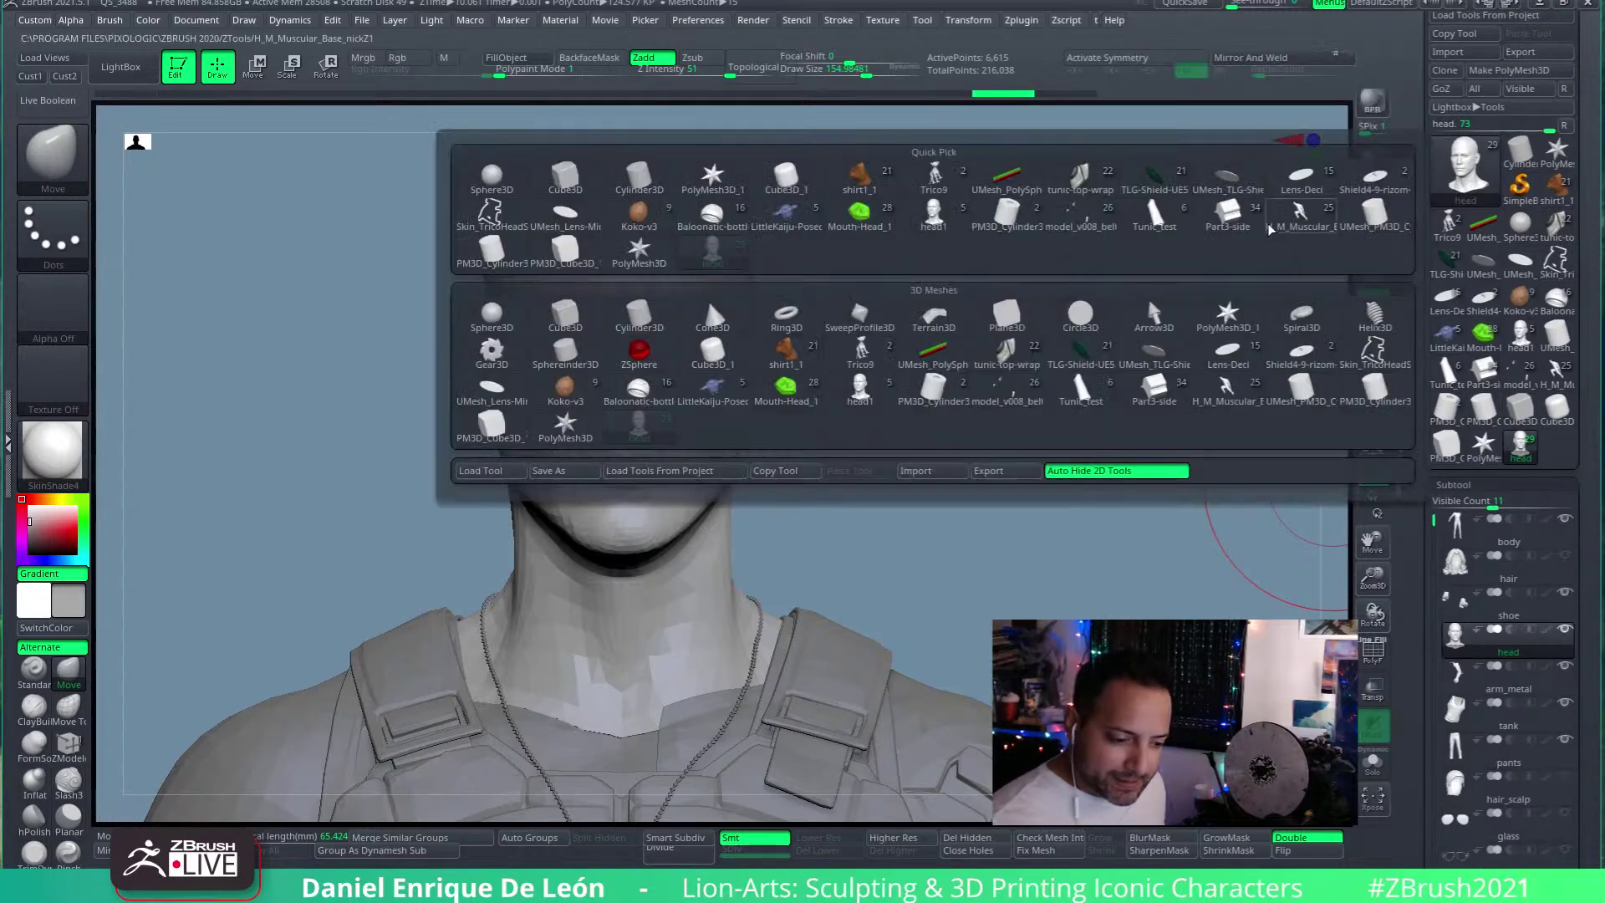
{"action": "left_click", "coordinate": [934, 214]}
{"action": "left_click_drag", "start_coordinate": [859, 340], "coordinate": [1096, 428]}
{"action": "left_click", "coordinate": [1471, 527]}
{"action": "left_click_drag", "start_coordinate": [1220, 468], "coordinate": [1182, 458]}
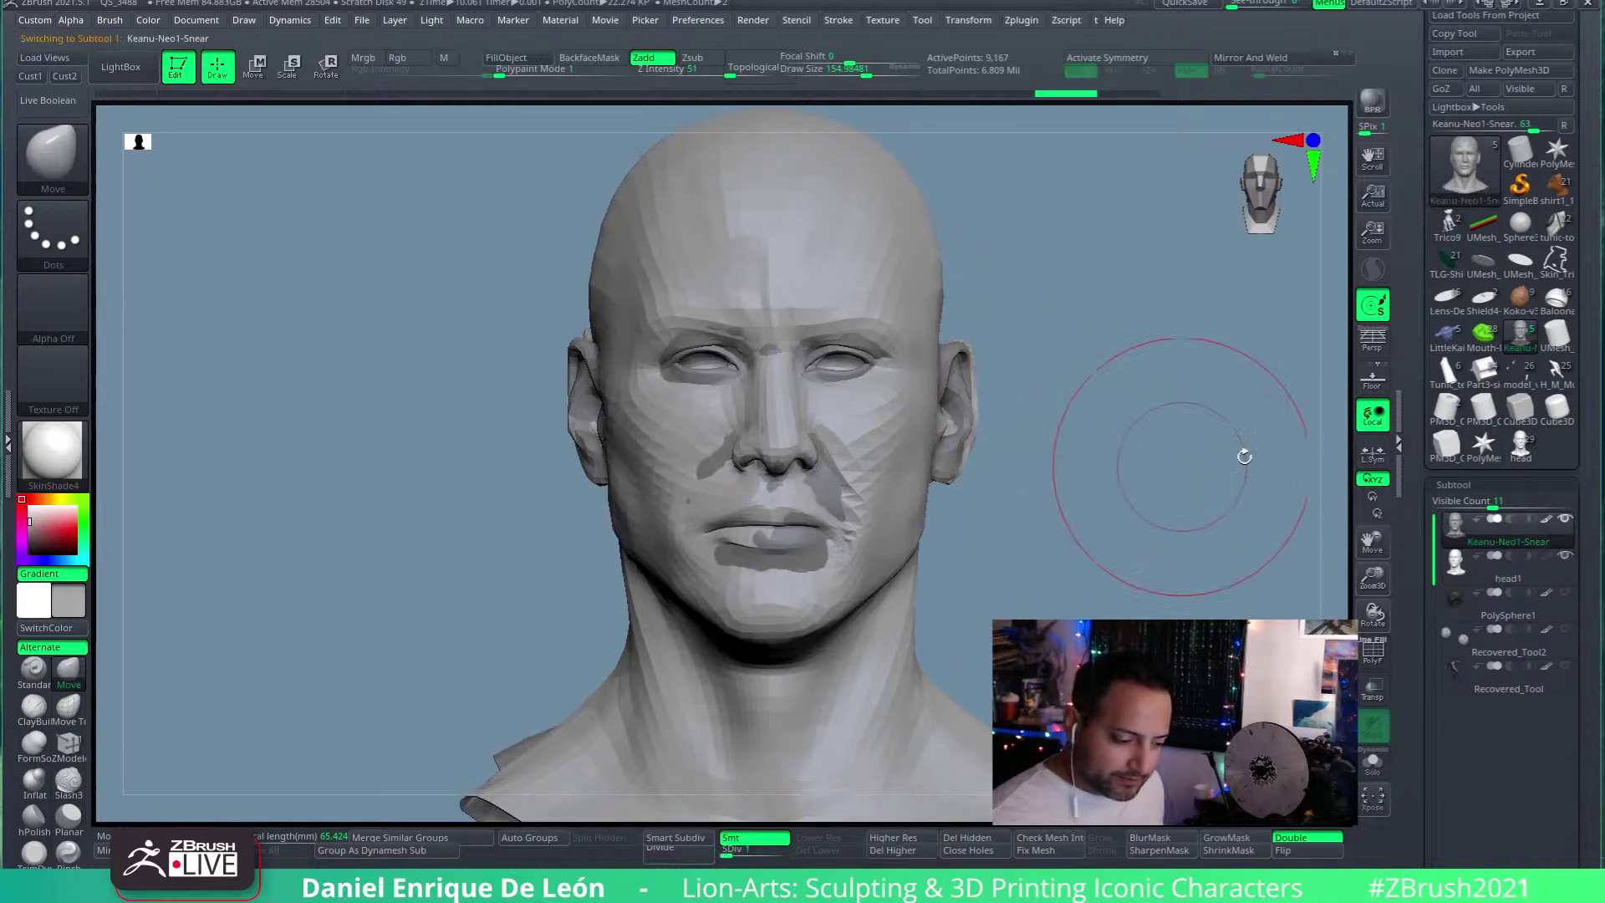
Step: Show the polygon wireframe and transparency on the Keanu head, and check its nose, cheek folds and mouth against the base head
{"action": "key", "text": "shift+f"}
{"action": "left_click_drag", "start_coordinate": [1149, 543], "coordinate": [970, 618]}
{"action": "scroll", "coordinate": [969, 619], "scroll_direction": "up", "scroll_amount": 6}
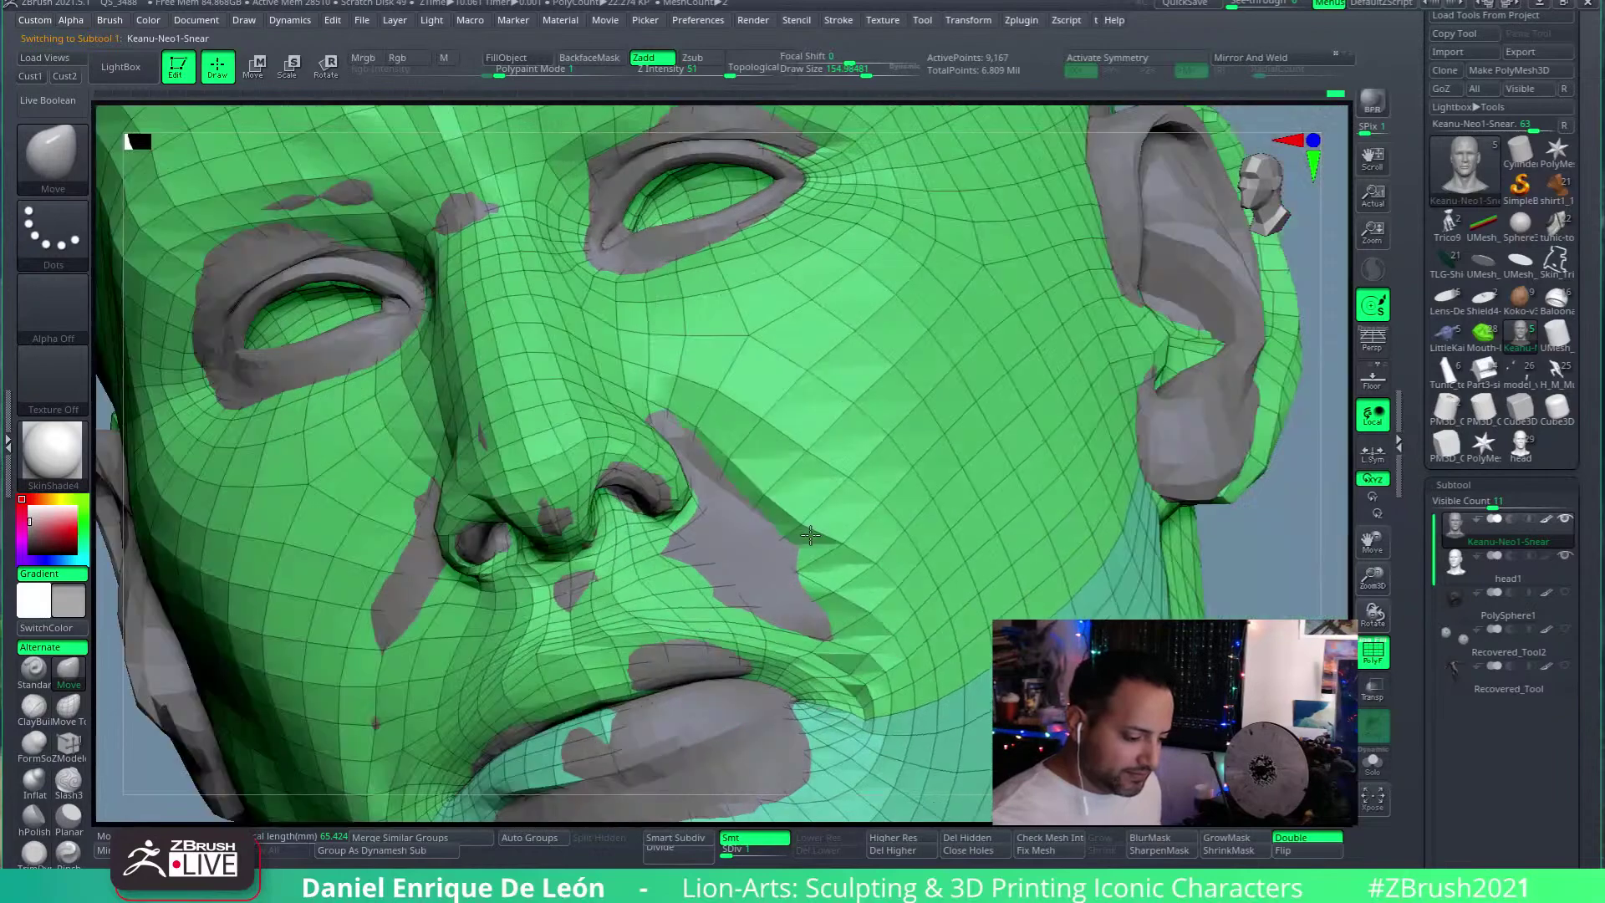
{"action": "left_click", "coordinate": [1373, 690]}
{"action": "left_click_drag", "start_coordinate": [1254, 652], "coordinate": [842, 474], "text": "shift"}
{"action": "scroll", "coordinate": [842, 474], "scroll_direction": "up", "scroll_amount": 4}
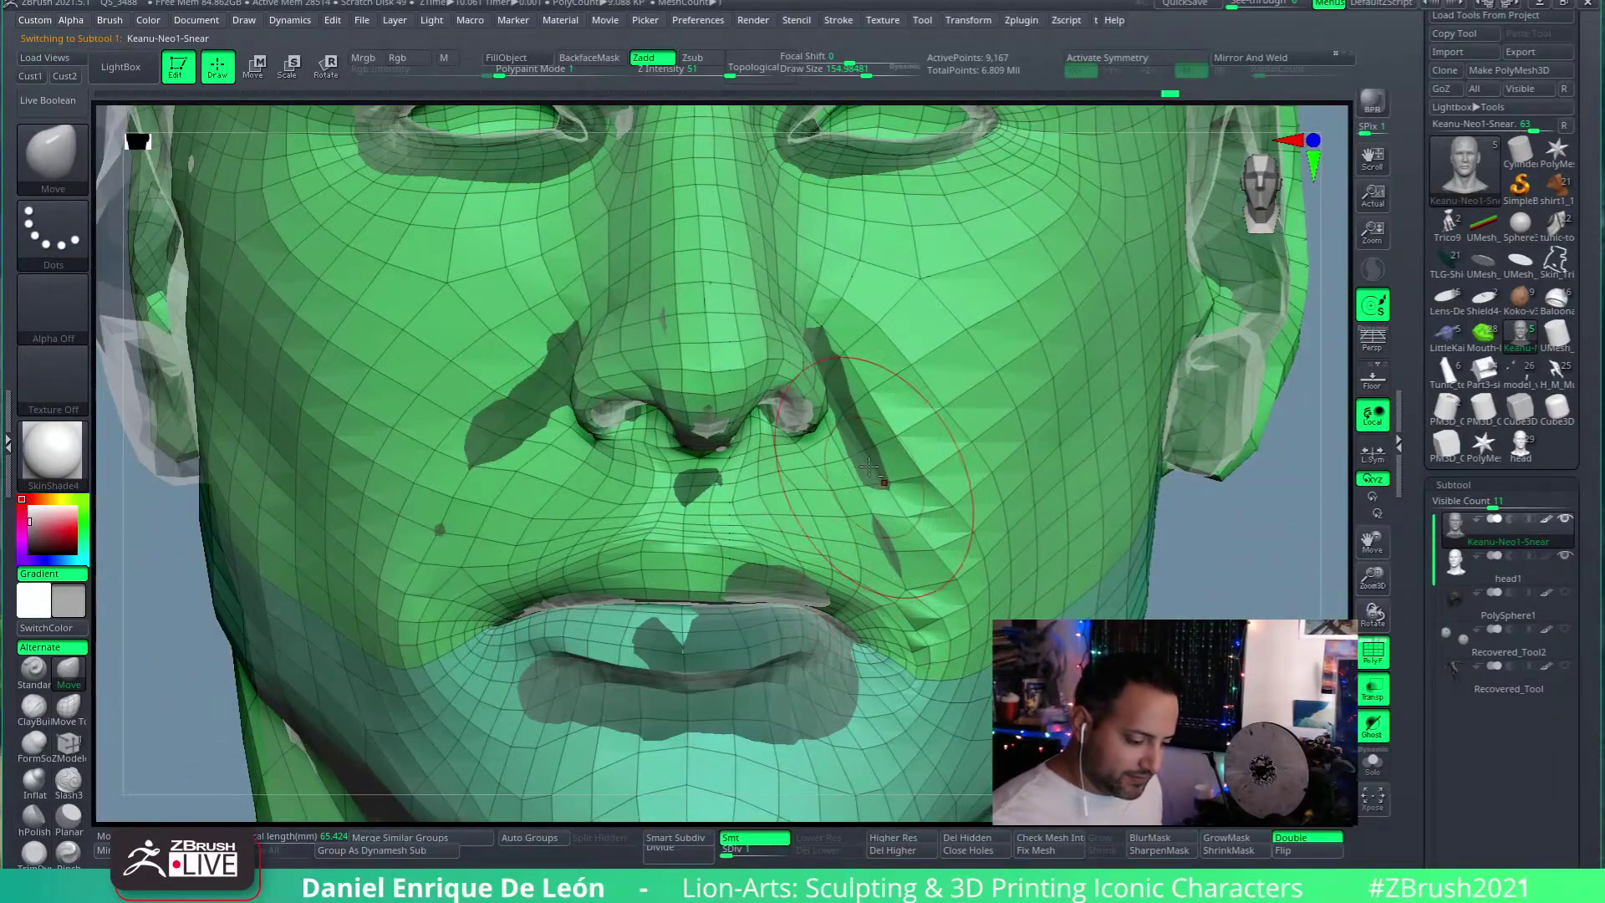
{"action": "mouse_move", "coordinate": [870, 449]}
{"action": "right_mouse_down"}
{"action": "mouse_move", "coordinate": [853, 376]}
{"action": "mouse_move", "coordinate": [886, 373]}
{"action": "right_mouse_up"}
{"action": "right_click_drag", "start_coordinate": [840, 452], "coordinate": [881, 435]}
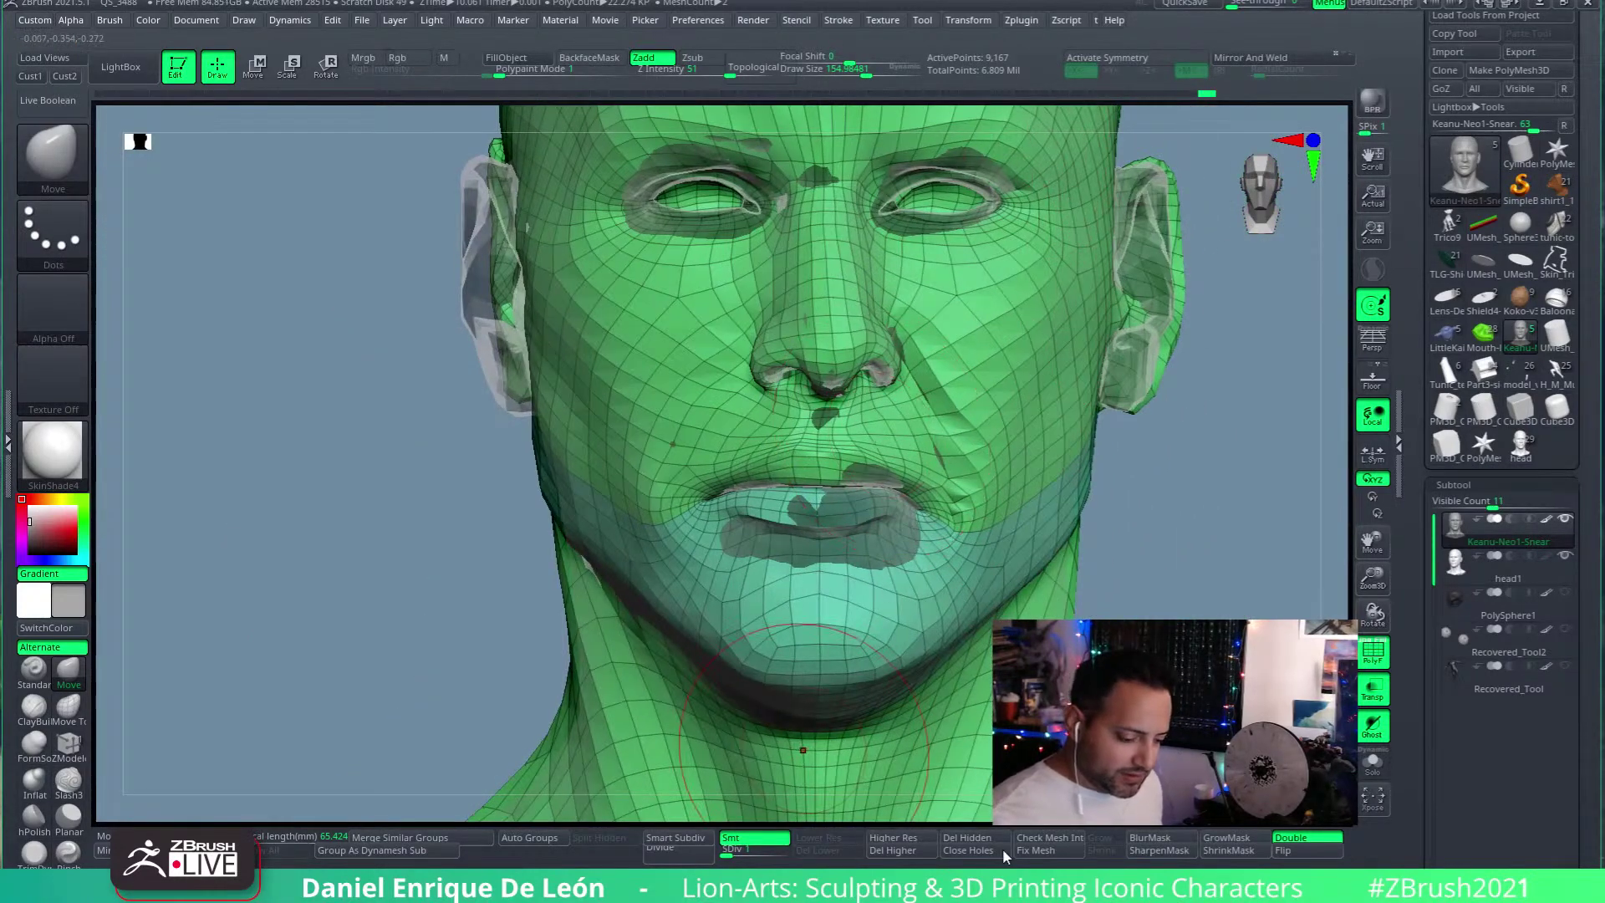
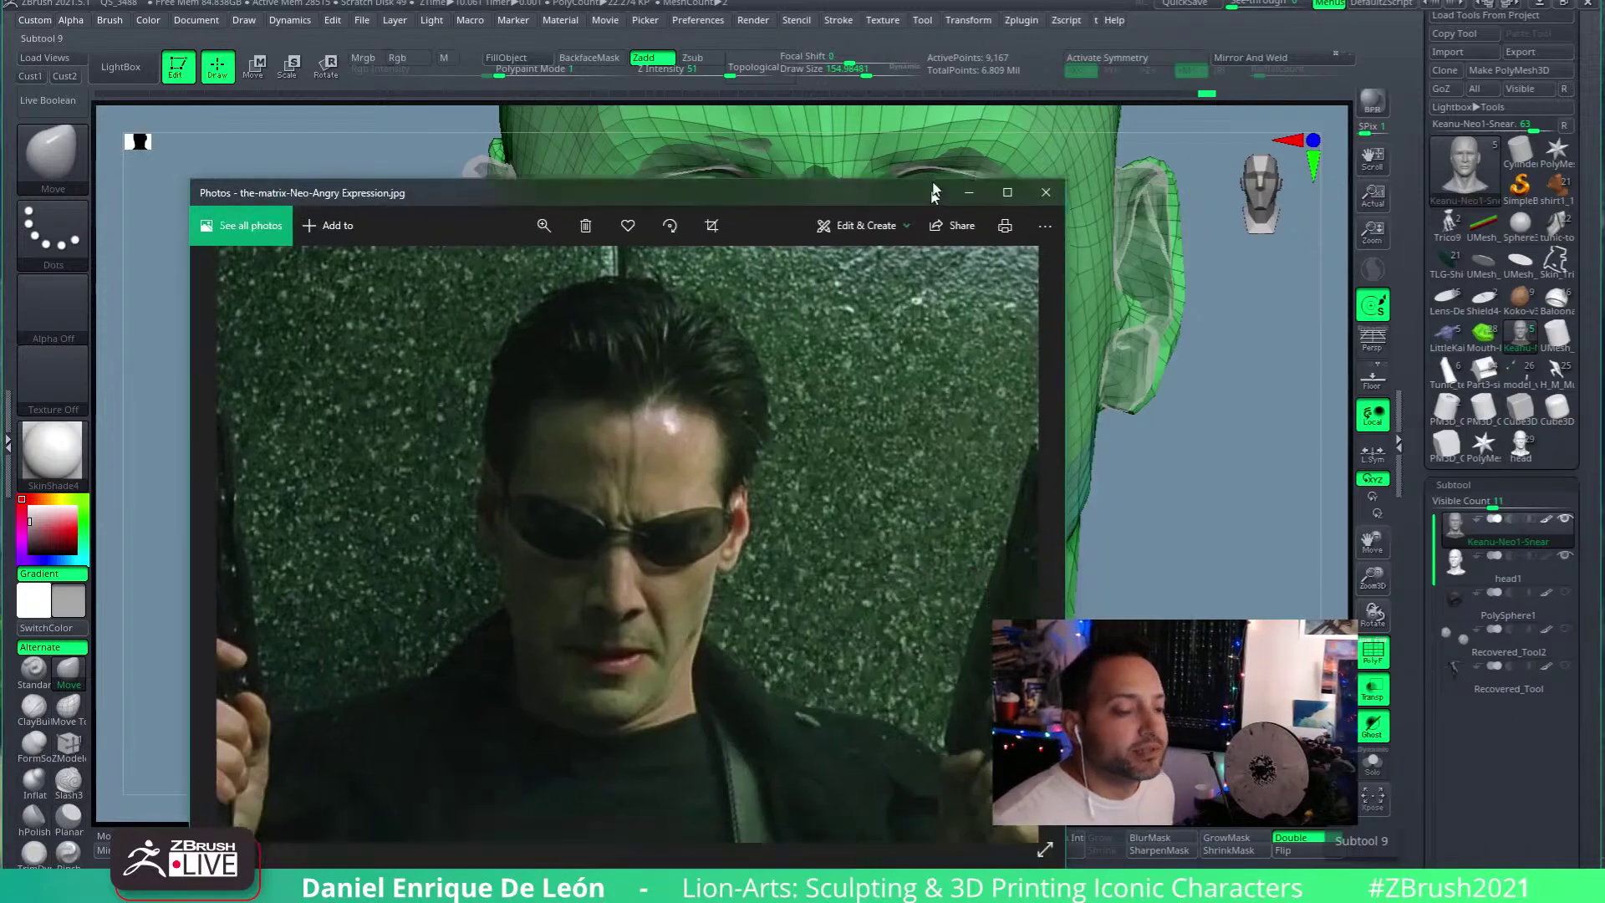
Step: In Photos, place the-matrix-Neo-Angry Expression.jpg over the sculpting viewport and enlarge it around Neo's face
{"action": "left_click_drag", "start_coordinate": [940, 189], "coordinate": [1074, 132]}
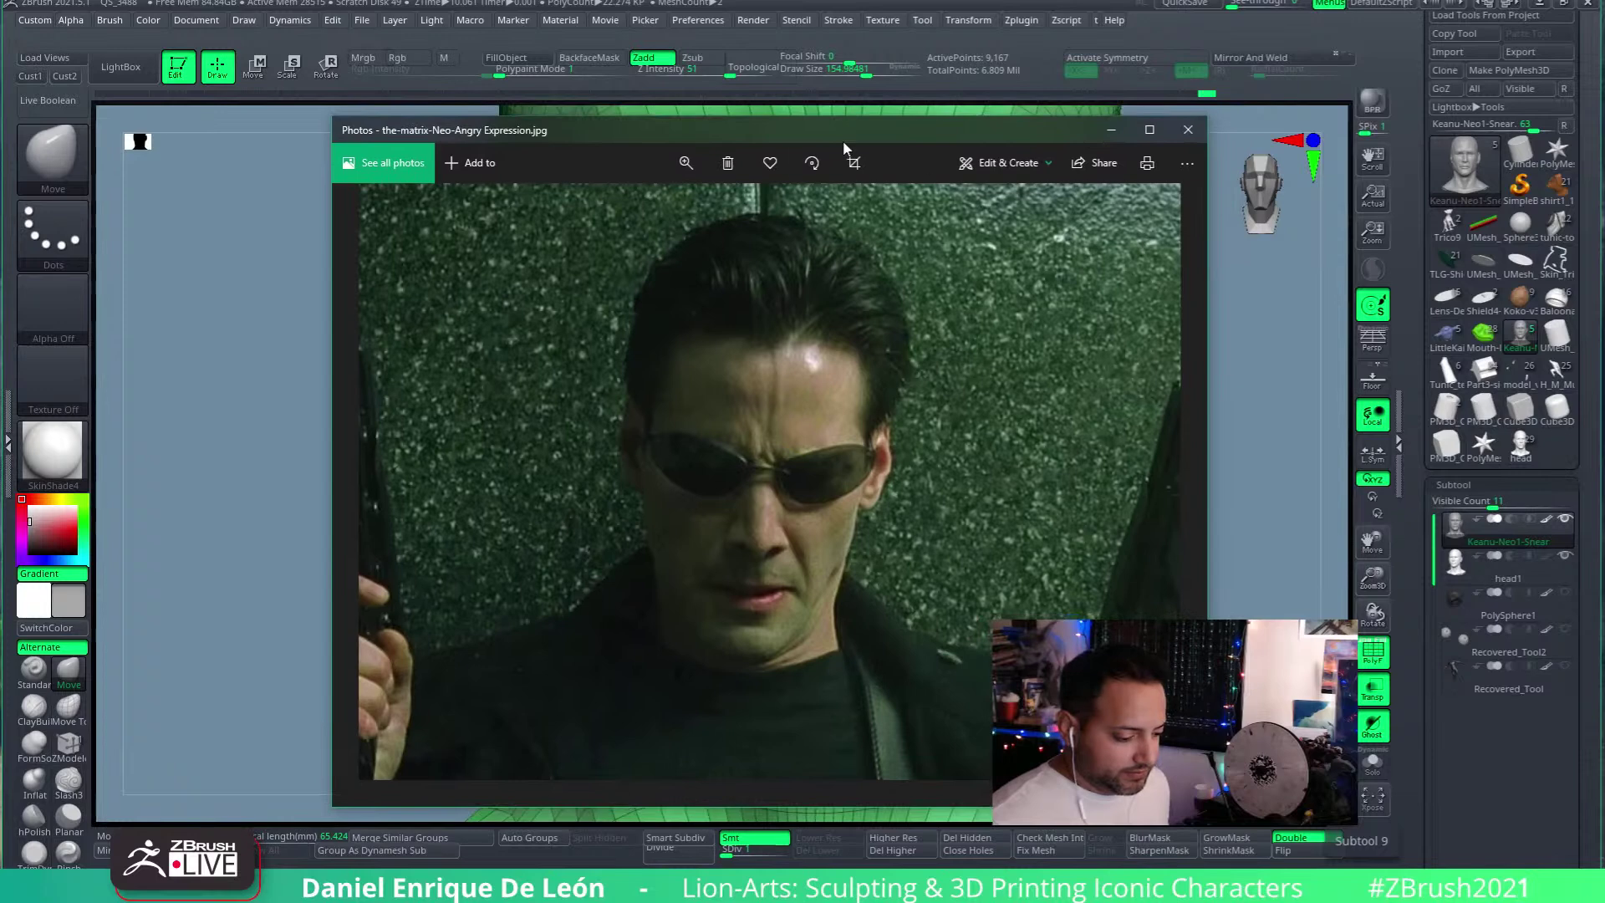
{"action": "left_click", "coordinate": [686, 162]}
{"action": "scroll", "coordinate": [655, 217], "scroll_direction": "up", "scroll_amount": 4}
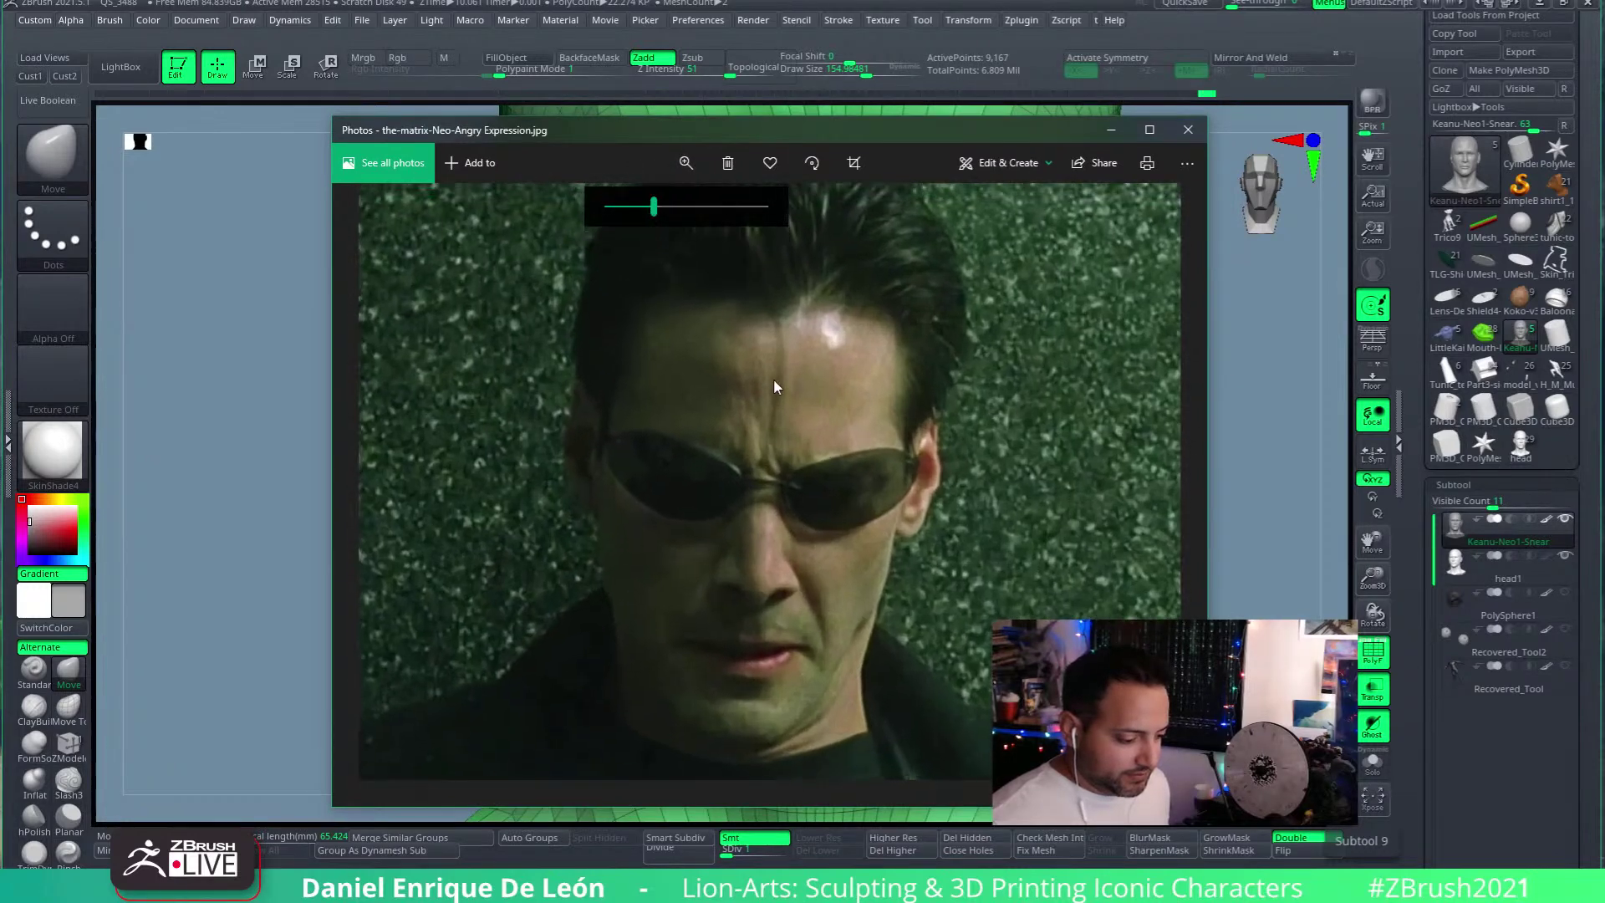
{"action": "left_click_drag", "start_coordinate": [774, 382], "coordinate": [769, 403]}
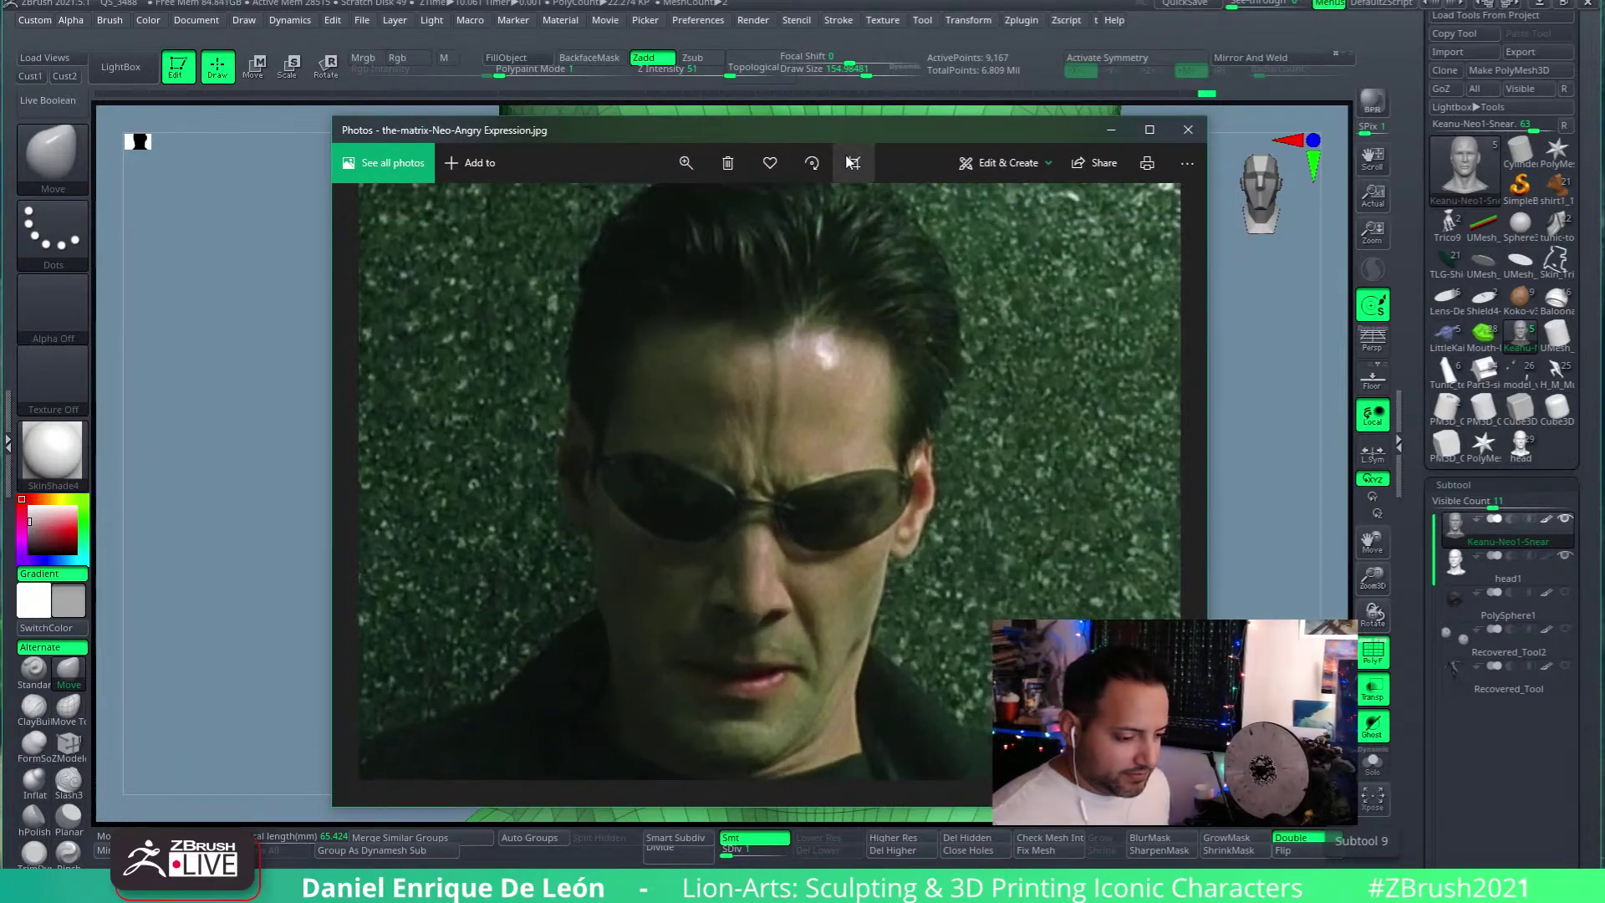
{"action": "left_click_drag", "start_coordinate": [904, 117], "coordinate": [906, 47]}
{"action": "left_click", "coordinate": [692, 90]}
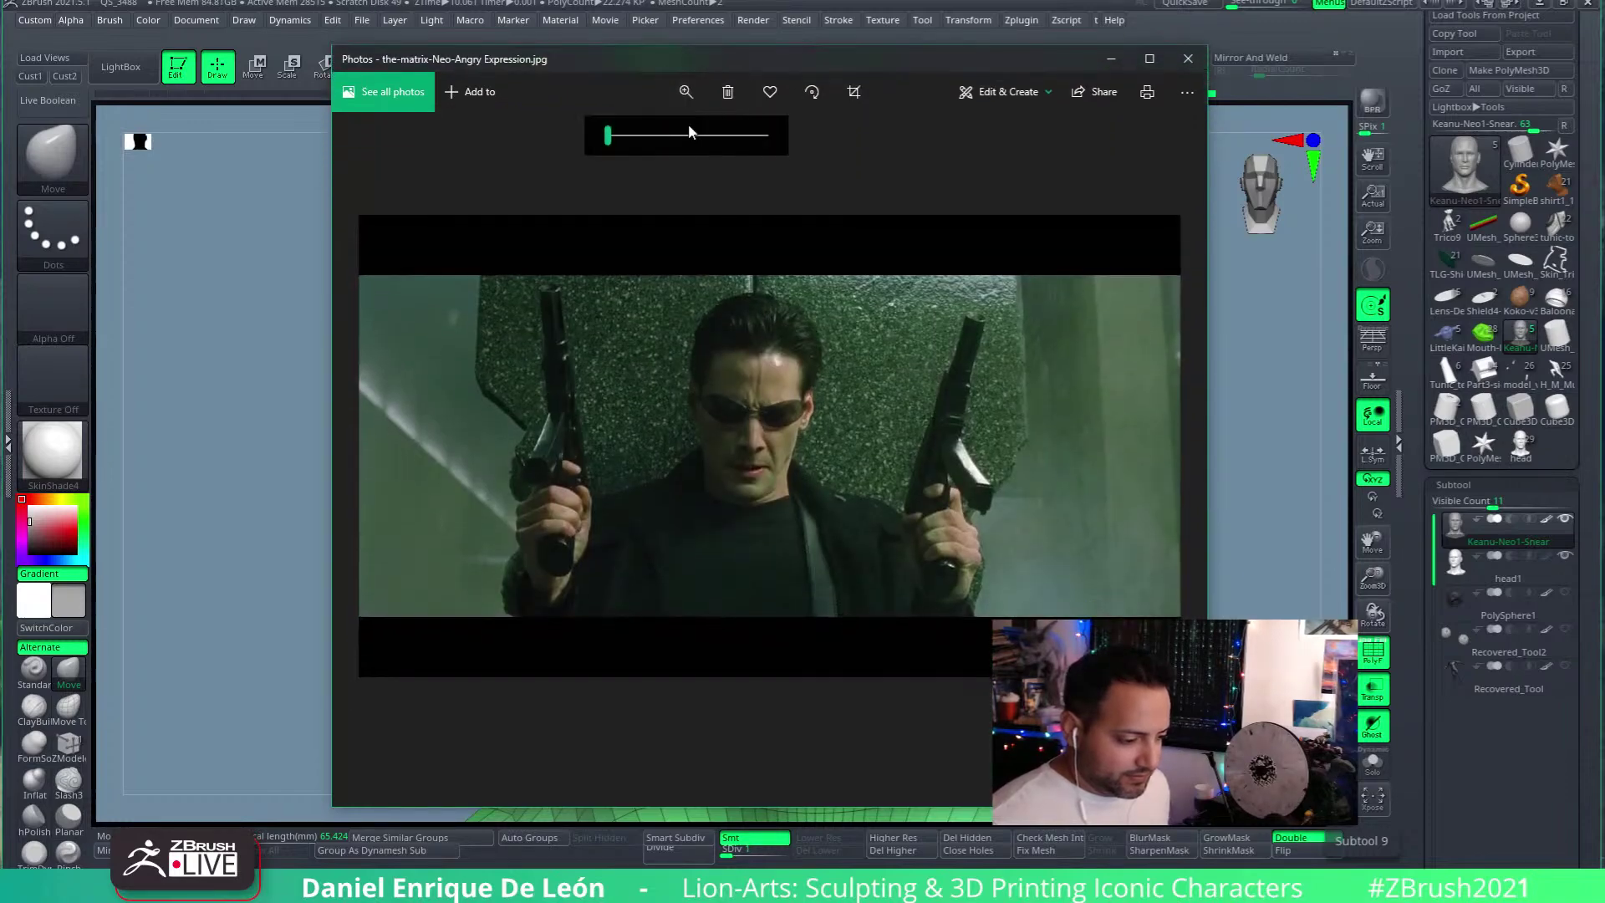
{"action": "left_click_drag", "start_coordinate": [626, 138], "coordinate": [666, 137]}
{"action": "left_click_drag", "start_coordinate": [791, 301], "coordinate": [827, 436]}
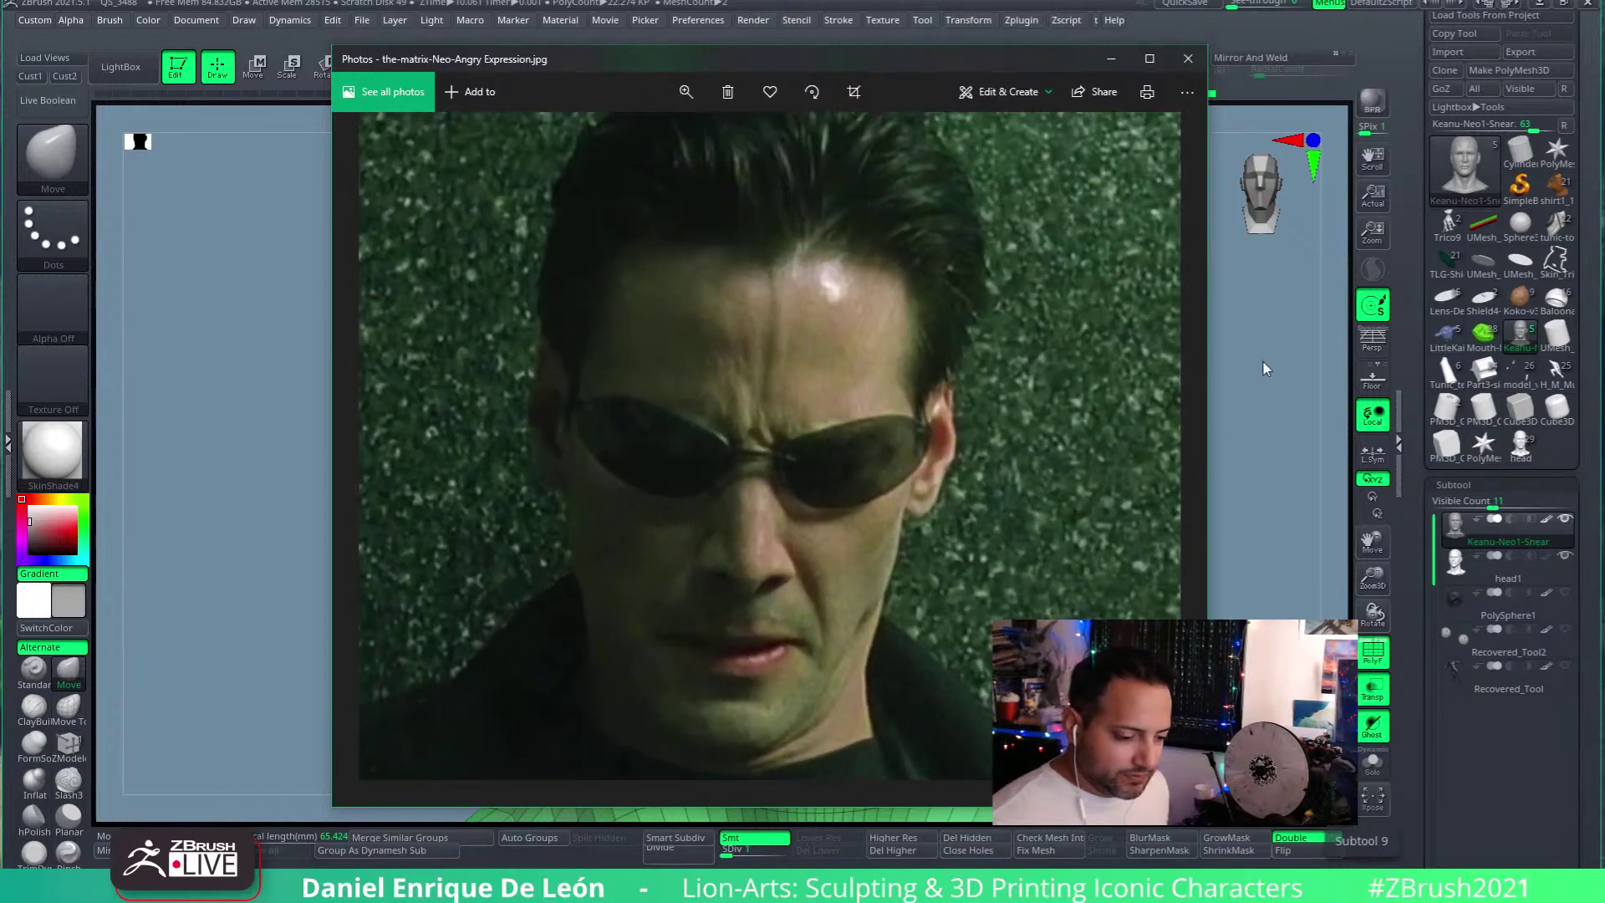
Step: Return to ZBrush, make its window see-through over the photo, and roughly align the Keanu head with Neo's face
{"action": "left_click", "coordinate": [1262, 363]}
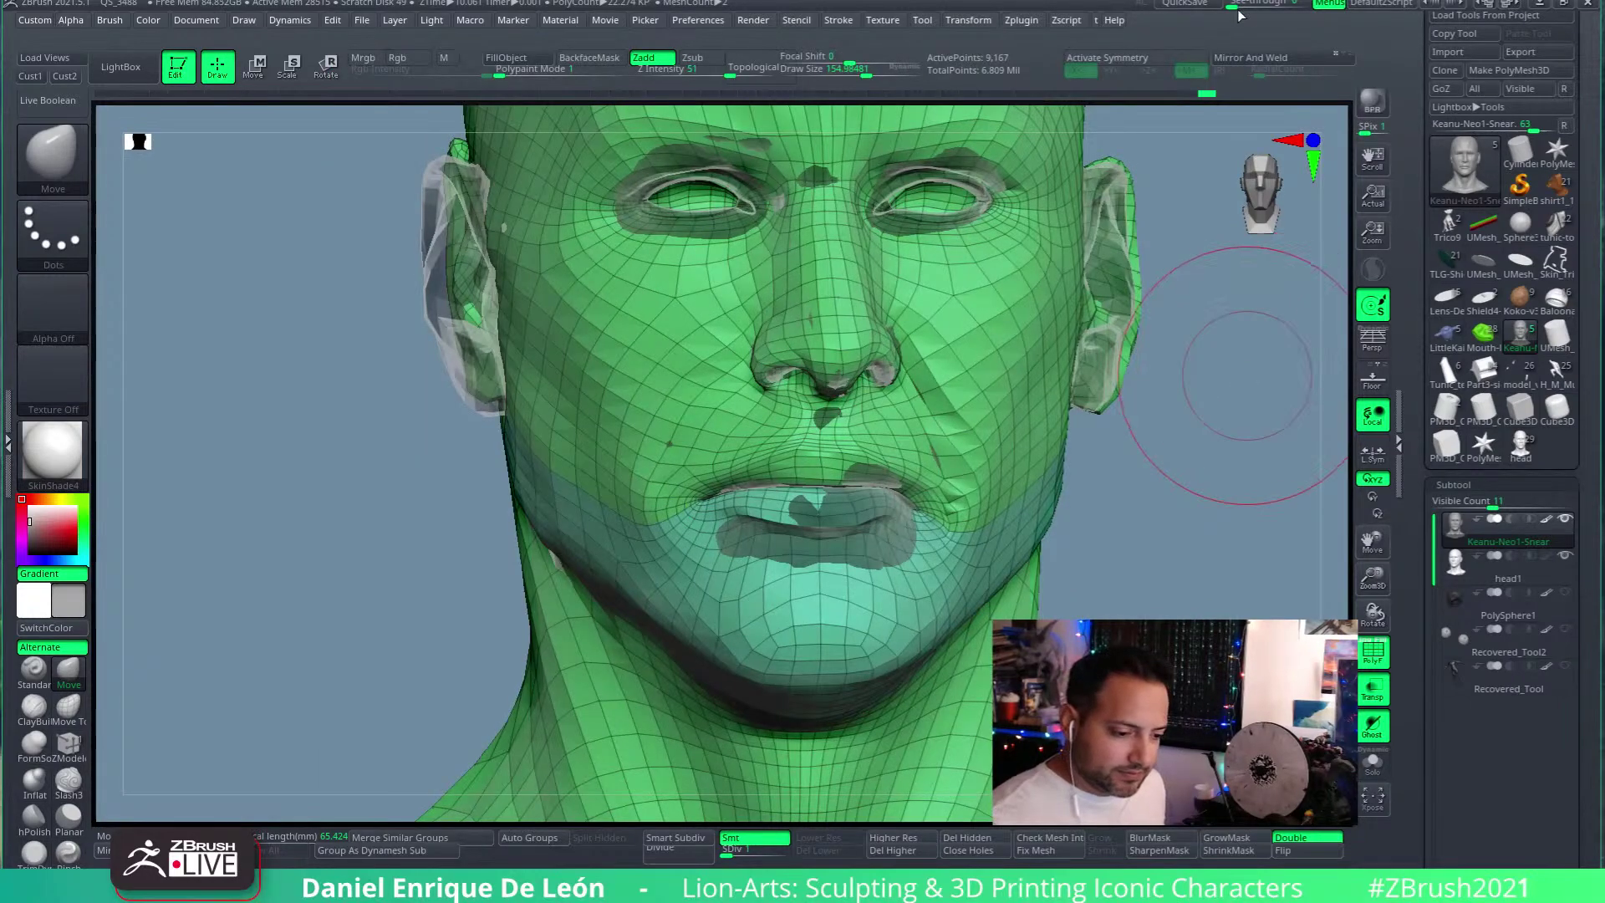
{"action": "left_click_drag", "start_coordinate": [1247, 5], "coordinate": [1282, 4]}
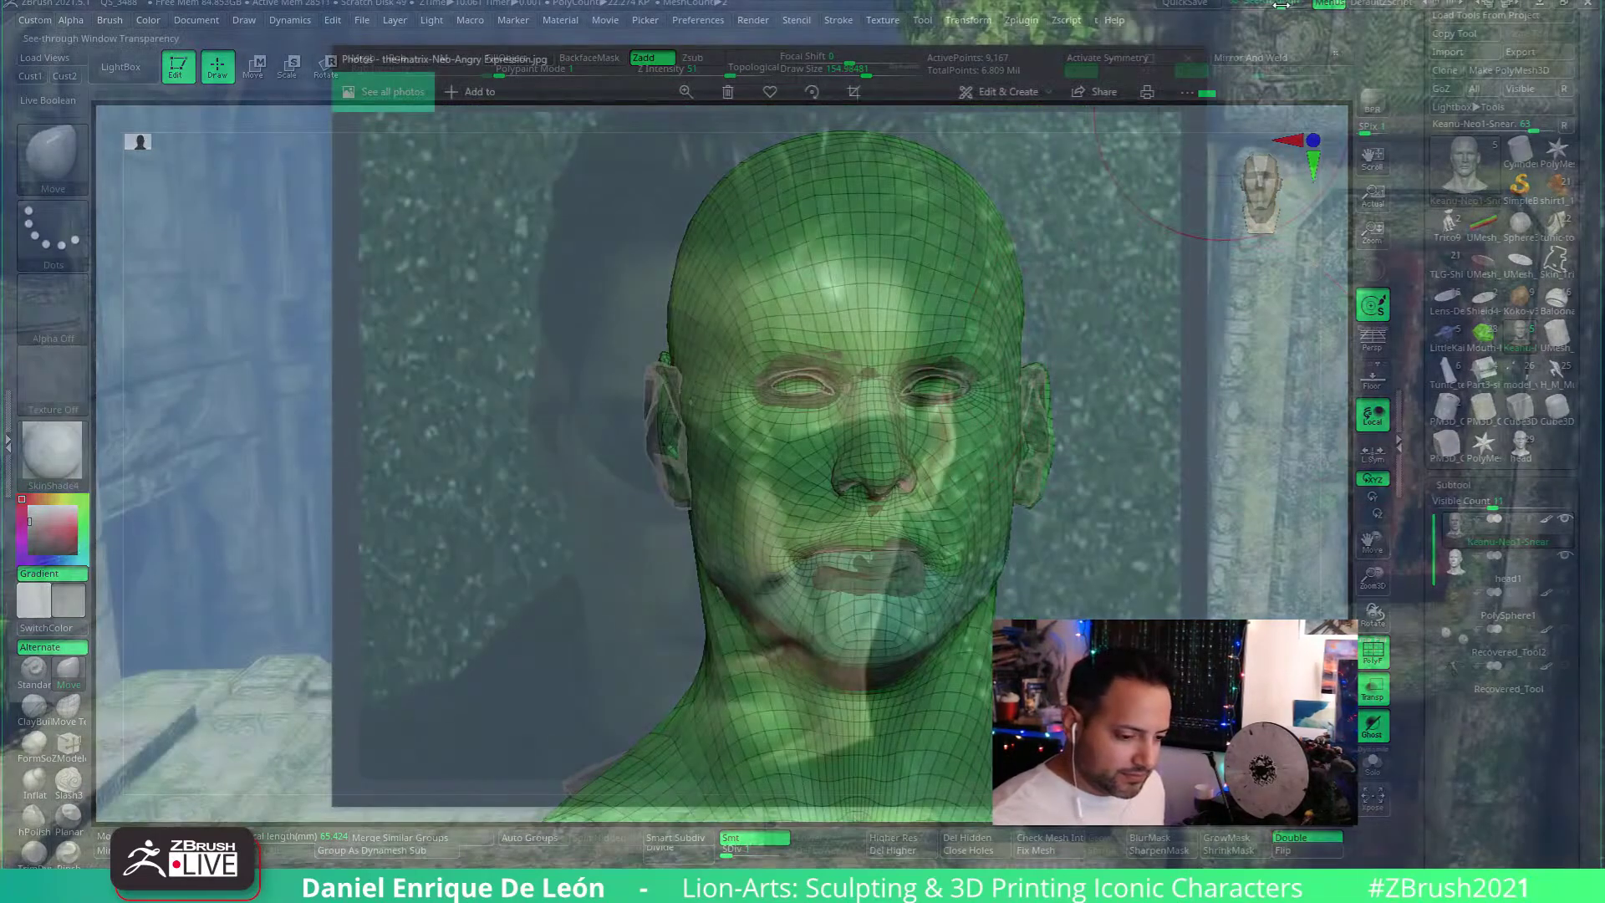
{"action": "left_click_drag", "start_coordinate": [1088, 360], "coordinate": [1093, 439]}
{"action": "mouse_move", "coordinate": [1092, 447]}
{"action": "left_mouse_down"}
{"action": "mouse_move", "coordinate": [1119, 452]}
{"action": "mouse_move", "coordinate": [1125, 405]}
{"action": "mouse_move", "coordinate": [1101, 479]}
{"action": "mouse_move", "coordinate": [1136, 496]}
{"action": "mouse_move", "coordinate": [1134, 473]}
{"action": "mouse_move", "coordinate": [1114, 476]}
{"action": "mouse_move", "coordinate": [1132, 490]}
{"action": "left_mouse_up"}
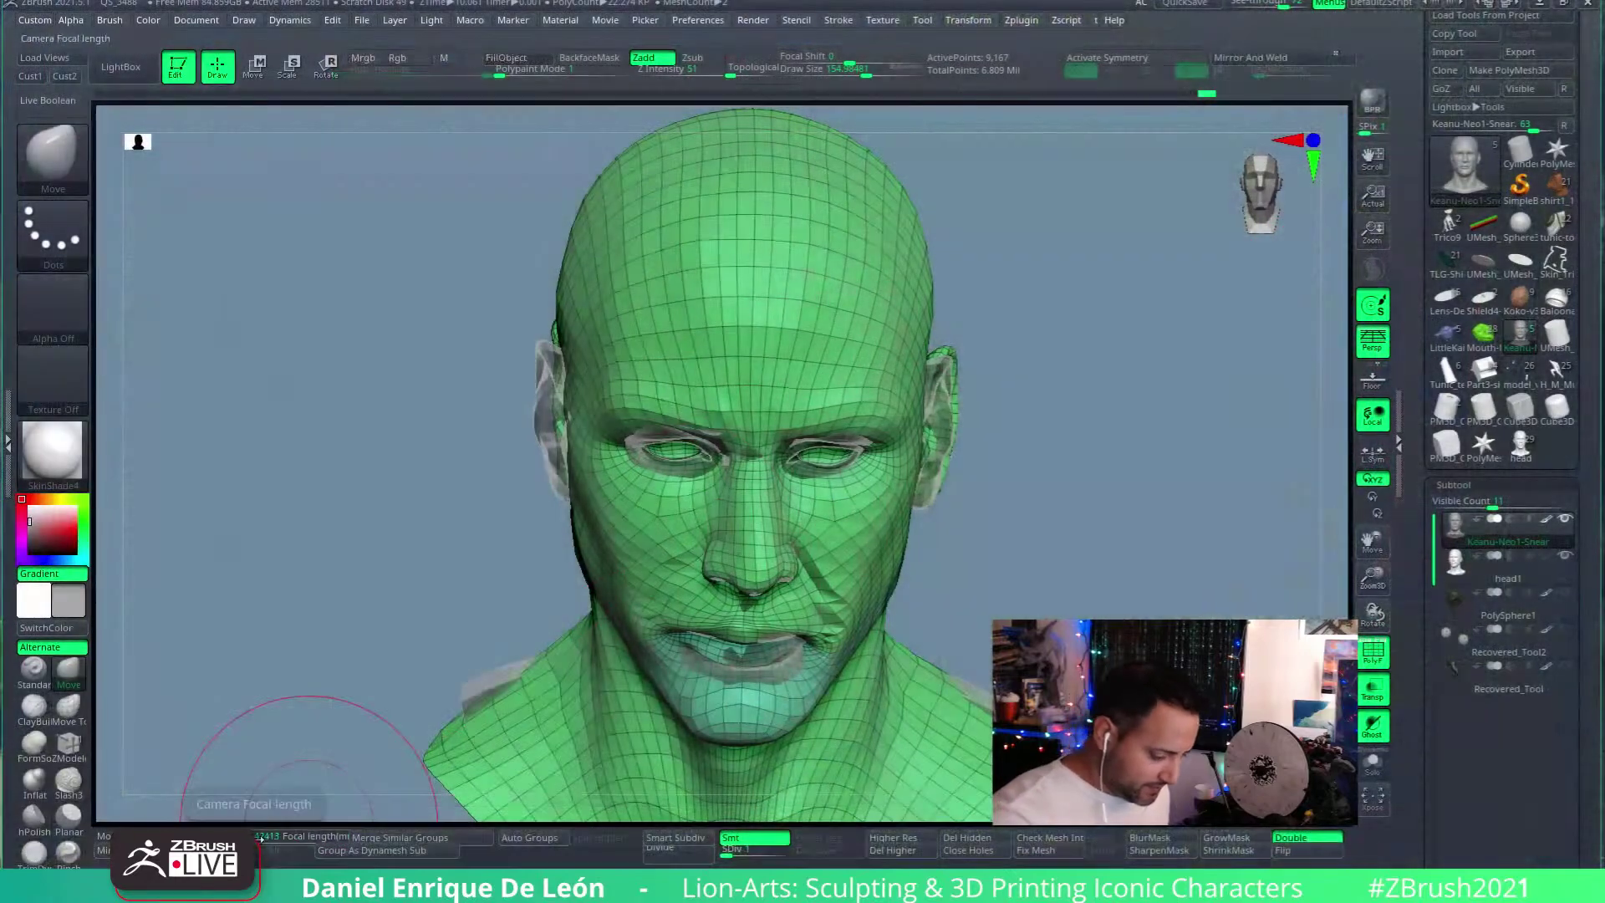
Step: Set the camera focal length to 35 mm and fine-tune the Keanu head's angle and position to match Neo's face in the photo
{"action": "left_click_drag", "start_coordinate": [259, 836], "coordinate": [251, 836]}
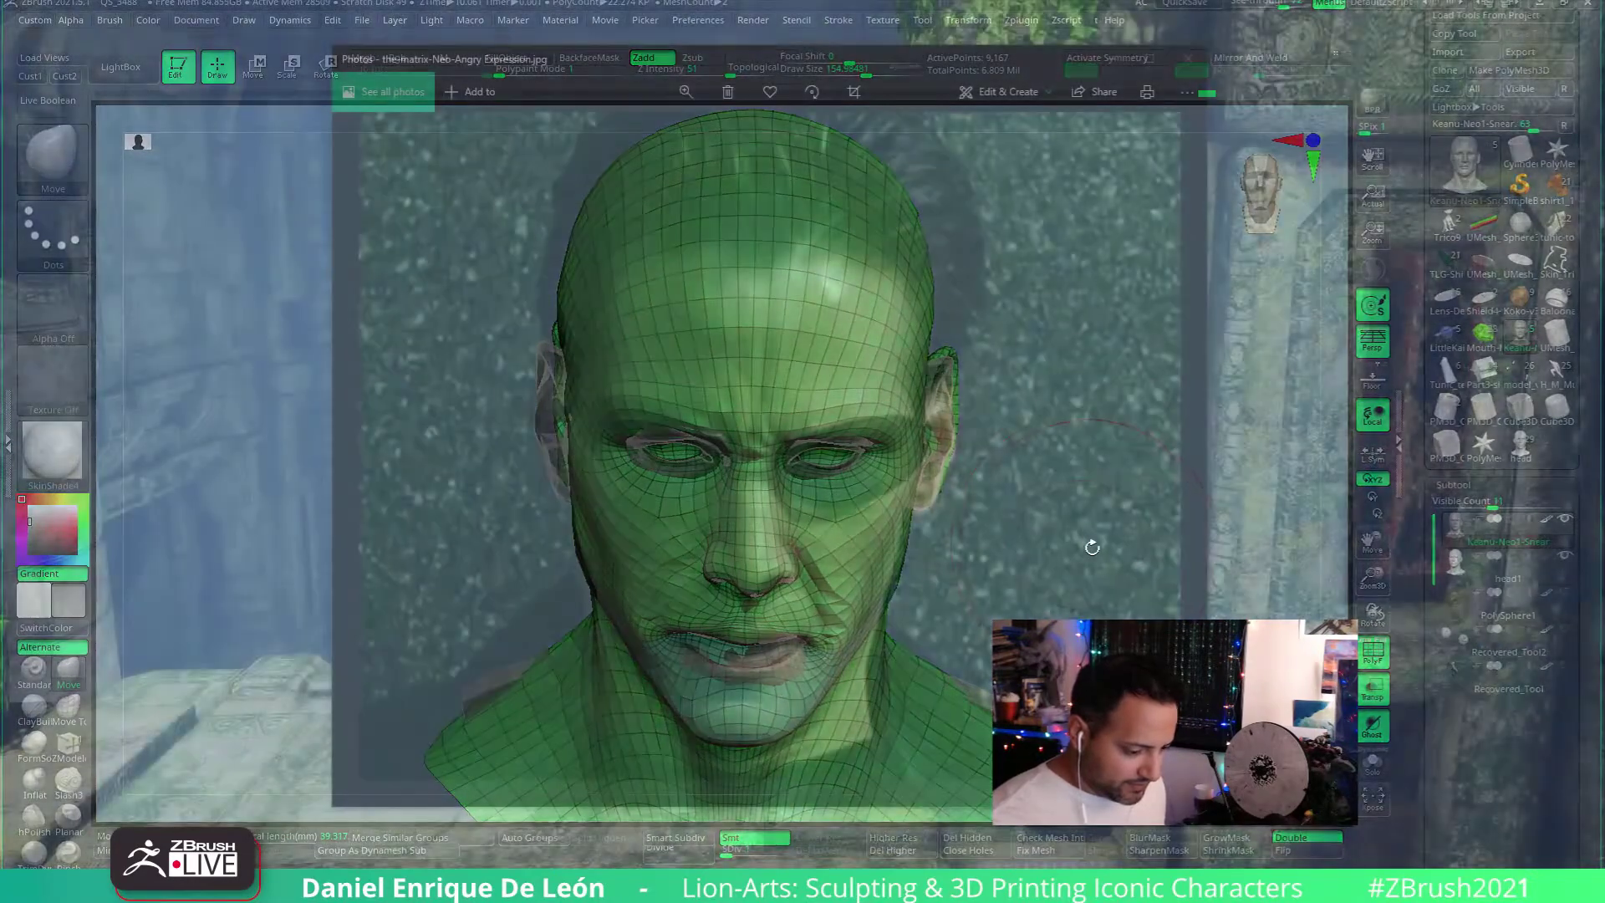
{"action": "left_click_drag", "start_coordinate": [1092, 547], "coordinate": [1060, 540]}
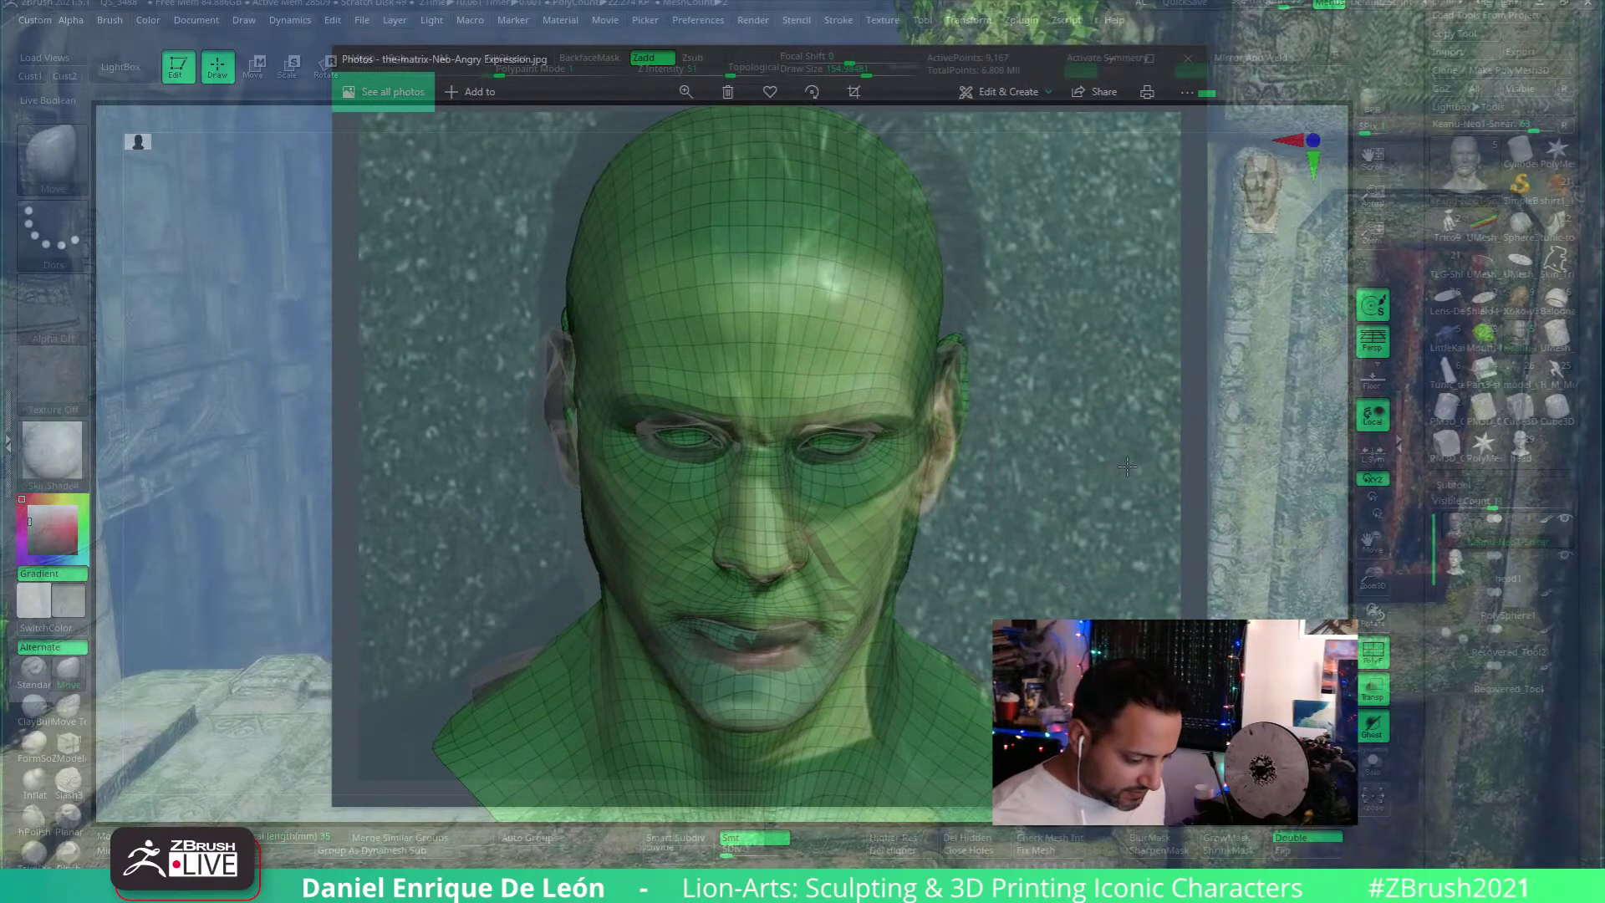
{"action": "left_click_drag", "start_coordinate": [1116, 451], "coordinate": [1111, 468]}
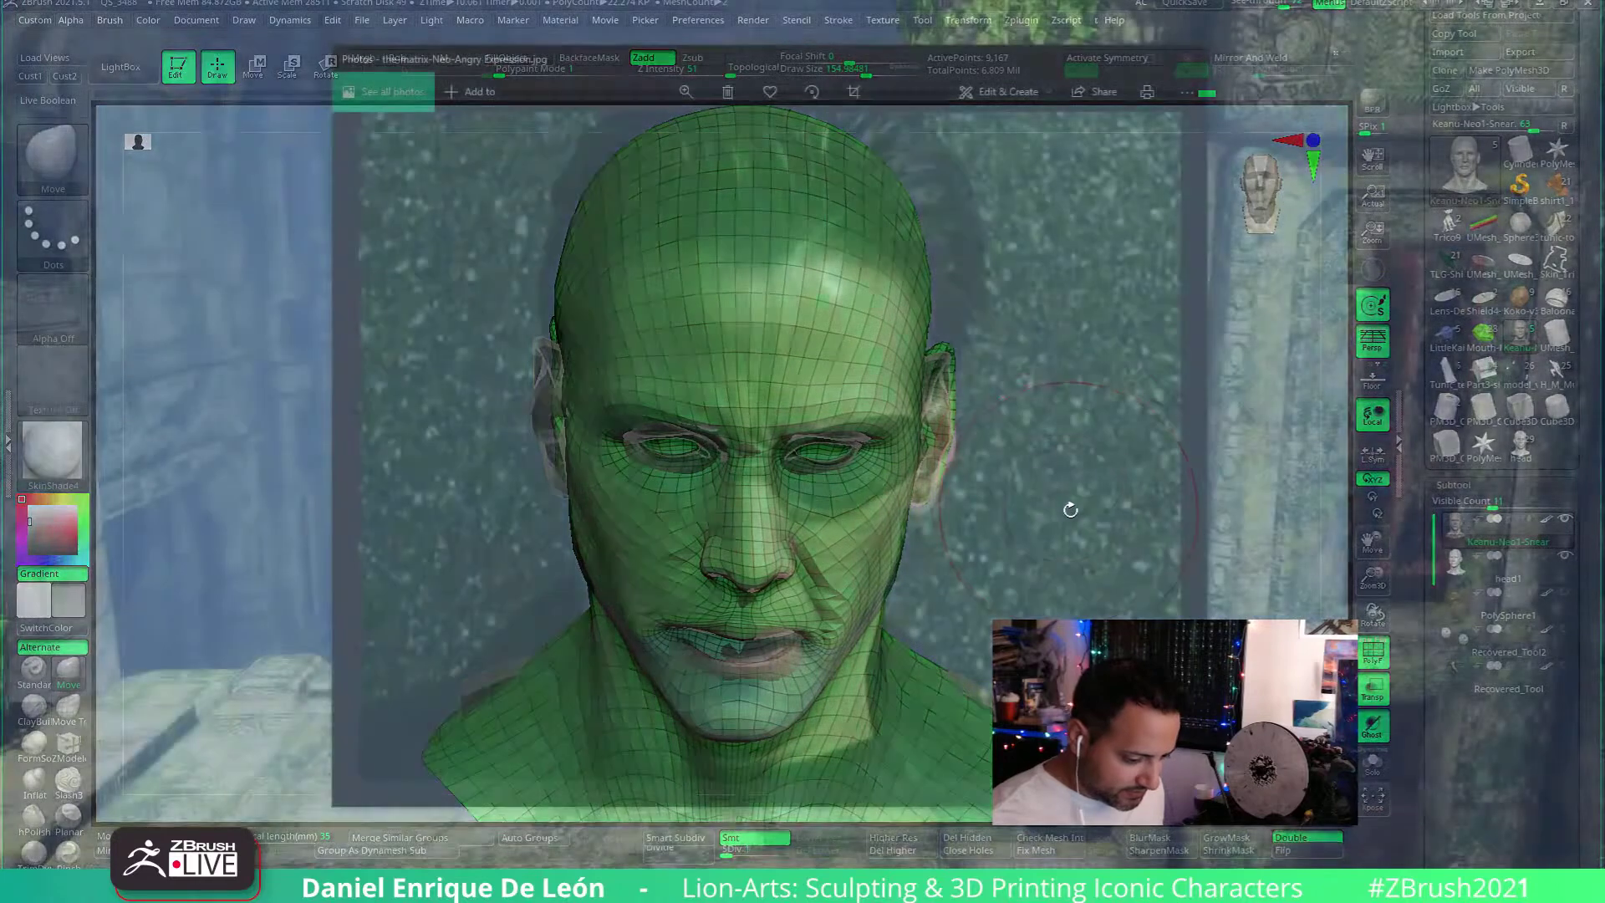
{"action": "key", "text": "shift"}
{"action": "mouse_move", "coordinate": [1089, 499]}
{"action": "left_mouse_down"}
{"action": "mouse_move", "coordinate": [1128, 543]}
{"action": "mouse_move", "coordinate": [1111, 550]}
{"action": "mouse_move", "coordinate": [1122, 540]}
{"action": "left_mouse_up"}
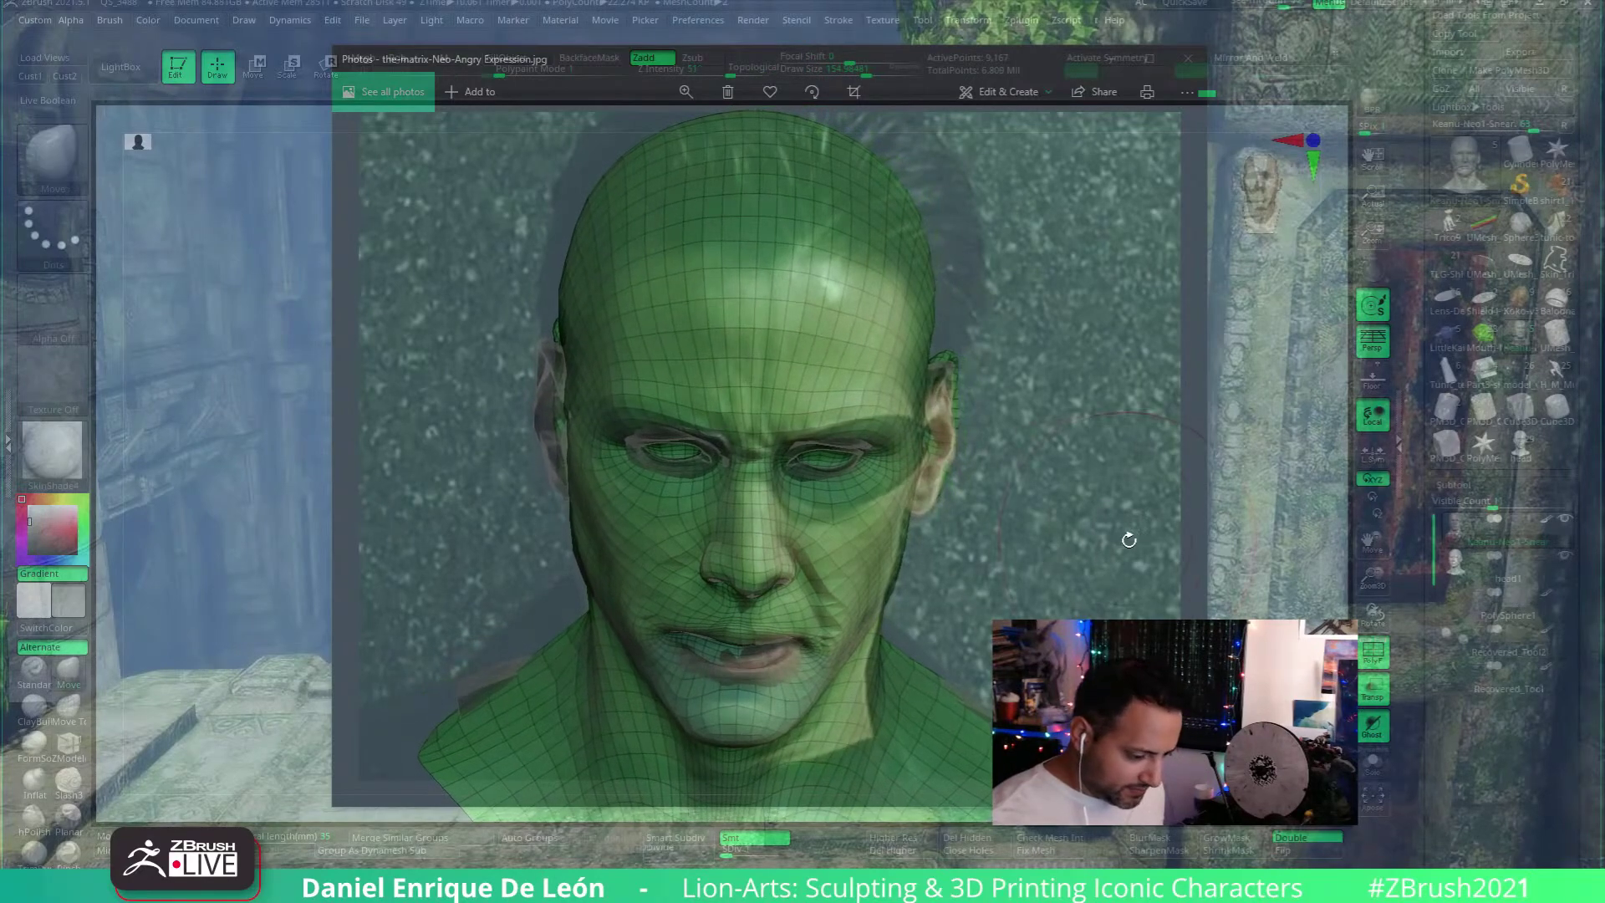
{"action": "left_click_drag", "start_coordinate": [1125, 539], "coordinate": [1128, 544]}
Step: Reduce the window's see-through amount until the photo is nearly hidden, and select the head1 subtool
{"action": "left_click_drag", "start_coordinate": [1303, 2], "coordinate": [1238, 31]}
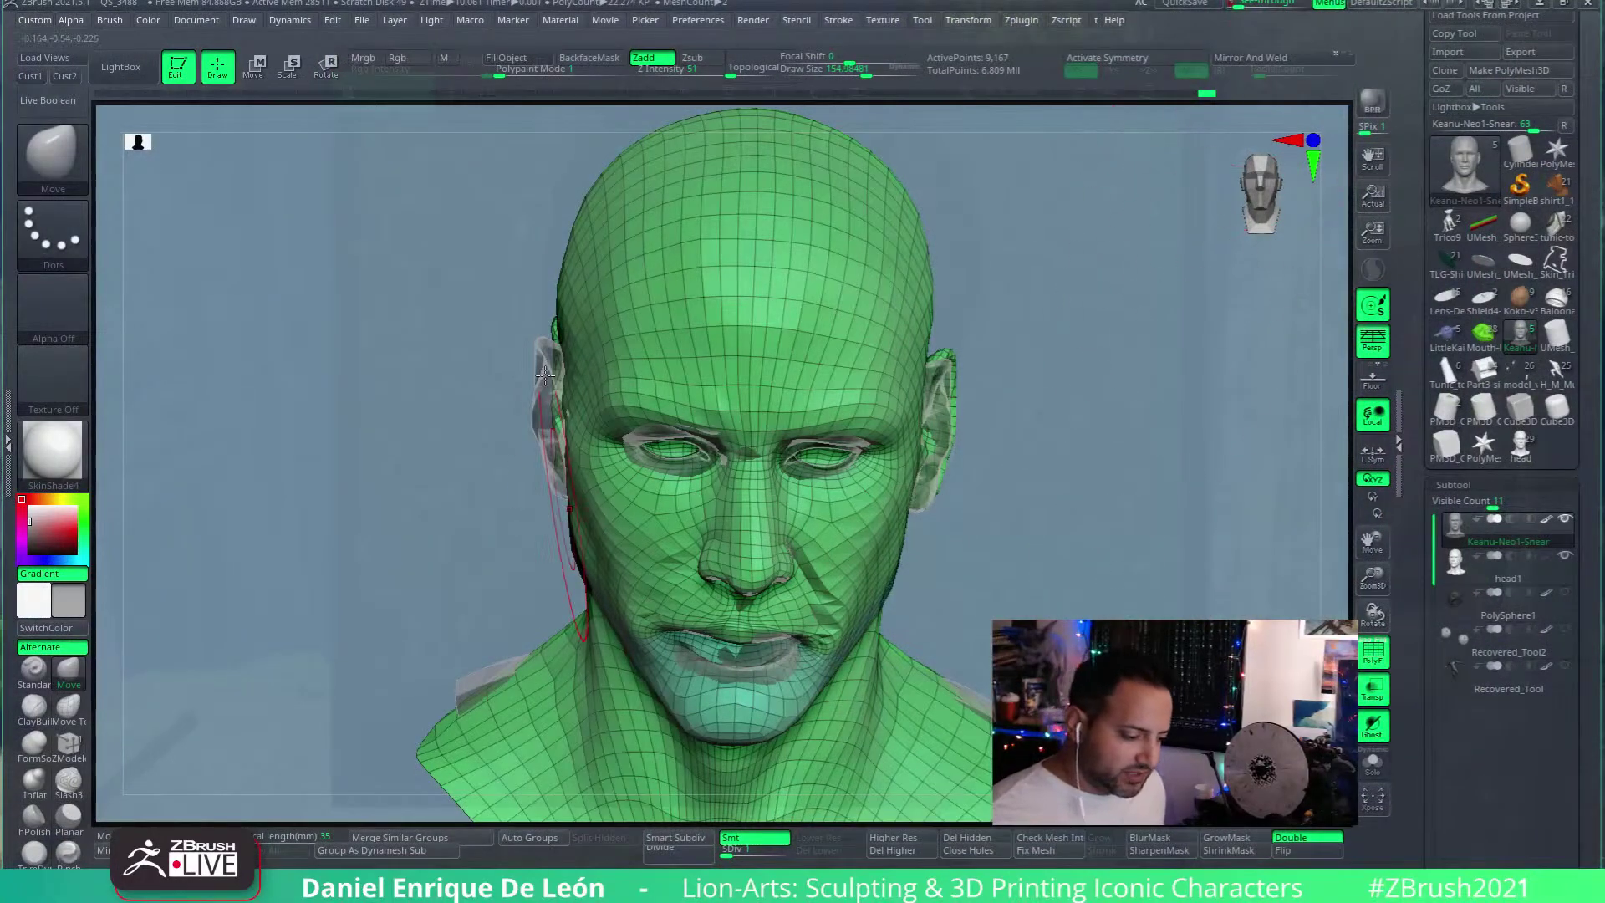
{"action": "left_click", "coordinate": [1471, 564]}
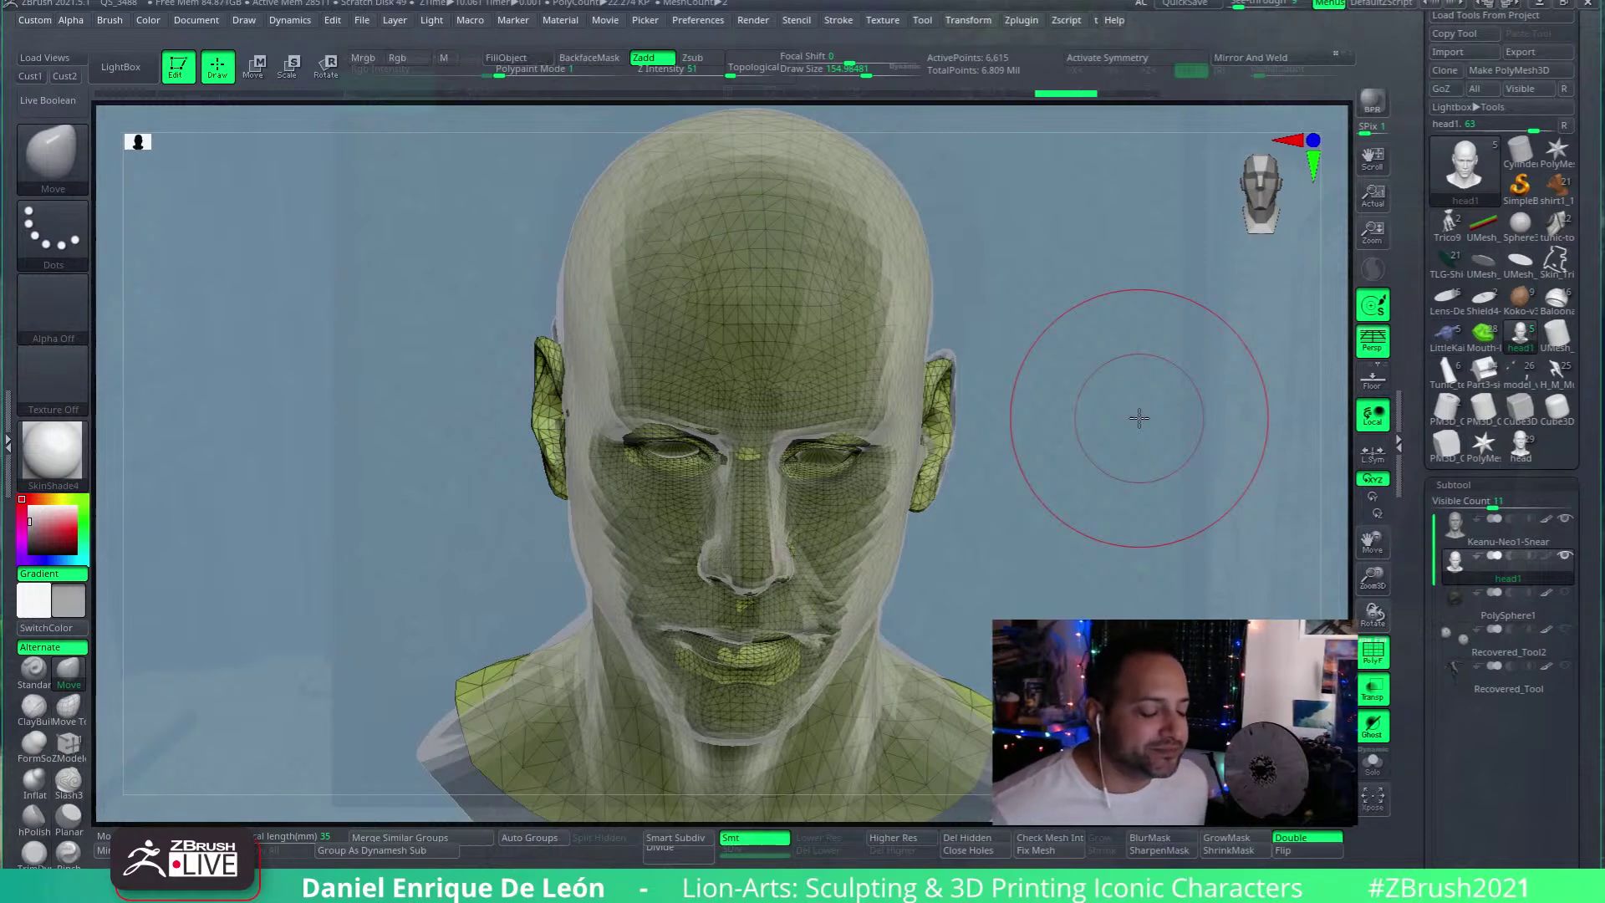
Step: Select the Keanu-Neo1-Snear subtool and smooth its forehead closer to the underlying head1 surface
{"action": "left_click", "coordinate": [1453, 527]}
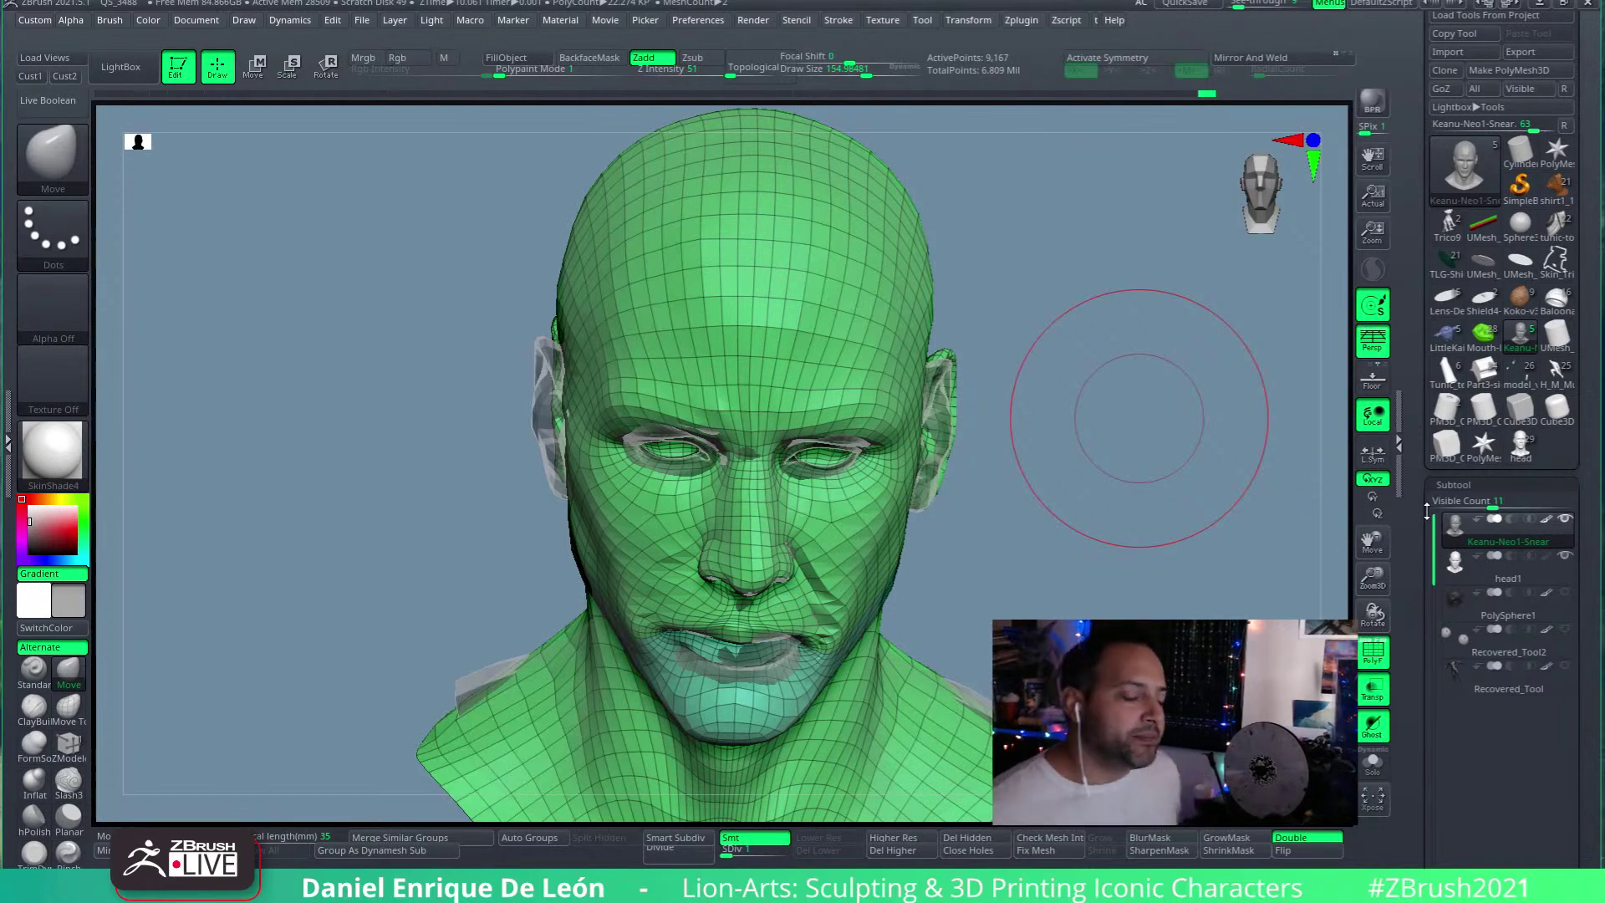
{"action": "key", "text": "shift"}
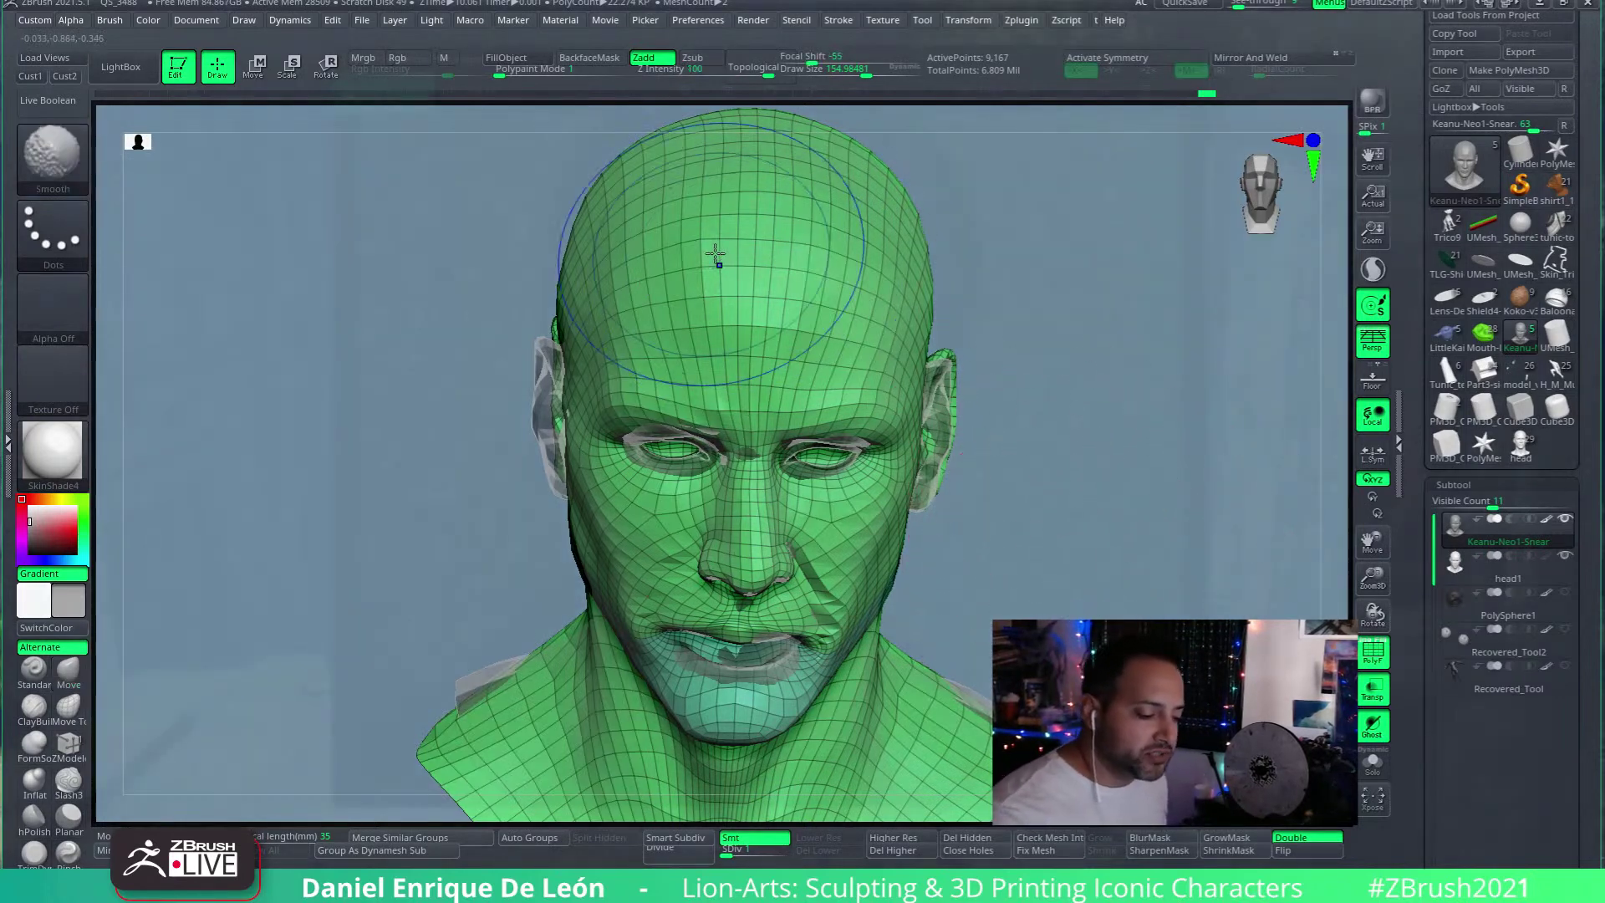
{"action": "mouse_move", "coordinate": [715, 242]}
{"action": "left_mouse_down", "text": "ctrl"}
{"action": "mouse_move", "coordinate": [736, 194]}
{"action": "mouse_move", "coordinate": [757, 192]}
{"action": "mouse_move", "coordinate": [744, 201]}
{"action": "left_mouse_up", "text": "ctrl"}
{"action": "left_click", "coordinate": [741, 210], "text": "alt"}
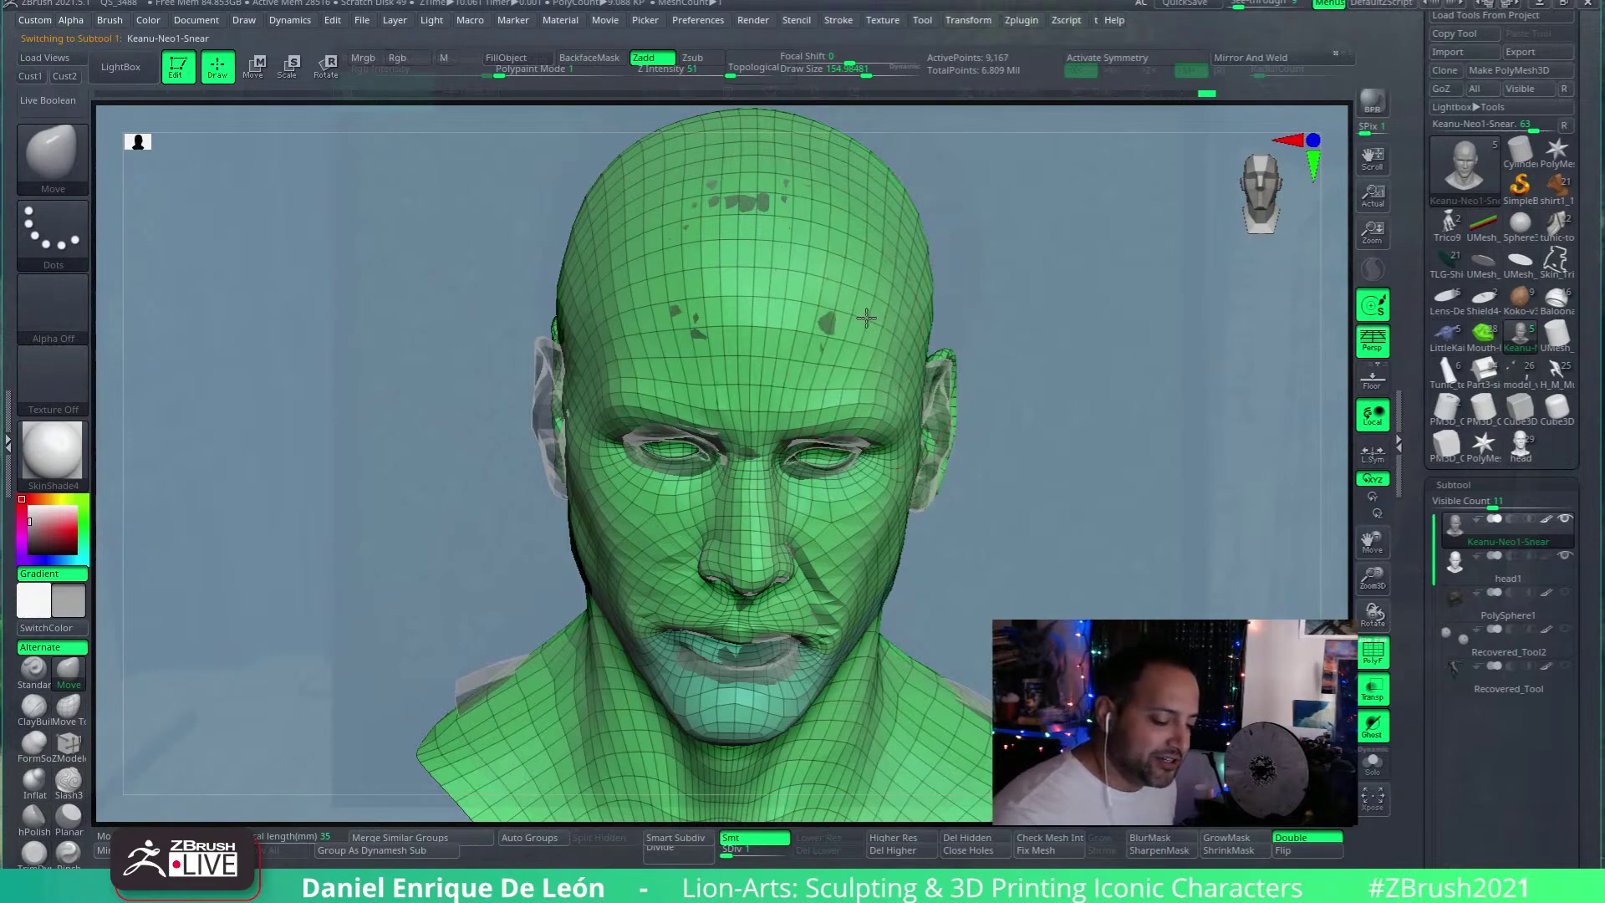
{"action": "left_click_drag", "start_coordinate": [832, 289], "coordinate": [828, 318], "text": "ctrl"}
Step: With the Move brush, shift the upper part of the Keanu head's ear toward the base head's ear, adjusting the draw size
{"action": "mouse_move", "coordinate": [836, 322]}
{"action": "right_mouse_down"}
{"action": "mouse_move", "coordinate": [904, 290]}
{"action": "mouse_move", "coordinate": [878, 293]}
{"action": "mouse_move", "coordinate": [843, 257]}
{"action": "right_mouse_up"}
{"action": "key", "text": "b"}
{"action": "key", "text": "m"}
{"action": "key", "text": "v"}
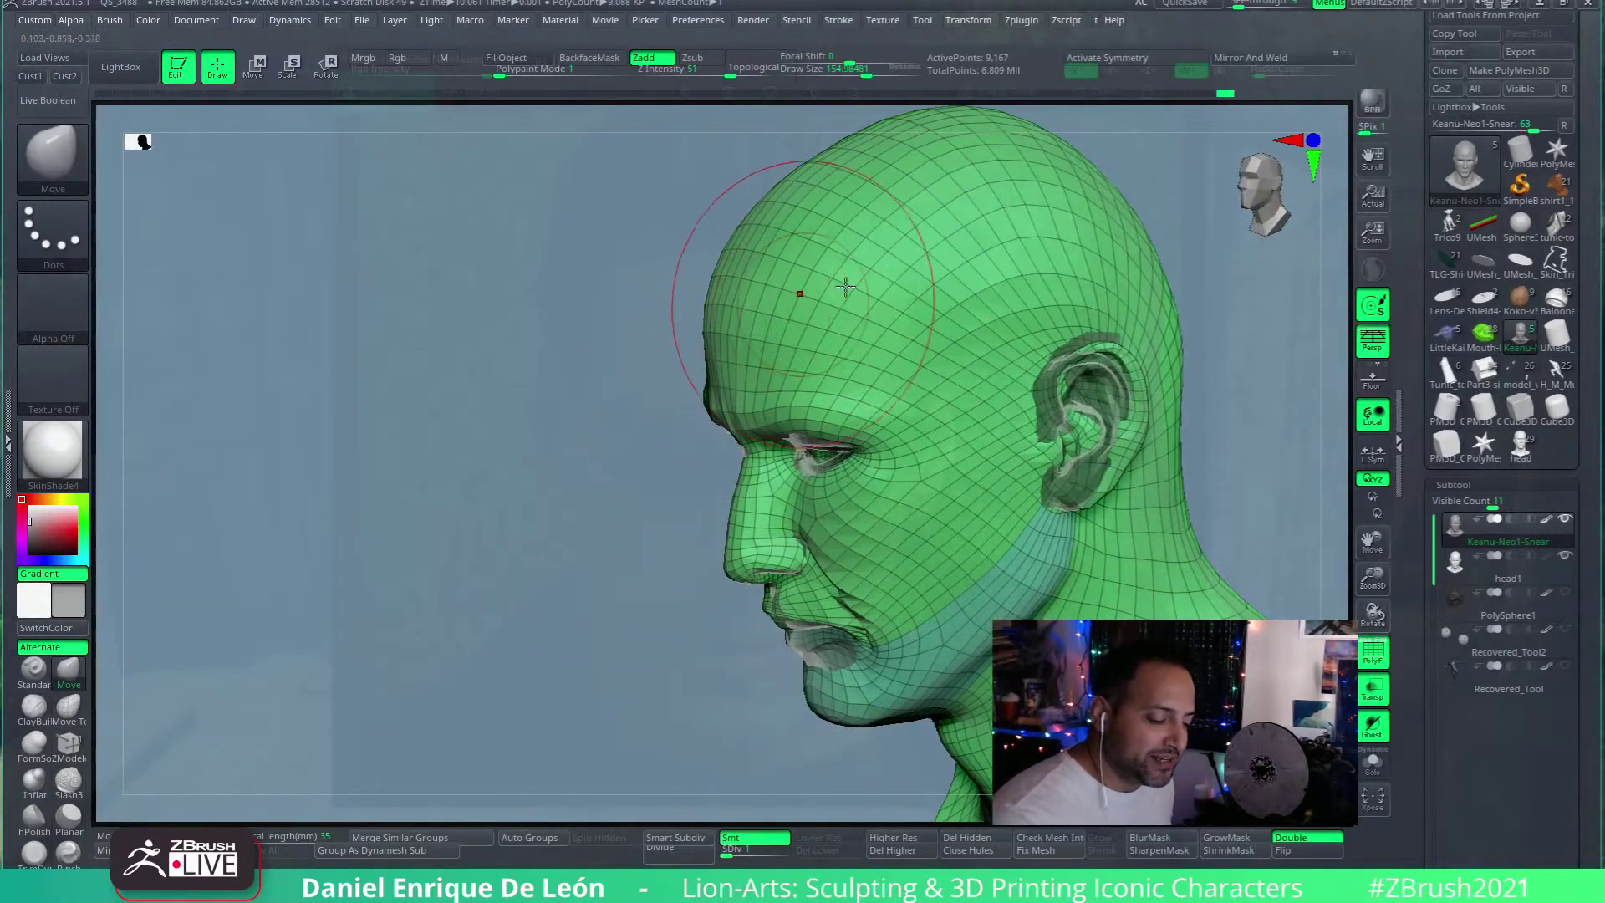
{"action": "mouse_move", "coordinate": [910, 274]}
{"action": "right_mouse_down"}
{"action": "mouse_move", "coordinate": [977, 323]}
{"action": "mouse_move", "coordinate": [899, 101]}
{"action": "right_mouse_up"}
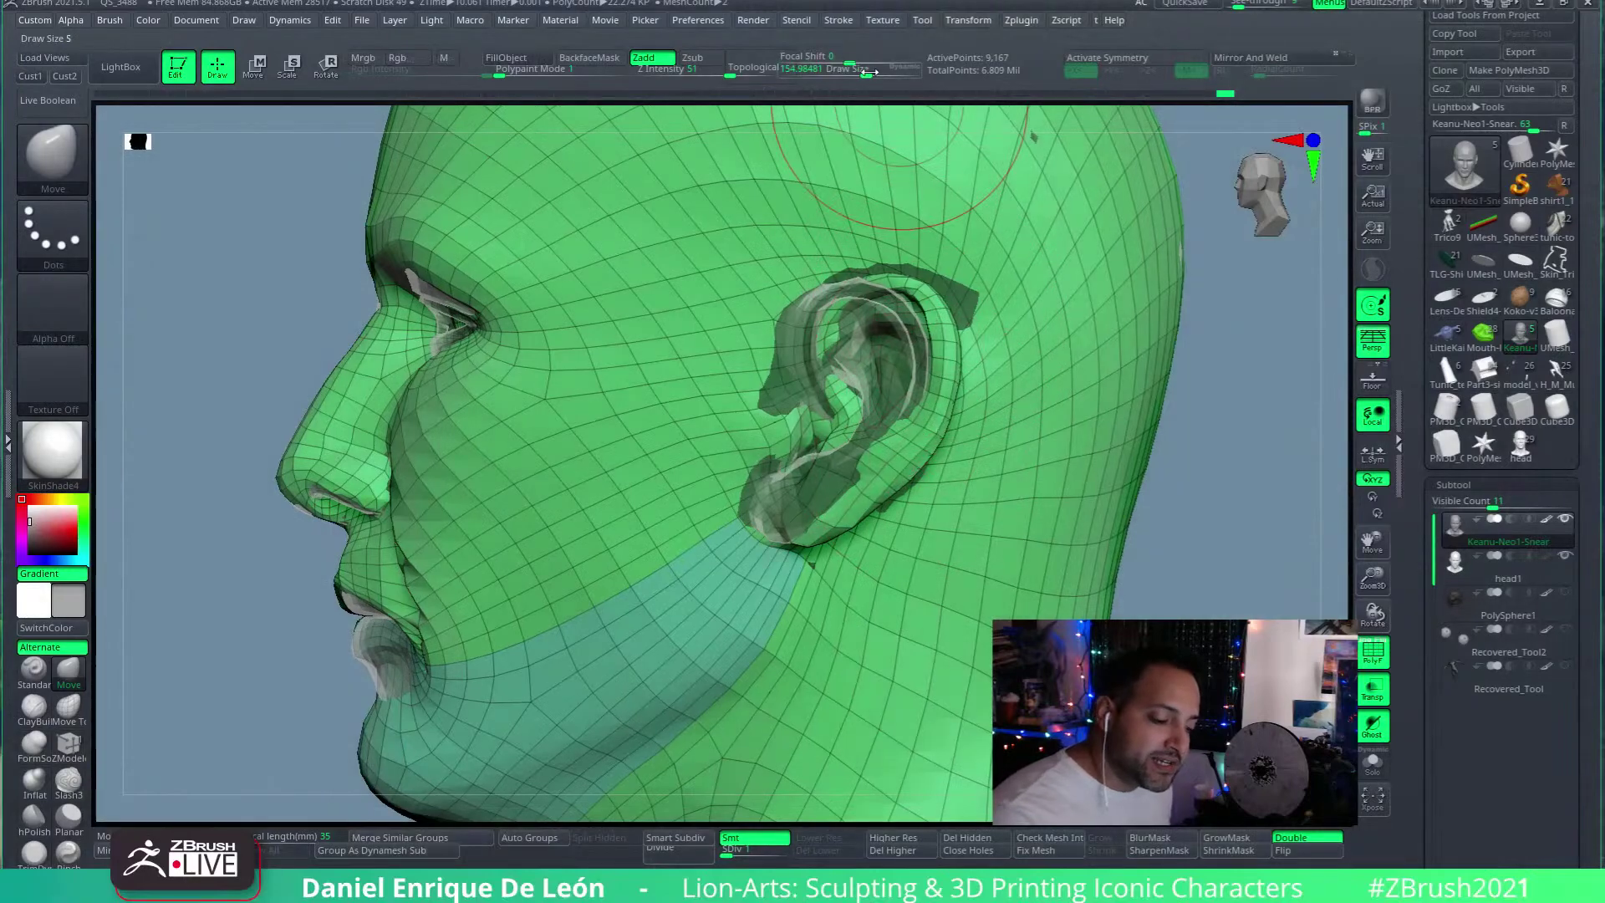
{"action": "key", "text": "bracketright"}
{"action": "mouse_move", "coordinate": [842, 335]}
{"action": "left_mouse_down"}
{"action": "mouse_move", "coordinate": [825, 339]}
{"action": "mouse_move", "coordinate": [928, 334]}
{"action": "left_mouse_up"}
{"action": "mouse_move", "coordinate": [928, 334]}
{"action": "right_mouse_down"}
{"action": "mouse_move", "coordinate": [905, 376]}
{"action": "mouse_move", "coordinate": [861, 355]}
{"action": "right_mouse_up"}
{"action": "left_click_drag", "start_coordinate": [861, 74], "coordinate": [849, 85]}
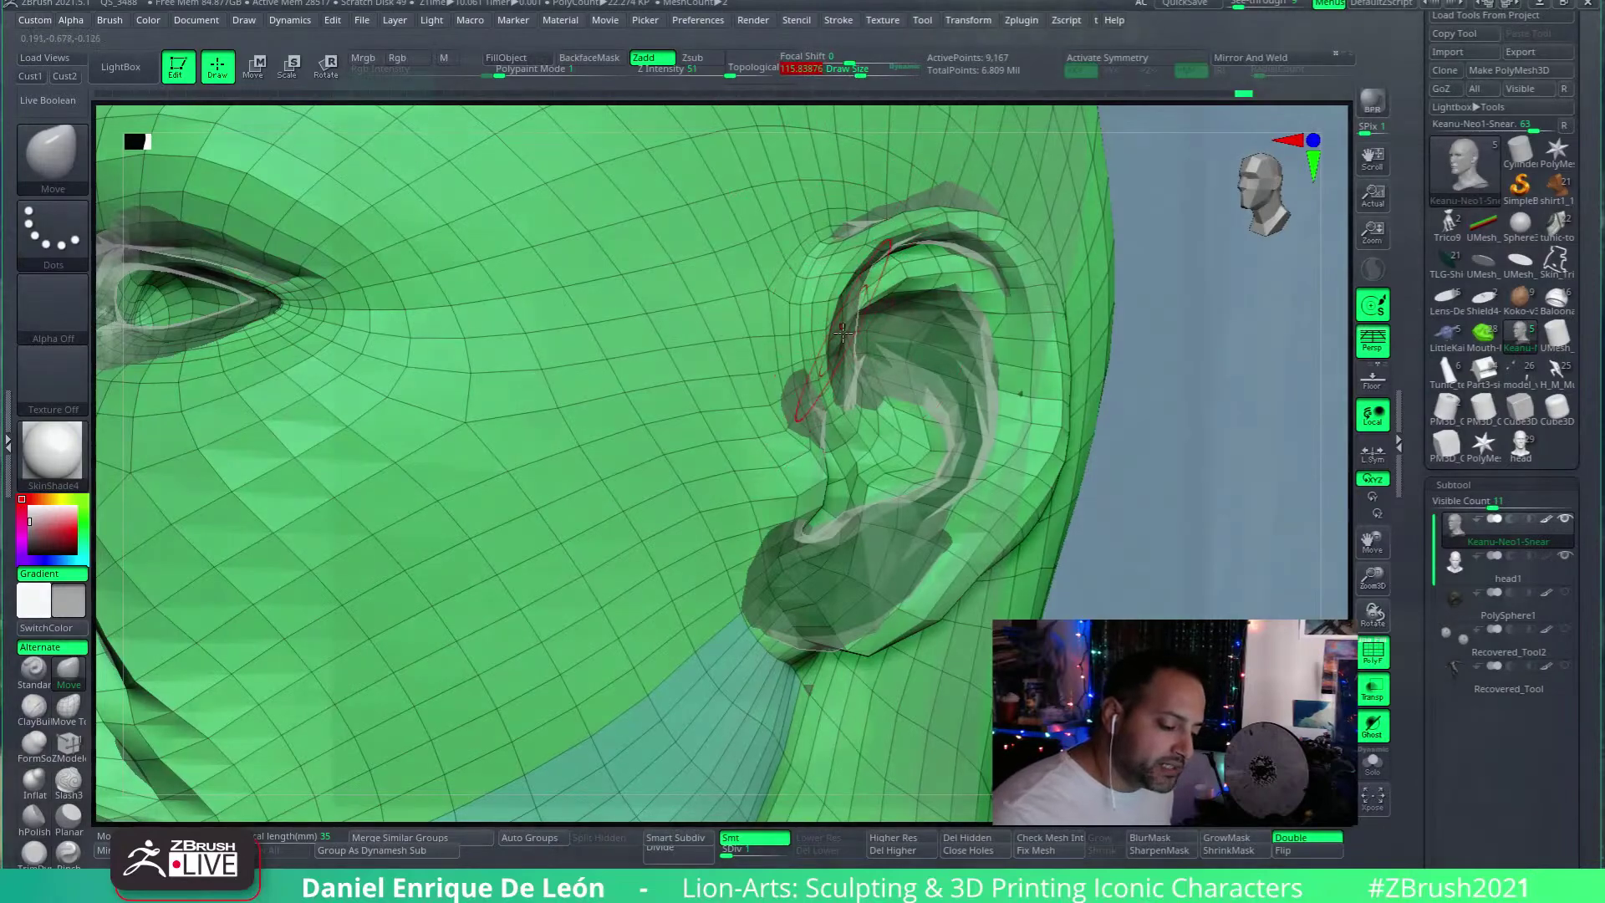
{"action": "mouse_move", "coordinate": [844, 349]}
{"action": "right_mouse_down"}
{"action": "mouse_move", "coordinate": [925, 312]}
{"action": "mouse_move", "coordinate": [775, 378]}
{"action": "mouse_move", "coordinate": [850, 372]}
{"action": "mouse_move", "coordinate": [837, 410]}
{"action": "right_mouse_up"}
{"action": "key", "text": "]"}
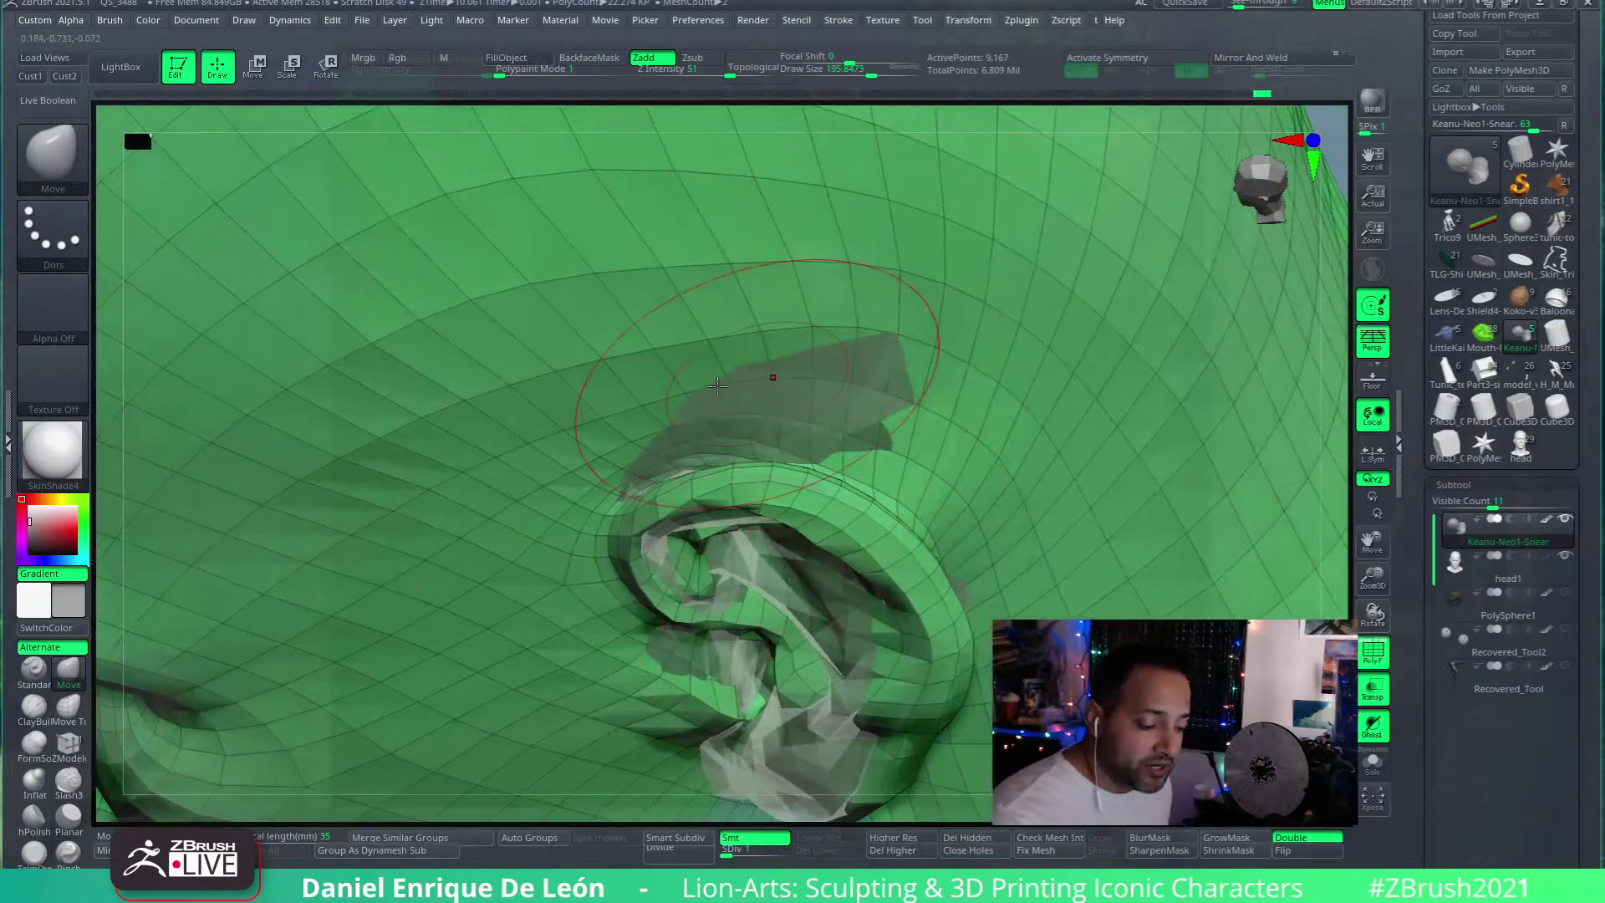
Step: With the Move Topological brush, raise the ear's upper rim and the surrounding surface to cover the protruding base ear
{"action": "left_click", "coordinate": [69, 711]}
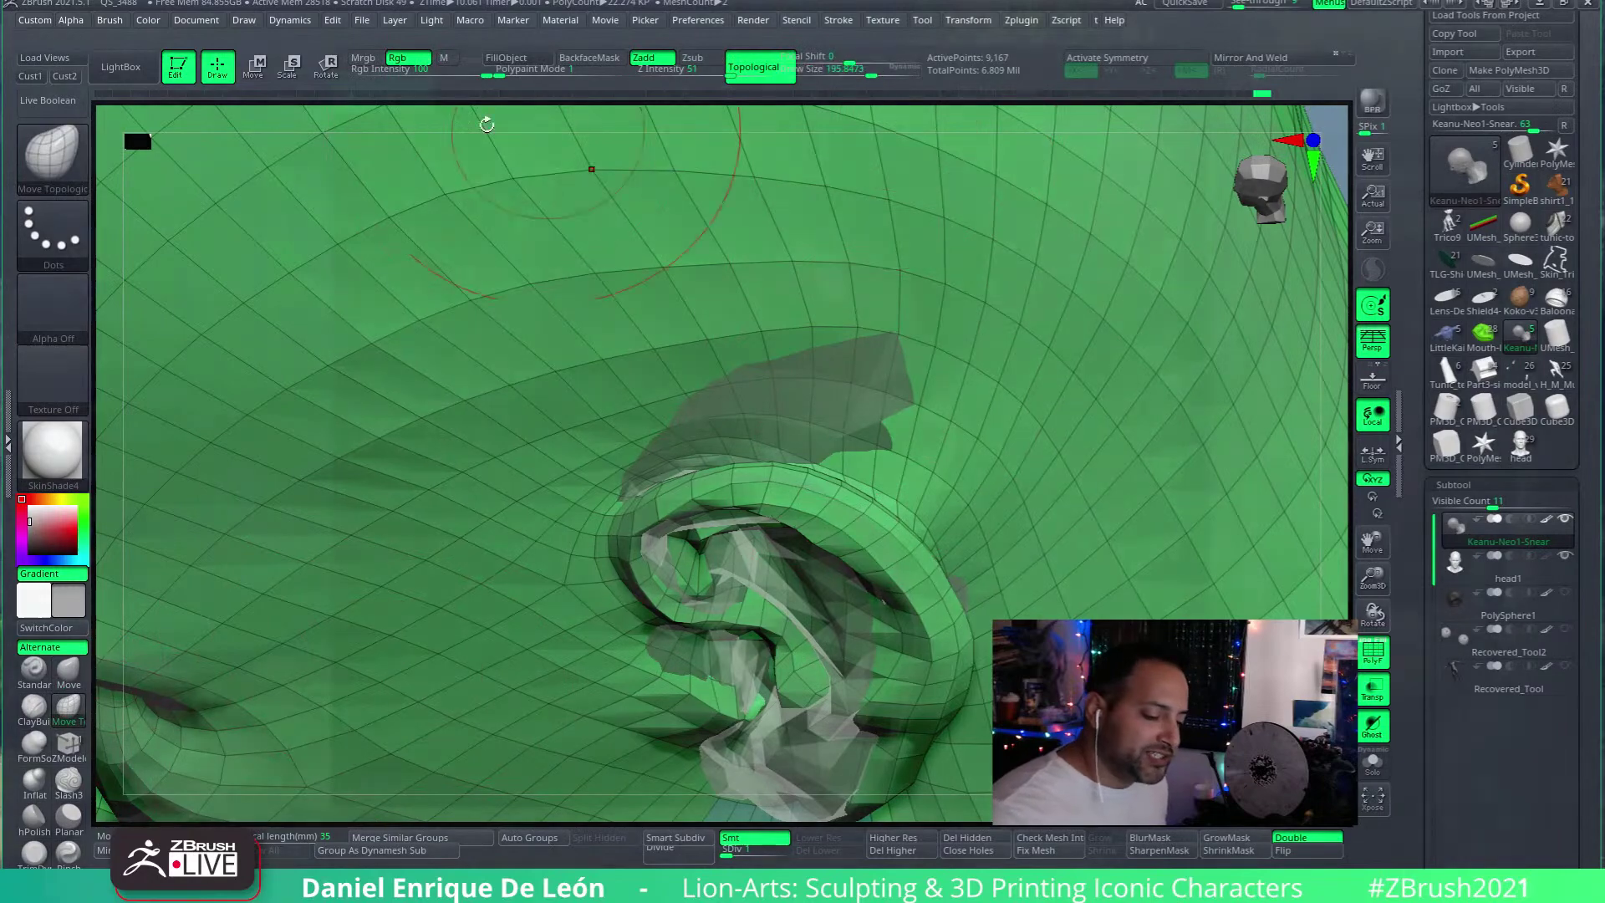
{"action": "key", "text": "]"}
{"action": "right_click_drag", "start_coordinate": [866, 117], "coordinate": [871, 5], "text": "alt"}
{"action": "left_click_drag", "start_coordinate": [882, 76], "coordinate": [860, 76]}
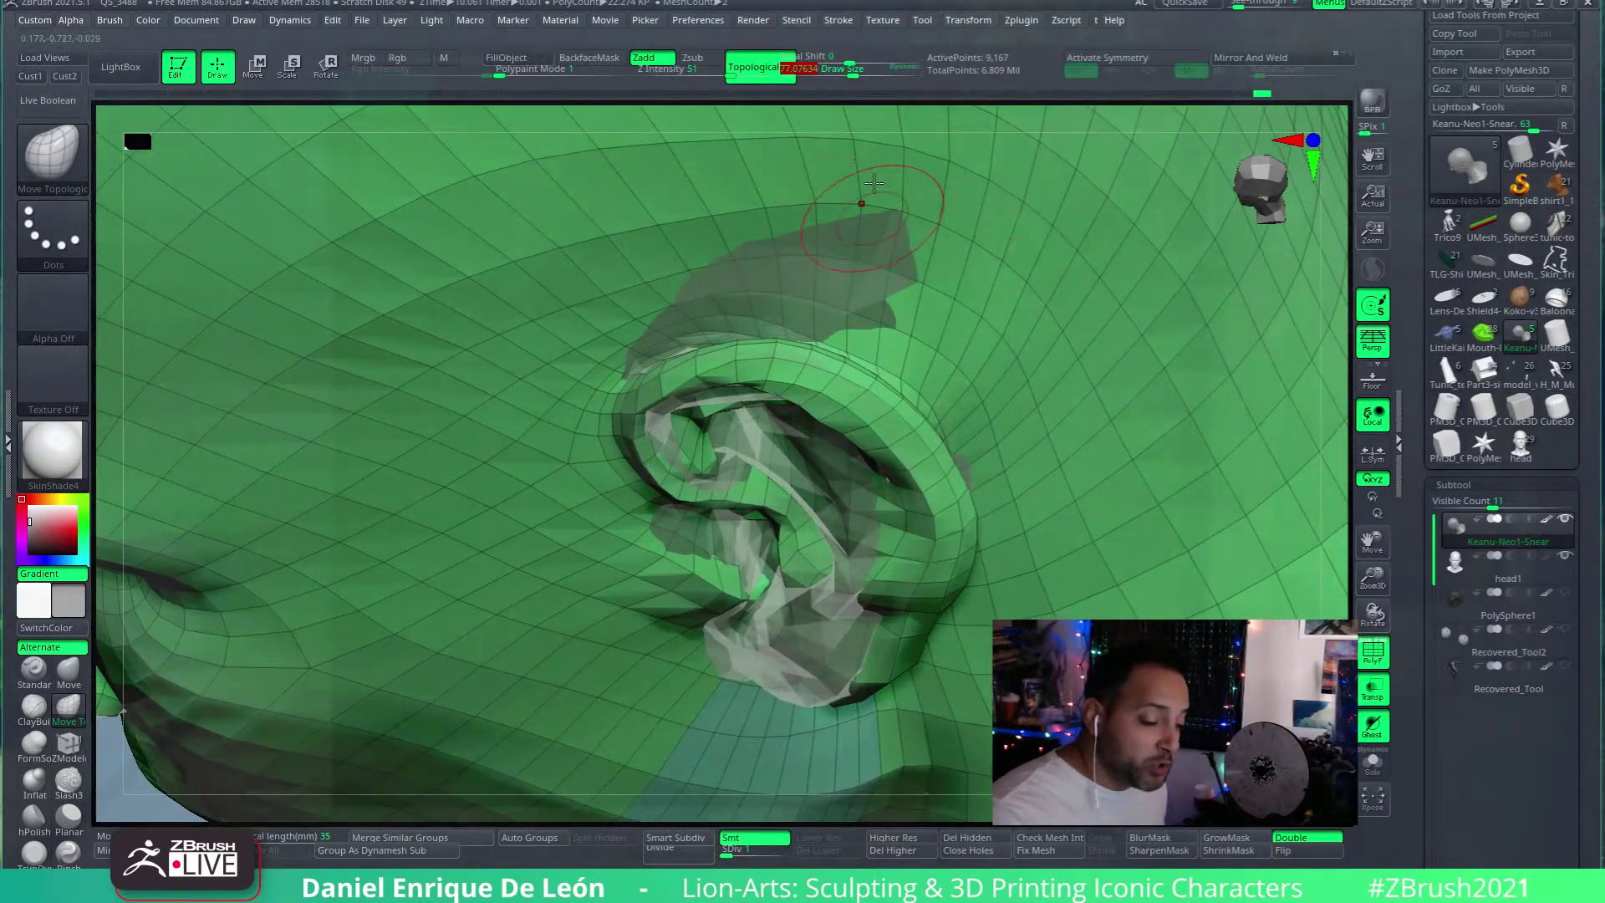
{"action": "mouse_move", "coordinate": [844, 209]}
{"action": "right_mouse_down"}
{"action": "mouse_move", "coordinate": [869, 244]}
{"action": "mouse_move", "coordinate": [766, 358]}
{"action": "mouse_move", "coordinate": [767, 315]}
{"action": "right_mouse_up"}
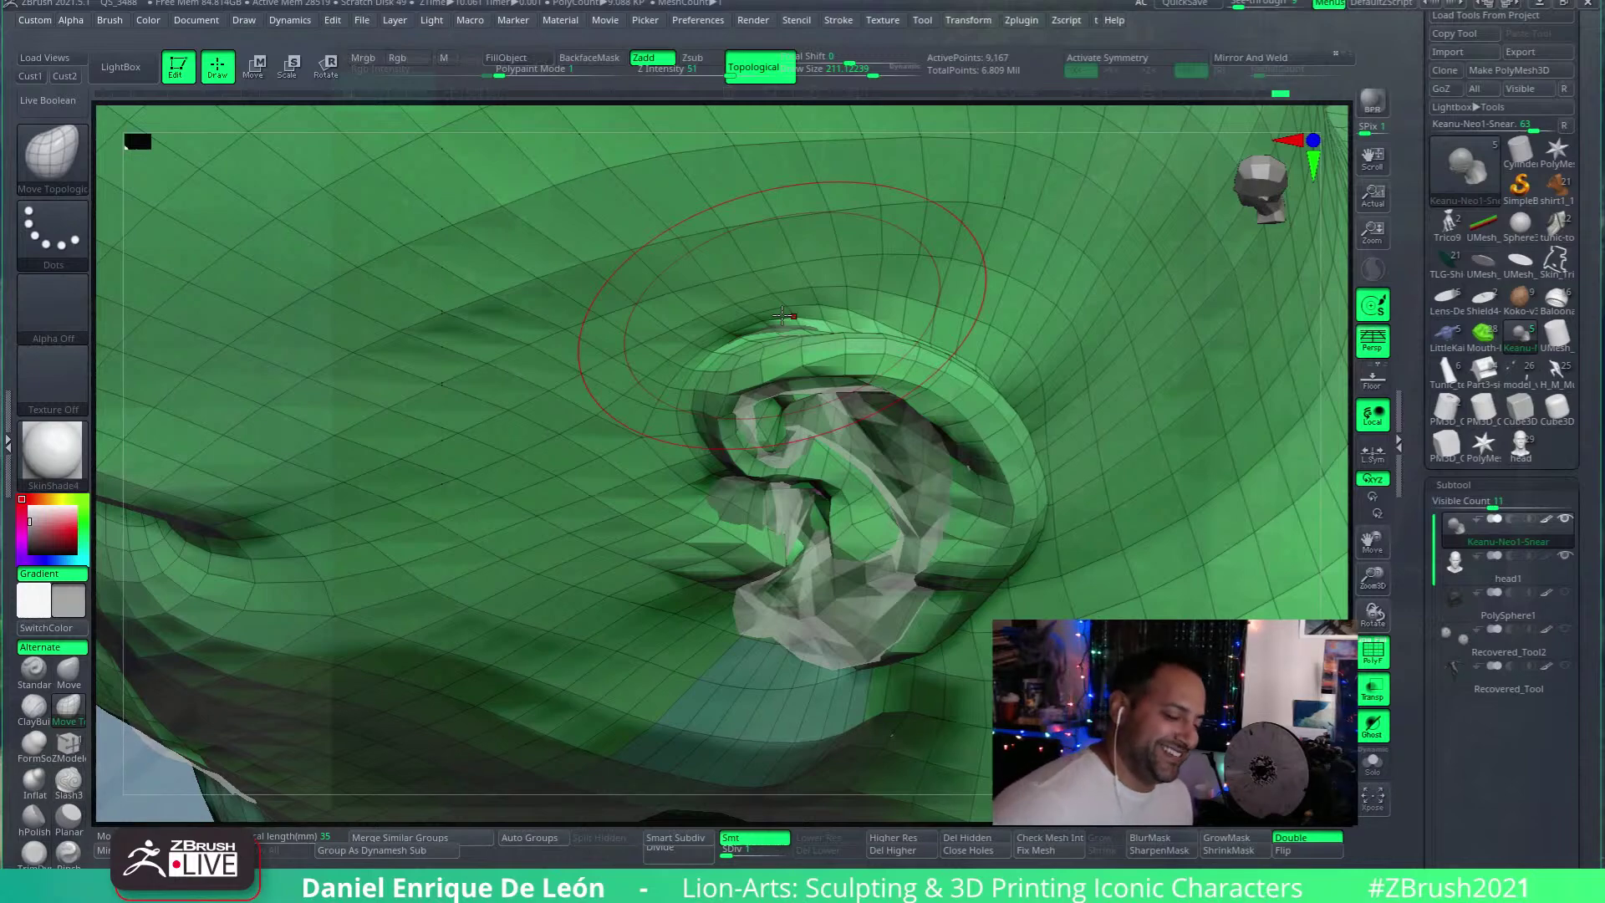
{"action": "right_click_drag", "start_coordinate": [783, 315], "coordinate": [969, 234]}
Step: Reduce the Move Topological draw size and shape the ear's upper folds and front rim to the base ear
{"action": "left_click_drag", "start_coordinate": [873, 65], "coordinate": [869, 65]}
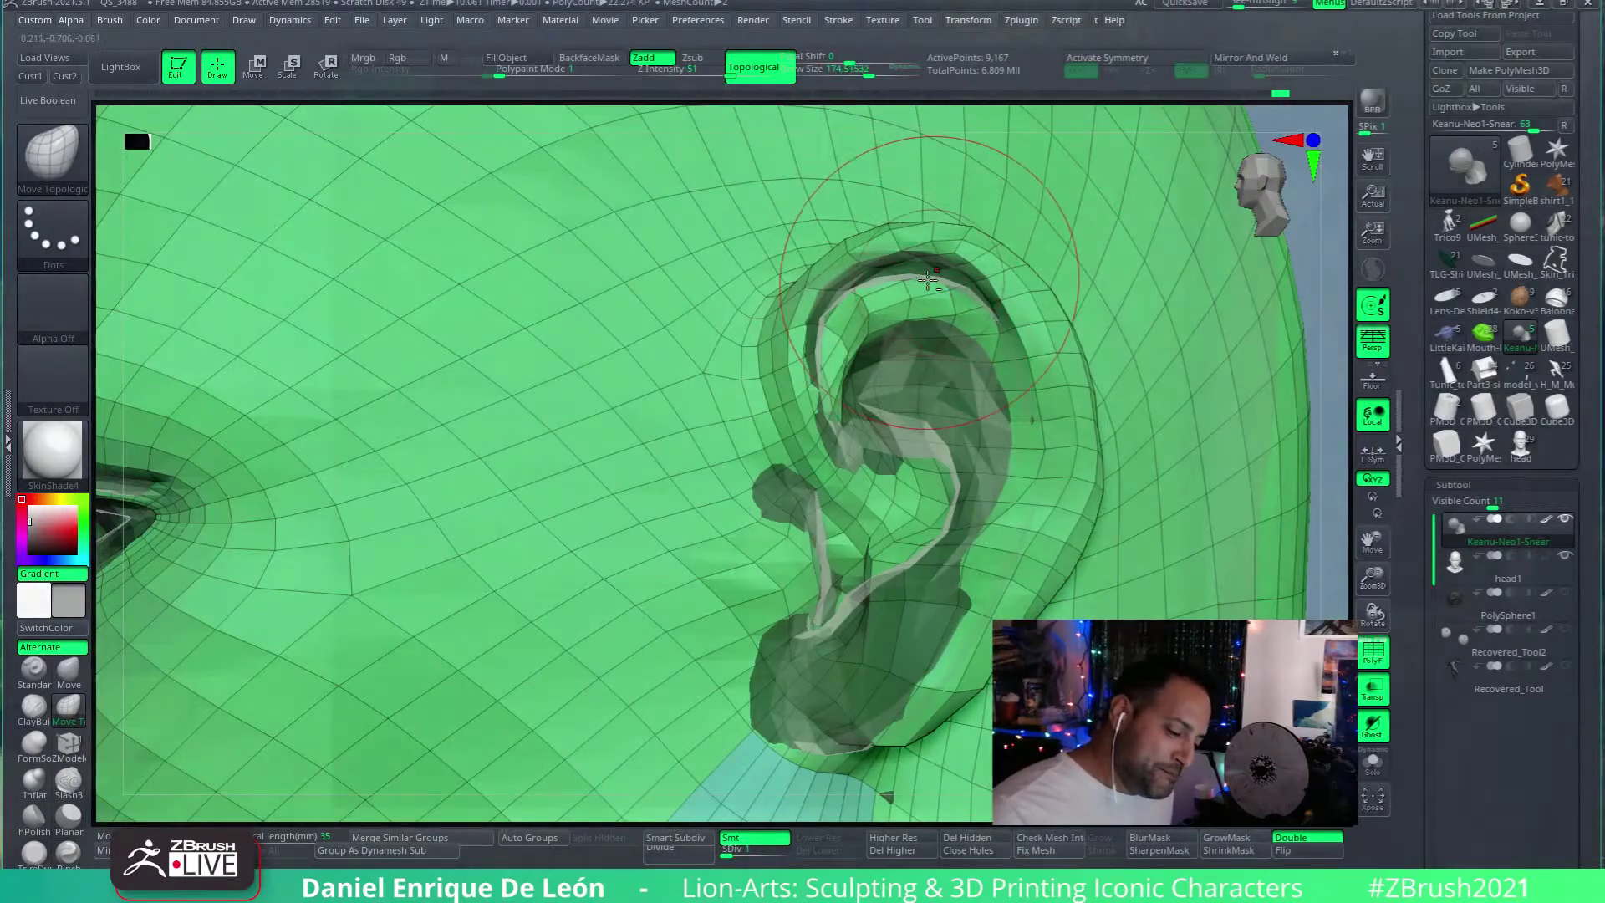
{"action": "mouse_move", "coordinate": [935, 280]}
{"action": "right_mouse_down"}
{"action": "mouse_move", "coordinate": [890, 275]}
{"action": "mouse_move", "coordinate": [881, 294]}
{"action": "mouse_move", "coordinate": [883, 266]}
{"action": "right_mouse_up"}
{"action": "right_click_drag", "start_coordinate": [1037, 297], "coordinate": [874, 376]}
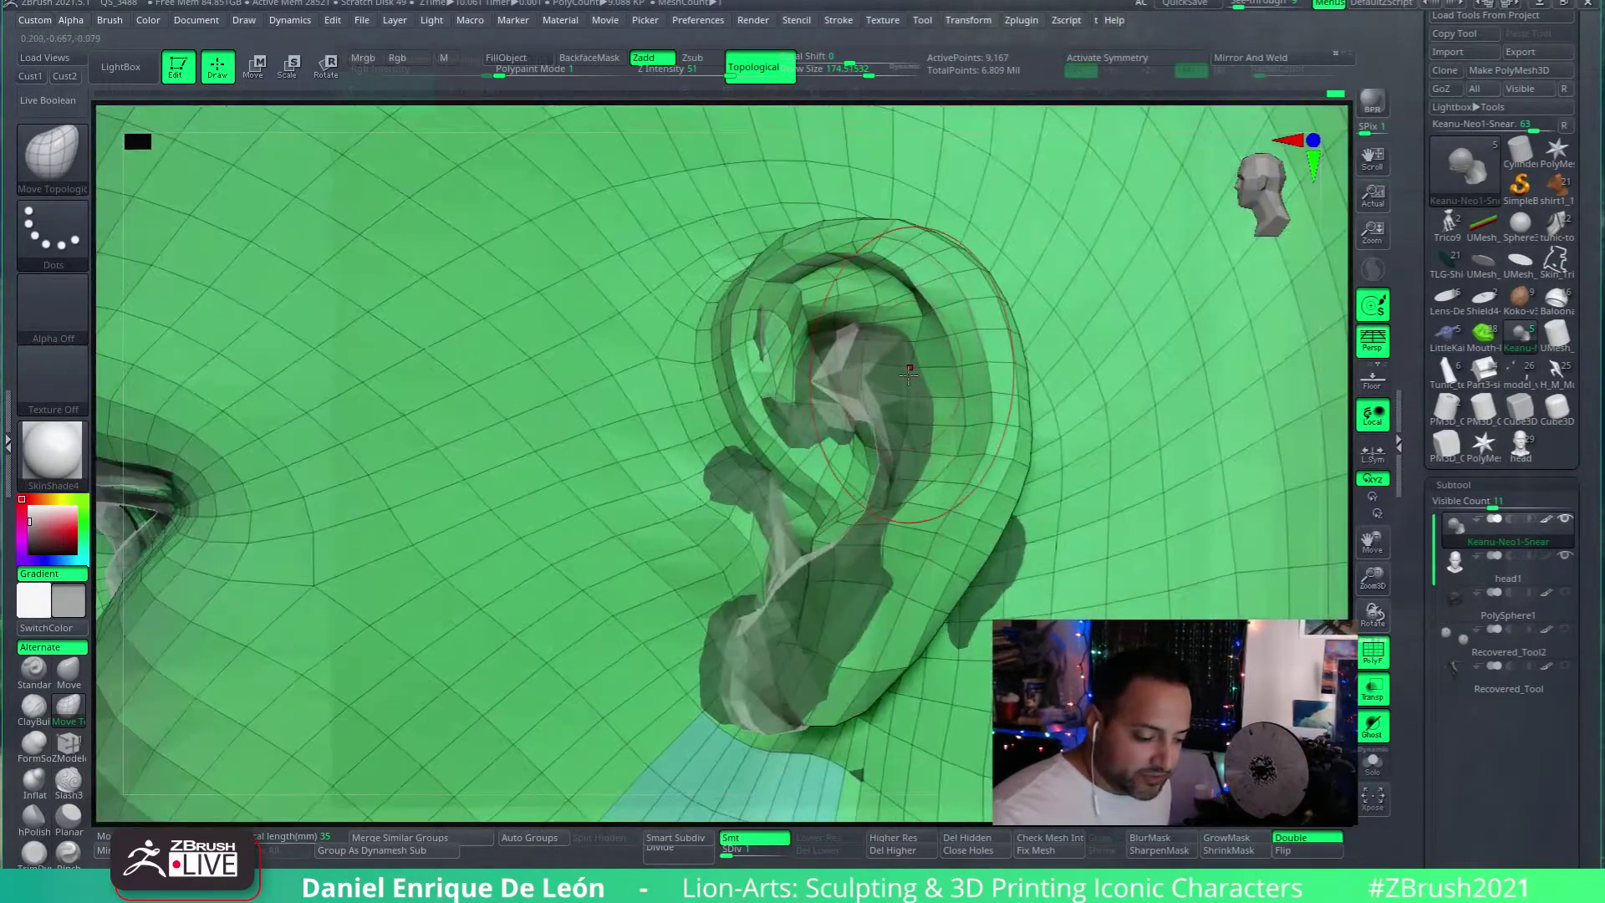
{"action": "mouse_move", "coordinate": [871, 369]}
{"action": "right_mouse_down"}
{"action": "mouse_move", "coordinate": [866, 311]}
{"action": "mouse_move", "coordinate": [794, 306]}
{"action": "mouse_move", "coordinate": [802, 294]}
{"action": "mouse_move", "coordinate": [749, 334]}
{"action": "right_mouse_up"}
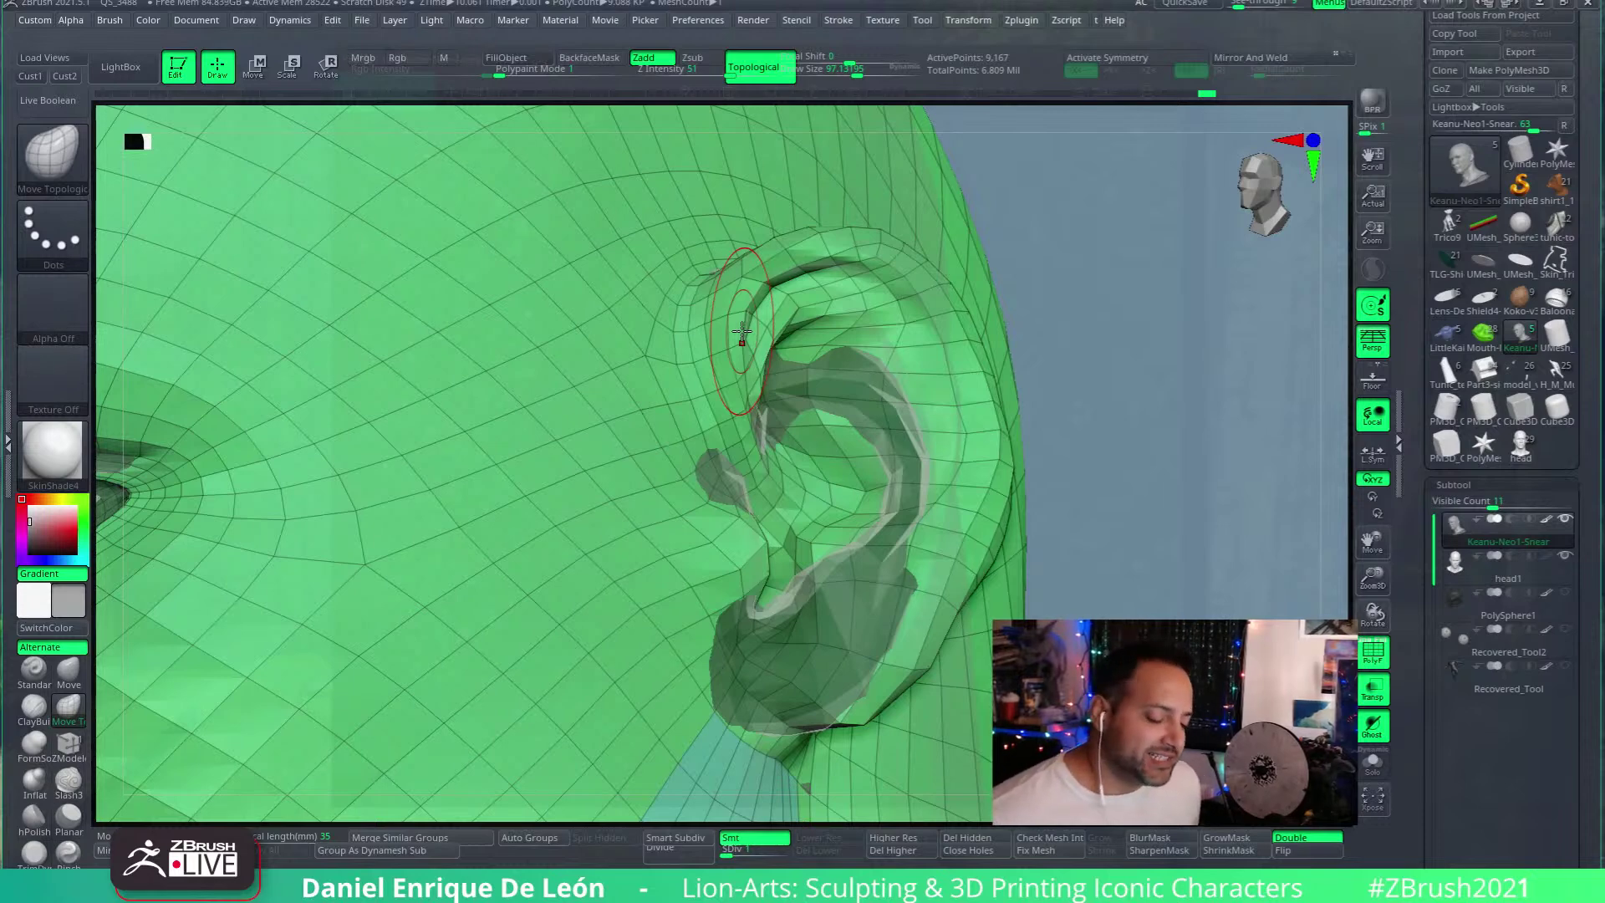
{"action": "right_click_drag", "start_coordinate": [741, 333], "coordinate": [867, 260]}
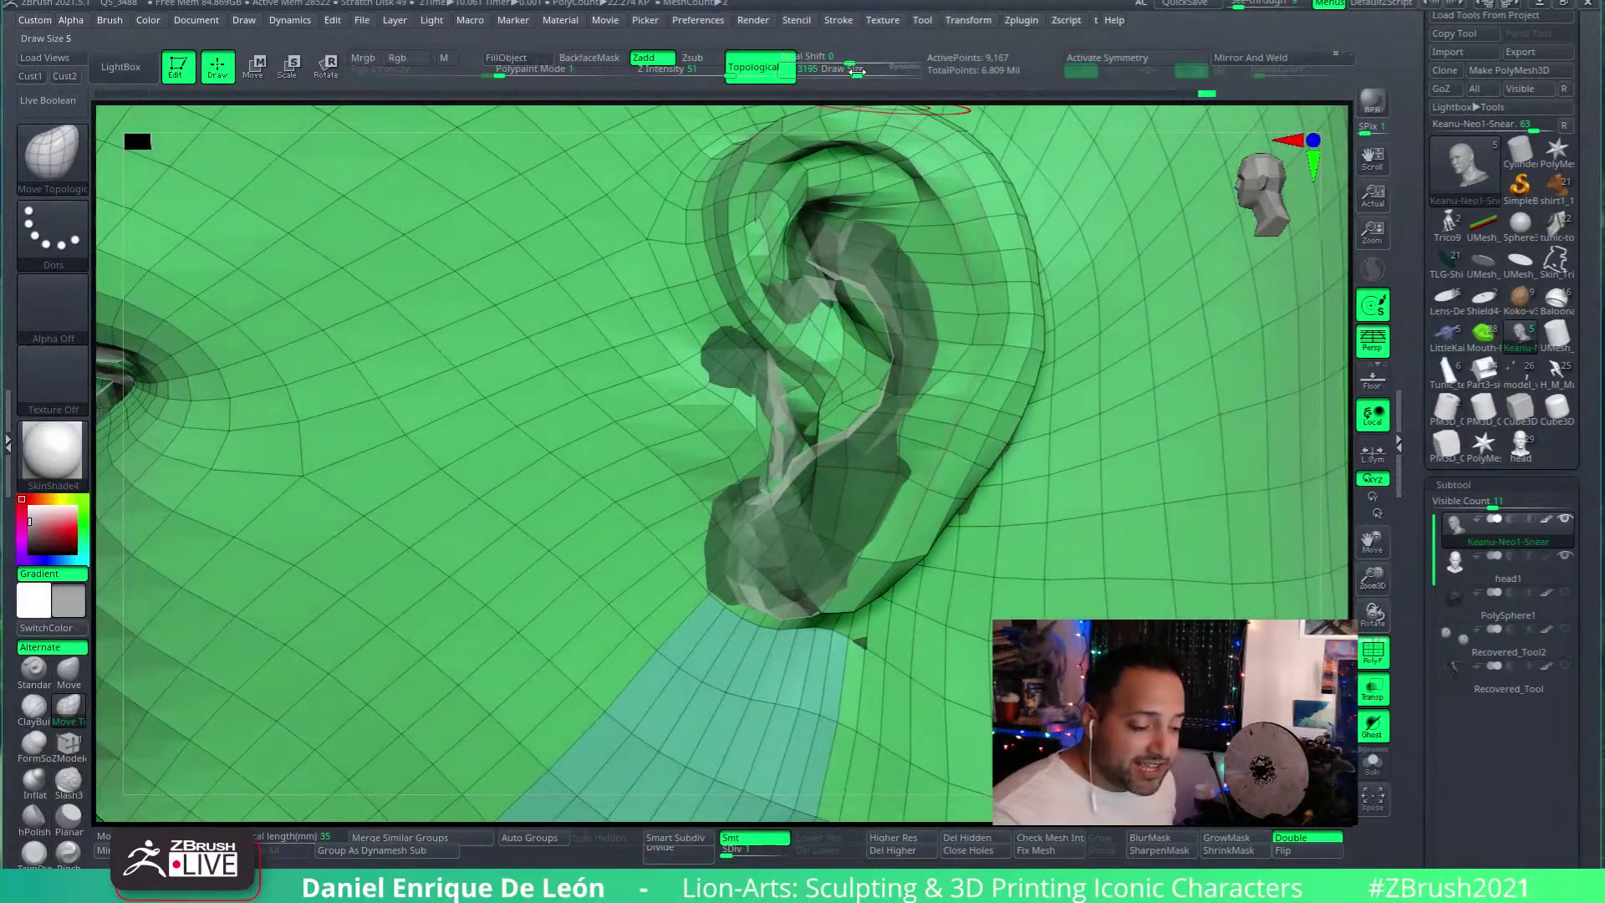
Step: Pull the tragus area in front of the ear canal into line with the base ear, and reduce the brush size
{"action": "left_click_drag", "start_coordinate": [794, 359], "coordinate": [723, 414]}
{"action": "right_click_drag", "start_coordinate": [723, 413], "coordinate": [752, 402]}
{"action": "mouse_move", "coordinate": [736, 393]}
{"action": "left_mouse_down"}
{"action": "mouse_move", "coordinate": [716, 434]}
{"action": "mouse_move", "coordinate": [702, 372]}
{"action": "mouse_move", "coordinate": [736, 355]}
{"action": "mouse_move", "coordinate": [723, 376]}
{"action": "mouse_move", "coordinate": [762, 439]}
{"action": "left_mouse_up"}
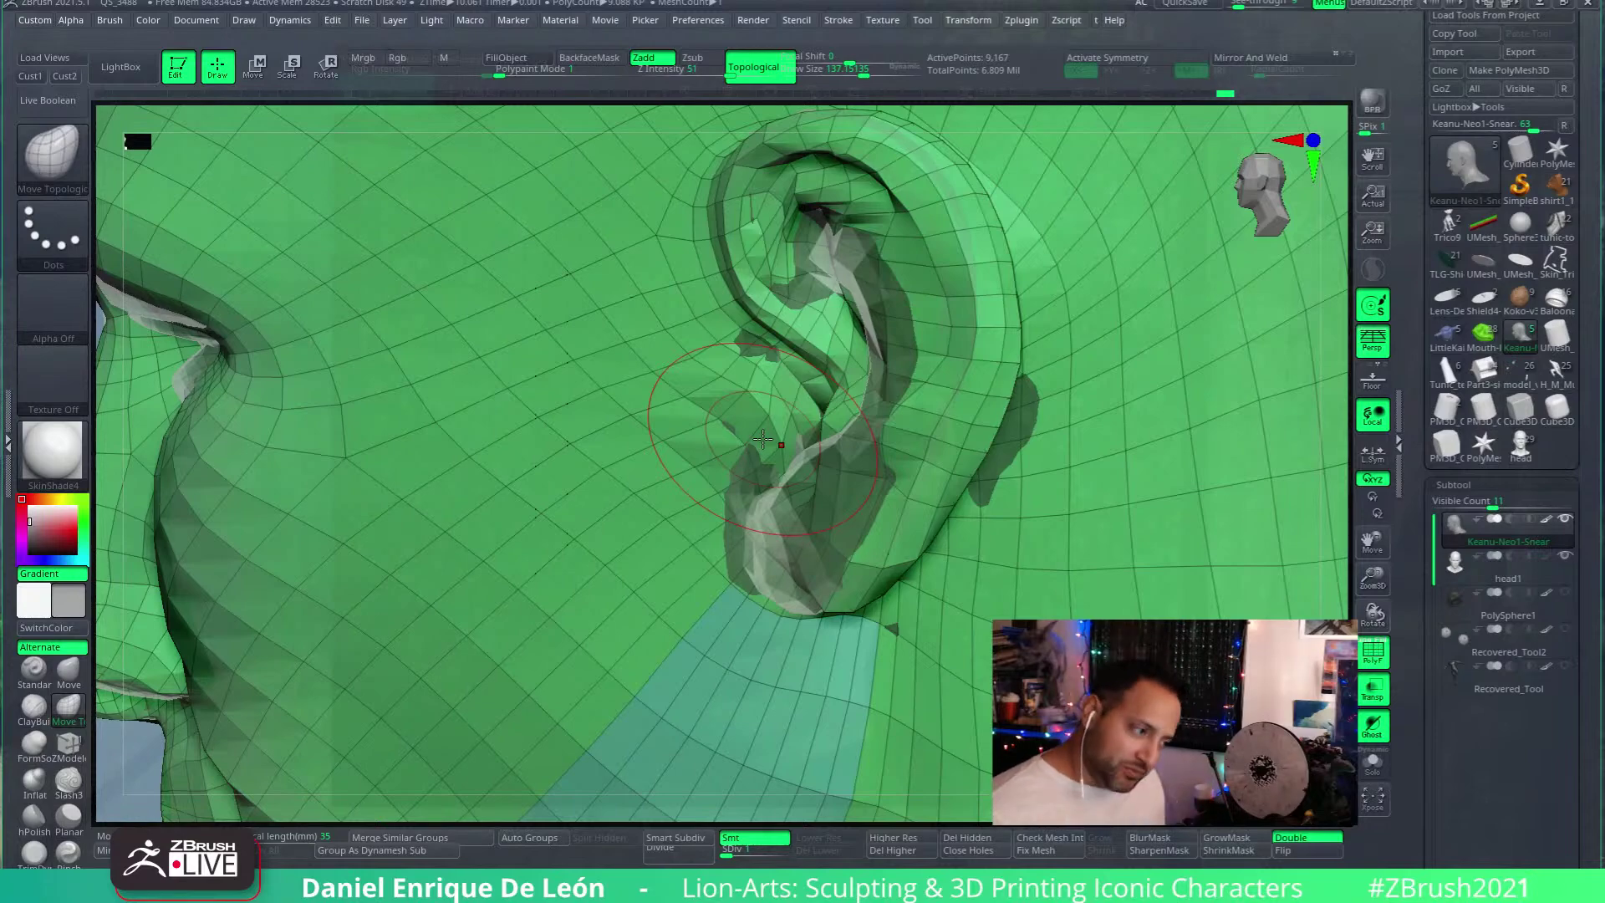
{"action": "mouse_move", "coordinate": [762, 439]}
{"action": "right_mouse_down"}
{"action": "mouse_move", "coordinate": [903, 339]}
{"action": "mouse_move", "coordinate": [849, 285]}
{"action": "mouse_move", "coordinate": [849, 73]}
{"action": "right_mouse_up"}
{"action": "left_click_drag", "start_coordinate": [849, 72], "coordinate": [836, 73]}
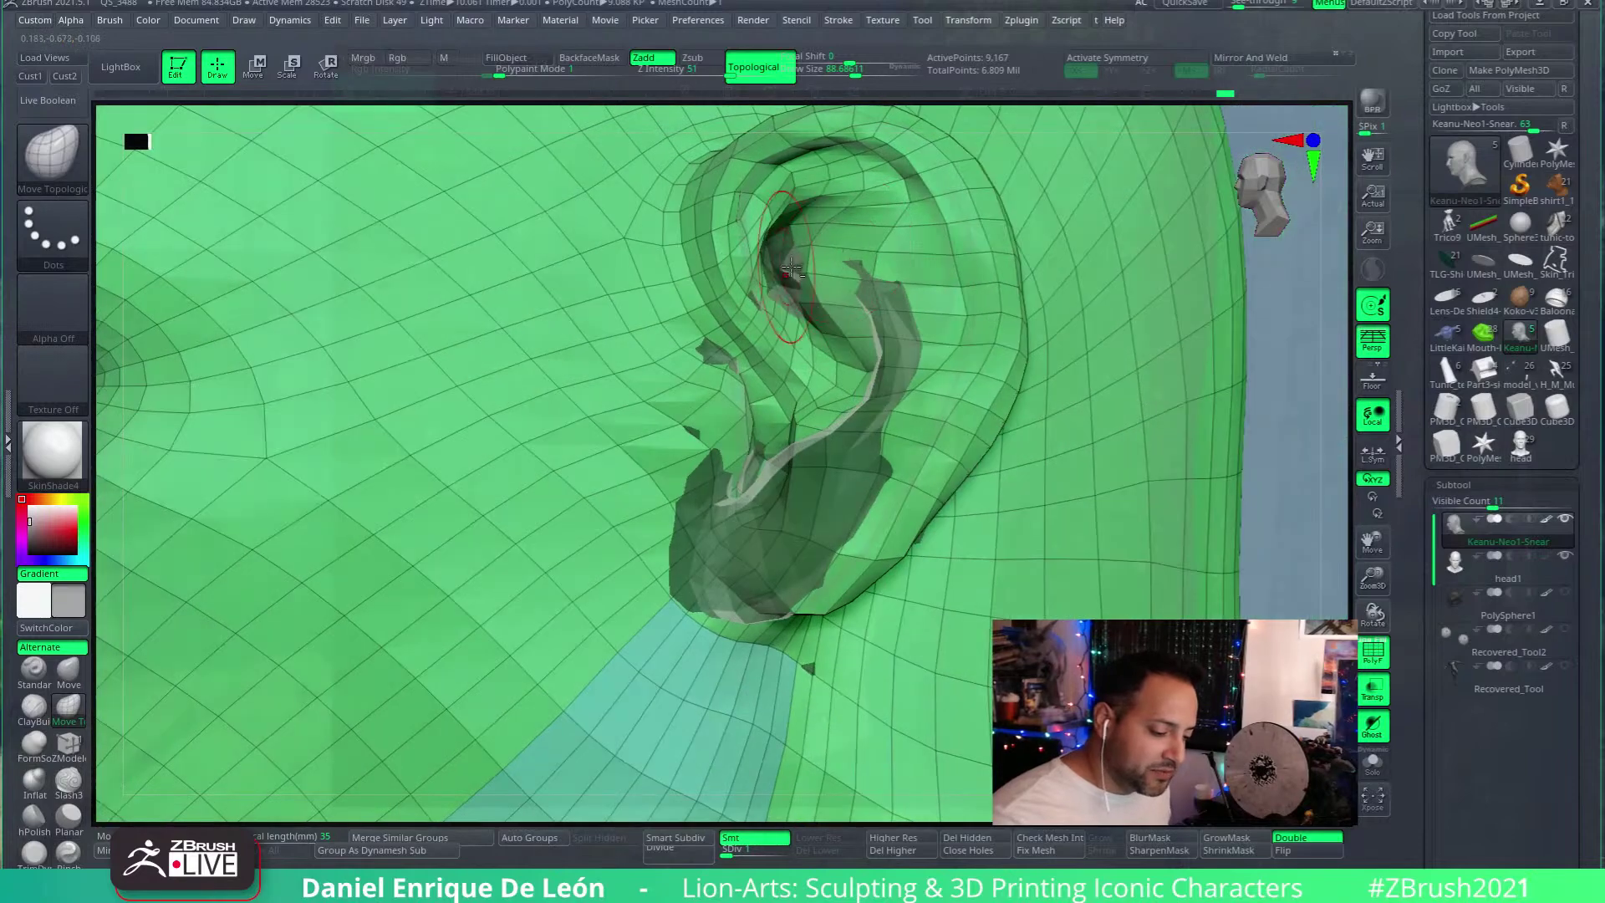
Step: Check the ear's fit from behind and from the side, switching between the head1 and Keanu-Neo1-Snear subtools
{"action": "mouse_move", "coordinate": [809, 267]}
{"action": "right_mouse_down"}
{"action": "mouse_move", "coordinate": [902, 263]}
{"action": "mouse_move", "coordinate": [935, 211]}
{"action": "mouse_move", "coordinate": [886, 367]}
{"action": "mouse_move", "coordinate": [848, 411]}
{"action": "mouse_move", "coordinate": [836, 287]}
{"action": "right_mouse_up"}
{"action": "left_click", "coordinate": [836, 264], "text": "alt"}
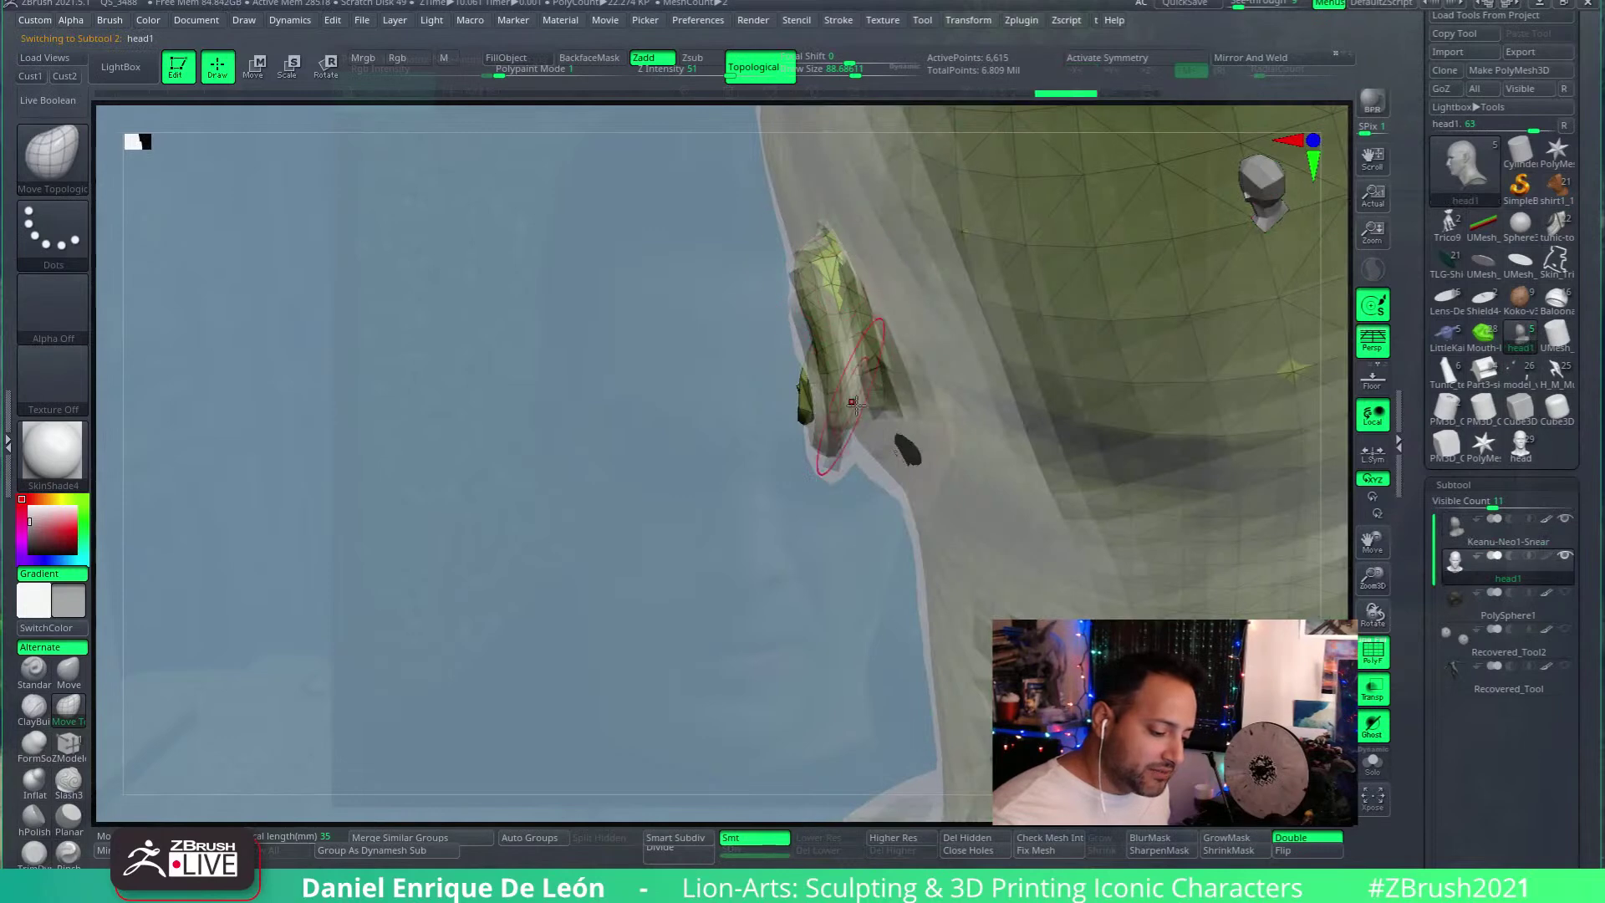
{"action": "key", "text": "ctrl"}
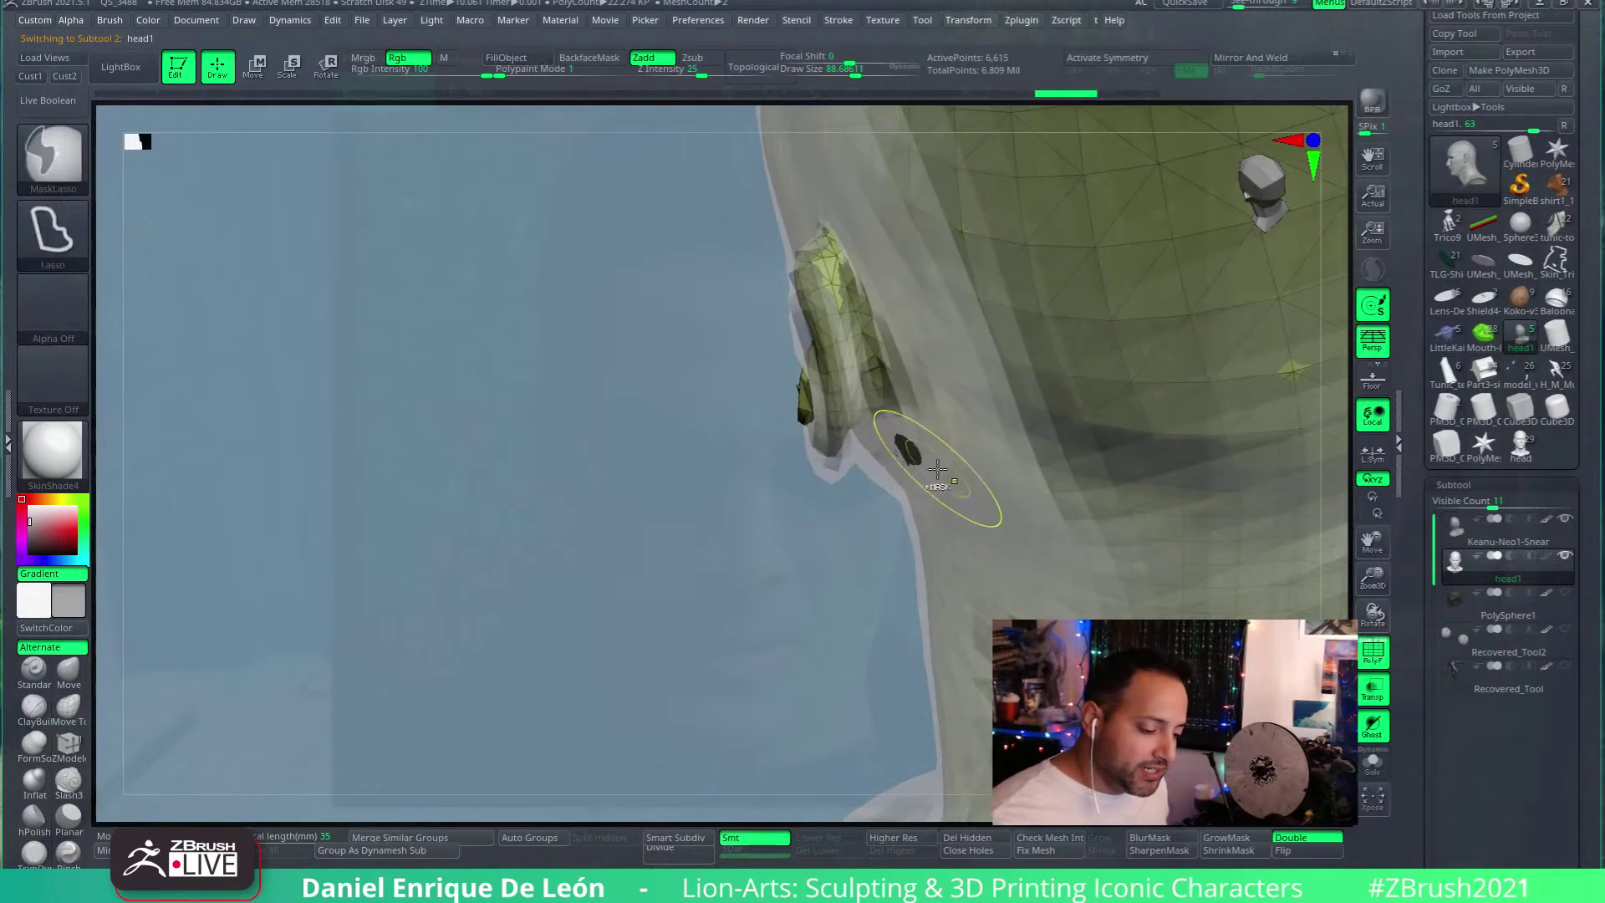
{"action": "left_click", "coordinate": [923, 270], "text": "alt"}
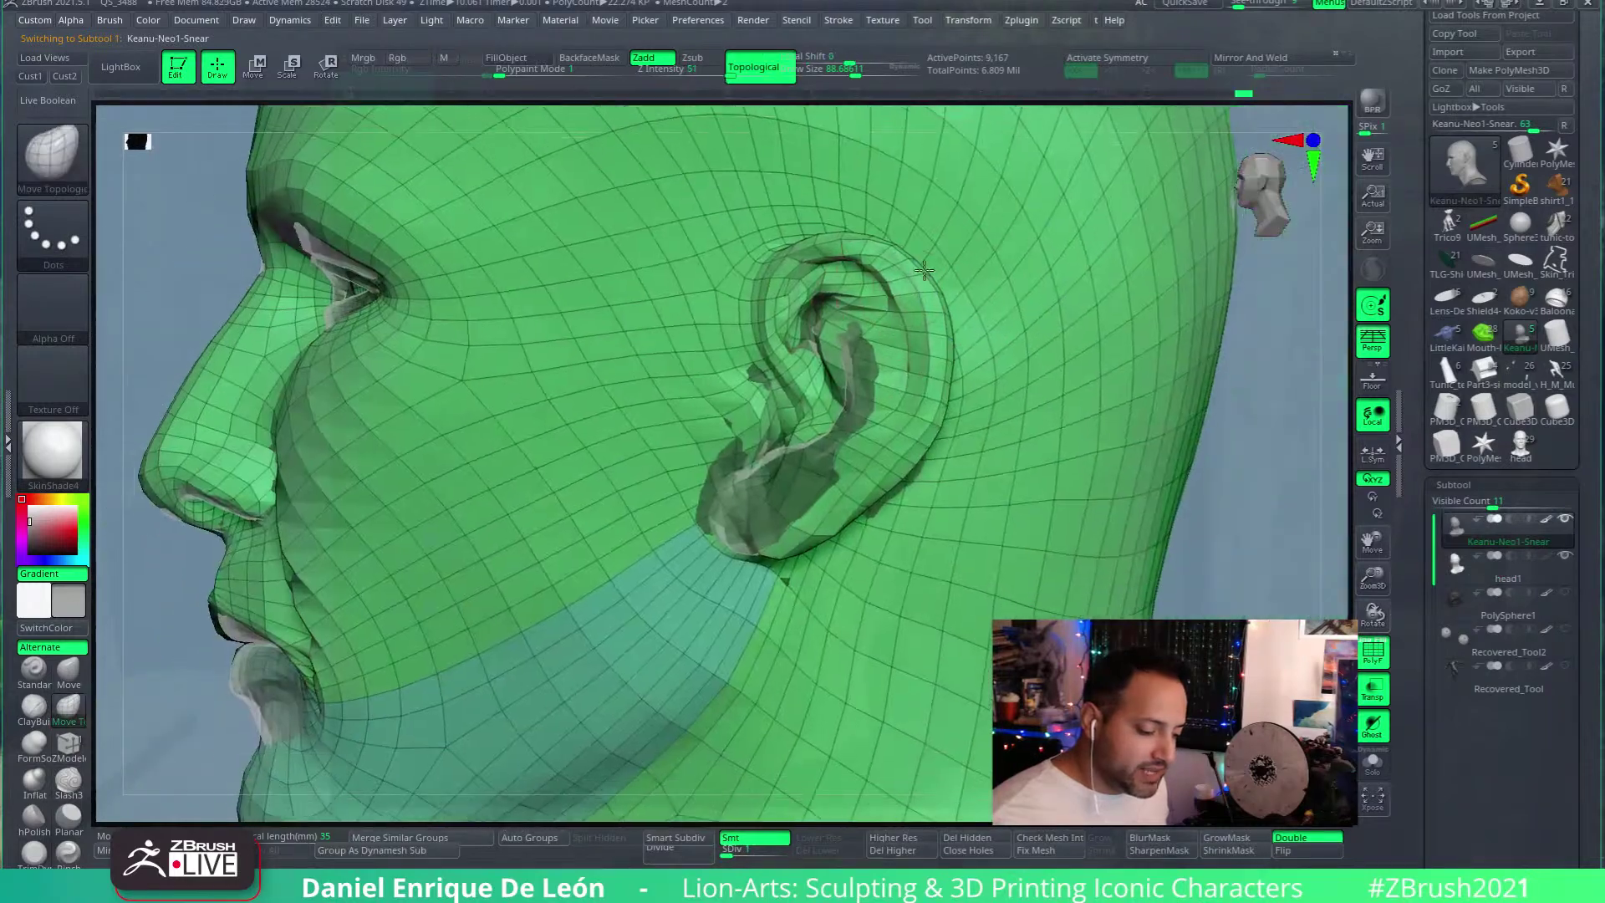
{"action": "mouse_move", "coordinate": [924, 270]}
{"action": "right_mouse_down"}
{"action": "mouse_move", "coordinate": [873, 296]}
{"action": "mouse_move", "coordinate": [894, 346]}
{"action": "right_mouse_up"}
{"action": "left_click", "coordinate": [928, 364], "text": "alt"}
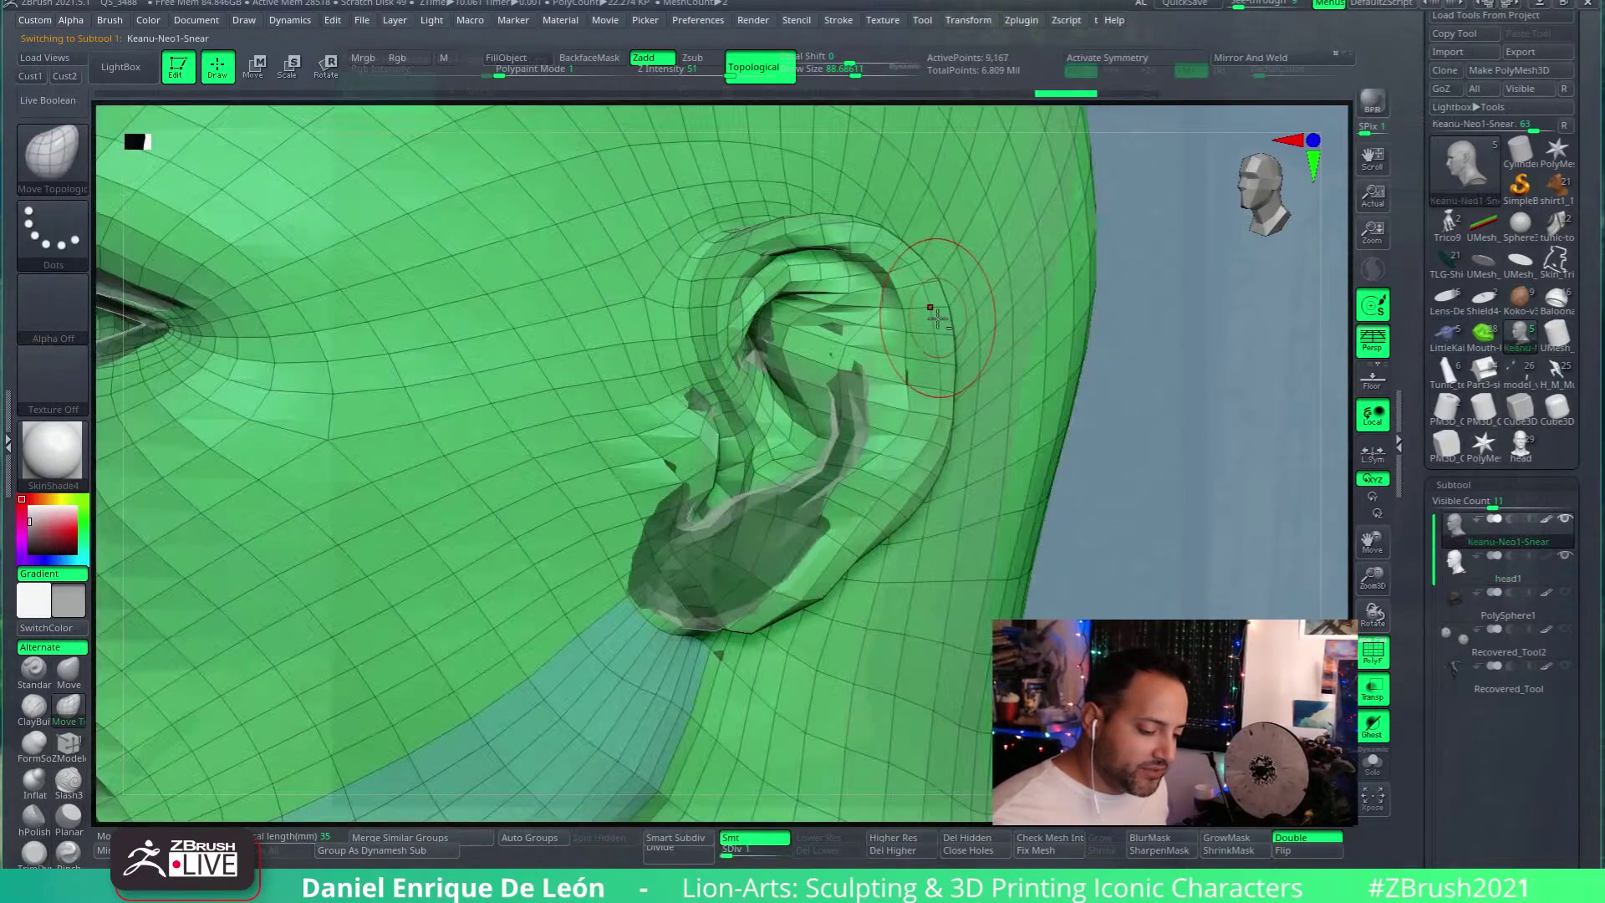
{"action": "left_click", "coordinate": [936, 328], "text": "alt"}
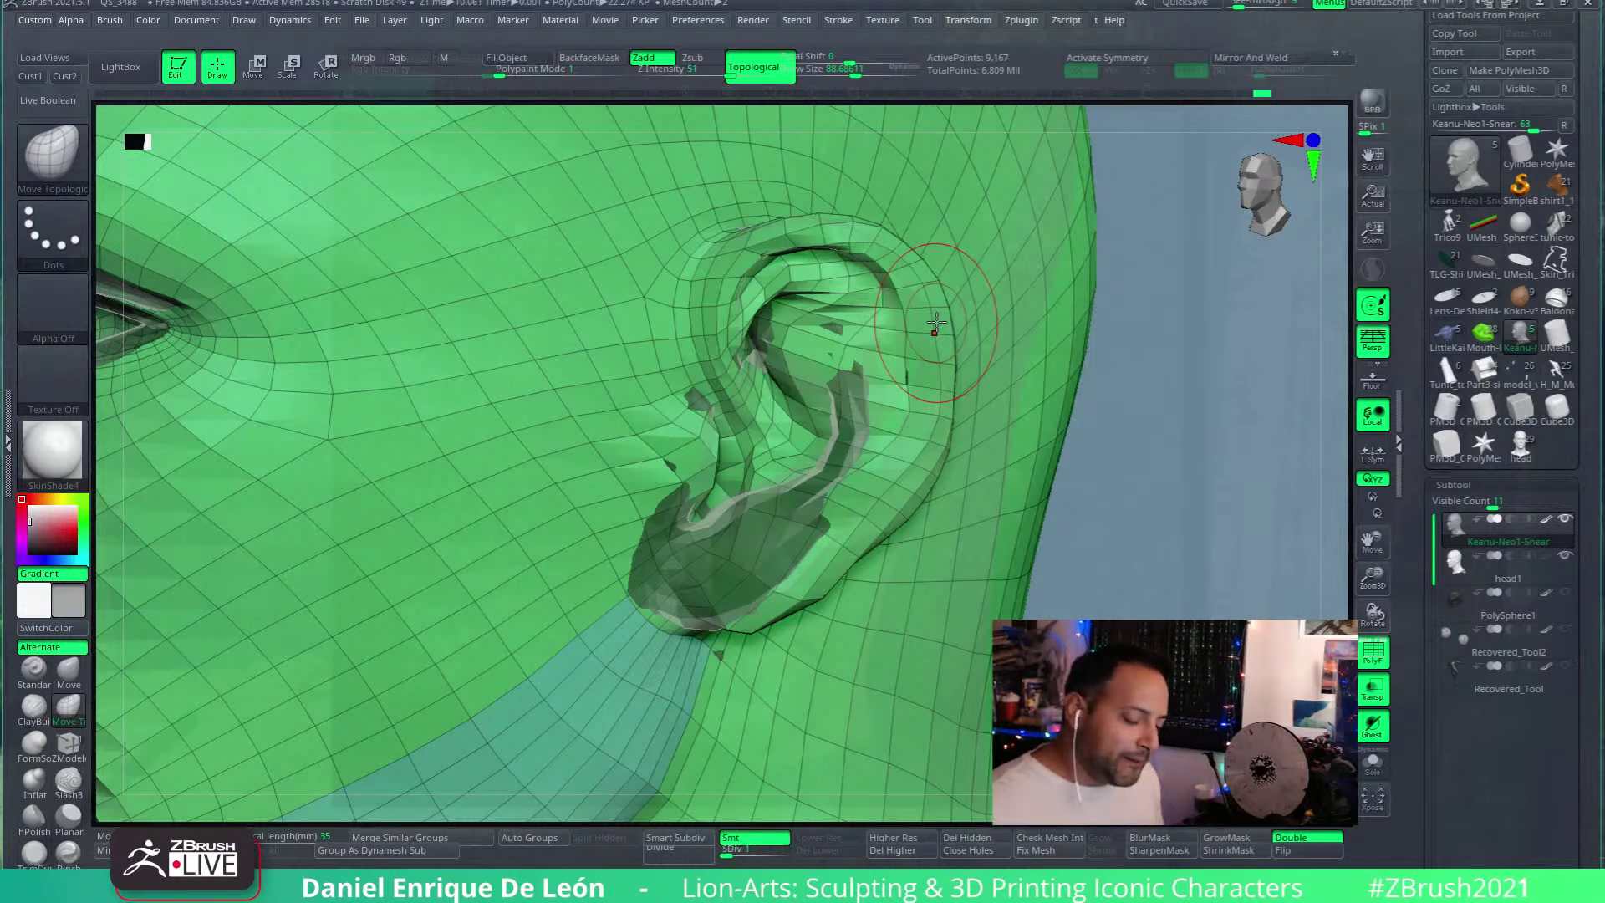
Step: Set the draw size to about 137 and adjust the ear's outer rear rim
{"action": "left_click_drag", "start_coordinate": [935, 323], "coordinate": [901, 147], "text": "alt"}
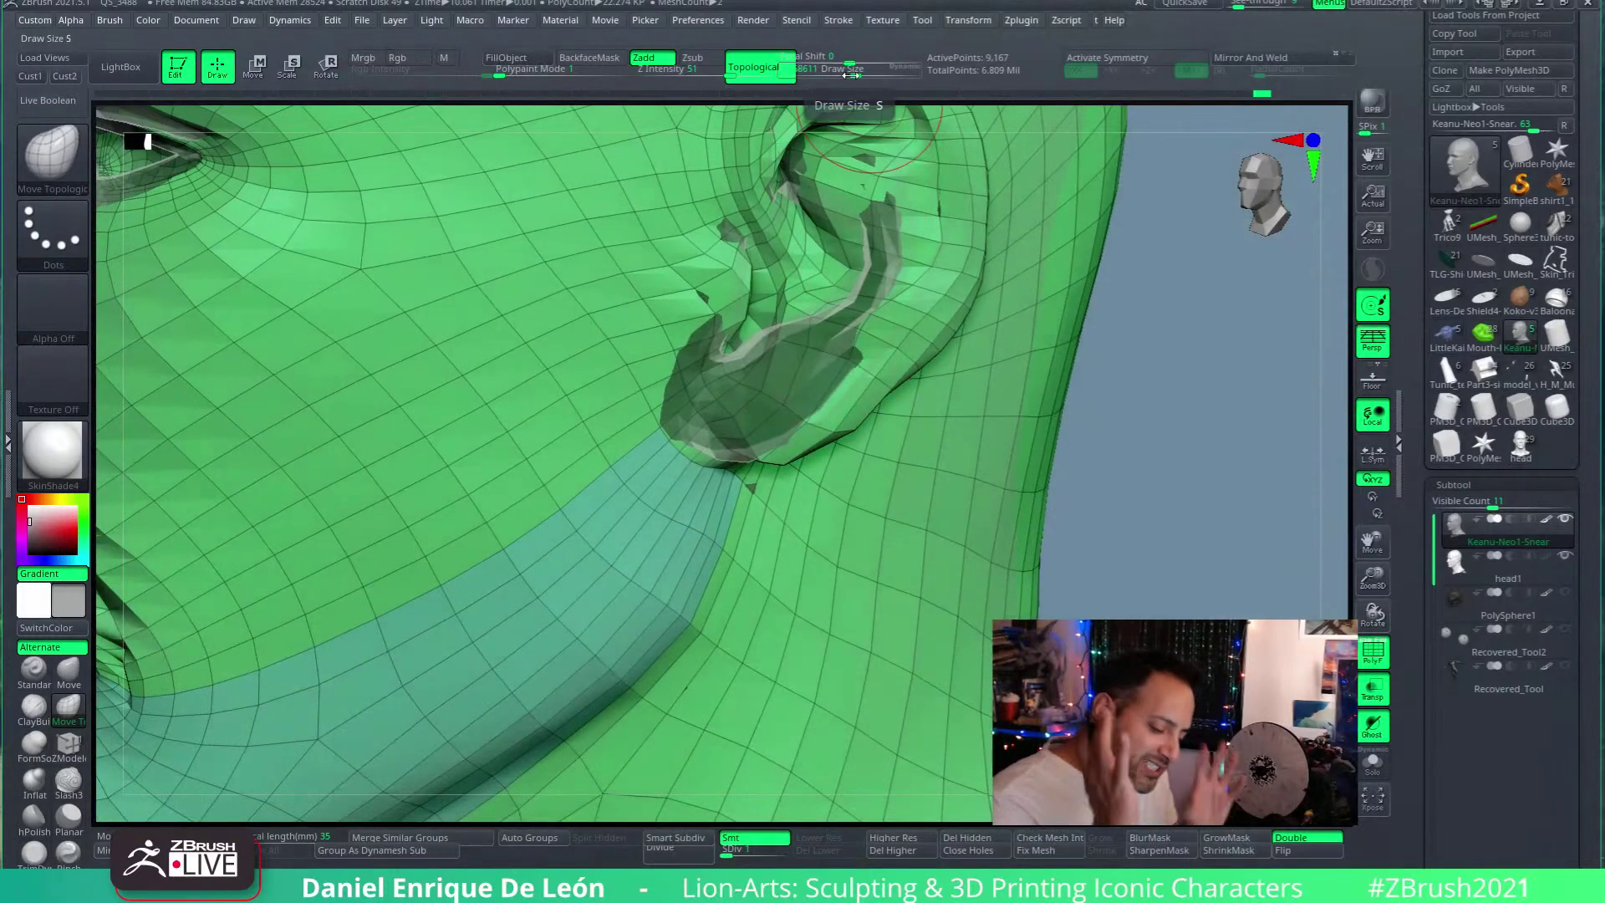
{"action": "left_click", "coordinate": [853, 75]}
{"action": "mouse_move", "coordinate": [893, 411]}
{"action": "right_mouse_down"}
{"action": "mouse_move", "coordinate": [811, 378]}
{"action": "mouse_move", "coordinate": [816, 440]}
{"action": "mouse_move", "coordinate": [859, 342]}
{"action": "mouse_move", "coordinate": [928, 405]}
{"action": "right_mouse_up"}
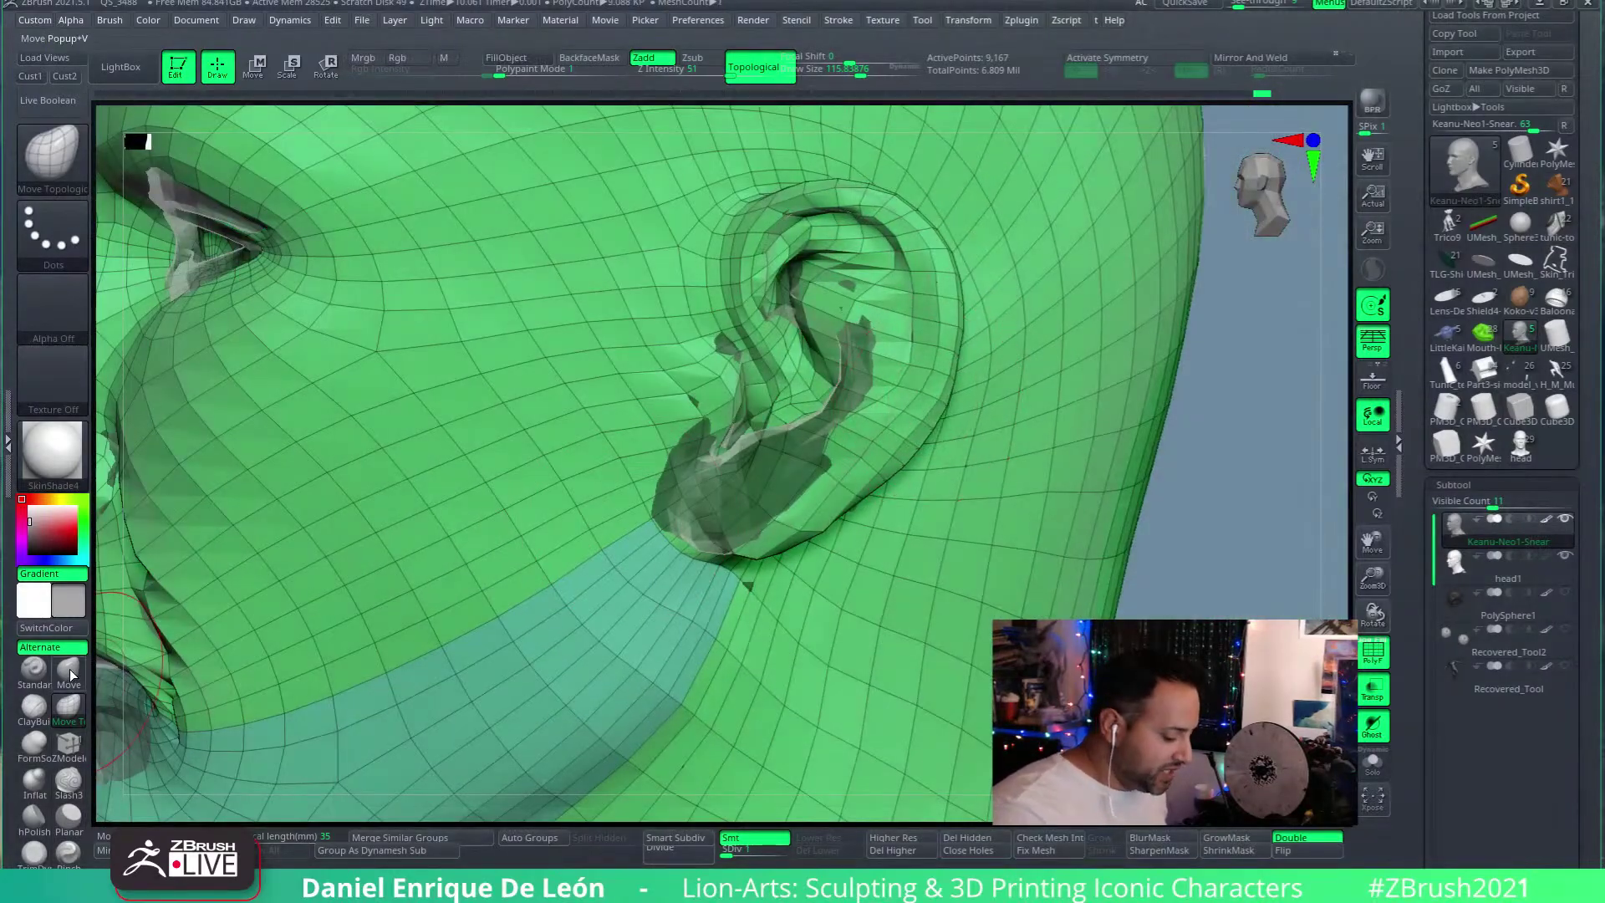
{"action": "left_click_drag", "start_coordinate": [857, 74], "coordinate": [863, 73]}
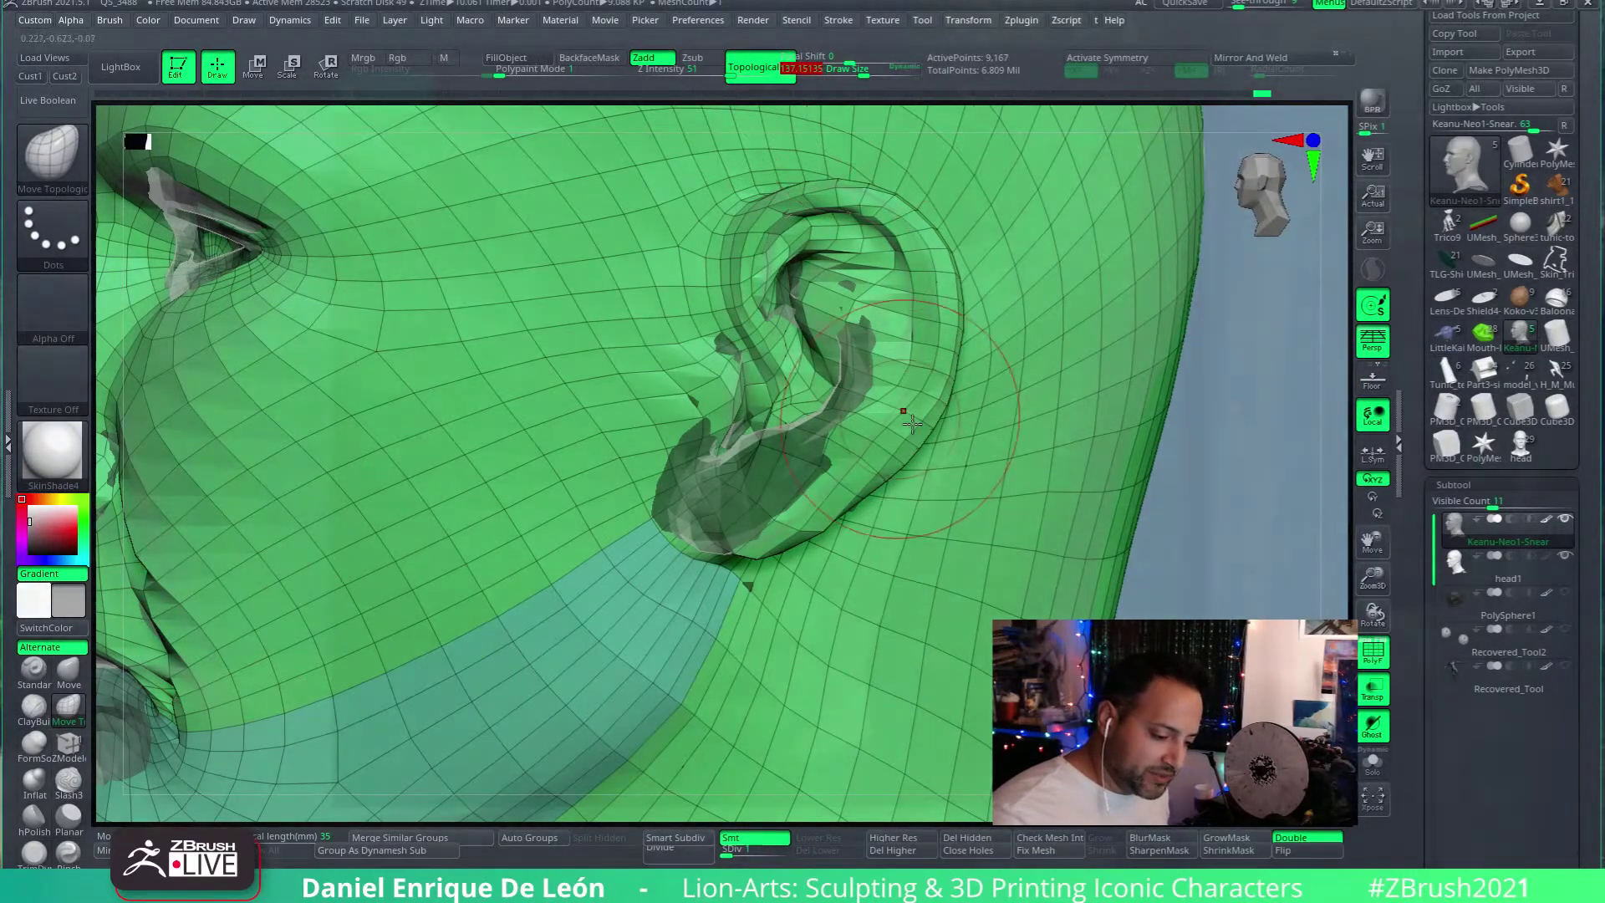
{"action": "mouse_move", "coordinate": [963, 341]}
{"action": "right_mouse_down"}
{"action": "mouse_move", "coordinate": [930, 355]}
{"action": "mouse_move", "coordinate": [936, 328]}
{"action": "right_mouse_up"}
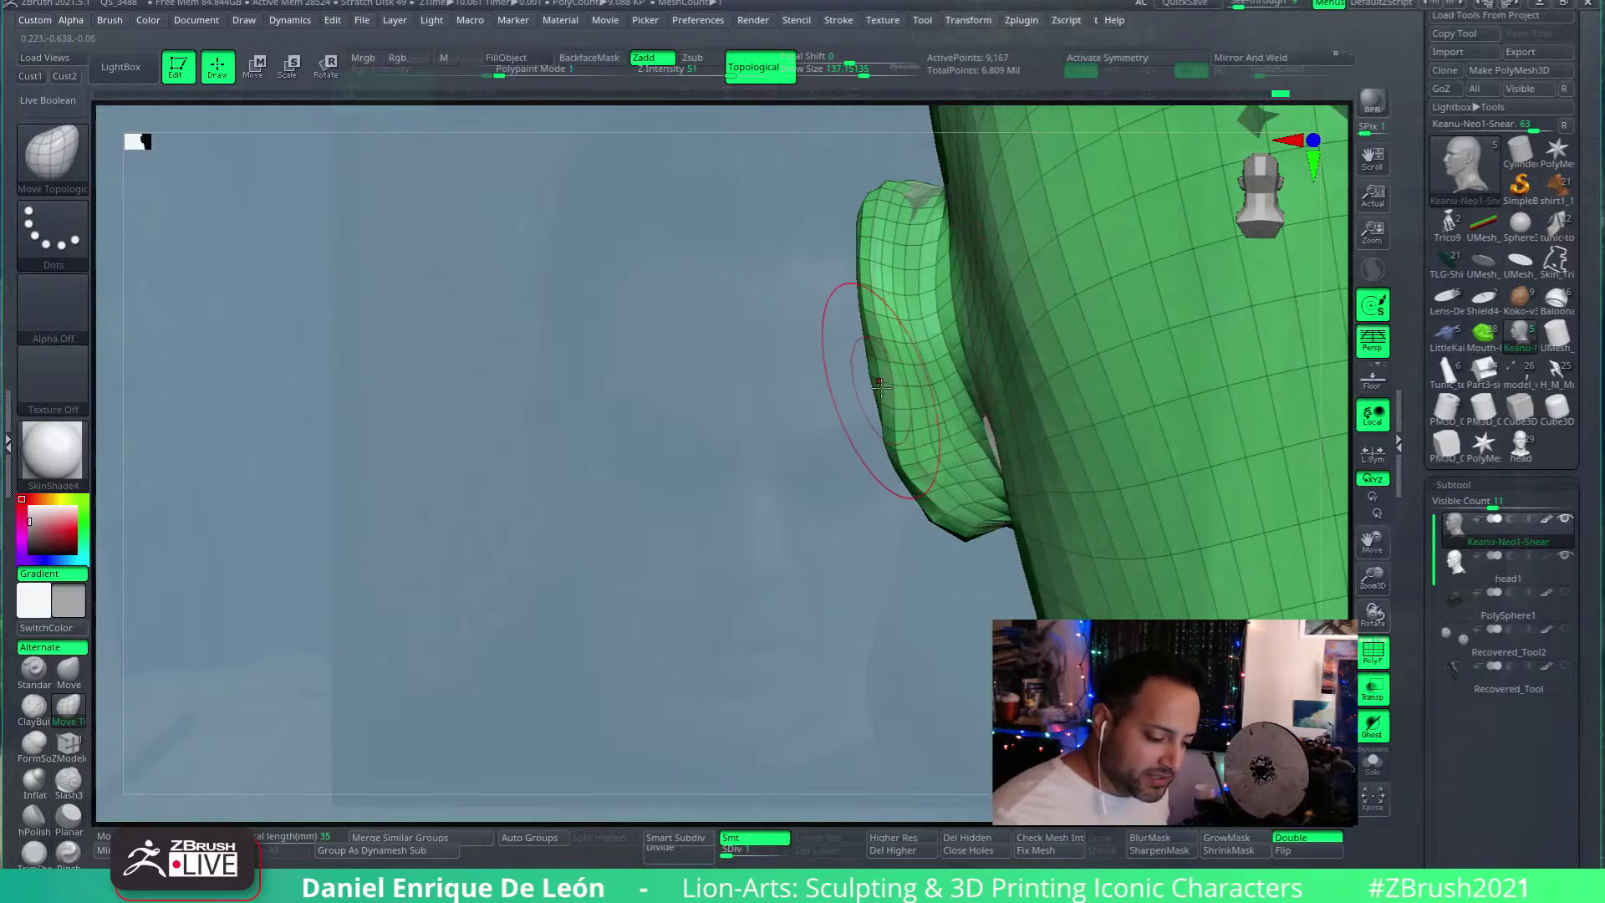
Step: Reshape the back profile of the ear so its rim follows a straighter line beside the head
{"action": "right_click_drag", "start_coordinate": [876, 370], "coordinate": [869, 278]}
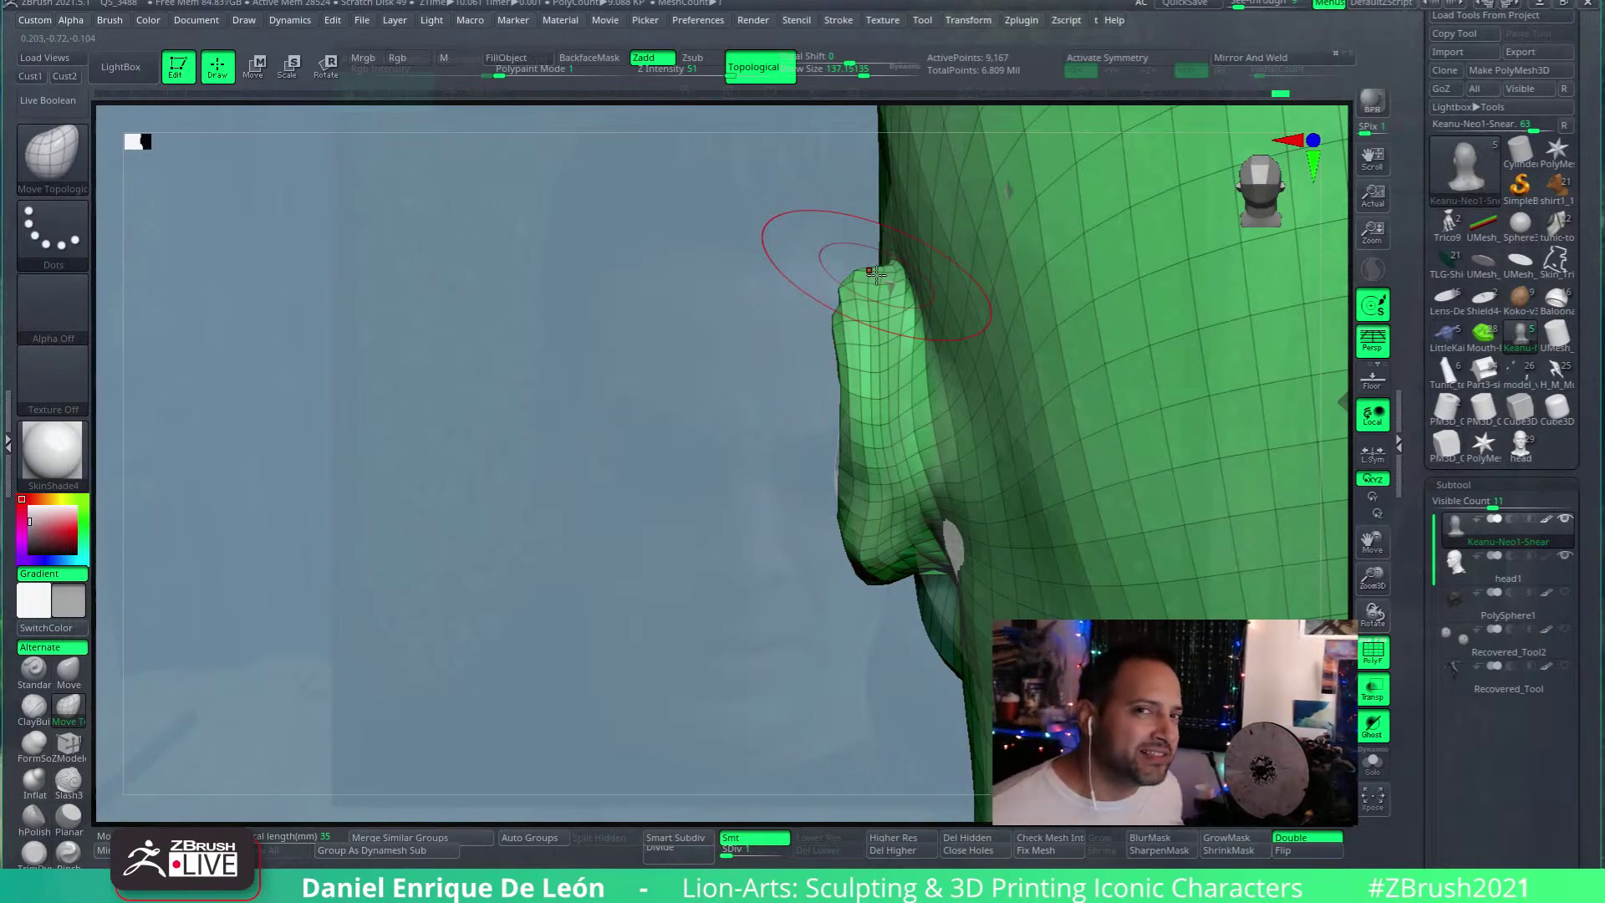
{"action": "right_click_drag", "start_coordinate": [865, 288], "coordinate": [939, 324]}
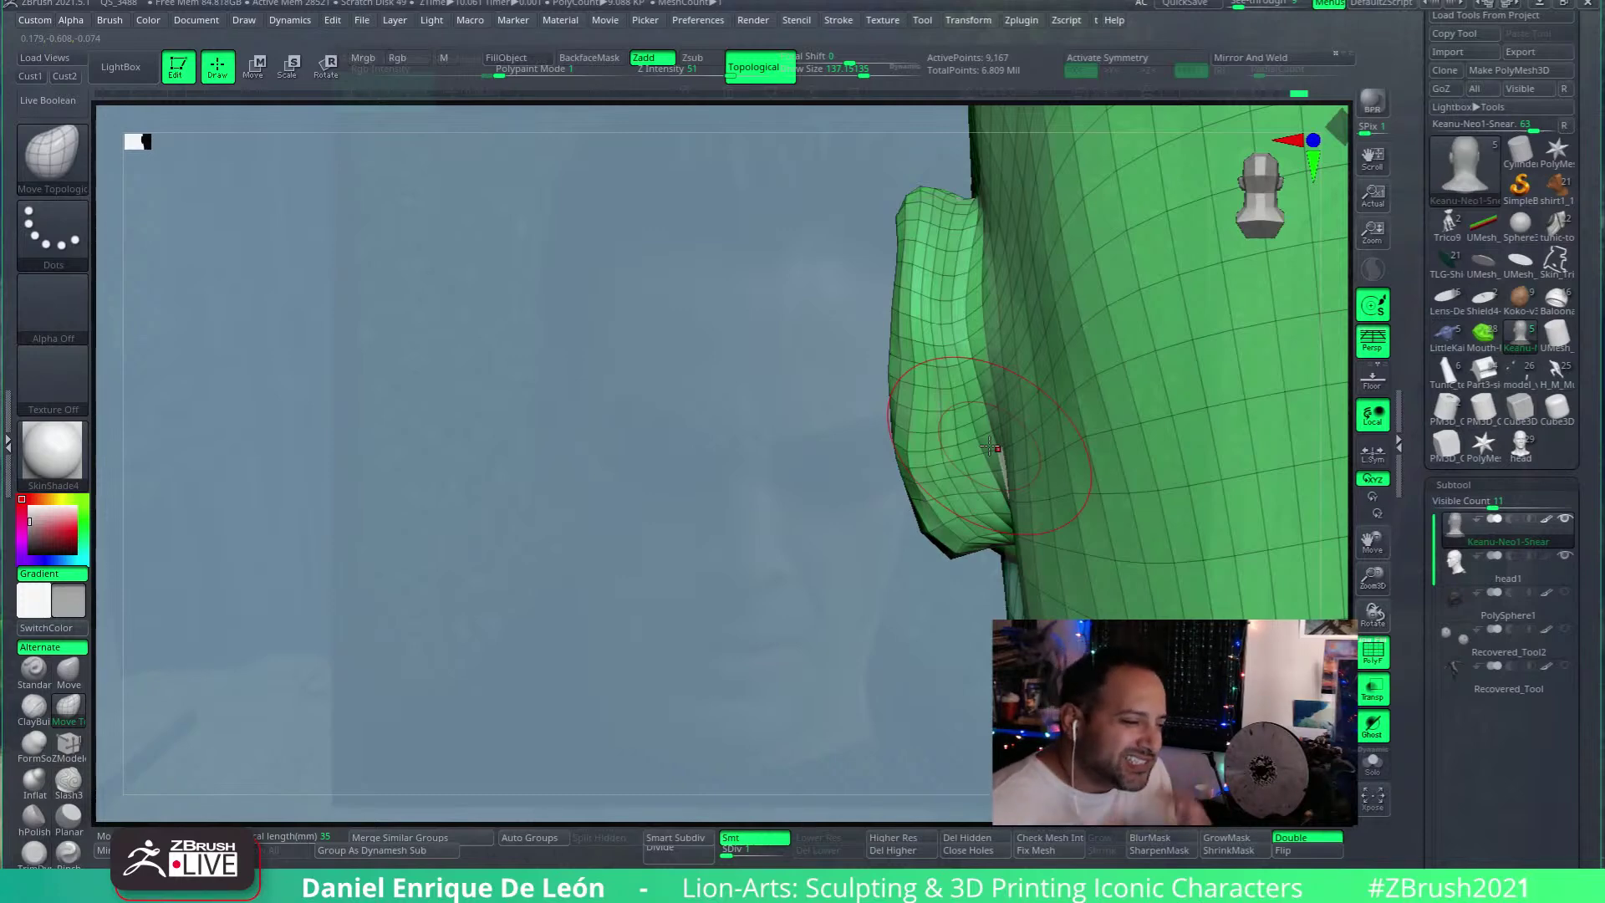
{"action": "mouse_move", "coordinate": [990, 448]}
{"action": "right_mouse_down"}
{"action": "mouse_move", "coordinate": [996, 406]}
{"action": "mouse_move", "coordinate": [978, 407]}
{"action": "mouse_move", "coordinate": [1062, 343]}
{"action": "right_mouse_up"}
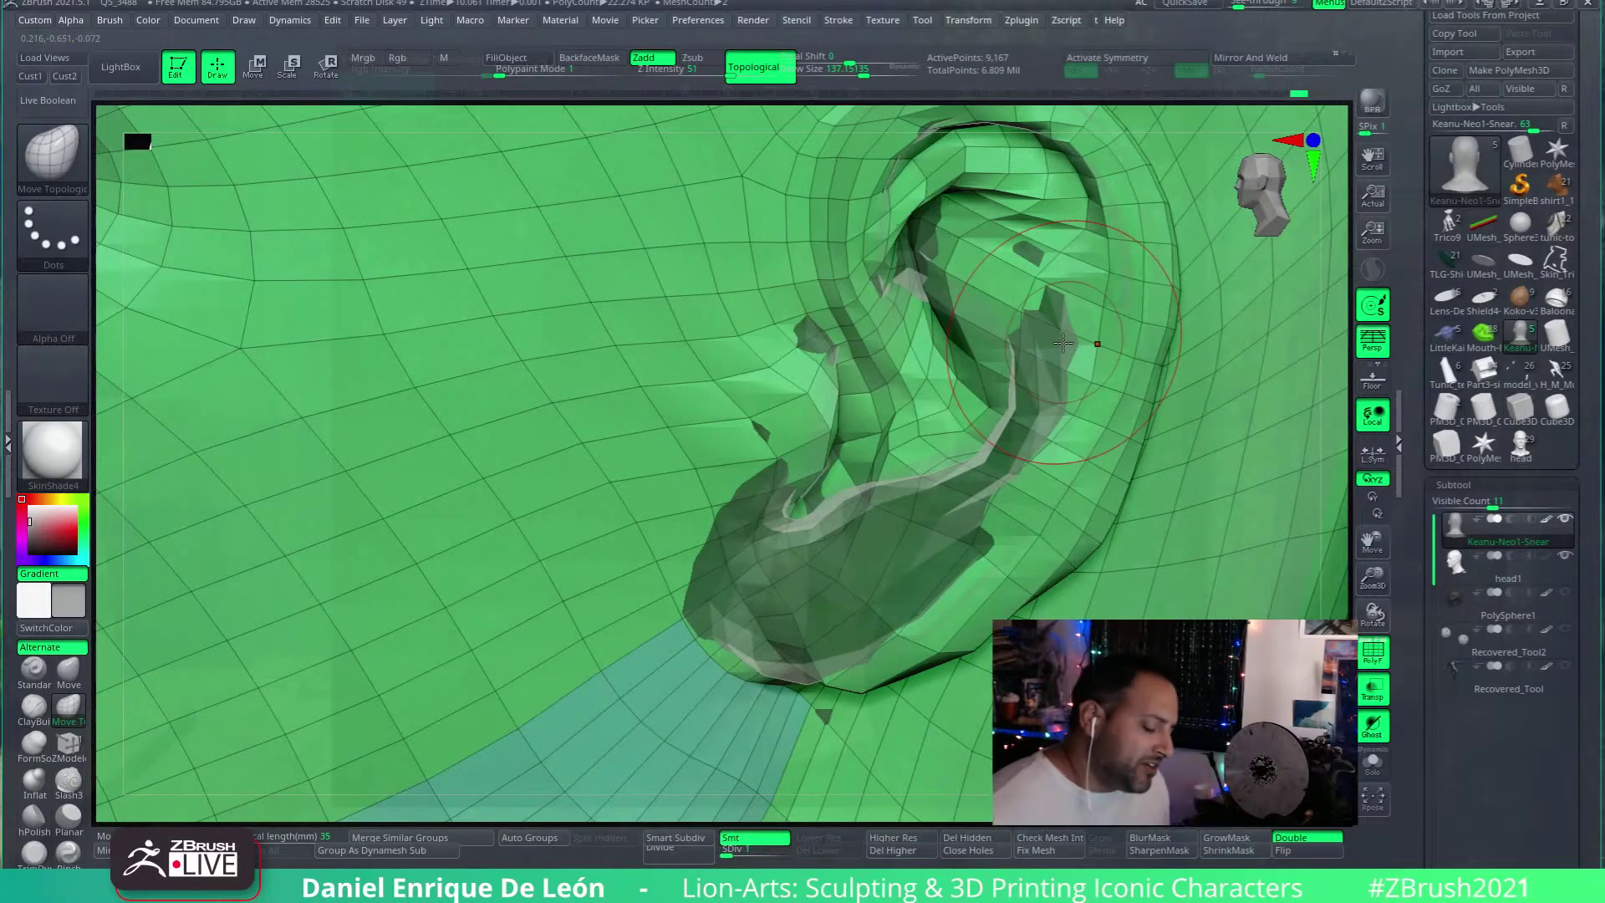
{"action": "right_click_drag", "start_coordinate": [1062, 343], "coordinate": [874, 372]}
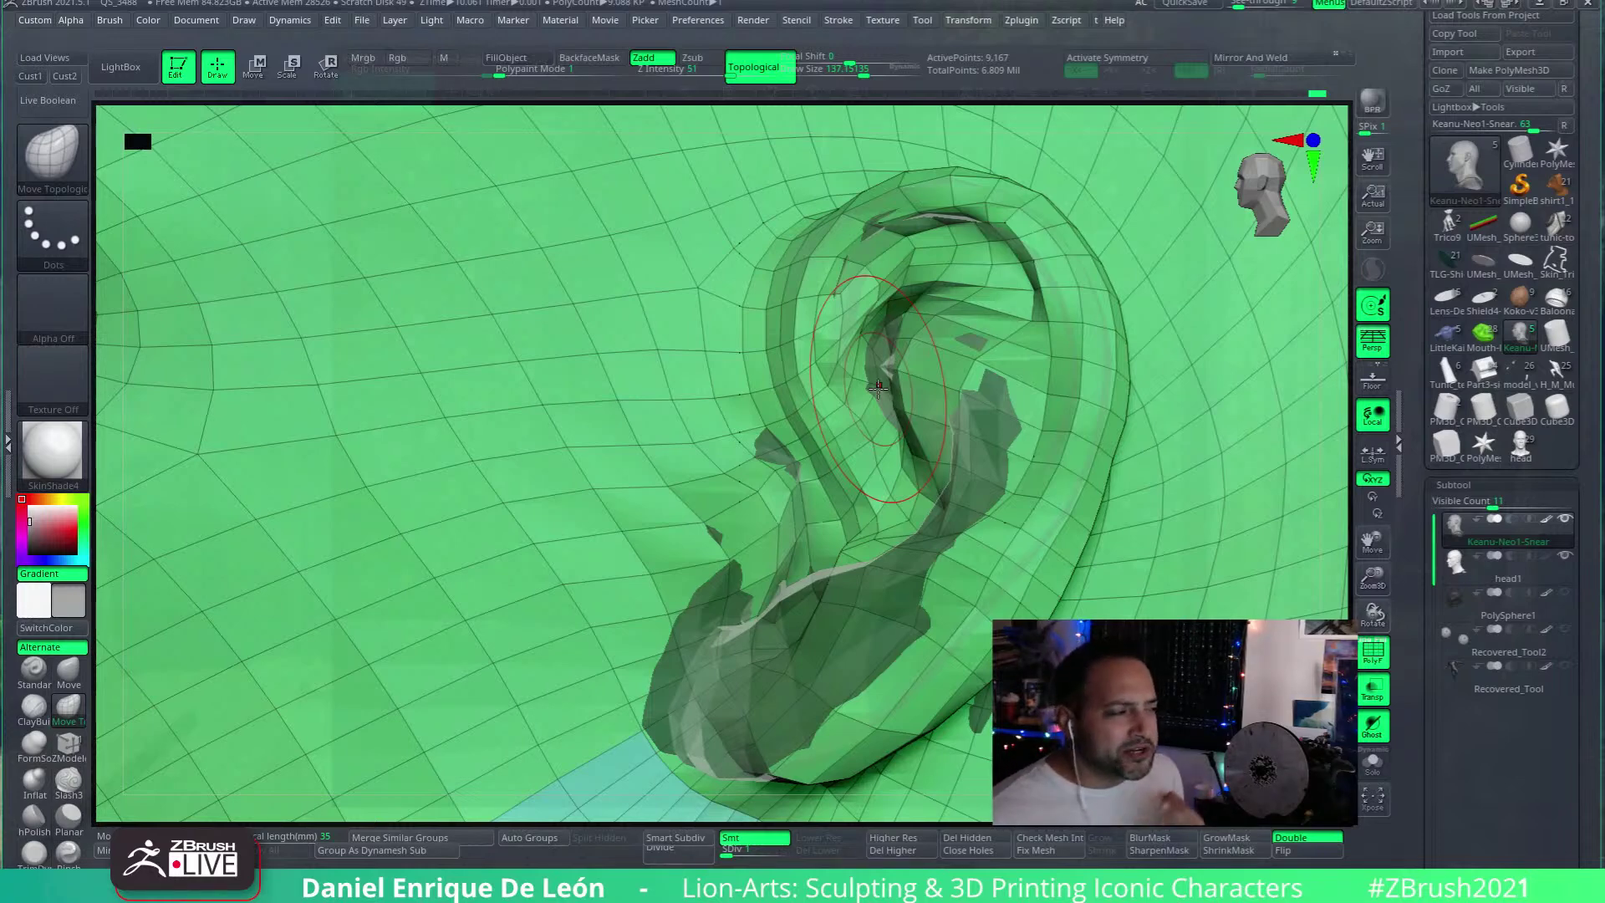
Step: Move the inner ear folds and the upper rear rim toward the base ear's shape
{"action": "right_click_drag", "start_coordinate": [877, 388], "coordinate": [990, 399], "text": "alt"}
{"action": "left_click_drag", "start_coordinate": [990, 400], "coordinate": [996, 413]}
{"action": "right_click_drag", "start_coordinate": [996, 413], "coordinate": [1037, 368]}
{"action": "left_click_drag", "start_coordinate": [1037, 368], "coordinate": [1047, 357]}
{"action": "right_click_drag", "start_coordinate": [1047, 357], "coordinate": [879, 351]}
{"action": "right_click_drag", "start_coordinate": [882, 297], "coordinate": [884, 262]}
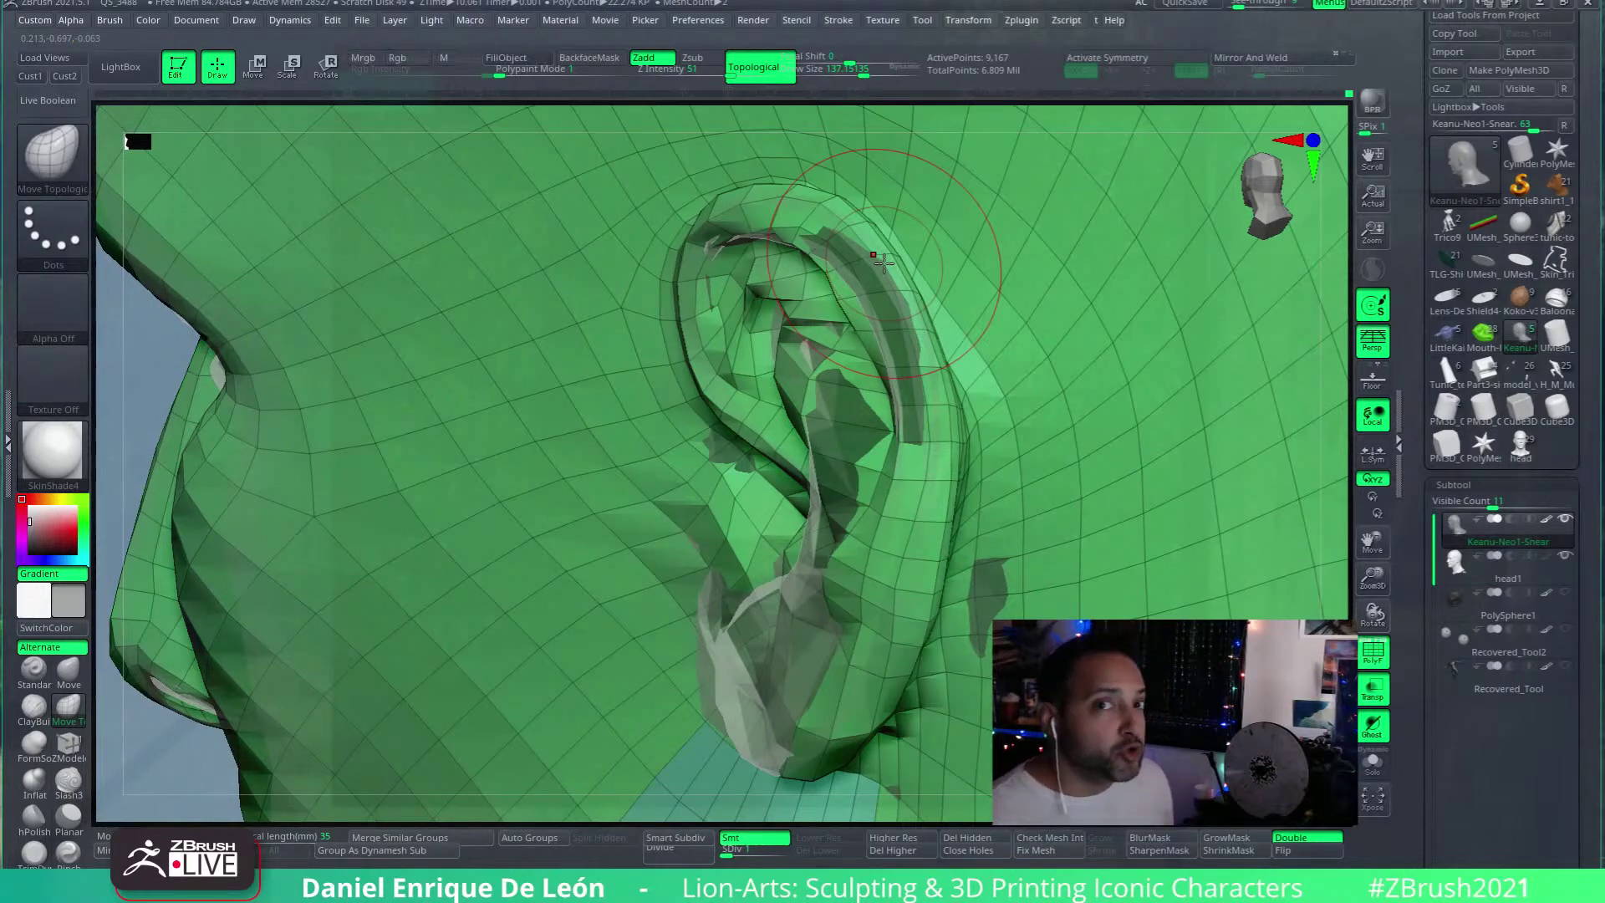
Step: Push the rear helix outward over the exposed strip of the base ear
{"action": "right_click_drag", "start_coordinate": [847, 312], "coordinate": [869, 303]}
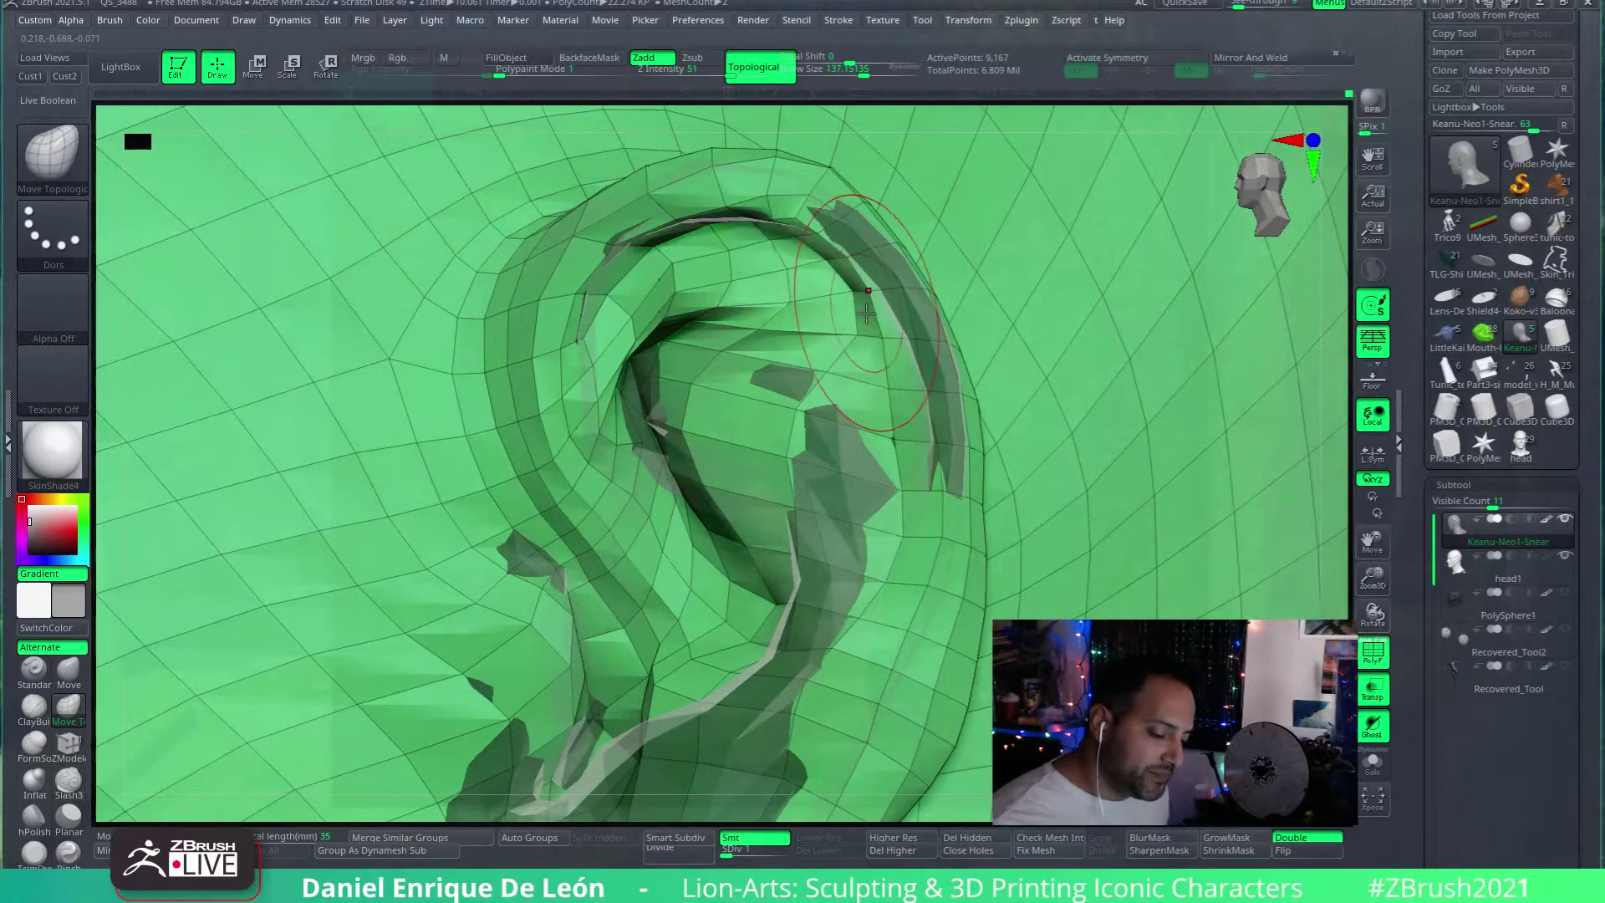
{"action": "right_click_drag", "start_coordinate": [872, 290], "coordinate": [888, 379]}
{"action": "right_click_drag", "start_coordinate": [893, 298], "coordinate": [869, 428]}
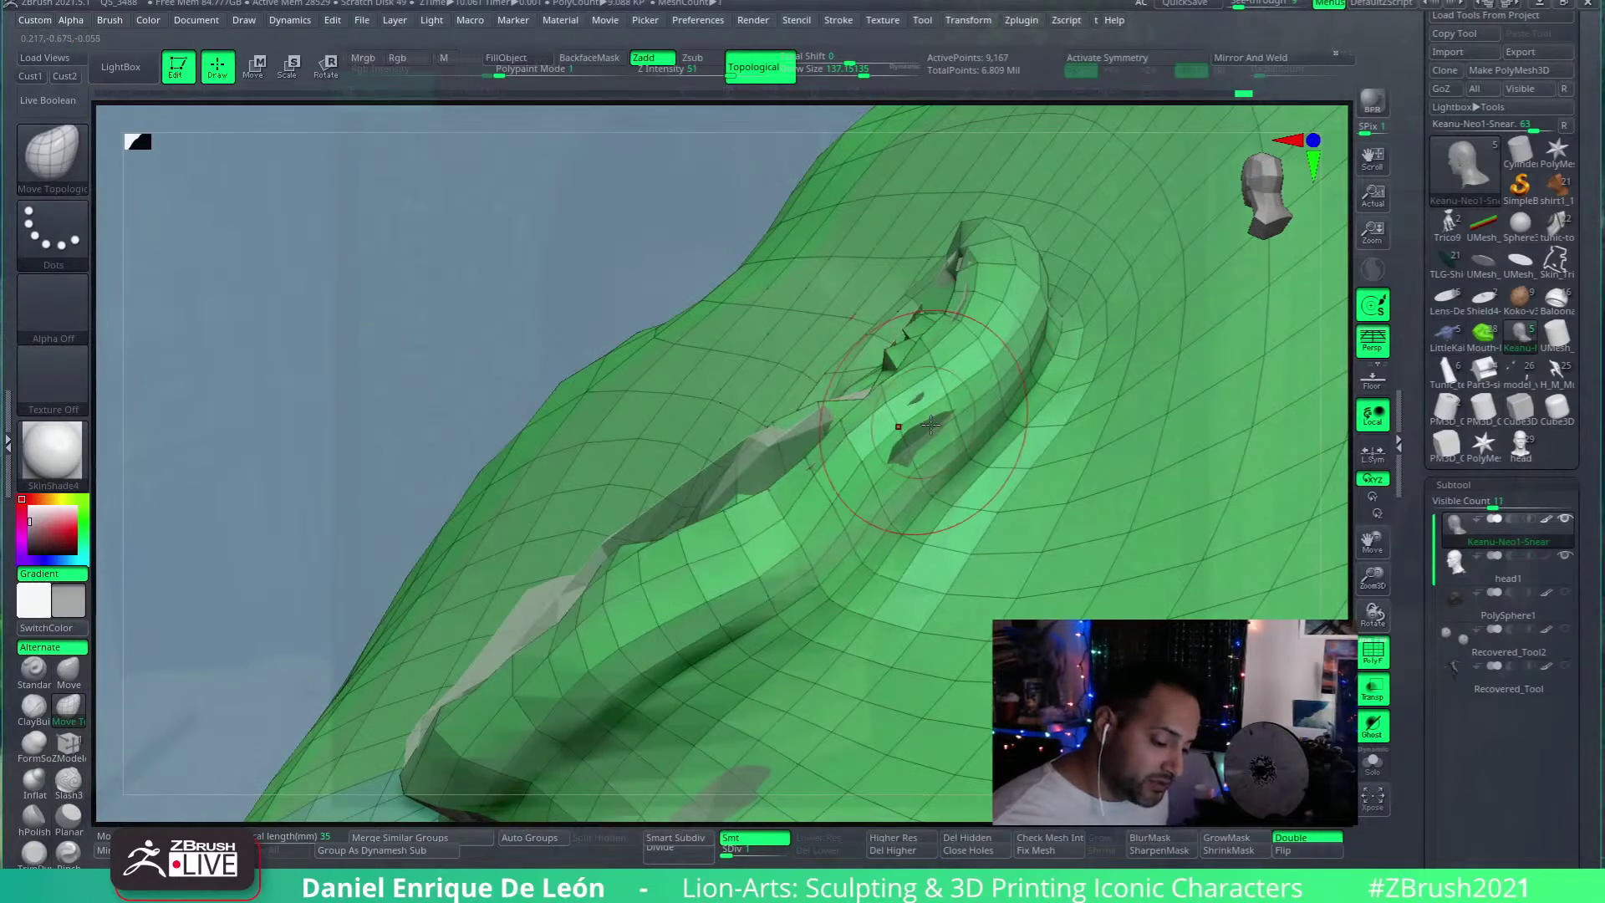
{"action": "right_click_drag", "start_coordinate": [923, 424], "coordinate": [817, 483]}
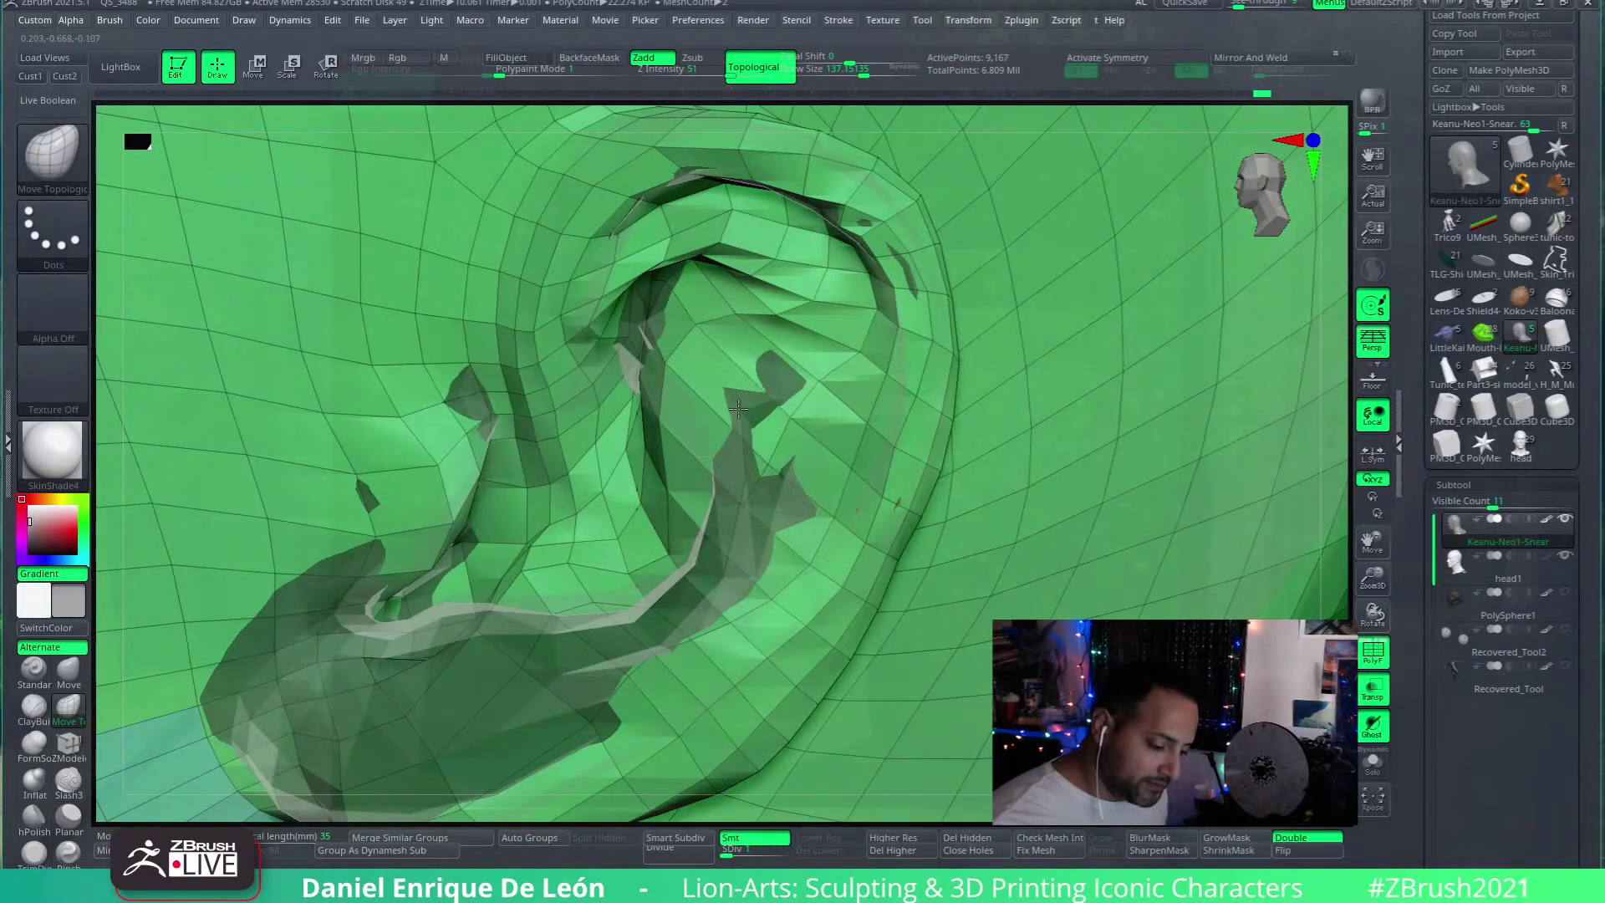
Step: Adjust the ear's front helix and upper rim to follow the base ear
{"action": "right_click_drag", "start_coordinate": [727, 354], "coordinate": [875, 354]}
{"action": "right_click_drag", "start_coordinate": [863, 272], "coordinate": [886, 314]}
{"action": "right_click_drag", "start_coordinate": [838, 261], "coordinate": [818, 247]}
{"action": "left_click_drag", "start_coordinate": [819, 247], "coordinate": [807, 301]}
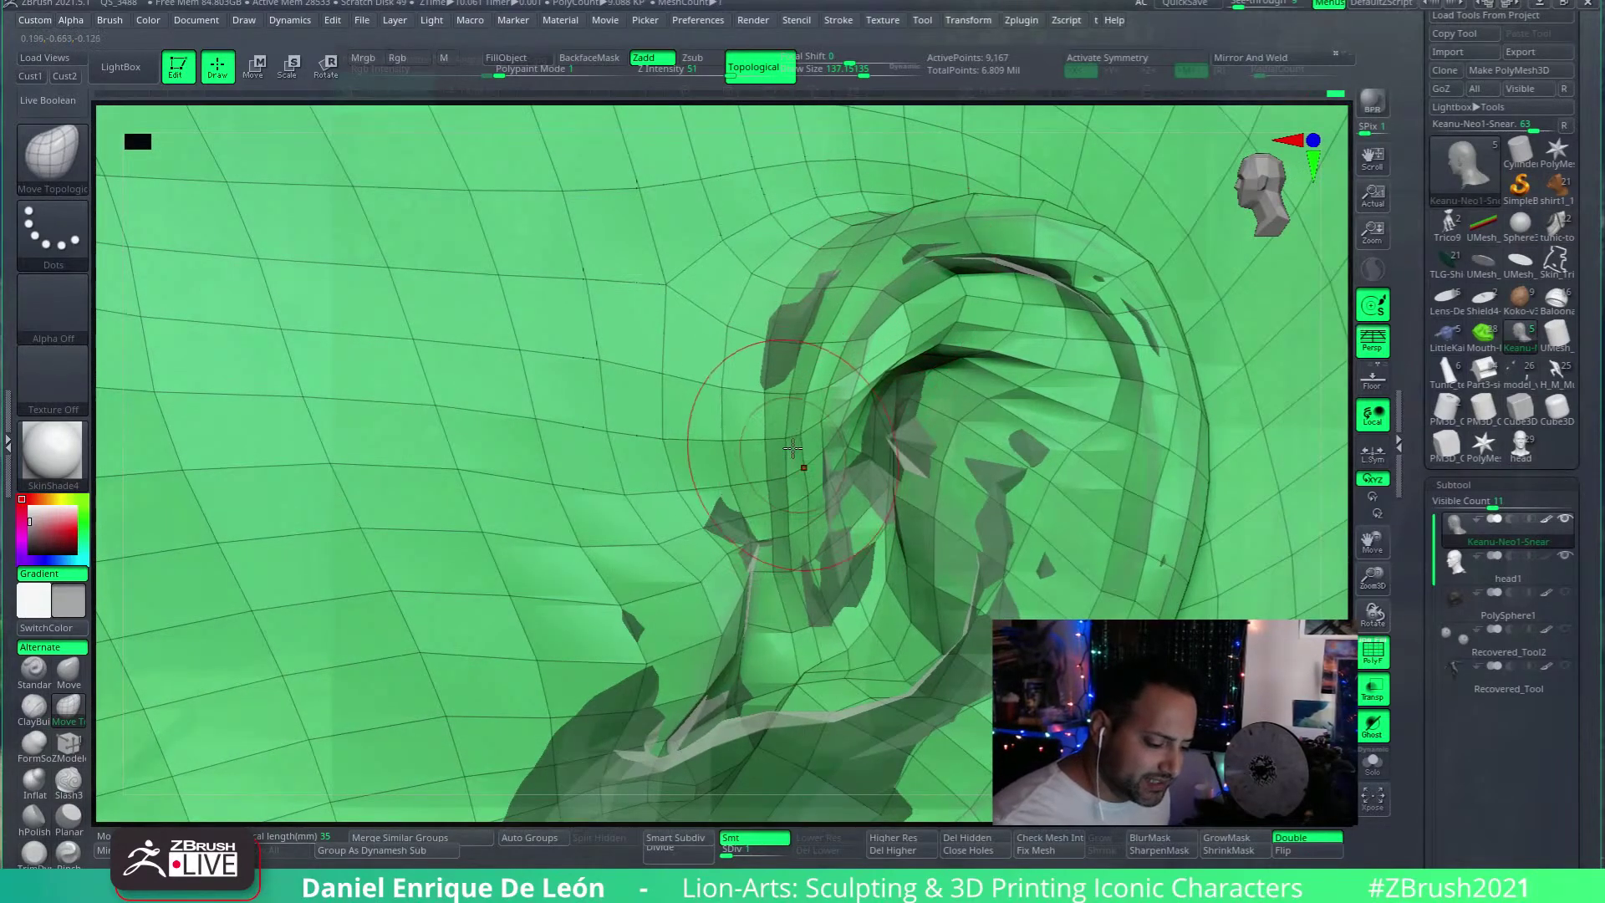
{"action": "mouse_move", "coordinate": [916, 293]}
{"action": "right_mouse_down"}
{"action": "mouse_move", "coordinate": [985, 242]}
{"action": "mouse_move", "coordinate": [1003, 326]}
{"action": "mouse_move", "coordinate": [858, 350]}
{"action": "right_mouse_up"}
{"action": "mouse_move", "coordinate": [878, 276]}
{"action": "right_mouse_down"}
{"action": "mouse_move", "coordinate": [888, 238]}
{"action": "mouse_move", "coordinate": [838, 264]}
{"action": "mouse_move", "coordinate": [1036, 278]}
{"action": "mouse_move", "coordinate": [1024, 240]}
{"action": "right_mouse_up"}
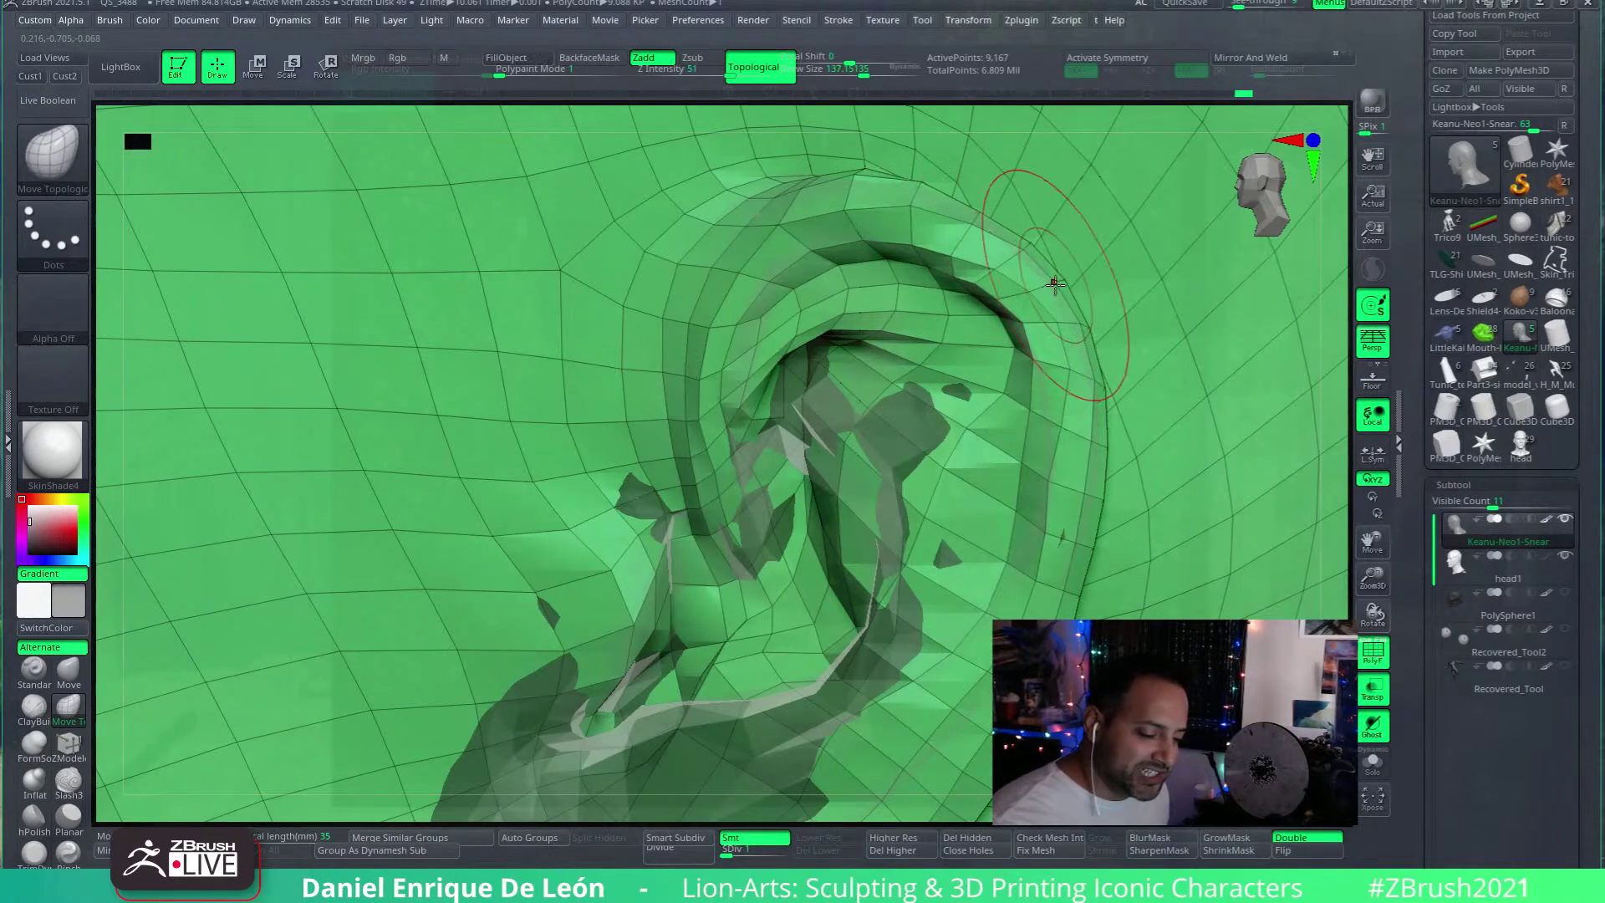
Step: Make the Neo head the active subtool and shift its inner ear surface closer to the base ear
{"action": "mouse_move", "coordinate": [1054, 284]}
{"action": "right_mouse_down"}
{"action": "mouse_move", "coordinate": [1165, 324]}
{"action": "mouse_move", "coordinate": [1098, 510]}
{"action": "mouse_move", "coordinate": [1105, 489]}
{"action": "right_mouse_up"}
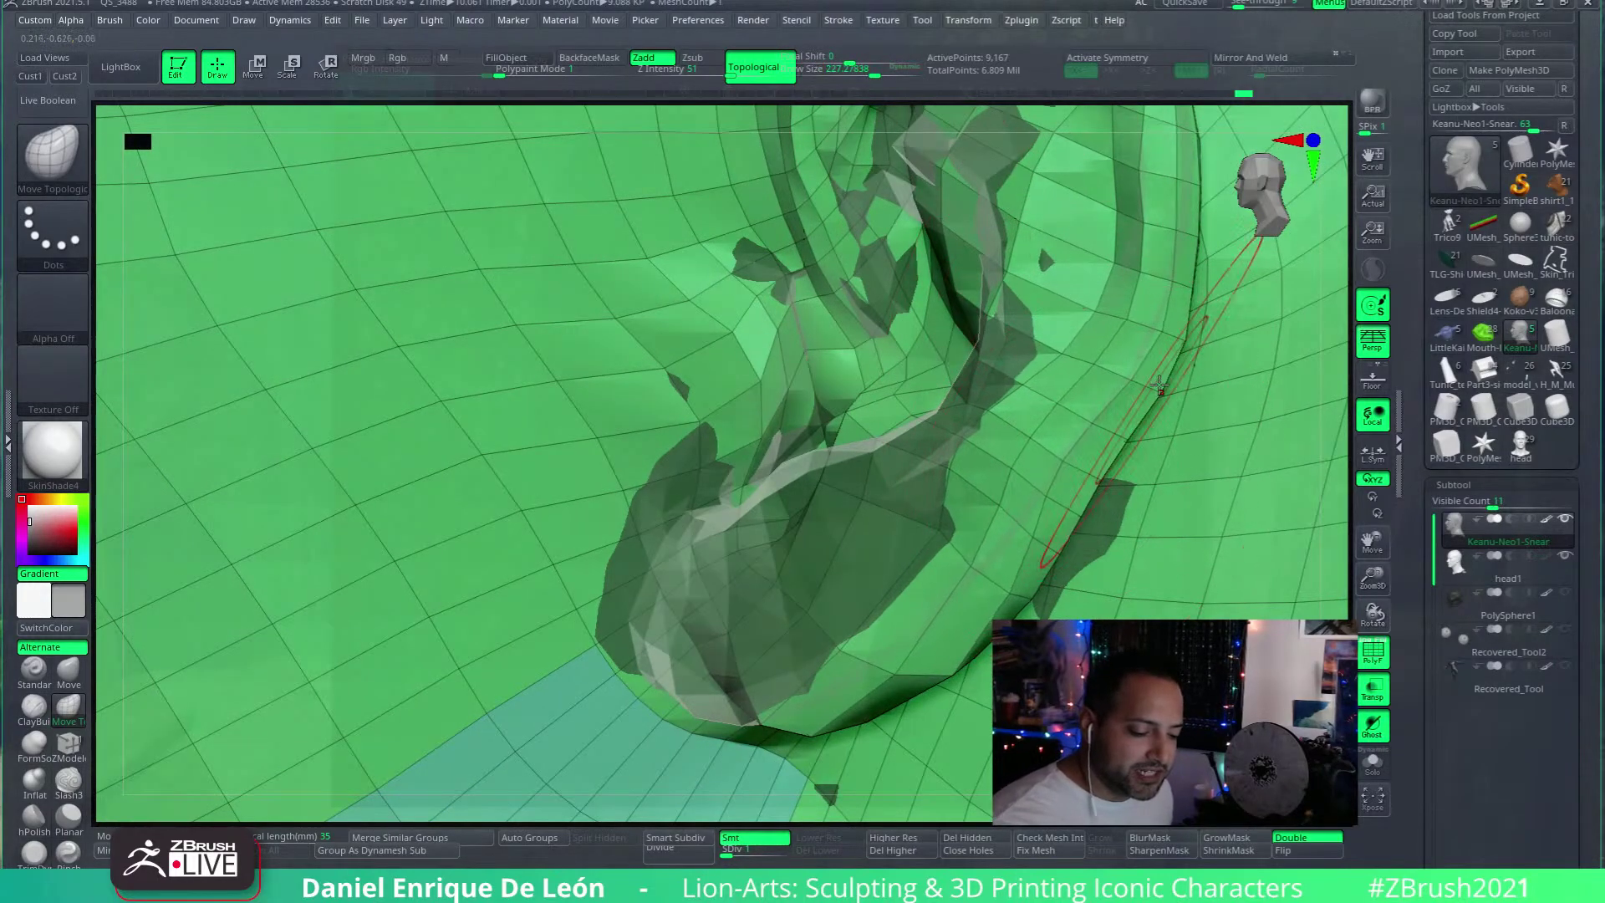
{"action": "mouse_move", "coordinate": [1128, 359]}
{"action": "right_mouse_down"}
{"action": "mouse_move", "coordinate": [1072, 424]}
{"action": "mouse_move", "coordinate": [1124, 369]}
{"action": "right_mouse_up"}
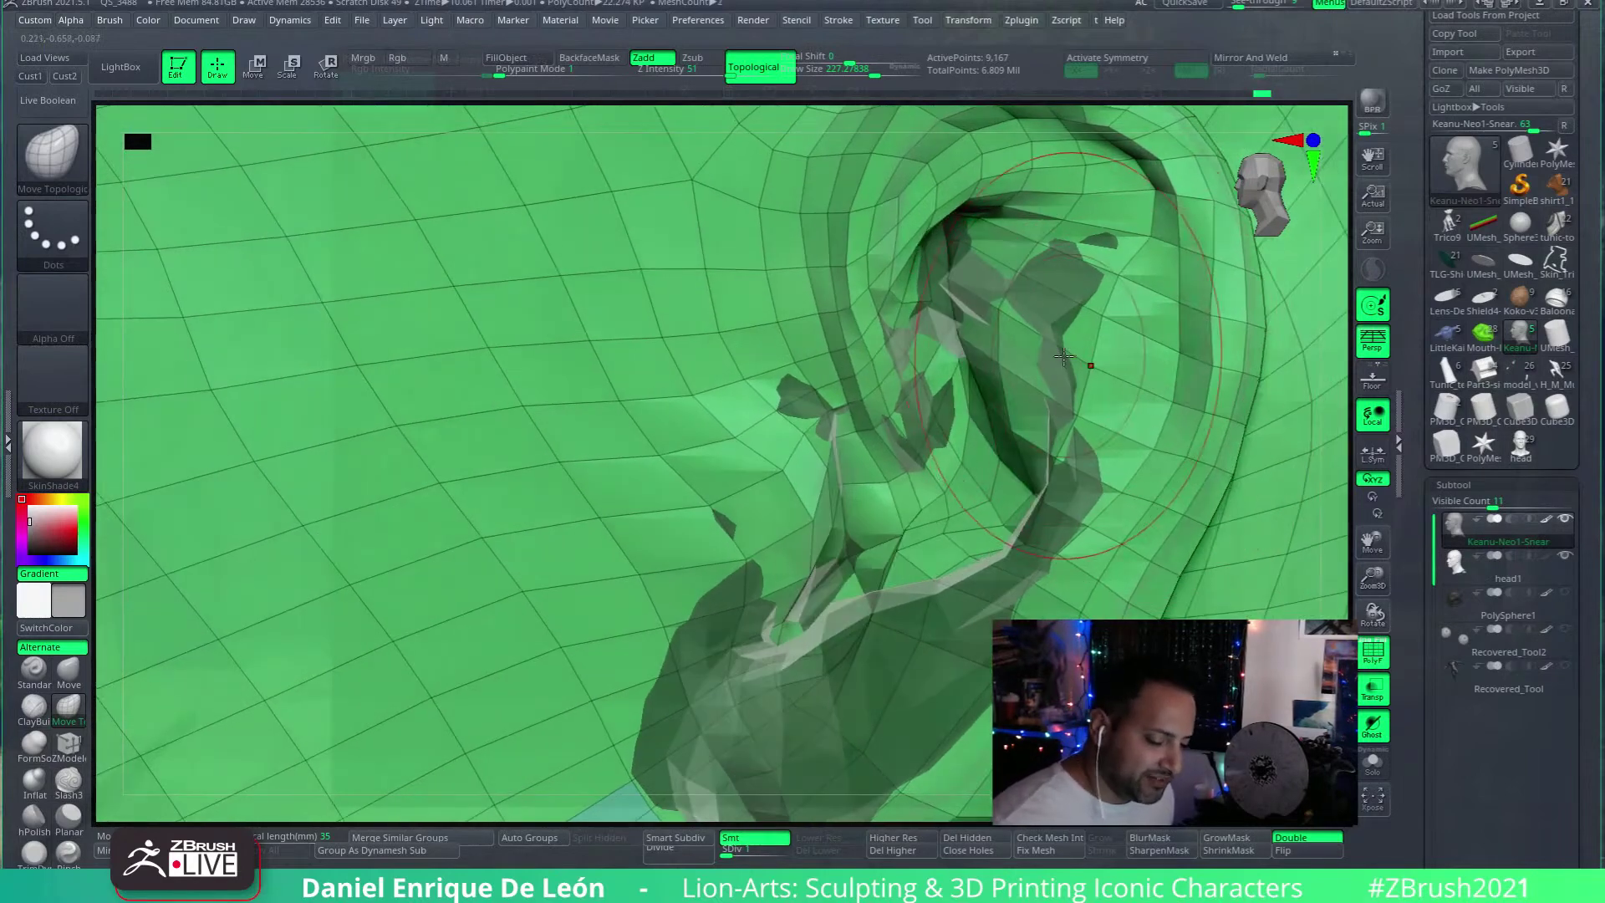
{"action": "left_click", "coordinate": [1126, 367], "text": "alt"}
{"action": "left_click", "coordinate": [1222, 288], "text": "alt"}
{"action": "mouse_move", "coordinate": [1222, 288]}
{"action": "right_mouse_down"}
{"action": "mouse_move", "coordinate": [901, 518]}
{"action": "mouse_move", "coordinate": [893, 354]}
{"action": "right_mouse_up"}
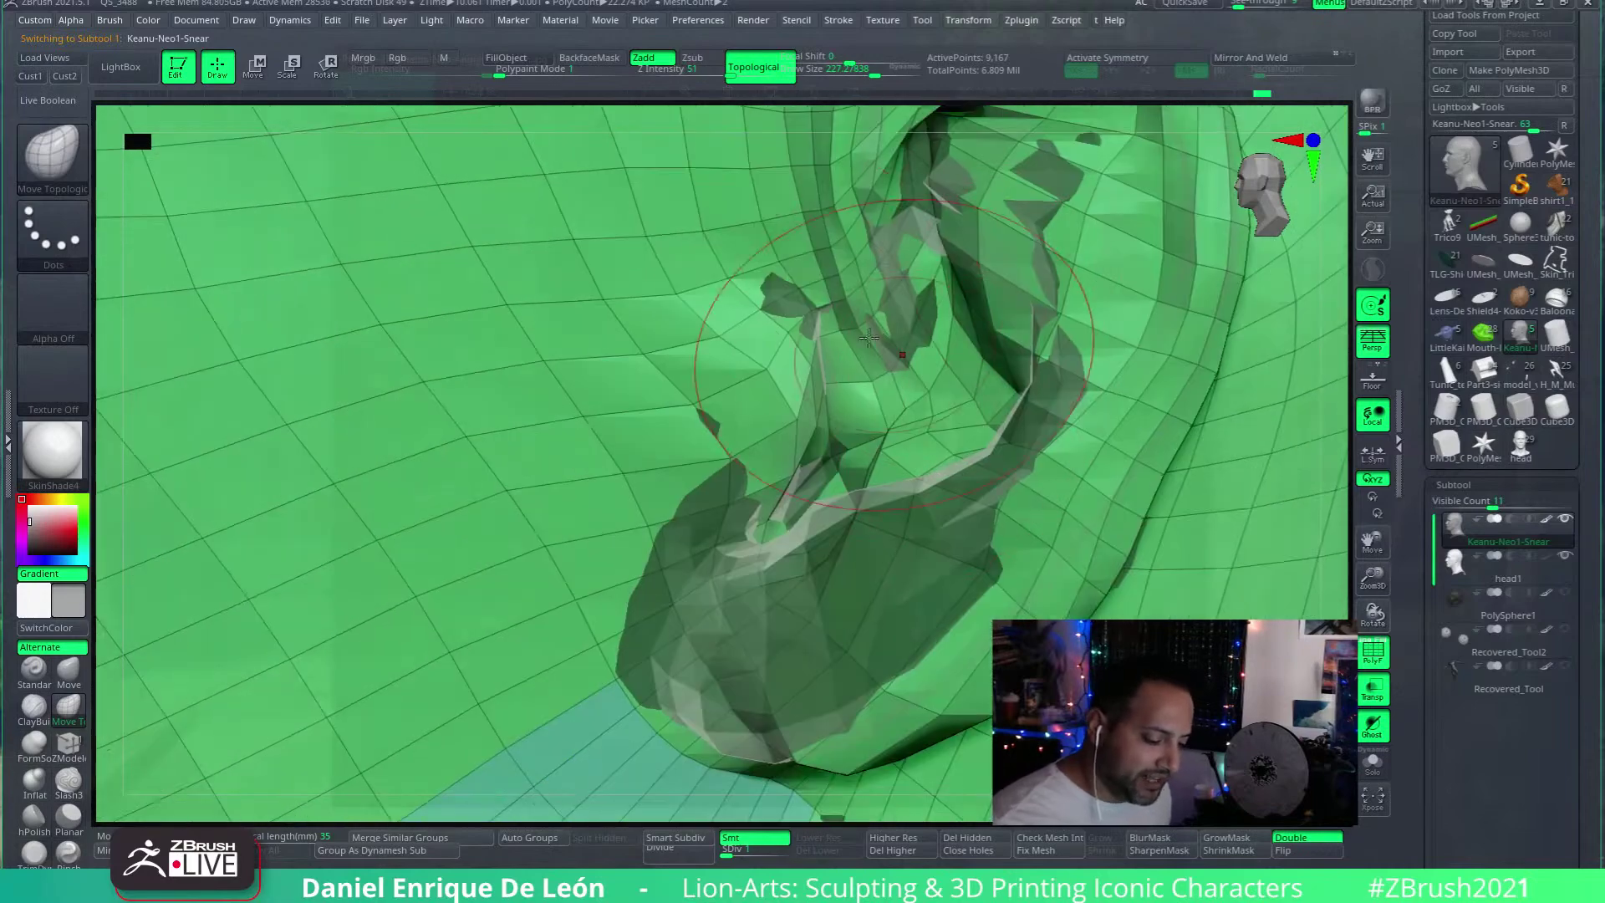
{"action": "right_click_drag", "start_coordinate": [817, 255], "coordinate": [838, 349]}
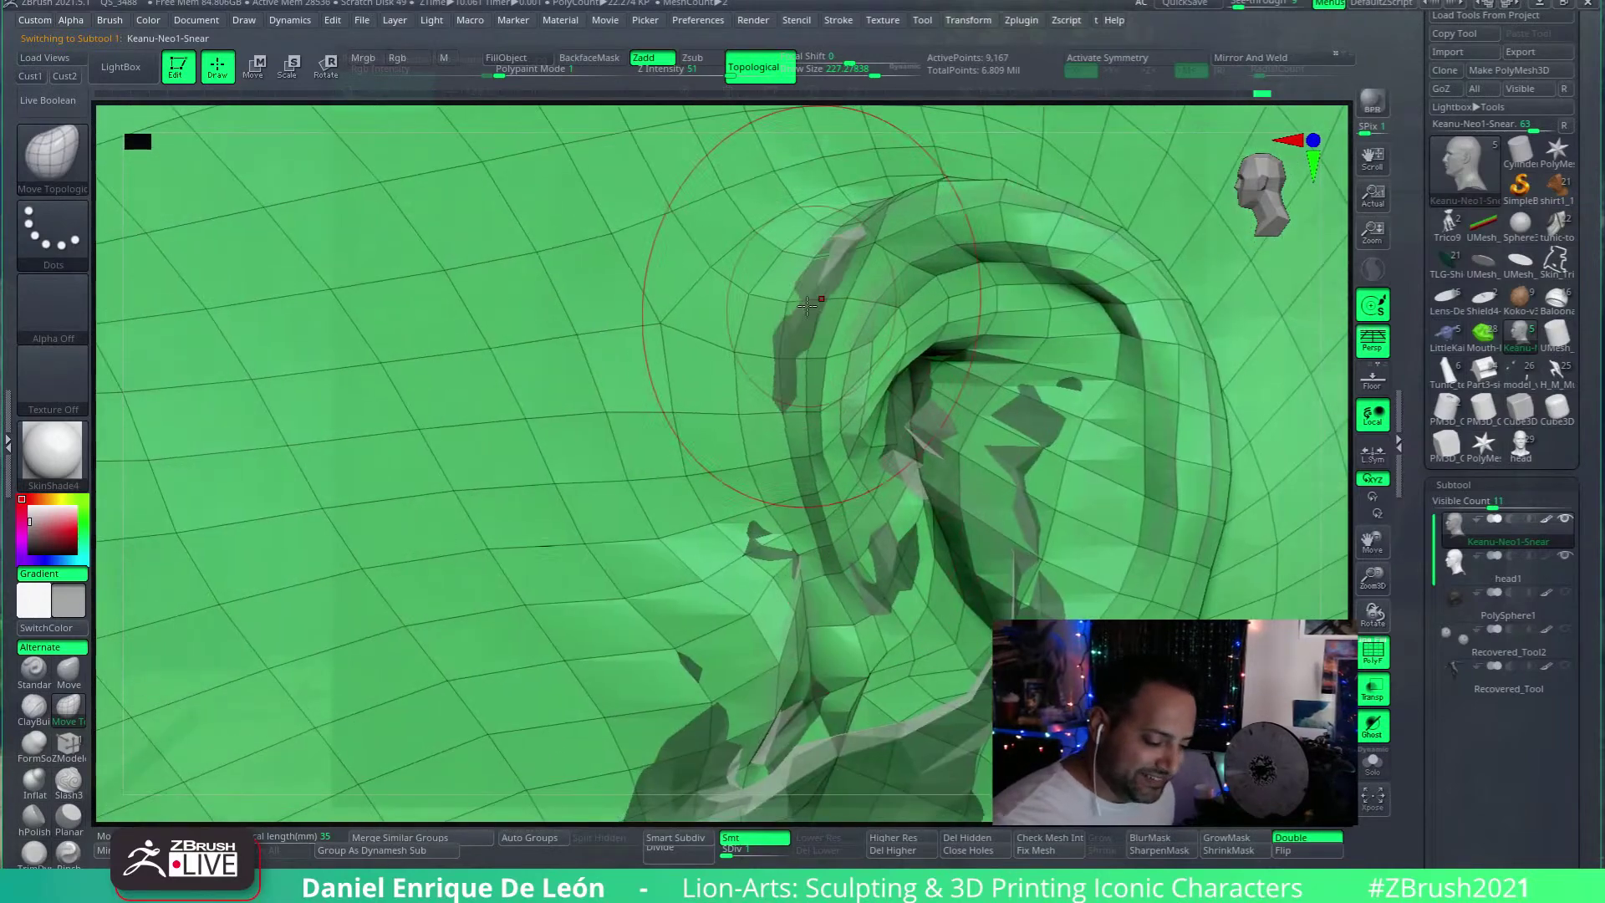
Step: Refine the front helix and upper inner fold of the ear with a smaller Move Topological brush to match the base ear
{"action": "mouse_move", "coordinate": [894, 326]}
{"action": "right_mouse_down"}
{"action": "mouse_move", "coordinate": [974, 331]}
{"action": "mouse_move", "coordinate": [934, 270]}
{"action": "right_mouse_up"}
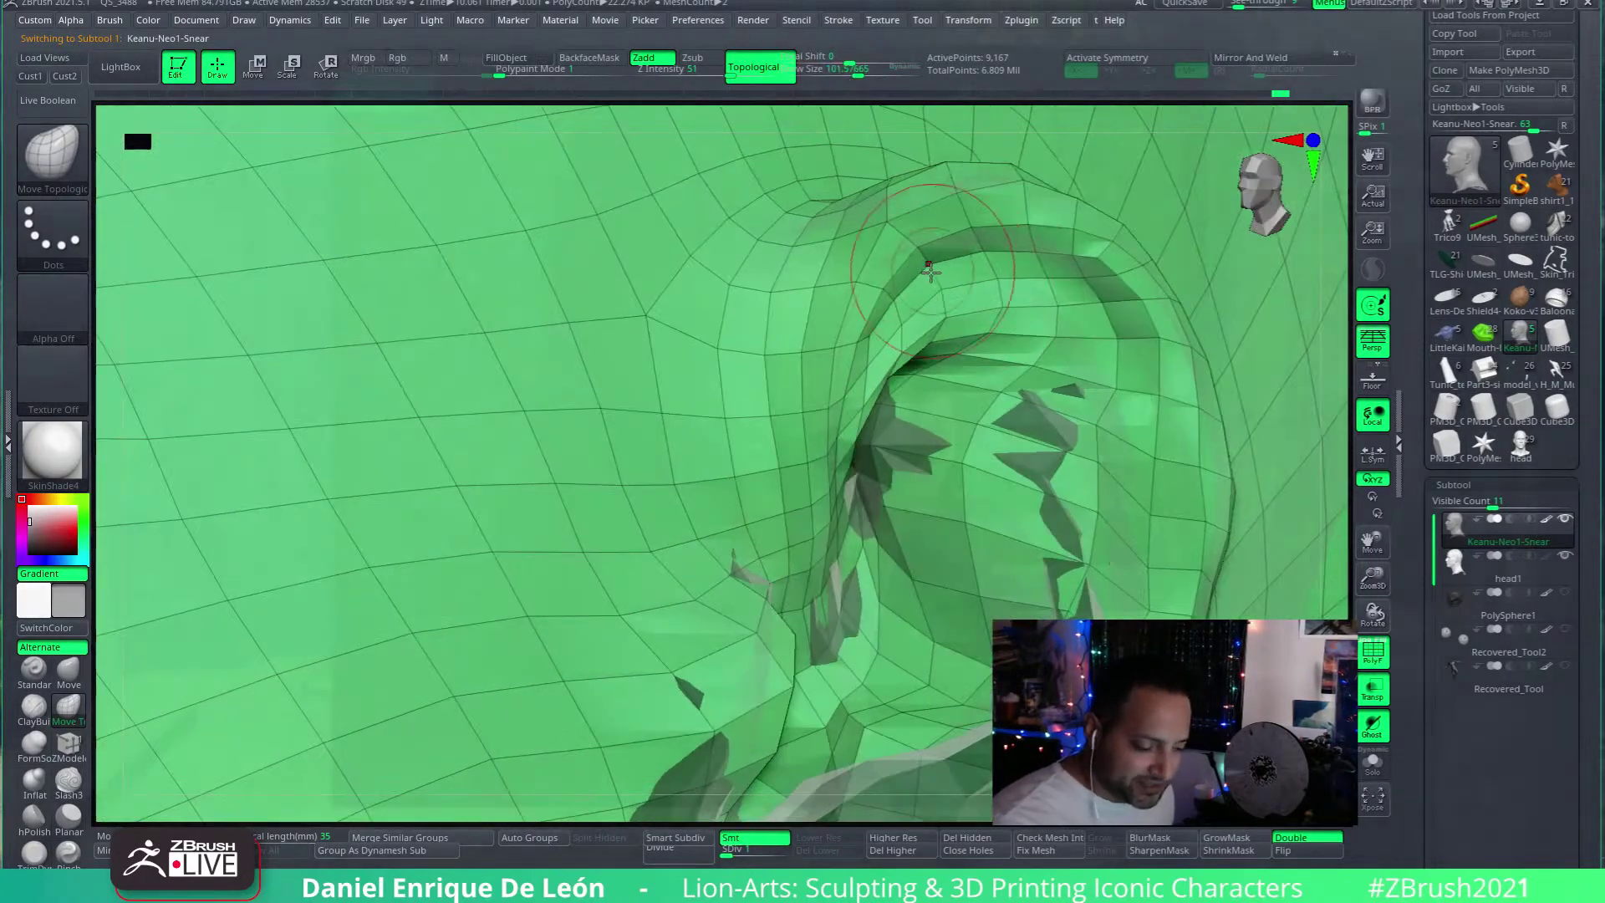
{"action": "mouse_move", "coordinate": [895, 371]}
{"action": "right_mouse_down"}
{"action": "mouse_move", "coordinate": [899, 321]}
{"action": "mouse_move", "coordinate": [995, 294]}
{"action": "mouse_move", "coordinate": [972, 316]}
{"action": "mouse_move", "coordinate": [1019, 243]}
{"action": "right_mouse_up"}
{"action": "right_click_drag", "start_coordinate": [1010, 179], "coordinate": [969, 240]}
{"action": "mouse_move", "coordinate": [974, 361]}
{"action": "right_mouse_down"}
{"action": "mouse_move", "coordinate": [1008, 261]}
{"action": "mouse_move", "coordinate": [995, 154]}
{"action": "mouse_move", "coordinate": [969, 384]}
{"action": "mouse_move", "coordinate": [913, 236]}
{"action": "mouse_move", "coordinate": [911, 545]}
{"action": "mouse_move", "coordinate": [866, 583]}
{"action": "right_mouse_up"}
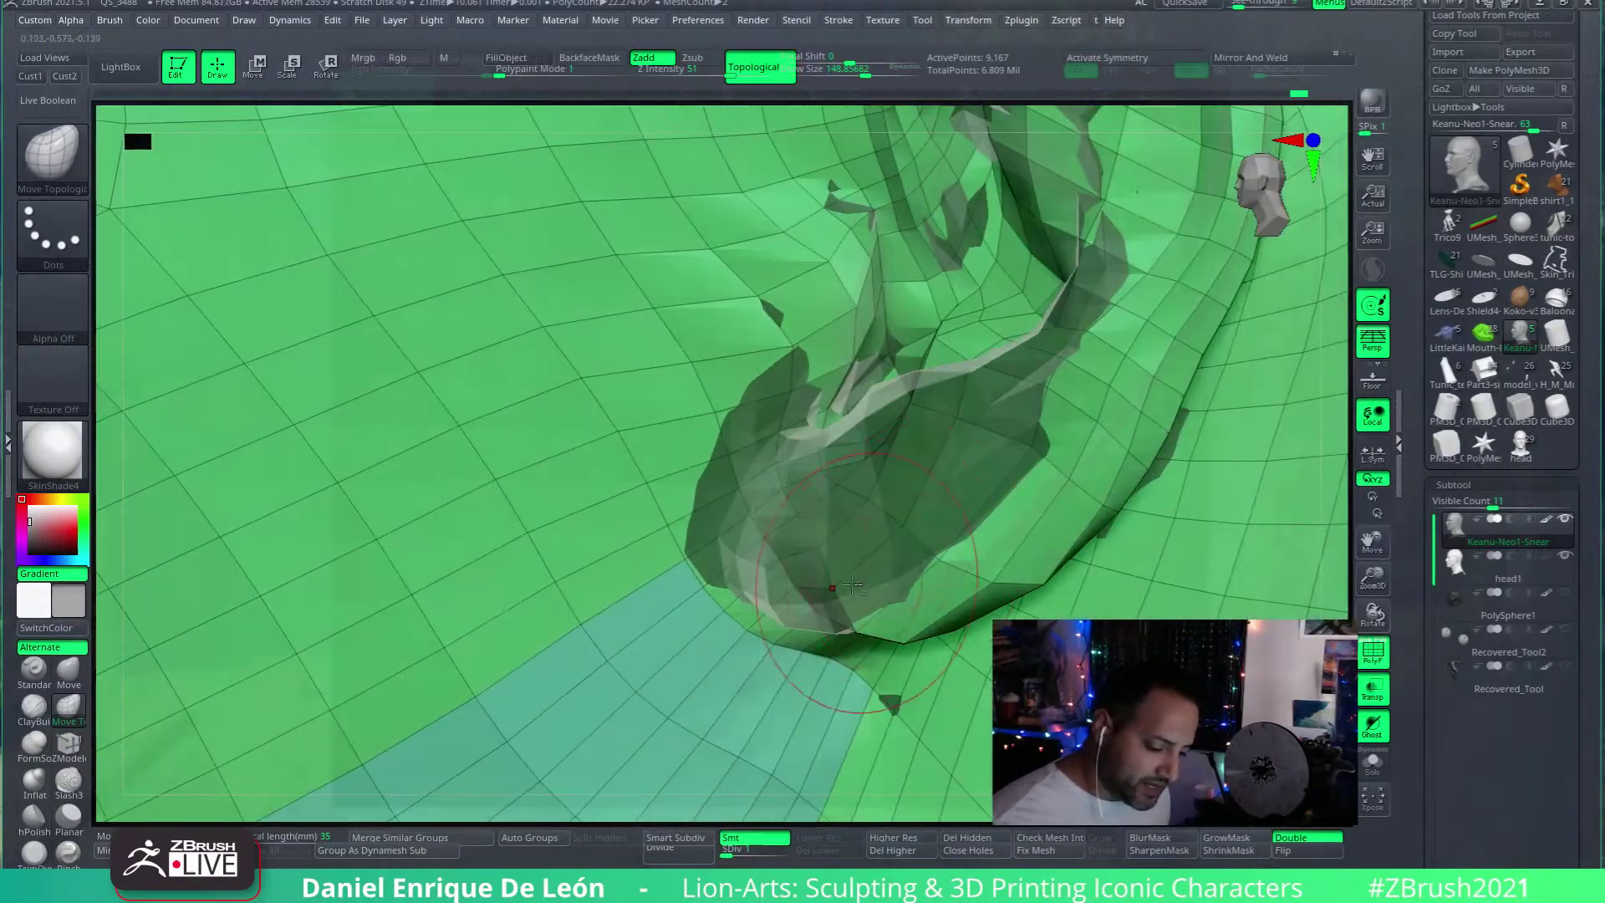
Step: Reshape the lower ear and earlobe with the Move Topological brush to follow the ghosted reference head
{"action": "right_click_drag", "start_coordinate": [983, 539], "coordinate": [889, 499]}
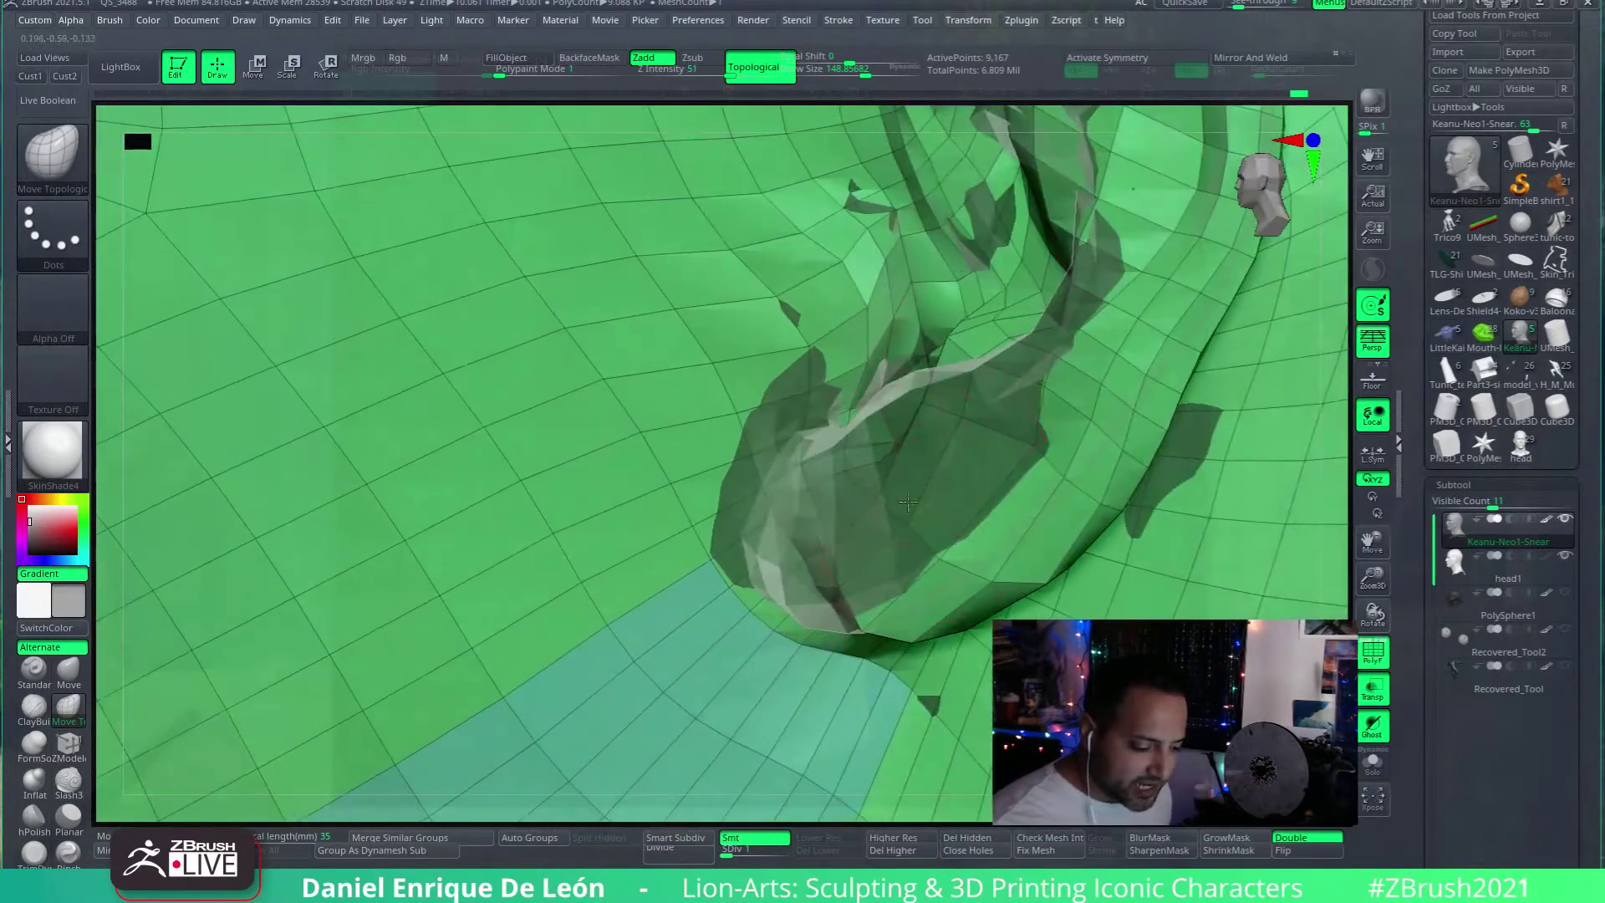
{"action": "right_click_drag", "start_coordinate": [961, 420], "coordinate": [1015, 355]}
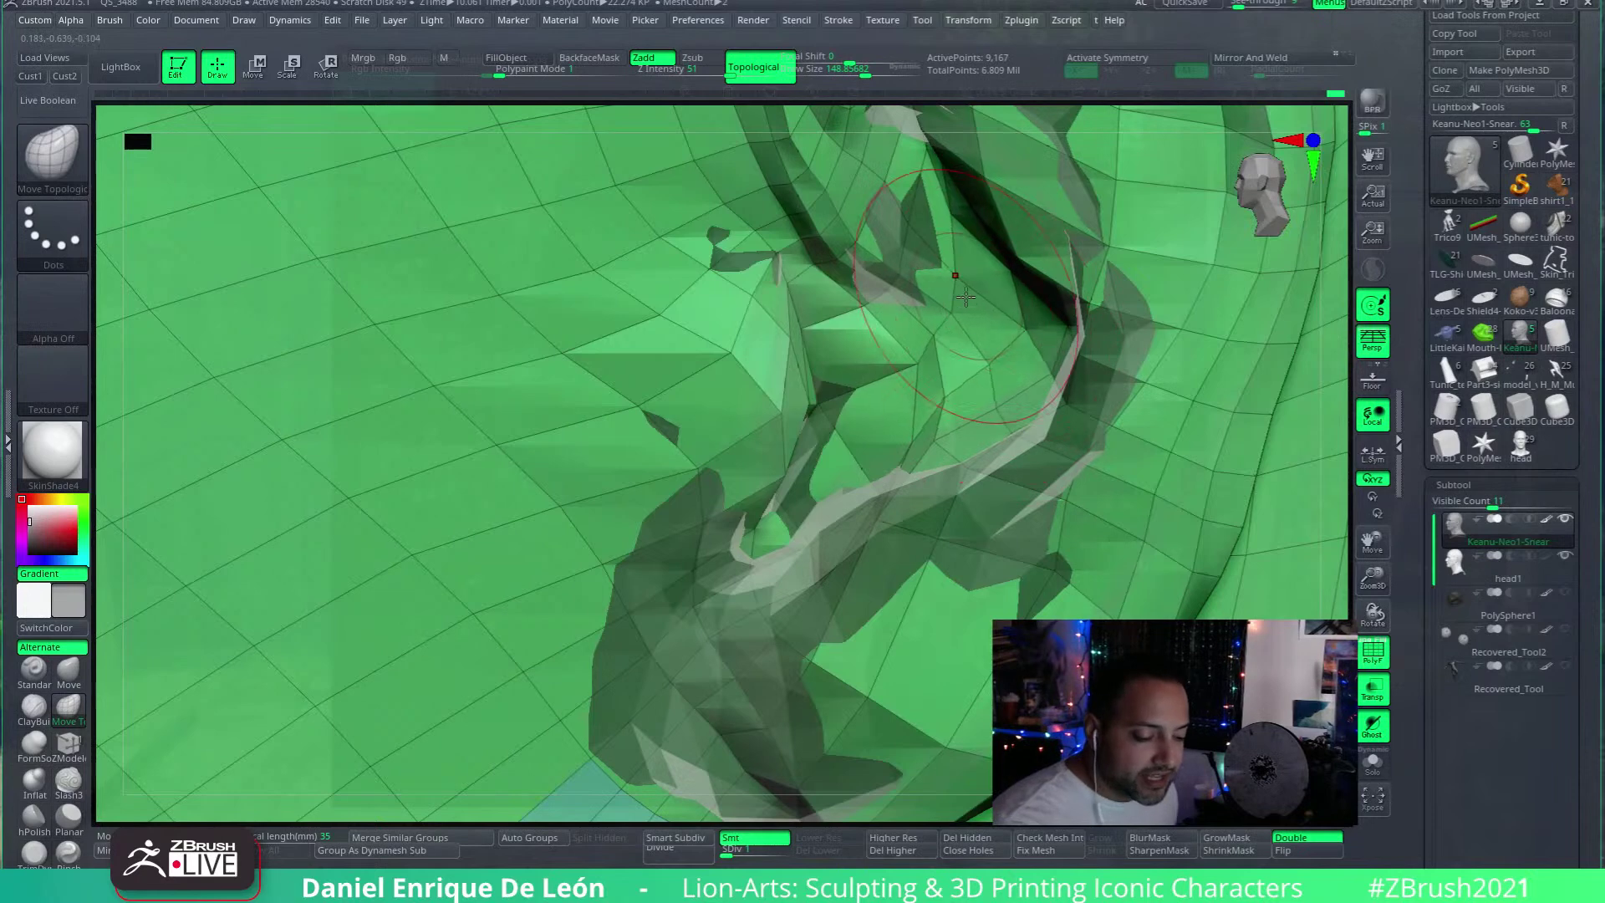
{"action": "right_click_drag", "start_coordinate": [961, 308], "coordinate": [920, 378]}
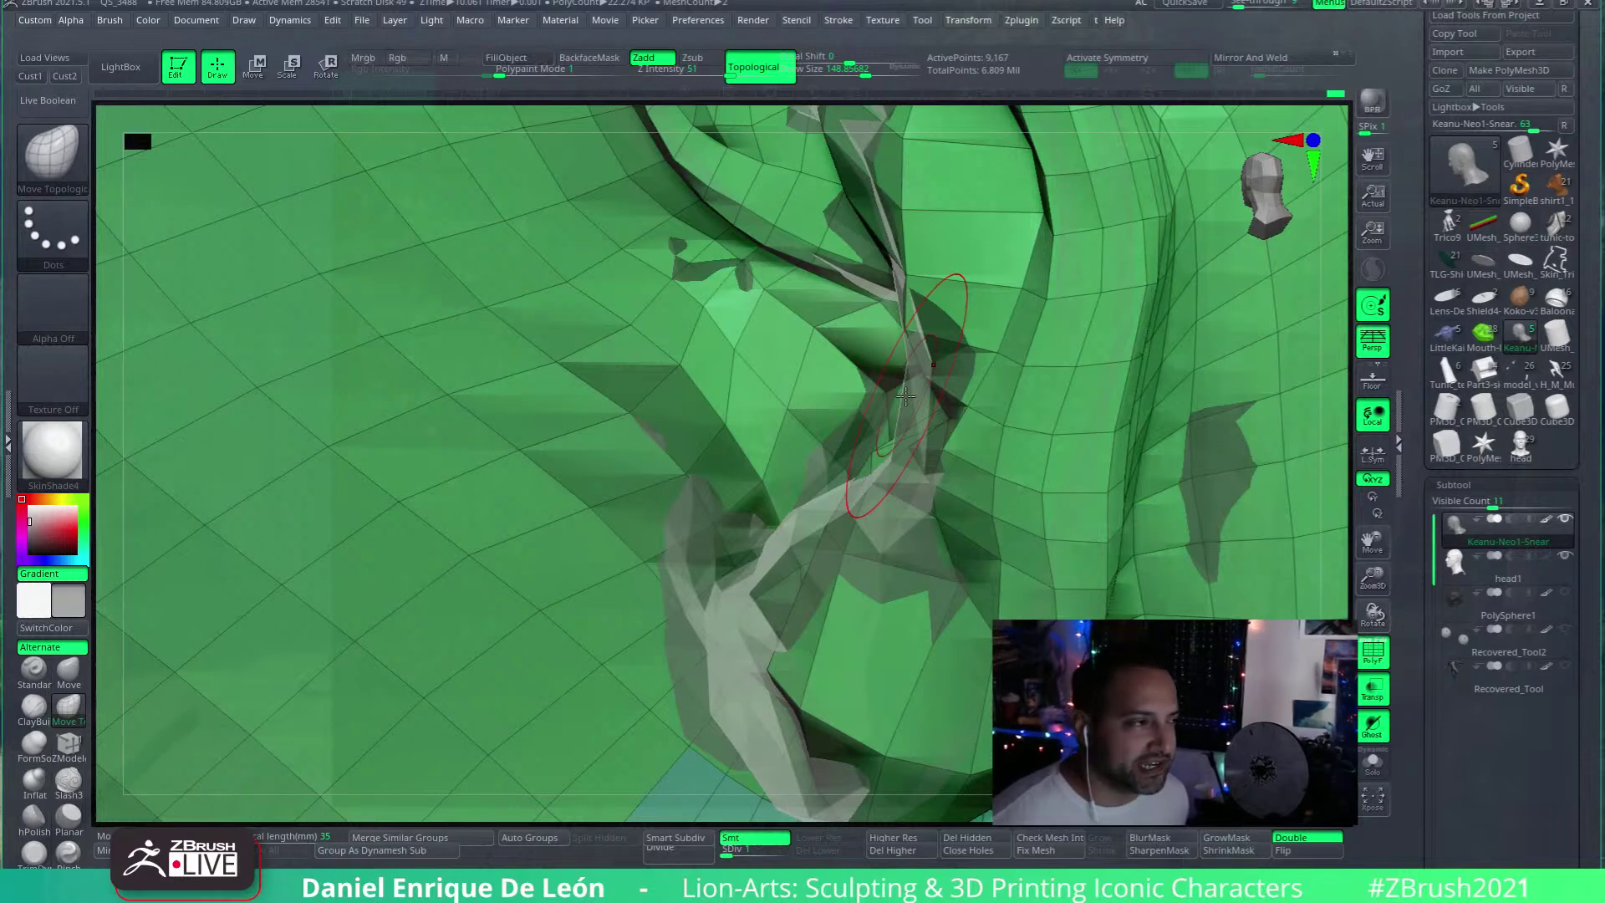
{"action": "mouse_move", "coordinate": [905, 396]}
{"action": "right_mouse_down"}
{"action": "mouse_move", "coordinate": [1006, 469]}
{"action": "mouse_move", "coordinate": [866, 465]}
{"action": "right_mouse_up"}
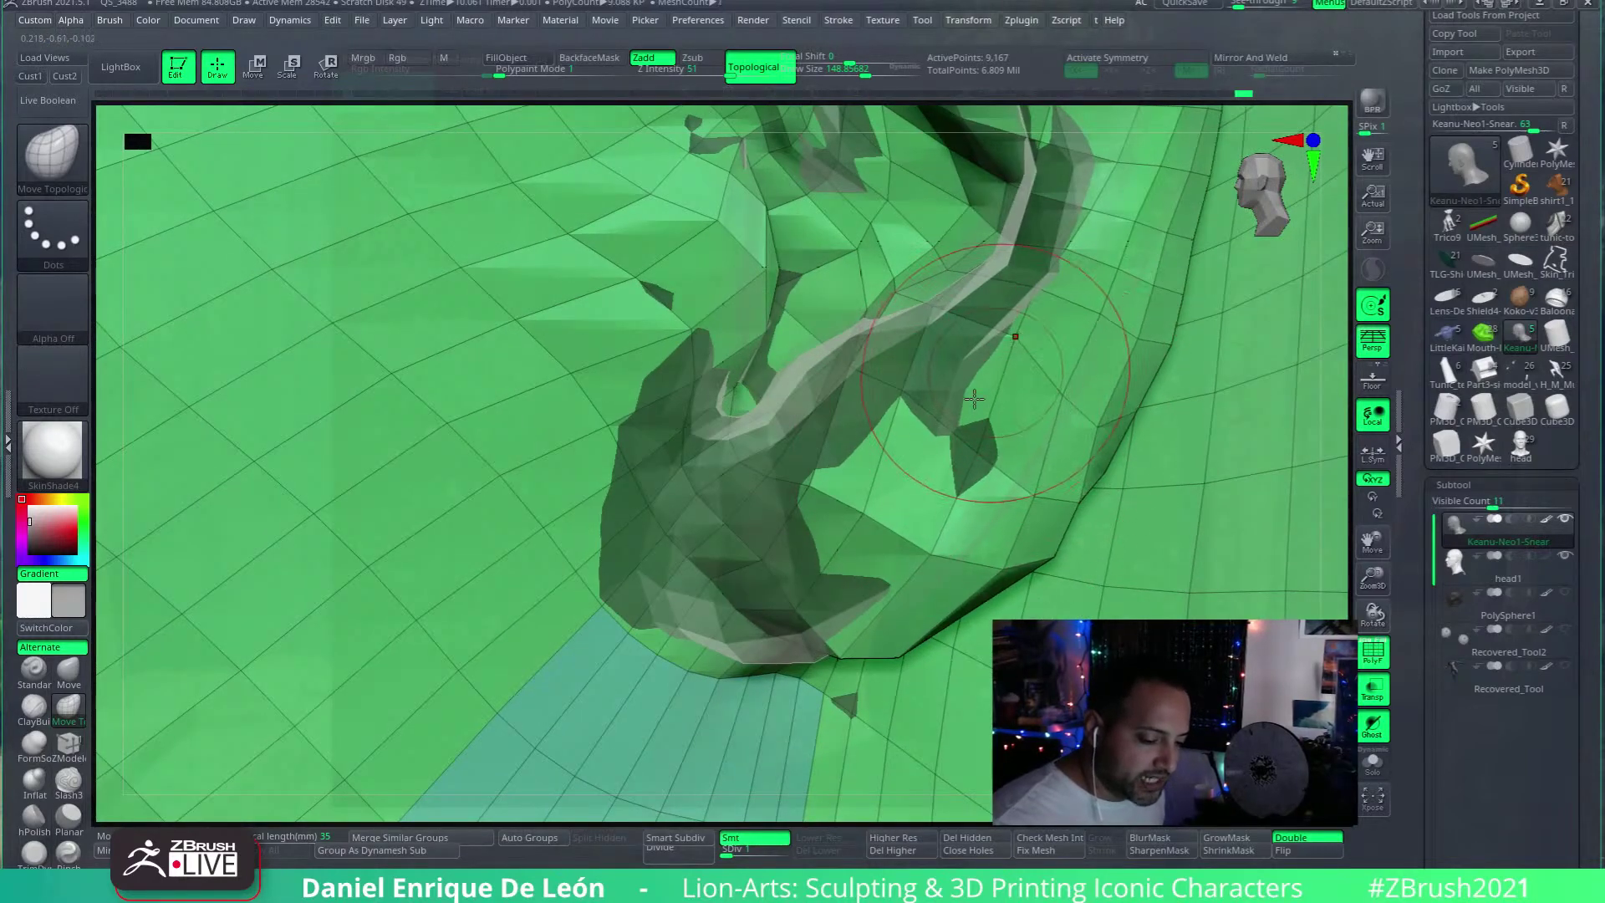
Step: Set the draw size to about 236 and pull the outer rim above the earlobe over the reference ear
{"action": "mouse_move", "coordinate": [1035, 396]}
{"action": "right_mouse_down"}
{"action": "mouse_move", "coordinate": [1075, 448]}
{"action": "mouse_move", "coordinate": [1015, 370]}
{"action": "mouse_move", "coordinate": [1039, 412]}
{"action": "mouse_move", "coordinate": [1029, 448]}
{"action": "mouse_move", "coordinate": [1003, 426]}
{"action": "mouse_move", "coordinate": [1047, 435]}
{"action": "mouse_move", "coordinate": [992, 379]}
{"action": "right_mouse_up"}
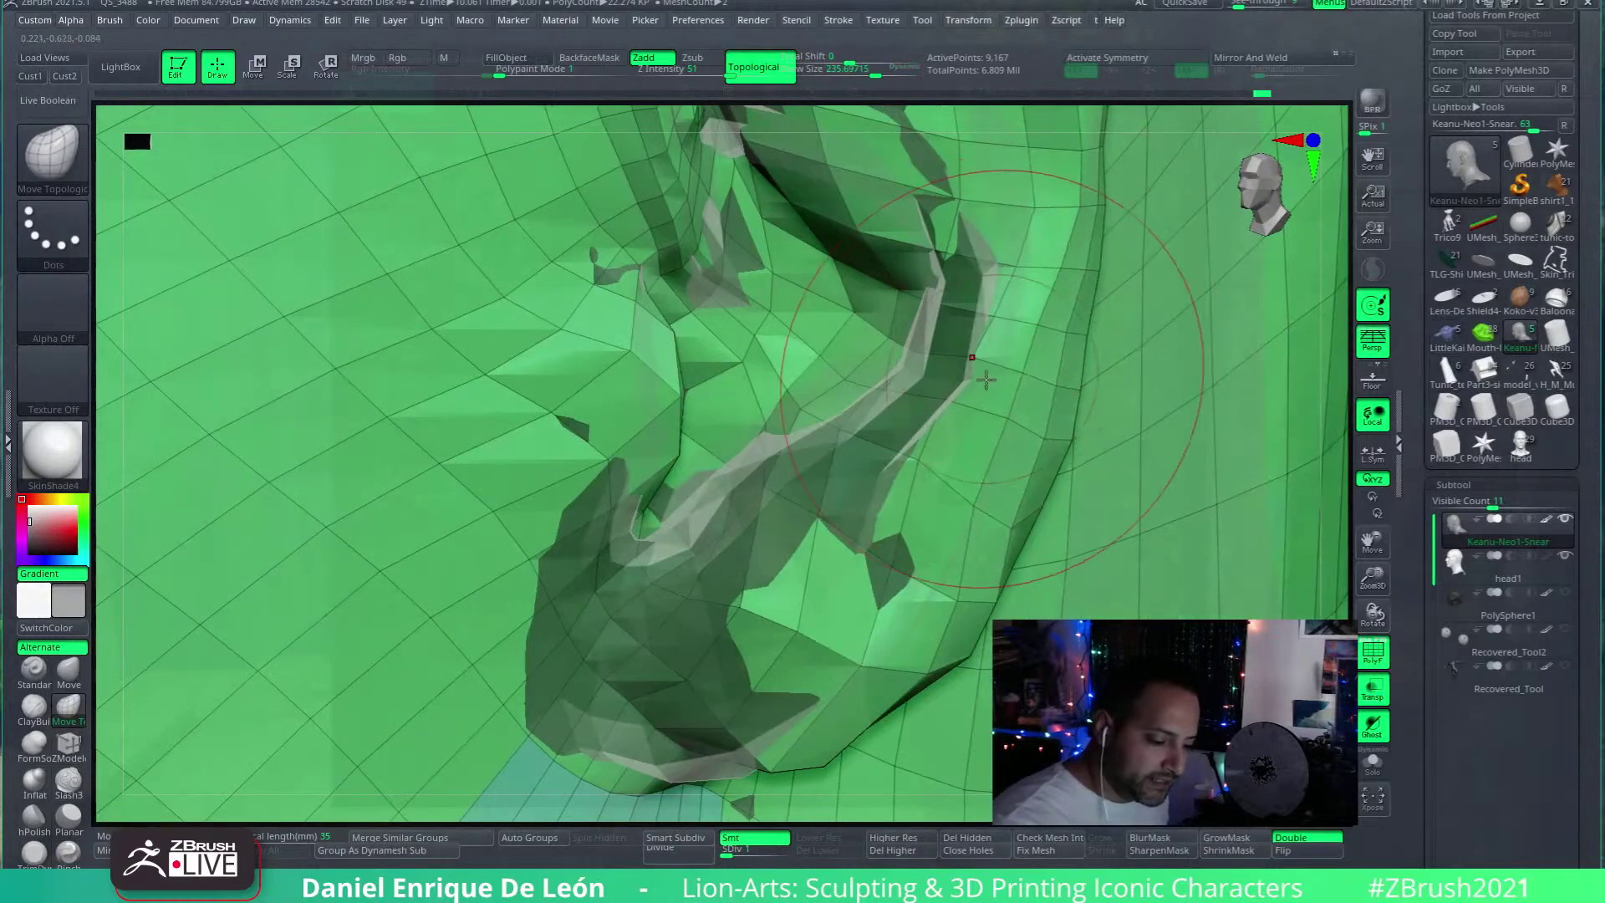
{"action": "mouse_move", "coordinate": [1033, 278]}
{"action": "right_mouse_down"}
{"action": "mouse_move", "coordinate": [963, 407]}
{"action": "mouse_move", "coordinate": [1021, 338]}
{"action": "right_mouse_up"}
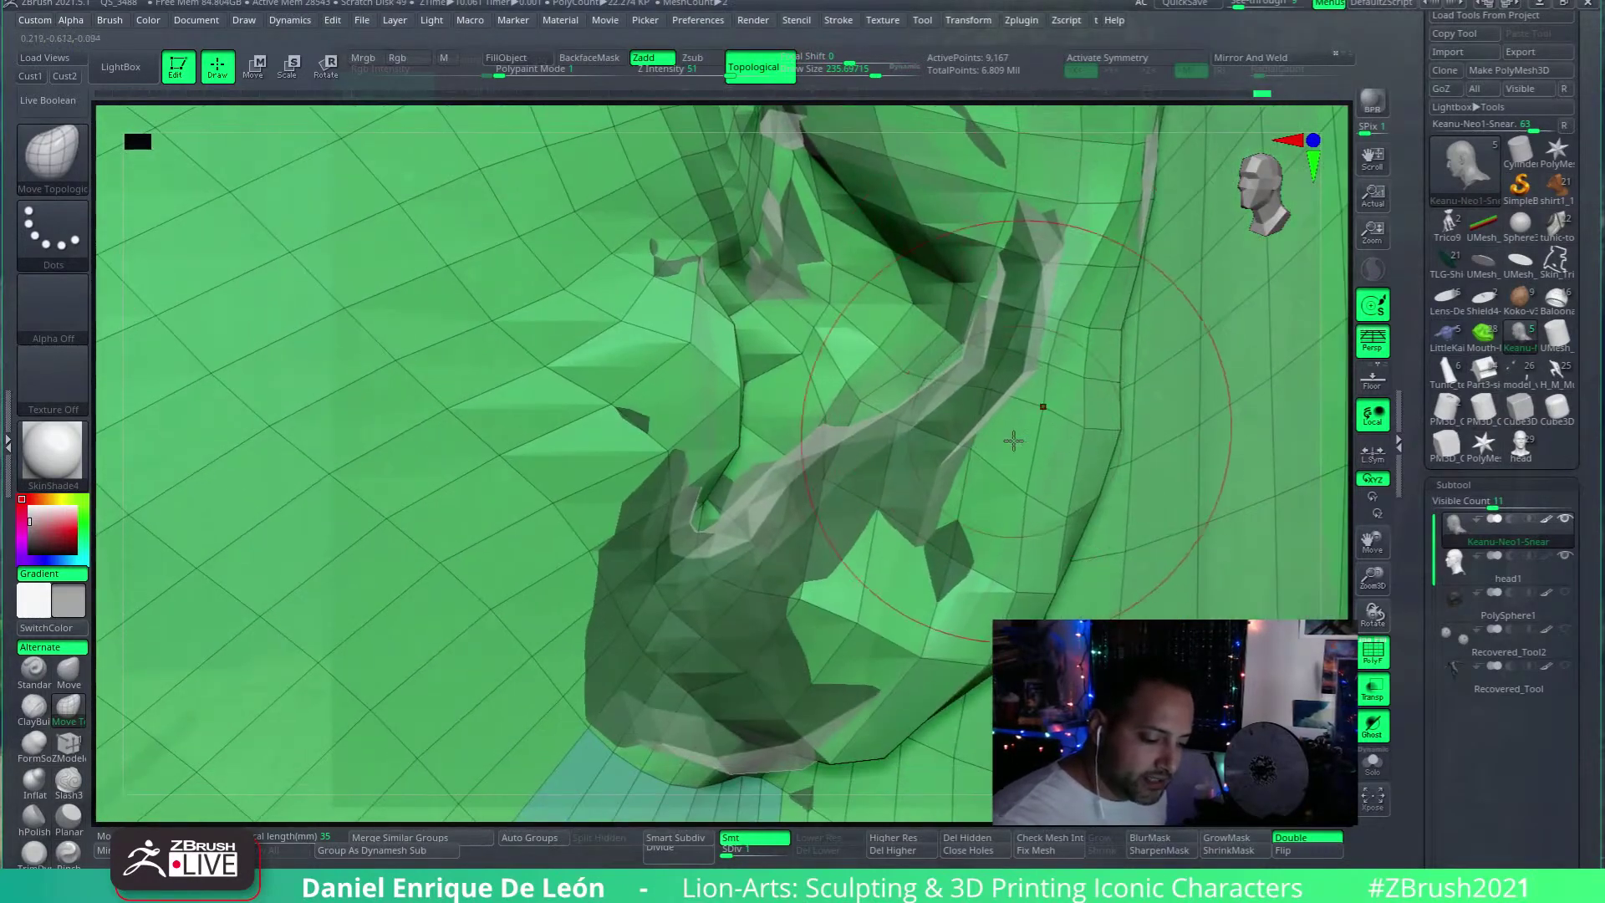
{"action": "left_click_drag", "start_coordinate": [1037, 423], "coordinate": [1007, 415]}
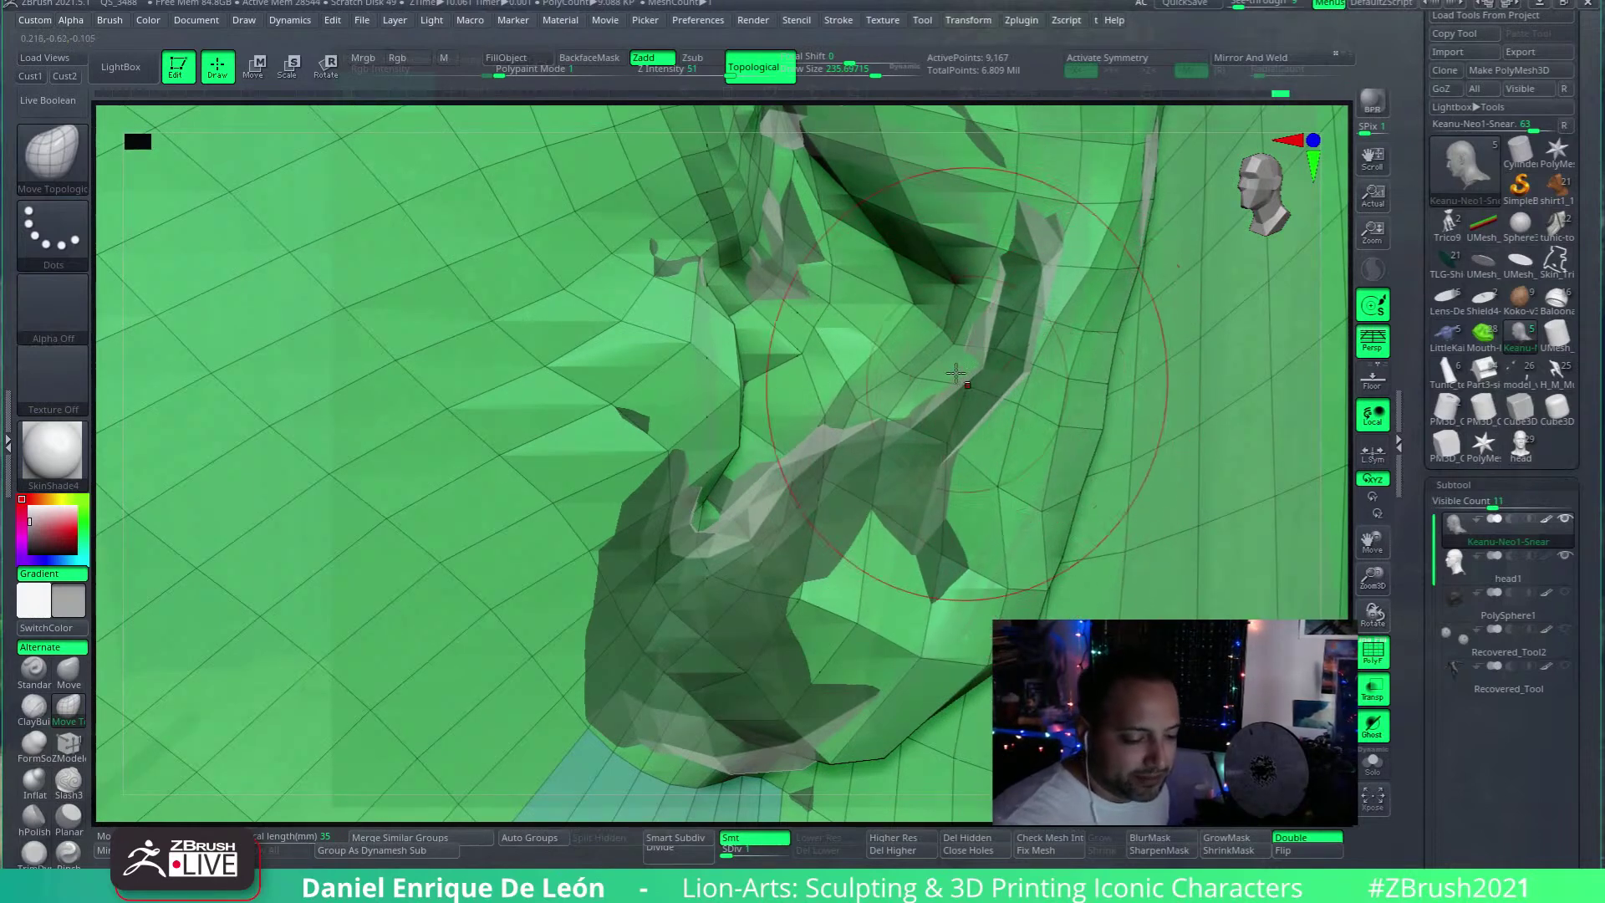
{"action": "left_click_drag", "start_coordinate": [1057, 409], "coordinate": [1031, 267]}
{"action": "mouse_move", "coordinate": [1031, 267]}
{"action": "right_mouse_down"}
{"action": "mouse_move", "coordinate": [888, 201]}
{"action": "mouse_move", "coordinate": [1033, 385]}
{"action": "mouse_move", "coordinate": [1064, 262]}
{"action": "right_mouse_up"}
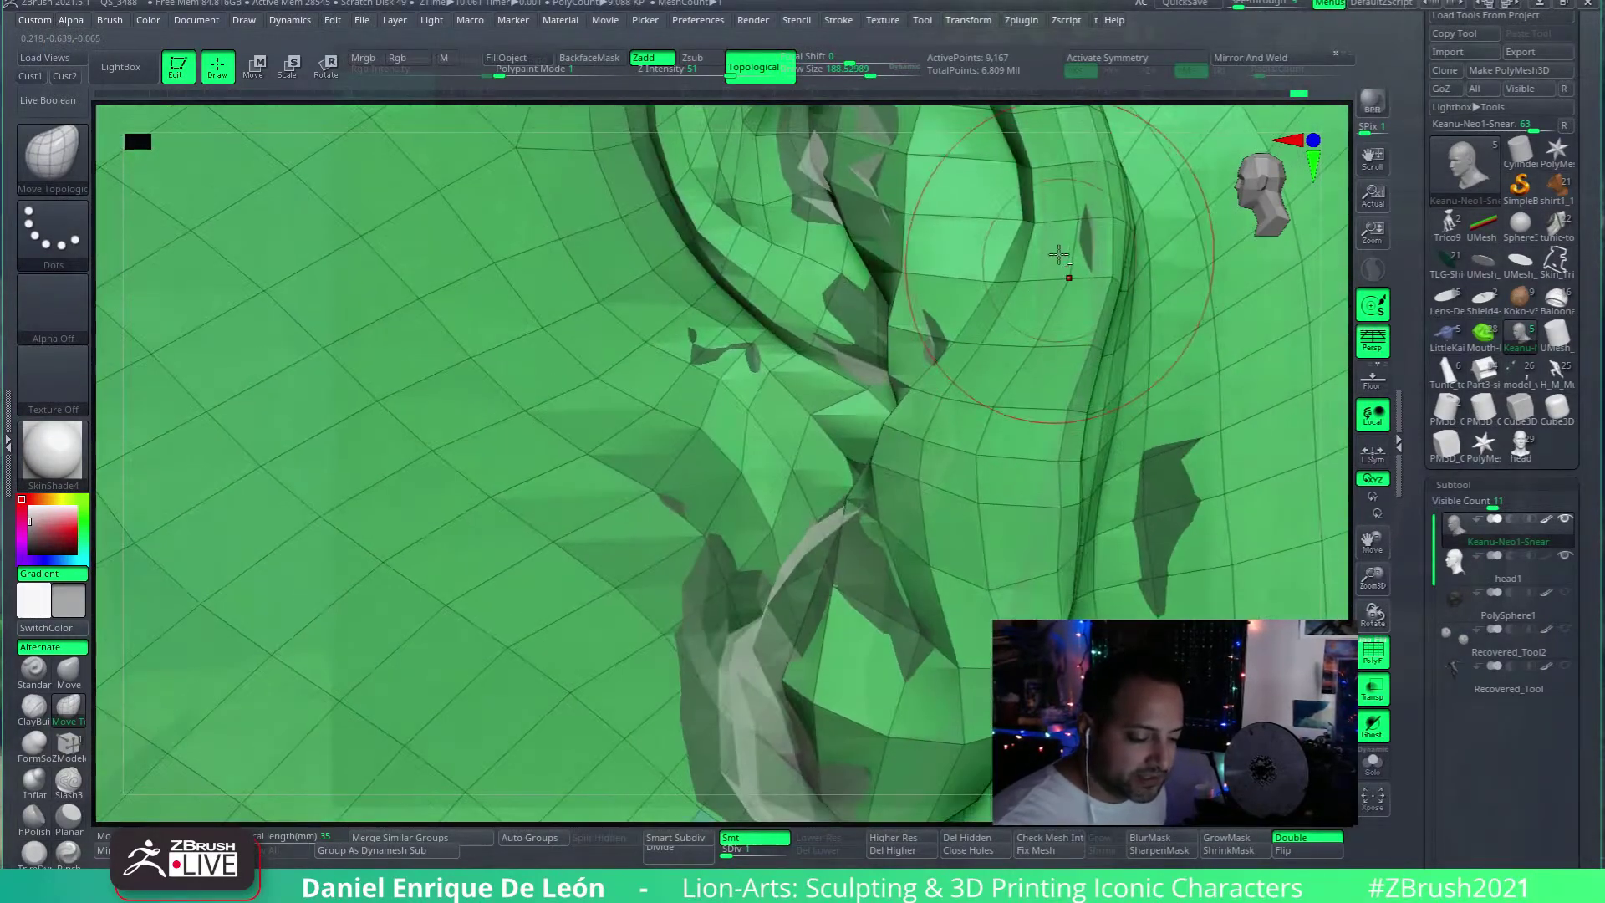
Step: Reduce the draw size to about 111 and adjust the surface behind the ear to match the reference head
{"action": "mouse_move", "coordinate": [1075, 429]}
{"action": "right_mouse_down"}
{"action": "mouse_move", "coordinate": [1139, 360]}
{"action": "mouse_move", "coordinate": [1141, 426]}
{"action": "mouse_move", "coordinate": [1031, 419]}
{"action": "mouse_move", "coordinate": [978, 502]}
{"action": "right_mouse_up"}
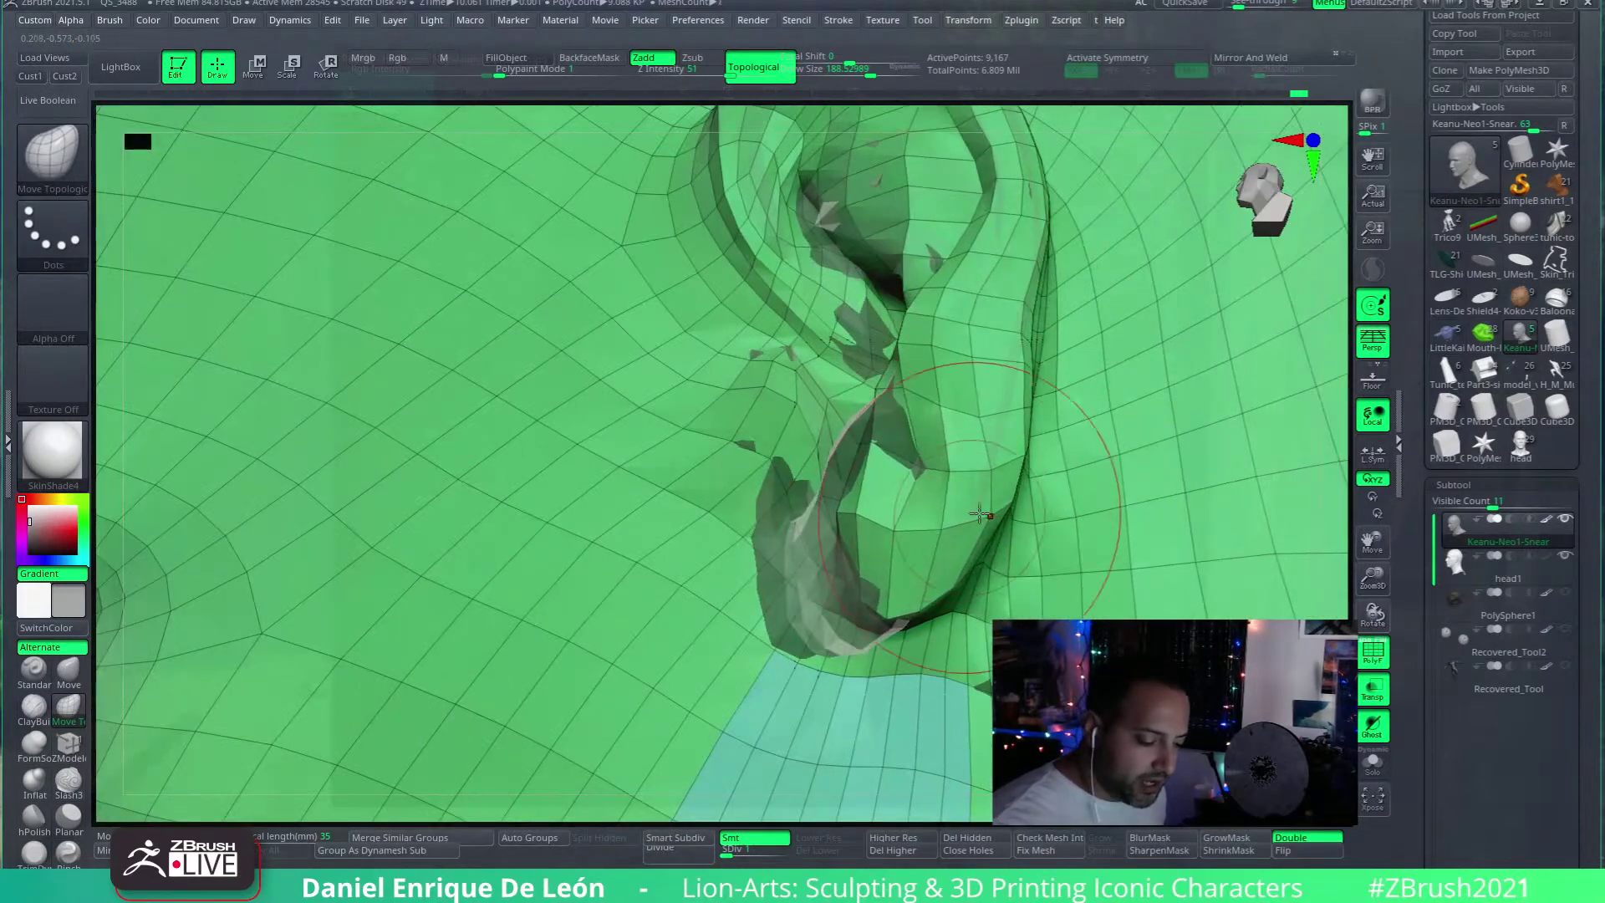
{"action": "mouse_move", "coordinate": [940, 564]}
{"action": "right_mouse_down"}
{"action": "mouse_move", "coordinate": [996, 474]}
{"action": "mouse_move", "coordinate": [1029, 493]}
{"action": "mouse_move", "coordinate": [1021, 465]}
{"action": "mouse_move", "coordinate": [1039, 459]}
{"action": "mouse_move", "coordinate": [966, 167]}
{"action": "right_mouse_up"}
{"action": "left_click_drag", "start_coordinate": [867, 74], "coordinate": [859, 74]}
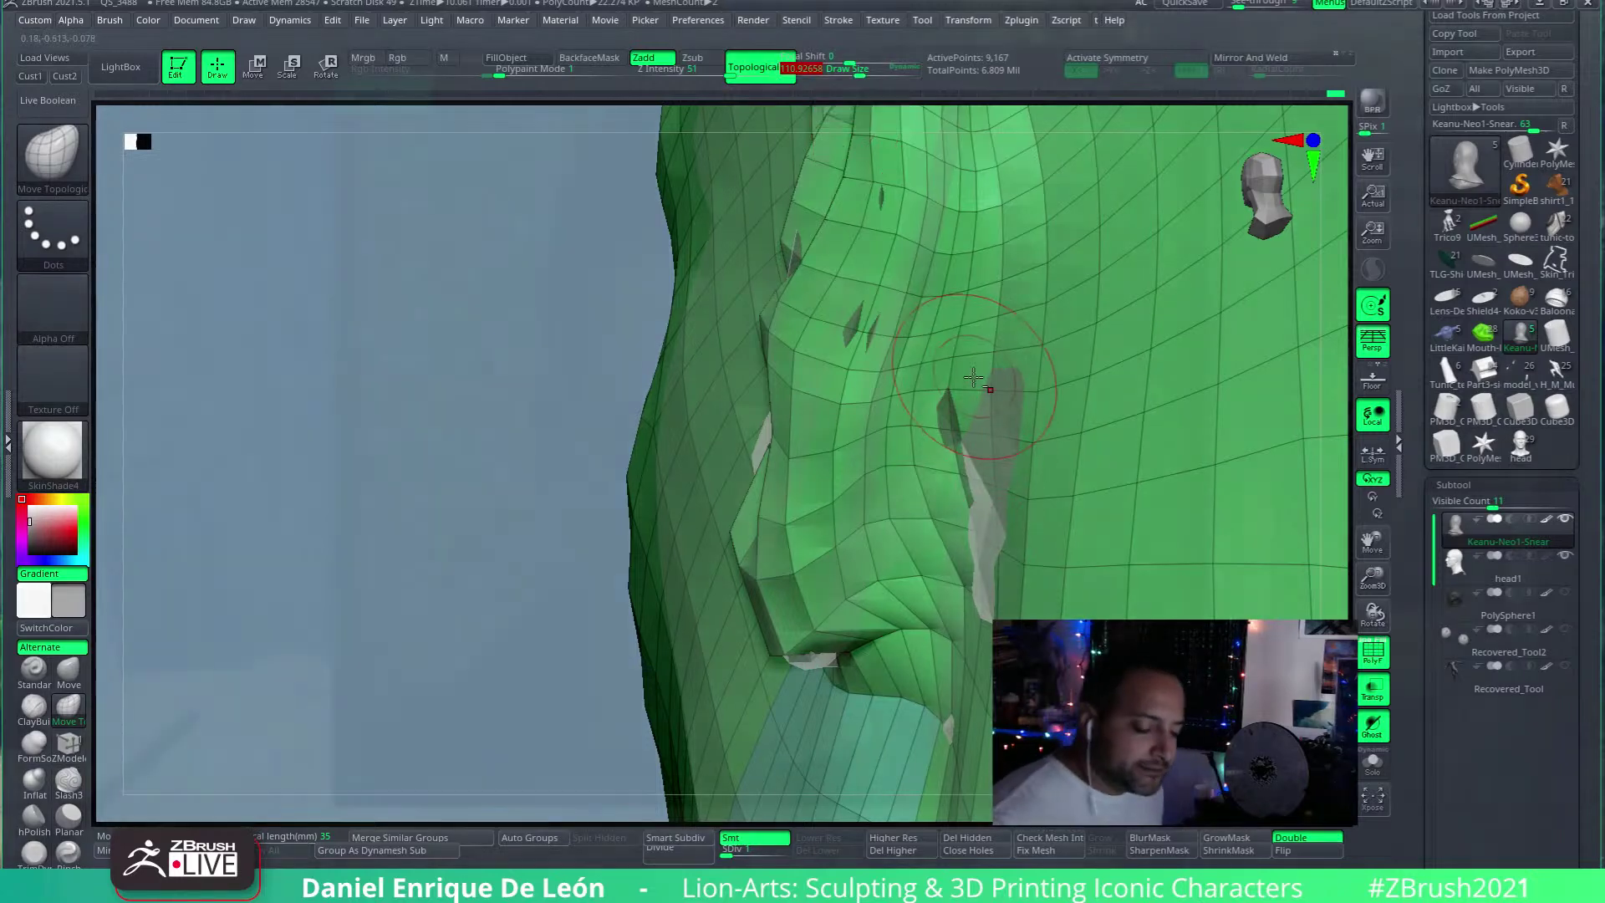
{"action": "right_click_drag", "start_coordinate": [983, 502], "coordinate": [987, 392]}
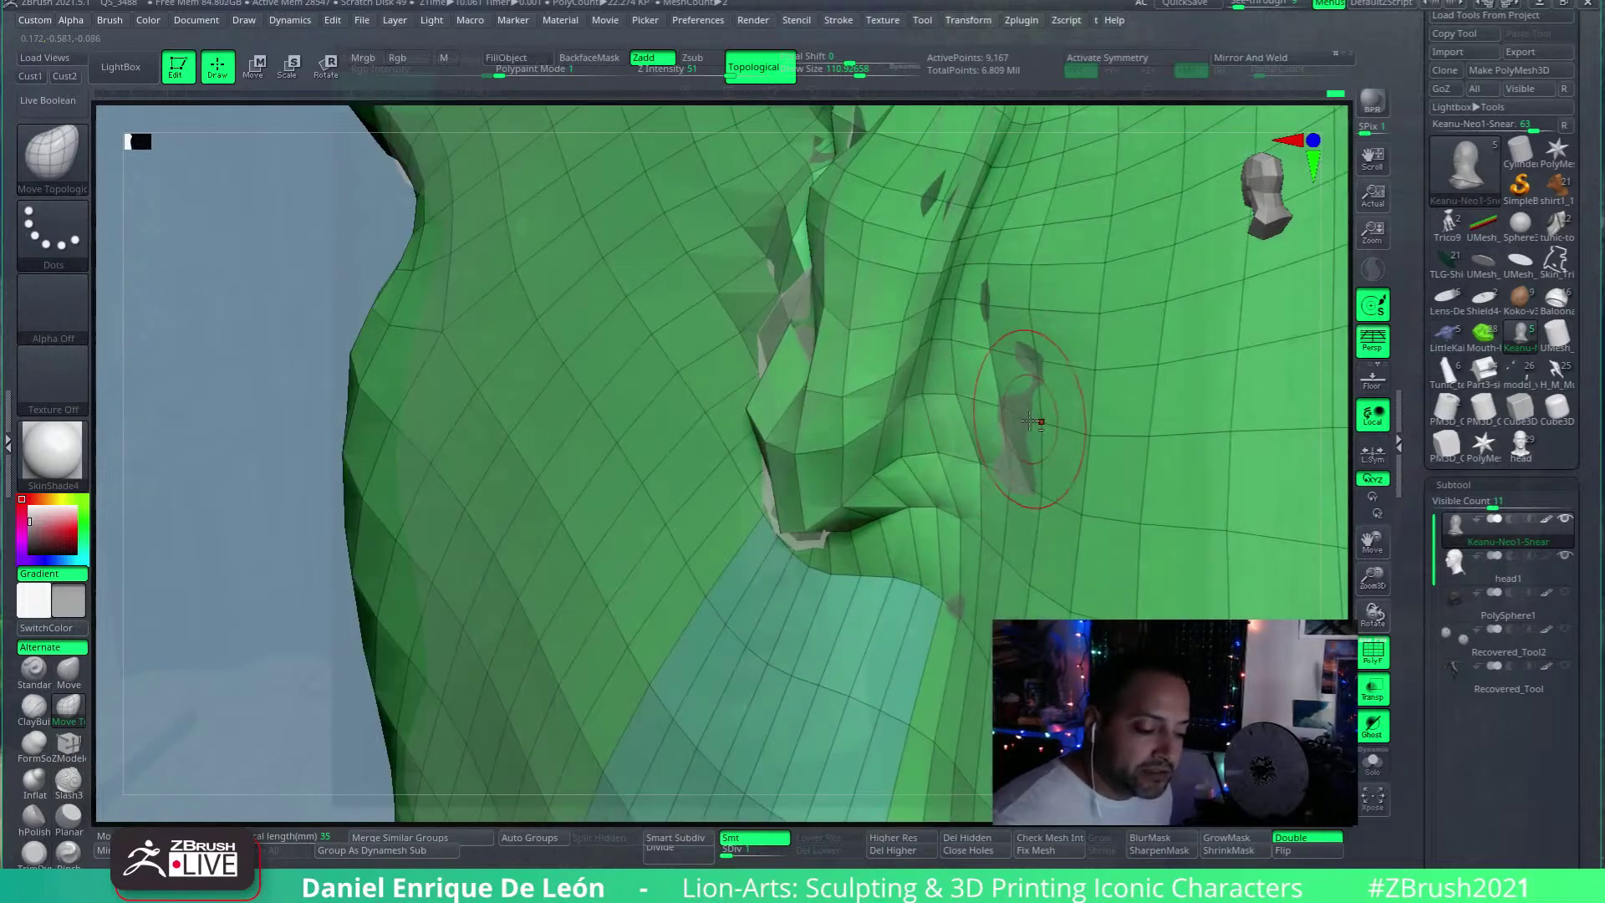
{"action": "mouse_move", "coordinate": [983, 297]}
{"action": "right_mouse_down"}
{"action": "mouse_move", "coordinate": [931, 430]}
{"action": "mouse_move", "coordinate": [816, 435]}
{"action": "right_mouse_up"}
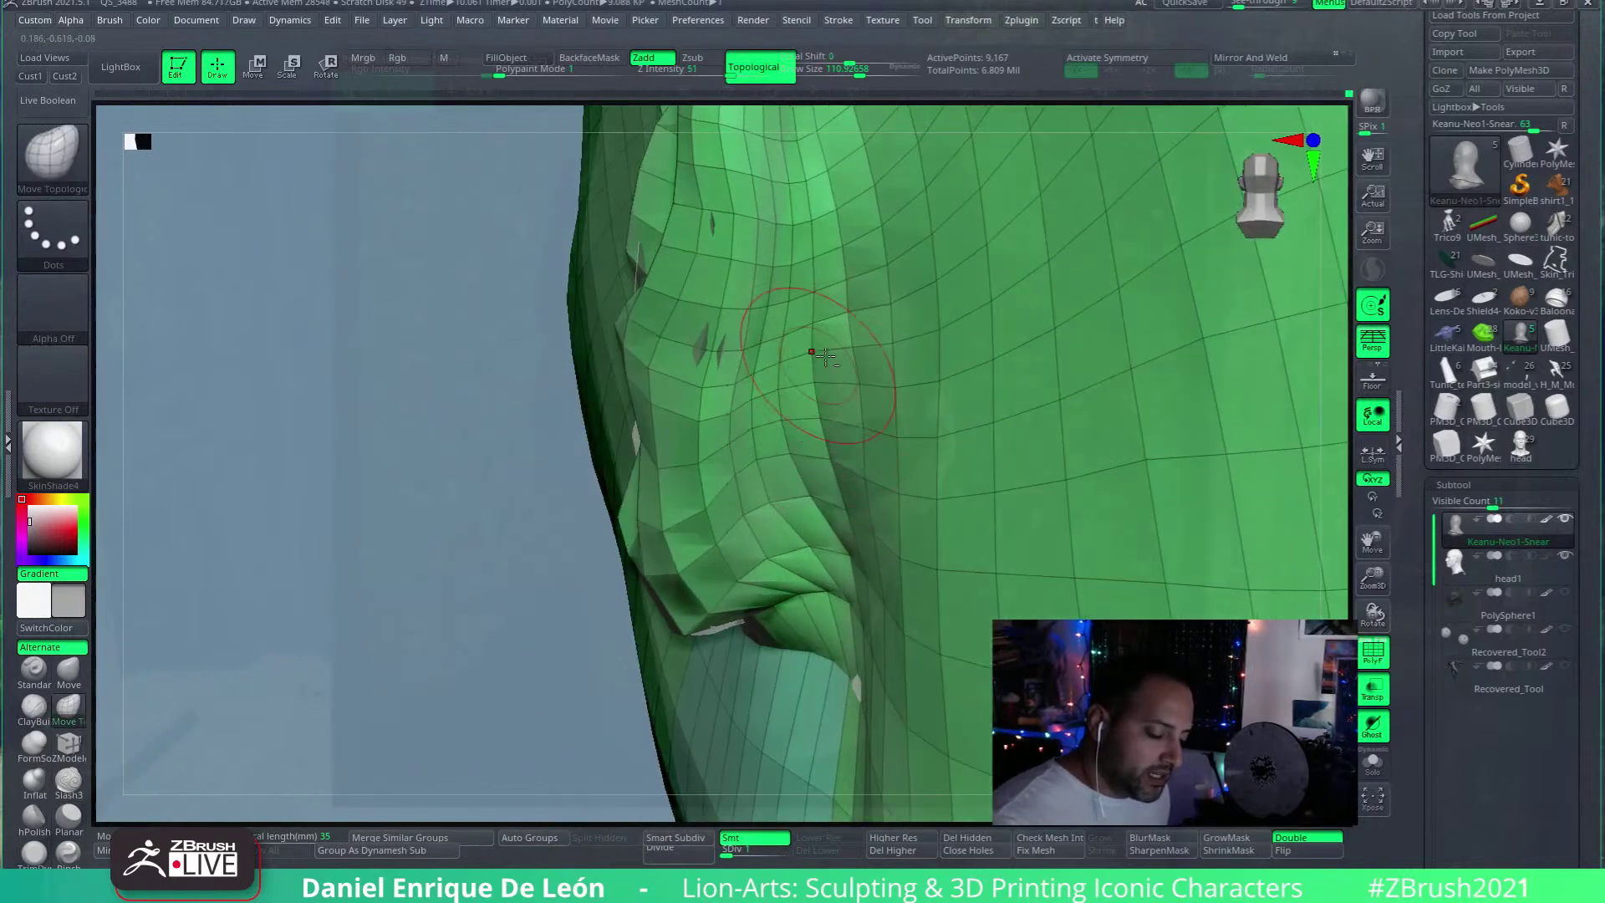
{"action": "mouse_move", "coordinate": [836, 360]}
{"action": "right_mouse_down"}
{"action": "mouse_move", "coordinate": [891, 439]}
{"action": "mouse_move", "coordinate": [1045, 448]}
{"action": "right_mouse_up"}
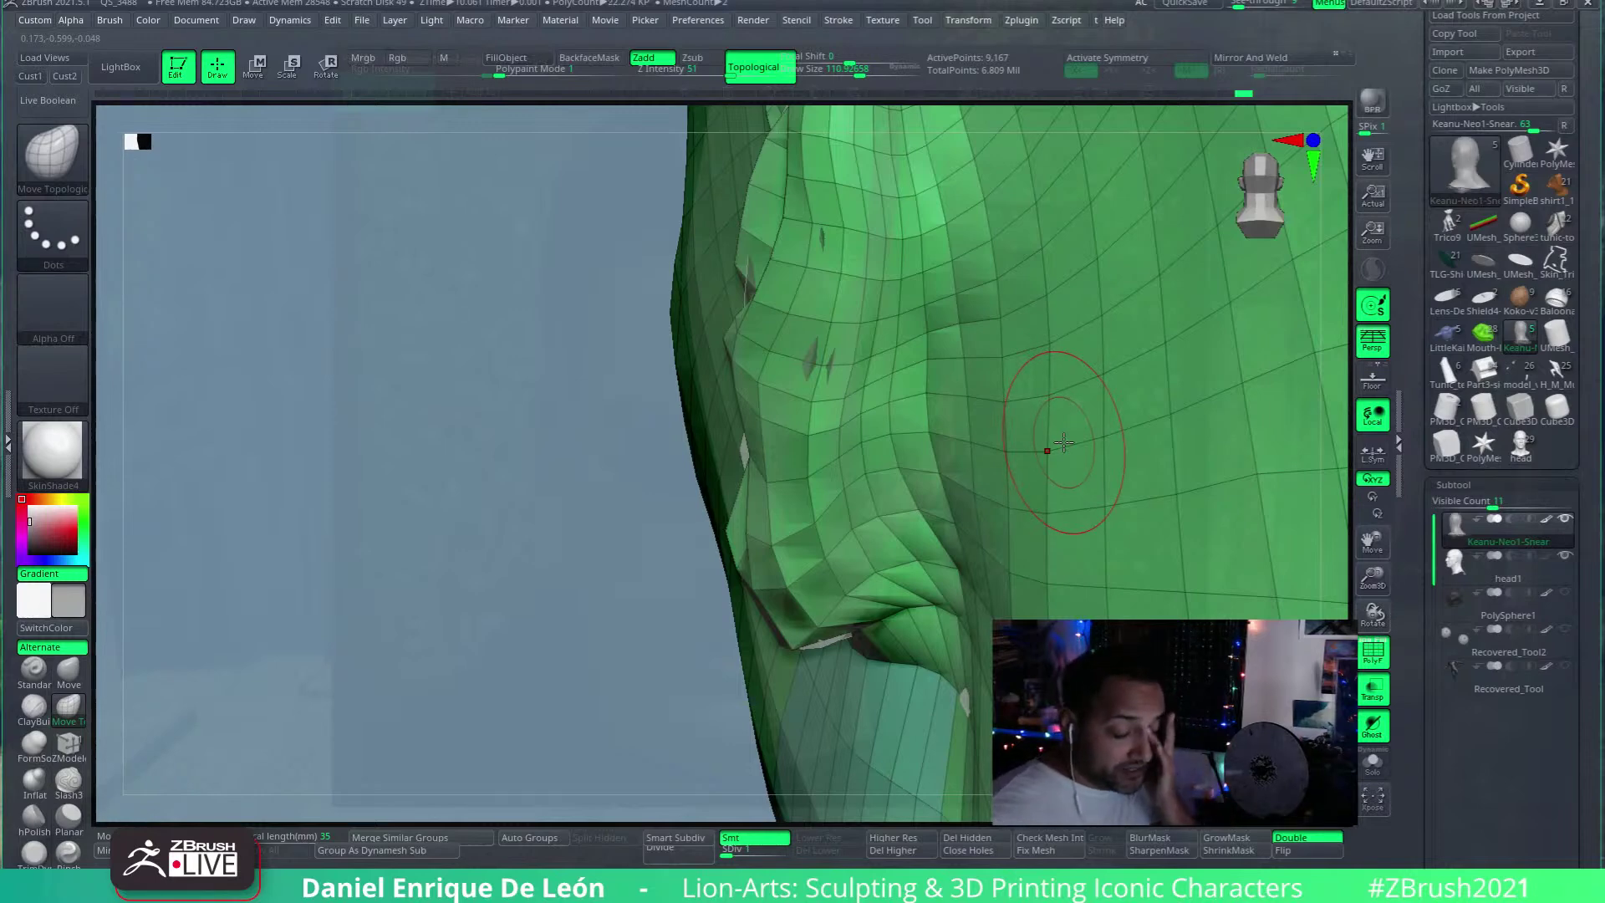
Step: Set the draw size to about 143 and pull the earlobe out to the shape of the reference lobe
{"action": "mouse_move", "coordinate": [1039, 448]}
{"action": "right_mouse_down"}
{"action": "mouse_move", "coordinate": [961, 443]}
{"action": "mouse_move", "coordinate": [896, 368]}
{"action": "mouse_move", "coordinate": [846, 441]}
{"action": "right_mouse_up"}
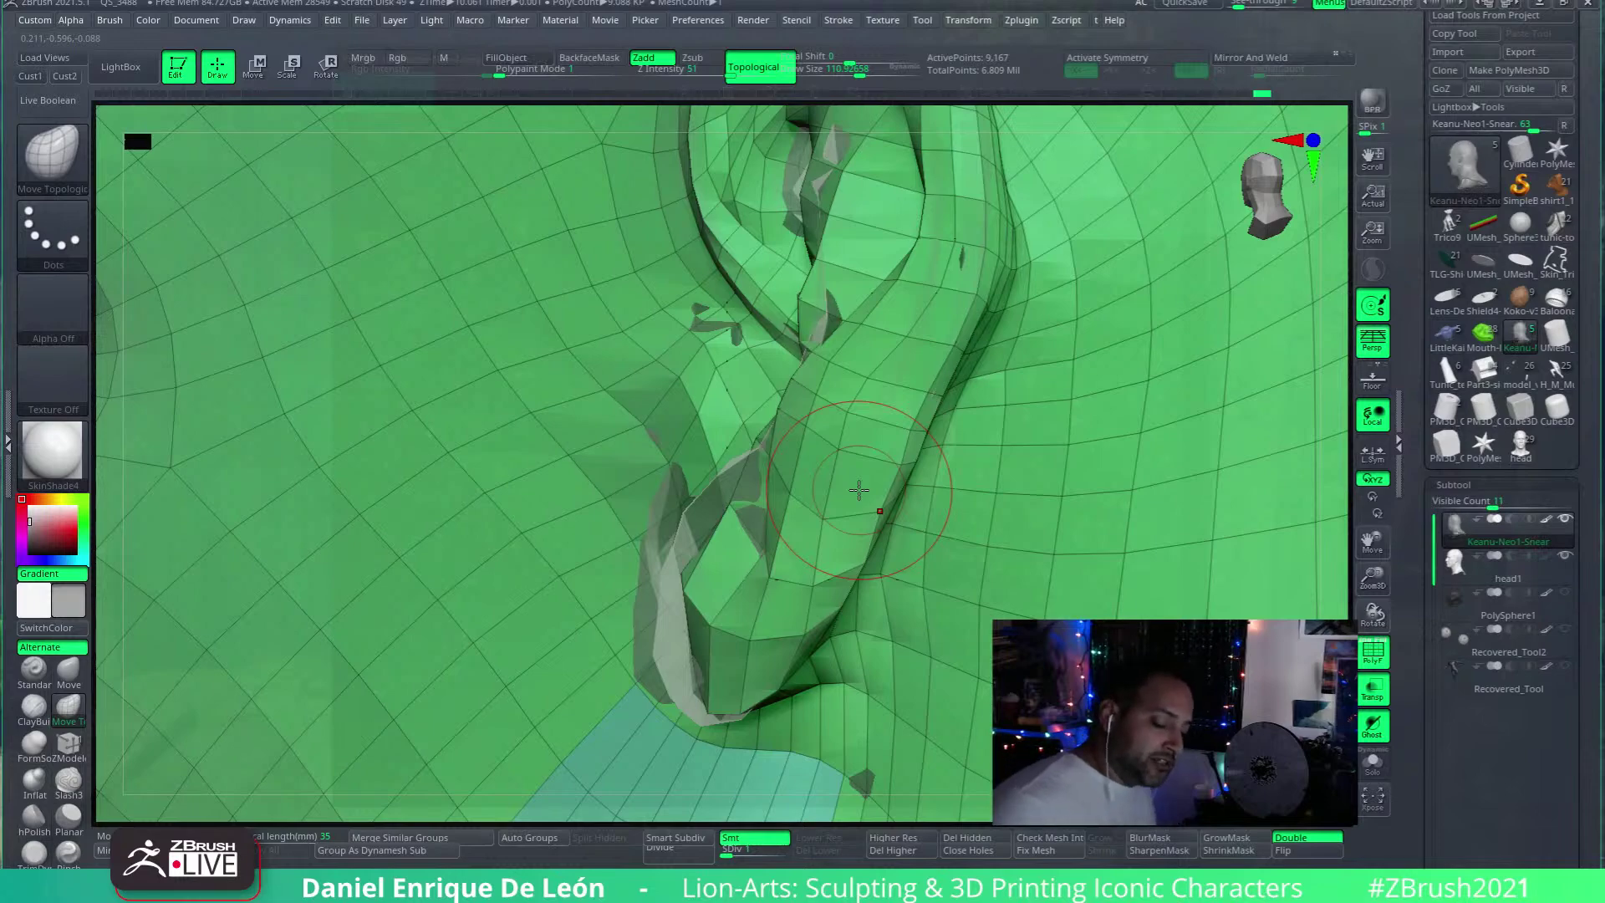
{"action": "mouse_move", "coordinate": [847, 260]}
{"action": "right_mouse_down"}
{"action": "mouse_move", "coordinate": [953, 471]}
{"action": "mouse_move", "coordinate": [1005, 370]}
{"action": "mouse_move", "coordinate": [1028, 372]}
{"action": "mouse_move", "coordinate": [943, 432]}
{"action": "mouse_move", "coordinate": [970, 390]}
{"action": "mouse_move", "coordinate": [930, 388]}
{"action": "mouse_move", "coordinate": [923, 345]}
{"action": "mouse_move", "coordinate": [900, 339]}
{"action": "right_mouse_up"}
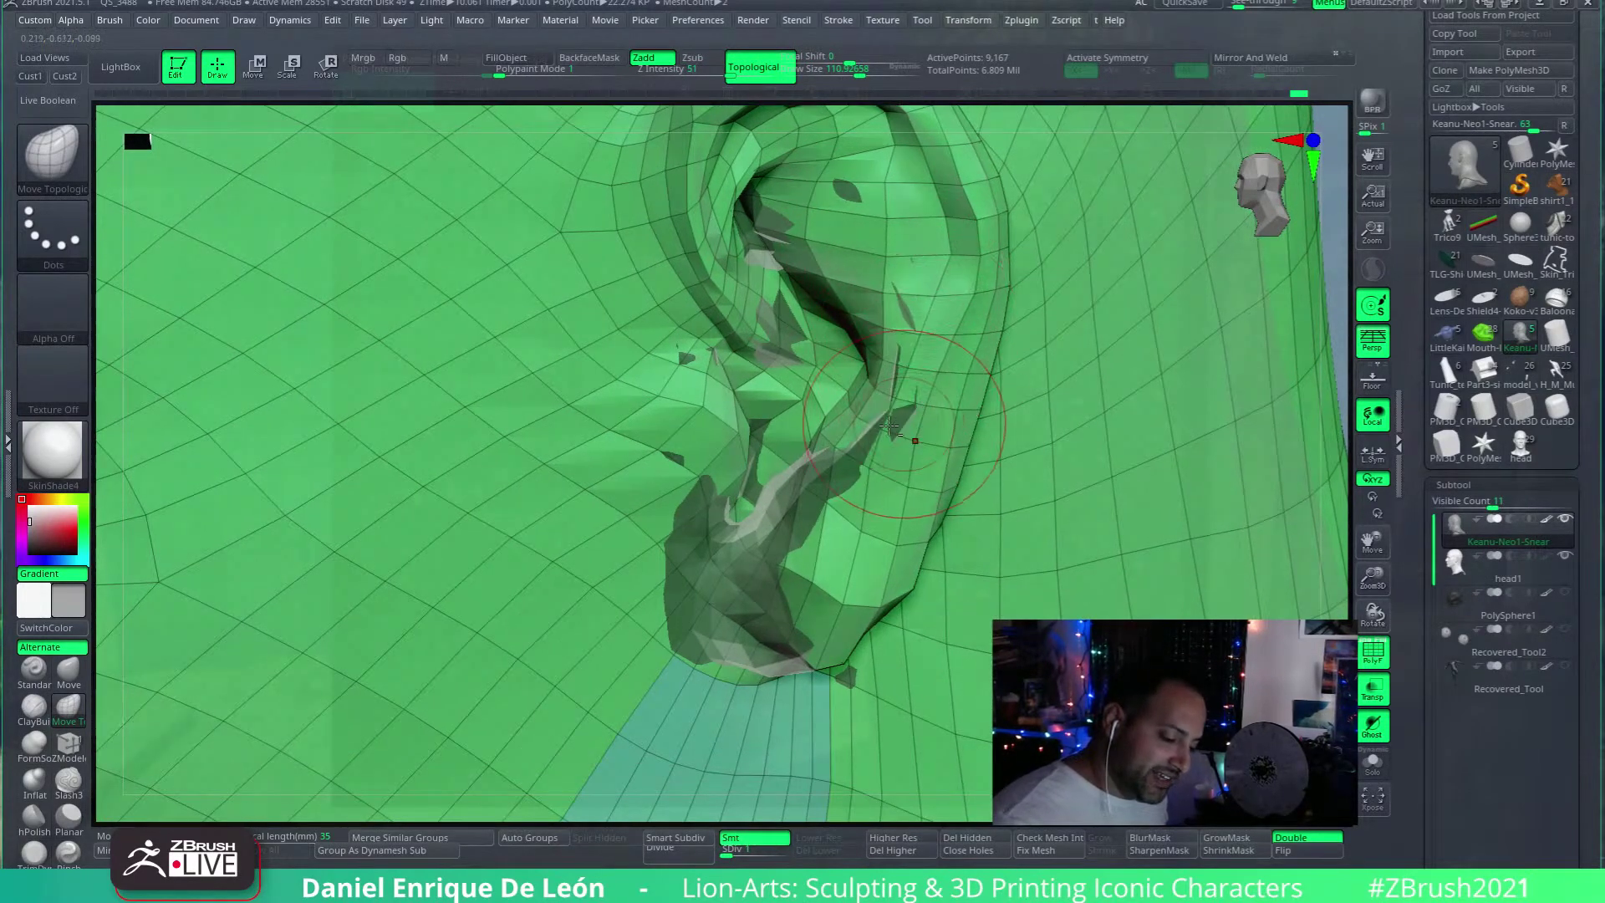
{"action": "mouse_move", "coordinate": [866, 468]}
{"action": "right_mouse_down"}
{"action": "mouse_move", "coordinate": [963, 449]}
{"action": "mouse_move", "coordinate": [953, 289]}
{"action": "right_mouse_up"}
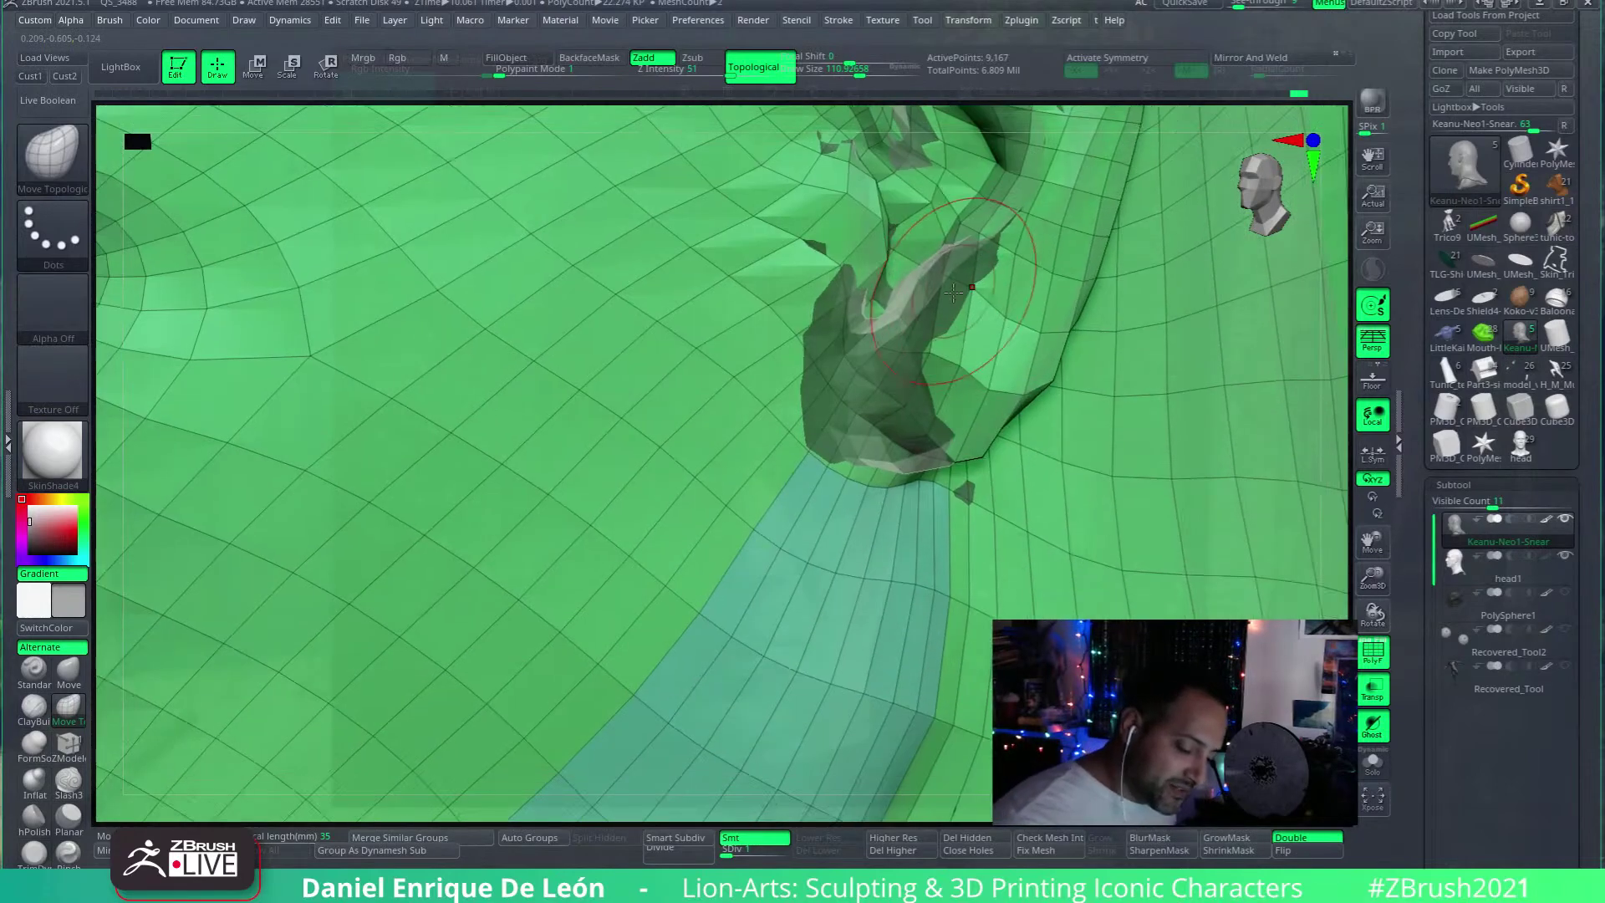
{"action": "key", "text": "bracketright"}
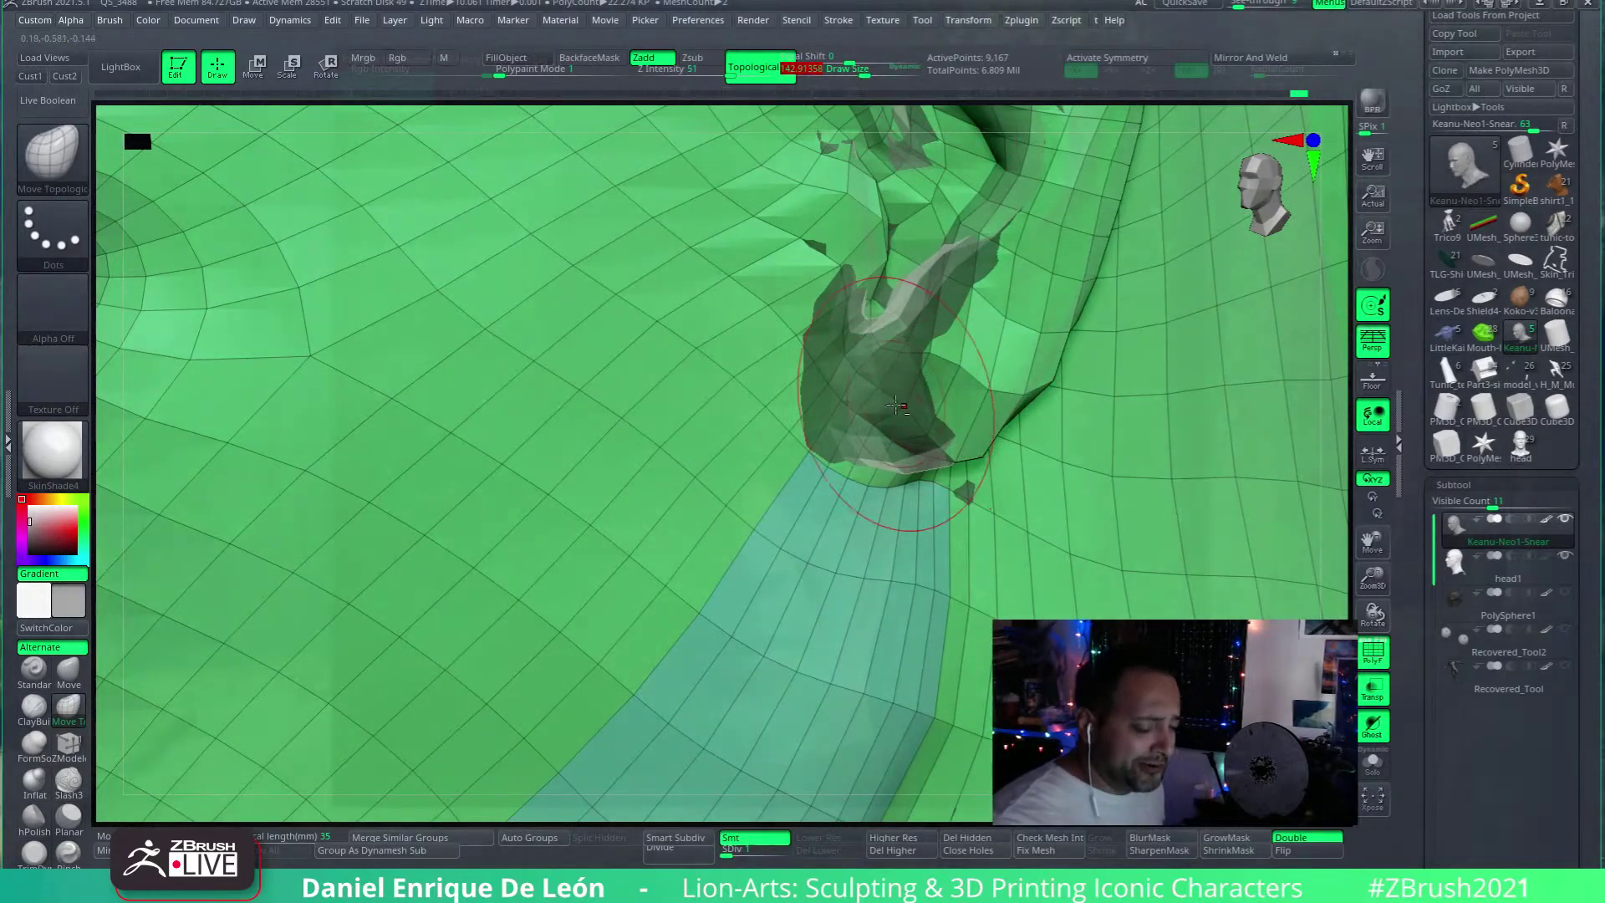
{"action": "right_click_drag", "start_coordinate": [951, 355], "coordinate": [1018, 409]}
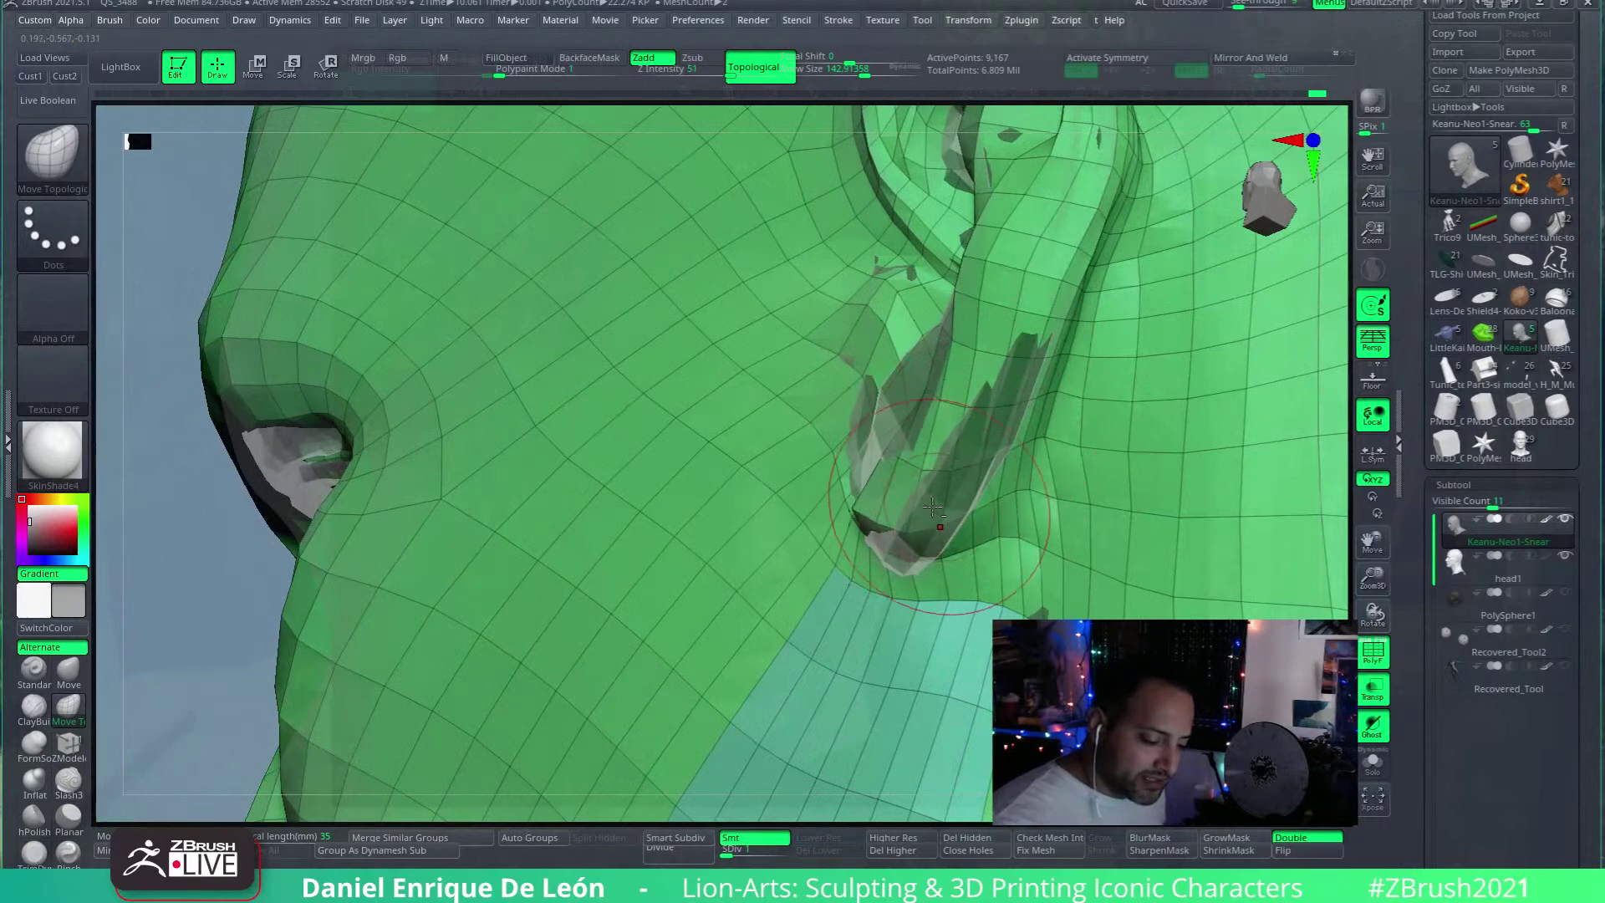
{"action": "mouse_move", "coordinate": [1005, 410]}
{"action": "right_mouse_down"}
{"action": "mouse_move", "coordinate": [946, 443]}
{"action": "mouse_move", "coordinate": [906, 383]}
{"action": "mouse_move", "coordinate": [930, 389]}
{"action": "right_mouse_up"}
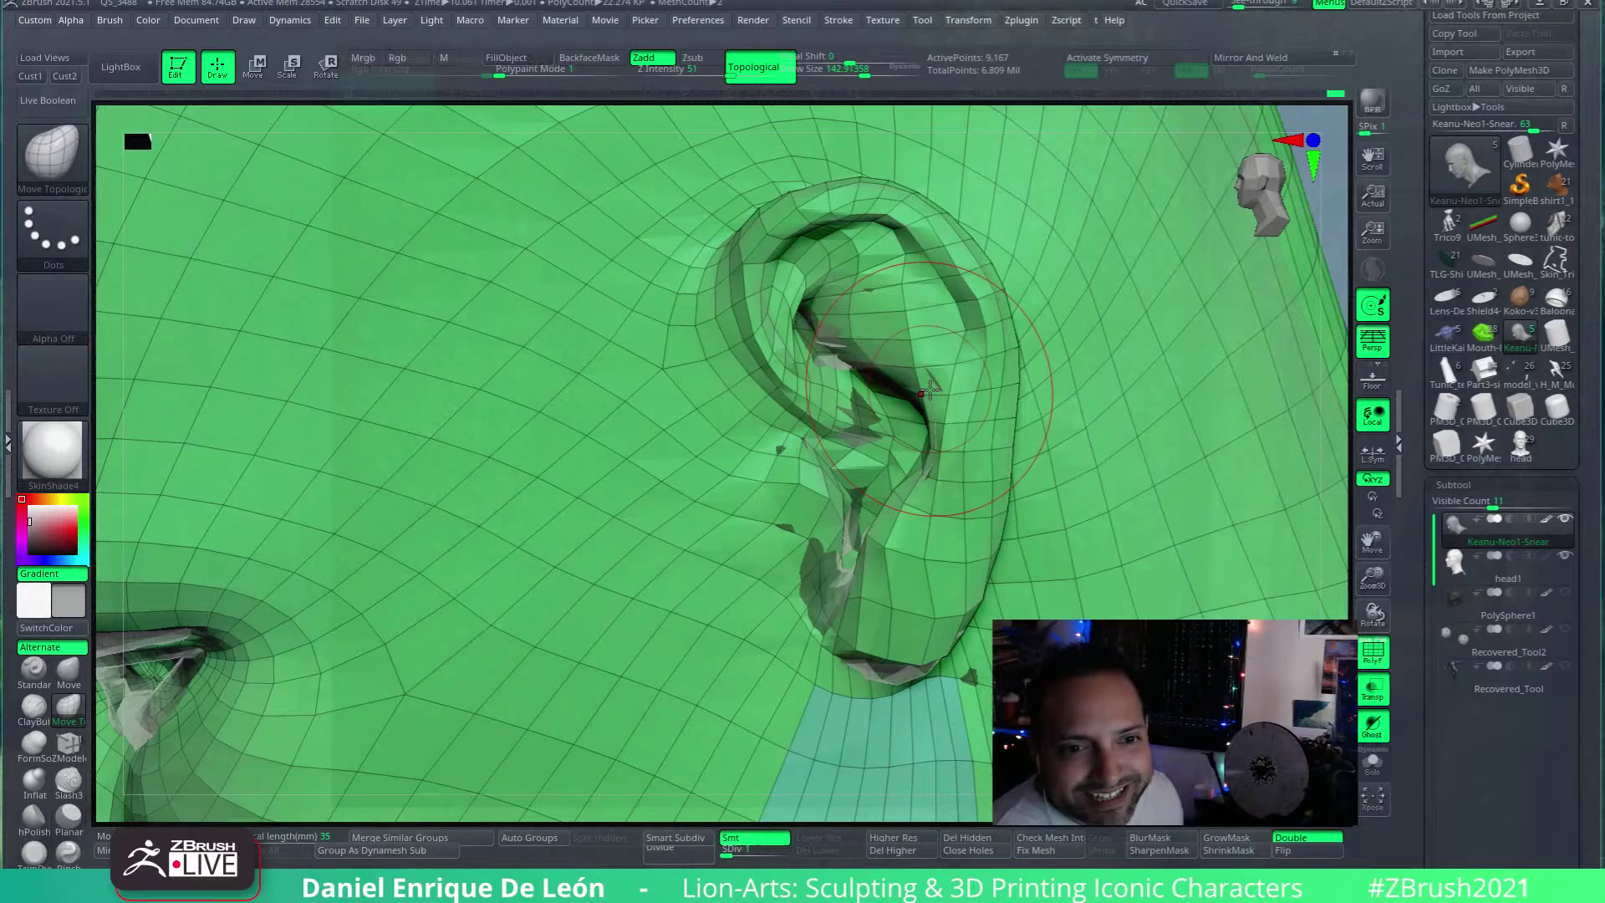
Step: Refine the front of the earlobe where it joins the jaw to follow the reference lobe
{"action": "right_click_drag", "start_coordinate": [913, 445], "coordinate": [903, 276]}
{"action": "mouse_move", "coordinate": [829, 345]}
{"action": "right_mouse_down"}
{"action": "mouse_move", "coordinate": [822, 396]}
{"action": "mouse_move", "coordinate": [847, 373]}
{"action": "mouse_move", "coordinate": [784, 416]}
{"action": "mouse_move", "coordinate": [823, 359]}
{"action": "mouse_move", "coordinate": [960, 279]}
{"action": "mouse_move", "coordinate": [980, 358]}
{"action": "mouse_move", "coordinate": [963, 261]}
{"action": "mouse_move", "coordinate": [925, 422]}
{"action": "mouse_move", "coordinate": [860, 262]}
{"action": "mouse_move", "coordinate": [967, 455]}
{"action": "mouse_move", "coordinate": [970, 363]}
{"action": "mouse_move", "coordinate": [938, 502]}
{"action": "mouse_move", "coordinate": [1129, 438]}
{"action": "mouse_move", "coordinate": [1141, 535]}
{"action": "mouse_move", "coordinate": [1095, 577]}
{"action": "mouse_move", "coordinate": [1011, 537]}
{"action": "mouse_move", "coordinate": [945, 459]}
{"action": "mouse_move", "coordinate": [924, 459]}
{"action": "mouse_move", "coordinate": [941, 514]}
{"action": "right_mouse_up"}
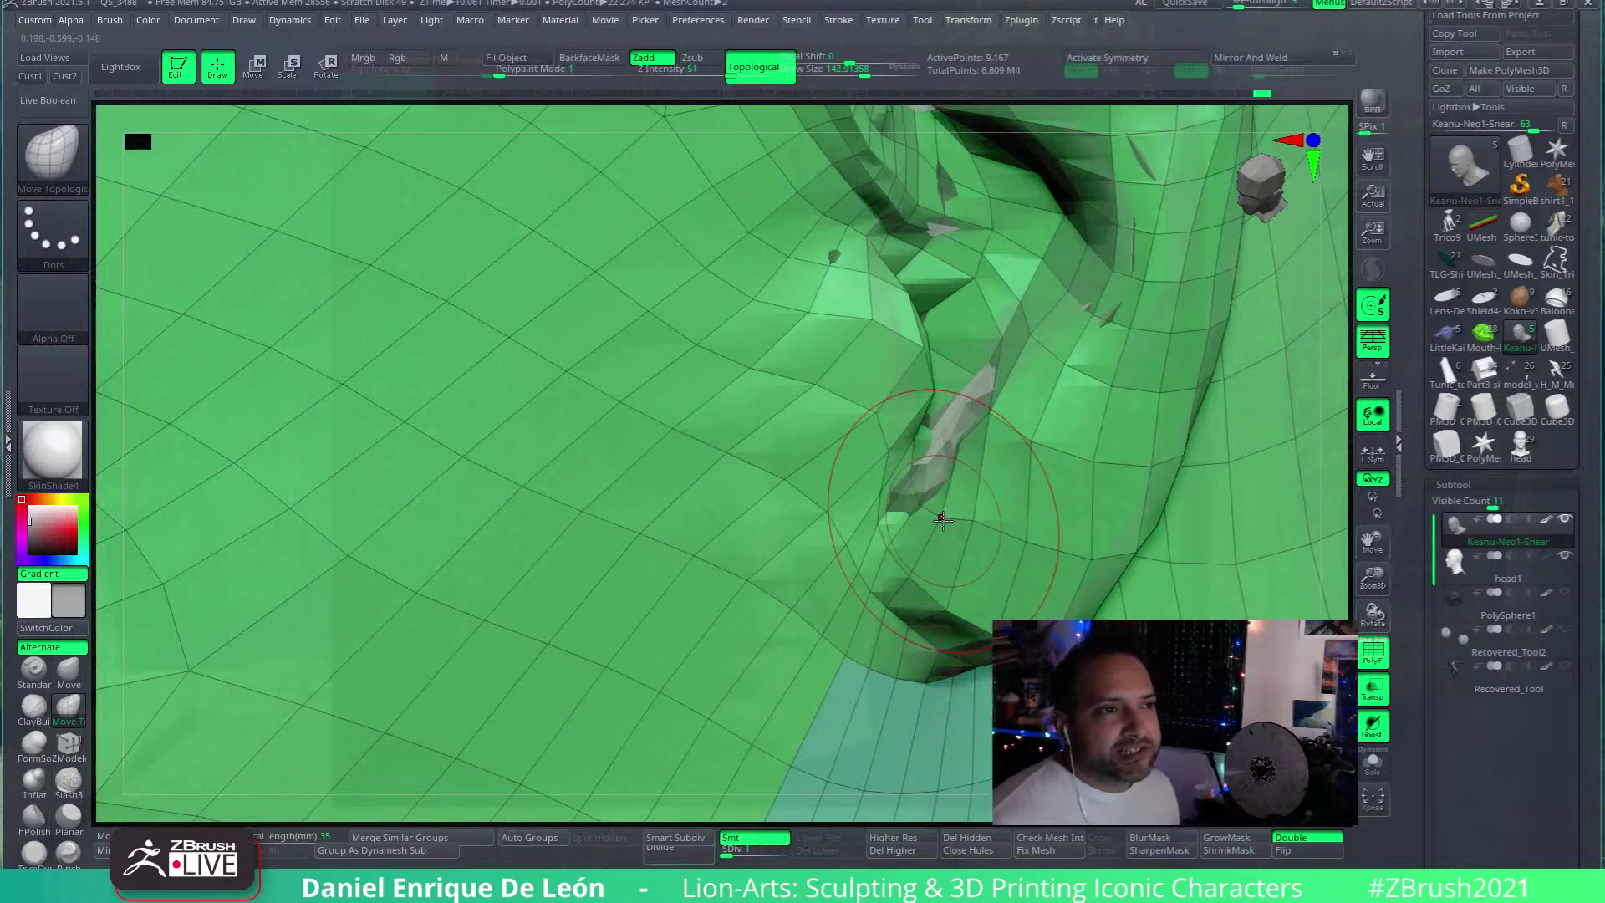
{"action": "mouse_move", "coordinate": [961, 493]}
{"action": "right_mouse_down"}
{"action": "mouse_move", "coordinate": [1075, 443]}
{"action": "mouse_move", "coordinate": [999, 435]}
{"action": "mouse_move", "coordinate": [1026, 454]}
{"action": "mouse_move", "coordinate": [1055, 376]}
{"action": "right_mouse_up"}
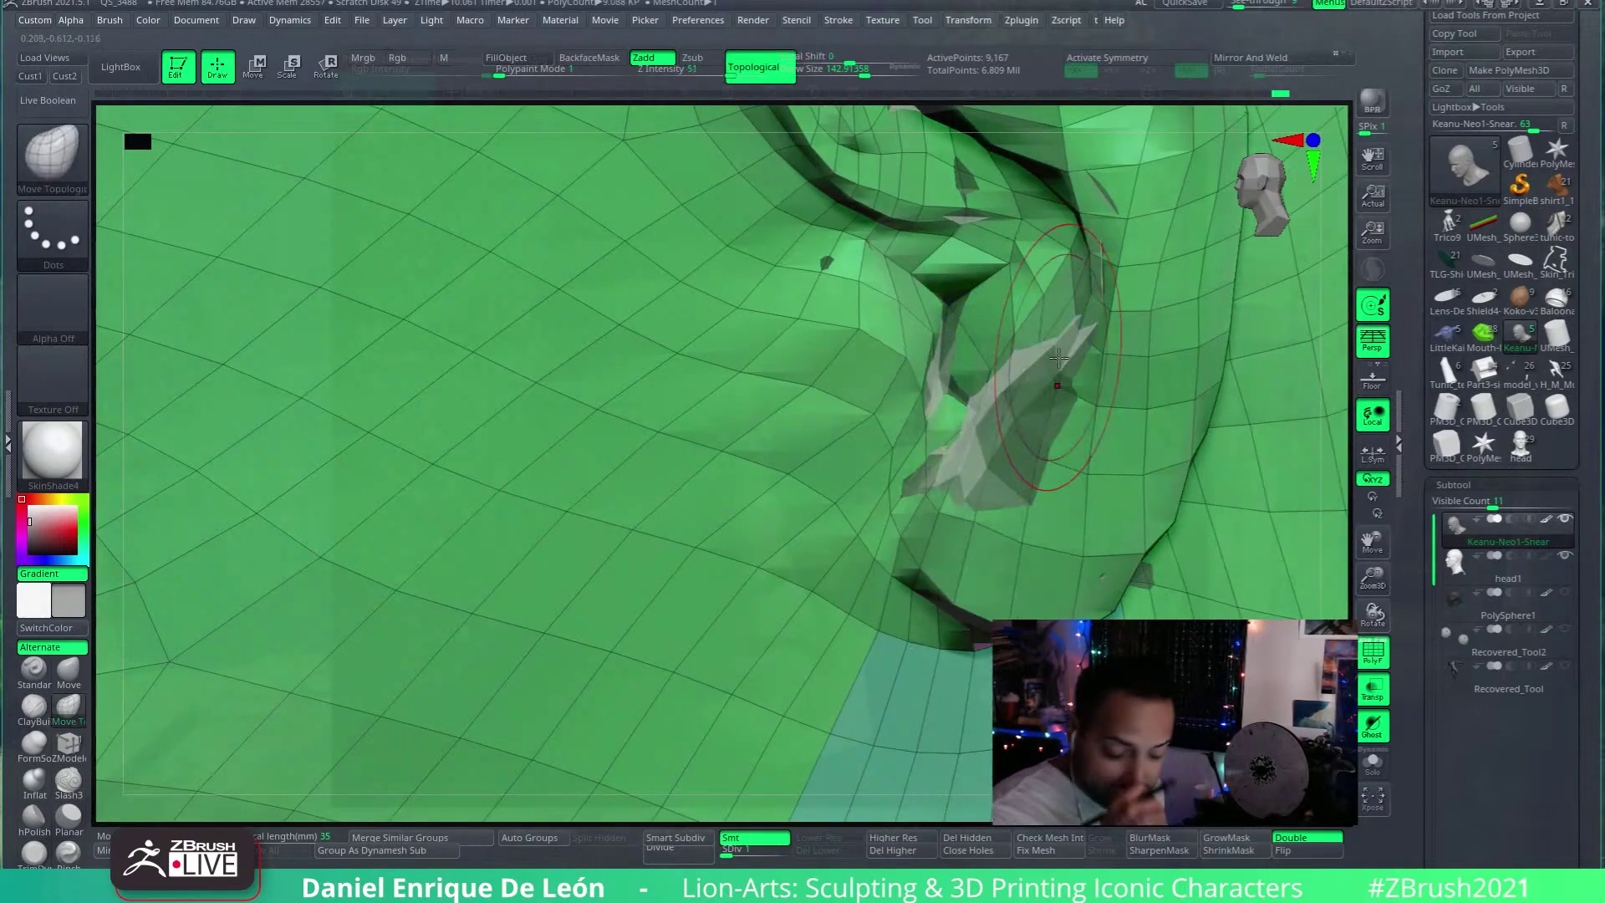
Step: Compare the head1 and Keanu-Neo1-Snear subtools in Solo mode, ending on Keanu-Neo1-Snear
{"action": "mouse_move", "coordinate": [1059, 358]}
{"action": "right_mouse_down"}
{"action": "mouse_move", "coordinate": [987, 430]}
{"action": "mouse_move", "coordinate": [995, 337]}
{"action": "mouse_move", "coordinate": [921, 544]}
{"action": "mouse_move", "coordinate": [884, 482]}
{"action": "mouse_move", "coordinate": [865, 374]}
{"action": "mouse_move", "coordinate": [978, 376]}
{"action": "mouse_move", "coordinate": [987, 393]}
{"action": "mouse_move", "coordinate": [1036, 377]}
{"action": "mouse_move", "coordinate": [1009, 488]}
{"action": "mouse_move", "coordinate": [942, 373]}
{"action": "mouse_move", "coordinate": [1116, 367]}
{"action": "mouse_move", "coordinate": [1237, 435]}
{"action": "right_mouse_up"}
{"action": "left_click", "coordinate": [1456, 576]}
{"action": "left_click", "coordinate": [1455, 525]}
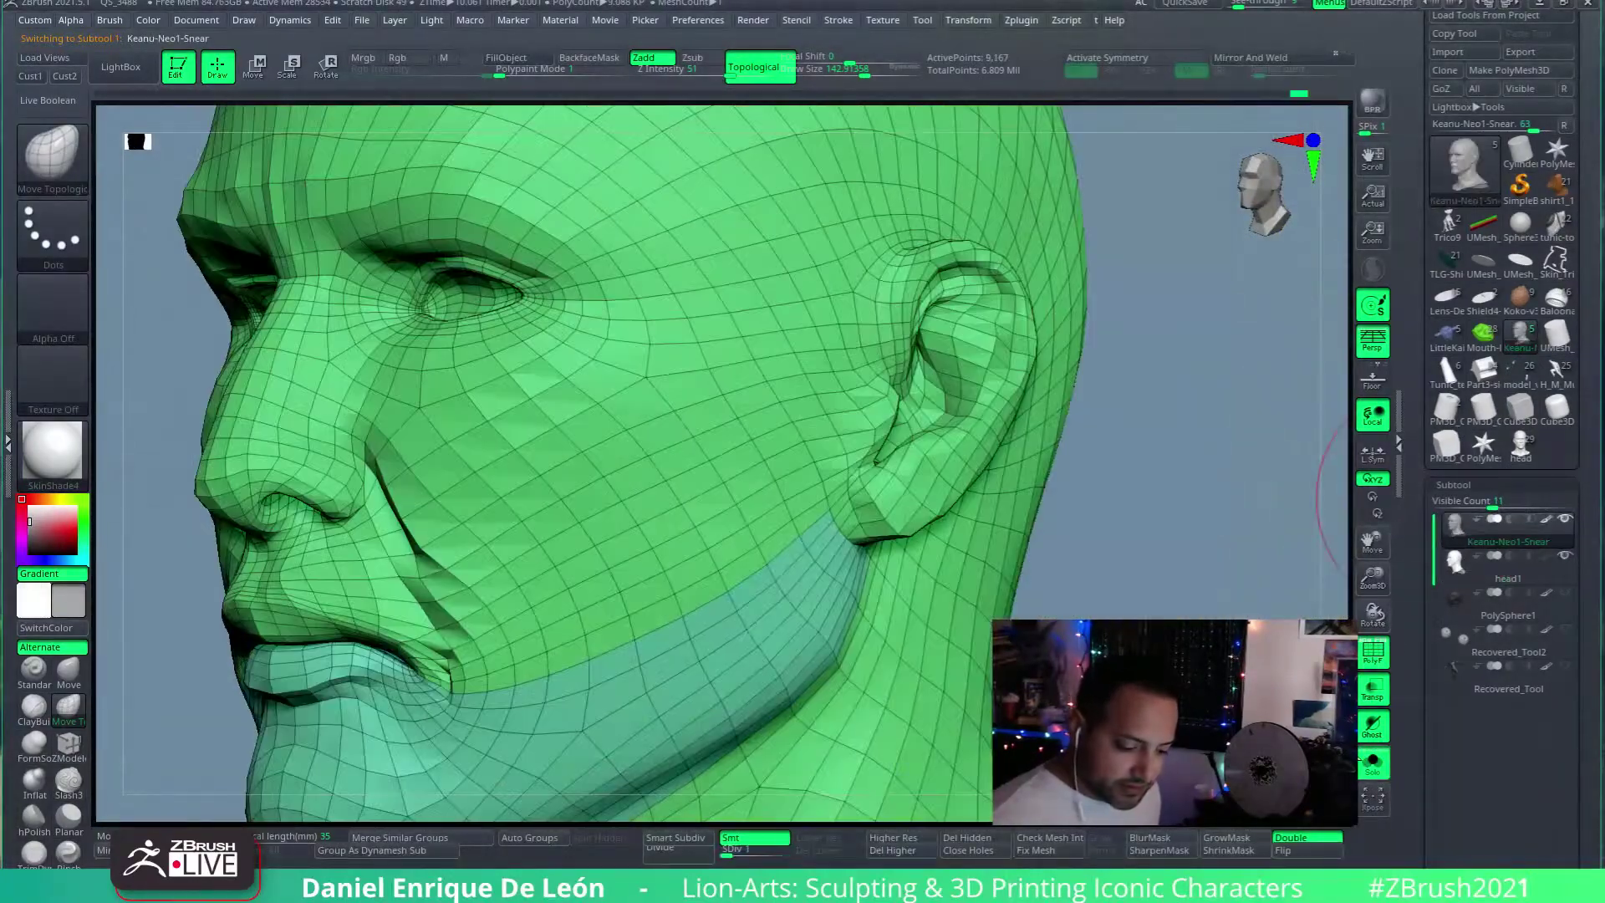
Step: Reduce the draw size to about 131 and reshape the notch between the earlobe and the ear opening
{"action": "right_click_drag", "start_coordinate": [1045, 435], "coordinate": [946, 456]}
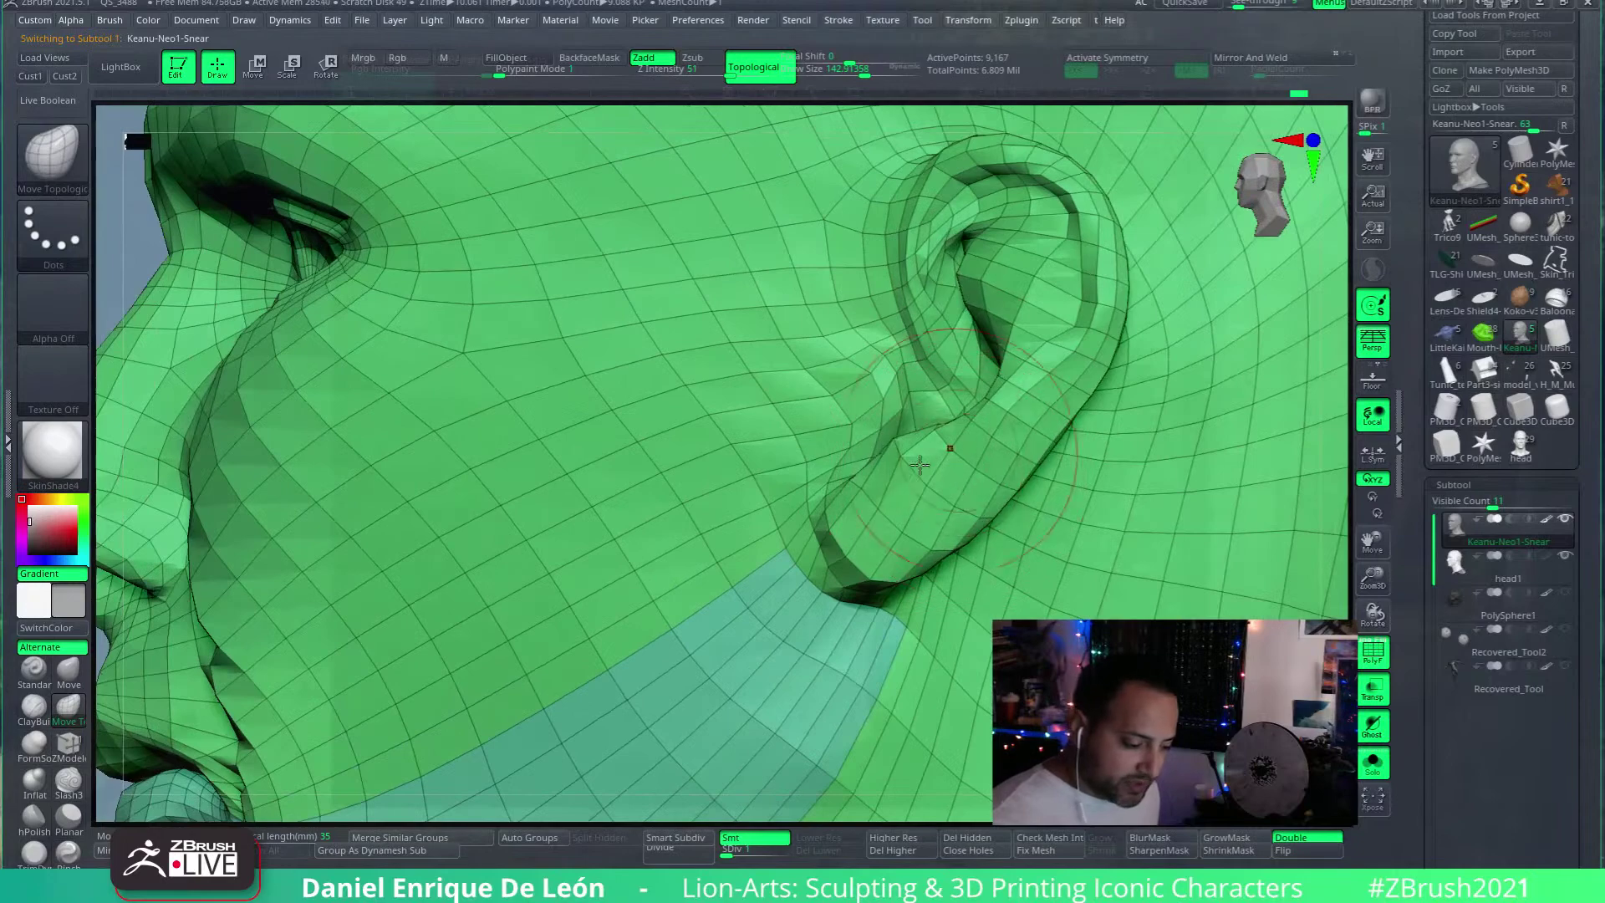
{"action": "key", "text": "bracketleft"}
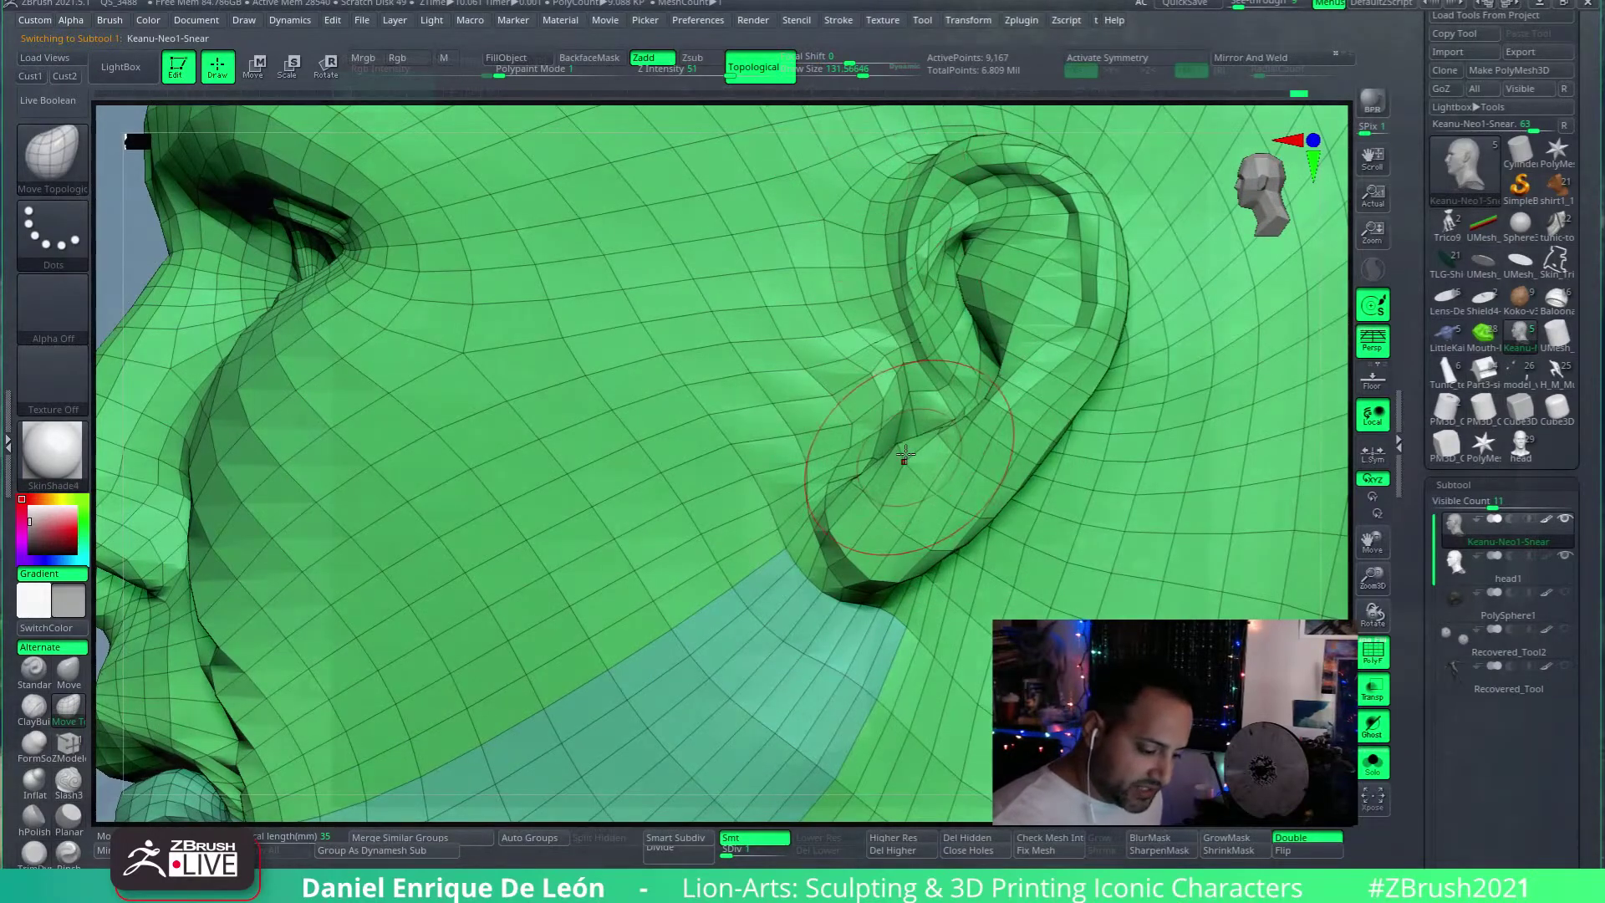
{"action": "mouse_move", "coordinate": [907, 458]}
{"action": "right_mouse_down"}
{"action": "mouse_move", "coordinate": [976, 507]}
{"action": "mouse_move", "coordinate": [890, 466]}
{"action": "right_mouse_up"}
{"action": "mouse_move", "coordinate": [888, 462]}
{"action": "left_mouse_down"}
{"action": "mouse_move", "coordinate": [924, 422]}
{"action": "mouse_move", "coordinate": [915, 406]}
{"action": "mouse_move", "coordinate": [944, 422]}
{"action": "left_mouse_up"}
Step: Adjust the crease behind the ear with Move Topological at a draw size of about 97
{"action": "mouse_move", "coordinate": [986, 560]}
{"action": "right_mouse_down"}
{"action": "mouse_move", "coordinate": [867, 474]}
{"action": "mouse_move", "coordinate": [860, 408]}
{"action": "right_mouse_up"}
{"action": "mouse_move", "coordinate": [1035, 139]}
{"action": "right_mouse_down"}
{"action": "mouse_move", "coordinate": [947, 311]}
{"action": "mouse_move", "coordinate": [935, 576]}
{"action": "mouse_move", "coordinate": [938, 548]}
{"action": "mouse_move", "coordinate": [978, 510]}
{"action": "right_mouse_up"}
{"action": "left_click_drag", "start_coordinate": [983, 506], "coordinate": [1072, 451]}
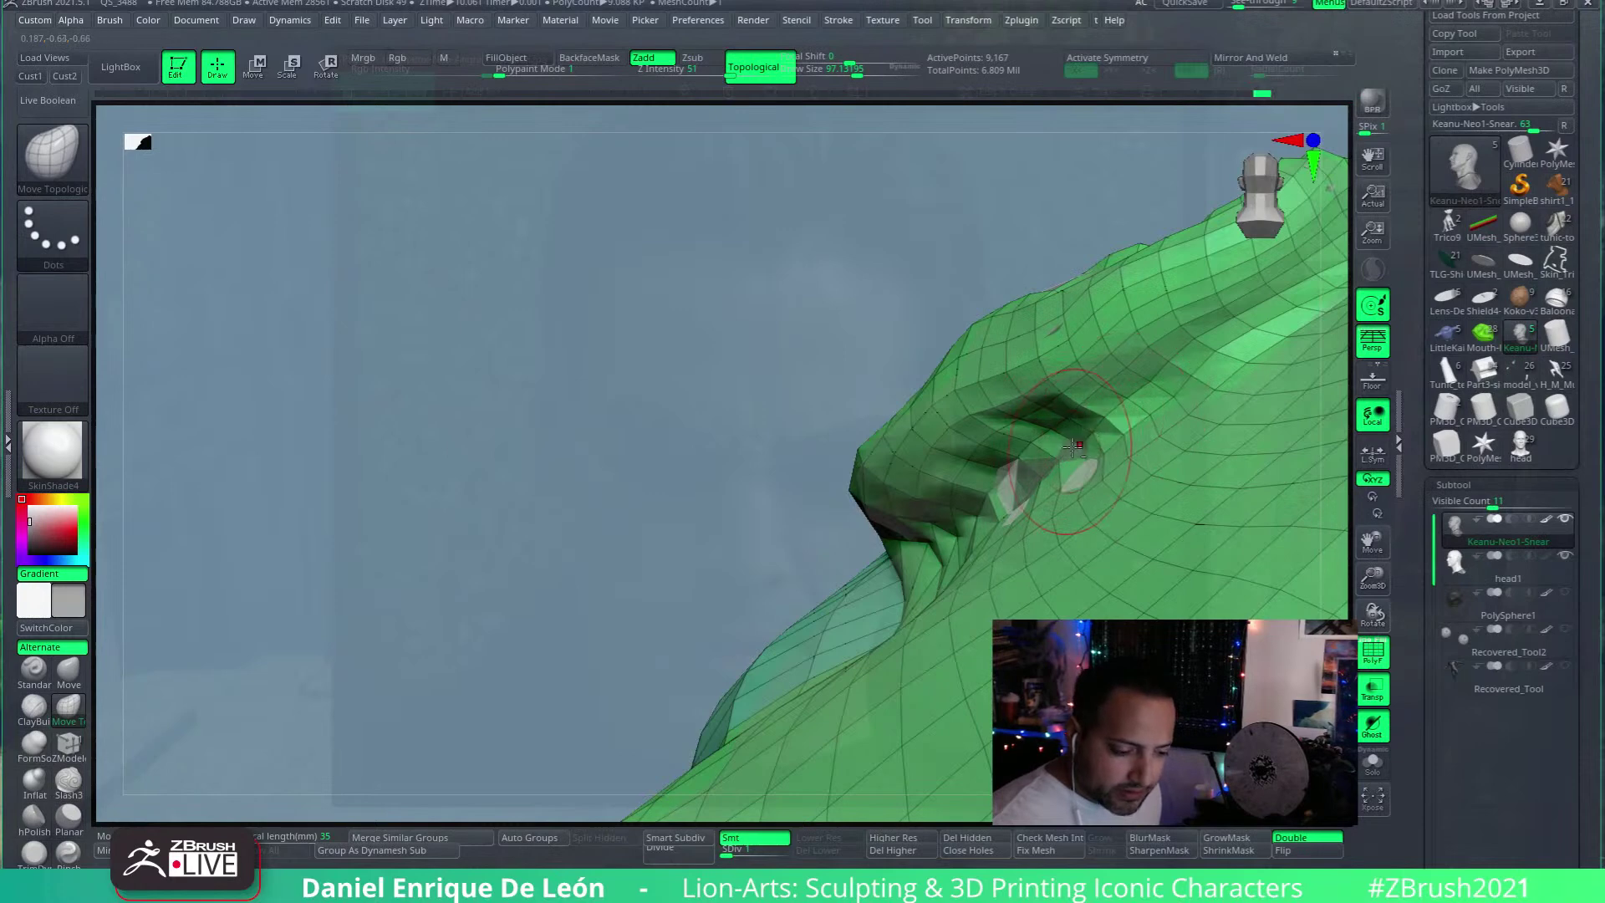
{"action": "right_click_drag", "start_coordinate": [1204, 359], "coordinate": [1160, 382]}
{"action": "mouse_move", "coordinate": [1160, 382]}
{"action": "left_mouse_down"}
{"action": "mouse_move", "coordinate": [1050, 287]}
{"action": "mouse_move", "coordinate": [961, 348]}
{"action": "mouse_move", "coordinate": [1050, 329]}
{"action": "mouse_move", "coordinate": [968, 351]}
{"action": "left_mouse_up"}
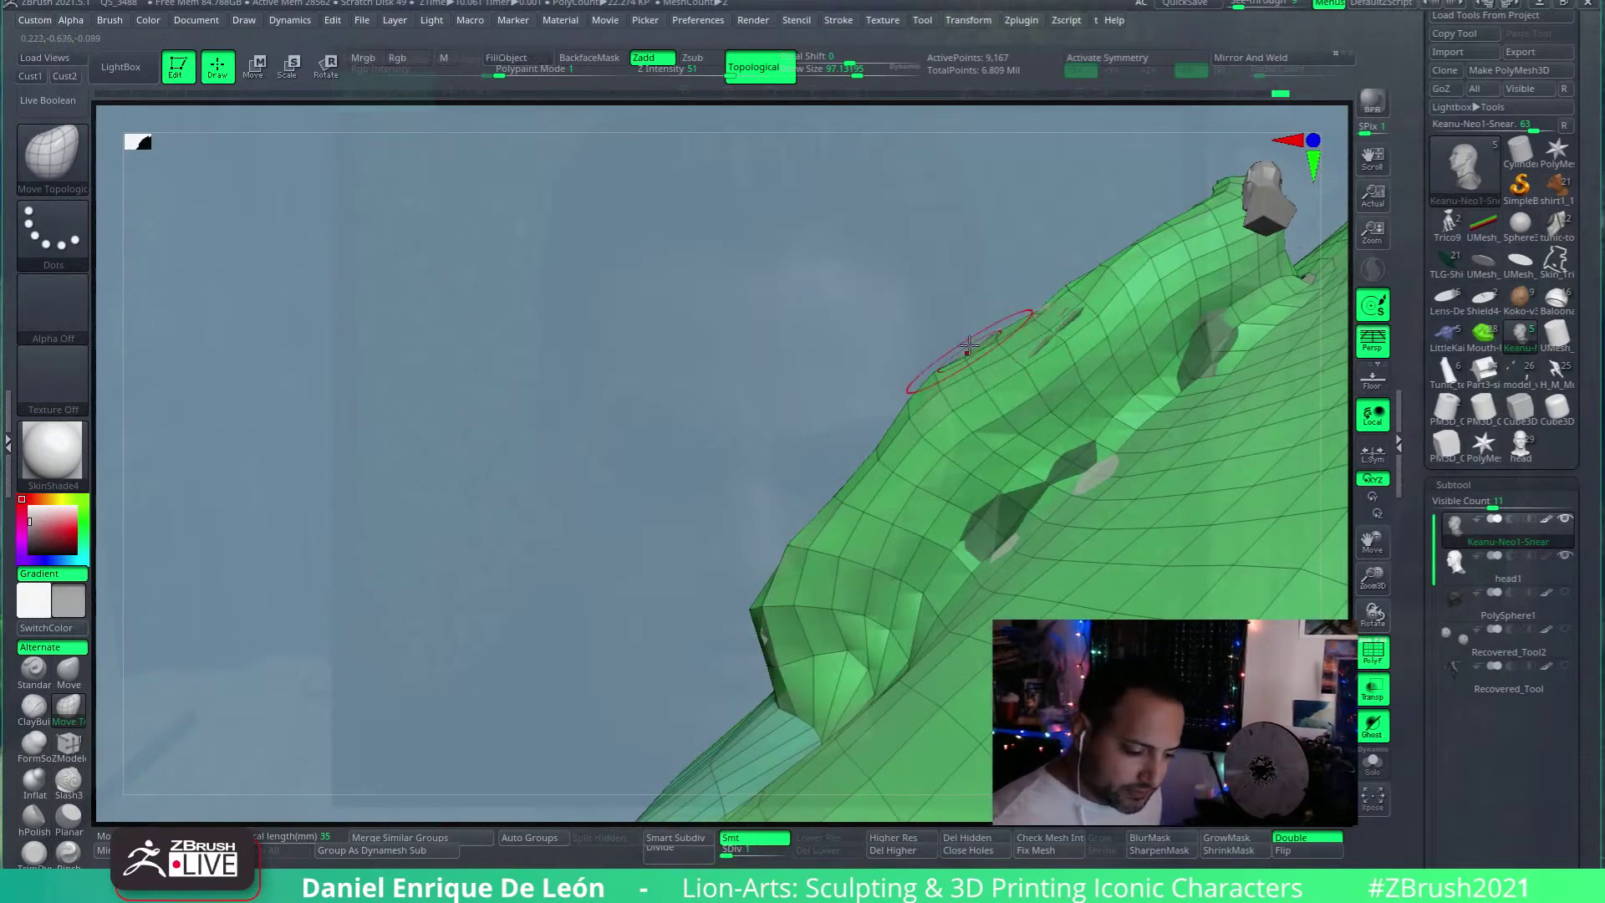
{"action": "key", "text": "ctrl+z"}
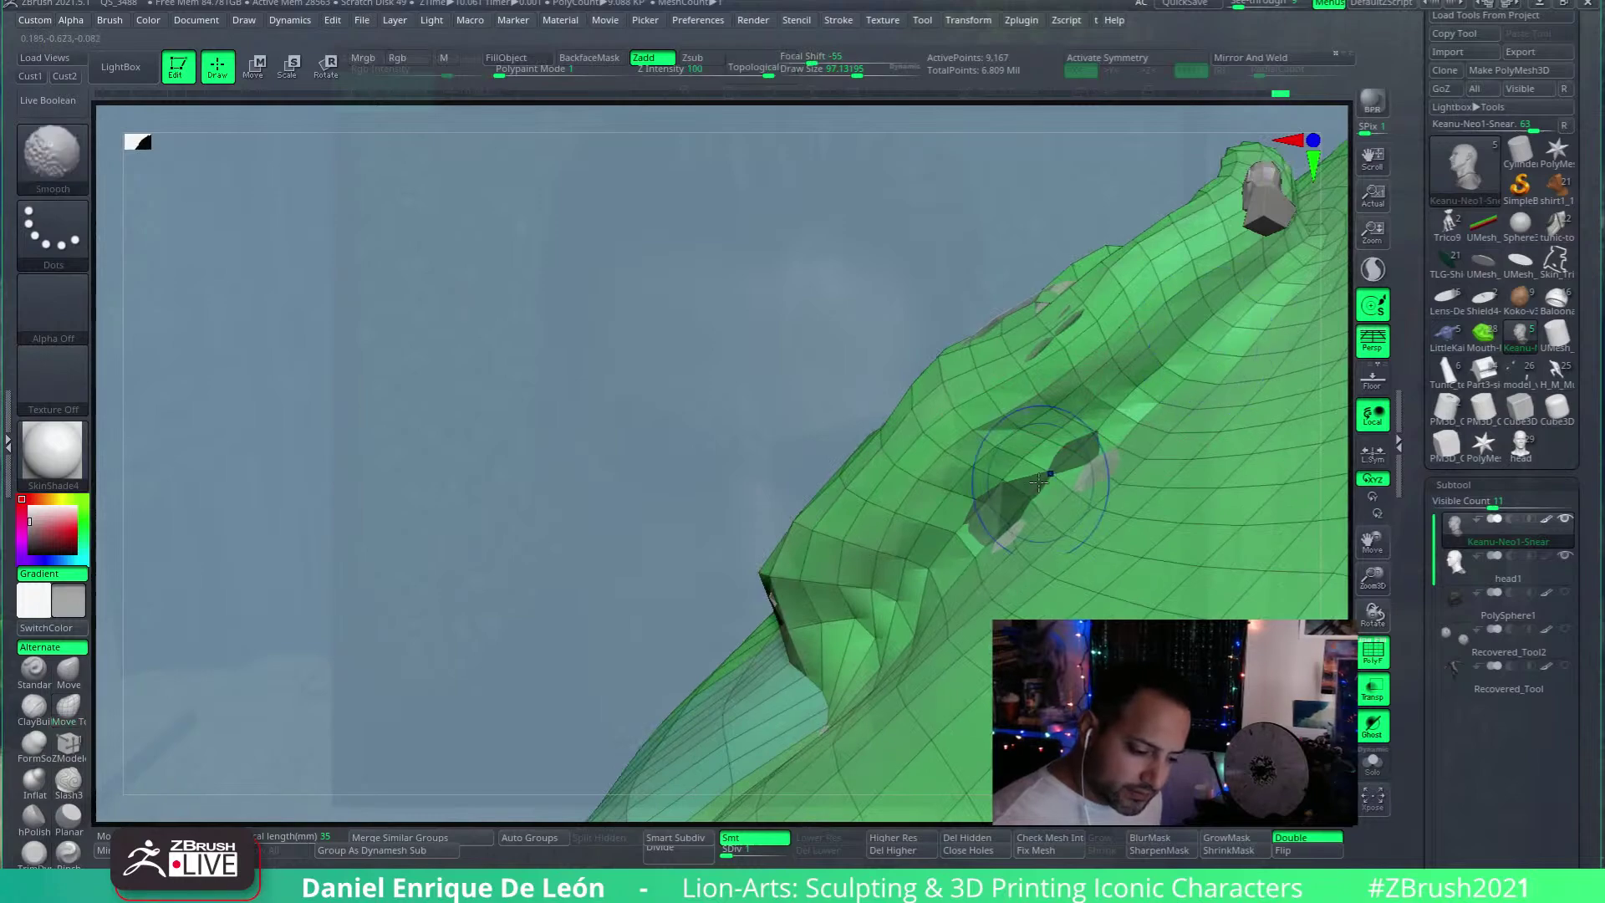
Step: Smooth and reshape the back of the ear and the front edge of the lobe to fit the reference
{"action": "mouse_move", "coordinate": [1093, 459]}
{"action": "right_mouse_down"}
{"action": "mouse_move", "coordinate": [996, 574]}
{"action": "mouse_move", "coordinate": [829, 621]}
{"action": "right_mouse_up"}
{"action": "mouse_move", "coordinate": [829, 621]}
{"action": "left_mouse_down"}
{"action": "mouse_move", "coordinate": [810, 658]}
{"action": "mouse_move", "coordinate": [875, 556]}
{"action": "left_mouse_up"}
{"action": "mouse_move", "coordinate": [963, 530]}
{"action": "left_mouse_down"}
{"action": "mouse_move", "coordinate": [943, 506]}
{"action": "mouse_move", "coordinate": [1005, 477]}
{"action": "left_mouse_up"}
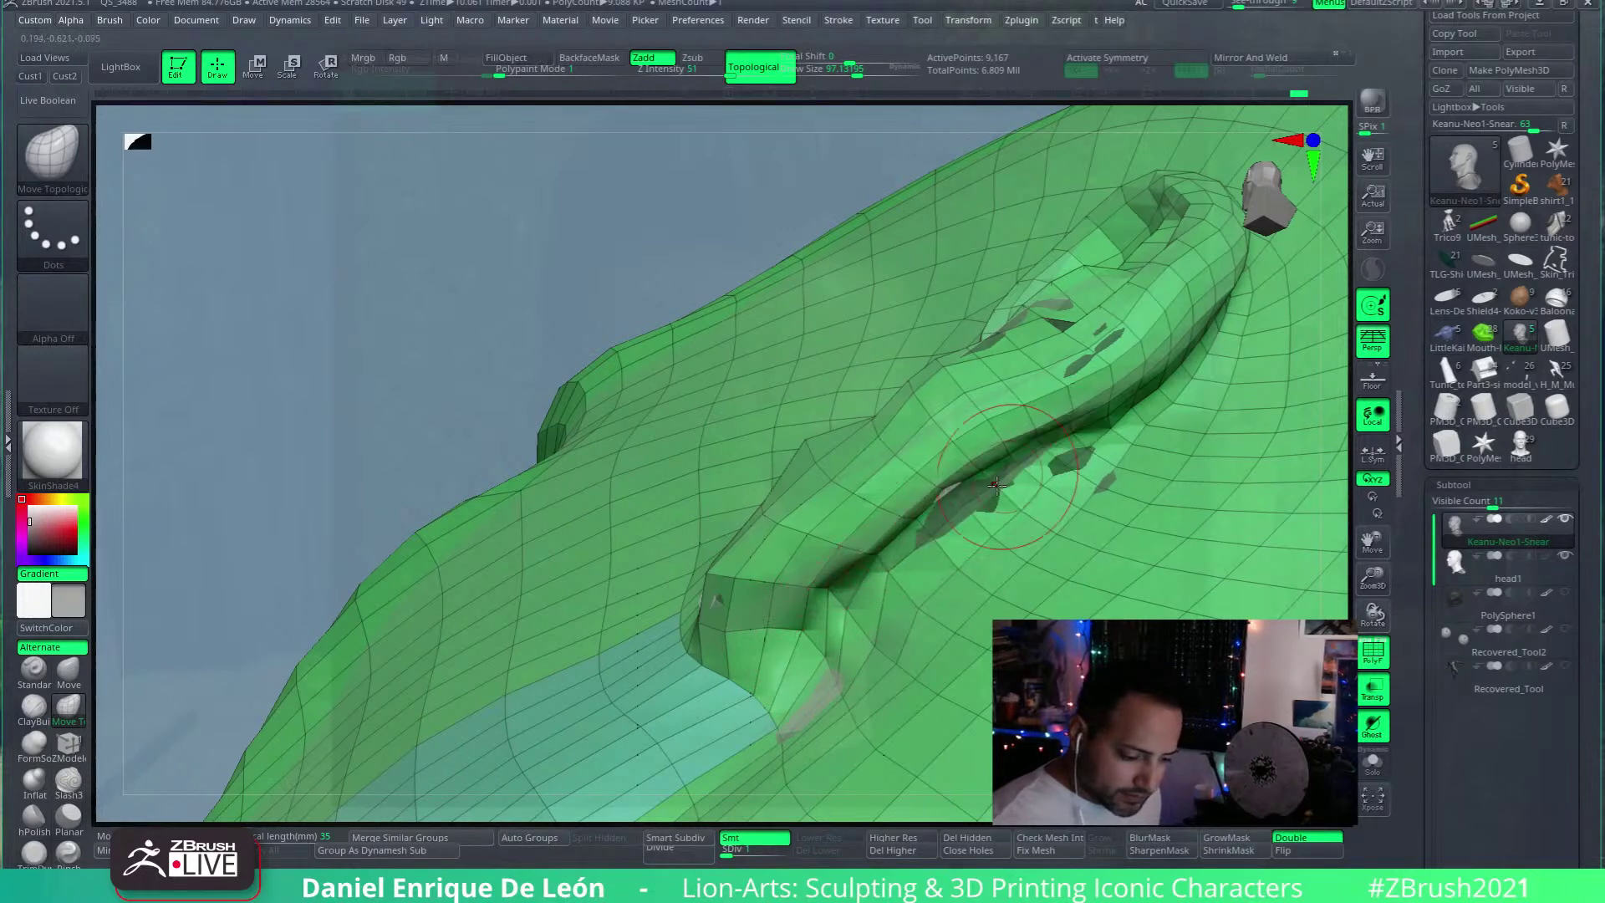
{"action": "right_click_drag", "start_coordinate": [847, 619], "coordinate": [793, 607]}
{"action": "mouse_move", "coordinate": [786, 593]}
{"action": "left_mouse_down"}
{"action": "mouse_move", "coordinate": [757, 552]}
{"action": "mouse_move", "coordinate": [777, 514]}
{"action": "mouse_move", "coordinate": [801, 522]}
{"action": "left_mouse_up"}
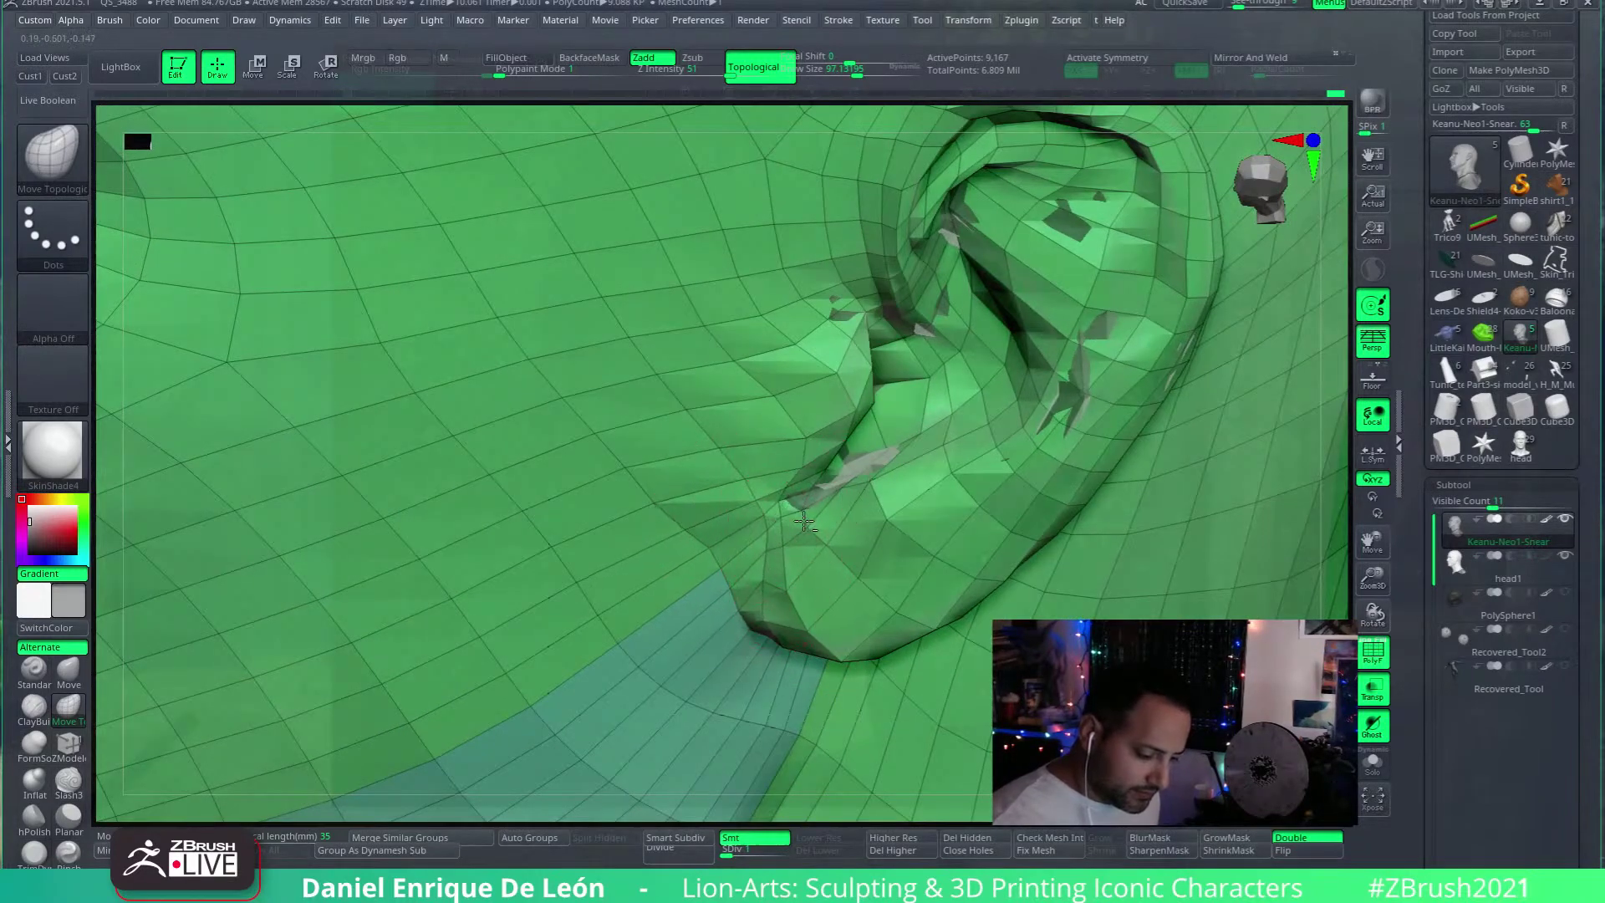
Step: With the Move brush at Z Intensity 52, shift the opposite ear back and into line with the reference ear
{"action": "mouse_move", "coordinate": [801, 522]}
{"action": "right_mouse_down"}
{"action": "mouse_move", "coordinate": [999, 469]}
{"action": "mouse_move", "coordinate": [1082, 368]}
{"action": "mouse_move", "coordinate": [1038, 324]}
{"action": "mouse_move", "coordinate": [996, 532]}
{"action": "mouse_move", "coordinate": [1089, 411]}
{"action": "mouse_move", "coordinate": [1095, 376]}
{"action": "mouse_move", "coordinate": [678, 372]}
{"action": "mouse_move", "coordinate": [652, 468]}
{"action": "right_mouse_up"}
{"action": "left_click", "coordinate": [68, 668]}
{"action": "left_click_drag", "start_coordinate": [741, 71], "coordinate": [730, 72]}
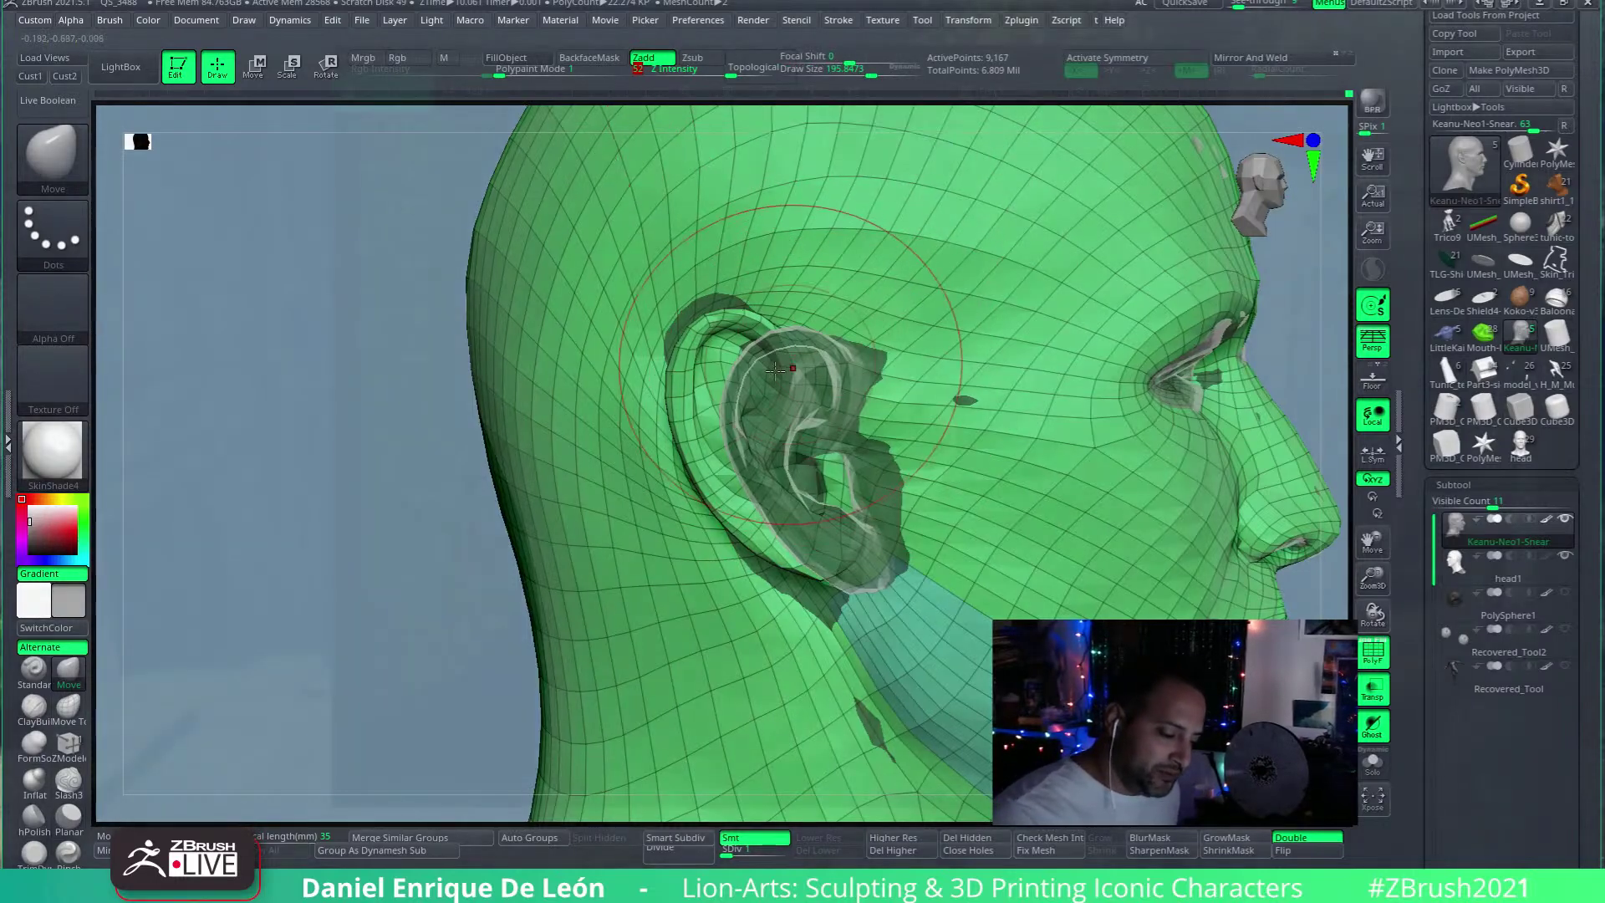
{"action": "mouse_move", "coordinate": [823, 385]}
{"action": "left_mouse_down"}
{"action": "mouse_move", "coordinate": [757, 360]}
{"action": "mouse_move", "coordinate": [710, 380]}
{"action": "mouse_move", "coordinate": [752, 357]}
{"action": "left_mouse_up"}
{"action": "left_click", "coordinate": [864, 72]}
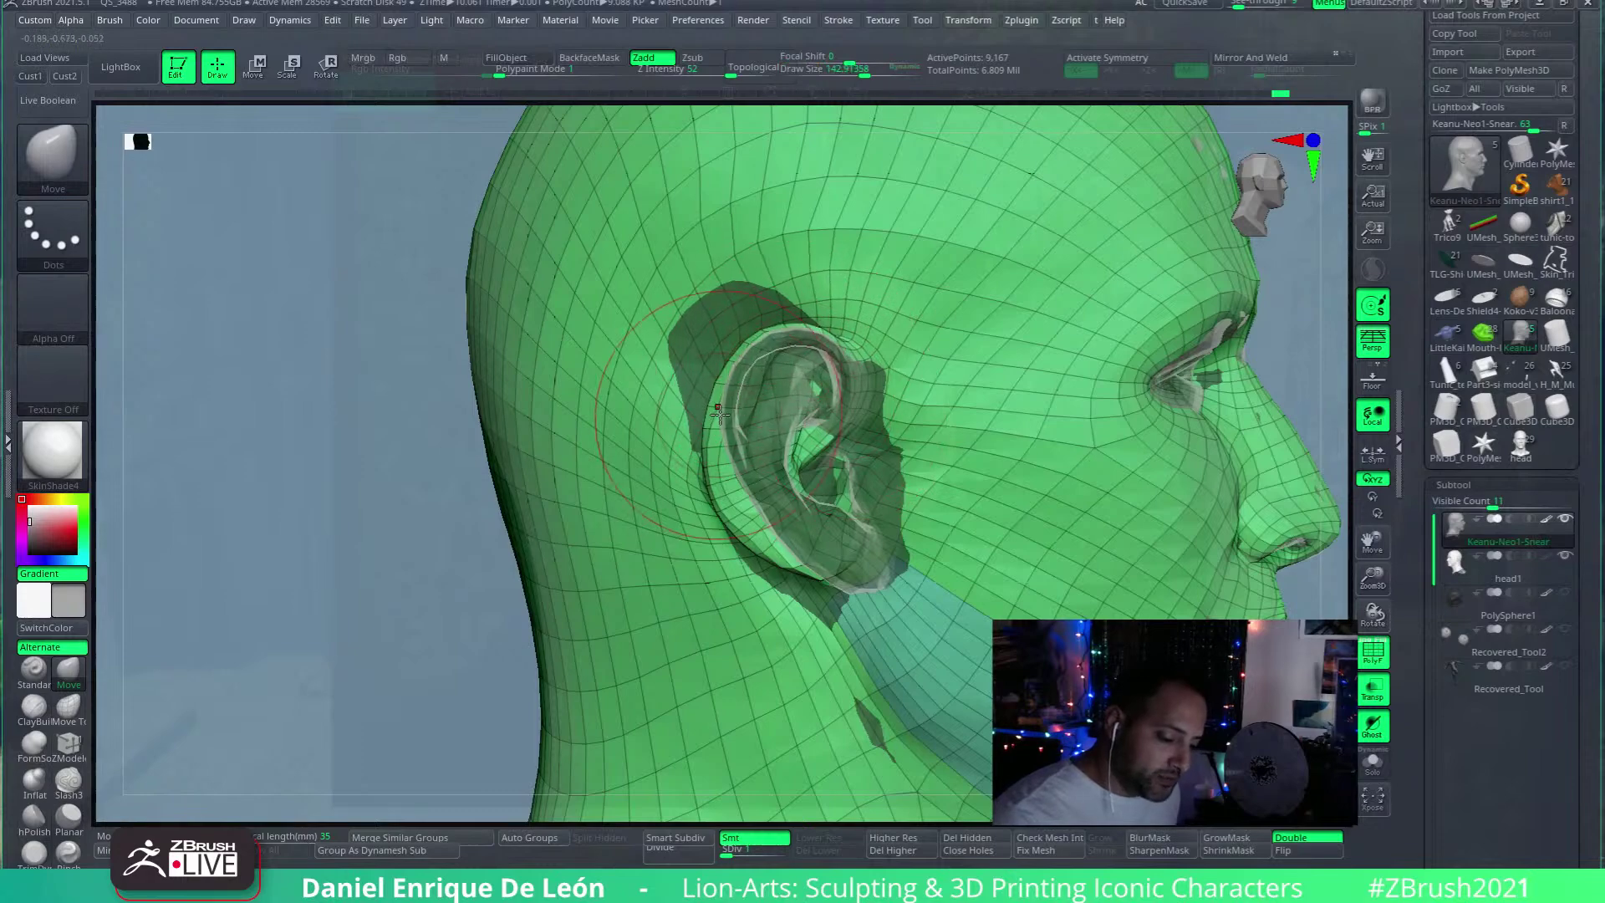
Step: Set the draw size to about 236 and pull the Keanu-Neo1-Snear ear outward to match head1 from behind
{"action": "mouse_move", "coordinate": [735, 397]}
{"action": "right_mouse_down"}
{"action": "mouse_move", "coordinate": [846, 385]}
{"action": "mouse_move", "coordinate": [886, 360]}
{"action": "mouse_move", "coordinate": [927, 247]}
{"action": "right_mouse_up"}
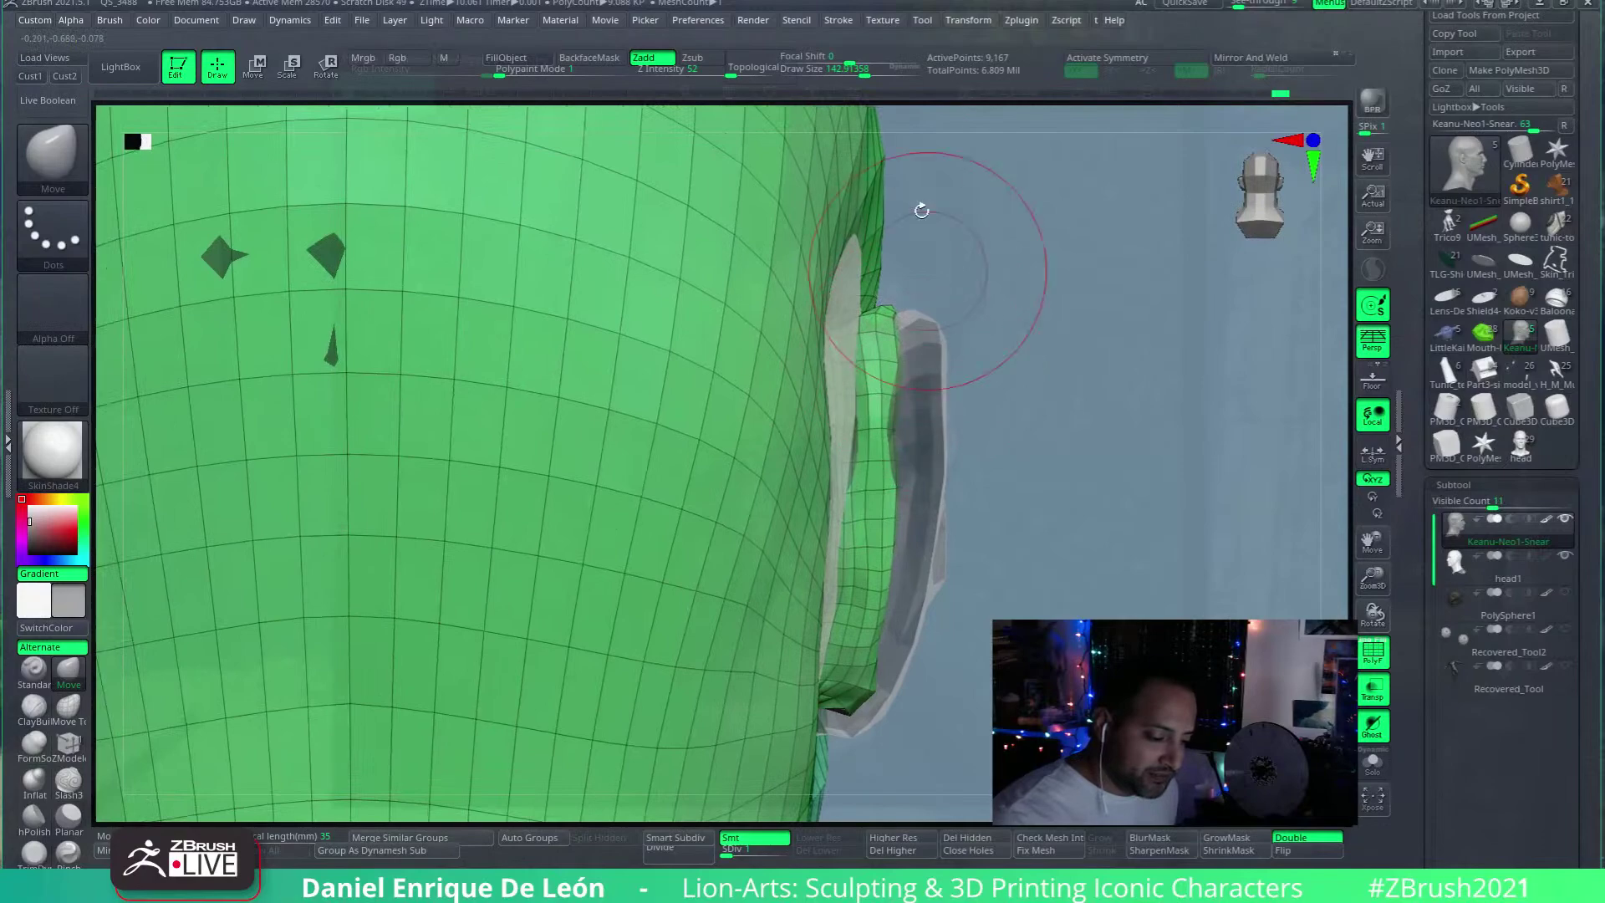
{"action": "left_click_drag", "start_coordinate": [869, 72], "coordinate": [895, 72]}
{"action": "mouse_move", "coordinate": [752, 376]}
{"action": "right_mouse_down"}
{"action": "mouse_move", "coordinate": [820, 405]}
{"action": "mouse_move", "coordinate": [879, 335]}
{"action": "mouse_move", "coordinate": [870, 451]}
{"action": "mouse_move", "coordinate": [928, 209]}
{"action": "right_mouse_up"}
{"action": "left_click", "coordinate": [820, 405], "text": "alt"}
{"action": "left_click", "coordinate": [879, 334], "text": "alt"}
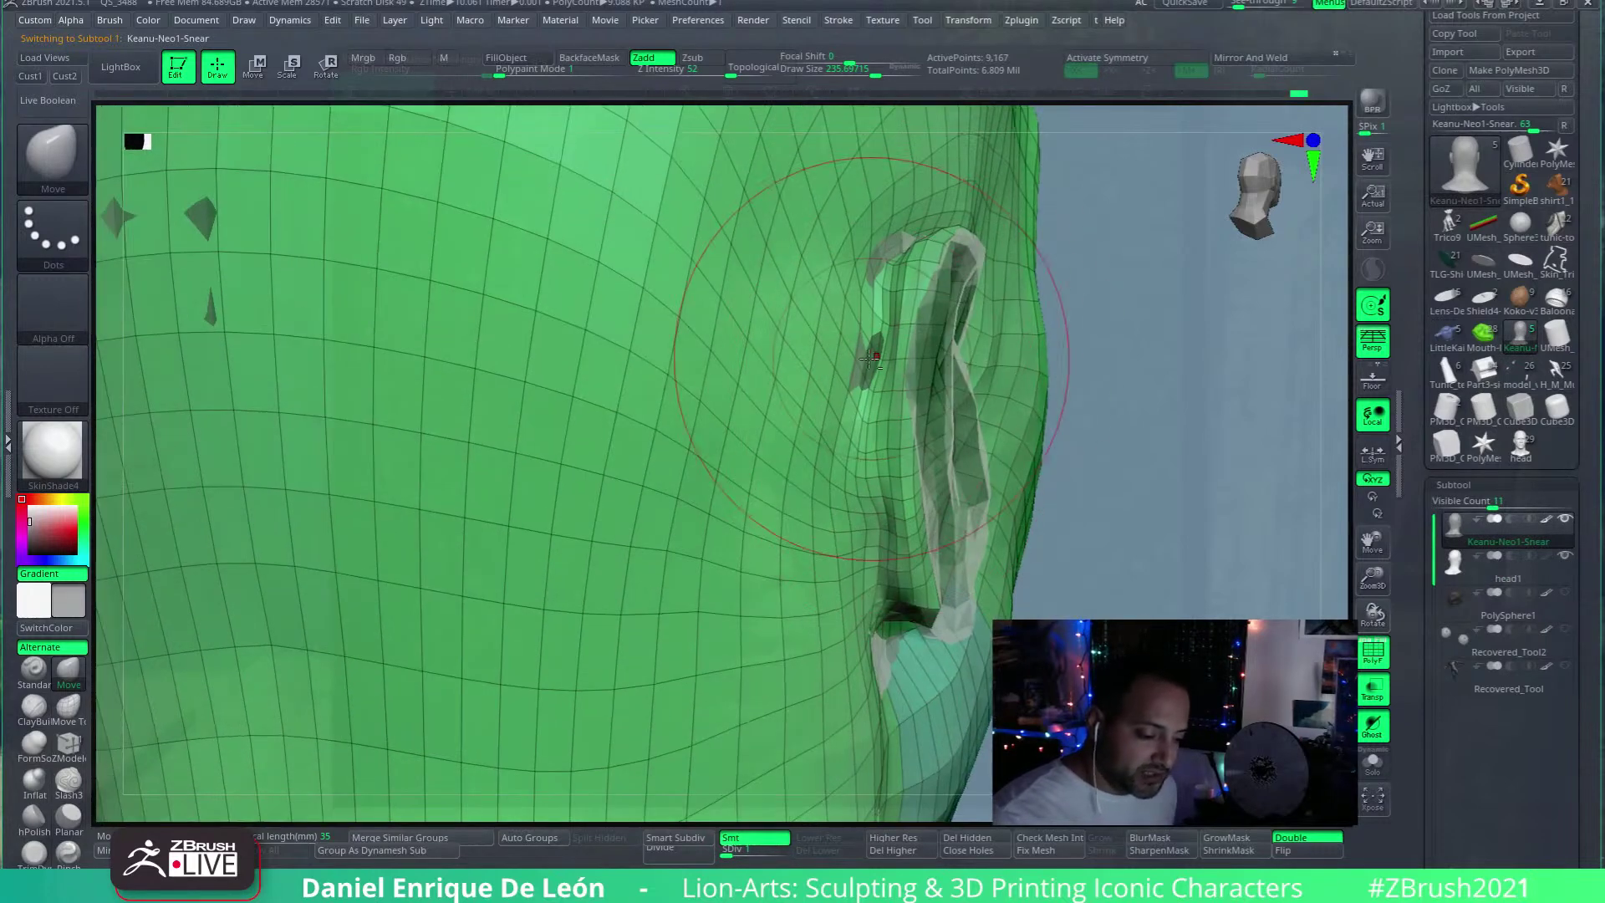
Step: Reduce the draw size to about 161 and refine the upper and back rim of the ear against the reference
{"action": "left_click_drag", "start_coordinate": [865, 69], "coordinate": [844, 70]}
{"action": "mouse_move", "coordinate": [852, 267]}
{"action": "right_mouse_down"}
{"action": "mouse_move", "coordinate": [932, 234]}
{"action": "mouse_move", "coordinate": [869, 217]}
{"action": "mouse_move", "coordinate": [795, 298]}
{"action": "mouse_move", "coordinate": [895, 287]}
{"action": "right_mouse_up"}
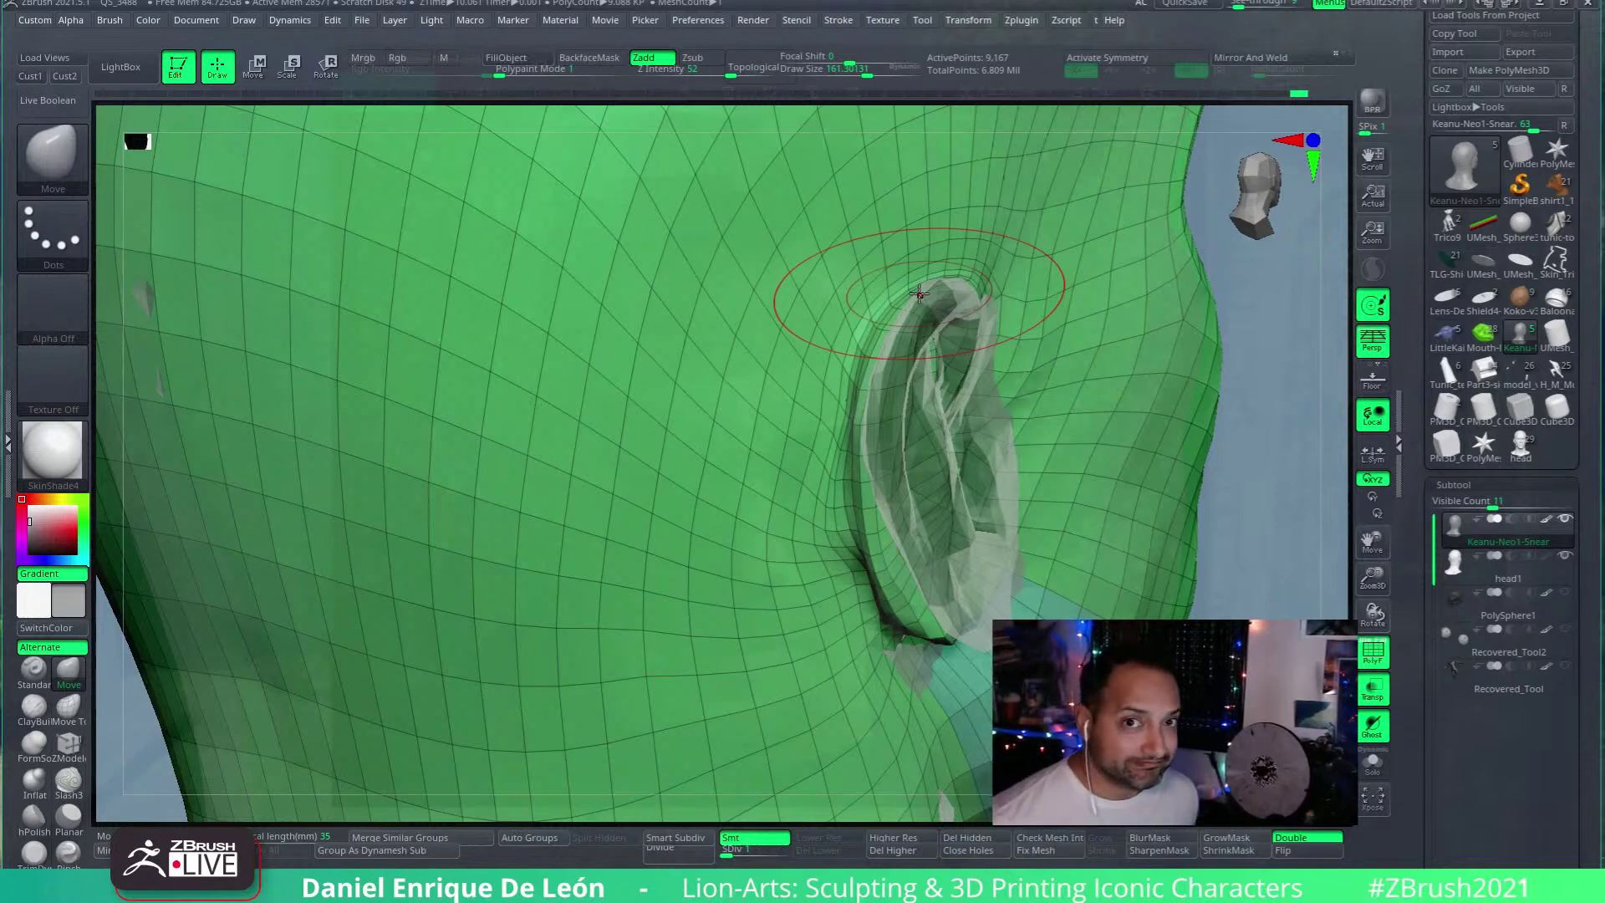
{"action": "mouse_move", "coordinate": [918, 293]}
{"action": "right_mouse_down"}
{"action": "mouse_move", "coordinate": [982, 389]}
{"action": "mouse_move", "coordinate": [886, 351]}
{"action": "right_mouse_up"}
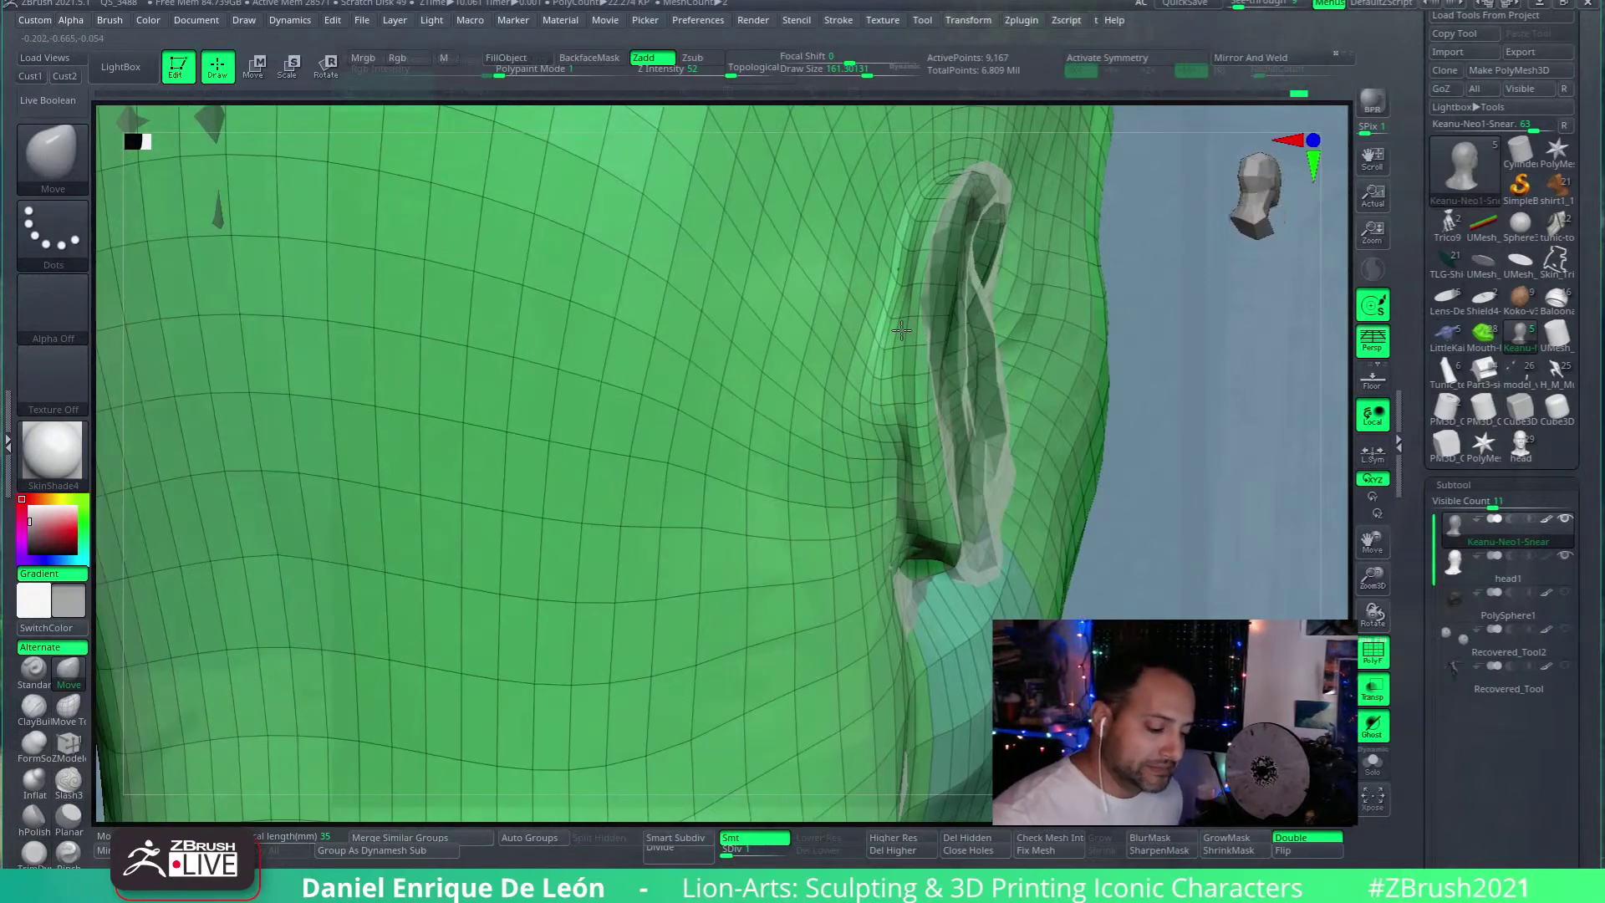
Step: Set the draw size to about 121 and adjust the ear's outer rim, comparing it with the head1 subtool
{"action": "left_click_drag", "start_coordinate": [872, 76], "coordinate": [852, 76]}
{"action": "right_click_drag", "start_coordinate": [850, 118], "coordinate": [763, 151]}
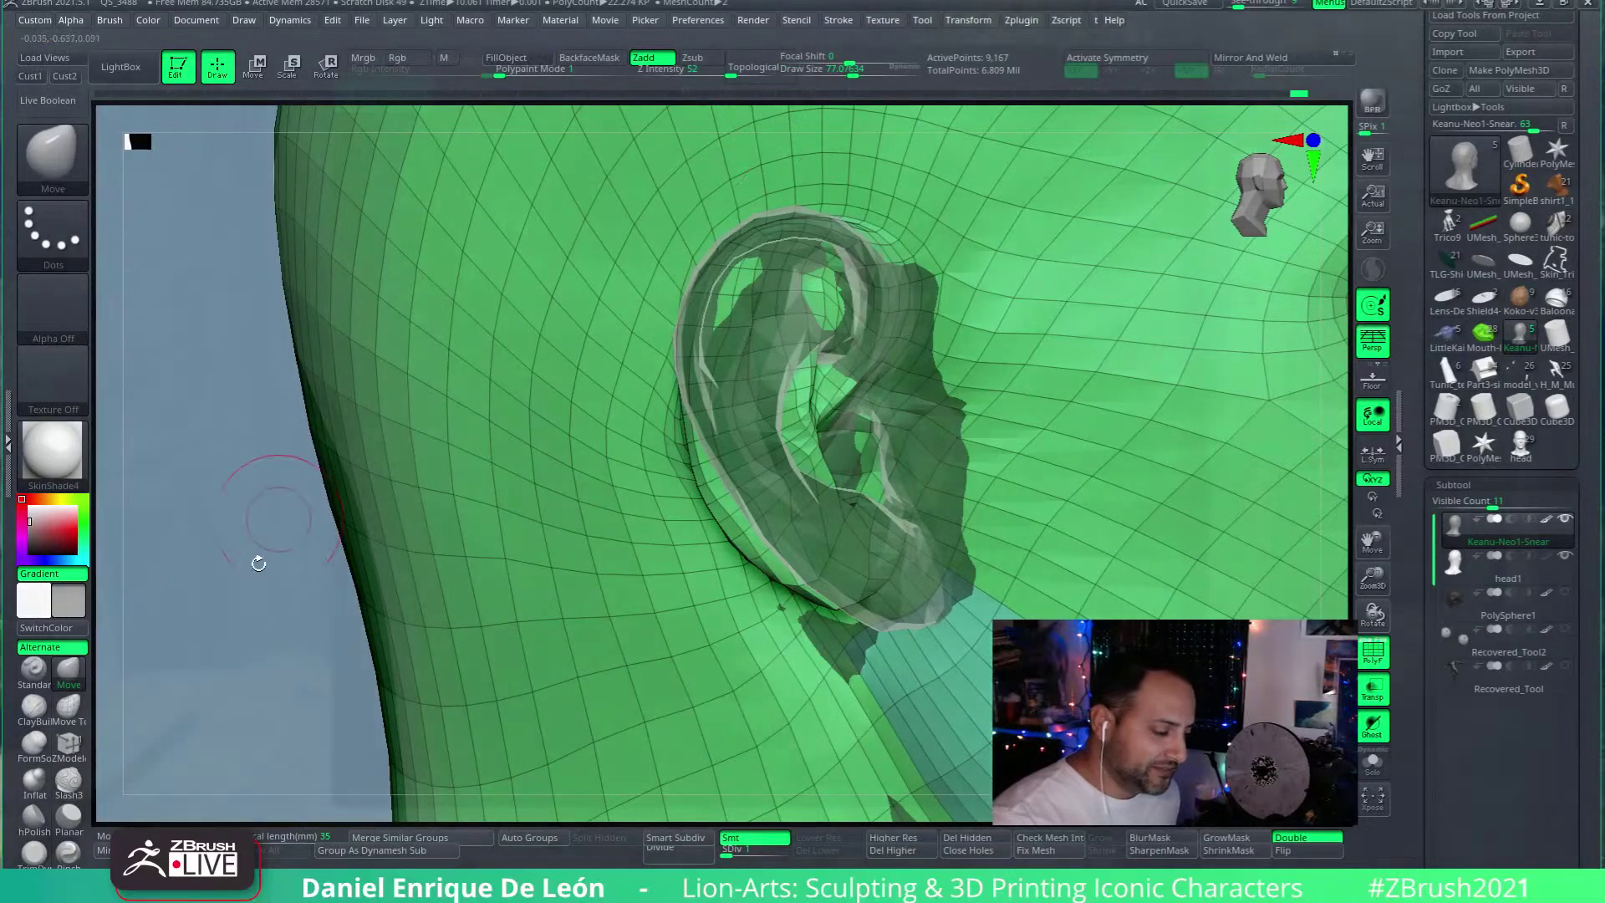
{"action": "left_click_drag", "start_coordinate": [851, 75], "coordinate": [857, 70]}
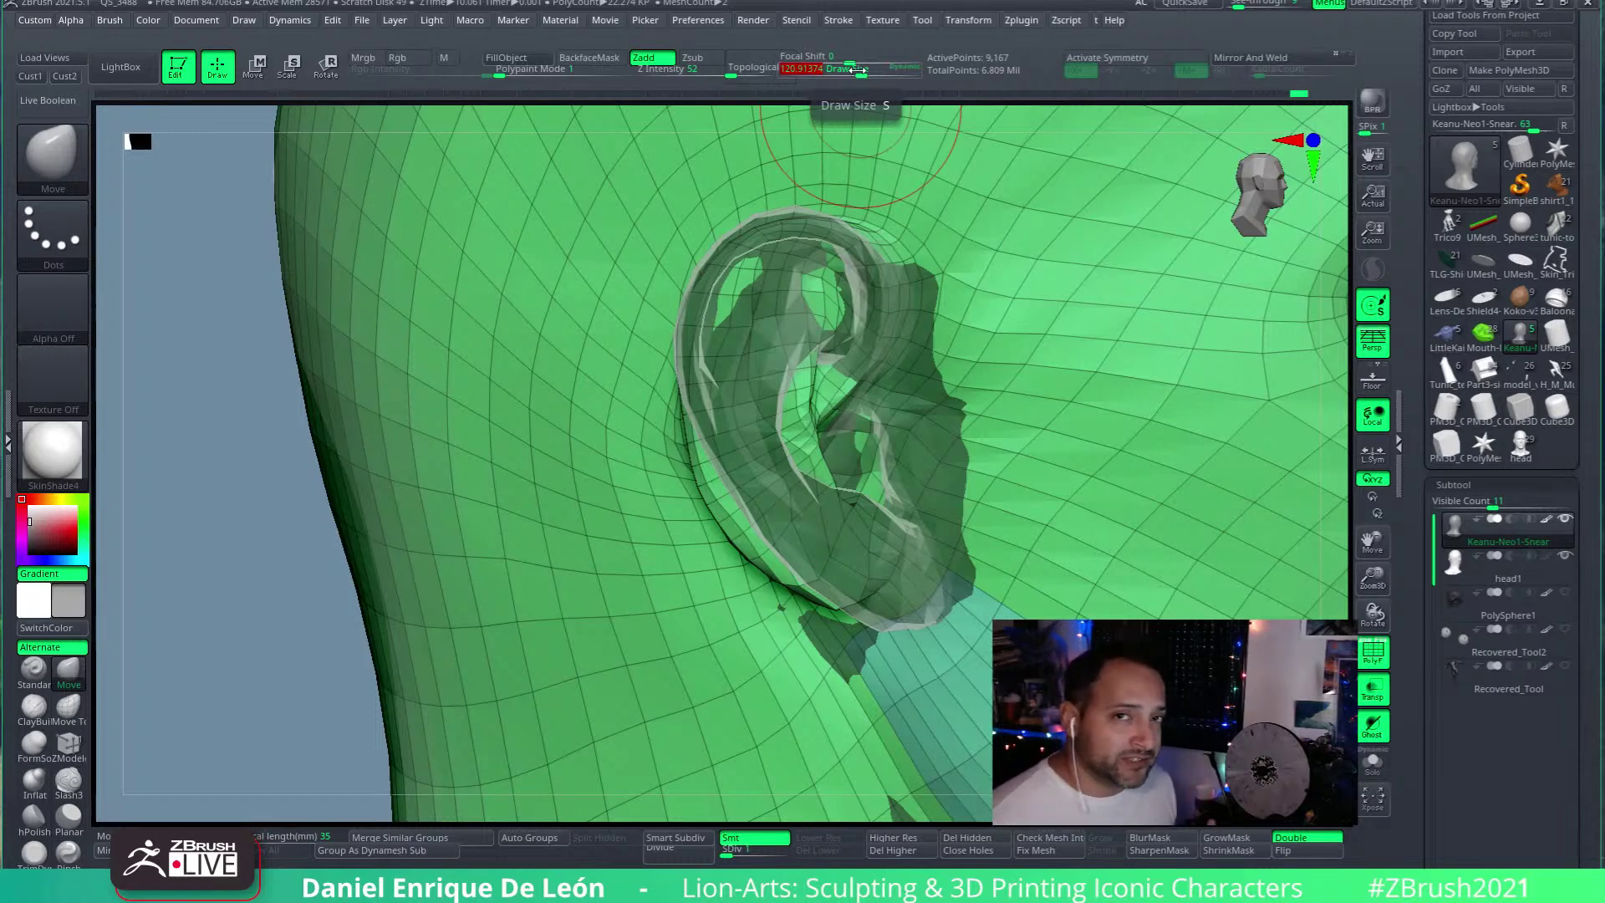
{"action": "right_click_drag", "start_coordinate": [585, 376], "coordinate": [913, 326]}
{"action": "right_click_drag", "start_coordinate": [920, 242], "coordinate": [868, 333]}
{"action": "left_click", "coordinate": [932, 276], "text": "alt"}
{"action": "left_click", "coordinate": [1045, 337], "text": "alt"}
{"action": "right_click_drag", "start_coordinate": [1060, 337], "coordinate": [772, 383]}
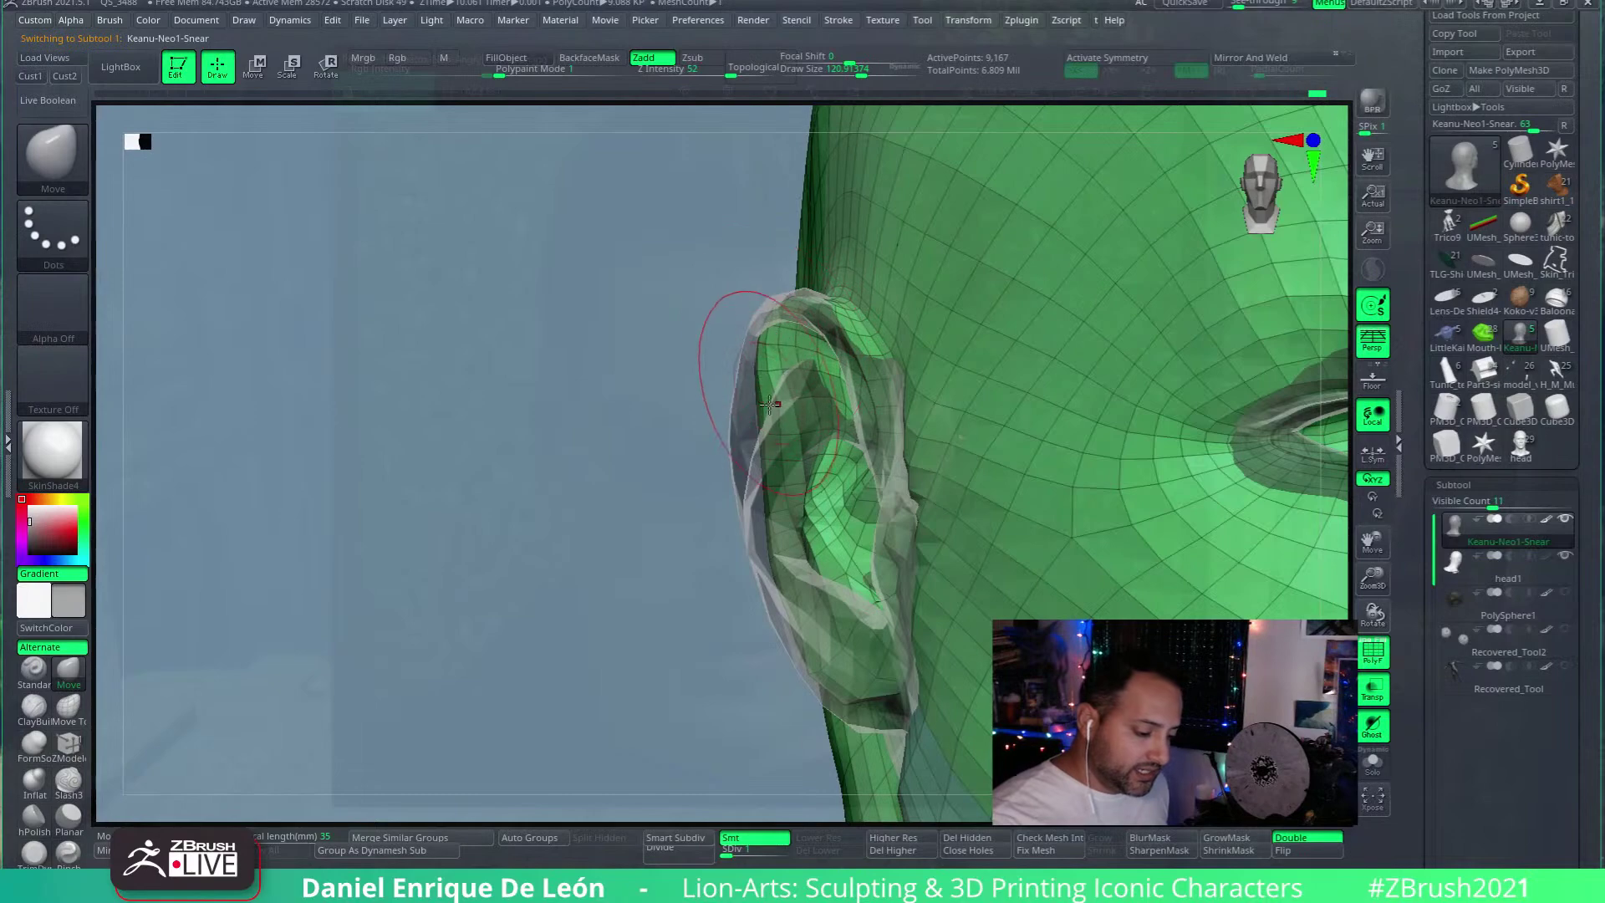
Step: Shape the ear's inner bowl and lower rim to follow the reference from the front three-quarter angle
{"action": "mouse_move", "coordinate": [756, 431]}
{"action": "right_mouse_down"}
{"action": "mouse_move", "coordinate": [844, 385]}
{"action": "mouse_move", "coordinate": [801, 377]}
{"action": "mouse_move", "coordinate": [861, 548]}
{"action": "right_mouse_up"}
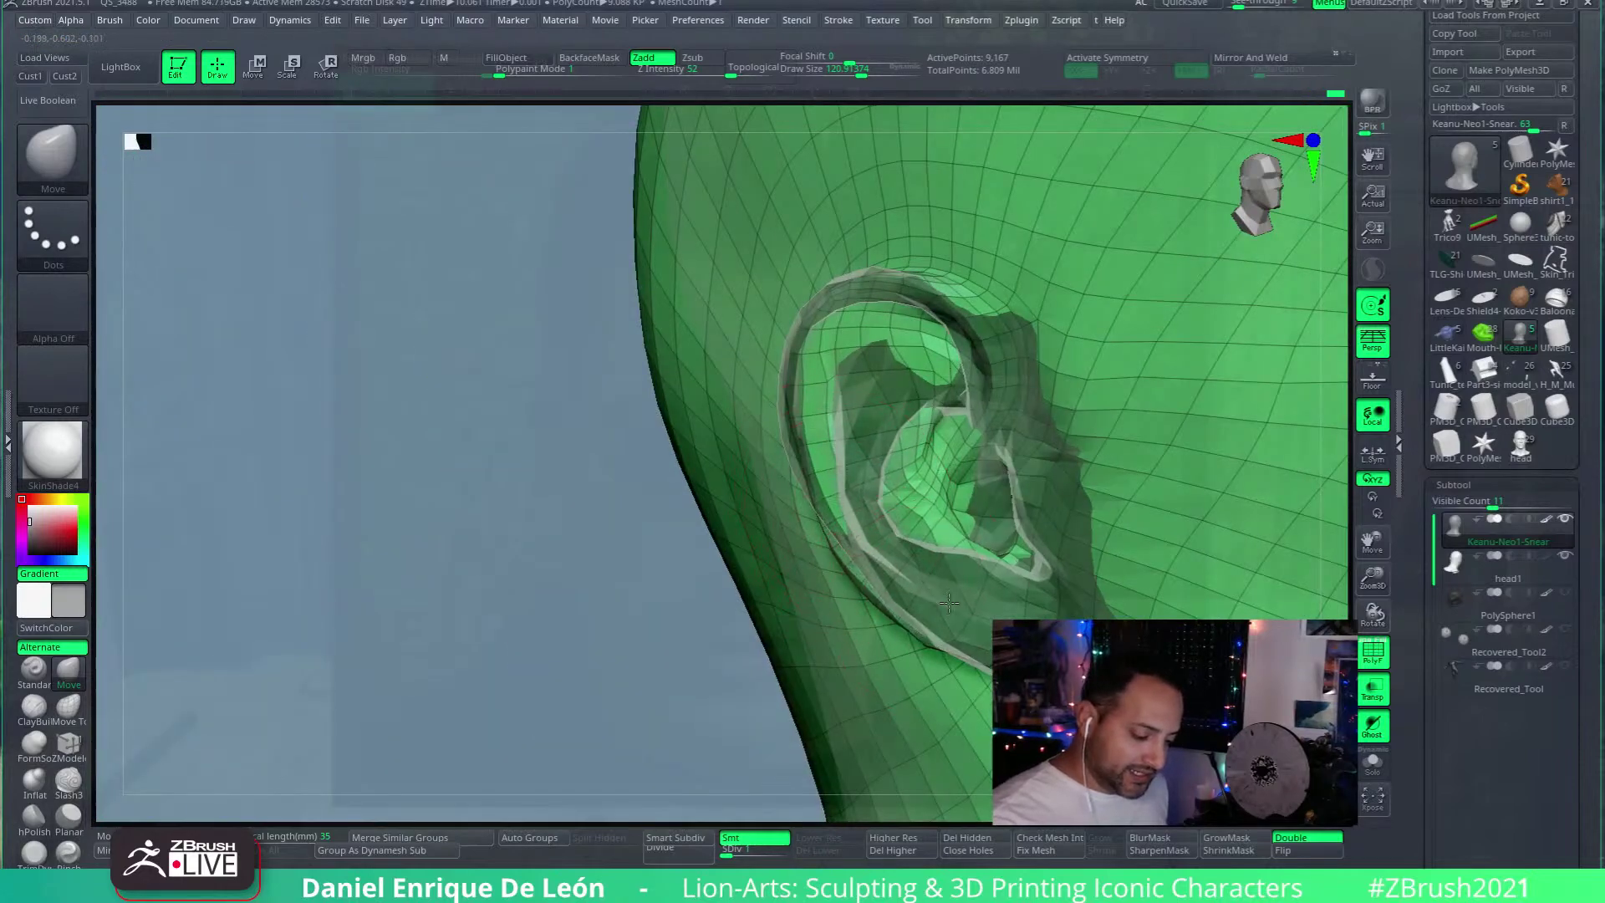
{"action": "right_click_drag", "start_coordinate": [966, 617], "coordinate": [978, 466]}
{"action": "left_click_drag", "start_coordinate": [978, 466], "coordinate": [993, 458]}
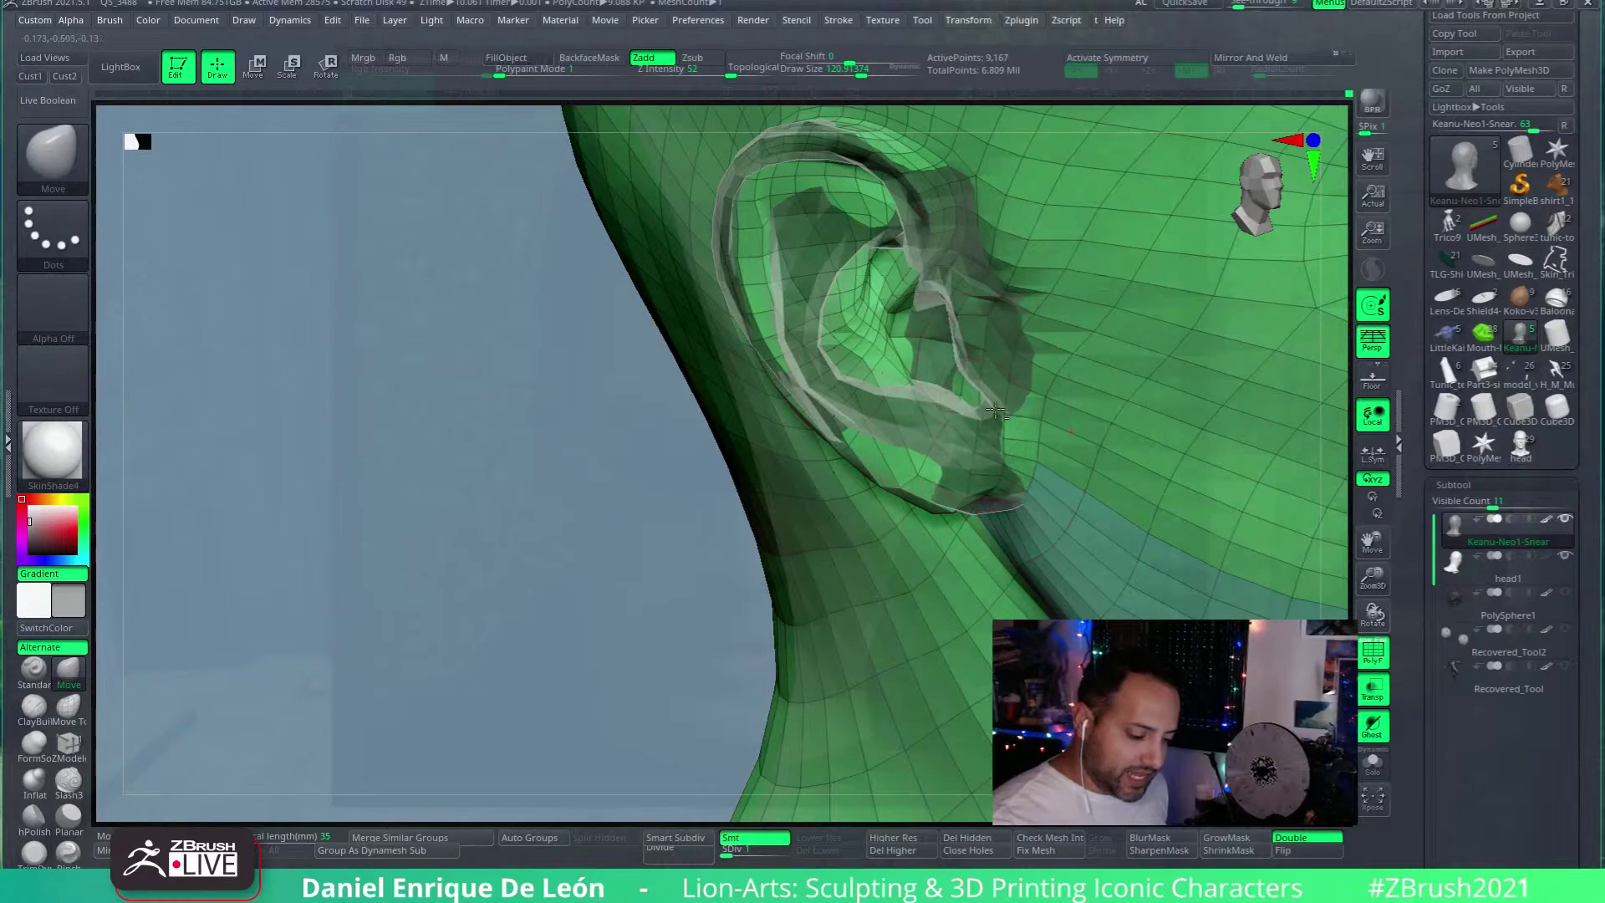
{"action": "mouse_move", "coordinate": [986, 403]}
{"action": "right_mouse_down", "text": "ctrl"}
{"action": "mouse_move", "coordinate": [1003, 336]}
{"action": "mouse_move", "coordinate": [955, 370]}
{"action": "mouse_move", "coordinate": [969, 352]}
{"action": "mouse_move", "coordinate": [950, 392]}
{"action": "mouse_move", "coordinate": [930, 347]}
{"action": "mouse_move", "coordinate": [894, 324]}
{"action": "mouse_move", "coordinate": [949, 422]}
{"action": "right_mouse_up", "text": "ctrl"}
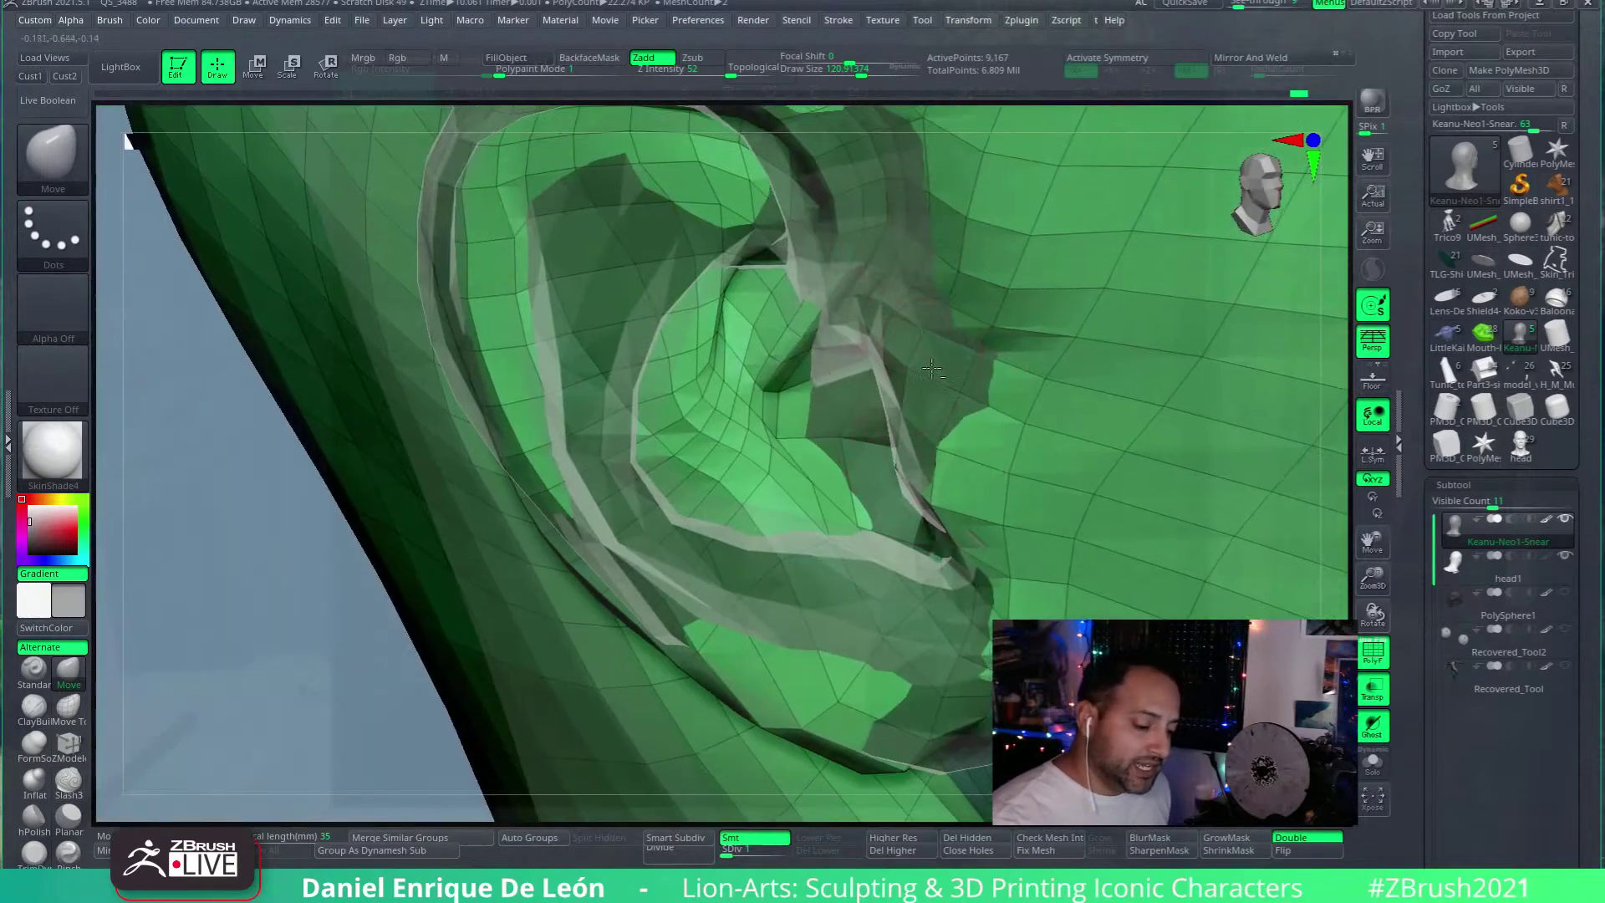
Step: Compare against the head1 subtool, return to Keanu-Neo1-Snear, and push the outer rim outward at draw size about 137
{"action": "left_click", "coordinate": [949, 422], "text": "alt"}
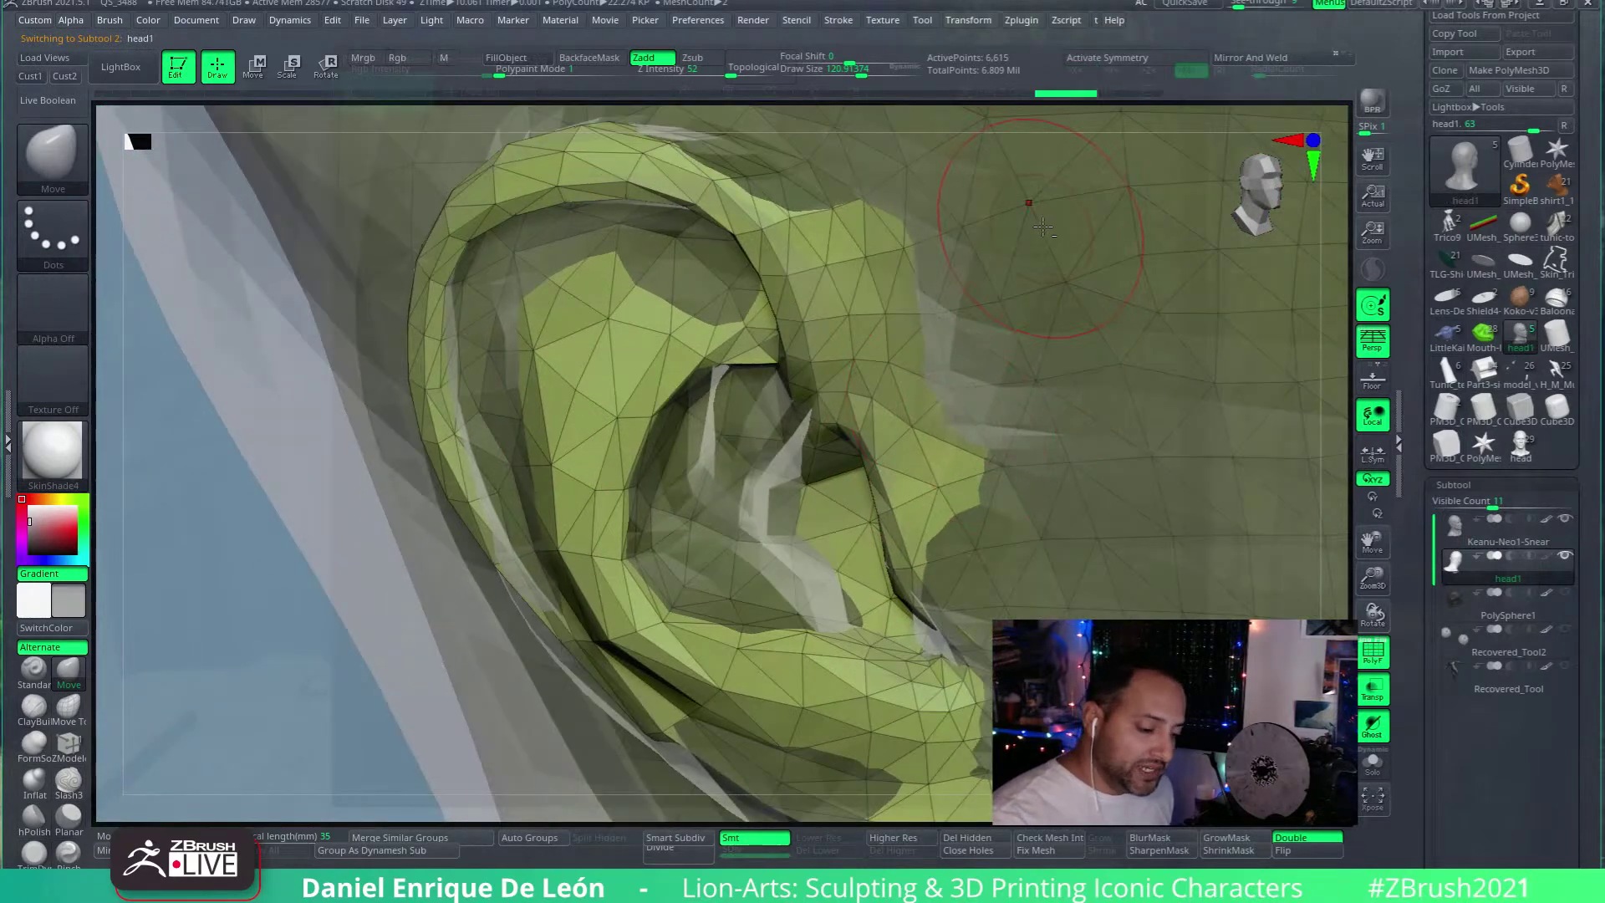
{"action": "left_click", "coordinate": [1044, 233], "text": "alt"}
{"action": "right_click_drag", "start_coordinate": [1044, 233], "coordinate": [972, 396]}
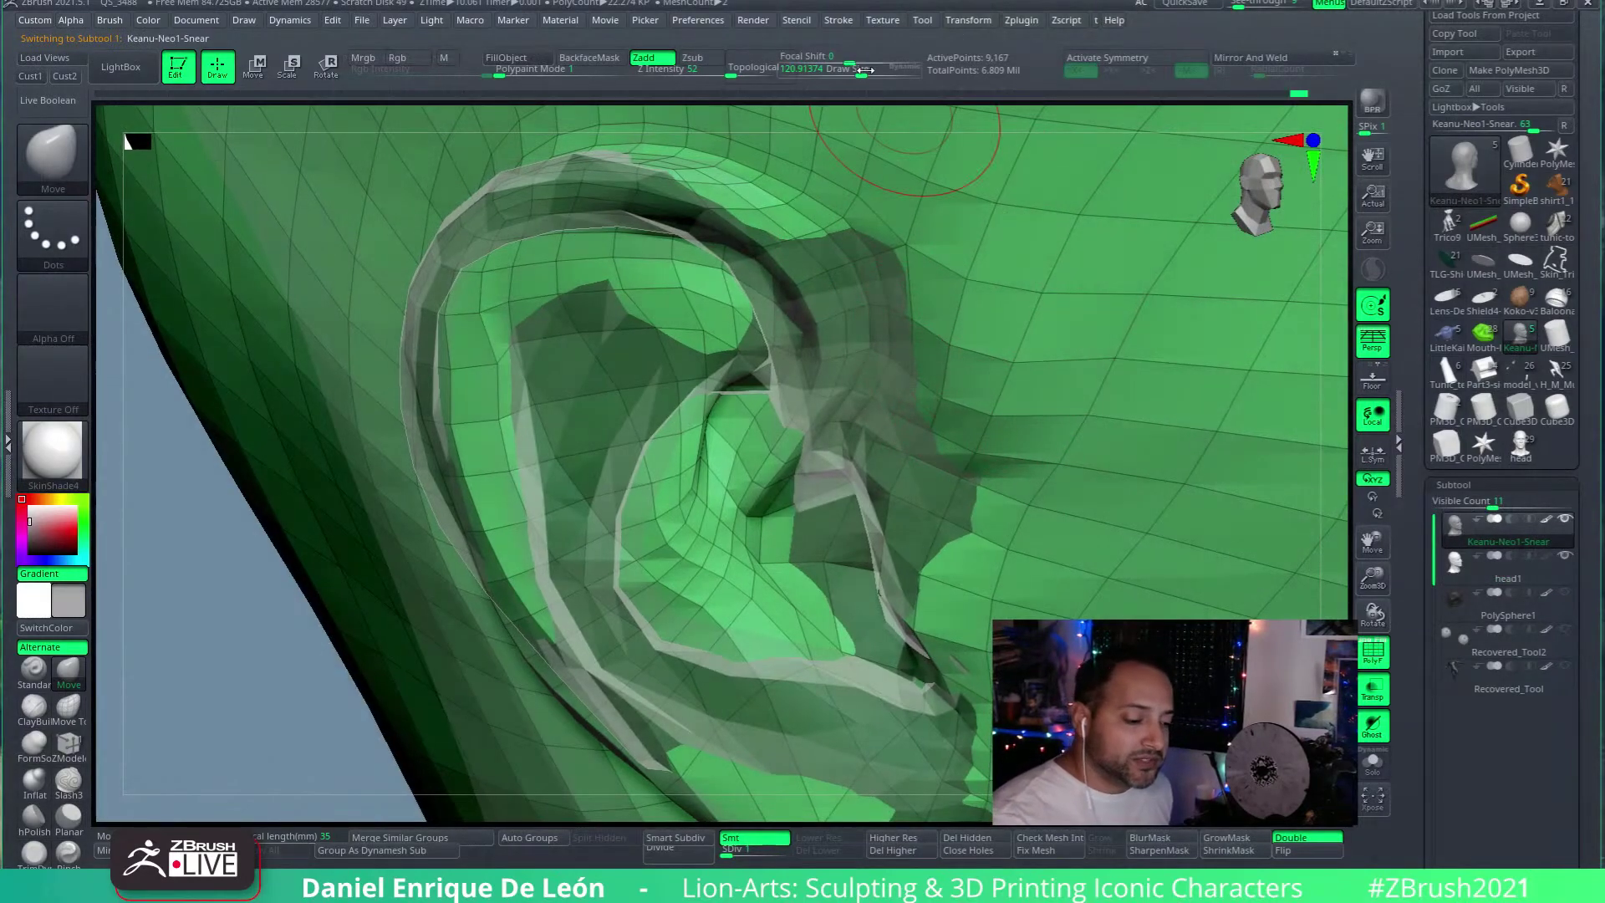
{"action": "mouse_move", "coordinate": [842, 214]}
{"action": "right_mouse_down"}
{"action": "mouse_move", "coordinate": [801, 304]}
{"action": "mouse_move", "coordinate": [944, 241]}
{"action": "mouse_move", "coordinate": [865, 276]}
{"action": "mouse_move", "coordinate": [798, 224]}
{"action": "right_mouse_up"}
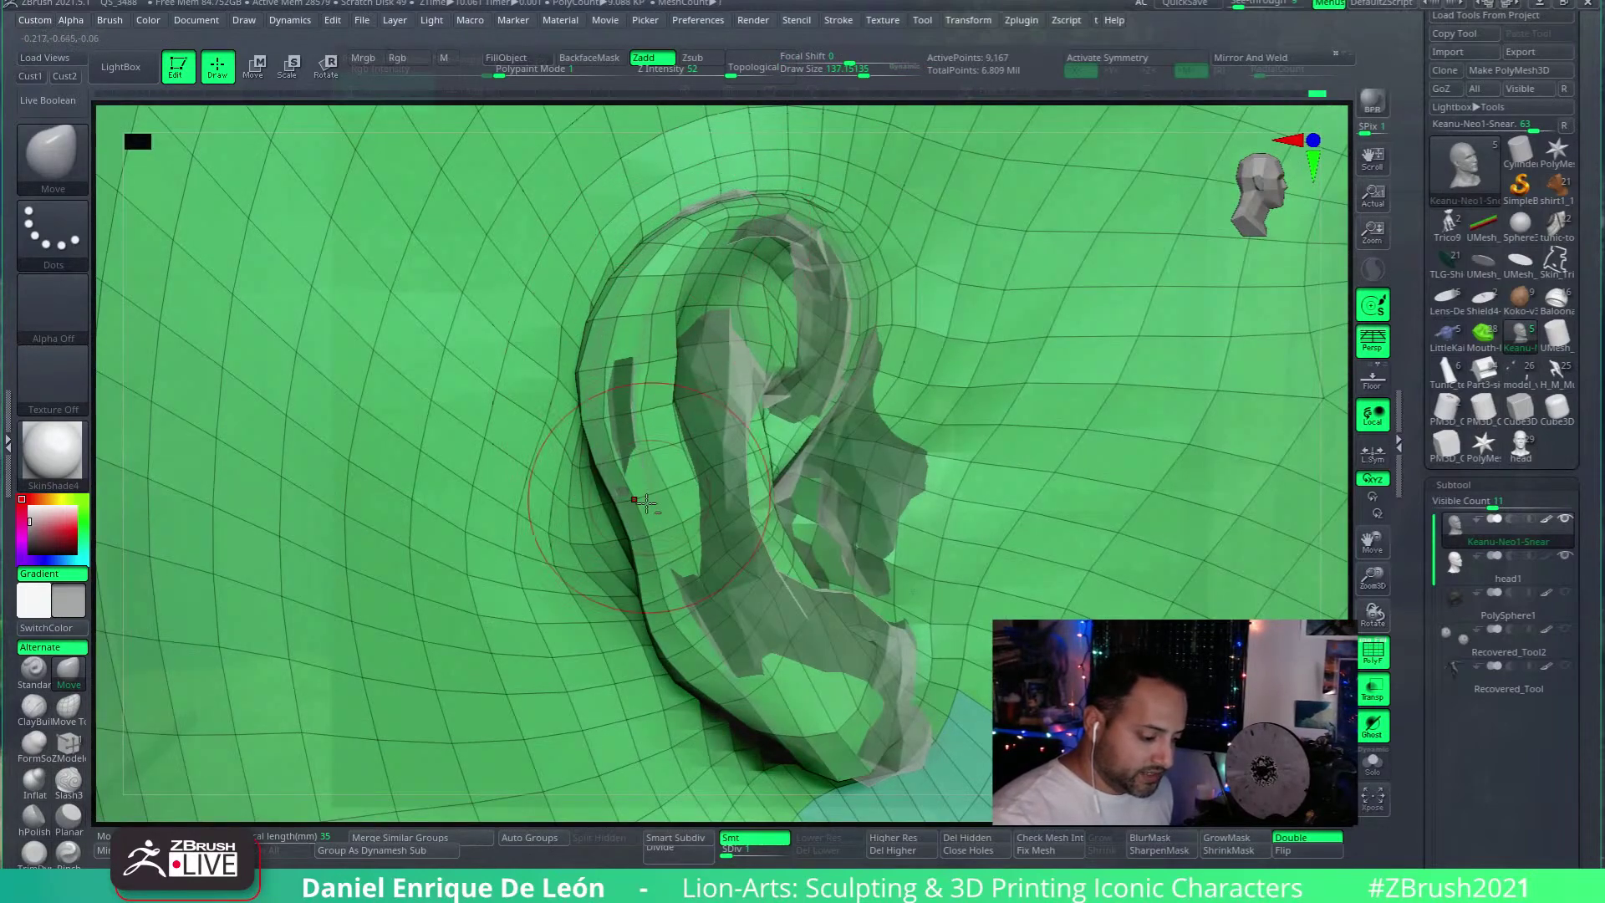
{"action": "right_click_drag", "start_coordinate": [614, 401], "coordinate": [836, 184]}
Step: Reduce the draw size to about 63 and pull the upper inner fold of the ear out to the reference surface
{"action": "left_click_drag", "start_coordinate": [898, 52], "coordinate": [861, 58]}
{"action": "right_click_drag", "start_coordinate": [753, 251], "coordinate": [652, 334]}
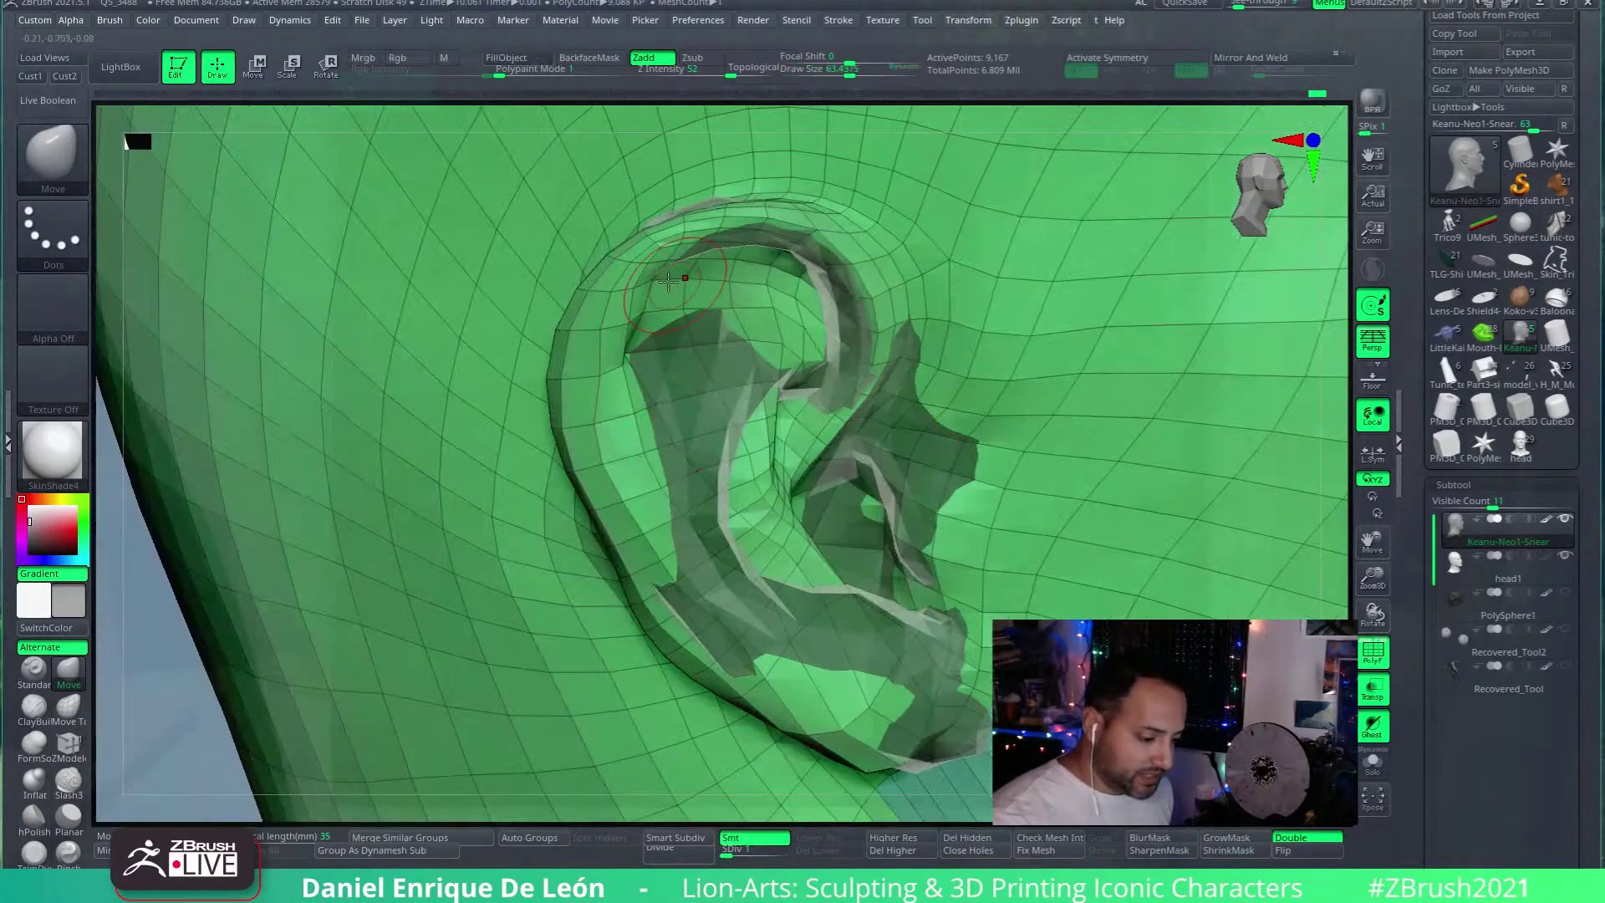
{"action": "right_click_drag", "start_coordinate": [762, 426], "coordinate": [840, 389]}
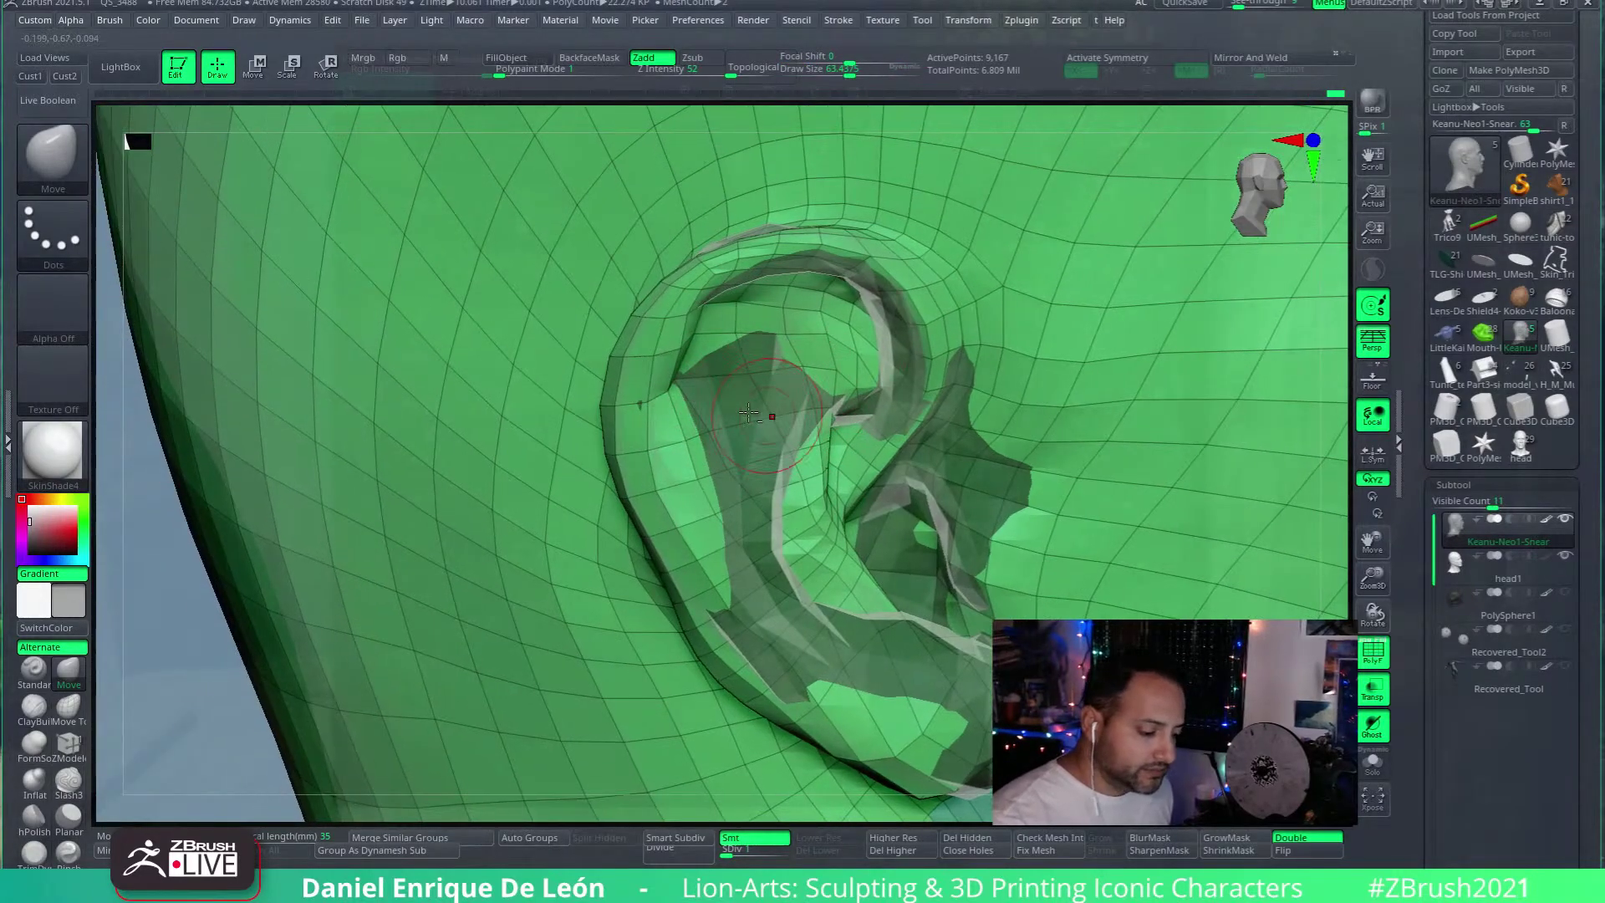
{"action": "left_click_drag", "start_coordinate": [735, 393], "coordinate": [746, 383]}
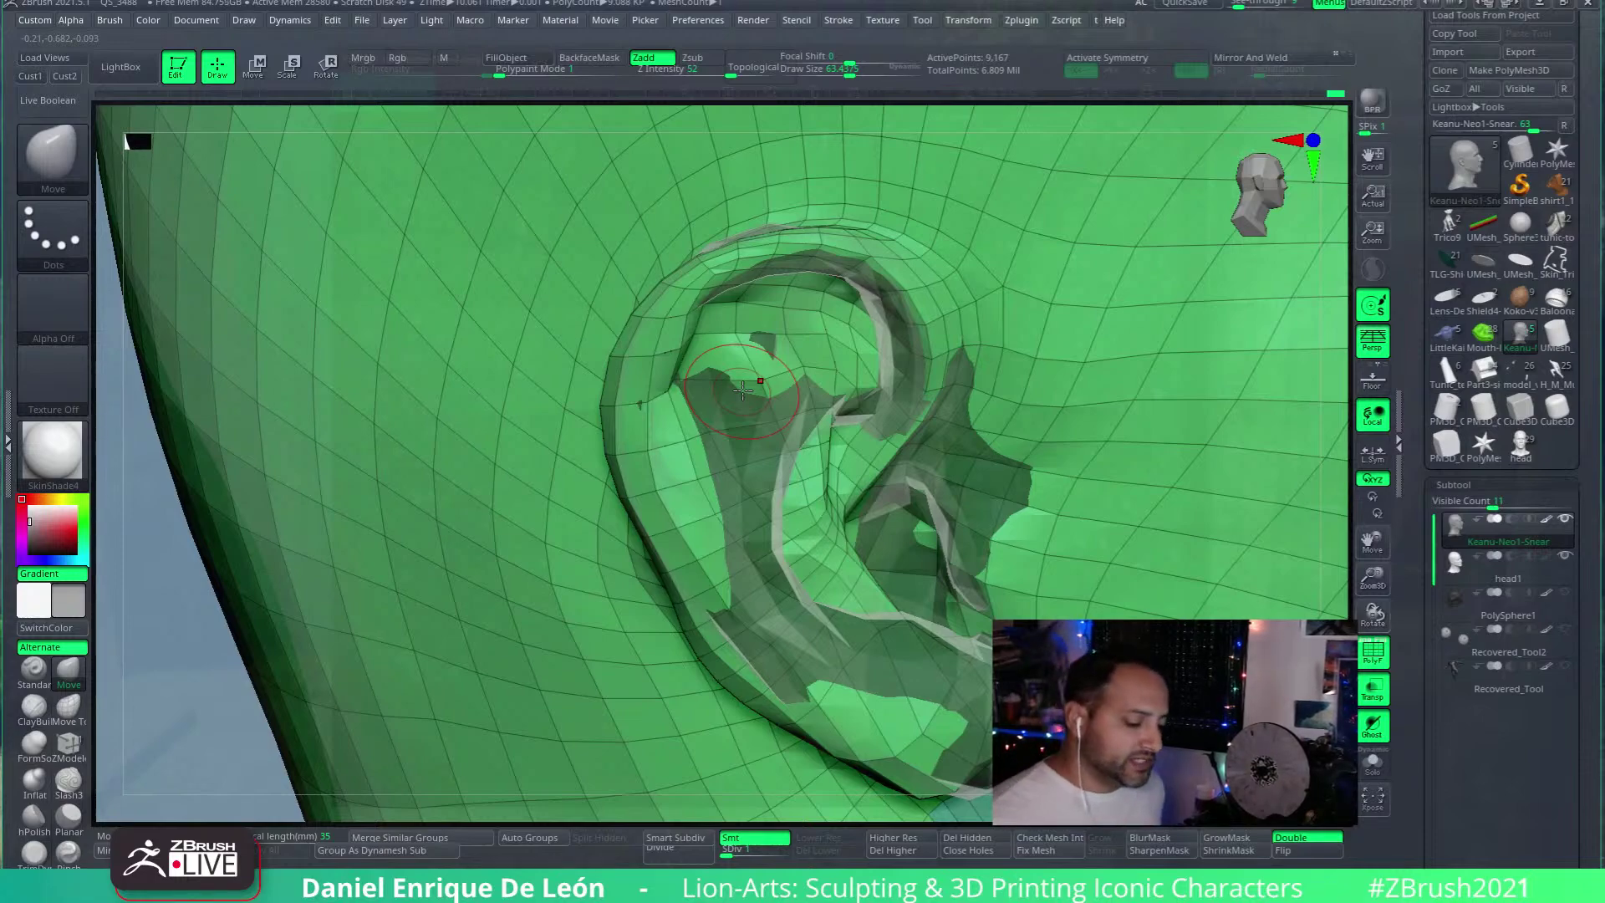
{"action": "right_click_drag", "start_coordinate": [728, 352], "coordinate": [807, 272]}
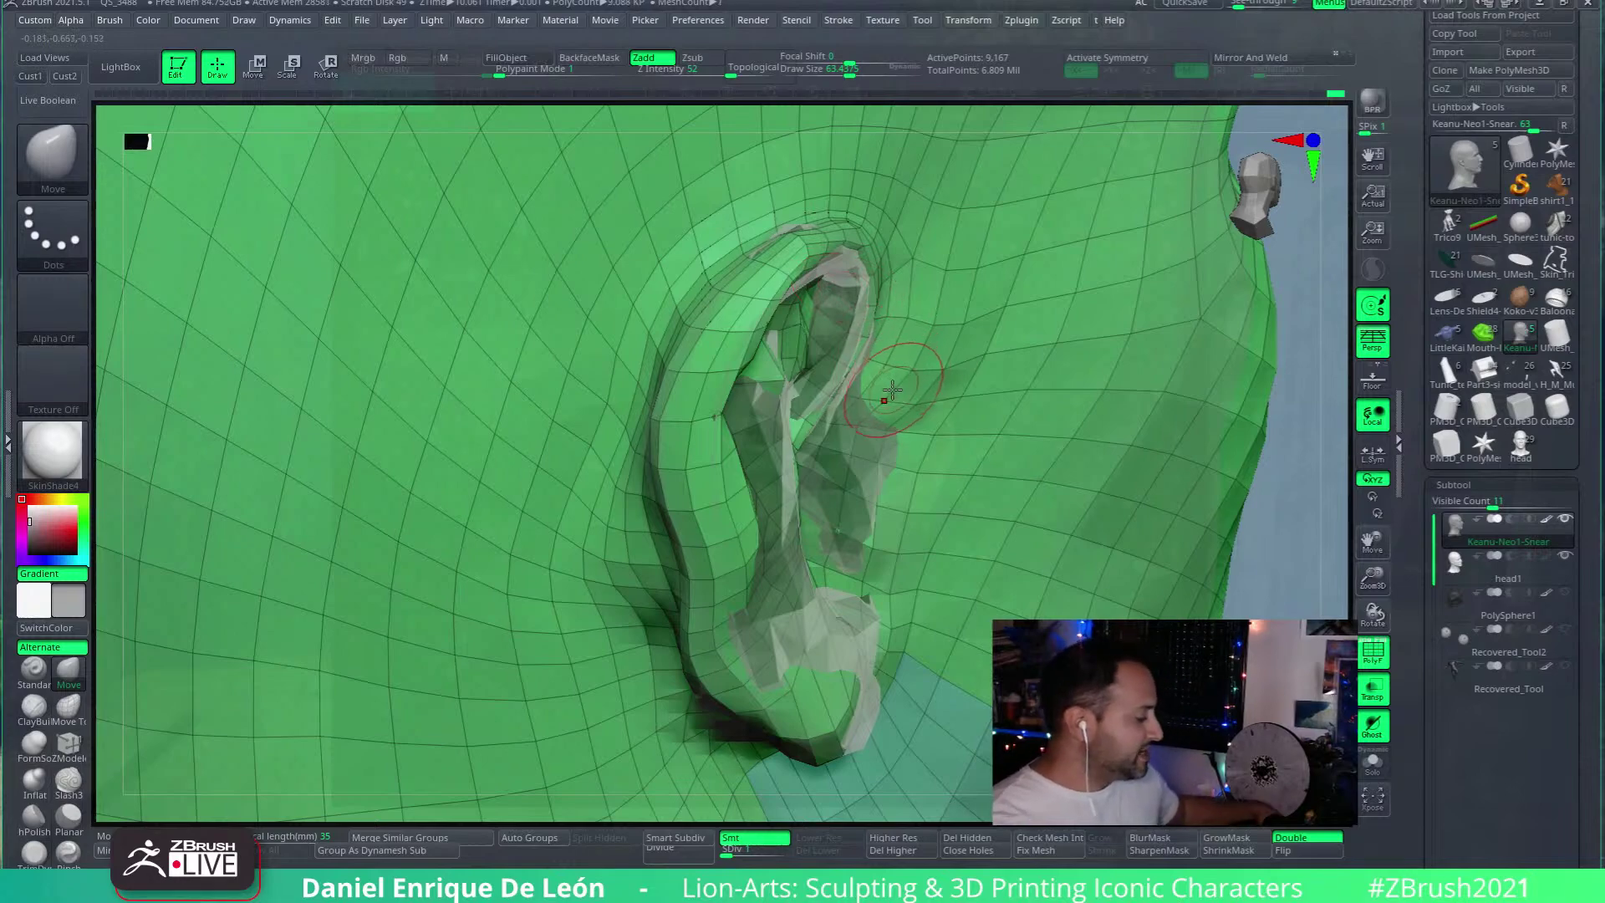
{"action": "mouse_move", "coordinate": [888, 312]}
{"action": "right_mouse_down"}
{"action": "mouse_move", "coordinate": [781, 264]}
{"action": "mouse_move", "coordinate": [884, 248]}
{"action": "mouse_move", "coordinate": [844, 288]}
{"action": "right_mouse_up"}
{"action": "left_click_drag", "start_coordinate": [681, 372], "coordinate": [699, 330]}
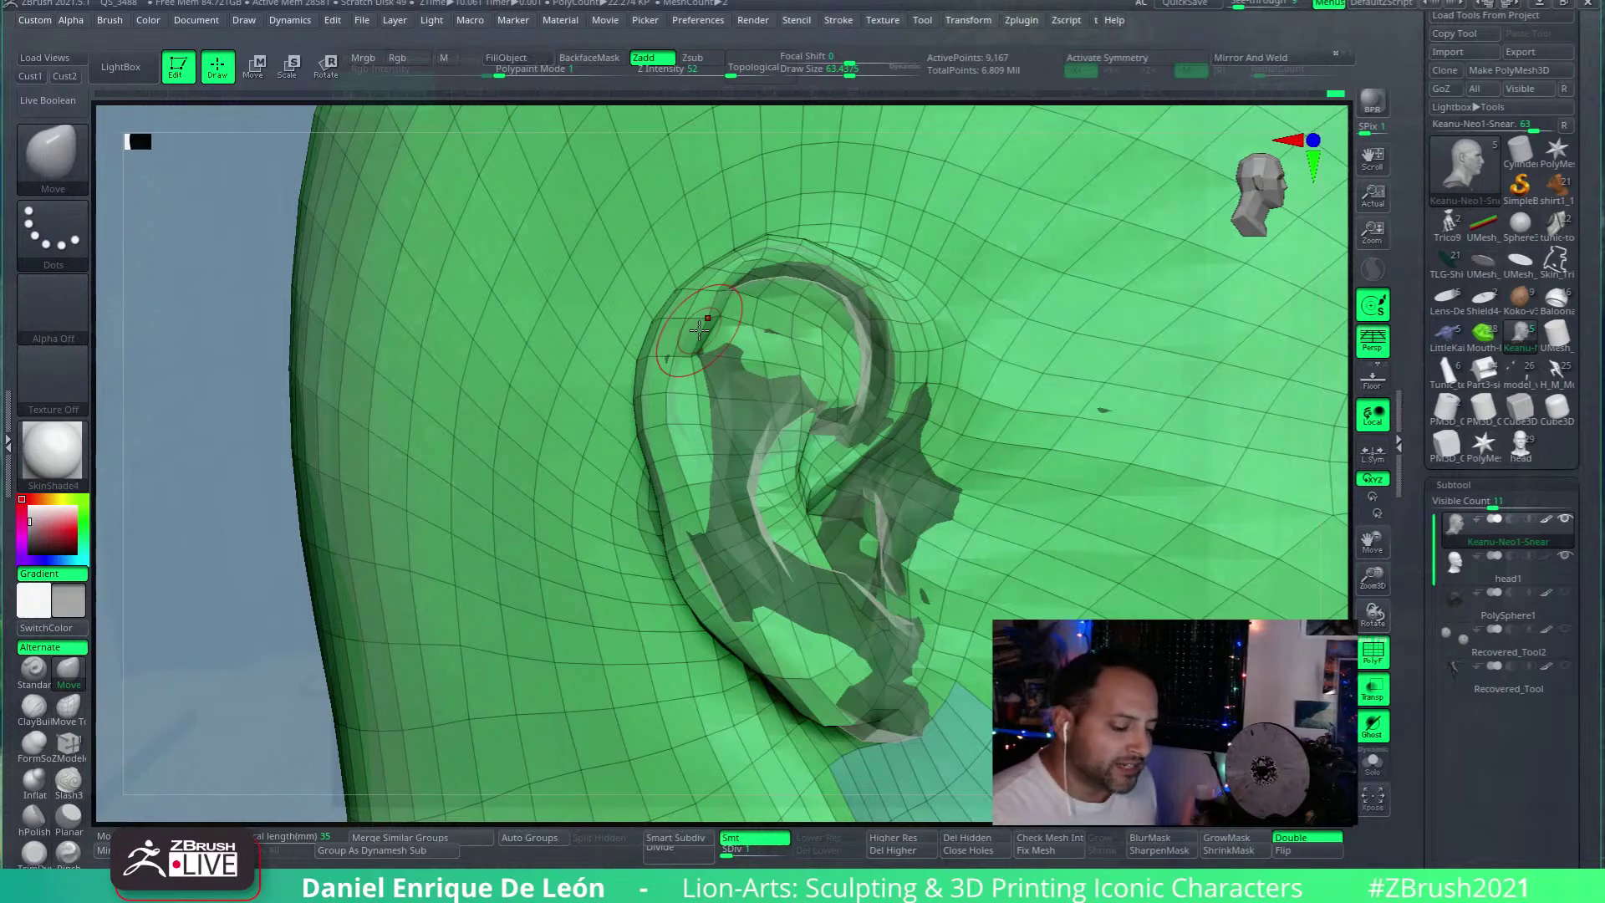
Step: Extend the inner fold below the upper rim over the reference and smooth its surface
{"action": "right_click_drag", "start_coordinate": [920, 391], "coordinate": [892, 473]}
{"action": "mouse_move", "coordinate": [892, 474]}
{"action": "left_mouse_down"}
{"action": "mouse_move", "coordinate": [903, 393]}
{"action": "mouse_move", "coordinate": [850, 339]}
{"action": "left_mouse_up"}
{"action": "right_click_drag", "start_coordinate": [790, 335], "coordinate": [795, 323]}
{"action": "left_click_drag", "start_coordinate": [795, 323], "coordinate": [823, 328], "text": "shift"}
{"action": "mouse_move", "coordinate": [823, 328]}
{"action": "right_mouse_down"}
{"action": "mouse_move", "coordinate": [836, 322]}
{"action": "mouse_move", "coordinate": [801, 350]}
{"action": "right_mouse_up"}
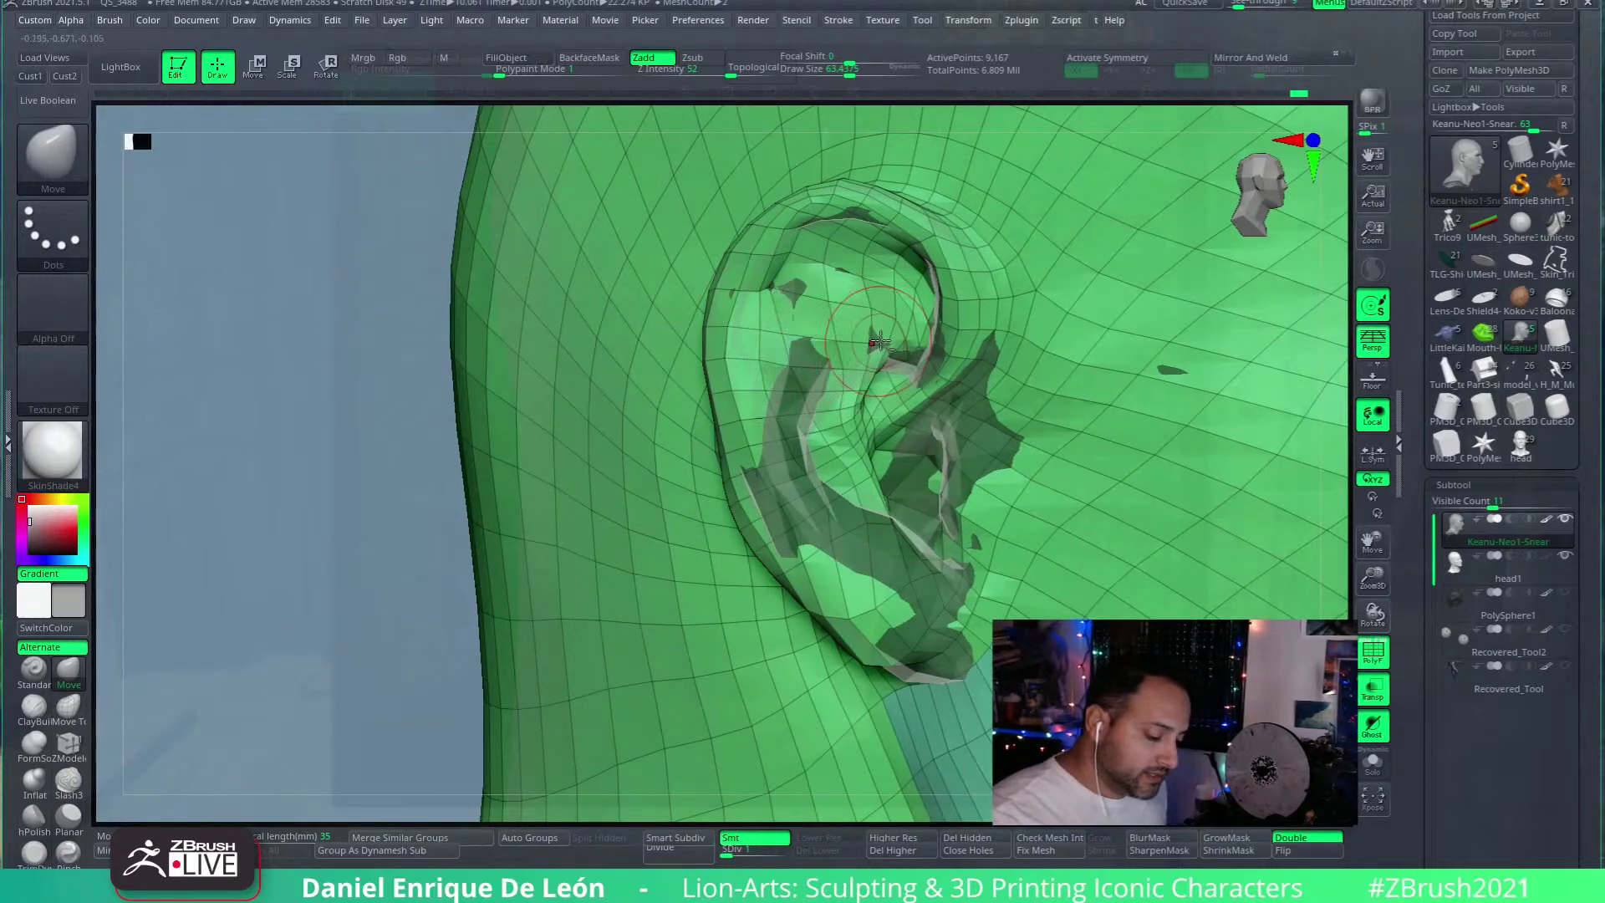
Step: Check the ear against the head1 subtool, set the draw size to about 97, and adjust the ear's back from behind
{"action": "left_click", "coordinate": [796, 286], "text": "alt"}
{"action": "left_click", "coordinate": [853, 455], "text": "alt"}
{"action": "mouse_move", "coordinate": [853, 455]}
{"action": "right_mouse_down"}
{"action": "mouse_move", "coordinate": [858, 412]}
{"action": "mouse_move", "coordinate": [1012, 360]}
{"action": "mouse_move", "coordinate": [970, 351]}
{"action": "right_mouse_up"}
{"action": "left_click_drag", "start_coordinate": [851, 73], "coordinate": [858, 73]}
{"action": "right_click_drag", "start_coordinate": [861, 301], "coordinate": [901, 408]}
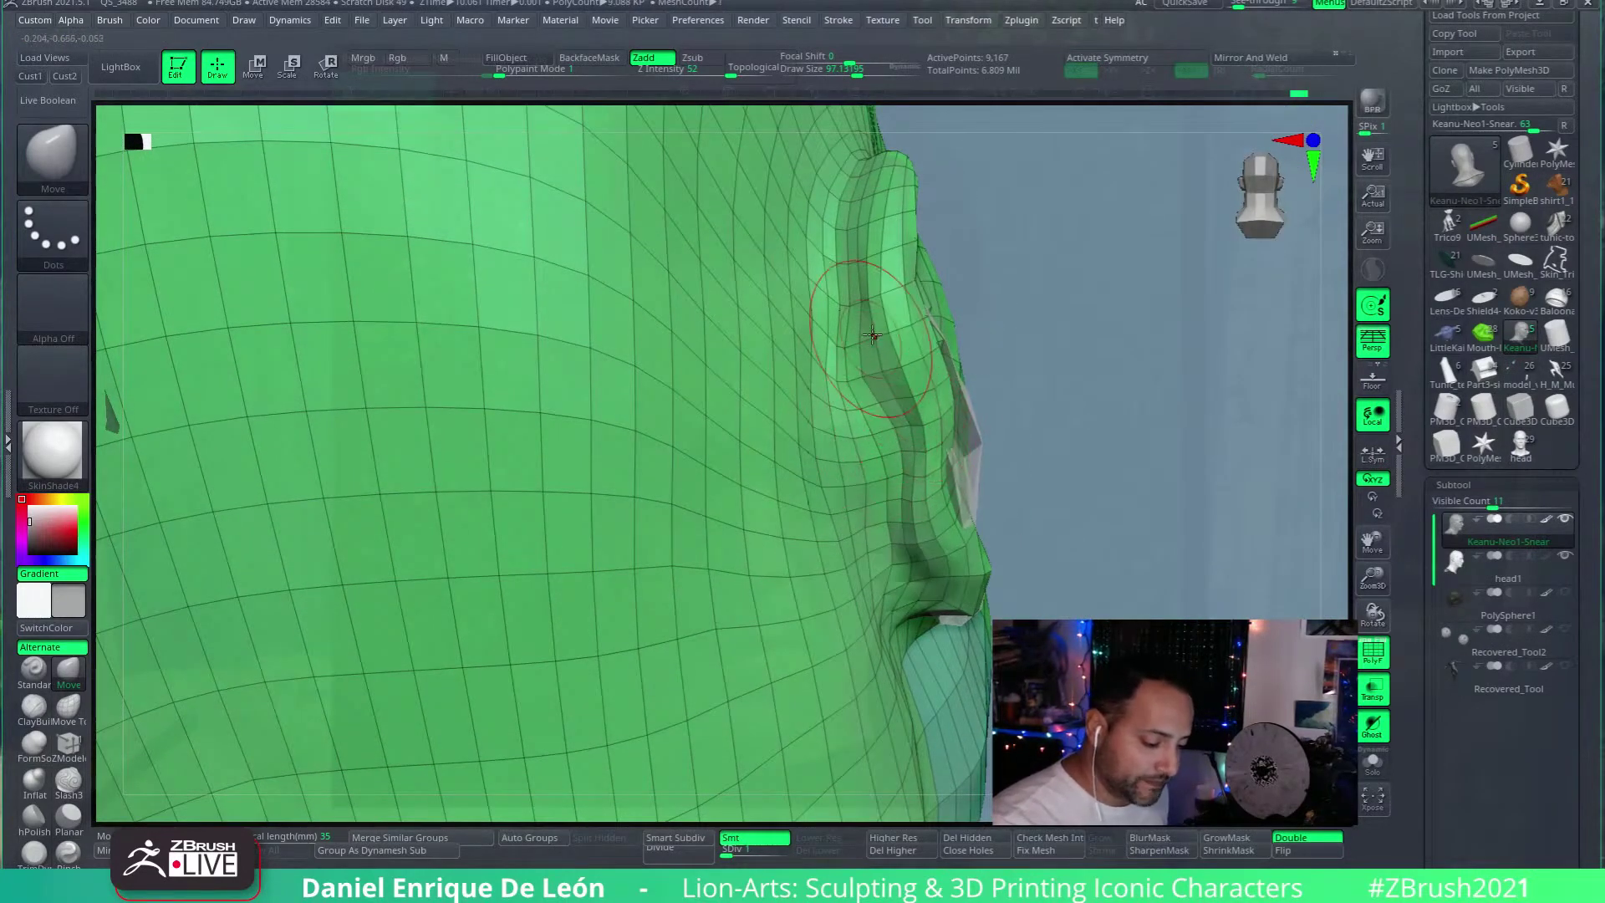
{"action": "right_click_drag", "start_coordinate": [882, 332], "coordinate": [1049, 458]}
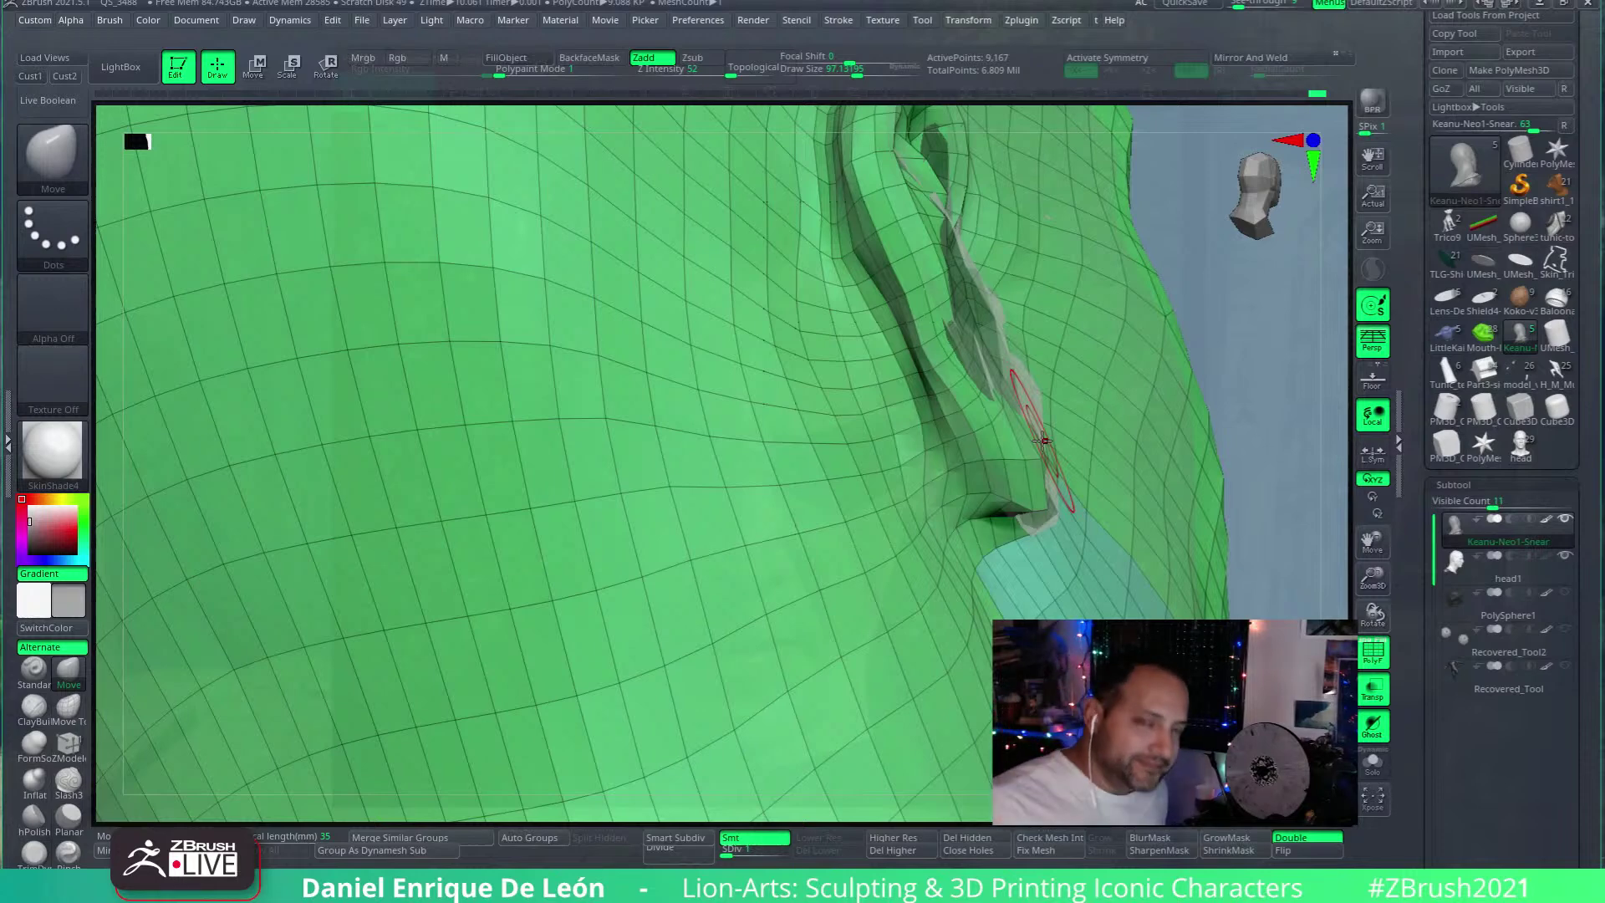
Step: Reshape the lower back rim and the middle of the inner fold to cover the reference ear
{"action": "right_click_drag", "start_coordinate": [1042, 441], "coordinate": [917, 338], "text": "alt"}
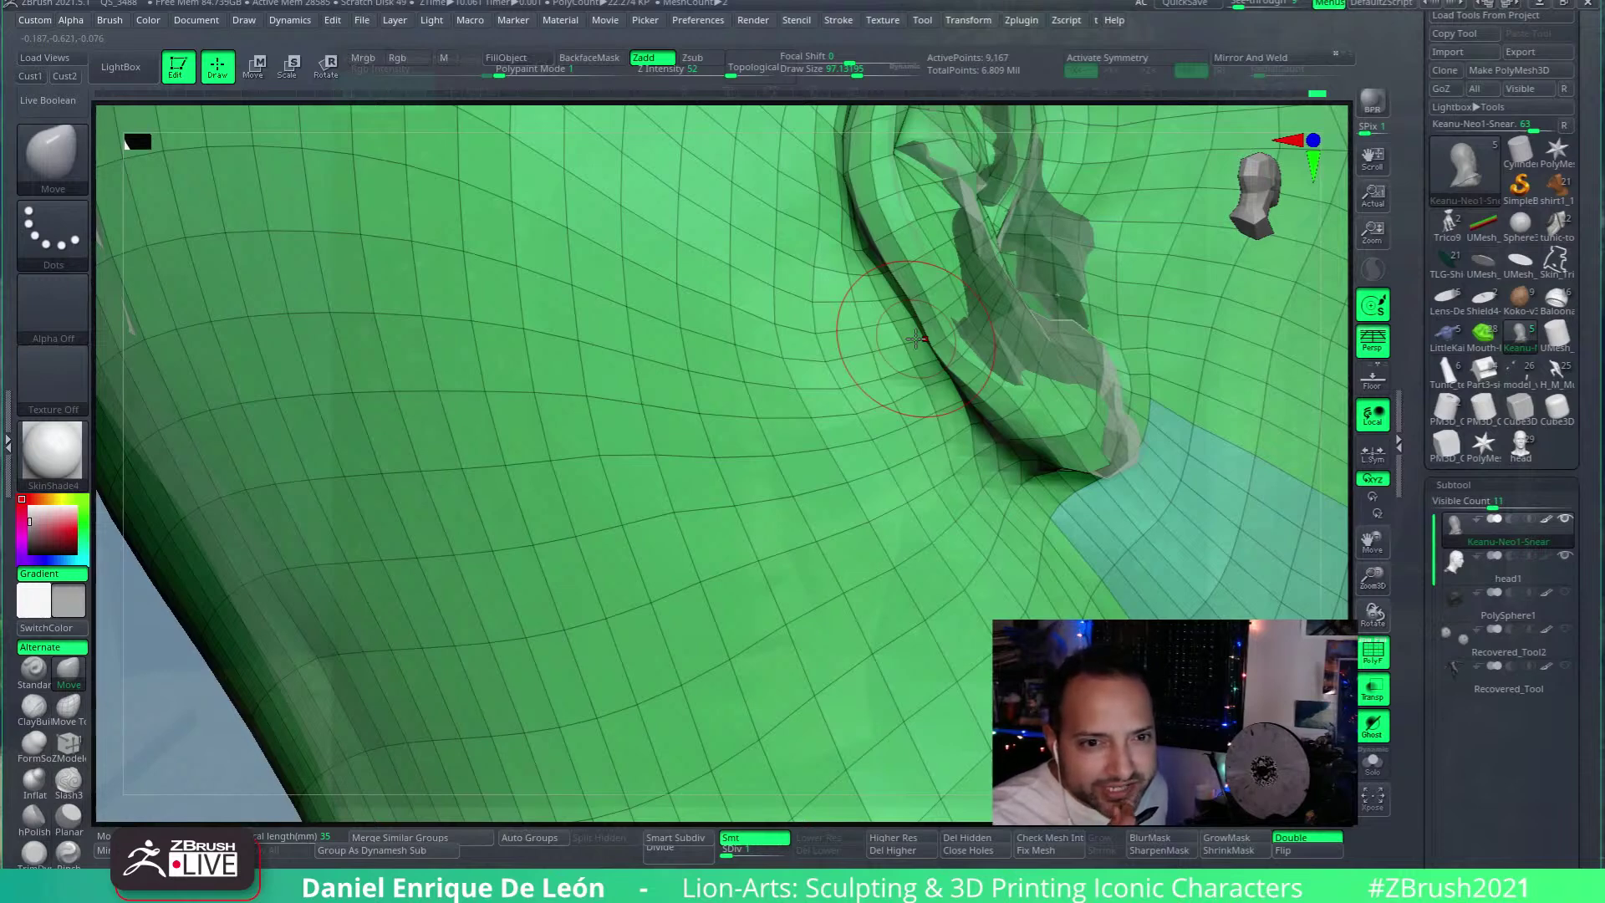
{"action": "right_click_drag", "start_coordinate": [916, 338], "coordinate": [748, 405]}
{"action": "left_click_drag", "start_coordinate": [748, 405], "coordinate": [763, 433]}
{"action": "right_click_drag", "start_coordinate": [763, 433], "coordinate": [781, 322]}
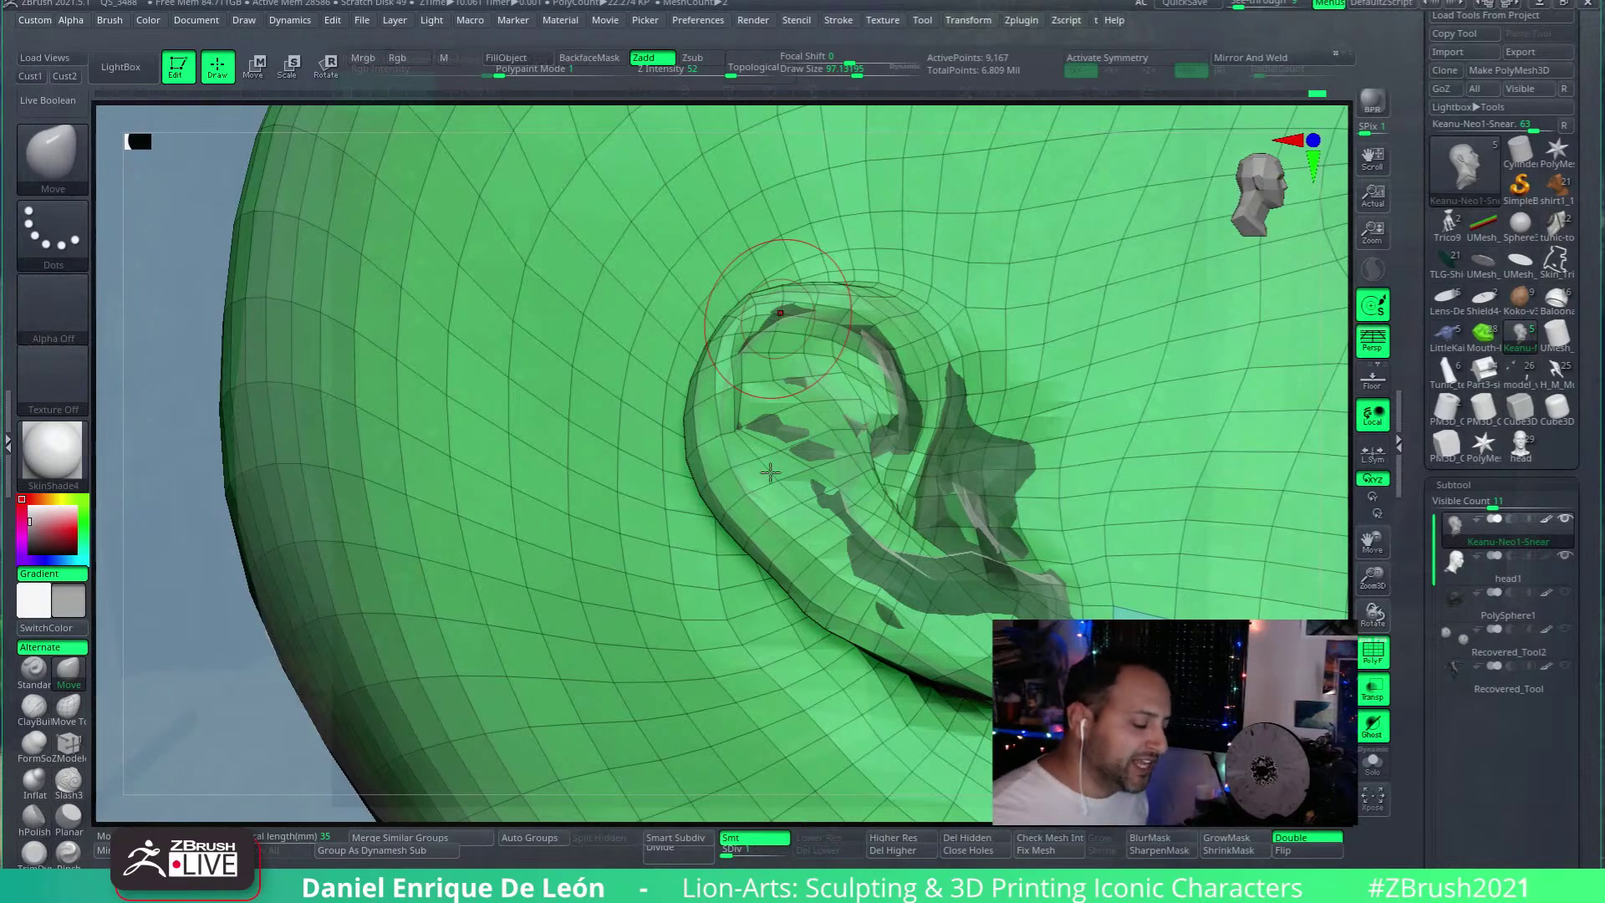
Step: Refine the upper rim and the hollow beneath it so they follow the reference from several angles
{"action": "scroll", "coordinate": [777, 351], "scroll_direction": "down", "scroll_amount": 3}
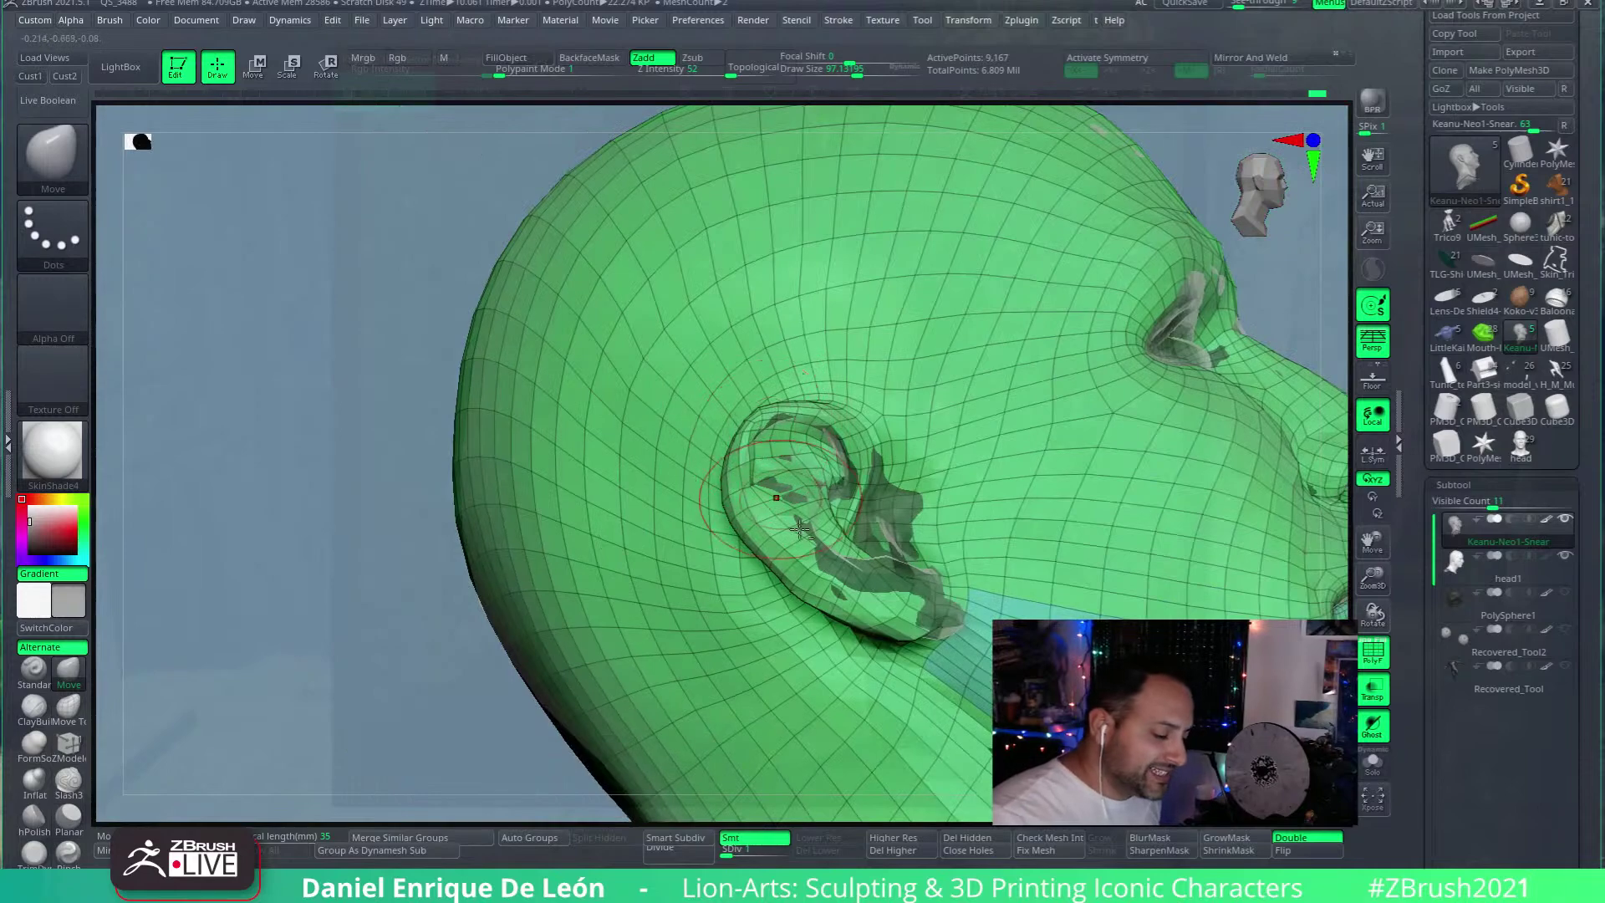
{"action": "scroll", "coordinate": [782, 502], "scroll_direction": "down", "scroll_amount": 1}
{"action": "mouse_move", "coordinate": [782, 502]}
{"action": "right_mouse_down"}
{"action": "mouse_move", "coordinate": [844, 471]}
{"action": "mouse_move", "coordinate": [737, 292]}
{"action": "mouse_move", "coordinate": [593, 295]}
{"action": "right_mouse_up"}
{"action": "scroll", "coordinate": [845, 470], "scroll_direction": "up", "scroll_amount": 2}
{"action": "scroll", "coordinate": [844, 471], "scroll_direction": "up", "scroll_amount": 2}
{"action": "right_click_drag", "start_coordinate": [708, 292], "coordinate": [798, 401]}
{"action": "scroll", "coordinate": [892, 247], "scroll_direction": "up", "scroll_amount": 3}
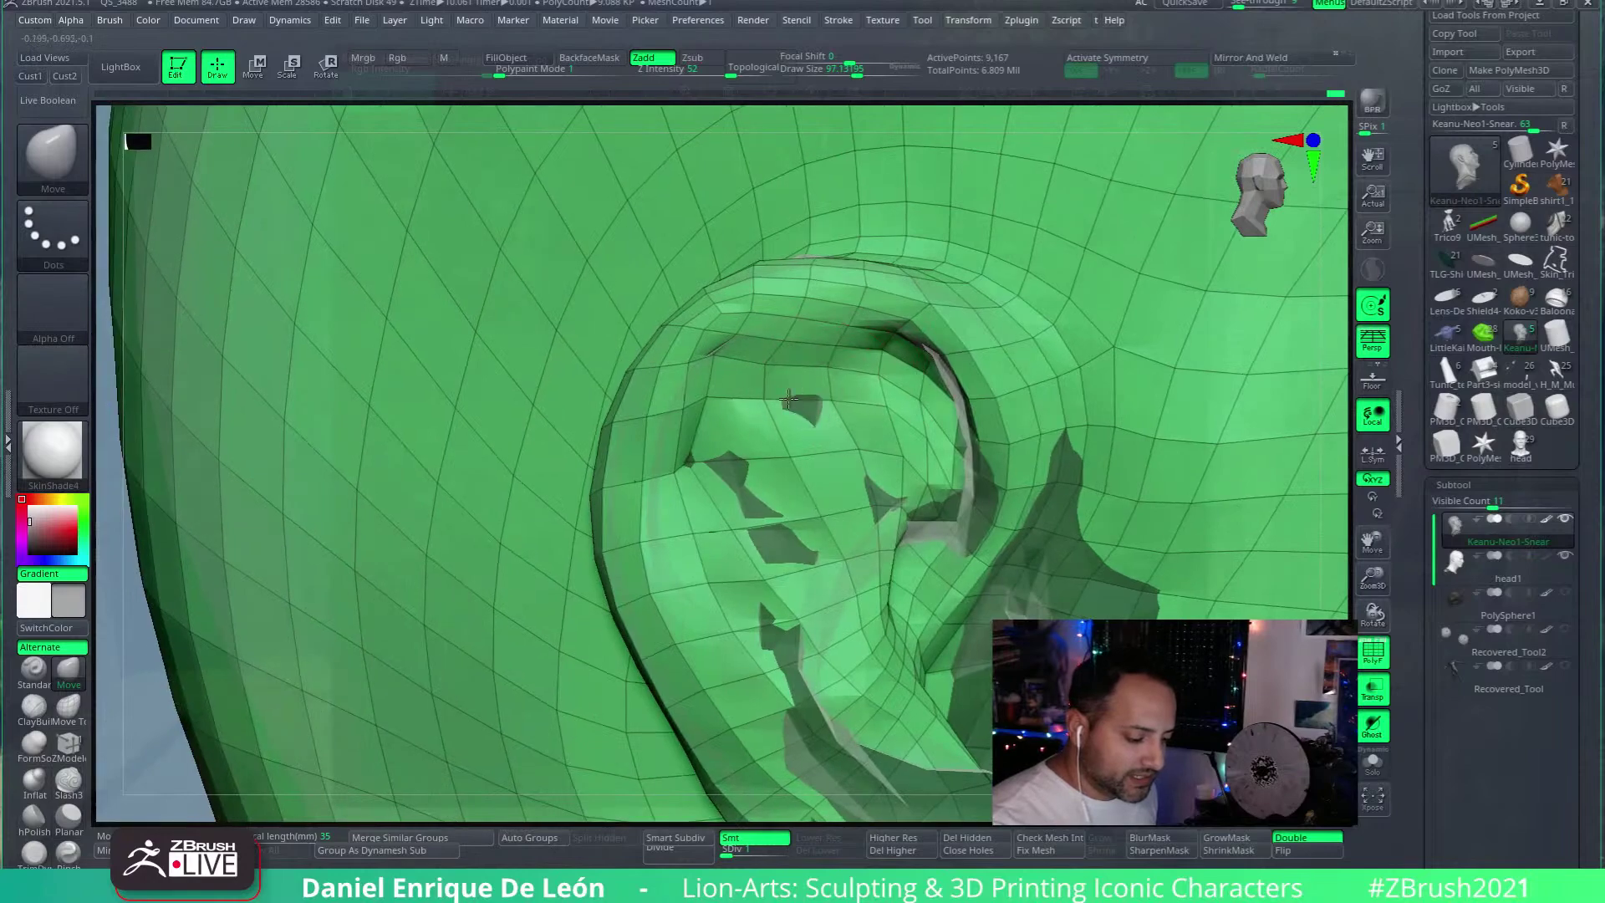
{"action": "mouse_move", "coordinate": [837, 336]}
{"action": "right_mouse_down"}
{"action": "mouse_move", "coordinate": [796, 316]}
{"action": "mouse_move", "coordinate": [785, 276]}
{"action": "mouse_move", "coordinate": [802, 261]}
{"action": "right_mouse_up"}
{"action": "right_click_drag", "start_coordinate": [920, 399], "coordinate": [909, 269]}
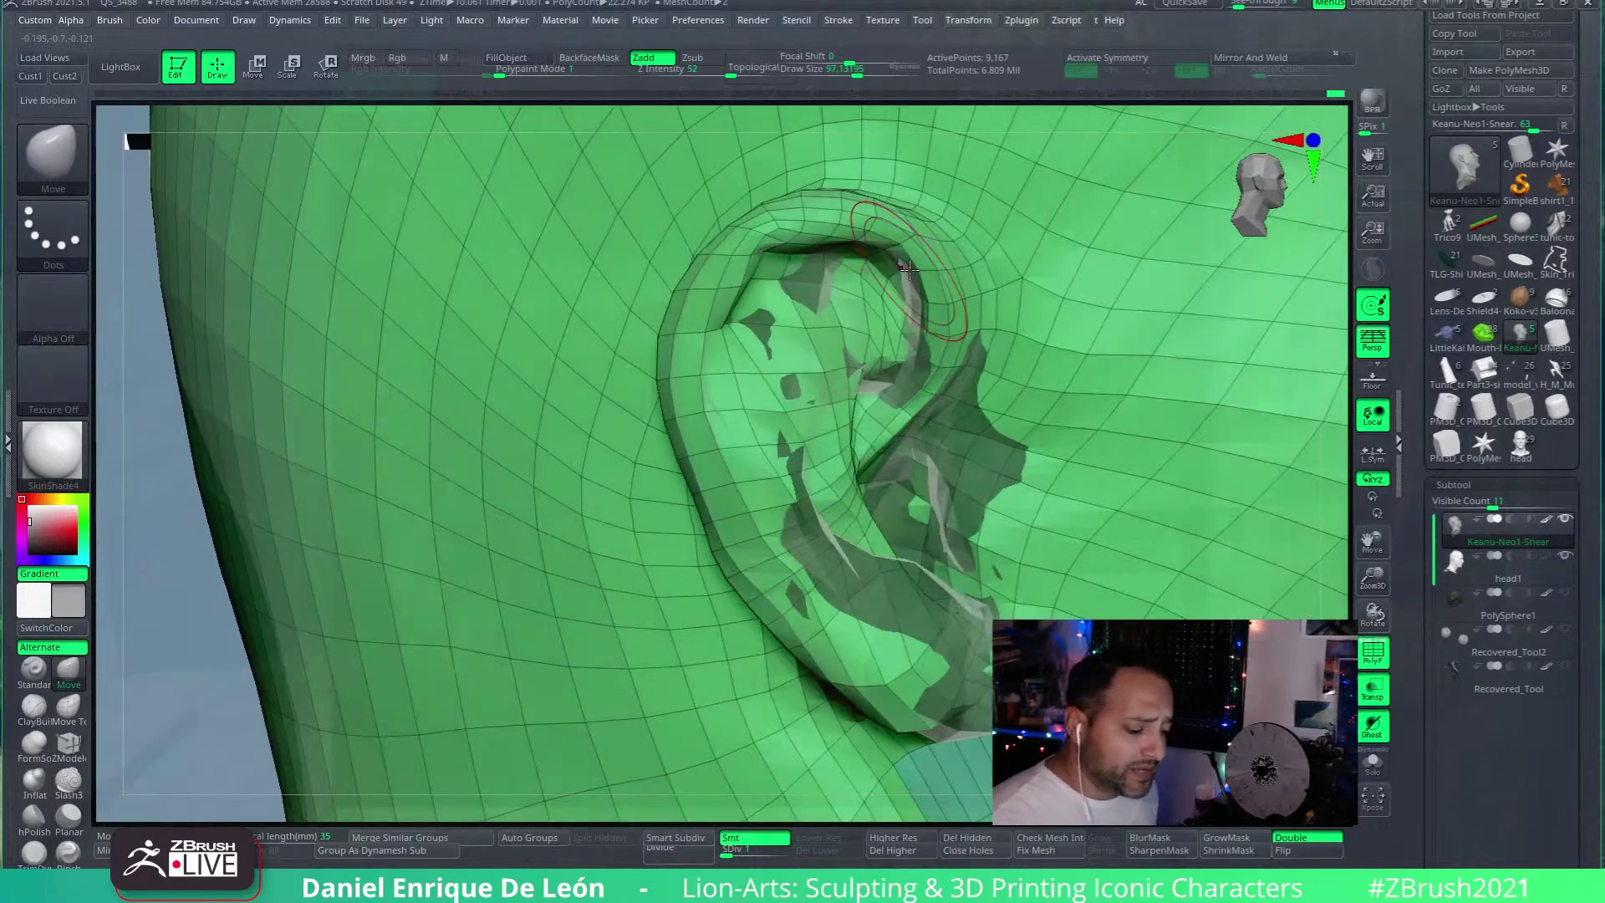
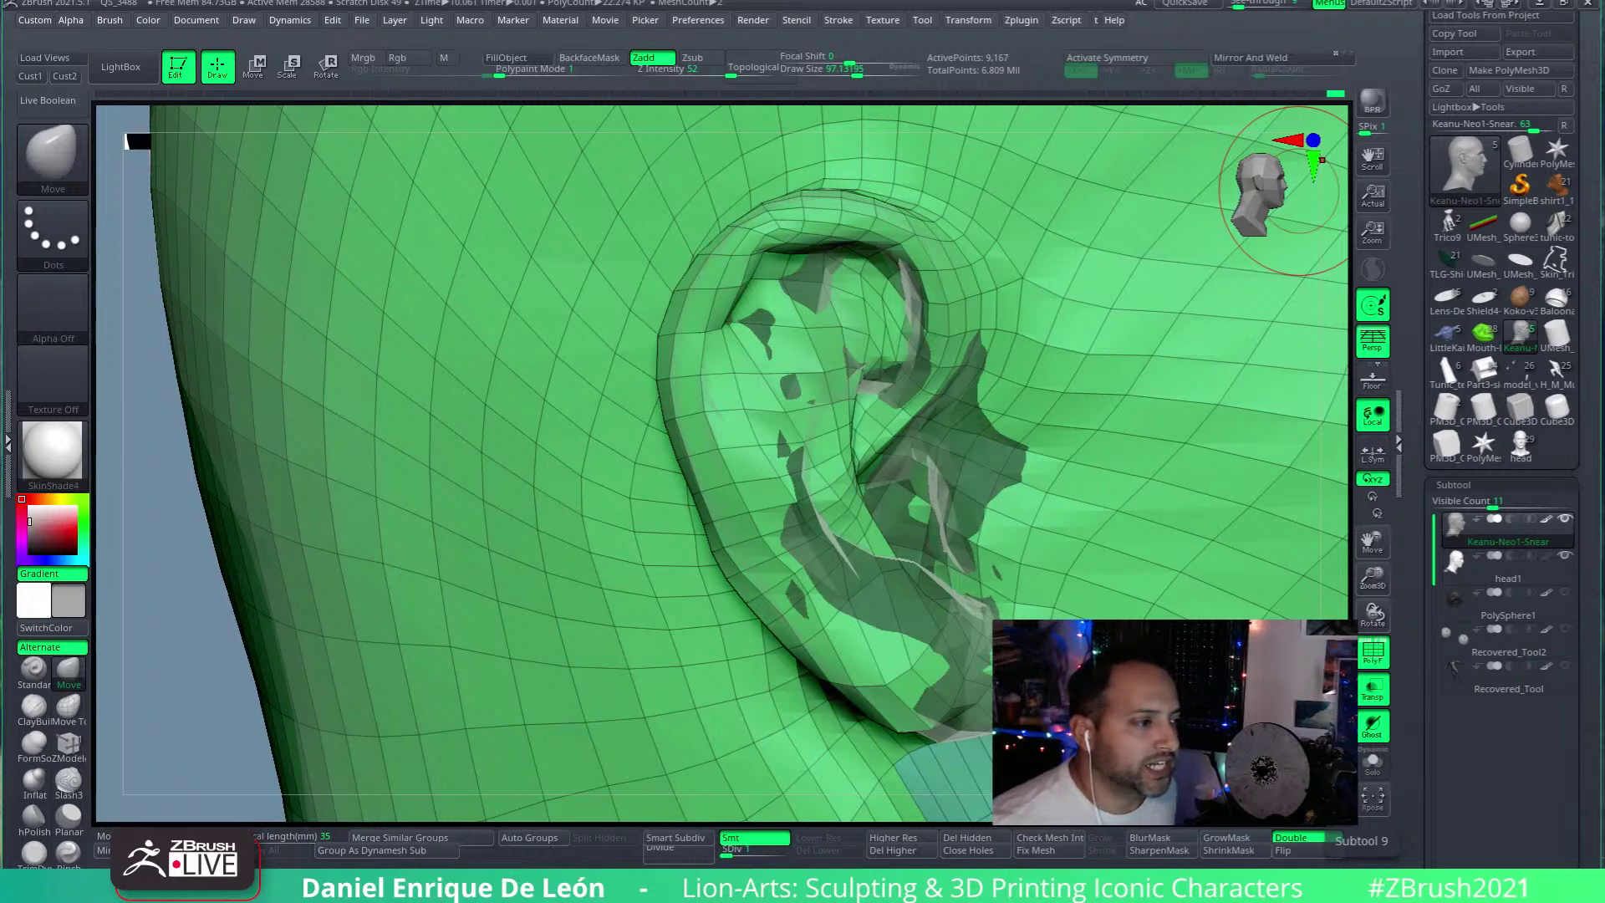
Step: Smooth the back rim and even out the inner ear surface with the Move brush
{"action": "left_click_drag", "start_coordinate": [1281, 191], "coordinate": [901, 458]}
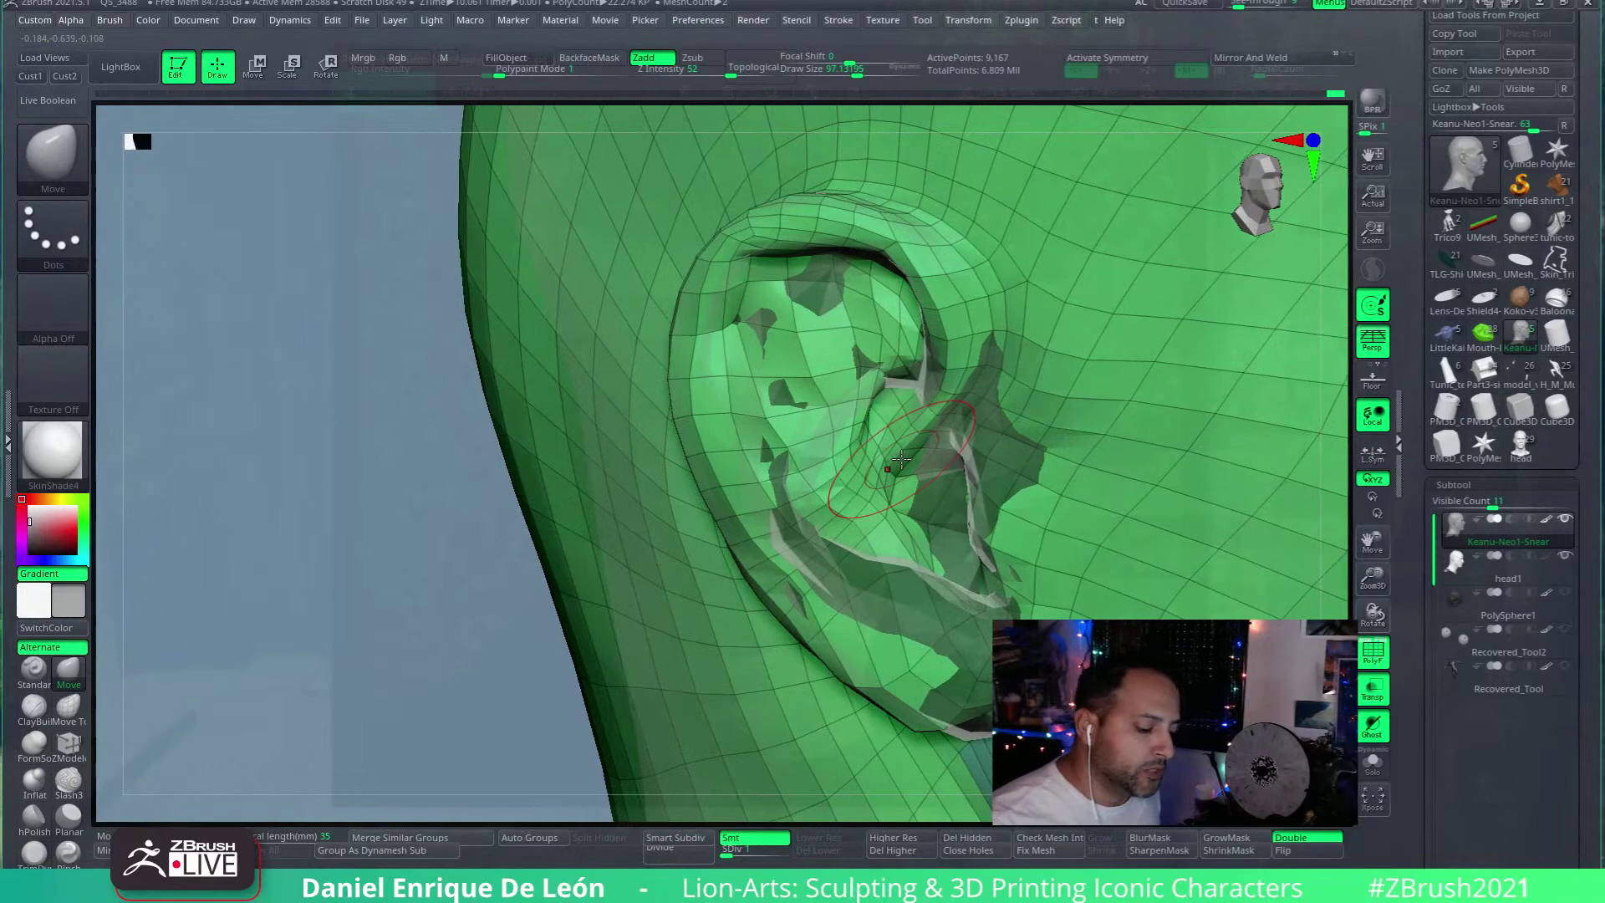
{"action": "right_click_drag", "start_coordinate": [901, 458], "coordinate": [673, 368]}
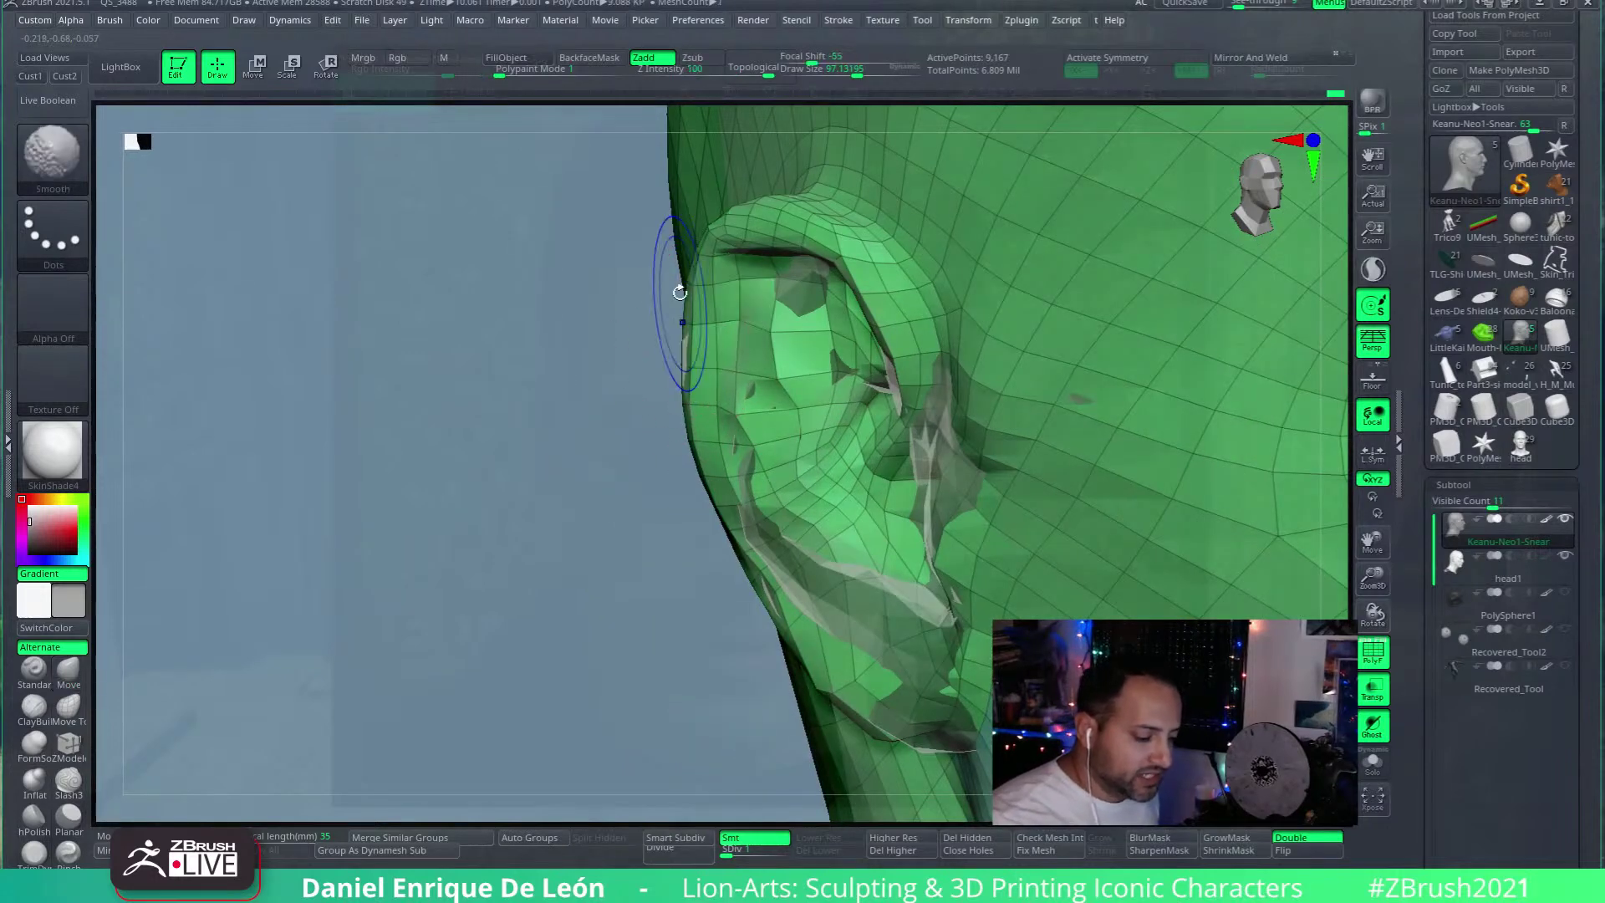
{"action": "scroll", "coordinate": [687, 274], "scroll_direction": "up", "scroll_amount": 1}
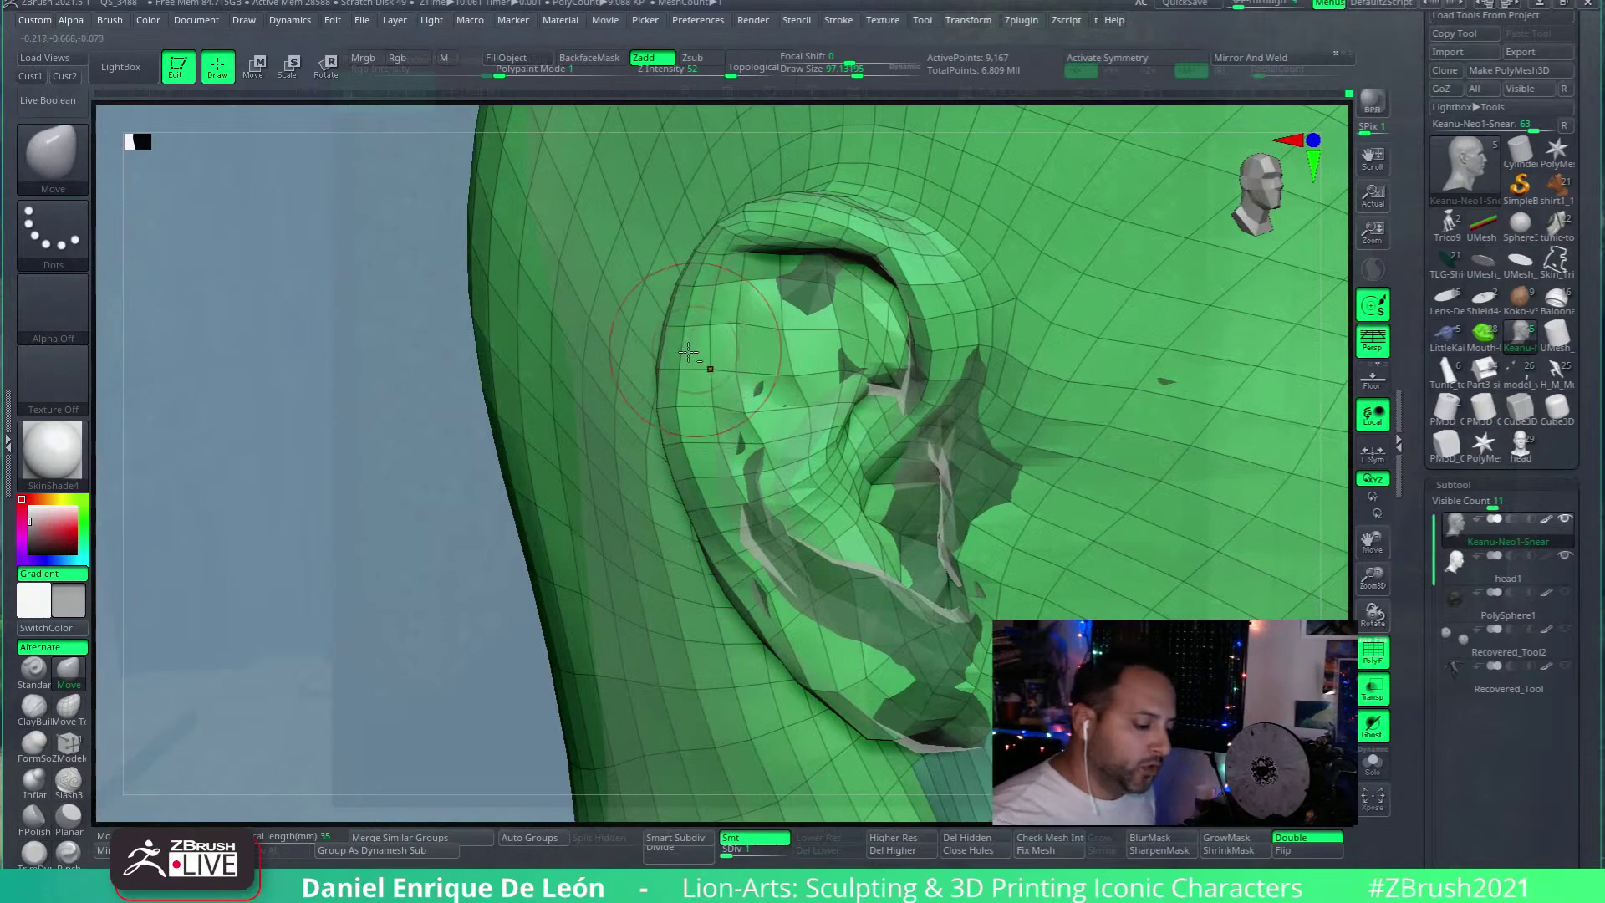
{"action": "scroll", "coordinate": [877, 288], "scroll_direction": "up", "scroll_amount": 2}
{"action": "scroll", "coordinate": [874, 284], "scroll_direction": "down", "scroll_amount": 1}
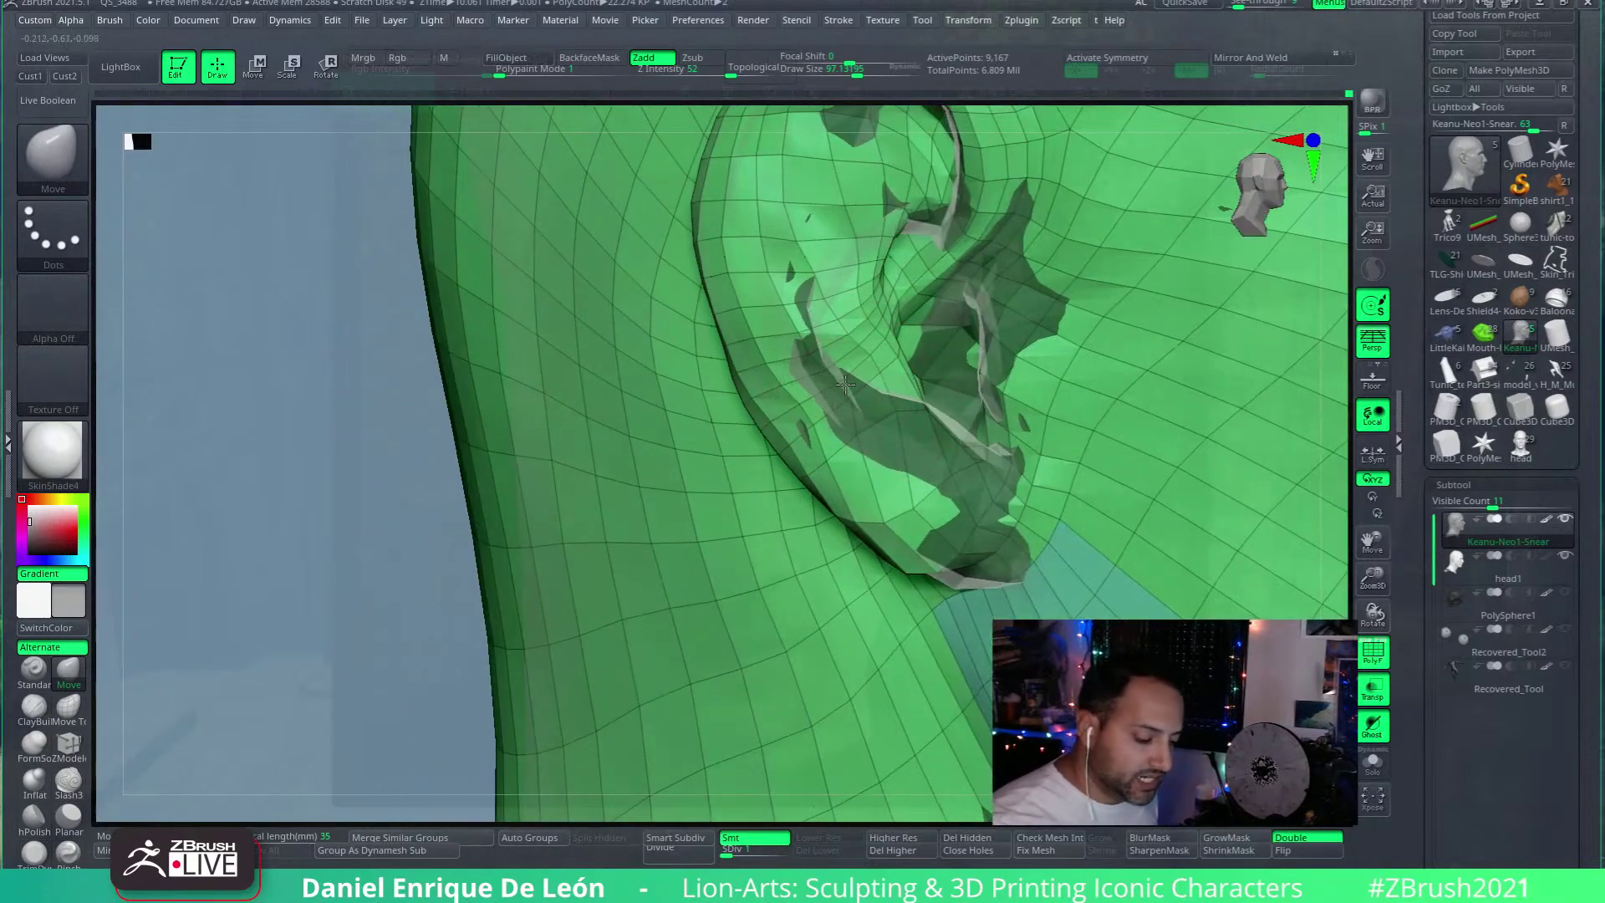
{"action": "scroll", "coordinate": [846, 250], "scroll_direction": "down", "scroll_amount": 1}
{"action": "scroll", "coordinate": [846, 250], "scroll_direction": "down", "scroll_amount": 1}
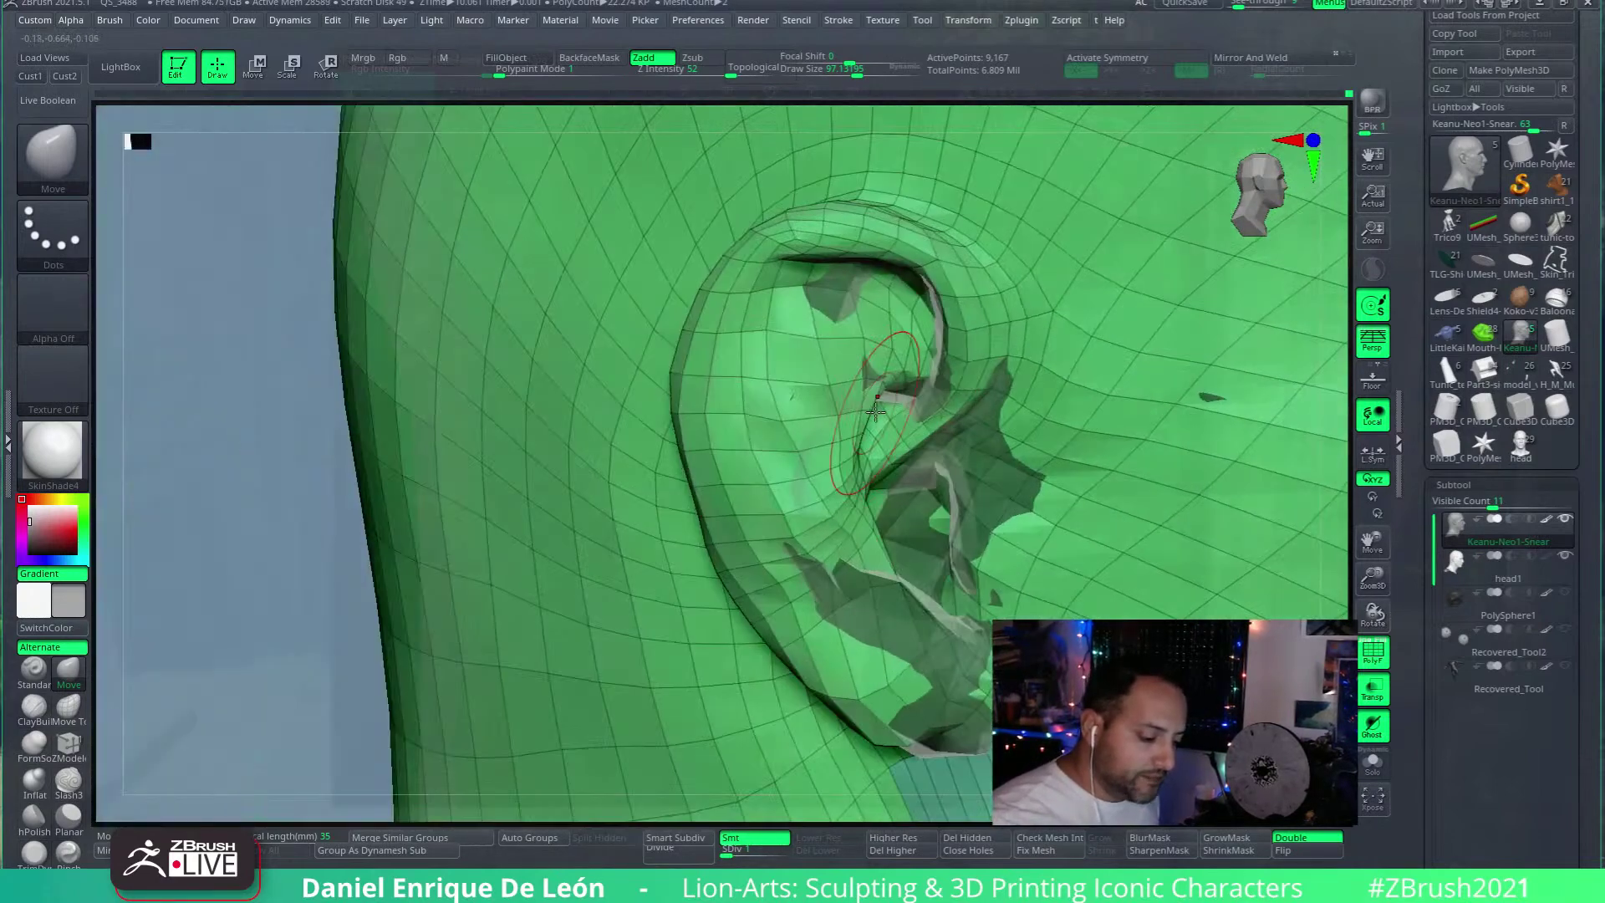
Step: Smooth the central inner fold and shift its upper end into line with the reference
{"action": "scroll", "coordinate": [800, 421], "scroll_direction": "up", "scroll_amount": 1}
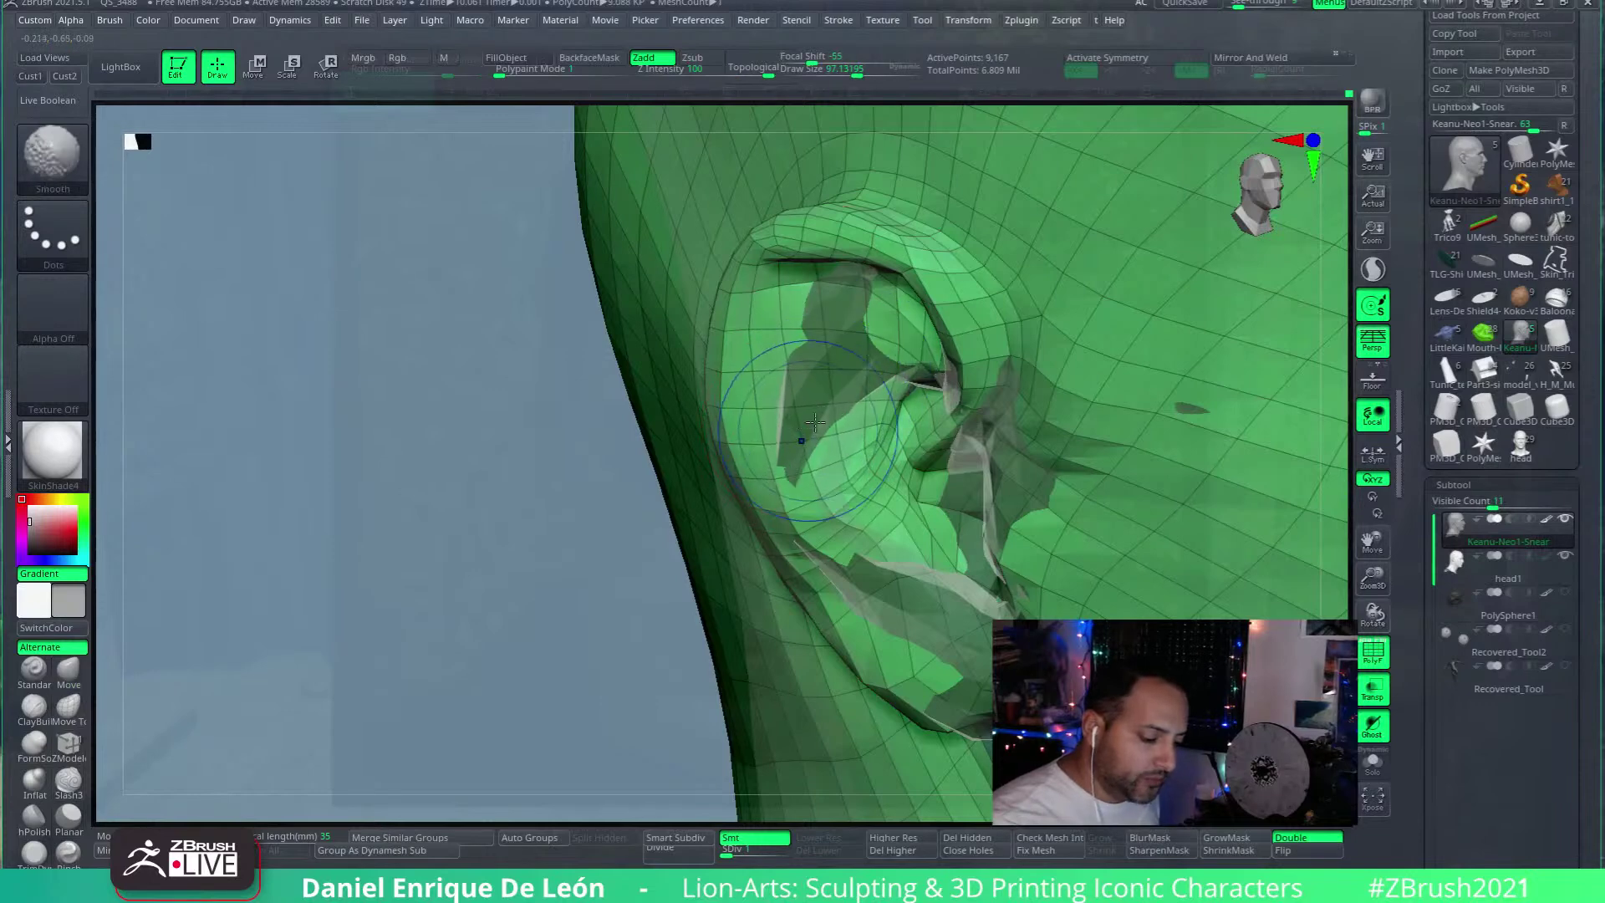
{"action": "scroll", "coordinate": [853, 339], "scroll_direction": "up", "scroll_amount": 1}
{"action": "left_click_drag", "start_coordinate": [852, 339], "coordinate": [848, 311]}
{"action": "mouse_move", "coordinate": [815, 418]}
{"action": "left_mouse_down"}
{"action": "mouse_move", "coordinate": [816, 456]}
{"action": "mouse_move", "coordinate": [806, 418]}
{"action": "left_mouse_up"}
{"action": "left_click_drag", "start_coordinate": [851, 277], "coordinate": [829, 289]}
Step: Reduce the draw size to about 73 and push in the groove between the upper rim and the inner fold
{"action": "key", "text": "bracketleft"}
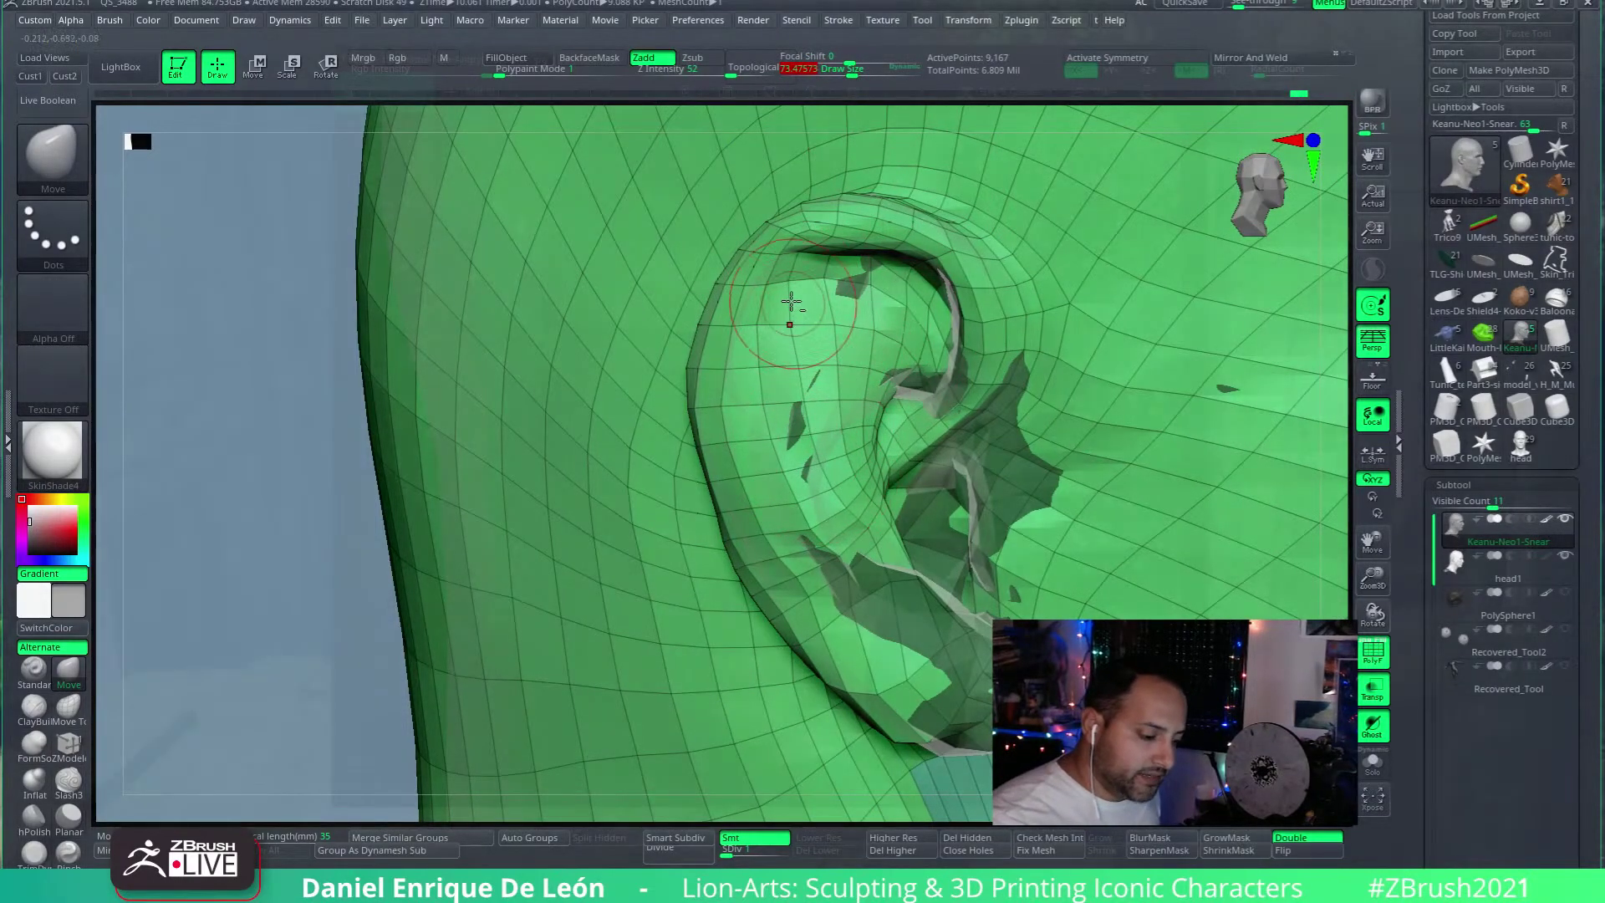
{"action": "mouse_move", "coordinate": [770, 340]}
{"action": "left_mouse_down"}
{"action": "mouse_move", "coordinate": [748, 400]}
{"action": "mouse_move", "coordinate": [744, 372]}
{"action": "left_mouse_up"}
{"action": "mouse_move", "coordinate": [778, 356]}
{"action": "right_mouse_down"}
{"action": "mouse_move", "coordinate": [652, 334]}
{"action": "mouse_move", "coordinate": [773, 289]}
{"action": "right_mouse_up"}
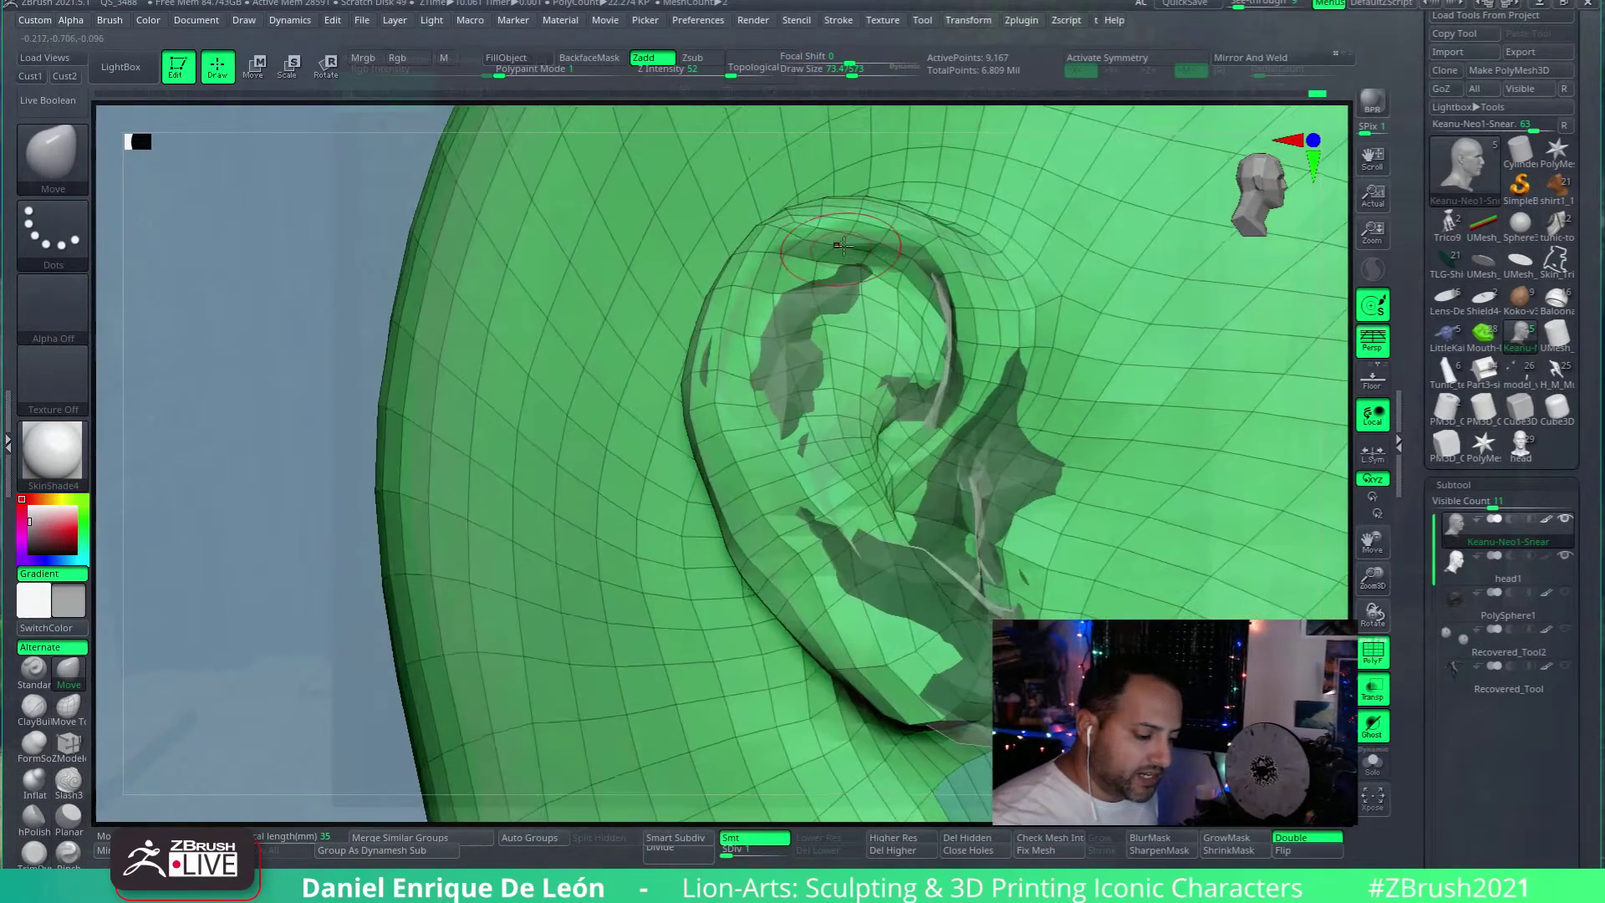
{"action": "right_click_drag", "start_coordinate": [838, 247], "coordinate": [851, 134]}
Step: Set the draw size to about 111 and shape the back rim and the long inner fold to the reference
{"action": "left_click_drag", "start_coordinate": [847, 72], "coordinate": [851, 96]}
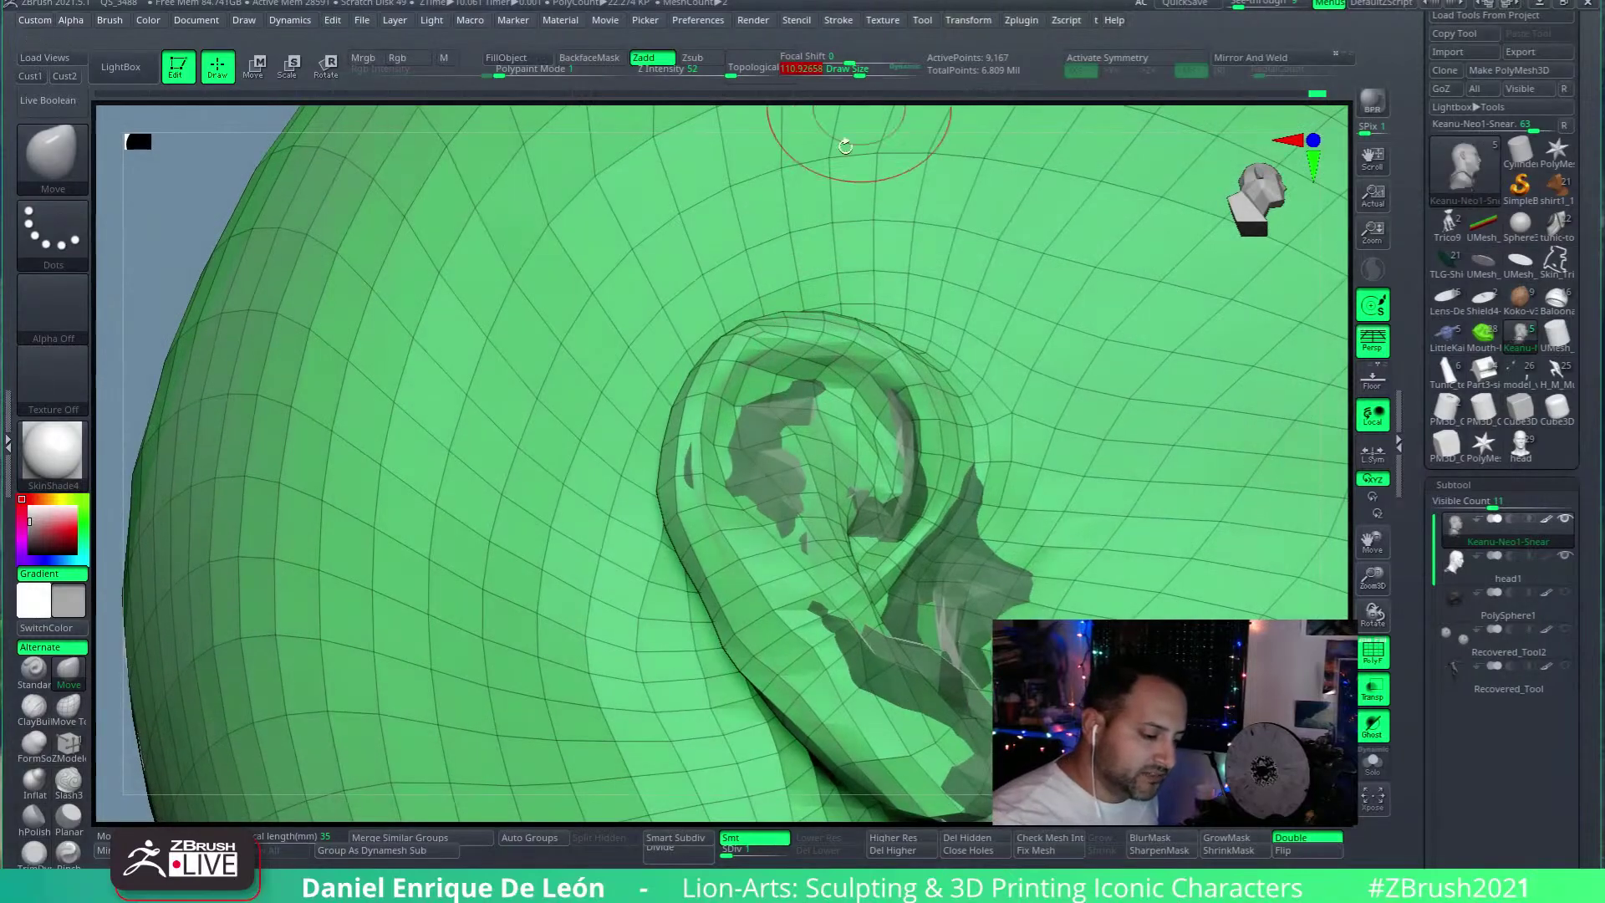
{"action": "right_click_drag", "start_coordinate": [836, 251], "coordinate": [788, 279]}
{"action": "mouse_move", "coordinate": [699, 322]}
{"action": "right_mouse_down"}
{"action": "mouse_move", "coordinate": [795, 390]}
{"action": "mouse_move", "coordinate": [891, 391]}
{"action": "right_mouse_up"}
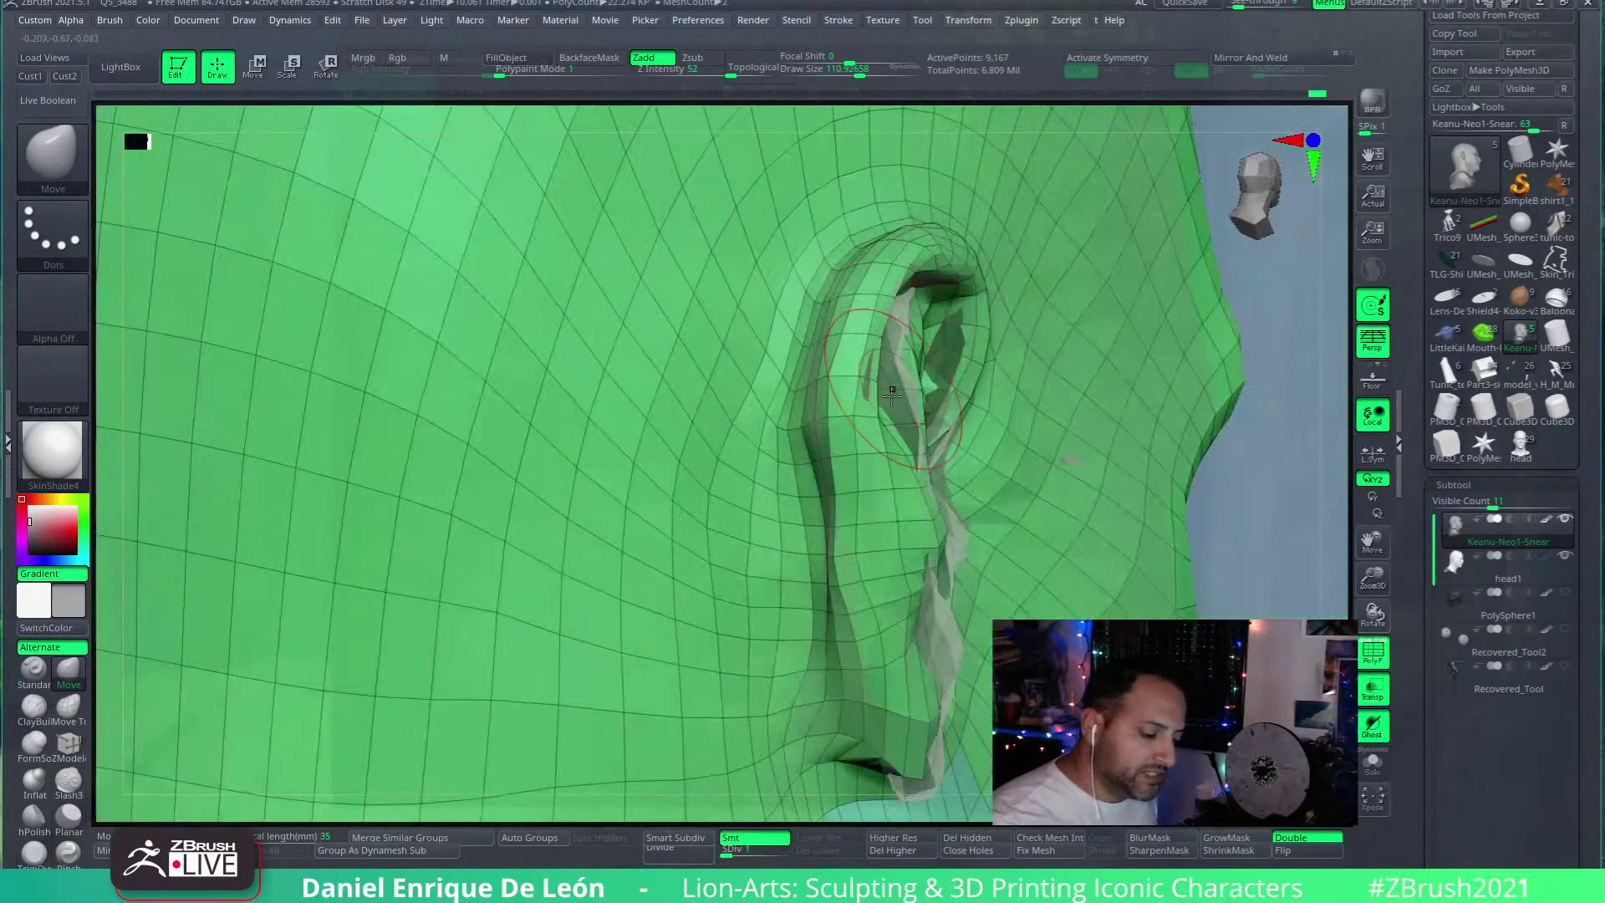
{"action": "right_click_drag", "start_coordinate": [899, 478], "coordinate": [840, 502]}
{"action": "left_click_drag", "start_coordinate": [839, 502], "coordinate": [802, 403]}
{"action": "right_click_drag", "start_coordinate": [802, 403], "coordinate": [755, 368]}
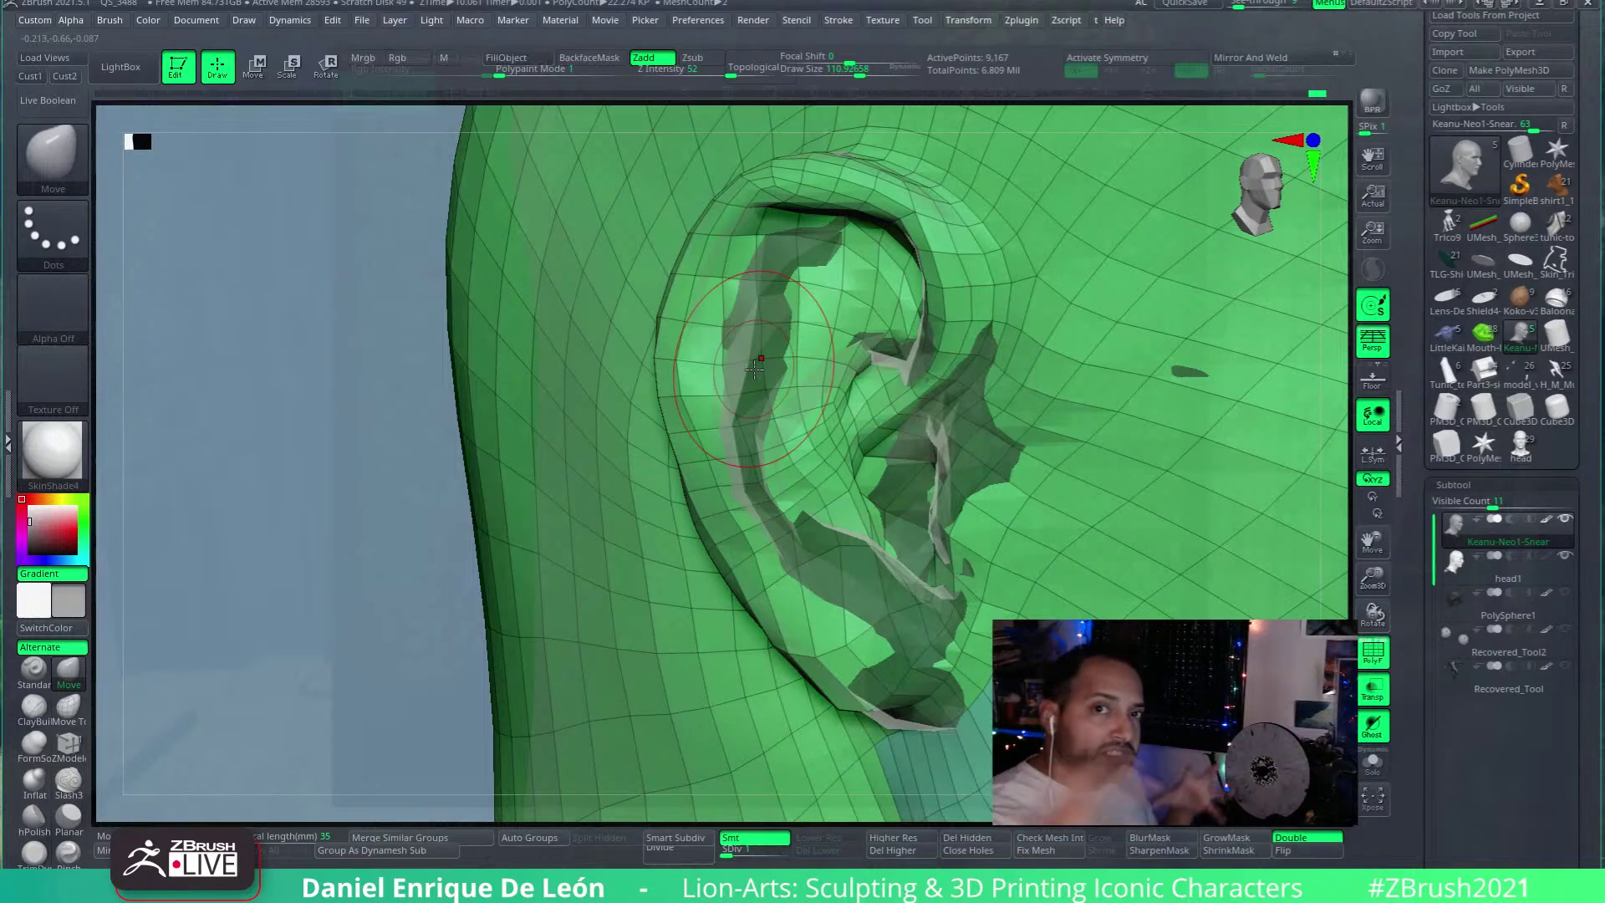
{"action": "mouse_move", "coordinate": [755, 368]}
{"action": "right_mouse_down"}
{"action": "mouse_move", "coordinate": [765, 234]}
{"action": "mouse_move", "coordinate": [740, 360]}
{"action": "right_mouse_up"}
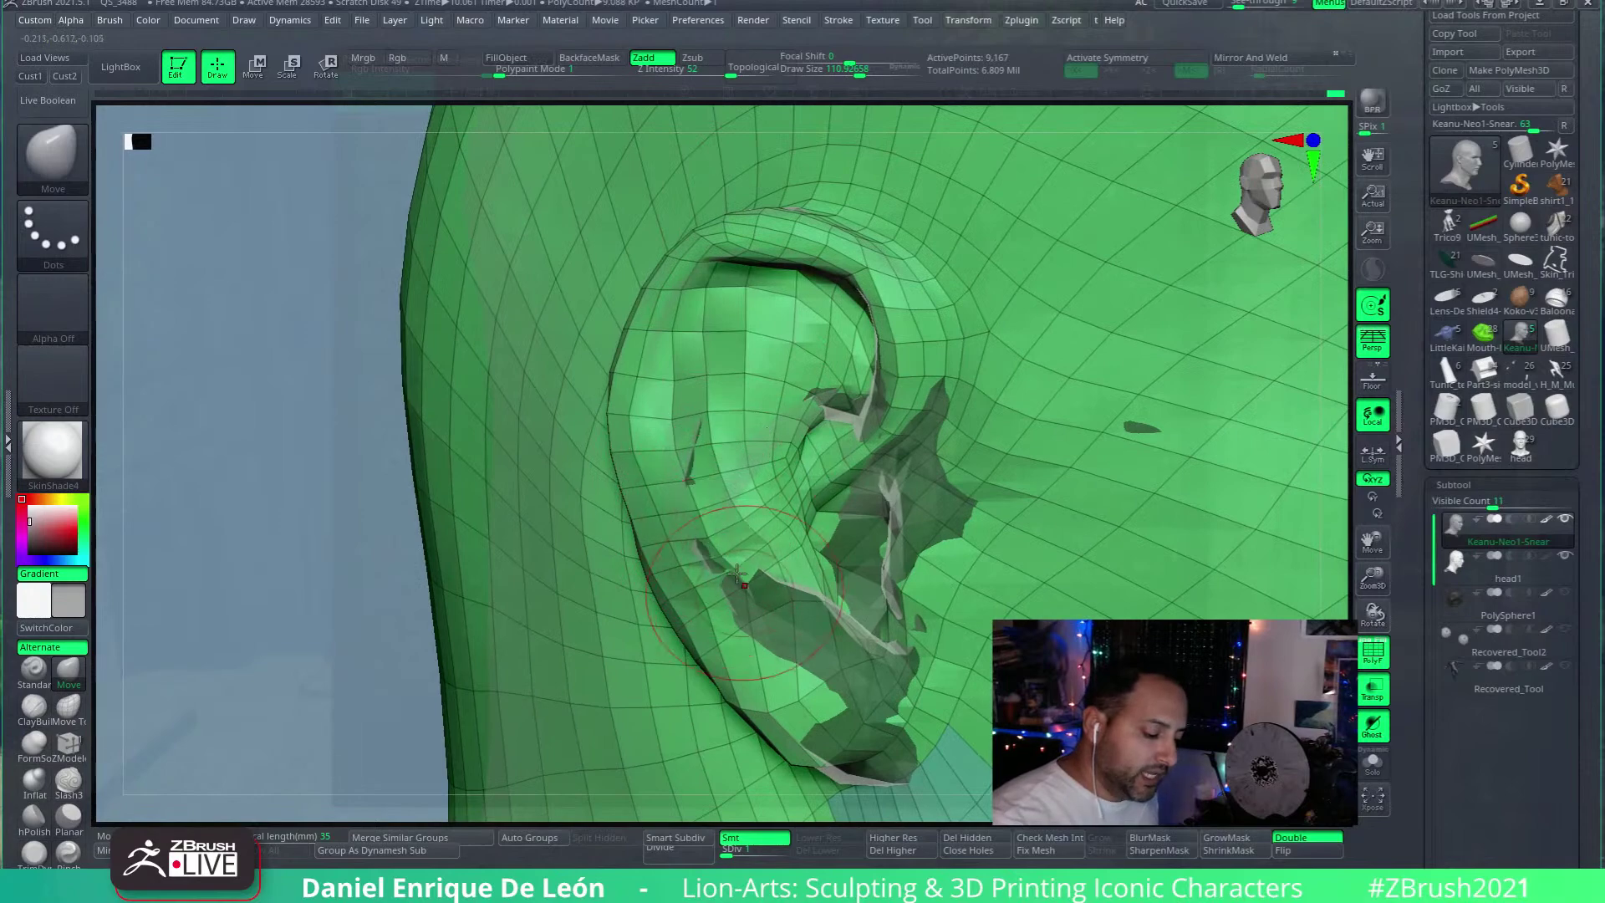
Step: Set the draw size to about 81, smooth the back of the rim and move the lobe toward the head1 reference
{"action": "mouse_move", "coordinate": [709, 432]}
{"action": "right_mouse_down", "text": "alt"}
{"action": "mouse_move", "coordinate": [813, 340]}
{"action": "mouse_move", "coordinate": [777, 351]}
{"action": "mouse_move", "coordinate": [786, 414]}
{"action": "right_mouse_up", "text": "alt"}
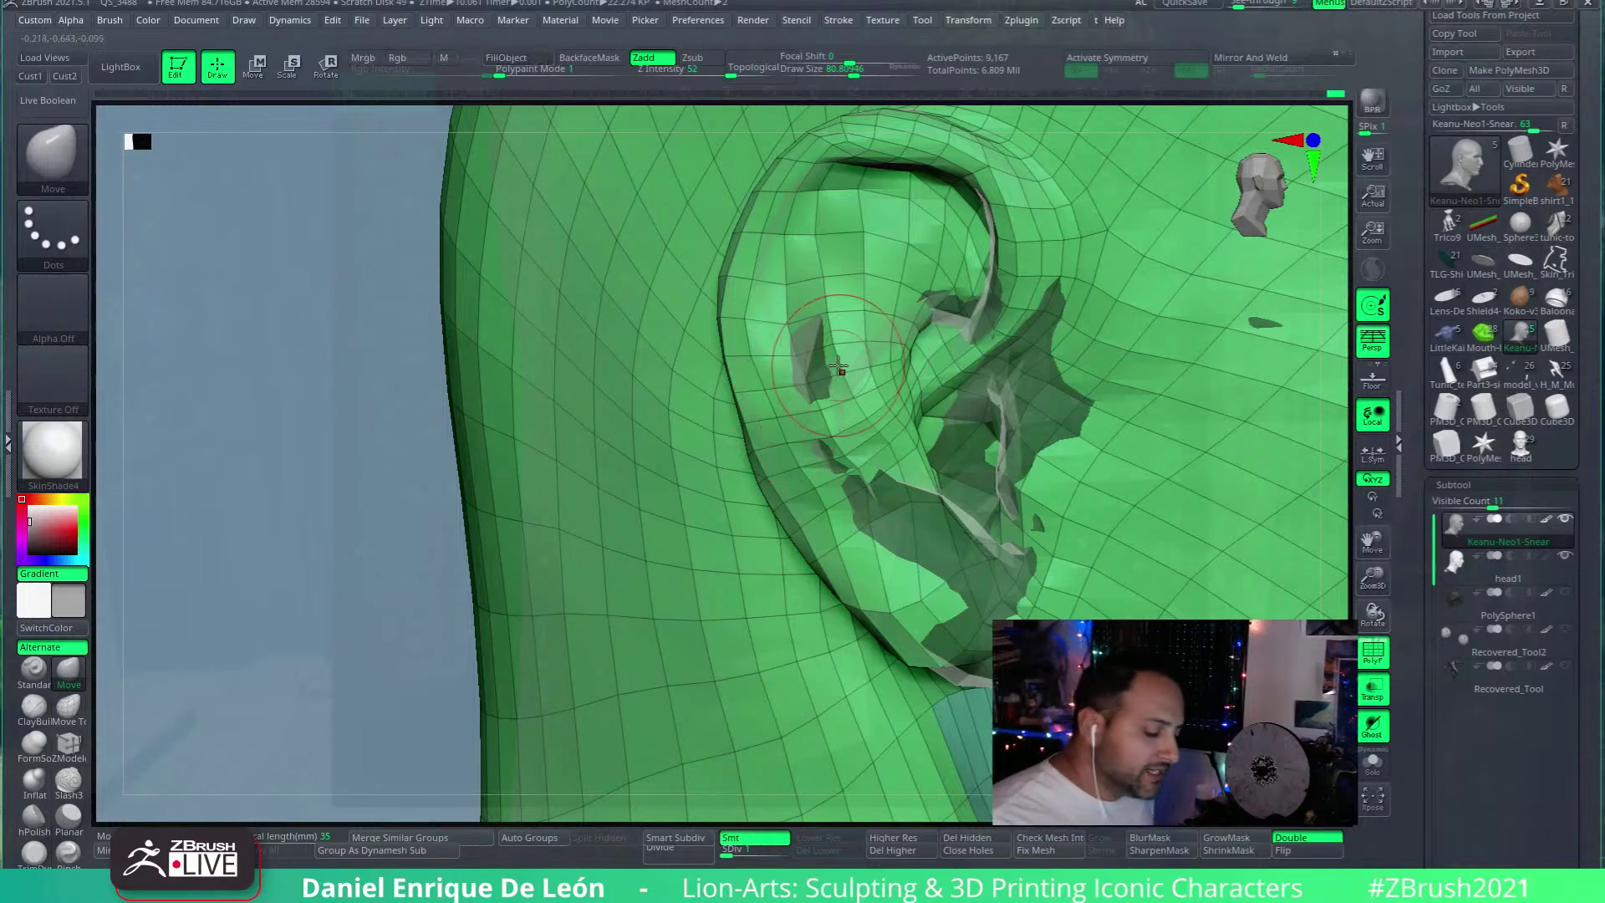
{"action": "mouse_move", "coordinate": [838, 366]}
{"action": "right_mouse_down"}
{"action": "mouse_move", "coordinate": [888, 343]}
{"action": "mouse_move", "coordinate": [799, 308]}
{"action": "right_mouse_up"}
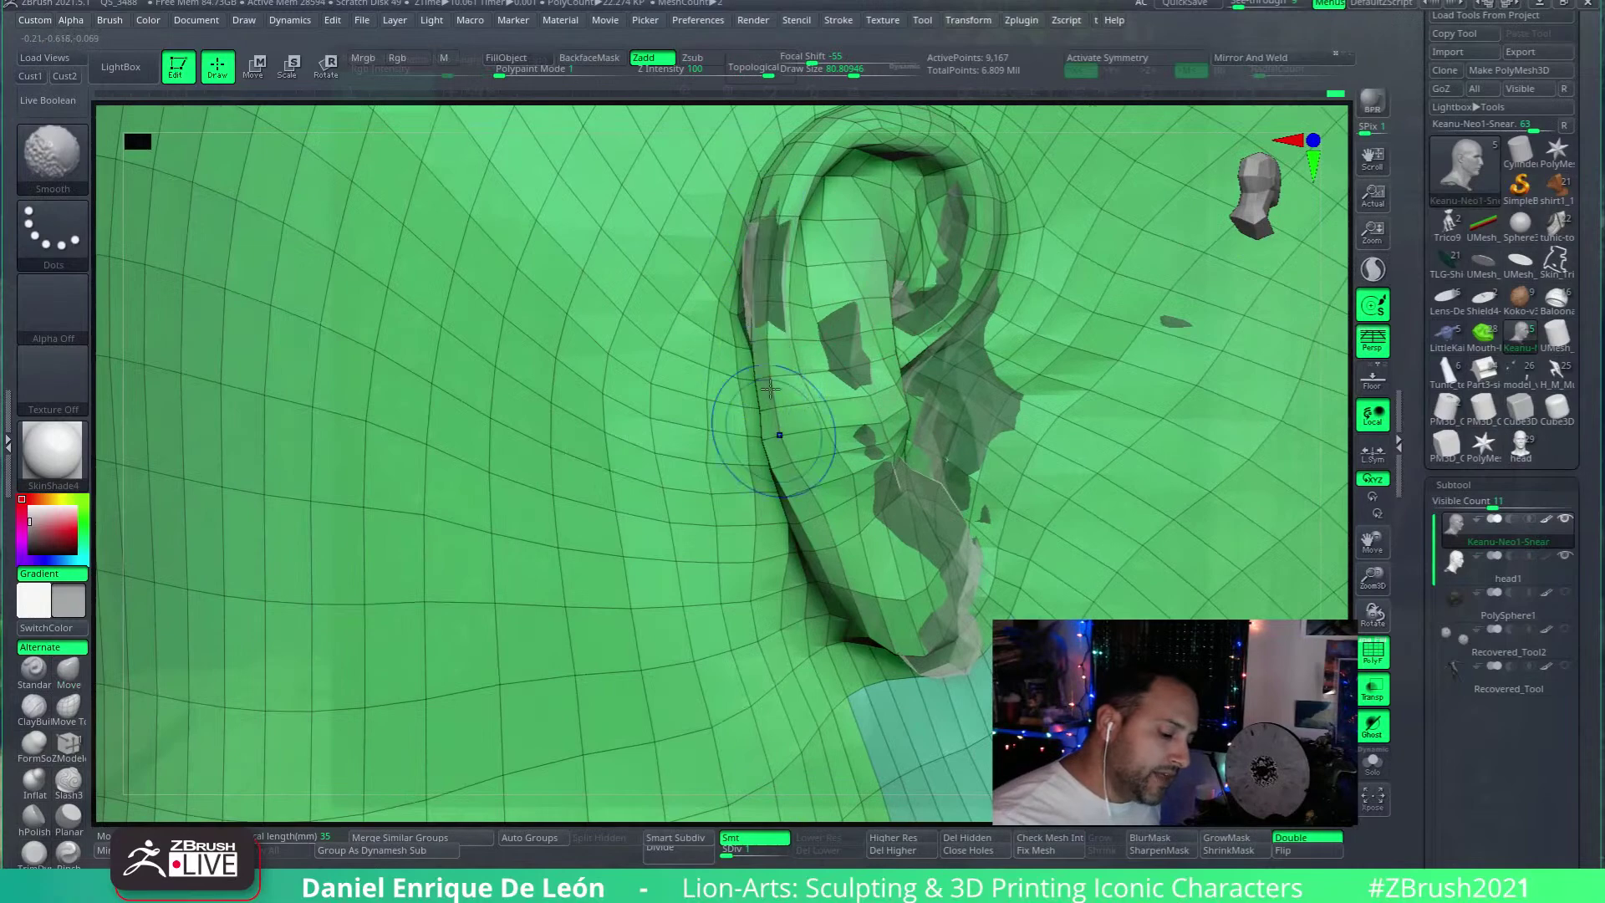
{"action": "mouse_move", "coordinate": [769, 309]}
{"action": "right_mouse_down"}
{"action": "mouse_move", "coordinate": [748, 311]}
{"action": "mouse_move", "coordinate": [949, 303]}
{"action": "mouse_move", "coordinate": [848, 459]}
{"action": "mouse_move", "coordinate": [910, 428]}
{"action": "mouse_move", "coordinate": [810, 416]}
{"action": "mouse_move", "coordinate": [894, 443]}
{"action": "mouse_move", "coordinate": [830, 483]}
{"action": "mouse_move", "coordinate": [885, 378]}
{"action": "right_mouse_up"}
{"action": "left_click_drag", "start_coordinate": [884, 378], "coordinate": [908, 507]}
{"action": "right_click_drag", "start_coordinate": [954, 519], "coordinate": [919, 533]}
{"action": "left_click_drag", "start_coordinate": [919, 532], "coordinate": [905, 540]}
{"action": "right_click_drag", "start_coordinate": [945, 560], "coordinate": [963, 569]}
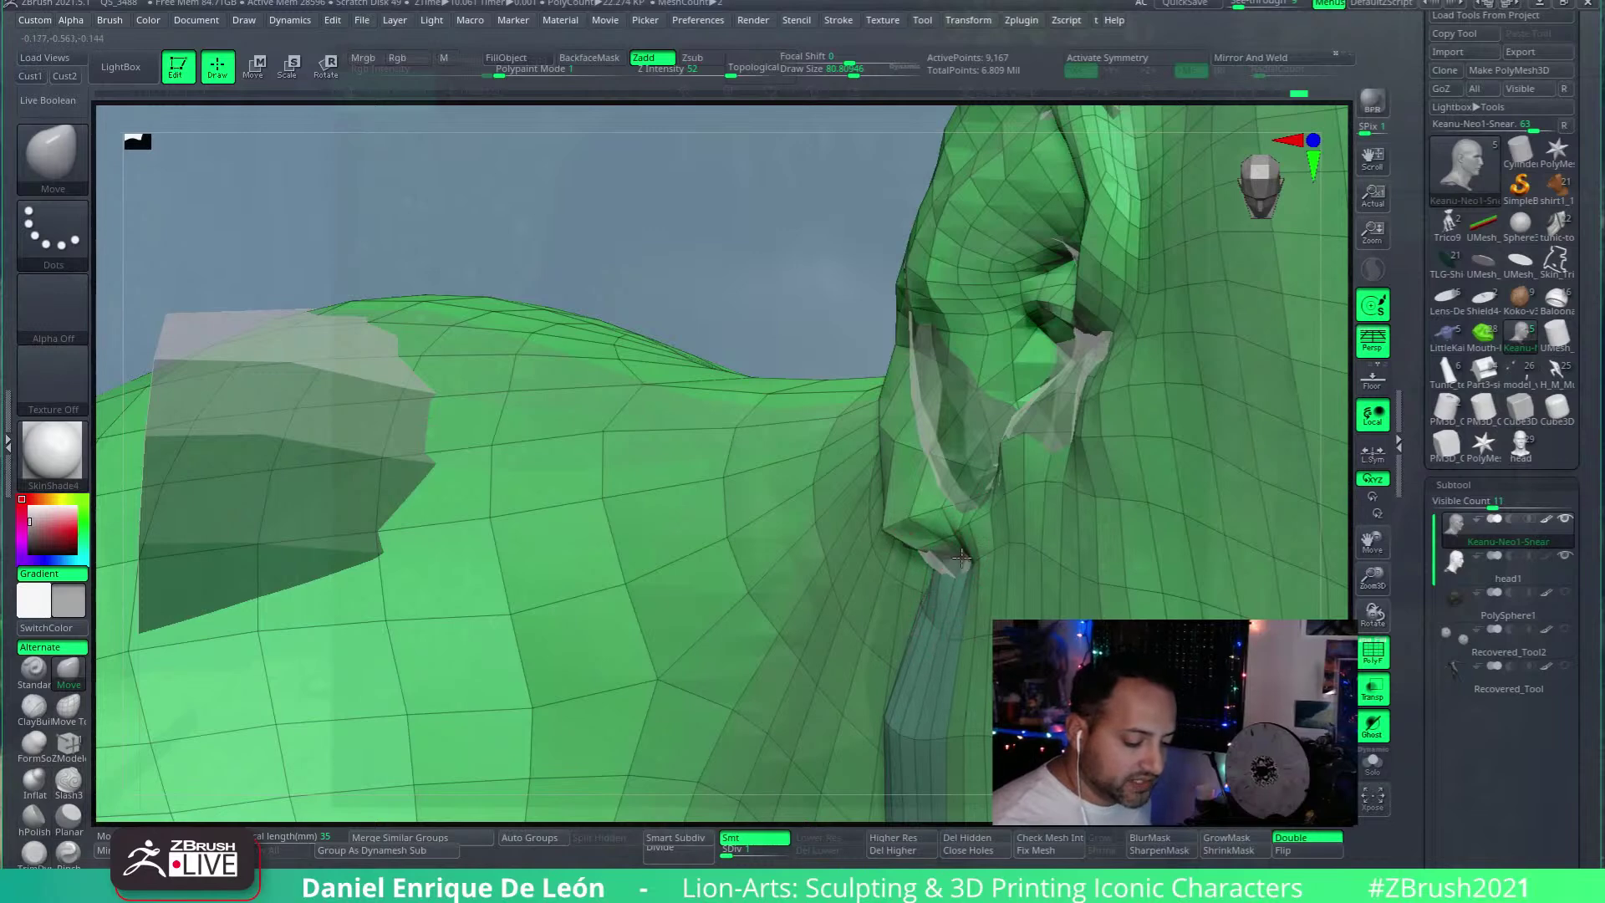
{"action": "key", "text": "shift"}
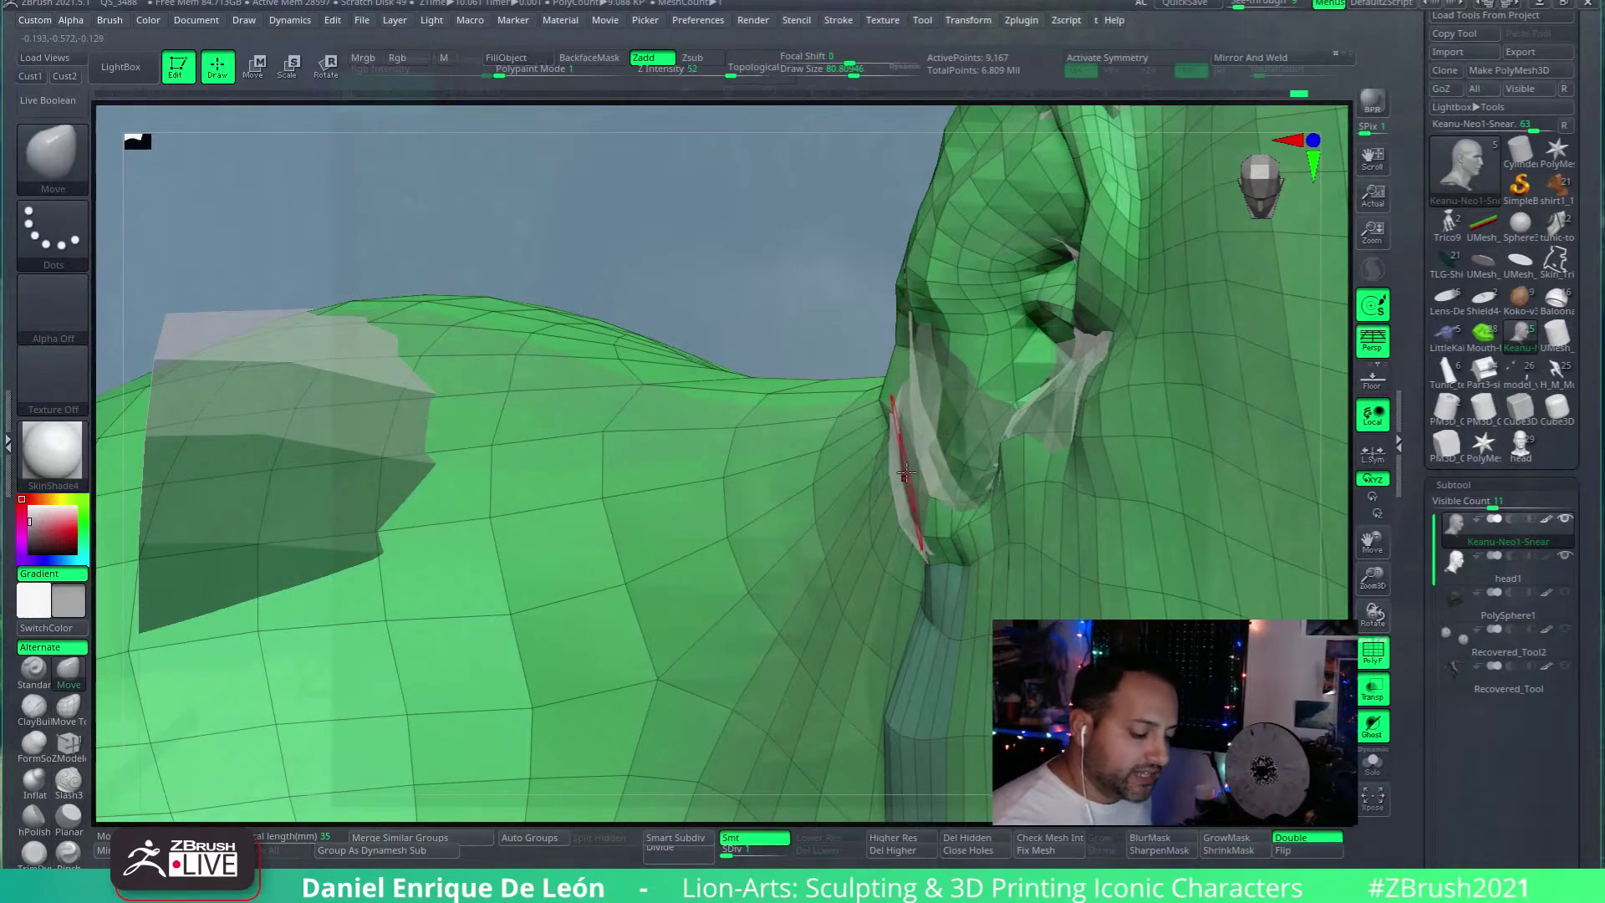
Step: Reshape the inner folds, the hollow between them and the lower back rim to follow the reference with the Move brush
{"action": "right_click_drag", "start_coordinate": [905, 473], "coordinate": [1005, 401]}
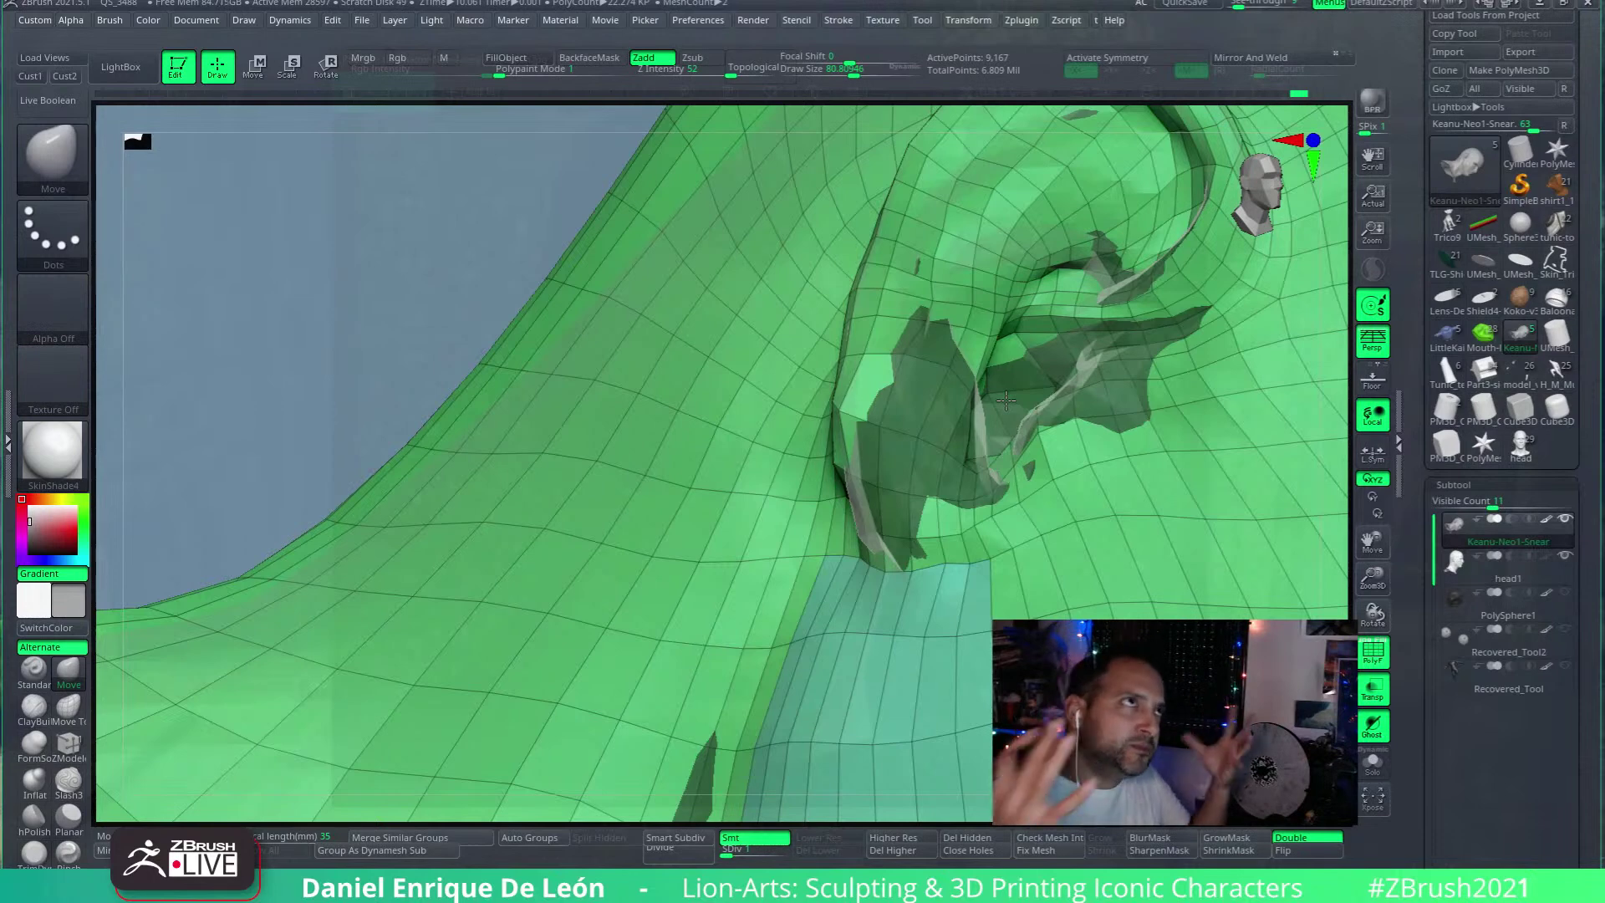
{"action": "mouse_move", "coordinate": [1006, 401]}
{"action": "right_mouse_down"}
{"action": "mouse_move", "coordinate": [869, 364]}
{"action": "mouse_move", "coordinate": [983, 443]}
{"action": "mouse_move", "coordinate": [1000, 335]}
{"action": "mouse_move", "coordinate": [1016, 412]}
{"action": "mouse_move", "coordinate": [1033, 364]}
{"action": "mouse_move", "coordinate": [961, 368]}
{"action": "mouse_move", "coordinate": [1045, 382]}
{"action": "mouse_move", "coordinate": [1049, 401]}
{"action": "mouse_move", "coordinate": [986, 441]}
{"action": "mouse_move", "coordinate": [880, 439]}
{"action": "mouse_move", "coordinate": [949, 393]}
{"action": "mouse_move", "coordinate": [975, 411]}
{"action": "mouse_move", "coordinate": [988, 337]}
{"action": "mouse_move", "coordinate": [1051, 166]}
{"action": "mouse_move", "coordinate": [1064, 169]}
{"action": "mouse_move", "coordinate": [1015, 317]}
{"action": "mouse_move", "coordinate": [972, 362]}
{"action": "mouse_move", "coordinate": [974, 399]}
{"action": "mouse_move", "coordinate": [1009, 358]}
{"action": "mouse_move", "coordinate": [999, 368]}
{"action": "mouse_move", "coordinate": [1040, 422]}
{"action": "mouse_move", "coordinate": [960, 456]}
{"action": "mouse_move", "coordinate": [1027, 438]}
{"action": "mouse_move", "coordinate": [1000, 335]}
{"action": "mouse_move", "coordinate": [937, 408]}
{"action": "mouse_move", "coordinate": [927, 394]}
{"action": "right_mouse_up"}
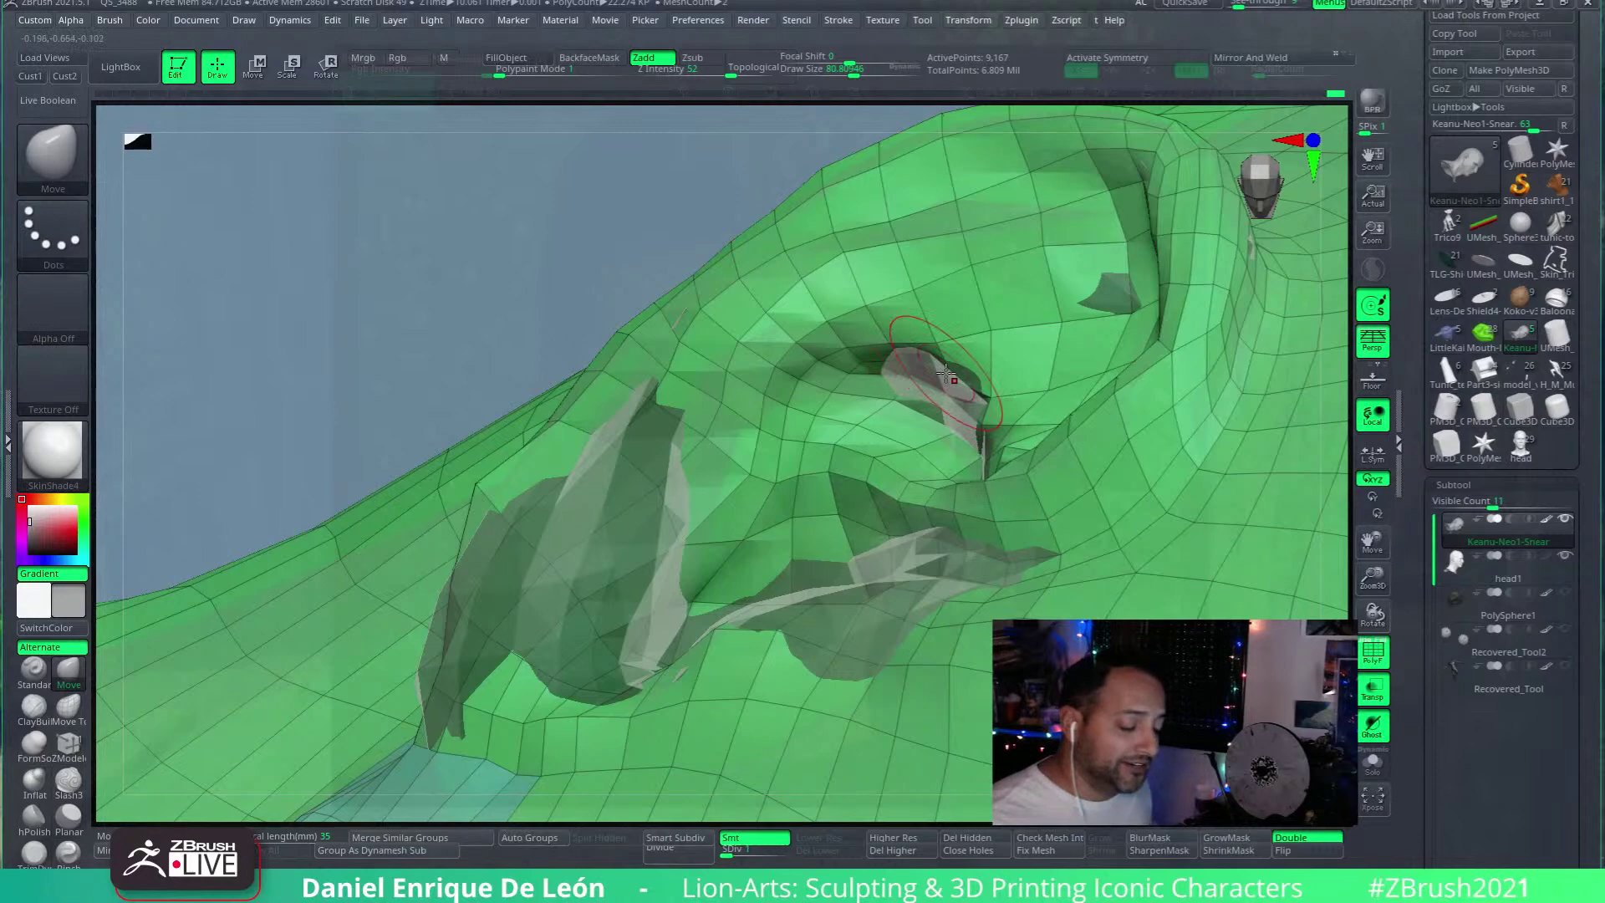
{"action": "mouse_move", "coordinate": [947, 374]}
{"action": "right_mouse_down"}
{"action": "mouse_move", "coordinate": [932, 404]}
{"action": "mouse_move", "coordinate": [1057, 362]}
{"action": "mouse_move", "coordinate": [978, 470]}
{"action": "mouse_move", "coordinate": [1077, 462]}
{"action": "mouse_move", "coordinate": [1064, 379]}
{"action": "right_mouse_up"}
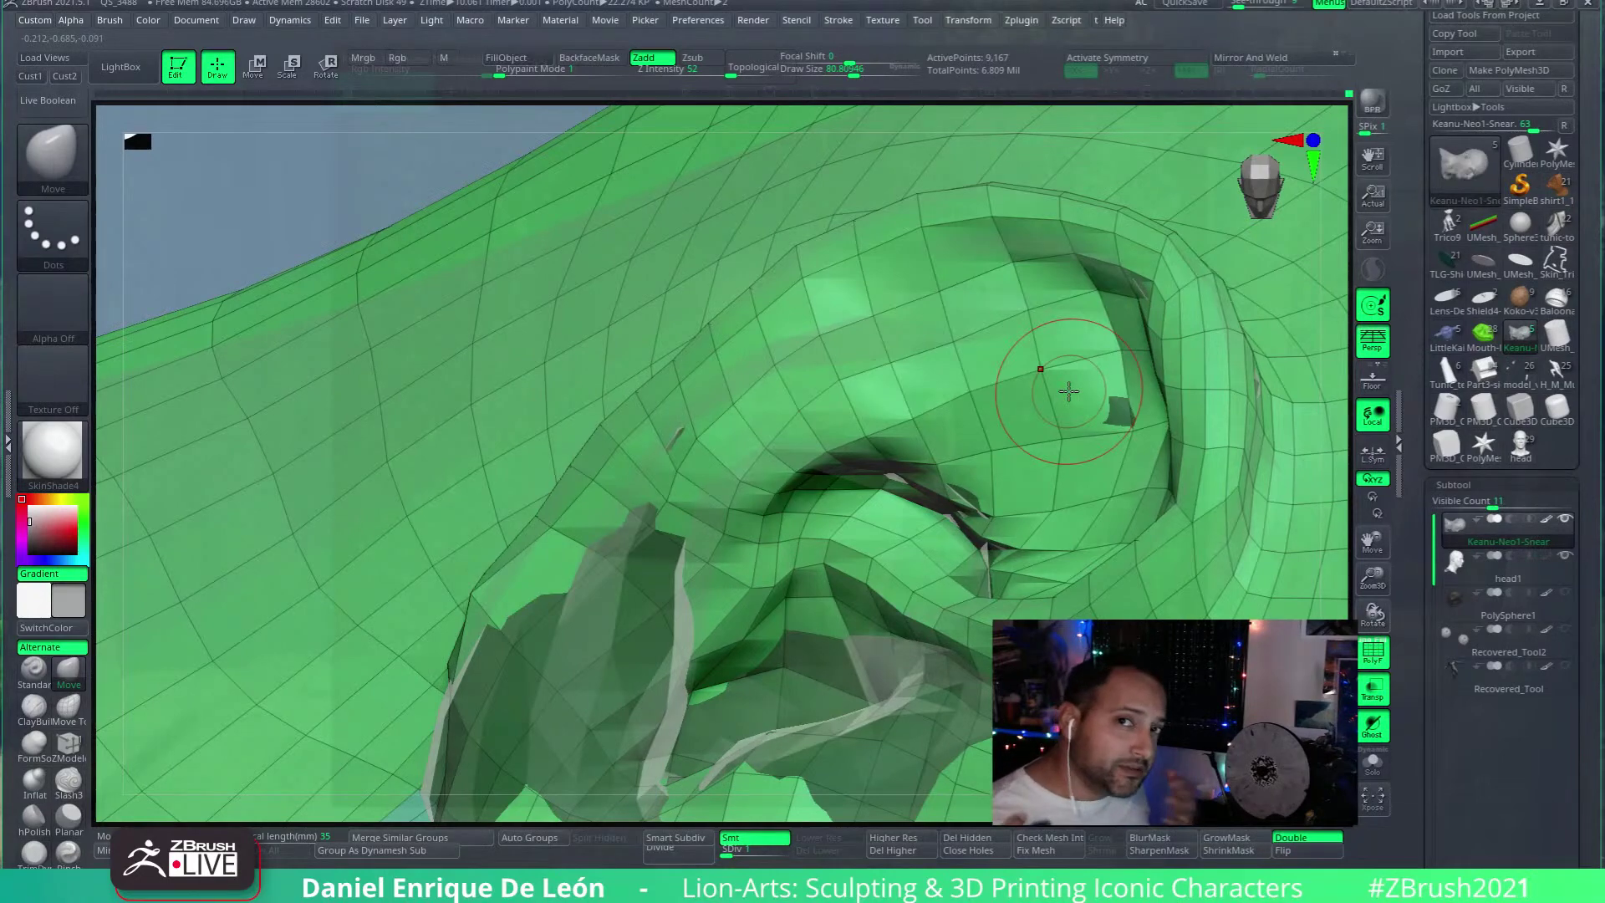
{"action": "right_click_drag", "start_coordinate": [1068, 390], "coordinate": [947, 260]}
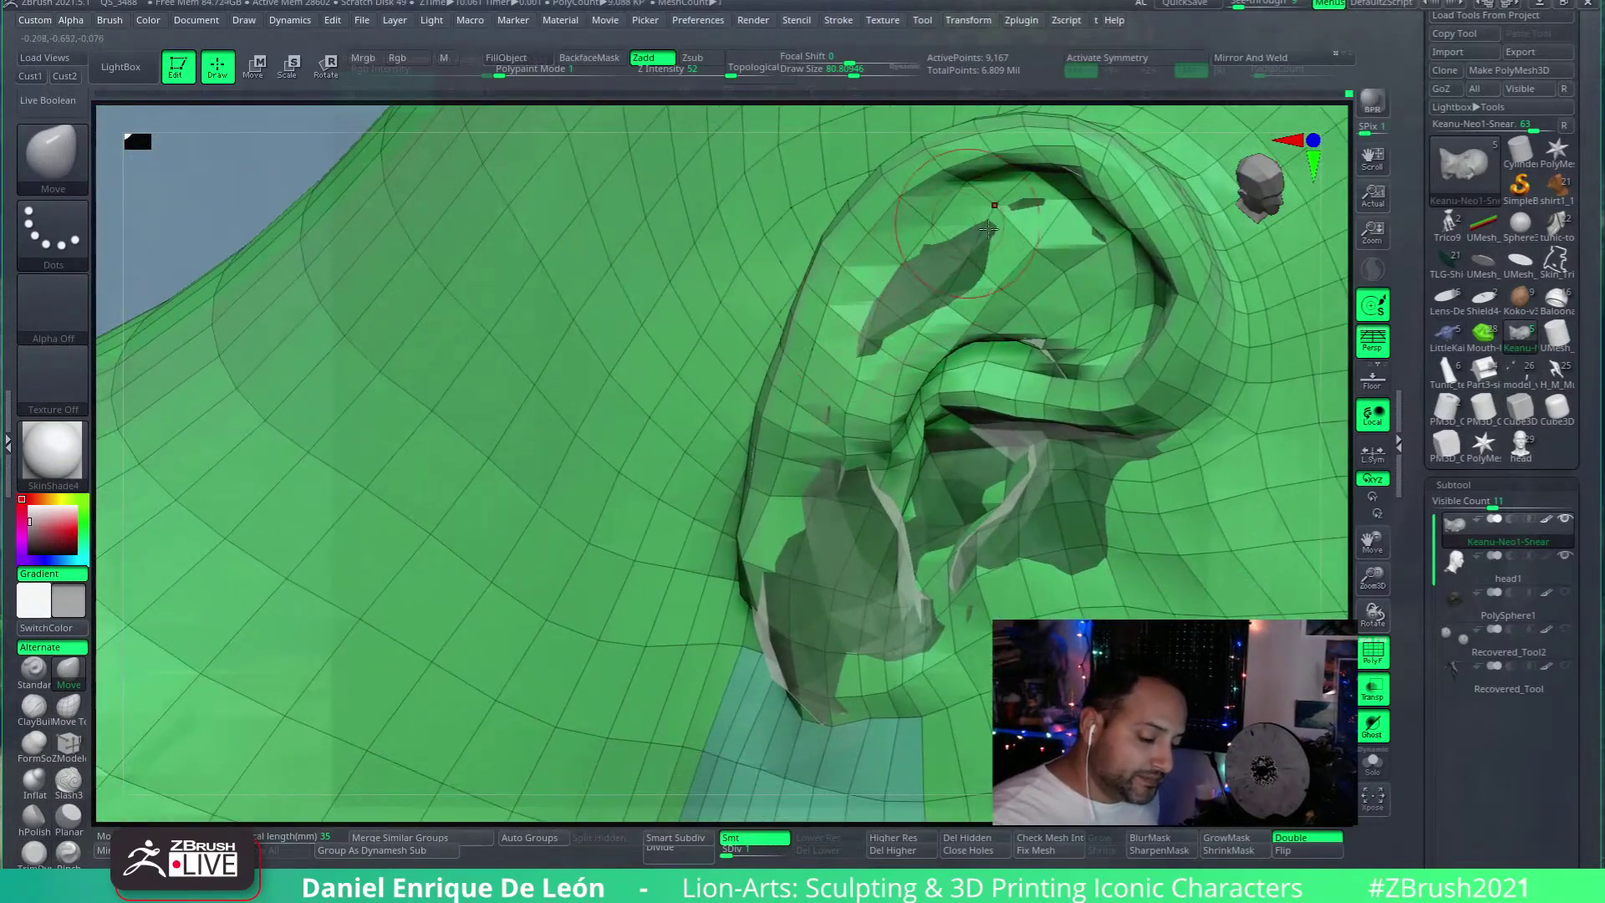
{"action": "mouse_move", "coordinate": [1046, 249]}
{"action": "right_mouse_down"}
{"action": "mouse_move", "coordinate": [1114, 355]}
{"action": "mouse_move", "coordinate": [1016, 273]}
{"action": "mouse_move", "coordinate": [1009, 251]}
{"action": "mouse_move", "coordinate": [1053, 249]}
{"action": "right_mouse_up"}
{"action": "mouse_move", "coordinate": [1078, 324]}
{"action": "right_mouse_down"}
{"action": "mouse_move", "coordinate": [1006, 348]}
{"action": "mouse_move", "coordinate": [945, 284]}
{"action": "mouse_move", "coordinate": [770, 297]}
{"action": "mouse_move", "coordinate": [860, 444]}
{"action": "mouse_move", "coordinate": [831, 466]}
{"action": "mouse_move", "coordinate": [763, 366]}
{"action": "right_mouse_up"}
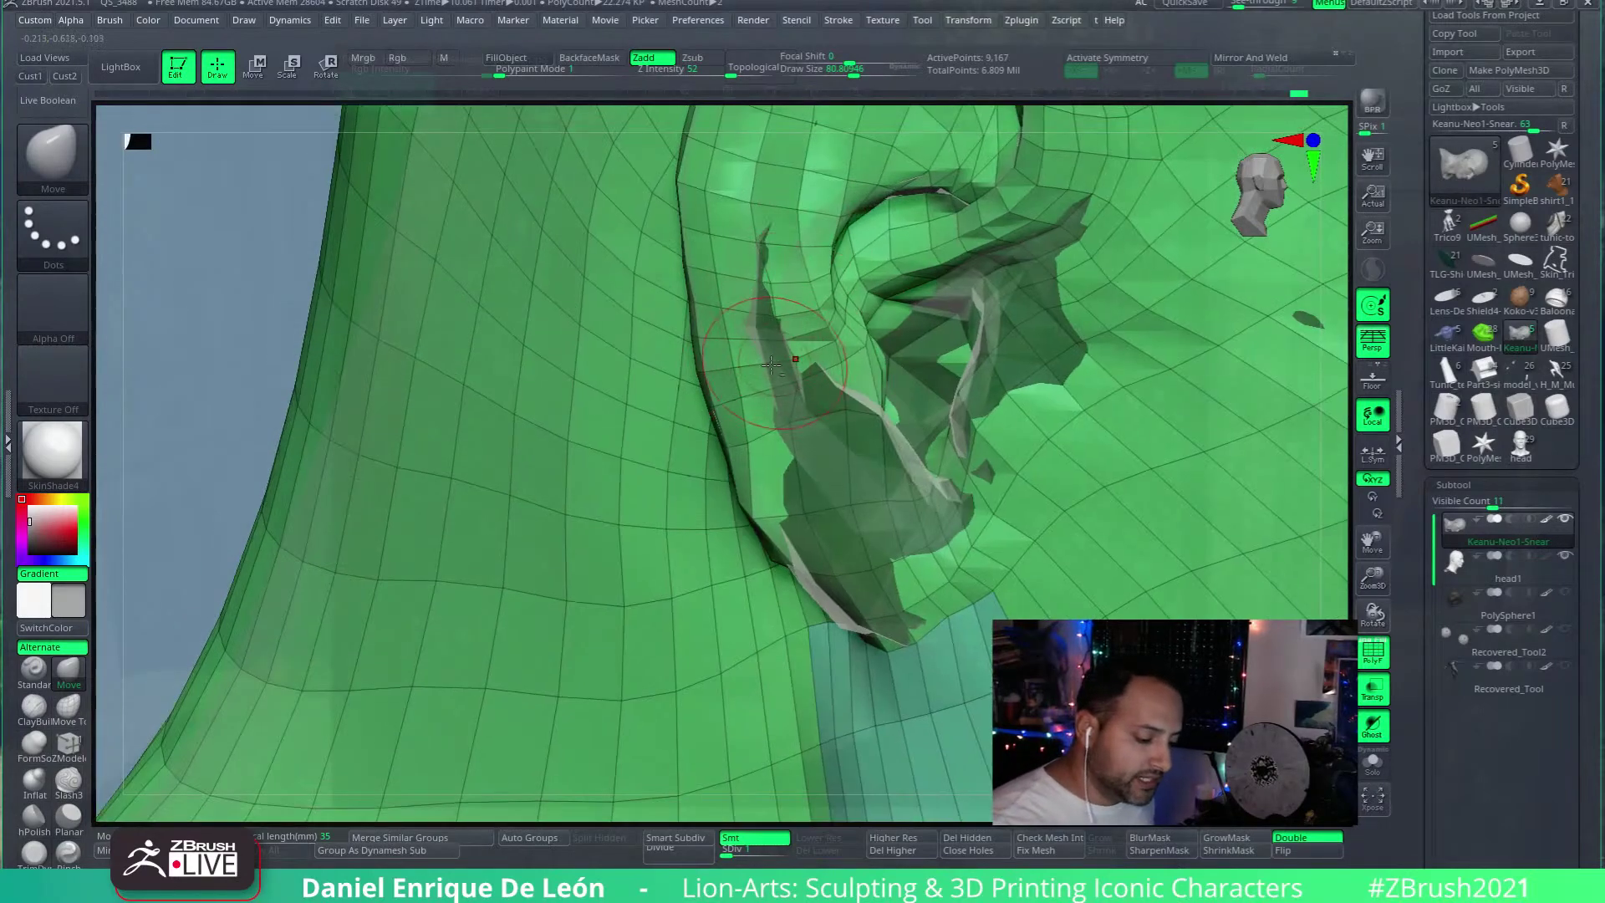
{"action": "mouse_move", "coordinate": [883, 261]}
{"action": "right_mouse_down"}
{"action": "mouse_move", "coordinate": [709, 299]}
{"action": "mouse_move", "coordinate": [770, 276]}
{"action": "mouse_move", "coordinate": [716, 276]}
{"action": "mouse_move", "coordinate": [753, 209]}
{"action": "right_mouse_up"}
Step: Reduce the draw size to about 77 and shape the crease and surface behind the ear
{"action": "left_click_drag", "start_coordinate": [856, 74], "coordinate": [851, 74]}
{"action": "mouse_move", "coordinate": [919, 276]}
{"action": "right_mouse_down"}
{"action": "mouse_move", "coordinate": [968, 304]}
{"action": "mouse_move", "coordinate": [890, 230]}
{"action": "mouse_move", "coordinate": [895, 335]}
{"action": "mouse_move", "coordinate": [866, 440]}
{"action": "mouse_move", "coordinate": [784, 425]}
{"action": "right_mouse_up"}
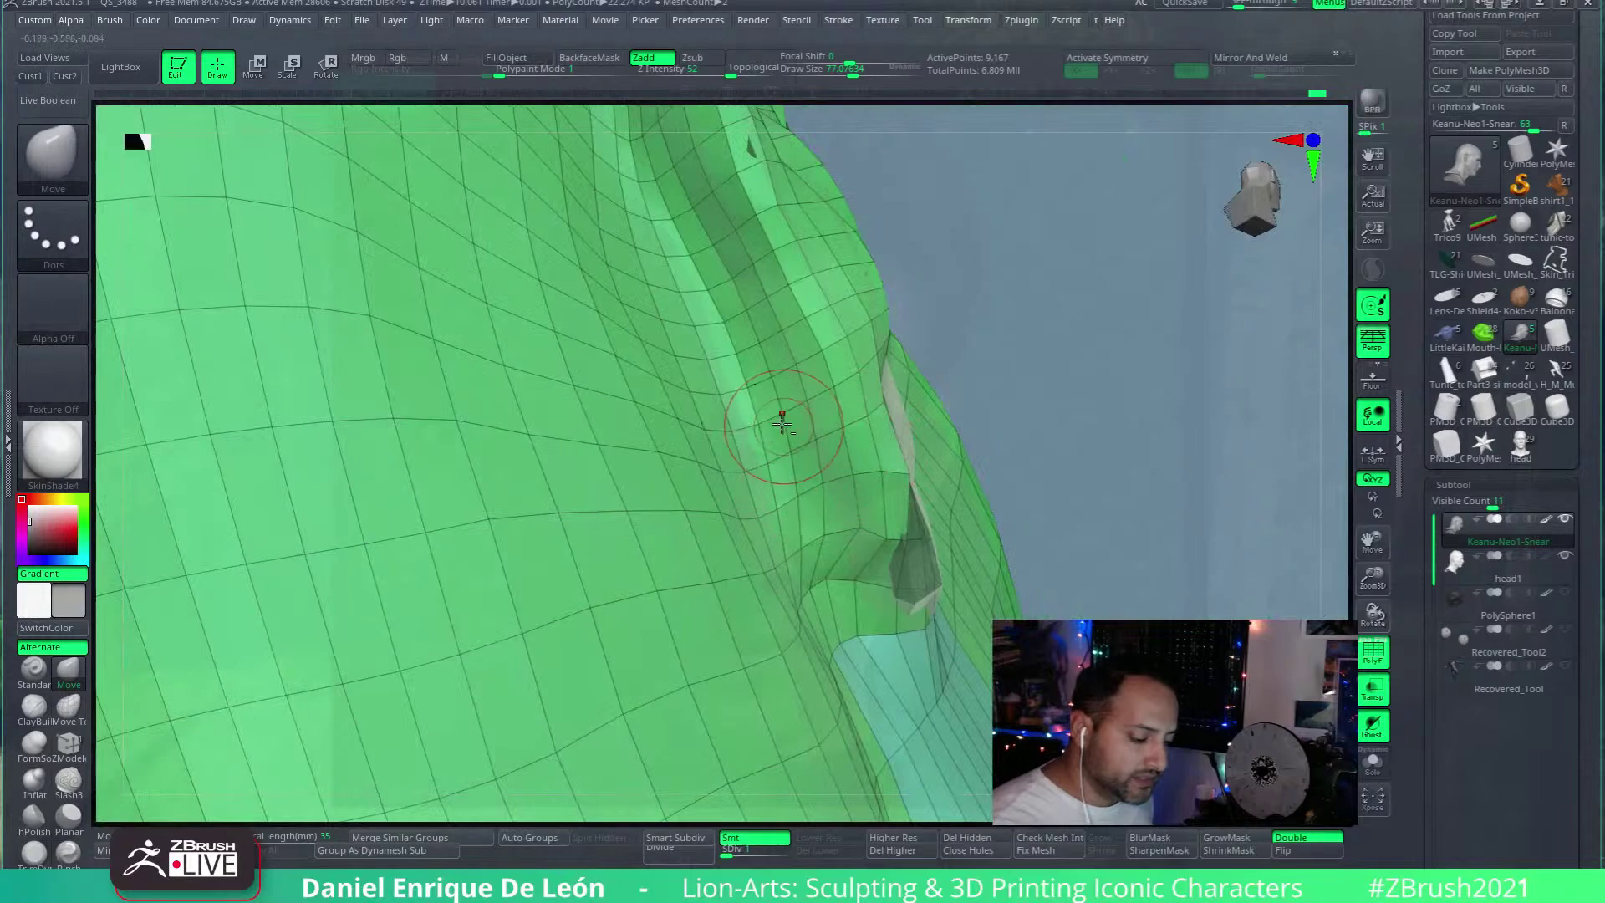
{"action": "right_click_drag", "start_coordinate": [761, 365], "coordinate": [800, 353]}
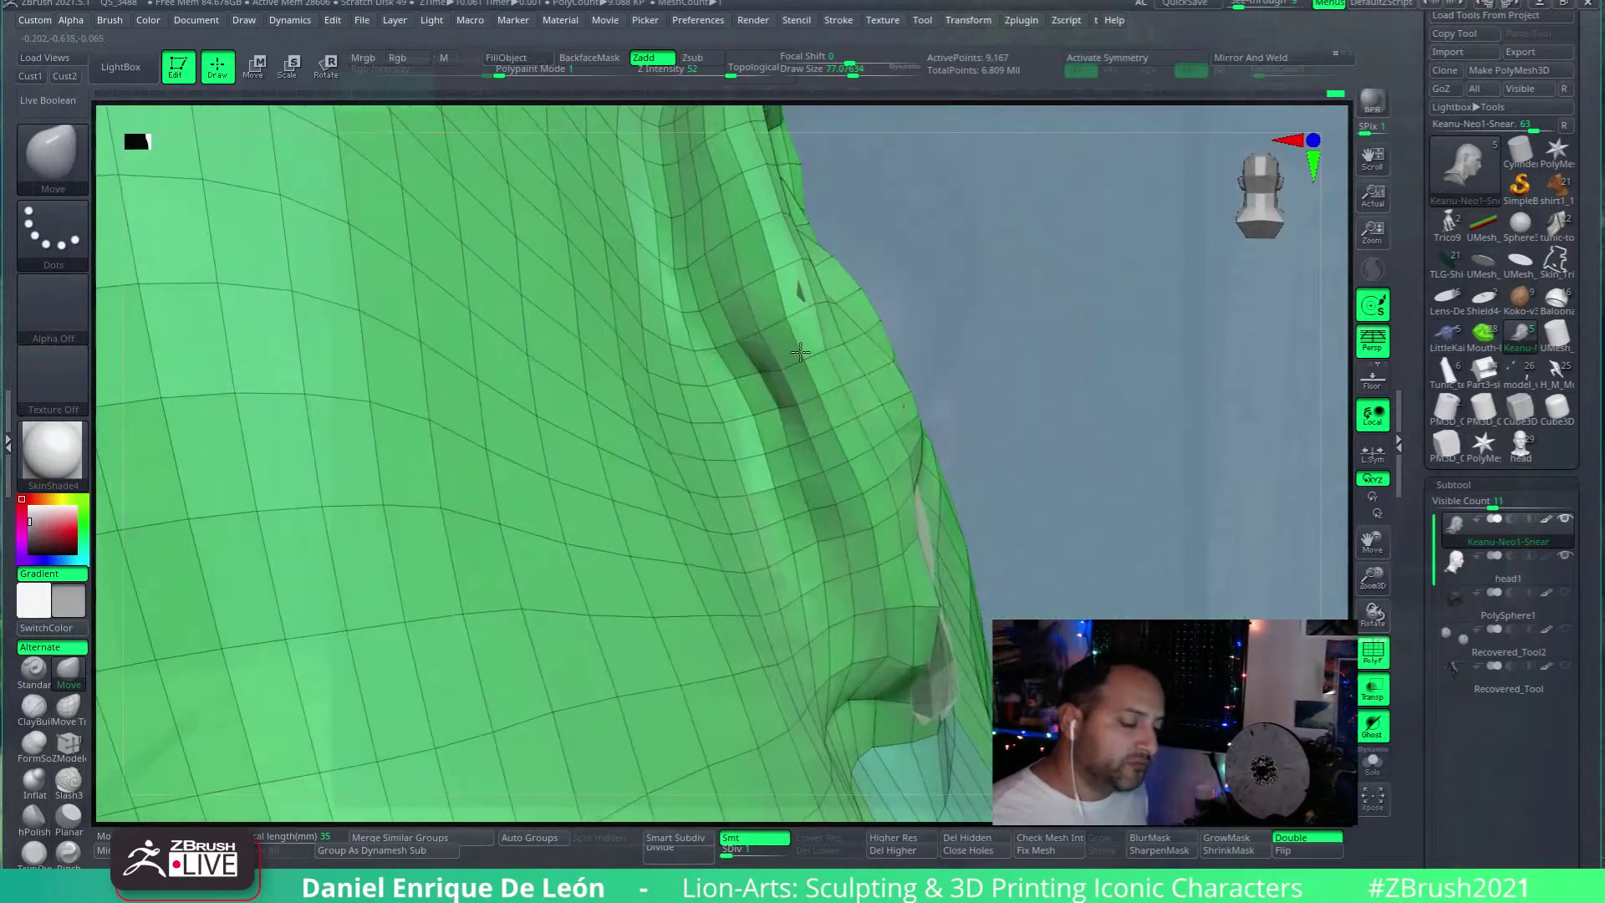
{"action": "right_click_drag", "start_coordinate": [706, 372], "coordinate": [837, 356]}
{"action": "right_click_drag", "start_coordinate": [815, 268], "coordinate": [845, 311]}
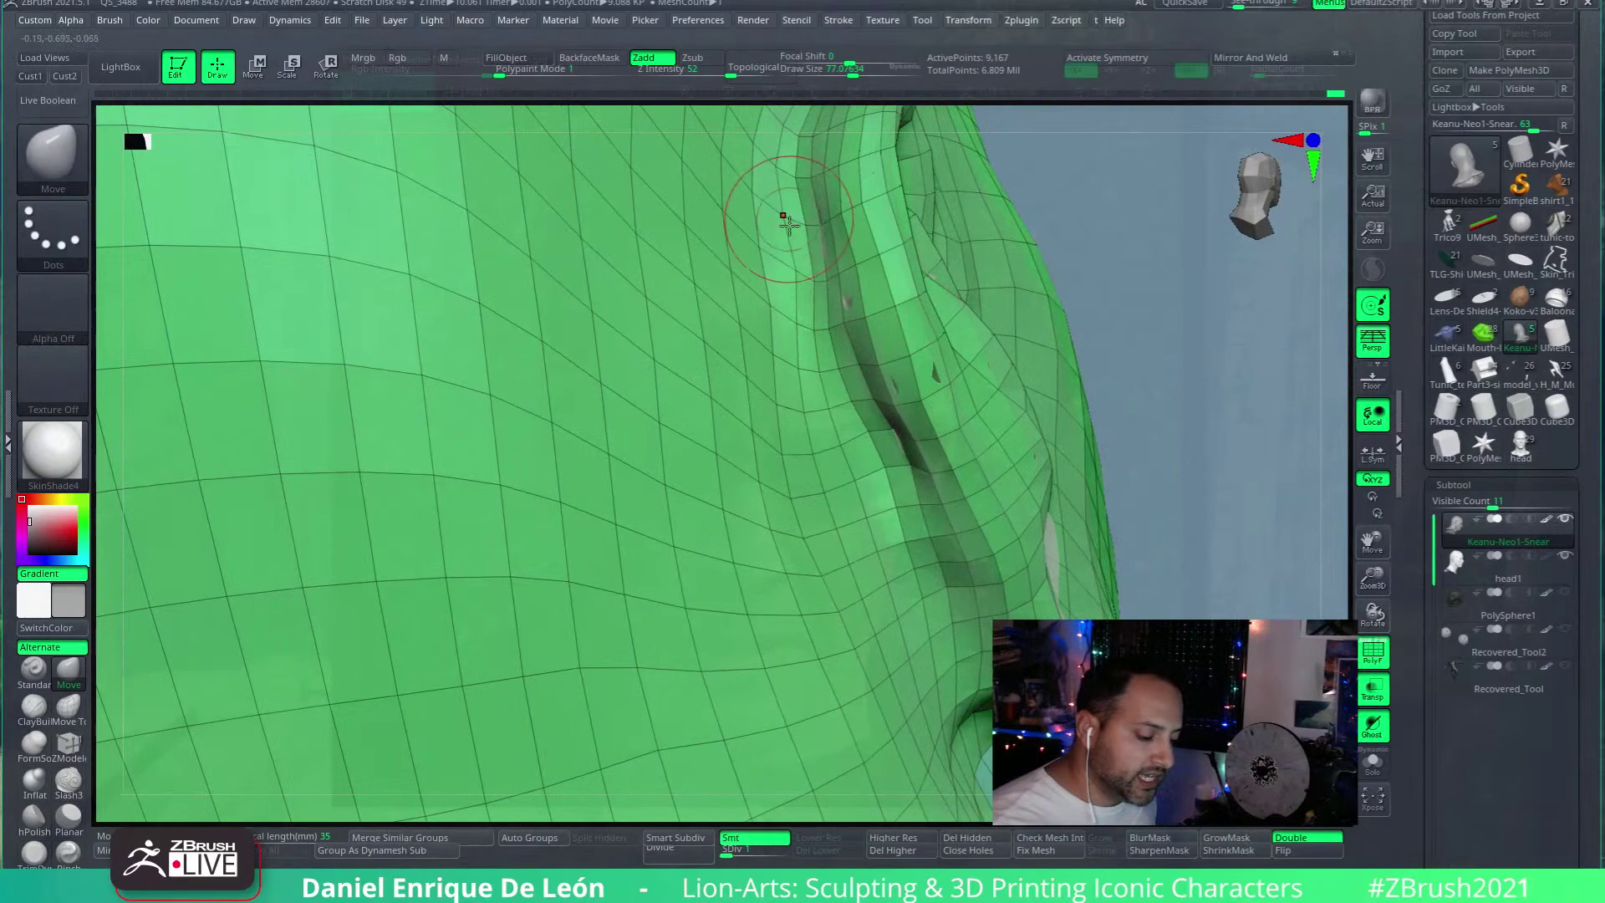
{"action": "right_click_drag", "start_coordinate": [797, 257], "coordinate": [800, 290]}
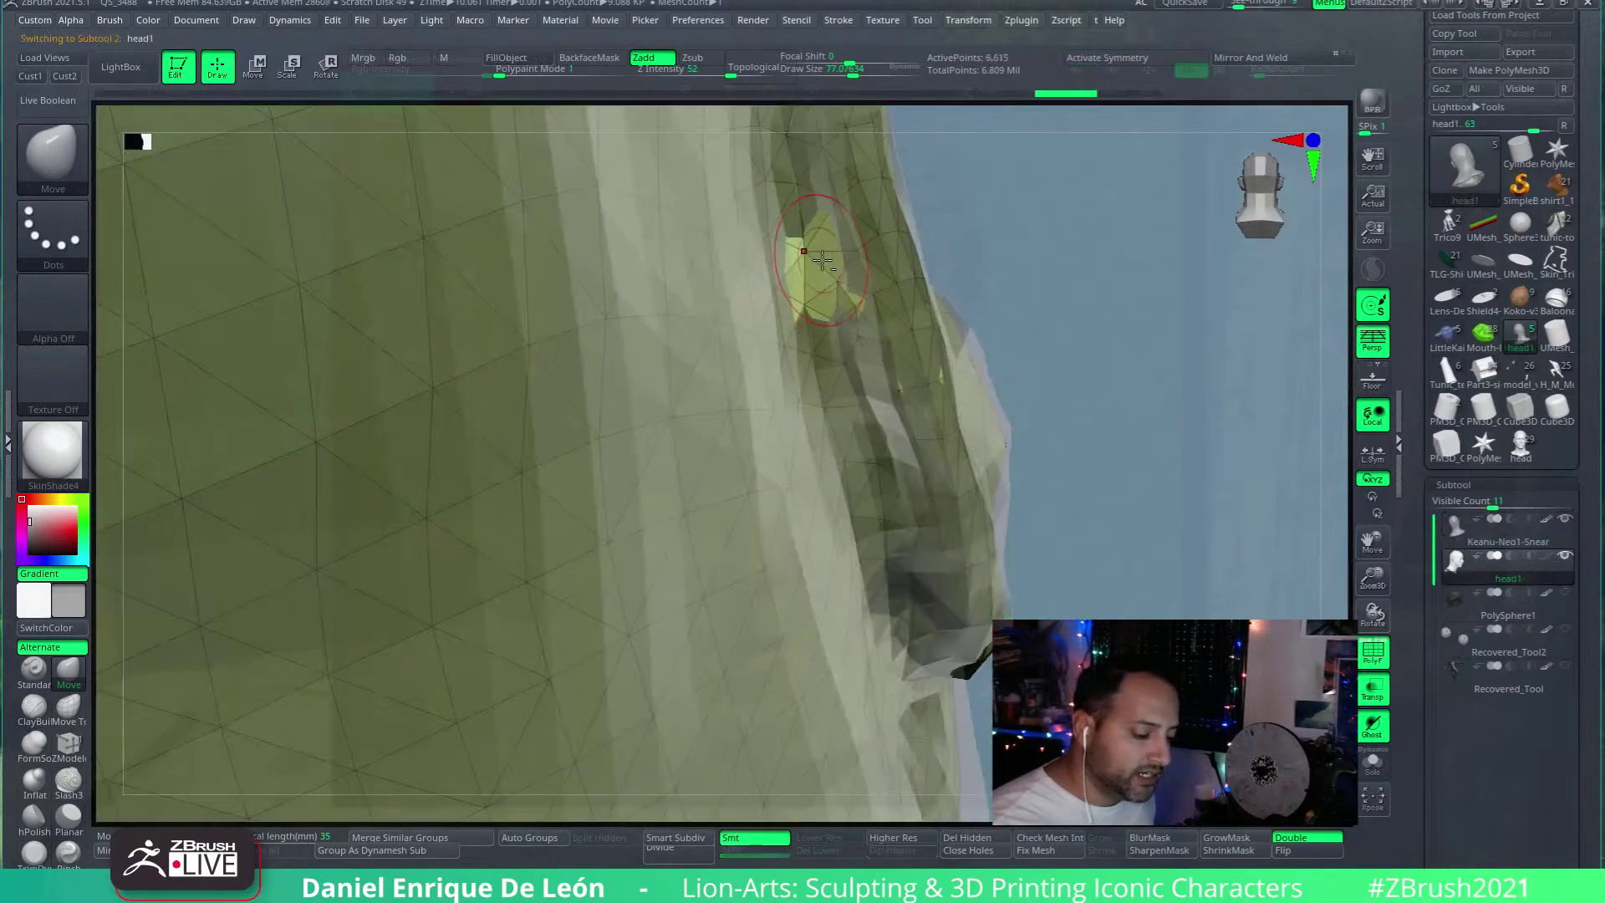
Step: Switch between the head1 and Keanu-Neo1-Snear subtools to compare the crease behind the ear
{"action": "left_click", "coordinate": [800, 268], "text": "alt"}
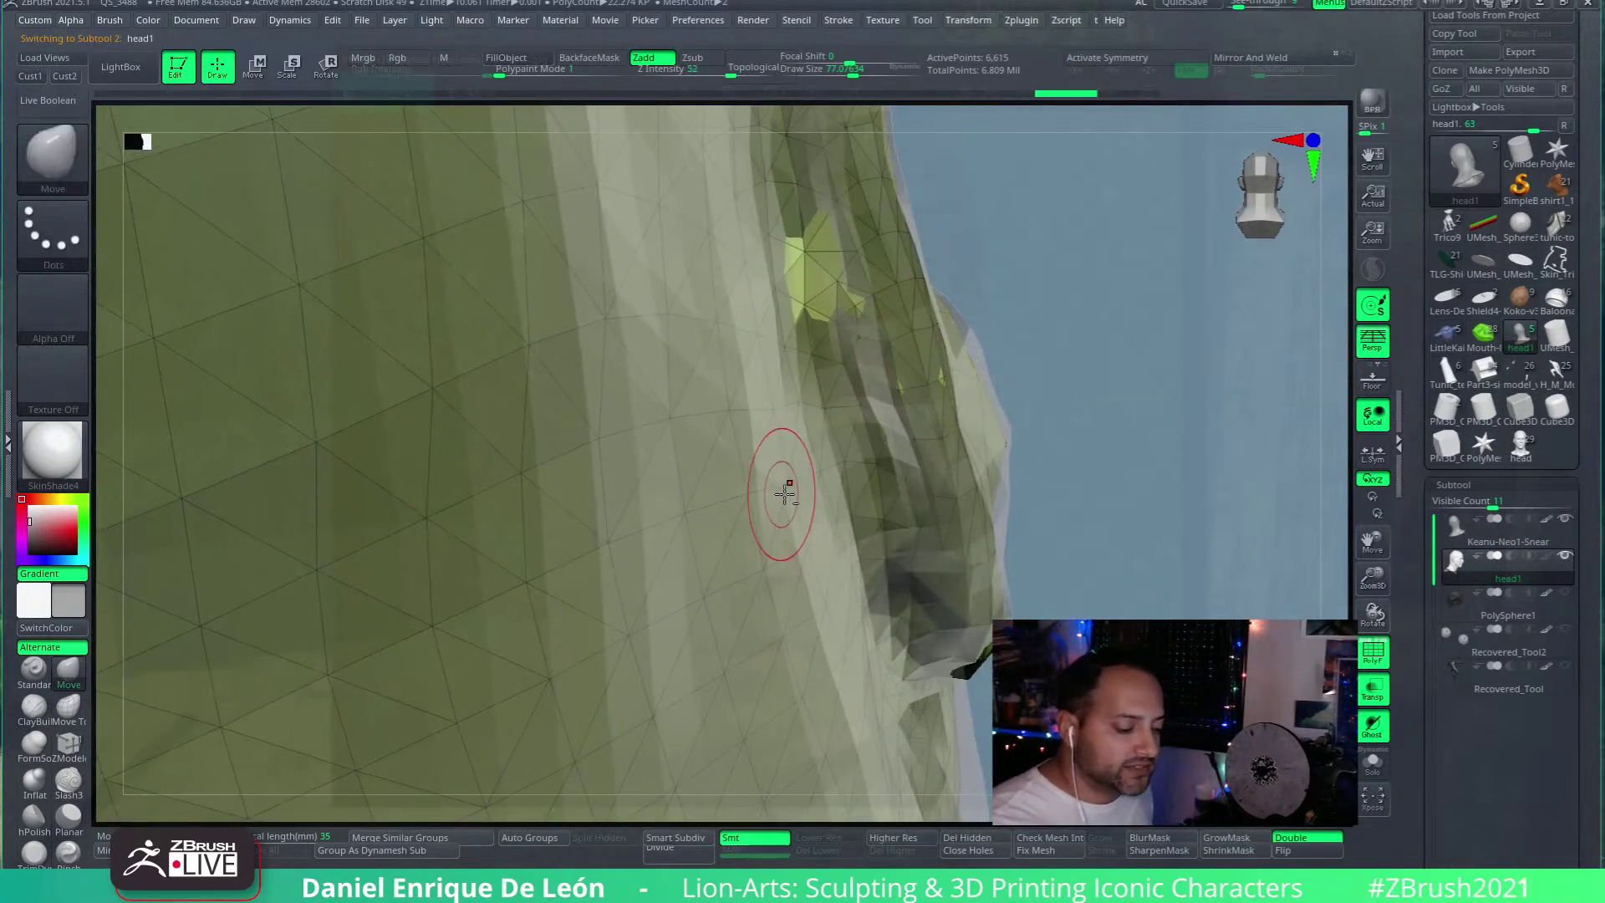
{"action": "left_click", "coordinate": [784, 480], "text": "alt"}
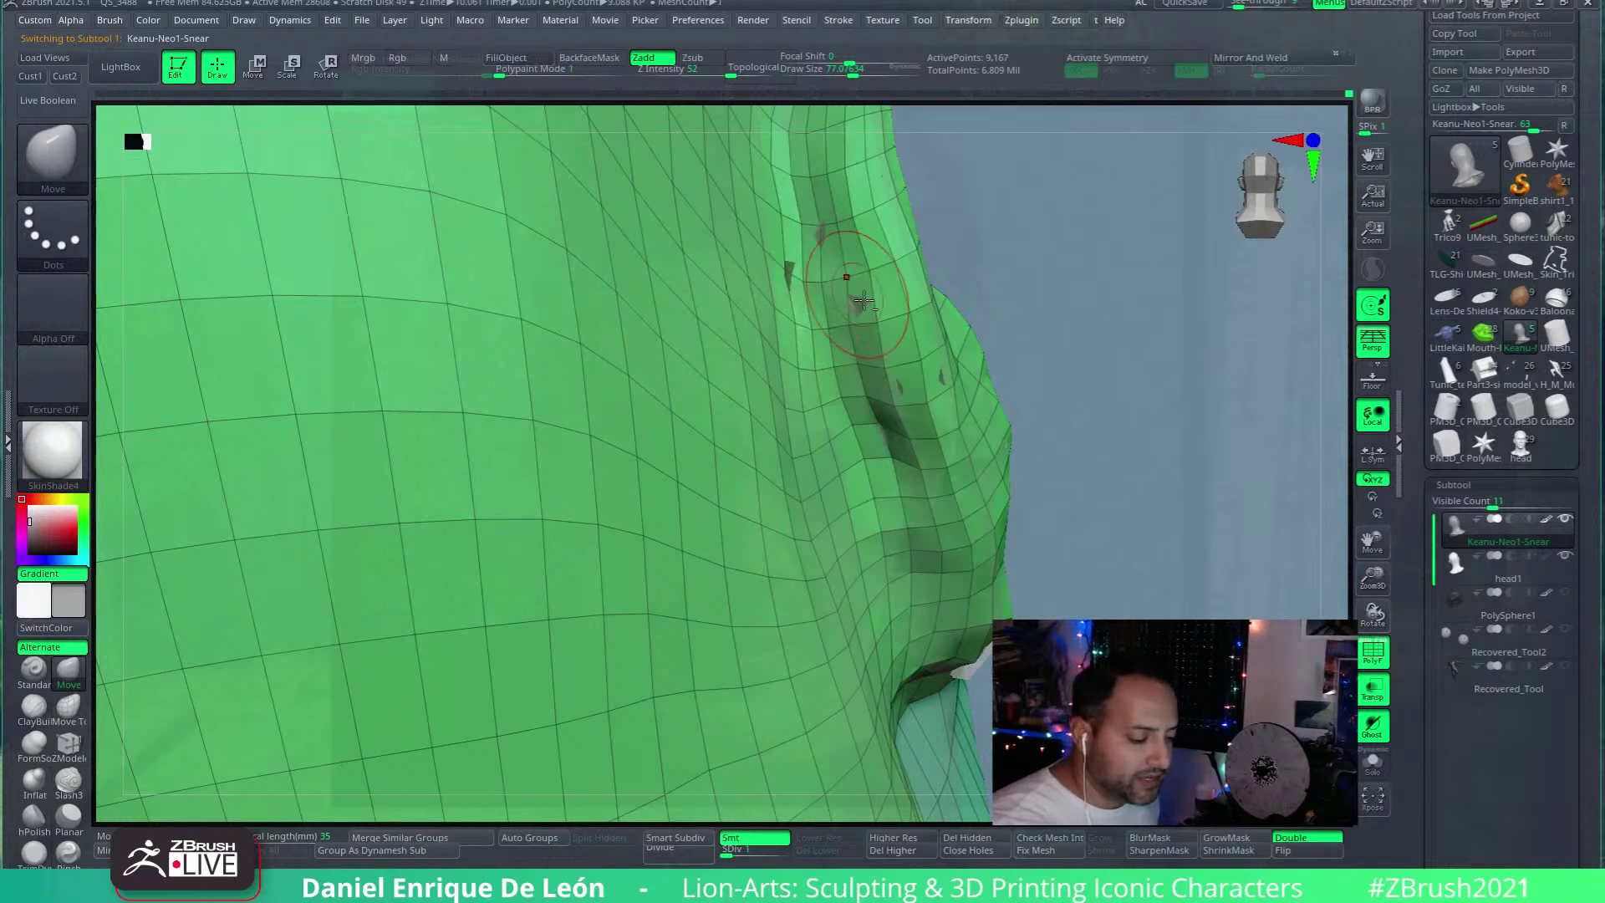
{"action": "left_click", "coordinate": [815, 313], "text": "alt"}
{"action": "left_click", "coordinate": [726, 474], "text": "alt"}
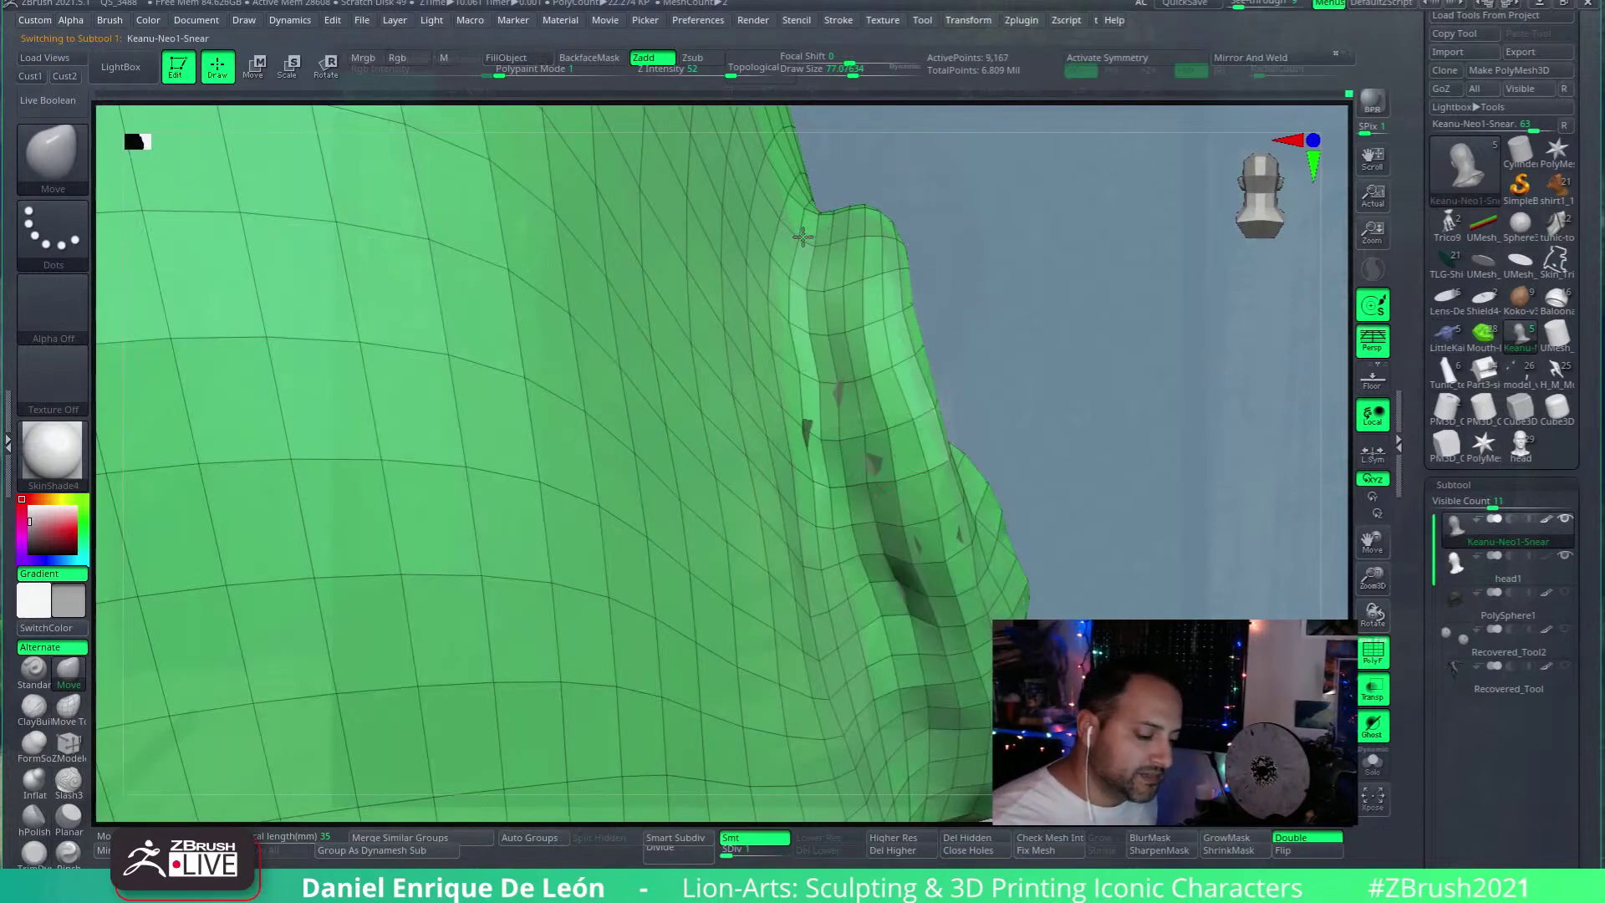
Step: Refine the upper rim, the hollow beside the ear canal and the back crease against the reference
{"action": "mouse_move", "coordinate": [809, 234]}
{"action": "right_mouse_down"}
{"action": "mouse_move", "coordinate": [860, 419]}
{"action": "mouse_move", "coordinate": [845, 420]}
{"action": "mouse_move", "coordinate": [893, 501]}
{"action": "mouse_move", "coordinate": [910, 484]}
{"action": "mouse_move", "coordinate": [886, 439]}
{"action": "mouse_move", "coordinate": [783, 418]}
{"action": "mouse_move", "coordinate": [1107, 248]}
{"action": "mouse_move", "coordinate": [1011, 336]}
{"action": "mouse_move", "coordinate": [882, 404]}
{"action": "right_mouse_up"}
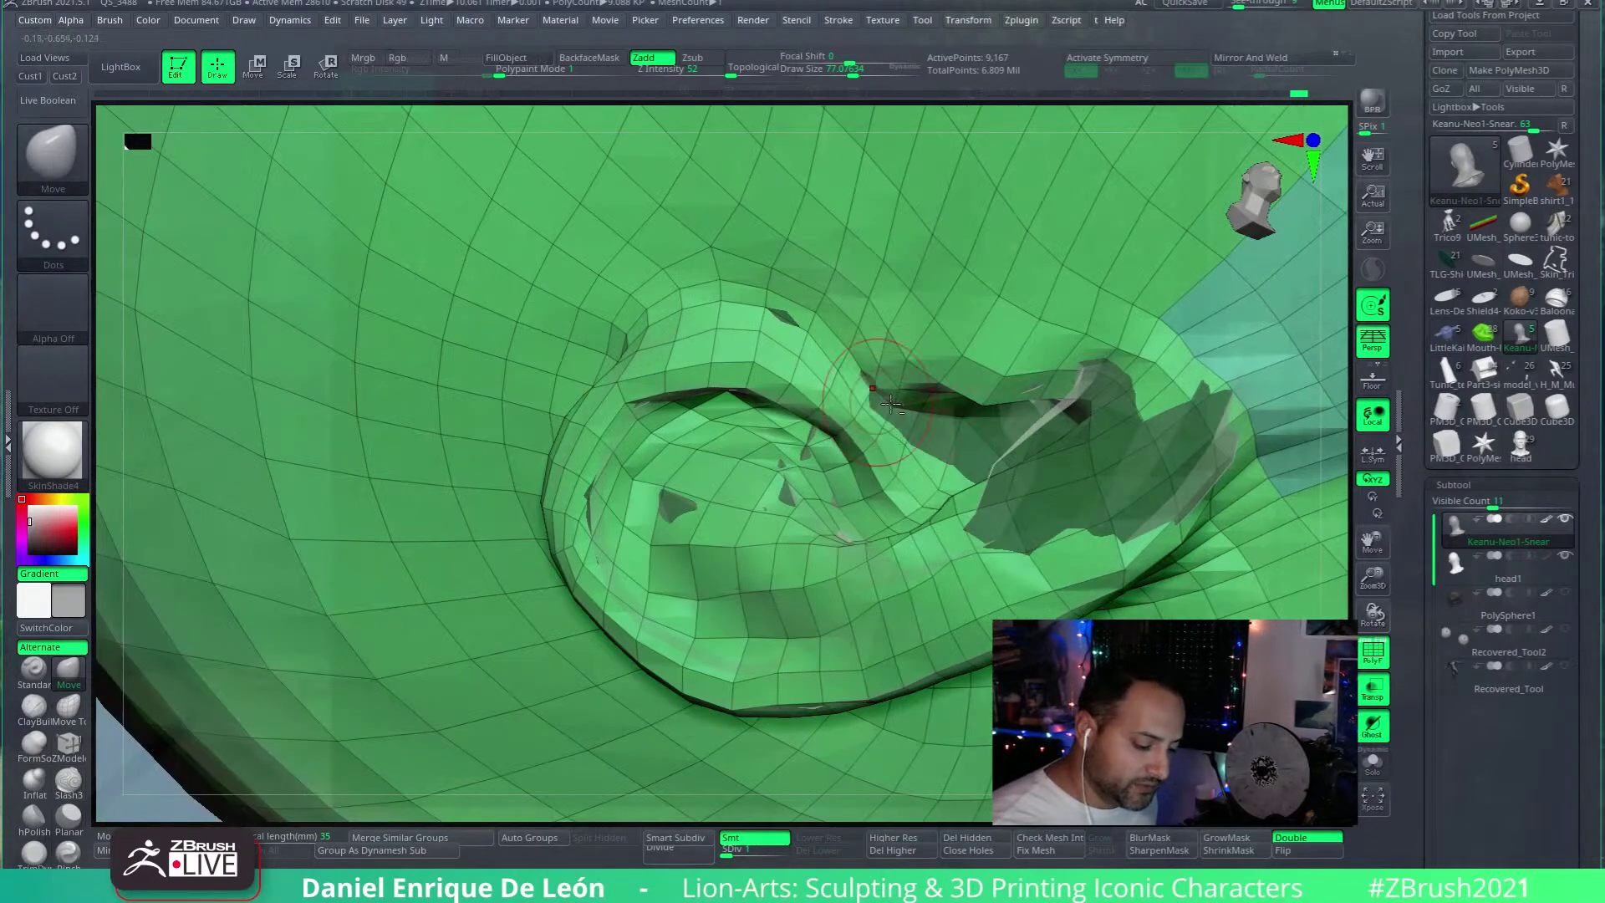
{"action": "mouse_move", "coordinate": [997, 424]}
{"action": "right_mouse_down"}
{"action": "mouse_move", "coordinate": [970, 340]}
{"action": "mouse_move", "coordinate": [950, 328]}
{"action": "mouse_move", "coordinate": [957, 215]}
{"action": "mouse_move", "coordinate": [941, 349]}
{"action": "mouse_move", "coordinate": [874, 377]}
{"action": "right_mouse_up"}
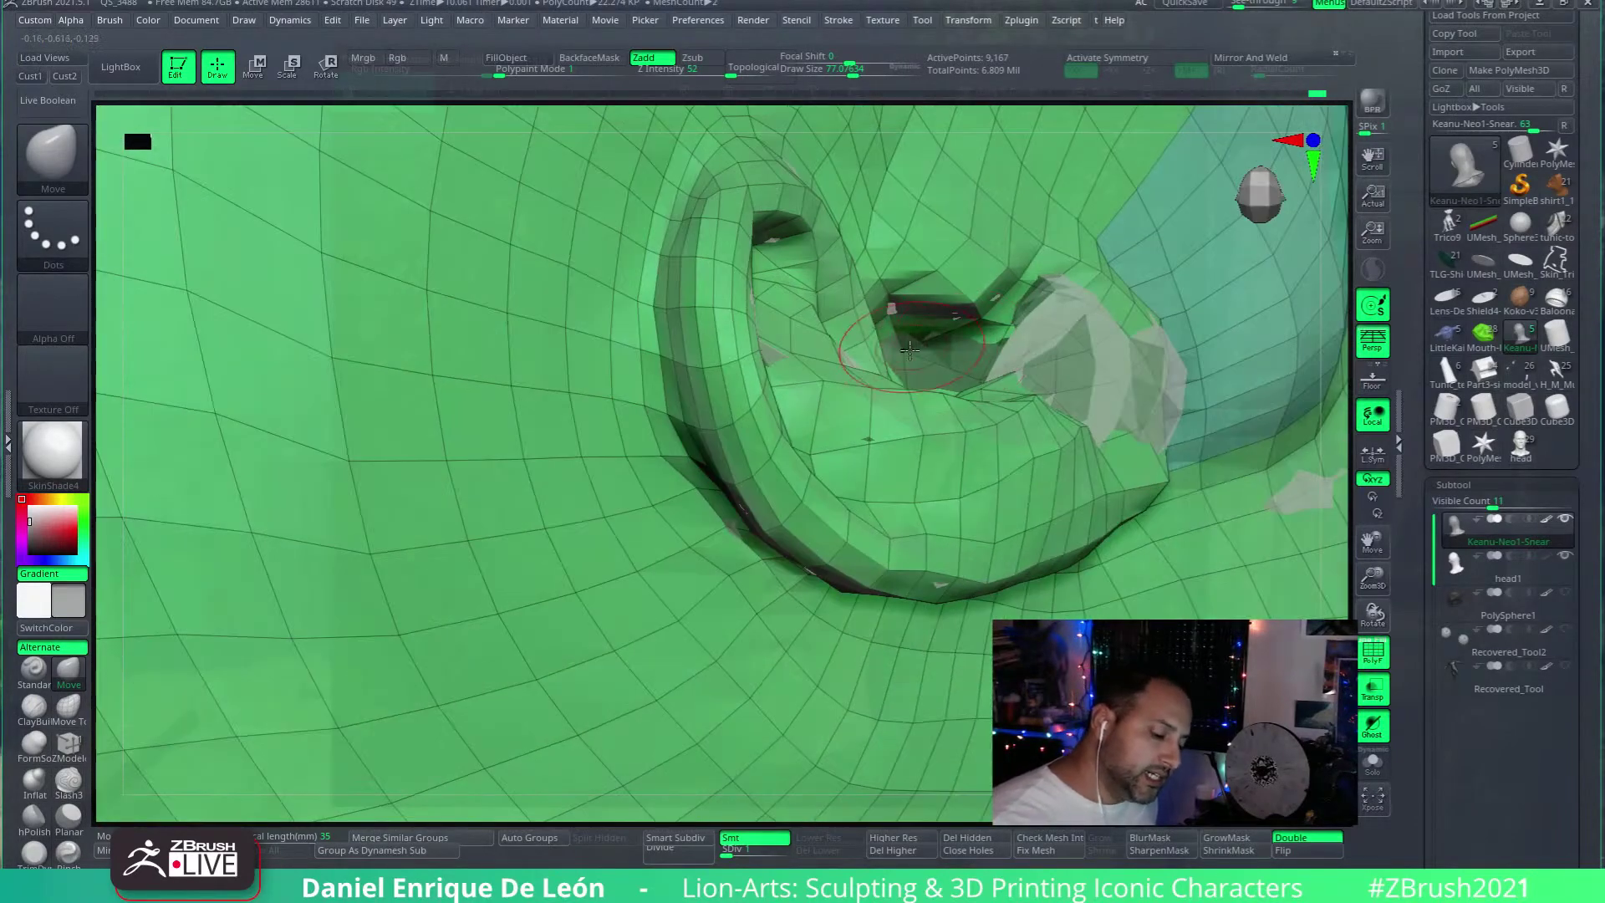
{"action": "mouse_move", "coordinate": [942, 373]}
{"action": "right_mouse_down"}
{"action": "mouse_move", "coordinate": [902, 384]}
{"action": "mouse_move", "coordinate": [890, 322]}
{"action": "mouse_move", "coordinate": [834, 374]}
{"action": "mouse_move", "coordinate": [941, 298]}
{"action": "mouse_move", "coordinate": [818, 418]}
{"action": "right_mouse_up"}
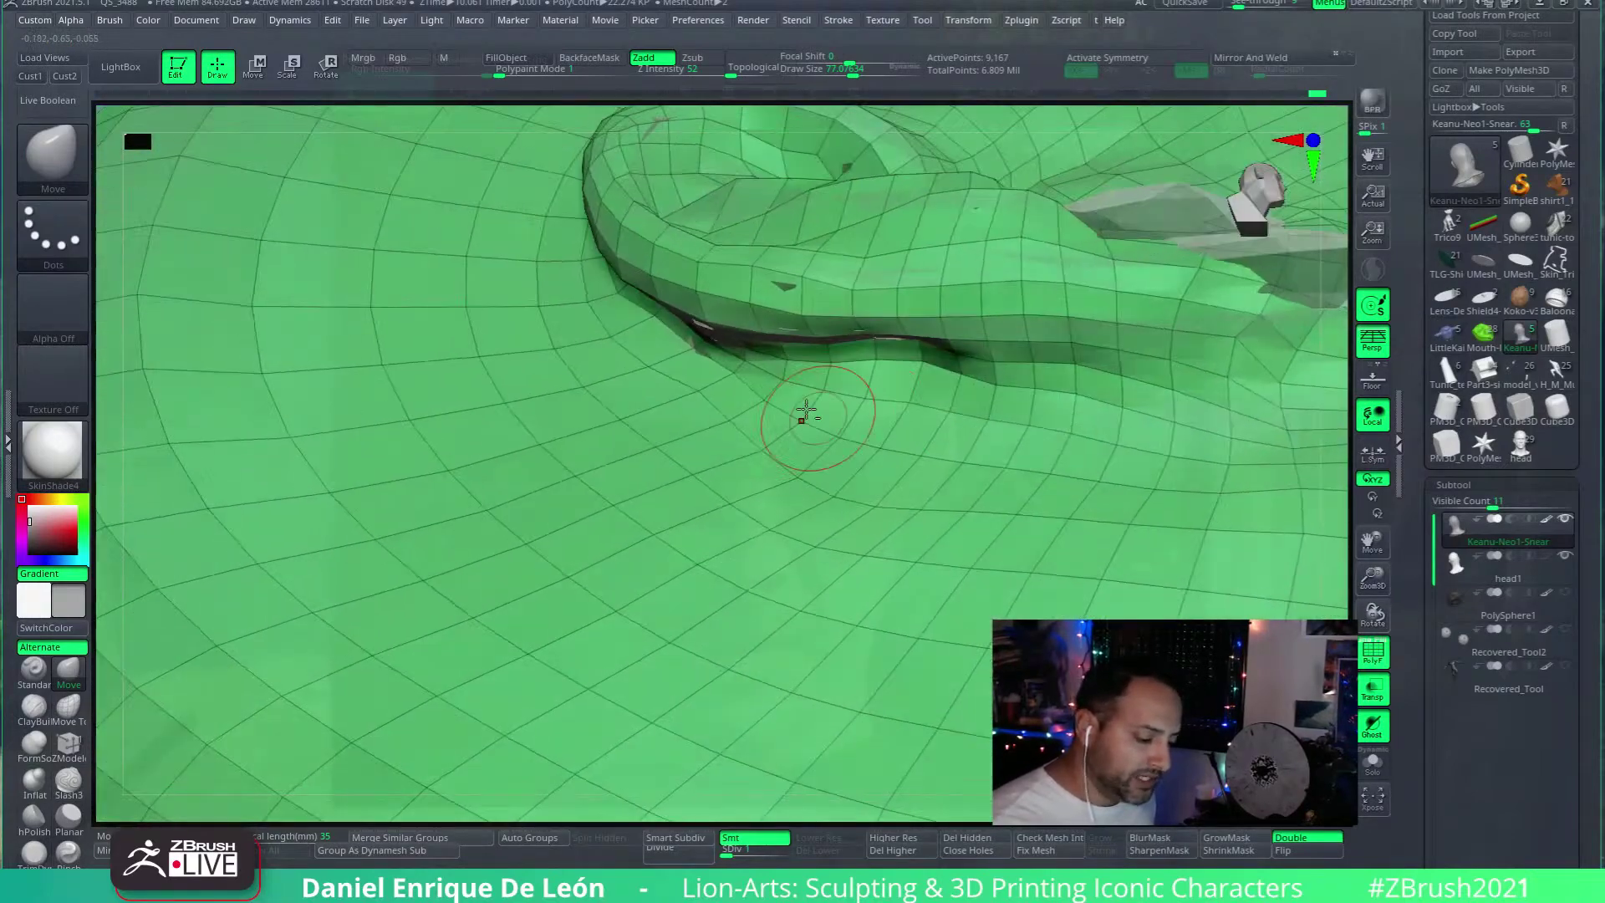
{"action": "right_click_drag", "start_coordinate": [907, 343], "coordinate": [796, 390]}
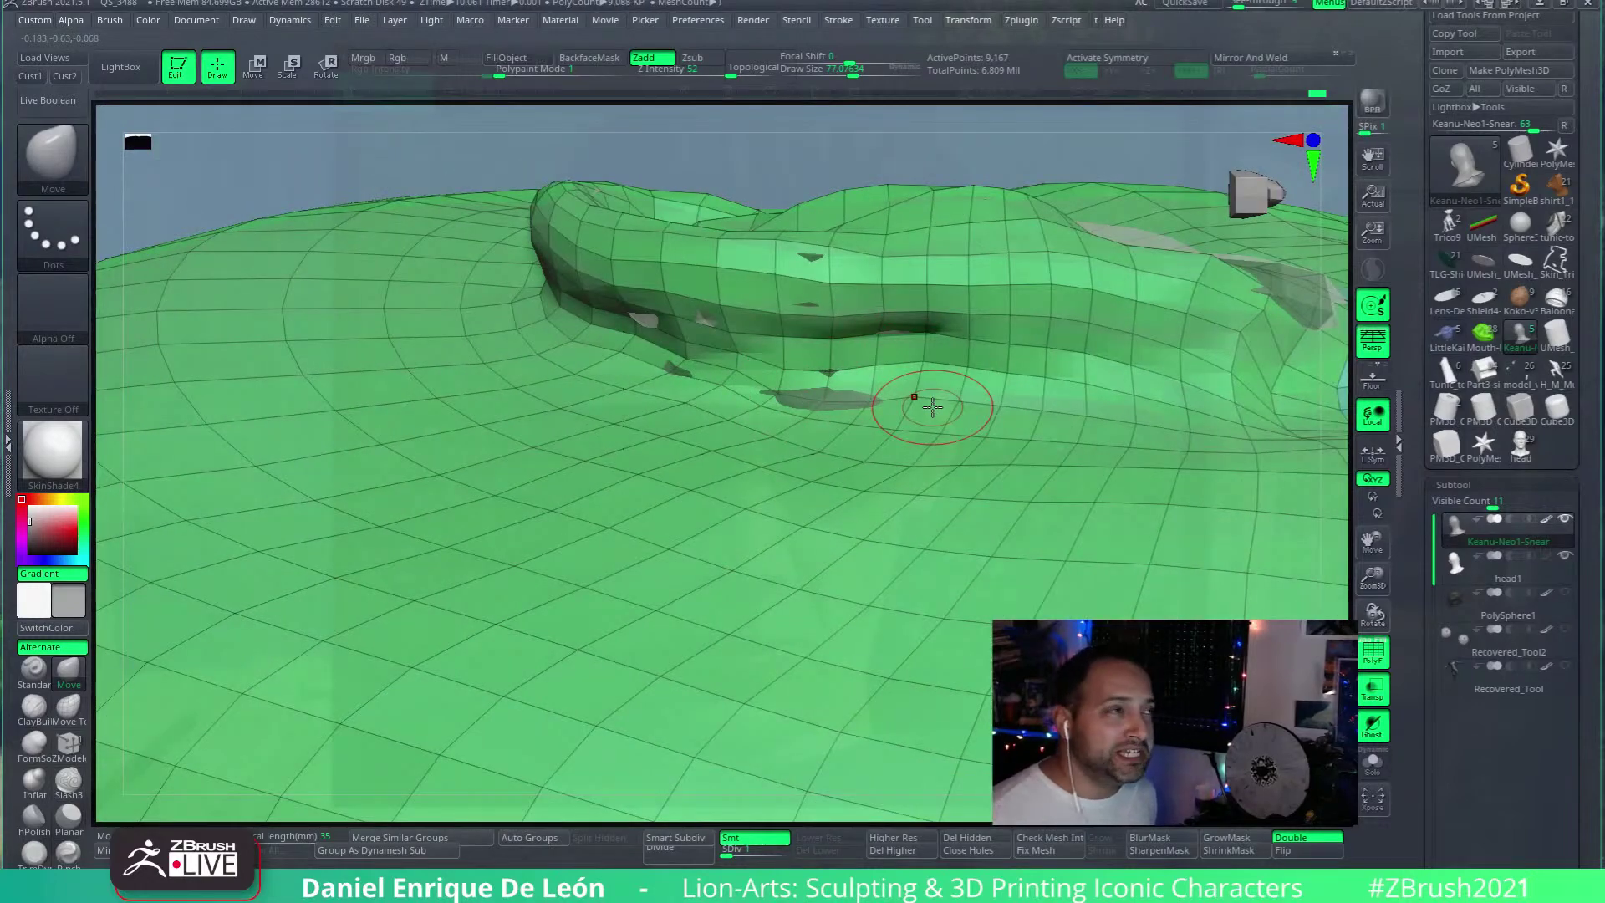
{"action": "mouse_move", "coordinate": [919, 401]}
{"action": "right_mouse_down"}
{"action": "mouse_move", "coordinate": [1014, 472]}
{"action": "mouse_move", "coordinate": [918, 401]}
{"action": "mouse_move", "coordinate": [815, 389]}
{"action": "right_mouse_up"}
Step: Increase the draw size to about 132 and pull the lobe and lower ear bowl out to the reference surface
{"action": "key", "text": "bracketright"}
{"action": "key", "text": "bracketright"}
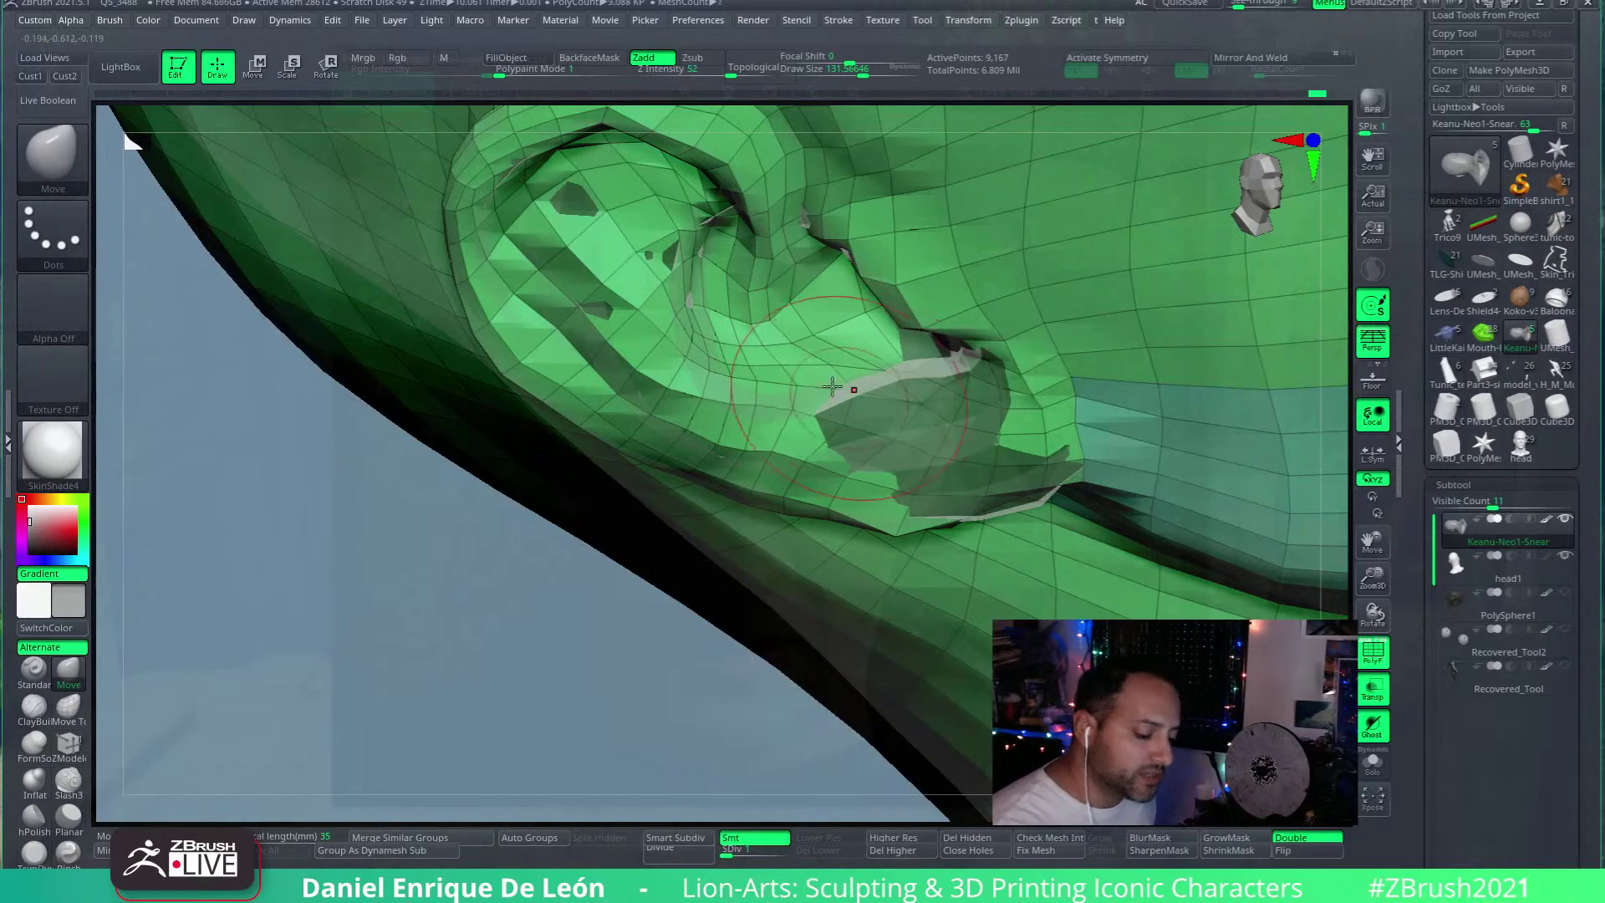
{"action": "mouse_move", "coordinate": [777, 378]}
{"action": "right_mouse_down"}
{"action": "mouse_move", "coordinate": [763, 335]}
{"action": "mouse_move", "coordinate": [782, 394]}
{"action": "mouse_move", "coordinate": [808, 407]}
{"action": "mouse_move", "coordinate": [775, 363]}
{"action": "mouse_move", "coordinate": [824, 340]}
{"action": "mouse_move", "coordinate": [998, 342]}
{"action": "mouse_move", "coordinate": [942, 529]}
{"action": "mouse_move", "coordinate": [1039, 498]}
{"action": "mouse_move", "coordinate": [970, 402]}
{"action": "right_mouse_up"}
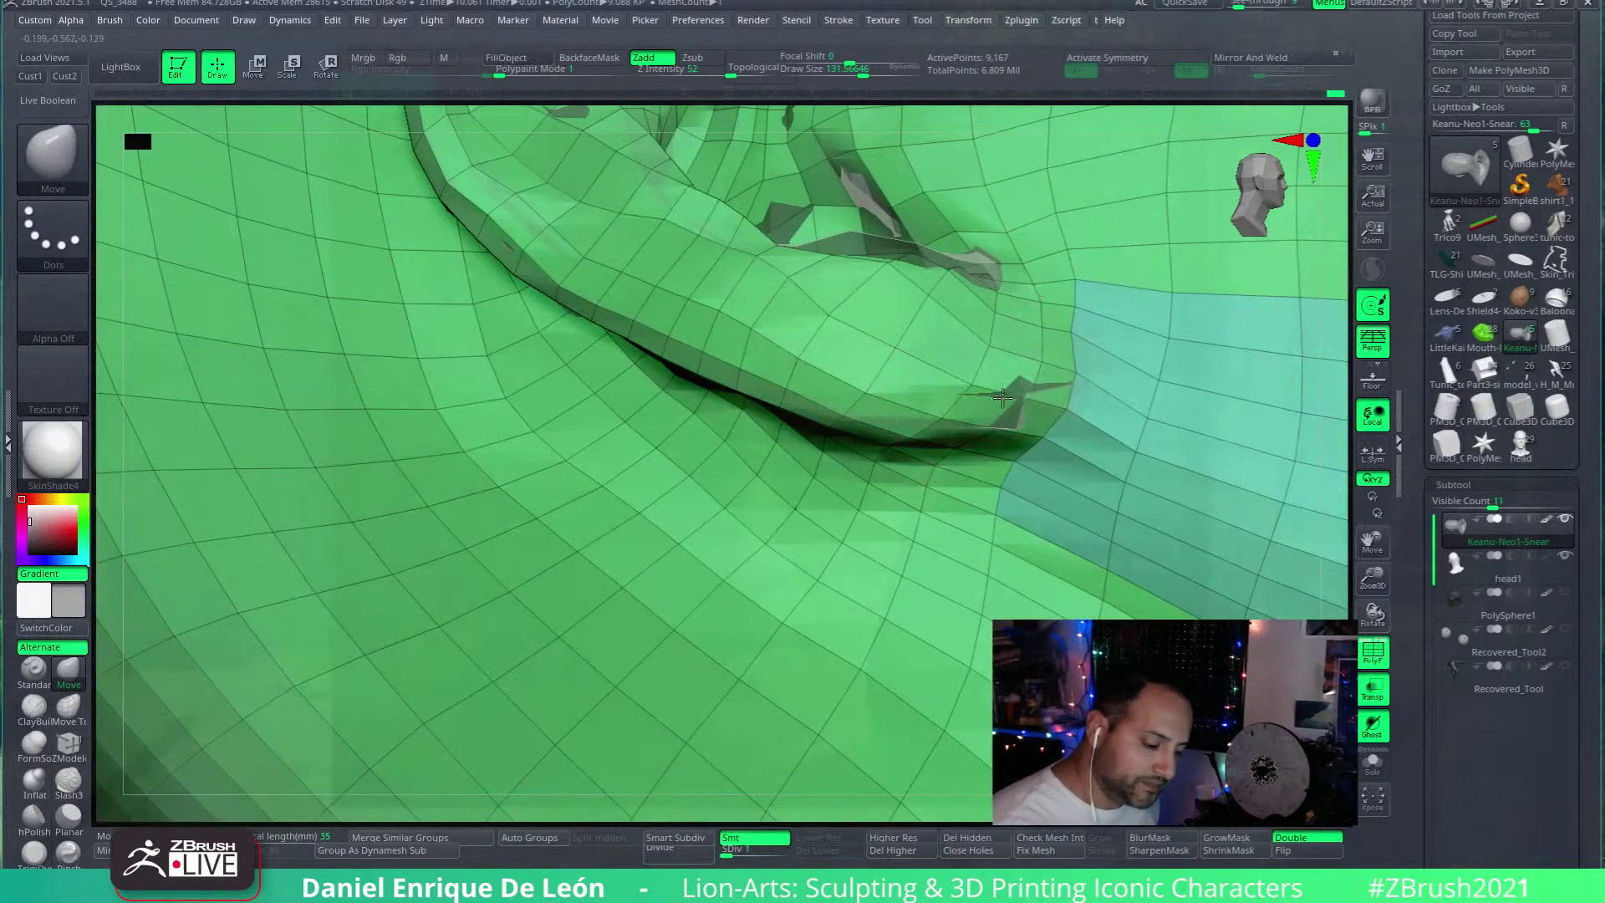
{"action": "mouse_move", "coordinate": [979, 324]}
{"action": "right_mouse_down"}
{"action": "mouse_move", "coordinate": [1083, 351]}
{"action": "mouse_move", "coordinate": [956, 440]}
{"action": "mouse_move", "coordinate": [892, 518]}
{"action": "mouse_move", "coordinate": [956, 408]}
{"action": "mouse_move", "coordinate": [888, 499]}
{"action": "mouse_move", "coordinate": [977, 458]}
{"action": "mouse_move", "coordinate": [919, 697]}
{"action": "mouse_move", "coordinate": [856, 557]}
{"action": "right_mouse_up"}
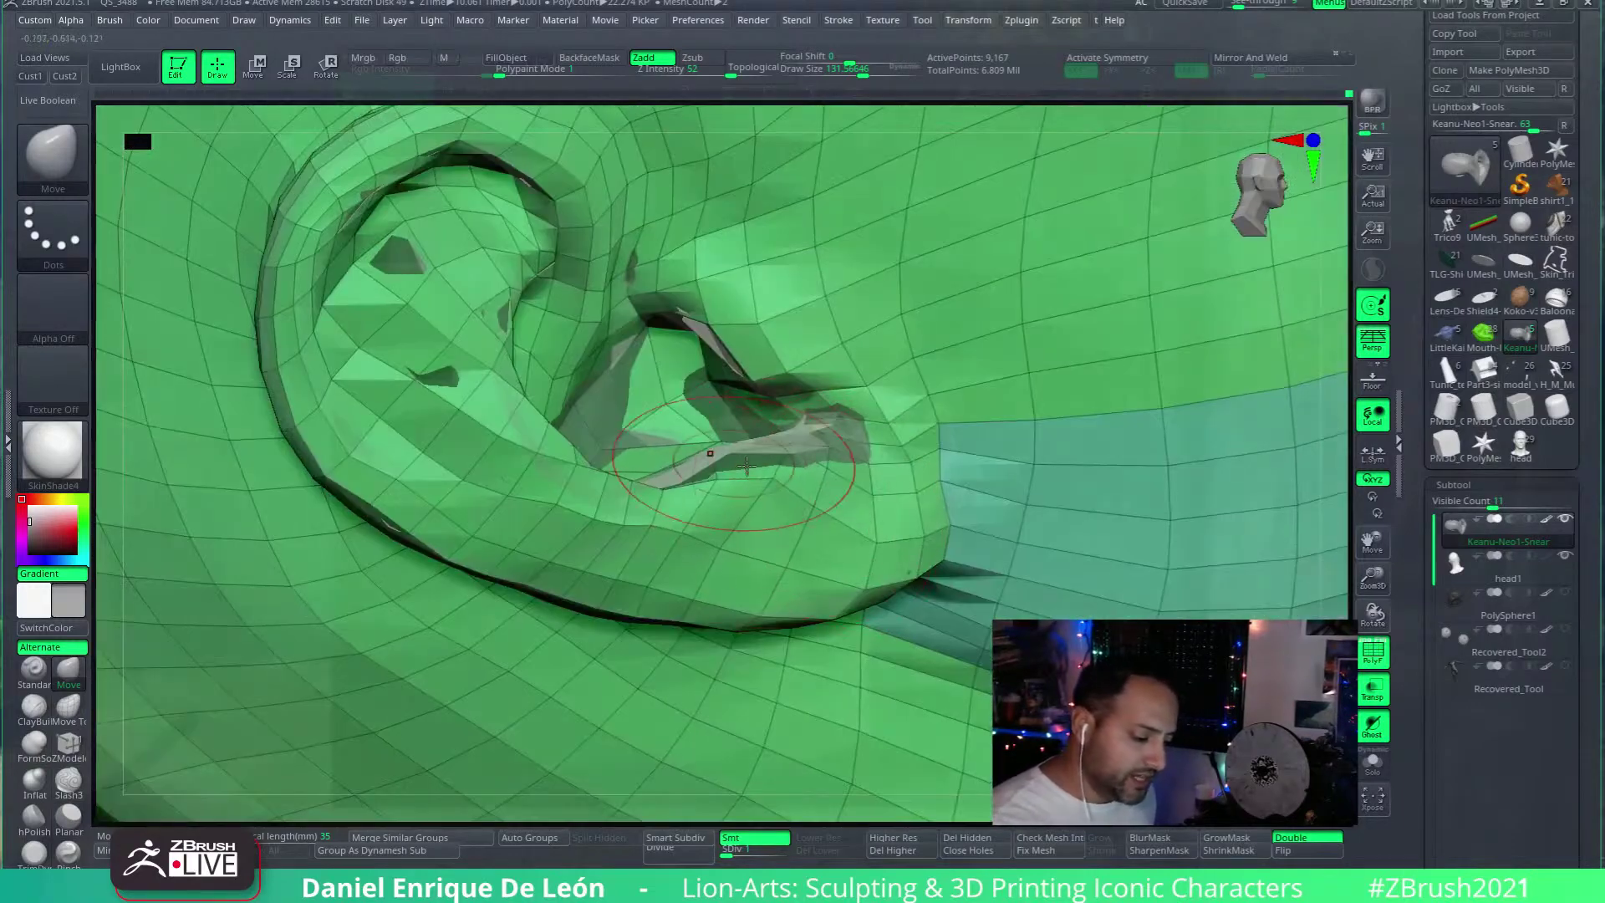
{"action": "right_click_drag", "start_coordinate": [740, 463], "coordinate": [755, 536]}
{"action": "mouse_move", "coordinate": [808, 422]}
{"action": "right_mouse_down"}
{"action": "mouse_move", "coordinate": [901, 477]}
{"action": "mouse_move", "coordinate": [795, 420]}
{"action": "mouse_move", "coordinate": [822, 388]}
{"action": "mouse_move", "coordinate": [806, 310]}
{"action": "mouse_move", "coordinate": [766, 305]}
{"action": "mouse_move", "coordinate": [818, 405]}
{"action": "right_mouse_up"}
{"action": "mouse_move", "coordinate": [706, 477]}
{"action": "right_mouse_down"}
{"action": "mouse_move", "coordinate": [798, 406]}
{"action": "mouse_move", "coordinate": [872, 248]}
{"action": "mouse_move", "coordinate": [961, 465]}
{"action": "right_mouse_up"}
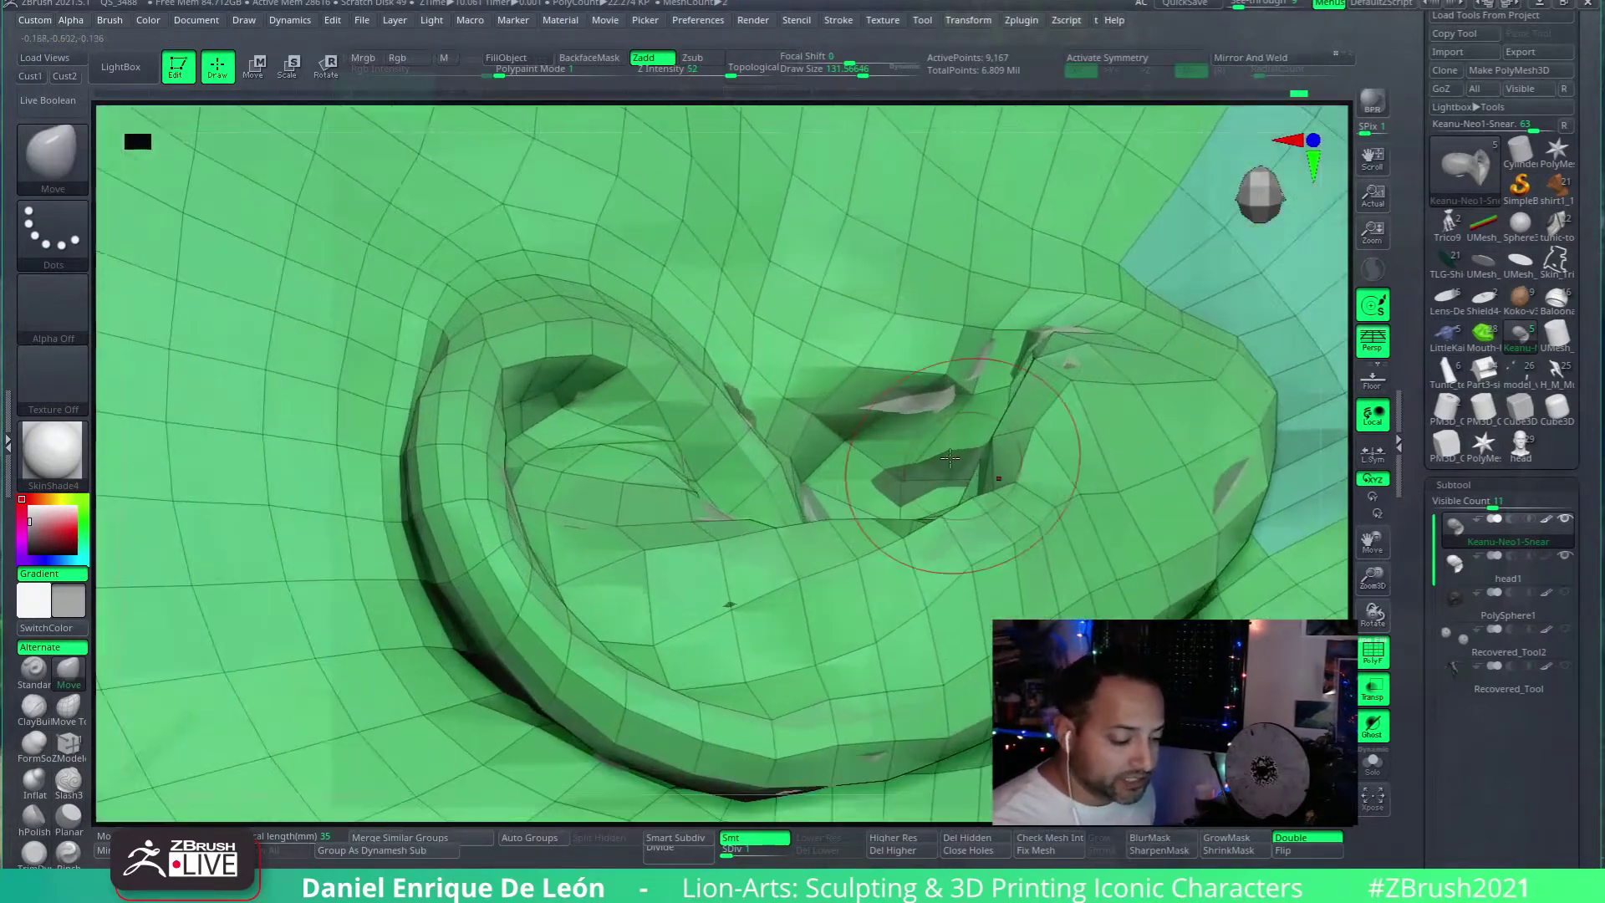
Step: Shape the notch above the lobe, the lower back rim and the lobe's attachment to the jaw
{"action": "mouse_move", "coordinate": [923, 407]}
{"action": "right_mouse_down"}
{"action": "mouse_move", "coordinate": [982, 425]}
{"action": "mouse_move", "coordinate": [946, 442]}
{"action": "mouse_move", "coordinate": [968, 478]}
{"action": "right_mouse_up"}
{"action": "mouse_move", "coordinate": [880, 433]}
{"action": "right_mouse_down"}
{"action": "mouse_move", "coordinate": [953, 409]}
{"action": "mouse_move", "coordinate": [1015, 415]}
{"action": "right_mouse_up"}
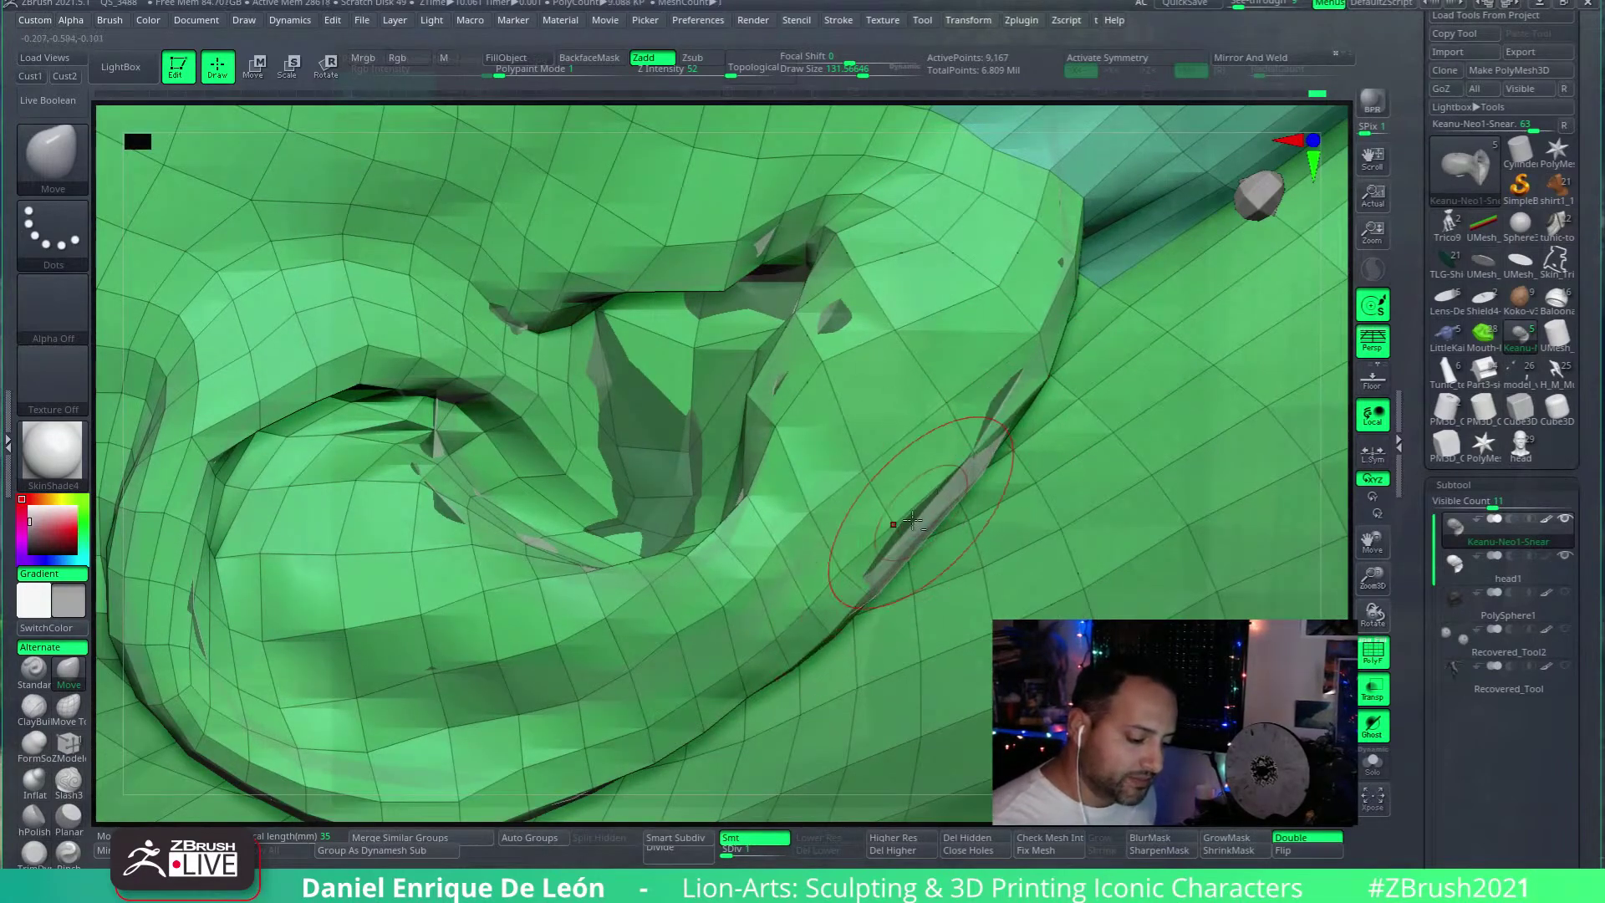
{"action": "right_click_drag", "start_coordinate": [985, 482], "coordinate": [987, 476]}
{"action": "mouse_move", "coordinate": [937, 560]}
{"action": "right_mouse_down"}
{"action": "mouse_move", "coordinate": [904, 402]}
{"action": "mouse_move", "coordinate": [821, 492]}
{"action": "mouse_move", "coordinate": [795, 368]}
{"action": "mouse_move", "coordinate": [933, 408]}
{"action": "right_mouse_up"}
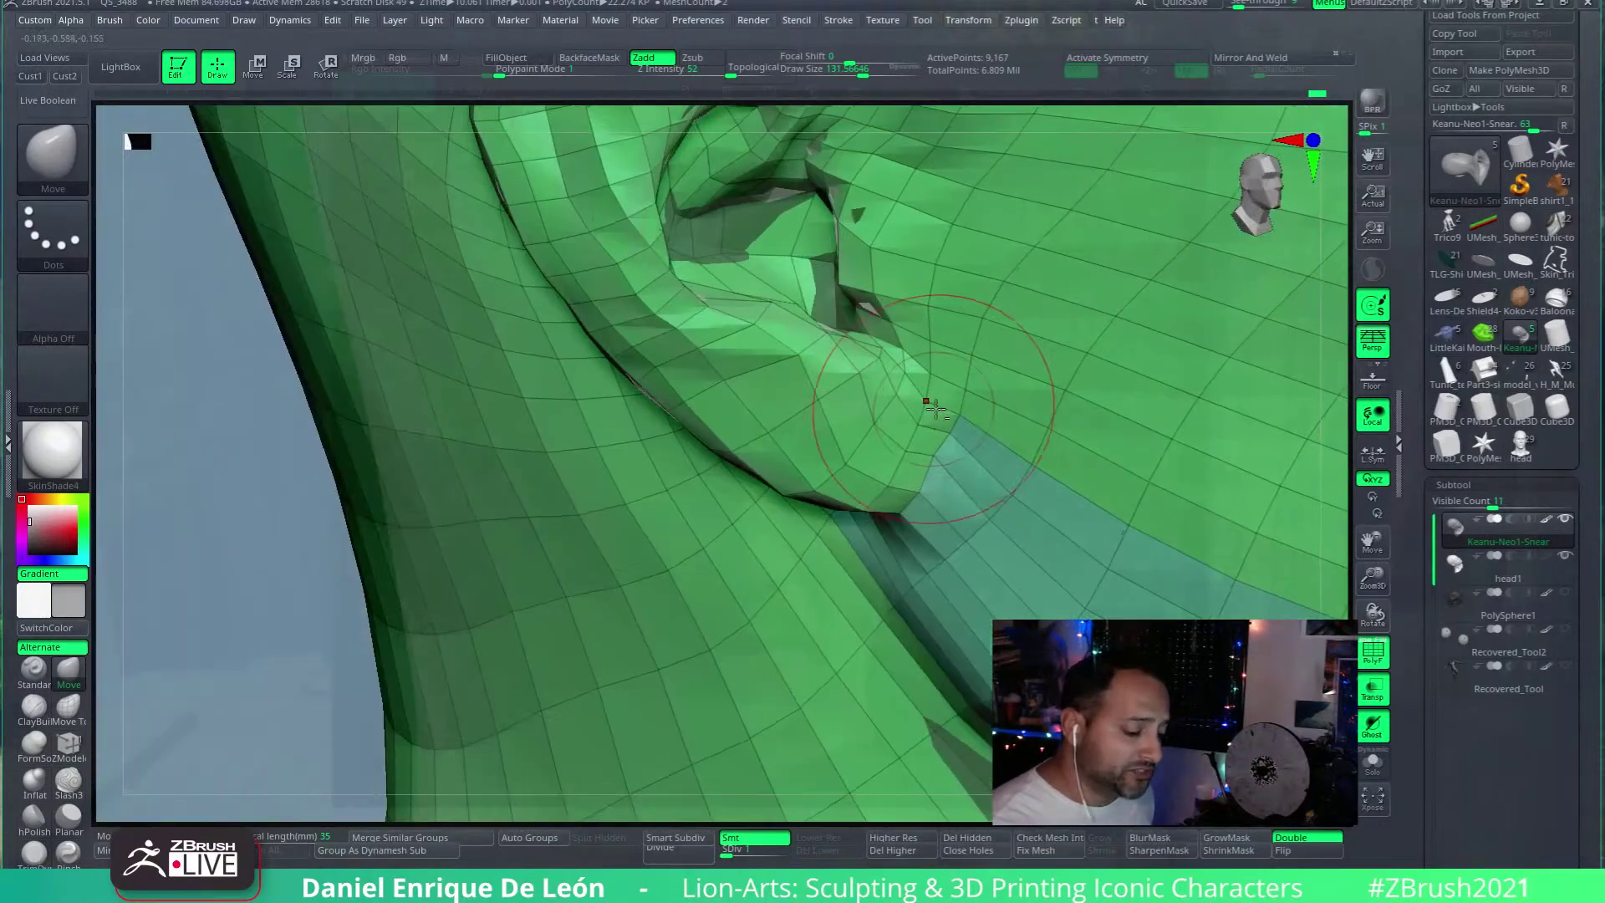
{"action": "left_click_drag", "start_coordinate": [932, 396], "coordinate": [928, 357]}
Step: Select the head1 subtool, isolate it with Solo and hide its polyframe
{"action": "mouse_move", "coordinate": [930, 363]}
{"action": "right_mouse_down"}
{"action": "mouse_move", "coordinate": [966, 493]}
{"action": "mouse_move", "coordinate": [881, 402]}
{"action": "mouse_move", "coordinate": [759, 407]}
{"action": "mouse_move", "coordinate": [836, 393]}
{"action": "mouse_move", "coordinate": [953, 418]}
{"action": "mouse_move", "coordinate": [956, 352]}
{"action": "mouse_move", "coordinate": [871, 403]}
{"action": "mouse_move", "coordinate": [876, 510]}
{"action": "mouse_move", "coordinate": [894, 425]}
{"action": "mouse_move", "coordinate": [904, 458]}
{"action": "mouse_move", "coordinate": [882, 470]}
{"action": "mouse_move", "coordinate": [769, 367]}
{"action": "mouse_move", "coordinate": [803, 359]}
{"action": "mouse_move", "coordinate": [999, 448]}
{"action": "mouse_move", "coordinate": [968, 484]}
{"action": "mouse_move", "coordinate": [919, 468]}
{"action": "mouse_move", "coordinate": [1042, 455]}
{"action": "mouse_move", "coordinate": [854, 431]}
{"action": "right_mouse_up"}
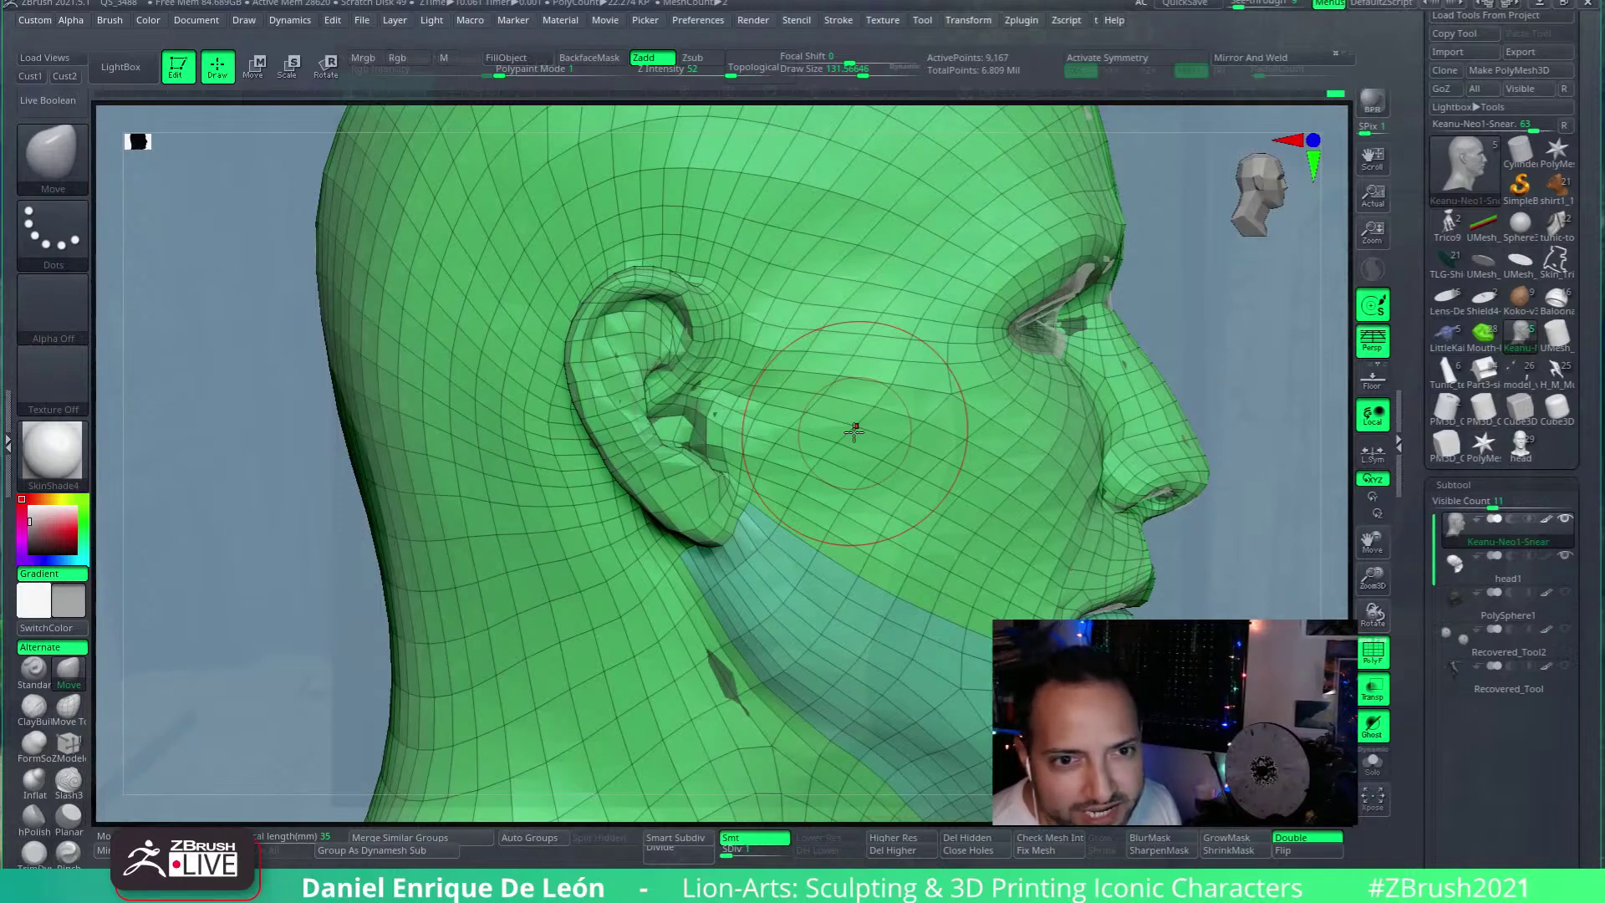
{"action": "mouse_move", "coordinate": [853, 431]}
{"action": "right_mouse_down"}
{"action": "mouse_move", "coordinate": [1030, 362]}
{"action": "mouse_move", "coordinate": [1031, 428]}
{"action": "right_mouse_up"}
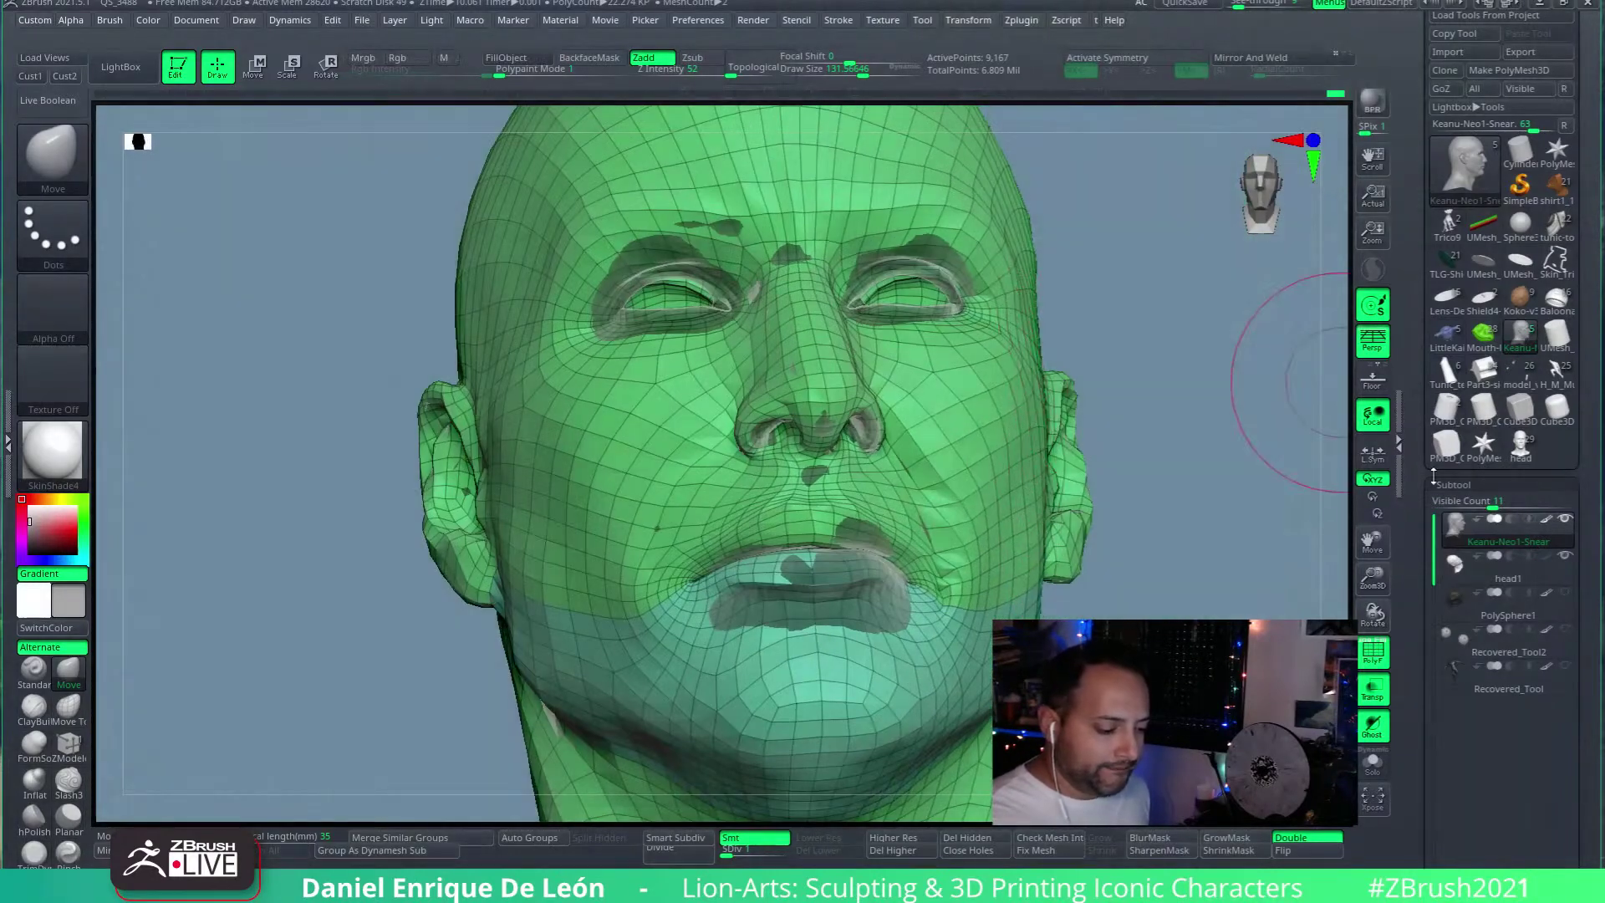
{"action": "left_click", "coordinate": [1505, 569]}
{"action": "left_click", "coordinate": [1370, 764]}
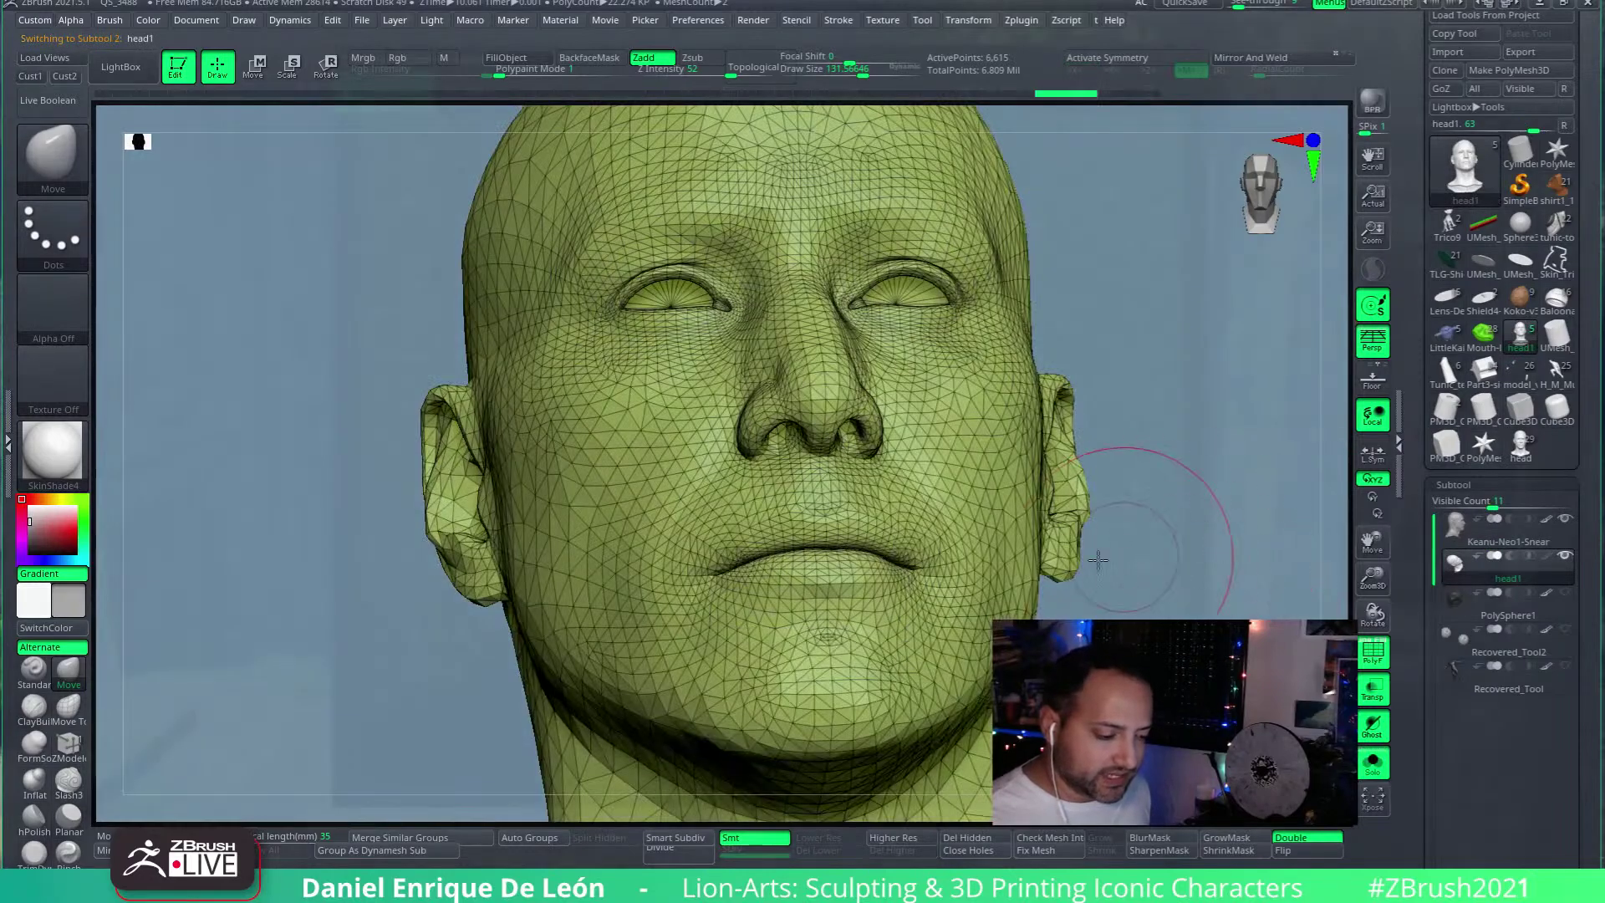
{"action": "right_click_drag", "start_coordinate": [1117, 555], "coordinate": [1084, 497], "text": "alt"}
{"action": "key", "text": "shift+f"}
{"action": "right_click_drag", "start_coordinate": [1171, 573], "coordinate": [1045, 502], "text": "alt"}
{"action": "left_click", "coordinate": [1373, 653]}
{"action": "left_click", "coordinate": [1373, 653]}
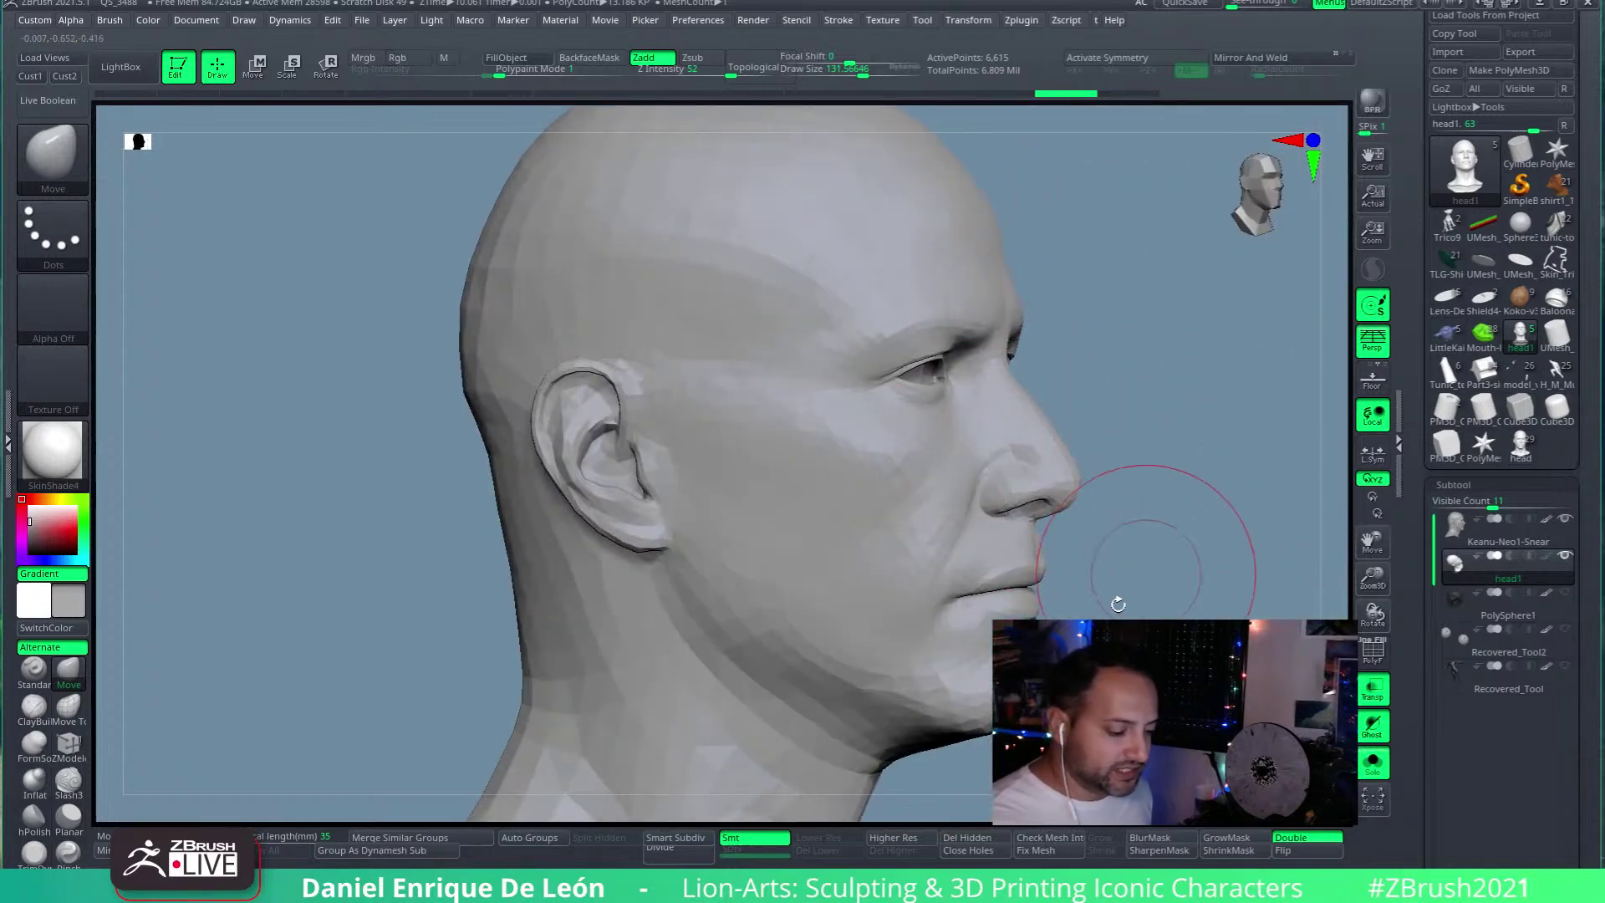
Step: Raise head1 to subdivision level 3 and examine its ears from the side and front
{"action": "key", "text": "d"}
{"action": "key", "text": "d"}
{"action": "right_click_drag", "start_coordinate": [760, 795], "coordinate": [1078, 473]}
{"action": "mouse_move", "coordinate": [903, 387]}
{"action": "right_mouse_down"}
{"action": "mouse_move", "coordinate": [1000, 469]}
{"action": "mouse_move", "coordinate": [1021, 573]}
{"action": "mouse_move", "coordinate": [716, 419]}
{"action": "right_mouse_up"}
{"action": "mouse_move", "coordinate": [662, 555]}
{"action": "right_mouse_down"}
{"action": "mouse_move", "coordinate": [787, 508]}
{"action": "mouse_move", "coordinate": [795, 469]}
{"action": "mouse_move", "coordinate": [890, 493]}
{"action": "mouse_move", "coordinate": [856, 466]}
{"action": "mouse_move", "coordinate": [856, 505]}
{"action": "mouse_move", "coordinate": [960, 476]}
{"action": "mouse_move", "coordinate": [932, 511]}
{"action": "mouse_move", "coordinate": [967, 502]}
{"action": "mouse_move", "coordinate": [936, 362]}
{"action": "mouse_move", "coordinate": [892, 530]}
{"action": "mouse_move", "coordinate": [925, 498]}
{"action": "mouse_move", "coordinate": [961, 505]}
{"action": "right_mouse_up"}
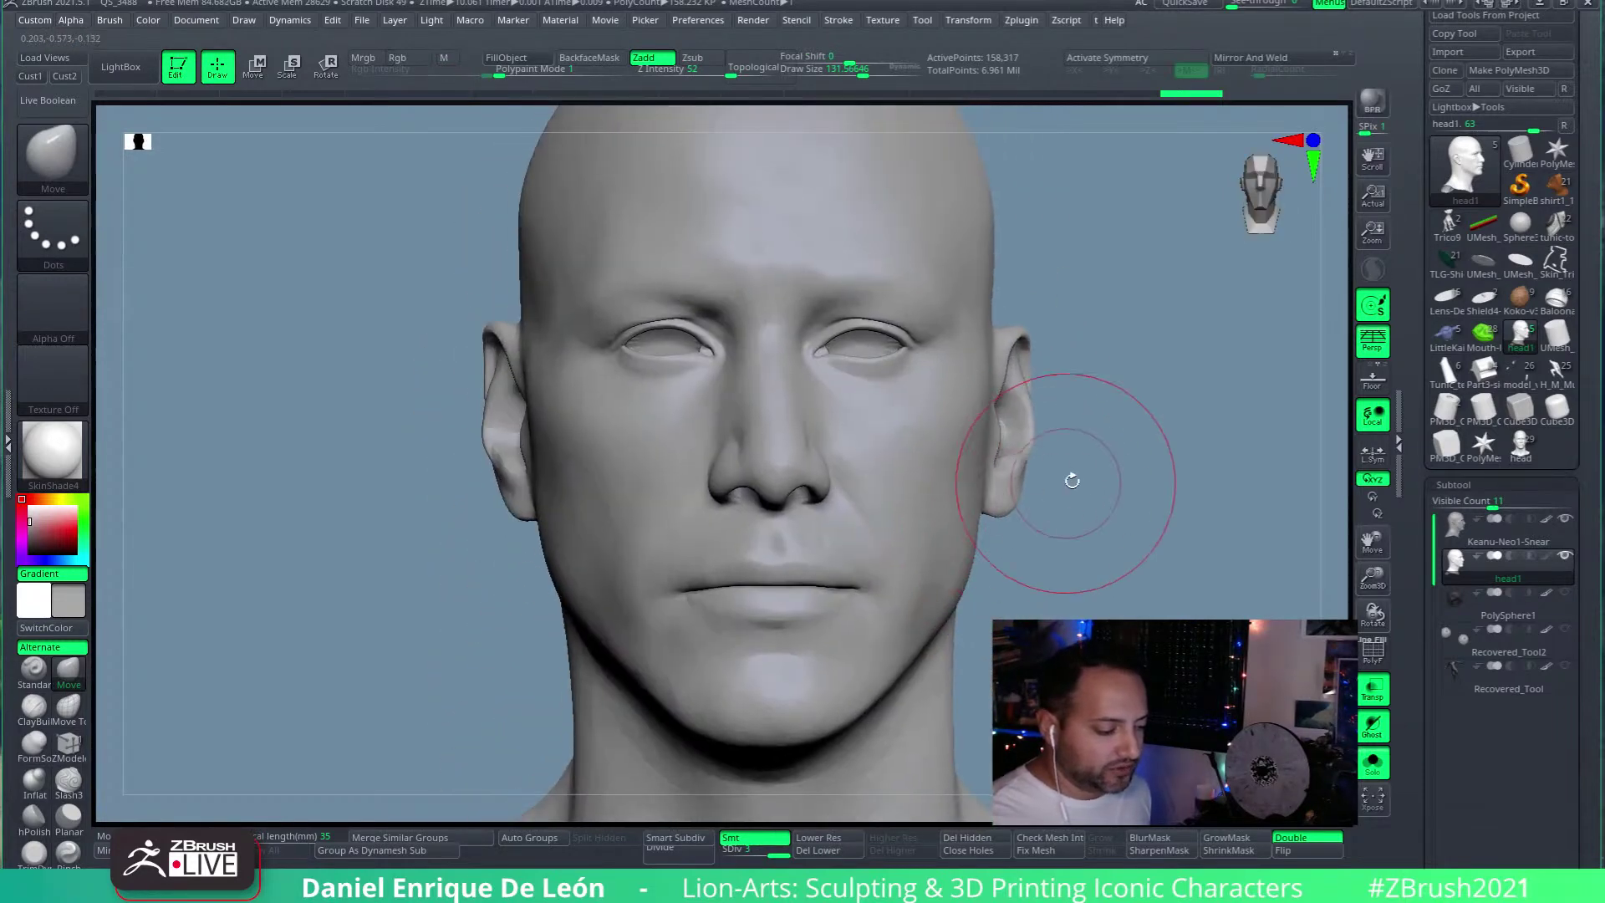
Step: Select the Keanu-Neo1-Snear subtool and subdivide it to level 2
{"action": "left_click", "coordinate": [1452, 545]}
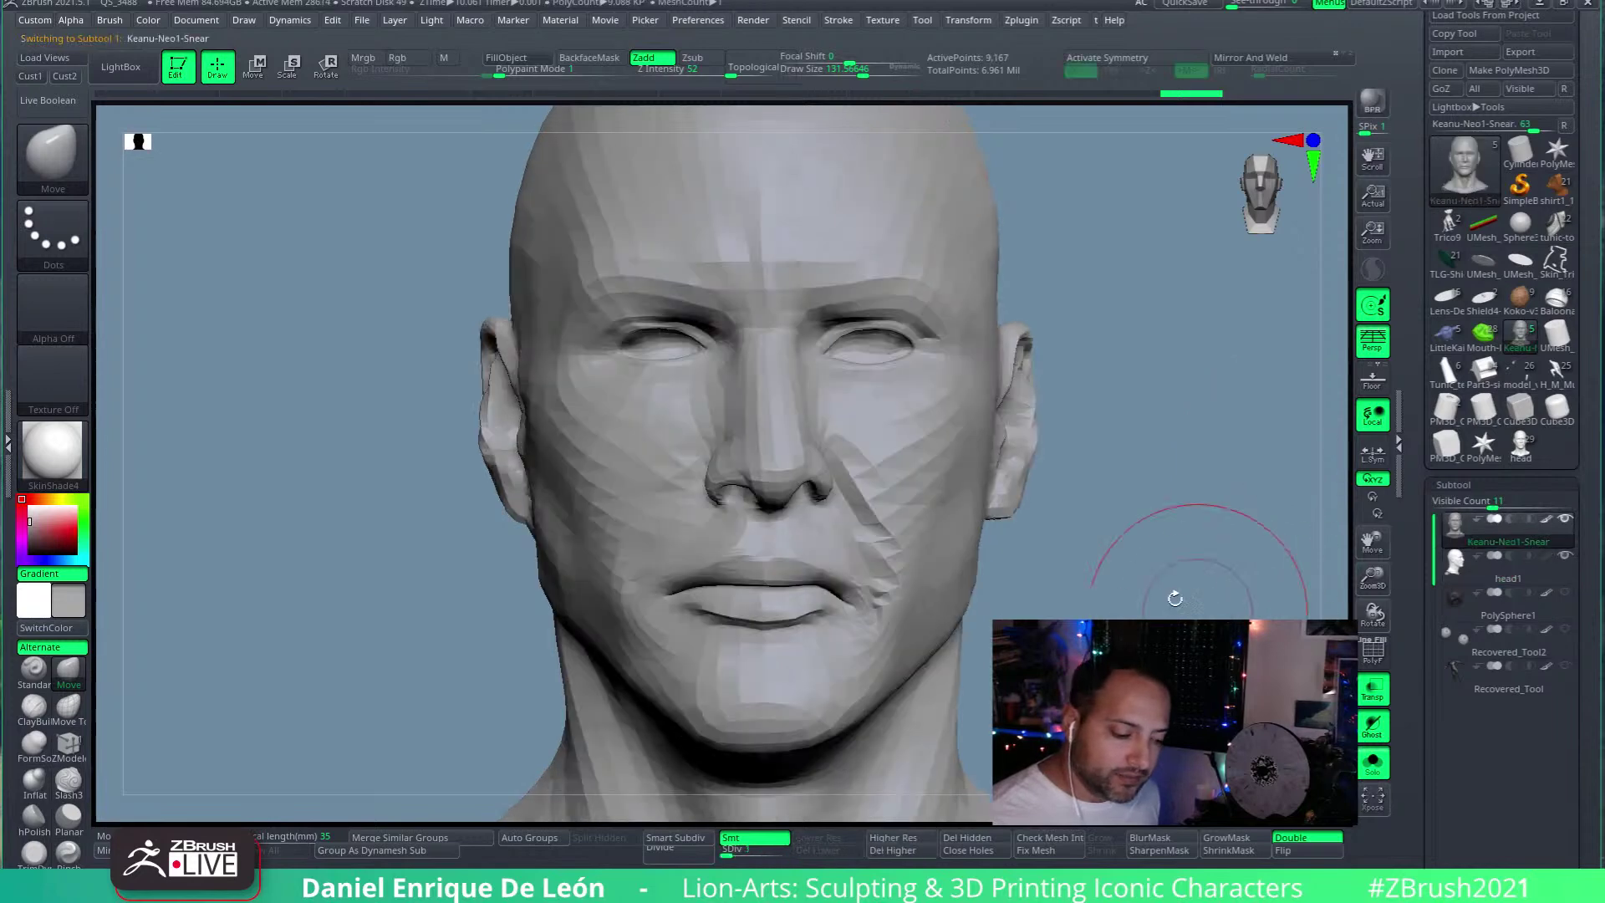
{"action": "left_click", "coordinate": [756, 840]}
{"action": "right_click_drag", "start_coordinate": [952, 576], "coordinate": [1081, 322]}
{"action": "mouse_move", "coordinate": [1227, 3]}
{"action": "left_mouse_down"}
{"action": "mouse_move", "coordinate": [1294, 2]}
{"action": "mouse_move", "coordinate": [1227, 3]}
{"action": "left_mouse_up"}
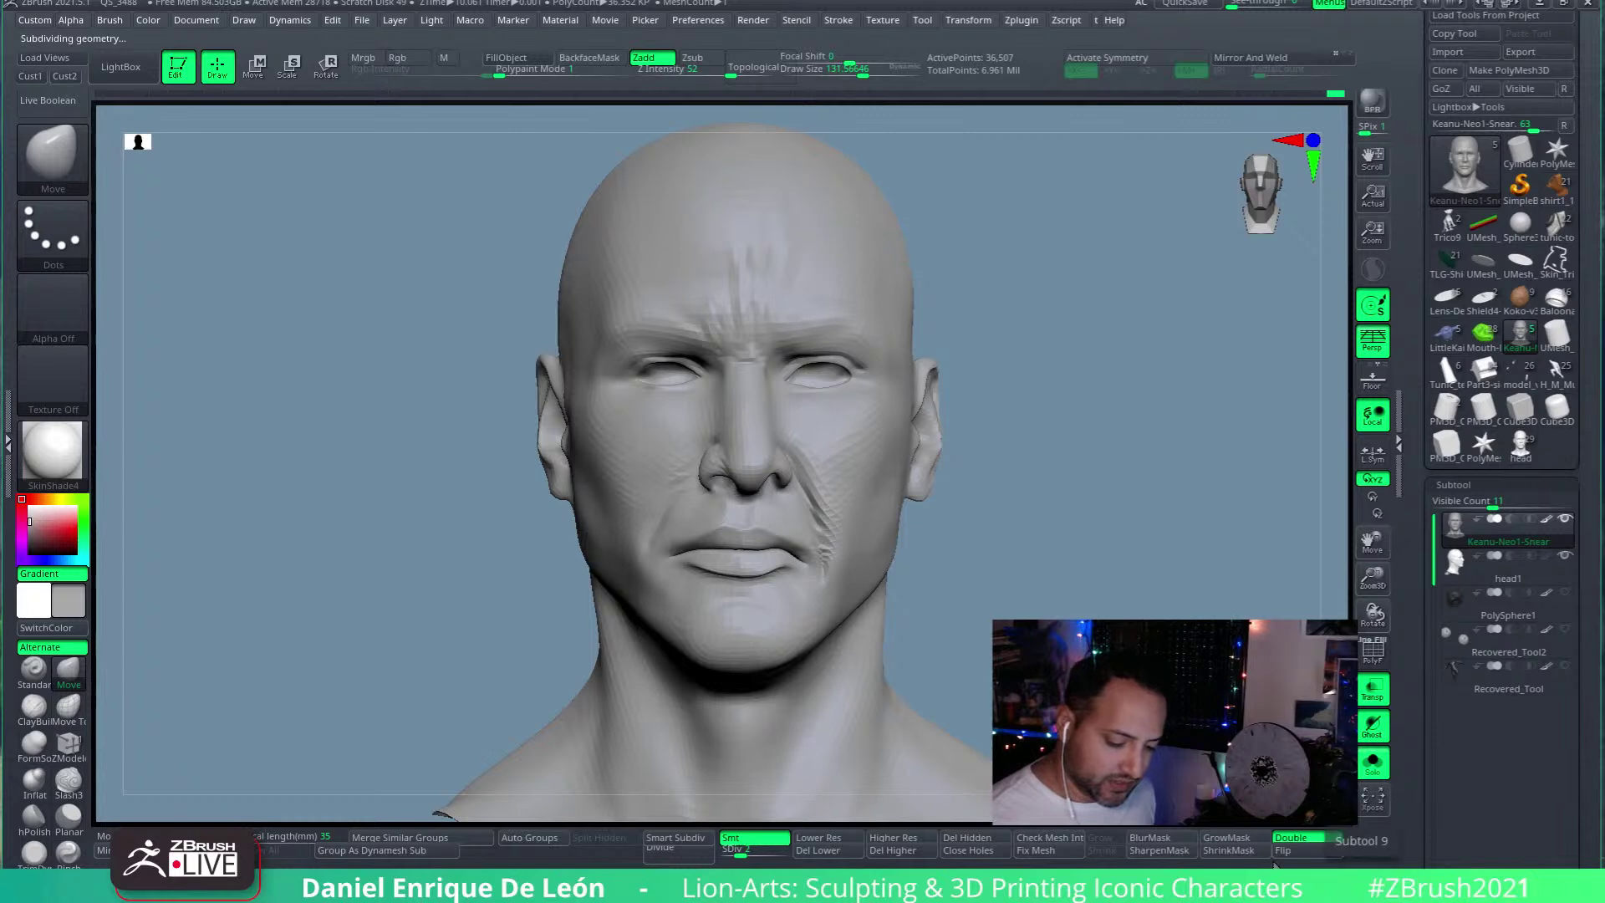
Step: Check the angry Neo expression in the reference photo the-matrix-Neo-Angry Expression.jpg and return to the sculpt
{"action": "mouse_move", "coordinate": [278, 886]}
{"action": "left_click", "coordinate": [373, 787]}
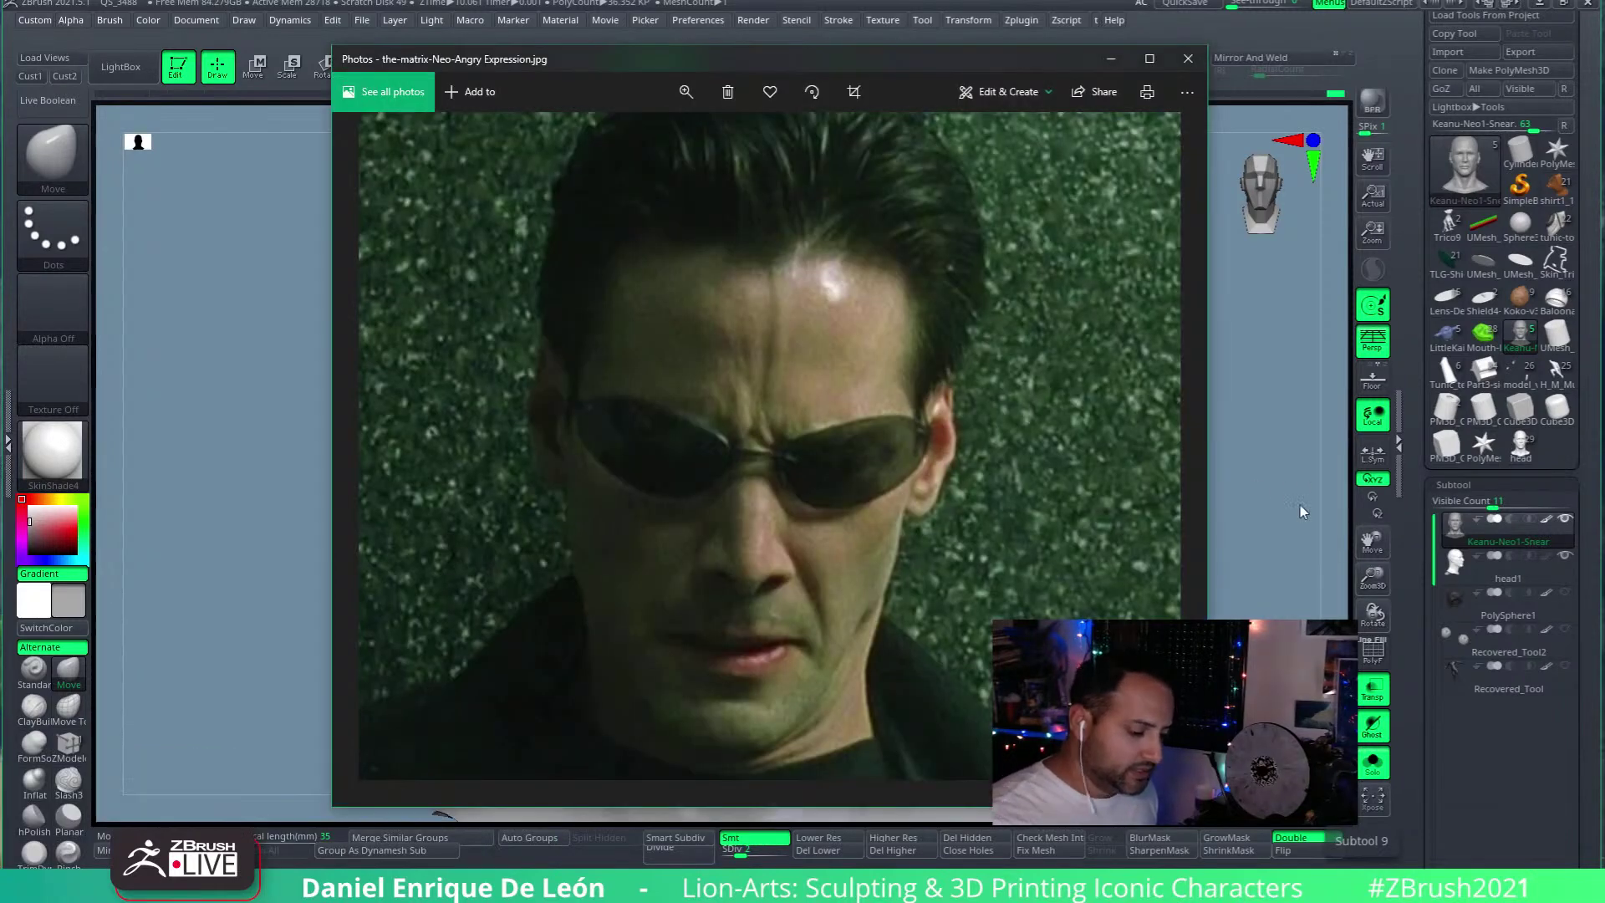
{"action": "left_click", "coordinate": [1278, 433]}
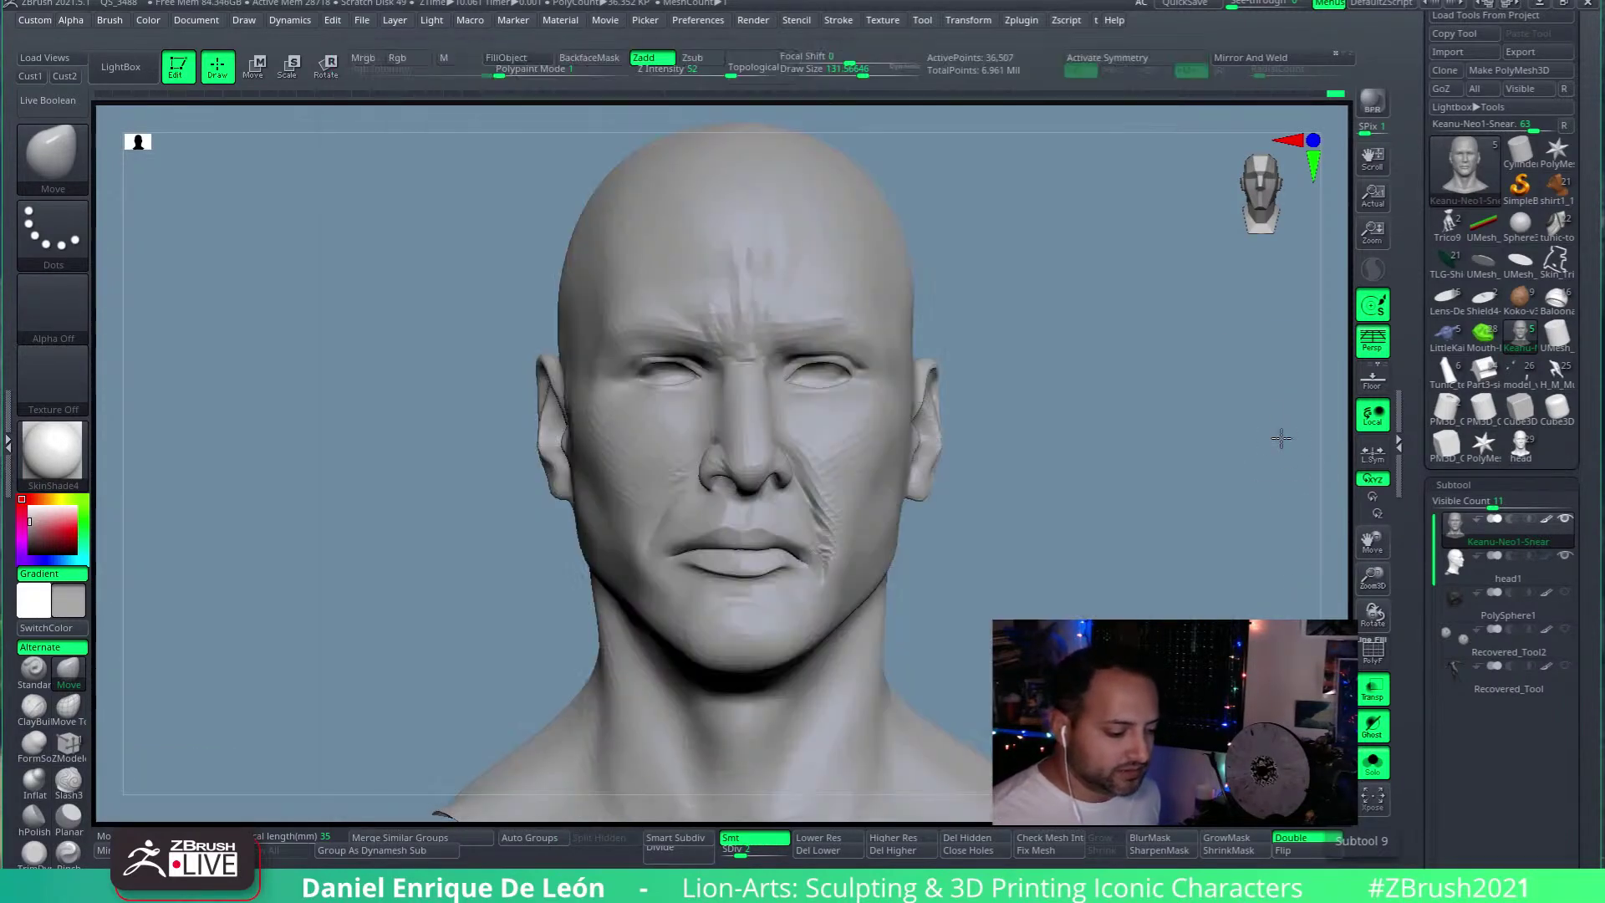
Step: Examine the sneering head from the front, then select head1 and inspect its neutral face for comparison
{"action": "left_click_drag", "start_coordinate": [1136, 441], "coordinate": [1343, 358]}
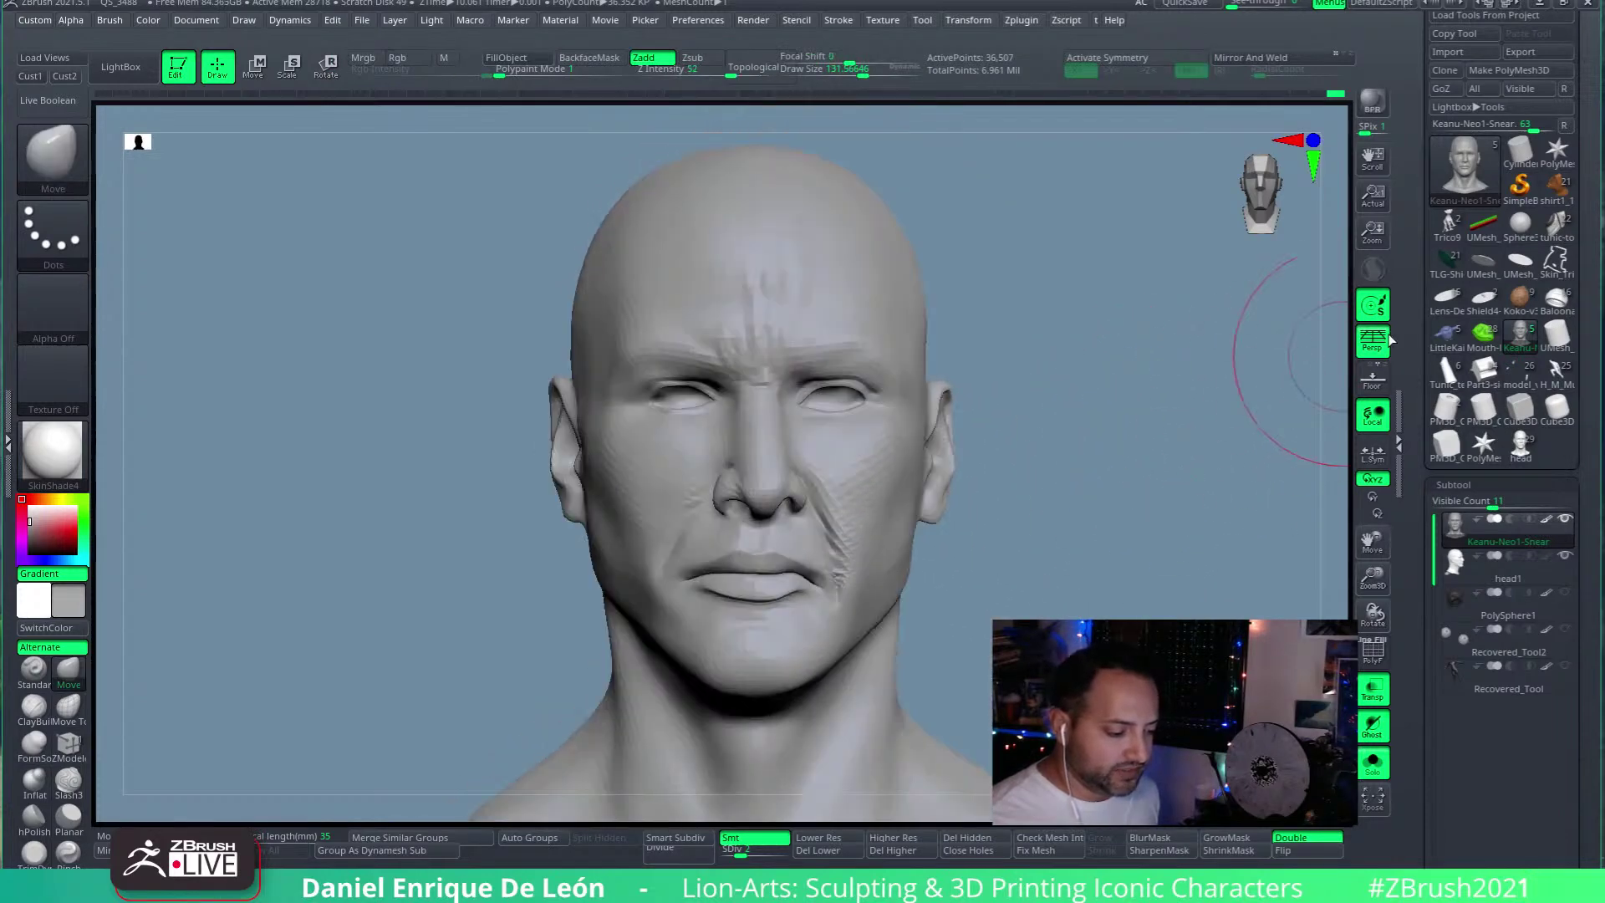
{"action": "left_click", "coordinate": [1456, 563]}
{"action": "left_click_drag", "start_coordinate": [1210, 542], "coordinate": [1295, 591]}
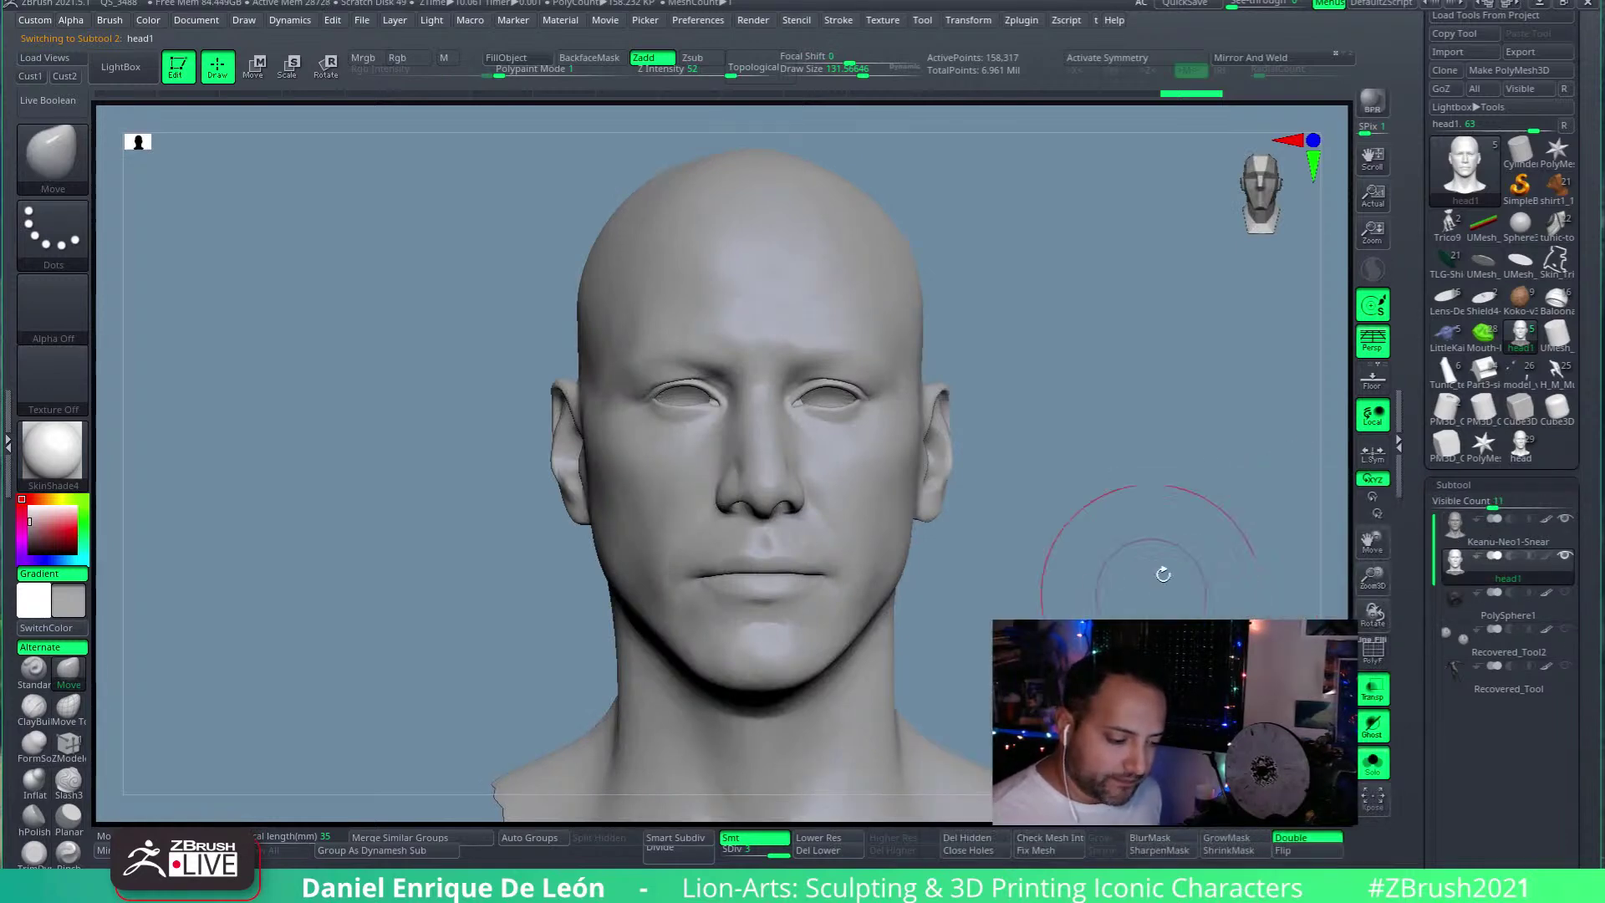
{"action": "left_click_drag", "start_coordinate": [1148, 596], "coordinate": [1153, 563]}
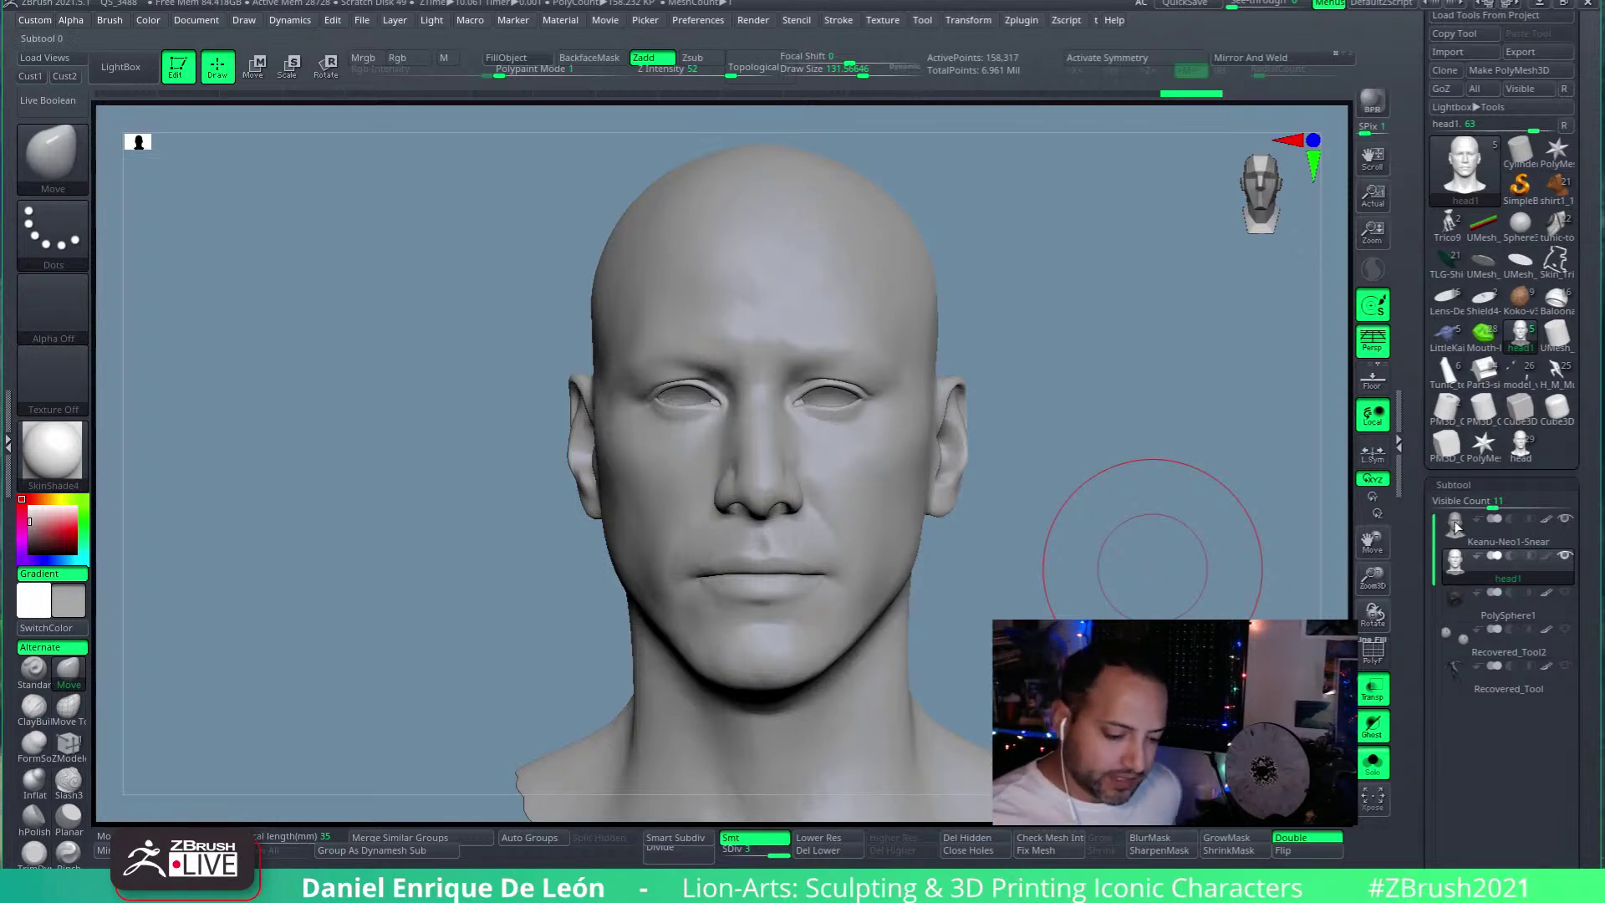
Step: Select the Keanu-Neo1-Snear subtool, turn off Solo to overlay it with head1, and show the polyframe
{"action": "key", "text": "Up"}
{"action": "left_click", "coordinate": [1373, 760]}
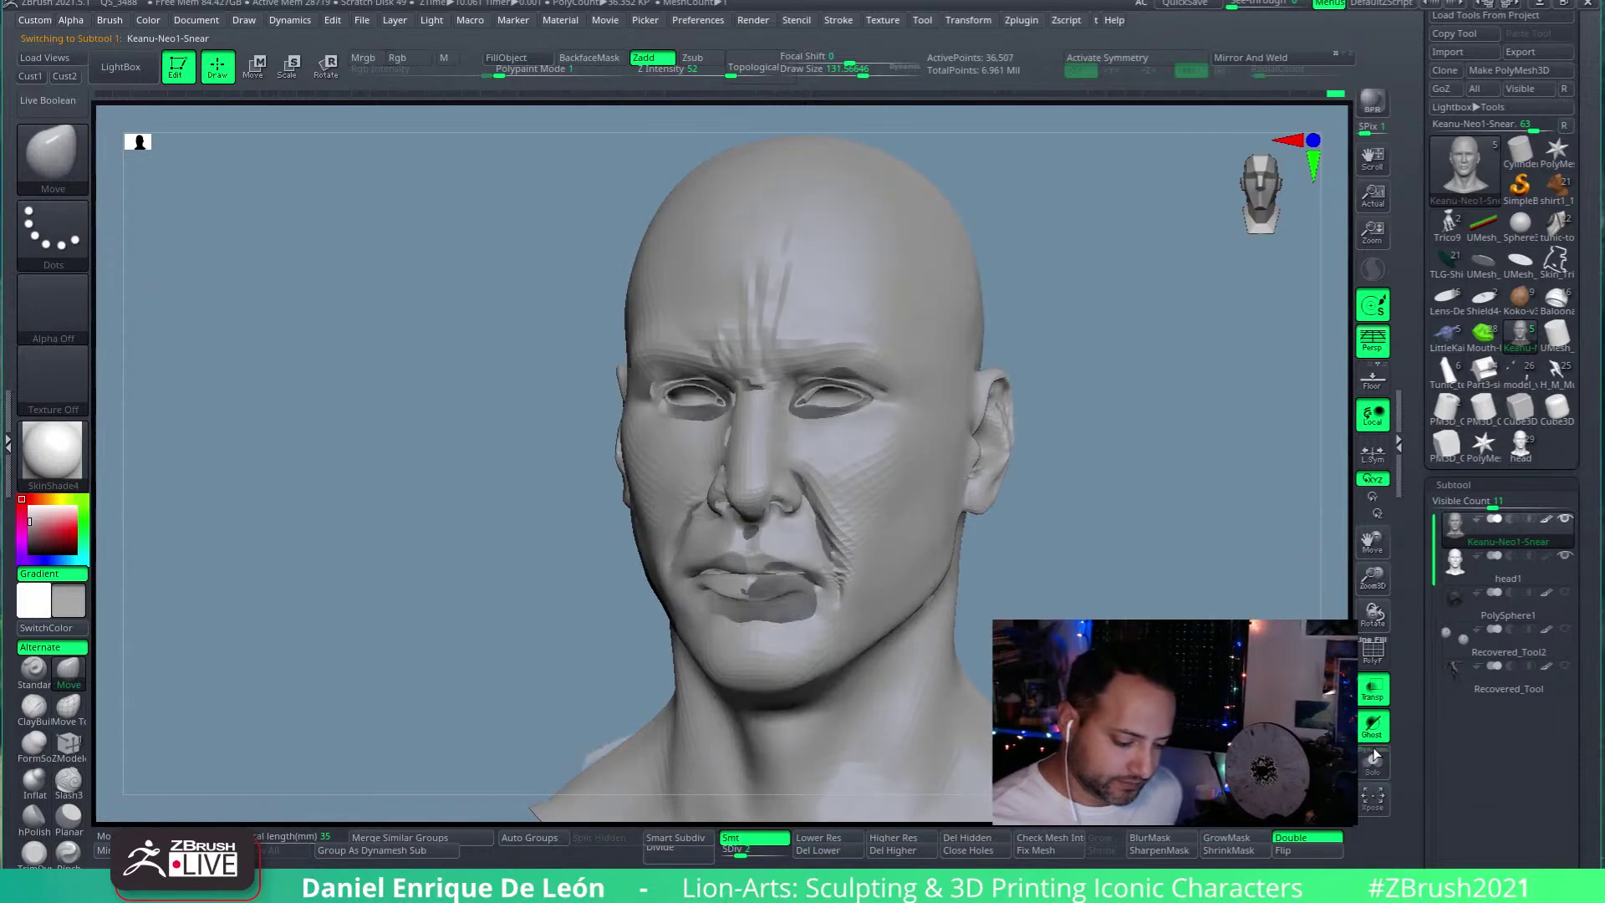
{"action": "left_click_drag", "start_coordinate": [1139, 584], "coordinate": [864, 393], "text": "shift"}
{"action": "key", "text": "shift+f"}
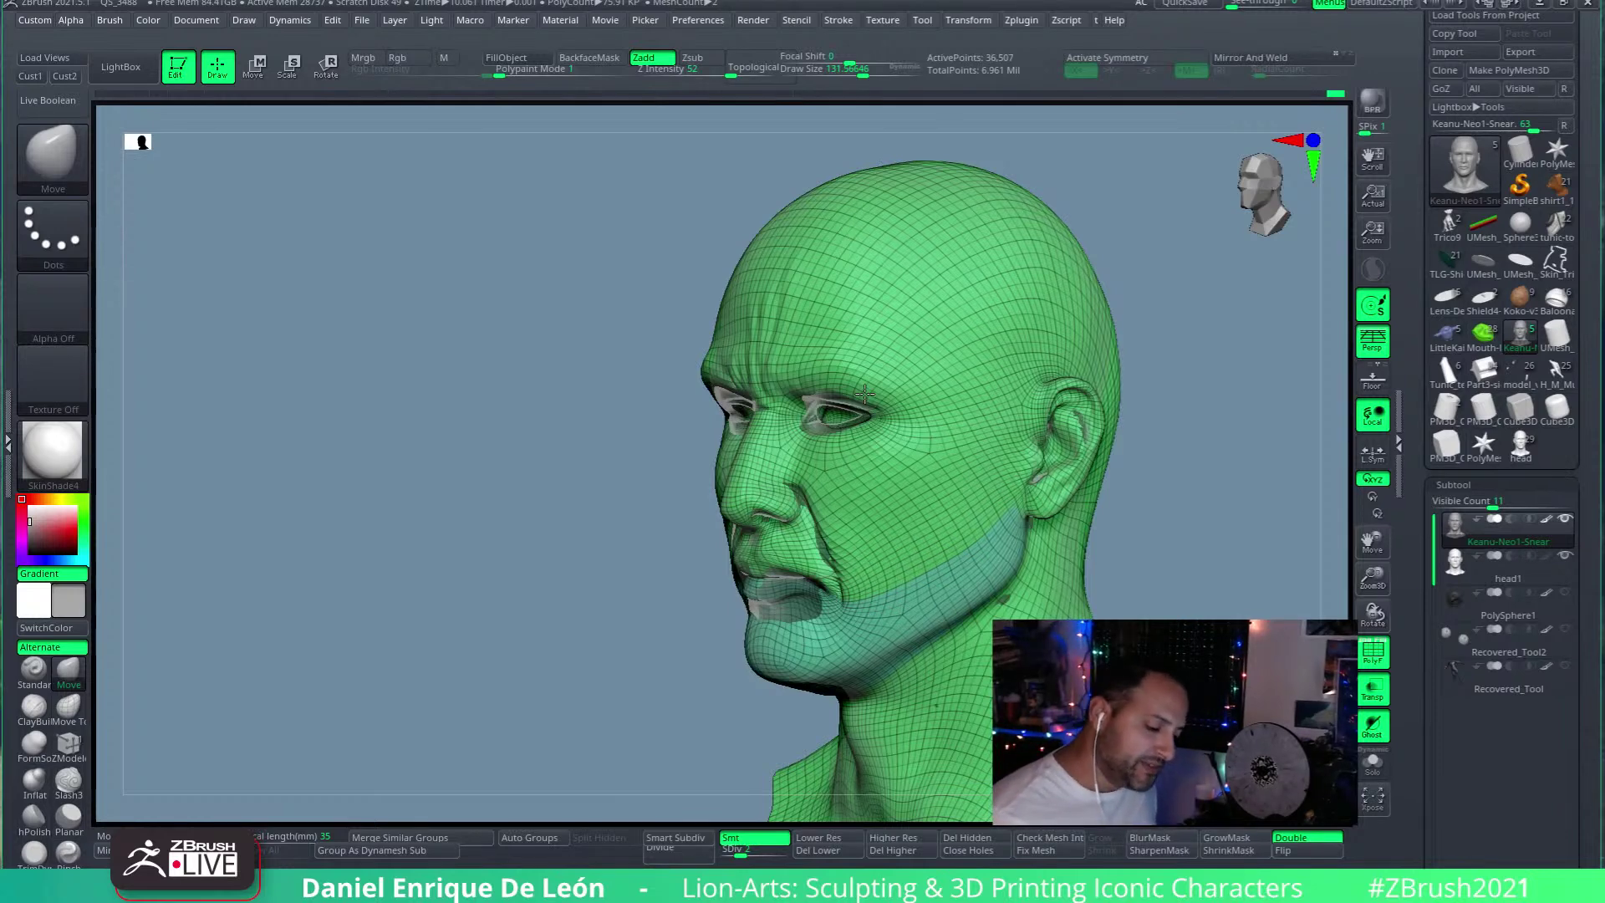
{"action": "left_click_drag", "start_coordinate": [1182, 513], "coordinate": [1139, 537]}
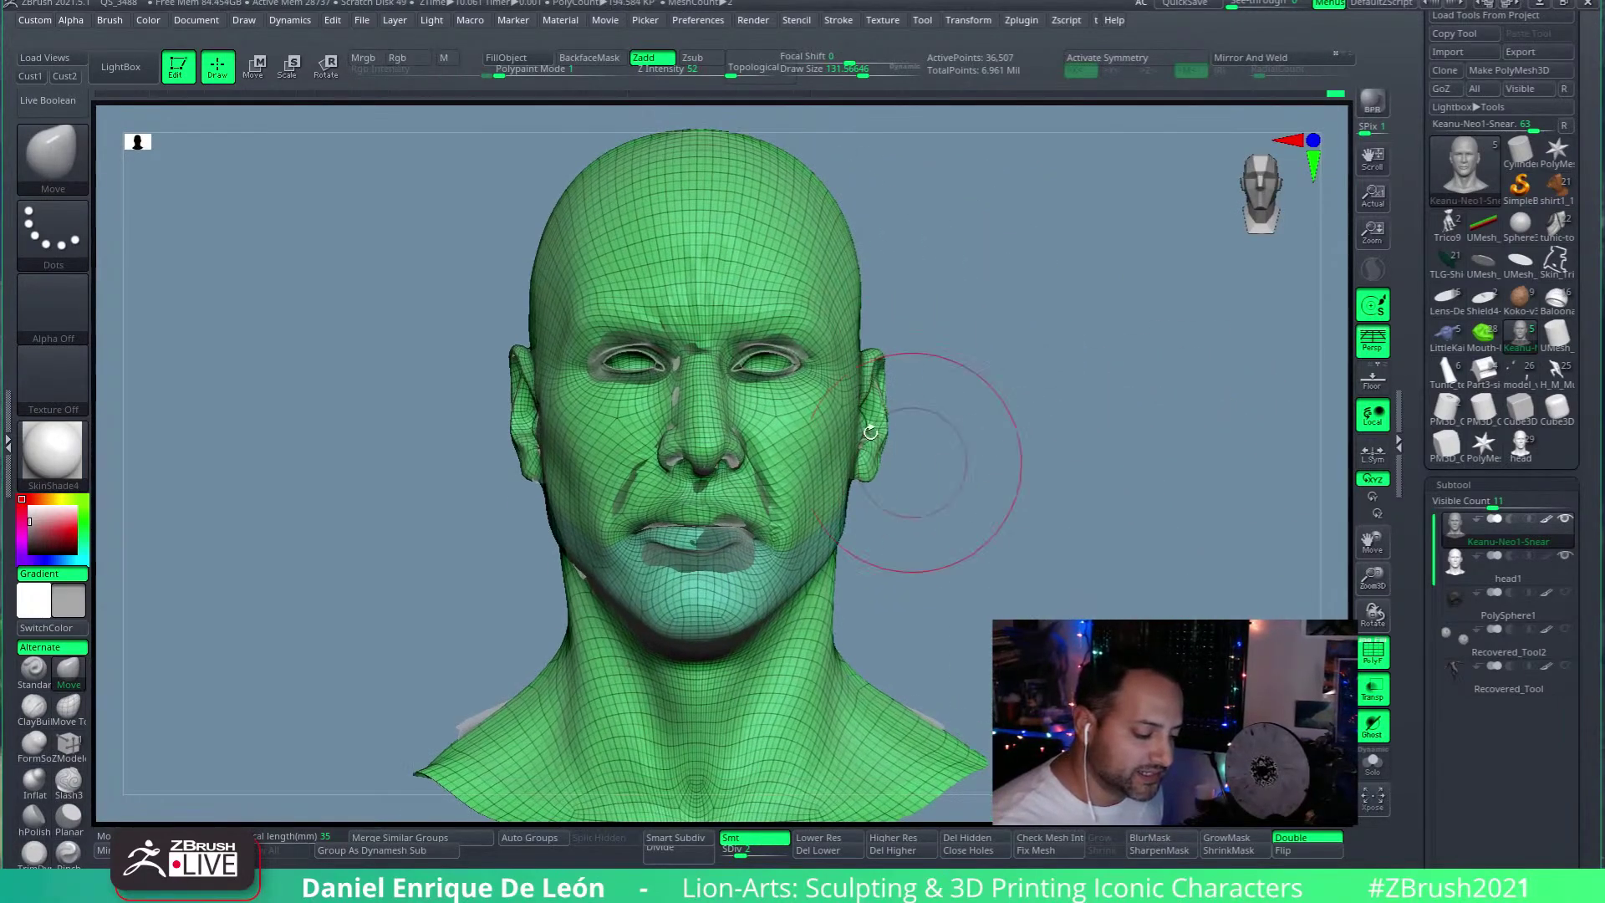
{"action": "left_click_drag", "start_coordinate": [903, 458], "coordinate": [895, 389]}
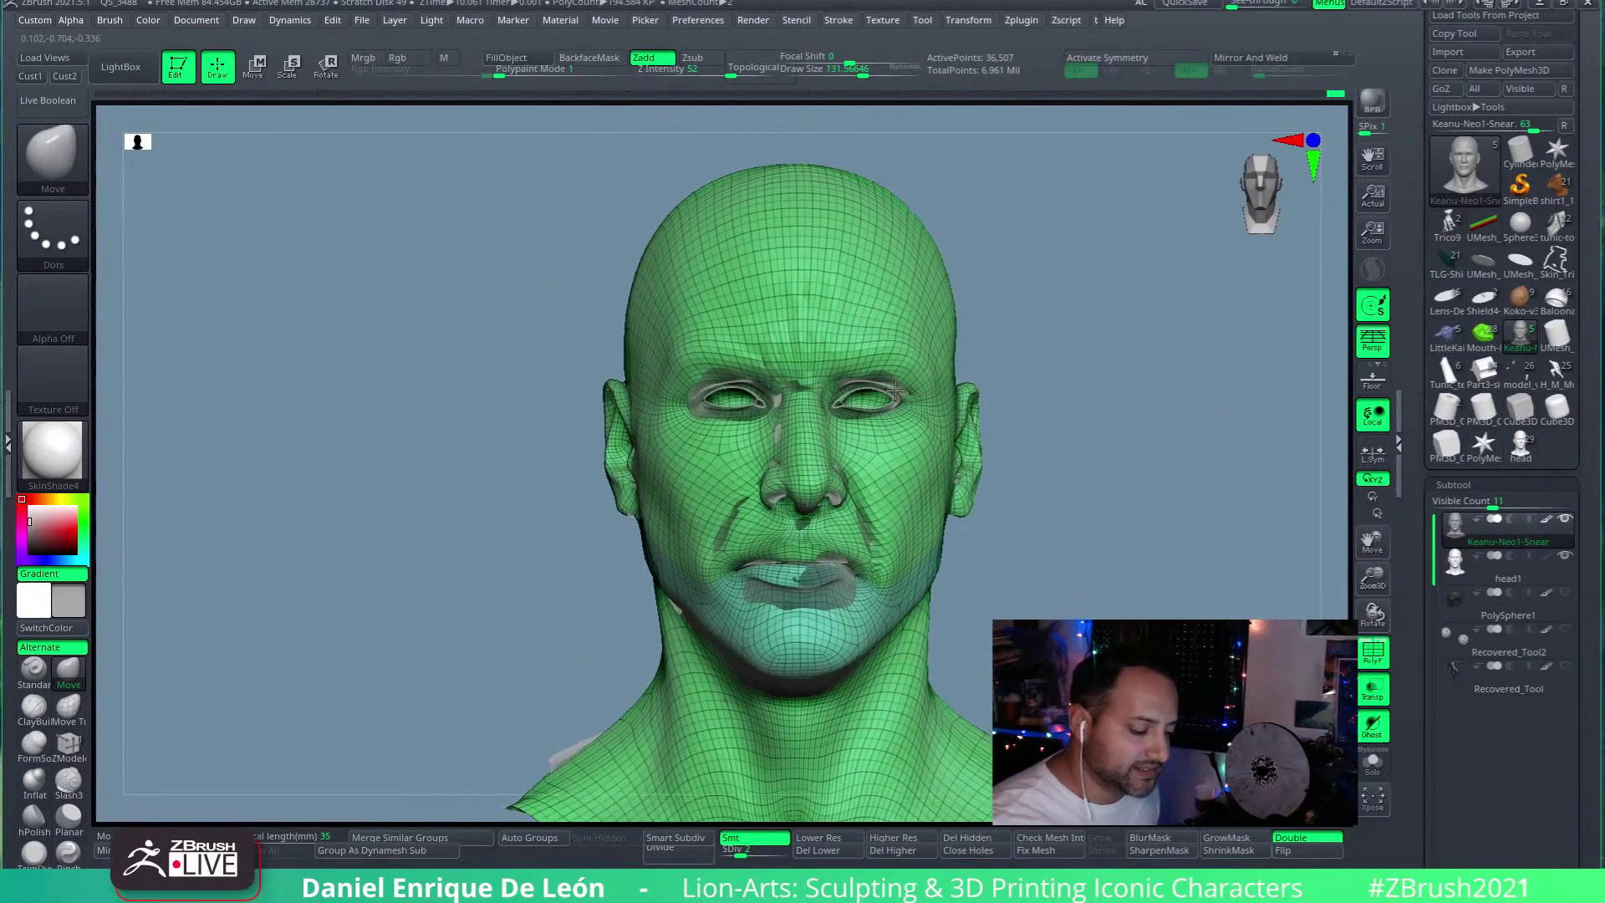
Step: Lower the head to subdivision level 1 and adjust the left eye's inner corner using the Move brush at draw size about 111
{"action": "left_click", "coordinate": [727, 849]}
{"action": "scroll", "coordinate": [1003, 454], "scroll_direction": "up", "scroll_amount": 5}
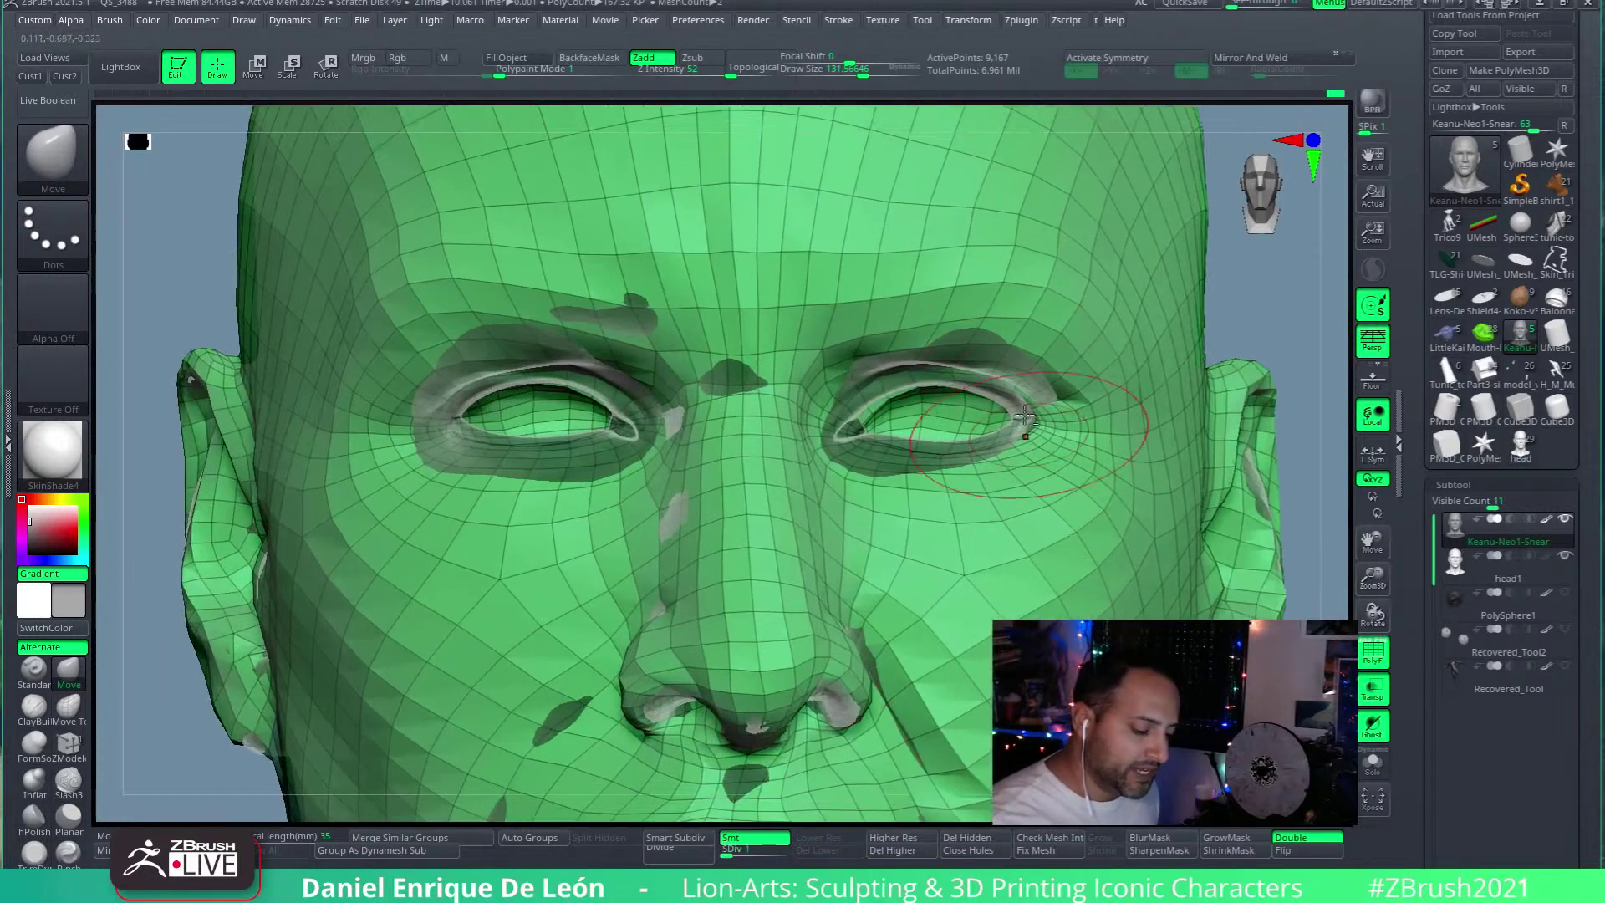
{"action": "scroll", "coordinate": [1003, 454], "scroll_direction": "down", "scroll_amount": 2}
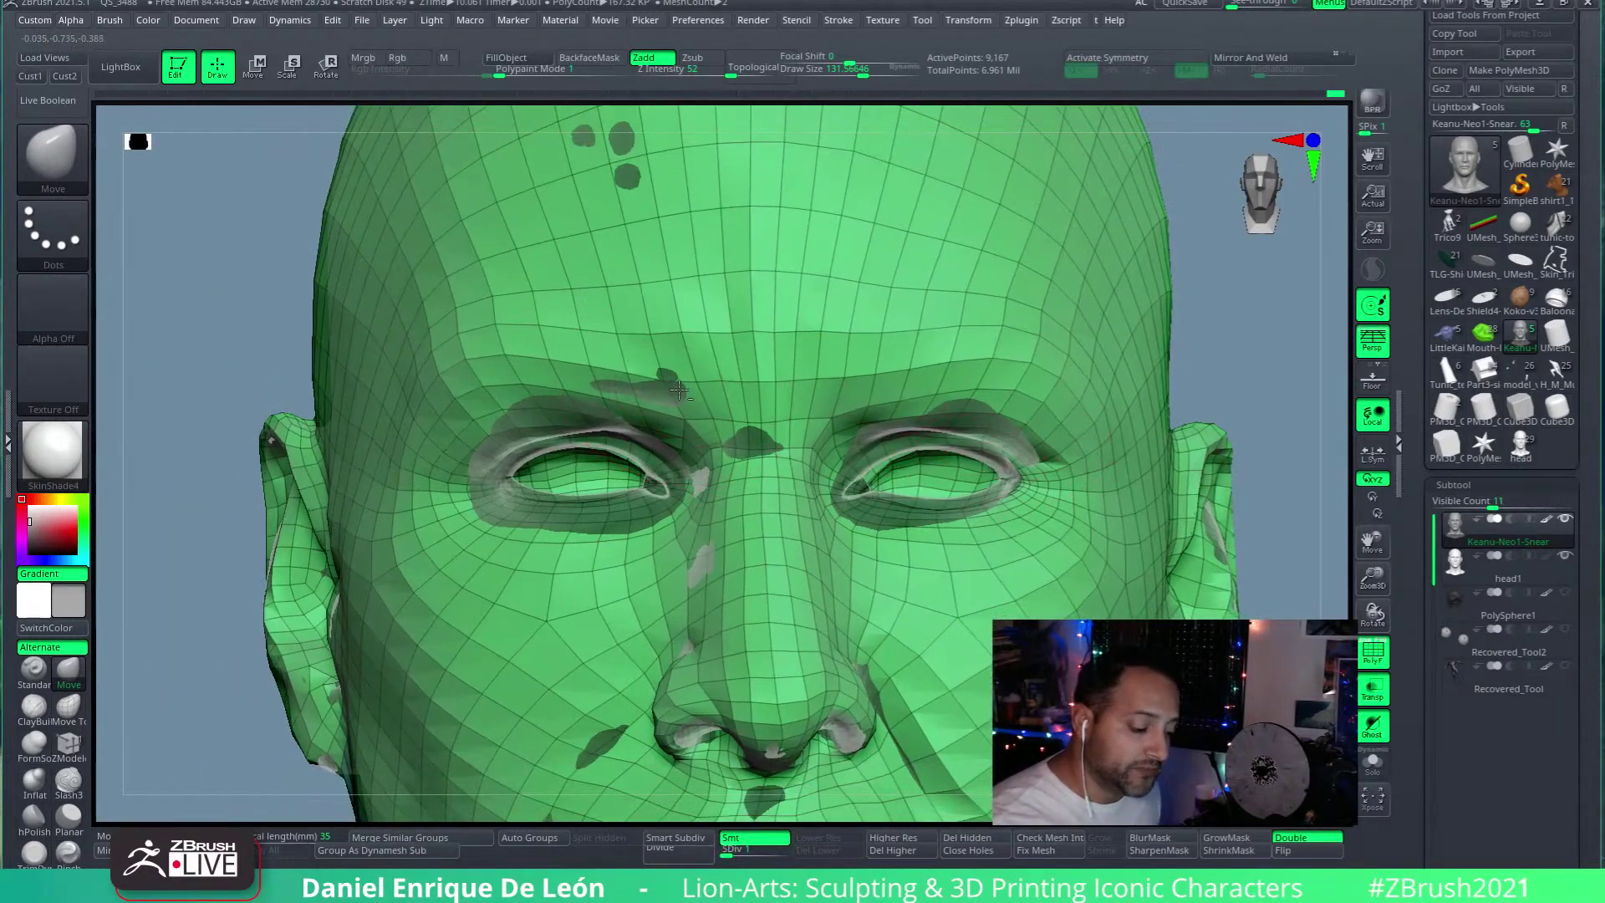
{"action": "key", "text": "bracketleft"}
{"action": "key", "text": "bracketleft"}
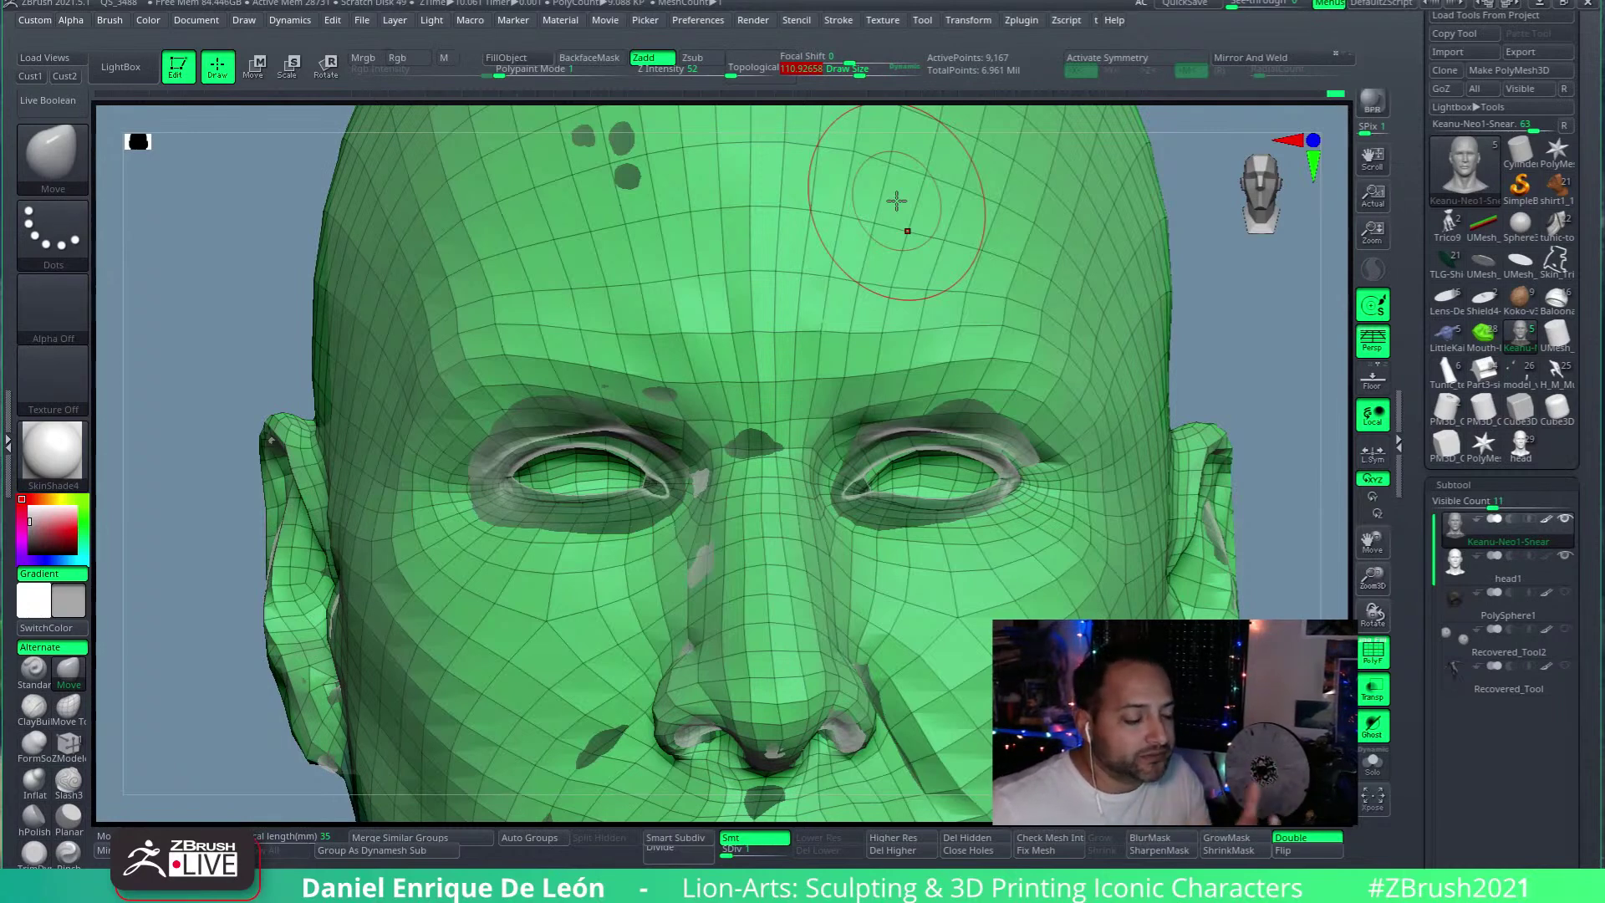
{"action": "right_click_drag", "start_coordinate": [1008, 472], "coordinate": [1012, 393]}
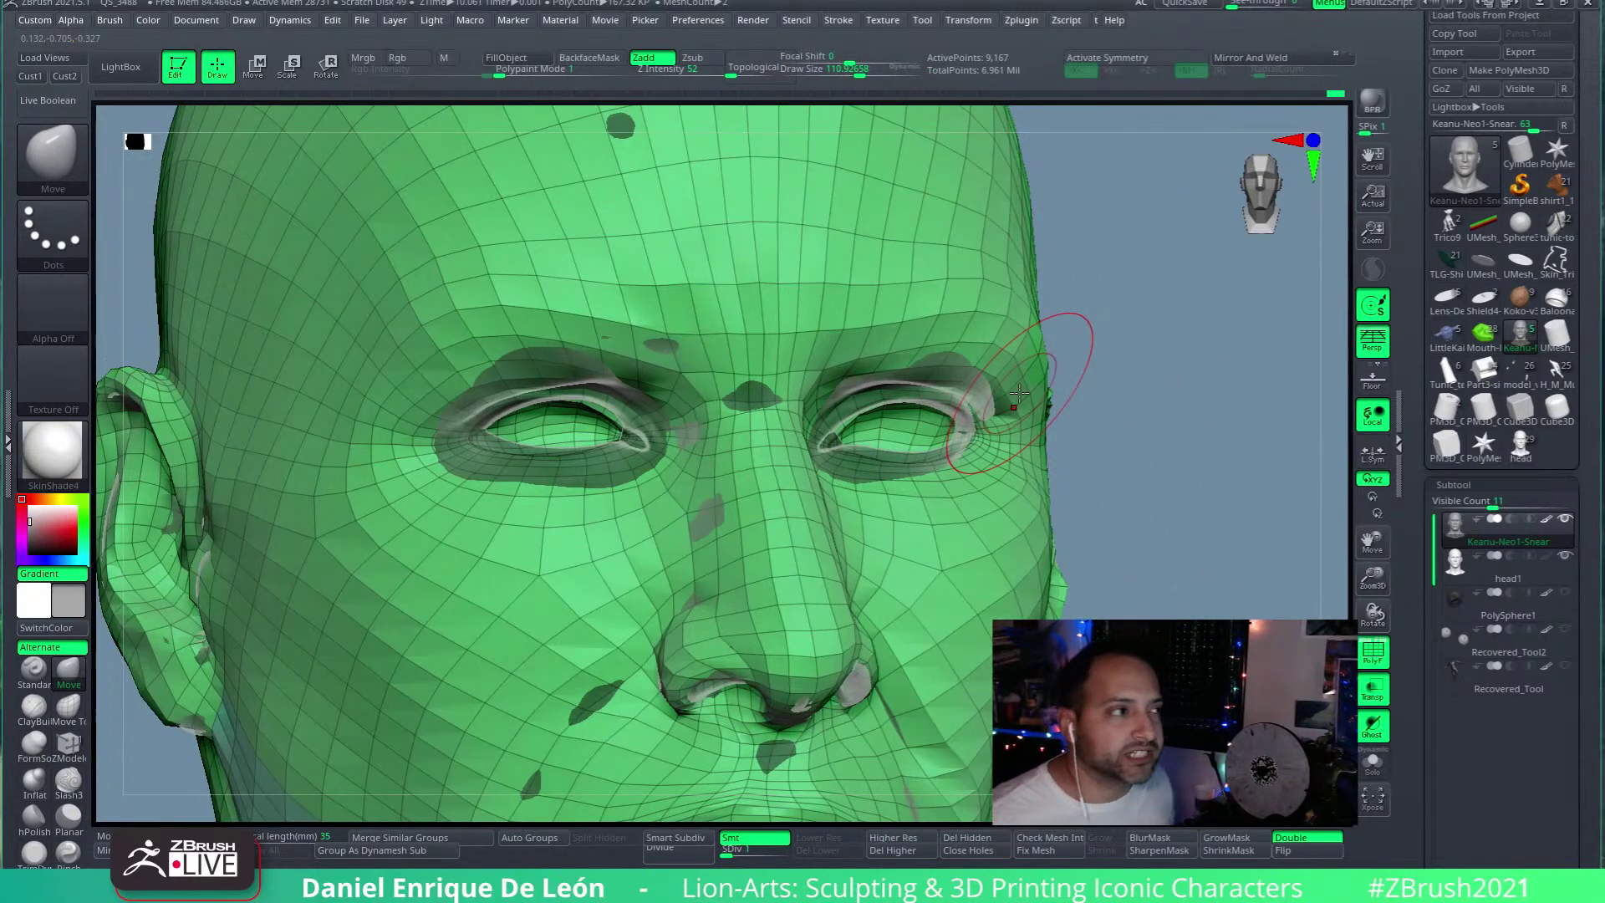
{"action": "mouse_move", "coordinate": [1019, 392]}
{"action": "right_mouse_down"}
{"action": "mouse_move", "coordinate": [986, 305]}
{"action": "mouse_move", "coordinate": [917, 387]}
{"action": "mouse_move", "coordinate": [798, 391]}
{"action": "right_mouse_up"}
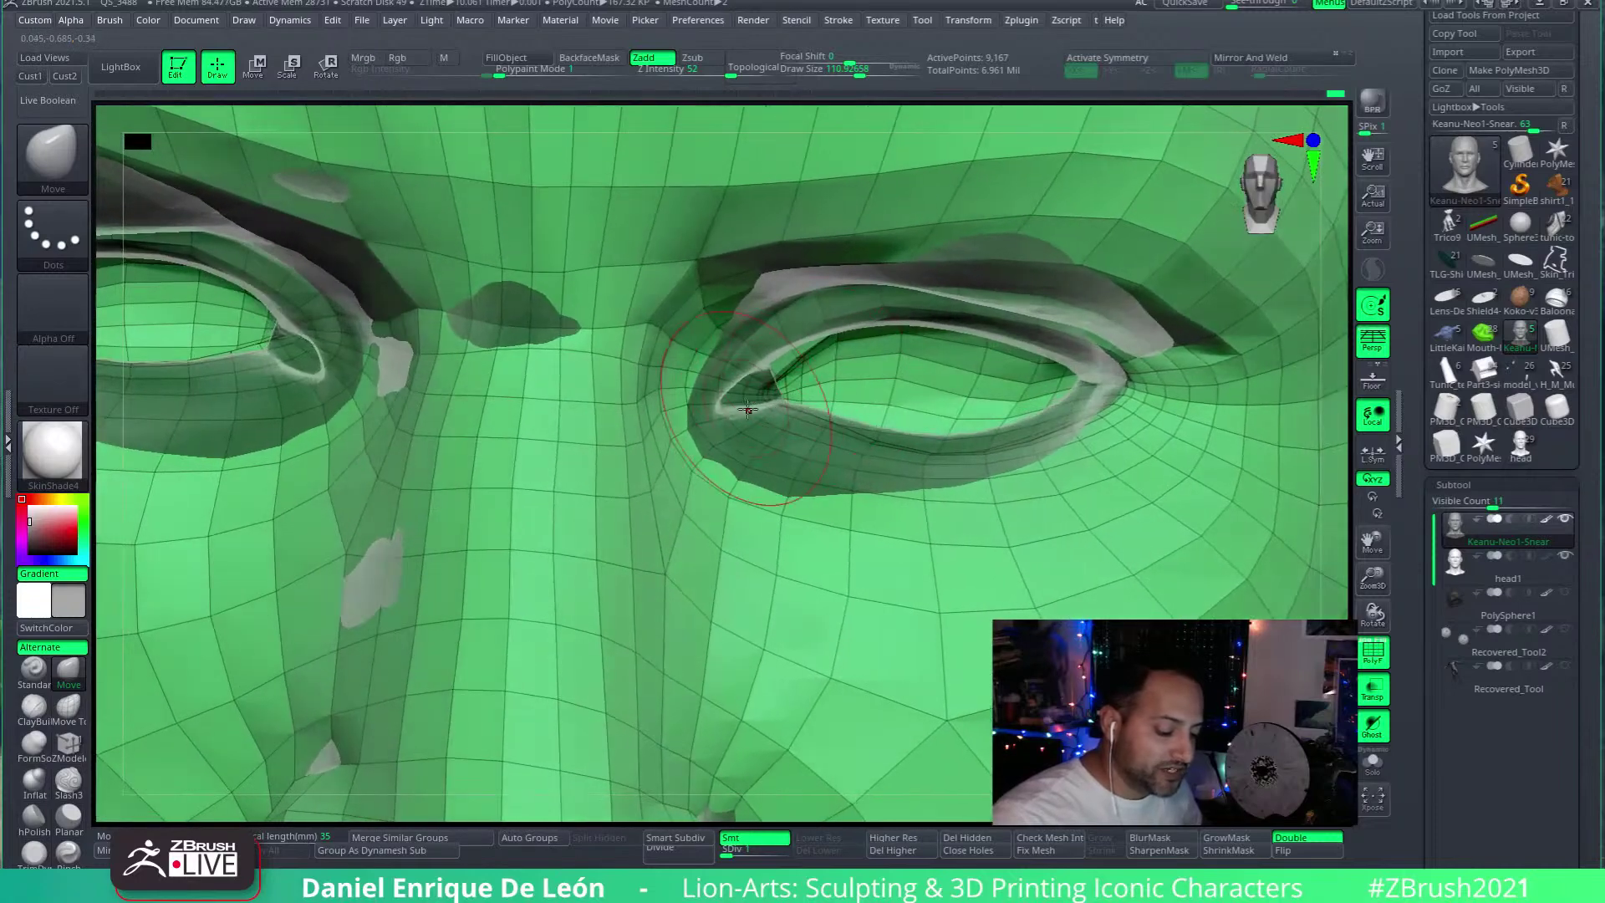
{"action": "left_click_drag", "start_coordinate": [786, 396], "coordinate": [748, 389]}
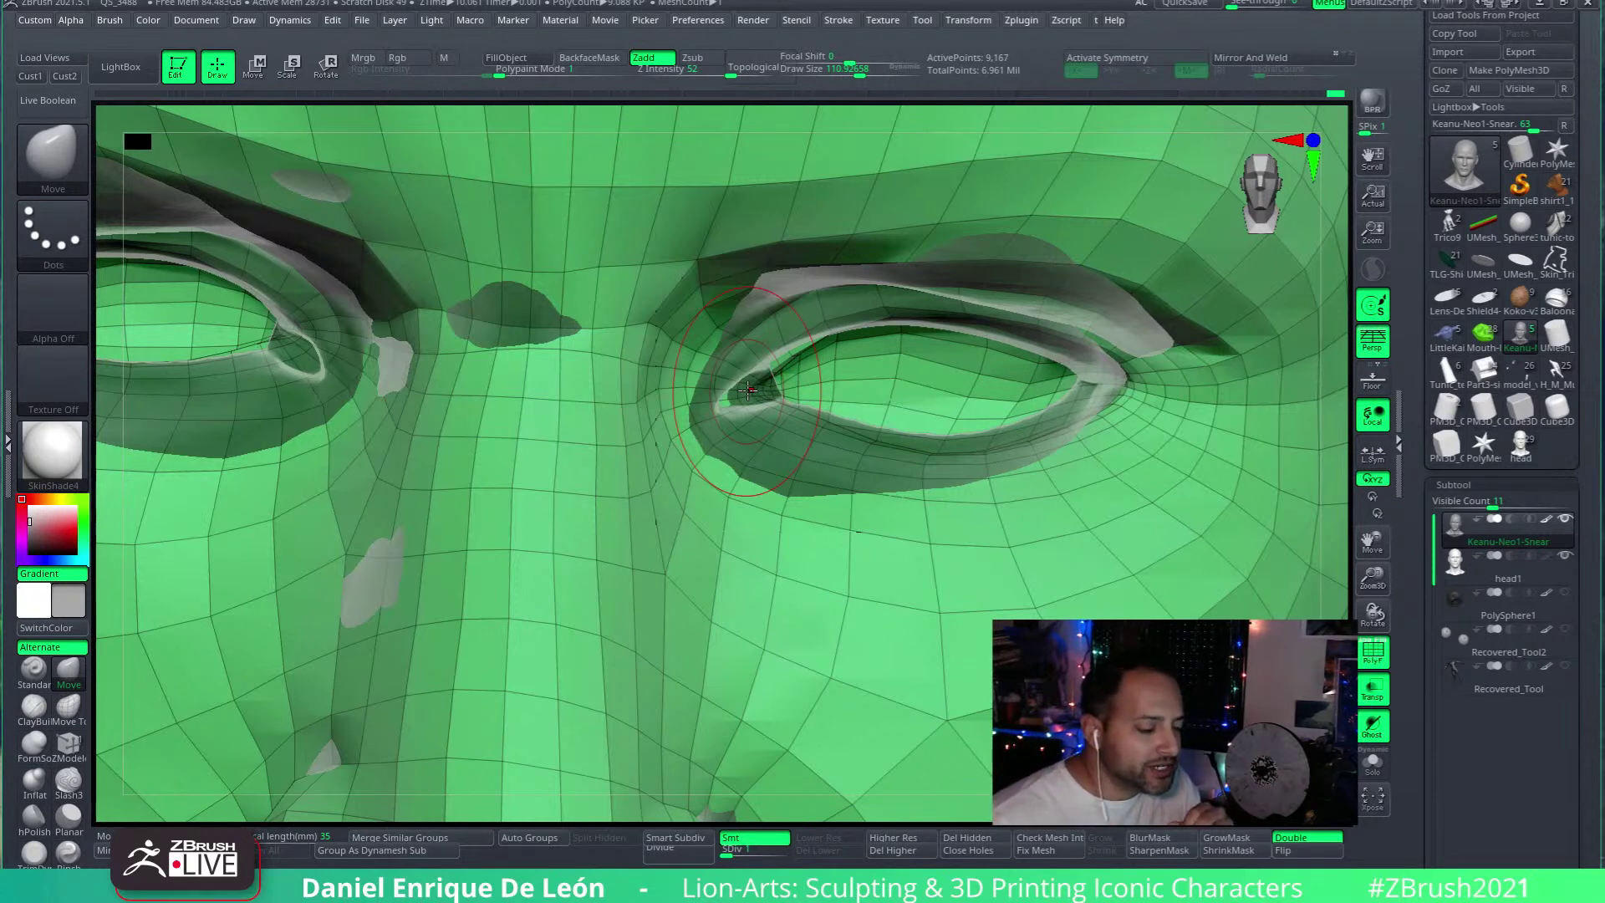
Step: Reshape the left eye's upper eyelid and the fold above it with the Move brush to follow head1
{"action": "right_click_drag", "start_coordinate": [747, 388], "coordinate": [816, 319]}
{"action": "mouse_move", "coordinate": [816, 319]}
{"action": "left_mouse_down"}
{"action": "mouse_move", "coordinate": [911, 275]}
{"action": "mouse_move", "coordinate": [970, 268]}
{"action": "mouse_move", "coordinate": [994, 291]}
{"action": "left_mouse_up"}
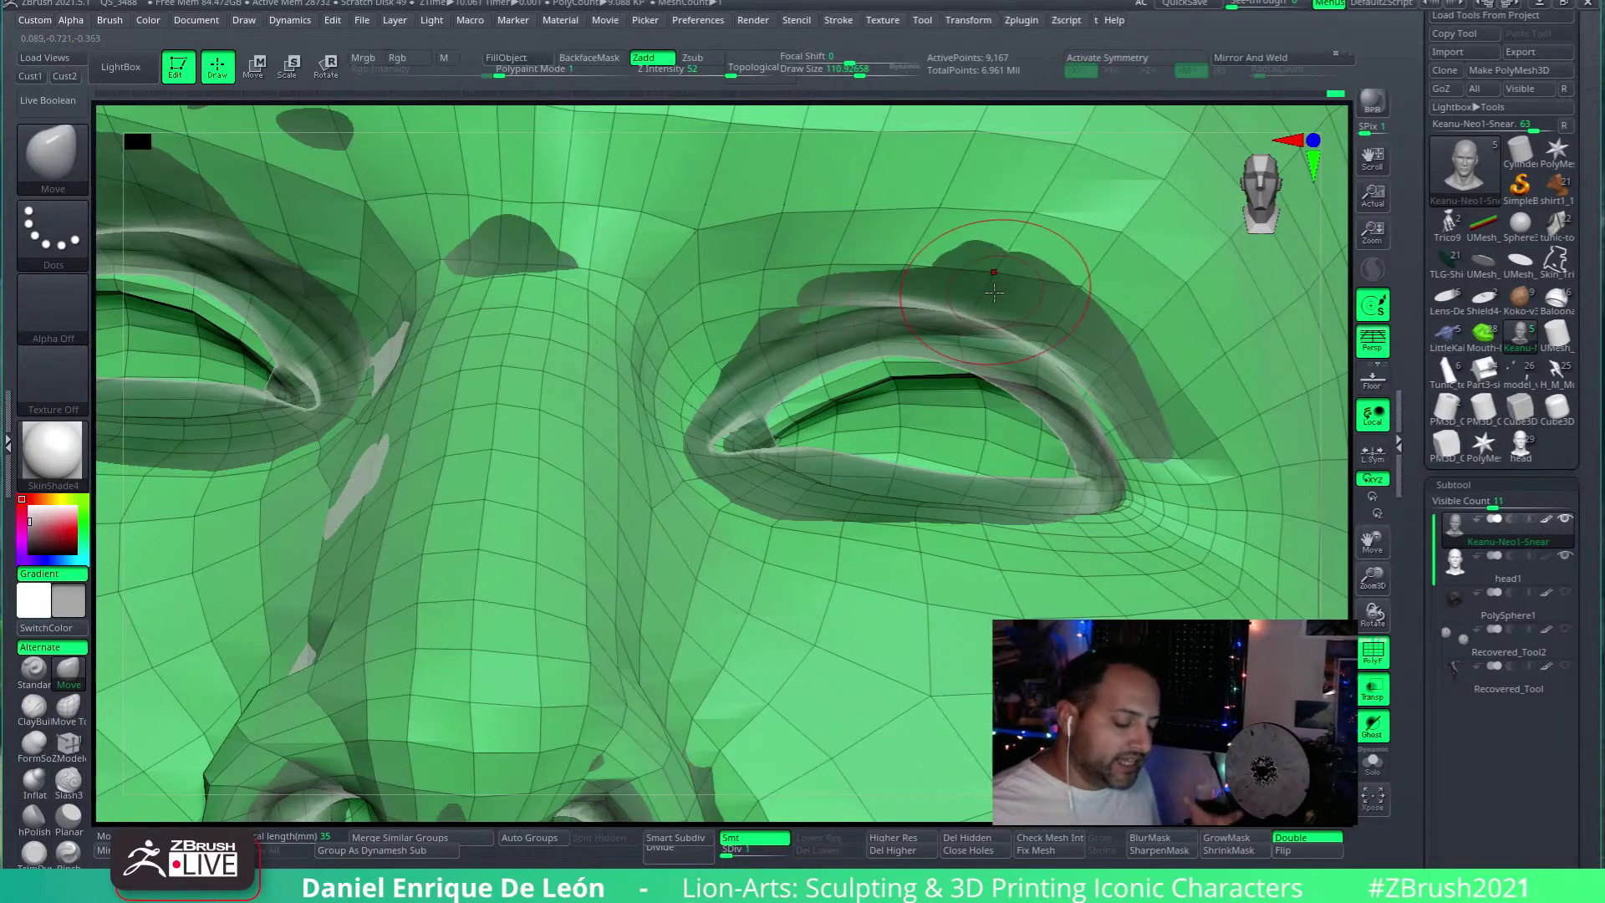
{"action": "right_click_drag", "start_coordinate": [886, 351], "coordinate": [818, 383]}
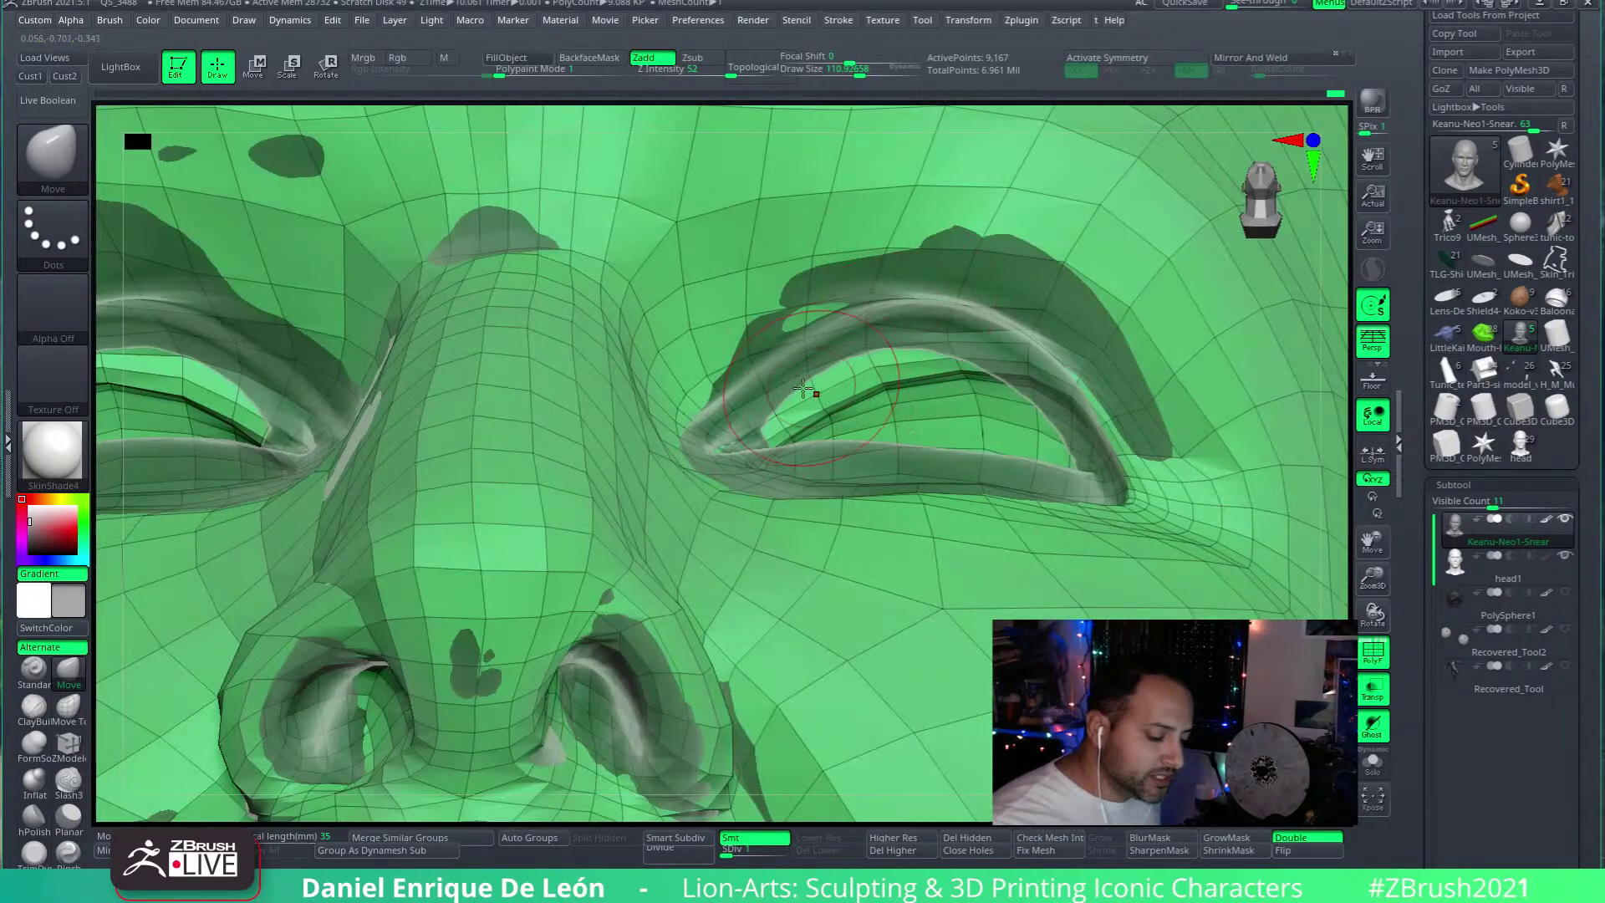
{"action": "left_click_drag", "start_coordinate": [972, 264], "coordinate": [966, 291]}
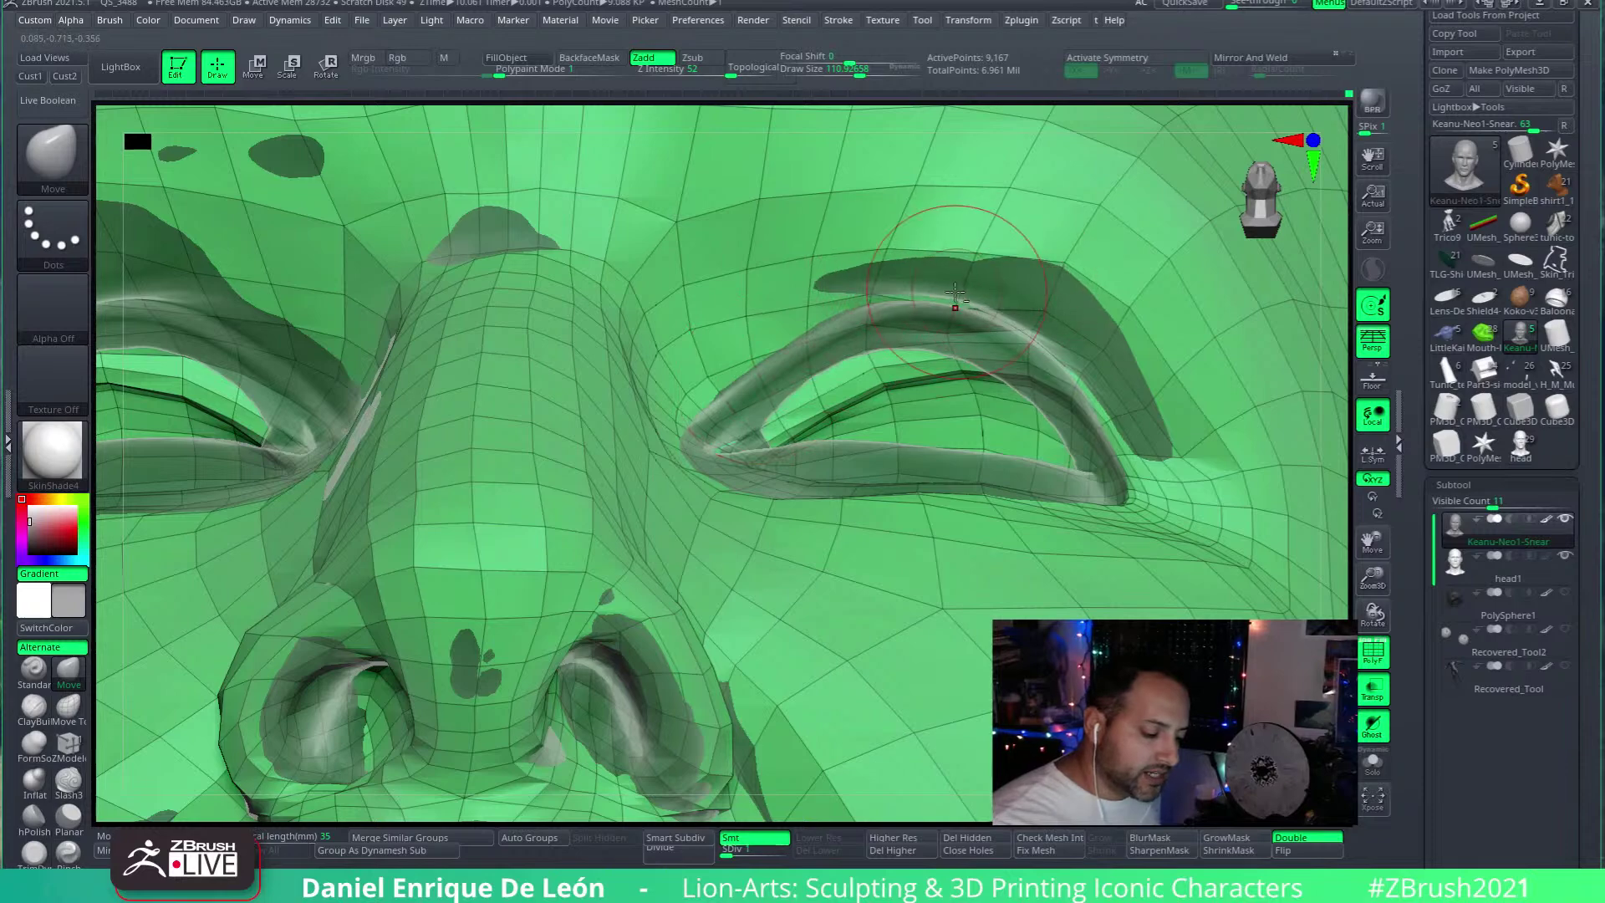
Step: Refine the middle and outer part of the left upper lid fold with the Move brush at draw size about 106
{"action": "mouse_move", "coordinate": [1108, 294]}
{"action": "right_mouse_down"}
{"action": "mouse_move", "coordinate": [1079, 316]}
{"action": "mouse_move", "coordinate": [1055, 316]}
{"action": "mouse_move", "coordinate": [1075, 293]}
{"action": "mouse_move", "coordinate": [934, 324]}
{"action": "mouse_move", "coordinate": [1018, 270]}
{"action": "mouse_move", "coordinate": [872, 303]}
{"action": "mouse_move", "coordinate": [736, 201]}
{"action": "right_mouse_up"}
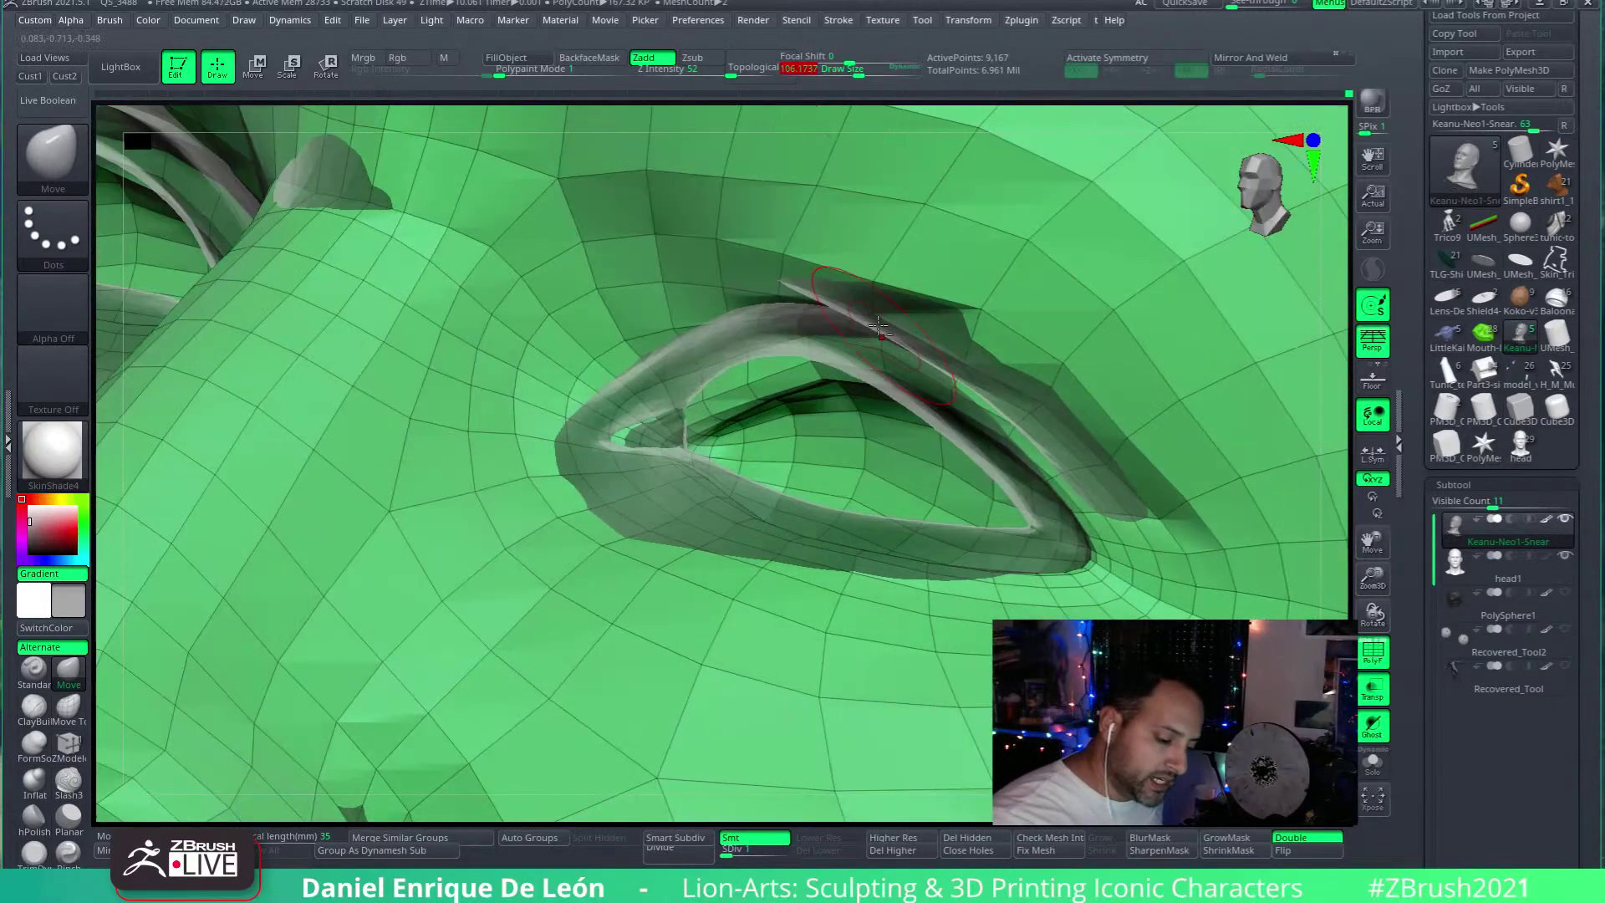
{"action": "right_click_drag", "start_coordinate": [869, 313], "coordinate": [1006, 288]}
{"action": "right_click_drag", "start_coordinate": [883, 328], "coordinate": [886, 332]}
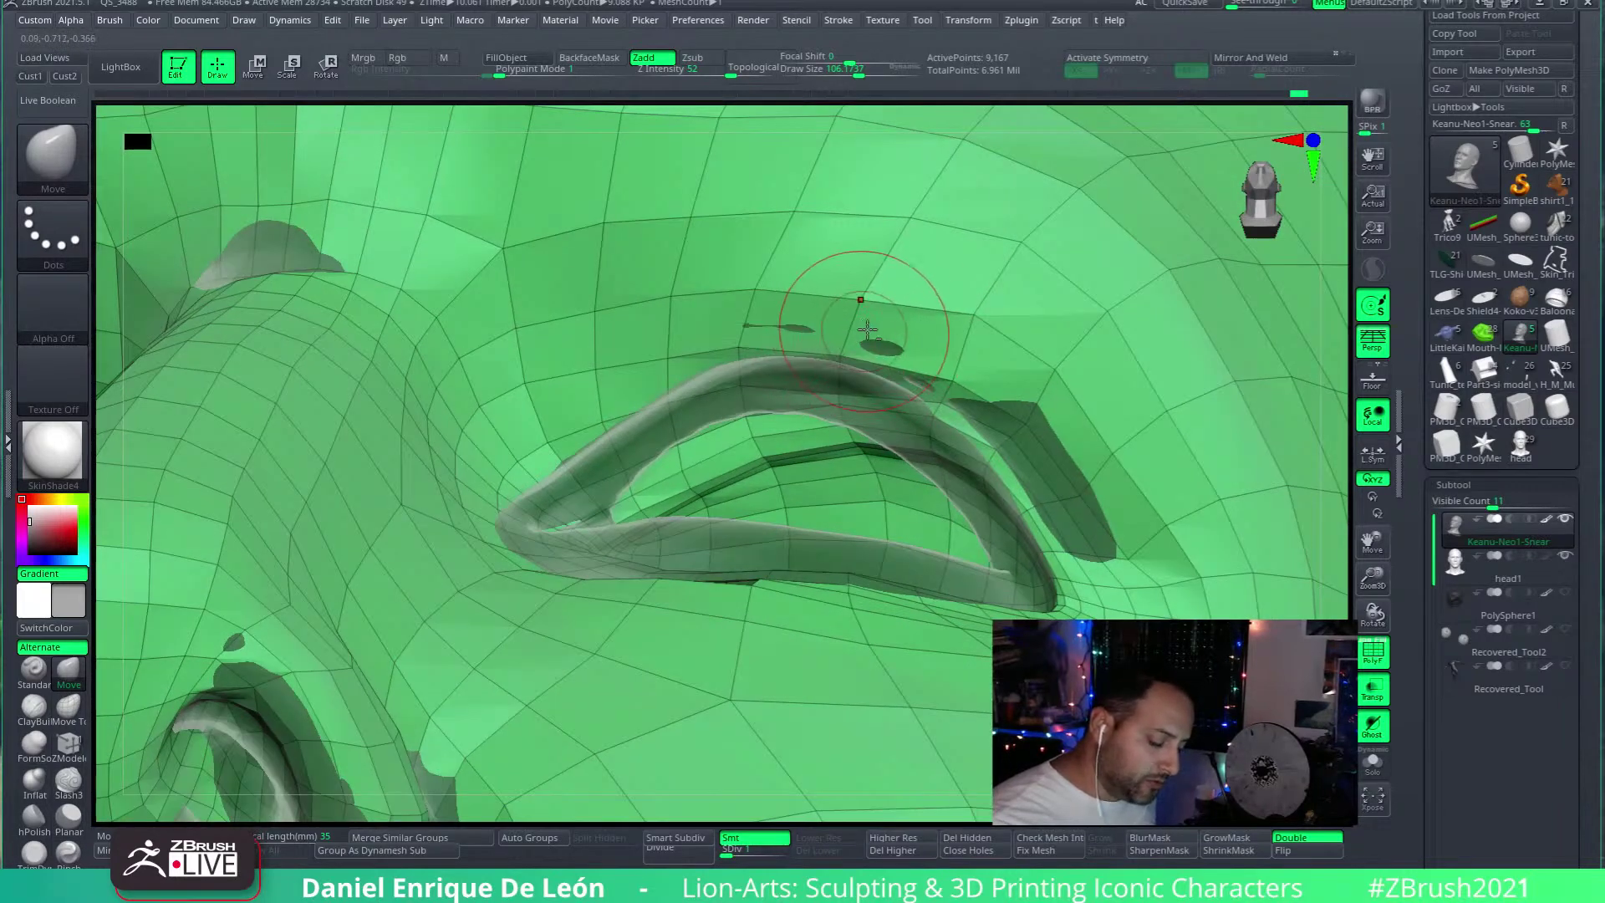
{"action": "right_click_drag", "start_coordinate": [1082, 341], "coordinate": [1033, 338]}
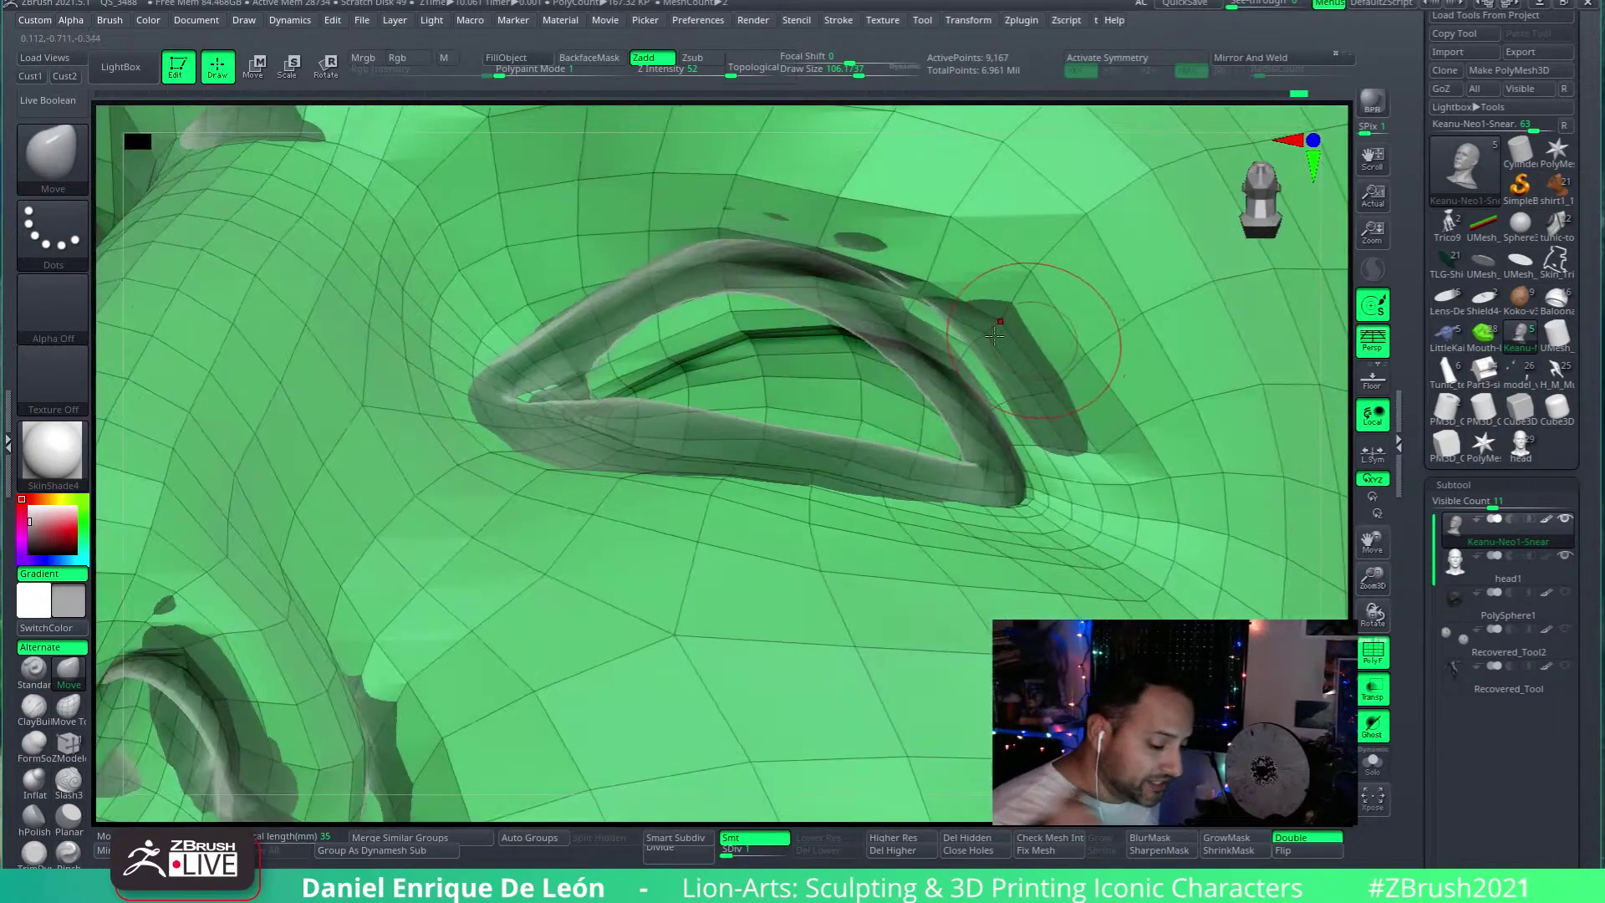
Step: Refit the left upper eyelid rim and its outer edge to head1 with the Move brush at draw sizes about 196, 132 and 89
{"action": "mouse_move", "coordinate": [1075, 394]}
{"action": "right_mouse_down"}
{"action": "mouse_move", "coordinate": [993, 237]}
{"action": "mouse_move", "coordinate": [975, 279]}
{"action": "mouse_move", "coordinate": [1075, 315]}
{"action": "mouse_move", "coordinate": [1063, 384]}
{"action": "right_mouse_up"}
{"action": "left_click_drag", "start_coordinate": [857, 72], "coordinate": [866, 72]}
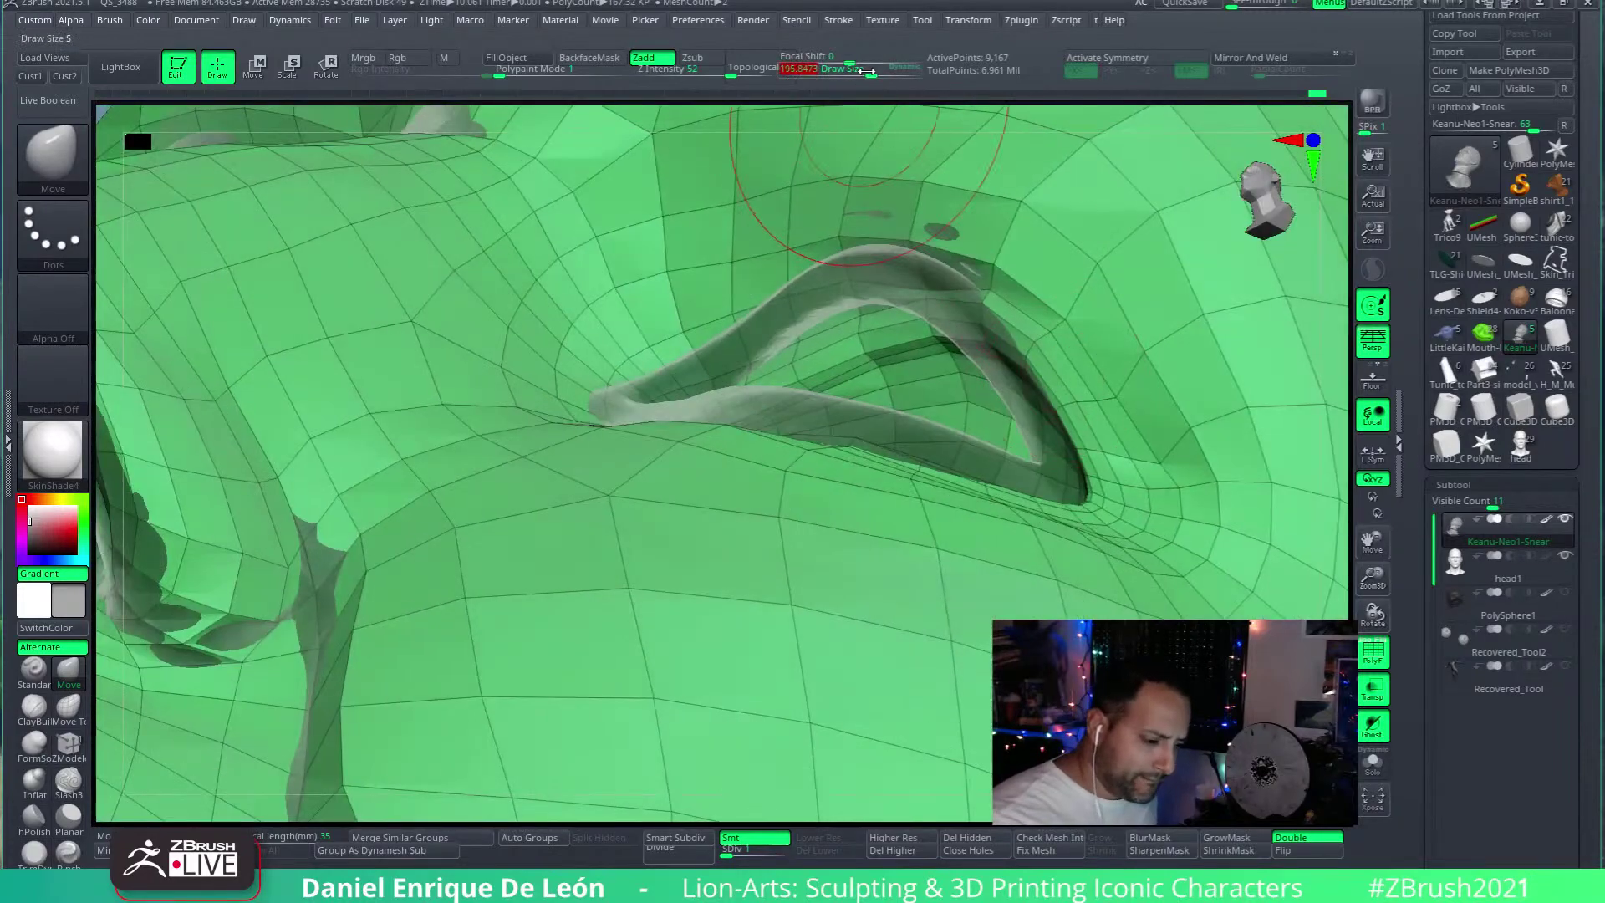
{"action": "mouse_move", "coordinate": [870, 209]}
{"action": "right_mouse_down"}
{"action": "mouse_move", "coordinate": [886, 276]}
{"action": "mouse_move", "coordinate": [853, 301]}
{"action": "mouse_move", "coordinate": [878, 326]}
{"action": "mouse_move", "coordinate": [845, 302]}
{"action": "mouse_move", "coordinate": [964, 333]}
{"action": "right_mouse_up"}
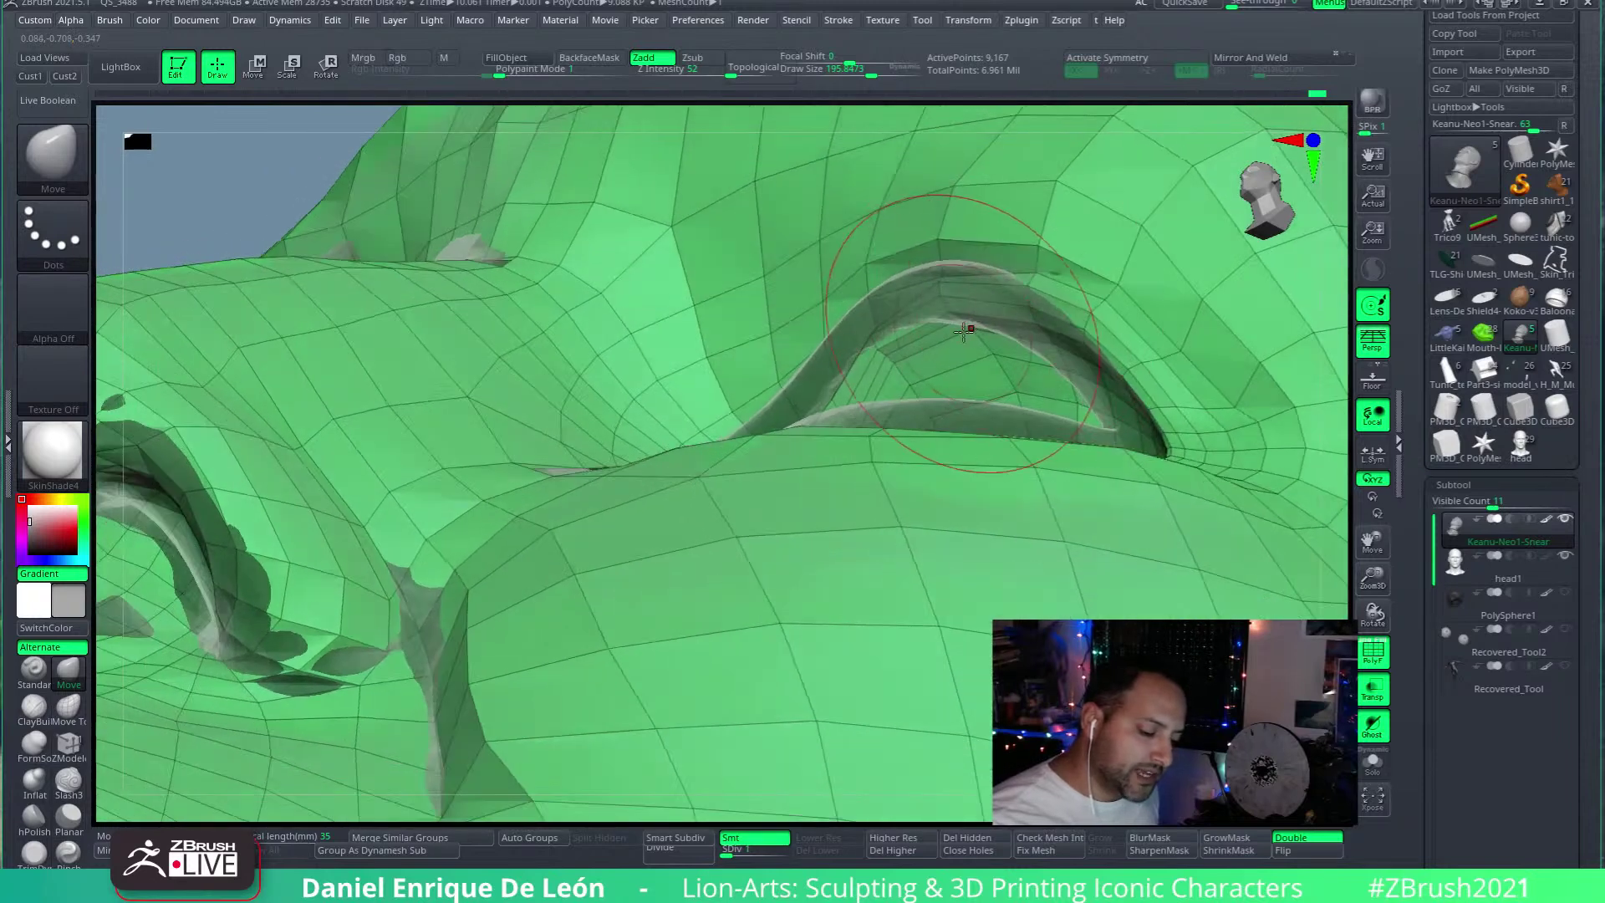
{"action": "left_click_drag", "start_coordinate": [871, 70], "coordinate": [862, 71]}
{"action": "mouse_move", "coordinate": [995, 368]}
{"action": "left_mouse_down"}
{"action": "mouse_move", "coordinate": [1049, 276]}
{"action": "mouse_move", "coordinate": [1085, 346]}
{"action": "left_mouse_up"}
{"action": "mouse_move", "coordinate": [1085, 345]}
{"action": "right_mouse_down"}
{"action": "mouse_move", "coordinate": [1053, 334]}
{"action": "mouse_move", "coordinate": [1087, 351]}
{"action": "right_mouse_up"}
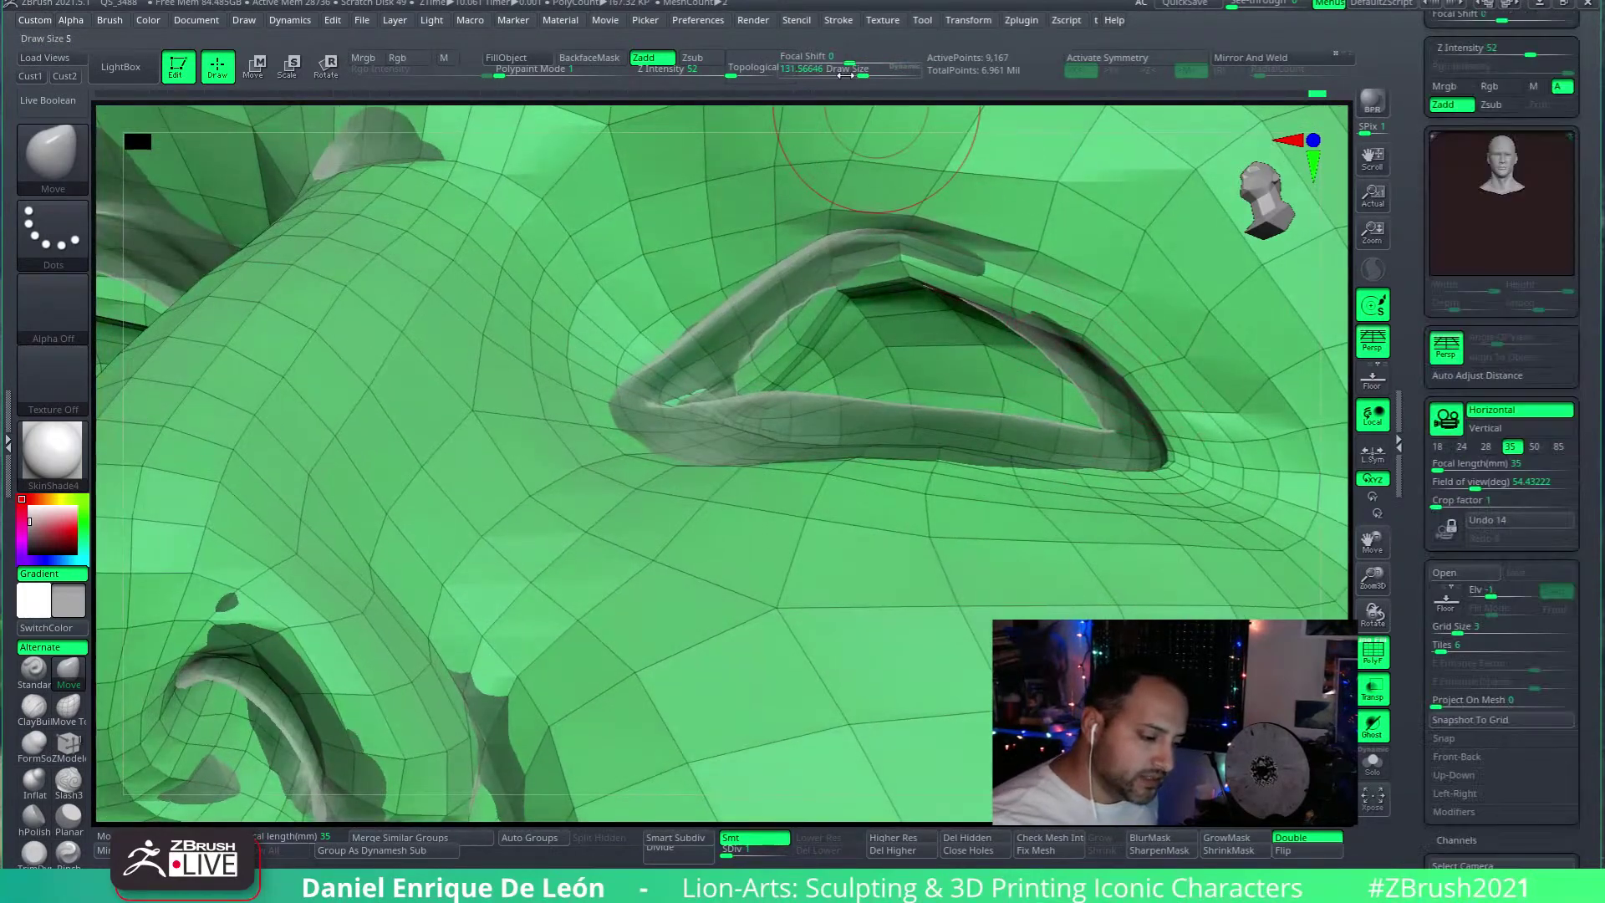
{"action": "left_click_drag", "start_coordinate": [857, 71], "coordinate": [849, 71]}
{"action": "mouse_move", "coordinate": [1072, 357]}
{"action": "right_mouse_down", "text": "alt"}
{"action": "mouse_move", "coordinate": [934, 263]}
{"action": "mouse_move", "coordinate": [960, 276]}
{"action": "right_mouse_up", "text": "alt"}
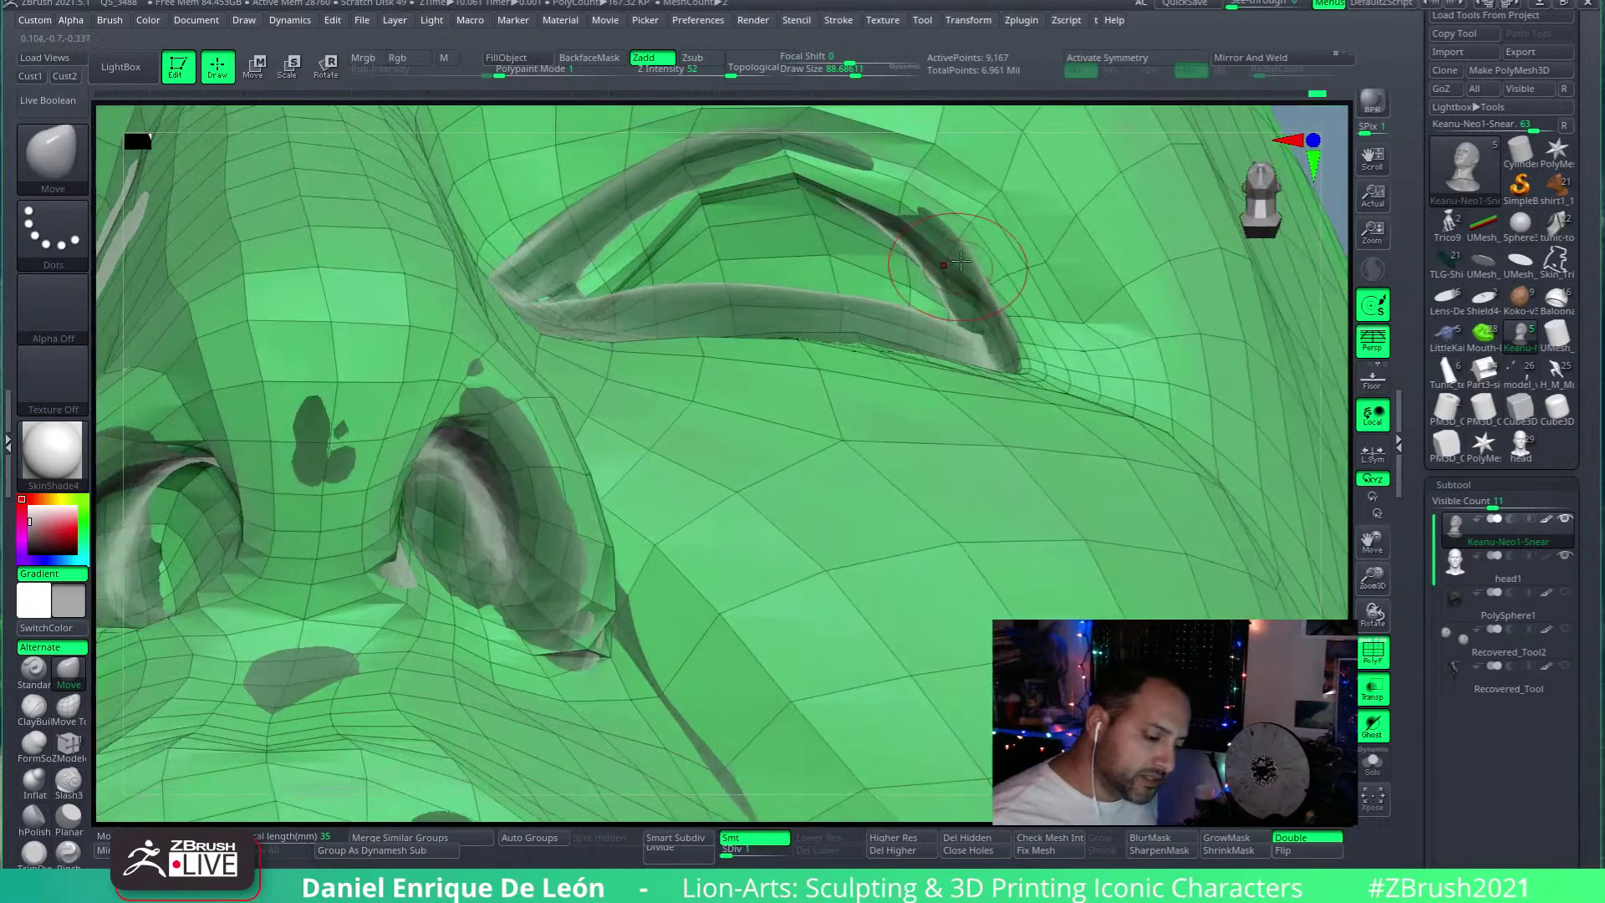
Step: Select head1, set it to subdivision level 3 and return to the Keanu-Neo1-Snear subtool
{"action": "left_click", "coordinate": [951, 251], "text": "alt"}
{"action": "left_click_drag", "start_coordinate": [1267, 259], "coordinate": [1288, 318], "text": "ctrl"}
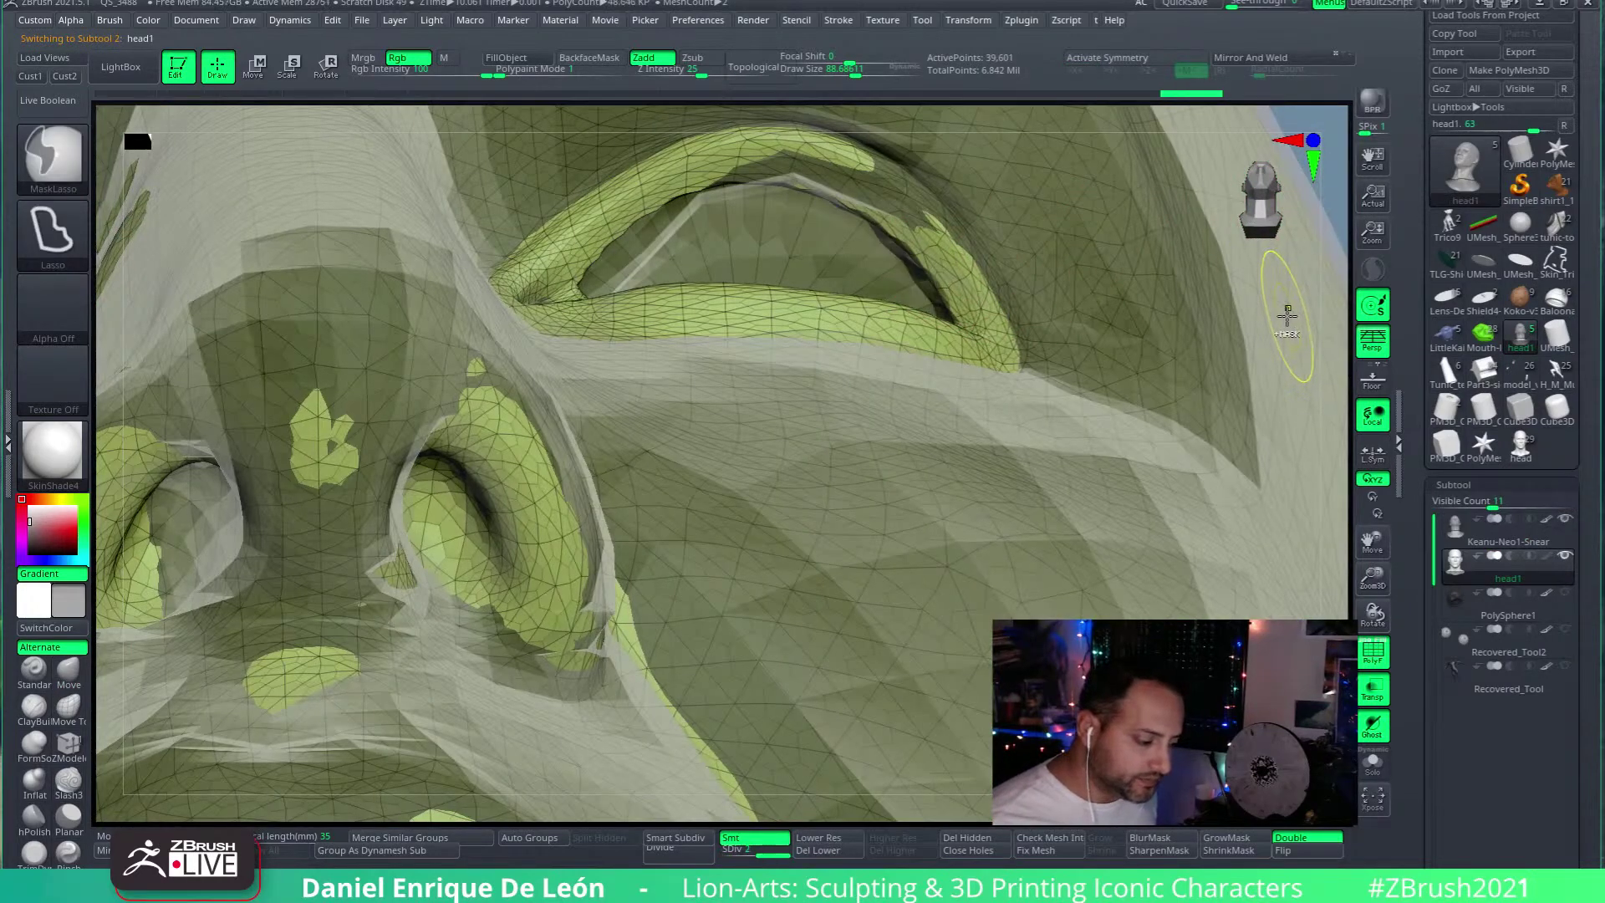
{"action": "key", "text": "ctrl+d"}
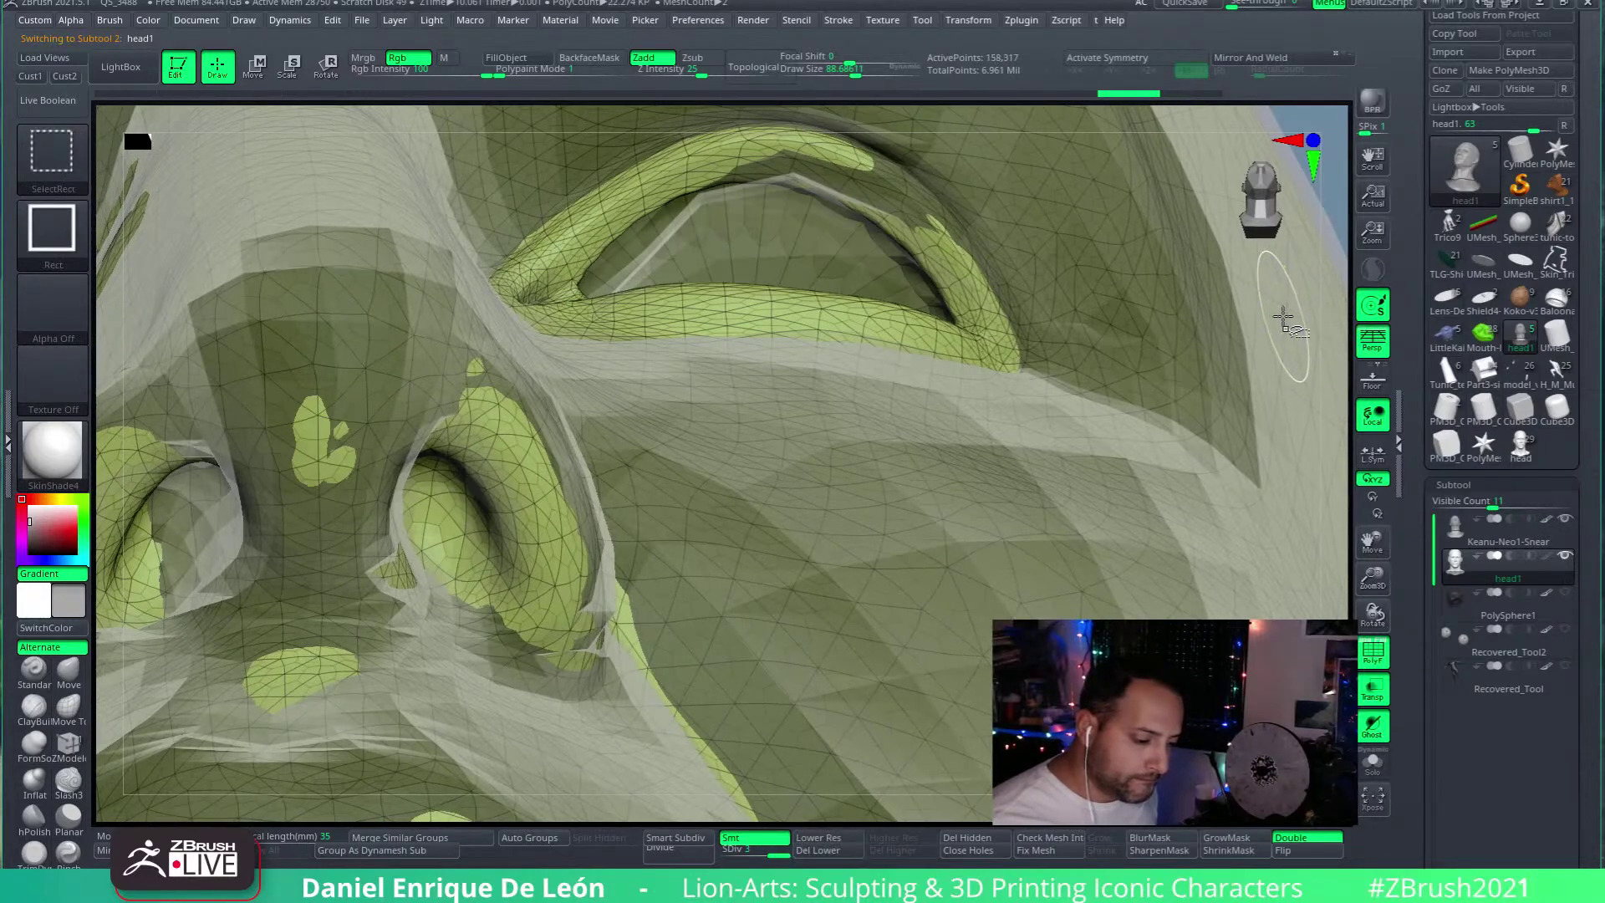
{"action": "left_click", "coordinate": [1282, 315], "text": "alt"}
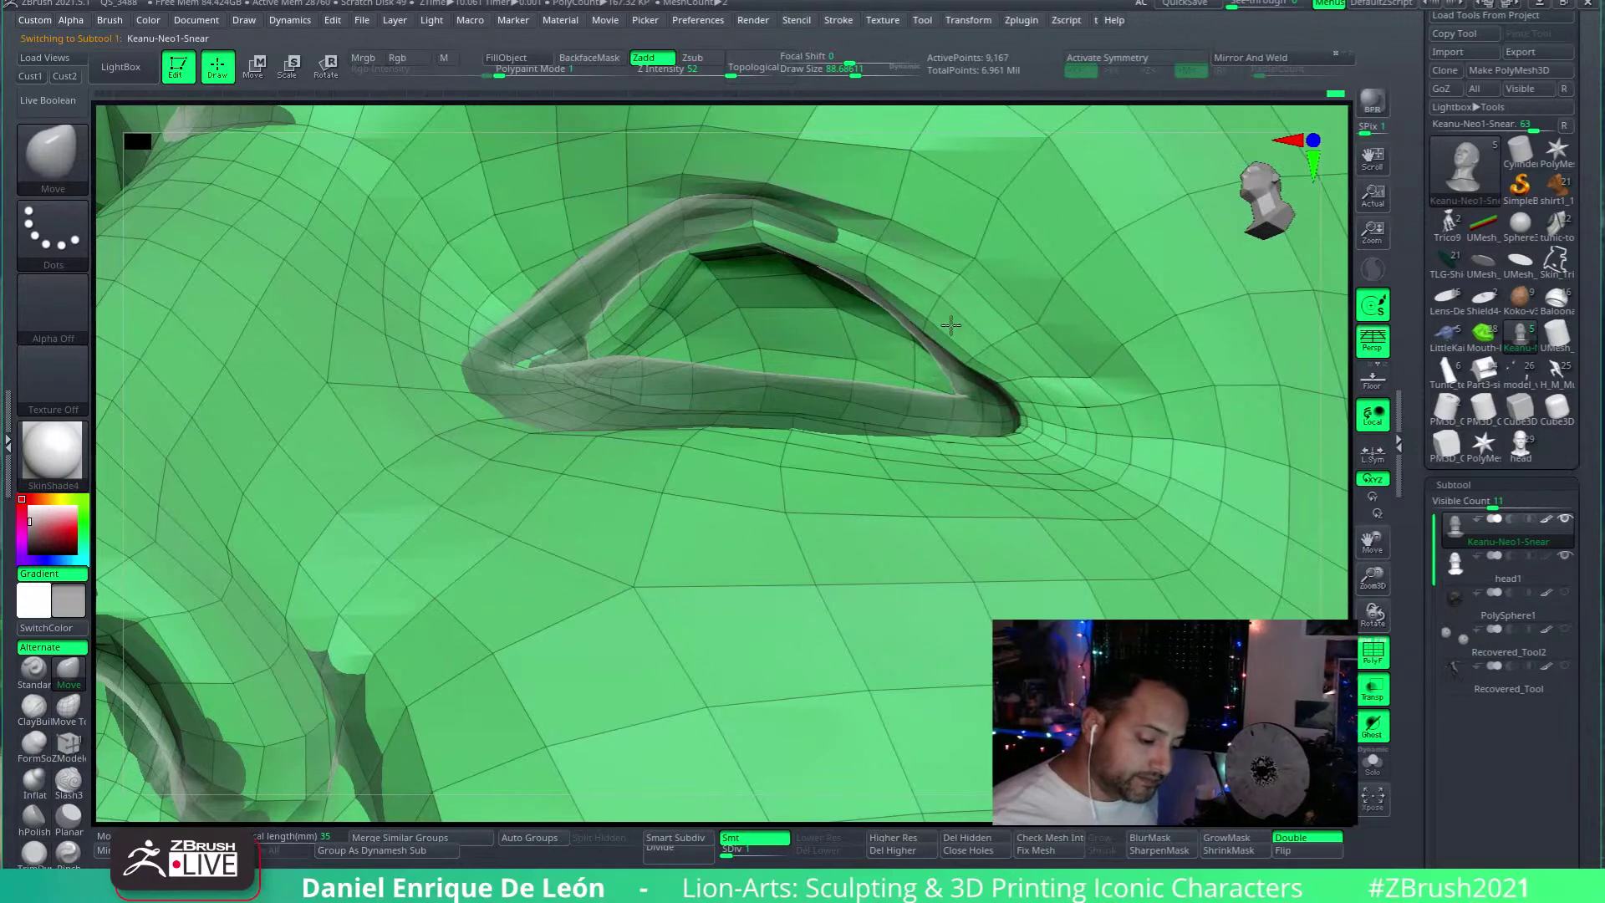
Step: Shape the outer half of the left upper eyelid and its crease with the Move brush, working from below and the side
{"action": "right_click_drag", "start_coordinate": [940, 296], "coordinate": [1061, 387], "text": "alt"}
{"action": "right_click_drag", "start_coordinate": [935, 199], "coordinate": [949, 259]}
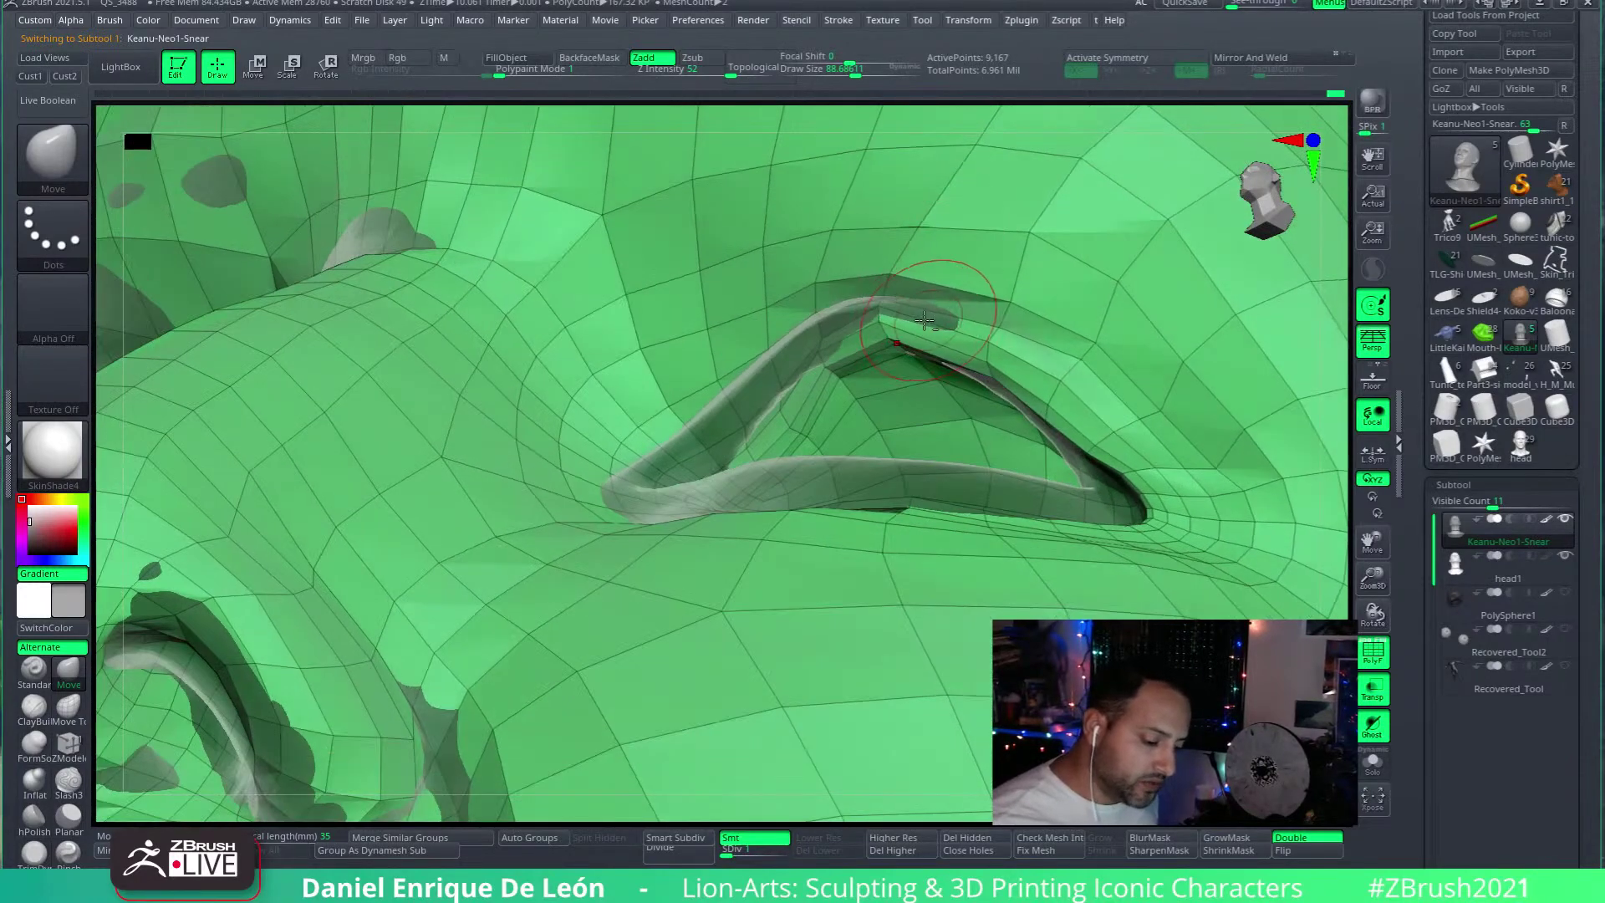
{"action": "mouse_move", "coordinate": [961, 326]}
{"action": "right_mouse_down"}
{"action": "mouse_move", "coordinate": [1076, 443]}
{"action": "mouse_move", "coordinate": [1103, 387]}
{"action": "mouse_move", "coordinate": [1074, 398]}
{"action": "mouse_move", "coordinate": [1079, 368]}
{"action": "right_mouse_up"}
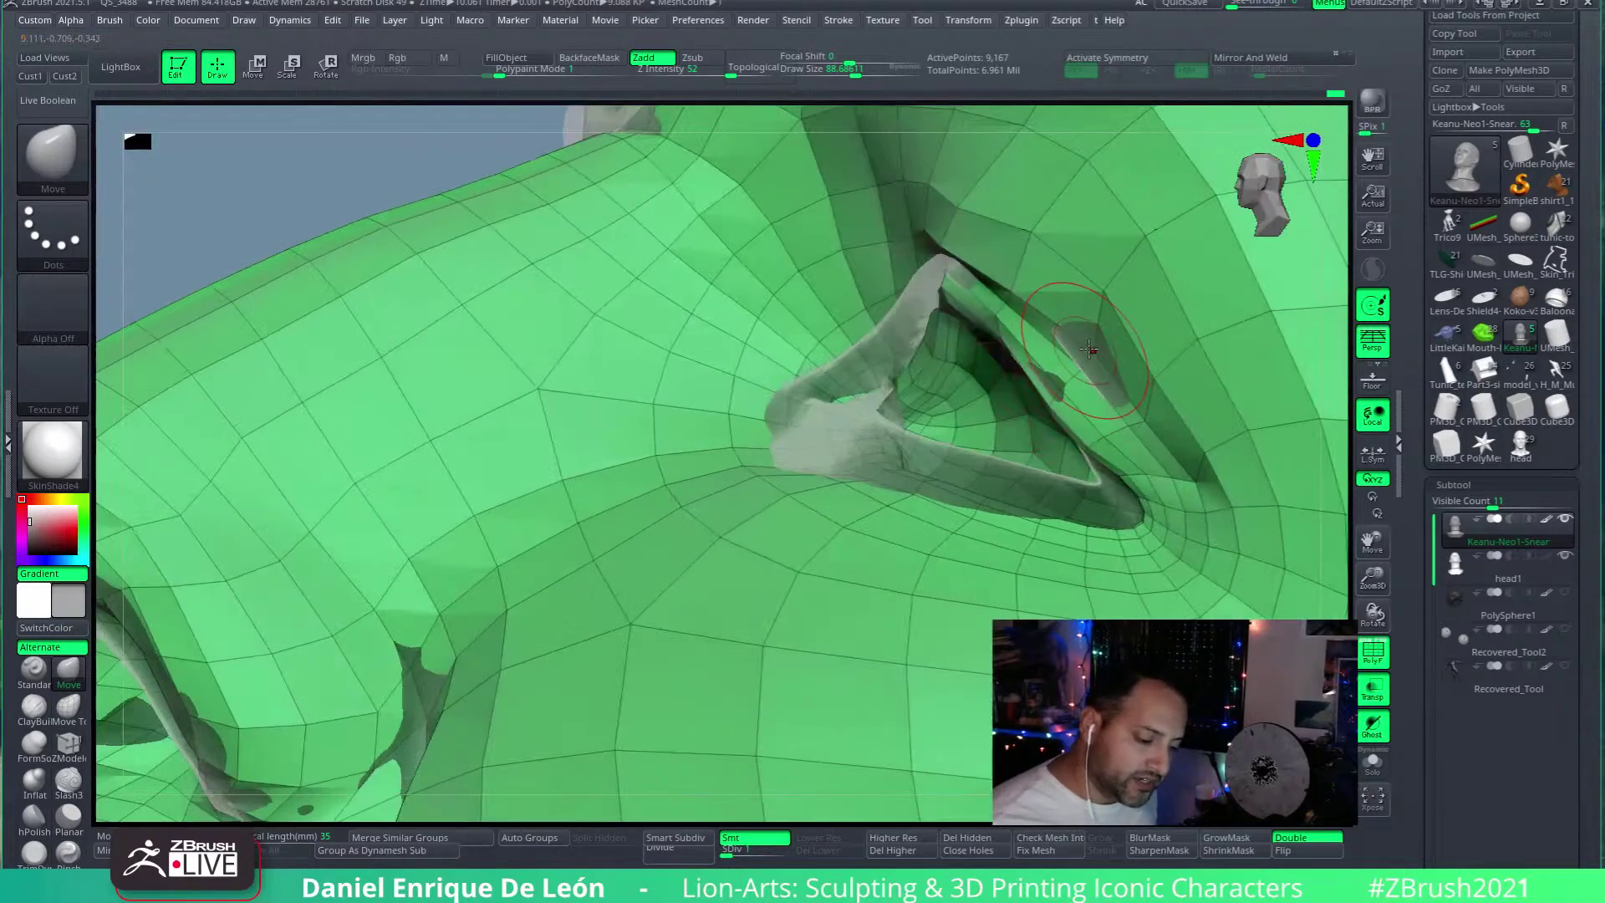
{"action": "right_click_drag", "start_coordinate": [1015, 280], "coordinate": [1085, 357]}
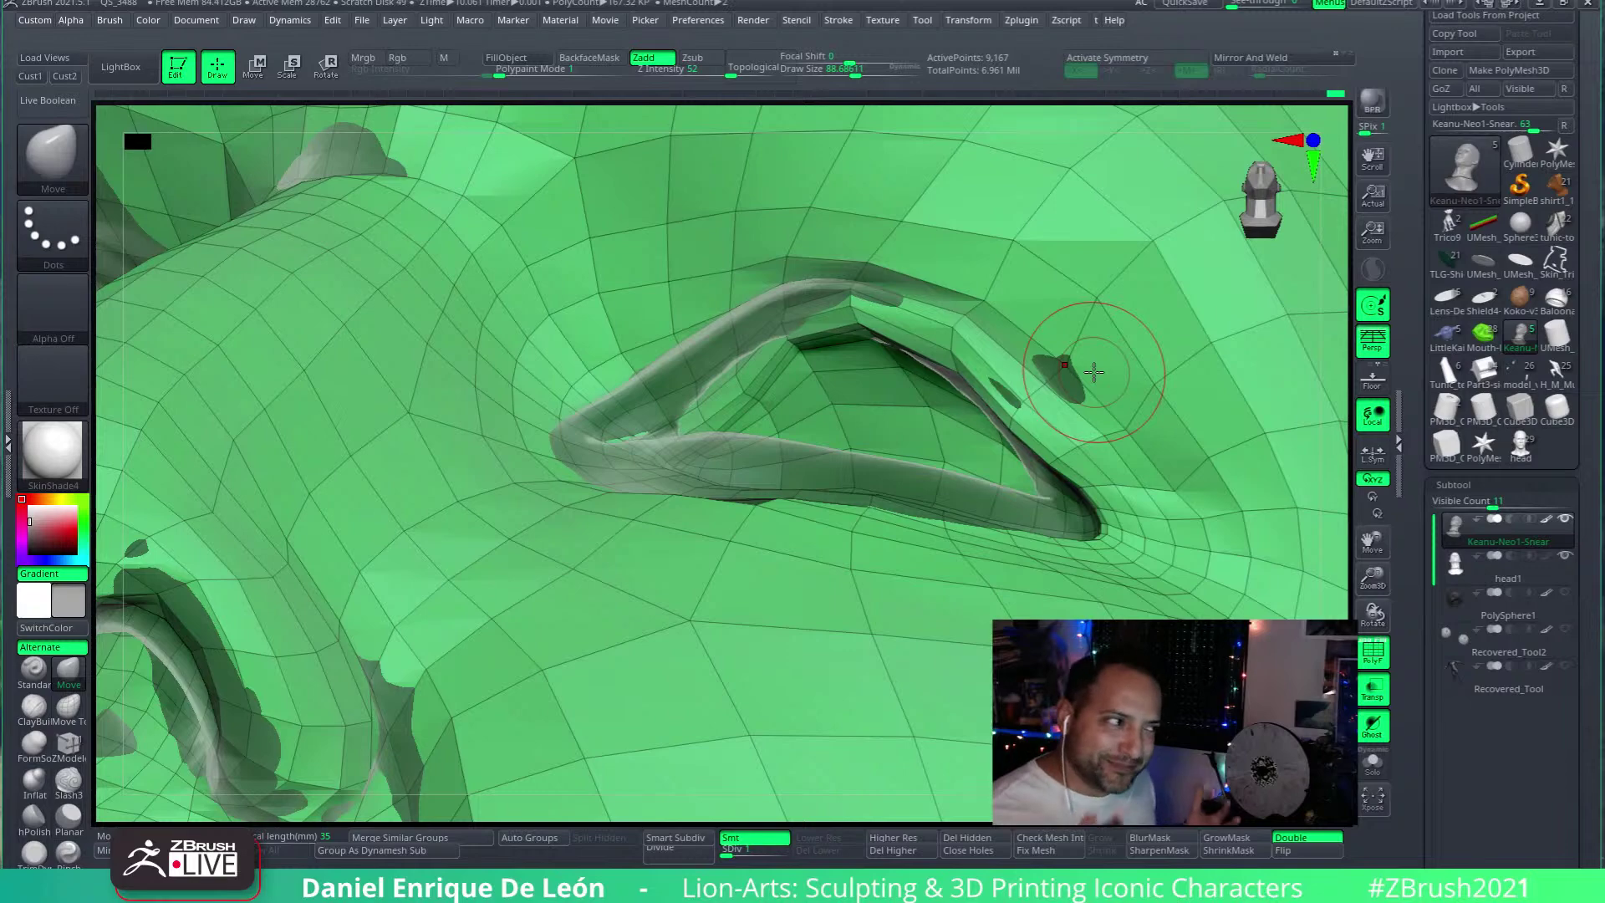
{"action": "mouse_move", "coordinate": [1058, 358]}
{"action": "right_mouse_down"}
{"action": "mouse_move", "coordinate": [1034, 322]}
{"action": "mouse_move", "coordinate": [991, 462]}
{"action": "right_mouse_up"}
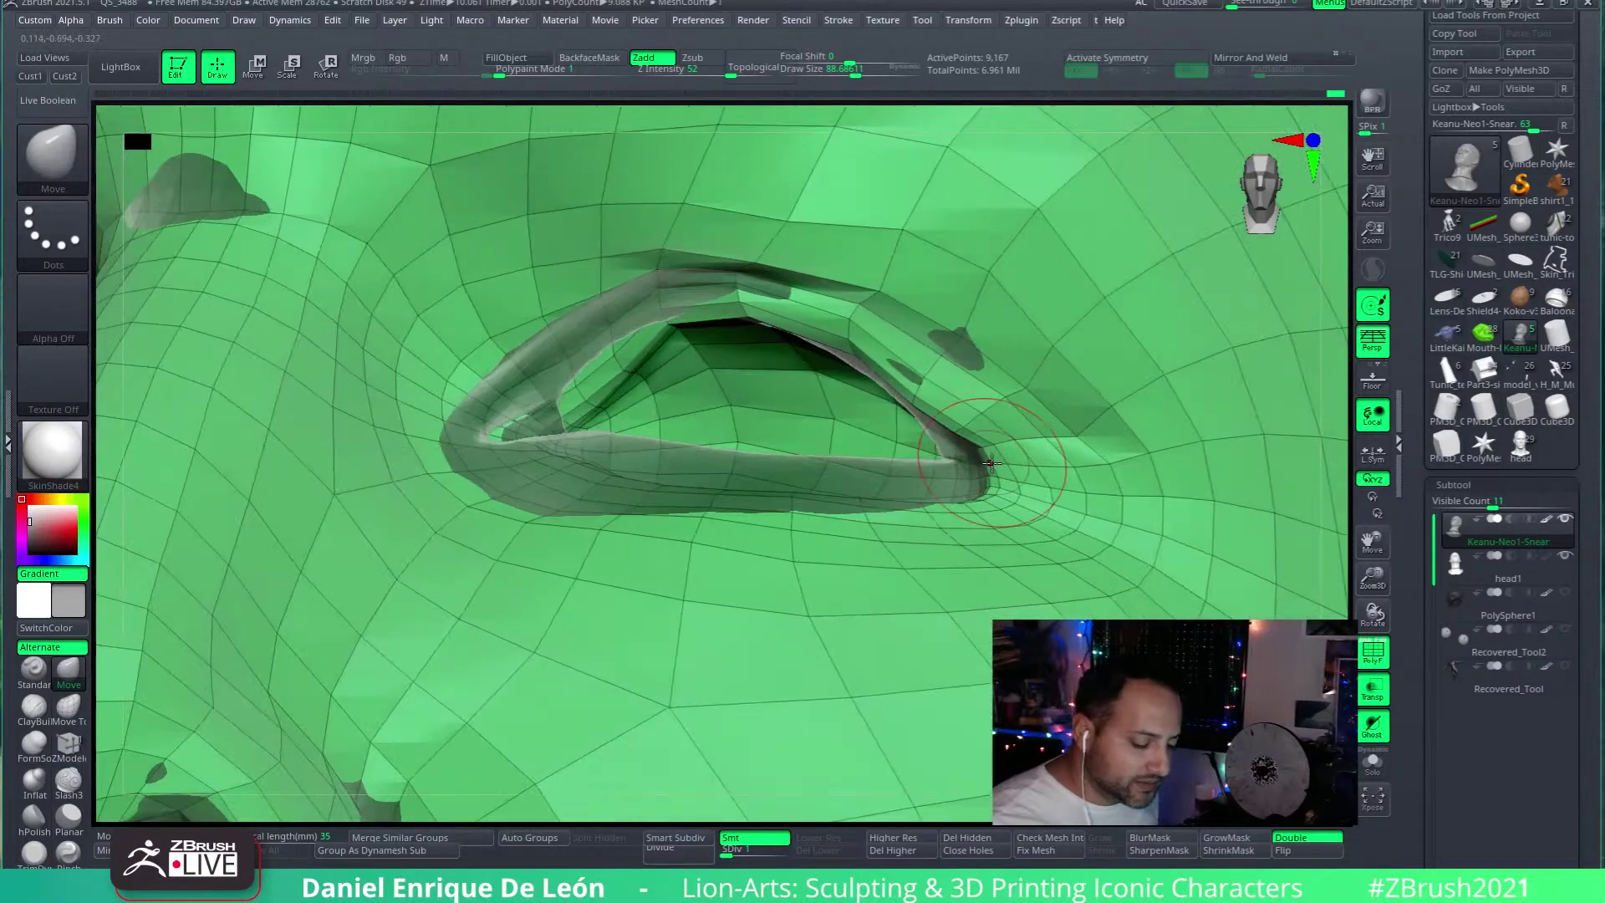
Step: Compare with head1, then reshape the outer corner of the left eye and the adjoining lower lid with the Move brush at draw size about 89
{"action": "left_click", "coordinate": [1009, 361], "text": "alt"}
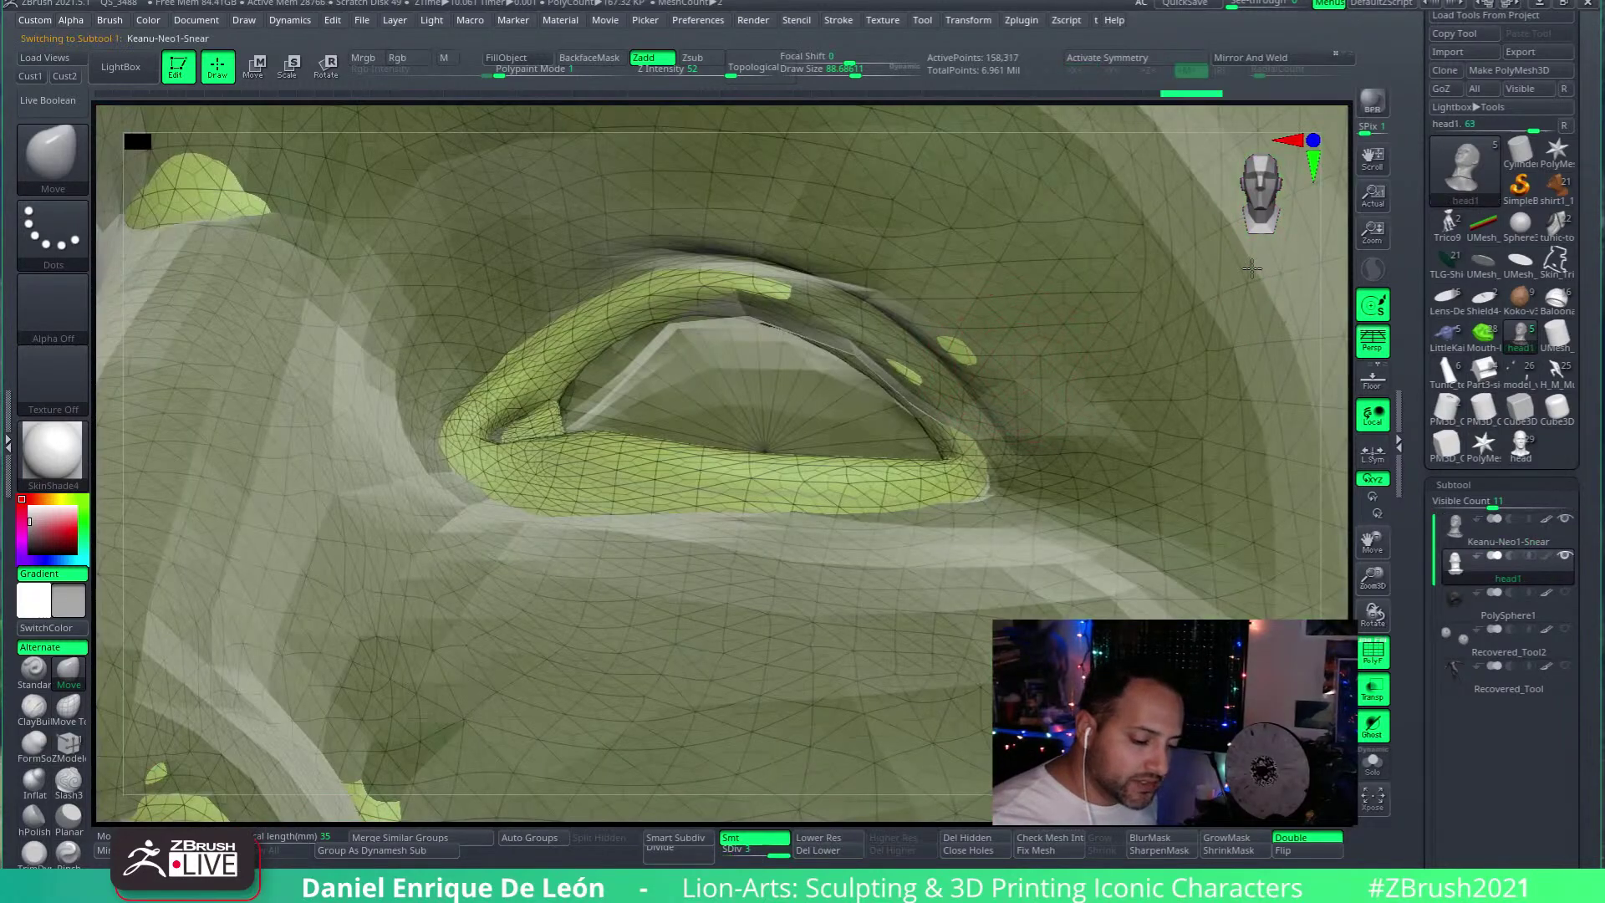
{"action": "left_click", "coordinate": [1041, 368], "text": "alt"}
{"action": "right_click_drag", "start_coordinate": [1040, 368], "coordinate": [1006, 481]}
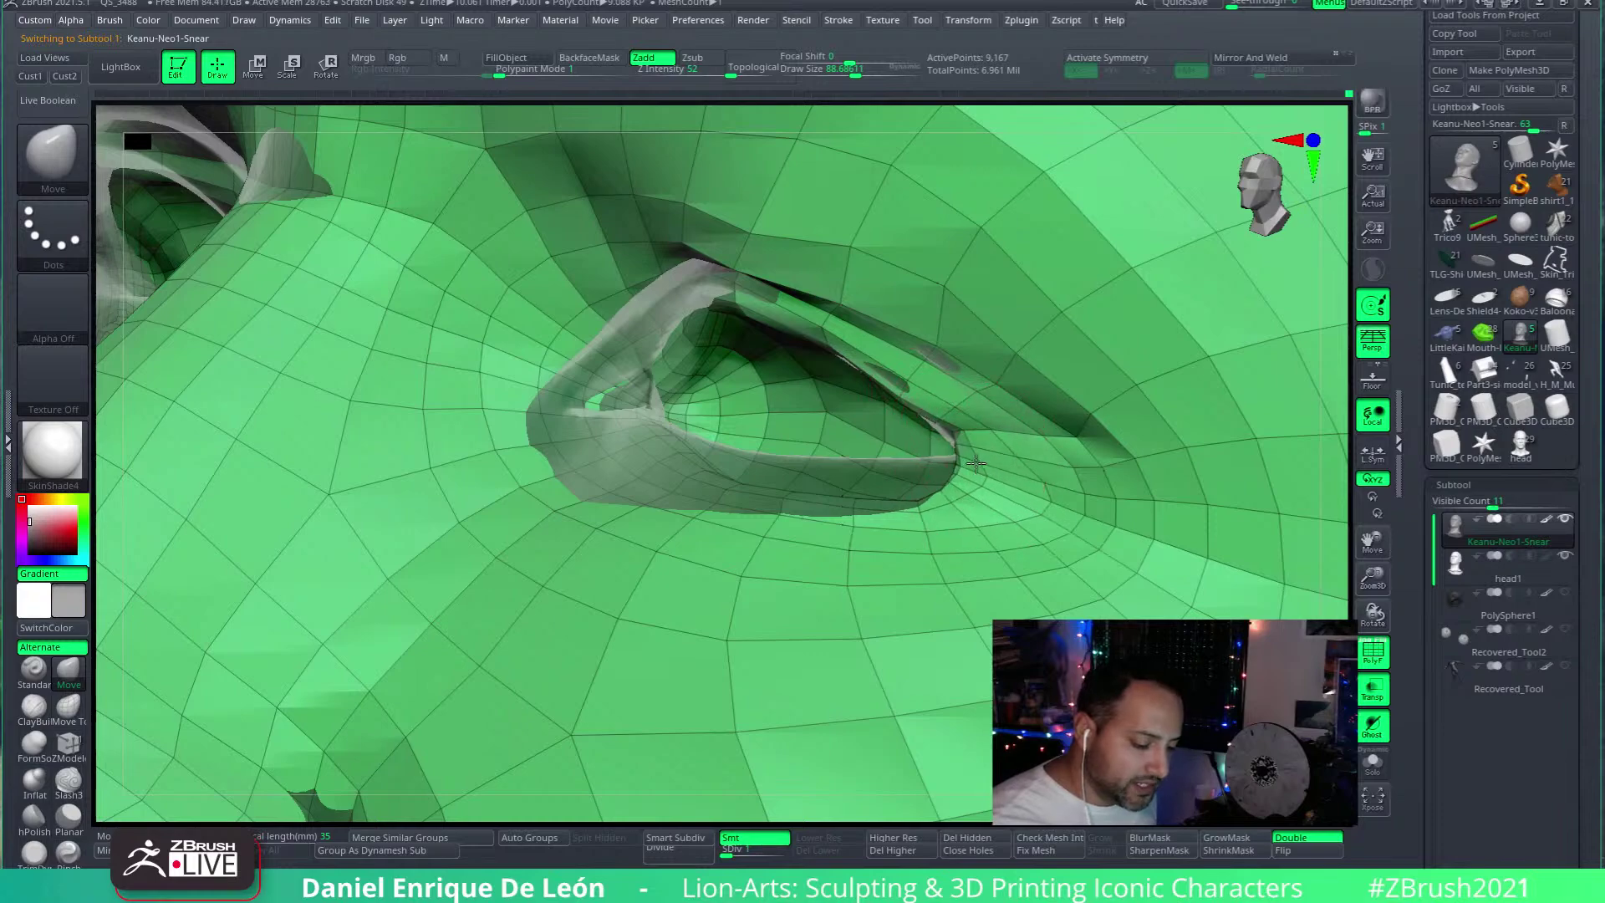
{"action": "right_click_drag", "start_coordinate": [990, 454], "coordinate": [931, 500]}
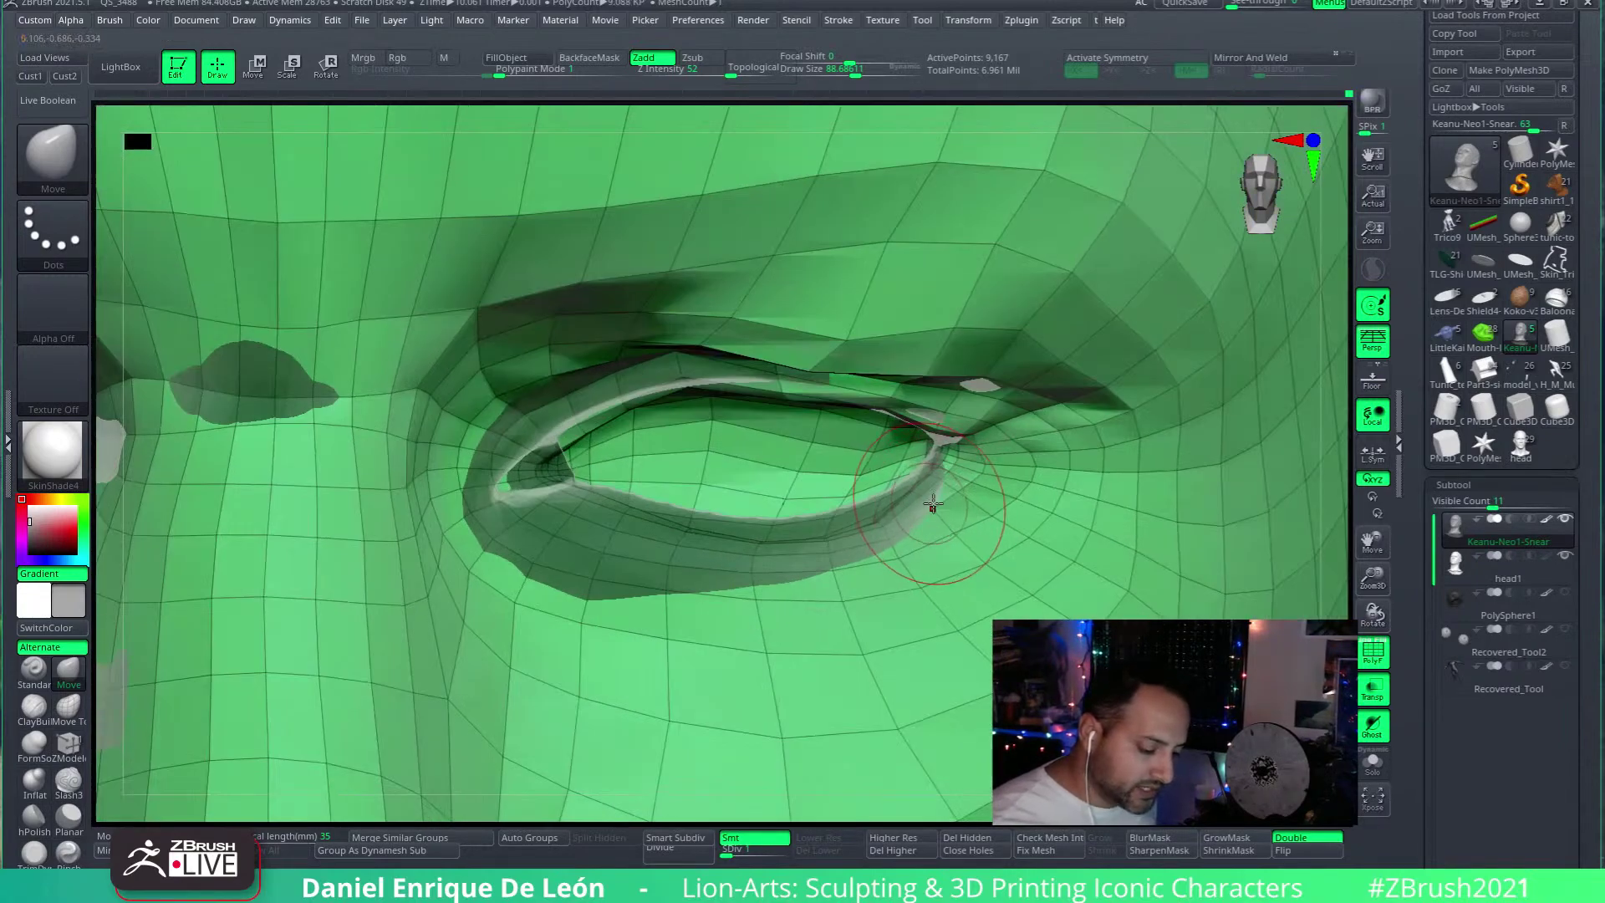
{"action": "right_click_drag", "start_coordinate": [923, 495], "coordinate": [1041, 408], "text": "alt"}
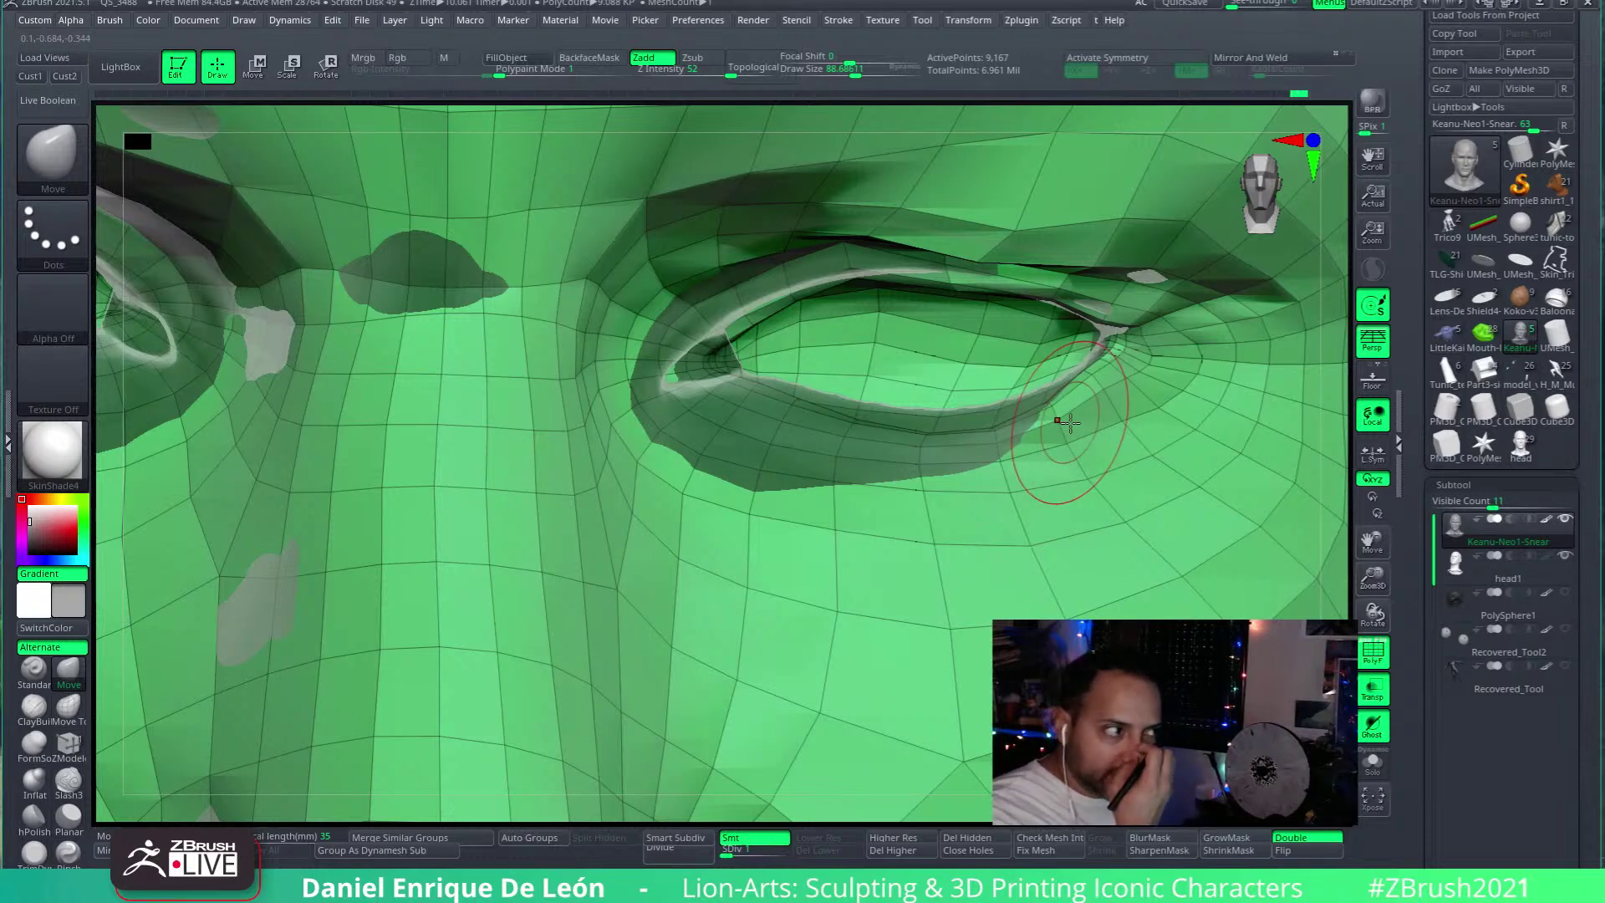
{"action": "mouse_move", "coordinate": [1068, 423]}
{"action": "right_mouse_down"}
{"action": "mouse_move", "coordinate": [1023, 429]}
{"action": "mouse_move", "coordinate": [991, 393]}
{"action": "right_mouse_up"}
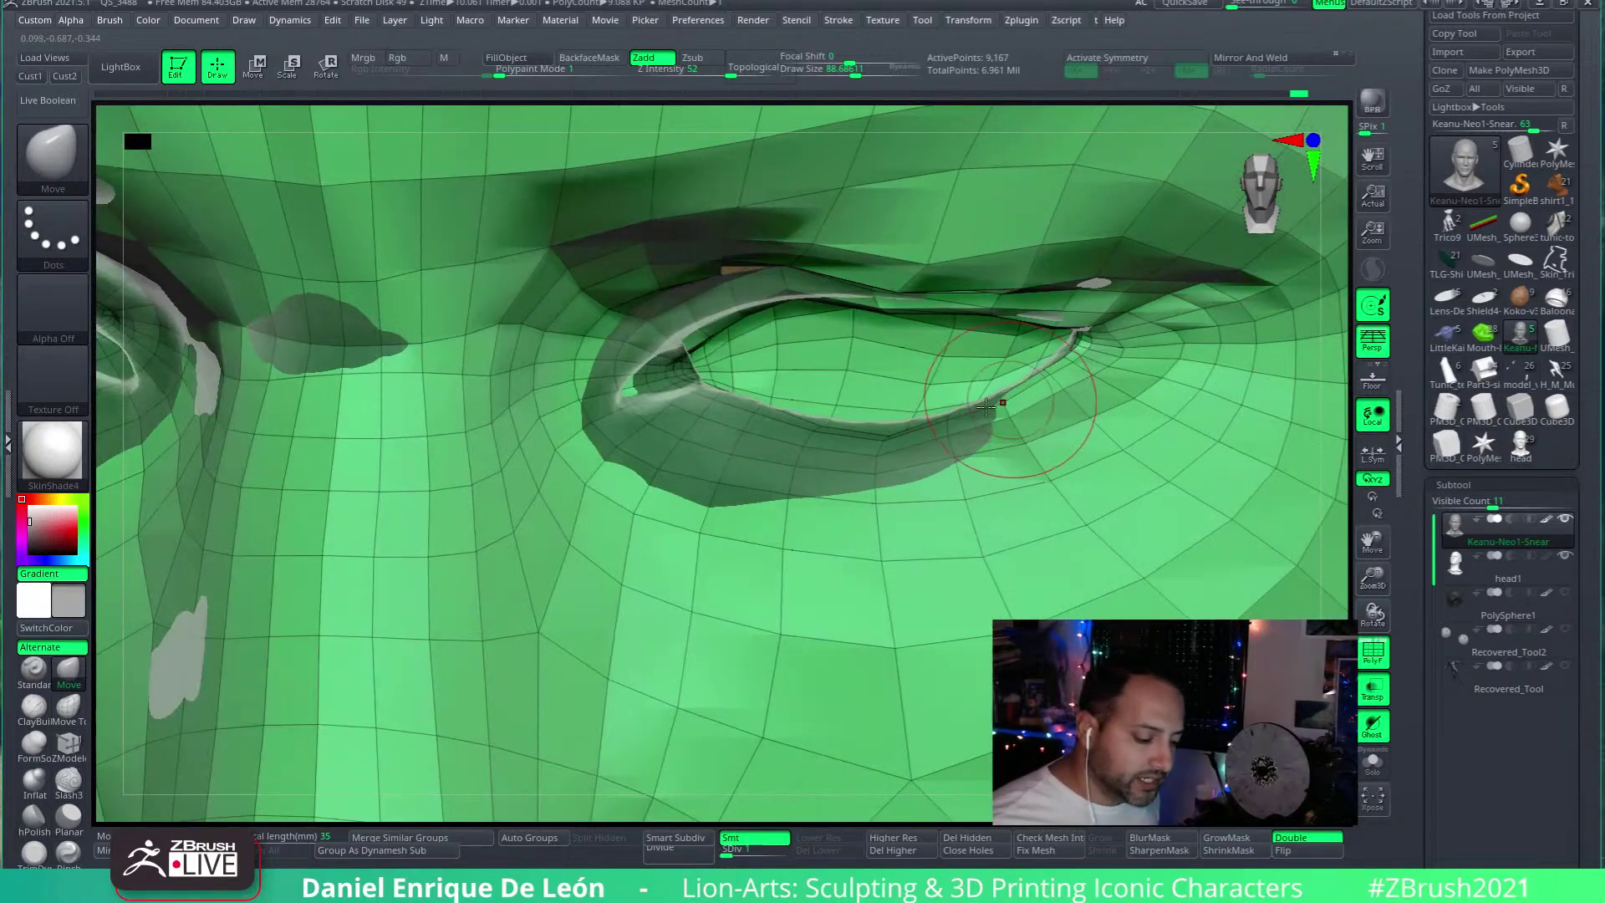
Step: Pull the middle and outer part of the left lower eyelid out to the head1 surface with the Move brush
{"action": "mouse_move", "coordinate": [911, 436]}
{"action": "right_mouse_down"}
{"action": "mouse_move", "coordinate": [899, 432]}
{"action": "mouse_move", "coordinate": [928, 387]}
{"action": "mouse_move", "coordinate": [957, 422]}
{"action": "mouse_move", "coordinate": [998, 428]}
{"action": "right_mouse_up"}
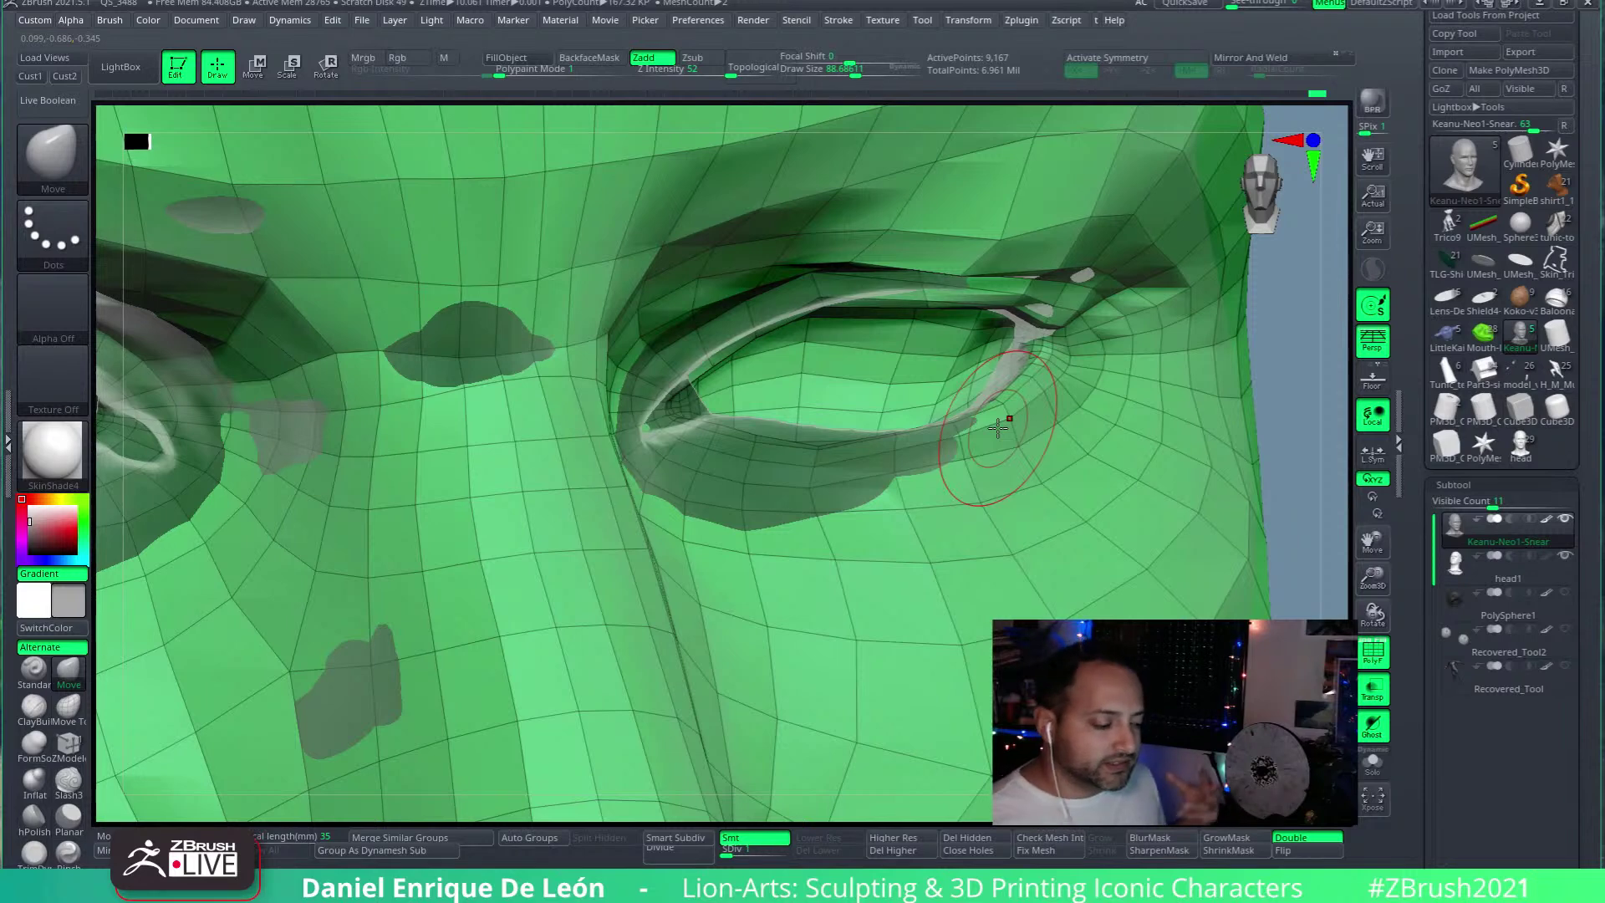
{"action": "right_click_drag", "start_coordinate": [994, 428], "coordinate": [964, 432]}
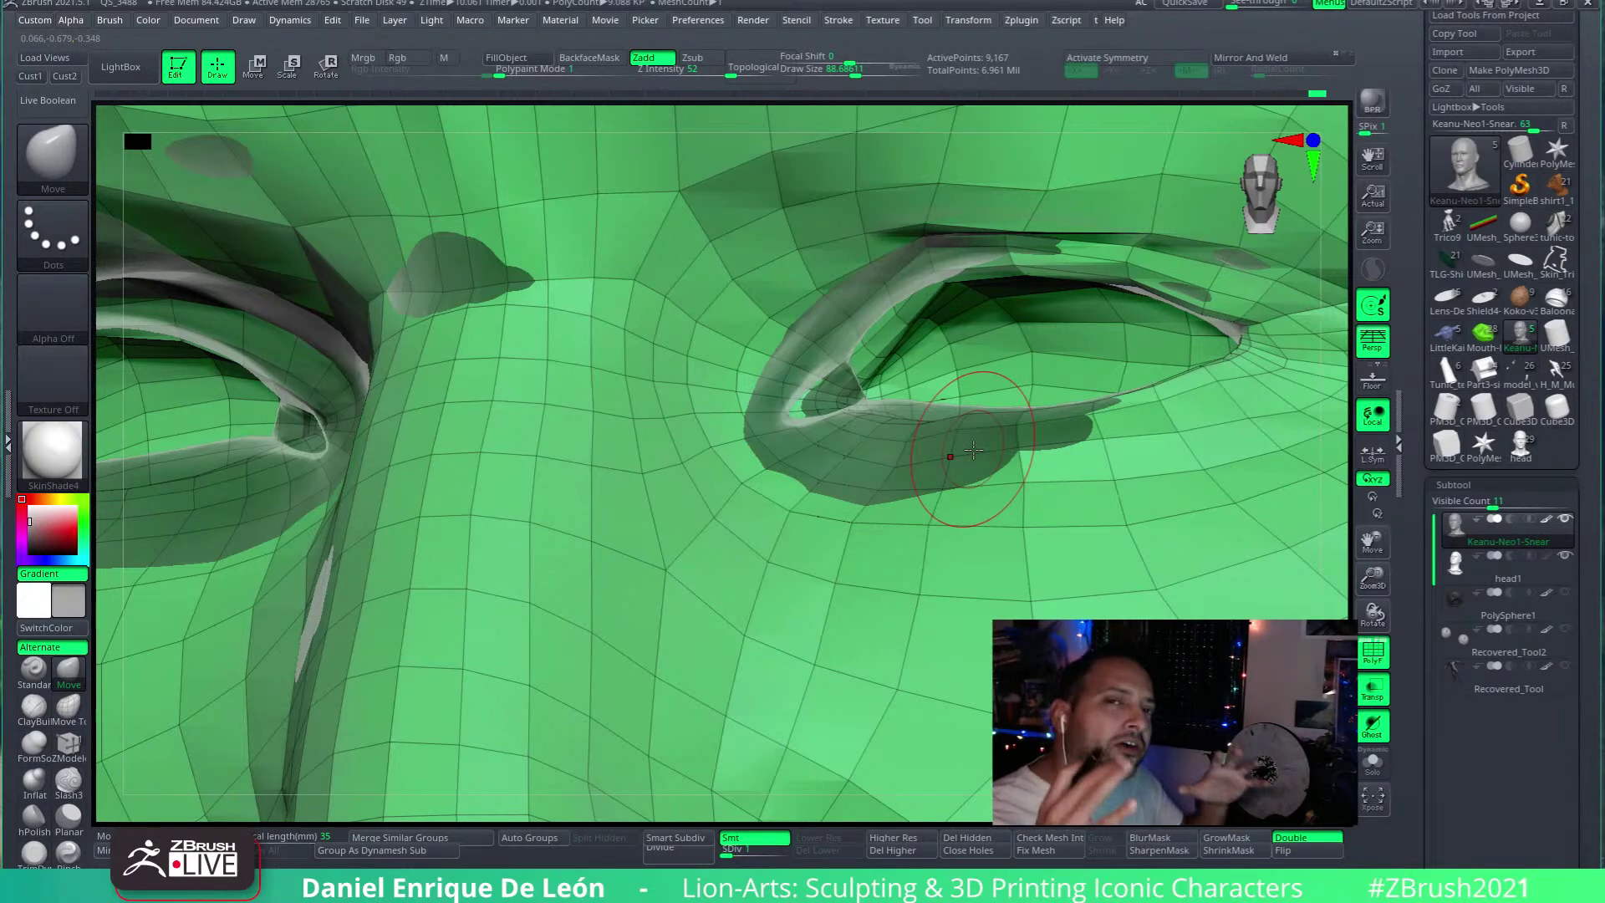
{"action": "right_click_drag", "start_coordinate": [993, 346], "coordinate": [986, 383], "text": "ctrl"}
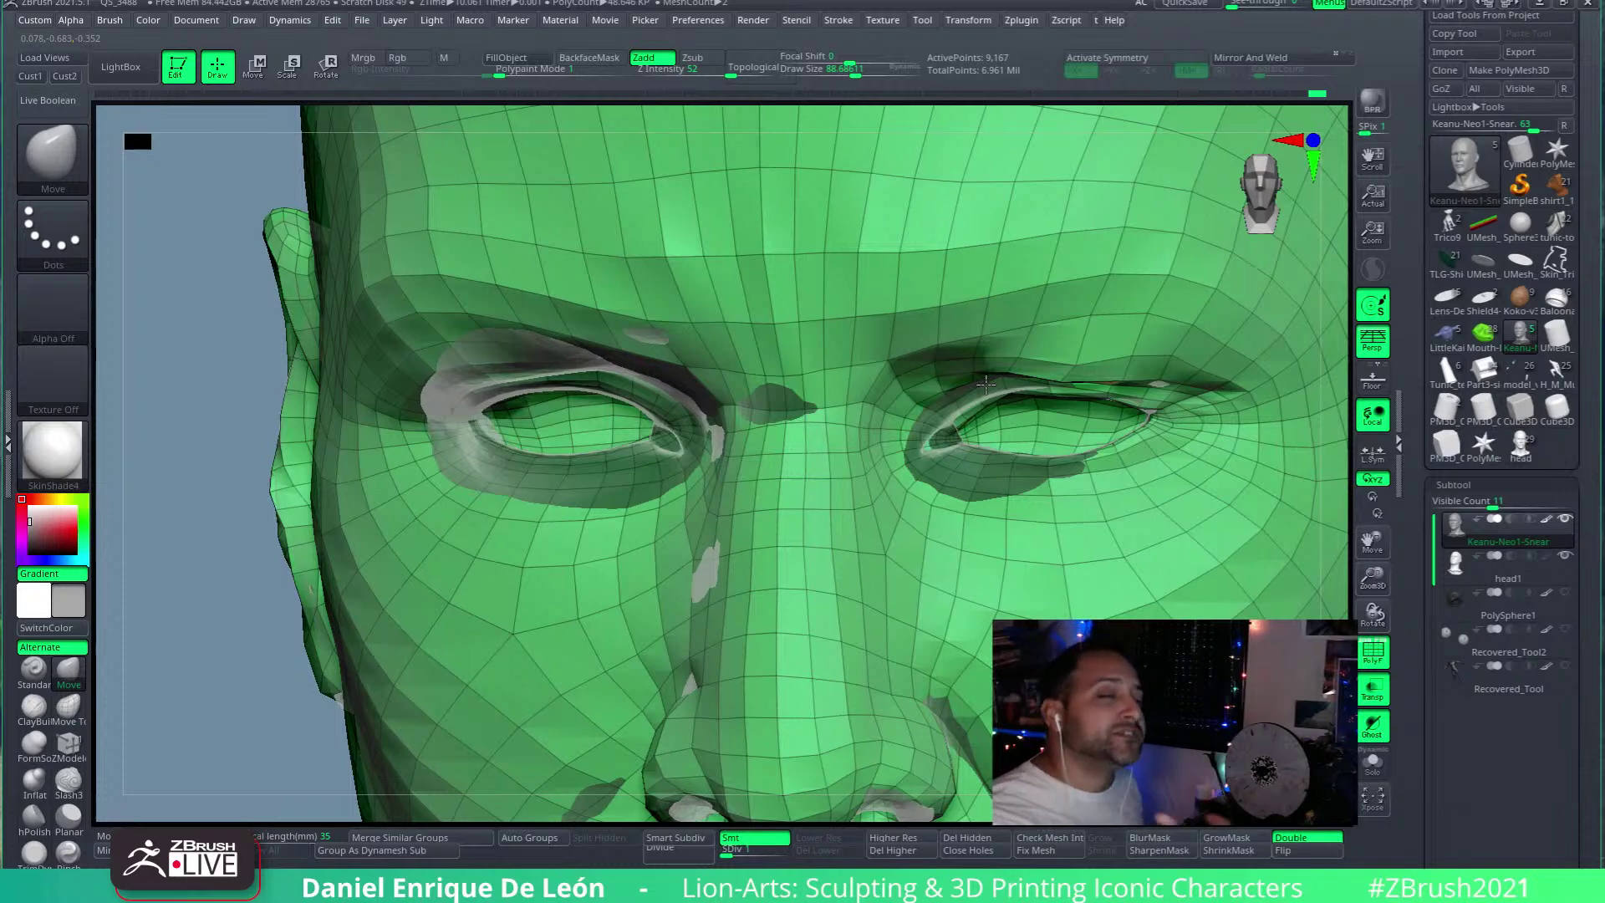
{"action": "right_click_drag", "start_coordinate": [985, 382], "coordinate": [889, 444]}
{"action": "left_click_drag", "start_coordinate": [889, 444], "coordinate": [895, 400]}
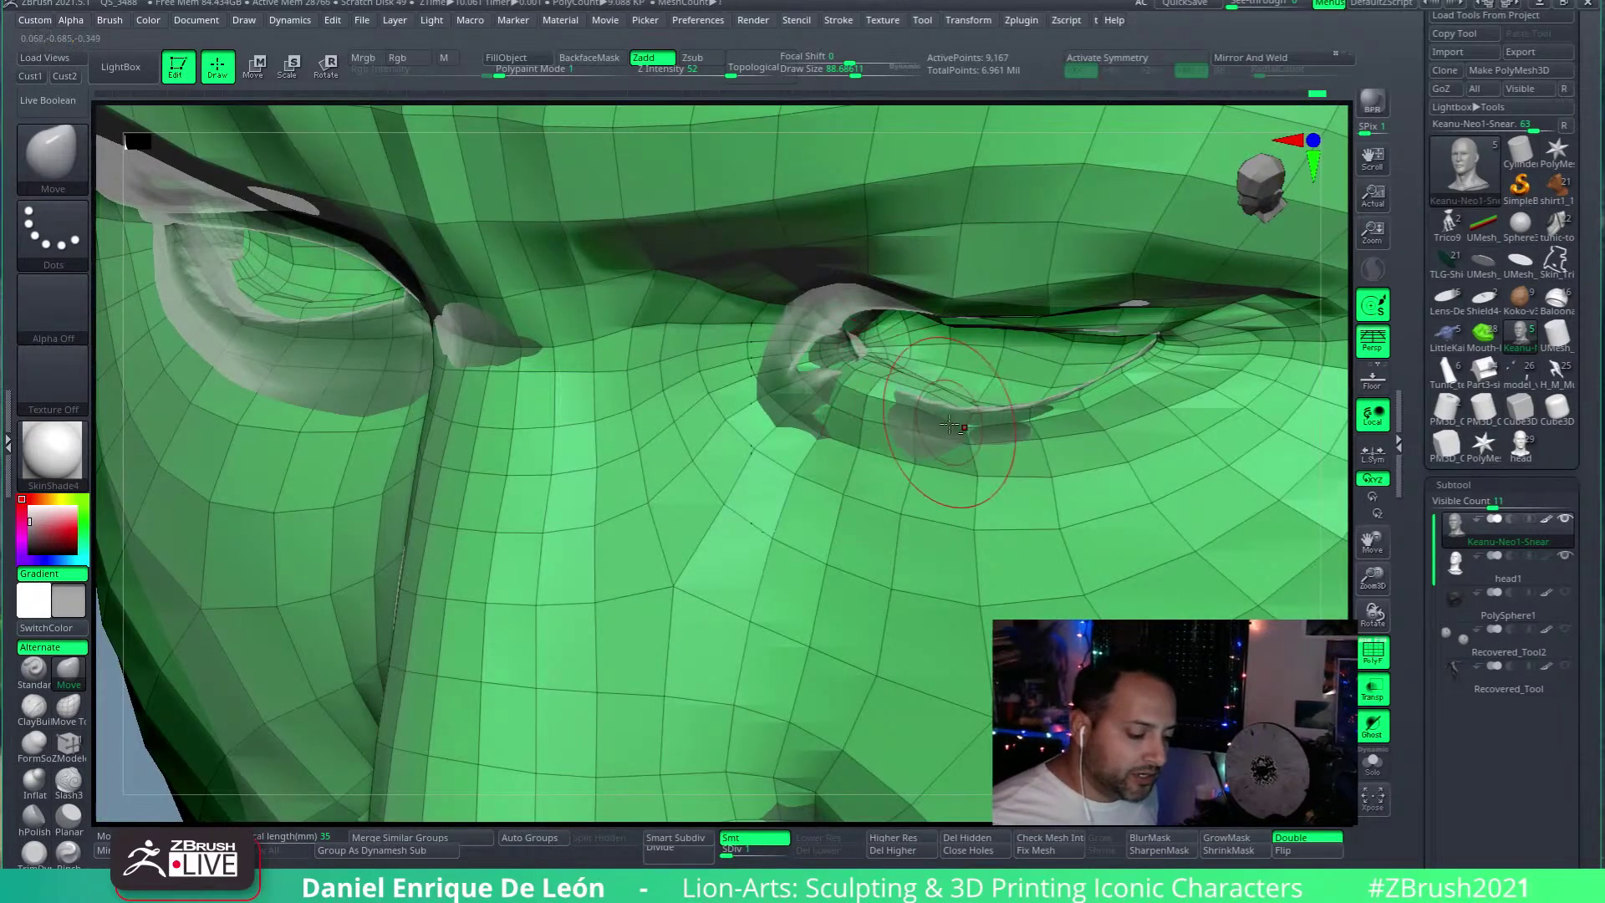
{"action": "mouse_move", "coordinate": [1037, 403]}
{"action": "right_mouse_down"}
{"action": "mouse_move", "coordinate": [1114, 405]}
{"action": "mouse_move", "coordinate": [1111, 366]}
{"action": "right_mouse_up"}
{"action": "mouse_move", "coordinate": [1123, 429]}
{"action": "right_mouse_down"}
{"action": "mouse_move", "coordinate": [1016, 407]}
{"action": "mouse_move", "coordinate": [1111, 477]}
{"action": "mouse_move", "coordinate": [1087, 481]}
{"action": "right_mouse_up"}
{"action": "key", "text": "shift"}
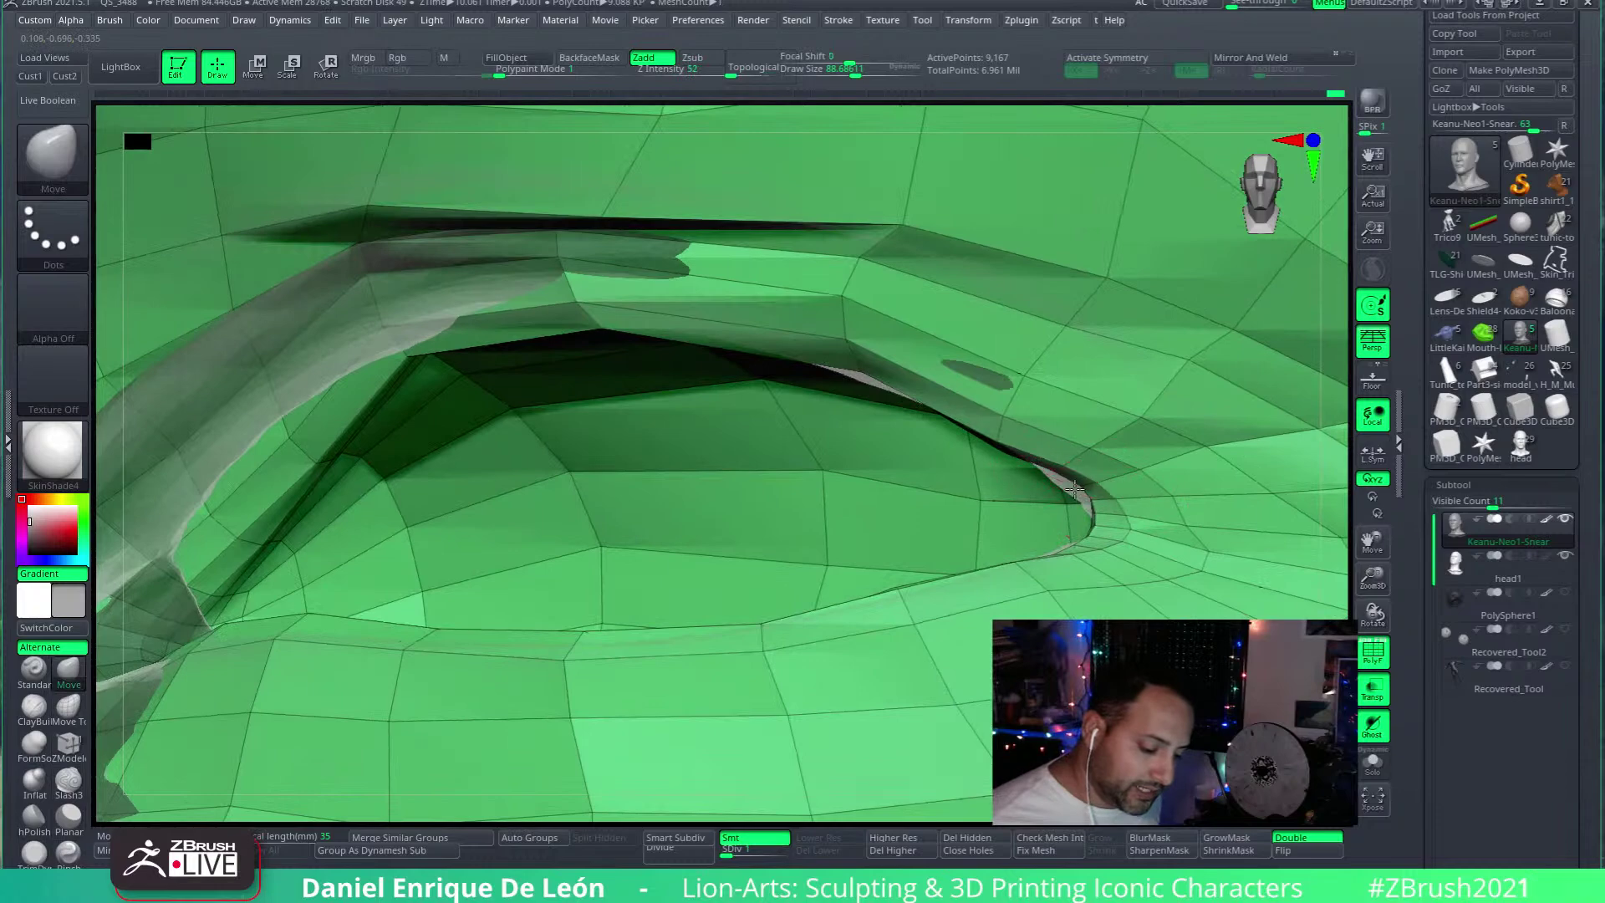
Step: Refit the inner half of the left upper eyelid rim to head1 with the Move brush, working from below
{"action": "mouse_move", "coordinate": [936, 455]}
{"action": "right_mouse_down"}
{"action": "mouse_move", "coordinate": [994, 384]}
{"action": "mouse_move", "coordinate": [883, 351]}
{"action": "mouse_move", "coordinate": [895, 305]}
{"action": "mouse_move", "coordinate": [859, 314]}
{"action": "right_mouse_up"}
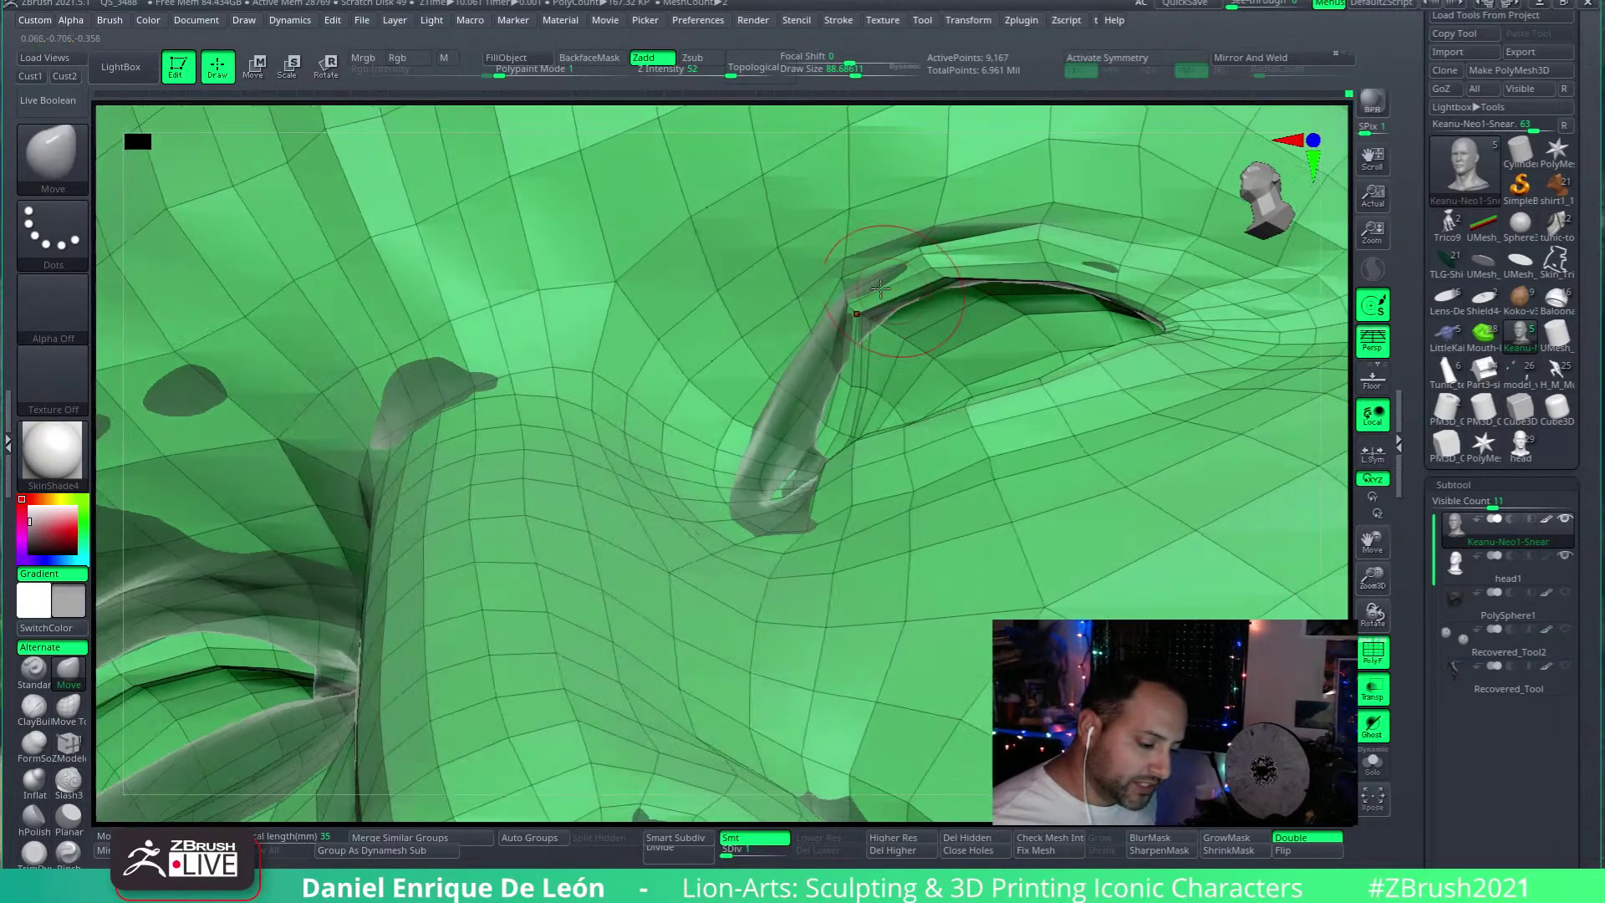
{"action": "right_click_drag", "start_coordinate": [926, 271], "coordinate": [875, 279]}
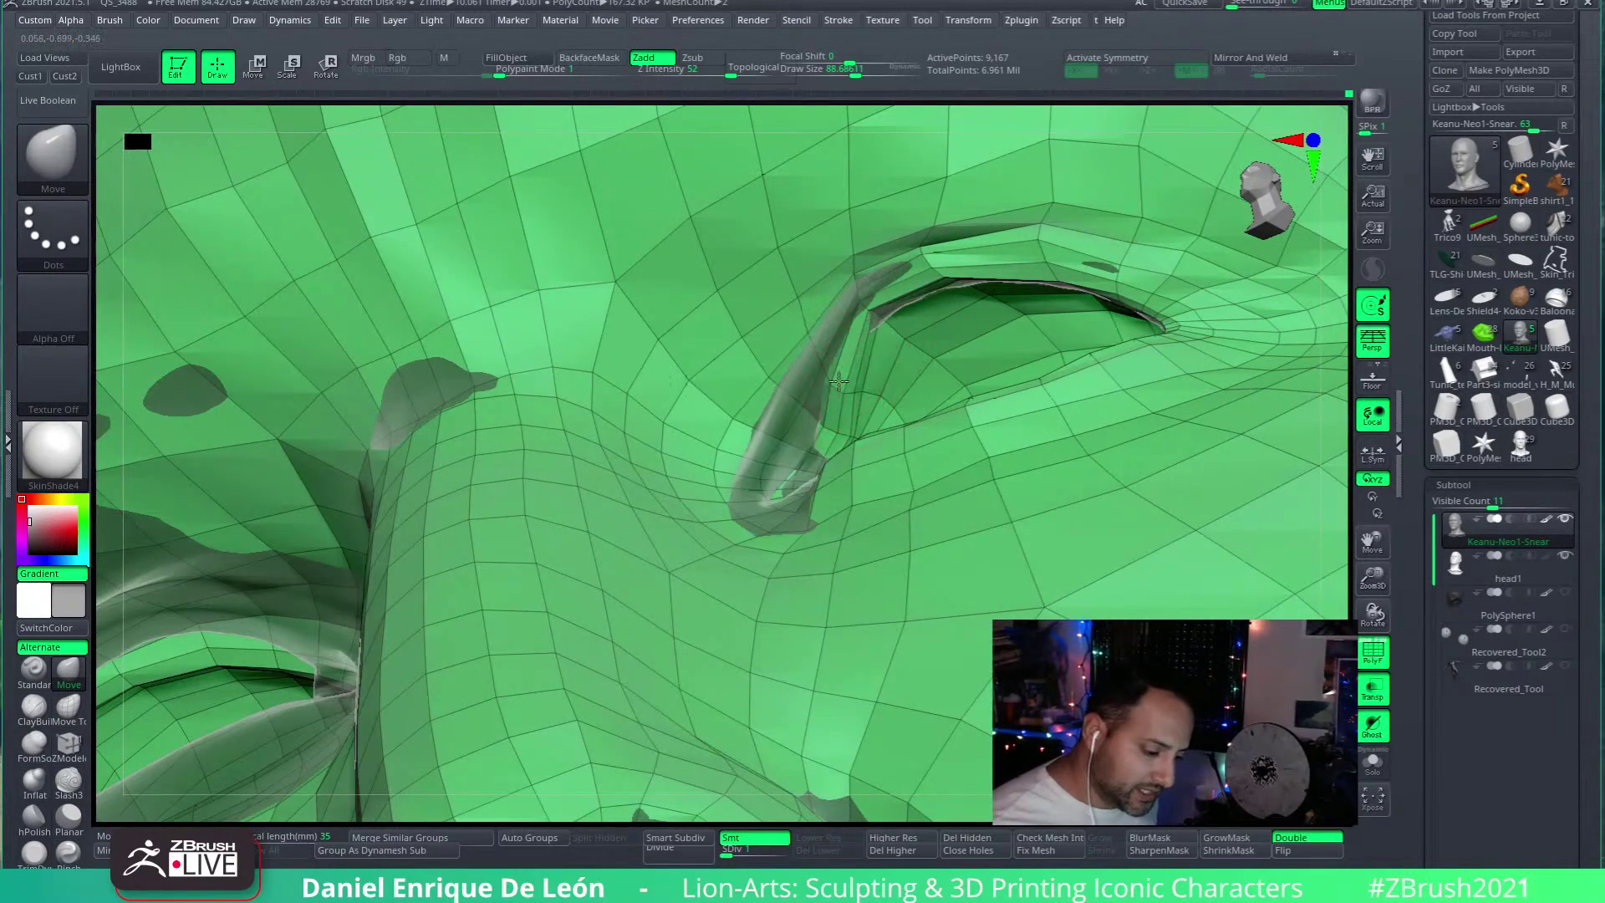
{"action": "mouse_move", "coordinate": [893, 330]}
{"action": "right_mouse_down"}
{"action": "mouse_move", "coordinate": [951, 334]}
{"action": "mouse_move", "coordinate": [930, 333]}
{"action": "right_mouse_up"}
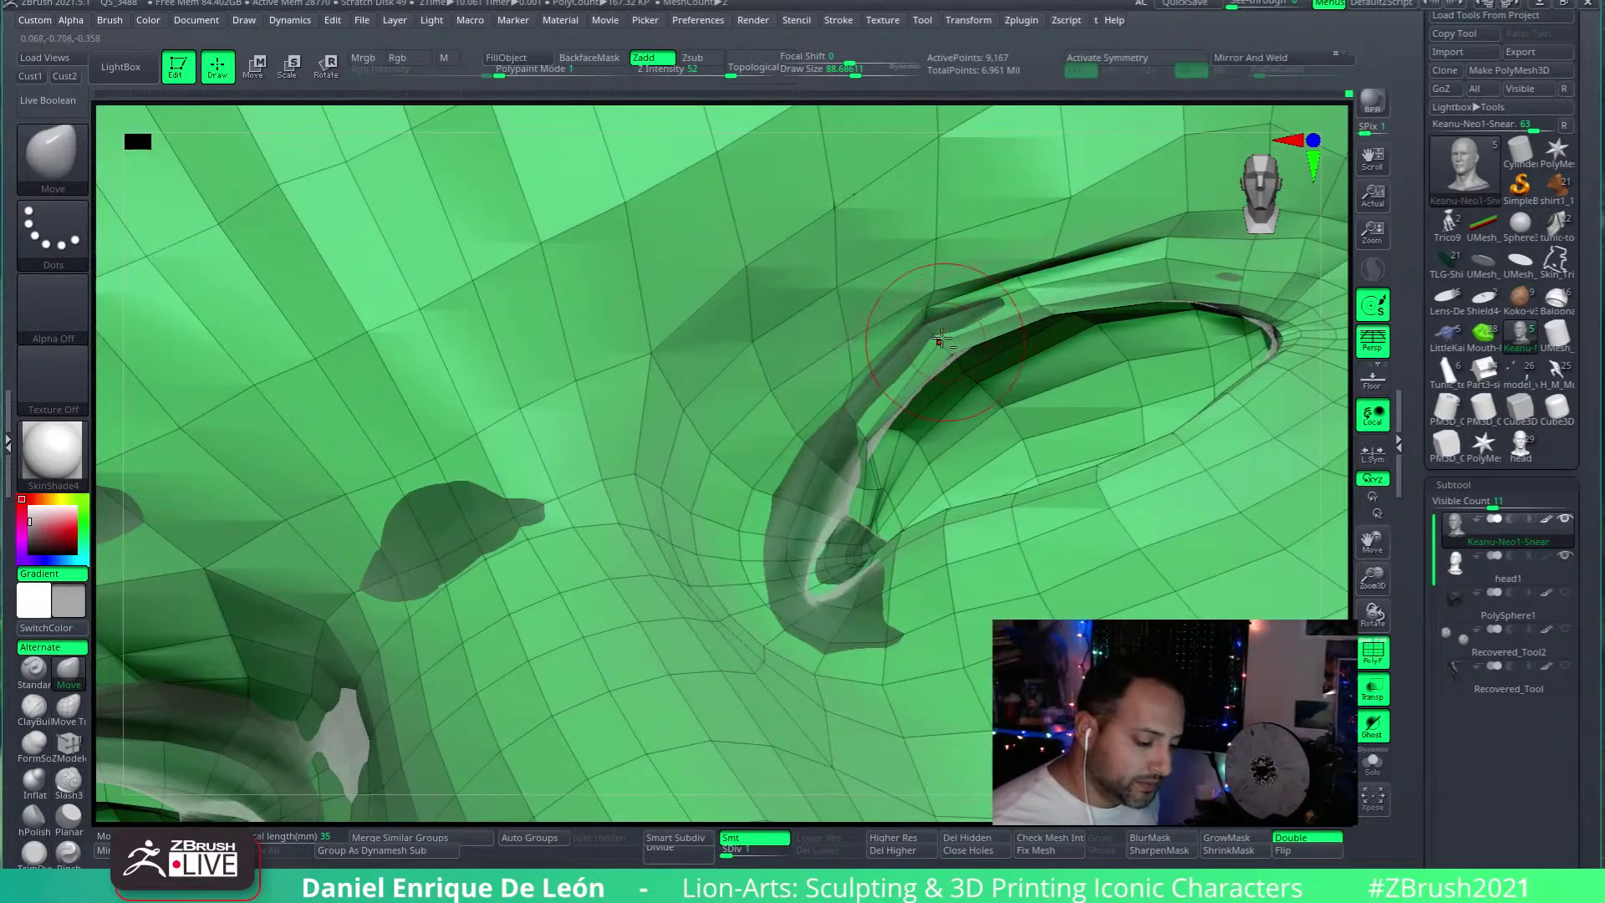
{"action": "mouse_move", "coordinate": [947, 343]}
{"action": "right_mouse_down"}
{"action": "mouse_move", "coordinate": [955, 324]}
{"action": "mouse_move", "coordinate": [970, 351]}
{"action": "mouse_move", "coordinate": [946, 341]}
{"action": "right_mouse_up"}
Step: Select head1, lower it to subdivision level 2 and return to the Keanu-Neo1-Snear subtool
{"action": "left_click", "coordinate": [945, 335], "text": "alt"}
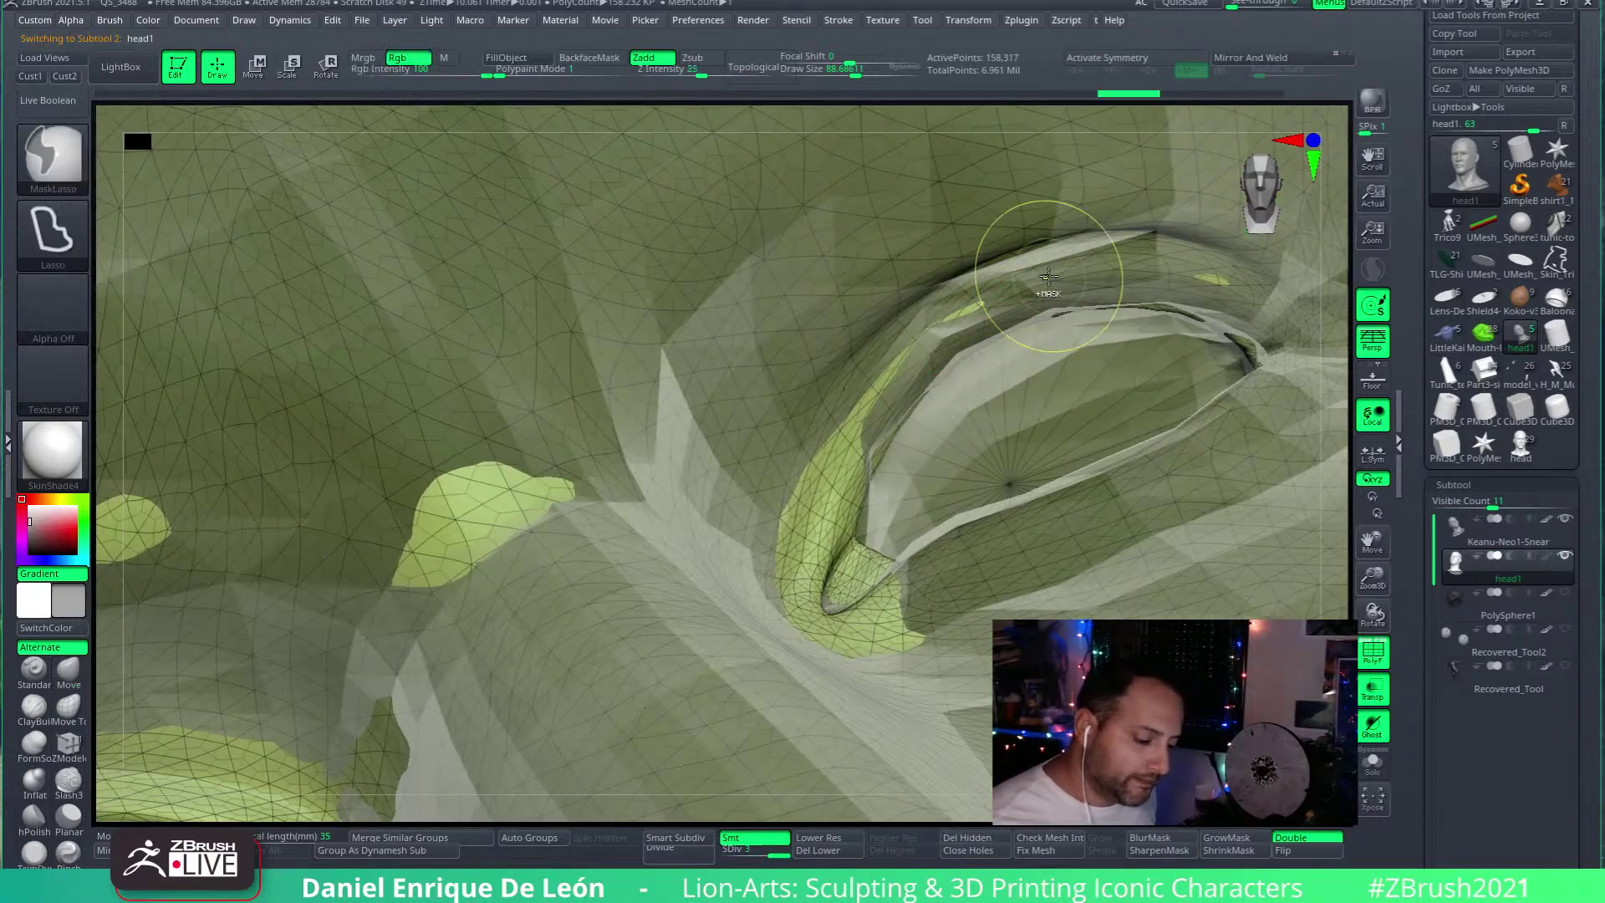
{"action": "left_click", "coordinate": [1035, 184], "text": "alt"}
{"action": "mouse_move", "coordinate": [1035, 184]}
{"action": "right_mouse_down", "text": "ctrl"}
{"action": "mouse_move", "coordinate": [1055, 361]}
{"action": "mouse_move", "coordinate": [909, 322]}
{"action": "right_mouse_up", "text": "ctrl"}
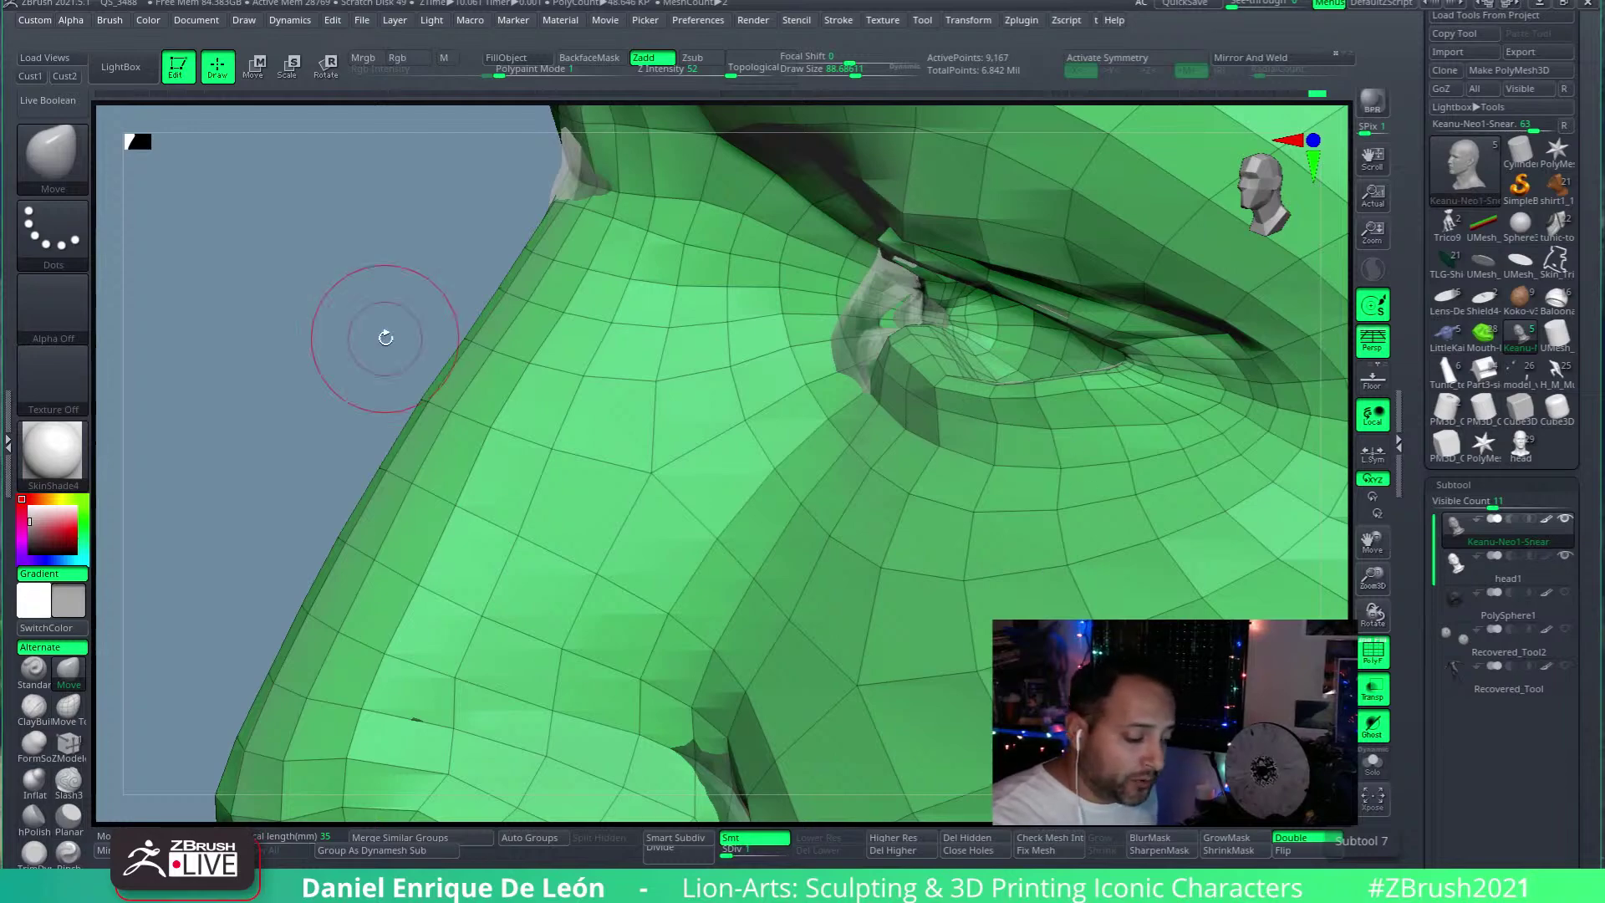
Step: Shape the inner end of the left upper eyelid down toward the tear duct, moving and smoothing the lid edge
{"action": "mouse_move", "coordinate": [385, 338]}
{"action": "left_mouse_down"}
{"action": "mouse_move", "coordinate": [501, 376]}
{"action": "mouse_move", "coordinate": [960, 441]}
{"action": "mouse_move", "coordinate": [1128, 526]}
{"action": "mouse_move", "coordinate": [1091, 506]}
{"action": "mouse_move", "coordinate": [1020, 368]}
{"action": "mouse_move", "coordinate": [1004, 393]}
{"action": "mouse_move", "coordinate": [1041, 372]}
{"action": "mouse_move", "coordinate": [1117, 458]}
{"action": "mouse_move", "coordinate": [893, 405]}
{"action": "mouse_move", "coordinate": [927, 401]}
{"action": "mouse_move", "coordinate": [913, 395]}
{"action": "left_mouse_up"}
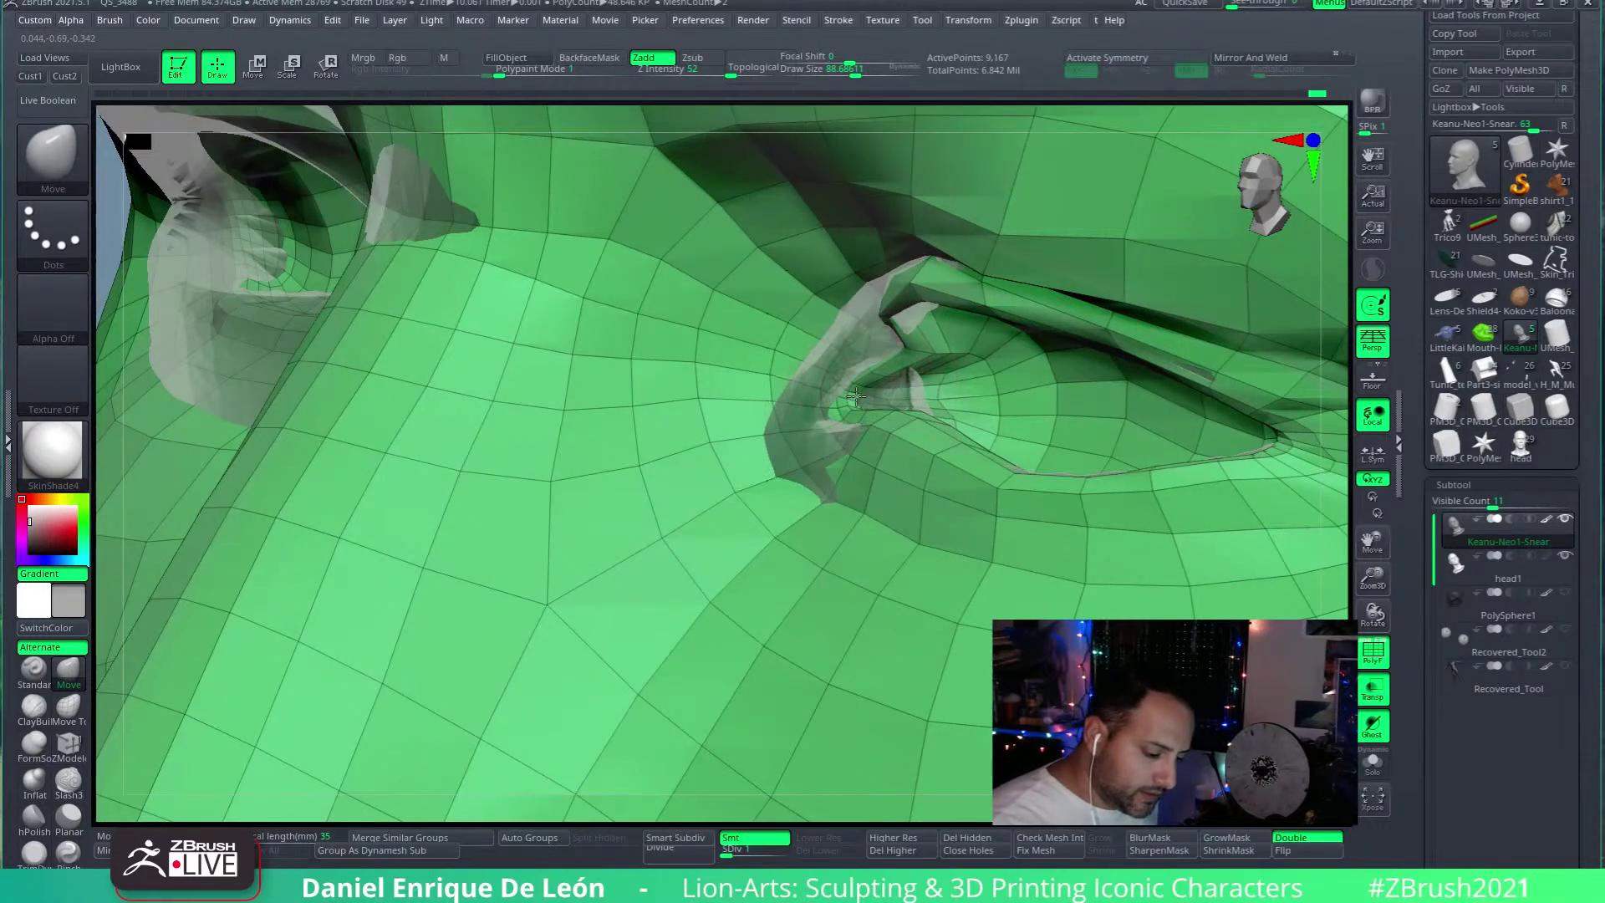
{"action": "left_click_drag", "start_coordinate": [854, 400], "coordinate": [876, 341]}
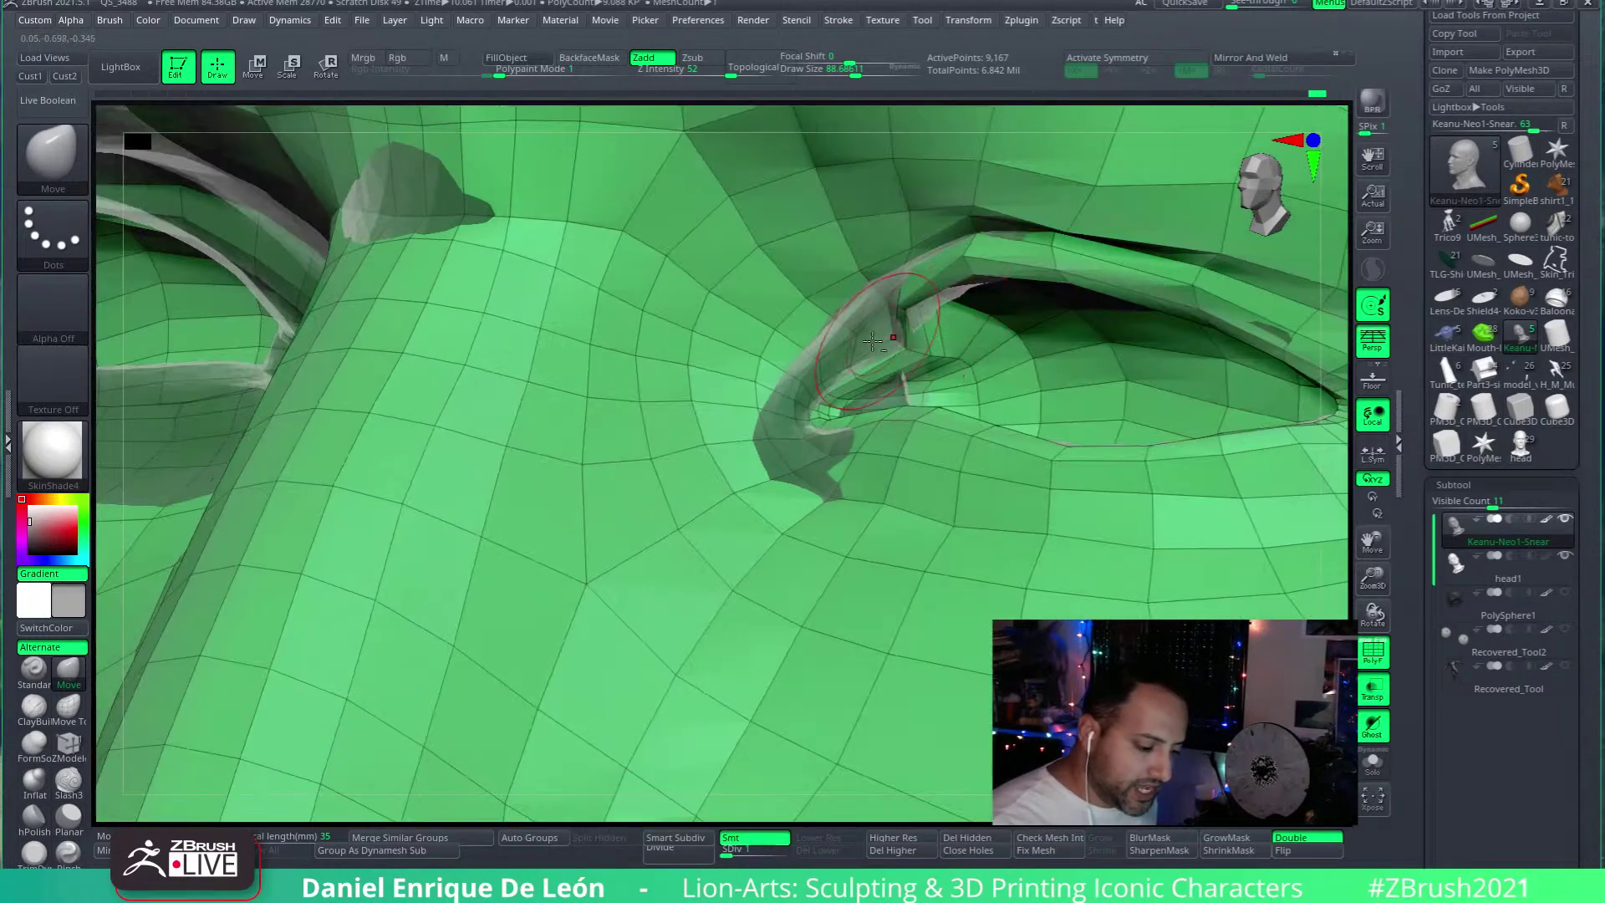
{"action": "right_click_drag", "start_coordinate": [892, 339], "coordinate": [873, 333]}
{"action": "left_click_drag", "start_coordinate": [873, 332], "coordinate": [897, 330]}
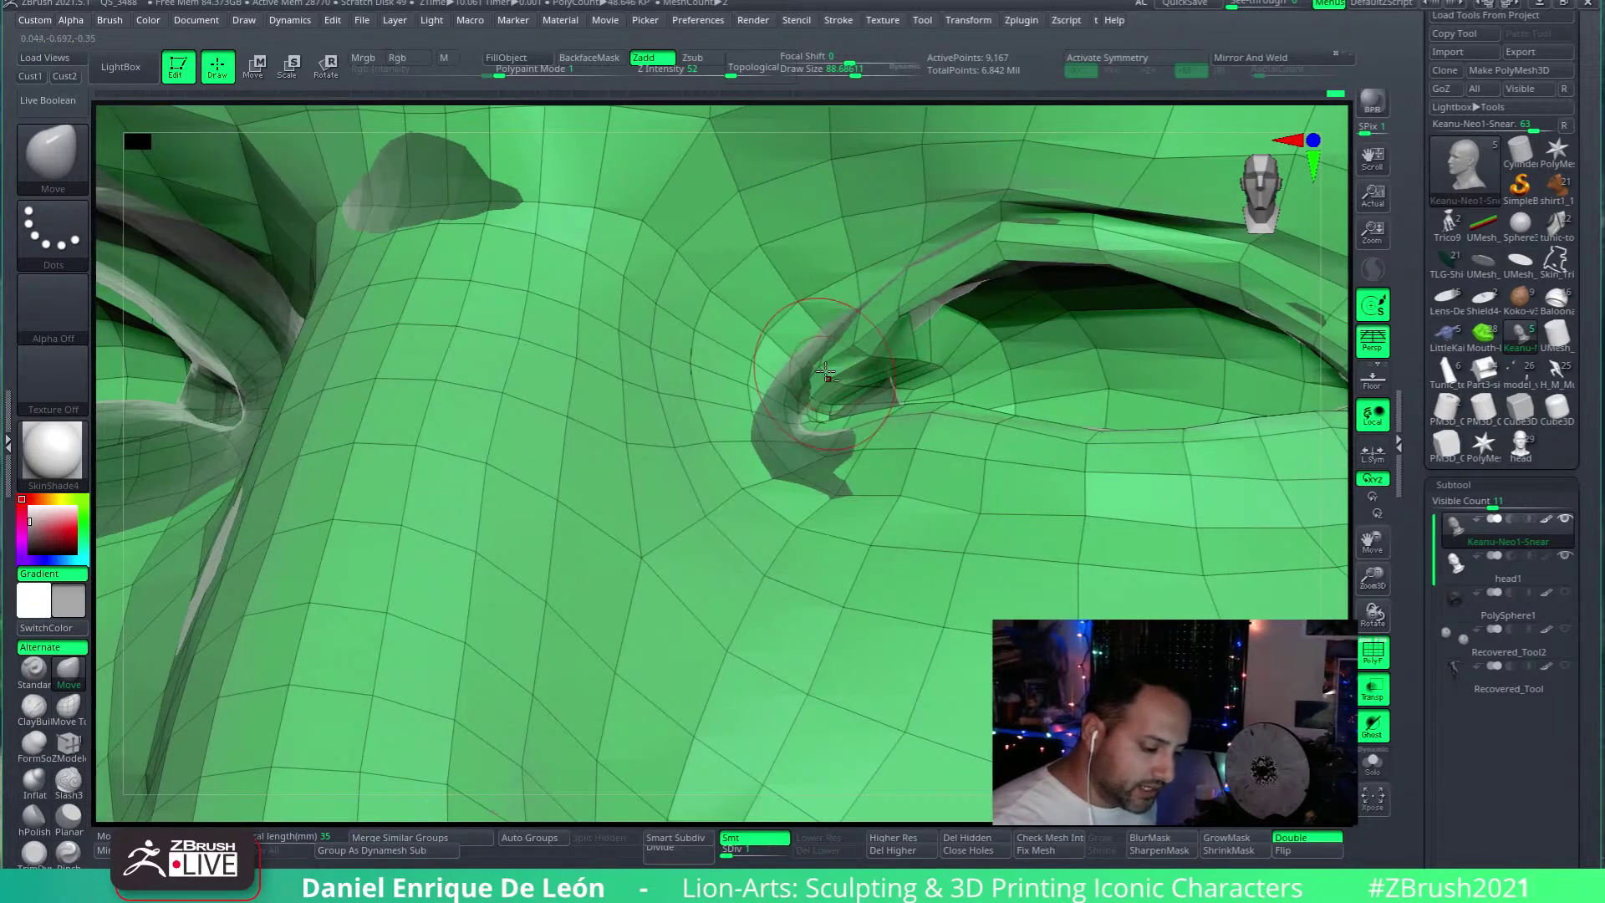
{"action": "right_click_drag", "start_coordinate": [848, 357], "coordinate": [943, 328]}
{"action": "mouse_move", "coordinate": [934, 260]}
{"action": "right_mouse_down"}
{"action": "mouse_move", "coordinate": [1083, 266]}
{"action": "mouse_move", "coordinate": [970, 287]}
{"action": "right_mouse_up"}
{"action": "left_click_drag", "start_coordinate": [970, 287], "coordinate": [986, 265], "text": "shift"}
{"action": "mouse_move", "coordinate": [1037, 368]}
{"action": "right_mouse_down"}
{"action": "mouse_move", "coordinate": [1060, 414]}
{"action": "mouse_move", "coordinate": [973, 244]}
{"action": "right_mouse_up"}
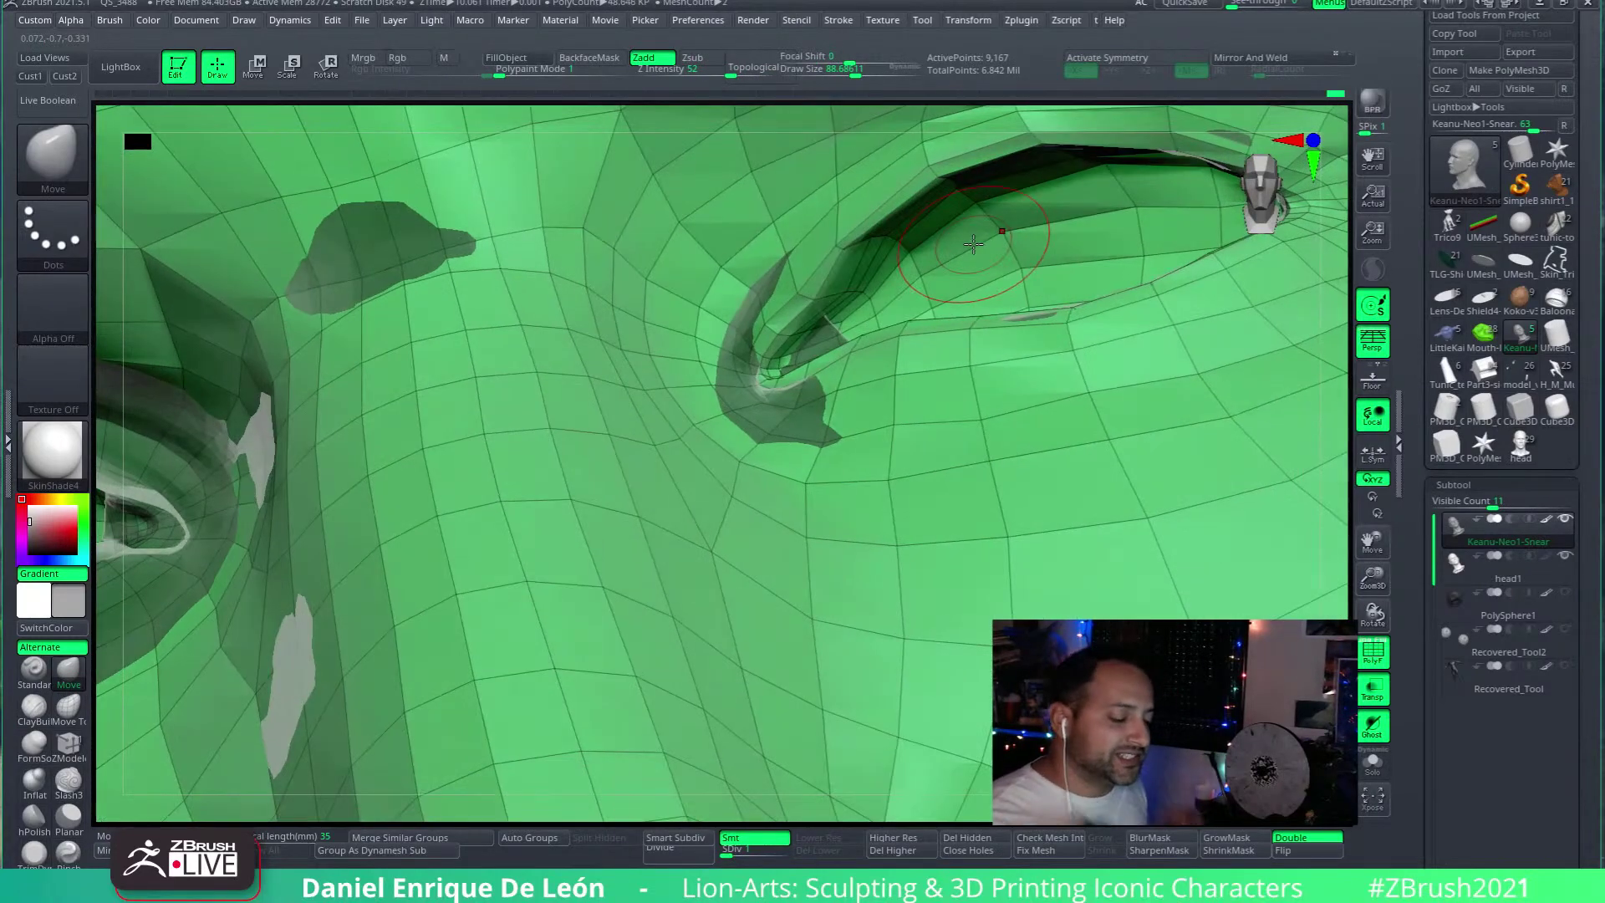
Step: Adjust the left upper eyelid and the crease above it with the Move brush from the front and side
{"action": "right_click_drag", "start_coordinate": [998, 249], "coordinate": [1028, 387], "text": "alt"}
{"action": "right_click_drag", "start_coordinate": [997, 450], "coordinate": [933, 326]}
{"action": "left_click_drag", "start_coordinate": [932, 326], "coordinate": [953, 286]}
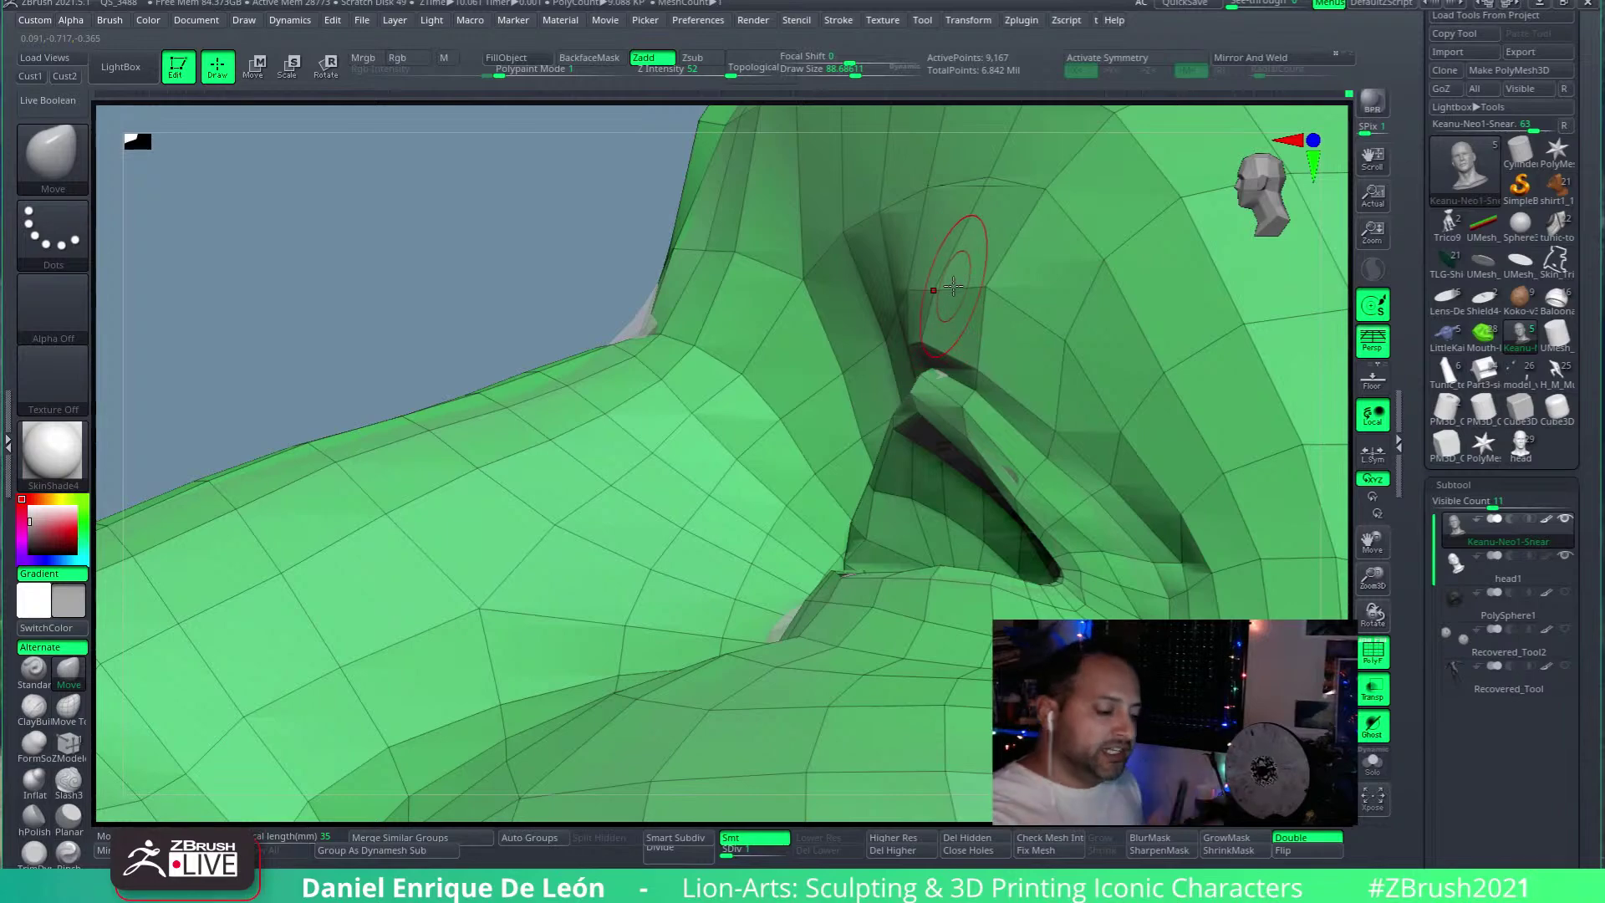
{"action": "mouse_move", "coordinate": [953, 285]}
{"action": "right_mouse_down"}
{"action": "mouse_move", "coordinate": [1014, 315]}
{"action": "mouse_move", "coordinate": [1043, 442]}
{"action": "right_mouse_up"}
{"action": "mouse_move", "coordinate": [1042, 442]}
{"action": "left_mouse_down"}
{"action": "mouse_move", "coordinate": [1061, 423]}
{"action": "mouse_move", "coordinate": [975, 323]}
{"action": "left_mouse_up"}
{"action": "mouse_move", "coordinate": [975, 323]}
{"action": "right_mouse_down"}
{"action": "mouse_move", "coordinate": [1036, 389]}
{"action": "mouse_move", "coordinate": [1078, 376]}
{"action": "mouse_move", "coordinate": [1132, 428]}
{"action": "mouse_move", "coordinate": [994, 389]}
{"action": "right_mouse_up"}
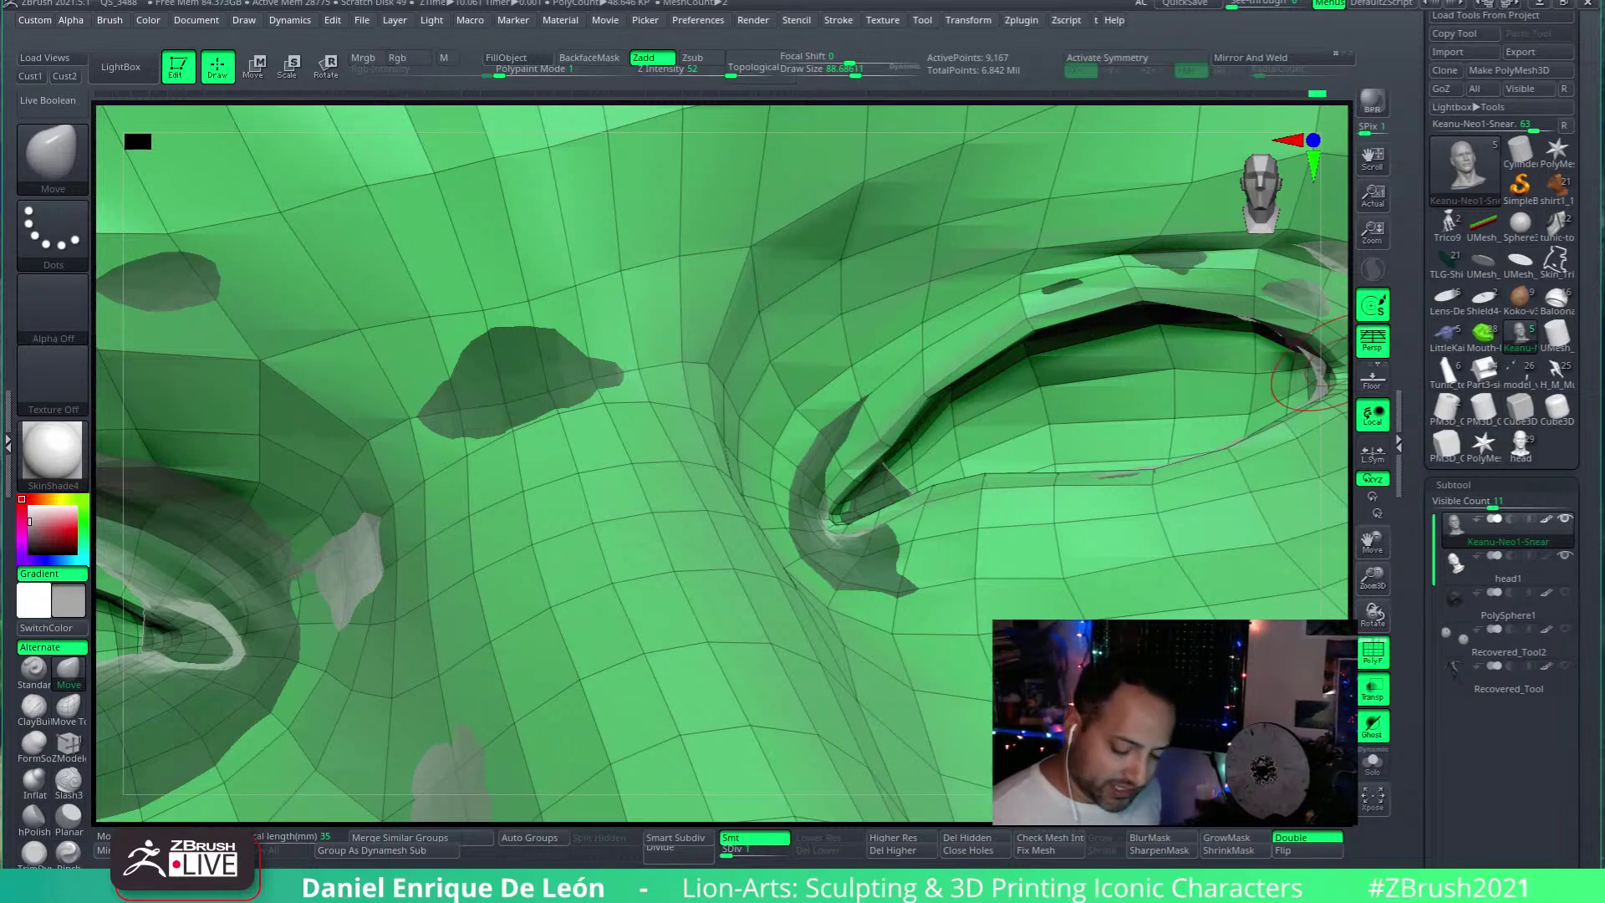
Step: Pull the skin around the left eye's inner corner out over head1 with the Move brush
{"action": "mouse_move", "coordinate": [691, 369]}
{"action": "left_mouse_down"}
{"action": "mouse_move", "coordinate": [885, 369]}
{"action": "mouse_move", "coordinate": [925, 491]}
{"action": "mouse_move", "coordinate": [935, 478]}
{"action": "mouse_move", "coordinate": [754, 365]}
{"action": "mouse_move", "coordinate": [802, 383]}
{"action": "mouse_move", "coordinate": [860, 348]}
{"action": "mouse_move", "coordinate": [993, 370]}
{"action": "mouse_move", "coordinate": [885, 368]}
{"action": "left_mouse_up"}
{"action": "mouse_move", "coordinate": [920, 318]}
{"action": "left_mouse_down"}
{"action": "mouse_move", "coordinate": [1074, 334]}
{"action": "mouse_move", "coordinate": [1027, 393]}
{"action": "mouse_move", "coordinate": [874, 472]}
{"action": "mouse_move", "coordinate": [896, 470]}
{"action": "mouse_move", "coordinate": [807, 553]}
{"action": "left_mouse_up"}
{"action": "left_click_drag", "start_coordinate": [823, 476], "coordinate": [844, 537]}
{"action": "mouse_move", "coordinate": [949, 502]}
{"action": "right_mouse_down"}
{"action": "mouse_move", "coordinate": [899, 511]}
{"action": "mouse_move", "coordinate": [944, 435]}
{"action": "right_mouse_up"}
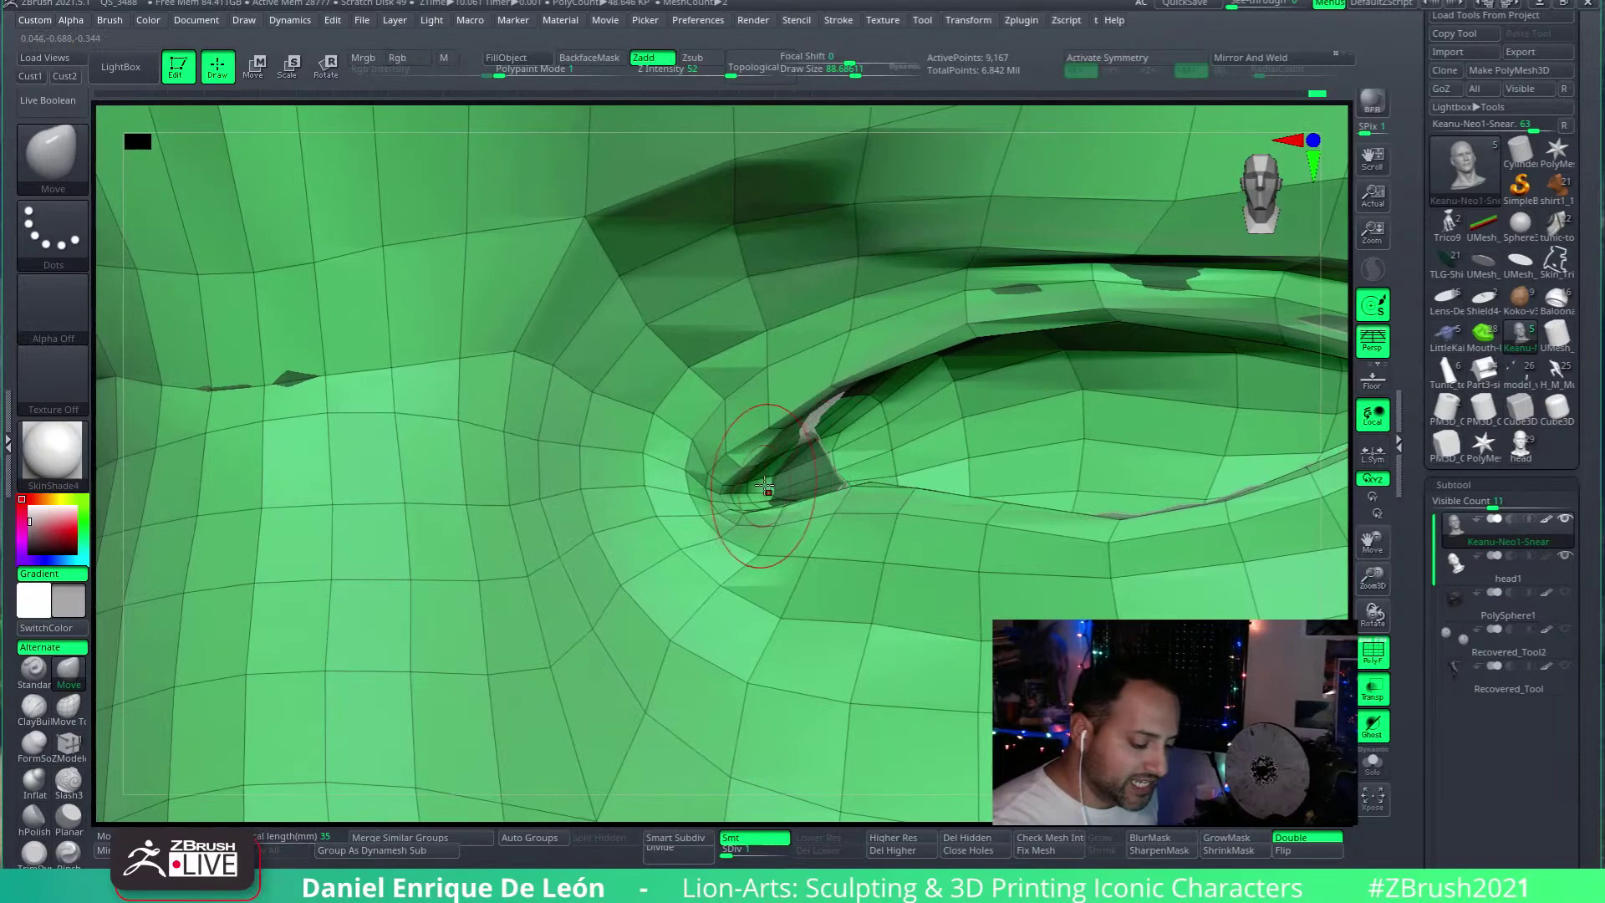
Step: Refine the tear duct area of the left eye with the Move and Smooth brushes at draw size about 73
{"action": "left_click_drag", "start_coordinate": [854, 70], "coordinate": [850, 70]}
{"action": "mouse_move", "coordinate": [844, 351]}
{"action": "right_mouse_down"}
{"action": "mouse_move", "coordinate": [833, 468]}
{"action": "mouse_move", "coordinate": [859, 471]}
{"action": "right_mouse_up"}
{"action": "key", "text": "shift"}
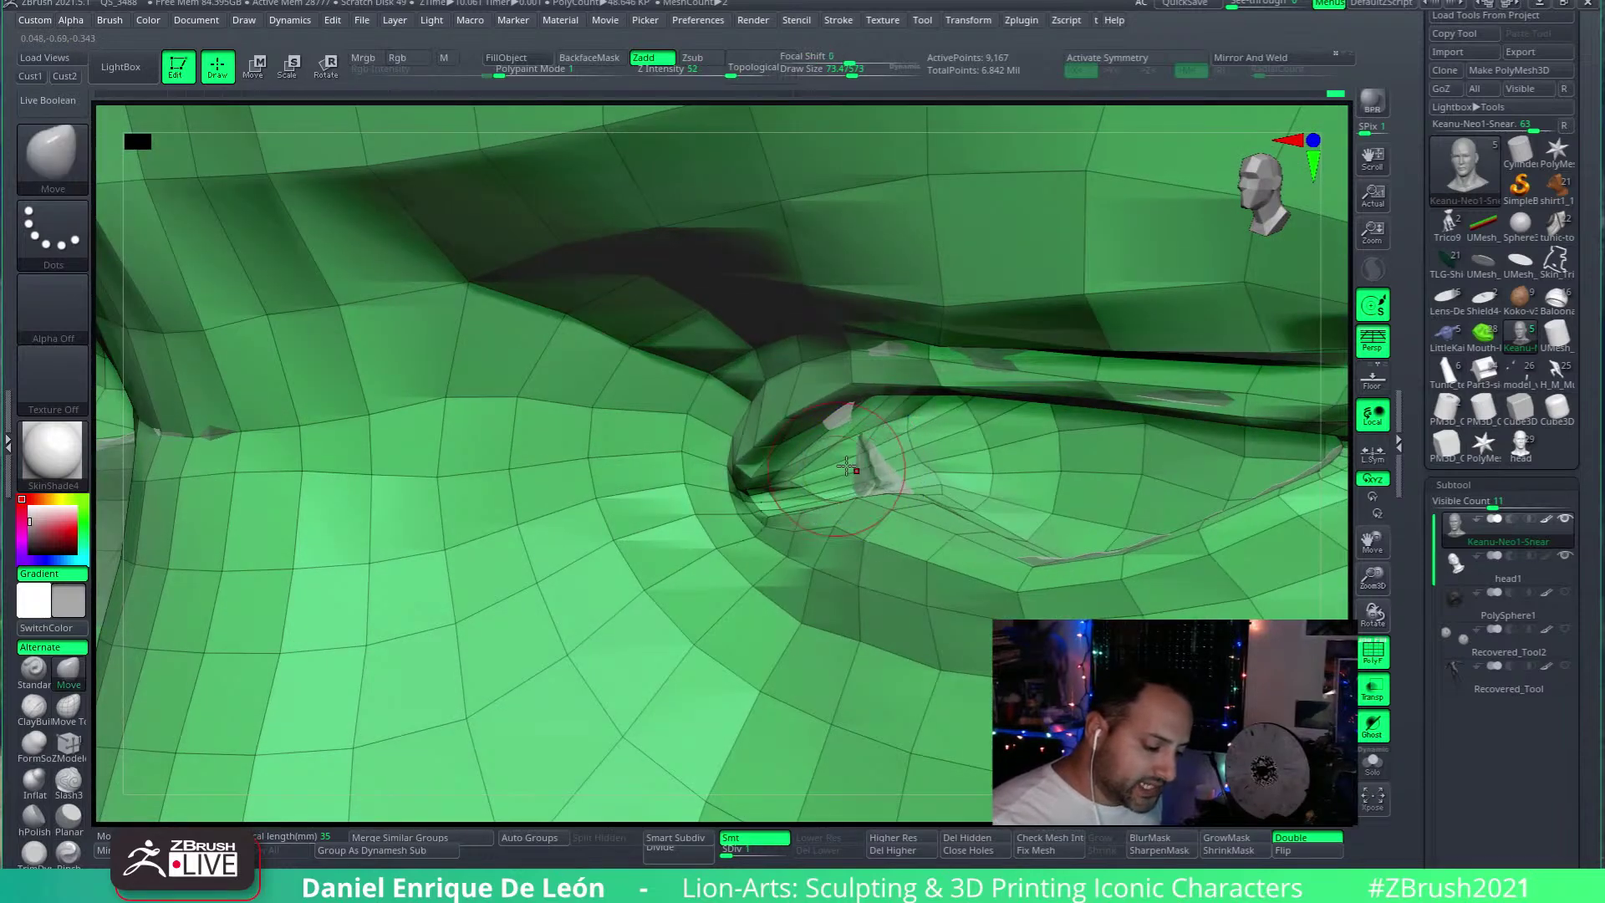
{"action": "right_click_drag", "start_coordinate": [839, 445], "coordinate": [871, 439]}
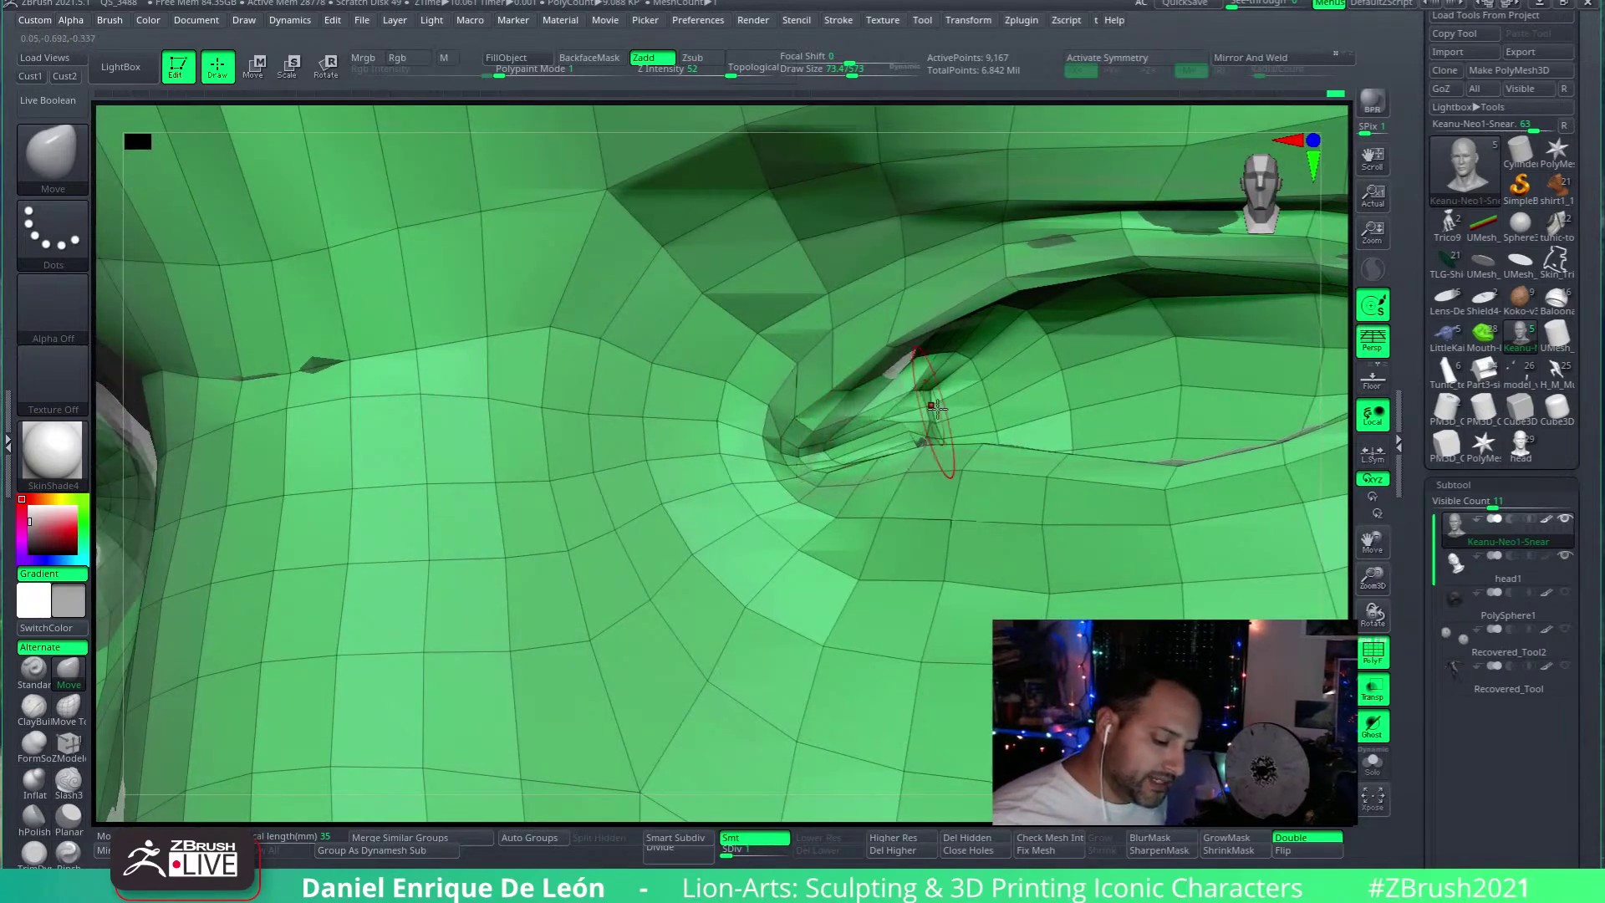
{"action": "right_click_drag", "start_coordinate": [930, 426], "coordinate": [950, 420]}
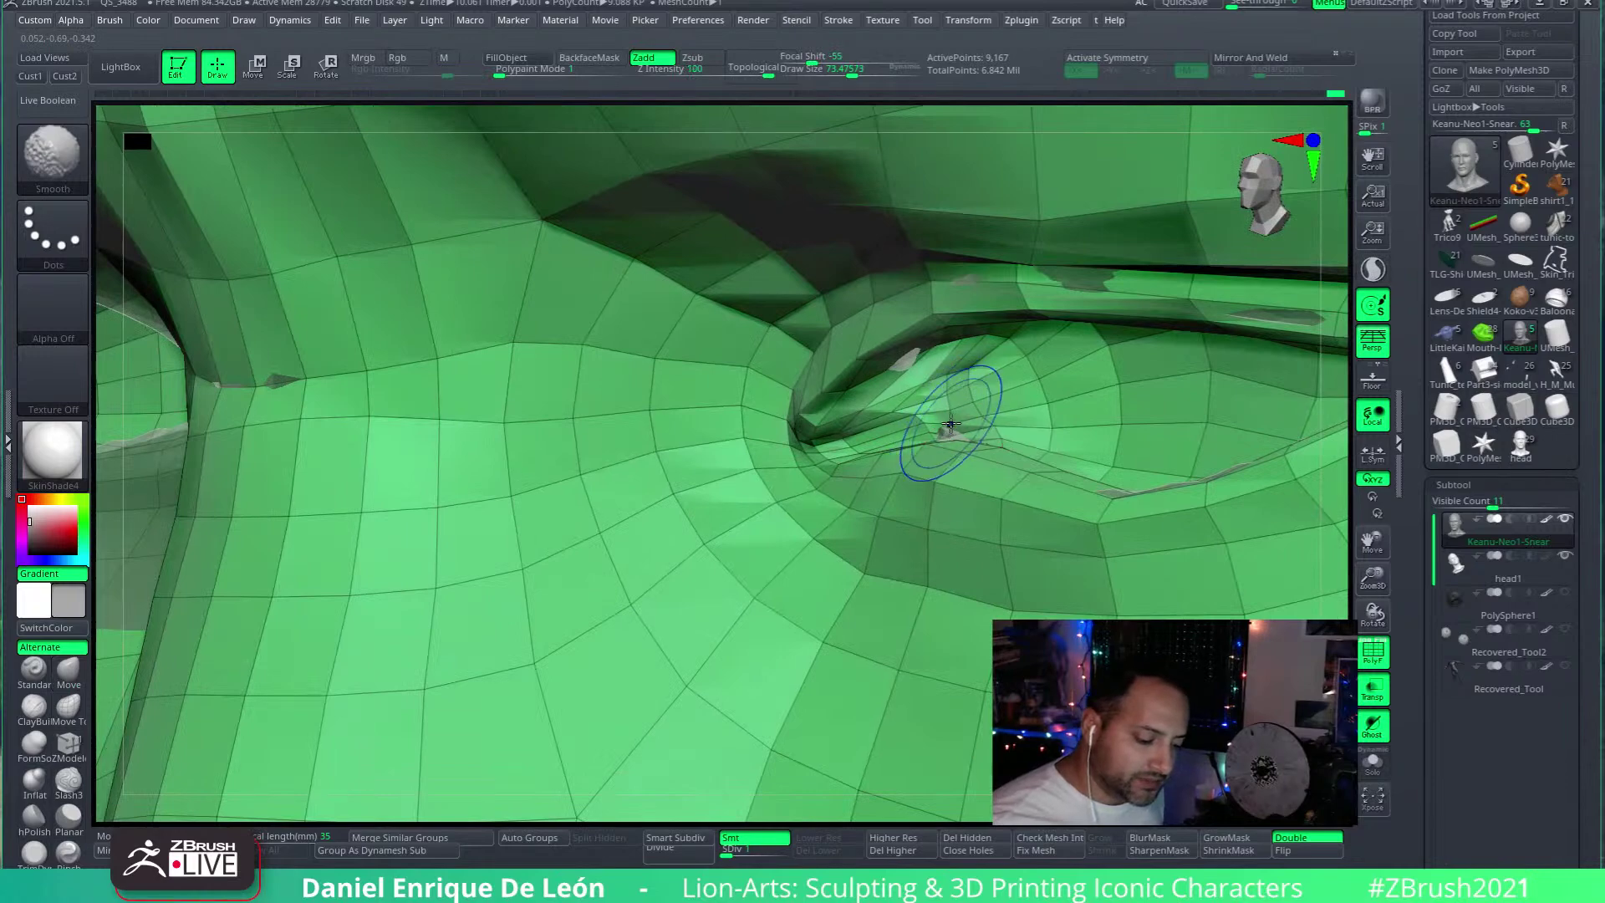
{"action": "key", "text": "b"}
{"action": "key", "text": "m"}
{"action": "key", "text": "v"}
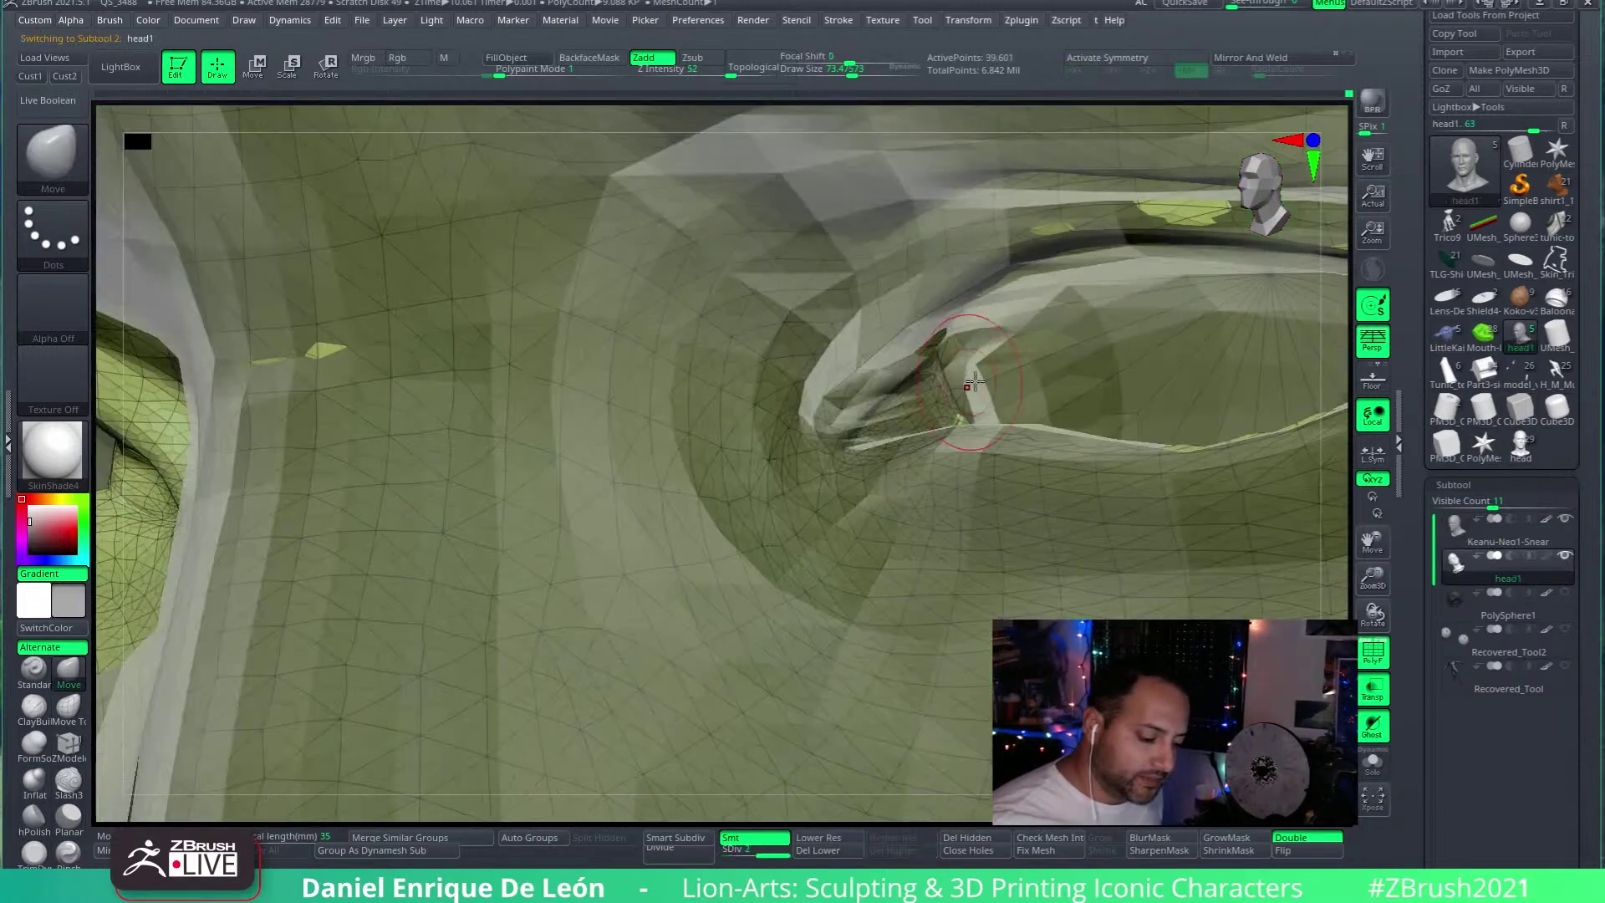
Step: Return to the Keanu-Neo1-Snear subtool and reshape the left lower eyelid and the fold beneath it with the Move brush
{"action": "left_click", "coordinate": [1004, 456], "text": "alt"}
{"action": "mouse_move", "coordinate": [1006, 462]}
{"action": "right_mouse_down", "text": "alt"}
{"action": "mouse_move", "coordinate": [945, 473]}
{"action": "mouse_move", "coordinate": [975, 552]}
{"action": "mouse_move", "coordinate": [869, 401]}
{"action": "mouse_move", "coordinate": [893, 427]}
{"action": "mouse_move", "coordinate": [1009, 352]}
{"action": "mouse_move", "coordinate": [1006, 329]}
{"action": "mouse_move", "coordinate": [984, 369]}
{"action": "mouse_move", "coordinate": [988, 469]}
{"action": "mouse_move", "coordinate": [1000, 315]}
{"action": "mouse_move", "coordinate": [994, 328]}
{"action": "mouse_move", "coordinate": [1031, 339]}
{"action": "mouse_move", "coordinate": [950, 345]}
{"action": "mouse_move", "coordinate": [1053, 284]}
{"action": "mouse_move", "coordinate": [1042, 265]}
{"action": "mouse_move", "coordinate": [1042, 299]}
{"action": "mouse_move", "coordinate": [1074, 333]}
{"action": "mouse_move", "coordinate": [1028, 380]}
{"action": "mouse_move", "coordinate": [949, 386]}
{"action": "mouse_move", "coordinate": [1006, 444]}
{"action": "mouse_move", "coordinate": [1006, 373]}
{"action": "mouse_move", "coordinate": [989, 423]}
{"action": "mouse_move", "coordinate": [977, 332]}
{"action": "mouse_move", "coordinate": [1103, 466]}
{"action": "mouse_move", "coordinate": [1104, 418]}
{"action": "mouse_move", "coordinate": [1093, 462]}
{"action": "right_mouse_up", "text": "alt"}
{"action": "mouse_move", "coordinate": [960, 502]}
{"action": "right_mouse_down"}
{"action": "mouse_move", "coordinate": [962, 441]}
{"action": "mouse_move", "coordinate": [934, 522]}
{"action": "mouse_move", "coordinate": [890, 468]}
{"action": "mouse_move", "coordinate": [893, 425]}
{"action": "mouse_move", "coordinate": [932, 372]}
{"action": "mouse_move", "coordinate": [913, 411]}
{"action": "mouse_move", "coordinate": [979, 355]}
{"action": "right_mouse_up"}
{"action": "mouse_move", "coordinate": [887, 339]}
{"action": "right_mouse_down"}
{"action": "mouse_move", "coordinate": [1121, 357]}
{"action": "mouse_move", "coordinate": [1135, 412]}
{"action": "mouse_move", "coordinate": [1095, 404]}
{"action": "mouse_move", "coordinate": [1077, 427]}
{"action": "right_mouse_up"}
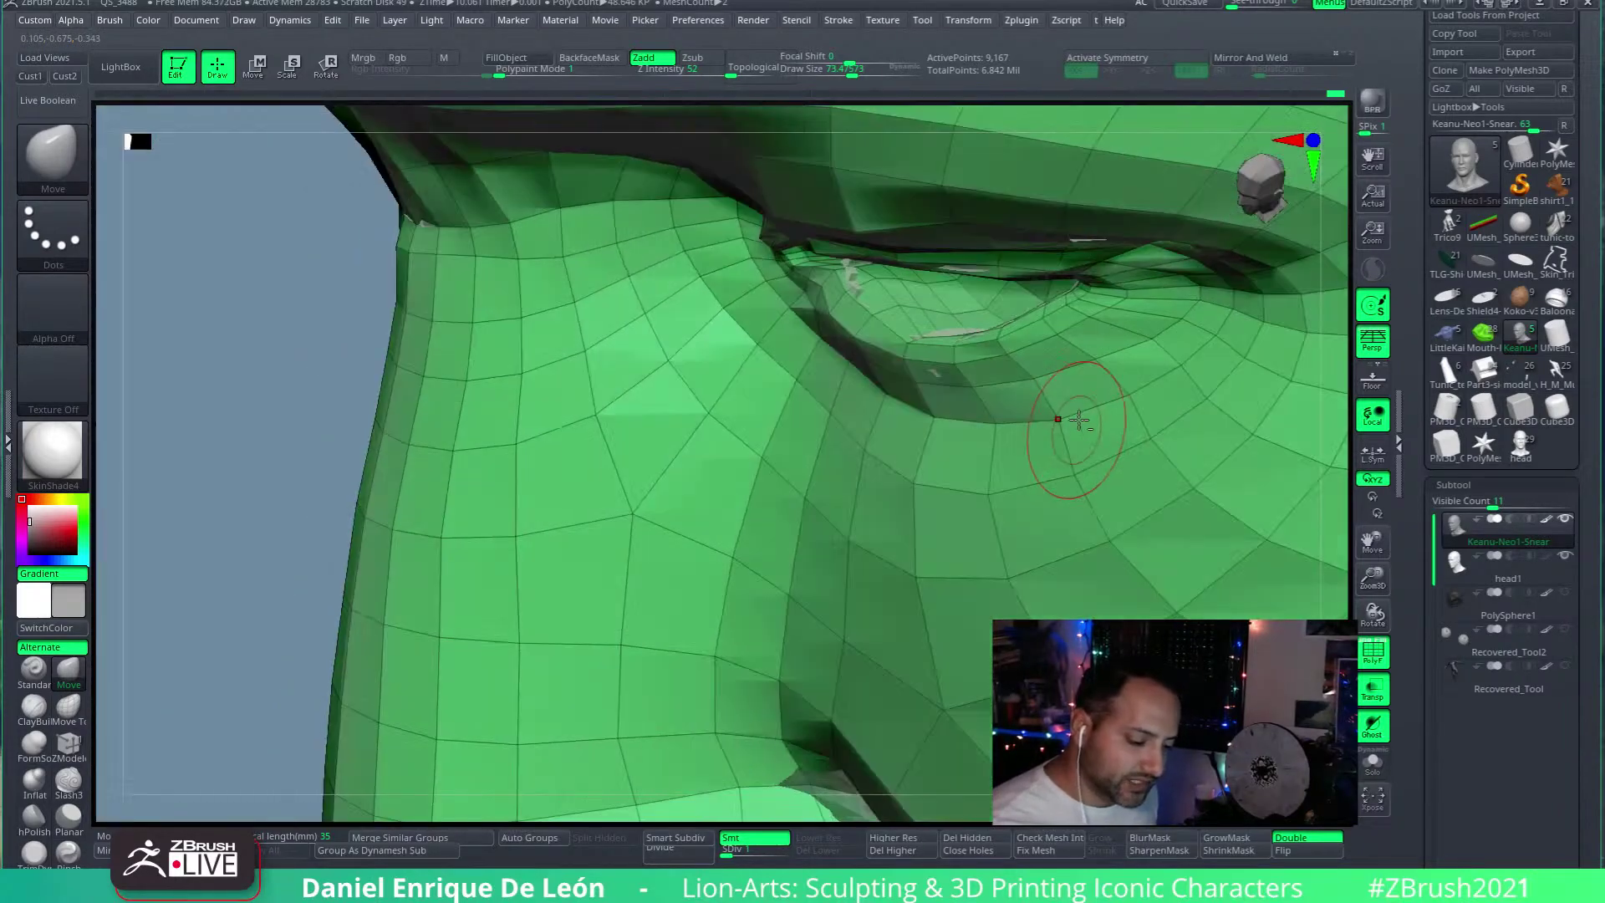
{"action": "right_click_drag", "start_coordinate": [1204, 368], "coordinate": [1207, 340]}
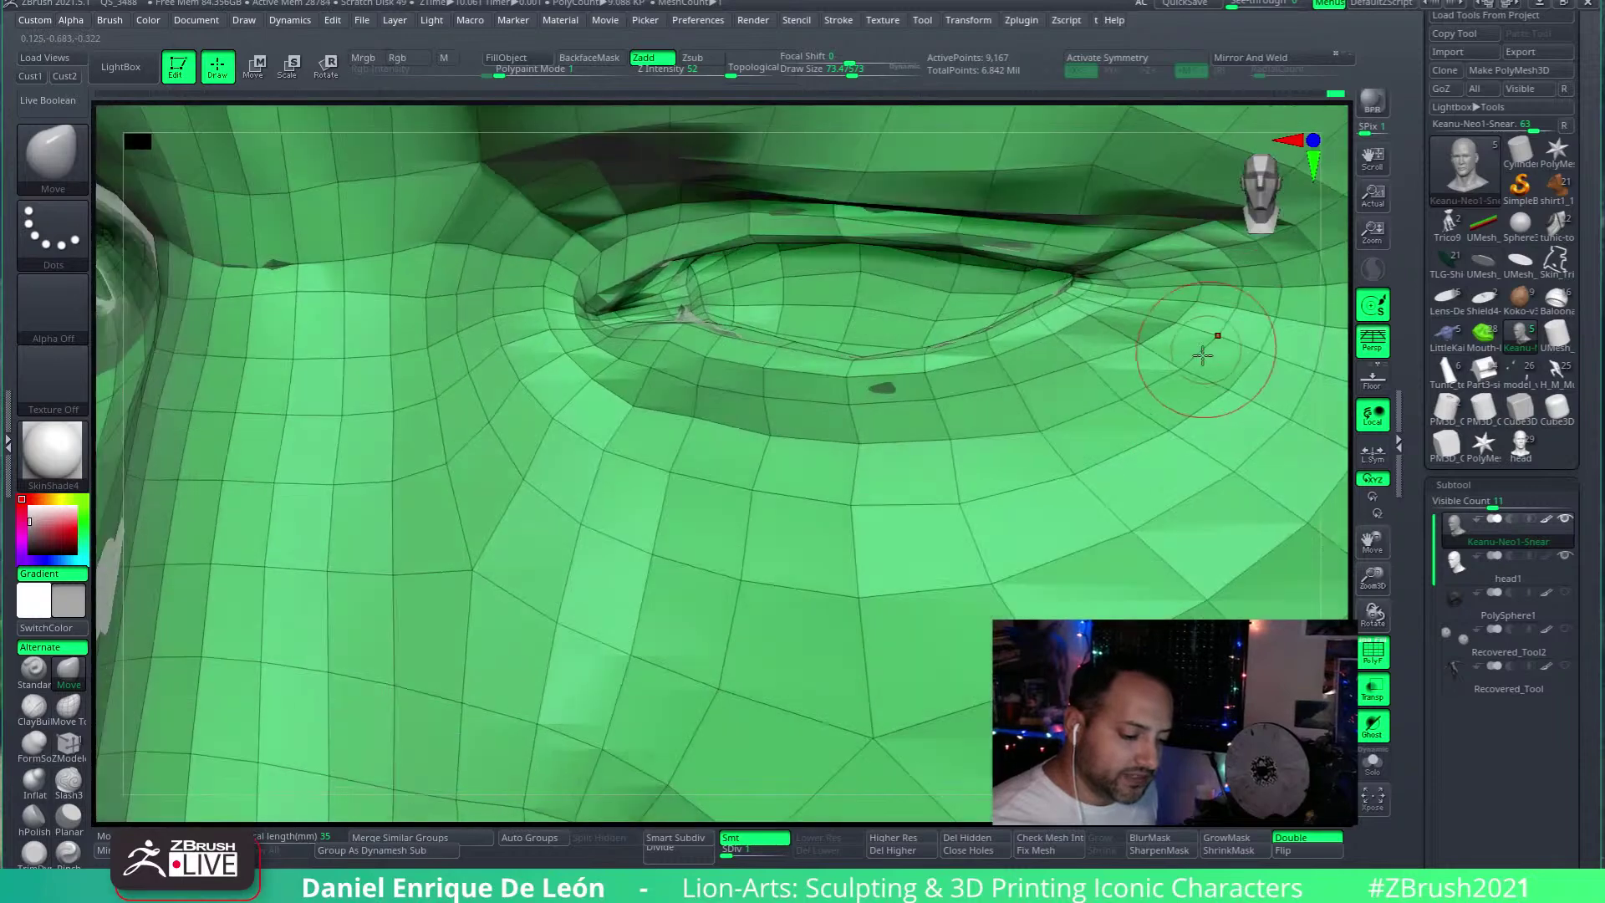
{"action": "right_click_drag", "start_coordinate": [957, 441], "coordinate": [1035, 418]}
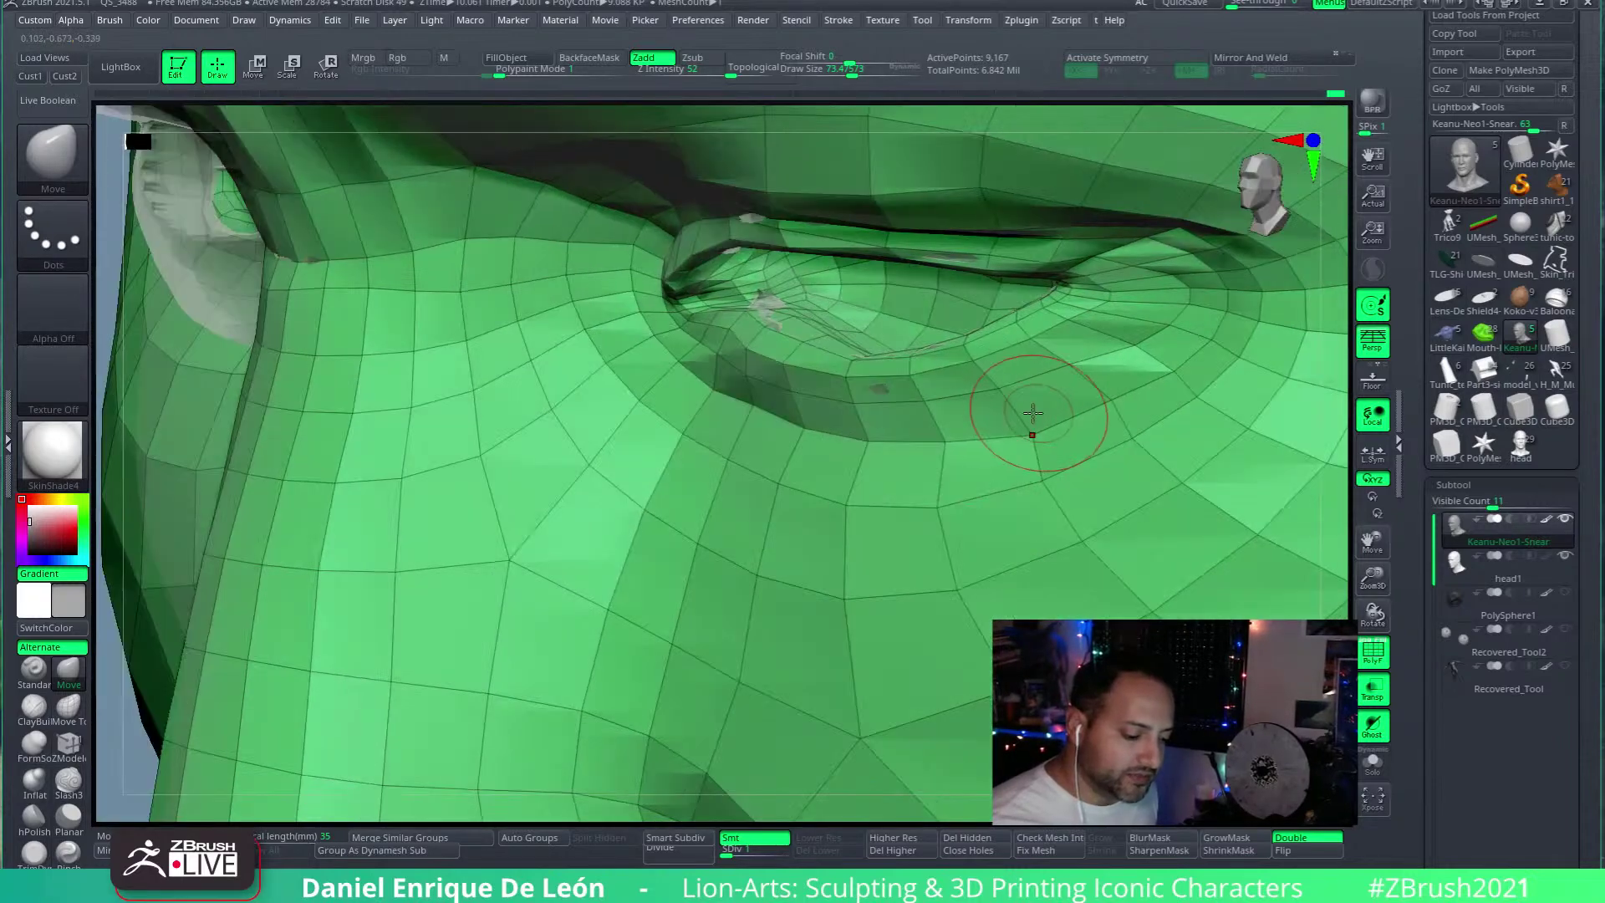
{"action": "mouse_move", "coordinate": [917, 454]}
{"action": "right_mouse_down"}
{"action": "mouse_move", "coordinate": [962, 402]}
{"action": "mouse_move", "coordinate": [1022, 438]}
{"action": "mouse_move", "coordinate": [1031, 411]}
{"action": "mouse_move", "coordinate": [1174, 341]}
{"action": "mouse_move", "coordinate": [1057, 380]}
{"action": "right_mouse_up"}
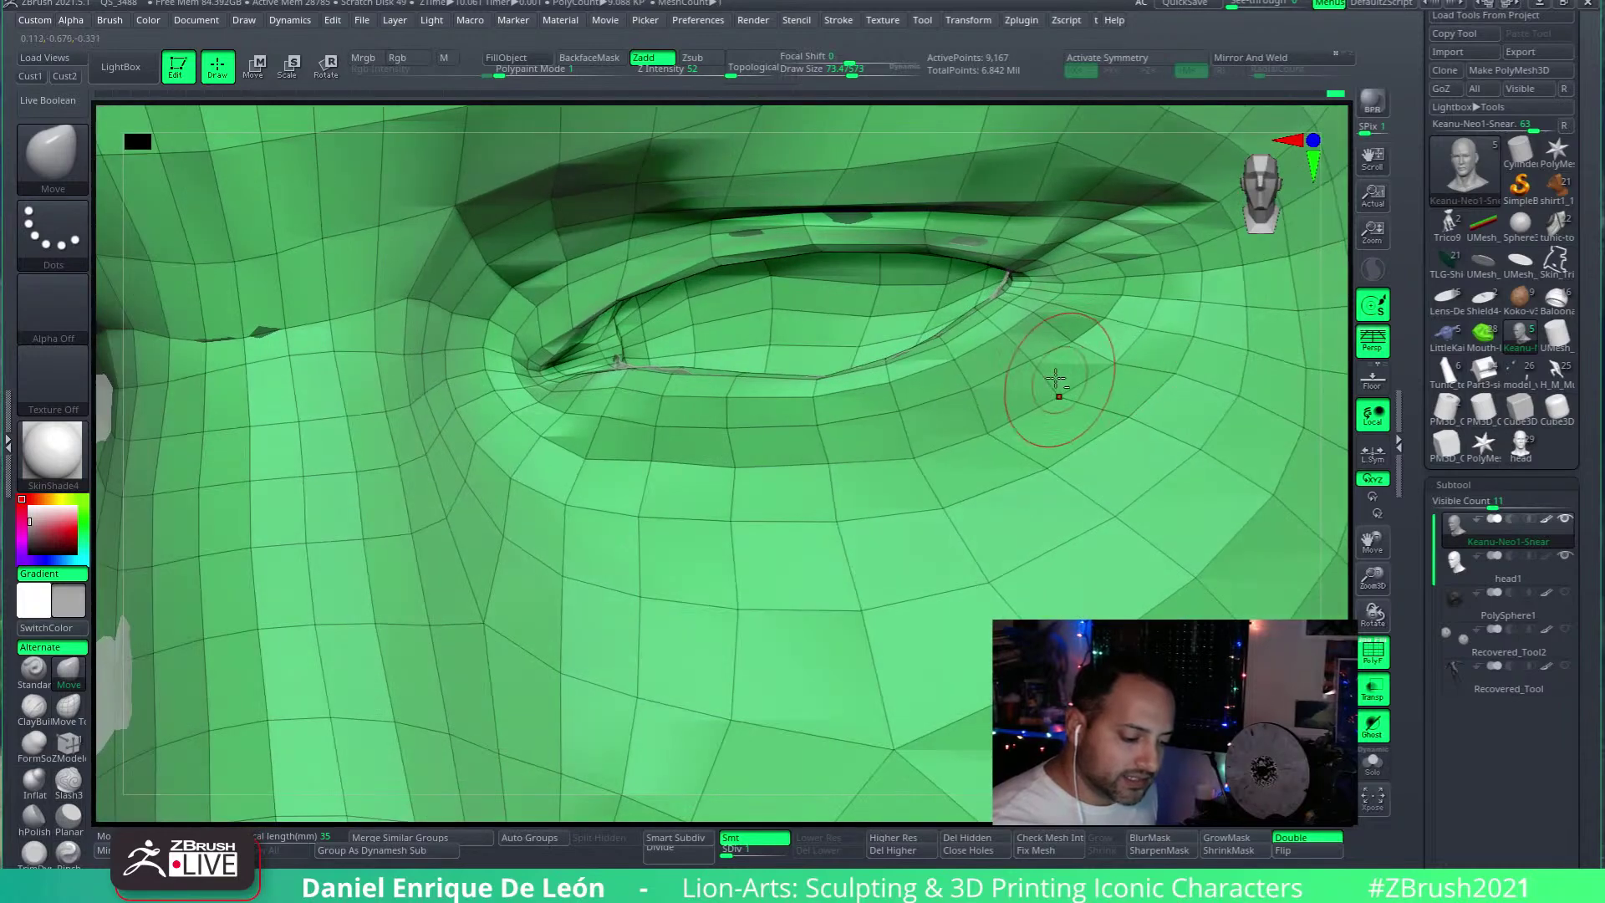
Step: Smooth and move the outer end of the left upper lid fold so it overhangs the eye's outer corner
{"action": "mouse_move", "coordinate": [1112, 311]}
{"action": "right_mouse_down"}
{"action": "mouse_move", "coordinate": [1055, 389]}
{"action": "mouse_move", "coordinate": [912, 360]}
{"action": "mouse_move", "coordinate": [987, 322]}
{"action": "right_mouse_up"}
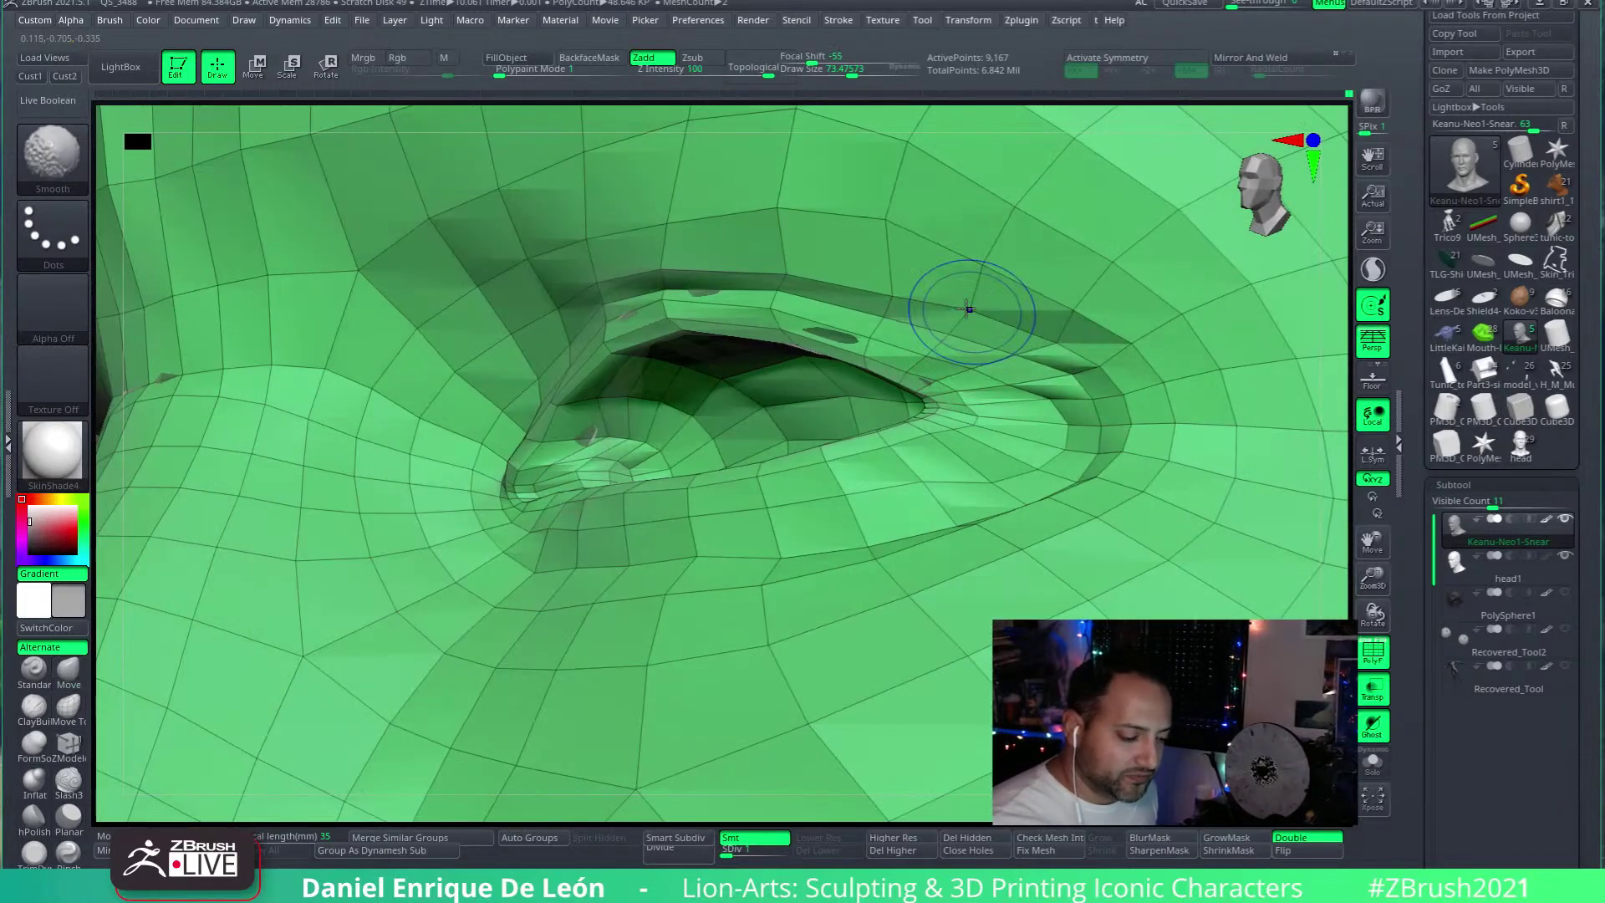
{"action": "right_click_drag", "start_coordinate": [819, 255], "coordinate": [919, 200]}
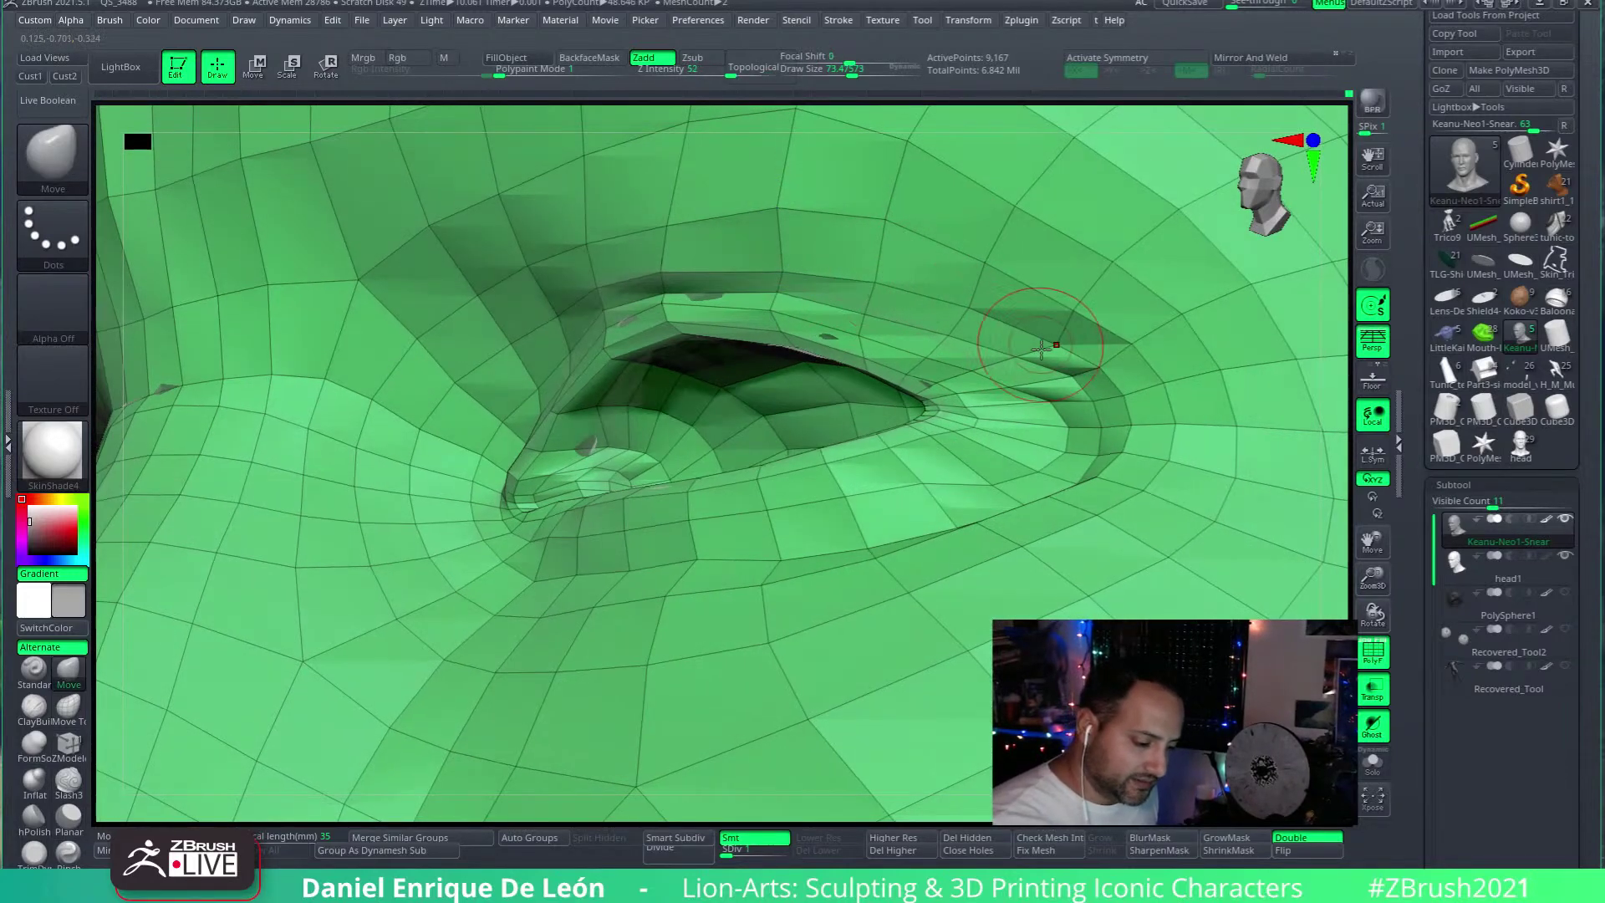
{"action": "right_click_drag", "start_coordinate": [1088, 384], "coordinate": [1121, 396]}
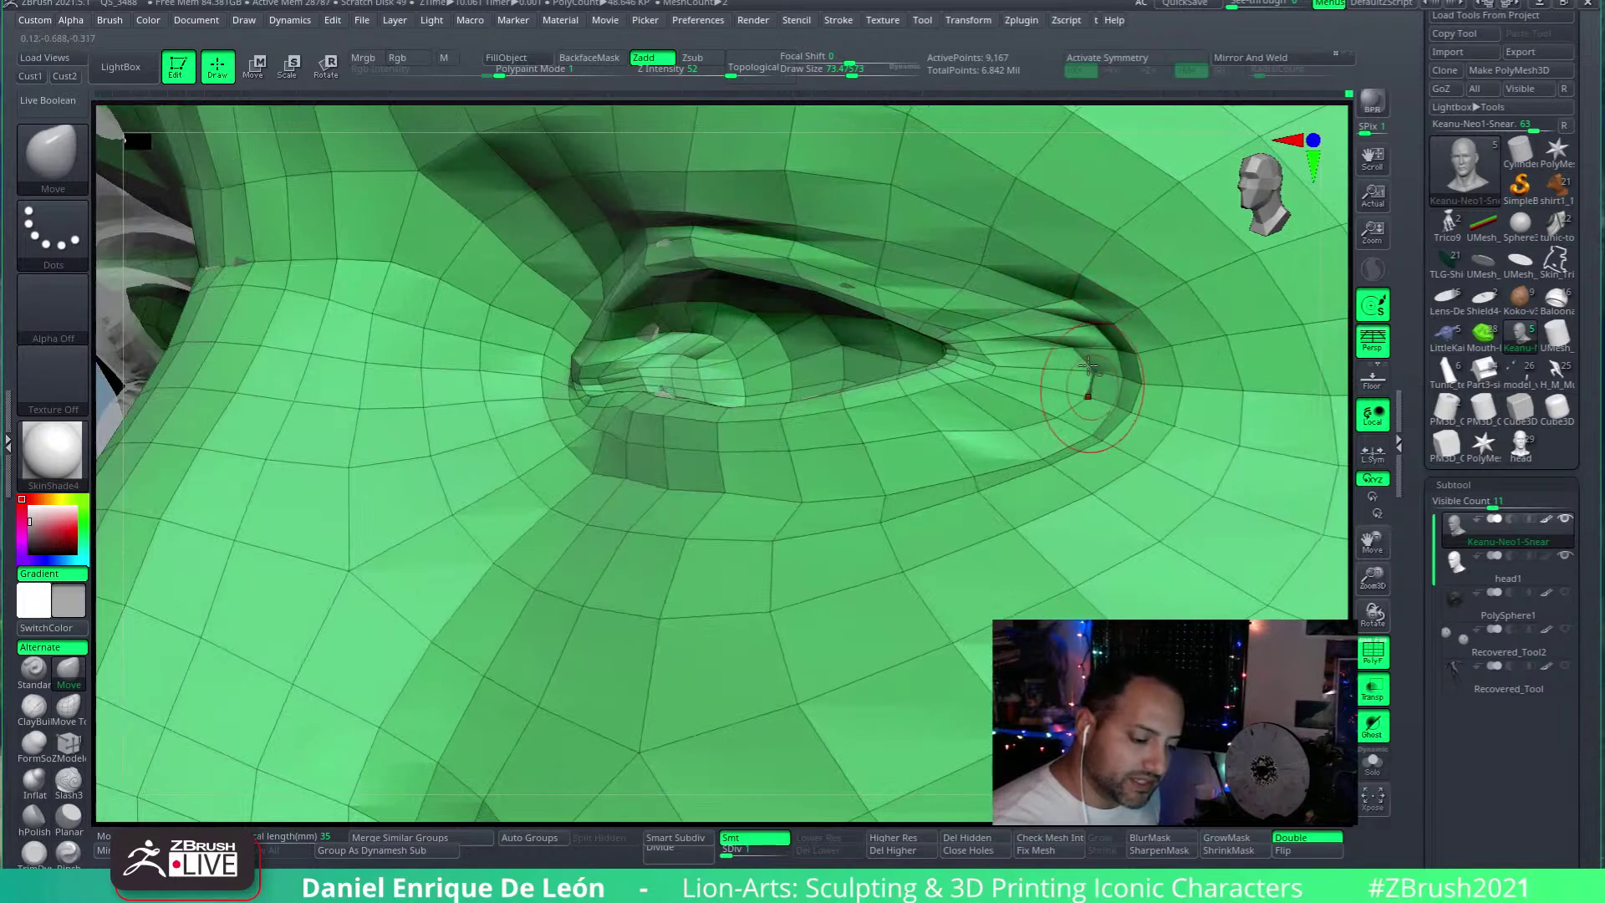
{"action": "left_click_drag", "start_coordinate": [1080, 318], "coordinate": [1100, 371]}
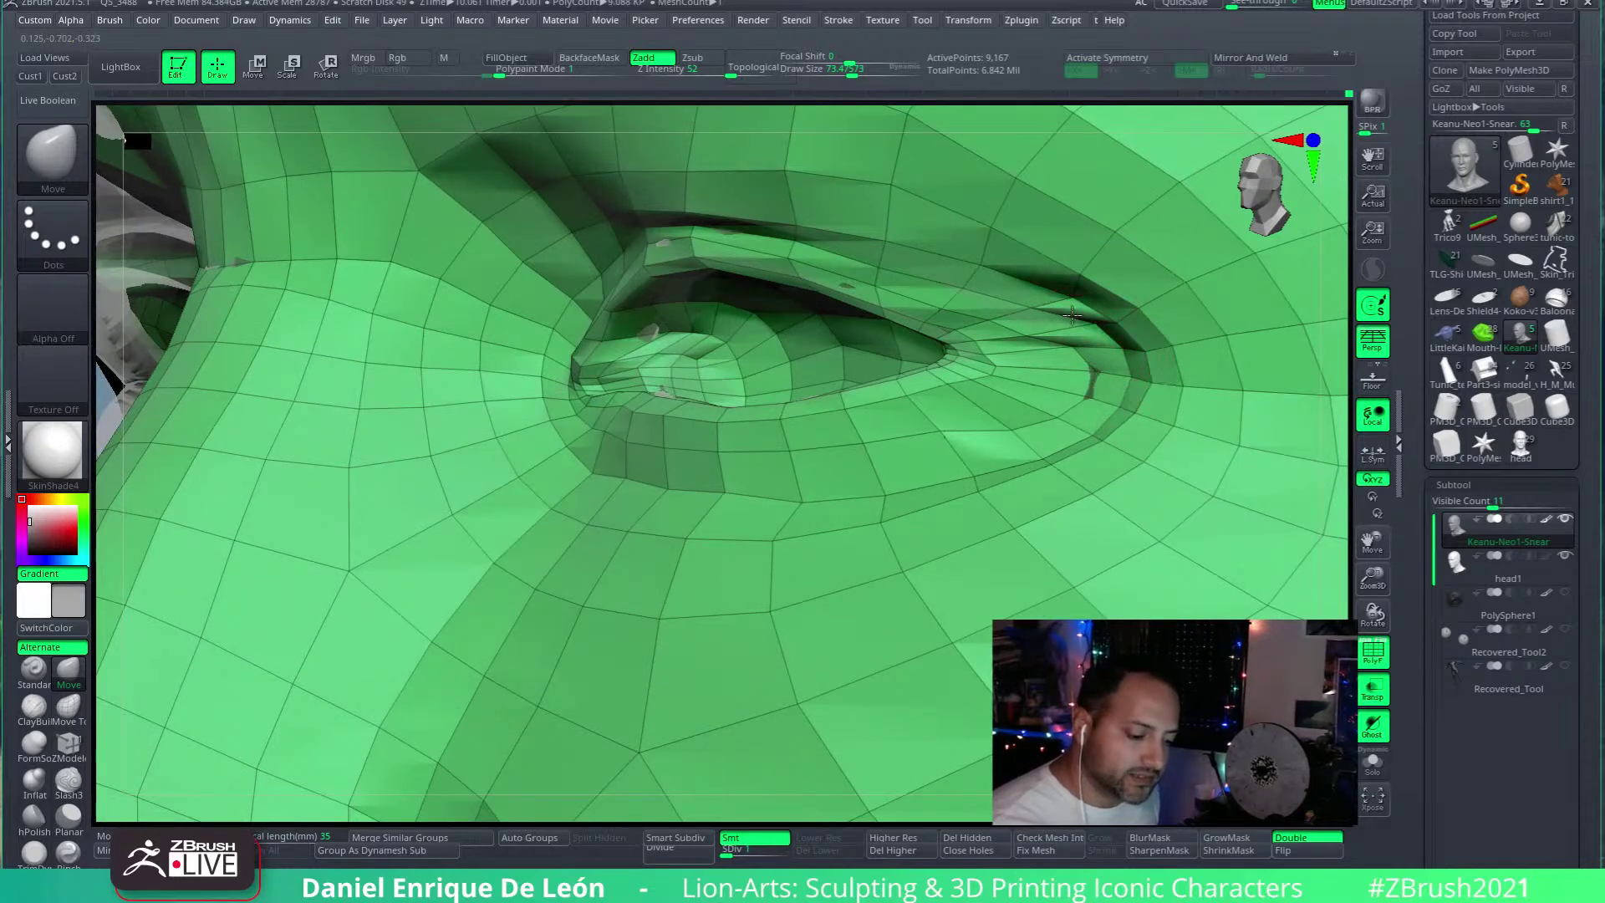
{"action": "left_click_drag", "start_coordinate": [1019, 330], "coordinate": [1070, 288]}
{"action": "mouse_move", "coordinate": [1070, 289]}
{"action": "right_mouse_down"}
{"action": "mouse_move", "coordinate": [1100, 347]}
{"action": "mouse_move", "coordinate": [1079, 439]}
{"action": "mouse_move", "coordinate": [951, 431]}
{"action": "mouse_move", "coordinate": [878, 484]}
{"action": "right_mouse_up"}
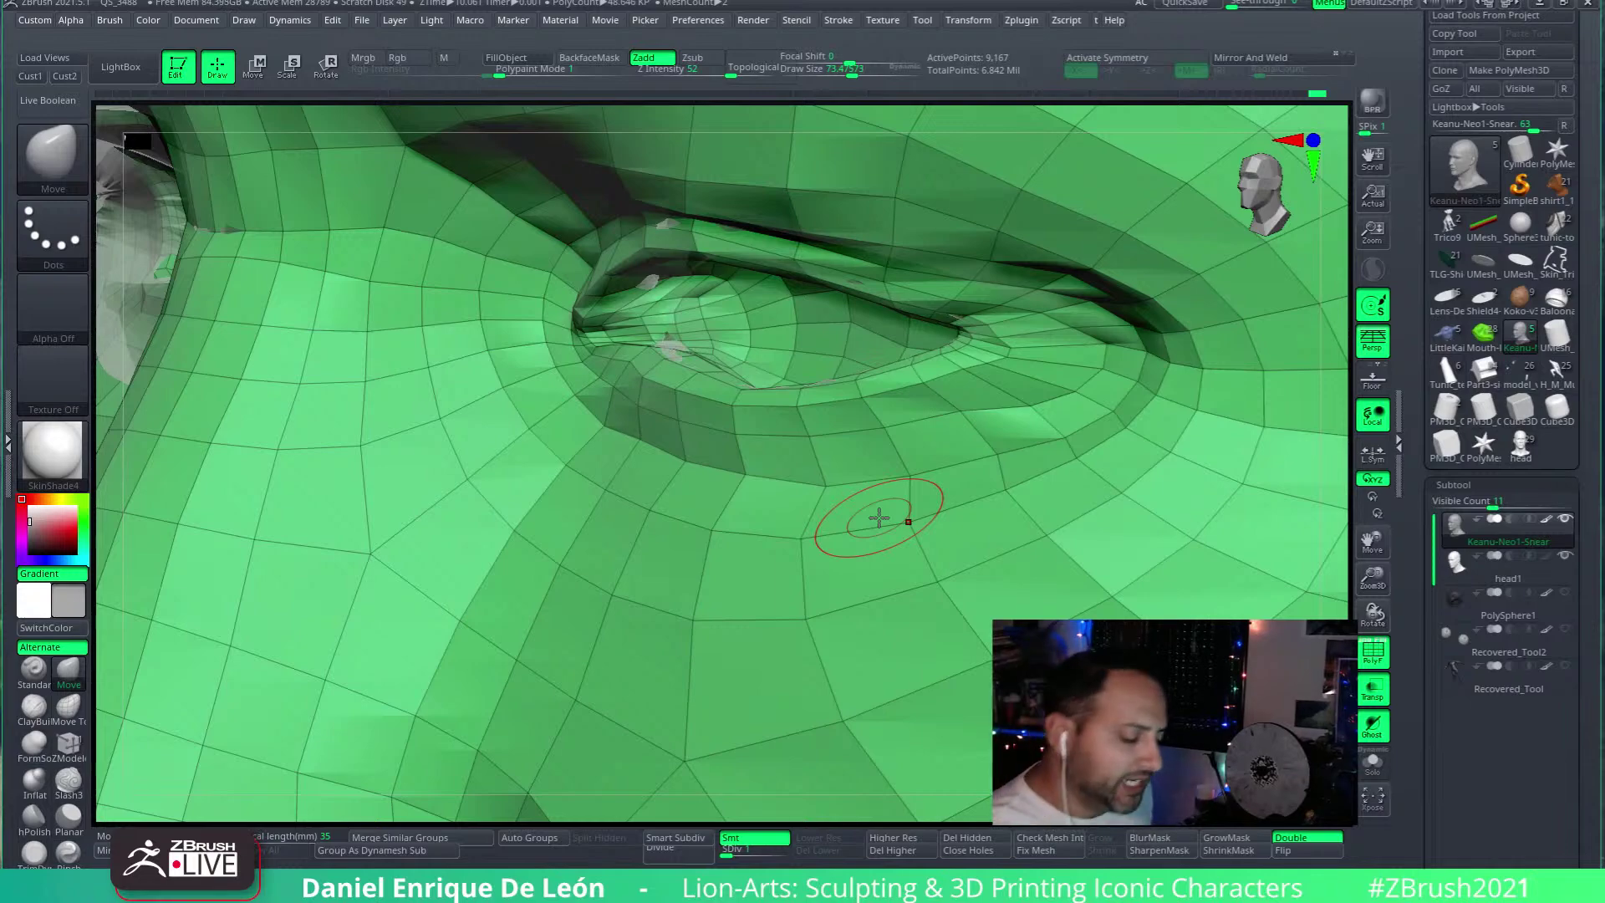
Step: Isolate the head1 subtool with its polyframe hidden and view the face from the front
{"action": "mouse_move", "coordinate": [1053, 368]}
{"action": "right_mouse_down"}
{"action": "mouse_move", "coordinate": [1110, 377]}
{"action": "mouse_move", "coordinate": [1042, 412]}
{"action": "mouse_move", "coordinate": [1039, 234]}
{"action": "right_mouse_up"}
{"action": "right_click_drag", "start_coordinate": [1077, 777], "coordinate": [1056, 498], "text": "alt"}
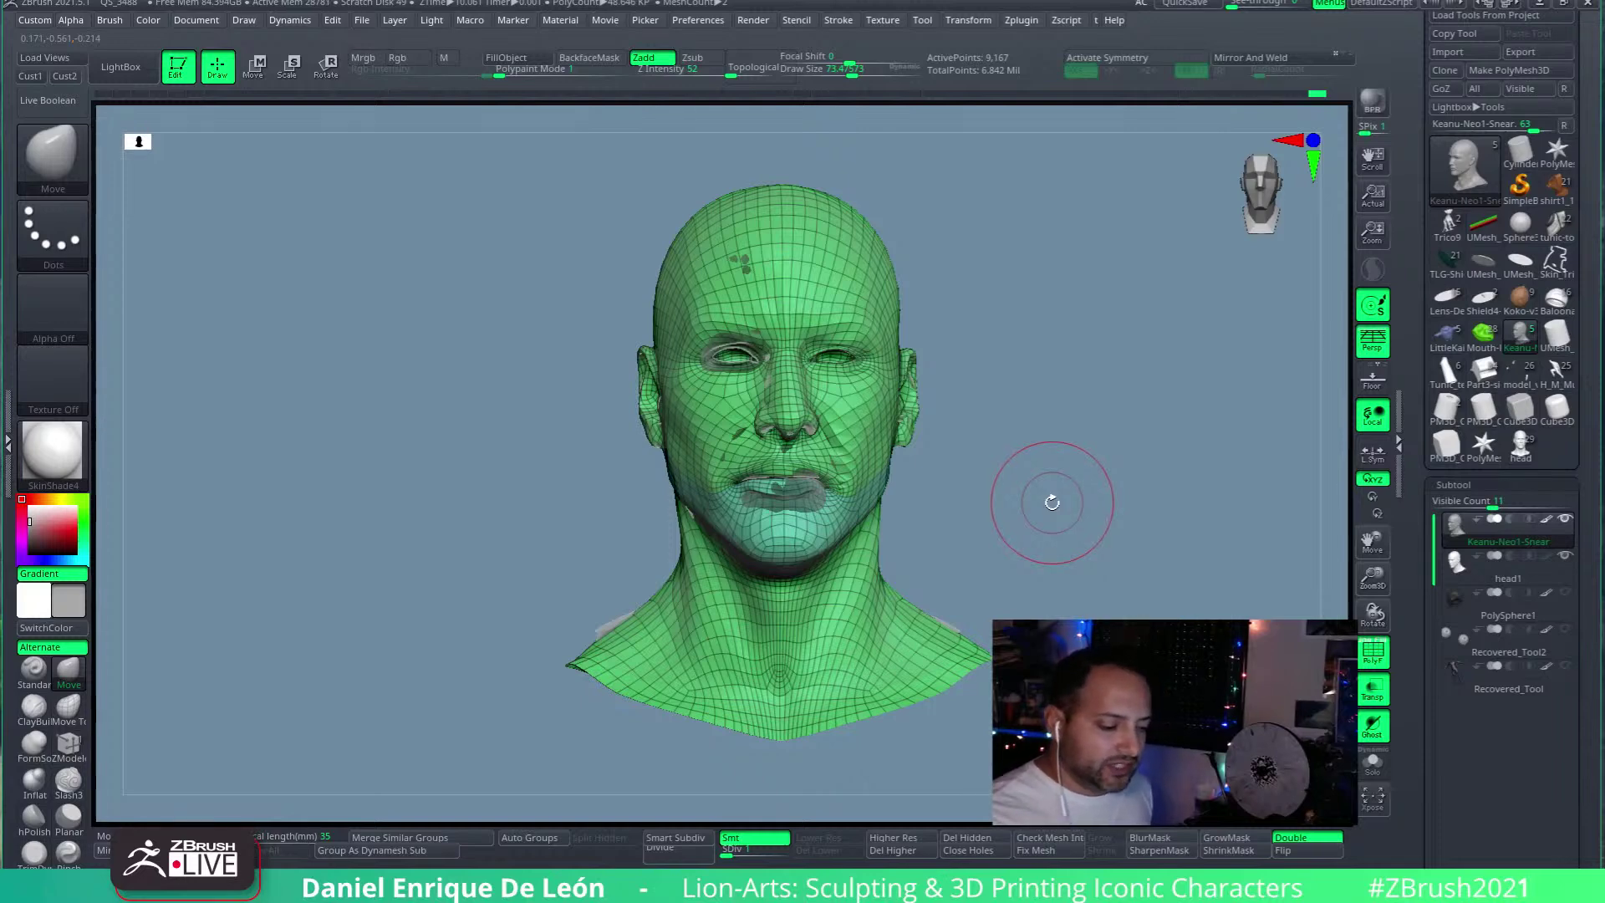
{"action": "left_click", "coordinate": [1505, 568]}
{"action": "left_click", "coordinate": [1373, 762]}
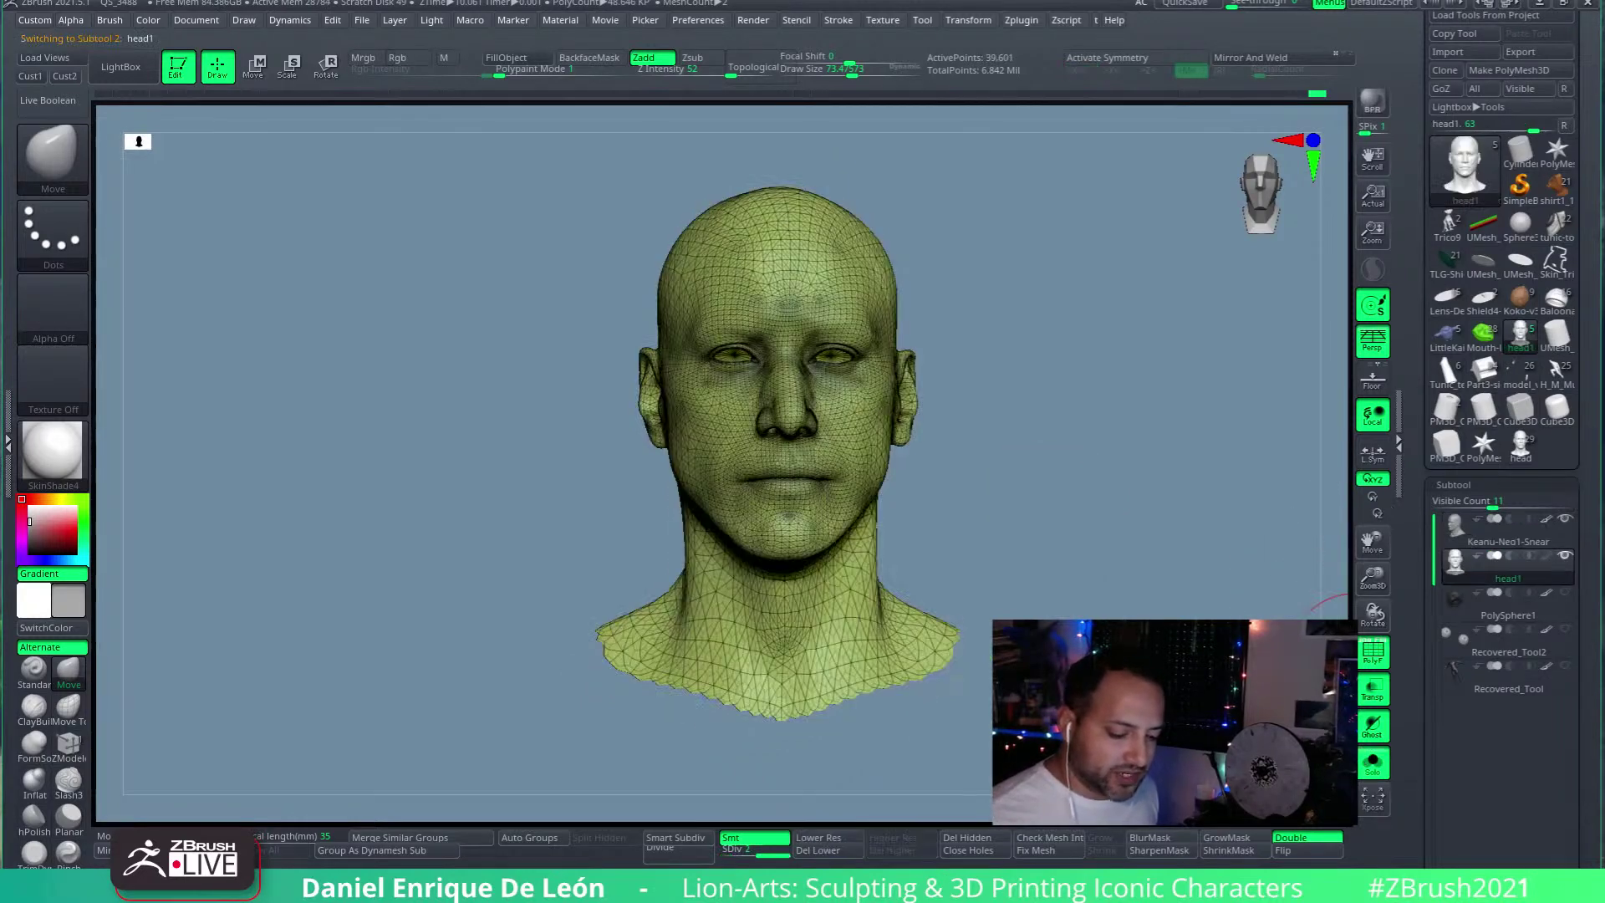
{"action": "left_click", "coordinate": [1373, 651]}
{"action": "right_click_drag", "start_coordinate": [1337, 618], "coordinate": [845, 466], "text": "ctrl"}
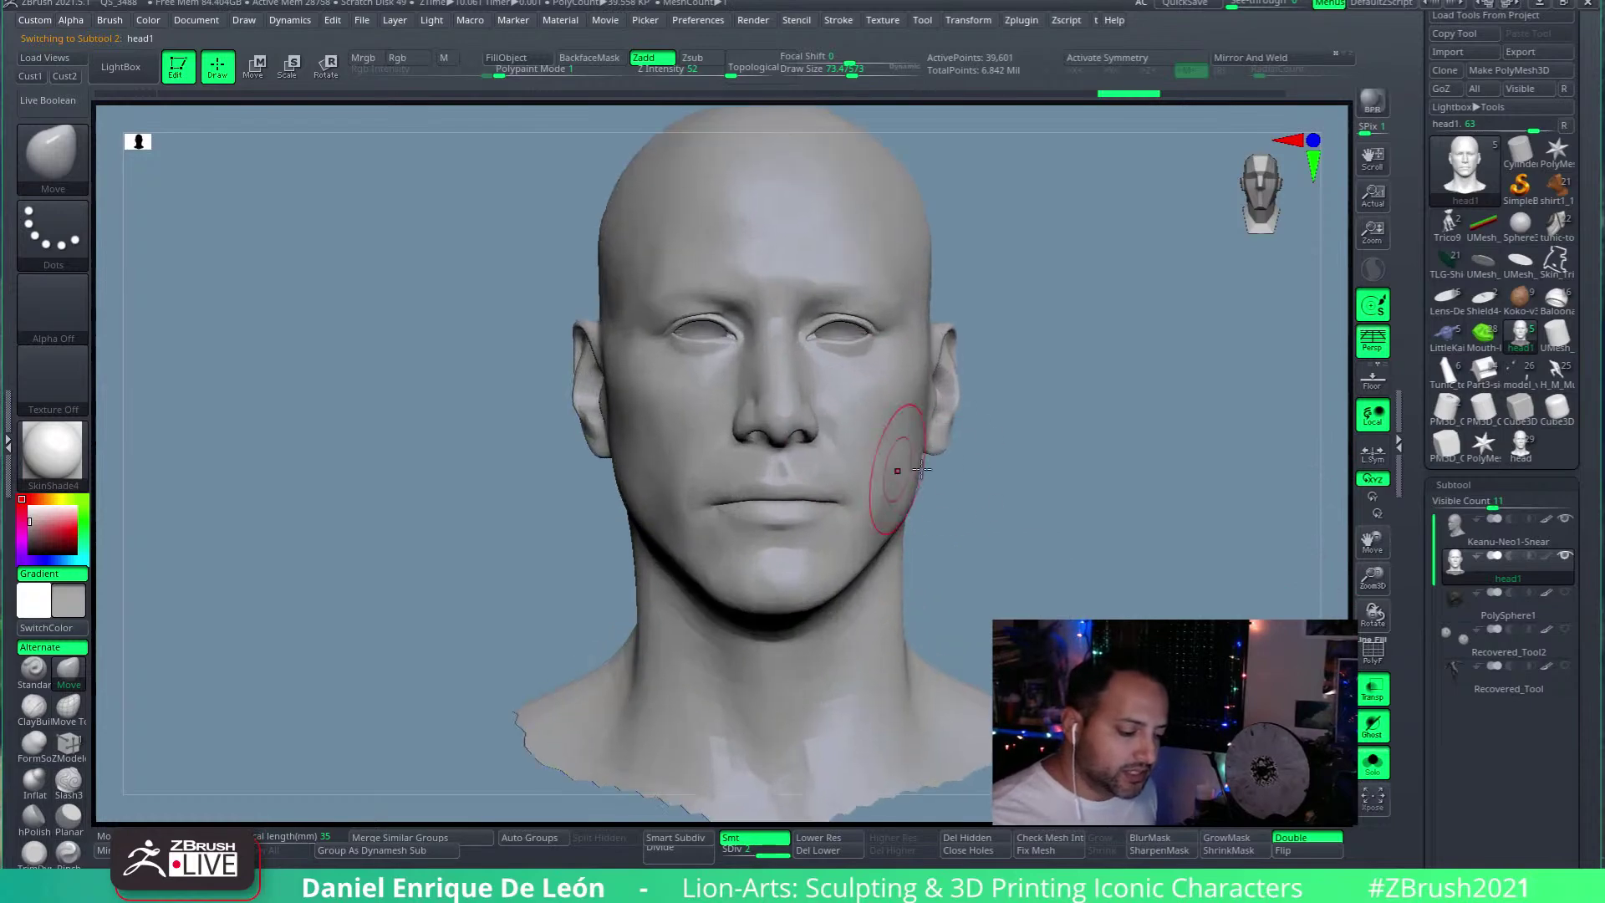
Step: Drop head1 to subdivision level 1 and examine its wireframe across the face
{"action": "key", "text": "shift+d"}
{"action": "left_click", "coordinate": [1373, 652]}
{"action": "left_click_drag", "start_coordinate": [1014, 505], "coordinate": [956, 429]}
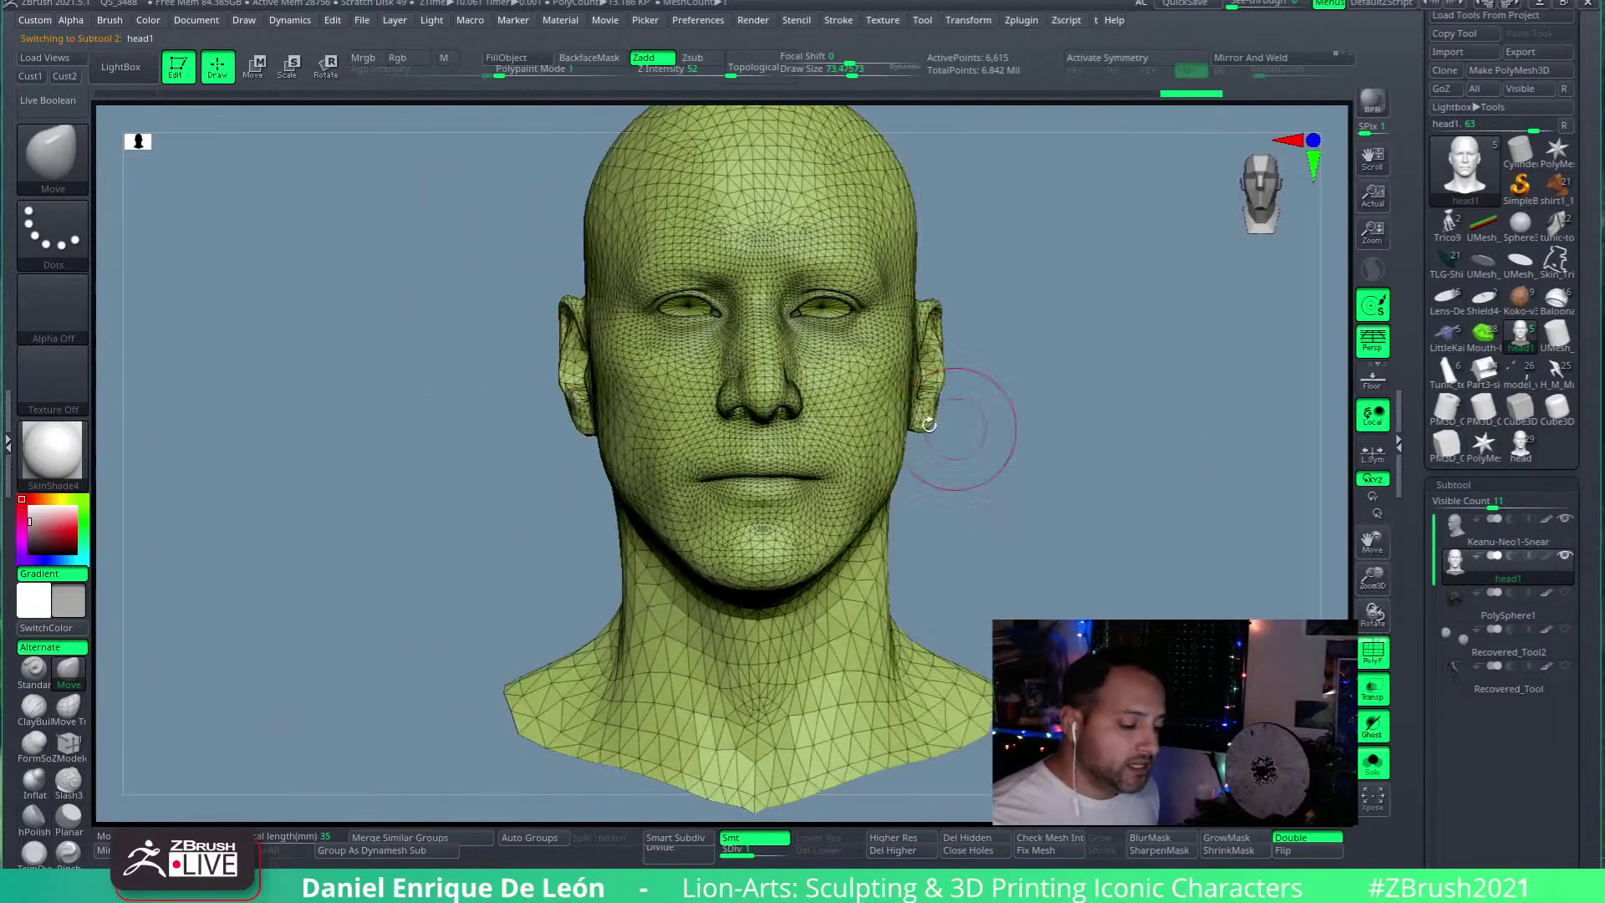
{"action": "right_click_drag", "start_coordinate": [885, 448], "coordinate": [952, 520], "text": "ctrl"}
{"action": "left_click_drag", "start_coordinate": [953, 519], "coordinate": [860, 411]}
{"action": "right_click_drag", "start_coordinate": [941, 409], "coordinate": [1078, 468]}
Step: Hide the polyframe and preview the lowest level of head1 with Dynamic Subdiv turned on
{"action": "left_click", "coordinate": [1371, 652]}
{"action": "mouse_move", "coordinate": [1338, 644]}
{"action": "right_mouse_down"}
{"action": "mouse_move", "coordinate": [1139, 519]}
{"action": "mouse_move", "coordinate": [1139, 459]}
{"action": "mouse_move", "coordinate": [1075, 502]}
{"action": "mouse_move", "coordinate": [1107, 469]}
{"action": "right_mouse_up"}
{"action": "left_click_drag", "start_coordinate": [1588, 482], "coordinate": [1592, 288]}
{"action": "left_click", "coordinate": [1475, 425]}
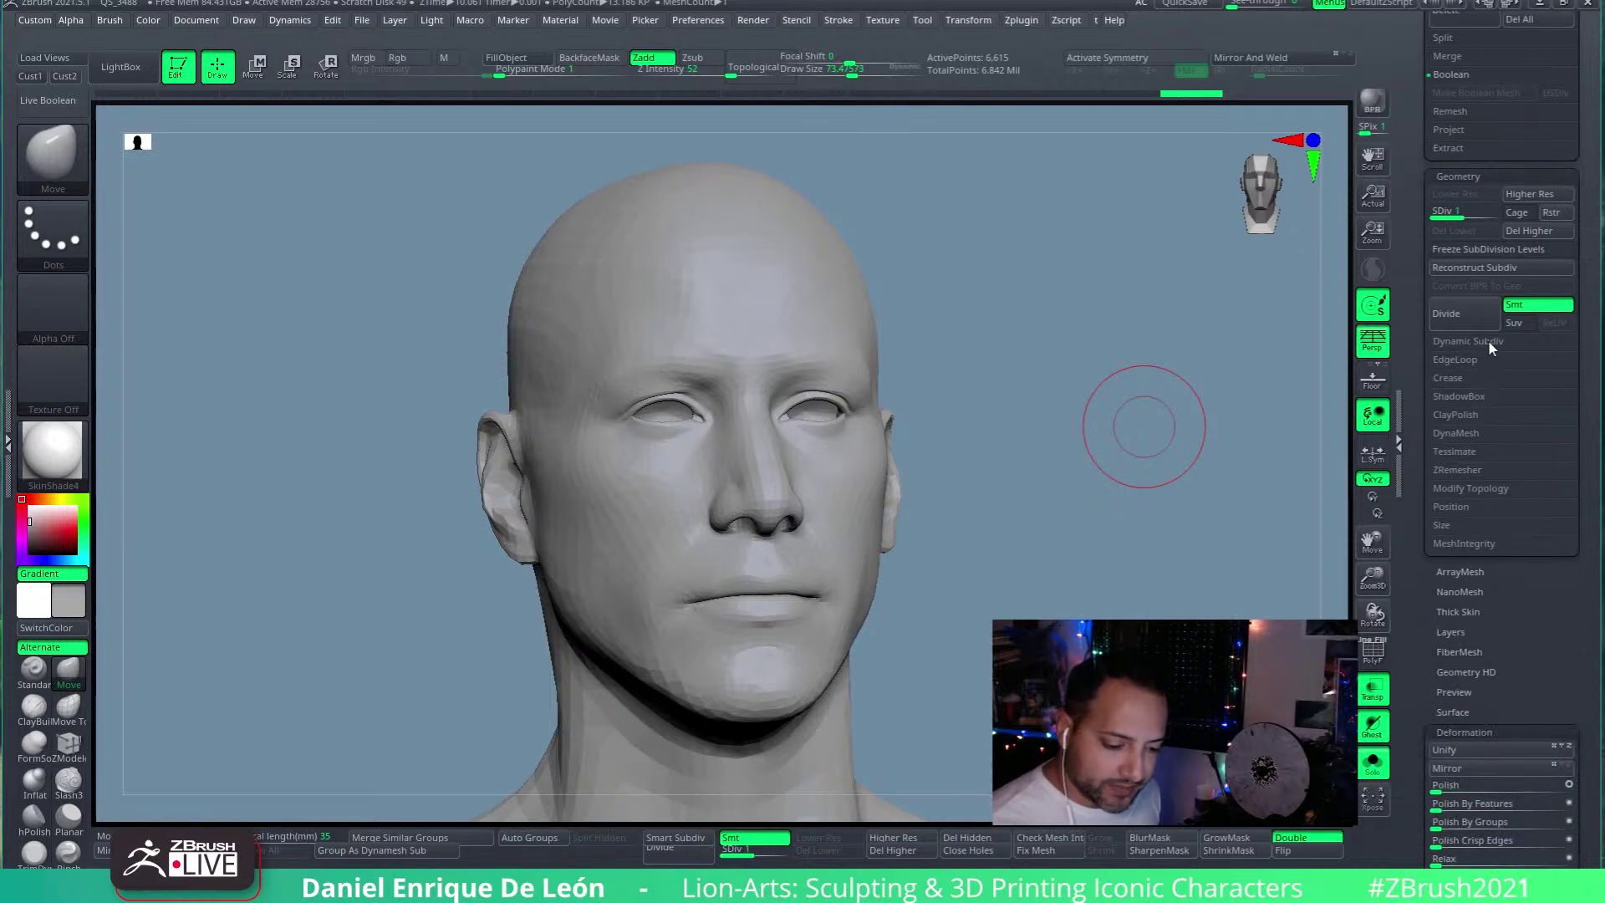
{"action": "left_click", "coordinate": [1488, 344]}
{"action": "left_click", "coordinate": [1467, 359]}
{"action": "mouse_move", "coordinate": [1267, 572]}
{"action": "right_mouse_down"}
{"action": "mouse_move", "coordinate": [1089, 586]}
{"action": "mouse_move", "coordinate": [1156, 585]}
{"action": "mouse_move", "coordinate": [890, 481]}
{"action": "right_mouse_up"}
{"action": "mouse_move", "coordinate": [898, 507]}
{"action": "right_mouse_down"}
{"action": "mouse_move", "coordinate": [1021, 502]}
{"action": "mouse_move", "coordinate": [997, 467]}
{"action": "mouse_move", "coordinate": [974, 609]}
{"action": "mouse_move", "coordinate": [978, 527]}
{"action": "mouse_move", "coordinate": [949, 585]}
{"action": "mouse_move", "coordinate": [1016, 579]}
{"action": "mouse_move", "coordinate": [1043, 477]}
{"action": "mouse_move", "coordinate": [1061, 491]}
{"action": "mouse_move", "coordinate": [939, 530]}
{"action": "mouse_move", "coordinate": [1179, 448]}
{"action": "right_mouse_up"}
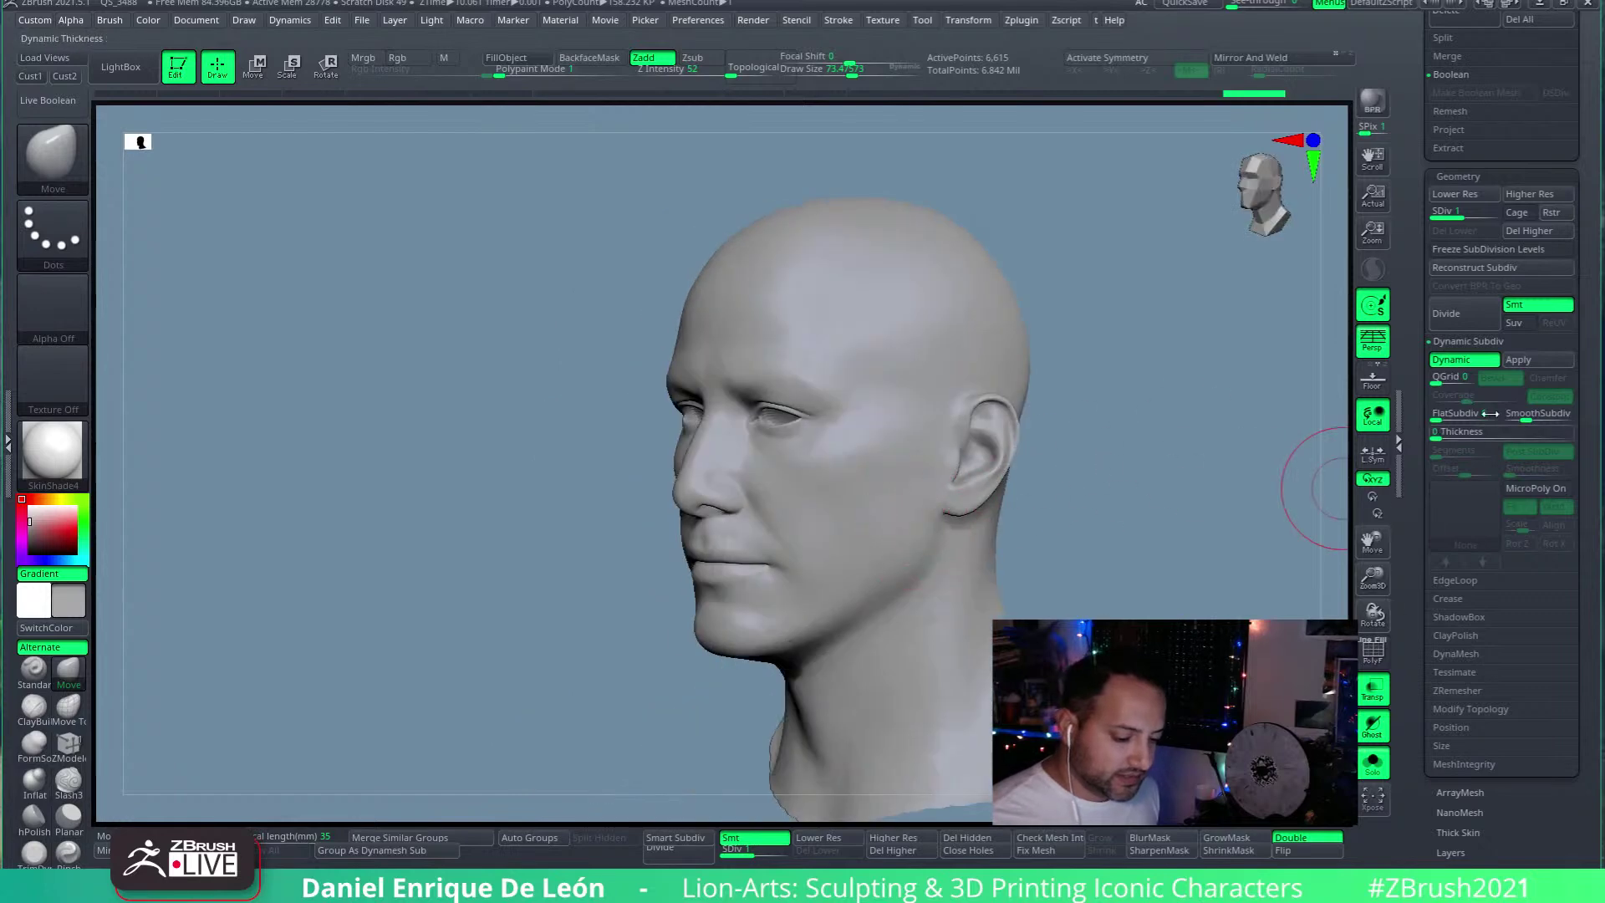
Step: Turn off Dynamic Subdiv and compare subdivision levels 2 and 1 of head1
{"action": "left_click", "coordinate": [1463, 359]}
{"action": "key", "text": "ctrl+d"}
{"action": "right_click_drag", "start_coordinate": [917, 566], "coordinate": [931, 527]}
{"action": "right_click_drag", "start_coordinate": [1272, 591], "coordinate": [1128, 468], "text": "alt"}
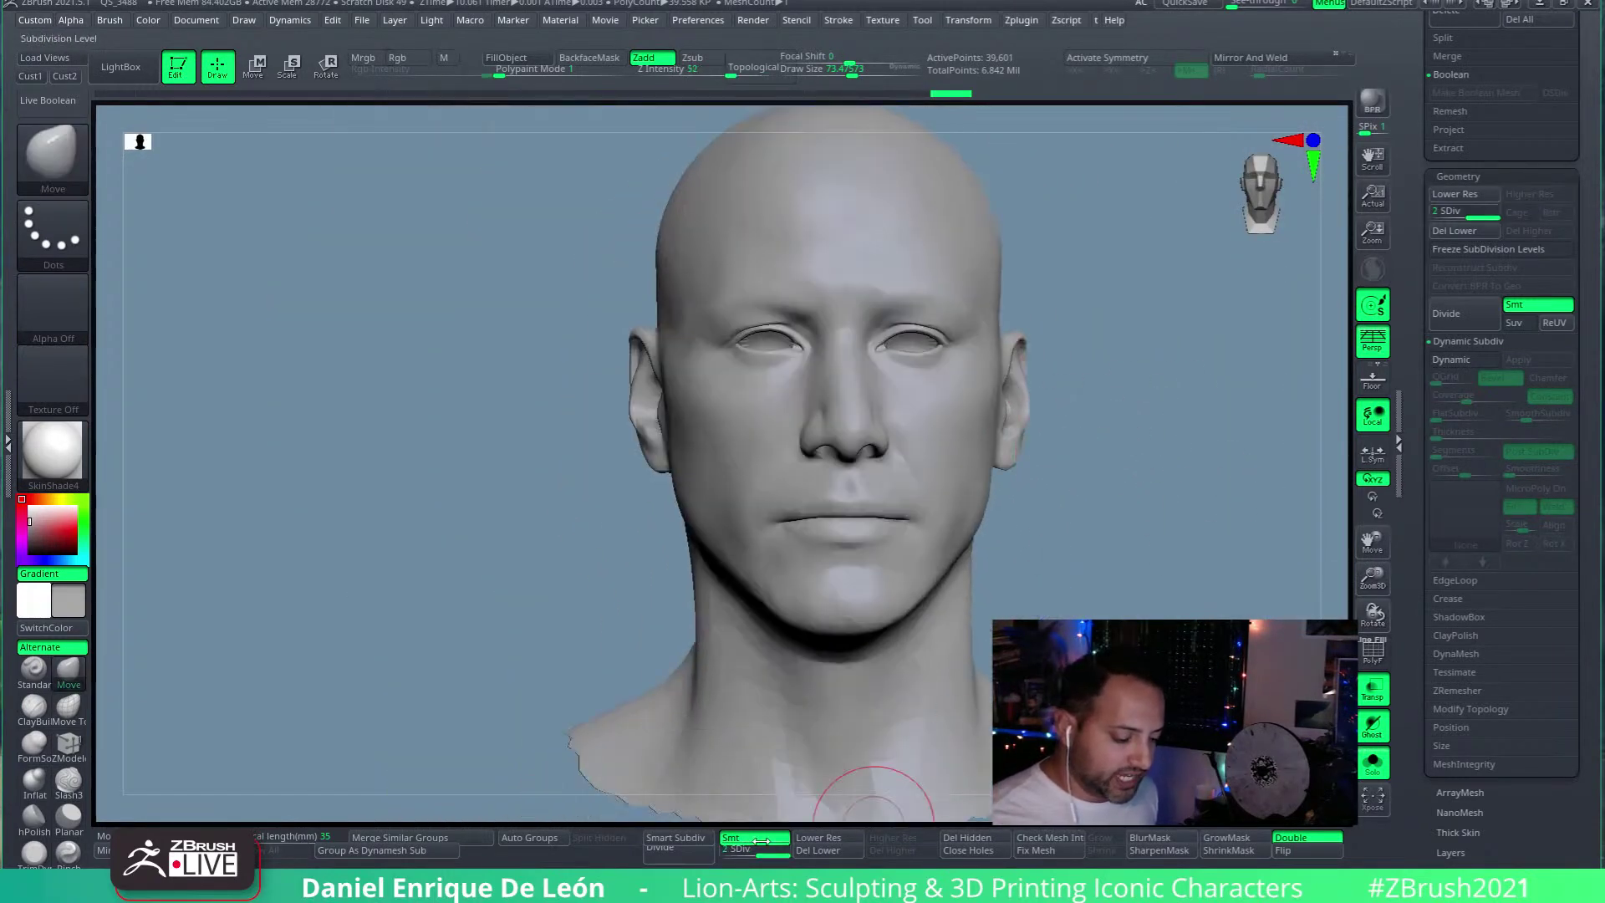
{"action": "left_click_drag", "start_coordinate": [766, 846], "coordinate": [729, 846]}
Step: Return to the Keanu-Neo1-Snear subtool and show it together with head1 in transparent mode
{"action": "scroll", "coordinate": [1583, 478], "scroll_direction": "up", "scroll_amount": 5}
{"action": "scroll", "coordinate": [1584, 478], "scroll_direction": "up", "scroll_amount": 4}
{"action": "left_click", "coordinate": [1505, 428]}
{"action": "left_click", "coordinate": [1373, 690]}
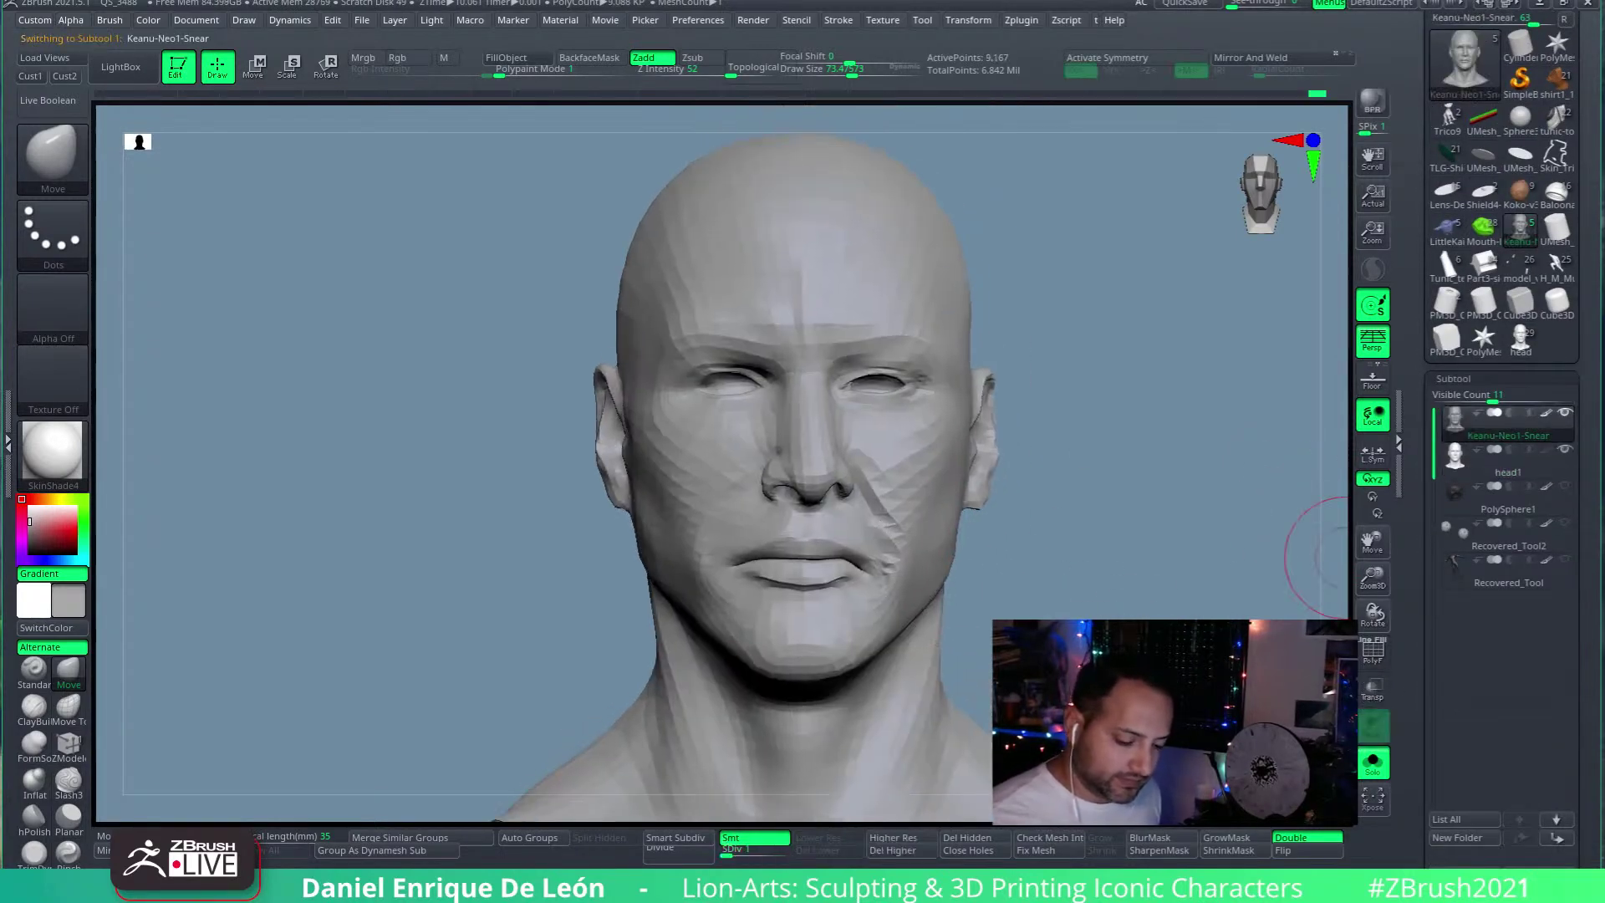
{"action": "left_click", "coordinate": [1374, 690]}
Step: Pull the skin beneath the lower lip out over head1 with the Move brush
{"action": "mouse_move", "coordinate": [1024, 577]}
{"action": "left_mouse_down"}
{"action": "mouse_move", "coordinate": [1055, 465]}
{"action": "mouse_move", "coordinate": [735, 519]}
{"action": "mouse_move", "coordinate": [783, 477]}
{"action": "left_mouse_up"}
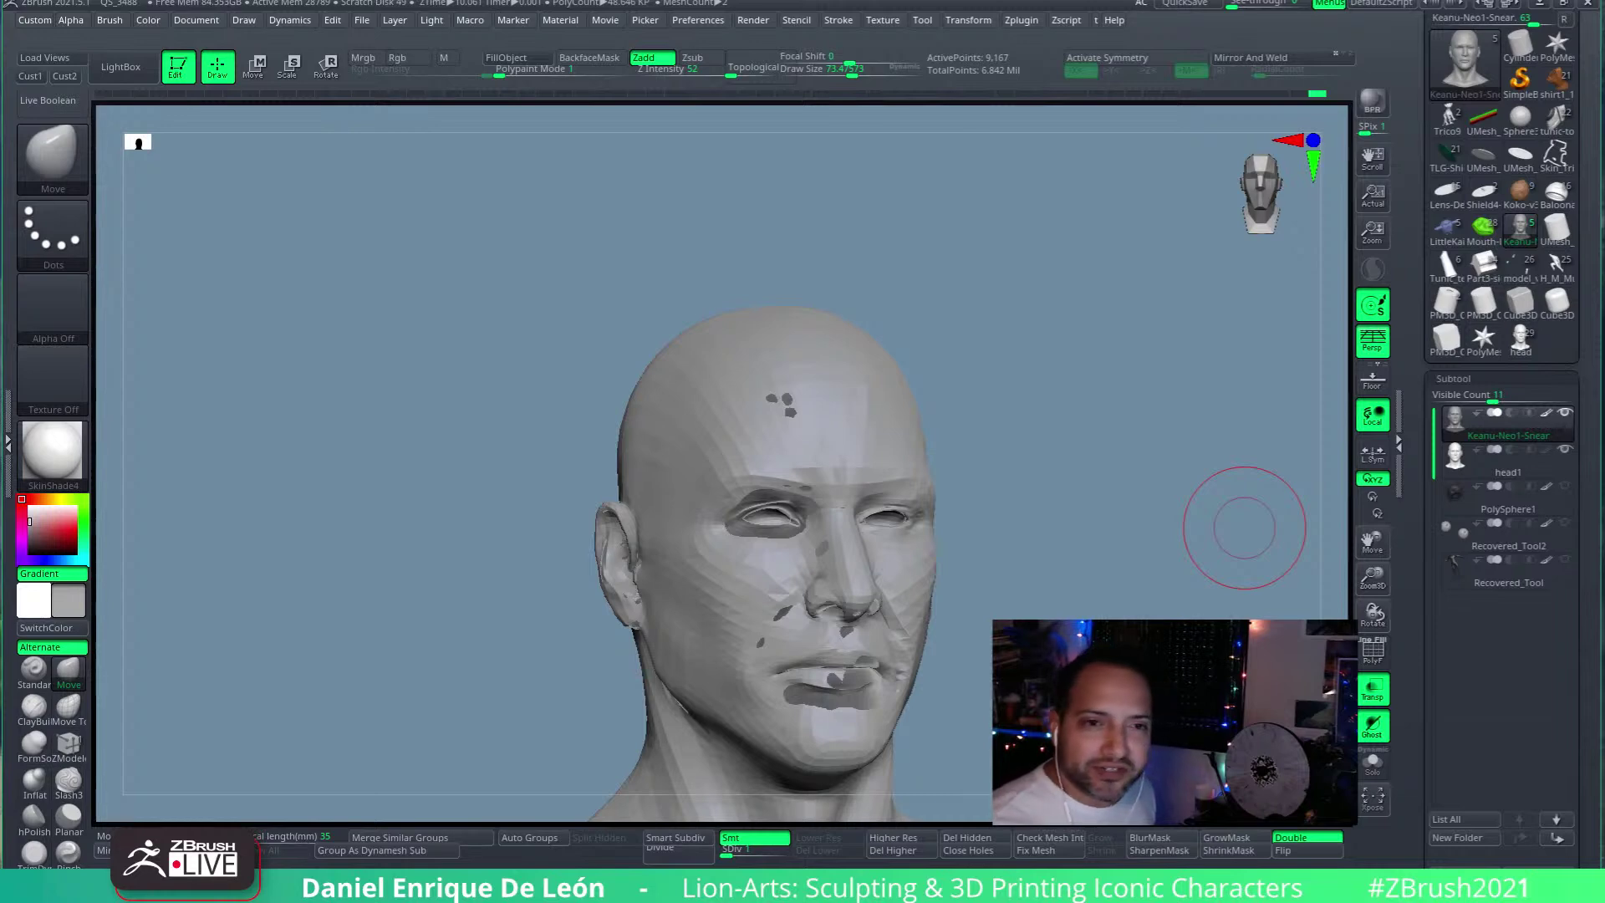
{"action": "mouse_move", "coordinate": [1244, 527]}
{"action": "left_mouse_down"}
{"action": "mouse_move", "coordinate": [910, 377]}
{"action": "mouse_move", "coordinate": [841, 366]}
{"action": "mouse_move", "coordinate": [919, 351]}
{"action": "mouse_move", "coordinate": [953, 441]}
{"action": "mouse_move", "coordinate": [987, 468]}
{"action": "mouse_move", "coordinate": [967, 573]}
{"action": "mouse_move", "coordinate": [908, 422]}
{"action": "mouse_move", "coordinate": [1029, 494]}
{"action": "mouse_move", "coordinate": [982, 765]}
{"action": "mouse_move", "coordinate": [925, 436]}
{"action": "mouse_move", "coordinate": [967, 502]}
{"action": "mouse_move", "coordinate": [913, 465]}
{"action": "mouse_move", "coordinate": [995, 397]}
{"action": "left_mouse_up"}
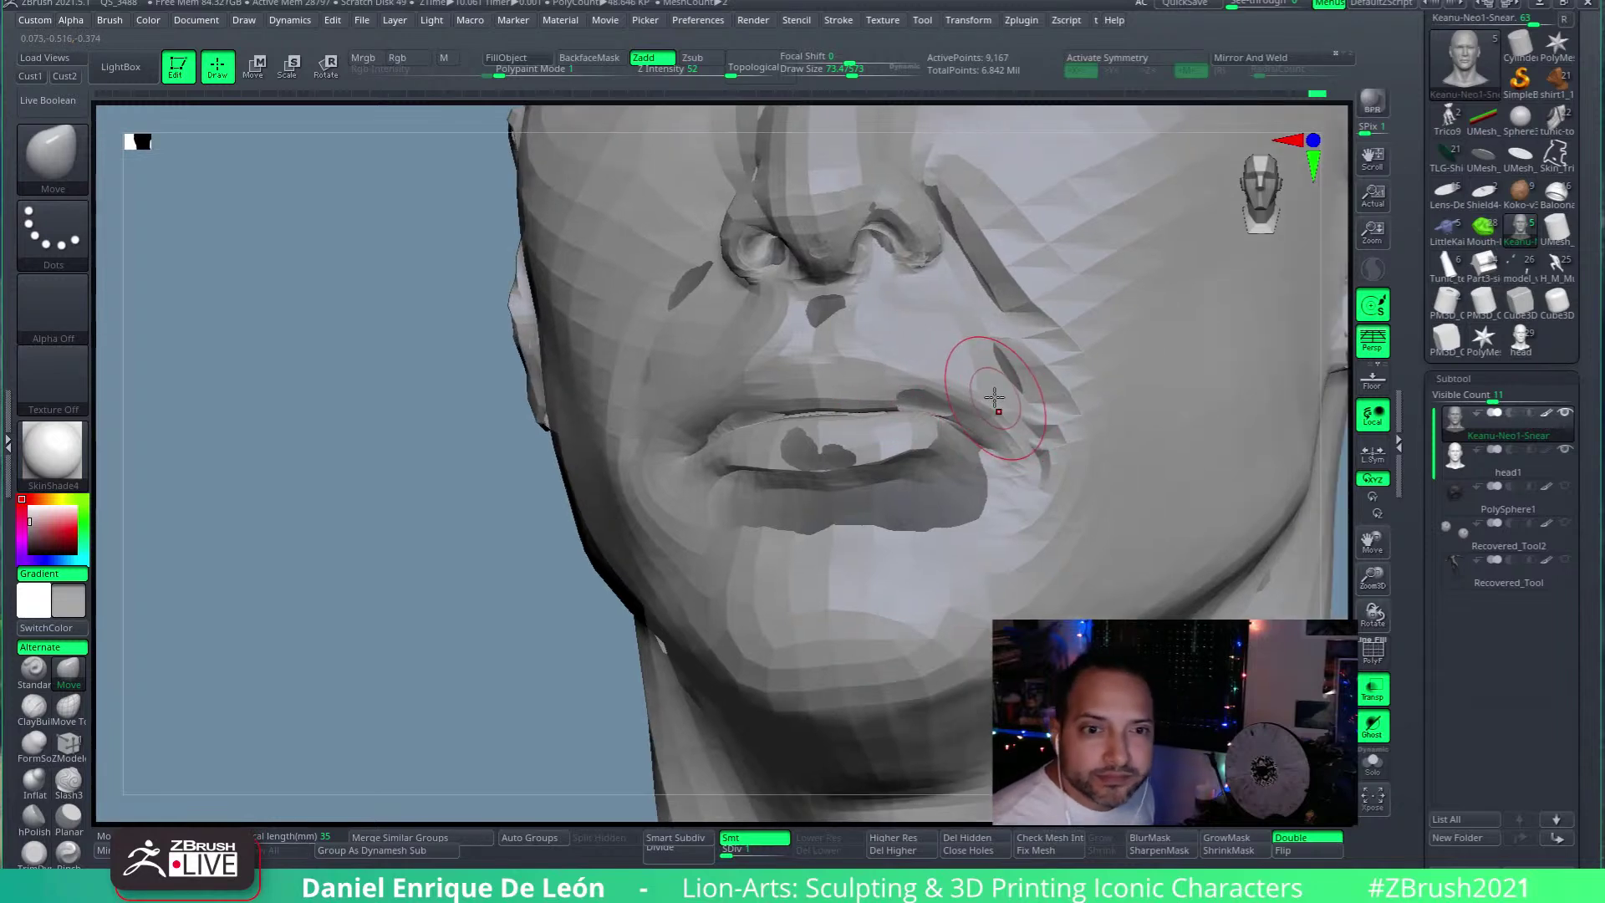
{"action": "mouse_move", "coordinate": [1015, 458]}
{"action": "left_mouse_down"}
{"action": "mouse_move", "coordinate": [914, 359]}
{"action": "mouse_move", "coordinate": [819, 428]}
{"action": "mouse_move", "coordinate": [919, 489]}
{"action": "mouse_move", "coordinate": [845, 492]}
{"action": "left_mouse_up"}
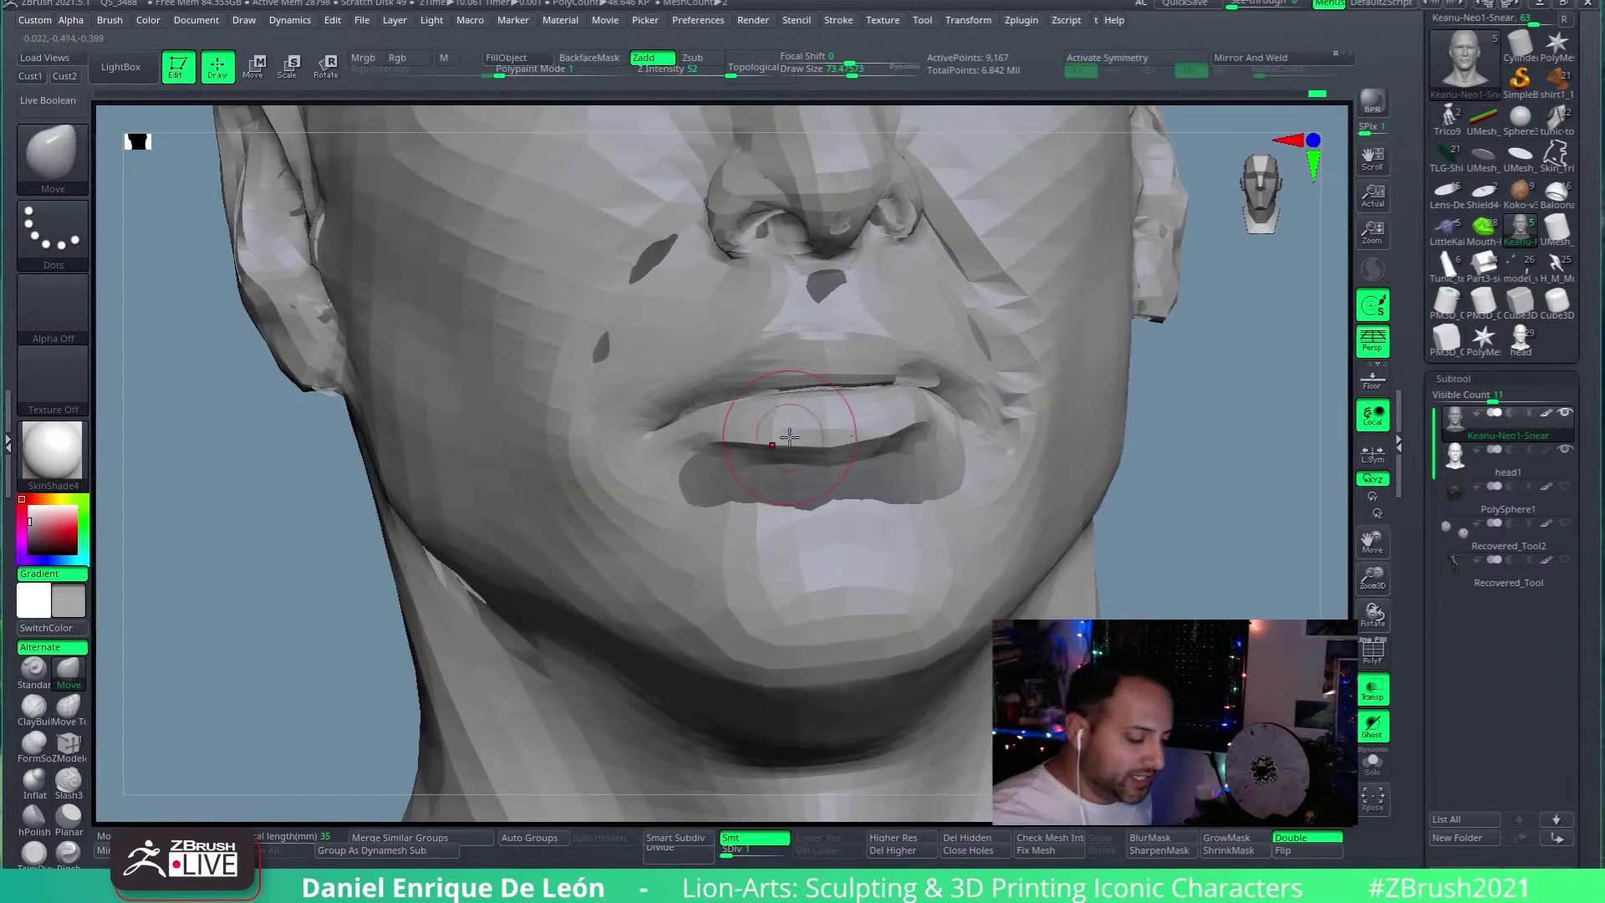
{"action": "mouse_move", "coordinate": [789, 437]}
{"action": "left_mouse_down"}
{"action": "mouse_move", "coordinate": [960, 437]}
{"action": "mouse_move", "coordinate": [955, 477]}
{"action": "mouse_move", "coordinate": [844, 438]}
{"action": "mouse_move", "coordinate": [985, 398]}
{"action": "mouse_move", "coordinate": [1033, 422]}
{"action": "mouse_move", "coordinate": [998, 400]}
{"action": "left_mouse_up"}
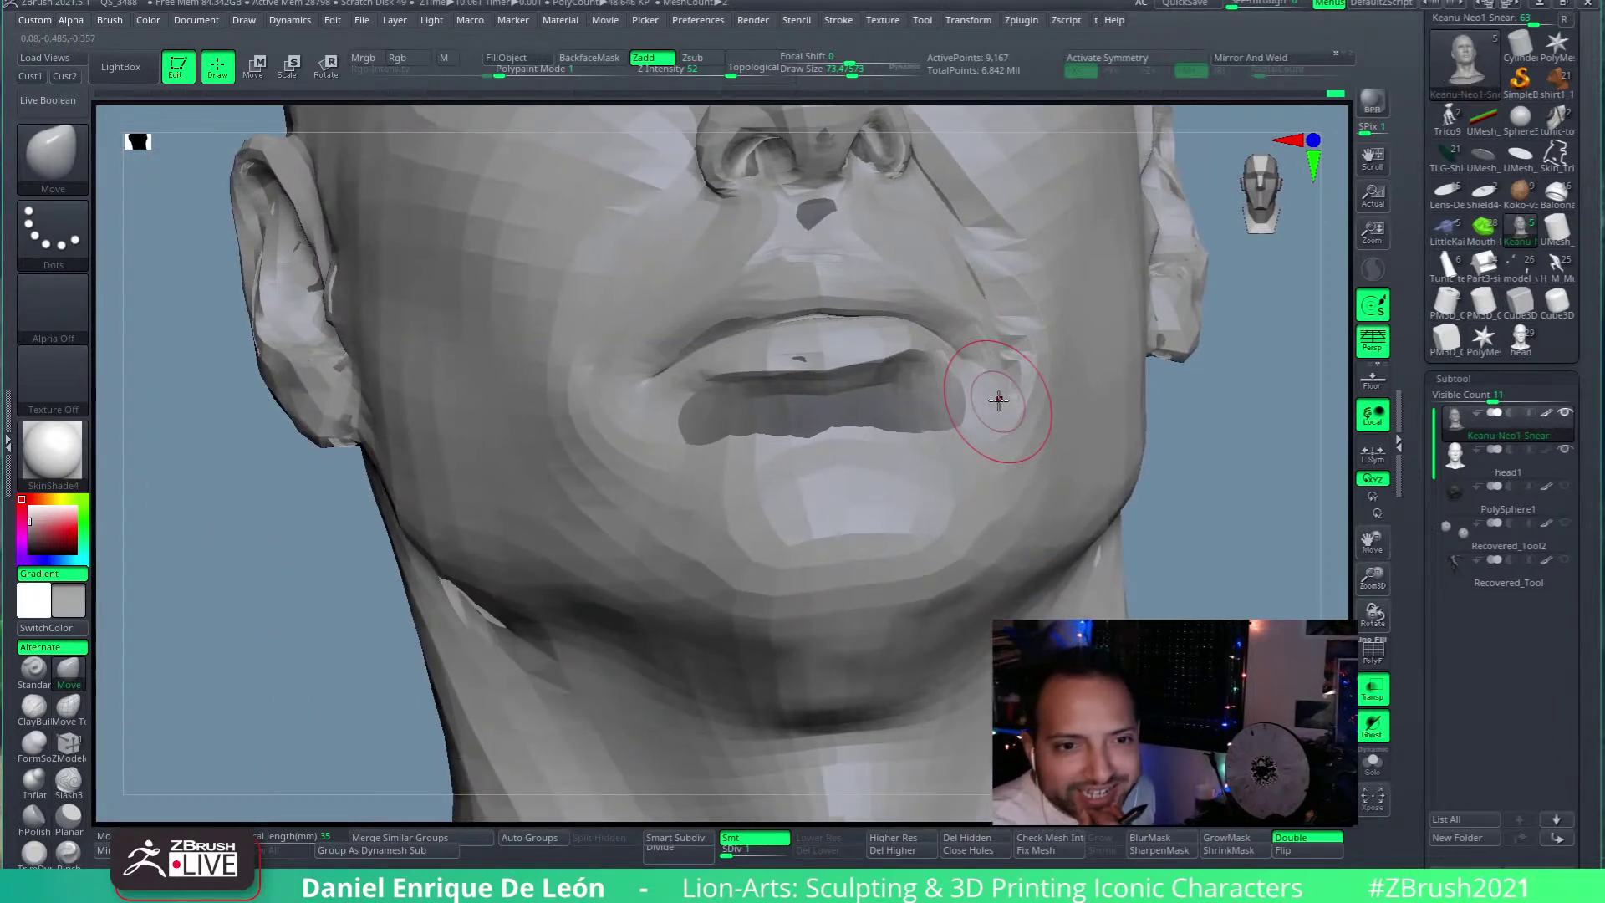
{"action": "left_click_drag", "start_coordinate": [853, 433], "coordinate": [797, 458]}
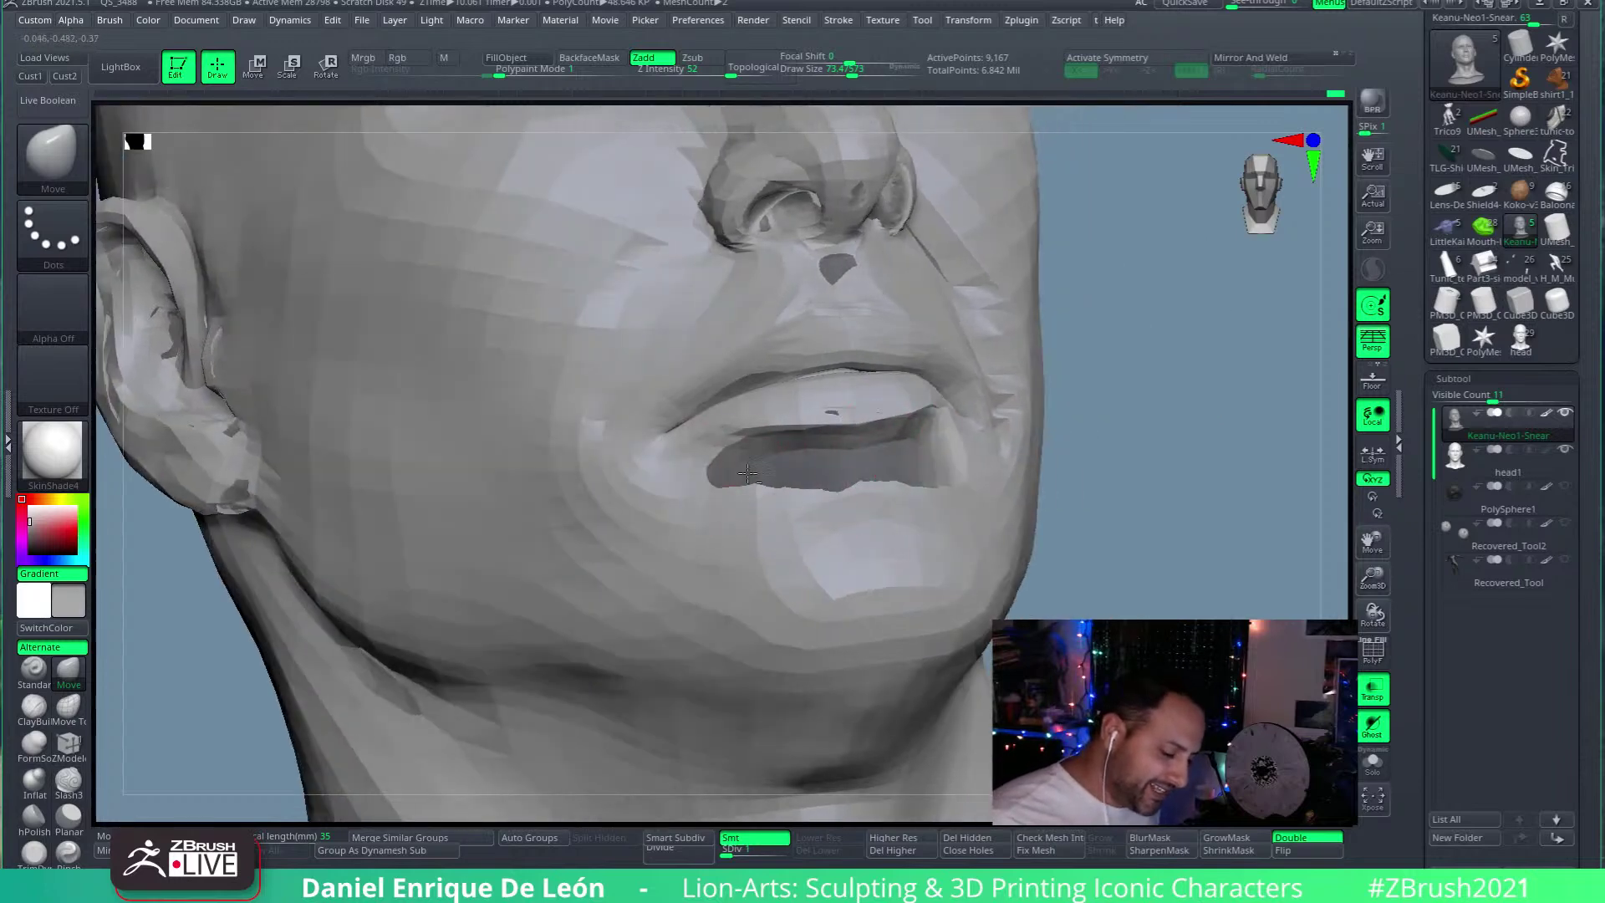
{"action": "mouse_move", "coordinate": [796, 458]}
{"action": "right_mouse_down"}
{"action": "mouse_move", "coordinate": [978, 450]}
{"action": "mouse_move", "coordinate": [903, 442]}
{"action": "right_mouse_up"}
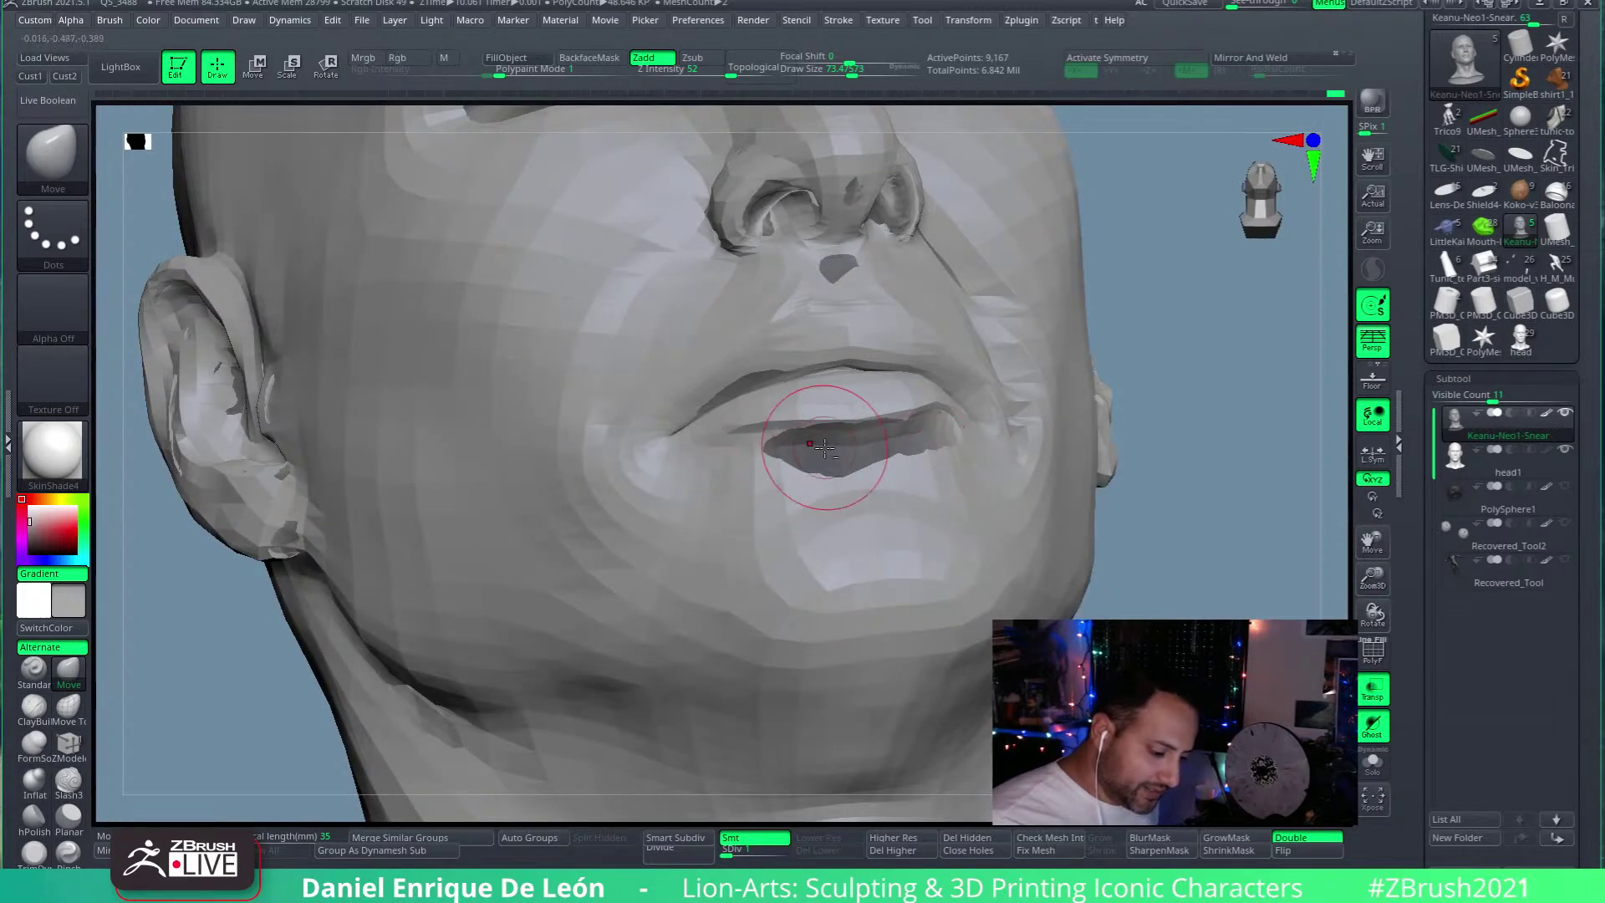
Step: Reshape the philtrum of Keanu-Neo1-Snear with the Move brush, switching to head1 and back to compare the two surfaces
{"action": "left_click", "coordinate": [822, 447], "text": "alt"}
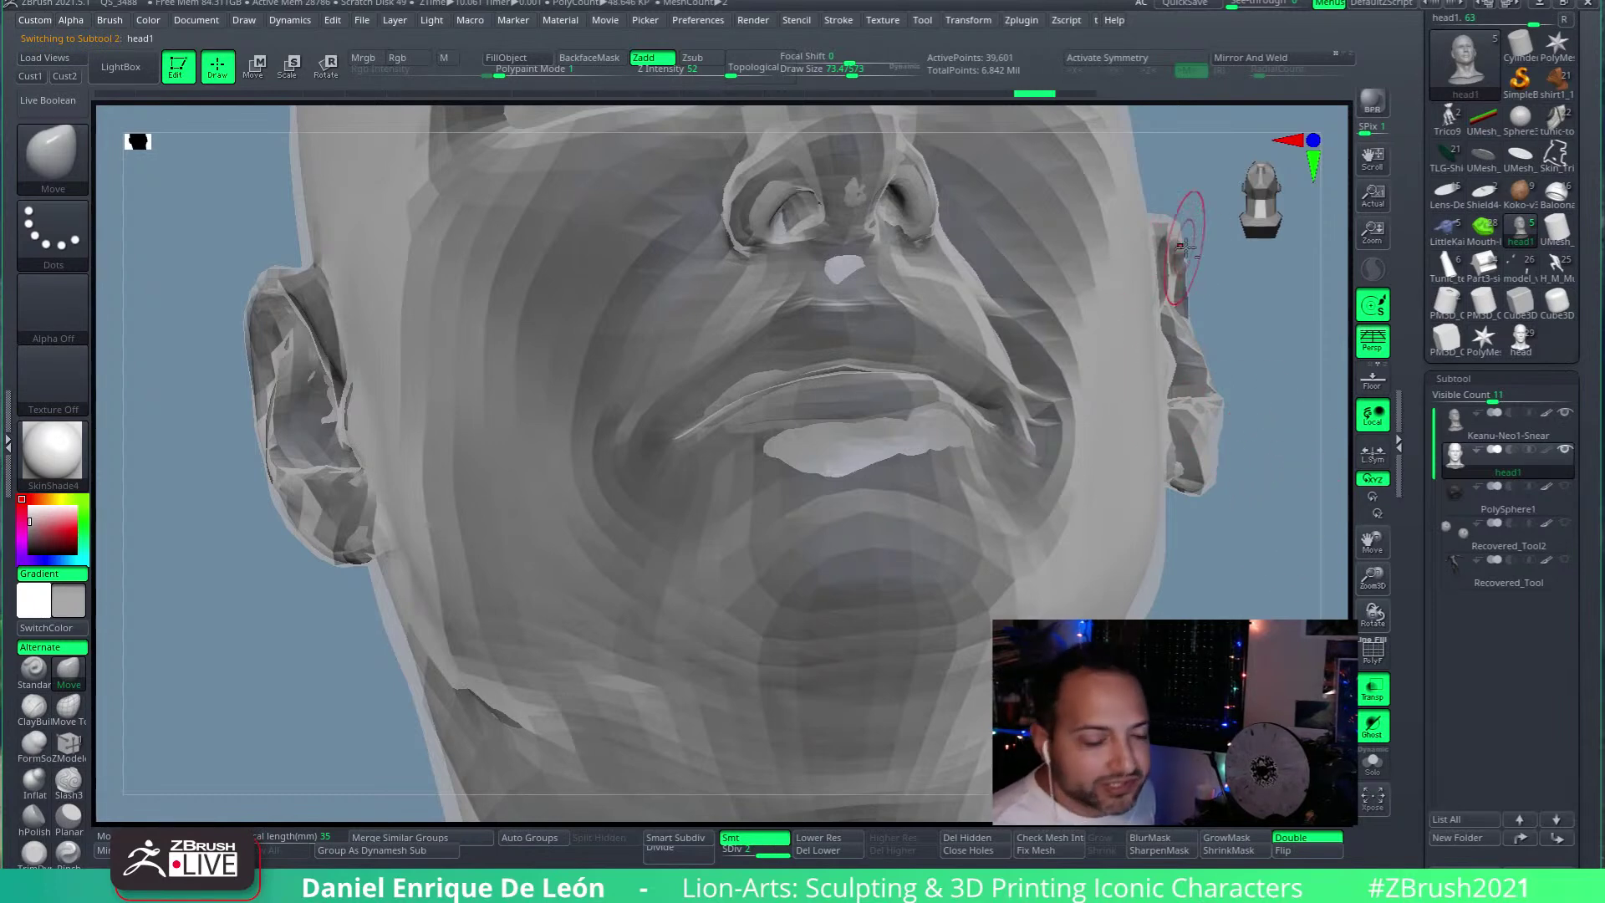
{"action": "left_click", "coordinate": [1122, 311], "text": "alt"}
{"action": "right_click_drag", "start_coordinate": [1004, 423], "coordinate": [927, 529]}
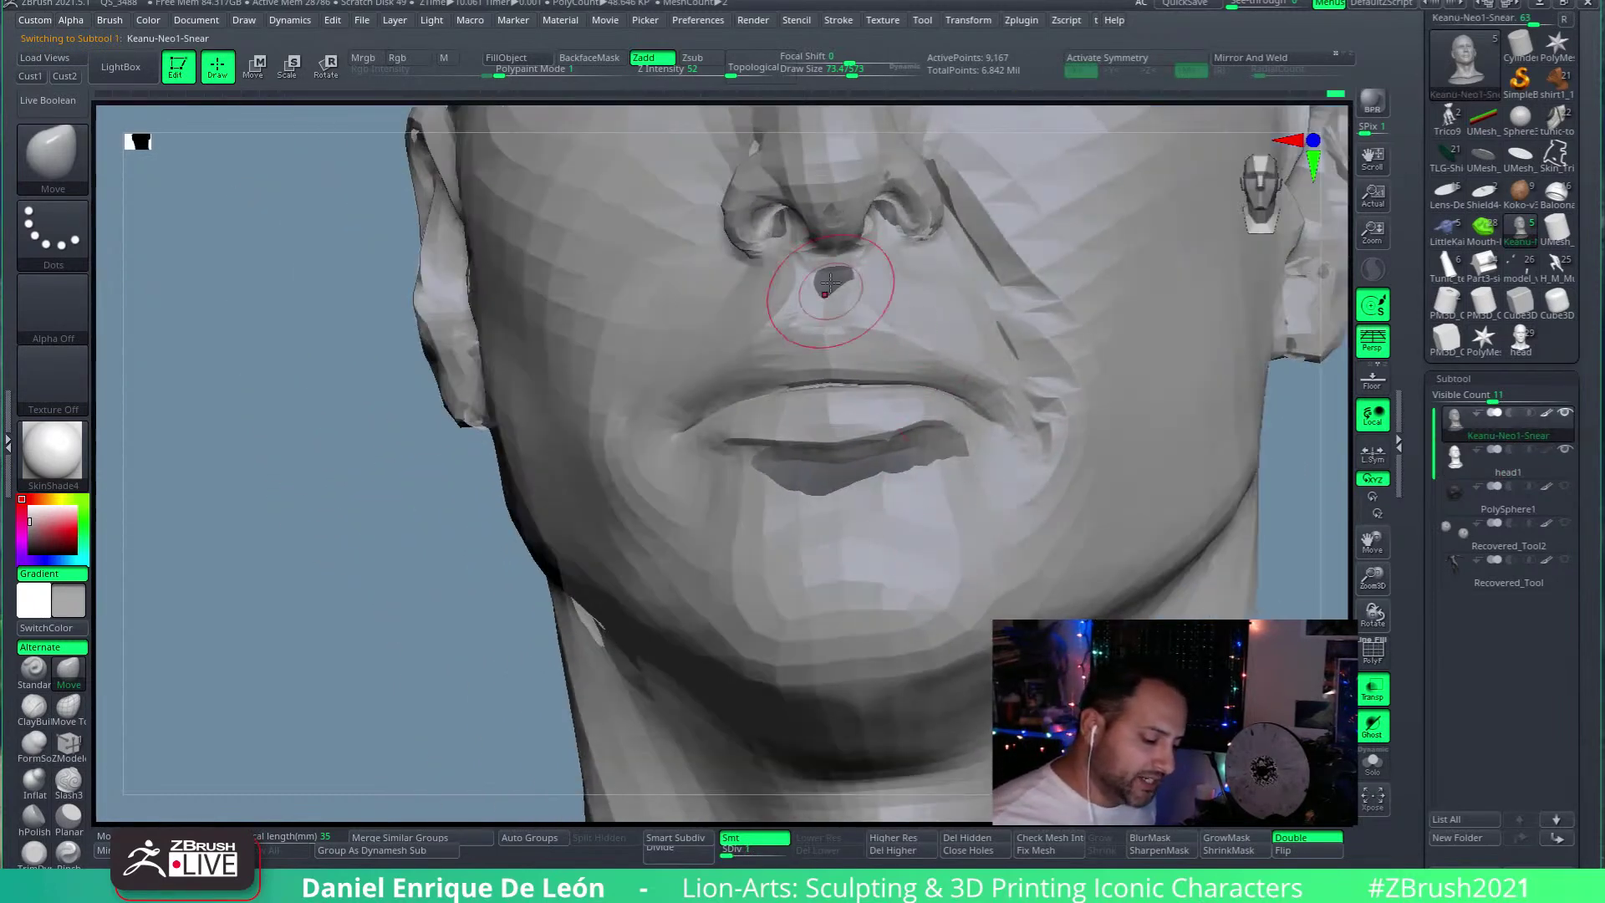
{"action": "mouse_move", "coordinate": [845, 287]}
{"action": "right_mouse_down"}
{"action": "mouse_move", "coordinate": [831, 287]}
{"action": "mouse_move", "coordinate": [886, 247]}
{"action": "mouse_move", "coordinate": [790, 392]}
{"action": "right_mouse_up"}
{"action": "left_click", "coordinate": [790, 393], "text": "alt"}
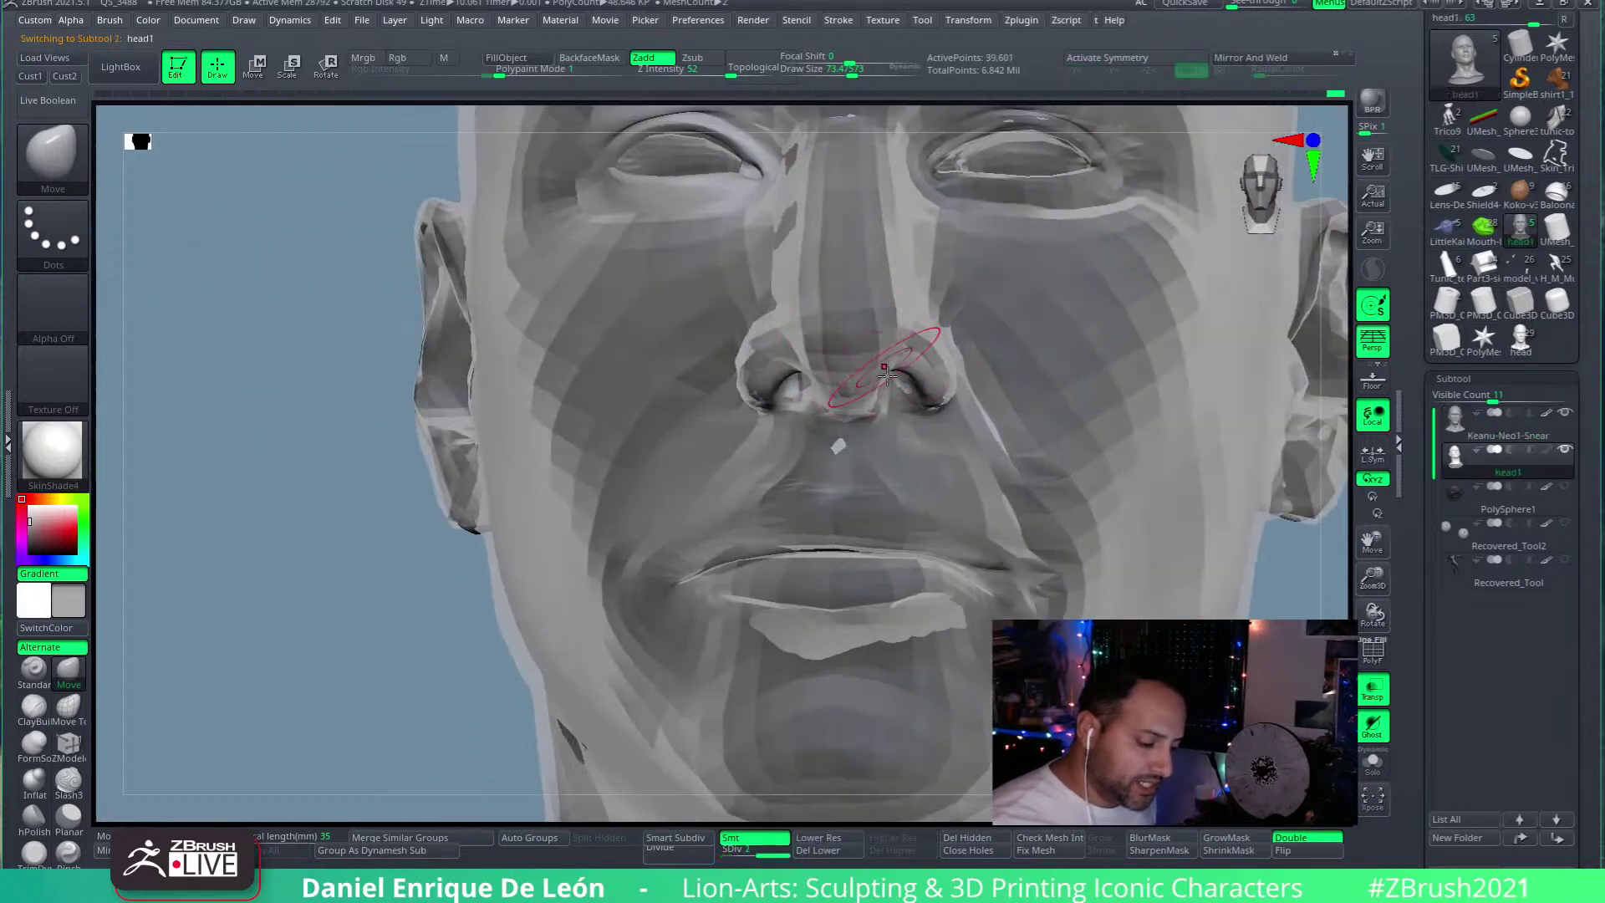
{"action": "left_click", "coordinate": [1229, 303], "text": "alt"}
Step: Fit the nostrils and nose bridge of Keanu-Neo1-Snear to head1 with the Move brush
{"action": "right_click_drag", "start_coordinate": [878, 359], "coordinate": [842, 382]}
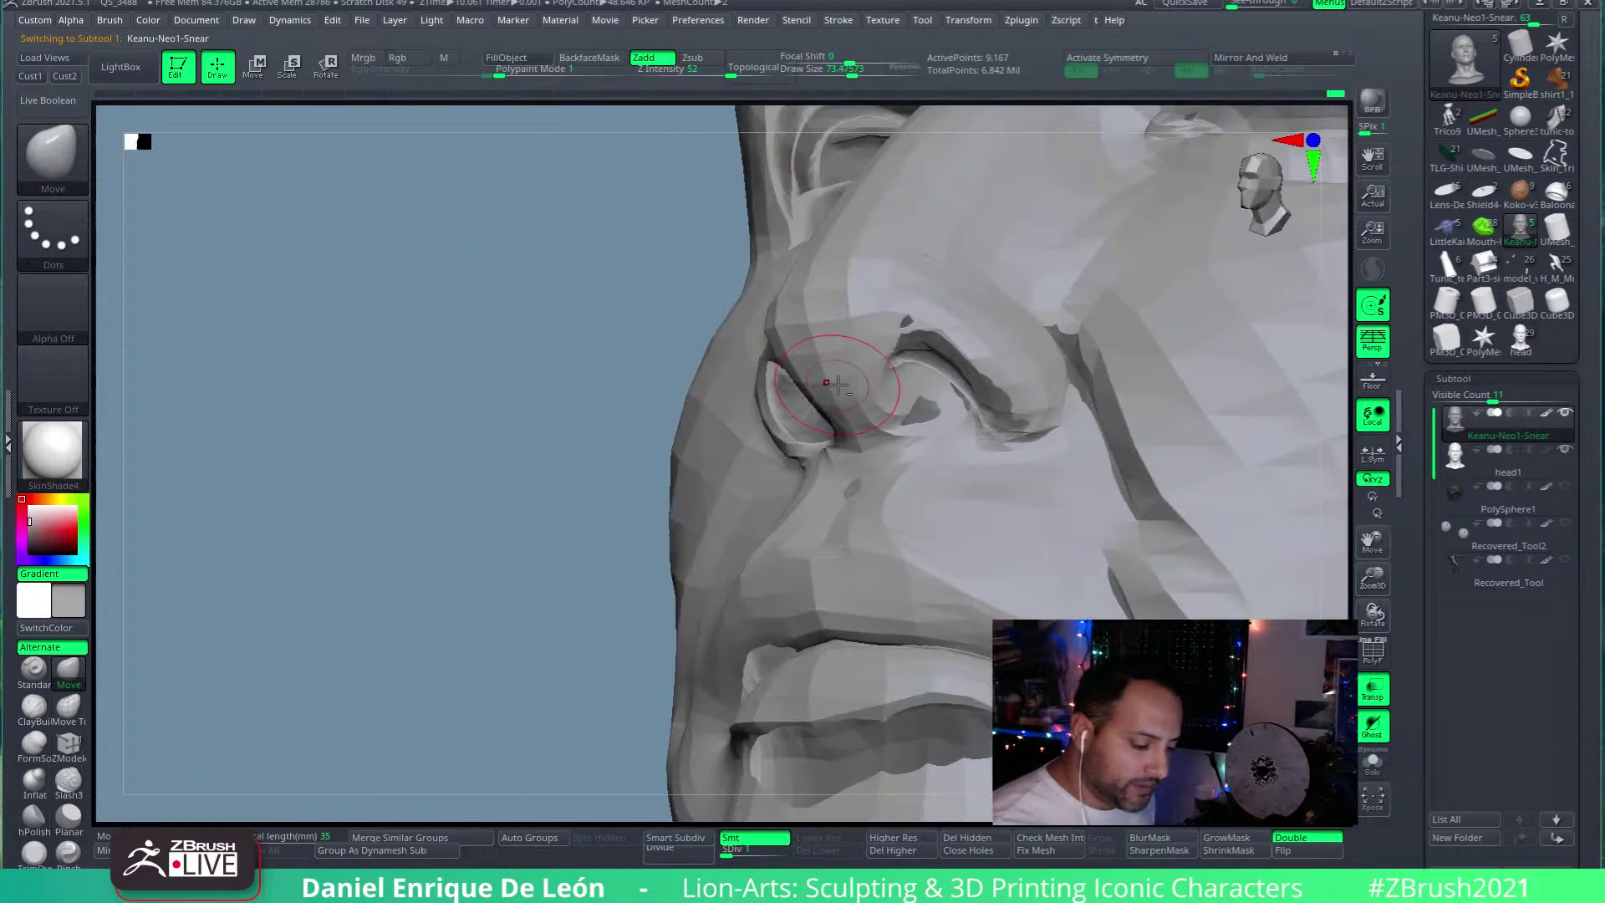
{"action": "mouse_move", "coordinate": [920, 343]}
{"action": "right_mouse_down"}
{"action": "mouse_move", "coordinate": [949, 351]}
{"action": "mouse_move", "coordinate": [1004, 497]}
{"action": "right_mouse_up"}
{"action": "mouse_move", "coordinate": [933, 435]}
{"action": "right_mouse_down"}
{"action": "mouse_move", "coordinate": [944, 472]}
{"action": "mouse_move", "coordinate": [970, 468]}
{"action": "right_mouse_up"}
{"action": "right_click_drag", "start_coordinate": [800, 272], "coordinate": [923, 313]}
{"action": "left_click", "coordinate": [922, 313], "text": "alt"}
{"action": "left_click", "coordinate": [898, 291], "text": "alt"}
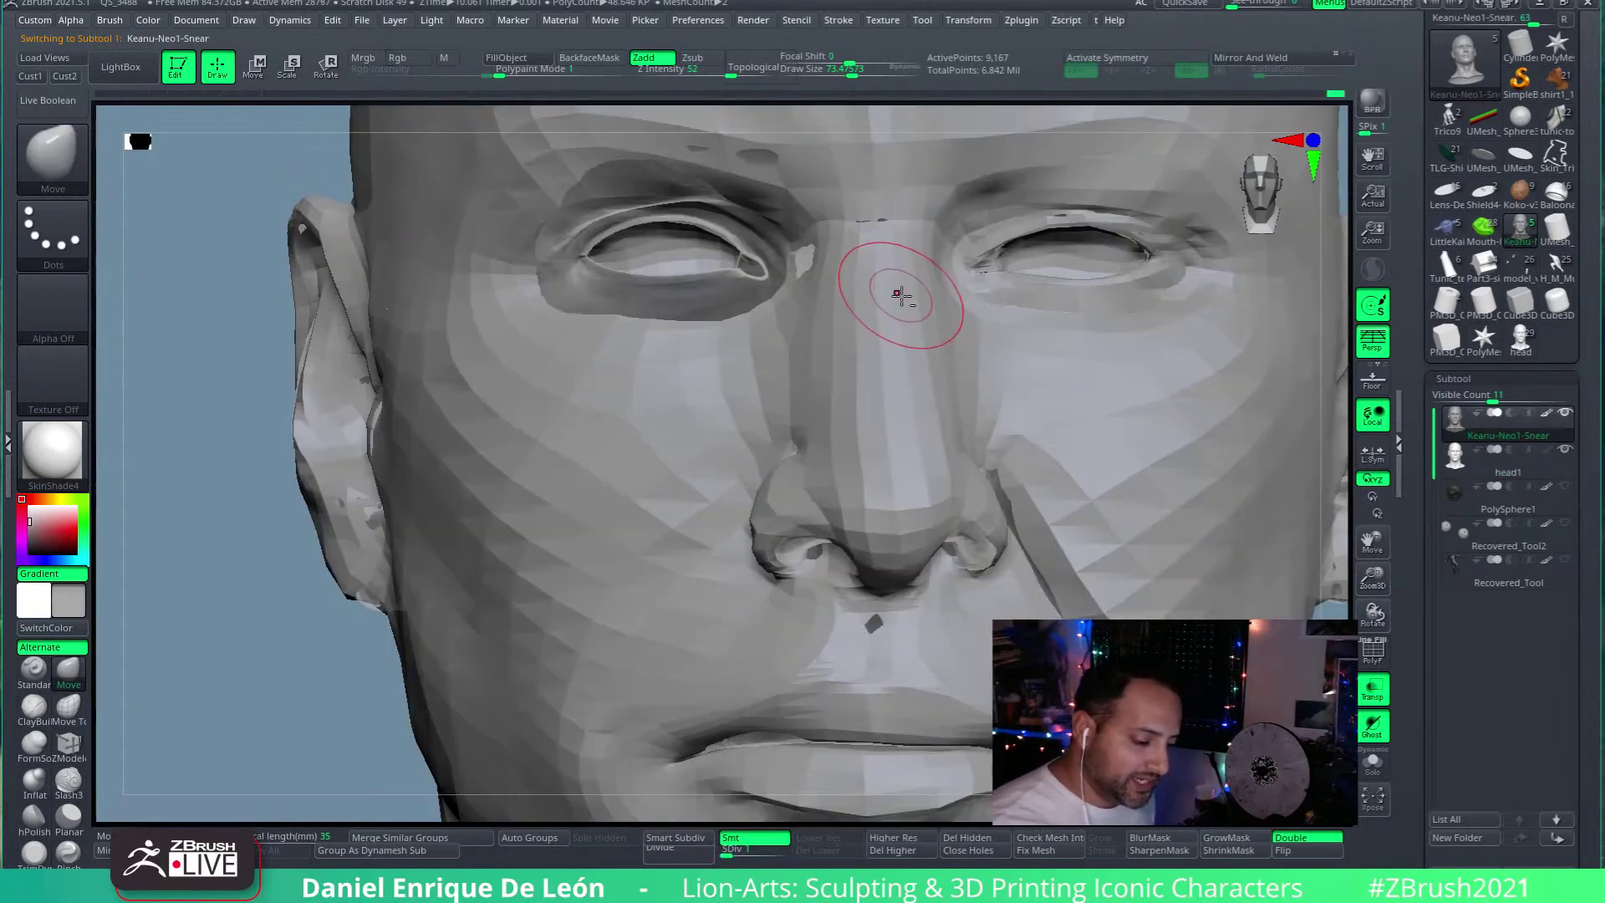
Step: Refine the underside of the lower lip with the Move brush until it covers head1, comparing both subtools
{"action": "mouse_move", "coordinate": [1045, 420]}
{"action": "right_mouse_down"}
{"action": "mouse_move", "coordinate": [1103, 423]}
{"action": "mouse_move", "coordinate": [1014, 377]}
{"action": "mouse_move", "coordinate": [965, 380]}
{"action": "right_mouse_up"}
{"action": "mouse_move", "coordinate": [1032, 450]}
{"action": "right_mouse_down"}
{"action": "mouse_move", "coordinate": [1070, 392]}
{"action": "mouse_move", "coordinate": [895, 426]}
{"action": "mouse_move", "coordinate": [911, 468]}
{"action": "mouse_move", "coordinate": [870, 491]}
{"action": "mouse_move", "coordinate": [960, 494]}
{"action": "mouse_move", "coordinate": [940, 448]}
{"action": "mouse_move", "coordinate": [969, 441]}
{"action": "right_mouse_up"}
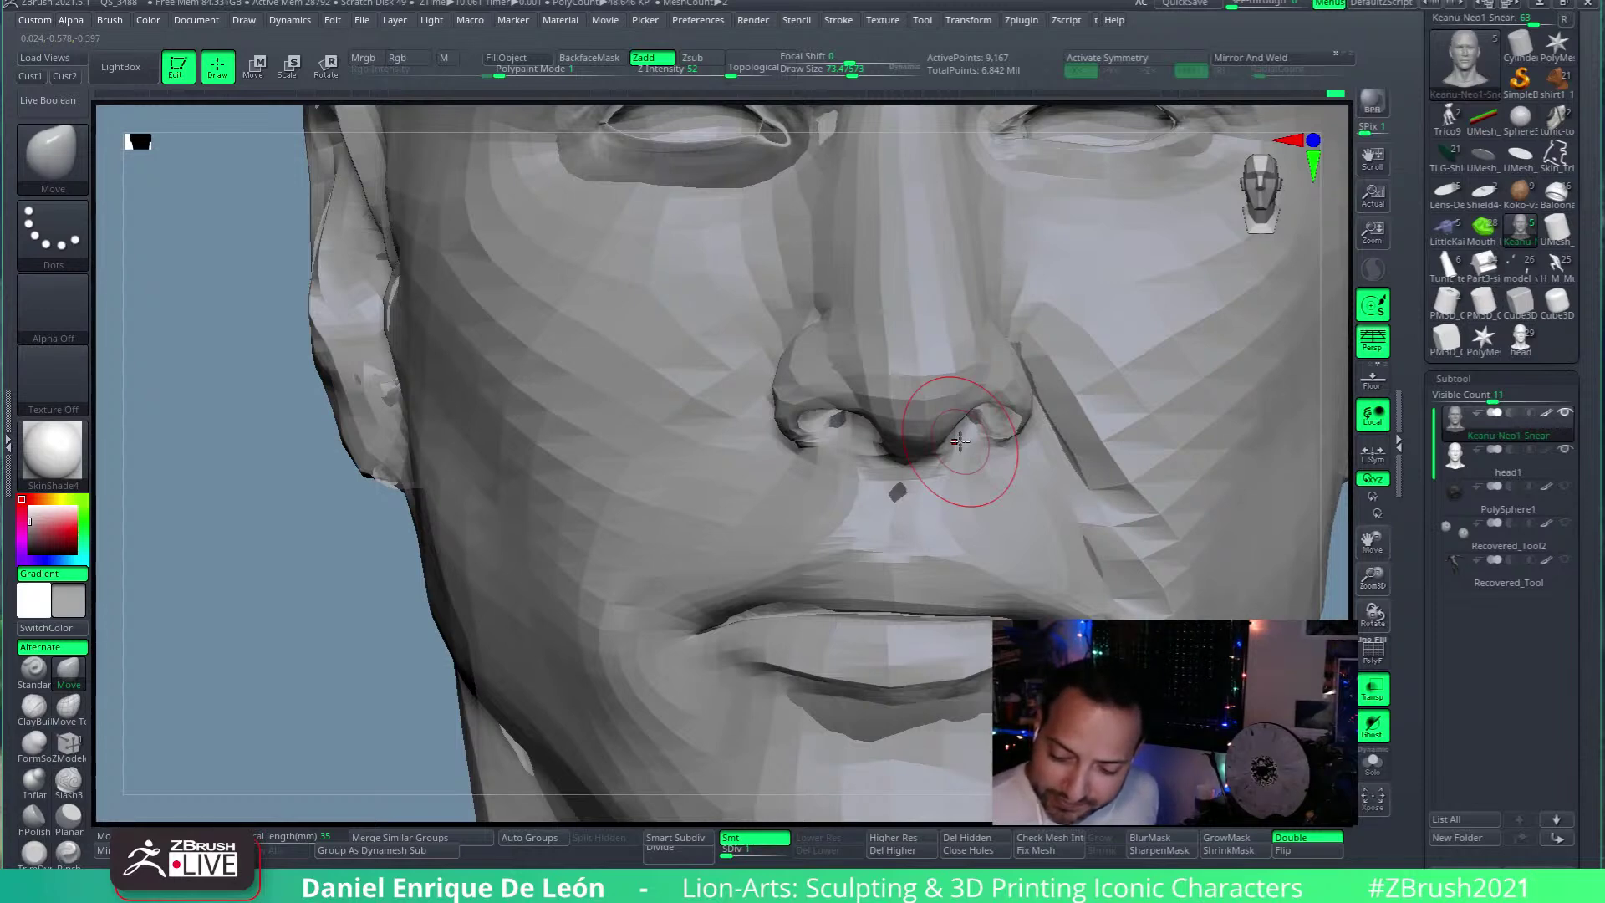
{"action": "mouse_move", "coordinate": [1022, 434]}
{"action": "right_mouse_down", "text": "ctrl"}
{"action": "mouse_move", "coordinate": [1039, 394]}
{"action": "mouse_move", "coordinate": [939, 501]}
{"action": "mouse_move", "coordinate": [824, 501]}
{"action": "mouse_move", "coordinate": [961, 502]}
{"action": "mouse_move", "coordinate": [887, 553]}
{"action": "right_mouse_up", "text": "ctrl"}
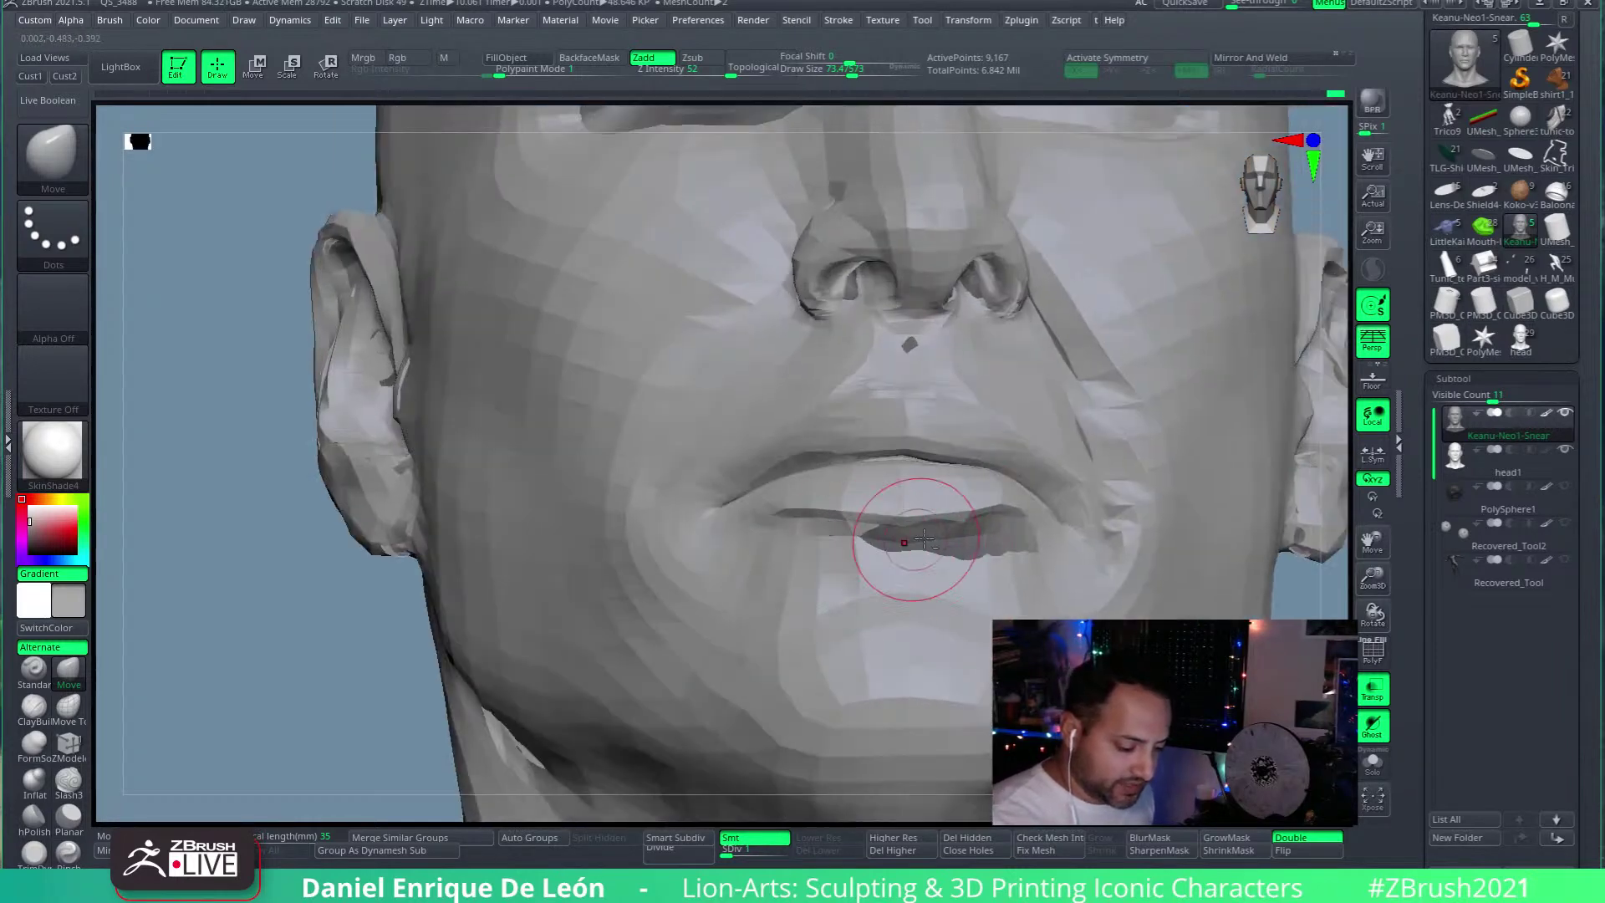
{"action": "mouse_move", "coordinate": [997, 512]}
{"action": "right_mouse_down"}
{"action": "mouse_move", "coordinate": [832, 501]}
{"action": "mouse_move", "coordinate": [939, 484]}
{"action": "mouse_move", "coordinate": [849, 487]}
{"action": "right_mouse_up"}
{"action": "left_click", "coordinate": [707, 551], "text": "alt"}
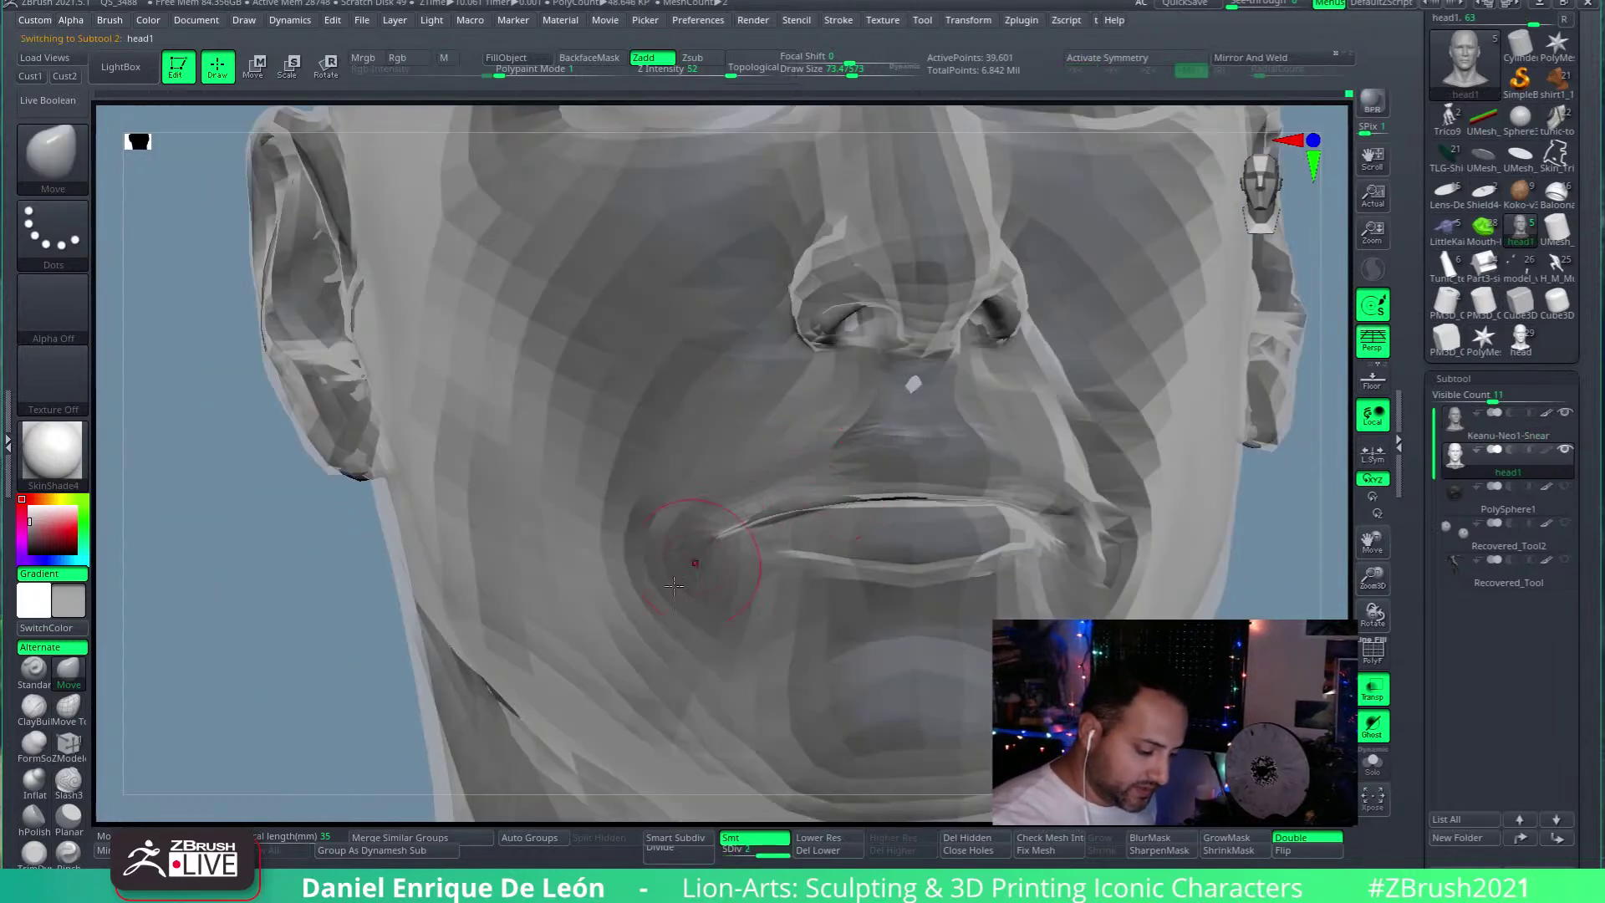
{"action": "left_click", "coordinate": [815, 516], "text": "alt"}
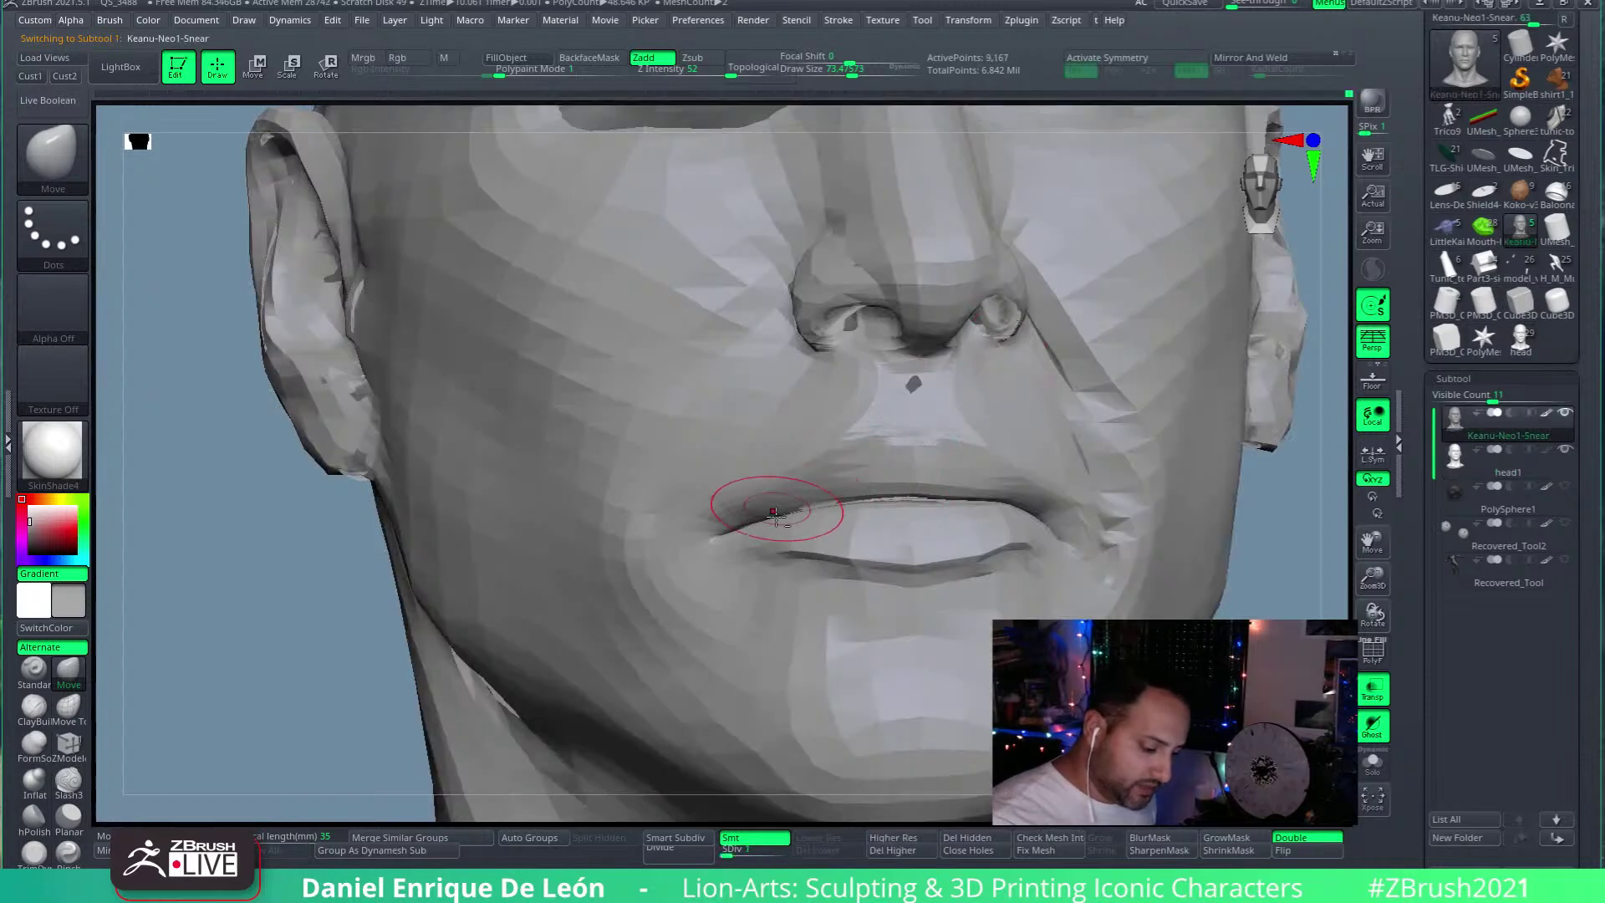
Step: Smooth the right cheek and the skin around the right eye of Keanu-Neo1-Snear
{"action": "mouse_move", "coordinate": [849, 500]}
{"action": "right_mouse_down"}
{"action": "mouse_move", "coordinate": [808, 500]}
{"action": "mouse_move", "coordinate": [1021, 459]}
{"action": "mouse_move", "coordinate": [1014, 530]}
{"action": "mouse_move", "coordinate": [1099, 510]}
{"action": "mouse_move", "coordinate": [927, 533]}
{"action": "mouse_move", "coordinate": [1046, 466]}
{"action": "mouse_move", "coordinate": [1014, 414]}
{"action": "mouse_move", "coordinate": [1039, 448]}
{"action": "mouse_move", "coordinate": [1037, 499]}
{"action": "mouse_move", "coordinate": [975, 404]}
{"action": "mouse_move", "coordinate": [674, 376]}
{"action": "right_mouse_up"}
{"action": "left_click_drag", "start_coordinate": [674, 376], "coordinate": [639, 311], "text": "shift"}
{"action": "mouse_move", "coordinate": [639, 311]}
{"action": "right_mouse_down", "text": "ctrl"}
{"action": "mouse_move", "coordinate": [1139, 243]}
{"action": "mouse_move", "coordinate": [870, 369]}
{"action": "mouse_move", "coordinate": [967, 412]}
{"action": "mouse_move", "coordinate": [892, 310]}
{"action": "right_mouse_up", "text": "ctrl"}
{"action": "left_click_drag", "start_coordinate": [892, 310], "coordinate": [845, 315], "text": "shift"}
{"action": "right_click_drag", "start_coordinate": [846, 315], "coordinate": [1071, 374]}
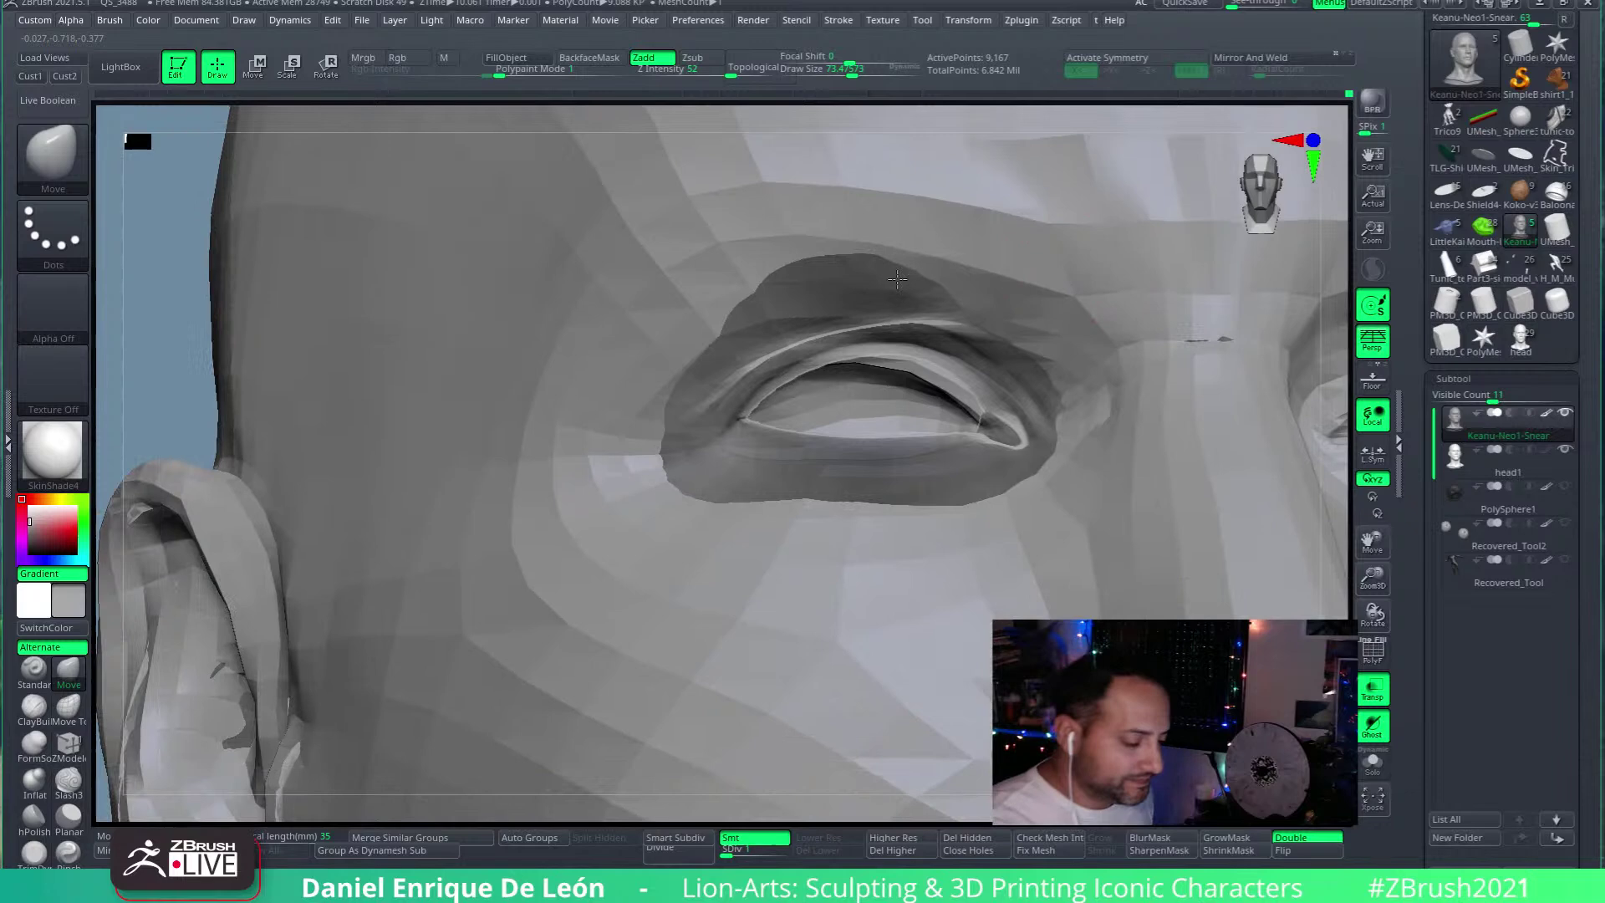
Step: Raise the draw size to about 143 and smooth the skin beside the right eye's inner corner
{"action": "mouse_move", "coordinate": [992, 325]}
{"action": "right_mouse_down"}
{"action": "mouse_move", "coordinate": [928, 251]}
{"action": "mouse_move", "coordinate": [861, 126]}
{"action": "right_mouse_up"}
{"action": "key", "text": "s"}
{"action": "left_click_drag", "start_coordinate": [861, 125], "coordinate": [857, 173]}
{"action": "mouse_move", "coordinate": [857, 173]}
{"action": "right_mouse_down"}
{"action": "mouse_move", "coordinate": [950, 502]}
{"action": "mouse_move", "coordinate": [989, 423]}
{"action": "mouse_move", "coordinate": [966, 315]}
{"action": "right_mouse_up"}
{"action": "mouse_move", "coordinate": [966, 315]}
{"action": "left_mouse_down", "text": "shift"}
{"action": "mouse_move", "coordinate": [978, 393]}
{"action": "mouse_move", "coordinate": [965, 347]}
{"action": "mouse_move", "coordinate": [953, 381]}
{"action": "left_mouse_up", "text": "shift"}
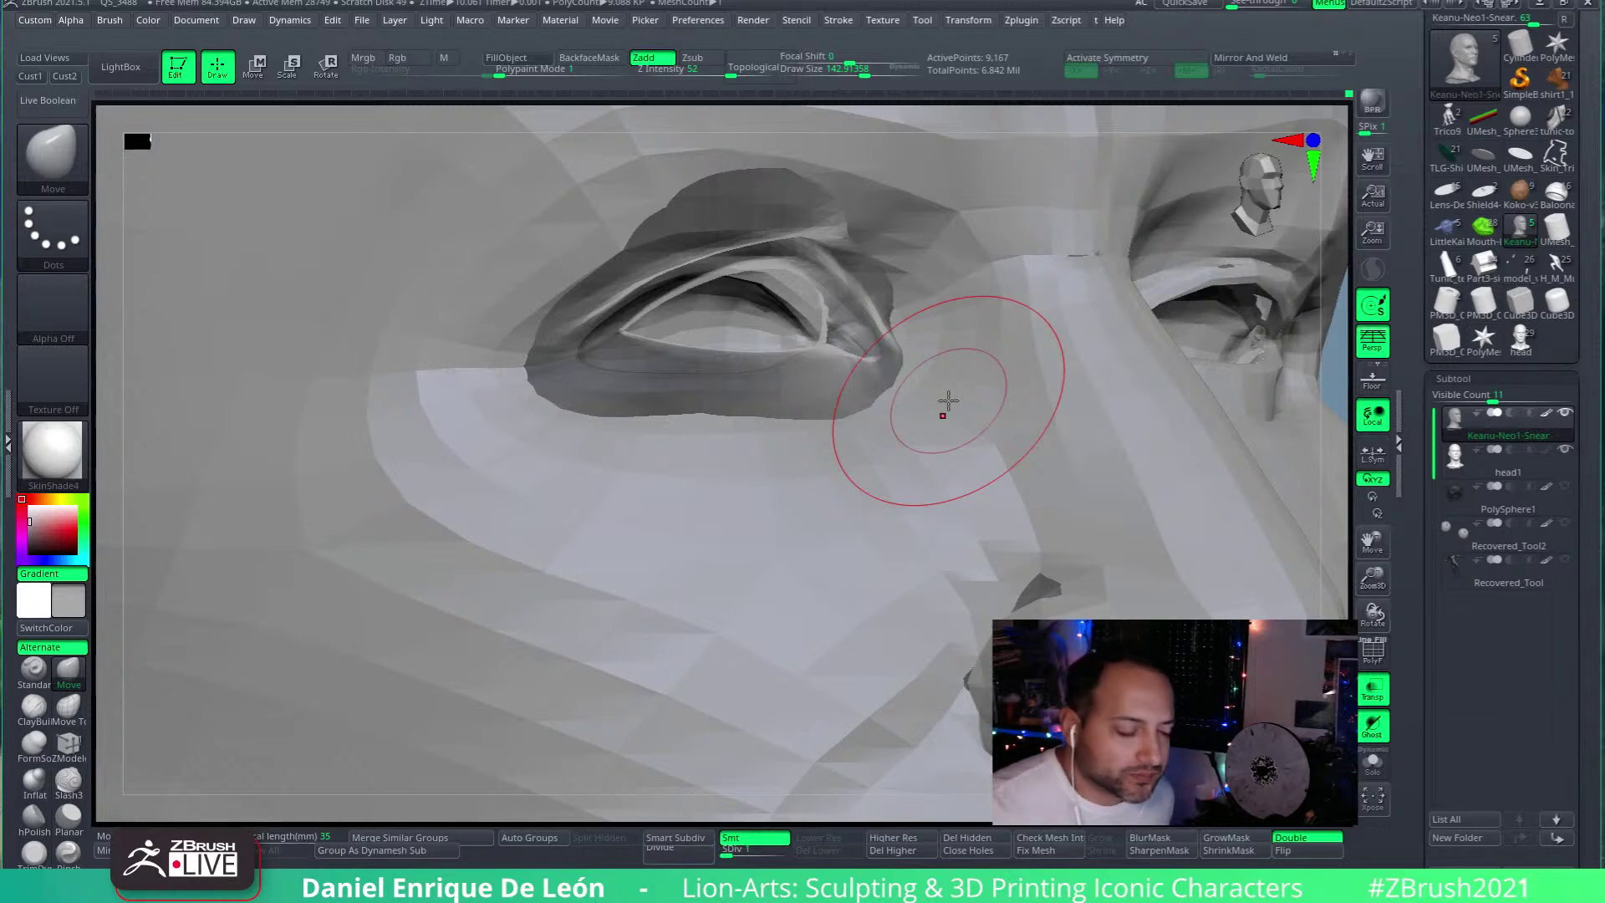
{"action": "mouse_move", "coordinate": [957, 268]}
{"action": "right_mouse_down"}
{"action": "mouse_move", "coordinate": [962, 255]}
{"action": "mouse_move", "coordinate": [944, 352]}
{"action": "mouse_move", "coordinate": [1153, 555]}
{"action": "mouse_move", "coordinate": [1046, 454]}
{"action": "mouse_move", "coordinate": [1042, 561]}
{"action": "mouse_move", "coordinate": [996, 532]}
{"action": "mouse_move", "coordinate": [932, 412]}
{"action": "mouse_move", "coordinate": [943, 446]}
{"action": "mouse_move", "coordinate": [717, 468]}
{"action": "mouse_move", "coordinate": [677, 498]}
{"action": "right_mouse_up"}
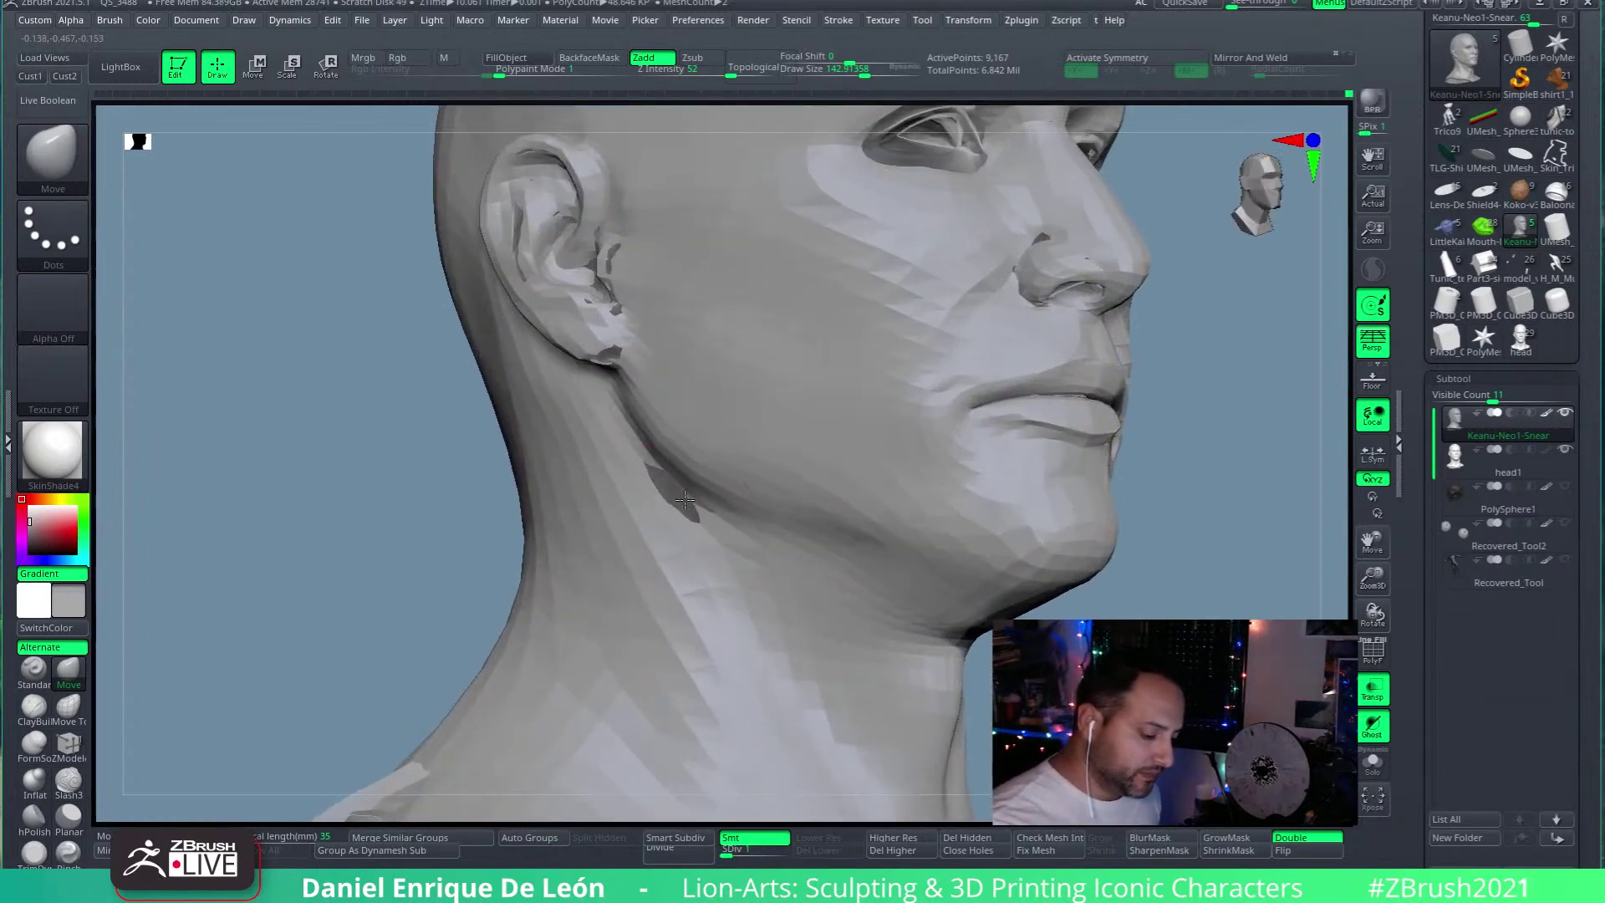
{"action": "right_click_drag", "start_coordinate": [706, 575], "coordinate": [836, 543]}
Step: Turn off transparency and look at the H_M_Muscular_Base_nick21 and head tools
{"action": "left_click", "coordinate": [1557, 266]}
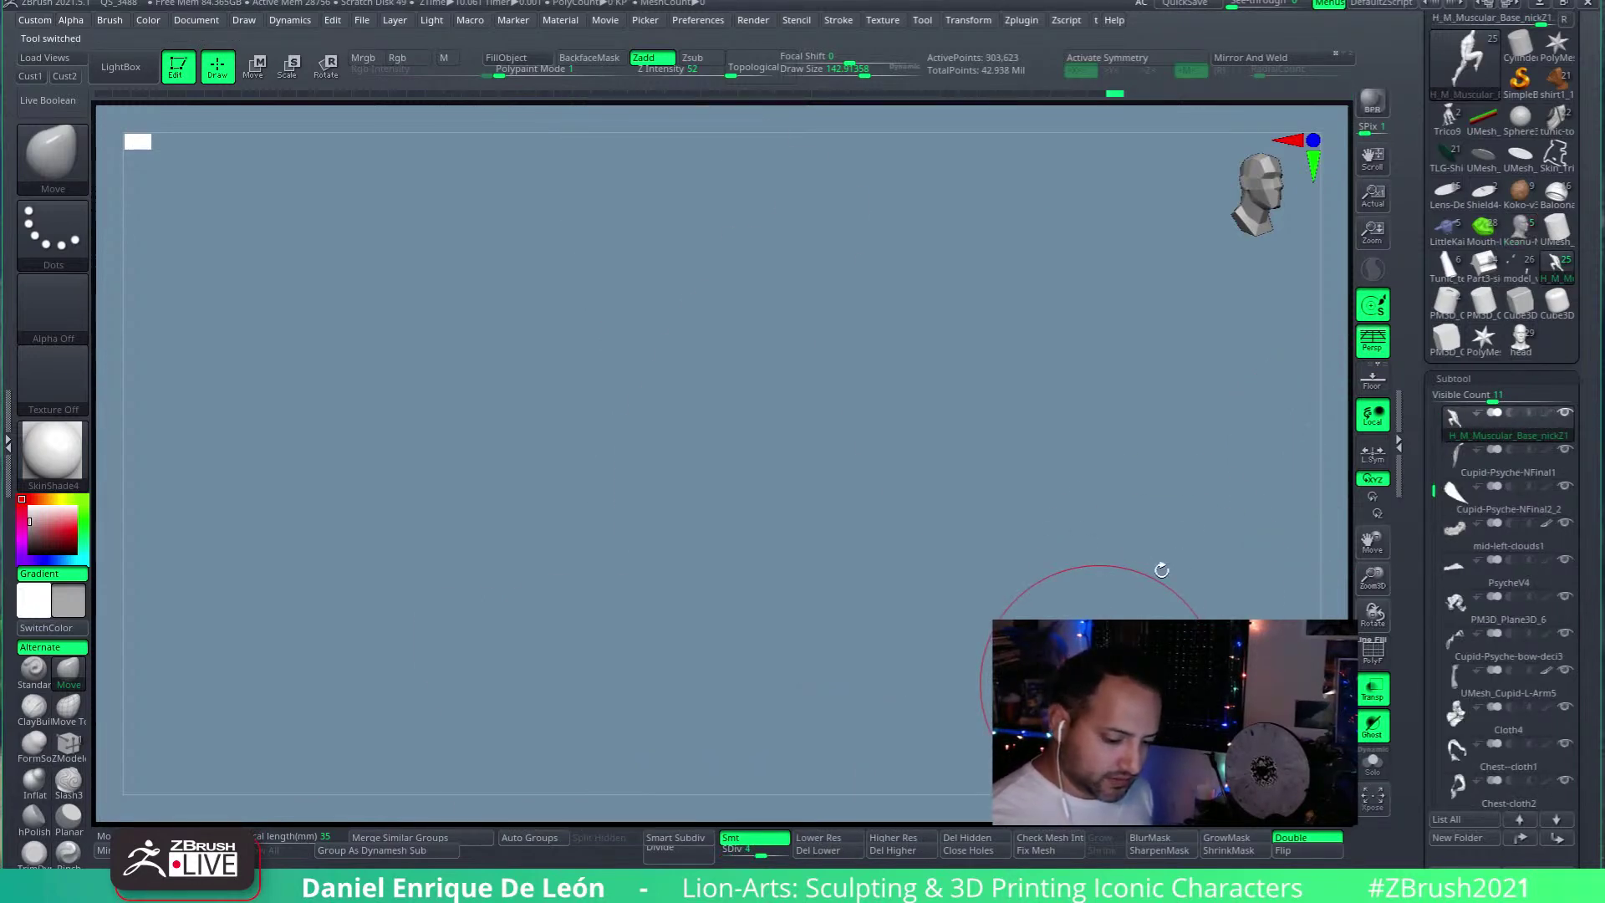
{"action": "left_click", "coordinate": [1371, 693]}
{"action": "mouse_move", "coordinate": [1111, 538]}
{"action": "right_mouse_down"}
{"action": "mouse_move", "coordinate": [1093, 555]}
{"action": "mouse_move", "coordinate": [1039, 519]}
{"action": "mouse_move", "coordinate": [1028, 468]}
{"action": "mouse_move", "coordinate": [979, 512]}
{"action": "mouse_move", "coordinate": [1011, 448]}
{"action": "mouse_move", "coordinate": [1014, 491]}
{"action": "mouse_move", "coordinate": [752, 359]}
{"action": "mouse_move", "coordinate": [787, 358]}
{"action": "mouse_move", "coordinate": [822, 425]}
{"action": "mouse_move", "coordinate": [870, 445]}
{"action": "right_mouse_up"}
{"action": "mouse_move", "coordinate": [922, 449]}
{"action": "left_mouse_down"}
{"action": "mouse_move", "coordinate": [949, 466]}
{"action": "mouse_move", "coordinate": [905, 439]}
{"action": "mouse_move", "coordinate": [1036, 397]}
{"action": "mouse_move", "coordinate": [941, 512]}
{"action": "mouse_move", "coordinate": [959, 535]}
{"action": "left_mouse_up"}
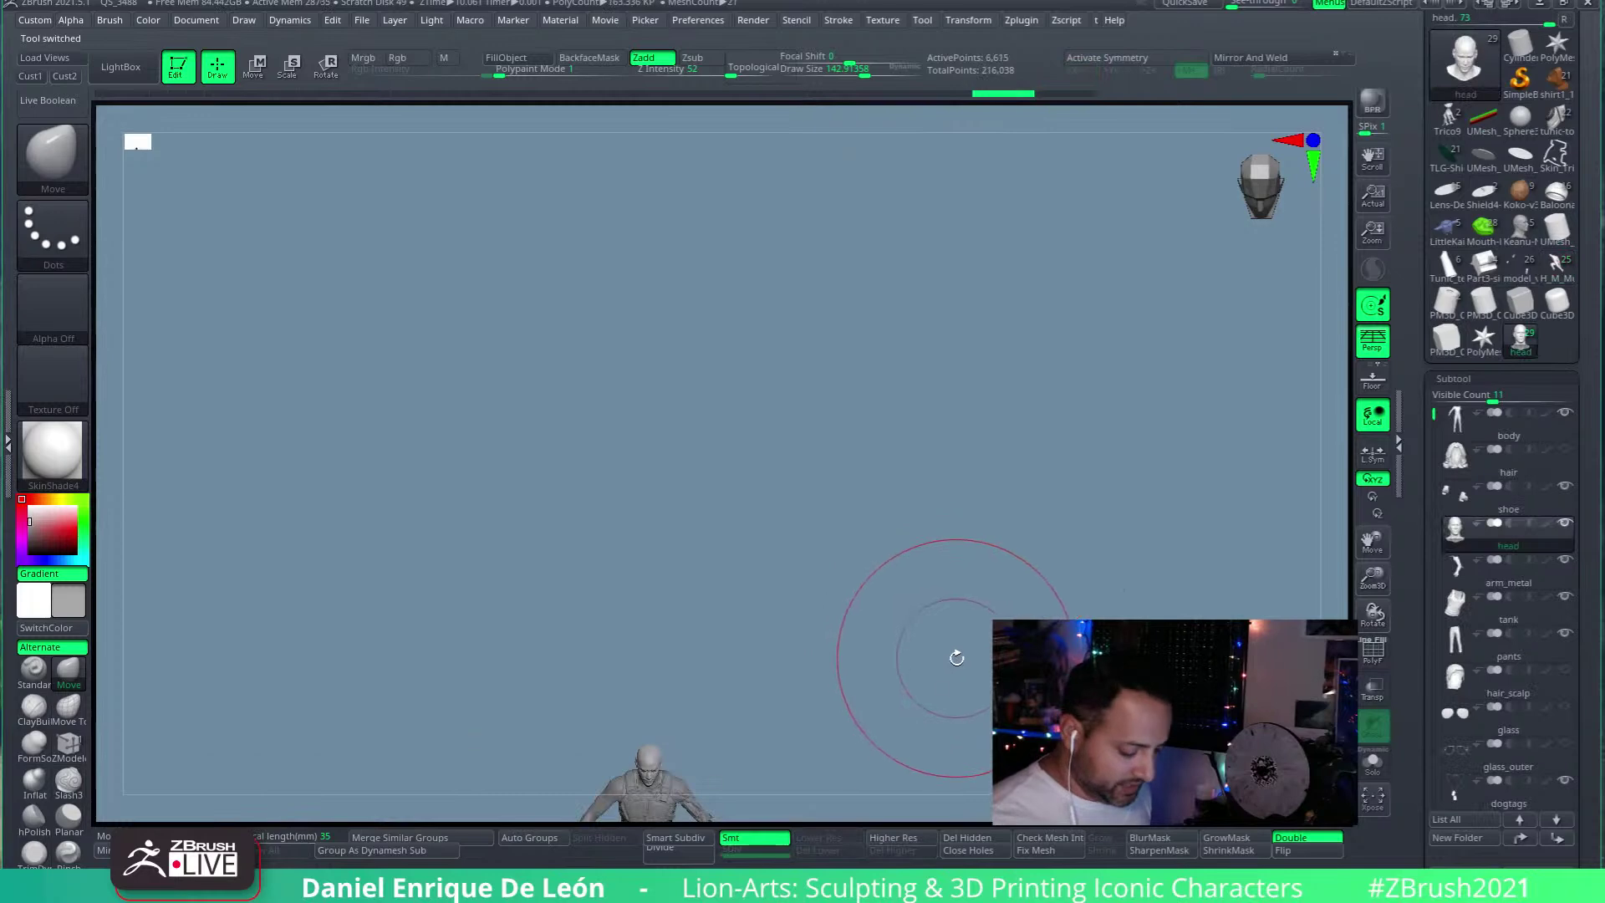
{"action": "key", "text": "f"}
Step: Return to the Keanu-Neo1-Snear tool and frame the head from the front
{"action": "left_click", "coordinate": [1520, 227]}
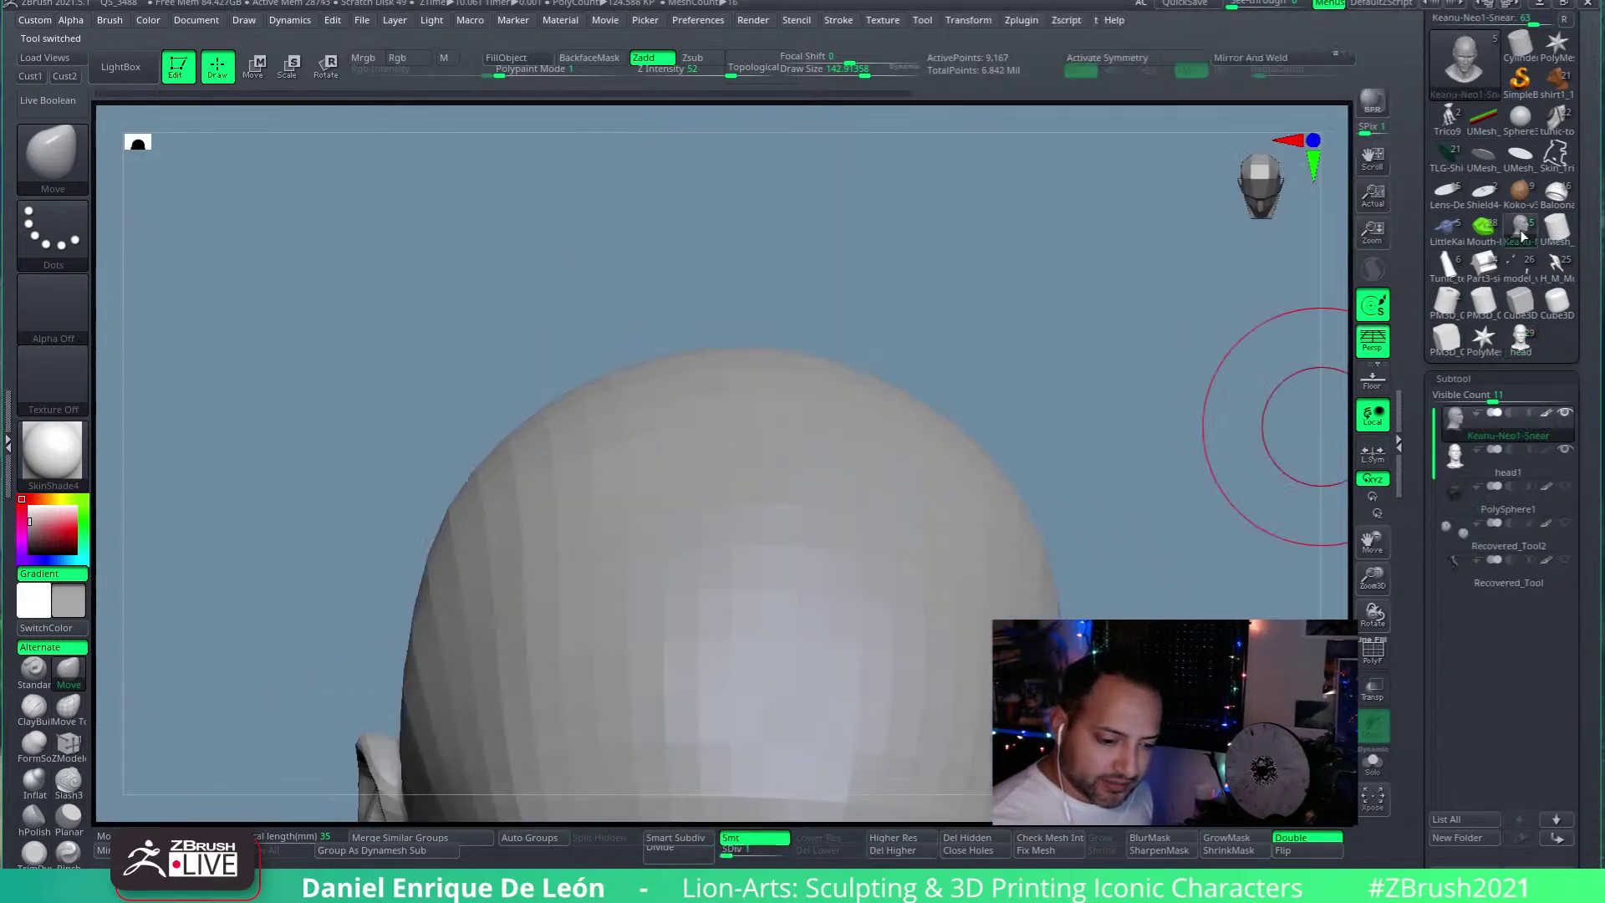
{"action": "key", "text": "f"}
{"action": "left_click_drag", "start_coordinate": [1004, 596], "coordinate": [962, 478]}
{"action": "left_click", "coordinate": [1272, 4]}
{"action": "left_click_drag", "start_coordinate": [1272, 3], "coordinate": [1087, 77]}
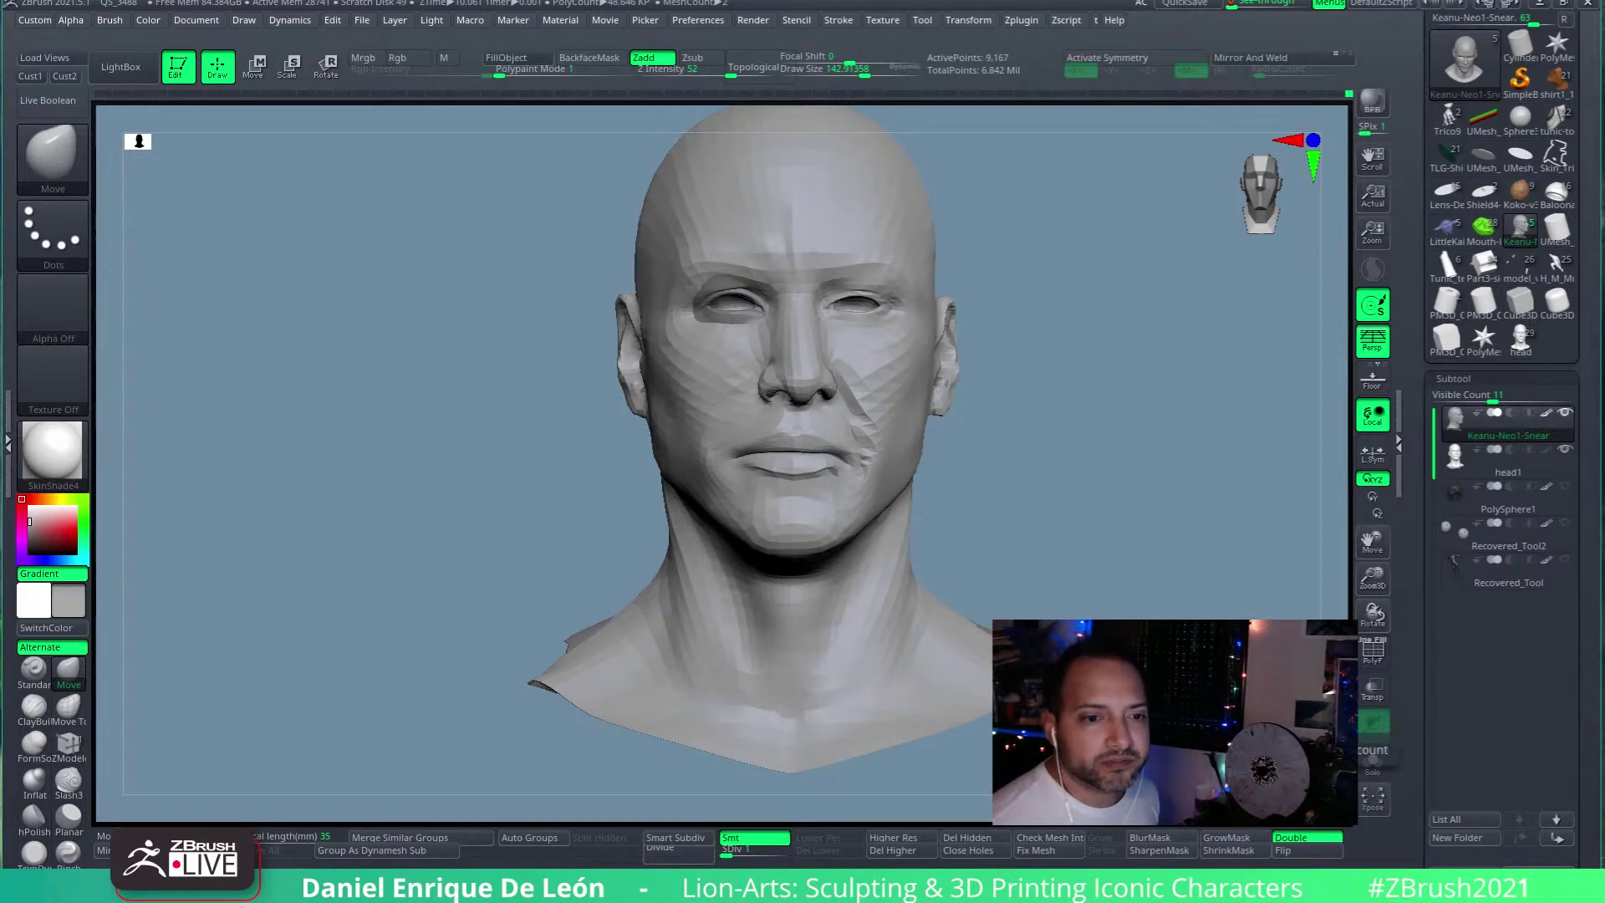
Step: Switch to Photos and place TheMatrix-LobbyKick-Neo-Side.jpg and TheMatrix-LobbyKick-Straight-on.jpg on either side of the sculpted head
{"action": "key", "text": "alt+Tab"}
{"action": "left_click_drag", "start_coordinate": [1044, 144], "coordinate": [314, 52]}
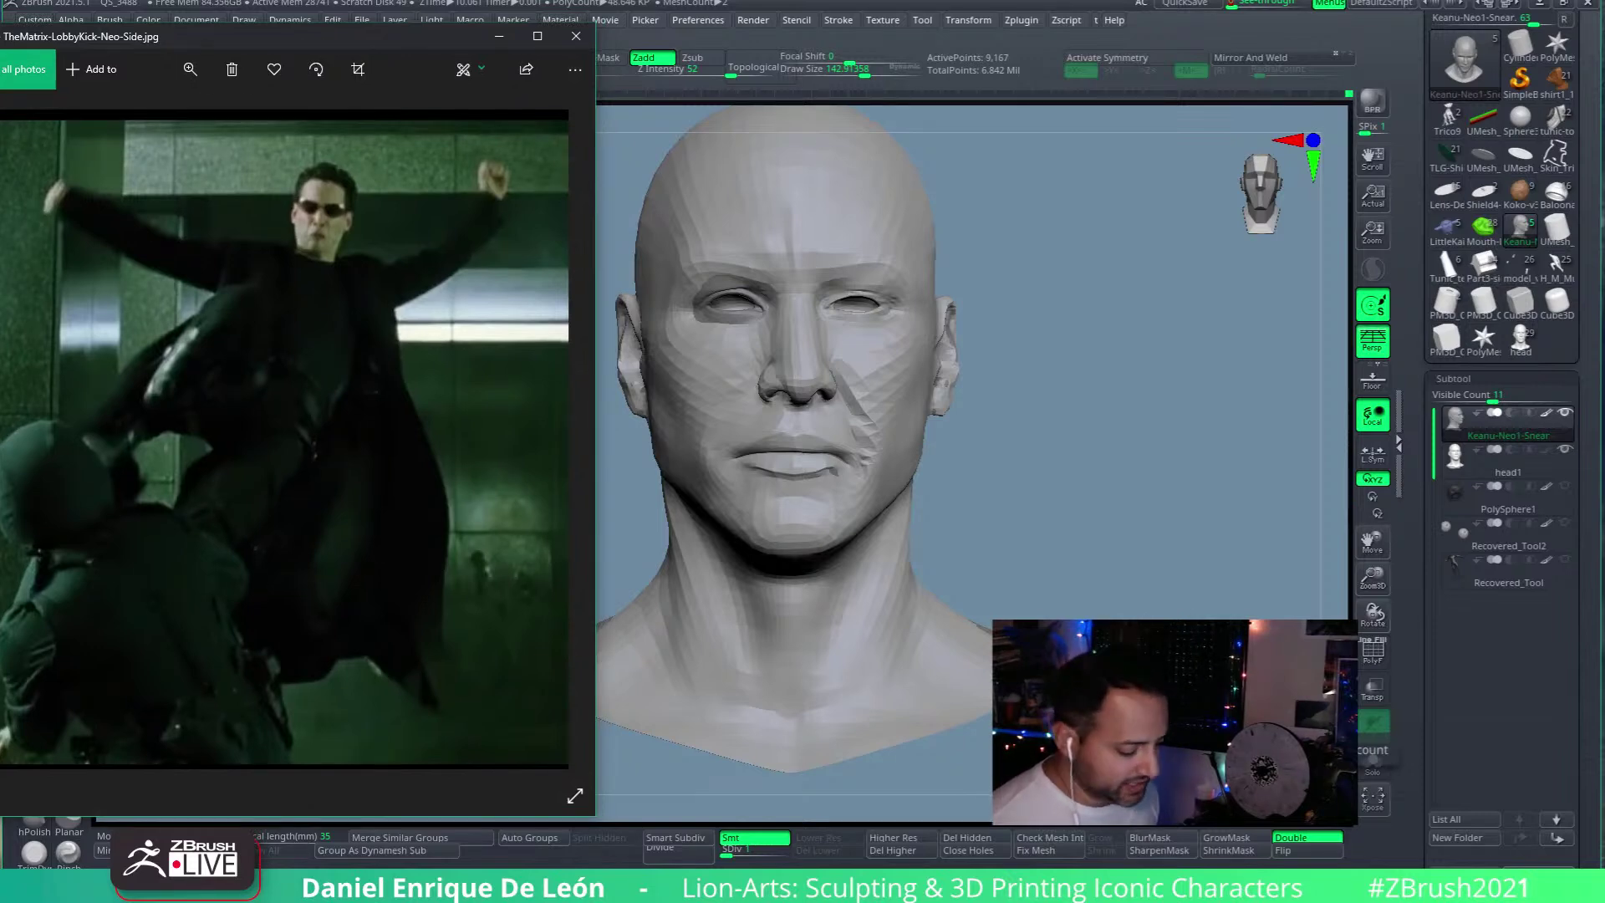
{"action": "mouse_move", "coordinate": [259, 884]}
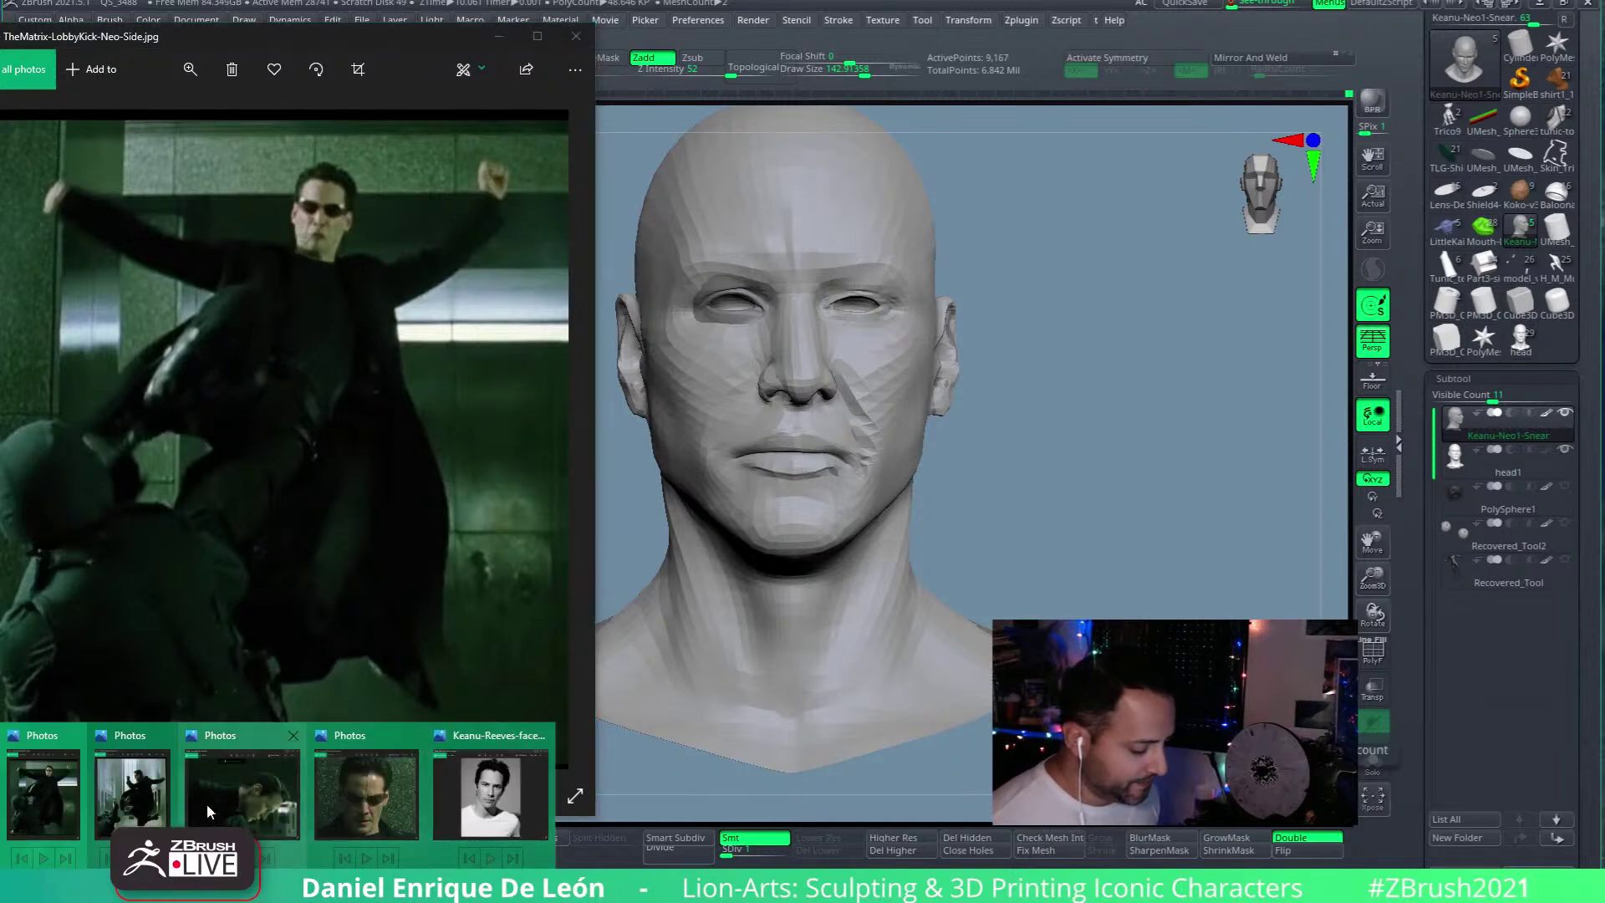
{"action": "left_click", "coordinate": [163, 806]}
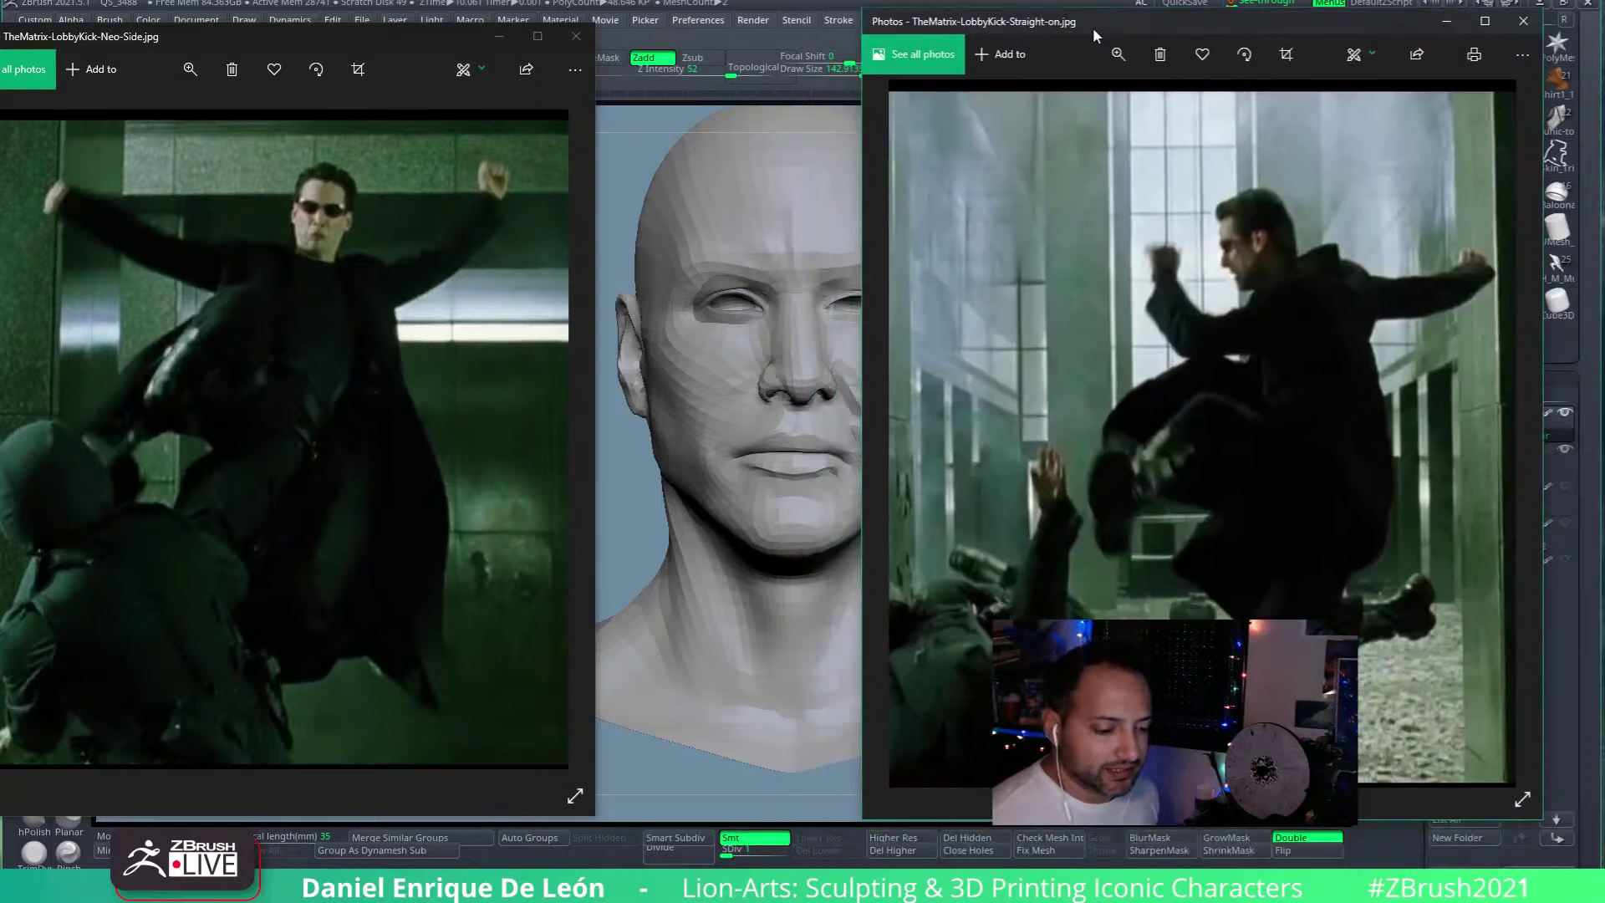
{"action": "left_click_drag", "start_coordinate": [1091, 27], "coordinate": [1160, 22]}
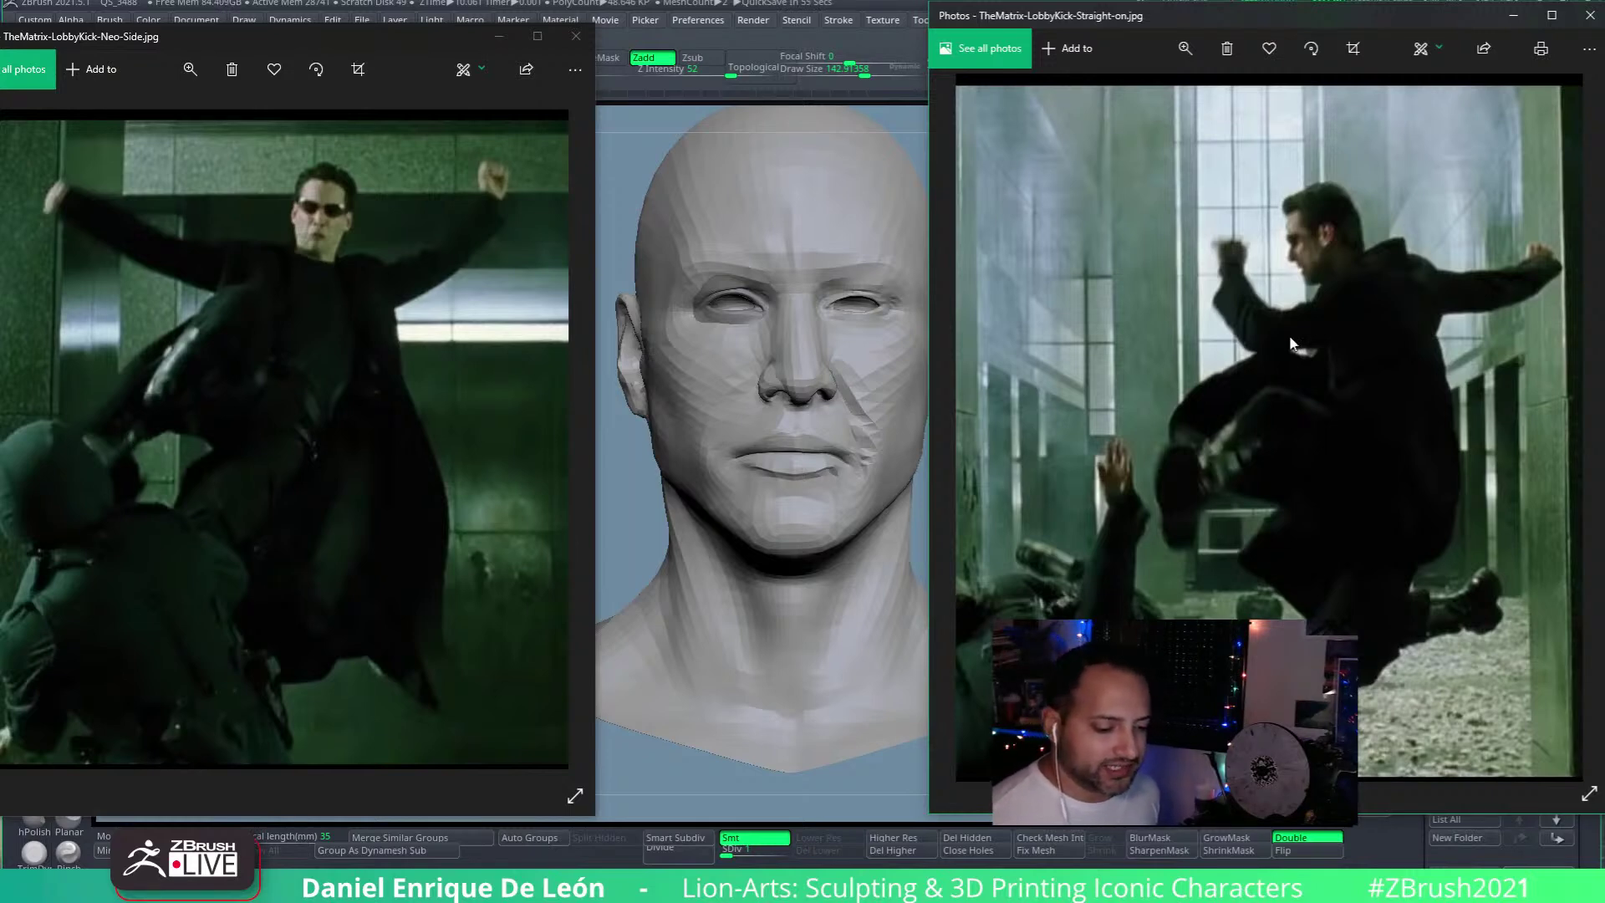
{"action": "left_click_drag", "start_coordinate": [1187, 26], "coordinate": [1258, 17]}
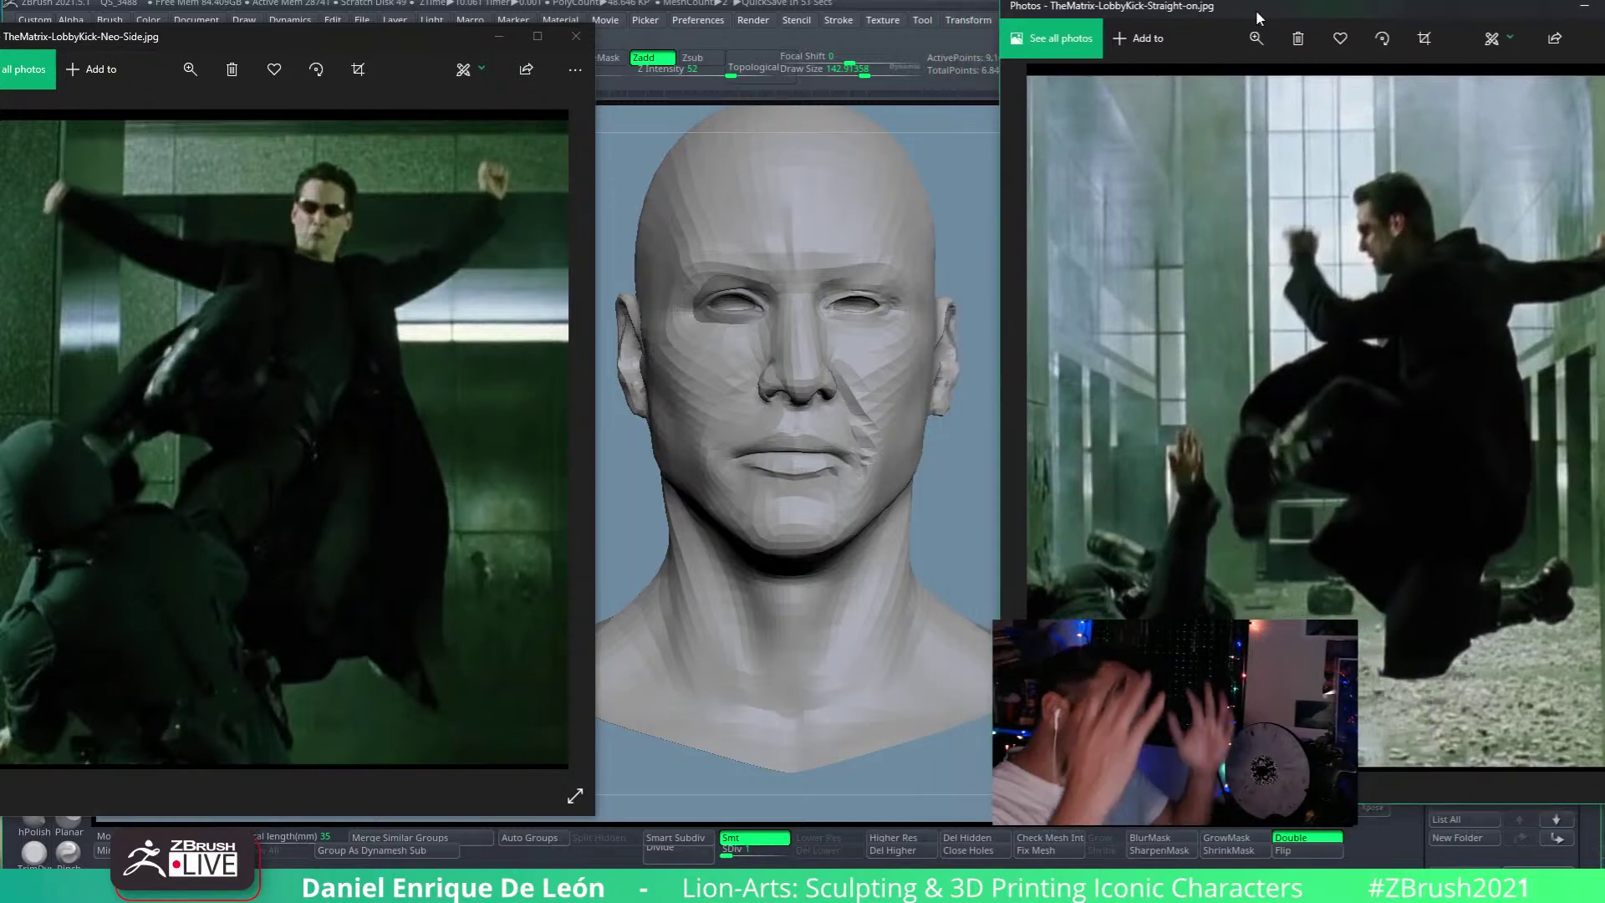
Step: Study Neo's pose in the two lobby-kick photos and place them on either side of the sculpted head
{"action": "left_click_drag", "start_coordinate": [375, 36], "coordinate": [287, 10]}
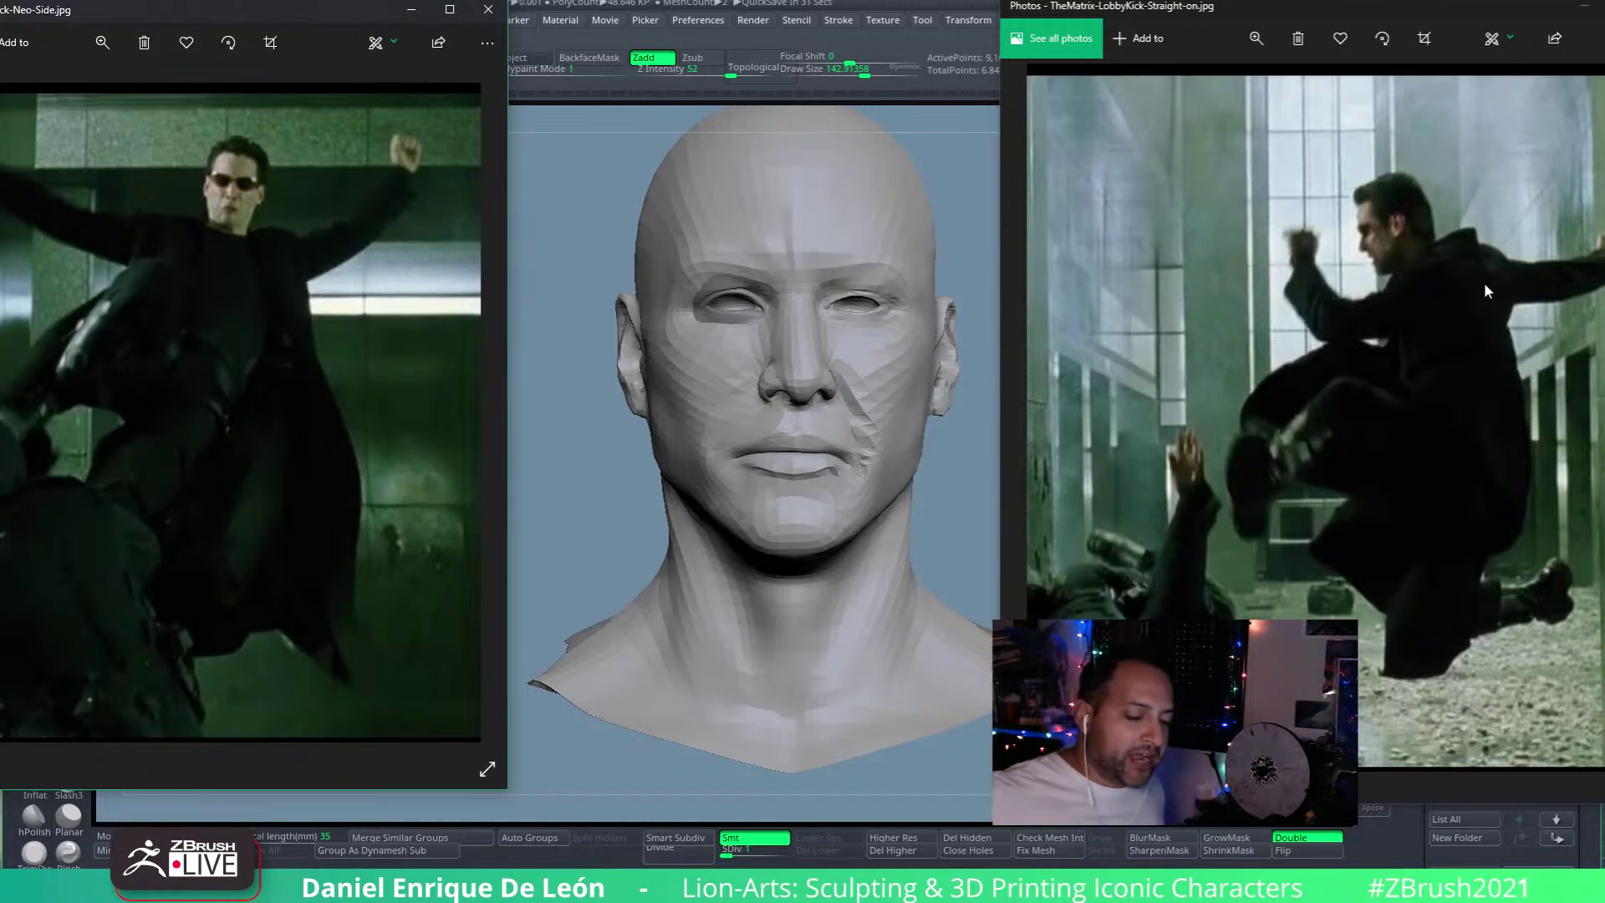
{"action": "double_click", "coordinate": [1482, 3]}
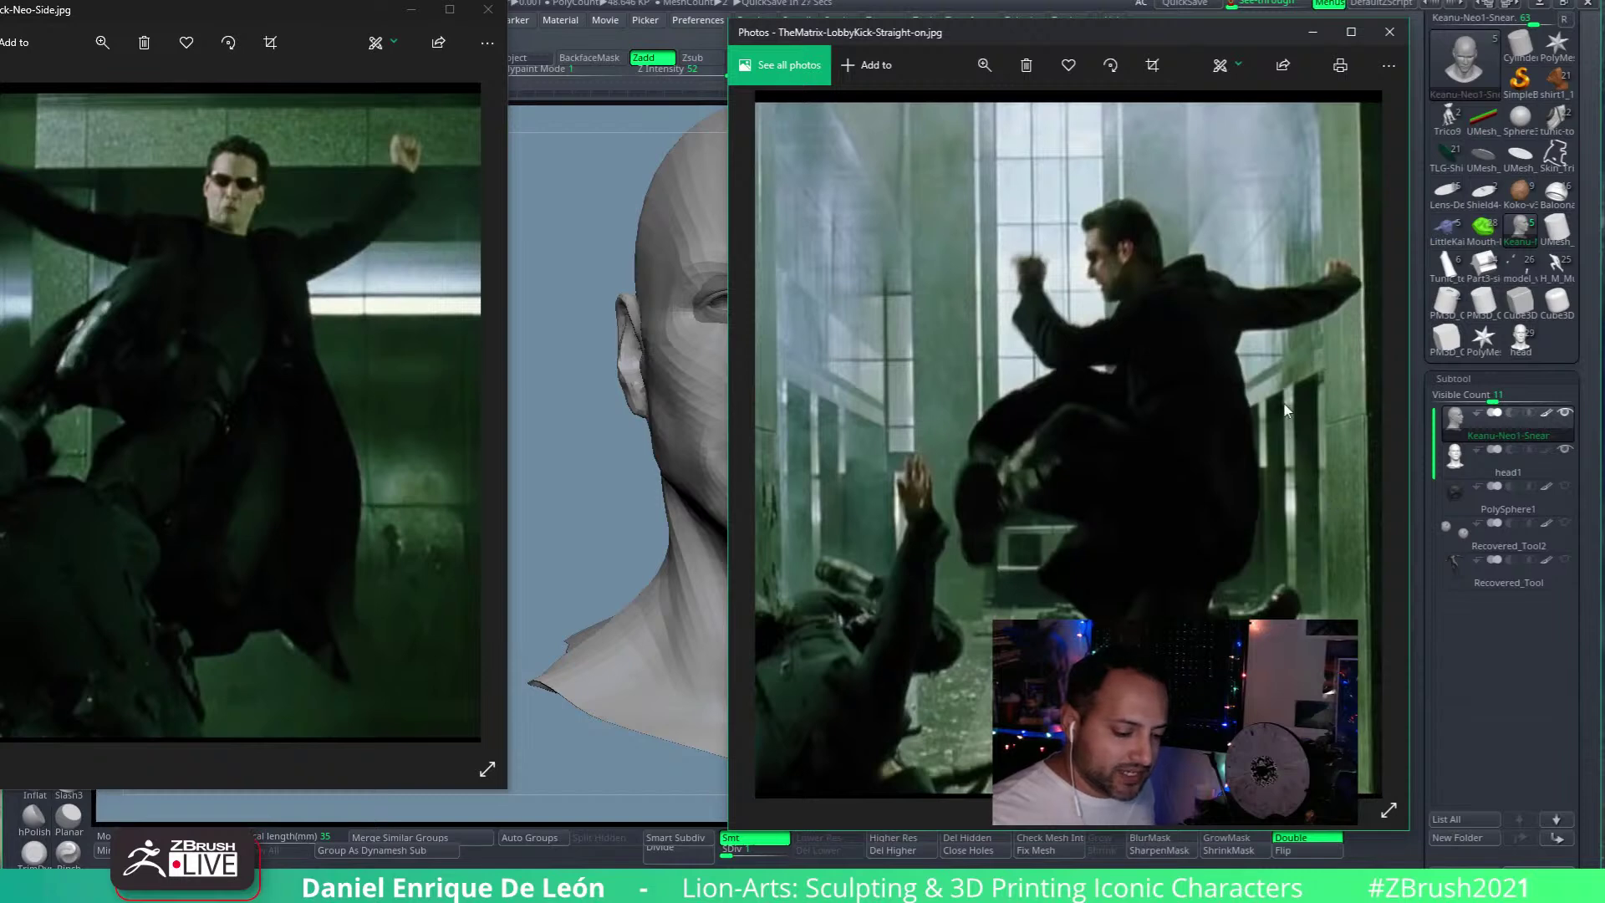
{"action": "left_click_drag", "start_coordinate": [1304, 378], "coordinate": [996, 454]}
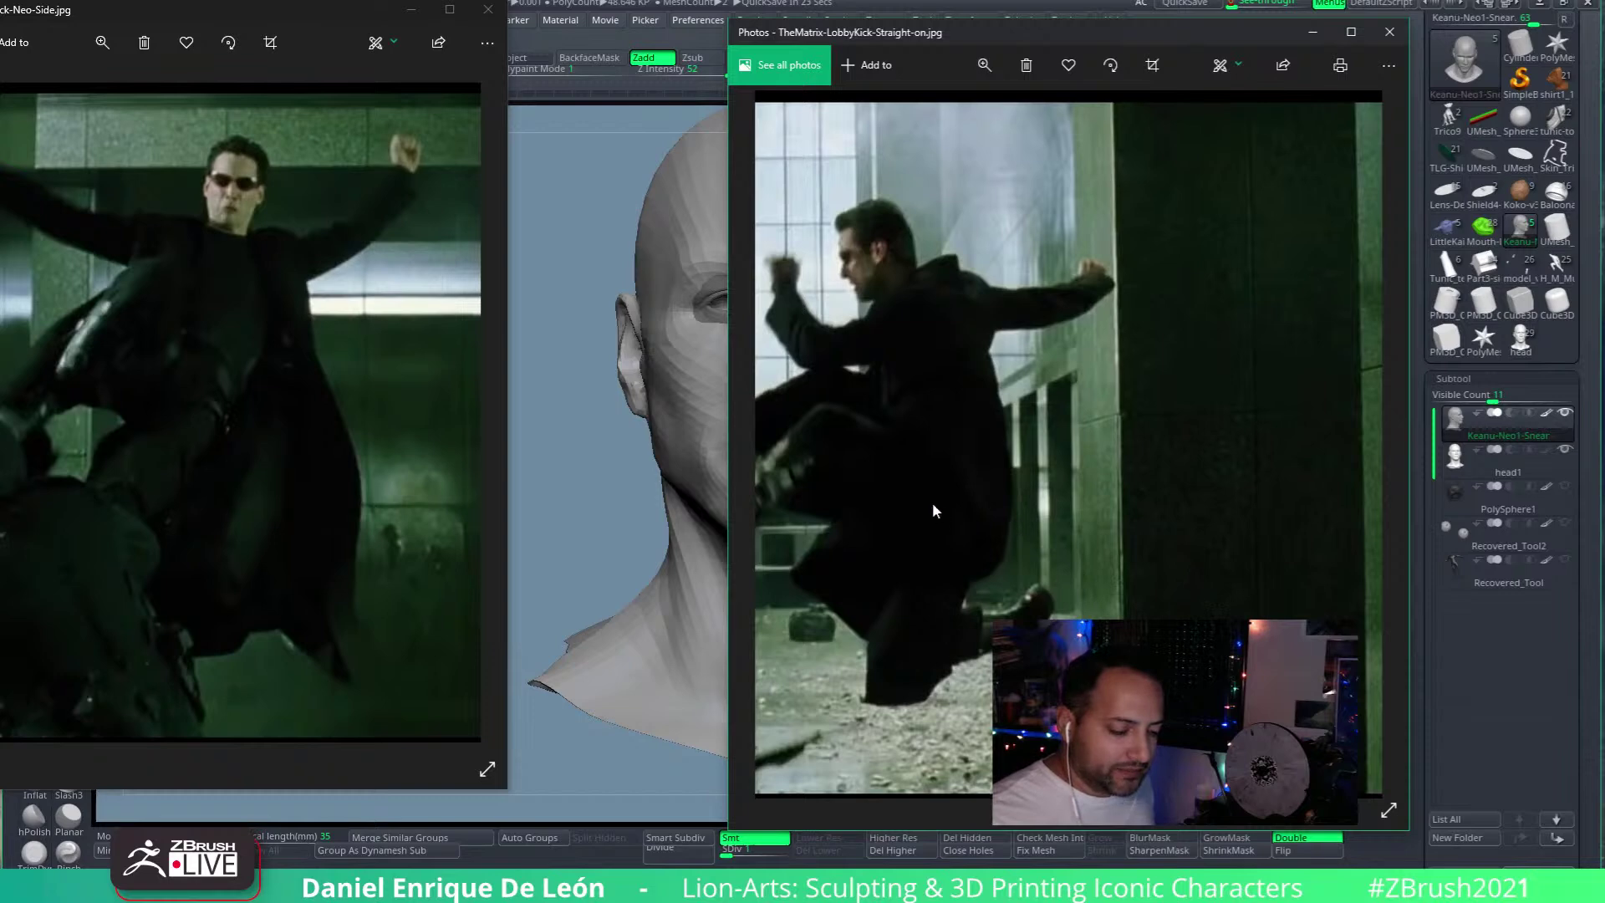
{"action": "left_click_drag", "start_coordinate": [926, 505], "coordinate": [1176, 503]}
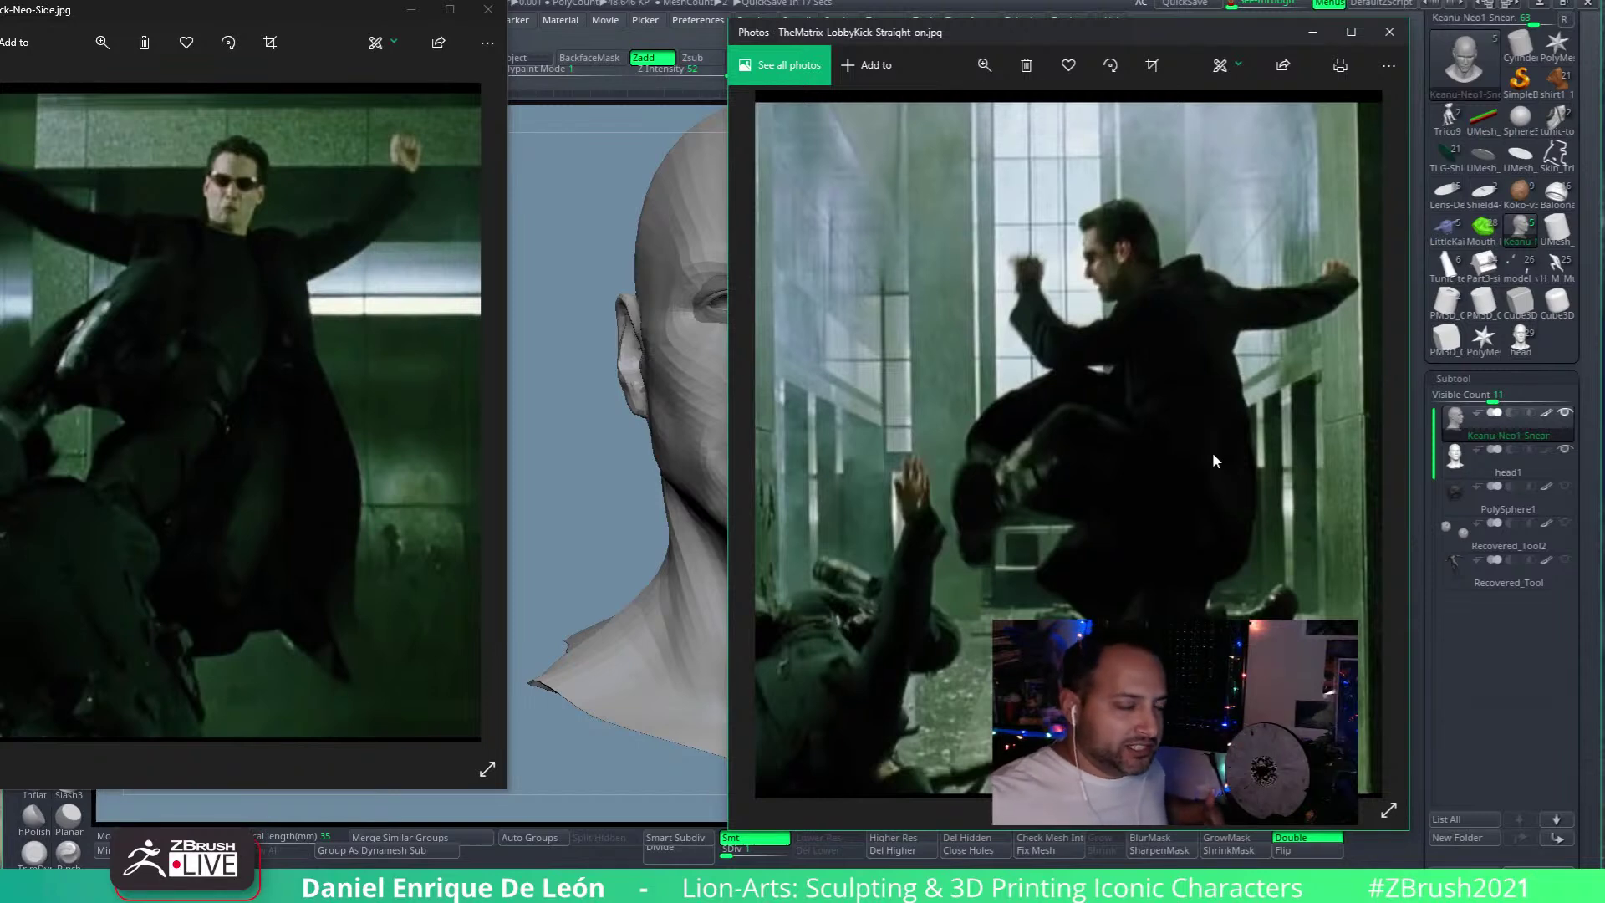
{"action": "left_click_drag", "start_coordinate": [836, 32], "coordinate": [867, 26]}
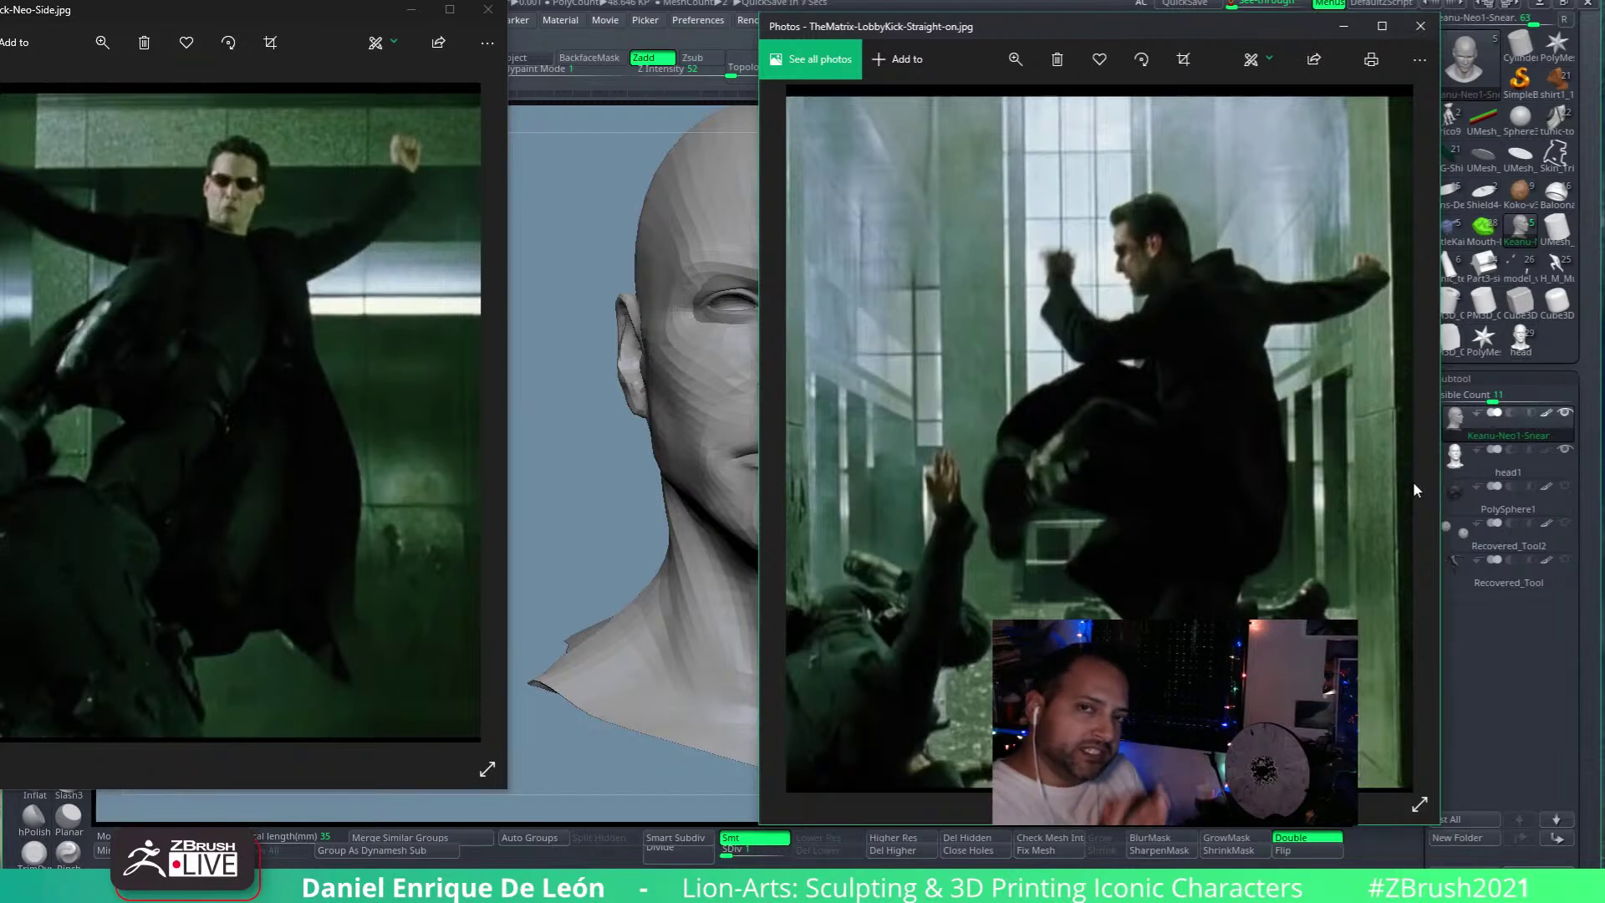
{"action": "left_click_drag", "start_coordinate": [990, 24], "coordinate": [1090, 16]}
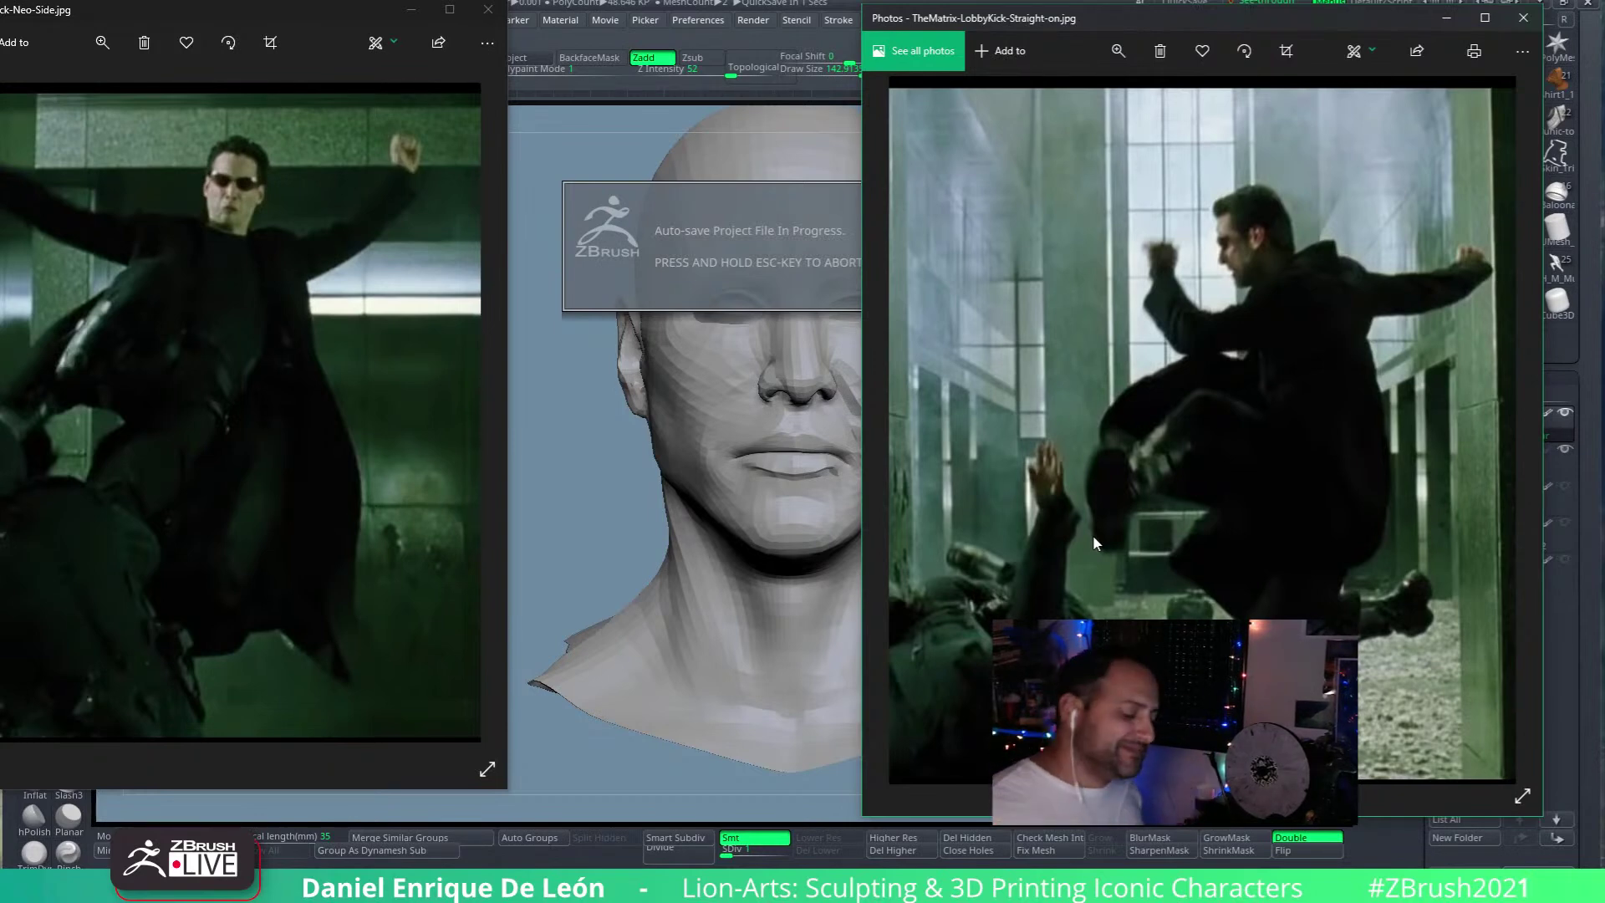
{"action": "left_click_drag", "start_coordinate": [983, 18], "coordinate": [1127, 16]}
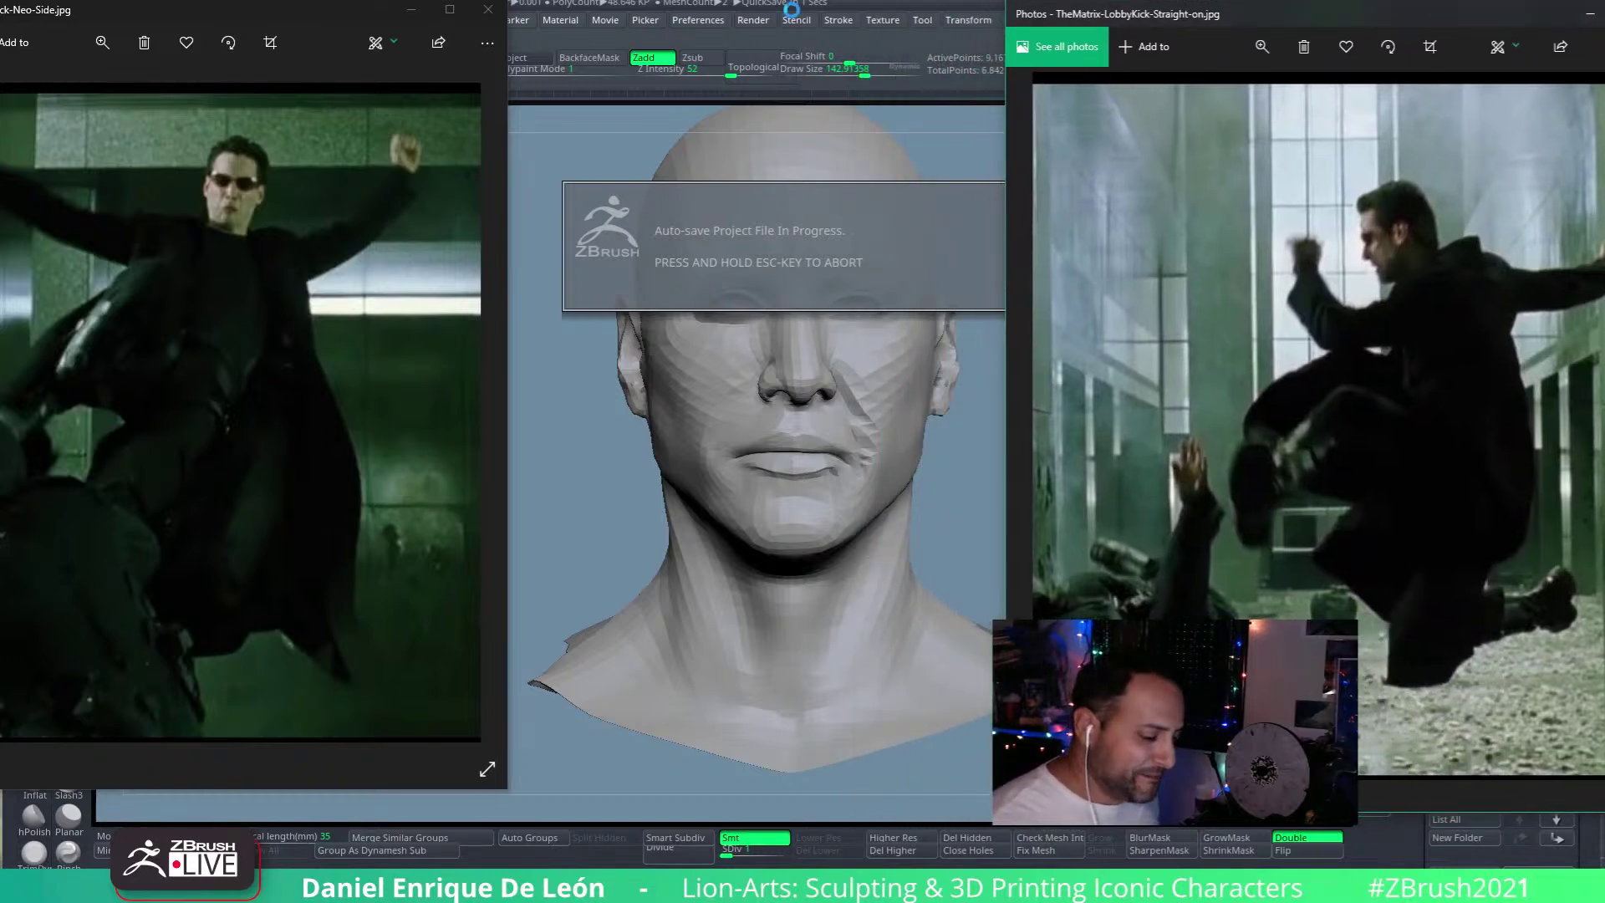
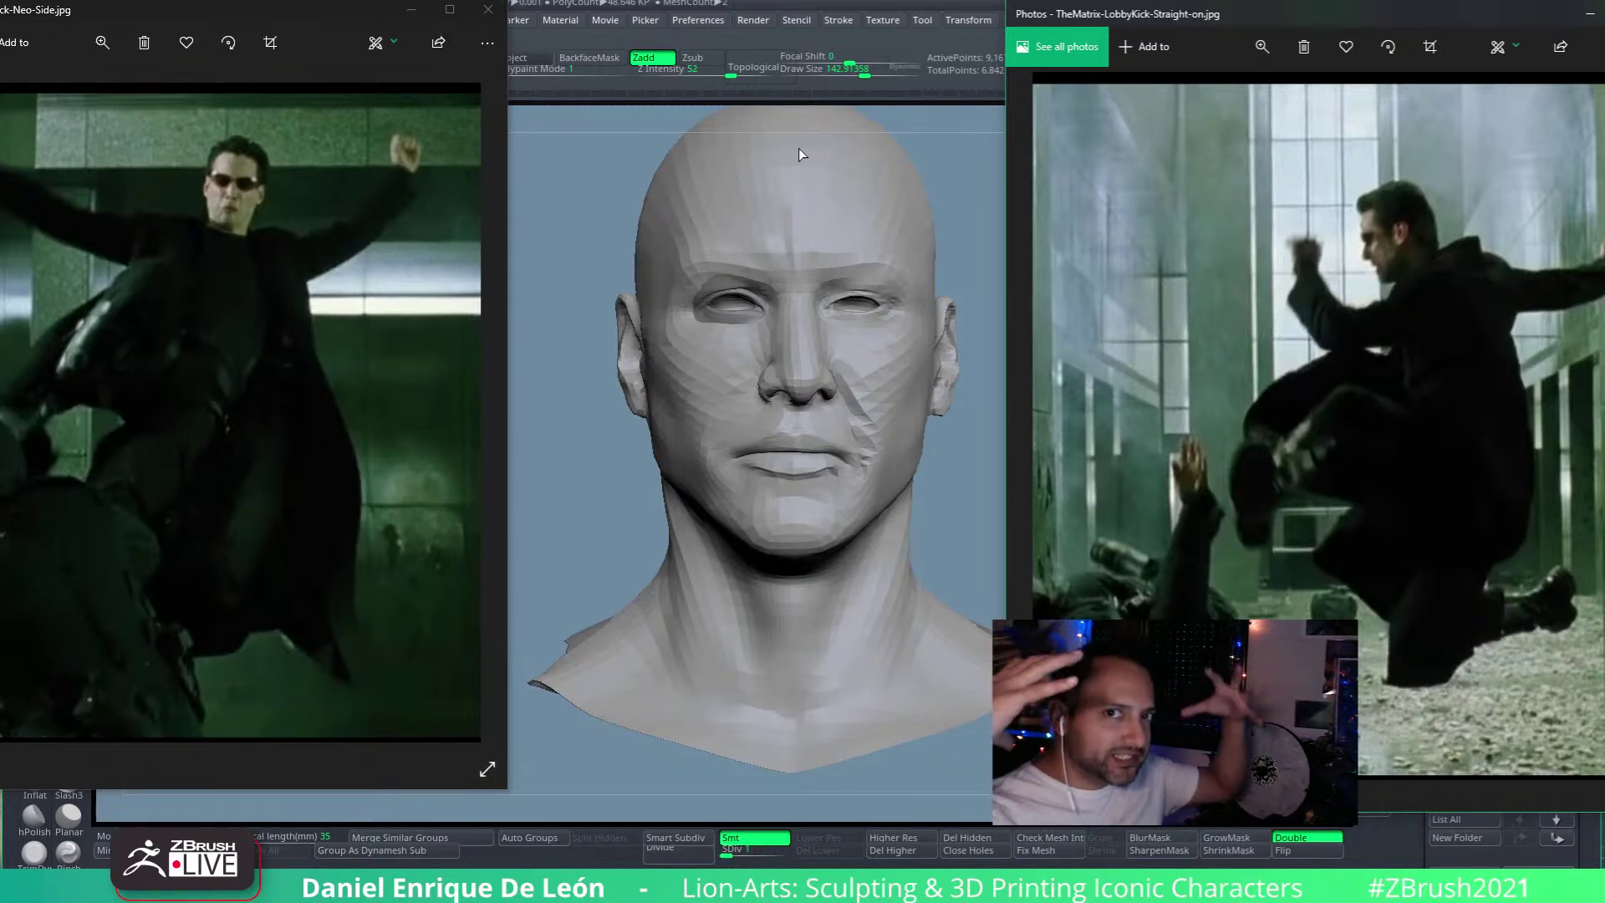
Step: Return to ZBrush and examine the head's nose and both eyes up close, with the draw size at about 93
{"action": "left_click", "coordinate": [974, 164]}
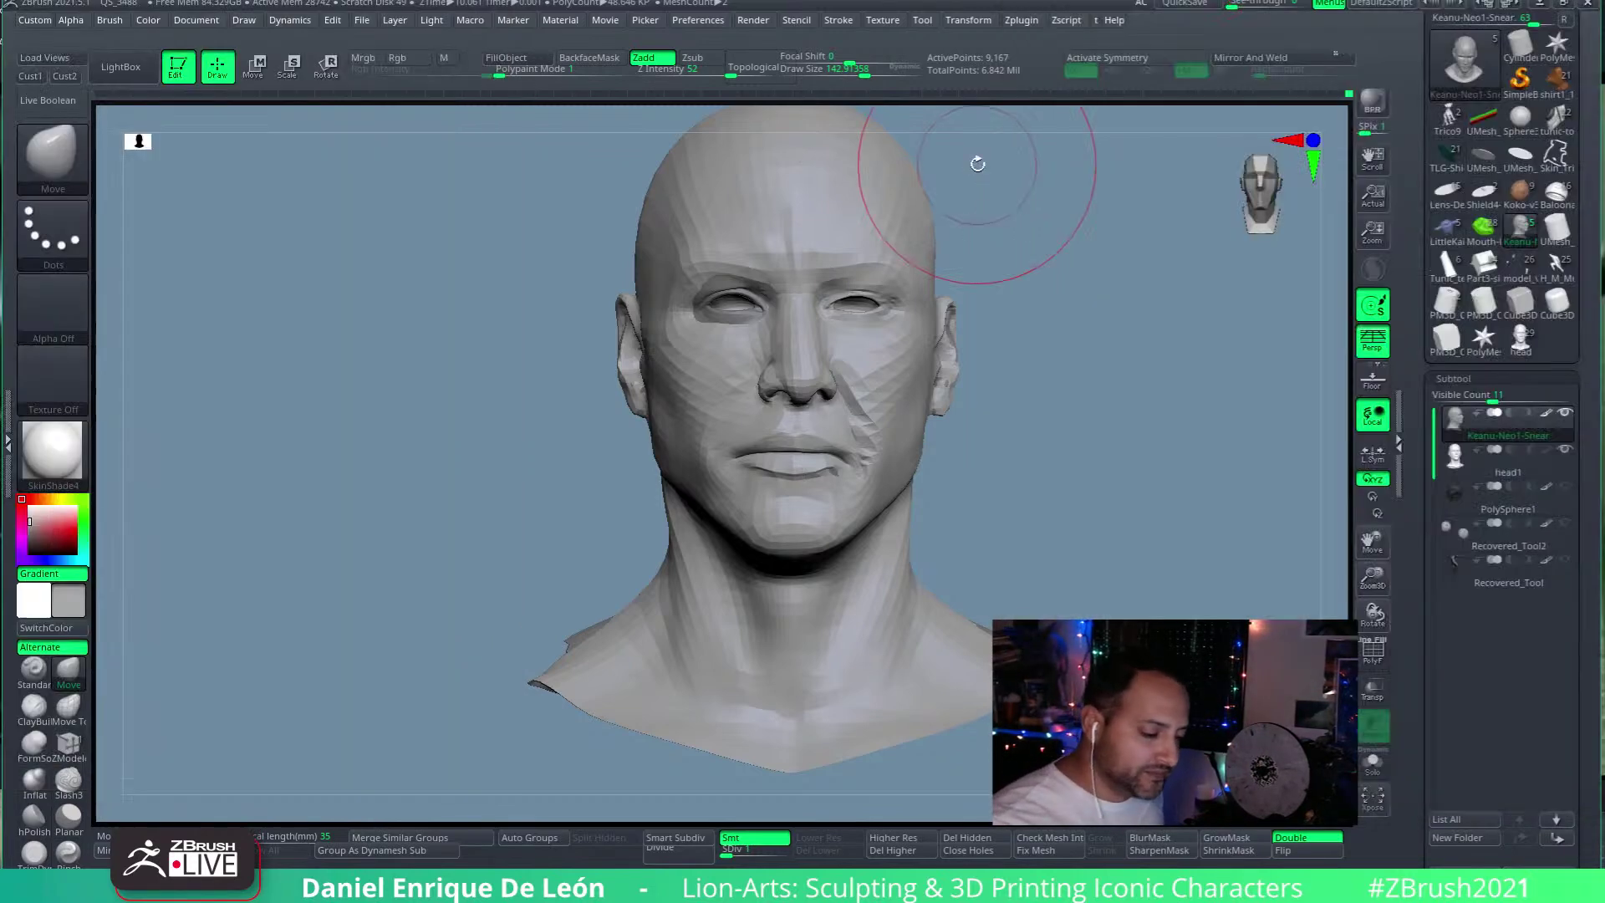
{"action": "left_click_drag", "start_coordinate": [978, 164], "coordinate": [903, 401], "text": "alt"}
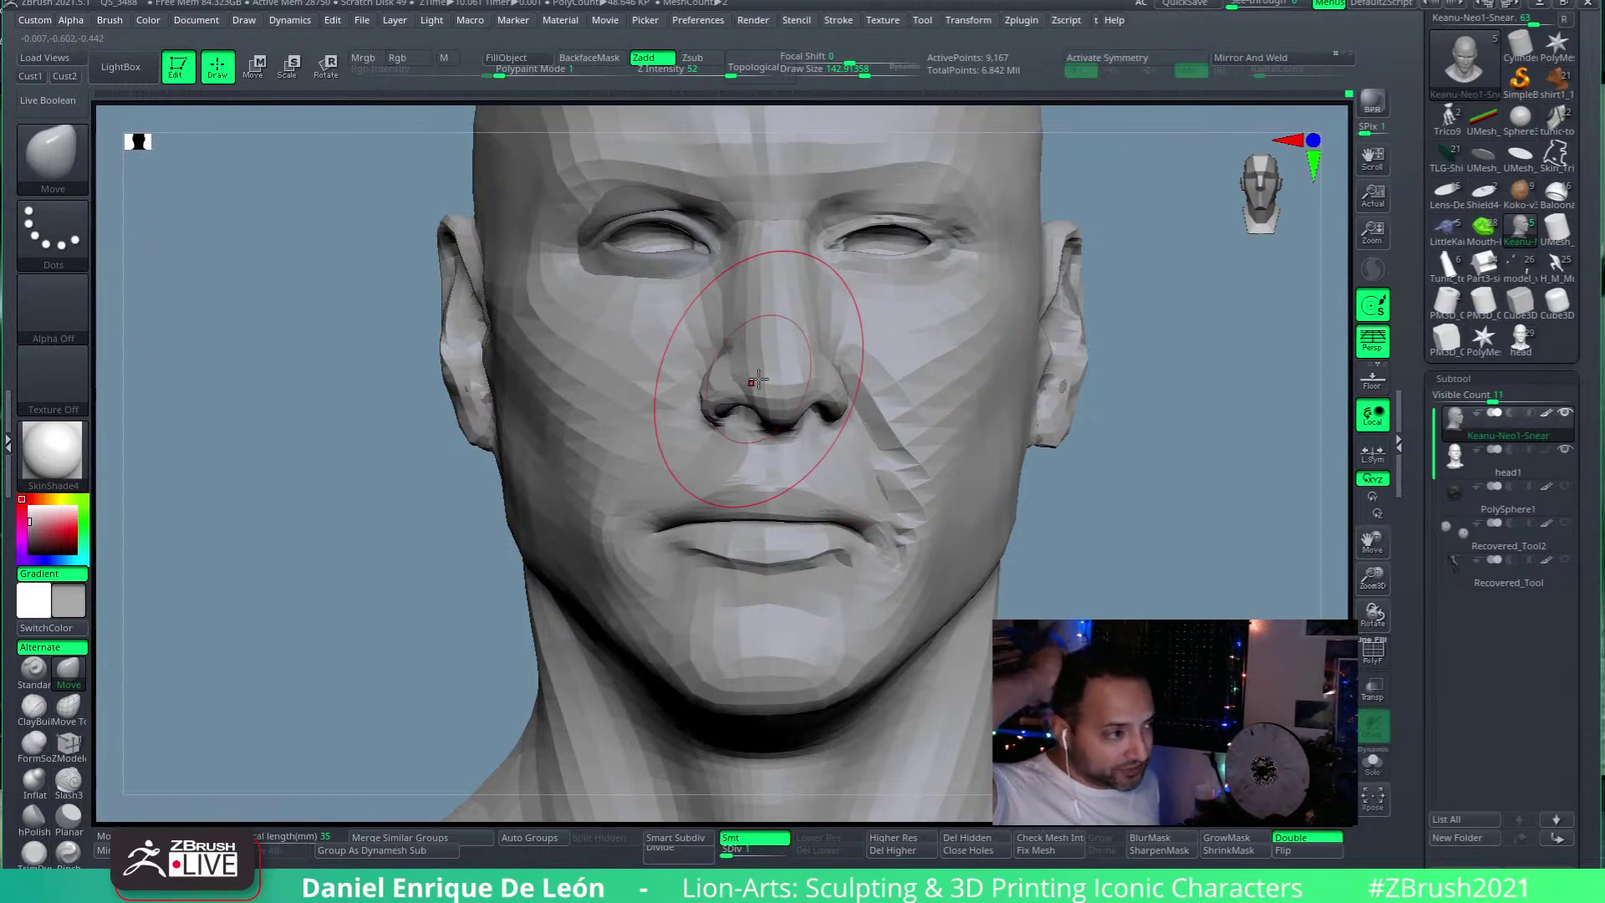
{"action": "right_click_drag", "start_coordinate": [758, 381], "coordinate": [908, 462]}
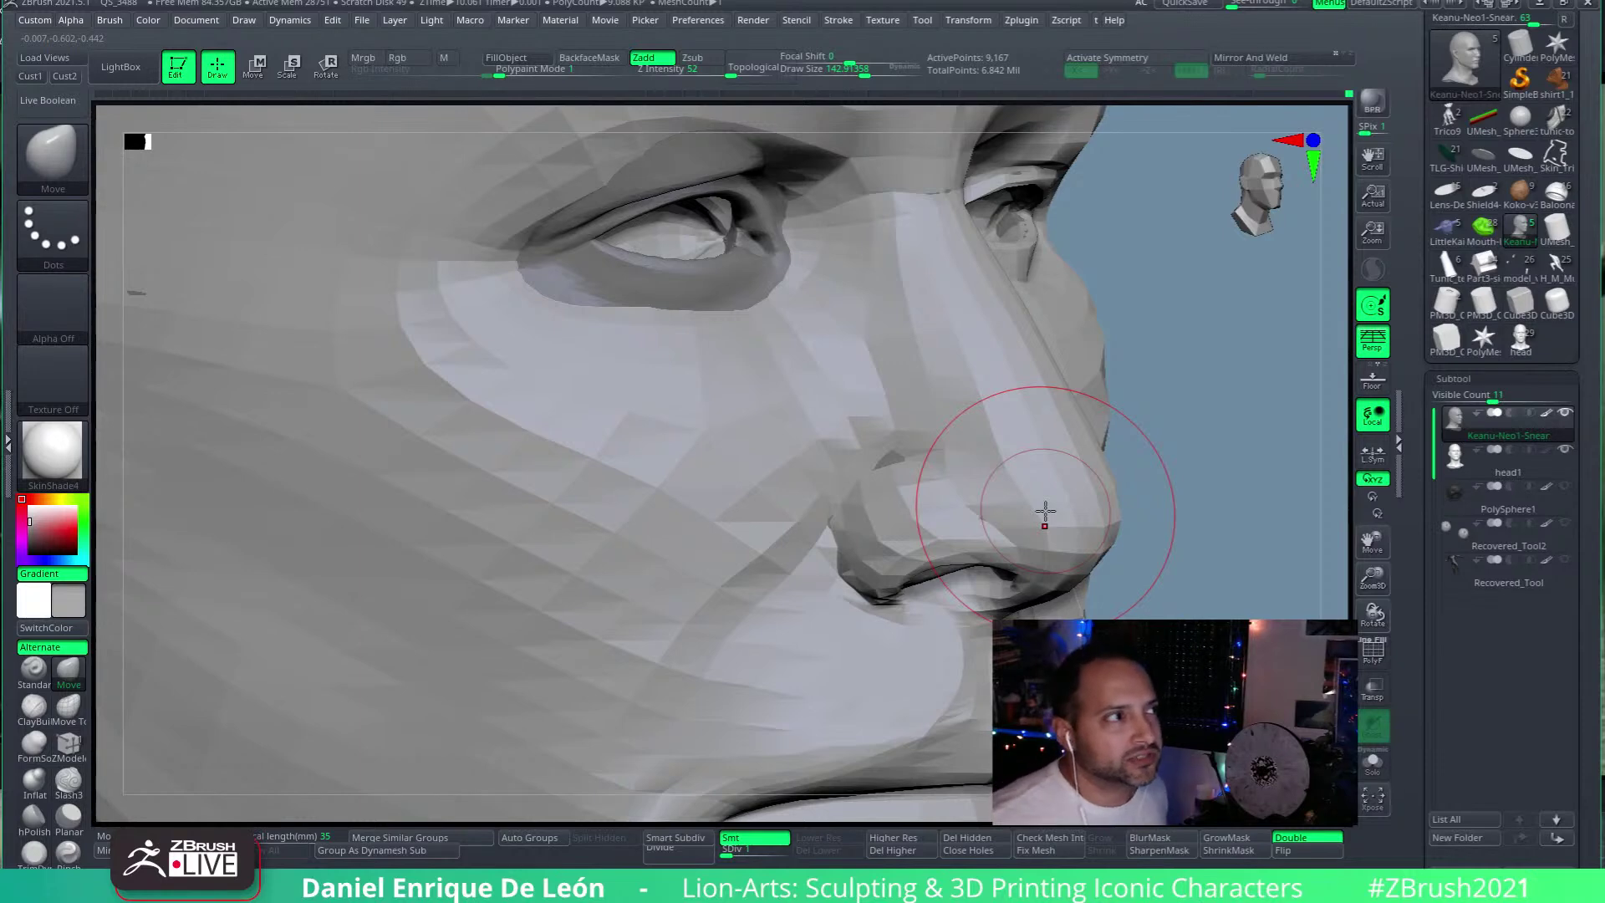
{"action": "right_click_drag", "start_coordinate": [1045, 512], "coordinate": [909, 459]}
{"action": "mouse_move", "coordinate": [902, 442]}
{"action": "right_mouse_down"}
{"action": "mouse_move", "coordinate": [981, 448]}
{"action": "mouse_move", "coordinate": [986, 362]}
{"action": "mouse_move", "coordinate": [978, 410]}
{"action": "right_mouse_up"}
{"action": "right_click_drag", "start_coordinate": [967, 315], "coordinate": [949, 316], "text": "ctrl"}
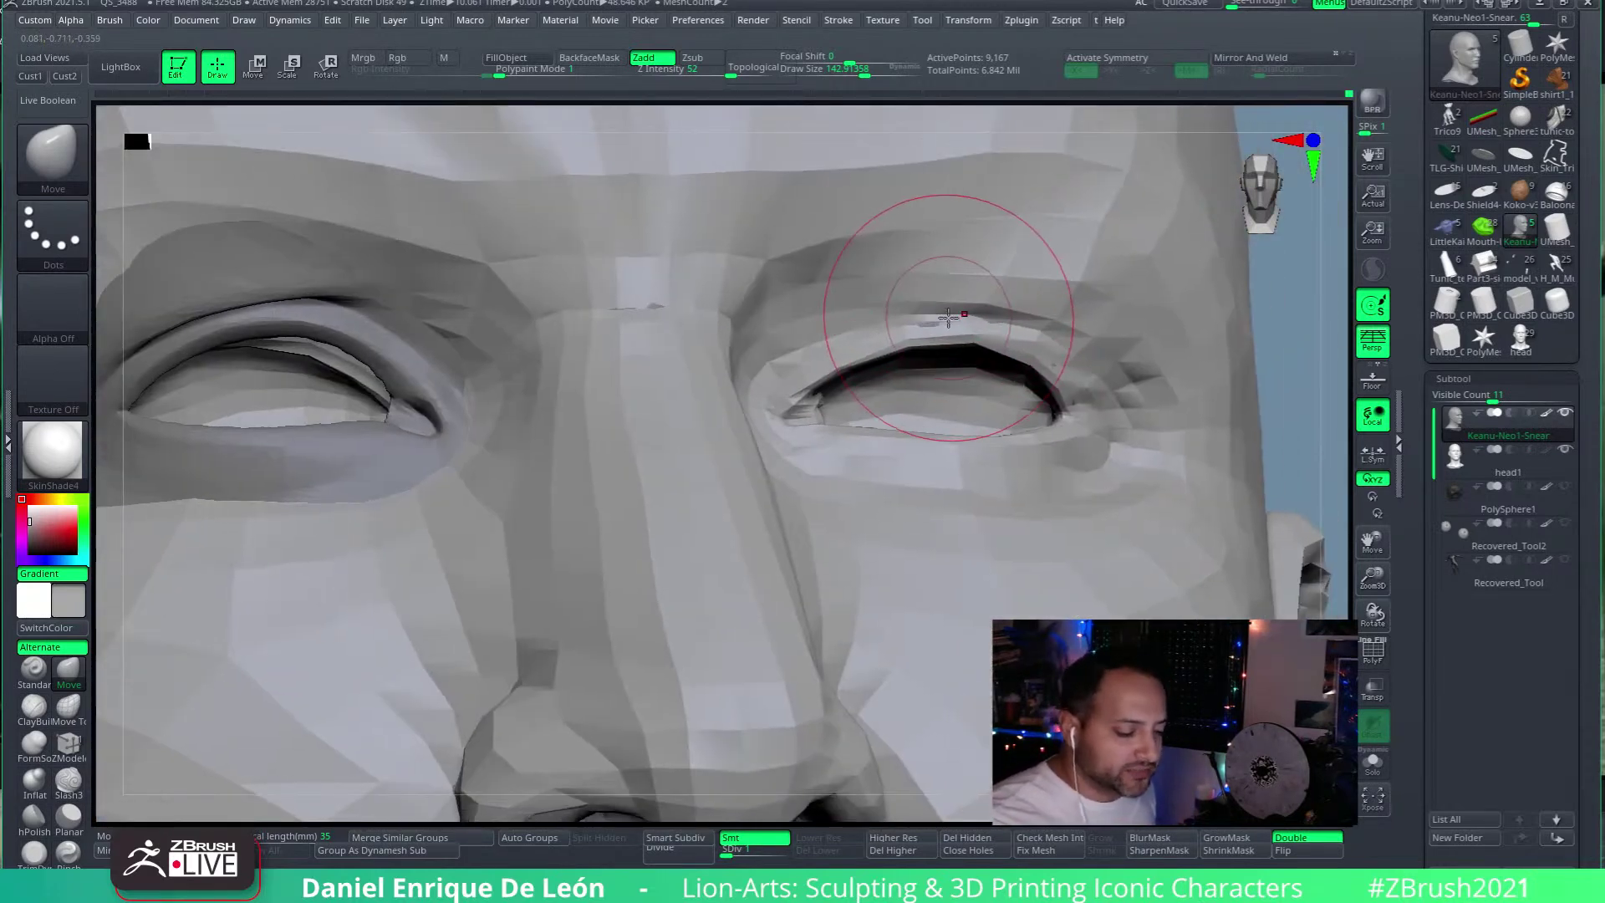
{"action": "key", "text": "bracketleft"}
{"action": "key", "text": "bracketleft"}
{"action": "key", "text": "bracketleft"}
{"action": "key", "text": "bracketleft"}
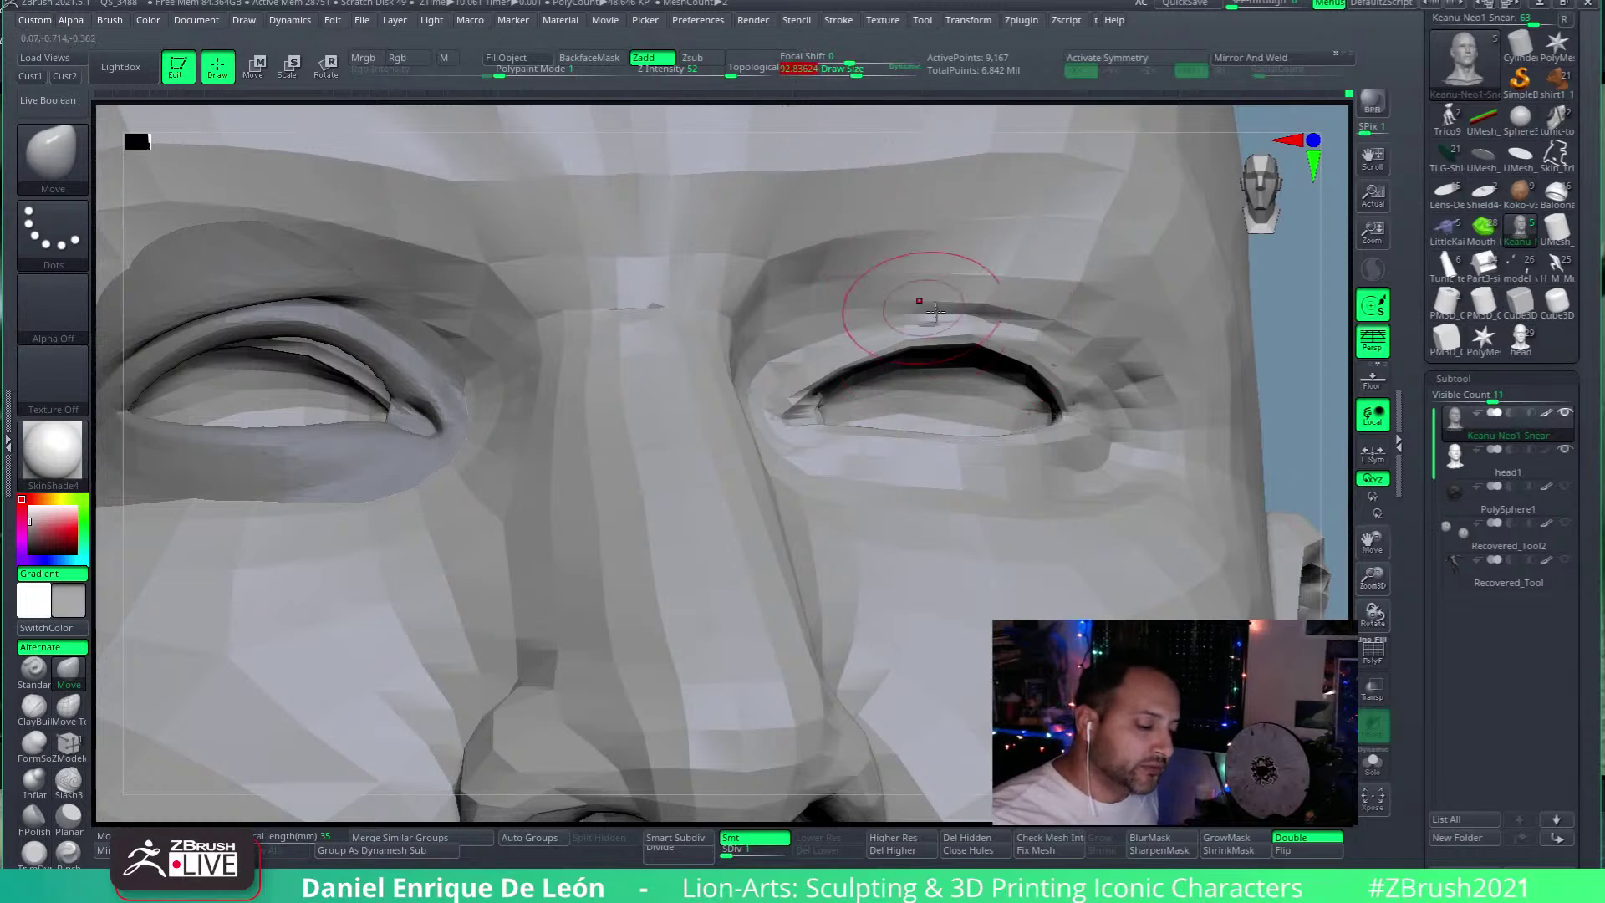
{"action": "right_click_drag", "start_coordinate": [972, 311], "coordinate": [1207, 398]}
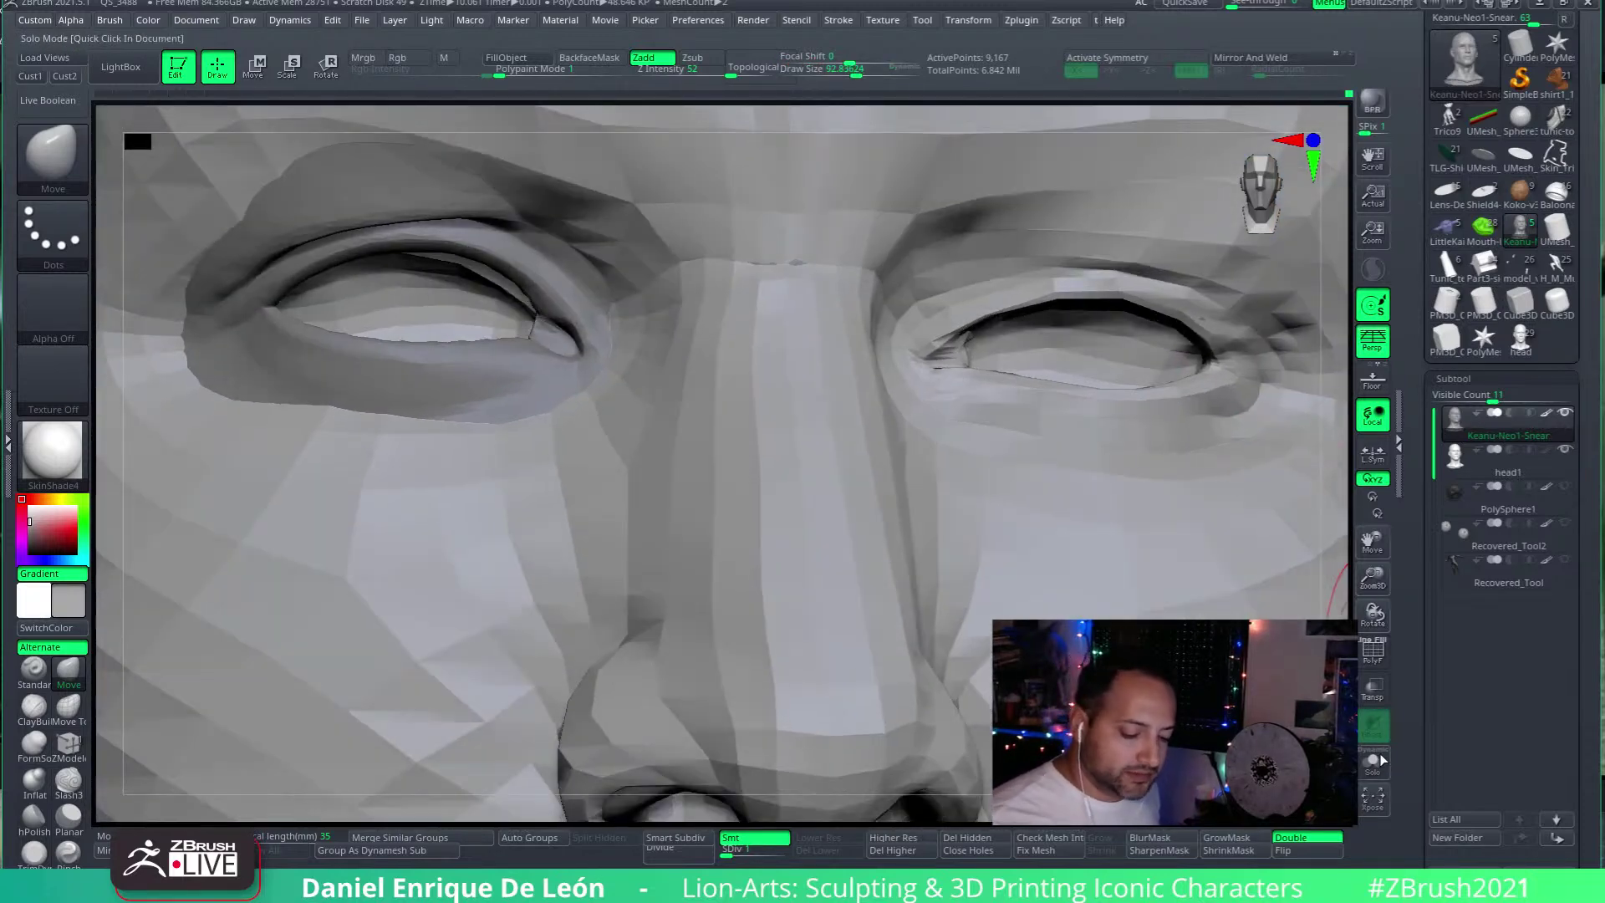
Step: Turn on the polyframe and transparency to compare the character's right eye with the head1 reference
{"action": "left_click", "coordinate": [1373, 654]}
{"action": "mouse_move", "coordinate": [892, 489]}
{"action": "right_mouse_down"}
{"action": "mouse_move", "coordinate": [1018, 385]}
{"action": "mouse_move", "coordinate": [1000, 384]}
{"action": "mouse_move", "coordinate": [1042, 449]}
{"action": "mouse_move", "coordinate": [831, 345]}
{"action": "mouse_move", "coordinate": [844, 367]}
{"action": "right_mouse_up"}
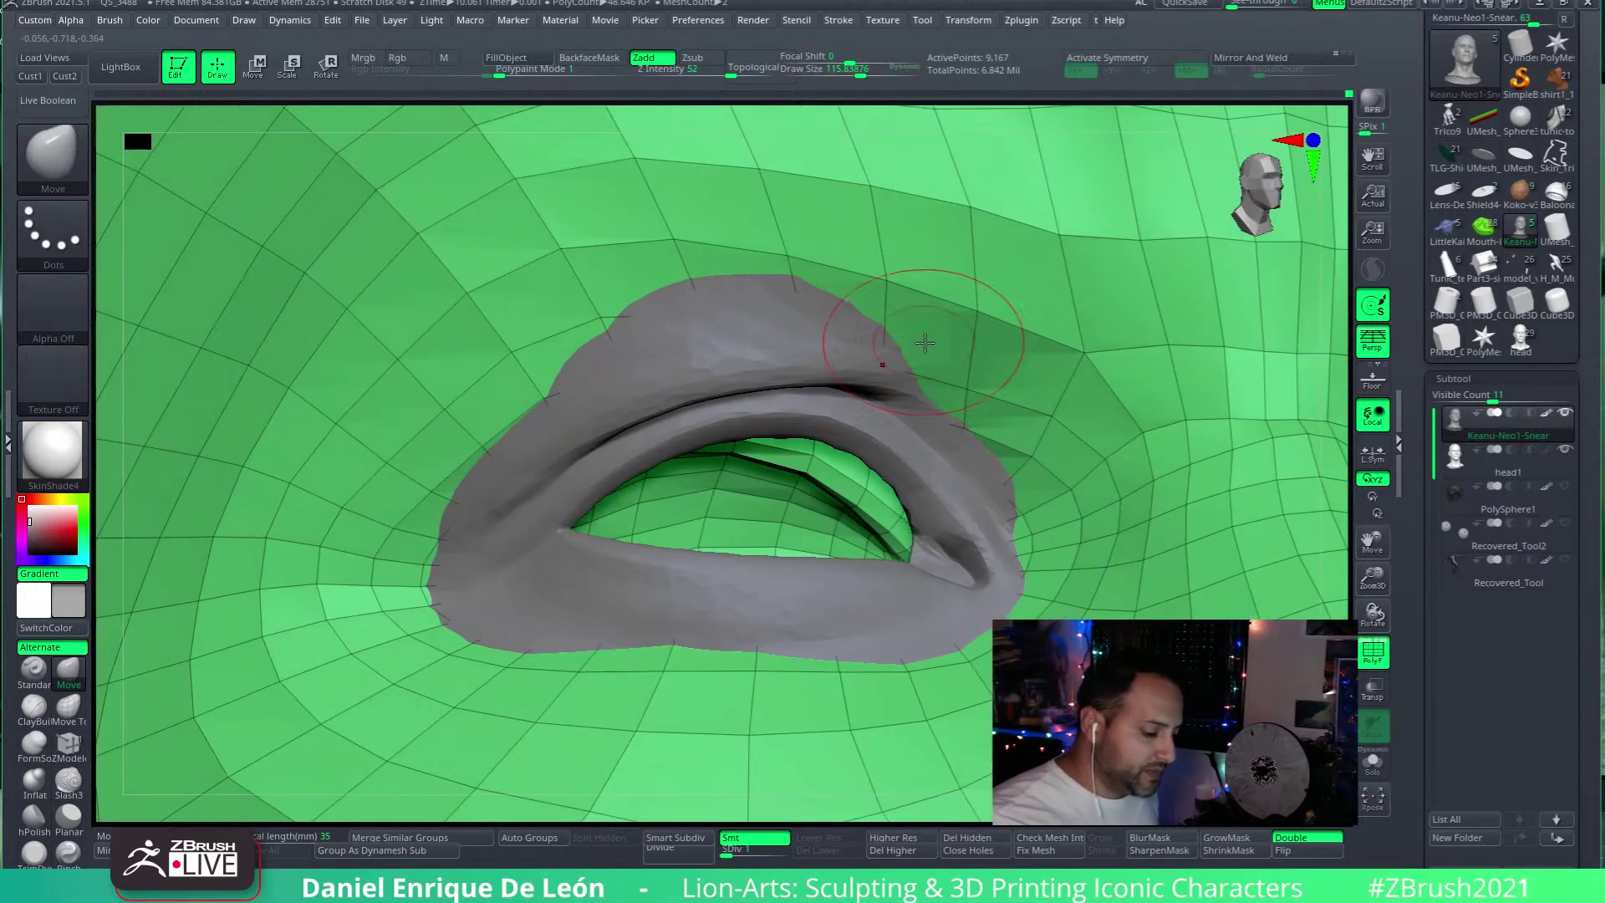
{"action": "left_click", "coordinate": [1371, 690]}
{"action": "right_click_drag", "start_coordinate": [919, 435], "coordinate": [924, 456]}
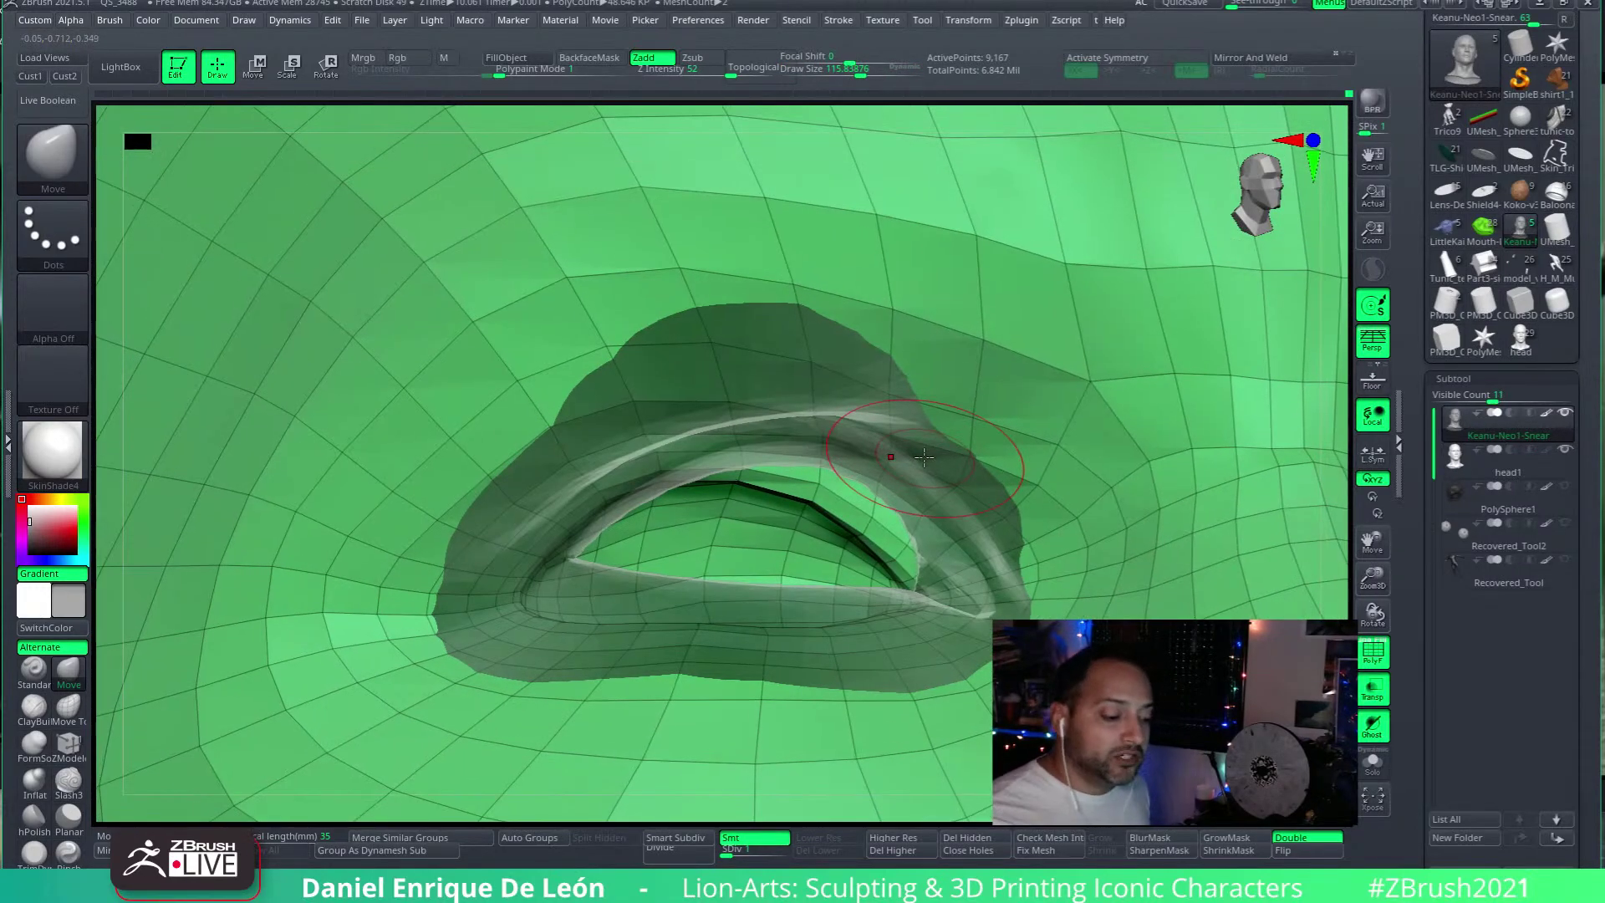
{"action": "right_click_drag", "start_coordinate": [820, 384], "coordinate": [865, 380]}
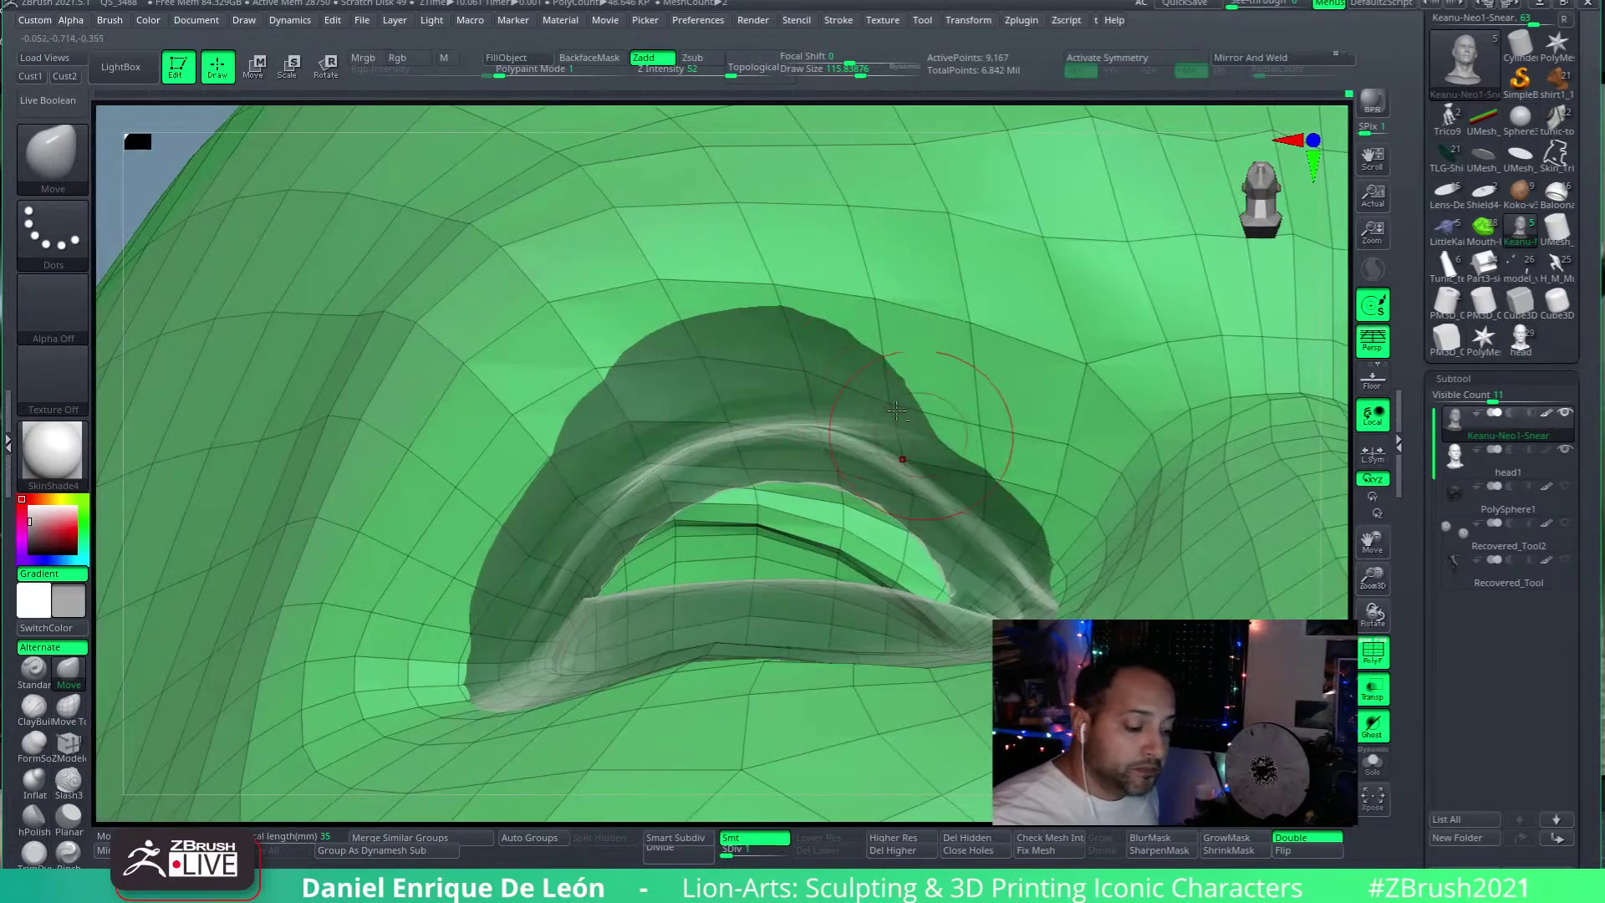
Step: Raise the draw size to about 322 and mask everything except the area around the character's right eye
{"action": "right_click_drag", "start_coordinate": [920, 436], "coordinate": [872, 337], "text": "alt"}
{"action": "left_click_drag", "start_coordinate": [862, 72], "coordinate": [883, 72]}
{"action": "right_click_drag", "start_coordinate": [827, 432], "coordinate": [849, 388]}
{"action": "mouse_move", "coordinate": [865, 449]}
{"action": "right_mouse_down", "text": "ctrl"}
{"action": "mouse_move", "coordinate": [861, 485]}
{"action": "mouse_move", "coordinate": [843, 418]}
{"action": "mouse_move", "coordinate": [909, 439]}
{"action": "right_mouse_up", "text": "ctrl"}
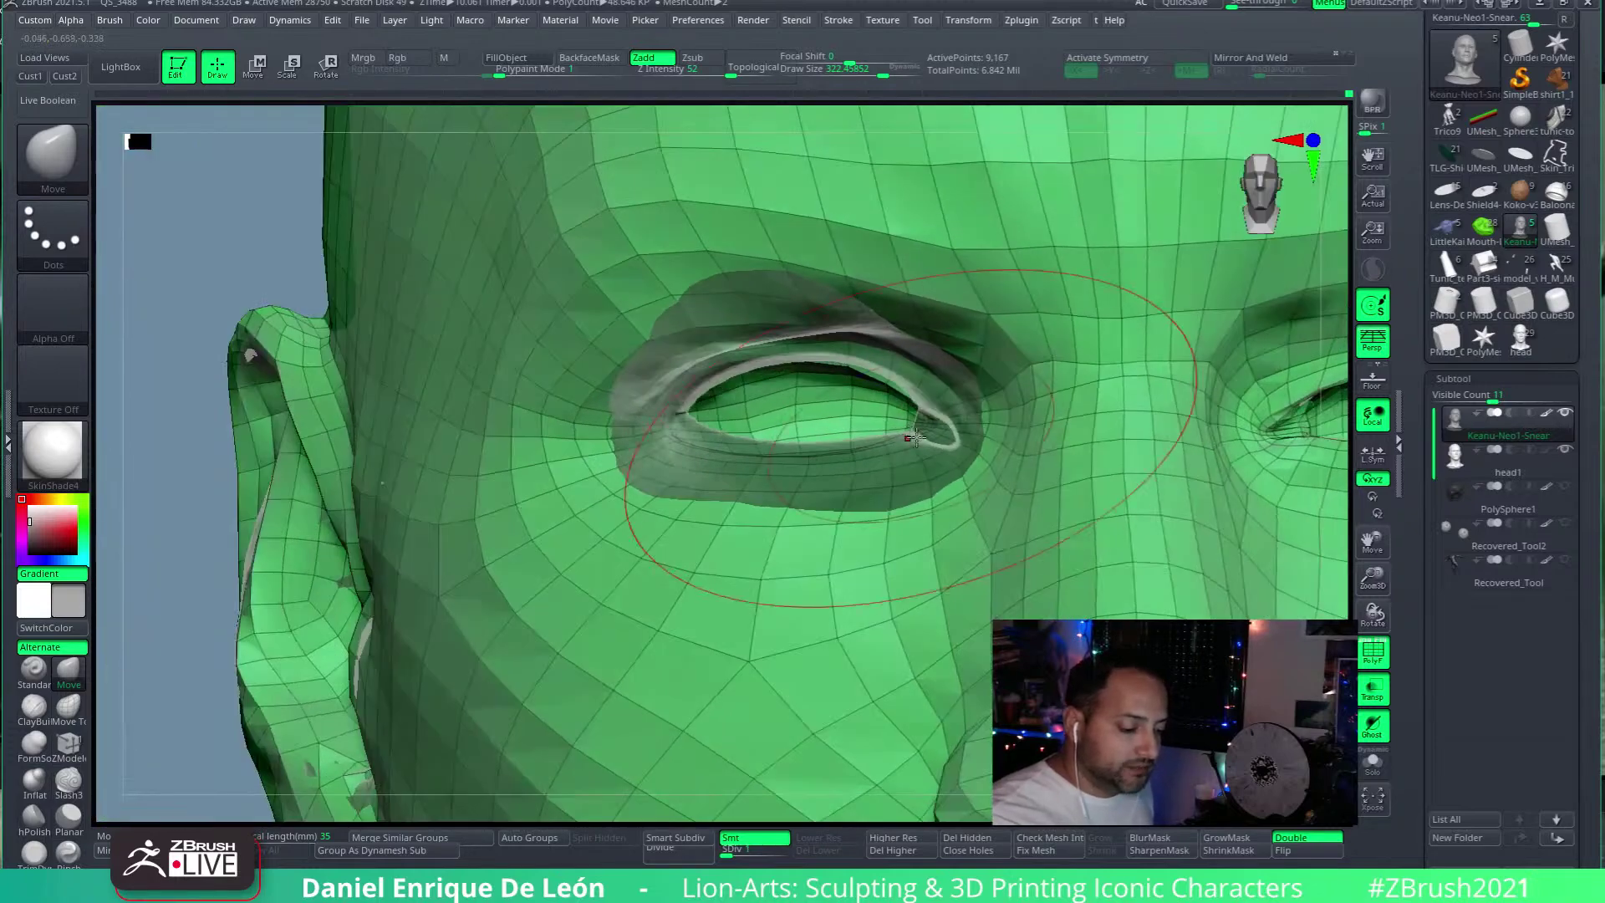
{"action": "mouse_move", "coordinate": [592, 280]}
{"action": "left_mouse_down", "text": "ctrl+shift"}
{"action": "mouse_move", "coordinate": [886, 186]}
{"action": "mouse_move", "coordinate": [1040, 334]}
{"action": "mouse_move", "coordinate": [866, 584]}
{"action": "mouse_move", "coordinate": [568, 301]}
{"action": "mouse_move", "coordinate": [592, 280]}
{"action": "mouse_move", "coordinate": [948, 230]}
{"action": "mouse_move", "coordinate": [999, 540]}
{"action": "mouse_move", "coordinate": [510, 251]}
{"action": "mouse_move", "coordinate": [602, 234]}
{"action": "mouse_move", "coordinate": [1016, 242]}
{"action": "mouse_move", "coordinate": [806, 689]}
{"action": "mouse_move", "coordinate": [668, 130]}
{"action": "mouse_move", "coordinate": [636, 159]}
{"action": "left_mouse_up", "text": "ctrl+shift"}
{"action": "left_click", "coordinate": [251, 189], "text": "ctrl"}
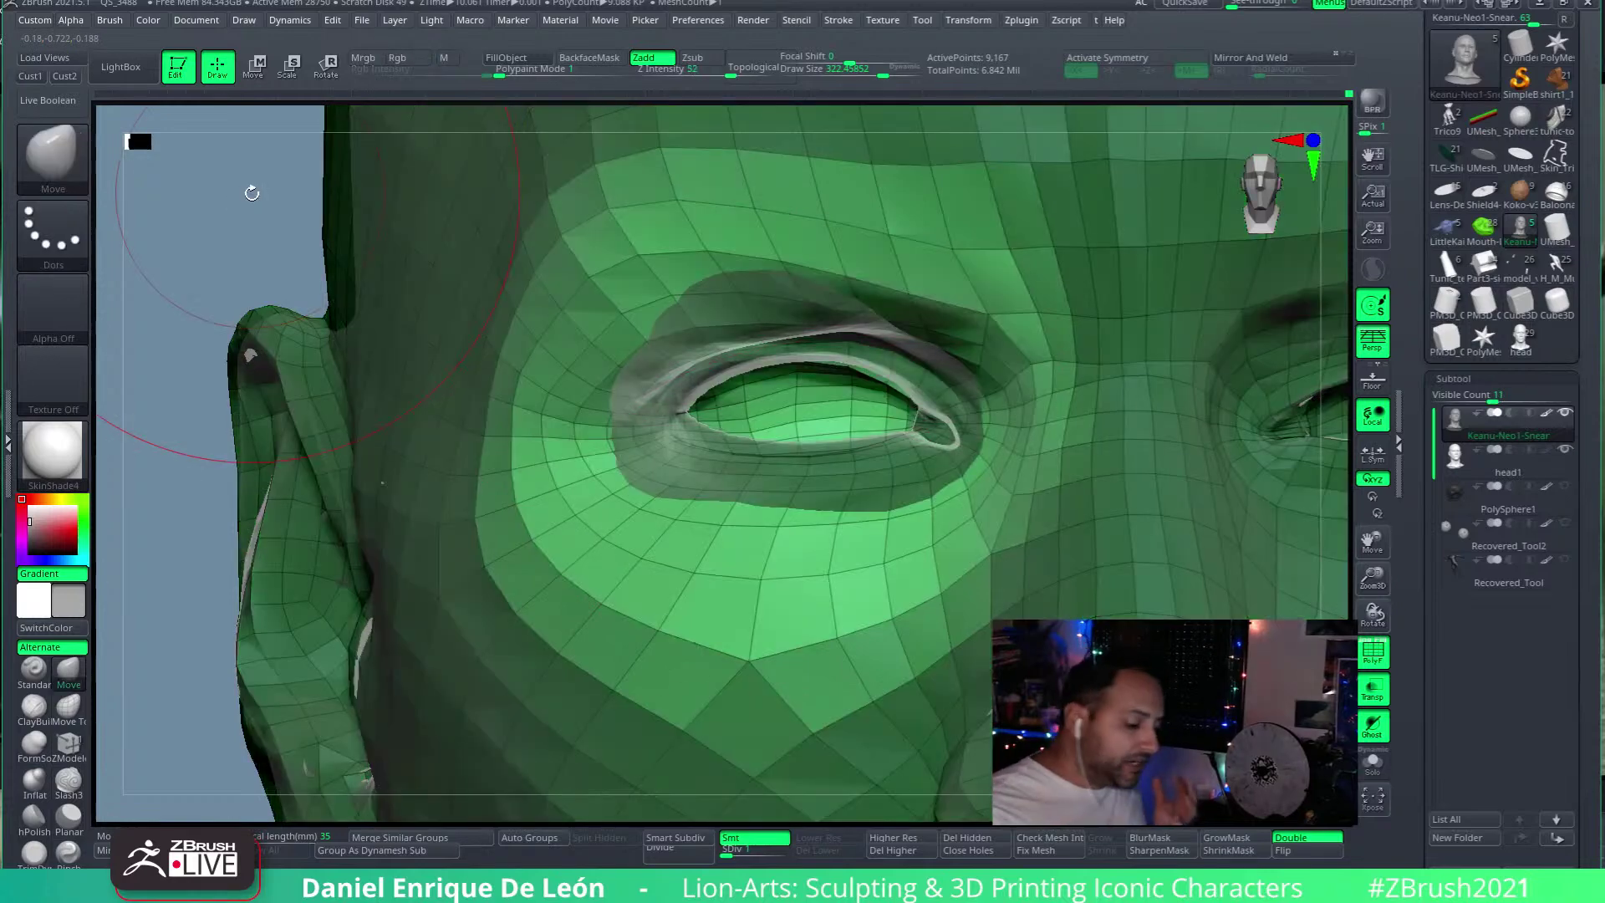
Step: Adjust the mask and shift the unmasked right-eye area toward the head1 reference with the Move brush
{"action": "right_click_drag", "start_coordinate": [961, 535], "coordinate": [920, 167], "text": "ctrl"}
{"action": "right_click_drag", "start_coordinate": [919, 167], "coordinate": [1112, 184]}
{"action": "mouse_move", "coordinate": [443, 675]}
{"action": "left_mouse_down", "text": "ctrl"}
{"action": "mouse_move", "coordinate": [589, 127]}
{"action": "mouse_move", "coordinate": [760, 692]}
{"action": "left_mouse_up", "text": "ctrl"}
{"action": "right_click_drag", "start_coordinate": [746, 629], "coordinate": [718, 414]}
{"action": "left_click_drag", "start_coordinate": [719, 414], "coordinate": [733, 424]}
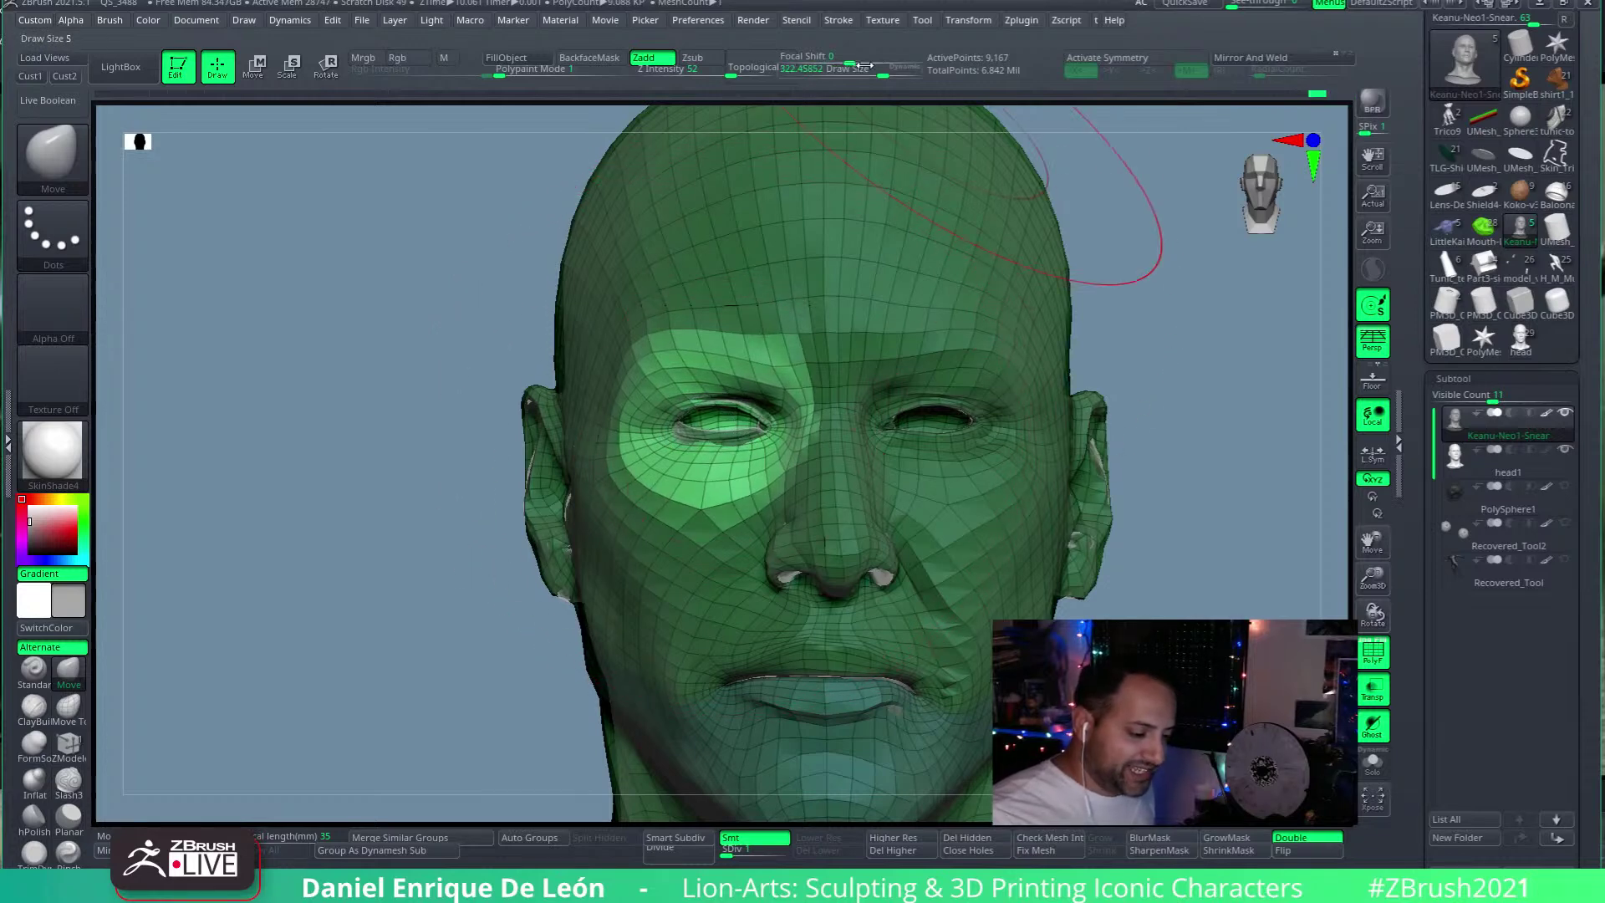
Step: Undo the last change around the right eye and reshape its lids toward head1 at a draw size of about 181
{"action": "left_click_drag", "start_coordinate": [876, 74], "coordinate": [861, 76]}
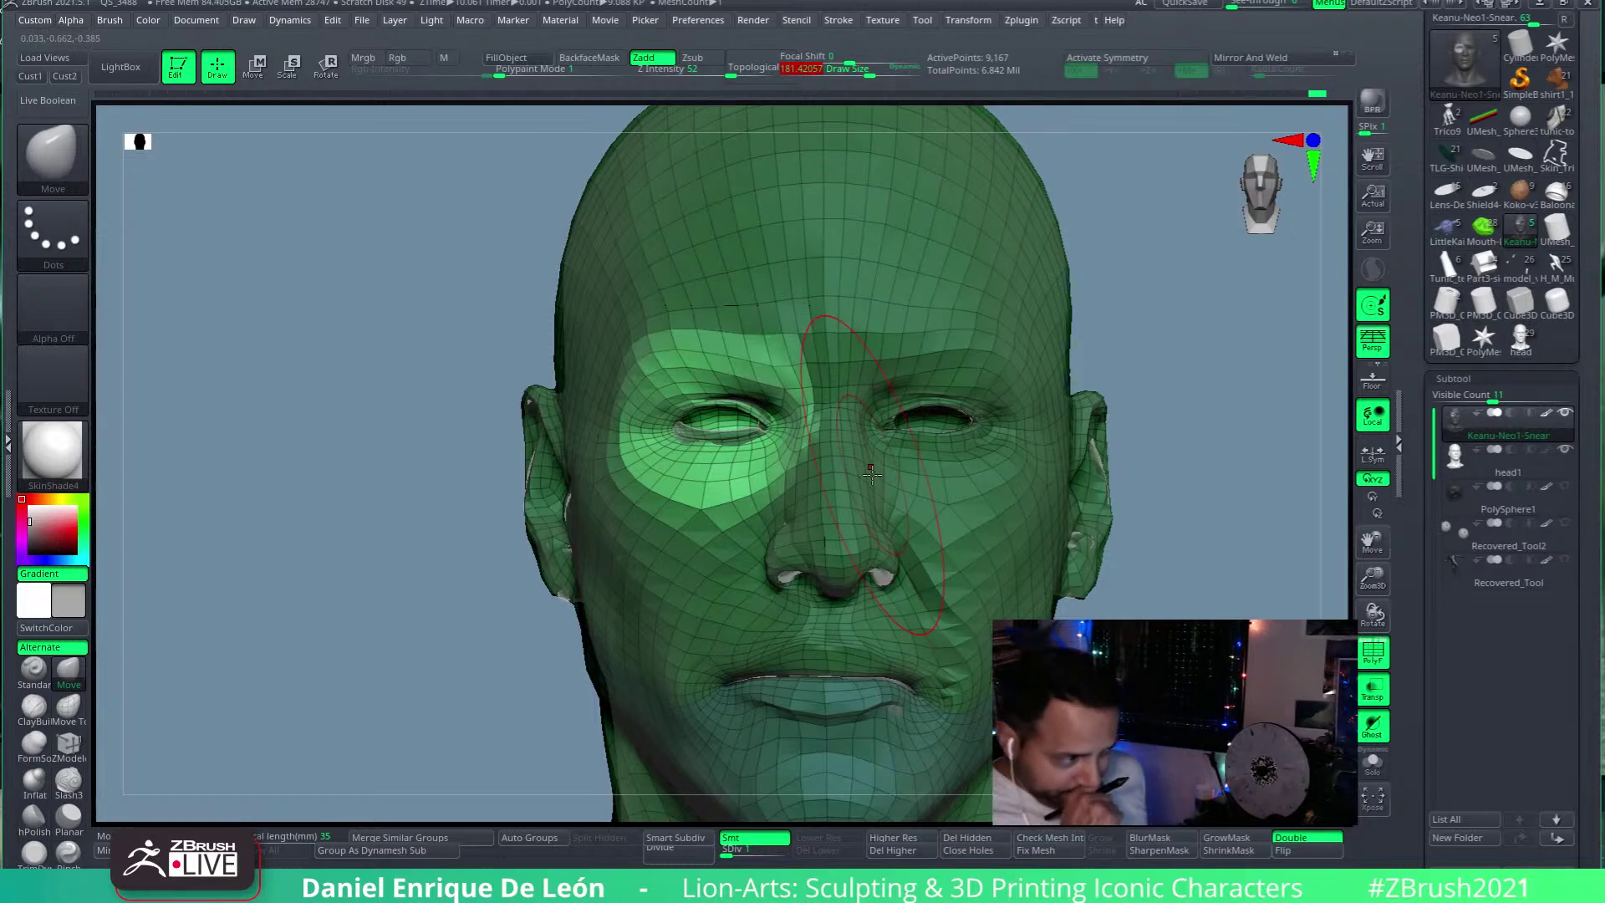
{"action": "right_click_drag", "start_coordinate": [733, 416], "coordinate": [919, 426], "text": "ctrl"}
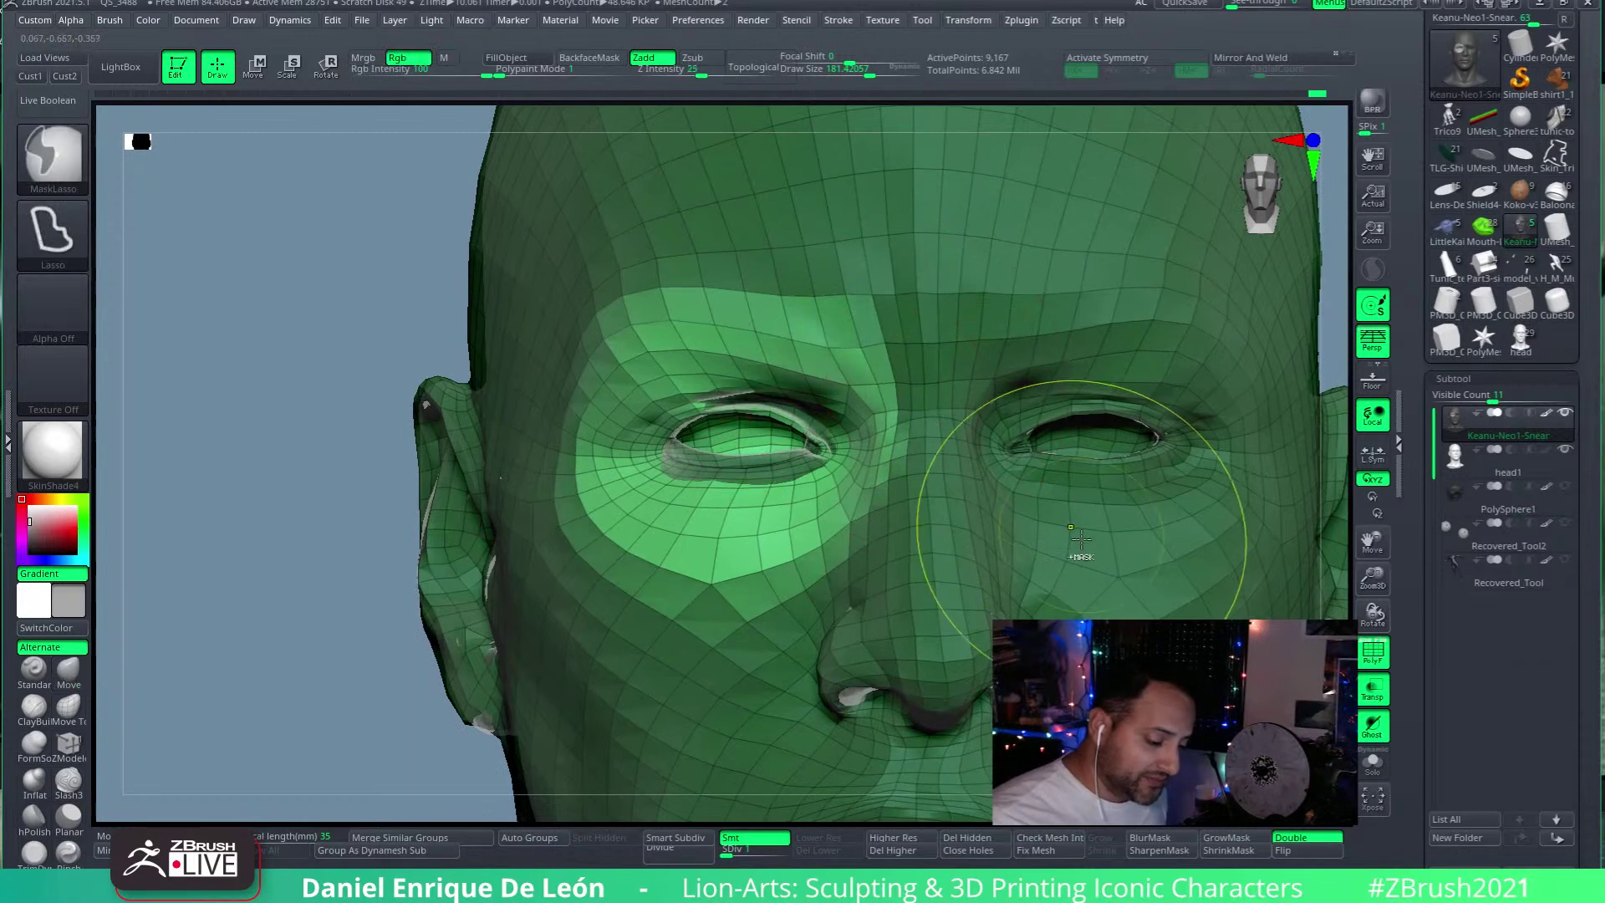
{"action": "key", "text": "ctrl+z"}
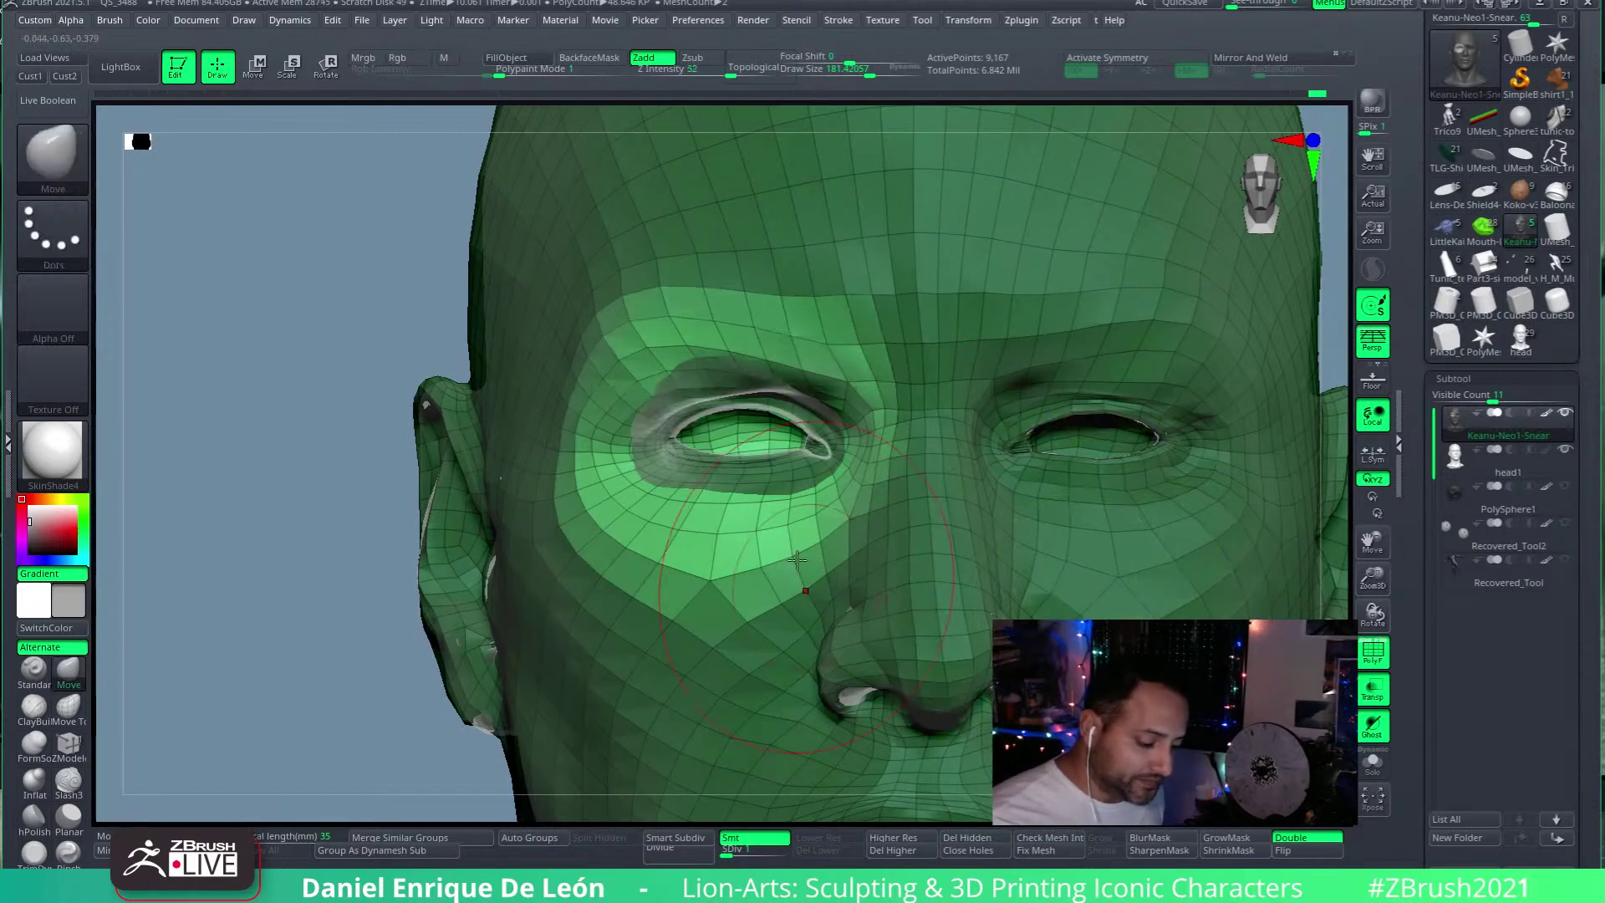
{"action": "right_click_drag", "start_coordinate": [807, 591], "coordinate": [735, 385], "text": "ctrl"}
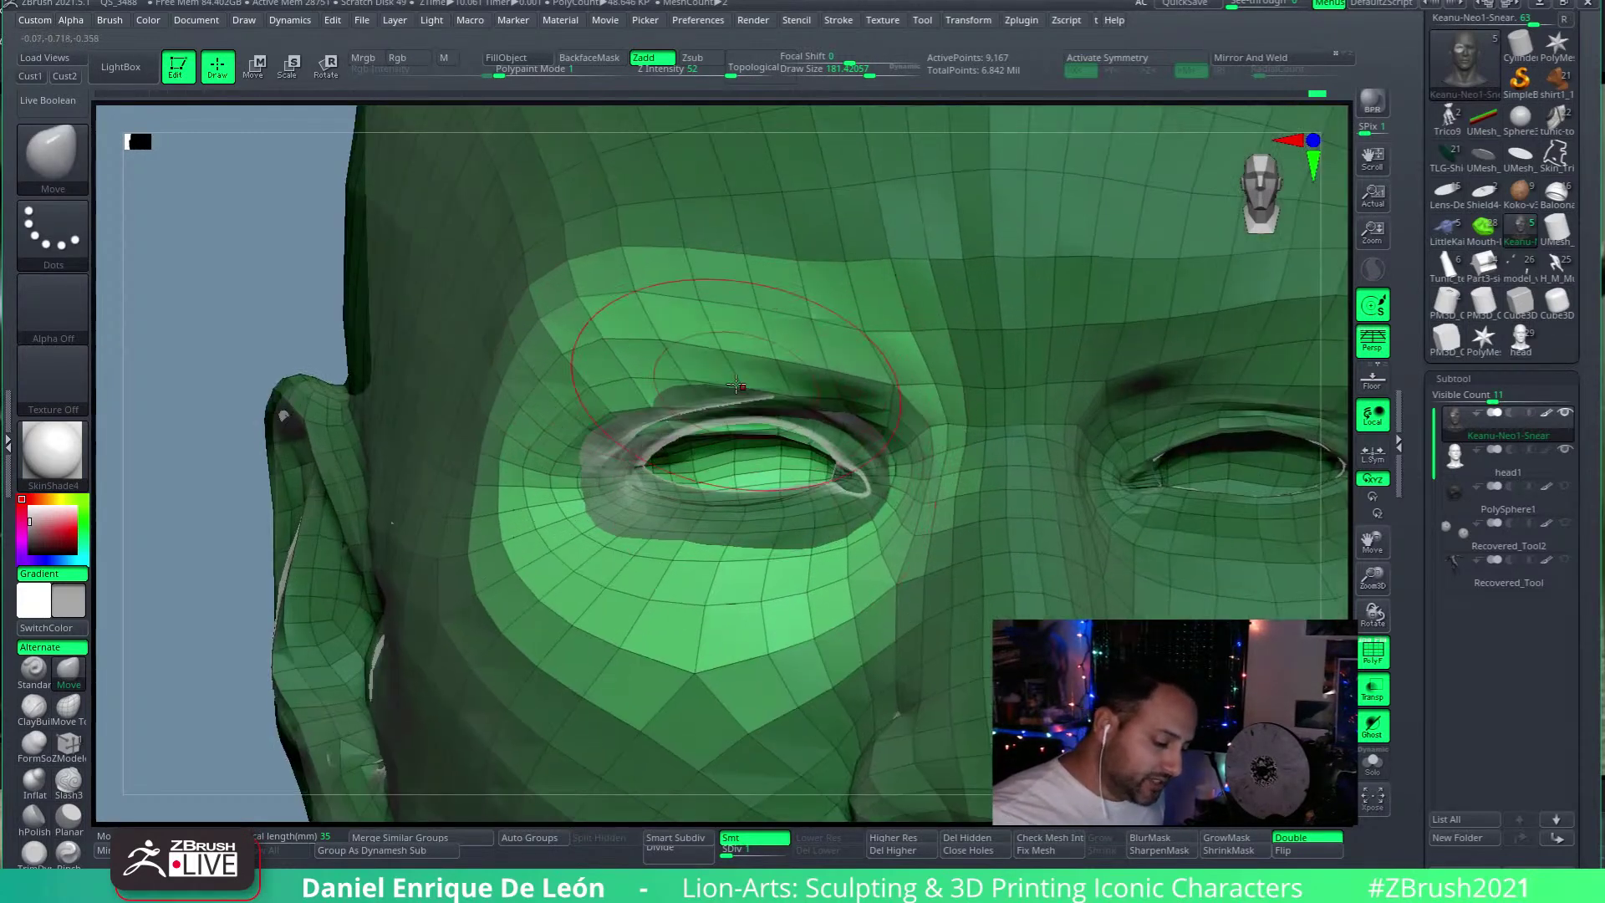
{"action": "mouse_move", "coordinate": [737, 419]}
{"action": "right_mouse_down"}
{"action": "mouse_move", "coordinate": [777, 431]}
{"action": "mouse_move", "coordinate": [802, 475]}
{"action": "mouse_move", "coordinate": [861, 330]}
{"action": "mouse_move", "coordinate": [914, 287]}
{"action": "mouse_move", "coordinate": [939, 432]}
{"action": "mouse_move", "coordinate": [934, 384]}
{"action": "right_mouse_up"}
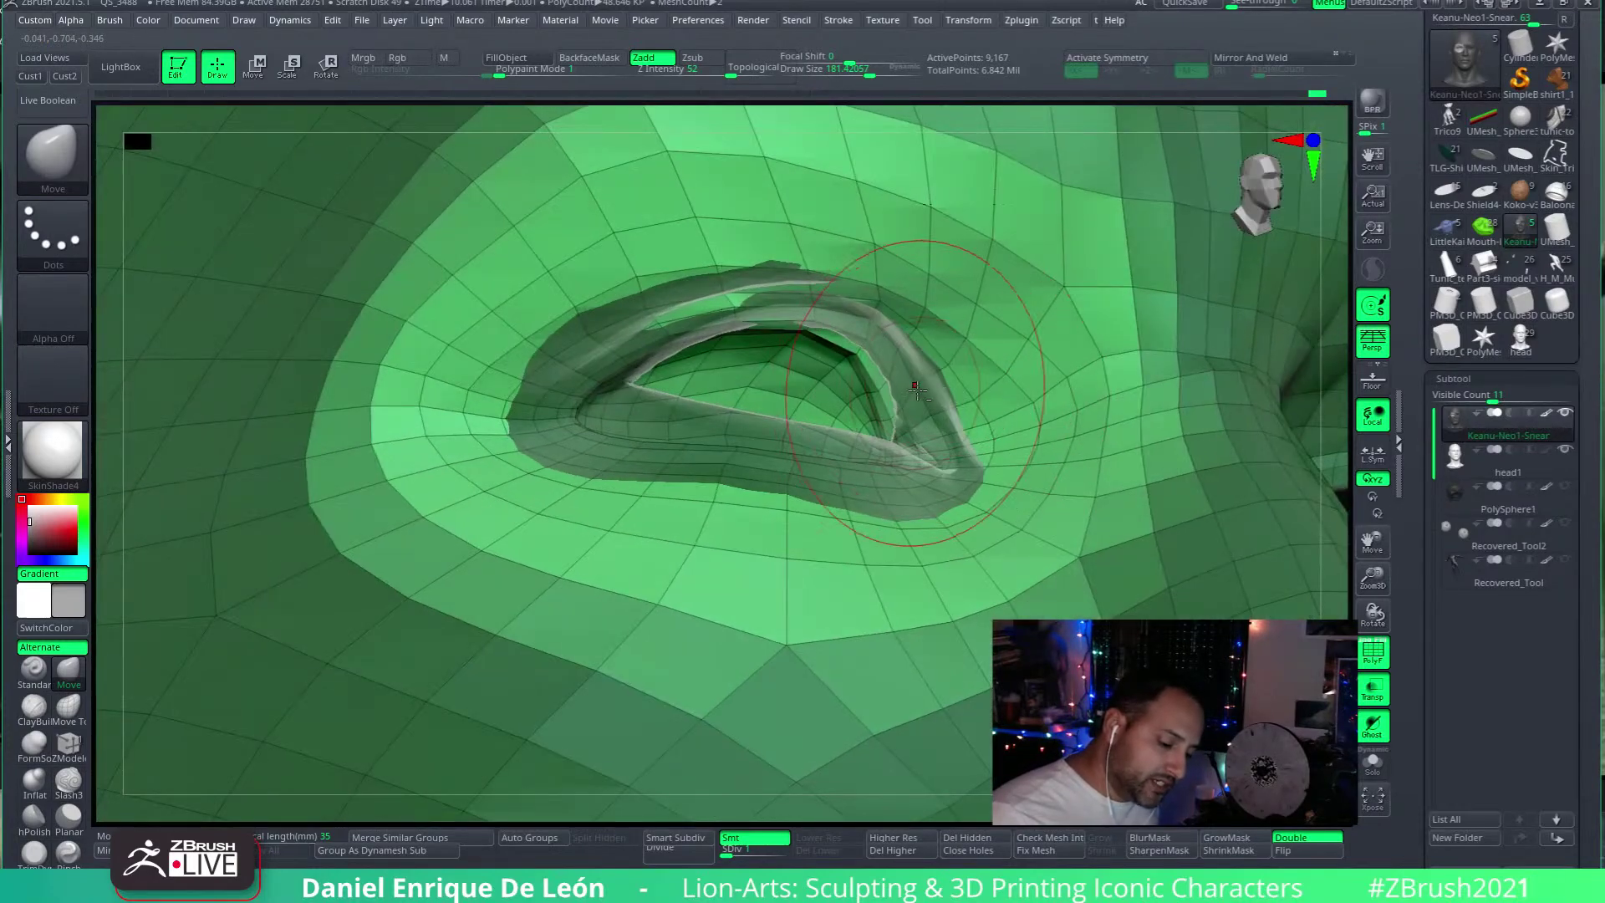
Step: Keep Keanu-Neo1-Snear active and move the right eye's upper lid and fold onto the head1 surface
{"action": "left_click", "coordinate": [915, 391], "text": "alt"}
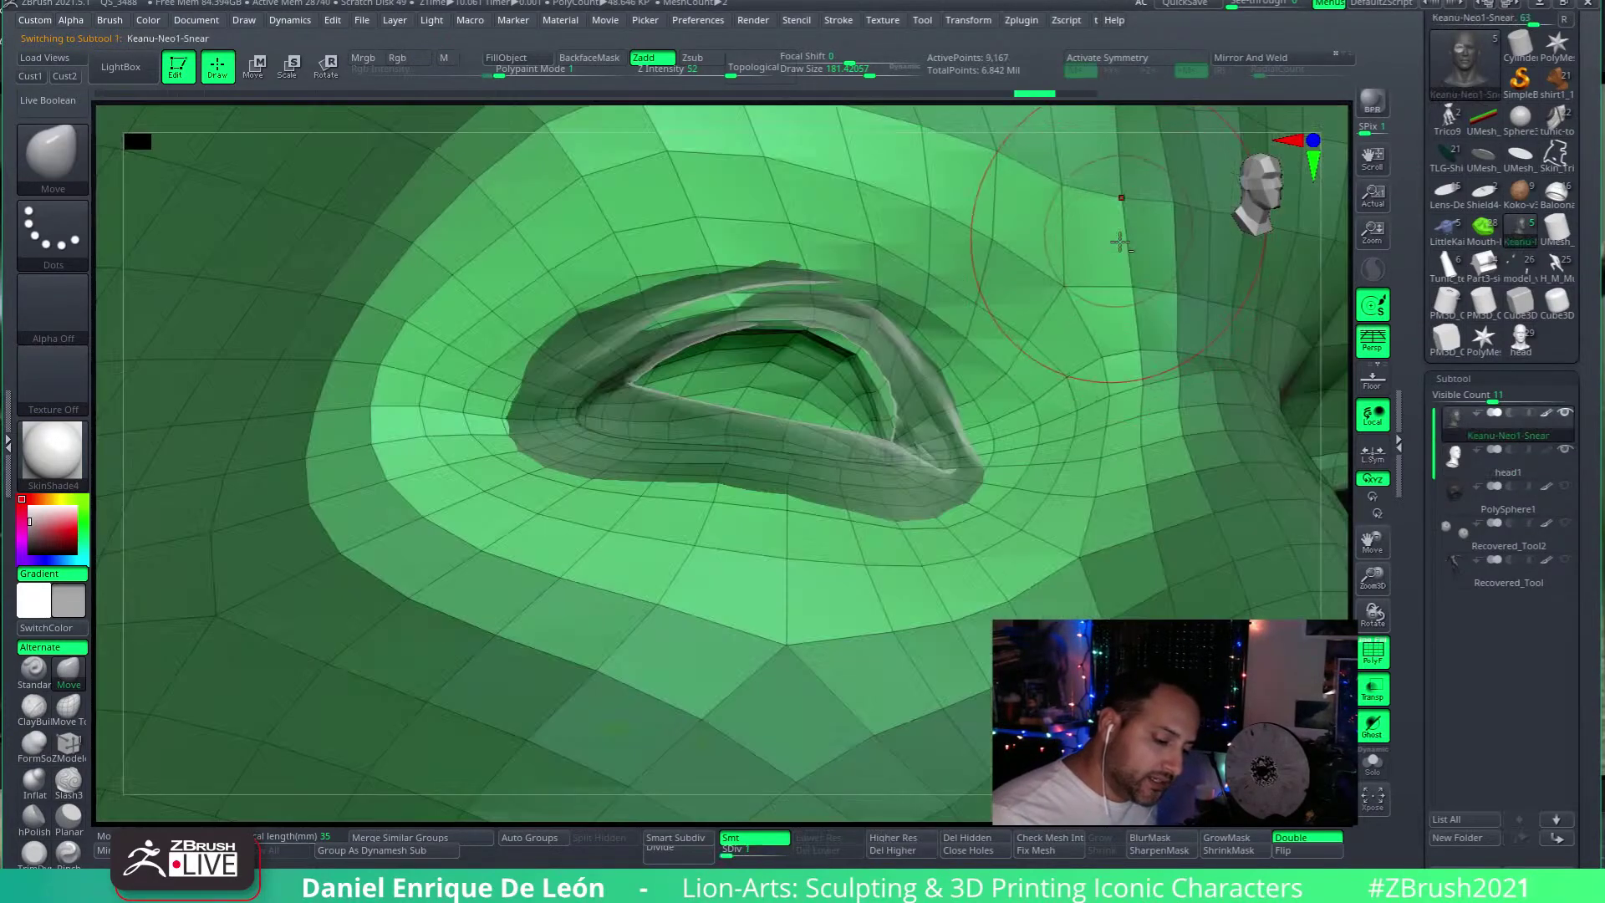
{"action": "mouse_move", "coordinate": [1120, 384]}
{"action": "right_mouse_down"}
{"action": "mouse_move", "coordinate": [915, 381]}
{"action": "mouse_move", "coordinate": [869, 335]}
{"action": "mouse_move", "coordinate": [847, 346]}
{"action": "mouse_move", "coordinate": [873, 352]}
{"action": "right_mouse_up"}
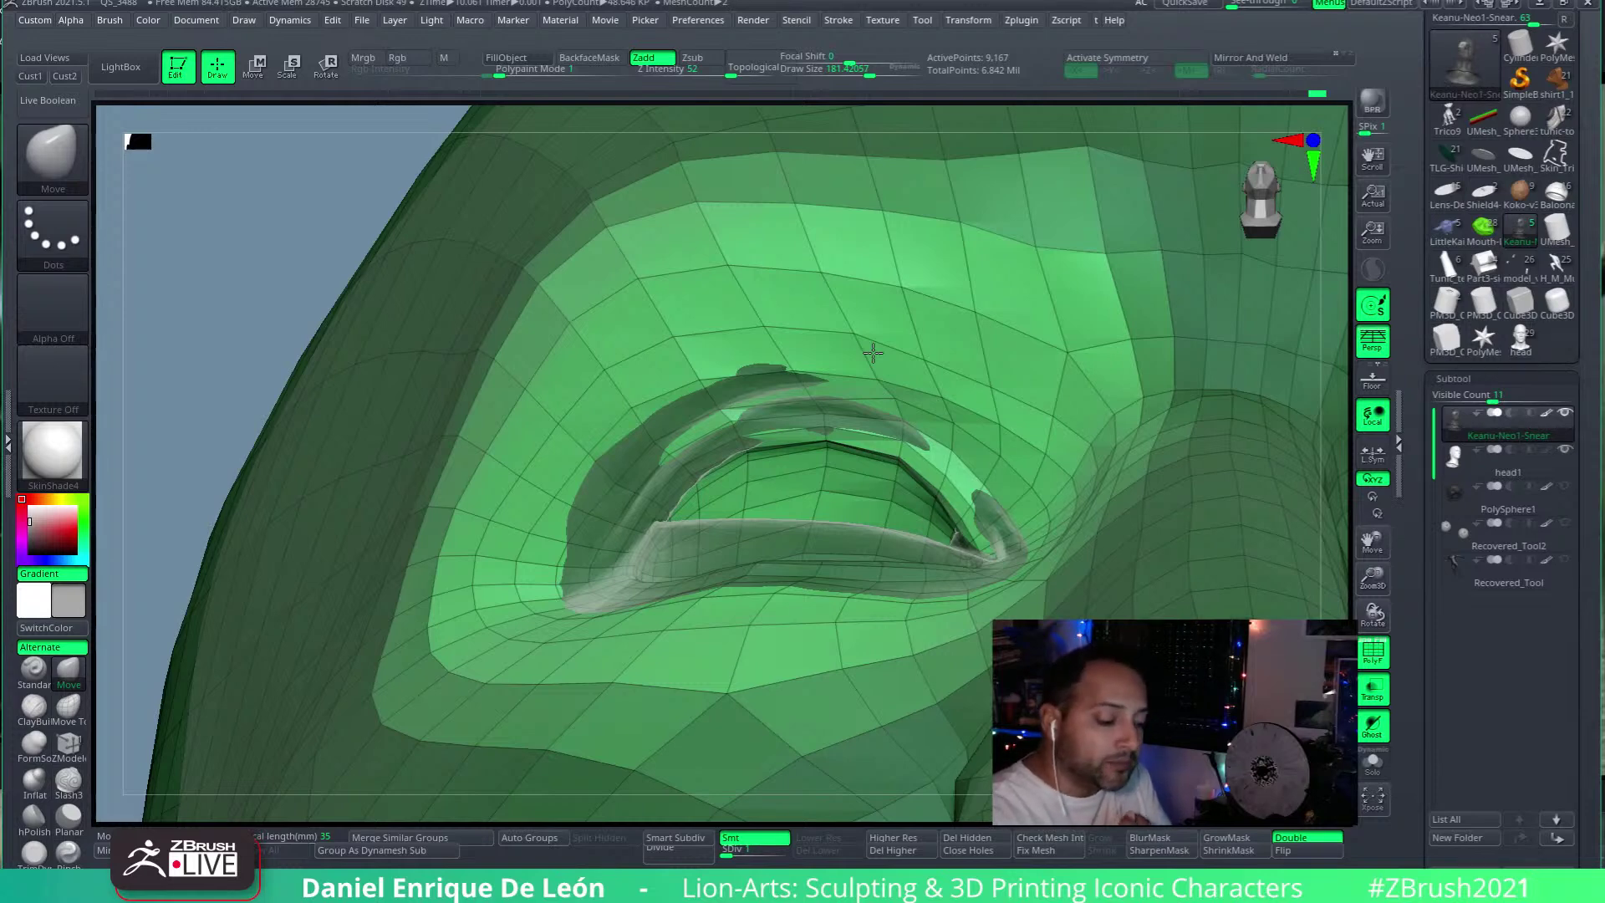
{"action": "mouse_move", "coordinate": [873, 353]}
{"action": "right_mouse_down"}
{"action": "mouse_move", "coordinate": [764, 324]}
{"action": "mouse_move", "coordinate": [795, 319]}
{"action": "right_mouse_up"}
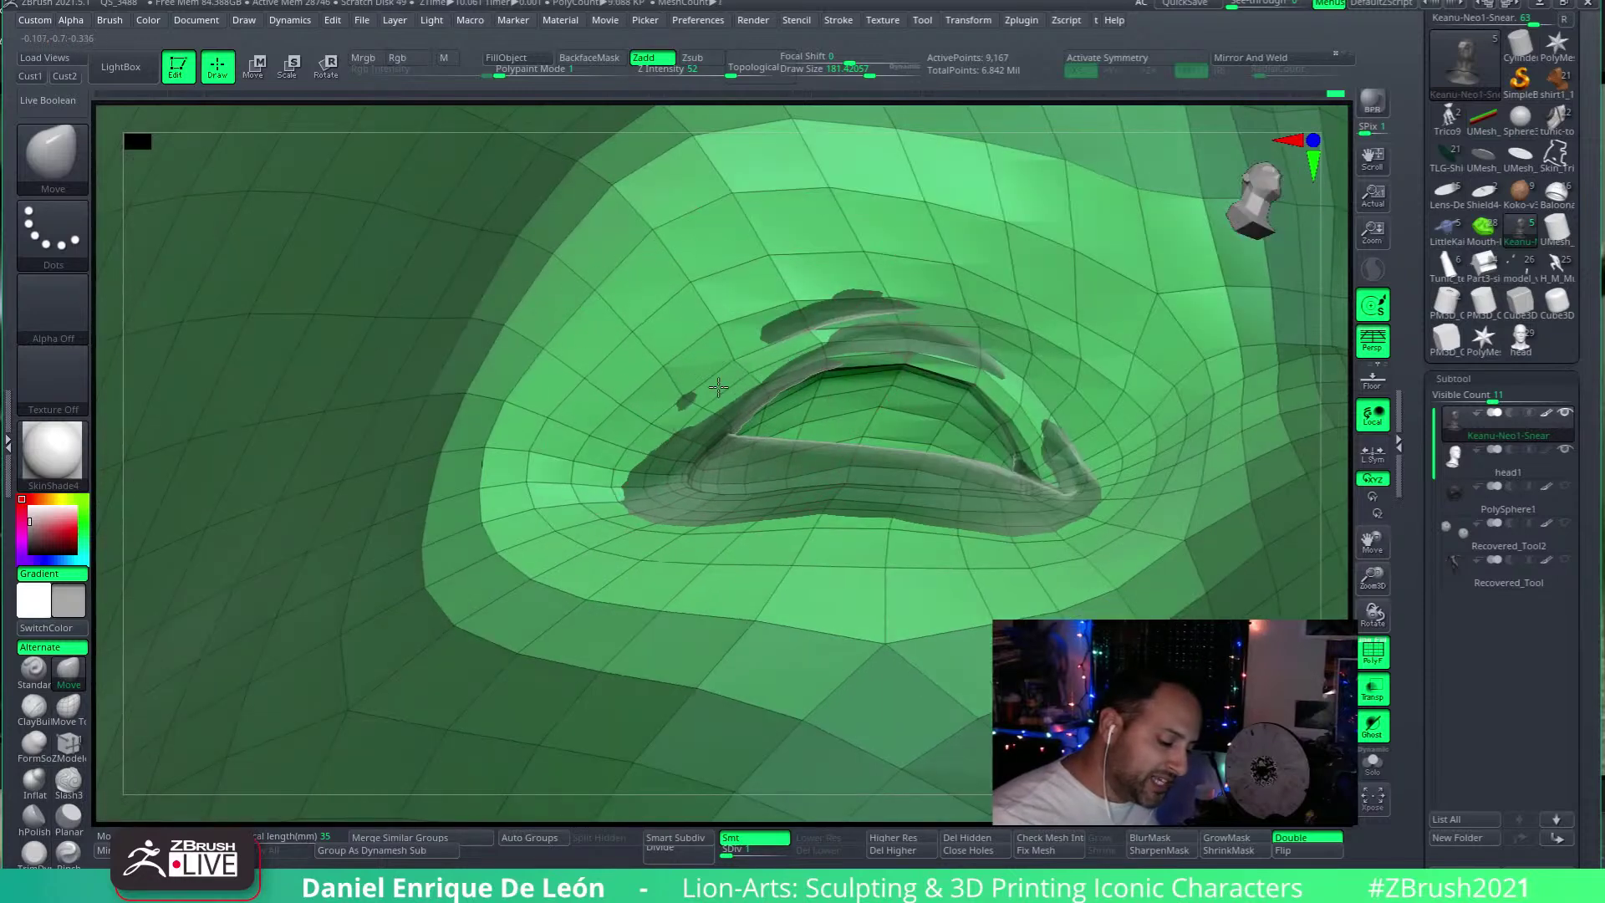
{"action": "mouse_move", "coordinate": [899, 307]}
{"action": "right_mouse_down"}
{"action": "mouse_move", "coordinate": [883, 354]}
{"action": "mouse_move", "coordinate": [826, 364]}
{"action": "right_mouse_up"}
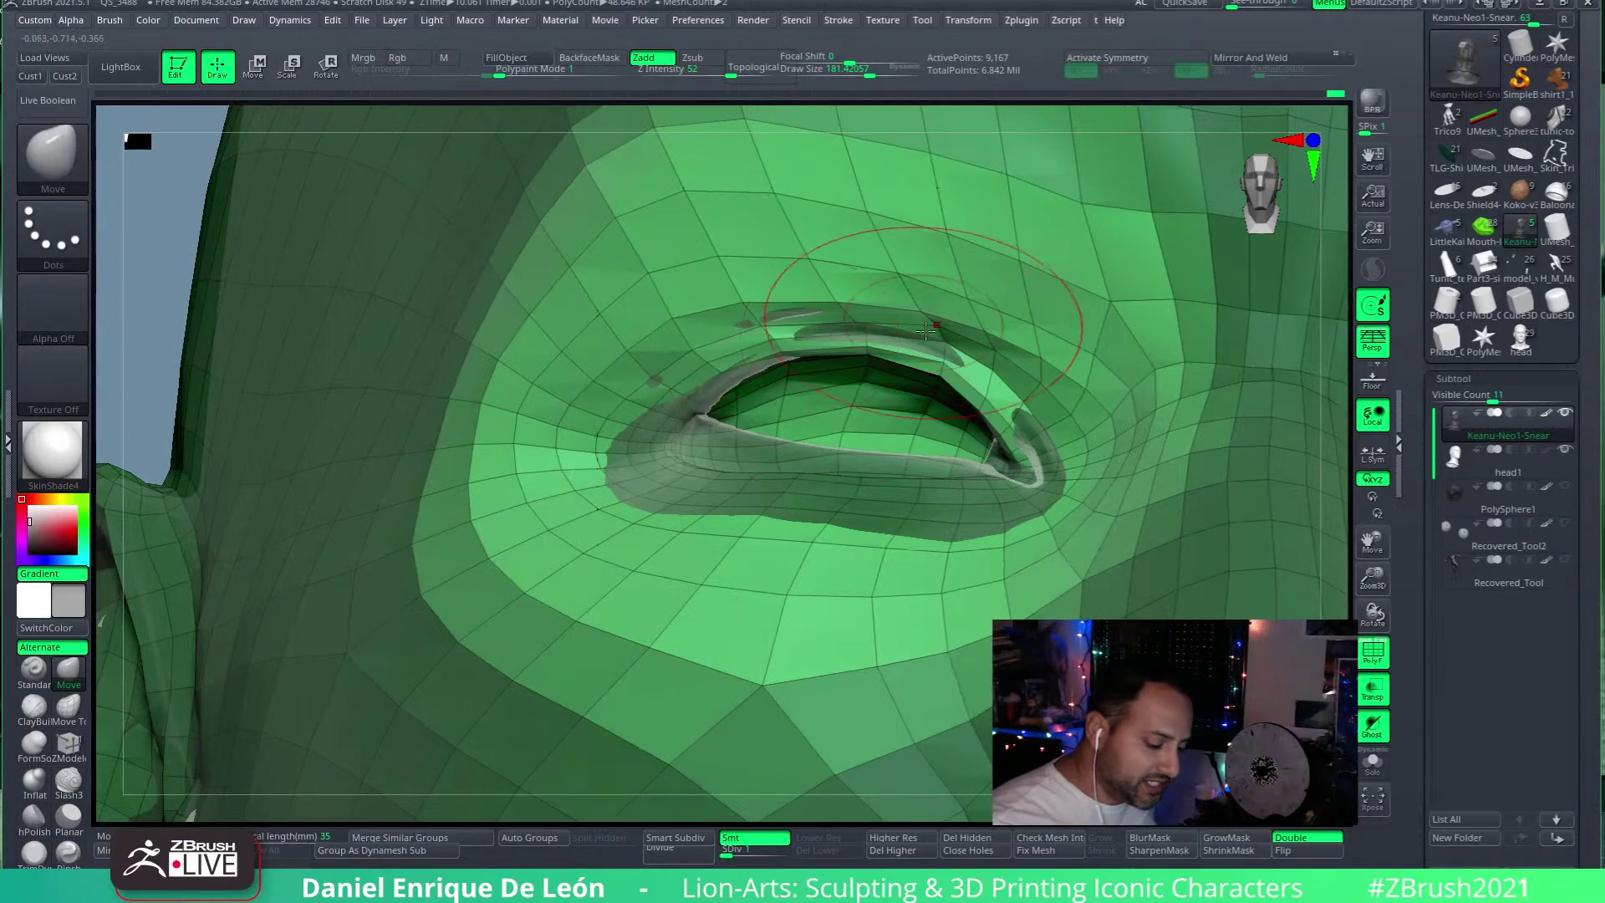
{"action": "mouse_move", "coordinate": [970, 336]}
{"action": "right_mouse_down"}
{"action": "mouse_move", "coordinate": [892, 361]}
{"action": "mouse_move", "coordinate": [1039, 312]}
{"action": "mouse_move", "coordinate": [986, 303]}
{"action": "mouse_move", "coordinate": [922, 225]}
{"action": "right_mouse_up"}
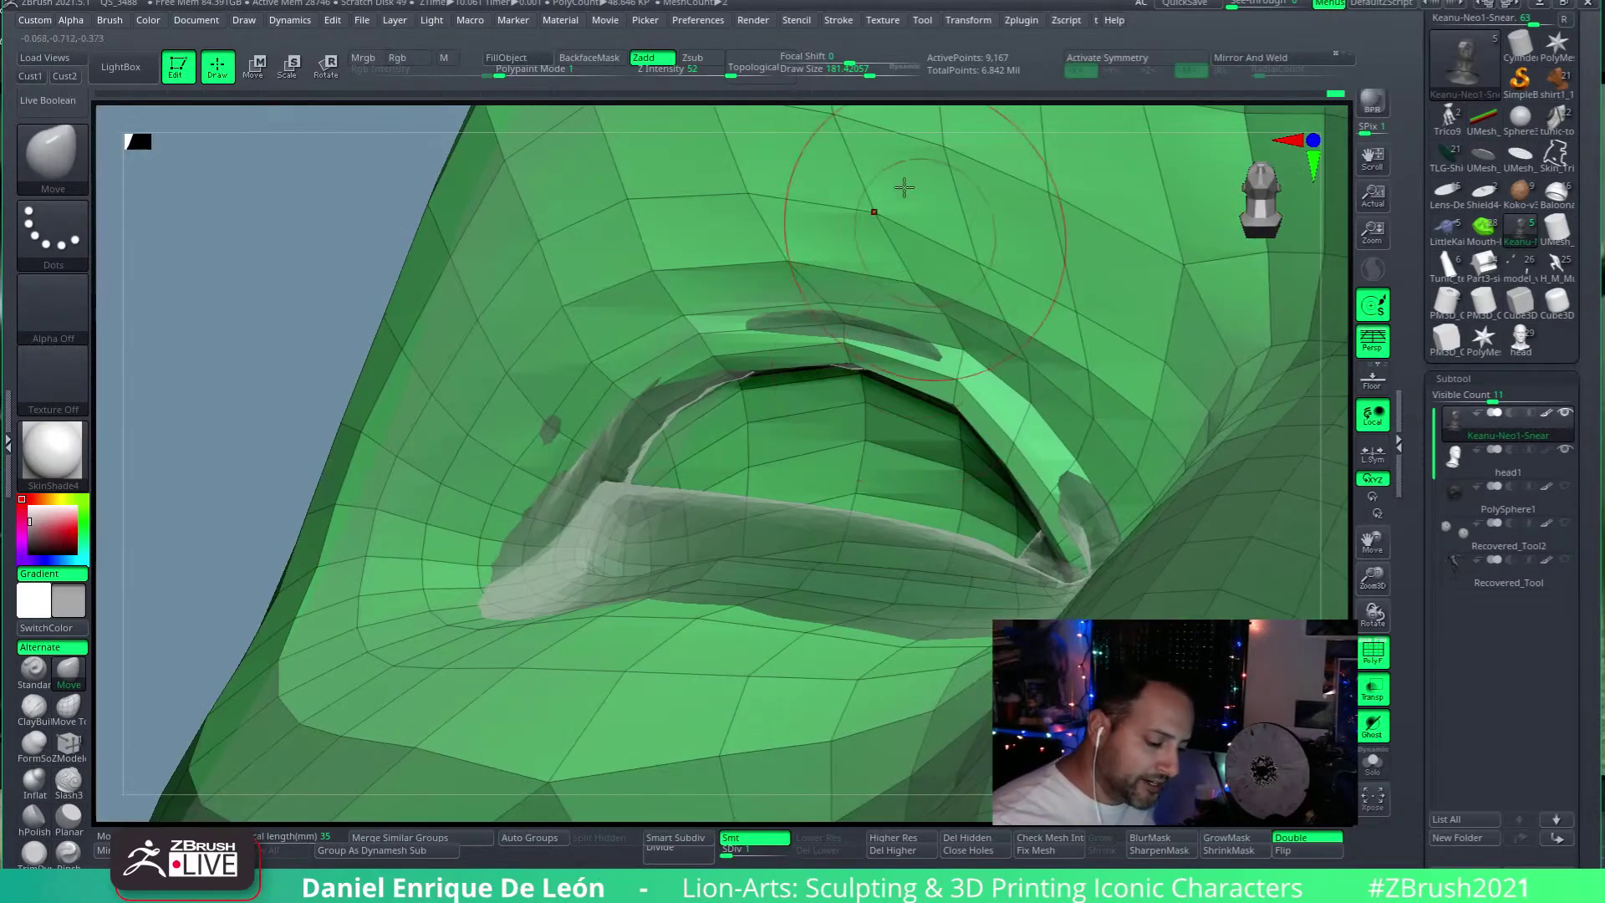
Step: Set the draw size to about 203 and pull the right eye's outer corner in to match the head1 reference
{"action": "left_click_drag", "start_coordinate": [880, 74], "coordinate": [867, 74]}
{"action": "mouse_move", "coordinate": [937, 334]}
{"action": "right_mouse_down"}
{"action": "mouse_move", "coordinate": [985, 362]}
{"action": "mouse_move", "coordinate": [883, 444]}
{"action": "mouse_move", "coordinate": [915, 373]}
{"action": "mouse_move", "coordinate": [883, 368]}
{"action": "mouse_move", "coordinate": [879, 330]}
{"action": "mouse_move", "coordinate": [902, 308]}
{"action": "mouse_move", "coordinate": [847, 352]}
{"action": "mouse_move", "coordinate": [868, 355]}
{"action": "mouse_move", "coordinate": [864, 387]}
{"action": "right_mouse_up"}
{"action": "mouse_move", "coordinate": [911, 325]}
{"action": "right_mouse_down"}
{"action": "mouse_move", "coordinate": [891, 462]}
{"action": "mouse_move", "coordinate": [881, 403]}
{"action": "mouse_move", "coordinate": [796, 458]}
{"action": "mouse_move", "coordinate": [805, 420]}
{"action": "mouse_move", "coordinate": [762, 526]}
{"action": "right_mouse_up"}
{"action": "key", "text": "bracketright"}
{"action": "key", "text": "bracketright"}
{"action": "key", "text": "bracketright"}
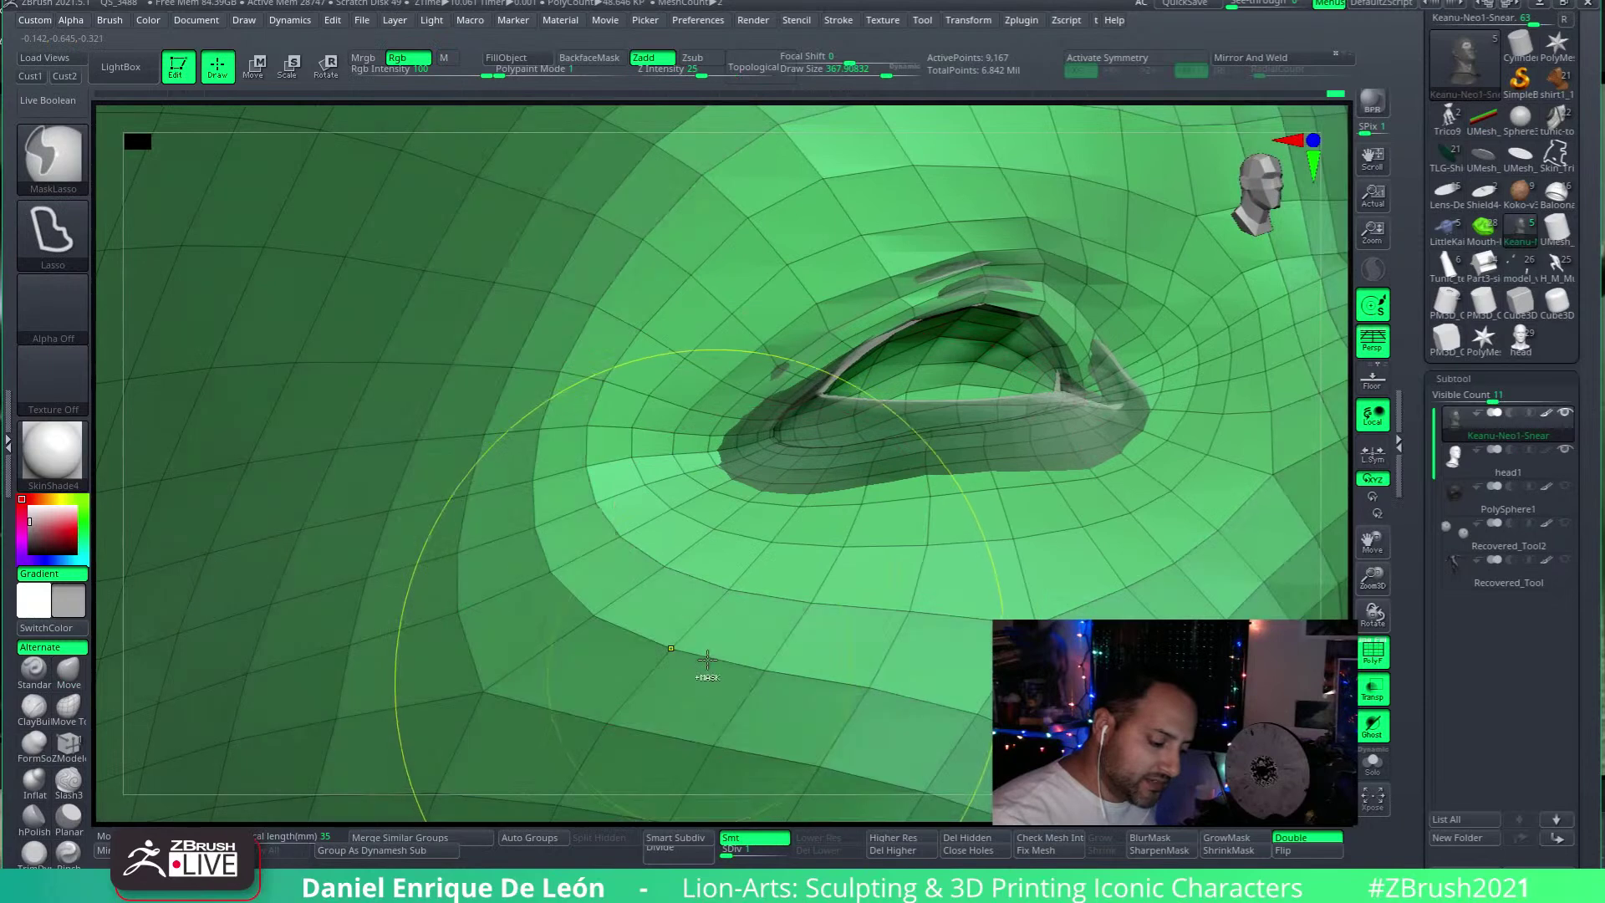
{"action": "left_click_drag", "start_coordinate": [886, 73], "coordinate": [875, 74]}
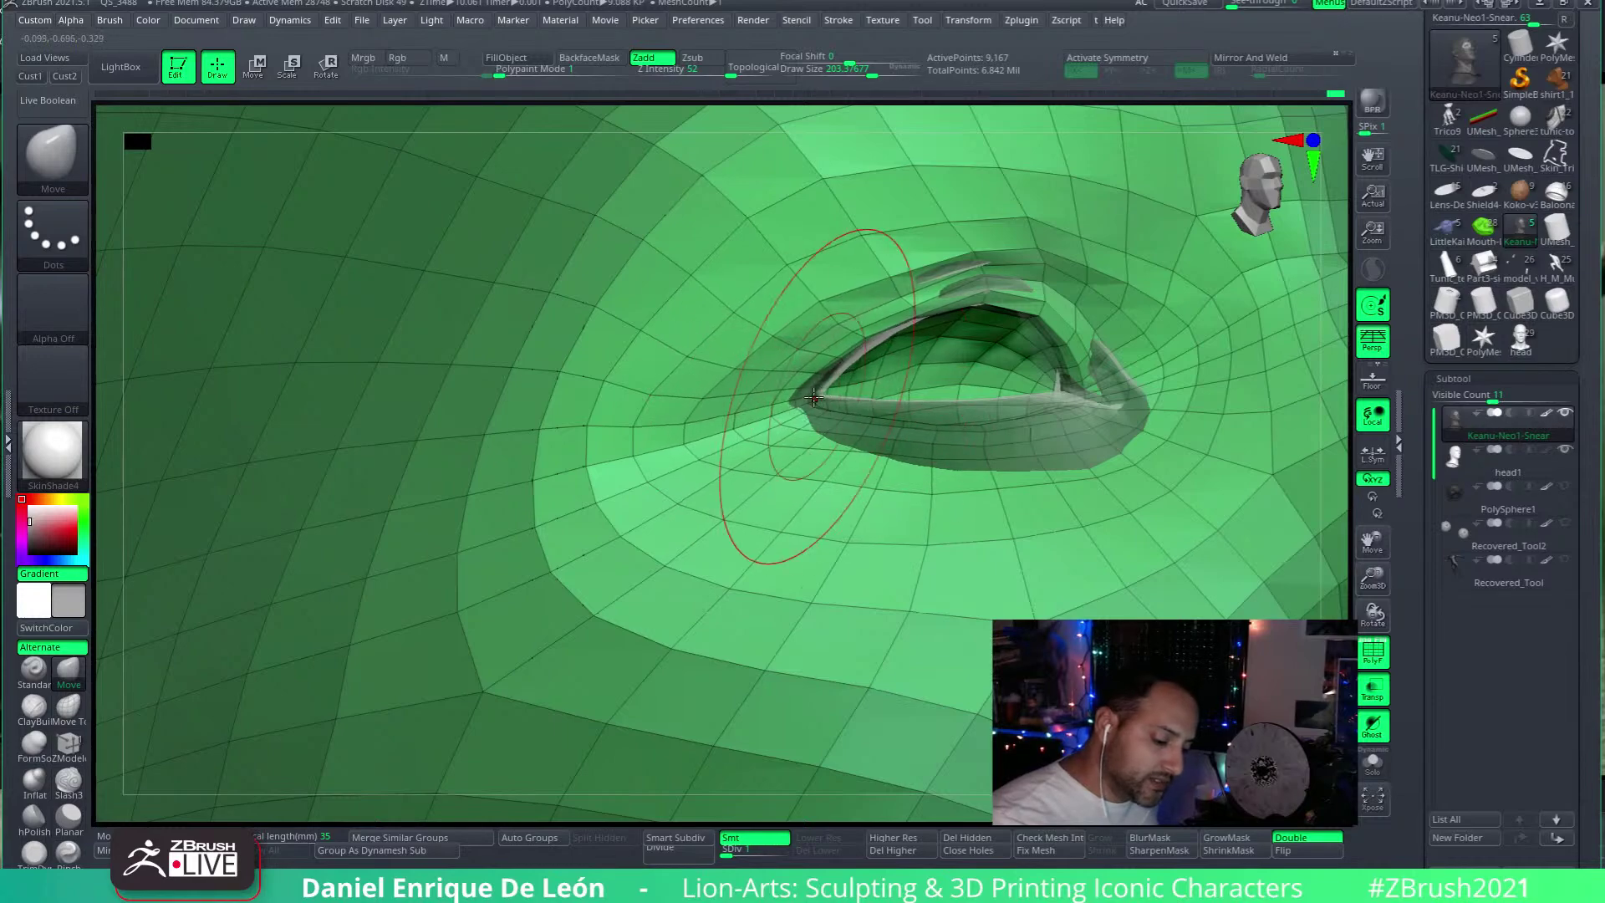
Step: Lower the draw size to about 149 and refine the right eye's upper lid rim and outer corner against head1
{"action": "mouse_move", "coordinate": [982, 432]}
{"action": "right_mouse_down"}
{"action": "mouse_move", "coordinate": [815, 508]}
{"action": "mouse_move", "coordinate": [1016, 395]}
{"action": "mouse_move", "coordinate": [968, 284]}
{"action": "mouse_move", "coordinate": [892, 274]}
{"action": "mouse_move", "coordinate": [917, 320]}
{"action": "mouse_move", "coordinate": [912, 376]}
{"action": "mouse_move", "coordinate": [955, 230]}
{"action": "right_mouse_up"}
{"action": "key", "text": "["}
{"action": "key", "text": "["}
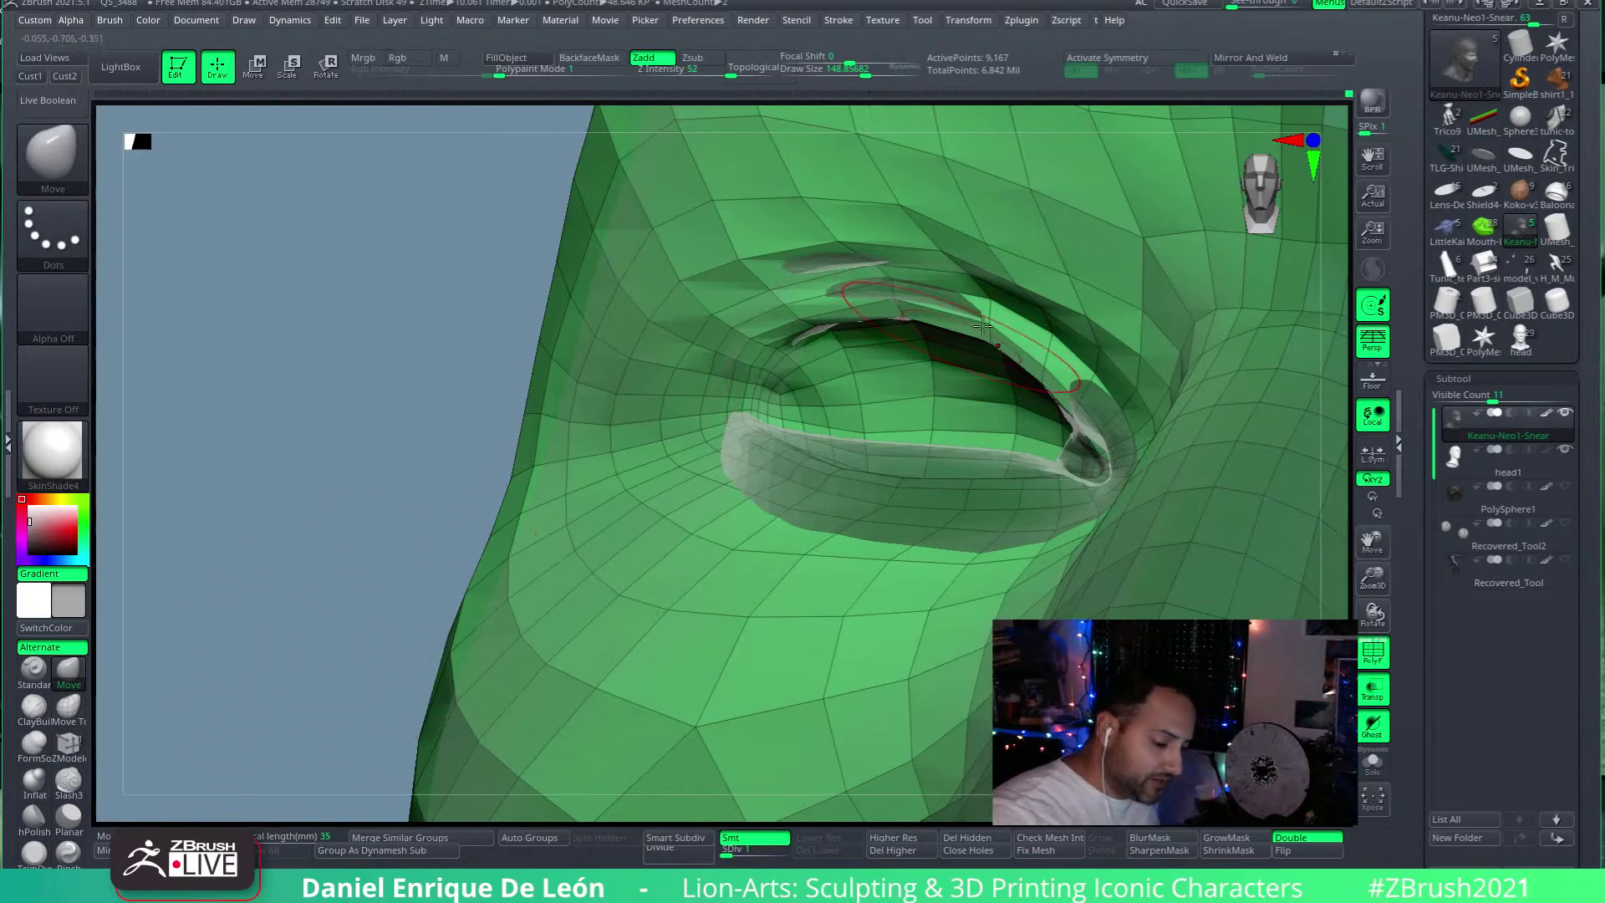
{"action": "right_click_drag", "start_coordinate": [380, 615], "coordinate": [774, 312]}
{"action": "mouse_move", "coordinate": [841, 260]}
{"action": "right_mouse_down"}
{"action": "mouse_move", "coordinate": [682, 394]}
{"action": "mouse_move", "coordinate": [695, 399]}
{"action": "mouse_move", "coordinate": [709, 360]}
{"action": "mouse_move", "coordinate": [752, 387]}
{"action": "mouse_move", "coordinate": [842, 374]}
{"action": "right_mouse_up"}
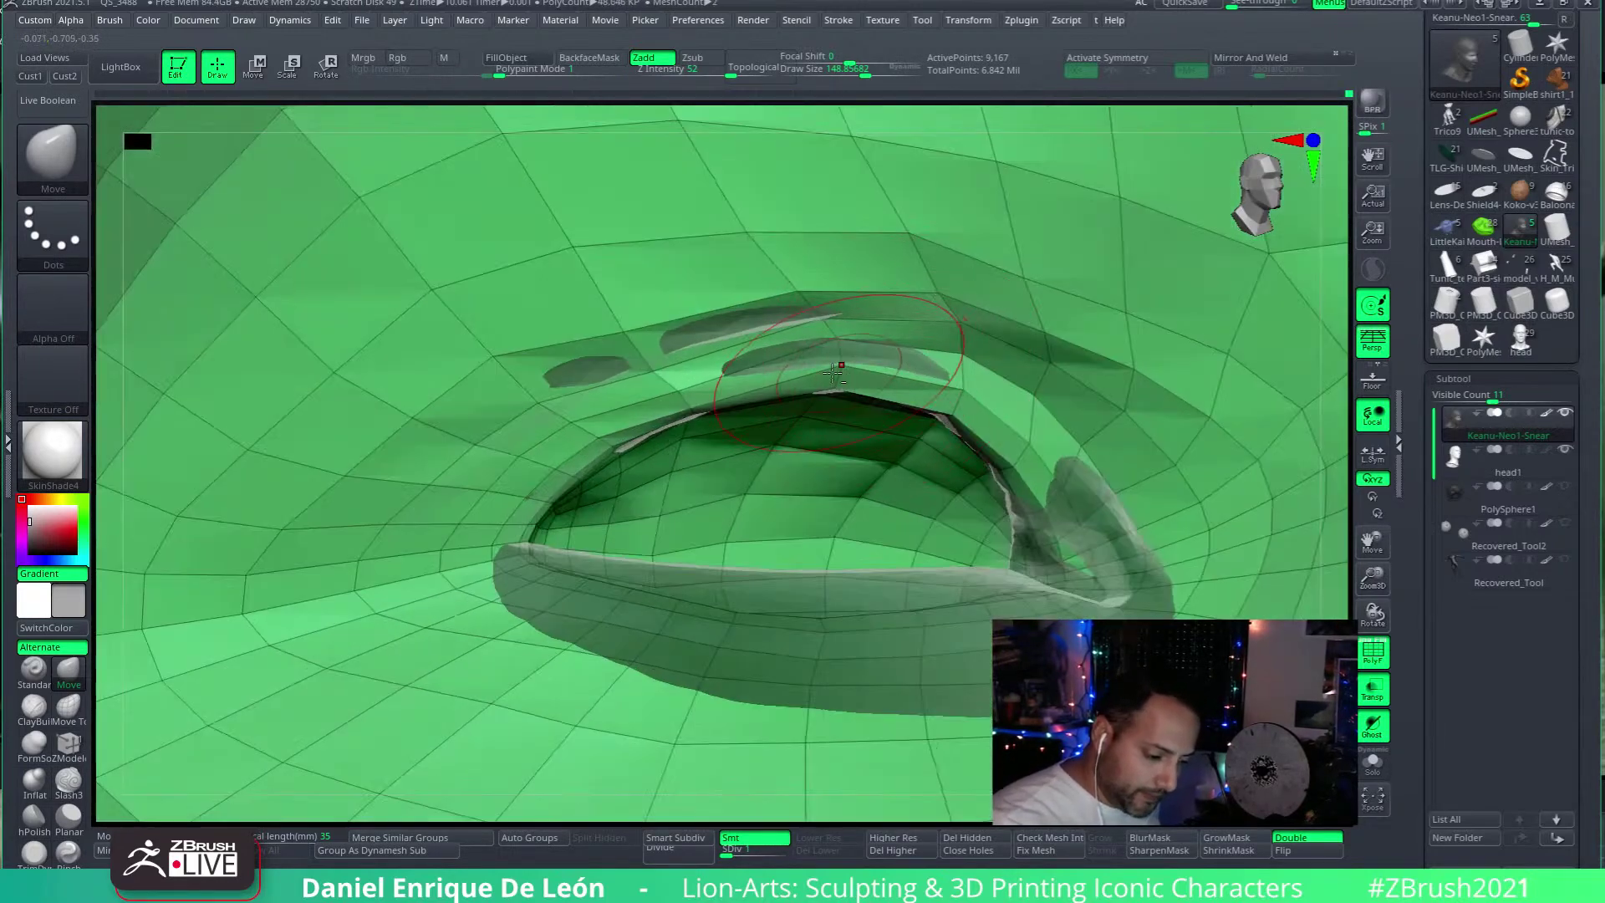
{"action": "mouse_move", "coordinate": [940, 365]}
{"action": "right_mouse_down"}
{"action": "mouse_move", "coordinate": [1014, 258]}
{"action": "mouse_move", "coordinate": [1054, 332]}
{"action": "mouse_move", "coordinate": [1112, 334]}
{"action": "mouse_move", "coordinate": [1003, 384]}
{"action": "mouse_move", "coordinate": [1036, 359]}
{"action": "mouse_move", "coordinate": [1062, 389]}
{"action": "mouse_move", "coordinate": [1042, 395]}
{"action": "right_mouse_up"}
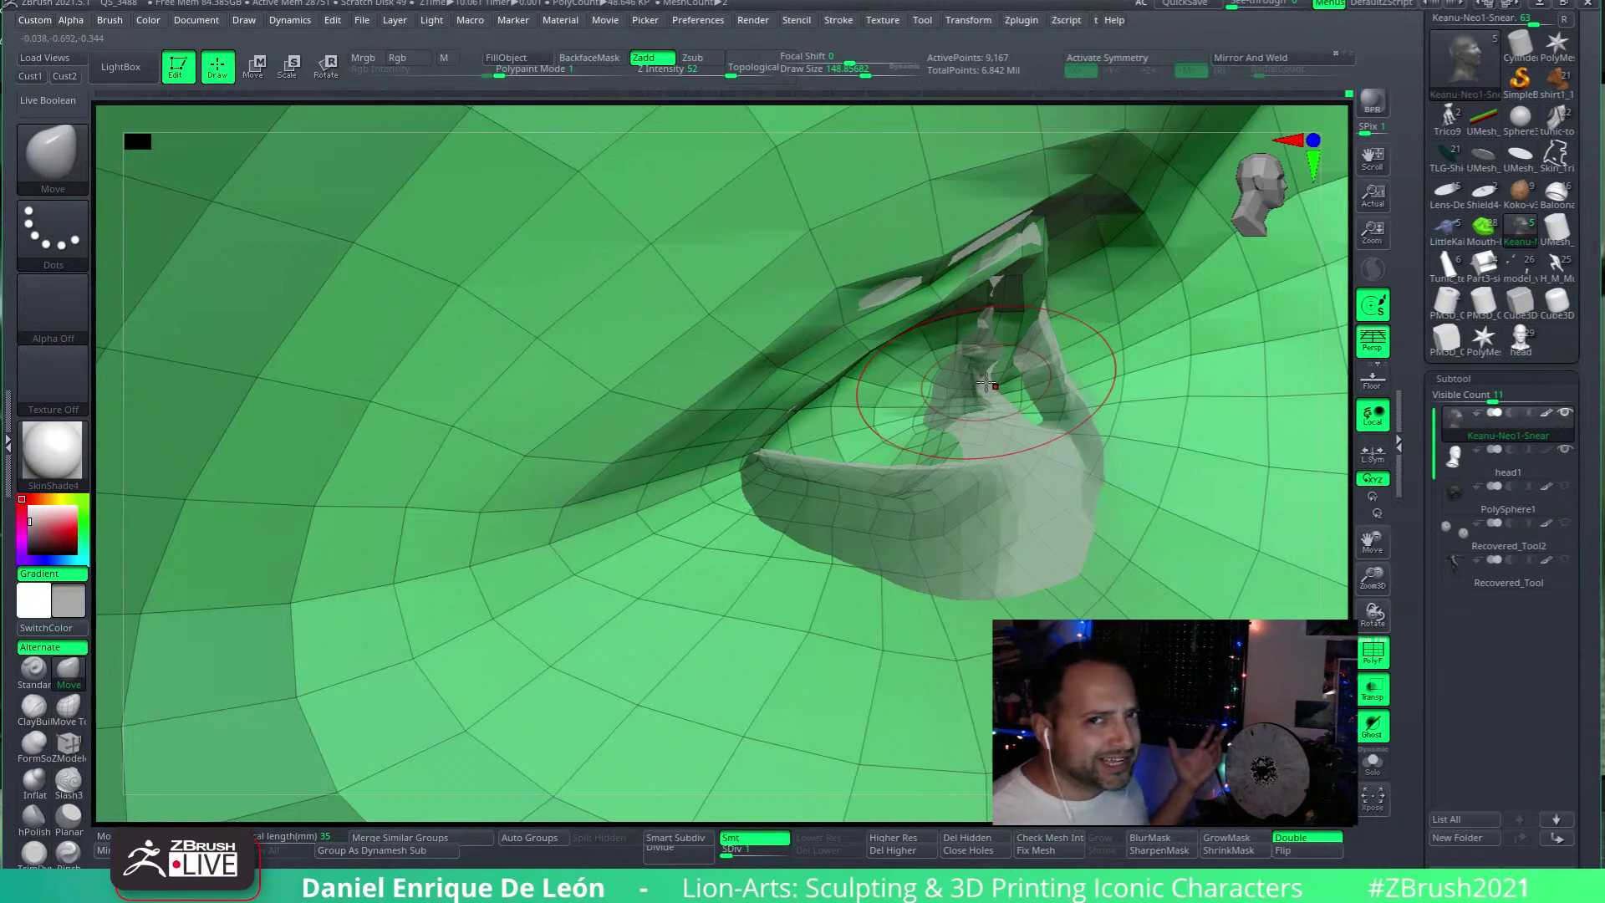
Step: Raise the draw size to about 211 and move the right eye's upper lid near the inner corner toward the head1 surface
{"action": "mouse_move", "coordinate": [989, 378]}
{"action": "right_mouse_down"}
{"action": "mouse_move", "coordinate": [915, 437]}
{"action": "mouse_move", "coordinate": [987, 389]}
{"action": "mouse_move", "coordinate": [1006, 338]}
{"action": "mouse_move", "coordinate": [1013, 398]}
{"action": "mouse_move", "coordinate": [995, 390]}
{"action": "mouse_move", "coordinate": [1092, 396]}
{"action": "mouse_move", "coordinate": [1039, 405]}
{"action": "right_mouse_up"}
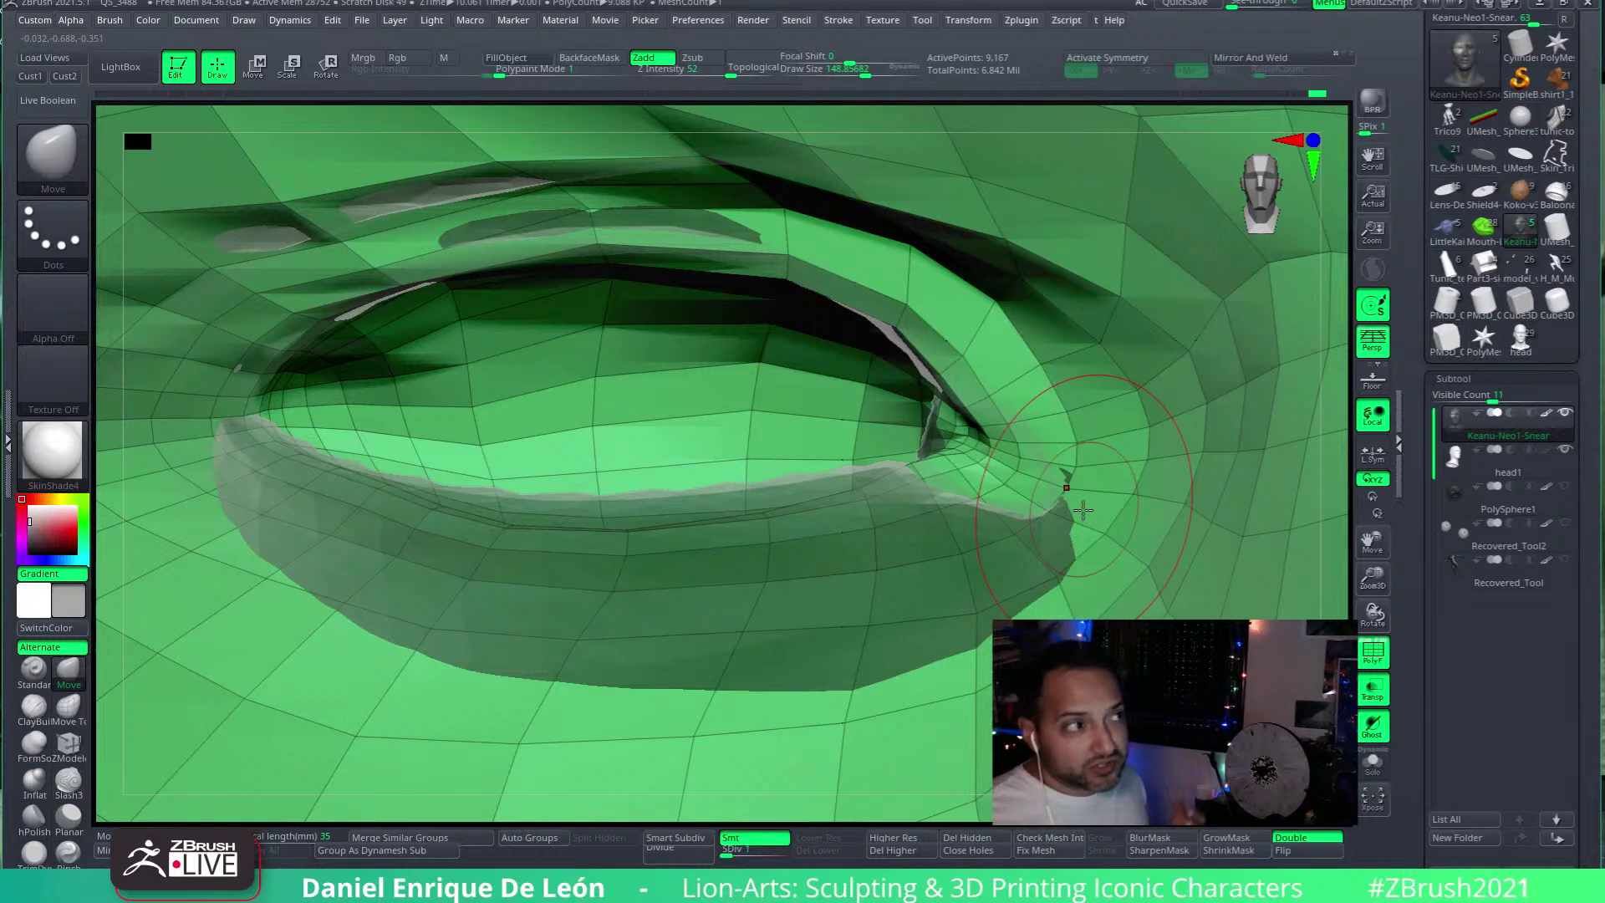
{"action": "mouse_move", "coordinate": [997, 419]}
{"action": "right_mouse_down"}
{"action": "mouse_move", "coordinate": [917, 290]}
{"action": "mouse_move", "coordinate": [927, 322]}
{"action": "mouse_move", "coordinate": [1131, 512]}
{"action": "mouse_move", "coordinate": [1063, 420]}
{"action": "right_mouse_up"}
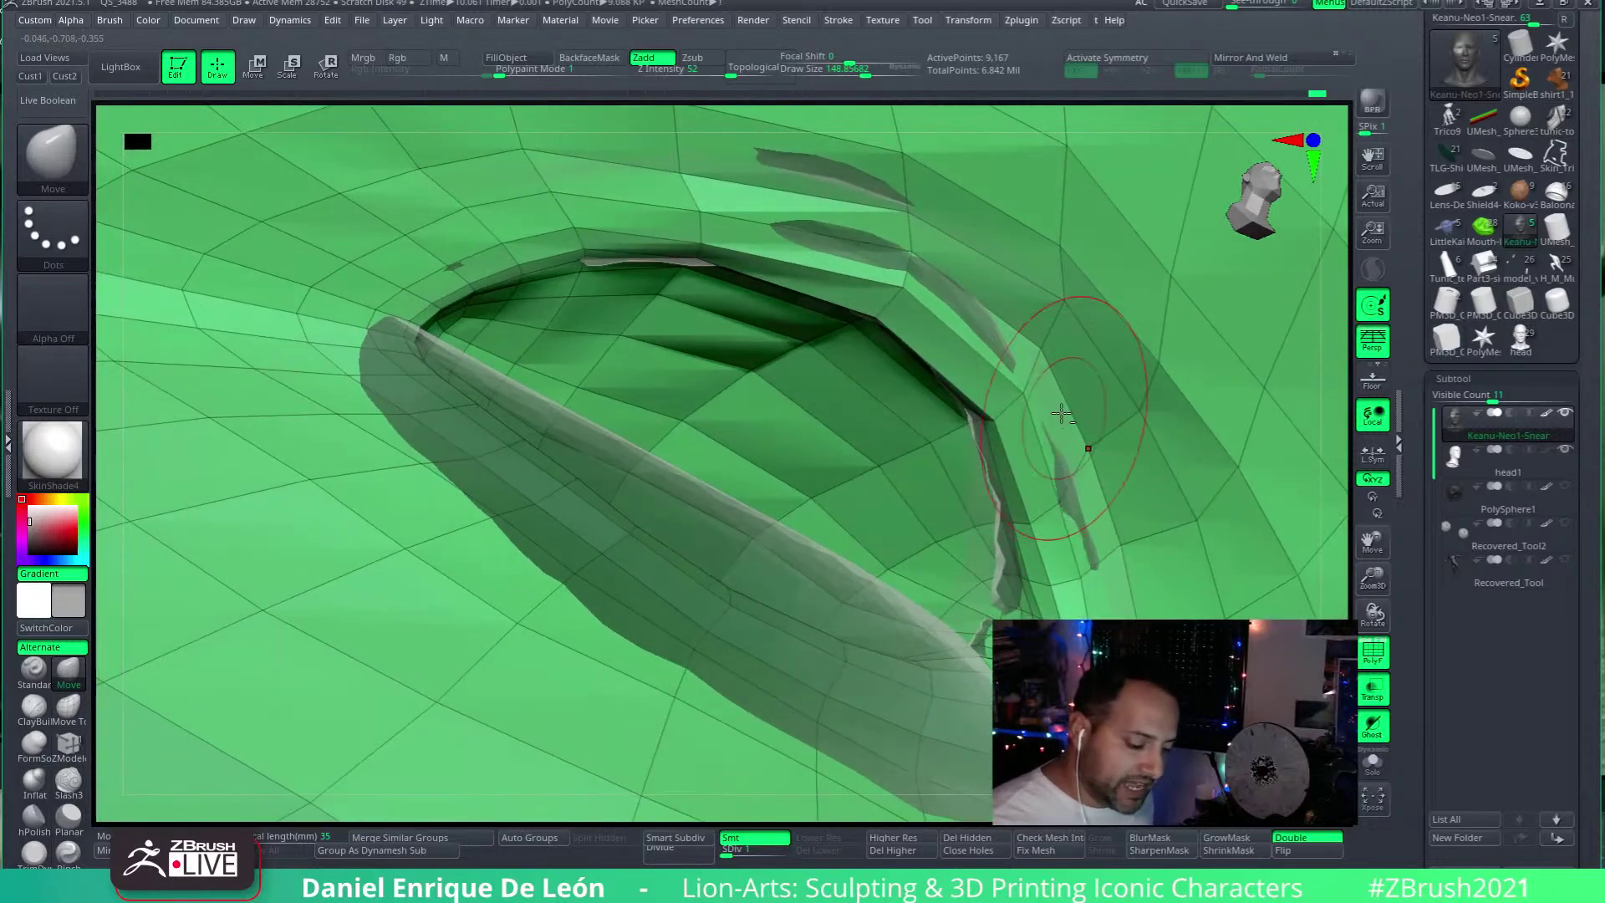
{"action": "mouse_move", "coordinate": [1056, 359]}
{"action": "right_mouse_down"}
{"action": "mouse_move", "coordinate": [1029, 426]}
{"action": "mouse_move", "coordinate": [1059, 426]}
{"action": "mouse_move", "coordinate": [1023, 453]}
{"action": "right_mouse_up"}
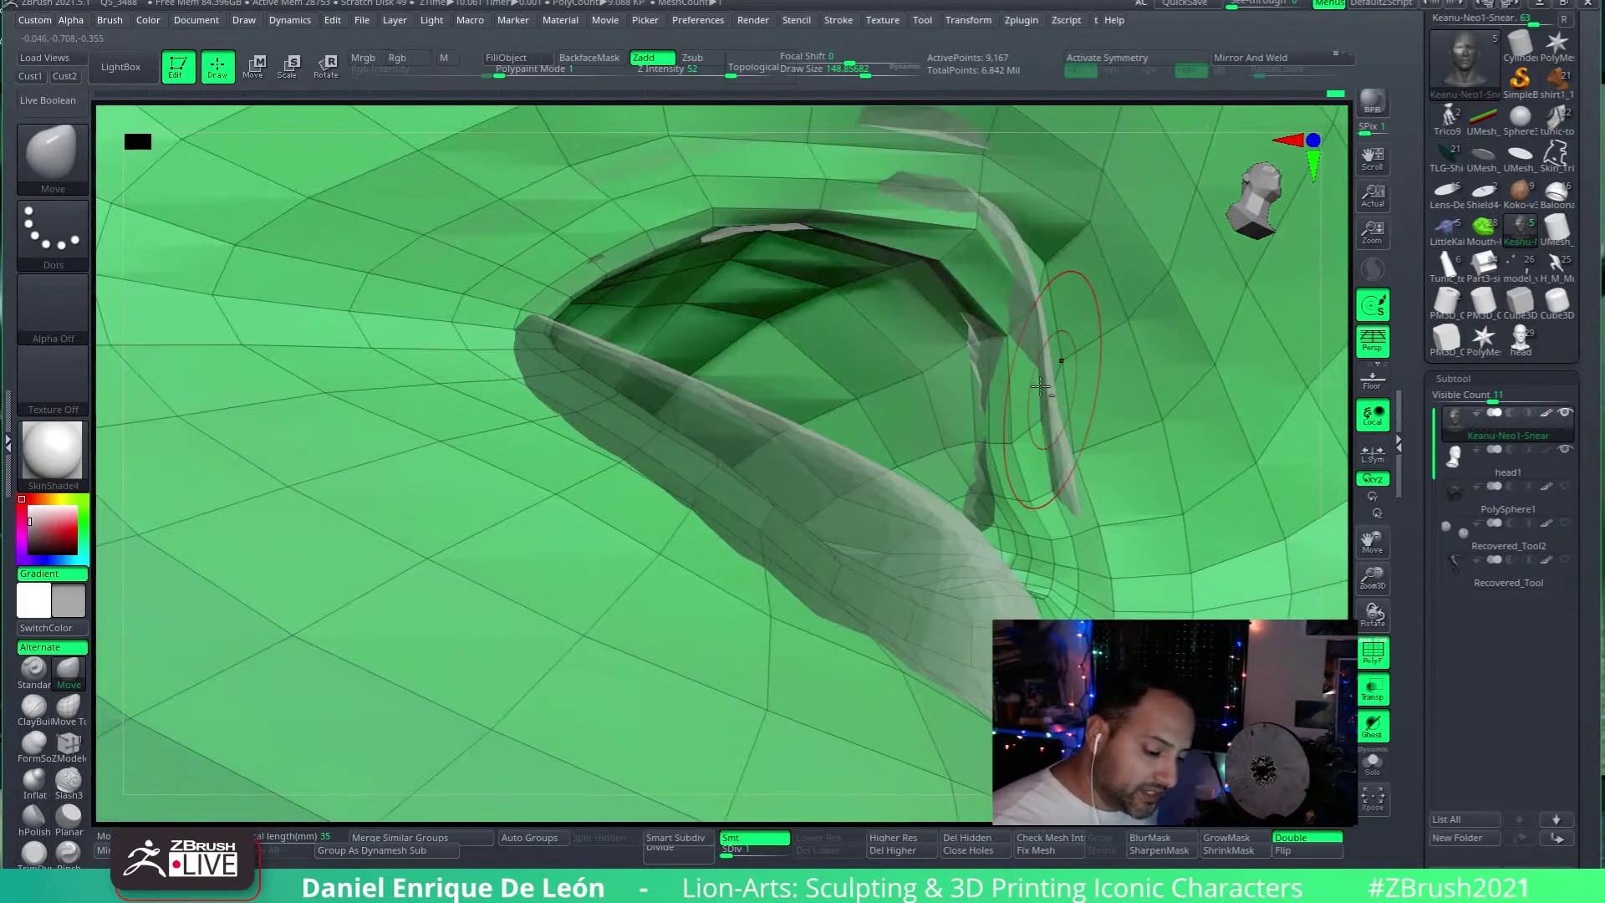
{"action": "mouse_move", "coordinate": [1049, 389]}
{"action": "right_mouse_down"}
{"action": "mouse_move", "coordinate": [1107, 485]}
{"action": "mouse_move", "coordinate": [1095, 533]}
{"action": "right_mouse_up"}
{"action": "left_click_drag", "start_coordinate": [865, 74], "coordinate": [874, 75]}
{"action": "mouse_move", "coordinate": [1087, 502]}
{"action": "right_mouse_down"}
{"action": "mouse_move", "coordinate": [1137, 448]}
{"action": "mouse_move", "coordinate": [1117, 477]}
{"action": "mouse_move", "coordinate": [1062, 393]}
{"action": "right_mouse_up"}
{"action": "left_click_drag", "start_coordinate": [861, 62], "coordinate": [849, 62]}
{"action": "mouse_move", "coordinate": [892, 489]}
{"action": "right_mouse_down", "text": "alt"}
{"action": "mouse_move", "coordinate": [1001, 439]}
{"action": "mouse_move", "coordinate": [1012, 401]}
{"action": "mouse_move", "coordinate": [1050, 581]}
{"action": "mouse_move", "coordinate": [1003, 519]}
{"action": "right_mouse_up", "text": "alt"}
{"action": "left_click_drag", "start_coordinate": [864, 74], "coordinate": [875, 73]}
{"action": "left_click_drag", "start_coordinate": [983, 458], "coordinate": [995, 474]}
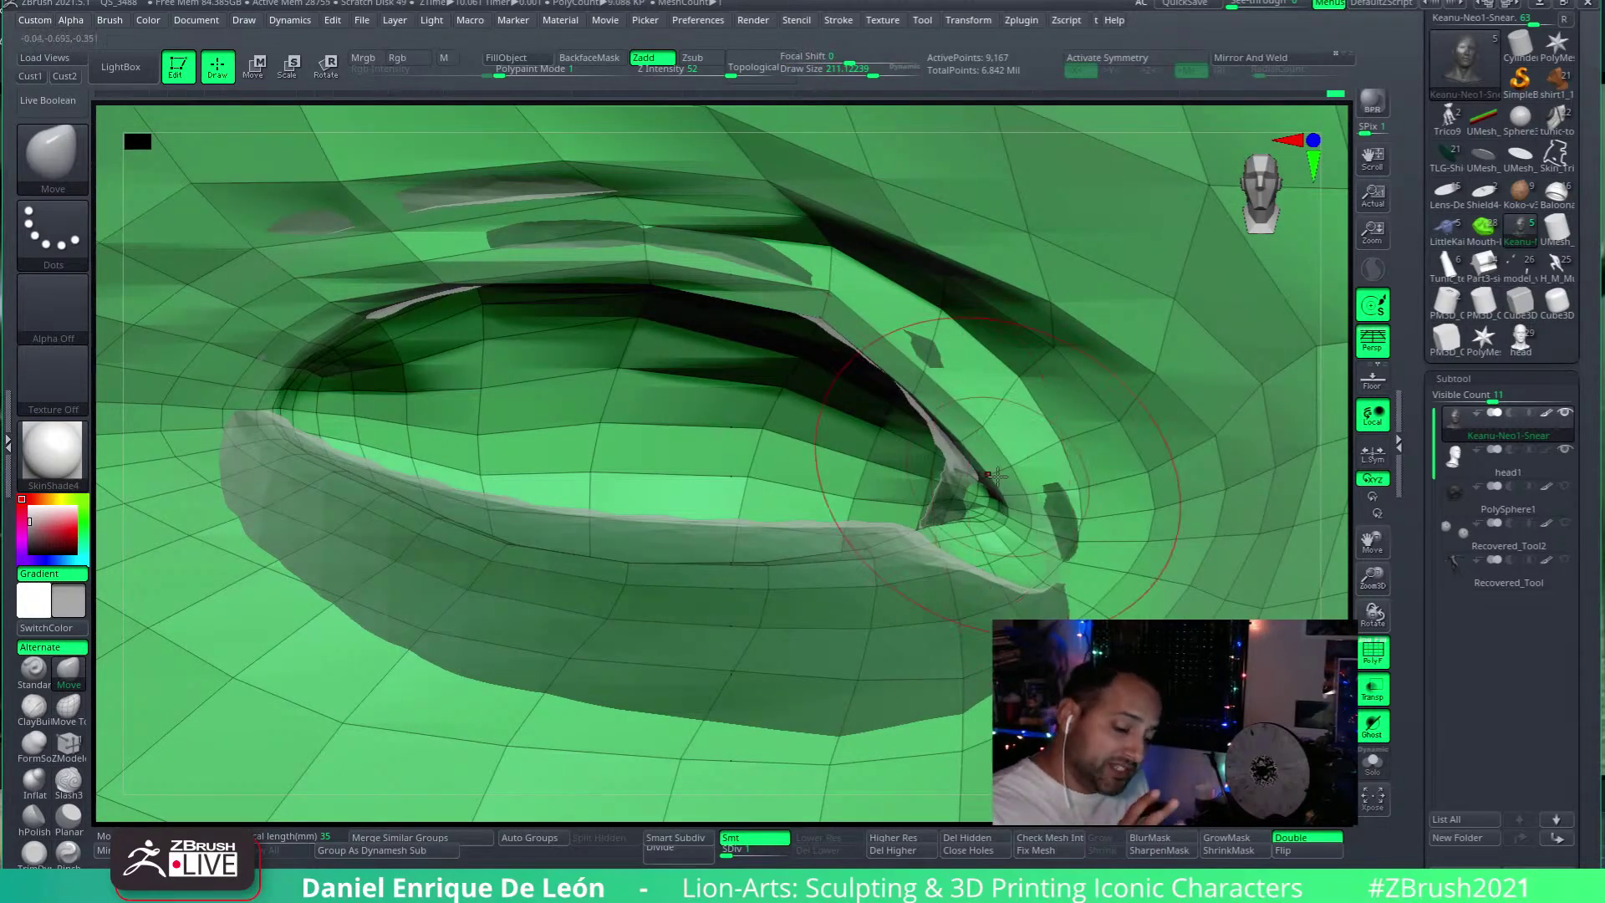
Step: Refine the right eye's upper lid and fold against head1, using draw sizes of about 93 and 132
{"action": "mouse_move", "coordinate": [996, 474]}
{"action": "right_mouse_down"}
{"action": "mouse_move", "coordinate": [954, 500]}
{"action": "mouse_move", "coordinate": [985, 468]}
{"action": "right_mouse_up"}
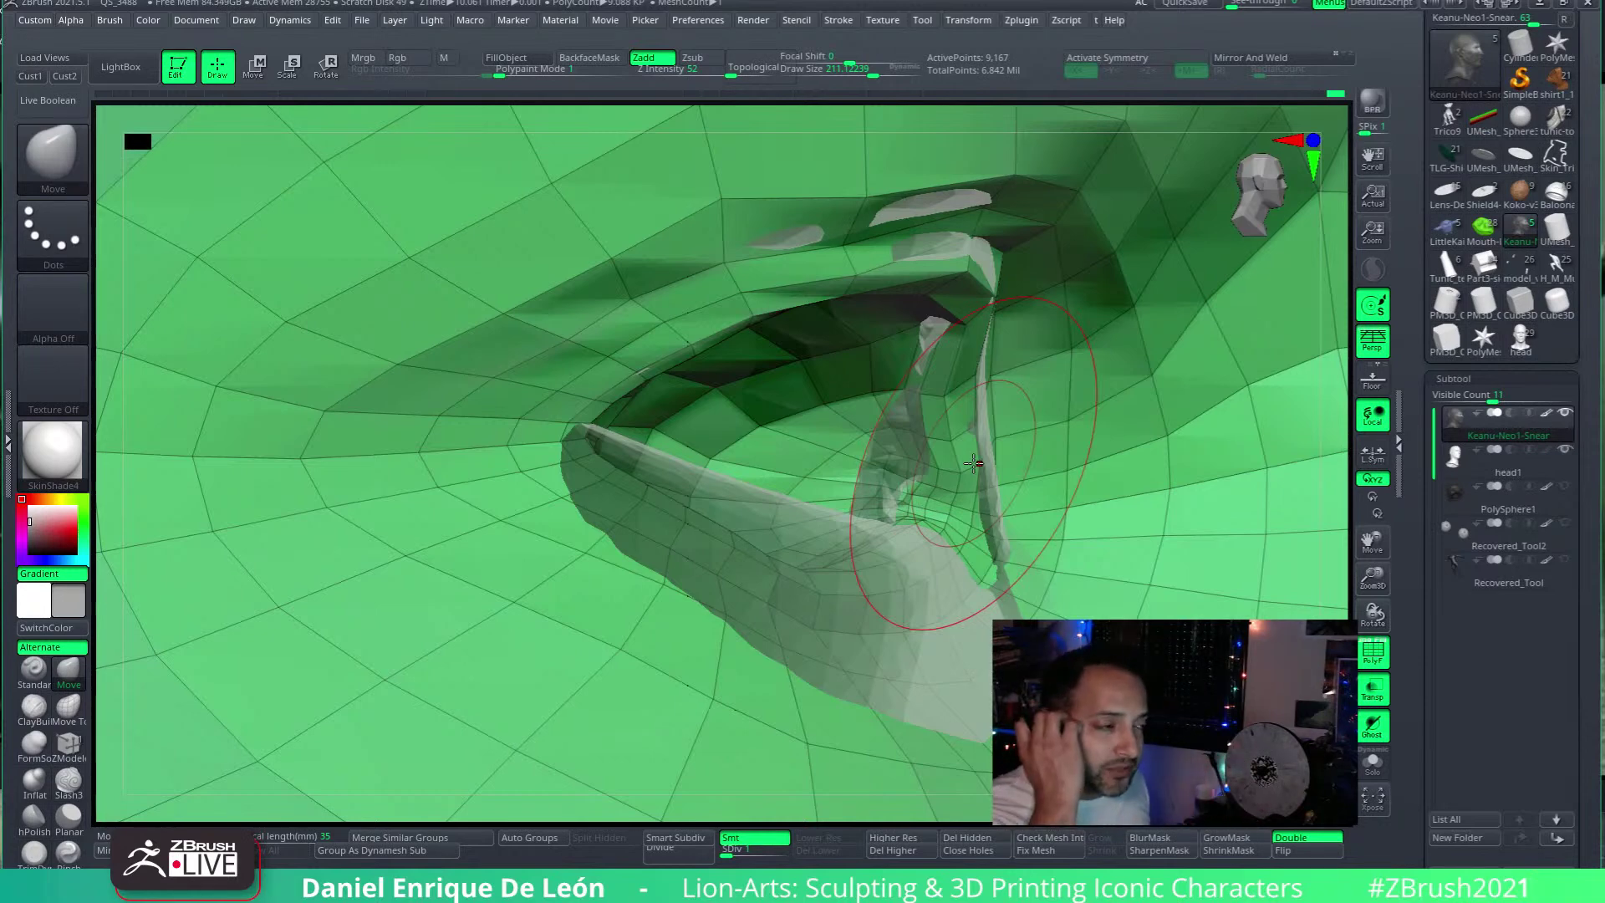
{"action": "mouse_move", "coordinate": [977, 458]}
{"action": "right_mouse_down"}
{"action": "mouse_move", "coordinate": [1045, 276]}
{"action": "mouse_move", "coordinate": [986, 343]}
{"action": "mouse_move", "coordinate": [799, 399]}
{"action": "right_mouse_up"}
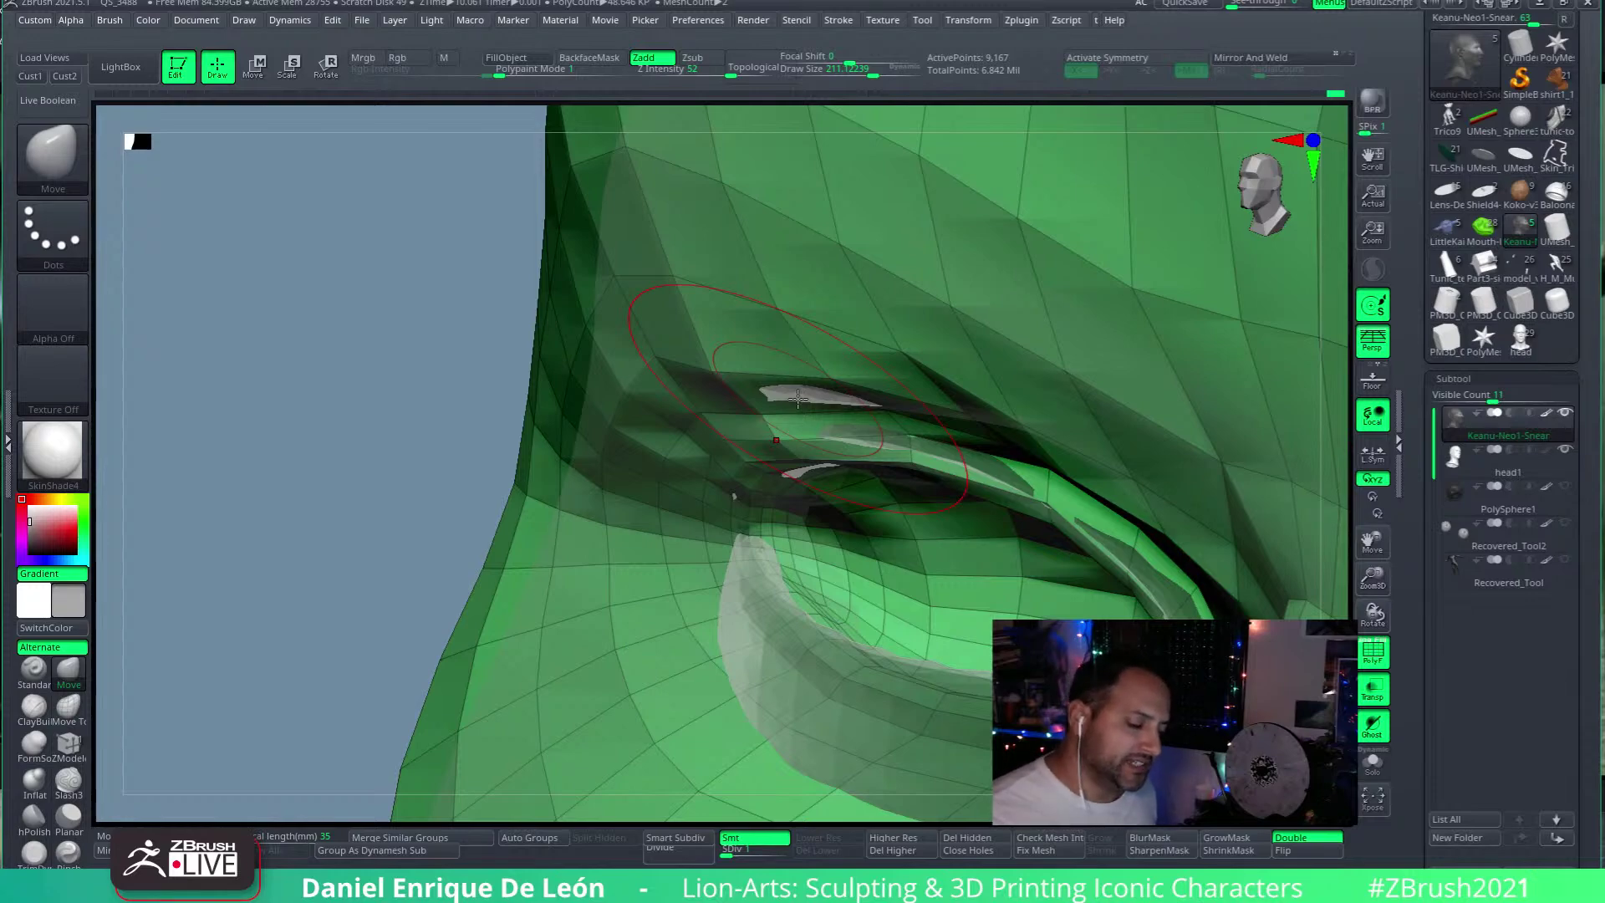
{"action": "mouse_move", "coordinate": [798, 399]}
{"action": "right_mouse_down"}
{"action": "mouse_move", "coordinate": [997, 267]}
{"action": "mouse_move", "coordinate": [1065, 398]}
{"action": "mouse_move", "coordinate": [1028, 284]}
{"action": "right_mouse_up"}
{"action": "left_click_drag", "start_coordinate": [869, 74], "coordinate": [854, 73]}
{"action": "right_click_drag", "start_coordinate": [987, 335], "coordinate": [931, 344], "text": "alt"}
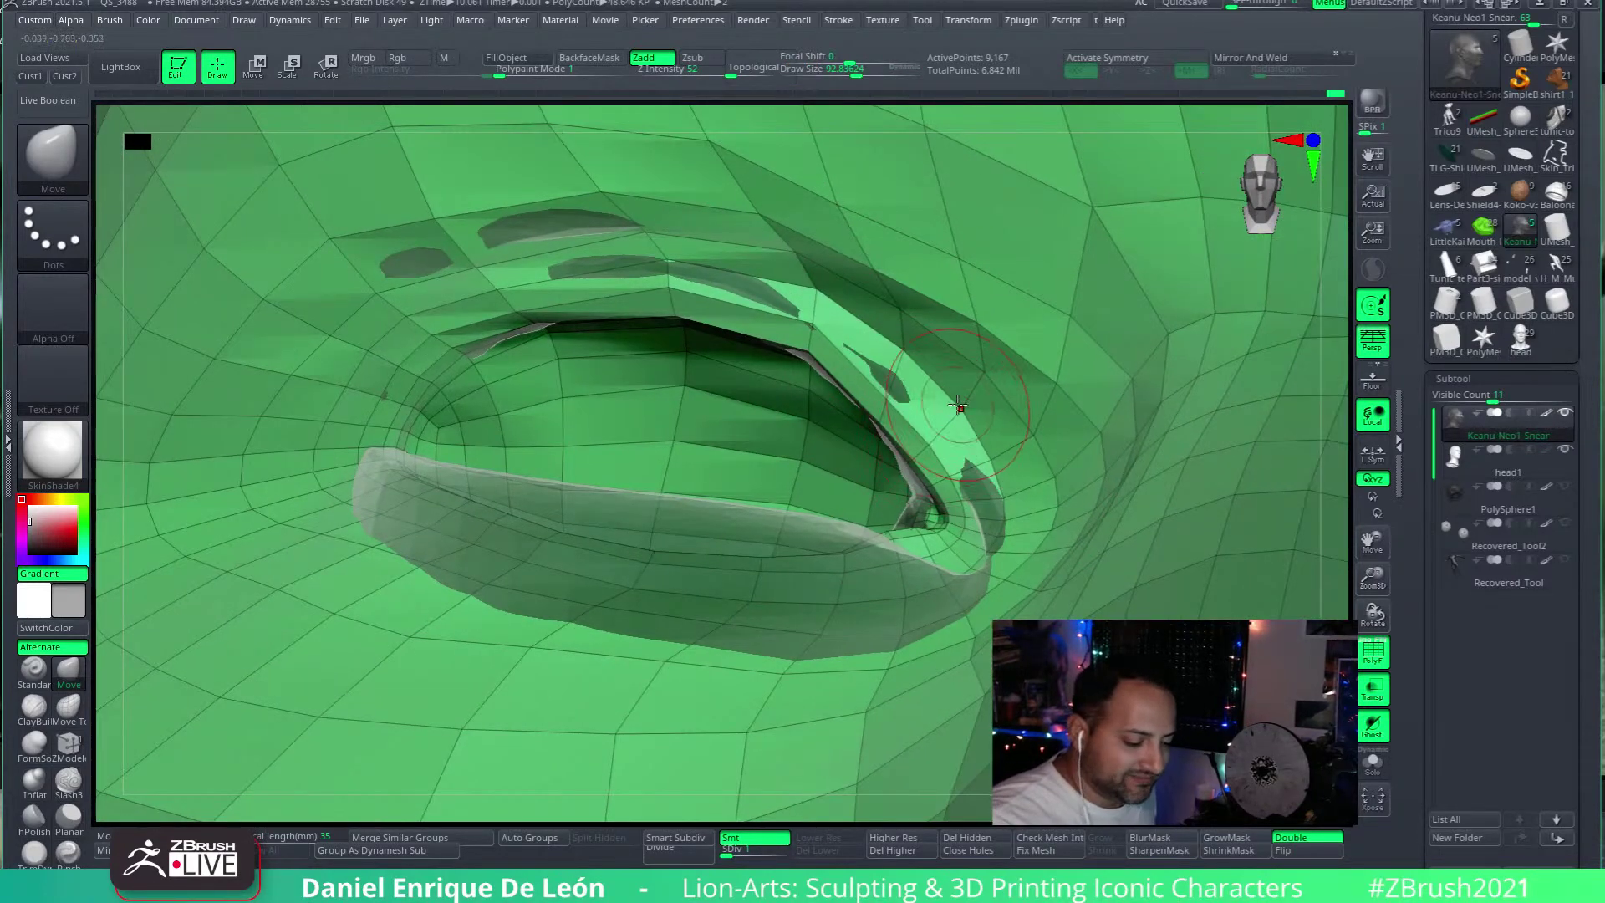
{"action": "right_click_drag", "start_coordinate": [959, 408], "coordinate": [882, 117]}
{"action": "left_click_drag", "start_coordinate": [855, 73], "coordinate": [862, 72]}
{"action": "right_click_drag", "start_coordinate": [974, 523], "coordinate": [978, 473], "text": "alt"}
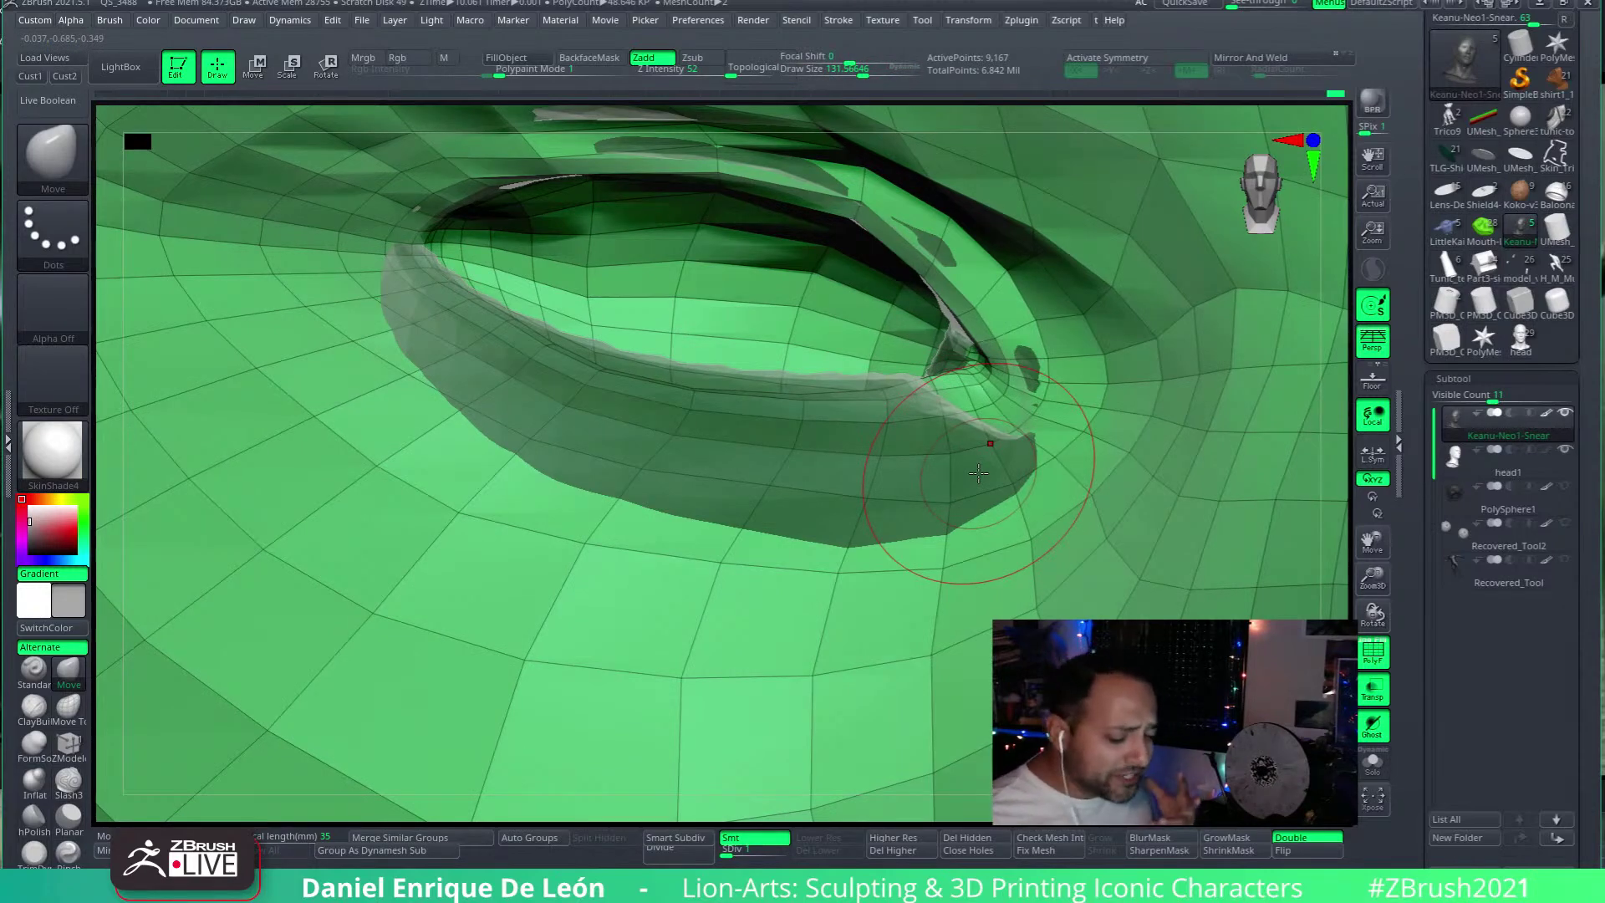
Step: Set the draw size to about 116 and move the right lower lid's outer end onto the head1 surface
{"action": "left_click_drag", "start_coordinate": [862, 73], "coordinate": [871, 72]}
{"action": "right_click_drag", "start_coordinate": [819, 209], "coordinate": [772, 337]}
{"action": "left_click", "coordinate": [860, 73]}
{"action": "mouse_move", "coordinate": [564, 279]}
{"action": "left_mouse_down"}
{"action": "mouse_move", "coordinate": [583, 329]}
{"action": "mouse_move", "coordinate": [641, 364]}
{"action": "mouse_move", "coordinate": [535, 276]}
{"action": "mouse_move", "coordinate": [663, 357]}
{"action": "left_mouse_up"}
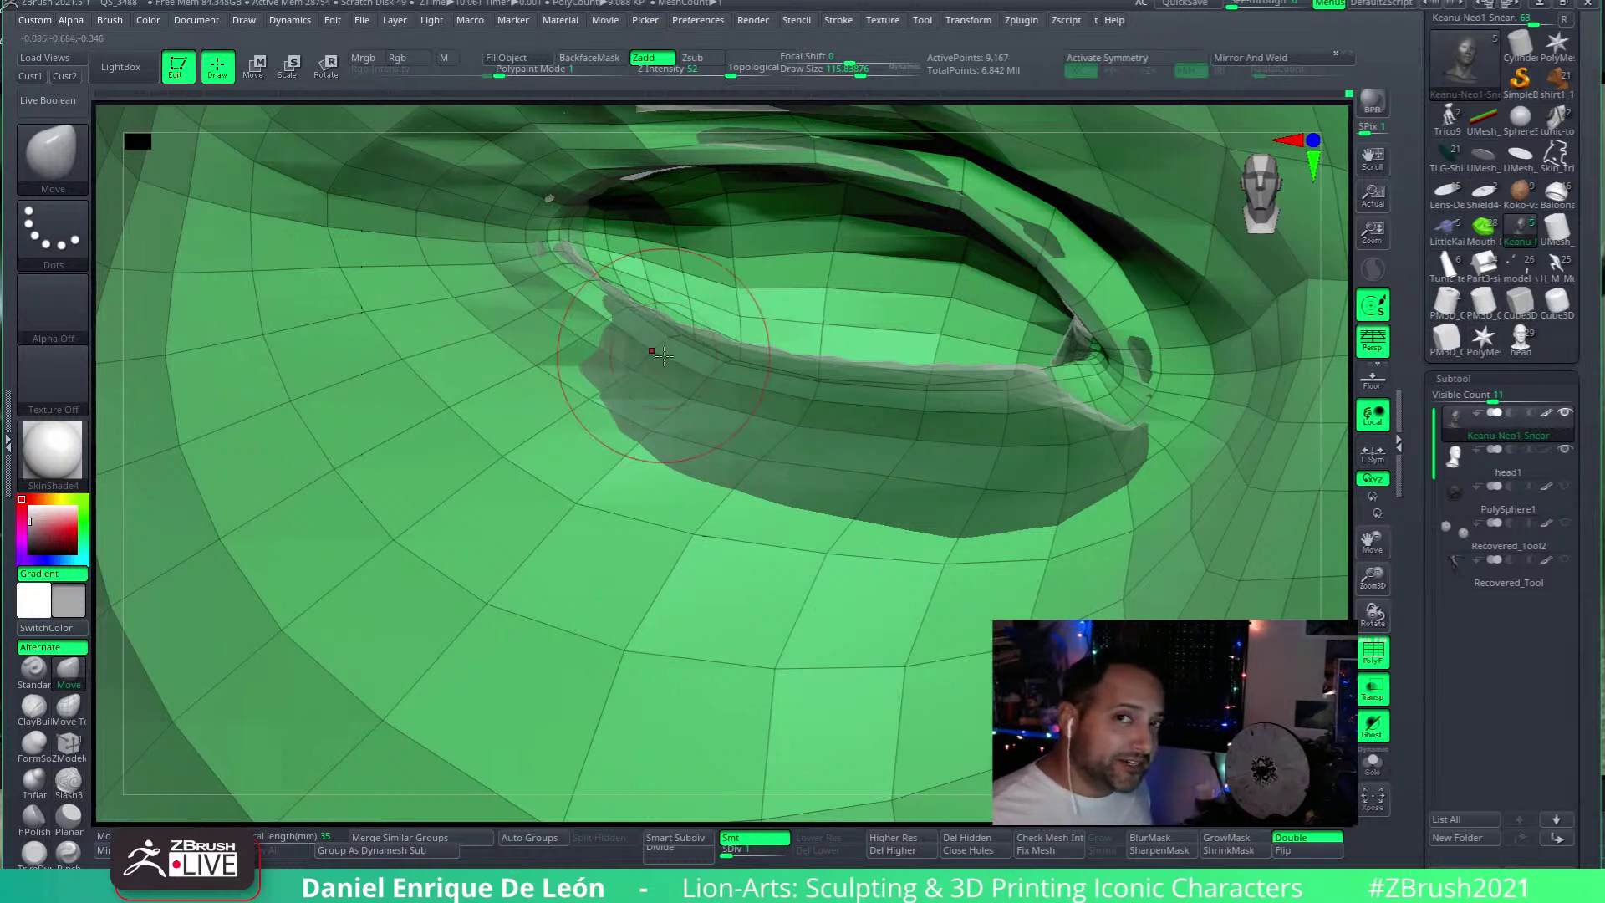
{"action": "right_click_drag", "start_coordinate": [657, 353], "coordinate": [602, 276]}
{"action": "left_click_drag", "start_coordinate": [595, 258], "coordinate": [688, 340]}
{"action": "mouse_move", "coordinate": [703, 335]}
{"action": "right_mouse_down"}
{"action": "mouse_move", "coordinate": [680, 209]}
{"action": "mouse_move", "coordinate": [642, 341]}
{"action": "mouse_move", "coordinate": [802, 309]}
{"action": "mouse_move", "coordinate": [618, 317]}
{"action": "right_mouse_up"}
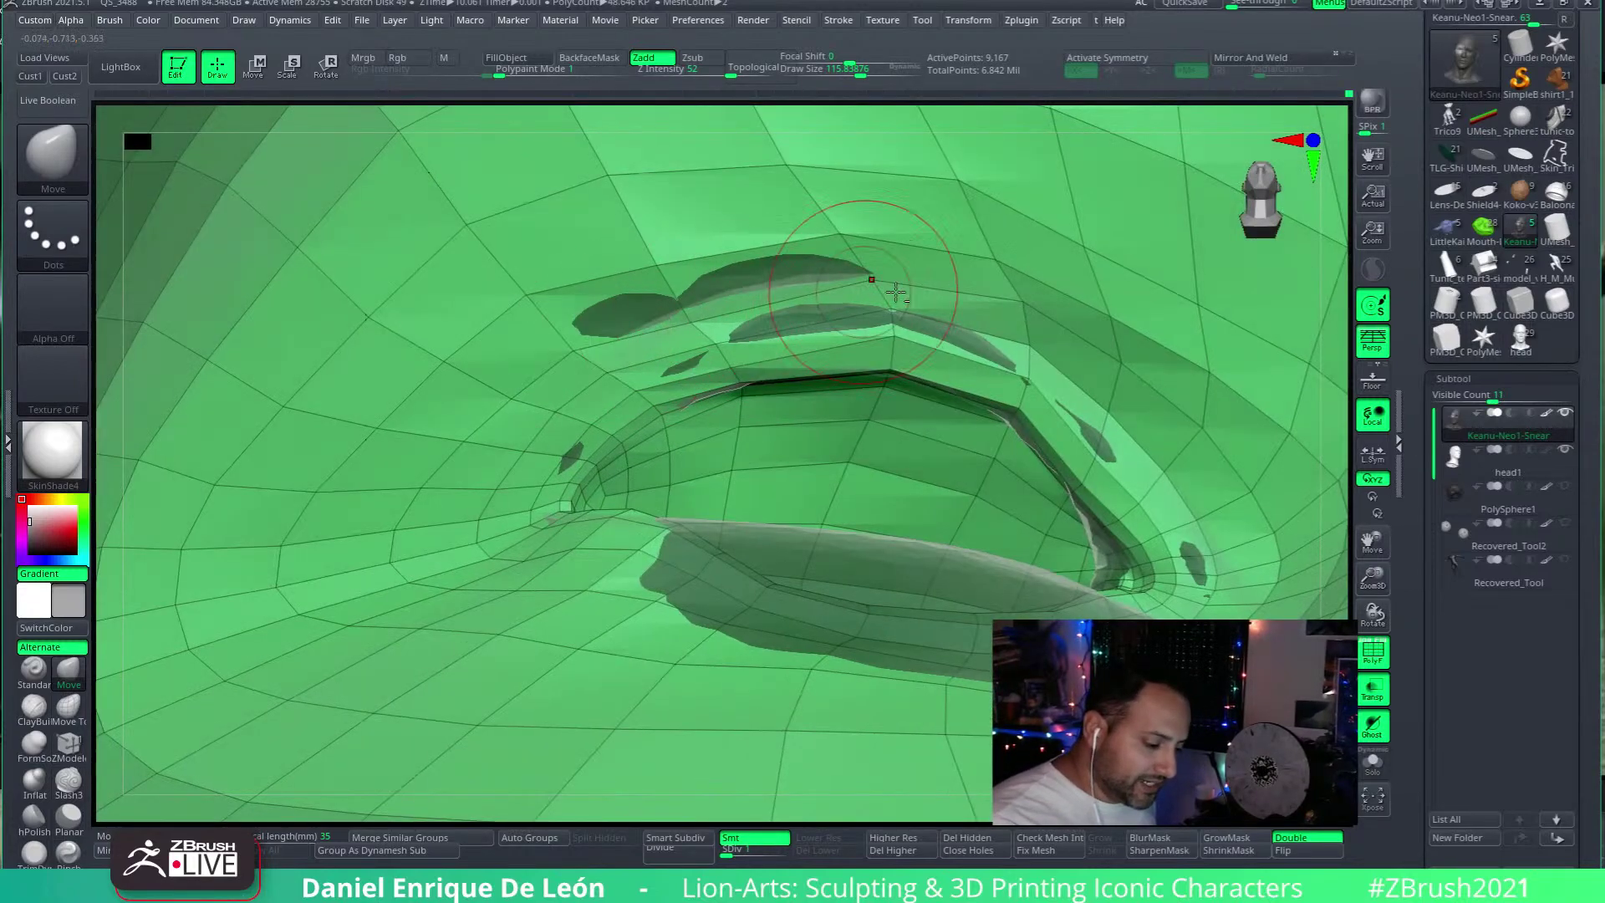
Step: Continue shaping the outer part of the right lower lid so its rim and thickness follow head1
{"action": "right_click_drag", "start_coordinate": [844, 259], "coordinate": [1050, 285]}
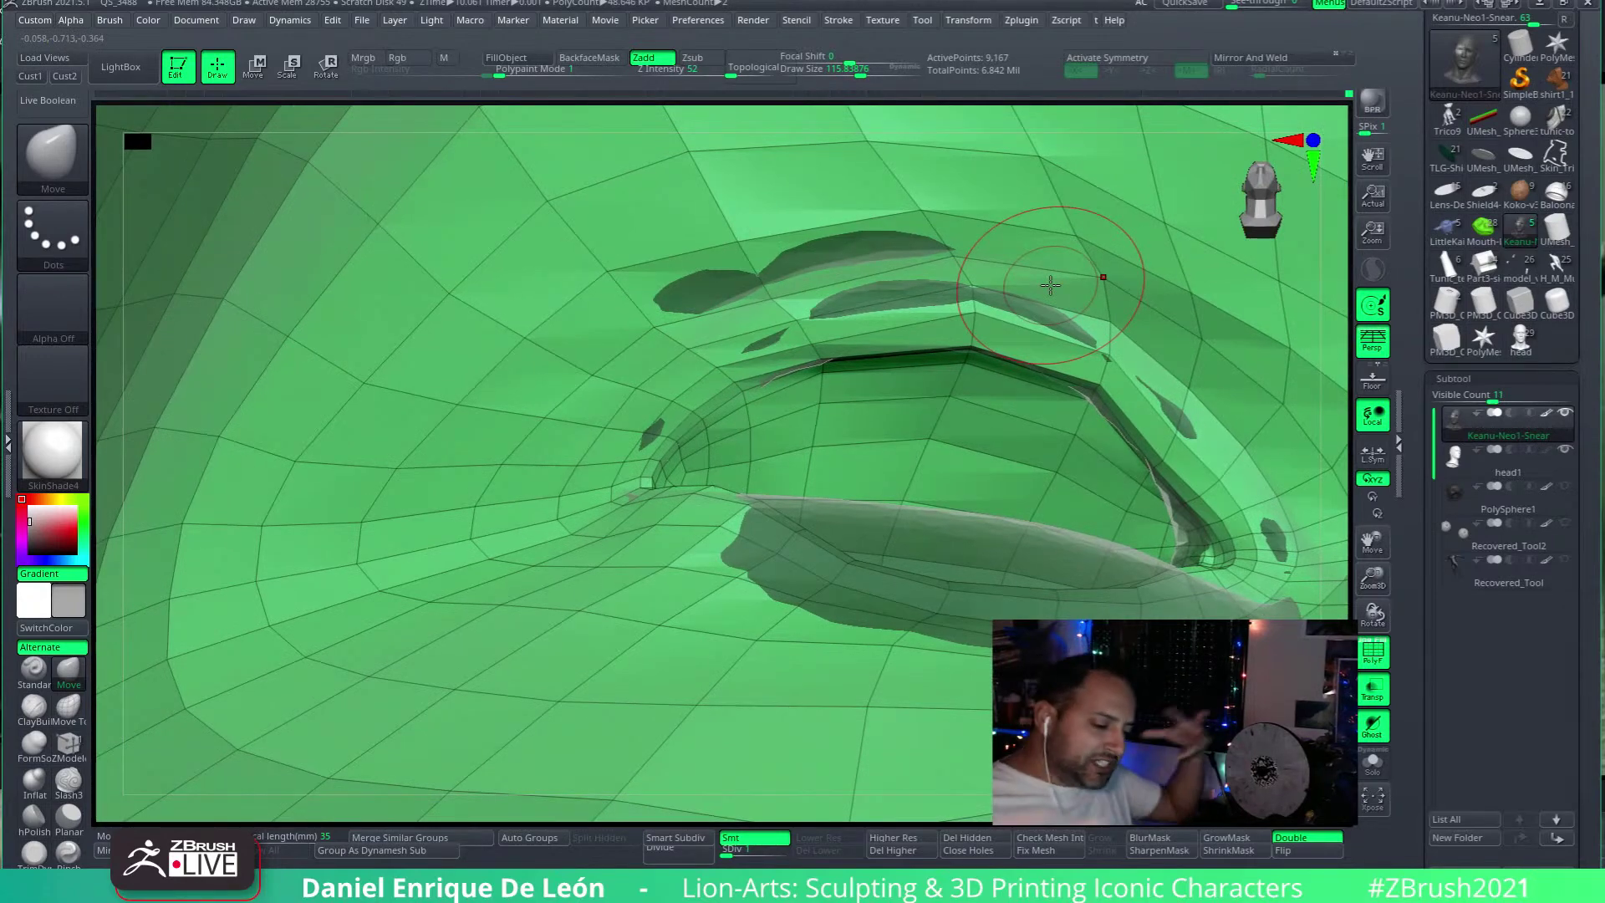
{"action": "right_click_drag", "start_coordinate": [1045, 399], "coordinate": [893, 268]}
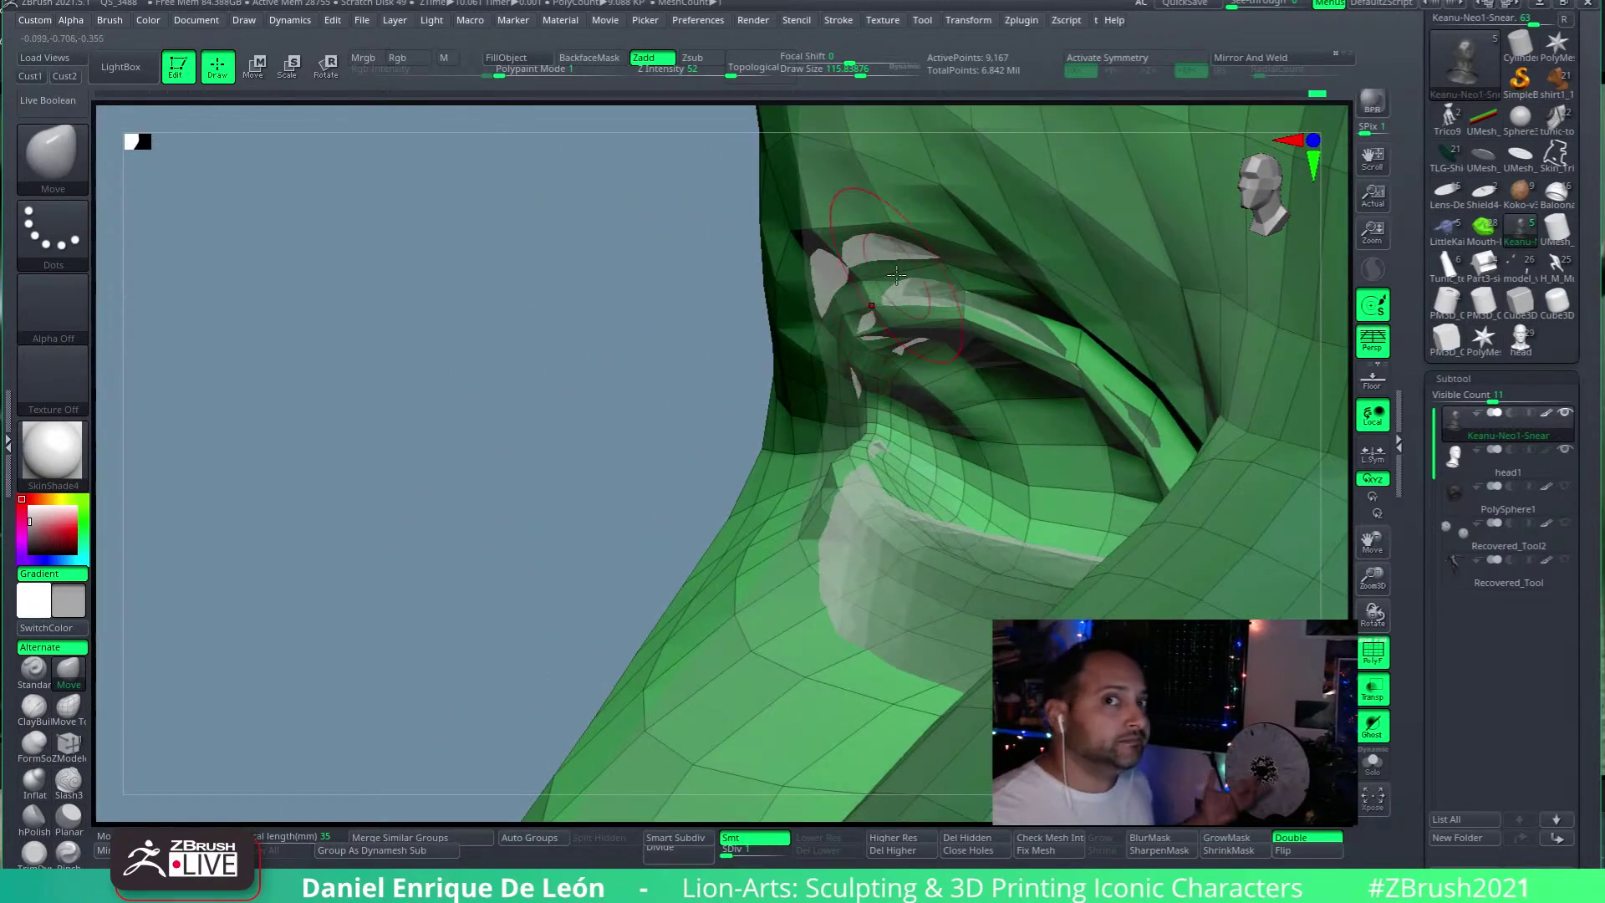
{"action": "mouse_move", "coordinate": [895, 274]}
{"action": "right_mouse_down"}
{"action": "mouse_move", "coordinate": [958, 328]}
{"action": "mouse_move", "coordinate": [954, 277]}
{"action": "mouse_move", "coordinate": [1007, 463]}
{"action": "mouse_move", "coordinate": [969, 456]}
{"action": "right_mouse_up"}
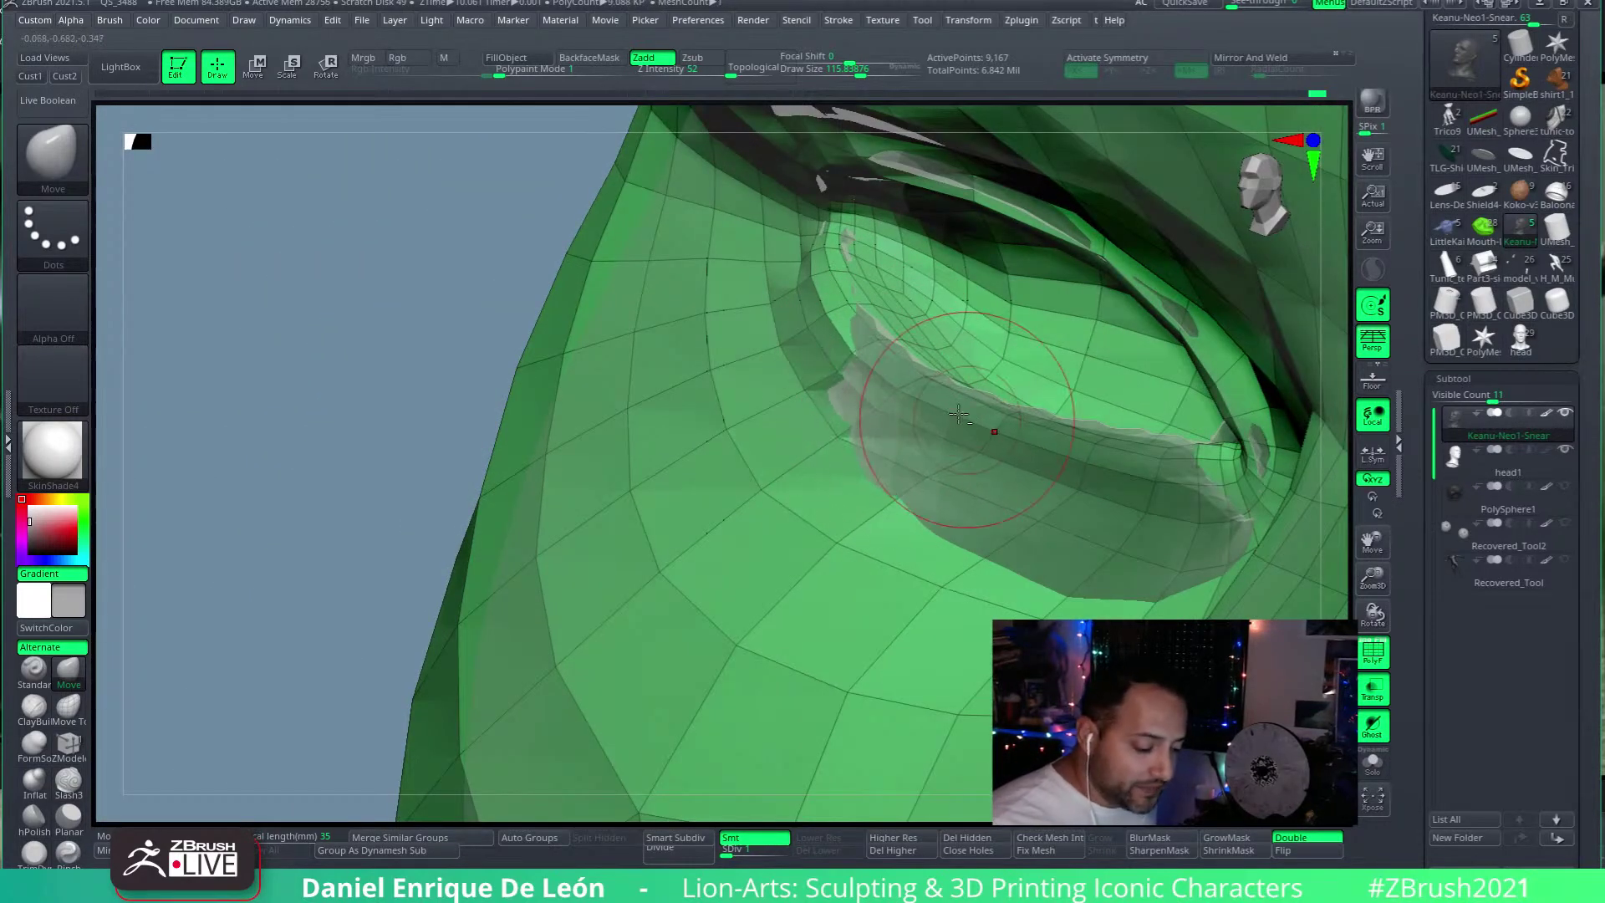
{"action": "right_click_drag", "start_coordinate": [887, 355], "coordinate": [944, 381]}
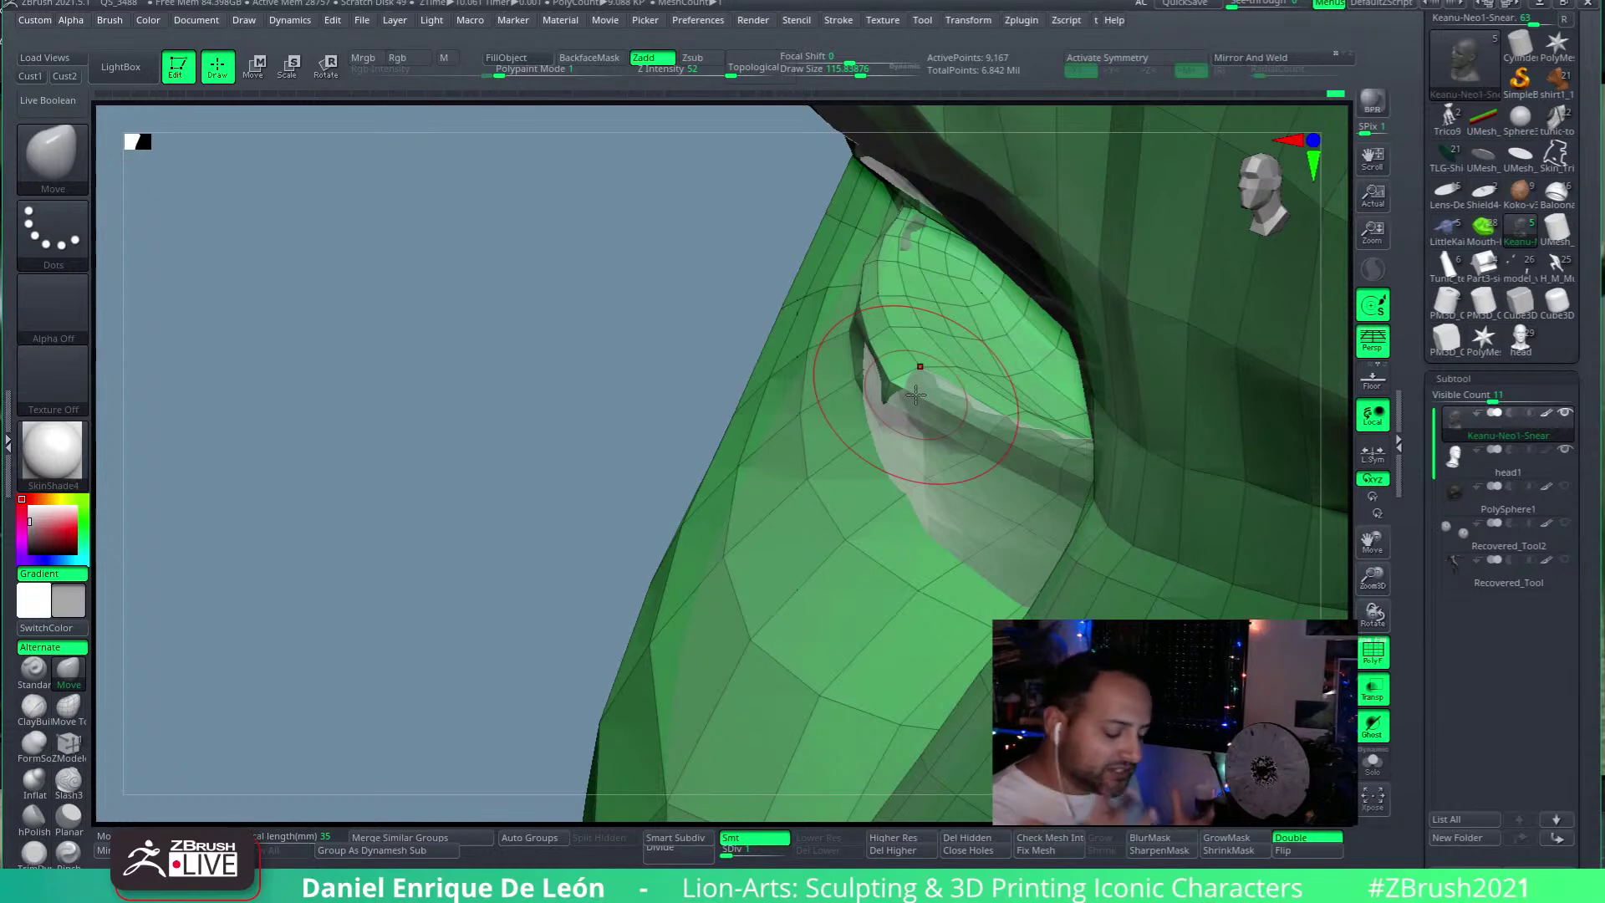
{"action": "left_click_drag", "start_coordinate": [916, 394], "coordinate": [936, 430]}
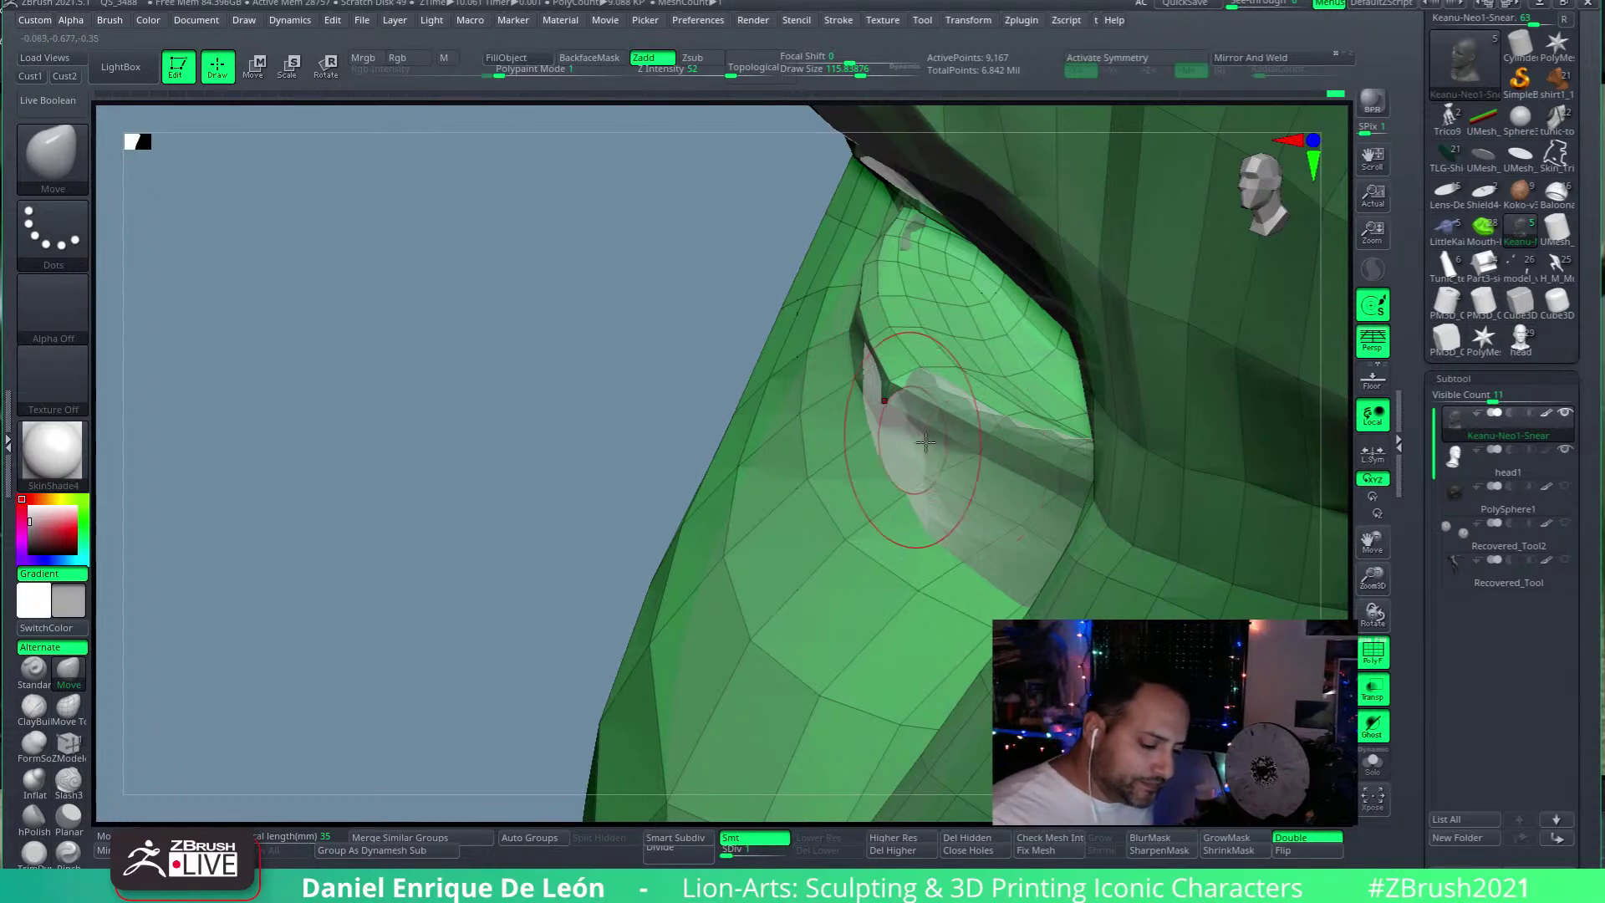
{"action": "scroll", "coordinate": [936, 431], "scroll_direction": "up", "scroll_amount": 3}
{"action": "right_click_drag", "start_coordinate": [1003, 435], "coordinate": [1010, 442]}
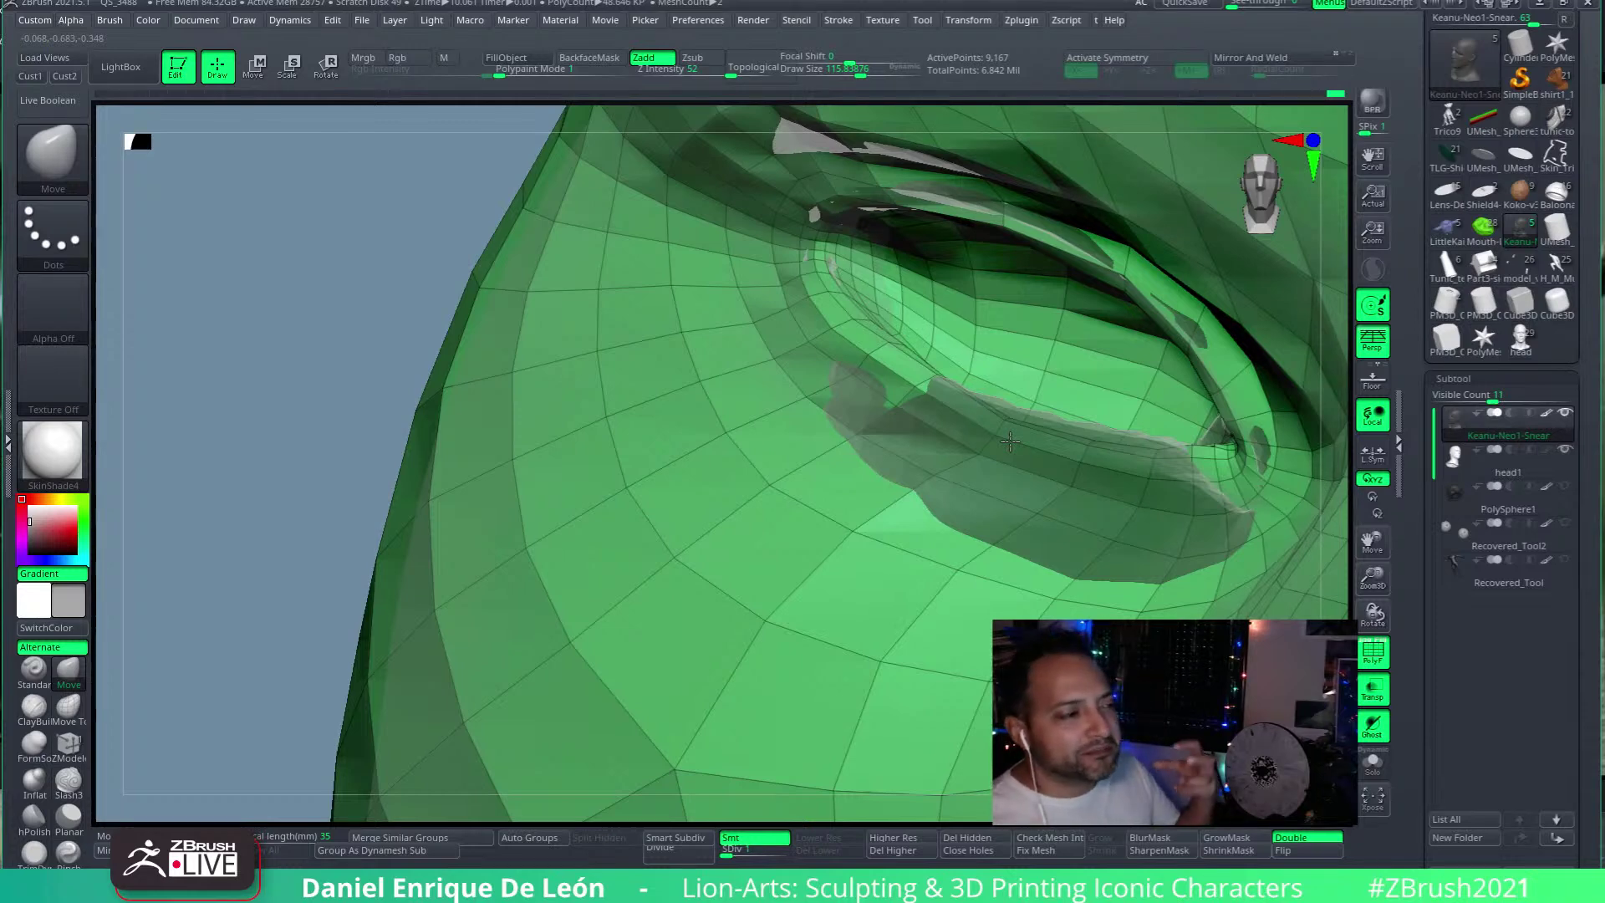
{"action": "right_click_drag", "start_coordinate": [1010, 443], "coordinate": [741, 400]}
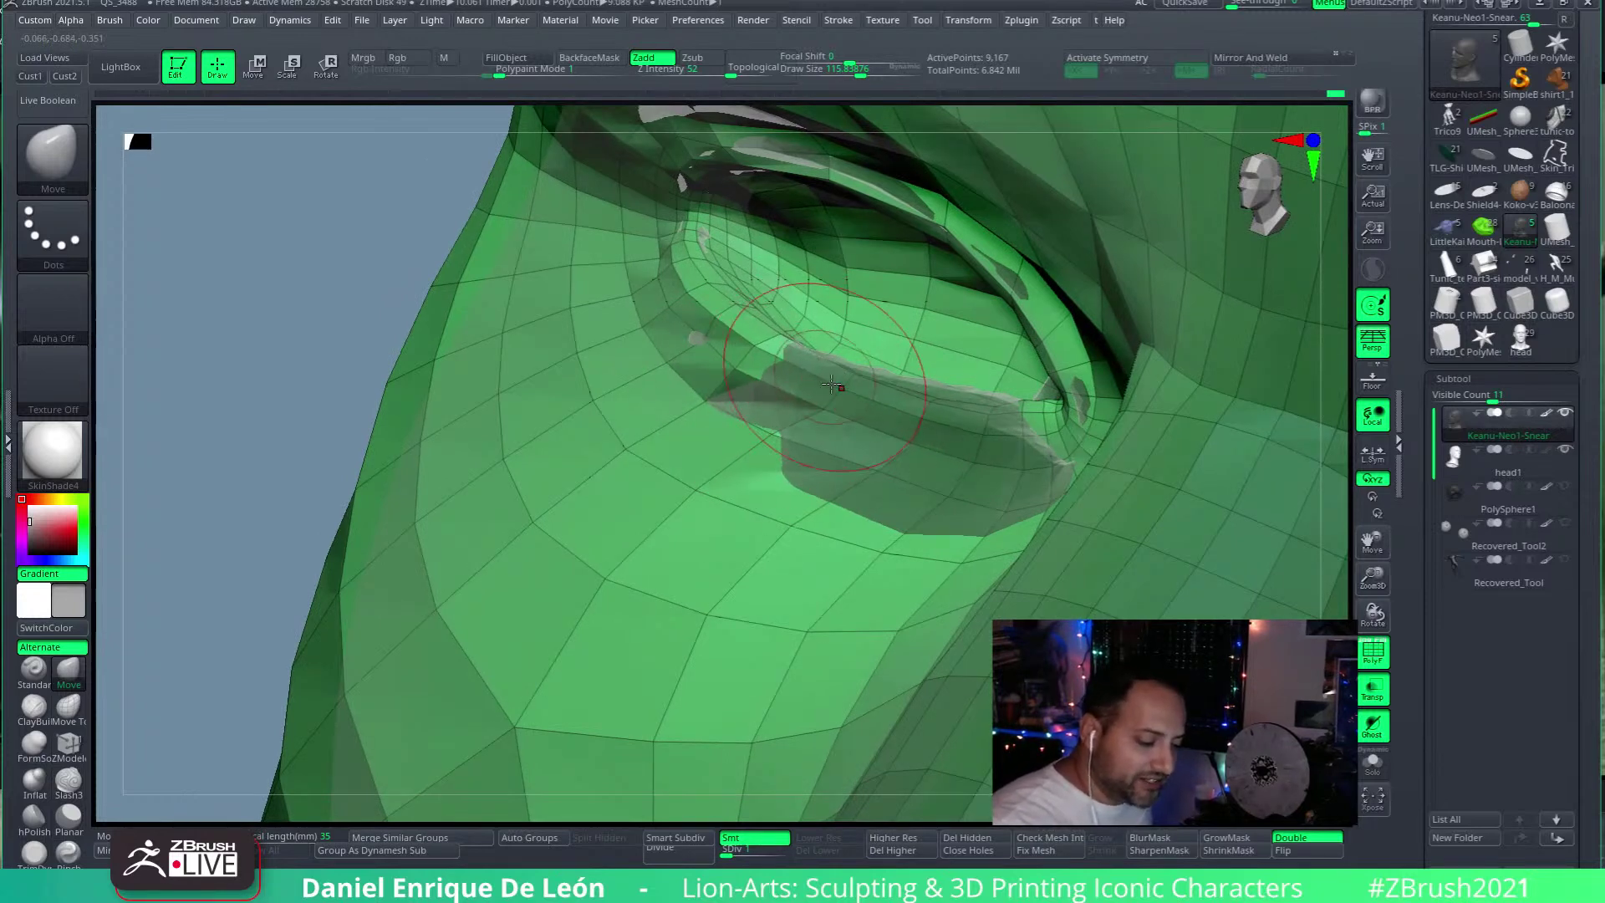
Step: Move the middle of the right lower lid's rim out to the head1 reference
{"action": "mouse_move", "coordinate": [808, 407]}
{"action": "right_mouse_down"}
{"action": "mouse_move", "coordinate": [903, 401]}
{"action": "mouse_move", "coordinate": [895, 423]}
{"action": "mouse_move", "coordinate": [883, 395]}
{"action": "right_mouse_up"}
{"action": "key", "text": "ctrl"}
{"action": "mouse_move", "coordinate": [882, 395]}
{"action": "left_mouse_down"}
{"action": "mouse_move", "coordinate": [865, 384]}
{"action": "mouse_move", "coordinate": [915, 405]}
{"action": "left_mouse_up"}
{"action": "right_click_drag", "start_coordinate": [916, 405], "coordinate": [974, 408]}
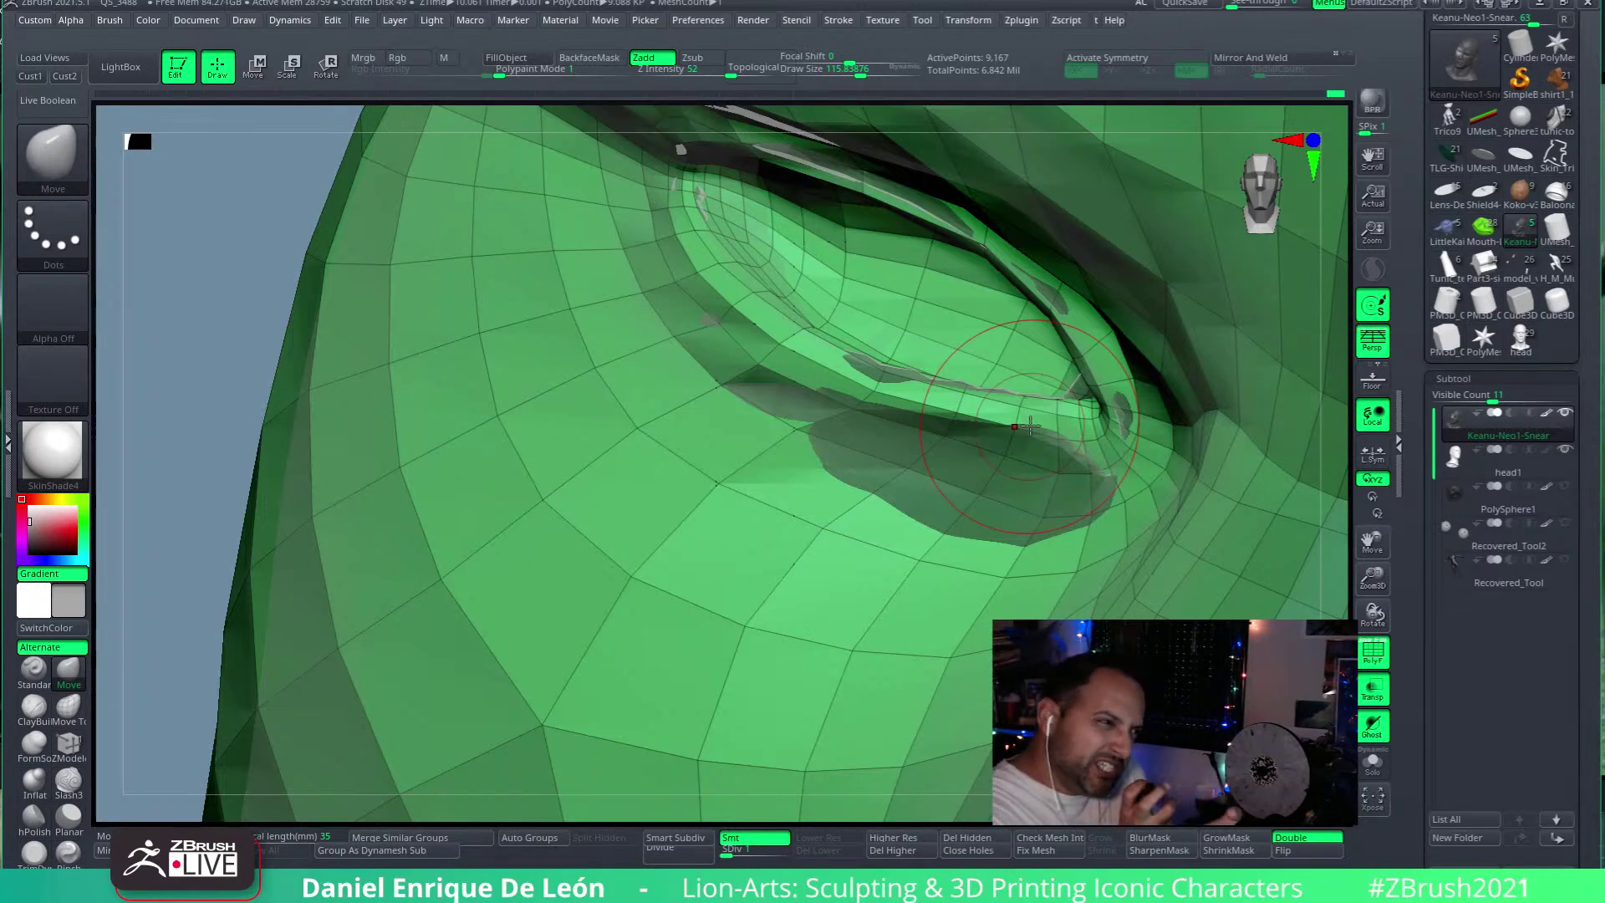
{"action": "right_click_drag", "start_coordinate": [1030, 427], "coordinate": [1006, 389]}
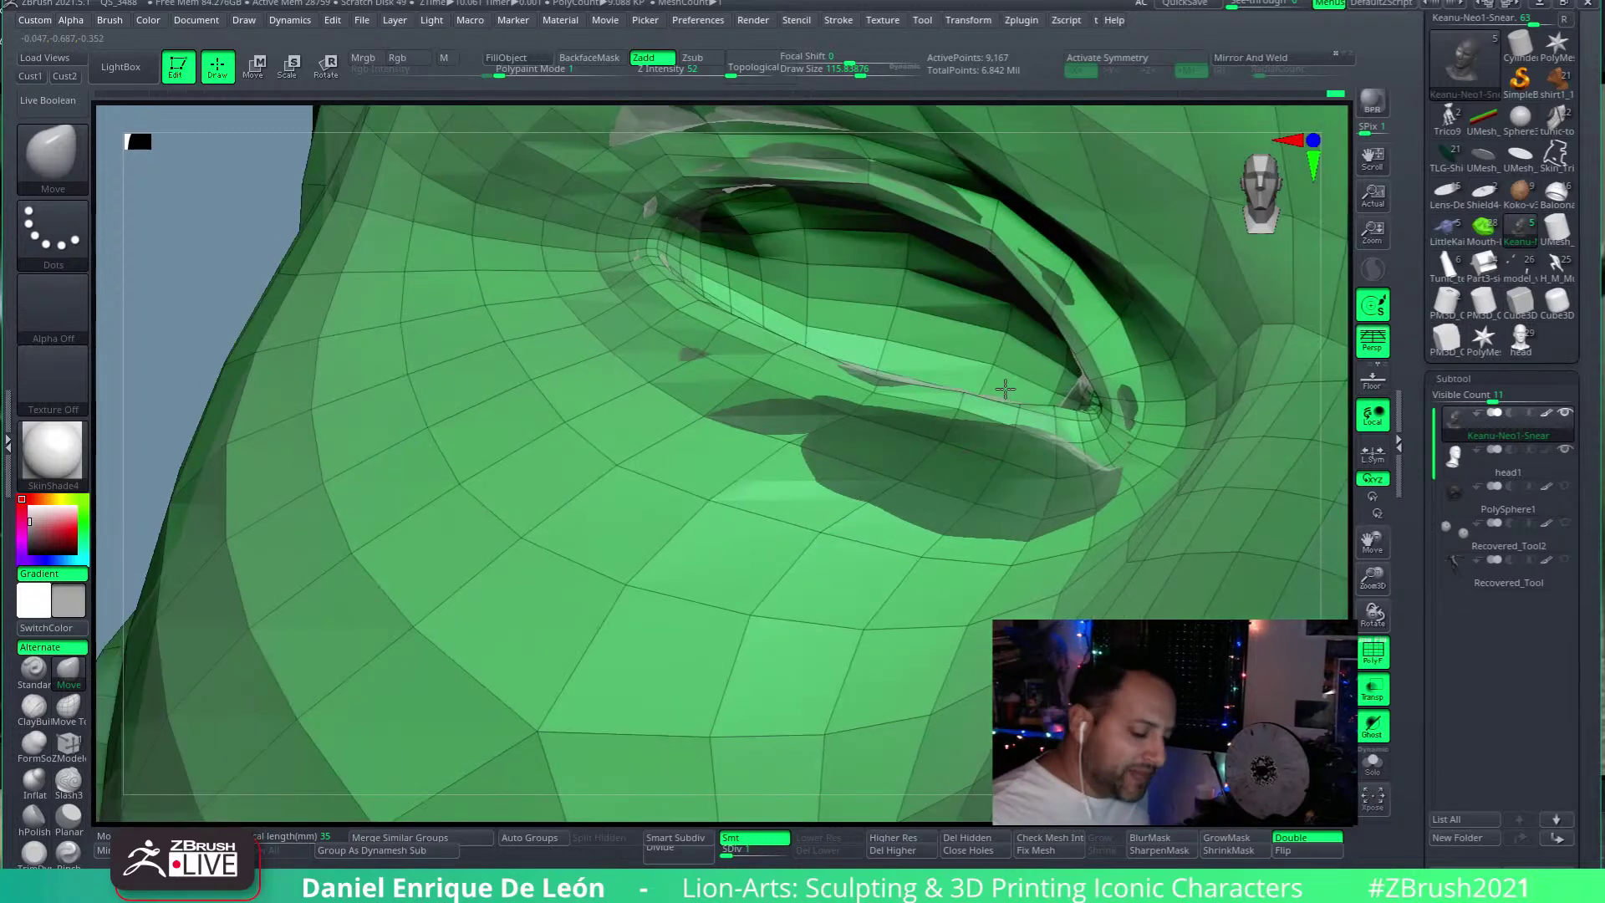
Step: Move the skin below the right lower lid, from its middle to the inner corner, onto the head1 surface
{"action": "mouse_move", "coordinate": [844, 443]}
{"action": "left_mouse_down"}
{"action": "mouse_move", "coordinate": [999, 484]}
{"action": "mouse_move", "coordinate": [1036, 443]}
{"action": "left_mouse_up"}
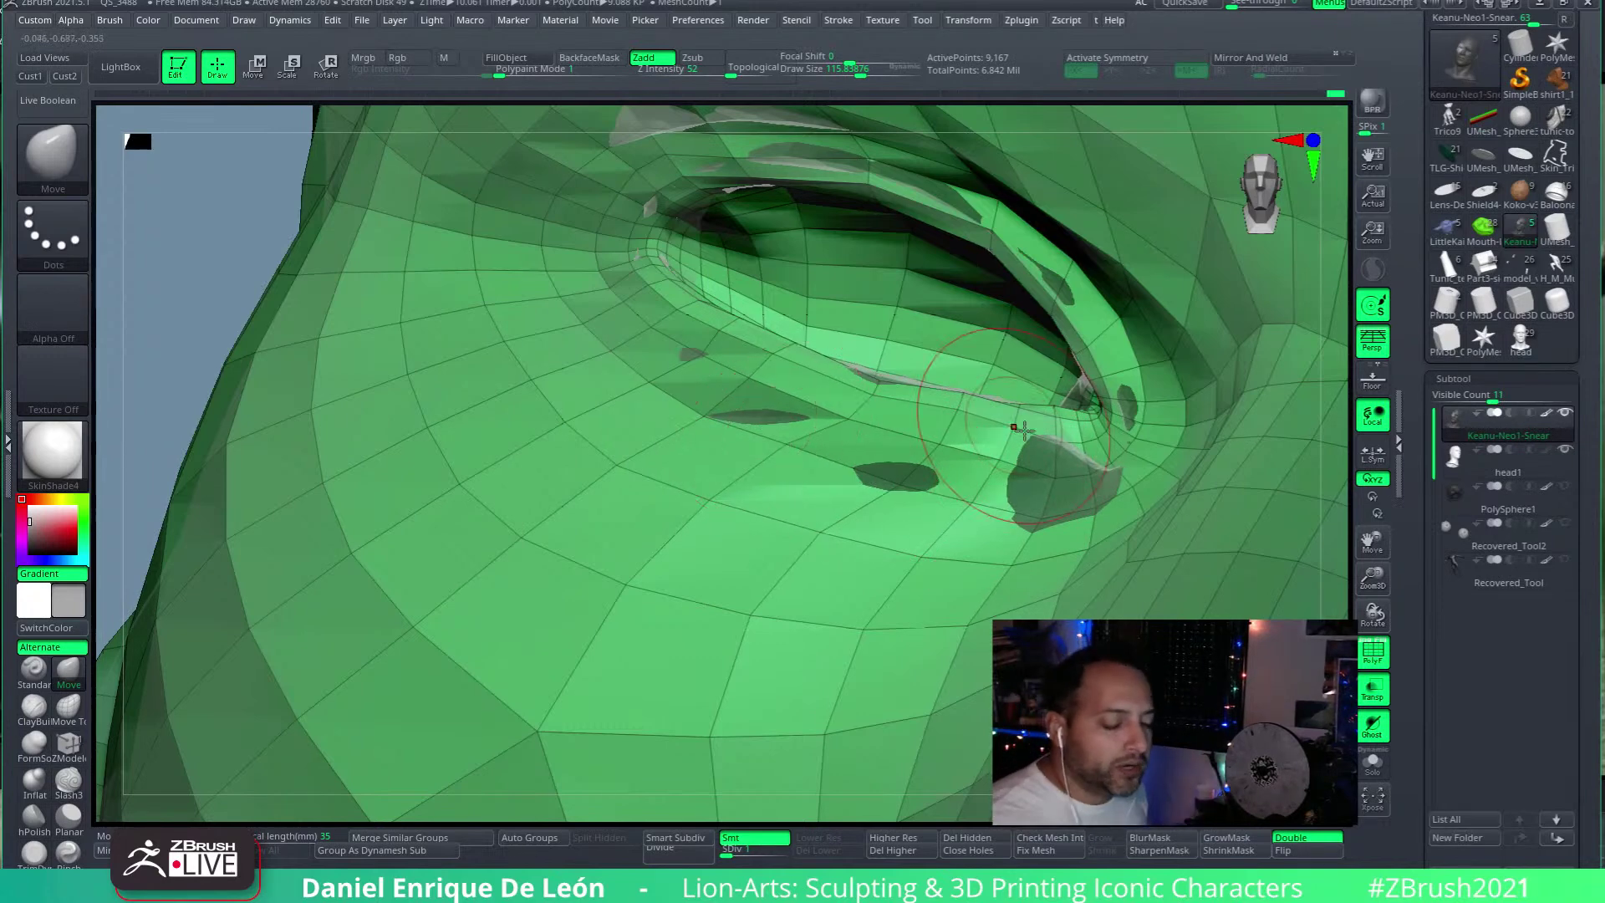
{"action": "right_click_drag", "start_coordinate": [1013, 425], "coordinate": [1032, 434]}
{"action": "left_click_drag", "start_coordinate": [1070, 469], "coordinate": [1087, 491]}
{"action": "right_click_drag", "start_coordinate": [1082, 485], "coordinate": [1062, 468]}
{"action": "left_click_drag", "start_coordinate": [1056, 463], "coordinate": [1043, 485]}
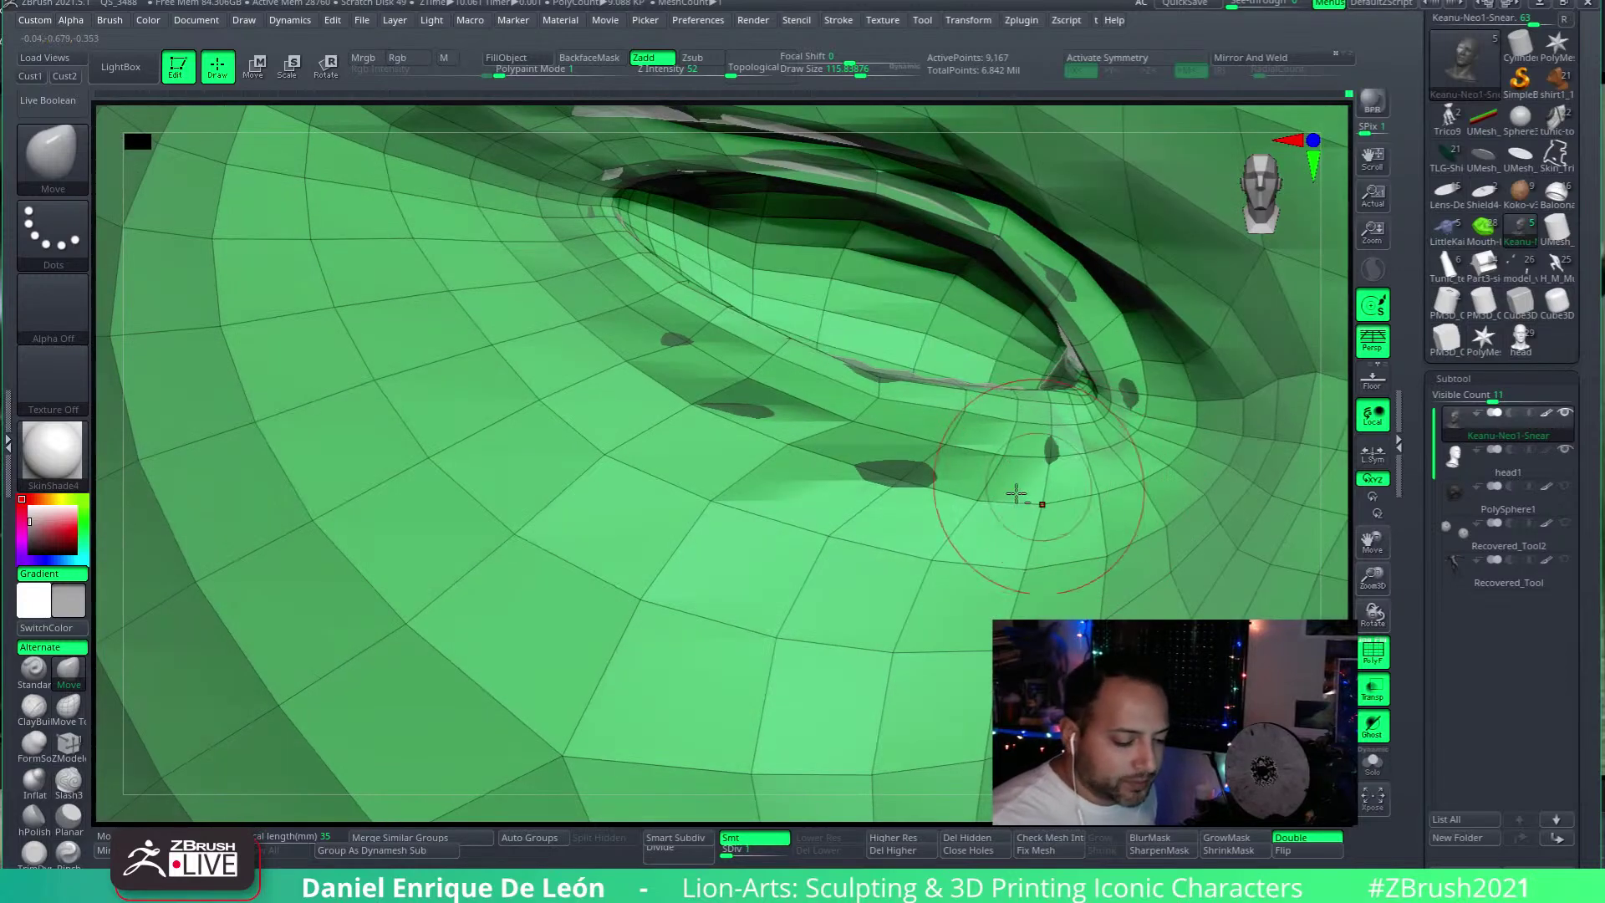
{"action": "right_click_drag", "start_coordinate": [1036, 481], "coordinate": [865, 381]}
{"action": "mouse_move", "coordinate": [752, 351]}
{"action": "right_mouse_down"}
{"action": "mouse_move", "coordinate": [811, 284]}
{"action": "mouse_move", "coordinate": [763, 405]}
{"action": "right_mouse_up"}
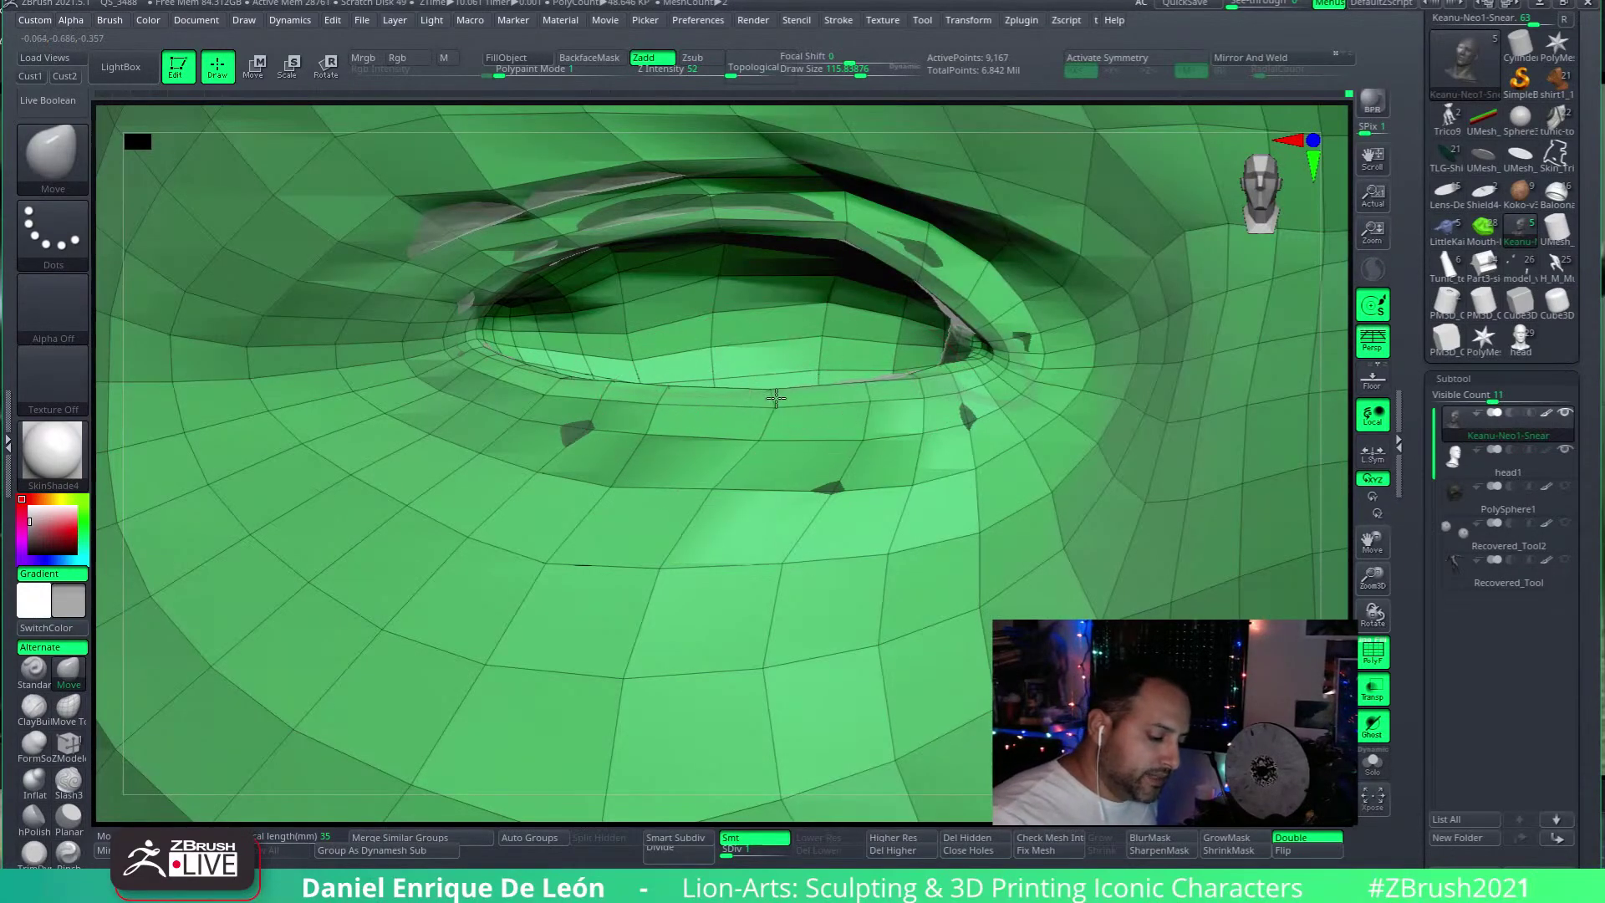
{"action": "left_click_drag", "start_coordinate": [852, 458], "coordinate": [841, 471]}
{"action": "left_click_drag", "start_coordinate": [910, 397], "coordinate": [899, 385]}
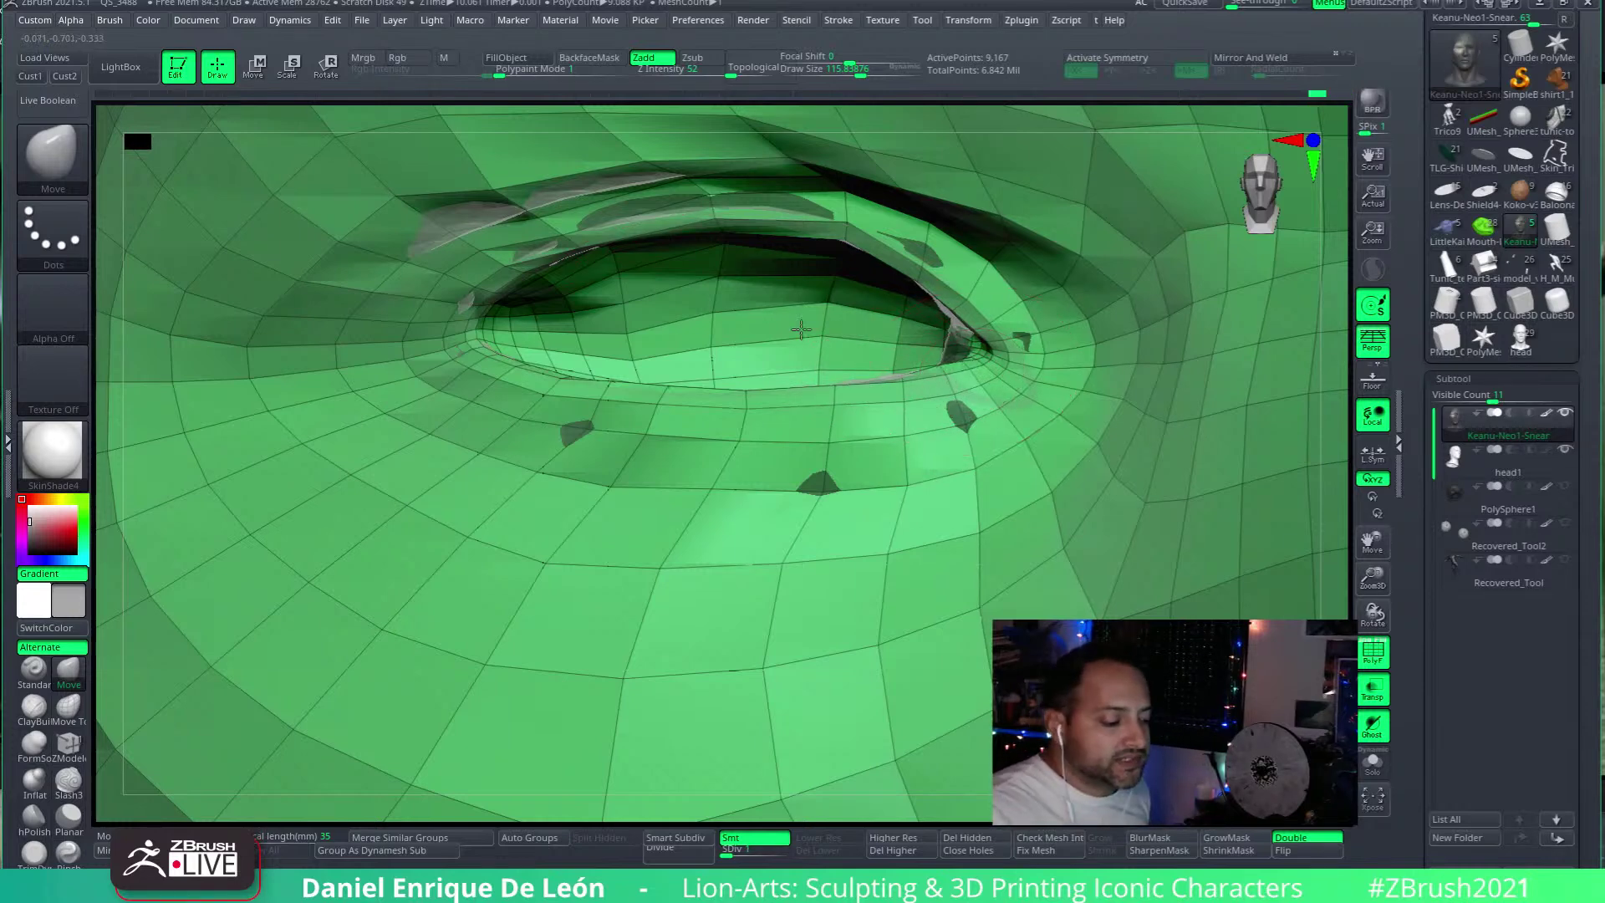
Step: Move the outer part of the right eye's upper lid fold onto the head1 surface
{"action": "right_click_drag", "start_coordinate": [972, 370], "coordinate": [710, 321]}
{"action": "right_click_drag", "start_coordinate": [825, 286], "coordinate": [847, 291]}
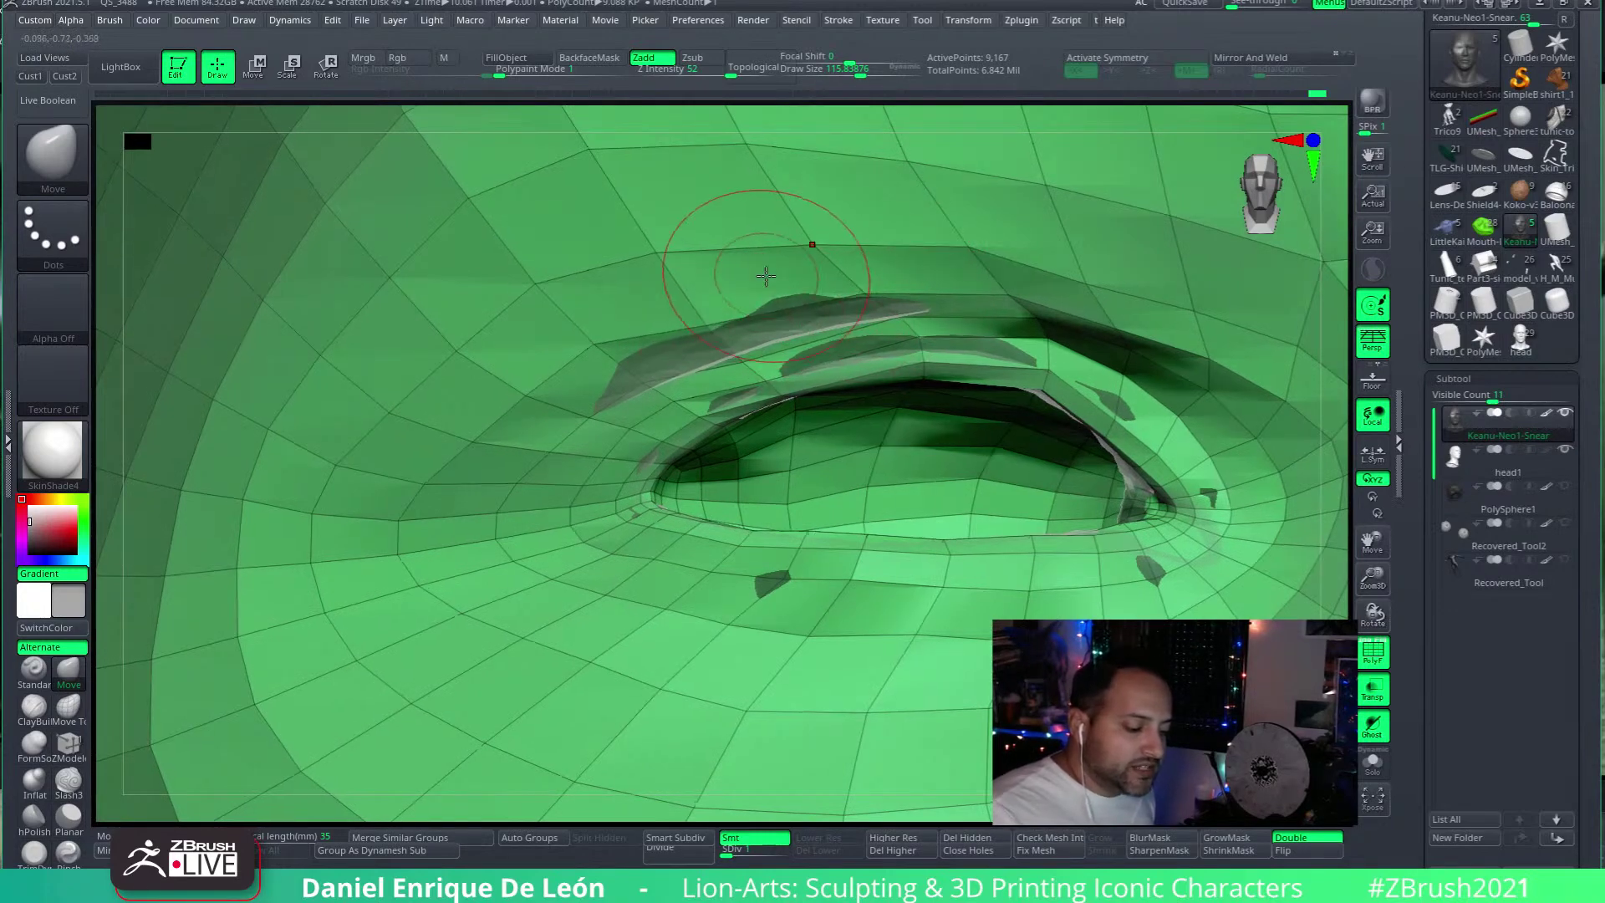
{"action": "mouse_move", "coordinate": [765, 276]}
{"action": "right_mouse_down"}
{"action": "mouse_move", "coordinate": [663, 338]}
{"action": "mouse_move", "coordinate": [767, 164]}
{"action": "mouse_move", "coordinate": [643, 255]}
{"action": "right_mouse_up"}
{"action": "mouse_move", "coordinate": [681, 283]}
{"action": "left_mouse_down"}
{"action": "mouse_move", "coordinate": [803, 188]}
{"action": "mouse_move", "coordinate": [925, 215]}
{"action": "left_mouse_up"}
{"action": "mouse_move", "coordinate": [926, 215]}
{"action": "right_mouse_down"}
{"action": "mouse_move", "coordinate": [1028, 331]}
{"action": "mouse_move", "coordinate": [585, 518]}
{"action": "right_mouse_up"}
Step: Carve the right eye's upper lid crease with the Slash3 brush, from the inner side to the outer corner
{"action": "left_click", "coordinate": [68, 784]}
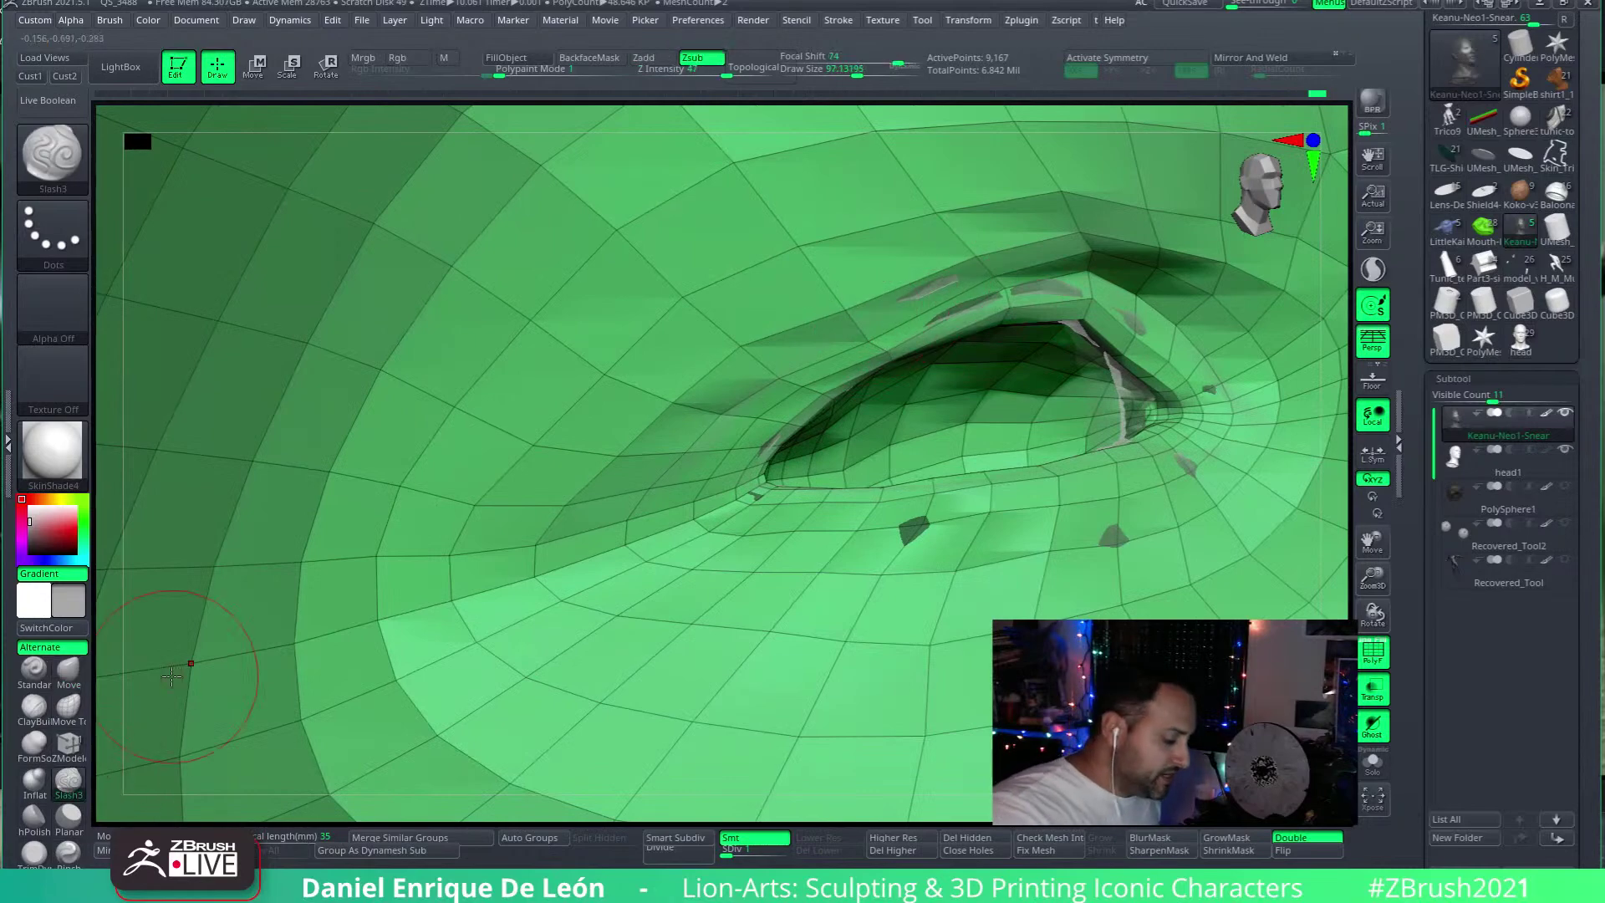
{"action": "right_click_drag", "start_coordinate": [963, 199], "coordinate": [920, 227]}
{"action": "mouse_move", "coordinate": [1120, 307]}
{"action": "left_mouse_down"}
{"action": "mouse_move", "coordinate": [986, 275]}
{"action": "mouse_move", "coordinate": [861, 301]}
{"action": "mouse_move", "coordinate": [684, 454]}
{"action": "left_mouse_up"}
{"action": "right_click_drag", "start_coordinate": [975, 346], "coordinate": [748, 399], "text": "alt"}
Step: Reshape the outer end of the right upper lid crease with the Move Topological brush at a draw size of about 116
{"action": "left_click", "coordinate": [68, 708]}
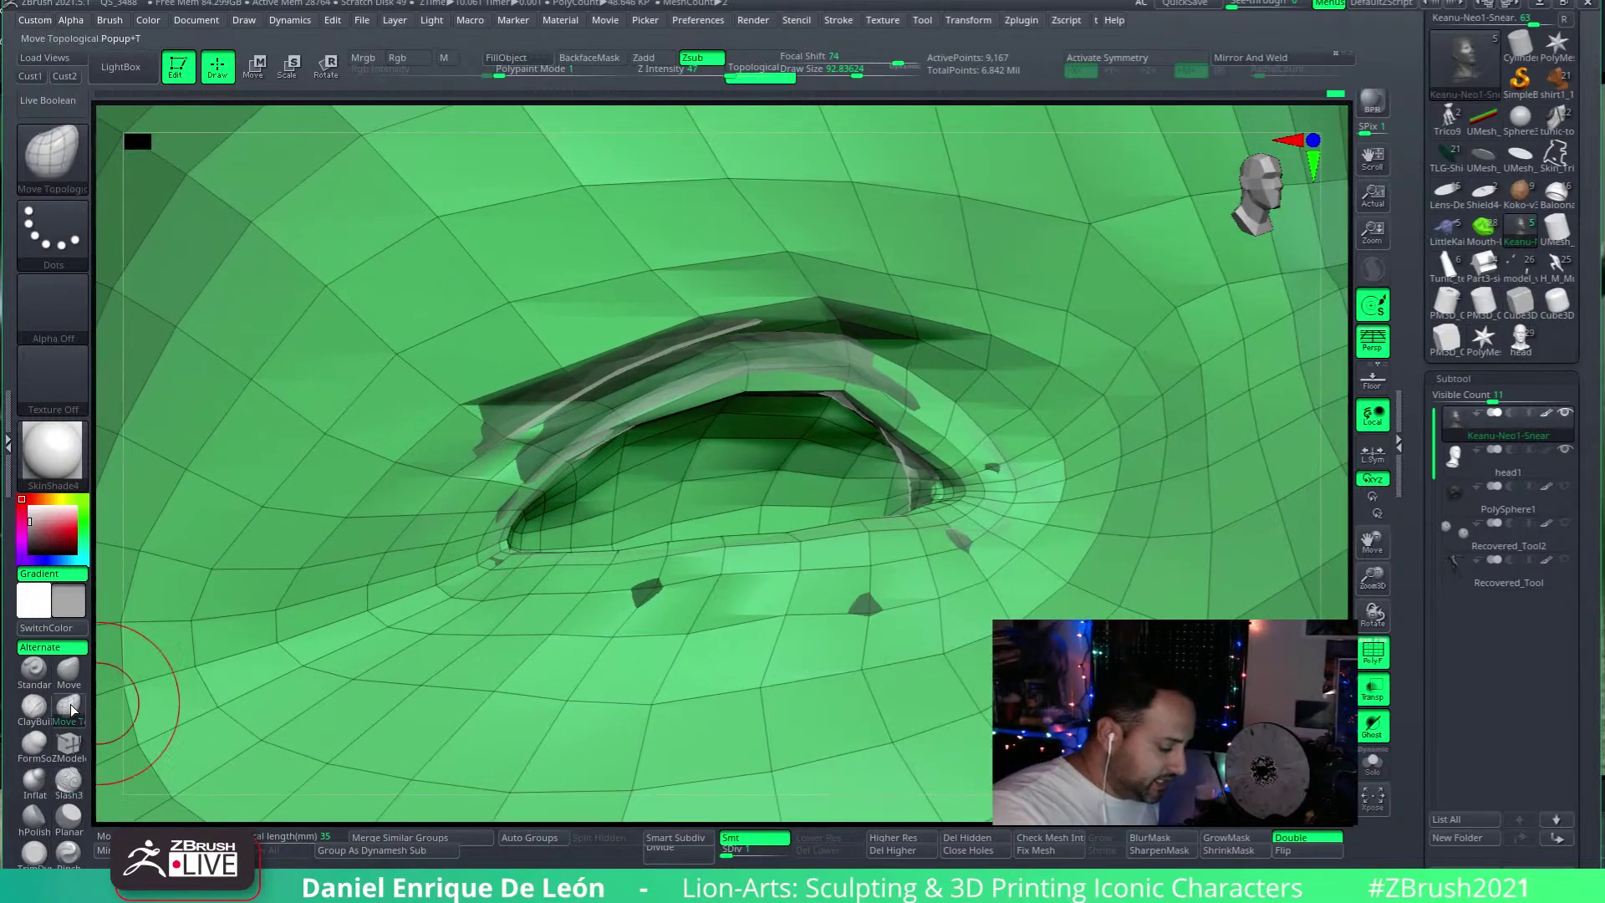
{"action": "left_click_drag", "start_coordinate": [854, 75], "coordinate": [850, 76]}
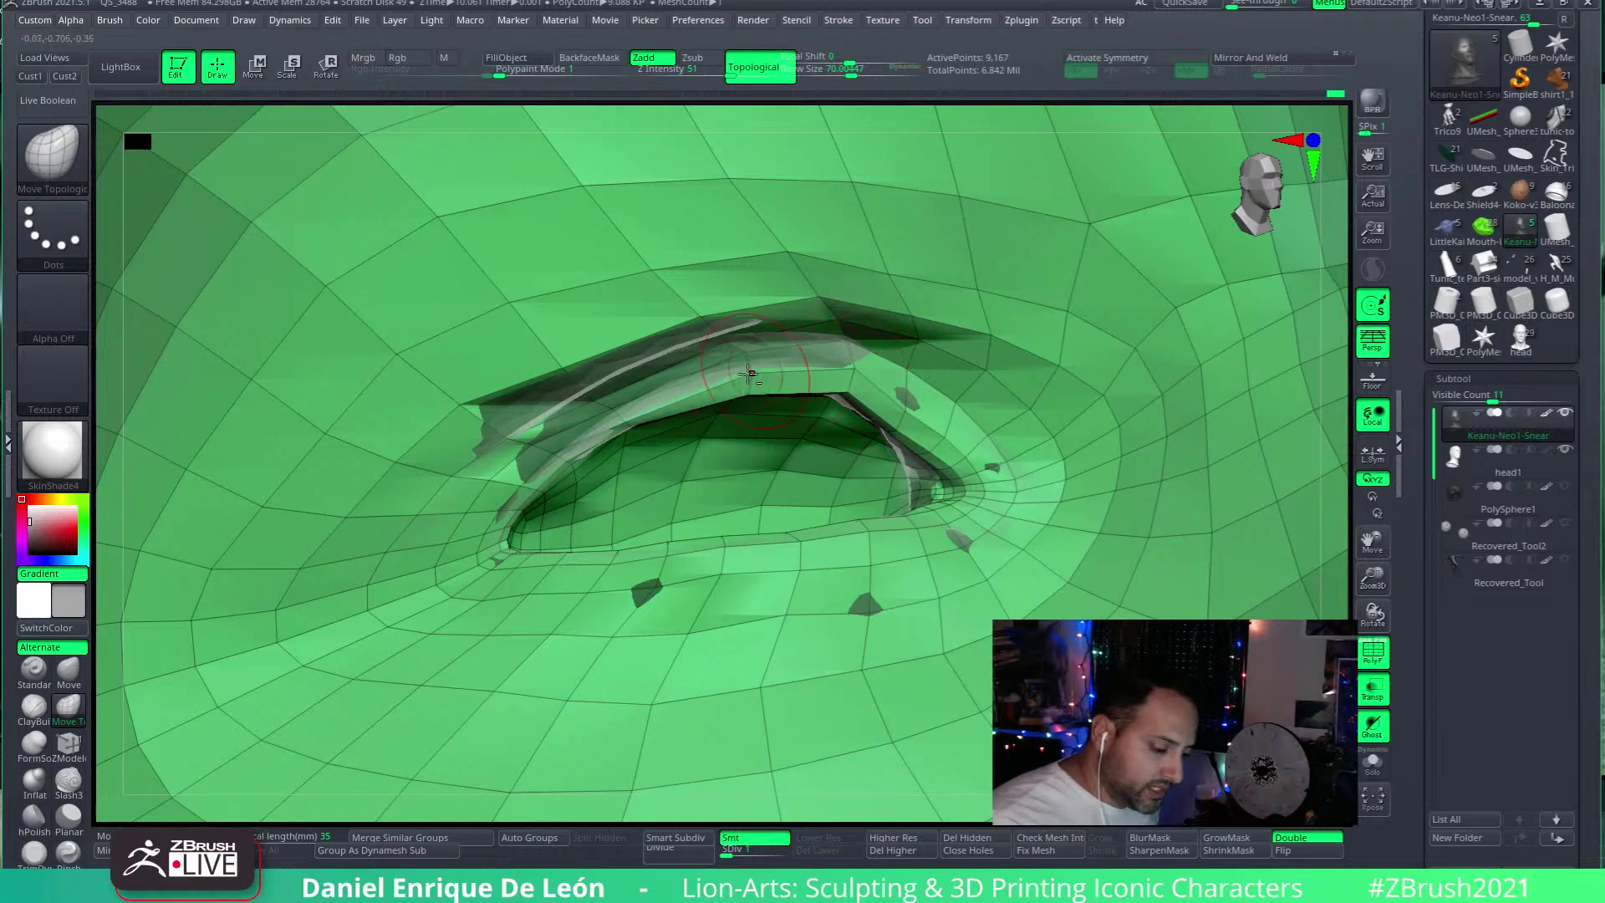
{"action": "mouse_move", "coordinate": [580, 444]}
{"action": "right_mouse_down"}
{"action": "mouse_move", "coordinate": [881, 388]}
{"action": "mouse_move", "coordinate": [860, 359]}
{"action": "right_mouse_up"}
{"action": "left_click_drag", "start_coordinate": [850, 72], "coordinate": [860, 72]}
{"action": "mouse_move", "coordinate": [696, 412]}
{"action": "left_mouse_down"}
{"action": "mouse_move", "coordinate": [501, 465]}
{"action": "mouse_move", "coordinate": [429, 538]}
{"action": "mouse_move", "coordinate": [460, 575]}
{"action": "mouse_move", "coordinate": [477, 514]}
{"action": "left_mouse_up"}
{"action": "mouse_move", "coordinate": [477, 514]}
{"action": "right_mouse_down", "text": "alt"}
{"action": "mouse_move", "coordinate": [635, 401]}
{"action": "mouse_move", "coordinate": [836, 338]}
{"action": "right_mouse_up", "text": "alt"}
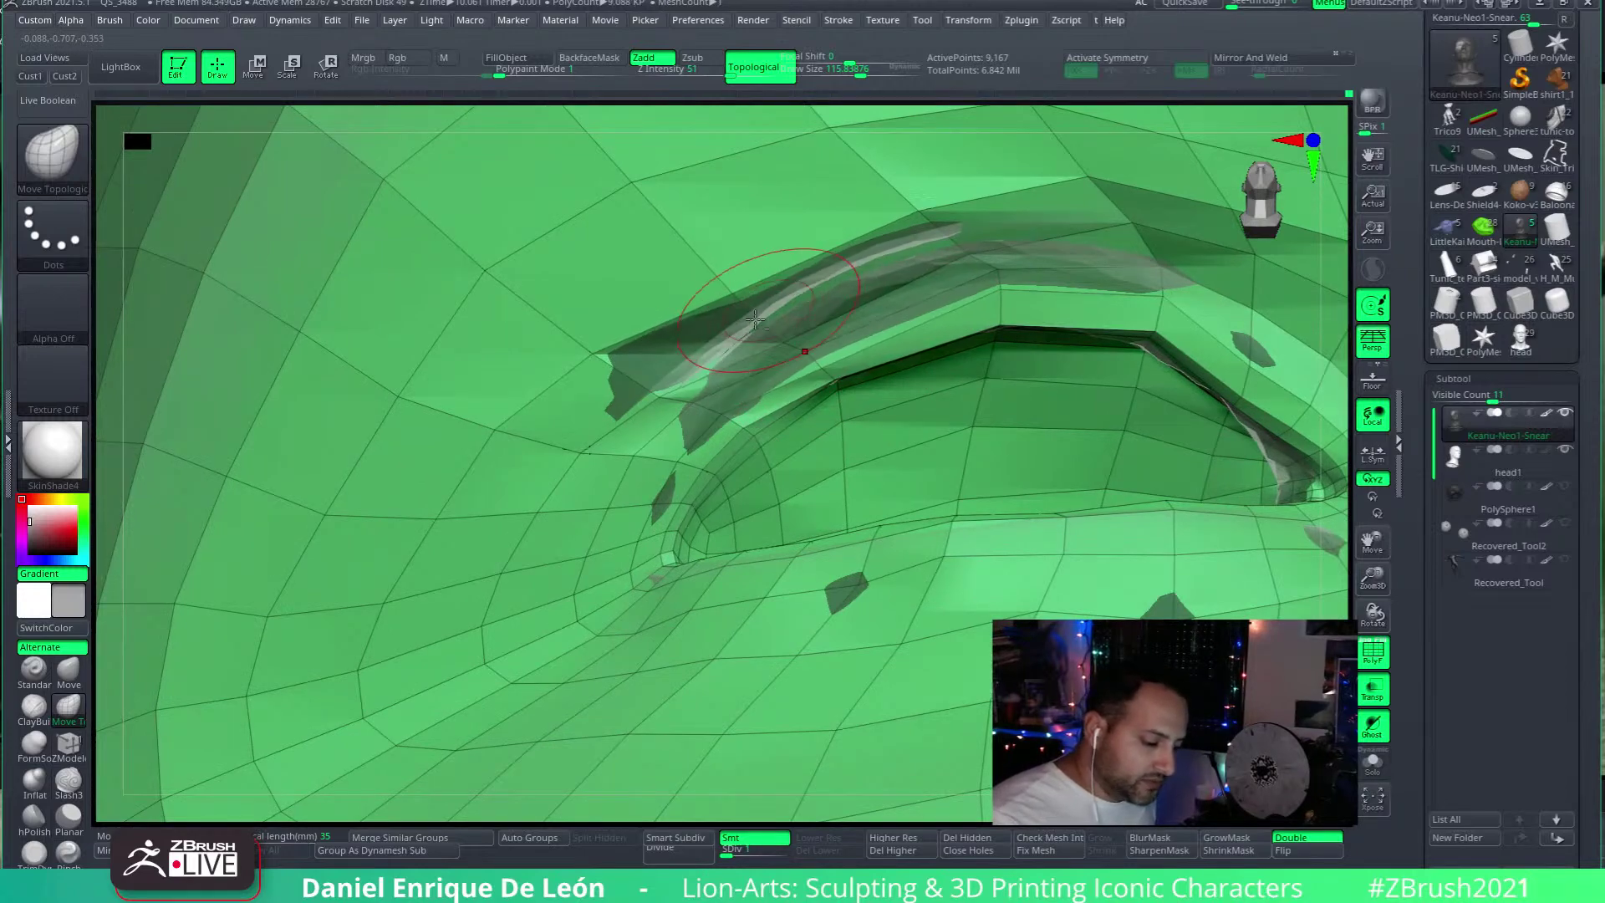
{"action": "left_click_drag", "start_coordinate": [778, 301], "coordinate": [697, 341]}
{"action": "right_click_drag", "start_coordinate": [780, 324], "coordinate": [792, 320]}
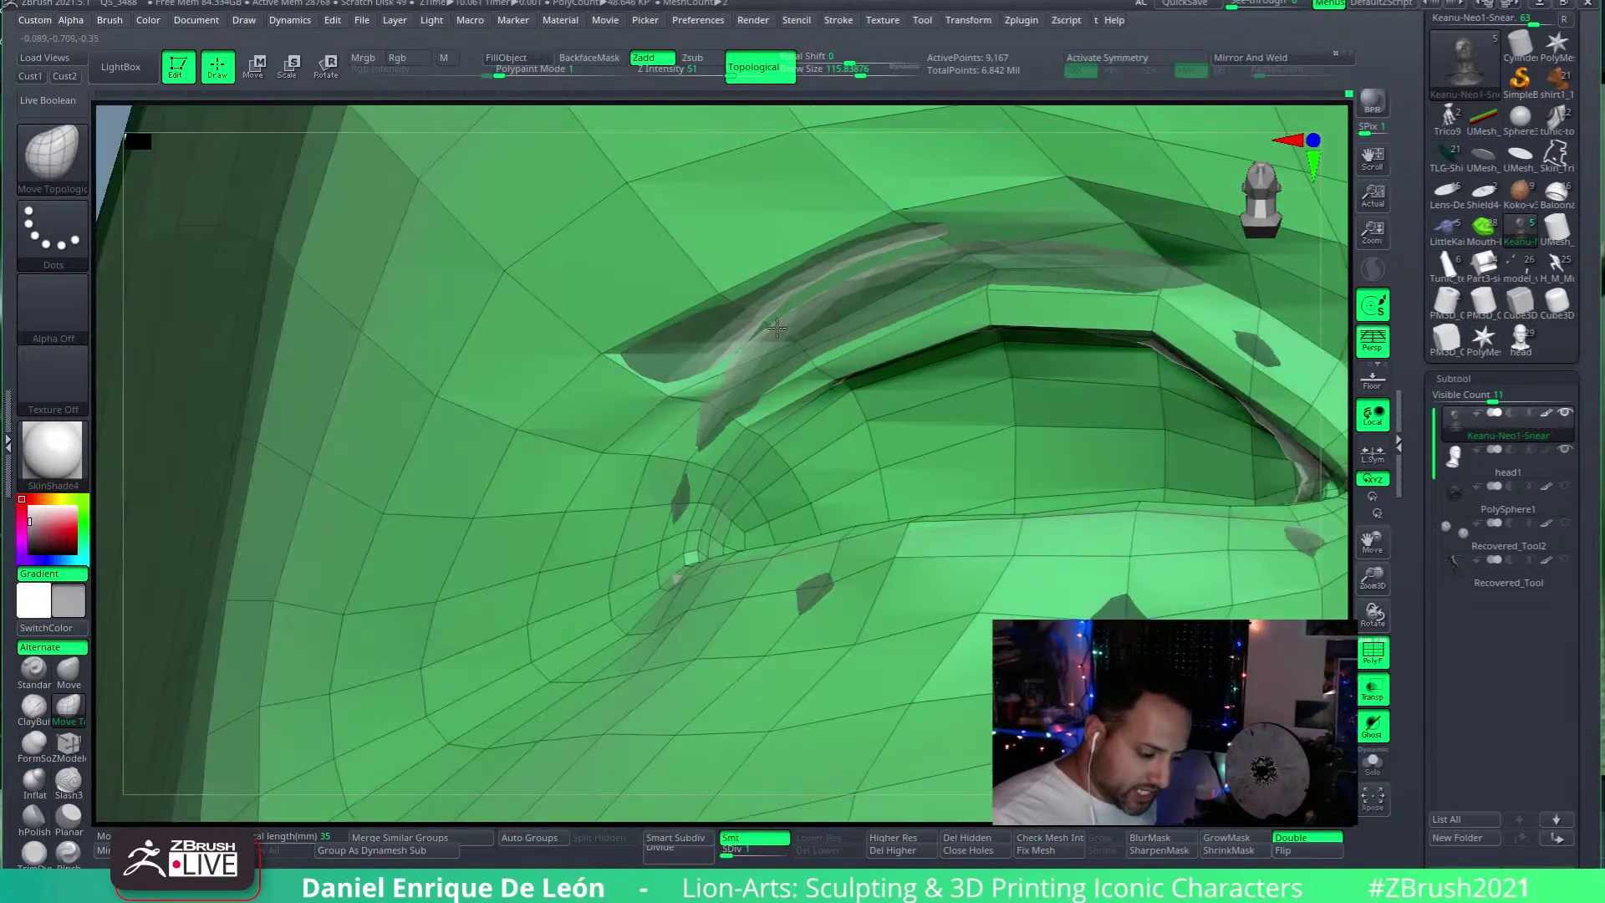
Step: Shift the skin fold above the right upper lid crease to follow the head1 surface
{"action": "right_click_drag", "start_coordinate": [976, 289], "coordinate": [913, 292]}
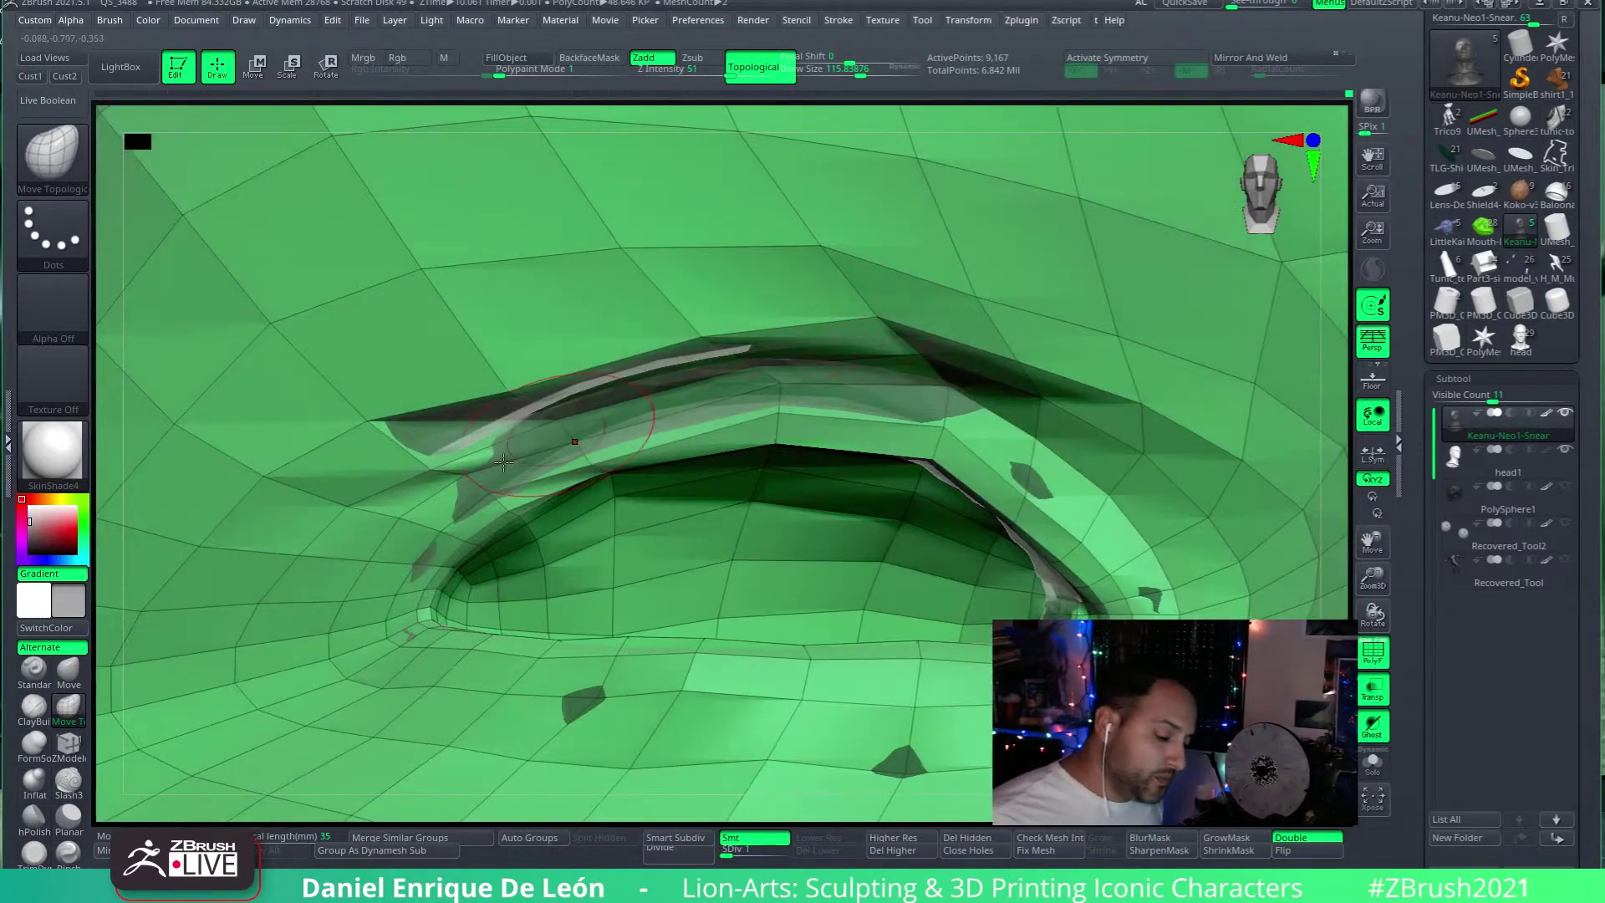
{"action": "left_click_drag", "start_coordinate": [817, 243], "coordinate": [585, 267]}
{"action": "right_click_drag", "start_coordinate": [903, 294], "coordinate": [970, 299]}
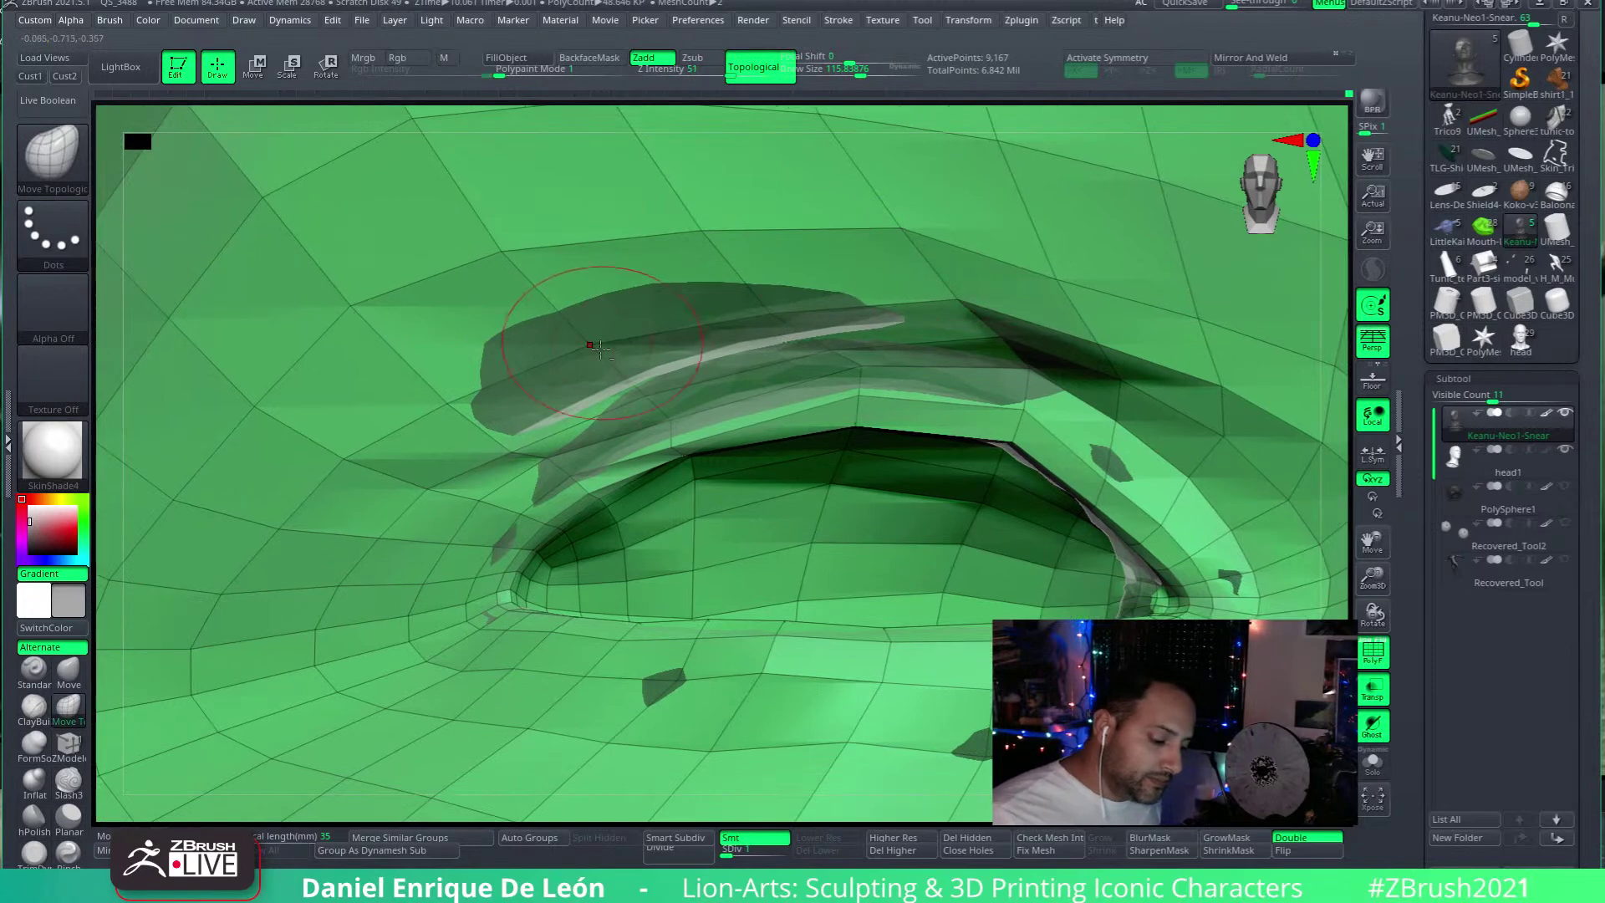
{"action": "left_click_drag", "start_coordinate": [827, 281], "coordinate": [806, 288]}
{"action": "left_click_drag", "start_coordinate": [591, 321], "coordinate": [667, 301]}
{"action": "mouse_move", "coordinate": [1087, 280]}
{"action": "right_mouse_down", "text": "alt"}
{"action": "mouse_move", "coordinate": [971, 298]}
{"action": "mouse_move", "coordinate": [978, 355]}
{"action": "right_mouse_up", "text": "alt"}
{"action": "right_click_drag", "start_coordinate": [871, 343], "coordinate": [822, 270]}
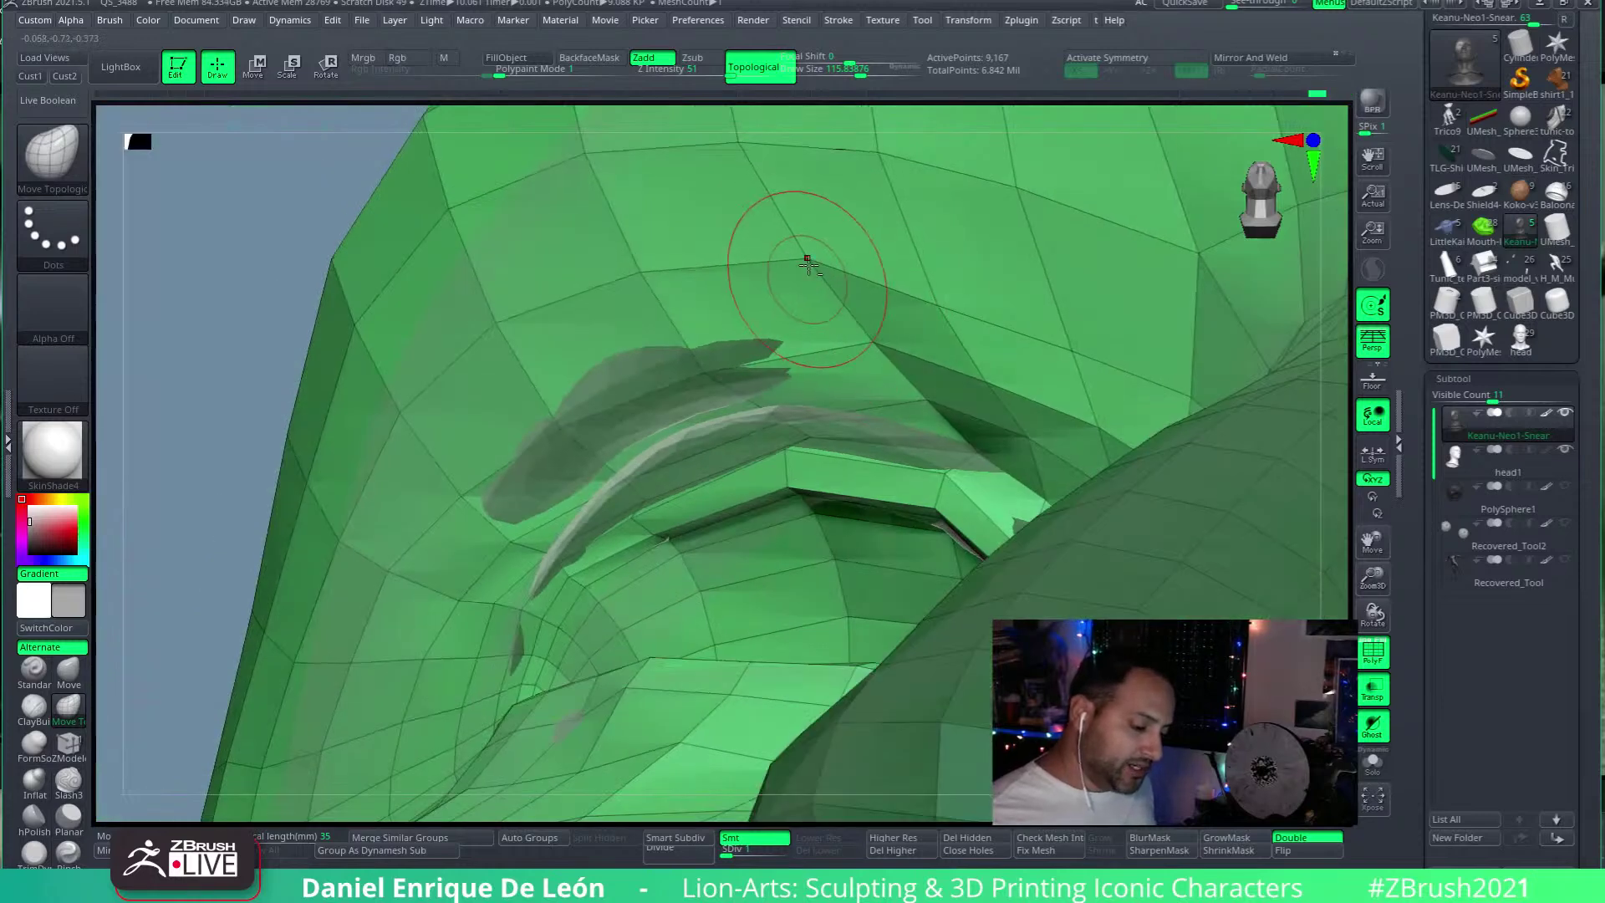
{"action": "right_click_drag", "start_coordinate": [853, 323], "coordinate": [805, 406]}
{"action": "right_click_drag", "start_coordinate": [692, 397], "coordinate": [899, 384]}
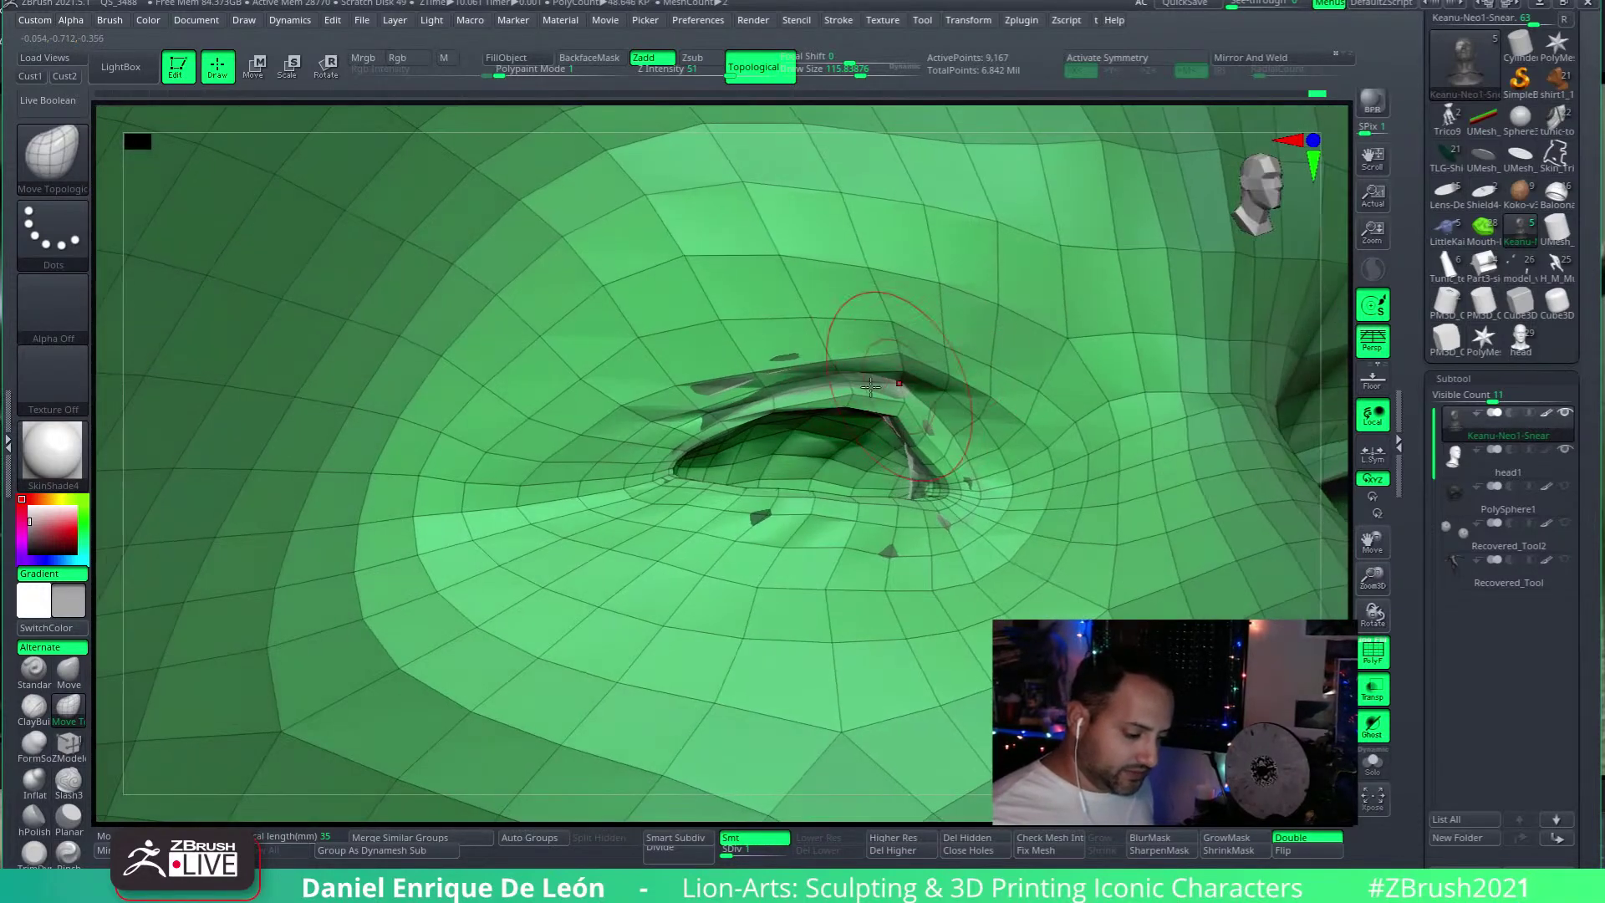
Step: Examine the eyelids and the whole head from the side and the front
{"action": "right_click_drag", "start_coordinate": [952, 448], "coordinate": [1052, 477]}
{"action": "right_click_drag", "start_coordinate": [844, 442], "coordinate": [1088, 416], "text": "alt"}
{"action": "right_click_drag", "start_coordinate": [869, 376], "coordinate": [906, 377], "text": "ctrl"}
{"action": "right_click_drag", "start_coordinate": [933, 290], "coordinate": [749, 452]}
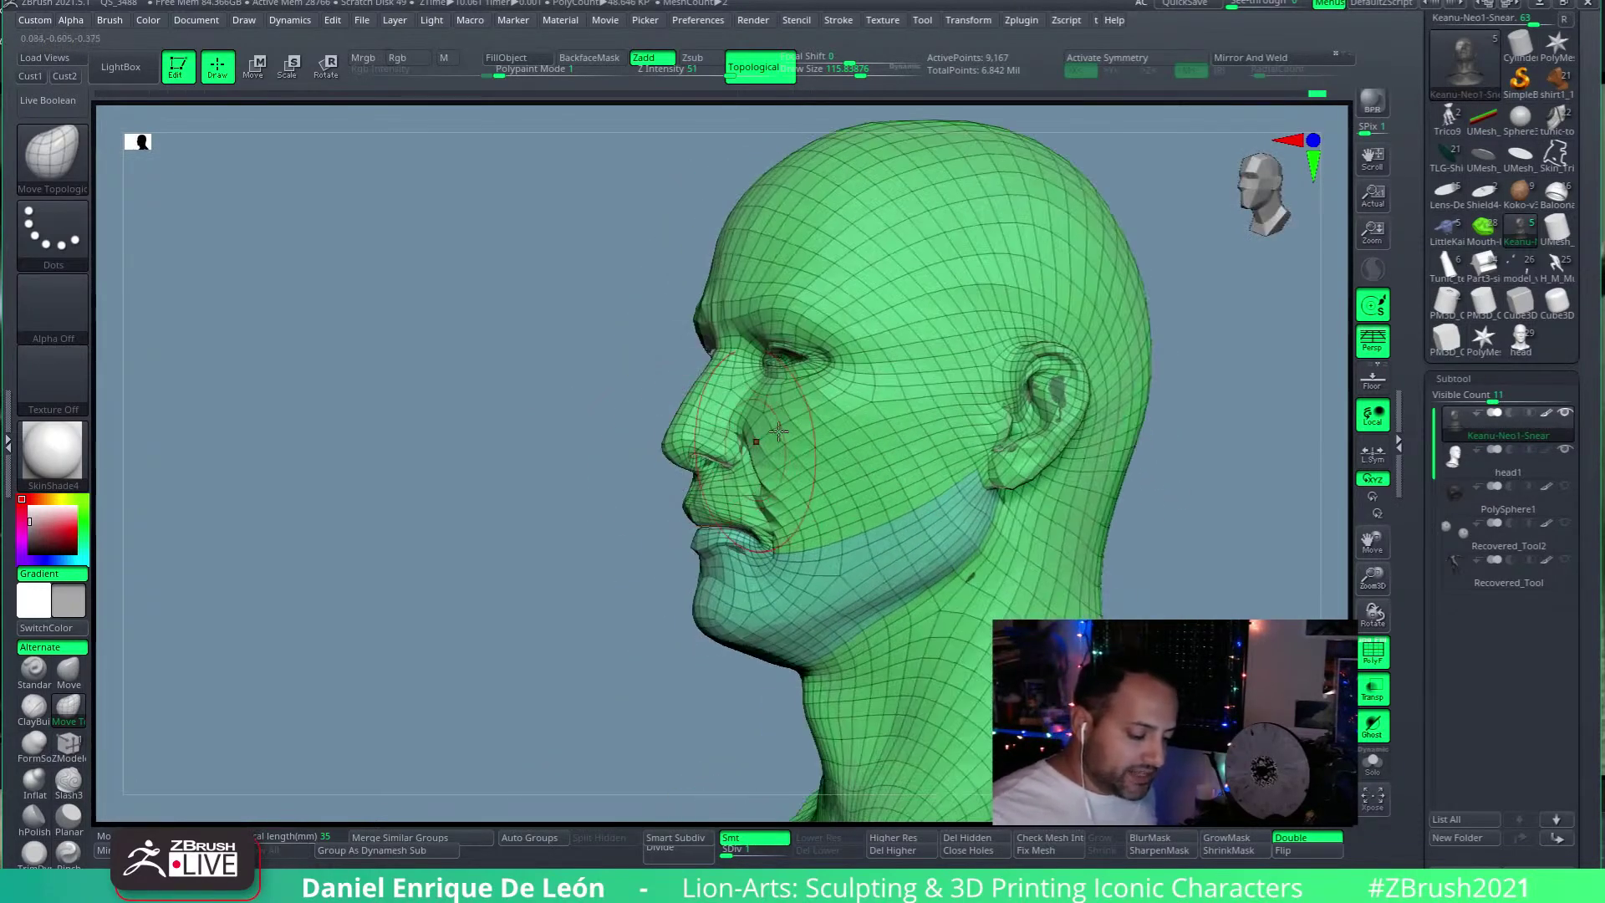
{"action": "mouse_move", "coordinate": [733, 357]}
{"action": "right_mouse_down", "text": "ctrl"}
{"action": "mouse_move", "coordinate": [710, 468]}
{"action": "mouse_move", "coordinate": [882, 485]}
{"action": "mouse_move", "coordinate": [886, 411]}
{"action": "right_mouse_up", "text": "ctrl"}
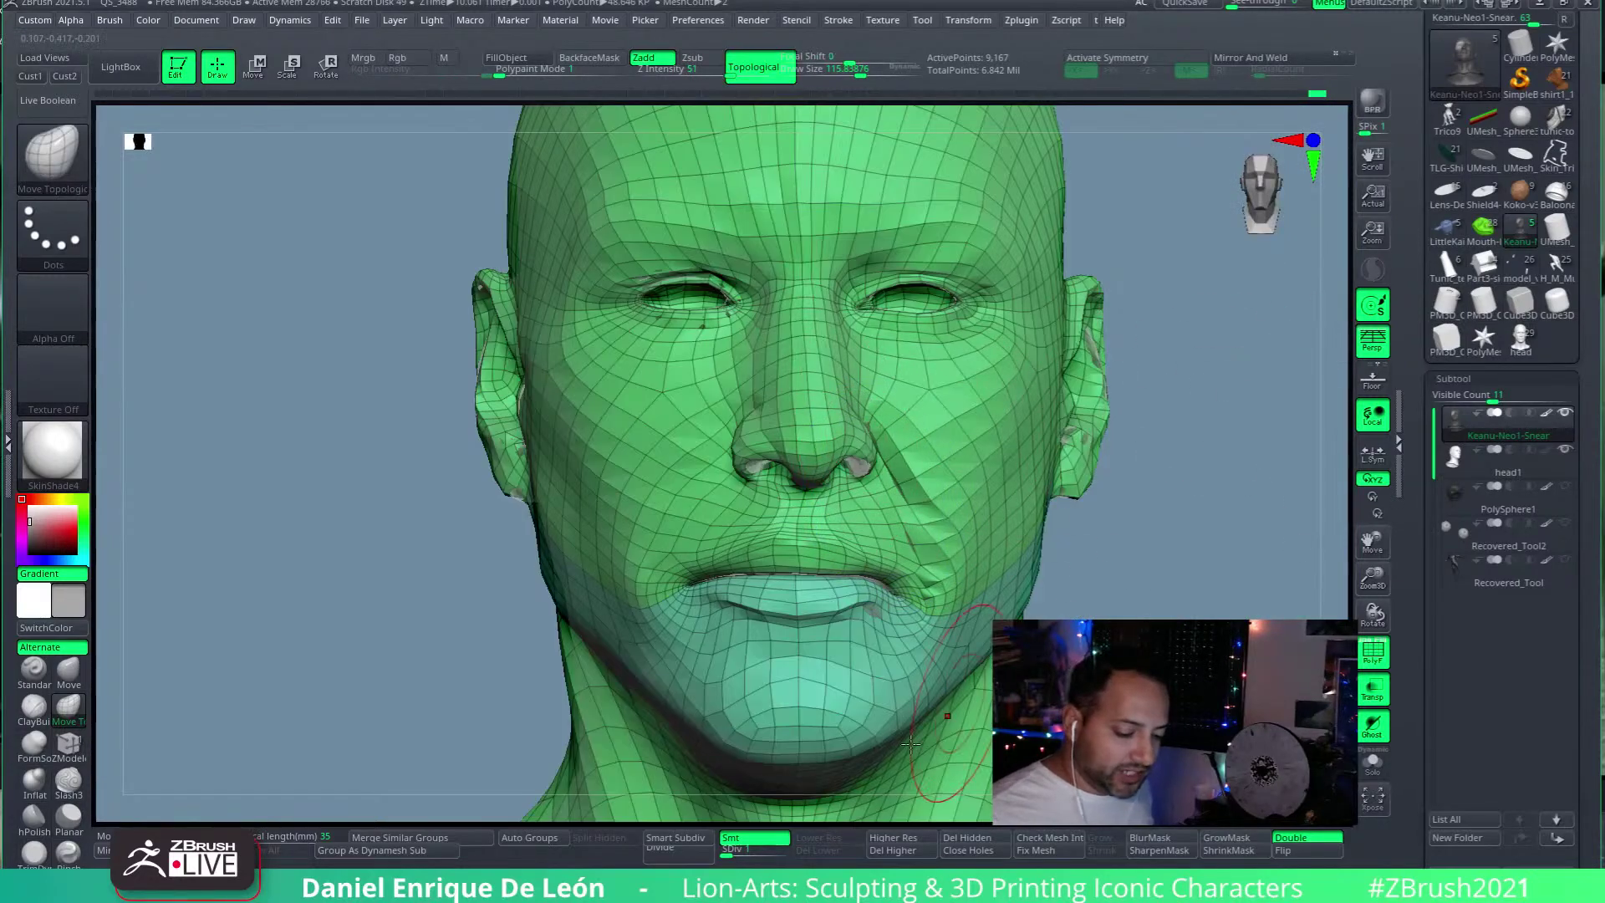
Step: Raise the head to subdivision level 3, hide its wireframe, and show the whole bust without perspective
{"action": "left_click", "coordinate": [753, 851]}
{"action": "left_click", "coordinate": [1372, 652]}
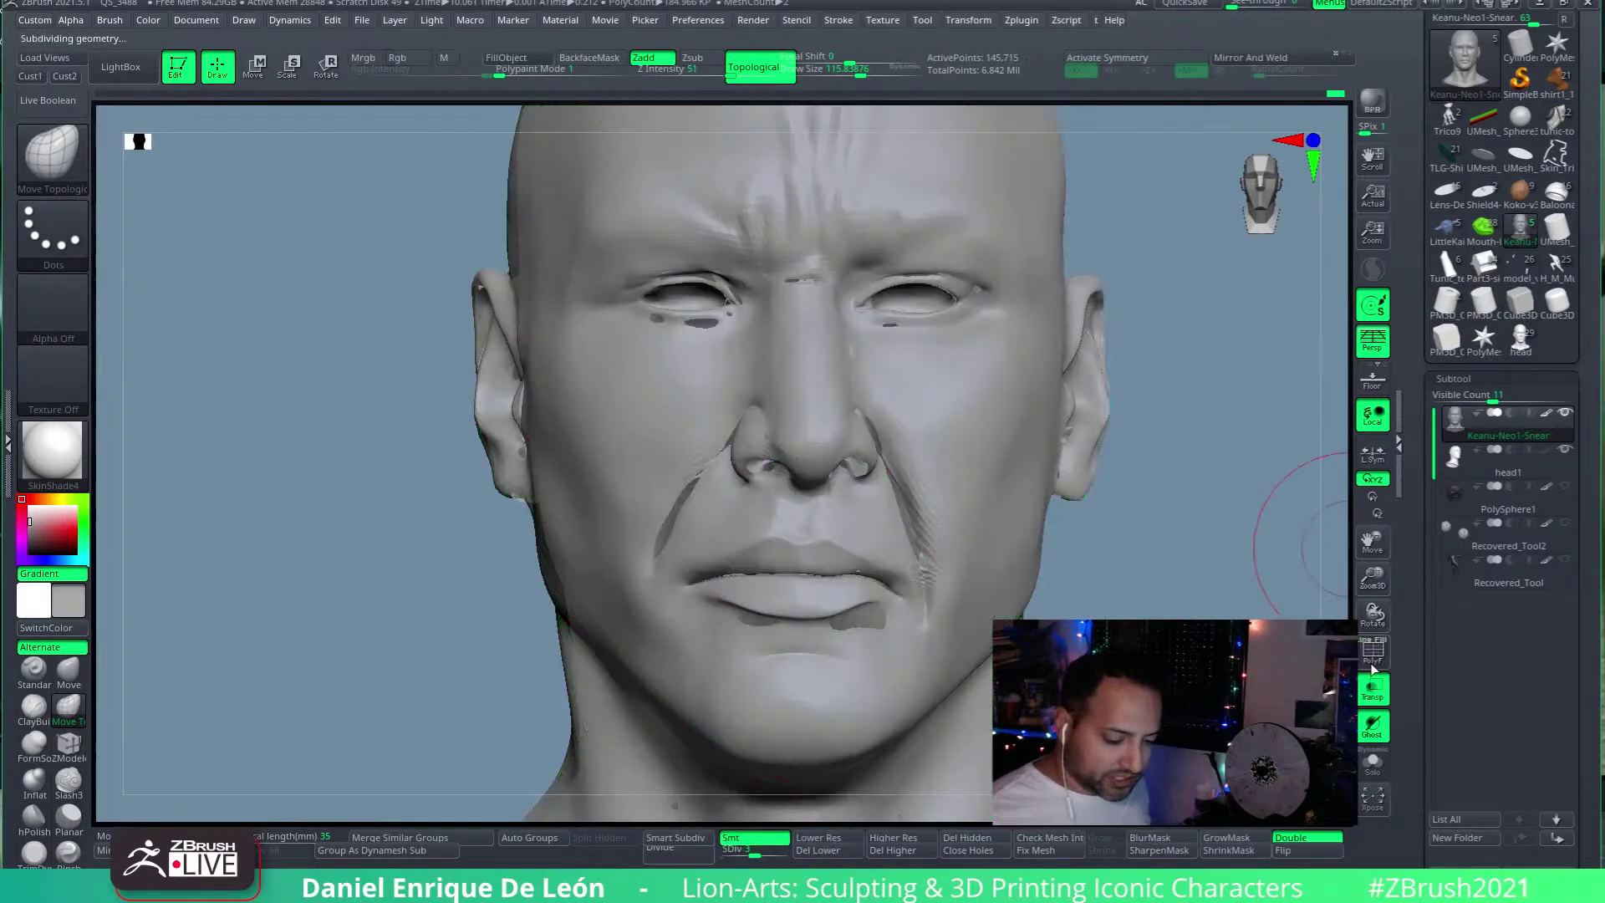
{"action": "mouse_move", "coordinate": [1187, 552]}
{"action": "right_mouse_down", "text": "ctrl"}
{"action": "mouse_move", "coordinate": [1121, 573]}
{"action": "mouse_move", "coordinate": [1166, 562]}
{"action": "mouse_move", "coordinate": [878, 401]}
{"action": "mouse_move", "coordinate": [957, 555]}
{"action": "mouse_move", "coordinate": [949, 465]}
{"action": "mouse_move", "coordinate": [932, 478]}
{"action": "mouse_move", "coordinate": [968, 429]}
{"action": "right_mouse_up", "text": "ctrl"}
{"action": "key", "text": "shift"}
{"action": "mouse_move", "coordinate": [1055, 591]}
{"action": "right_mouse_down", "text": "ctrl"}
{"action": "mouse_move", "coordinate": [1070, 535]}
{"action": "mouse_move", "coordinate": [1129, 466]}
{"action": "mouse_move", "coordinate": [1169, 597]}
{"action": "mouse_move", "coordinate": [1125, 513]}
{"action": "mouse_move", "coordinate": [1078, 527]}
{"action": "mouse_move", "coordinate": [1157, 537]}
{"action": "mouse_move", "coordinate": [1156, 589]}
{"action": "mouse_move", "coordinate": [1178, 530]}
{"action": "mouse_move", "coordinate": [1166, 514]}
{"action": "right_mouse_up", "text": "ctrl"}
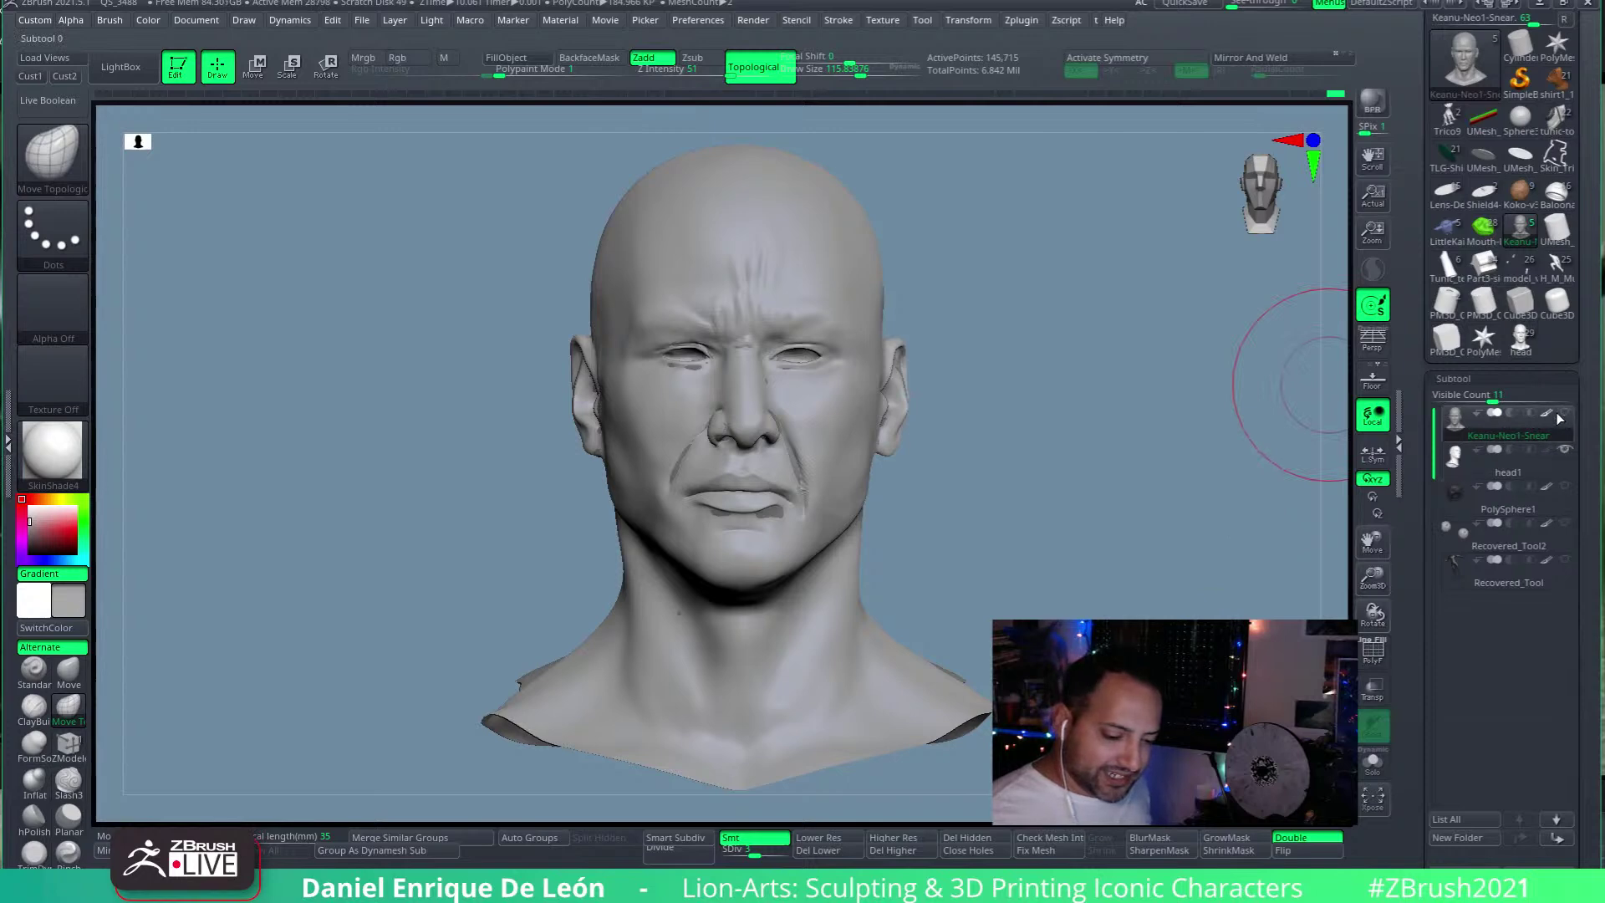
Step: Compare the Keanu-Neo1-Snear head with the head1 reference by alternating between the two subtools from the front
{"action": "left_click", "coordinate": [1452, 464]}
{"action": "right_click_drag", "start_coordinate": [1204, 568], "coordinate": [1246, 496]}
{"action": "left_click", "coordinate": [1461, 429]}
{"action": "key", "text": "b"}
{"action": "key", "text": "m"}
{"action": "key", "text": "t"}
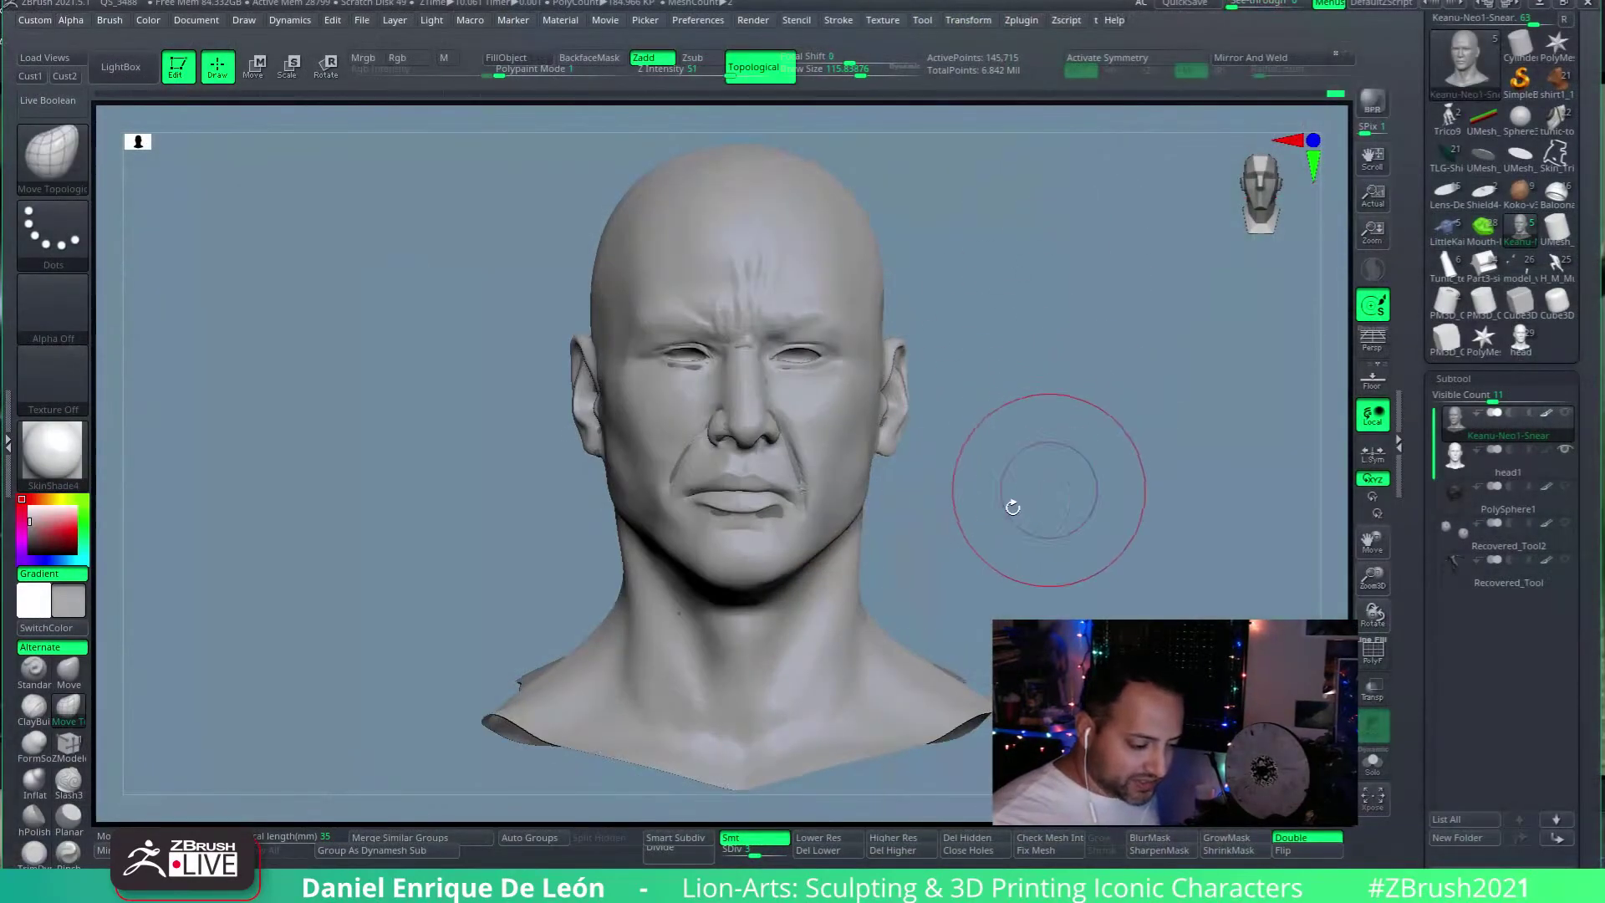
{"action": "left_click_drag", "start_coordinate": [1013, 507], "coordinate": [1323, 435]}
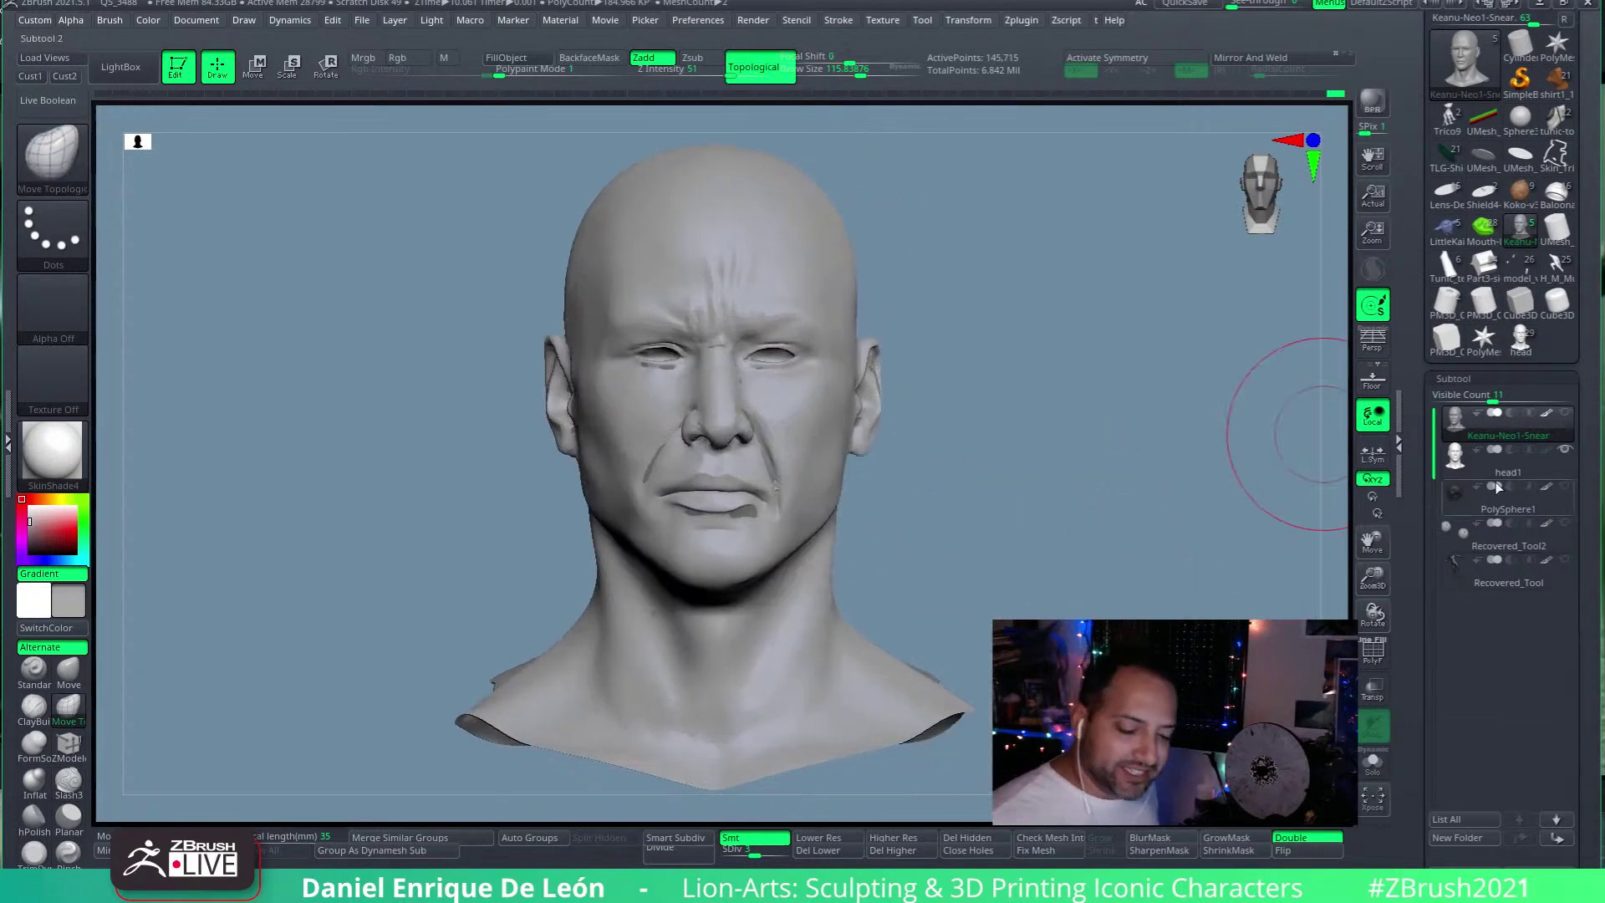
{"action": "left_click", "coordinate": [1496, 466]}
{"action": "left_click_drag", "start_coordinate": [1193, 563], "coordinate": [1198, 529]}
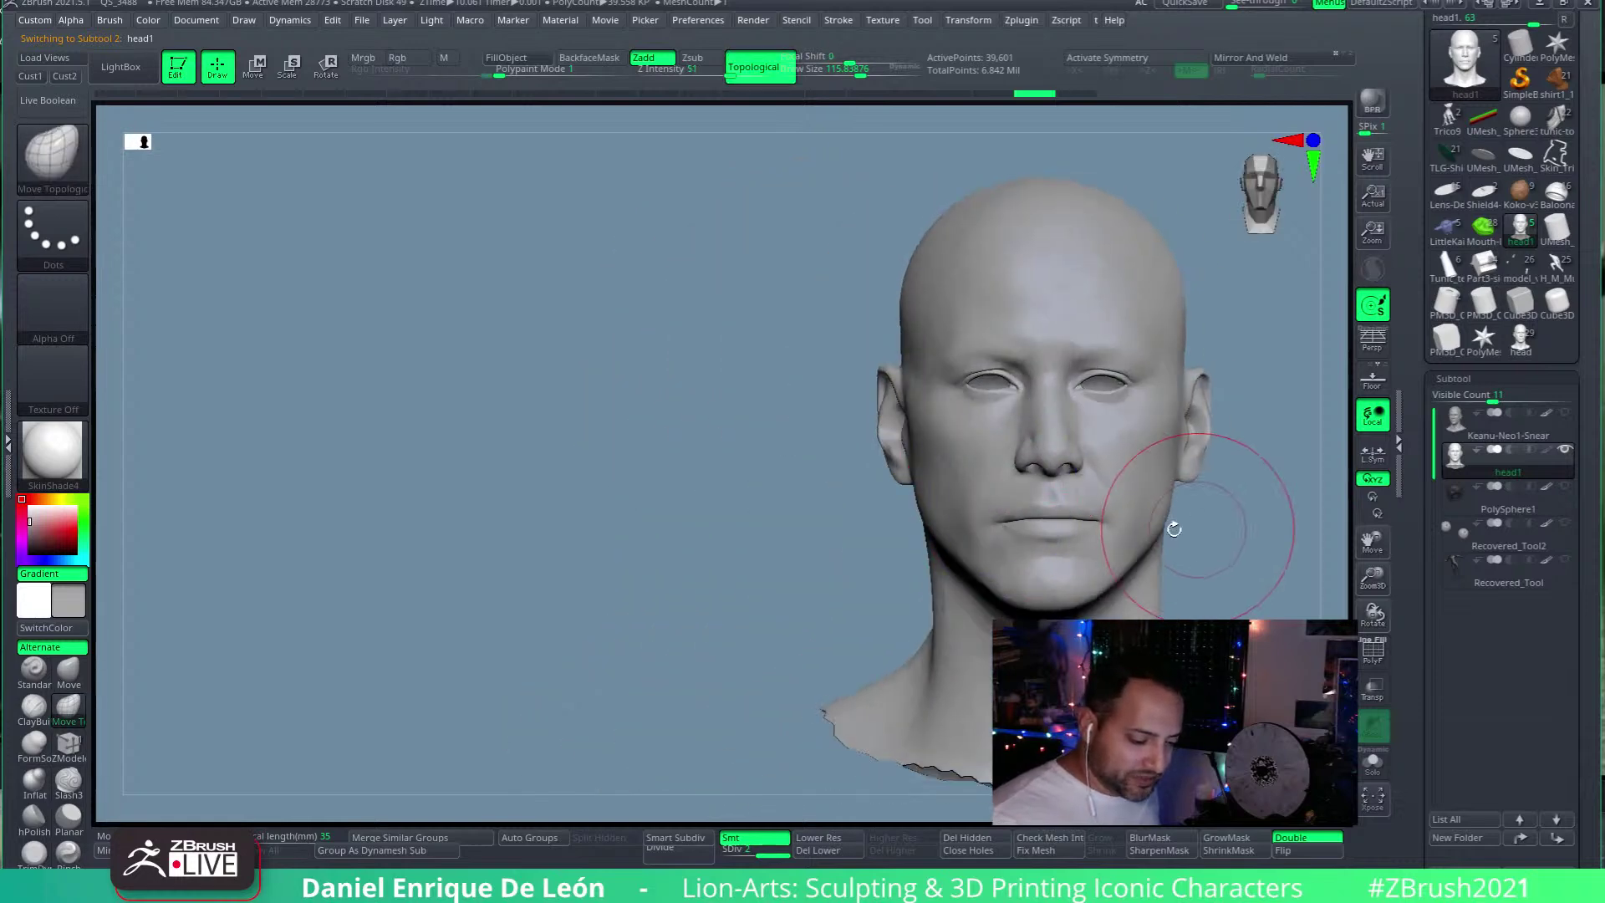
{"action": "key", "text": "f"}
{"action": "left_click", "coordinate": [1496, 428]}
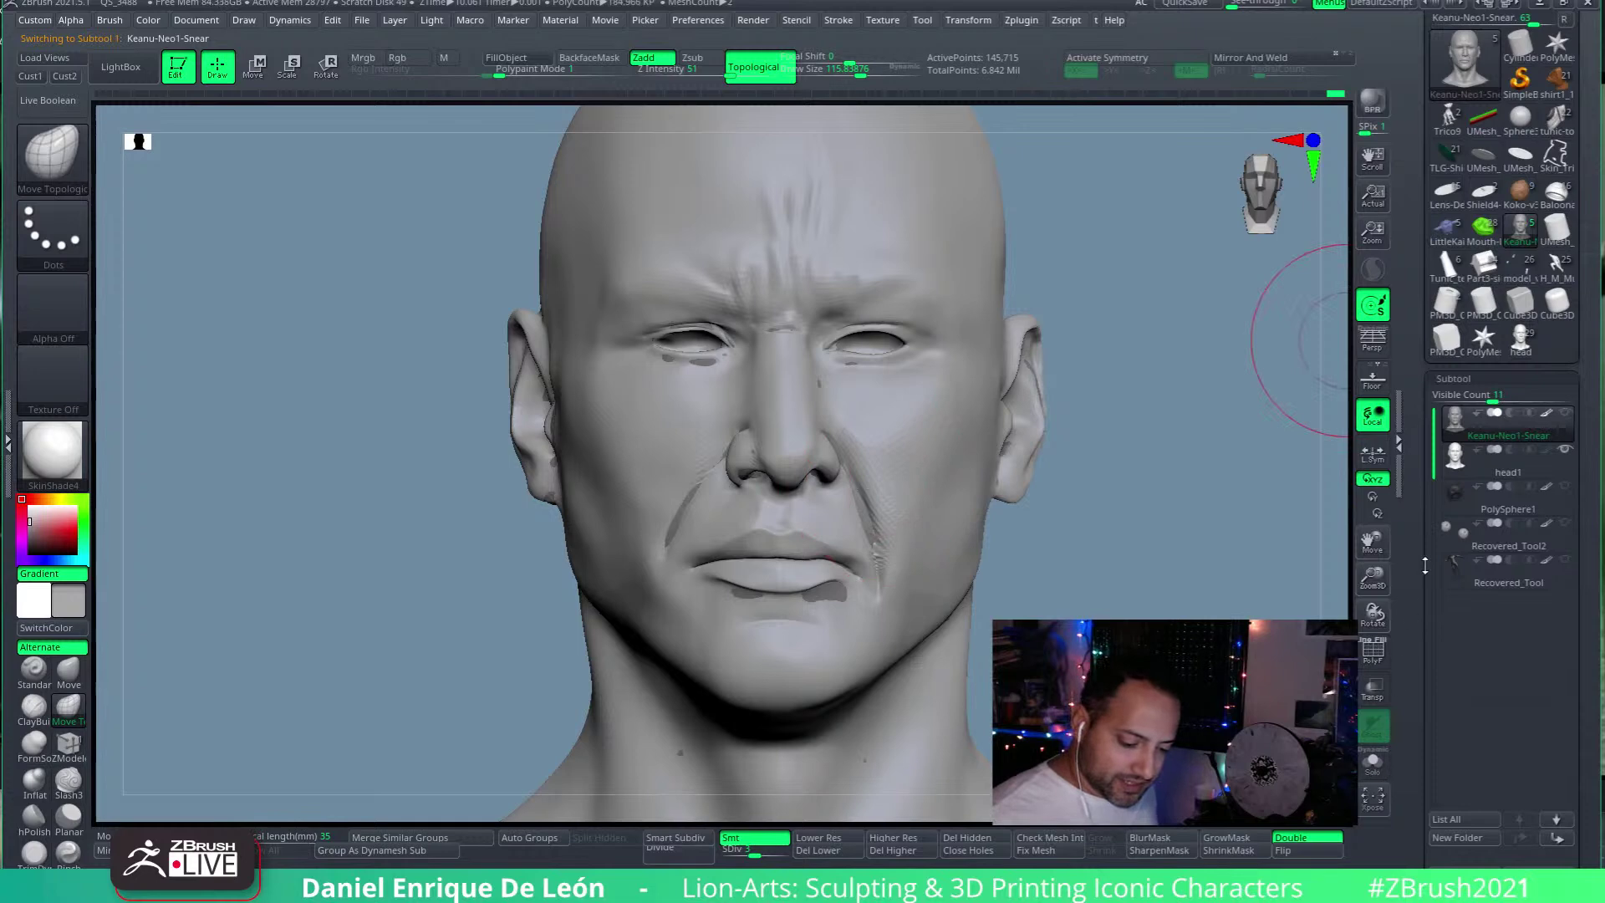
Step: Turn on transparency and save the tool as Keanu-Neo-Snear2 in The Matrix project folder
{"action": "left_click", "coordinate": [1372, 689]}
{"action": "right_click_drag", "start_coordinate": [949, 502], "coordinate": [1256, 381]}
{"action": "left_click_drag", "start_coordinate": [1579, 63], "coordinate": [1591, 301]}
{"action": "left_click", "coordinate": [1530, 47]}
{"action": "left_click", "coordinate": [520, 143]}
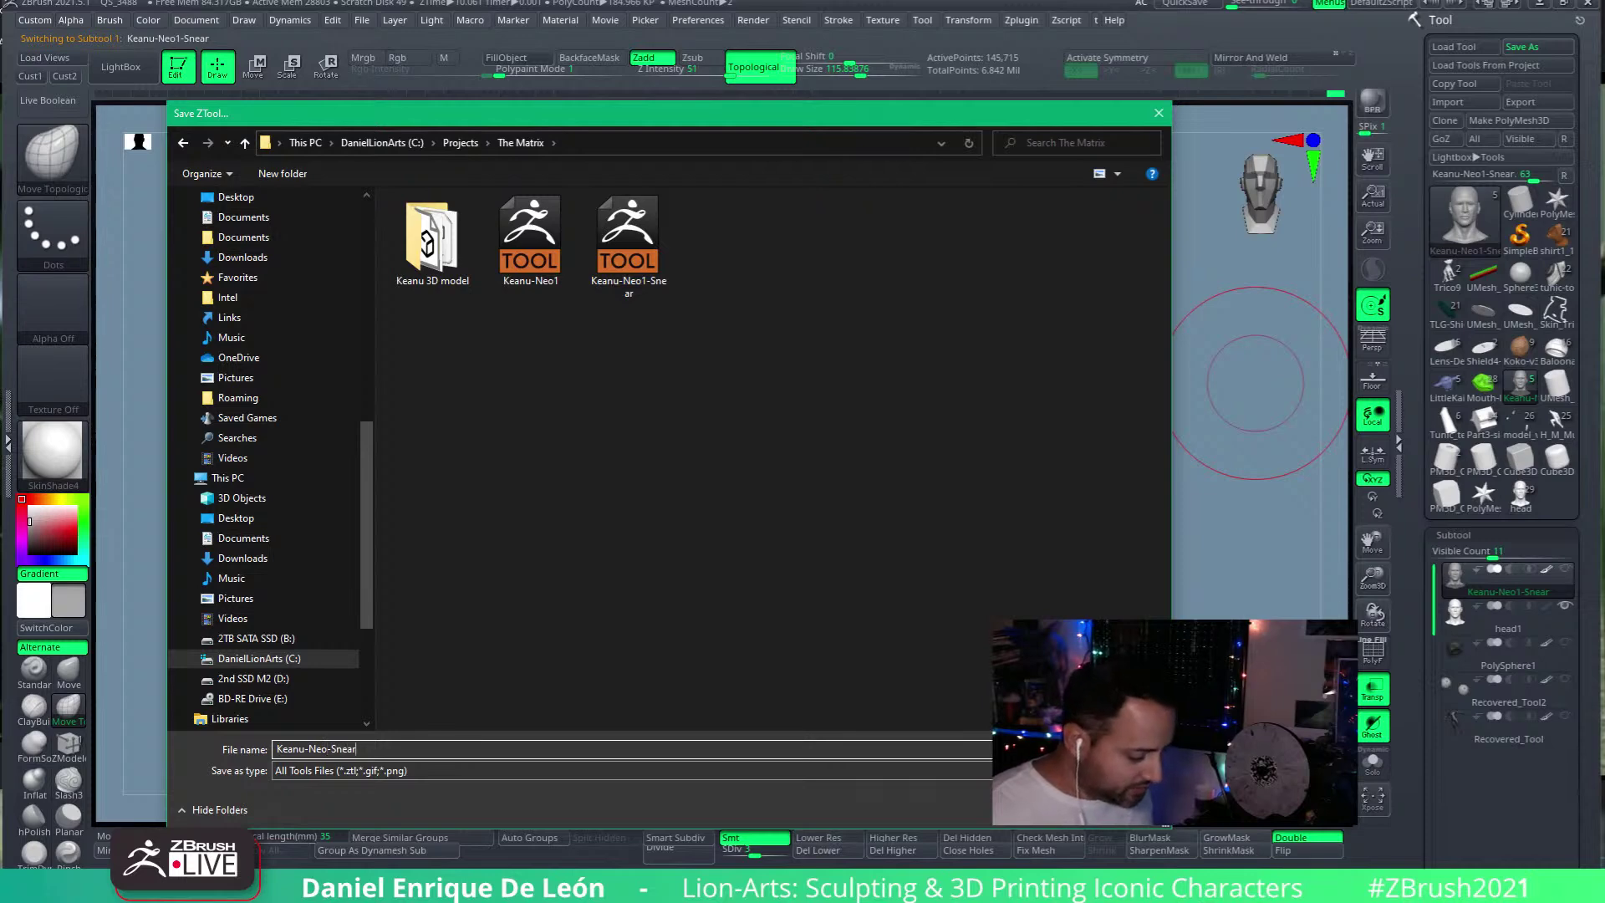
{"action": "key", "text": "Return"}
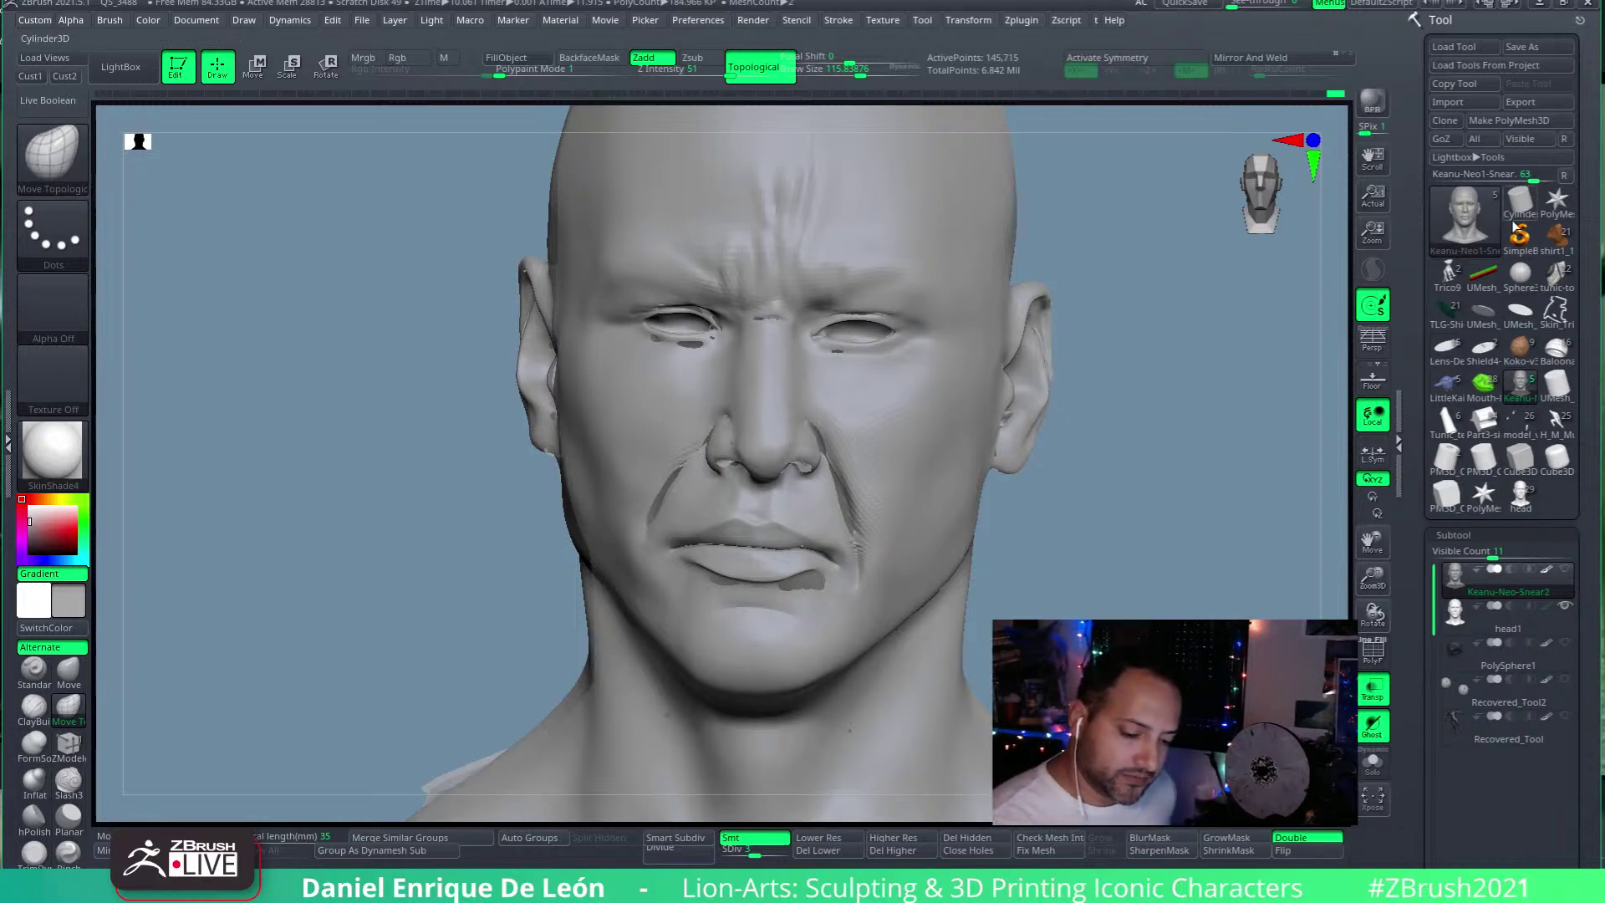
Step: Switch to the PolyMesh3D star and display it whole from the front with its wireframe
{"action": "left_click", "coordinate": [1557, 209]}
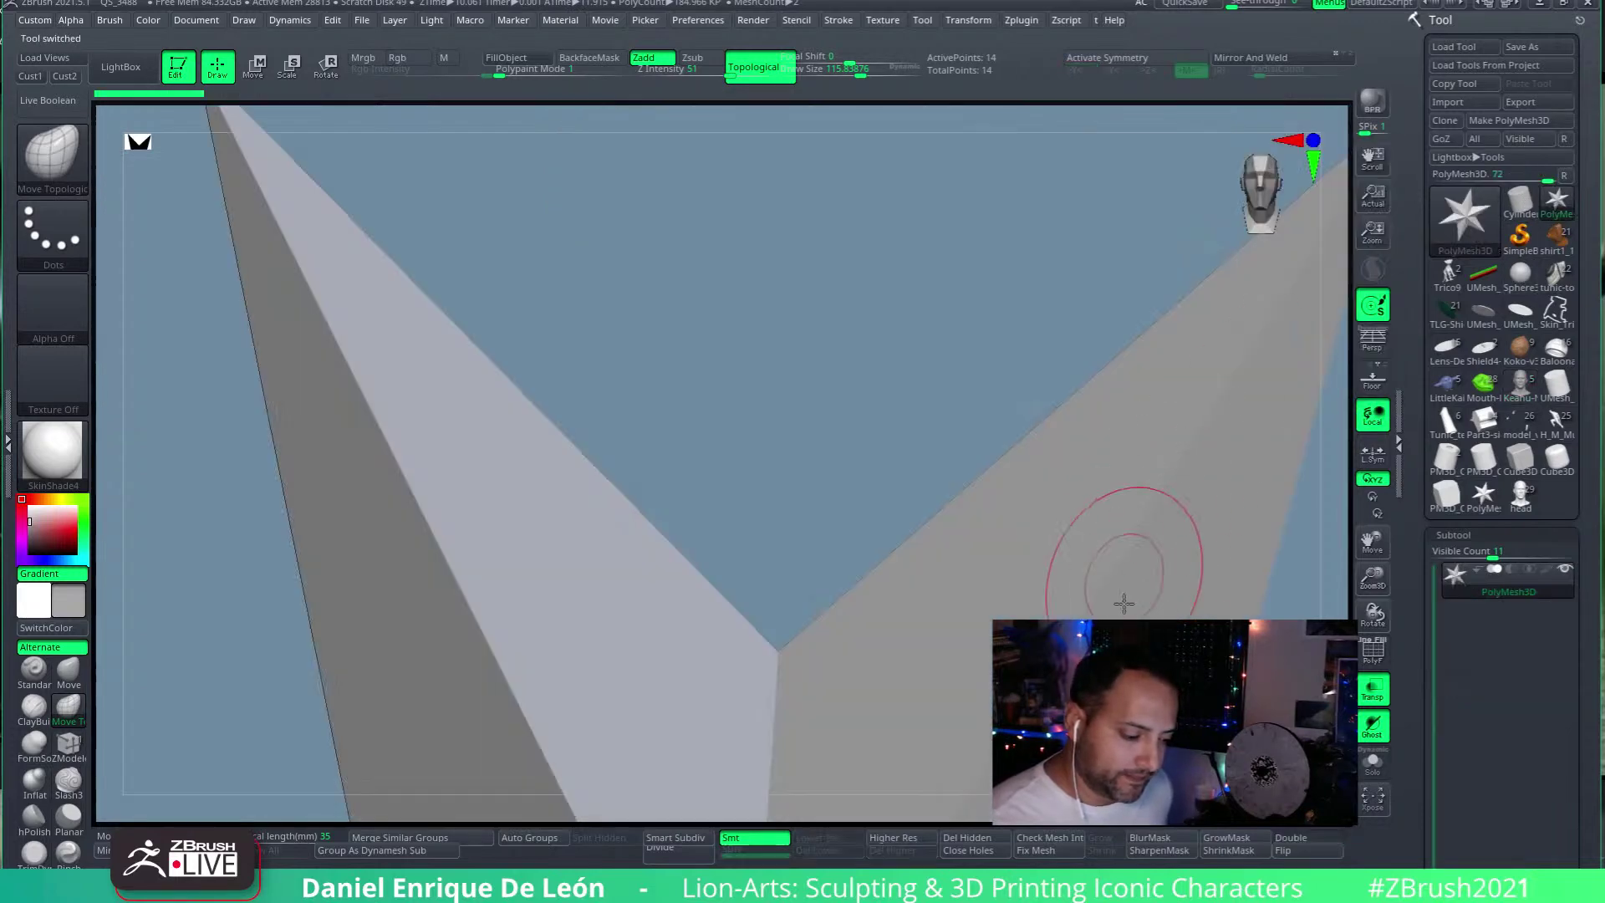
{"action": "scroll", "coordinate": [1108, 592], "scroll_direction": "down", "scroll_amount": 5}
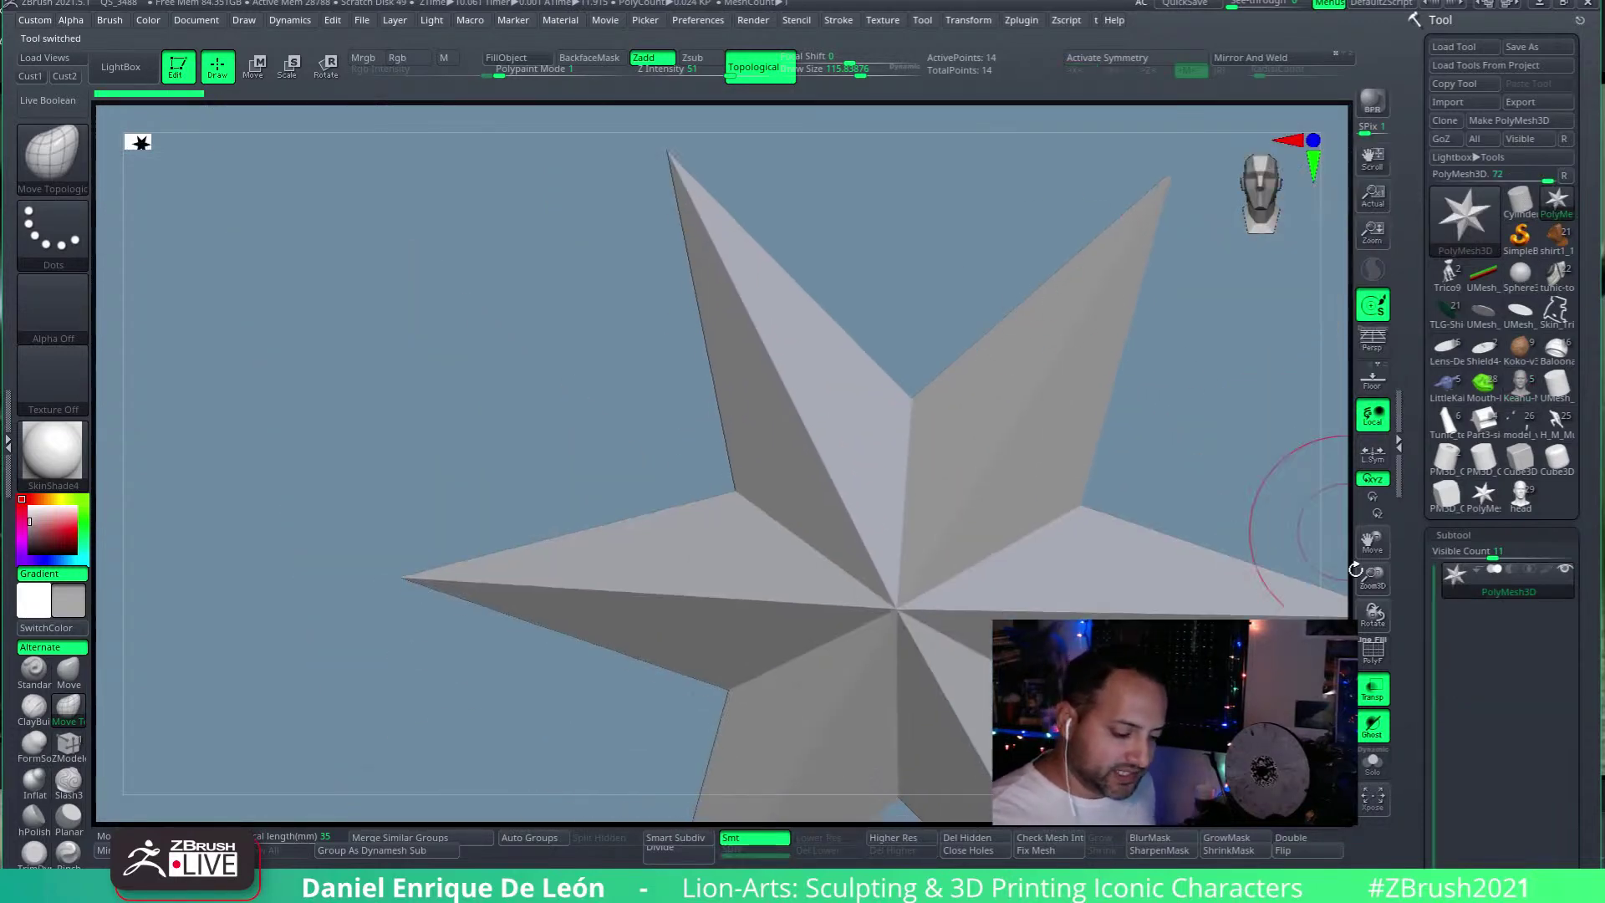
{"action": "key", "text": "shift+f"}
{"action": "scroll", "coordinate": [953, 468], "scroll_direction": "down", "scroll_amount": 4}
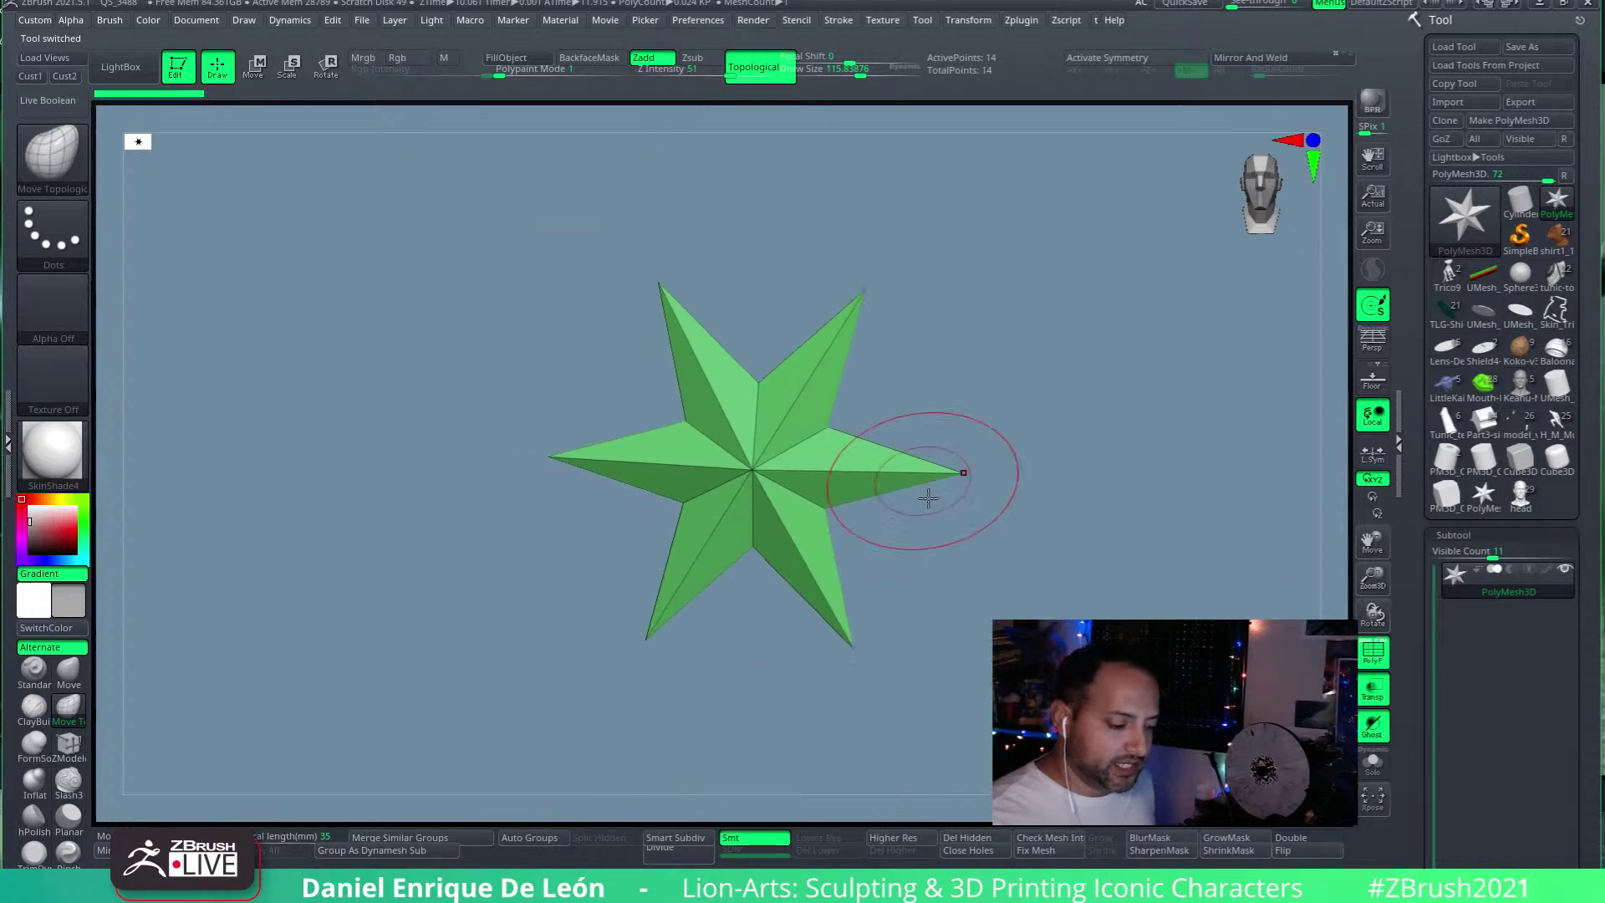
{"action": "left_click_drag", "start_coordinate": [1584, 687], "coordinate": [1584, 425]}
{"action": "scroll", "coordinate": [1584, 425], "scroll_direction": "down", "scroll_amount": 10}
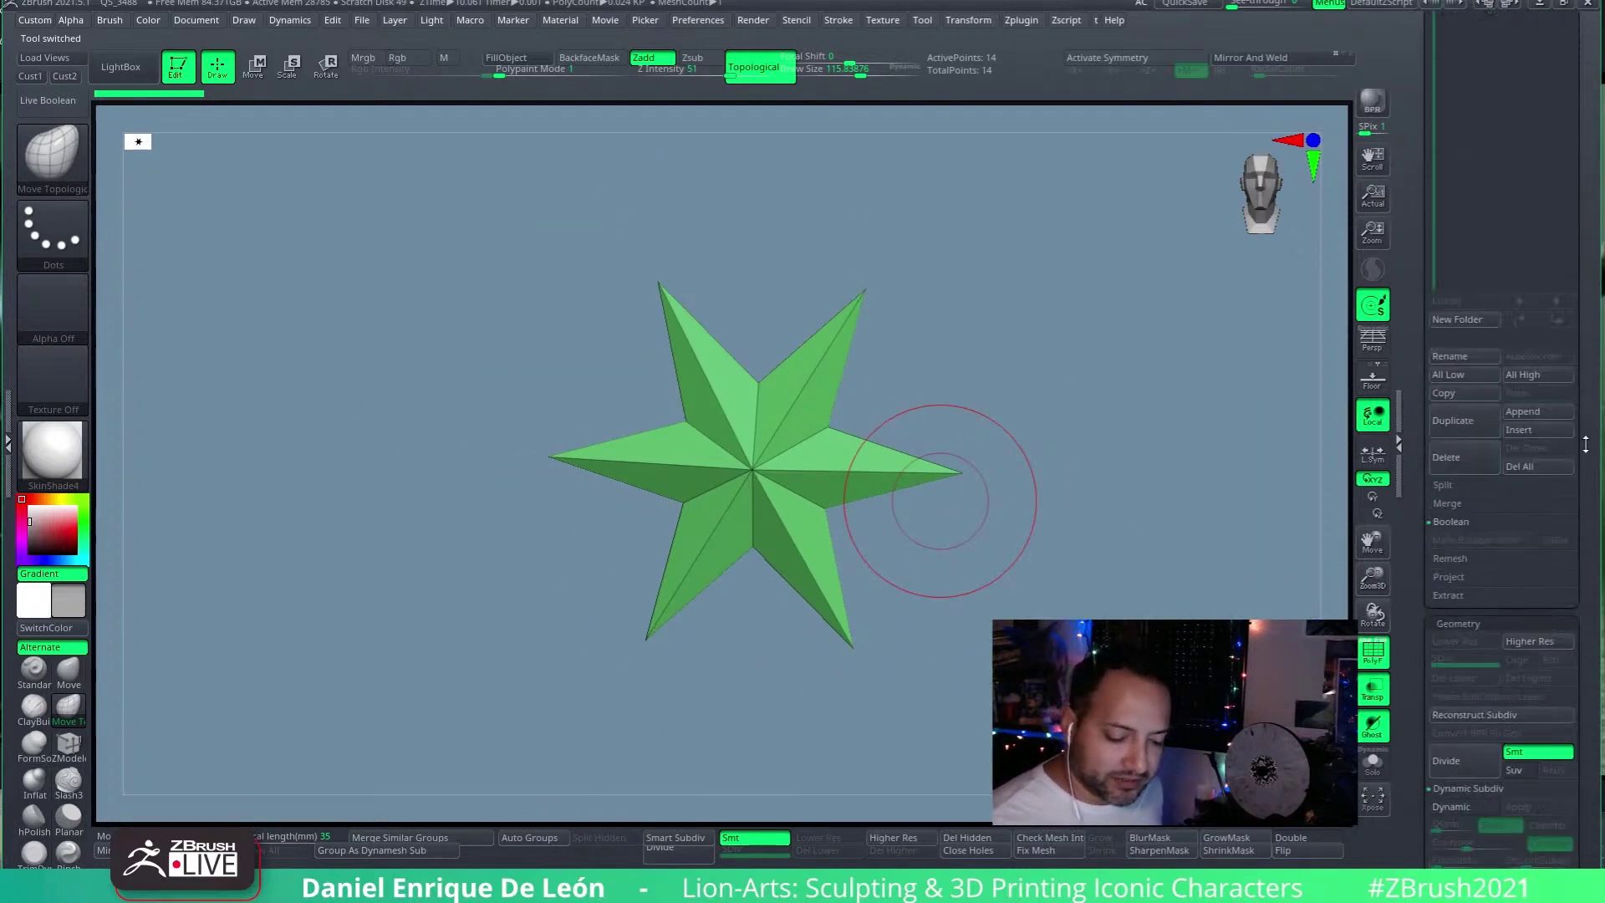
{"action": "right_click_drag", "start_coordinate": [830, 428], "coordinate": [926, 525]}
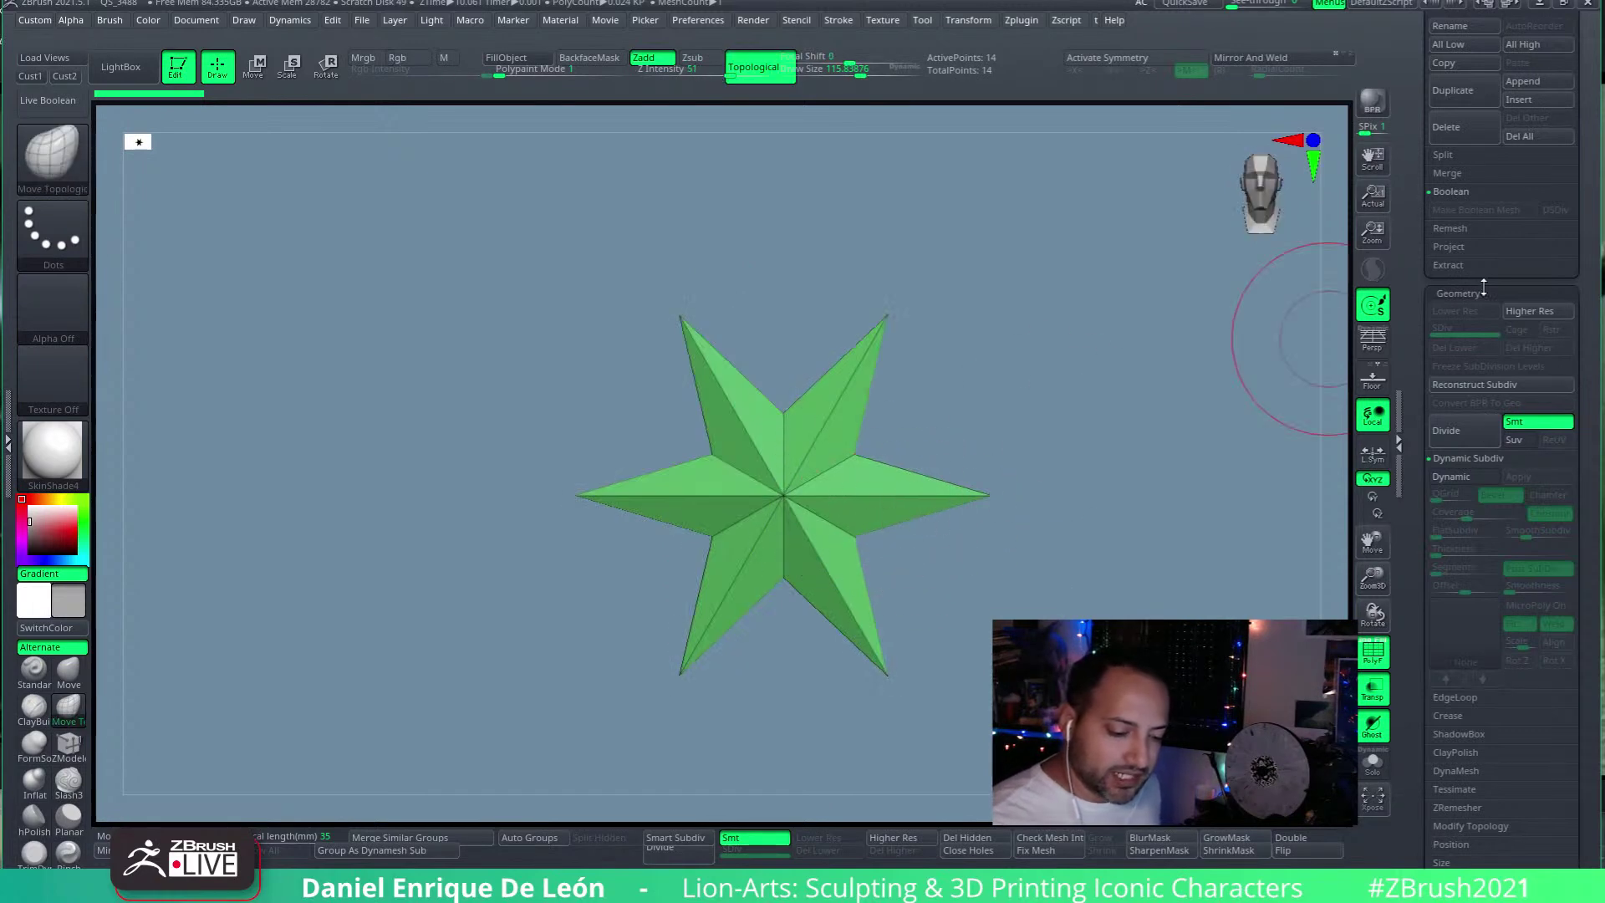
Step: Divide the star mesh up to subdivision level 7 with its wireframe turned off
{"action": "scroll", "coordinate": [1578, 509], "scroll_direction": "up", "scroll_amount": 15}
{"action": "scroll", "coordinate": [1578, 509], "scroll_direction": "down", "scroll_amount": 10}
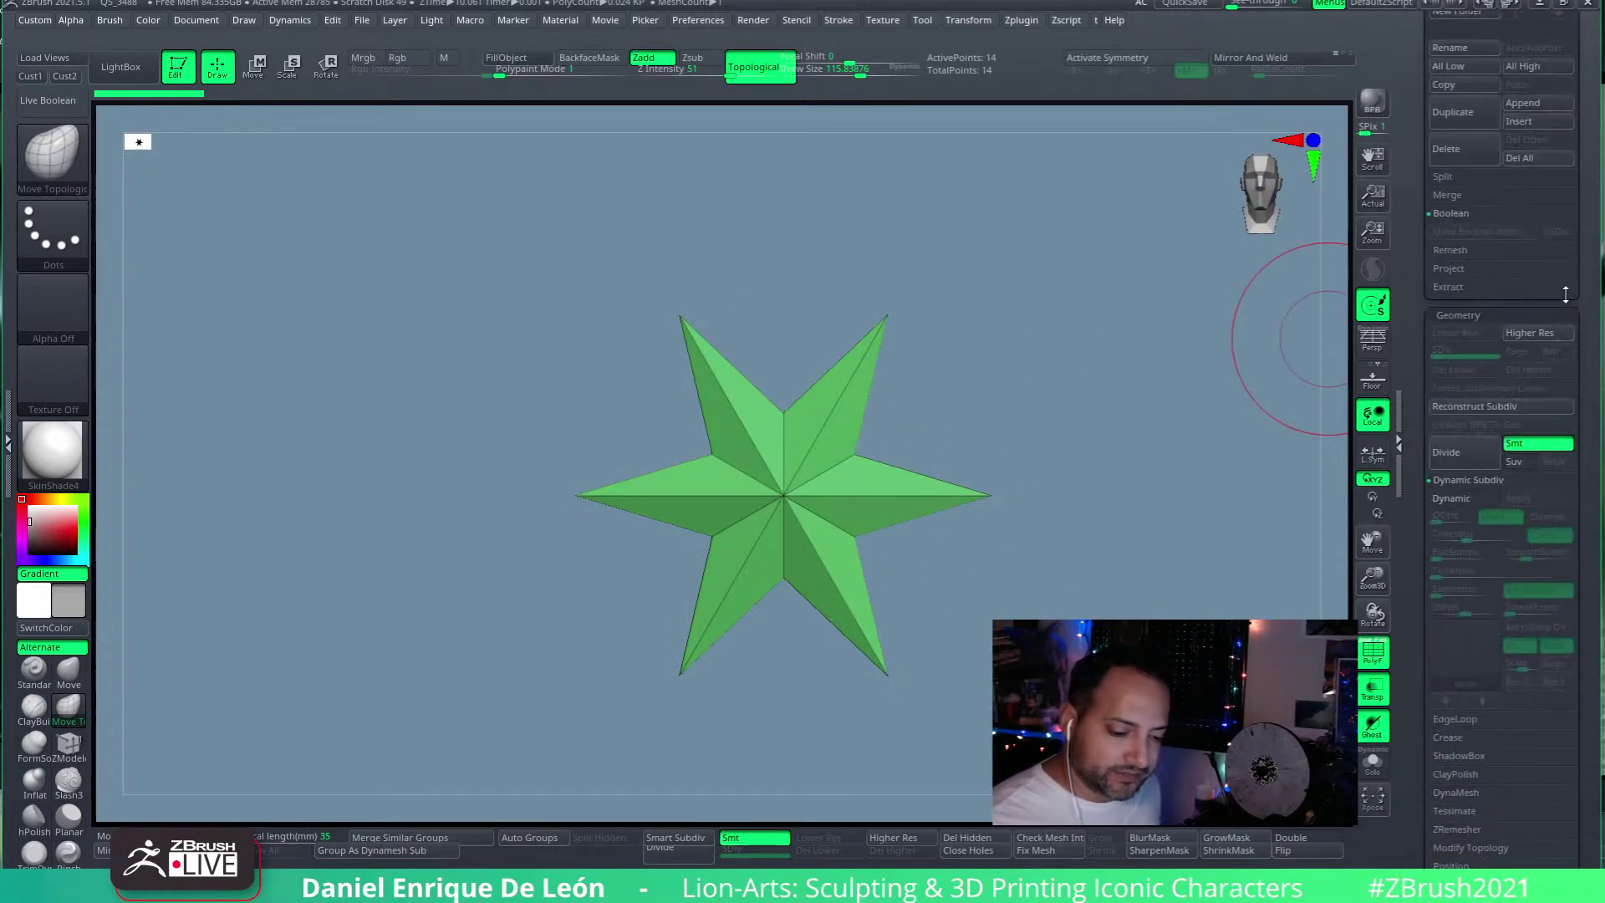
{"action": "left_click", "coordinate": [1467, 454]}
{"action": "left_click", "coordinate": [1462, 459]}
{"action": "left_click", "coordinate": [1459, 453]}
{"action": "key", "text": "shift+d"}
{"action": "left_click", "coordinate": [1372, 650]}
{"action": "left_click", "coordinate": [1372, 650]}
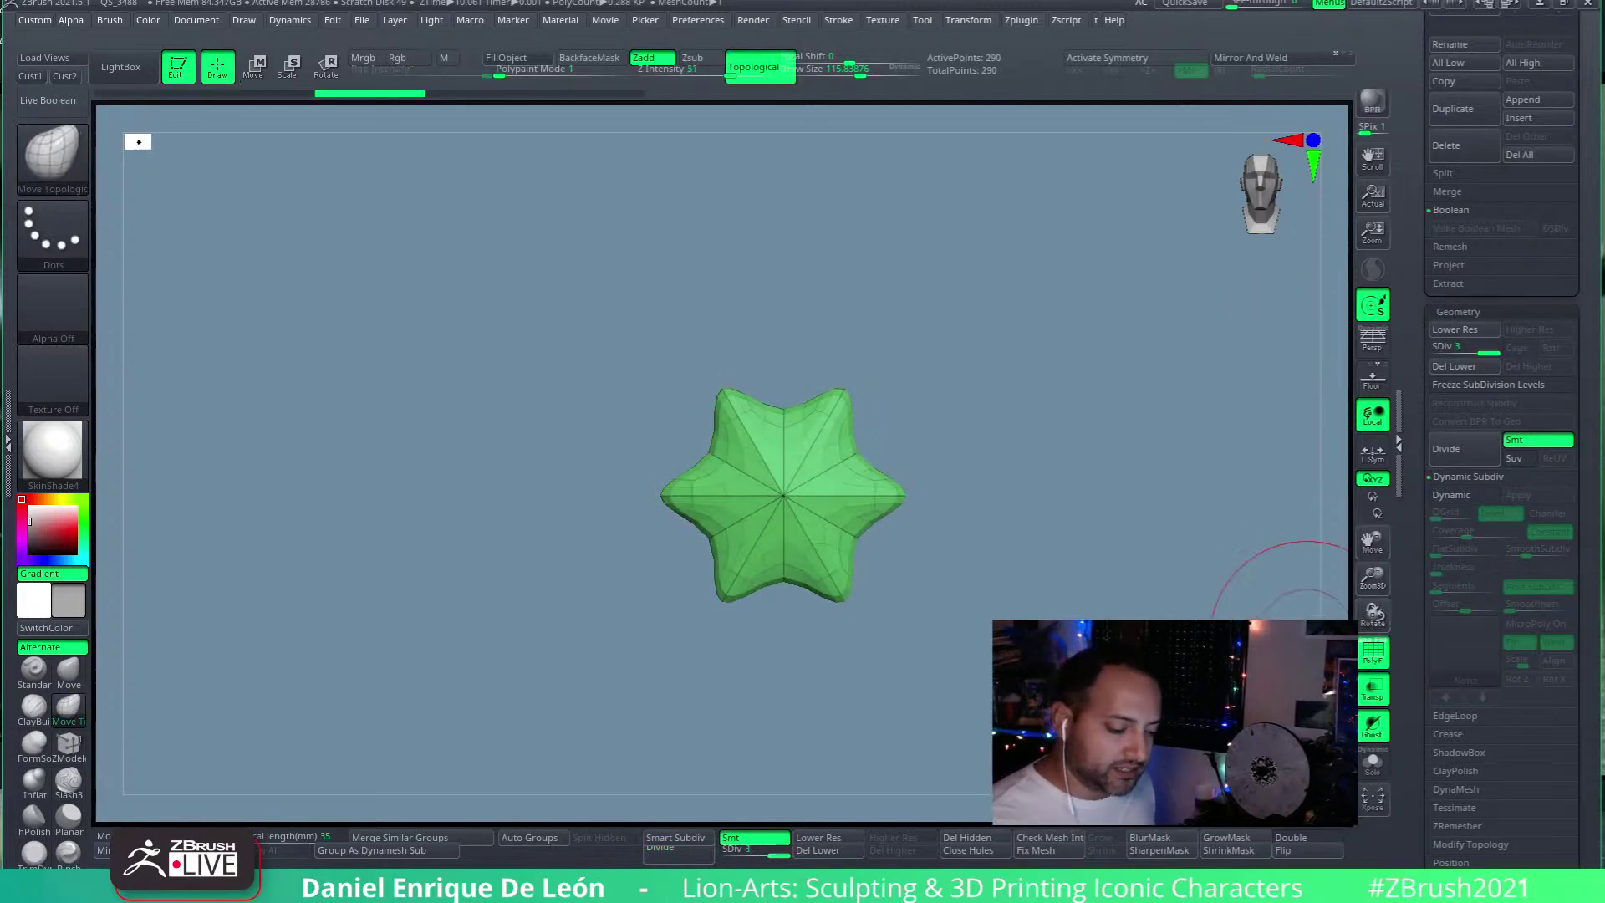
{"action": "left_click", "coordinate": [1372, 651]}
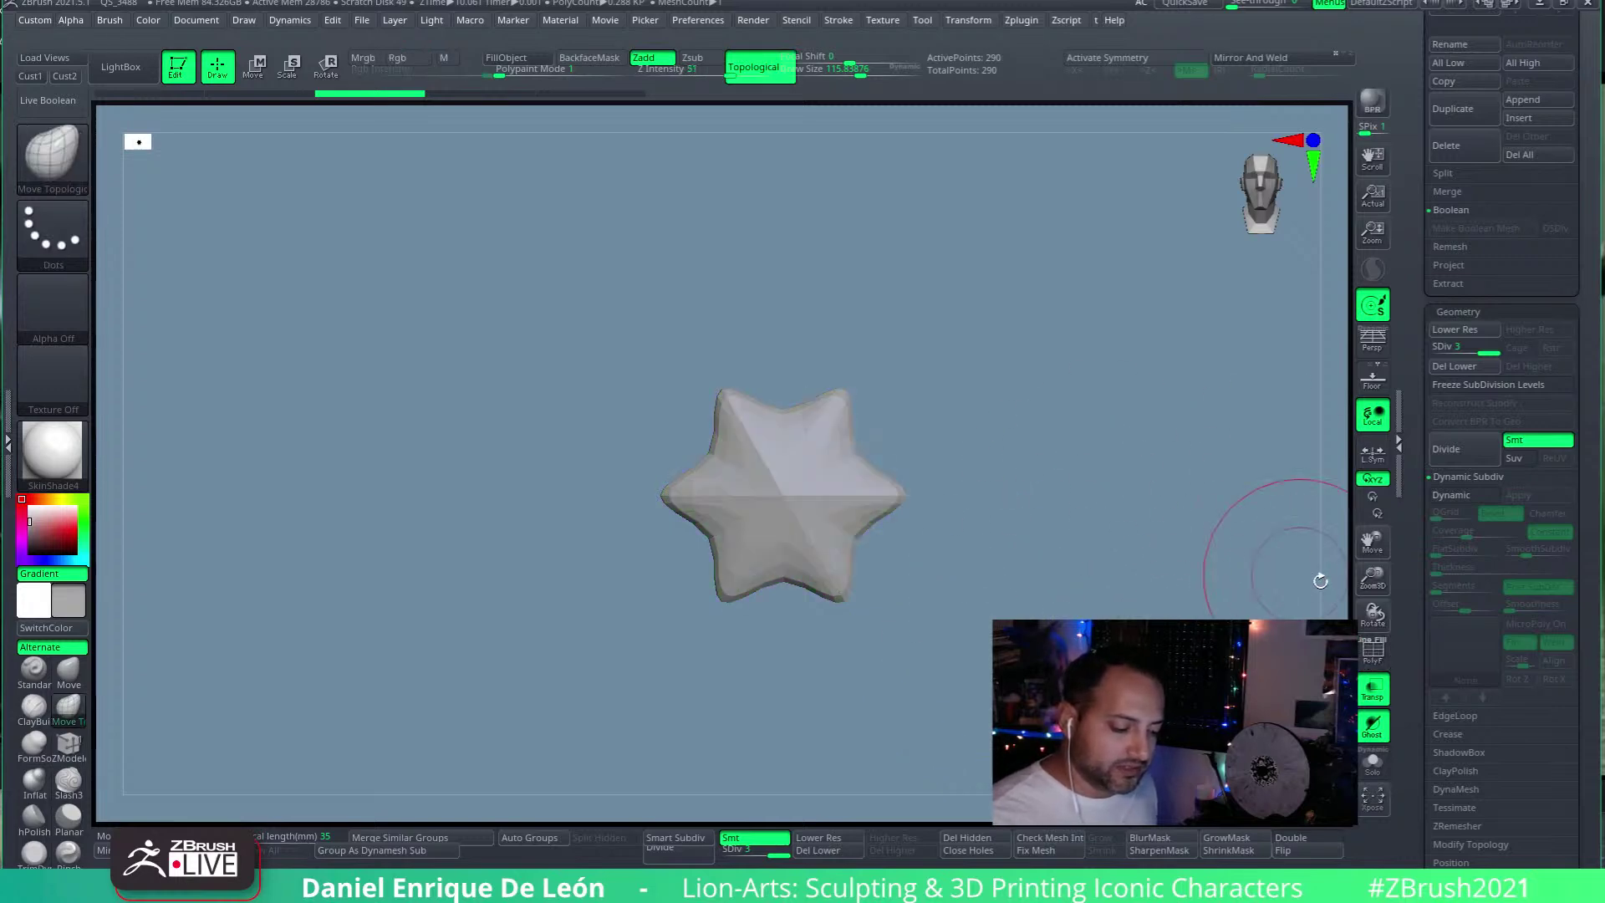
{"action": "left_click", "coordinate": [1472, 456]}
{"action": "left_click", "coordinate": [1471, 455]}
Step: Sculpt test strokes on the star with the Standard brush, reducing the draw size to about 9 for finer detail
{"action": "left_click", "coordinate": [33, 669]}
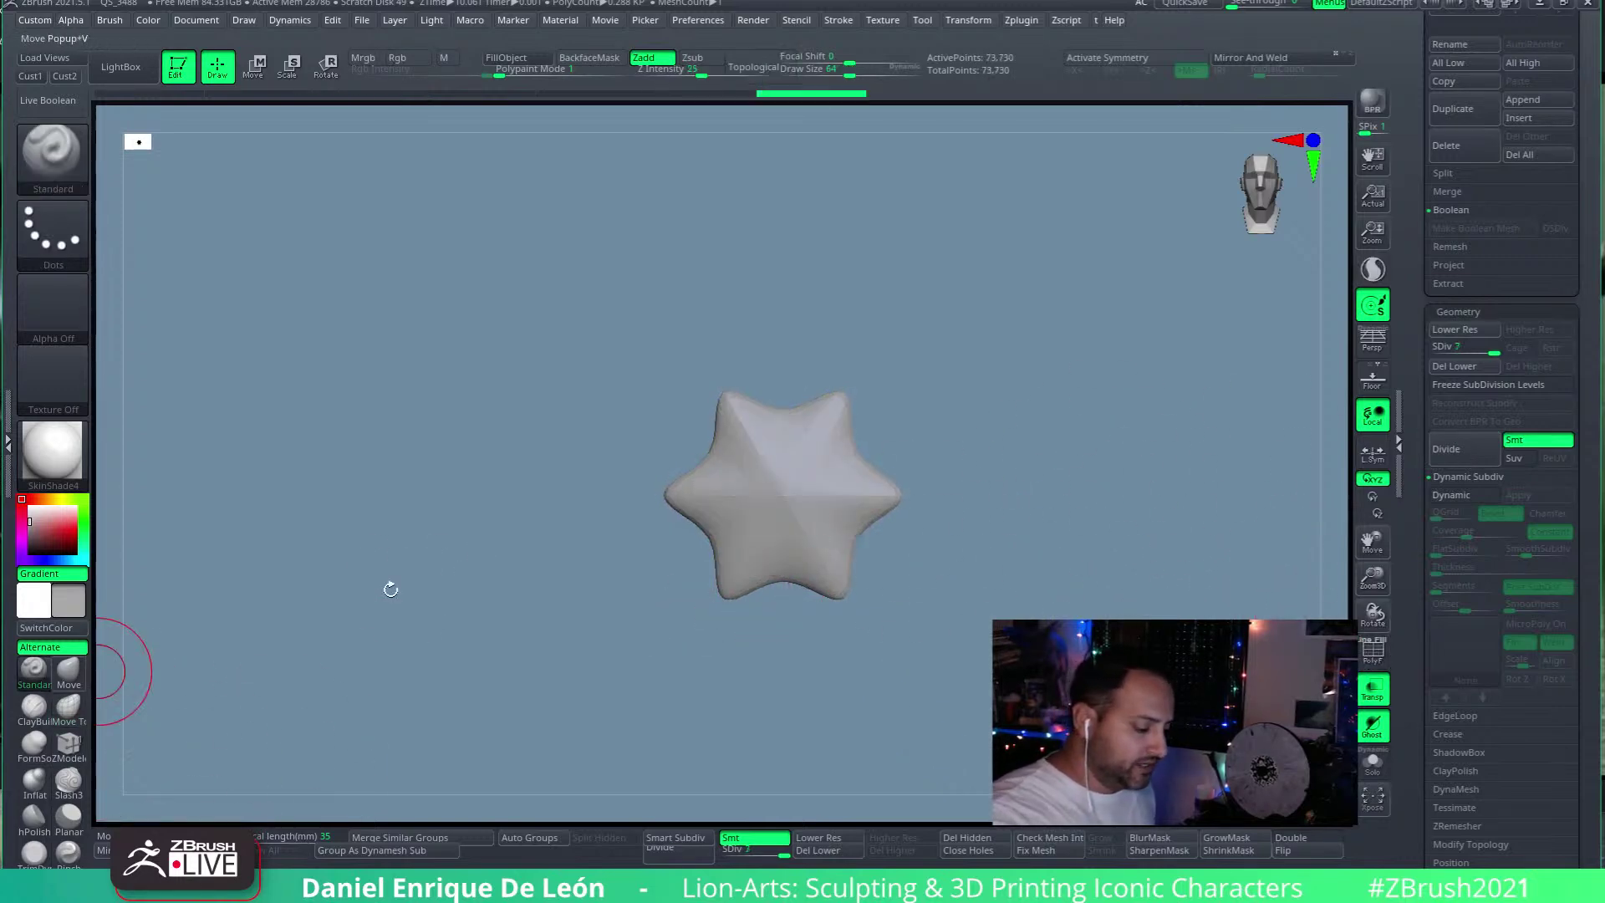
{"action": "right_click_drag", "start_coordinate": [108, 666], "coordinate": [845, 631], "text": "ctrl"}
{"action": "left_click", "coordinate": [773, 622]}
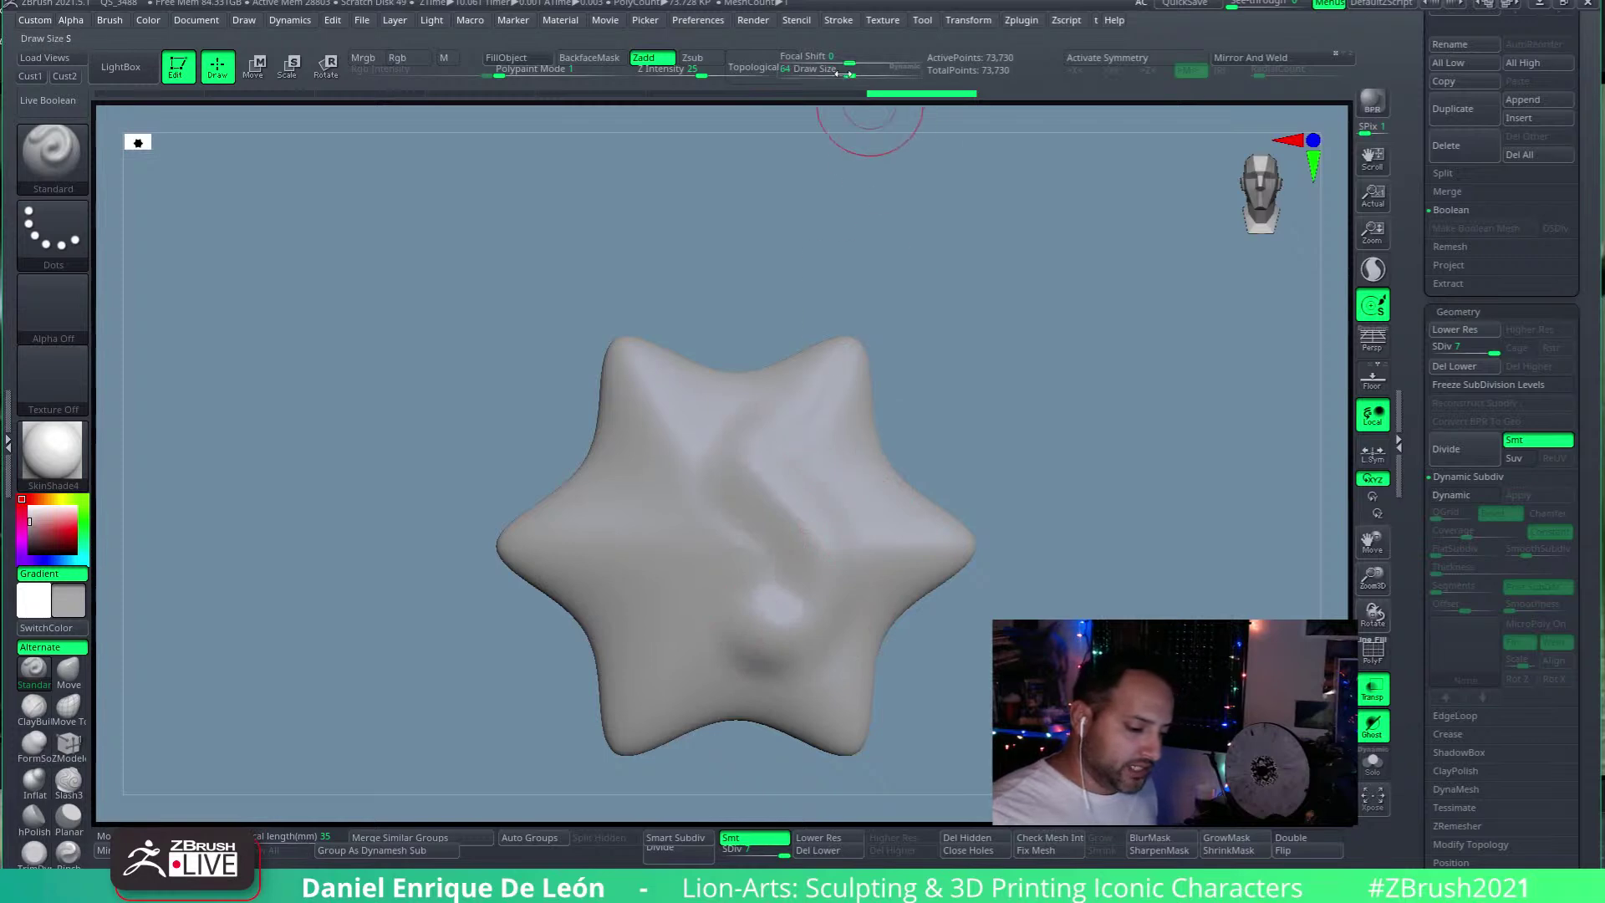
{"action": "mouse_move", "coordinate": [786, 472]}
{"action": "left_mouse_down"}
{"action": "mouse_move", "coordinate": [821, 581]}
{"action": "mouse_move", "coordinate": [925, 538]}
{"action": "mouse_move", "coordinate": [850, 512]}
{"action": "left_mouse_up"}
{"action": "mouse_move", "coordinate": [849, 513]}
{"action": "right_mouse_down"}
{"action": "mouse_move", "coordinate": [861, 522]}
{"action": "mouse_move", "coordinate": [870, 311]}
{"action": "right_mouse_up"}
{"action": "mouse_move", "coordinate": [626, 322]}
{"action": "left_mouse_down"}
{"action": "mouse_move", "coordinate": [831, 460]}
{"action": "mouse_move", "coordinate": [884, 457]}
{"action": "left_mouse_up"}
{"action": "mouse_move", "coordinate": [920, 535]}
{"action": "right_mouse_down", "text": "ctrl"}
{"action": "mouse_move", "coordinate": [932, 431]}
{"action": "mouse_move", "coordinate": [952, 444]}
{"action": "mouse_move", "coordinate": [940, 502]}
{"action": "mouse_move", "coordinate": [944, 485]}
{"action": "right_mouse_up", "text": "ctrl"}
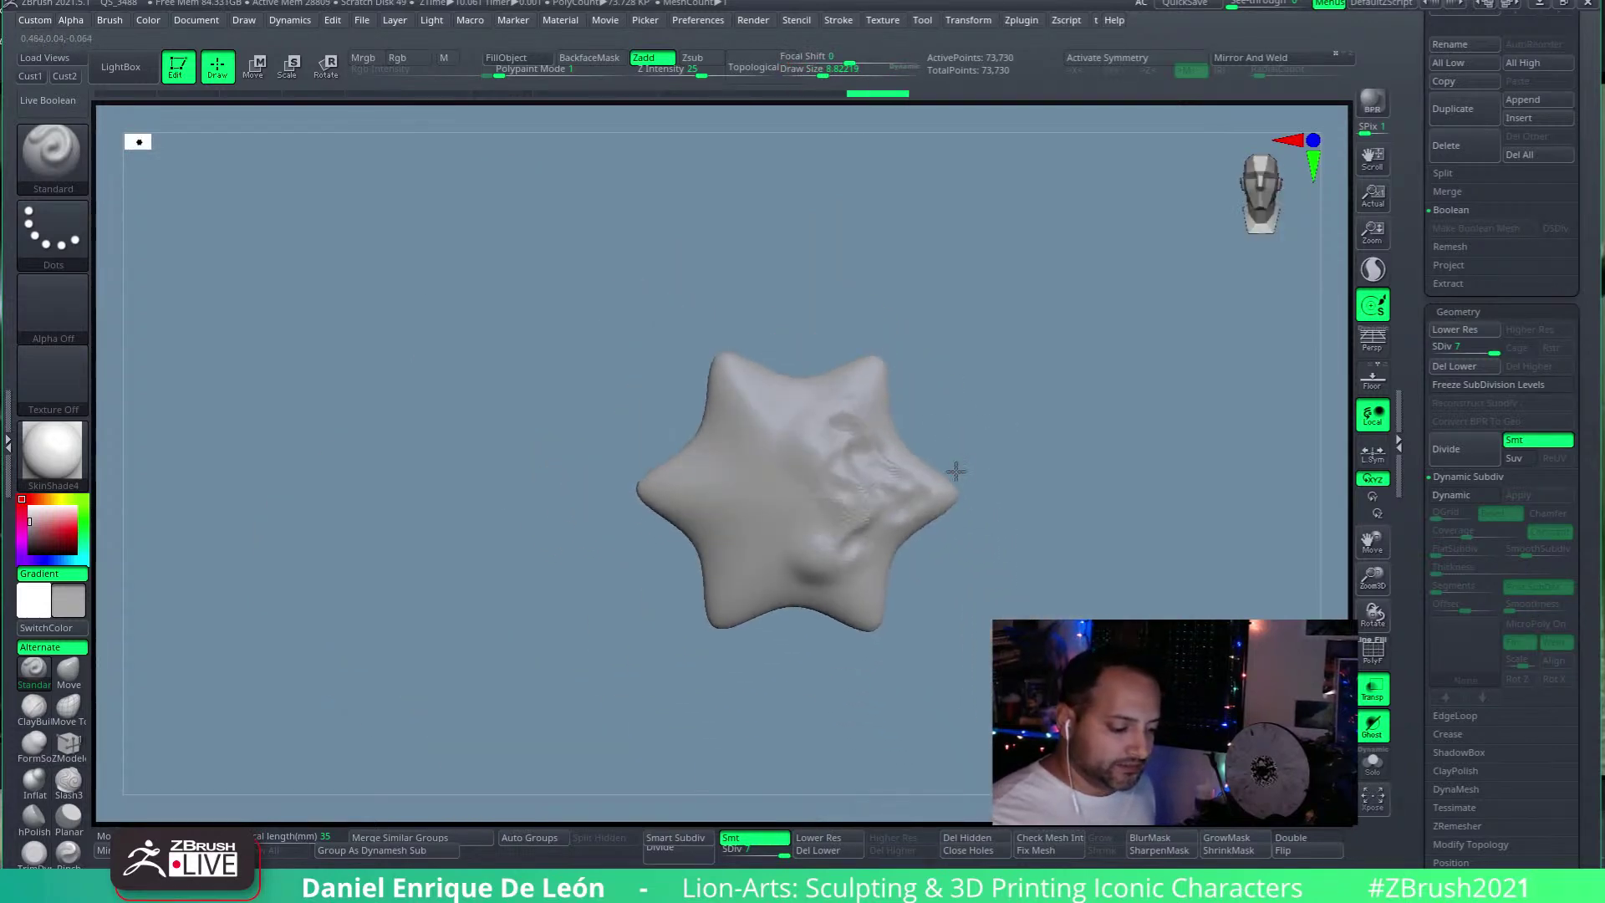
Step: Inspect the star's wireframe at subdivision level 1, then bring the mesh back to level 7
{"action": "left_click_drag", "start_coordinate": [784, 854], "coordinate": [732, 847]}
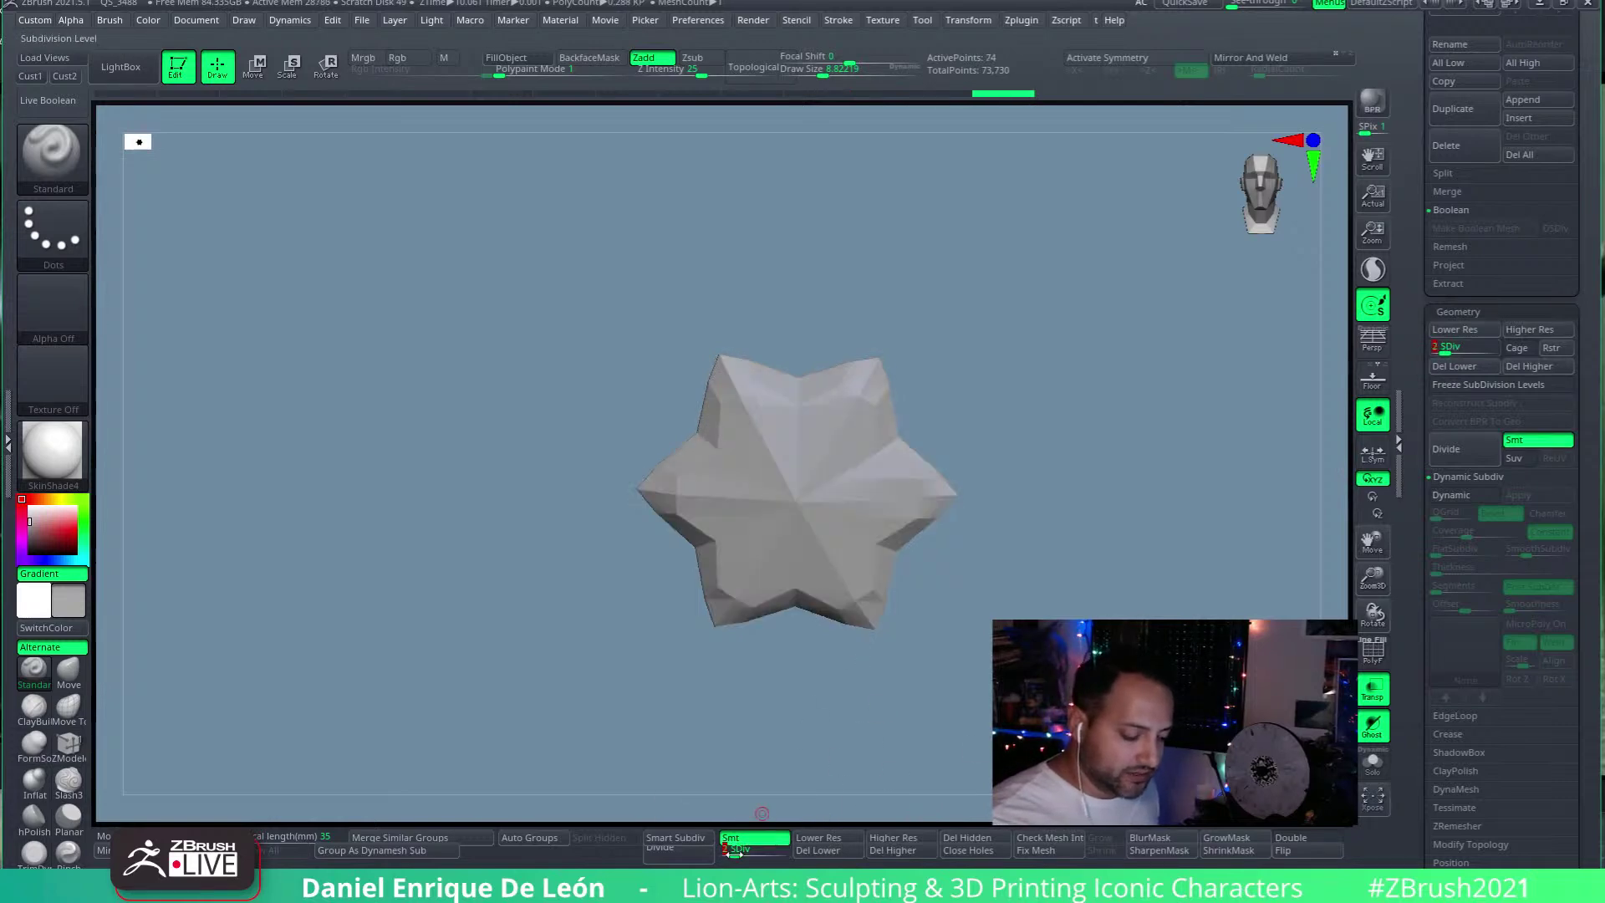
{"action": "key", "text": "shift+d"}
{"action": "left_click", "coordinate": [1371, 650]}
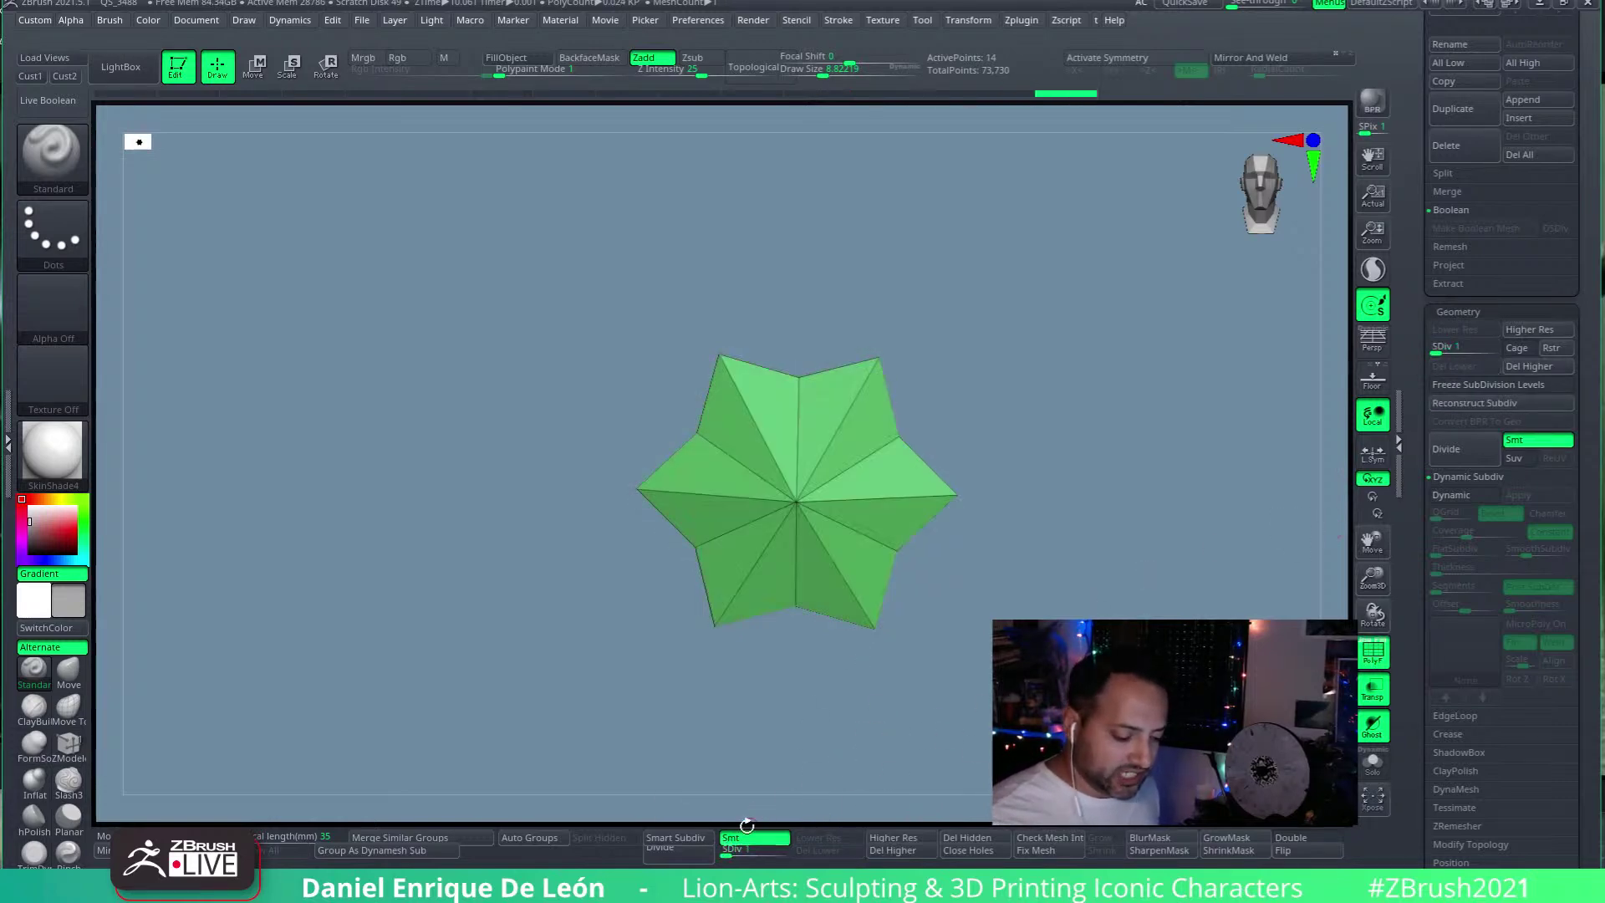
{"action": "left_click_drag", "start_coordinate": [727, 850], "coordinate": [785, 853]}
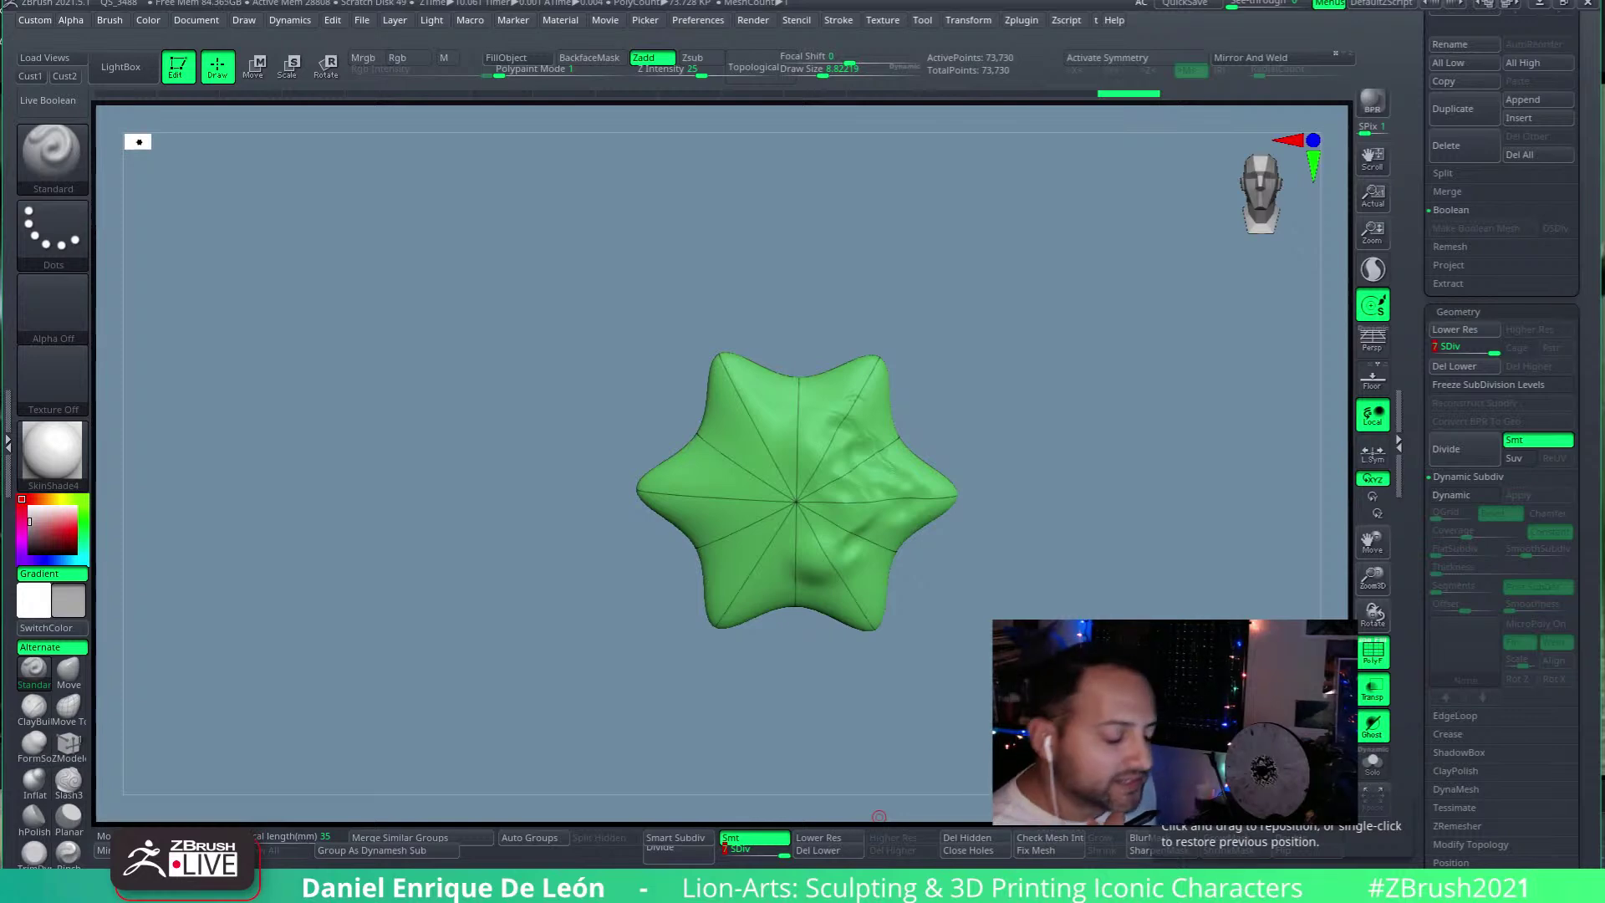
Step: Look over the star tool's export options, including the scale and the X, Y and Z offsets
{"action": "left_click_drag", "start_coordinate": [1548, 529], "coordinate": [1563, 247]}
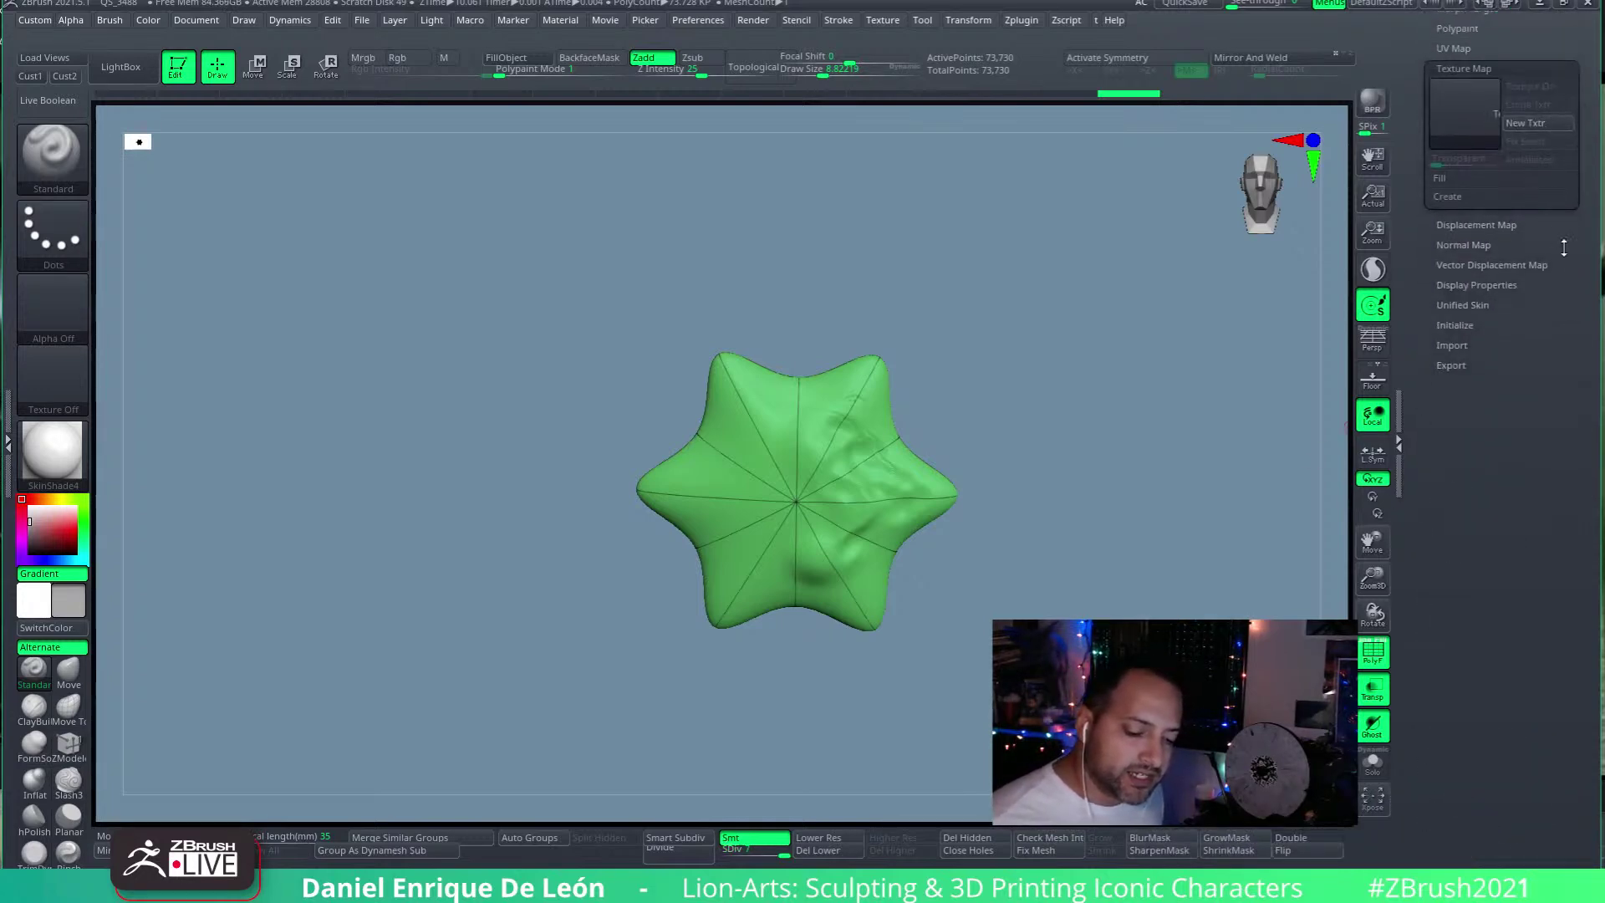
{"action": "left_click", "coordinate": [1459, 365]}
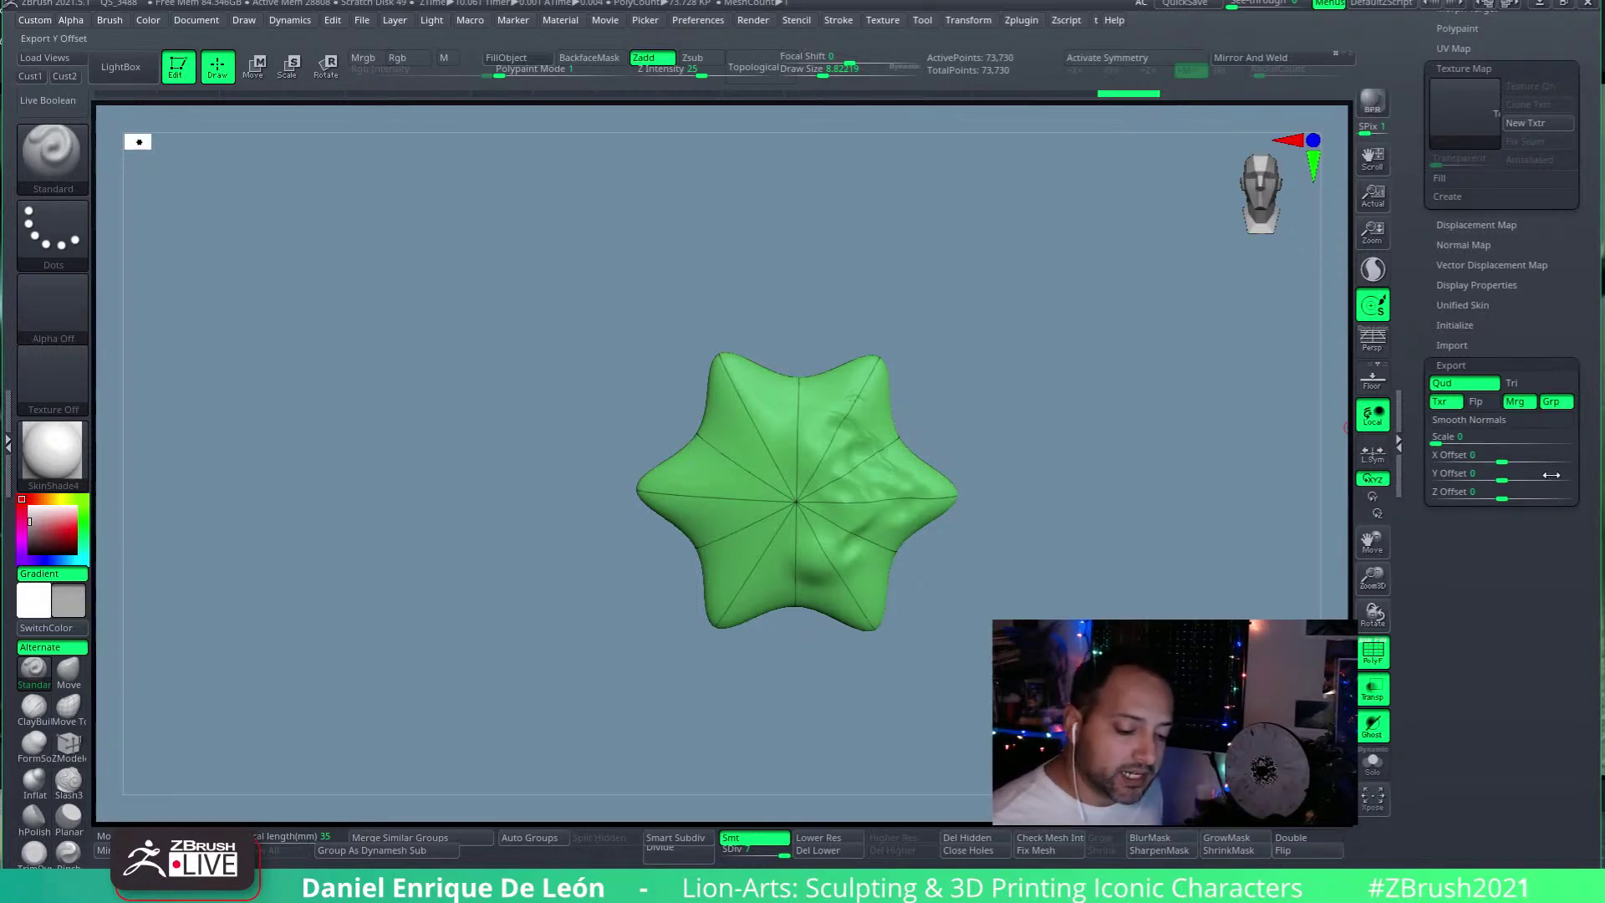
{"action": "scroll", "coordinate": [1568, 518], "scroll_direction": "up", "scroll_amount": 10}
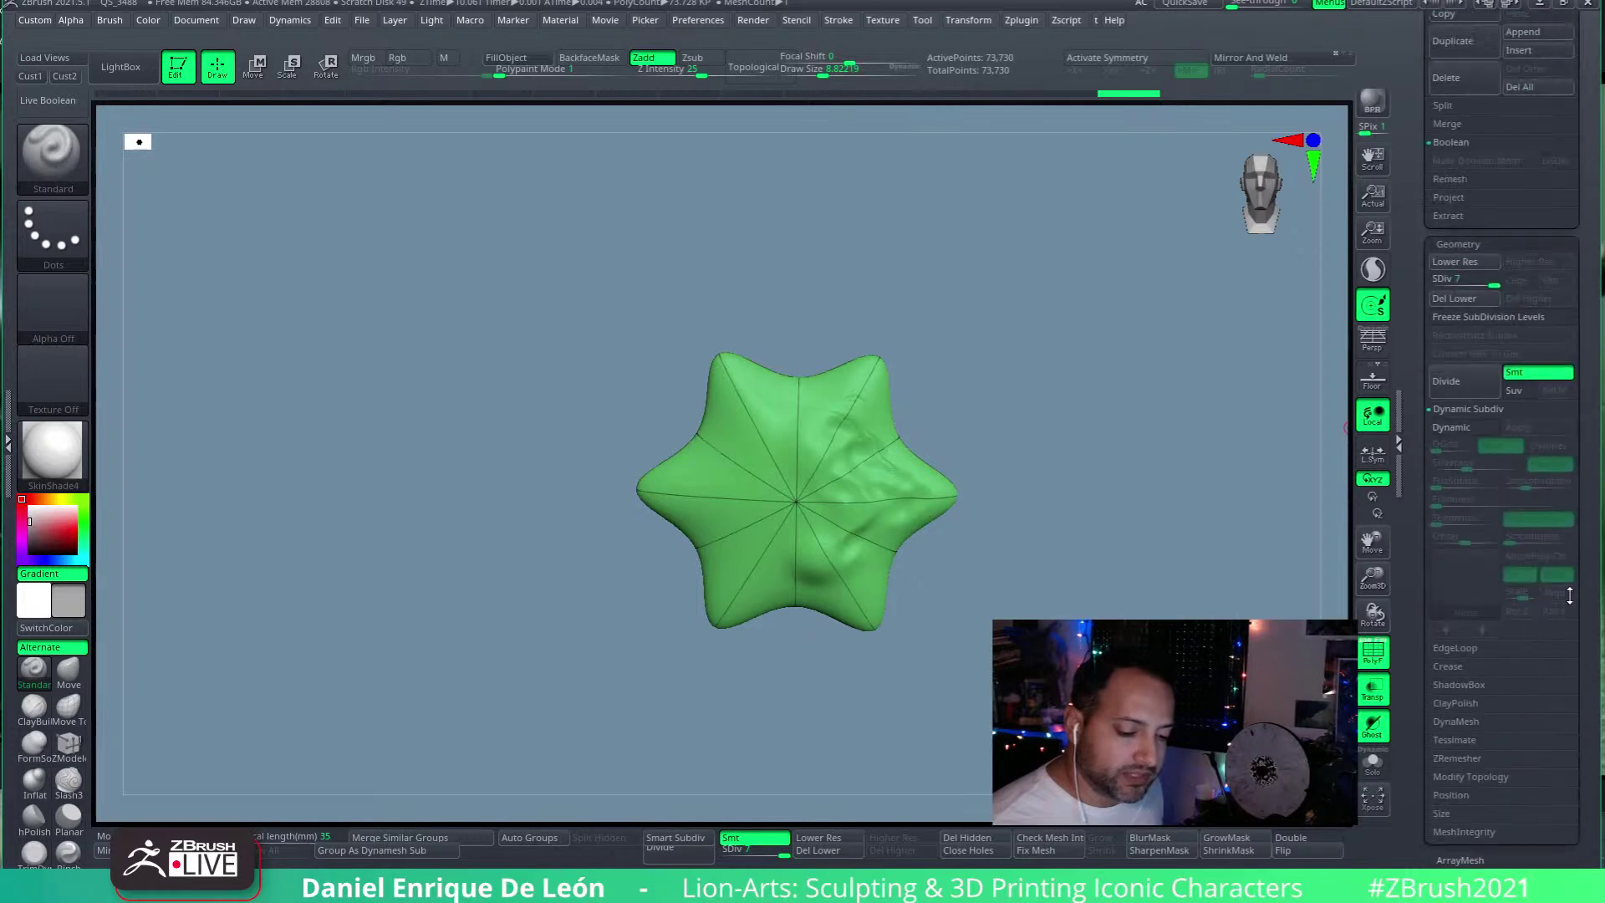
{"action": "scroll", "coordinate": [1569, 592], "scroll_direction": "up", "scroll_amount": 5}
{"action": "scroll", "coordinate": [1574, 473], "scroll_direction": "up", "scroll_amount": 5}
{"action": "scroll", "coordinate": [1574, 473], "scroll_direction": "up", "scroll_amount": 10}
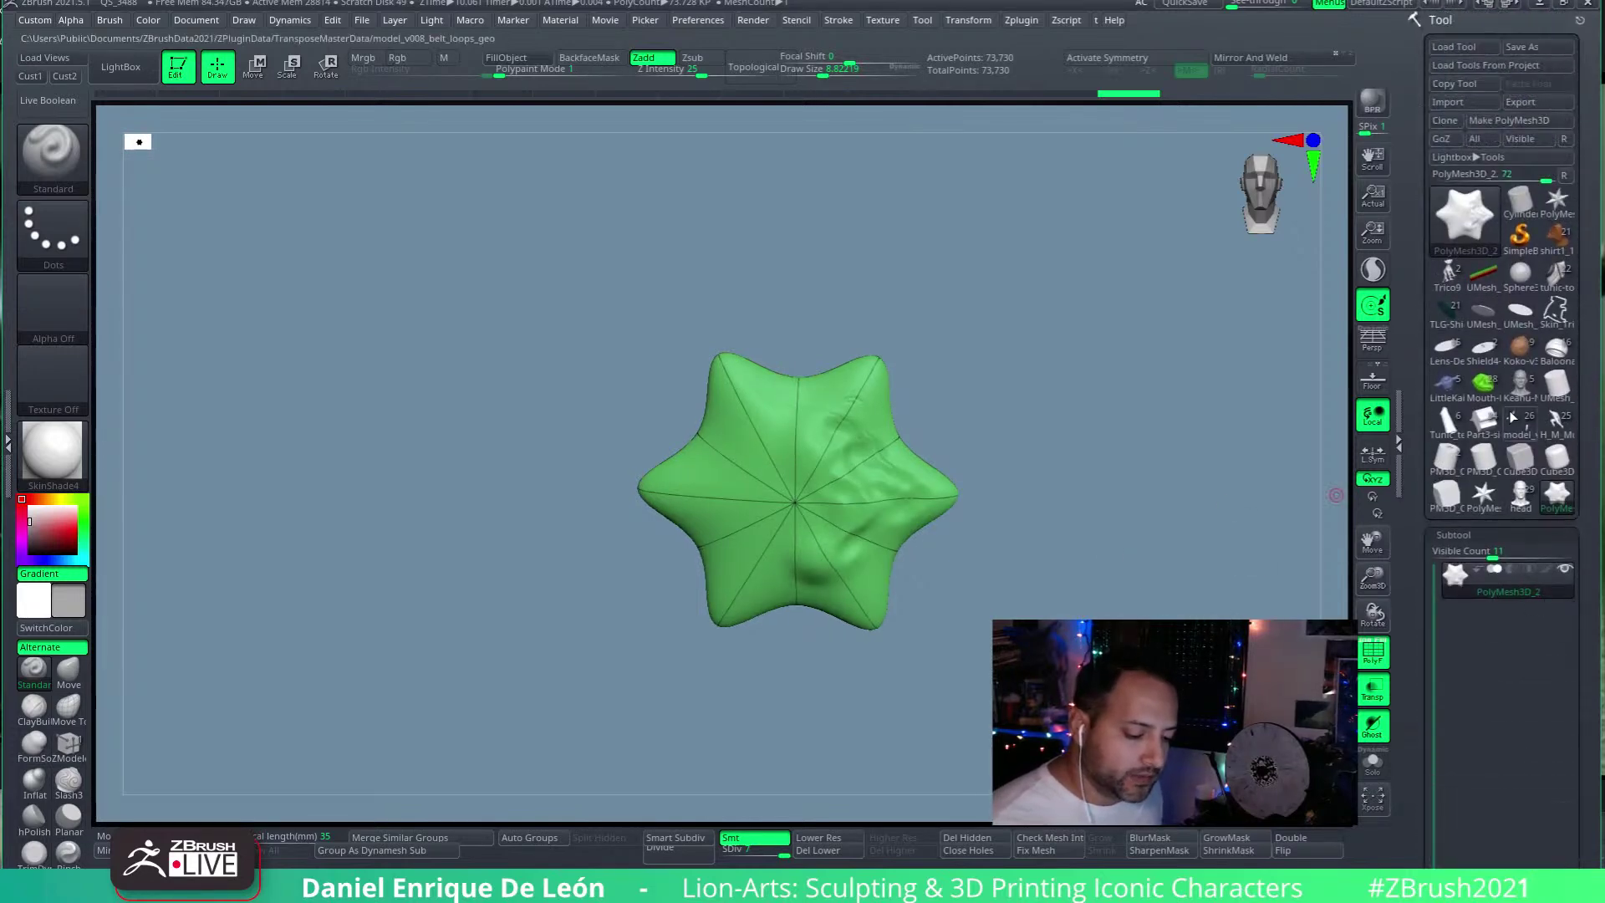
Step: Return to the Keanu-Neo-Snear2 head, frame it in the view, and hide its wireframe
{"action": "left_click", "coordinate": [1520, 385]}
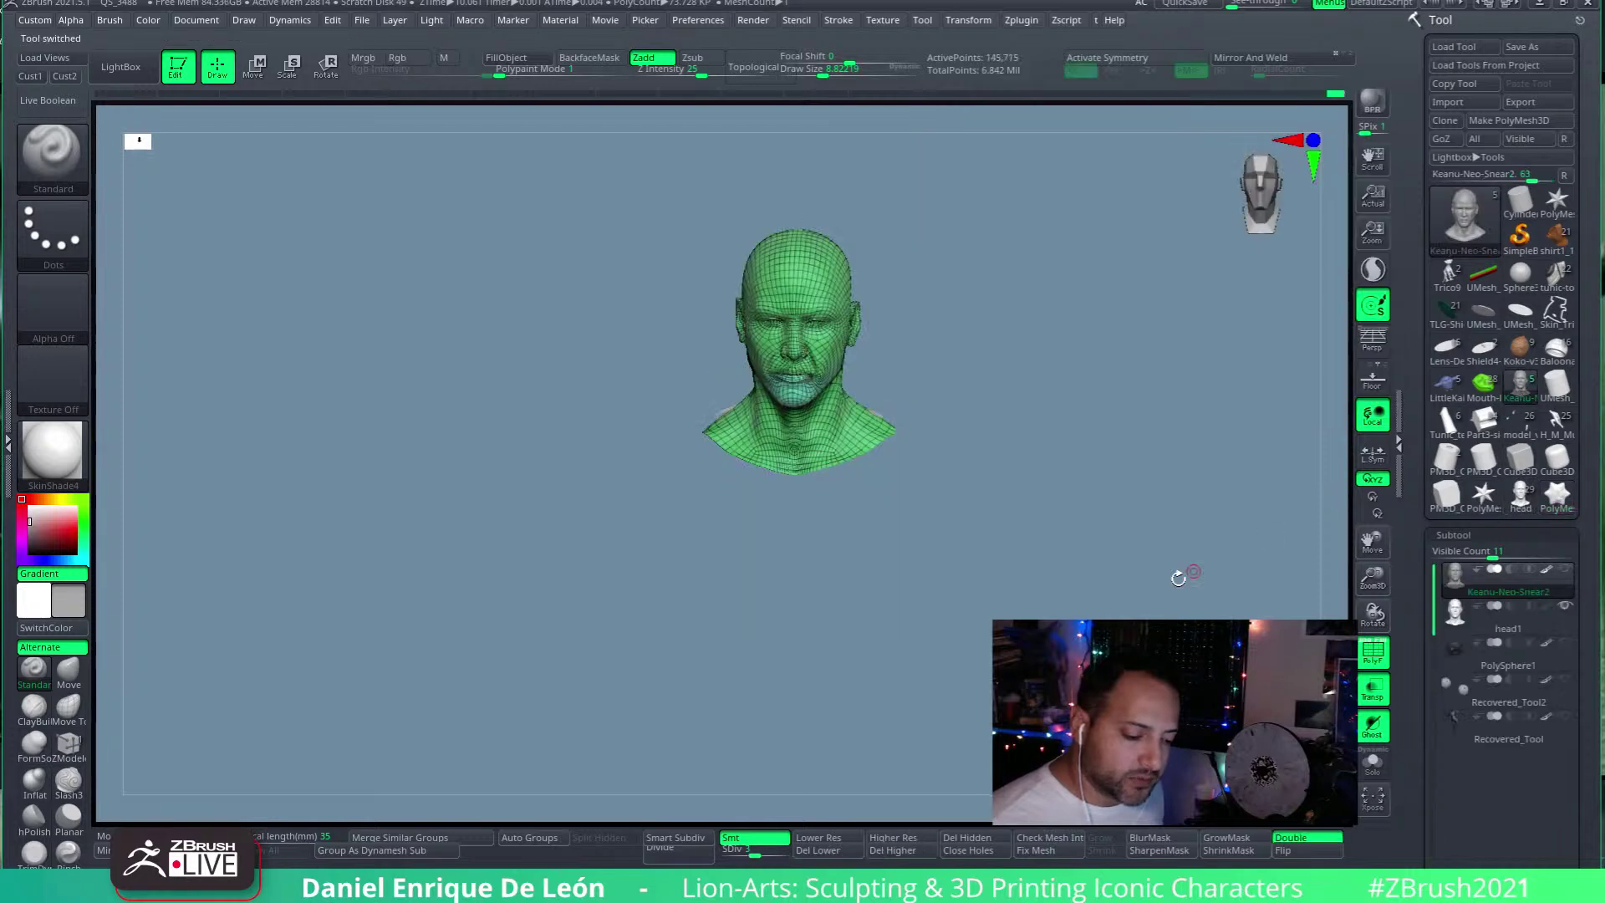
{"action": "key", "text": "f"}
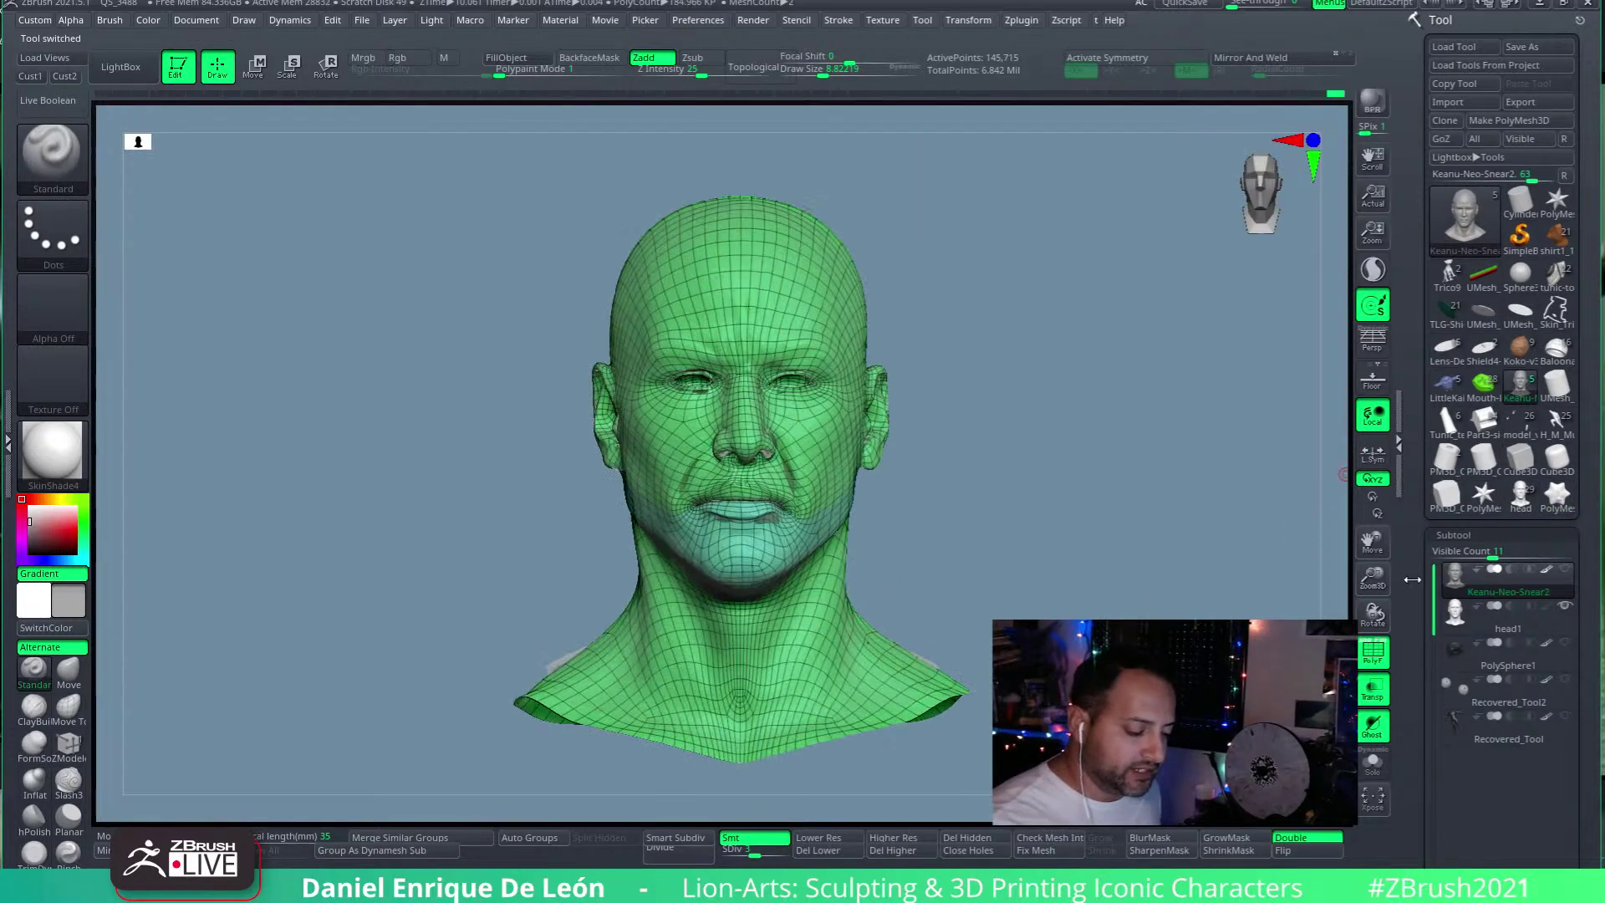
{"action": "left_click", "coordinate": [1373, 652]}
{"action": "left_click_drag", "start_coordinate": [1329, 502], "coordinate": [1126, 592]}
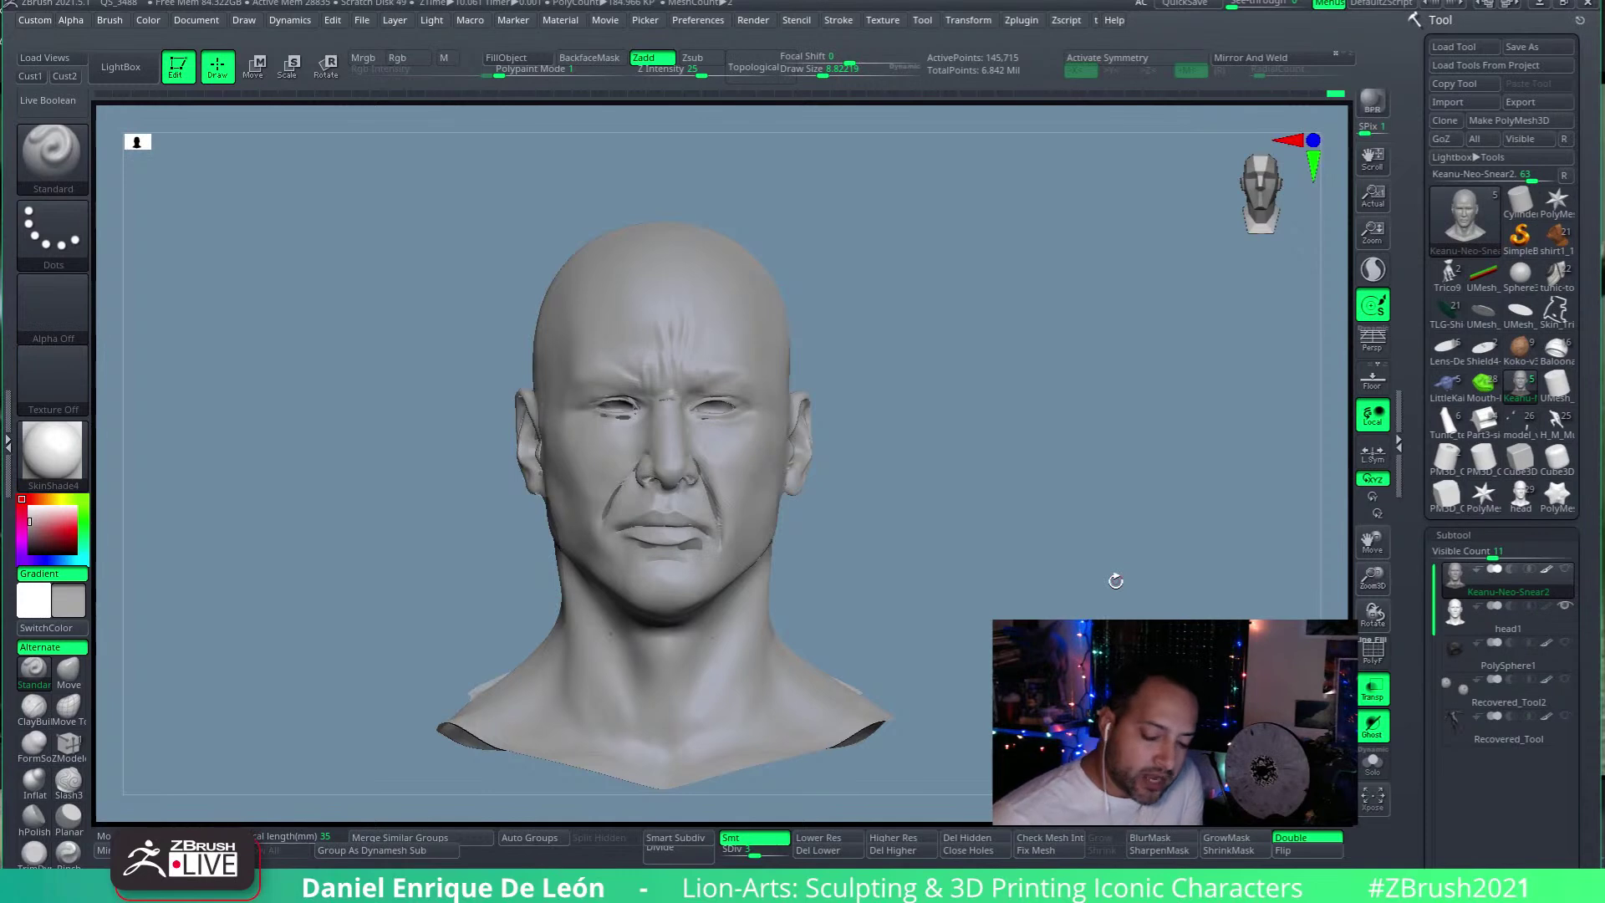
Step: Check the head's expression against the side and straight-on Matrix lobby-kick photos in Photos, then return to ZBrush
{"action": "scroll", "coordinate": [1116, 580], "scroll_direction": "down", "scroll_amount": 1}
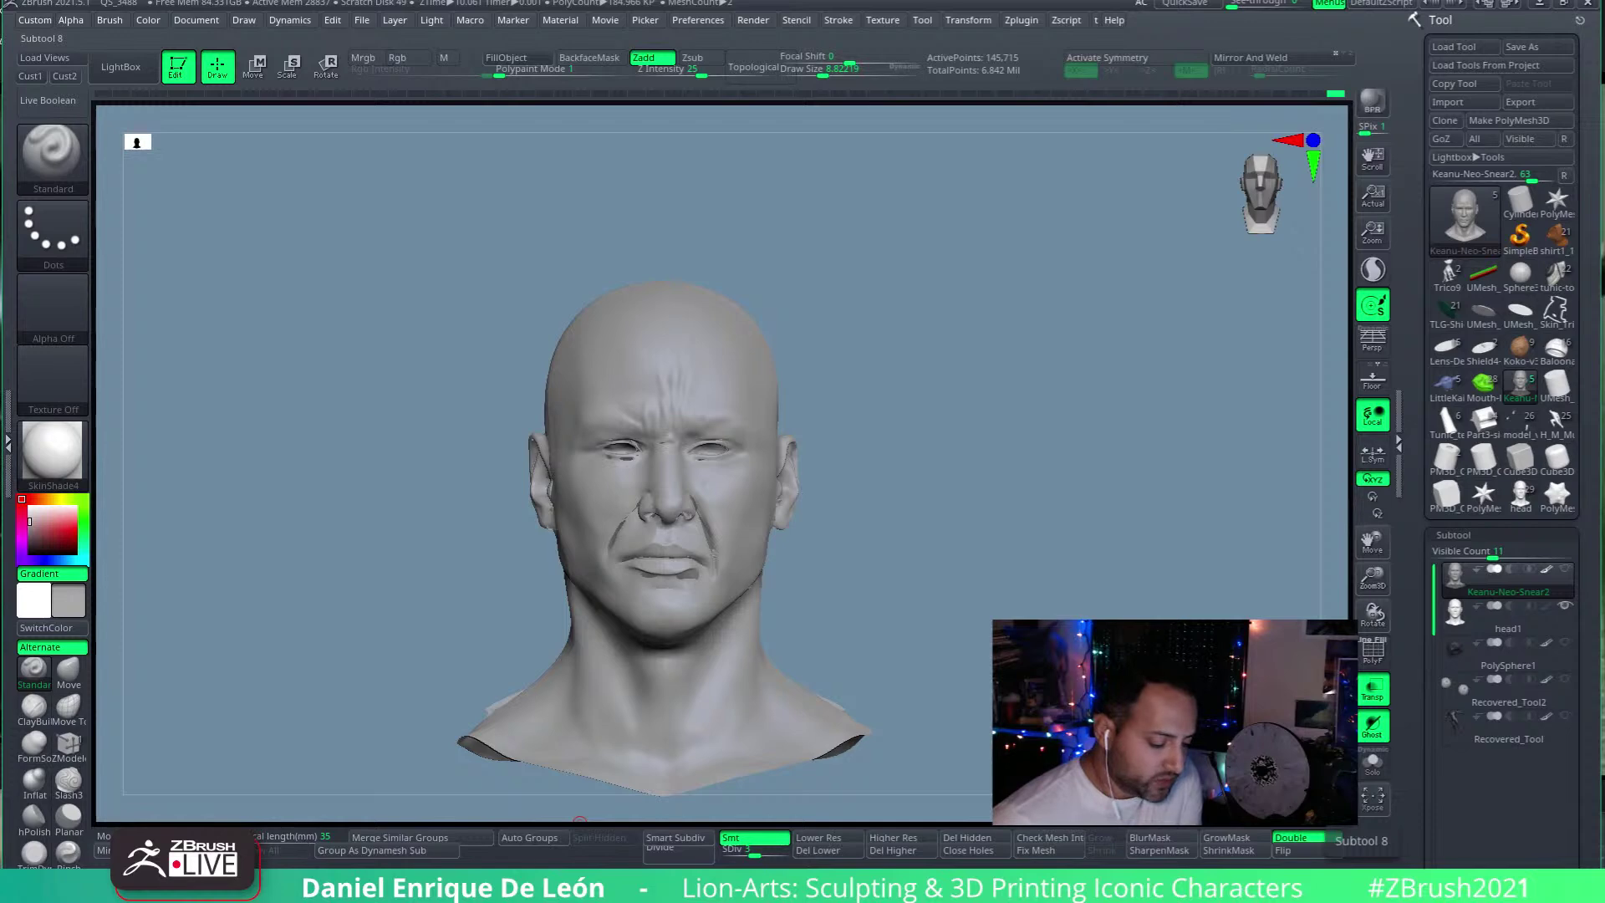
{"action": "left_click", "coordinate": [46, 794]}
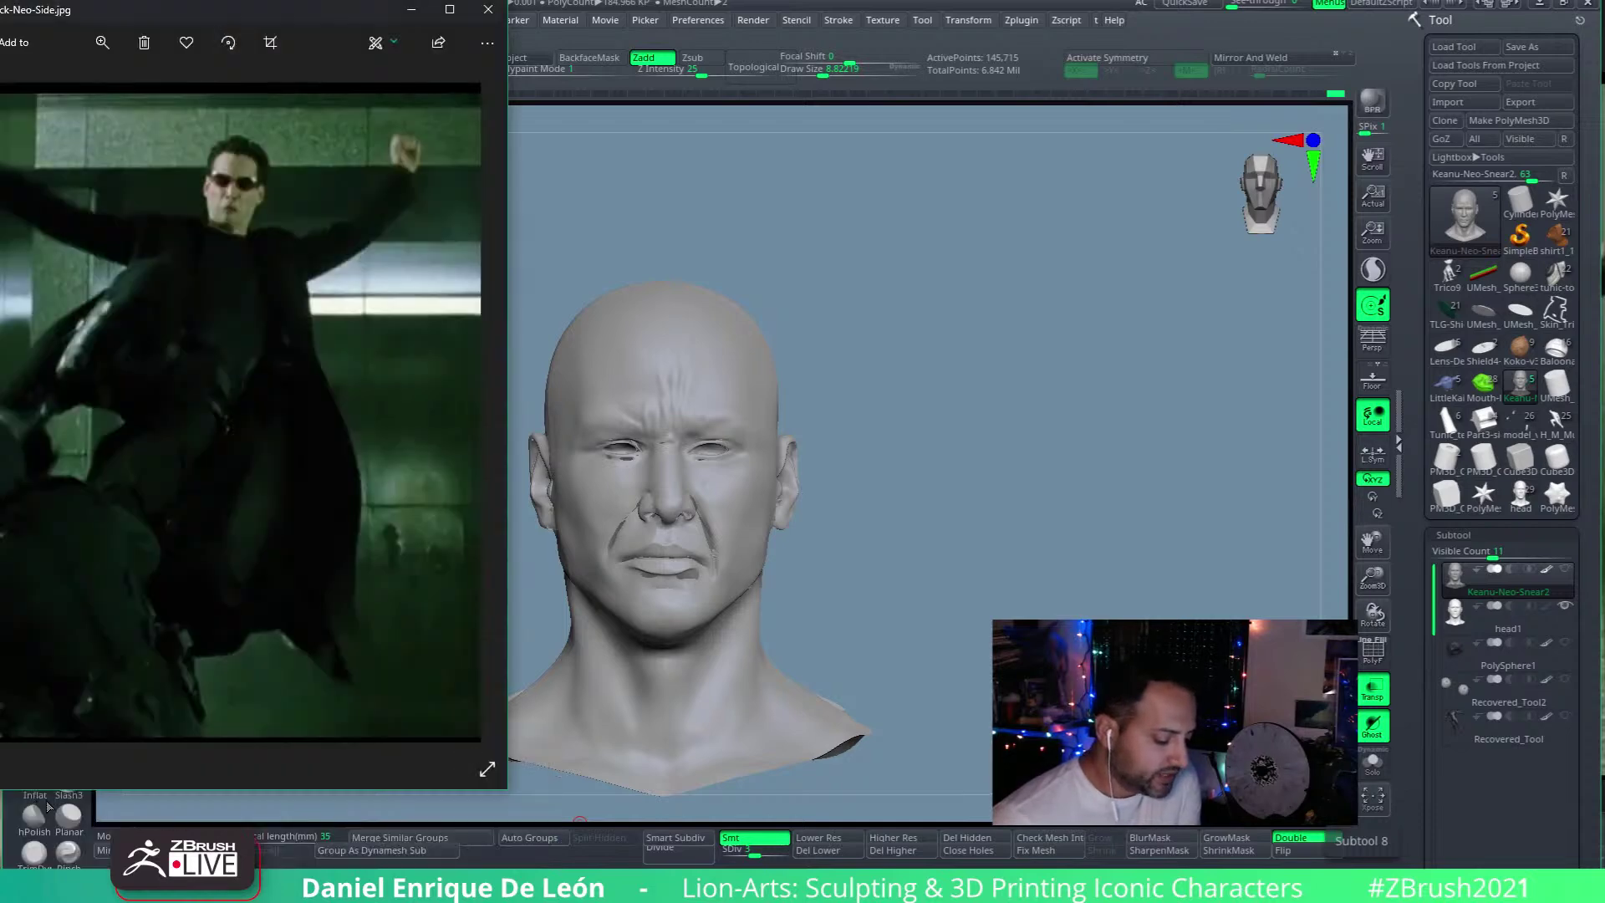
{"action": "left_click", "coordinate": [489, 799]}
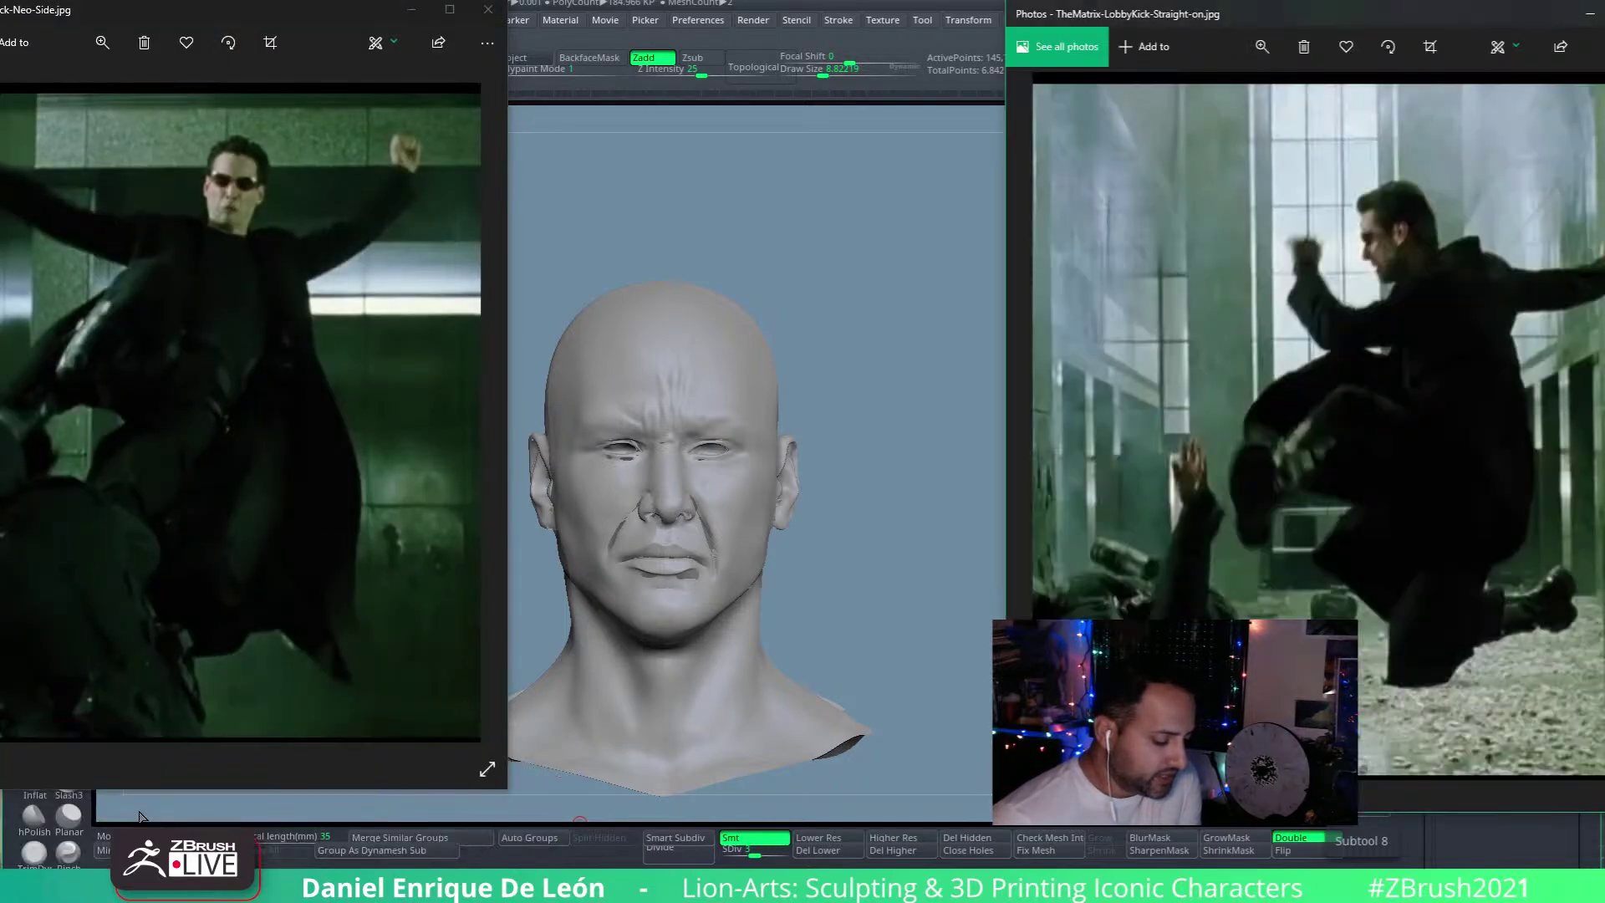
{"action": "left_click", "coordinate": [901, 542]}
Step: View the head in perspective at a three-quarter angle and compare it with the TheMatrix-LobbyKick-Straight-on.jpg photo
{"action": "left_click", "coordinate": [1374, 339]}
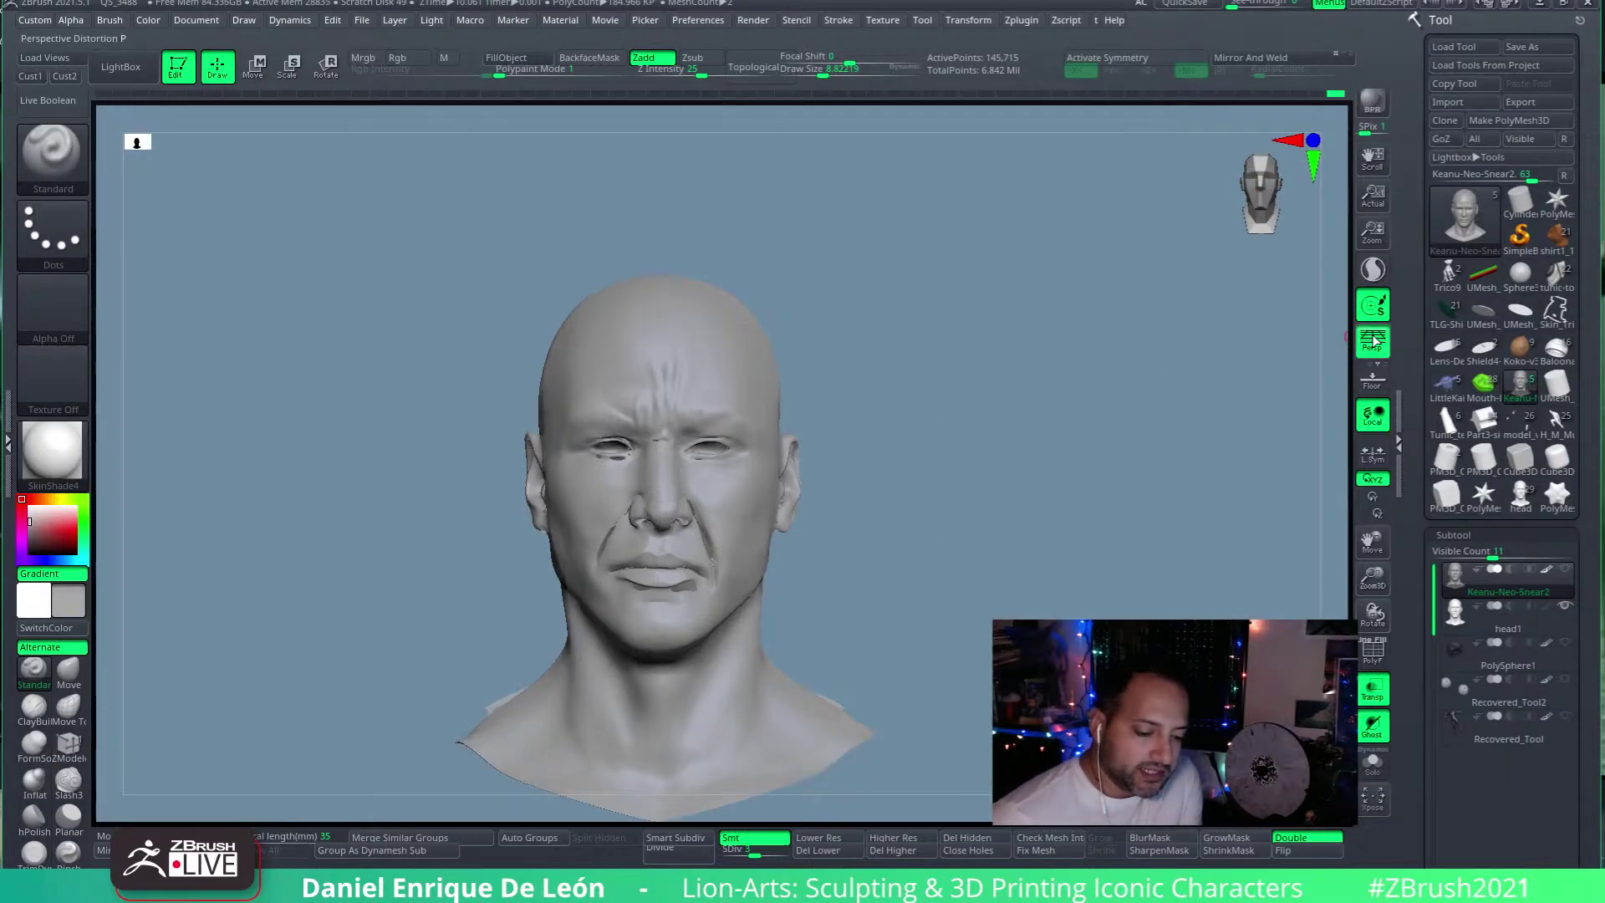
{"action": "left_click_drag", "start_coordinate": [1342, 702], "coordinate": [1118, 570]}
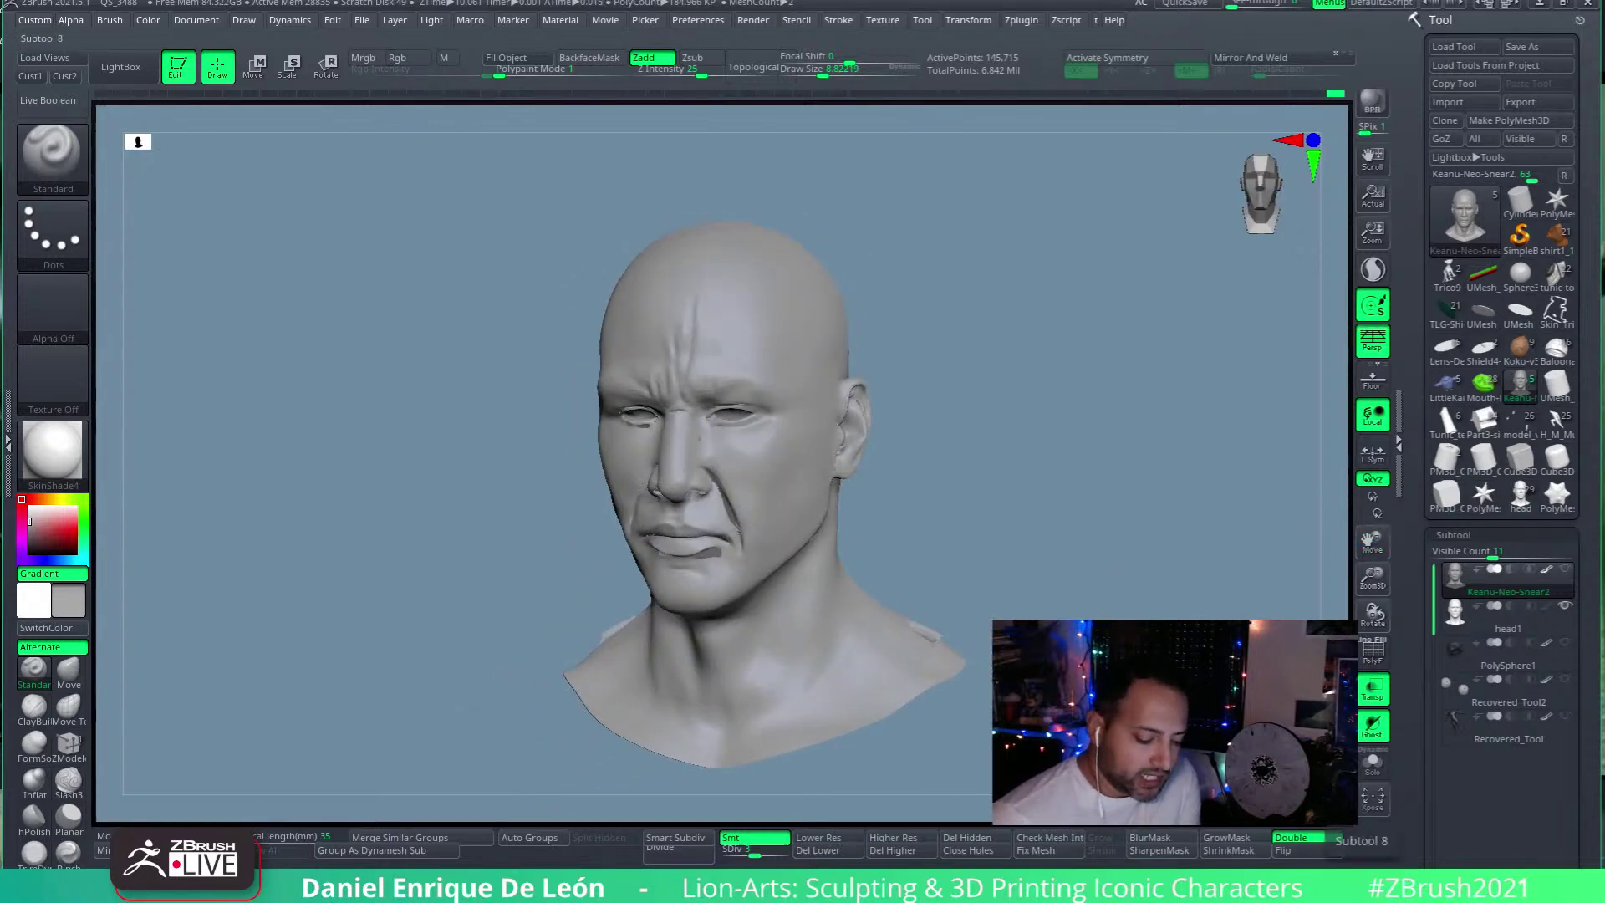
{"action": "mouse_move", "coordinate": [48, 887]}
{"action": "left_click", "coordinate": [48, 795]}
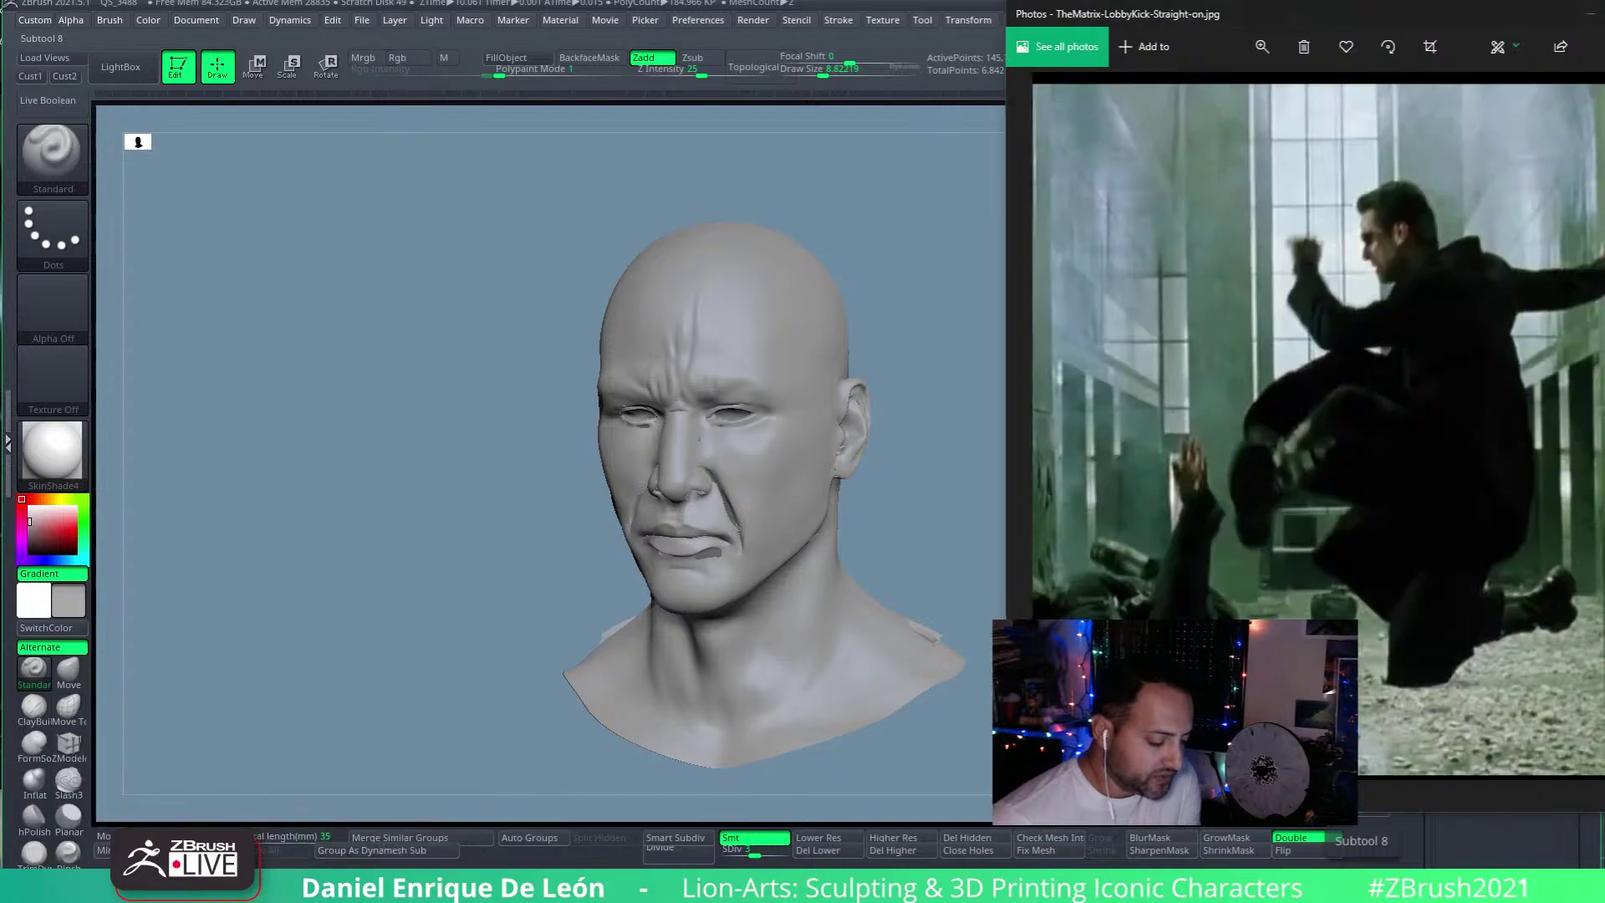
Step: Compare the head with the side and straight-on Matrix lobby-kick photos and return to ZBrush
{"action": "left_click", "coordinate": [49, 795]}
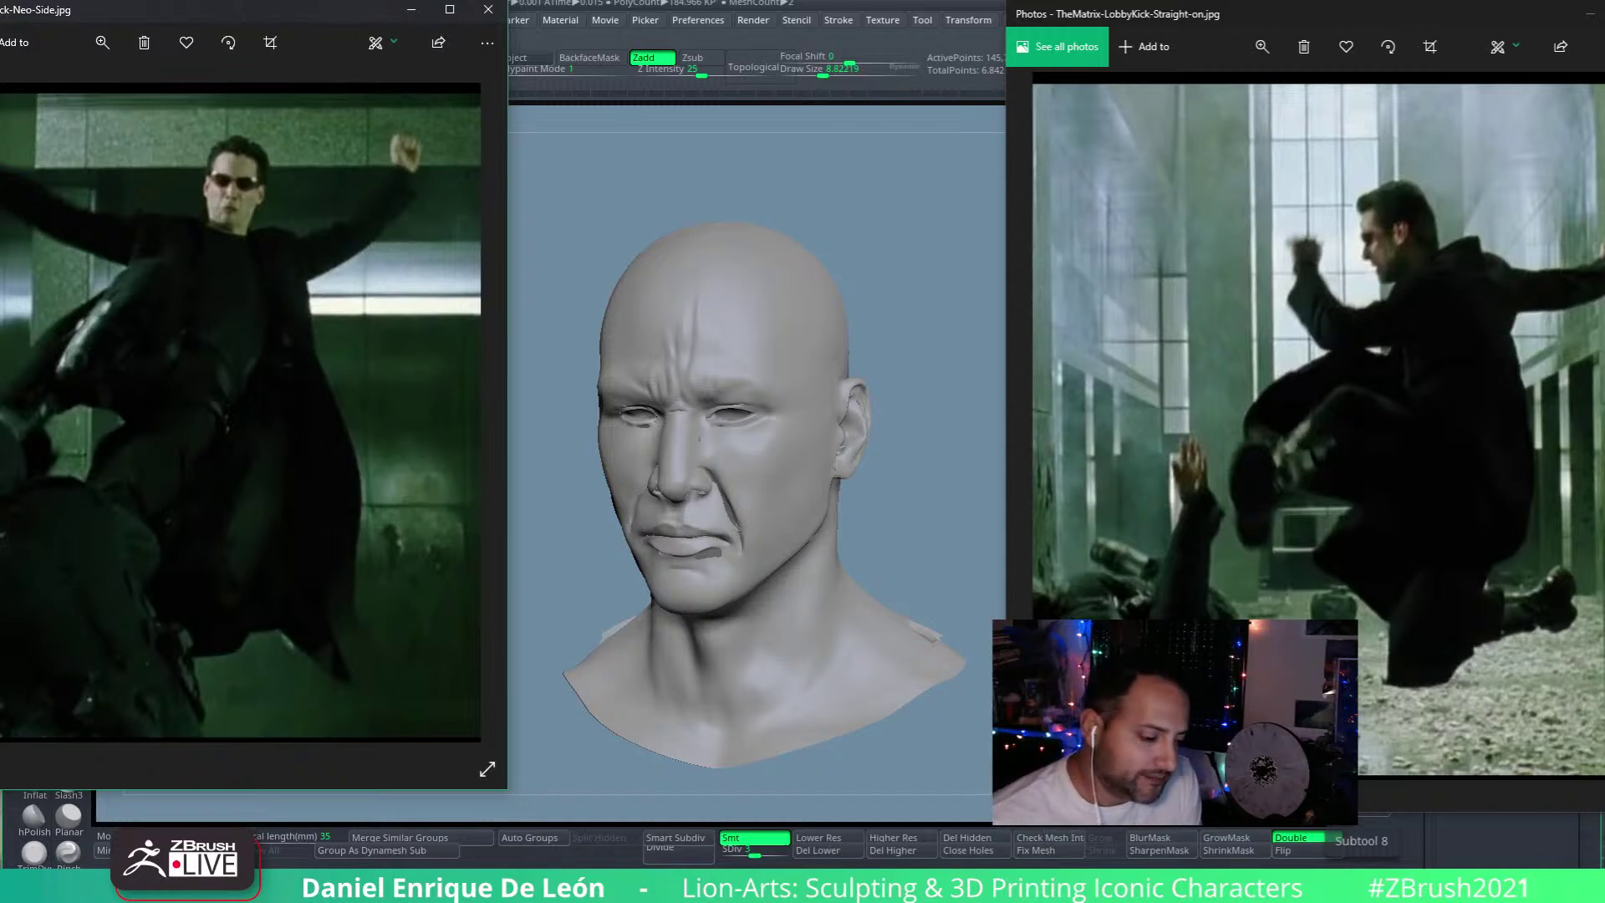
{"action": "left_click", "coordinate": [959, 244]}
Step: Collapse the Subtool and Texture Map sections, show the head's export options, and turn off exporting of sub groups
{"action": "left_click_drag", "start_coordinate": [1582, 779], "coordinate": [1479, 288]}
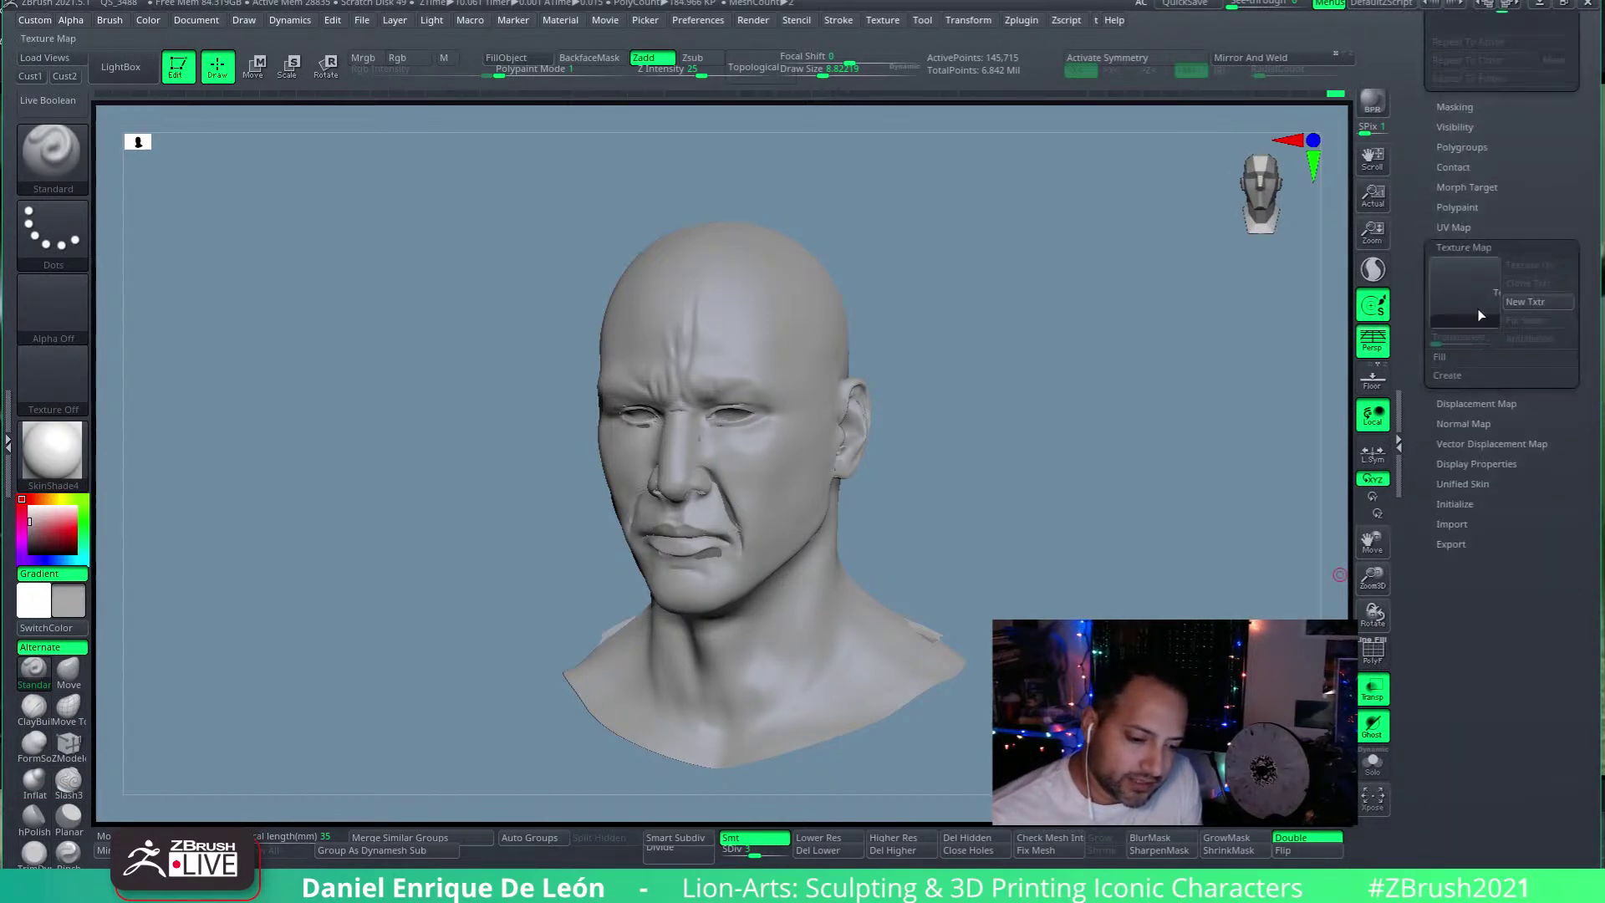
{"action": "left_click_drag", "start_coordinate": [1469, 552], "coordinate": [1497, 318]}
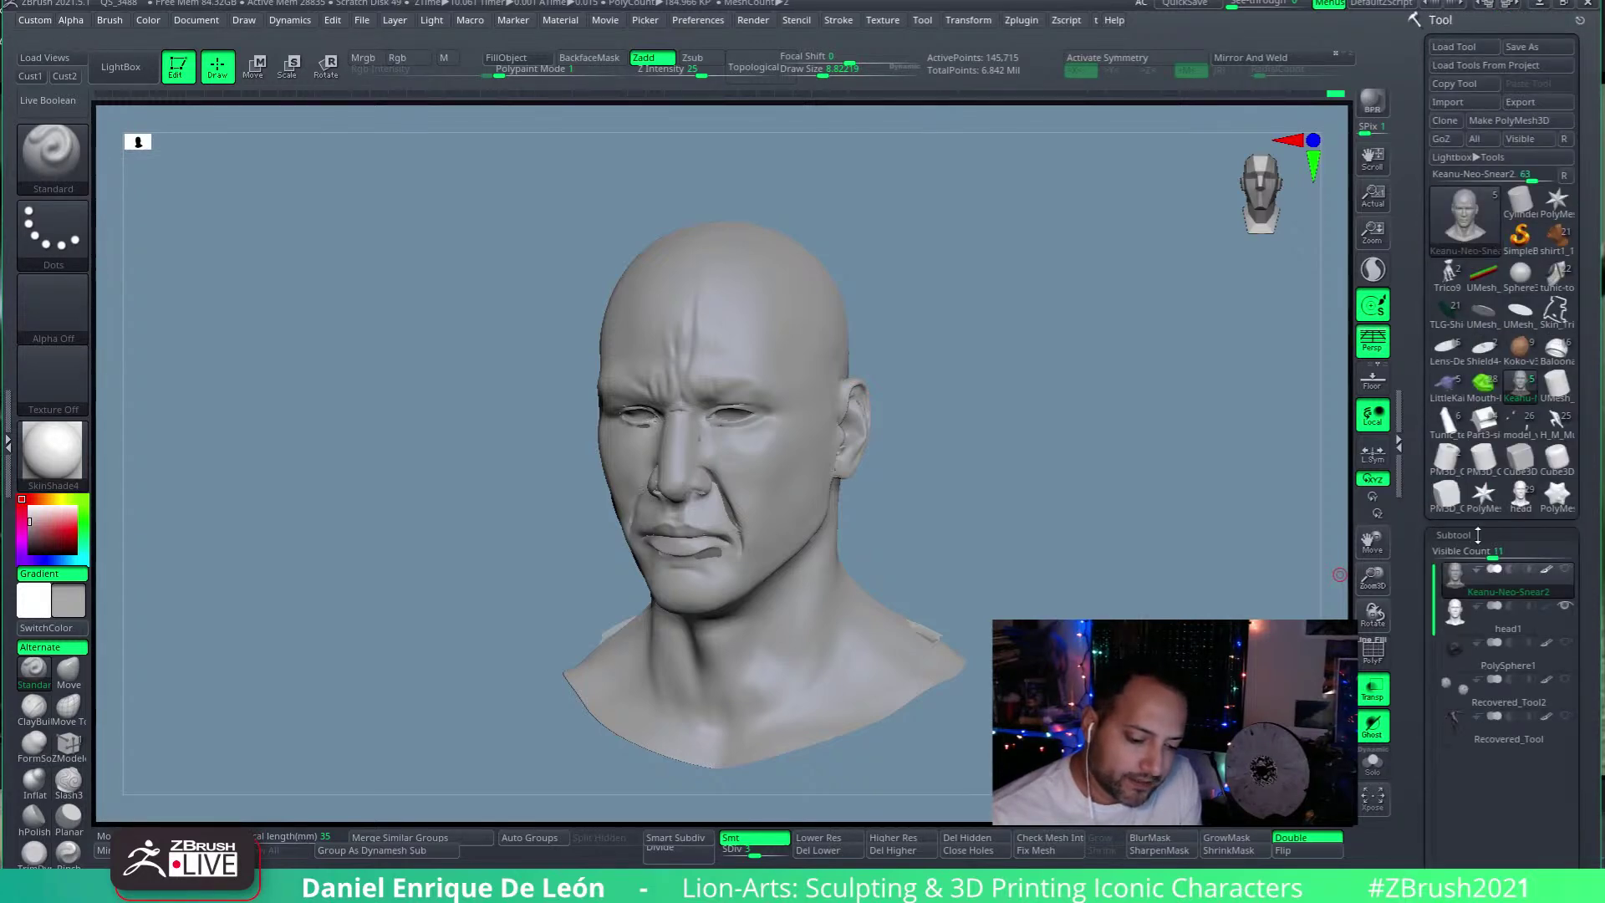
{"action": "left_click", "coordinate": [1478, 535]}
{"action": "left_click", "coordinate": [1486, 553]}
{"action": "left_click_drag", "start_coordinate": [1500, 735], "coordinate": [1503, 126]}
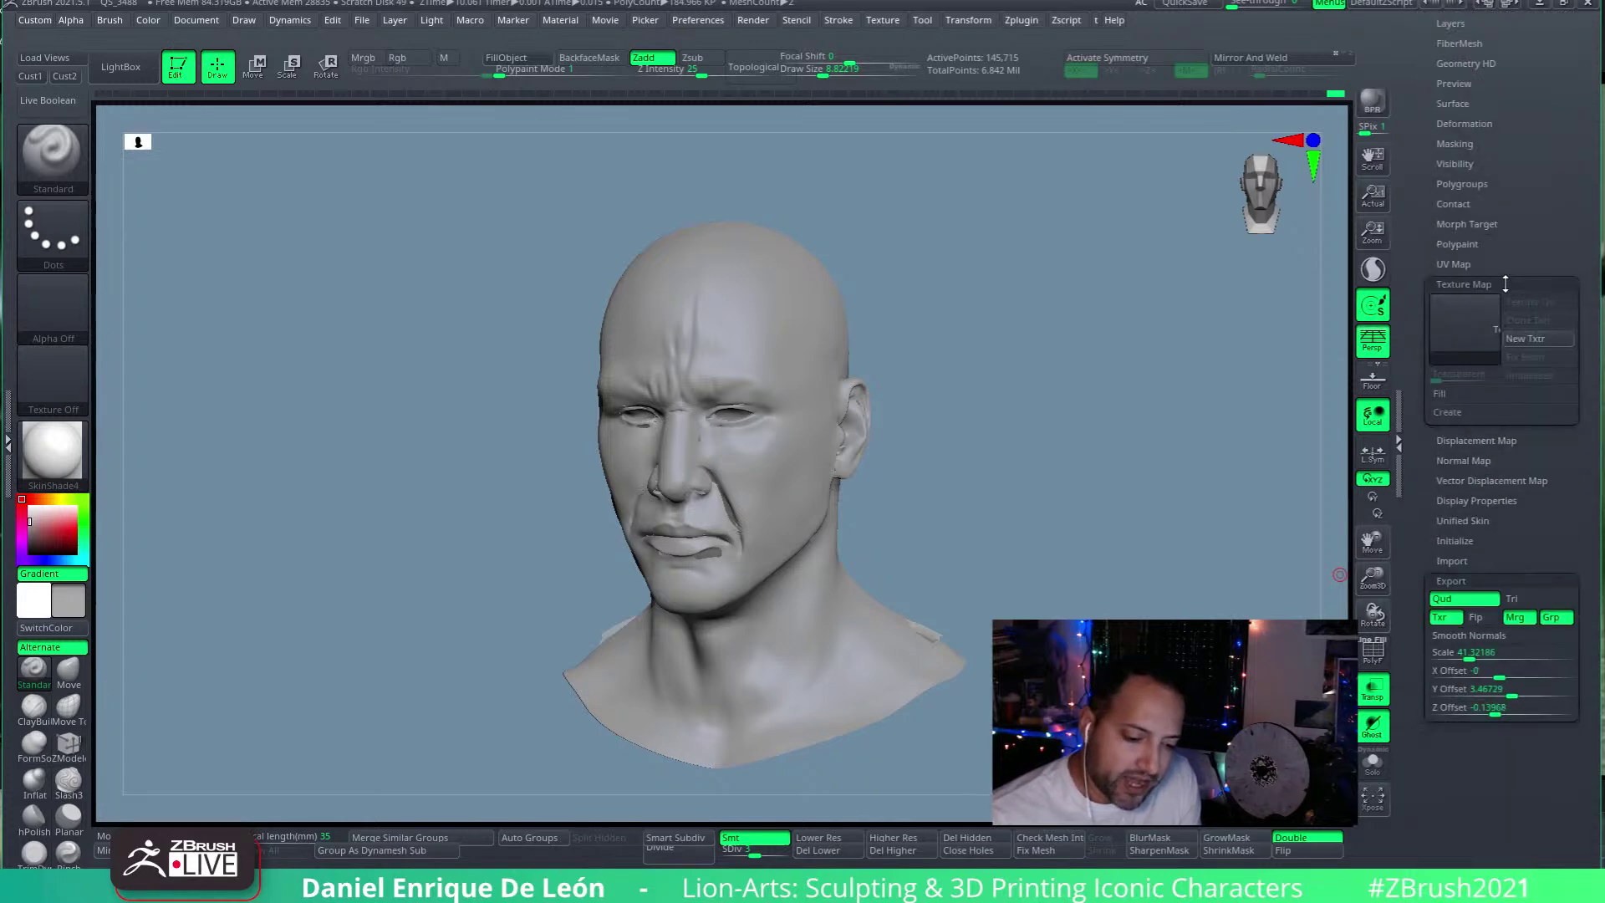
{"action": "left_click", "coordinate": [1505, 284]}
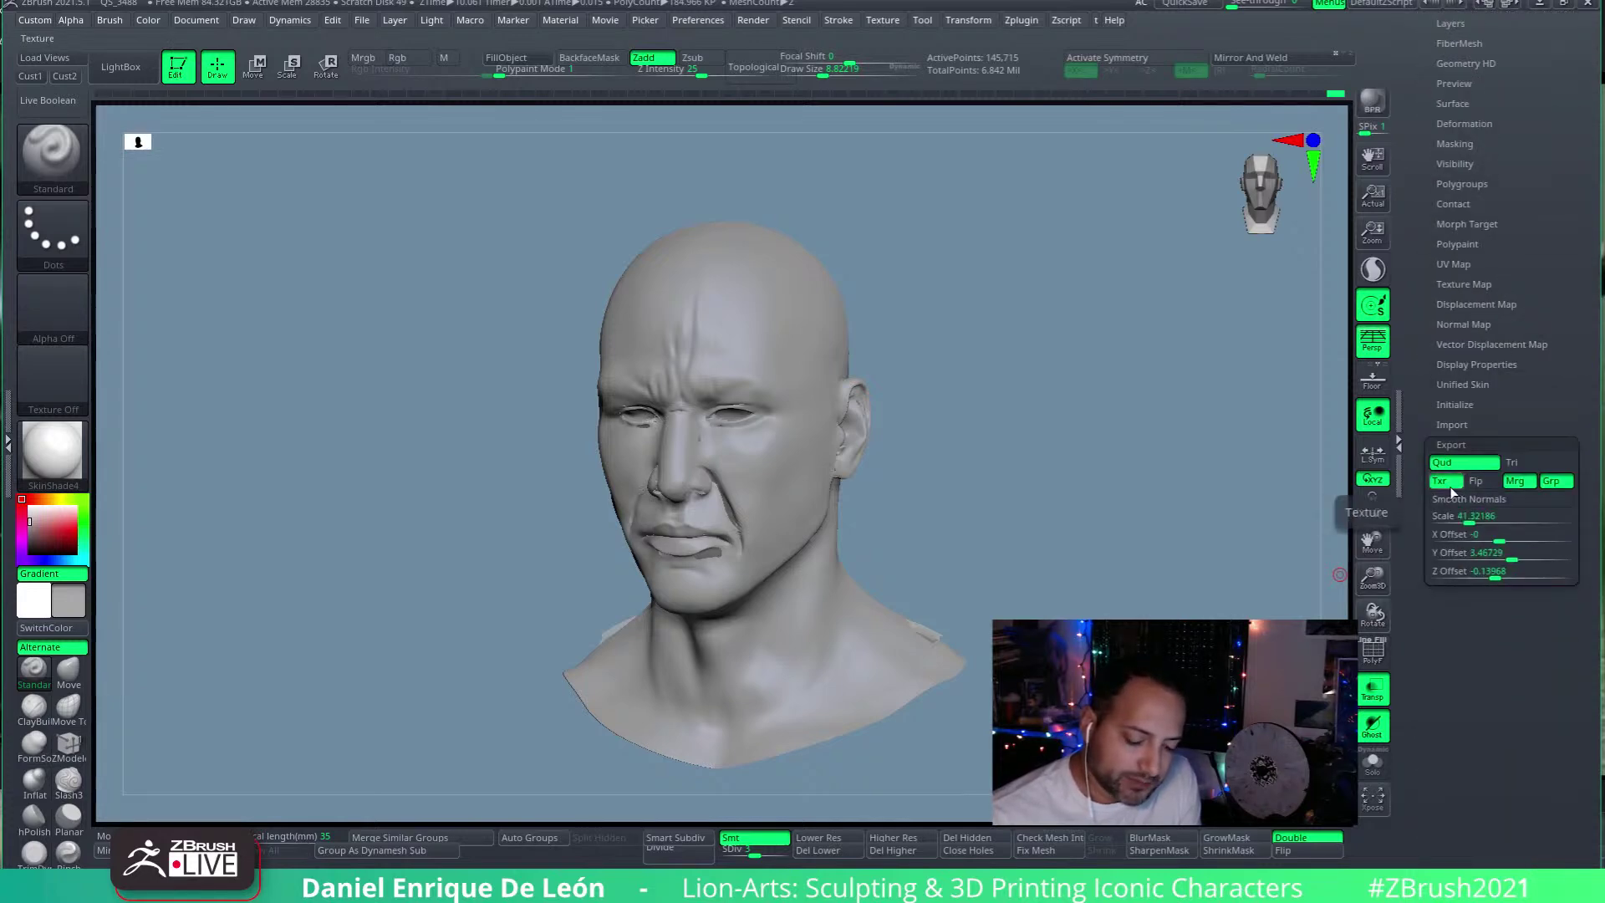
{"action": "left_click", "coordinate": [1560, 483]}
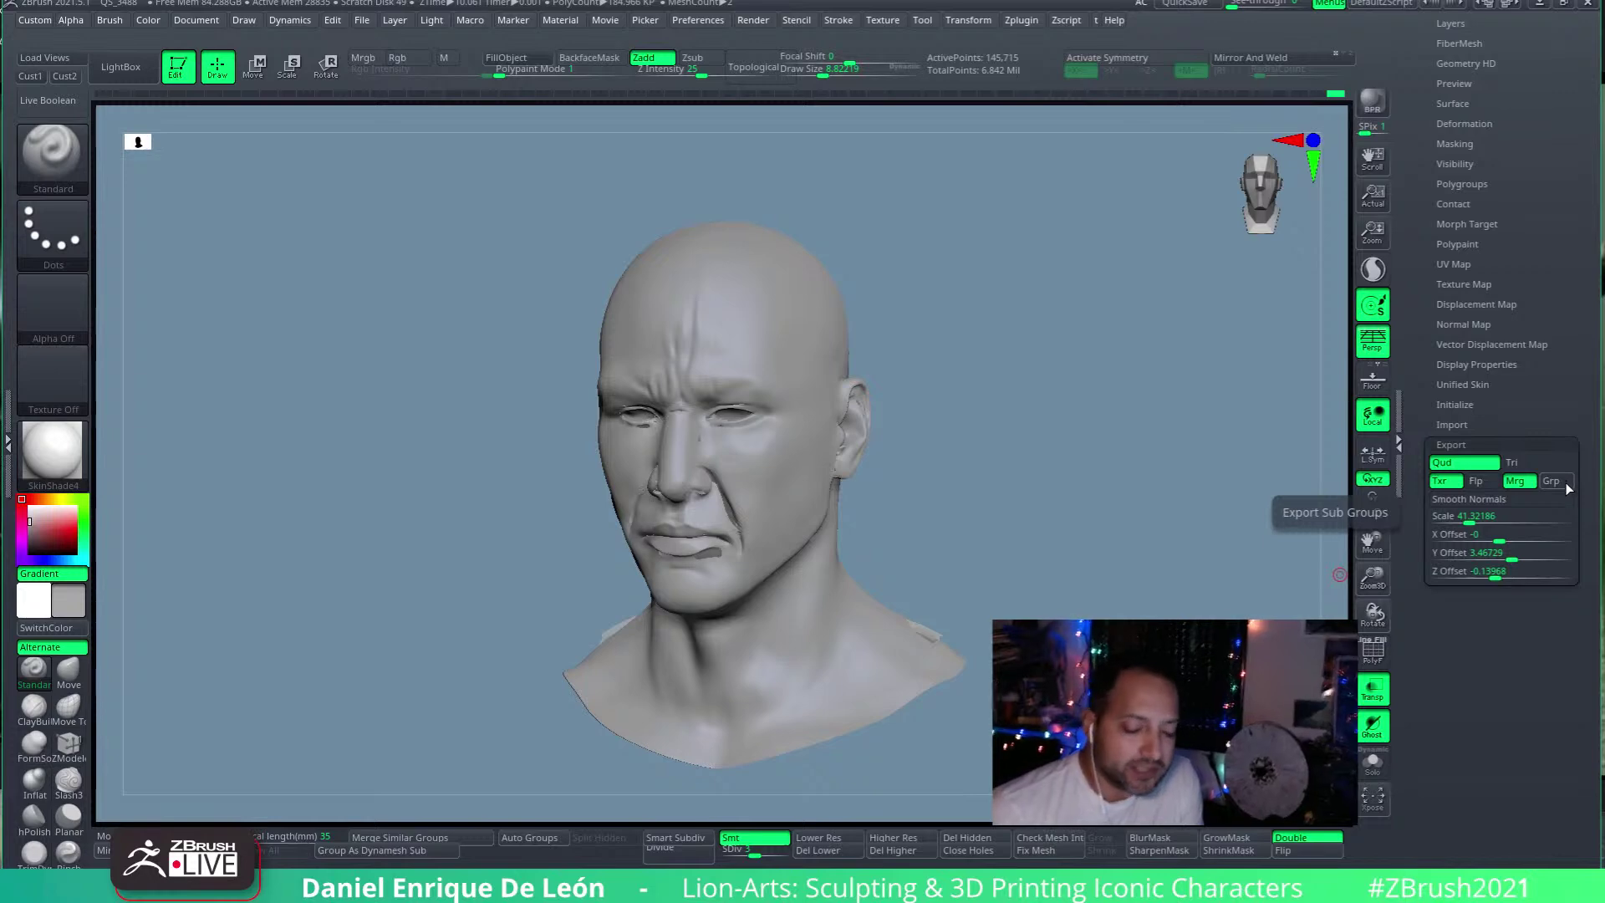
{"action": "left_click", "coordinate": [1462, 516]}
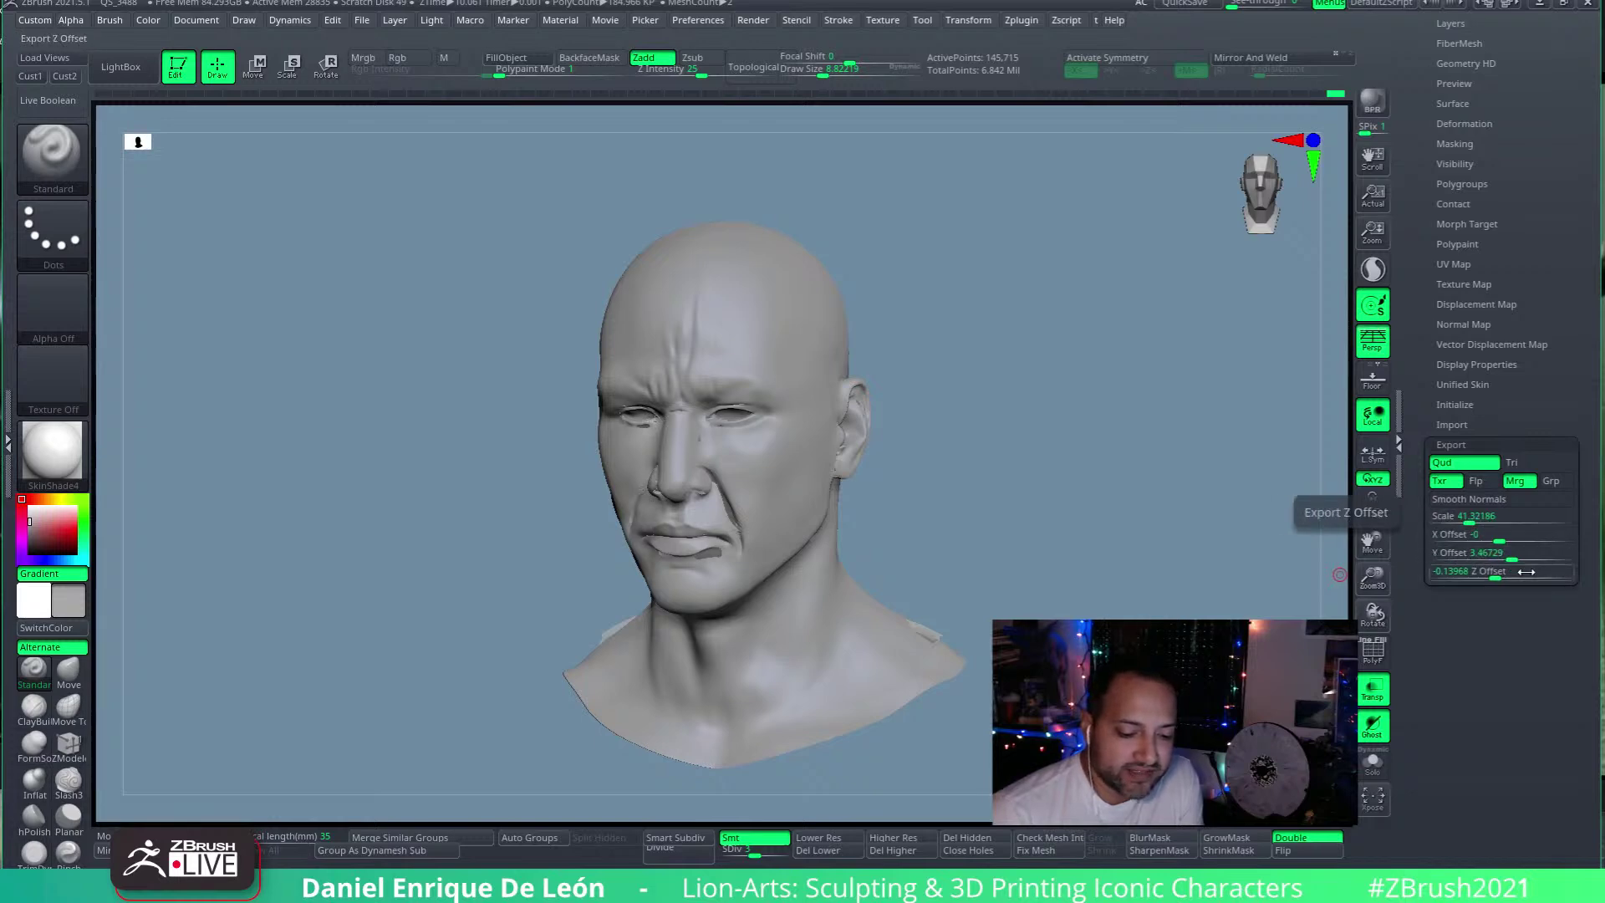
Step: Turn off perspective, show the floor grid, and check the head's placement against the axes from below and from the front
{"action": "mouse_move", "coordinate": [1033, 539]}
{"action": "left_mouse_down"}
{"action": "mouse_move", "coordinate": [1031, 501]}
{"action": "mouse_move", "coordinate": [1170, 585]}
{"action": "mouse_move", "coordinate": [1167, 530]}
{"action": "mouse_move", "coordinate": [1167, 558]}
{"action": "mouse_move", "coordinate": [1043, 573]}
{"action": "mouse_move", "coordinate": [1085, 498]}
{"action": "left_mouse_up"}
{"action": "left_click", "coordinate": [1358, 352]}
{"action": "left_click_drag", "start_coordinate": [1246, 415], "coordinate": [1165, 433]}
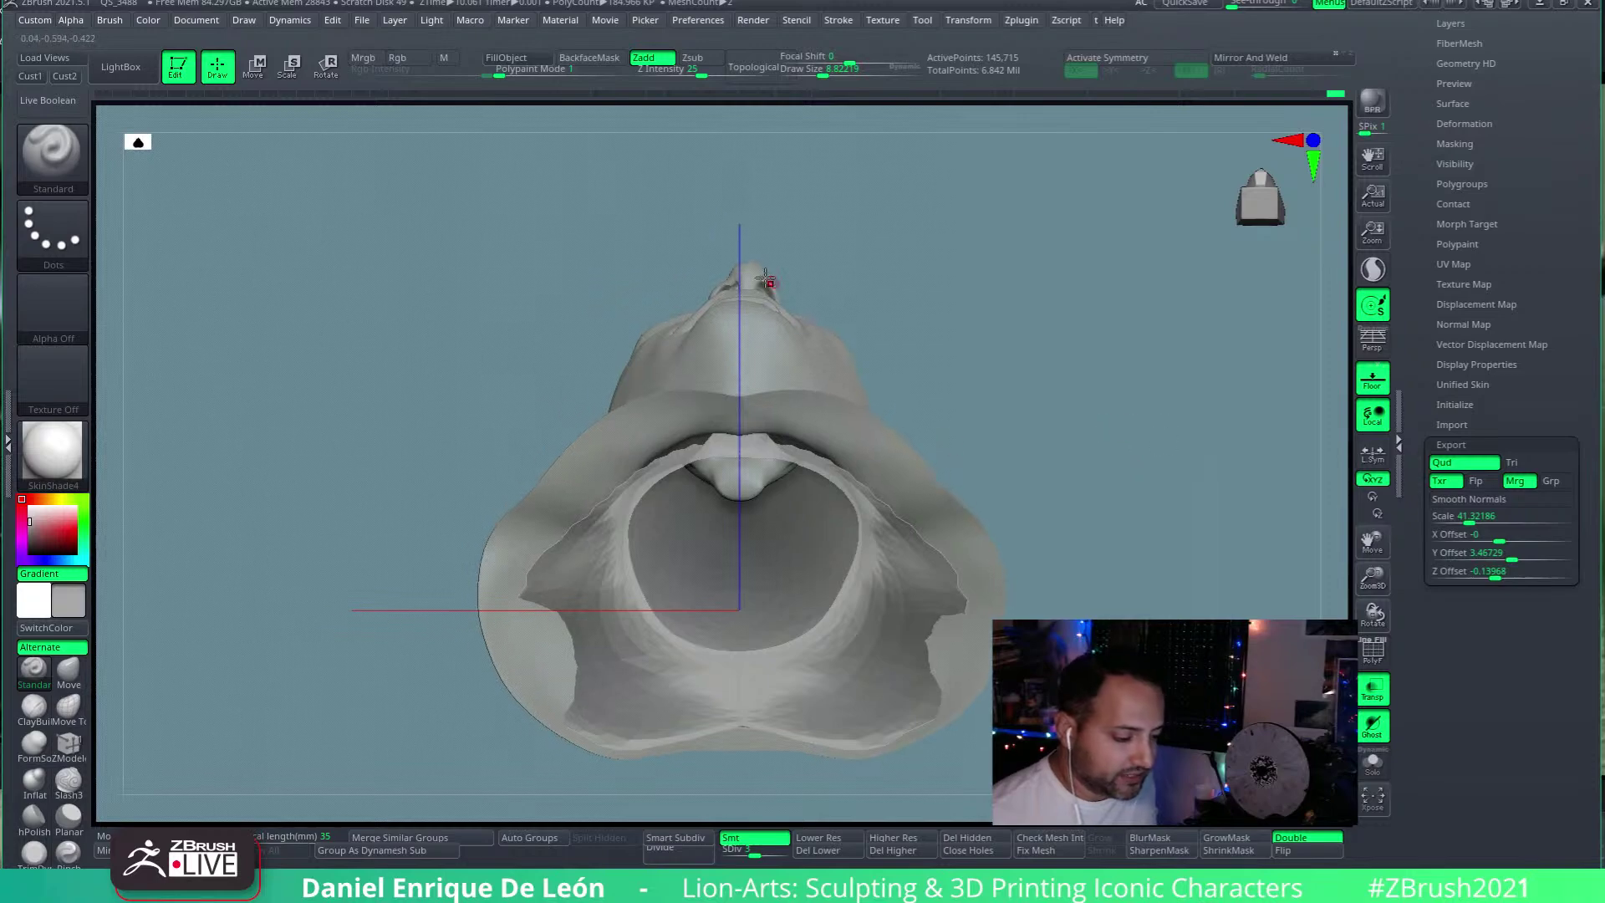
{"action": "mouse_move", "coordinate": [1056, 333]}
{"action": "left_mouse_down"}
{"action": "mouse_move", "coordinate": [1061, 519]}
{"action": "mouse_move", "coordinate": [1157, 537]}
{"action": "mouse_move", "coordinate": [1111, 503]}
{"action": "mouse_move", "coordinate": [1003, 523]}
{"action": "mouse_move", "coordinate": [845, 619]}
{"action": "mouse_move", "coordinate": [962, 585]}
{"action": "mouse_move", "coordinate": [1065, 615]}
{"action": "left_mouse_up"}
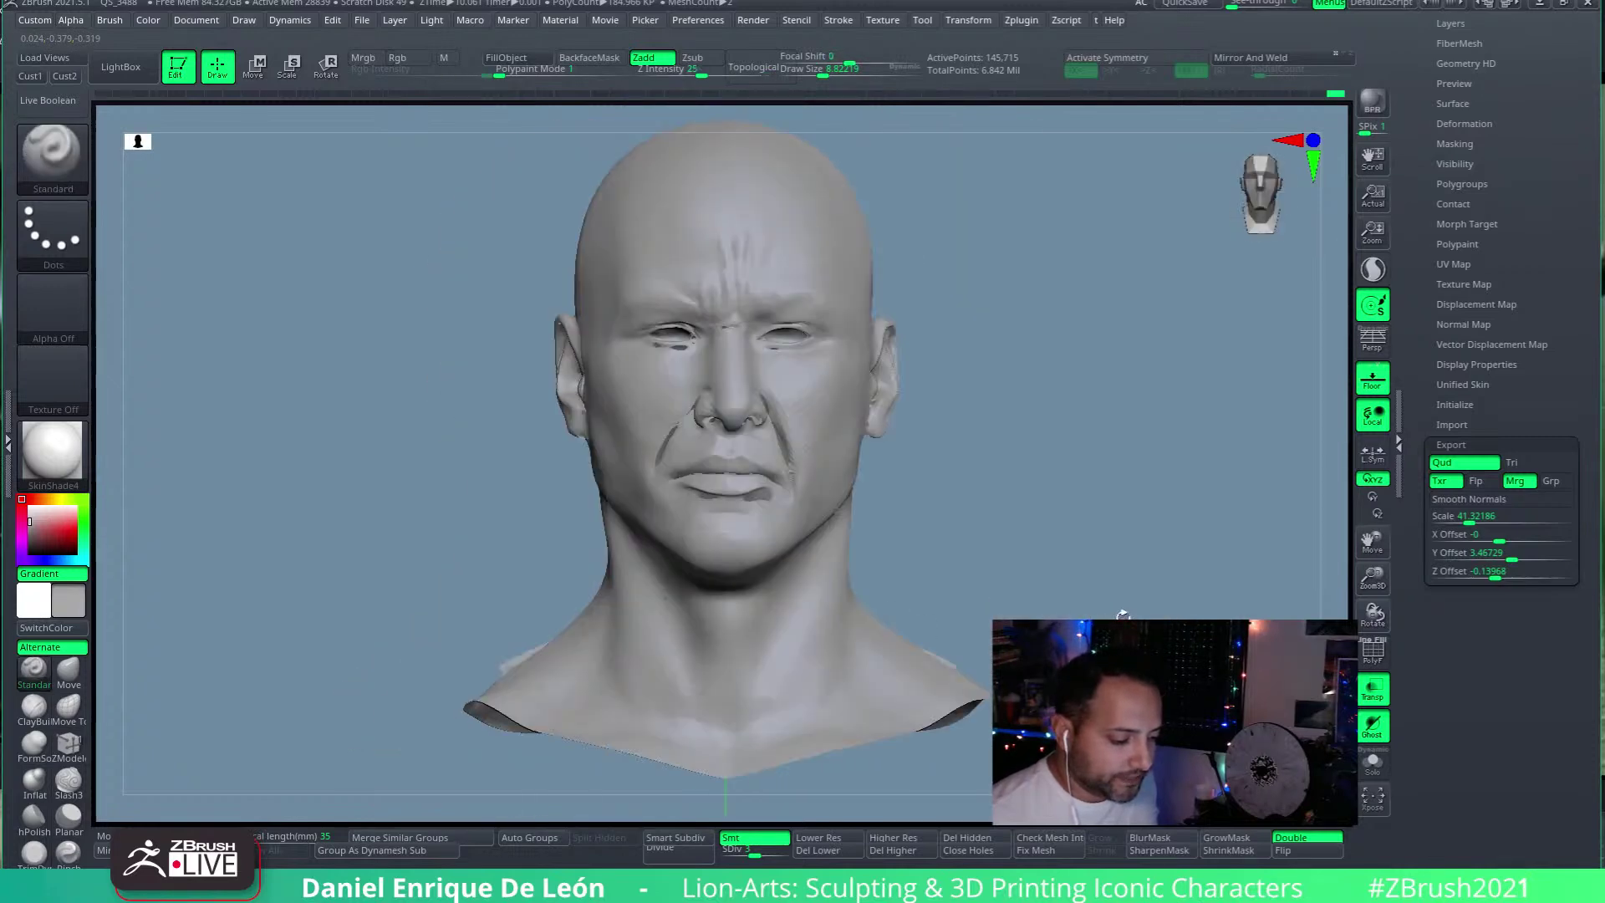